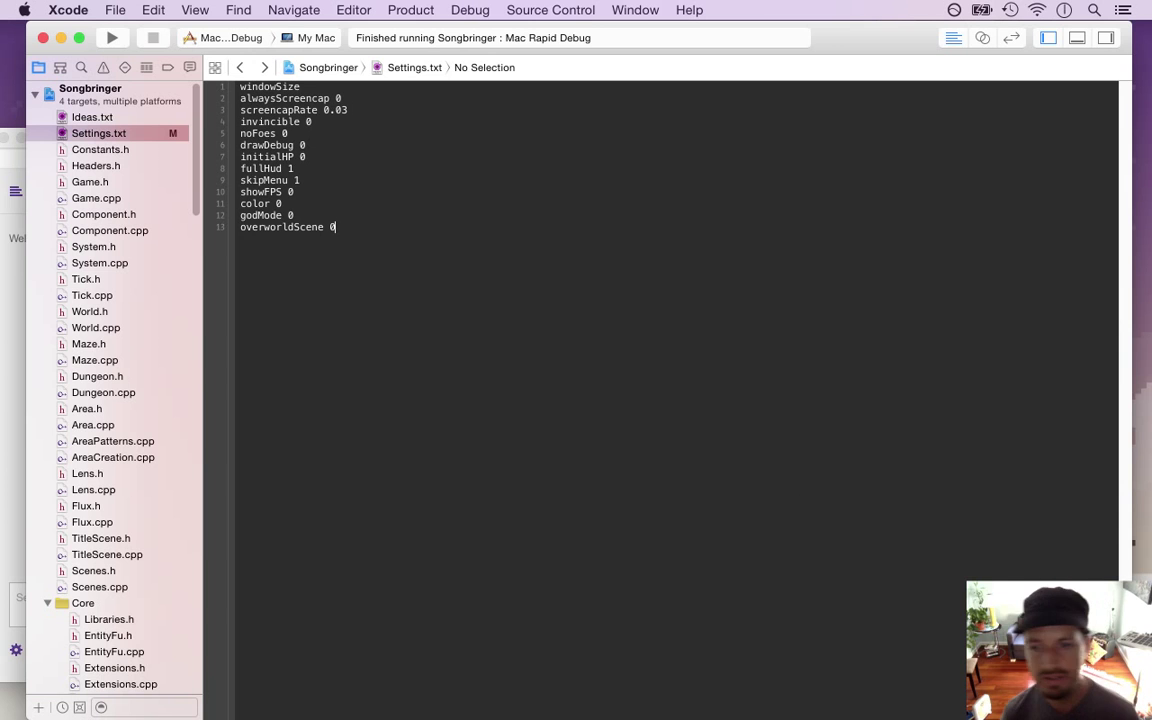
Hide all windows with F11 to reveal the Songbringer desktop
key(F11)
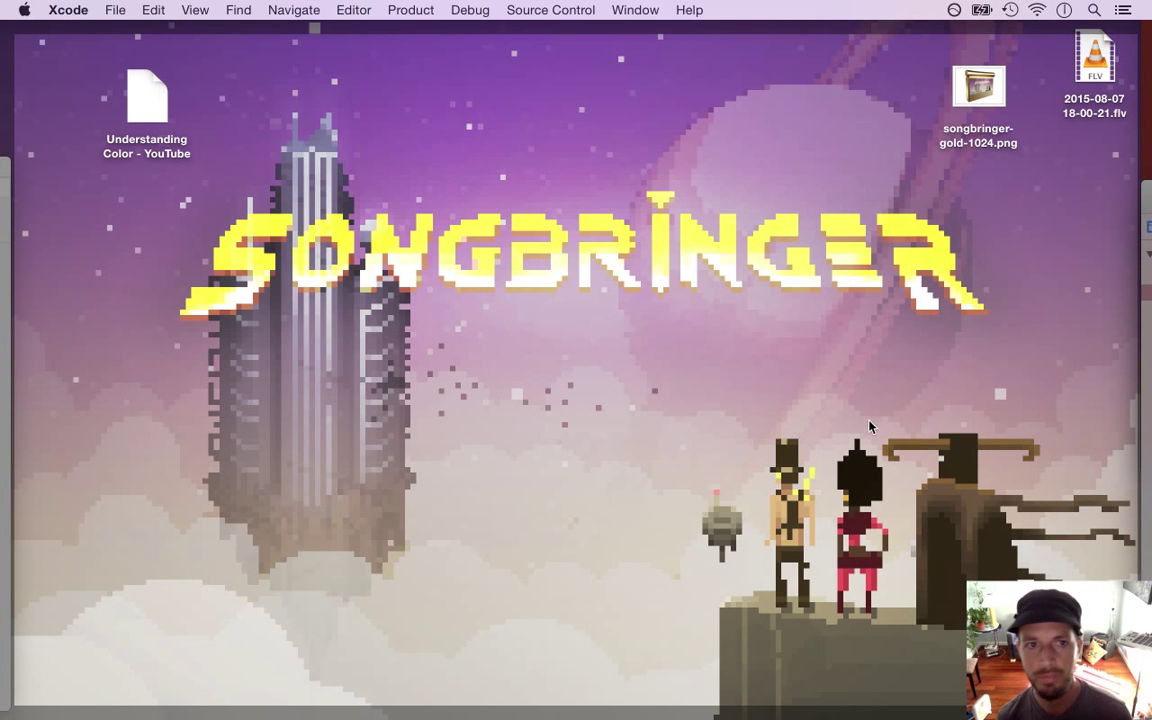
Quick Look songbringer-gold-1024.png, close it, then bring the Xcode window back
click(968, 90)
key(space)
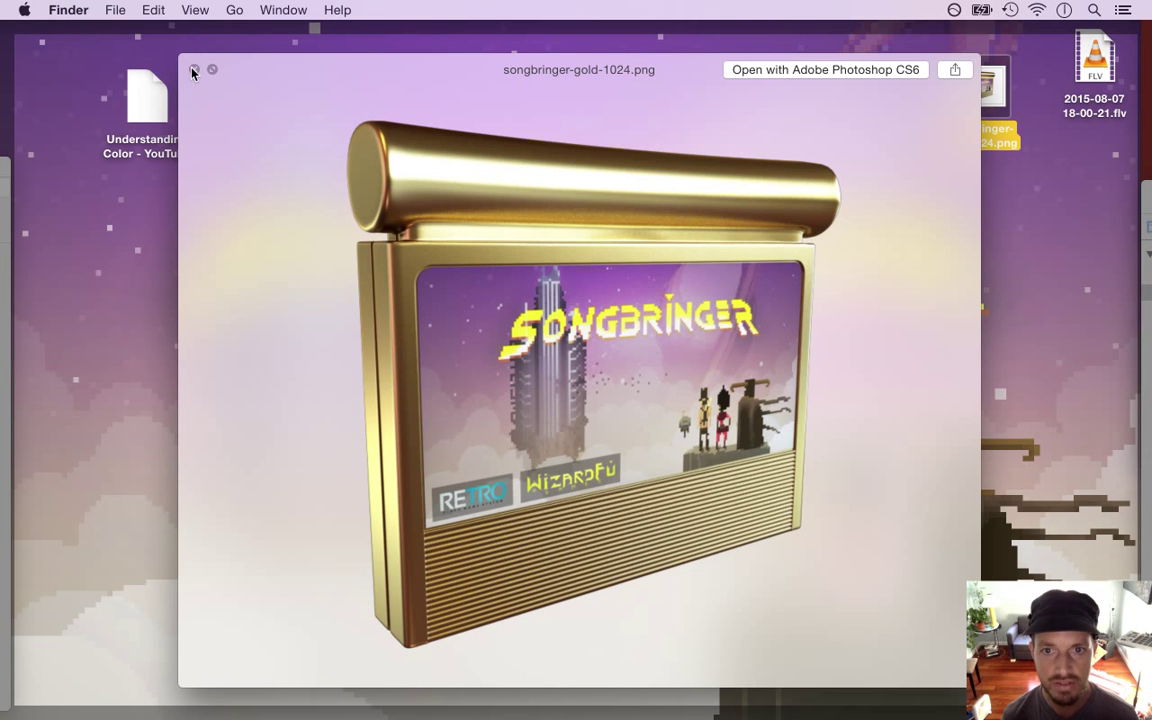
click(194, 70)
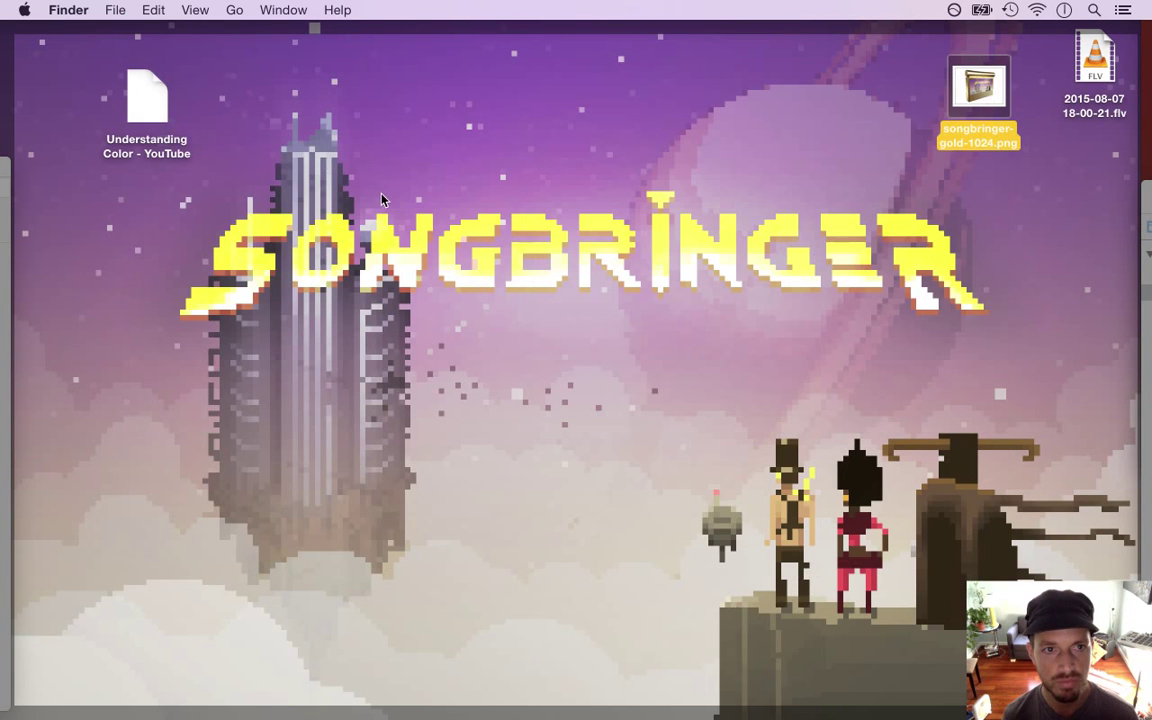
click(345, 175)
key(F11)
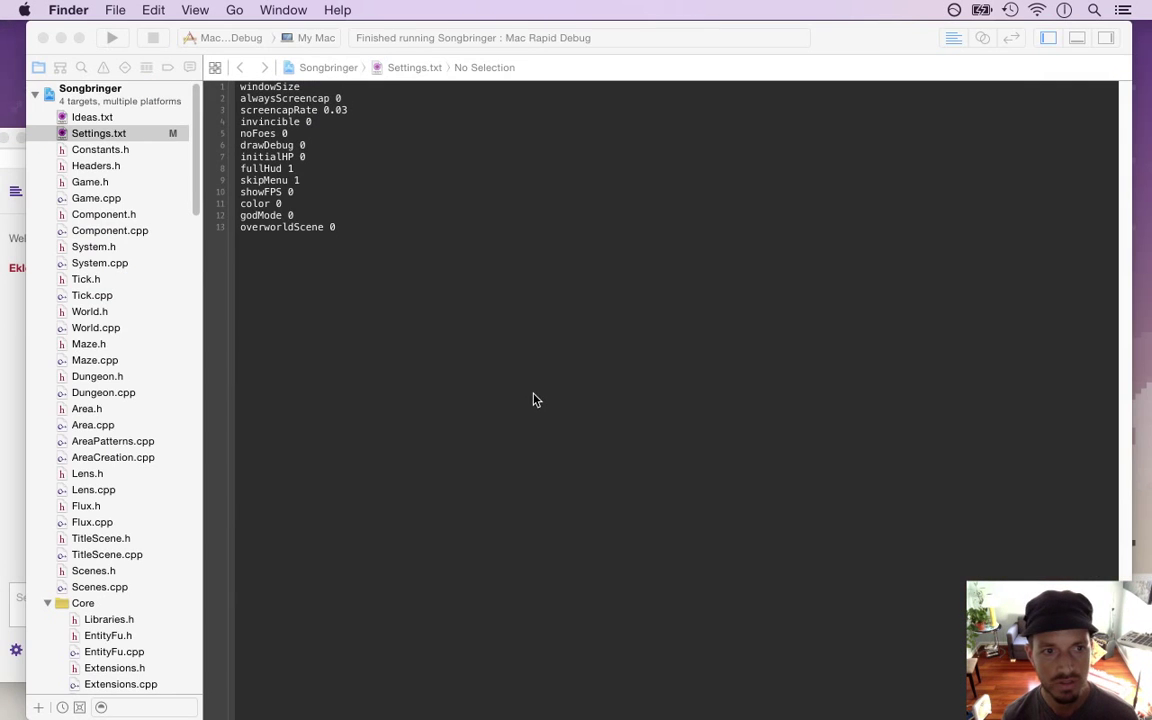
Check the Twitch chat greeting, then drag Xcode's left edge right so the chat stays visible
click(8, 318)
click(77, 266)
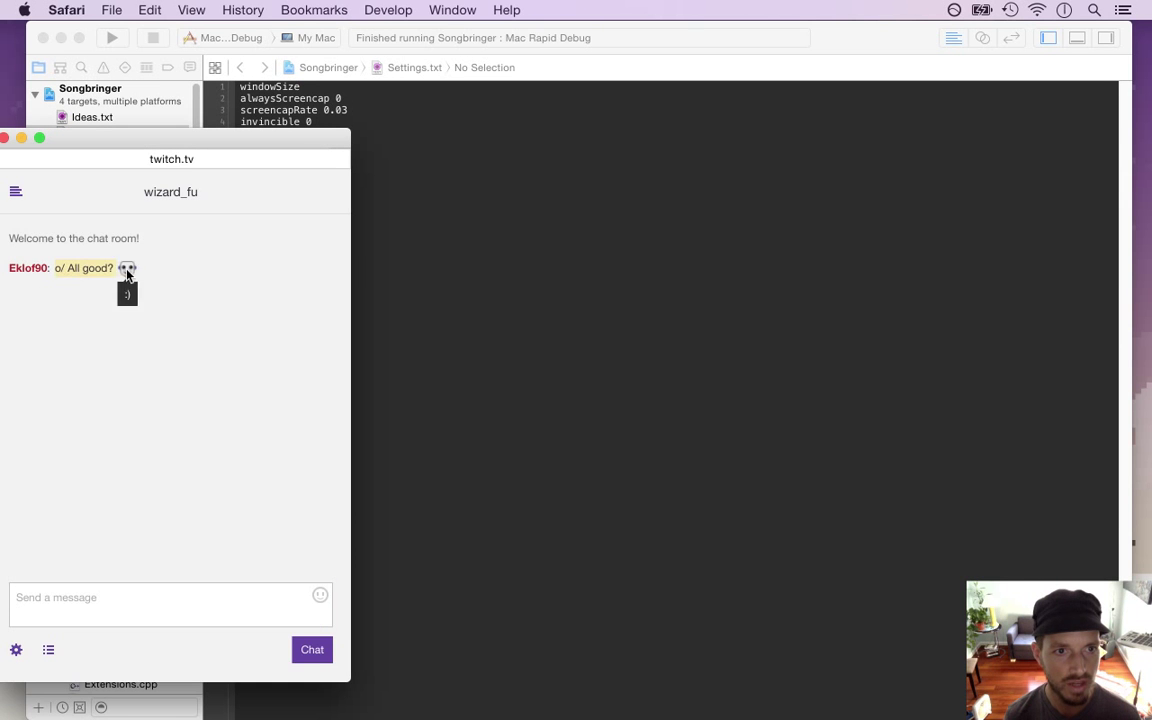
click(603, 250)
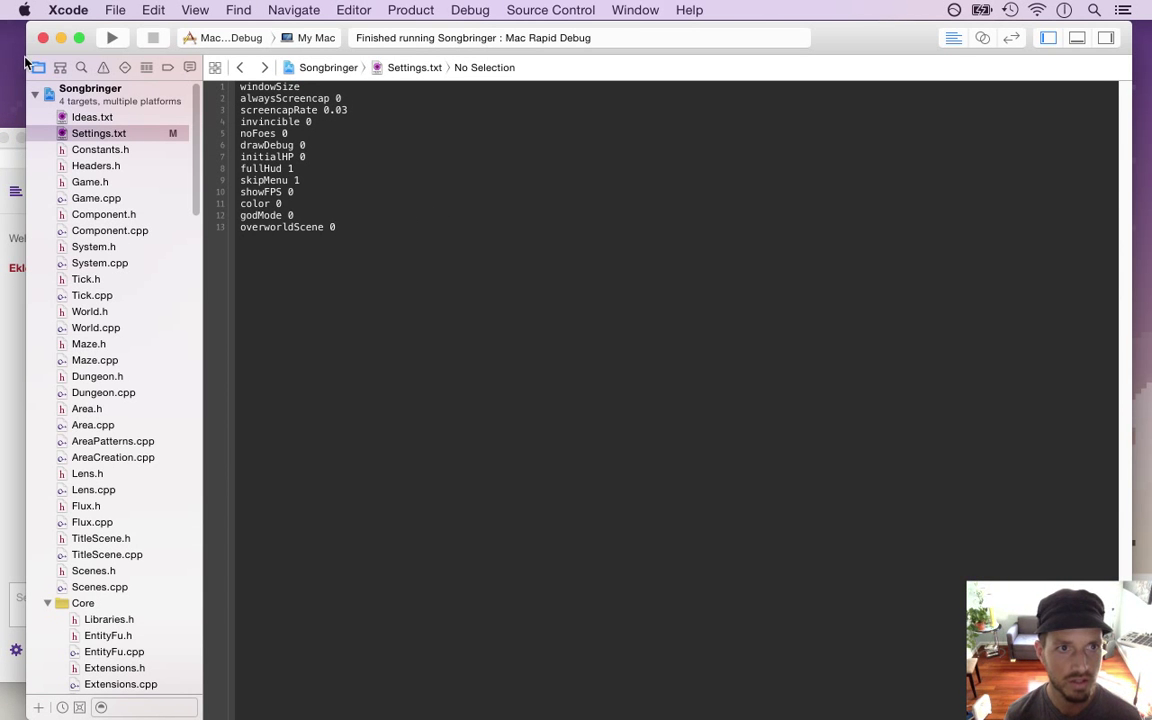
drag(36, 90, 152, 100)
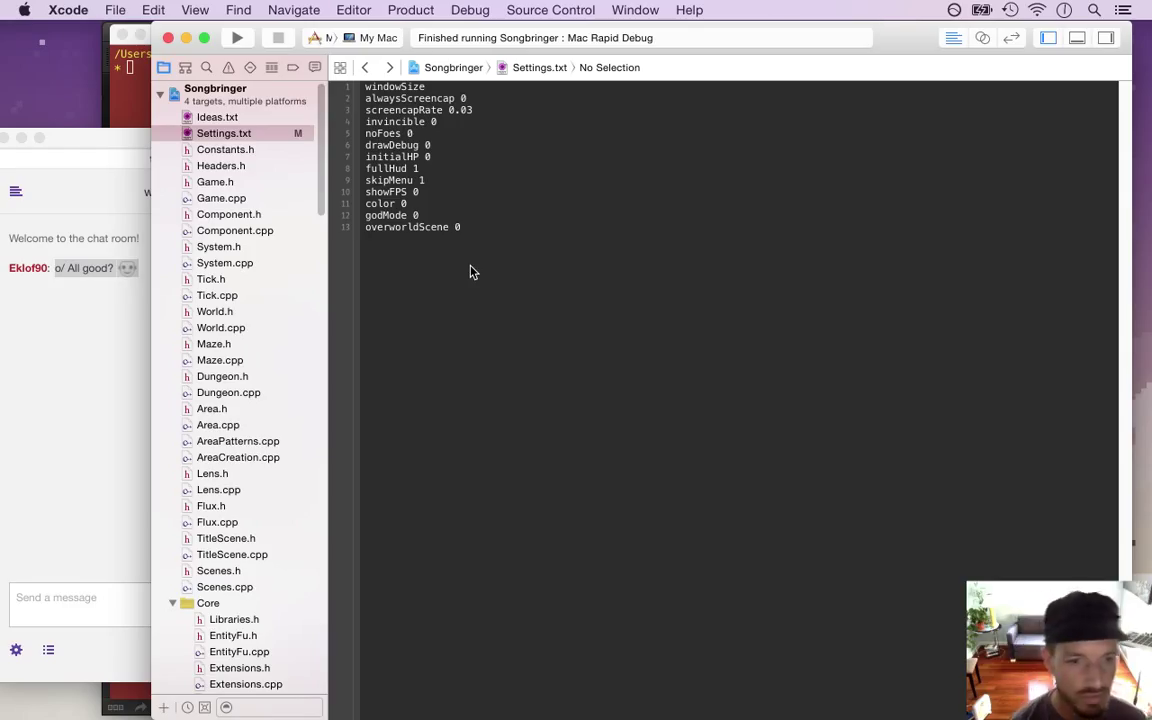
scroll(320, 175, down, 2)
scroll(320, 175, up, 2)
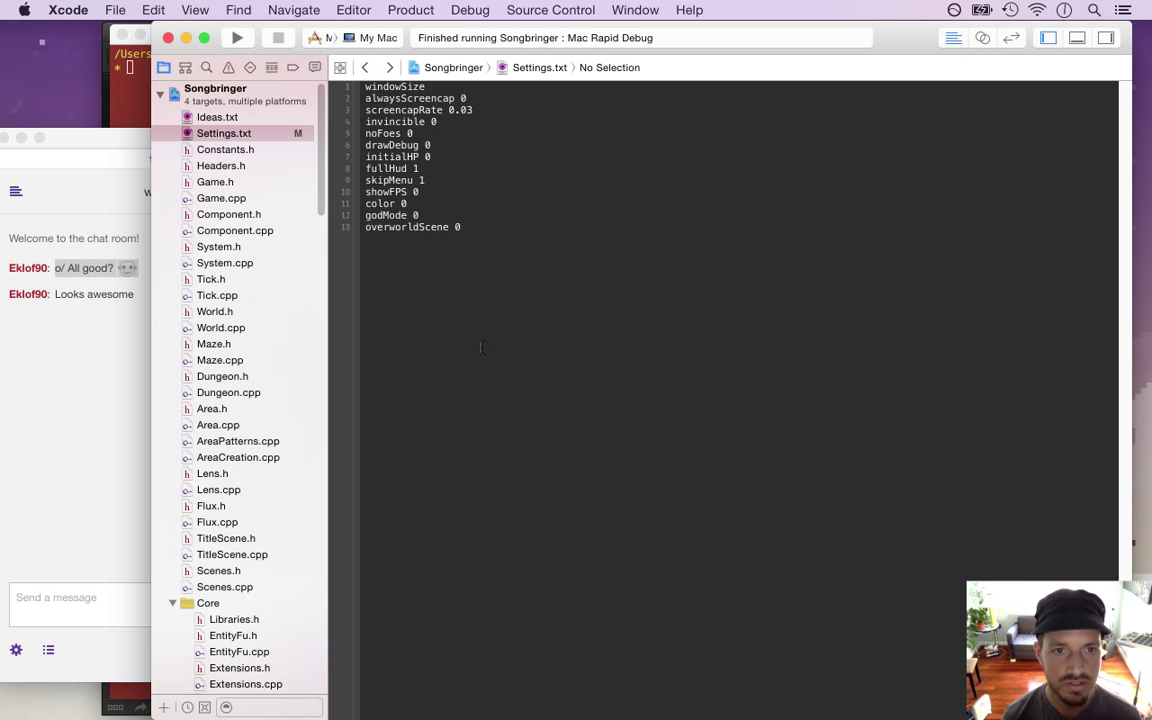
key(super+Tab)
Close Screen191.png in Photoshop without saving it
click(897, 399)
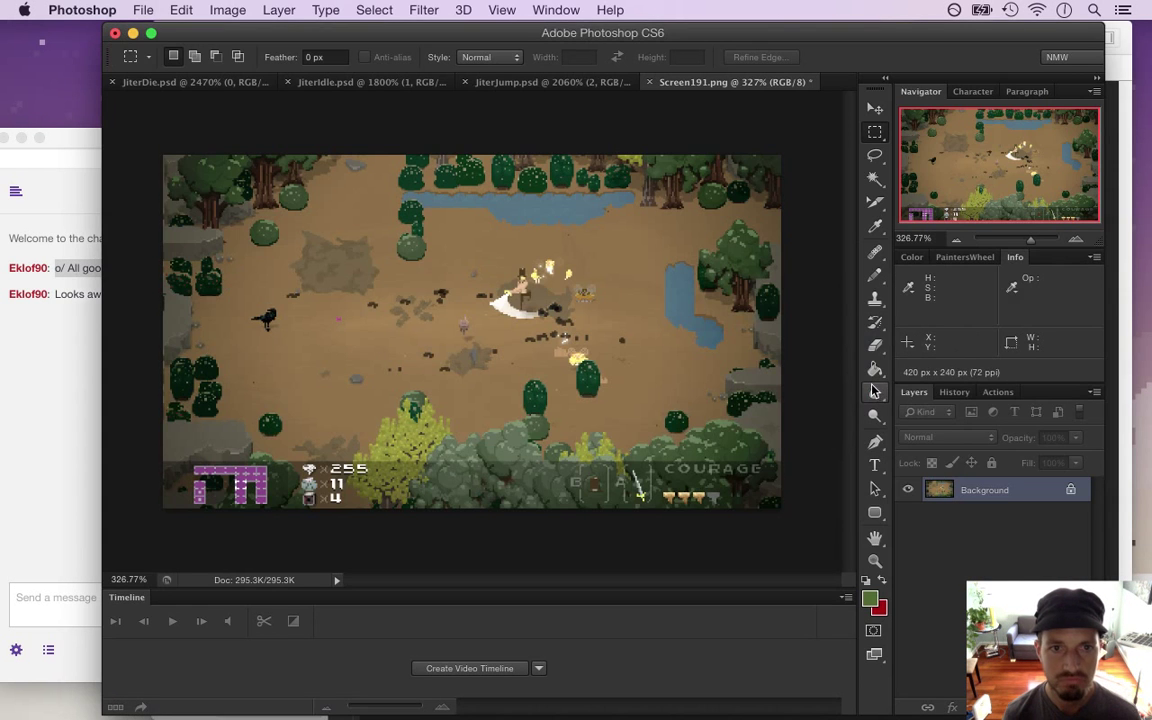
key(super+w)
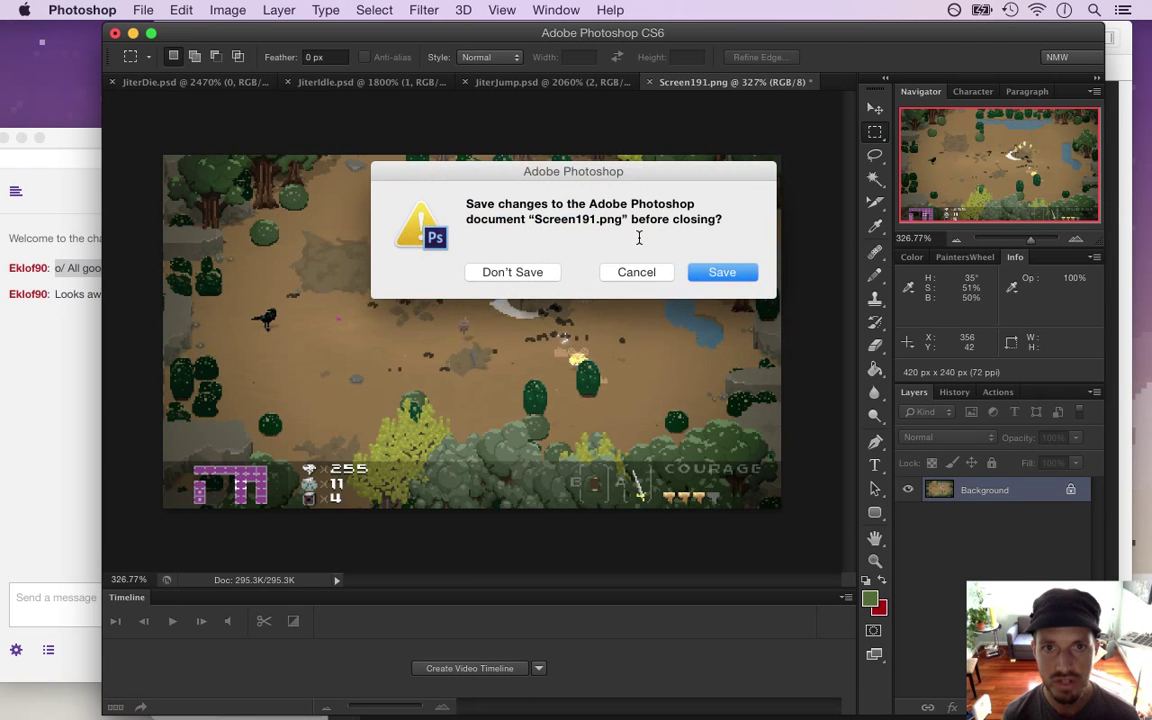
click(537, 266)
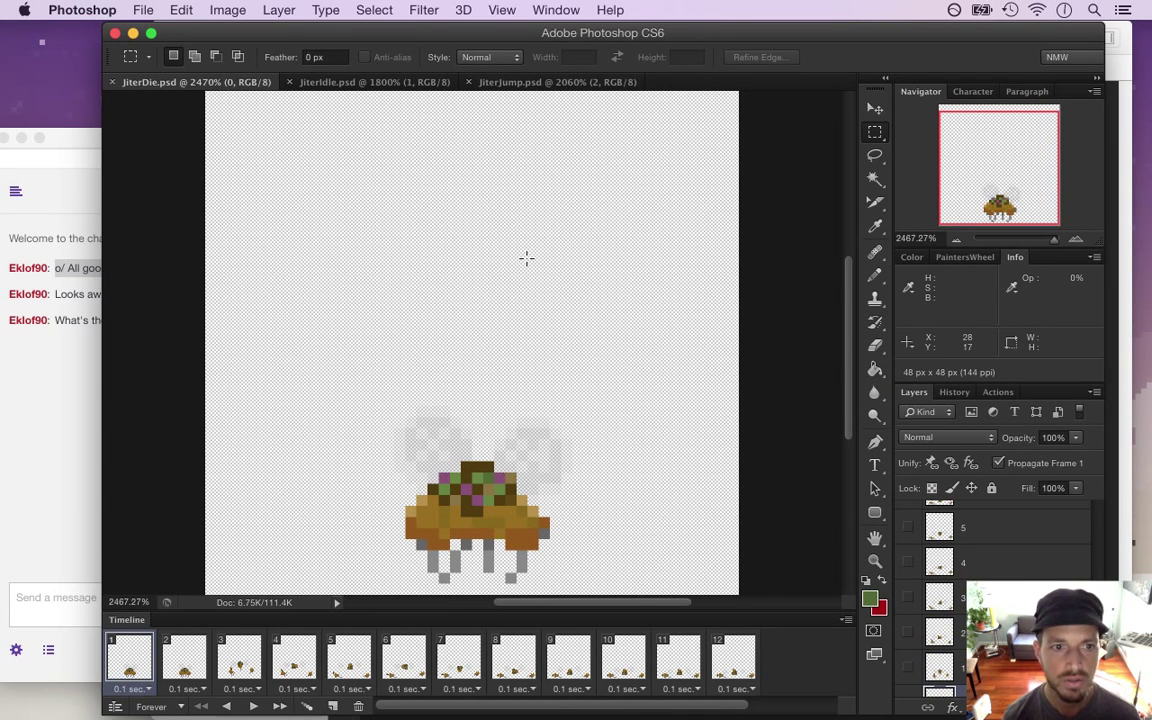
Highlight the chat question about the enemy count, then switch back to Xcode
click(76, 398)
drag(71, 320, 303, 368)
key(super+Tab)
key(super+Tab)
key(super+Tab)
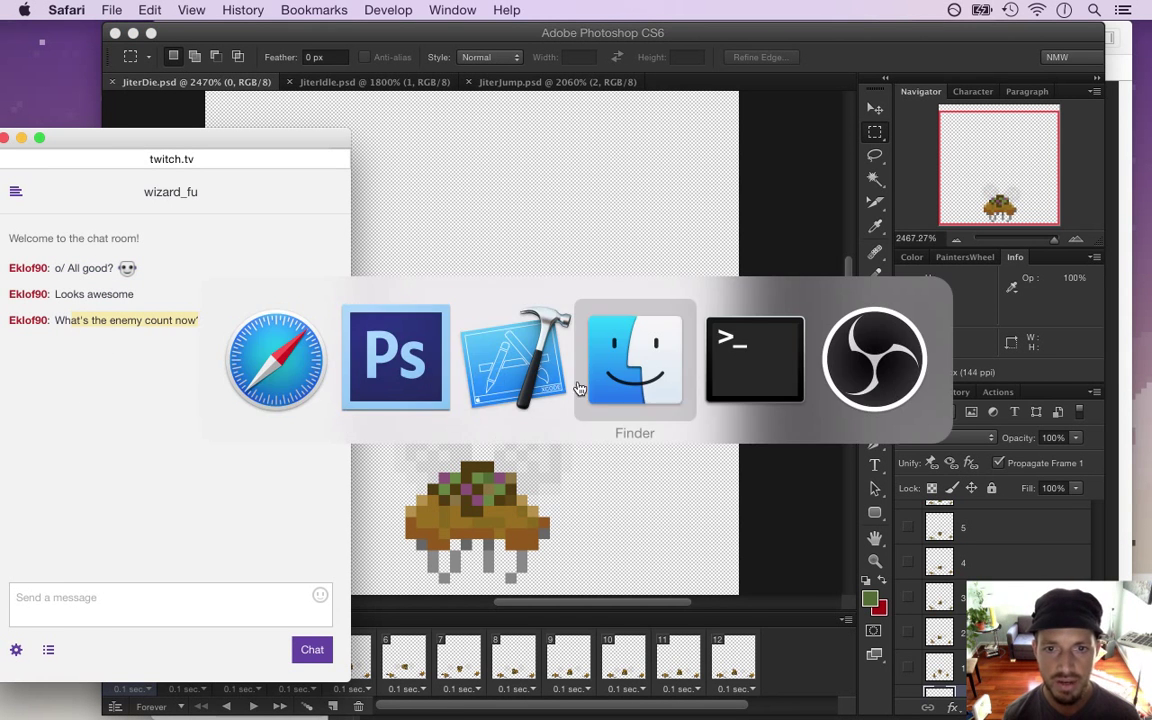
key(super+Tab)
key(super+Tab)
key(super+Tab)
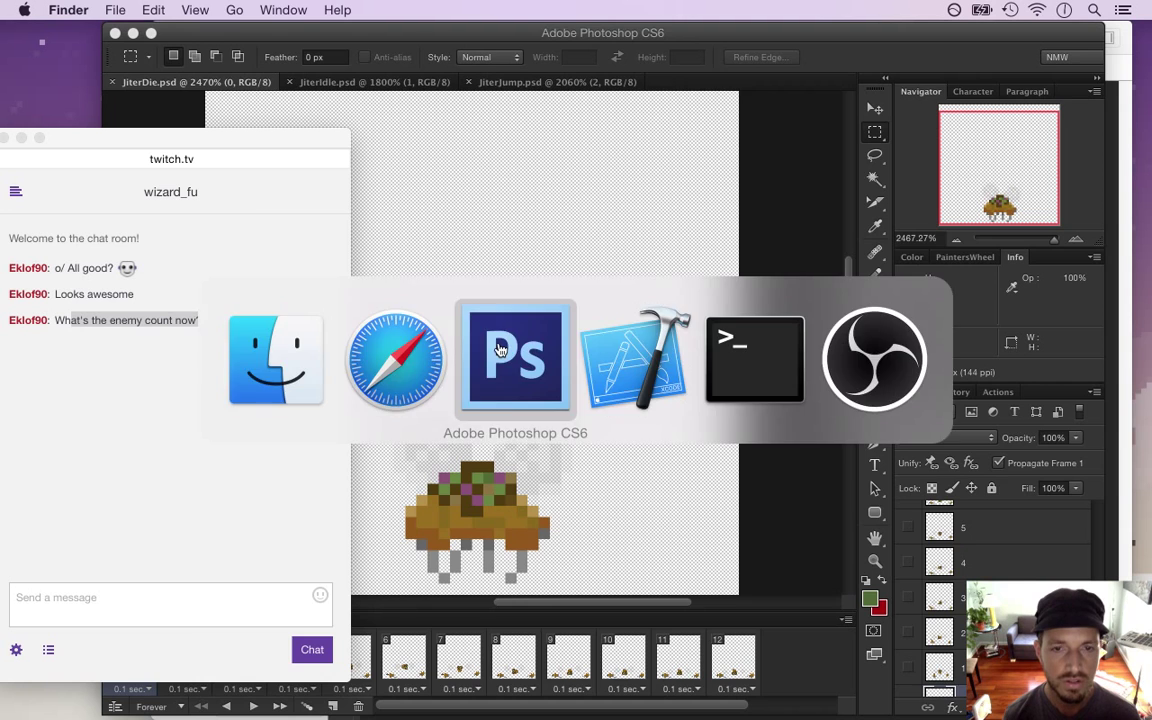
Open Blob.txt under Behaviors and step through each enemy script (Drobth, DroidBat, Fly, Frog, Jiter, Raaz, Sack, Sinth) to Spide.txt
scroll(312, 300, down, 15)
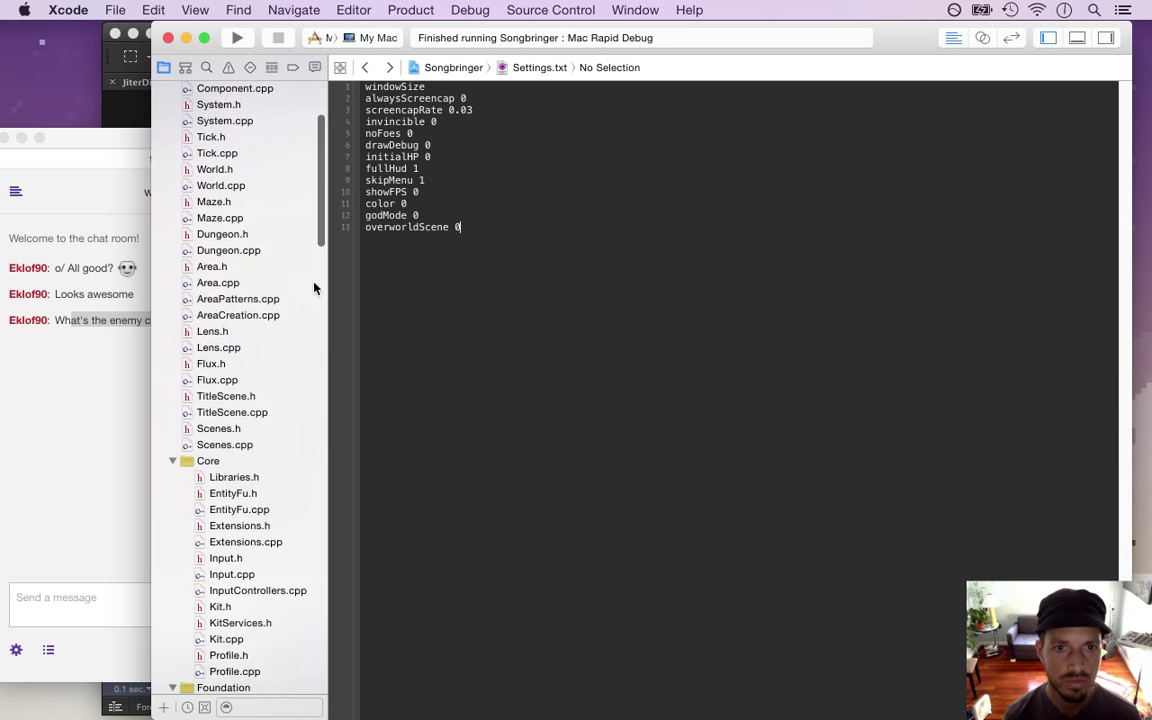
scroll(312, 390, up, 3)
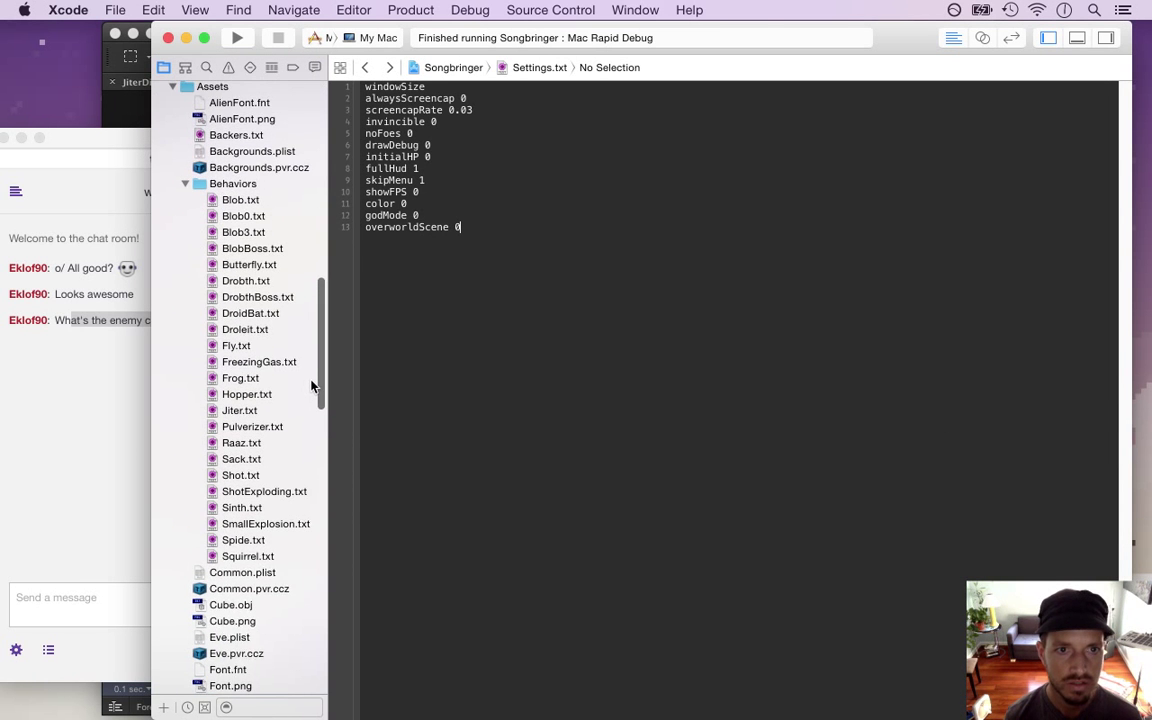
click(254, 219)
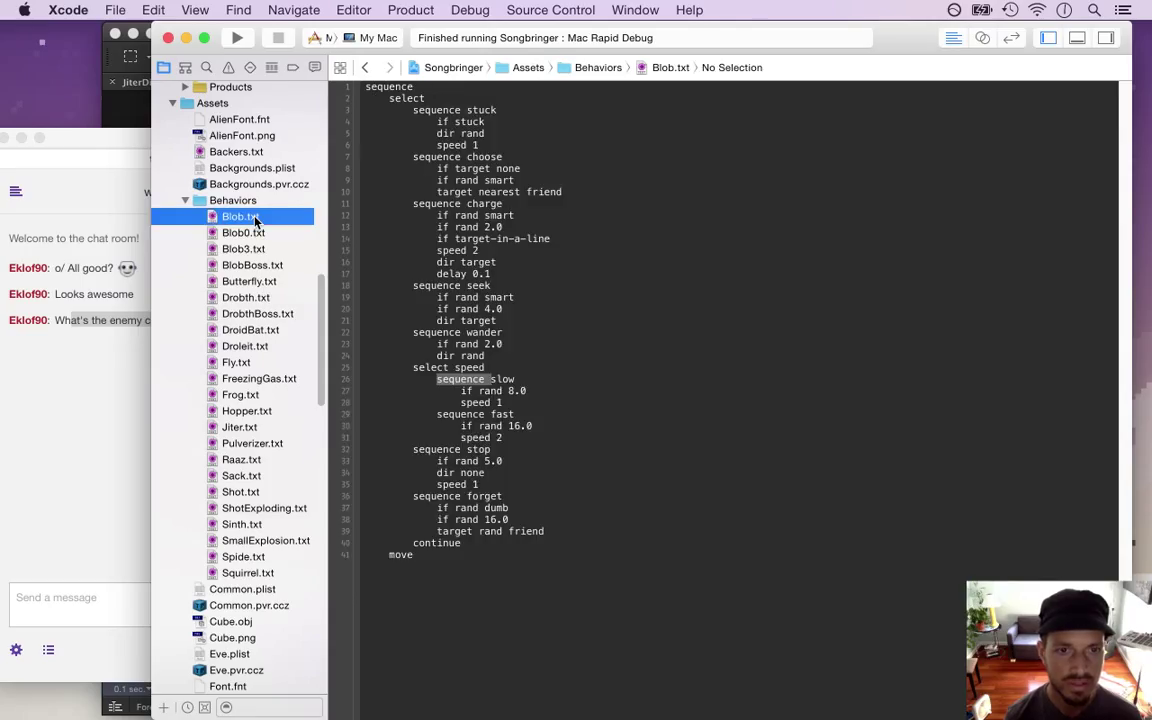
key(Down)
key(Down)
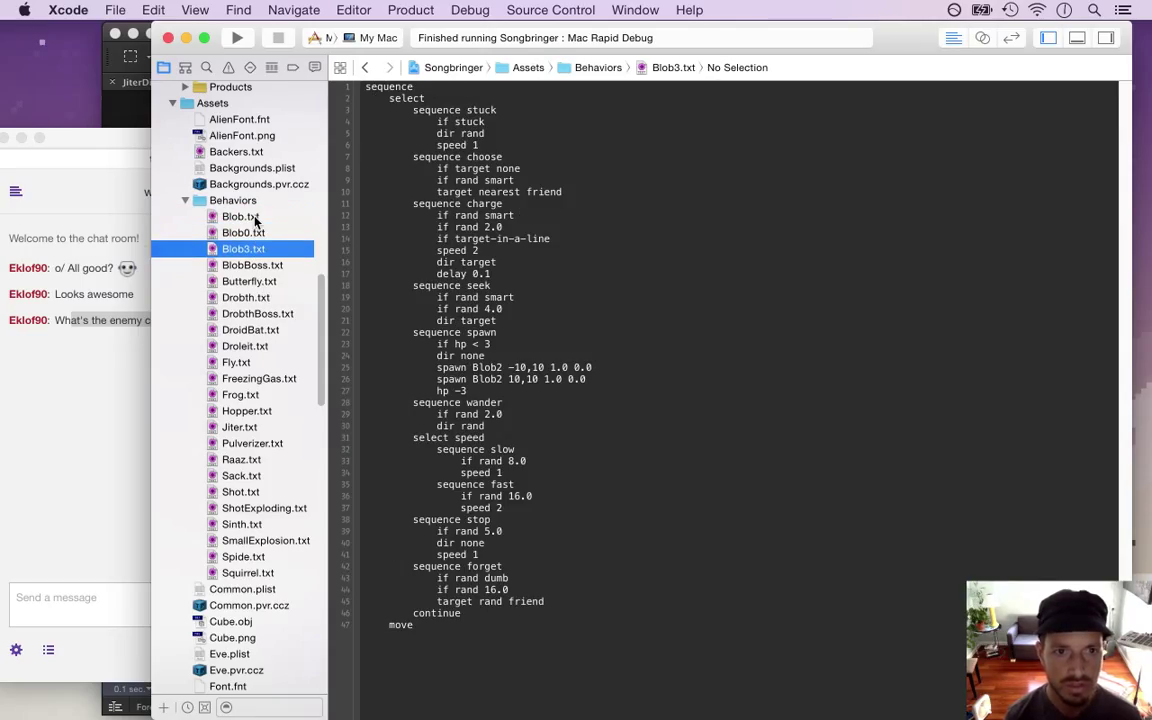
key(Down)
key(Down)
key(Down)
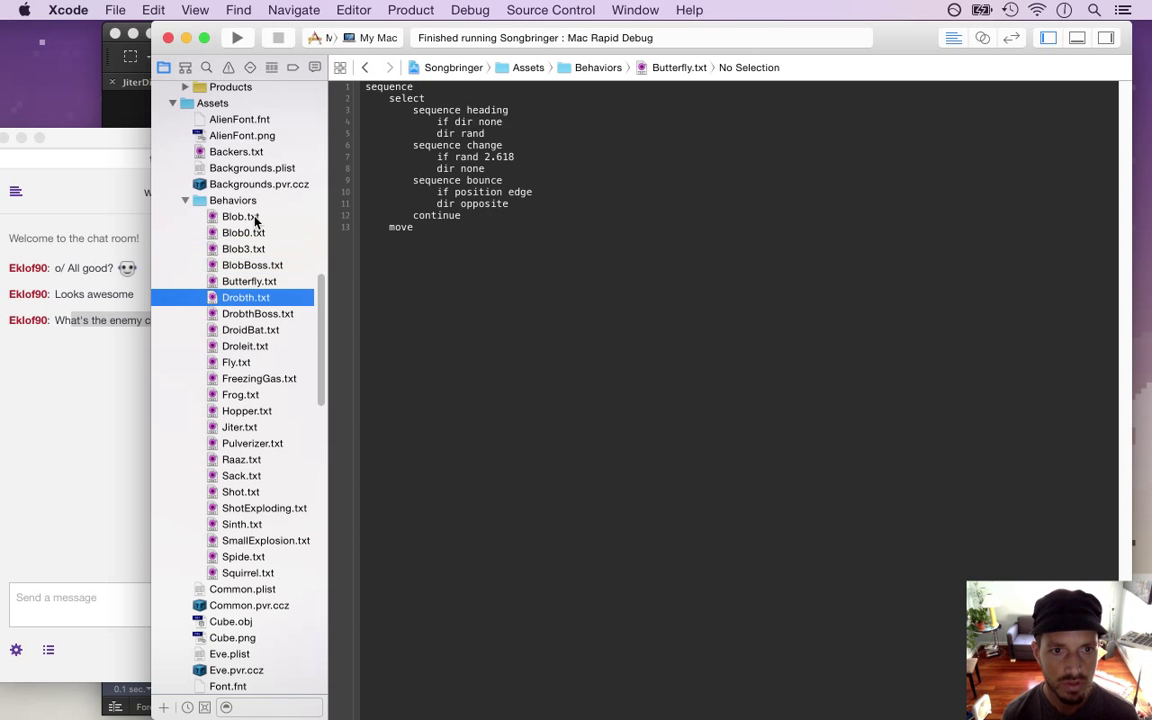
key(Down)
key(Down)
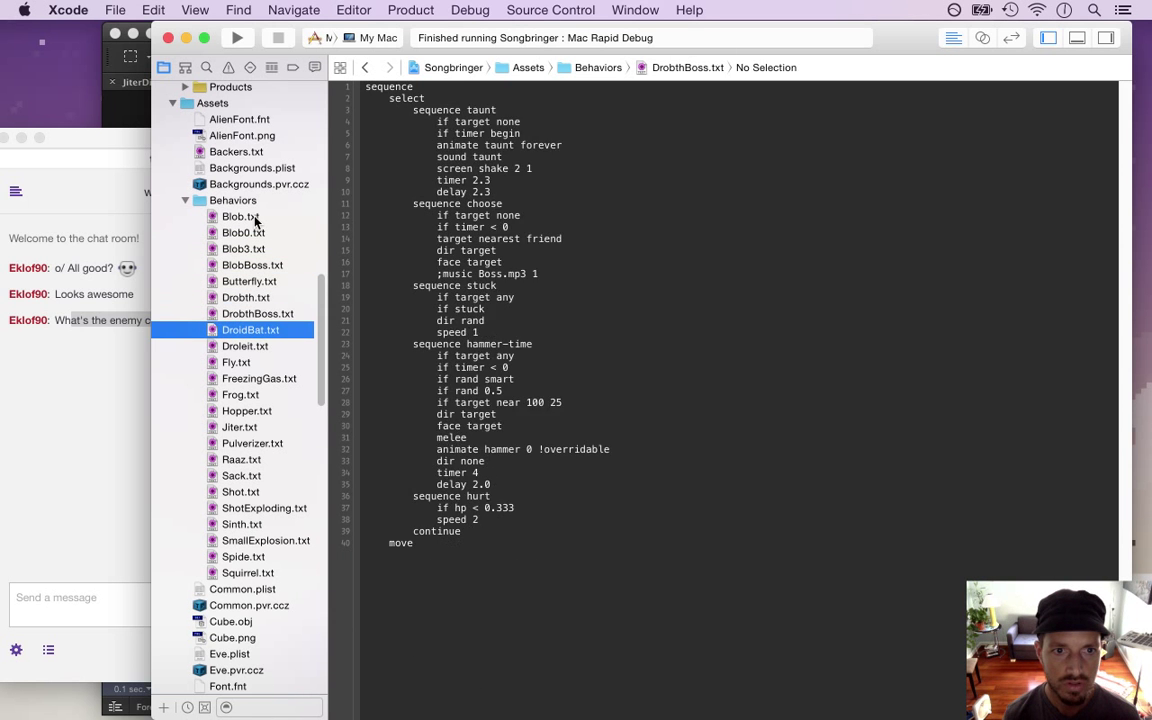
key(Down)
key(Down)
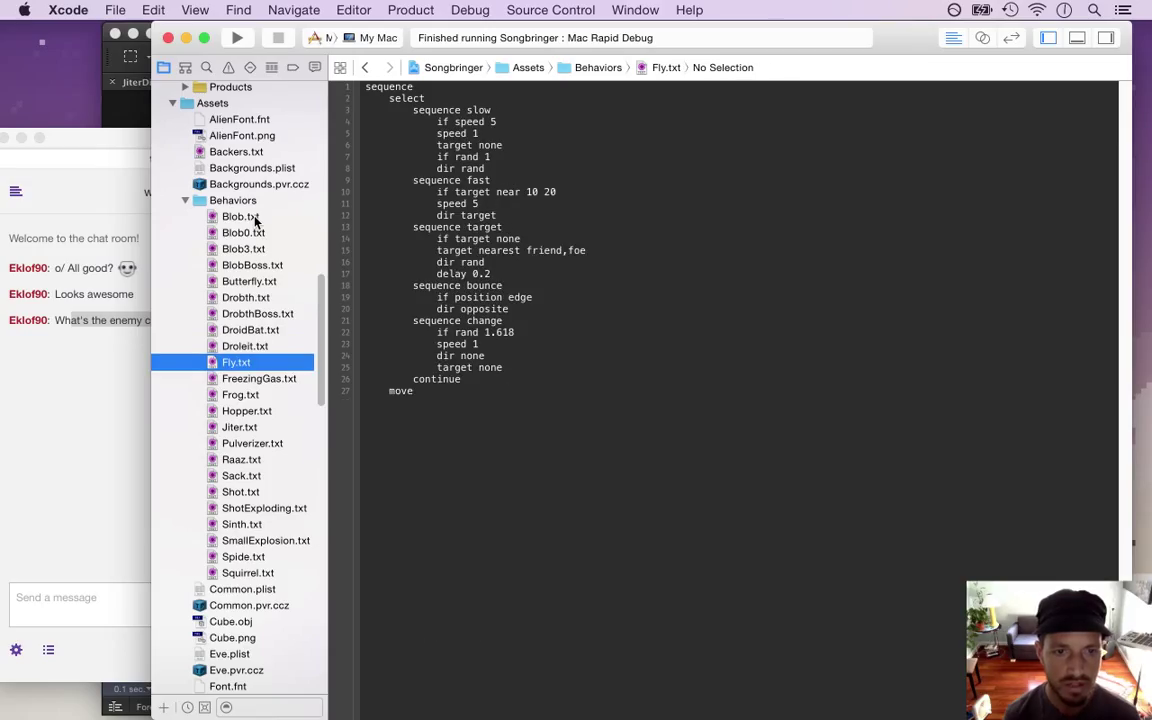
key(Down)
key(Down)
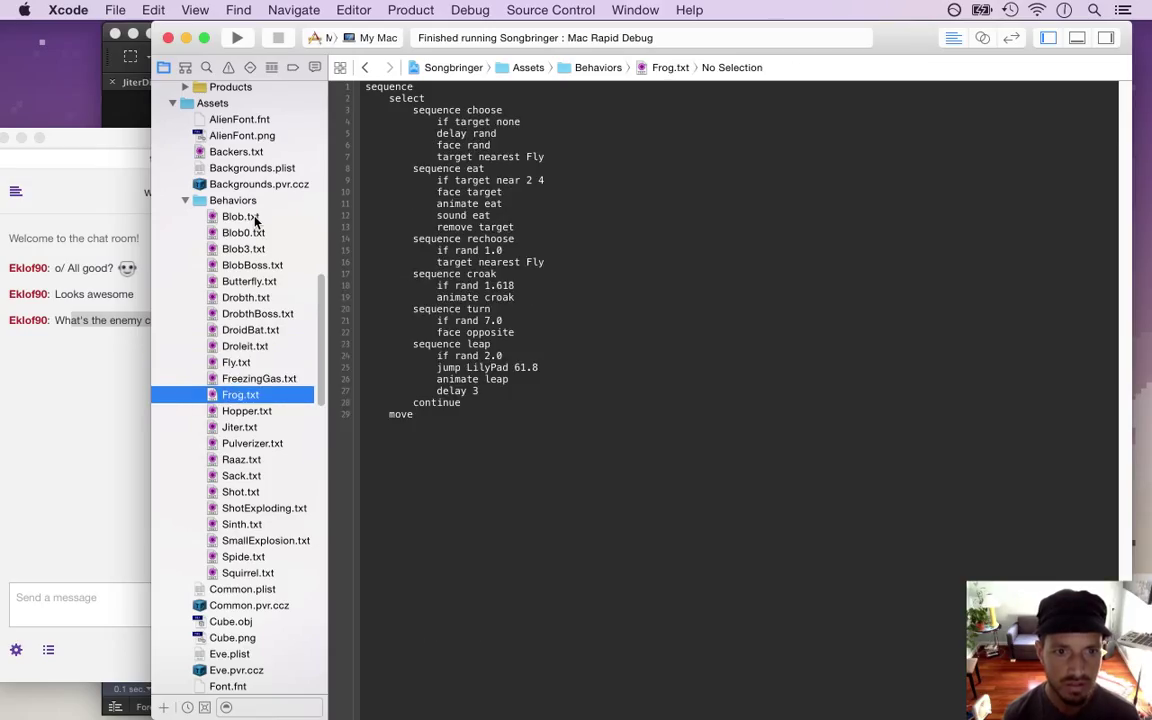
key(Down)
key(Down)
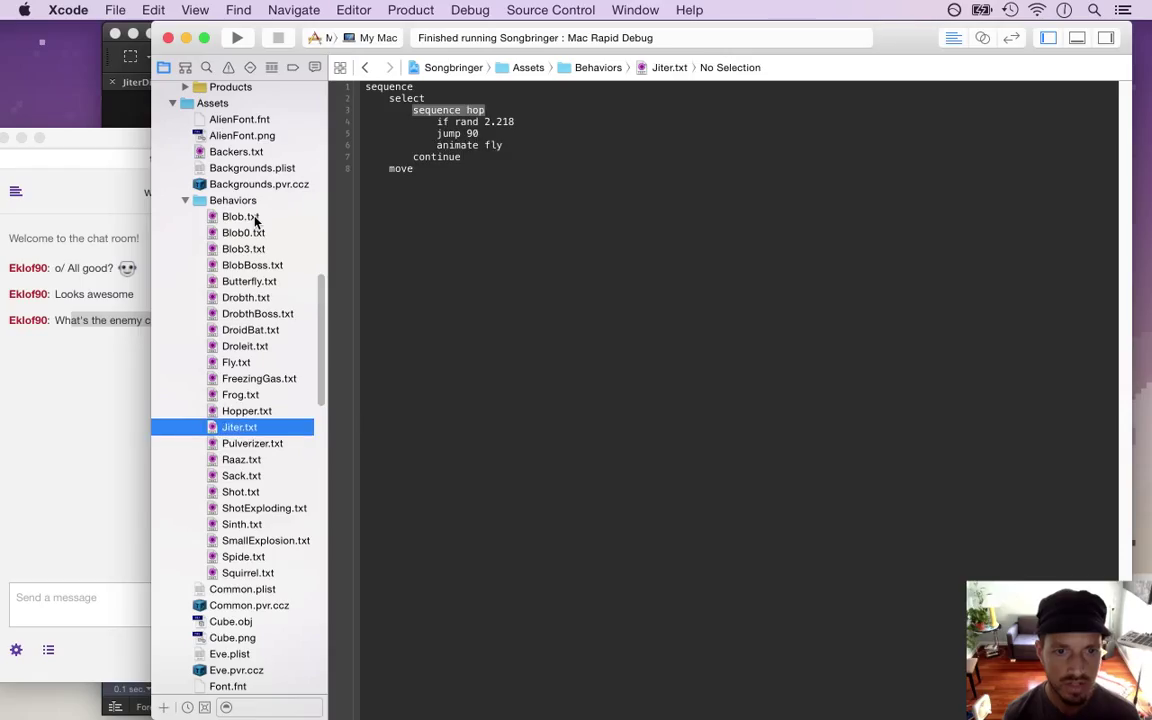
key(Down)
key(Down)
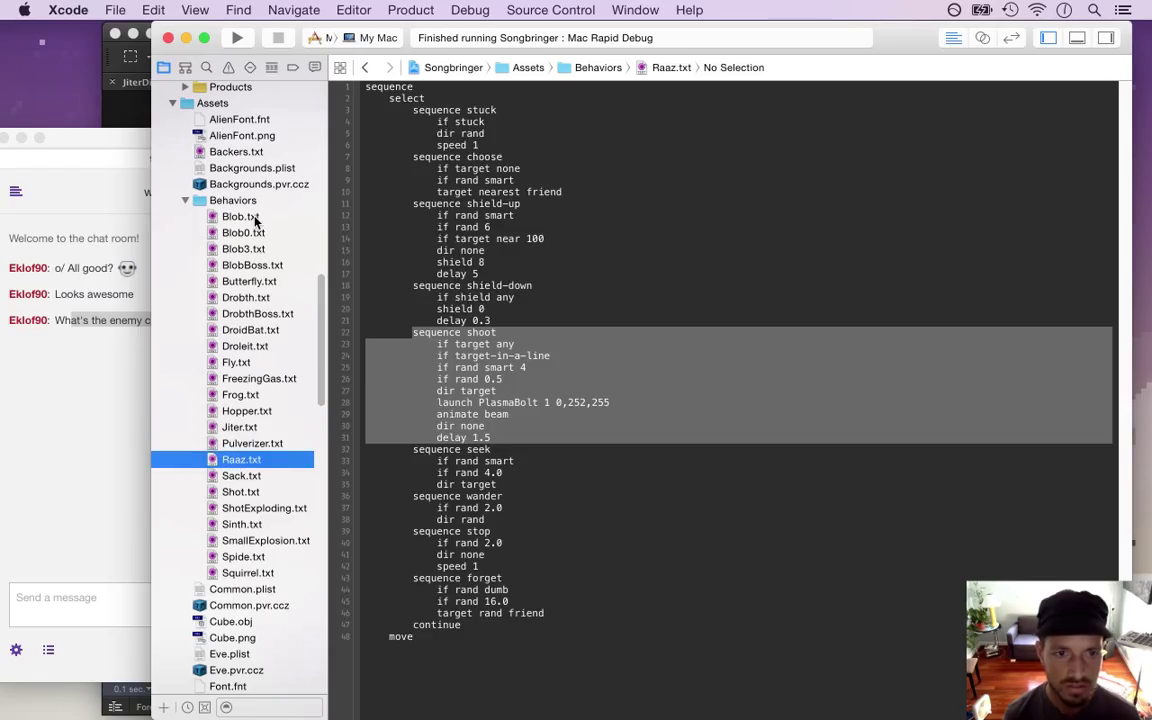
key(Down)
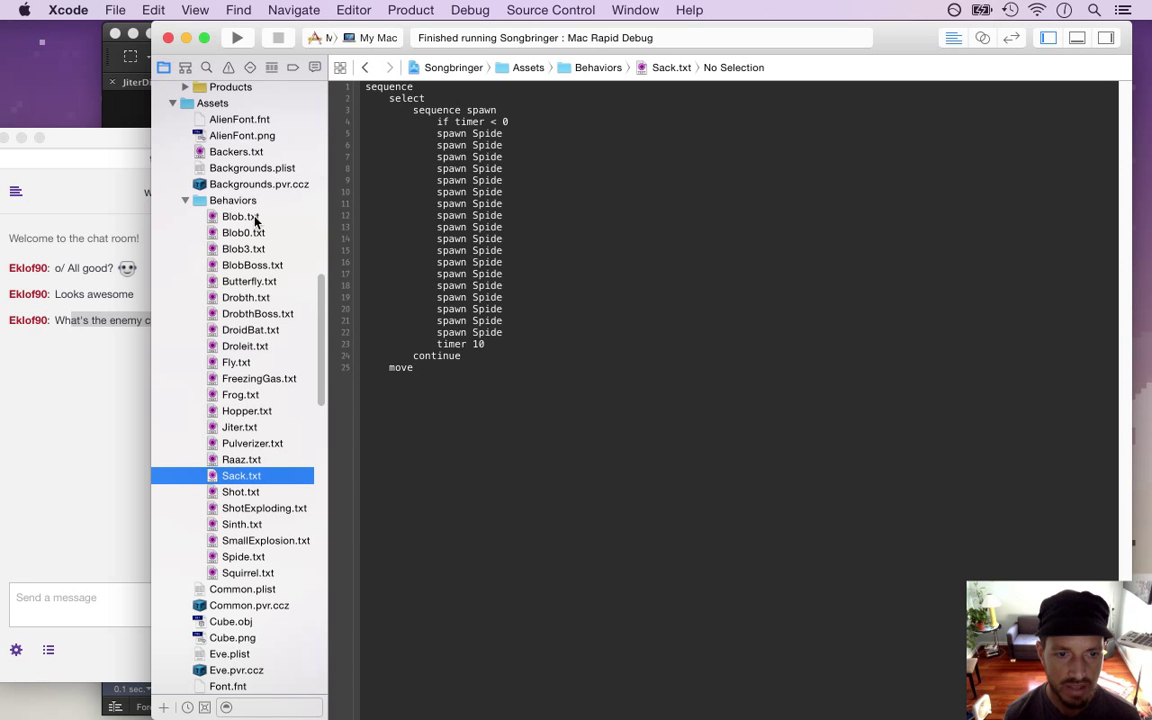
key(Down)
key(Down)
key(Down)
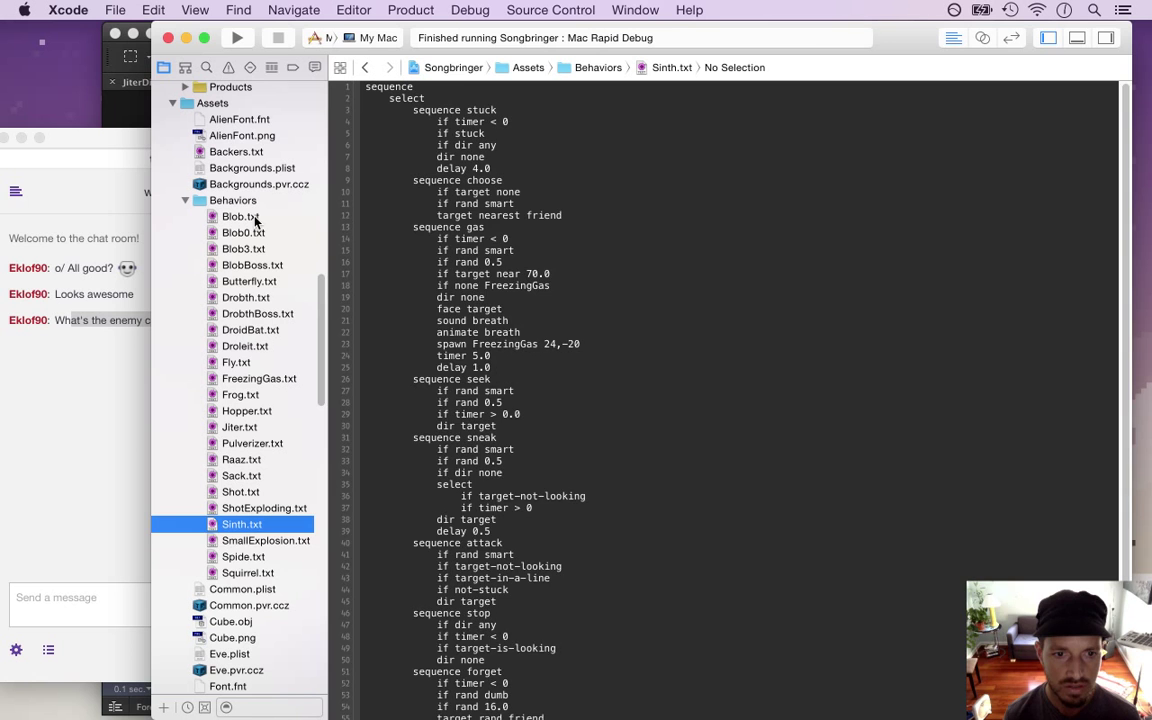
key(Down)
key(Down)
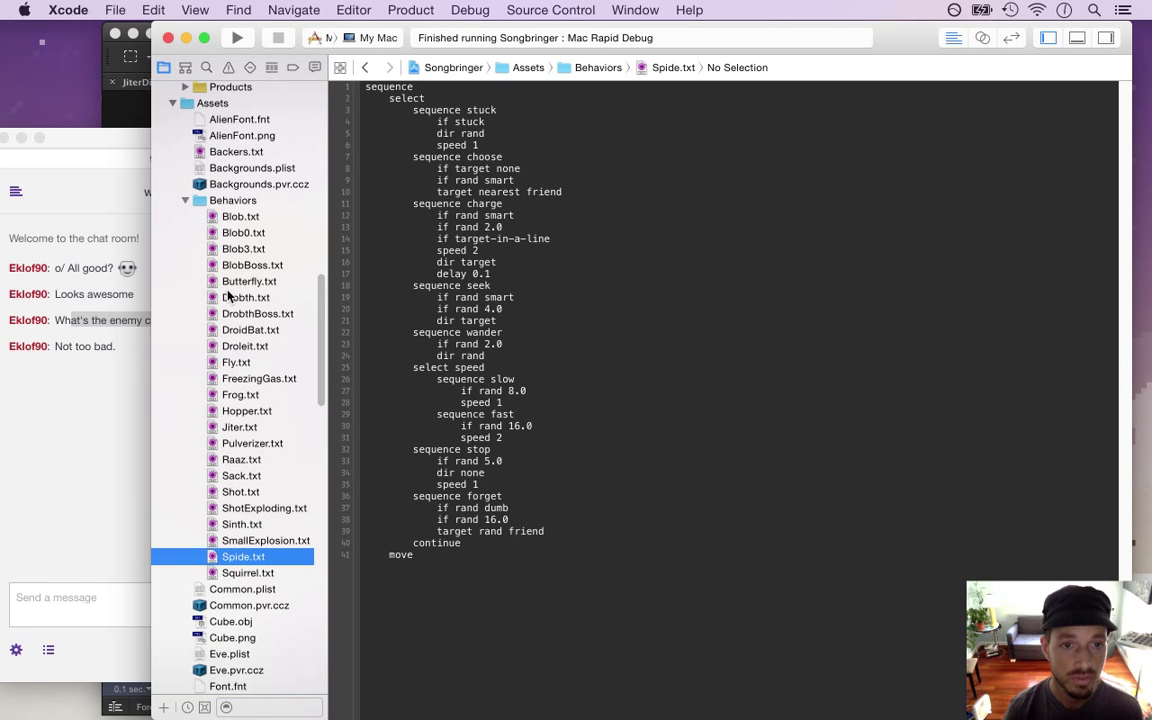
Read the latest chat replies and scroll back up through the Xcode project
click(85, 392)
drag(61, 346, 141, 360)
click(837, 53)
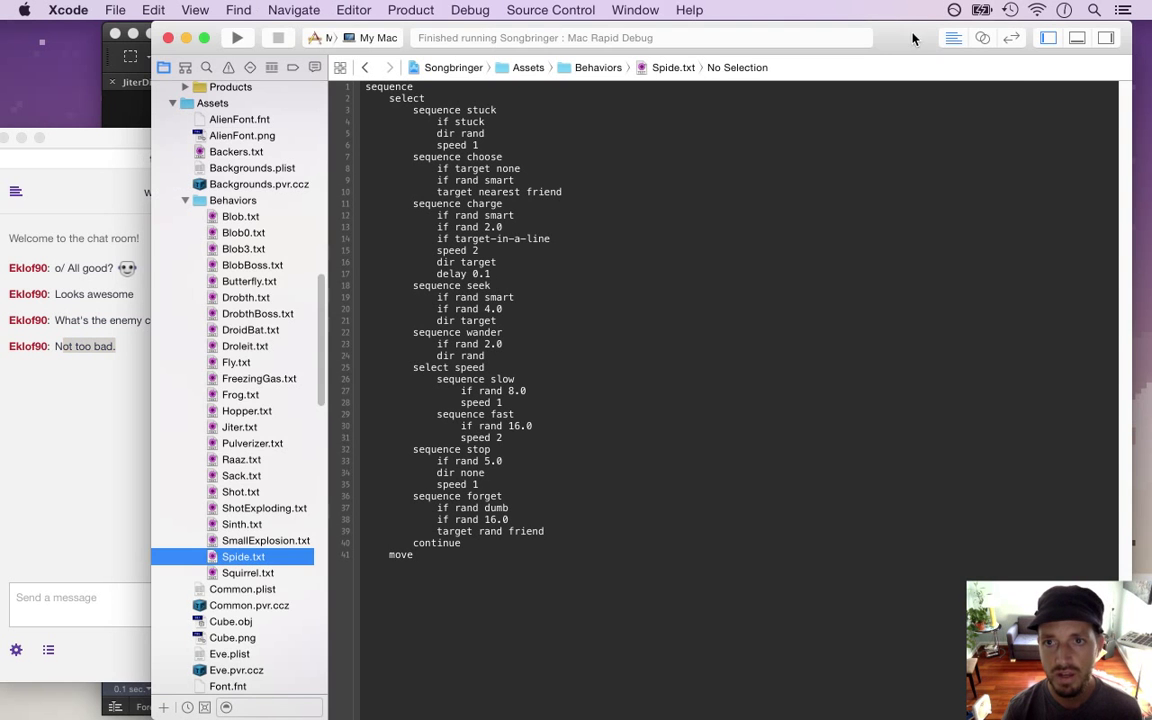
scroll(320, 336, up, 3)
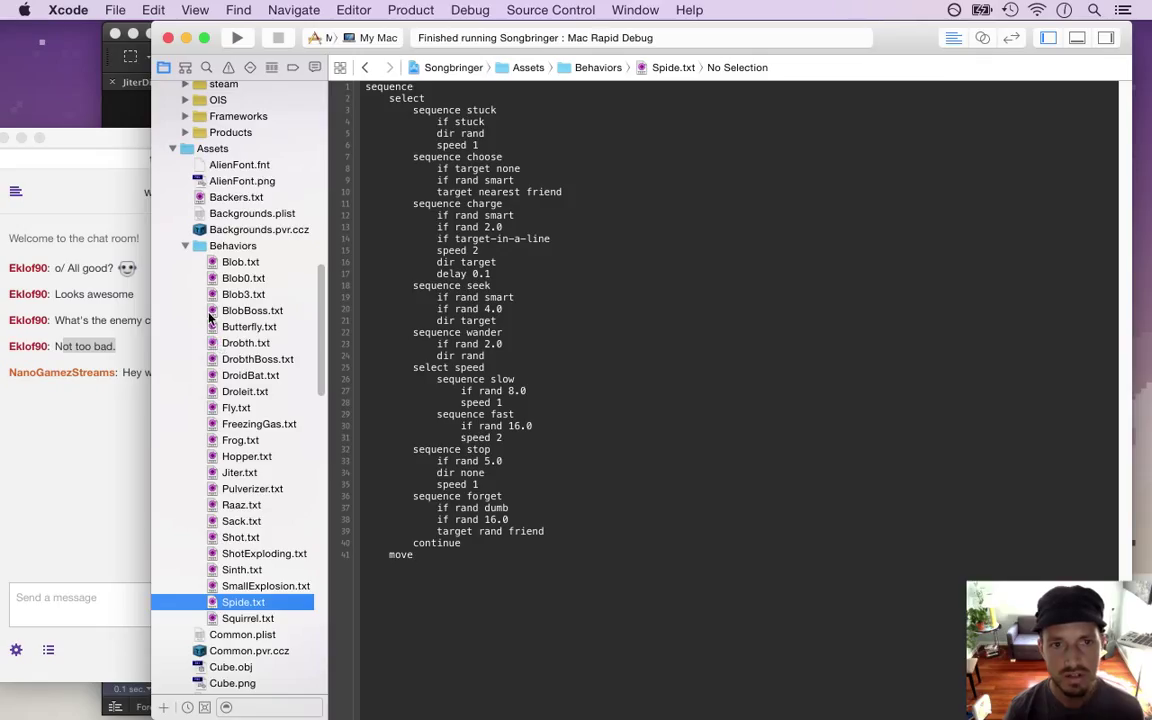
click(119, 393)
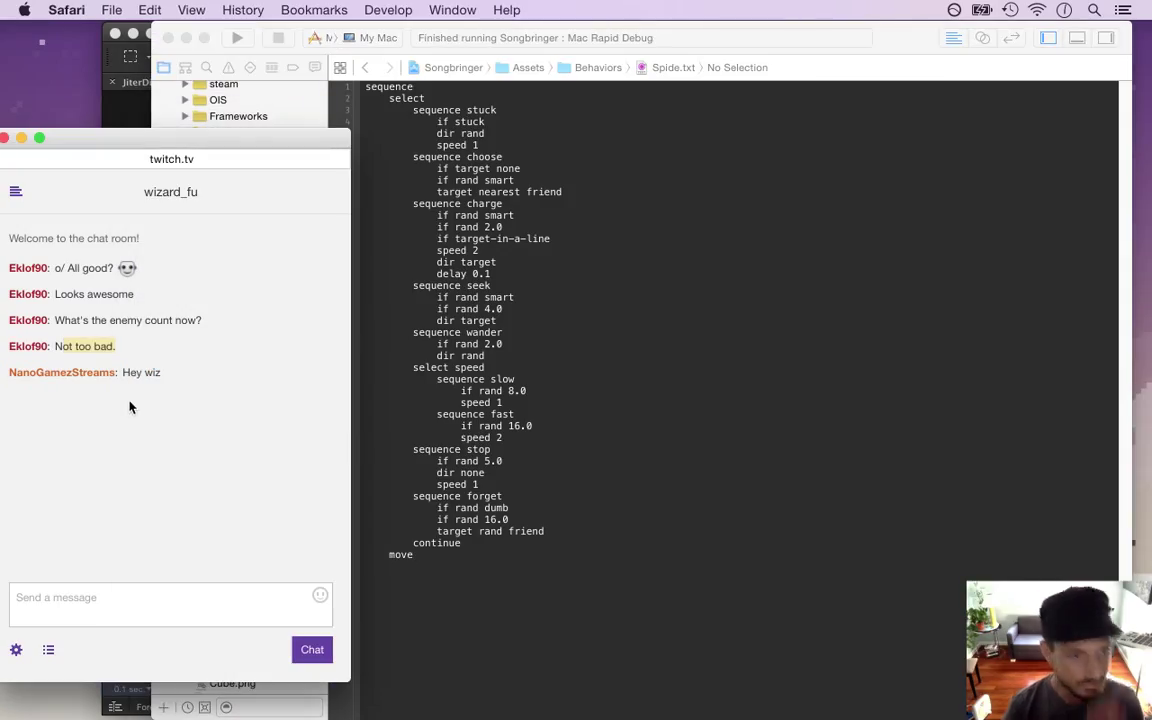
drag(121, 373, 180, 381)
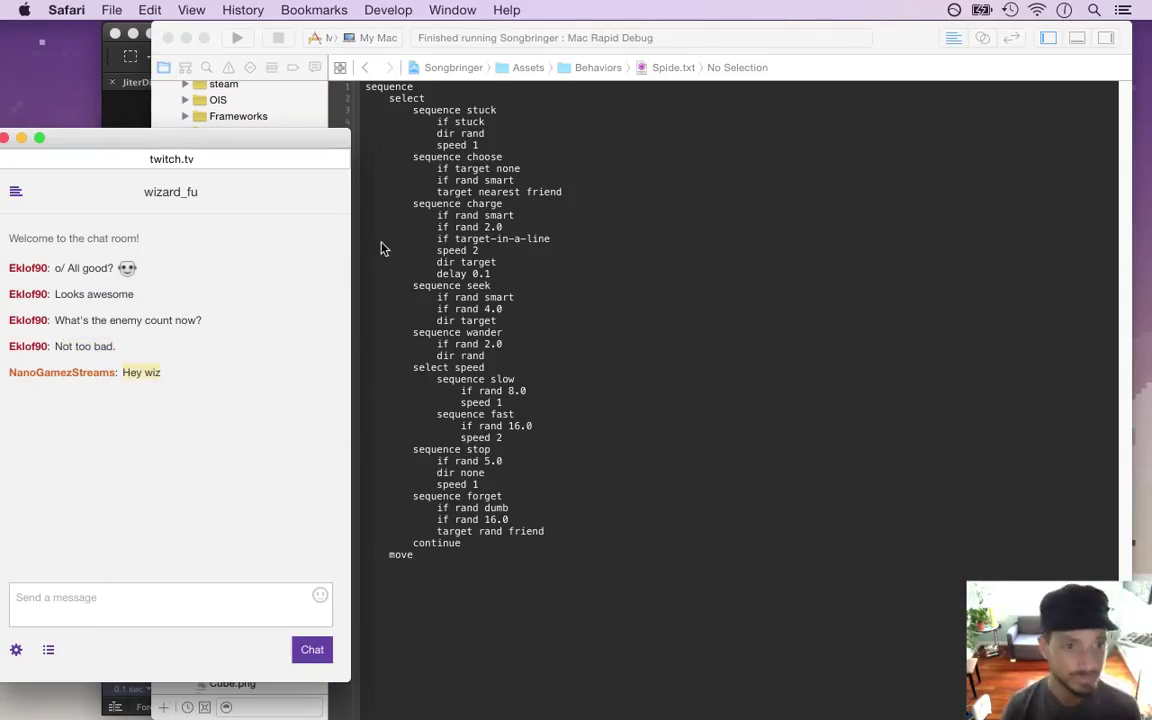
click(915, 40)
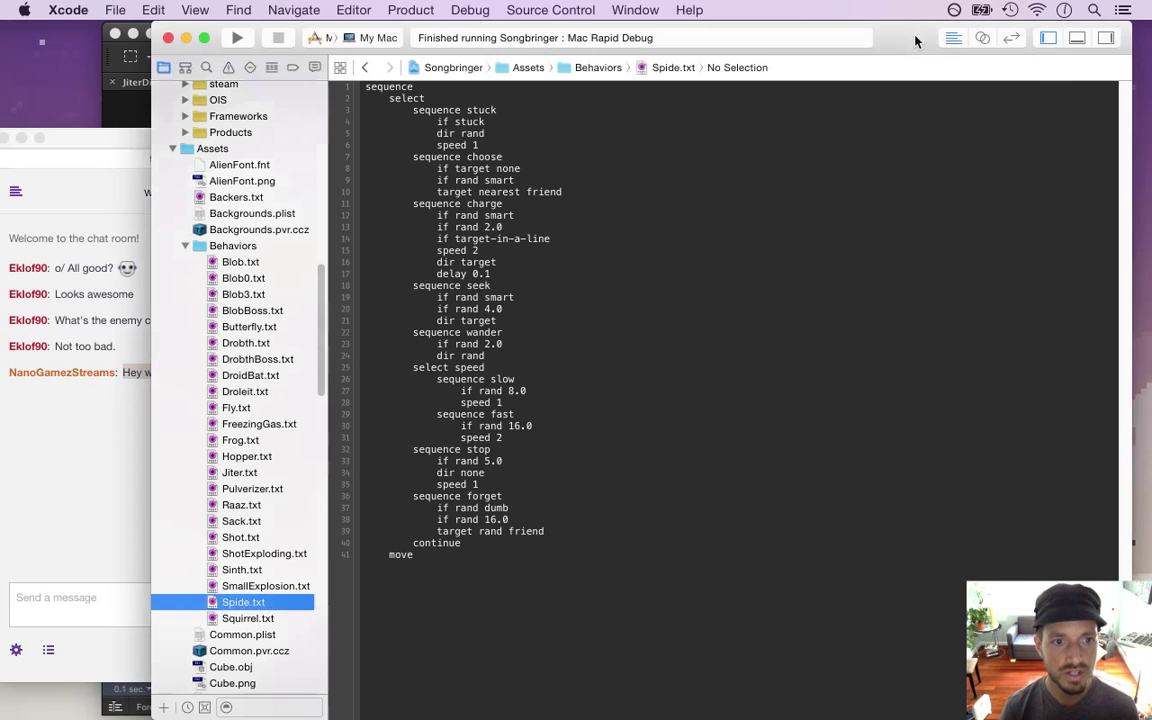
scroll(285, 278, up, 10)
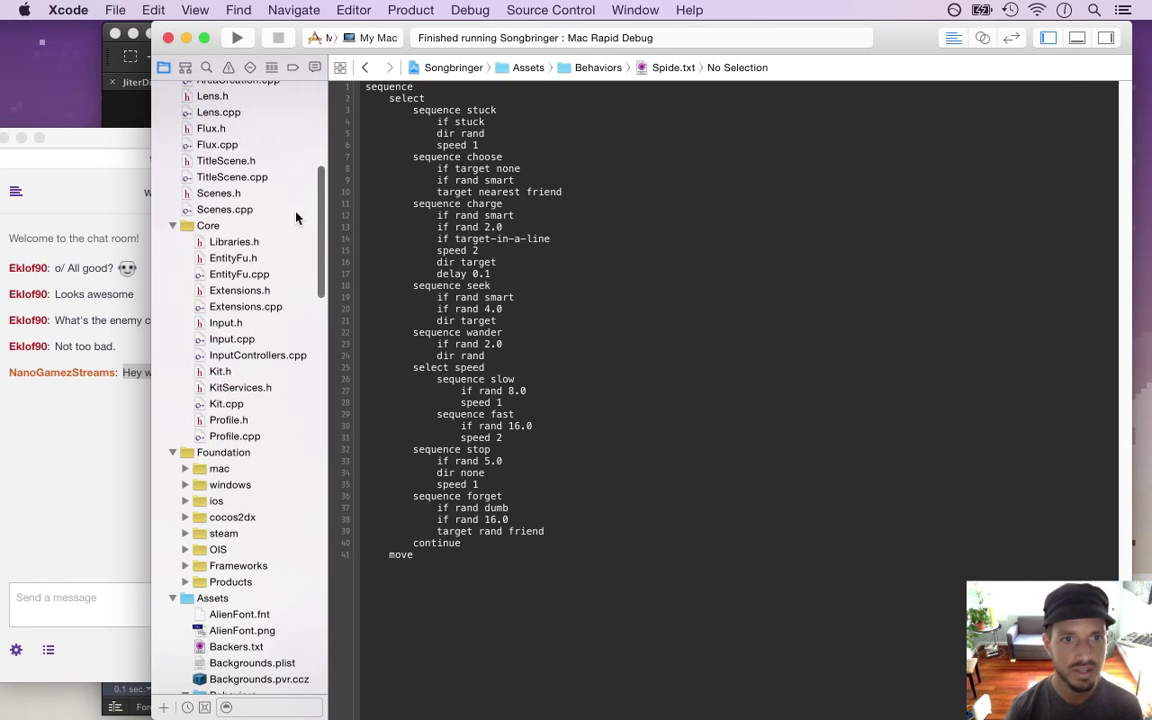
scroll(293, 168, up, 2)
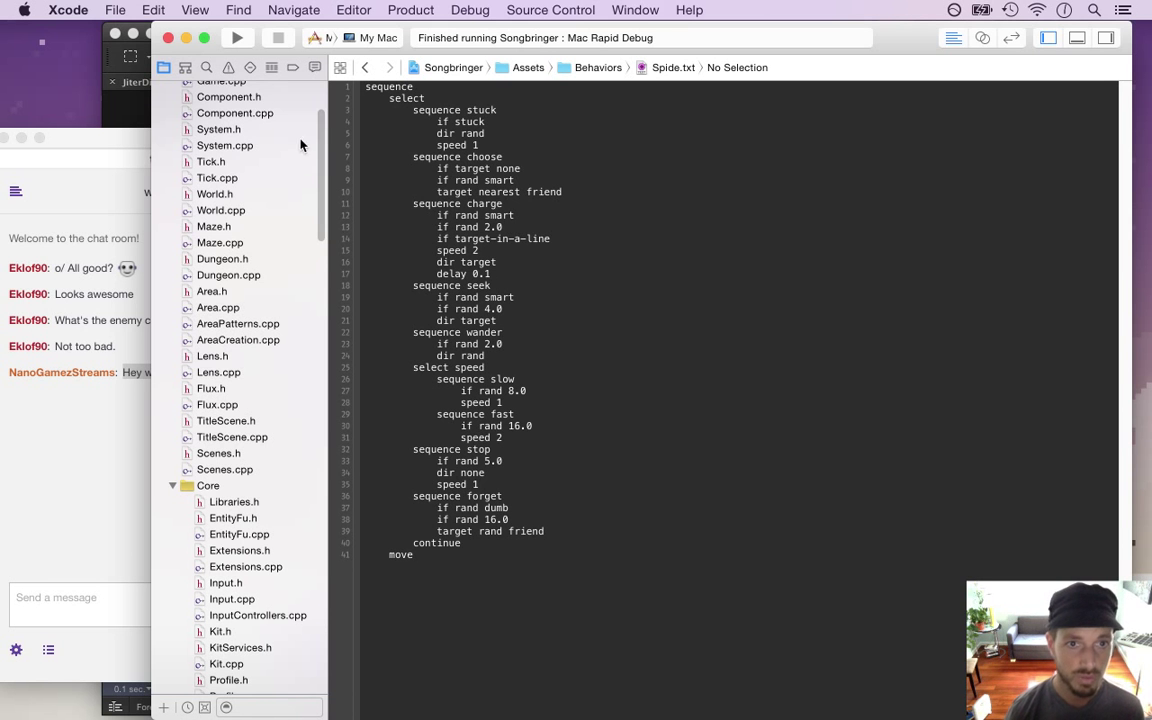
scroll(300, 170, up, 7)
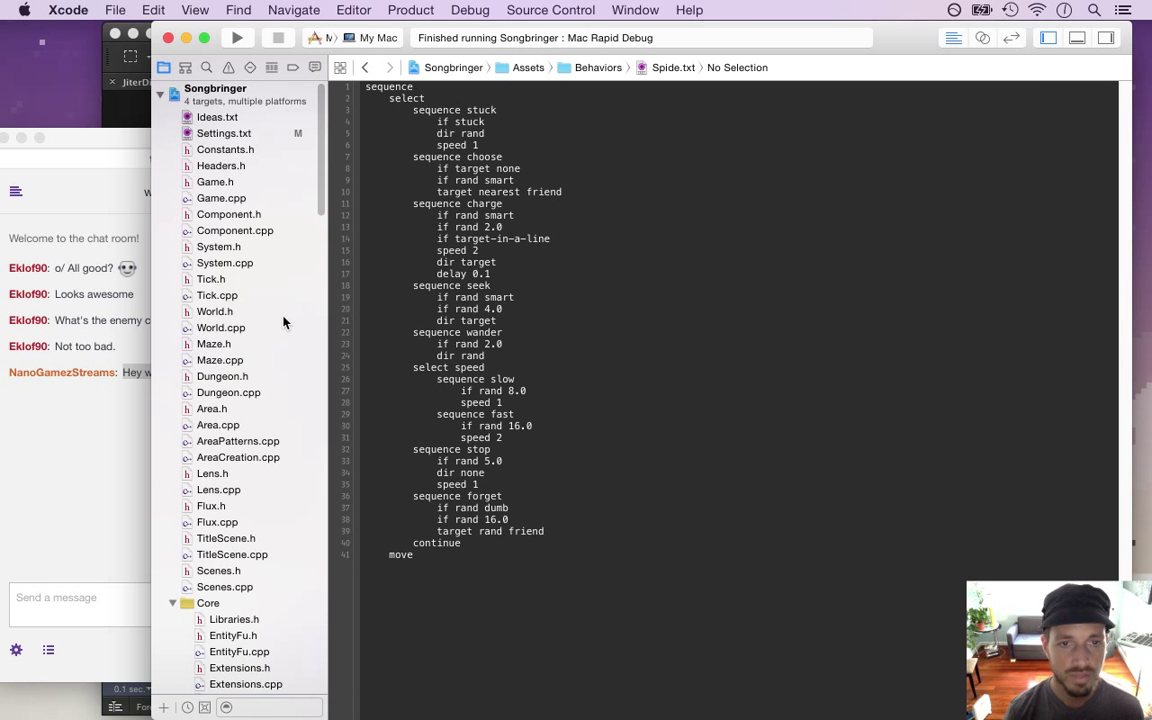
Close the JiterDie, JiterJump and JiterIdle documents in Photoshop and start a new document
key(super+Tab)
key(super+Tab)
key(super+Tab)
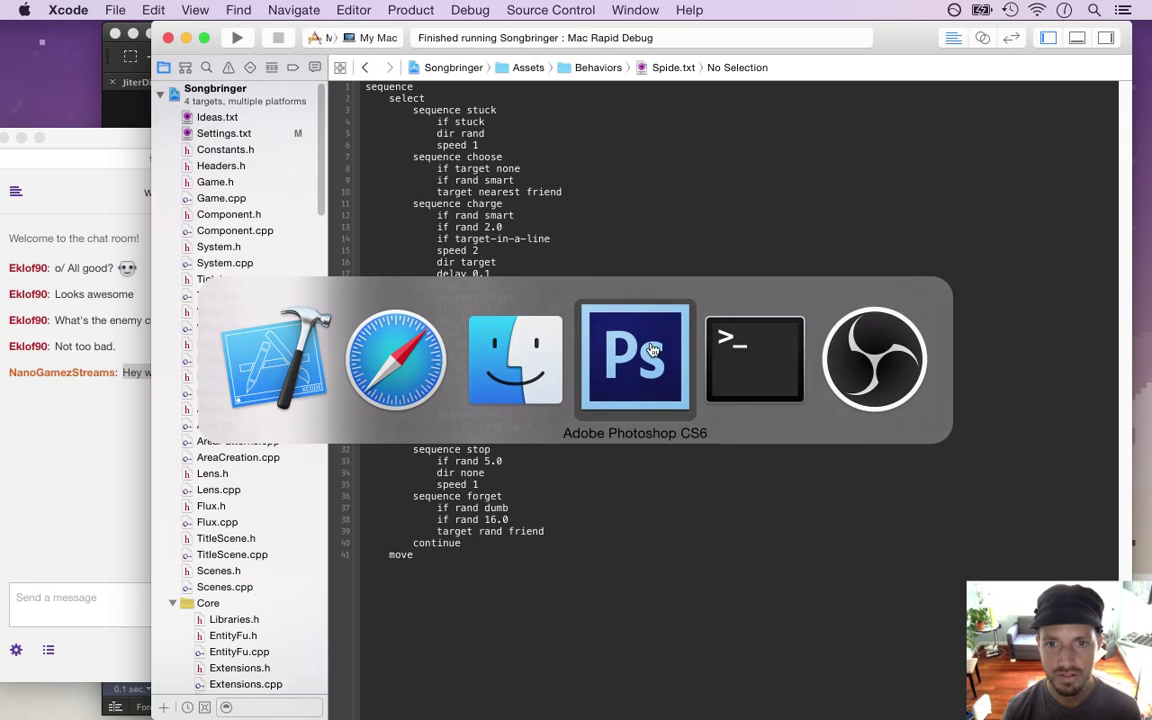
key(super+w)
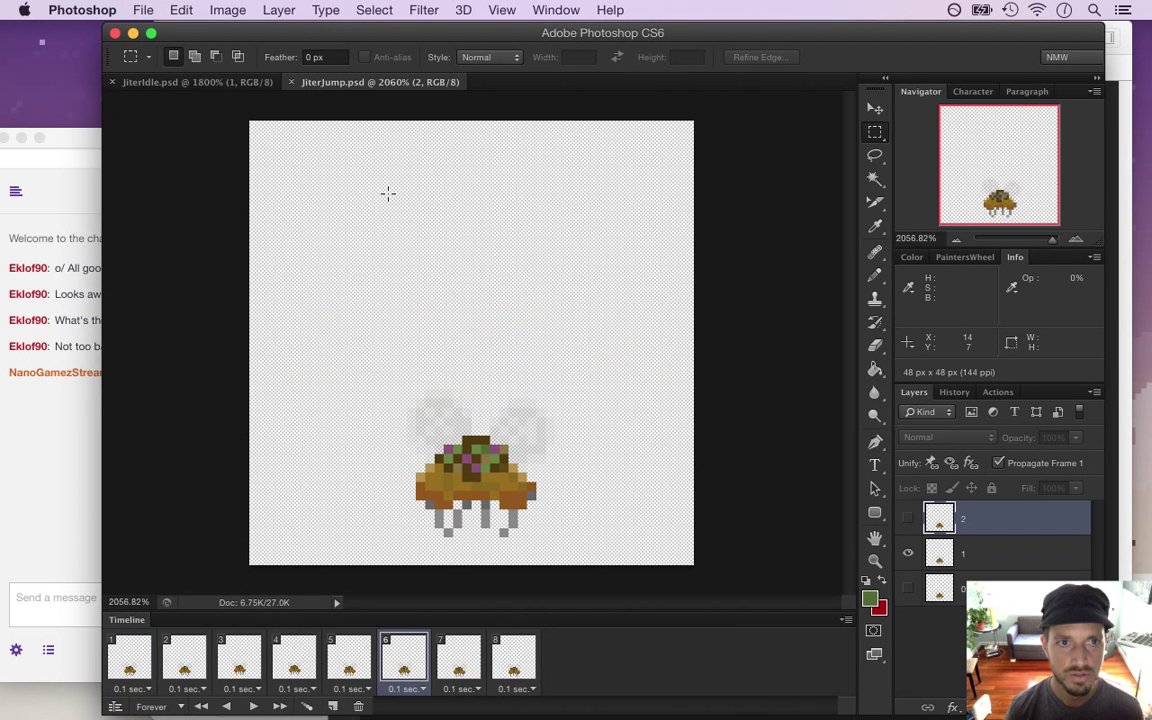
key(super+w)
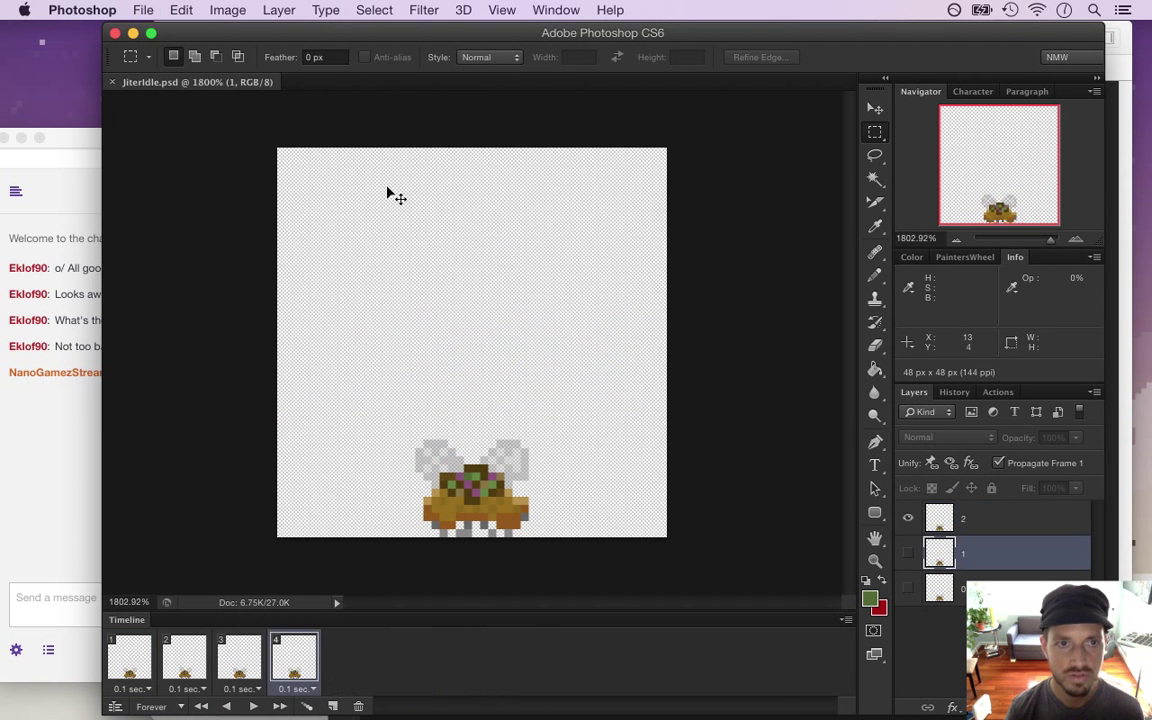
key(super+w)
click(143, 10)
click(152, 33)
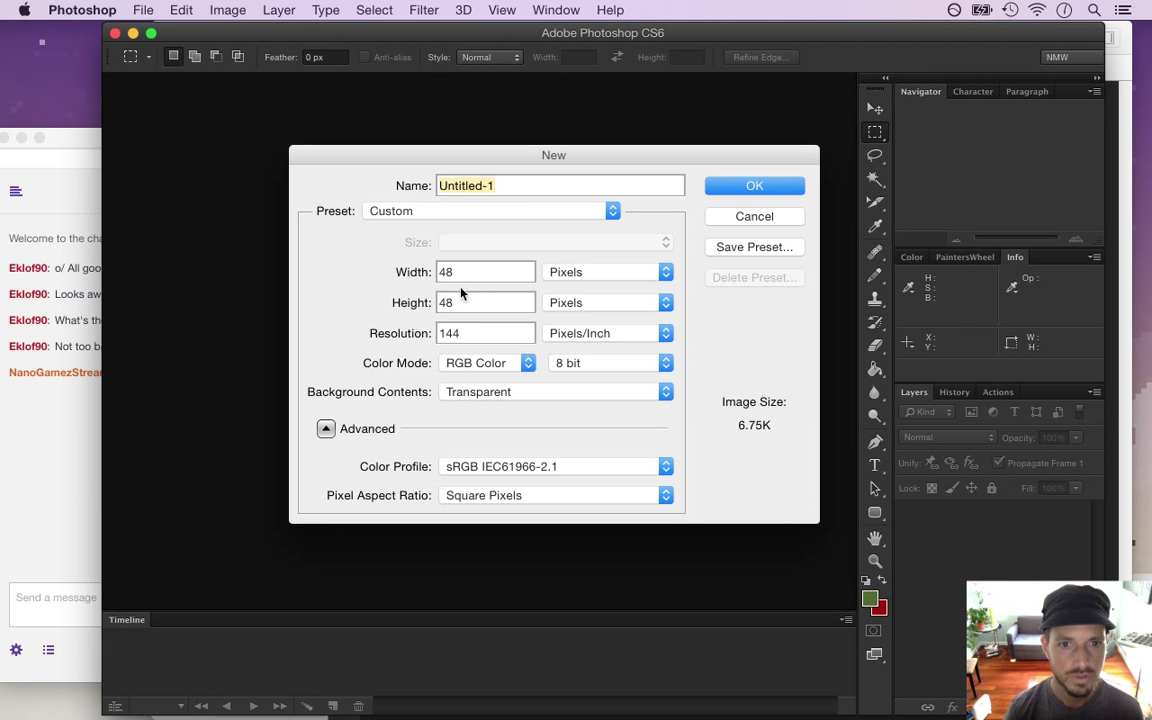
Create the 48×48 px transparent document and highlight 'Wats enemy' in the chat question
click(408, 310)
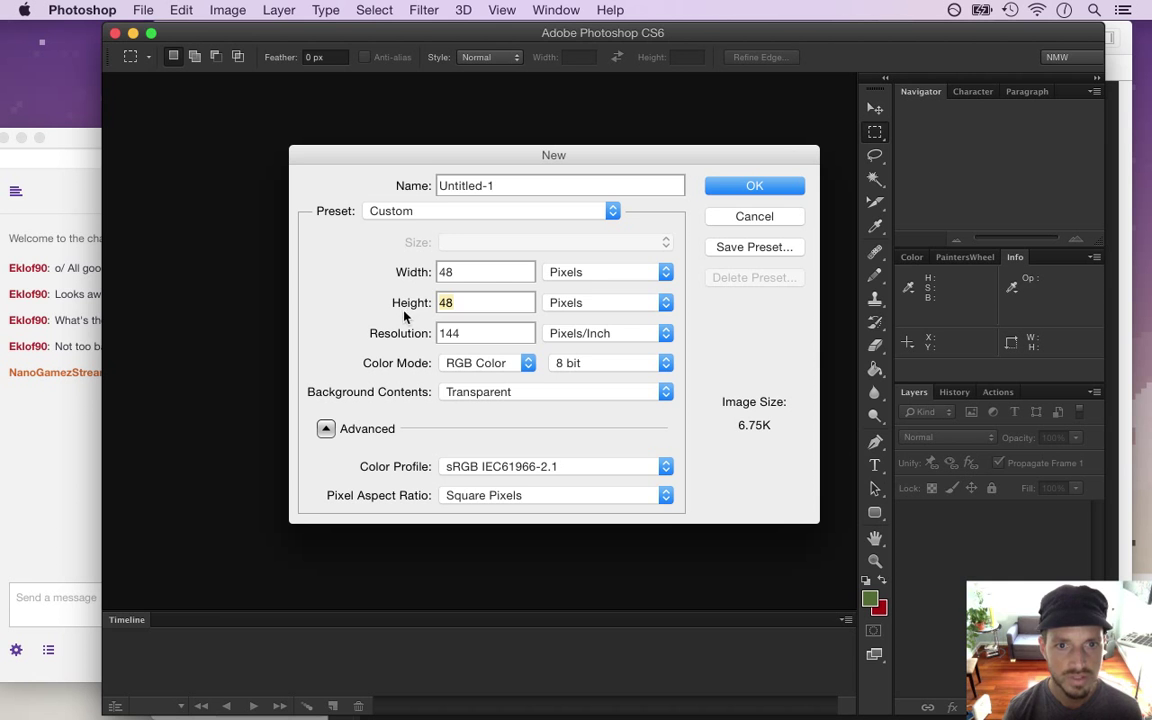
click(754, 186)
click(38, 491)
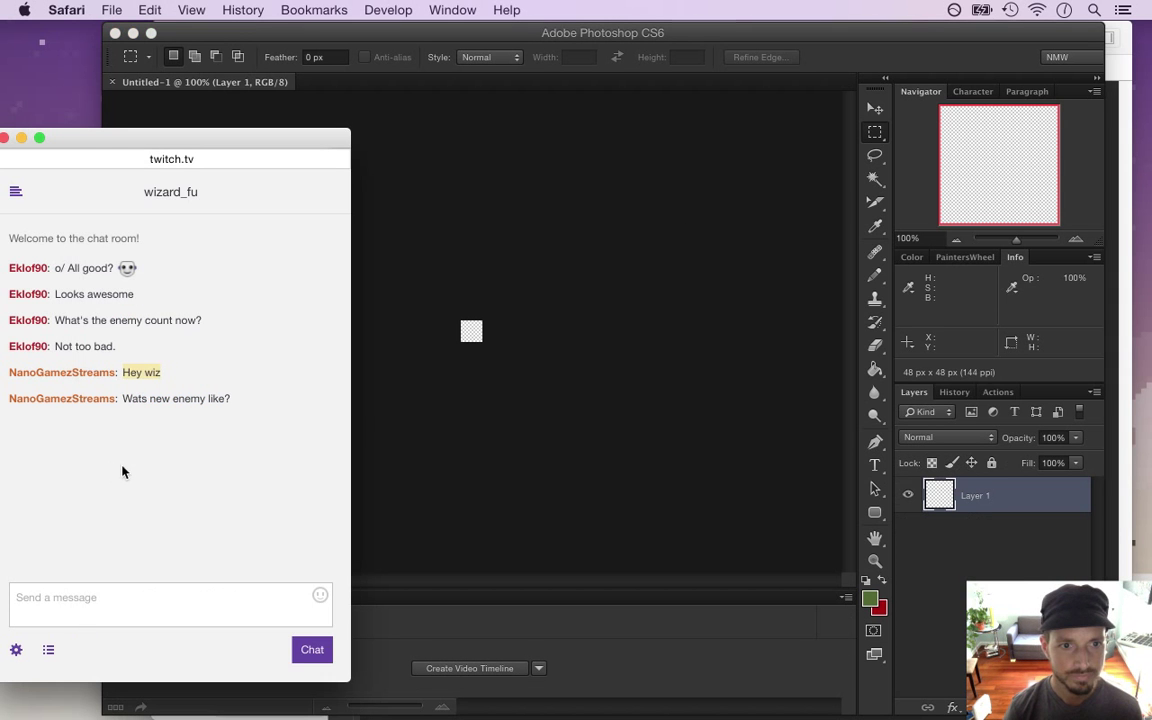
double_click(134, 398)
double_click(189, 398)
Zoom in until the tiny 48×48 canvas fills the Photoshop view
click(745, 63)
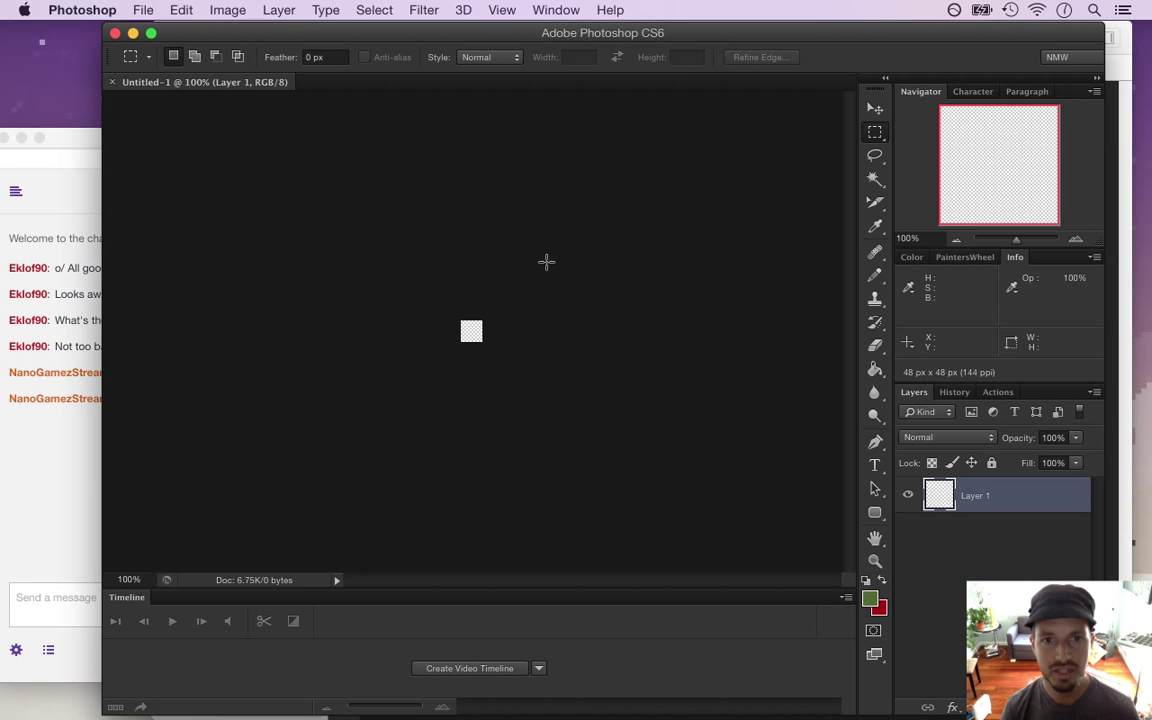
drag(468, 329, 658, 357)
click(64, 465)
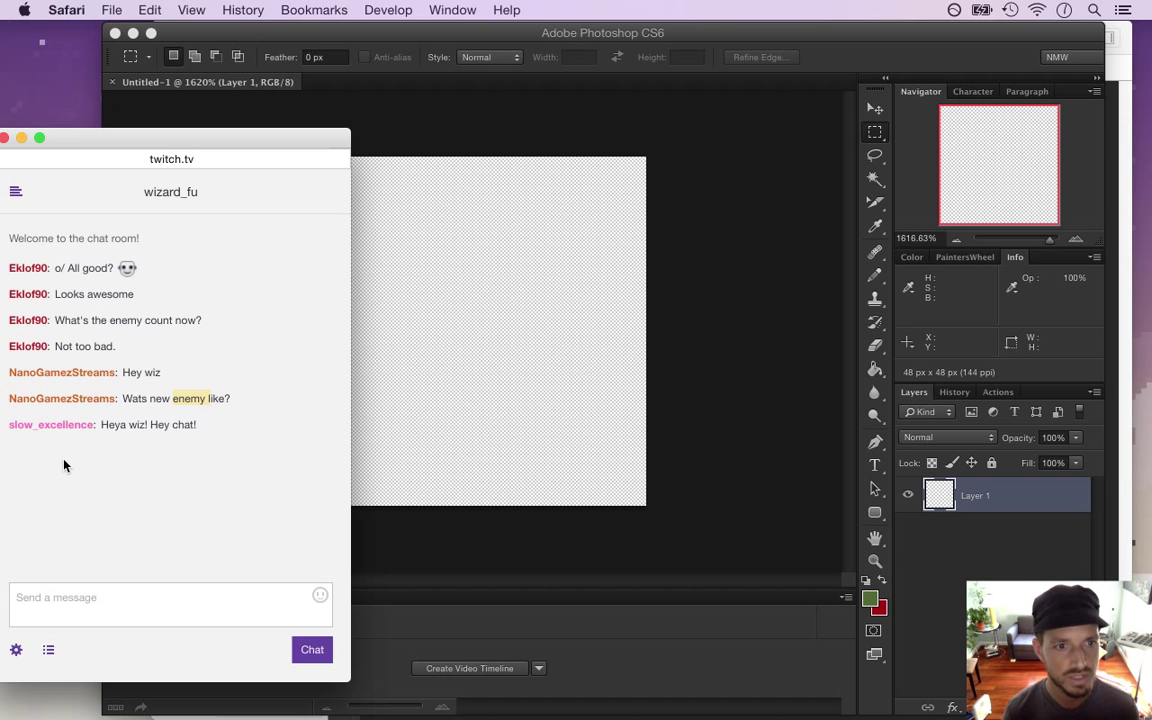
Give Untitled-1 a timeline and convert it to a frame animation with one frame
drag(105, 427, 362, 416)
click(675, 387)
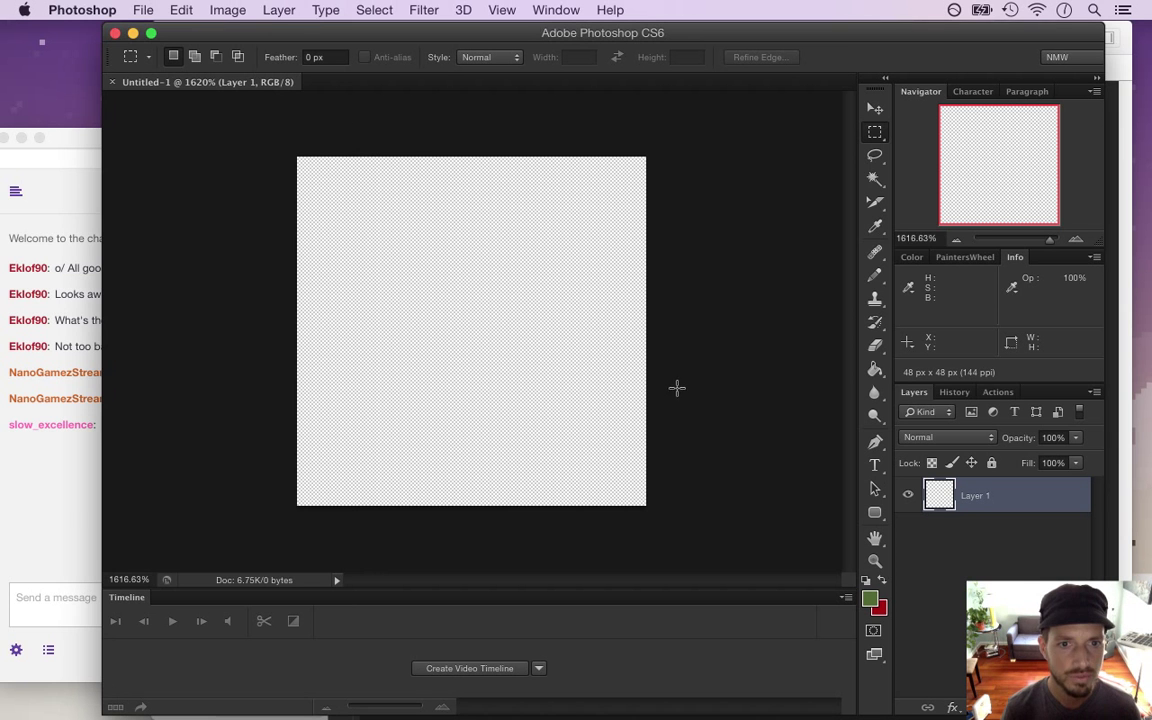
click(434, 671)
click(116, 708)
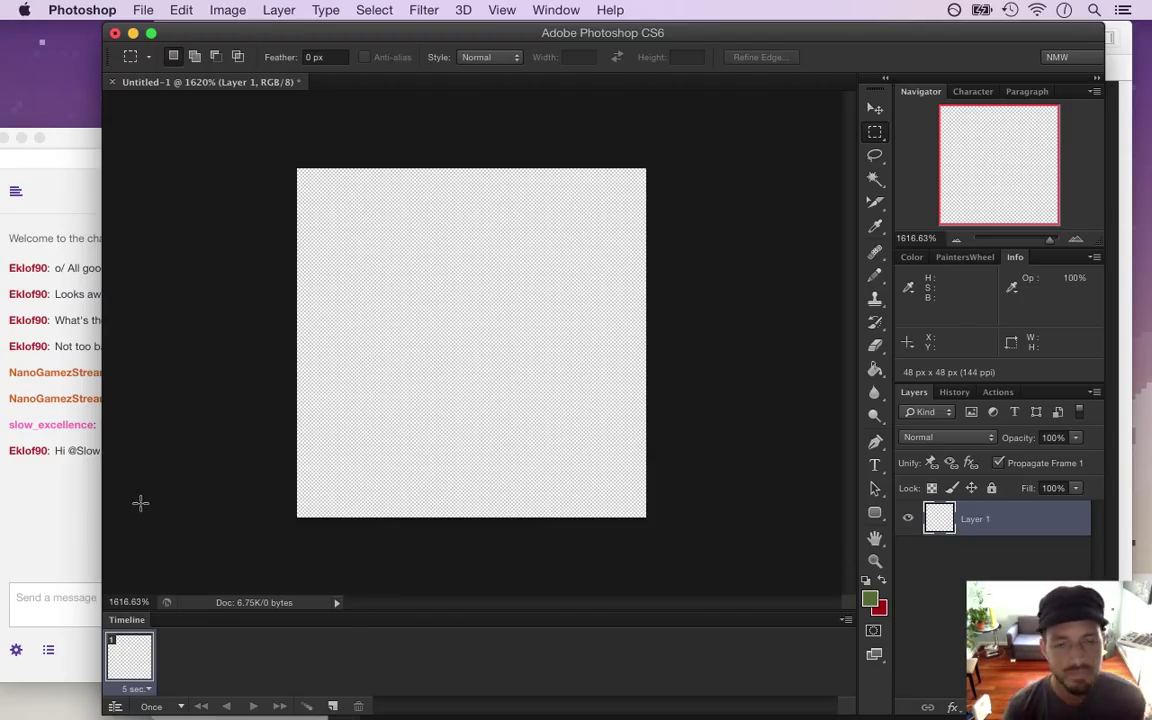
click(80, 512)
click(440, 535)
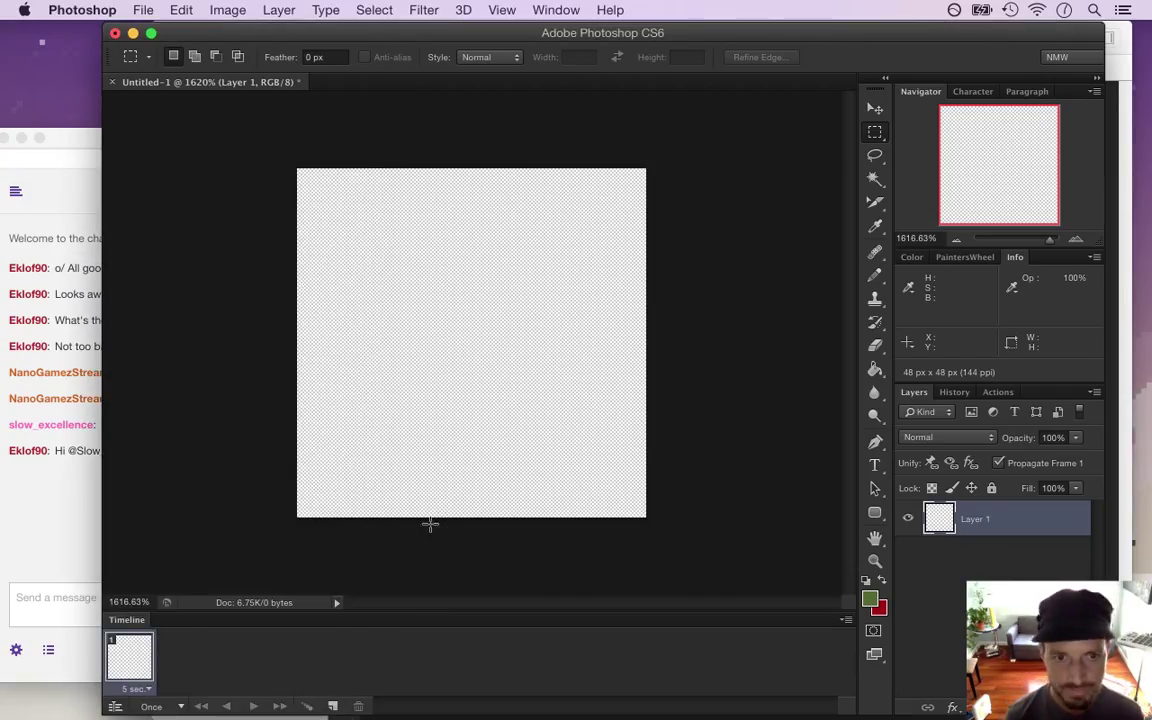
Set the foreground colour to neutral grey 6a6a6a
click(870, 598)
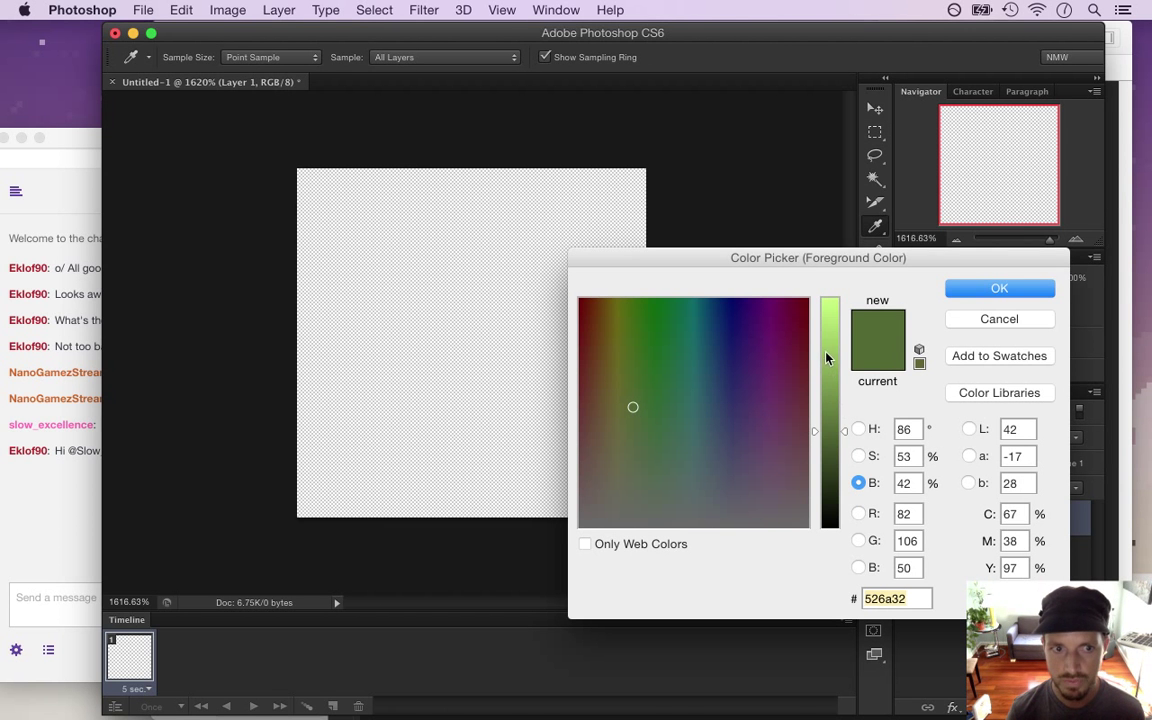
click(637, 526)
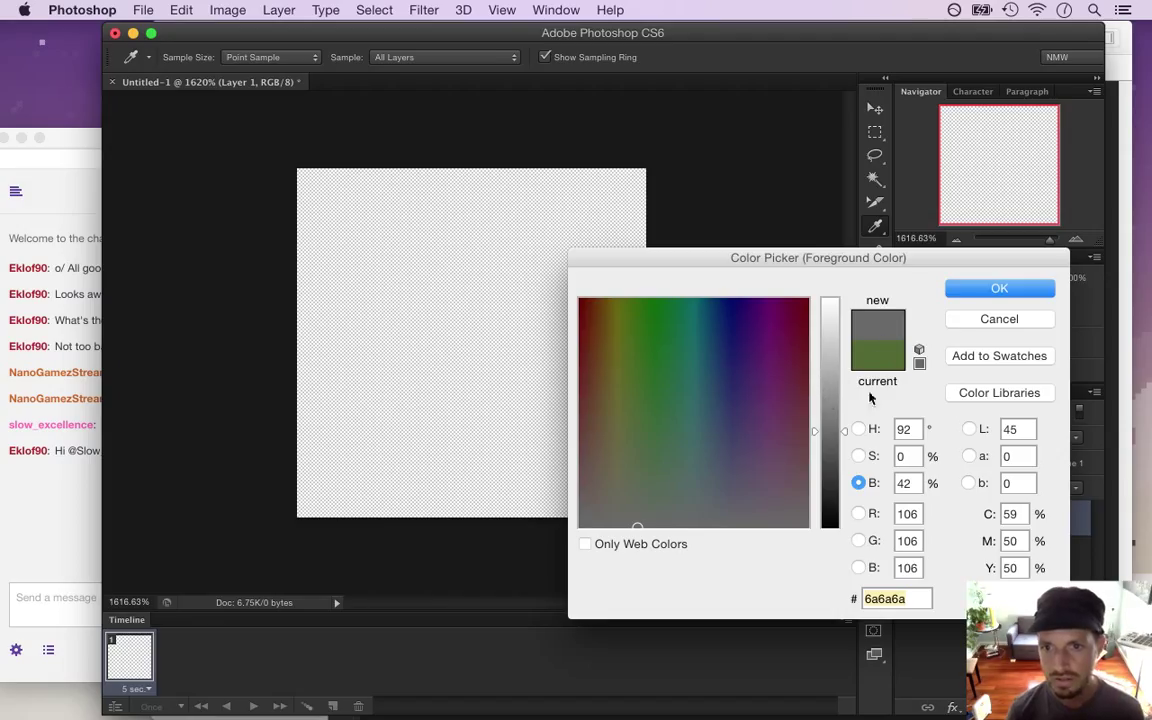
click(958, 291)
Marquee a 16×22 area at the canvas bottom and fill it with grey
key(m)
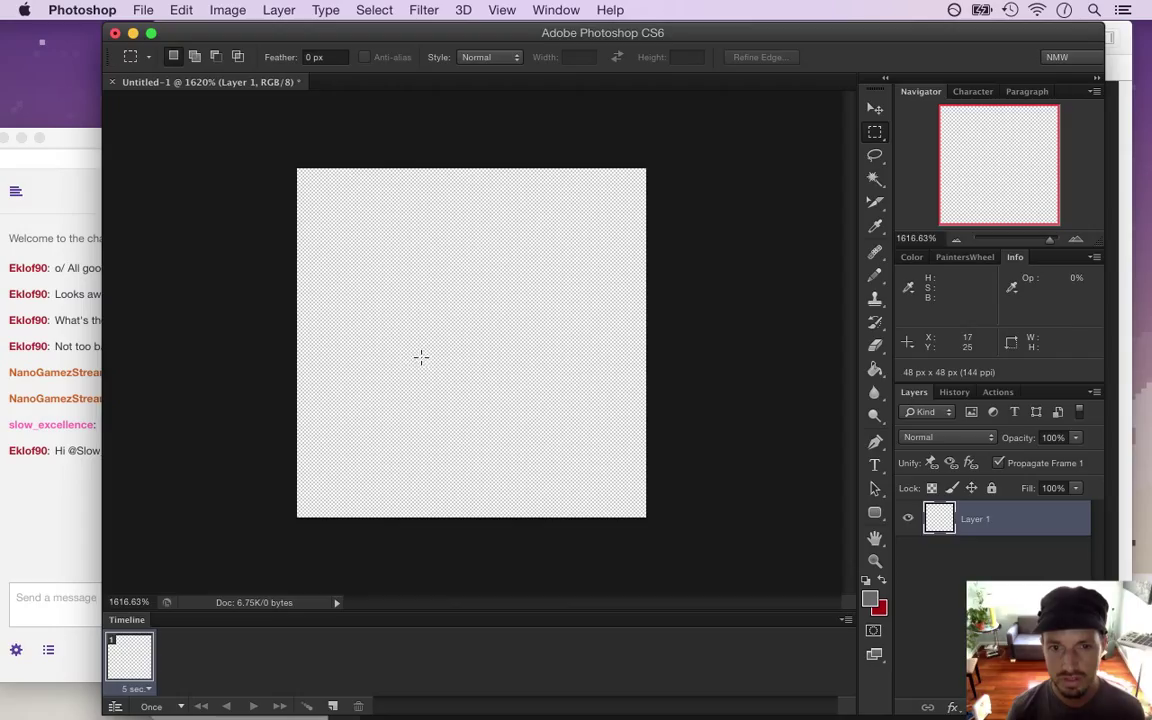
drag(420, 357, 529, 525)
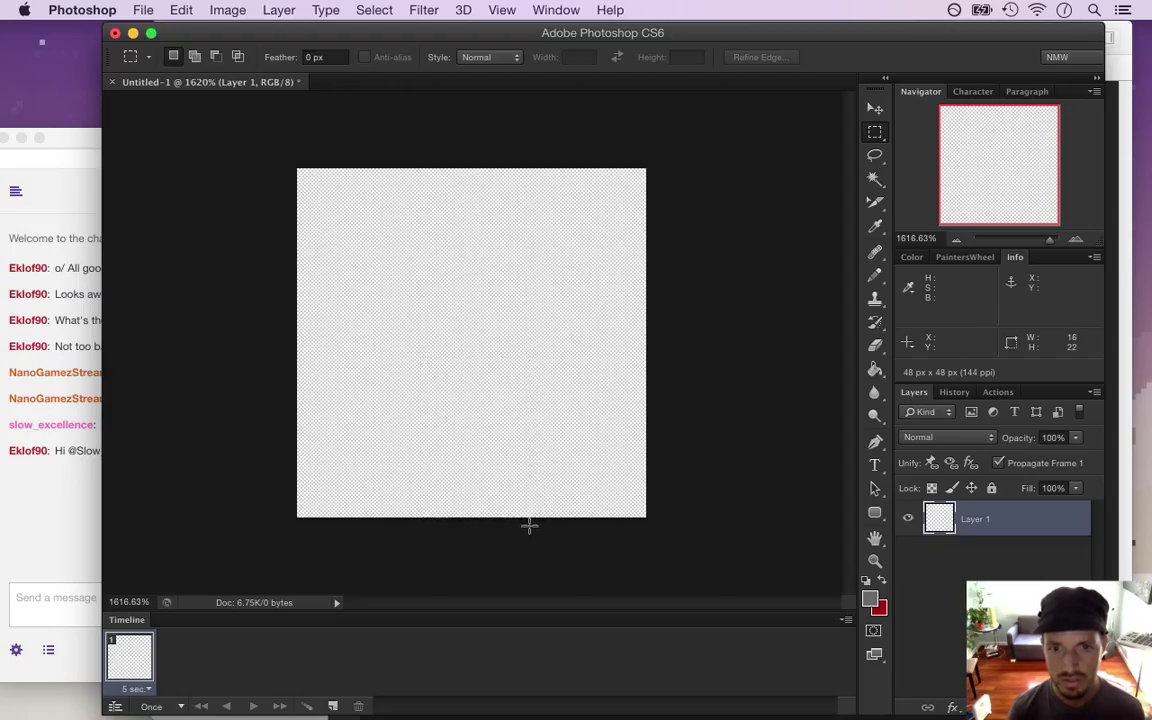
key(g)
click(483, 420)
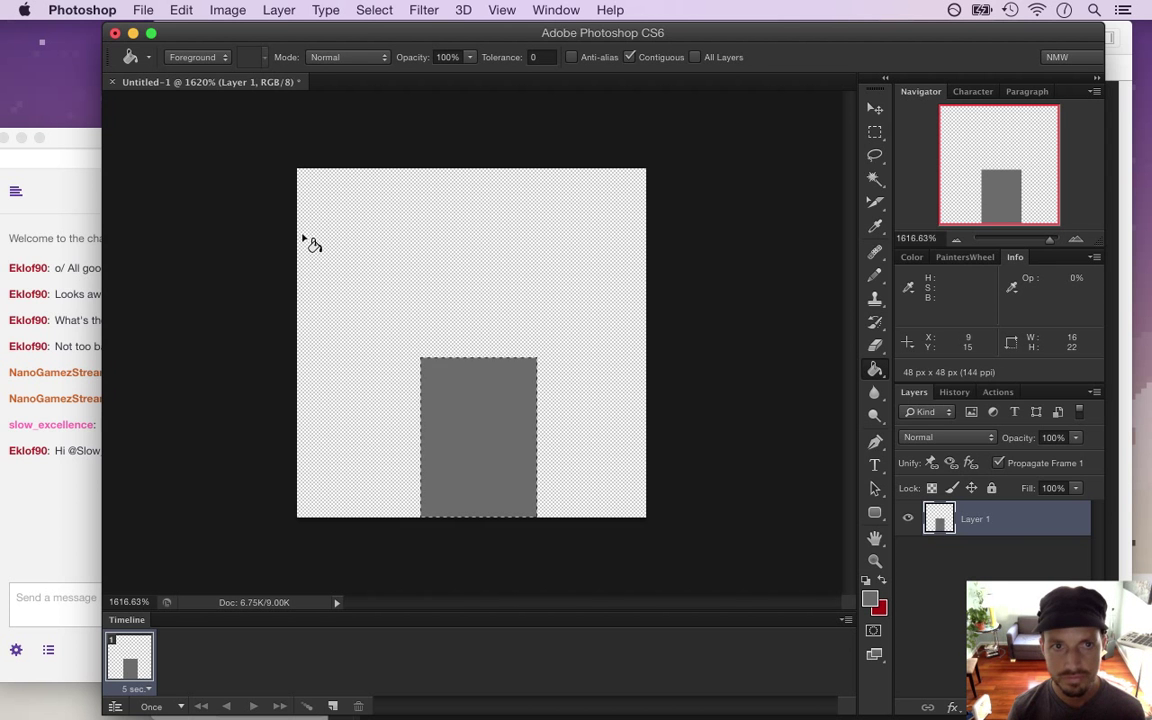
Start a Save As for Untitled-1.psd, read the idle-animation question, then return to Xcode
click(143, 10)
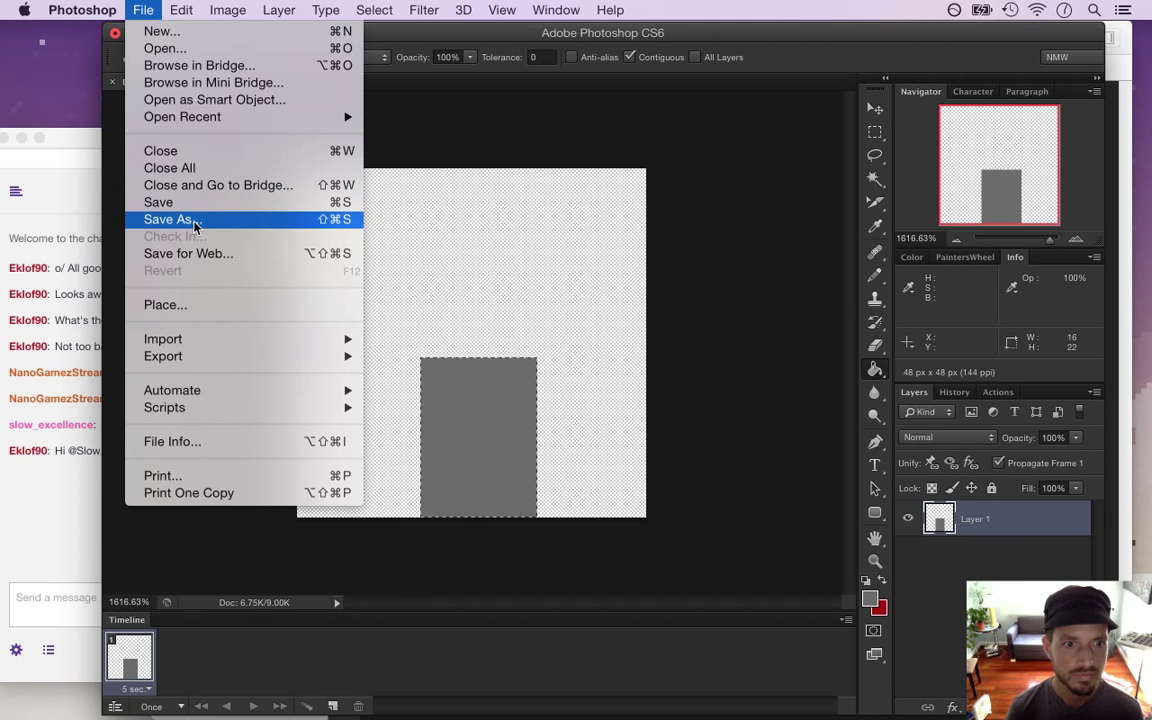
click(185, 220)
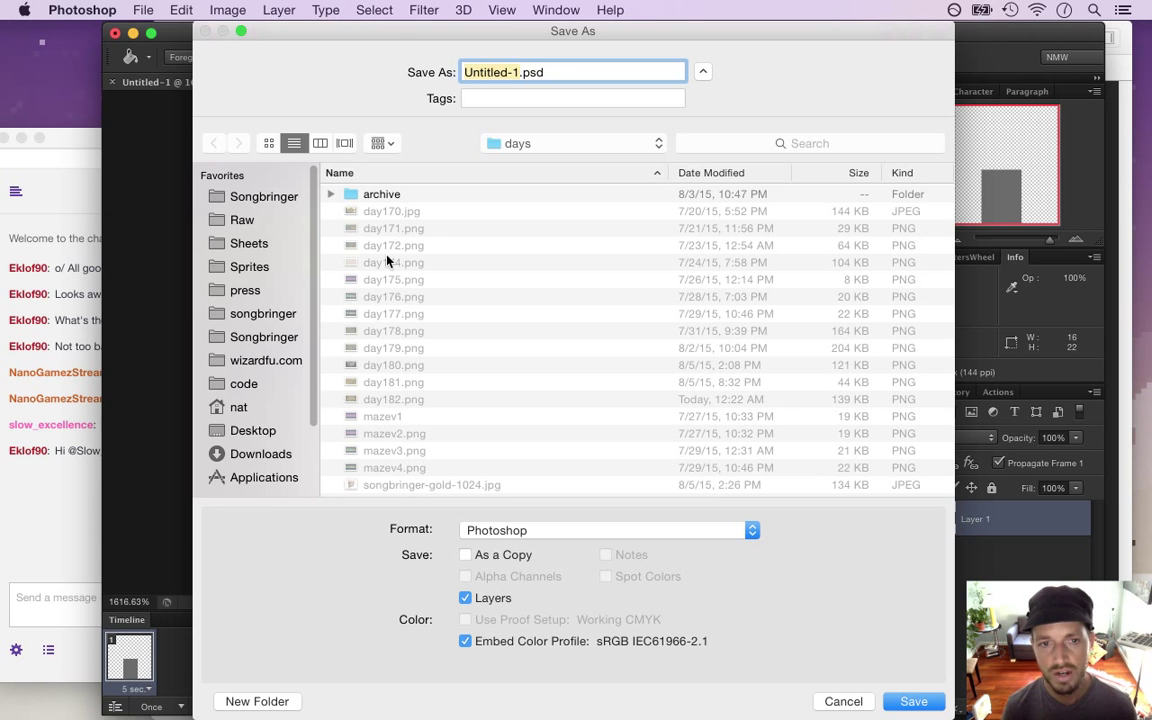
click(44, 506)
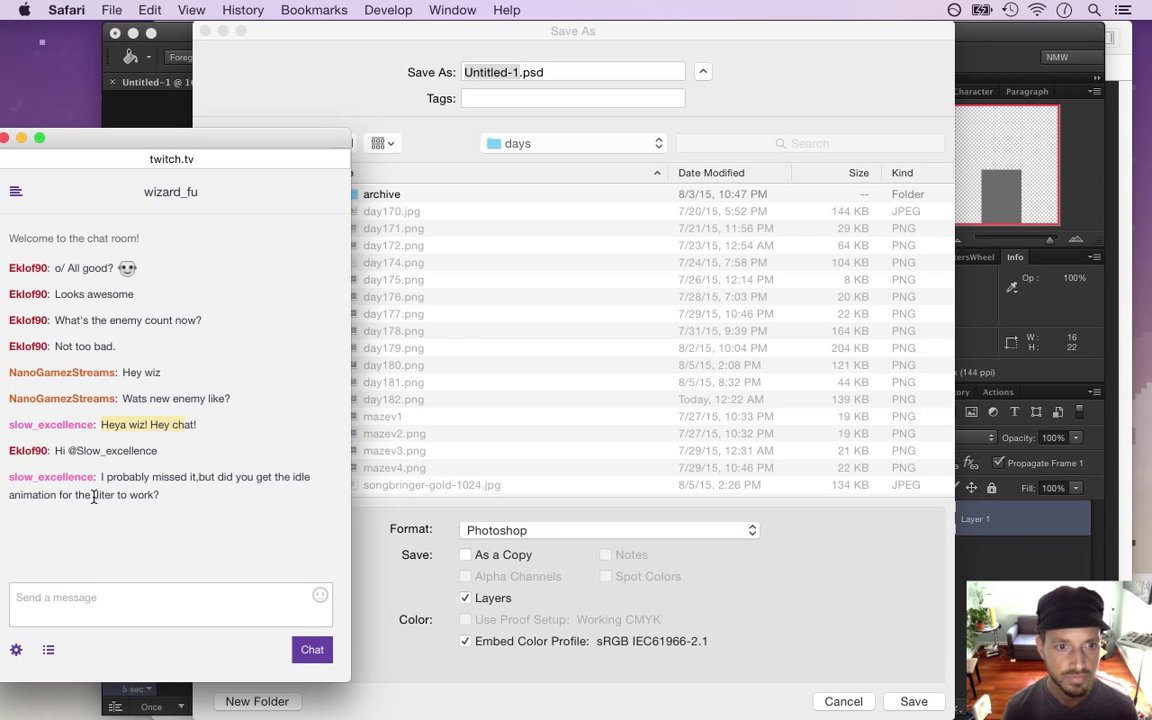
drag(105, 477, 164, 528)
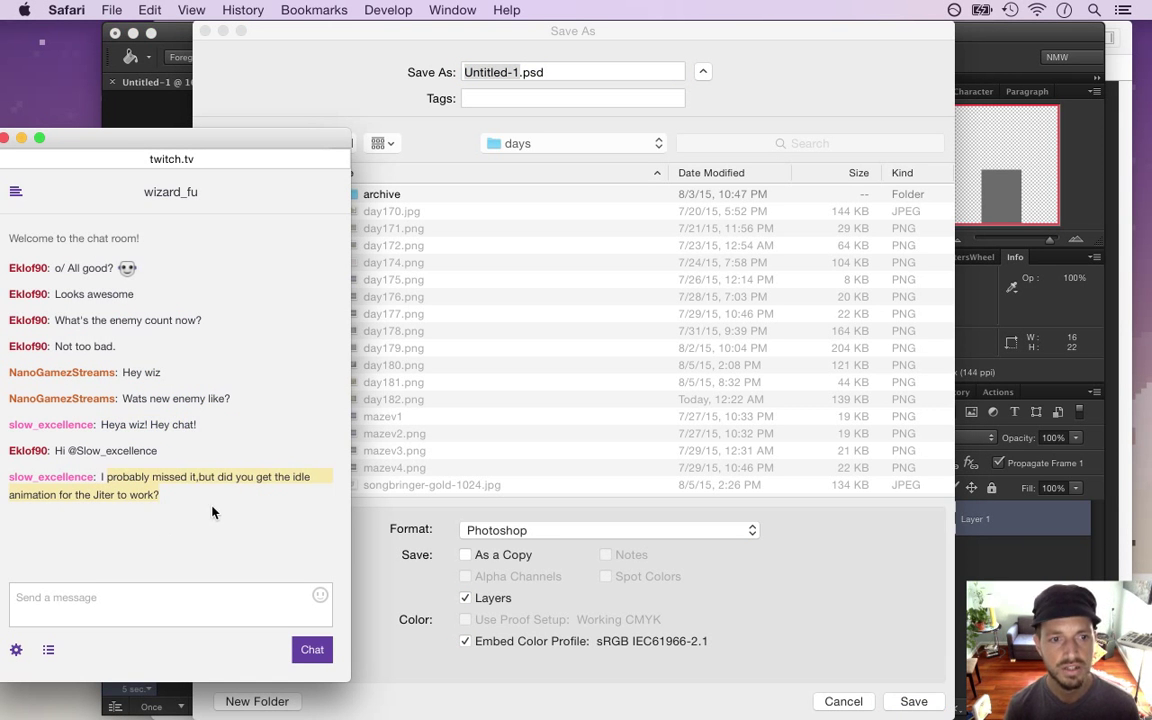
key(super+Tab)
click(498, 415)
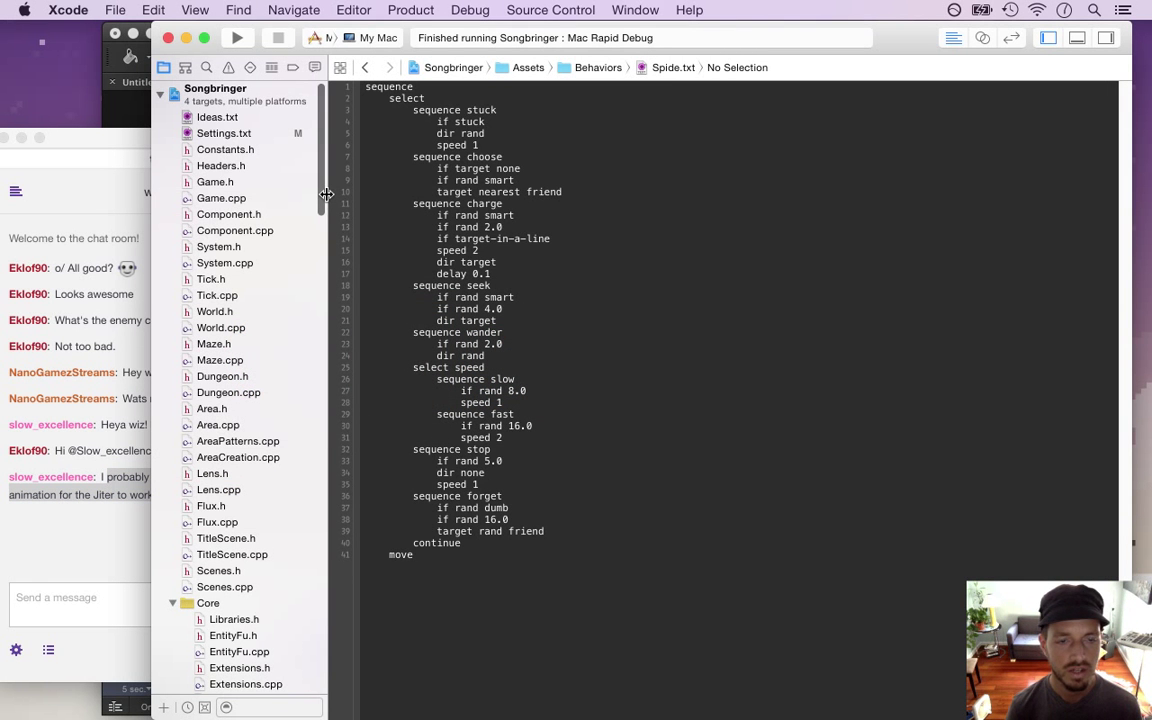
Open the Jiter.plist enemy profile in Xcode's navigator
click(130, 408)
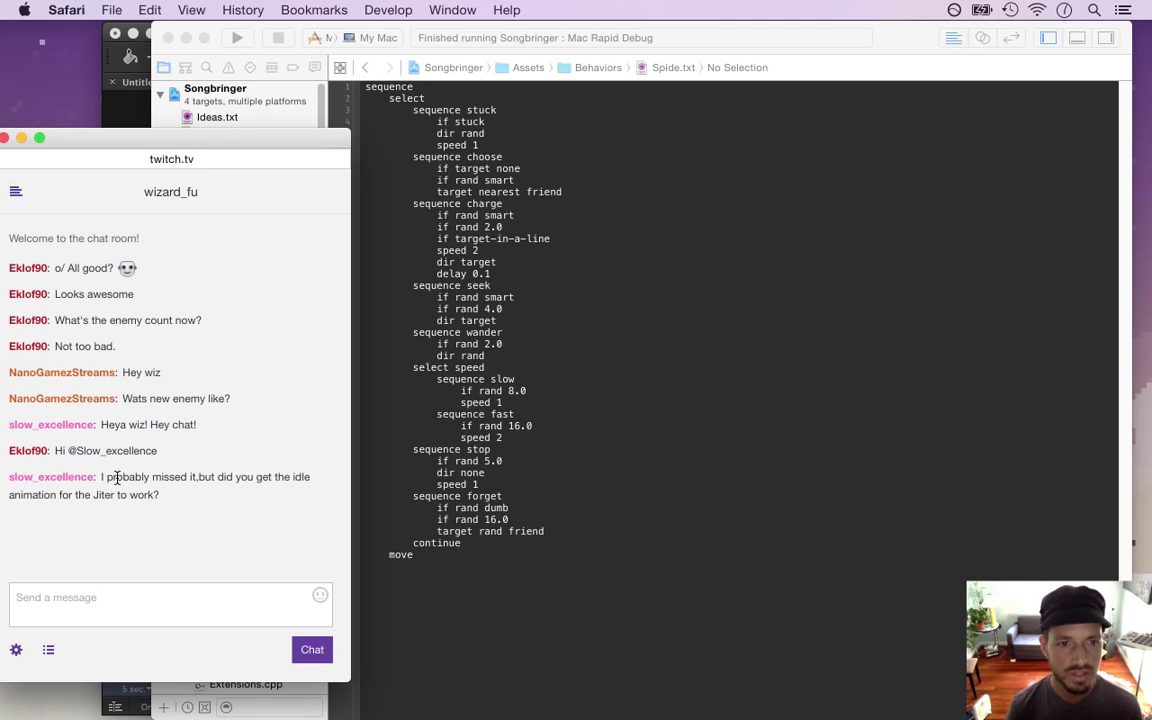
click(367, 148)
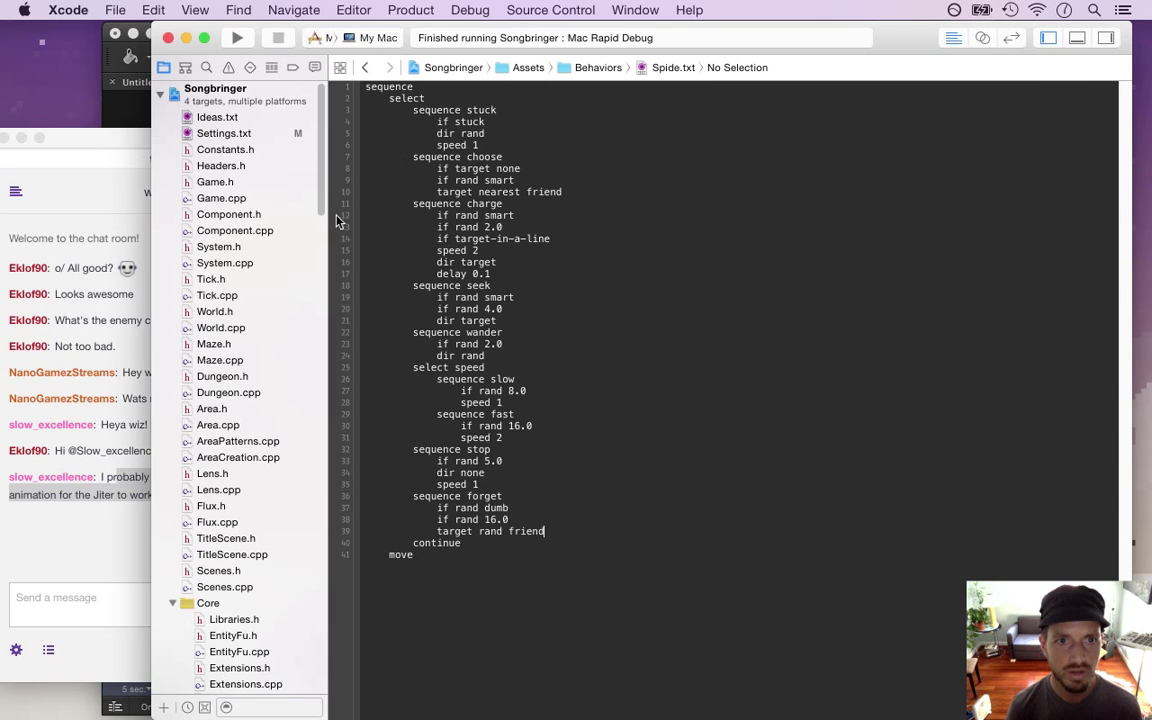
drag(327, 199, 328, 468)
scroll(327, 468, down, 10)
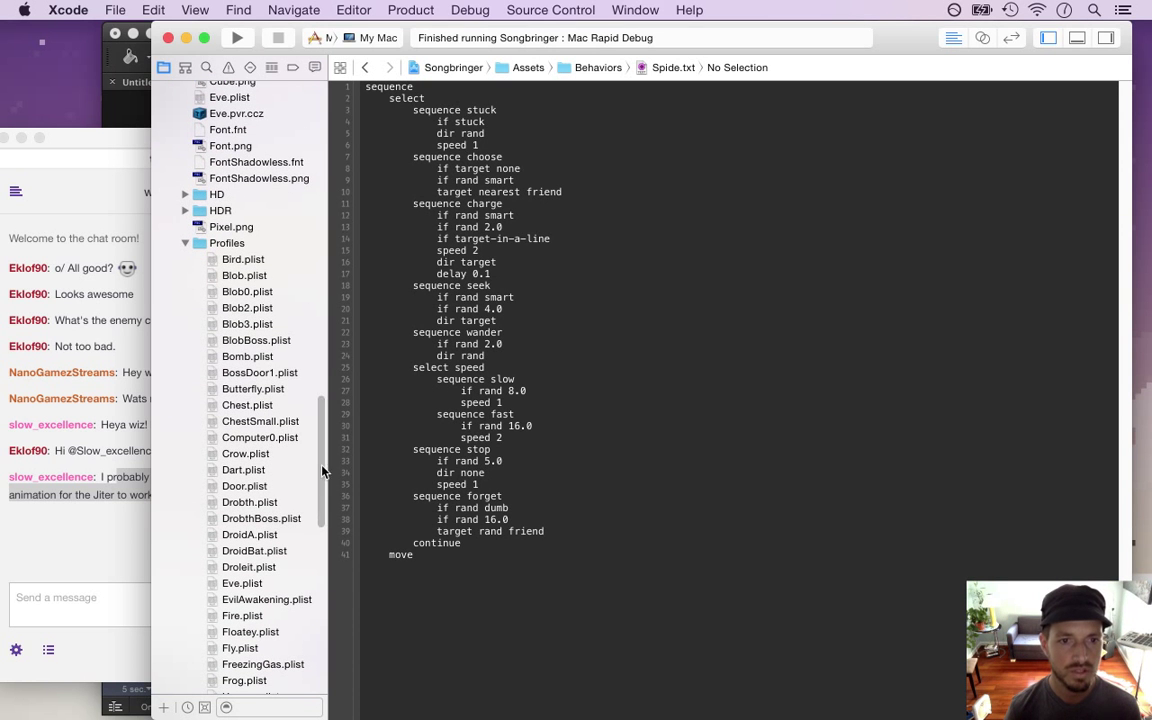
scroll(318, 472, down, 5)
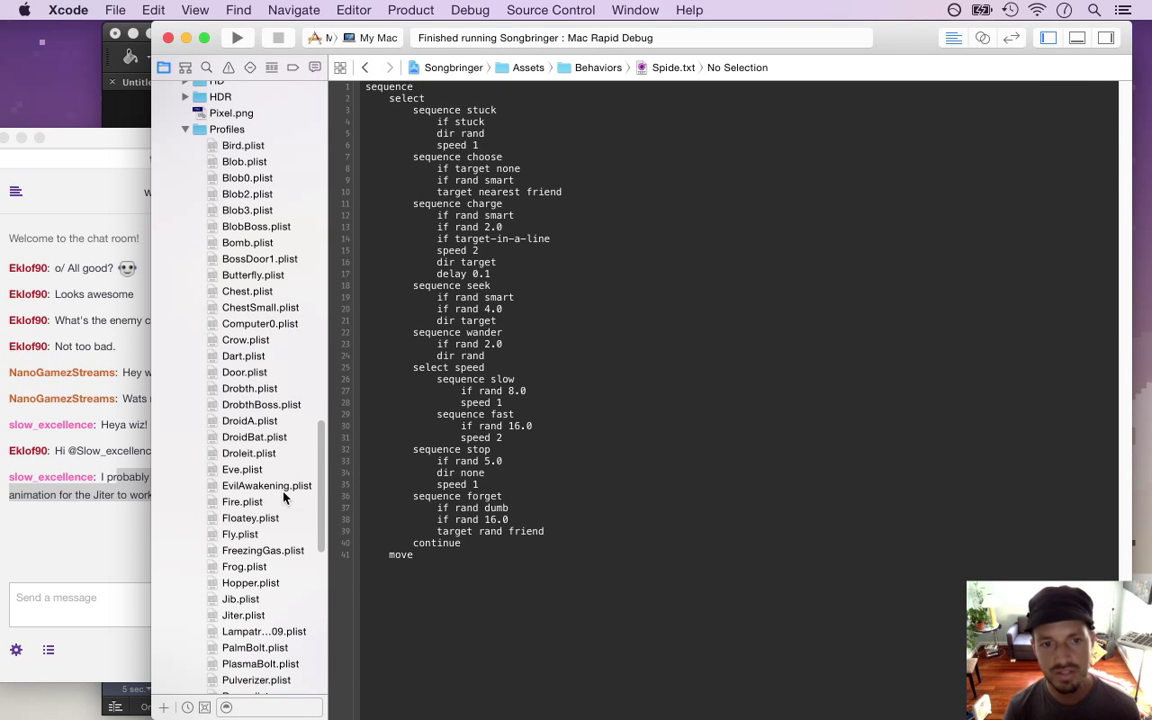
scroll(318, 494, down, 3)
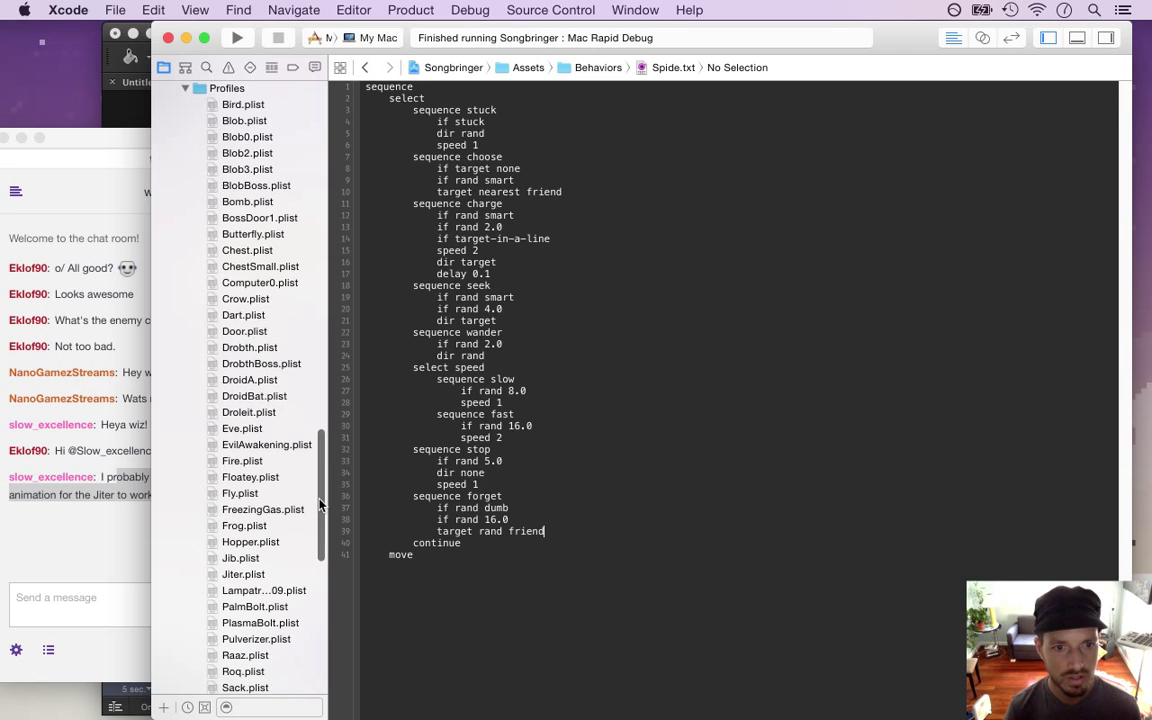
click(250, 563)
Expand the idle and fly animation entries in Jiter.plist
click(424, 153)
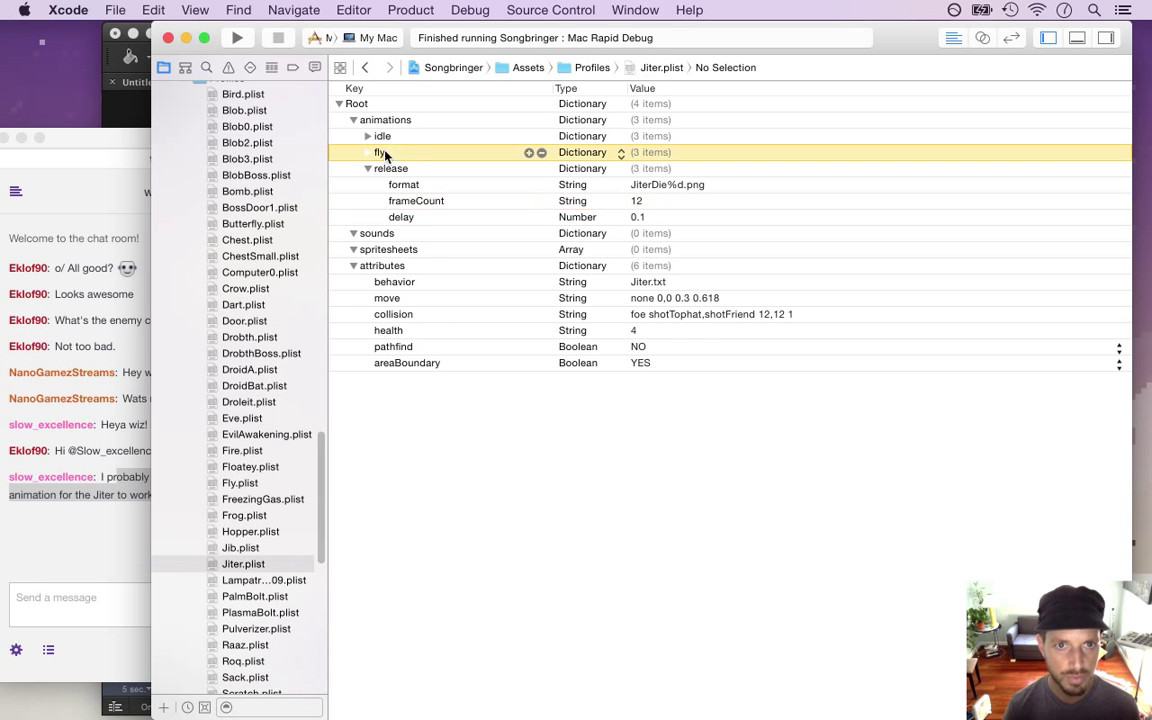
key(Right)
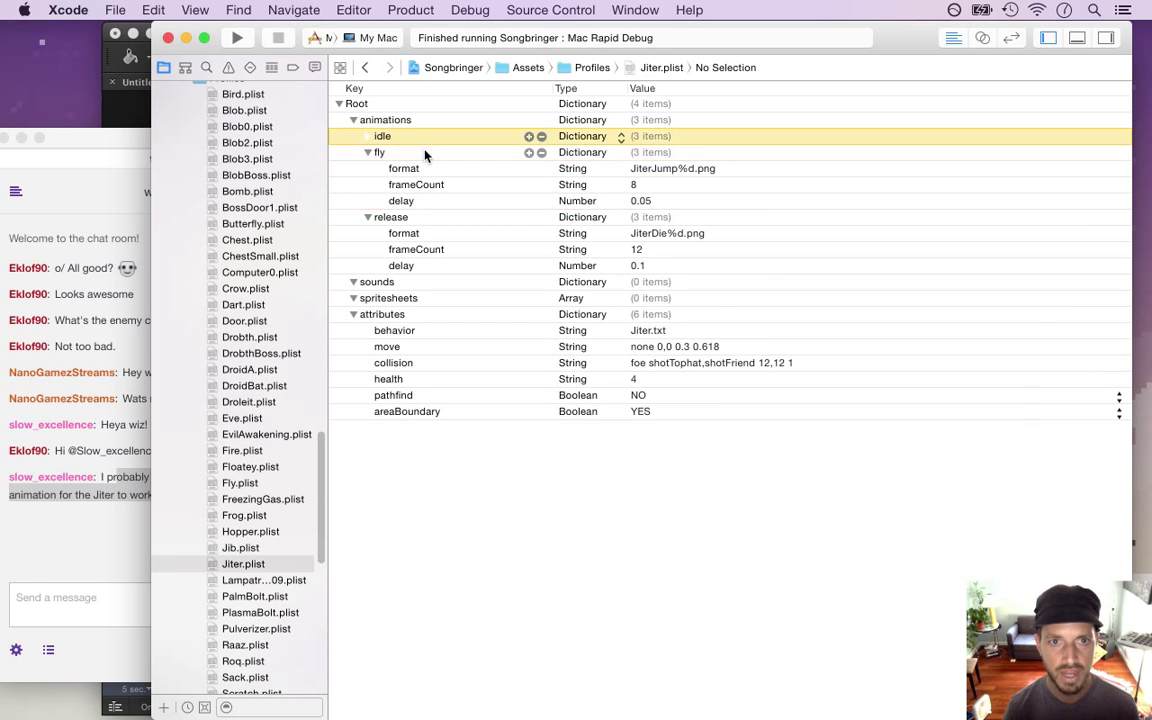
key(Up)
key(Right)
key(Down)
key(Down)
key(Down)
key(Down)
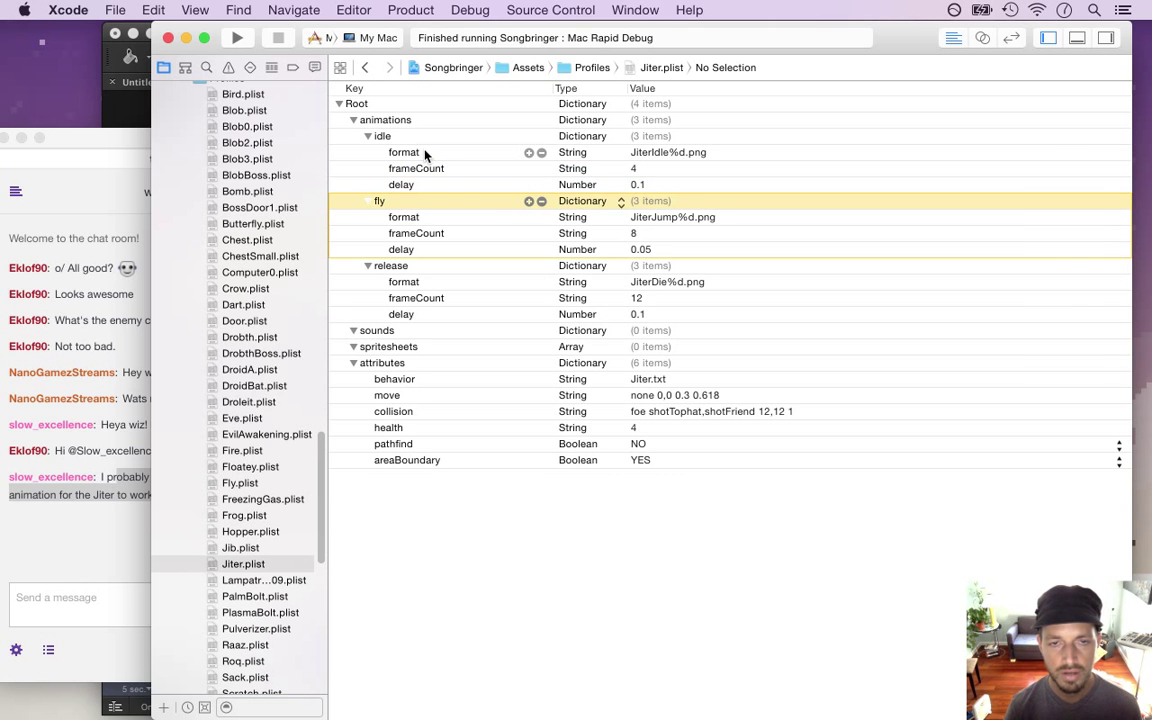
key(Down)
key(Up)
key(Up)
key(Up)
key(Up)
key(Up)
key(Down)
key(Down)
key(Down)
key(Down)
key(Down)
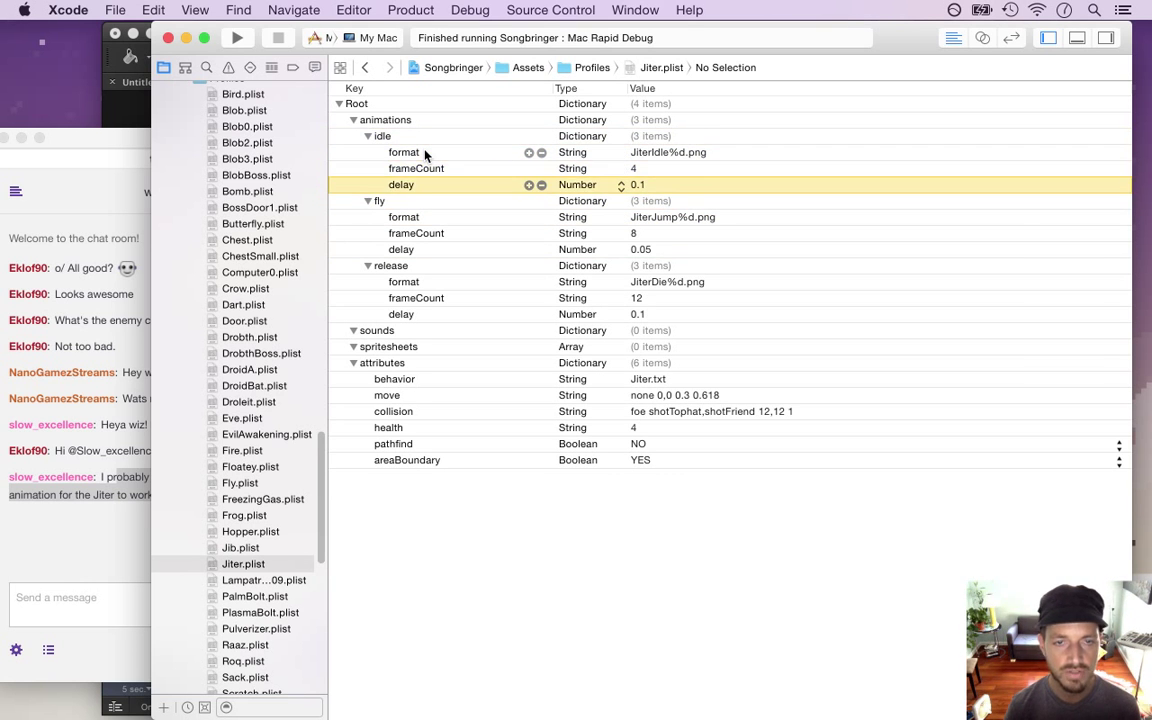
key(Up)
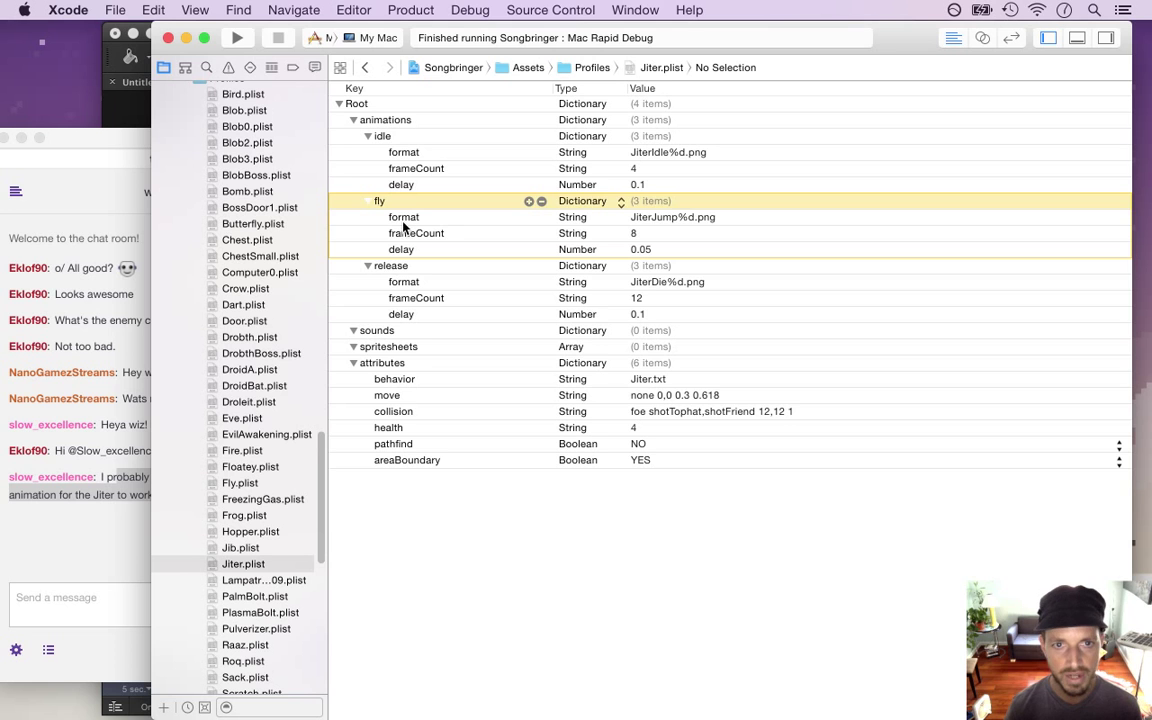
Select the fly animation entry, then return to Photoshop's Untitled-1 Save As dialog
click(404, 221)
click(404, 202)
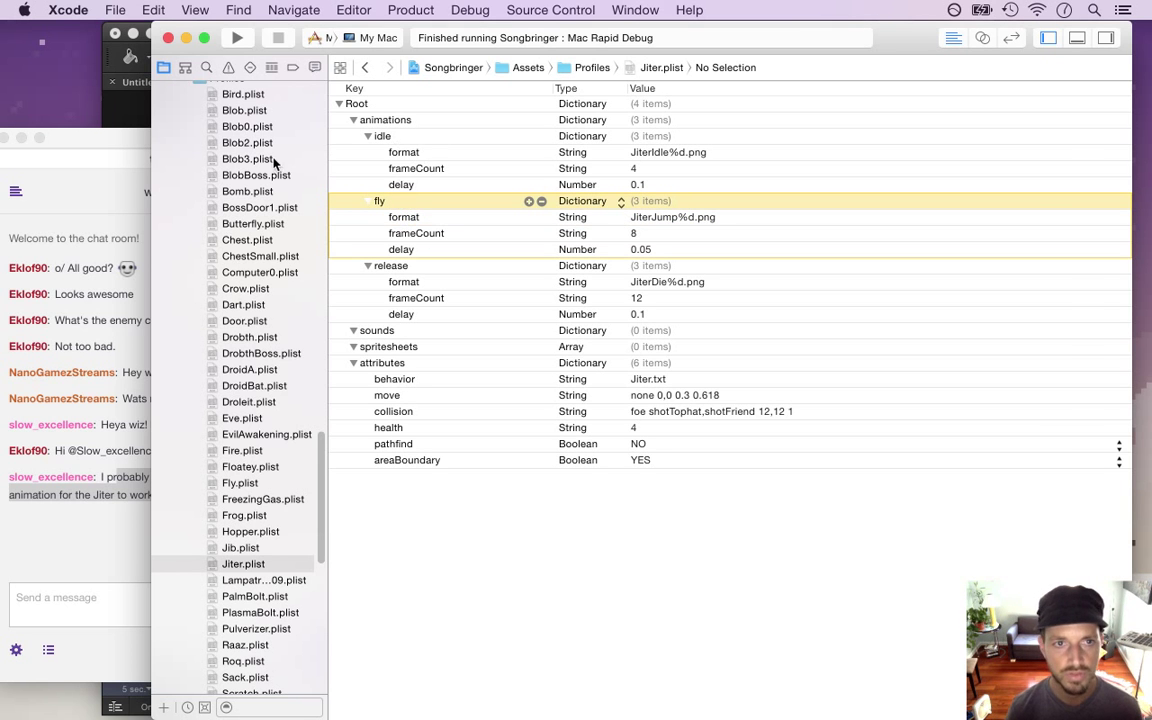
scroll(318, 487, down, 1)
scroll(318, 487, down, 4)
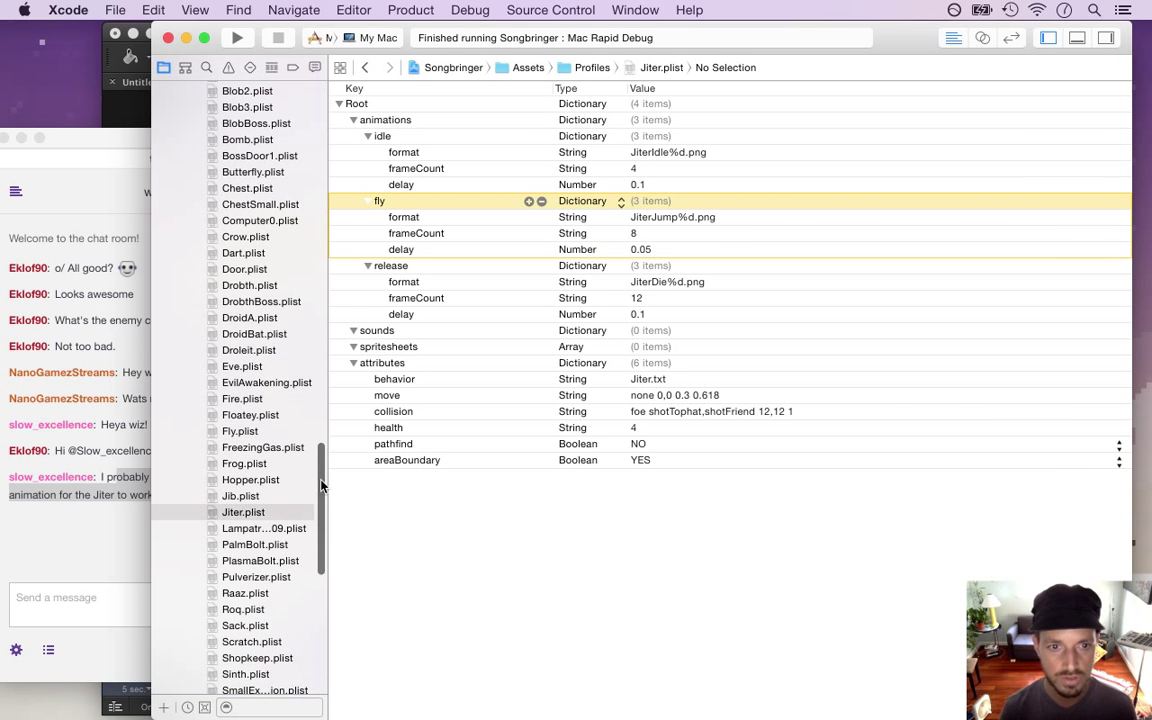
key(super+Tab)
click(507, 345)
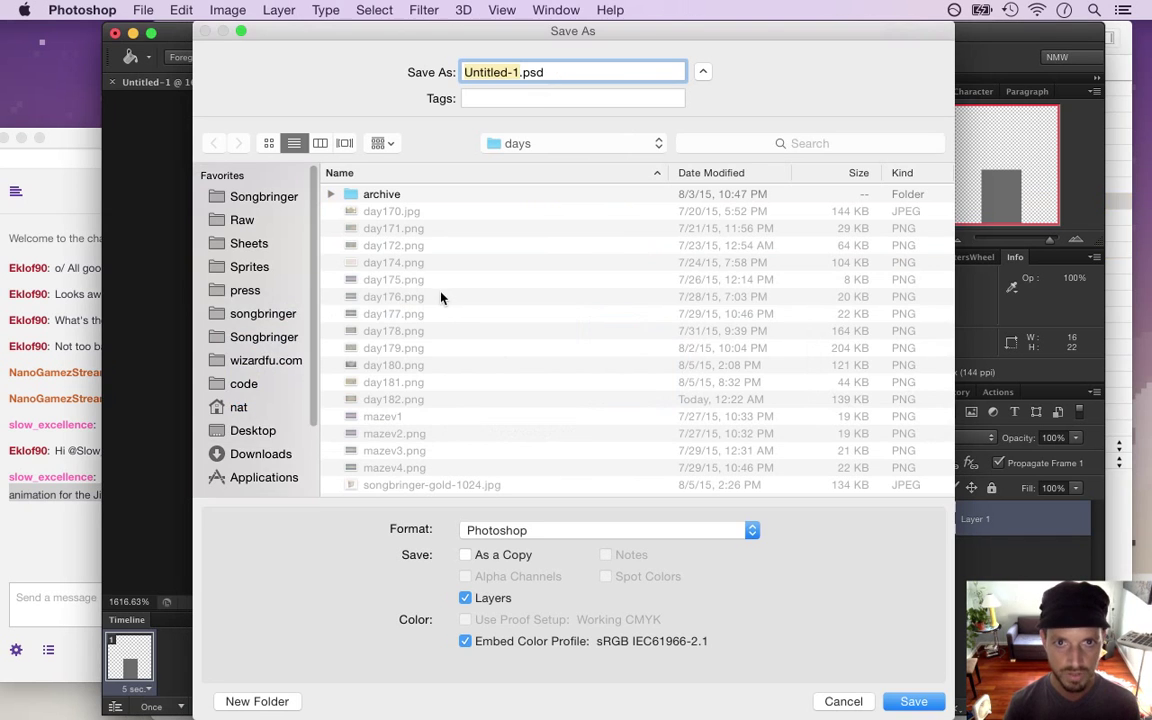
Save the image as X.psd in the Sprites/Foes folder
click(250, 267)
click(55, 521)
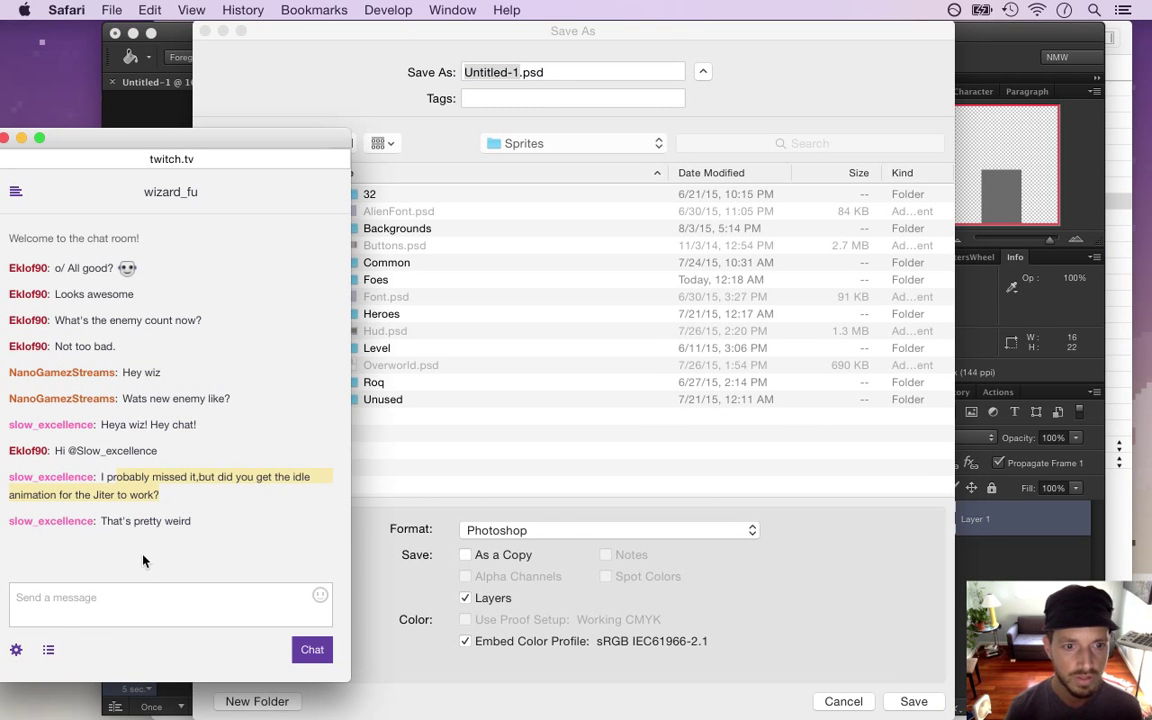
drag(125, 521, 232, 547)
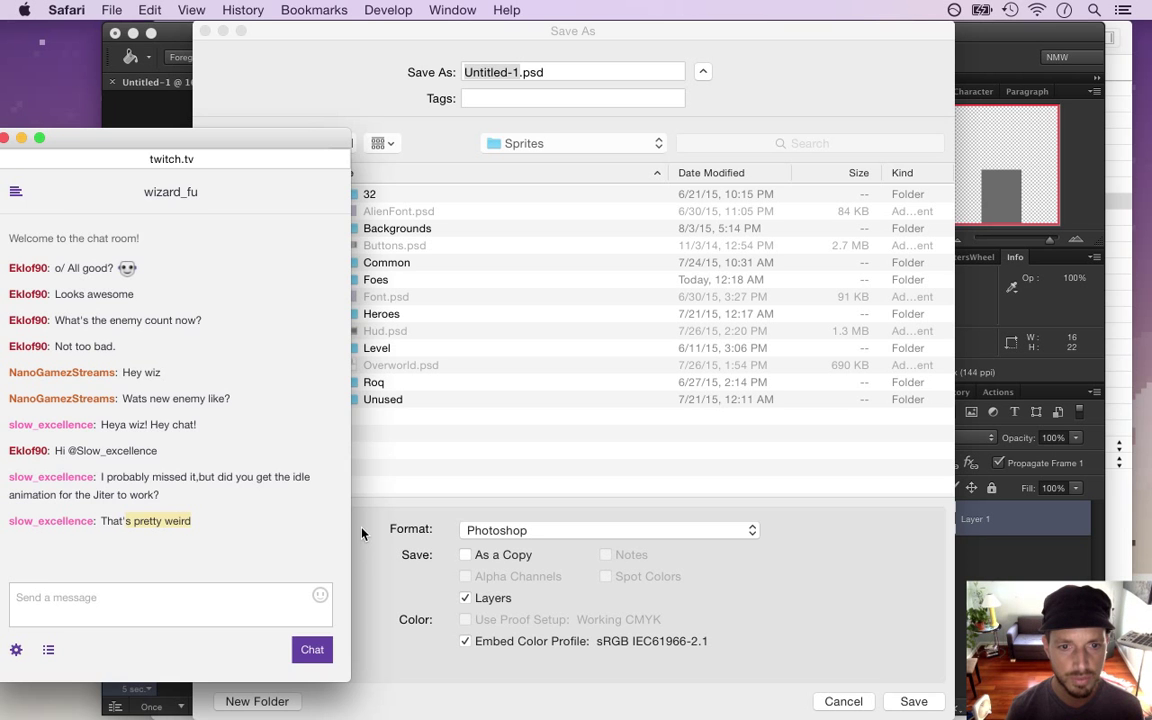
click(362, 530)
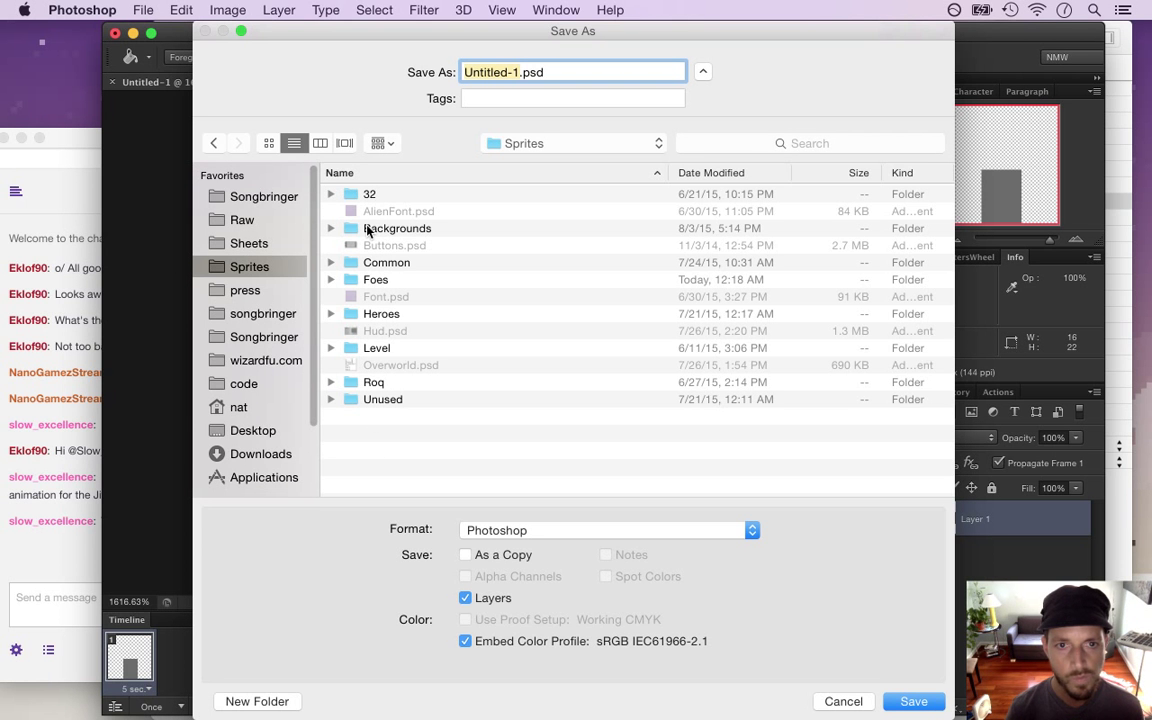
click(381, 283)
double_click(381, 283)
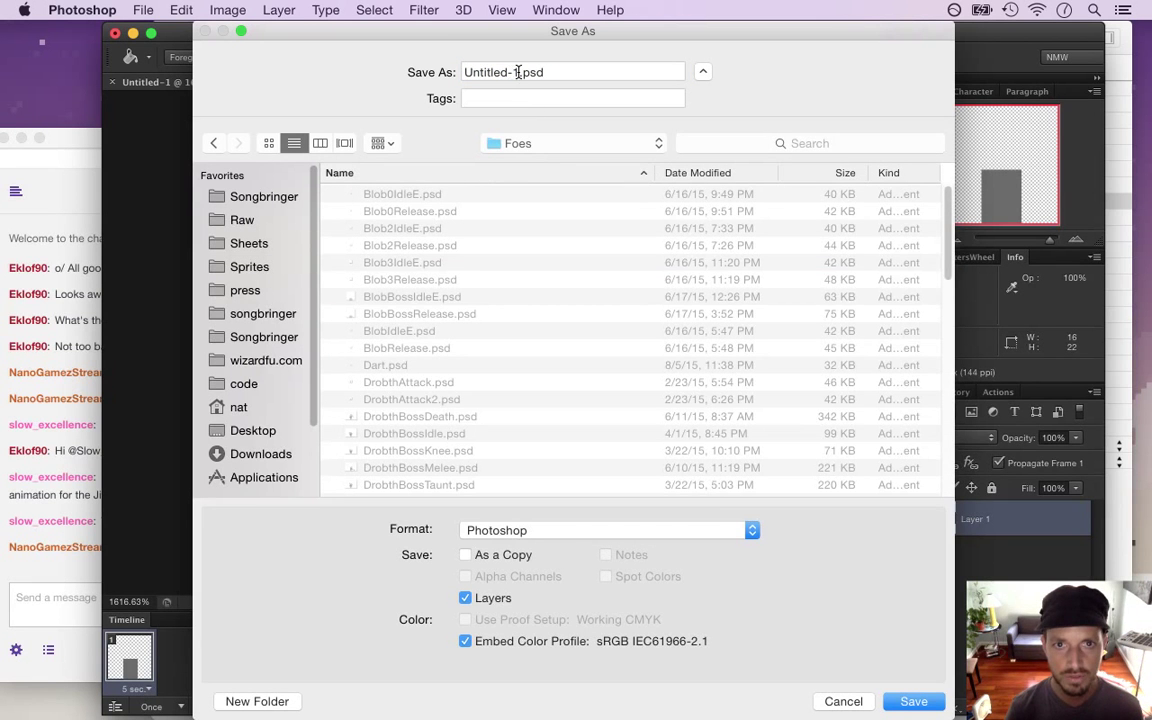
drag(516, 72, 457, 73)
text(X)
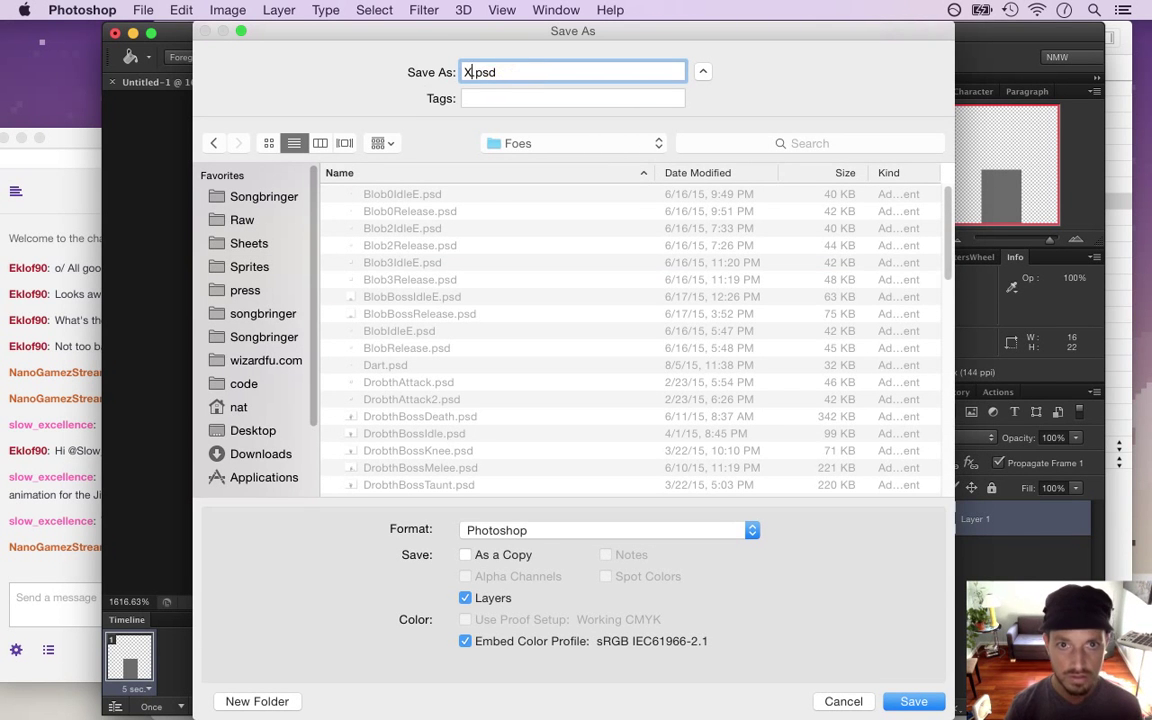
key(Return)
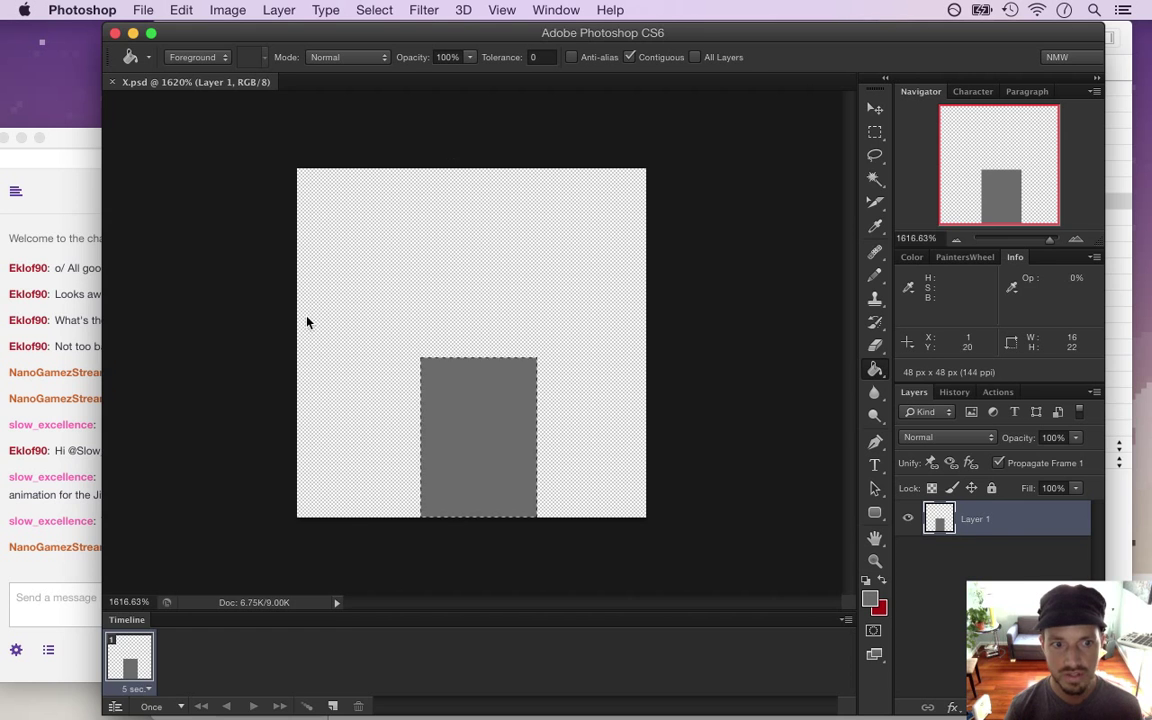
Deselect the grey rectangle and switch to the Rectangular Marquee tool
click(93, 555)
drag(128, 547, 193, 558)
click(405, 568)
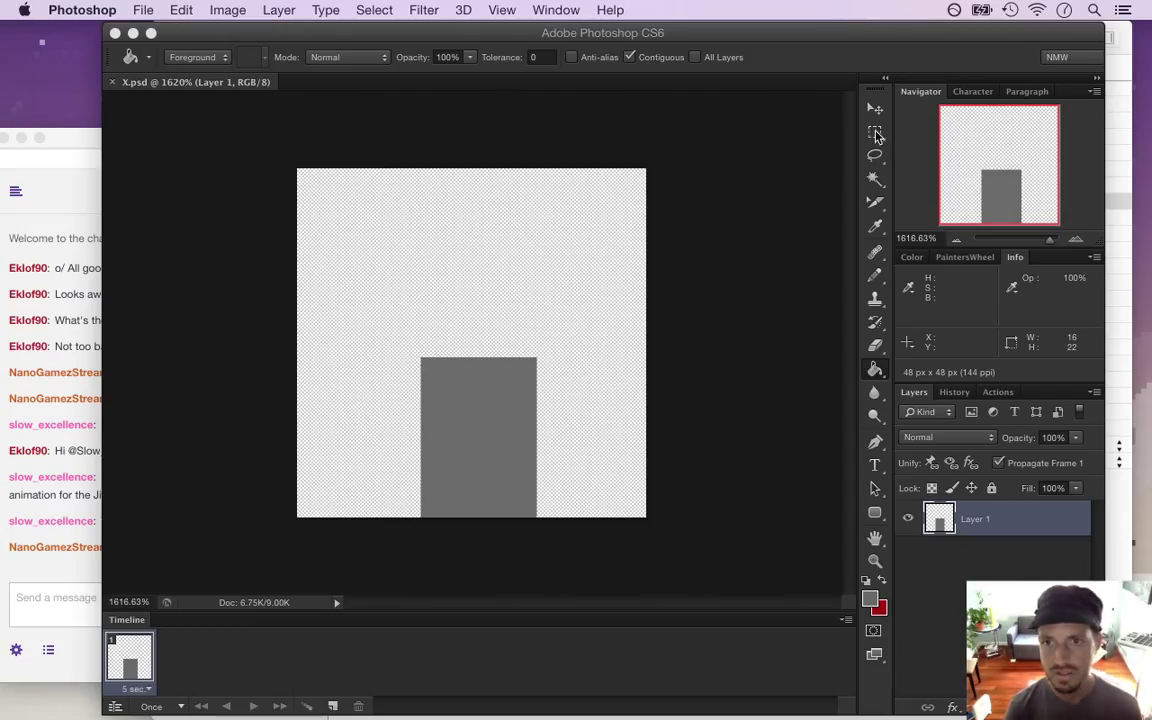
click(481, 370)
click(429, 375)
key(super+d)
key(m)
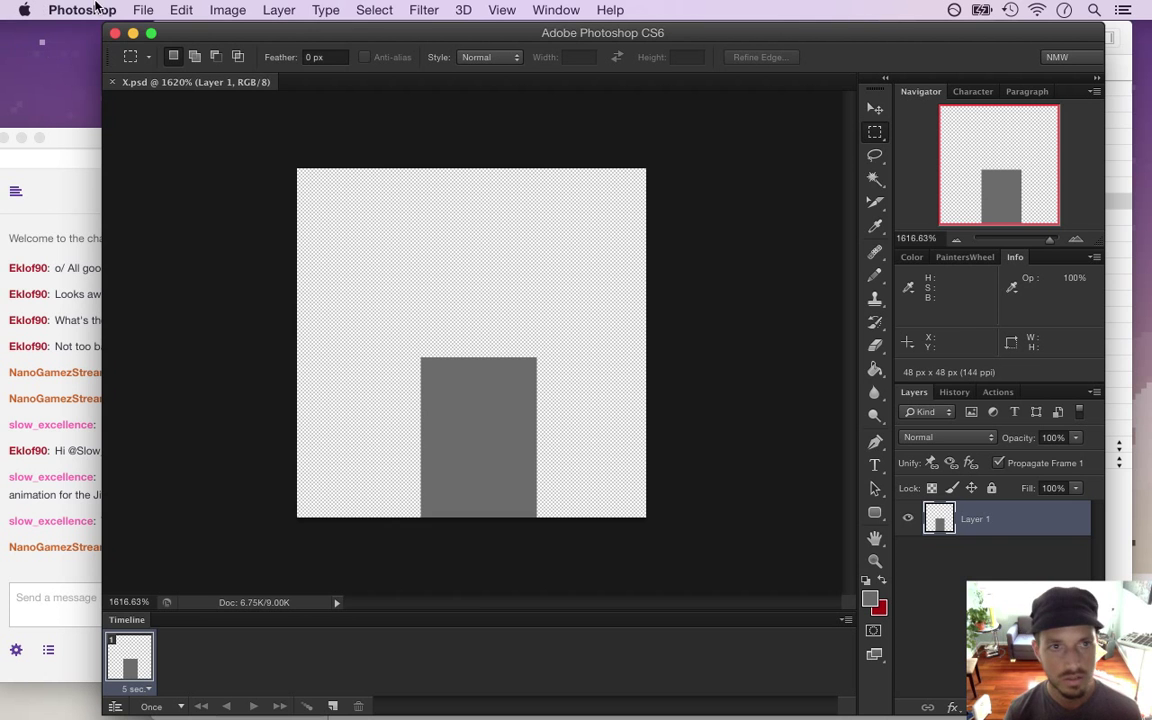
Export the sprite via Save for Web as a PNG, targeting the Sheets folder
click(141, 9)
click(190, 256)
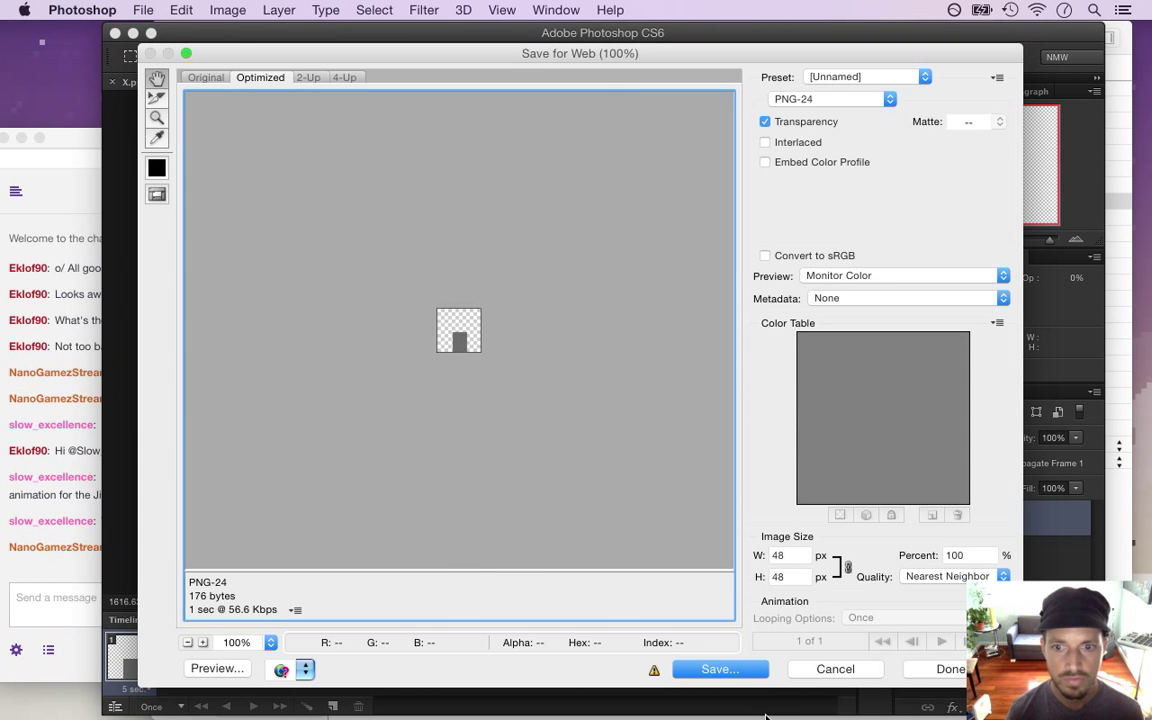
click(750, 672)
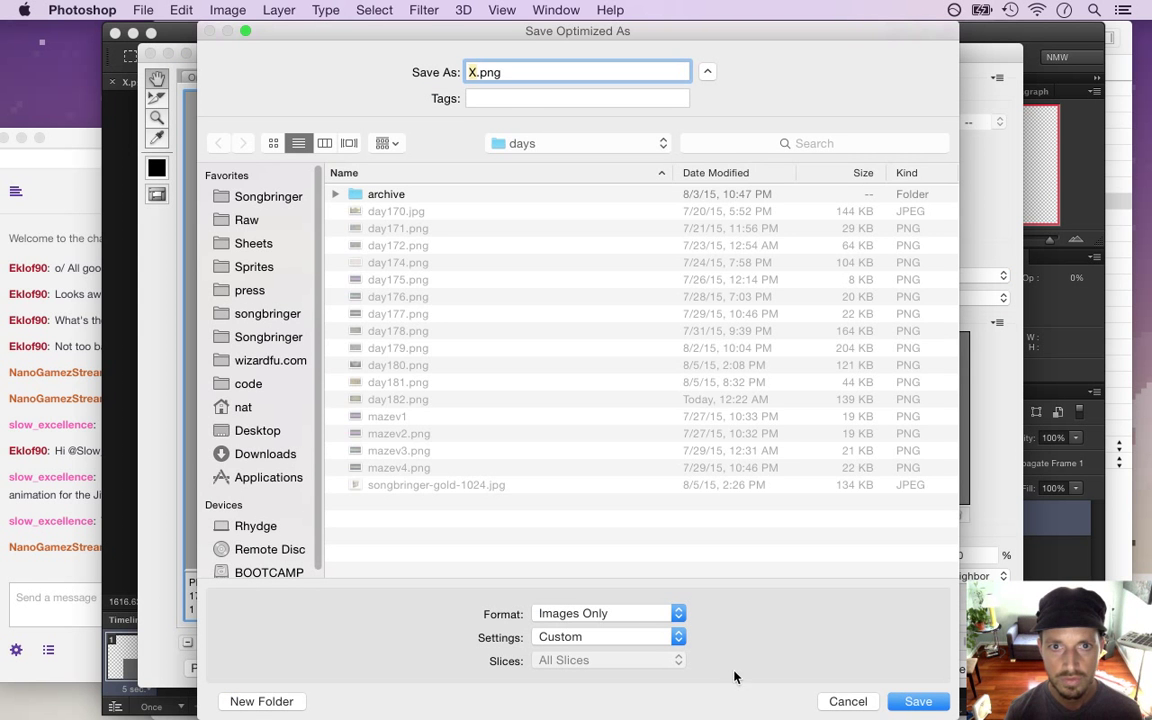
click(253, 243)
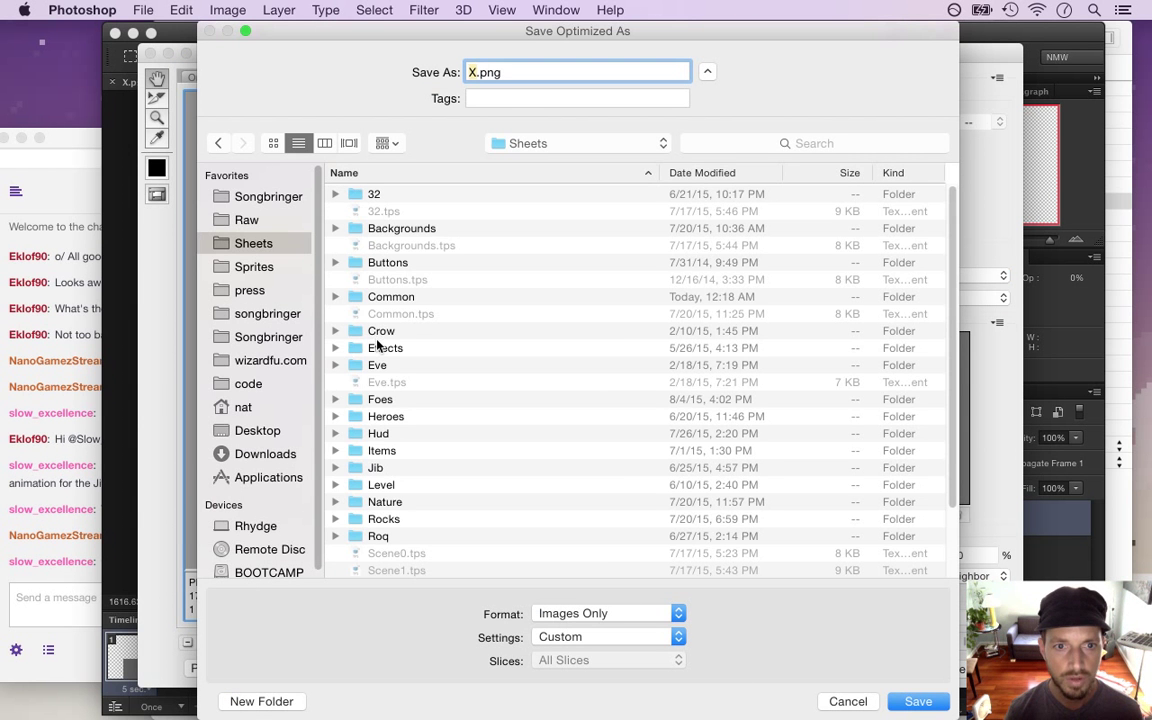
click(84, 556)
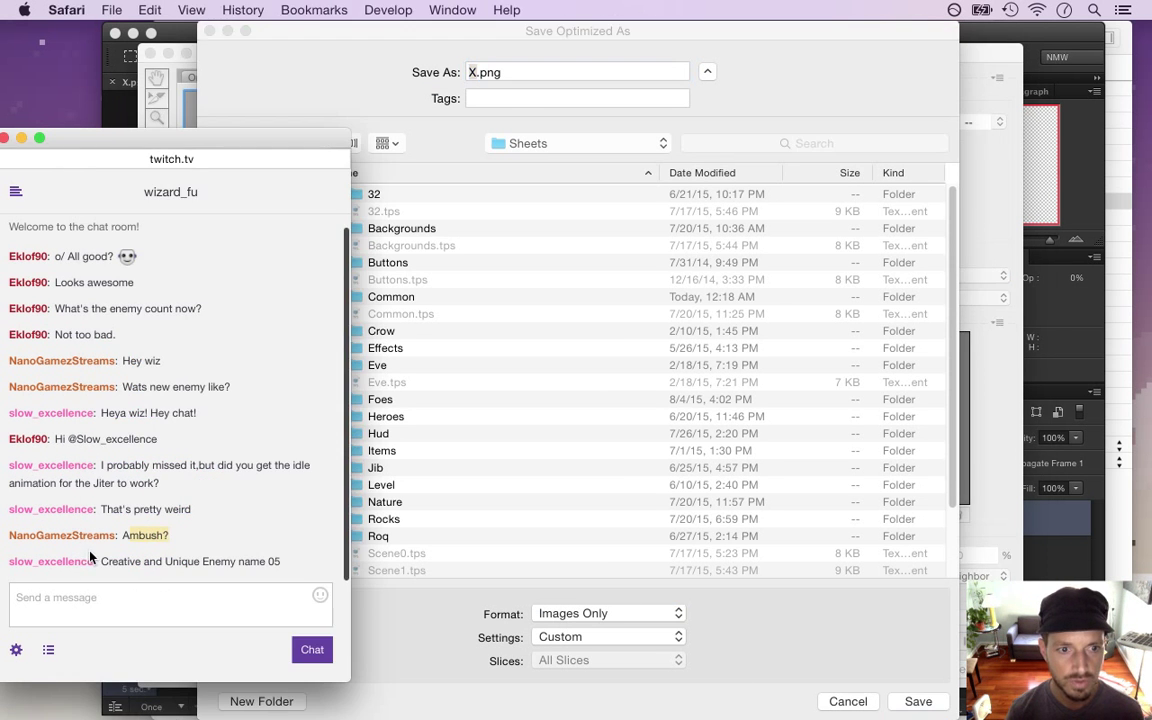
Highlight the viewer's suggested enemy name in chat and draft the reply 'cauen05'
drag(102, 561, 275, 560)
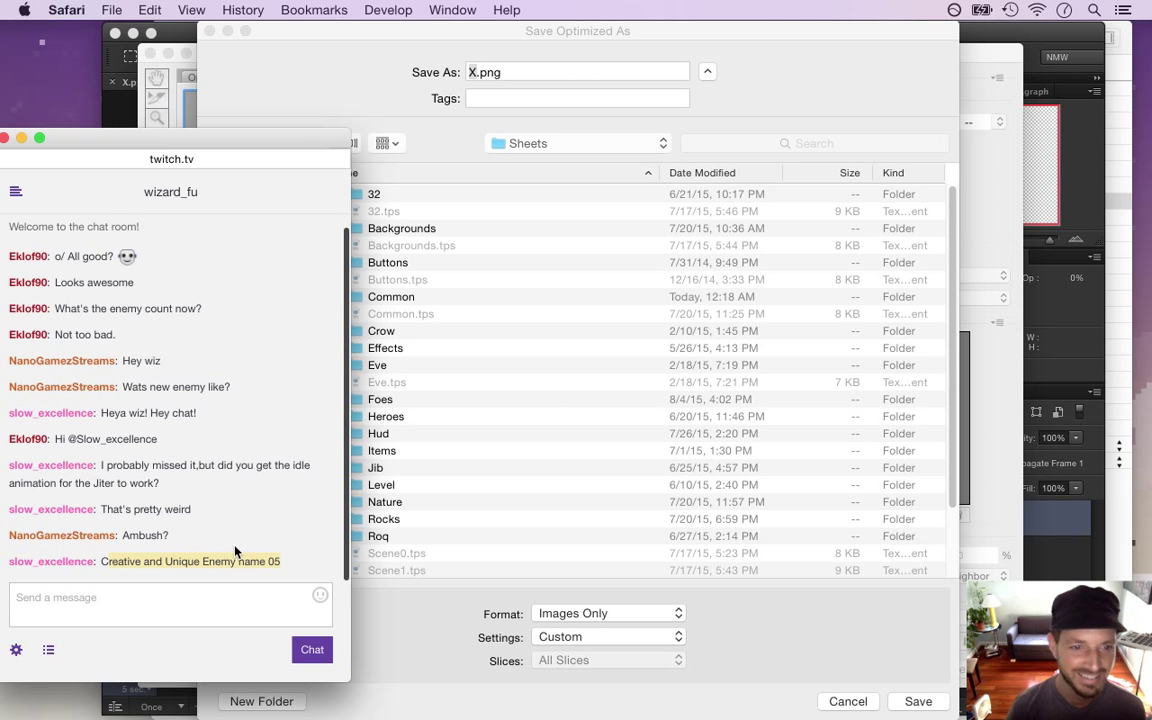
drag(100, 563, 273, 564)
click(106, 605)
text(c)
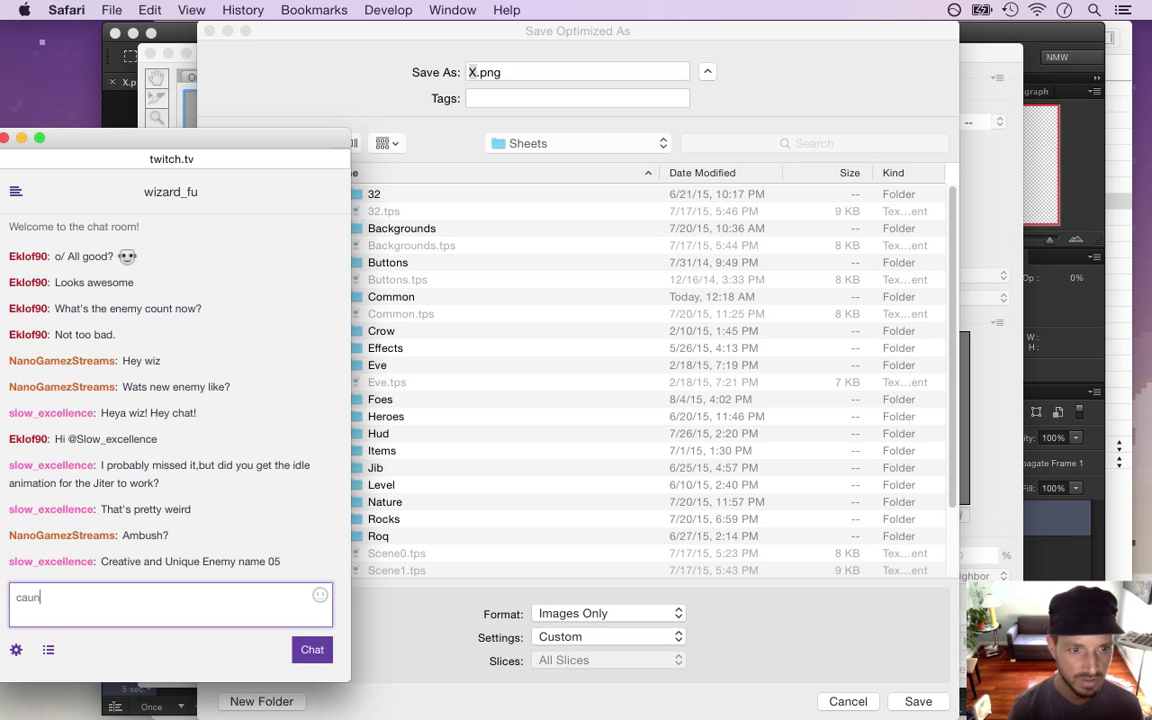
text(auen)
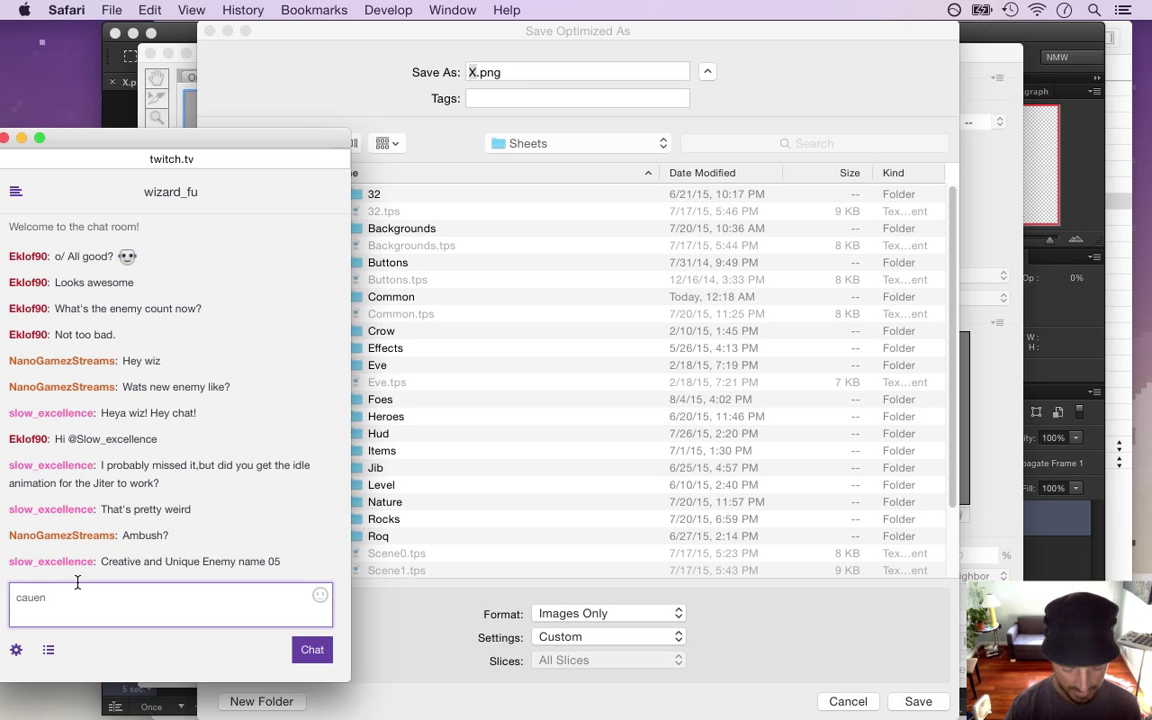
text(05)
Send the chat reply and save X.png into the Sheets/Common folder
key(Return)
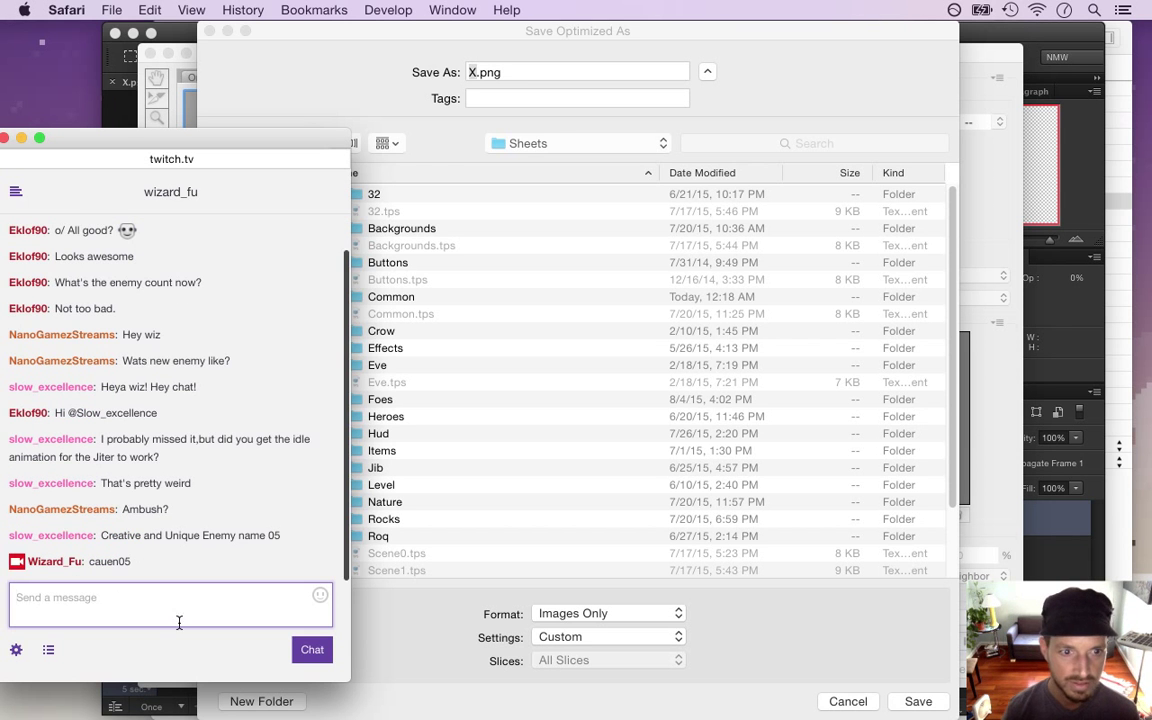
click(413, 645)
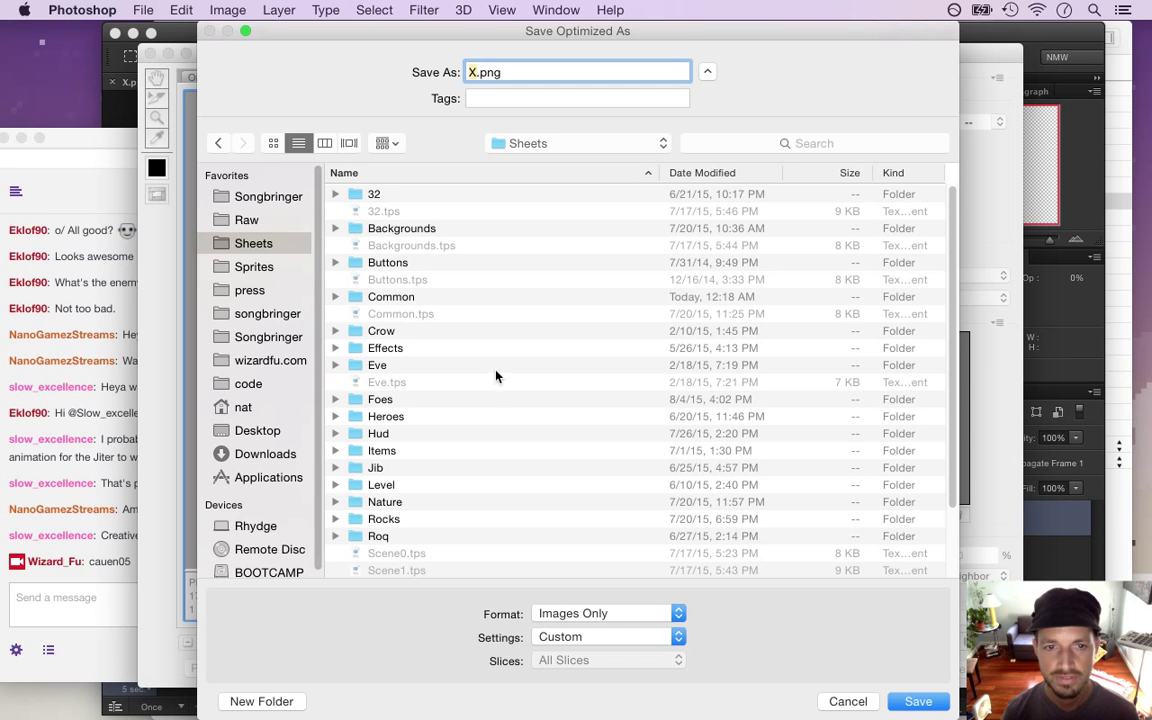
double_click(393, 297)
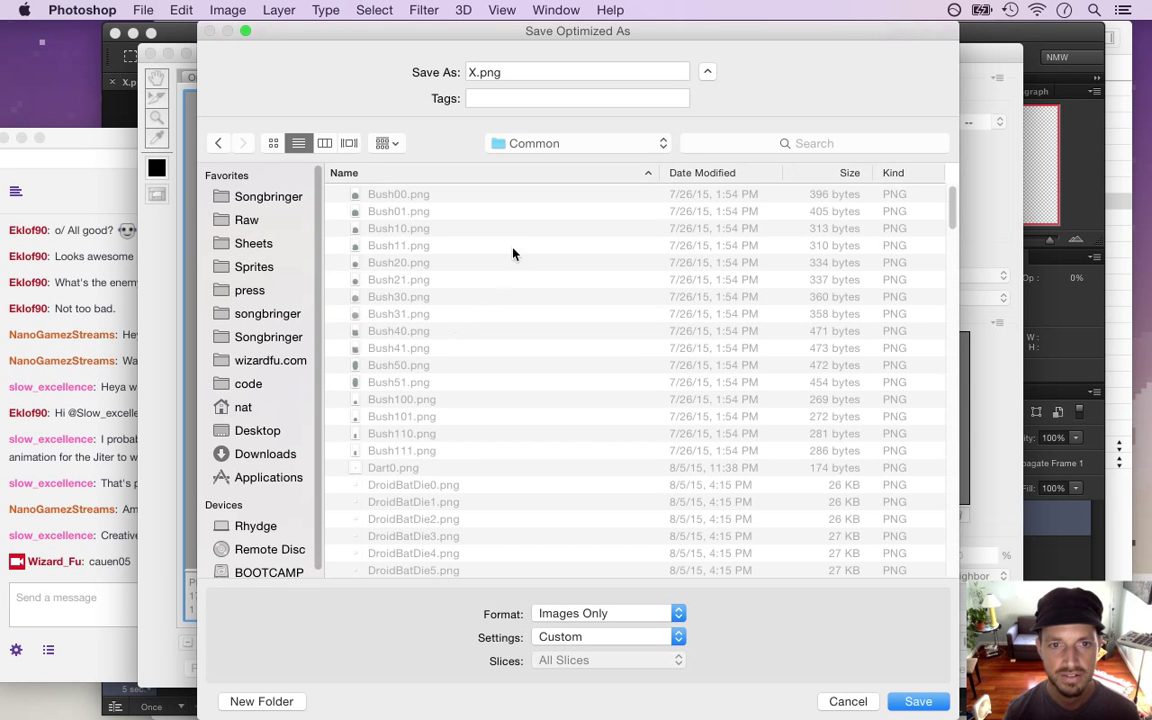
click(918, 701)
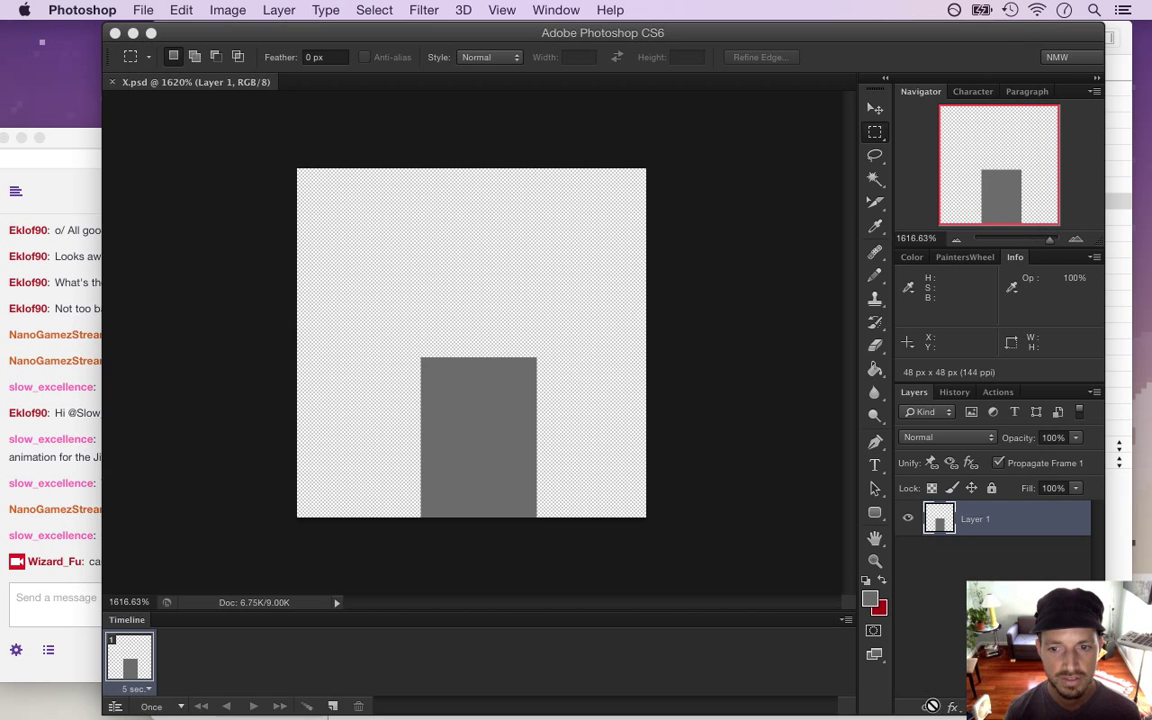
Duplicate Drobth.plist in Finder and rename the copy X.plist
key(super+Tab)
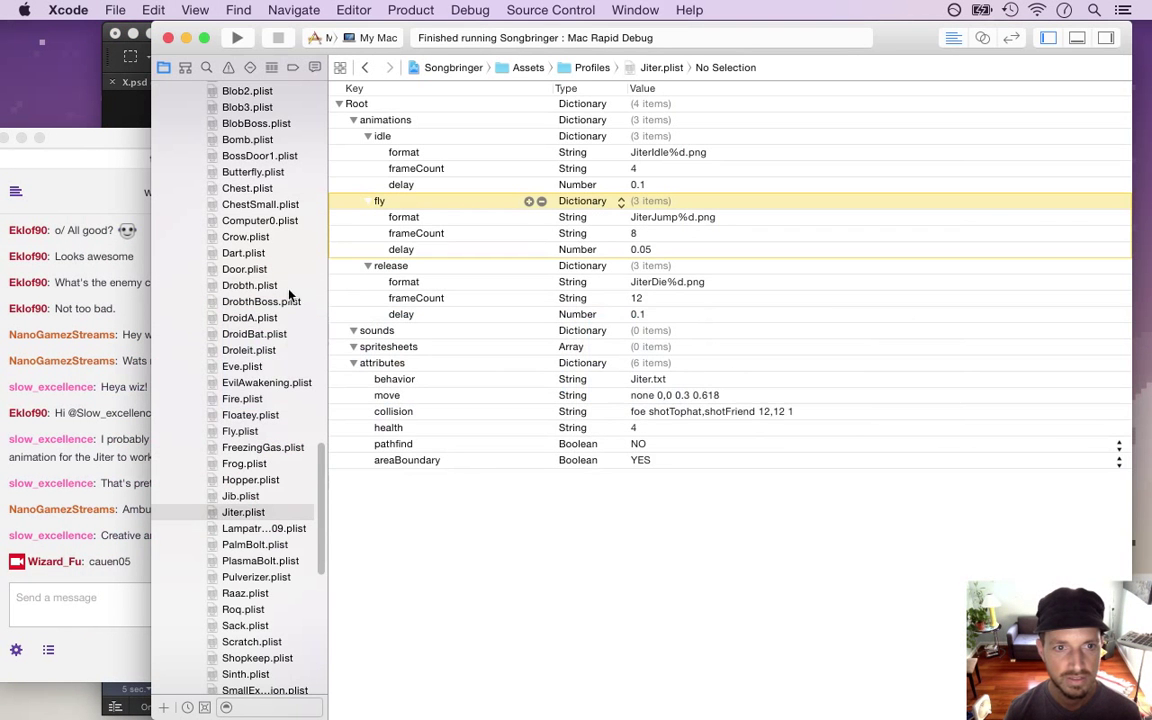
scroll(318, 480, up, 6)
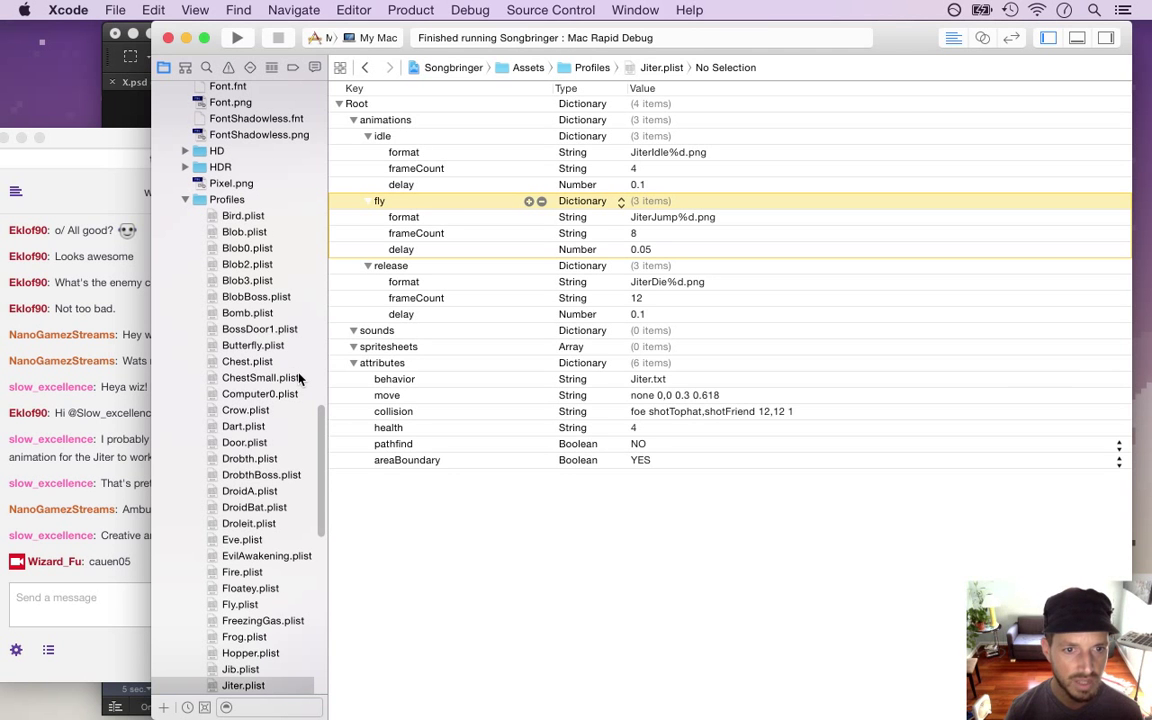
click(287, 460)
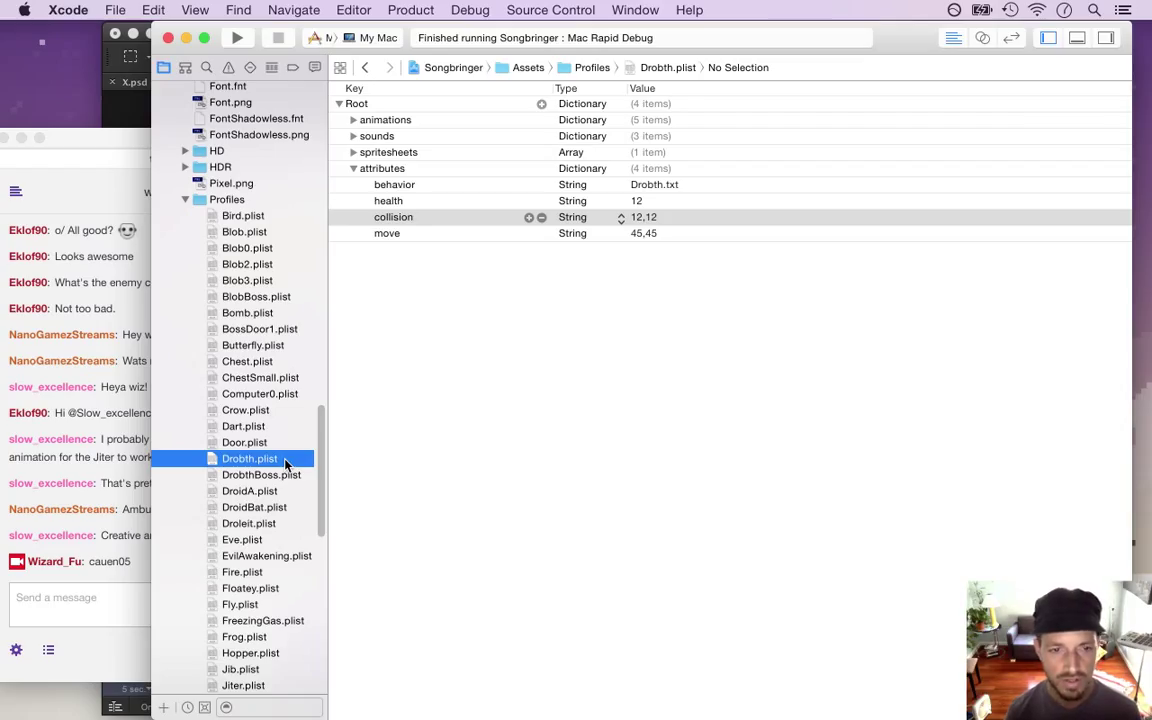
right_click(285, 461)
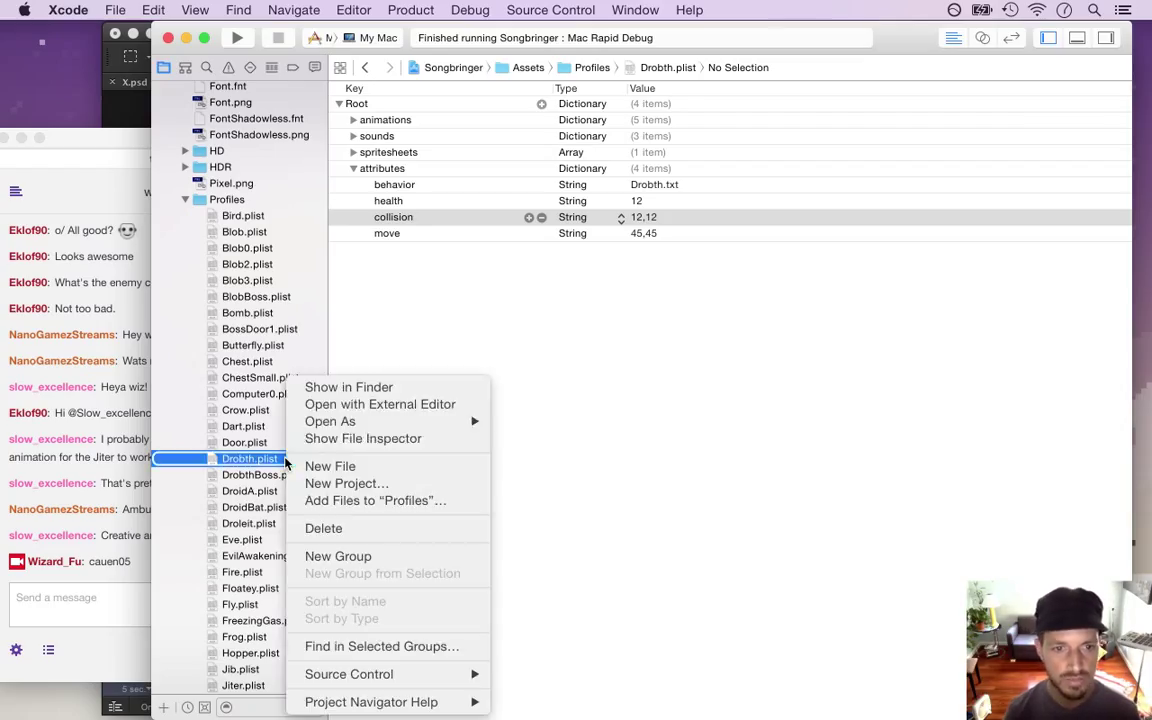
click(341, 393)
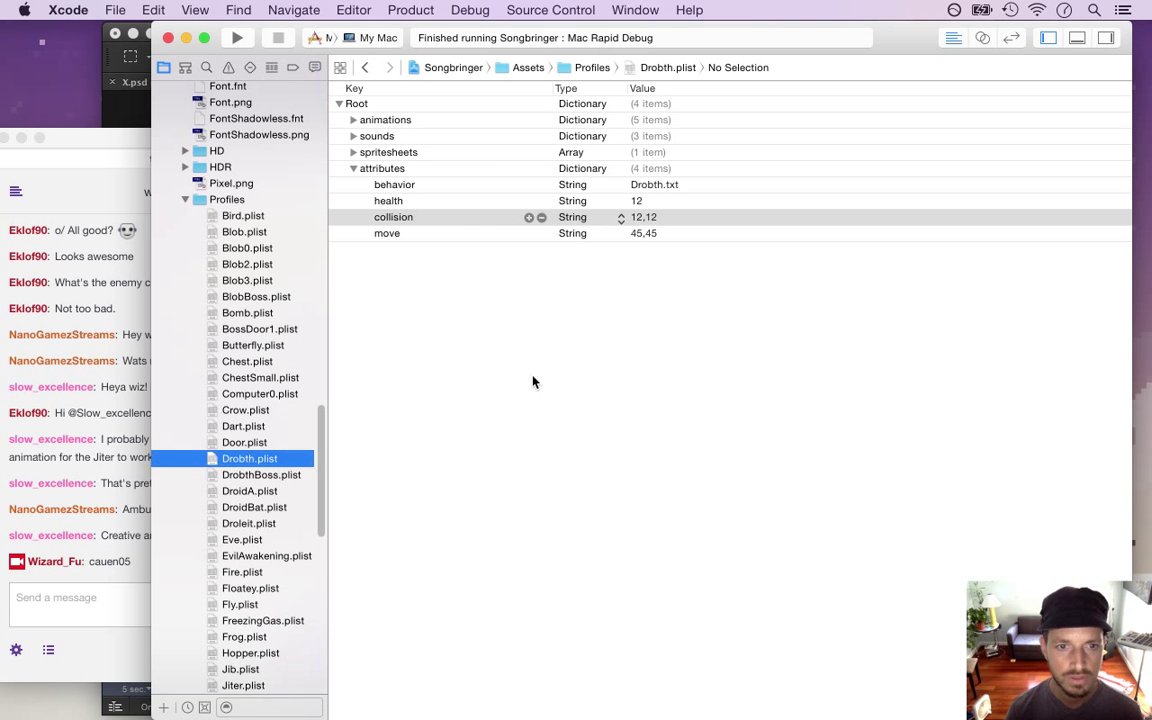
key(super+c)
key(super+v)
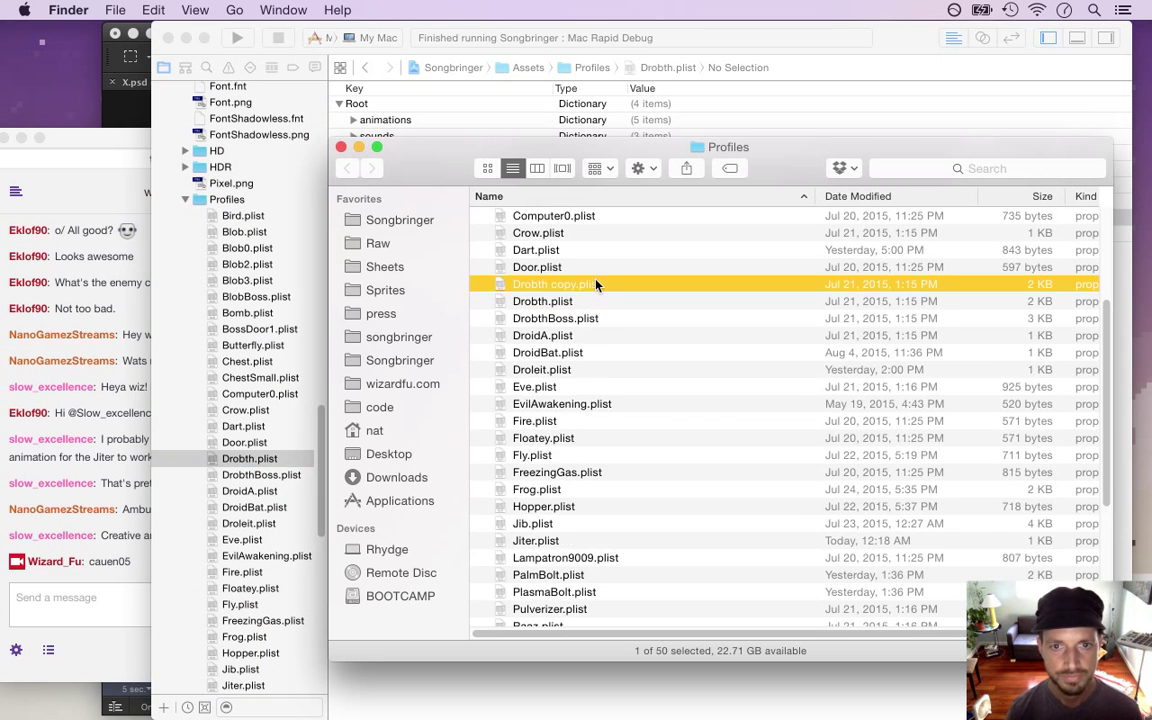
key(Return)
text(X)
key(Return)
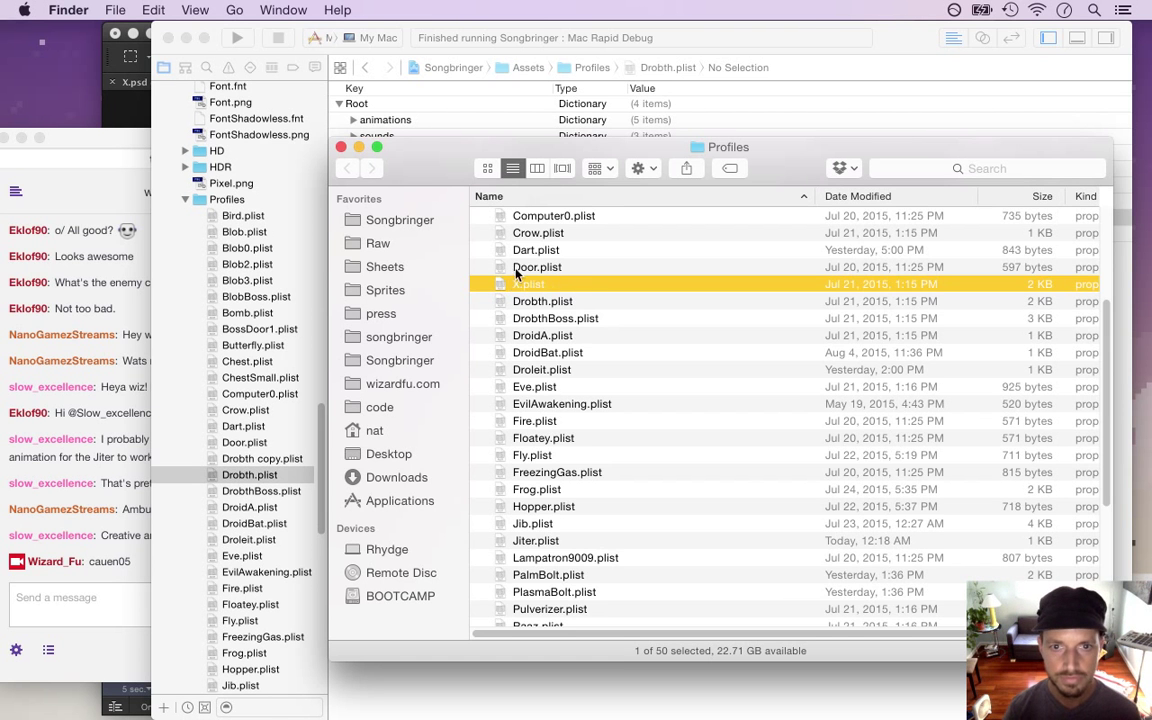
Duplicate Drobth.txt as X.txt in Behaviors and open it in the editor
click(285, 460)
drag(313, 450, 320, 570)
drag(319, 585, 303, 330)
scroll(302, 330, up, 3)
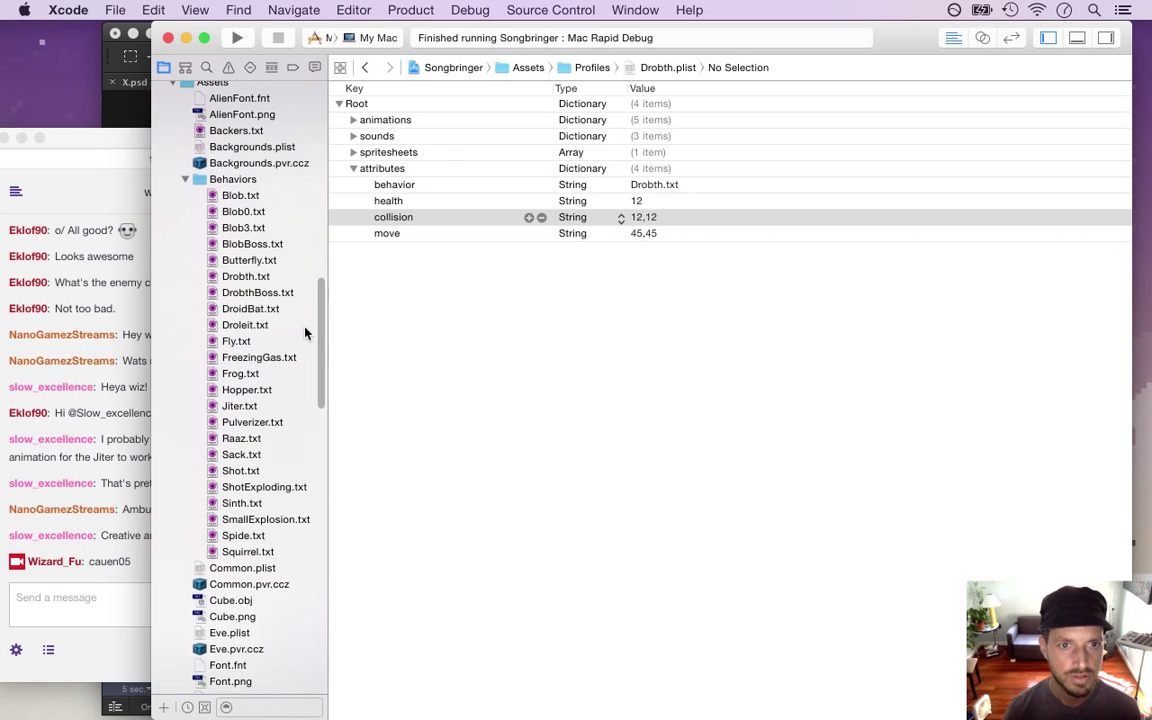
click(250, 260)
click(261, 277)
right_click(261, 277)
click(292, 282)
key(super+v)
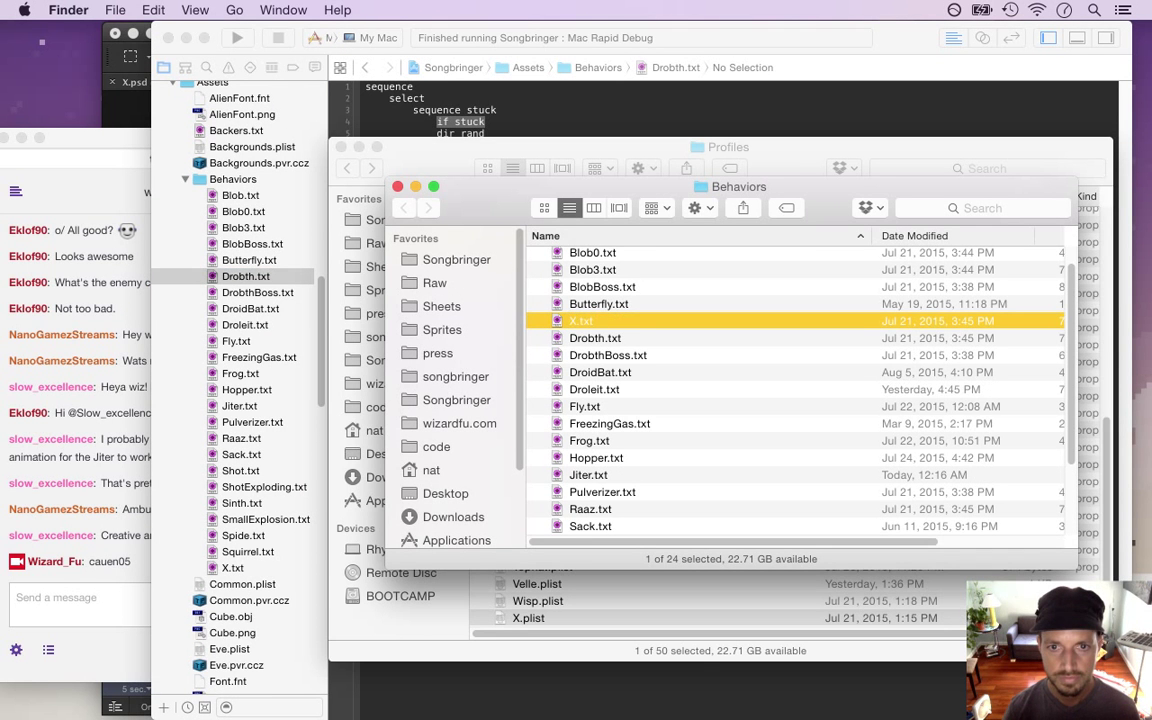
click(216, 508)
click(232, 567)
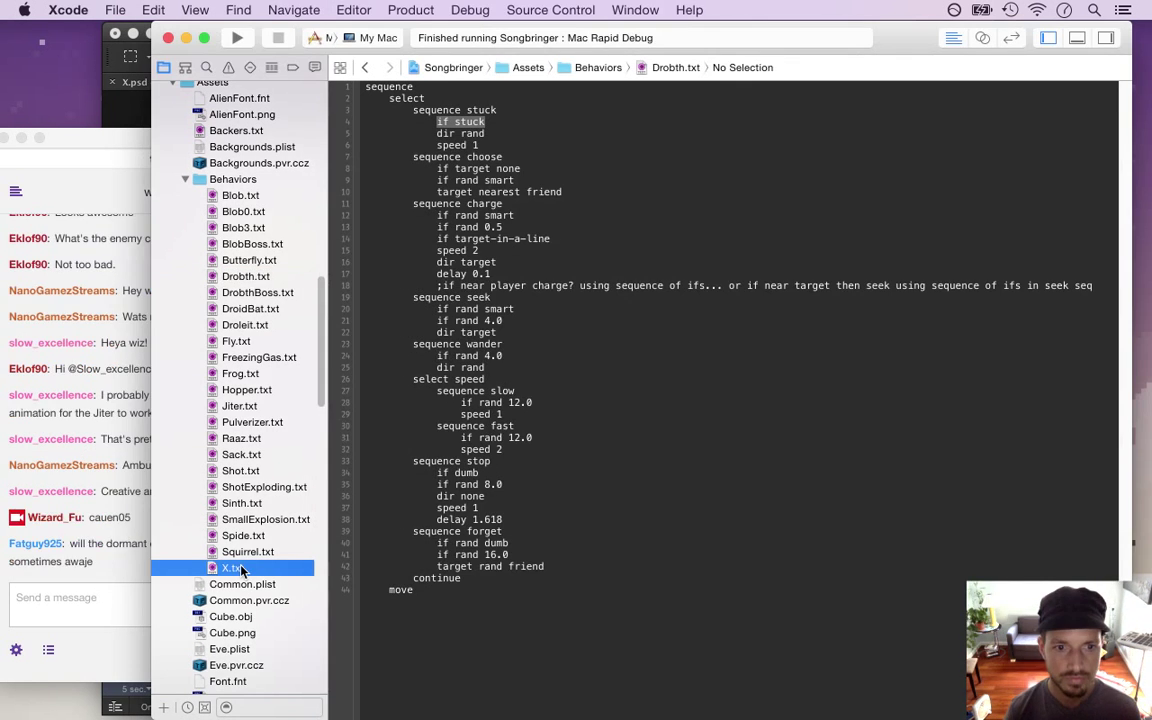
click(125, 583)
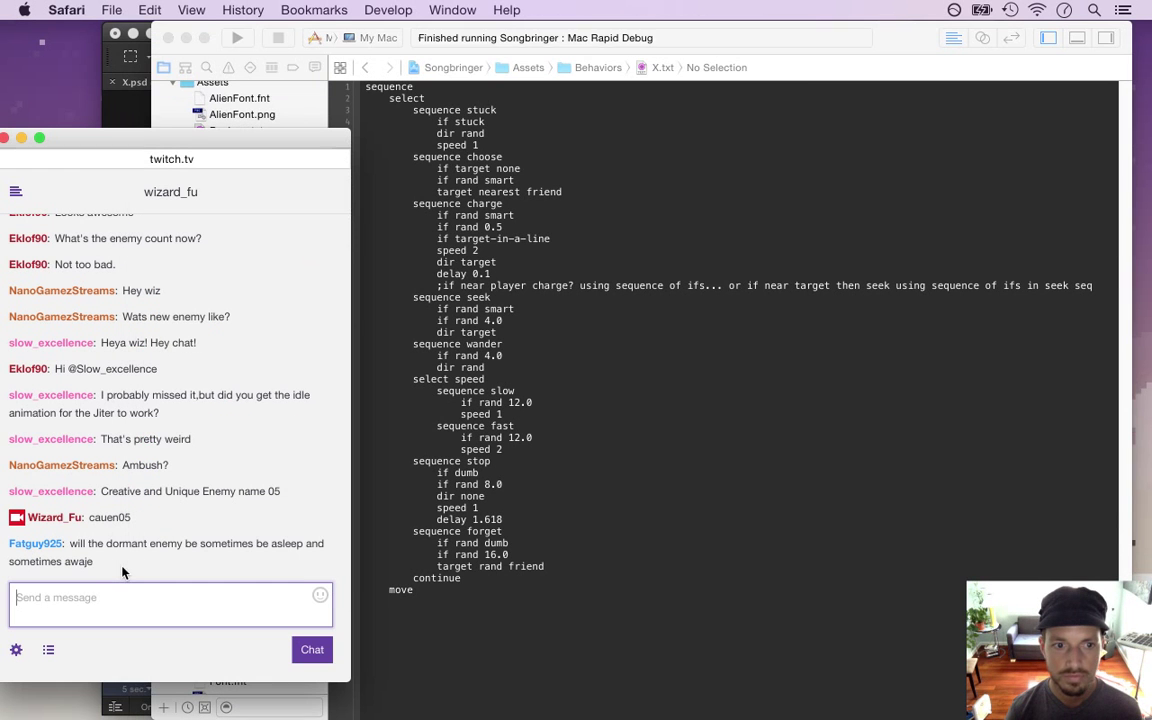
drag(72, 543, 122, 566)
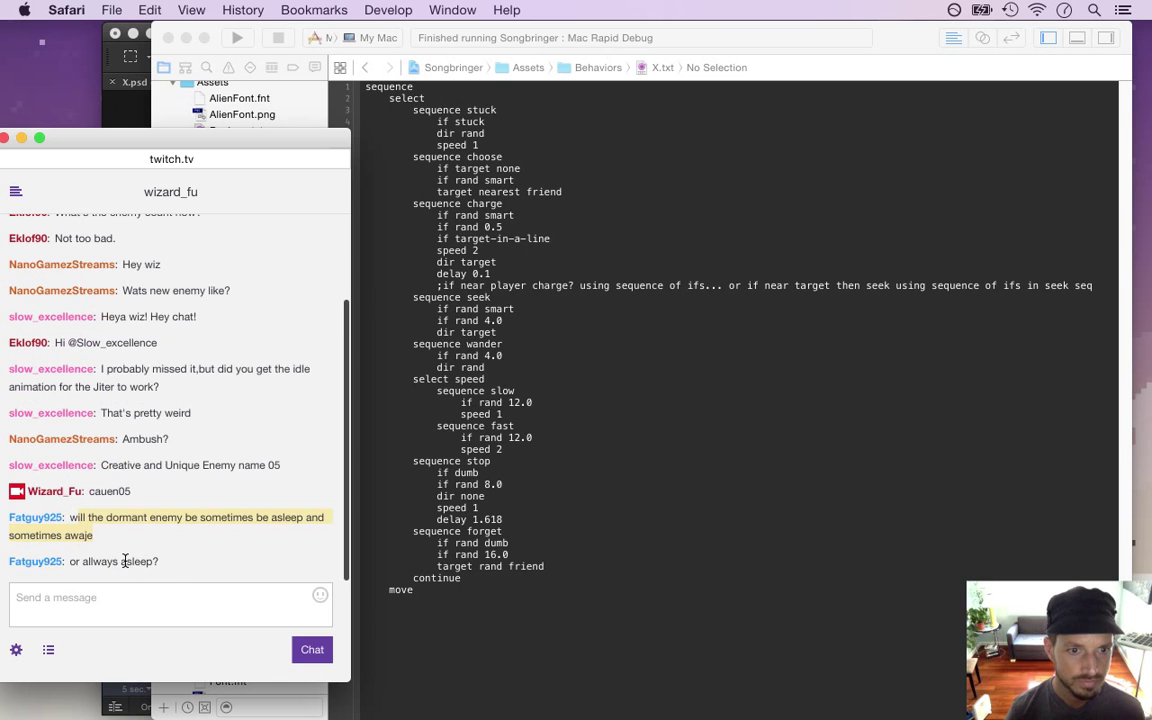
drag(84, 561, 175, 573)
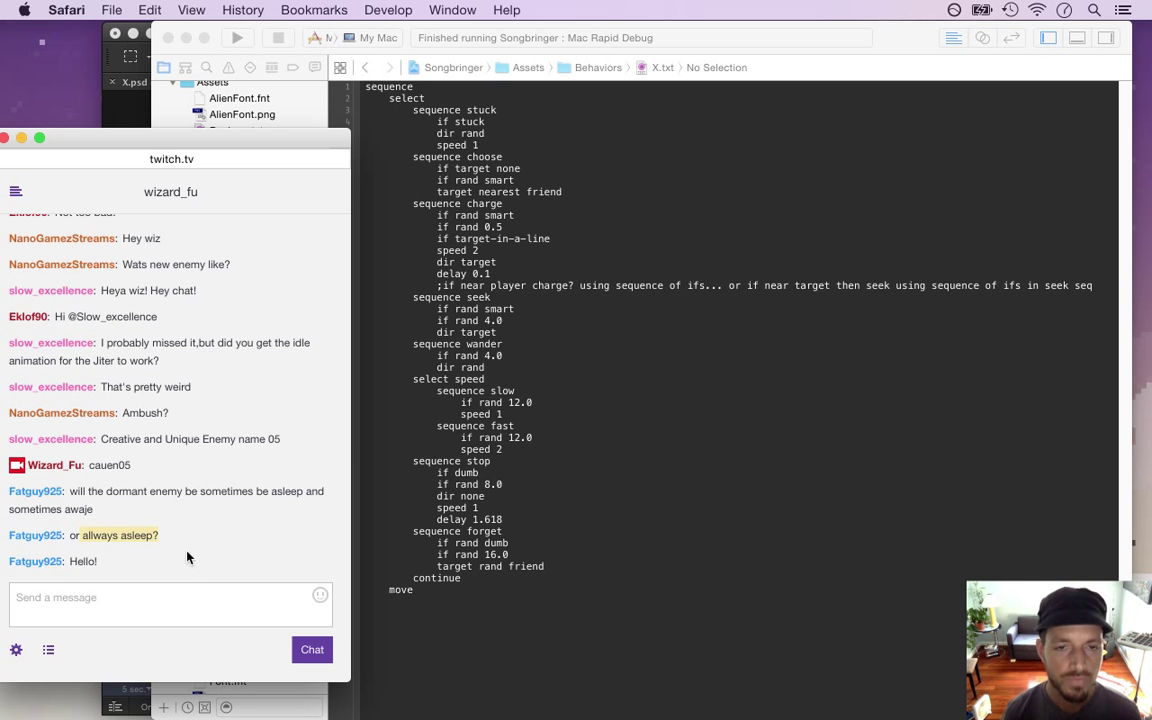
click(348, 260)
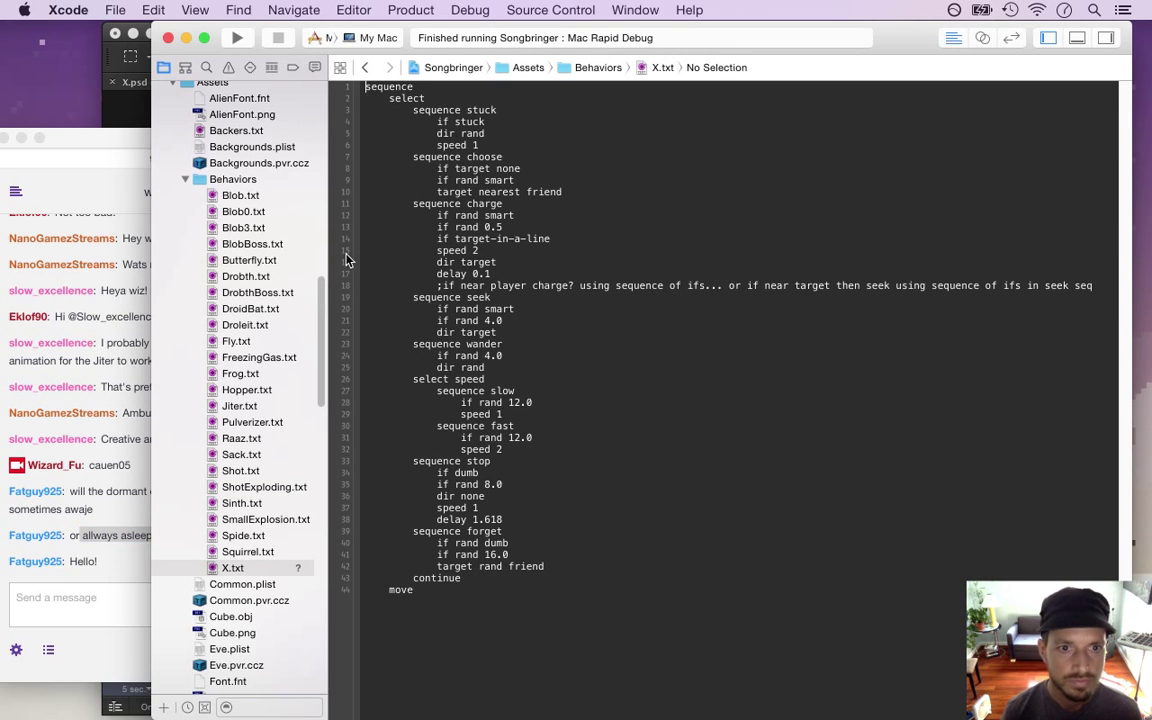
Open X.plist and change its behavior value from Drobth.txt to X.txt
drag(380, 196, 531, 403)
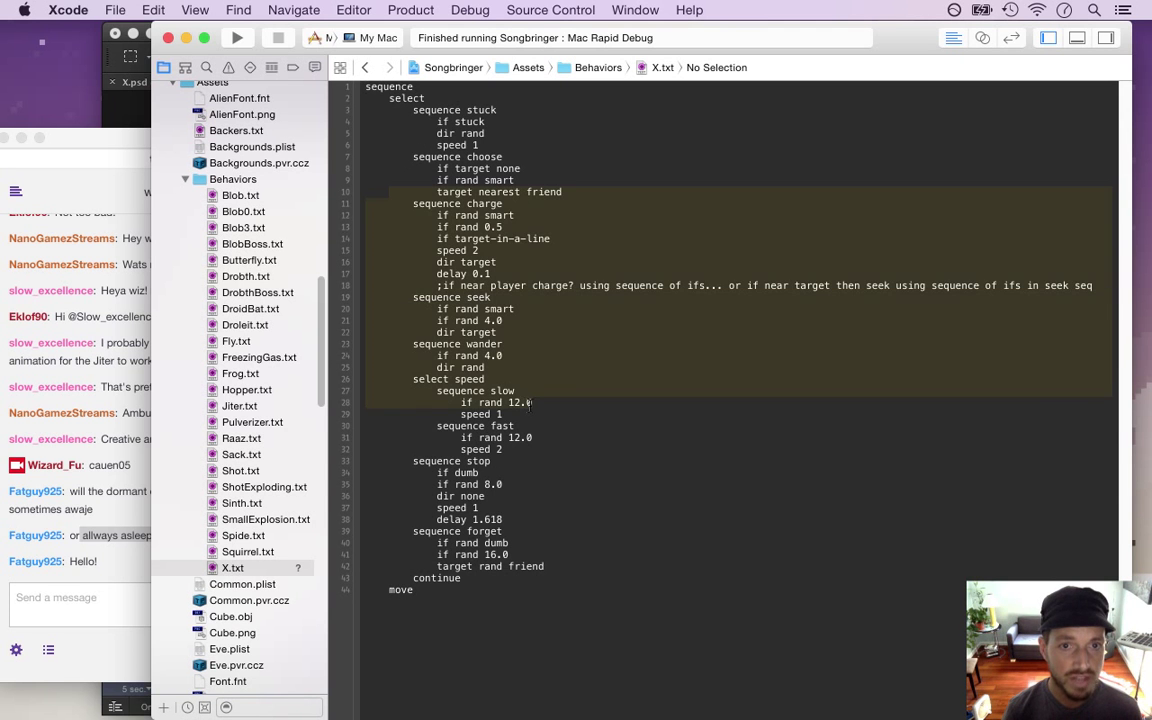
click(536, 385)
drag(323, 349, 323, 581)
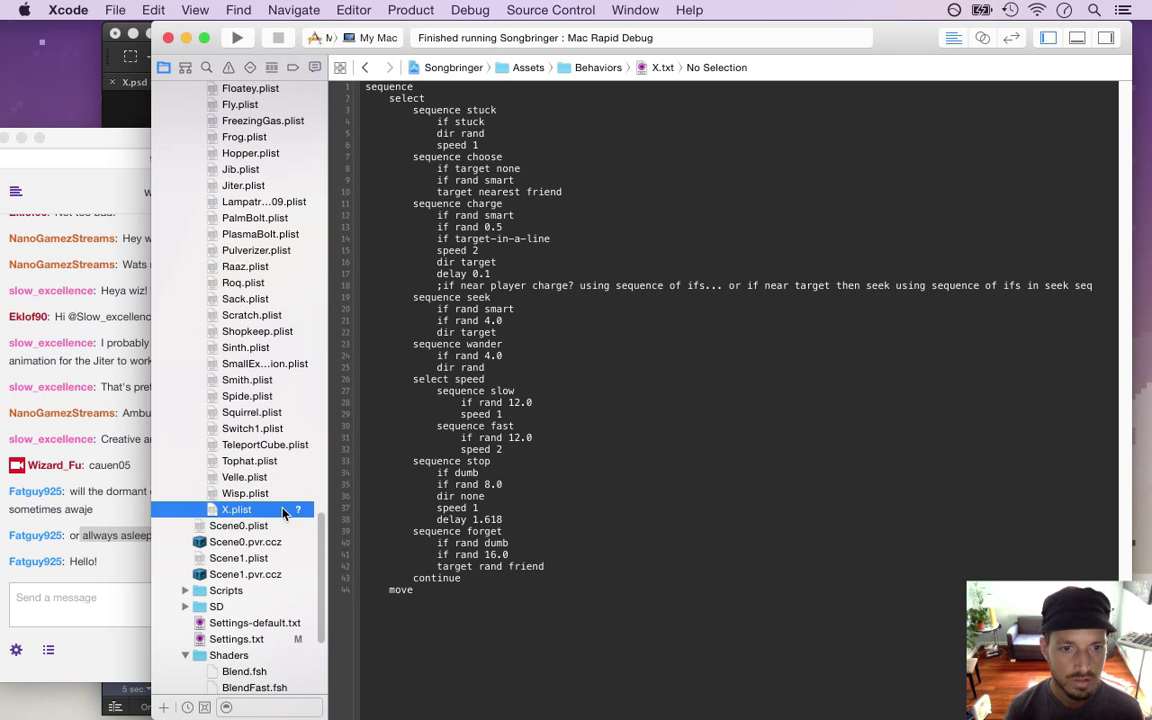
click(284, 511)
click(348, 170)
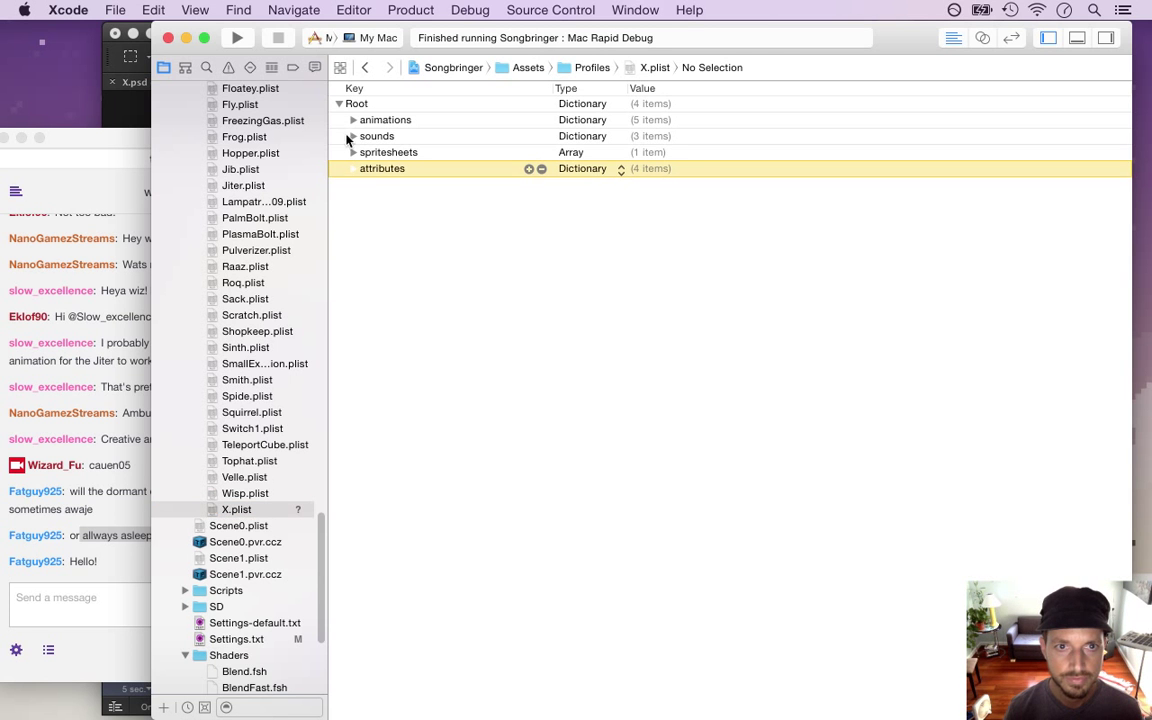
click(352, 169)
click(353, 120)
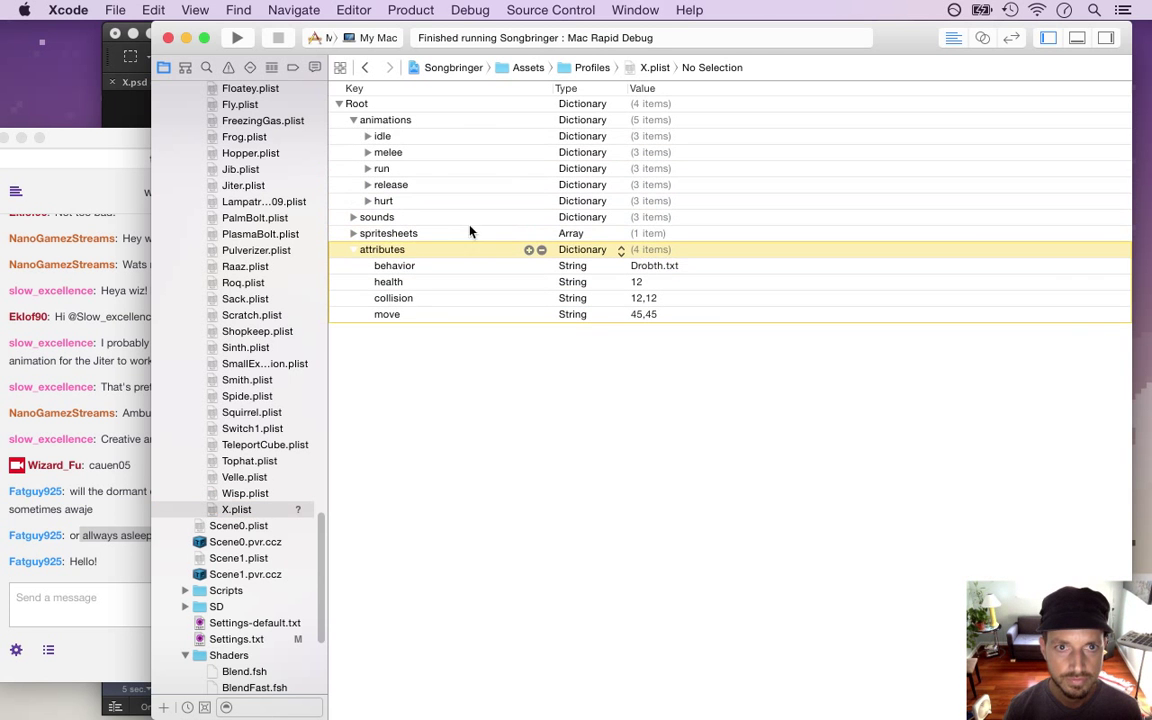
double_click(659, 265)
key(BackSpace)
key(BackSpace)
key(BackSpace)
key(BackSpace)
key(Delete)
text(X)
click(444, 142)
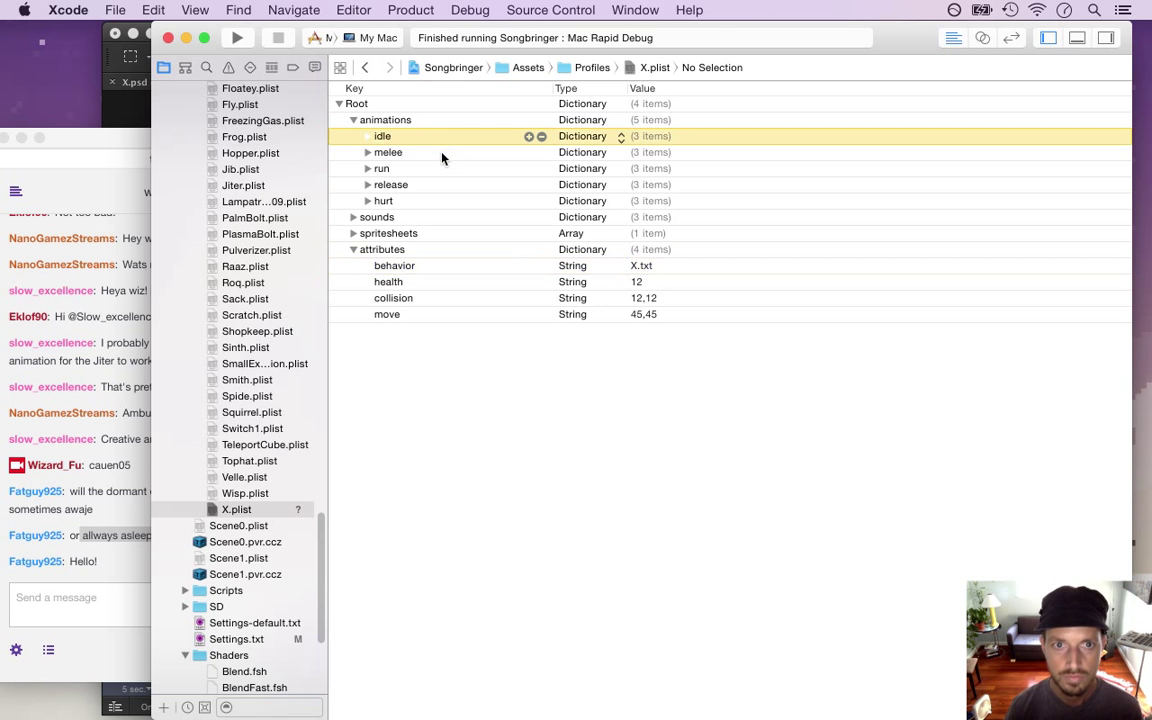
Delete the melee, run, release and hurt animations and set idle's format to X.png
click(442, 153)
key(Delete)
key(Delete)
key(Delete)
key(Delete)
key(Up)
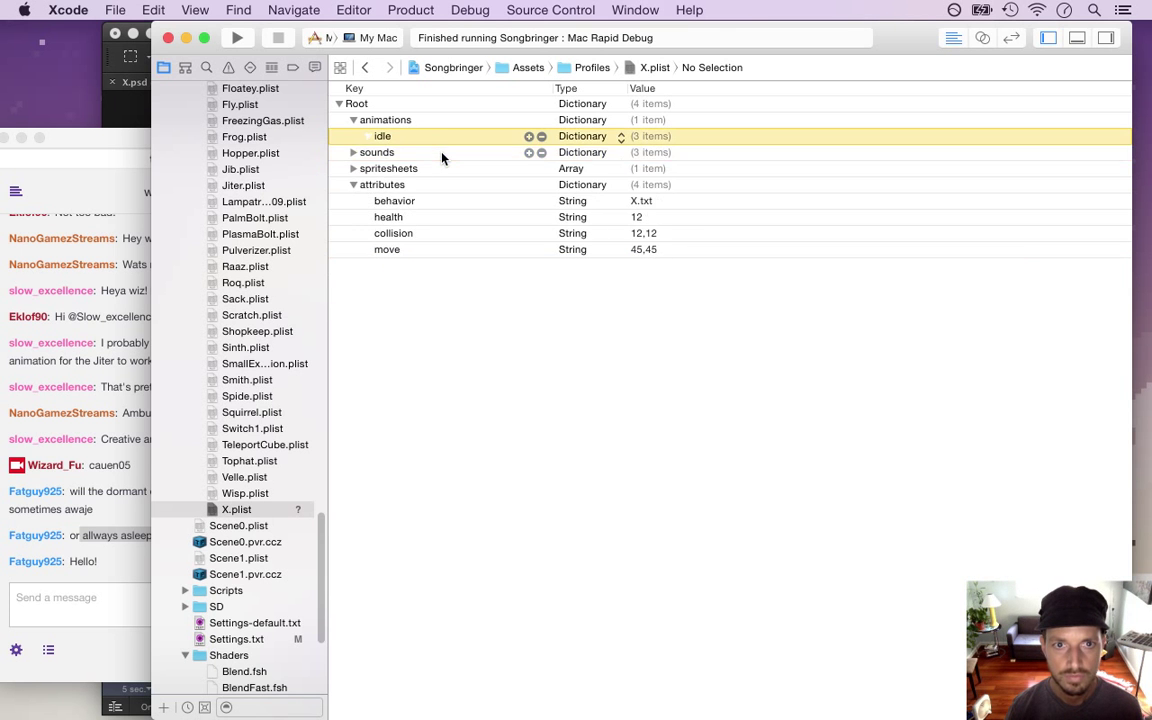
key(Right)
key(Down)
key(Down)
key(Return)
key(Left)
key(Delete)
key(Delete)
key(Delete)
key(Delete)
key(Delete)
key(Delete)
key(Delete)
key(Delete)
key(Delete)
key(Delete)
key(Delete)
key(Delete)
key(Delete)
text(X.)
click(460, 152)
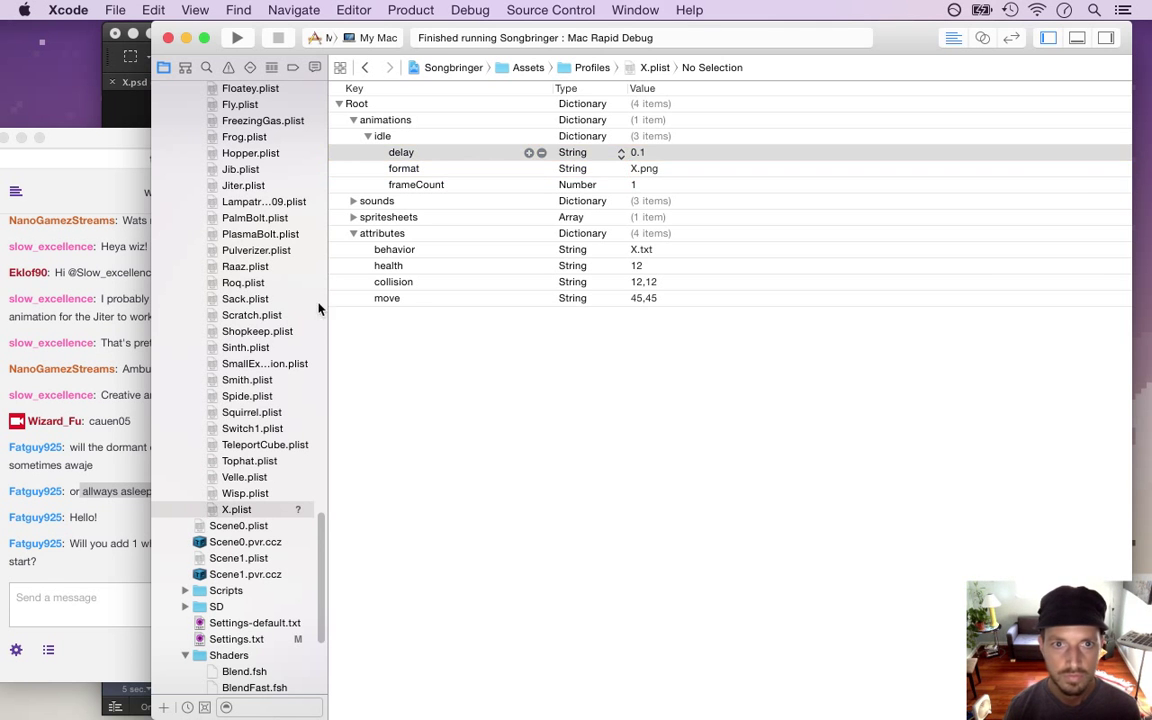
click(146, 558)
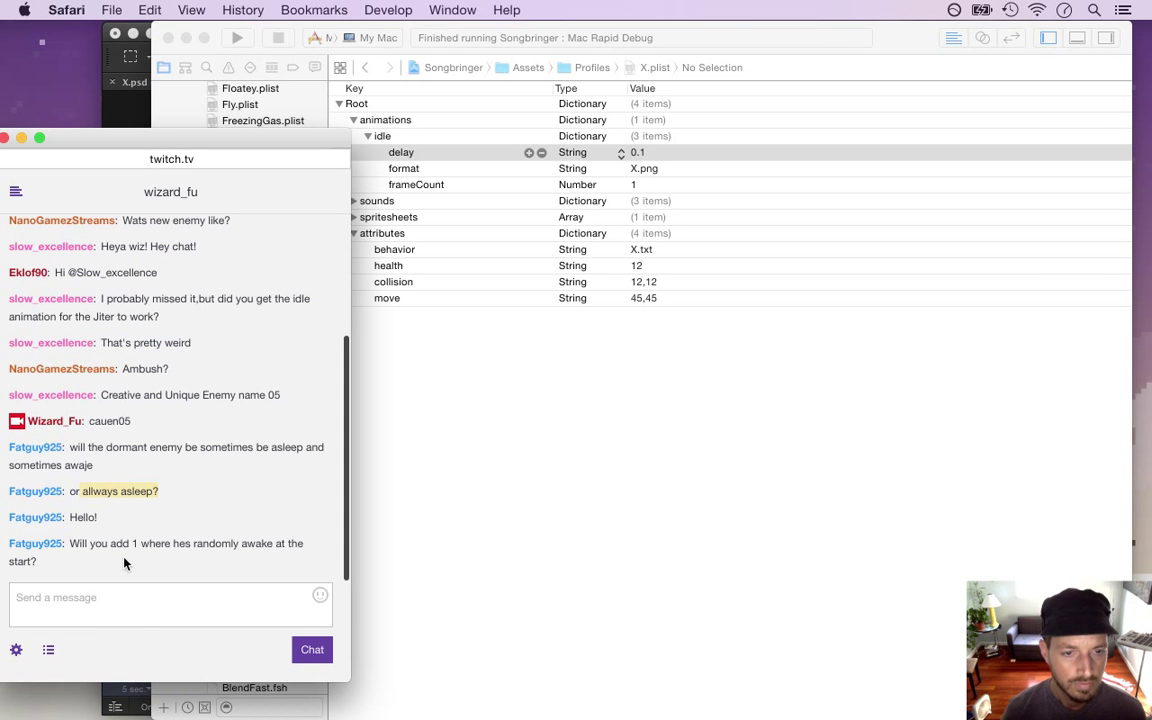
Glance at the chat question, then return to Xcode's X.plist and scroll the navigator up
drag(72, 544, 98, 570)
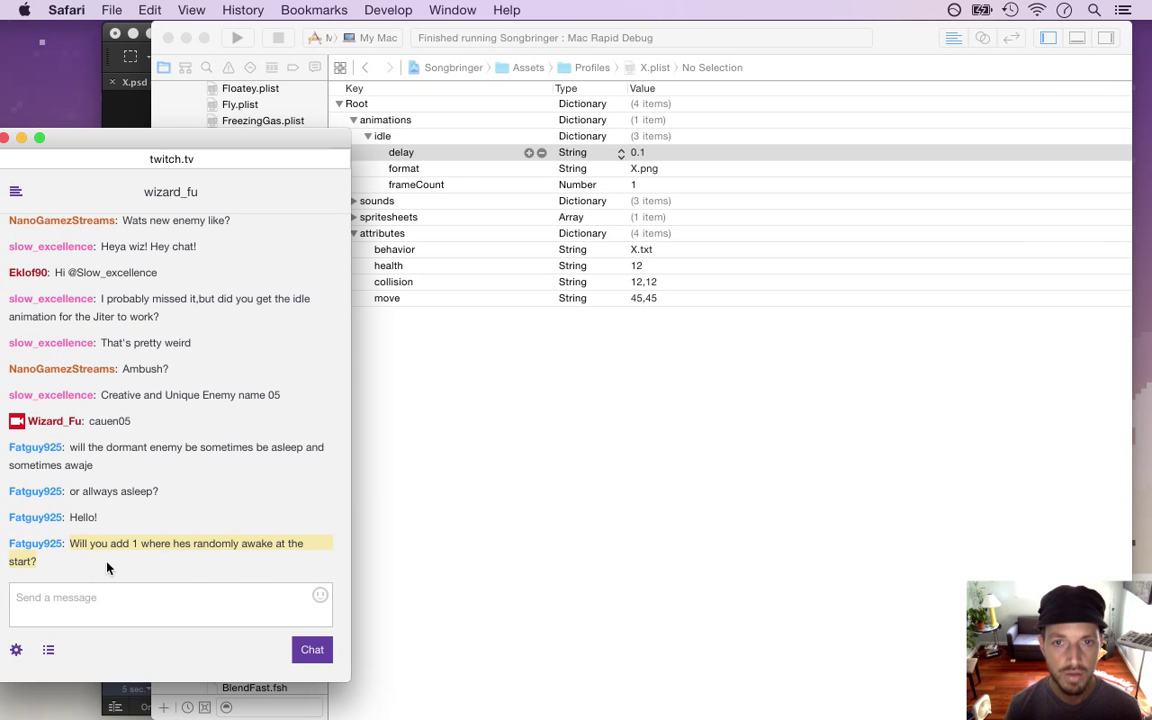
click(507, 381)
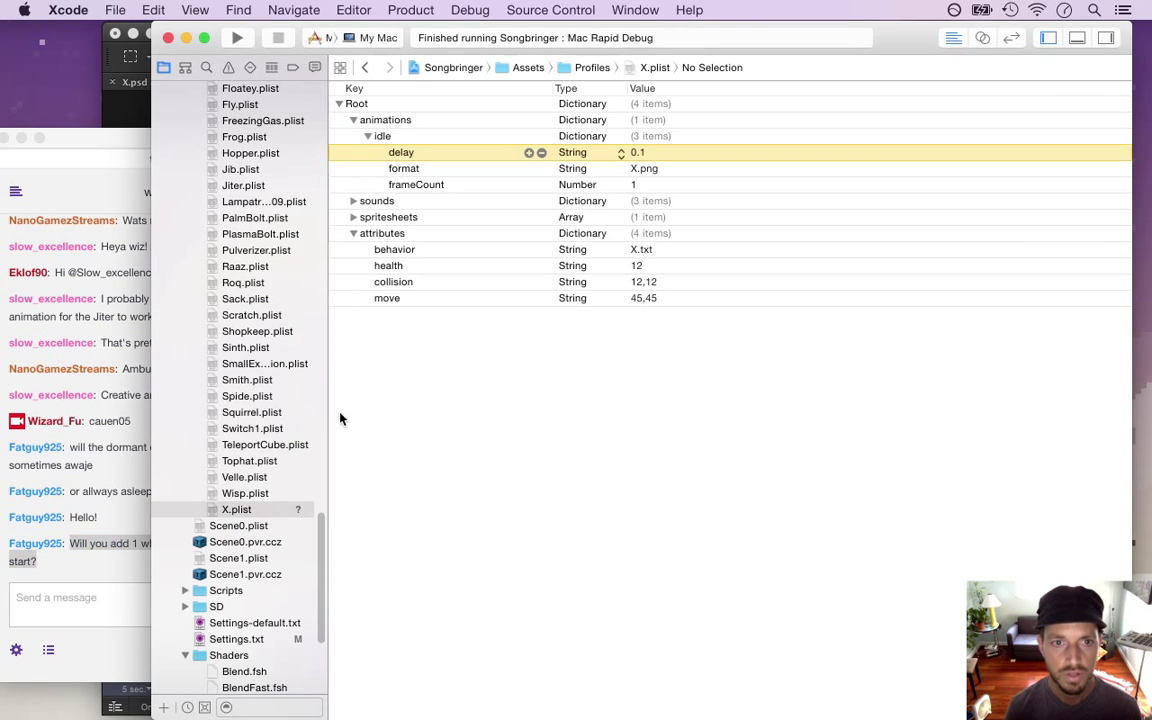
drag(319, 540, 296, 119)
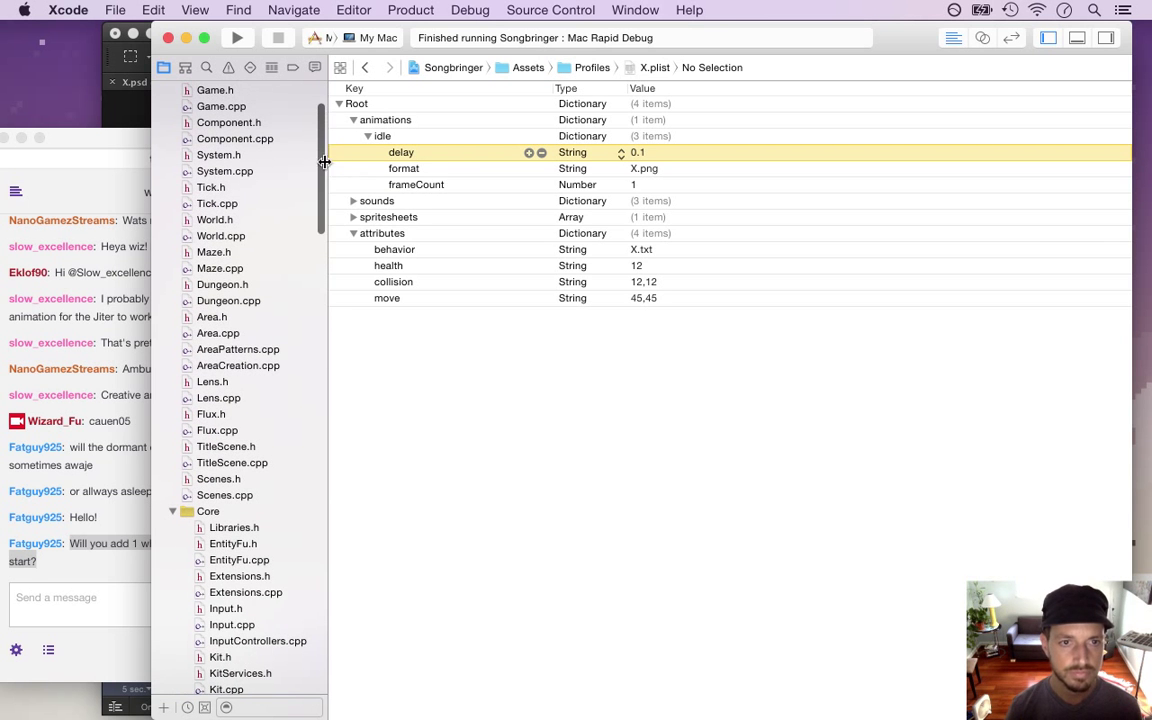
Open World.cpp and duplicate the kDroleit line in the foe enum
click(222, 236)
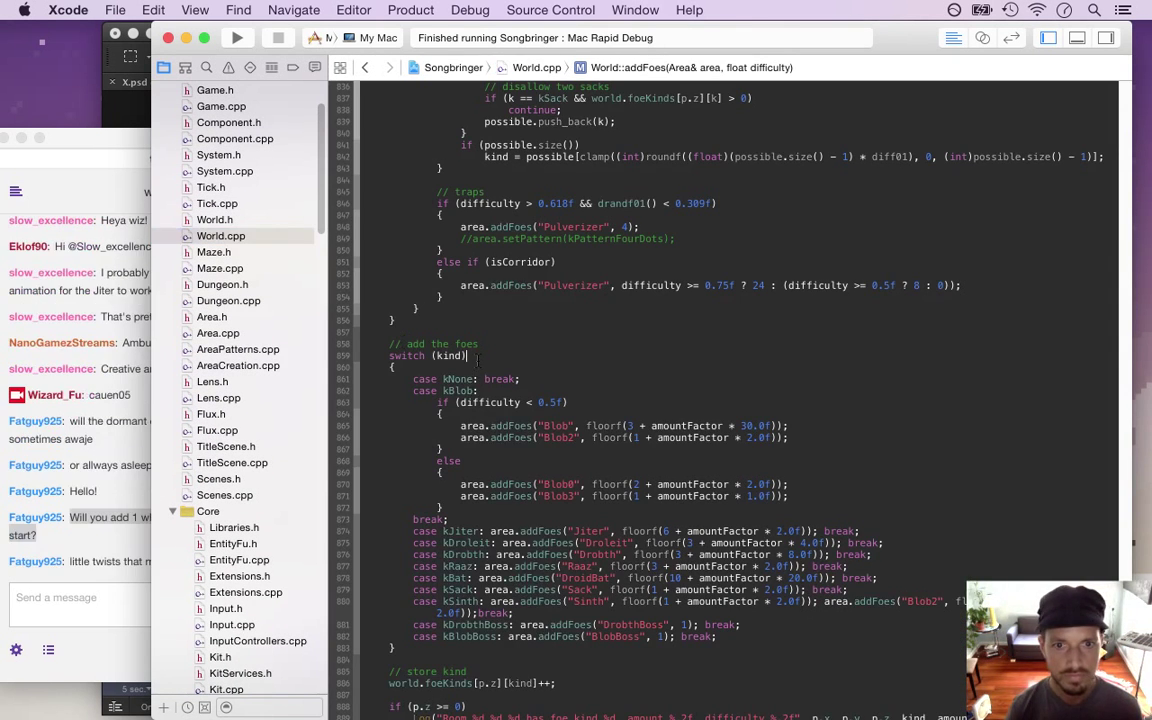
scroll(476, 360, up, 15)
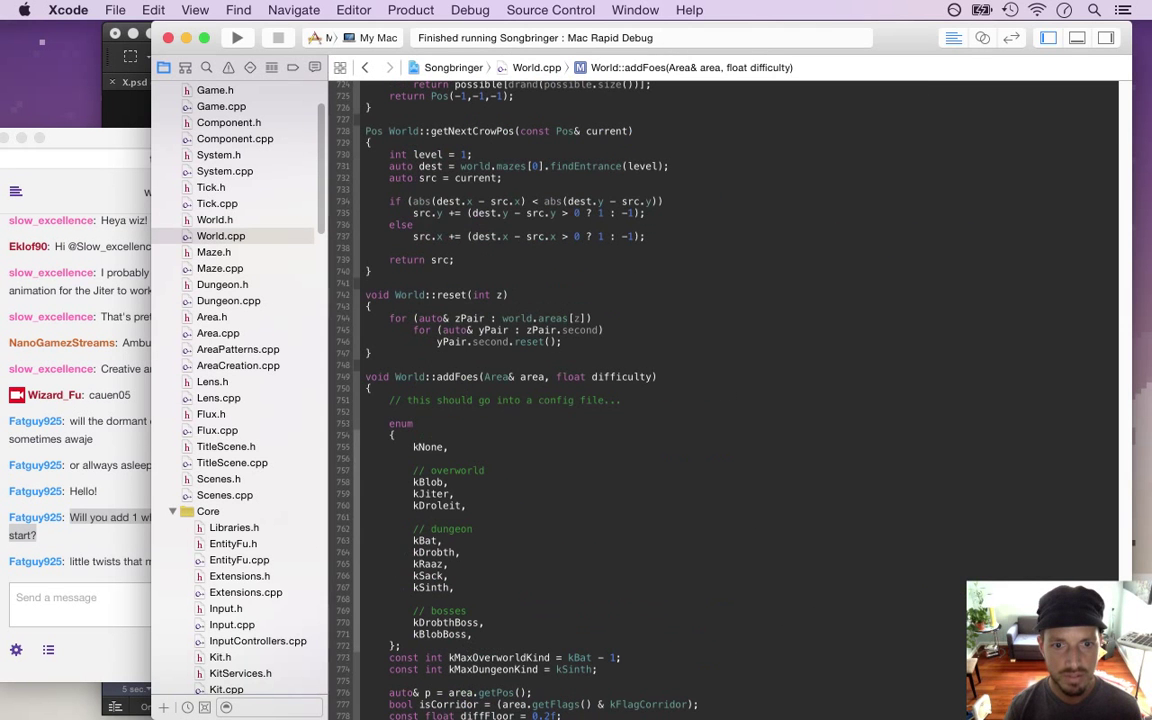
key(Down)
key(super+Left)
key(shift+Down)
key(super+c)
key(Right)
key(super+v)
Rename the duplicated enum entry to kX
click(80, 496)
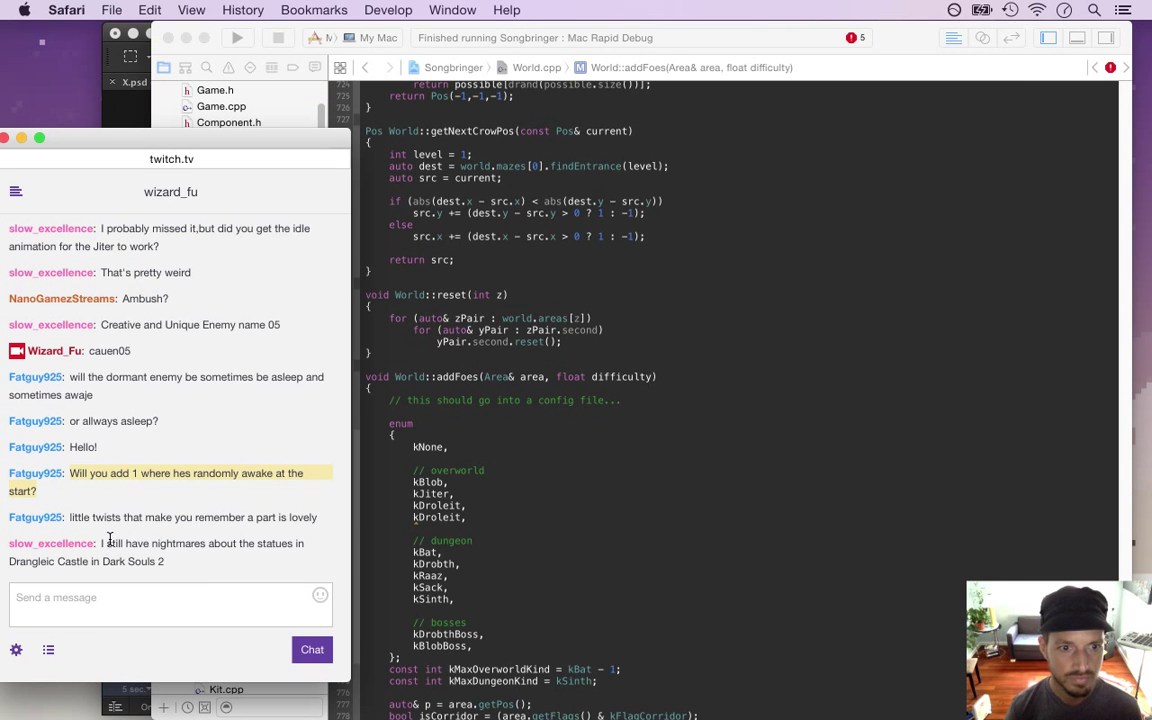
drag(104, 543, 226, 582)
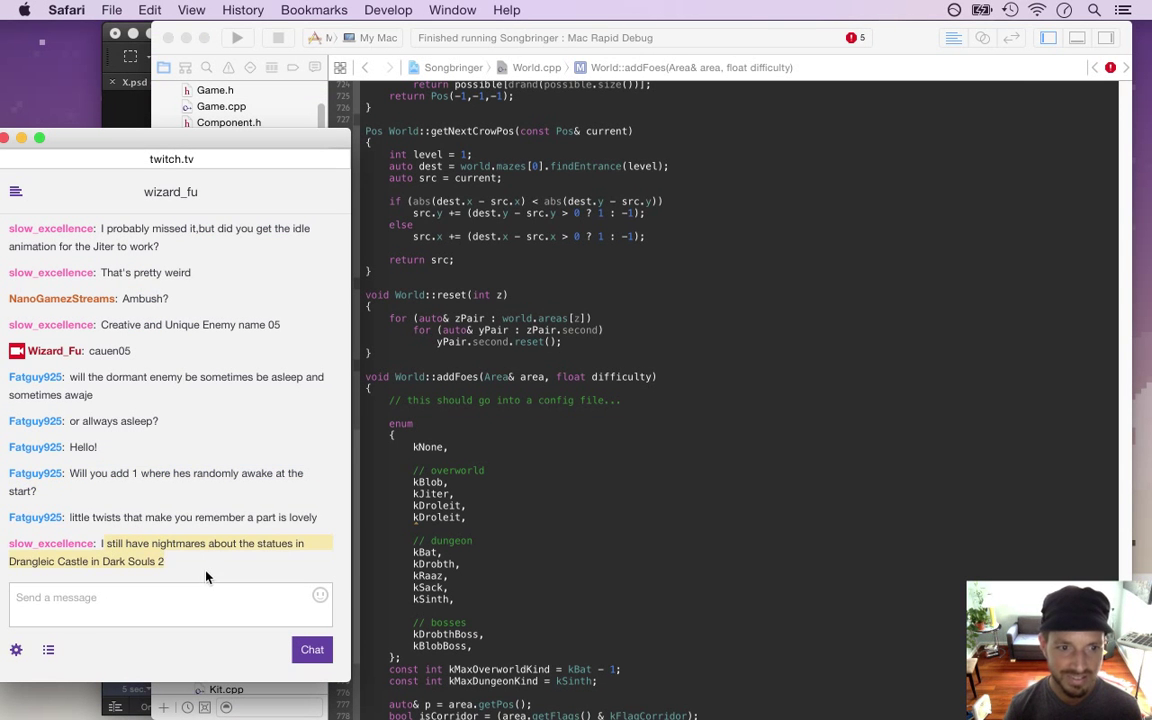
click(118, 564)
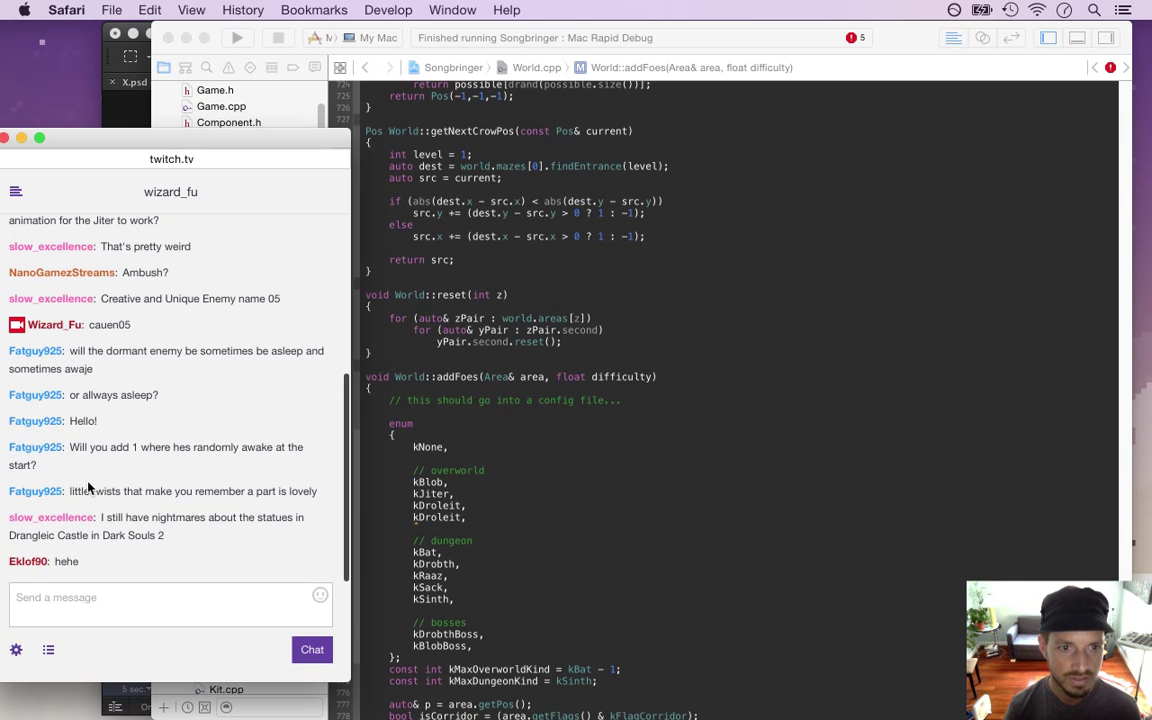
drag(90, 490, 230, 490)
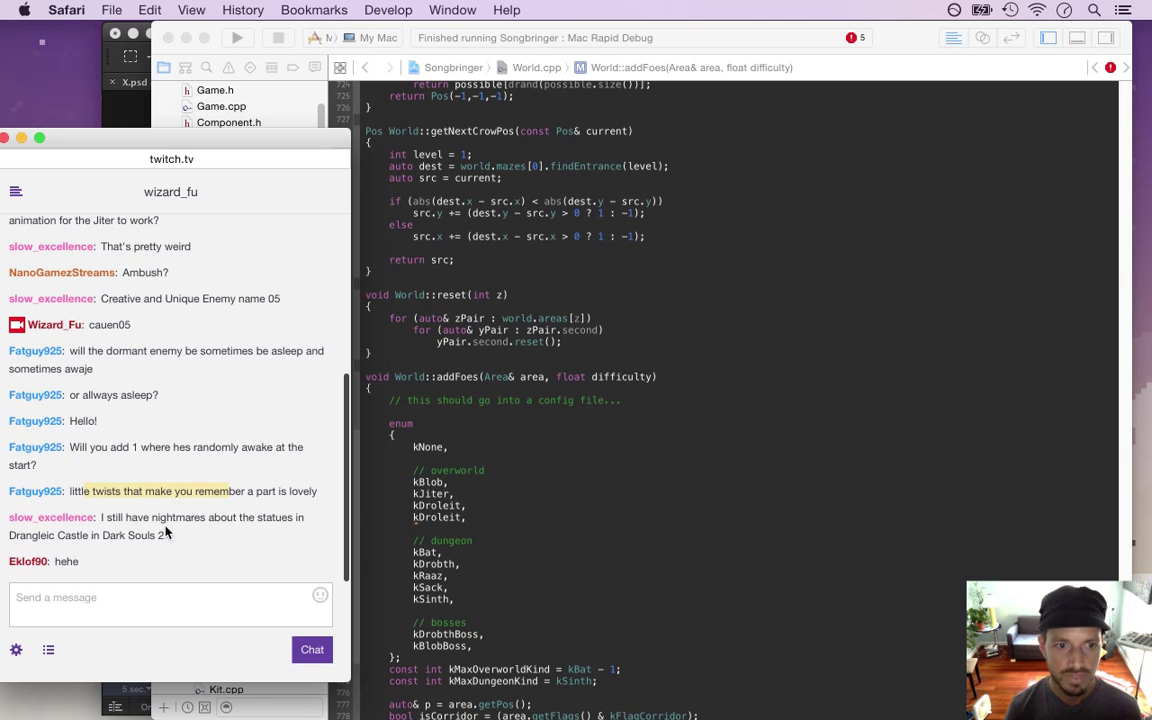
drag(102, 535, 156, 536)
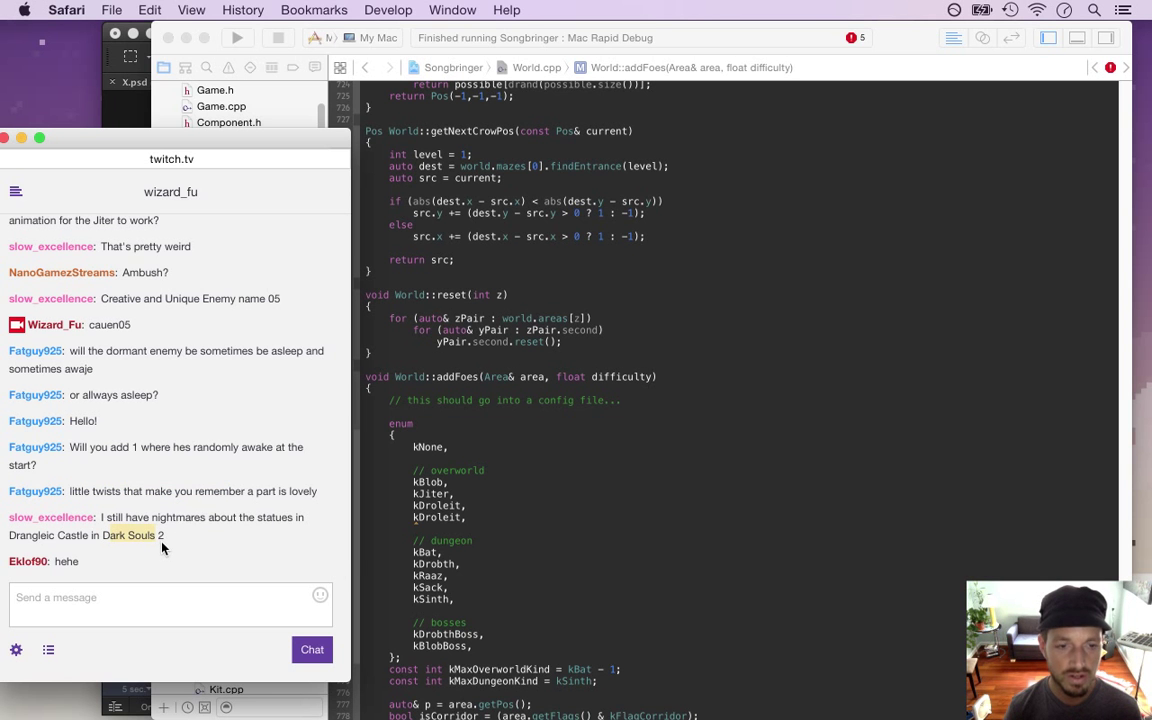
click(465, 527)
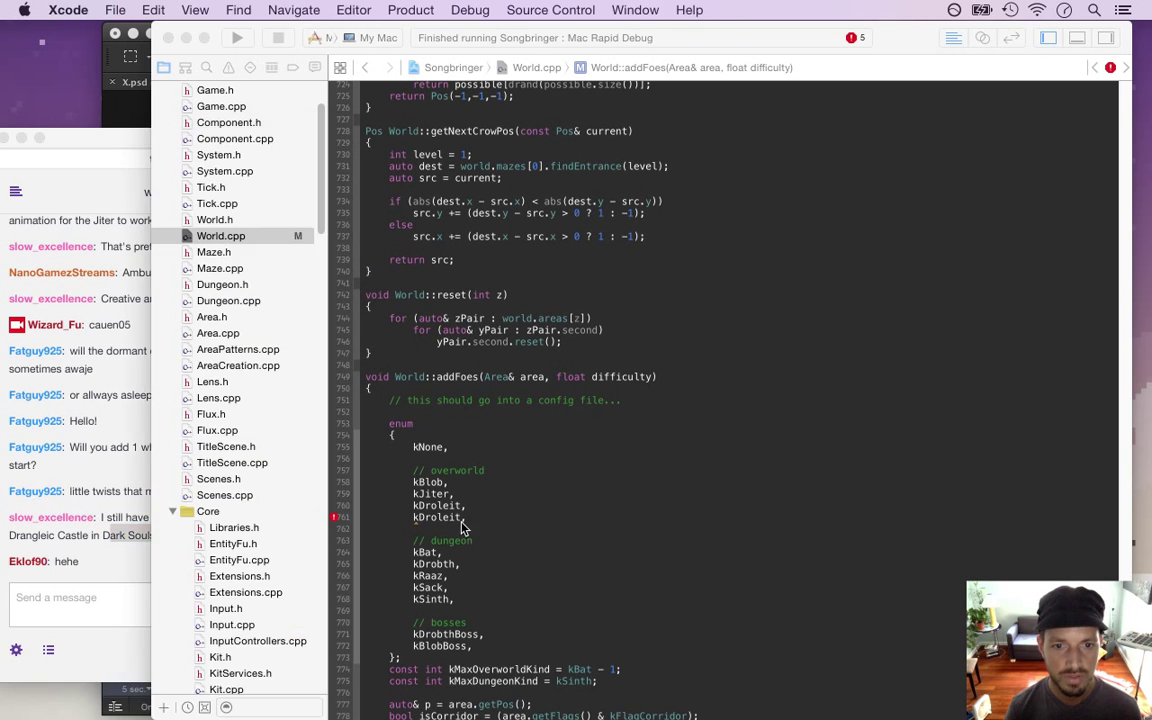
key(BackSpace)
key(BackSpace)
key(BackSpace)
key(BackSpace)
key(BackSpace)
key(BackSpace)
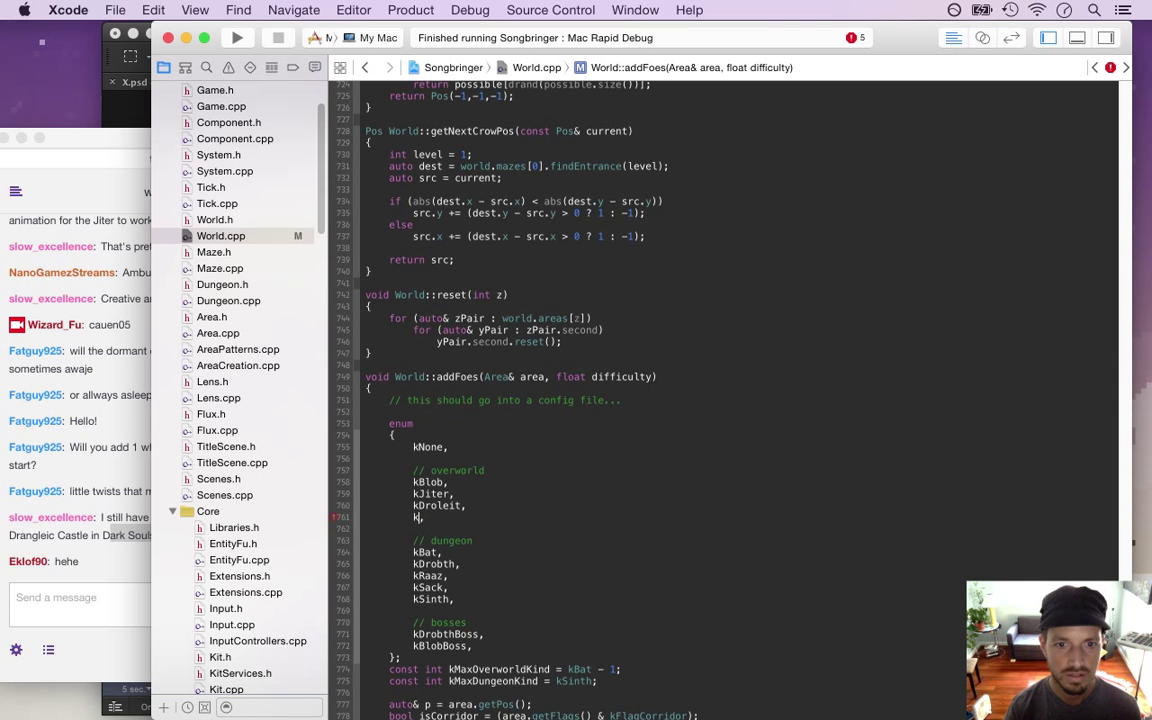
key(Down)
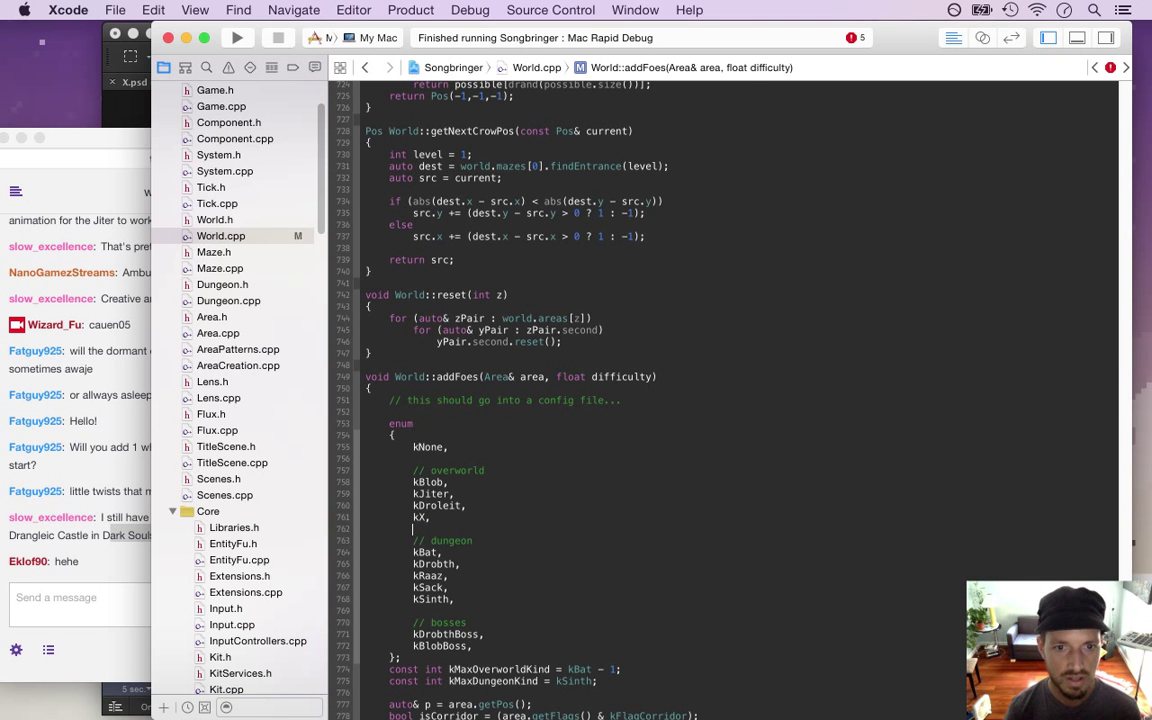
Duplicate the kDroleit case line in the foe switch
scroll(430, 646, down, 5)
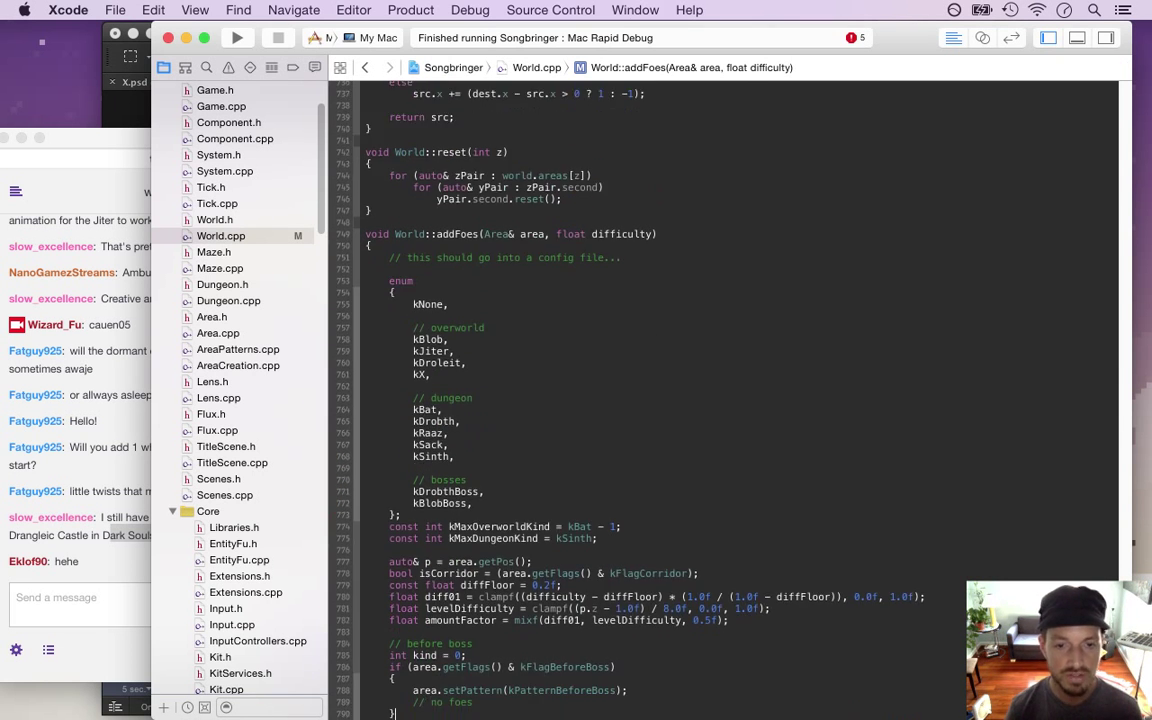
scroll(725, 400, down, 12)
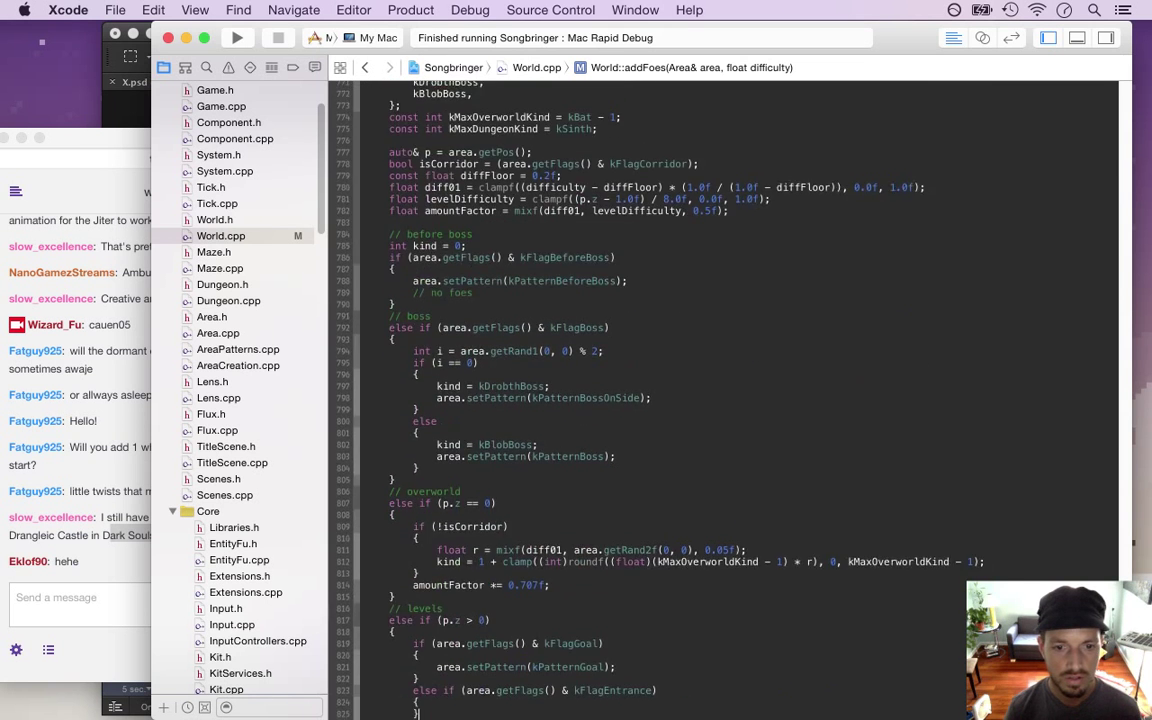
scroll(437, 713, down, 13)
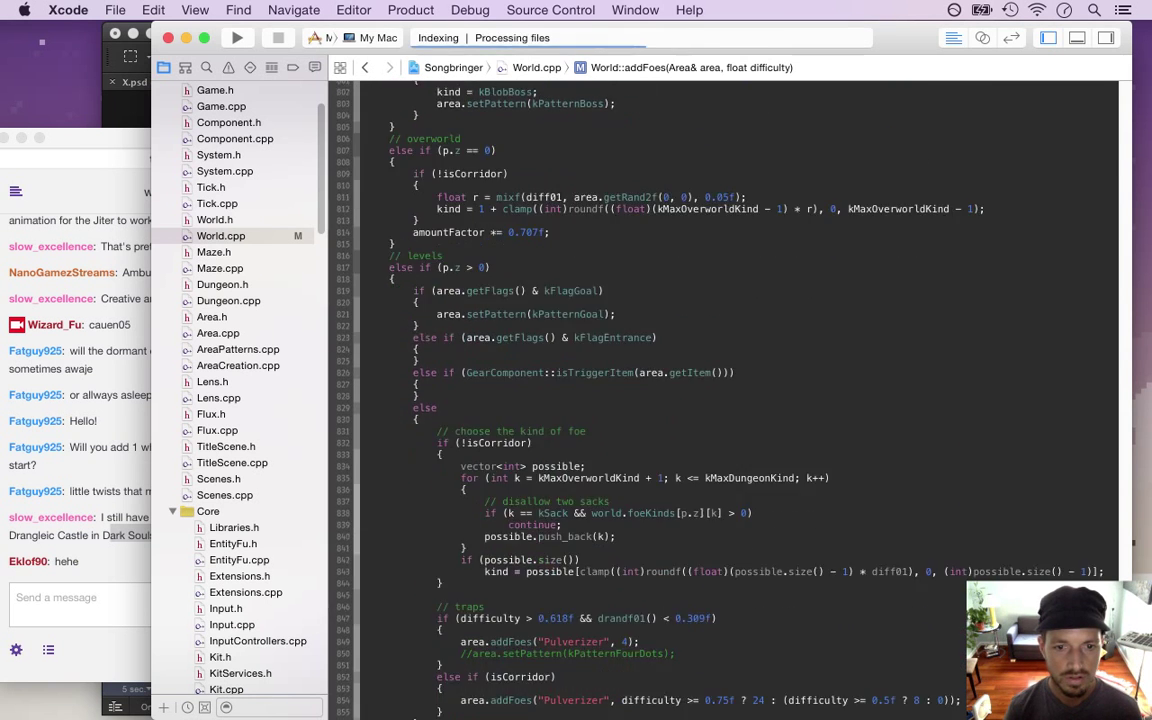
scroll(437, 713, down, 9)
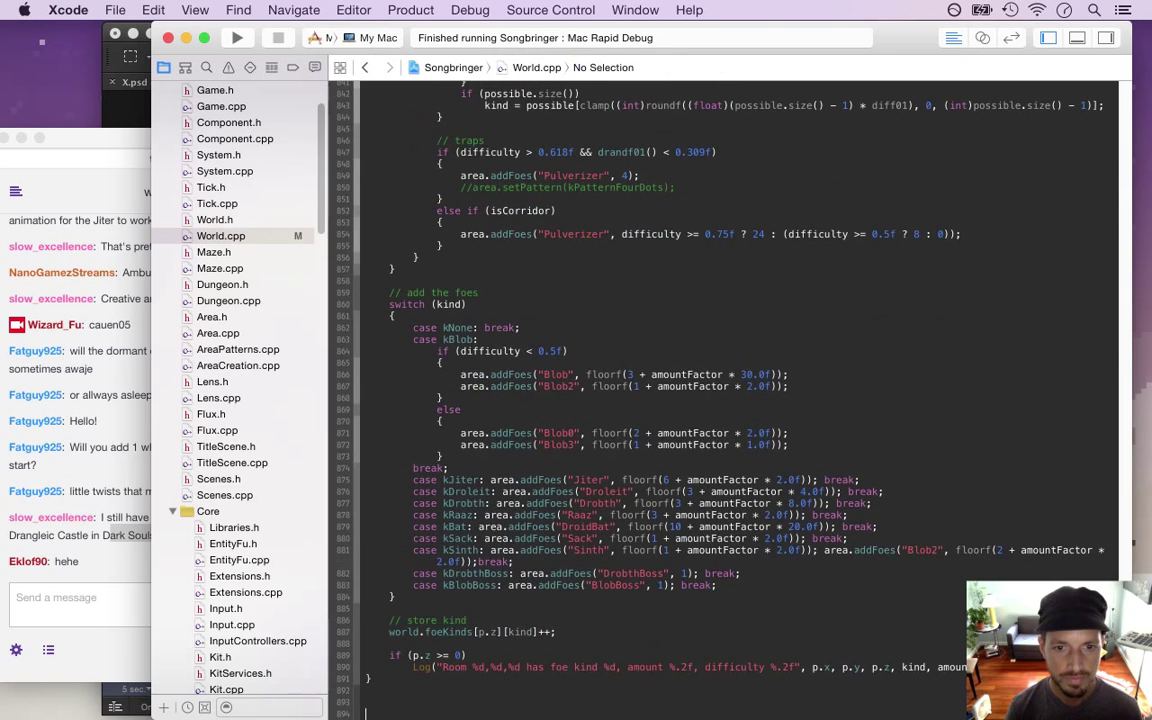
click(432, 491)
key(shift+Down)
key(super+c)
key(super+v)
key(super+v)
Change the copied case to kX, clear the Droleit name, and save World.cpp
click(120, 584)
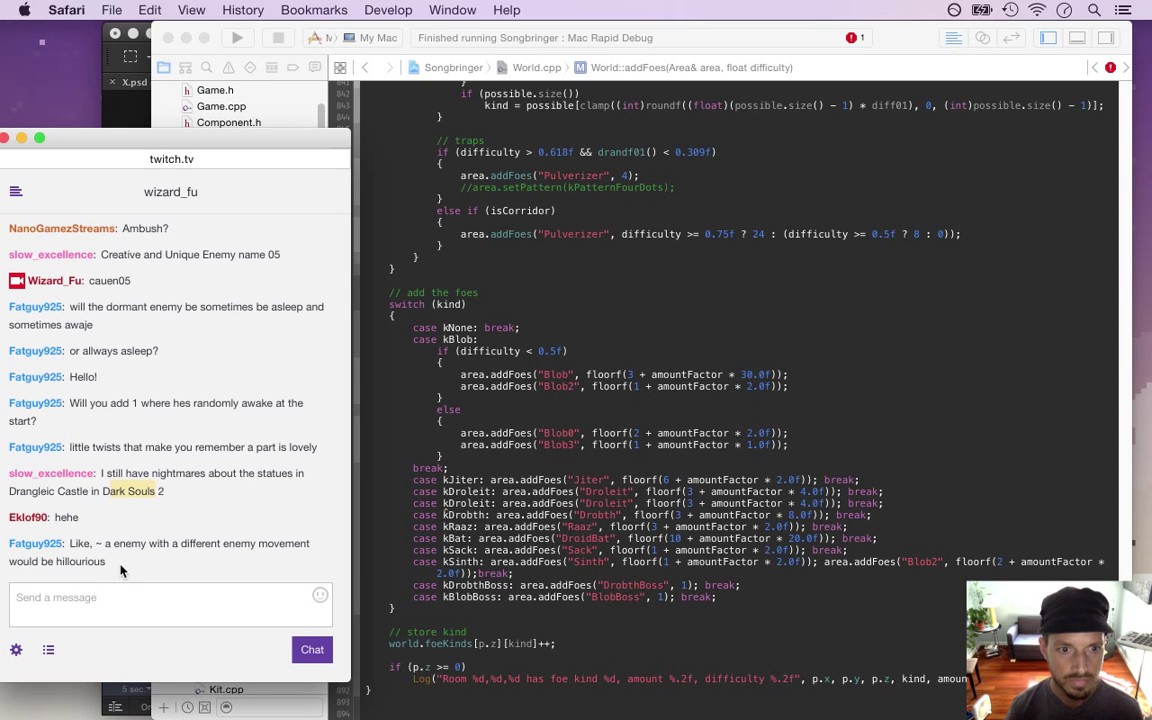
drag(75, 543, 95, 551)
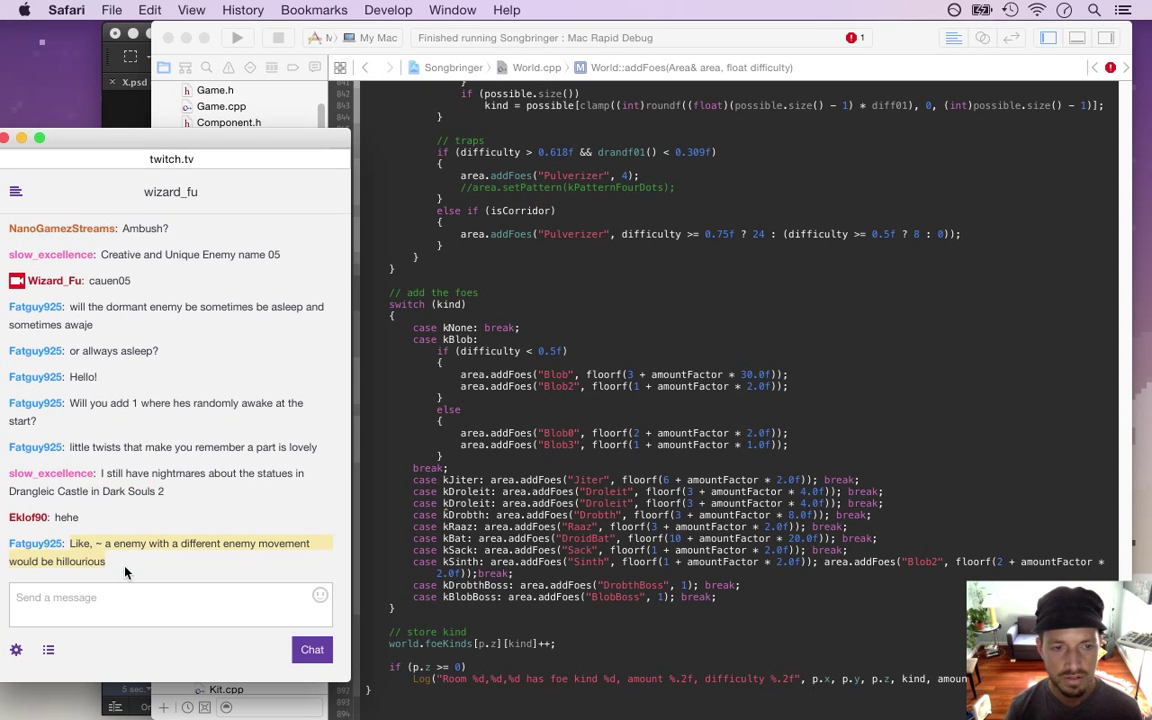
click(82, 544)
triple_click(82, 544)
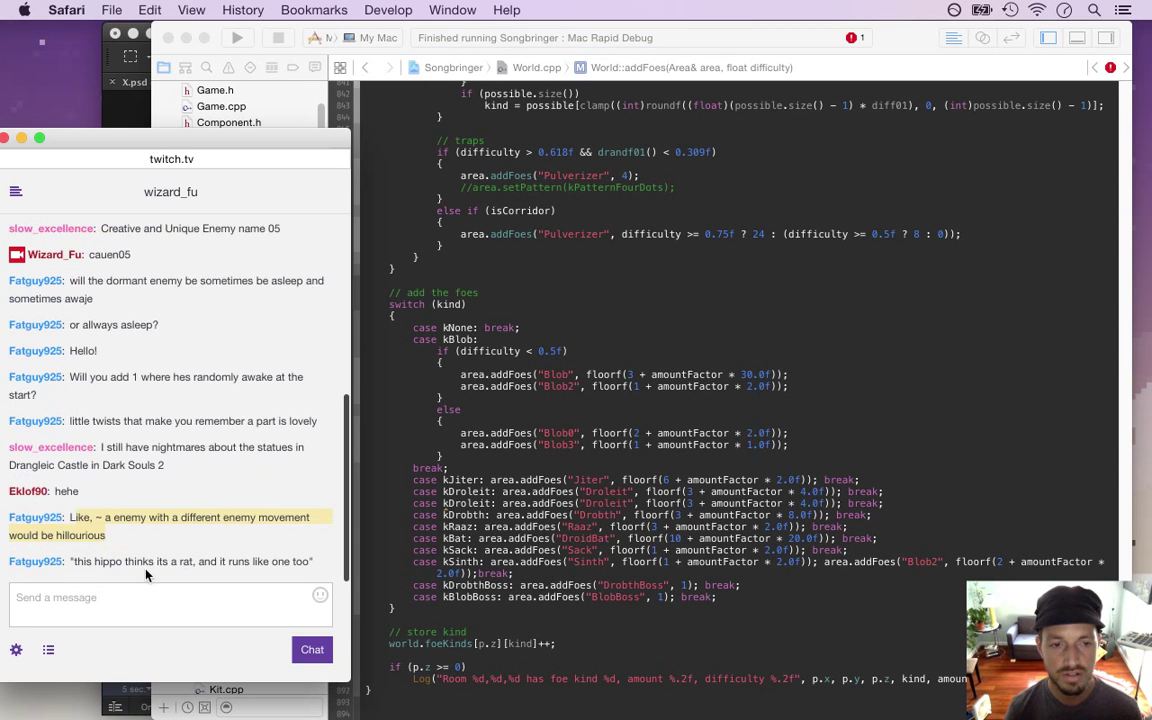
drag(95, 561, 238, 561)
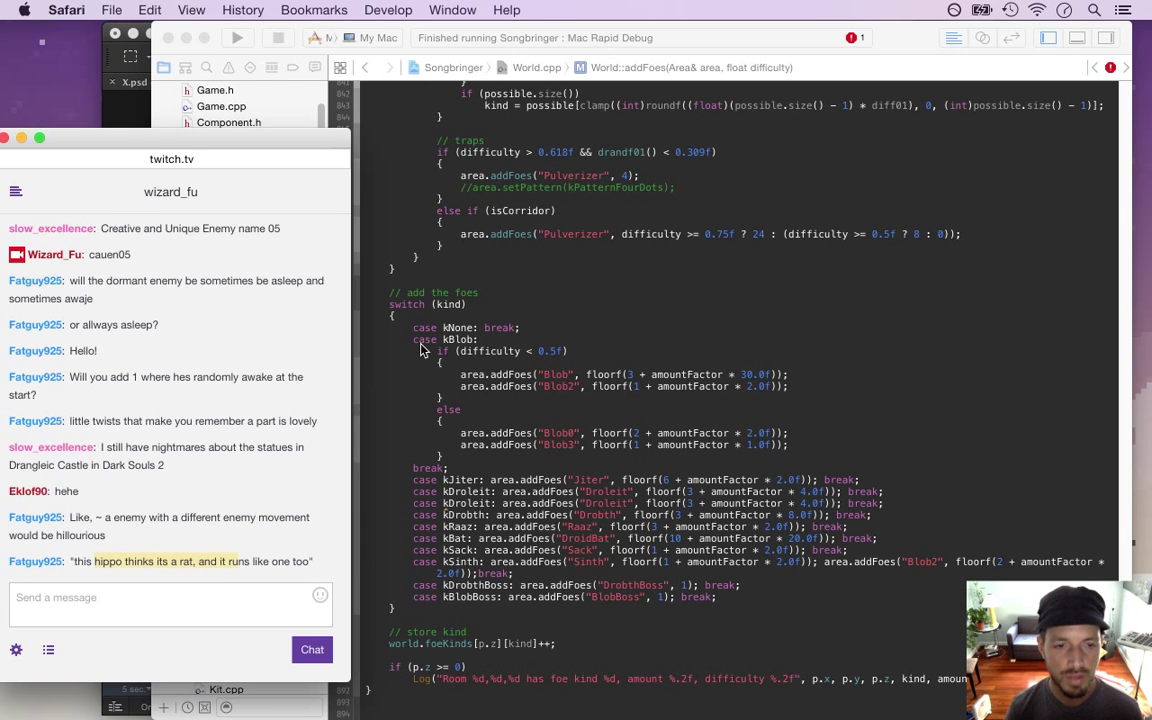
click(434, 372)
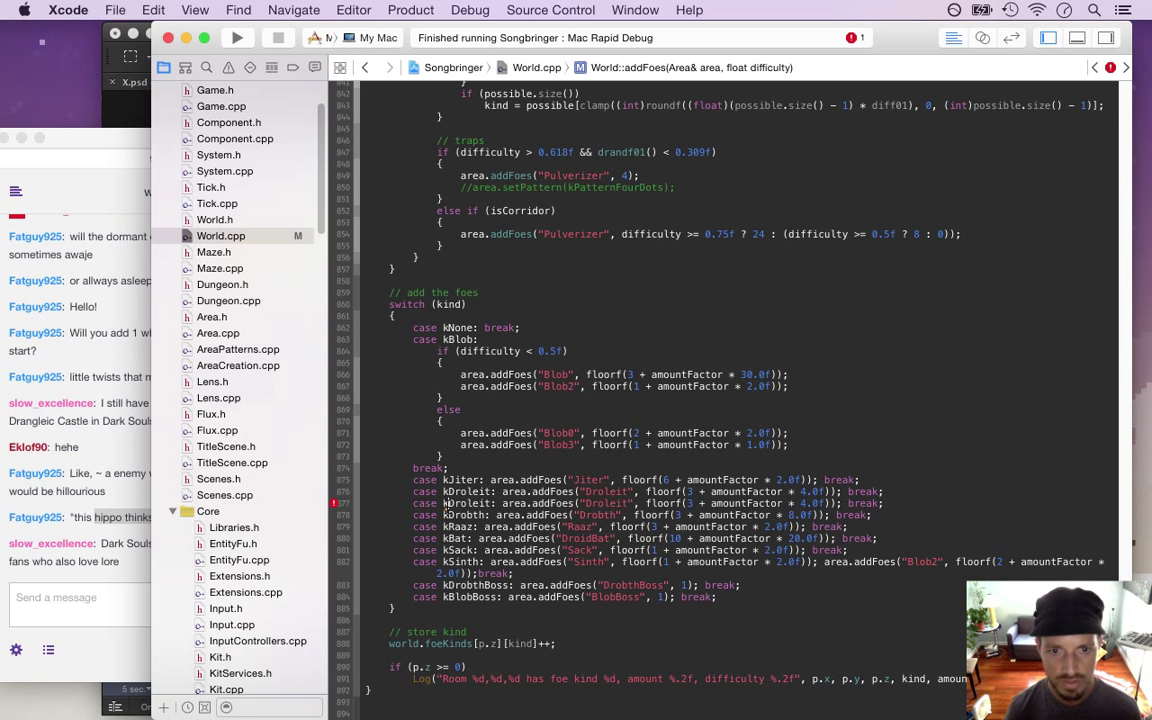
key(BackSpace)
key(BackSpace)
key(BackSpace)
text(X)
double_click(562, 503)
key(BackSpace)
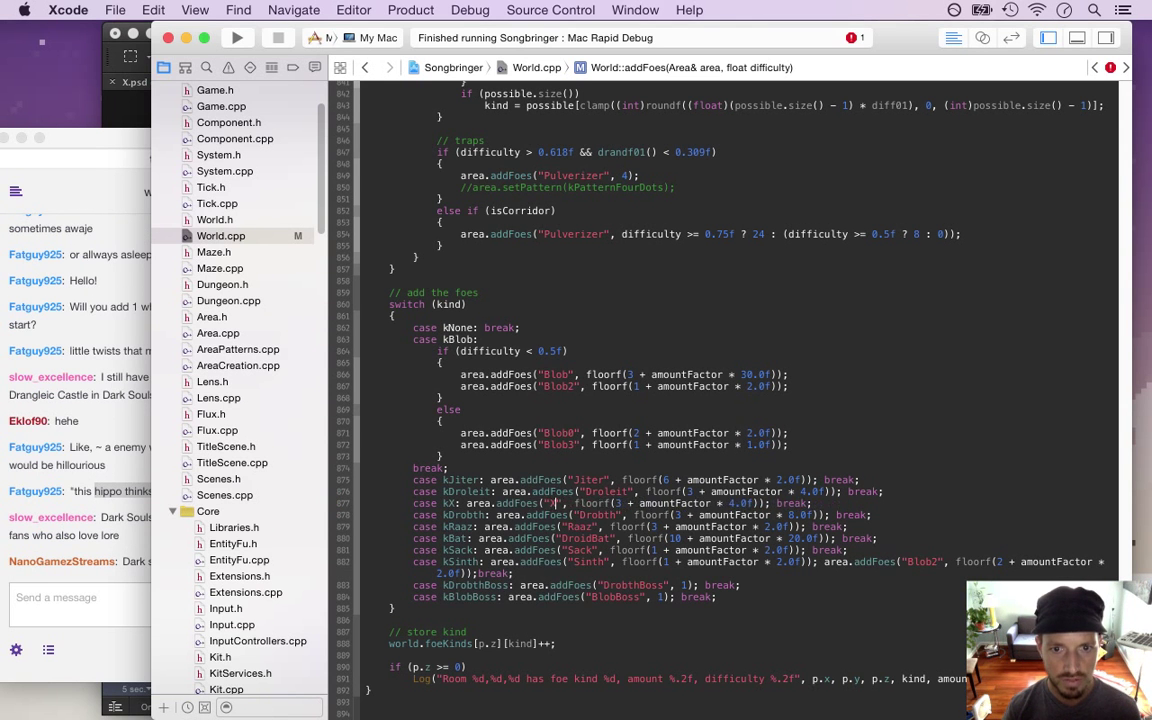
key(super+s)
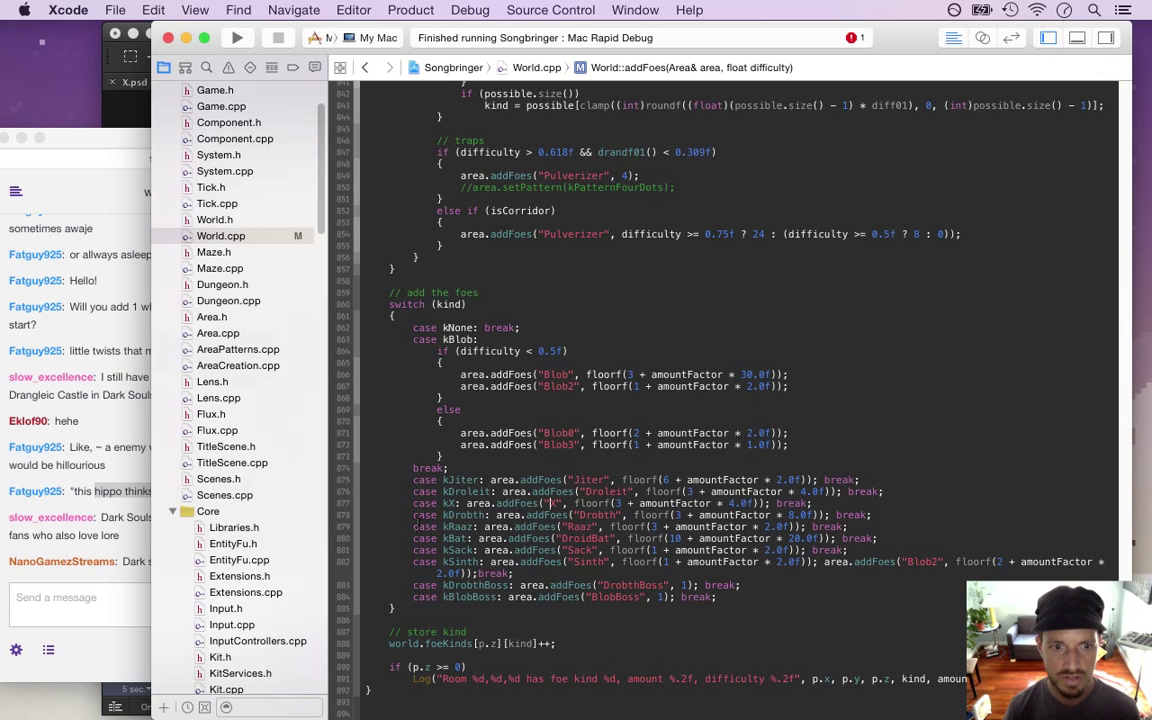
Type X as the quoted foe name so the kX case adds "X" foes
text(X)
click(127, 583)
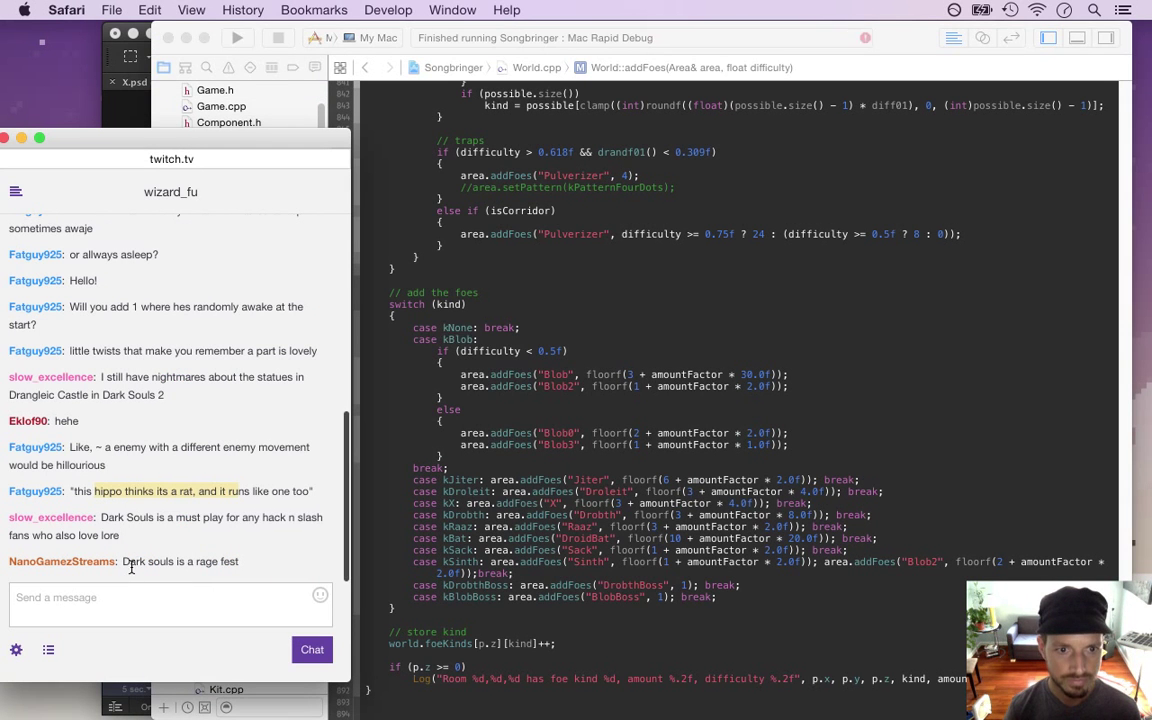
drag(107, 517, 234, 585)
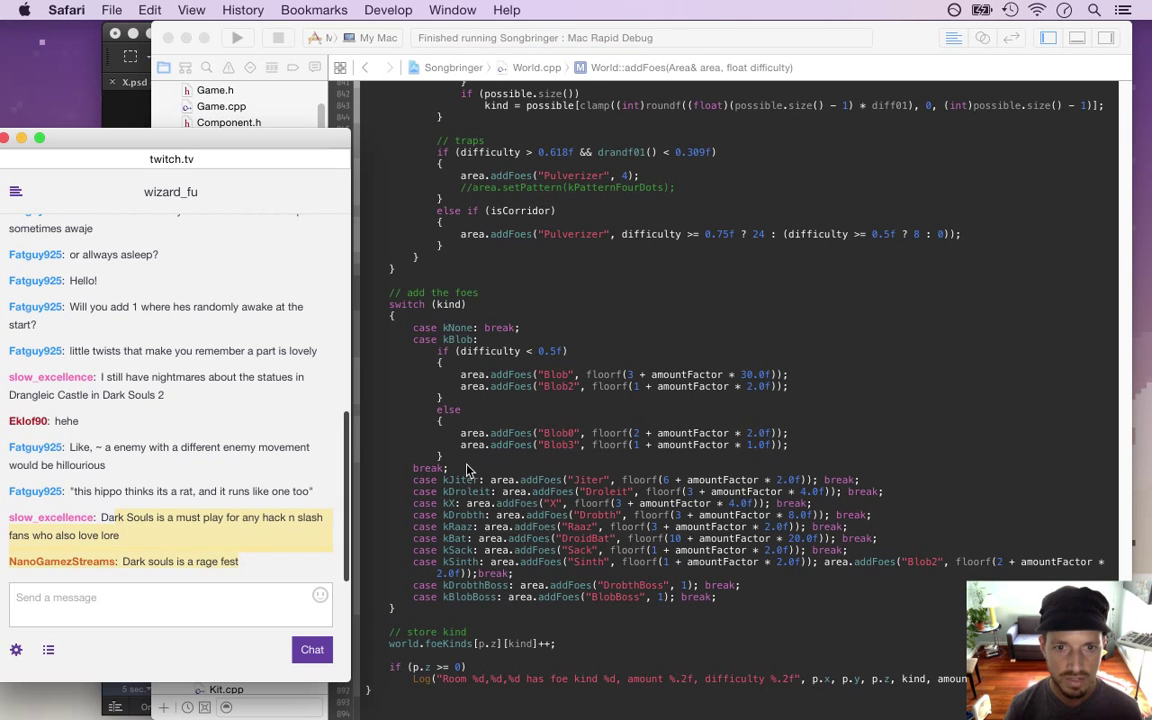
click(467, 467)
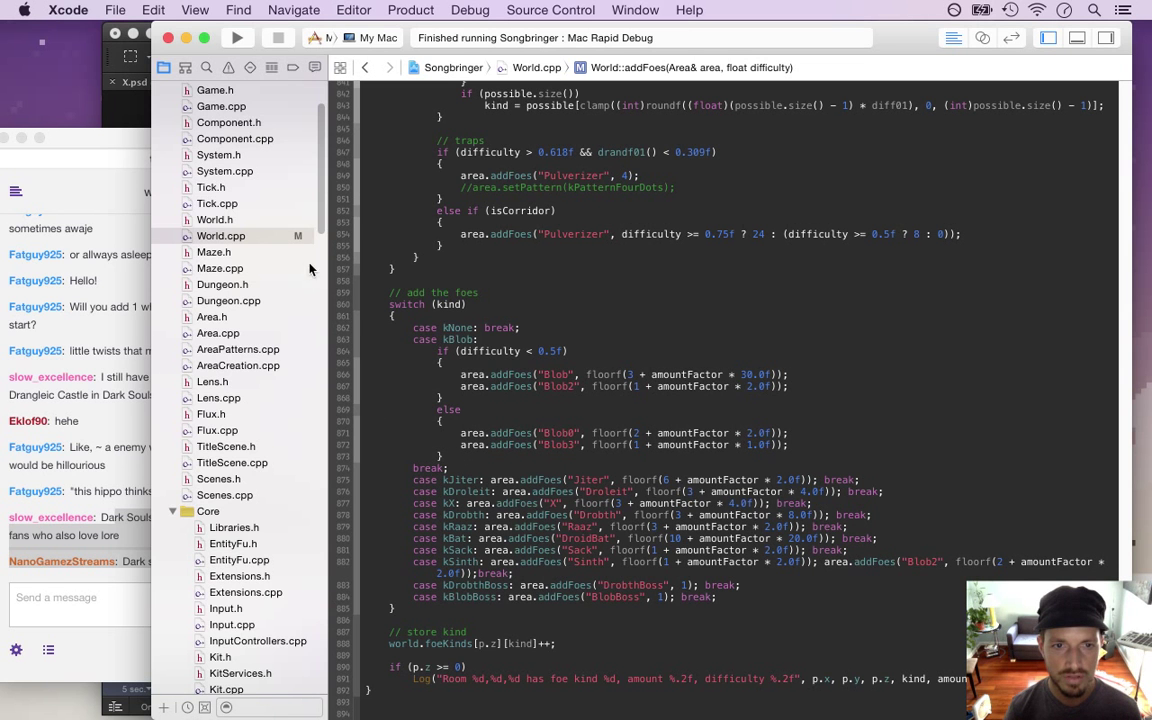
Build Songbringer with the new X foe code, then bring the Twitch chat forward
scroll(285, 147, up, 3)
scroll(318, 181, down, 4)
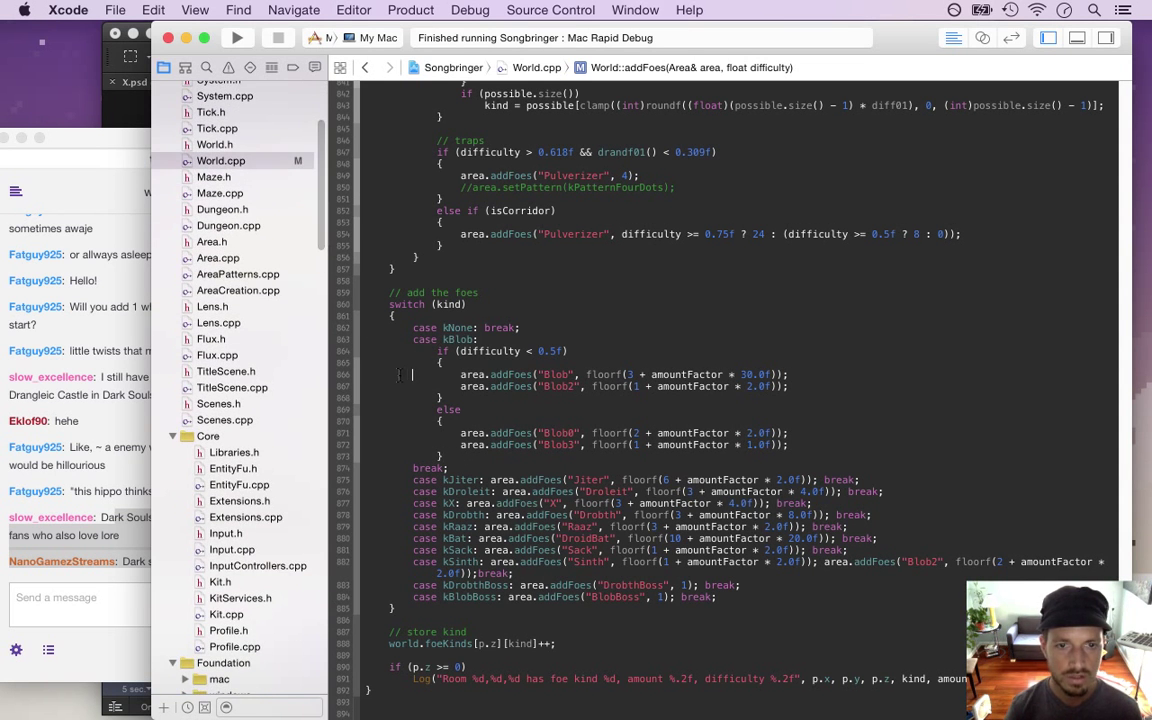
key(super+r)
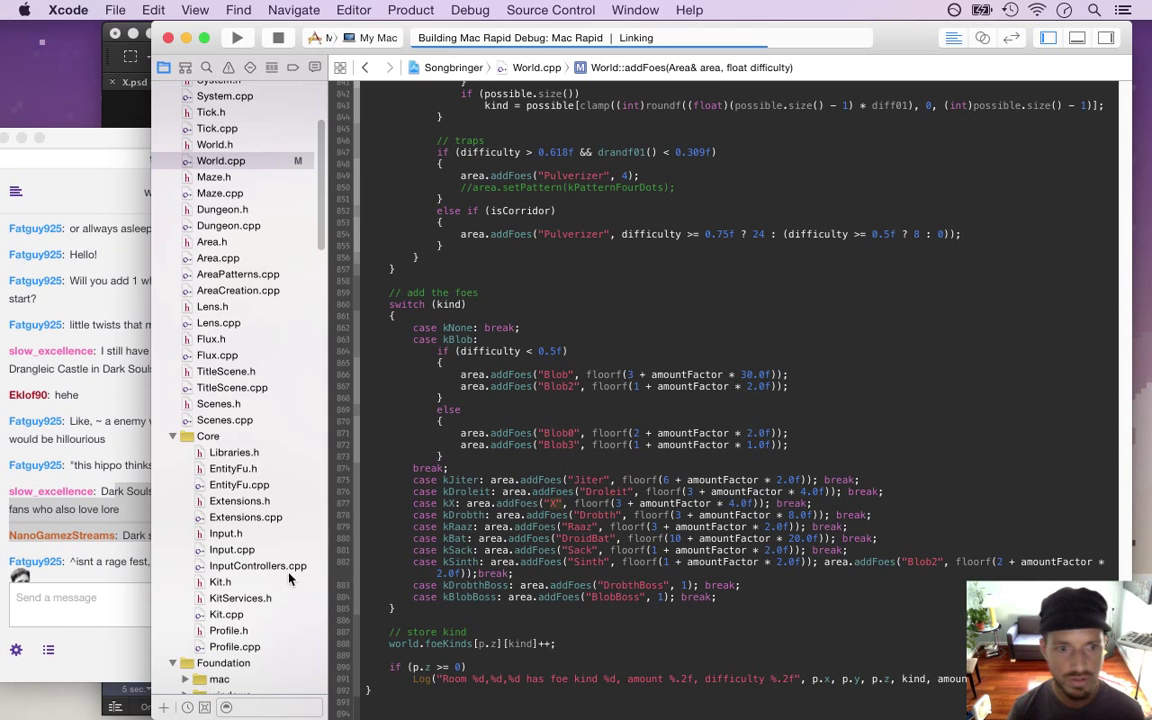
click(117, 581)
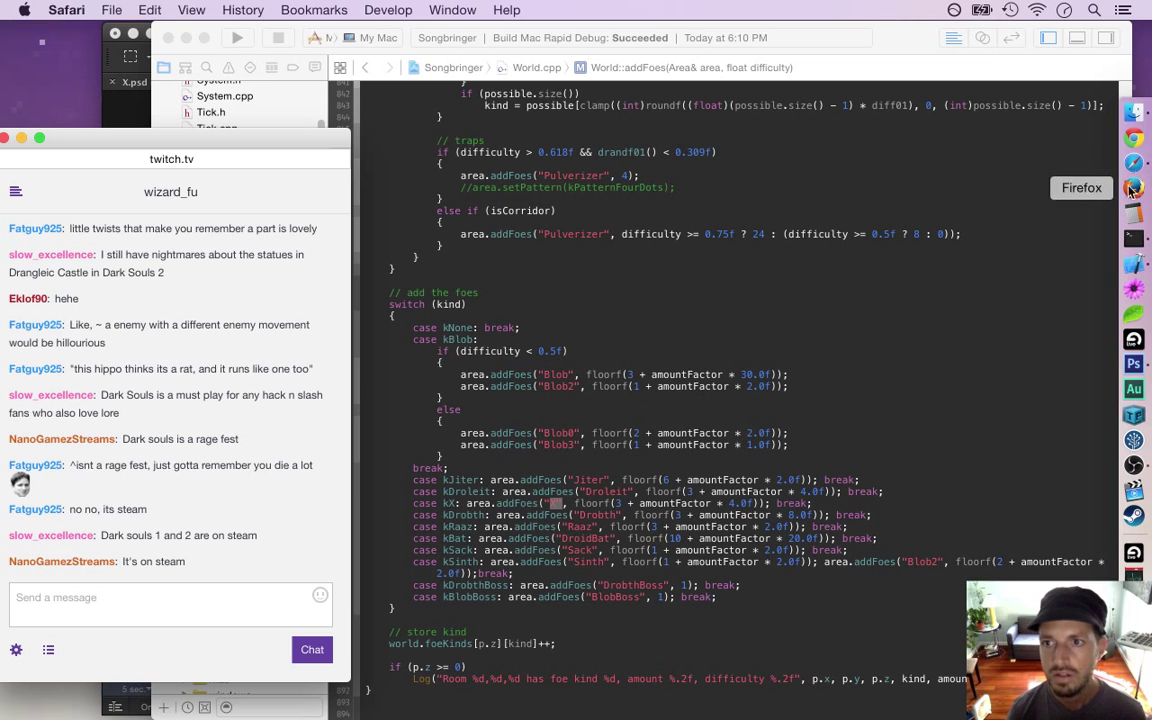
Search 'dark souls steam' in a new Safari window, view the Steam page, and close it
key(super+n)
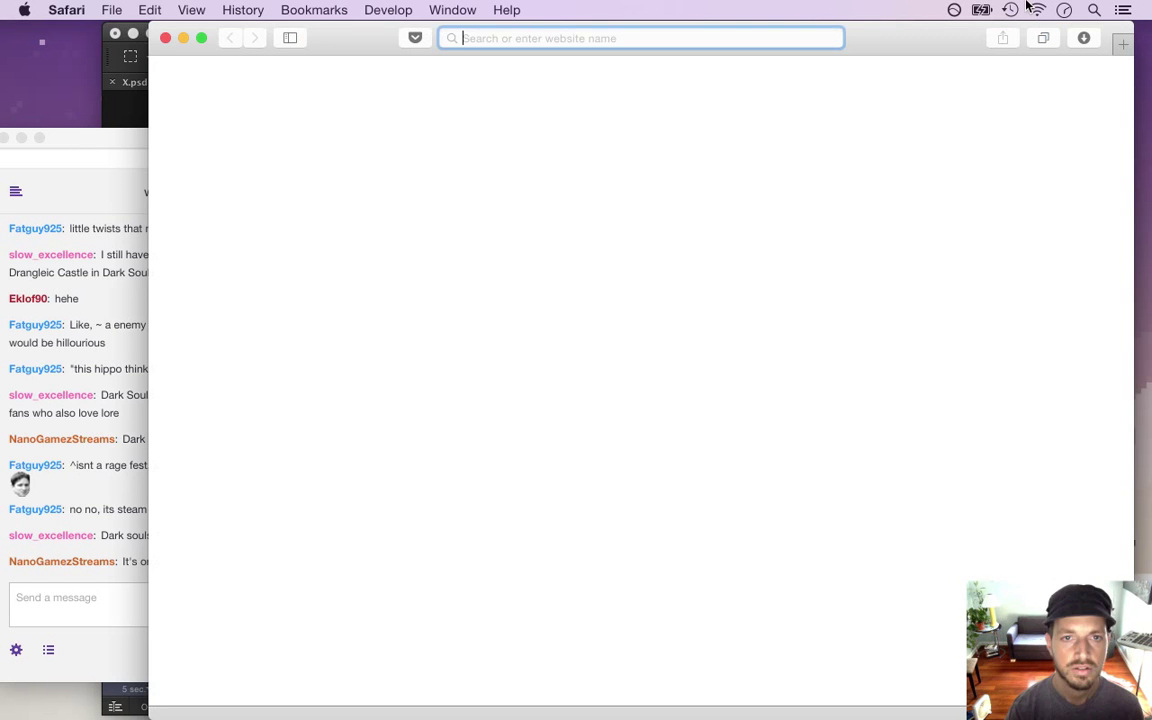
text(d)
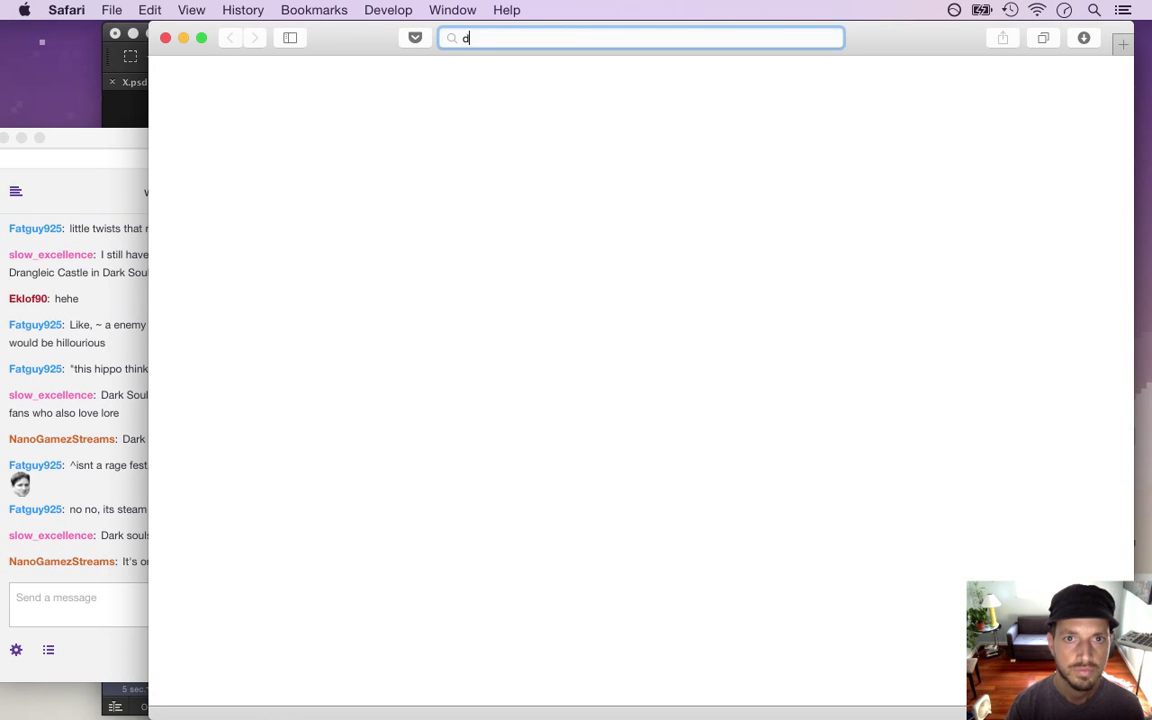
text(ark souls steam)
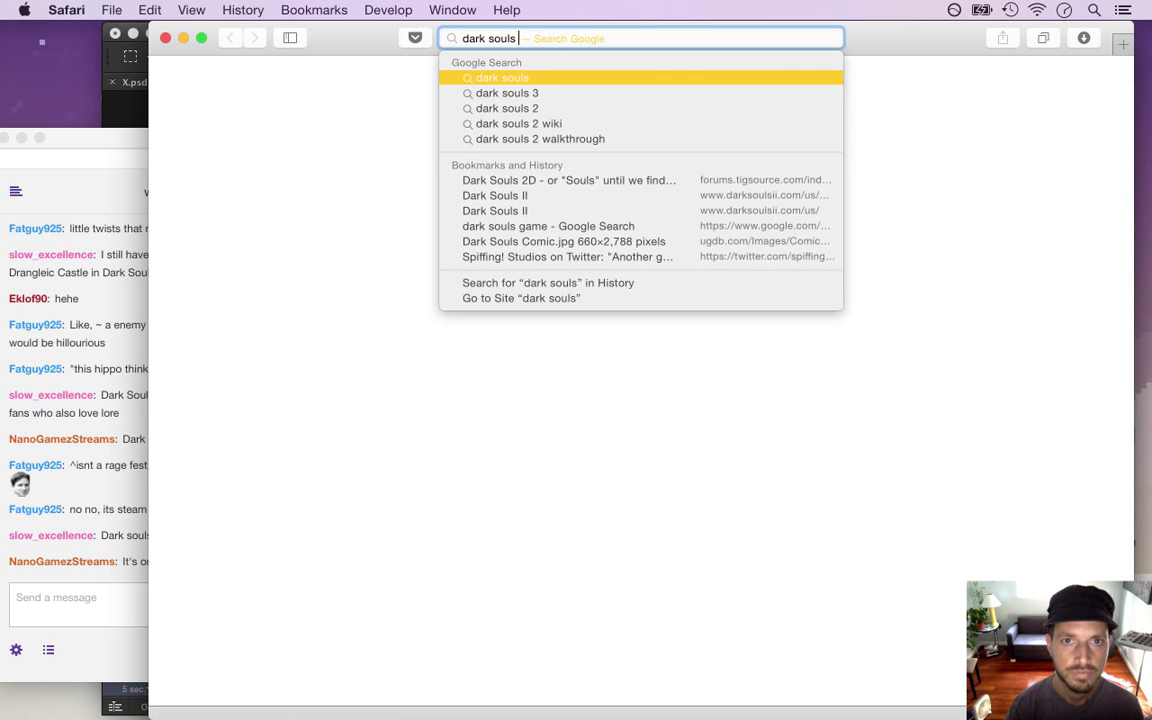
key(Return)
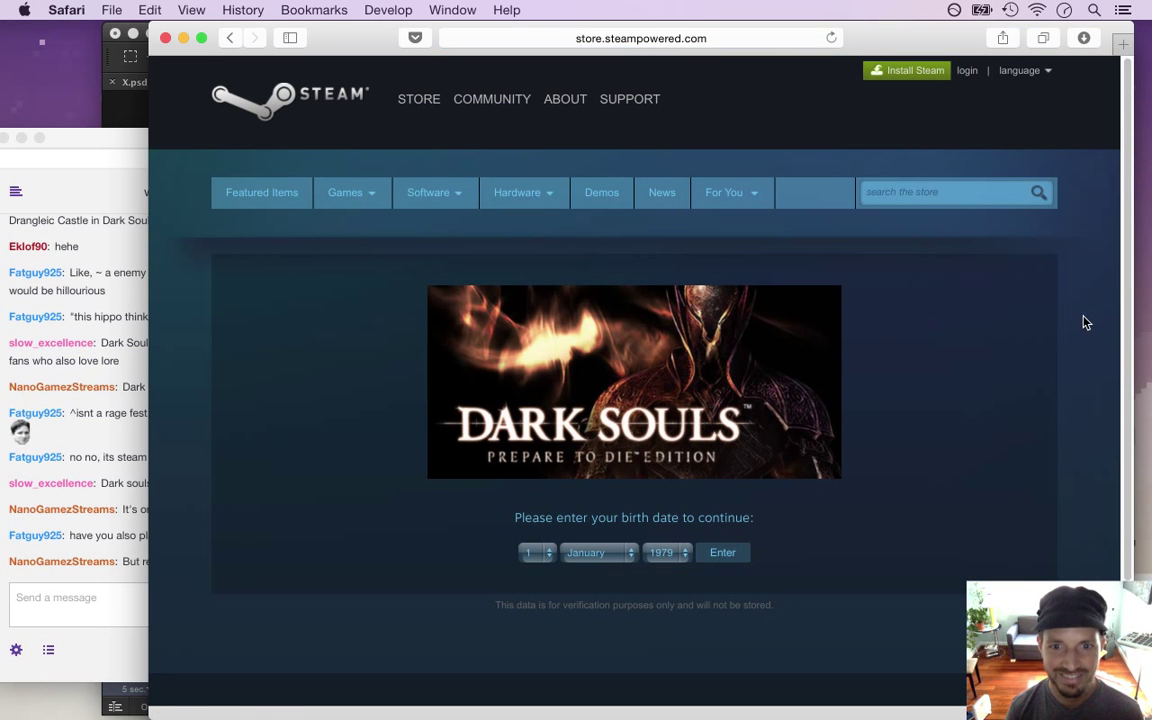
click(586, 44)
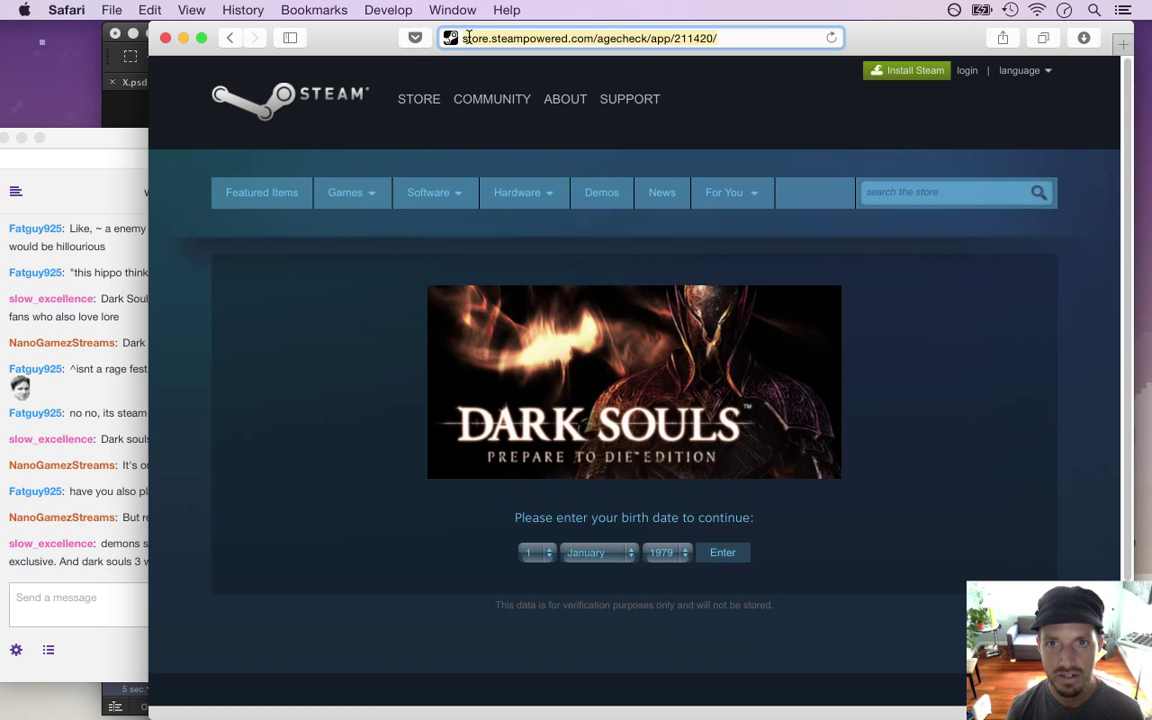
click(166, 38)
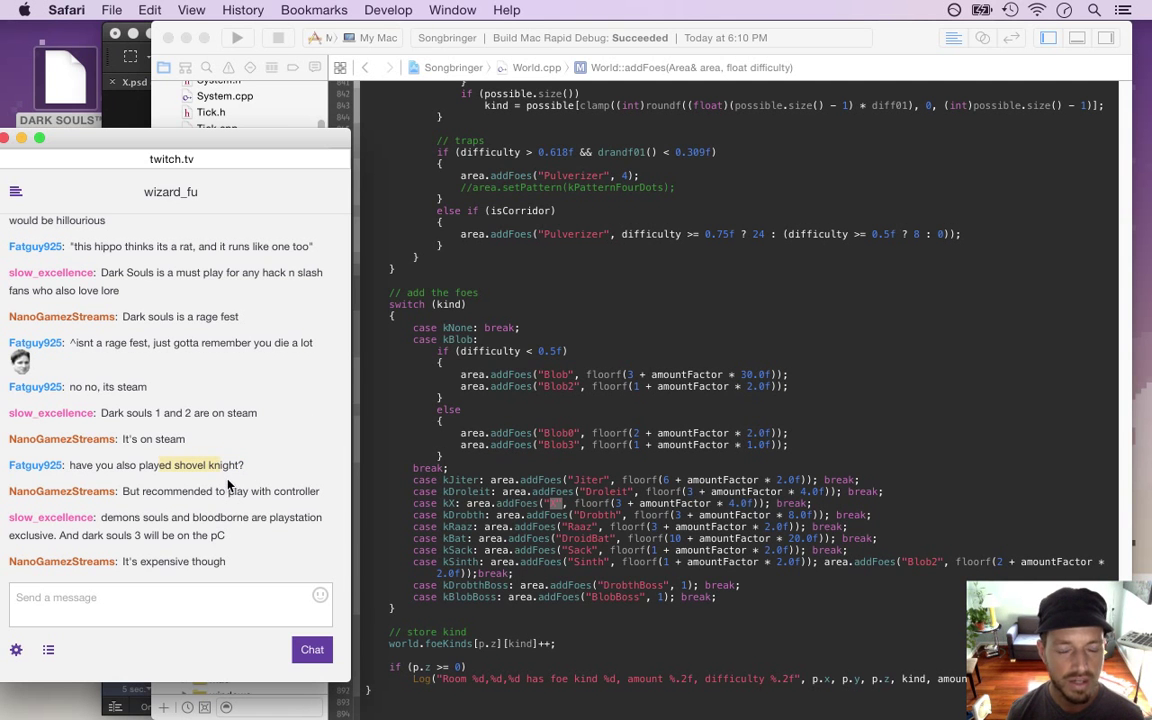
Highlight the controller and PlayStation chat messages, then relaunch from World.cpp and return to chat
click(219, 443)
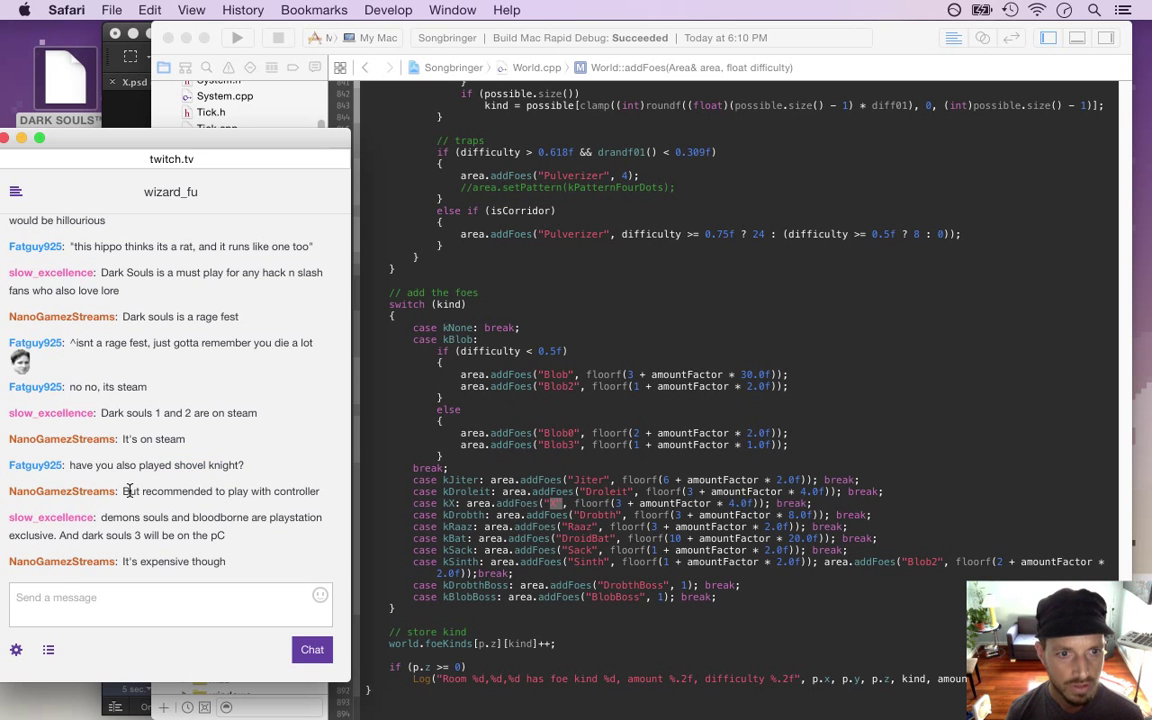
drag(263, 496, 305, 505)
click(232, 463)
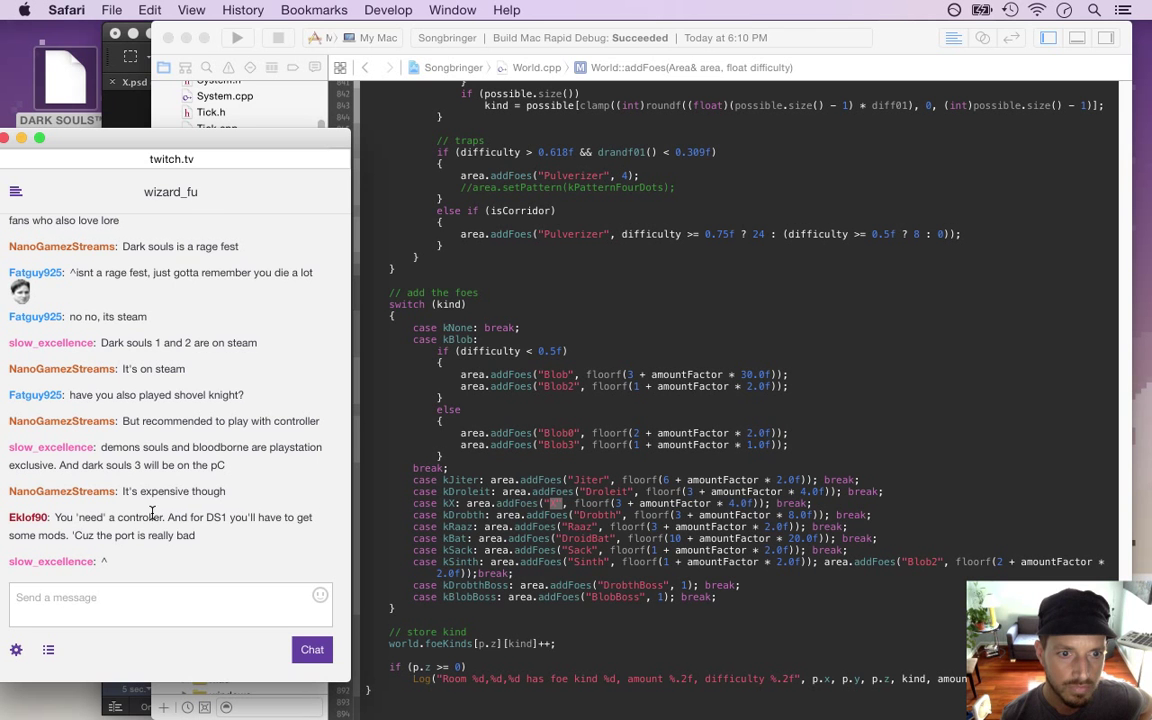
click(489, 449)
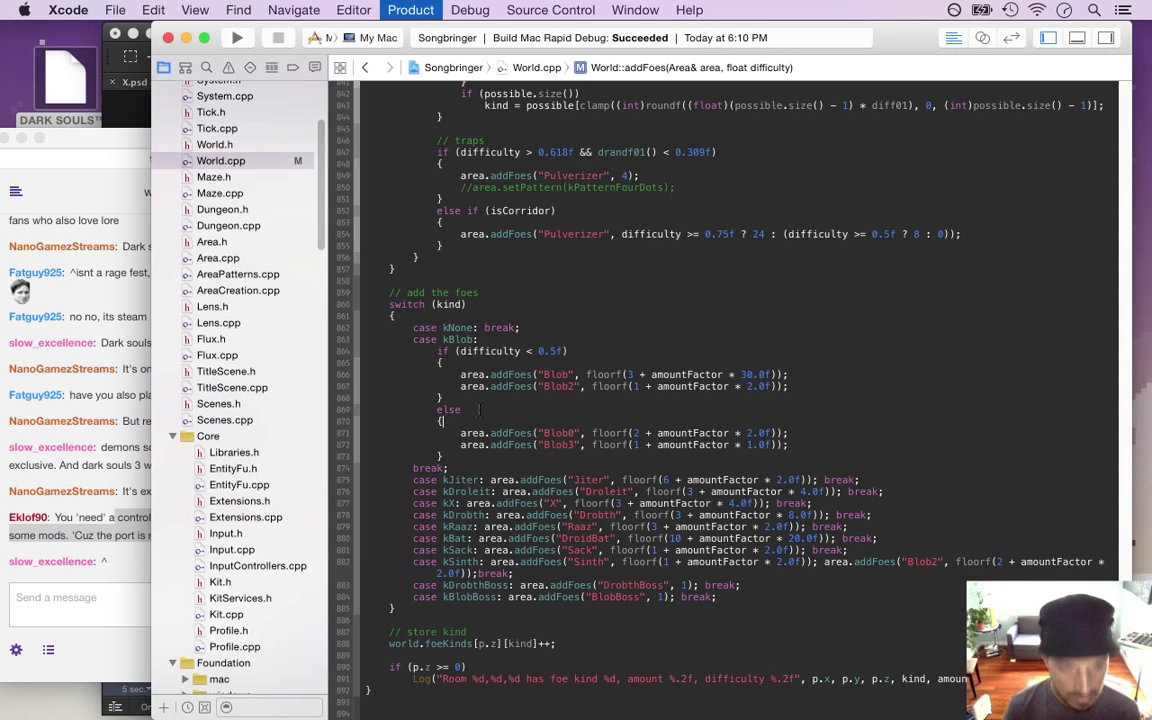
click(130, 572)
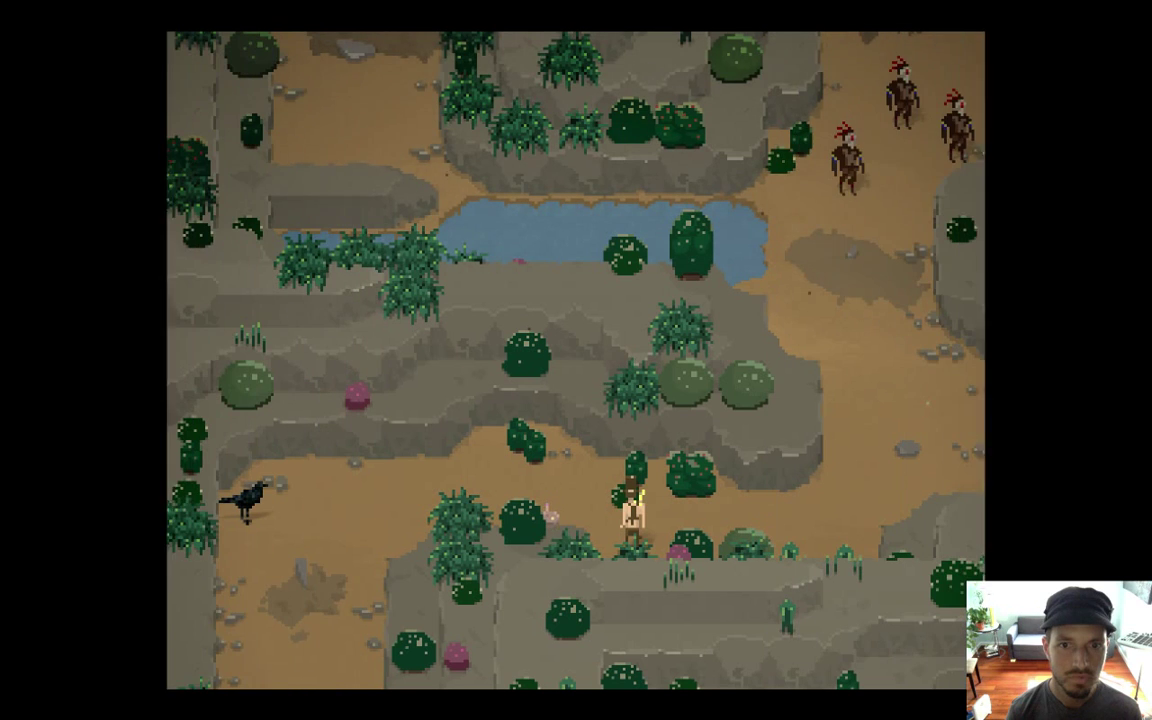
Walk the hero up toward the red-haired enemies and swing the sword at them
key(Right)
key(Up)
key(Up)
key(x)
key(Left)
key(Up)
key(x)
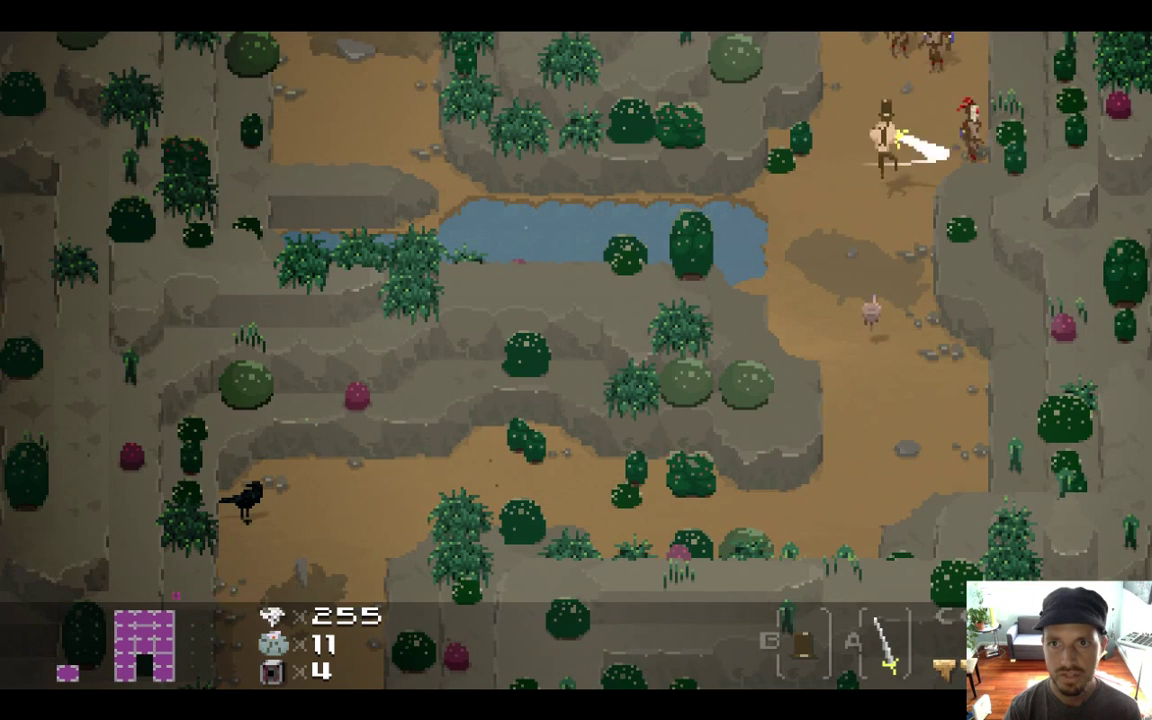
key(Up)
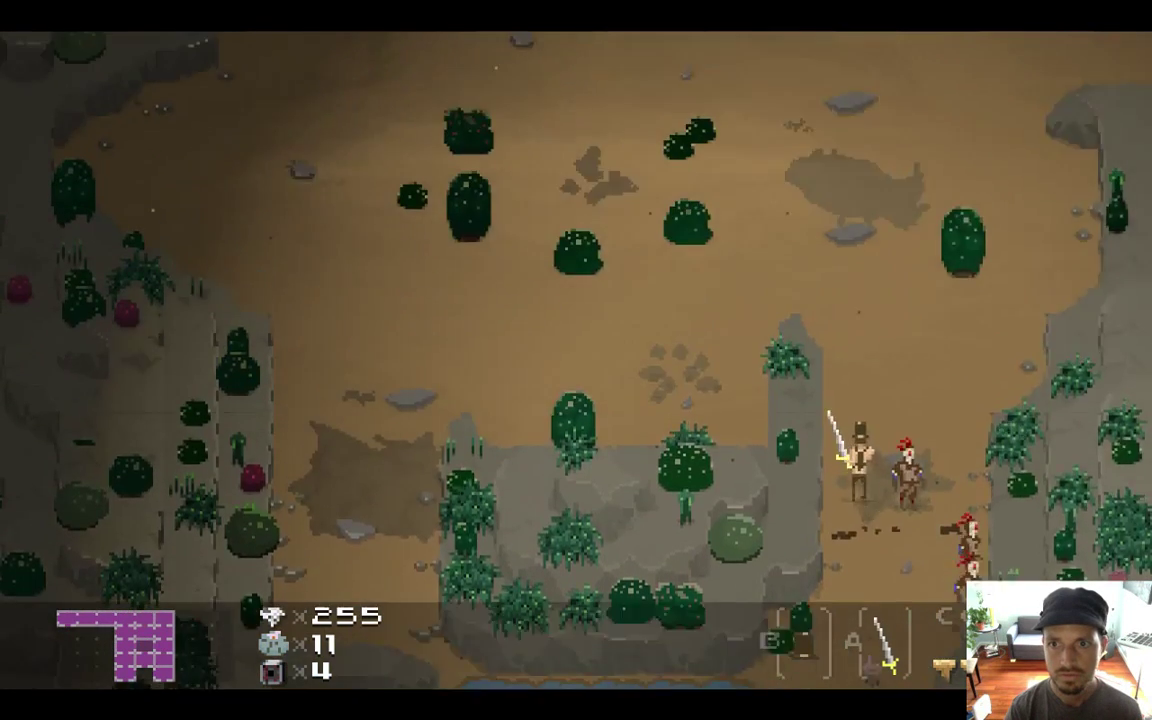
key(Up)
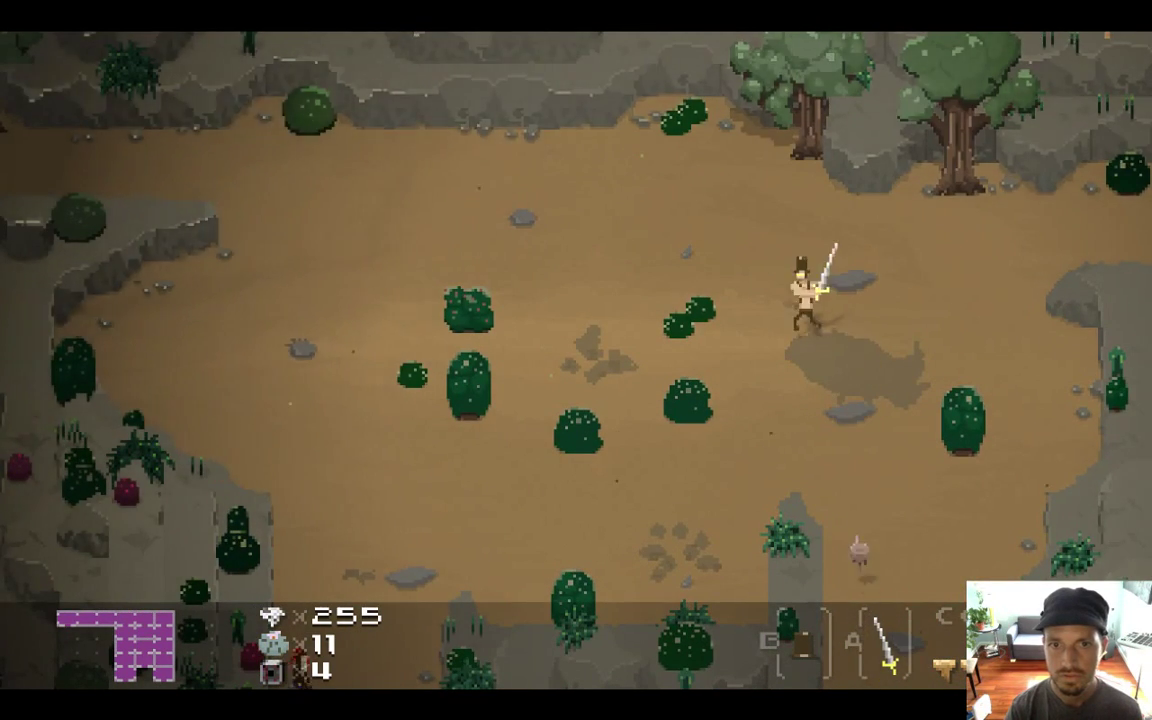
Cross the clearing, slashing at the red-haired enemies along the way
key(Left)
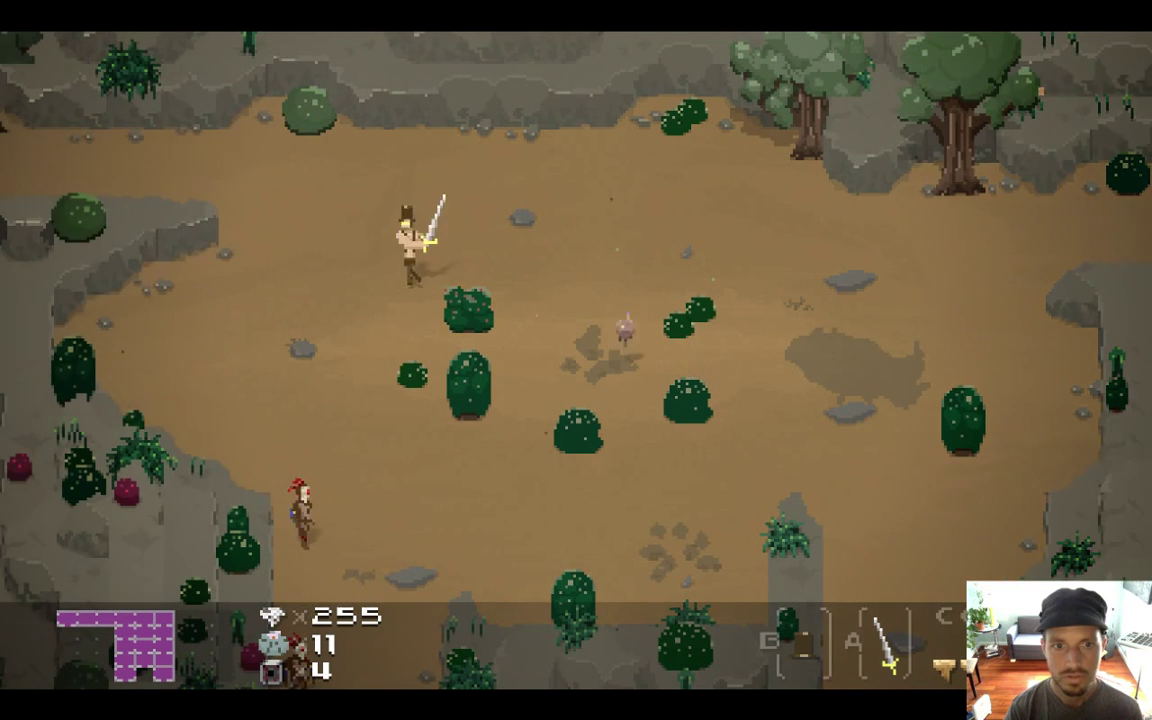
key(Down)
key(Right)
key(Down)
key(Down)
key(Left)
key(z)
key(Down)
key(Right)
key(Up)
key(Right)
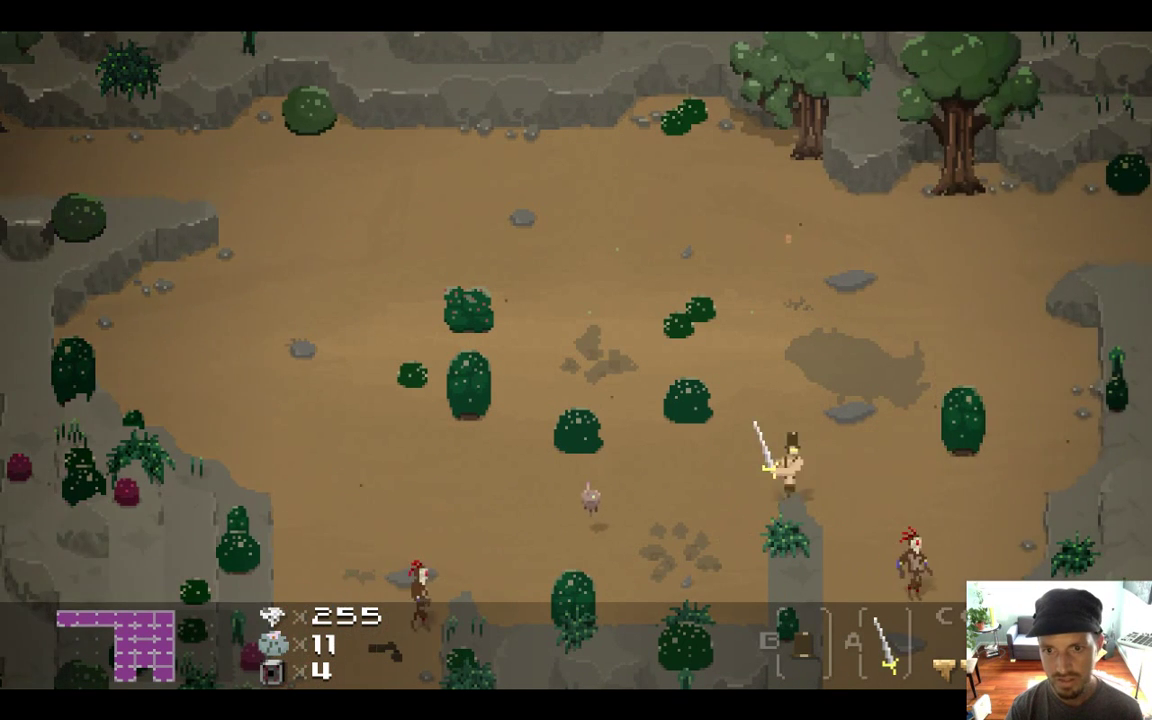
key(Down)
key(z)
Circle the top of the clearing and attack a red-haired enemy repeatedly
key(Up)
key(Left)
key(Up)
key(Left)
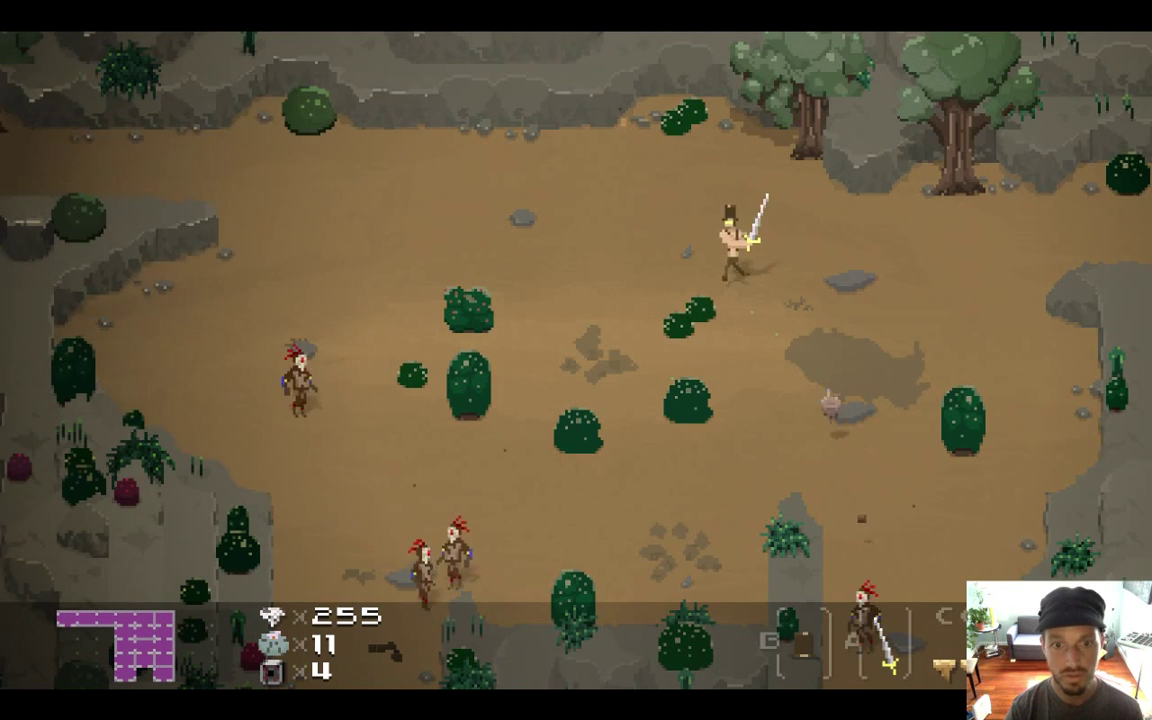
key(Left)
key(Down)
key(Left)
key(Left)
key(z)
key(z)
key(z)
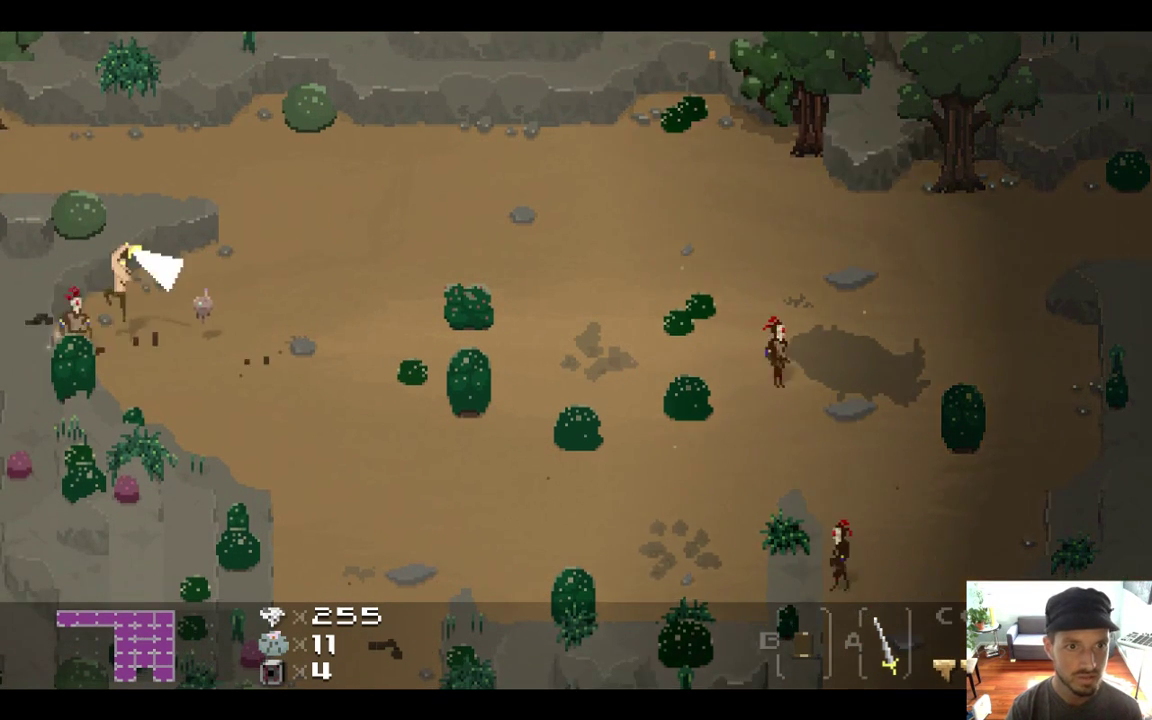
Leave the enemies and walk through the left room into the room above
key(Right)
key(Up)
key(Left)
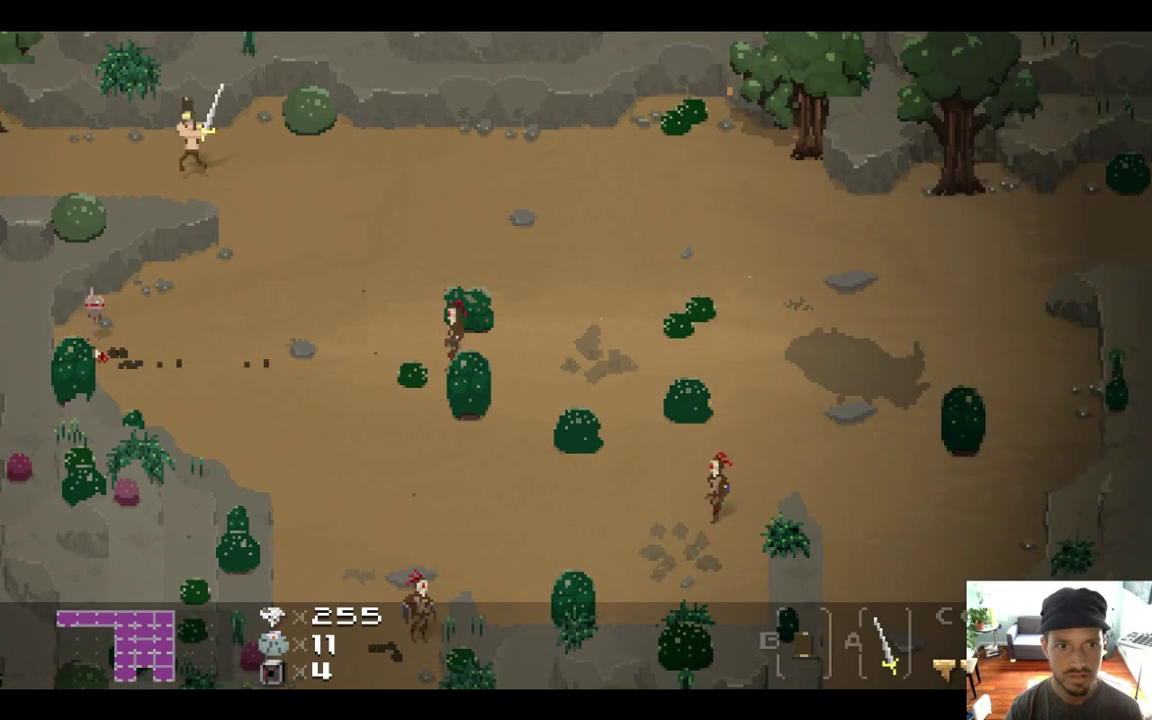
key(Left)
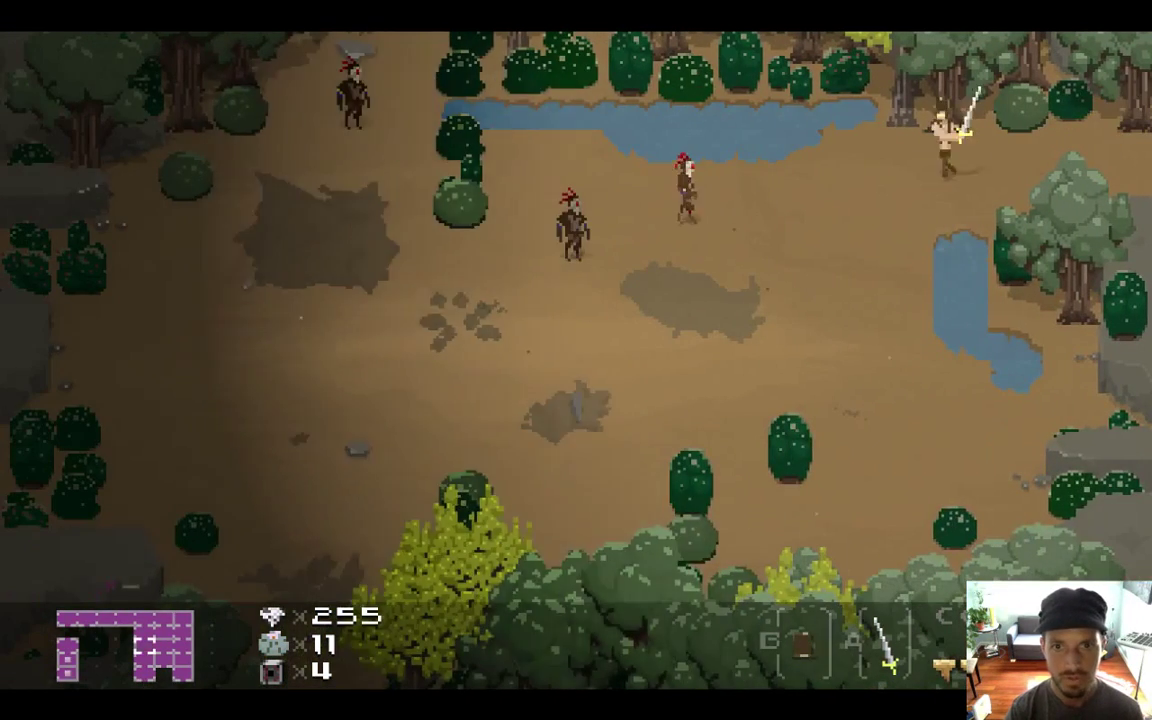
key(Left)
key(Down)
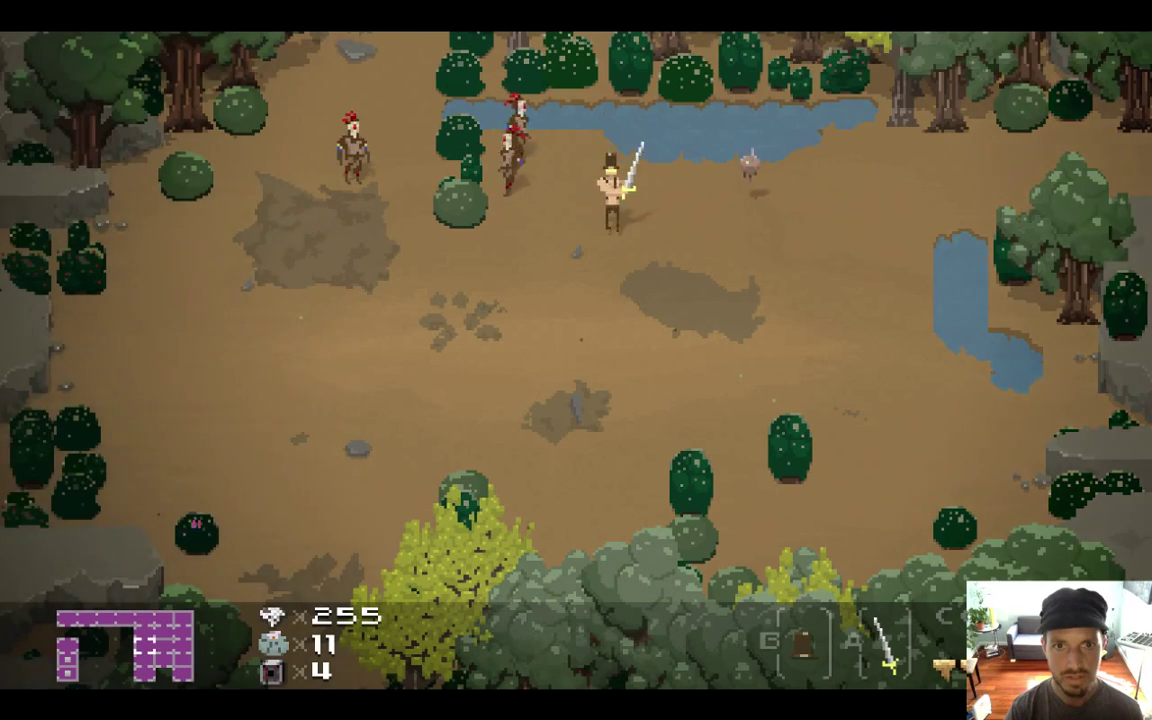
key(Left)
key(Up)
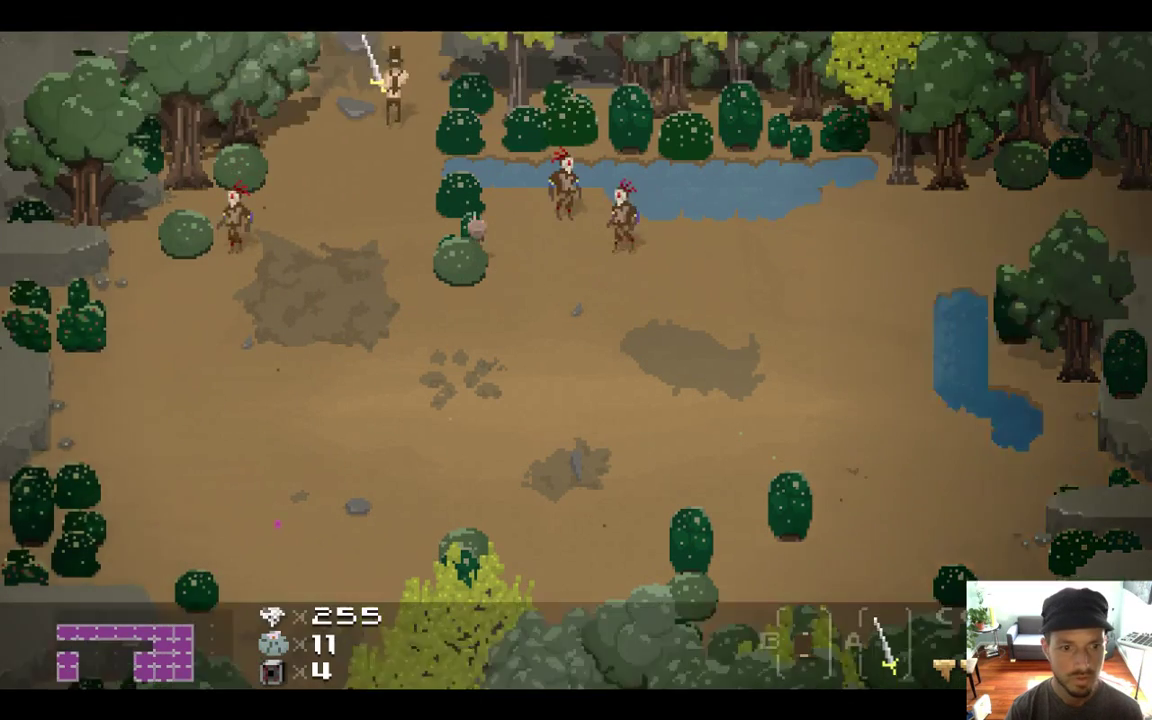
Glance at the Twitch chat, then resume walking the hero up and left
key(super+Tab)
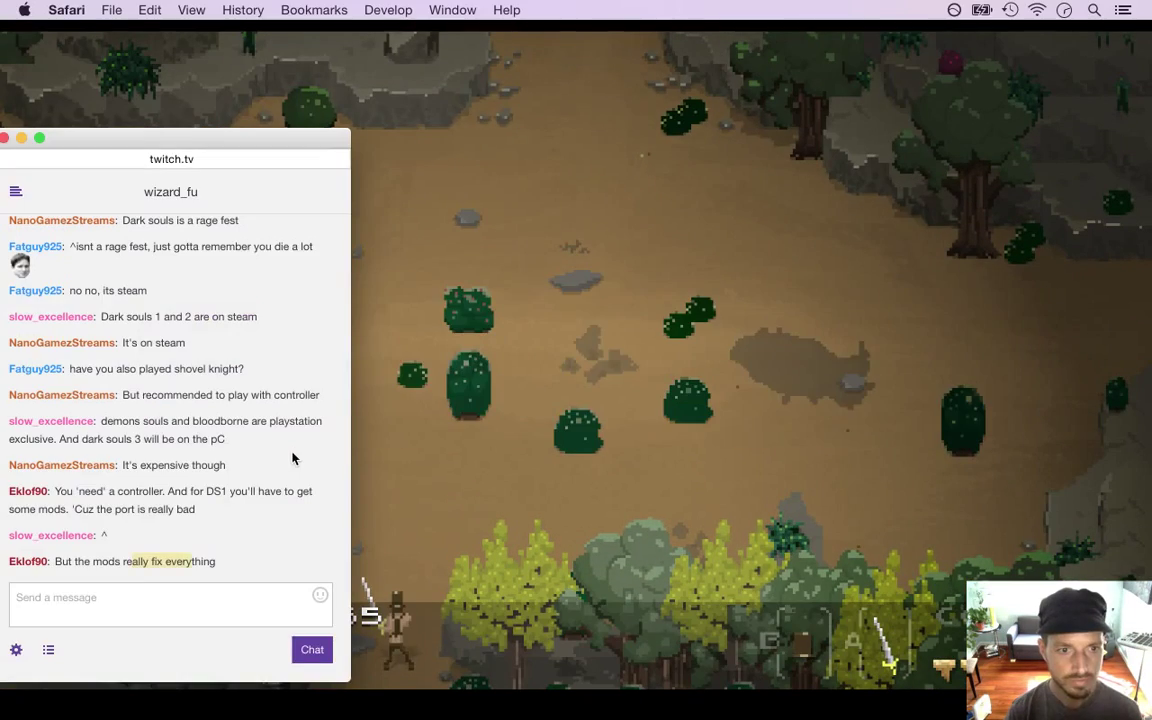
key(super+Tab)
key(Up)
key(Left)
key(Up)
key(Left)
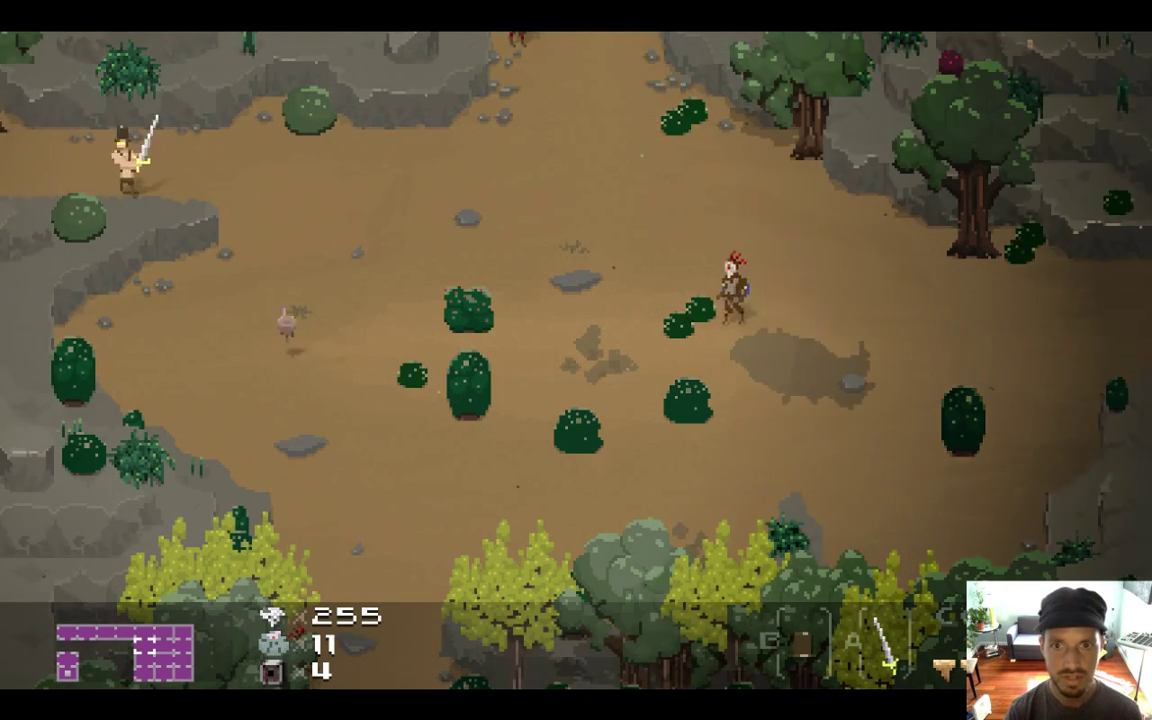
key(Left)
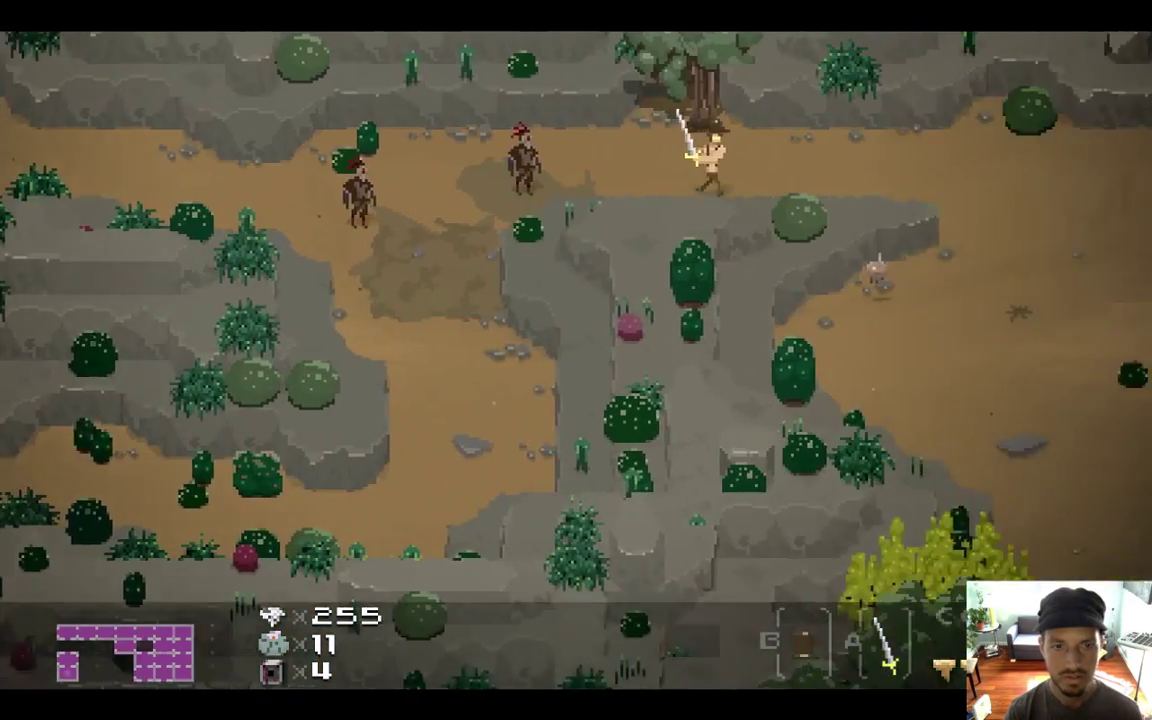
Walk up through the forest clearing into the rocky cliff area to the east
key(Right)
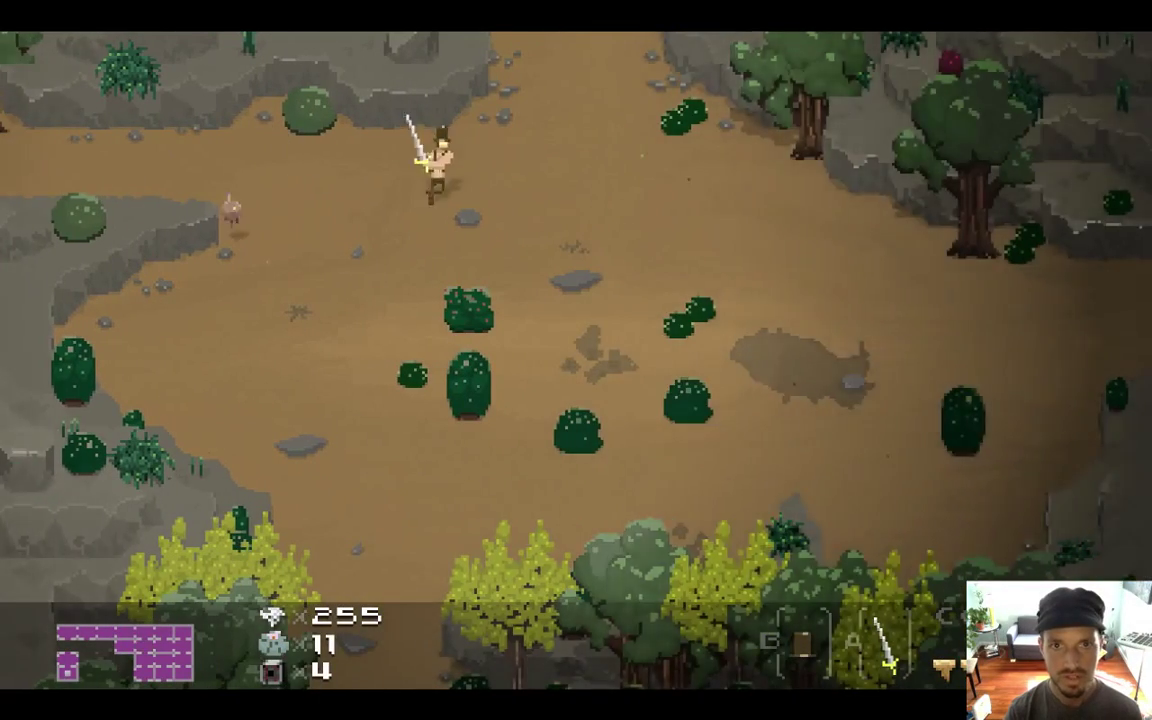
key(Up)
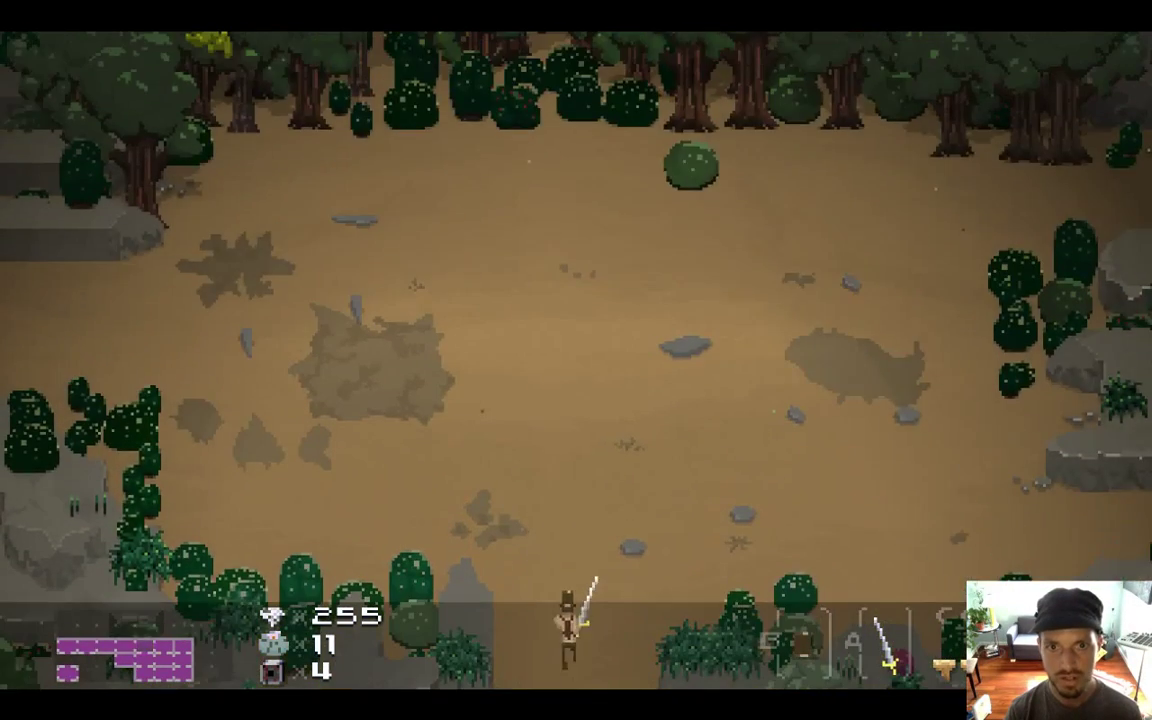
key(Up)
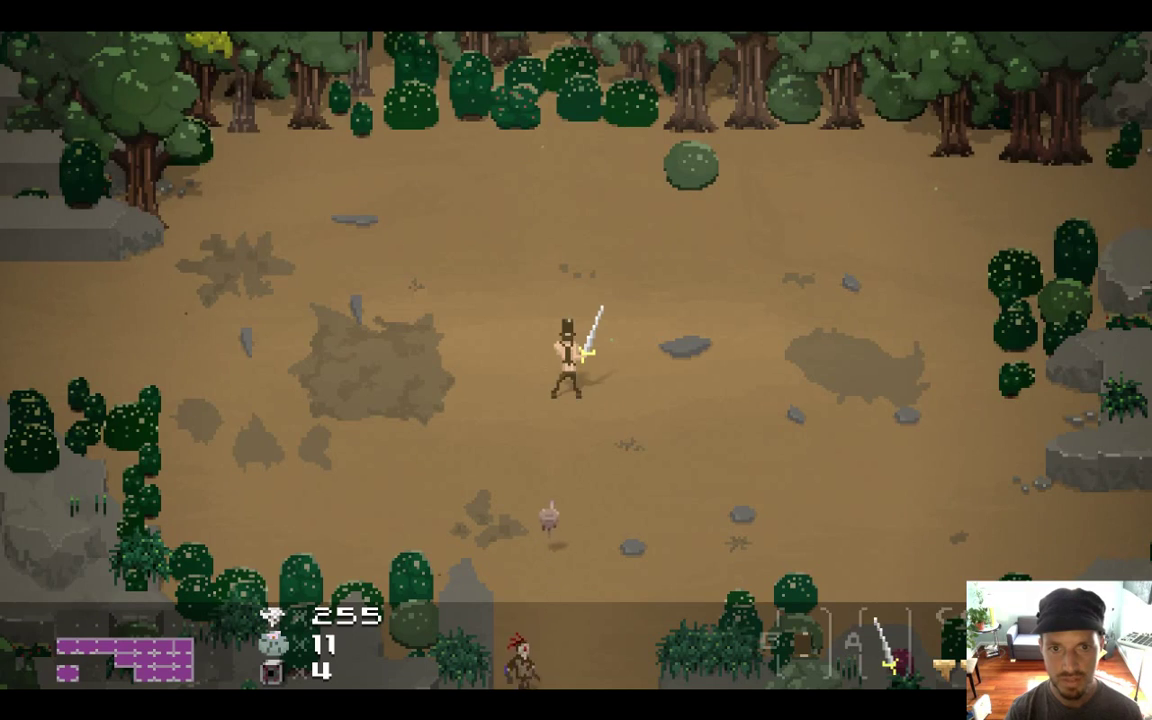
key(Right)
key(Up)
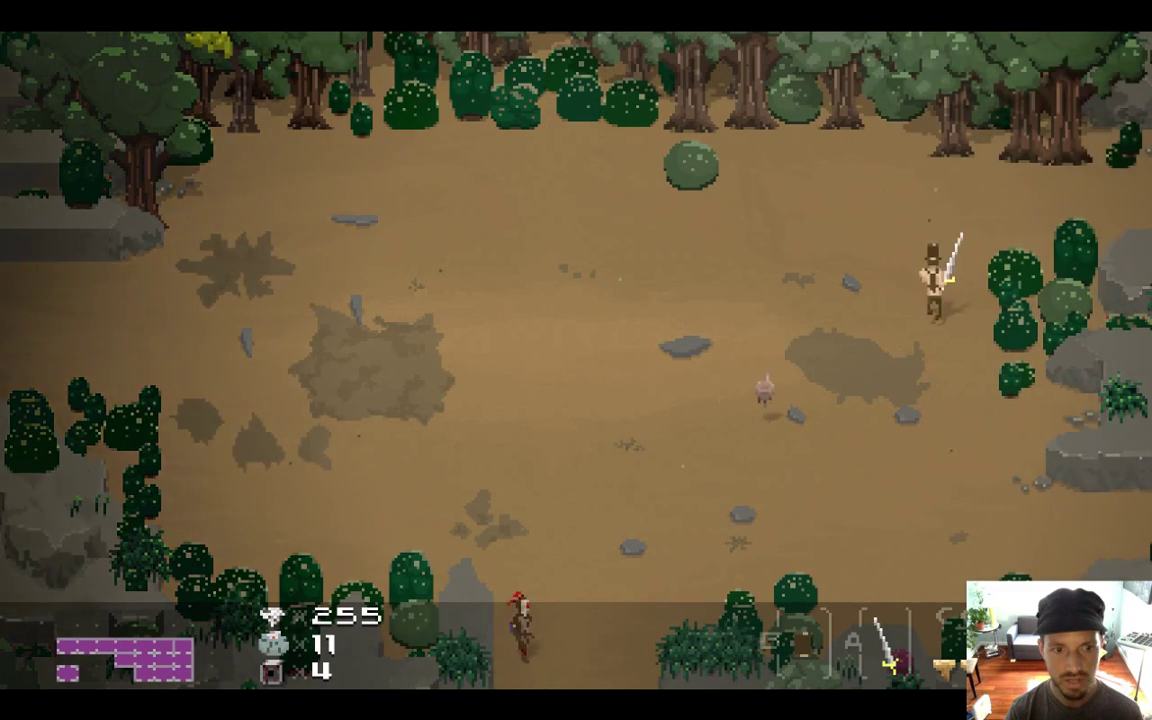
key(Right)
key(Up)
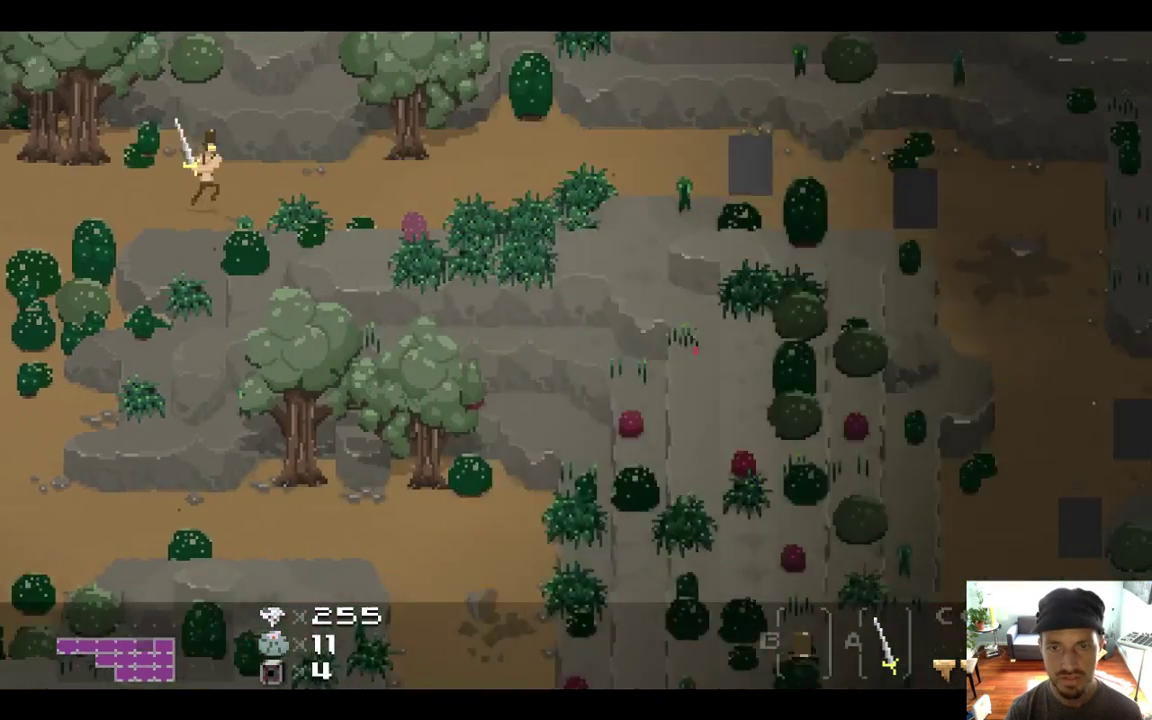
key(Right)
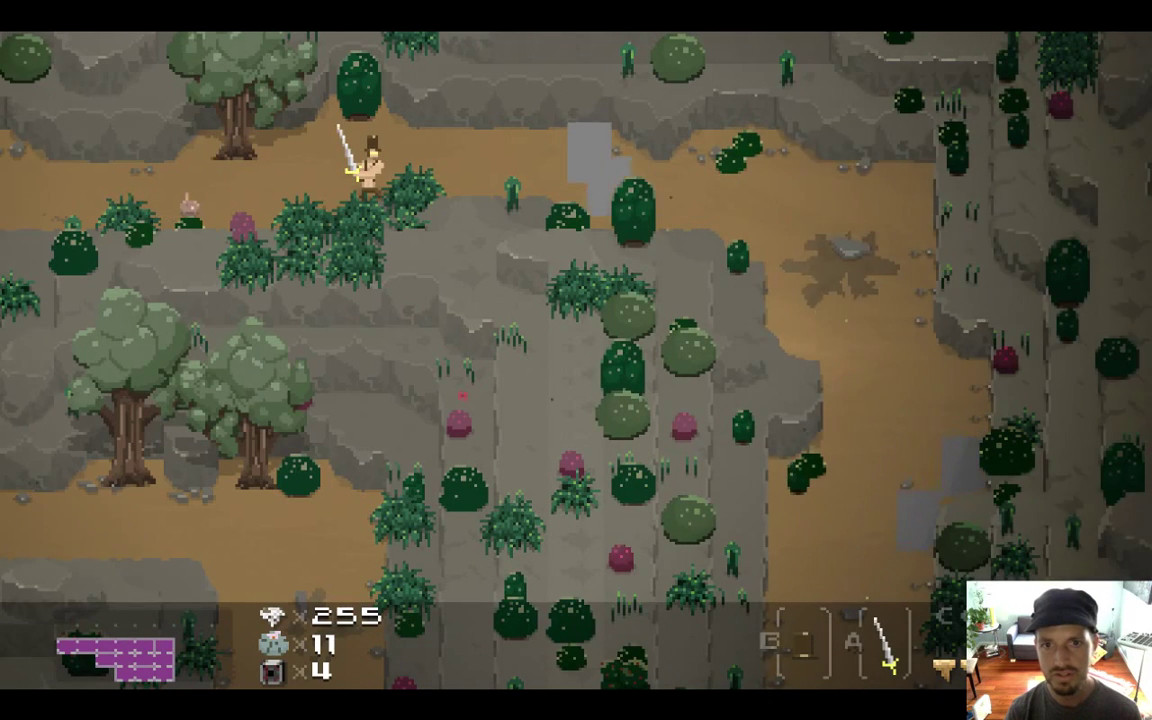
key(Left)
key(Right)
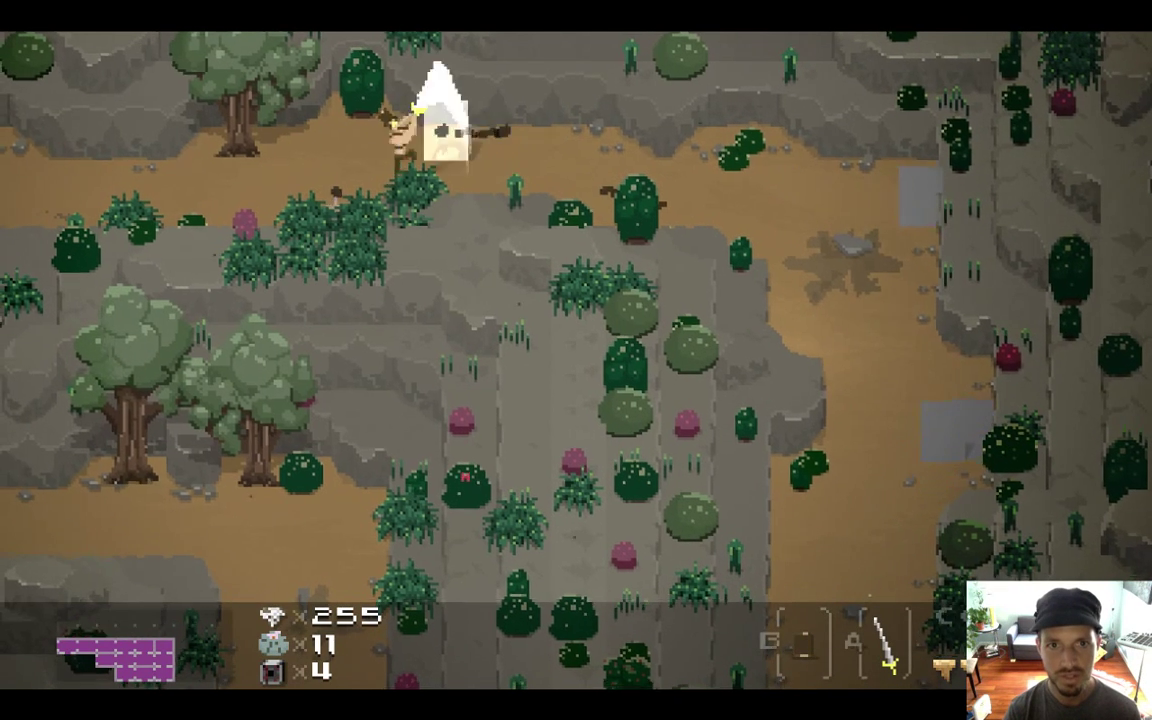
key(Right)
key(Down)
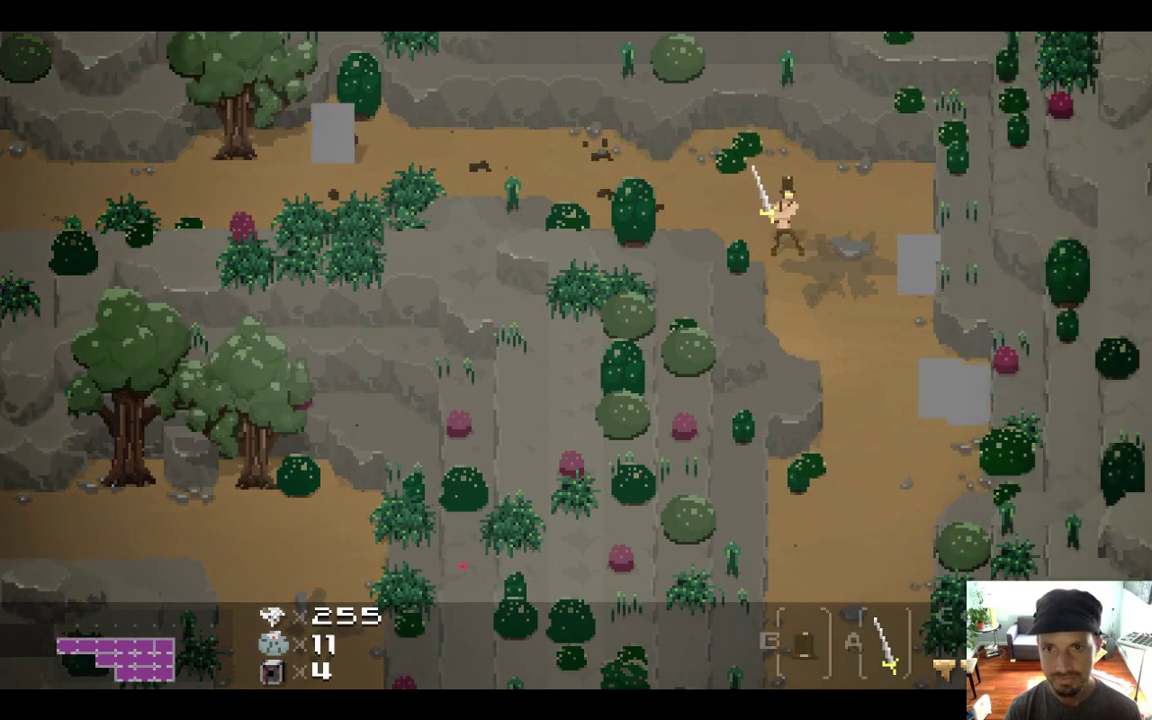
Pause the game and choose Save & Quit
key(Escape)
key(Down)
key(Return)
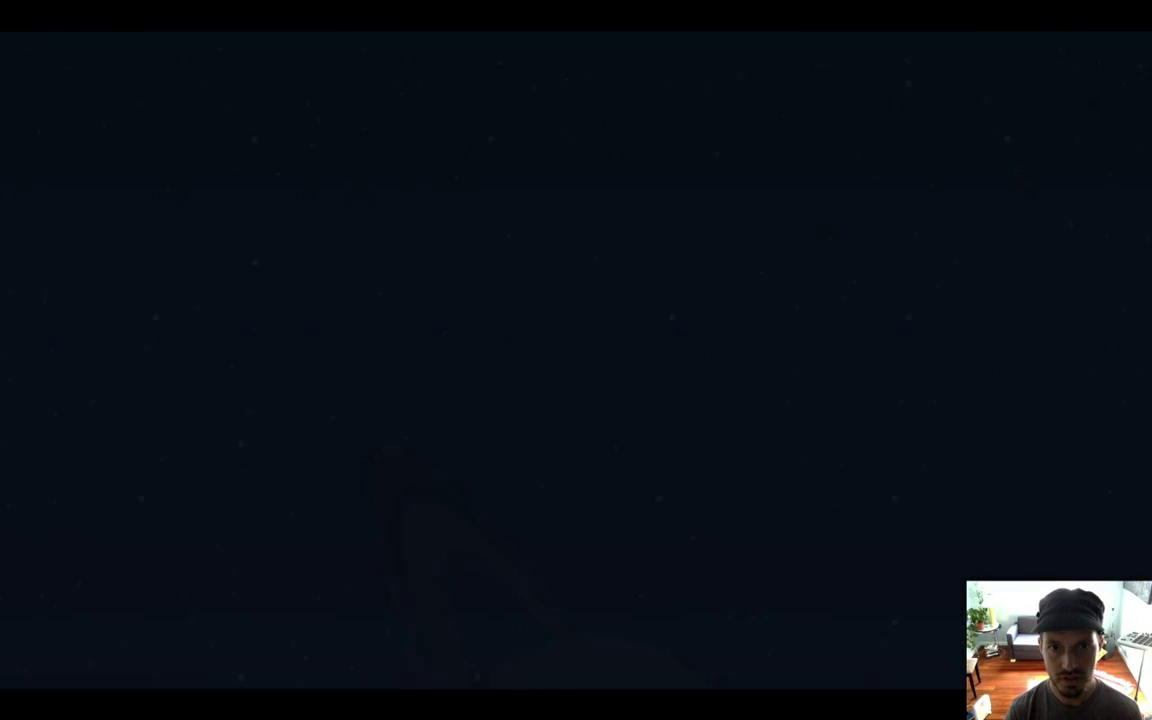
Quit the game and bring the Xcode code editor back to the front
key(super+q)
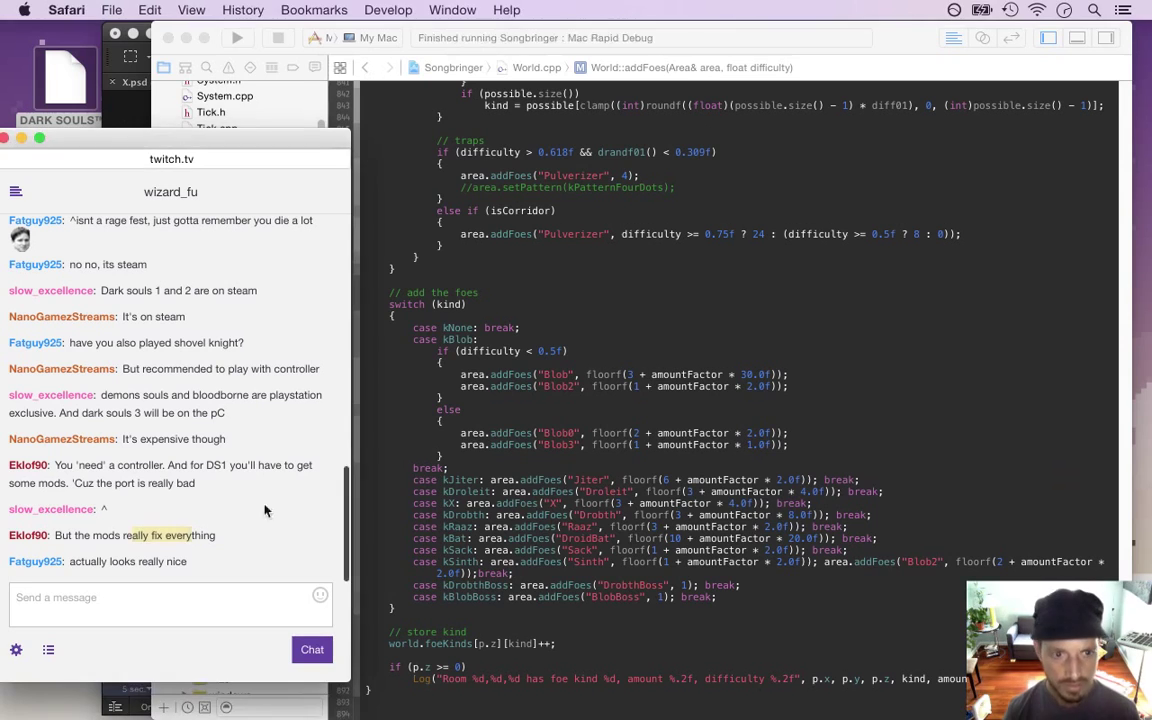
click(489, 341)
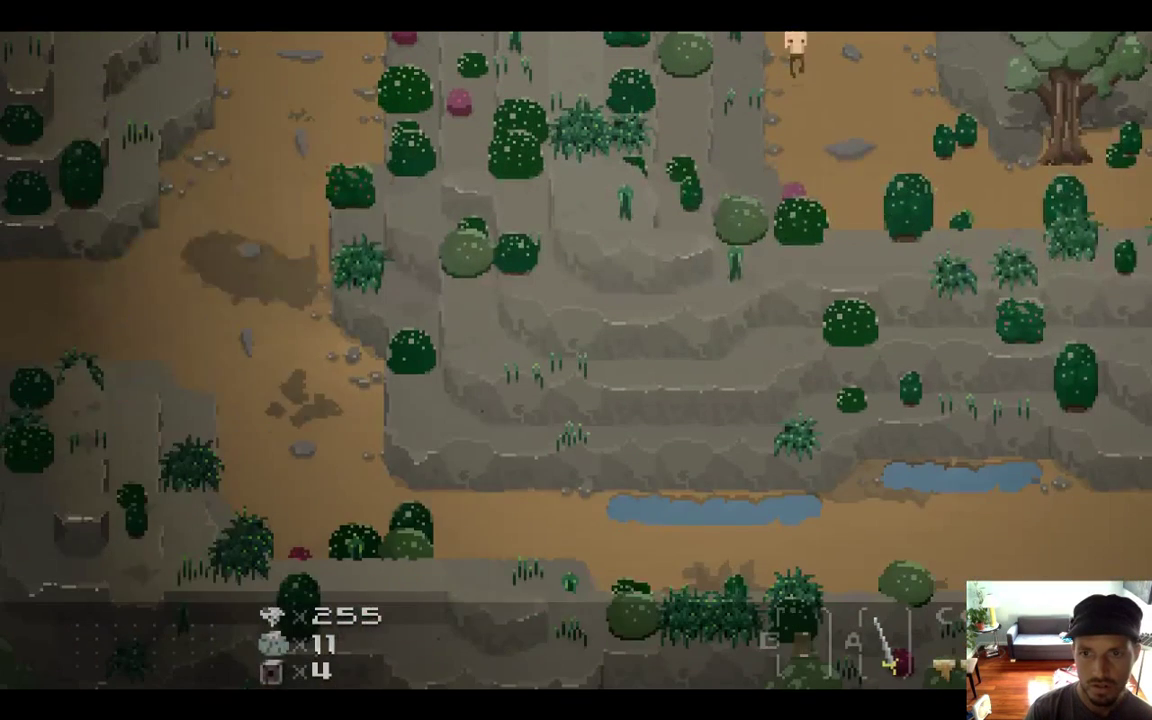
Walk the hero right and up into the clearing of grey stone pillar enemies
key(Right)
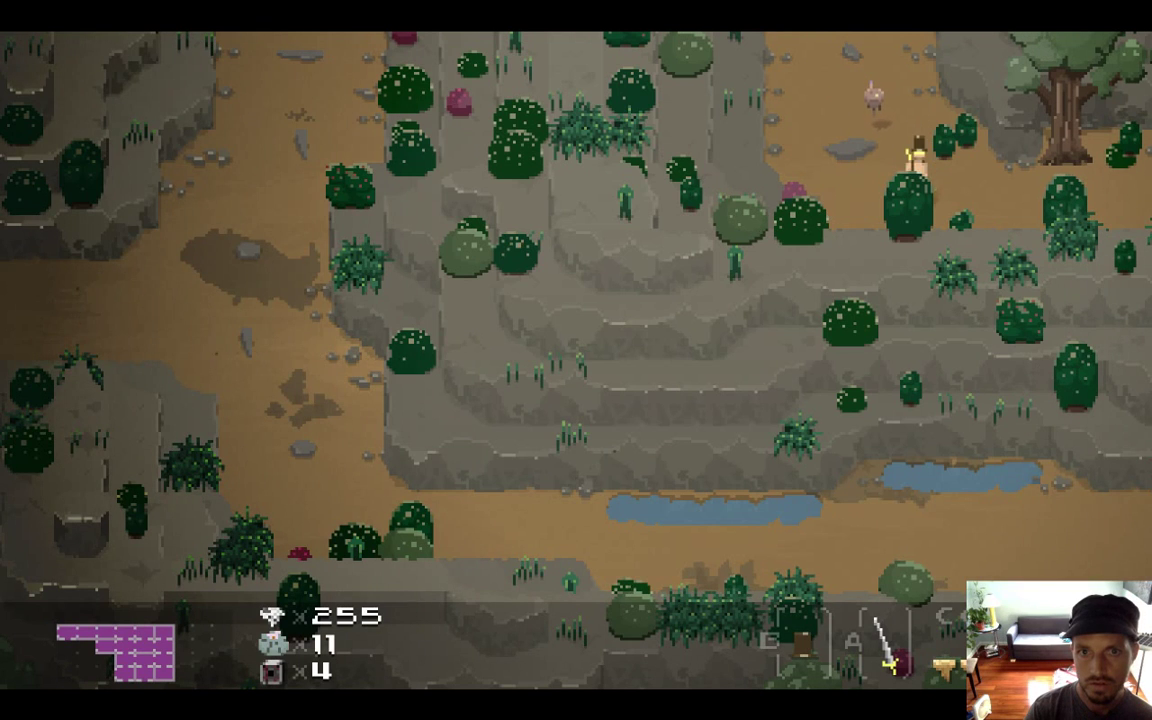
key(Right)
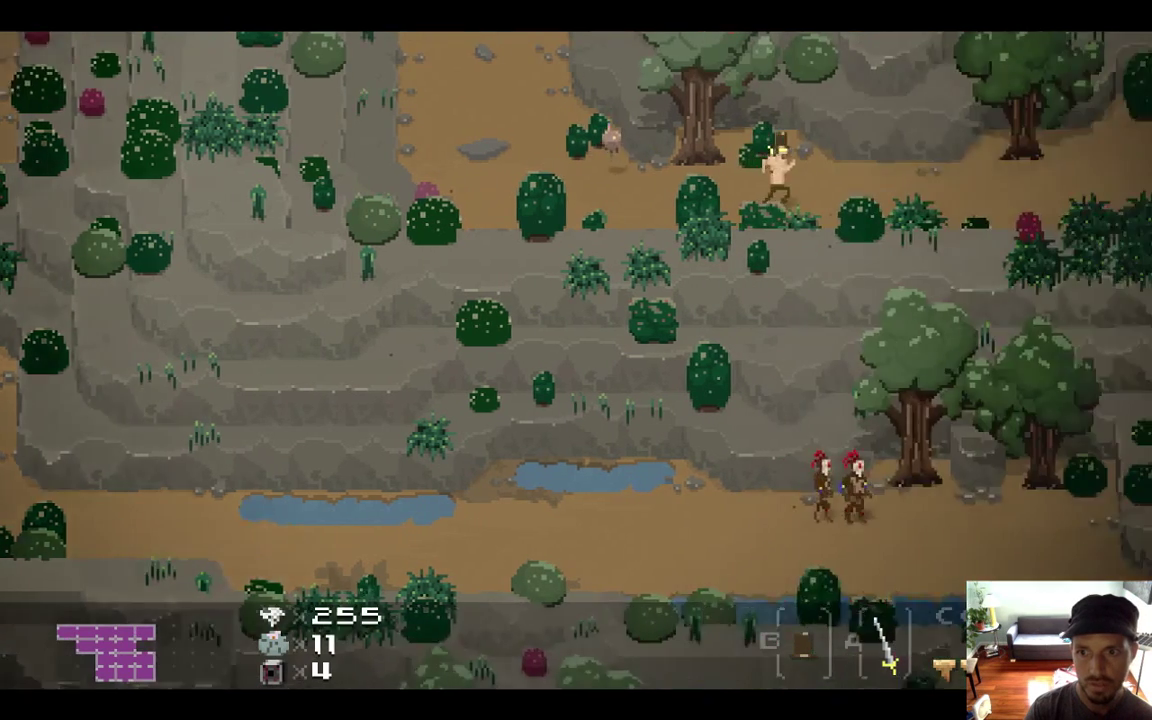
key(Right)
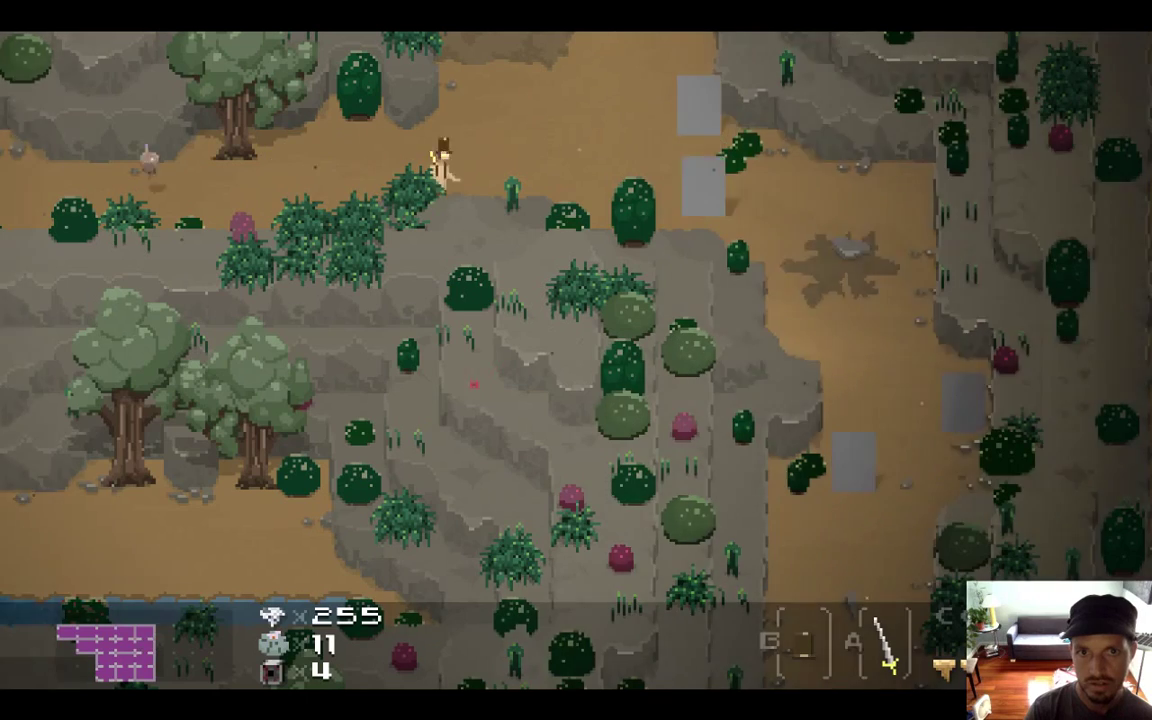
key(Up)
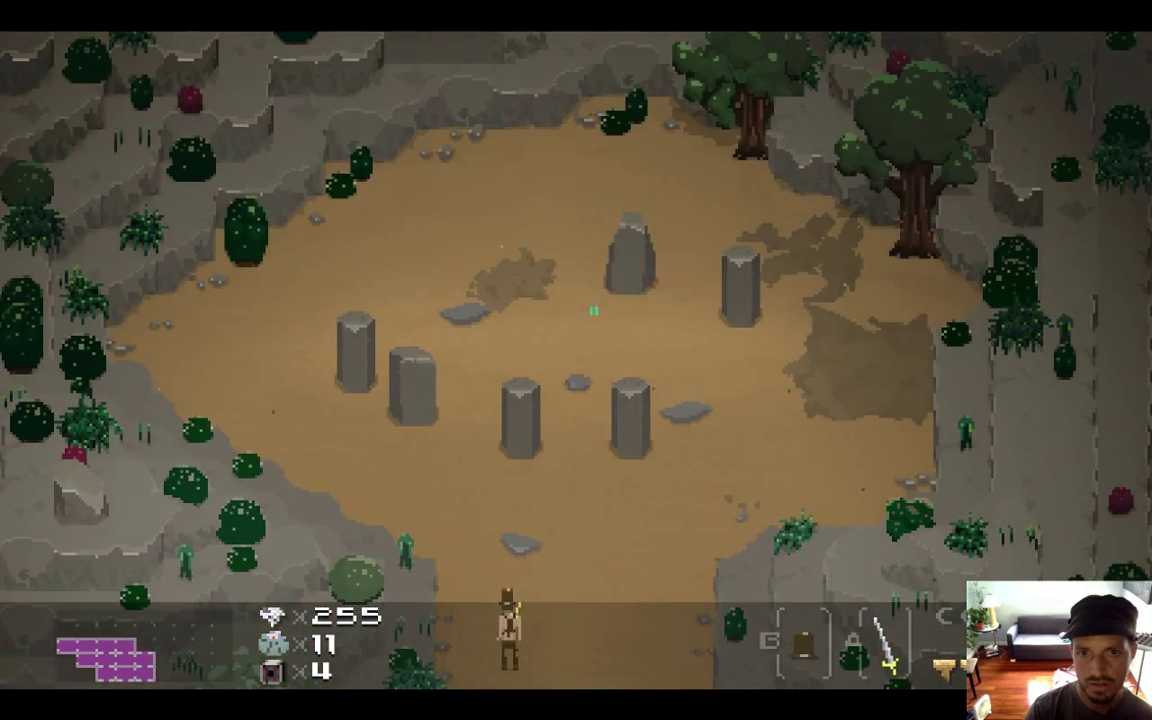
key(Up)
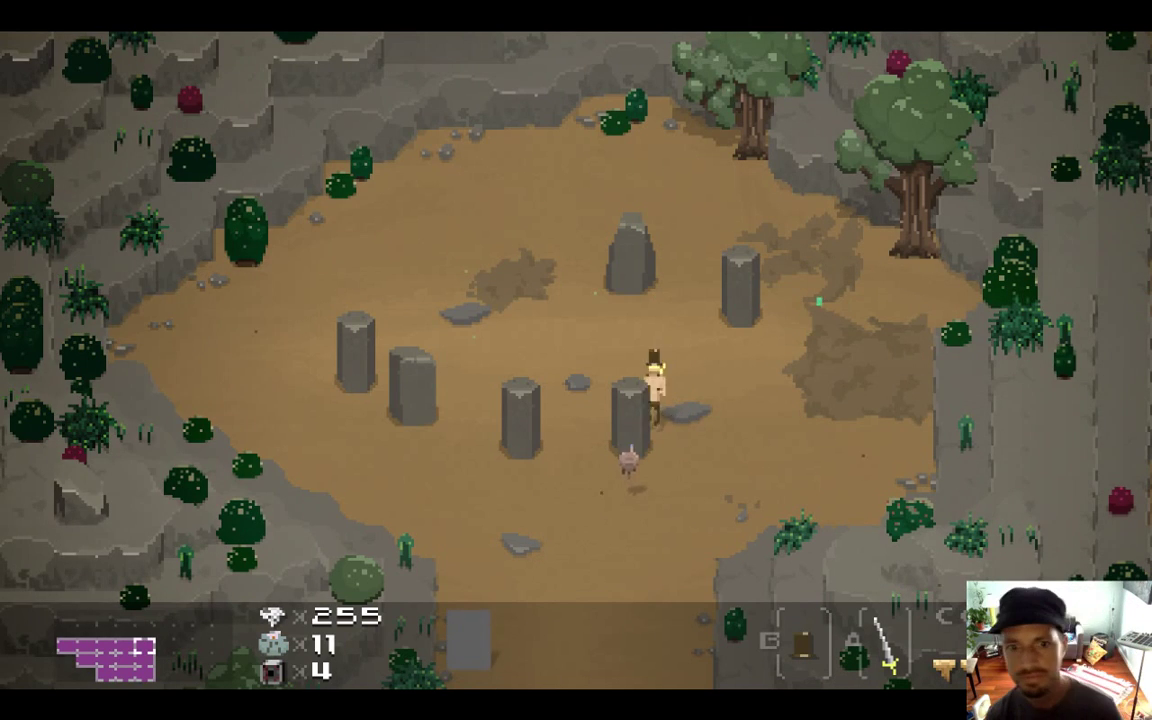
Pause the game and choose Save & Quit
key(Escape)
key(Down)
key(Return)
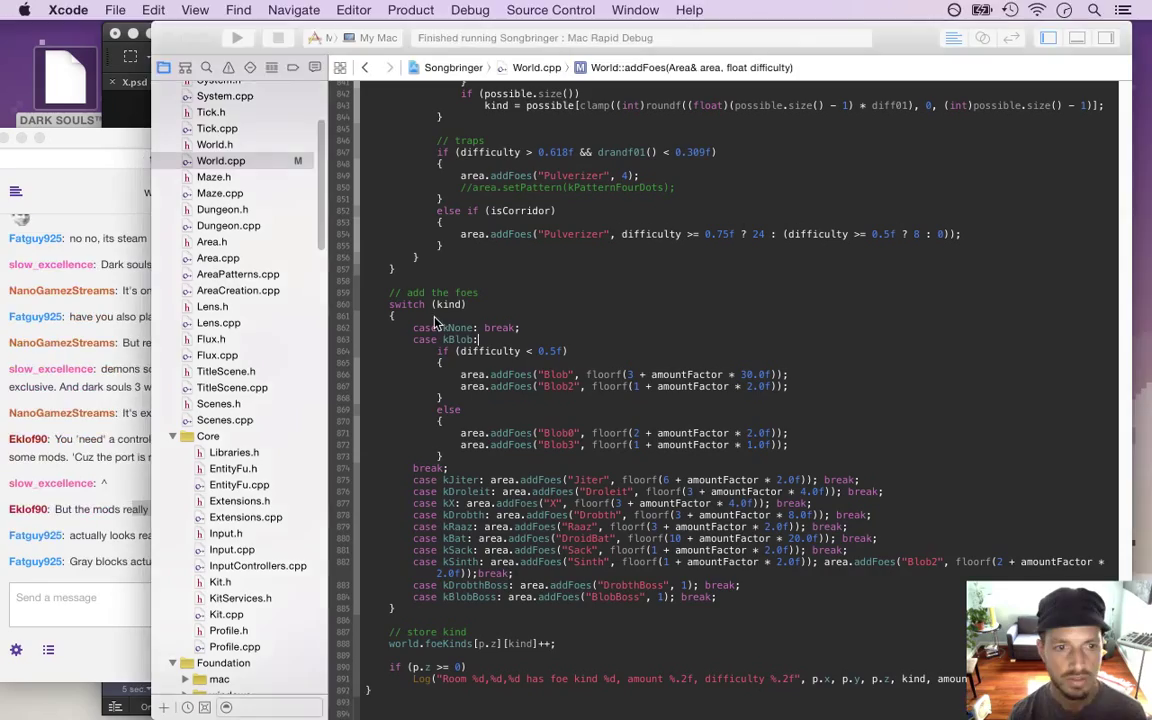
Glance at the stream chat, then return to the Xcode code editor
click(98, 556)
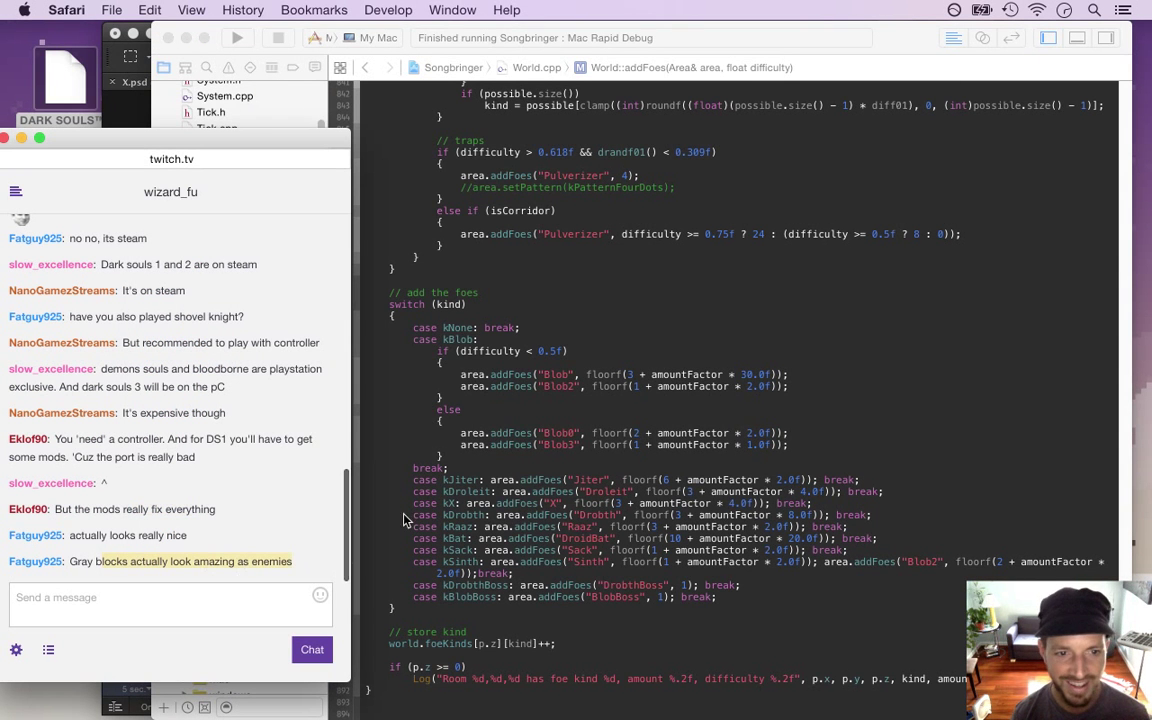
click(522, 414)
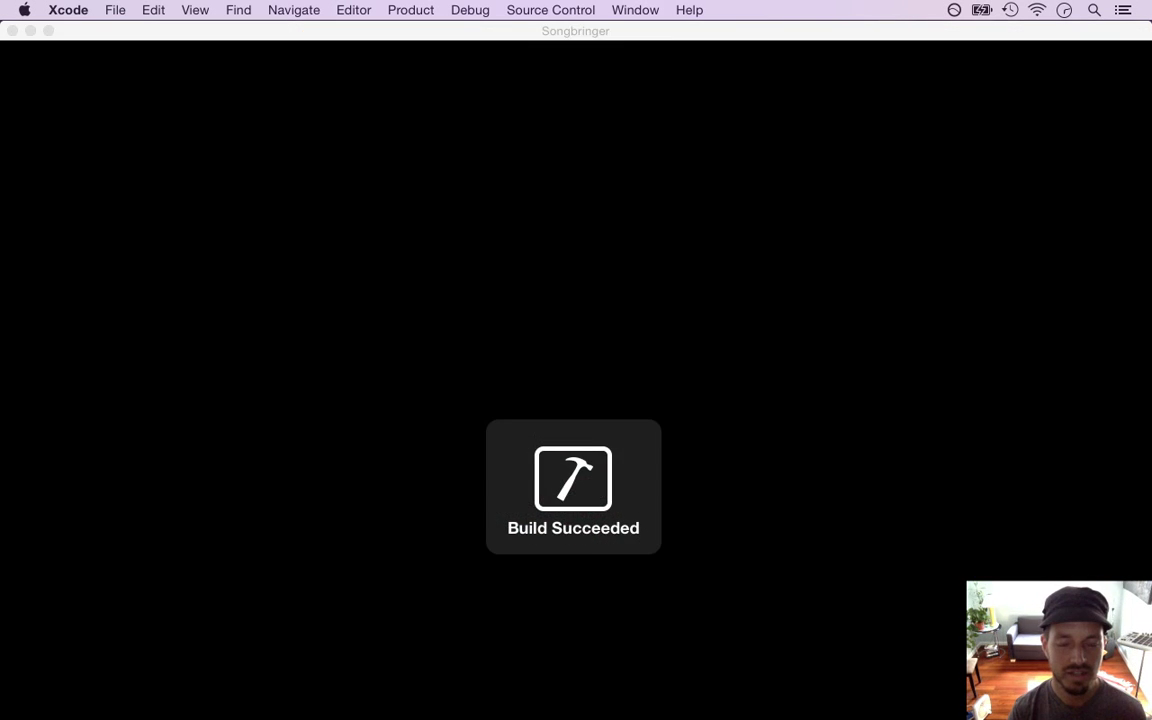
Walk the hero out of the stone circle, down and left through several rooms to the pond area
key(Down)
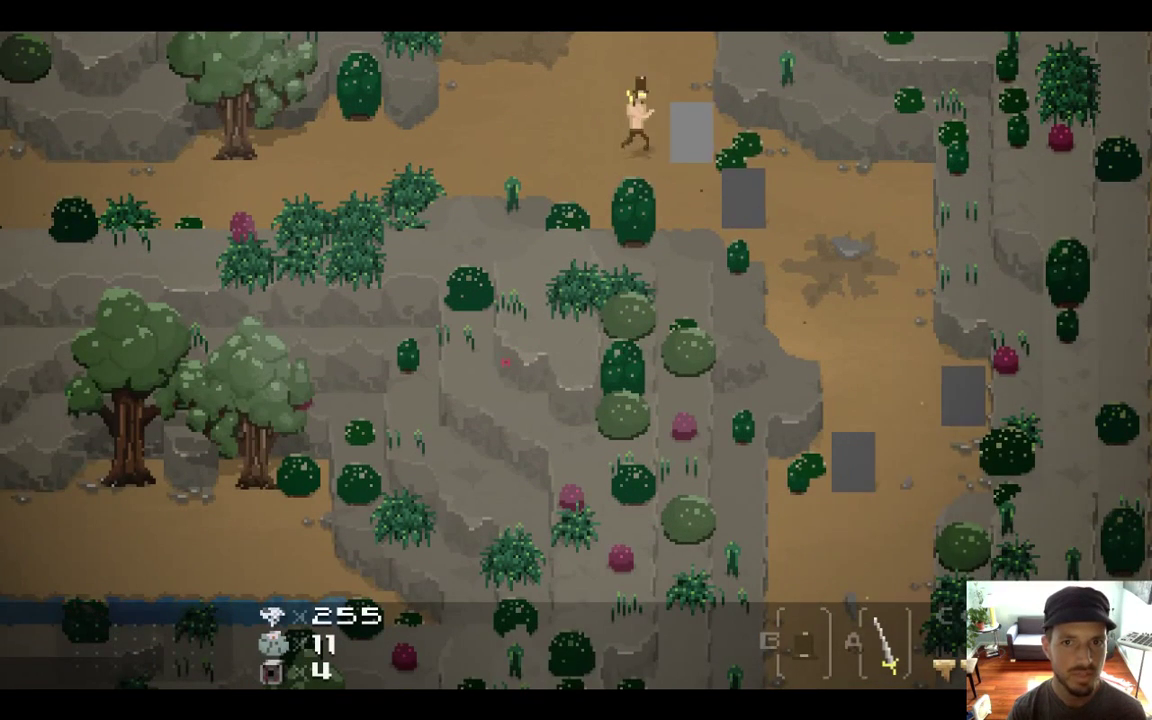
key(Down)
key(Right)
key(Down)
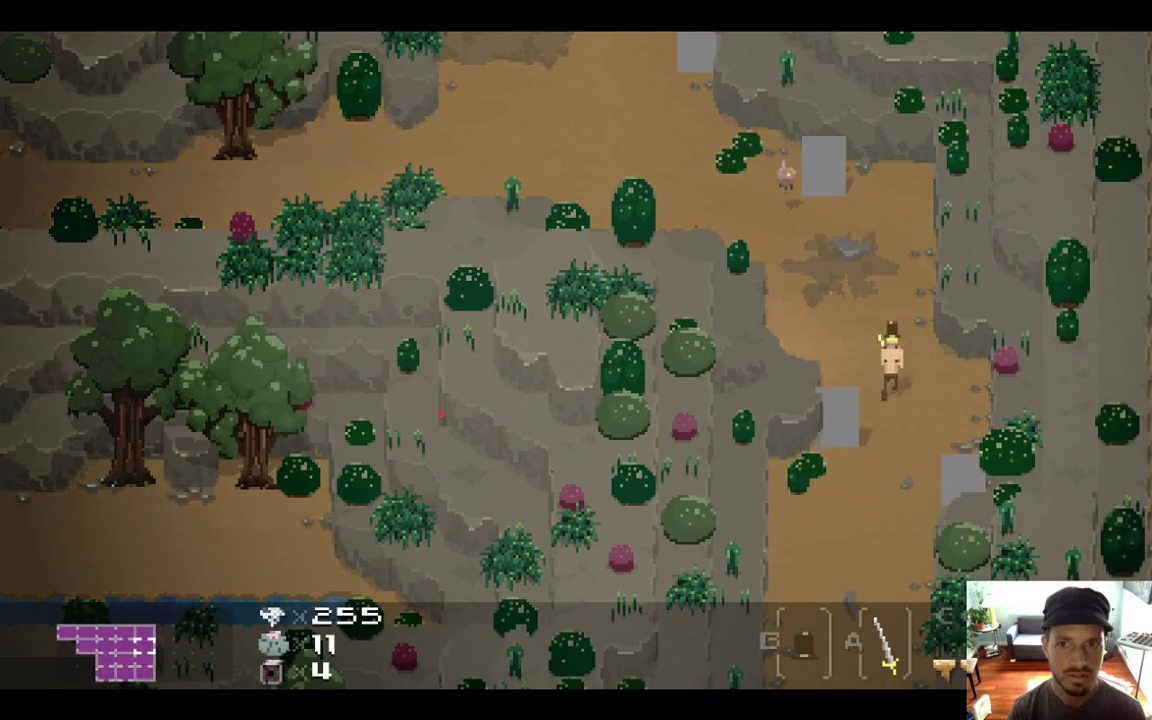
key(Down)
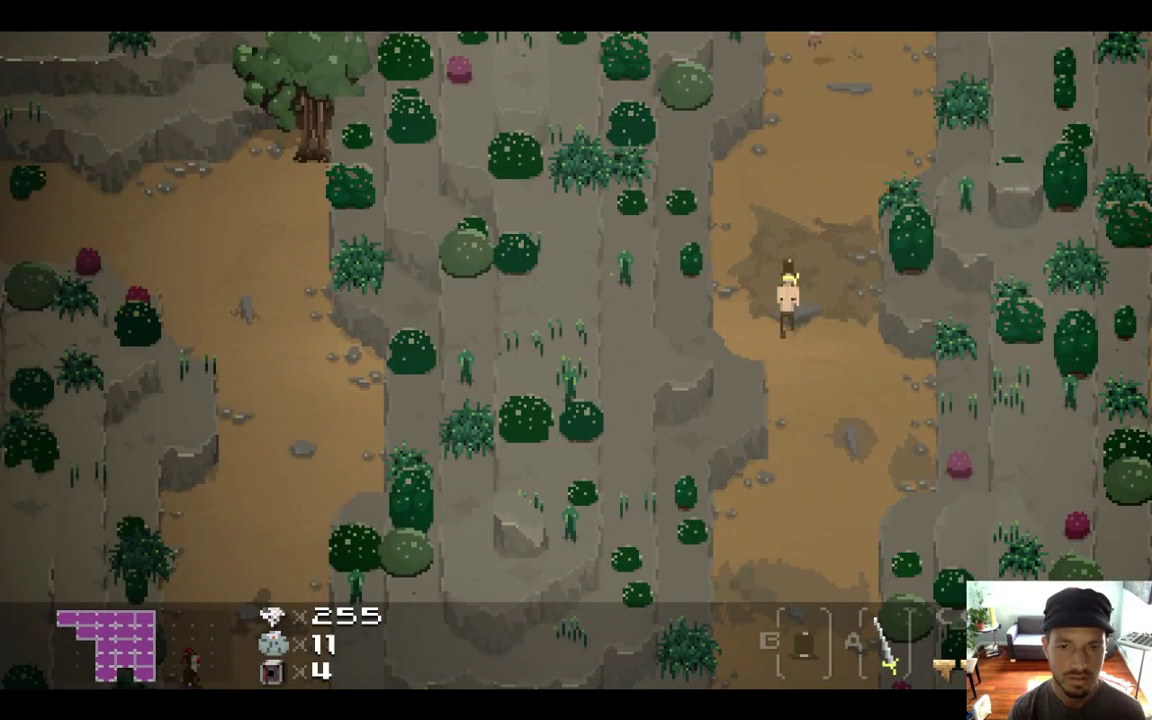
key(Down)
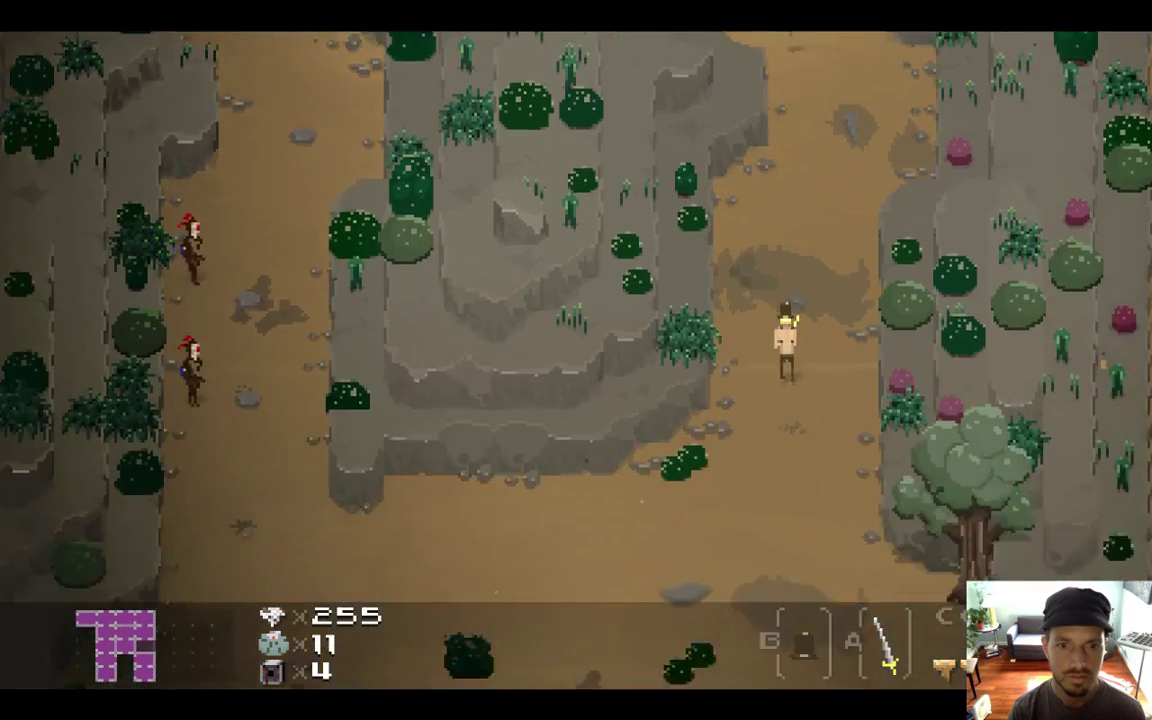
key(Down)
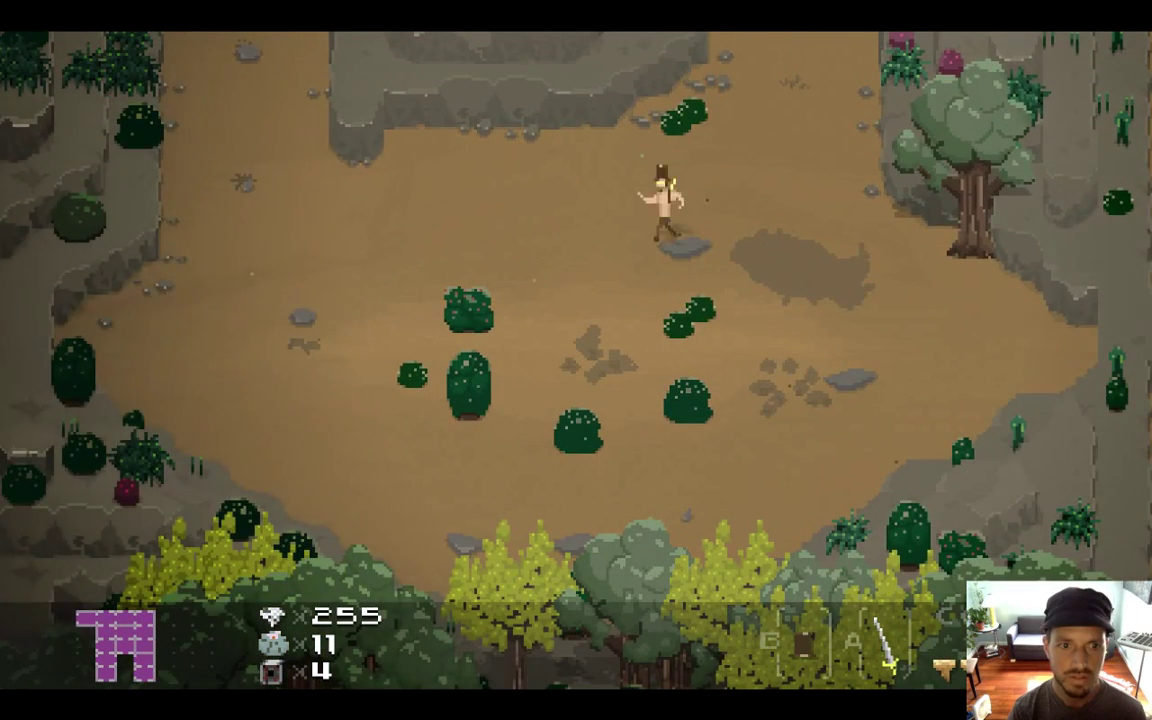
key(Left)
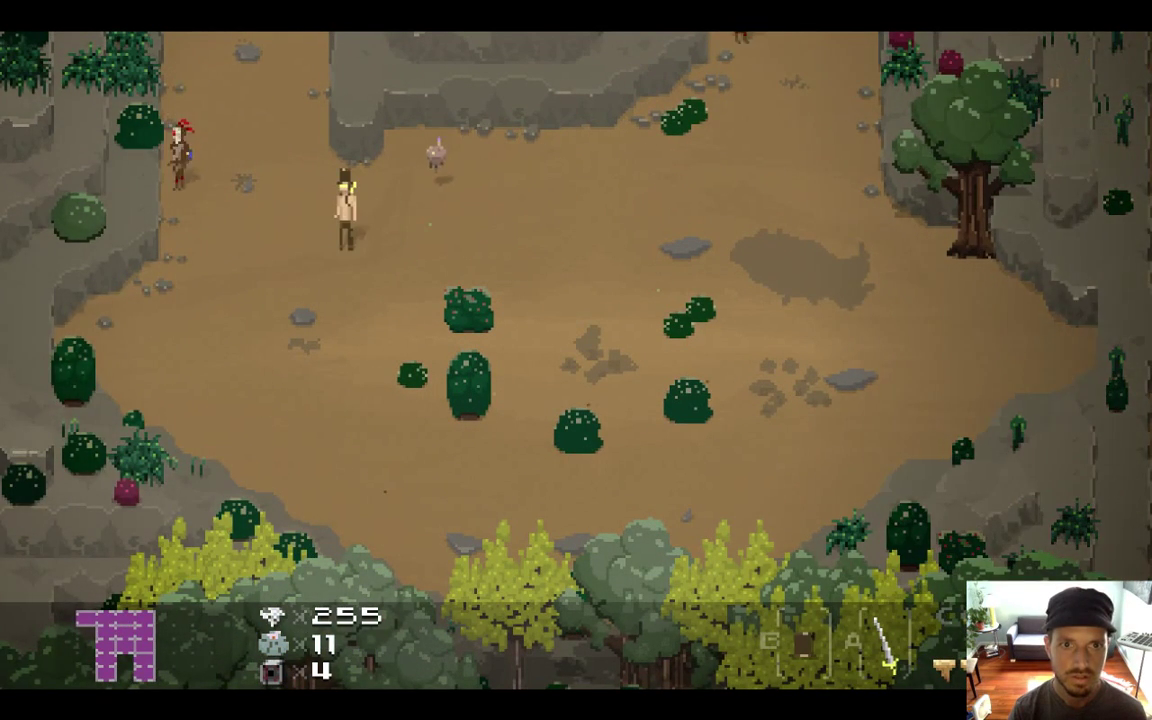
key(Up)
key(Left)
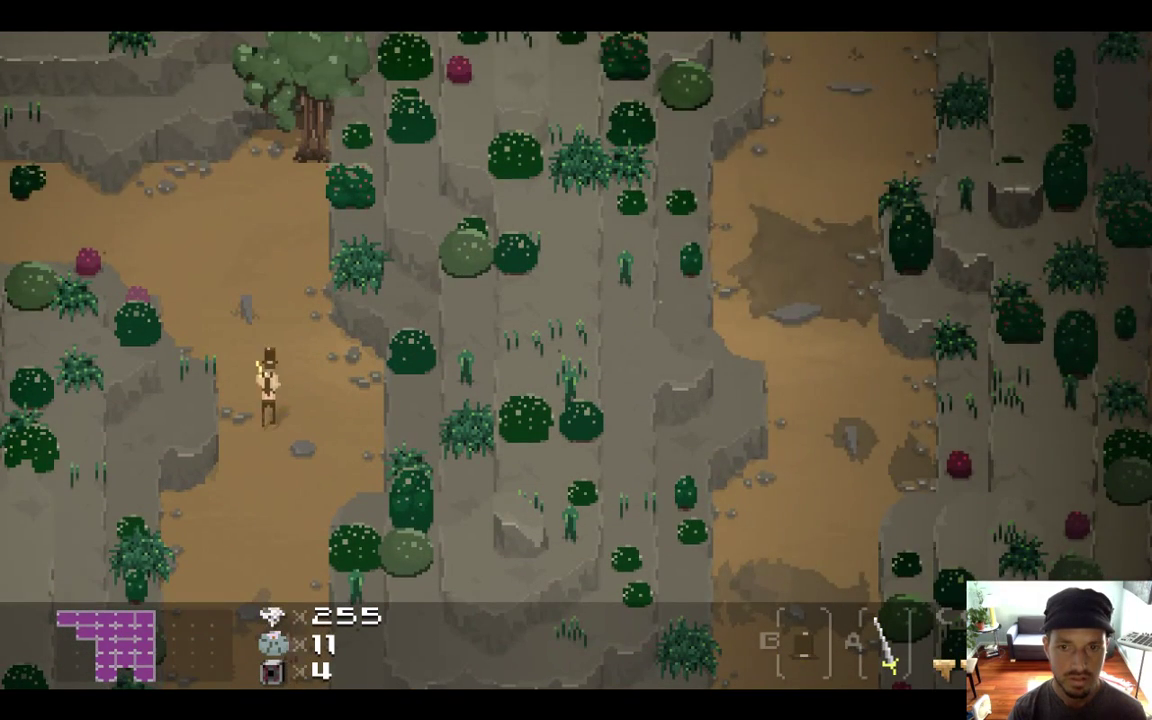
key(Left)
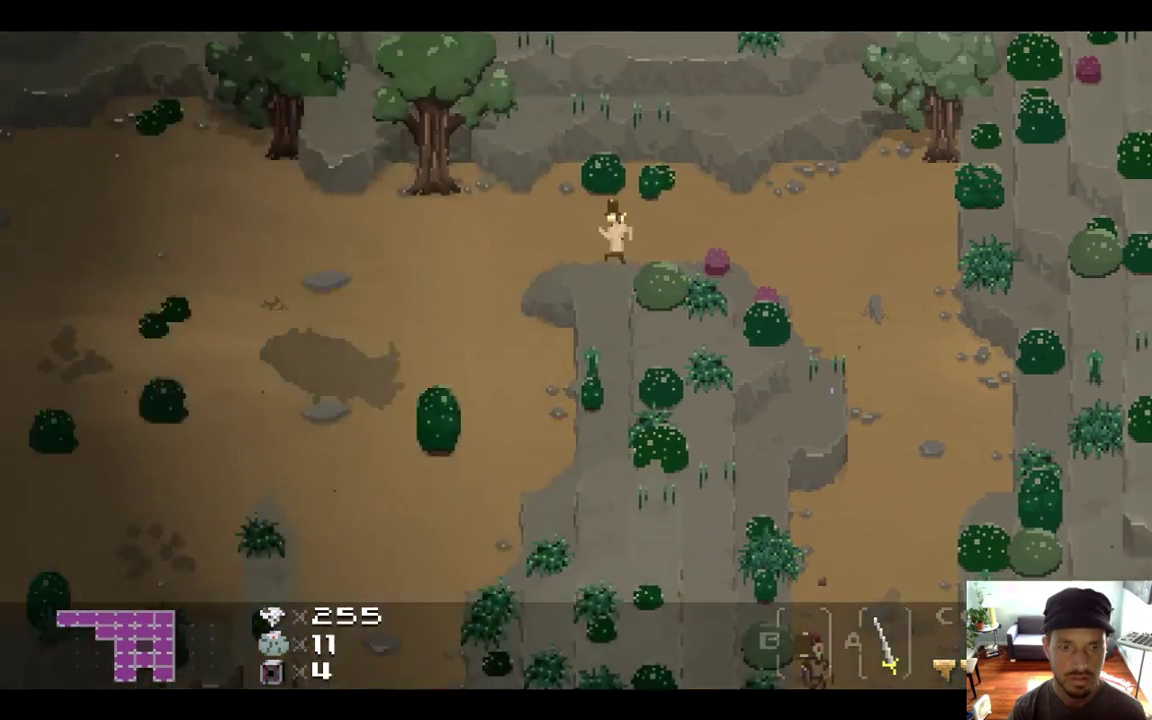
key(Down)
key(Left)
key(Up)
key(Down)
key(Down)
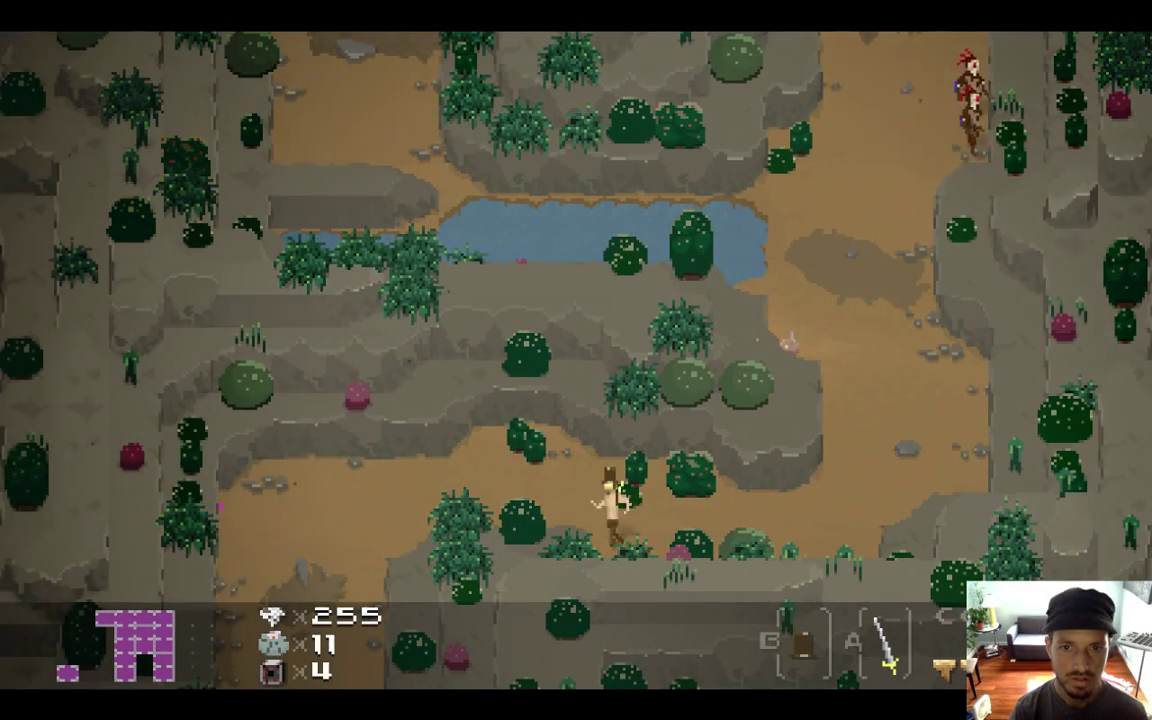
key(Left)
key(Down)
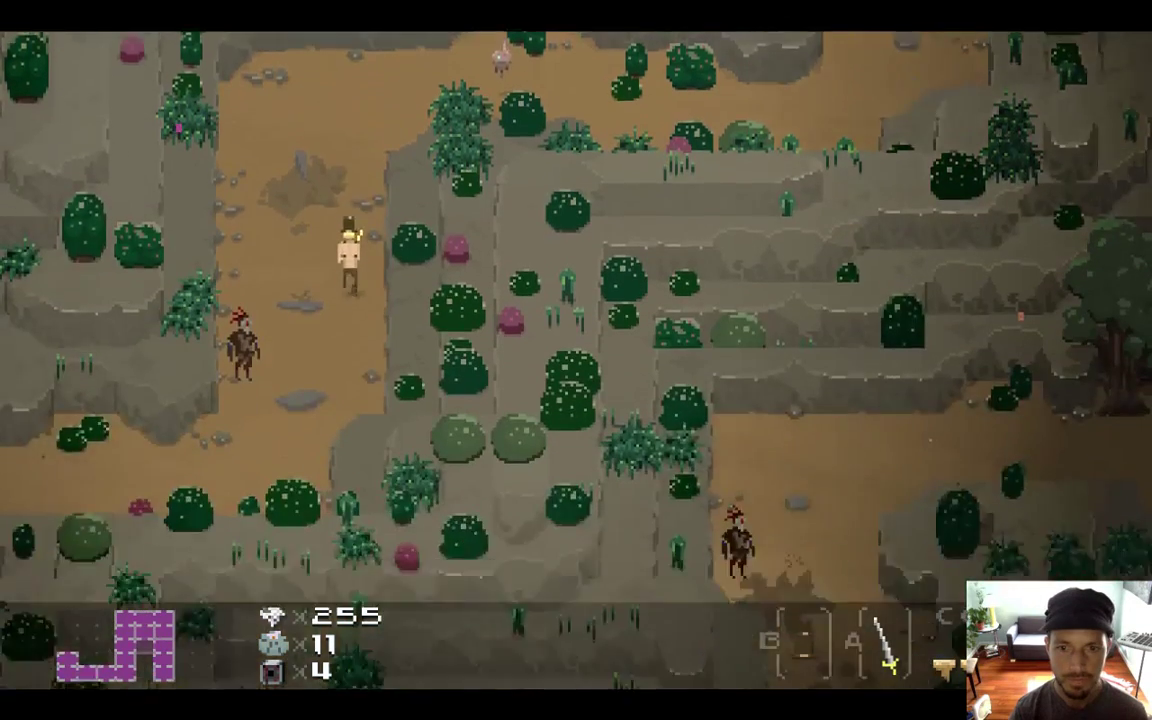
key(Down)
key(Left)
key(Down)
Swing the sword, then walk past the stone pillars into the sandy room and dodge the enemies
key(x)
key(Left)
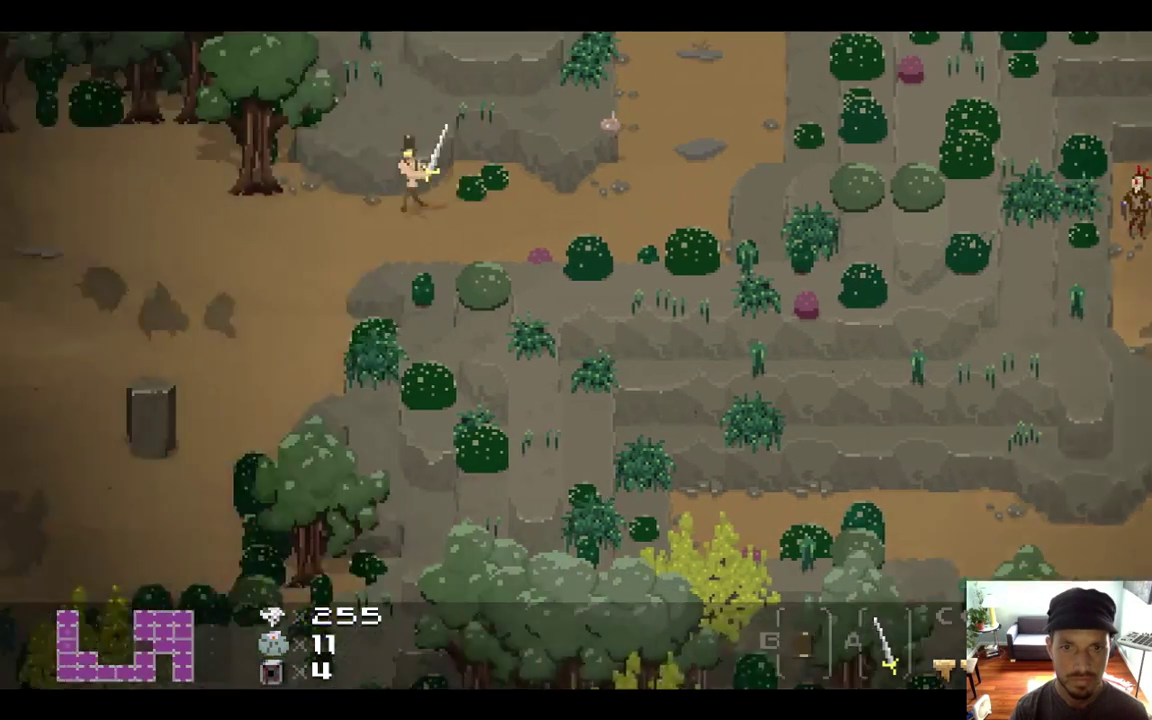
key(Left)
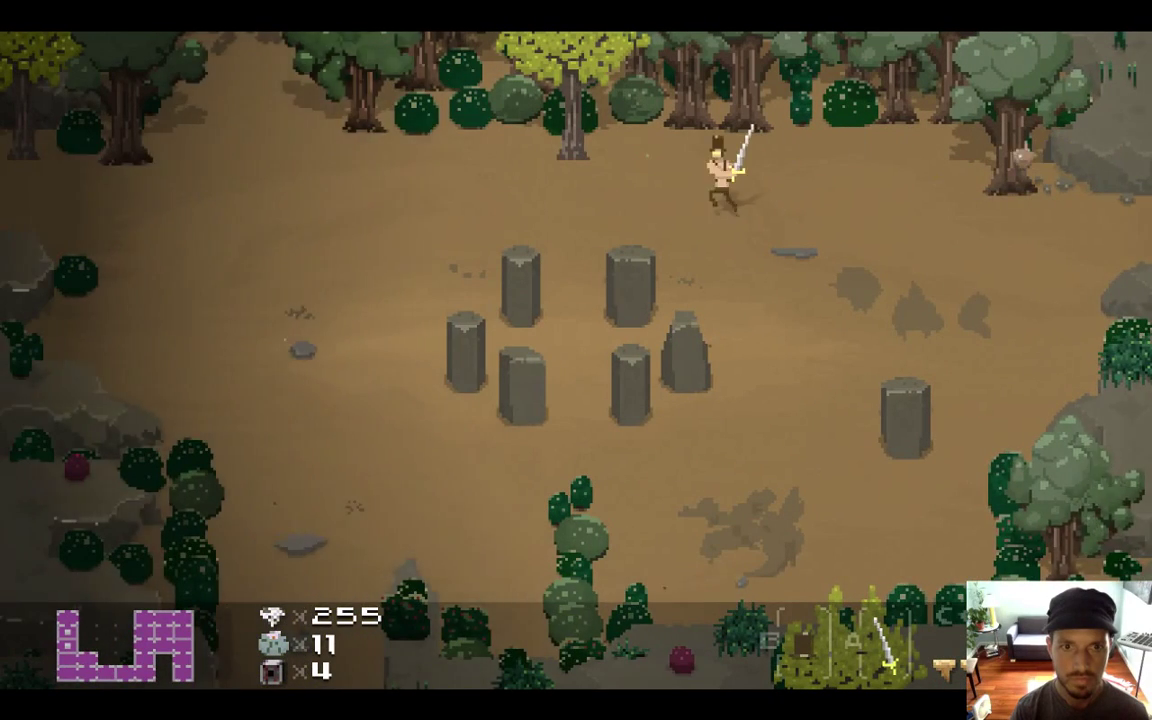
key(Left)
key(Down)
key(Down)
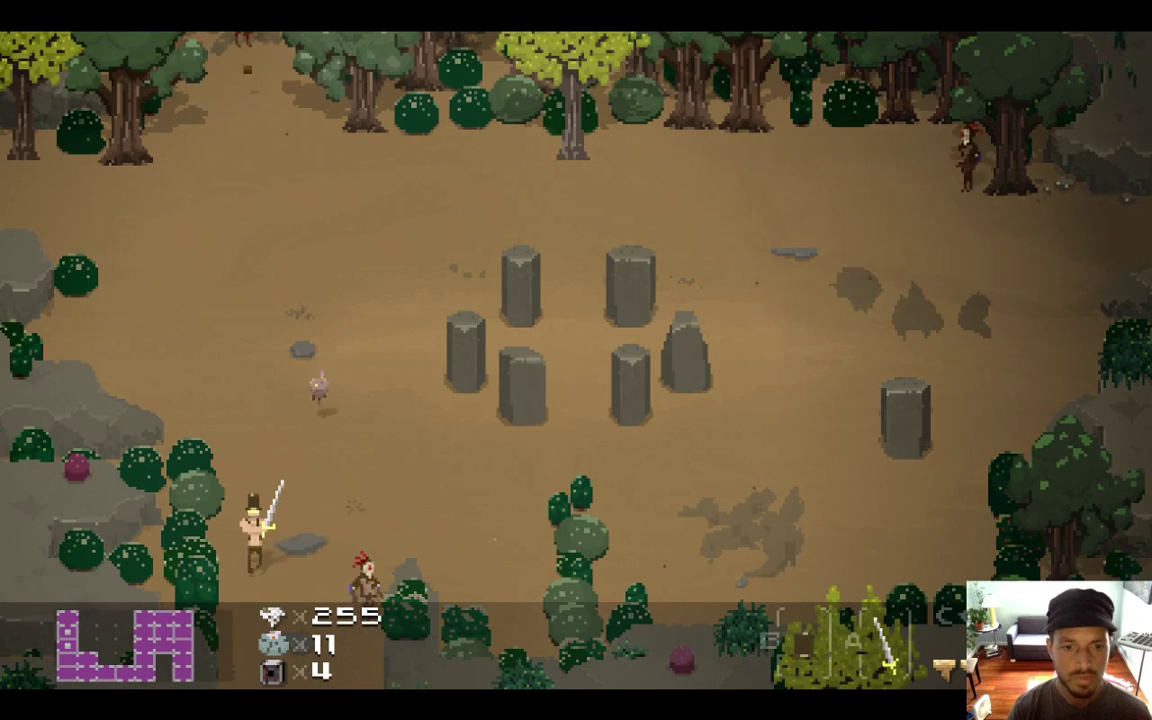
key(Down)
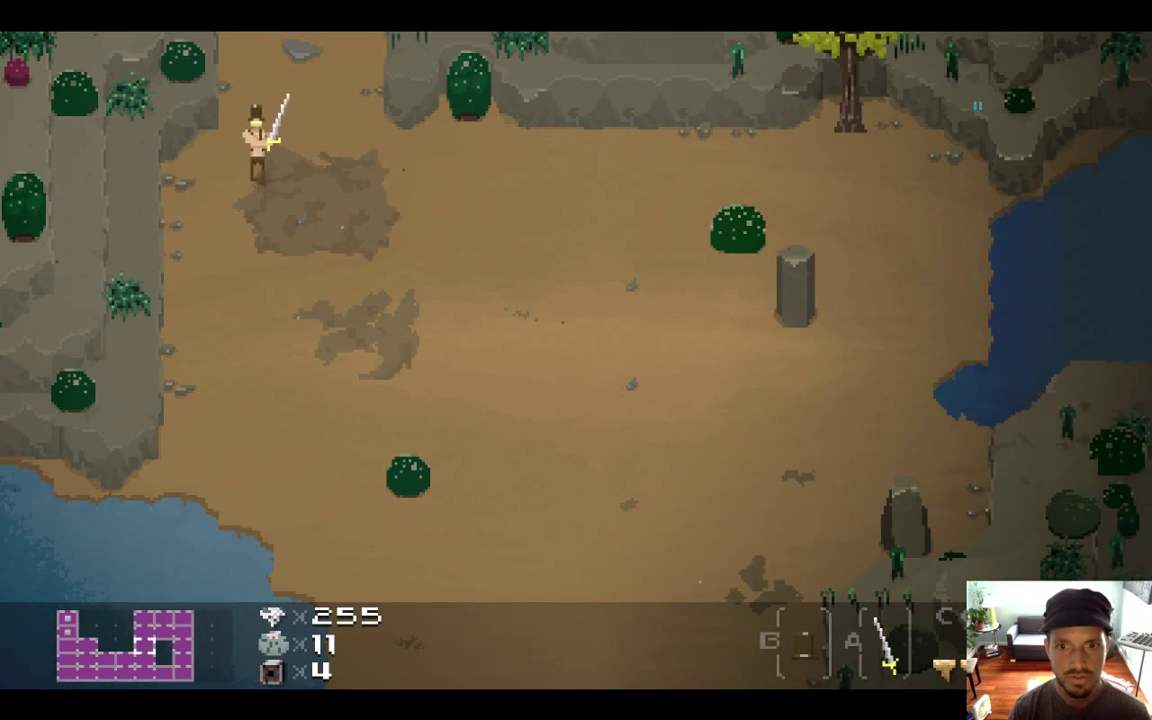
key(Right)
key(Right)
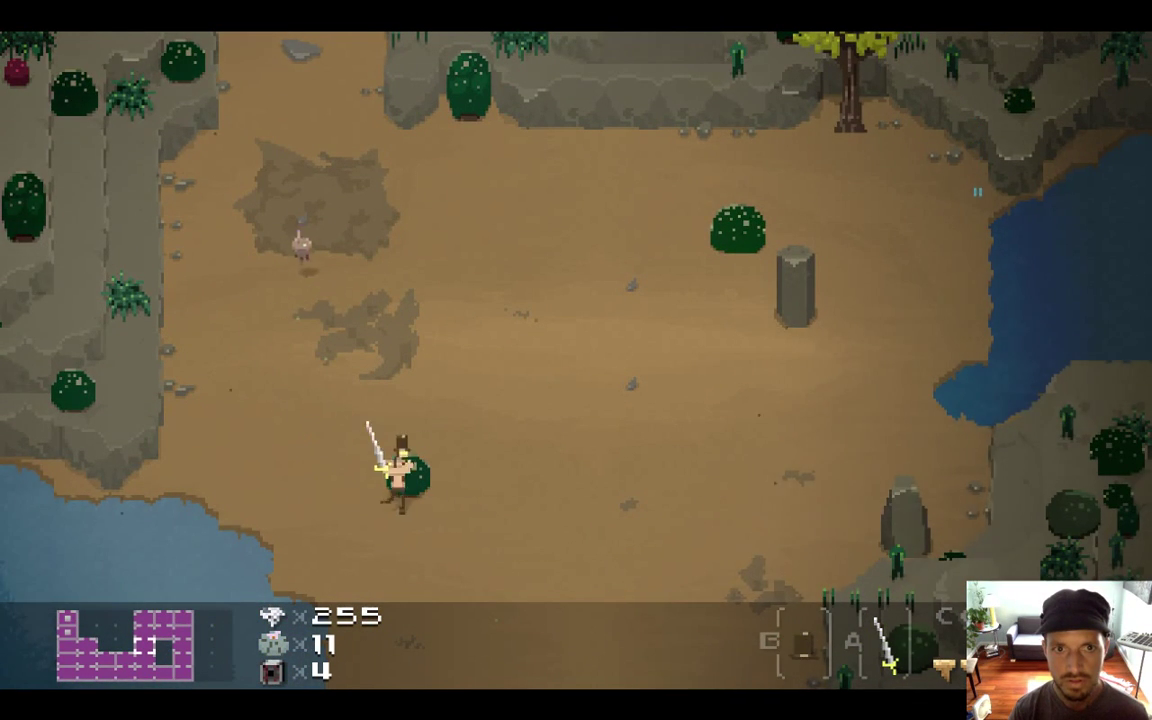
key(Up)
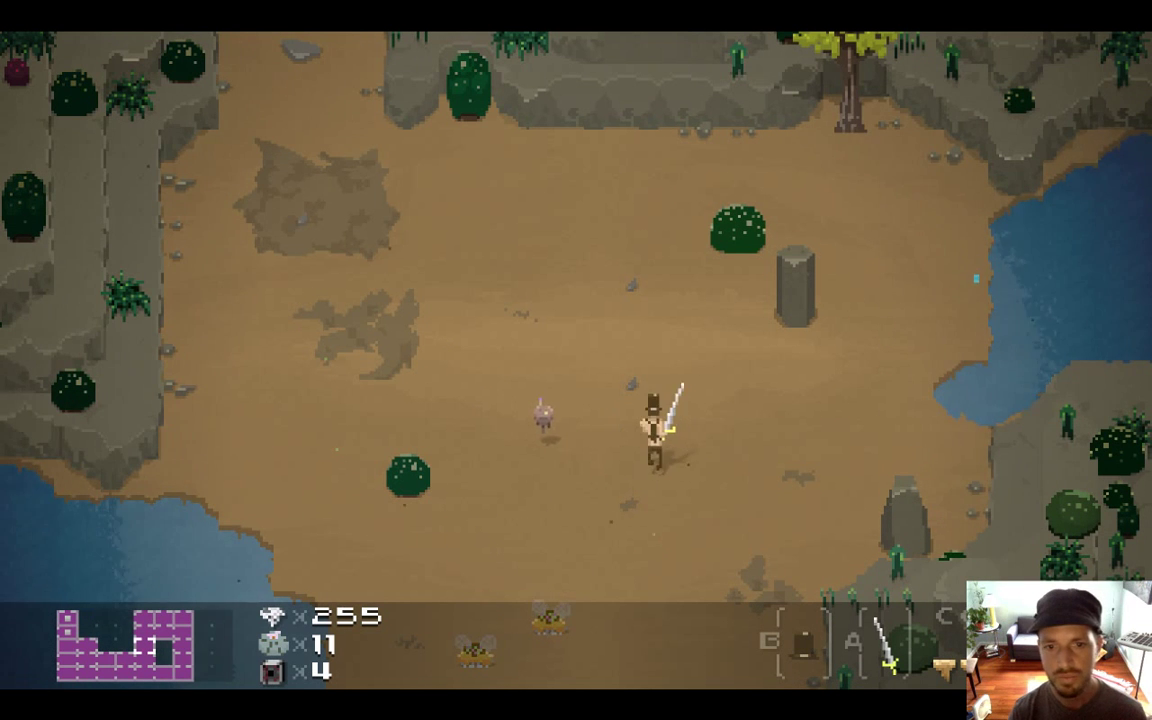
key(Right)
key(Left)
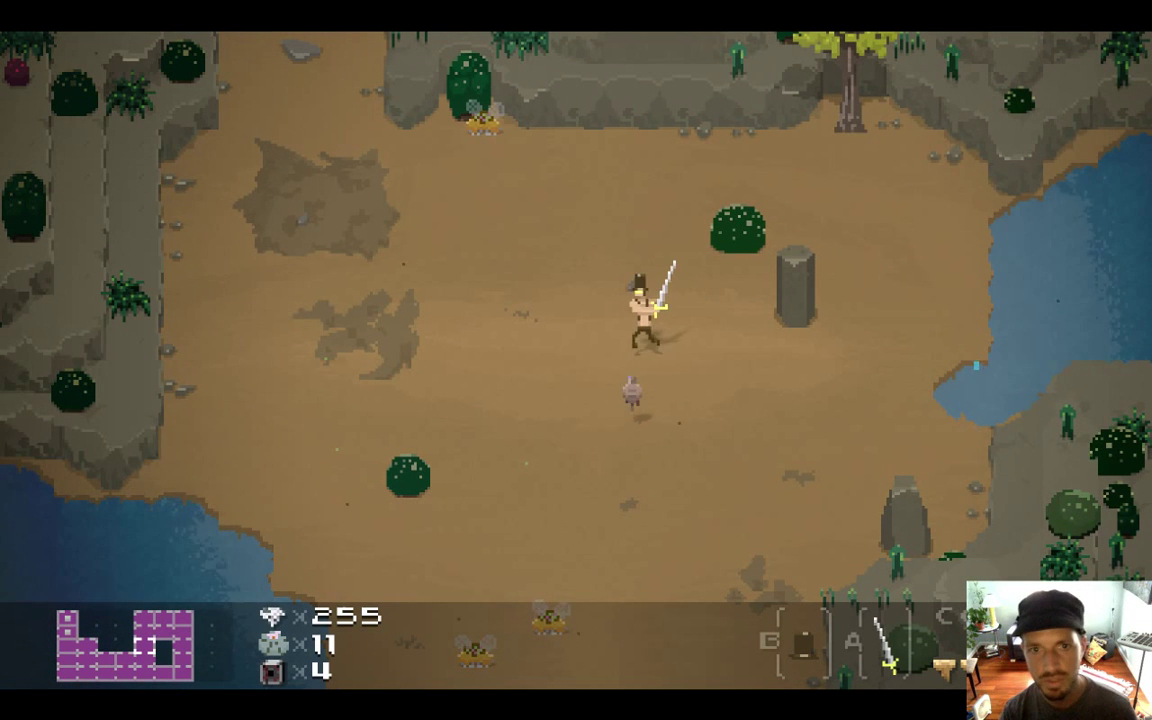
key(Down)
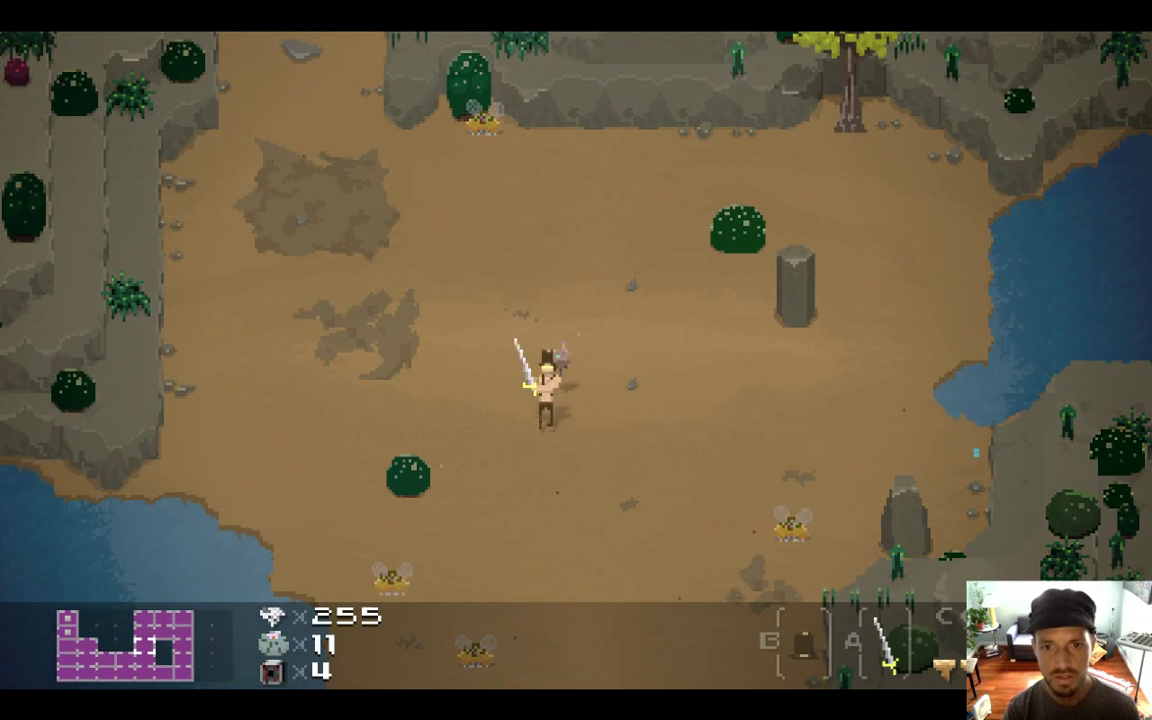
key(Right)
key(Up)
key(Left)
key(Right)
key(Down)
Fight the grey pillar enemies with sword attacks, slash the bush, walk to the next room, then return to Xcode
key(Up)
key(Left)
key(z)
key(Up)
key(Right)
key(z)
key(Left)
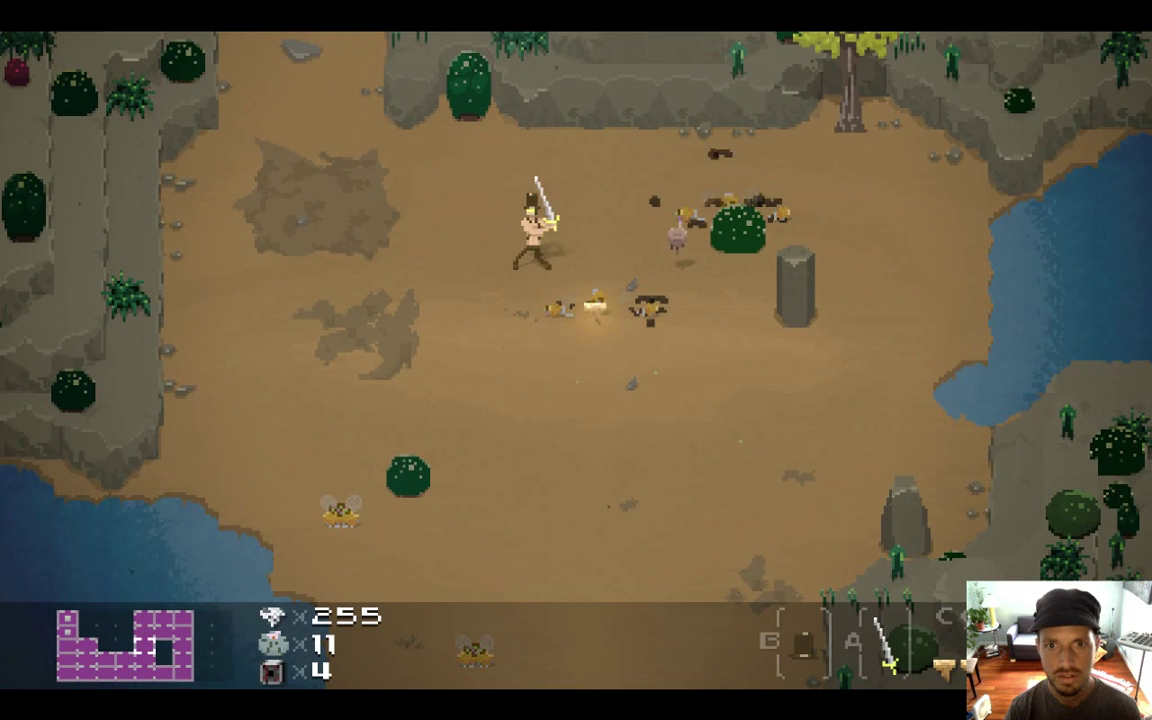
key(Down)
key(Right)
key(Down)
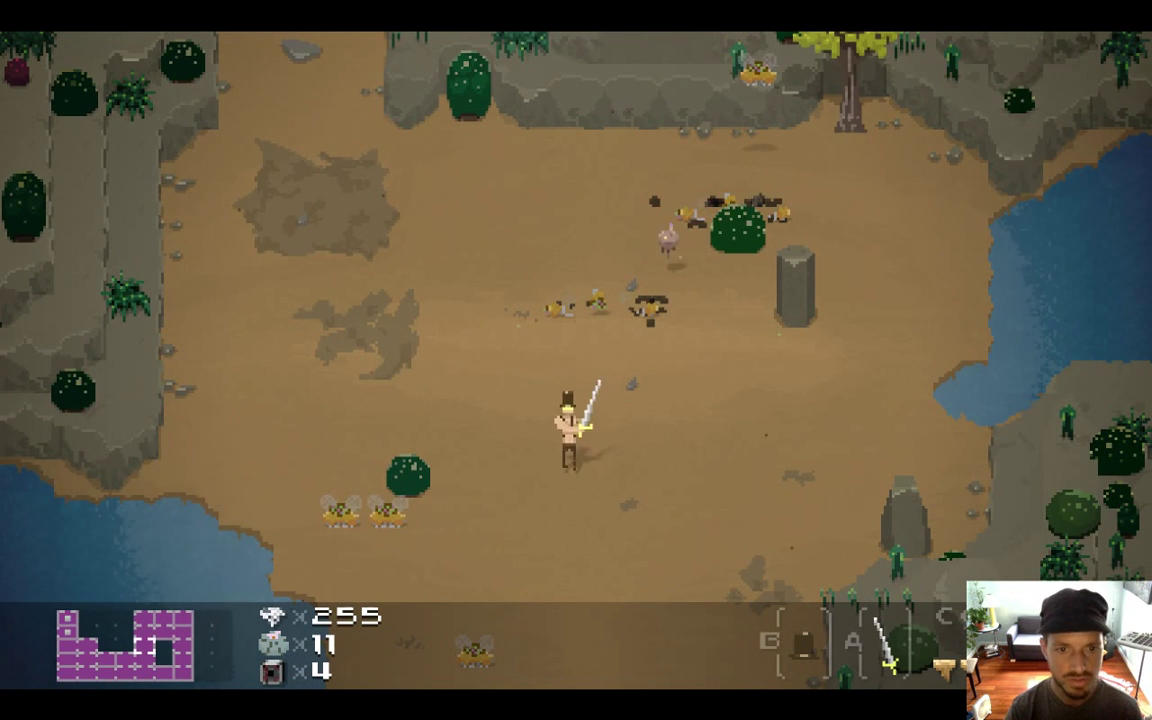
key(Left)
key(z)
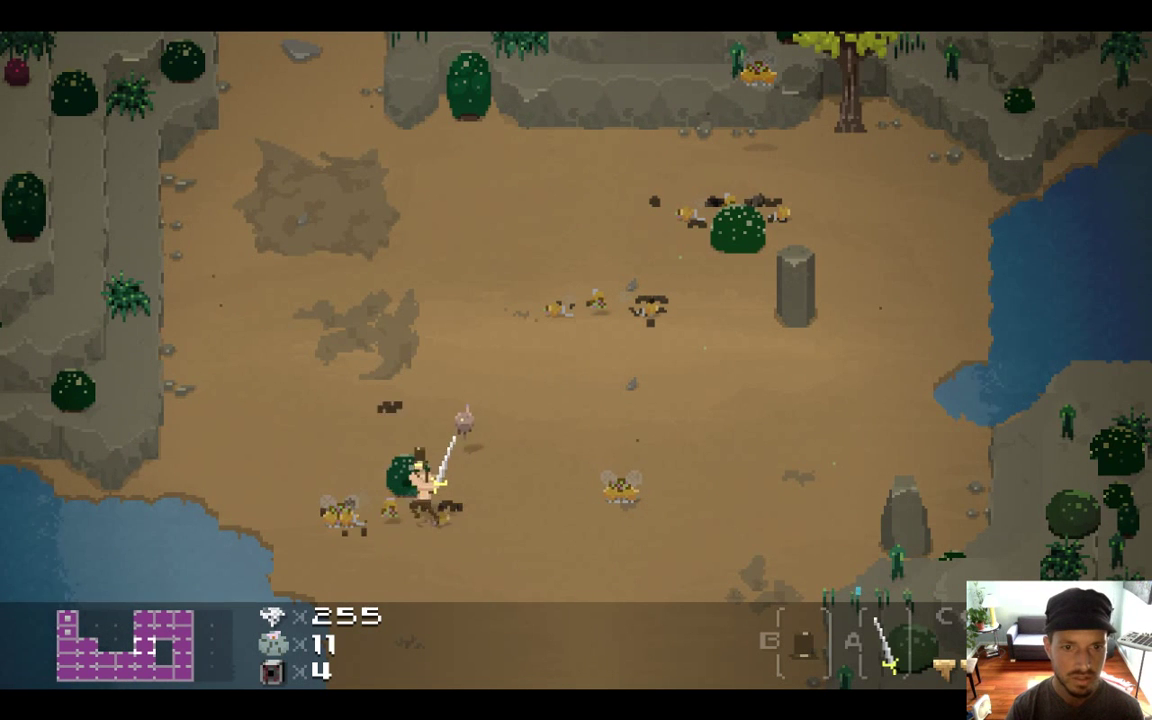
key(z)
key(Up)
key(Left)
key(z)
key(Right)
key(Down)
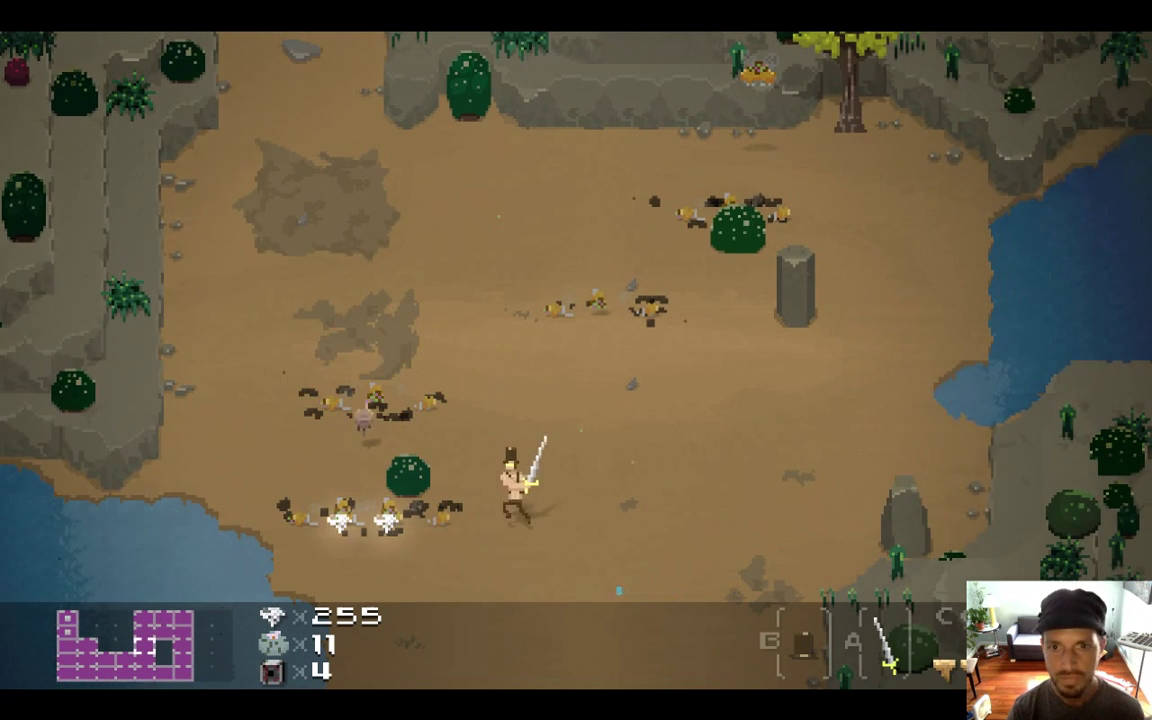
key(Left)
key(z)
key(Right)
key(Up)
key(Down)
key(Right)
key(Down)
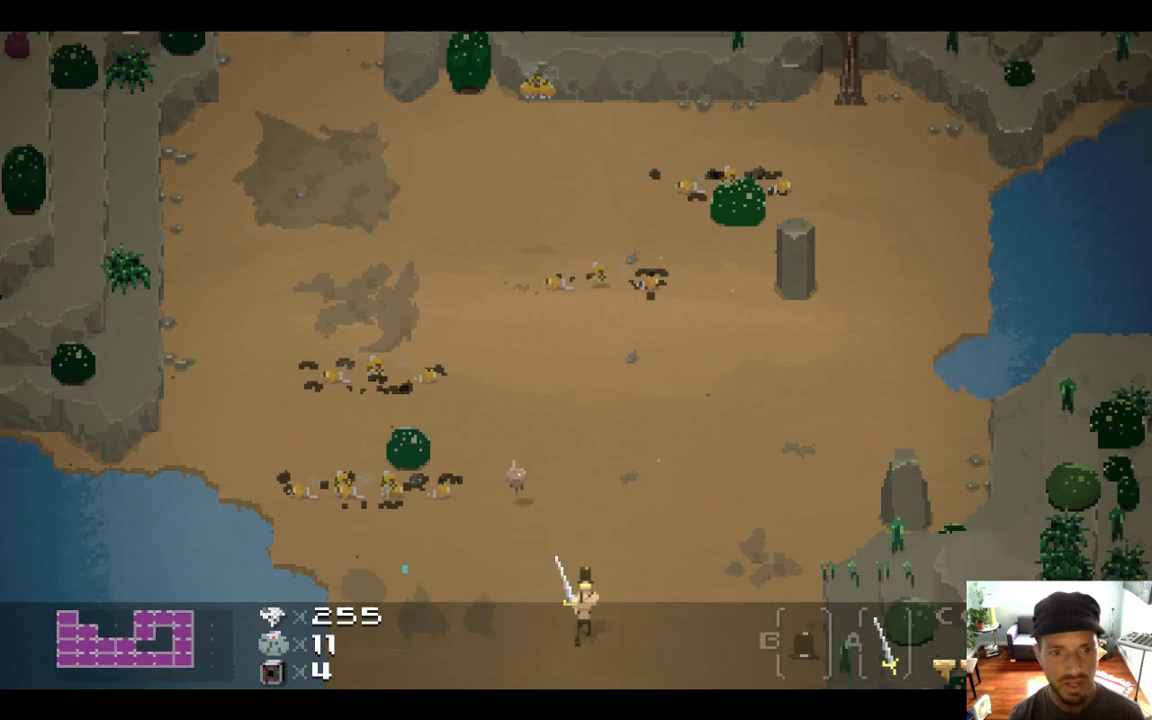
key(Down)
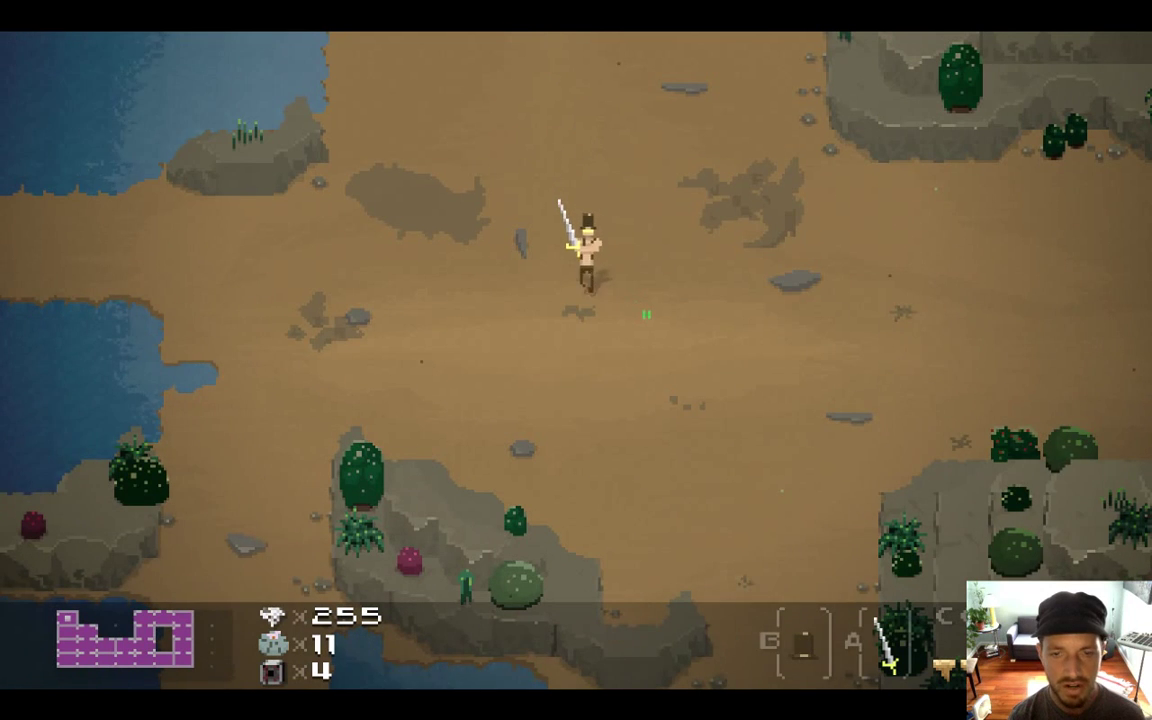
key(Right)
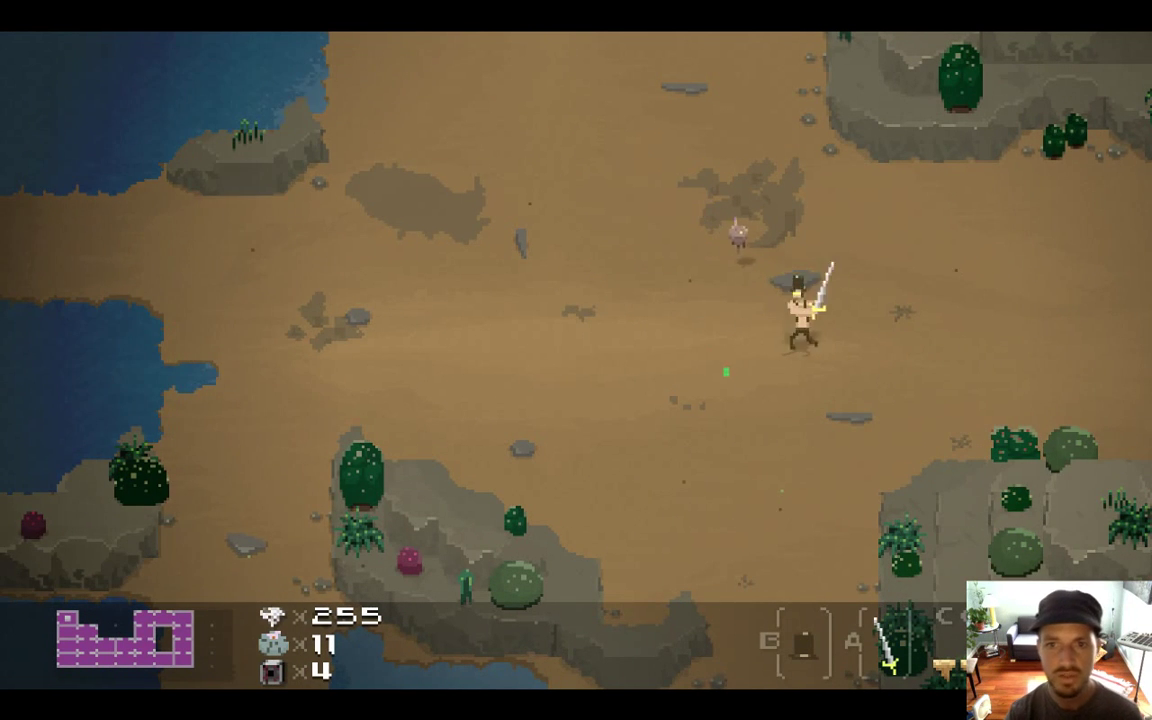
key(super+Tab)
key(super+Tab)
key(super+Tab)
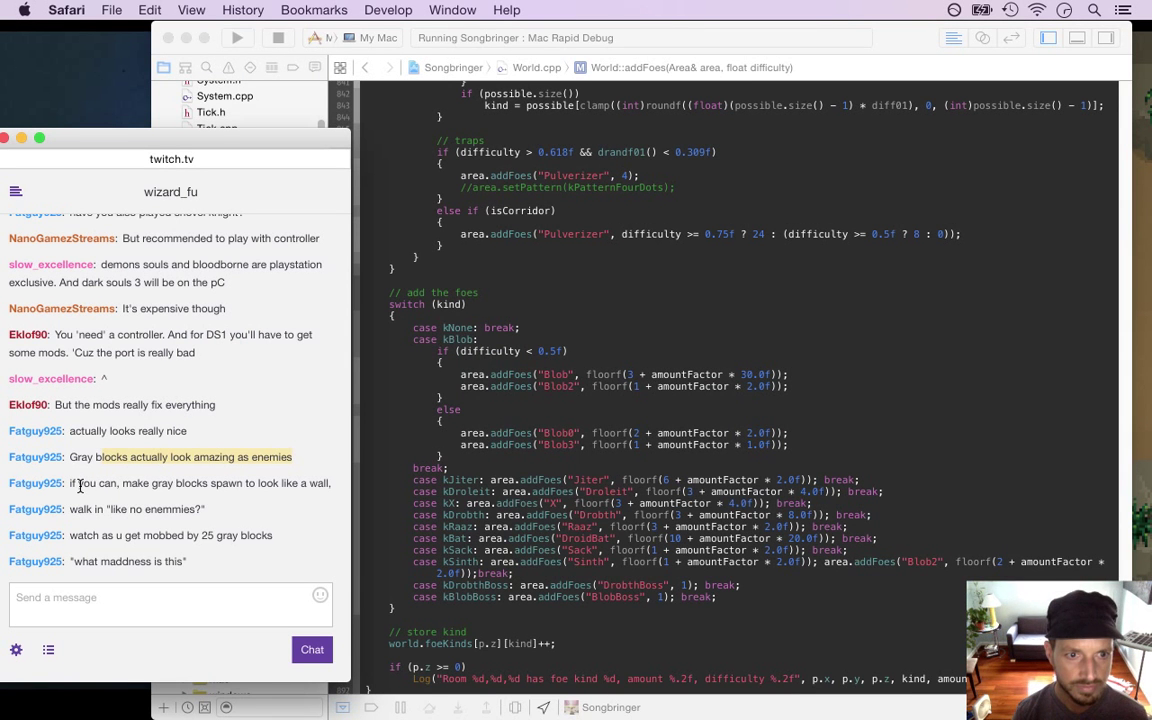
Highlight the chat messages about getting mobbed by gray blocks and 'like no enemmies?', then show Xcode
drag(80, 486, 185, 486)
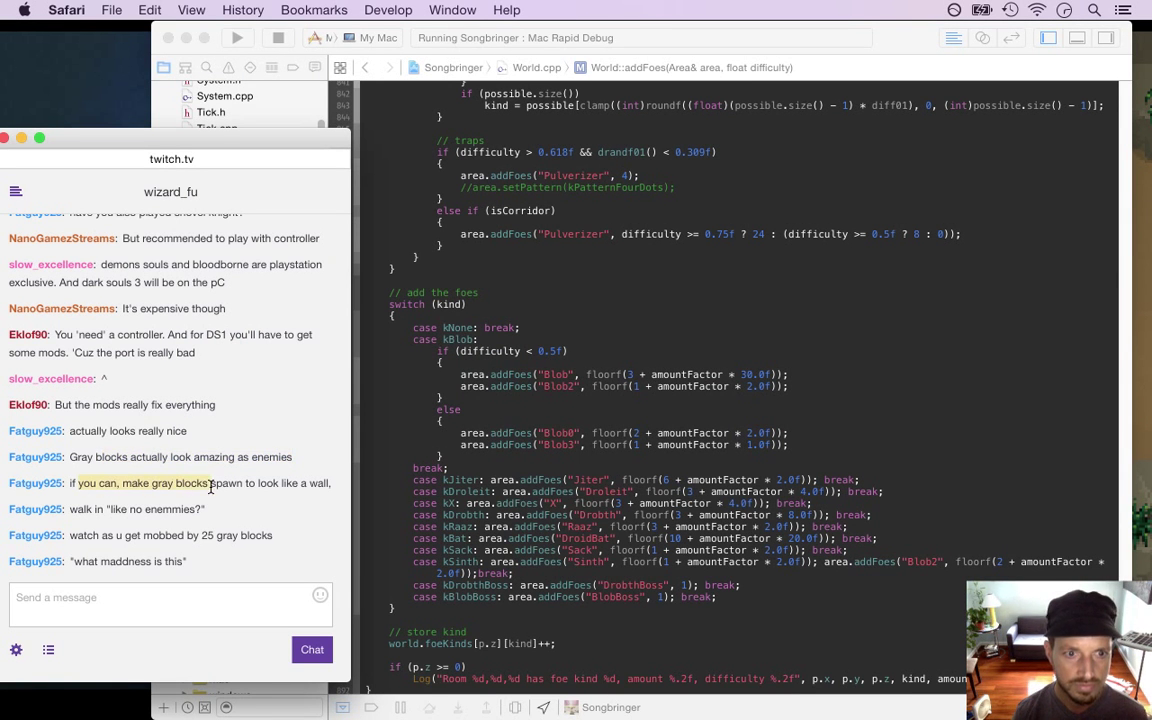
drag(92, 510, 212, 520)
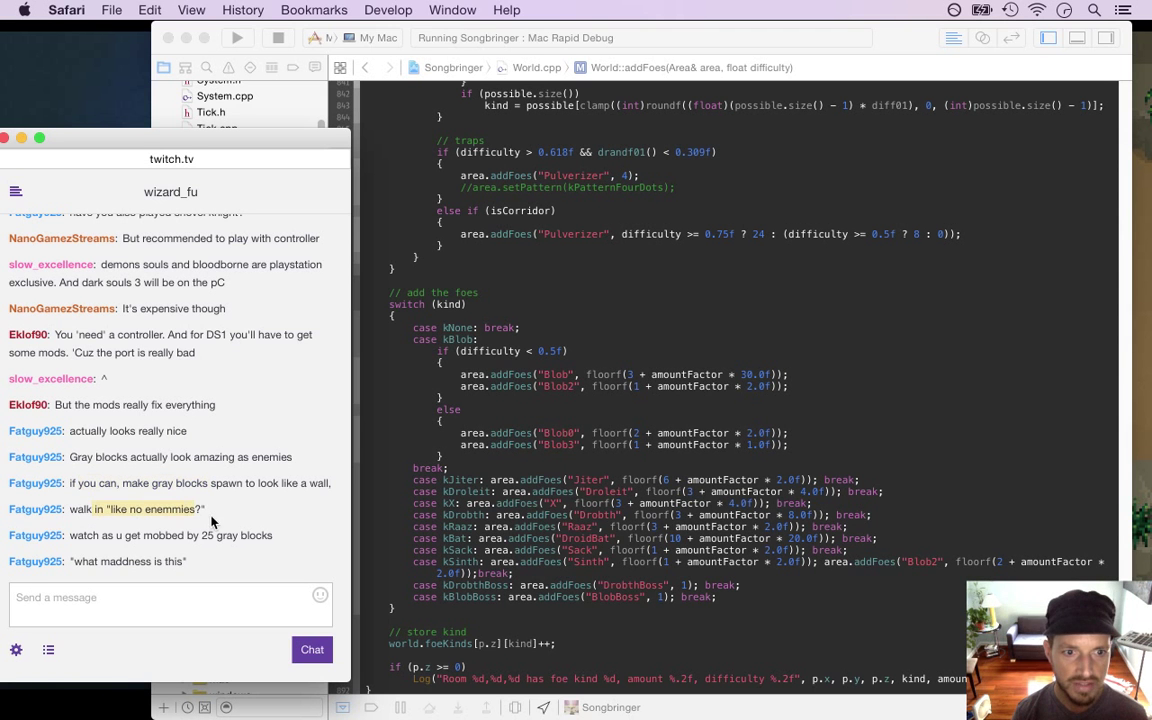
drag(108, 537, 268, 553)
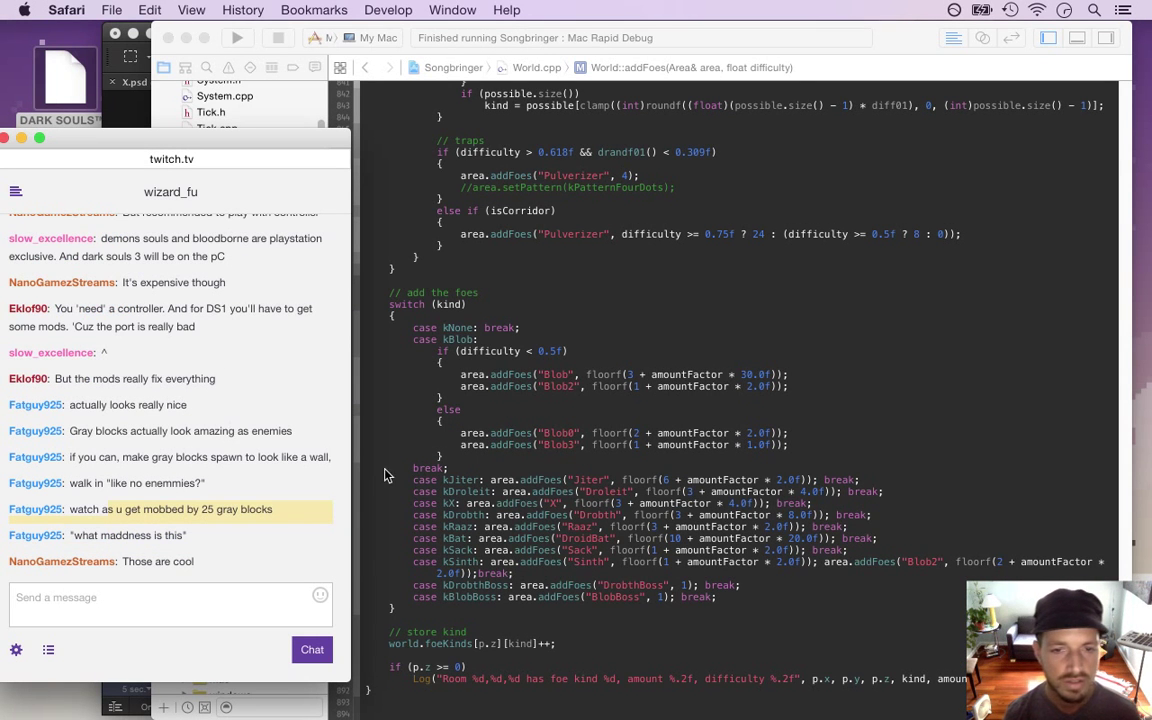
click(101, 485)
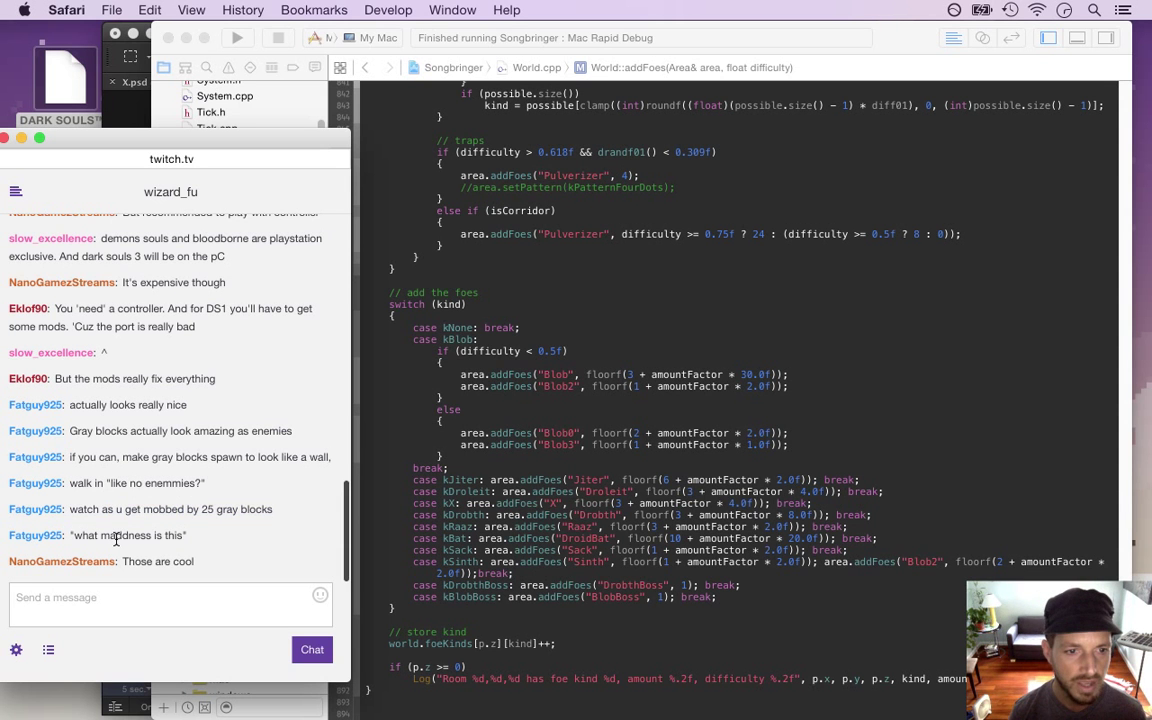
drag(104, 484, 205, 484)
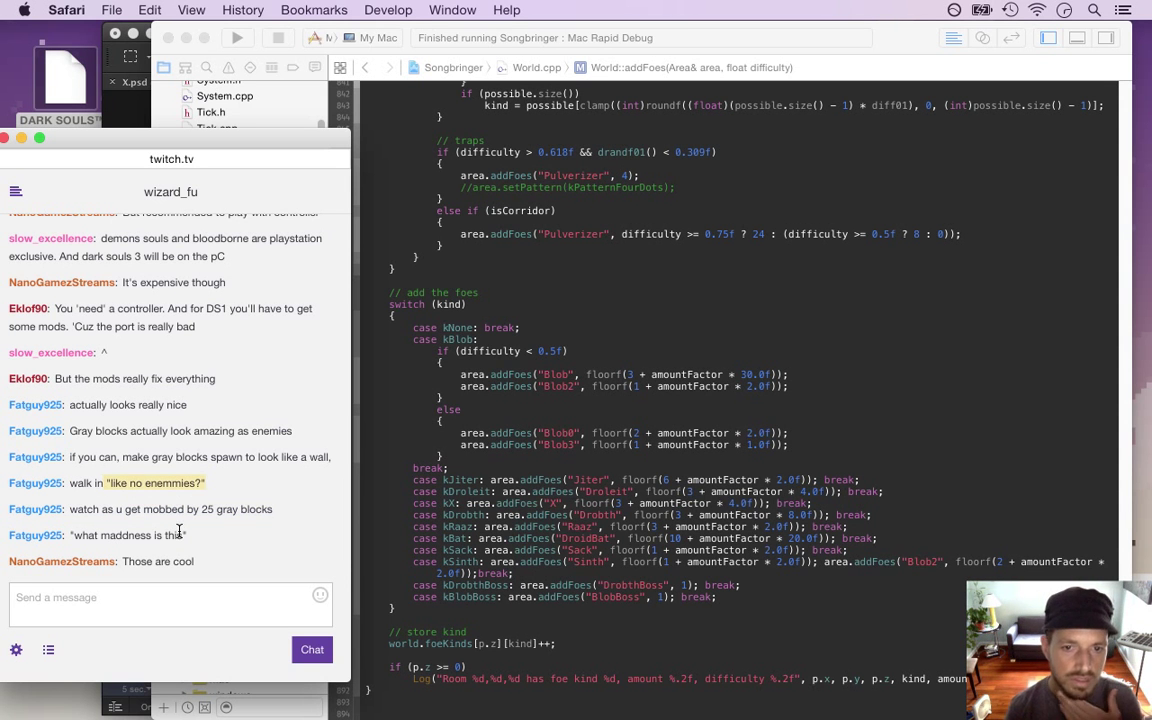
click(471, 425)
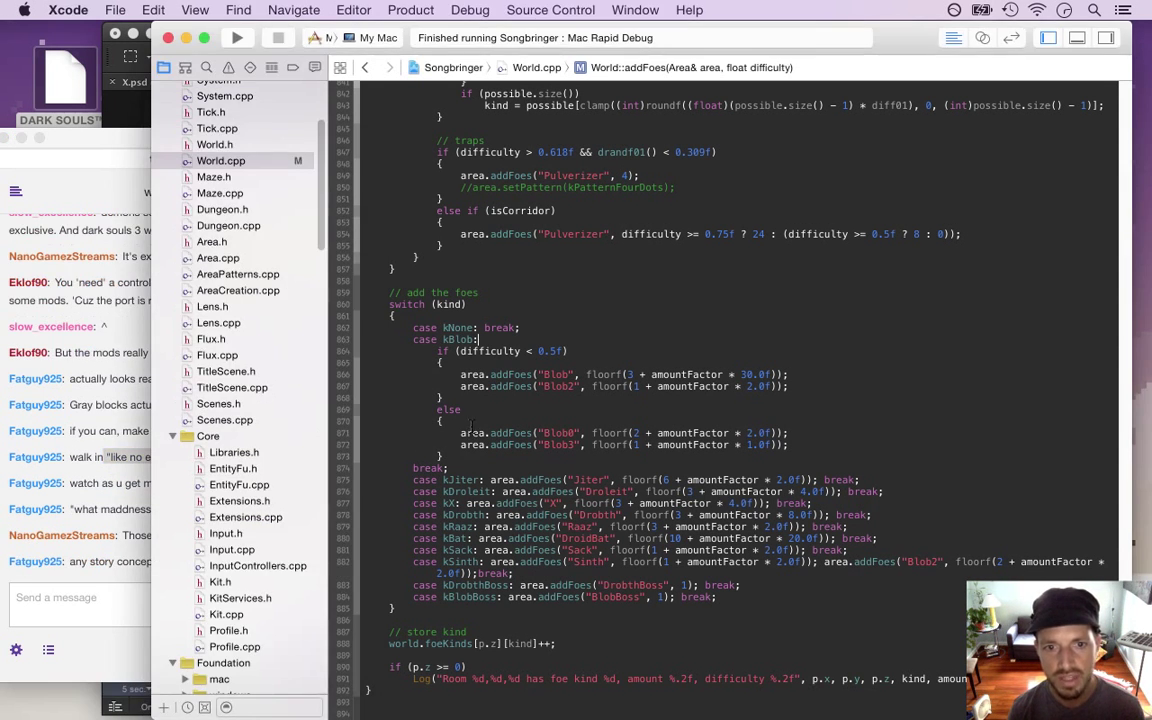
Highlight the story concept question in chat, then bring Xcode back in front
click(103, 482)
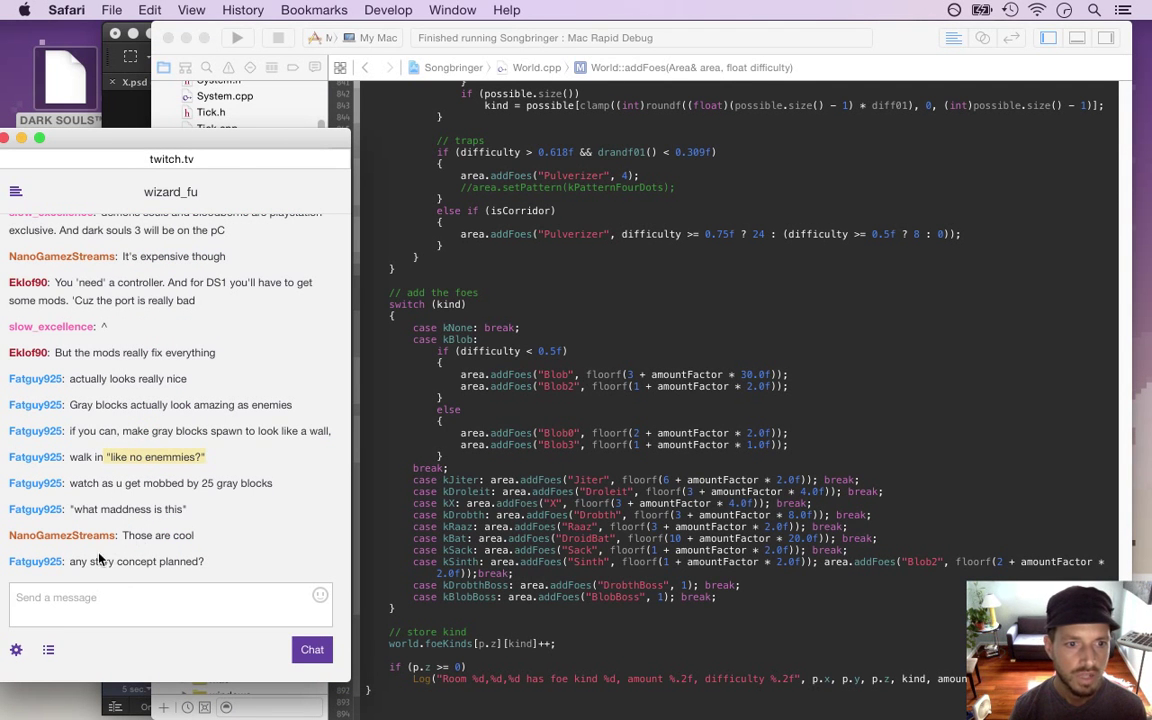
drag(87, 561, 193, 563)
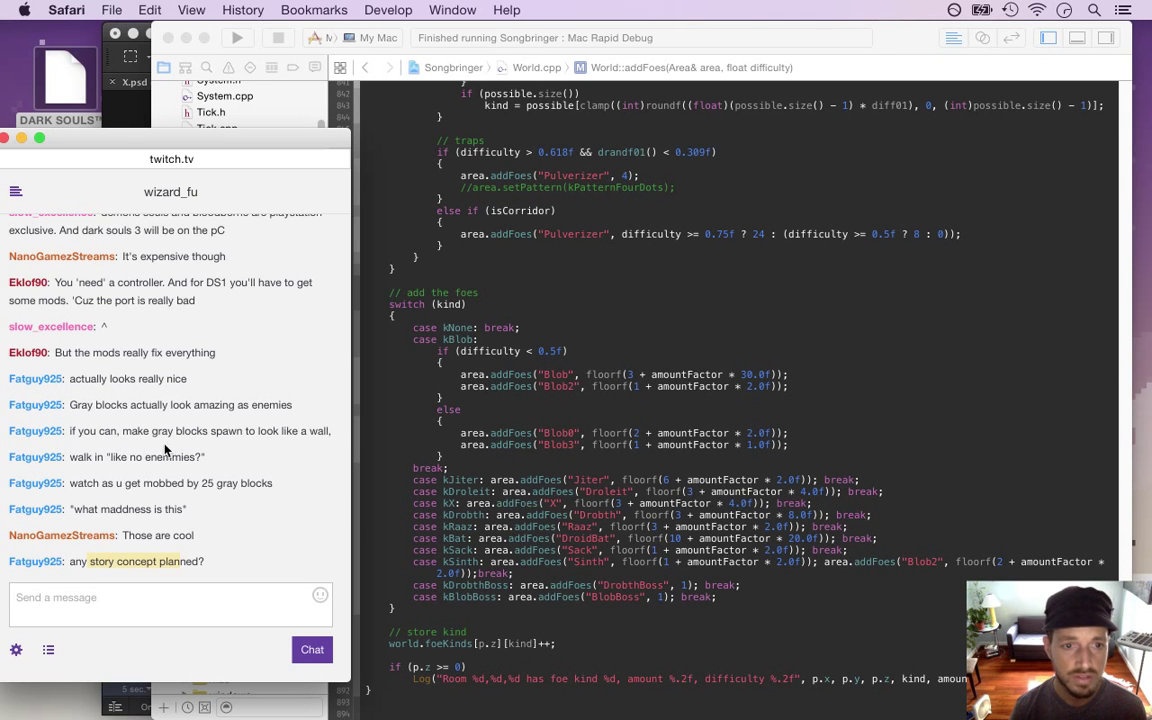
click(474, 465)
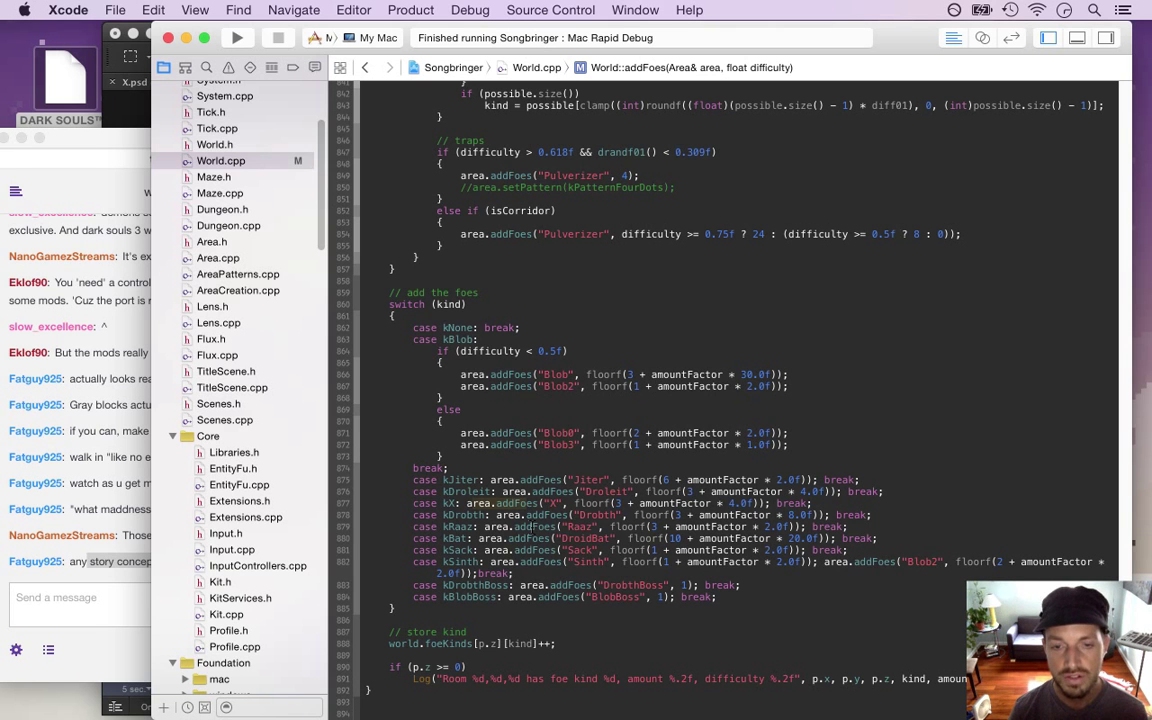
Rebuild and launch Songbringer, walk the hero around the tall stone pillar, then quit the game
key(super+r)
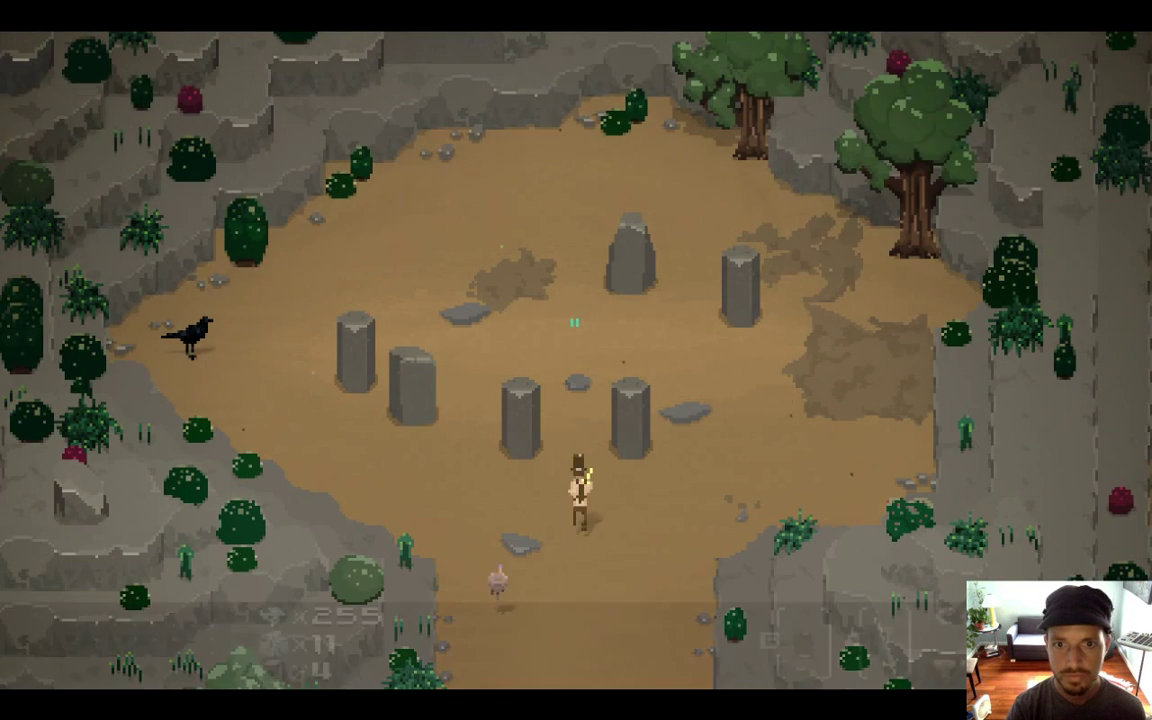
key(Up)
key(Up)
key(Left)
key(Up)
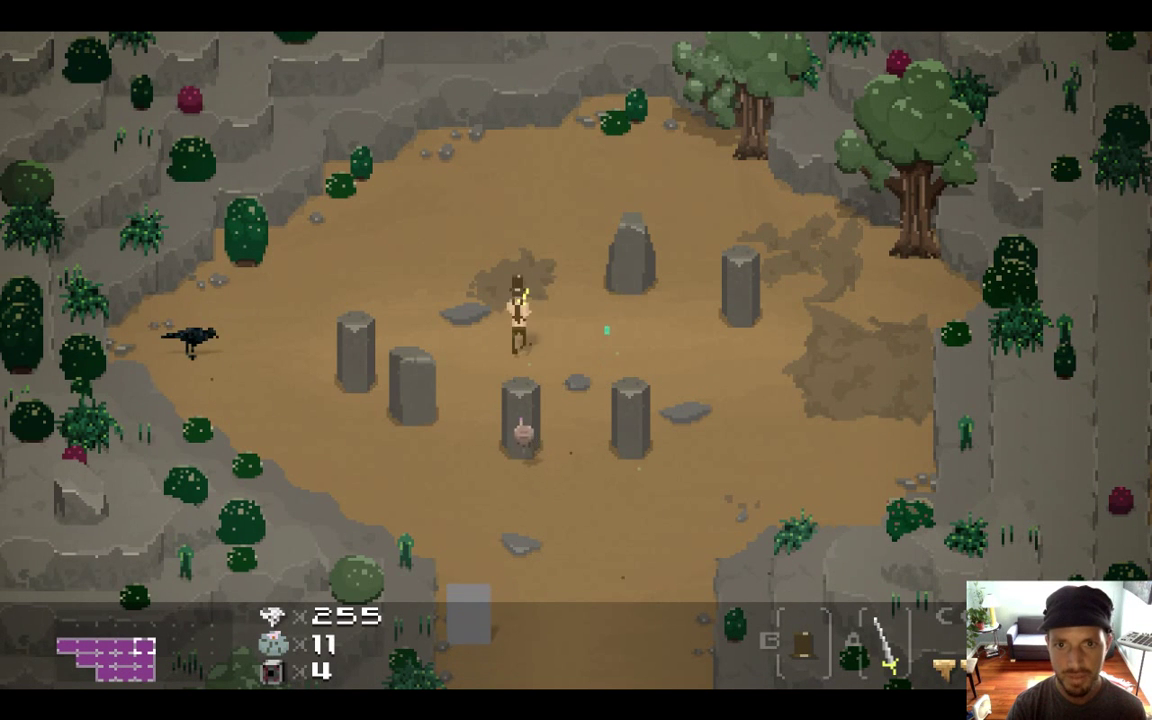
key(Right)
key(Right)
key(Left)
key(Up)
key(Right)
key(Down)
key(Left)
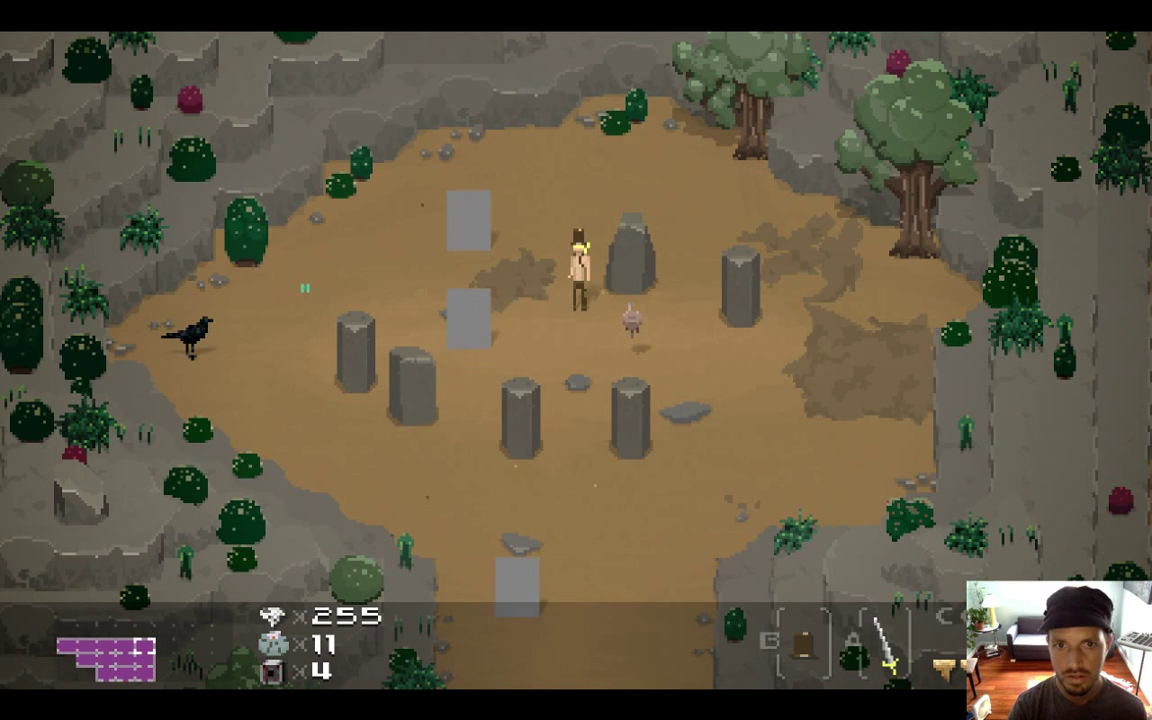
key(super+q)
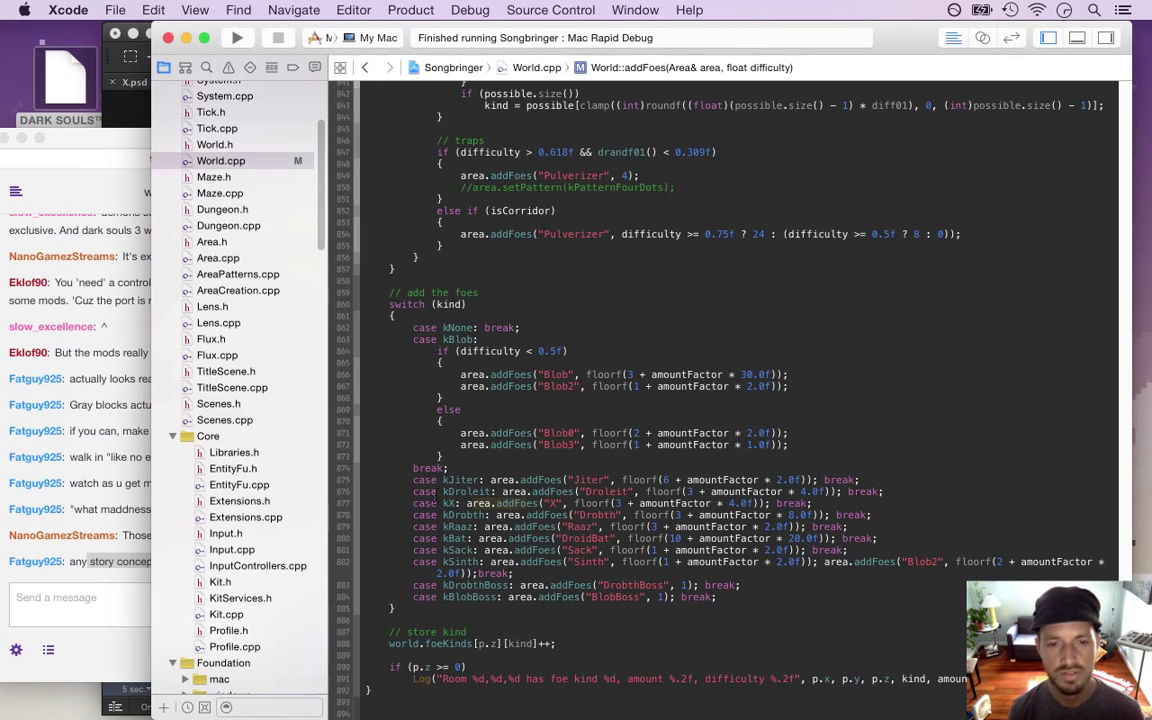
Highlight the 'evening Wiz.' greeting in the stream chat, then return to Xcode
click(467, 458)
click(109, 590)
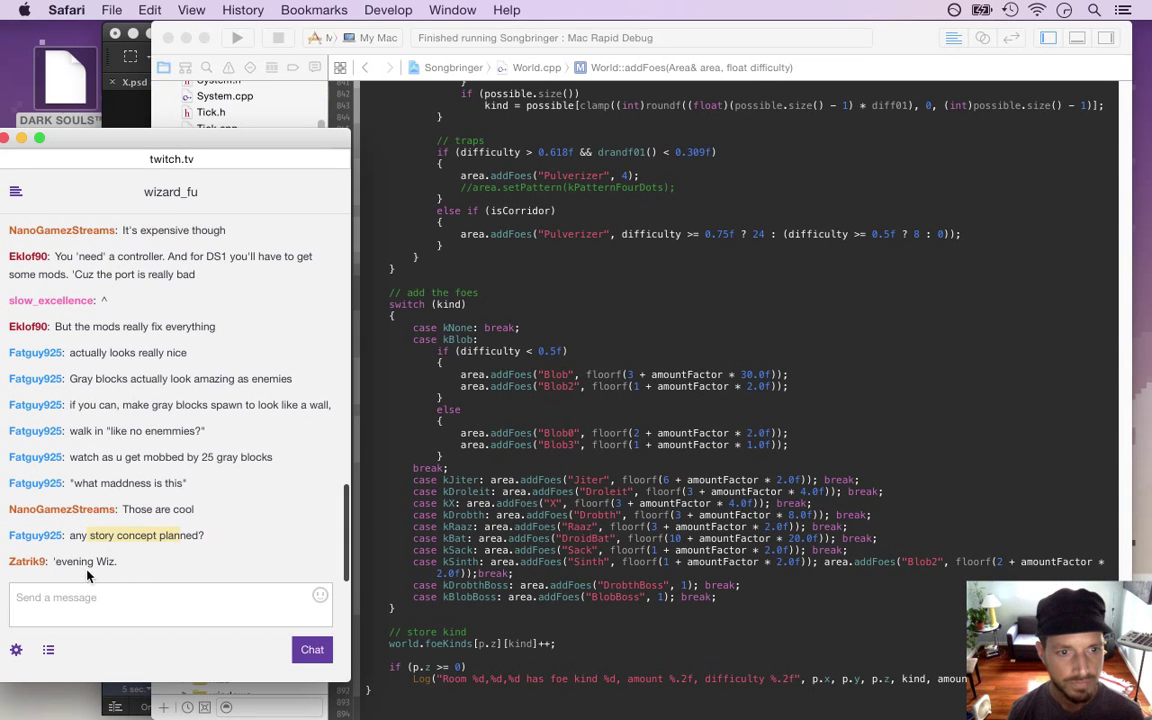
drag(57, 561, 117, 561)
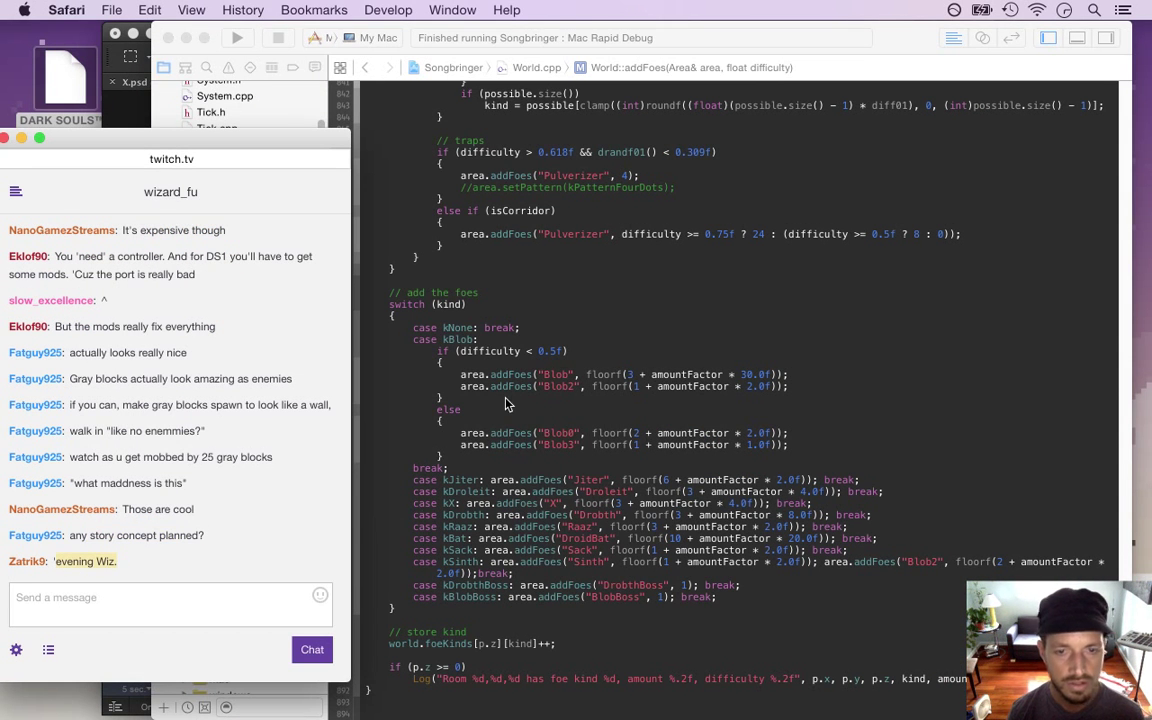
click(497, 419)
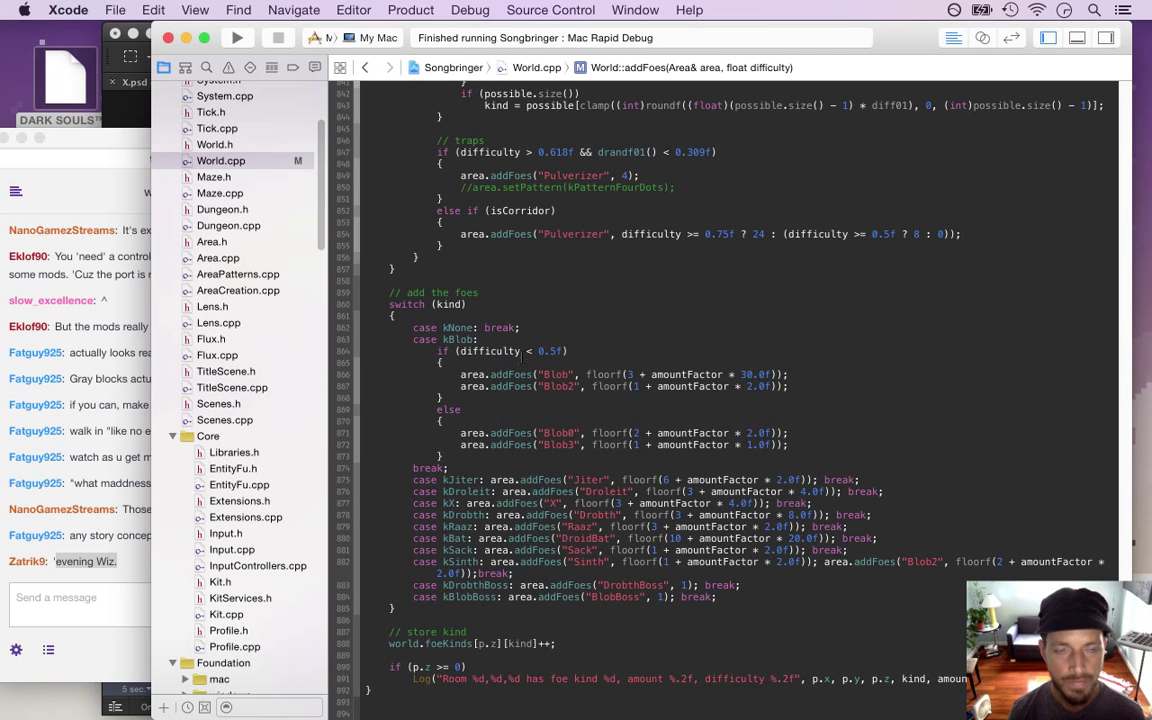
In Photoshop, use File > Open to browse the Sprites folder and open Overworld.psd
key(super+Tab)
key(super+Tab)
key(super+Tab)
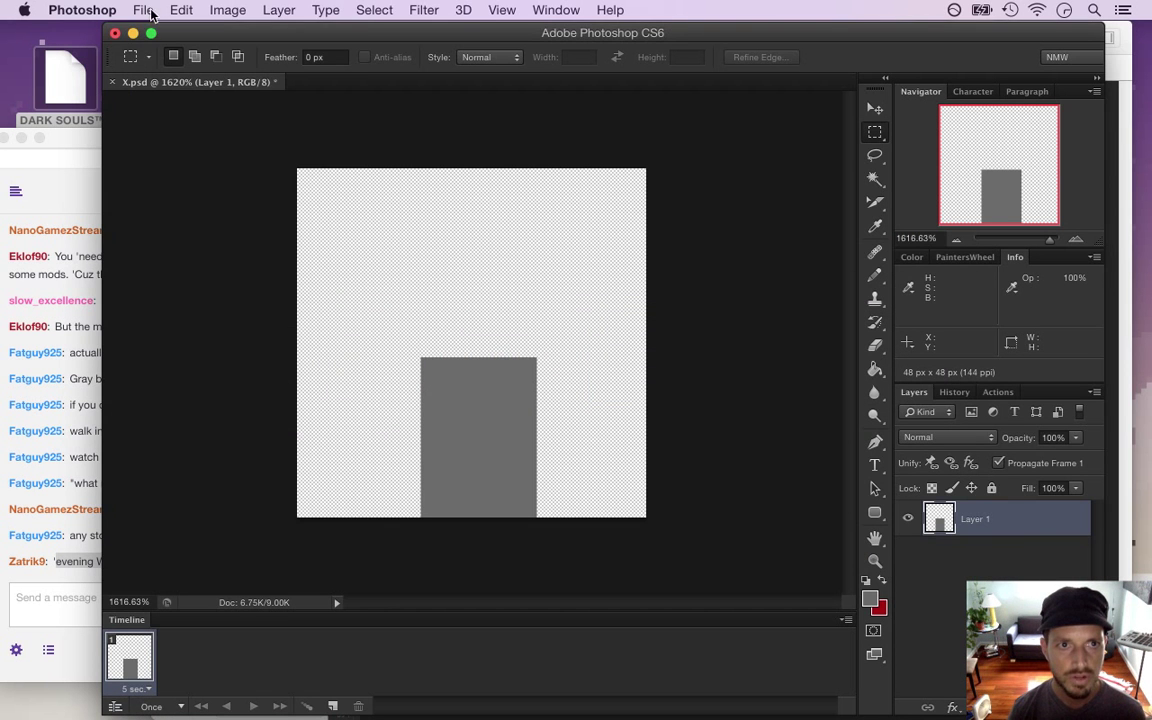
click(143, 10)
click(157, 46)
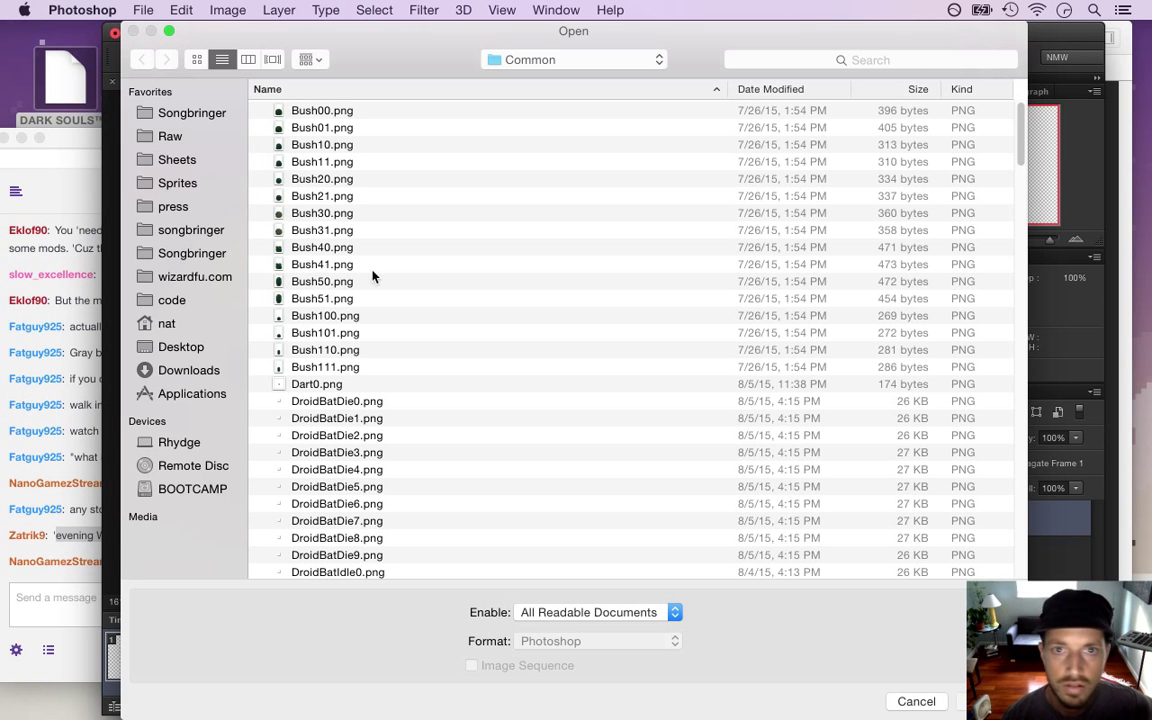
drag(1019, 140, 1019, 250)
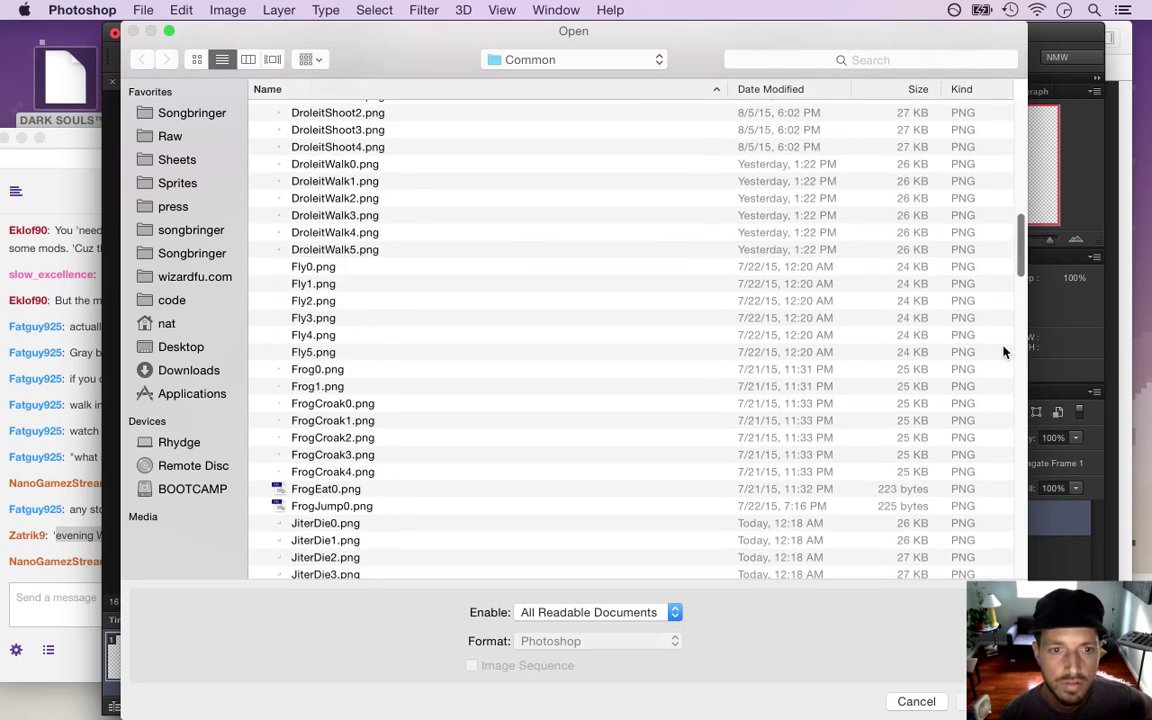
scroll(1004, 351, down, 10)
scroll(1006, 397, down, 20)
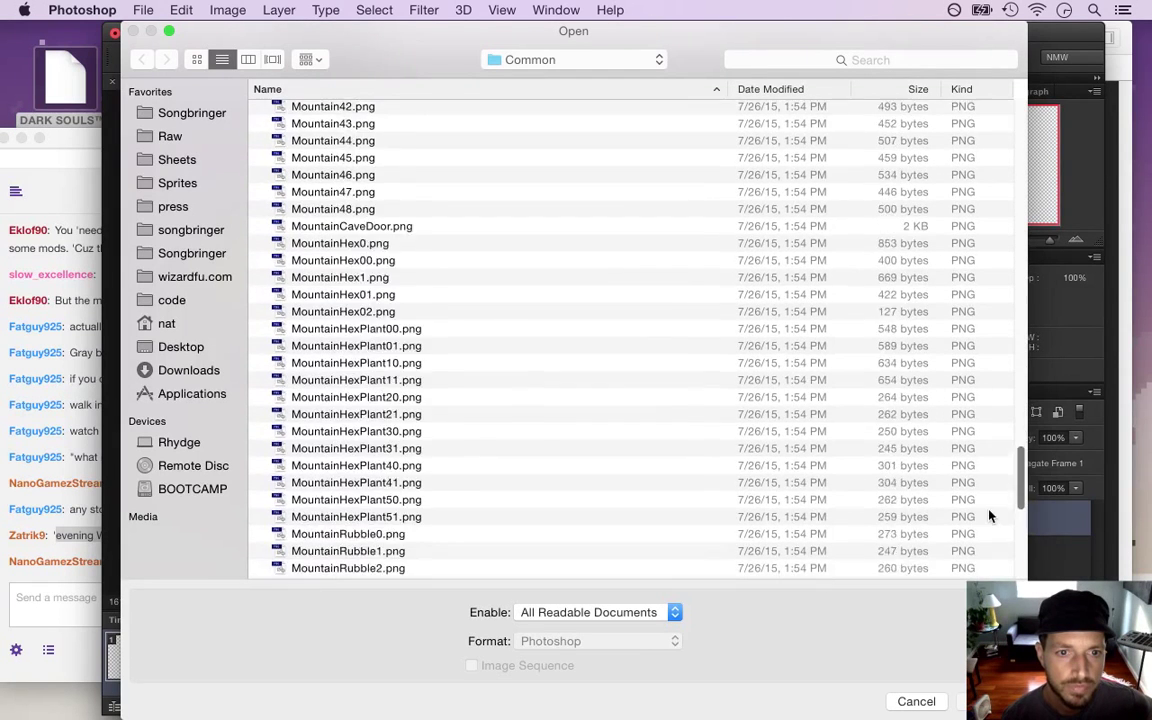
scroll(989, 535, down, 5)
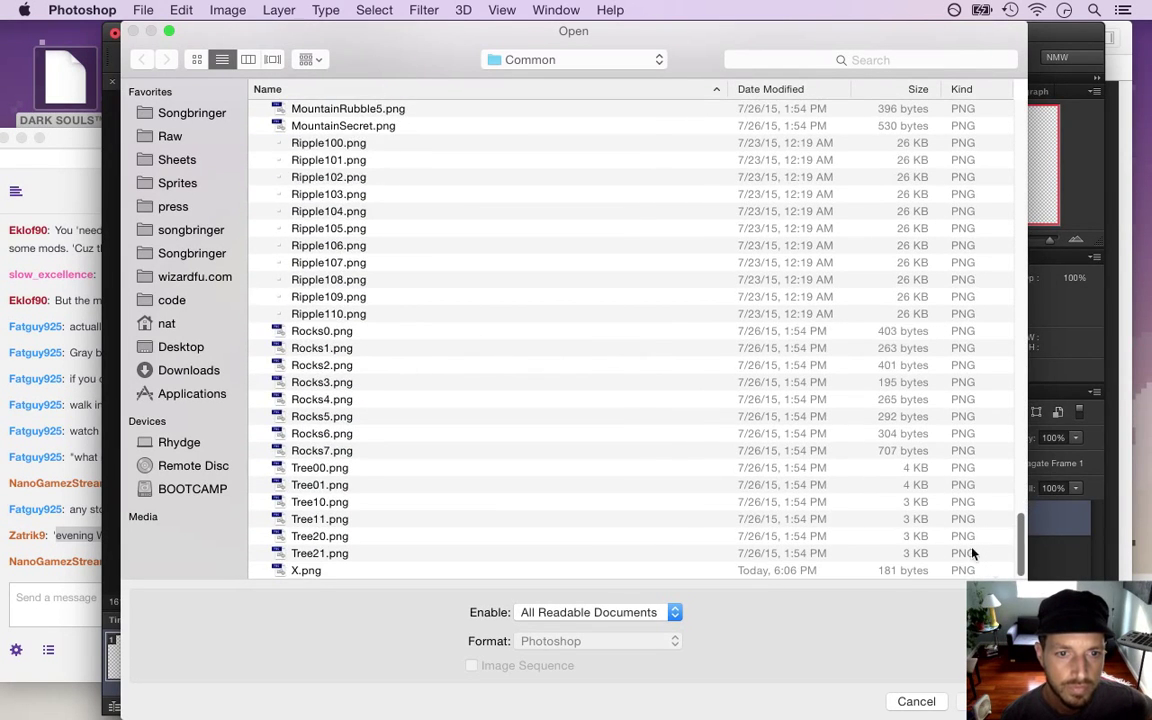
click(176, 184)
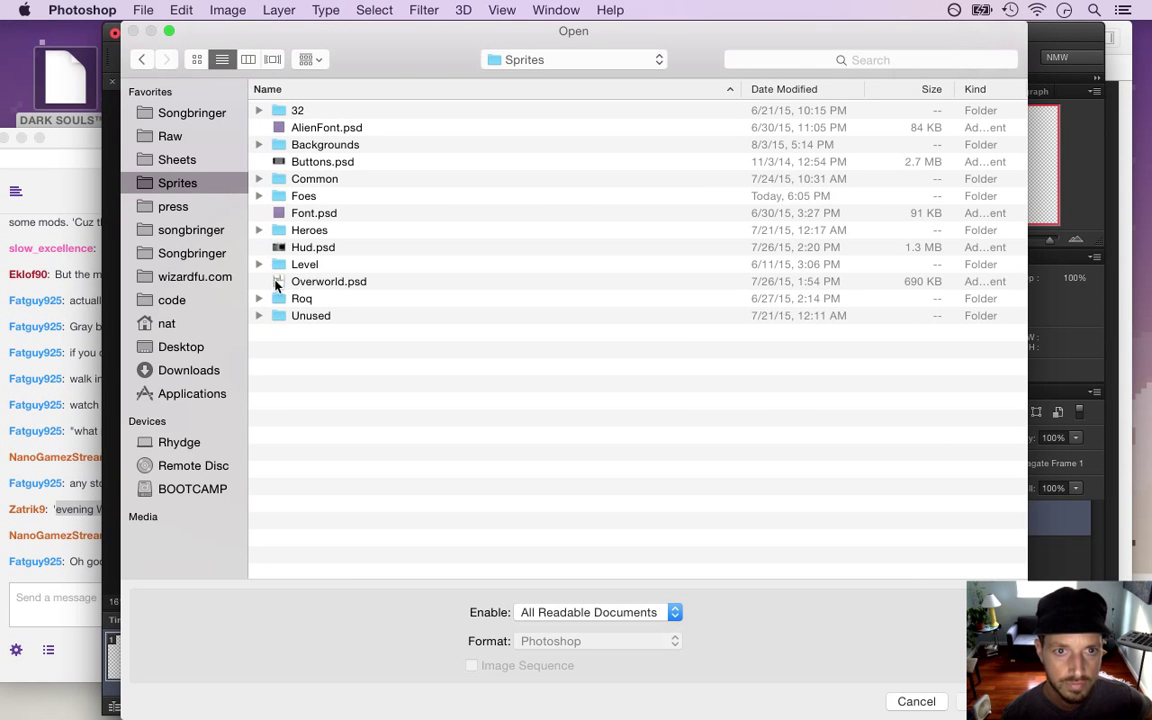
double_click(316, 283)
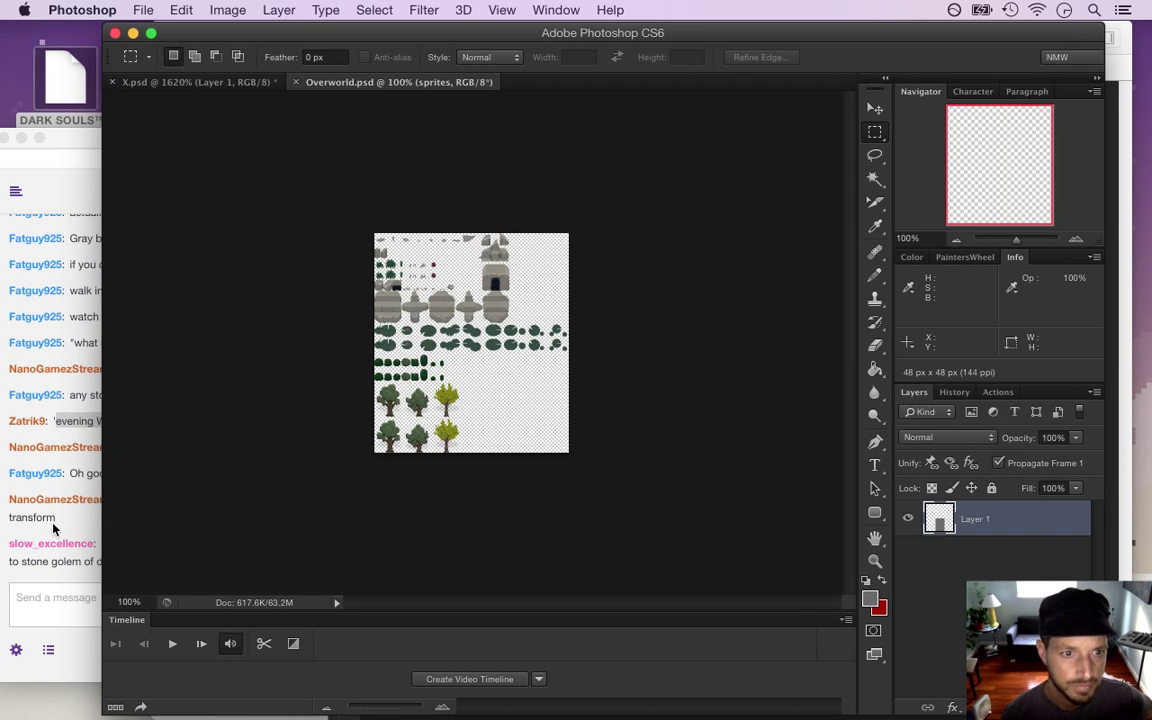
Highlight chat suggestions: make them twitch, pillars transforming, a morphing stone golem, crumbling into pebbles
click(54, 528)
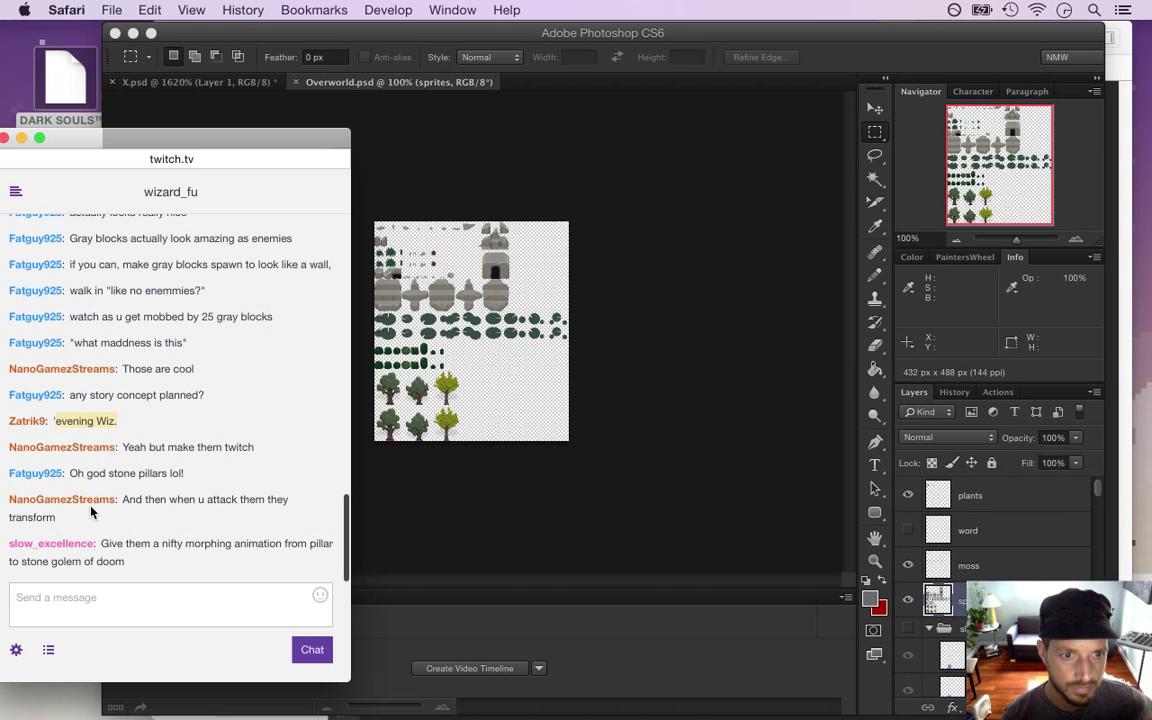
drag(144, 447, 240, 467)
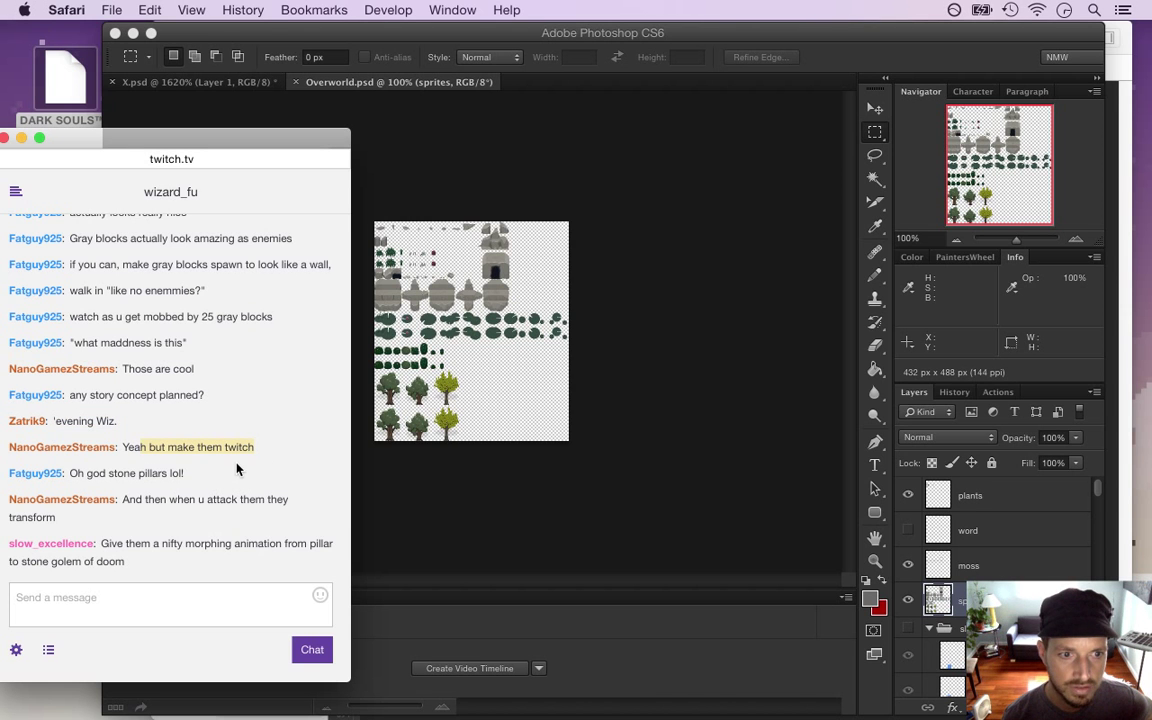
drag(140, 499, 219, 524)
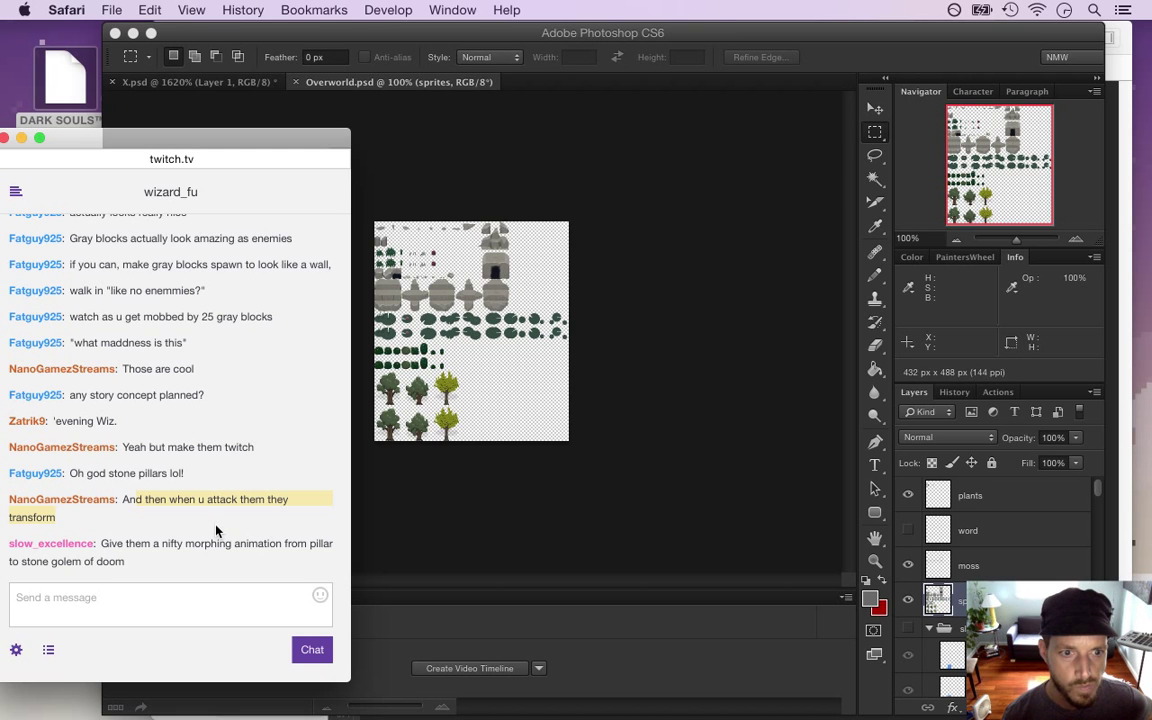
drag(106, 545, 163, 577)
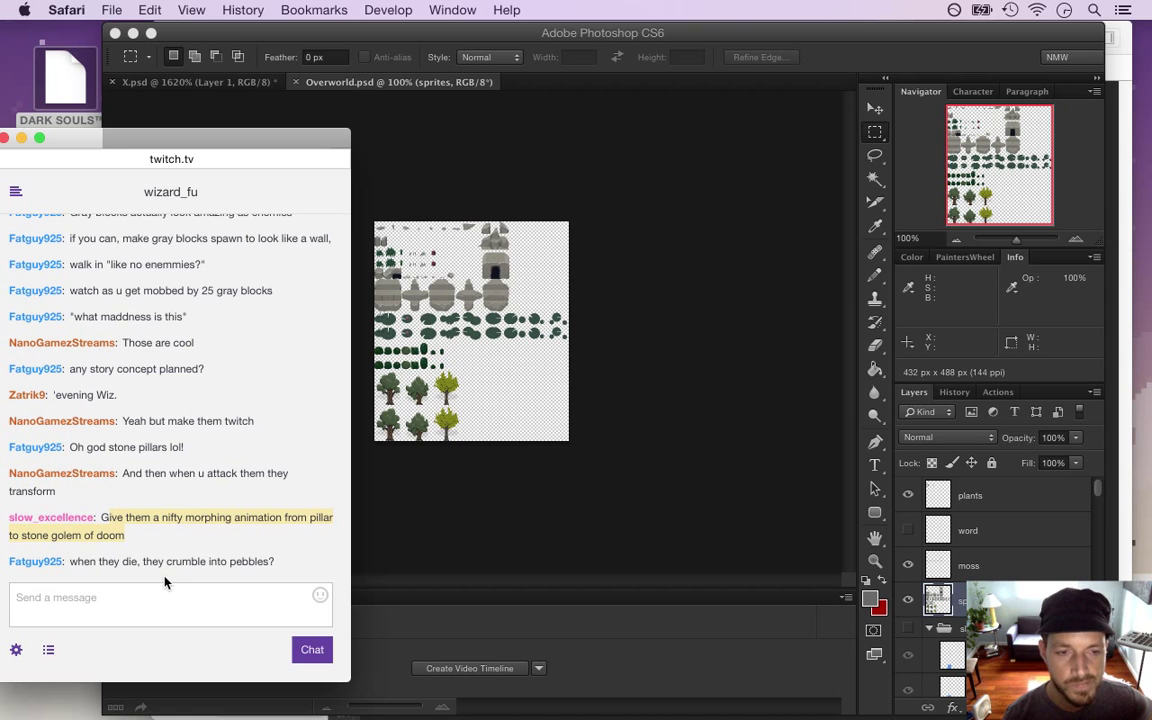
drag(166, 561, 273, 582)
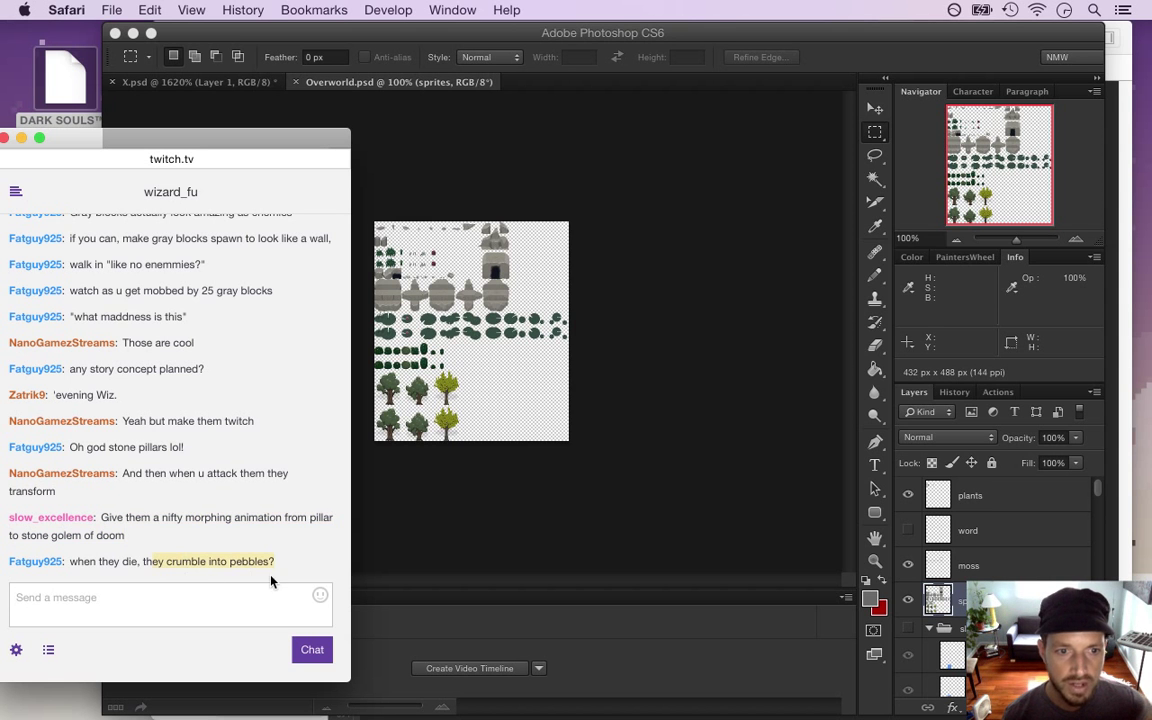
Zoom the Overworld.psd sprite sheet to about 214% and bring up the Open dialog again
click(416, 518)
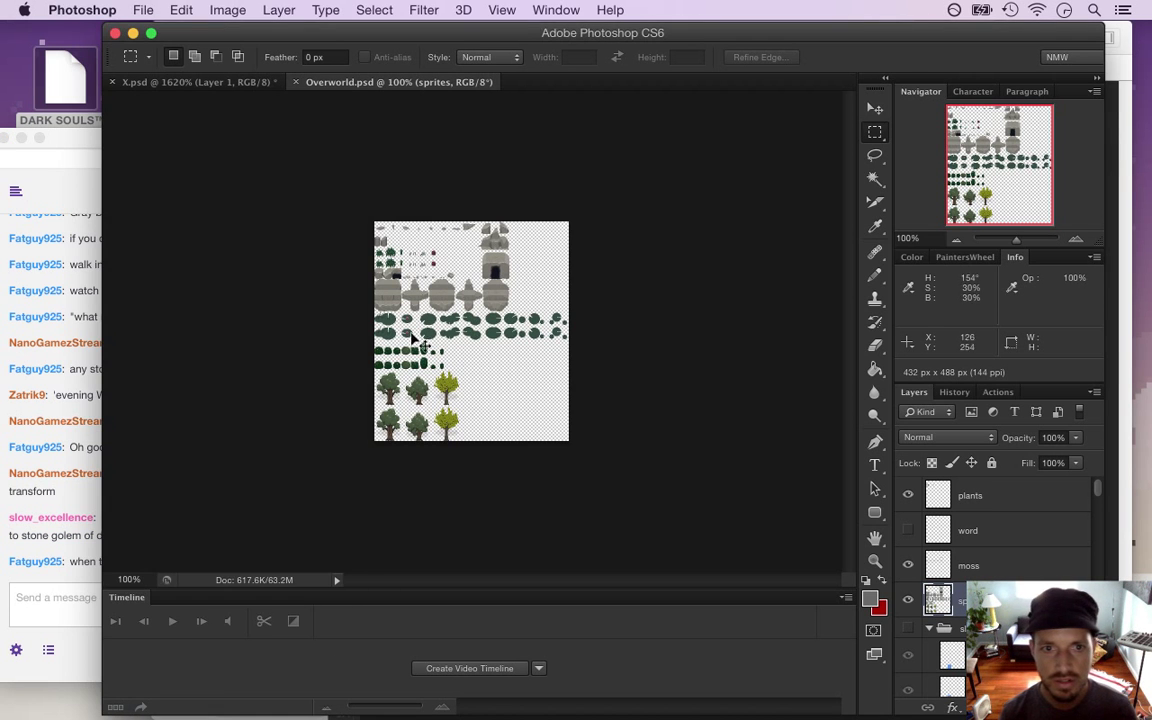
click(499, 348)
drag(499, 348, 450, 355)
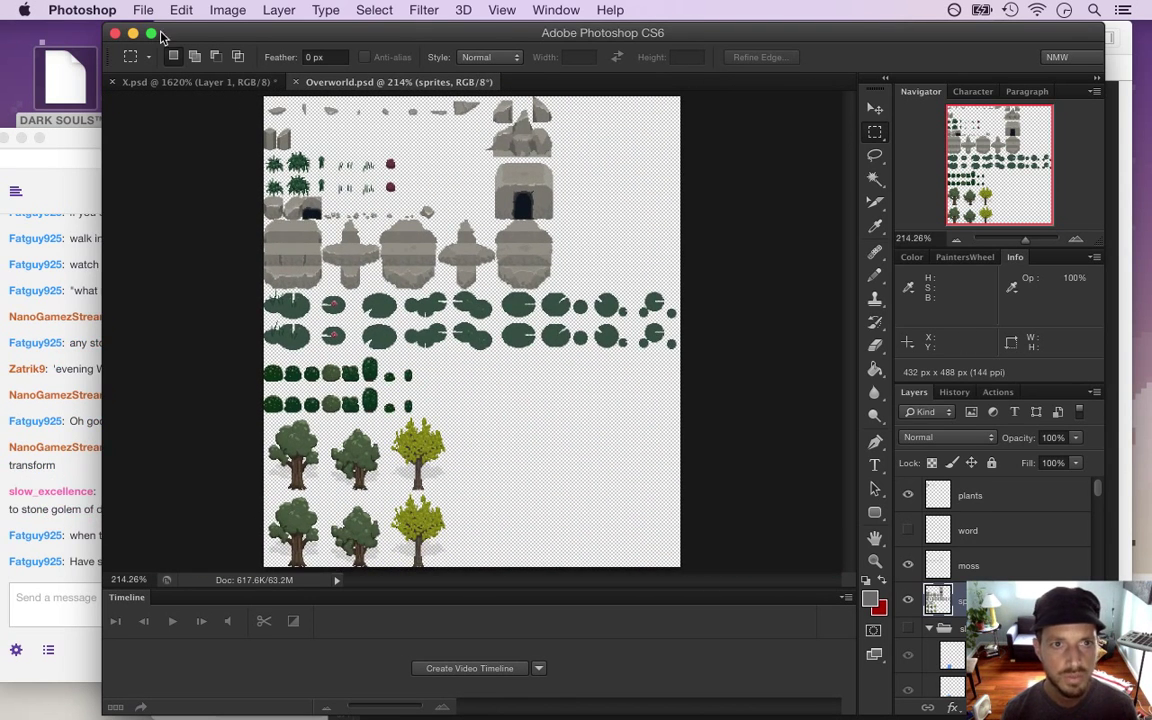
click(143, 10)
click(160, 46)
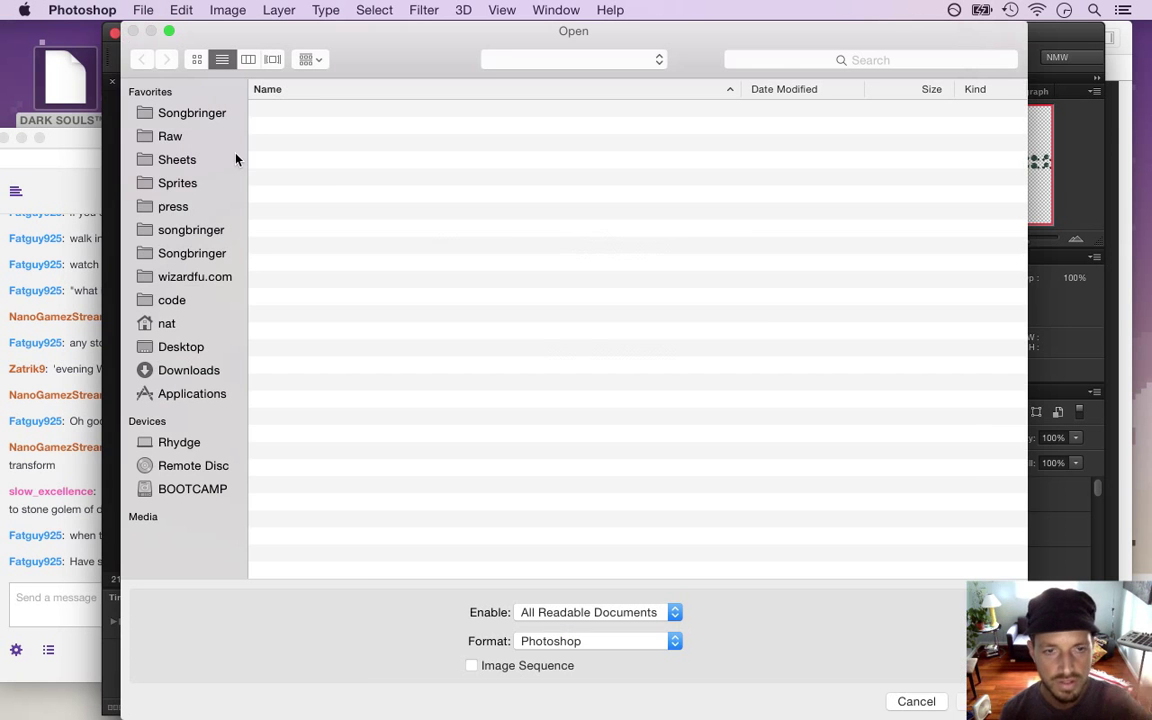
click(236, 180)
click(73, 508)
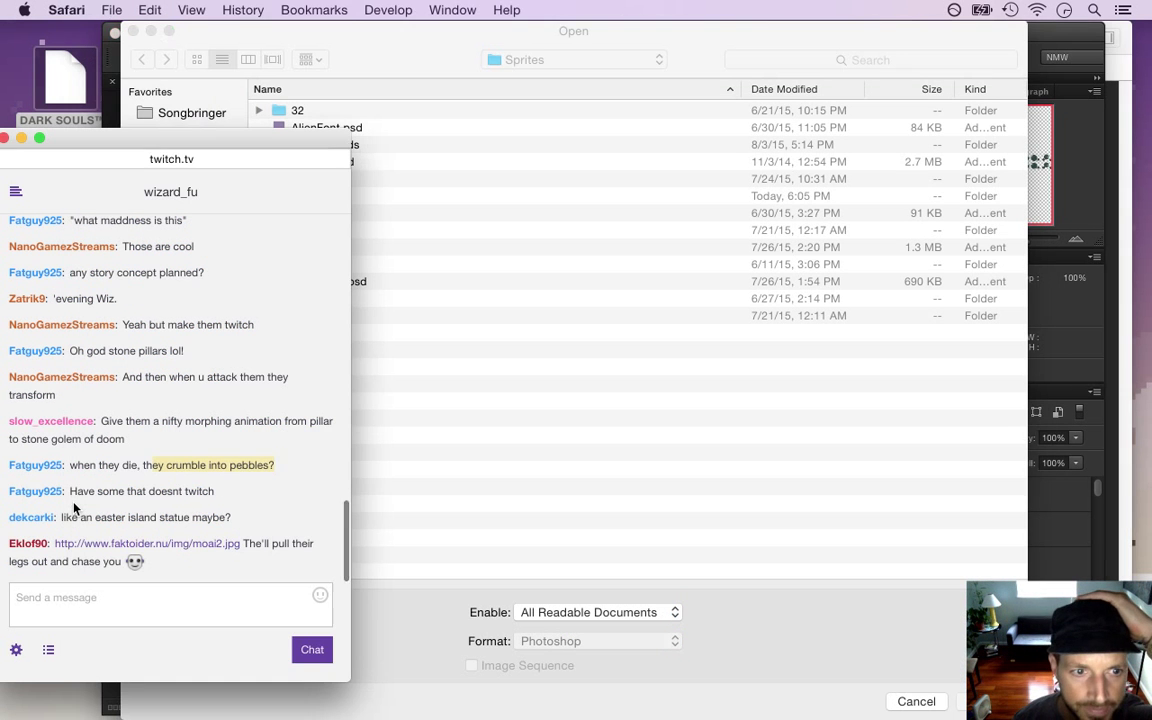
drag(79, 516, 193, 517)
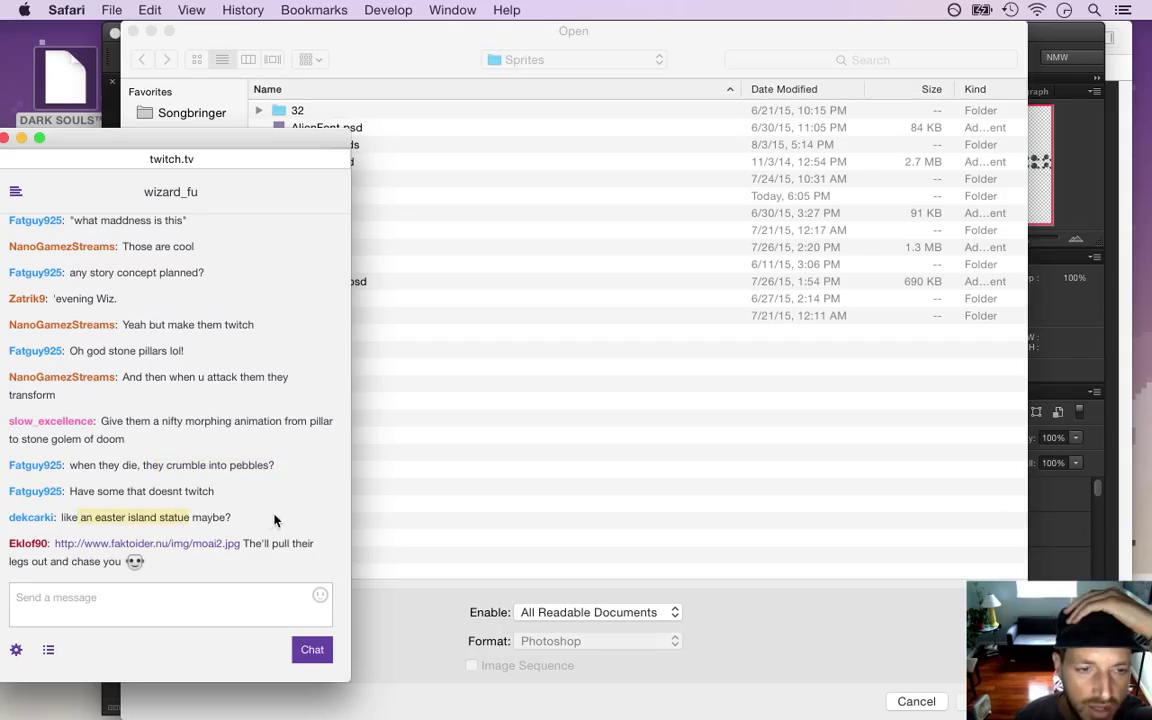
drag(273, 518, 289, 518)
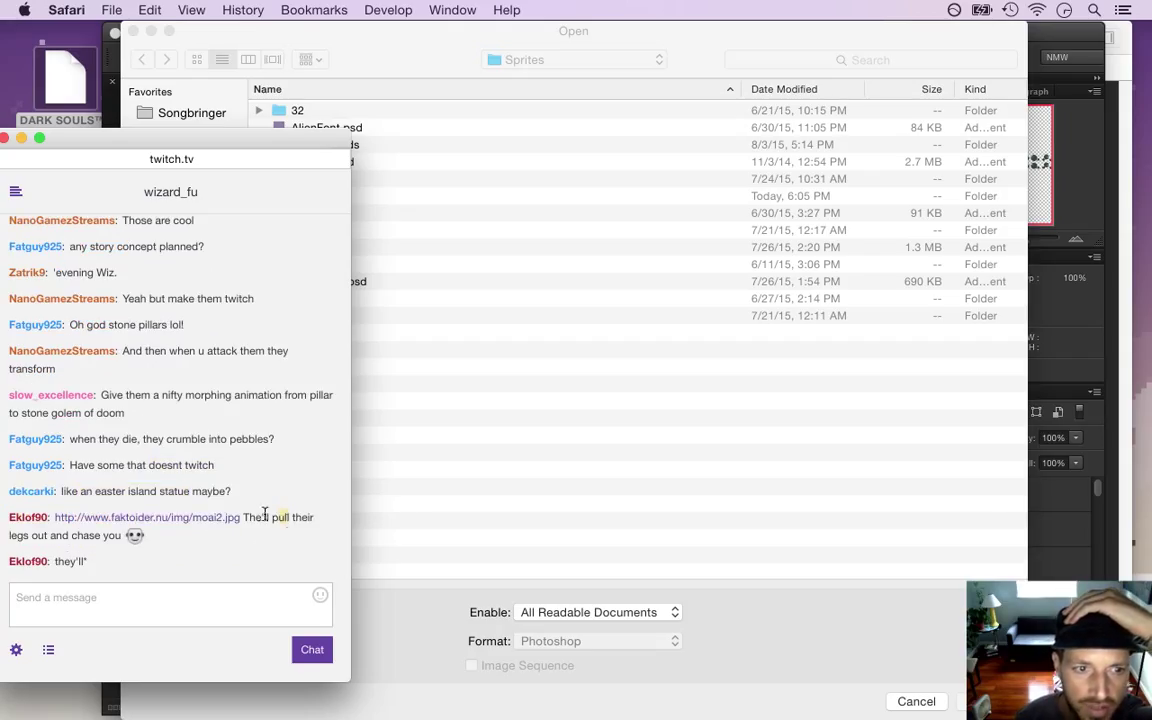
right_click(105, 523)
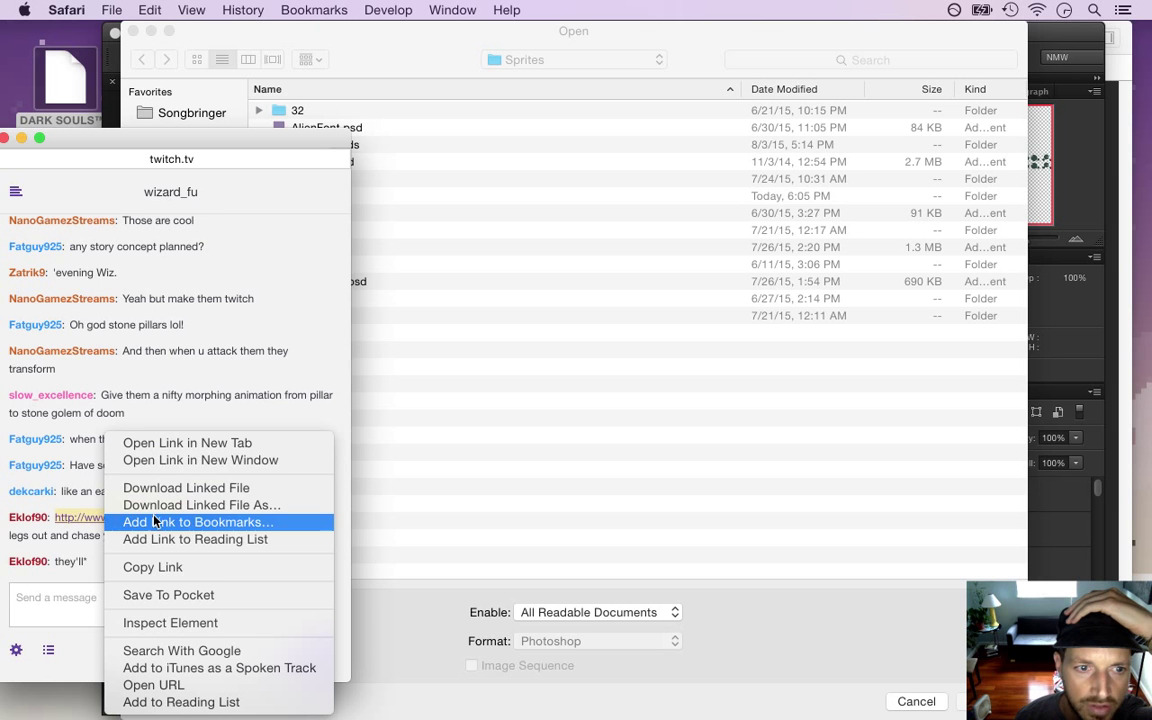
click(162, 415)
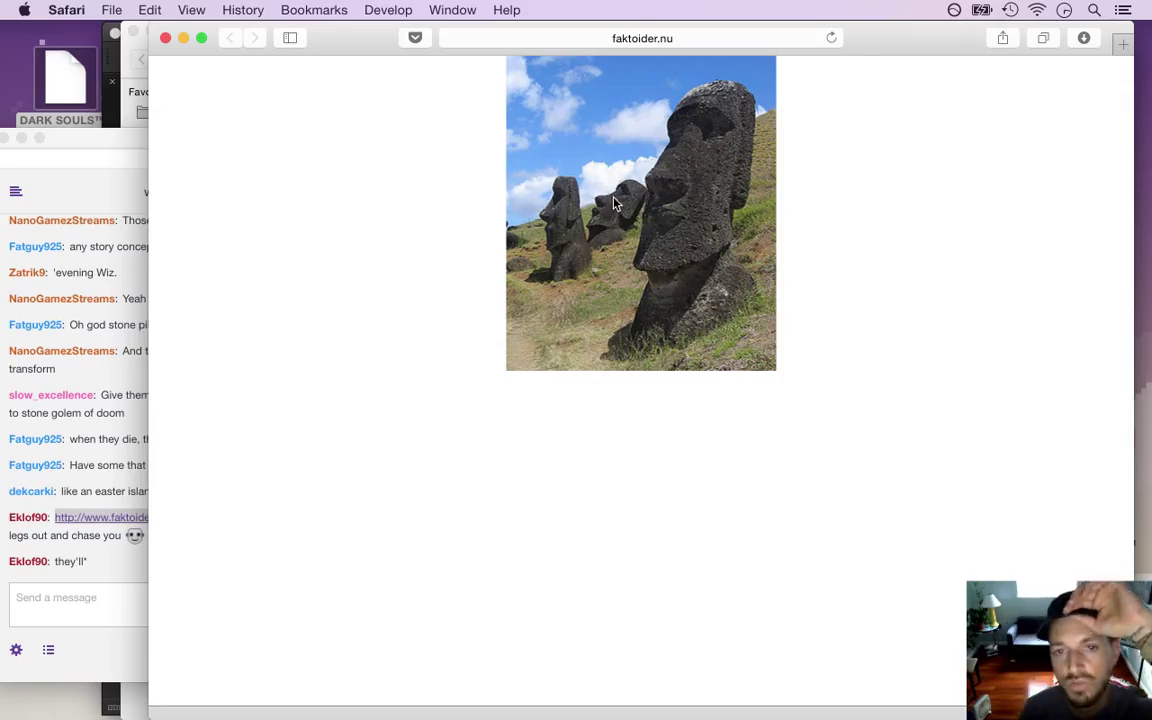
click(141, 47)
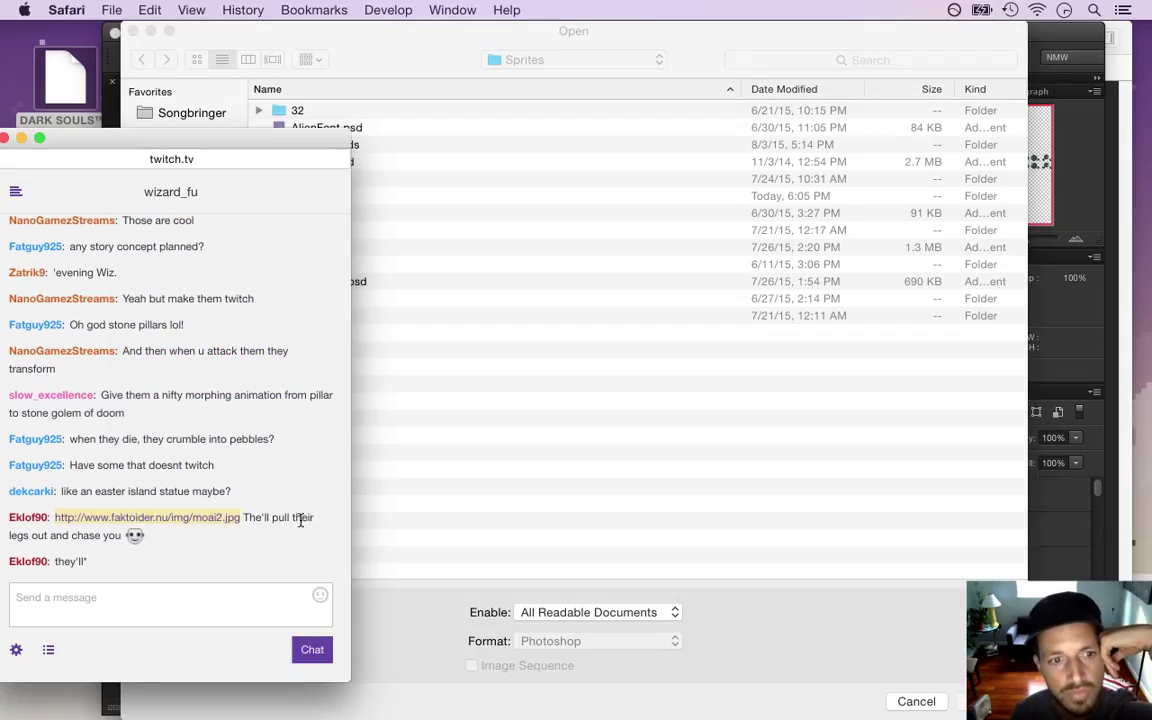
Browse into the Sprites > Common folder, open Pillar.psd, and zoom in on the pillar canvas
drag(250, 517, 268, 532)
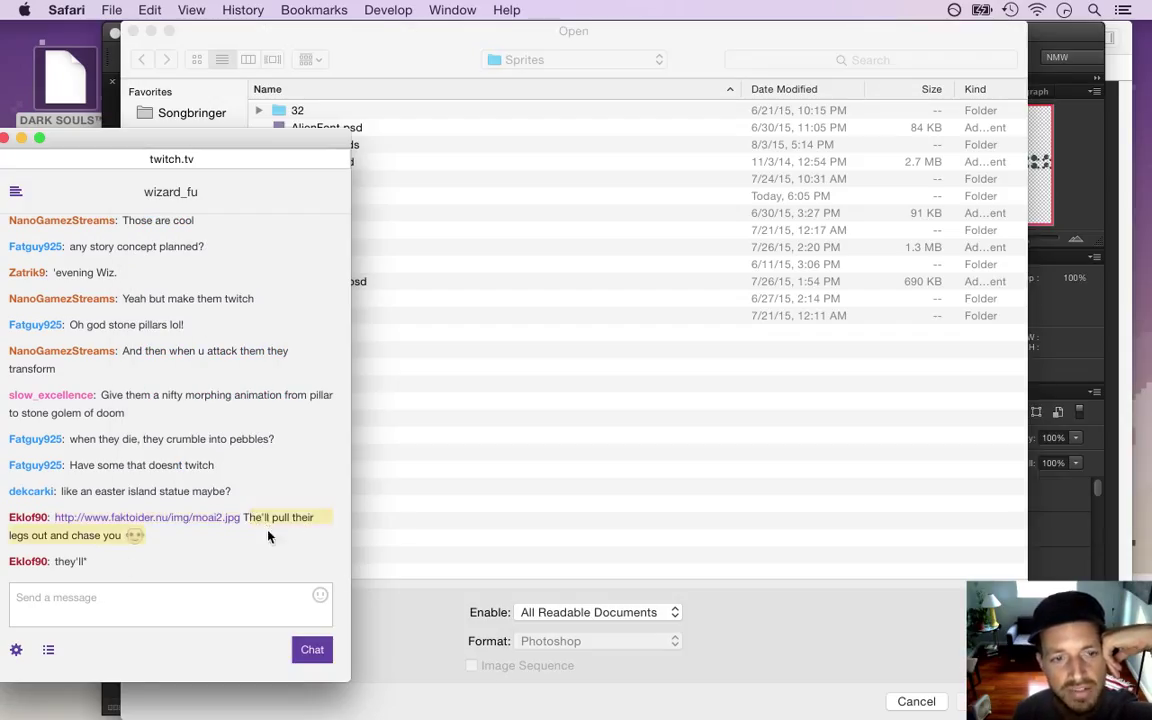
click(438, 485)
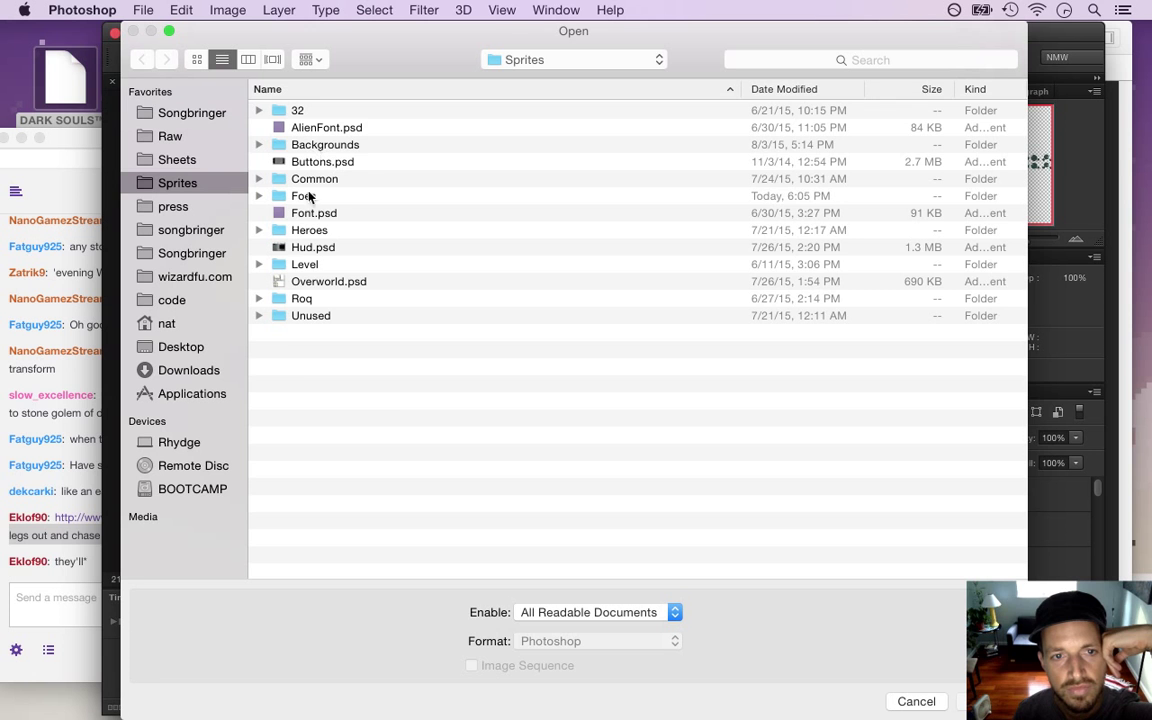
click(258, 265)
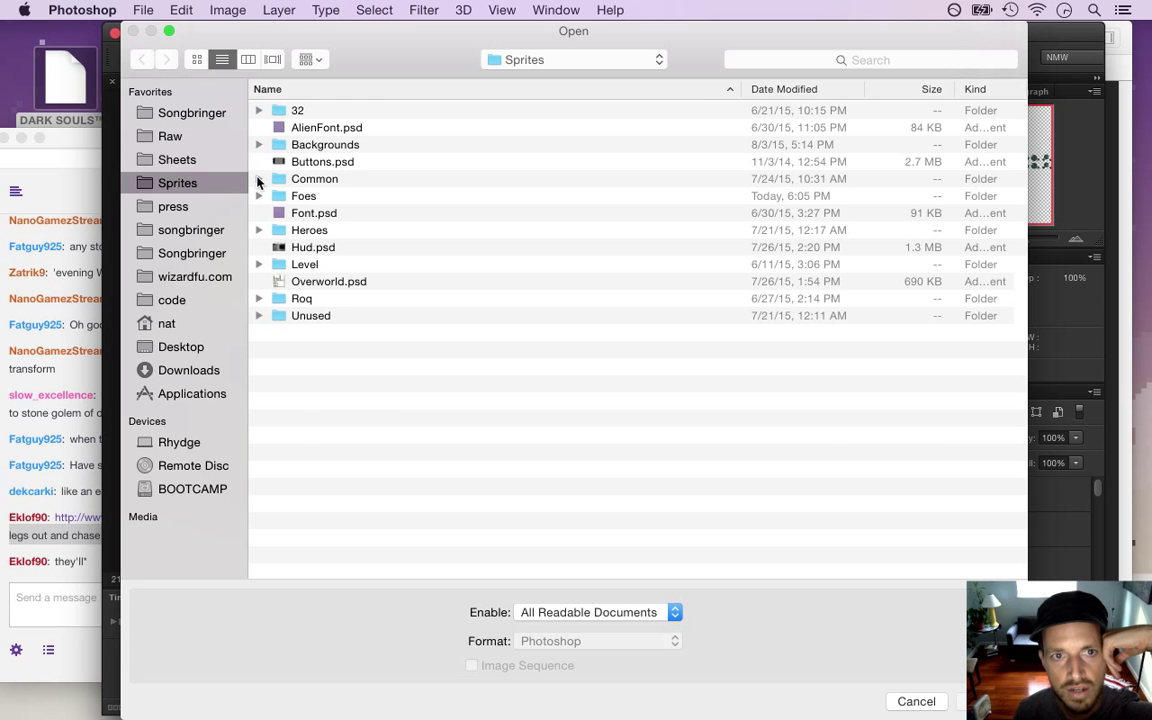
click(259, 179)
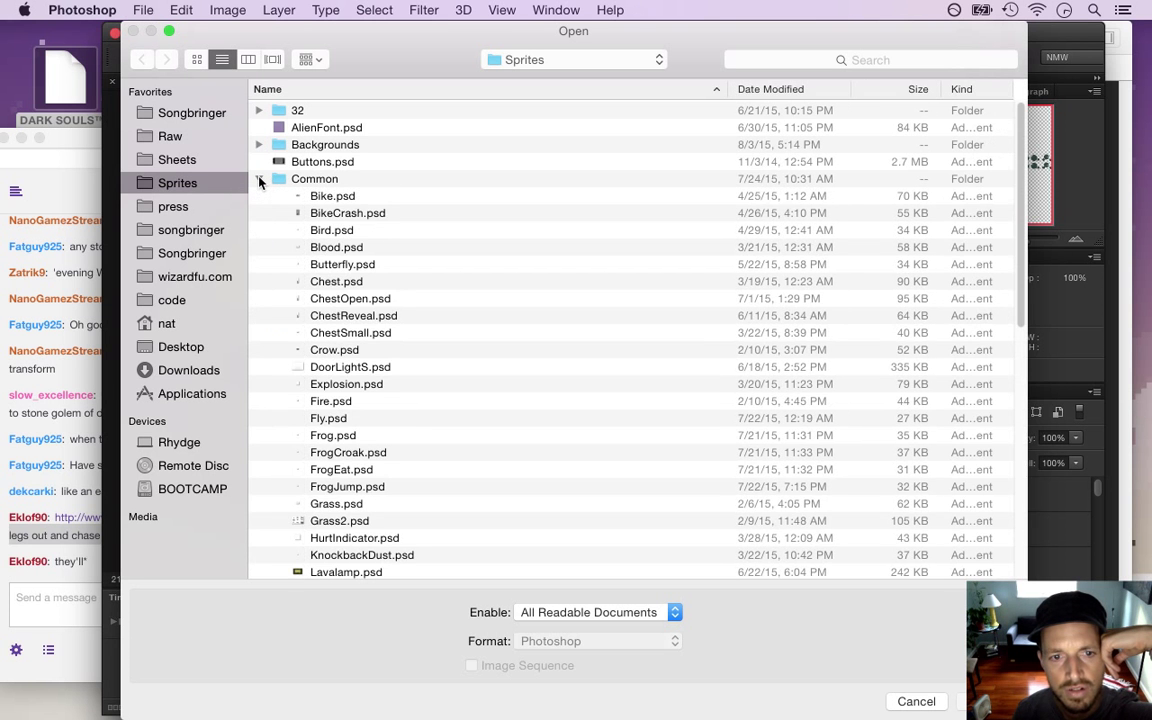
click(262, 179)
double_click(308, 179)
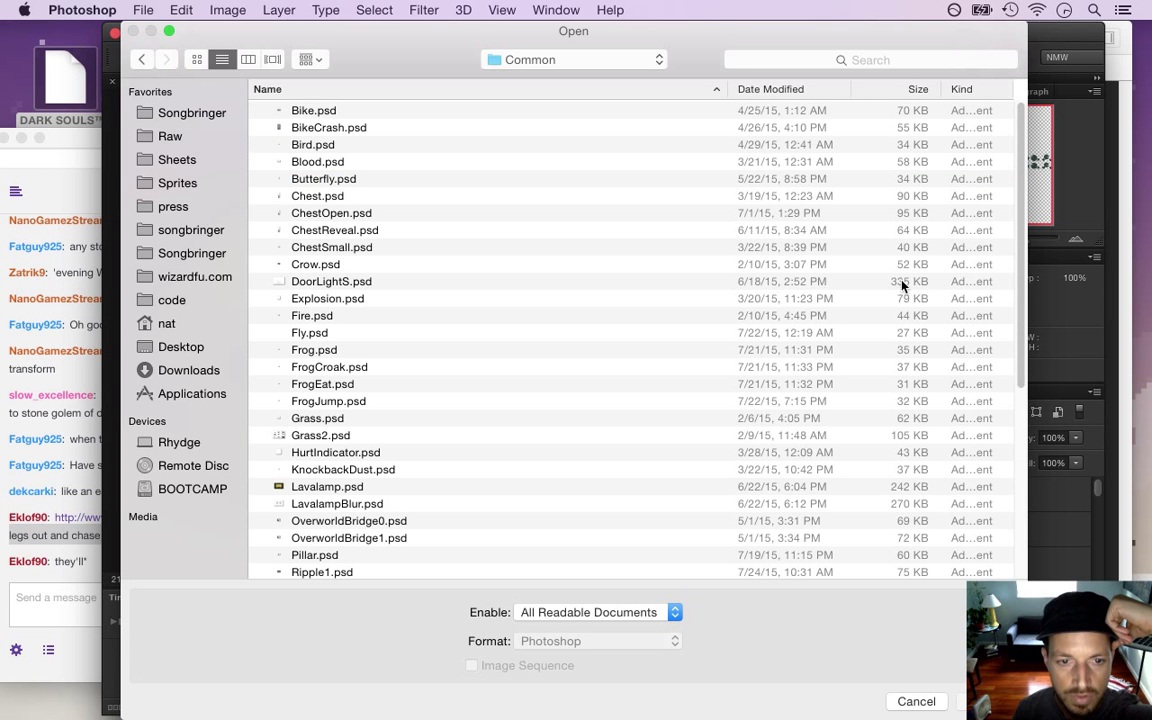
double_click(356, 553)
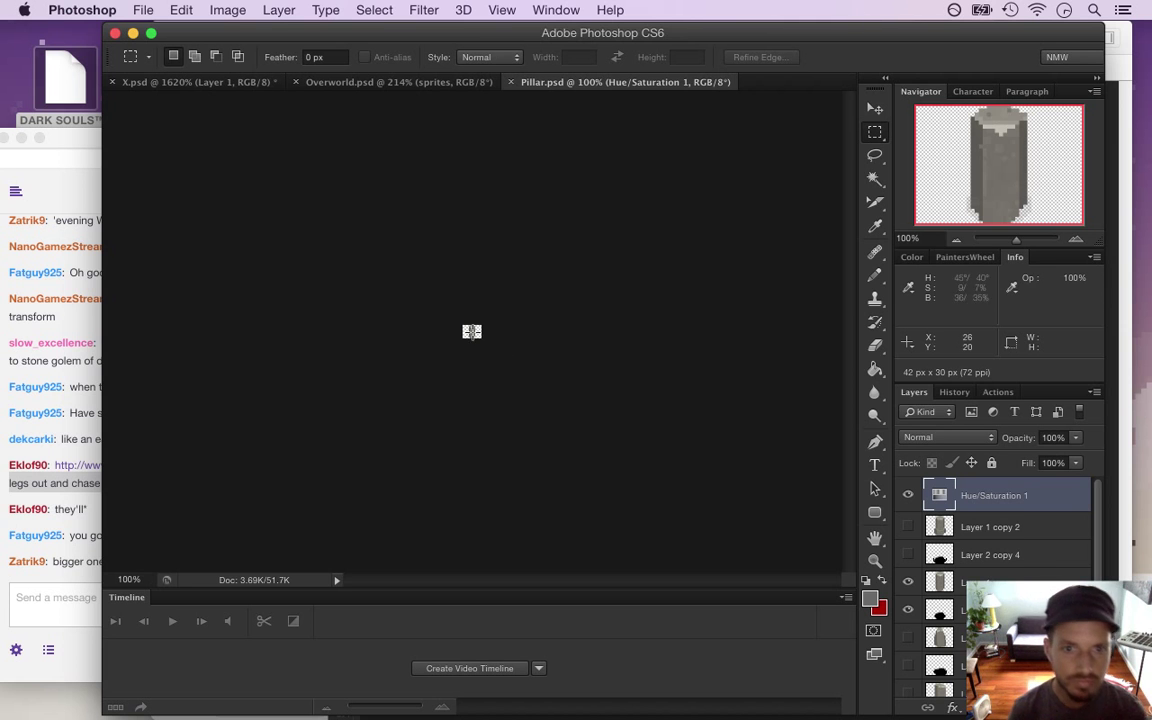
super+click(593, 375)
drag(593, 375, 676, 406)
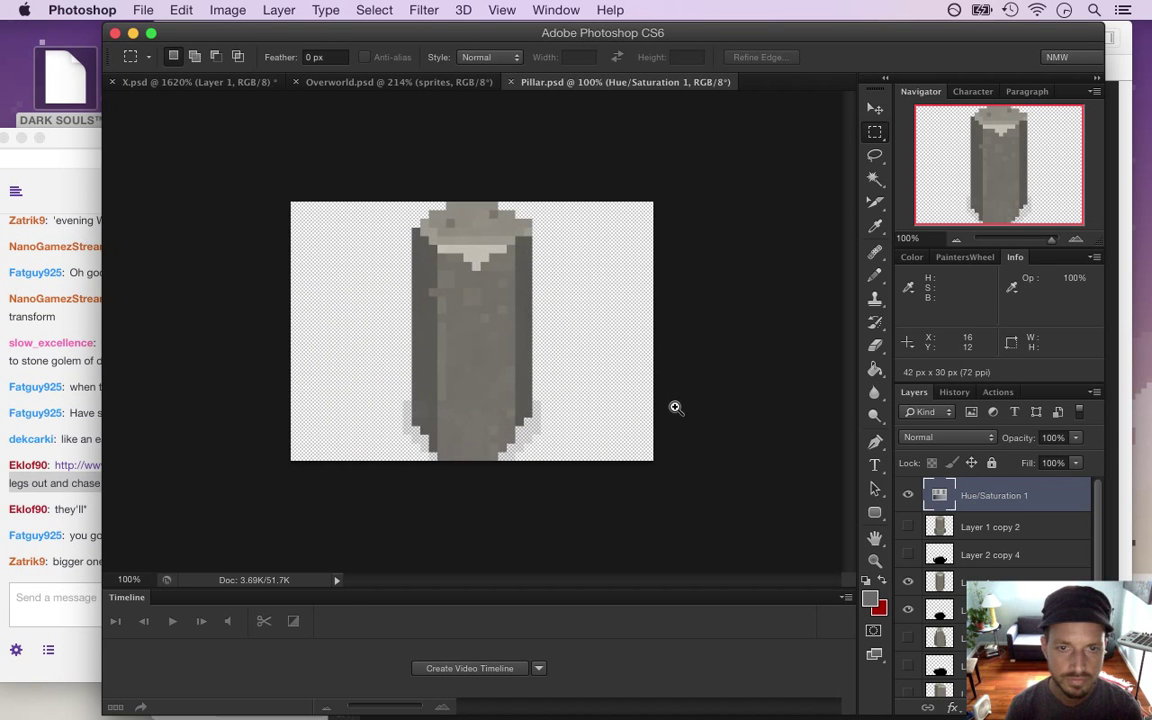
click(59, 566)
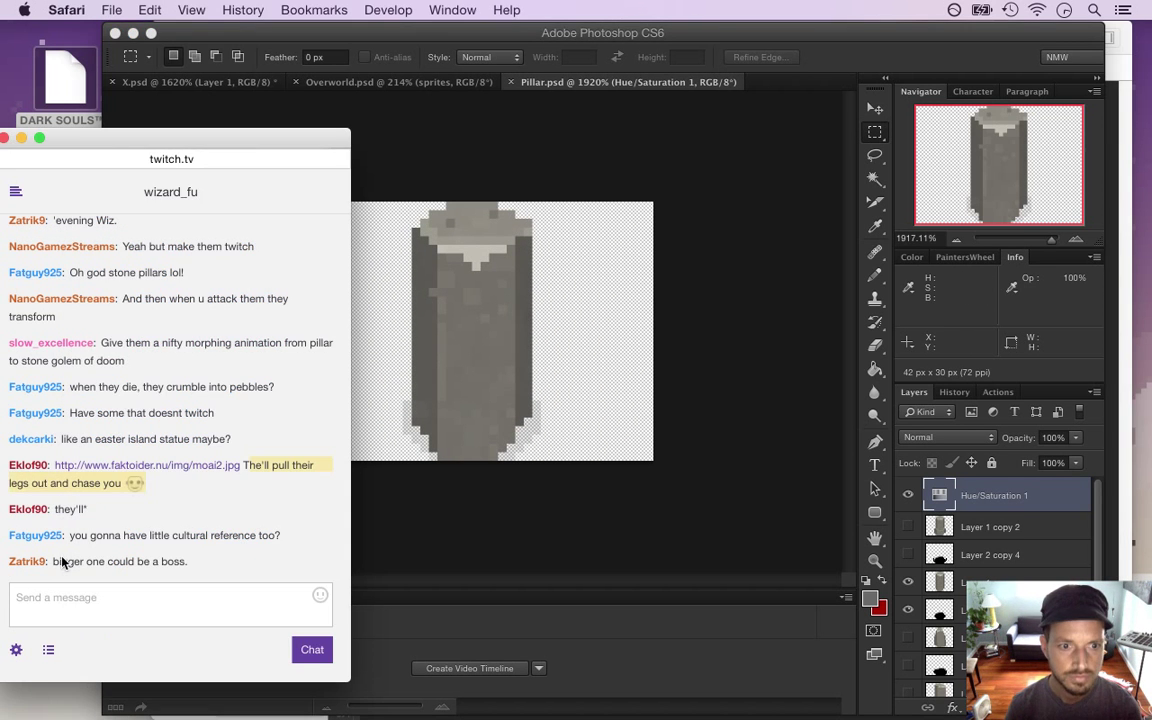
drag(90, 535, 194, 537)
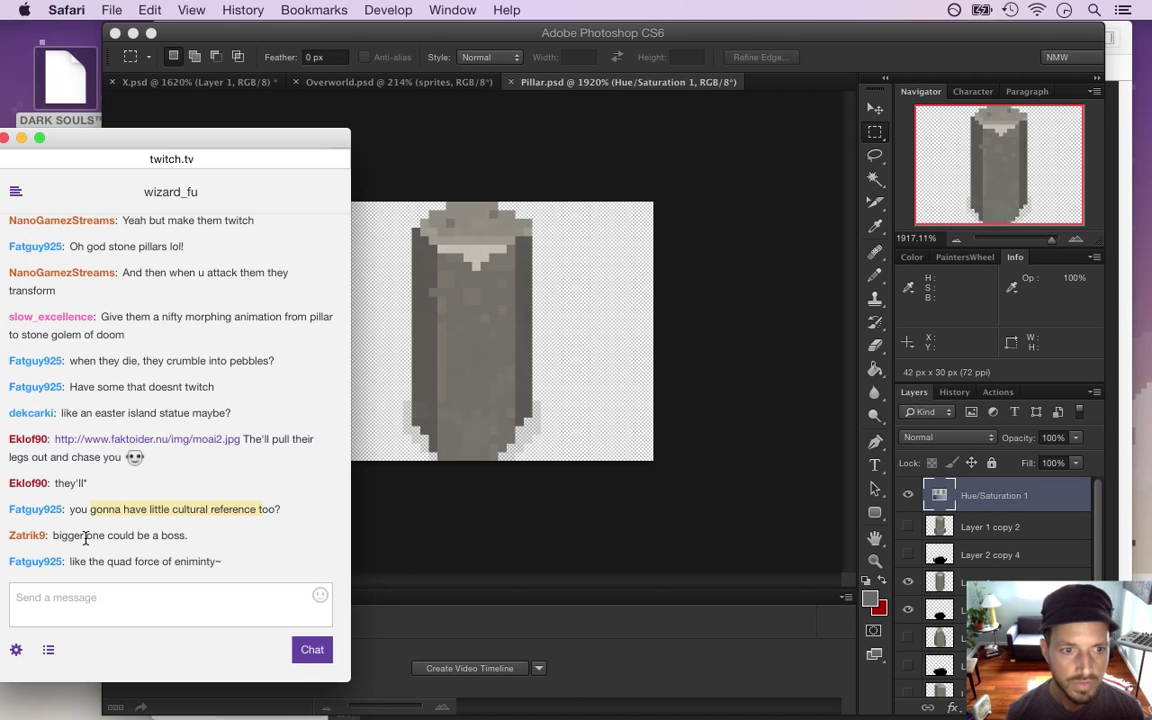
drag(66, 536, 174, 538)
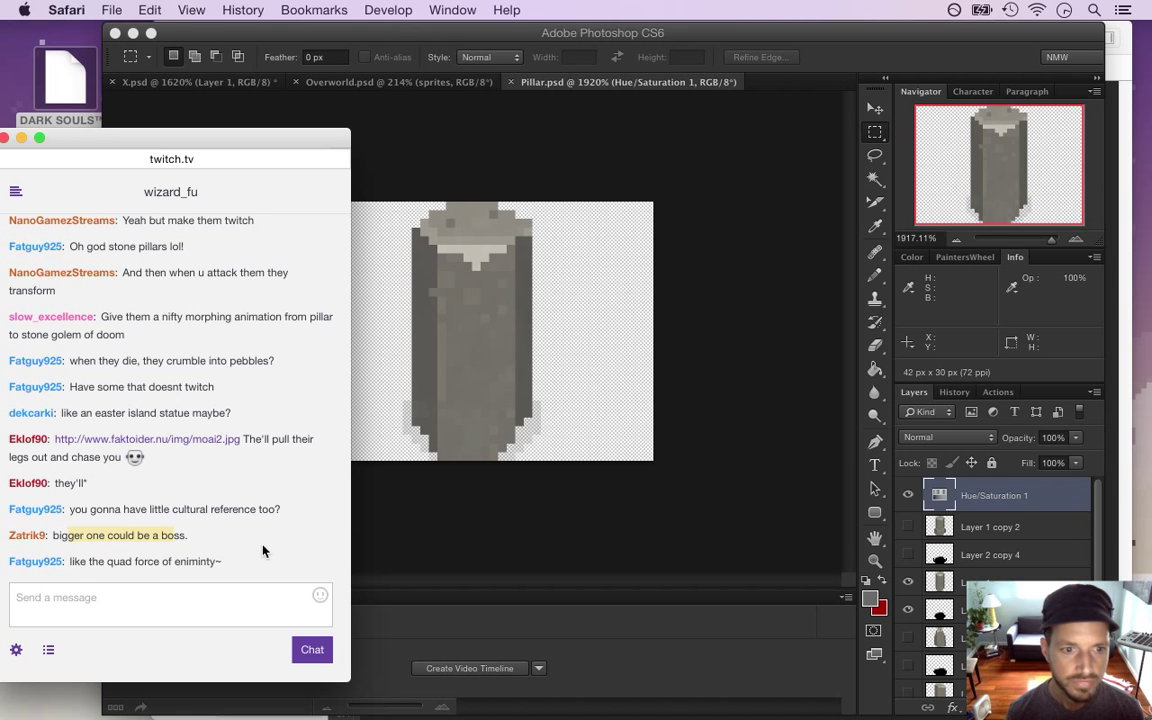
drag(106, 562, 204, 561)
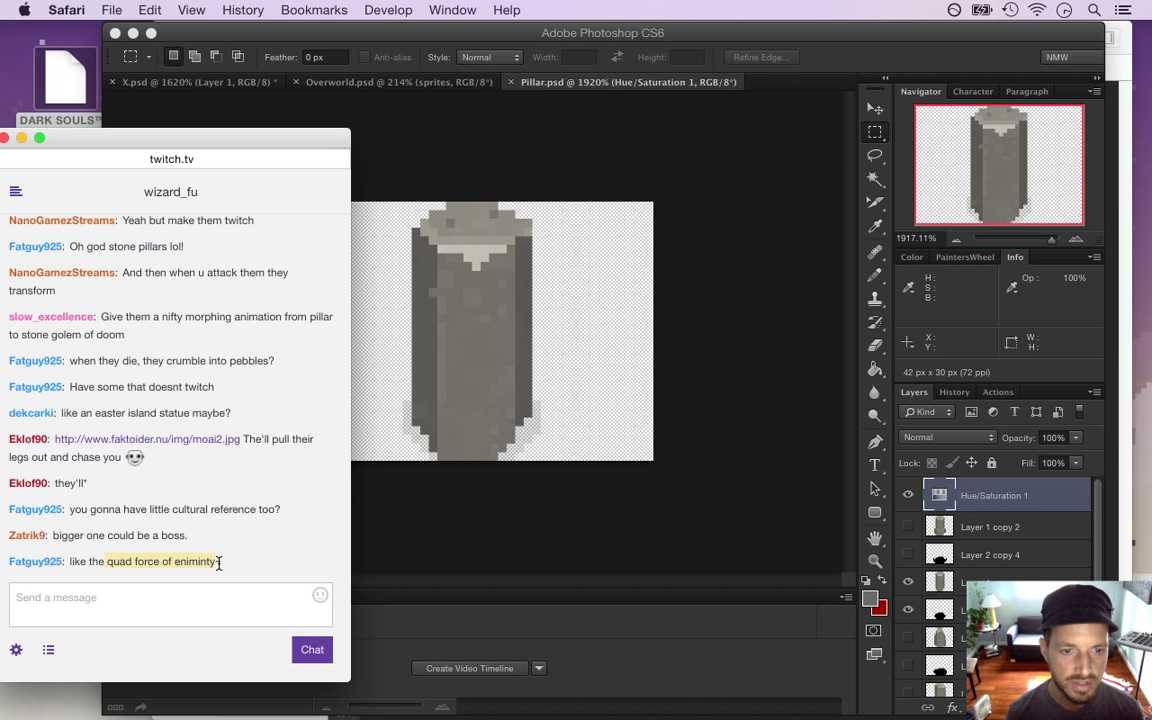
click(478, 527)
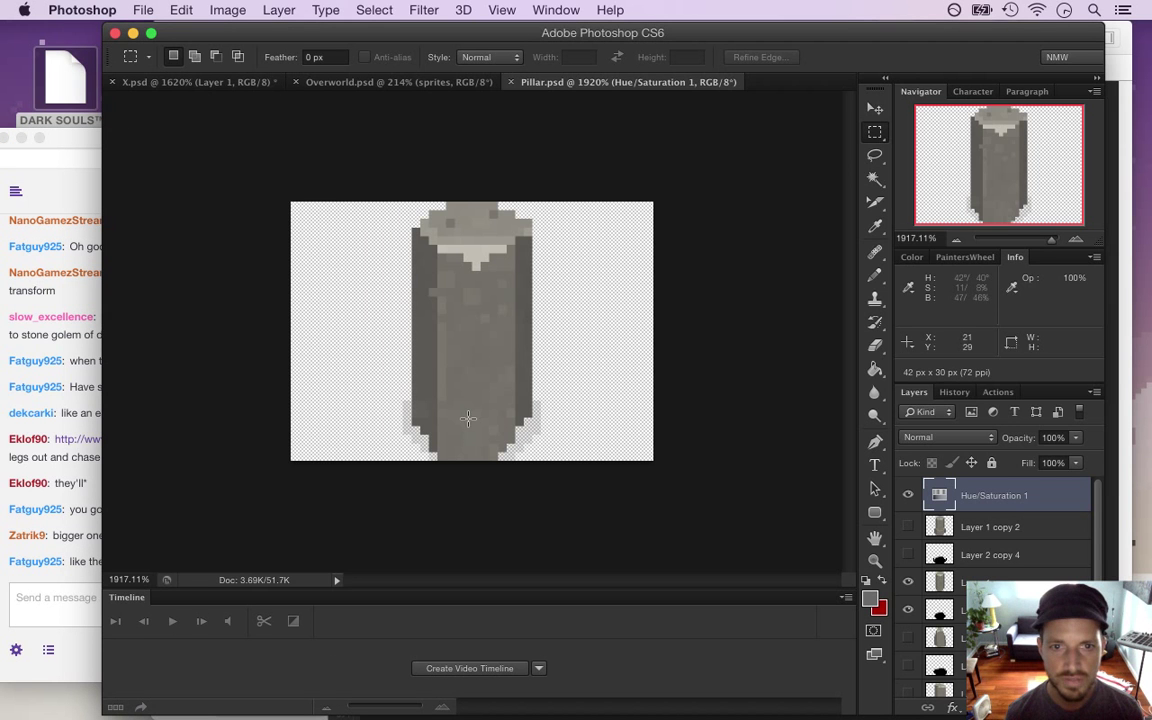
Copy the pillar from Pillar.psd into X.psd as a new layer, nudge it down, and hide the grey block layer
key(super+a)
key(super+c)
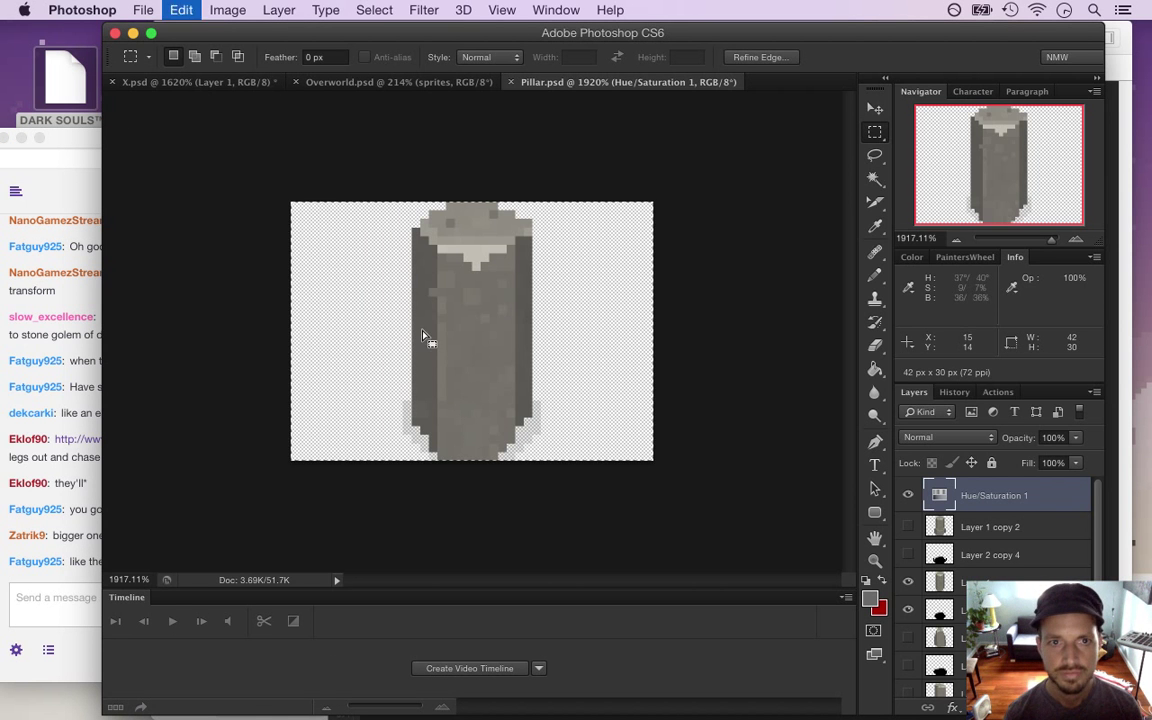
click(190, 81)
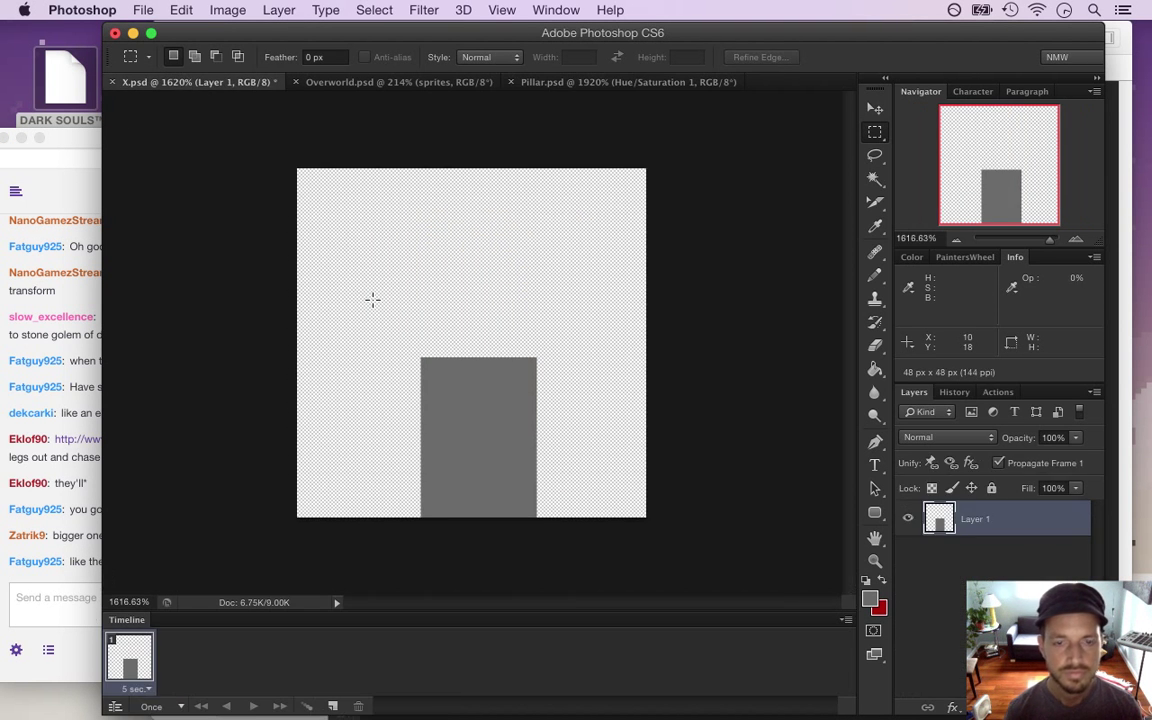
key(super+v)
key(v)
drag(430, 272, 471, 336)
key(Down)
key(Down)
key(Down)
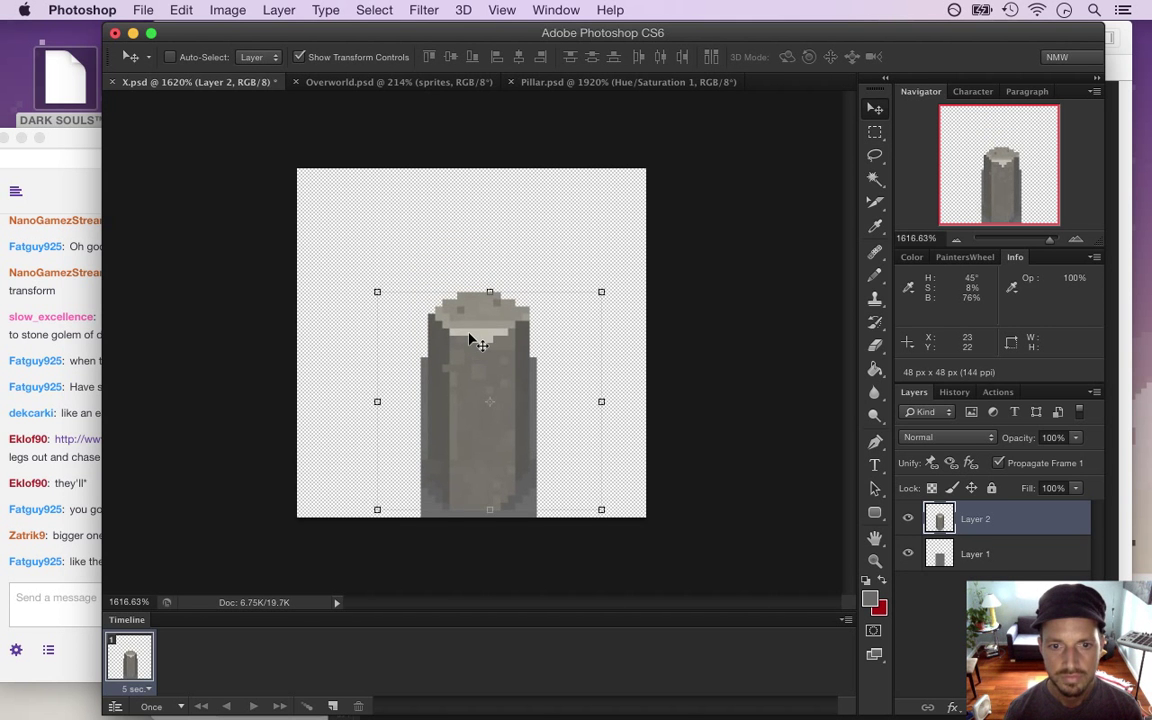
key(m)
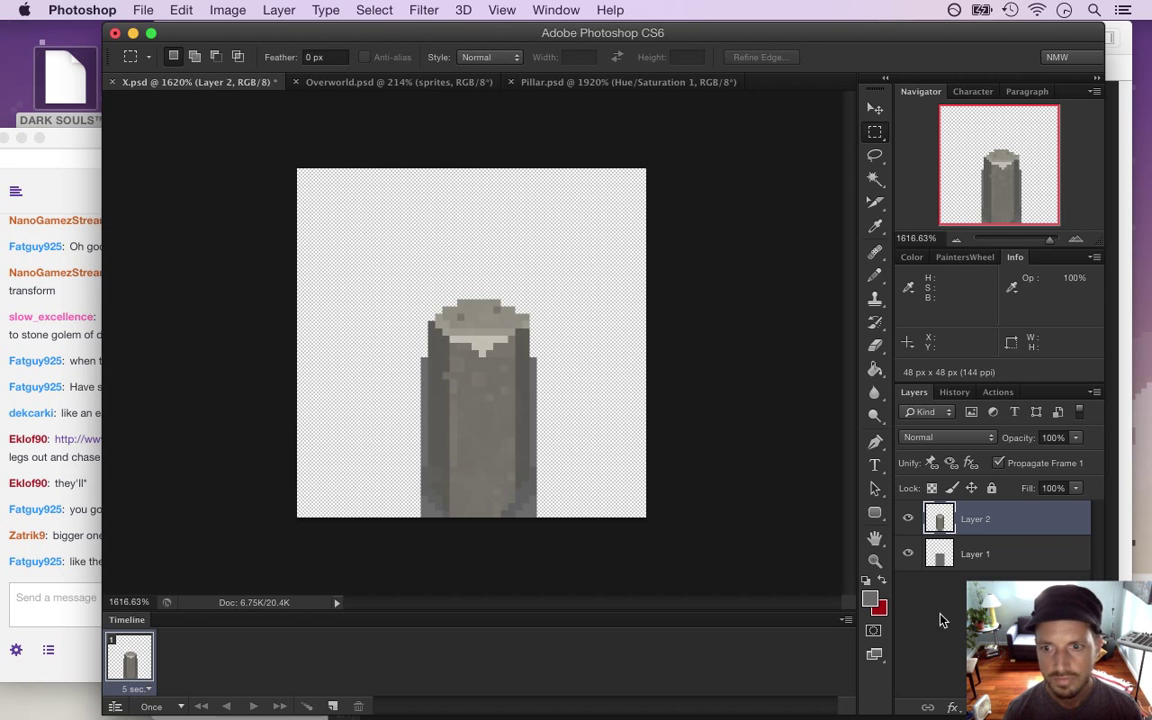
click(909, 554)
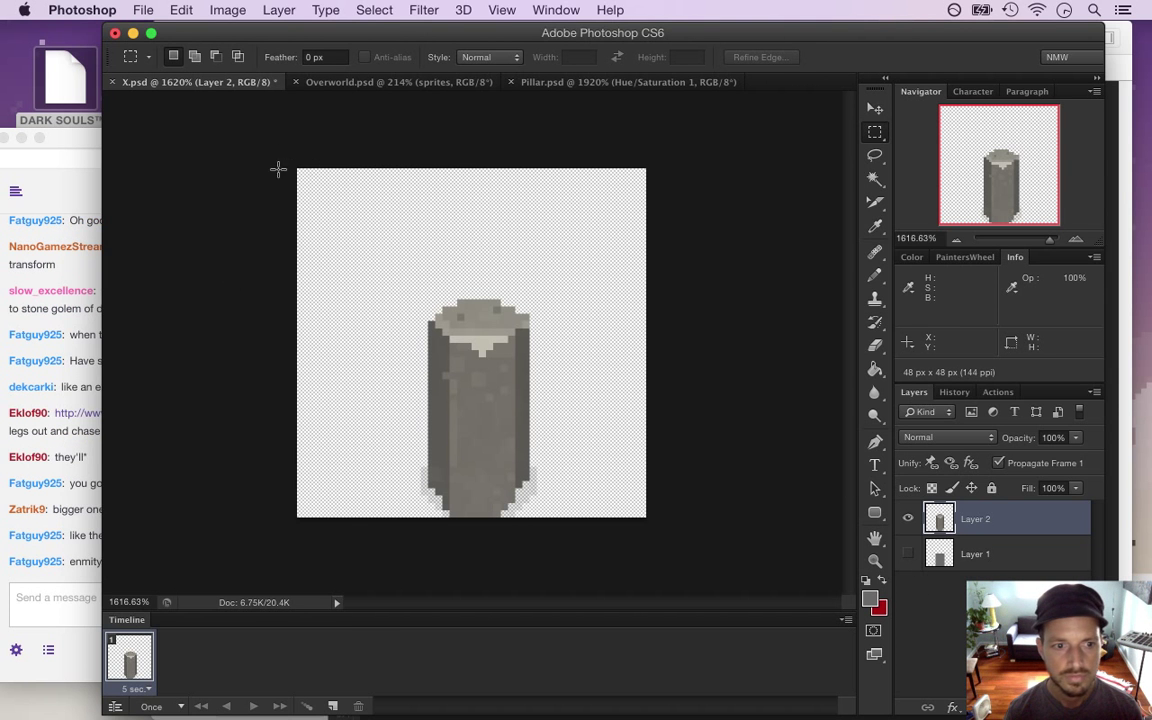
Export X.psd with Save for Web as X.png, replacing the existing file, then switch to Xcode
click(103, 557)
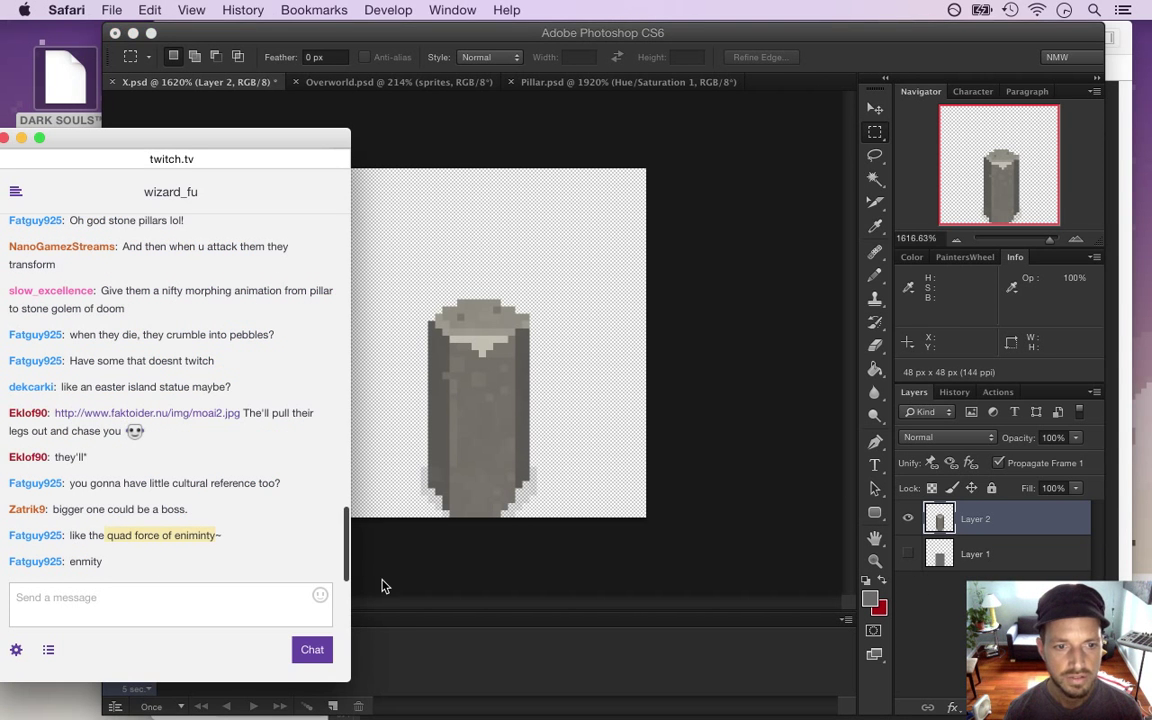
click(340, 512)
click(143, 9)
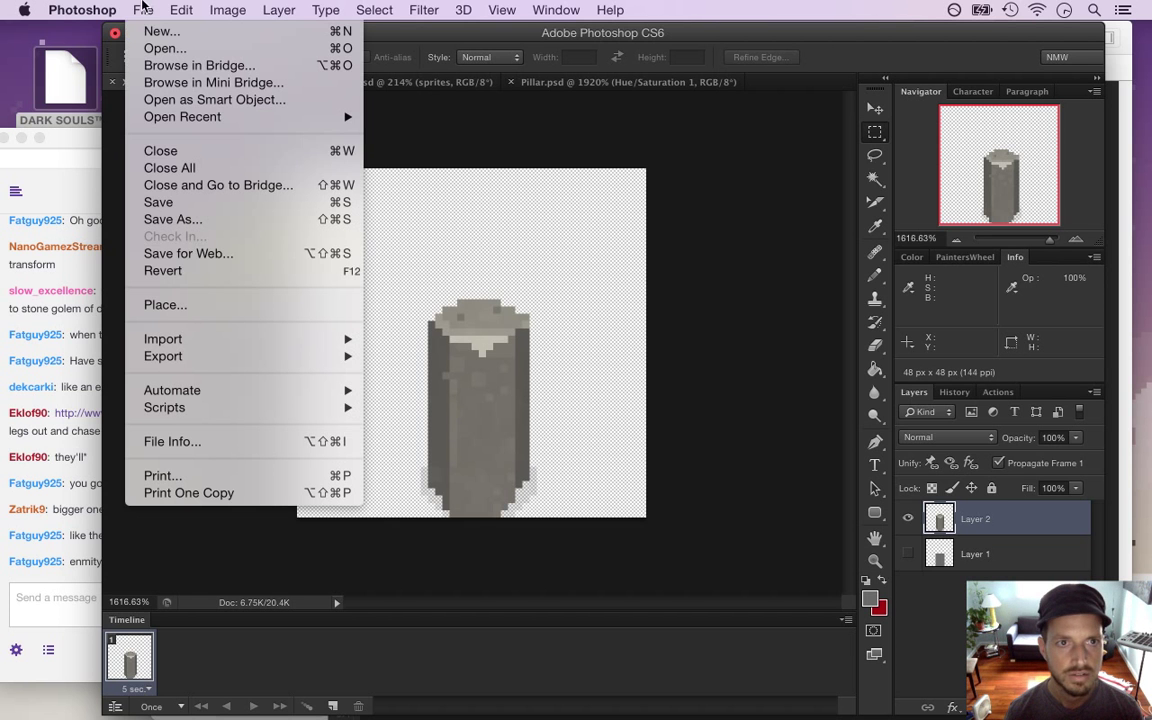
click(175, 257)
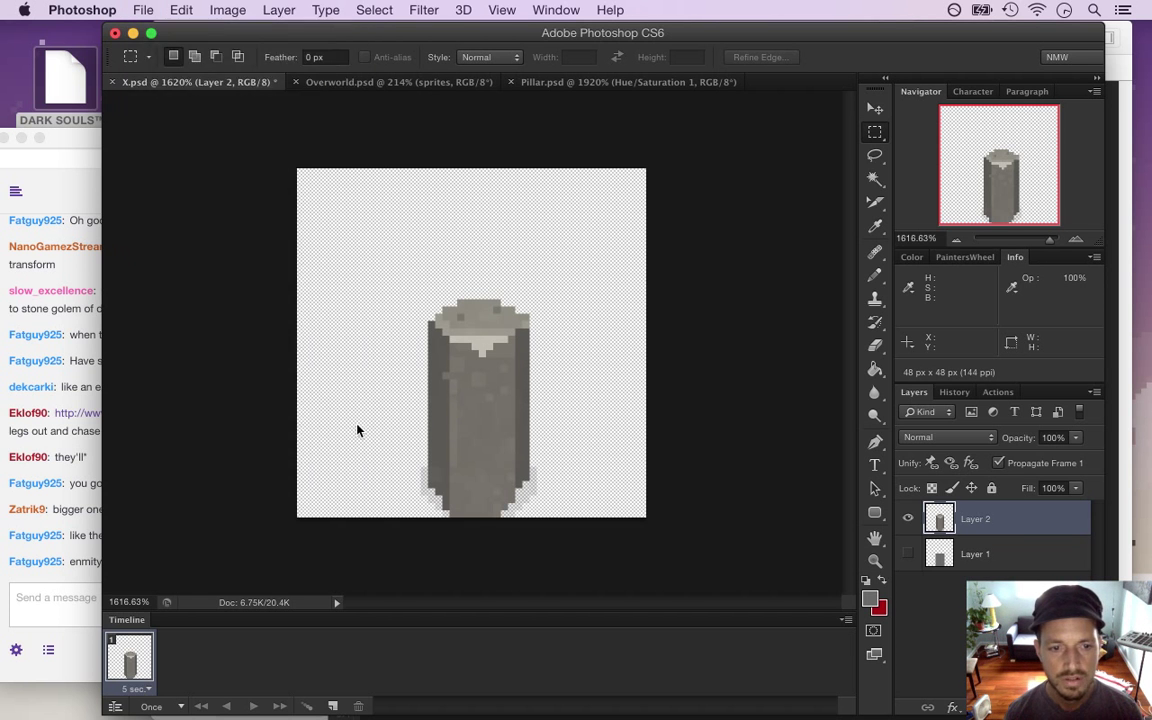
click(710, 672)
key(Return)
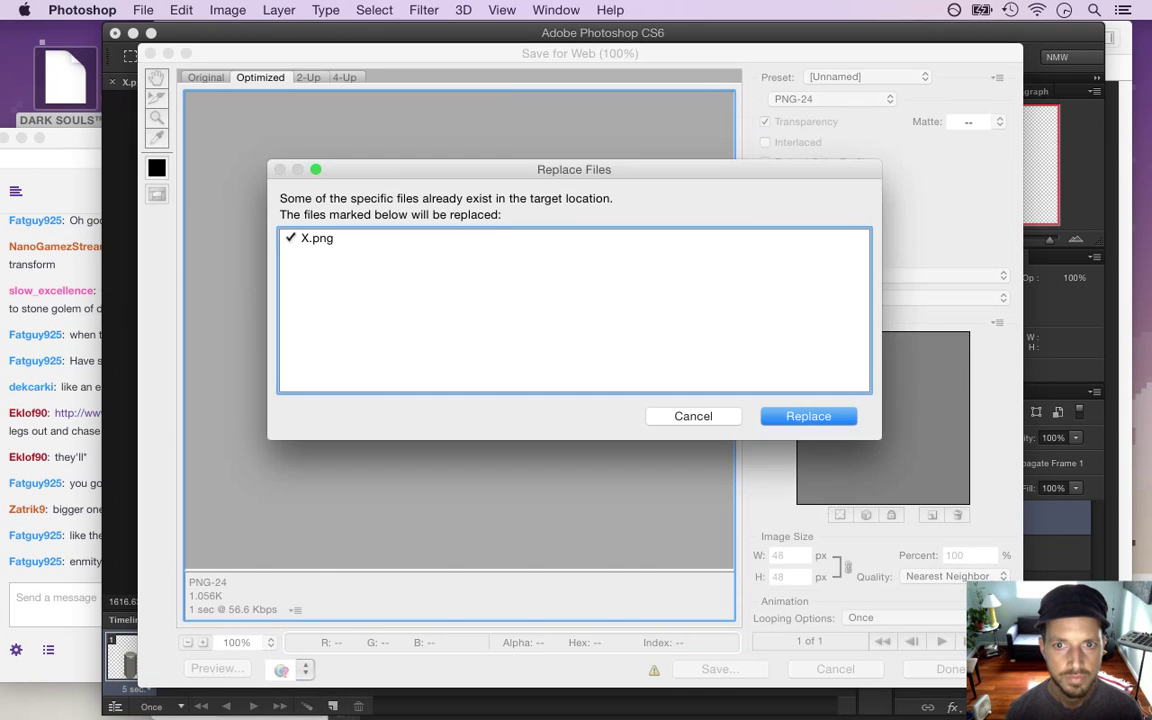
key(Return)
key(super+Tab)
key(super+Tab)
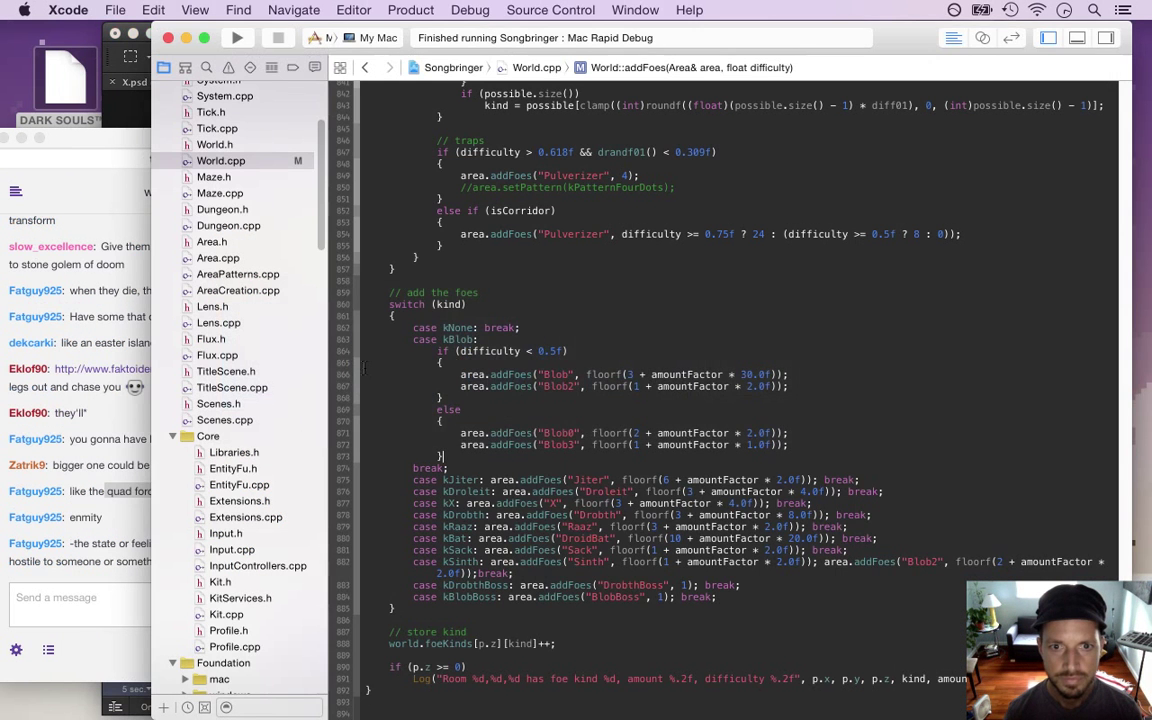
Highlight the definition-of-enmity message and the quad force phrase in the Twitch chat
click(145, 537)
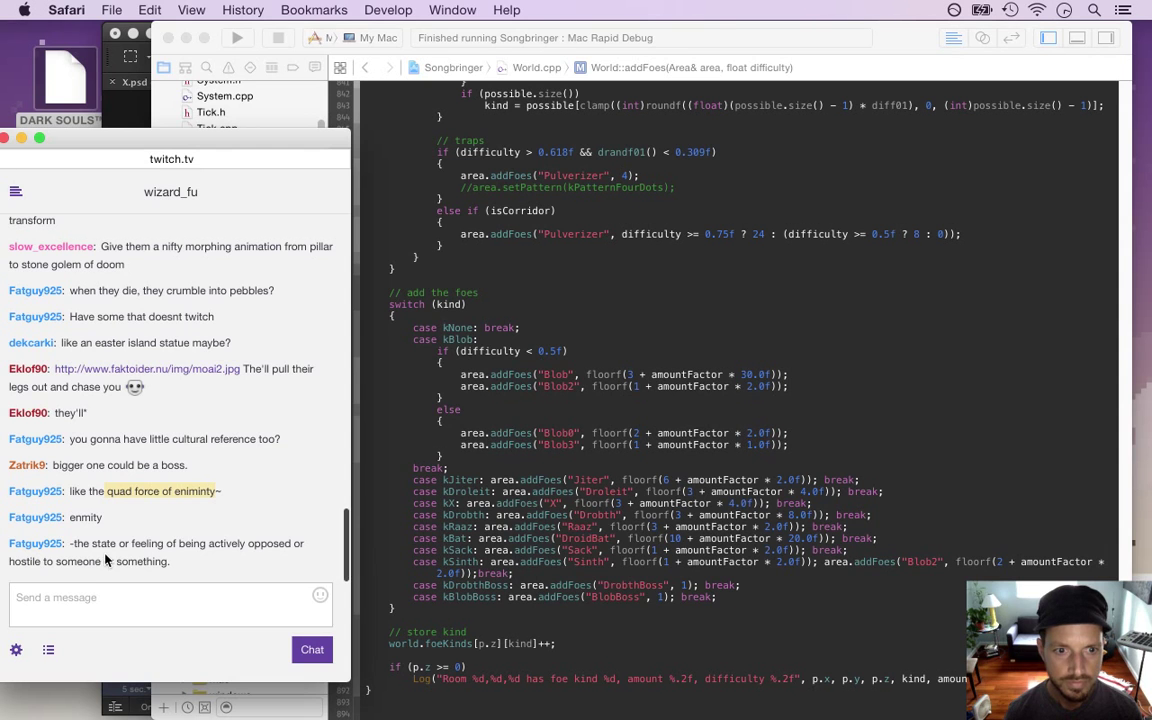
click(86, 544)
drag(86, 544, 138, 566)
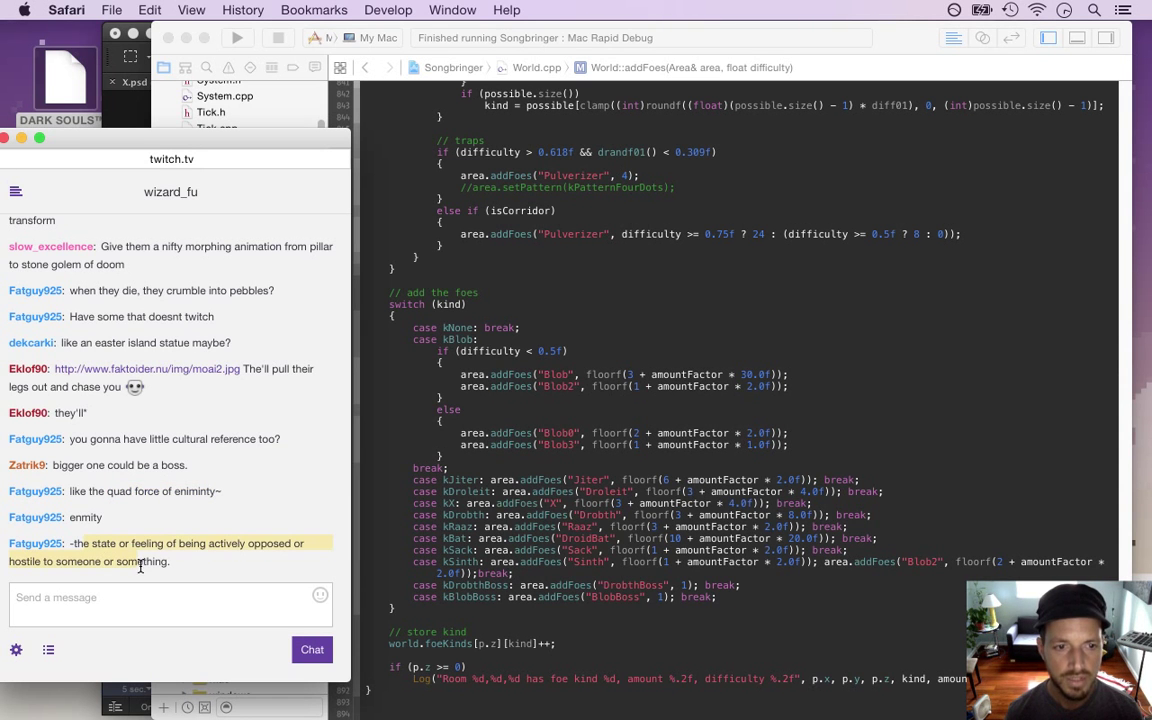
click(147, 521)
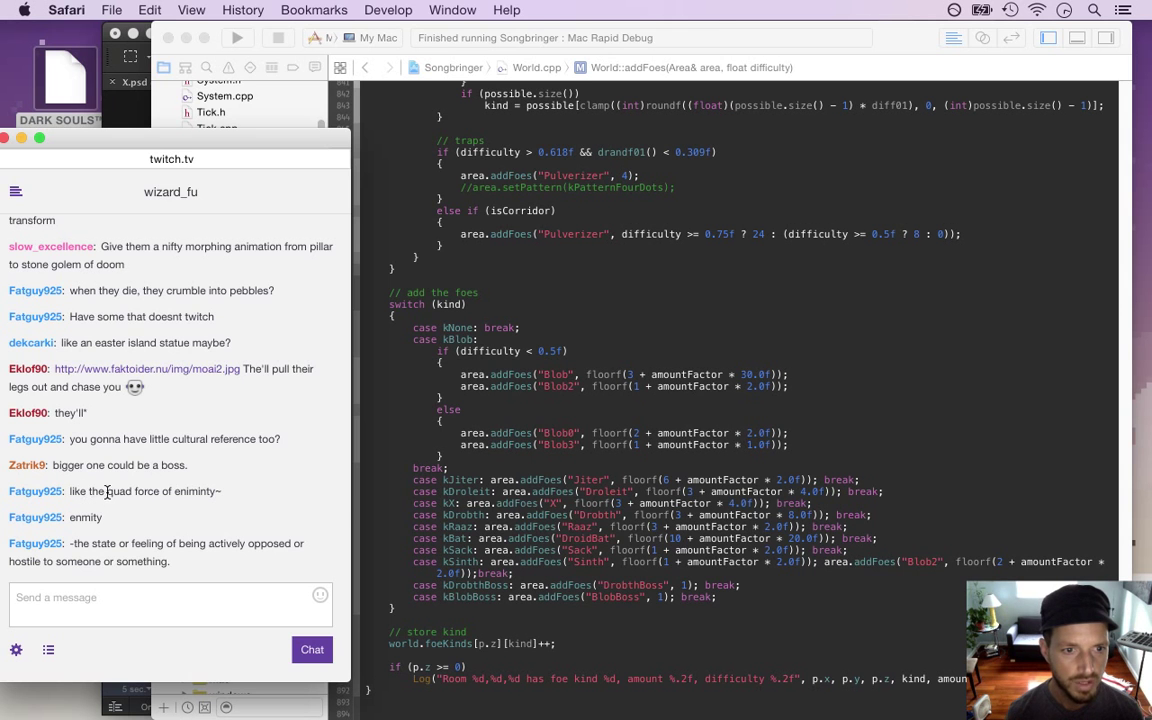
drag(121, 492, 162, 492)
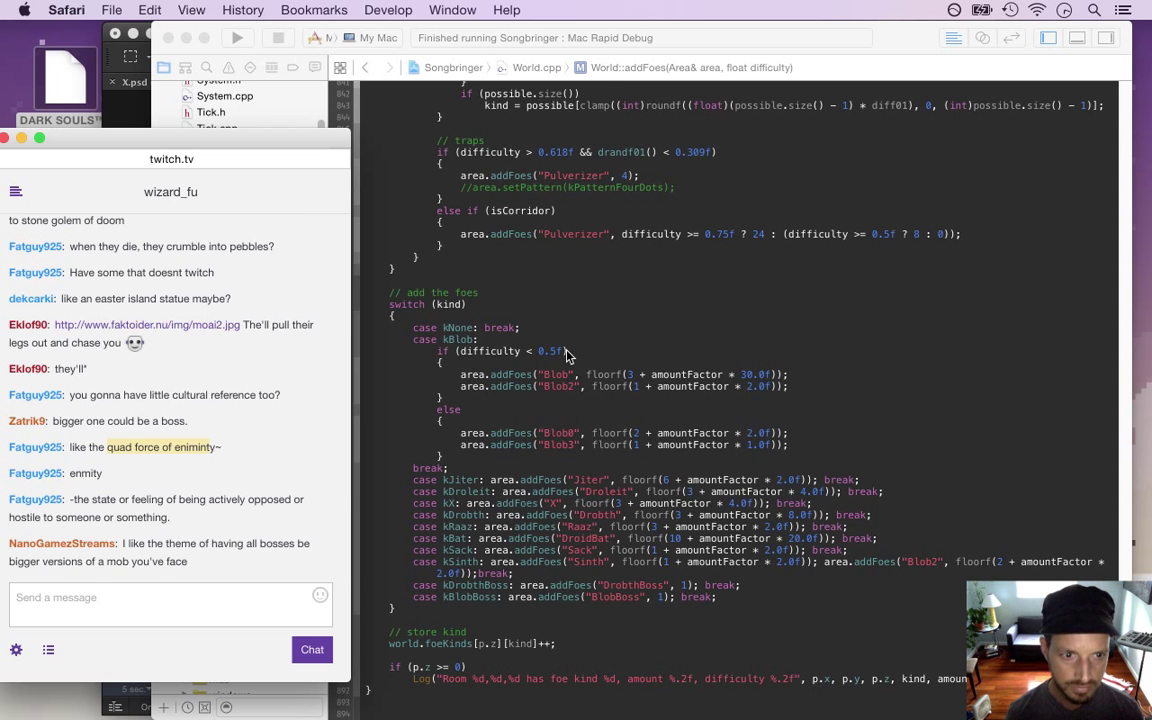
Highlight the bosses suggestion, then build and run Songbringer from Xcode with Cmd+R
drag(136, 535, 176, 536)
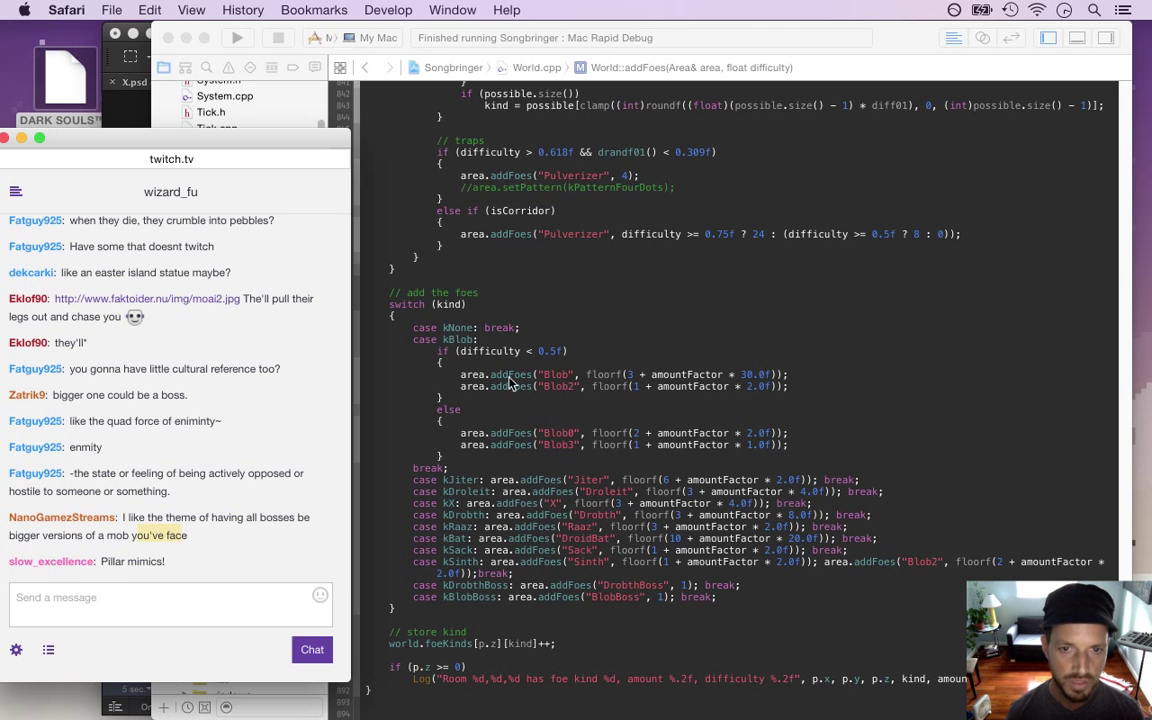
click(536, 351)
key(super+r)
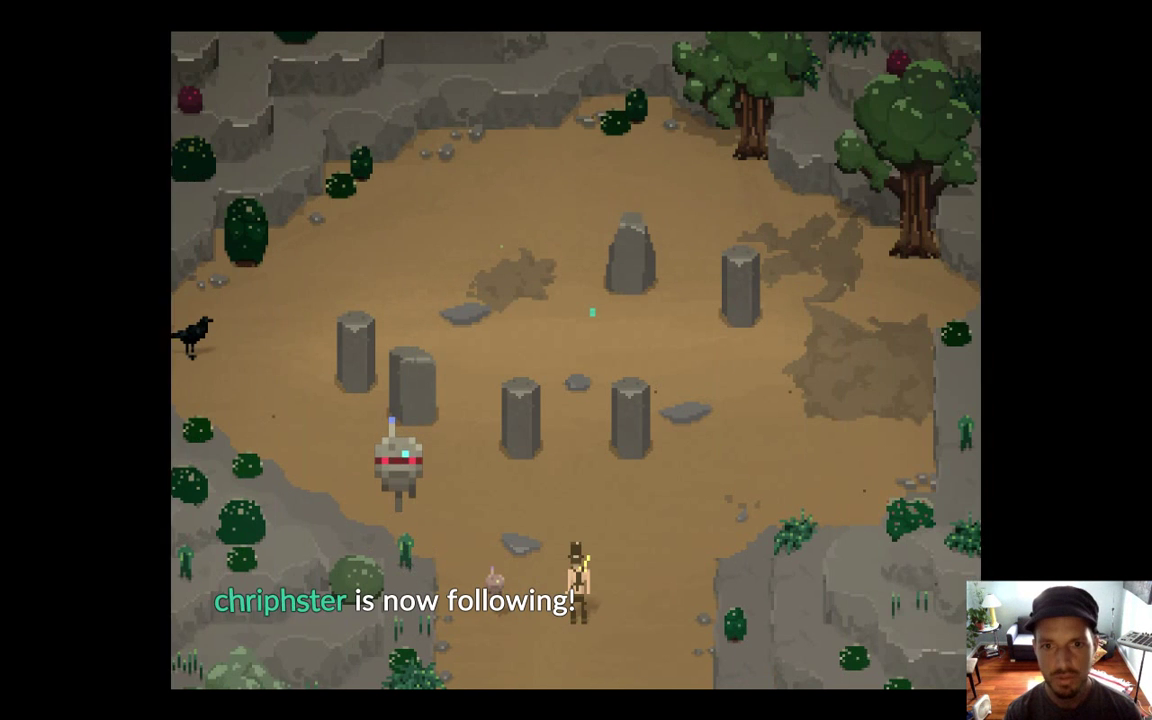
Walk the hero north between the stone pillars and around the arena
key(Up)
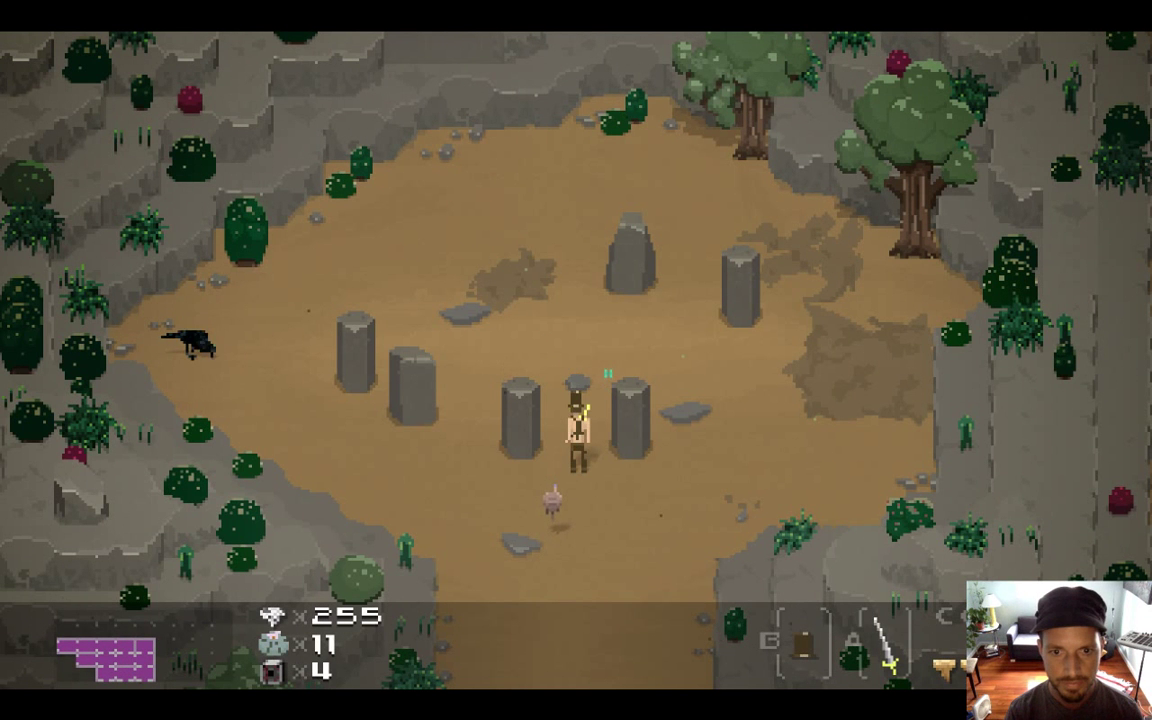
key(Up)
key(Up)
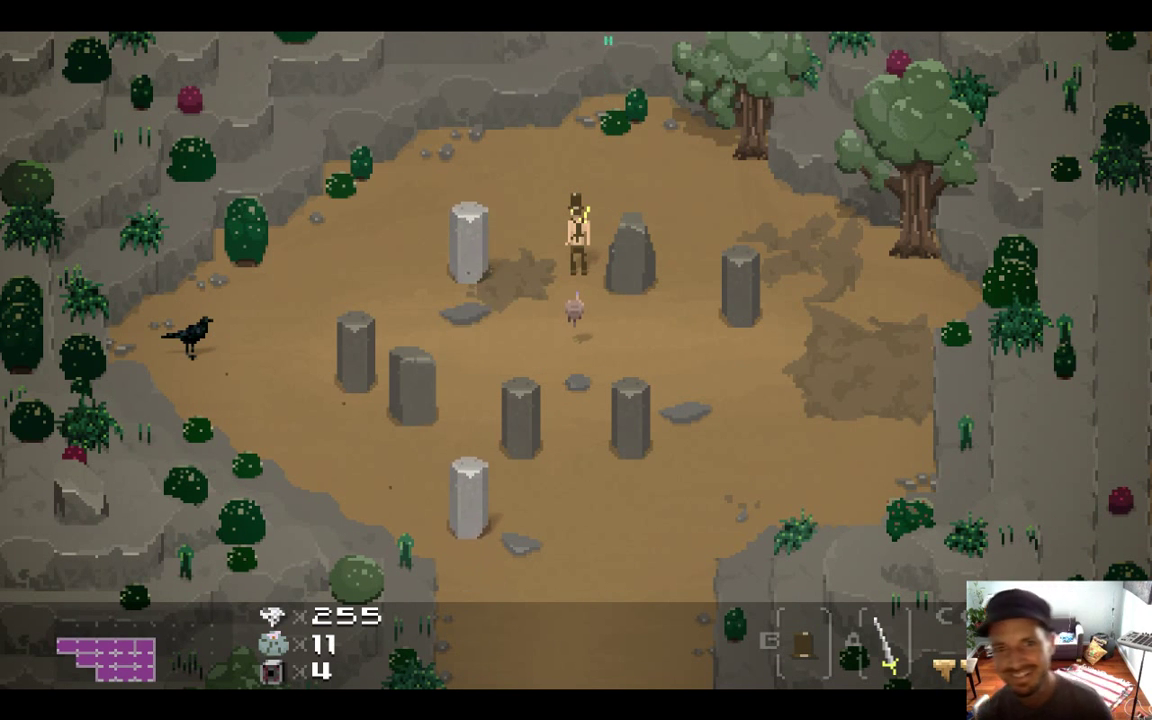
key(Right)
key(Left)
key(Up)
Slash with the sword at the gliding pillar enemies around the middle stone
key(Left)
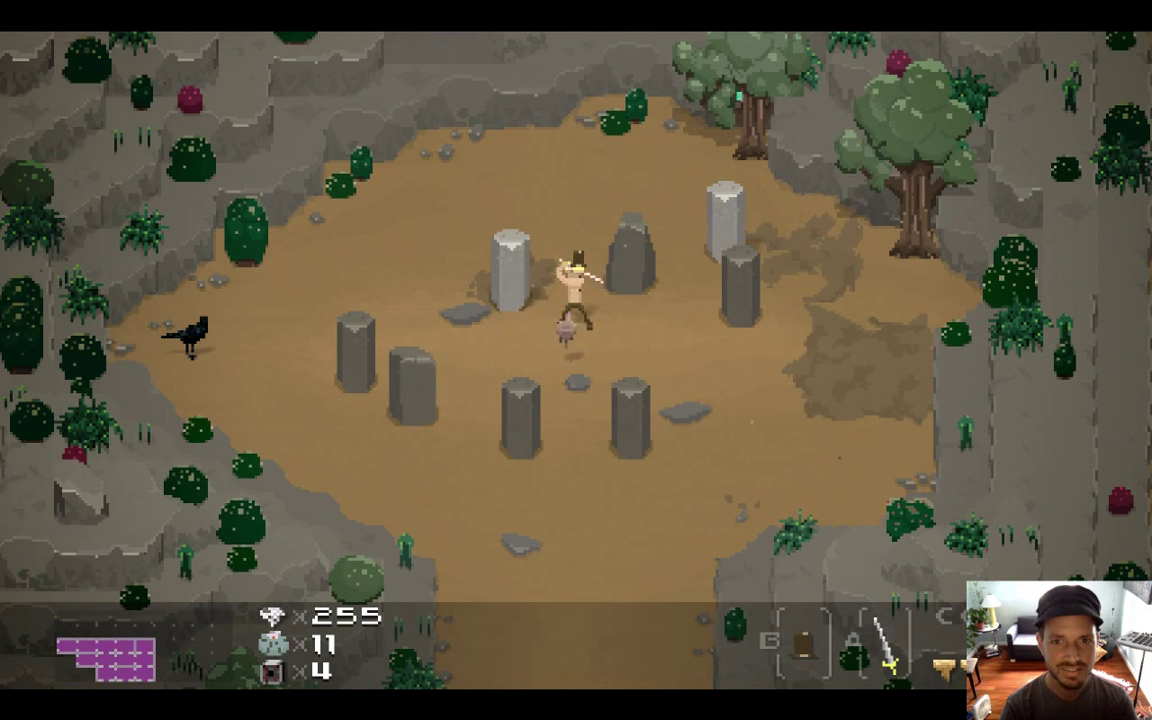
key(x)
key(Up)
key(Left)
key(Down)
key(x)
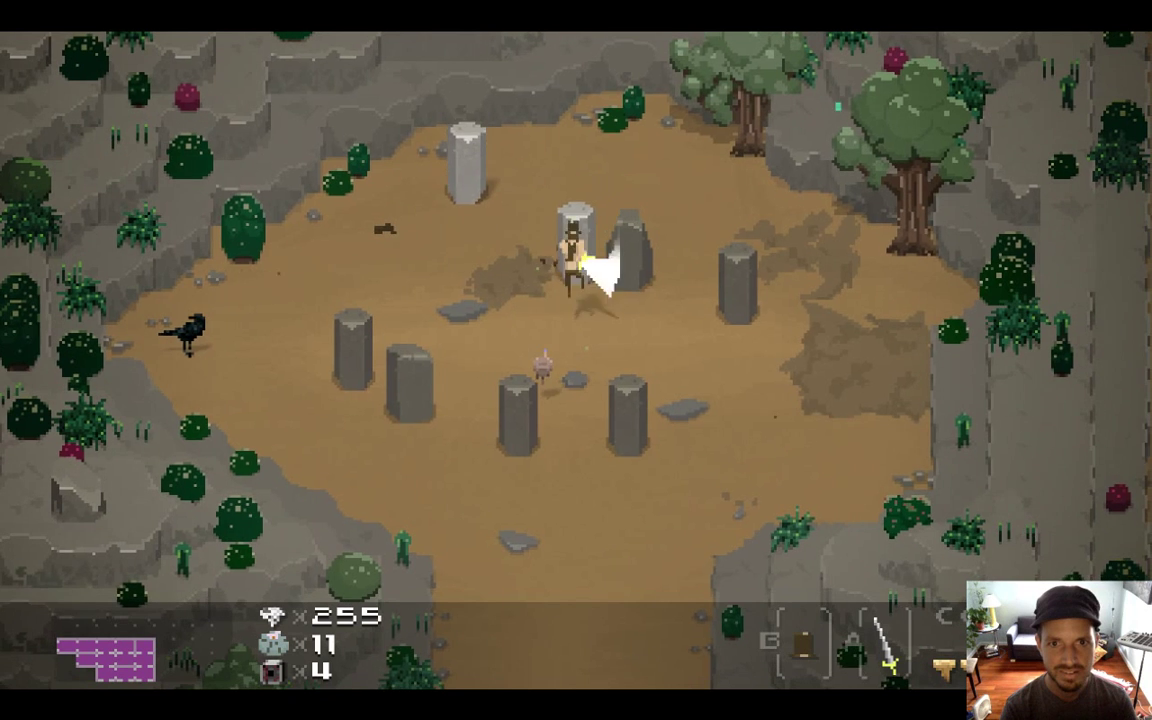
key(Right)
key(Left)
key(x)
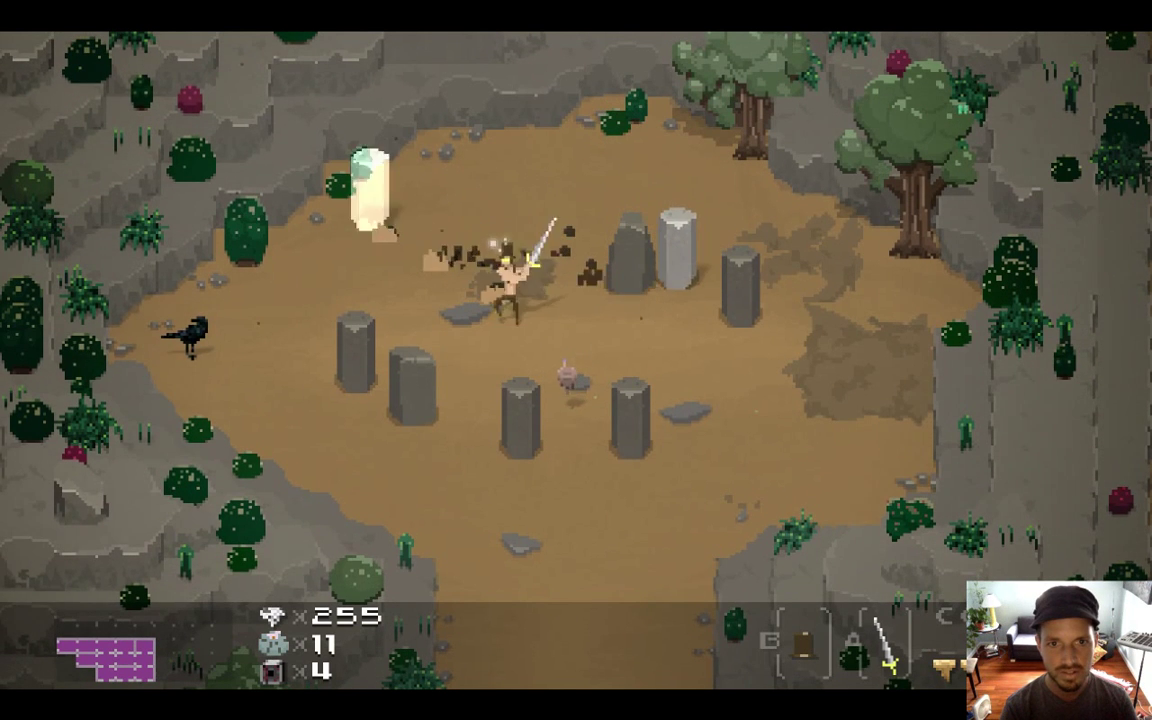
key(x)
key(Up)
key(Left)
Fight pillar enemies among the right-hand and centre stones, then quit the game
key(Right)
key(Down)
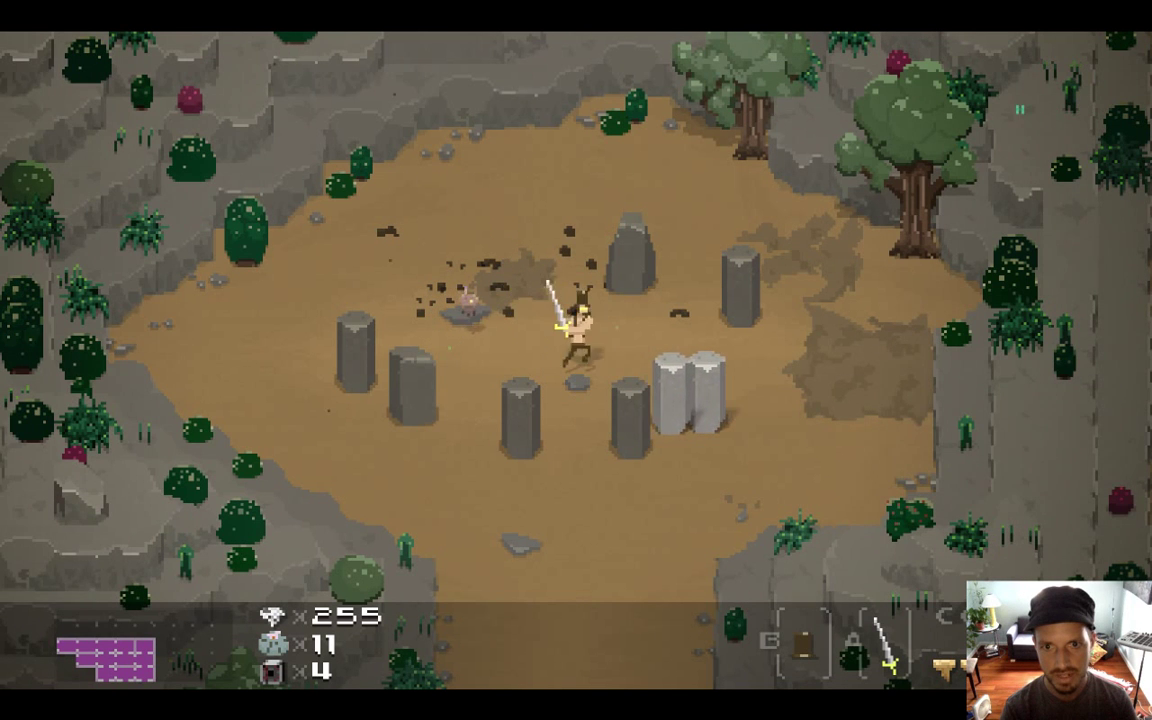
key(Right)
key(Down)
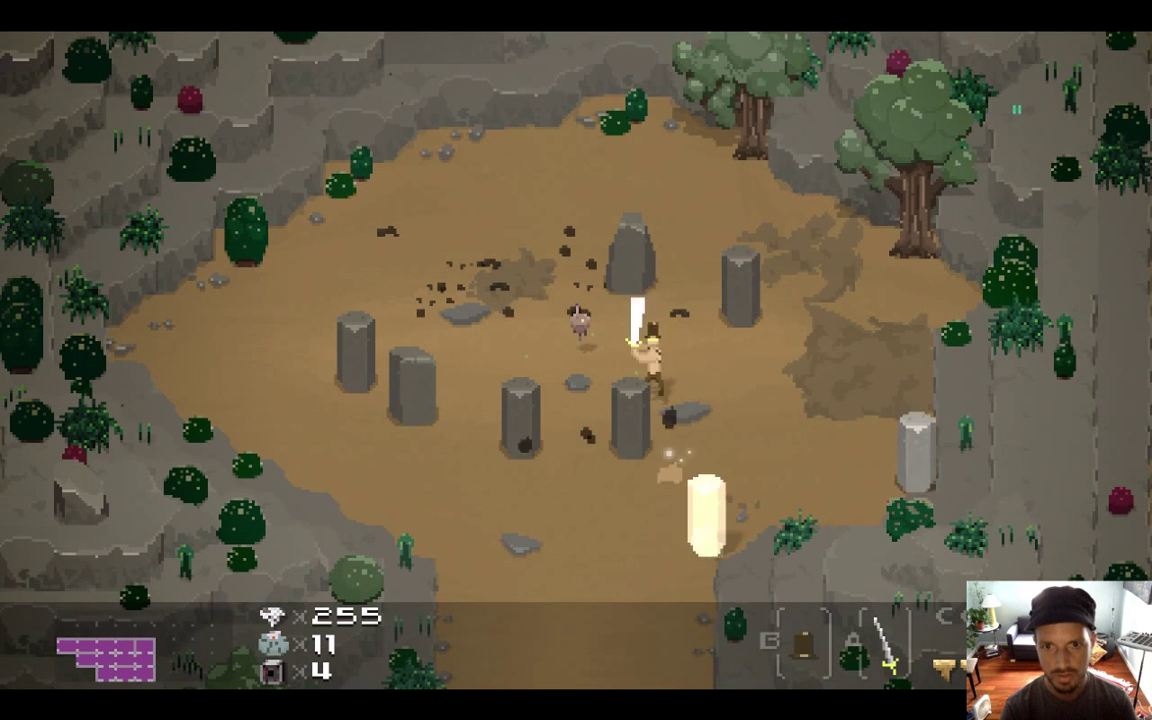
key(Right)
key(x)
key(Up)
key(Left)
key(Right)
key(x)
key(Left)
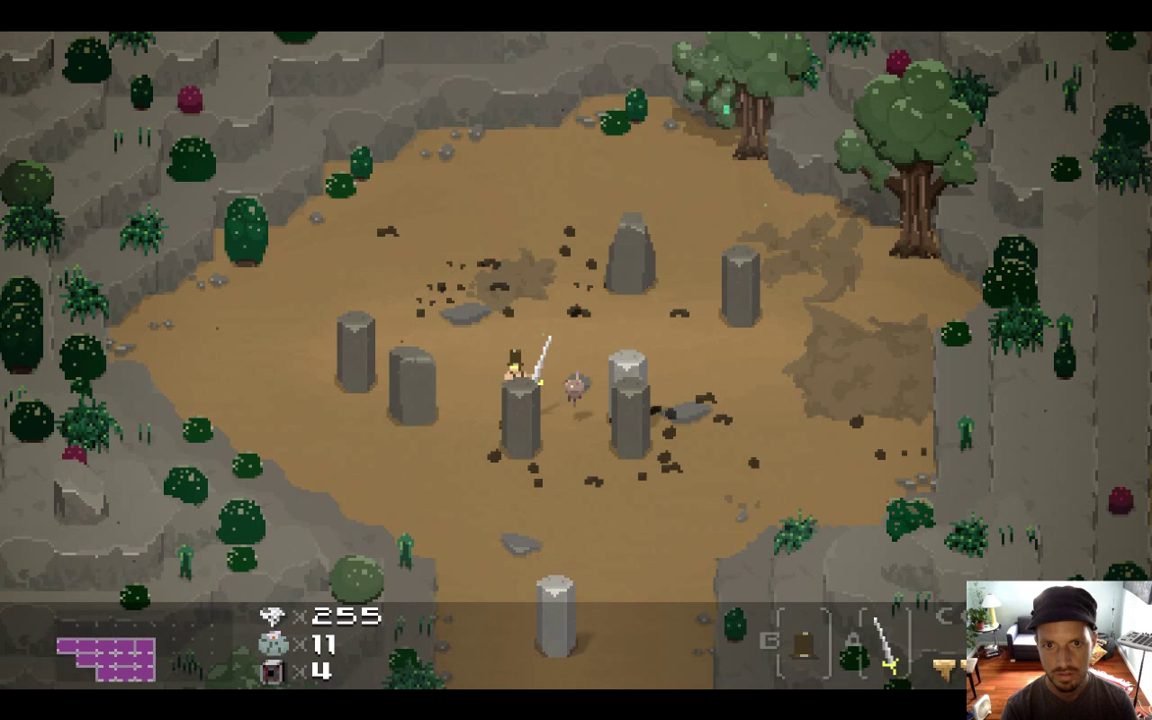
key(Right)
key(Right)
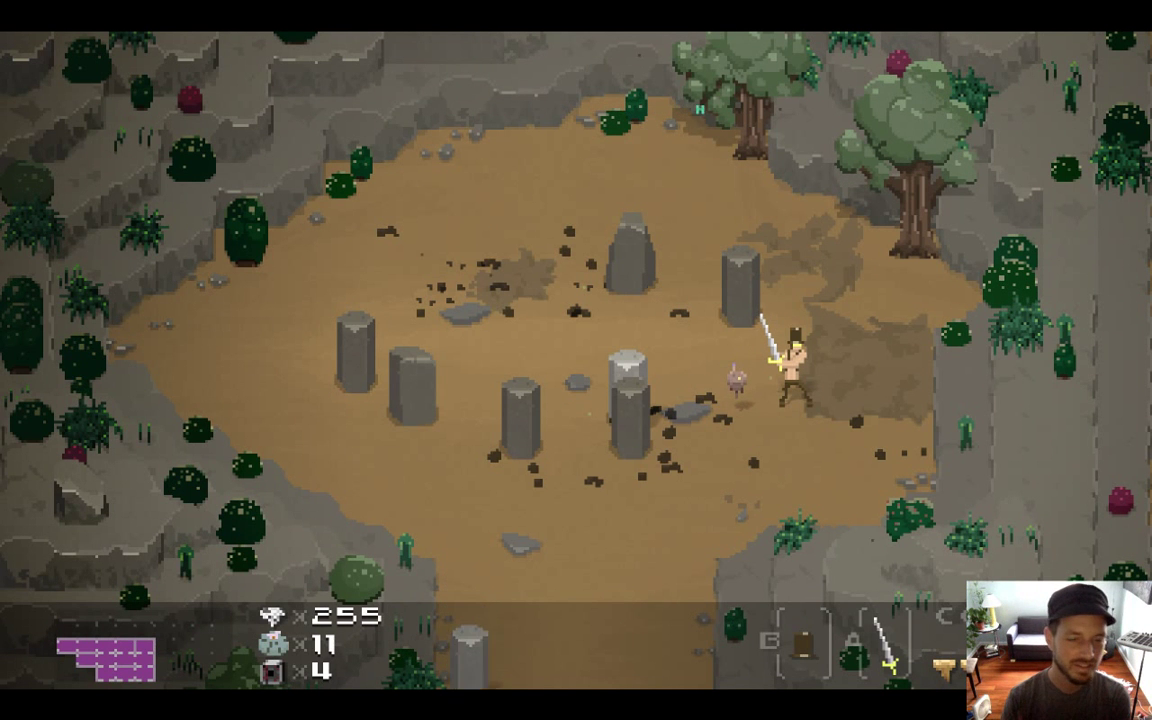
key(super+q)
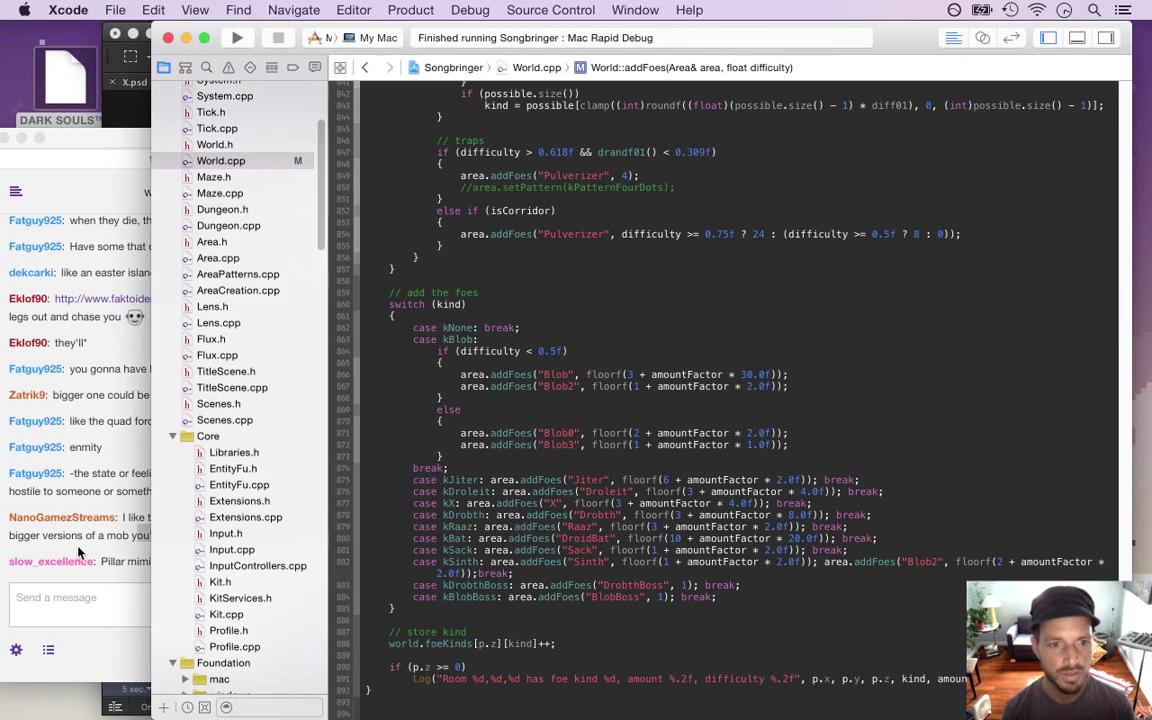
Bring the Twitch chat forward, highlight the giant pillar boss suggestion, and open the YouTube link's options
click(71, 491)
click(492, 463)
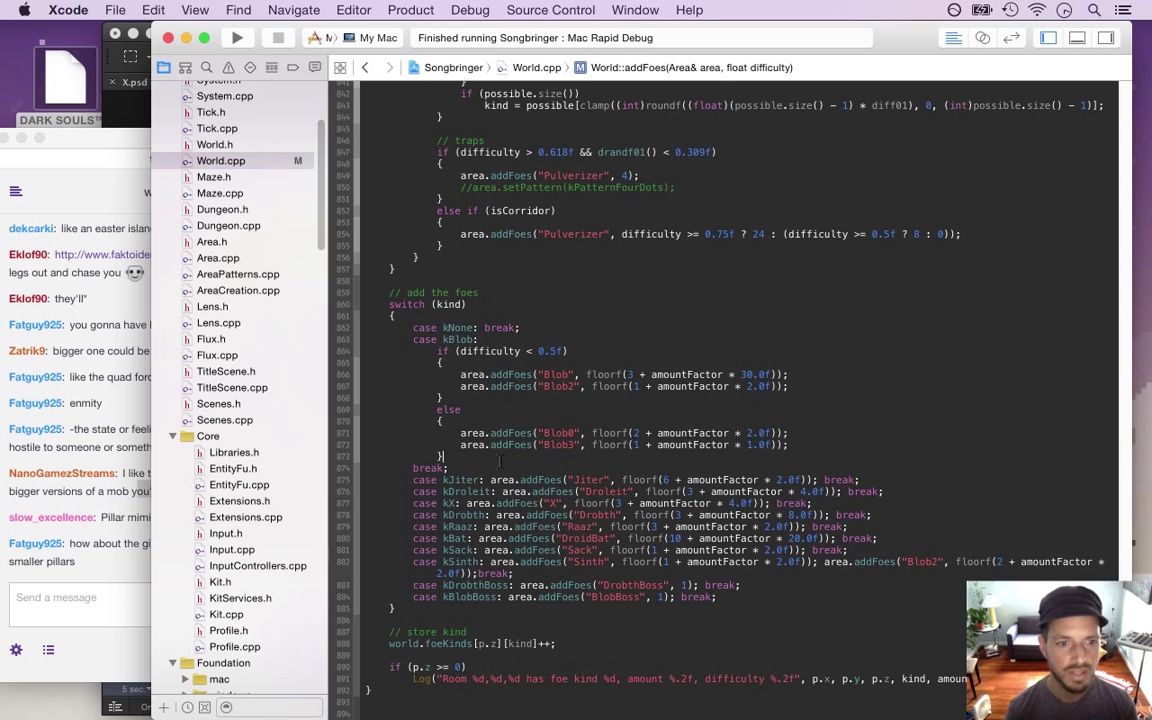
click(93, 577)
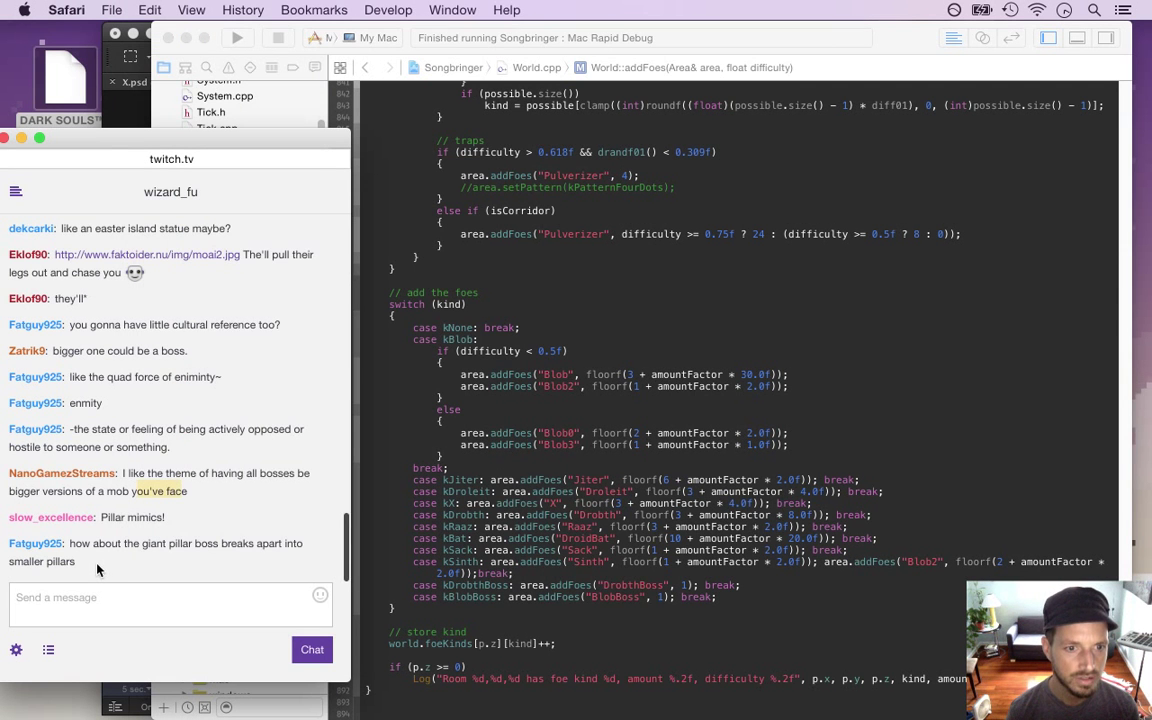
triple_click(98, 511)
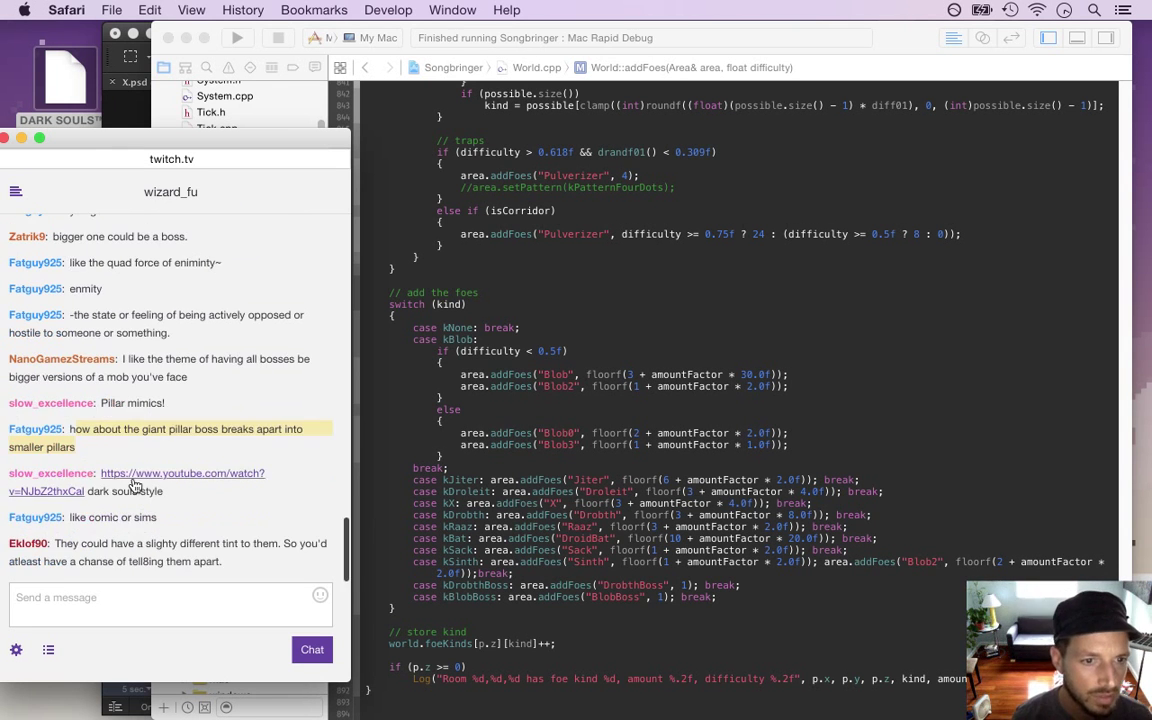
right_click(131, 479)
Play the Dark souls Mimic video in a new window in theater mode, checking Twitch chat alongside
click(202, 460)
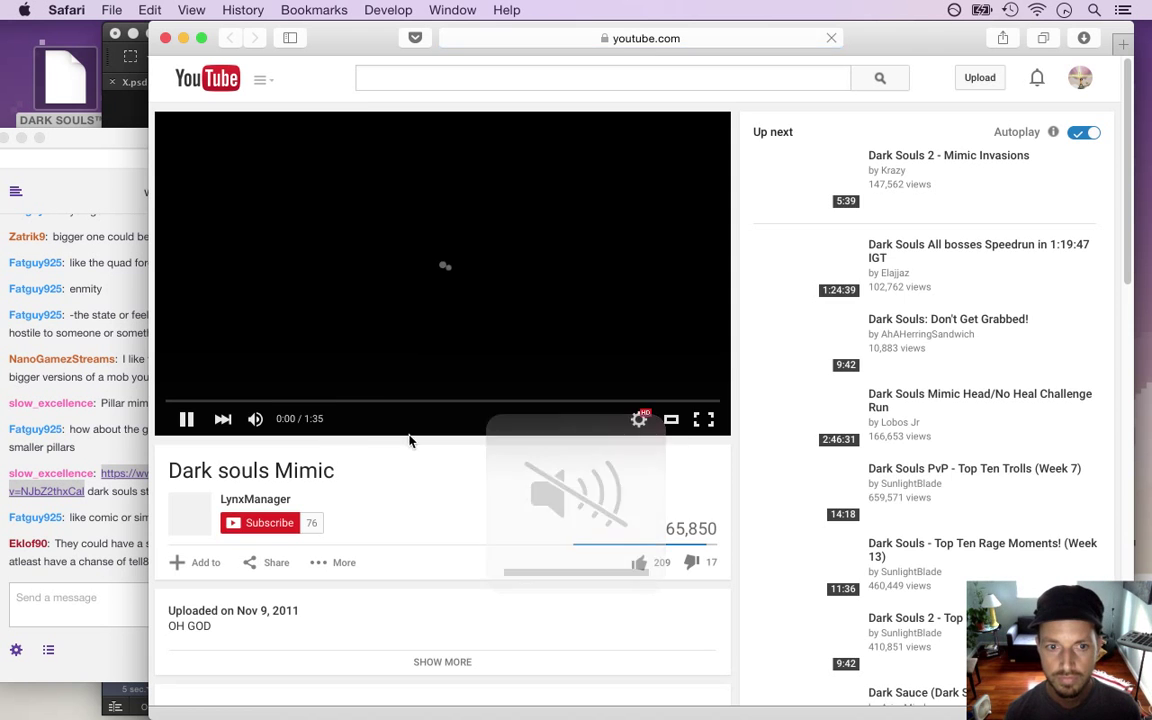
click(675, 424)
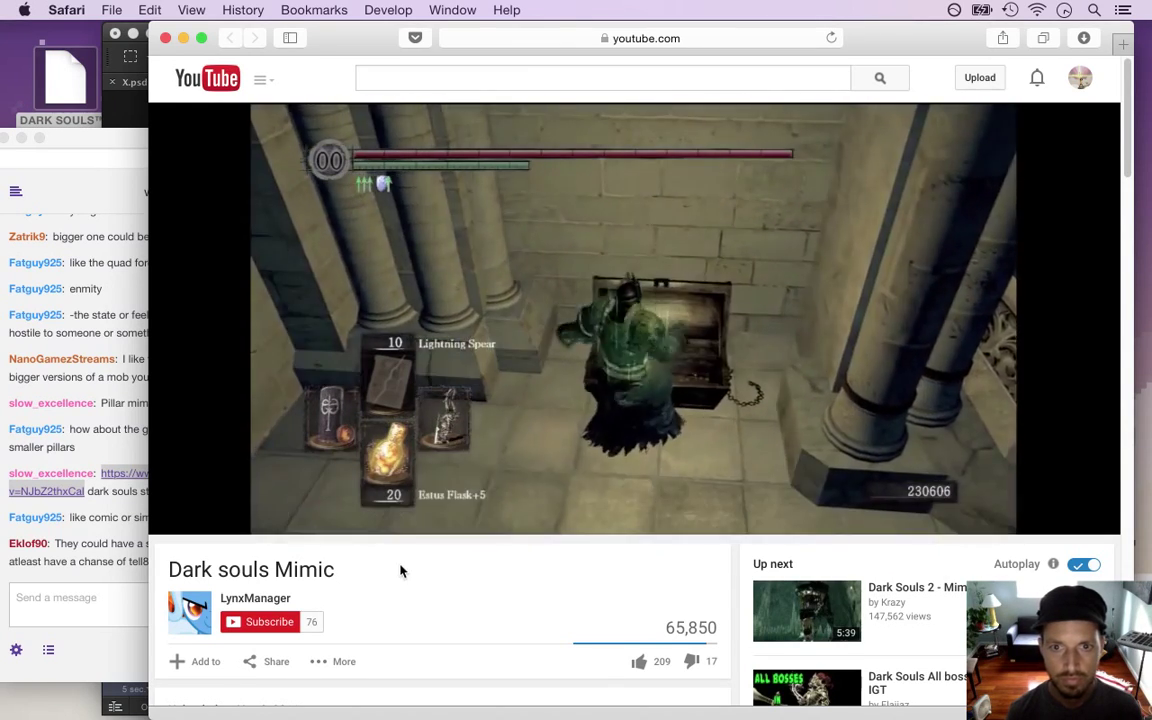
click(116, 540)
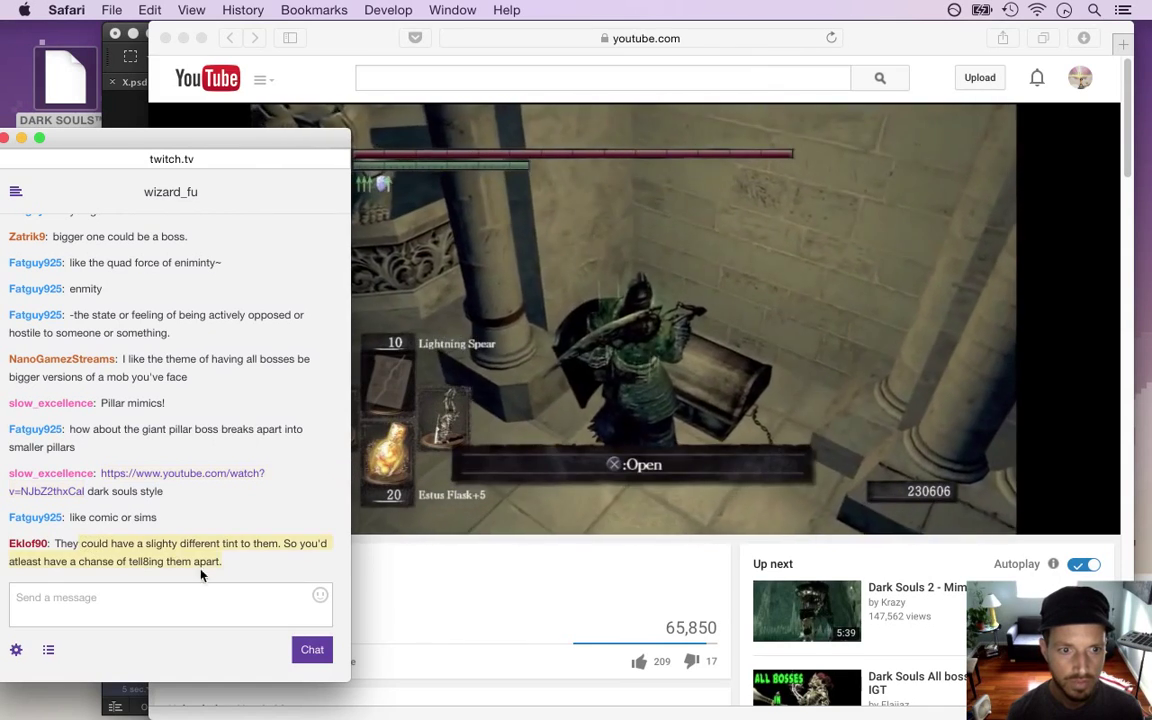
click(566, 407)
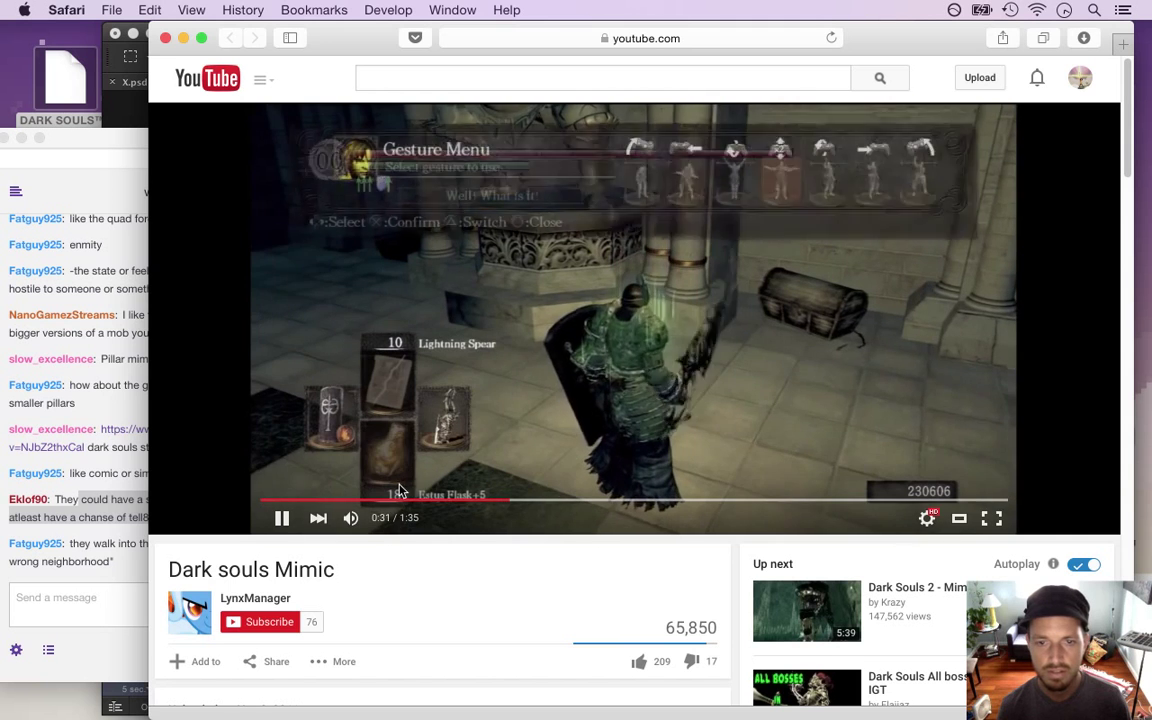
click(99, 562)
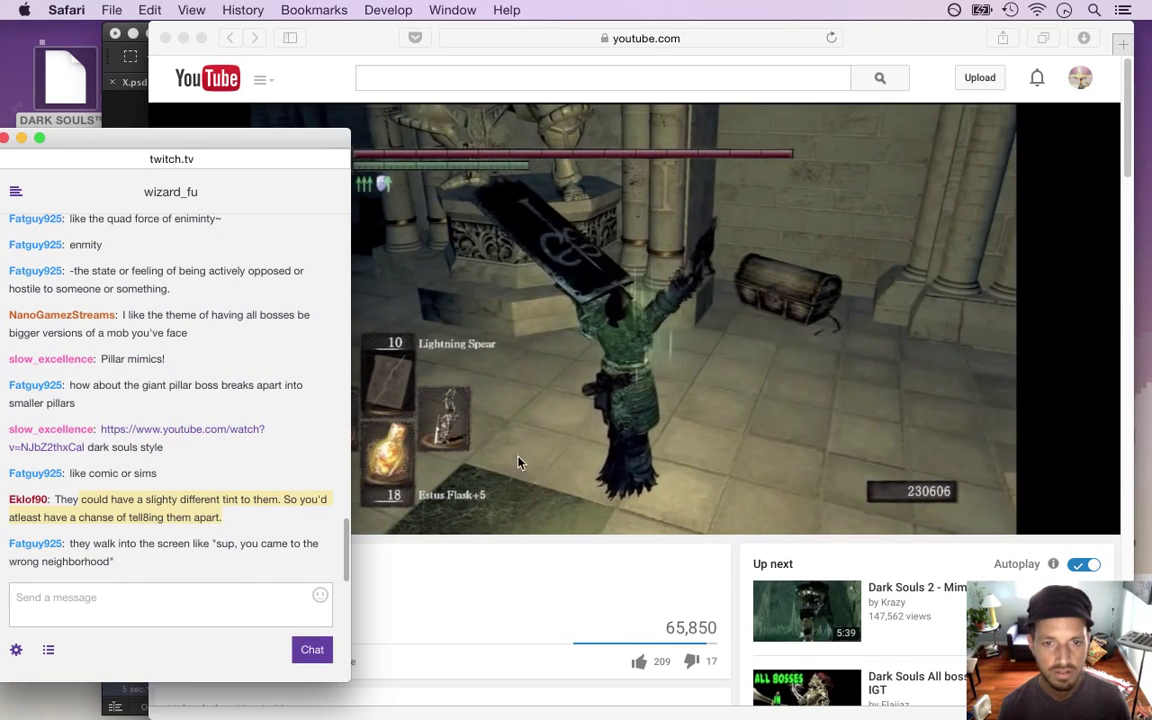
click(533, 405)
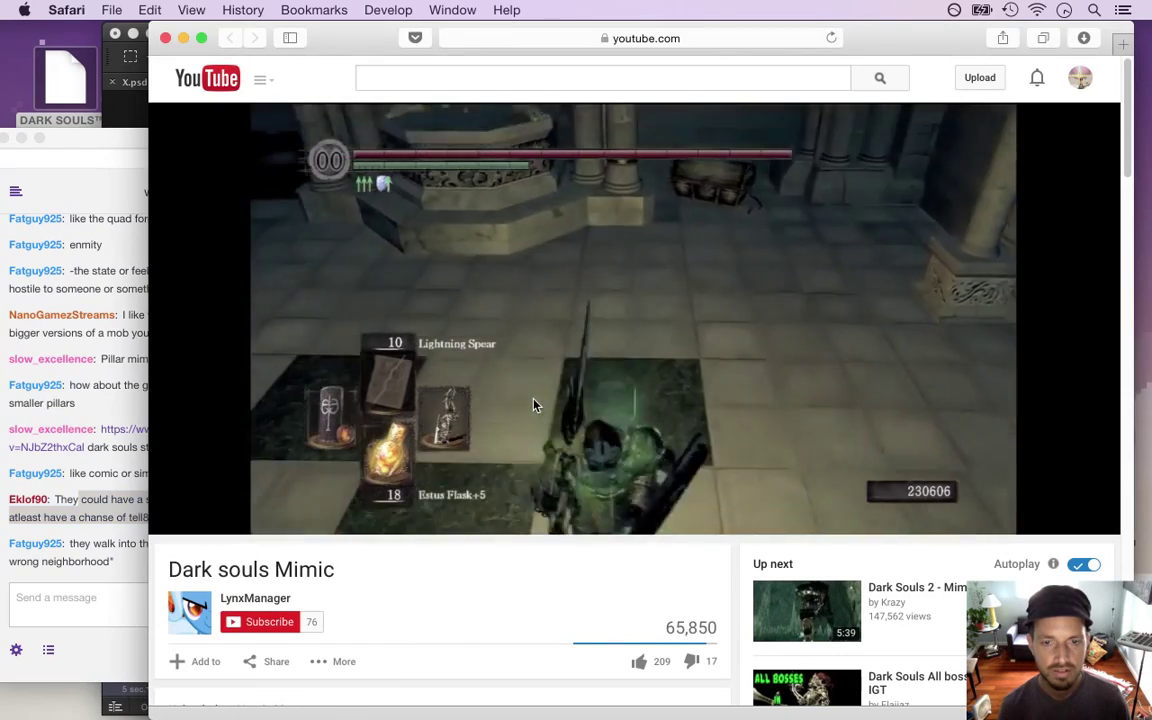
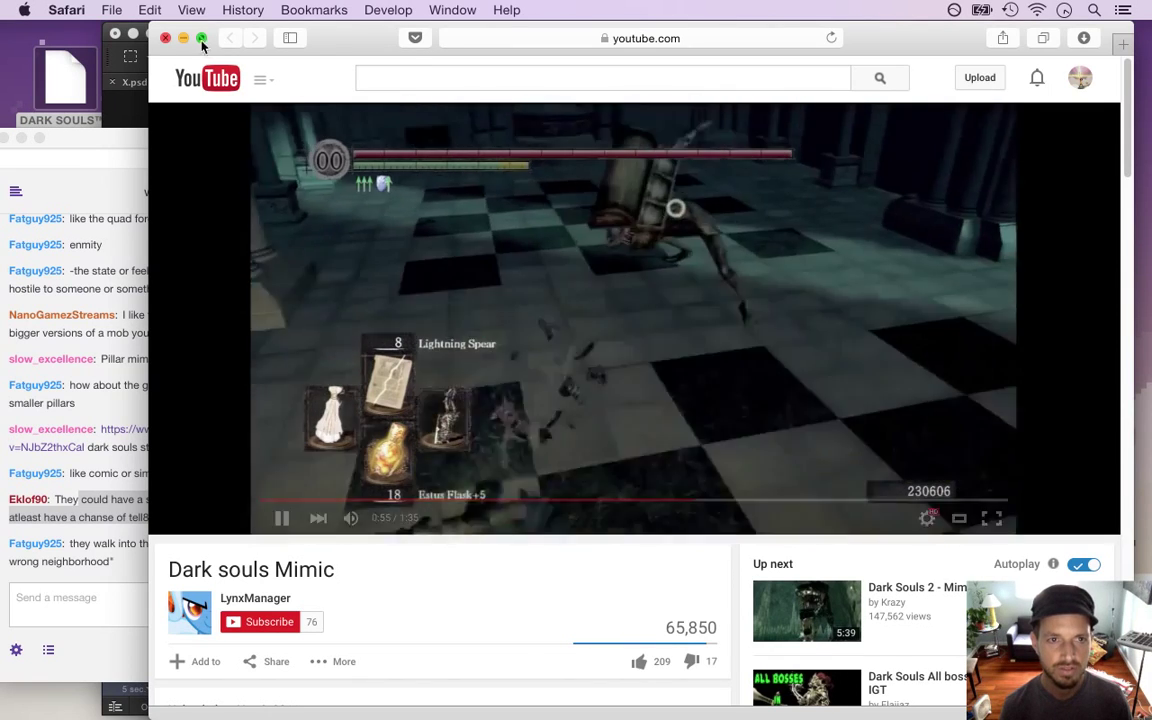
Close the YouTube video window and bring Xcode's World.cpp back in front, scrolling up
click(164, 39)
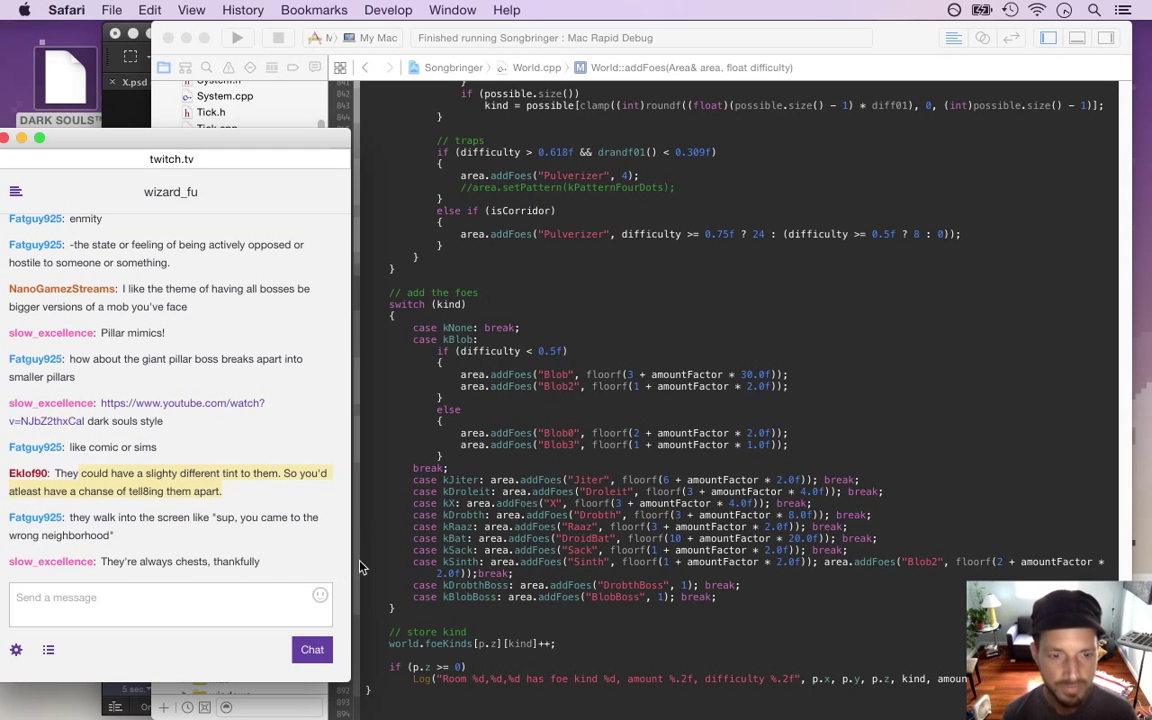
drag(141, 561, 210, 562)
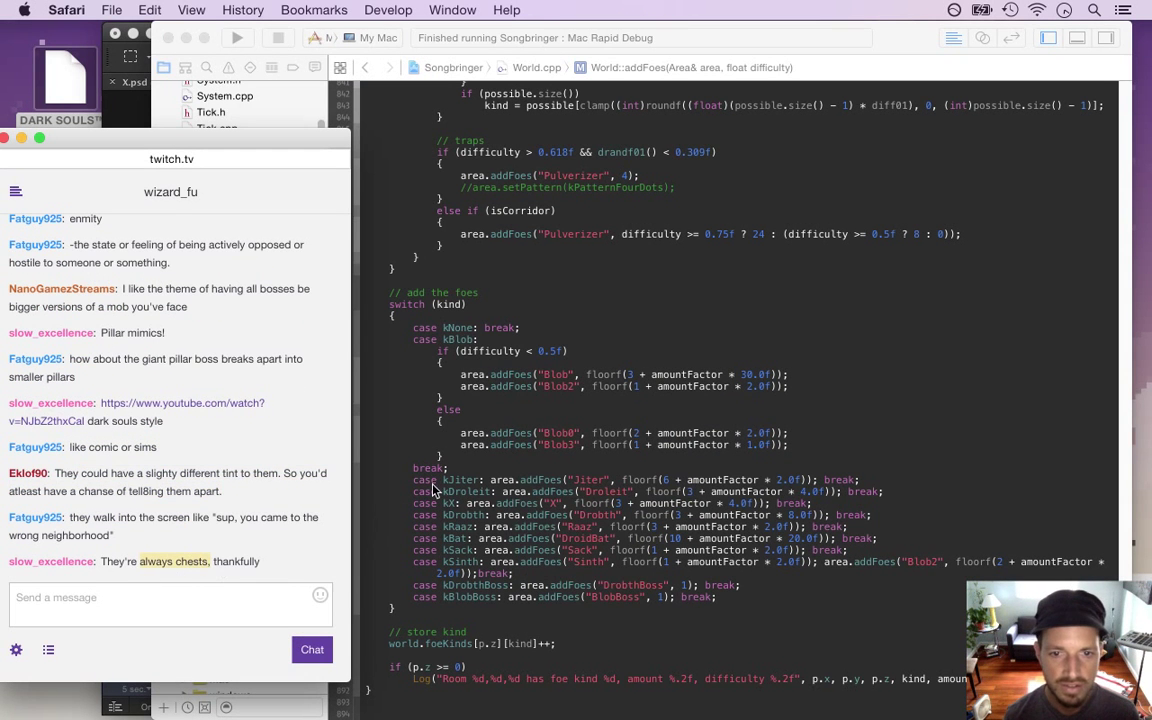
click(462, 466)
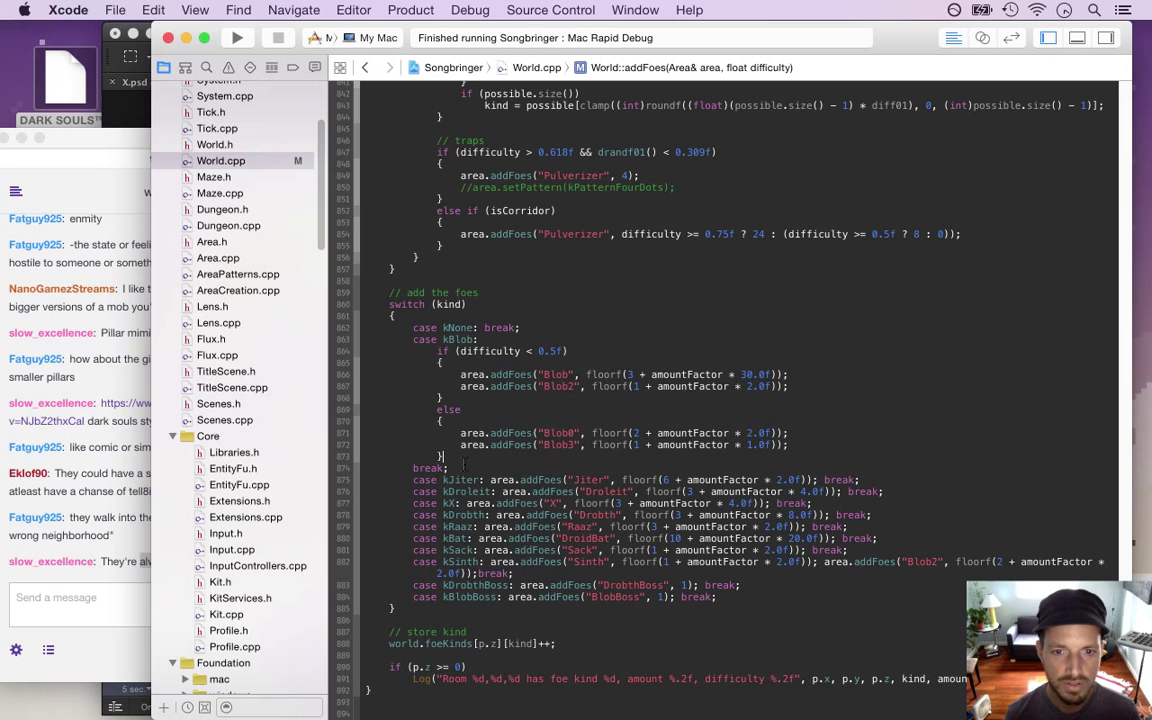
scroll(318, 215, up, 1)
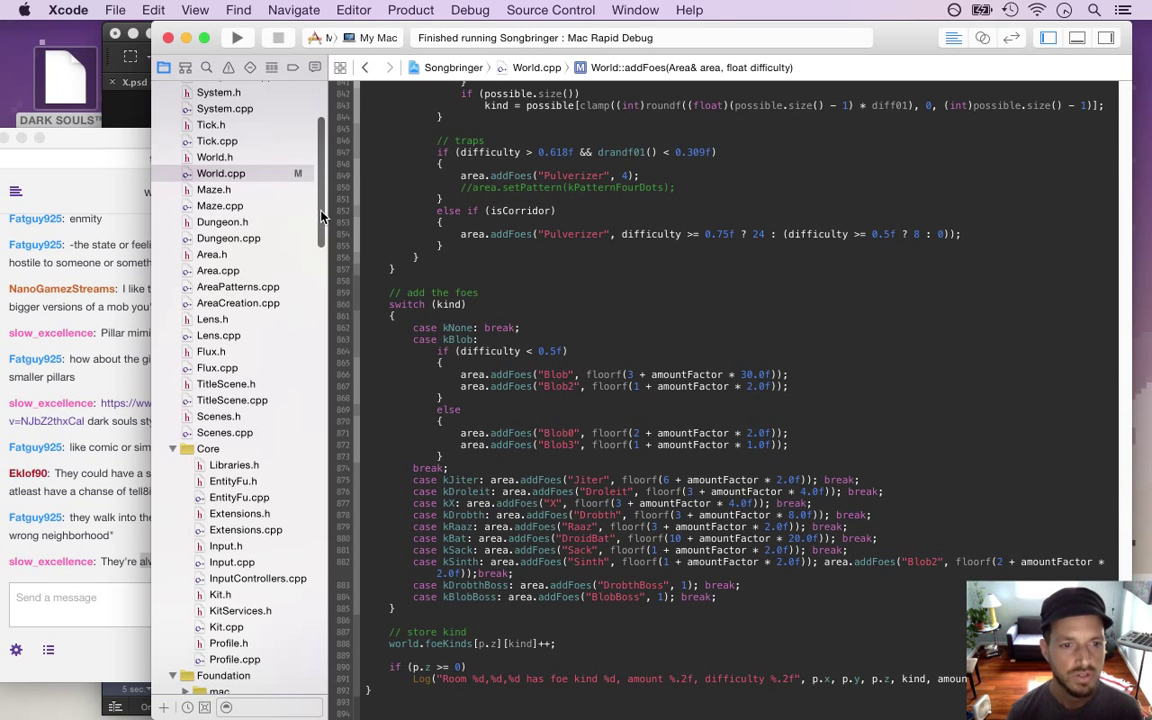
scroll(318, 182, up, 2)
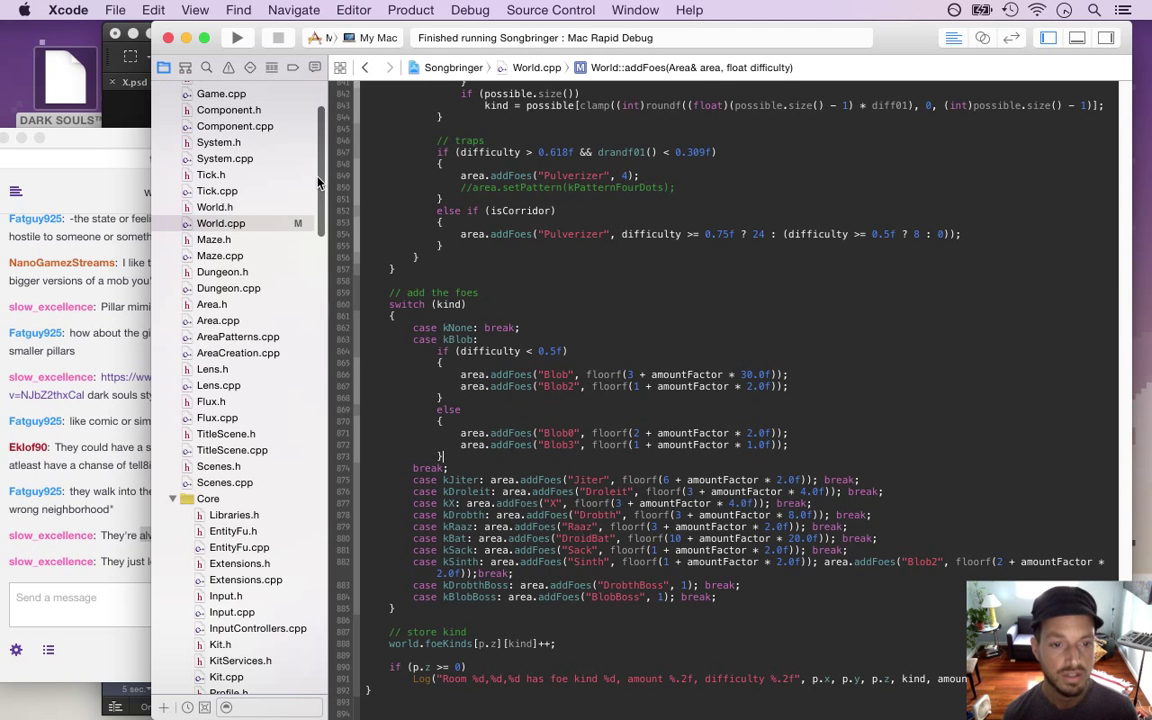
Read a few stream chat remarks, then return to the addFoes foe switch in World.cpp
click(113, 566)
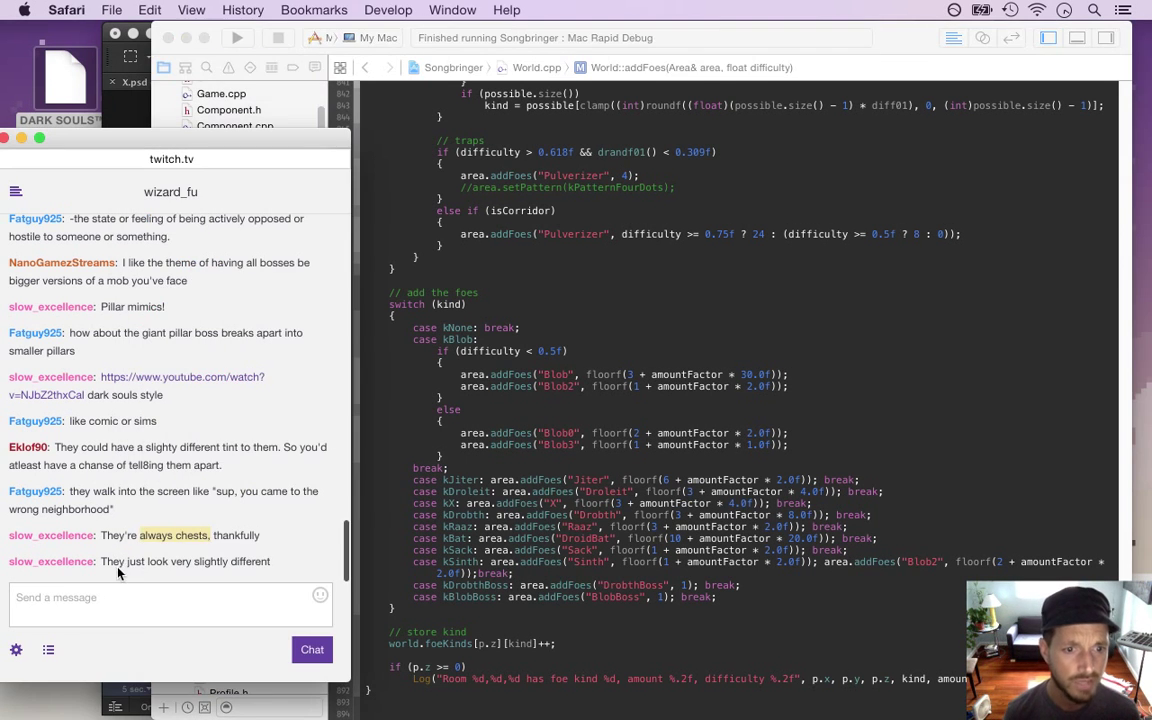
drag(127, 561, 228, 562)
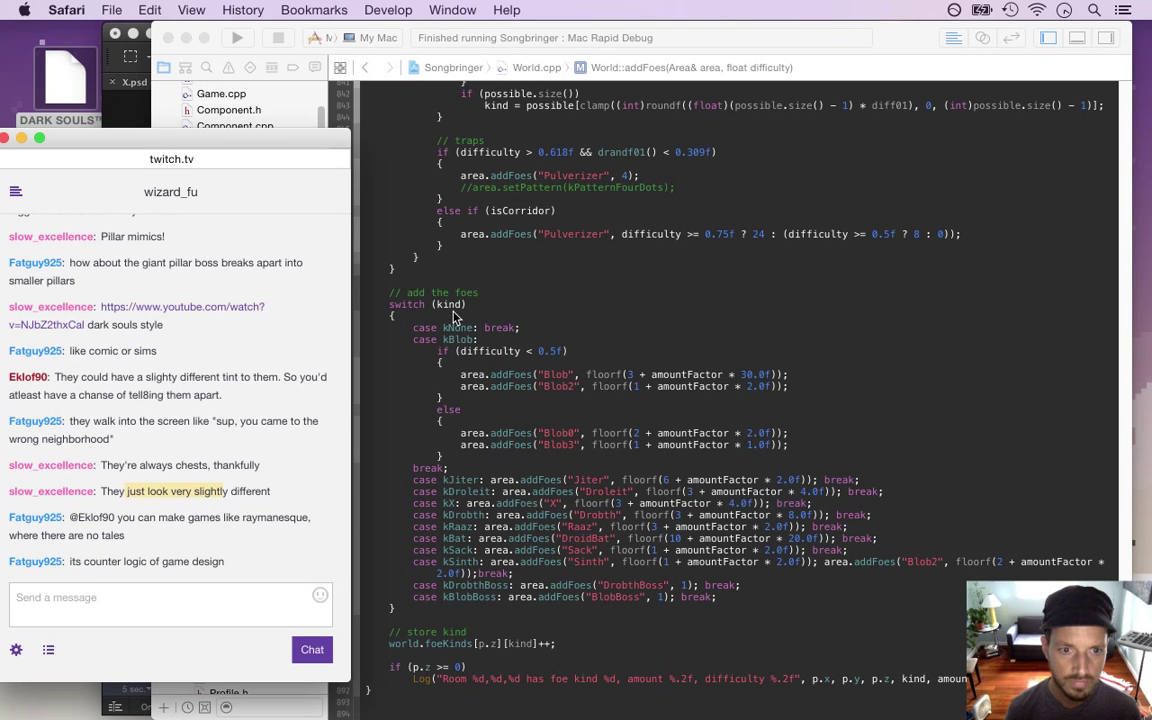
drag(138, 517, 227, 544)
click(412, 322)
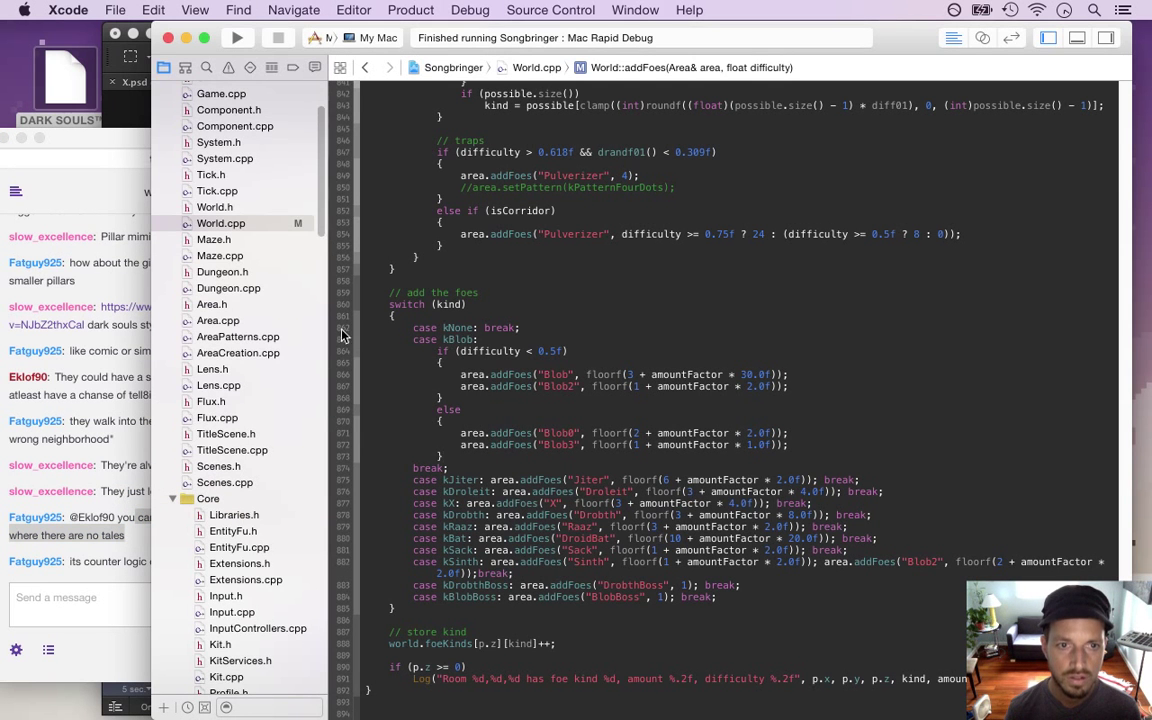
scroll(322, 198, up, 3)
scroll(322, 198, up, 1)
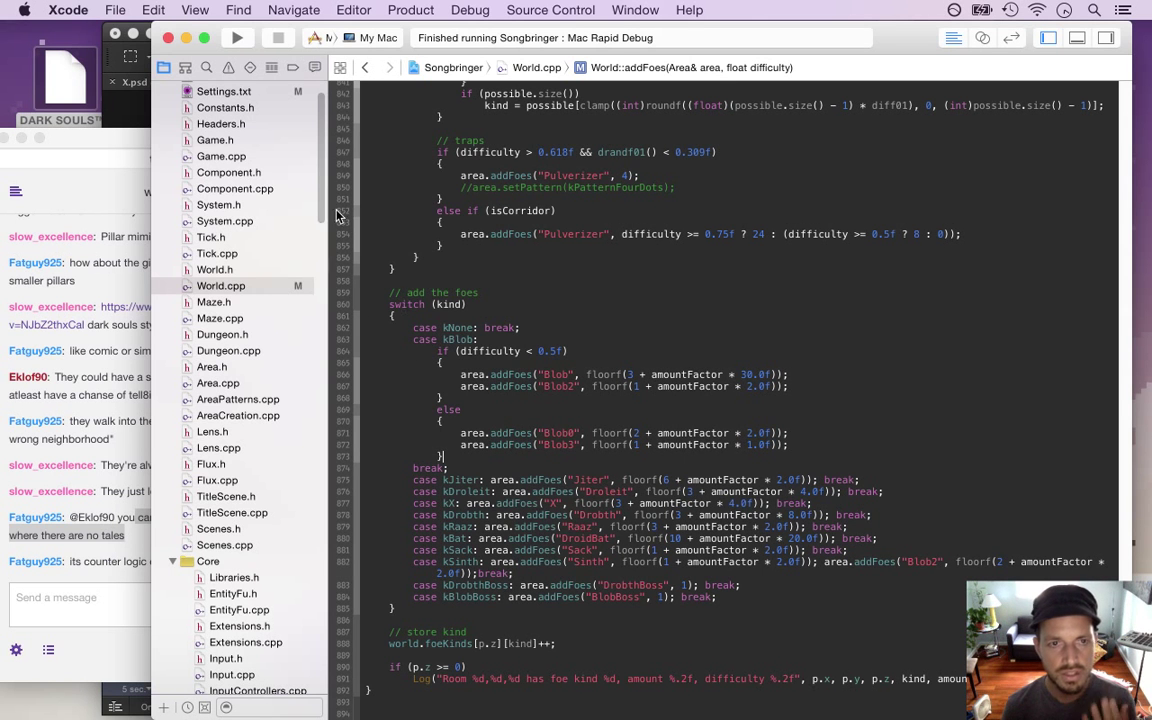
scroll(300, 160, up, 2)
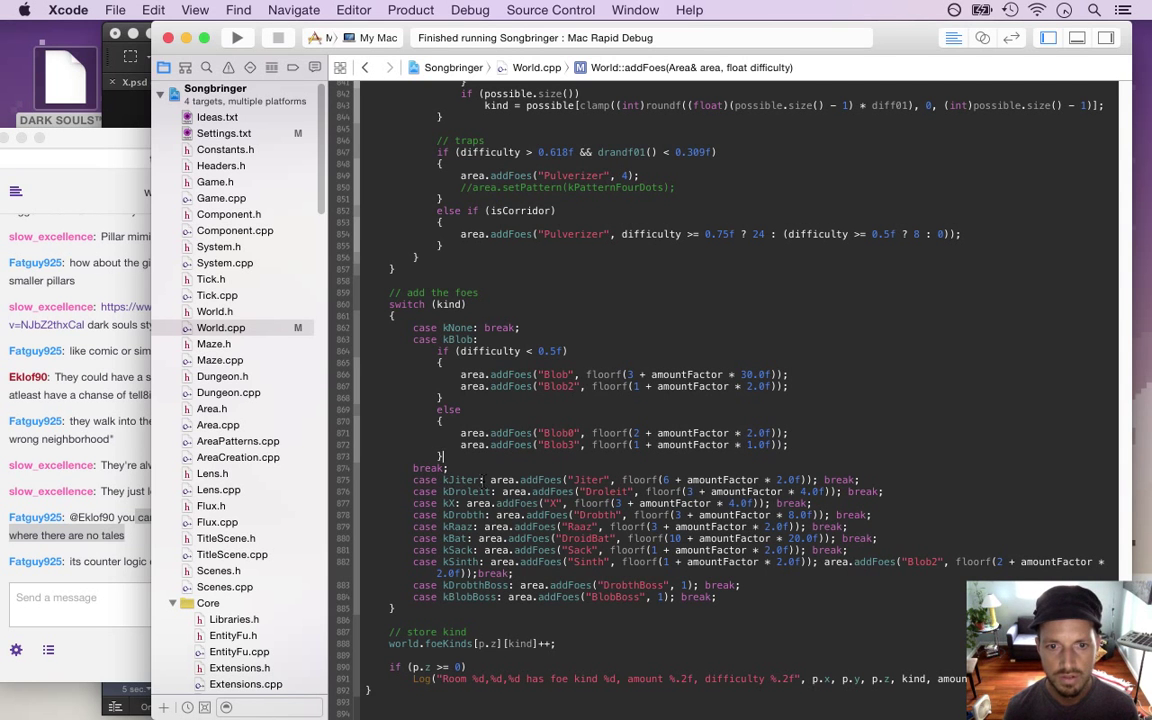
Wrap the case kX addFoes call and its break in a braced block
click(458, 503)
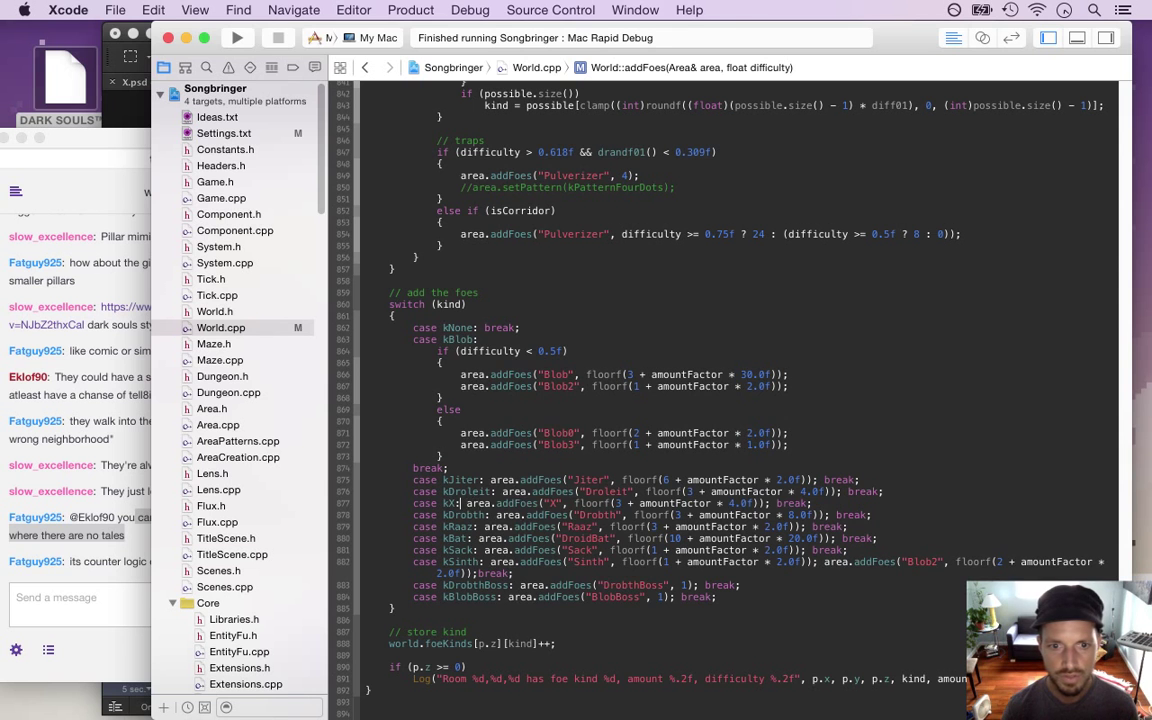
text({)
key(Return)
key(Right)
key(Return)
key(super+Right)
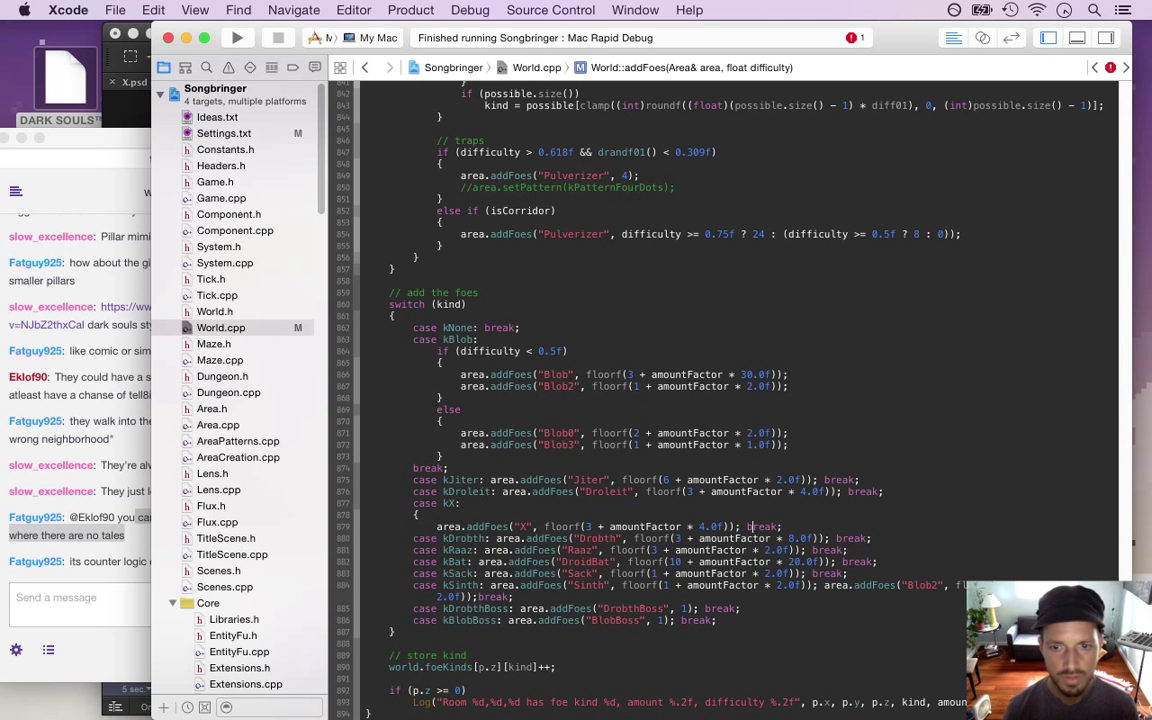
key(Return)
text(})
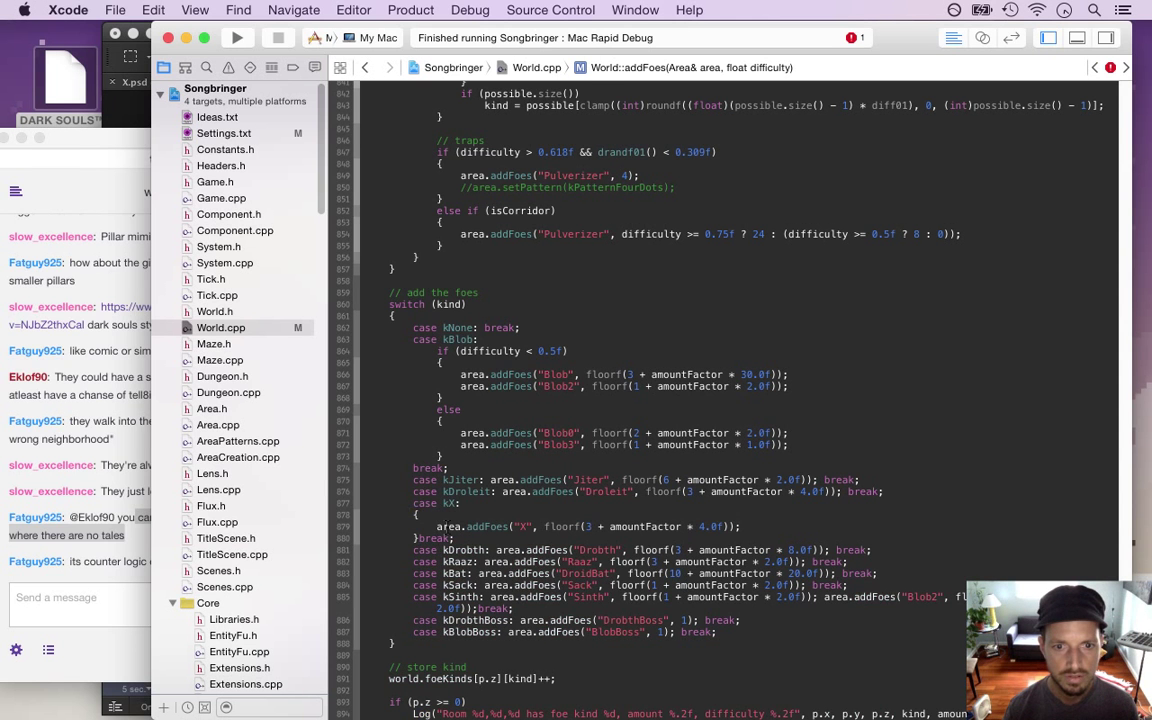
Open Constants.h and search it for 'offs' and 'k' flag names
scroll(730, 400, up, 10)
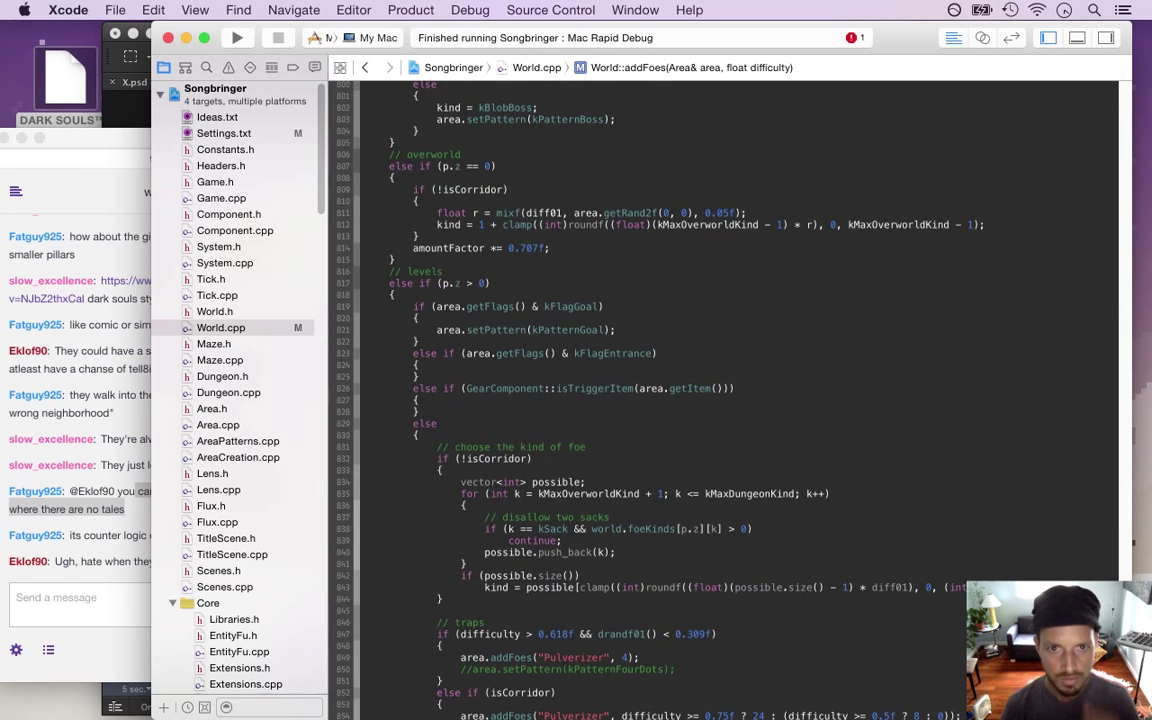
scroll(730, 400, up, 12)
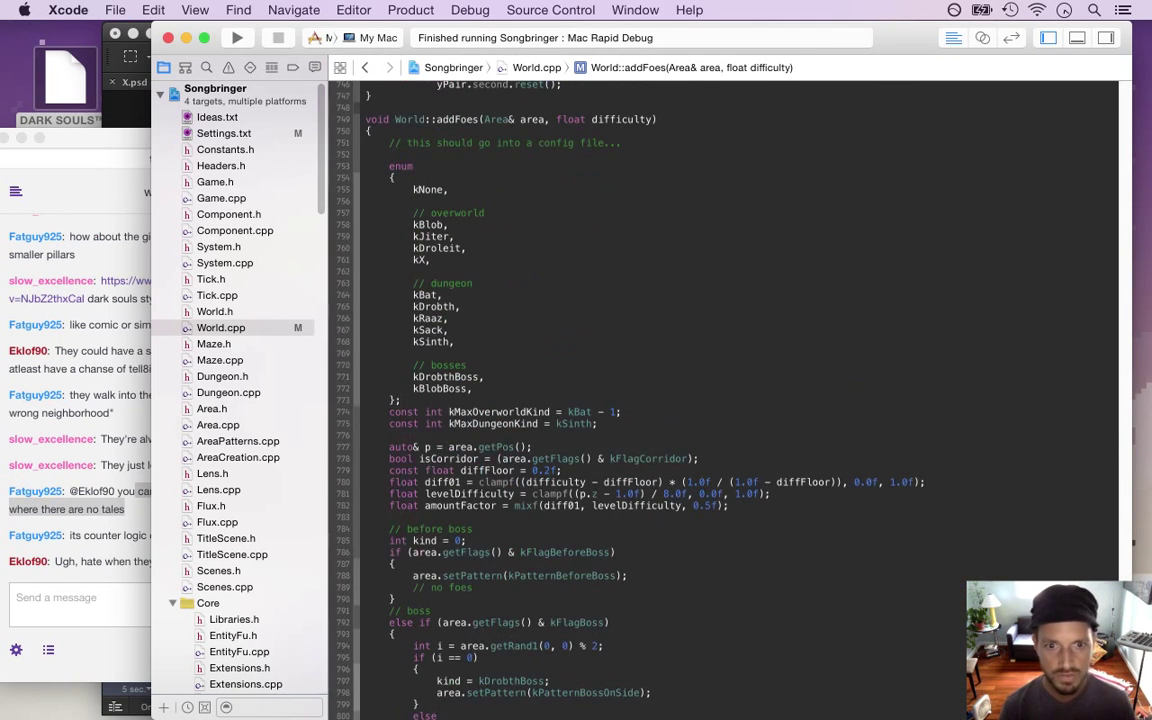
click(400, 400)
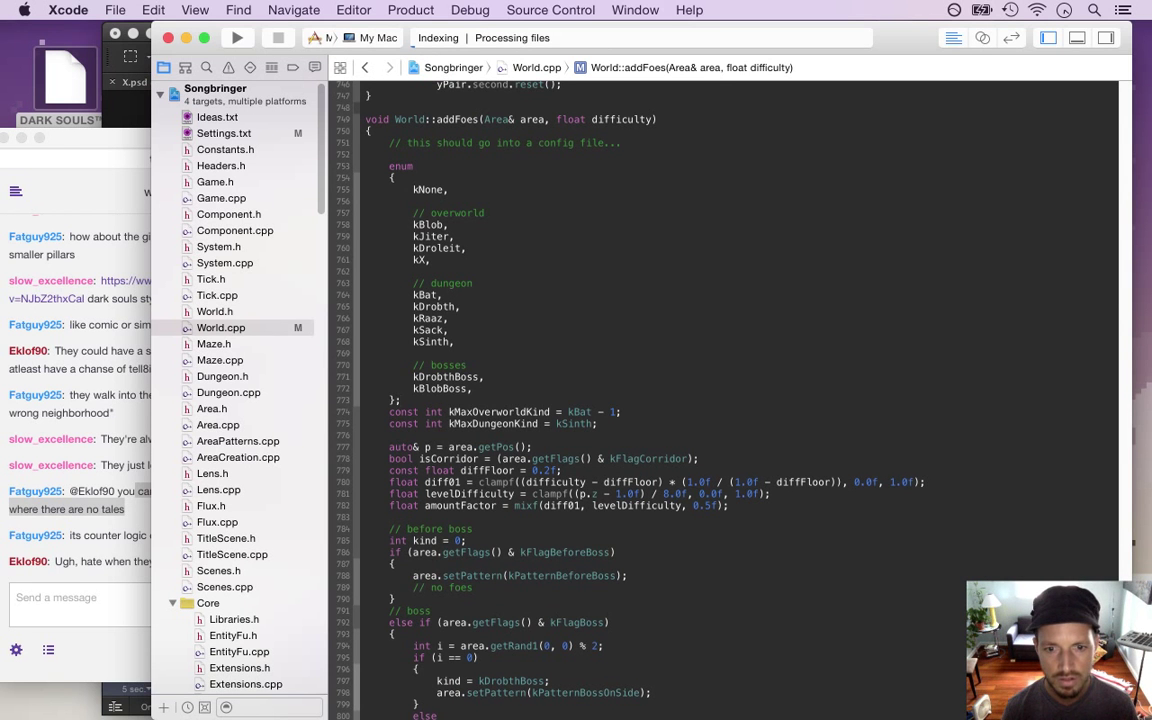
click(230, 149)
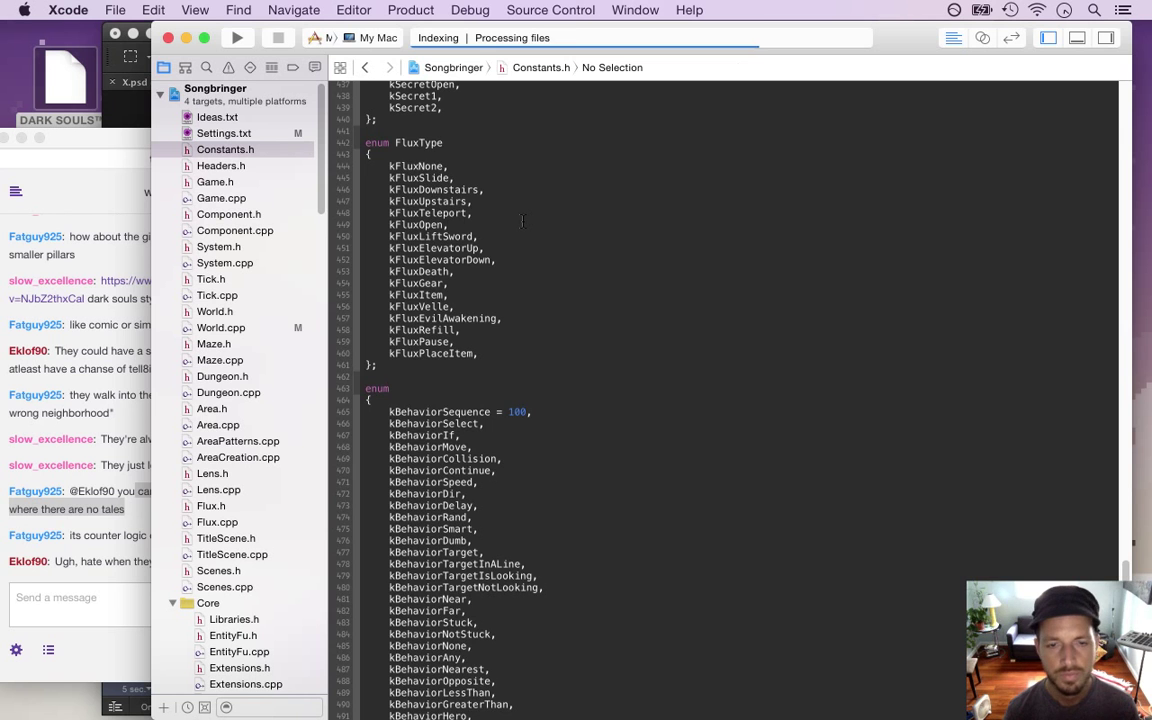
scroll(522, 221, up, 20)
key(super+f)
text(offs)
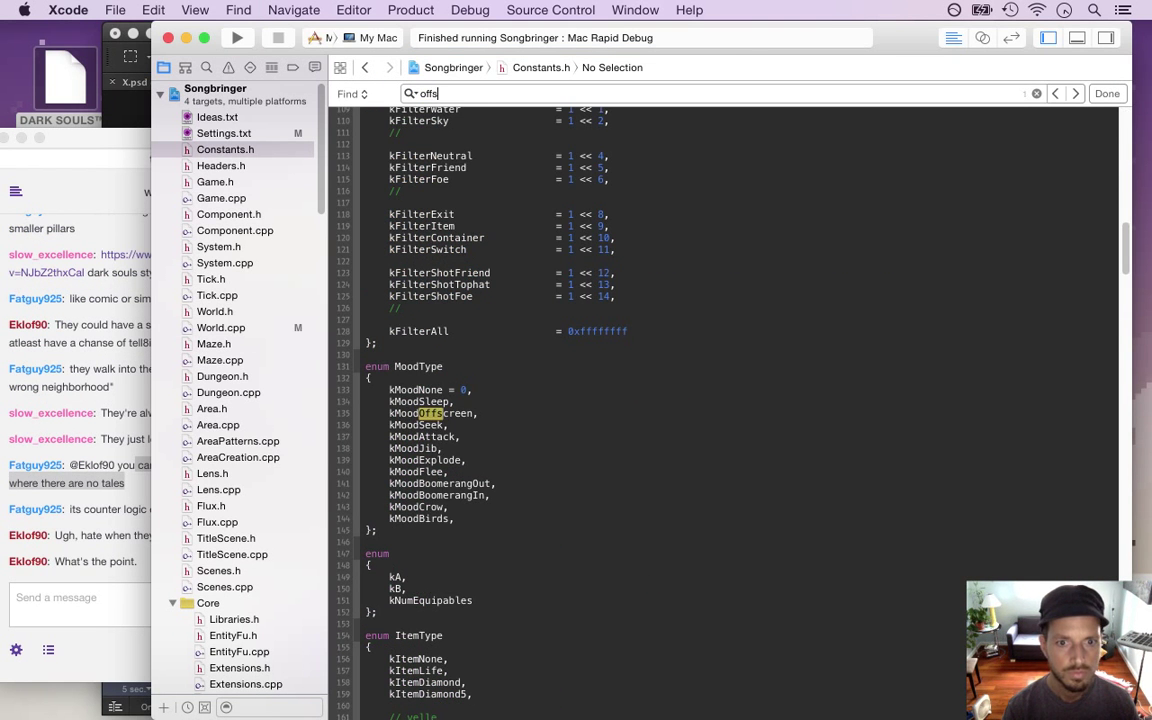
key(Return)
click(487, 345)
scroll(487, 345, up, 20)
key(cmd+f)
text(kflag)
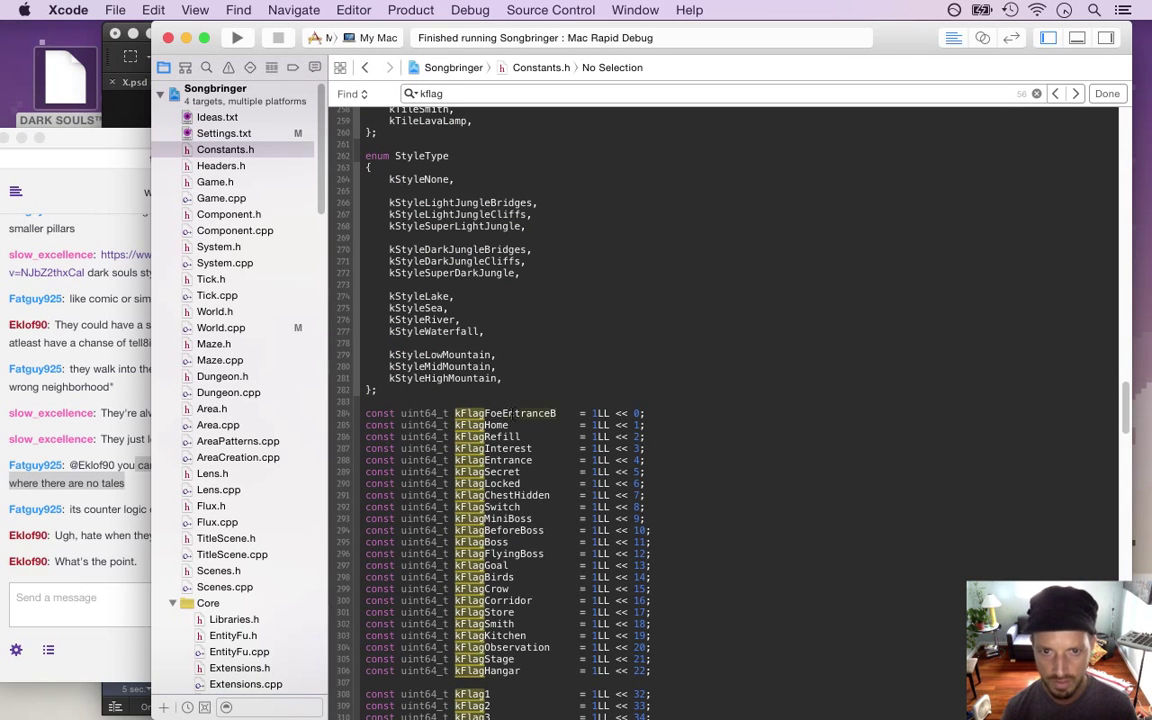
Copy kFlagFoeEntranceB and search the whole project for it
double_click(430, 366)
key(cmd+c)
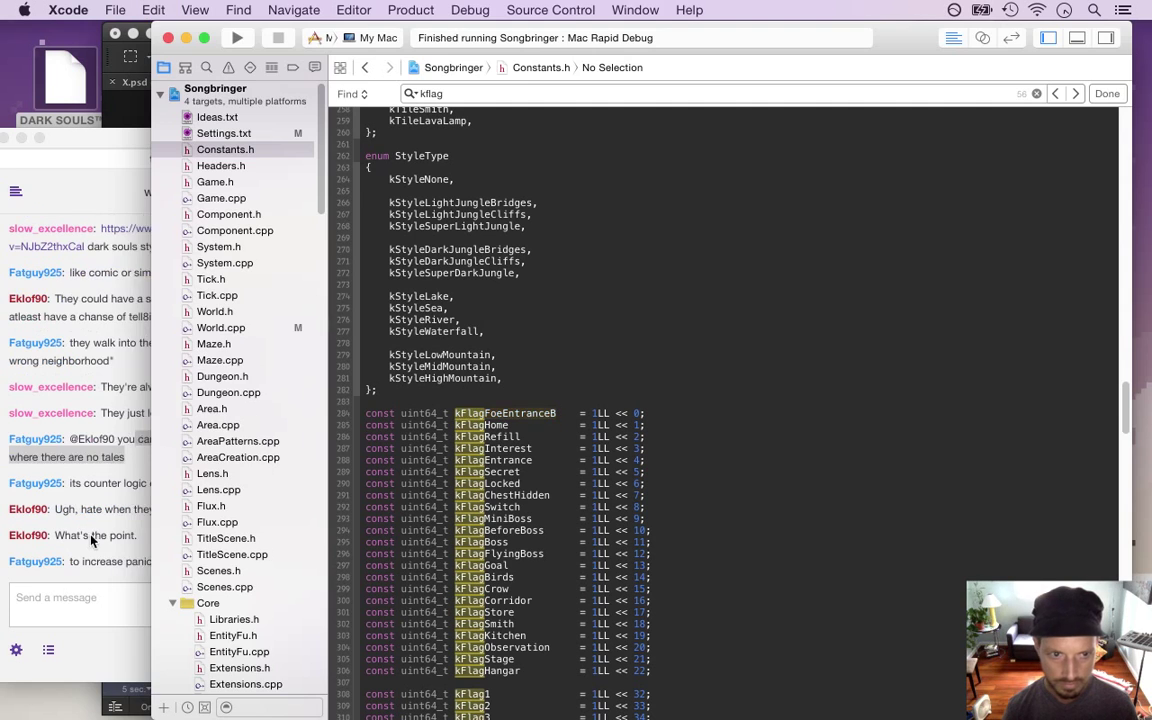
click(93, 533)
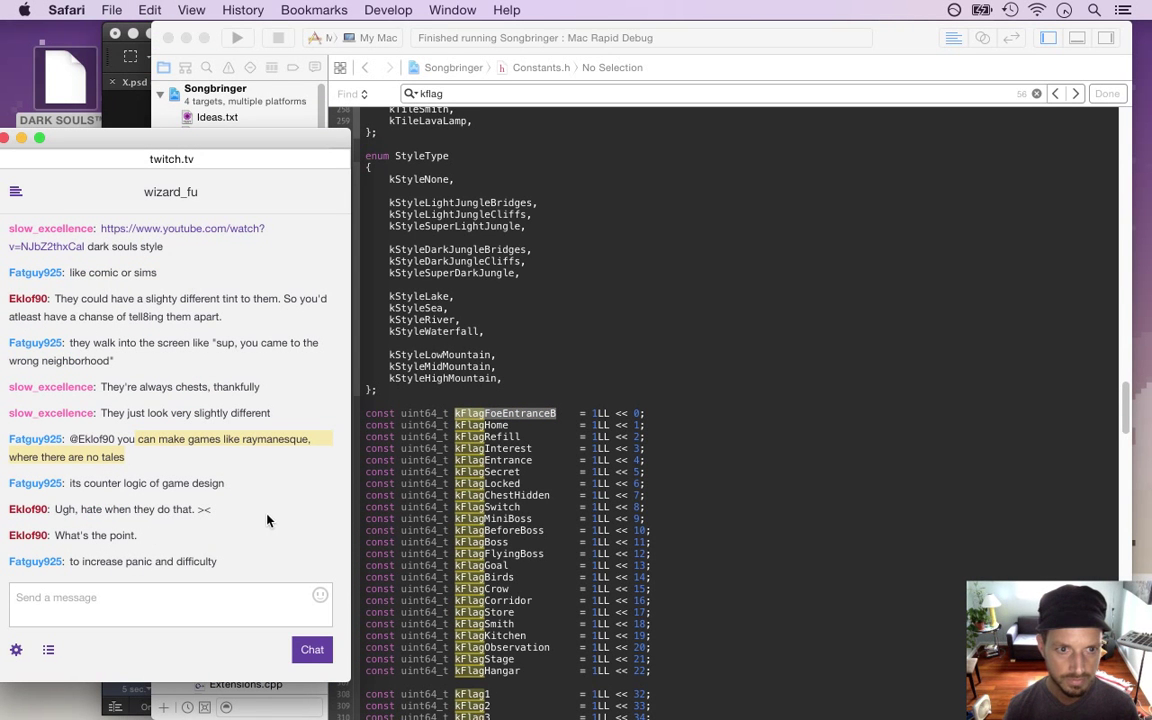
click(475, 396)
key(super+shift+f)
key(Return)
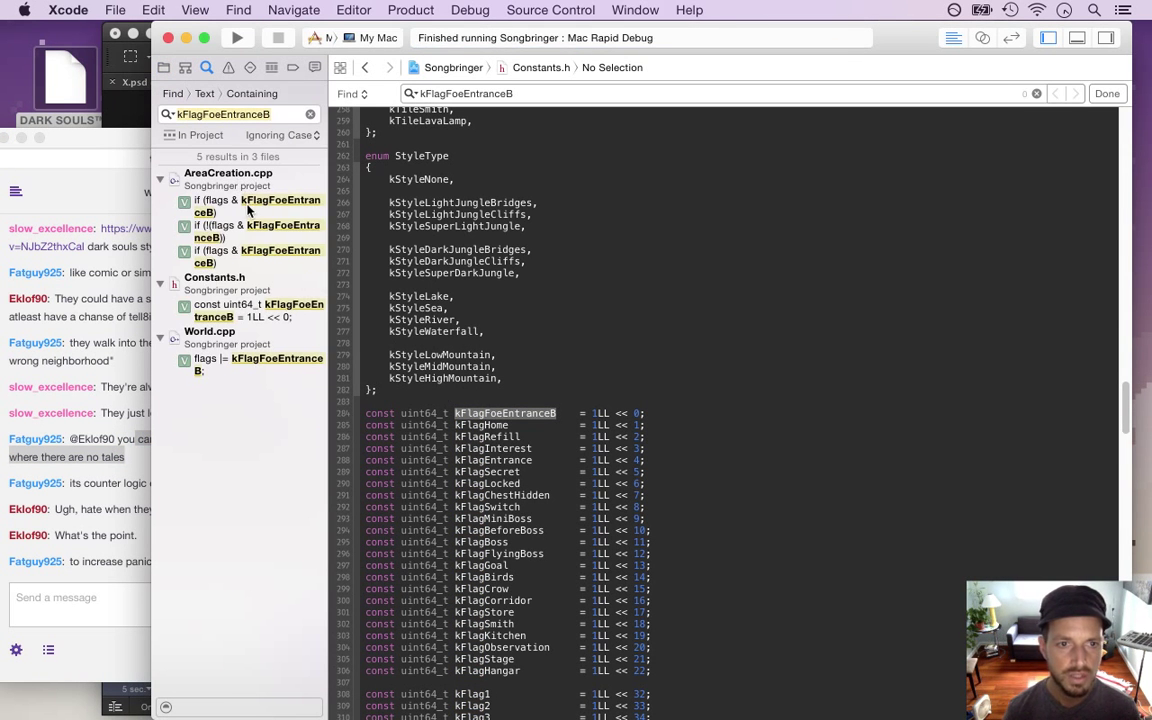
Go to the kX case in World.cpp's addFoes and add a new line after the X call
click(237, 370)
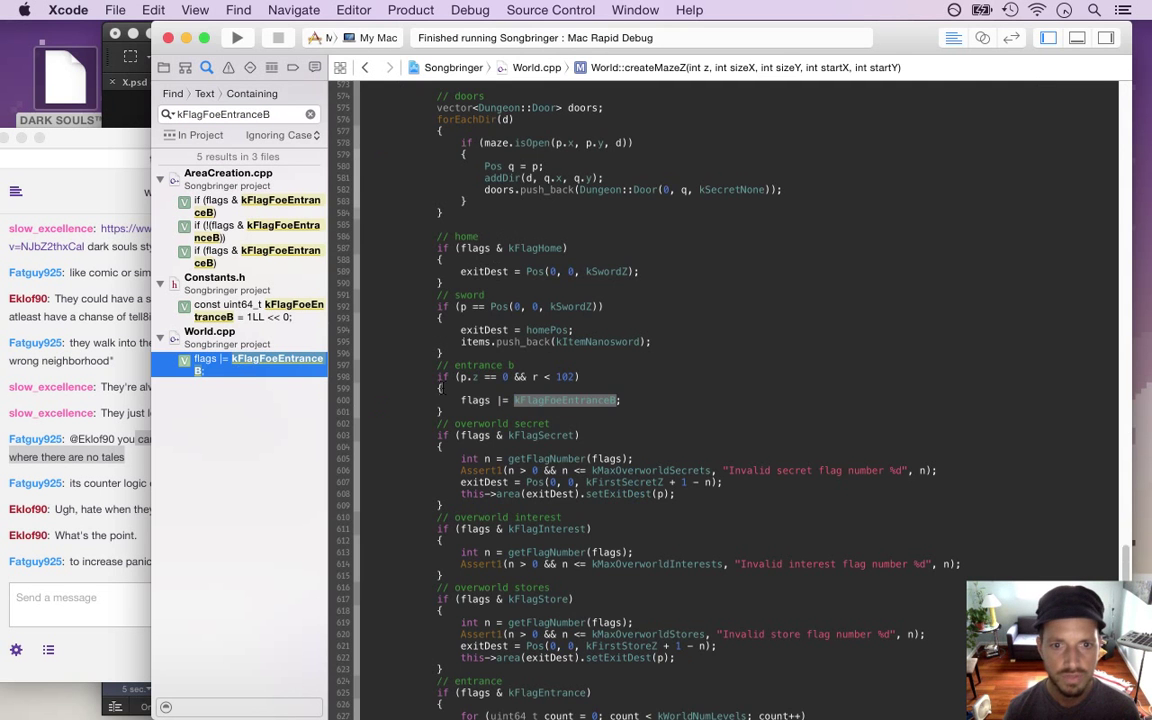
scroll(479, 400, up, 10)
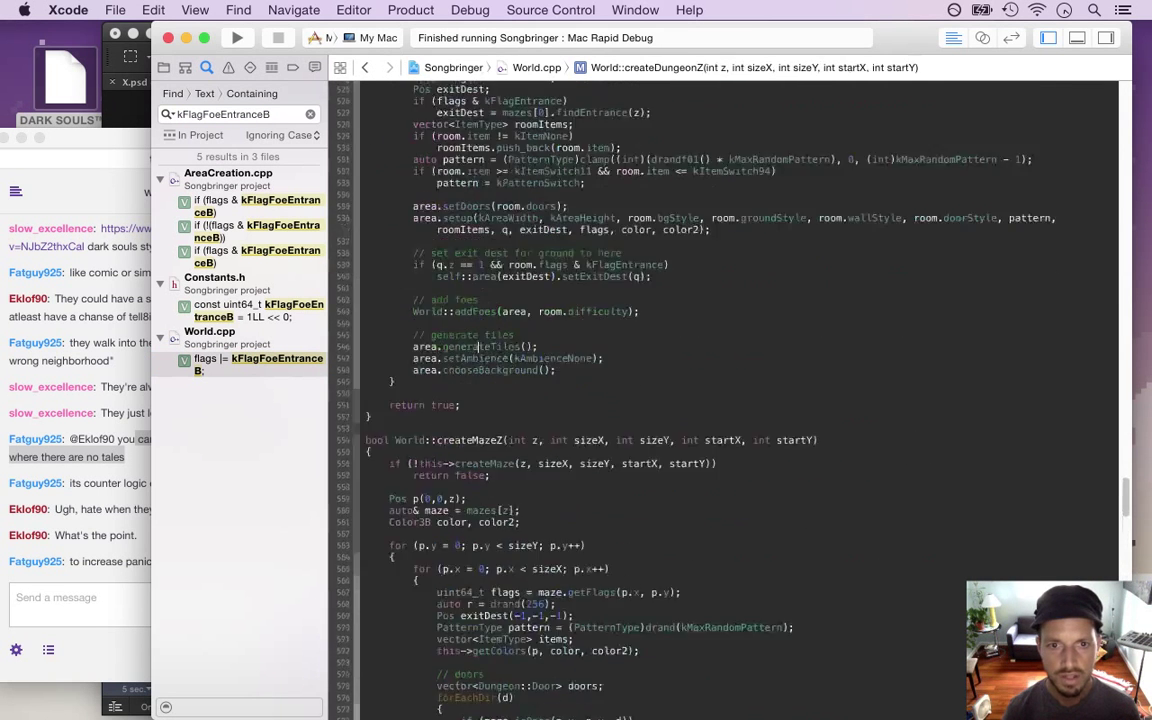
scroll(479, 400, down, 10)
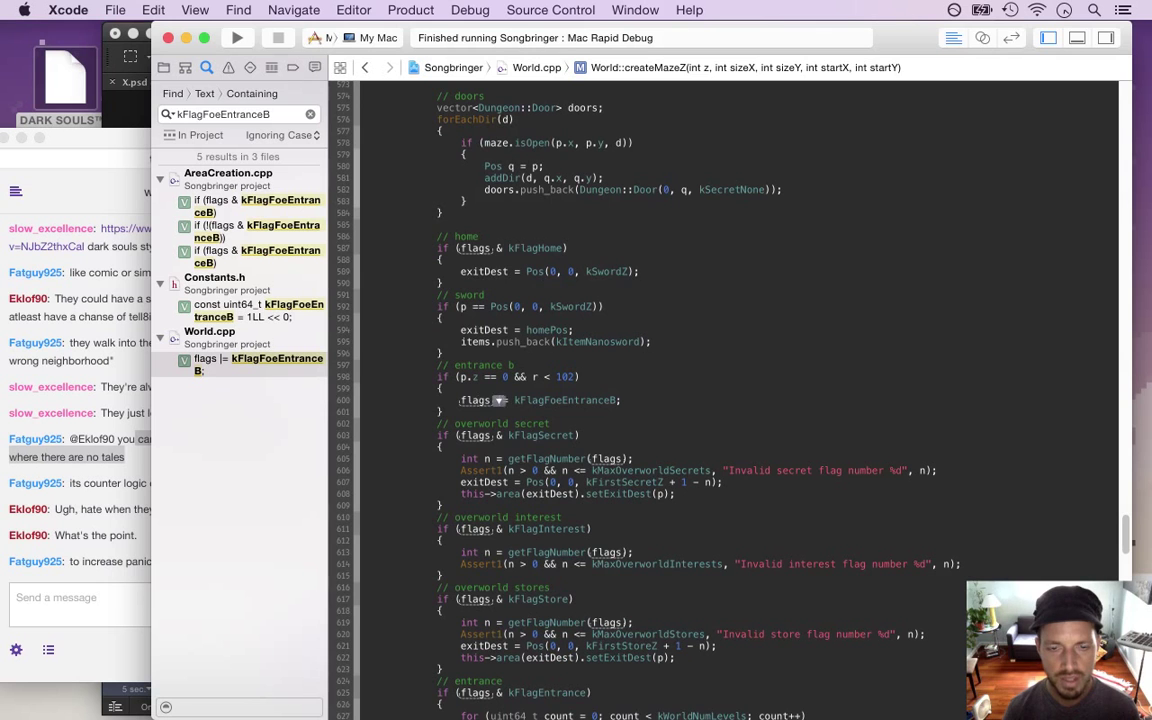
scroll(566, 393, down, 10)
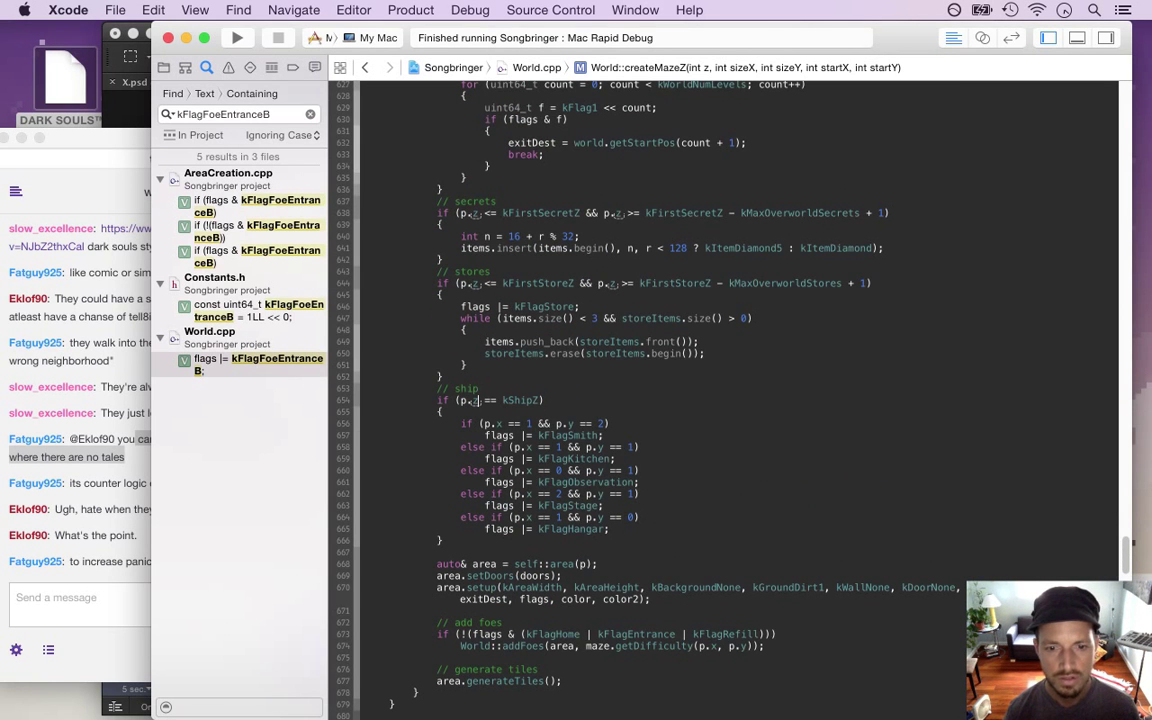
super+click(512, 646)
click(554, 538)
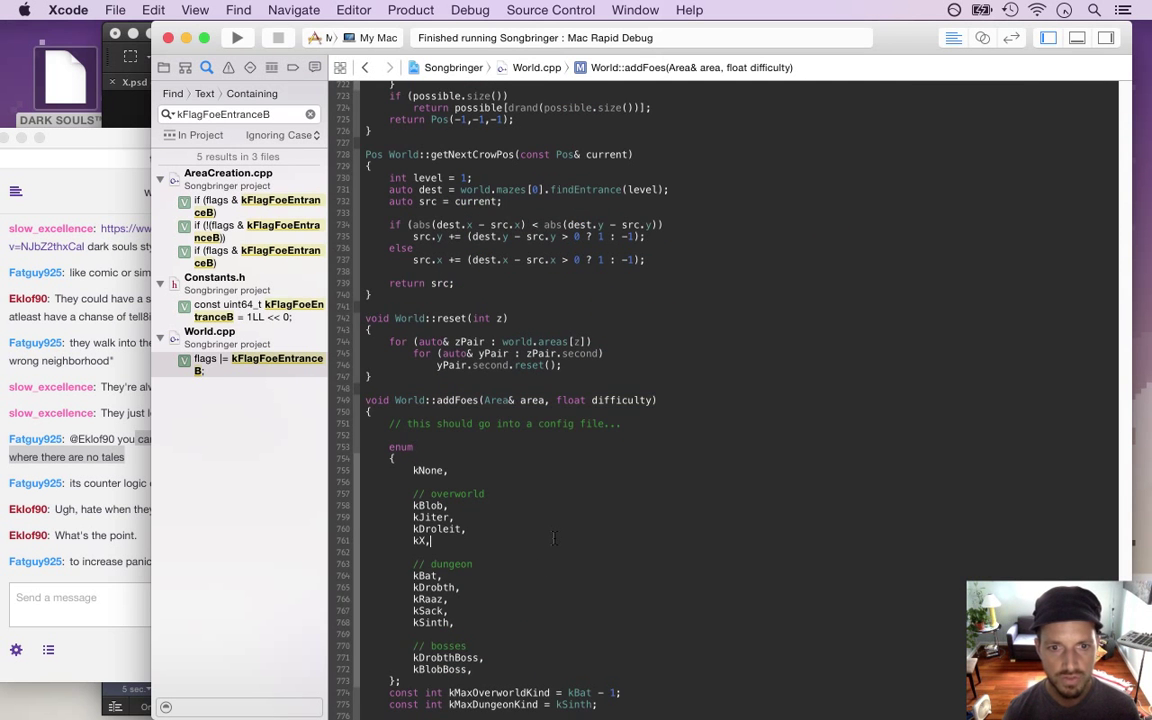
scroll(393, 400, down, 12)
scroll(437, 400, down, 10)
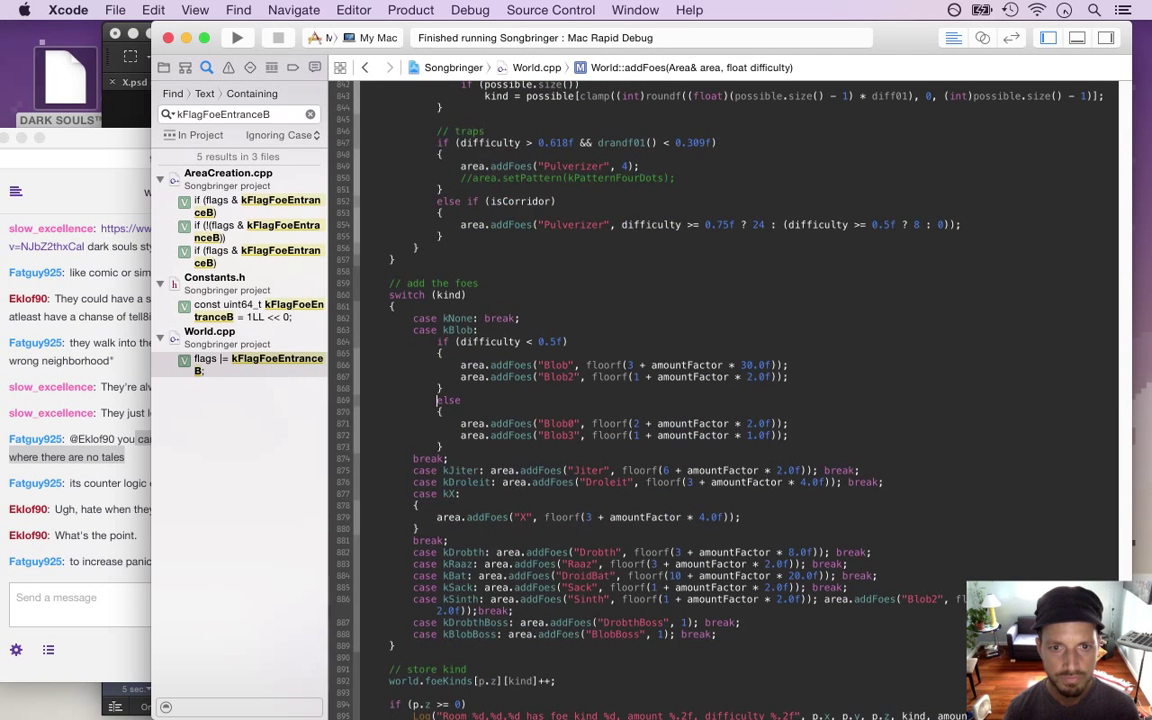
click(741, 517)
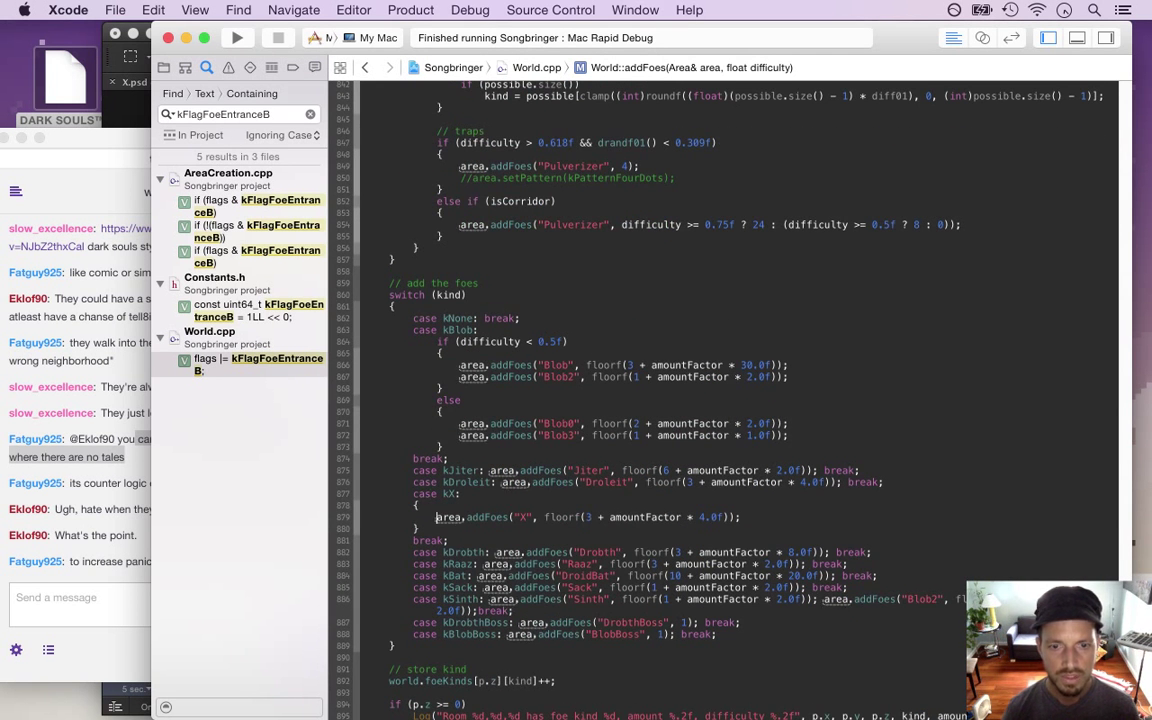
key(Return)
Write the condition 'if (area.getFlags() & kFlagFoeEntranceB)' using autocomplete
text(i)
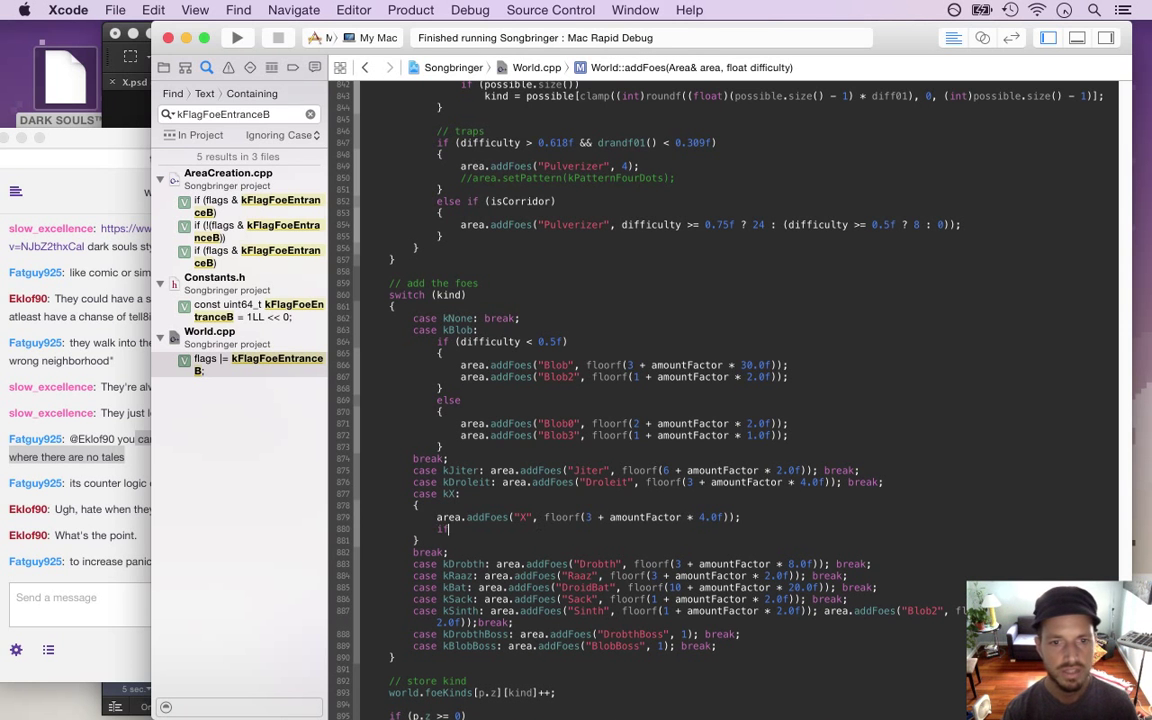
text(f (area.getFl)
key(Return)
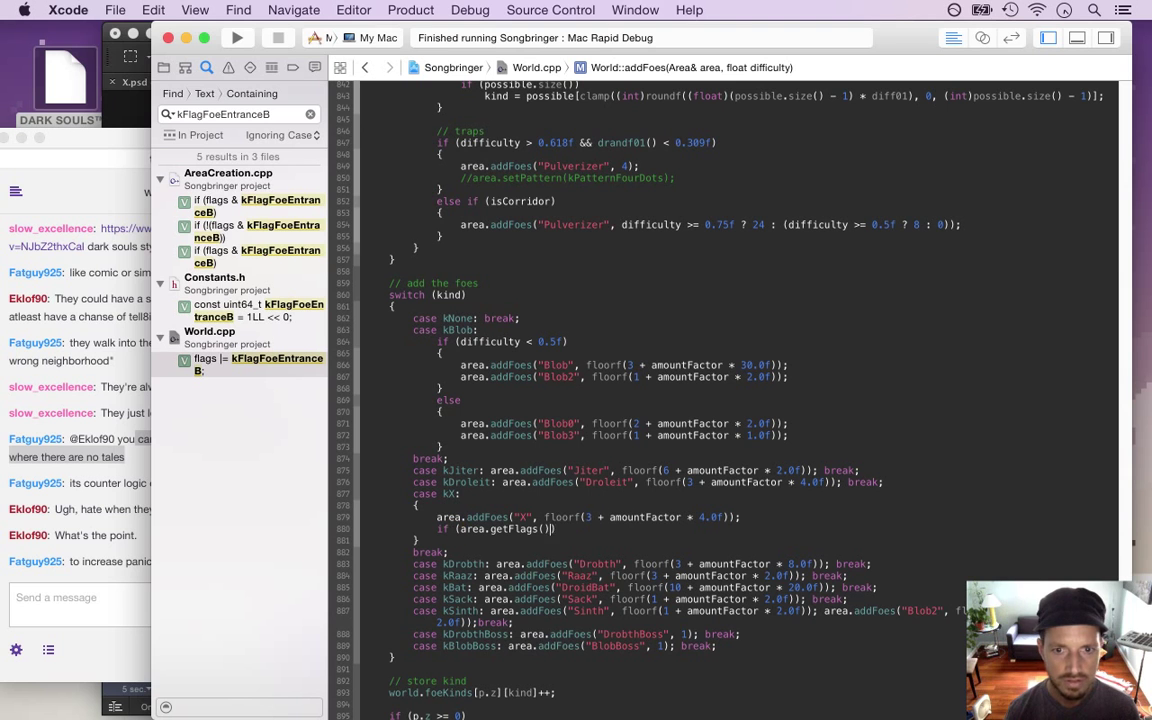
text(& k)
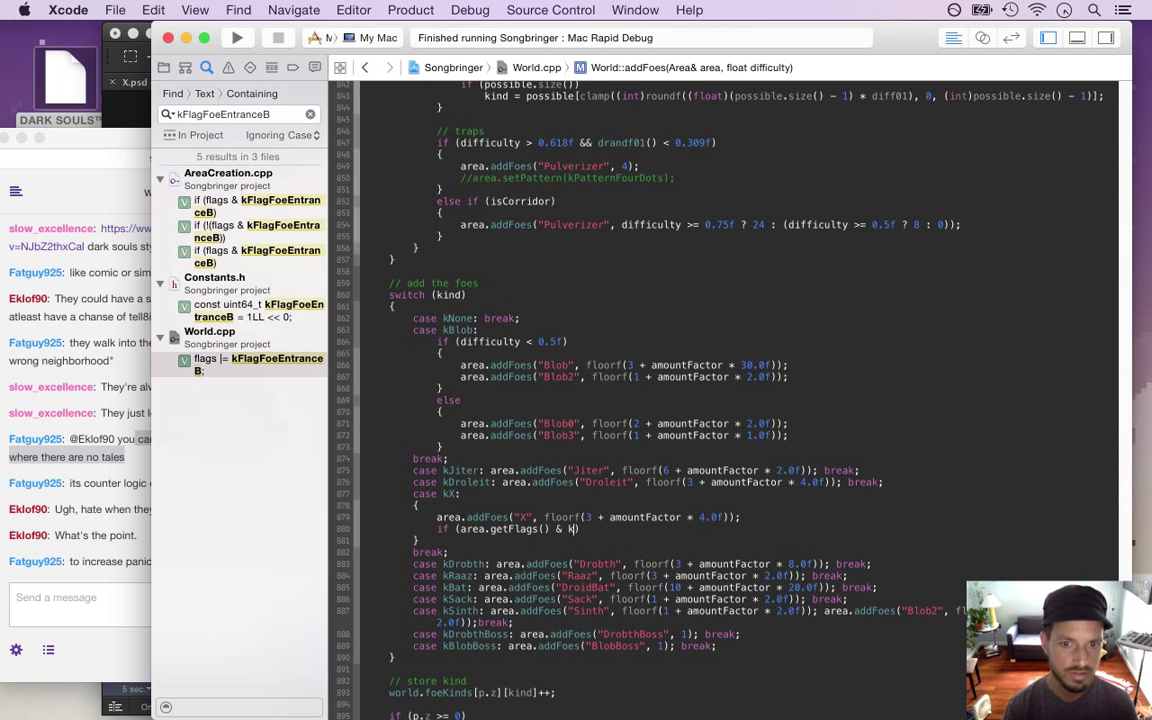
text(Flag)
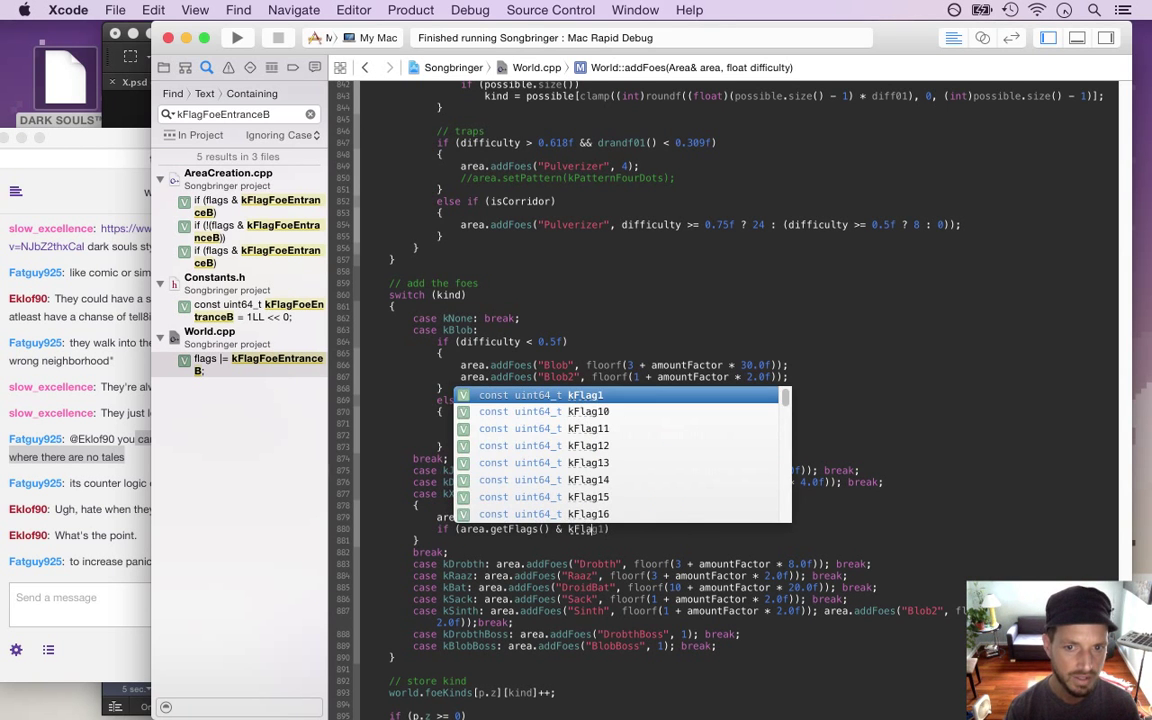
text(Fo)
key(Return)
key(Return)
text(area.setF)
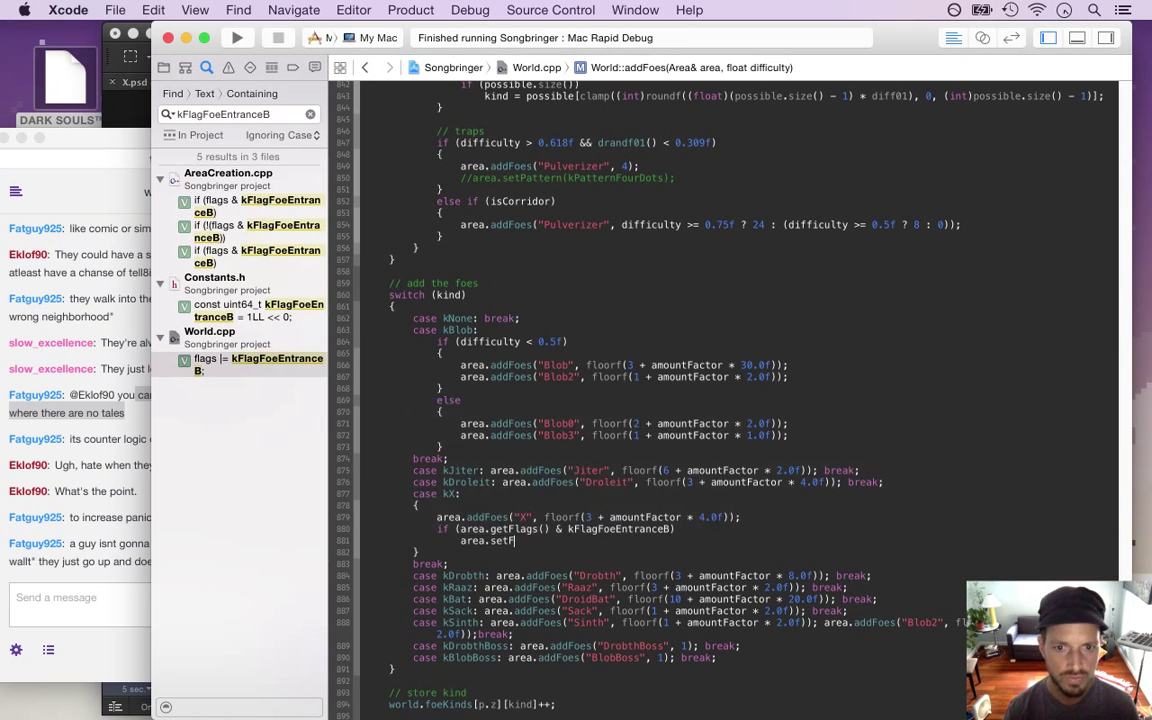
key(BackSpace)
key(BackSpace)
key(BackSpace)
key(BackSpace)
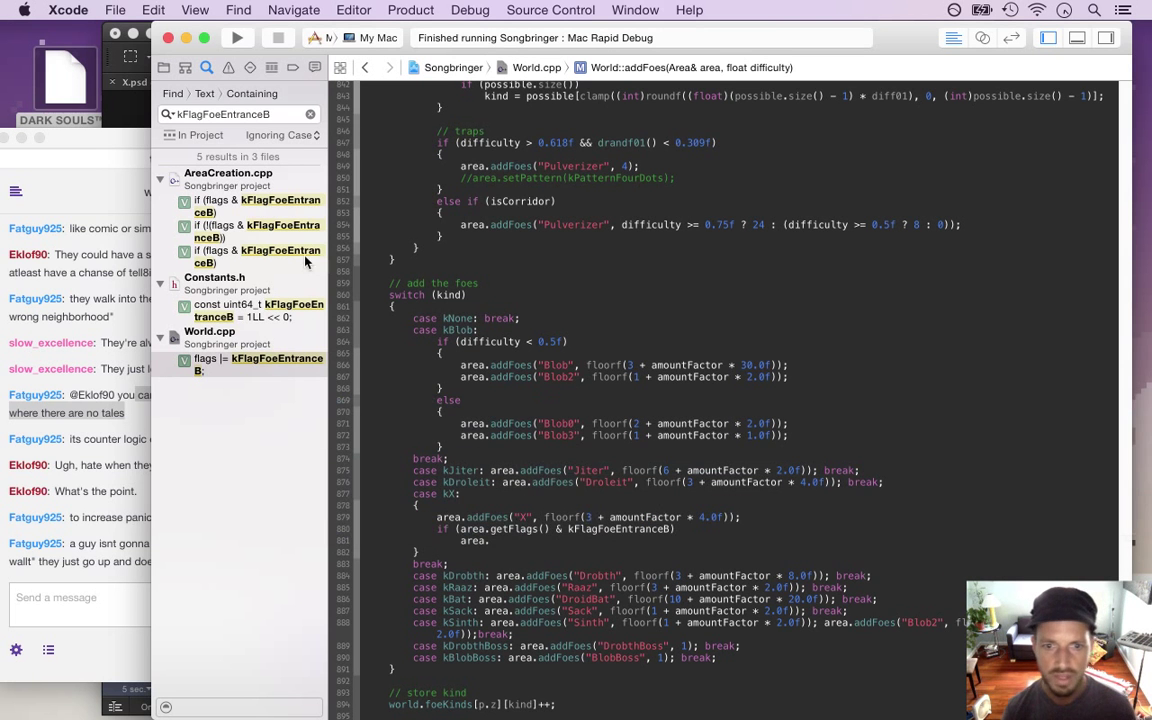
Look up the addFlags and removeFlag definitions in Area.cpp, then drop the addFlags call
click(163, 67)
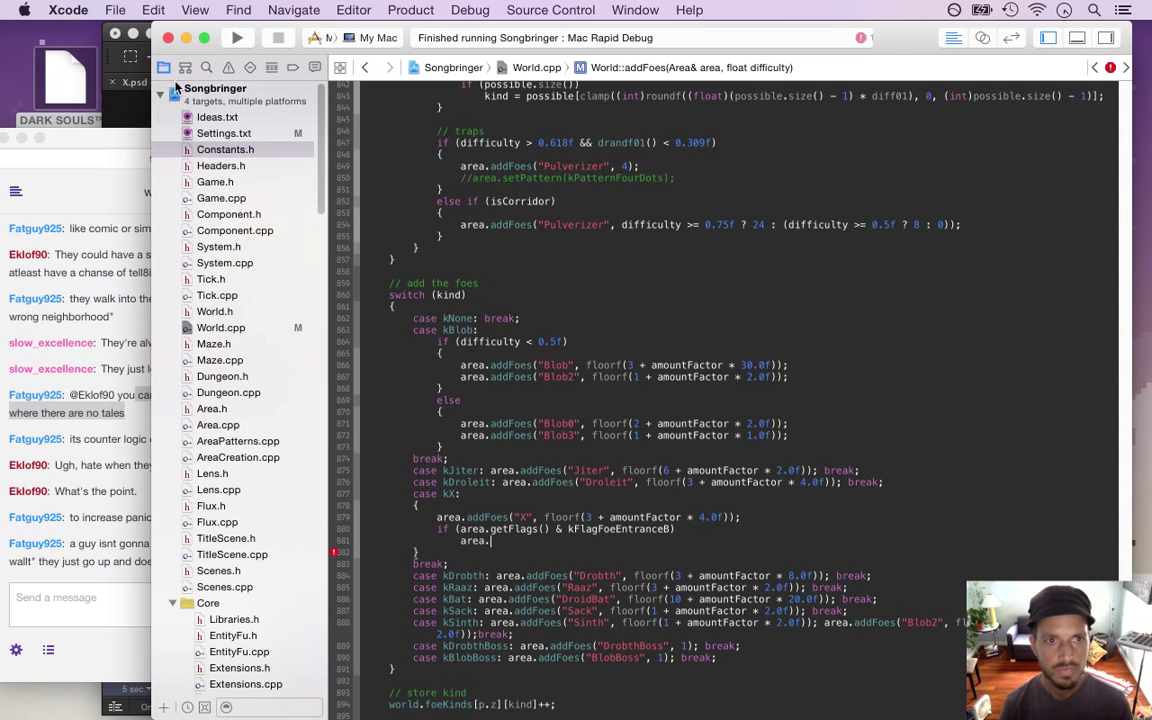
text(add)
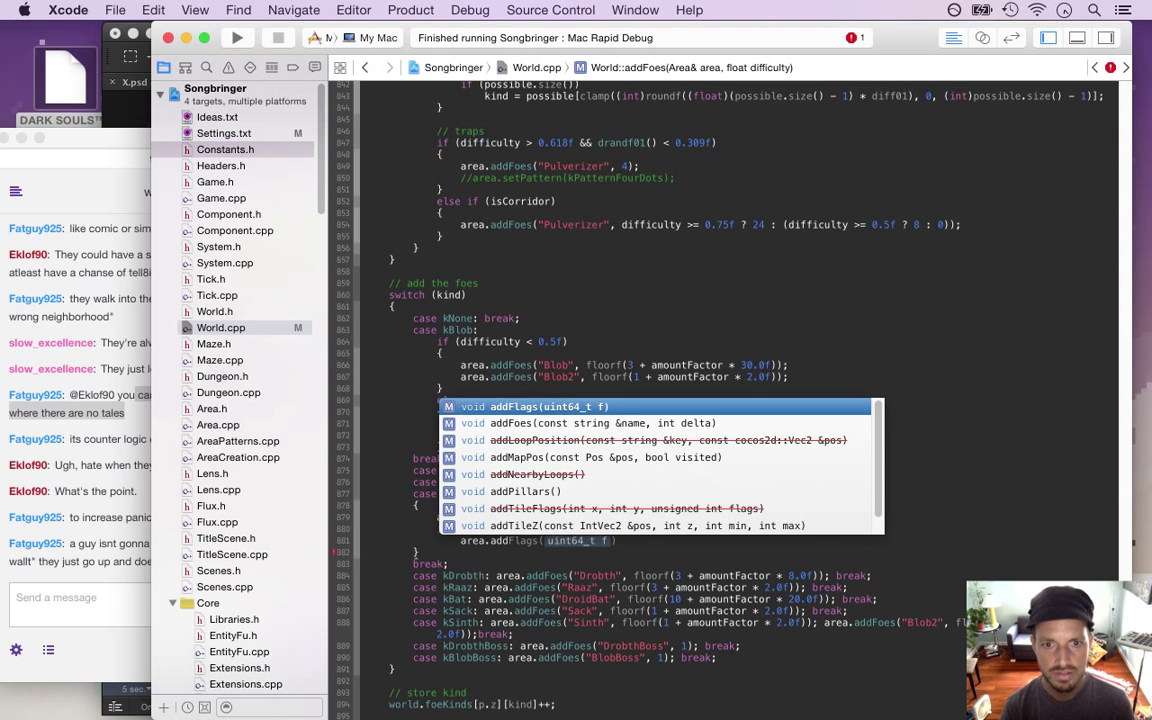
key(Return)
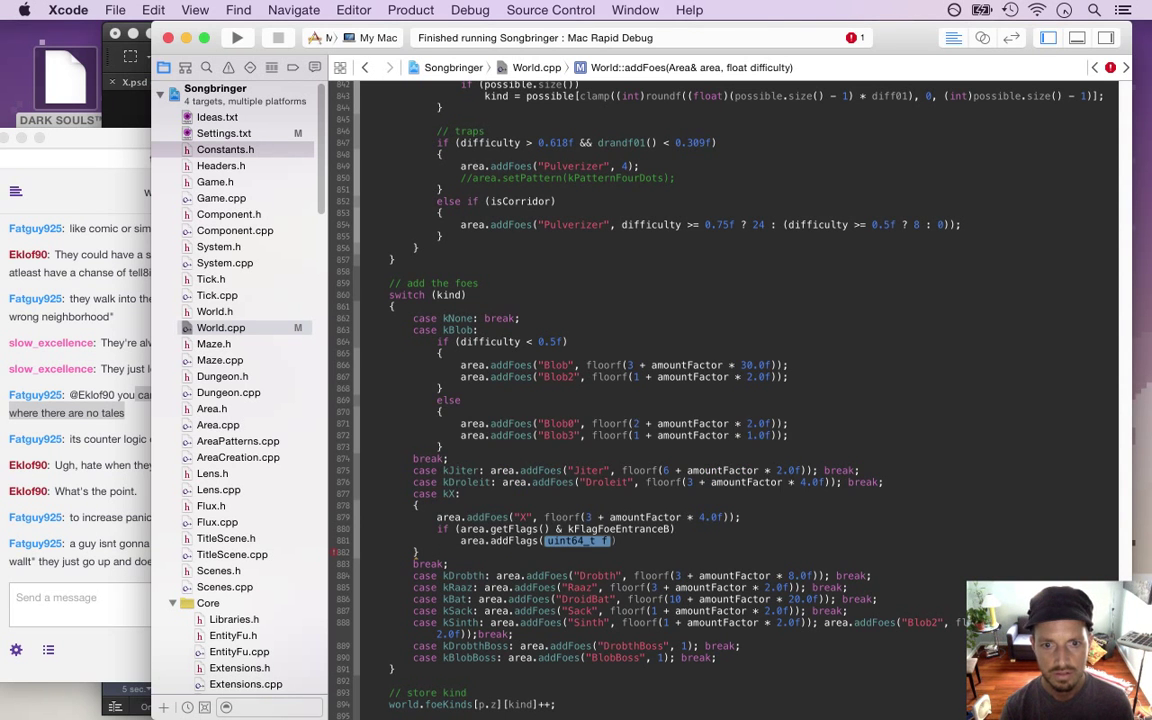
super+click(514, 545)
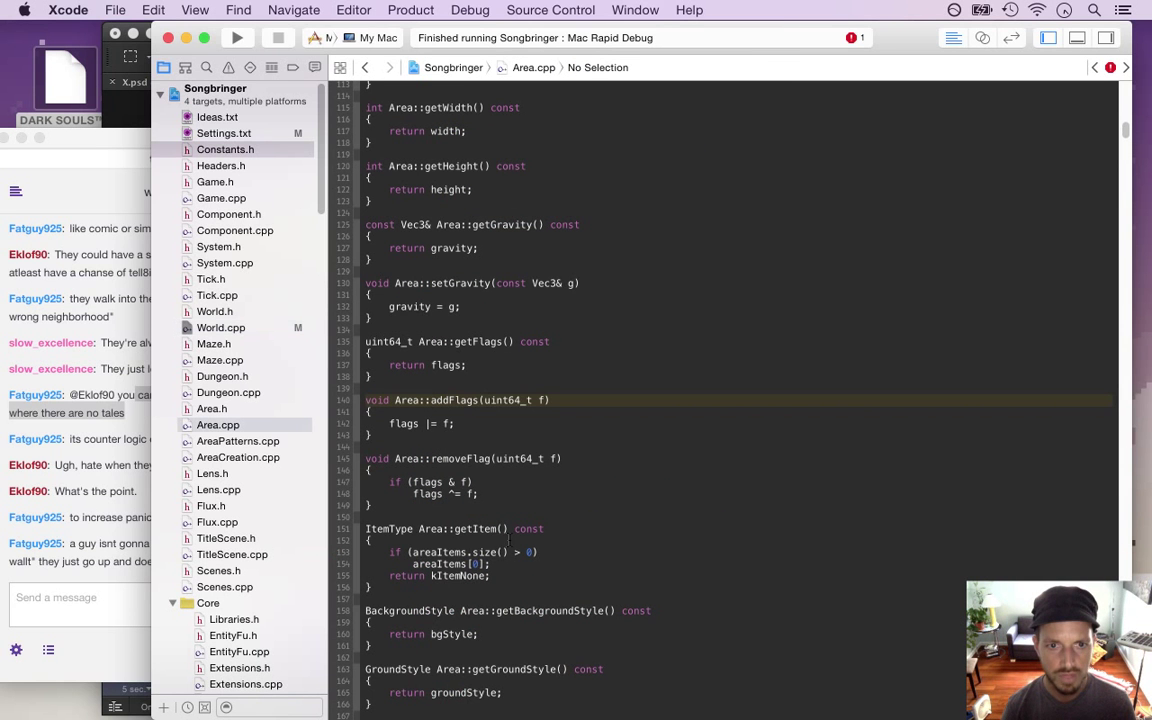
click(454, 460)
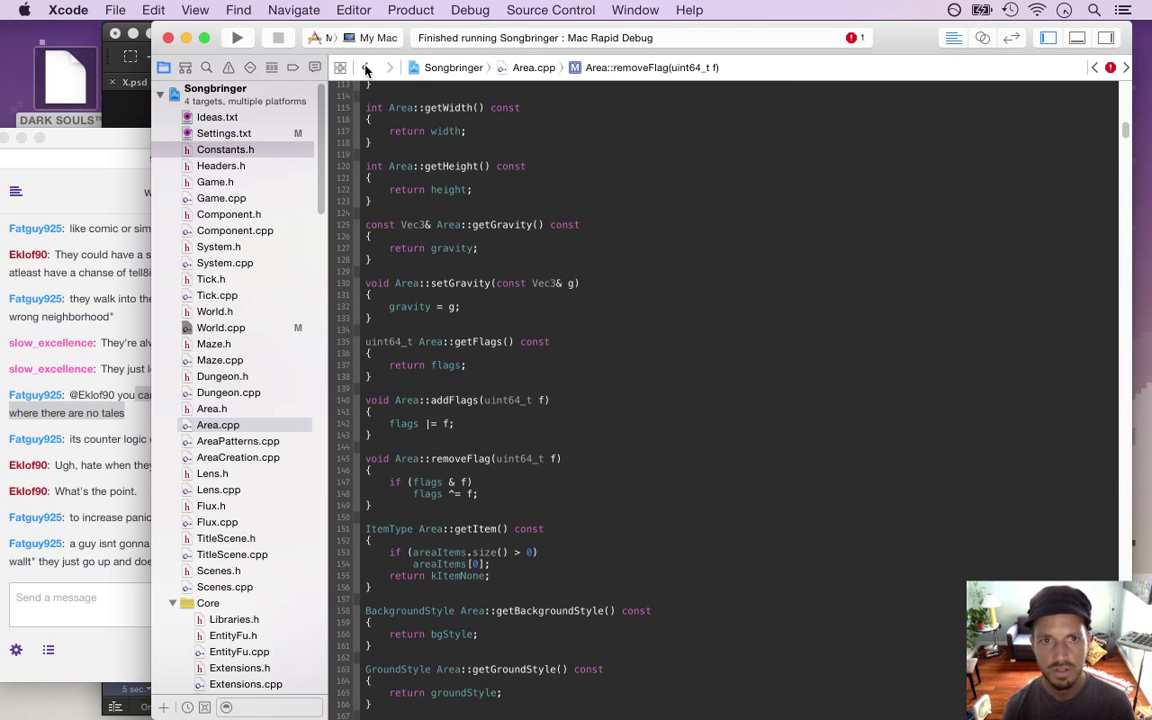
click(365, 68)
key(BackSpace)
key(BackSpace)
key(BackSpace)
key(BackSpace)
key(BackSpace)
key(BackSpace)
key(BackSpace)
key(BackSpace)
key(BackSpace)
key(BackSpace)
key(BackSpace)
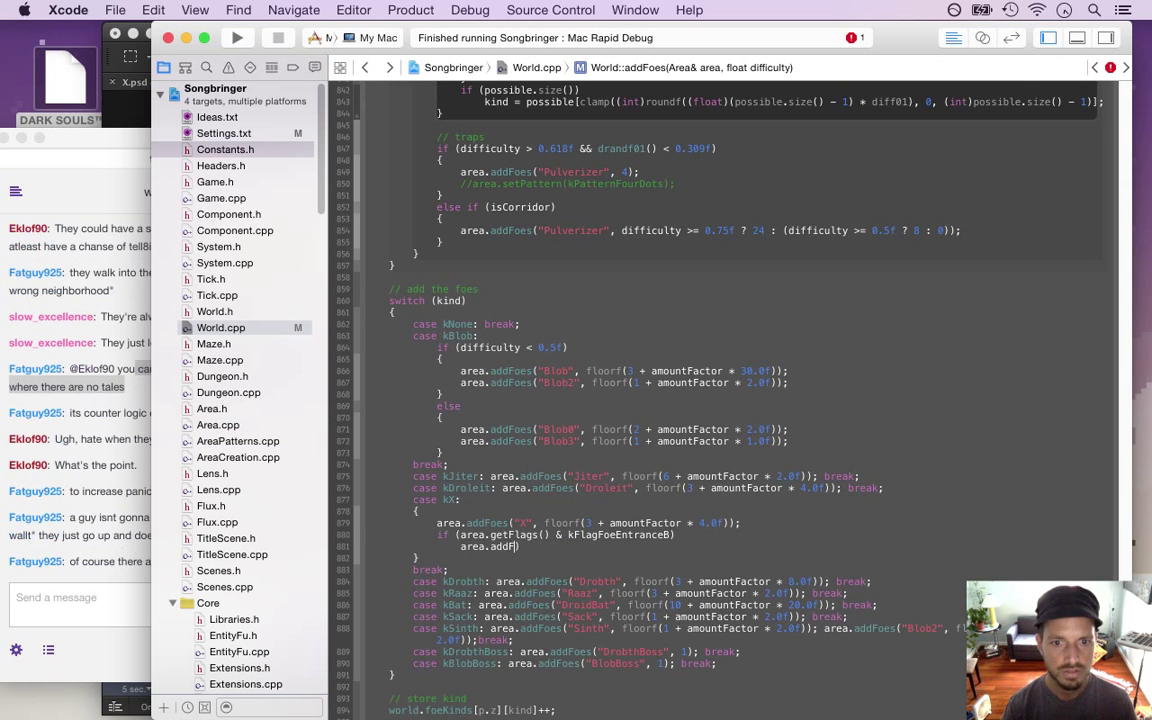
Finish the line with area.removeFlag(kFlagFoeEntranceB); and switch to the Twitch chat
text(re)
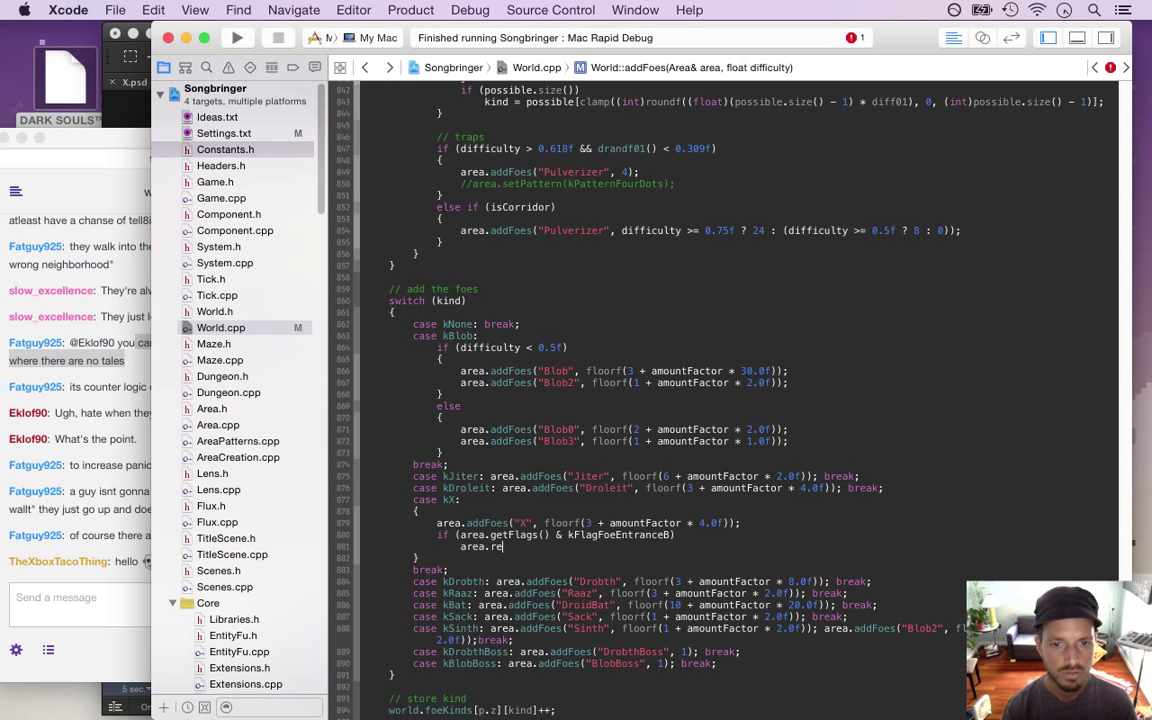
text(mo)
key(Return)
text(k)
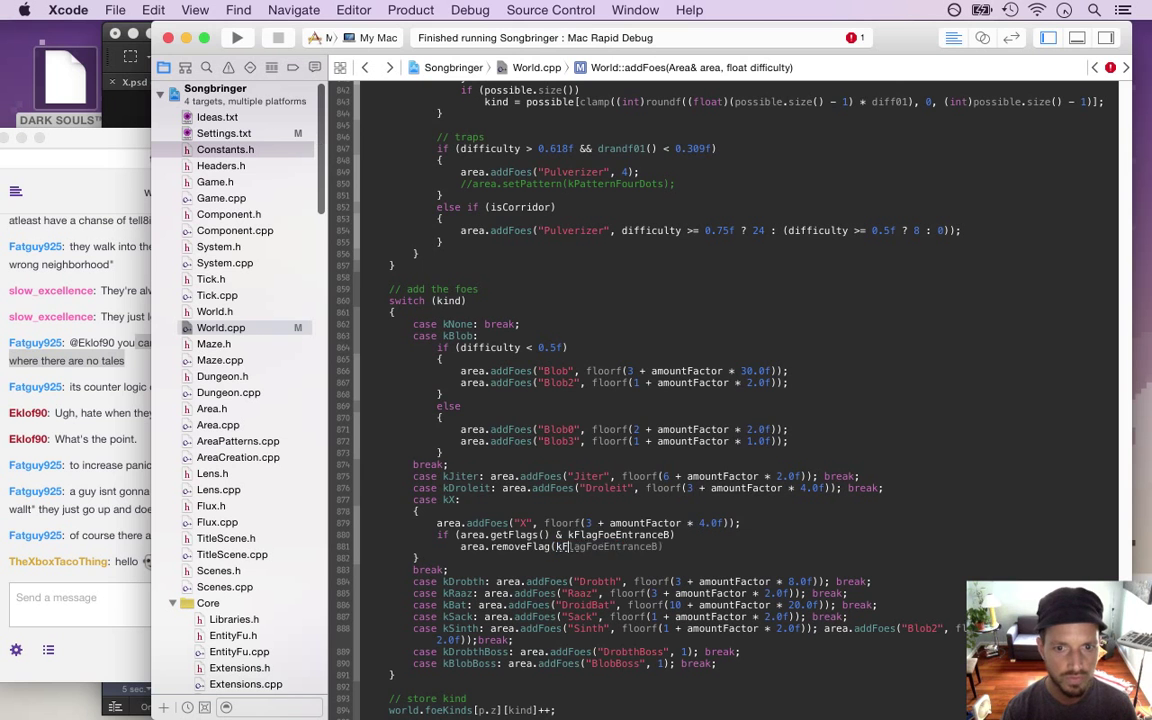
text(Fl)
key(Return)
text(;)
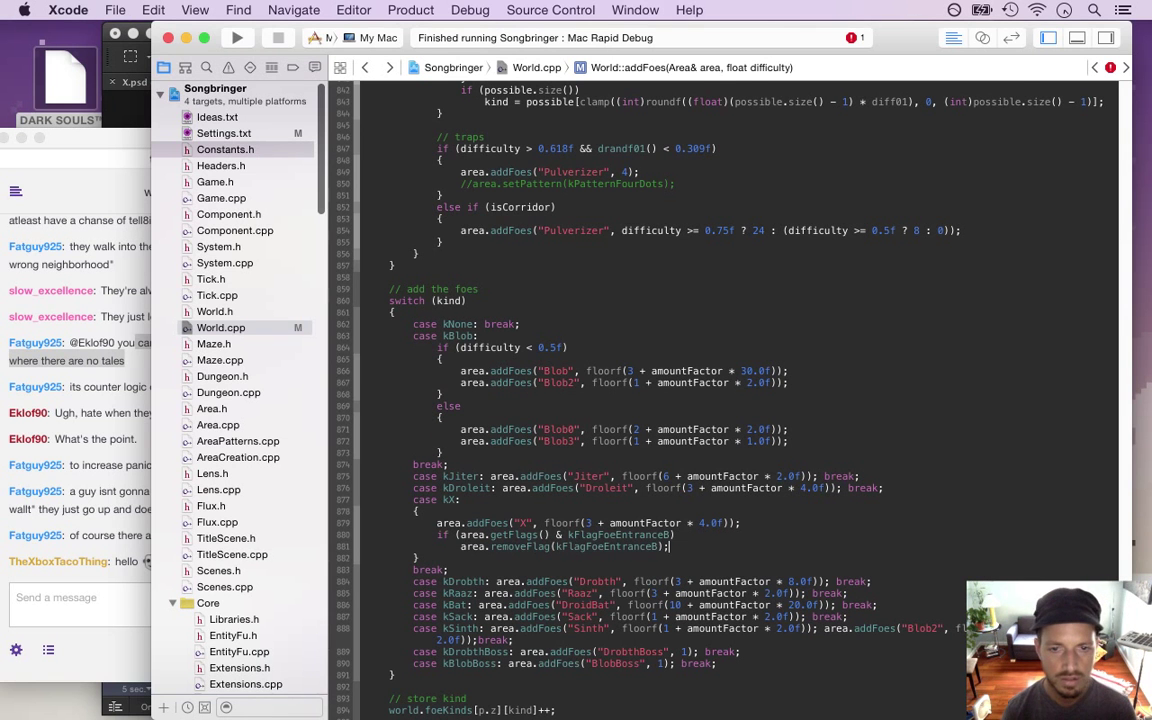
click(115, 502)
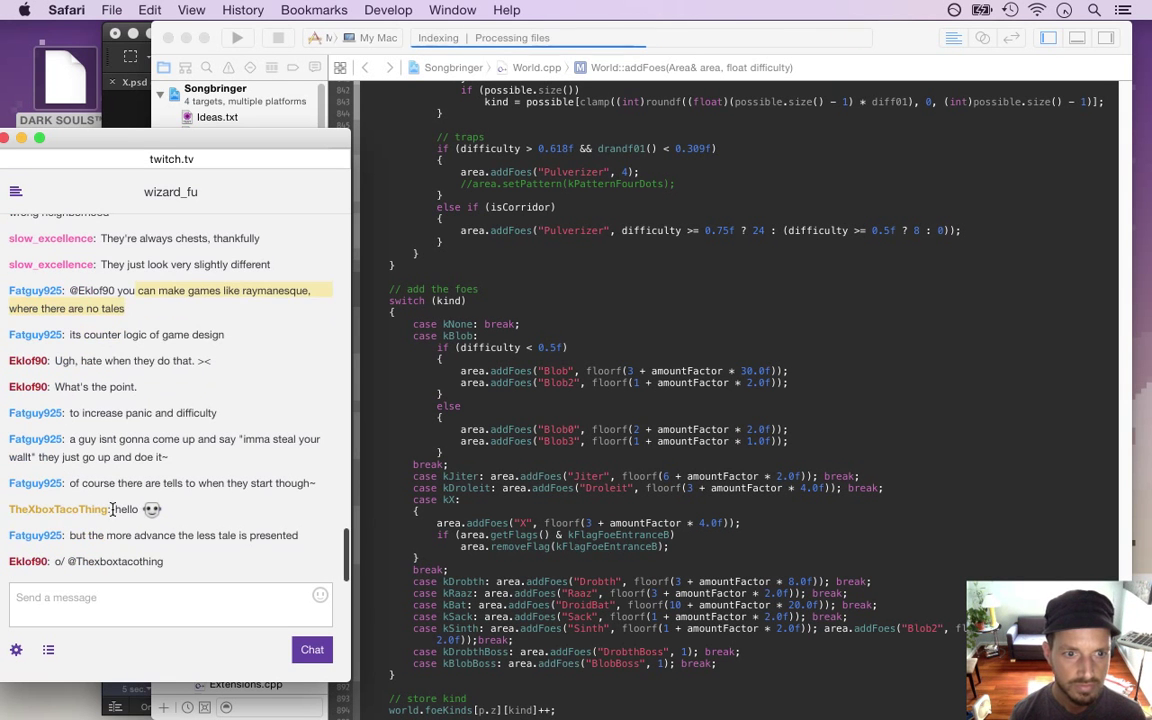
drag(113, 509, 162, 509)
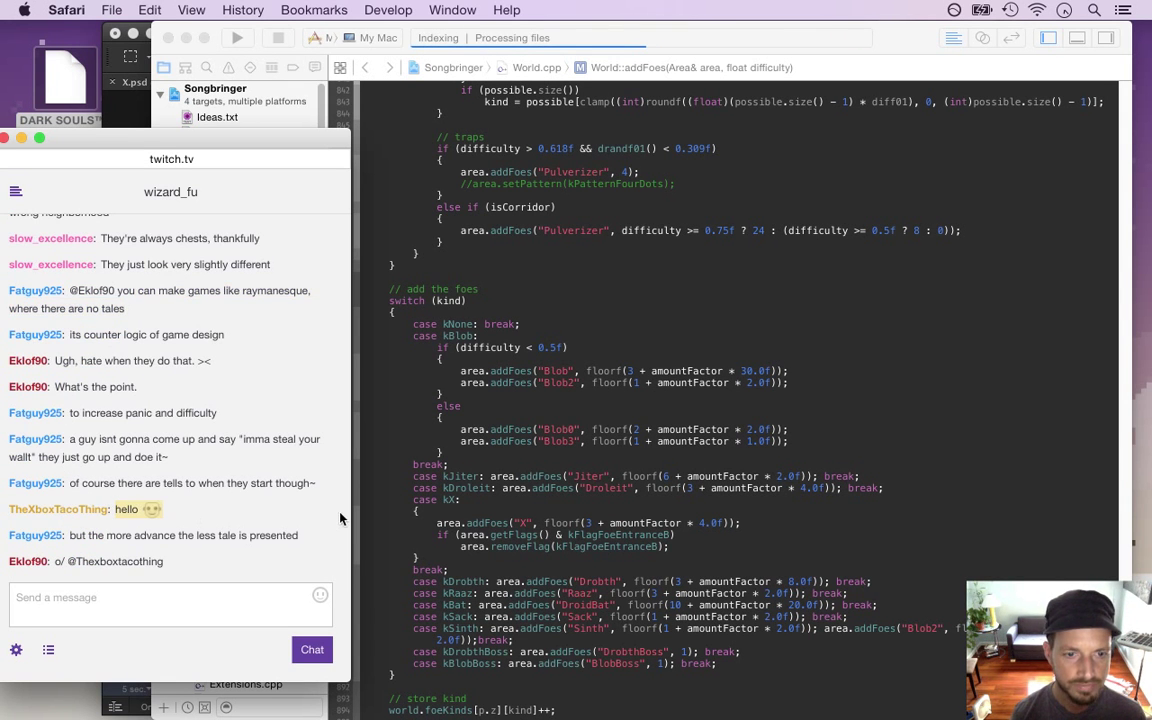
Build and run Songbringer from Xcode with Cmd+R
click(509, 458)
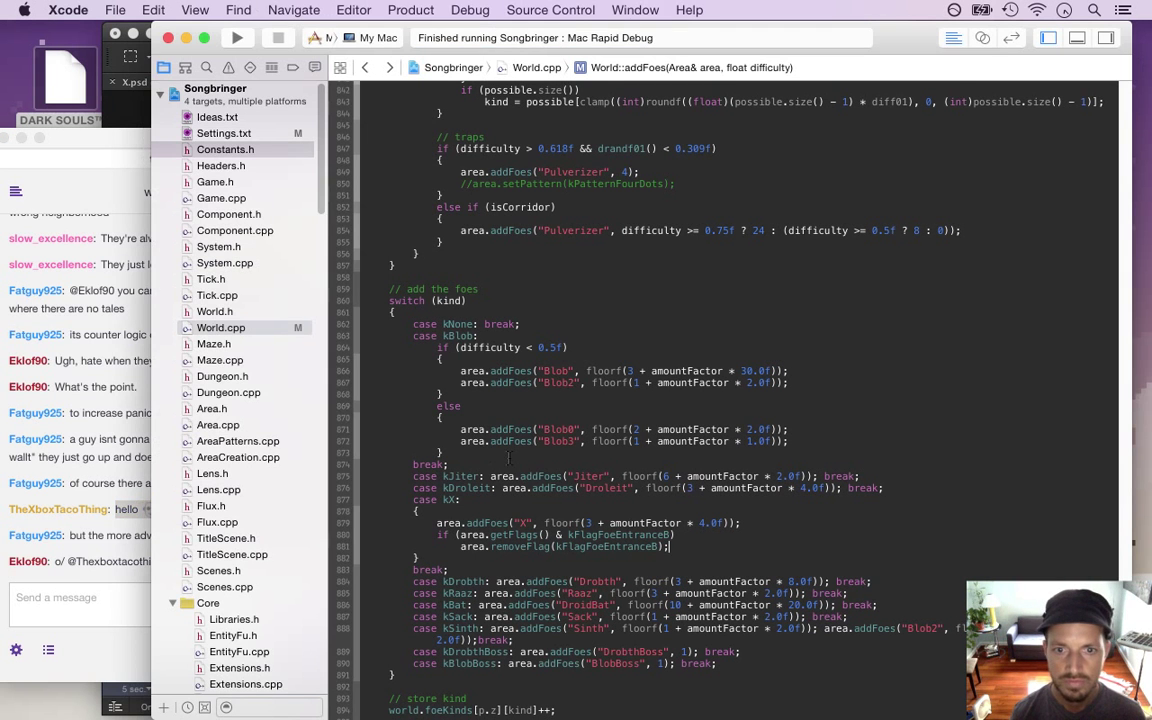
key(super+r)
key(super+Tab)
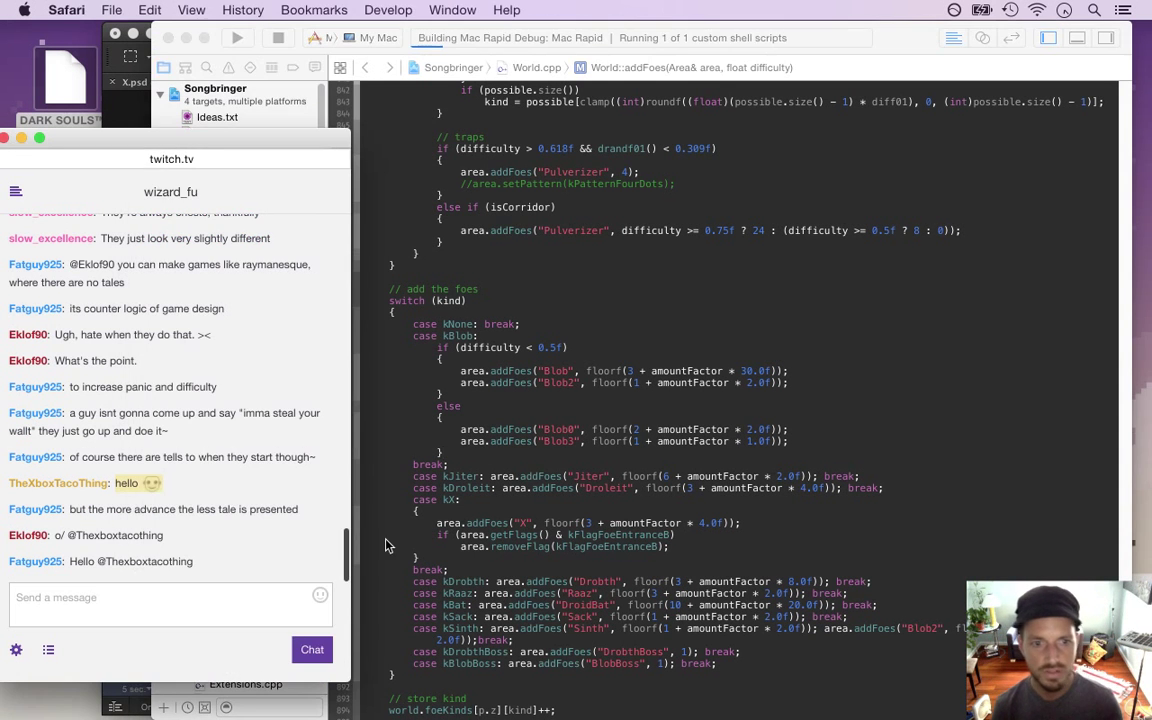
key(super+Tab)
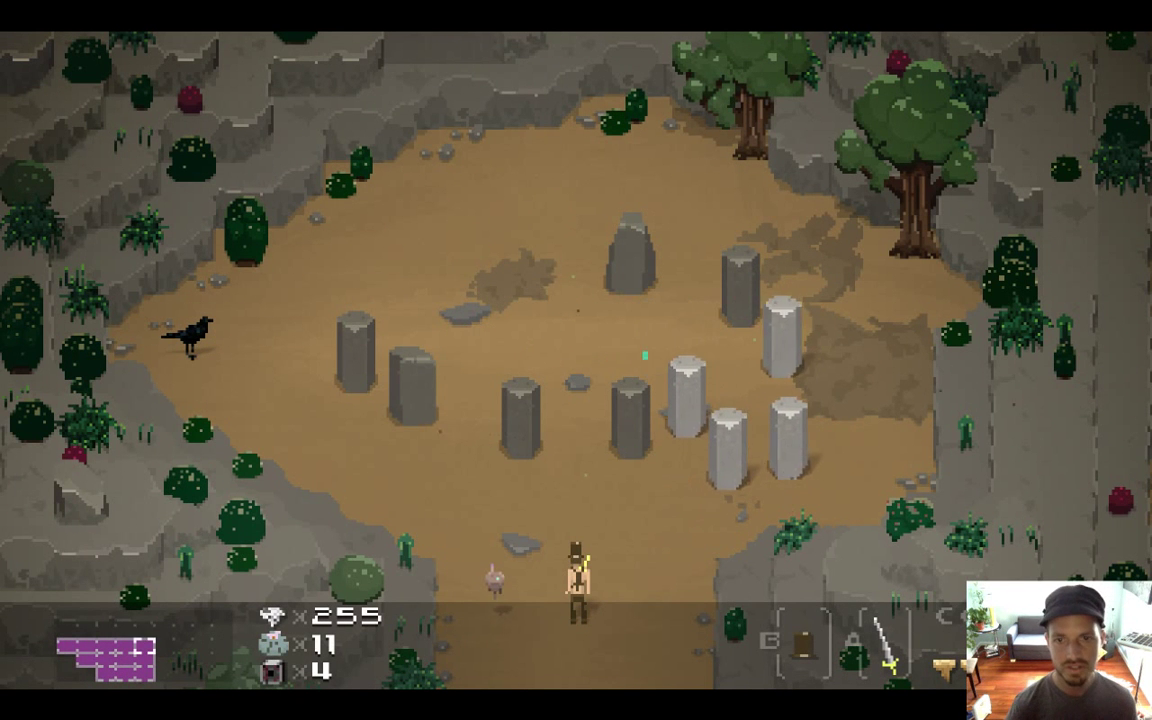
Walk the hero around the stone circle and neighbouring screens, adjust volume, then quit the game
key(Up+Left)
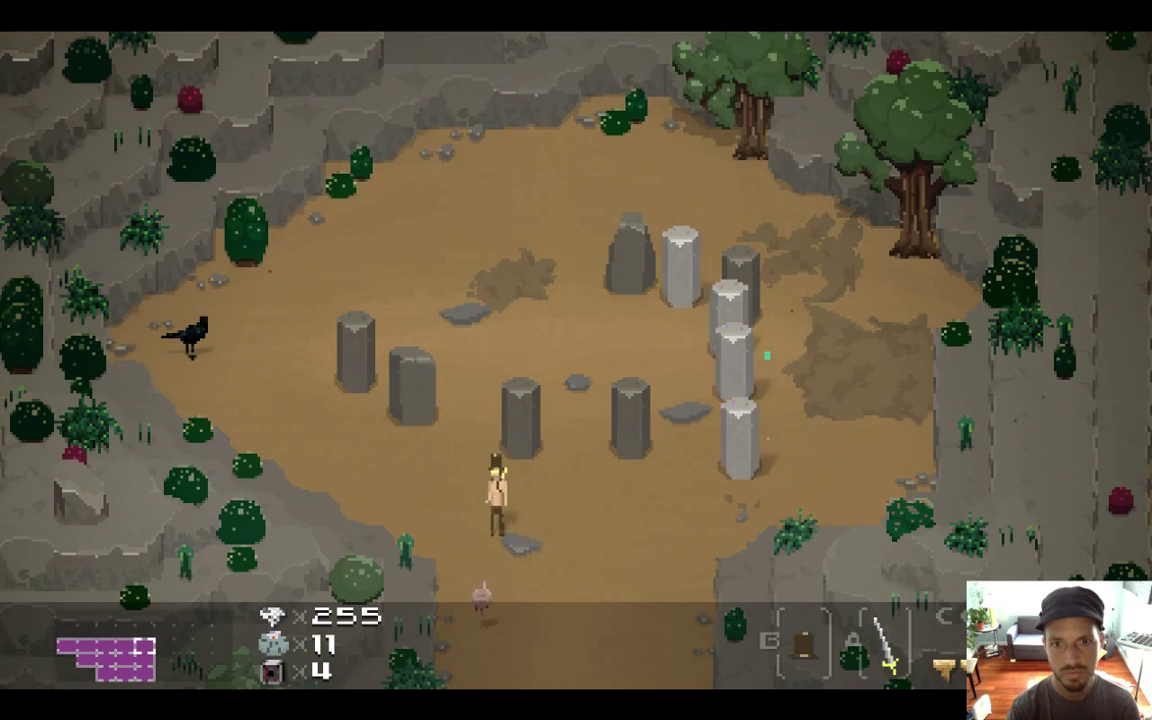
key(Down)
key(Down)
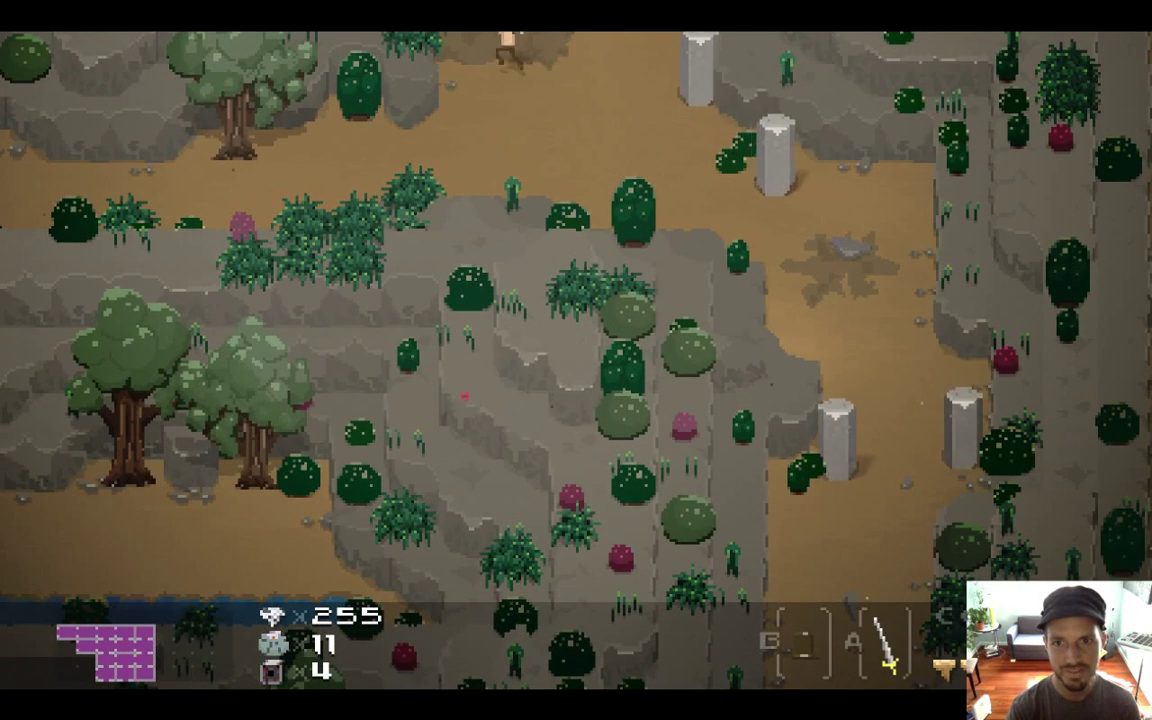
key(Down)
key(Left)
key(Right)
key(Up)
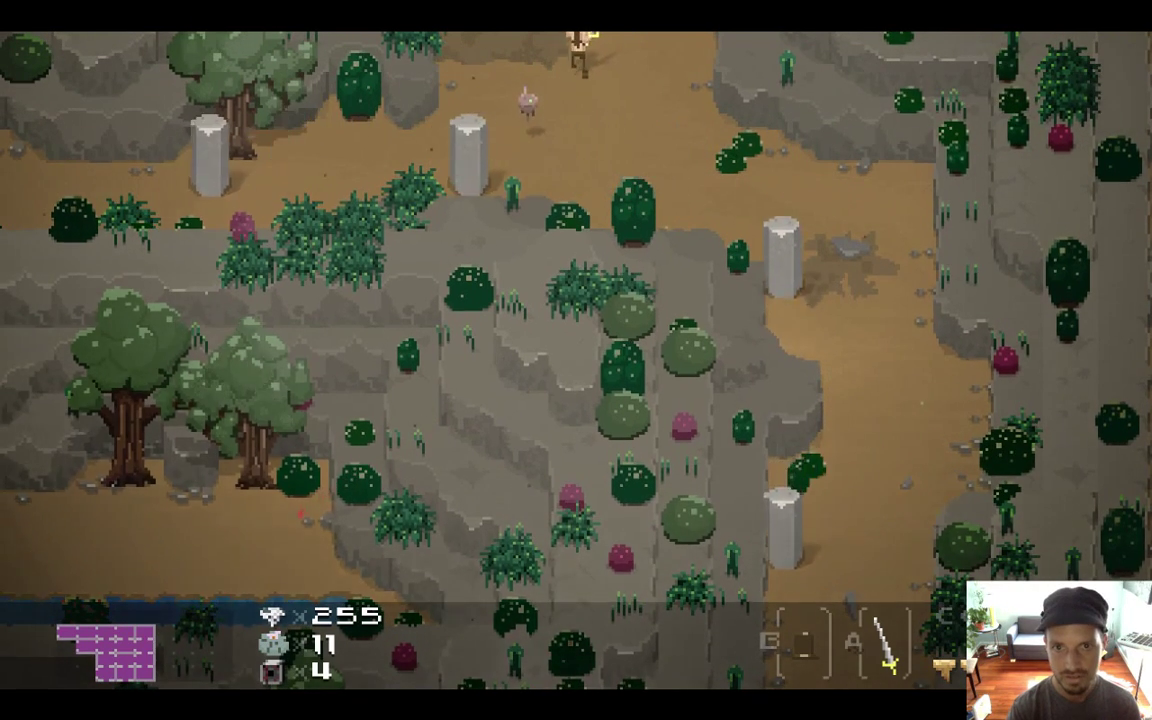
key(Up)
key(XF86AudioRaiseVolume)
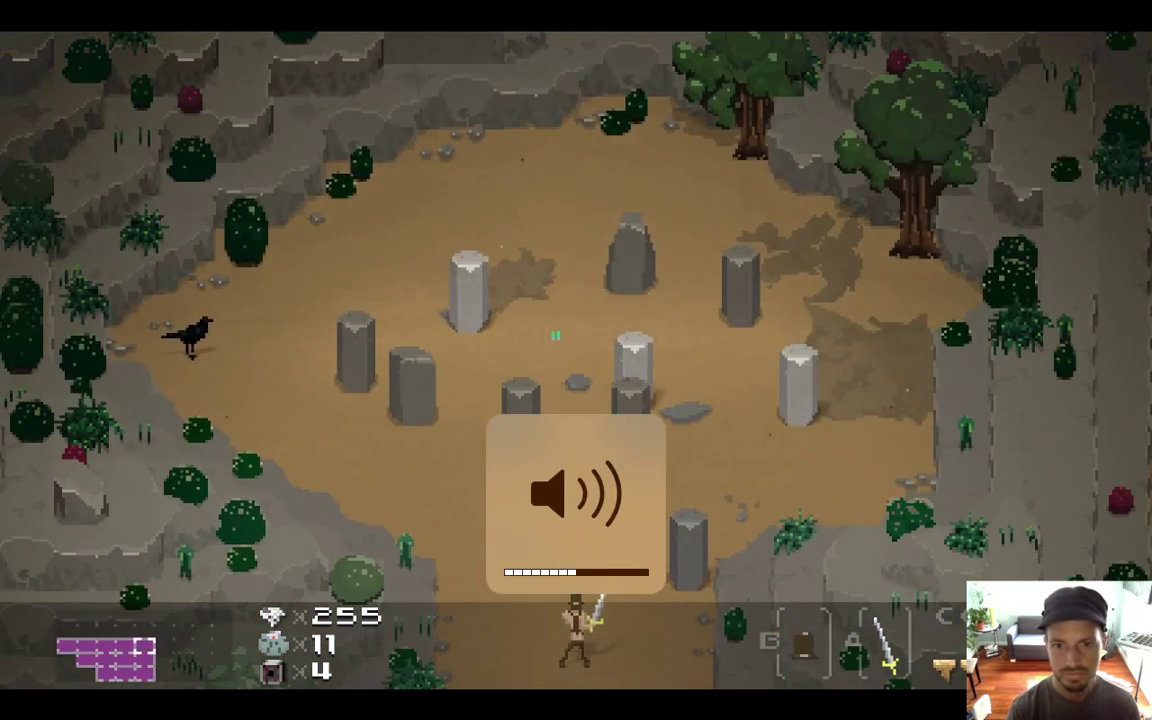
key(XF86AudioLowerVolume)
key(XF86AudioLowerVolume)
key(XF86AudioLowerVolume)
key(XF86AudioLowerVolume)
key(XF86AudioLowerVolume)
key(Down)
key(super+q)
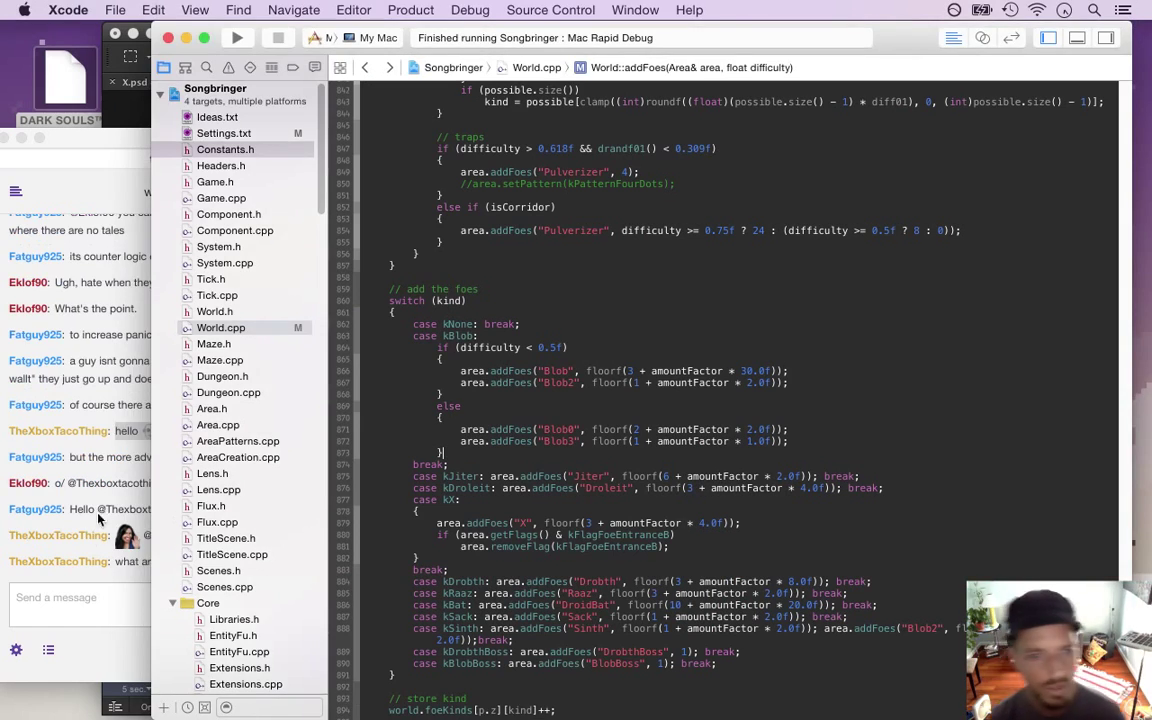
click(89, 538)
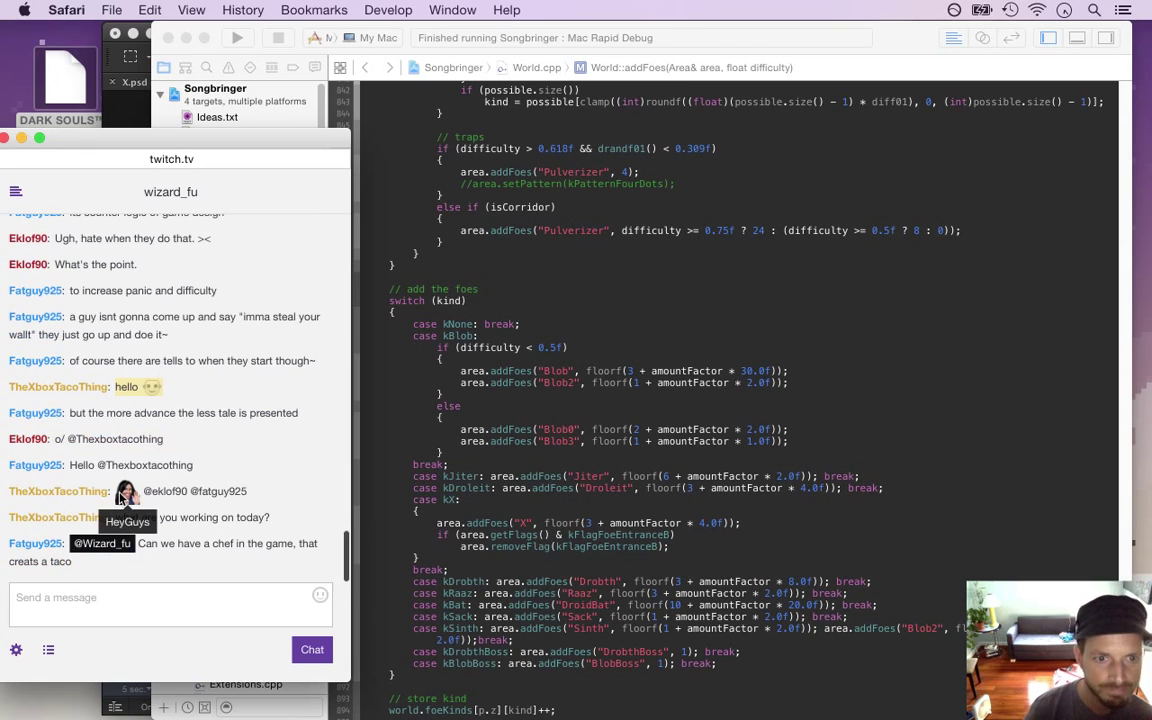
drag(141, 517, 271, 531)
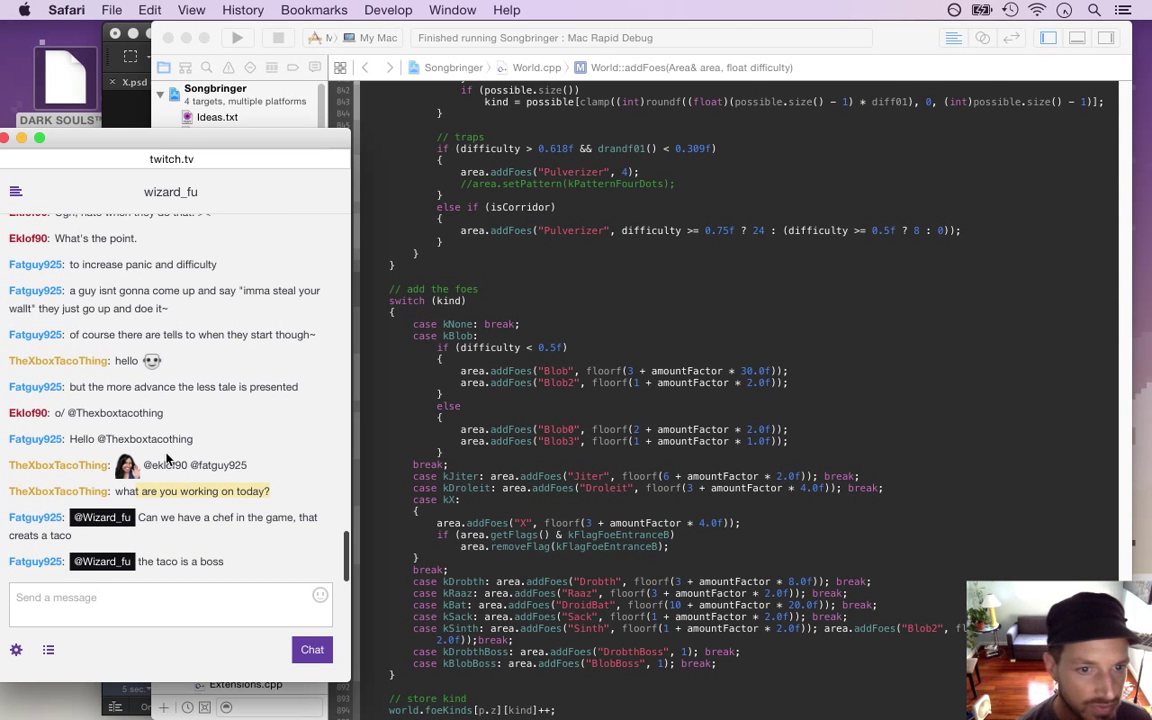
drag(159, 518, 290, 534)
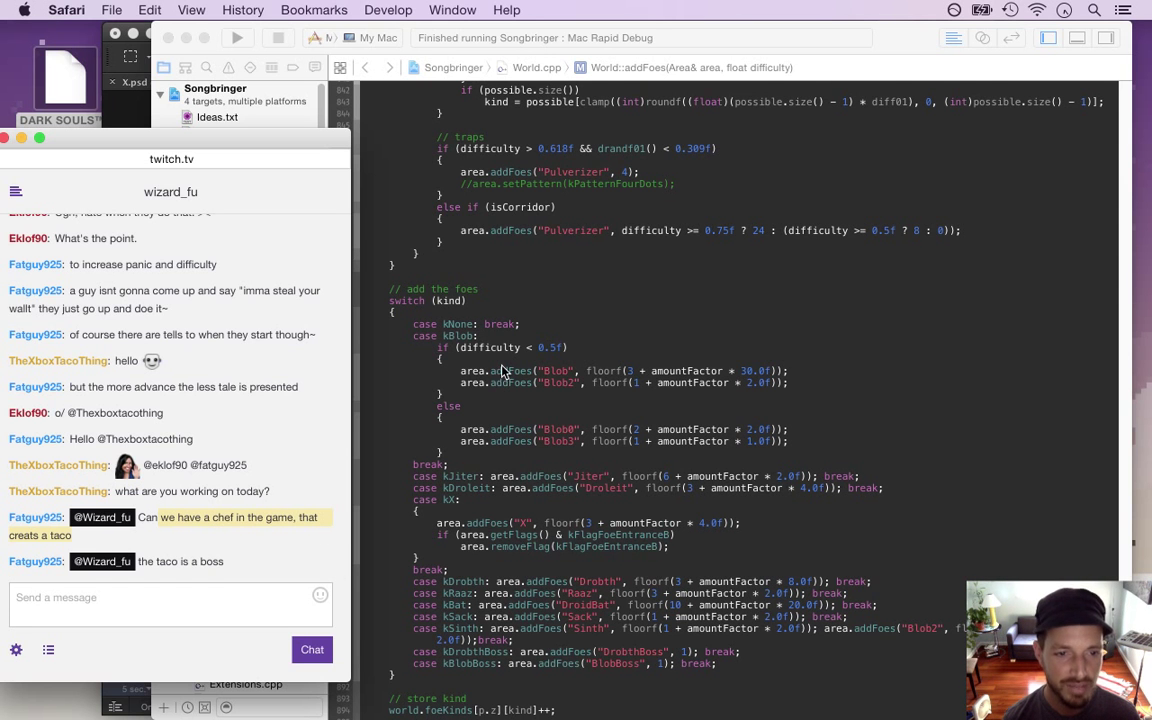
click(497, 294)
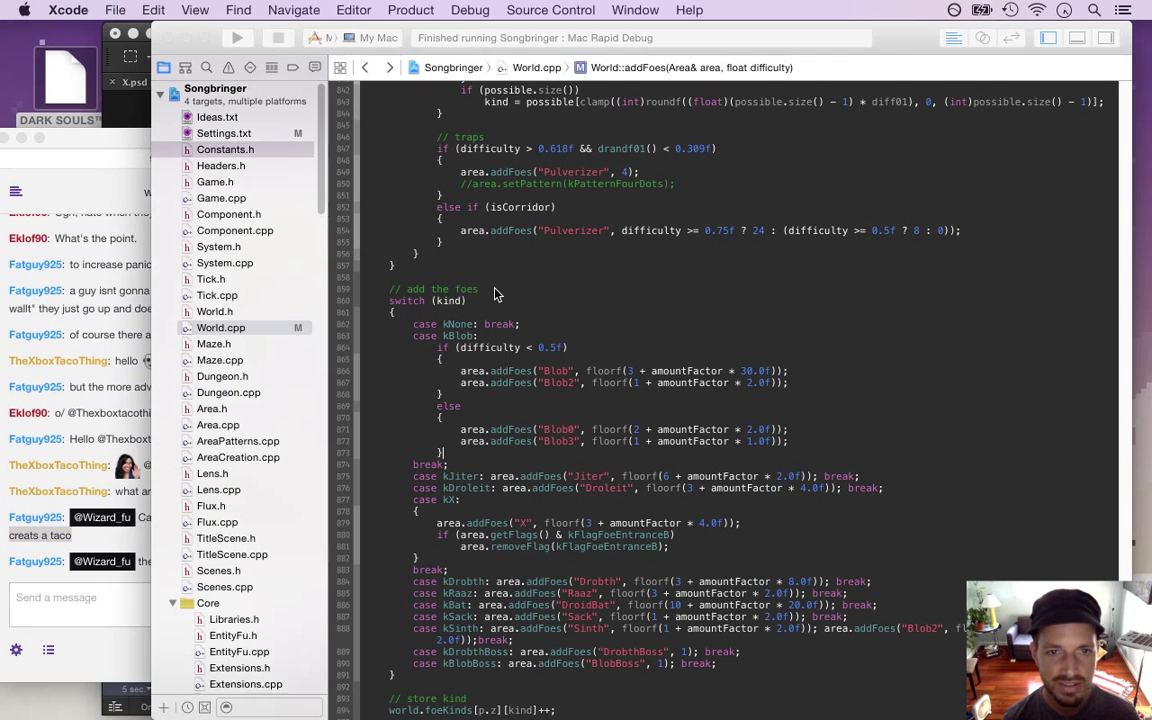
Append 'chef spawner > taco boss' to the end of Ideas.txt, then show Settings.txt
click(250, 132)
click(245, 117)
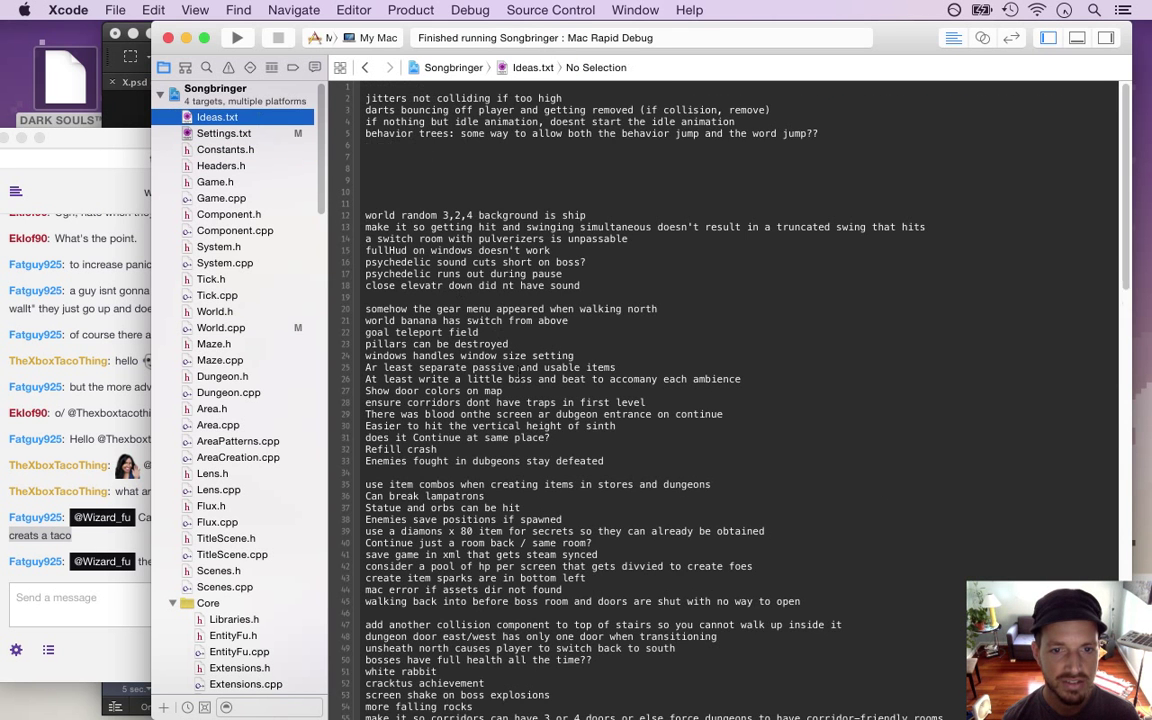
key(super+Down)
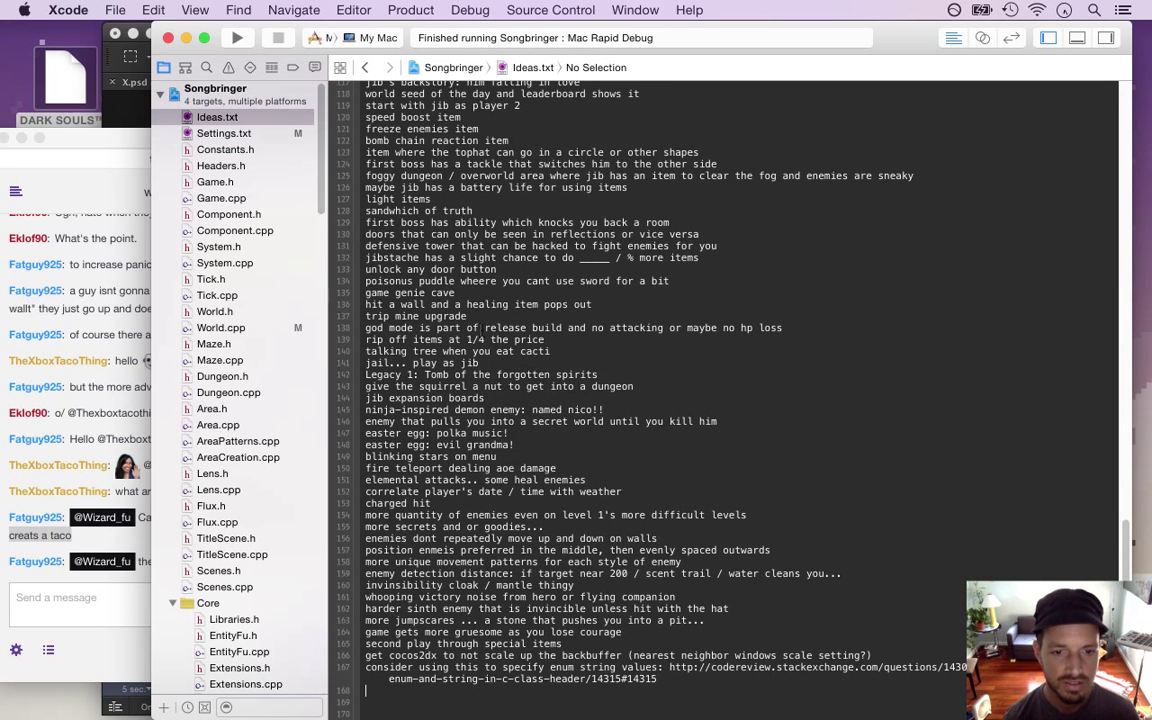
text(taco boss)
key(Return)
key(Up)
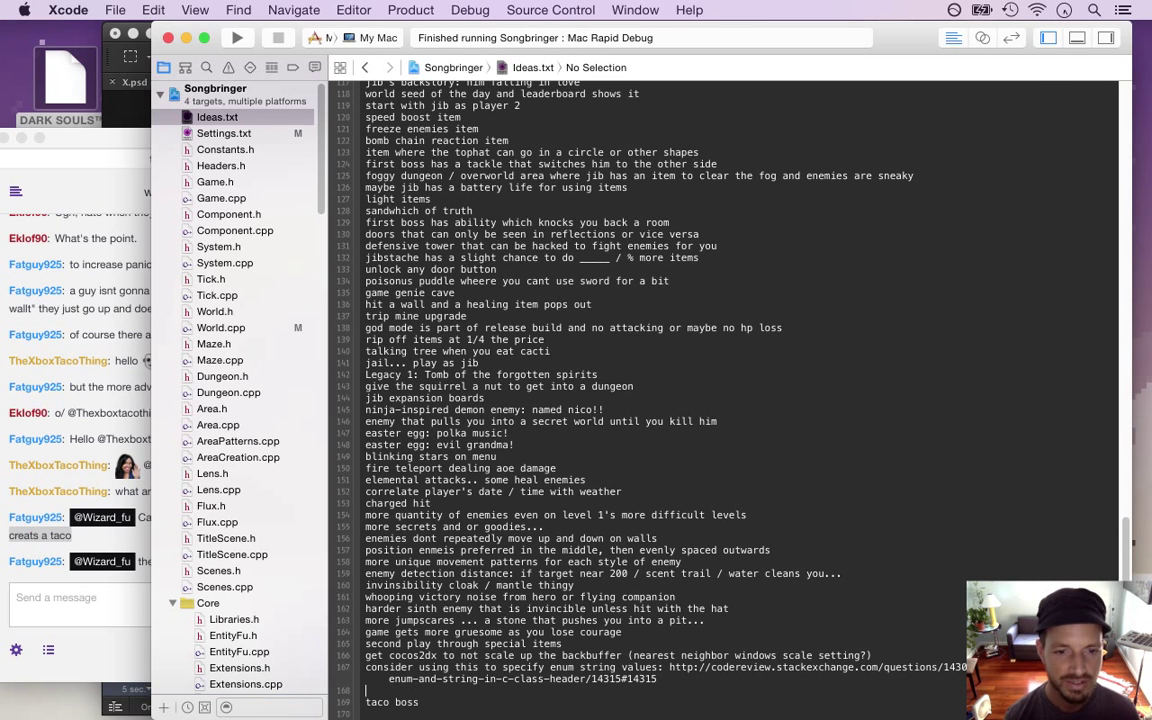
text(chef spawner)
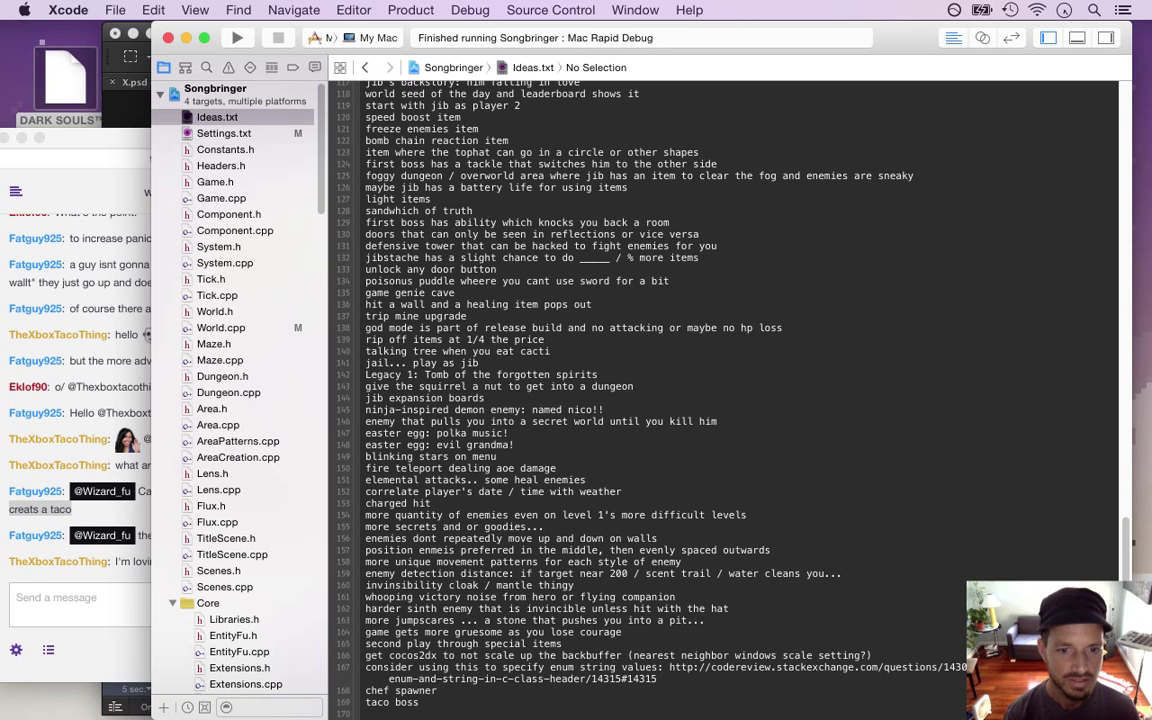
text( >)
key(Delete)
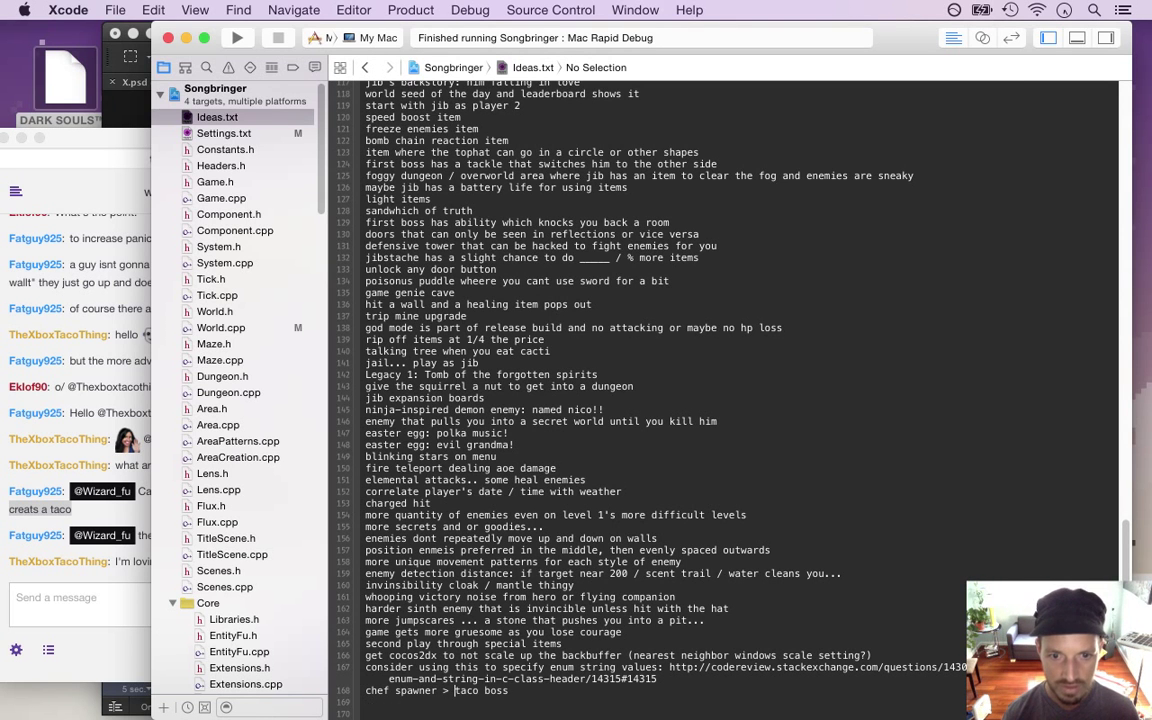
click(363, 67)
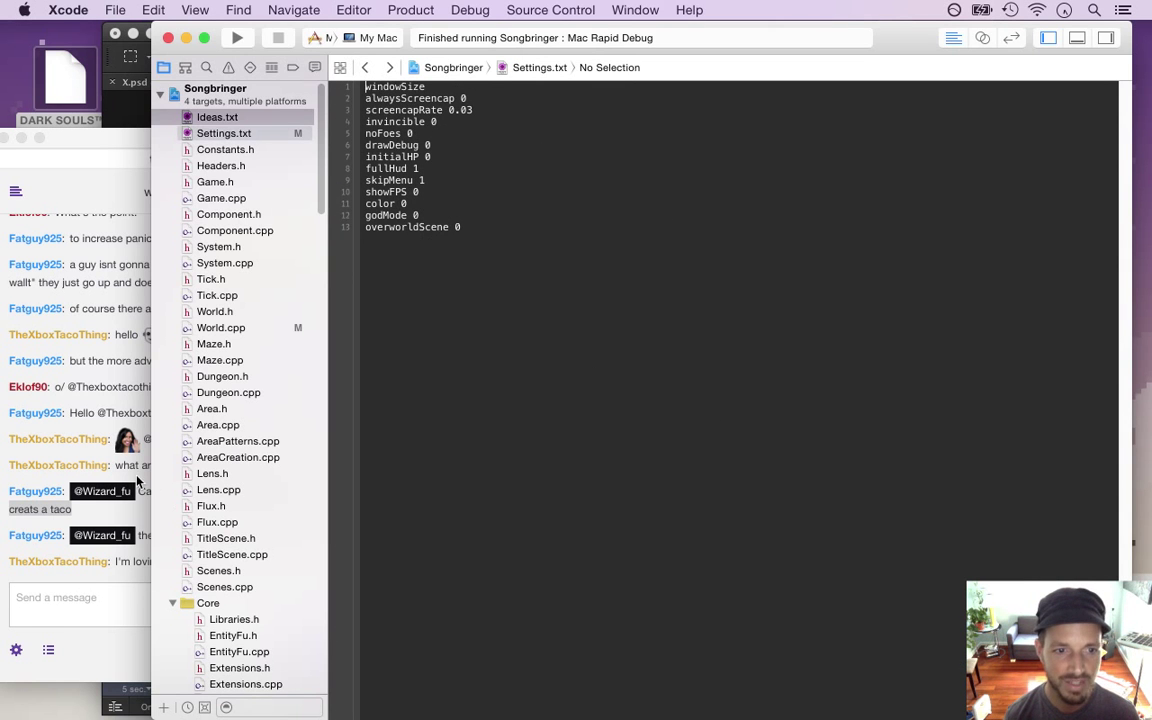
Read the taco and chef messages in the Twitch chat, then rebuild and run Songbringer
click(130, 477)
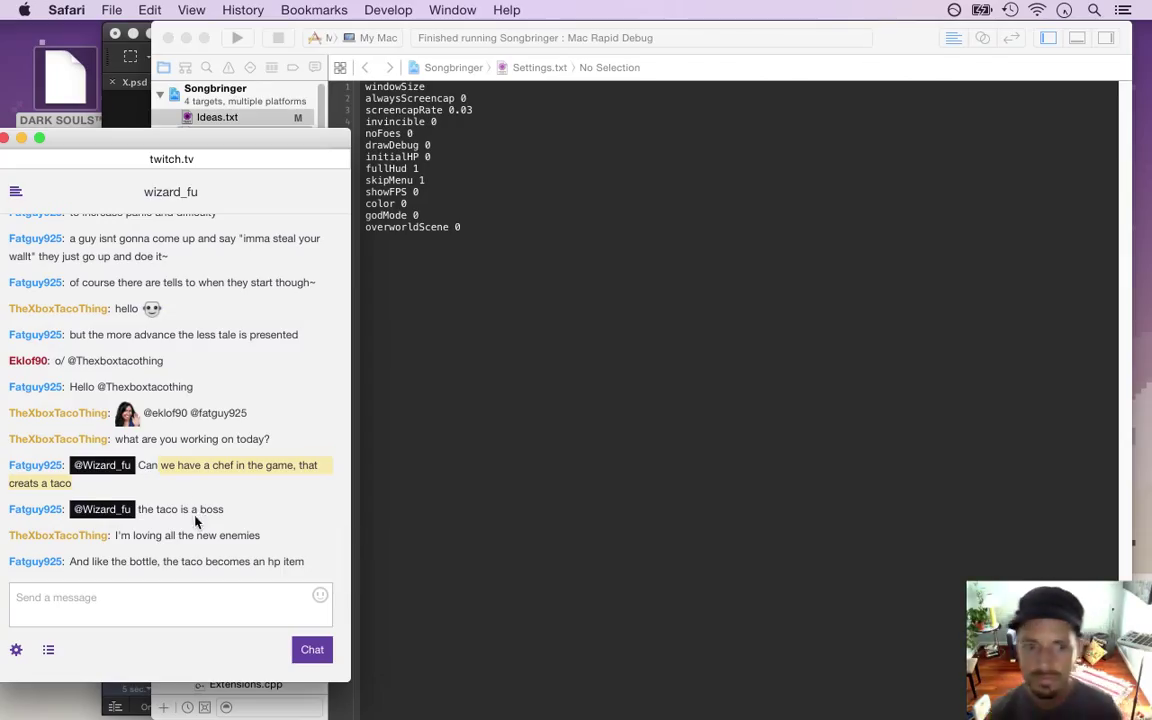
drag(163, 562, 255, 563)
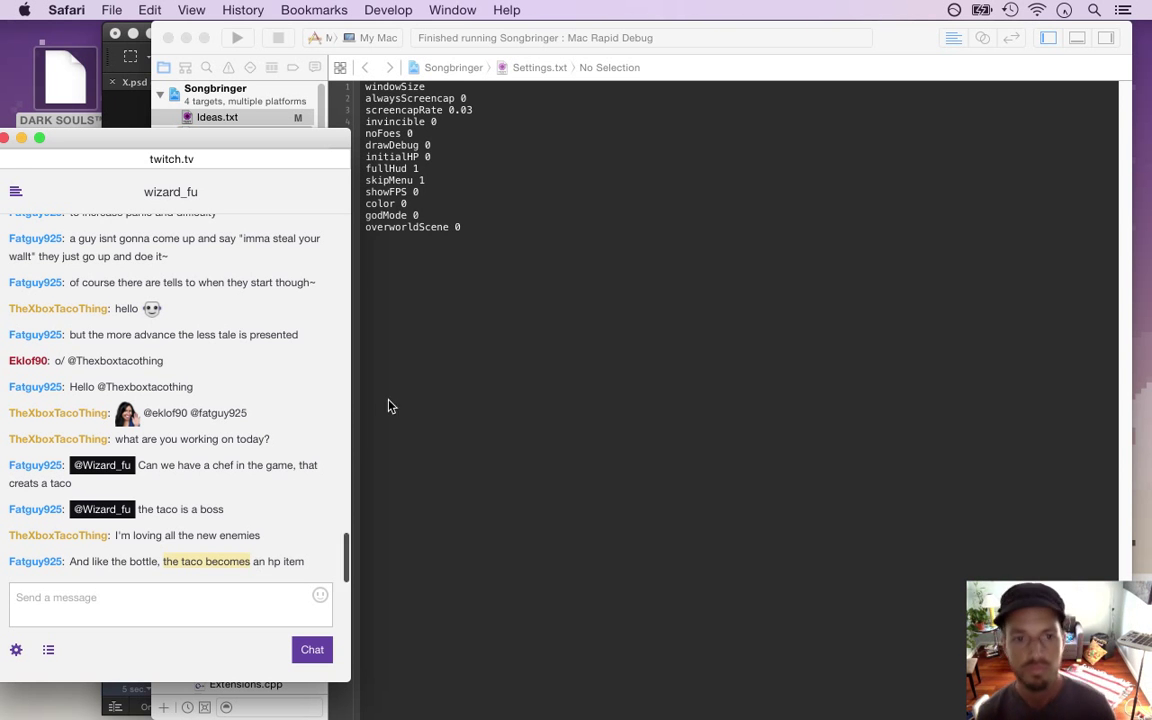
key(super+Tab)
click(100, 540)
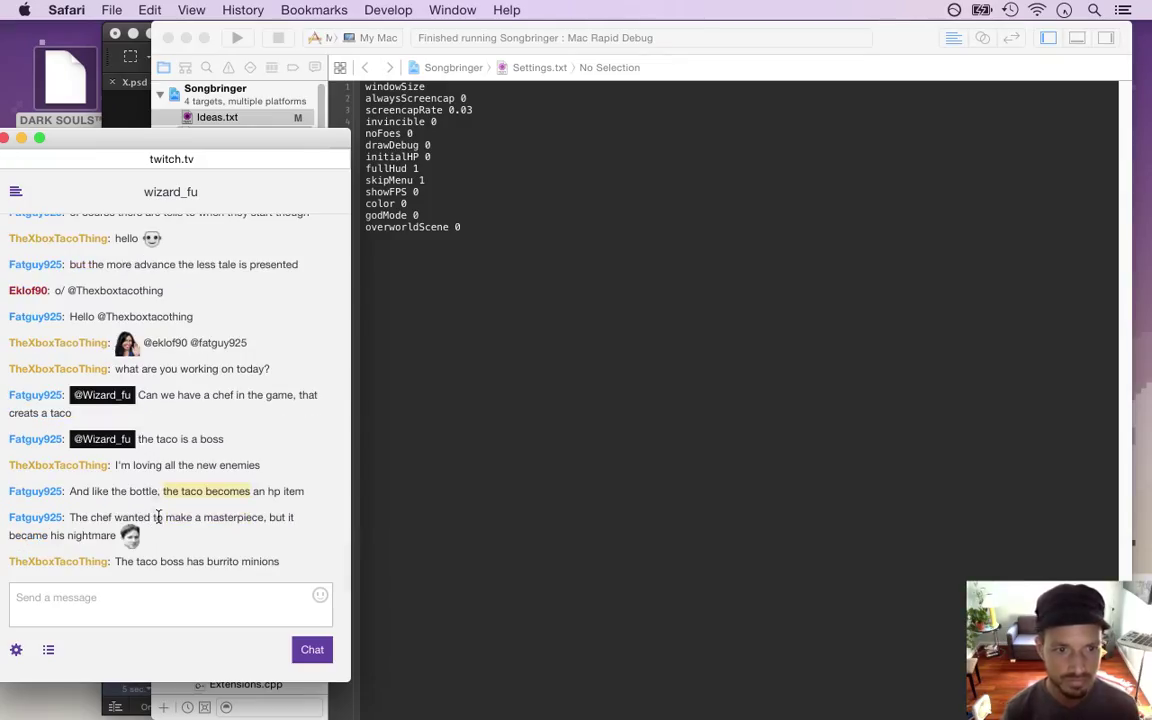
drag(90, 517, 188, 561)
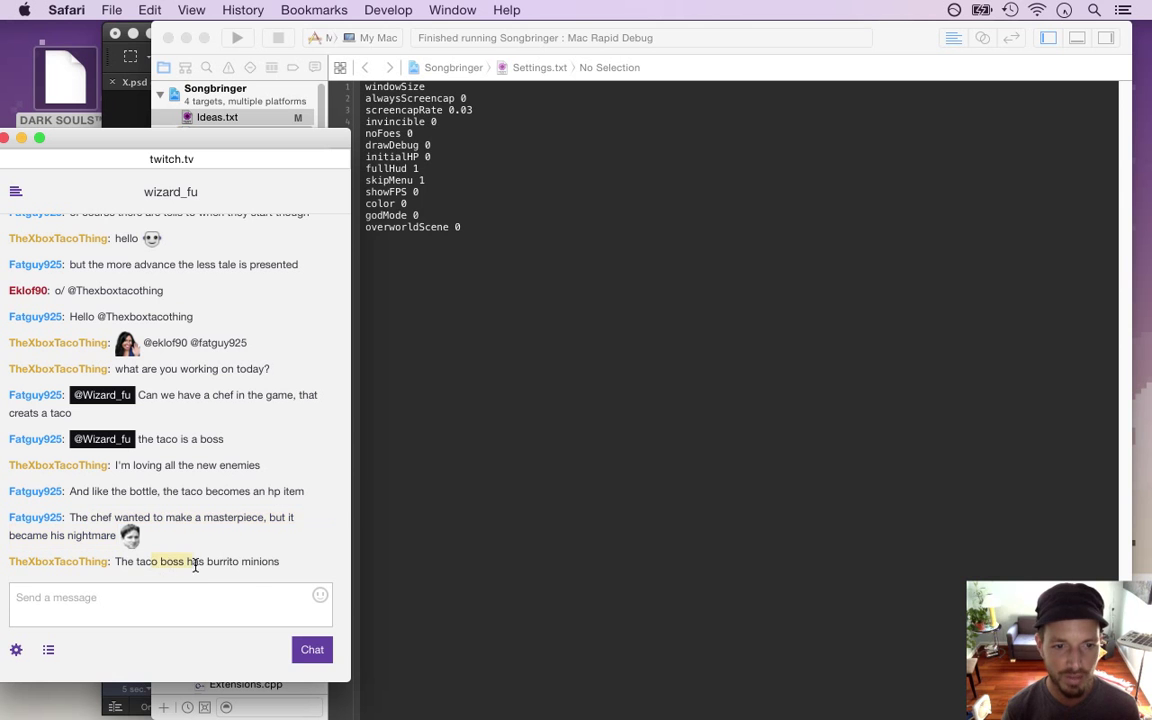
click(487, 276)
key(super+r)
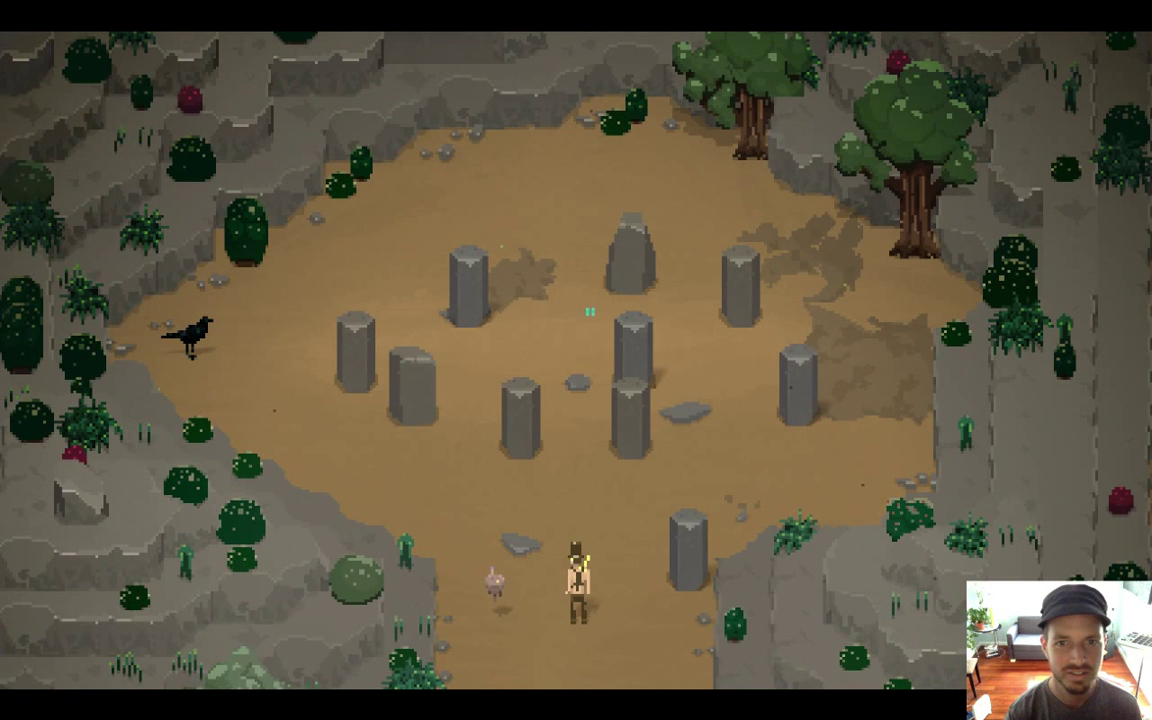
Walk to the stone circle and strike the nearby pillars repeatedly with the sword
key(Left)
key(Up)
key(Left)
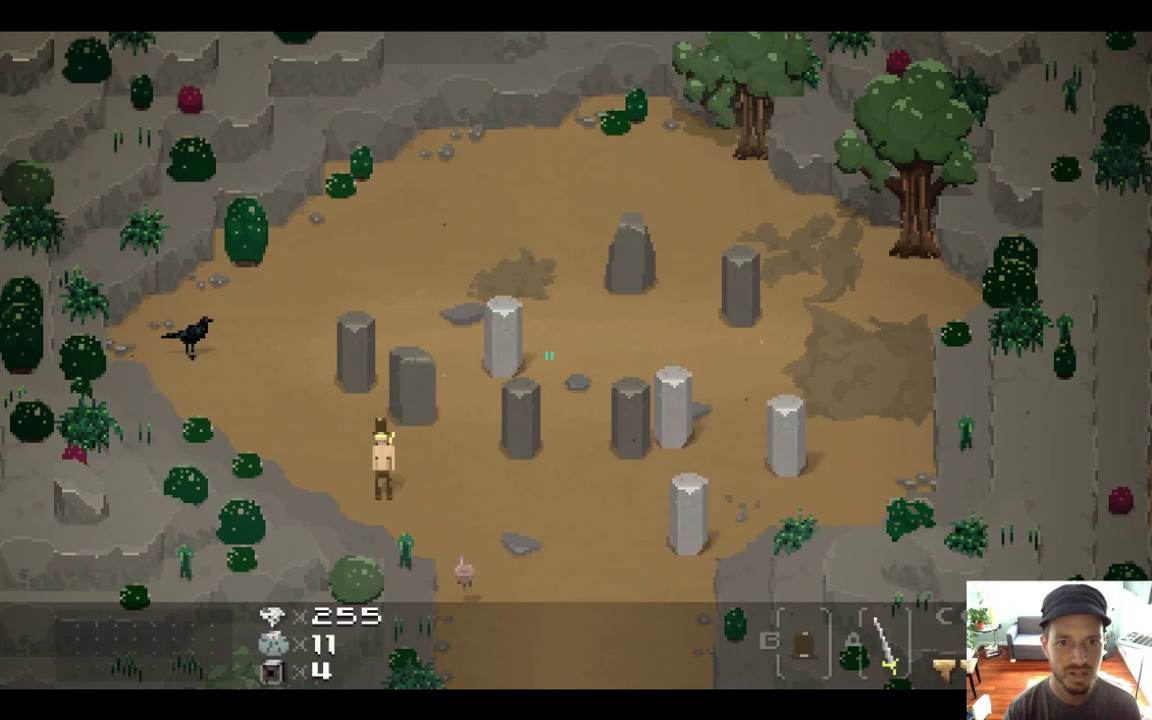
key(Right)
key(x)
key(Left)
key(x)
key(Down)
key(x)
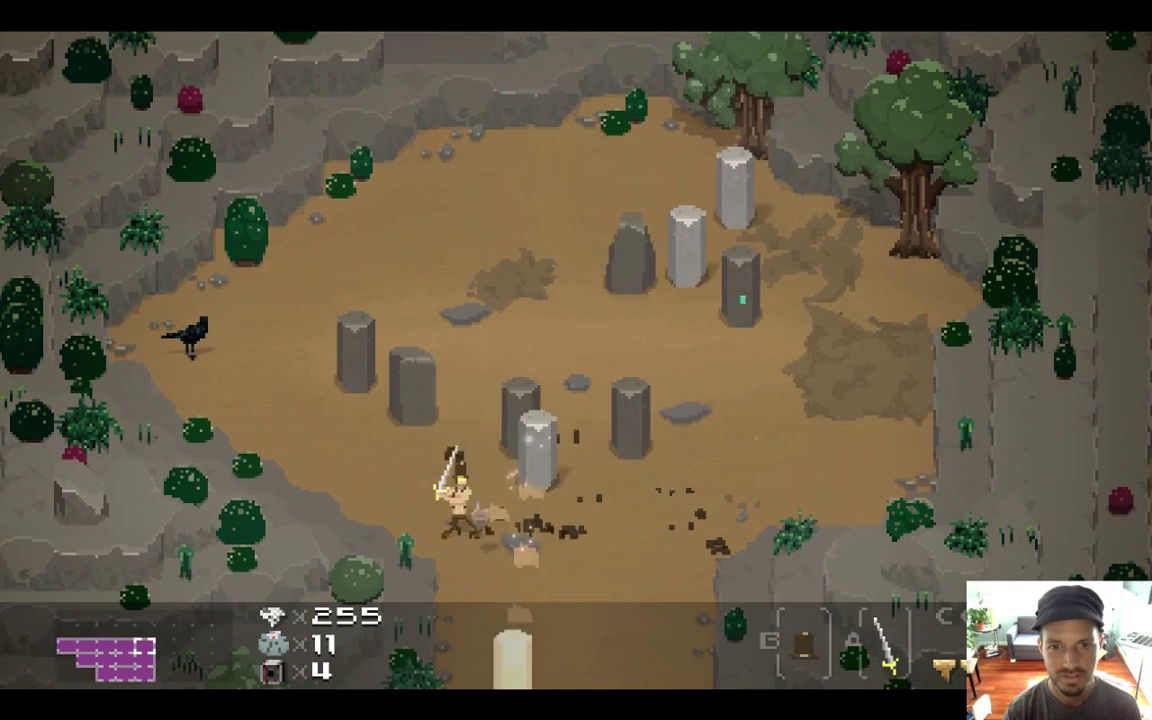
key(Right)
key(x)
key(x)
key(x)
key(Right)
key(Up)
key(x)
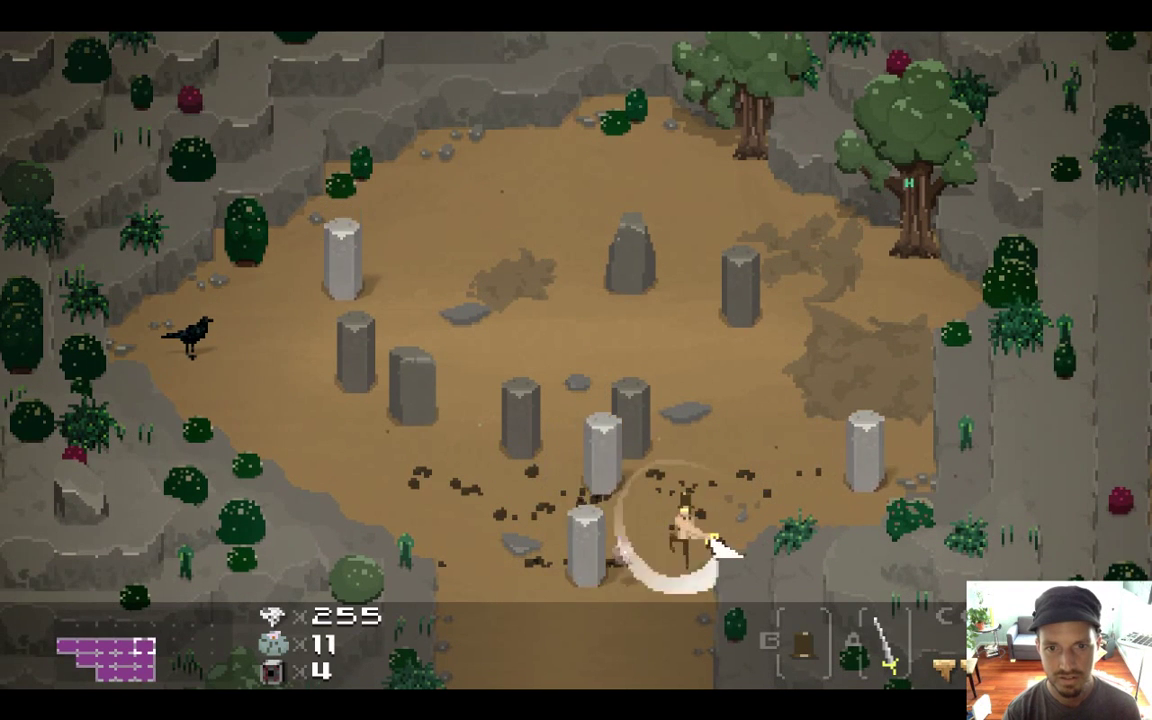
key(x)
Walk the hero through and around the stone circle, then quit the game
key(Up)
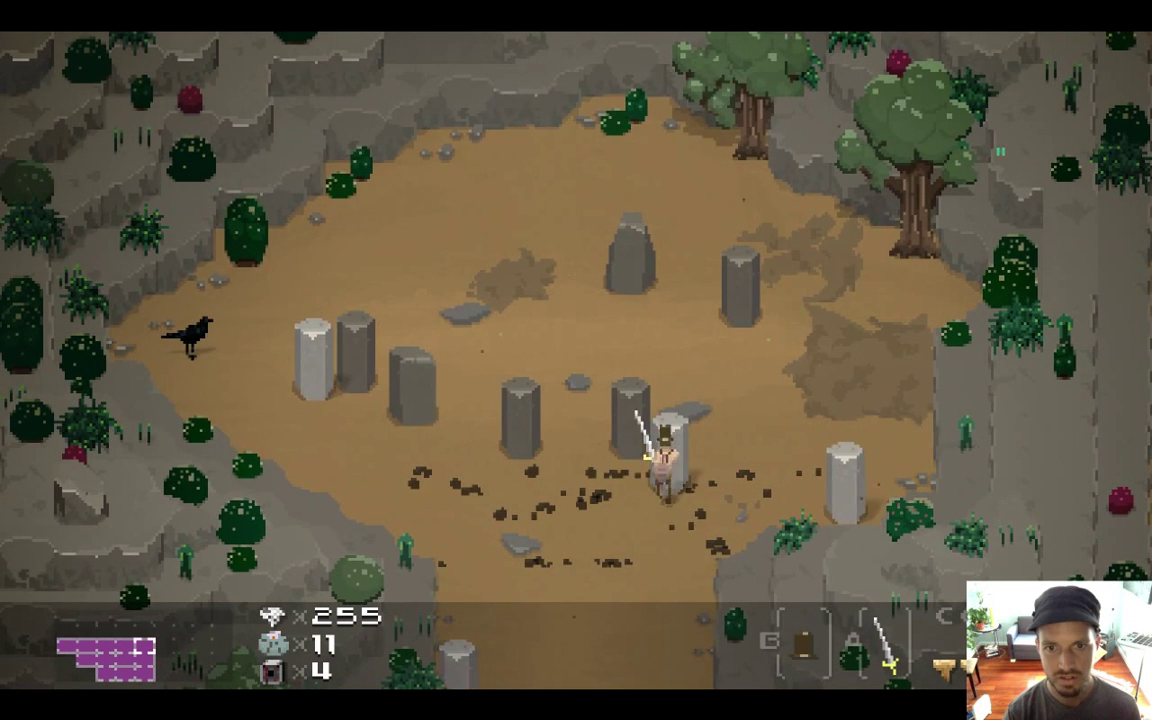
key(Left)
key(Up)
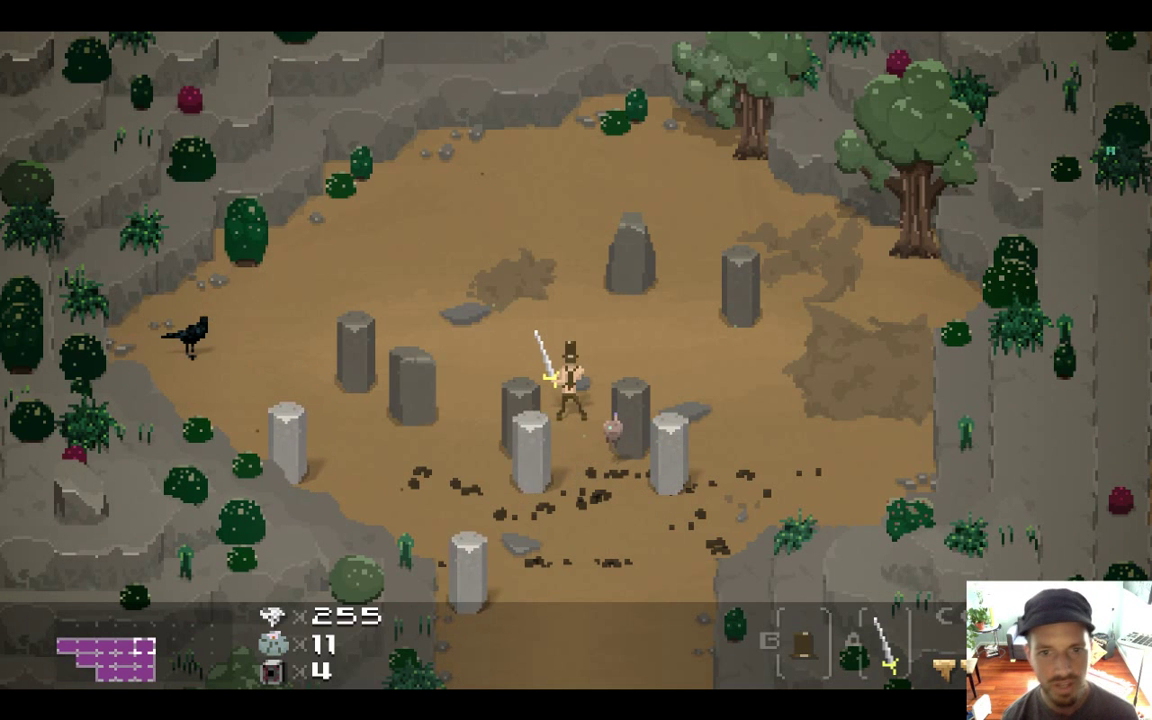
key(Up)
key(Right)
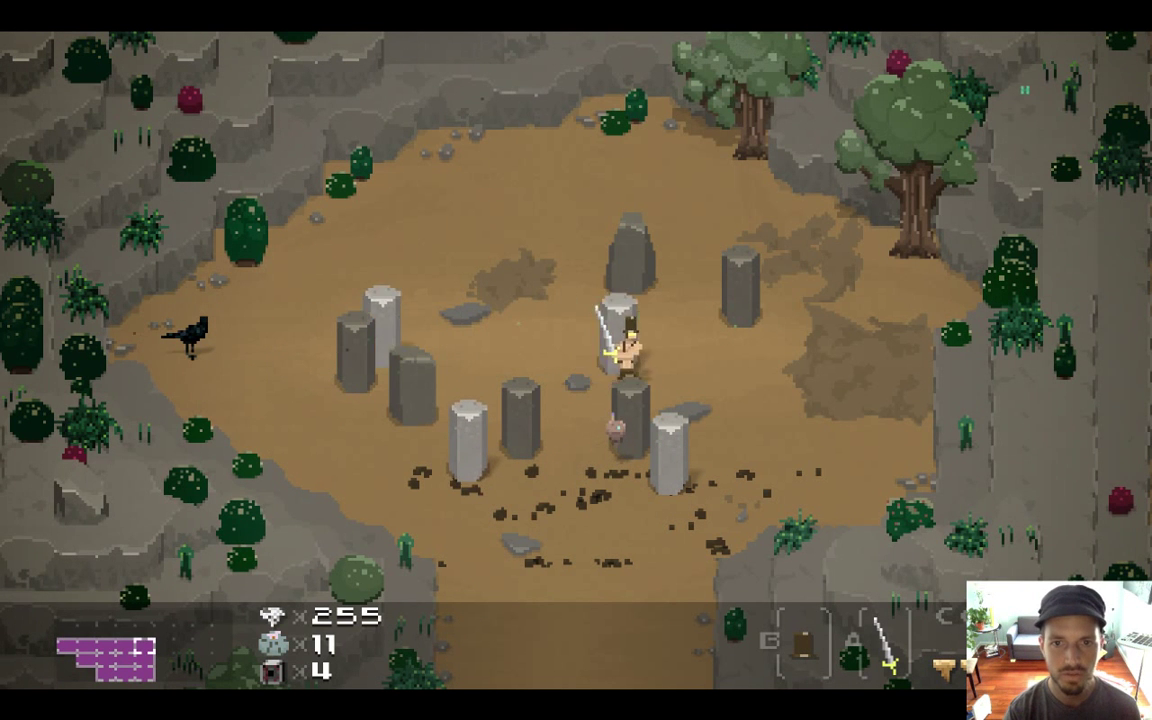
key(Left)
key(Right)
key(Left)
key(Up)
key(Left)
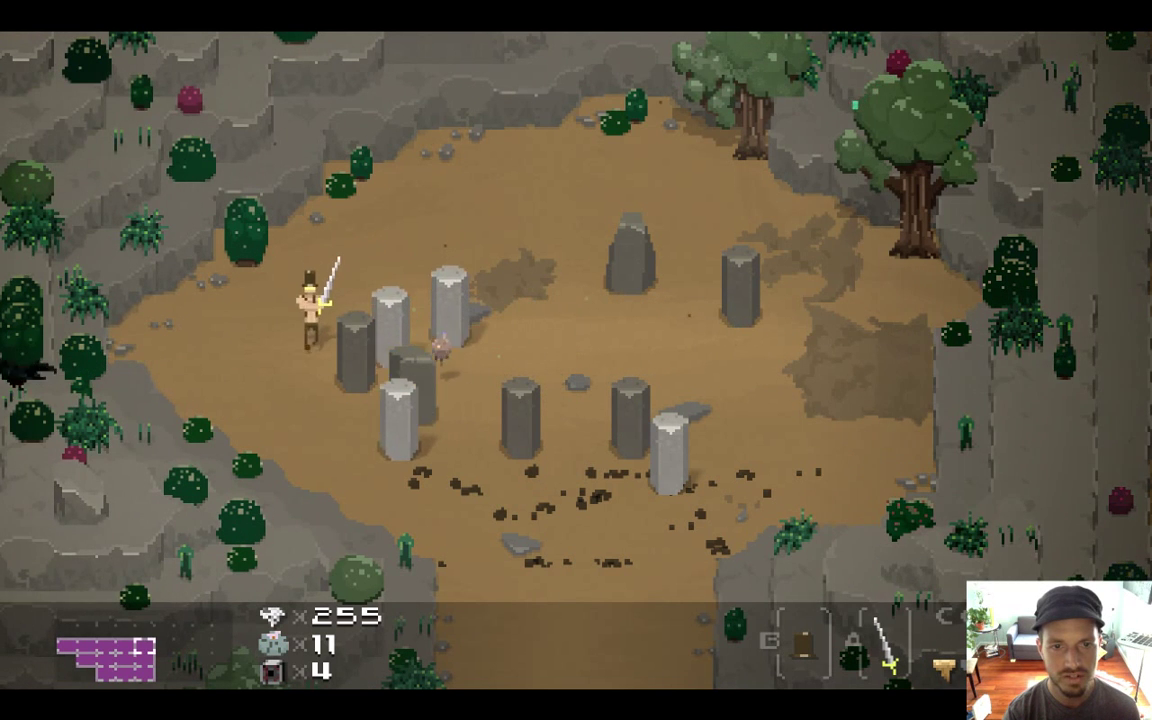
key(Down)
key(Right)
key(Right)
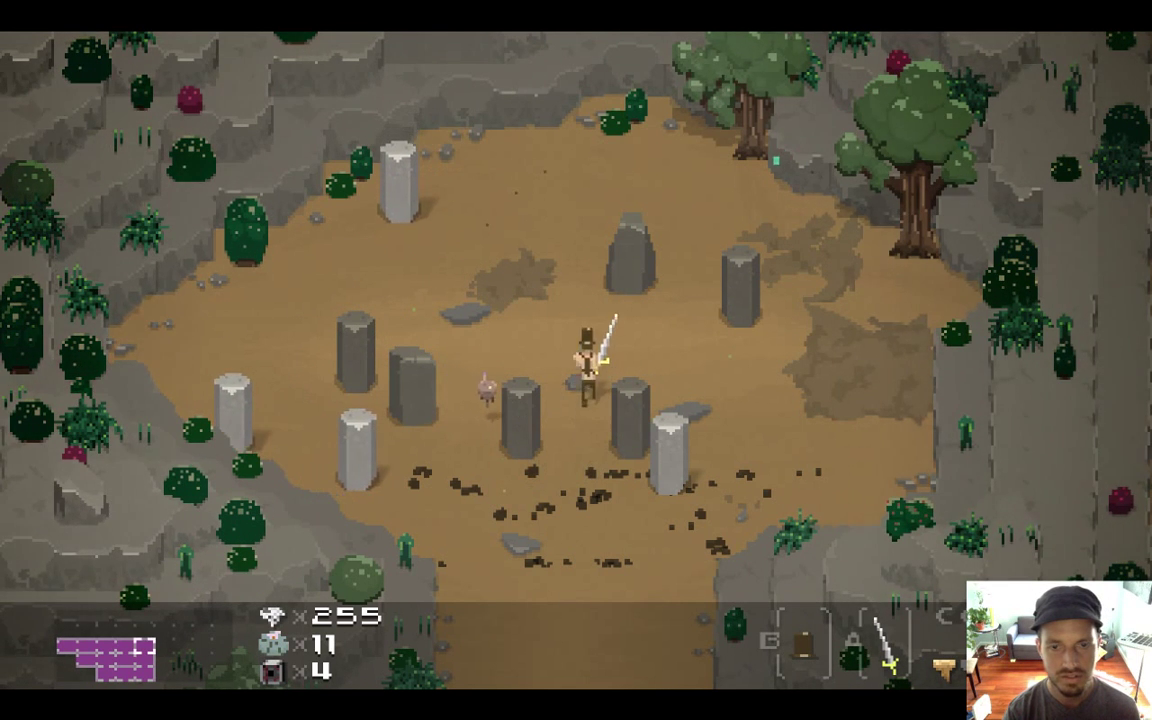
key(Up)
key(Down)
key(Left)
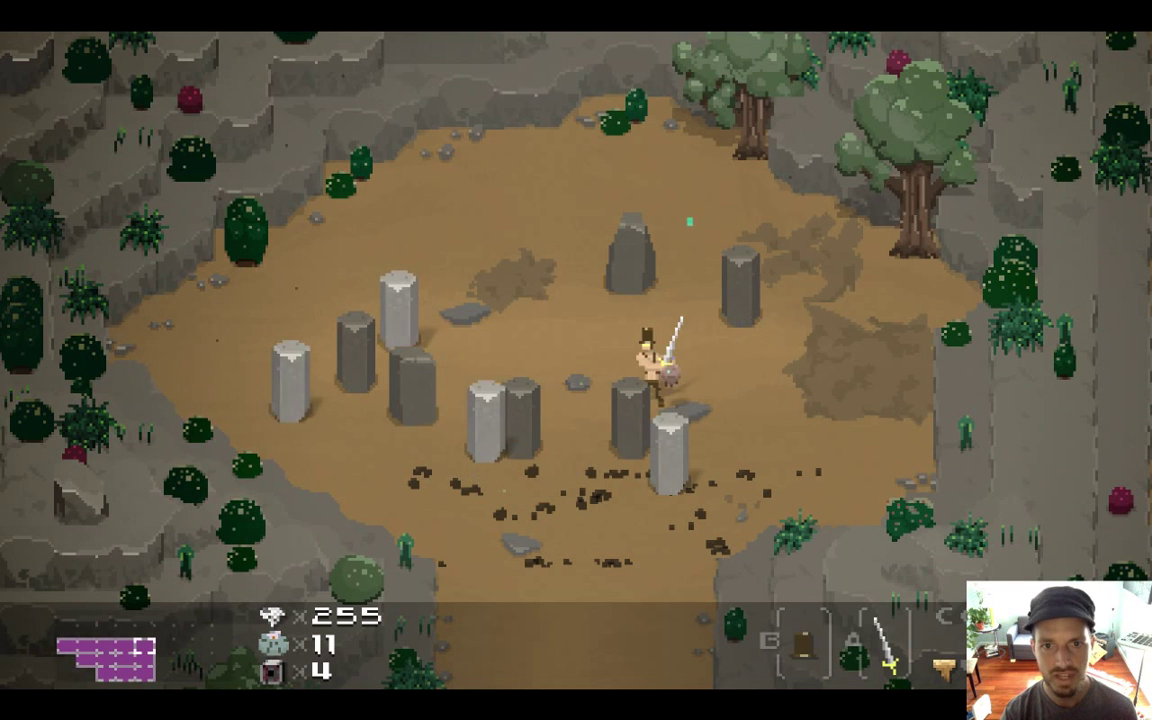
key(Up)
key(Left)
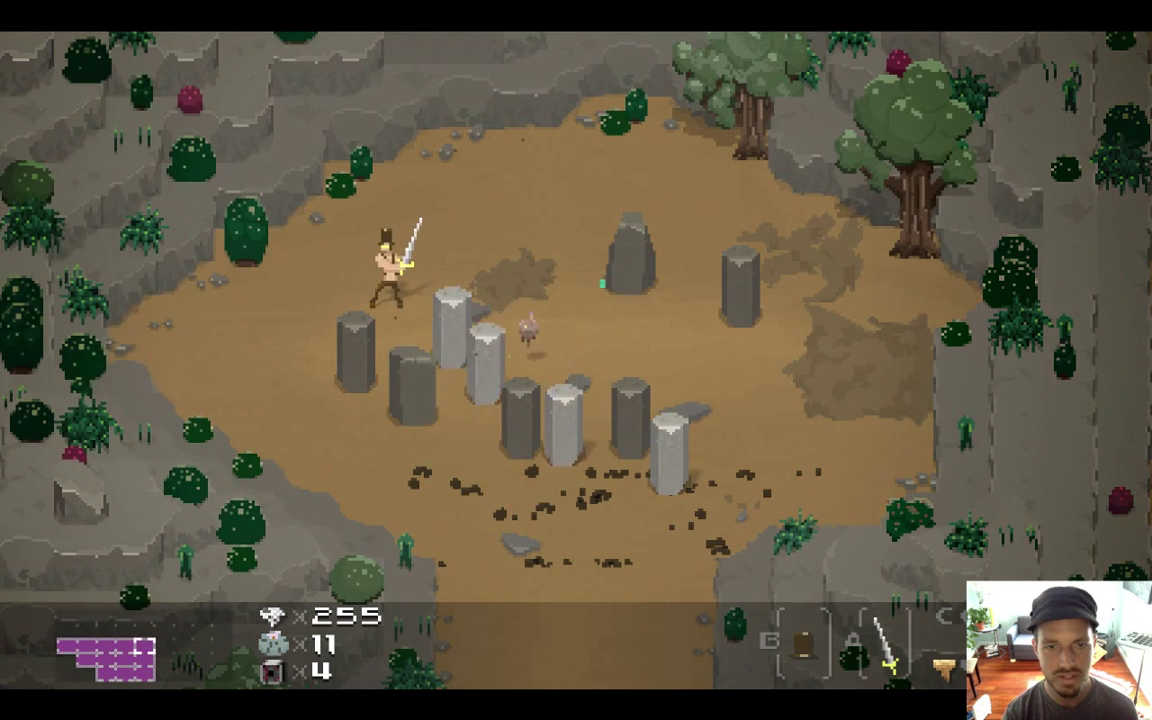
key(super+q)
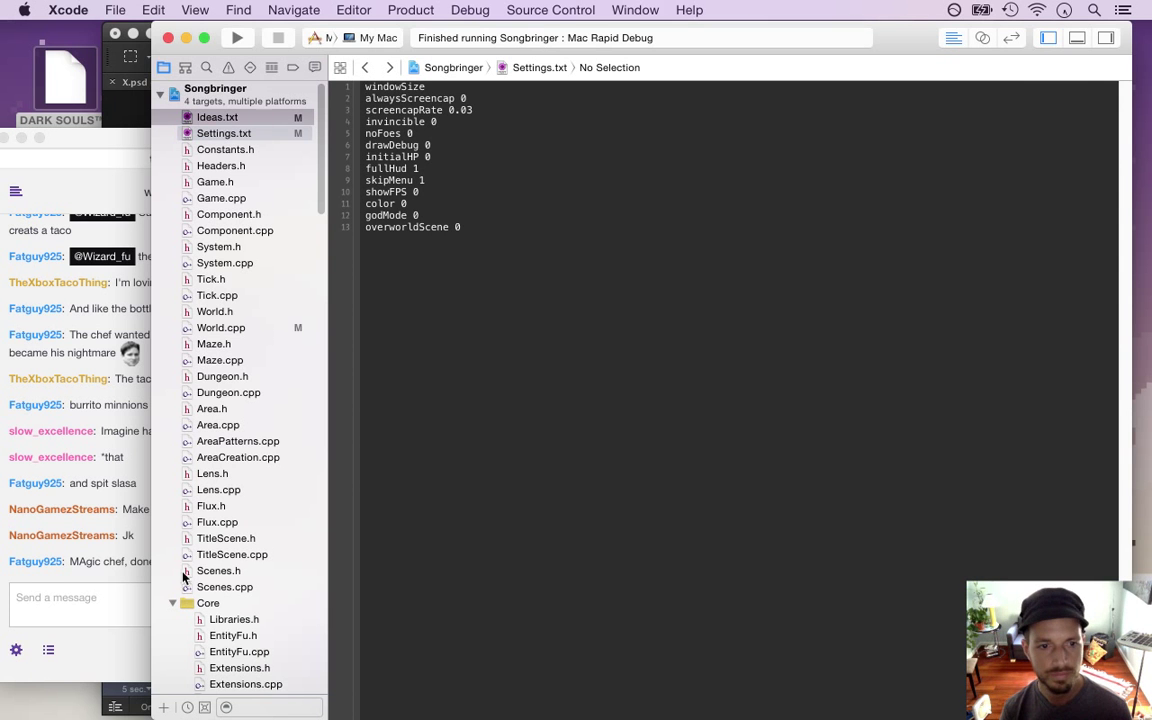
Switch between the Twitch chat and Xcode, reading the lettuce-dropping taco boss message
click(92, 556)
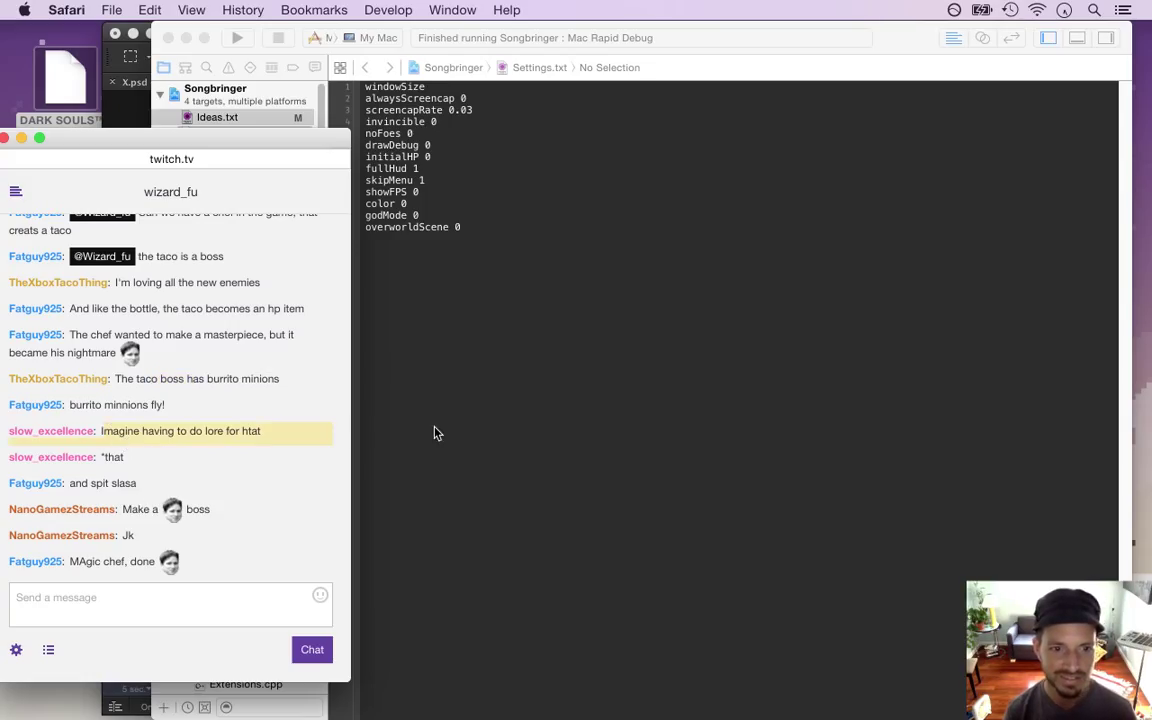
click(527, 409)
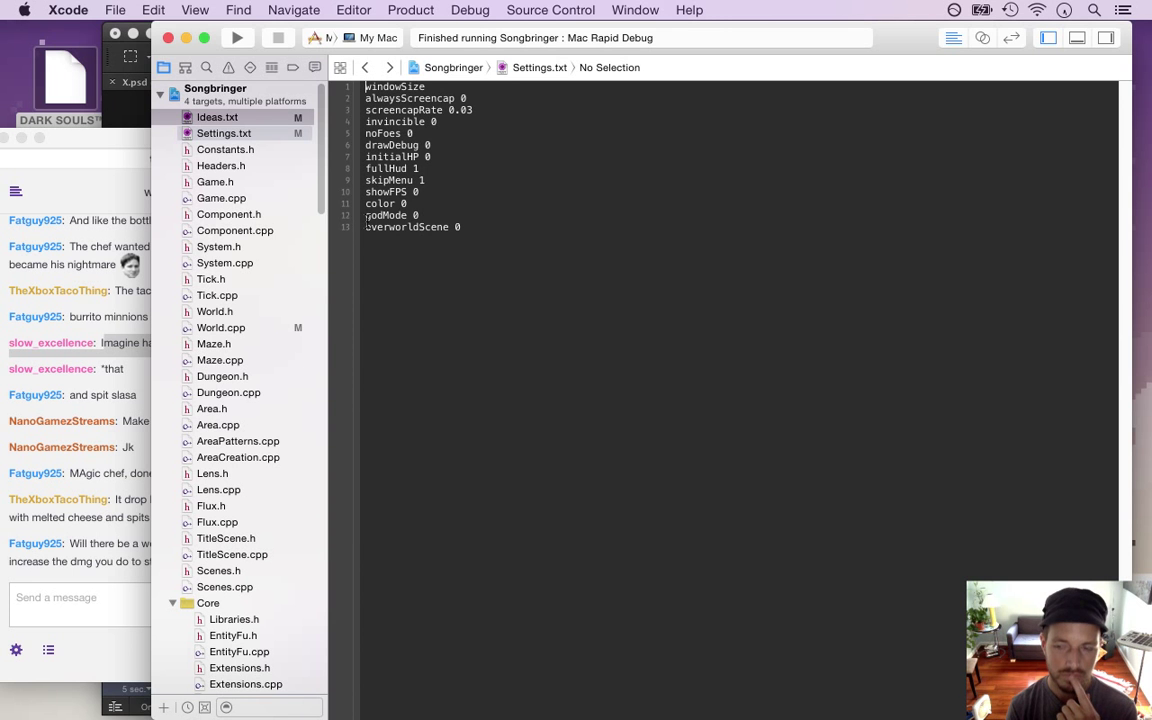
click(133, 538)
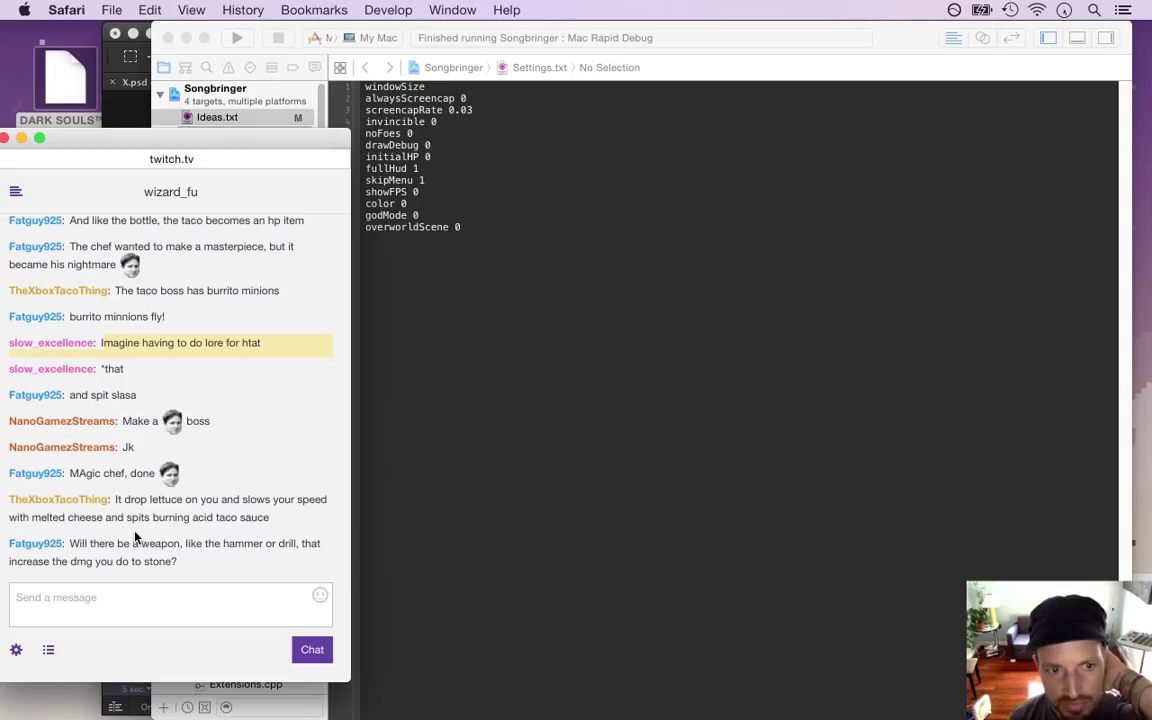
drag(124, 499, 156, 517)
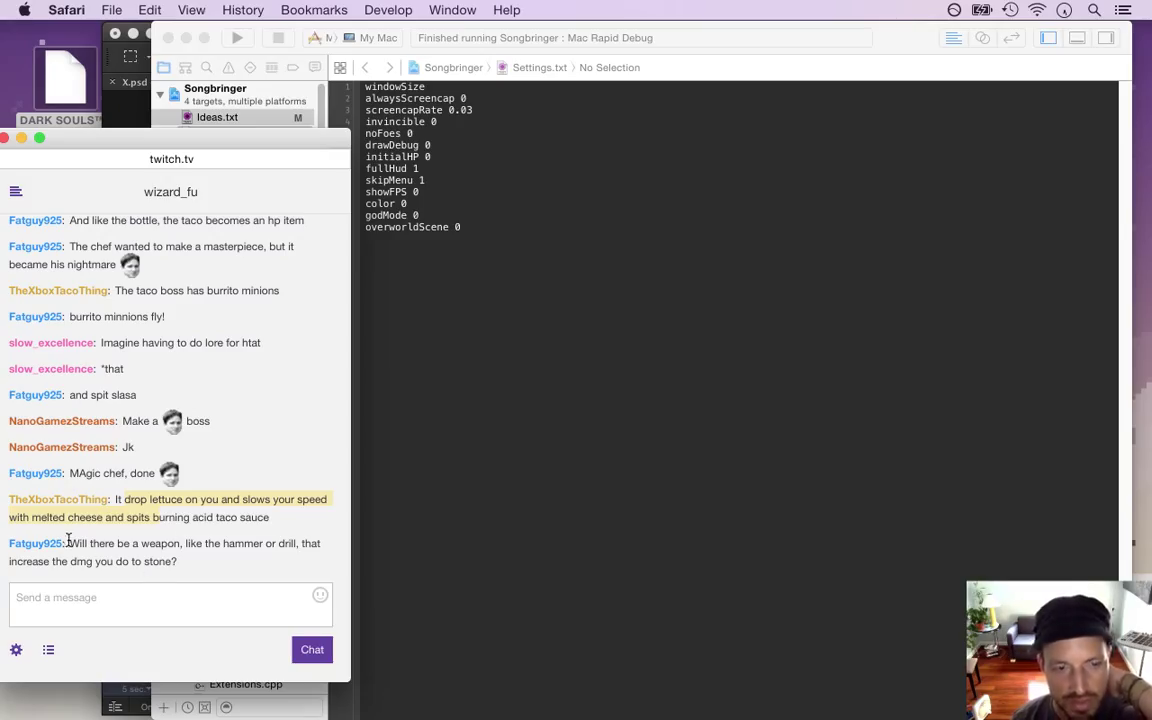
Highlight the Twitch chat questions about stone-breaking weapons and the add-weapons suggestion, then return to Xcode
drag(69, 543, 165, 560)
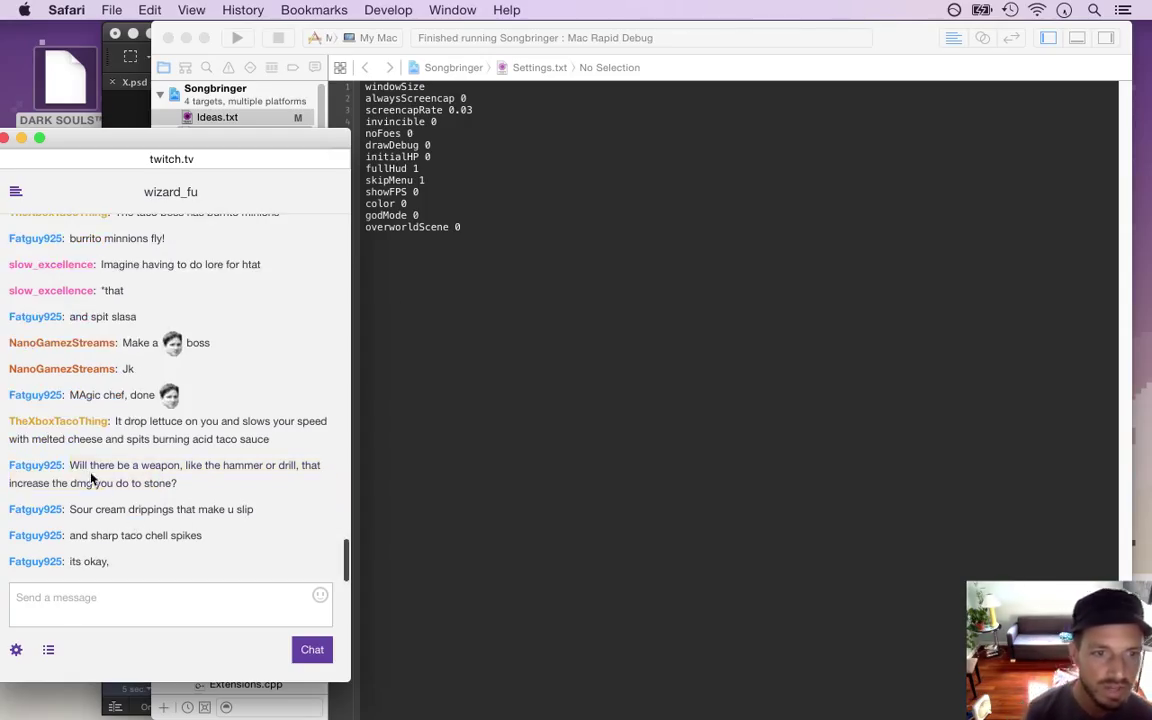
drag(89, 466, 177, 482)
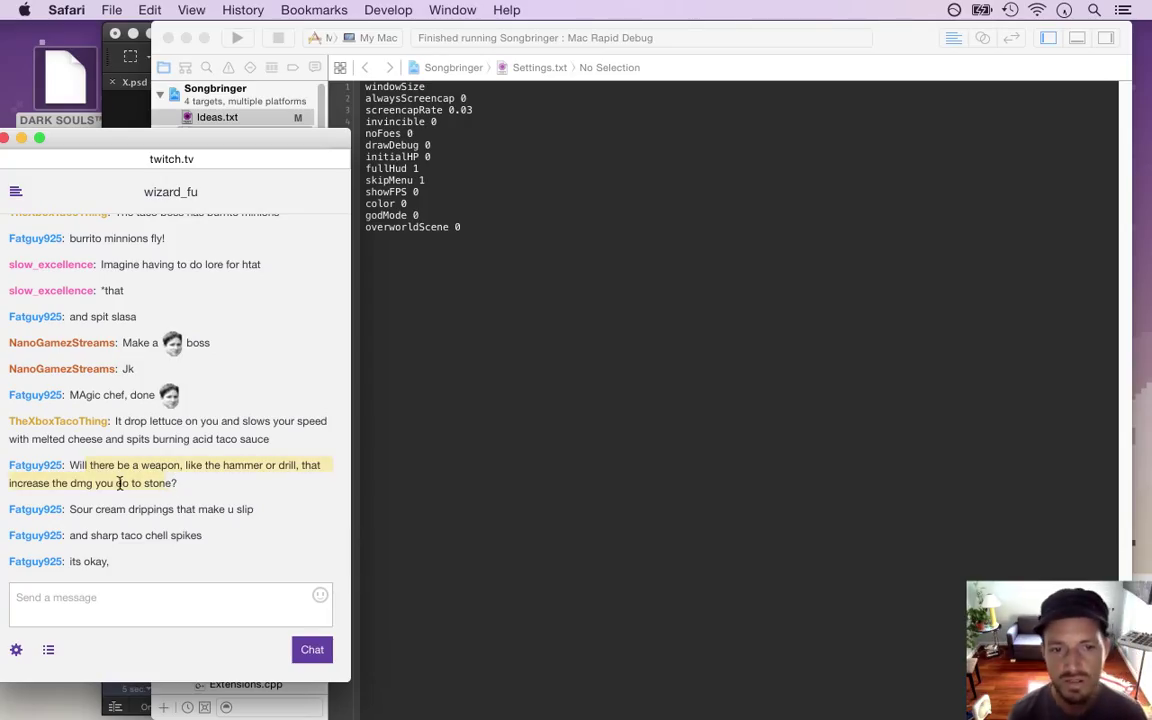
click(89, 478)
drag(89, 466, 190, 476)
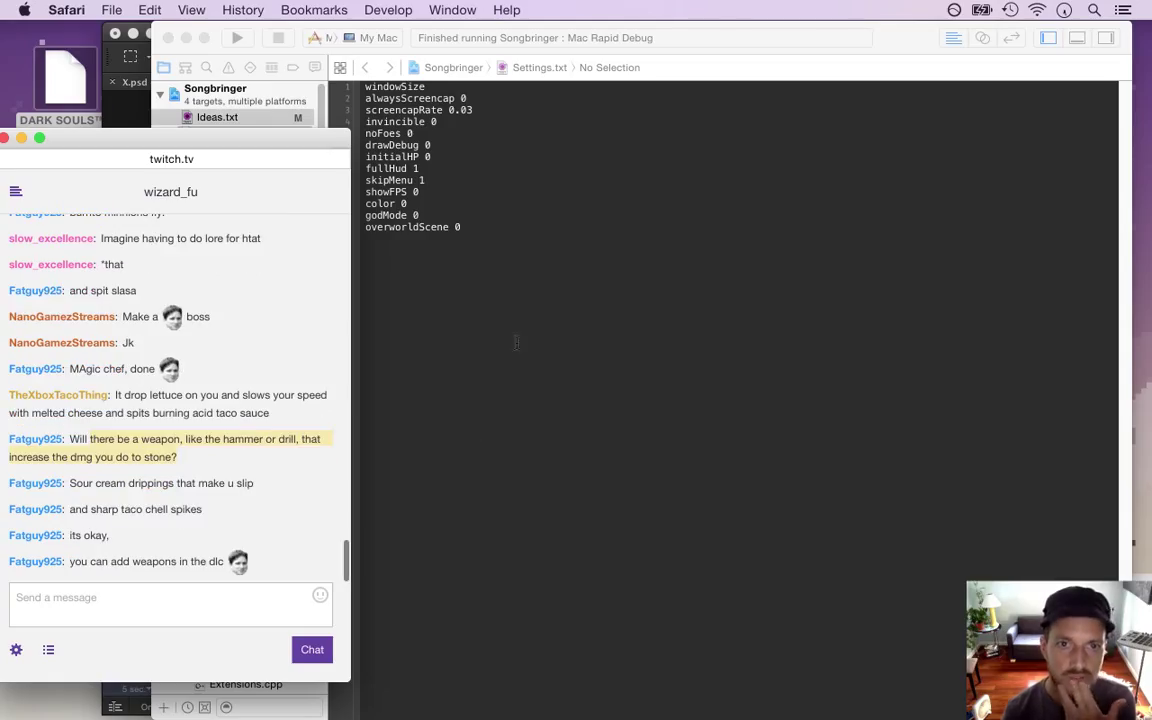
drag(90, 561, 236, 565)
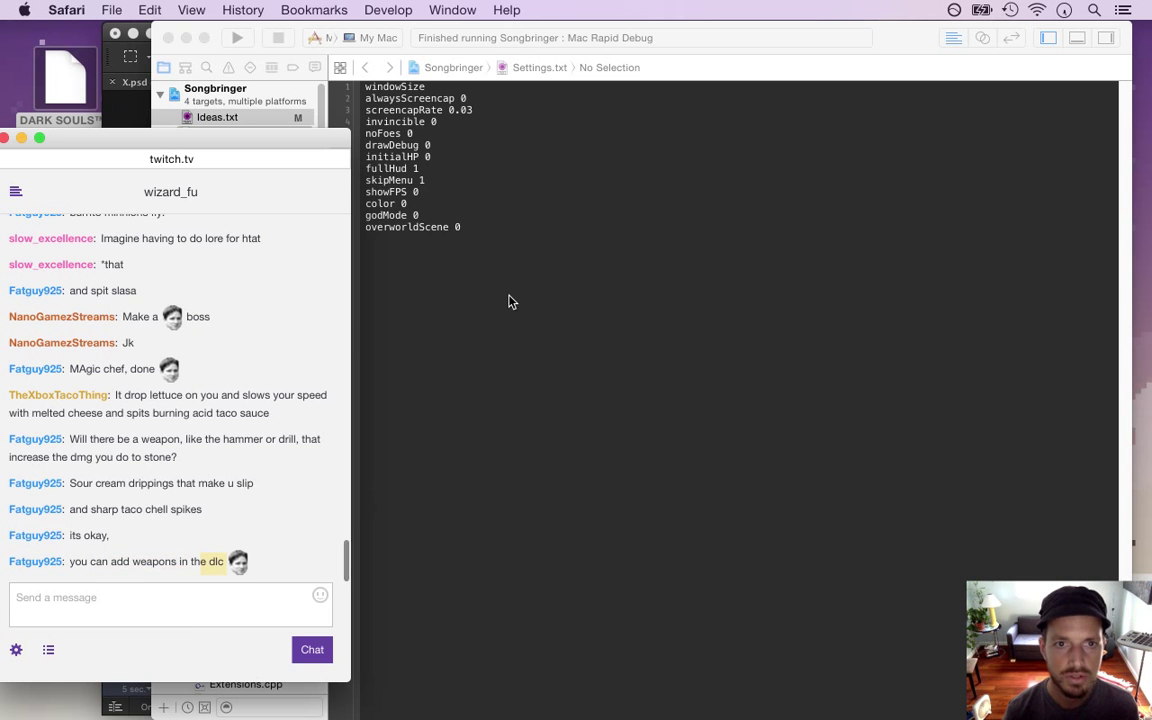
click(495, 299)
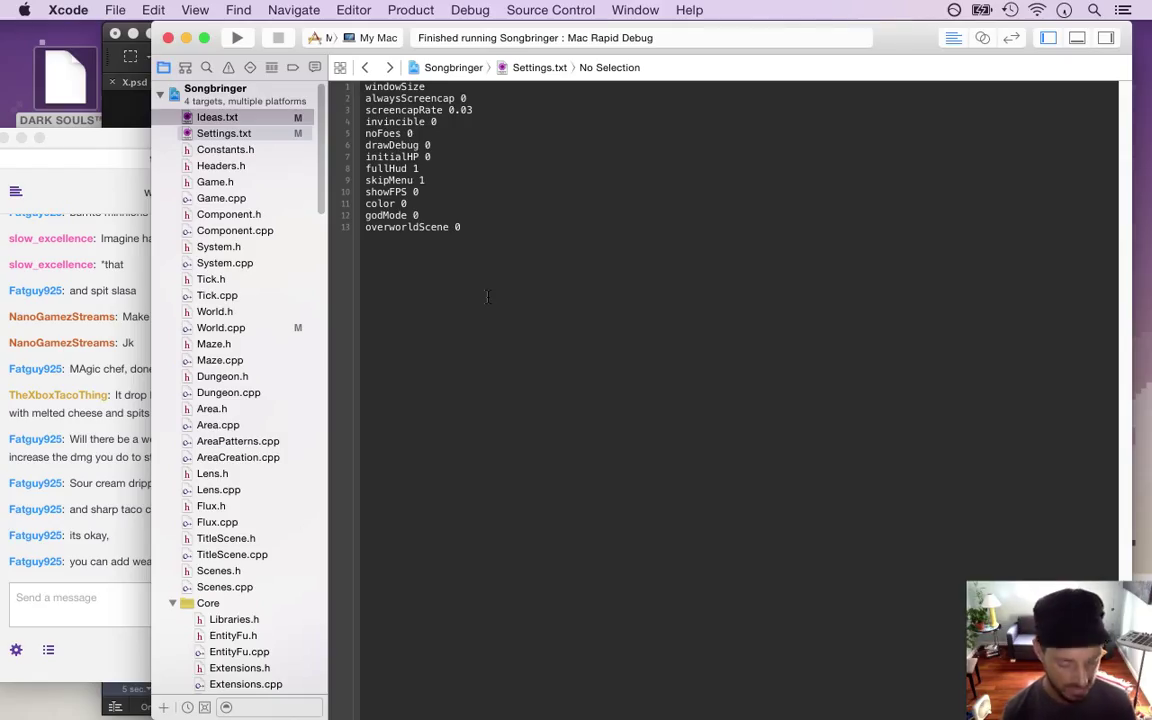
Build and run Songbringer, walk past the stone-circle pillars to the top centre, then quit
key(super+r)
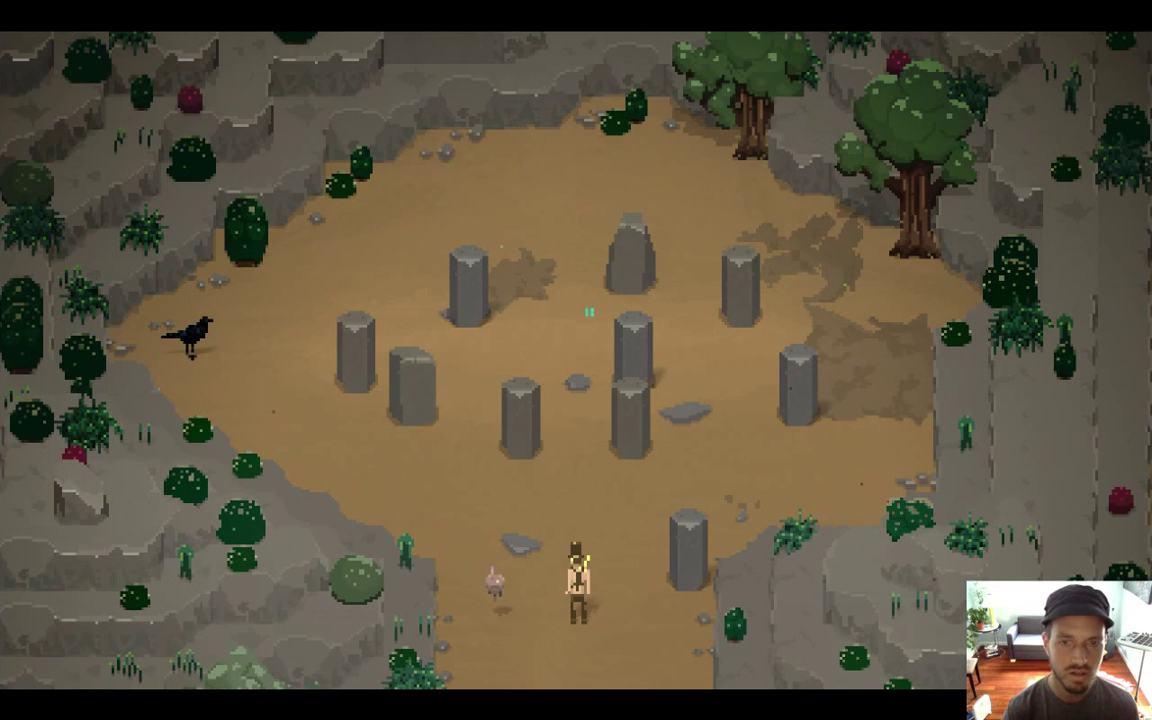
key(Left)
key(Up)
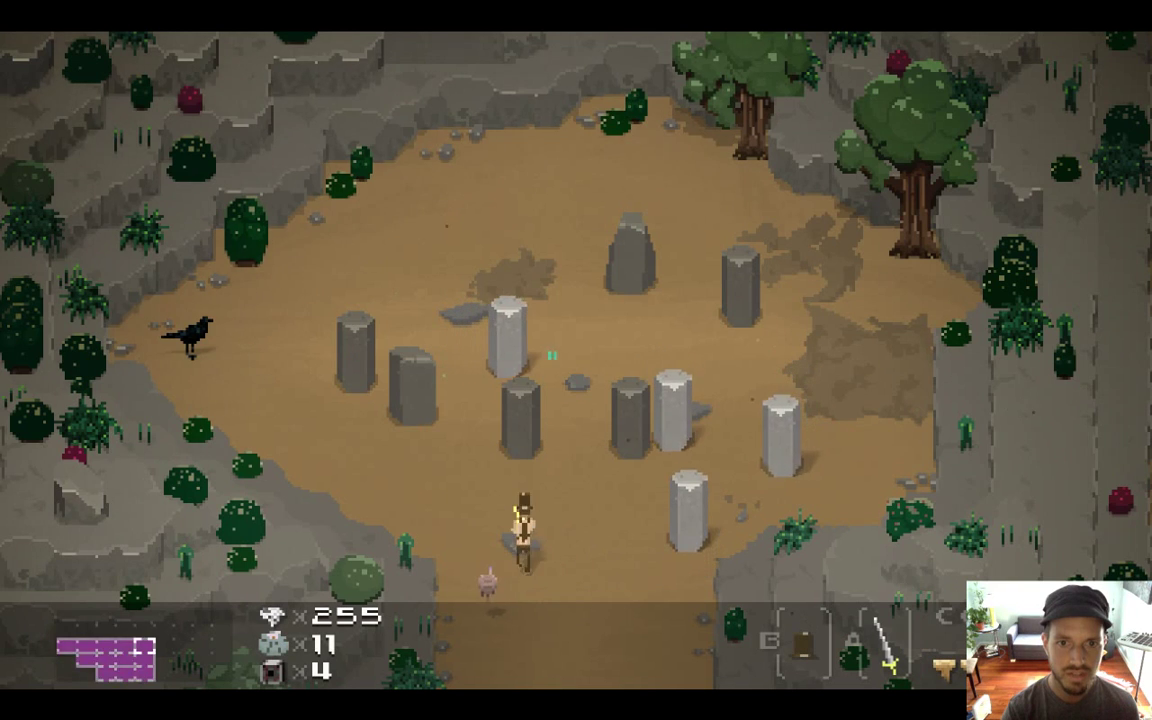
key(Left)
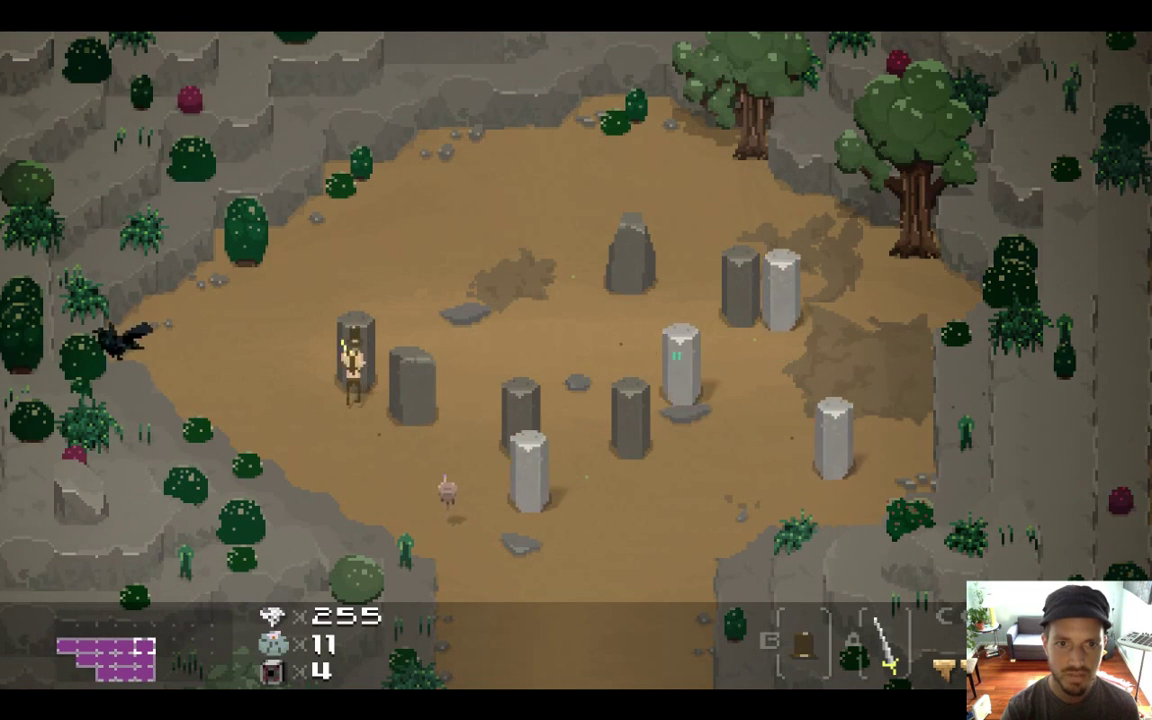
key(Right)
key(Up)
key(Up)
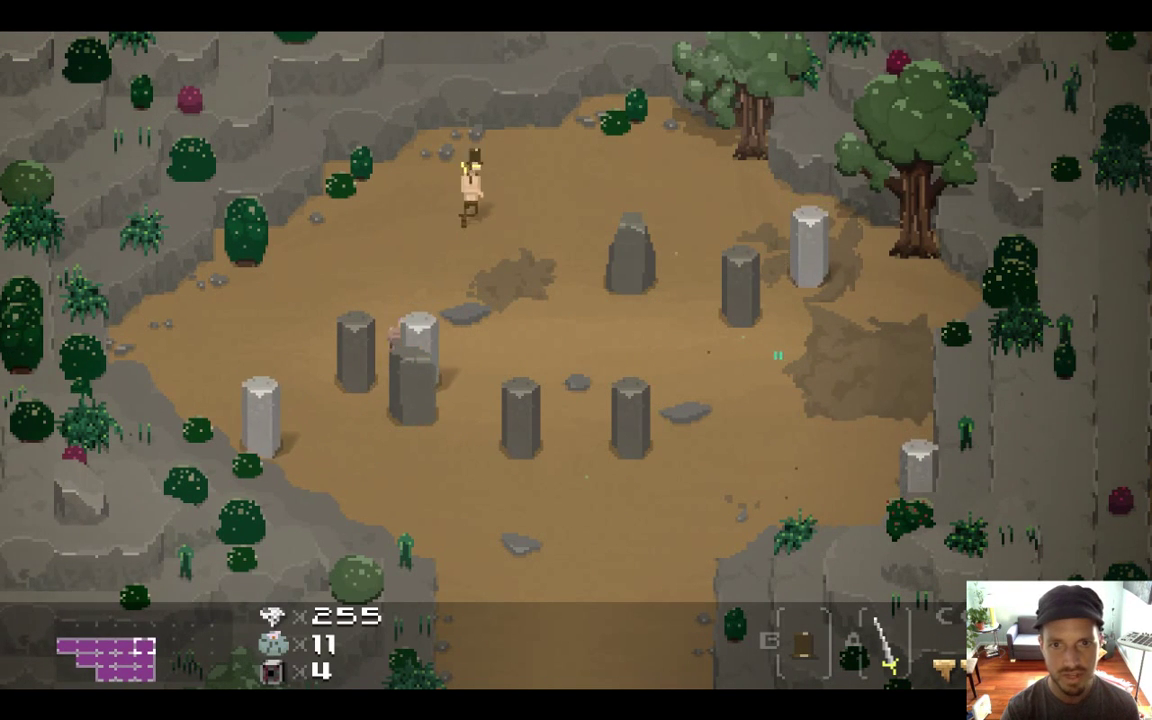
key(Right)
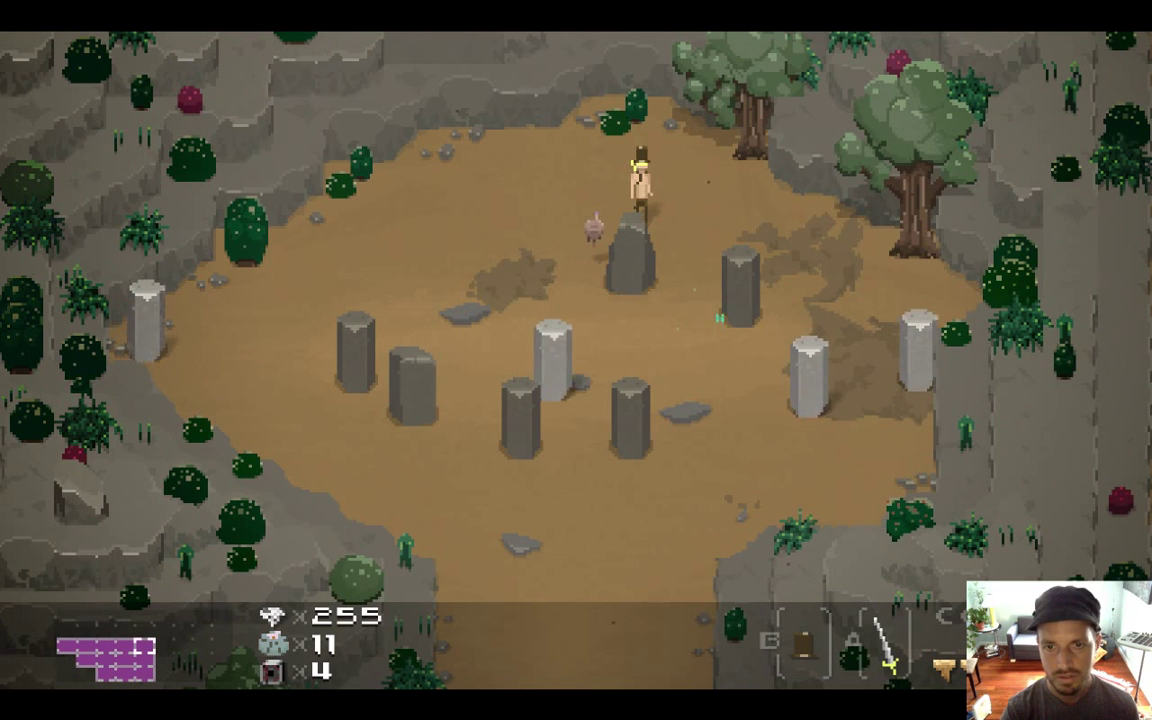
key(super+q)
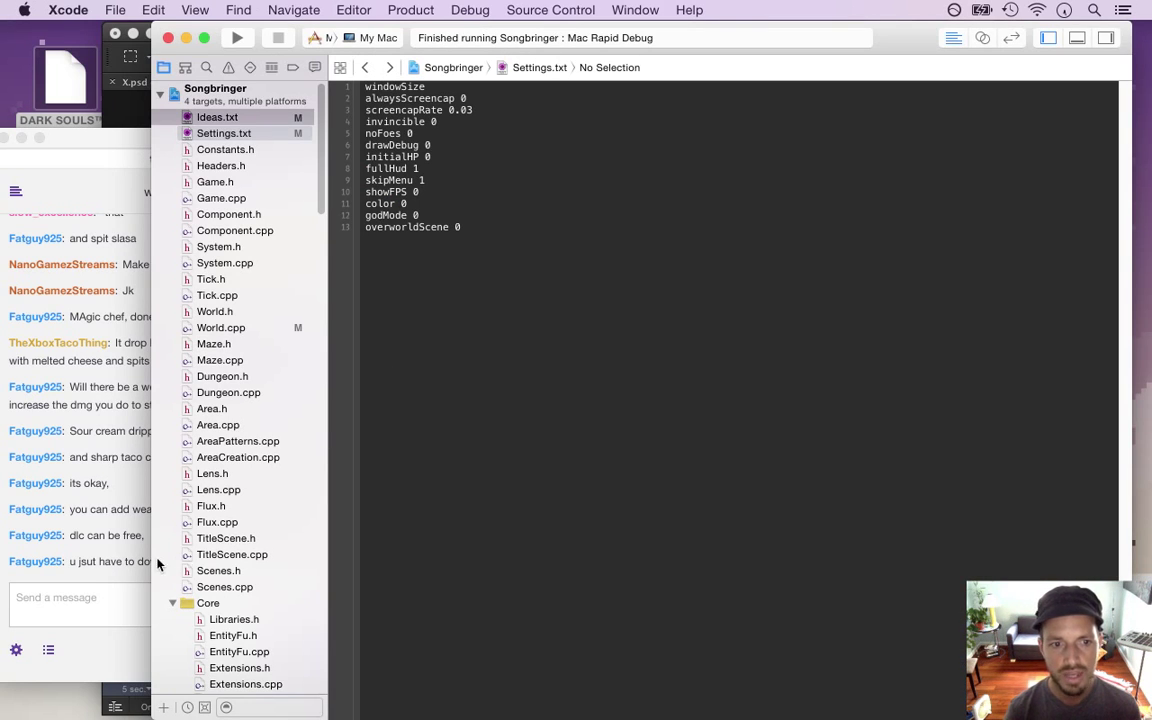
Open System.cpp at AISystem::tick and highlight the check that a foe has a mood
click(120, 580)
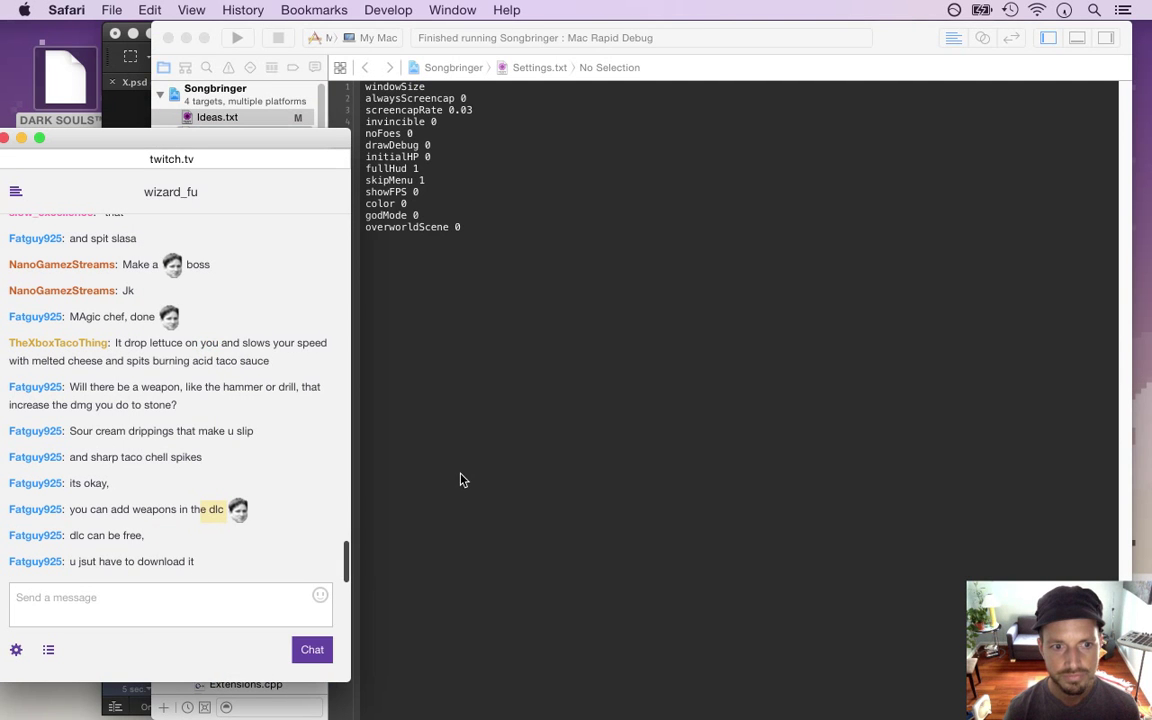
click(460, 480)
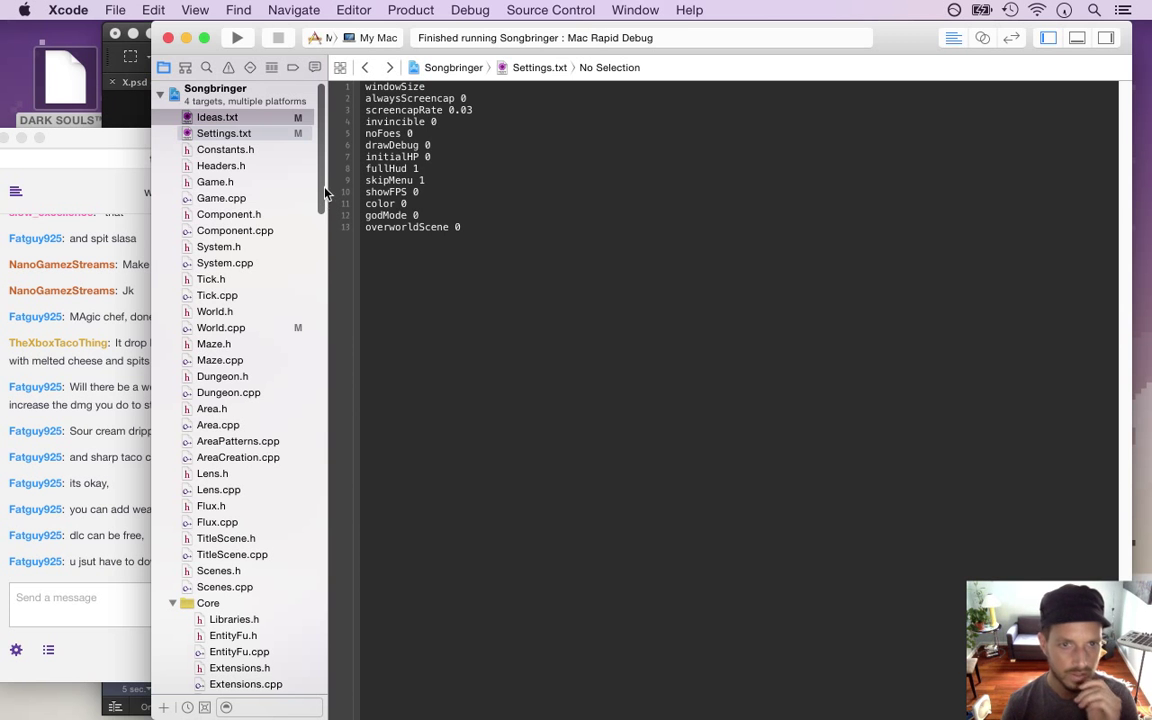
click(316, 263)
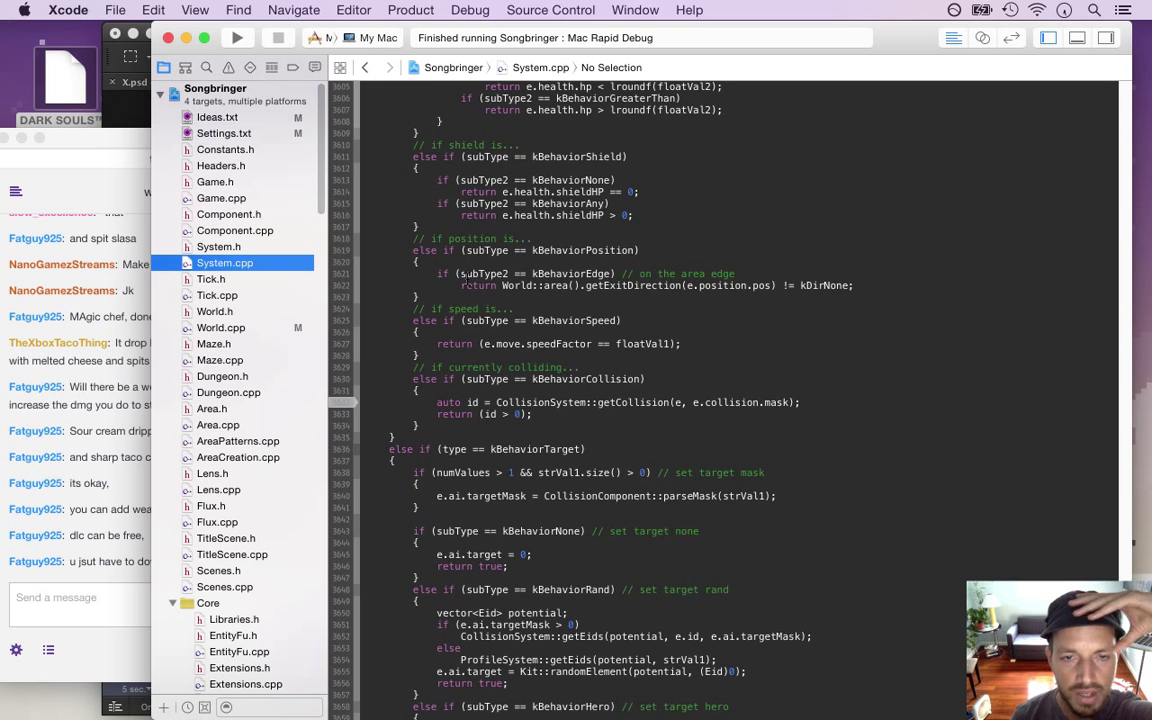
click(377, 320)
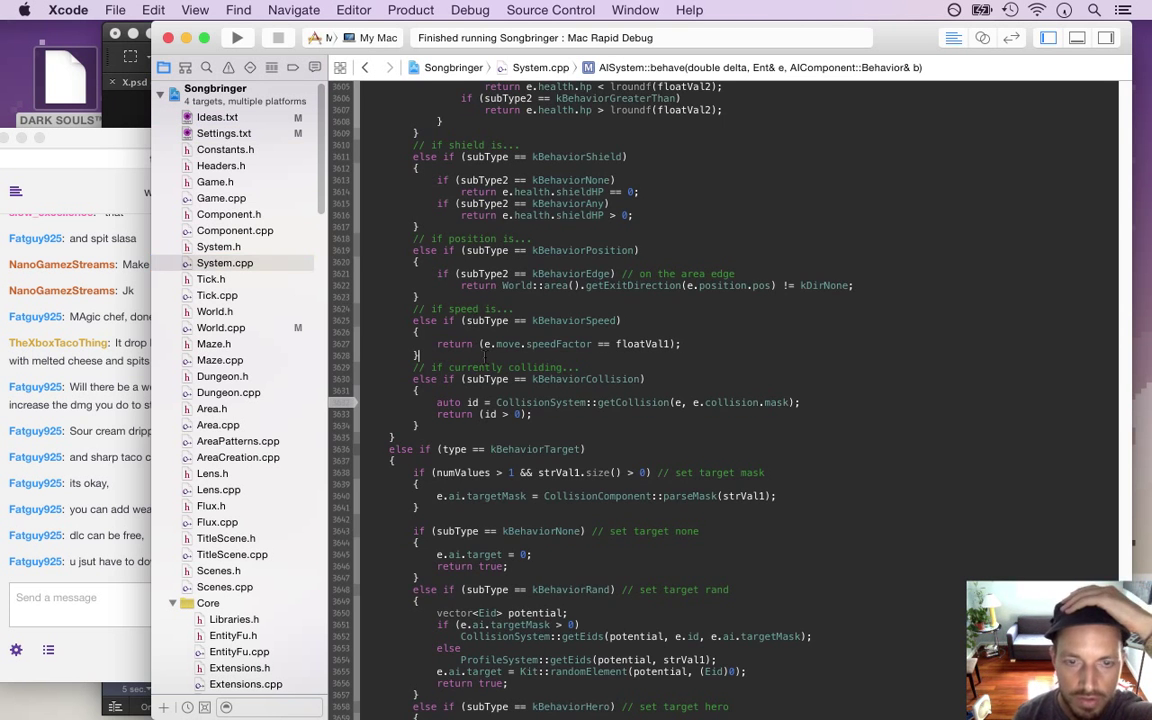
scroll(740, 400, up, 20)
scroll(740, 400, up, 10)
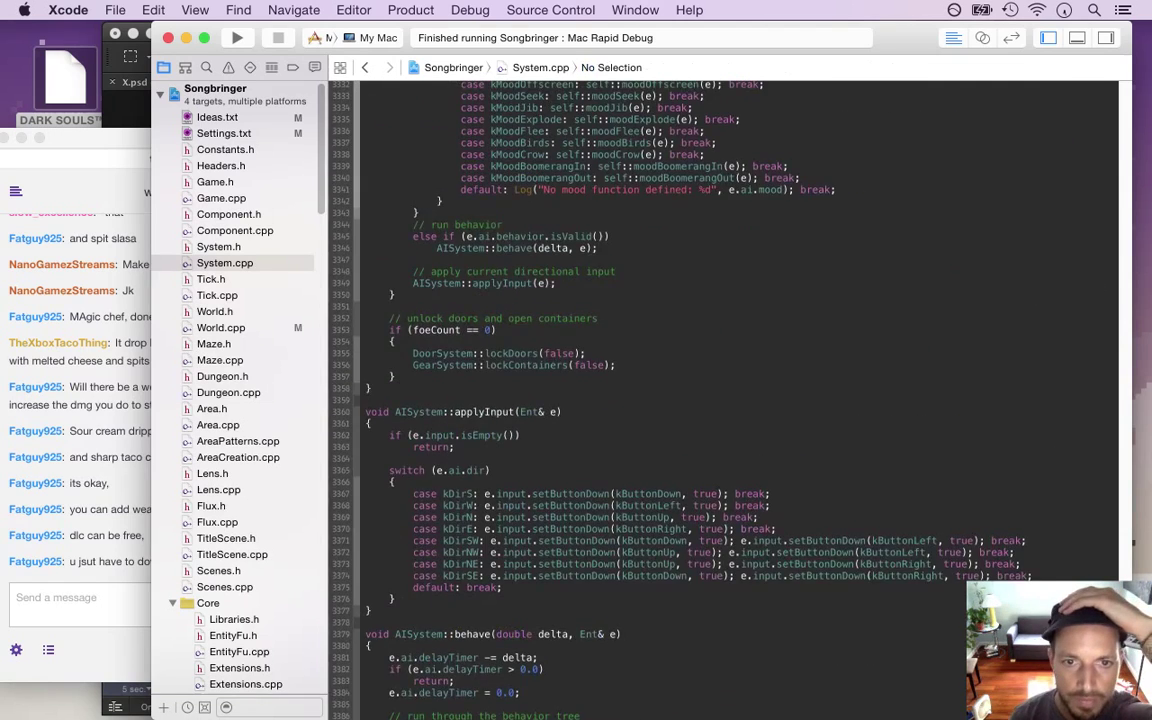
scroll(418, 400, up, 12)
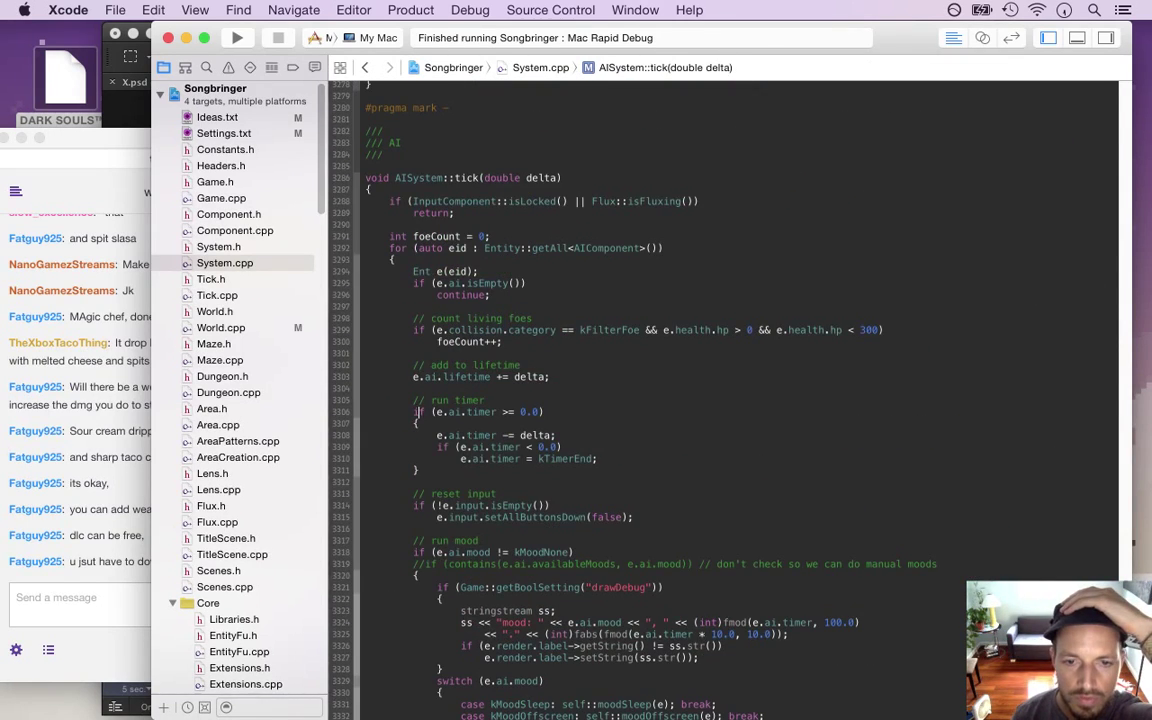
scroll(416, 650, down, 5)
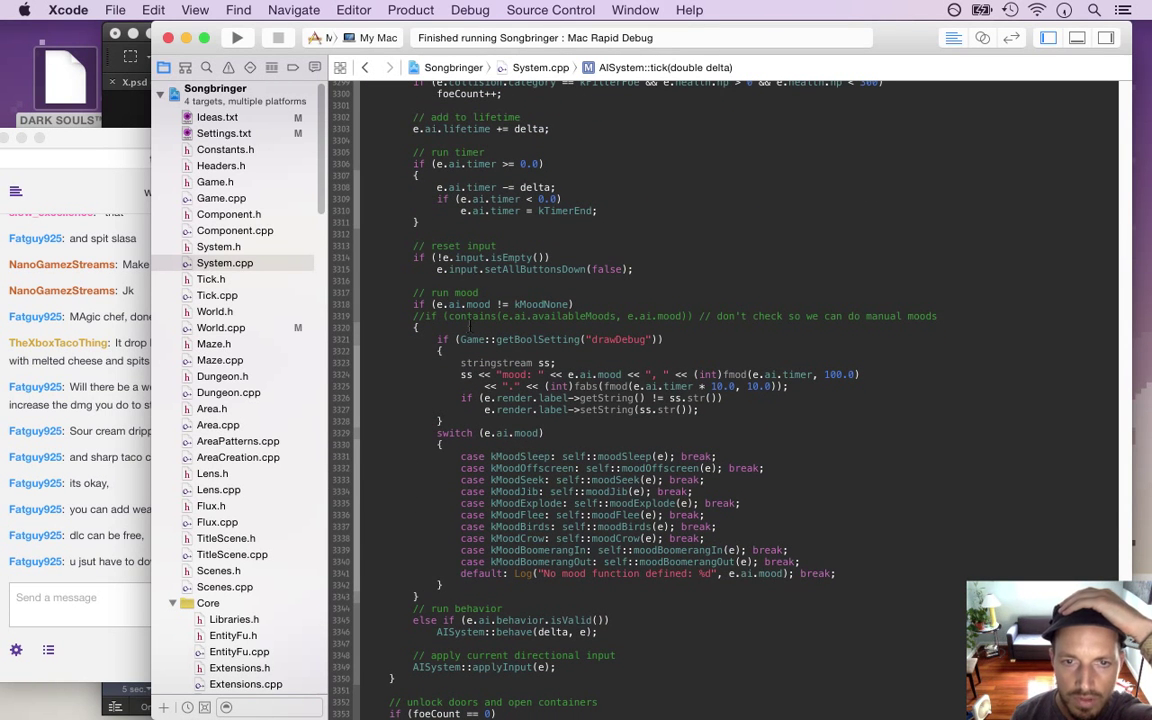
drag(411, 304, 585, 303)
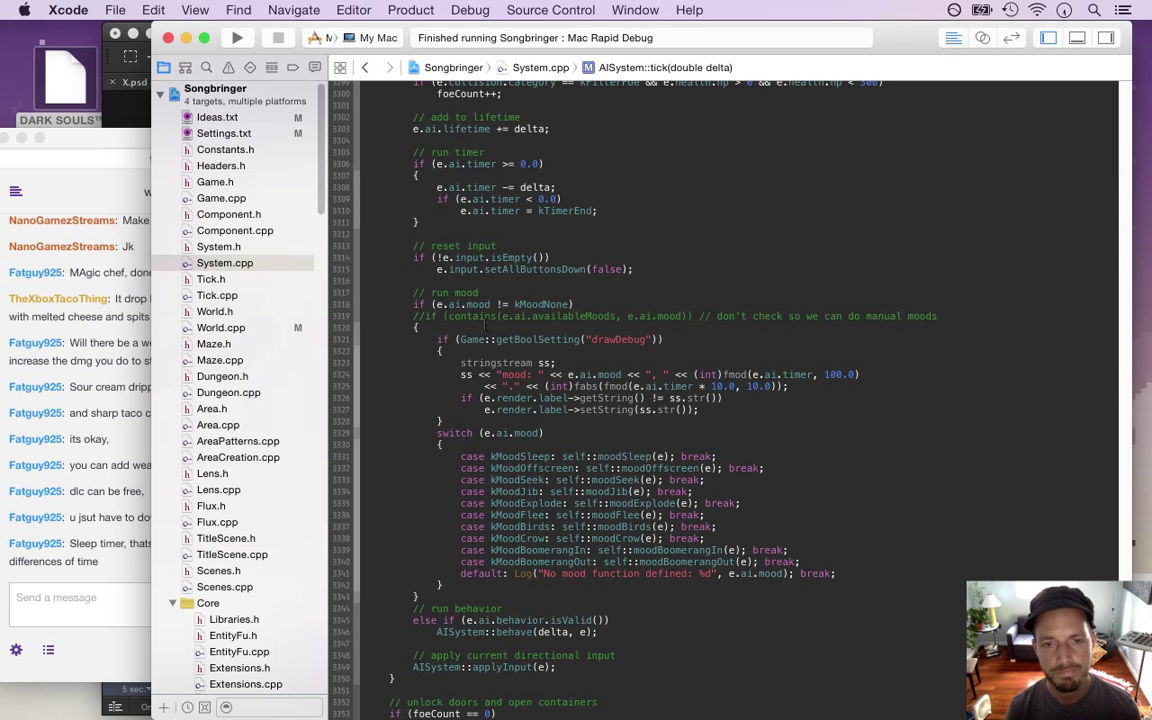
click(84, 568)
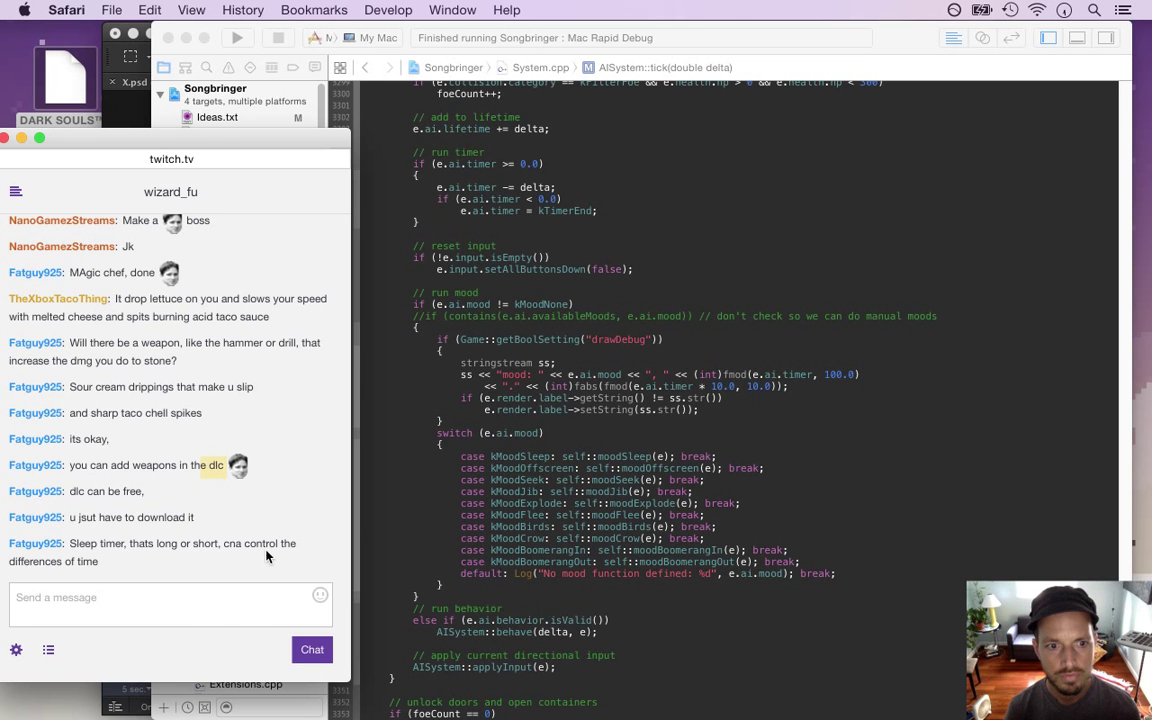
click(388, 298)
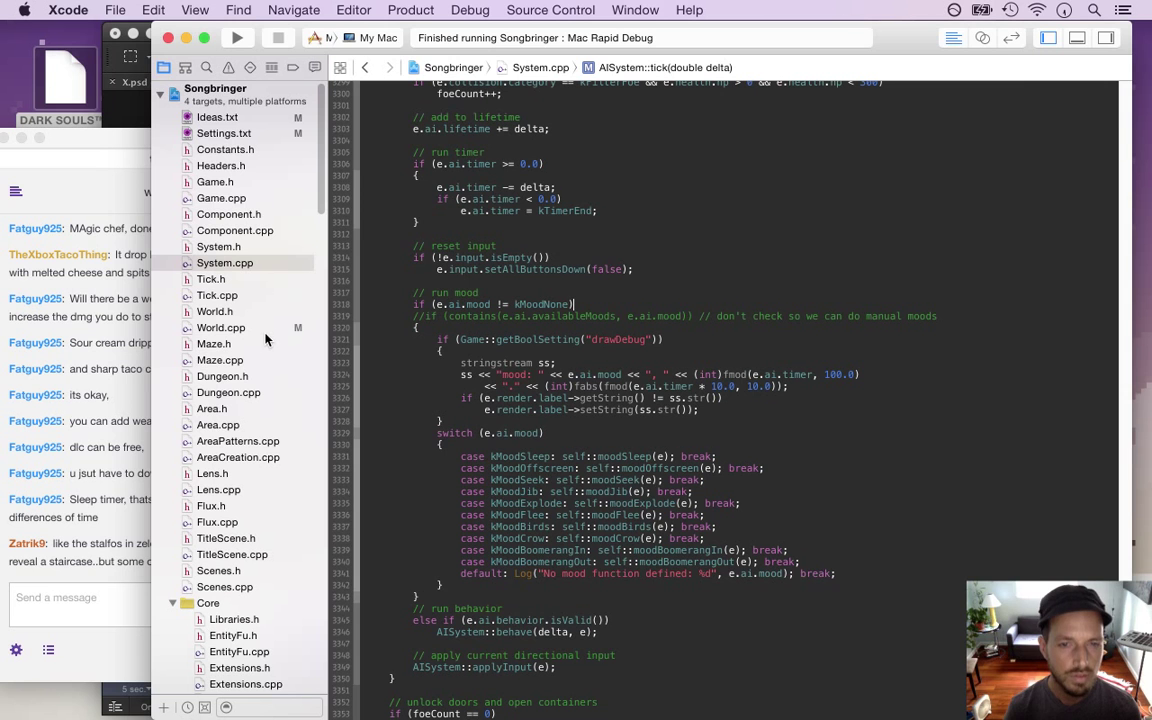
click(101, 523)
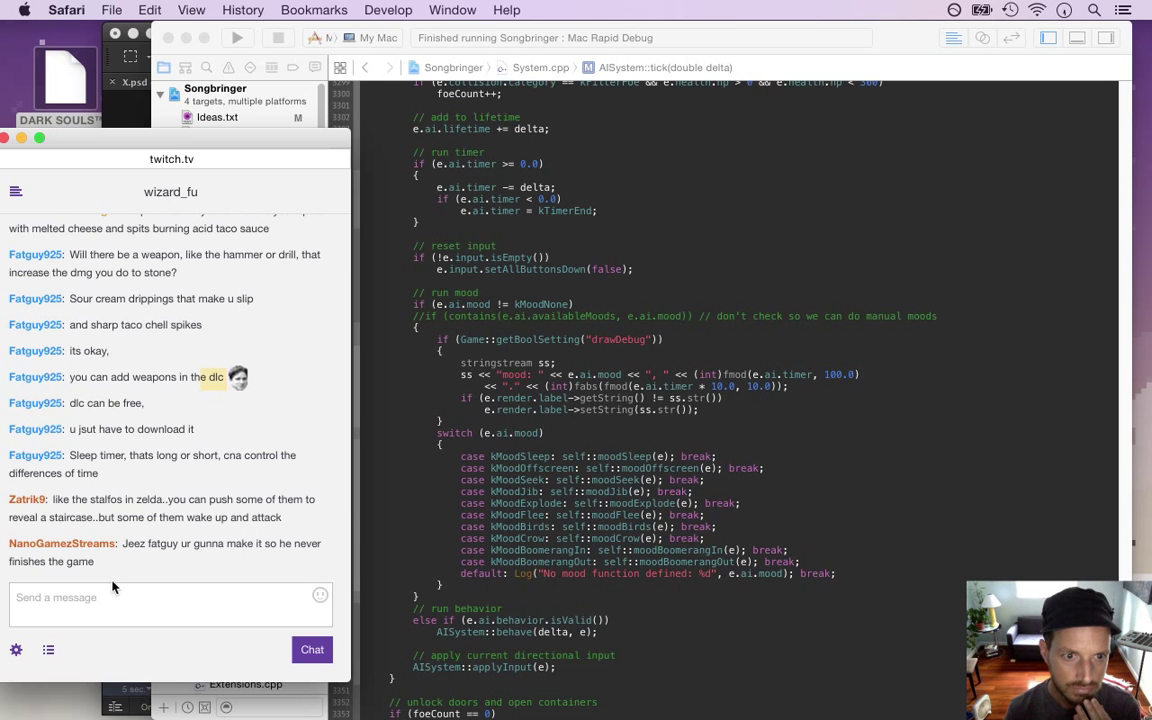
drag(63, 499, 162, 498)
click(113, 499)
drag(90, 473, 126, 473)
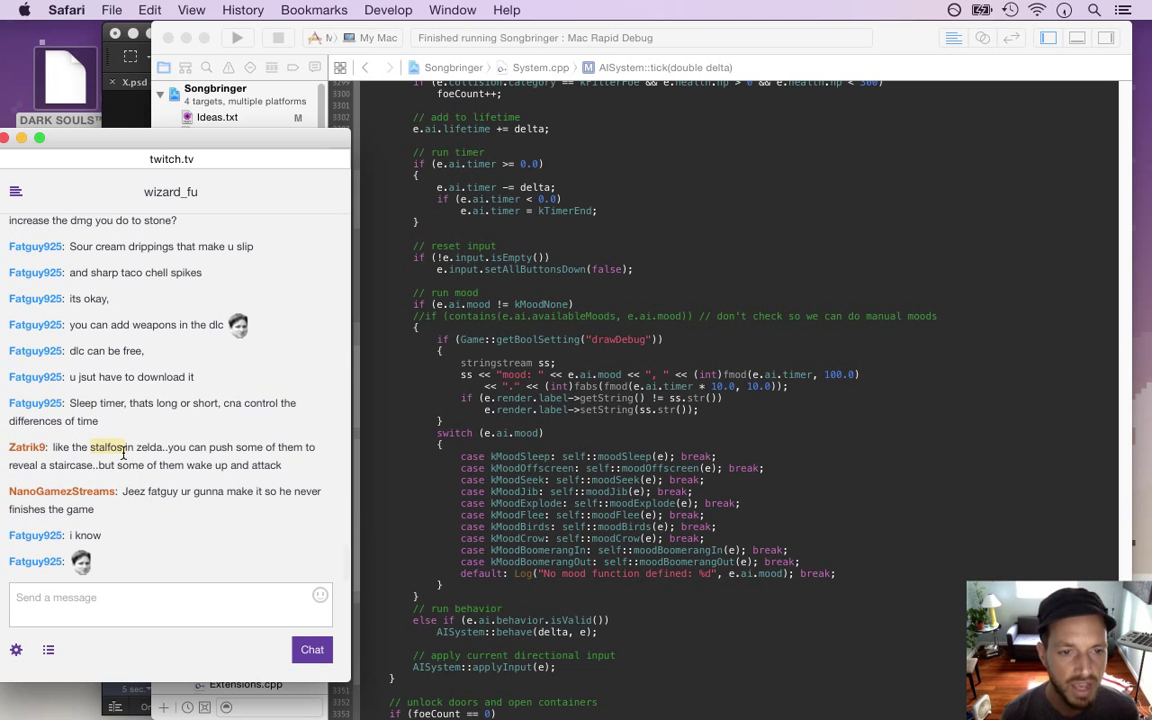
drag(72, 449, 262, 478)
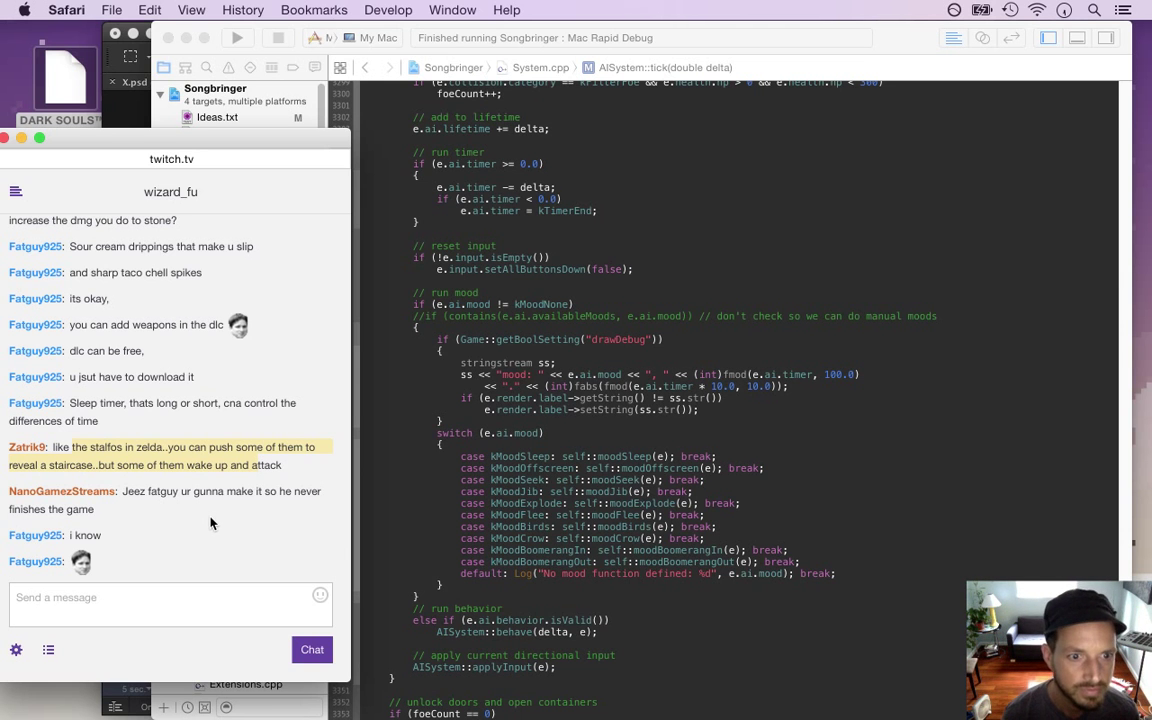
drag(135, 491, 219, 560)
drag(124, 492, 258, 562)
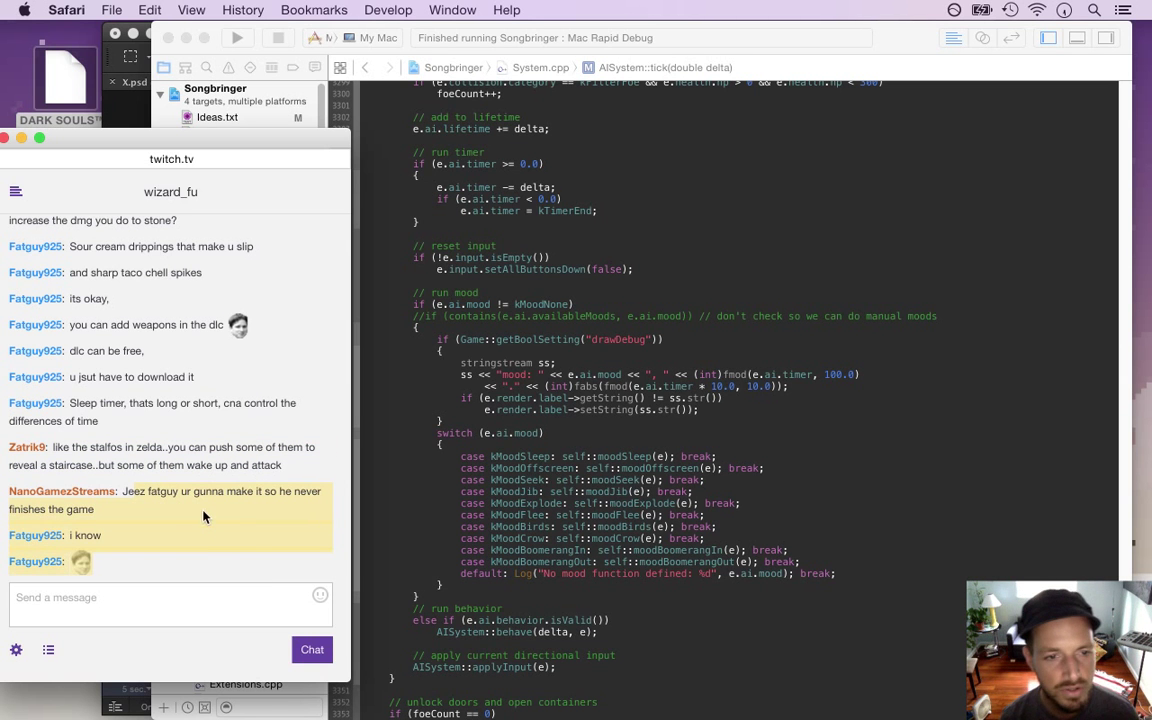
click(150, 433)
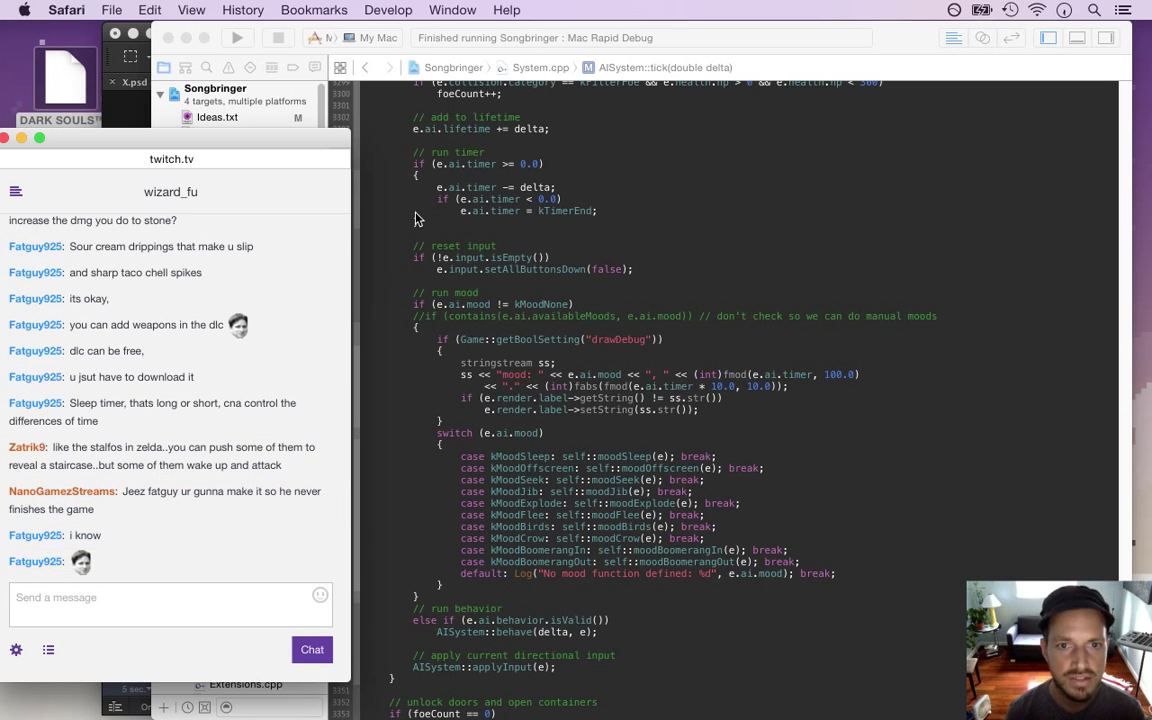
click(417, 219)
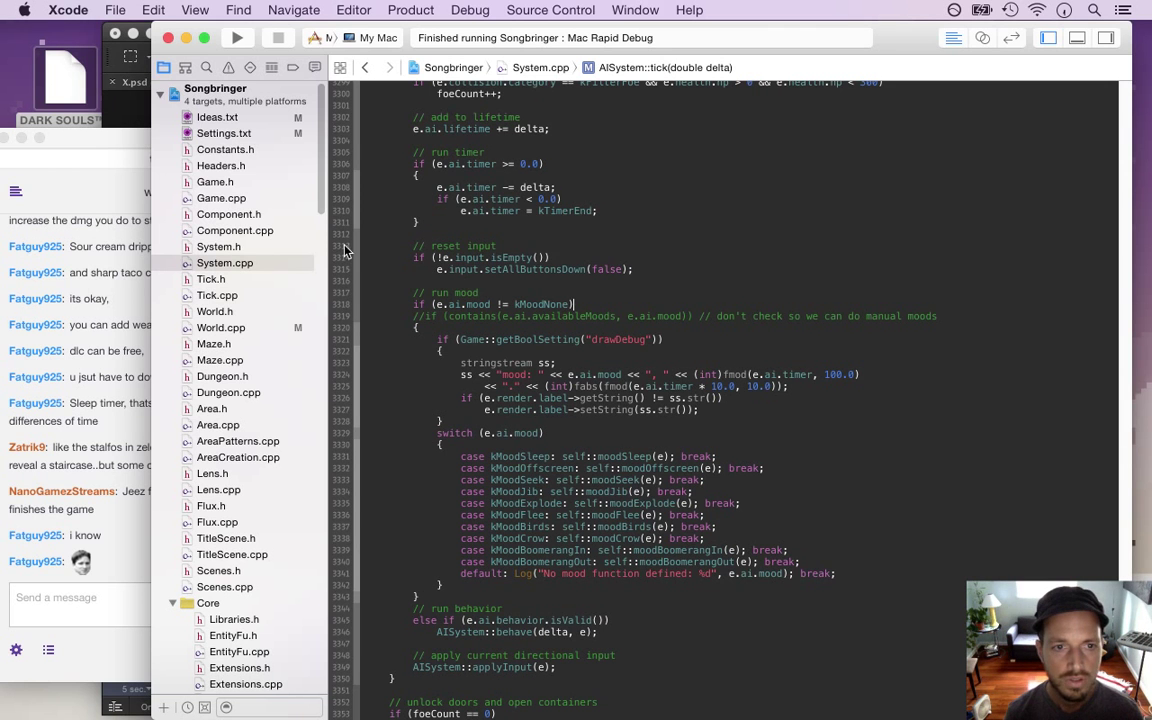
Open AreaCreation.cpp and scroll to Area::createBeing's input, move, health, attack and AI component setup
scroll(322, 206, down, 1)
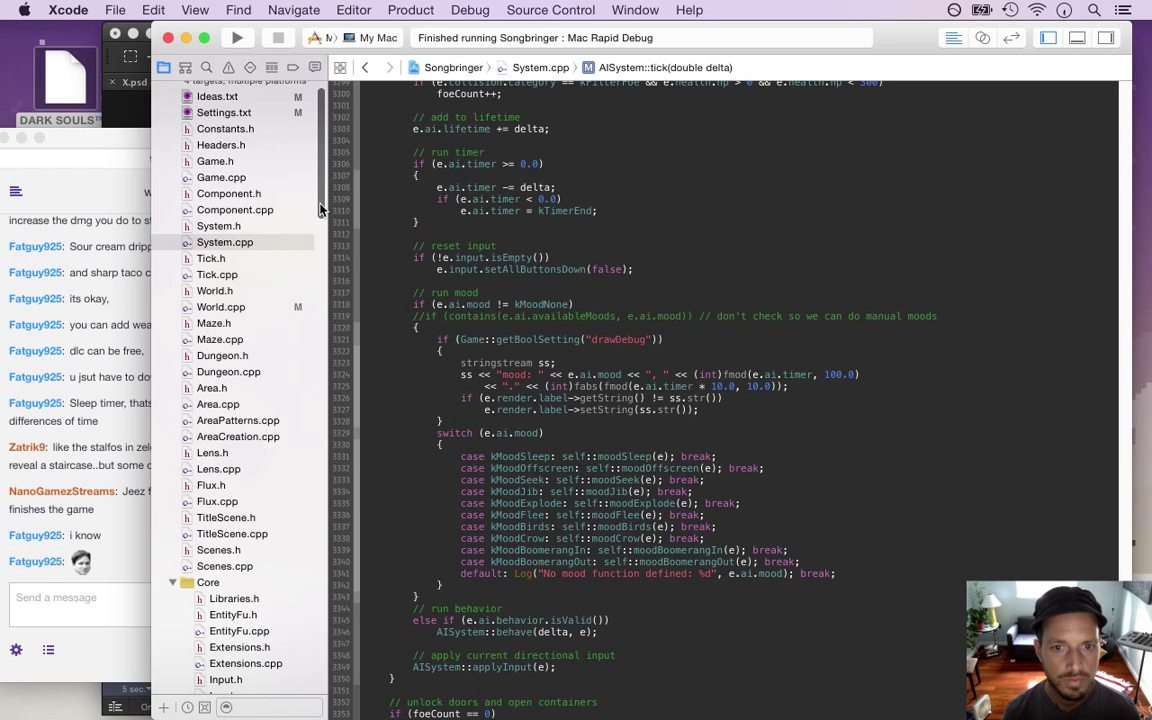
scroll(322, 208, down, 2)
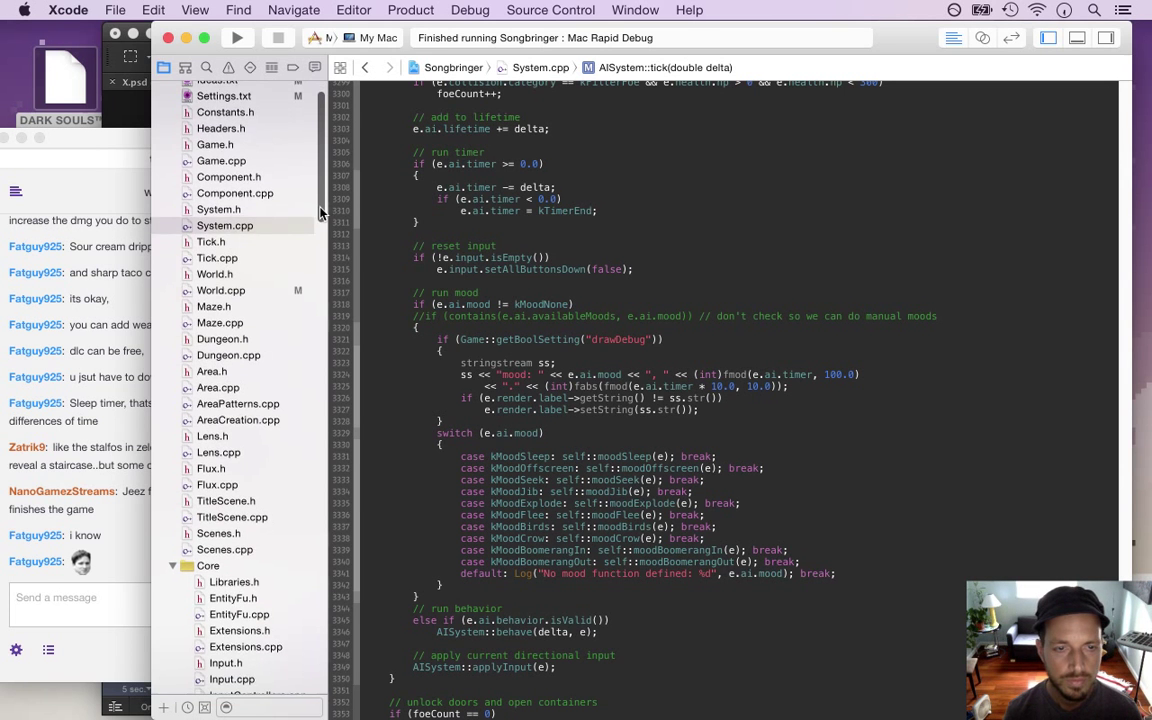
scroll(320, 214, down, 1)
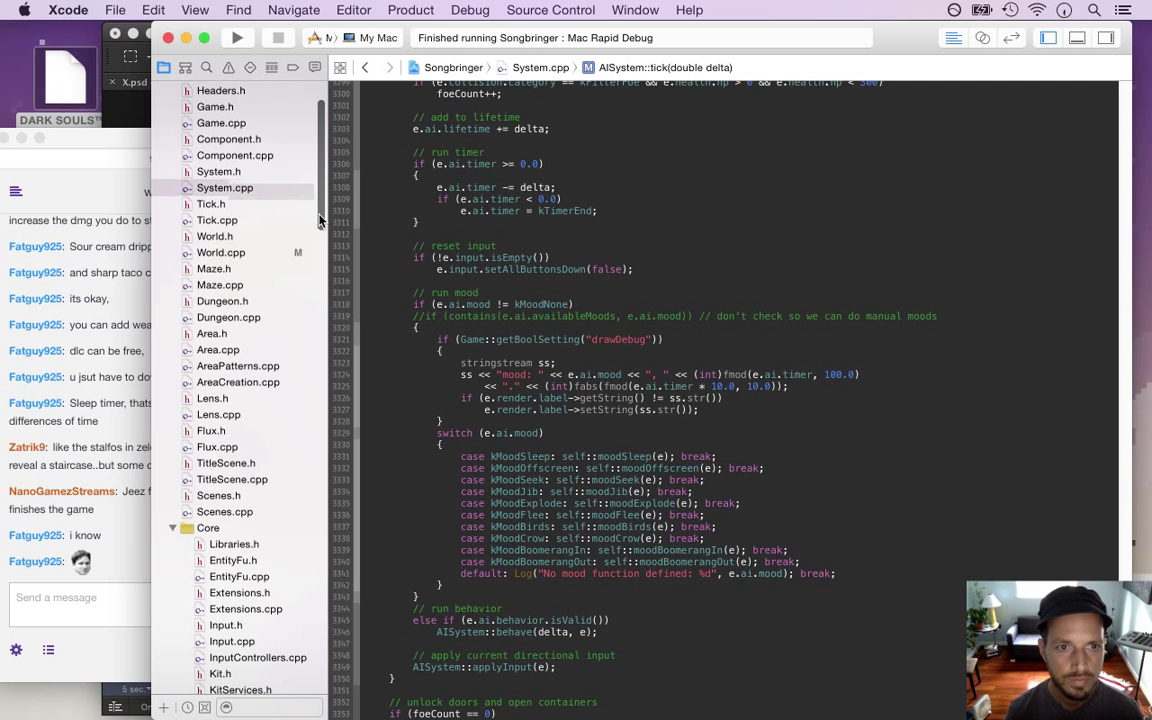
scroll(320, 212, up, 2)
scroll(320, 210, up, 2)
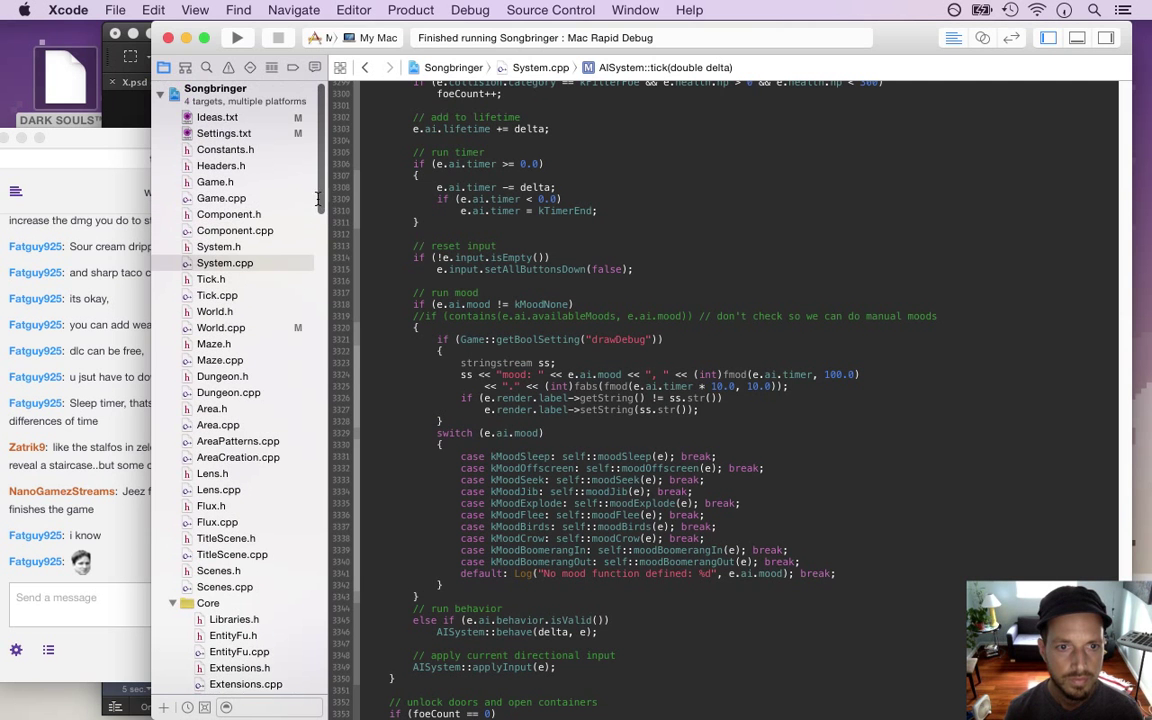
click(238, 457)
click(533, 309)
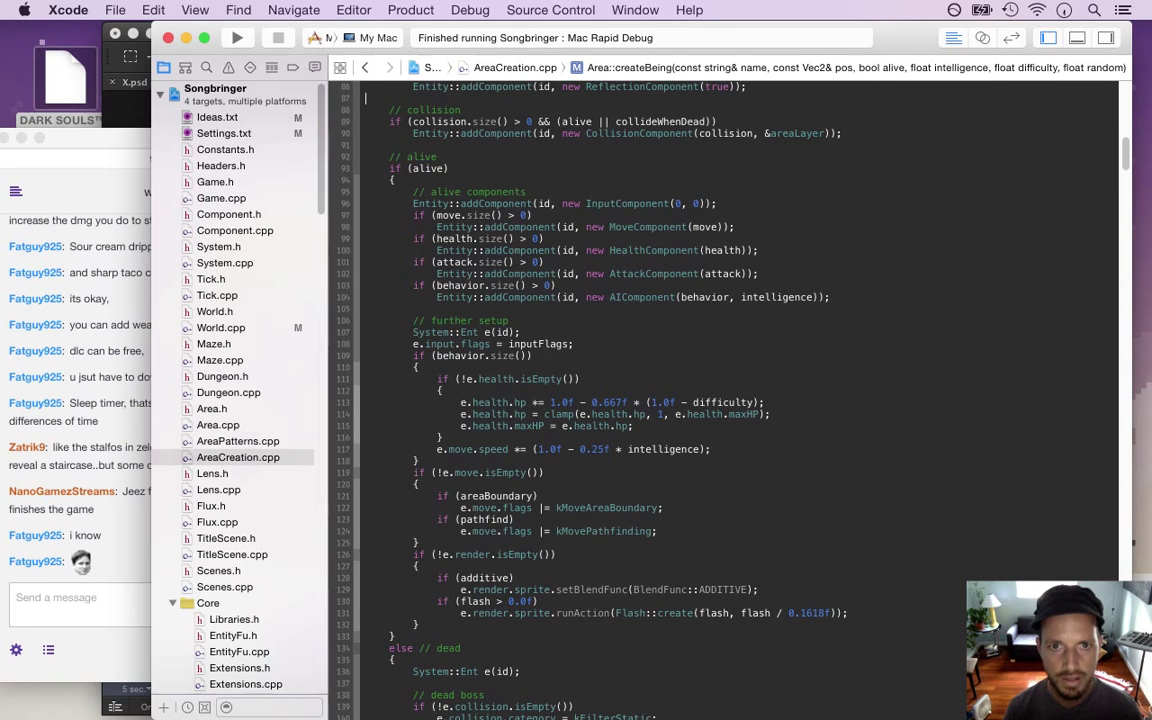
scroll(730, 400, up, 5)
scroll(730, 400, up, 1)
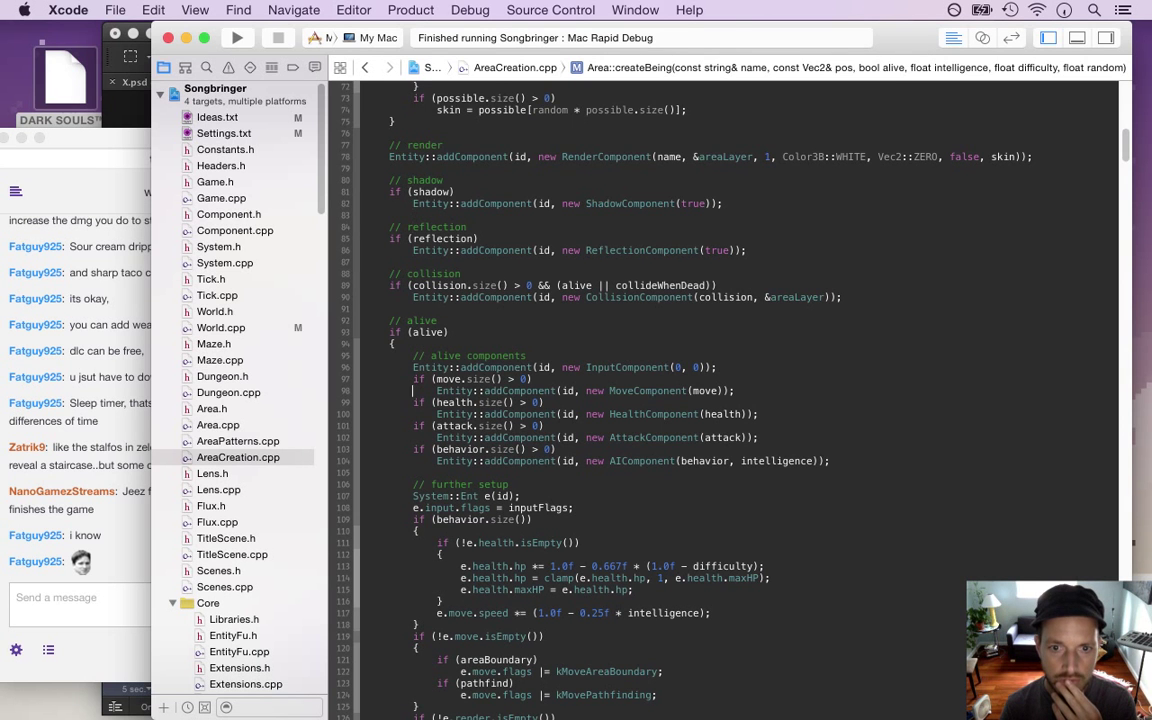
scroll(412, 601, down, 6)
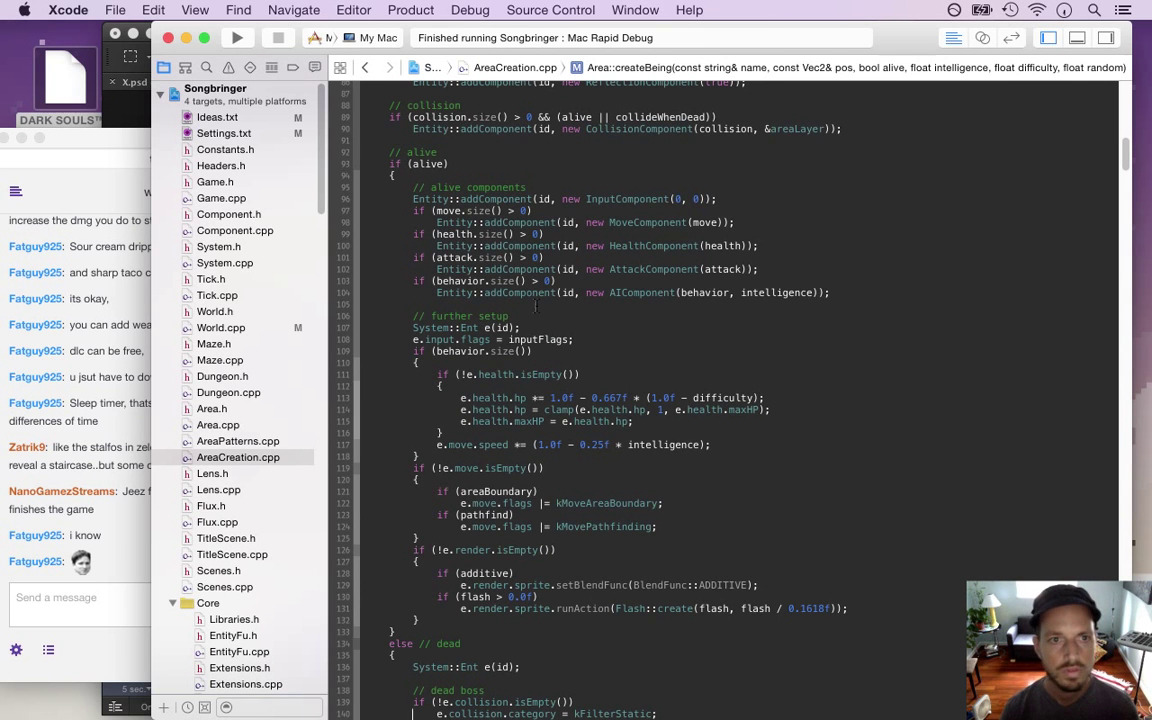
Find kFlagFoeEntranceB uses and jump to the entrance-style check in Area::createAI
click(206, 67)
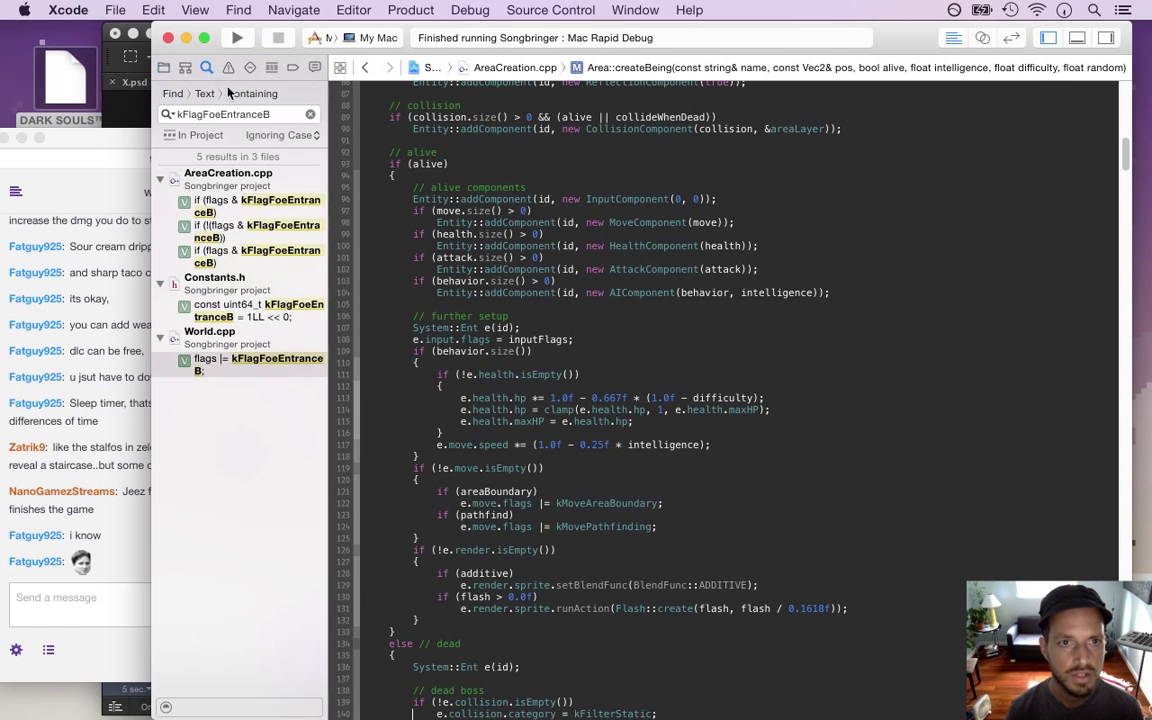
click(263, 199)
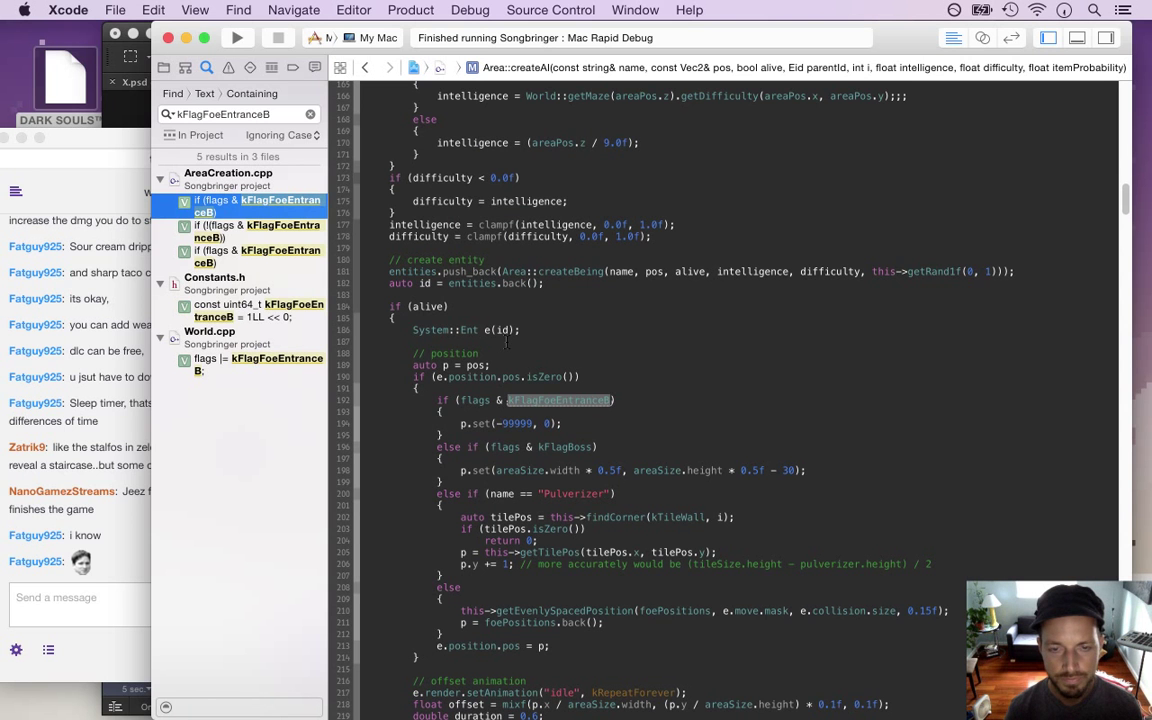
click(242, 228)
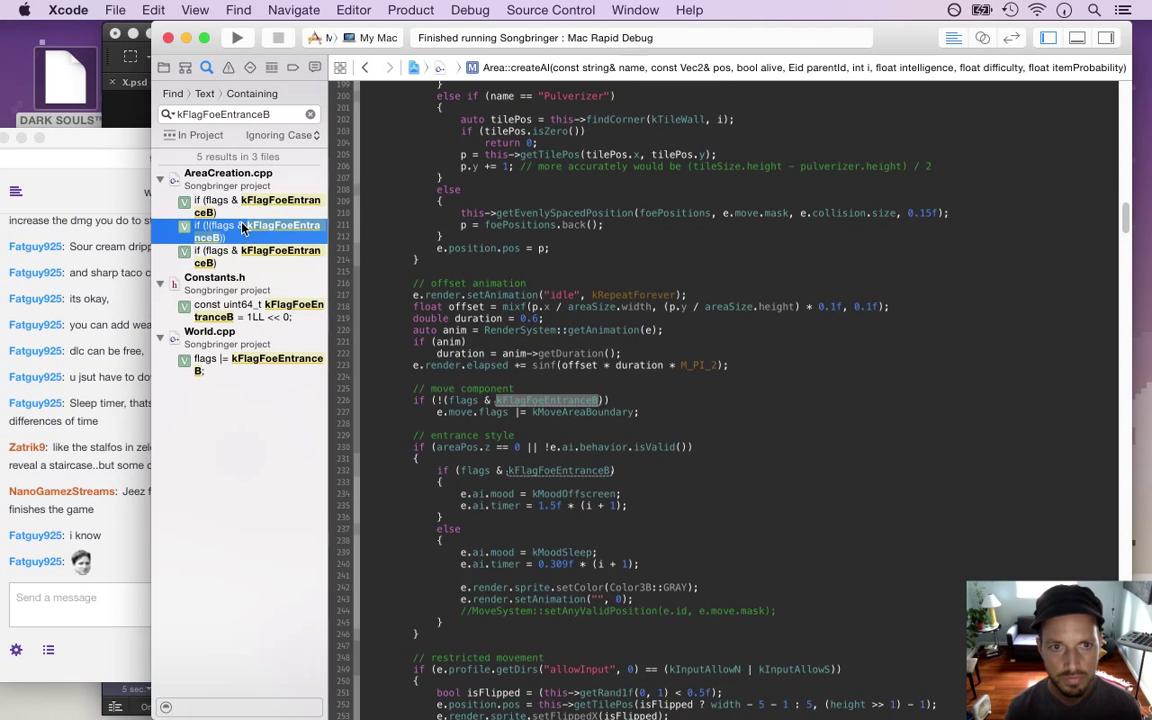
click(224, 250)
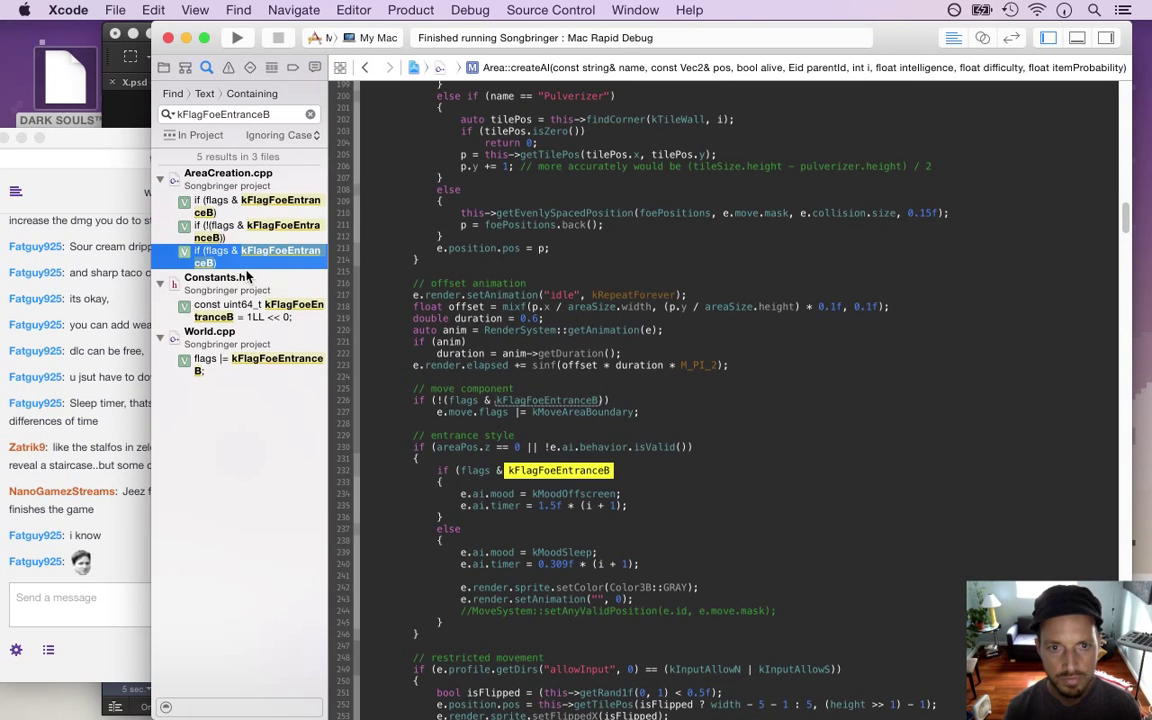
Change the kMoodSleep timer from 0.309f to 9999.309f, save AreaCreation.cpp, and rebuild the game
click(573, 494)
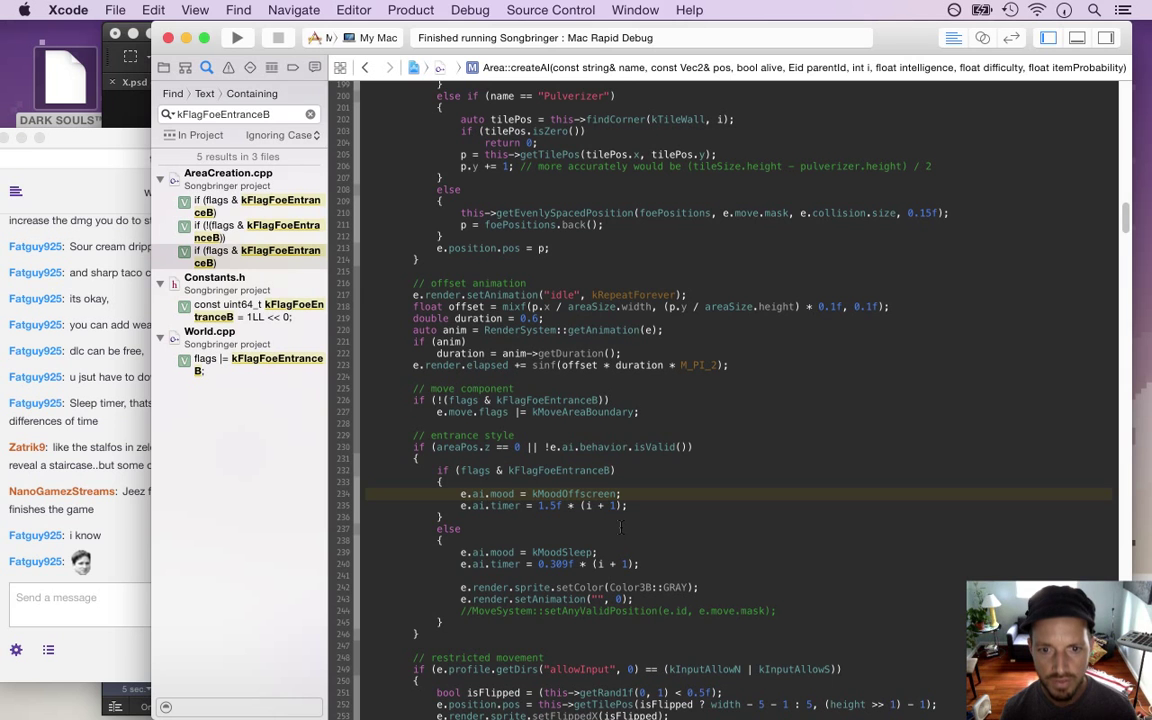
key(Down)
key(Down)
key(Down)
key(Down)
key(Down)
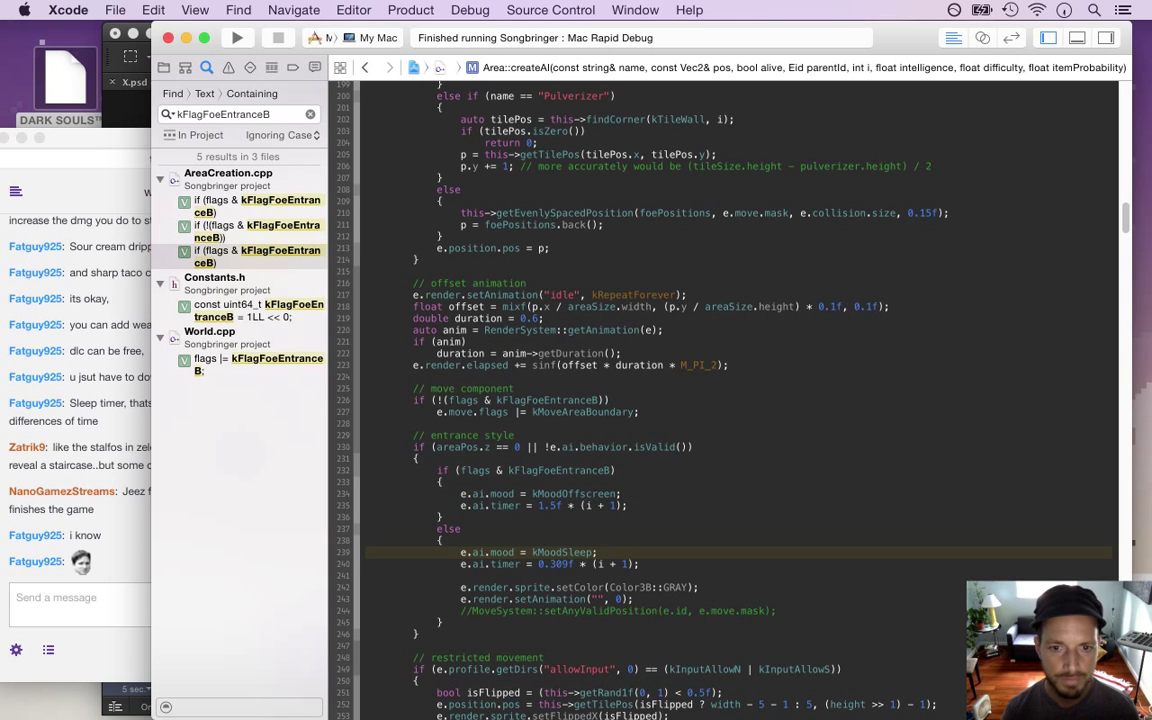
click(539, 564)
key(Delete)
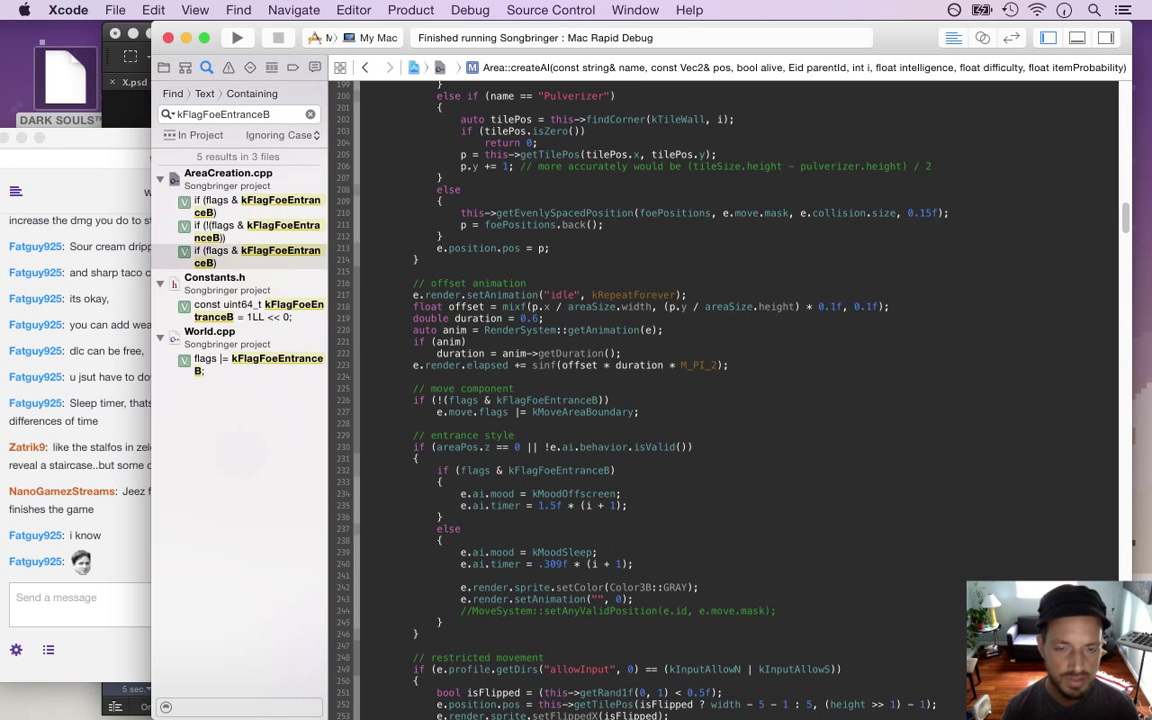
text(999)
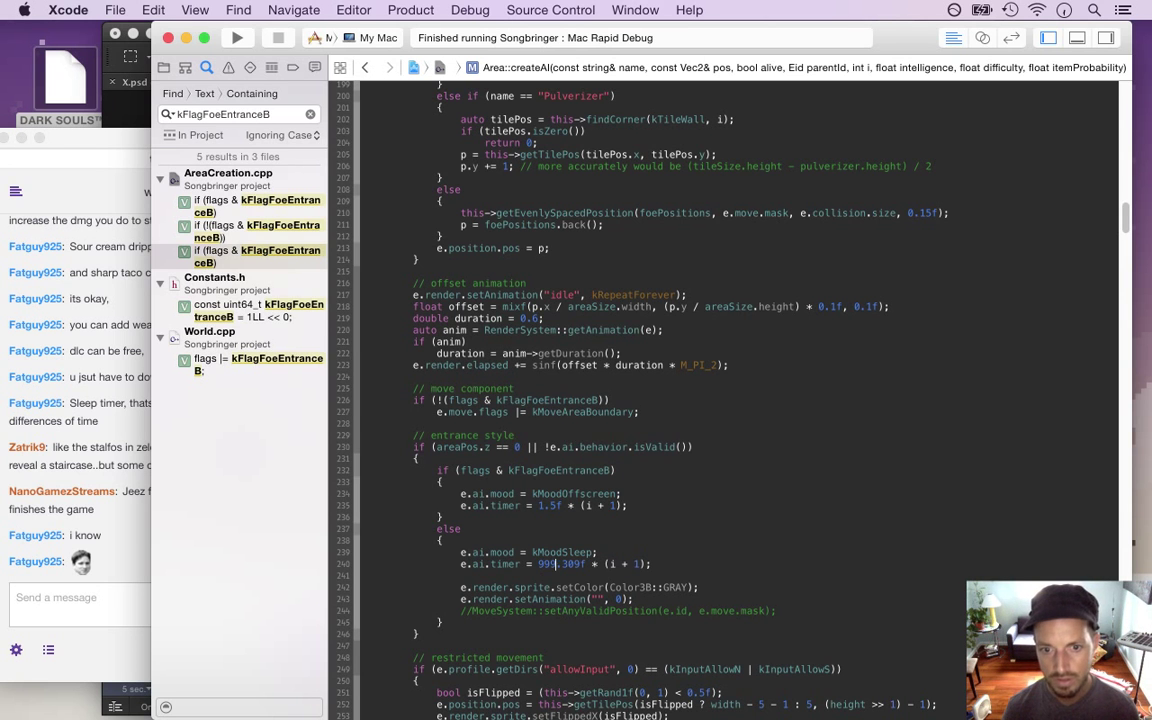
text(9)
key(super+s)
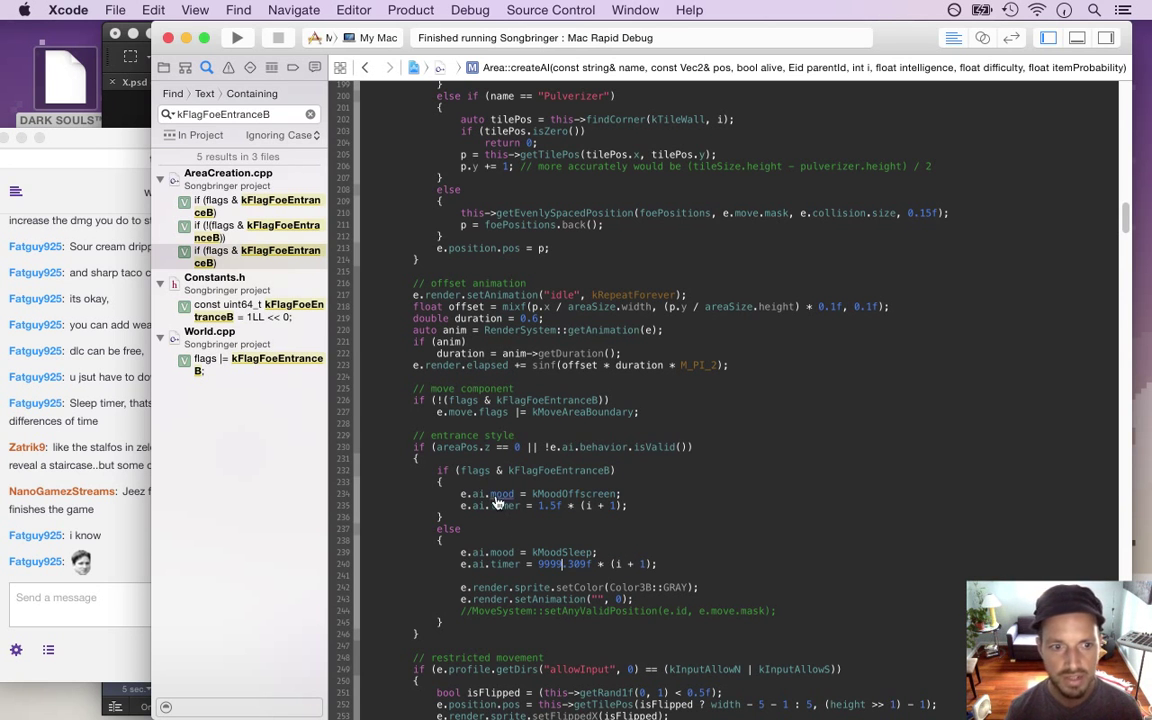
key(super+r)
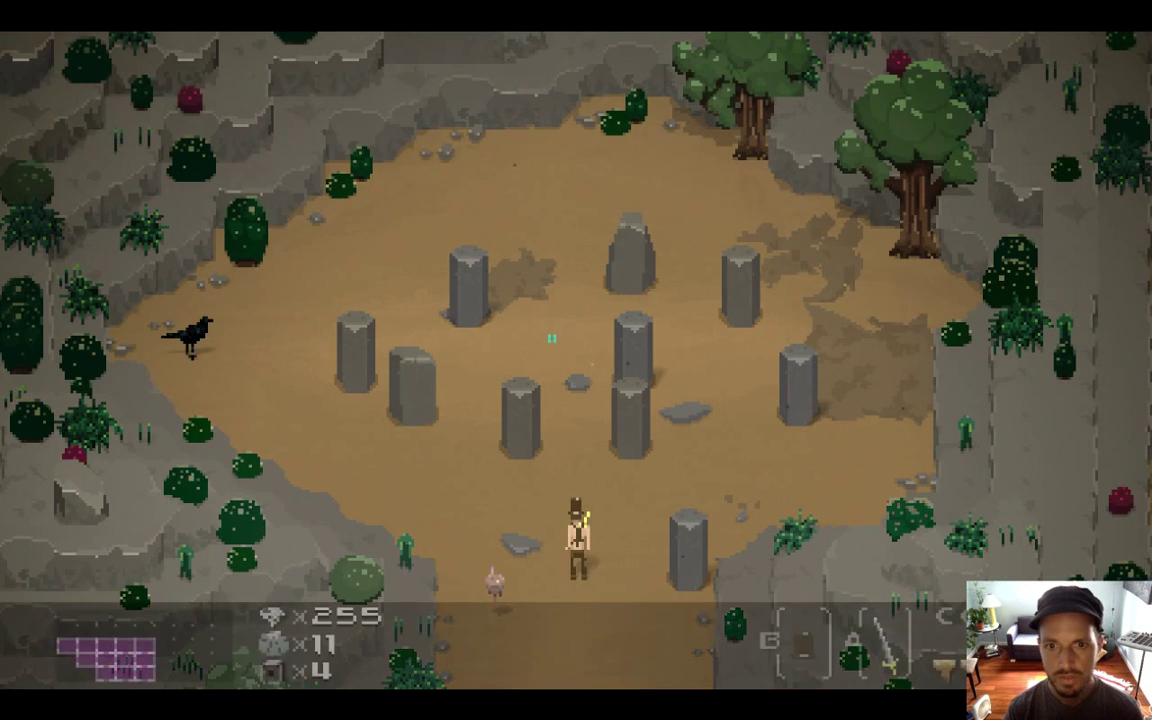
Walk the hero into the stone circle and move around the pillars
key(Up)
key(Up)
key(Left)
key(Right)
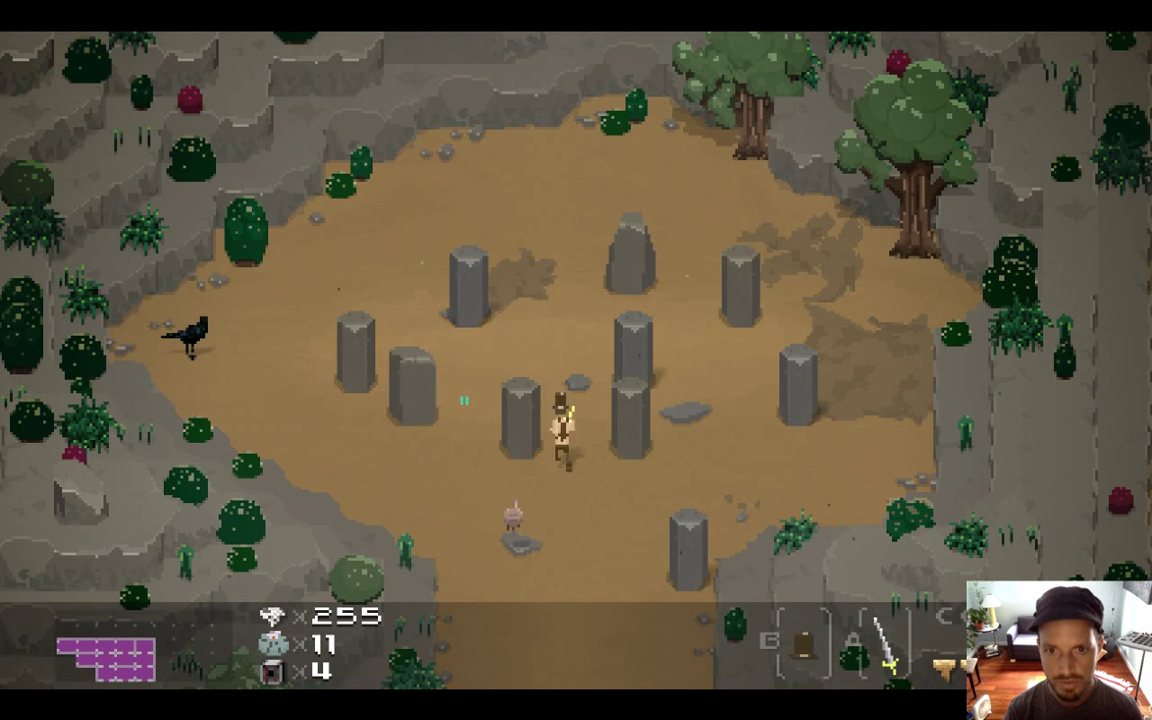
key(Left)
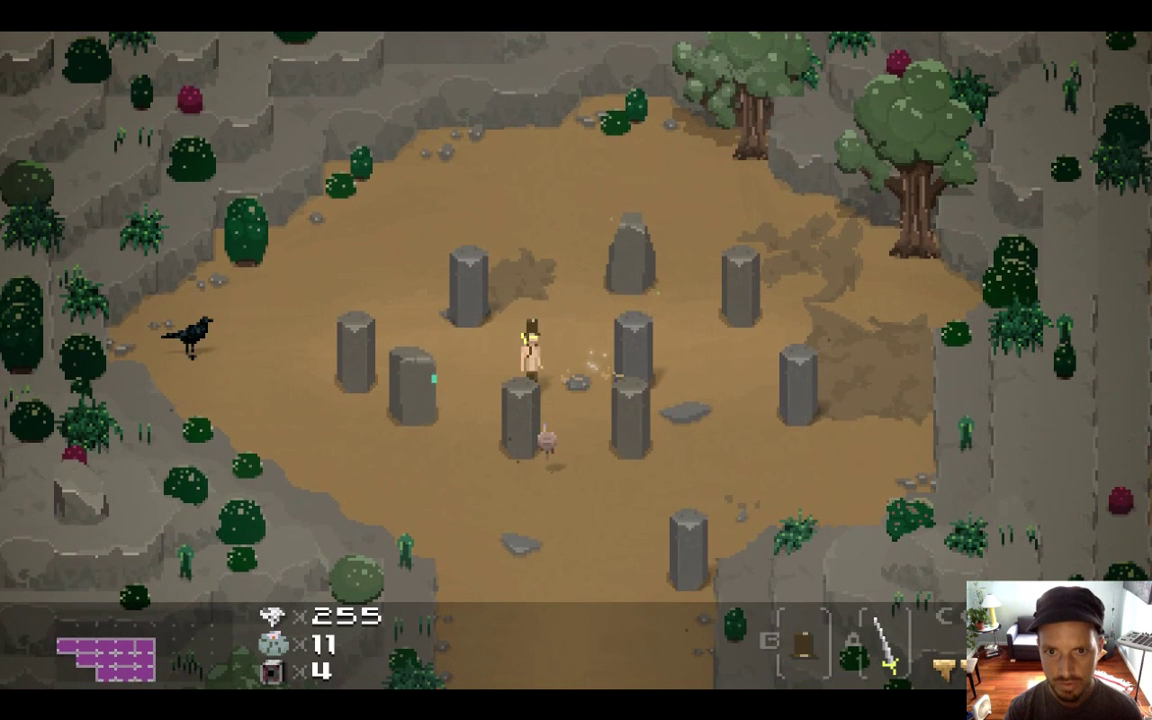
key(Right)
key(Left)
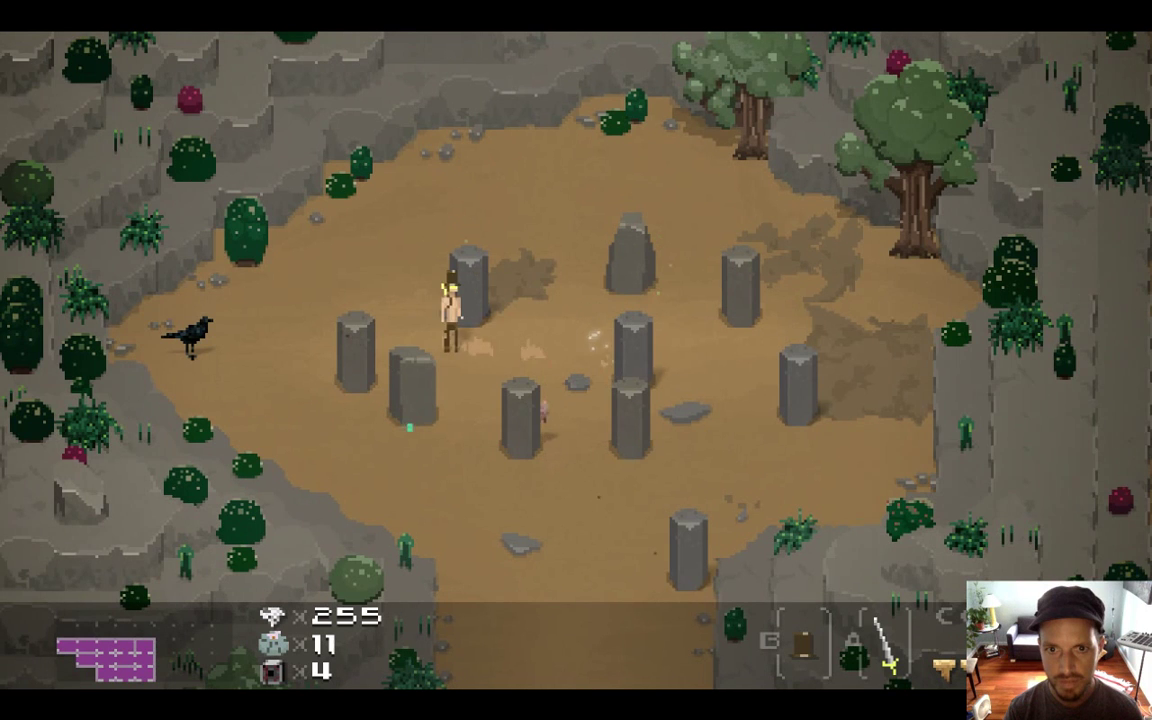
key(Right)
key(Up)
key(Left)
key(Down)
Attack the sleeping pink creature near the pillars, then switch back to Xcode
key(Right)
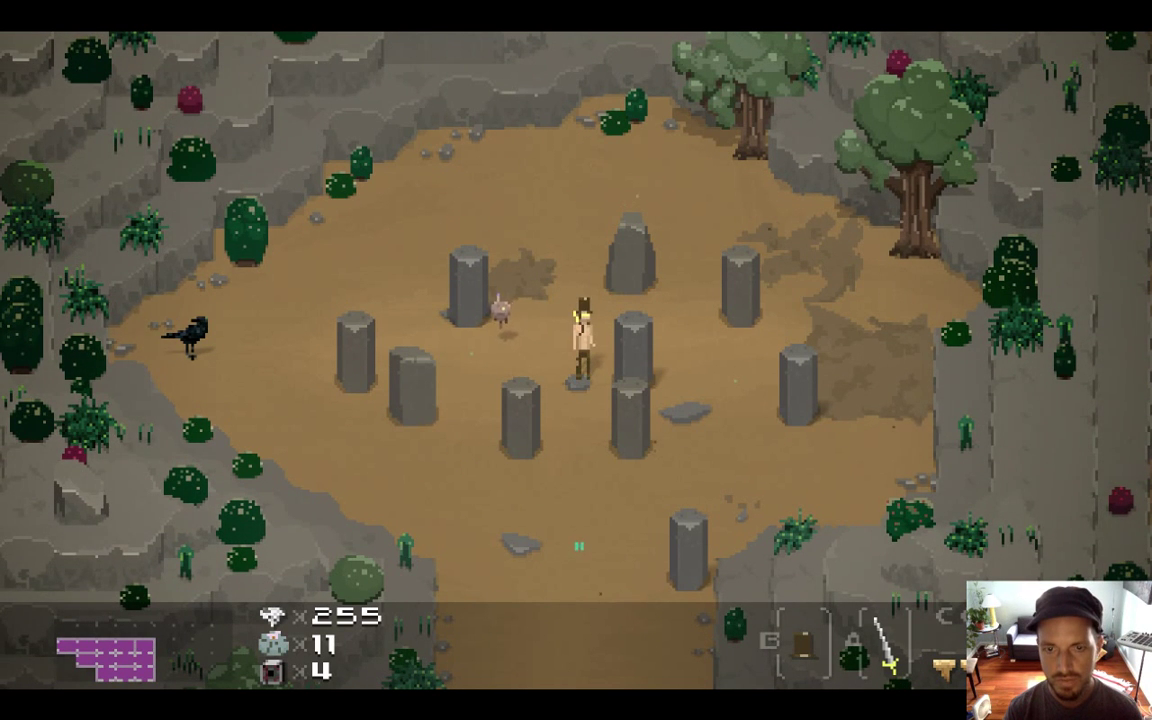
key(x)
key(Left)
key(Down)
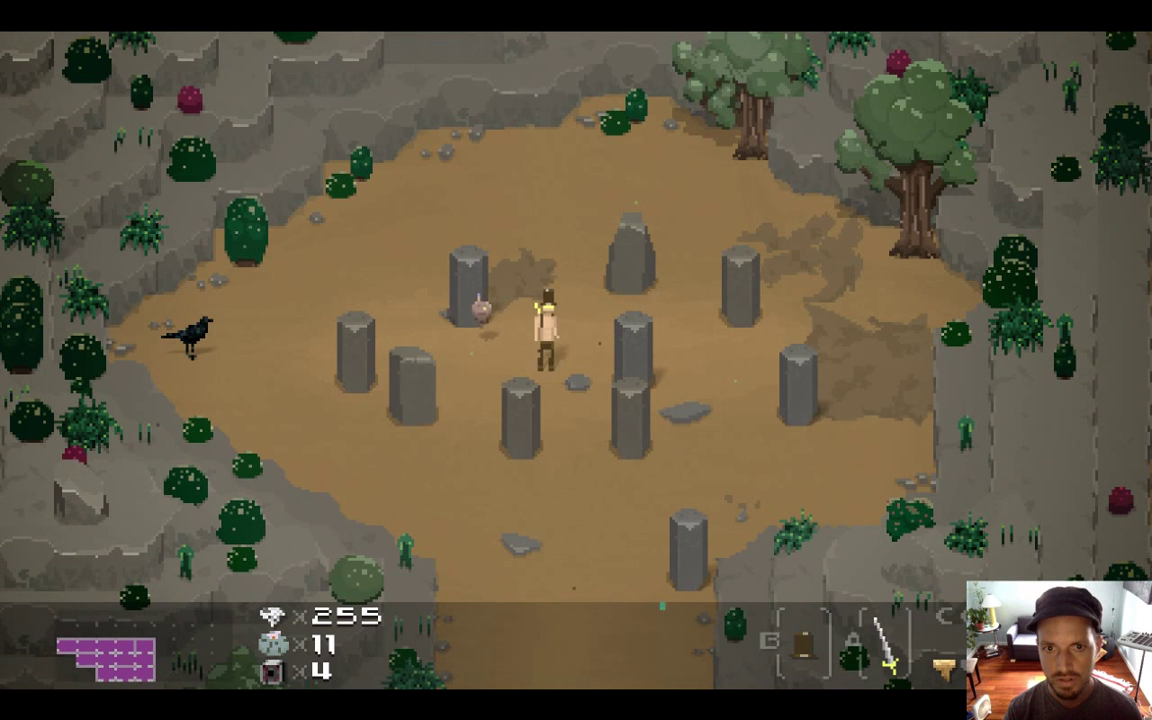
key(Right)
key(Up)
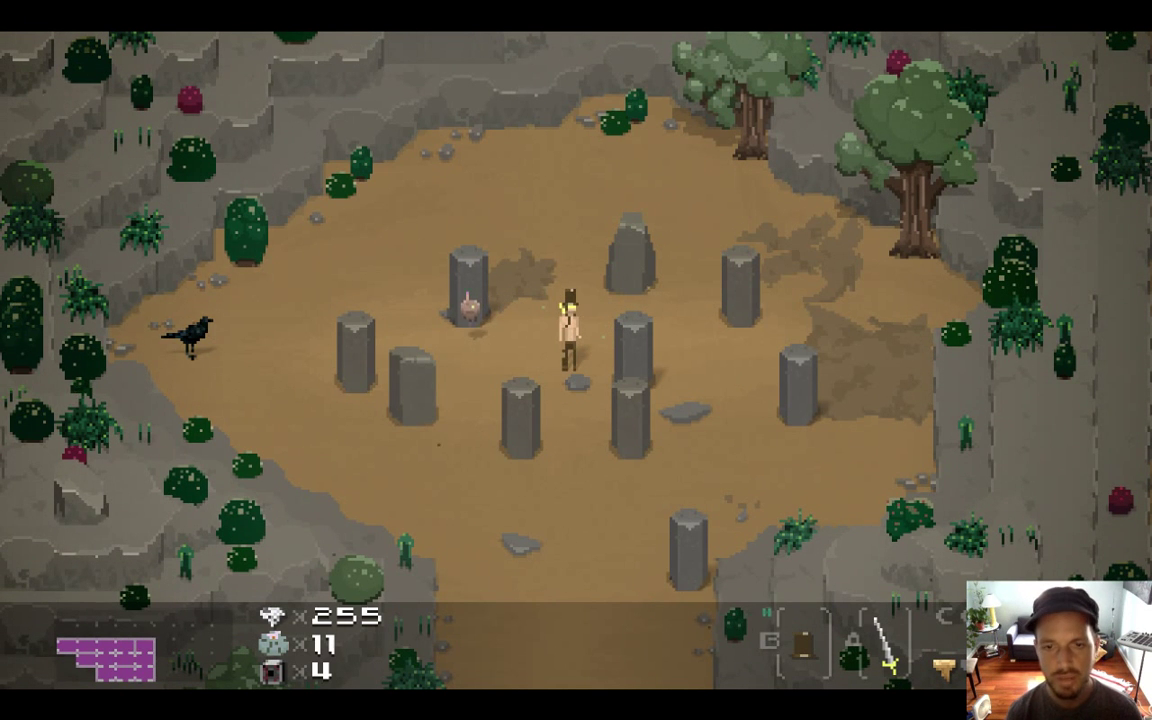
key(super+Tab)
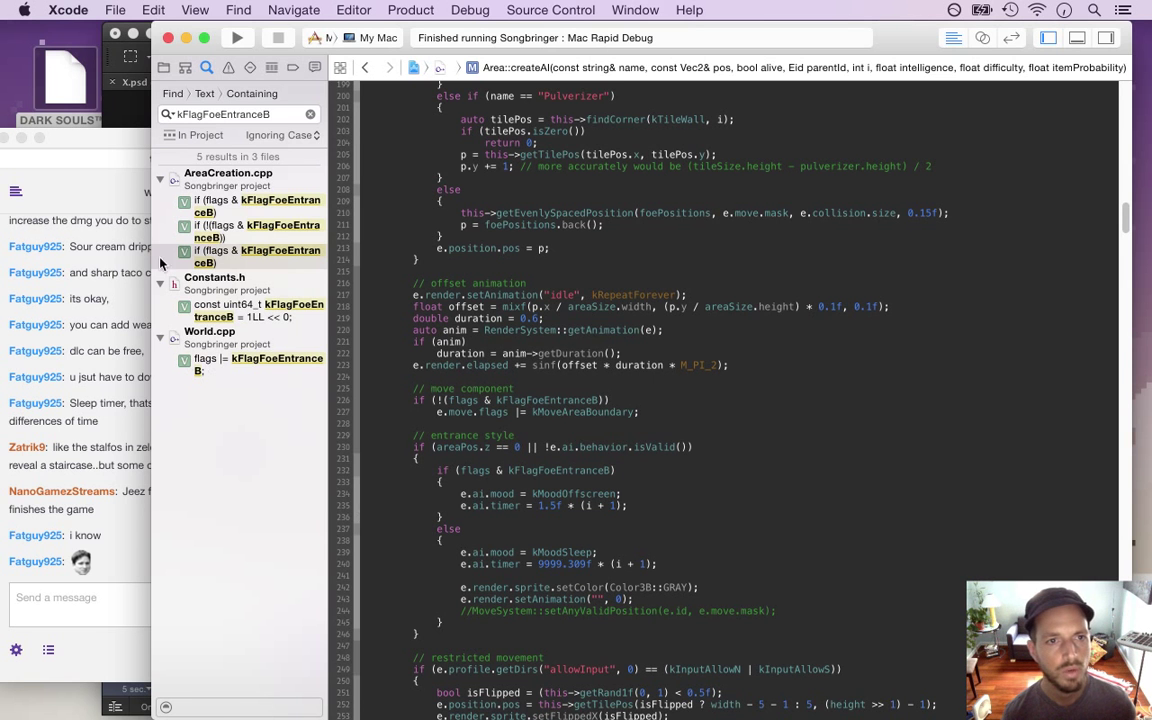
Open System.cpp at HealthSystem::changeHP via the function list, then bring the Twitch chat forward
click(163, 67)
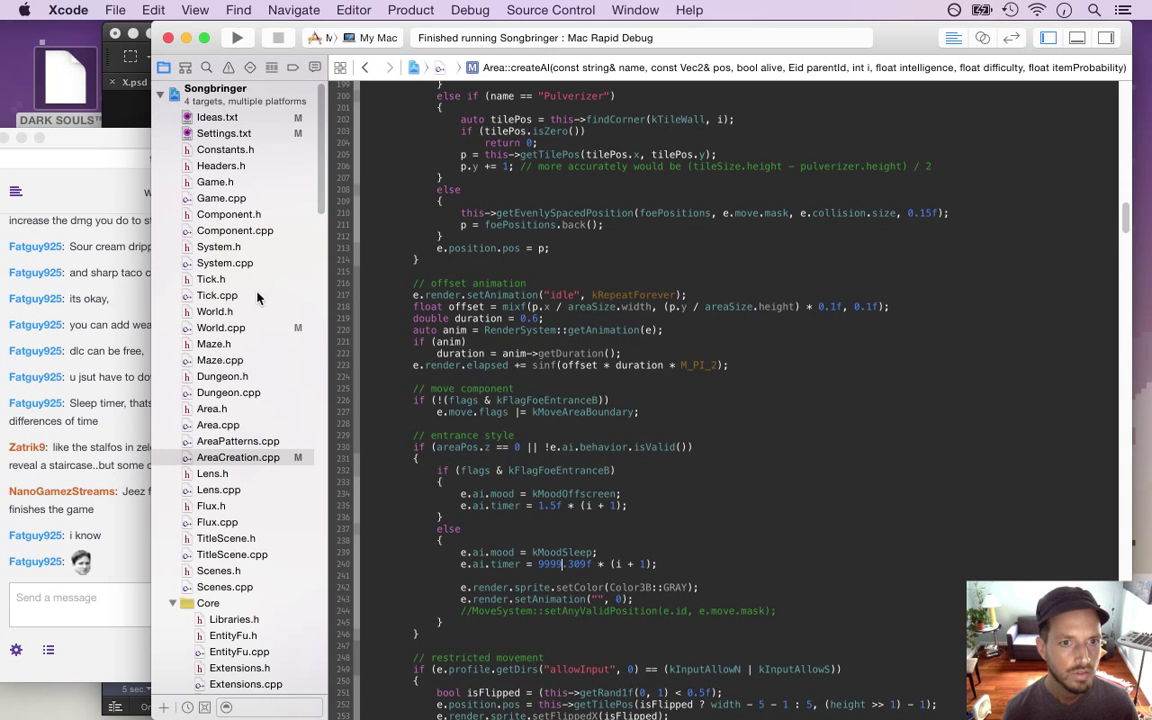
click(250, 263)
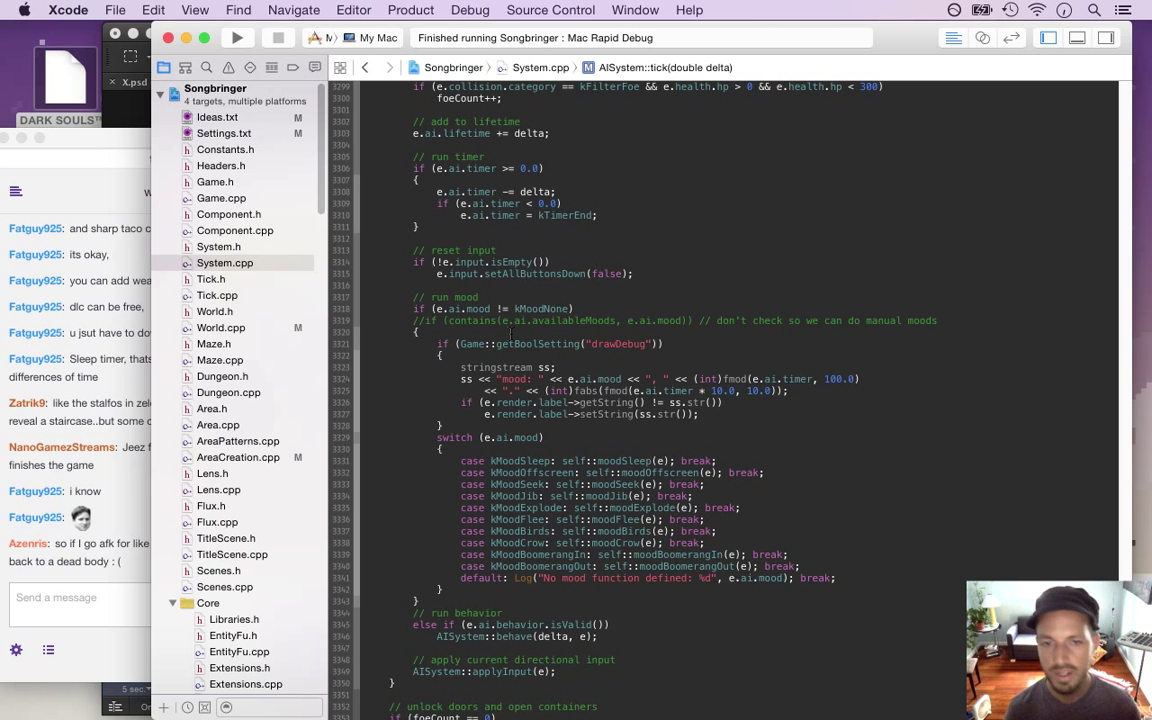
click(509, 227)
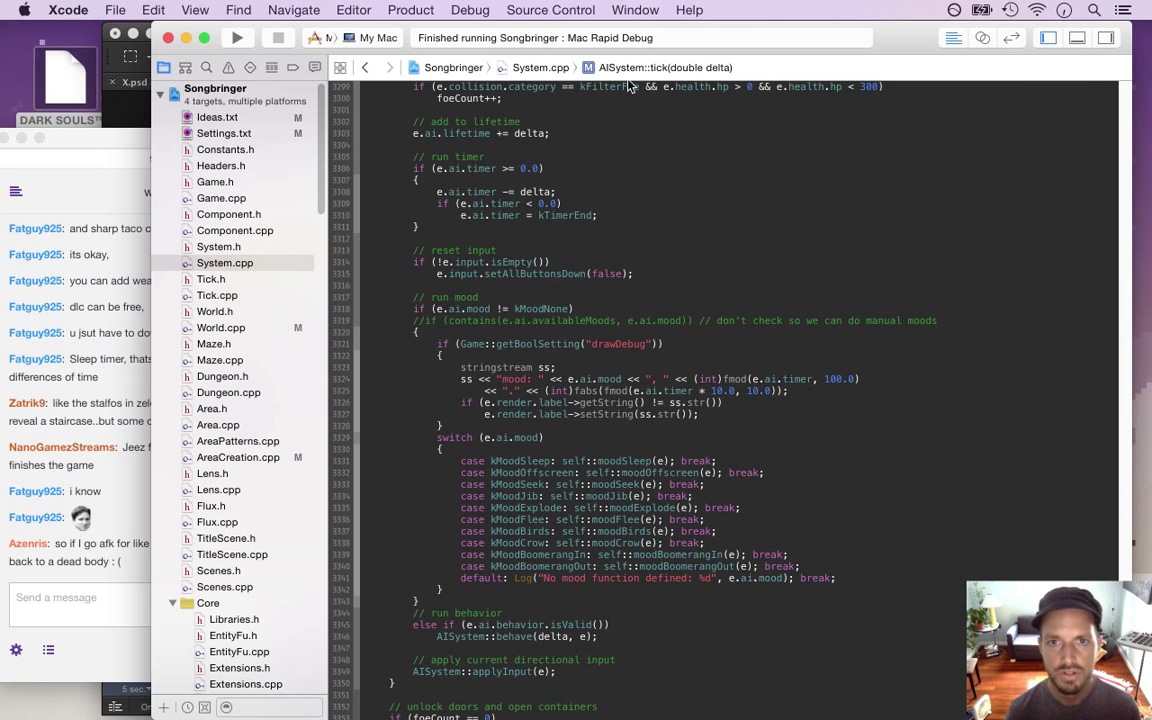
click(608, 67)
mouse_move(580, 6)
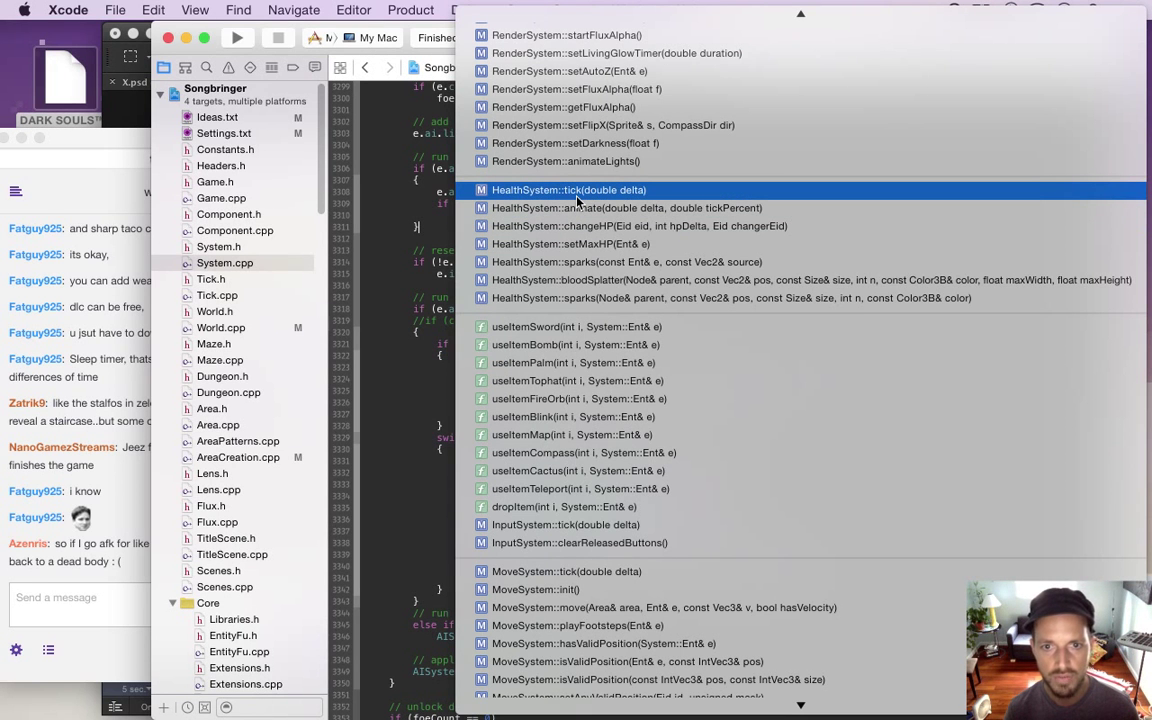
click(577, 226)
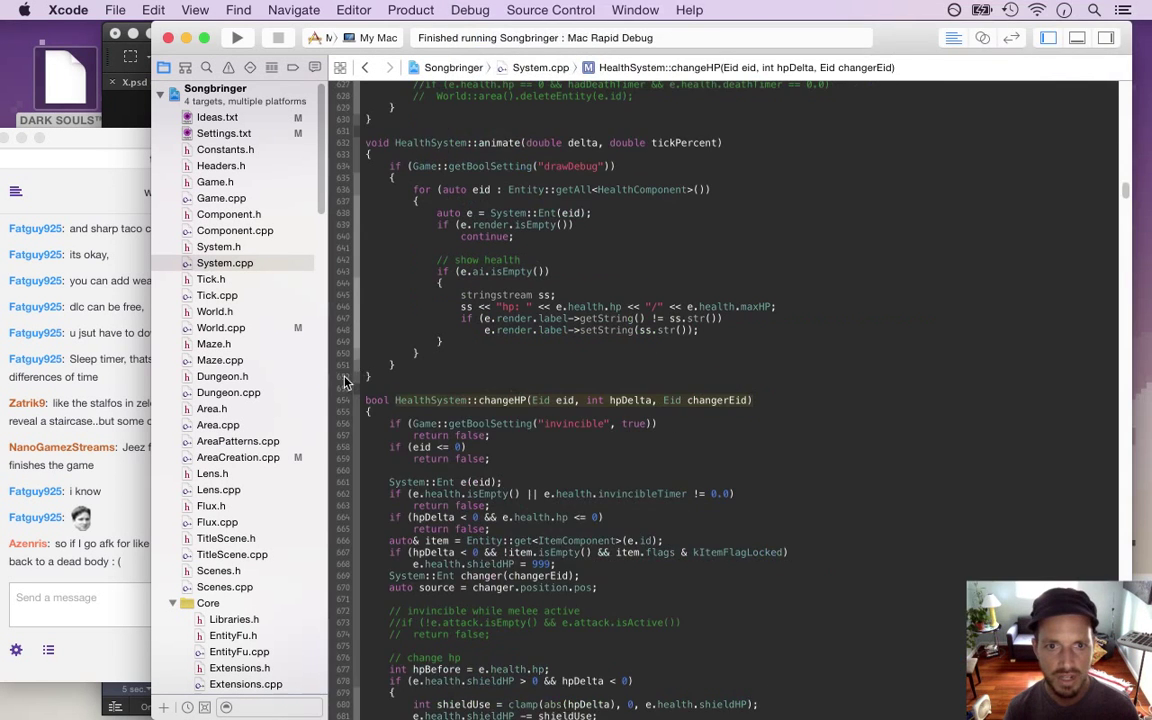
click(101, 558)
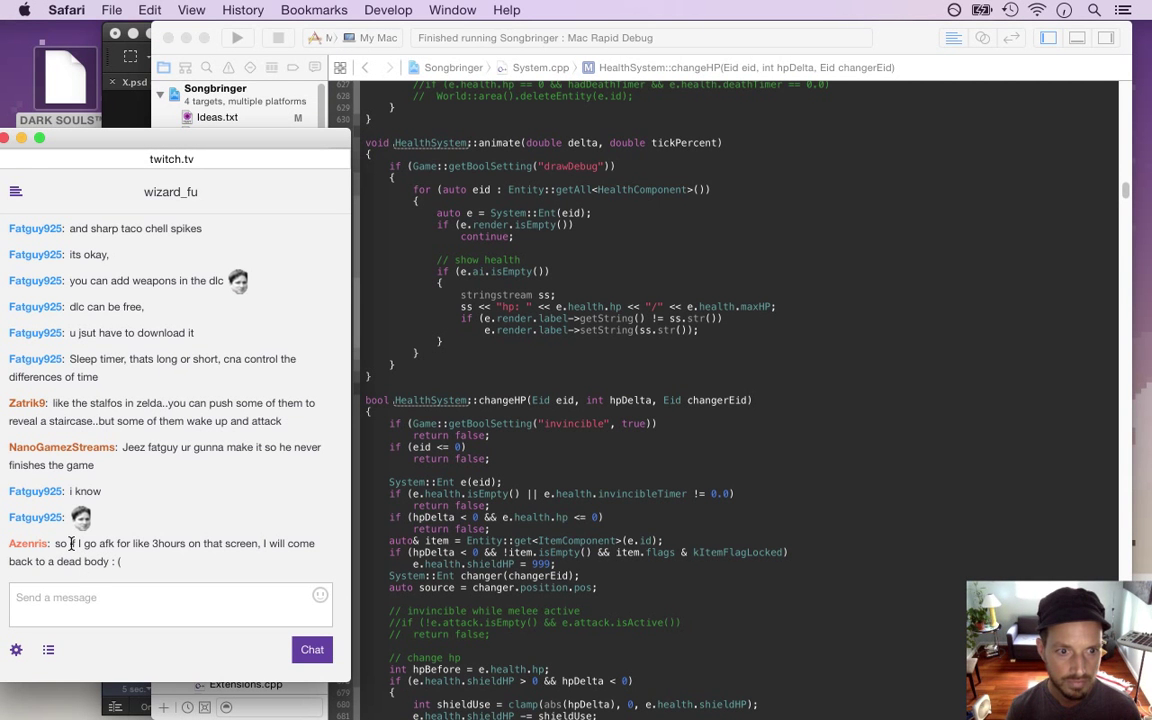
Select the newest Twitch chat message about going AFK, then bring Xcode's changeHP code forward
triple_click(64, 544)
click(110, 557)
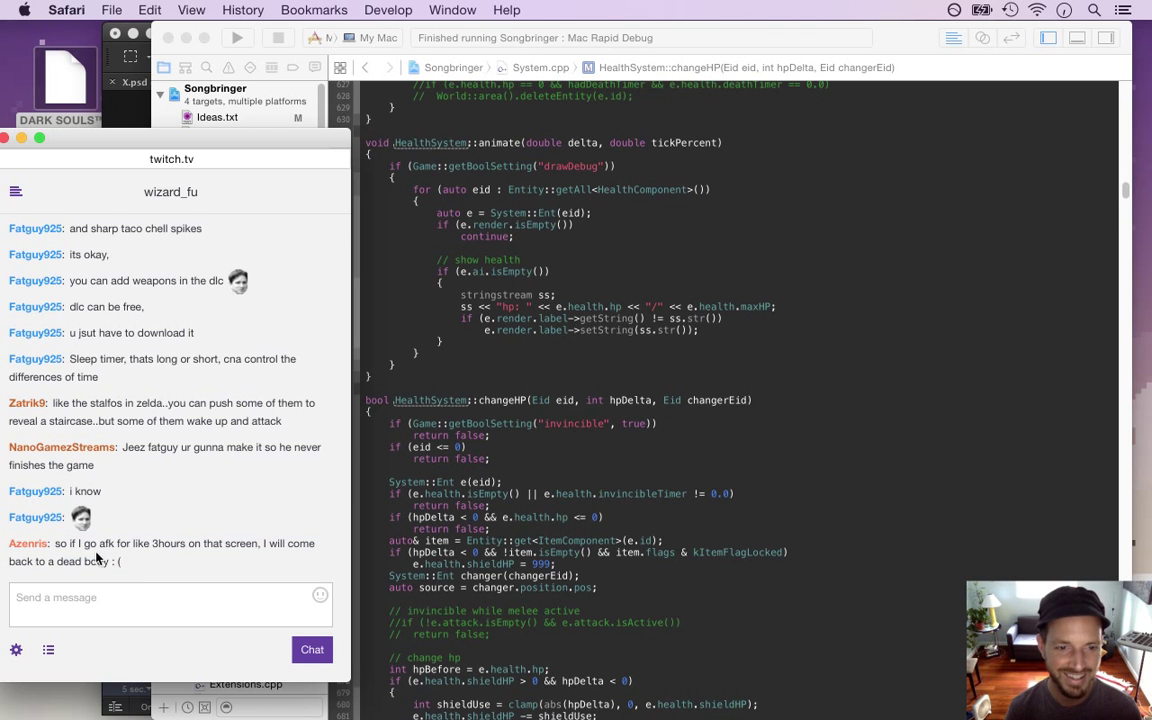
drag(64, 544, 126, 570)
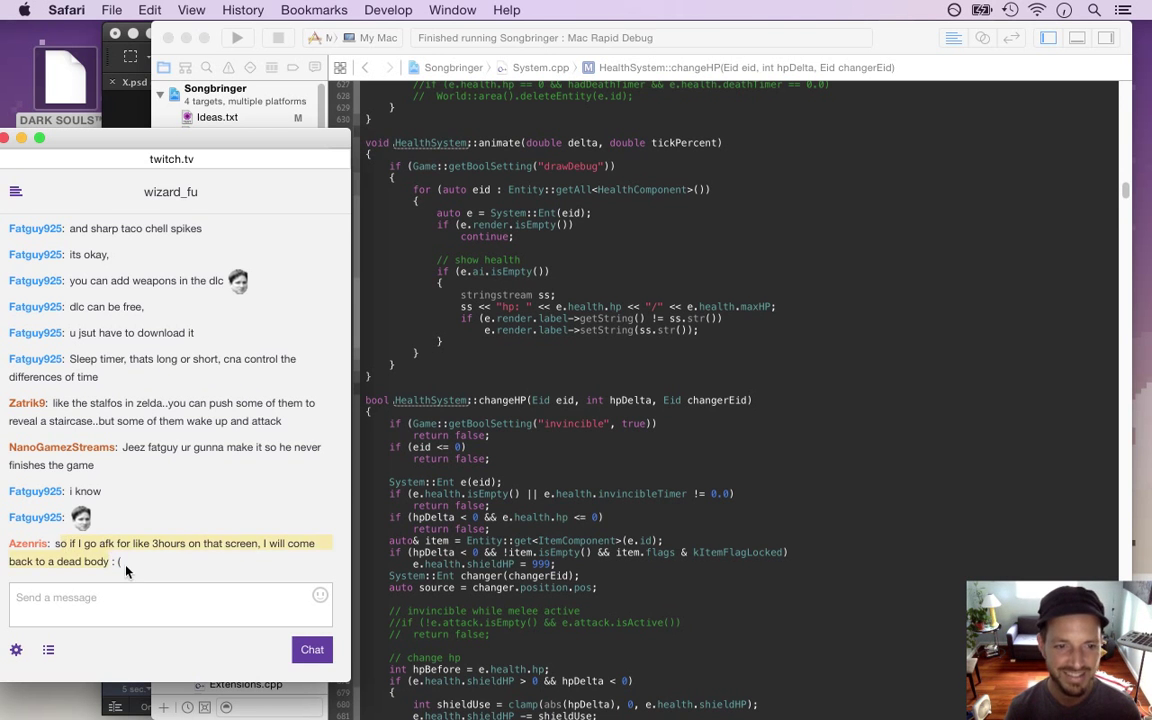
click(51, 545)
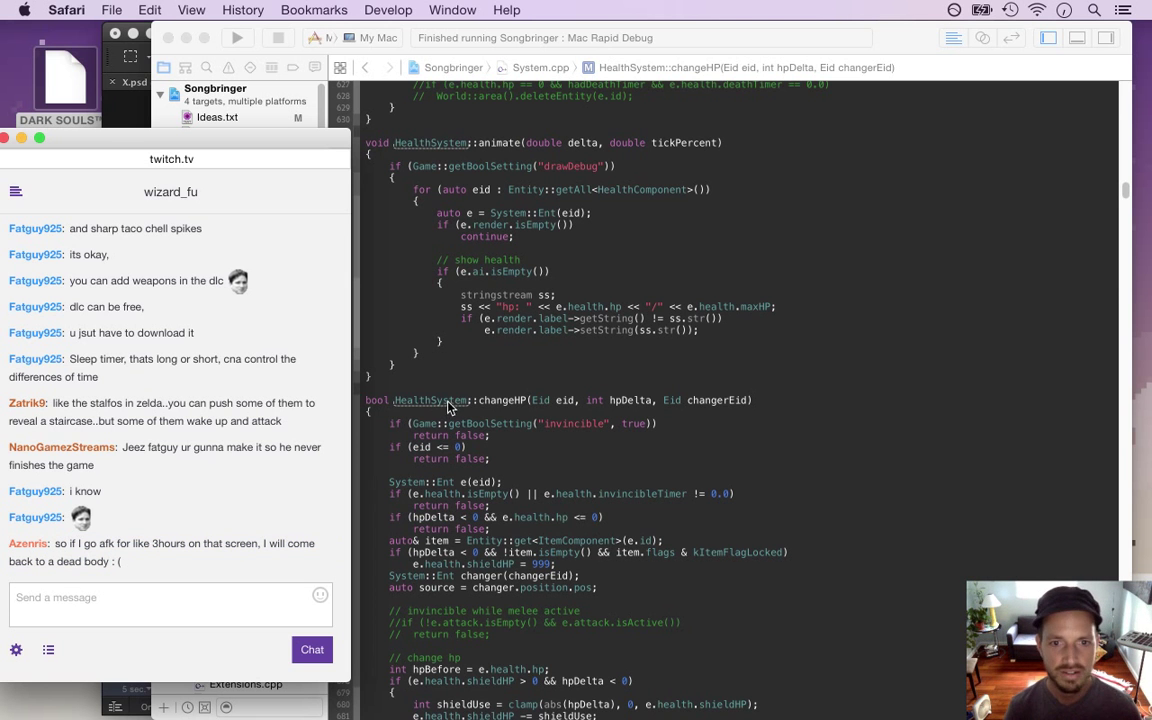
click(452, 410)
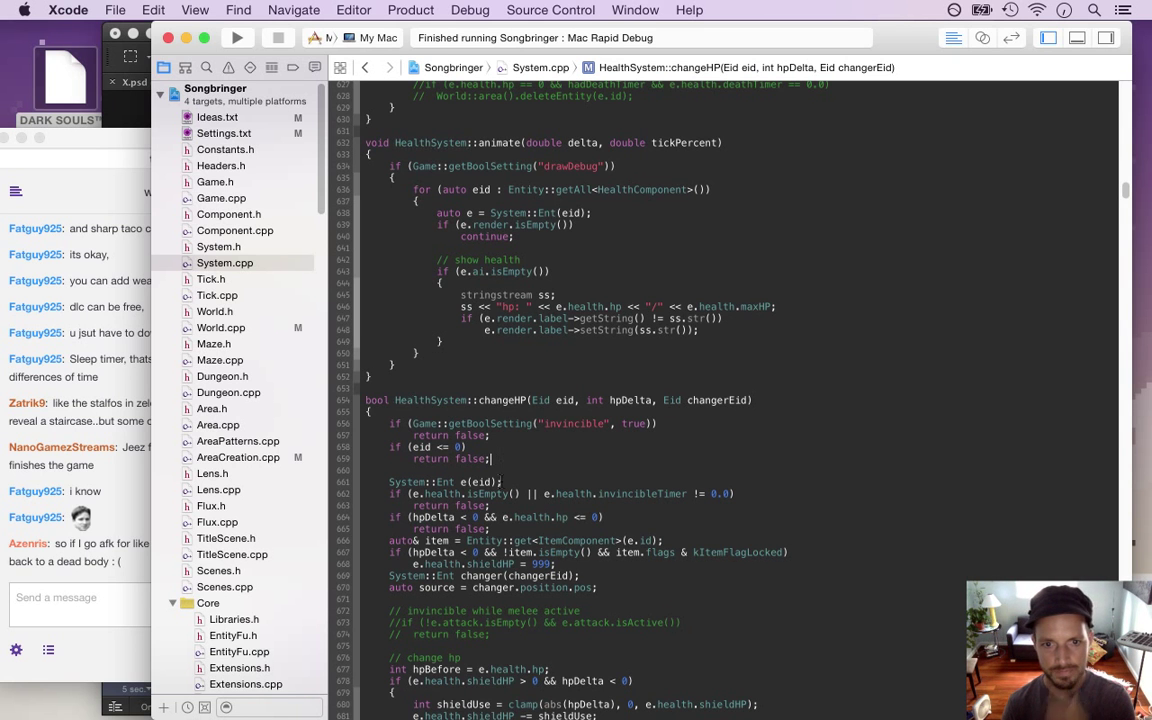
Move the 'System::Ent changer' declaration up to sit just above the 'auto& item' lookup
key(Return)
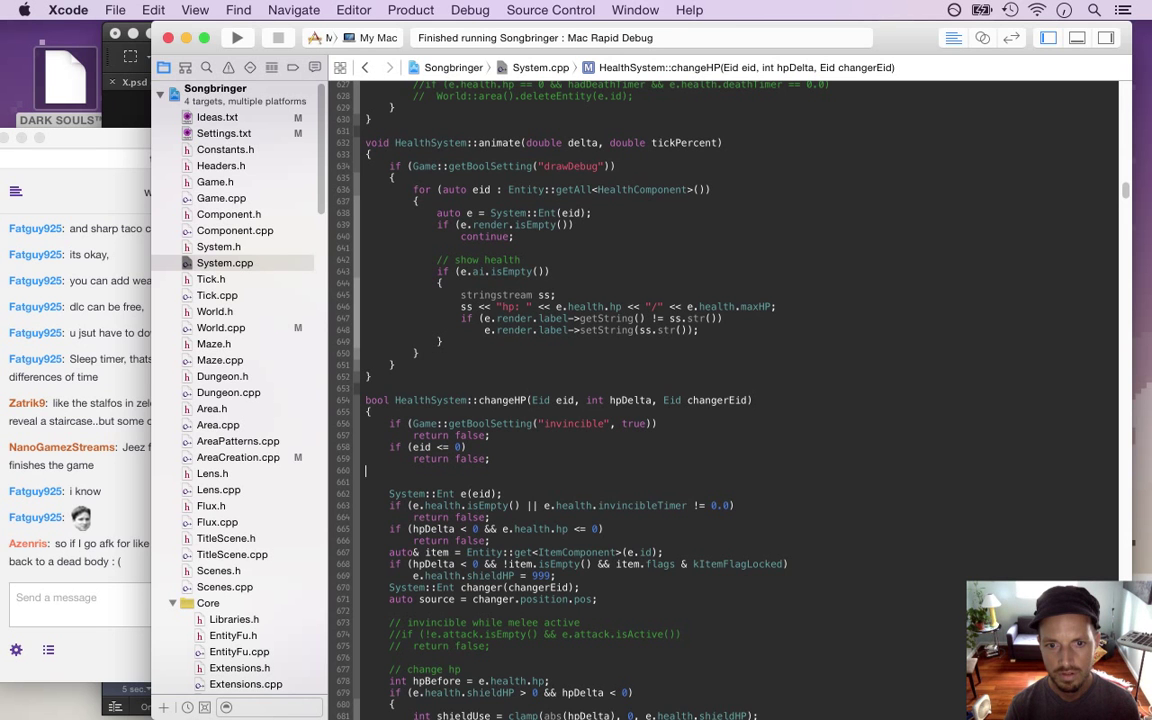
key(BackSpace)
click(490, 505)
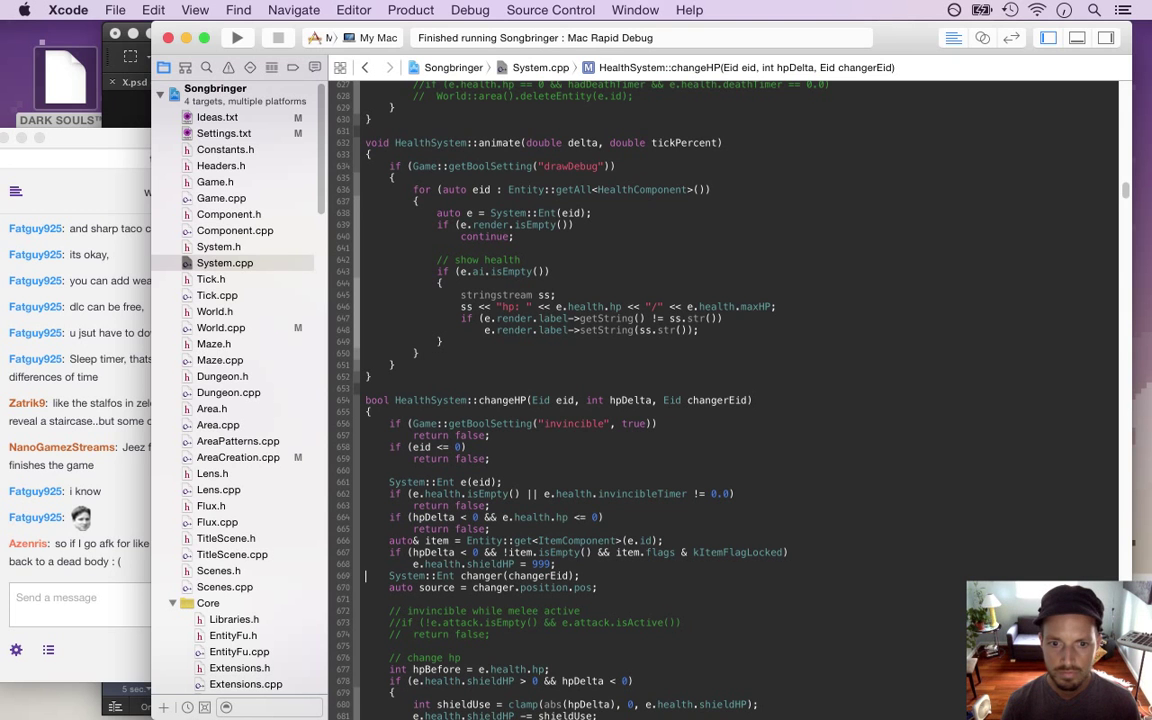
click(366, 575)
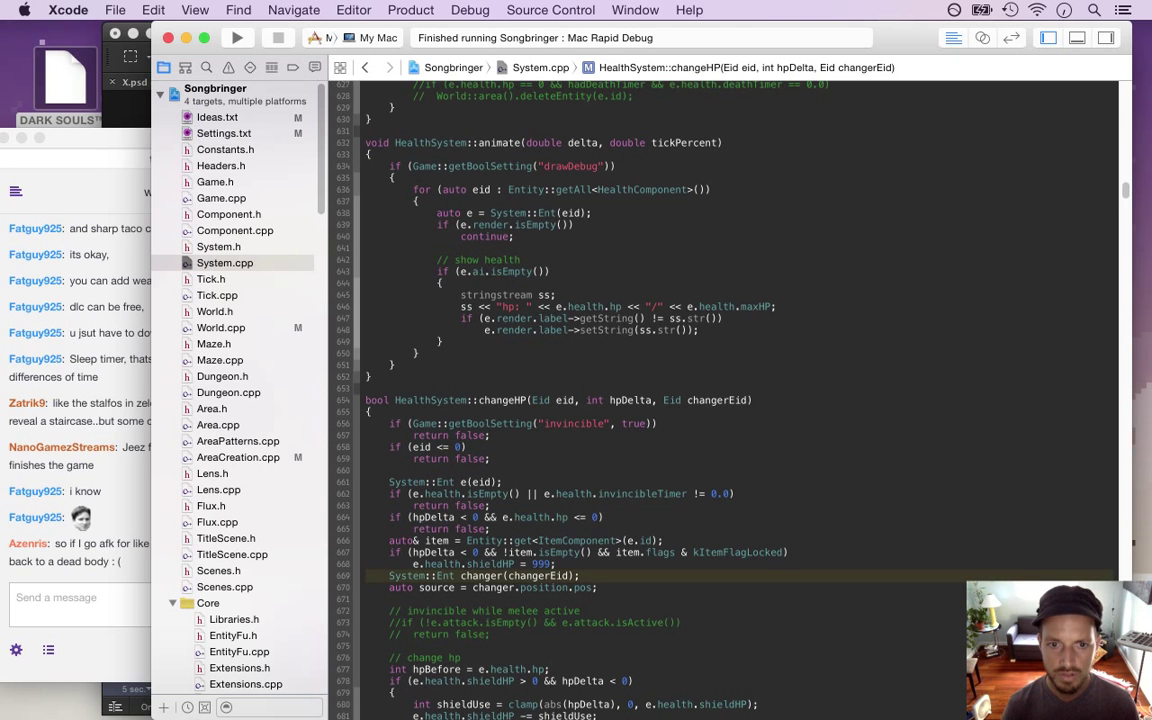
key(shift+Down)
key(super+c)
key(BackSpace)
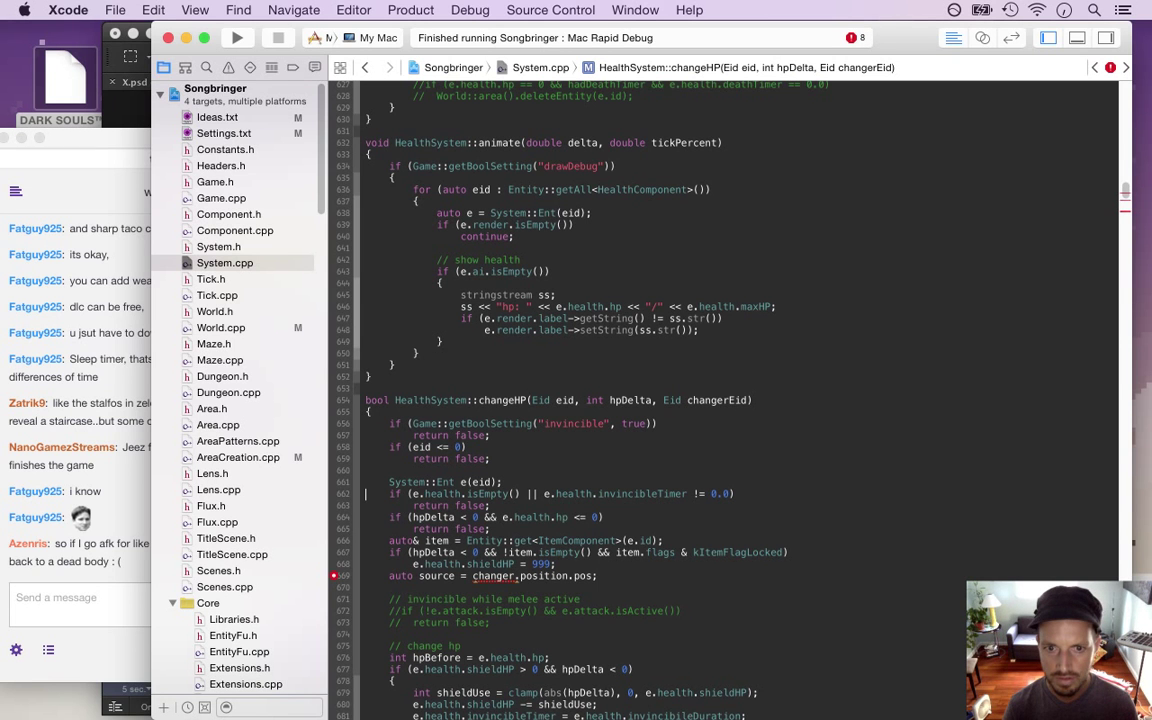
click(366, 517)
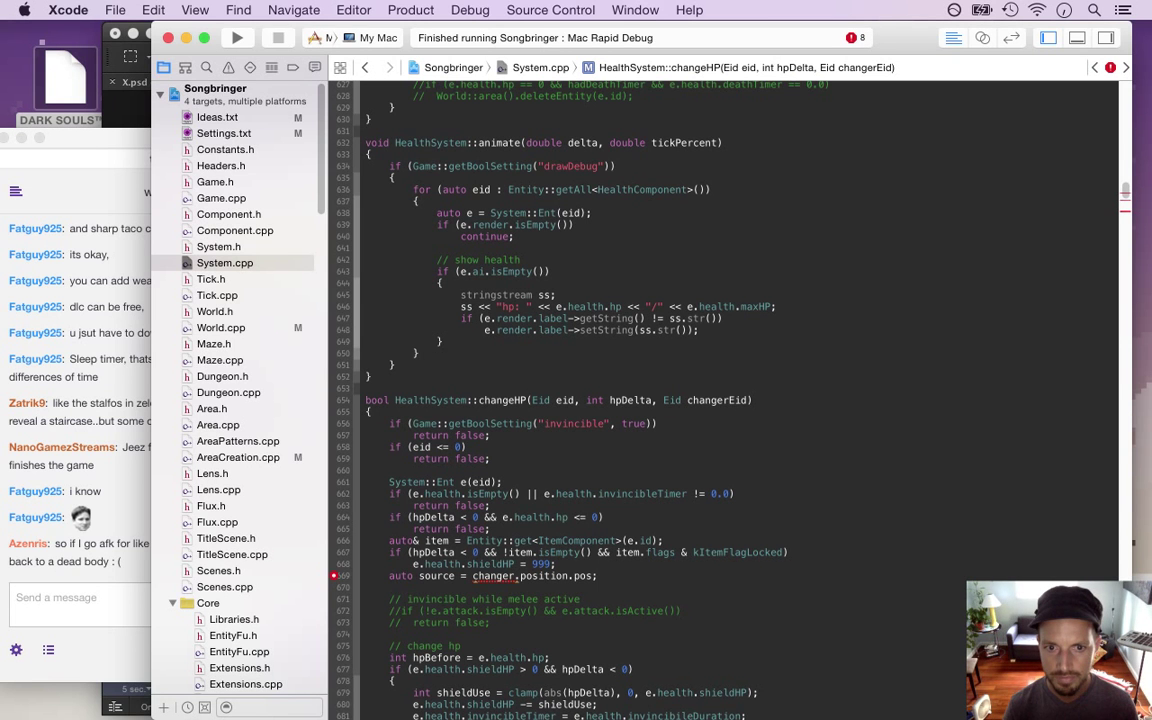
click(366, 540)
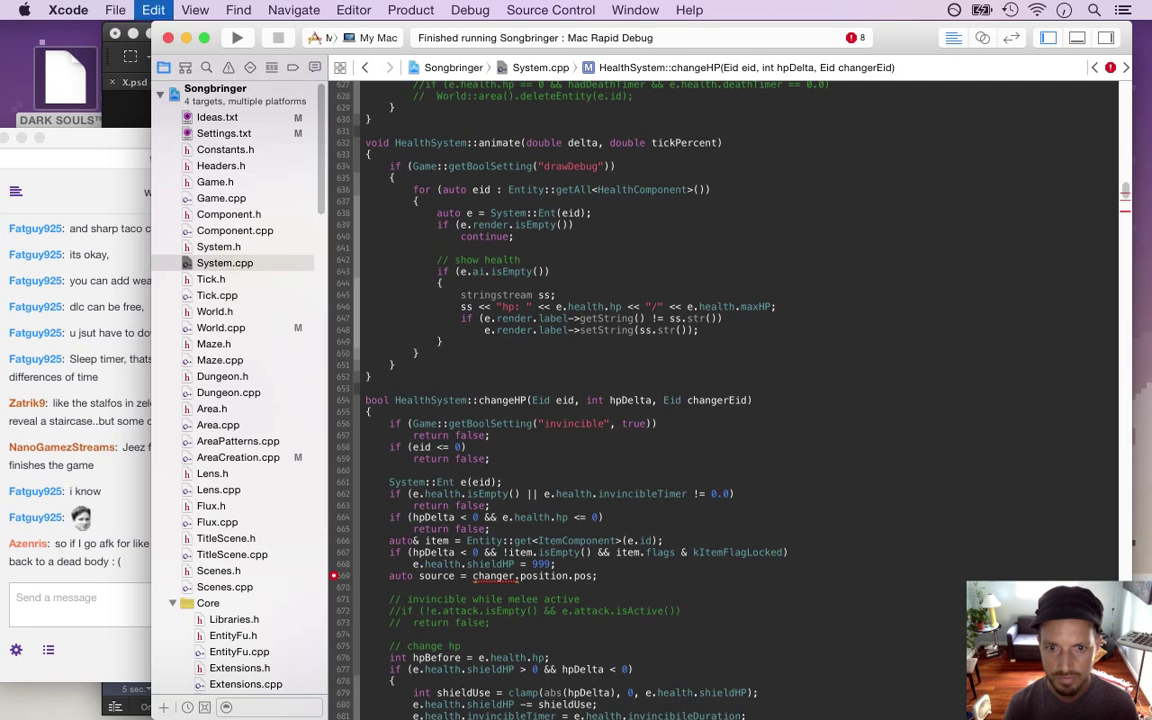
key(super+v)
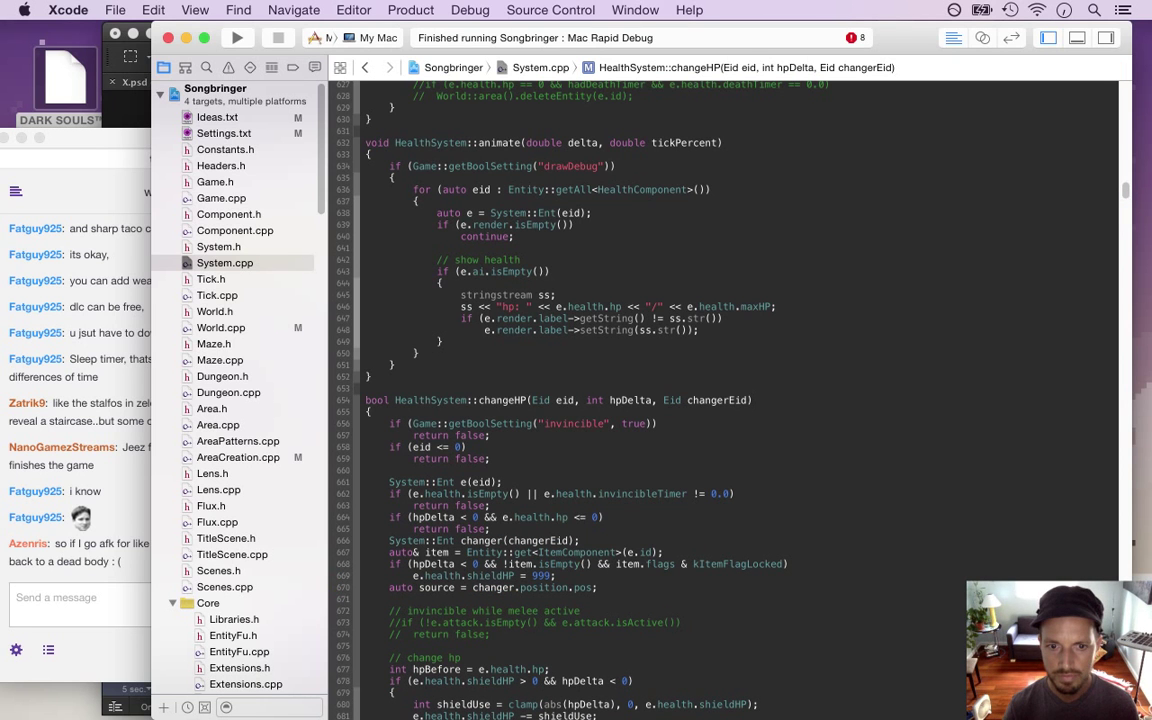
Move the 'auto source' line directly beneath the changer line, add blank lines, and save System.cpp
key(Down)
key(Down)
key(Down)
key(shift+Down)
key(super+x)
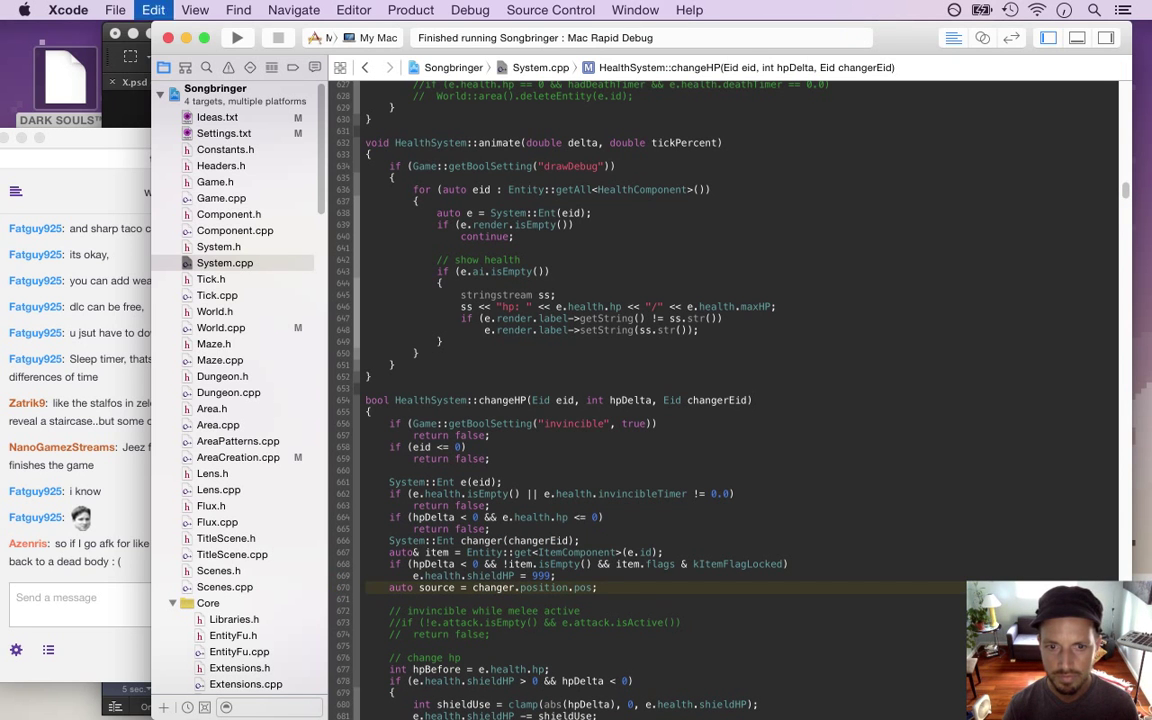
key(super+v)
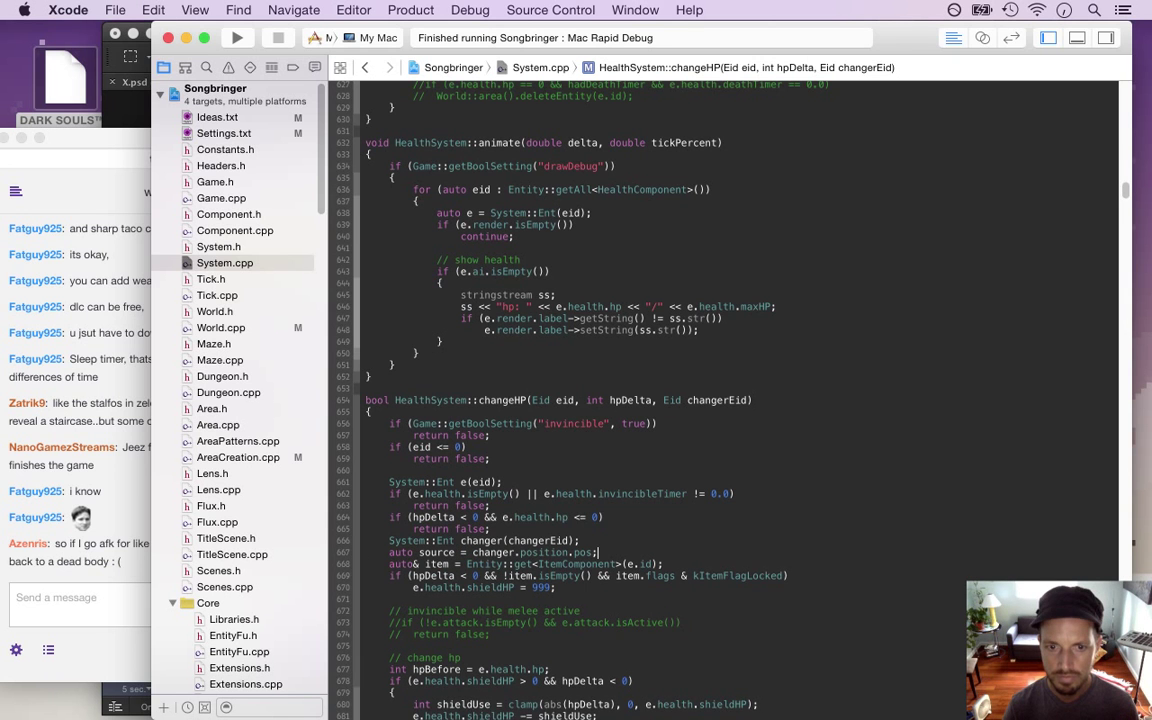
key(Return)
key(Return)
key(Up)
key(Up)
key(Up)
key(Return)
key(Down)
key(Down)
key(super+s)
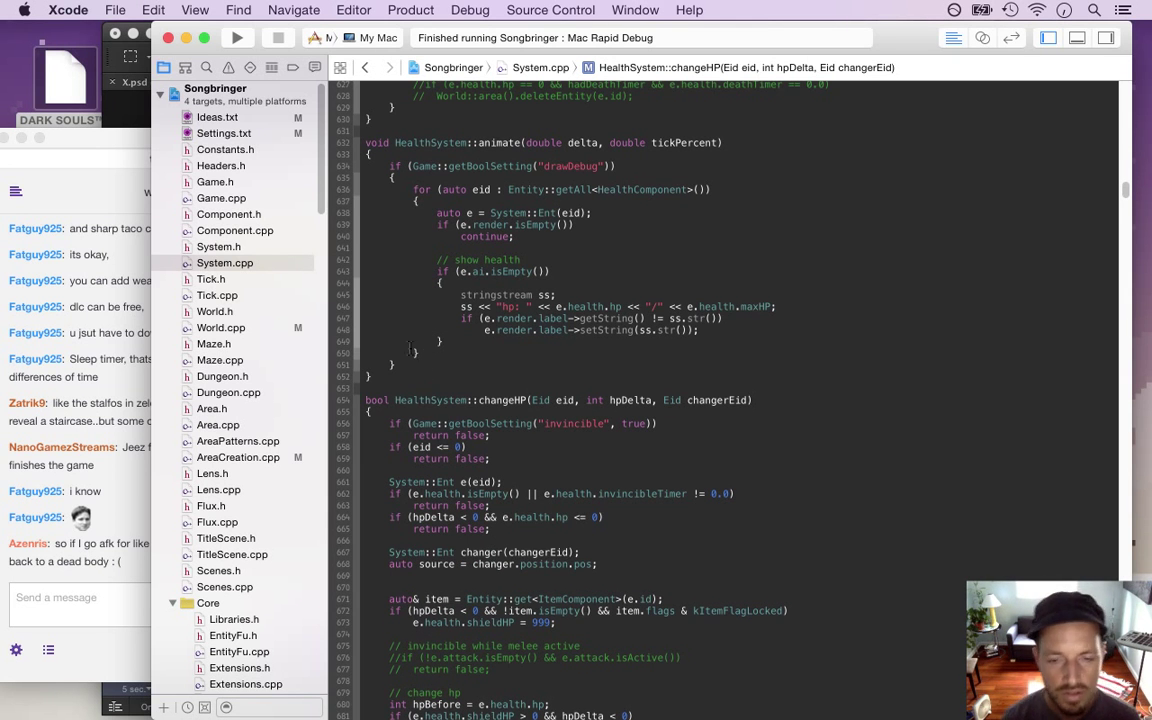
Add an if checking '!changer.ai.isEmpty() && changer.ai.mood == kMoodSleep'
text(if )
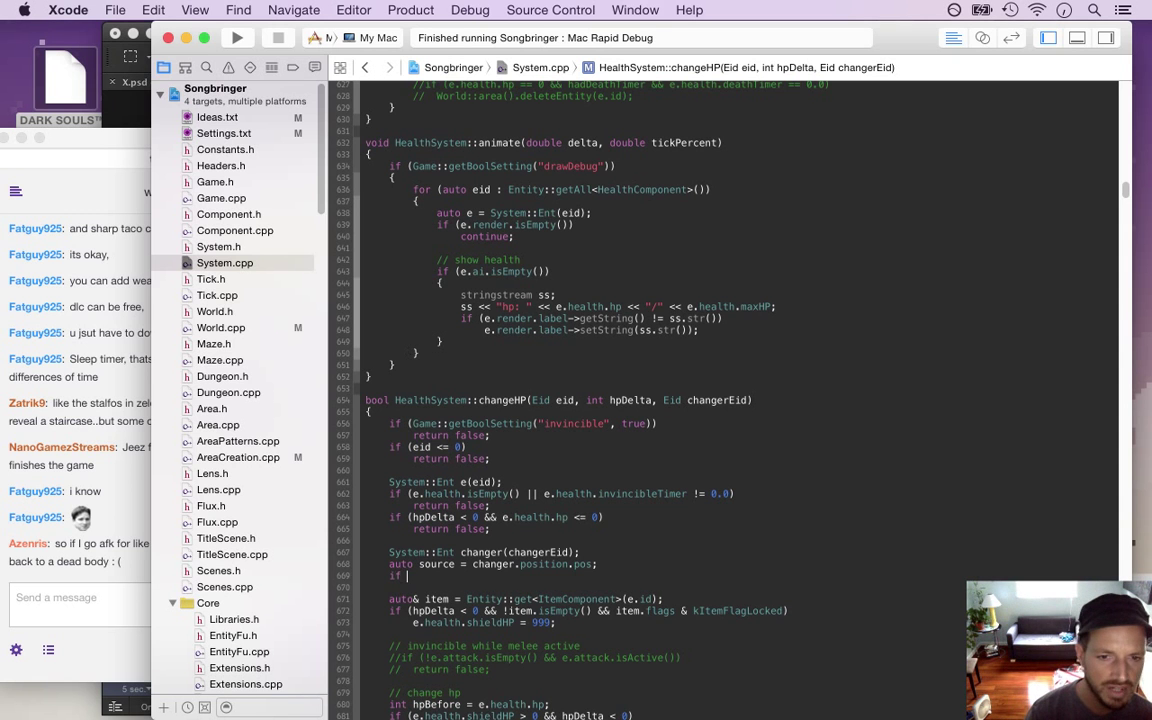
text(())
key(Return)
text(P)
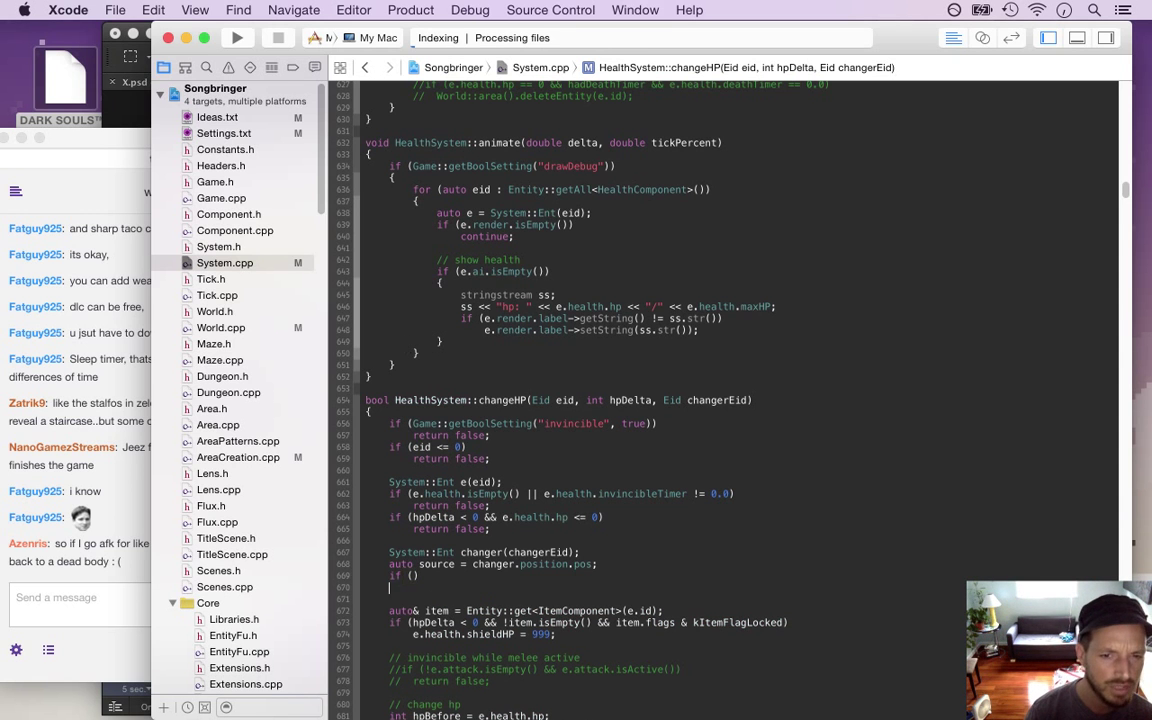
key(BackSpace)
text(})
click(418, 576)
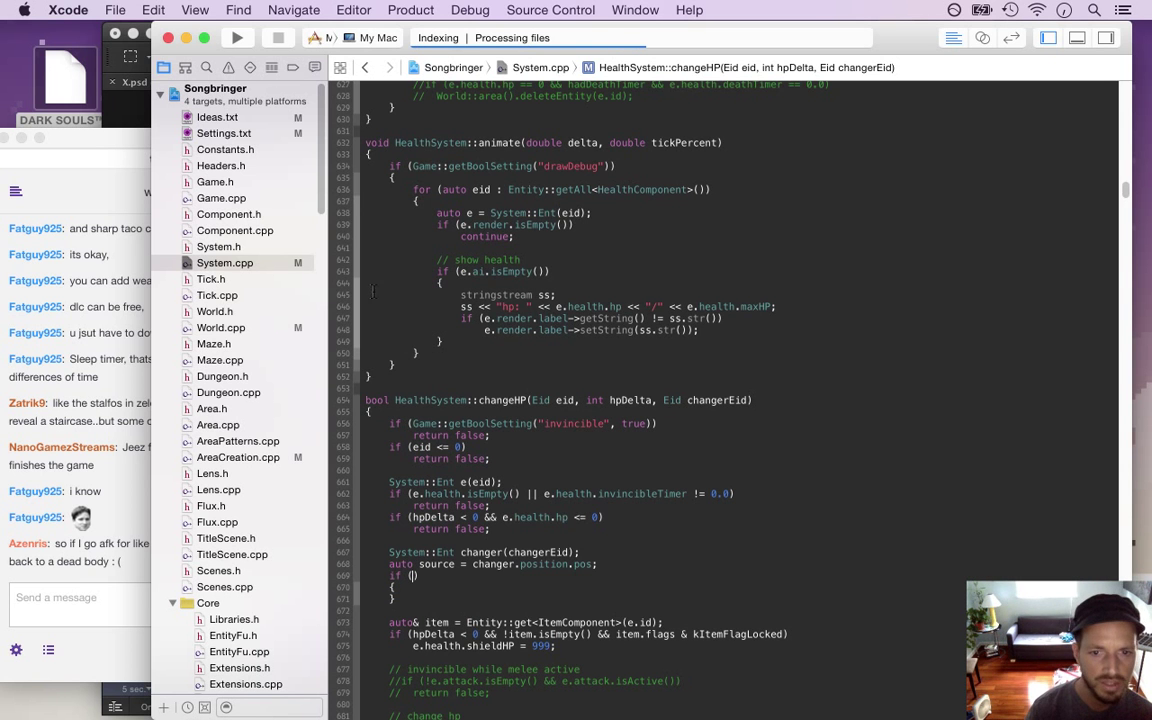
text(change)
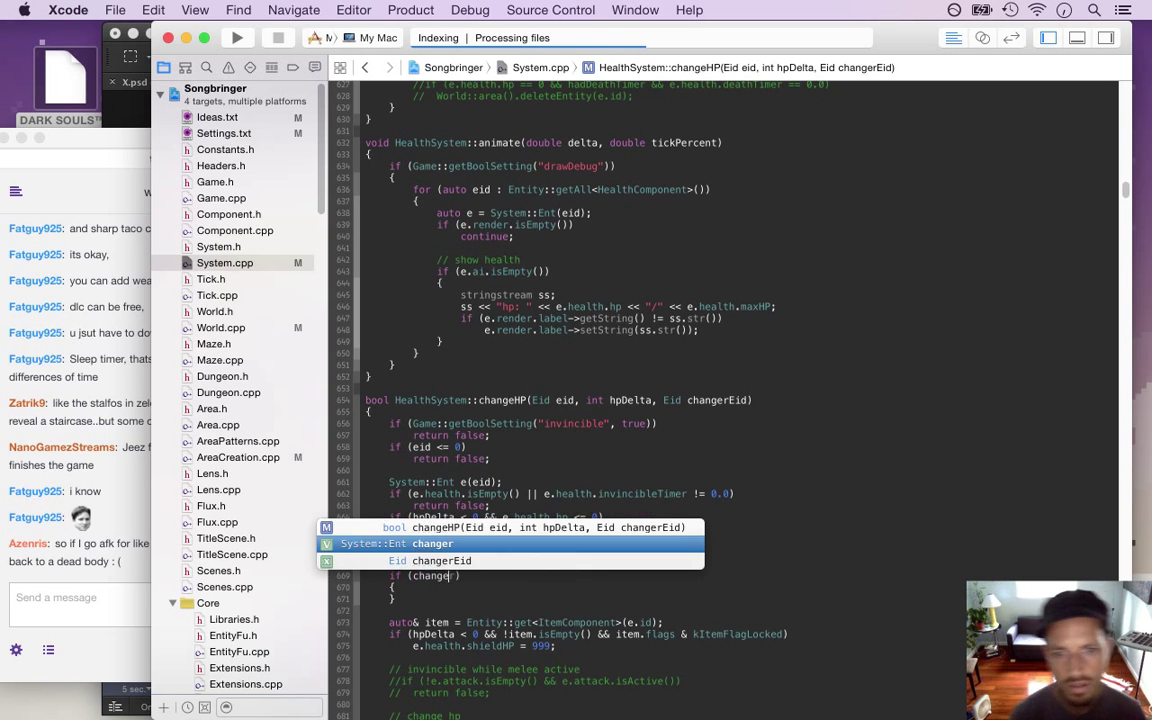
text(r.ai.is)
key(Return)
key(alt+Left)
key(alt+Left)
key(alt+Left)
key(alt+Left)
text(!changer.ai.isEmpty() )
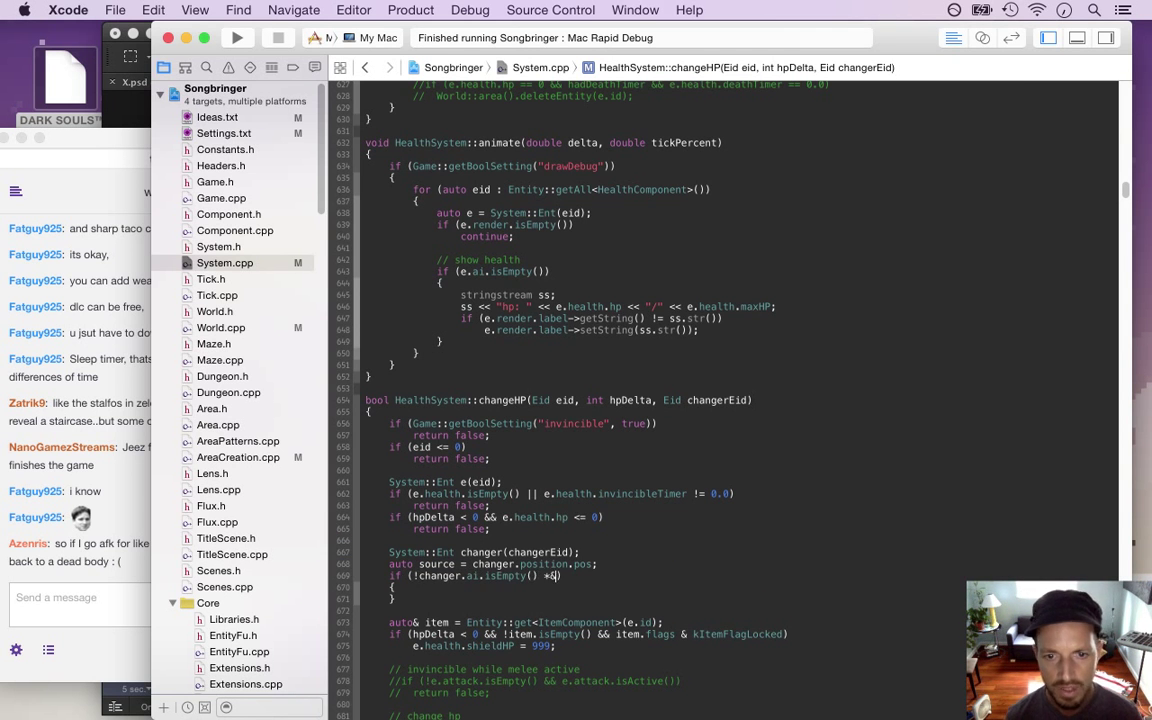
text(&&)
text( chang)
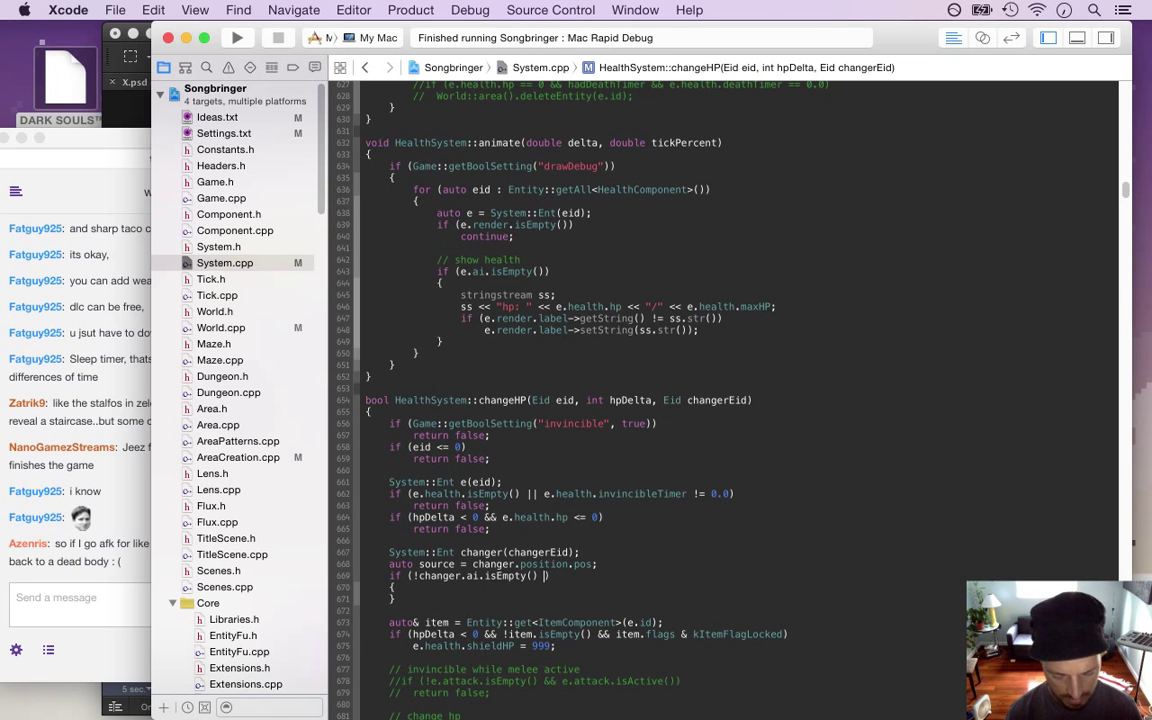
text(er.ai.mo)
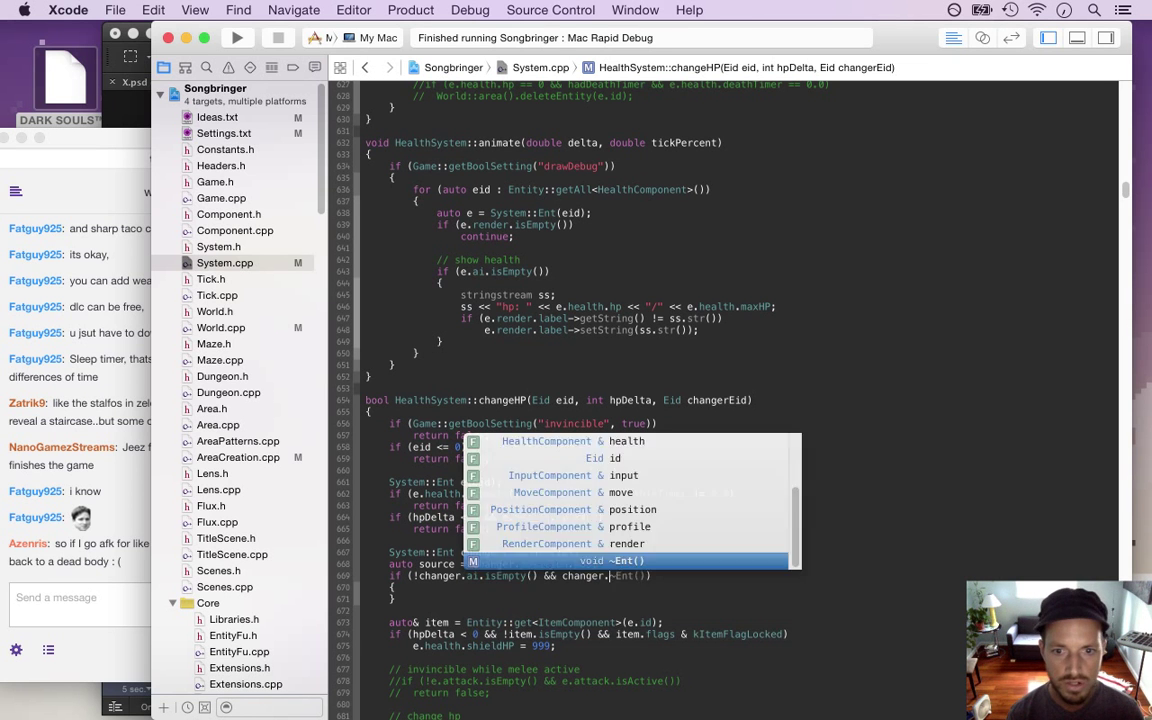
text(od == kMood)
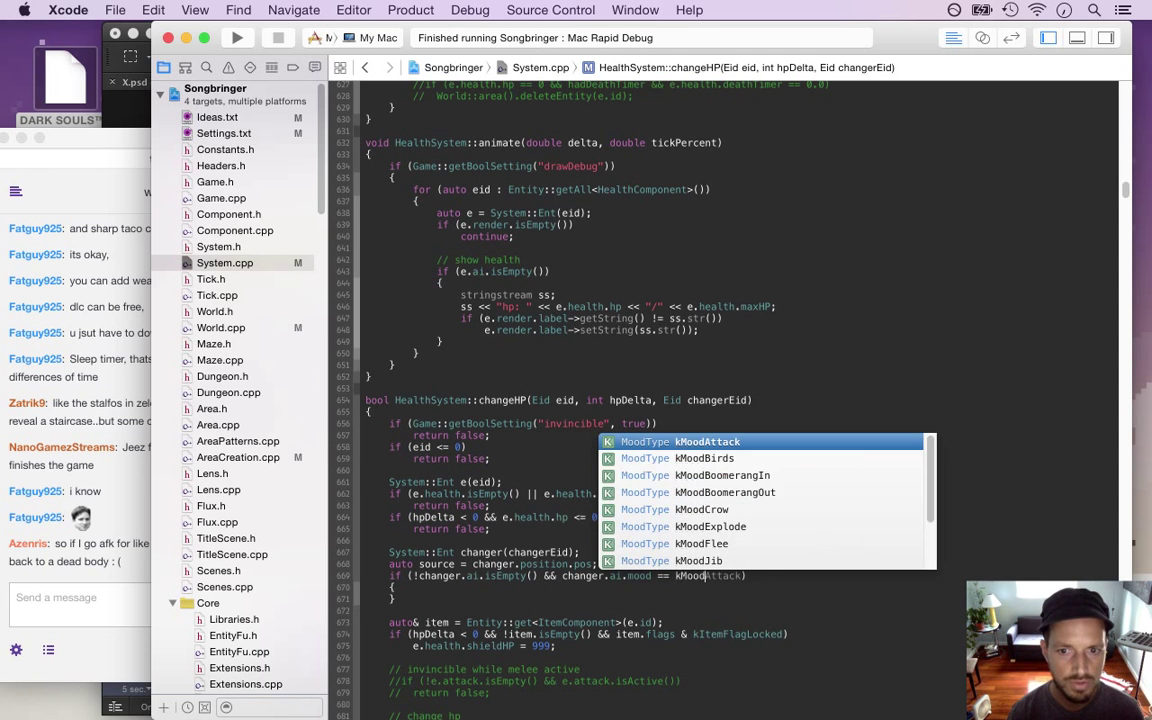
text(Sl)
key(Return)
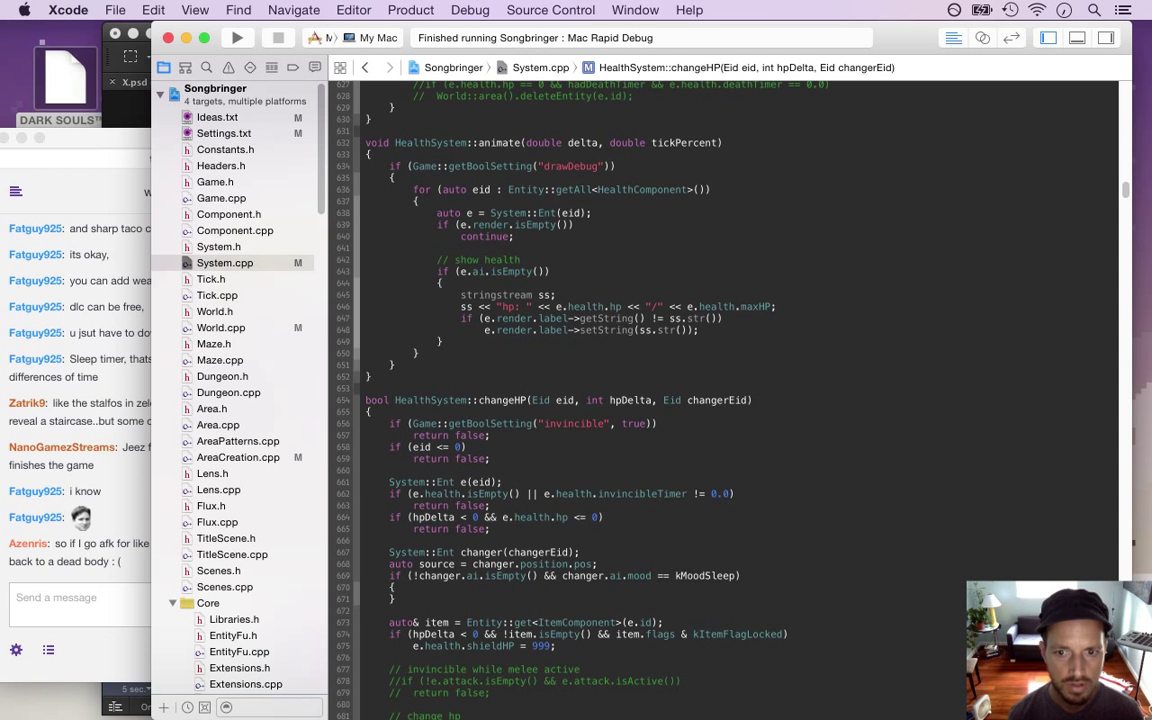
Fill the if block with 'changer.ai.setMood(kMoodNone);' followed by 'return false;'
key(Return)
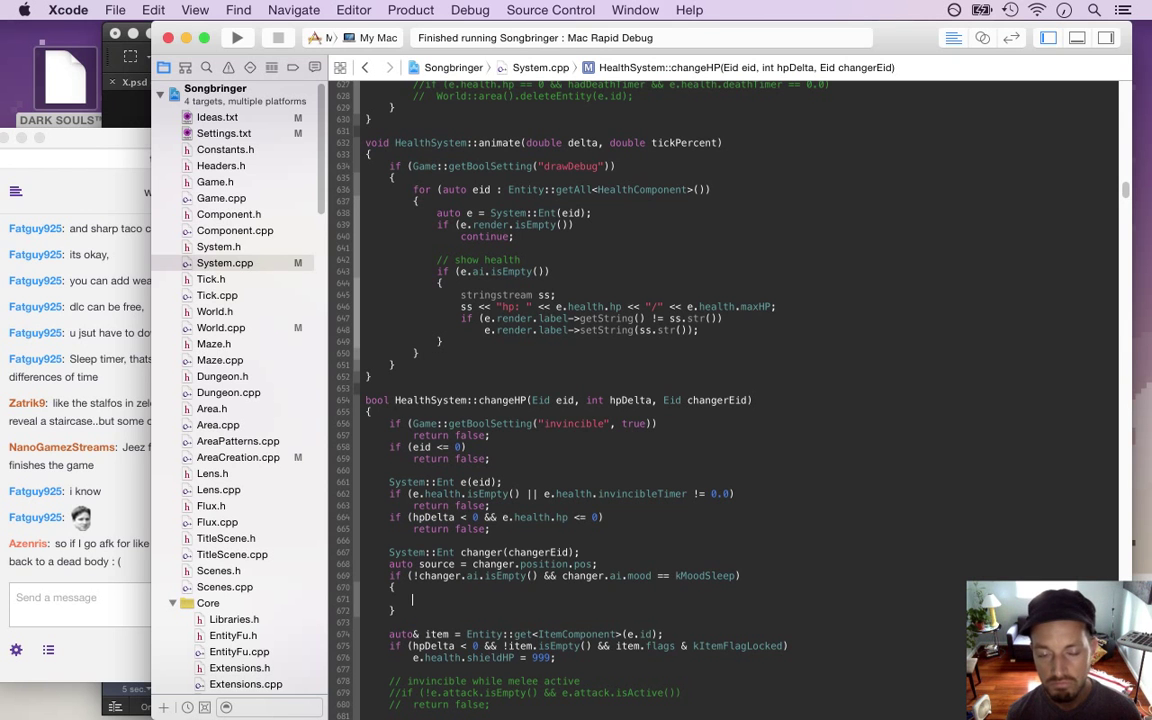
text(return false;)
click(396, 587)
key(Return)
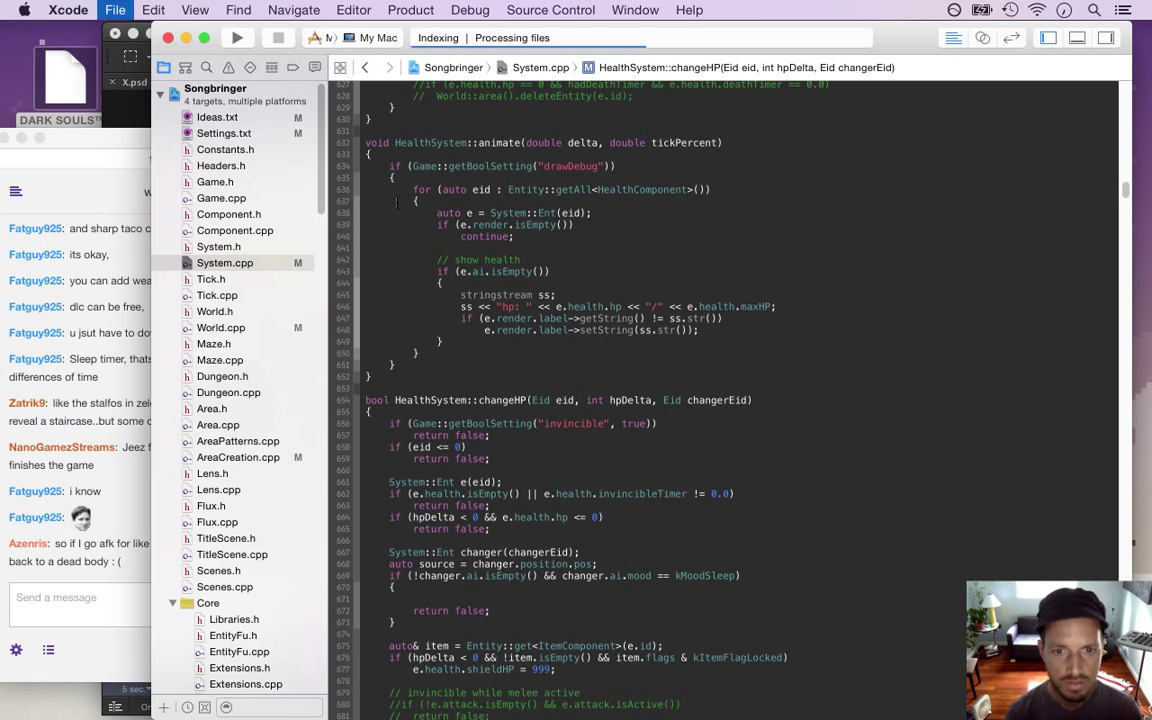
text(chang)
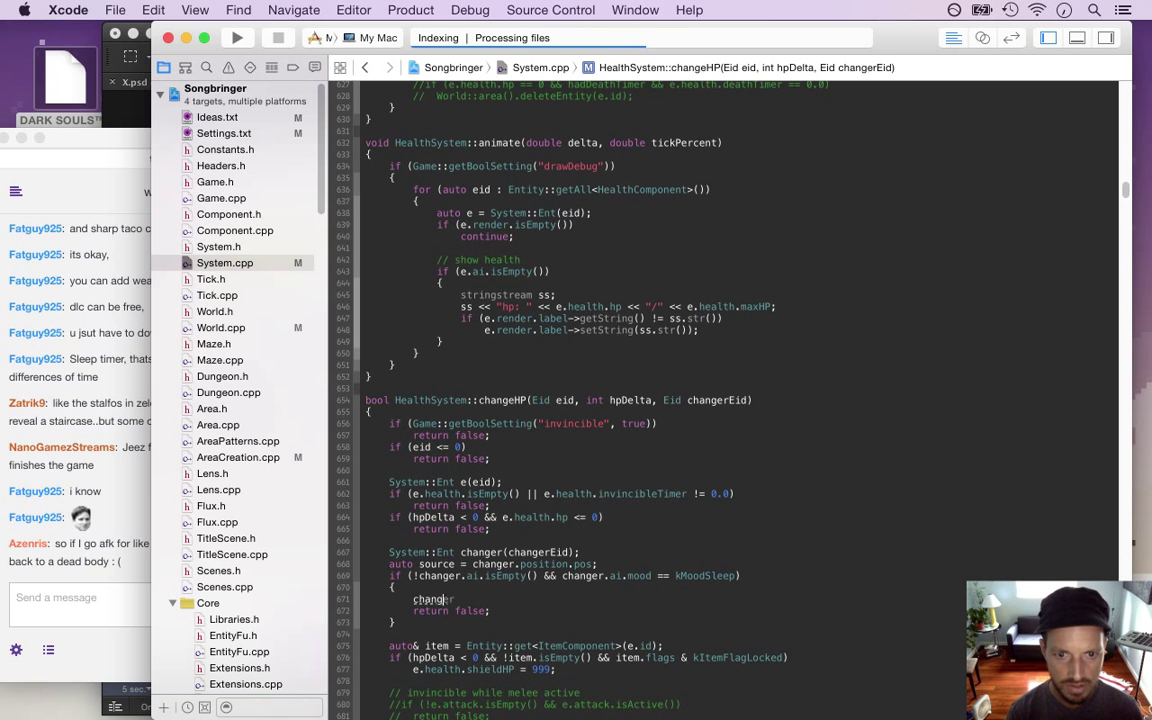
text(er.ai.set)
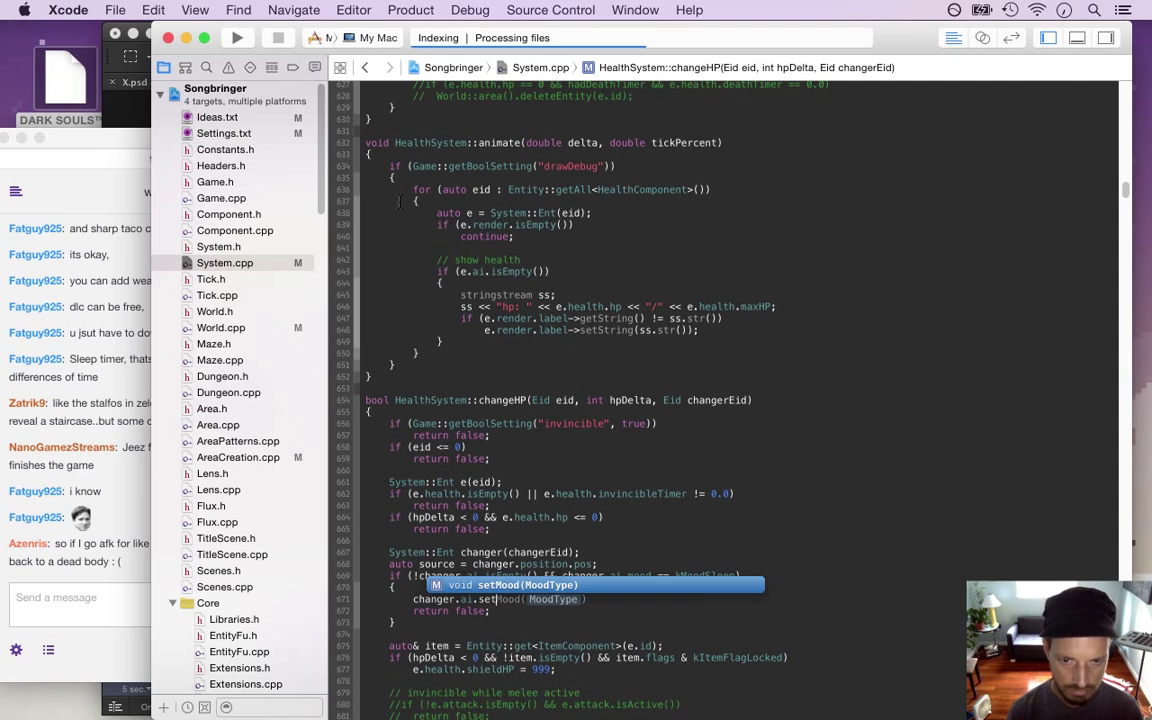
key(Return)
text(kMood)
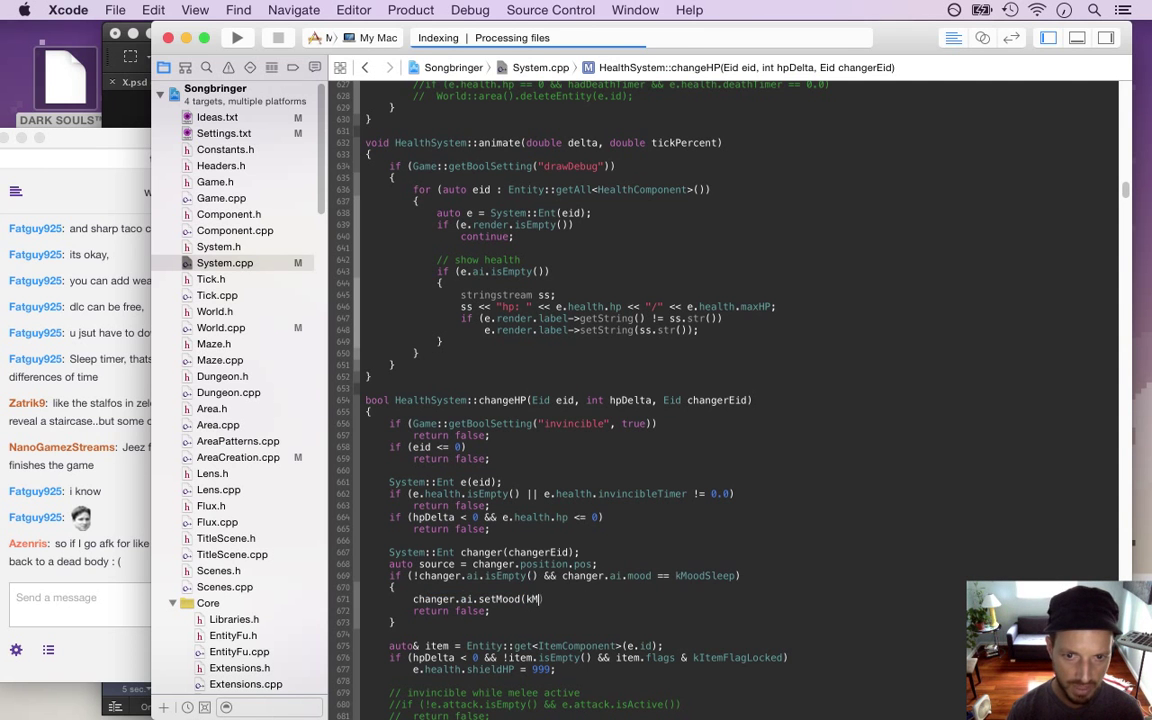
text(N)
key(Return)
text();)
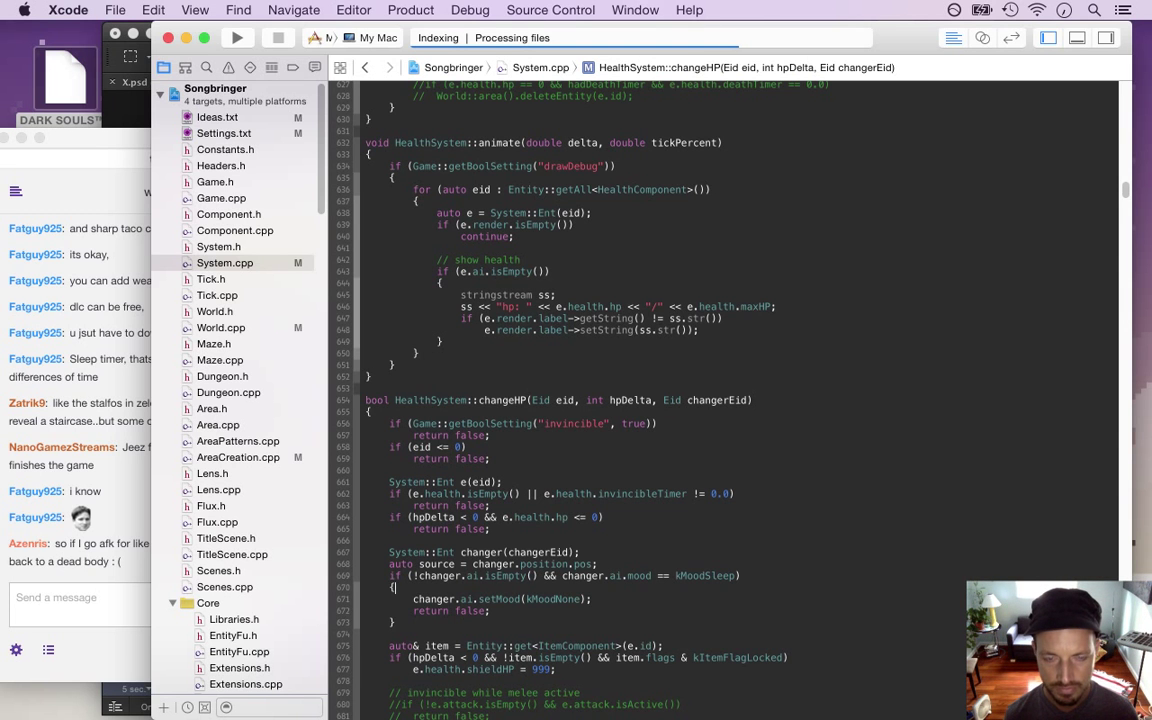
key(Return)
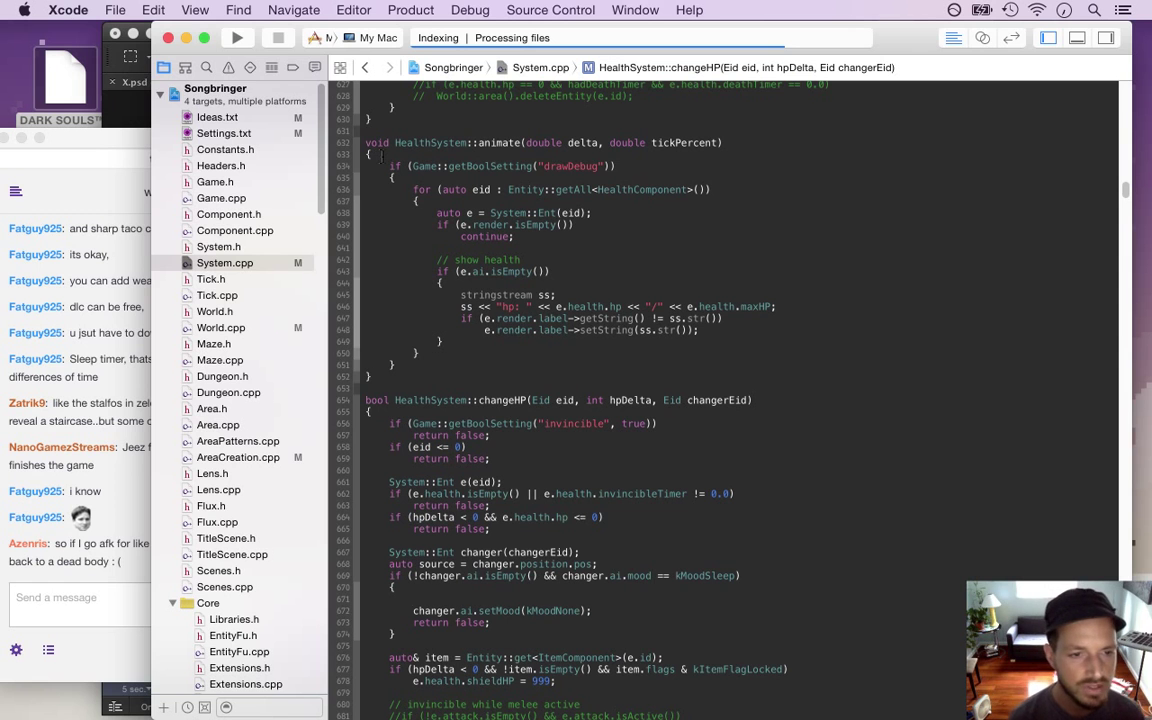
click(90, 404)
drag(90, 404, 157, 421)
click(411, 552)
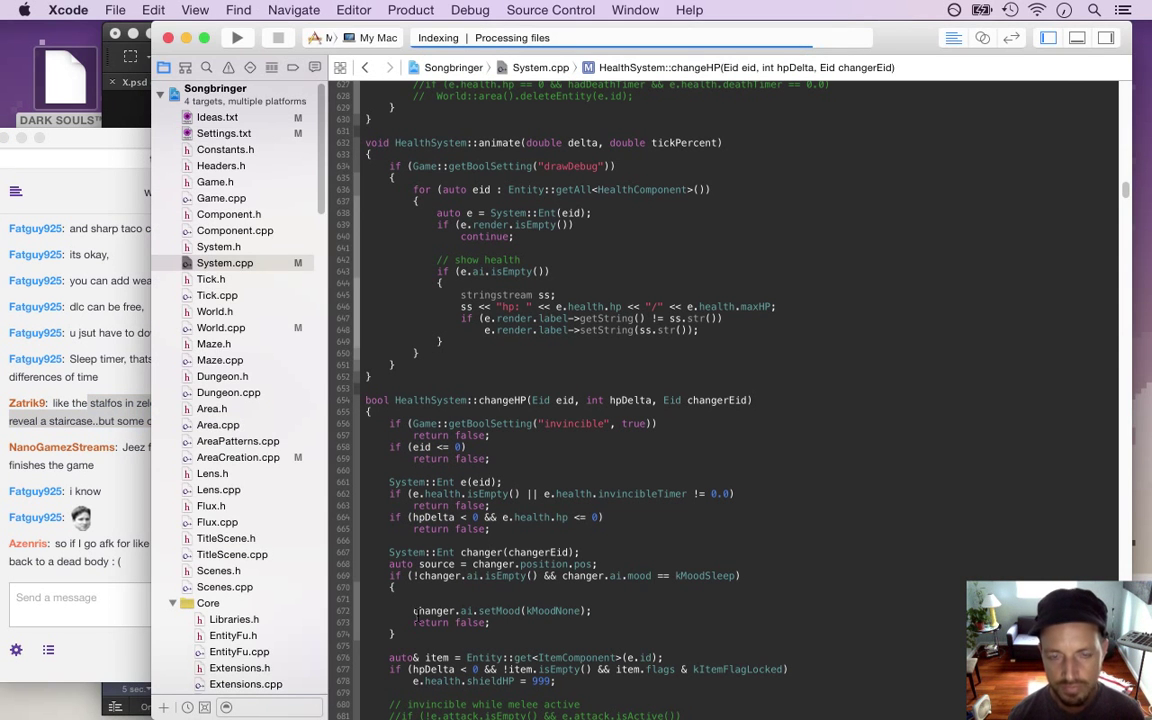
text(cha)
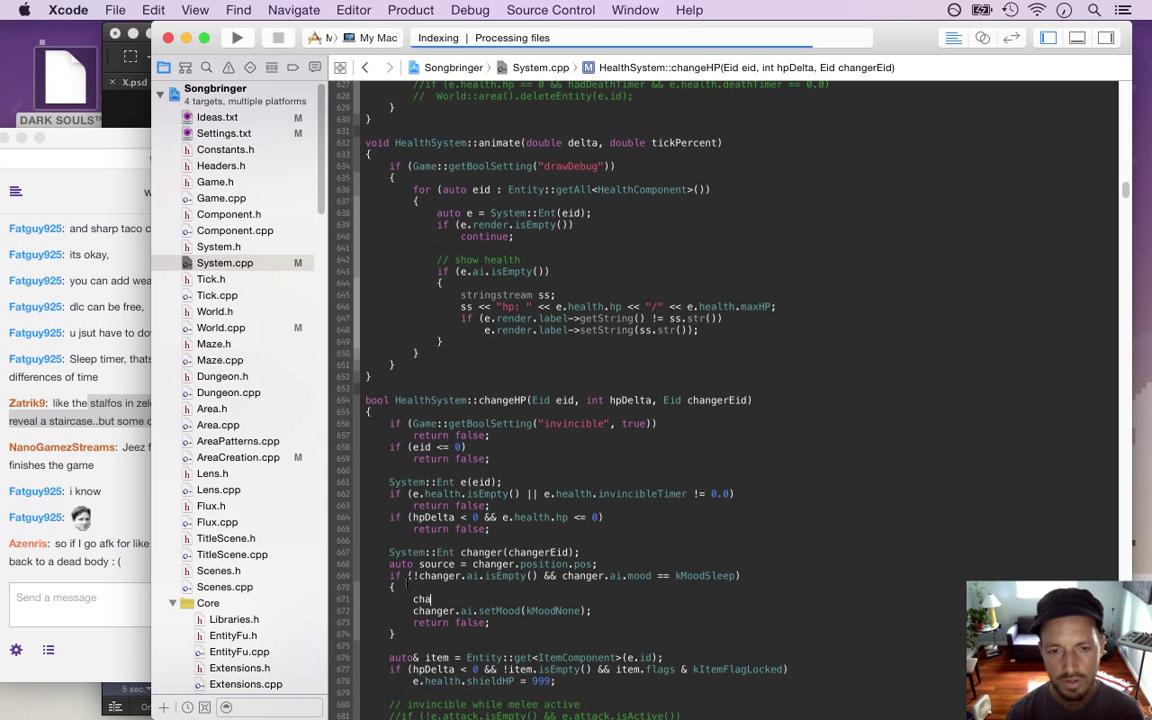
text(nger.render.sprite.run)
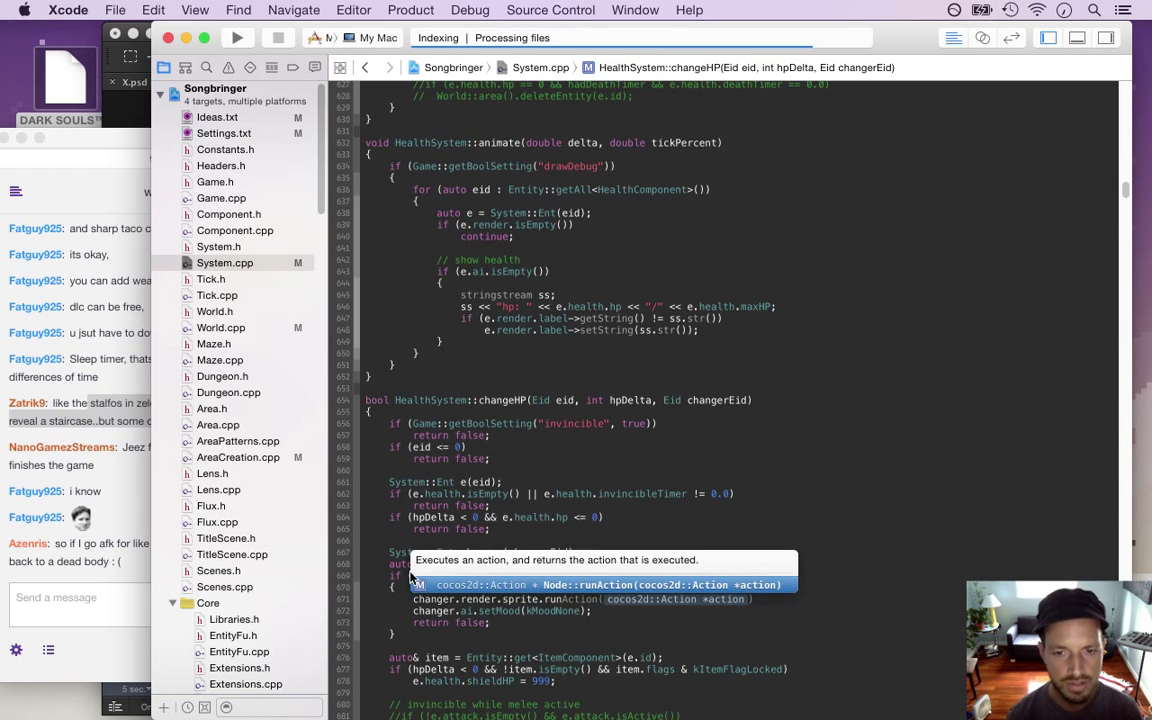
key(Return)
text(Se)
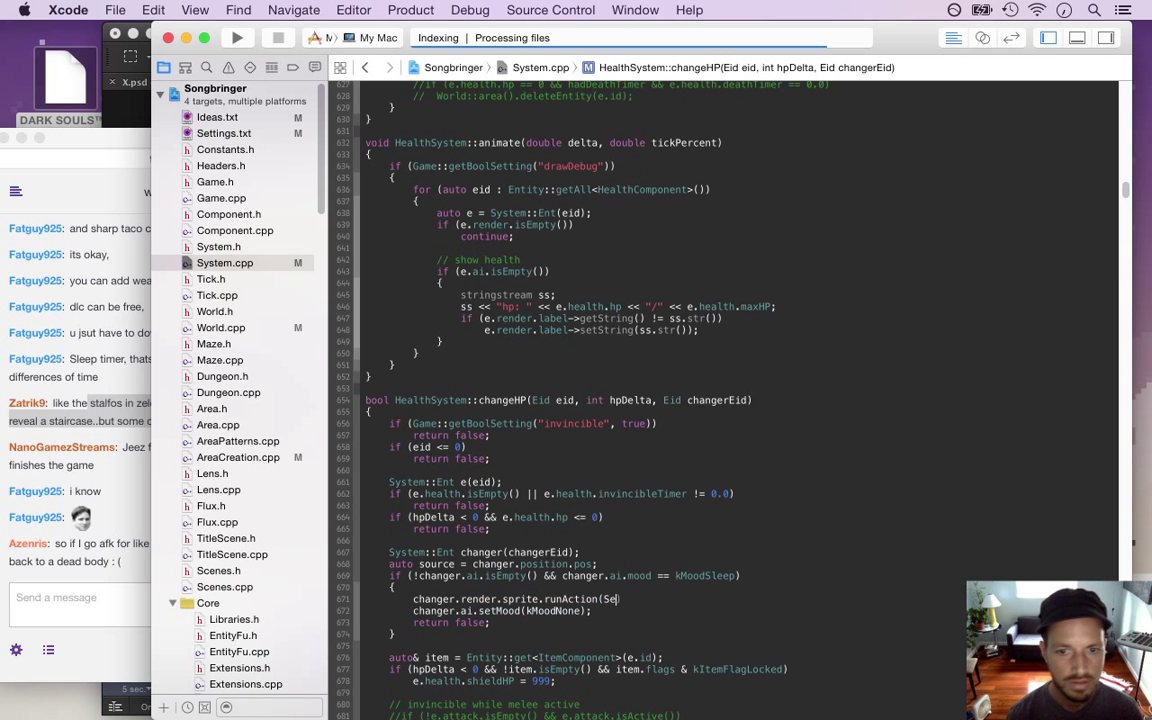
text(quence::)
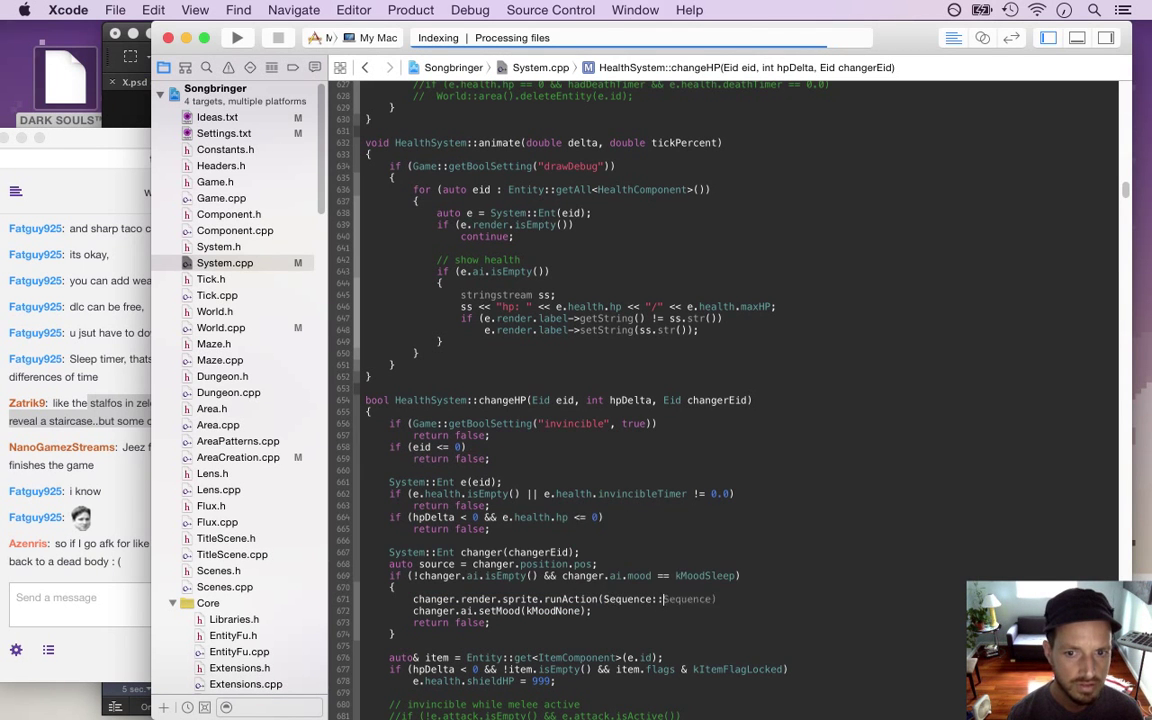
text(cre)
key(Return)
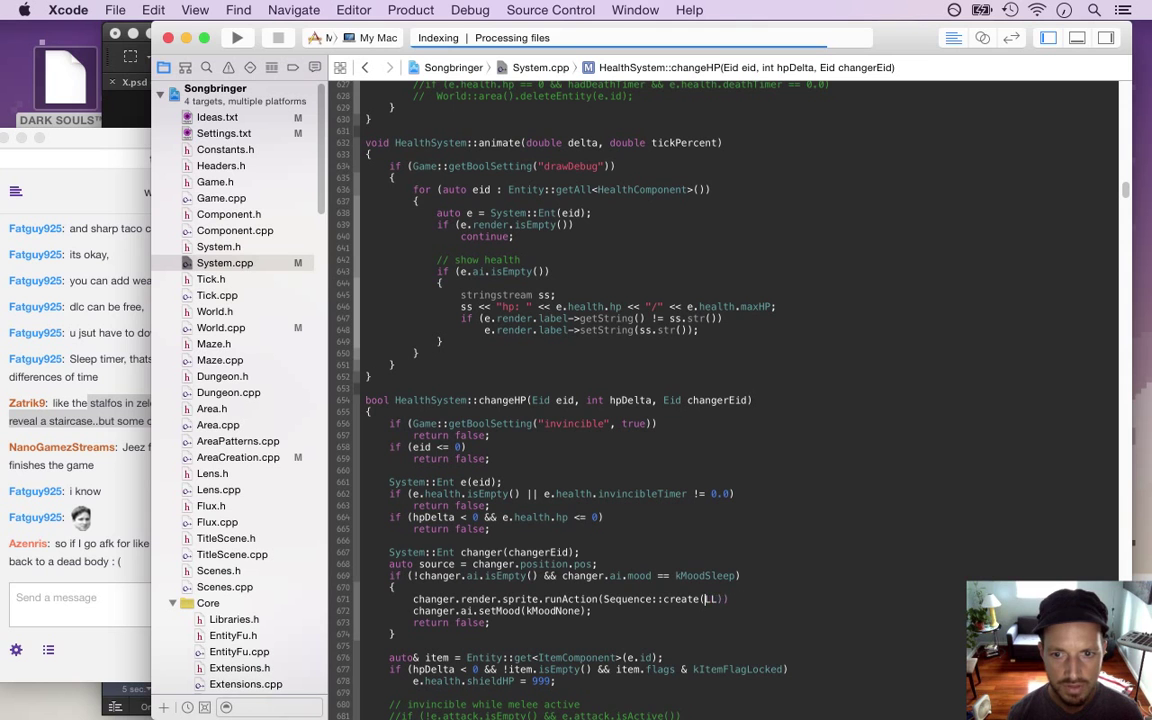
key(Return)
key(End)
text(;)
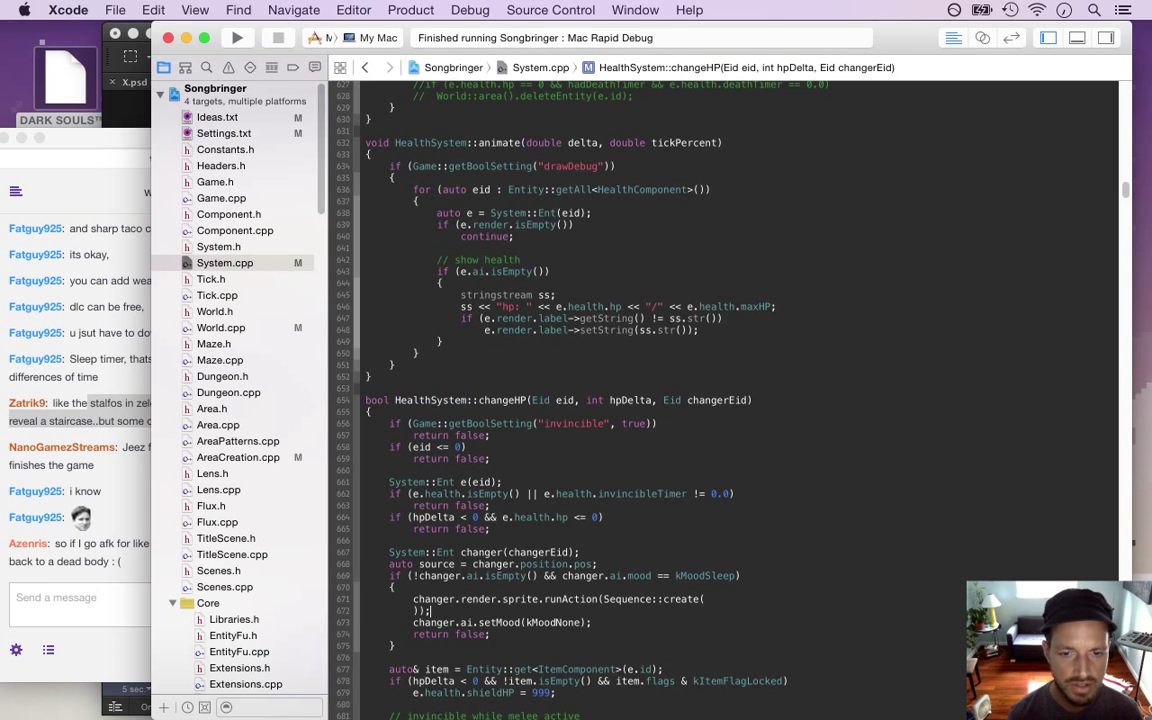
key(Up)
key(End)
key(Return)
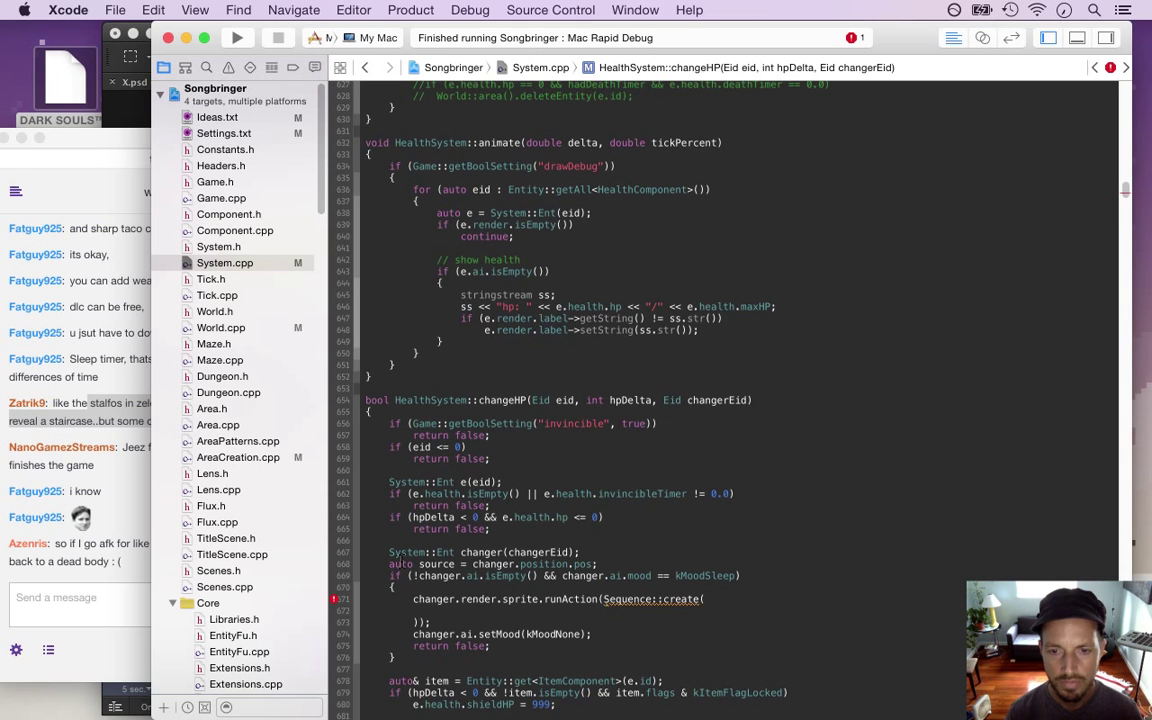
text(Flash::cr)
key(Return)
text(1.0f)
key(Tab)
text(5),)
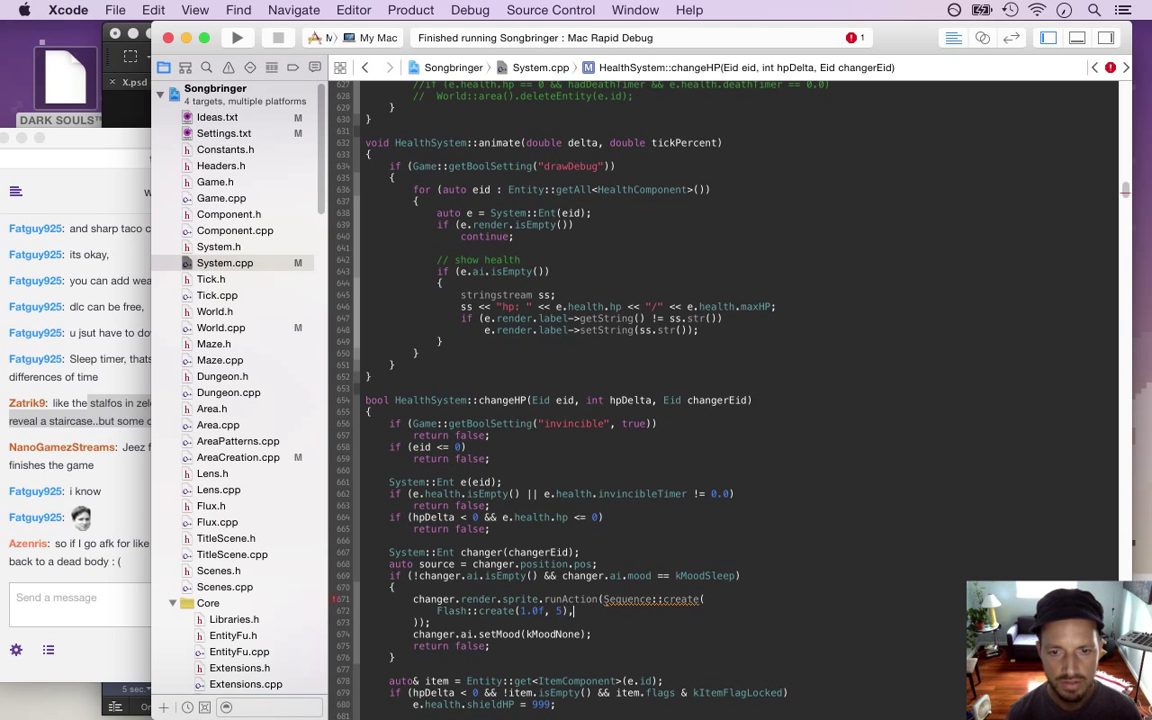
key(Return)
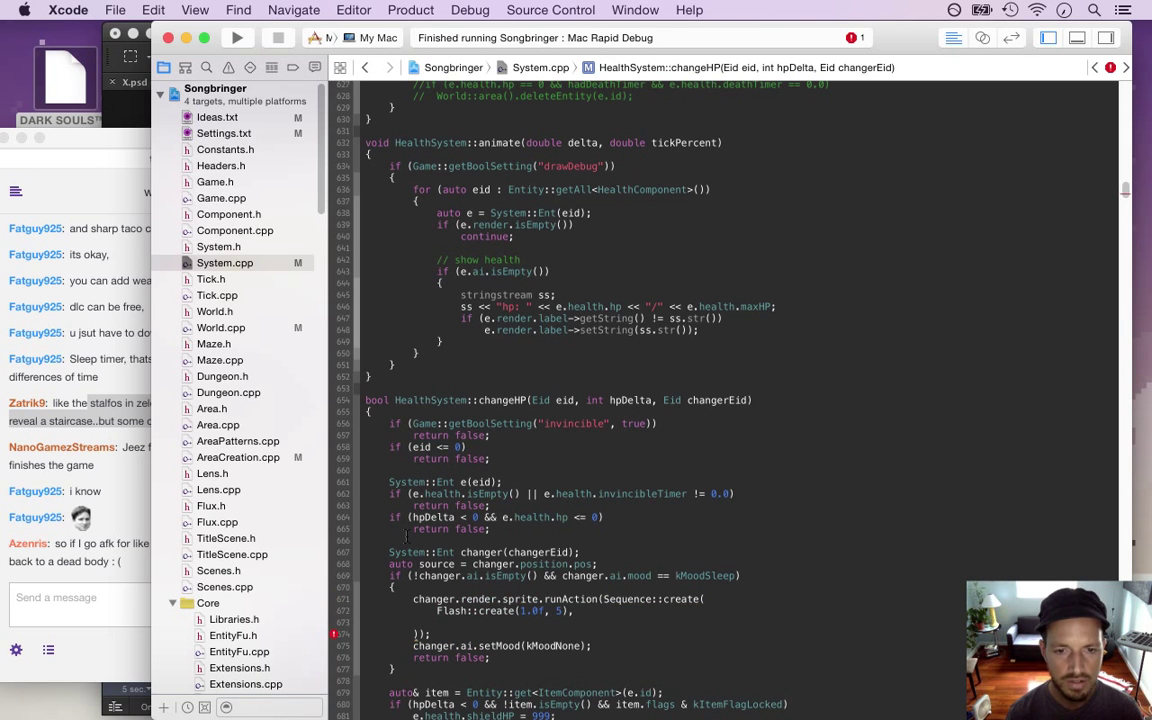
text(CallFunc::cre)
key(Return)
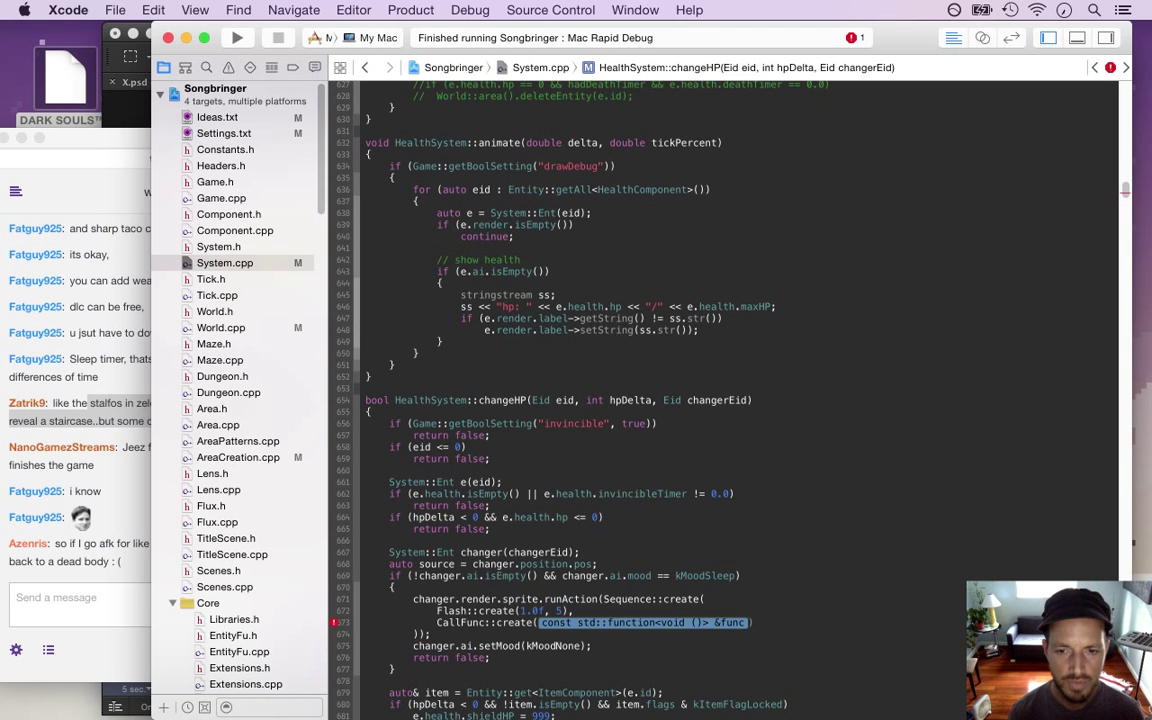
text([])
key(Return)
text({)
key(Return)
text(})
key(Right)
text(,)
key(Return)
text(nullptr)
key(Down)
key(Down)
key(super+Left)
key(alt+super+[)
key(alt+super+[)
key(alt+super+[)
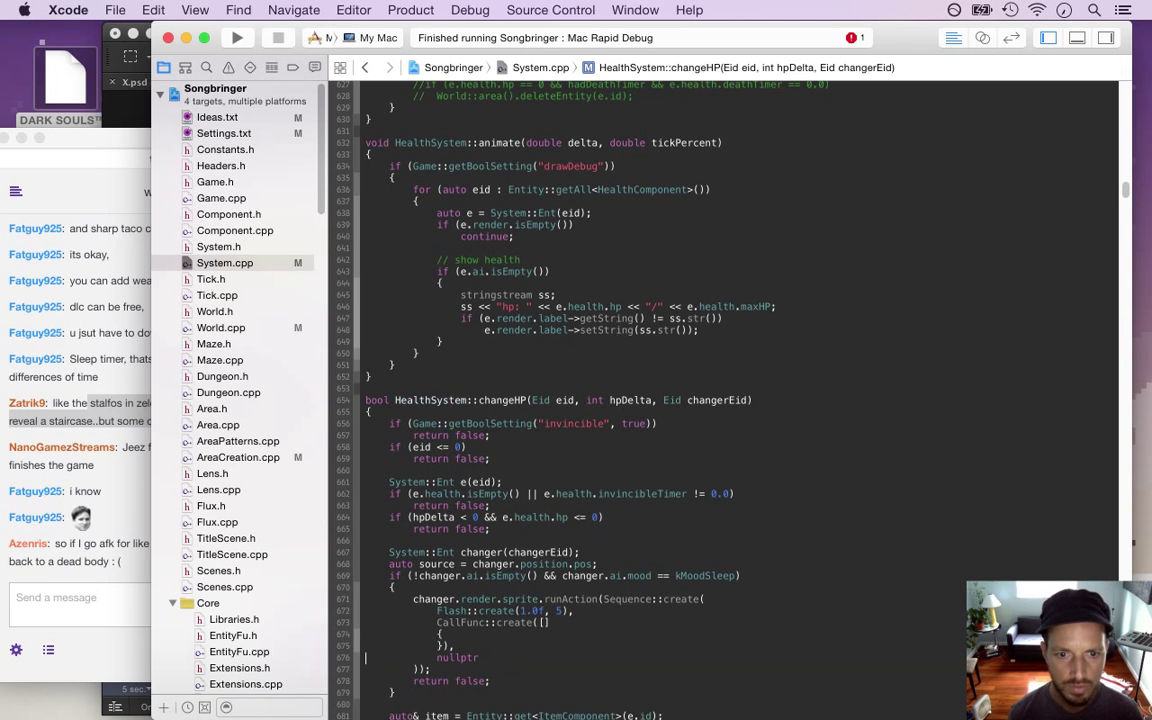
key(Tab)
click(549, 622)
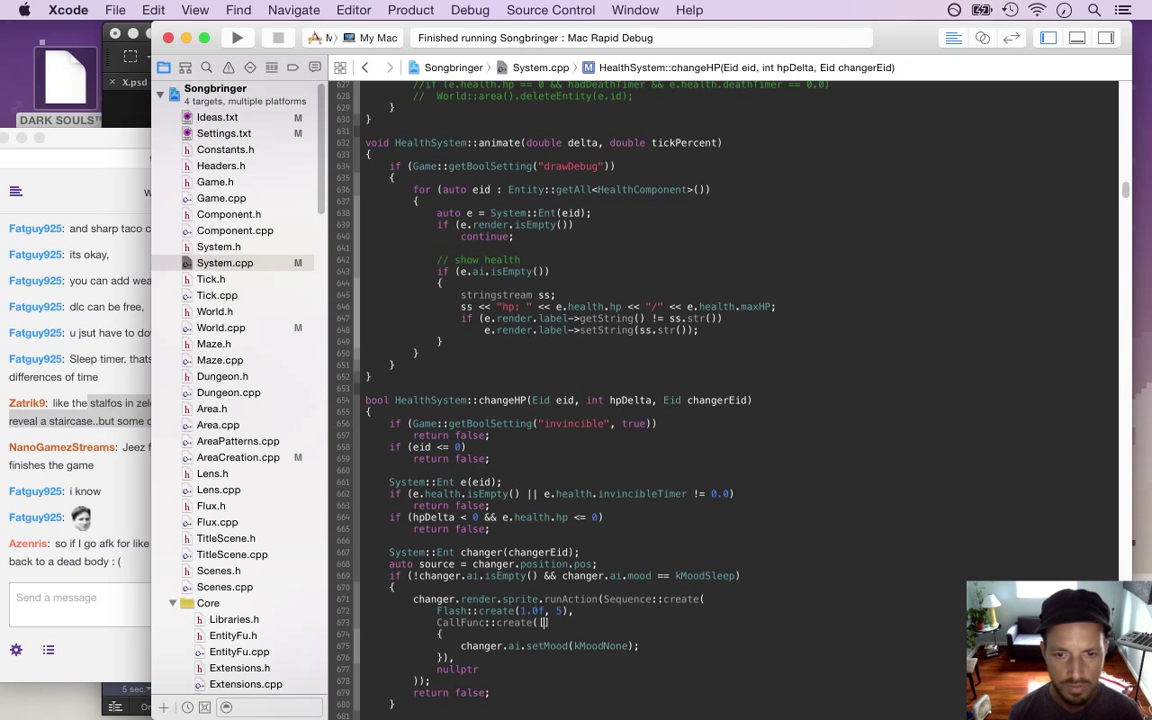
text(changerE)
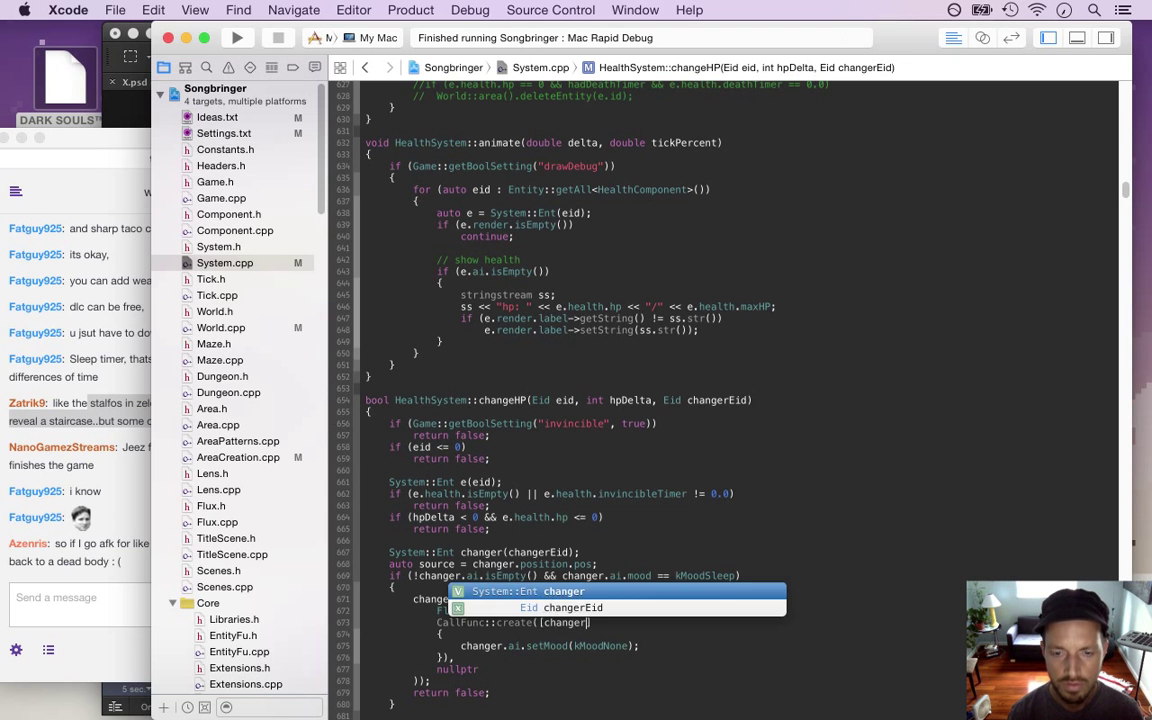
text(id])
key(Return)
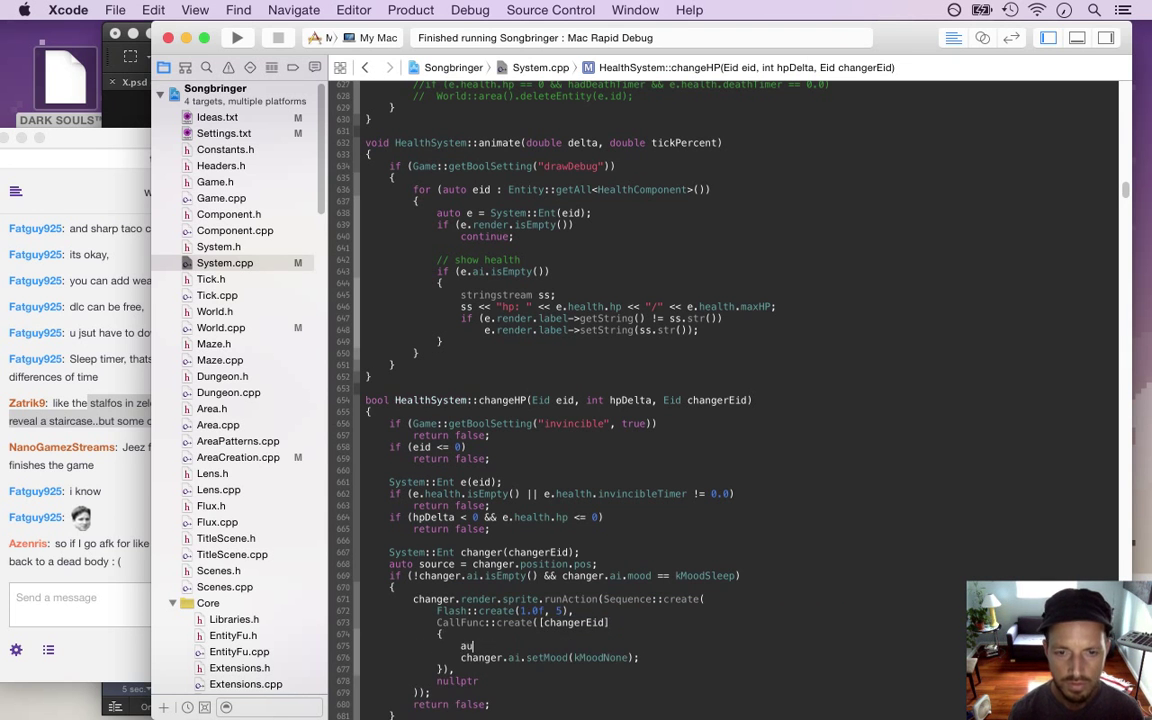
text(System)
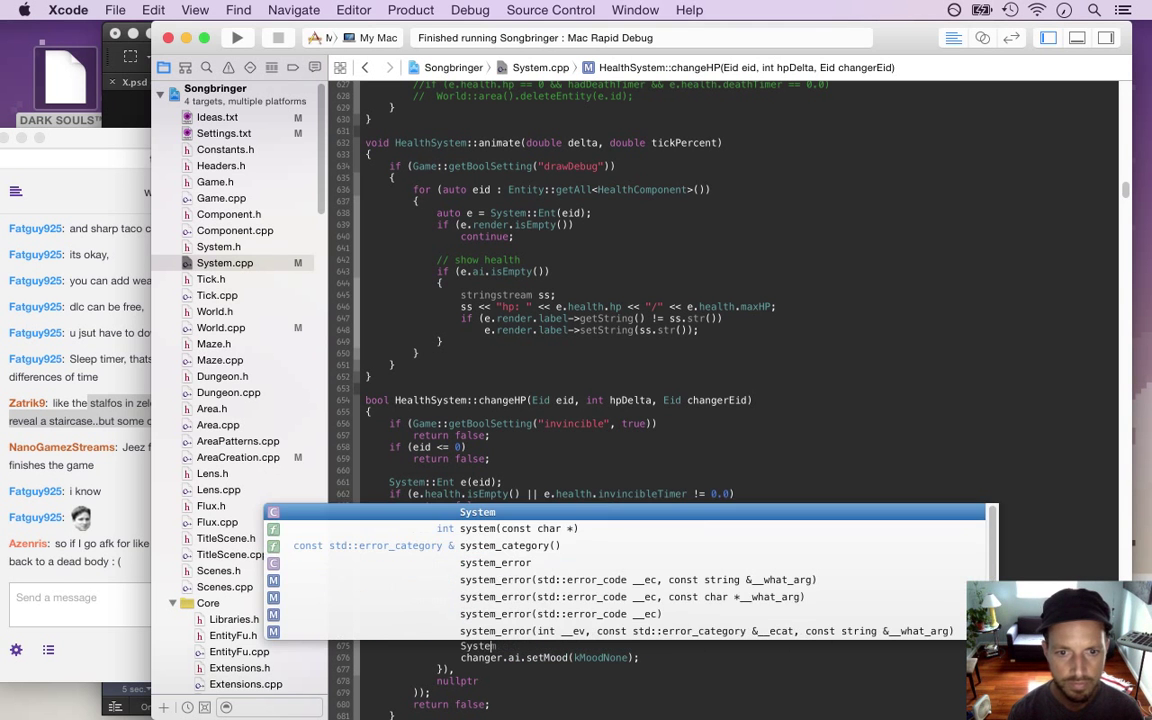
text(::Ent)
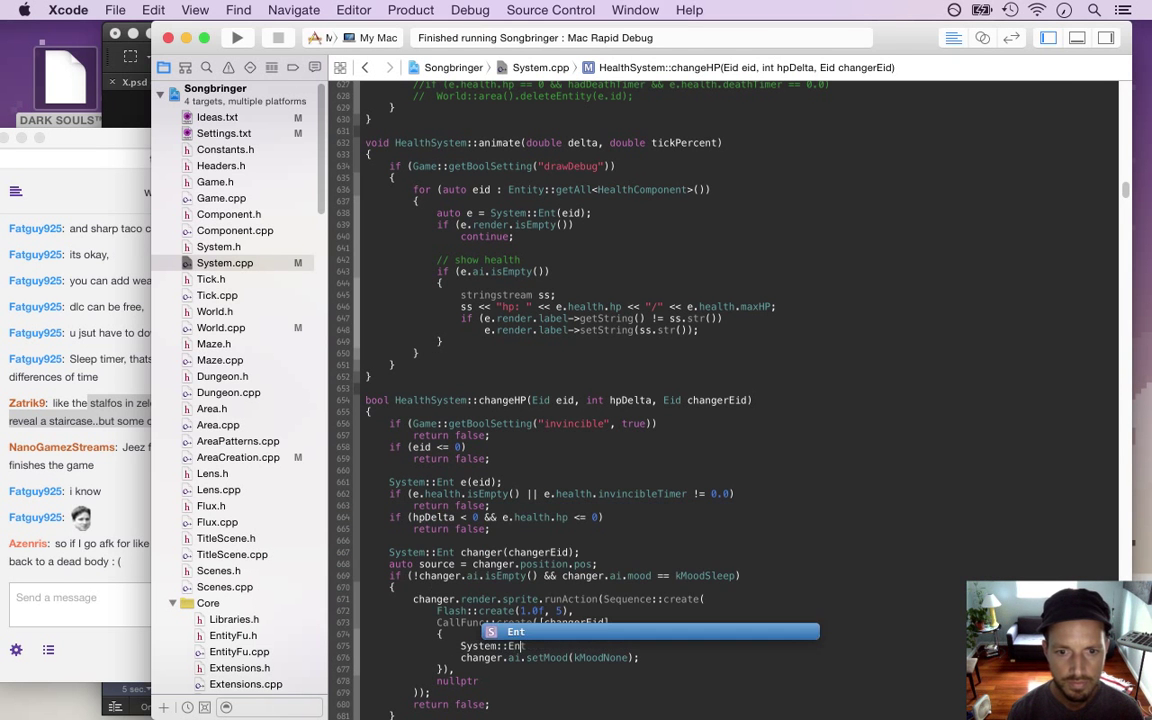
text( f(chan)
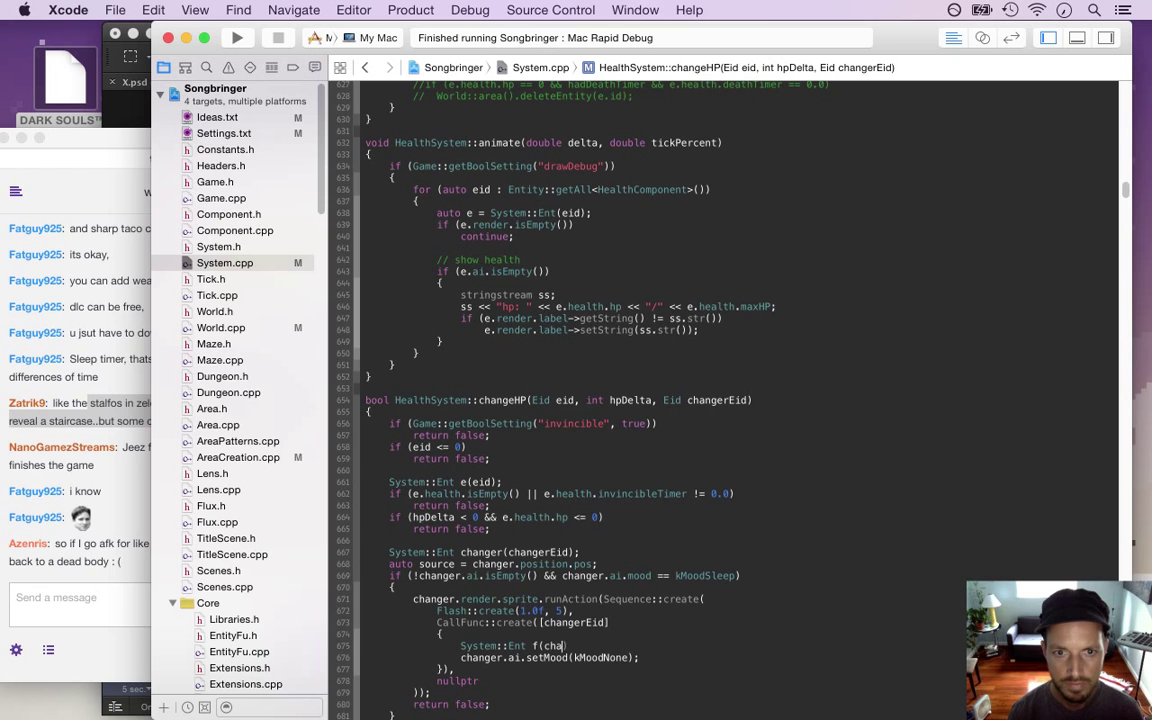
key(Return)
text(;)
key(alt+Right)
key(alt+shift+Left)
text(f)
key(Down)
key(Down)
key(Down)
key(Down)
key(Down)
key(Down)
key(Down)
key(Down)
key(Down)
key(Down)
key(Down)
key(Down)
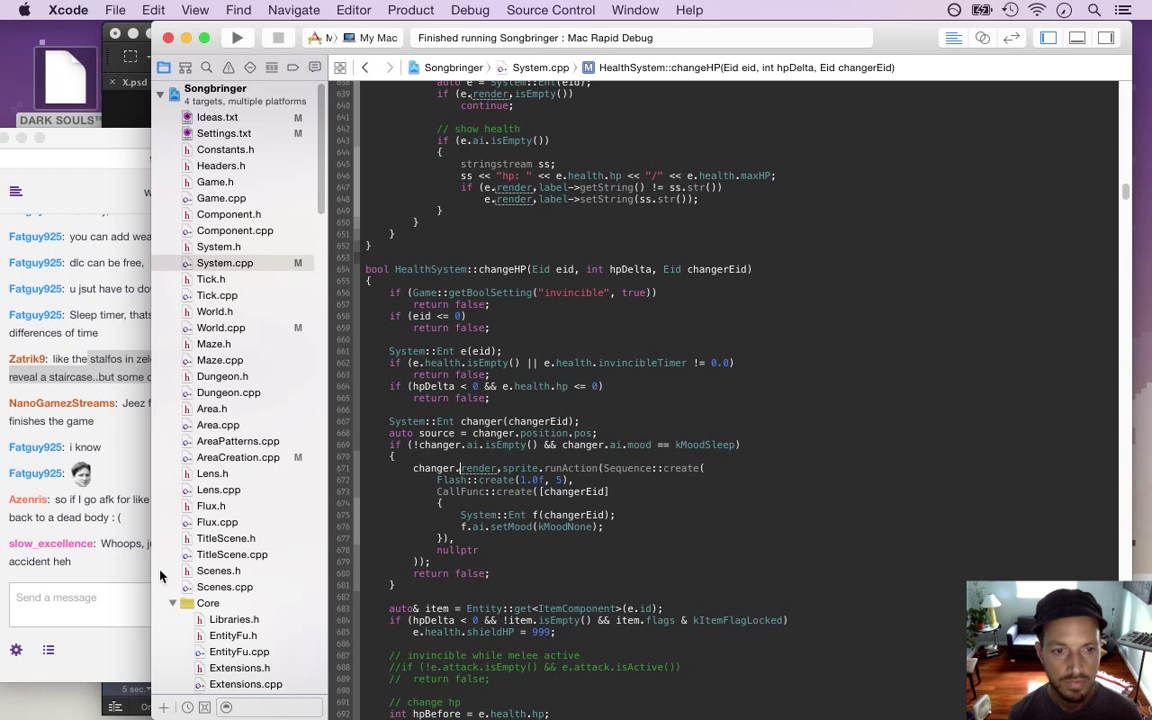
click(112, 565)
drag(101, 544, 150, 573)
click(481, 550)
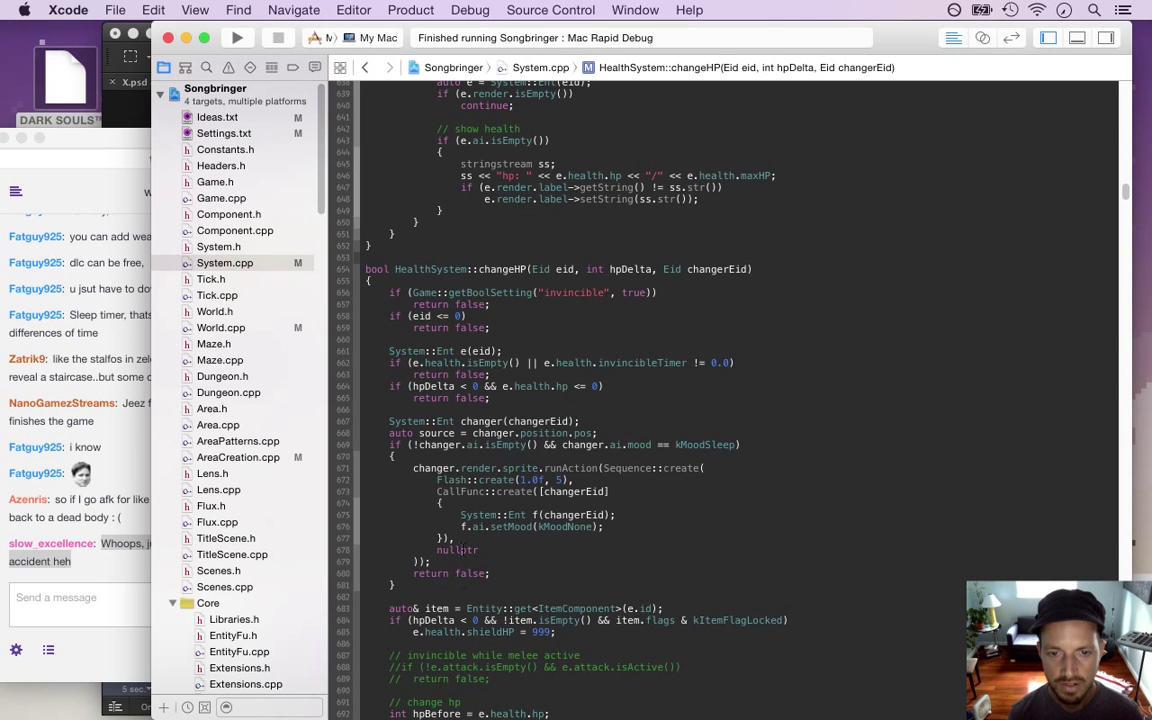
click(396, 456)
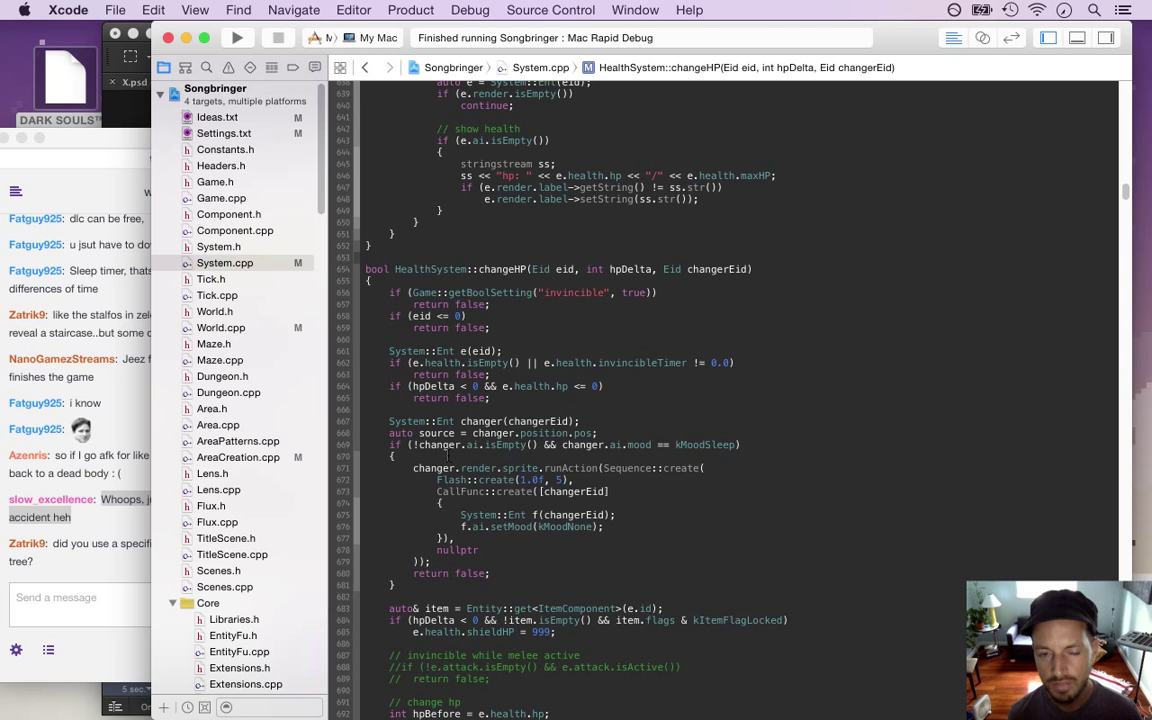
click(414, 468)
click(411, 456)
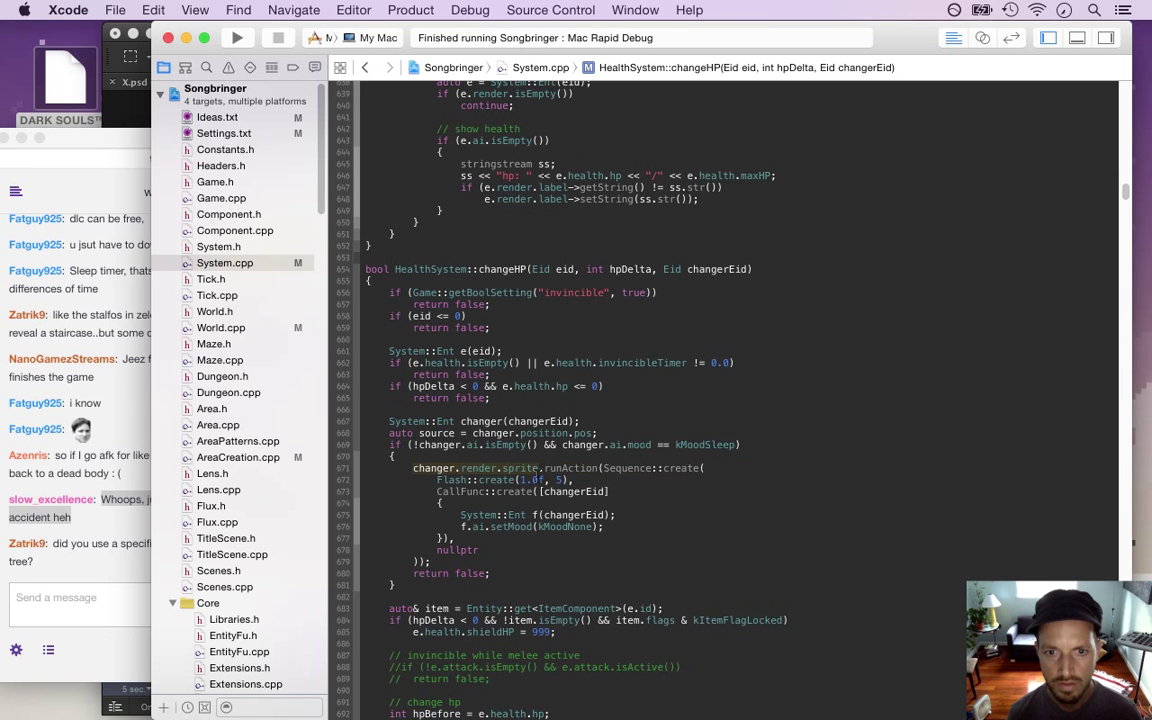
Extend line 669's sleep condition with '&& changer.render.sprite.getNumberOfRunningActions() == 0'
click(738, 446)
text(&& )
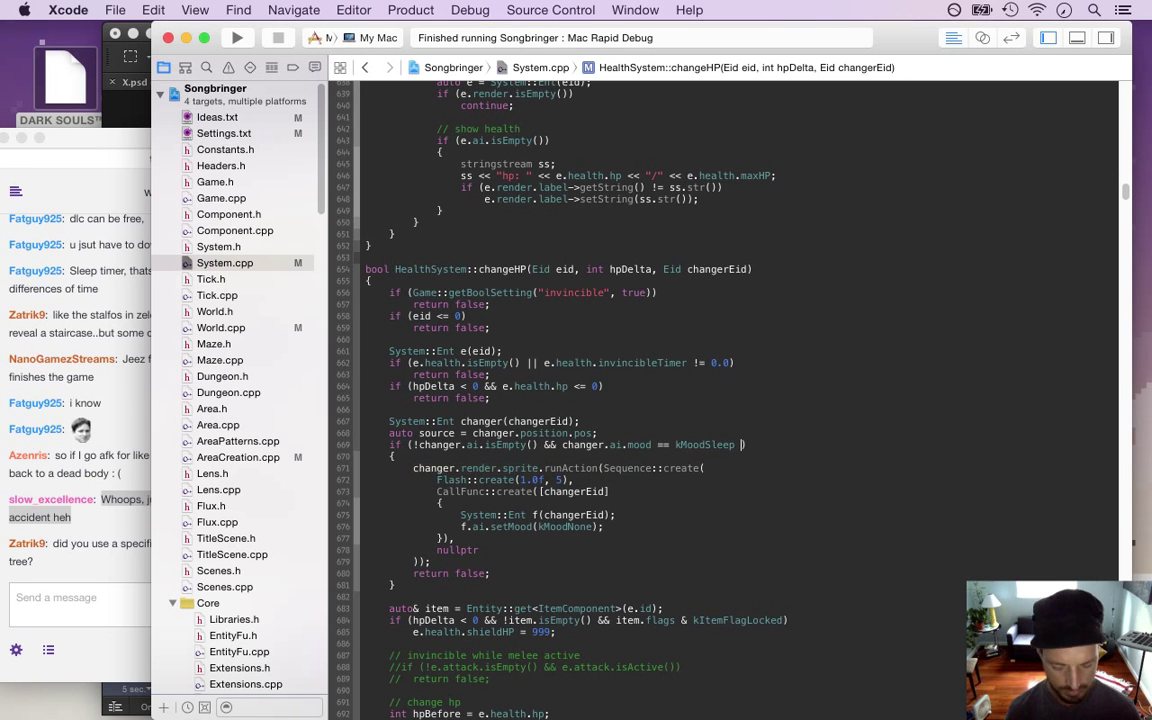
text(changer.render.sprite.)
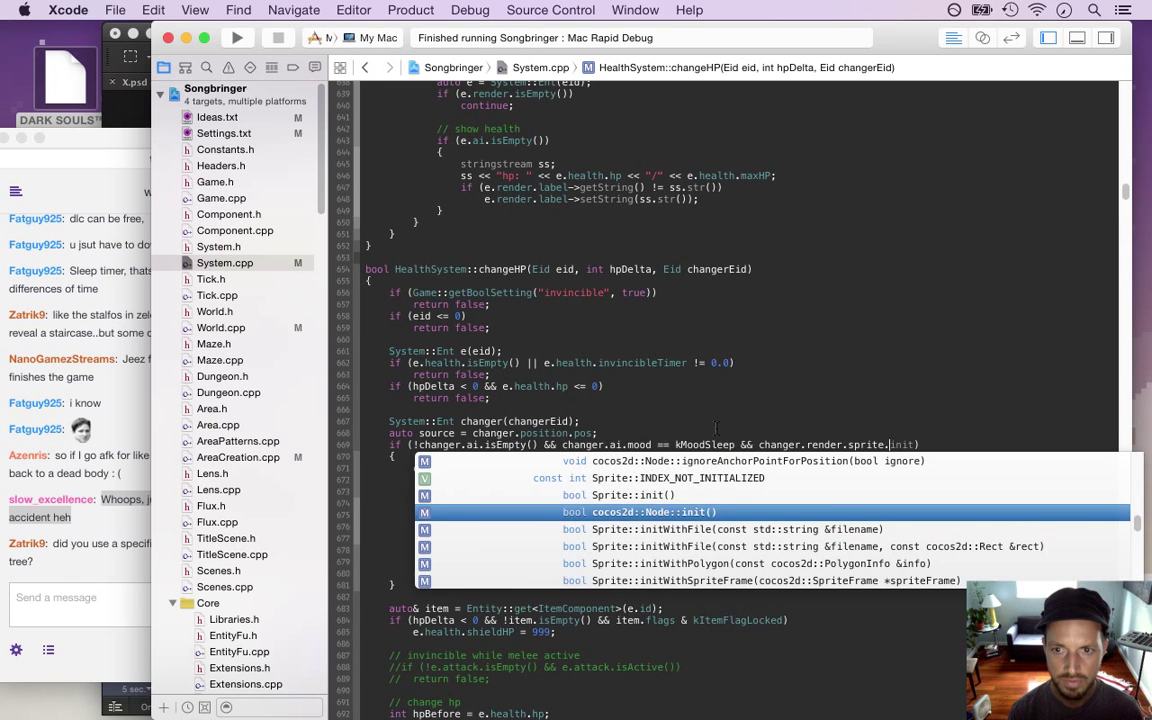
text(num)
key(Return)
text(== 0)
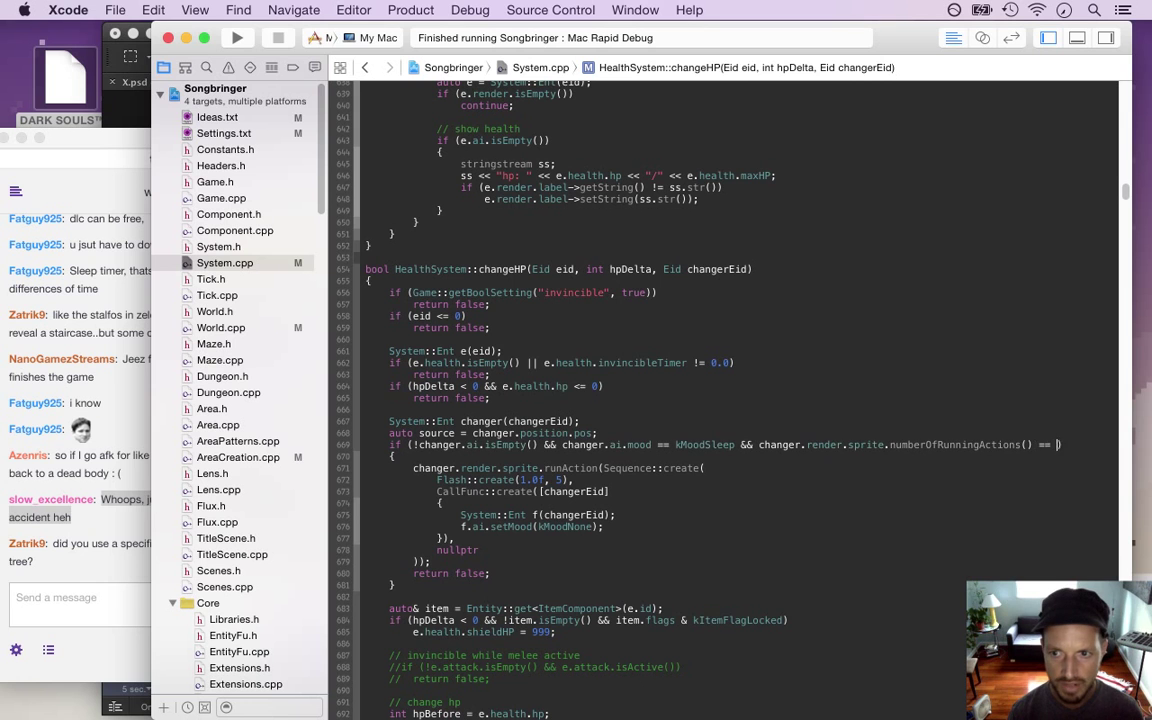
click(705, 468)
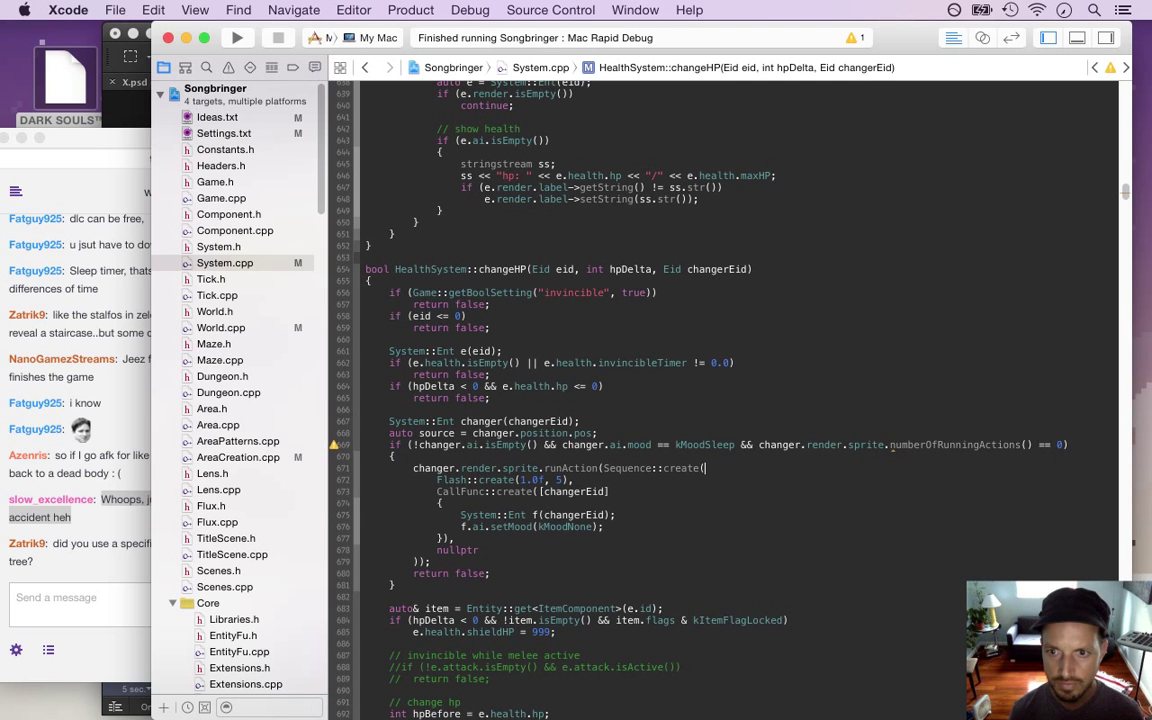
click(889, 444)
text(getN)
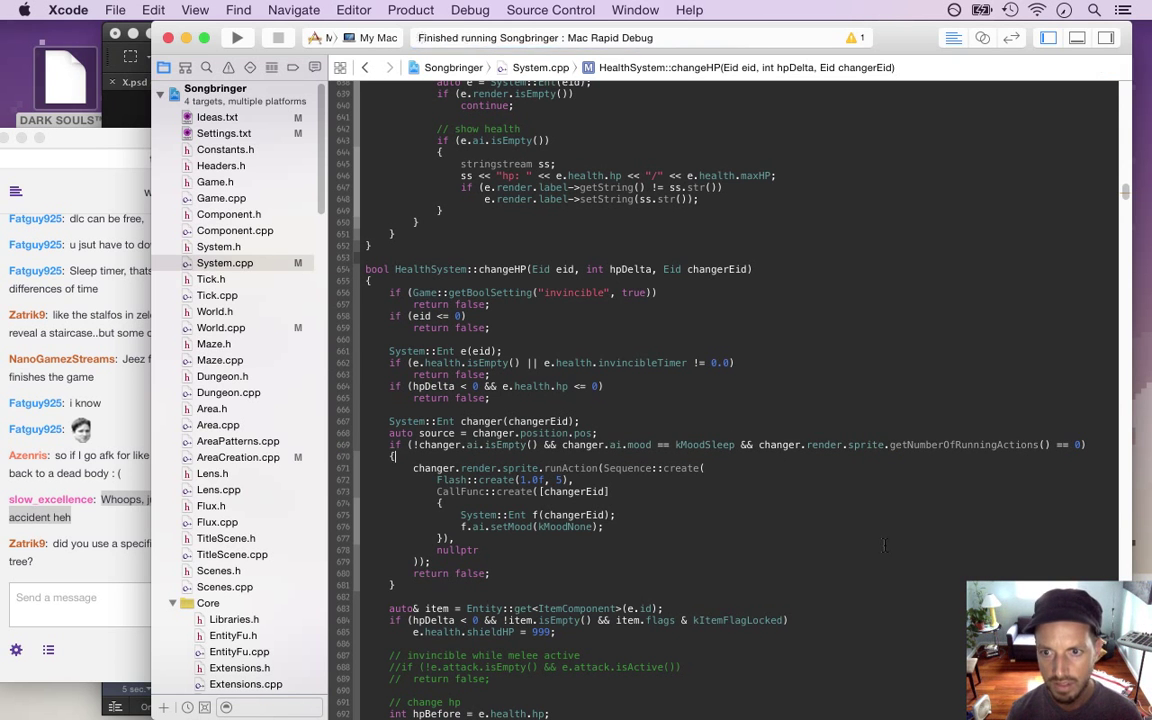
Build and run the game, reading the Twitch chat's behavior-tree question while it compiles
key(super+r)
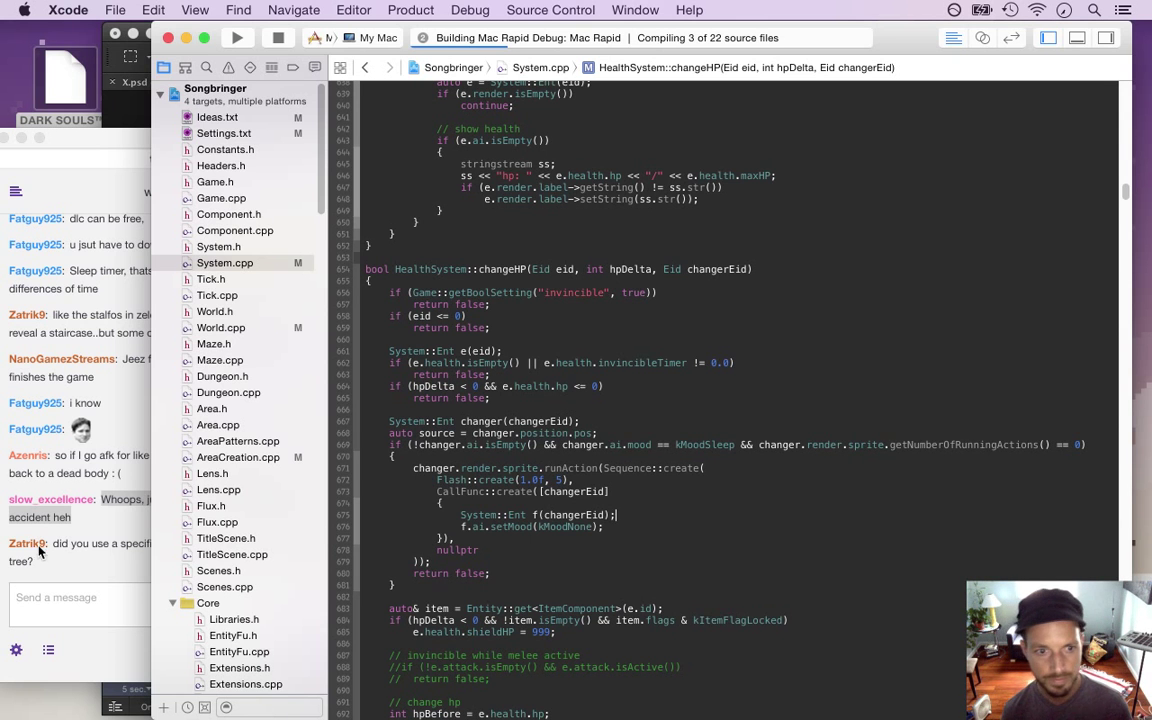
click(79, 555)
drag(58, 545, 104, 577)
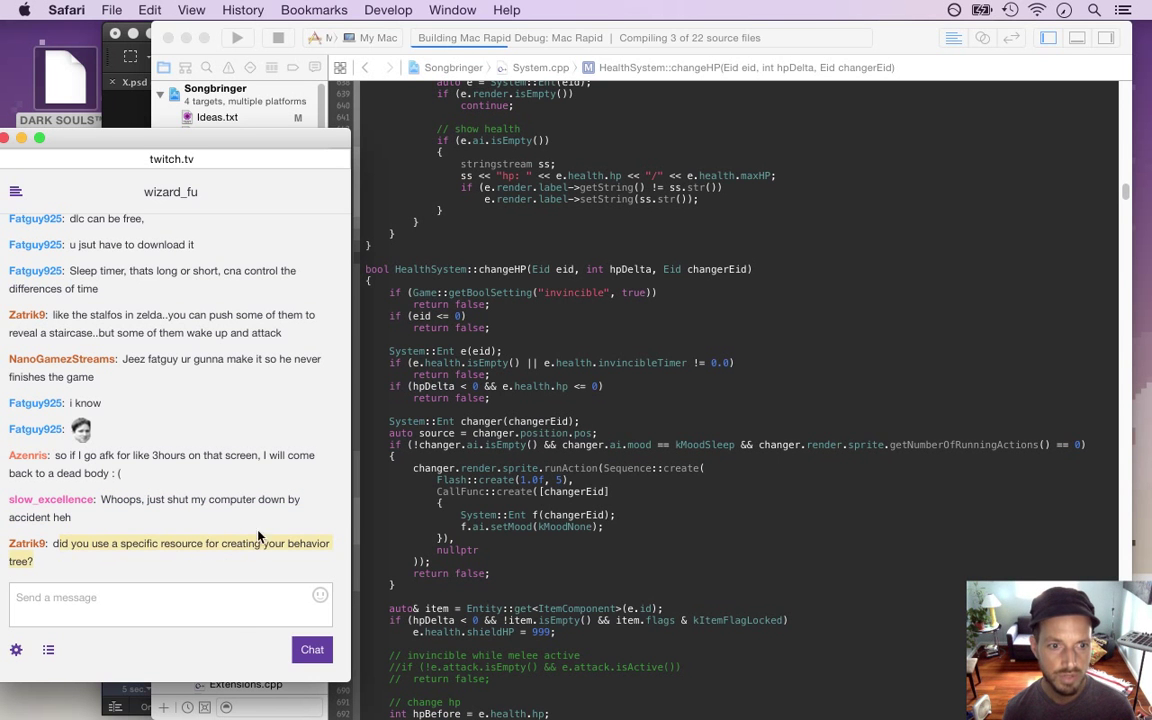
click(443, 222)
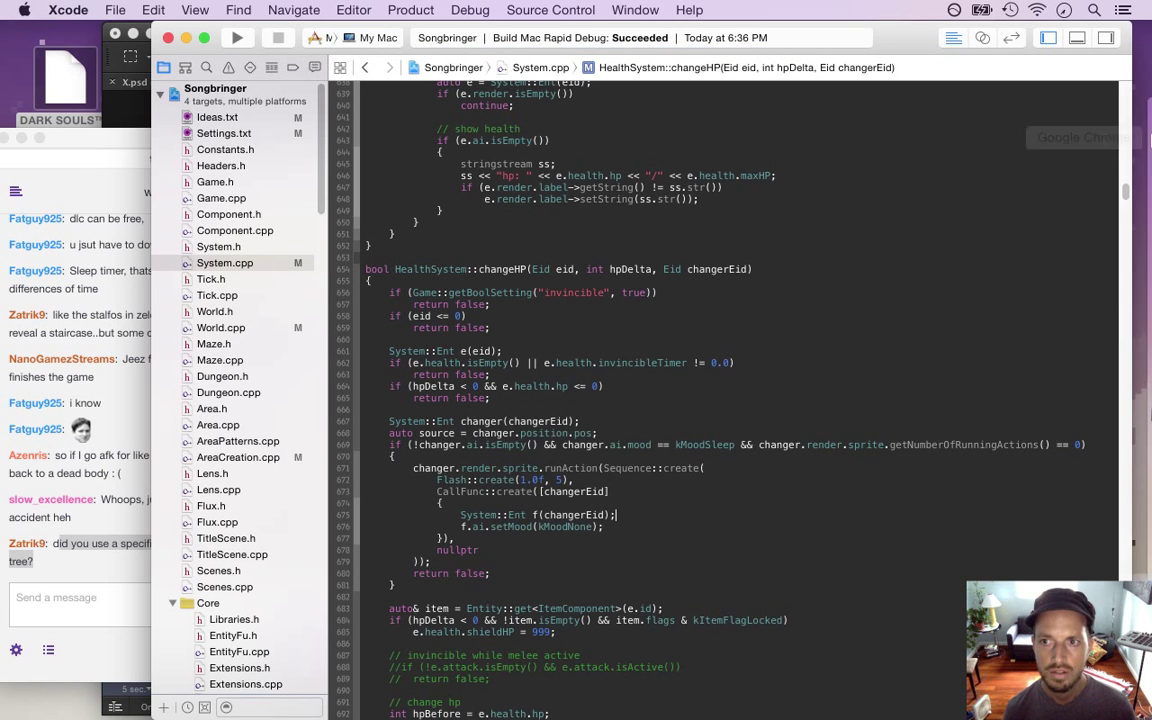
click(1140, 150)
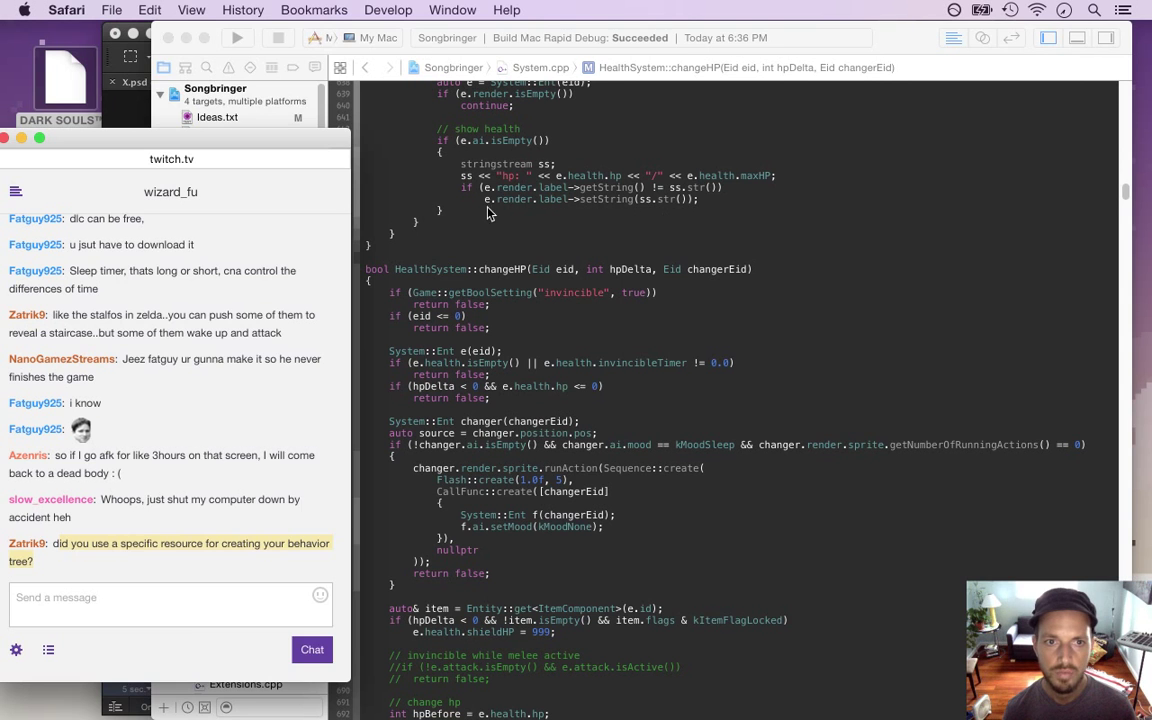
click(401, 178)
scroll(300, 250, down, 15)
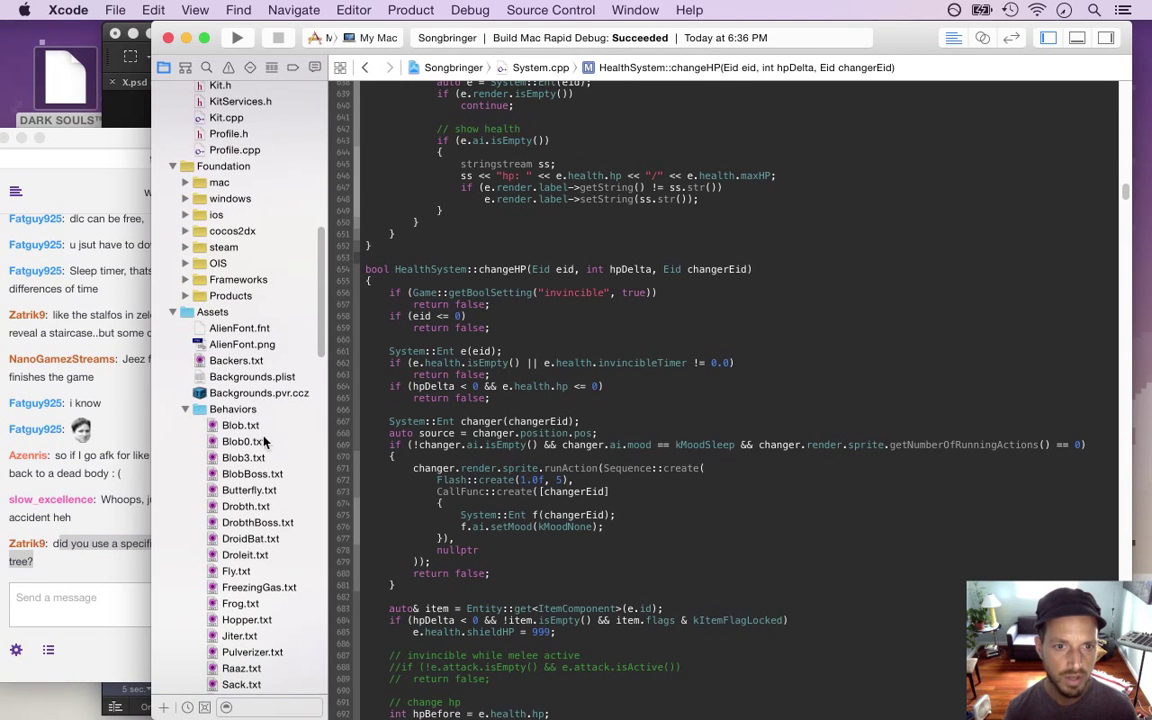
click(240, 425)
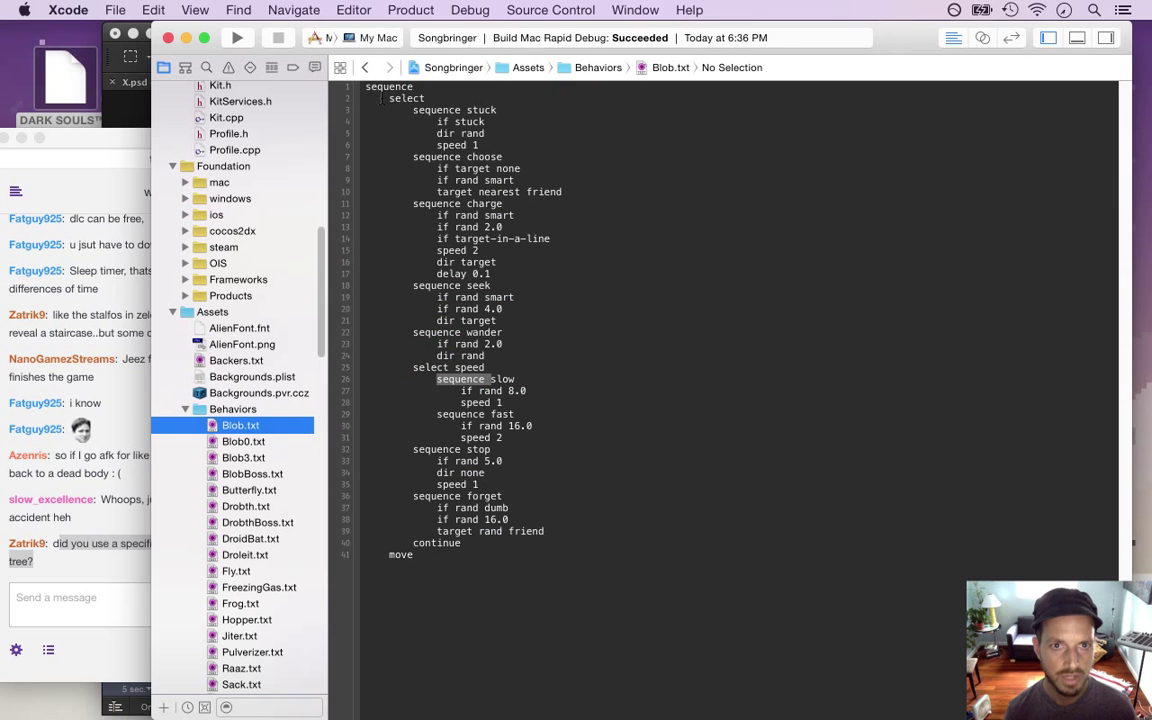
drag(366, 86, 568, 262)
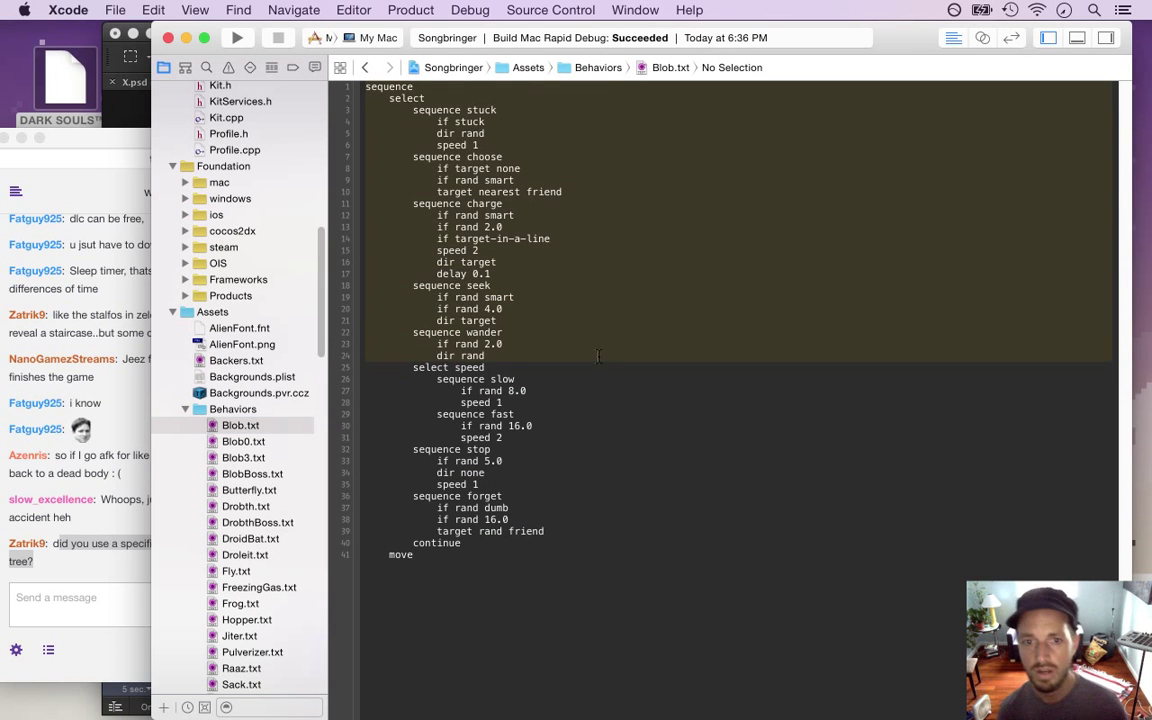
click(551, 268)
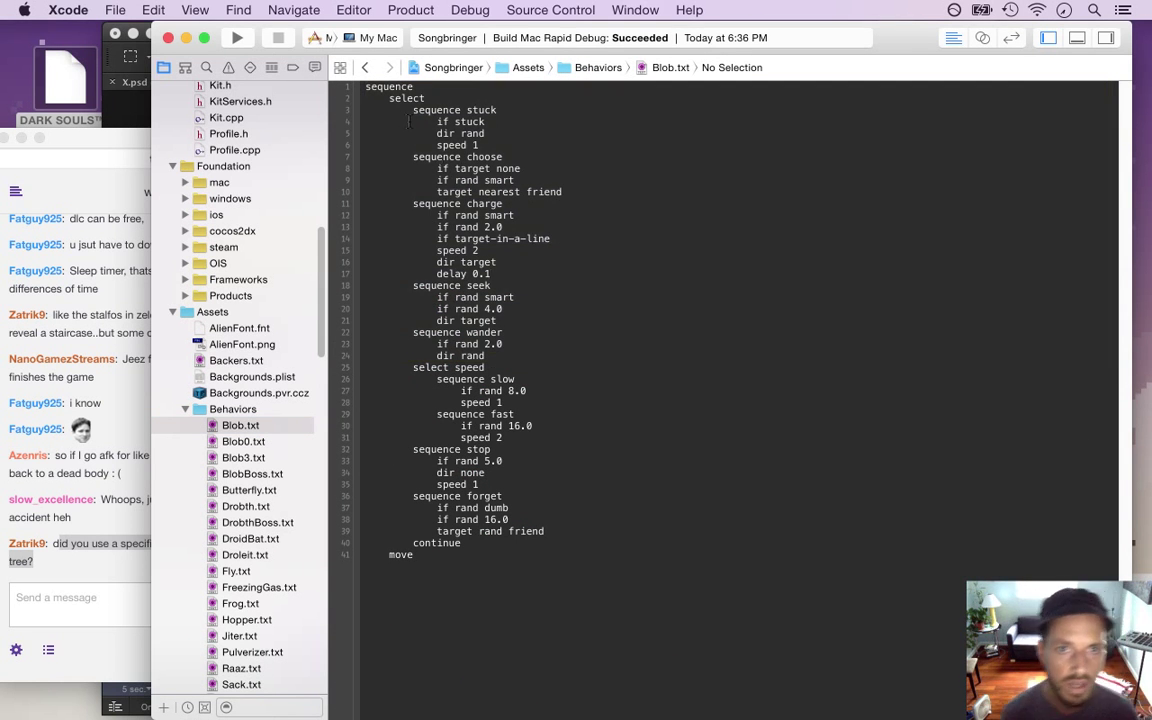
drag(364, 87, 462, 121)
click(449, 97)
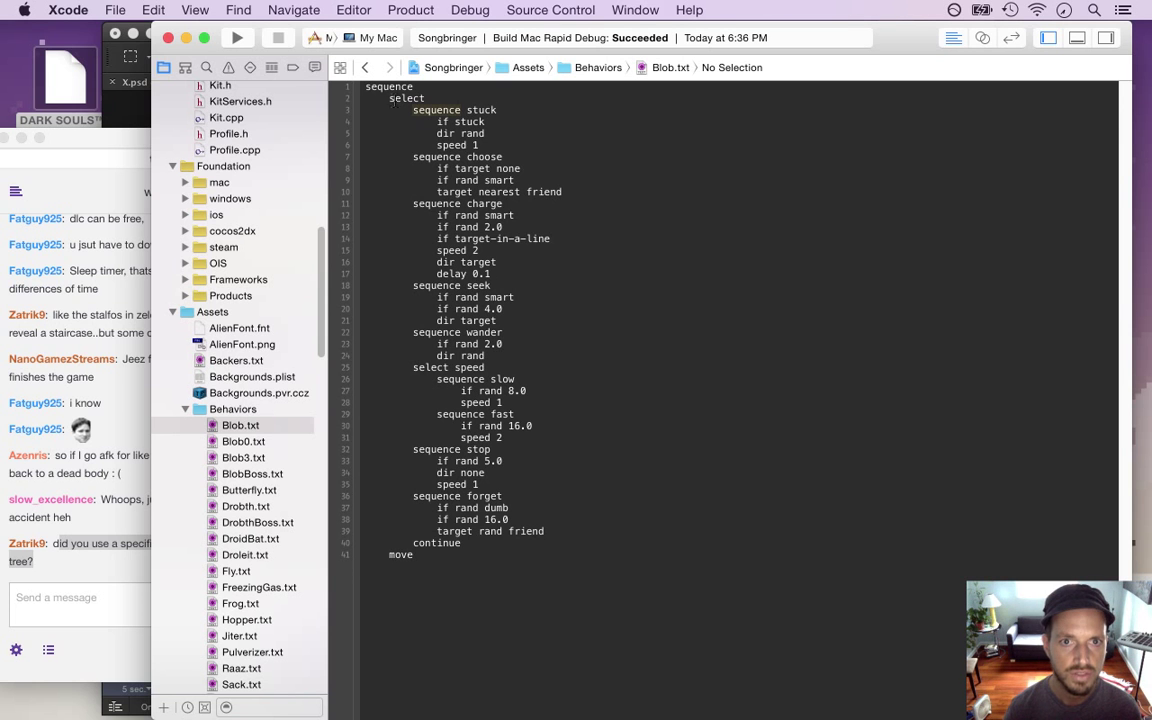
click(449, 121)
click(452, 133)
scroll(290, 200, up, 15)
click(275, 166)
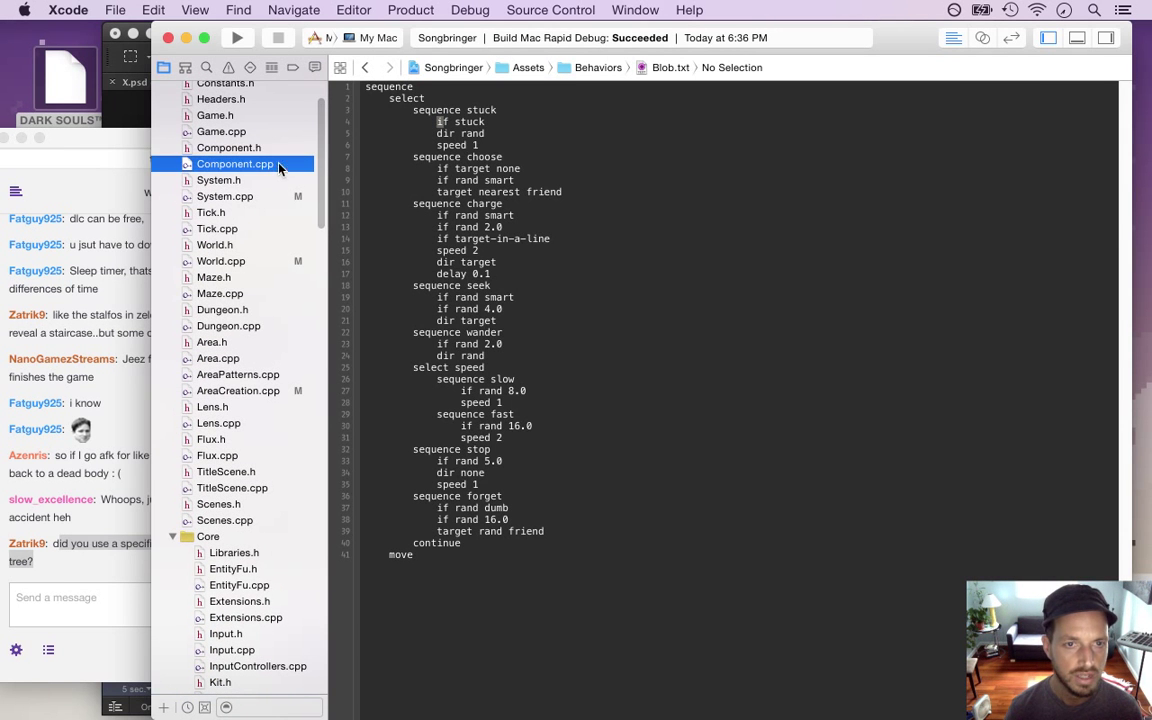
key(Page_Up)
key(Page_Up)
key(Page_Up)
key(Page_Up)
key(Page_Up)
key(Page_Down)
key(Page_Down)
key(Page_Down)
key(Page_Down)
key(Page_Down)
key(Page_Down)
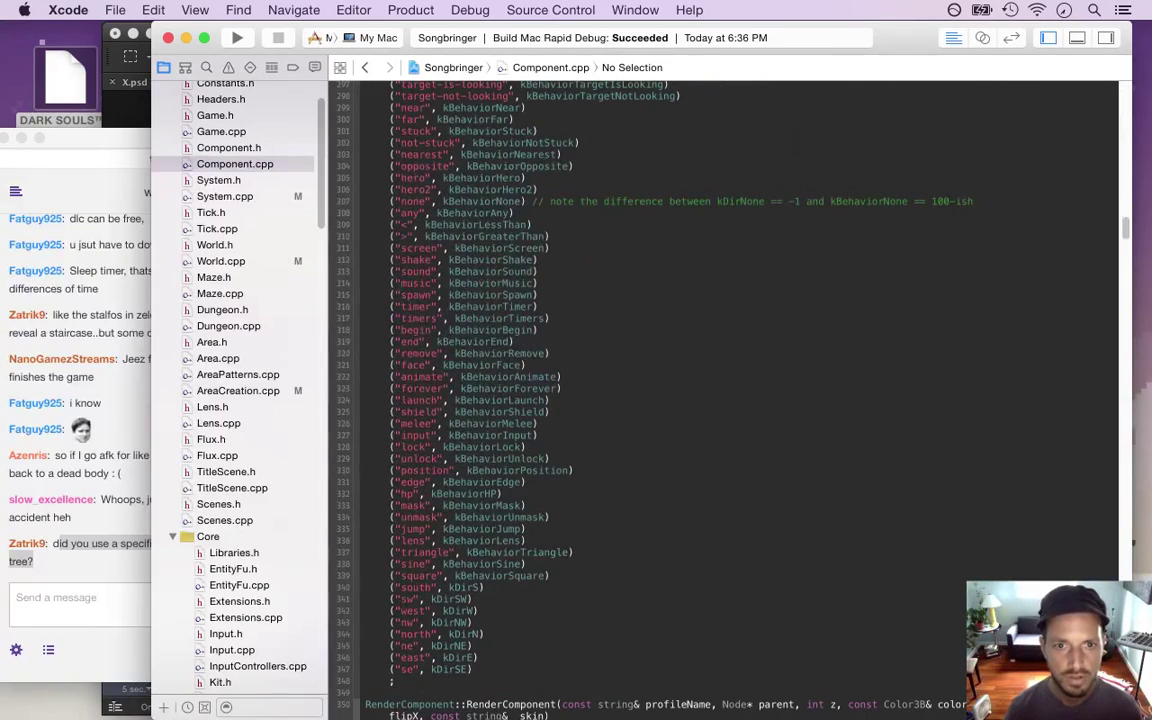
click(365, 248)
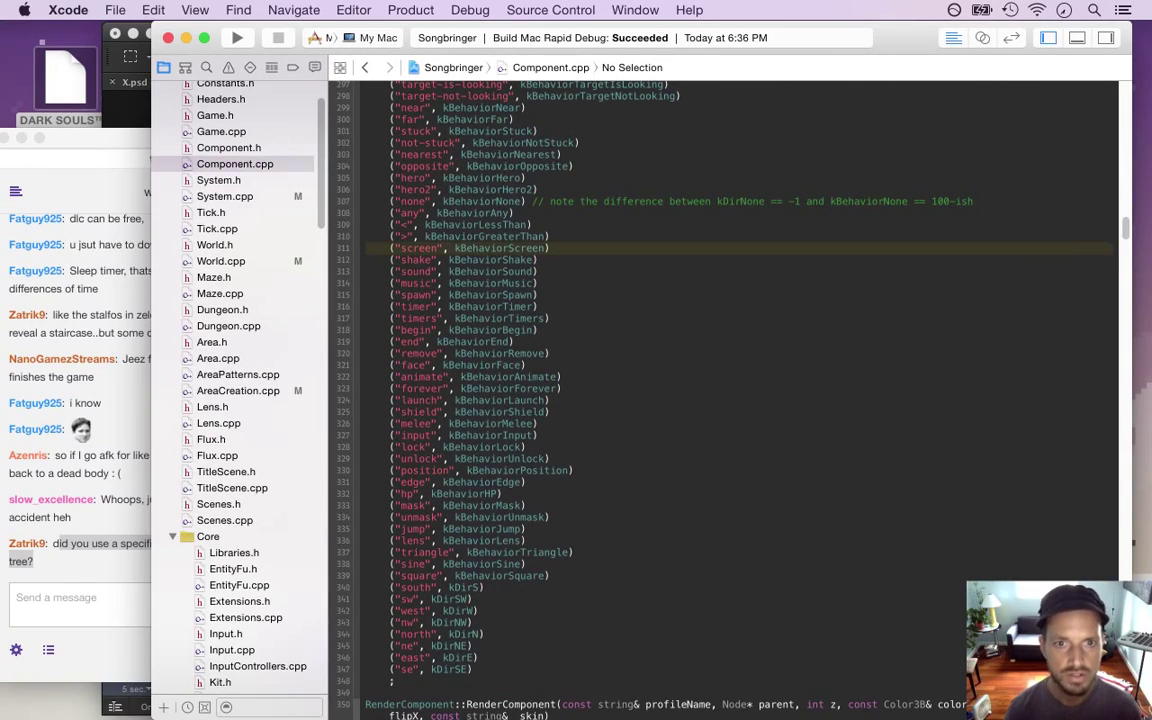
super+click(500, 248)
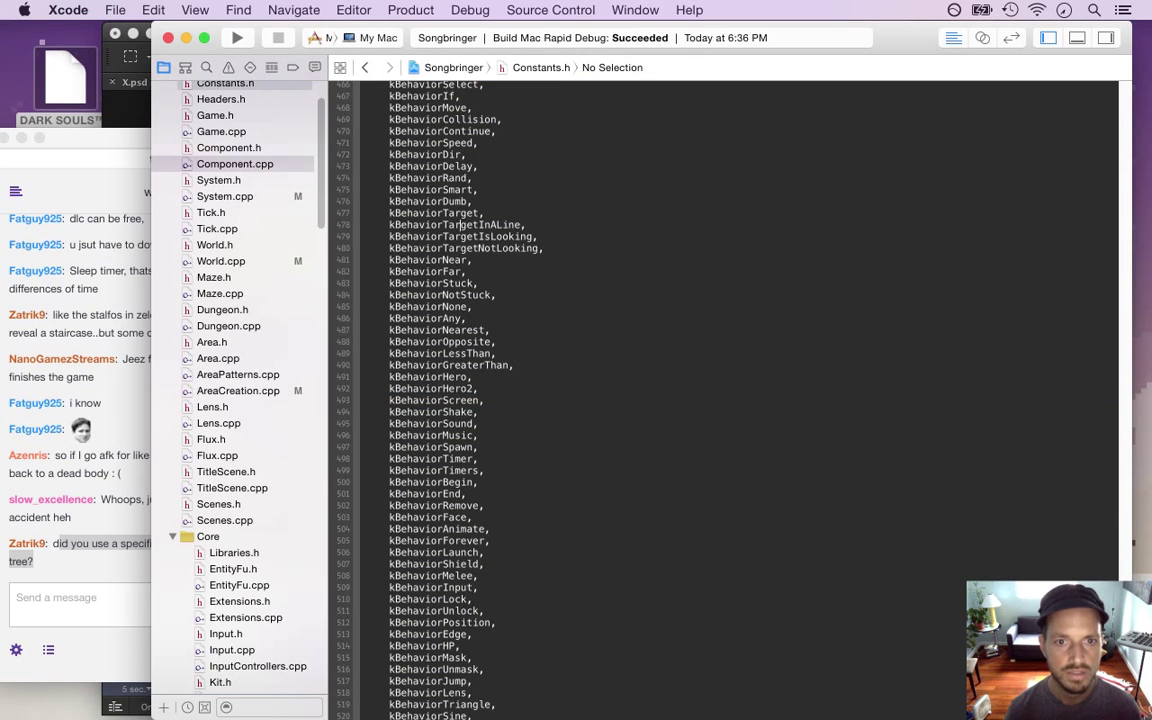
scroll(462, 248, up, 3)
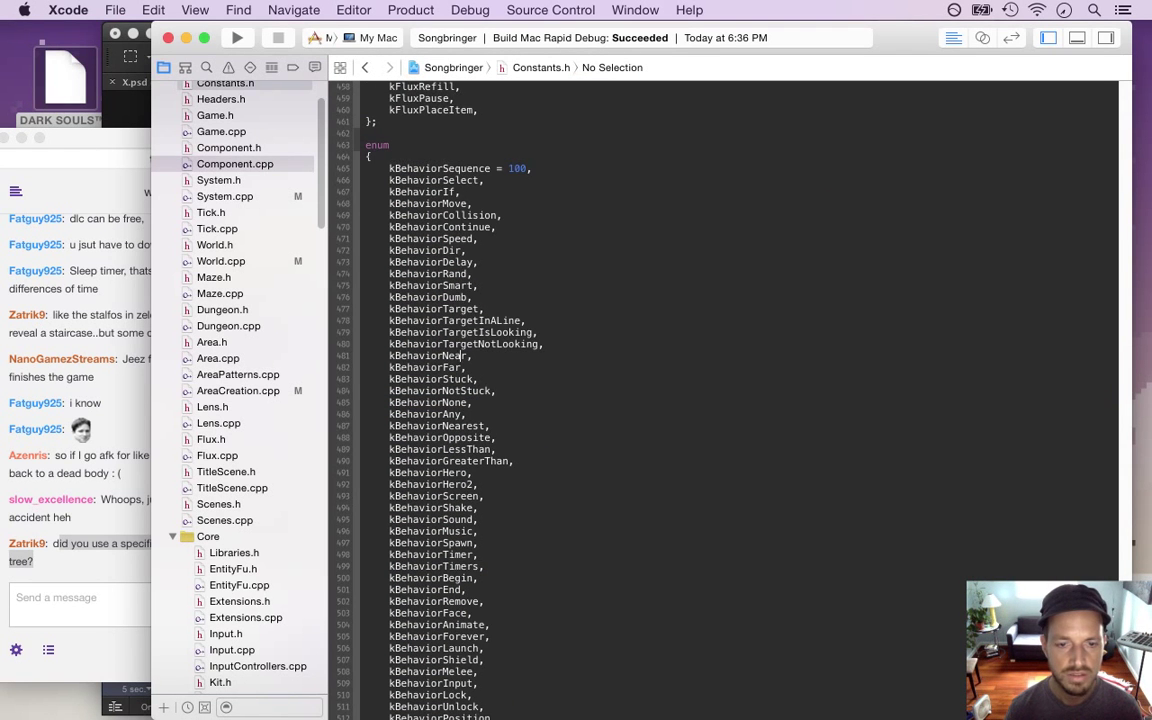
scroll(459, 672, down, 5)
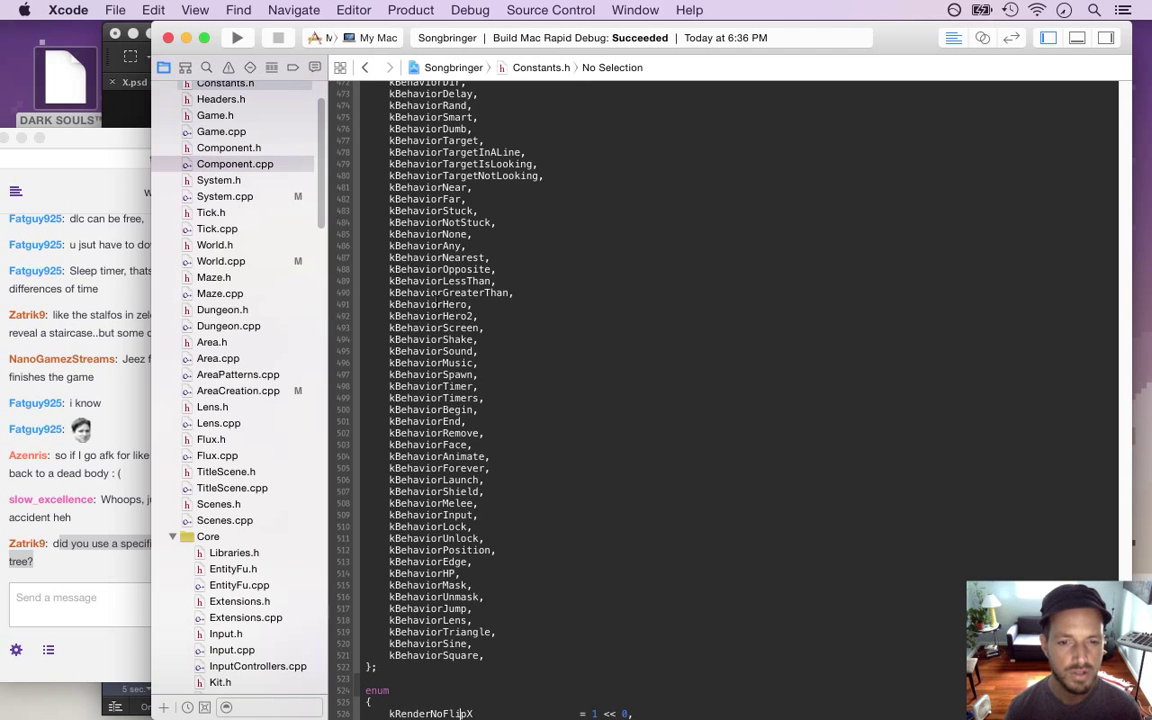
click(366, 68)
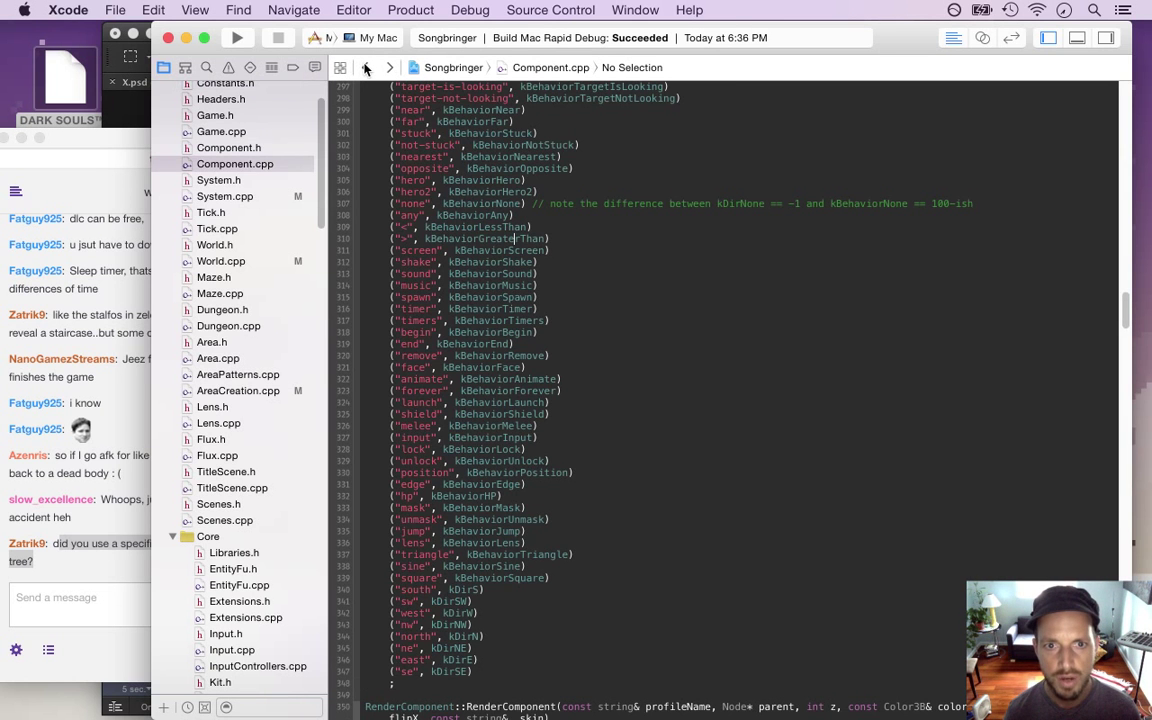
click(265, 196)
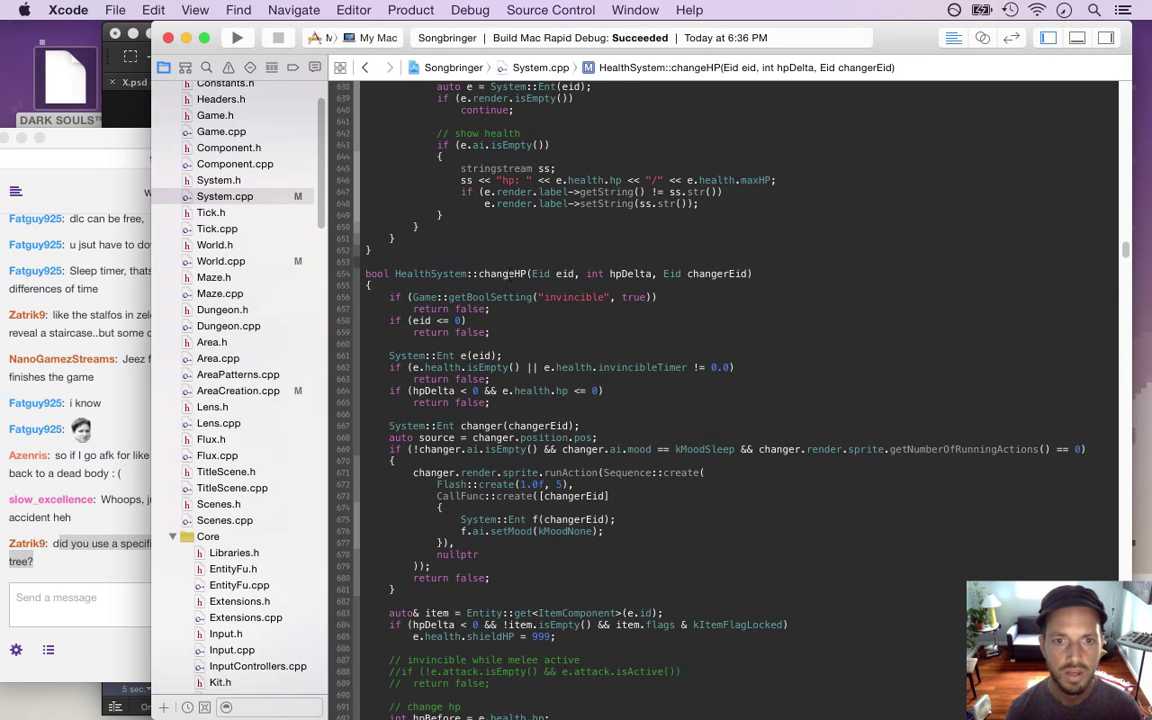
Jump to the AISystem::behave function in System.cpp from the function list
click(625, 70)
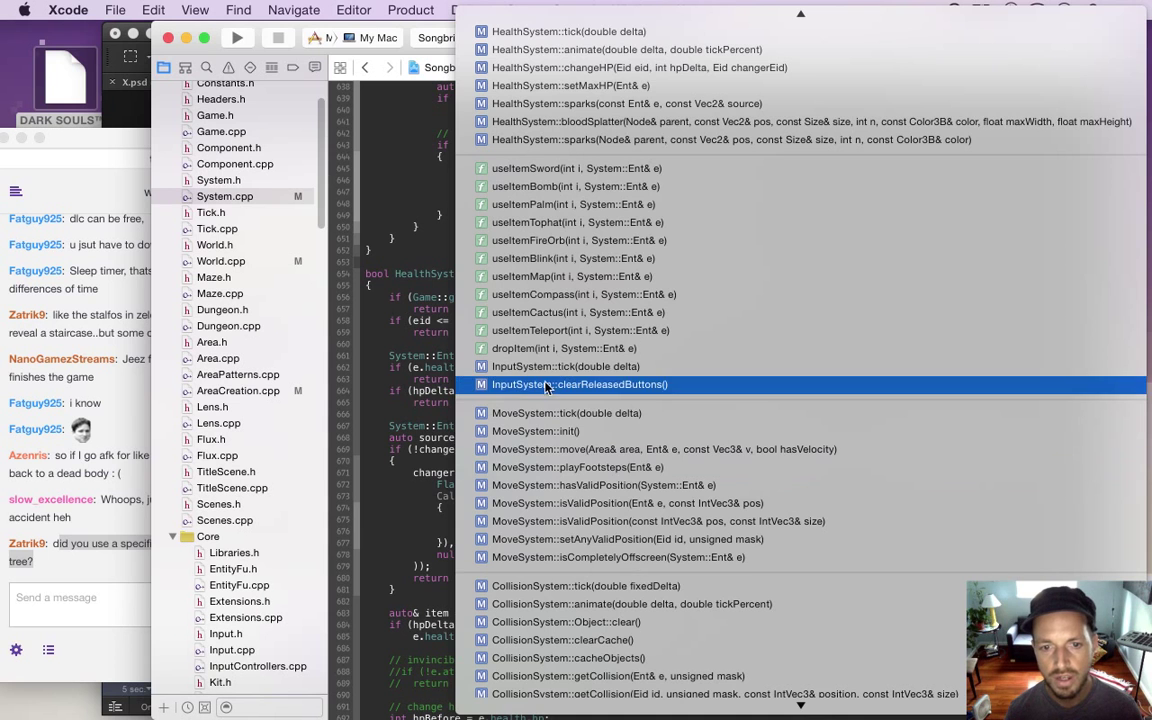
click(392, 343)
scroll(316, 214, up, 2)
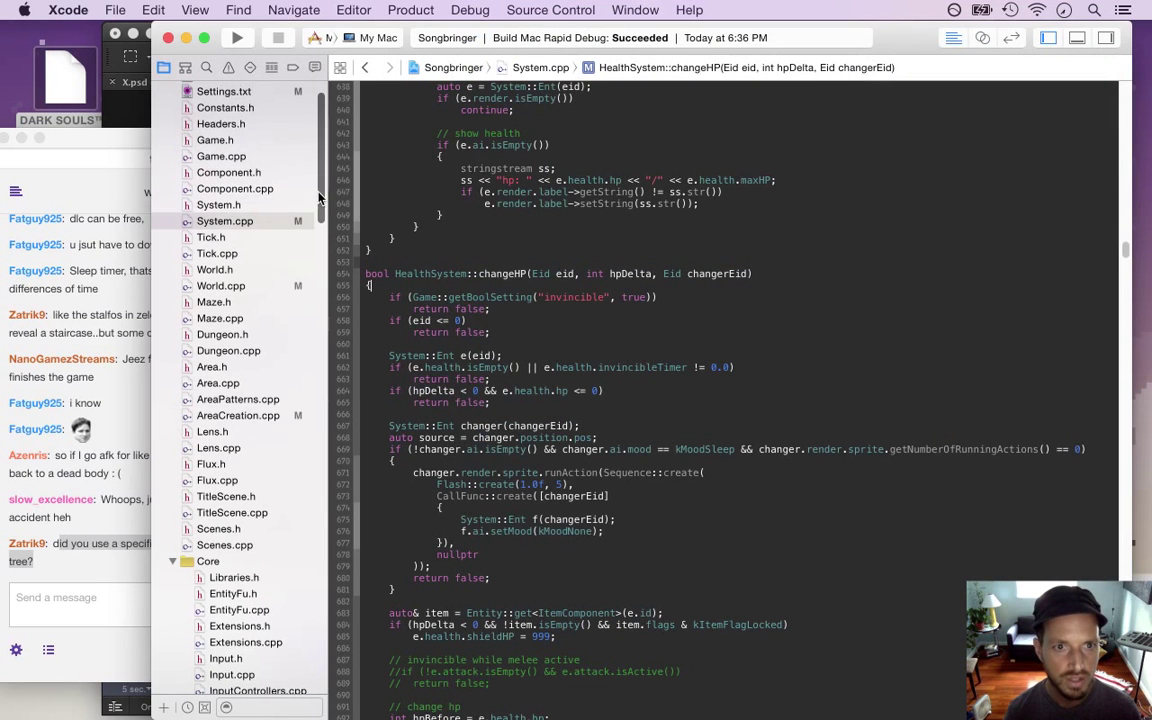
click(622, 68)
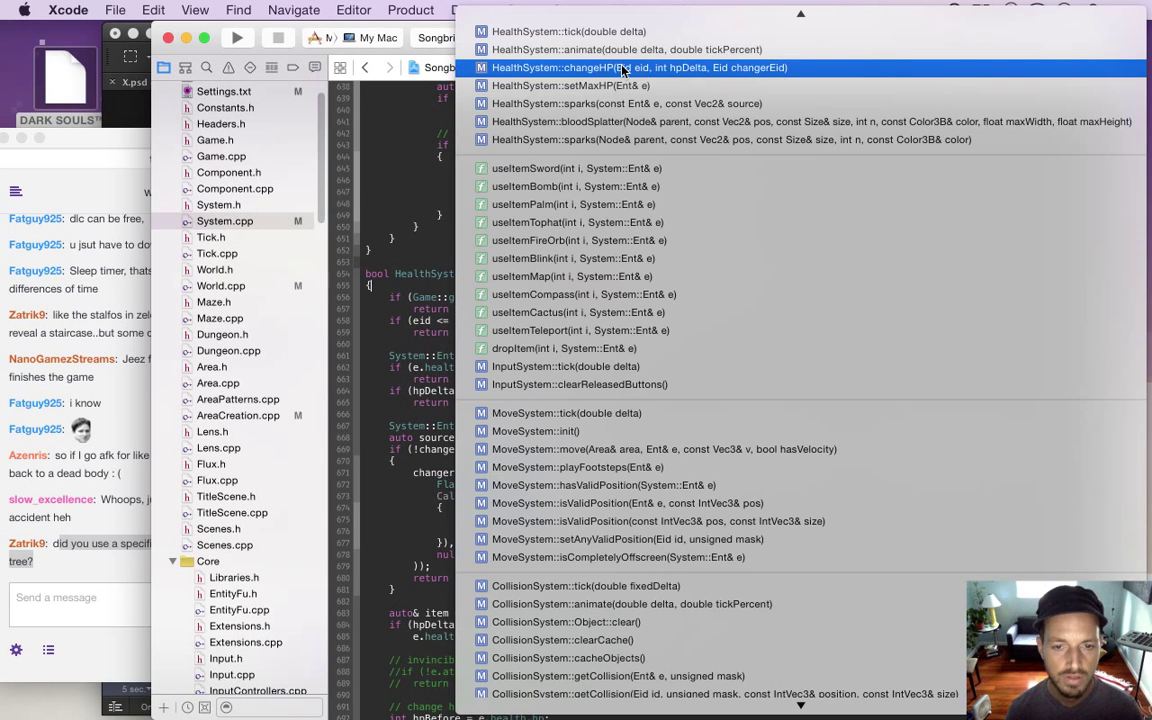
mouse_move(597, 712)
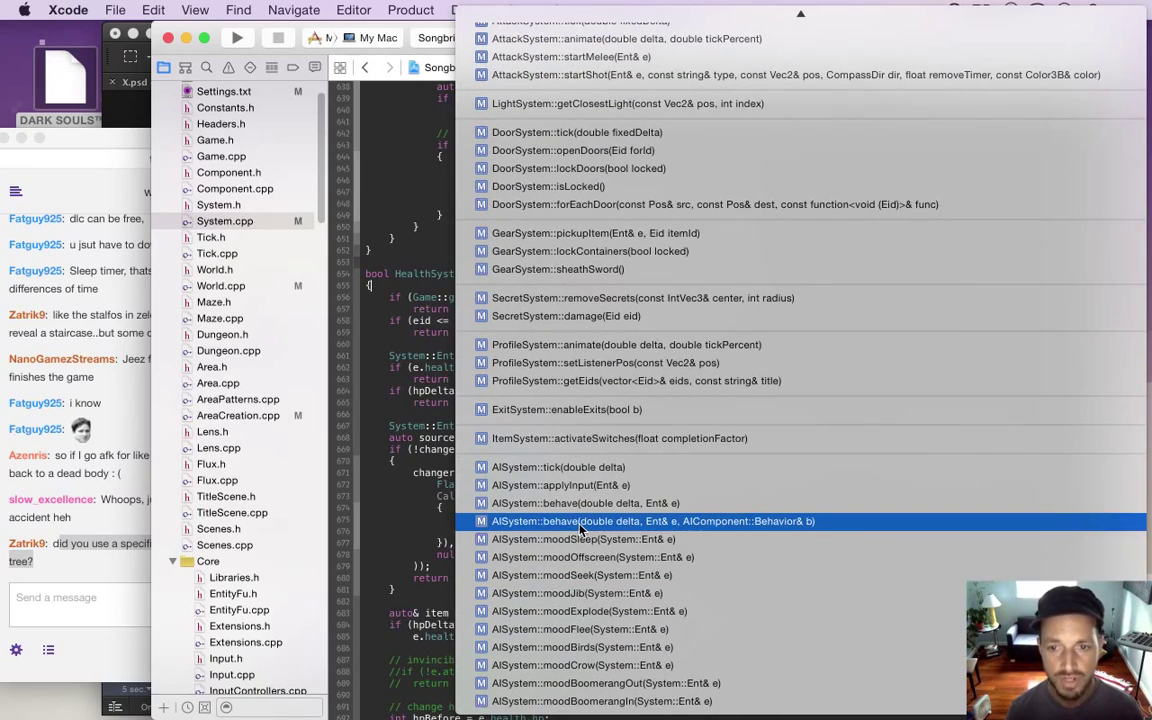
click(581, 521)
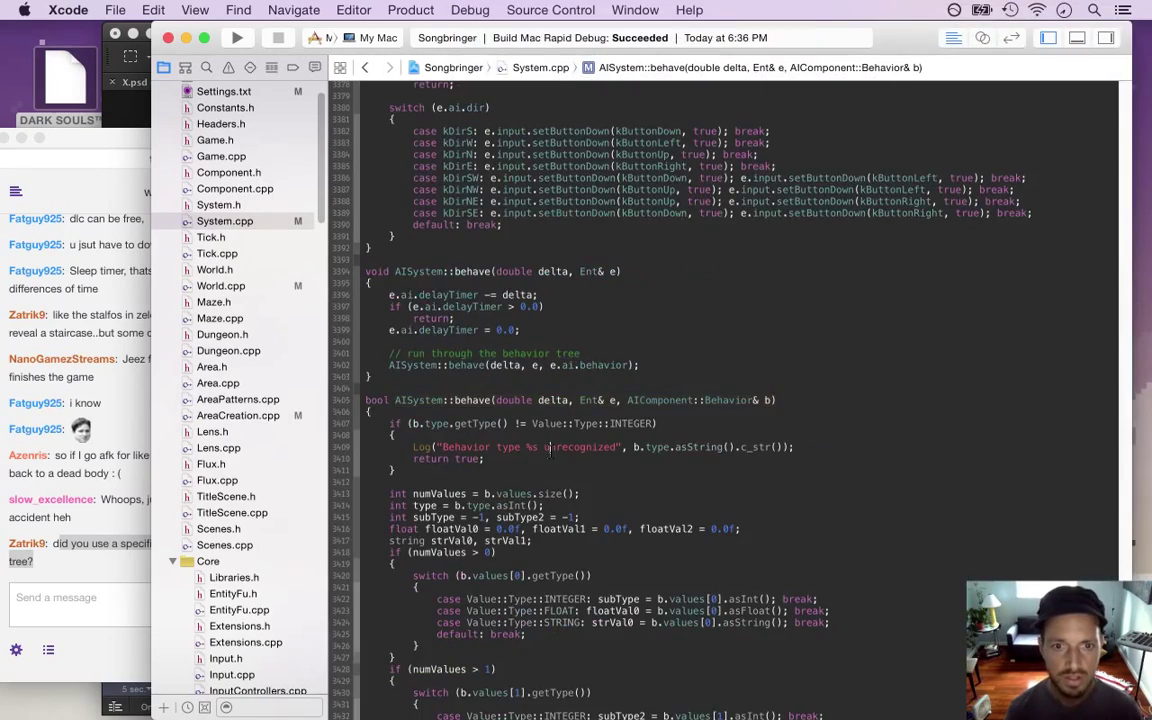
scroll(549, 622, down, 10)
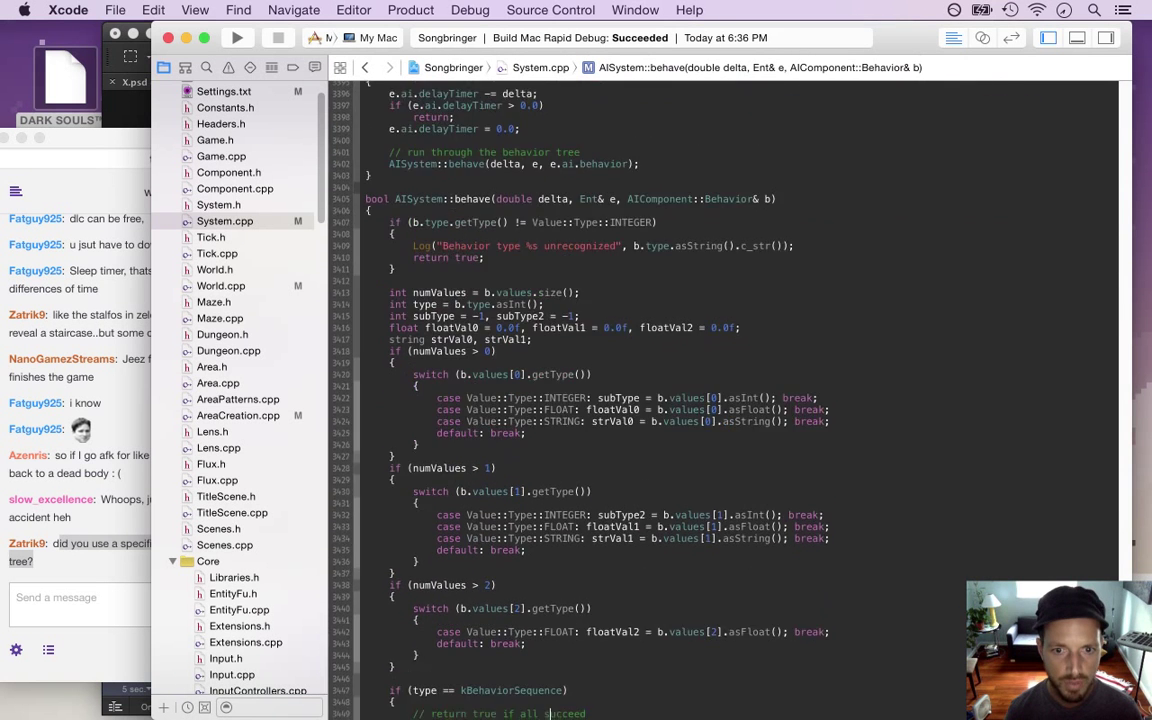
scroll(470, 230, down, 8)
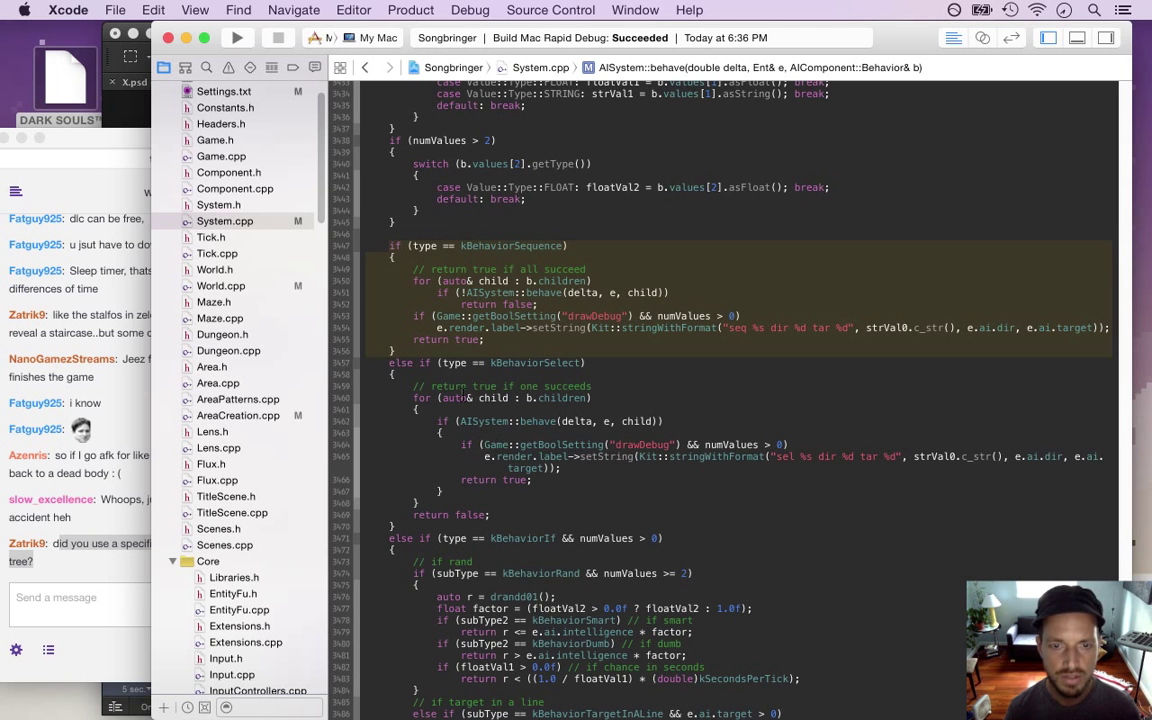
Select the kBehaviorIf branch's kBehaviorRand condition and random-chance lines, then bring up the Twitch chat
click(437, 316)
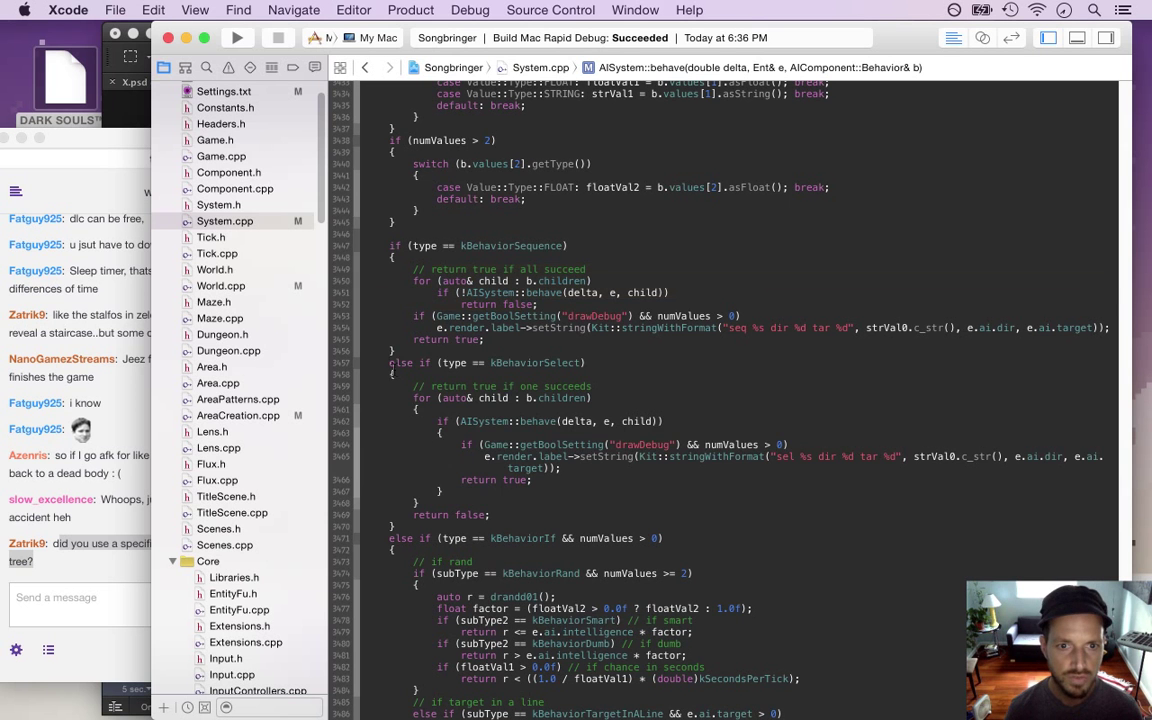
click(538, 514)
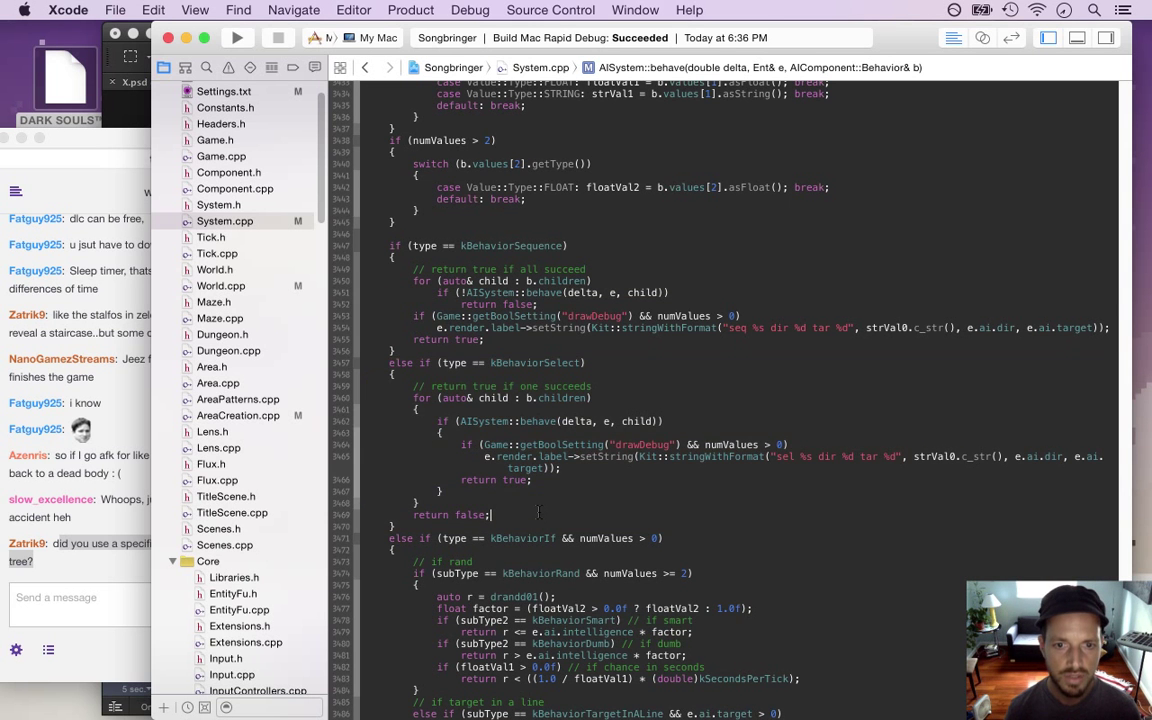
scroll(494, 714, down, 8)
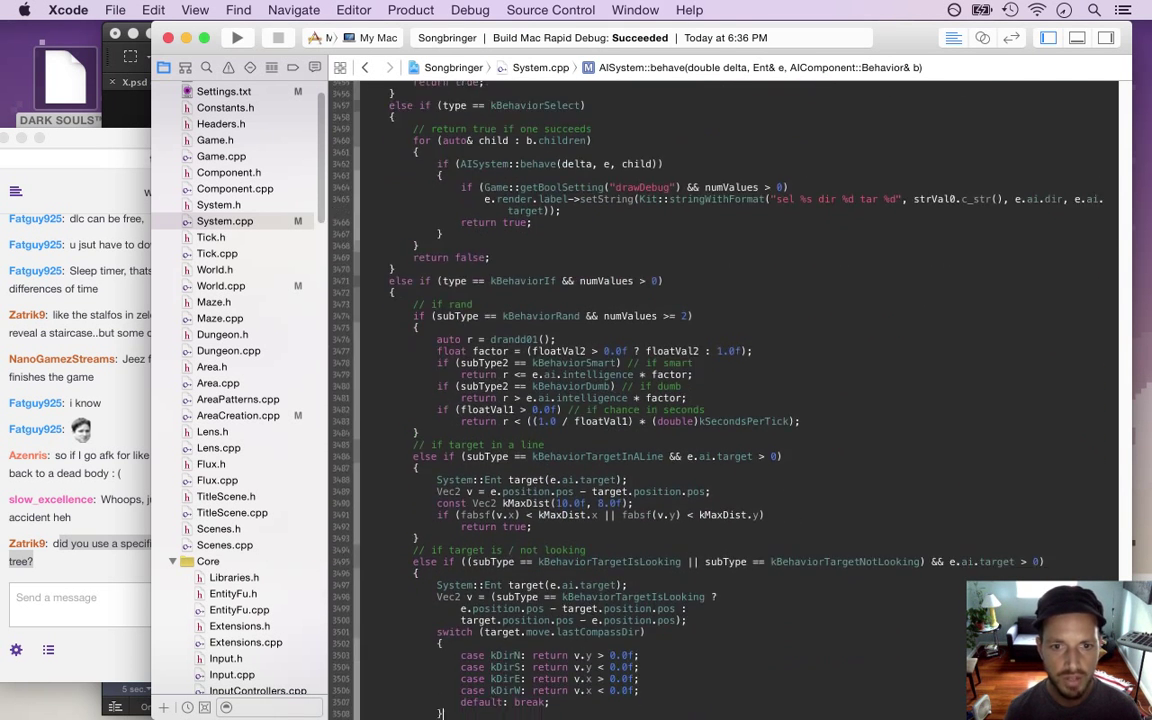
click(491, 276)
click(491, 282)
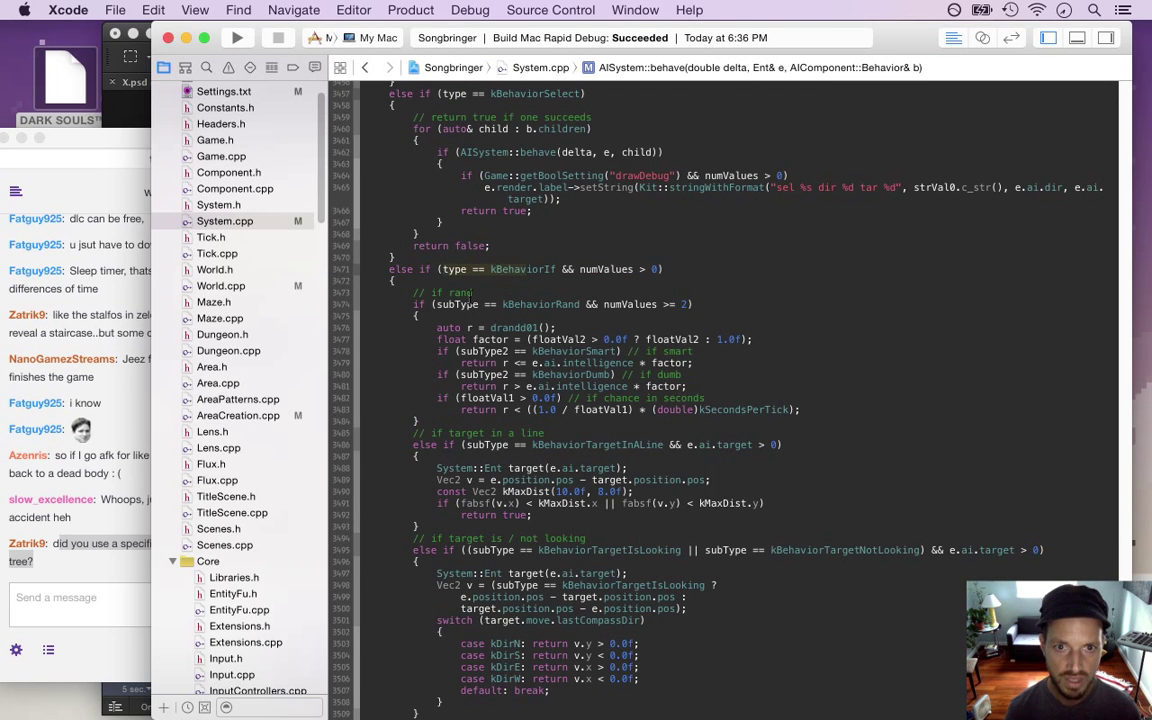
drag(420, 304, 588, 304)
drag(467, 333, 566, 411)
click(566, 413)
click(1110, 165)
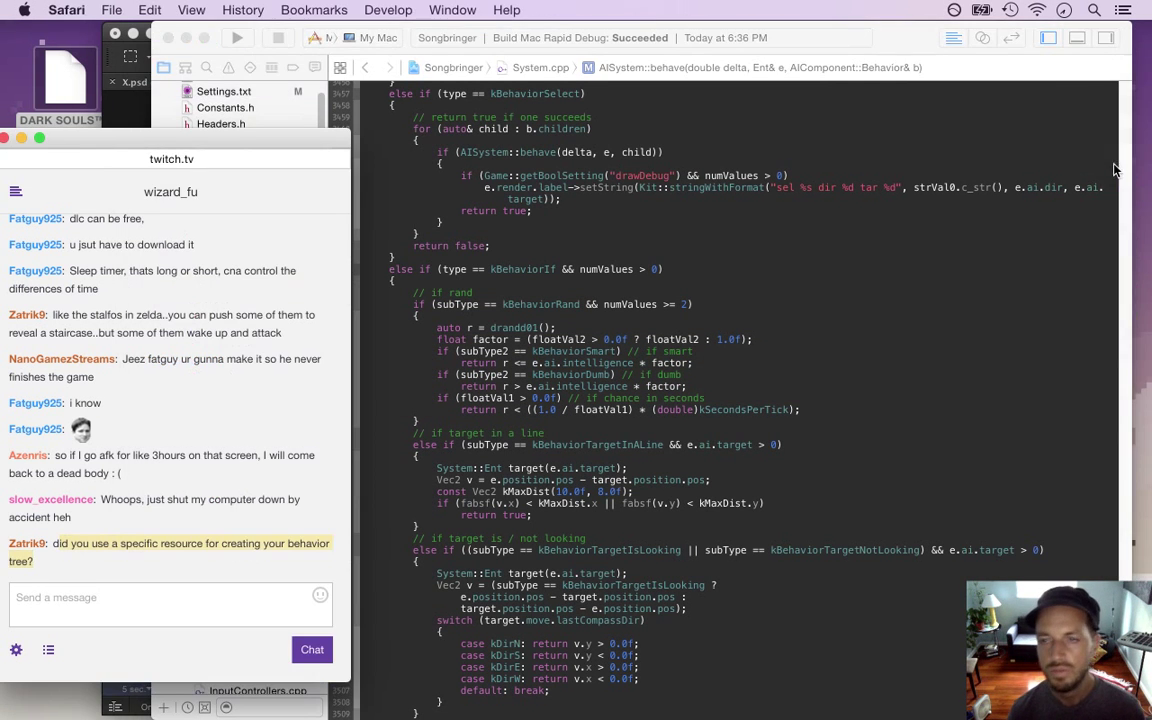
Search Google for 'ai behavior trees' in a new Safari window
key(super+n)
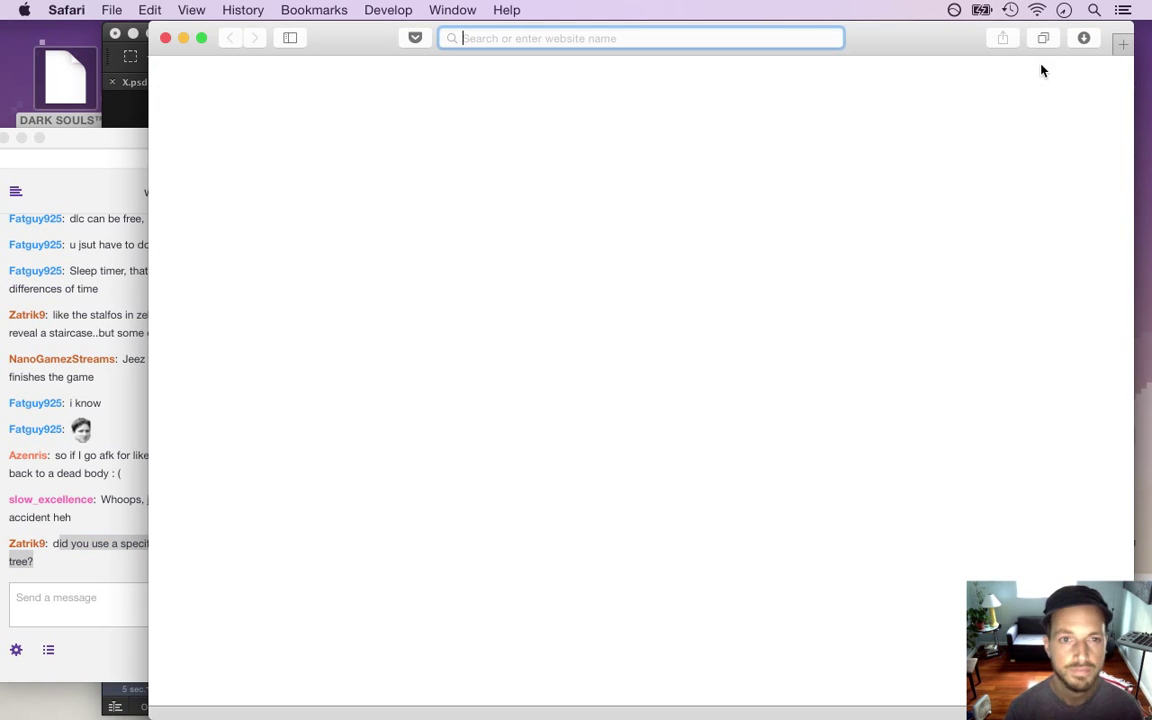
text(b)
key(BackSpace)
text(ai behavior)
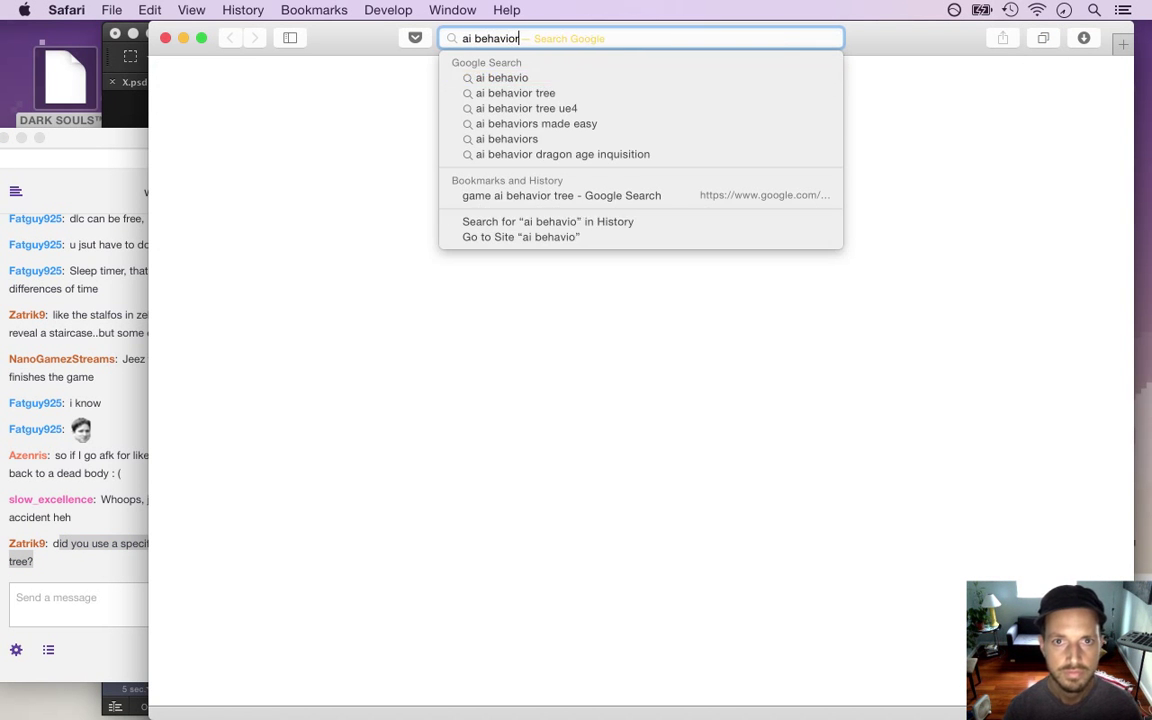
text( trees)
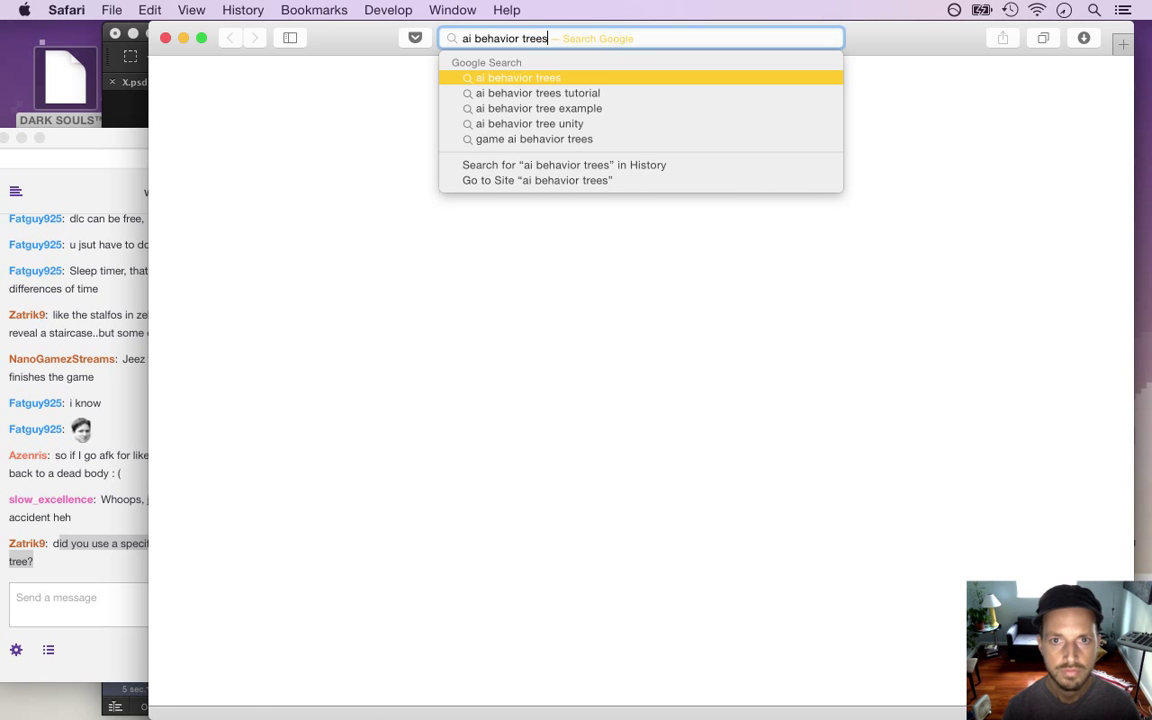
key(Return)
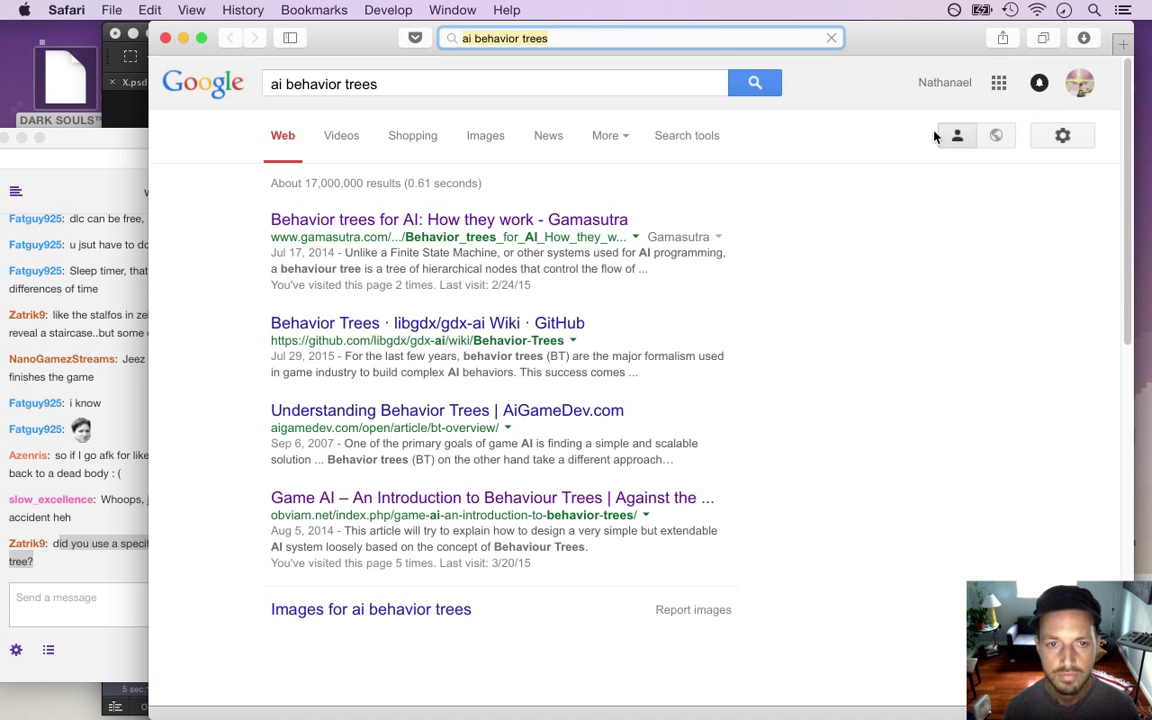
Post the Gamasutra behavior trees article's URL in the Twitch chat
click(534, 220)
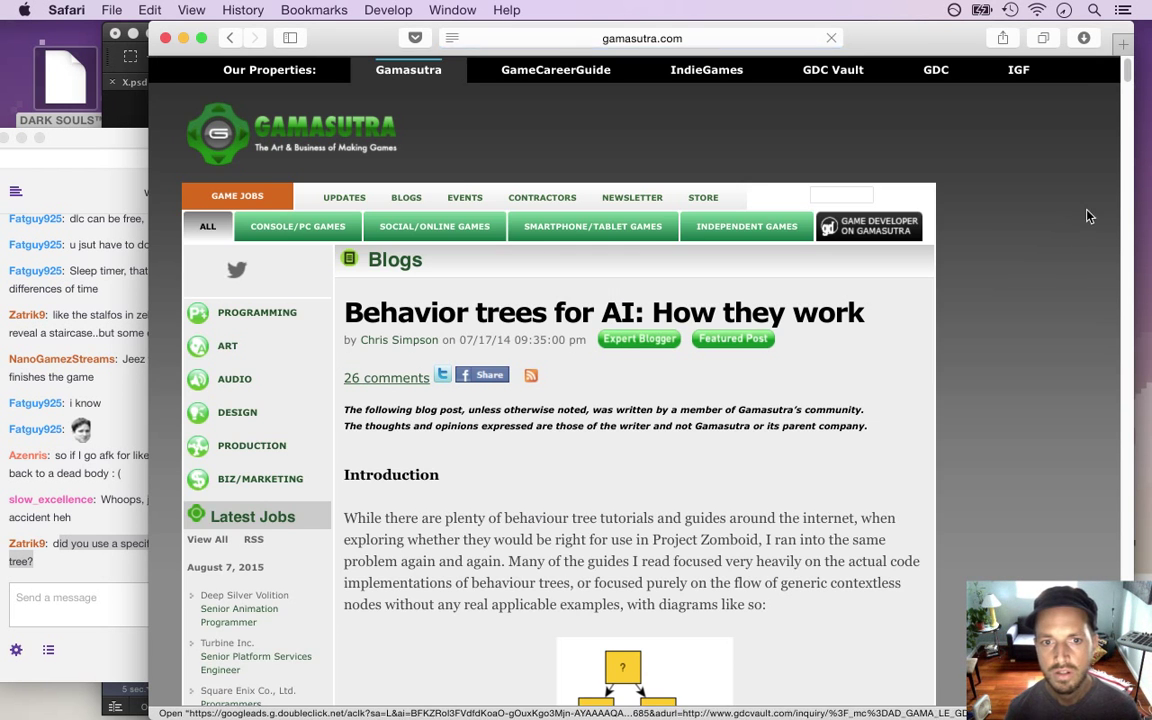
scroll(1110, 160, down, 15)
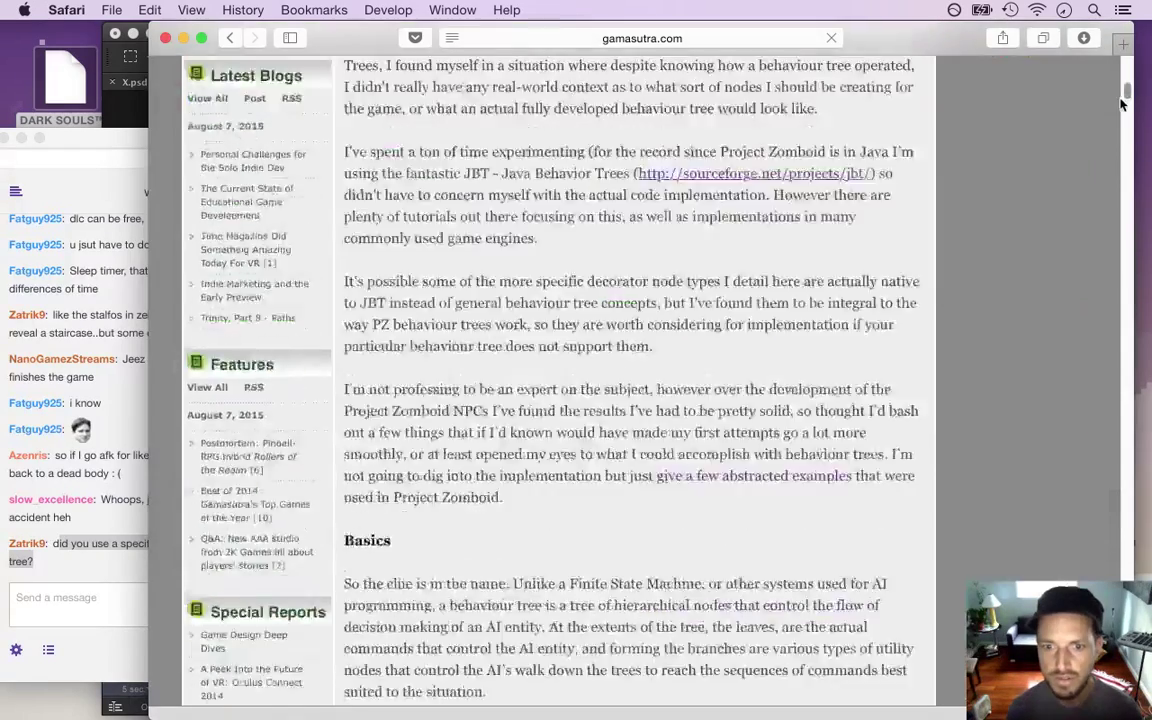
scroll(1110, 150, down, 15)
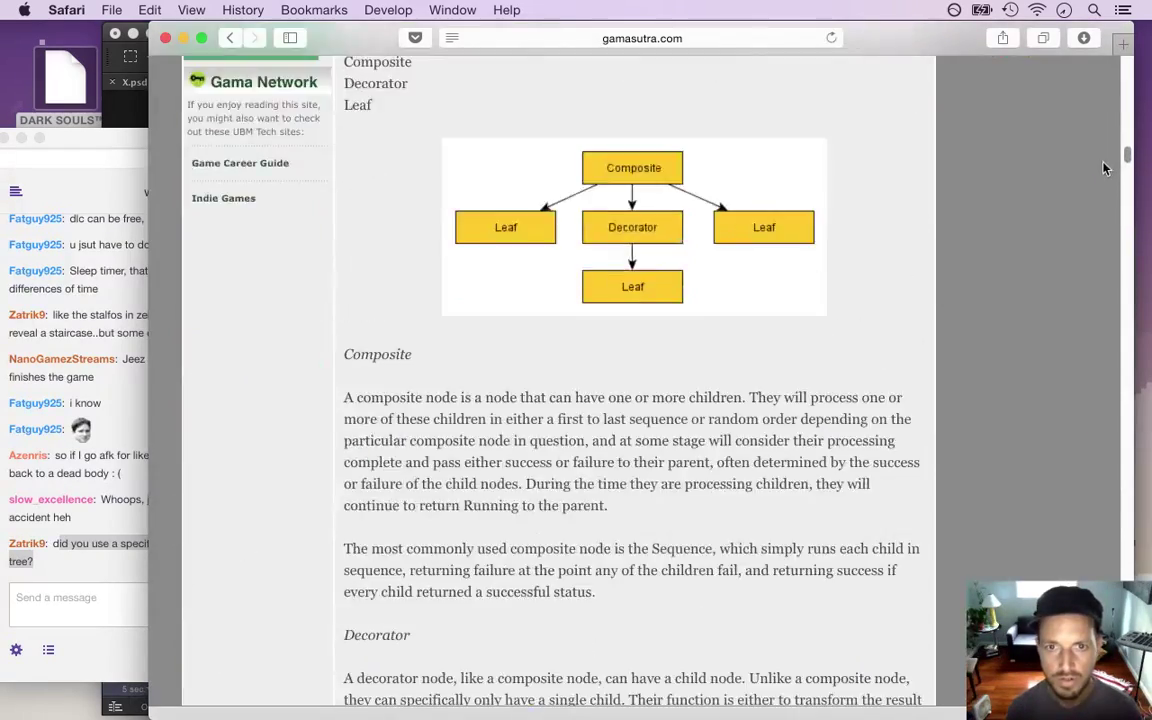
scroll(1101, 187, down, 20)
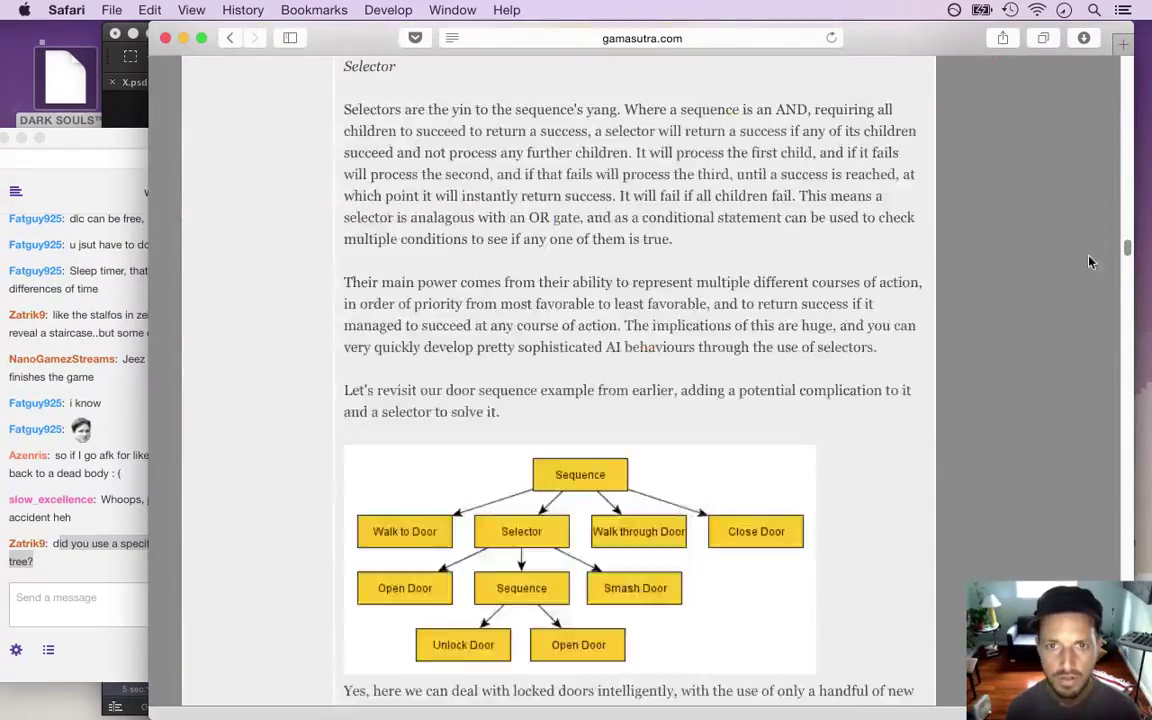
scroll(1090, 287, down, 3)
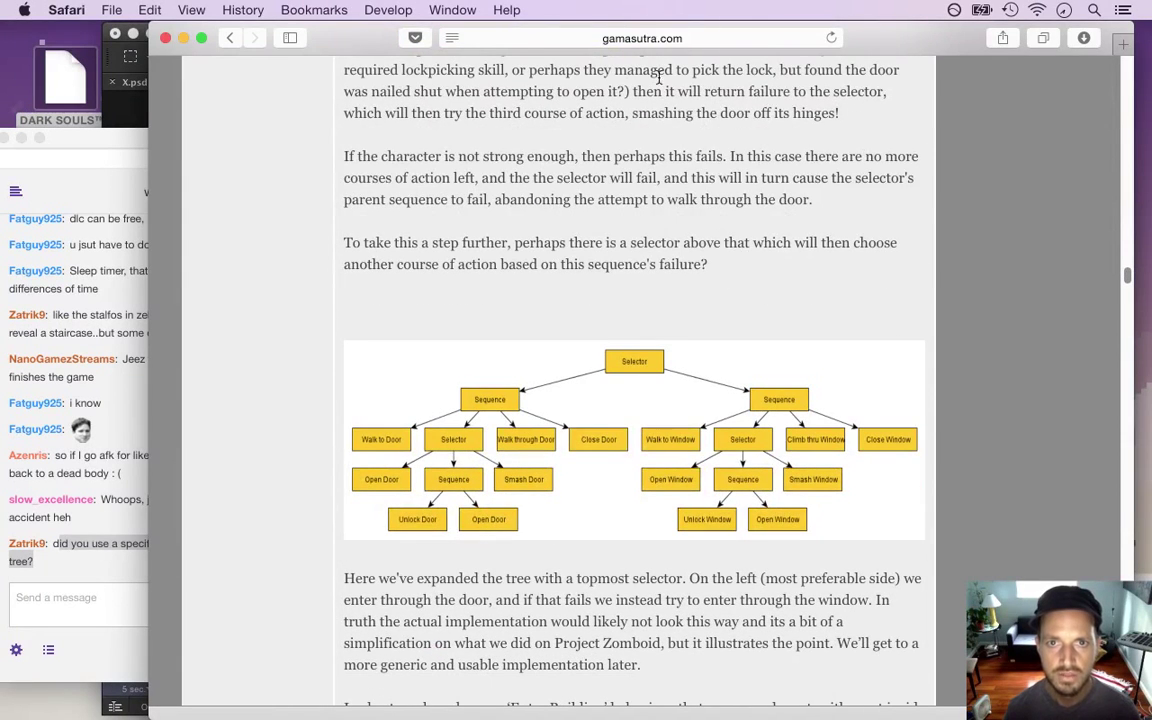
click(593, 39)
key(cmd+c)
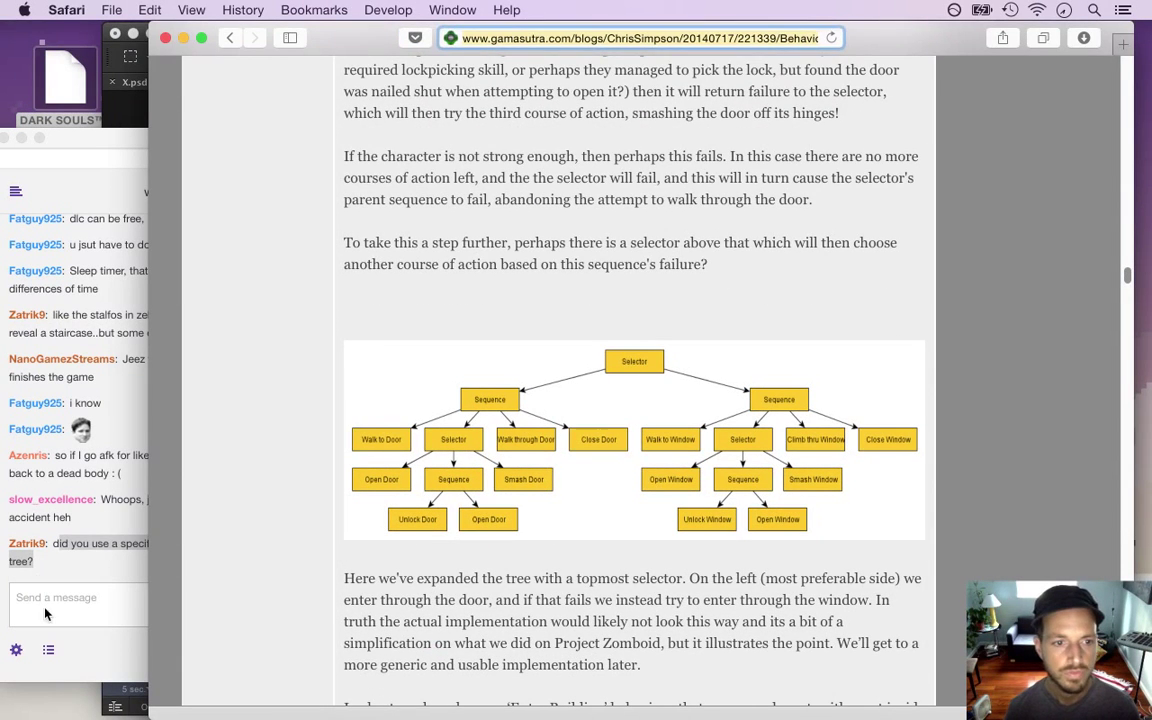
click(44, 613)
key(super+v)
key(Return)
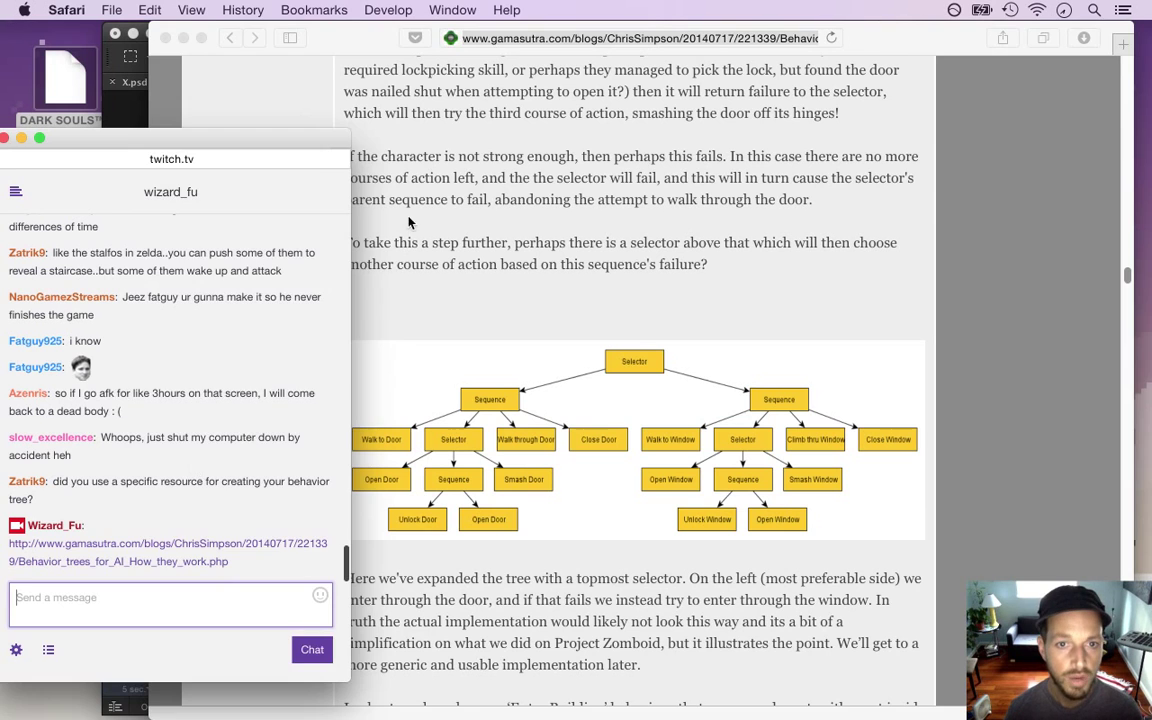
Post the obviam.net 'Game AI – An Introduction to Behaviour Trees' link, then close the browser
click(409, 222)
click(229, 38)
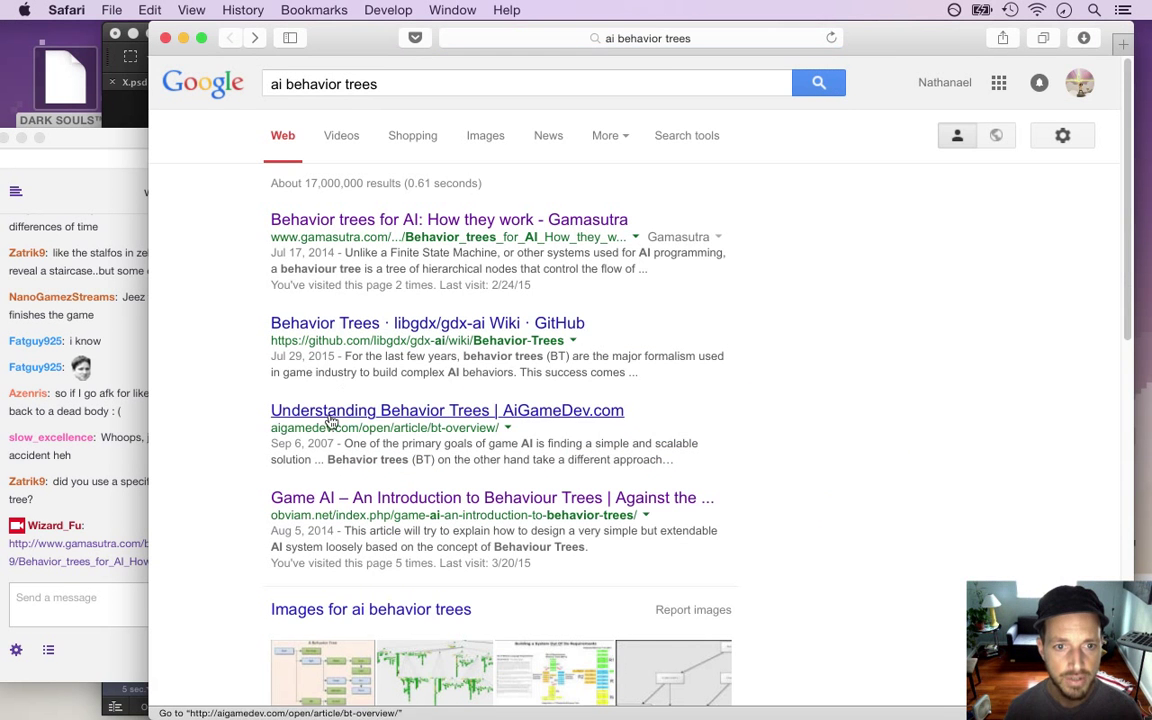
click(313, 499)
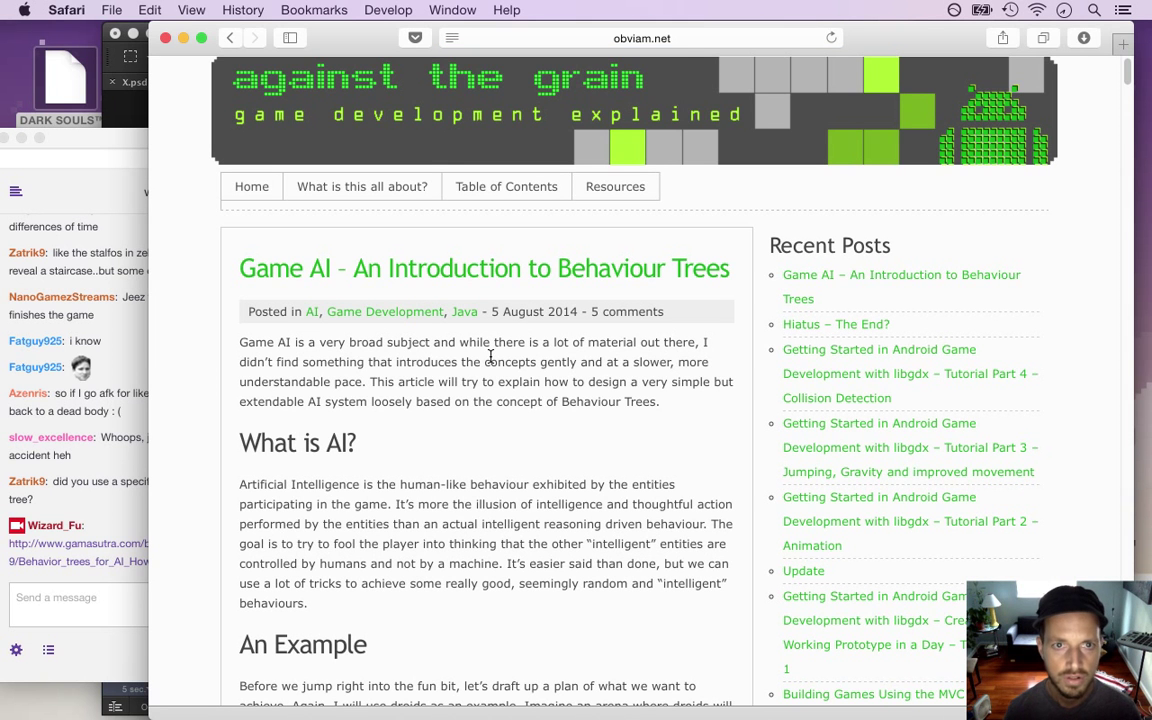
click(620, 39)
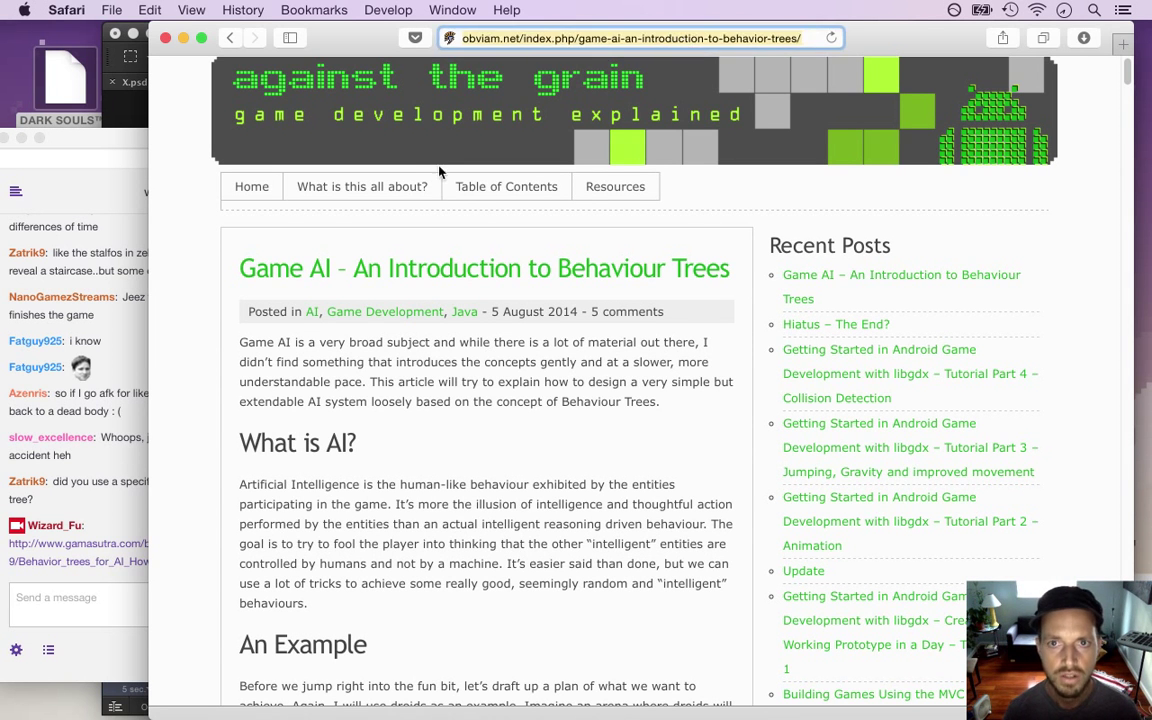
click(46, 620)
key(super+v)
key(Return)
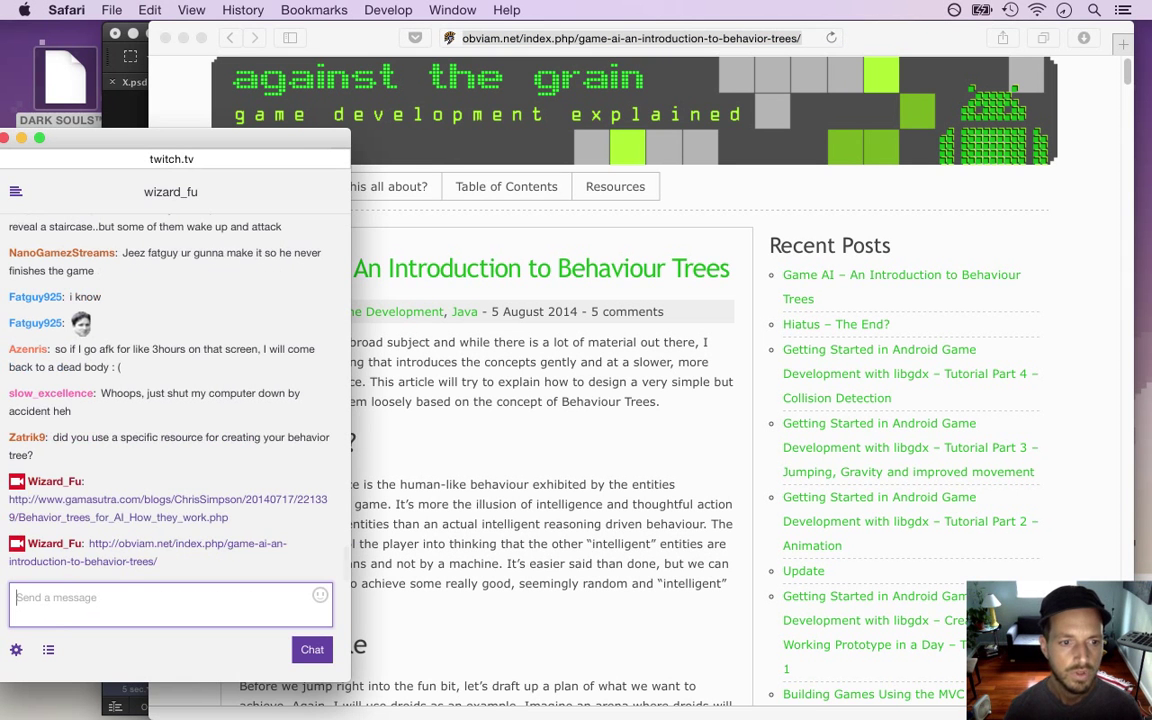
click(425, 482)
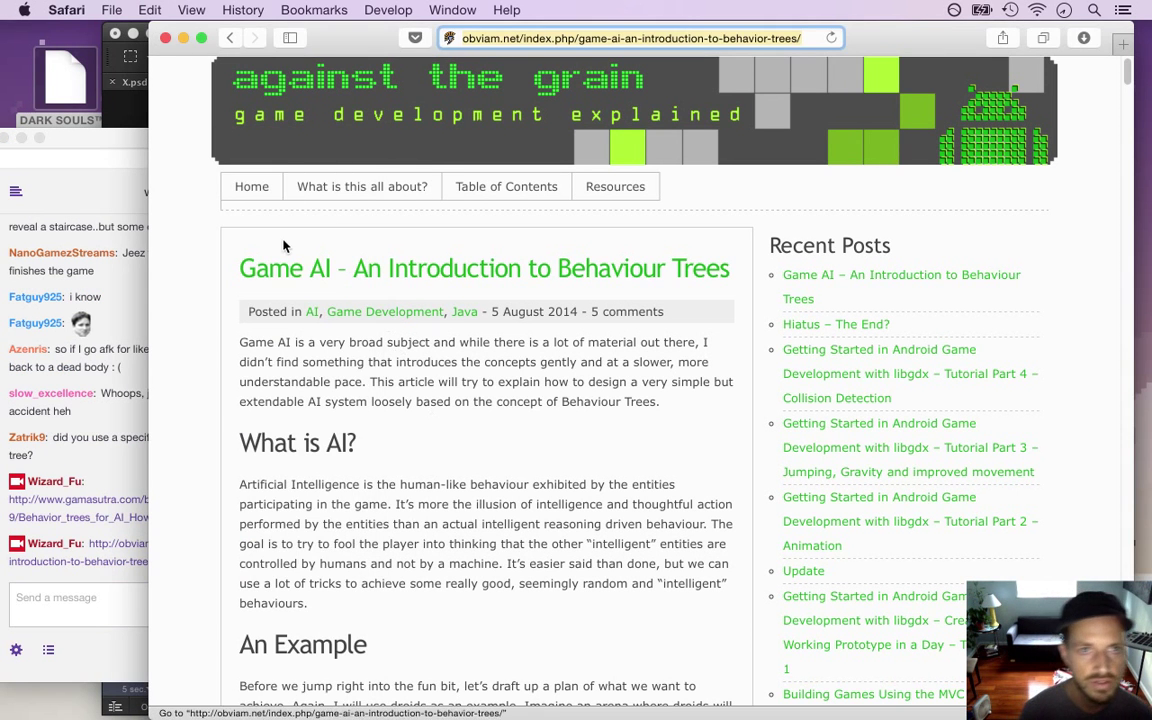
key(super+h)
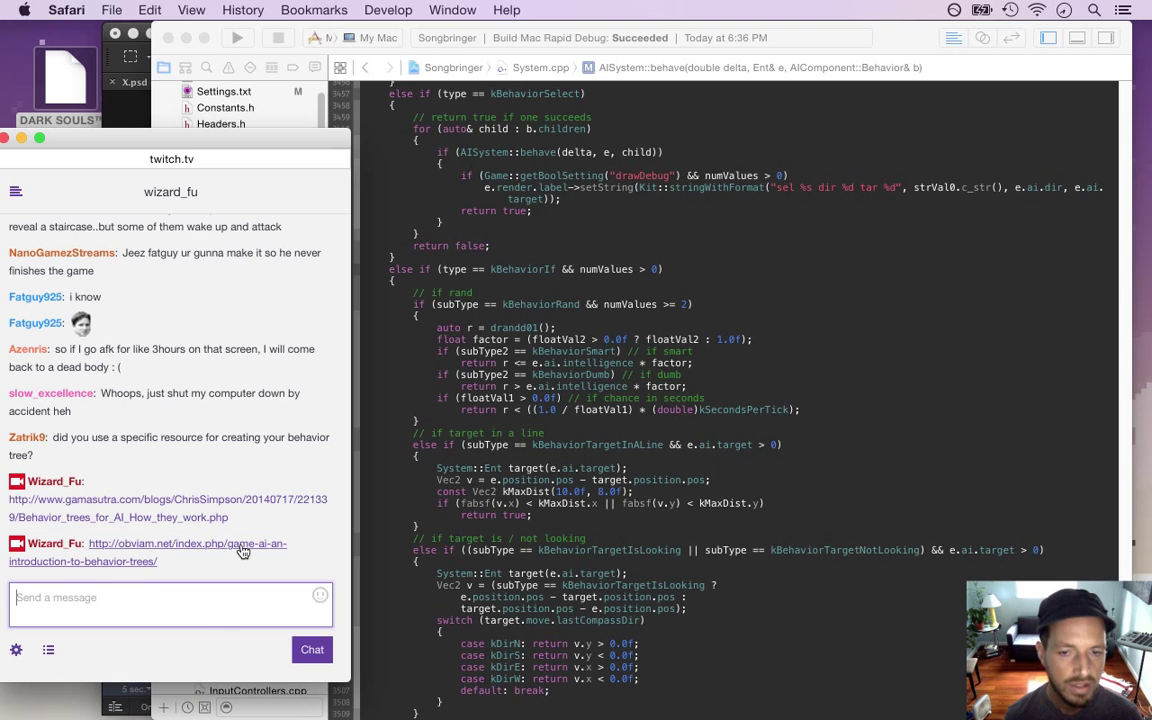
Jump to HealthSystem::changeHP in System.cpp
click(451, 256)
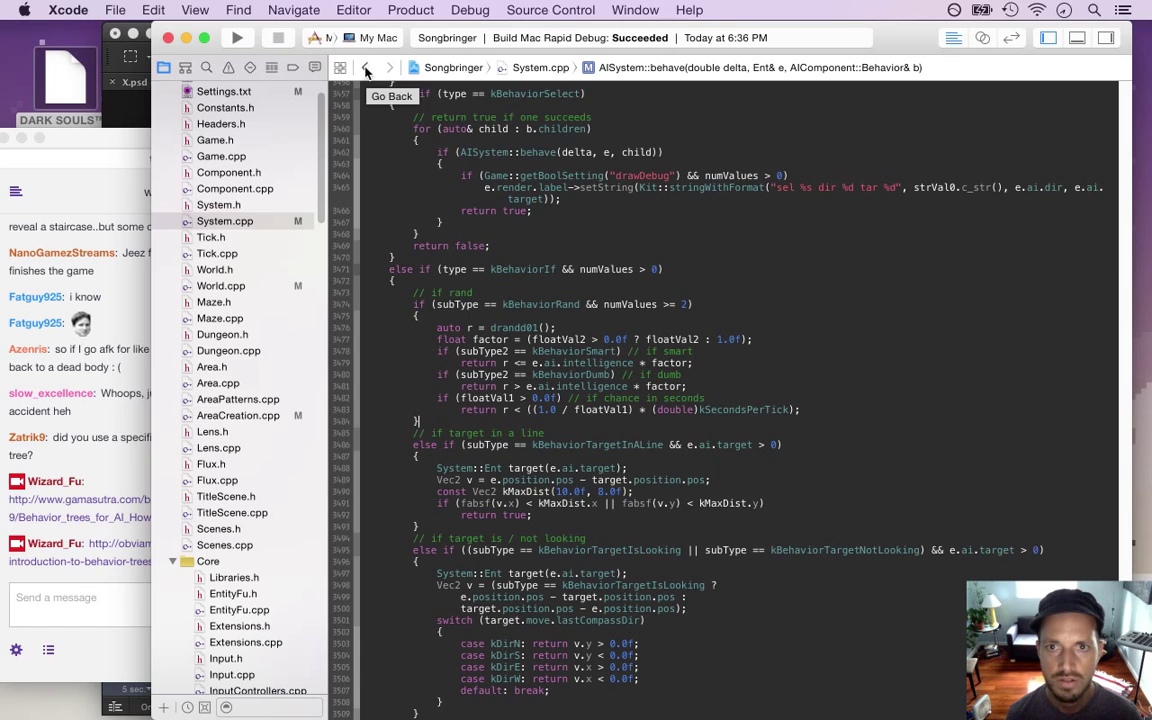
click(600, 67)
scroll(610, 5, up, 15)
scroll(583, 56, up, 10)
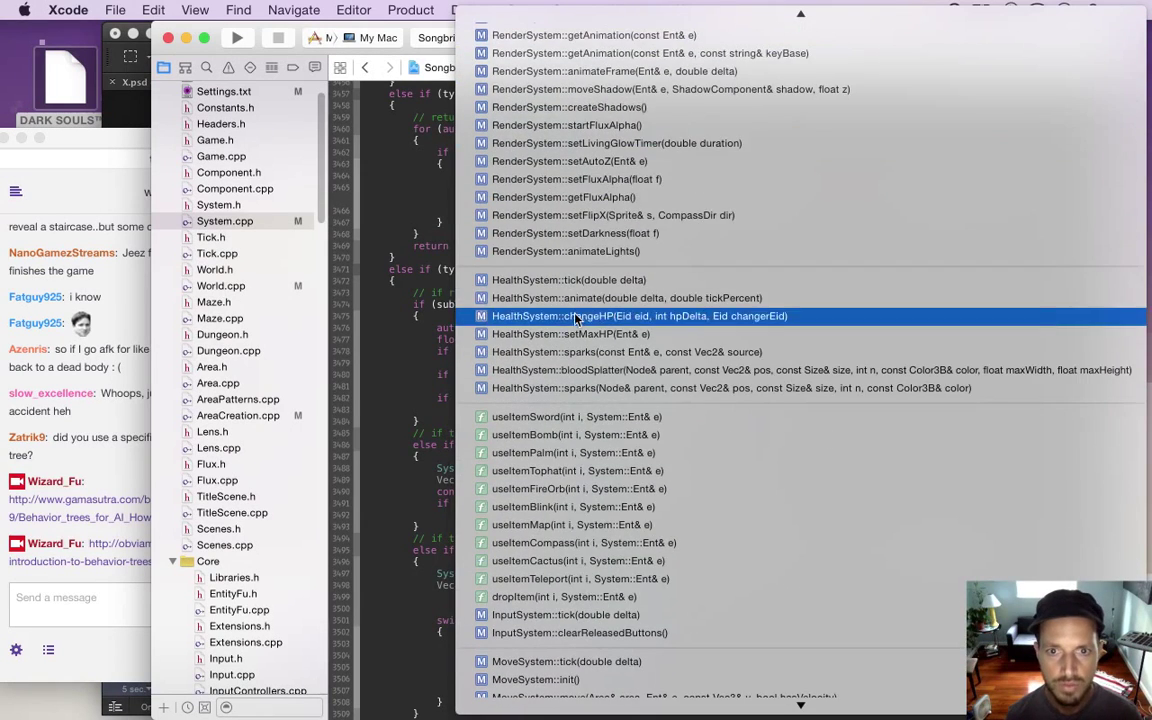
click(576, 318)
Build and run Songbringer, walk the hero around the stone circle, then quit the game
key(super+b)
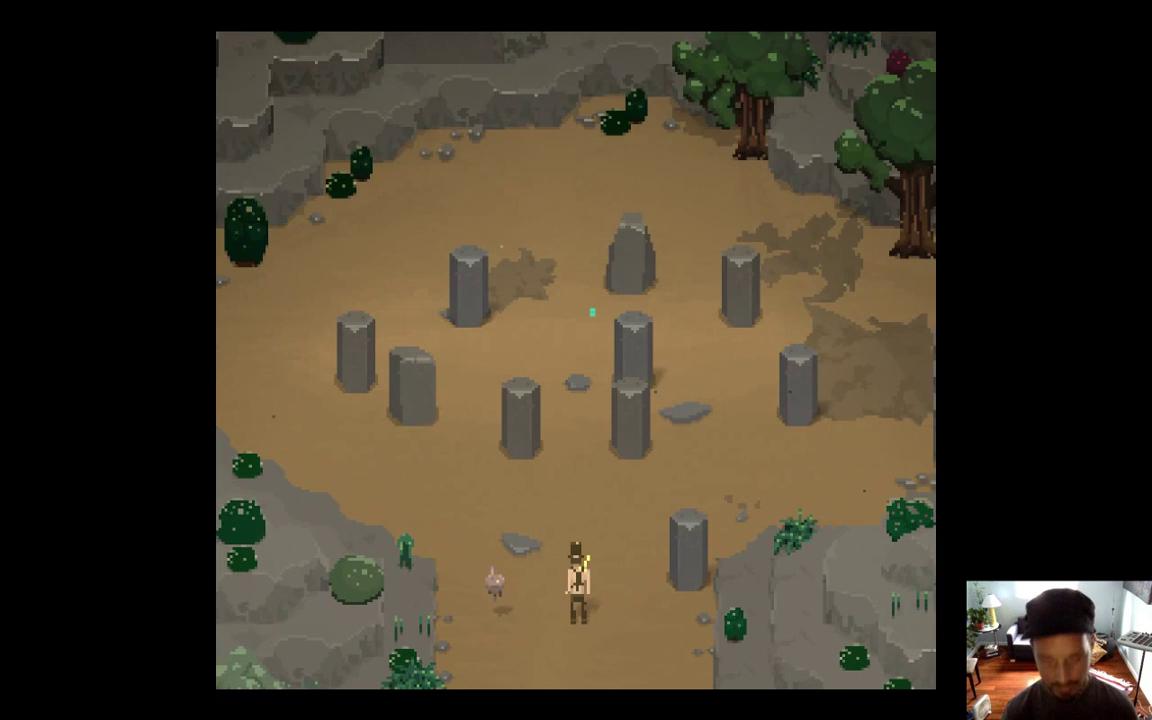
key(Up)
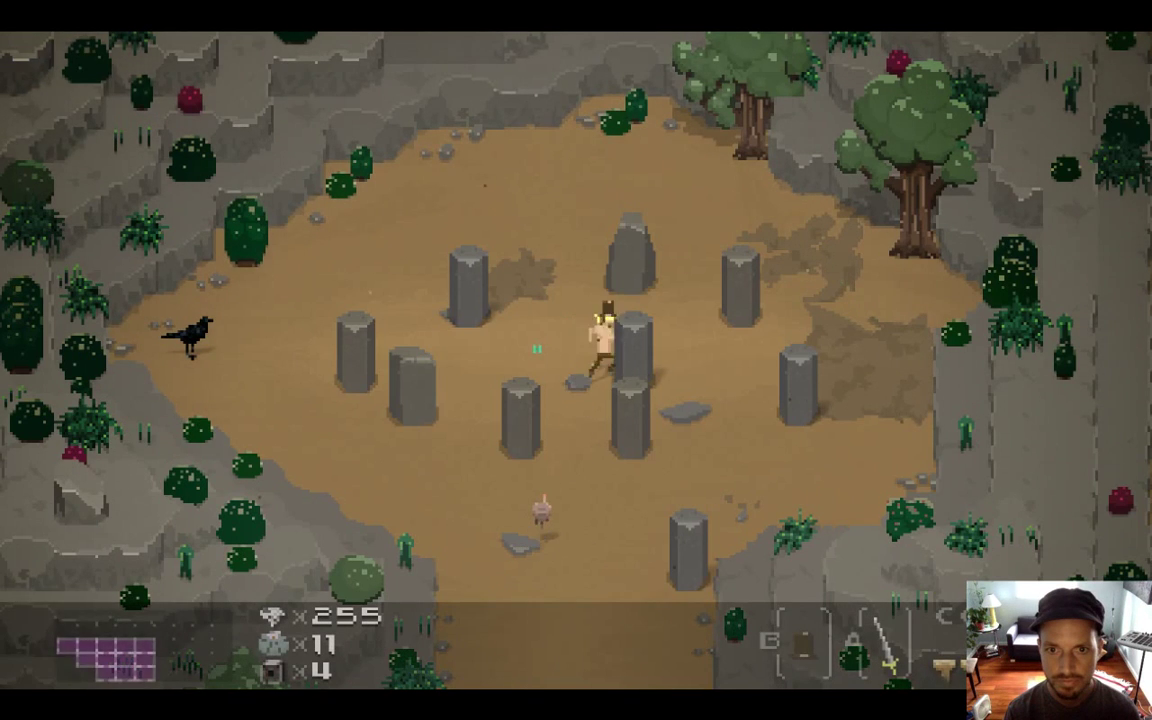
key(Left)
key(Up)
key(Left)
key(Down)
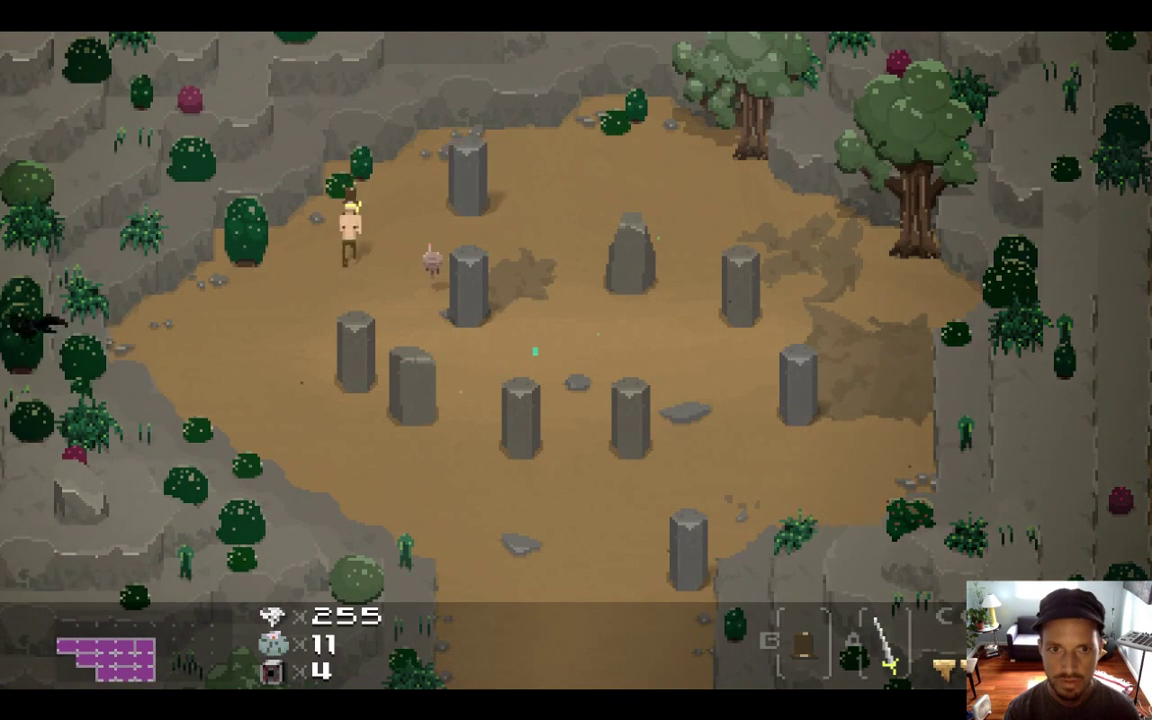
key(Down)
key(Right)
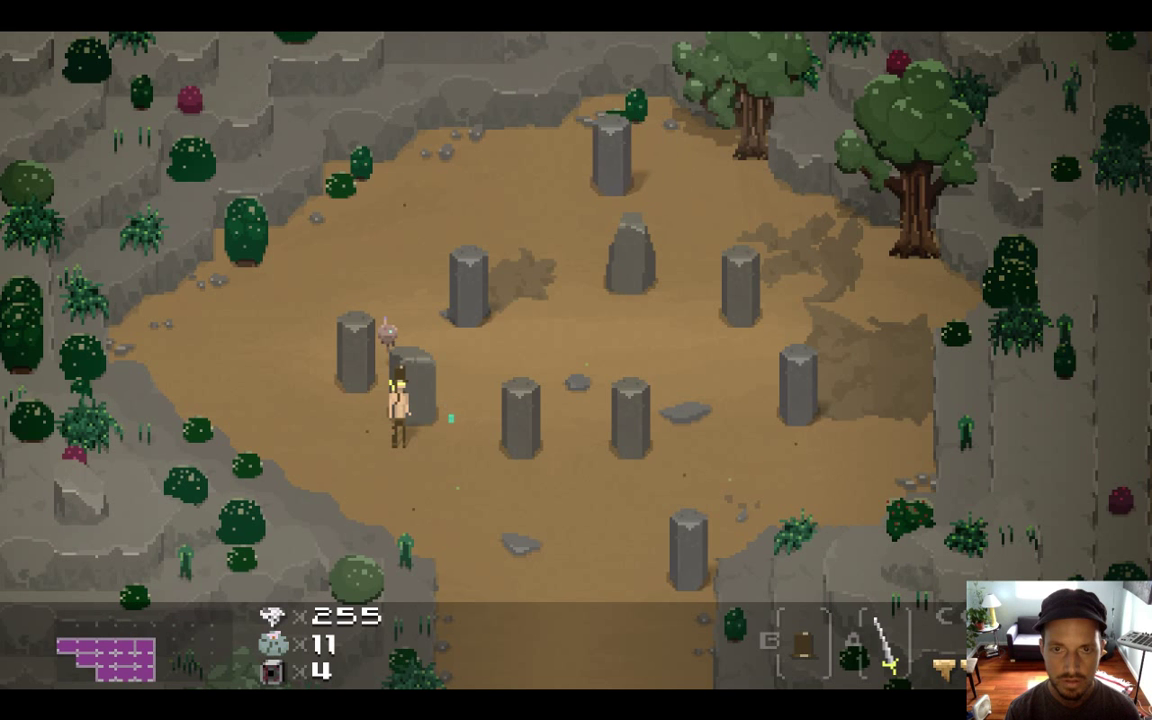
key(Left)
key(Up)
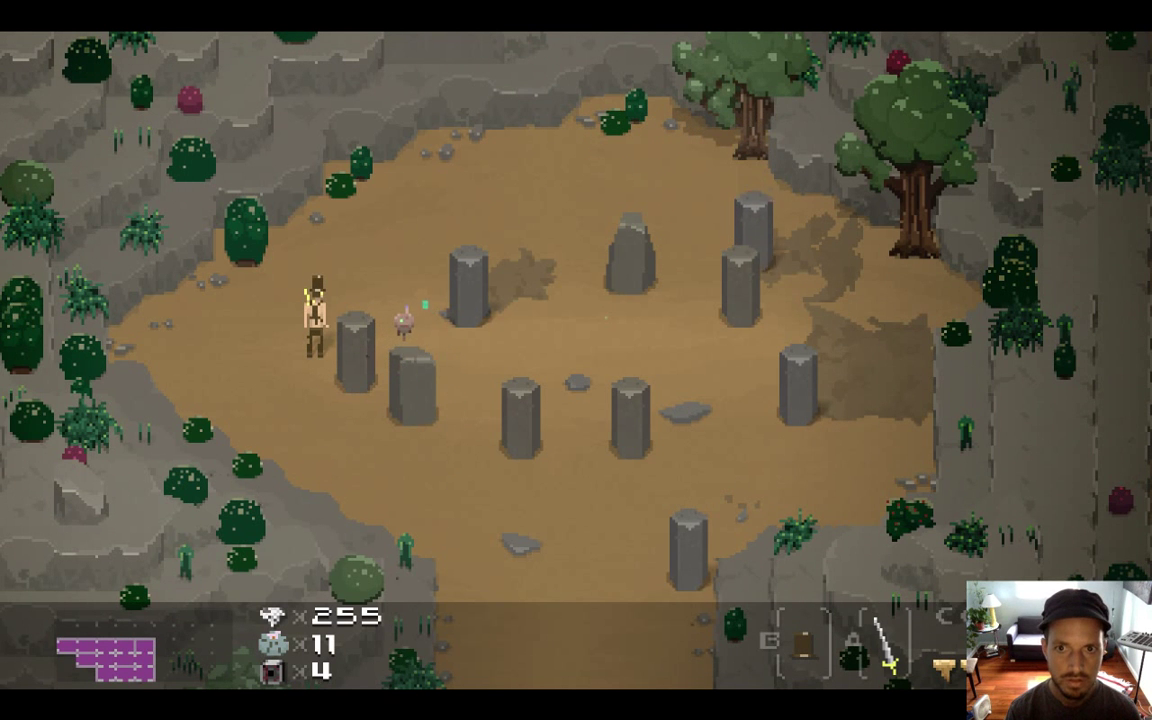
key(super+q)
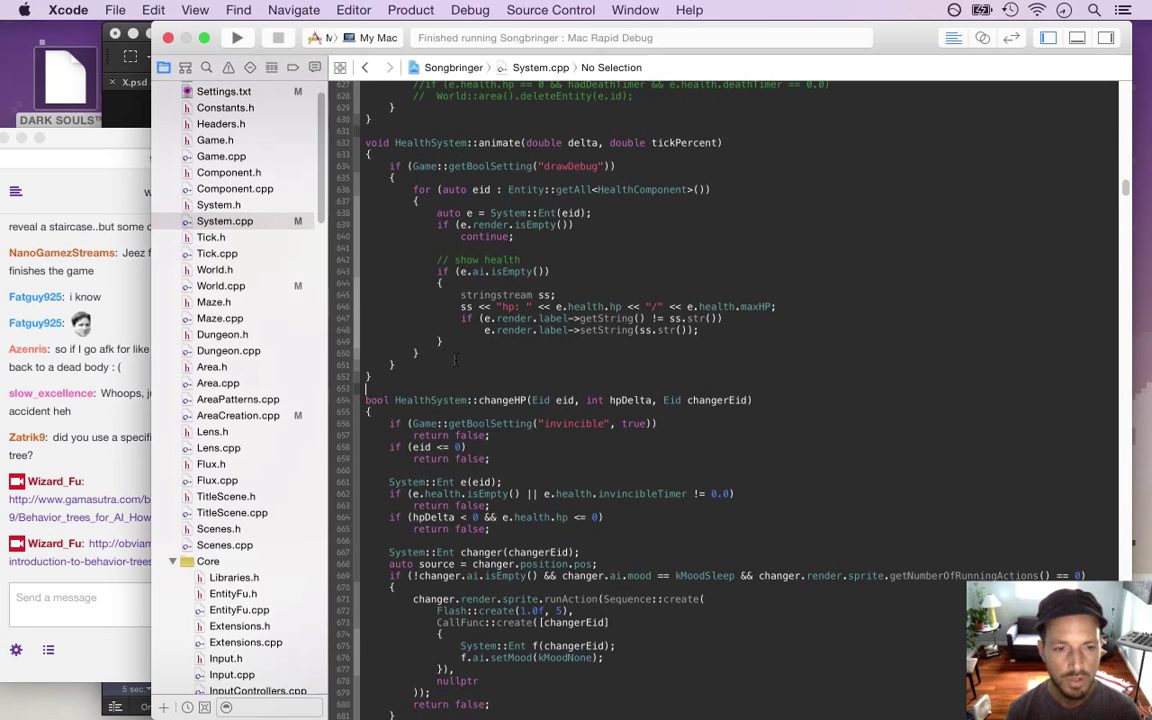
Move the getNumberOfRunningActions() == 0 check off the sleep condition into its own new if
click(566, 448)
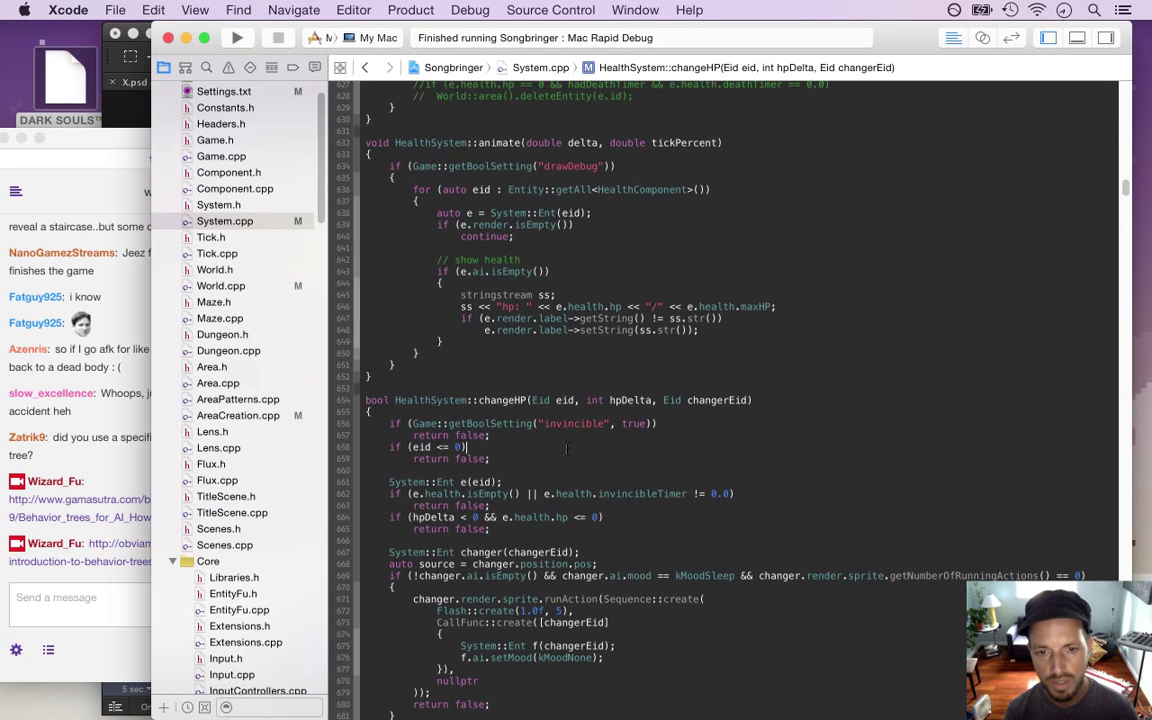
key(Down)
key(Down)
key(Down)
key(Down)
key(Down)
key(Down)
key(Down)
key(Down)
key(Down)
key(Down)
key(Down)
key(Down)
key(Down)
key(Down)
key(Down)
key(Down)
key(Down)
key(Down)
key(Down)
key(Down)
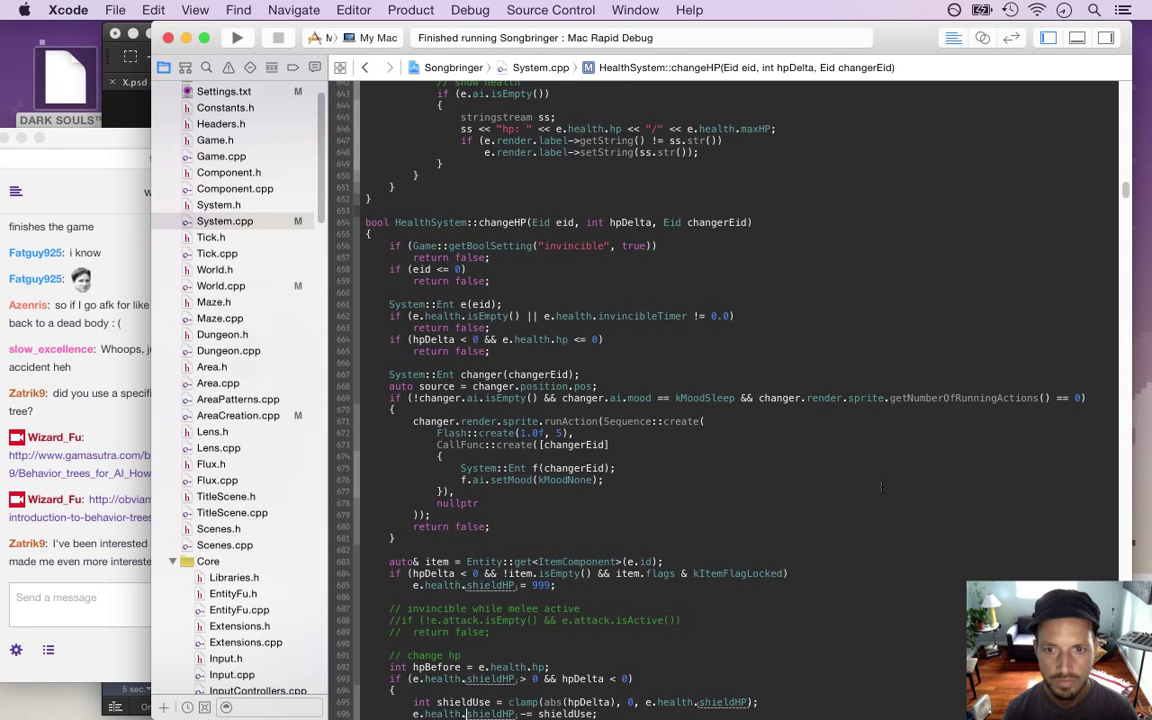
drag(760, 398, 1085, 398)
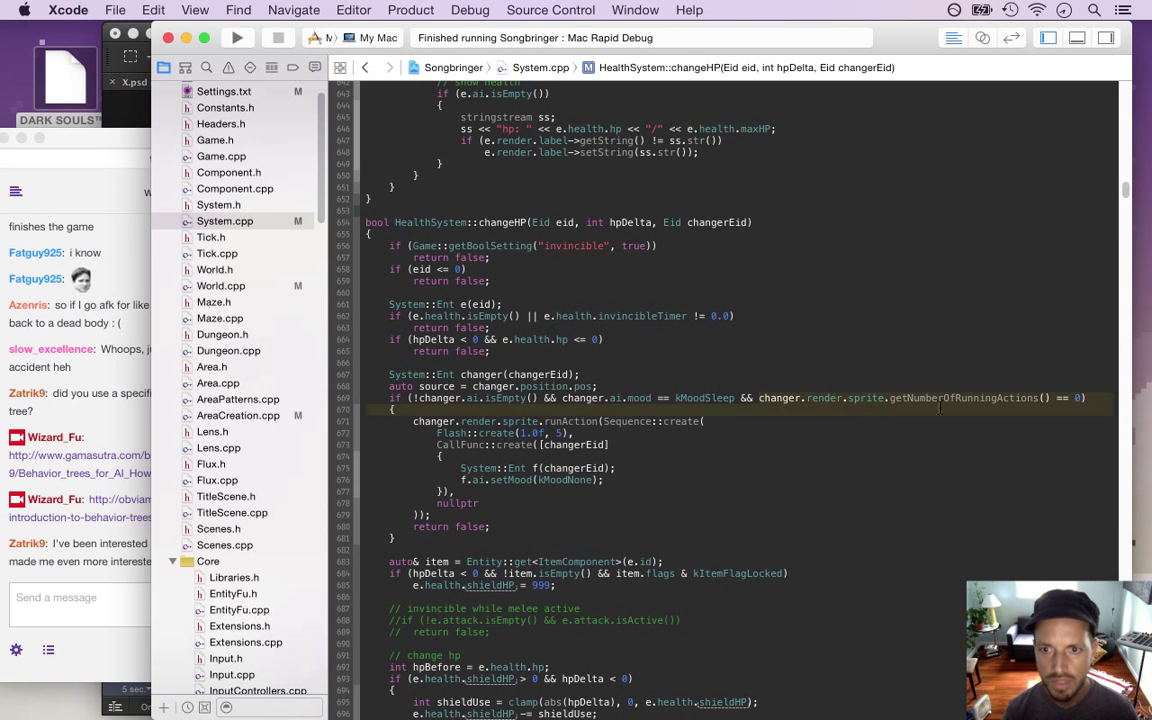
key(BackSpace)
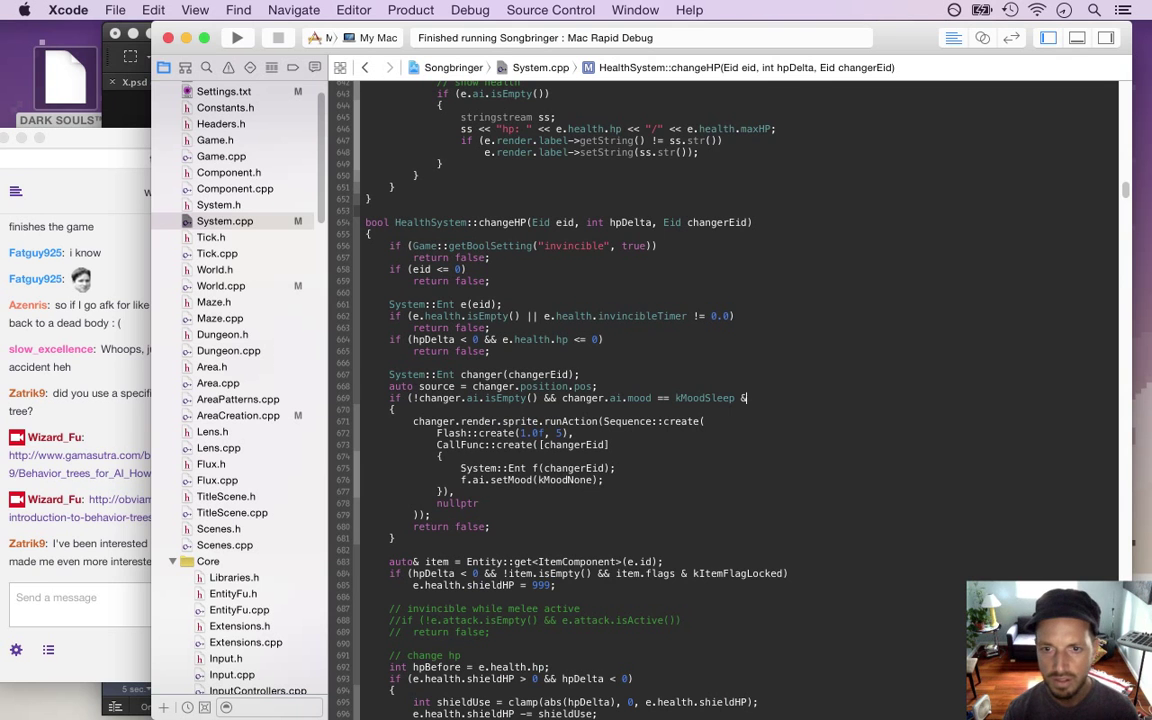
text())
key(super+v)
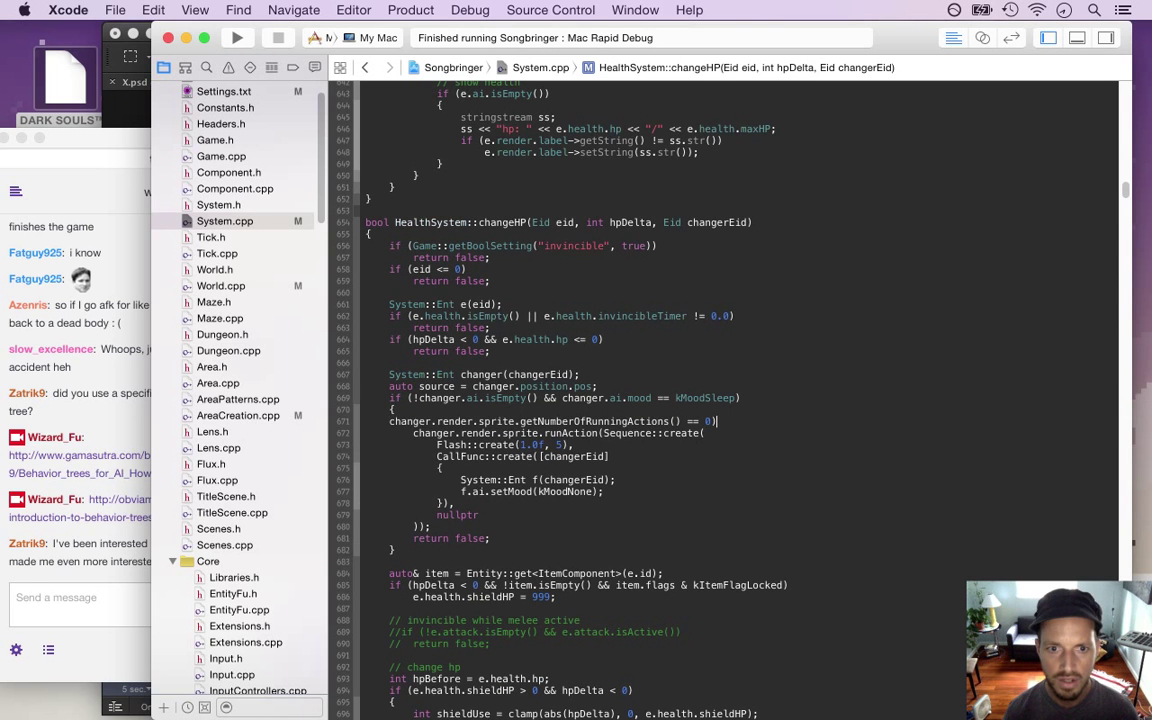
key(Down)
key(Left)
key(Tab)
text(if ()
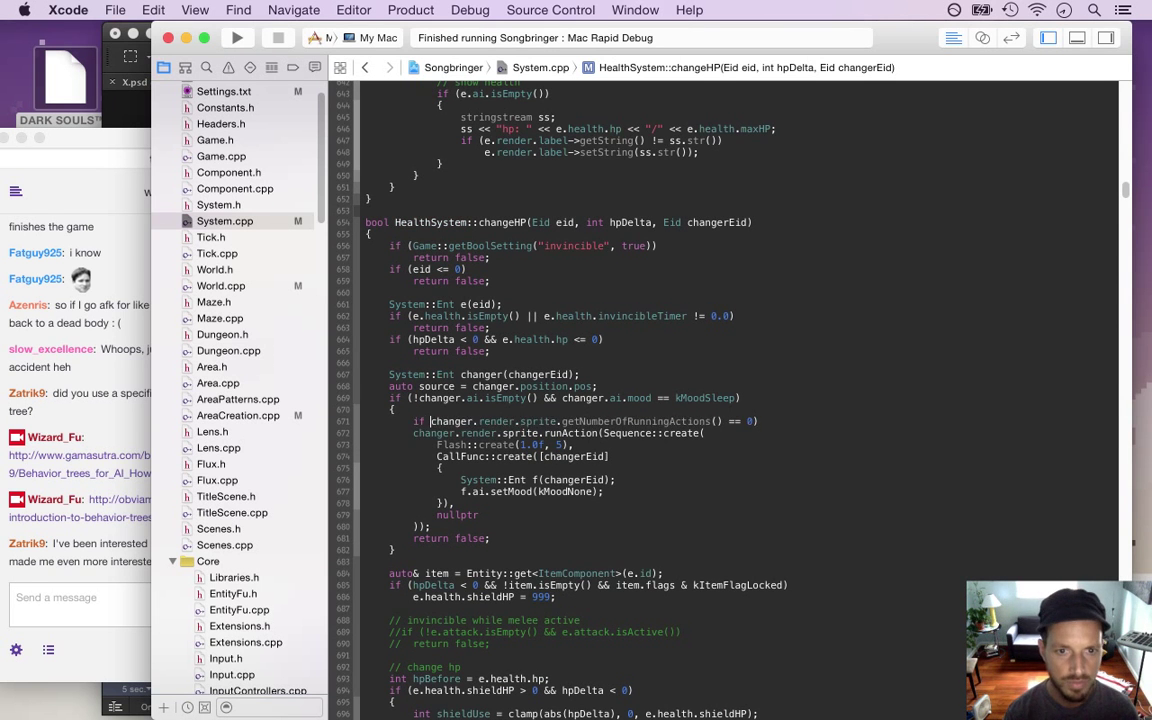
Indent the flash Sequence block under the new if, wrap it in braces, and save
key(shift+Down)
key(shift+Down)
key(shift+Down)
key(shift+Down)
key(shift+Down)
key(shift+Down)
key(shift+Down)
key(shift+Down)
key(shift+Down)
key(super+bracketright)
key(Left)
key(Left)
key(Return)
text({)
key(Down)
key(Down)
key(Down)
key(Down)
key(Down)
key(Down)
key(Down)
key(Down)
key(Return)
key(Up)
text(})
key(super+s)
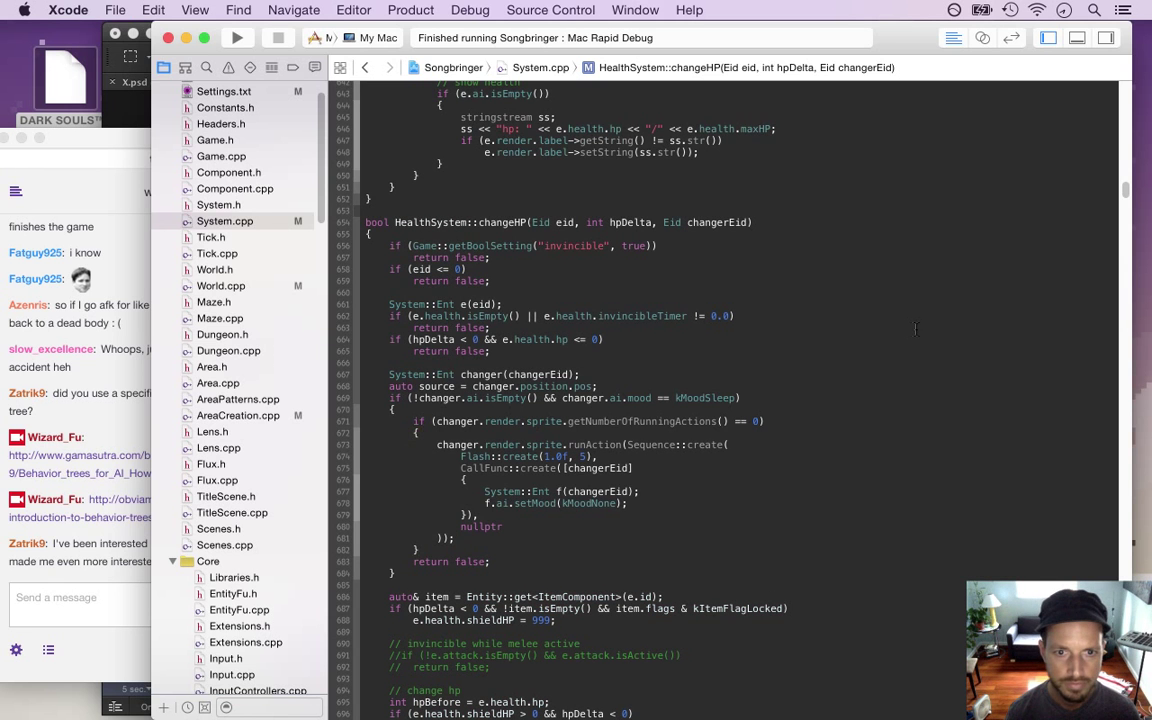
Read a viewer's thank-you message in the Twitch chat, then switch back to Xcode
click(85, 563)
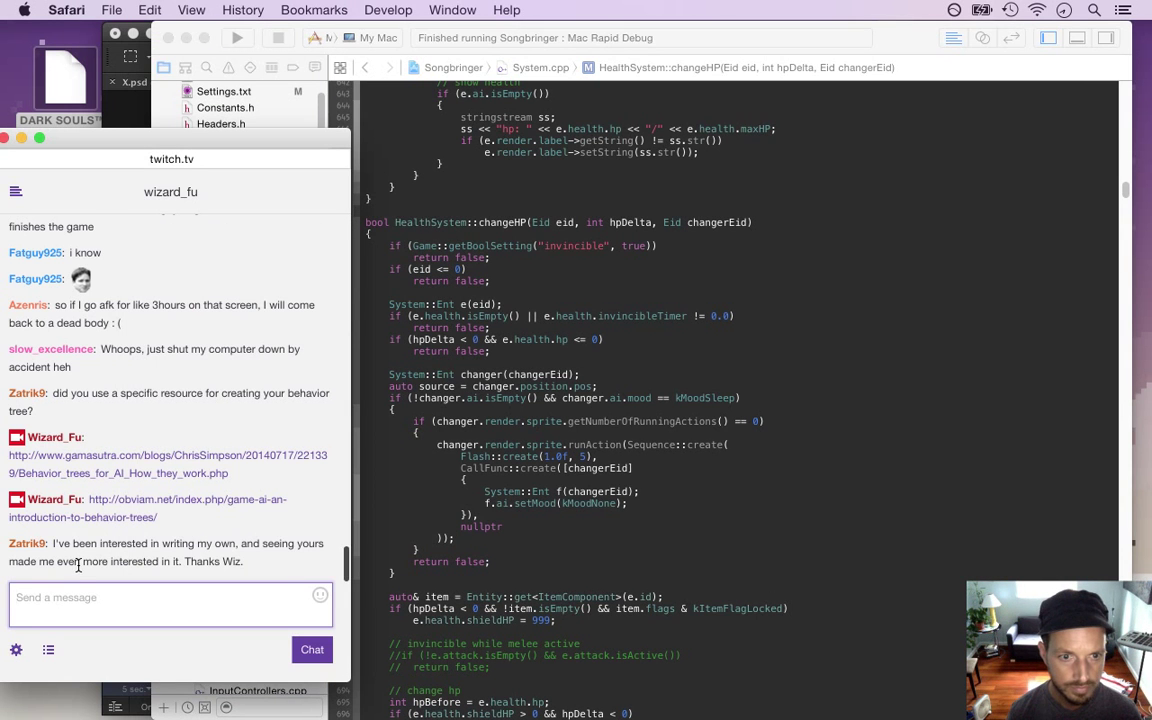
drag(76, 548, 163, 565)
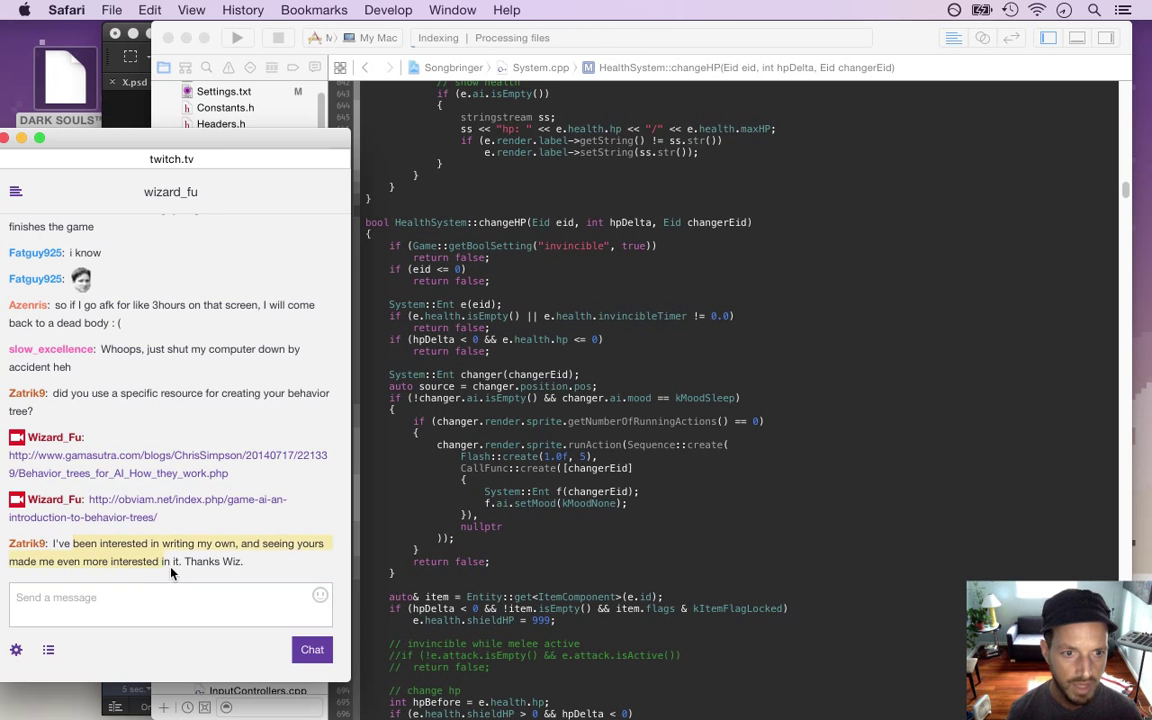
click(429, 557)
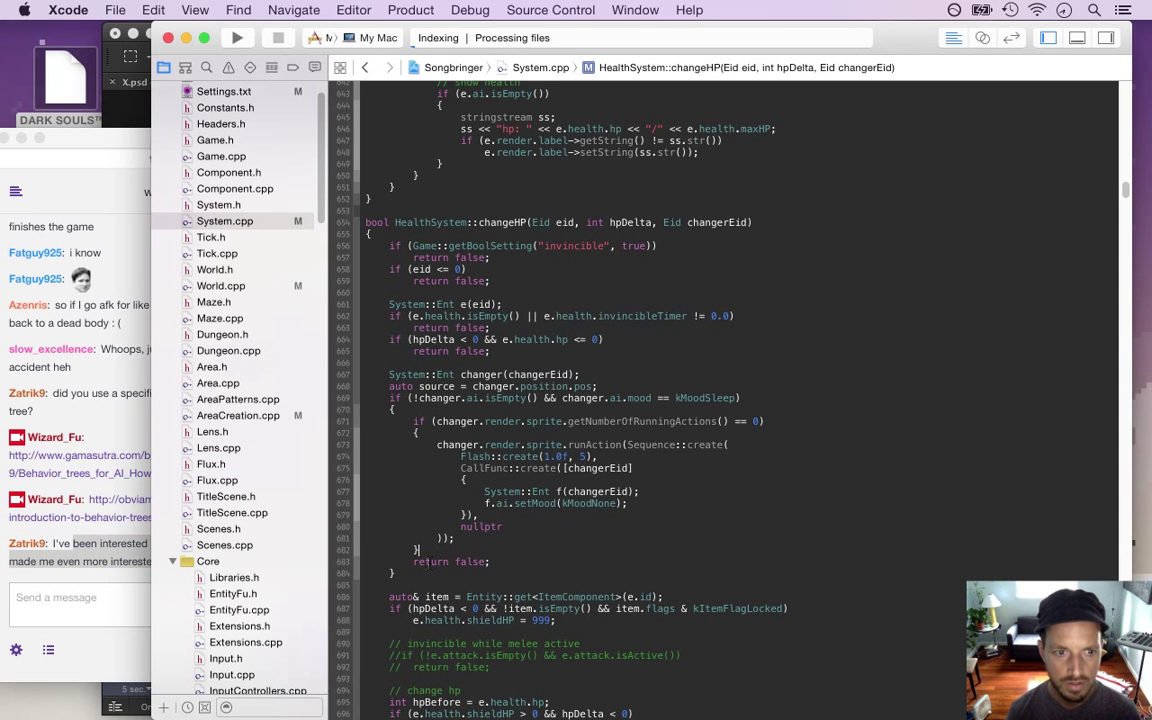
click(128, 510)
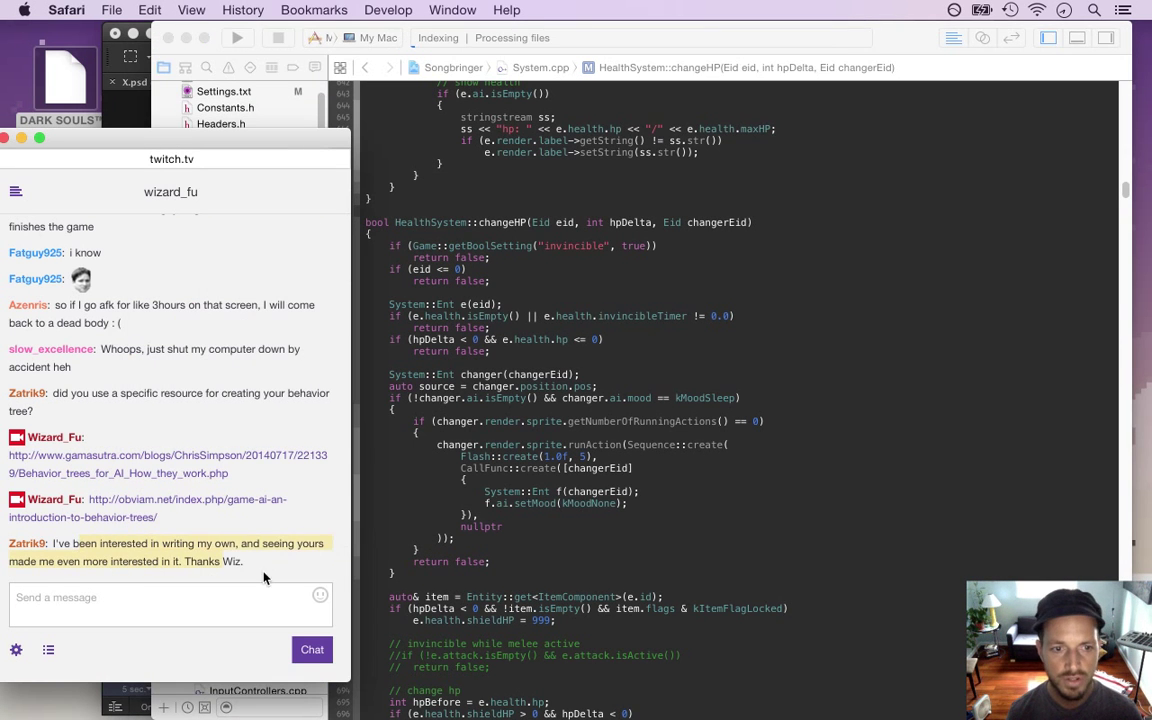
click(440, 495)
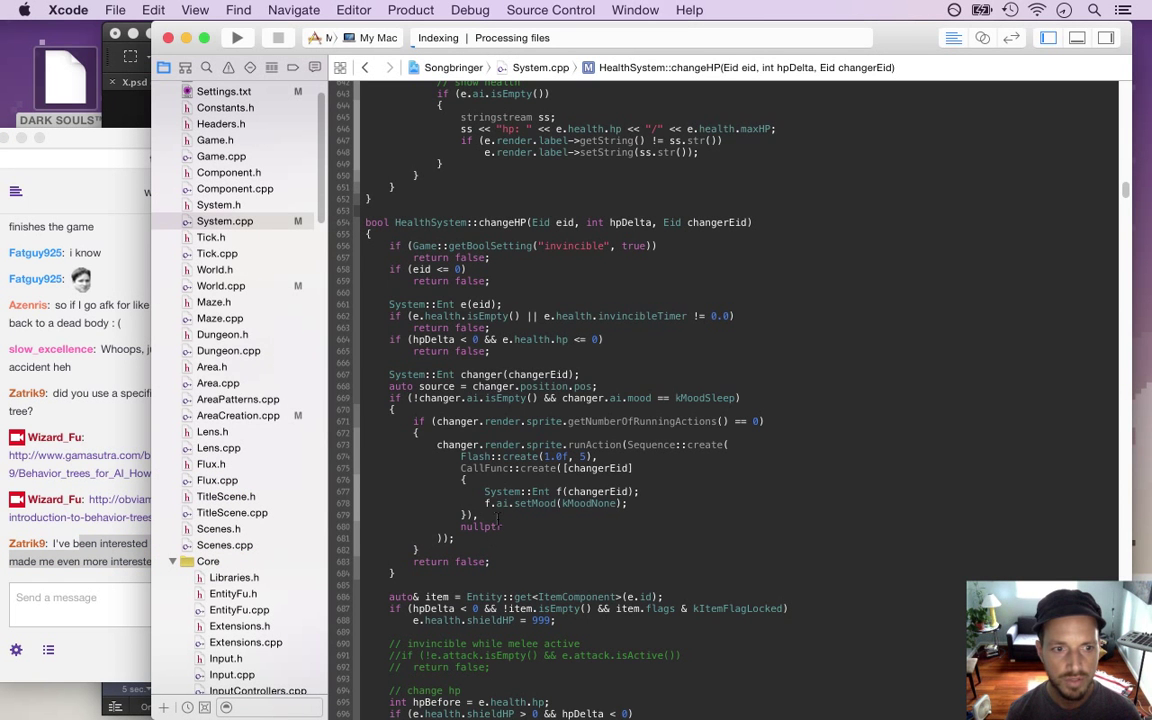
key(super+Tab)
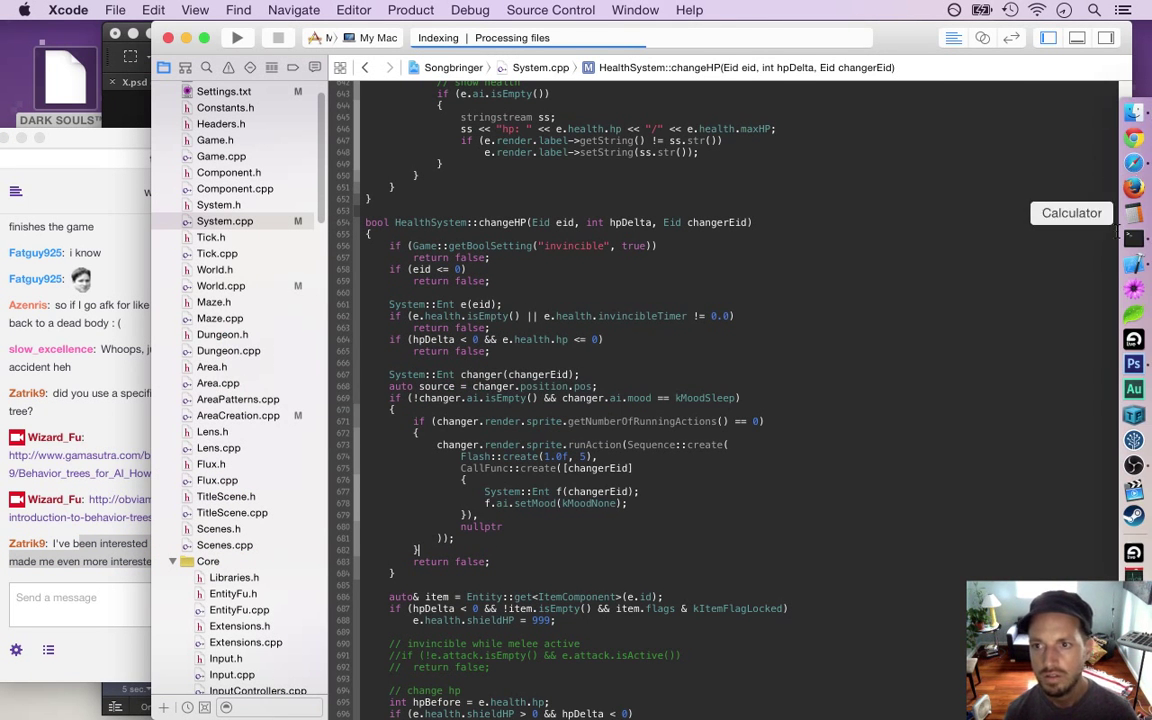
click(1125, 283)
key(super+n)
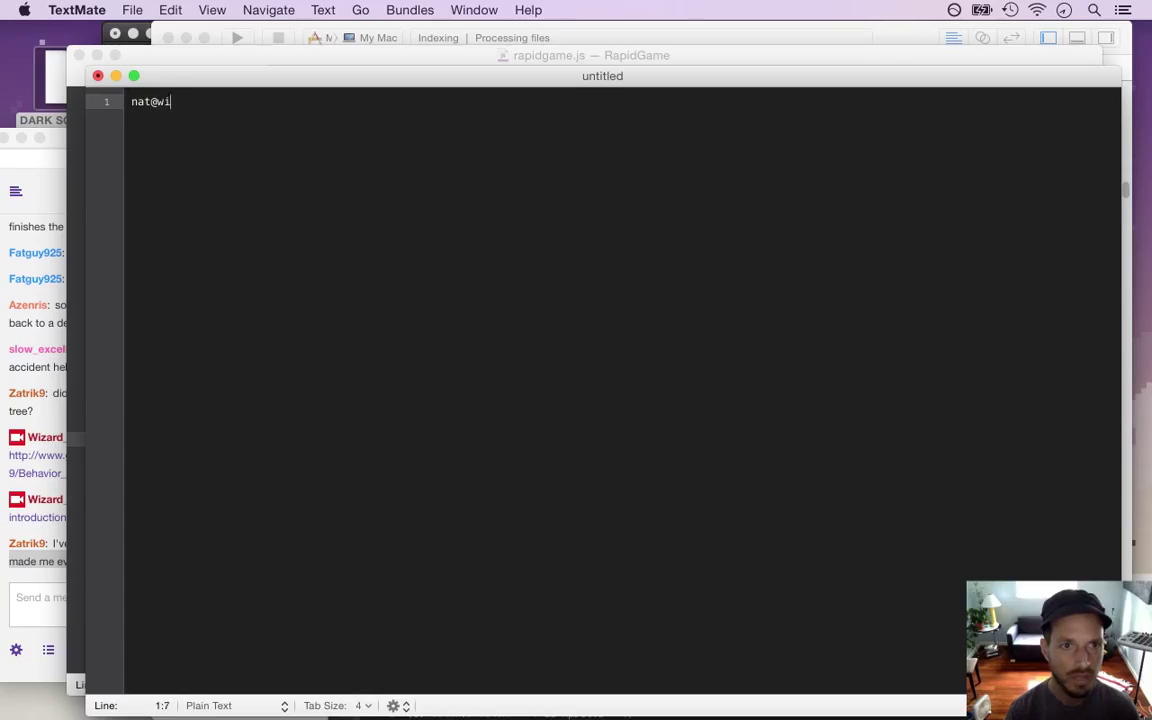
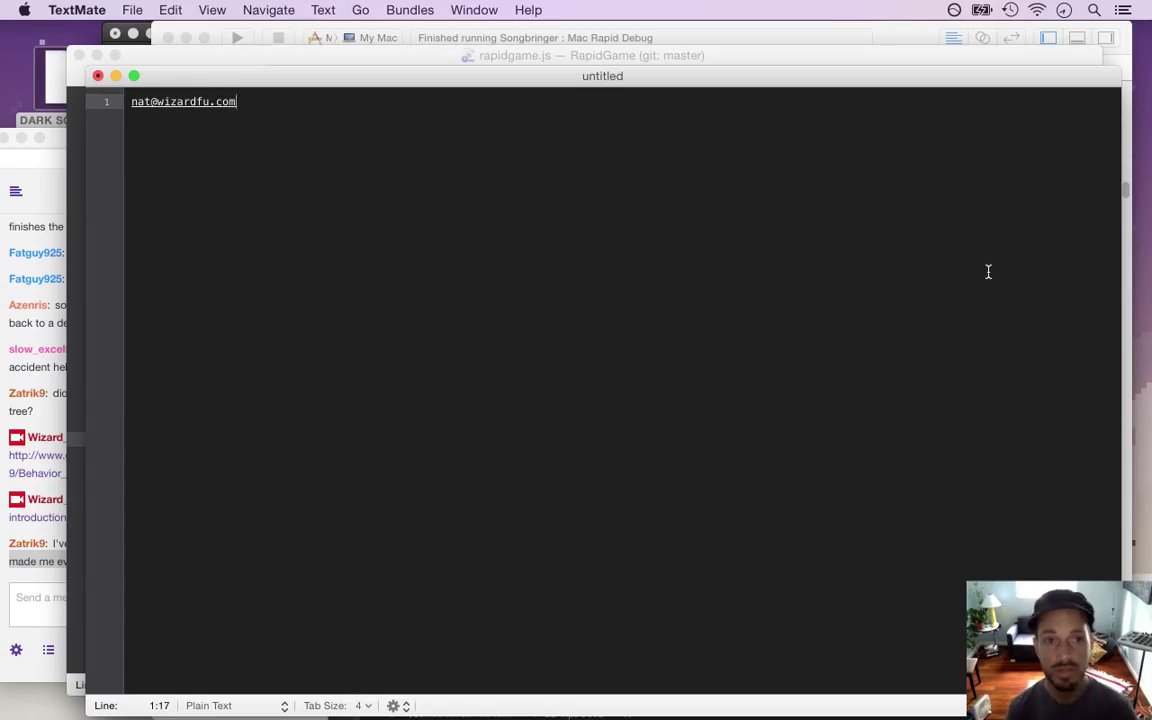
key(super+w)
click(541, 177)
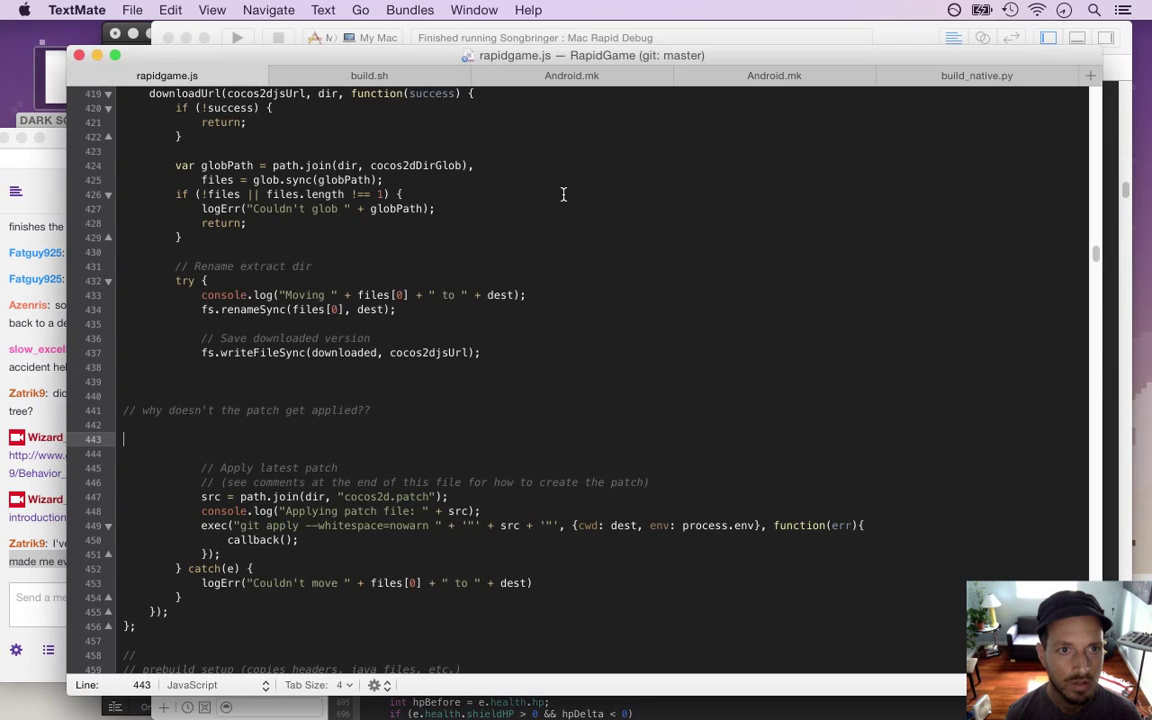
key(super+Tab)
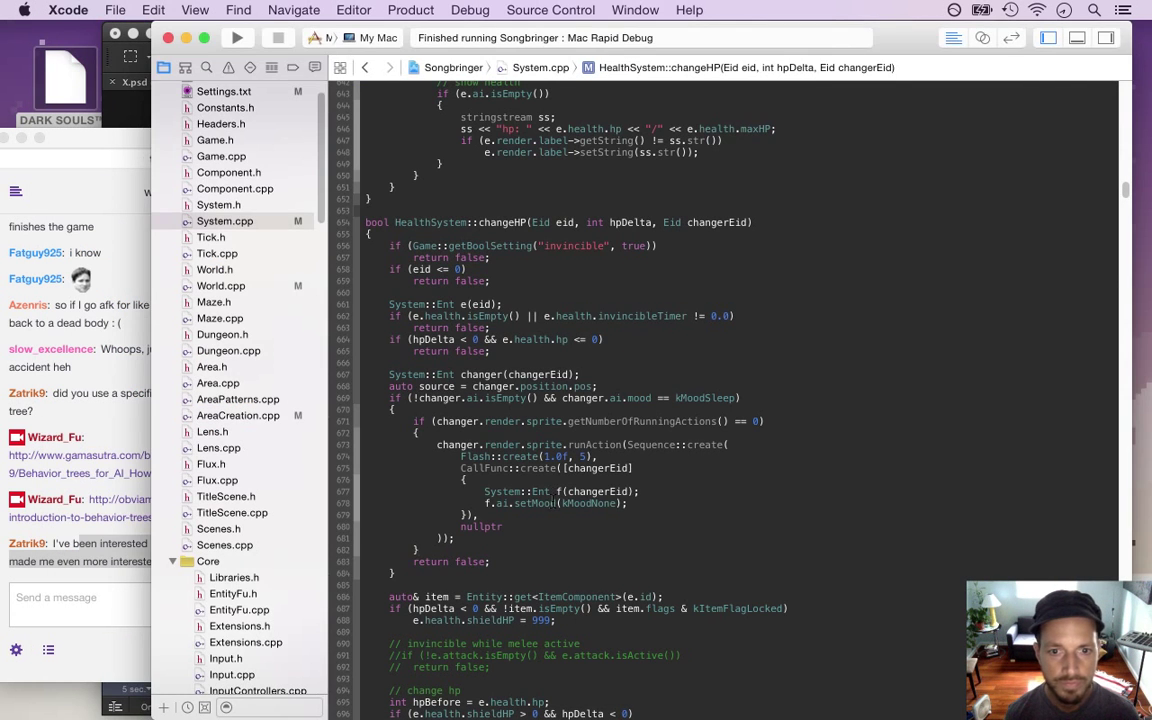
Build and run the game, walking the character up and around the stone circle's left side
key(super+r)
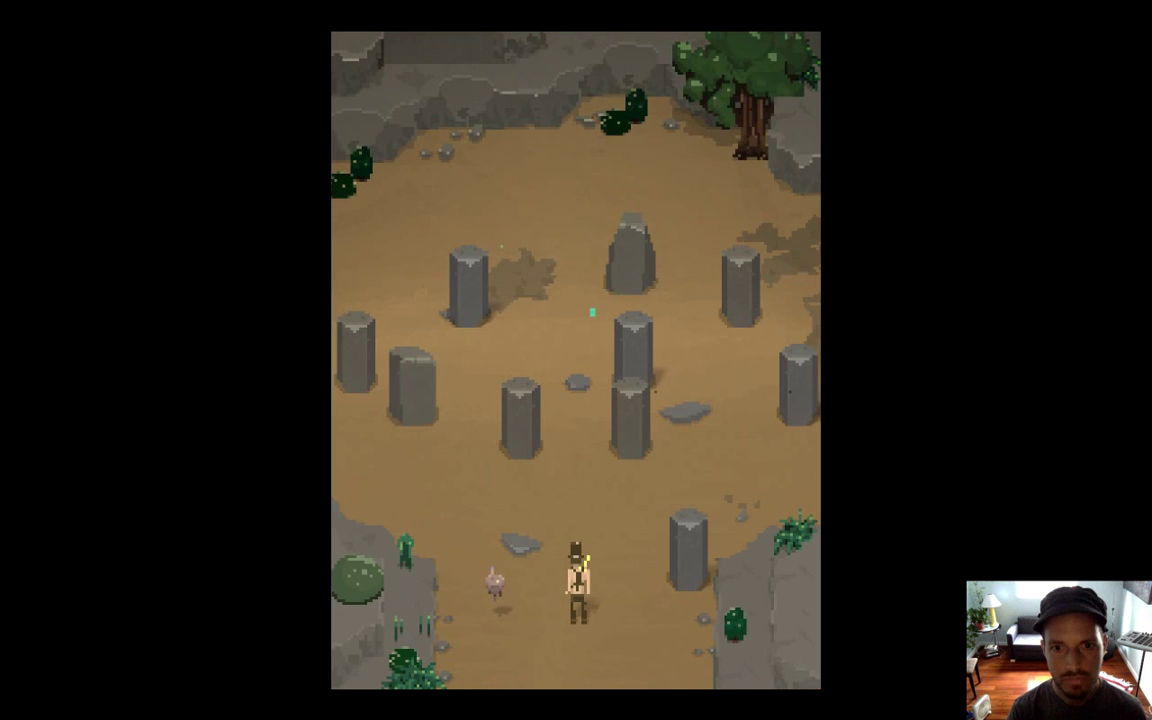
key(Up)
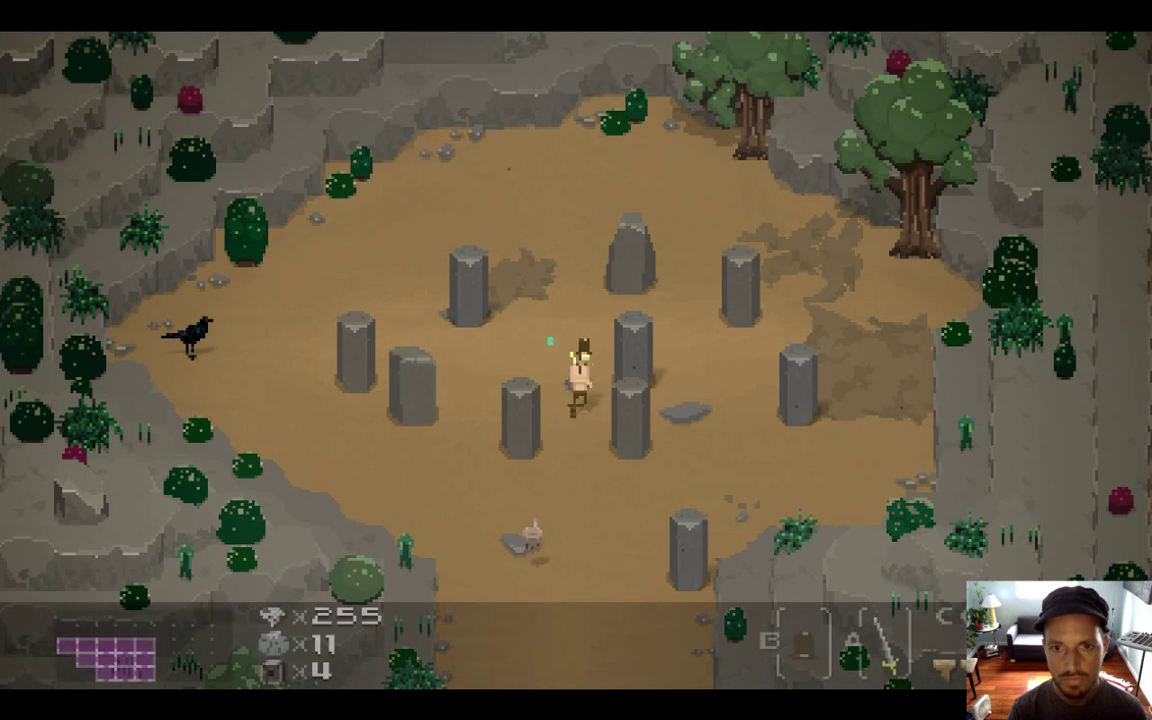
key(Right)
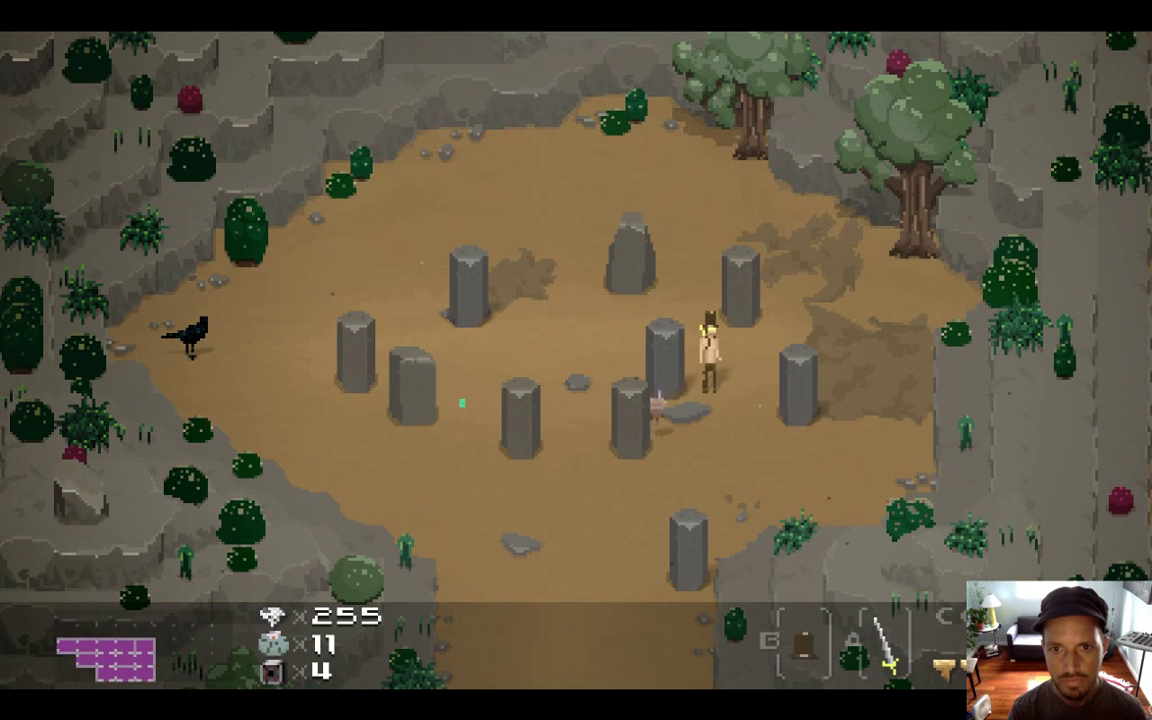
key(Up)
key(Left)
key(Down)
key(Up)
key(Left)
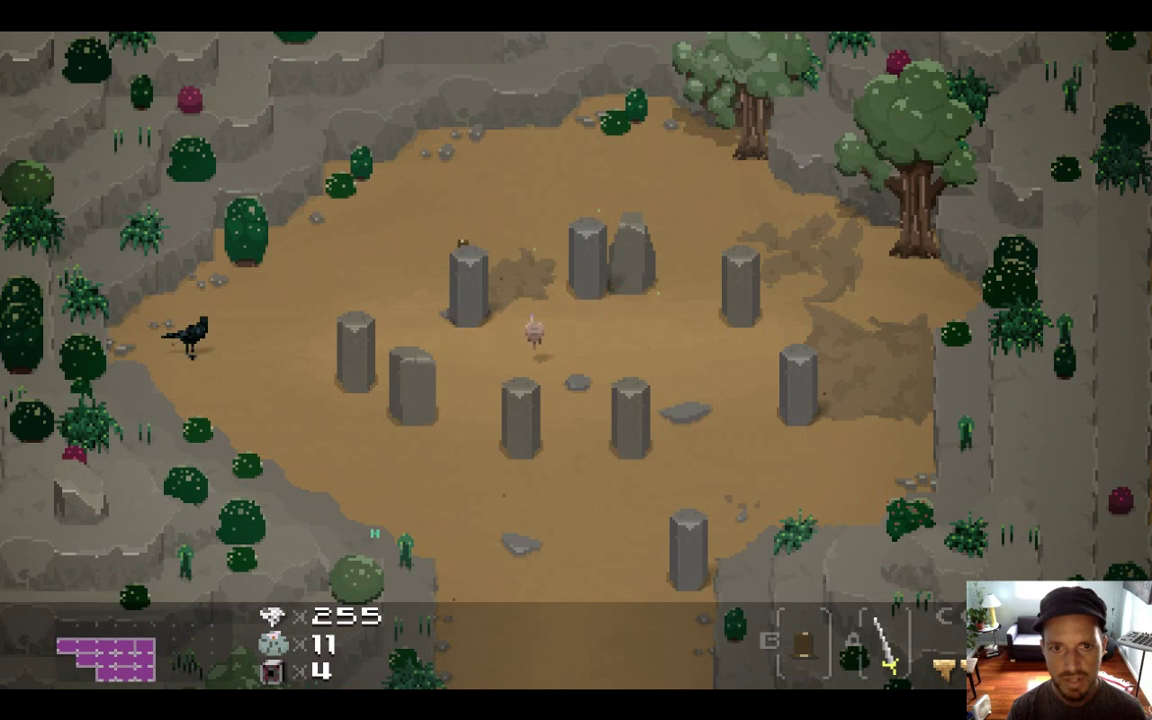
key(Up)
key(Left)
key(Down)
key(Right)
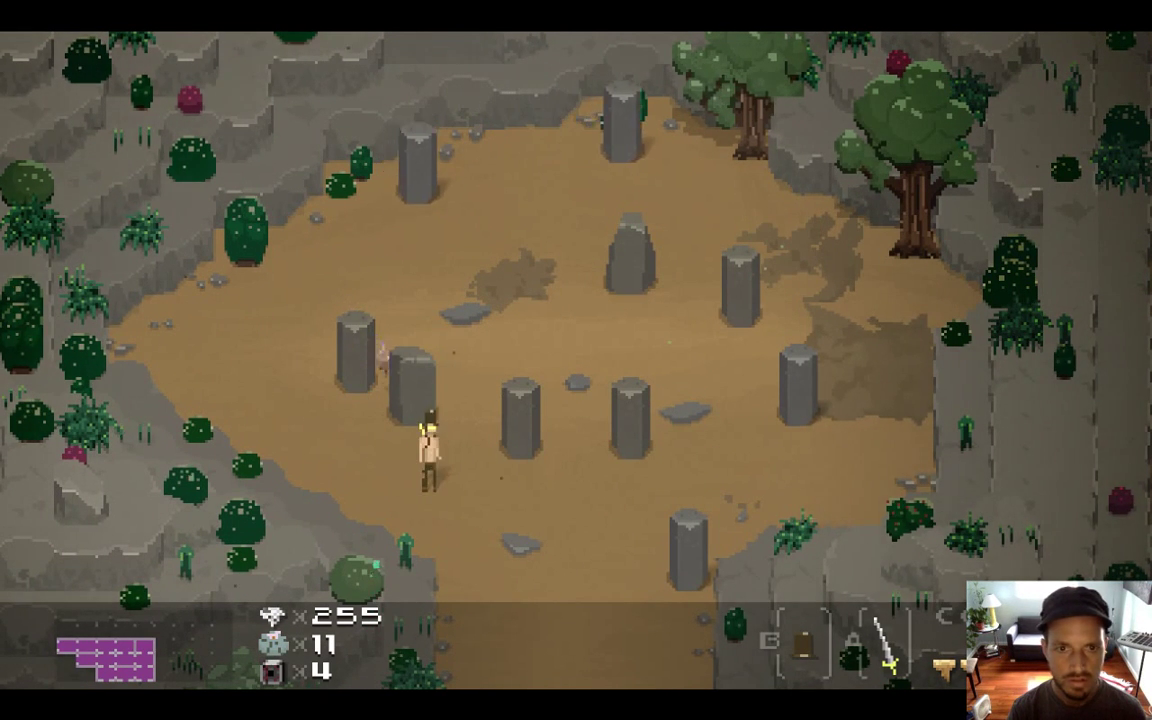
key(Down)
Walk past the right-hand pillars, quit the game, and bring up the Twitch chat
key(Right)
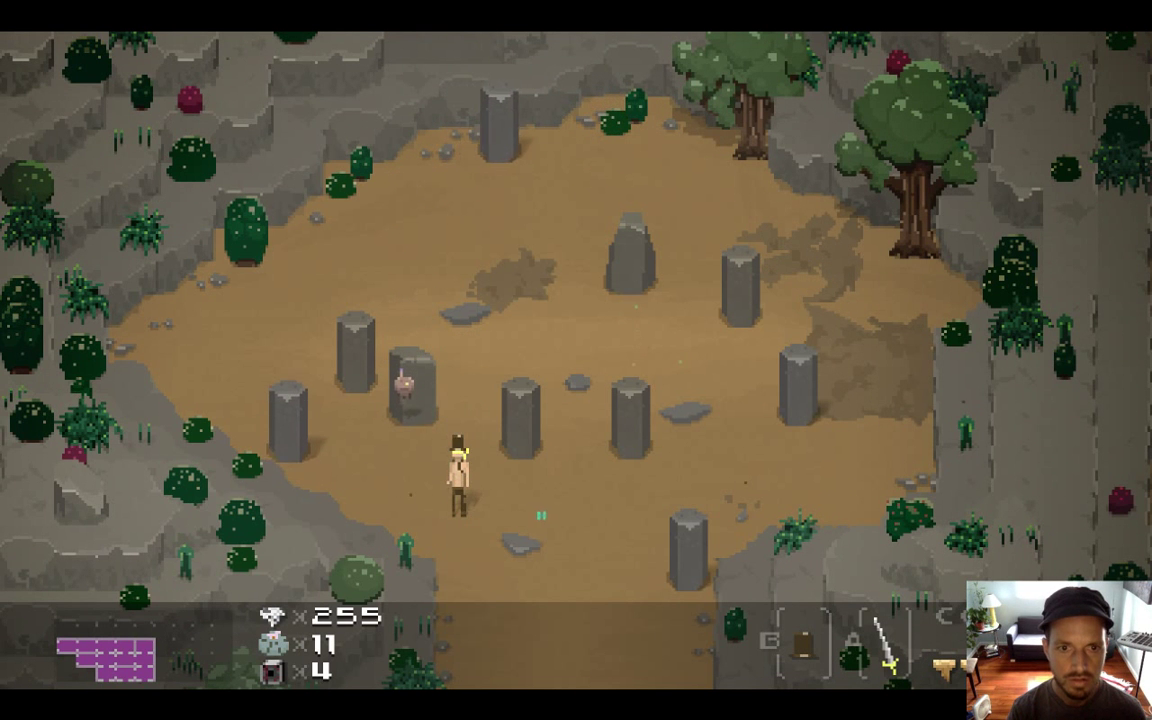
key(Up)
key(Right)
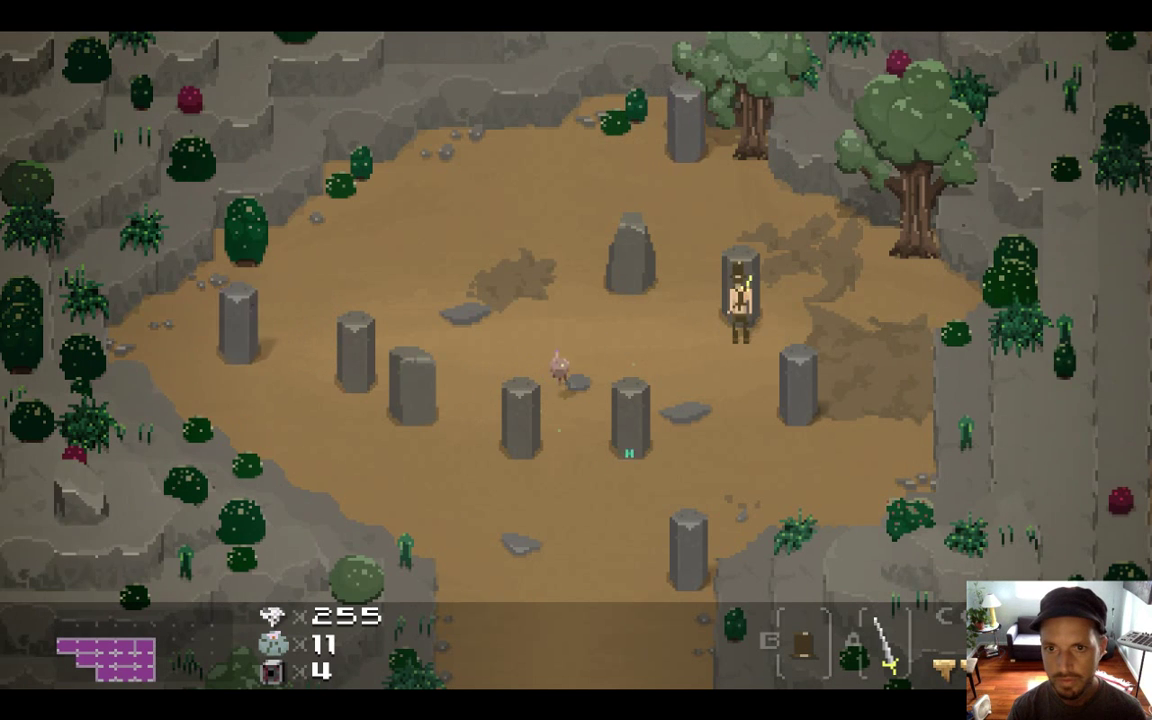
key(Right)
key(Down)
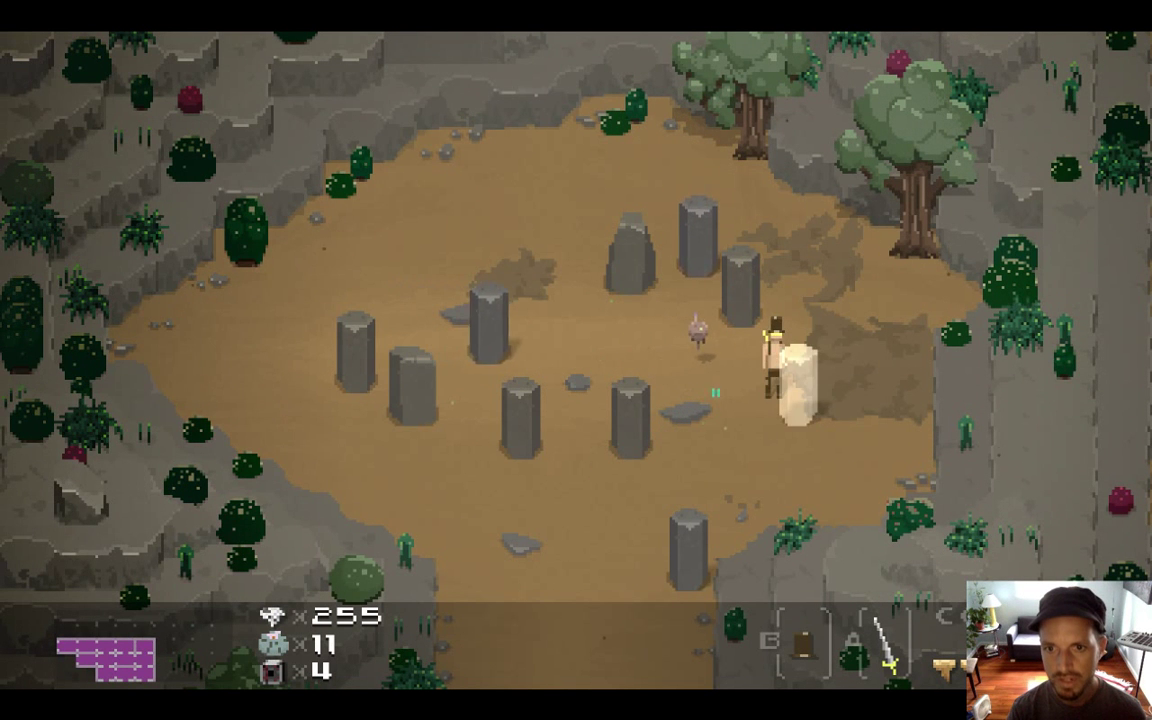
key(Left)
key(Down)
key(Right)
key(Right)
key(Up)
key(Left)
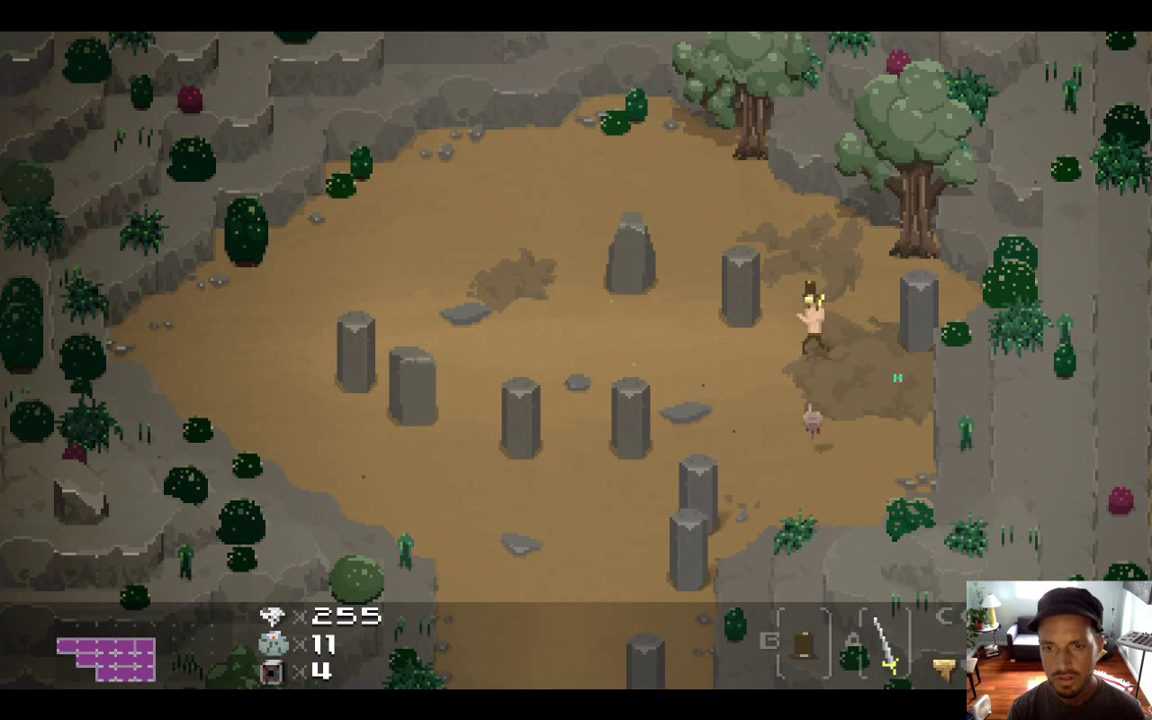
key(super+q)
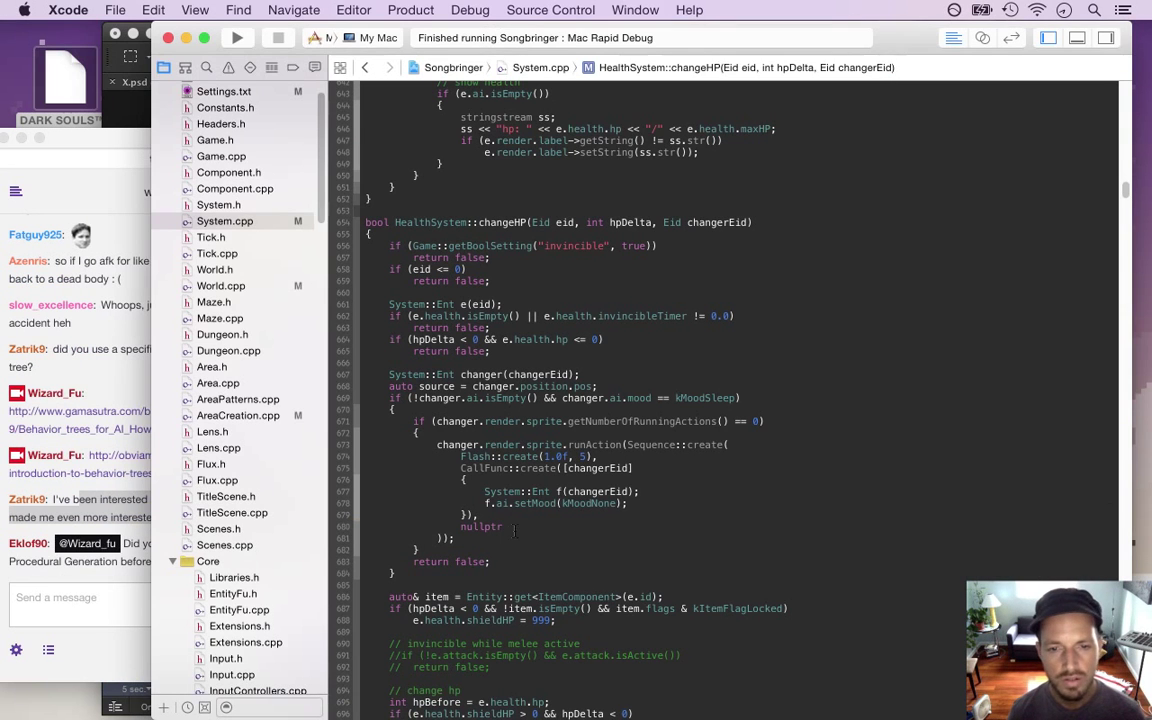
click(111, 476)
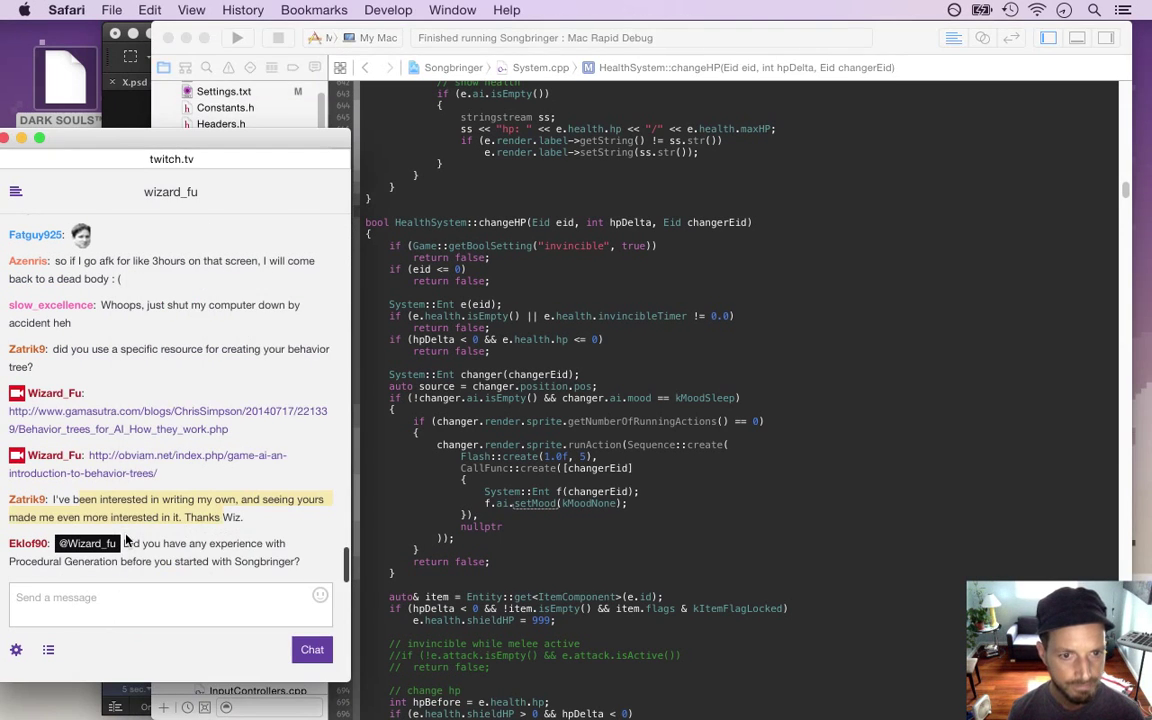
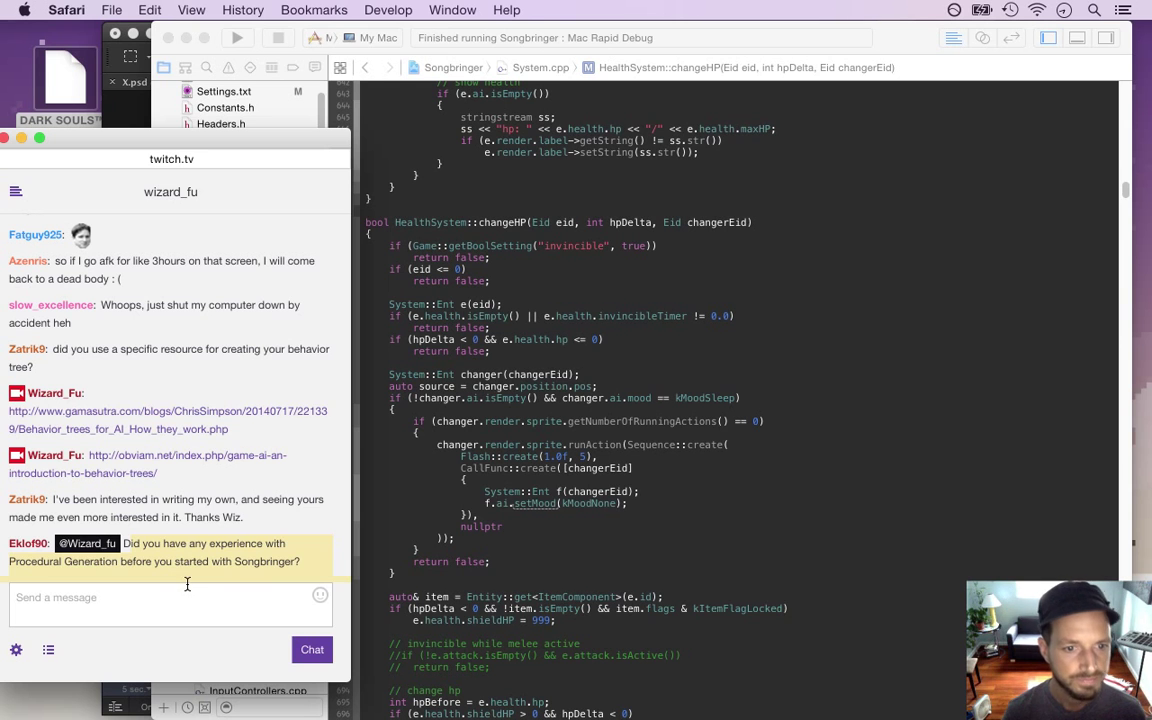
Highlight 'Songbringer' in the Twitch chat question, then return to HealthSystem::changeHP in Xcode
drag(232, 561, 293, 572)
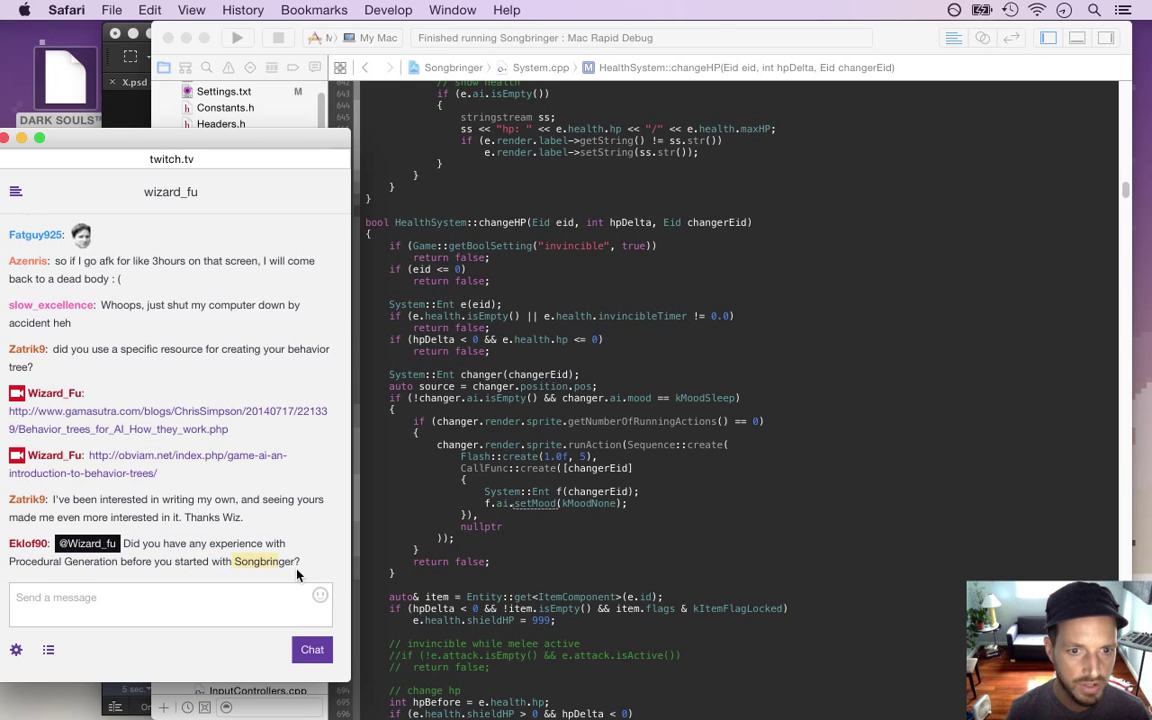
drag(297, 574, 240, 573)
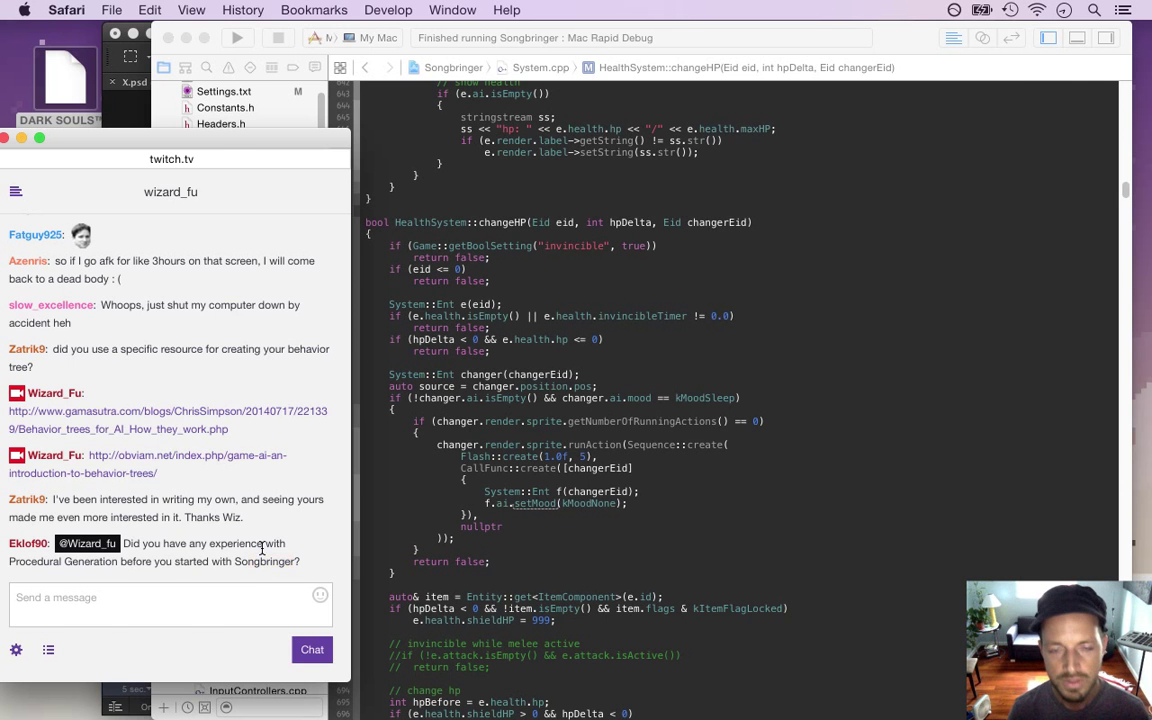
click(560, 488)
click(548, 517)
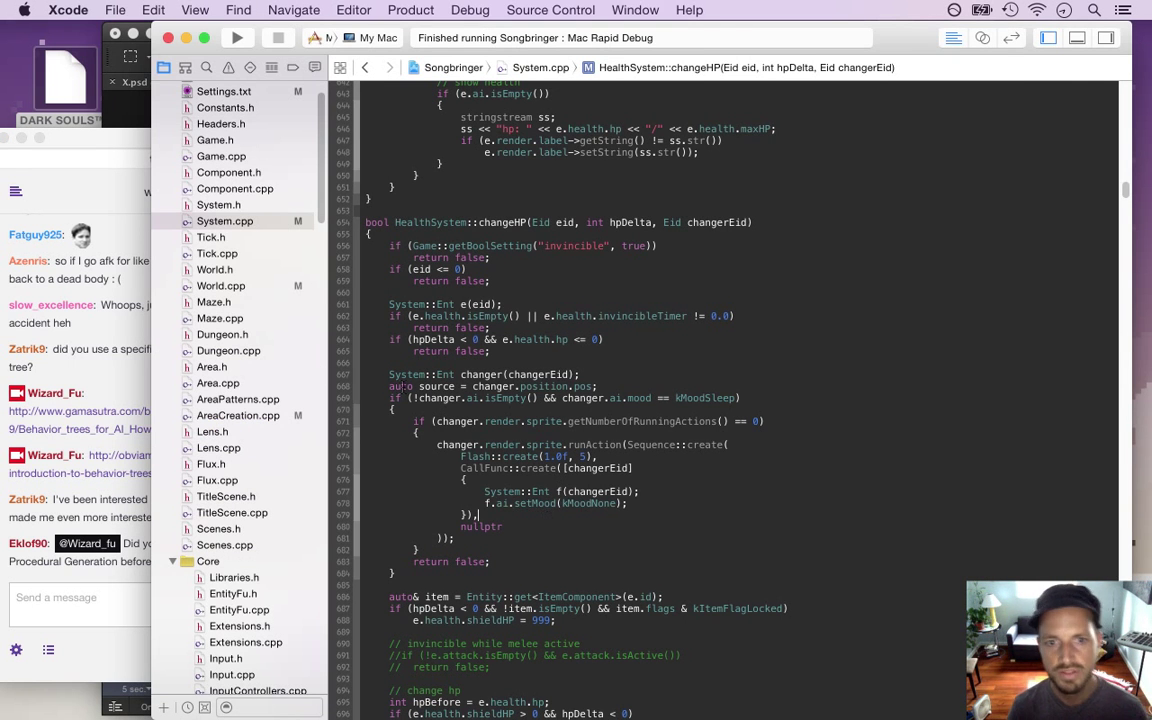
Select the sleeping-enemy wake-up block in System.cpp and build and run with Cmd+R
drag(397, 574, 375, 374)
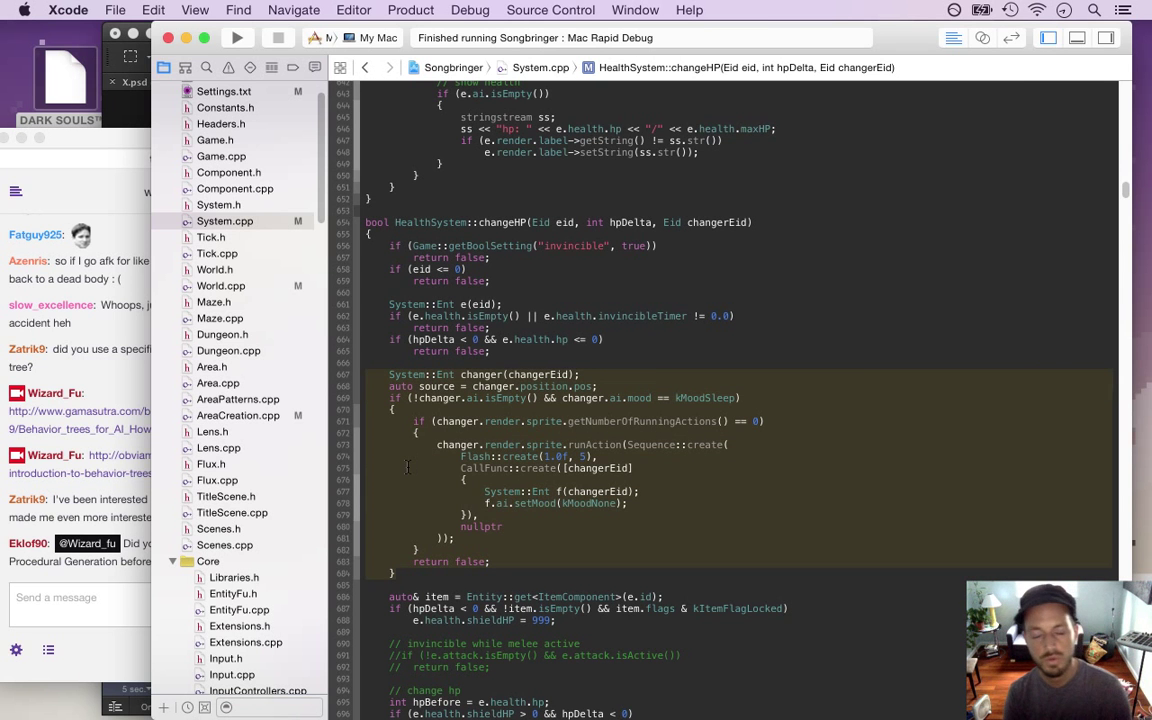
key(super+r)
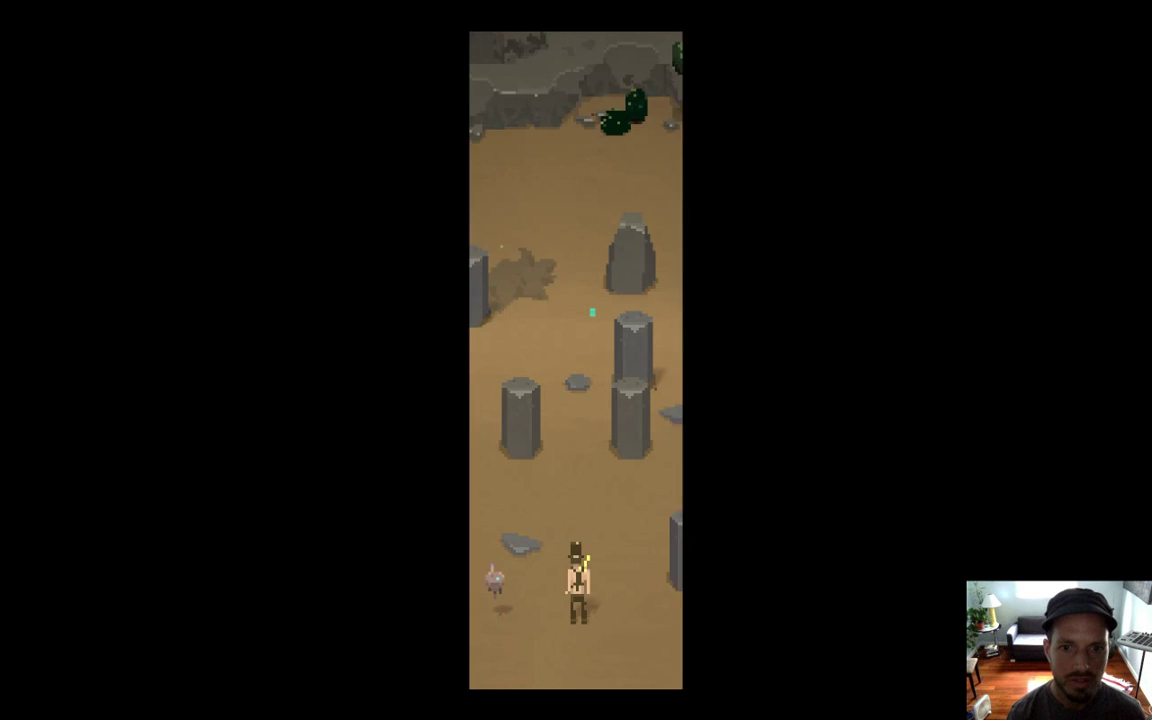
Walk the character up, along the top of the clearing and back down to a stone pillar
key(Up)
key(Up)
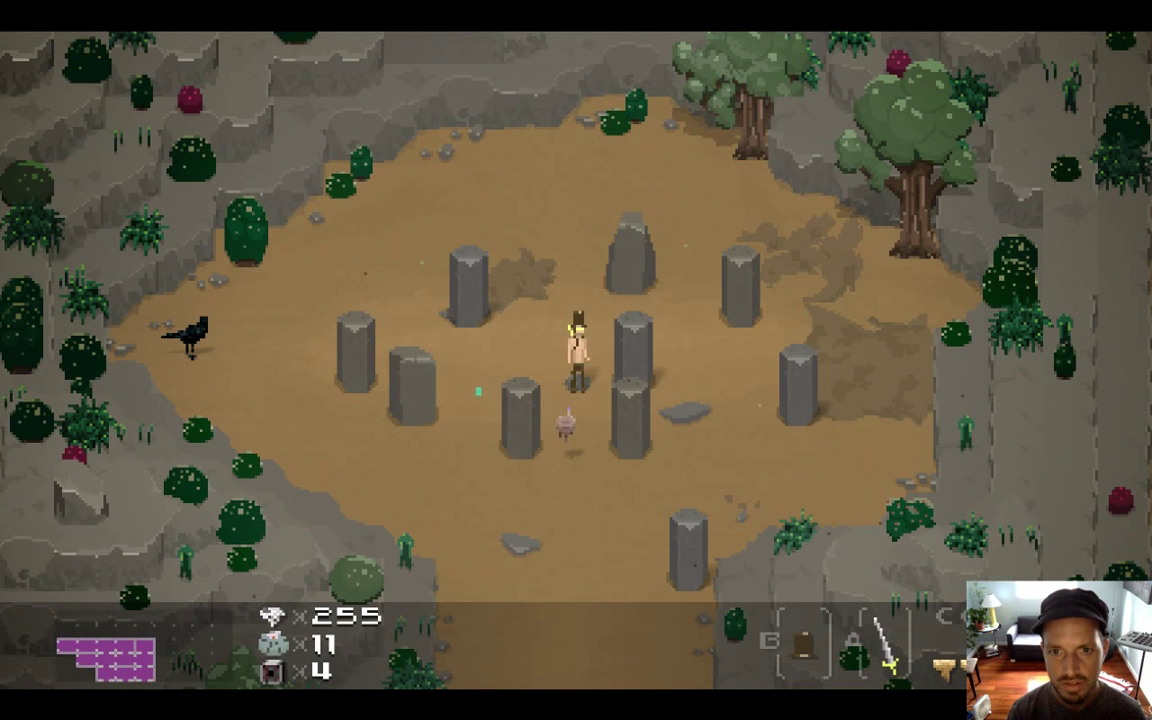
key(Left)
key(Left)
key(Up)
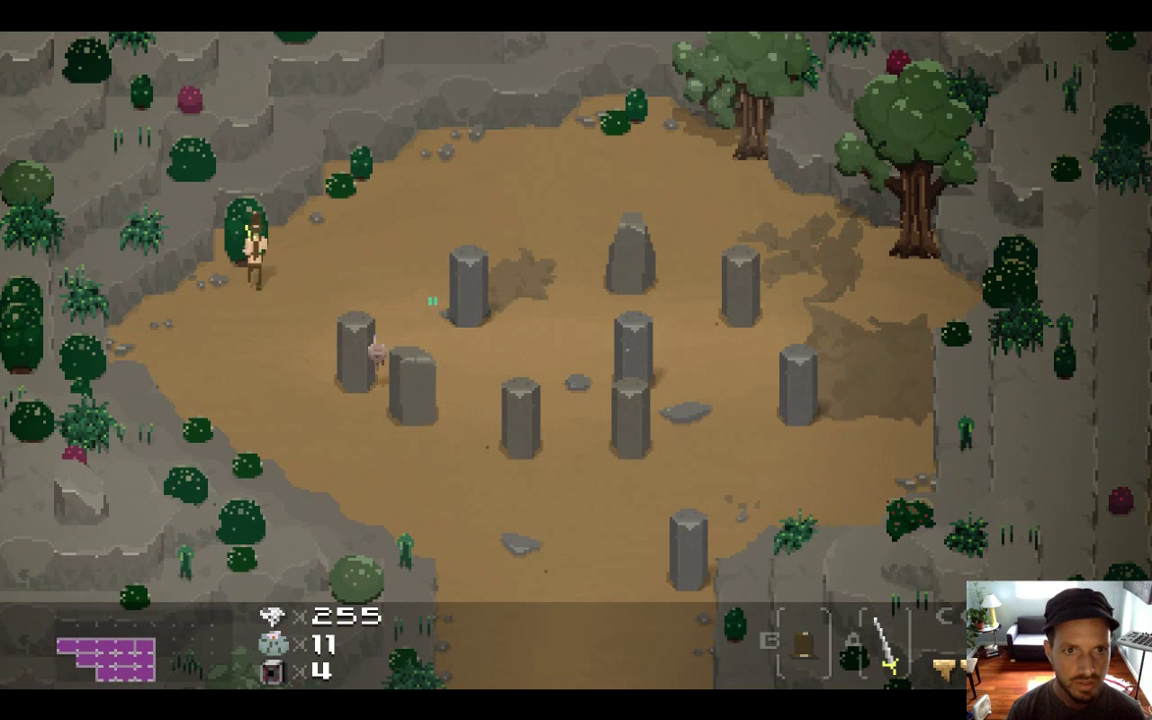
key(Right)
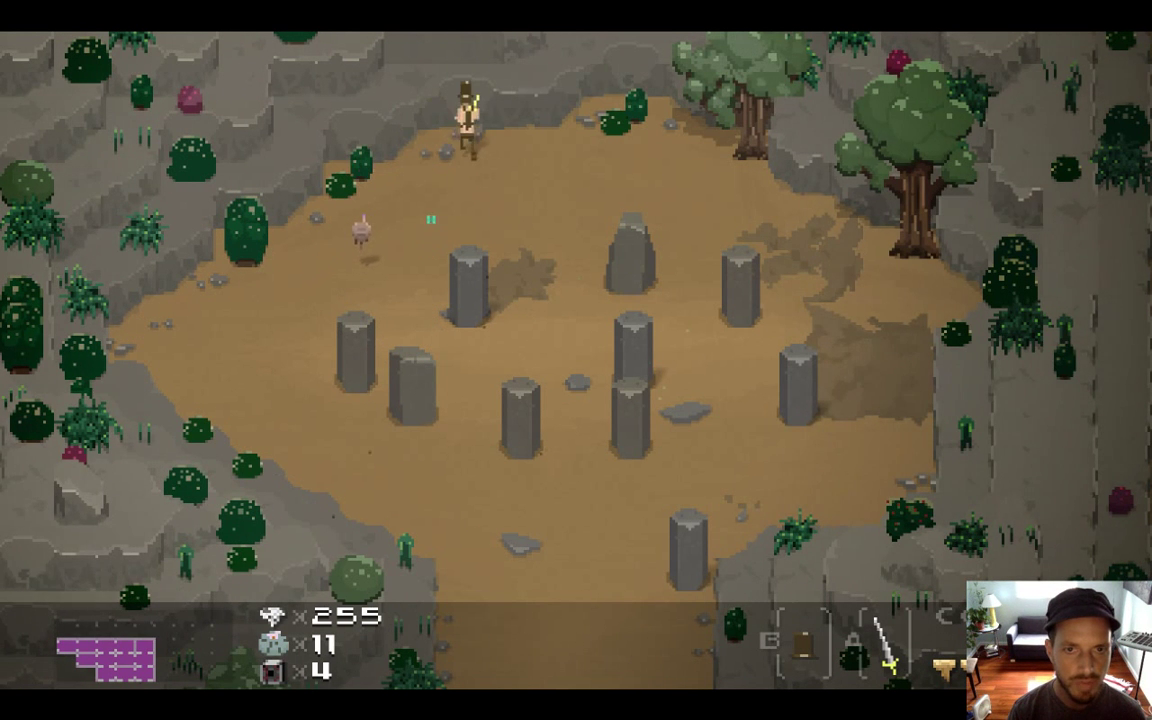
key(Left)
key(Down)
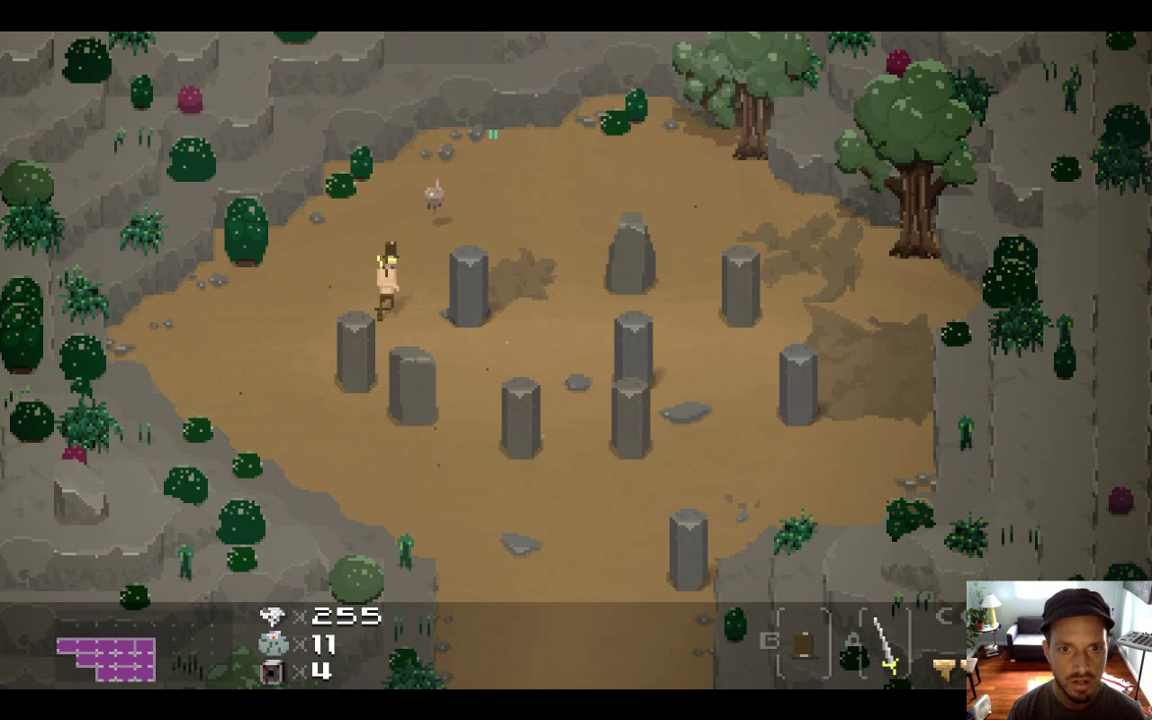
key(Right)
key(Right)
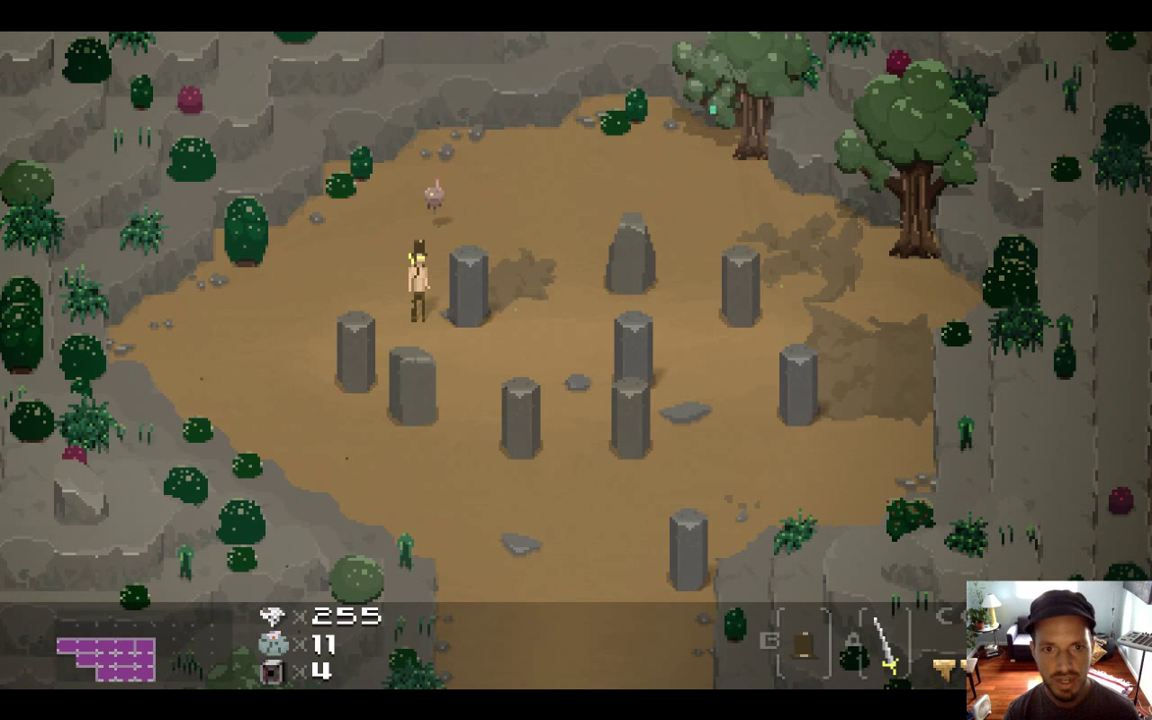
Grab a pillar and pull it left and down-right, then cross the clearing
key(space)
key(Left)
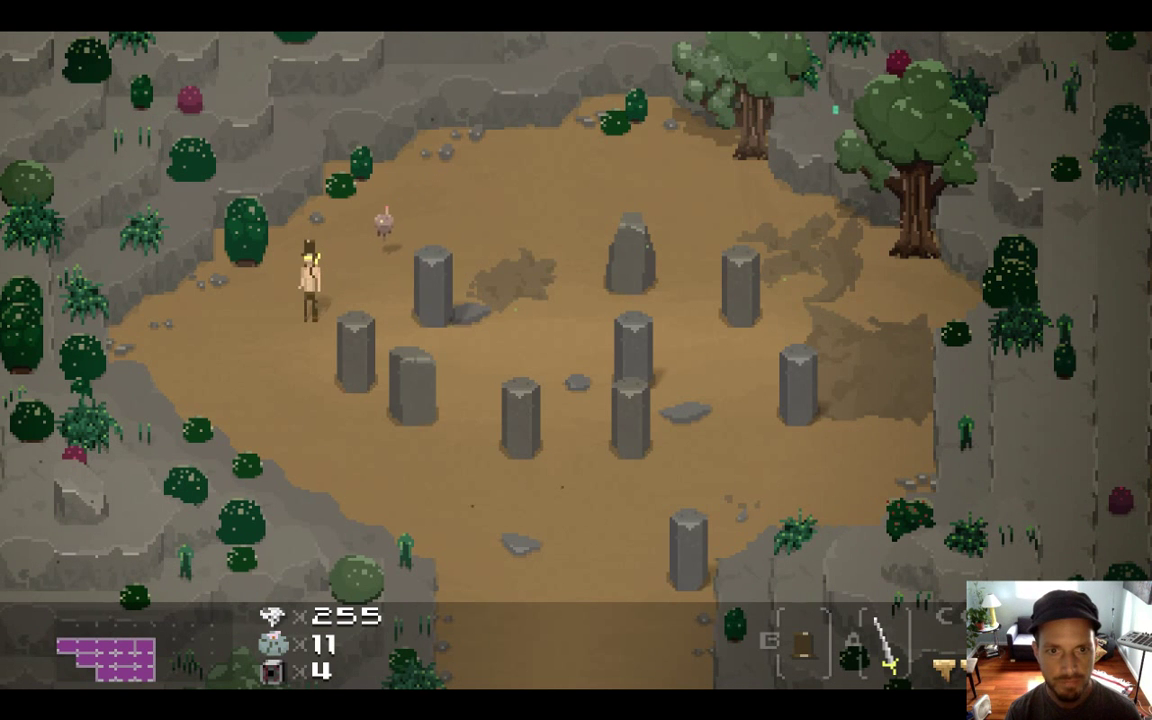
key(Down)
key(Right)
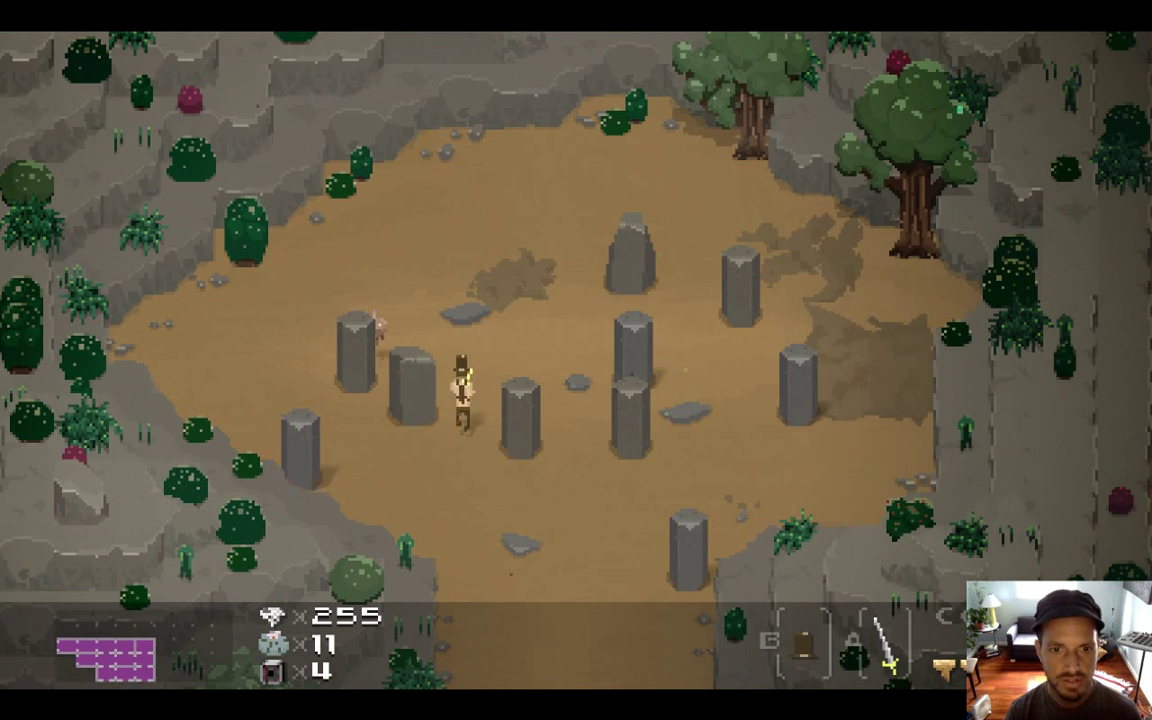
key(Up)
key(Left)
key(Down)
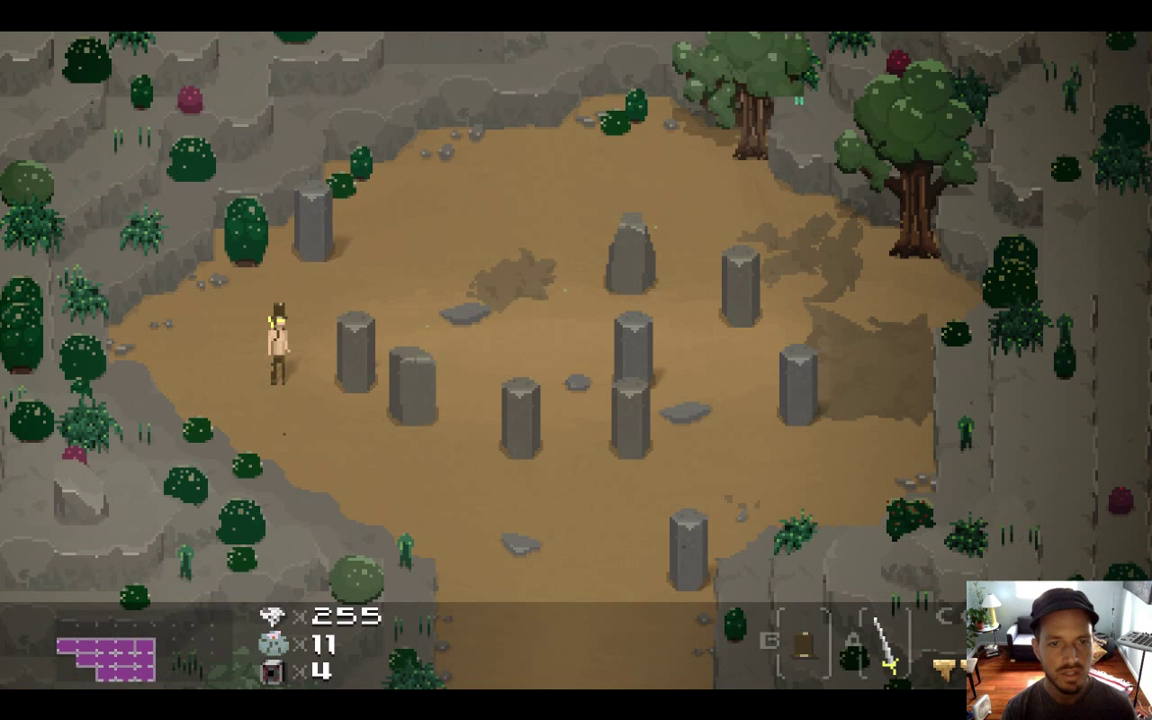
key(Down)
key(Right)
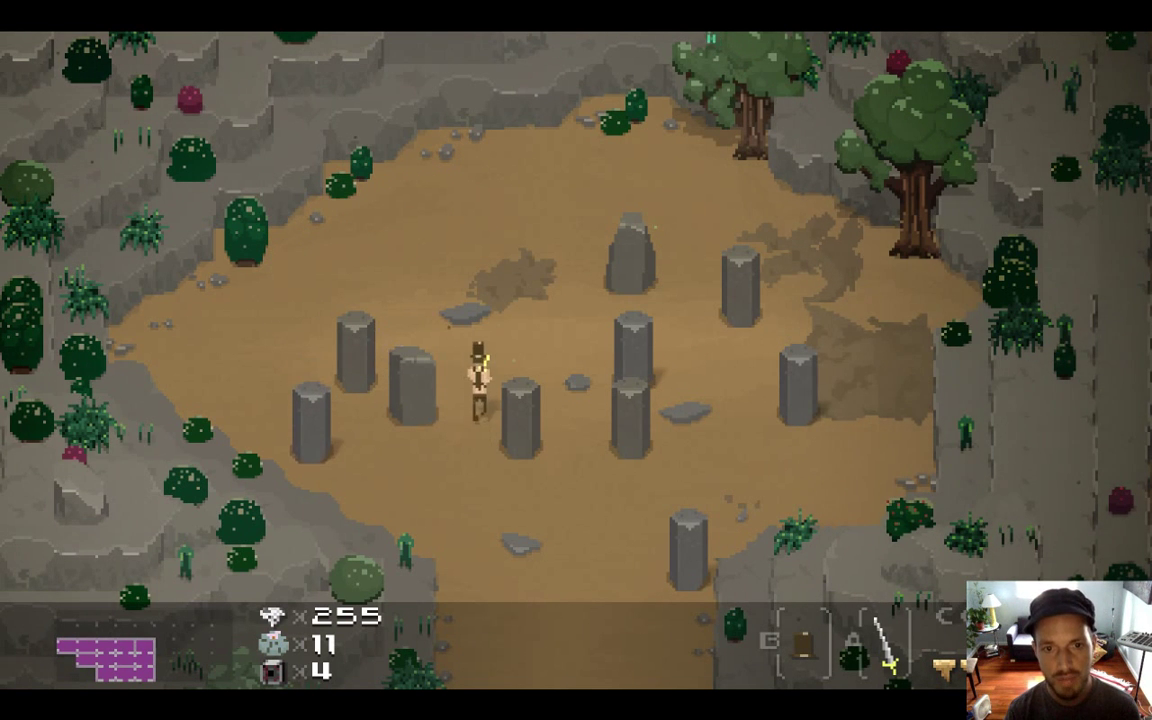
Walk among the pillars once more, then quit the game with Cmd+Q
key(Up)
key(Down)
key(Right)
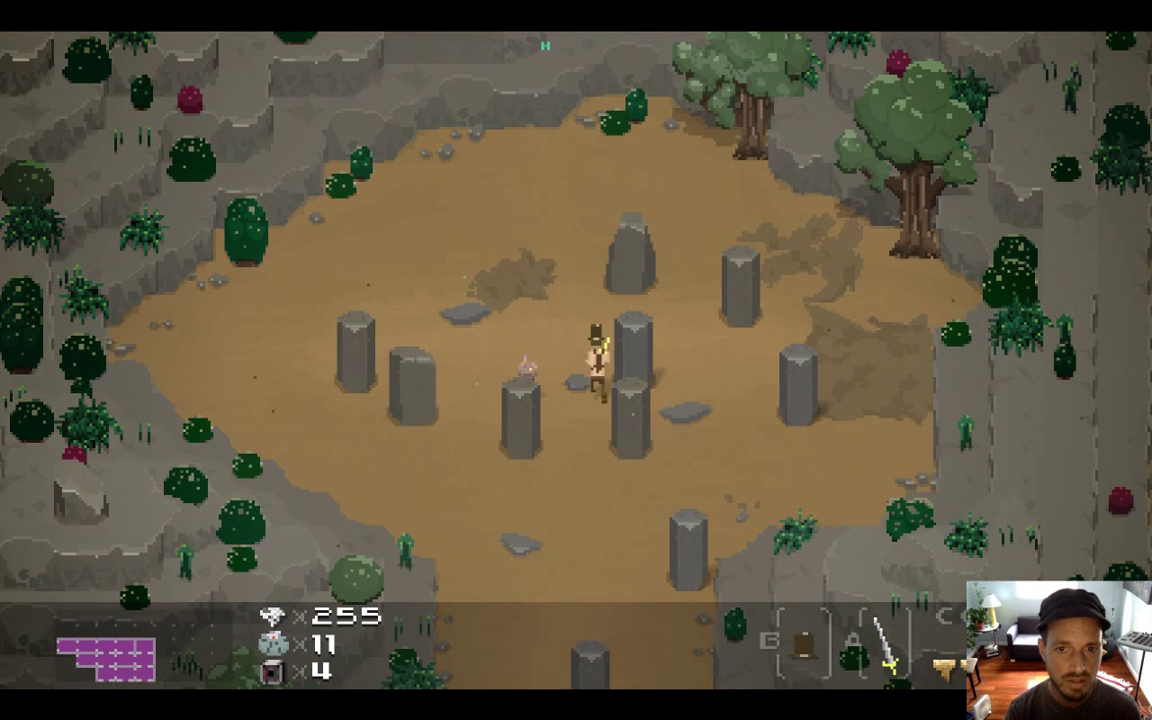
key(Left)
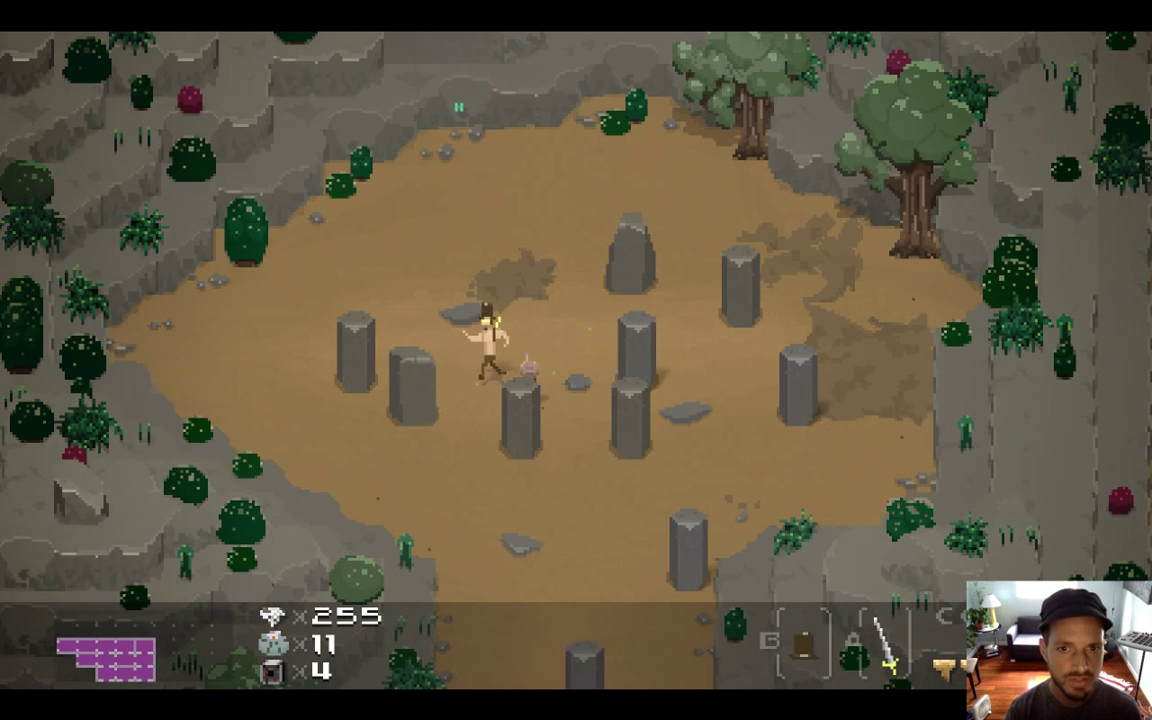
key(Left)
key(Up)
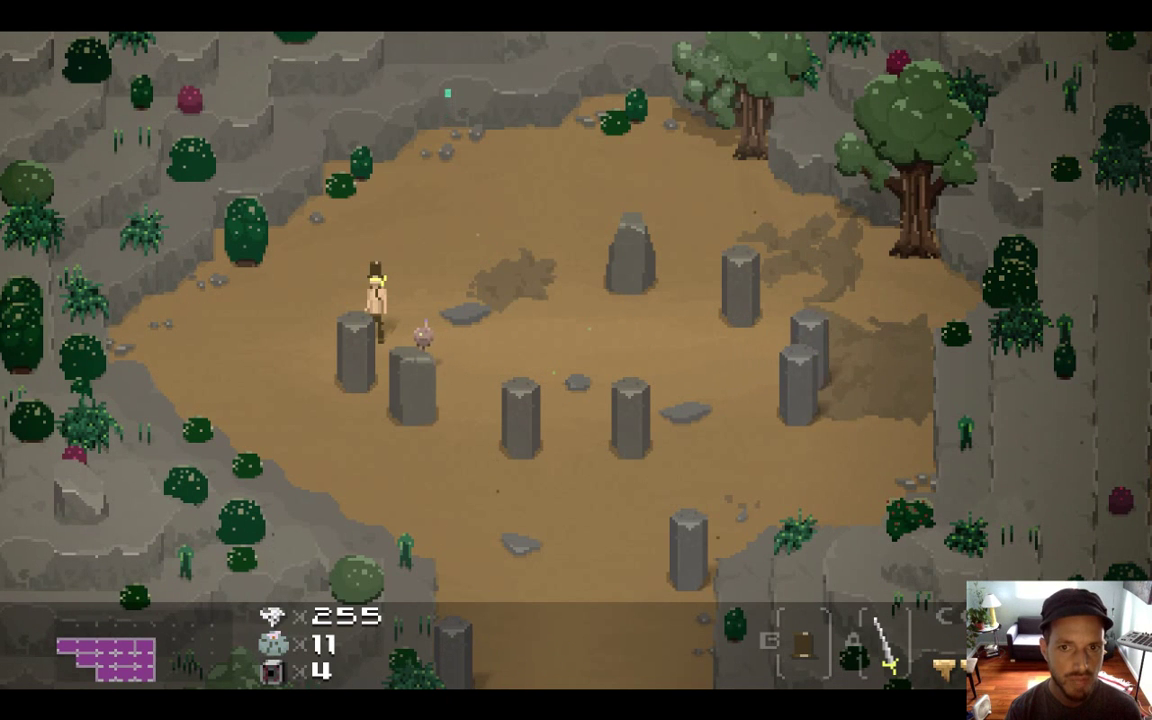
key(super+q)
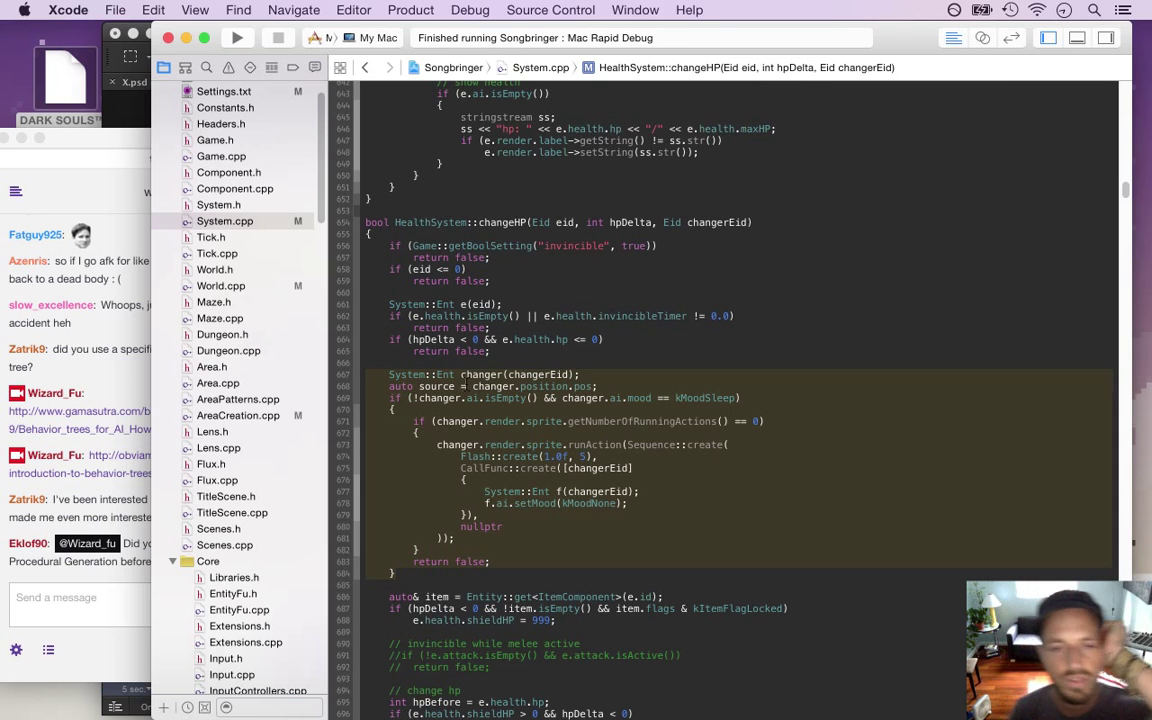
Add a 'wake up a sleeping enemy' comment above 'System::Ent changer' and rebuild with Cmd+R
click(474, 365)
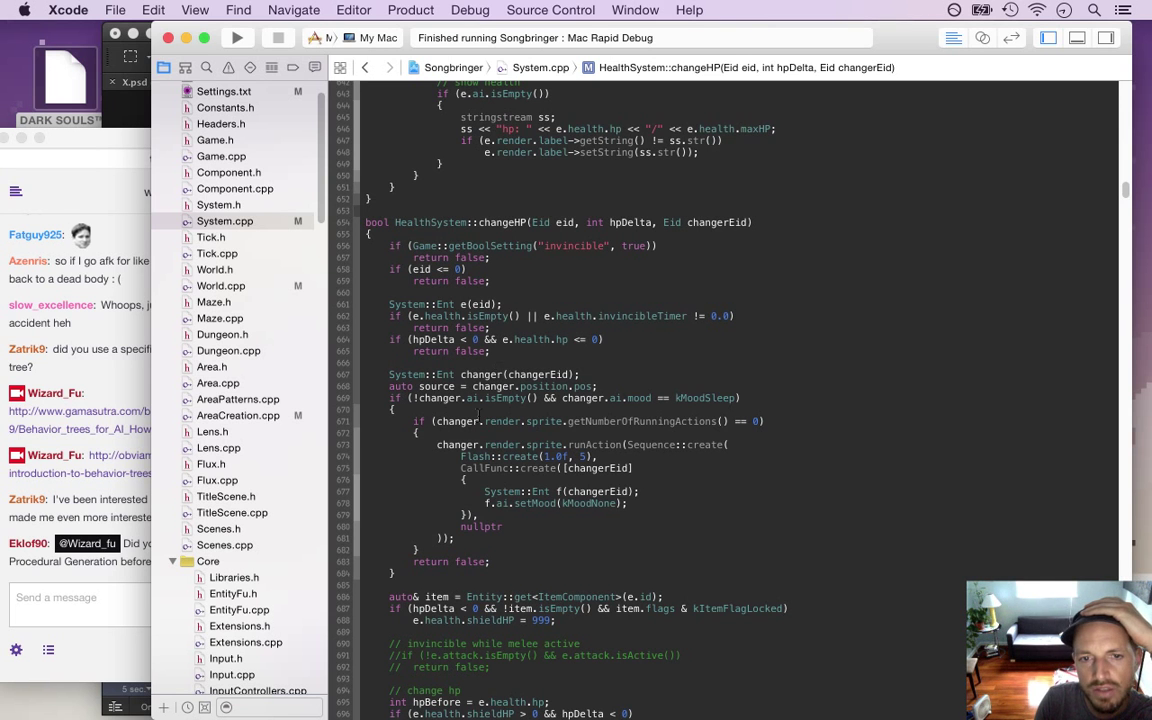
drag(388, 381, 497, 572)
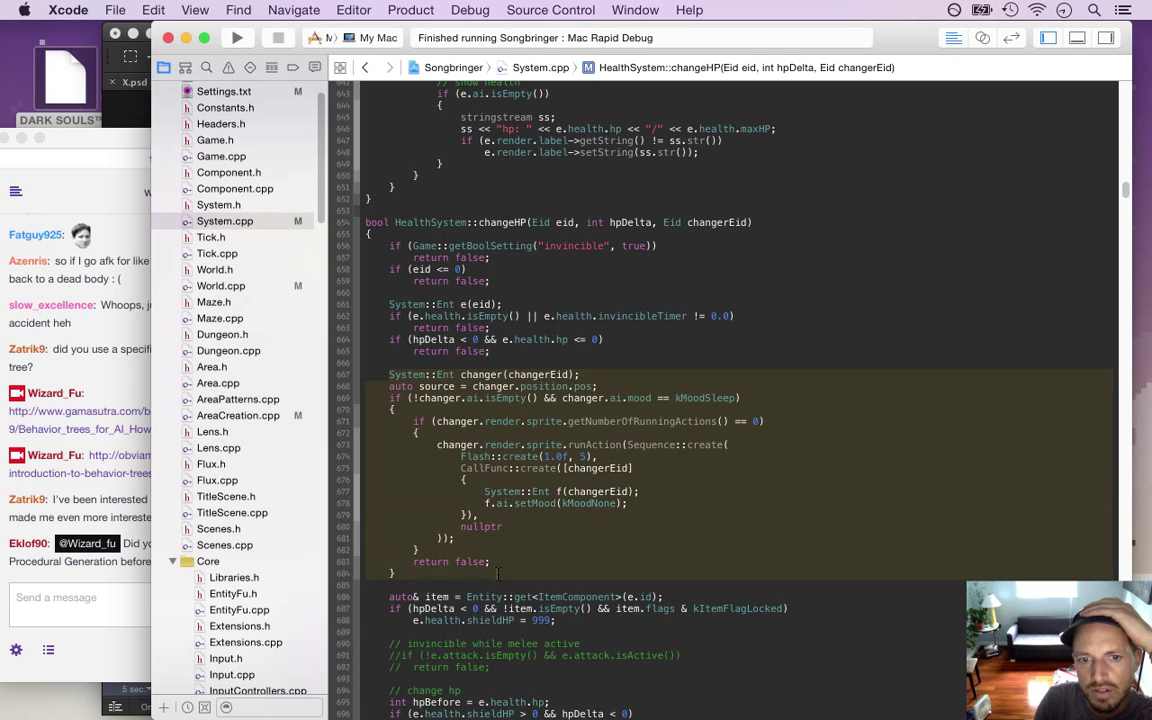
click(510, 547)
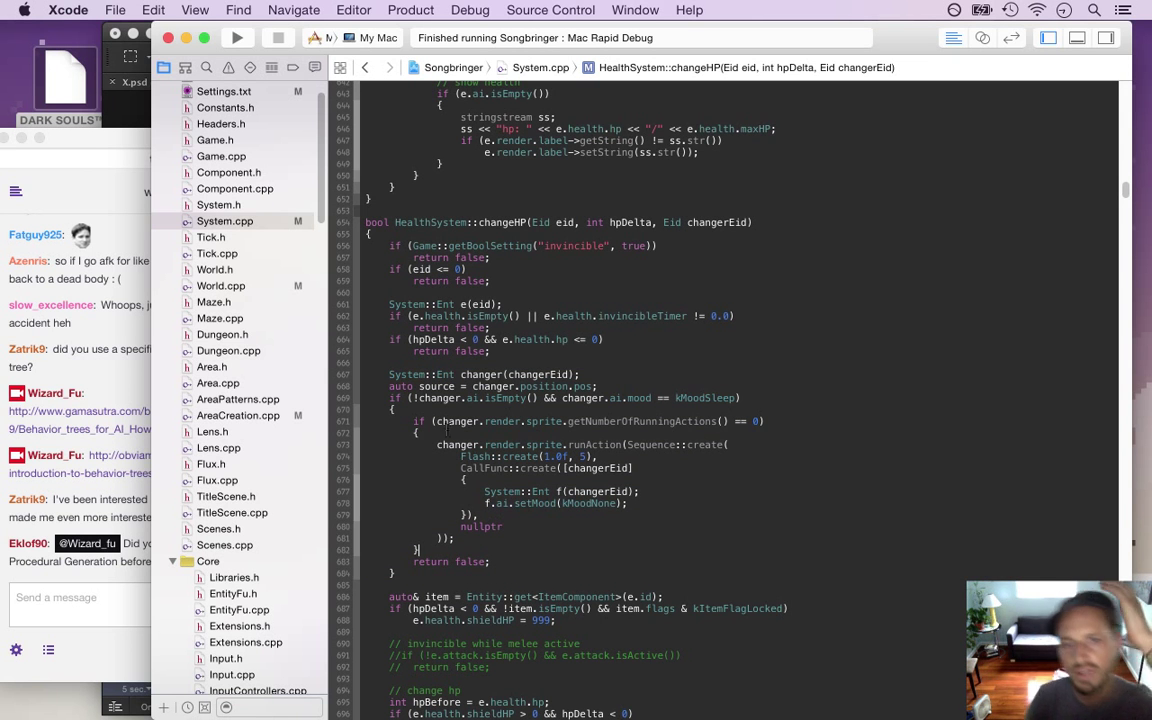
key(Return)
key(Up)
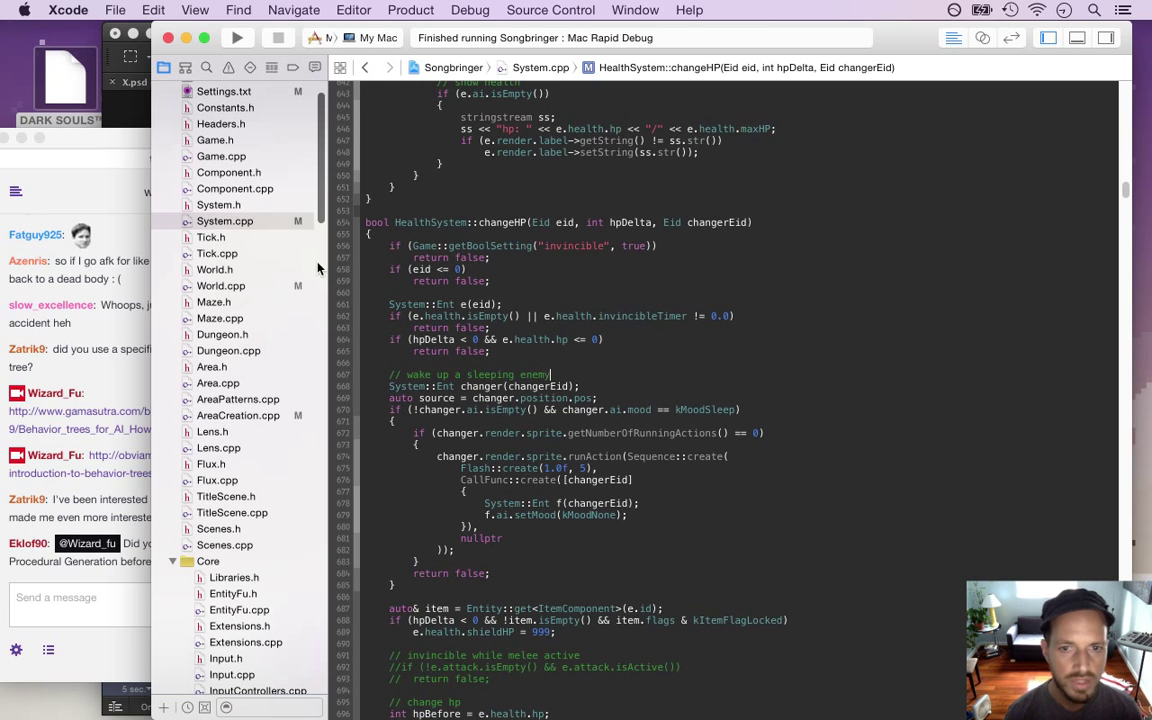
drag(366, 374, 505, 588)
key(super+r)
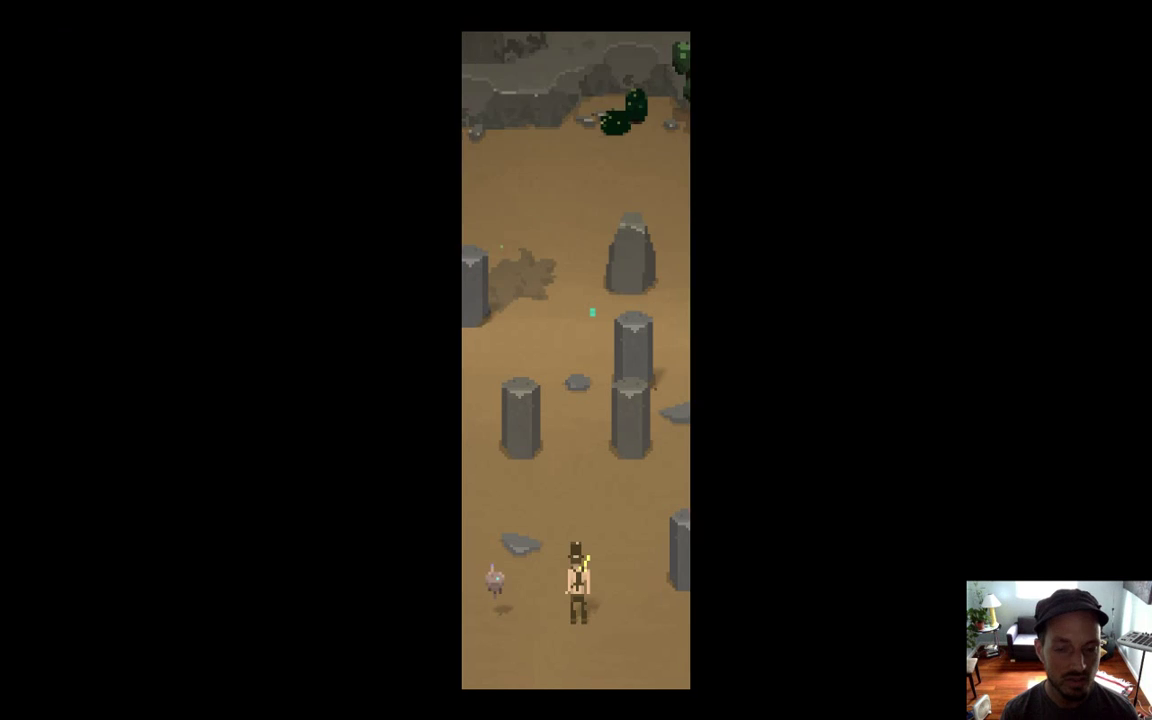
Walk into the stone circle and push a pillar down and right
key(Up)
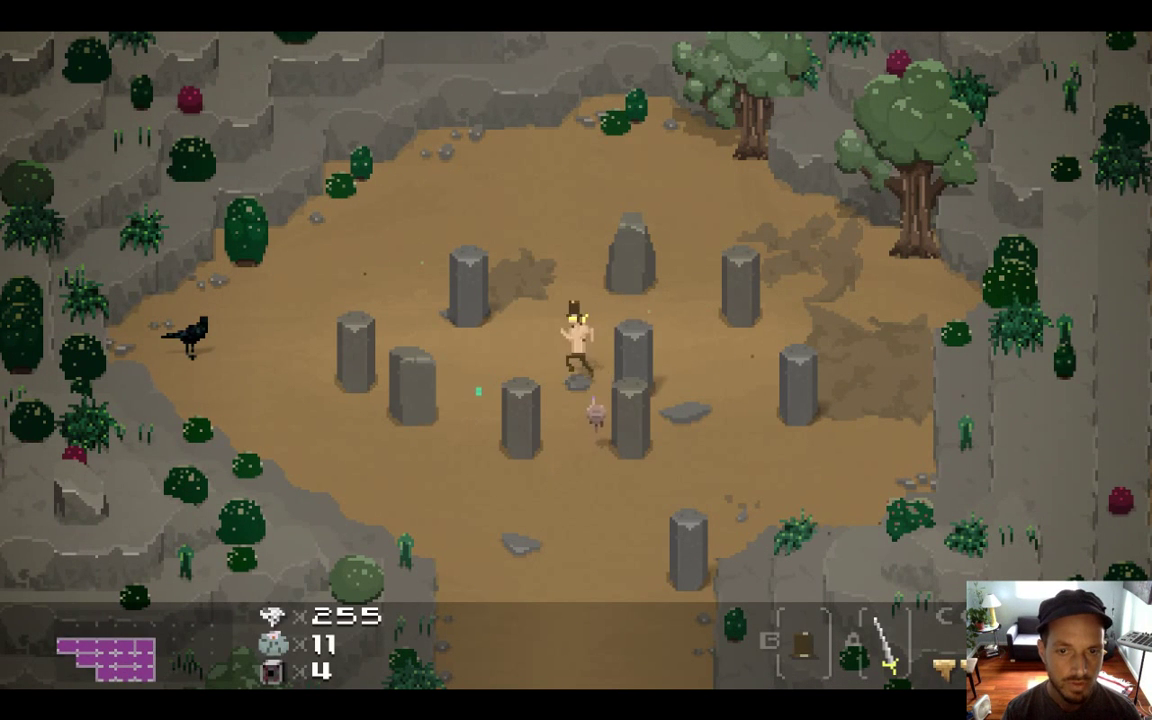
key(Left)
key(Right)
key(Down)
key(Down)
key(Right)
key(Left)
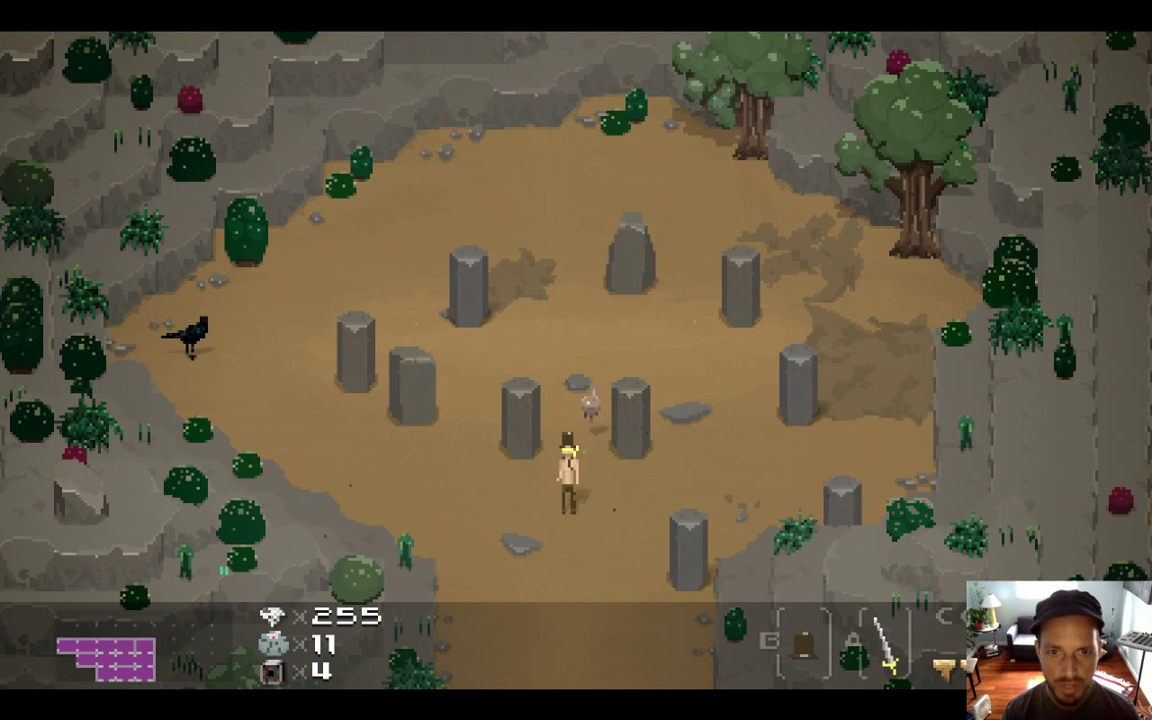
key(Up)
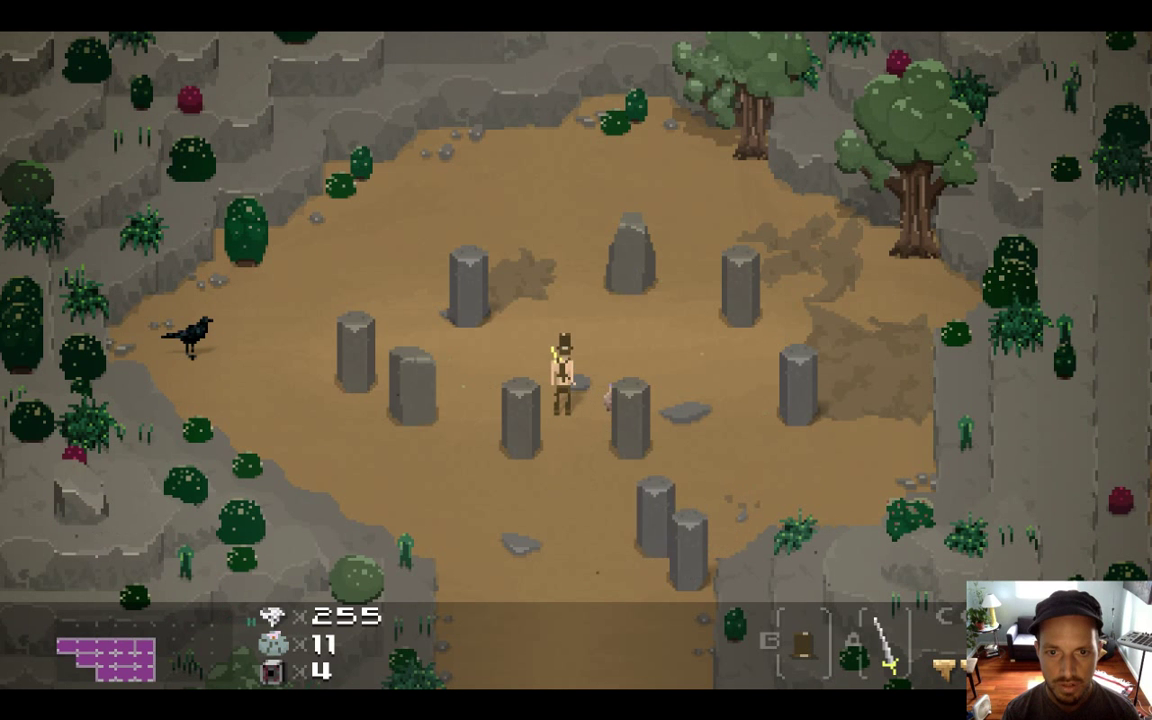
Walk up-left past the left pillars, then quit the game with Cmd+Q
key(Up)
key(Left)
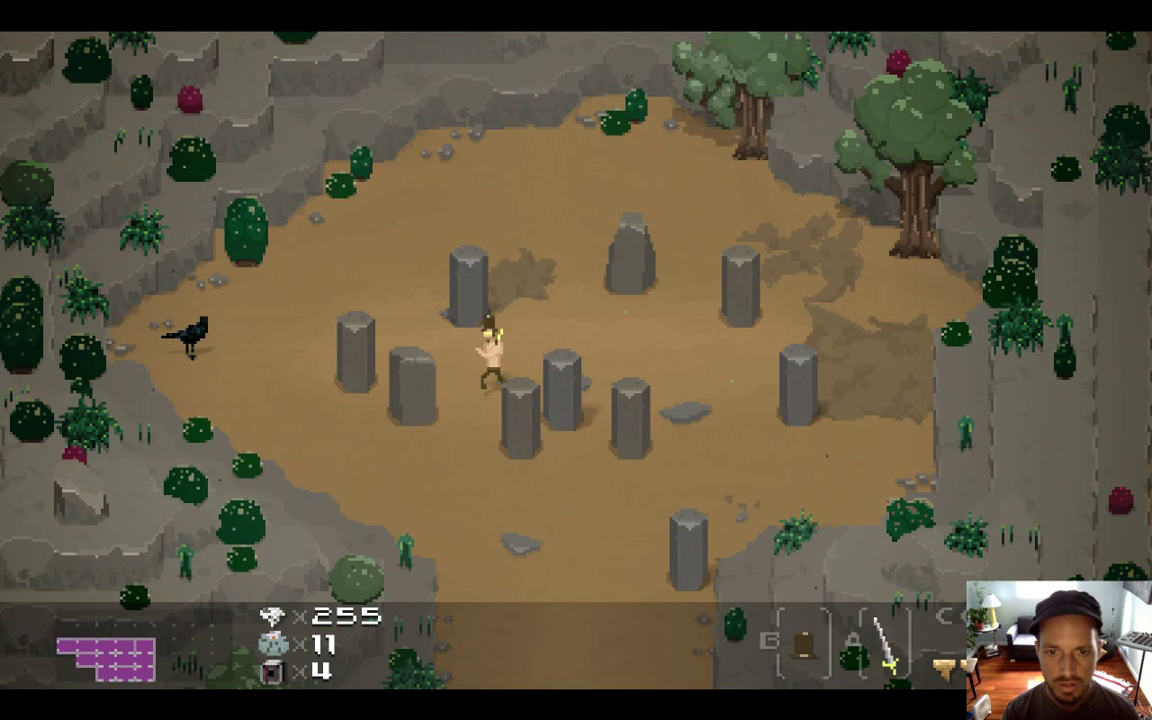
key(Up)
key(Left)
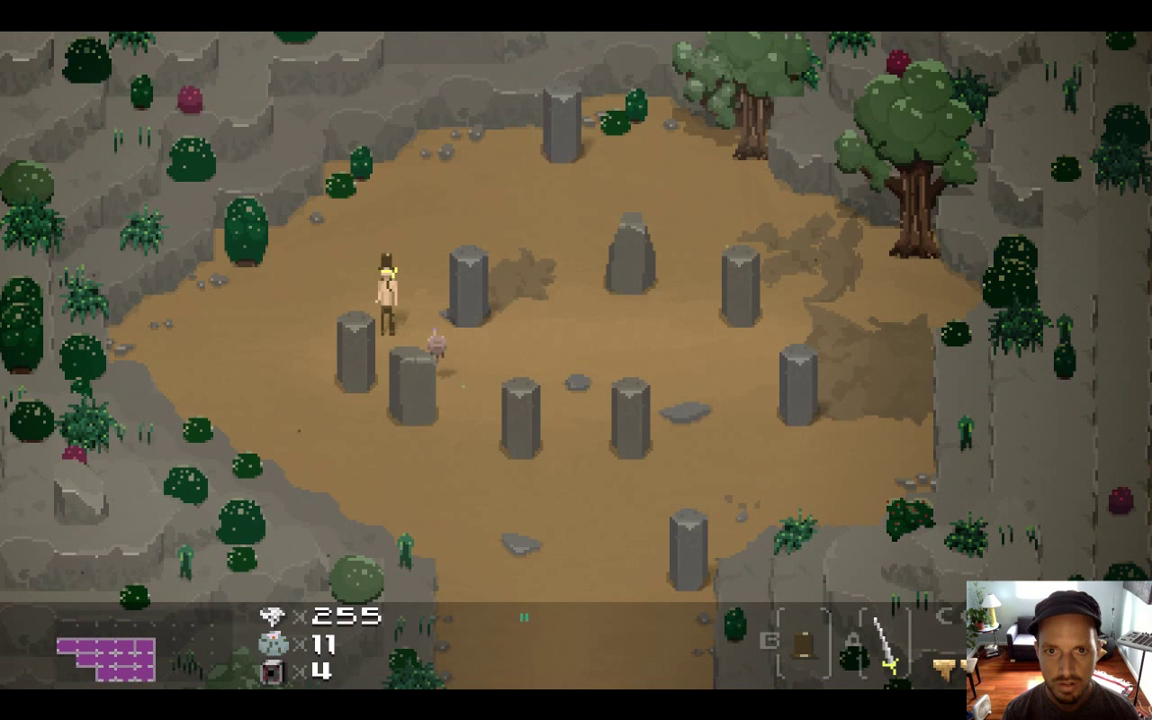
key(Up)
key(Left)
key(Left)
key(Down)
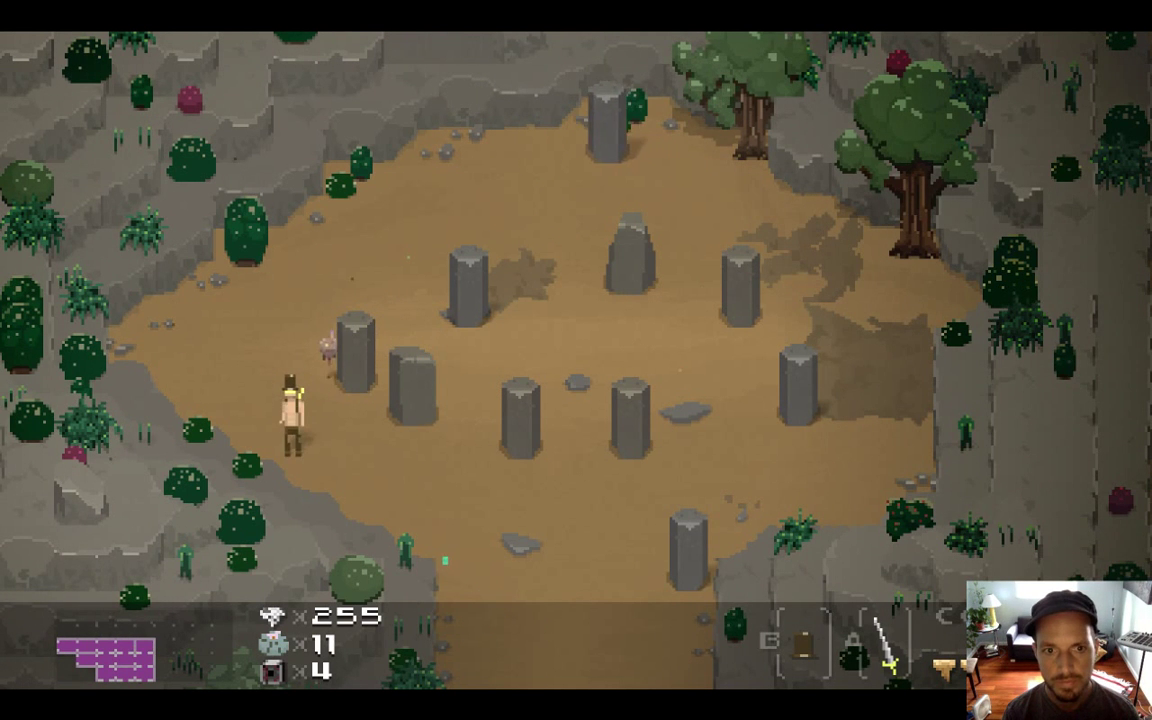
key(super+q)
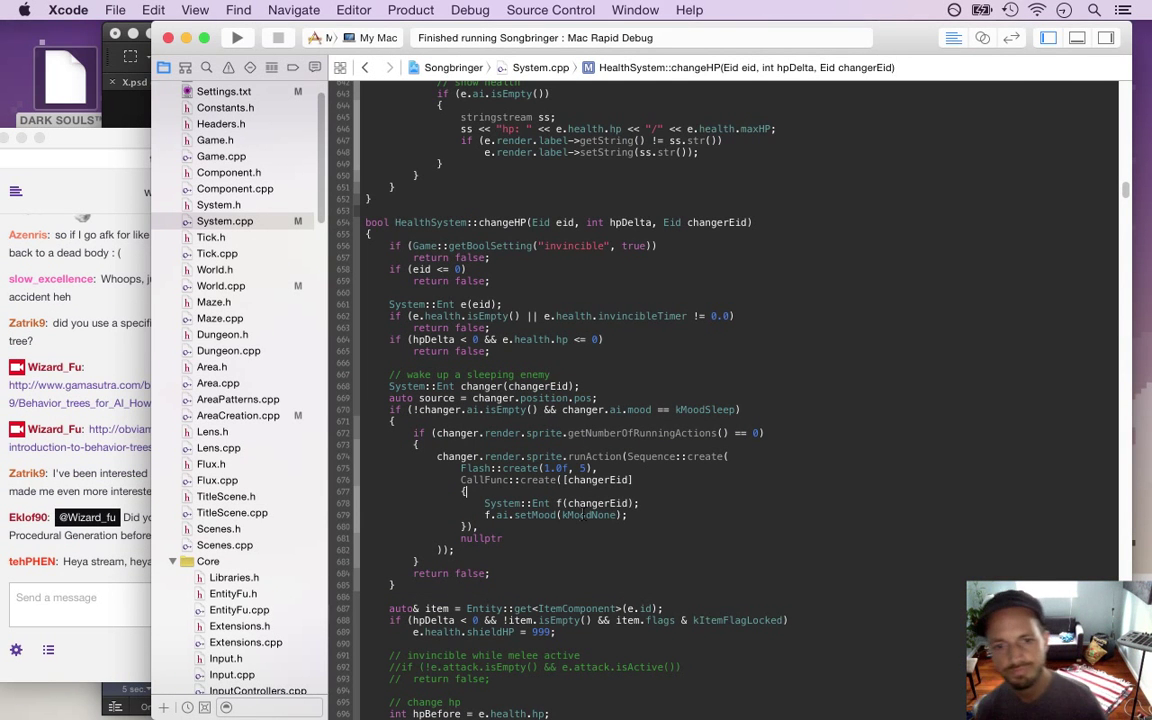
Read the new Twitch chat messages, highlighting the greeting and rocks lines, then return to Xcode
click(121, 560)
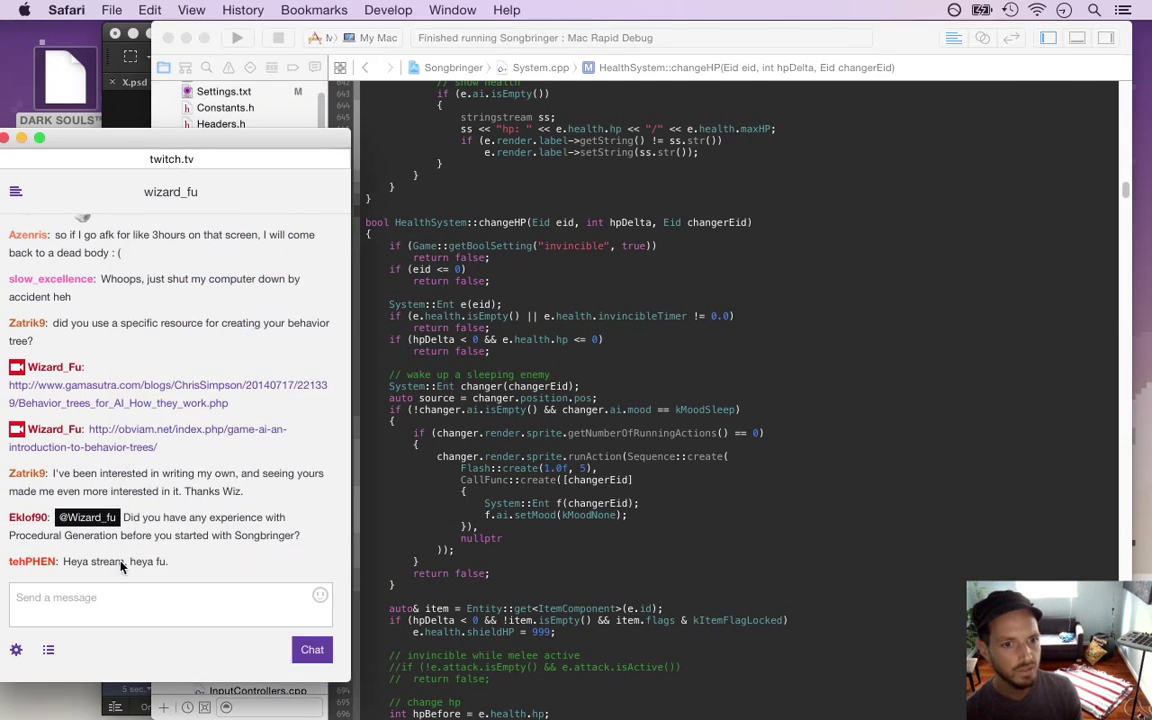
drag(71, 562, 250, 575)
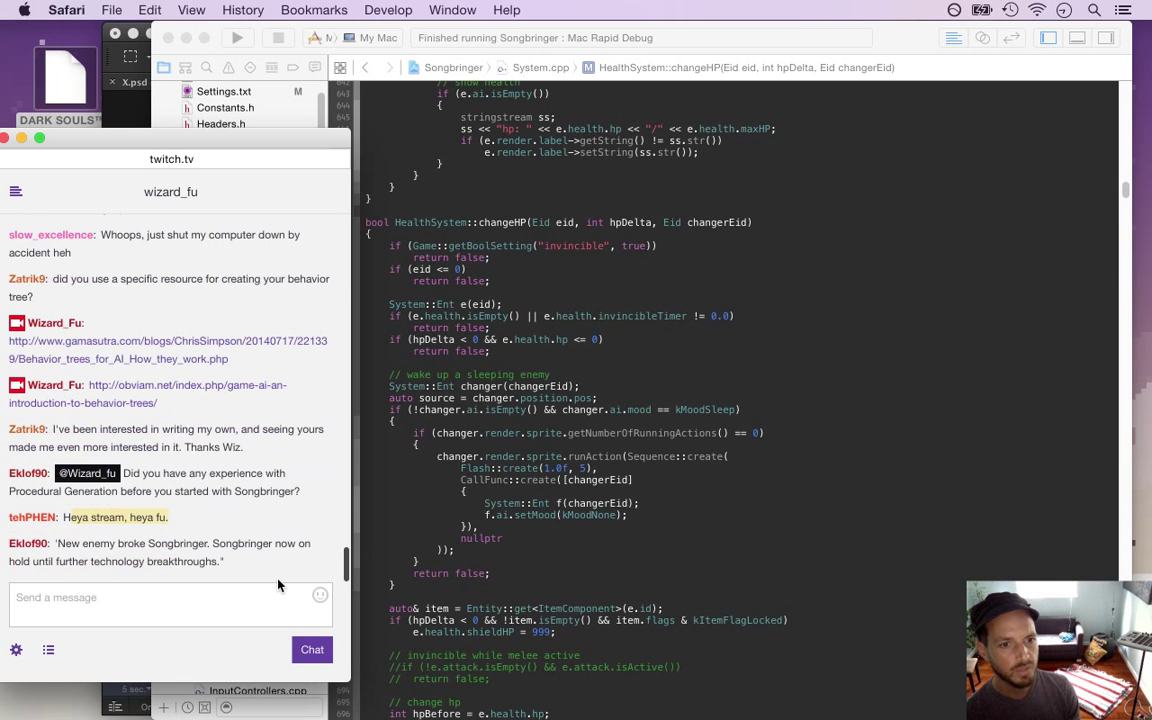
click(160, 533)
drag(73, 517, 154, 514)
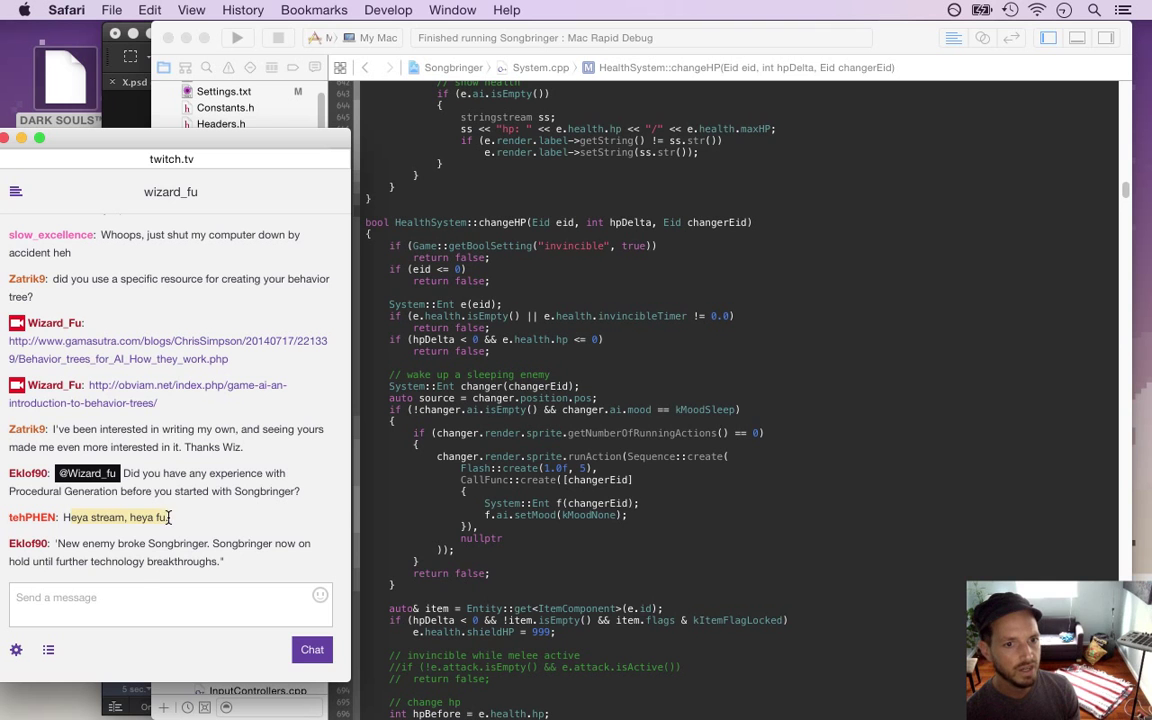
click(181, 521)
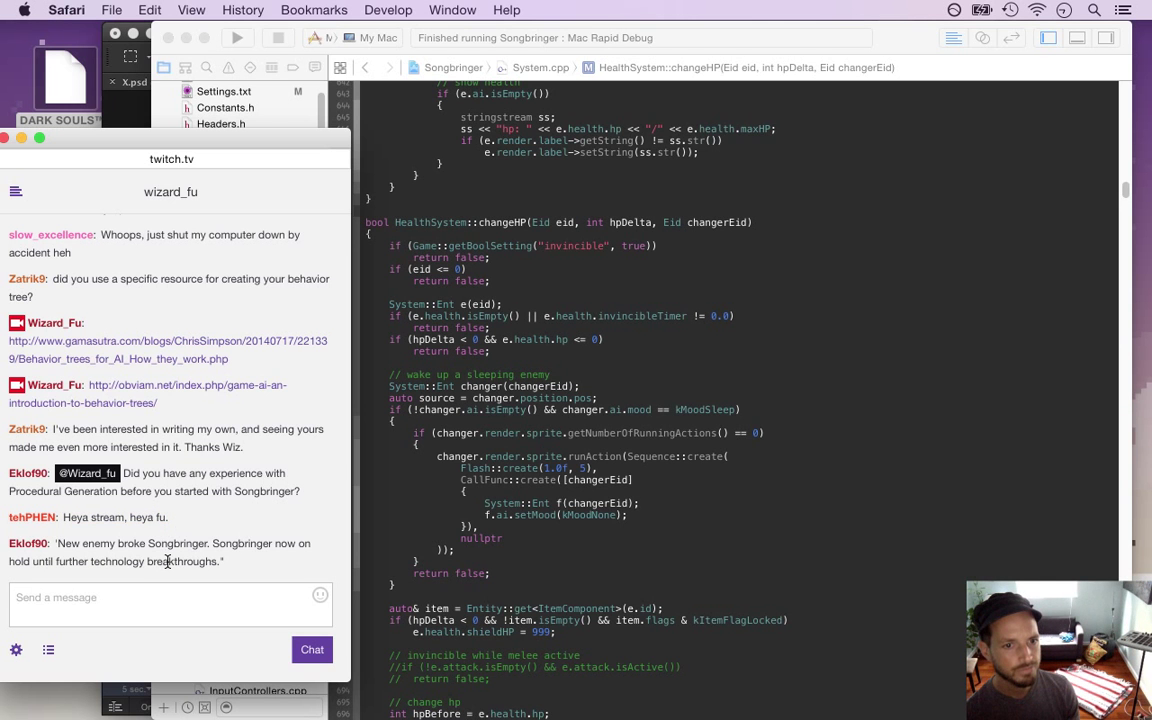
drag(81, 519, 177, 584)
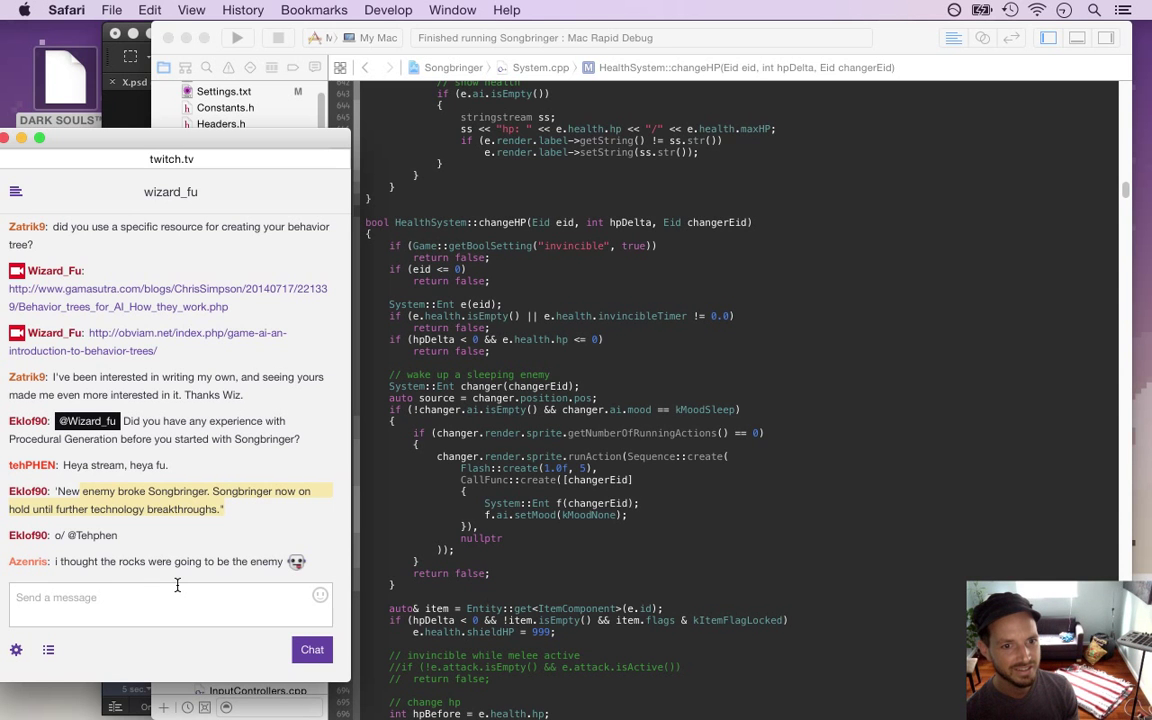
drag(76, 561, 263, 565)
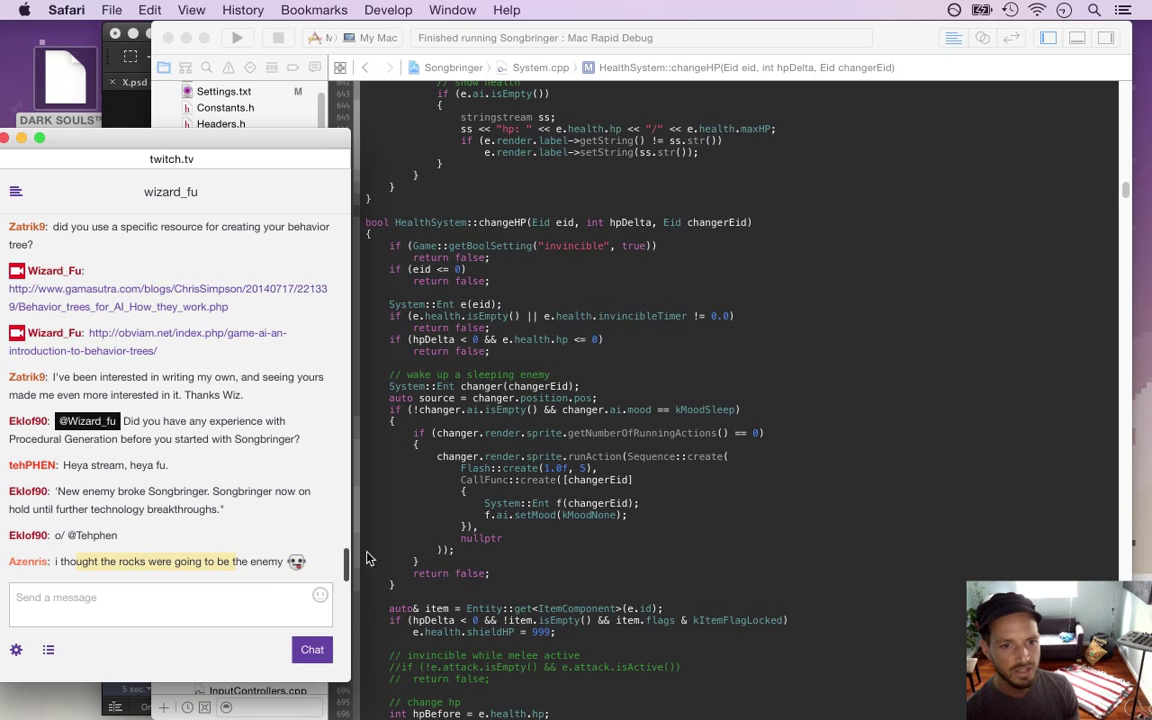
click(445, 515)
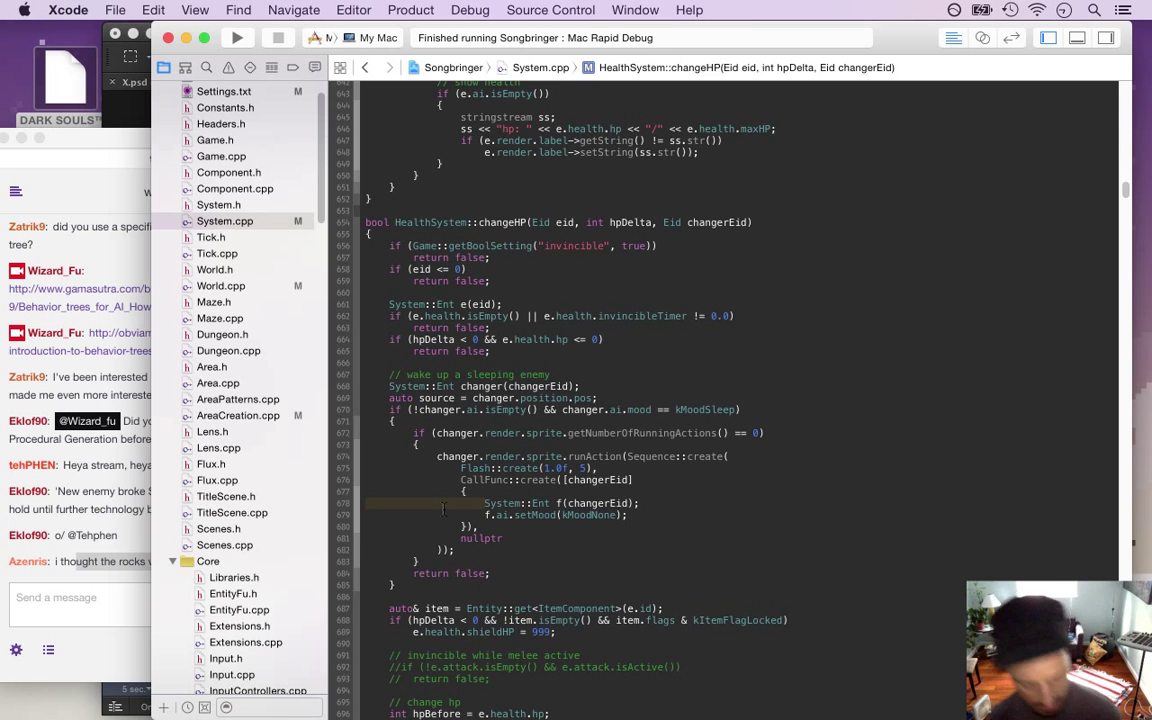
Build and run Songbringer, walking the character up and around the standing stones
key(super+r)
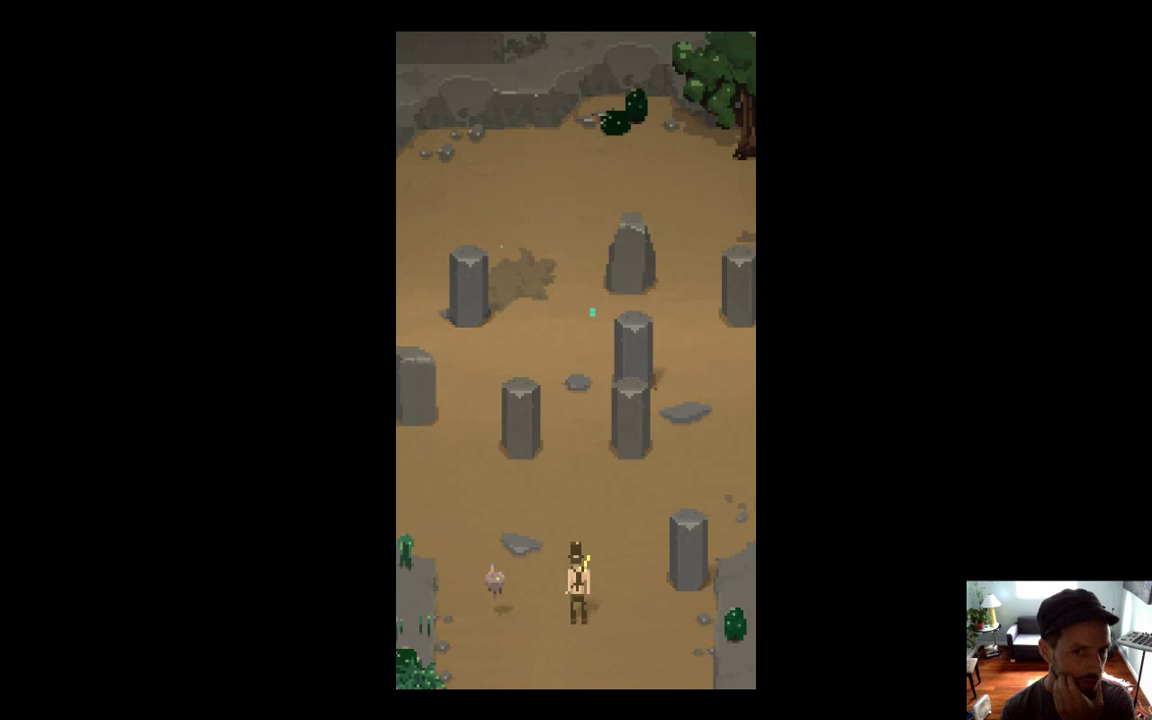
key(Up)
key(Up)
key(Right)
key(Left)
key(Left)
key(Up)
key(Right)
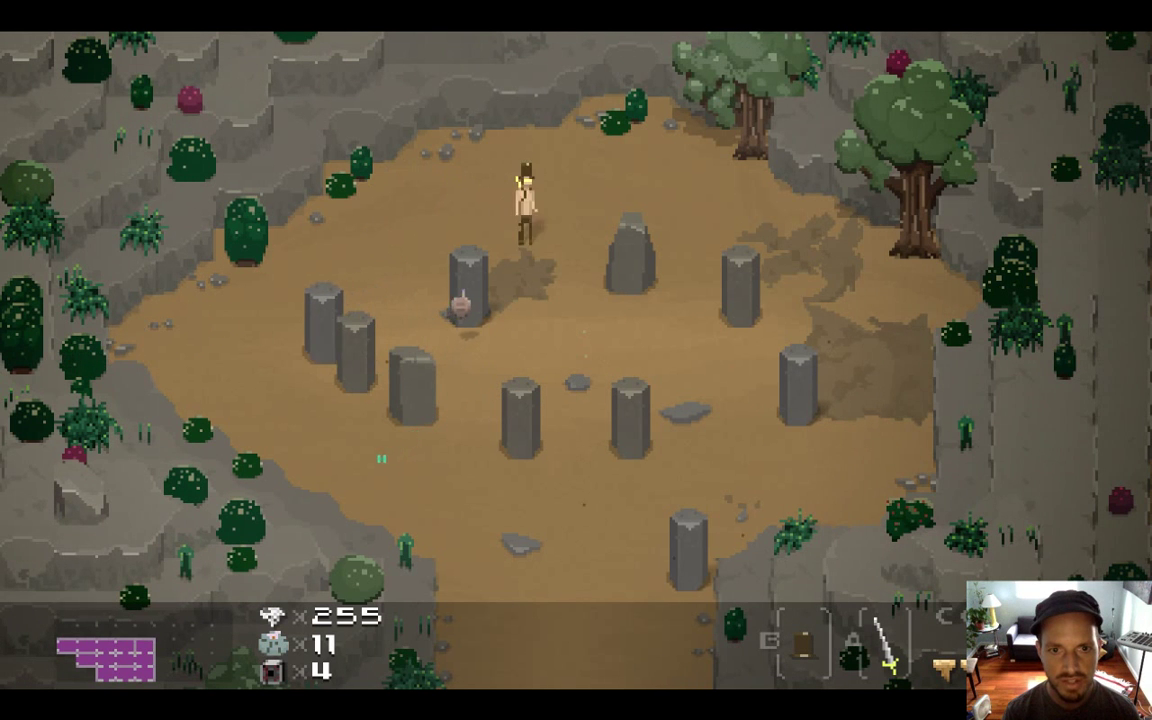
key(Down)
key(Right)
Walk between the pillars, then quit the game, leaving the Twitch chat in front
key(Left)
key(Up)
key(Right)
key(Right)
key(Down)
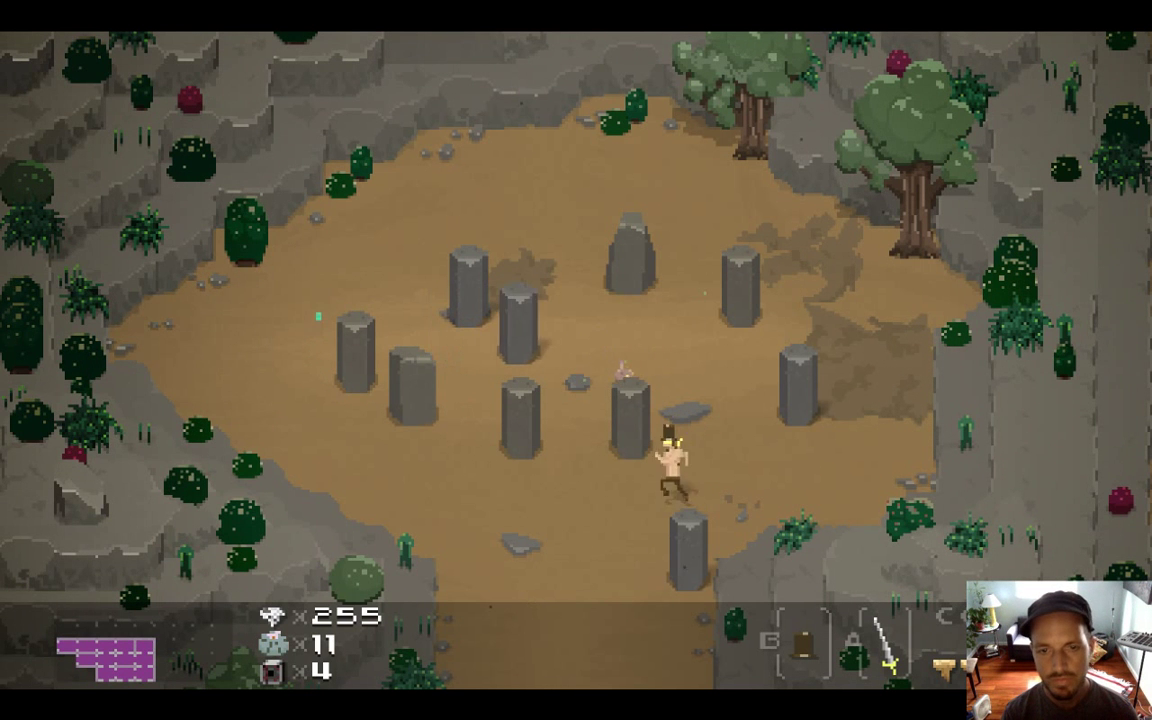
key(Left)
key(Up)
key(Up)
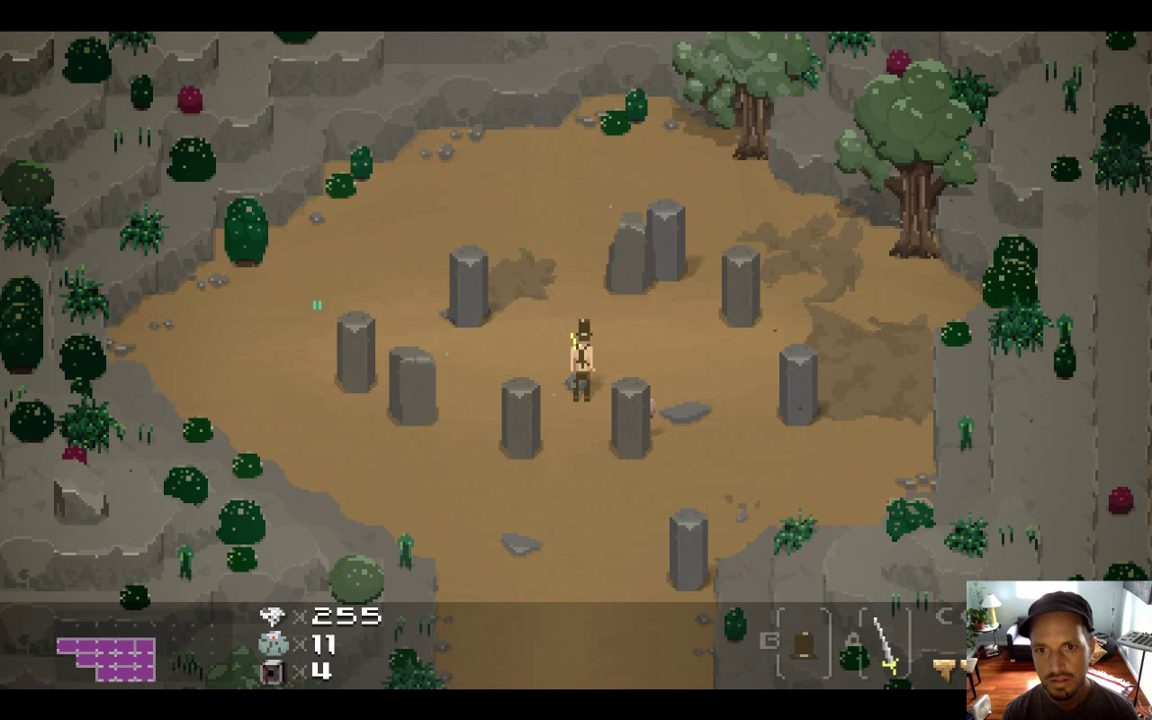
key(Left)
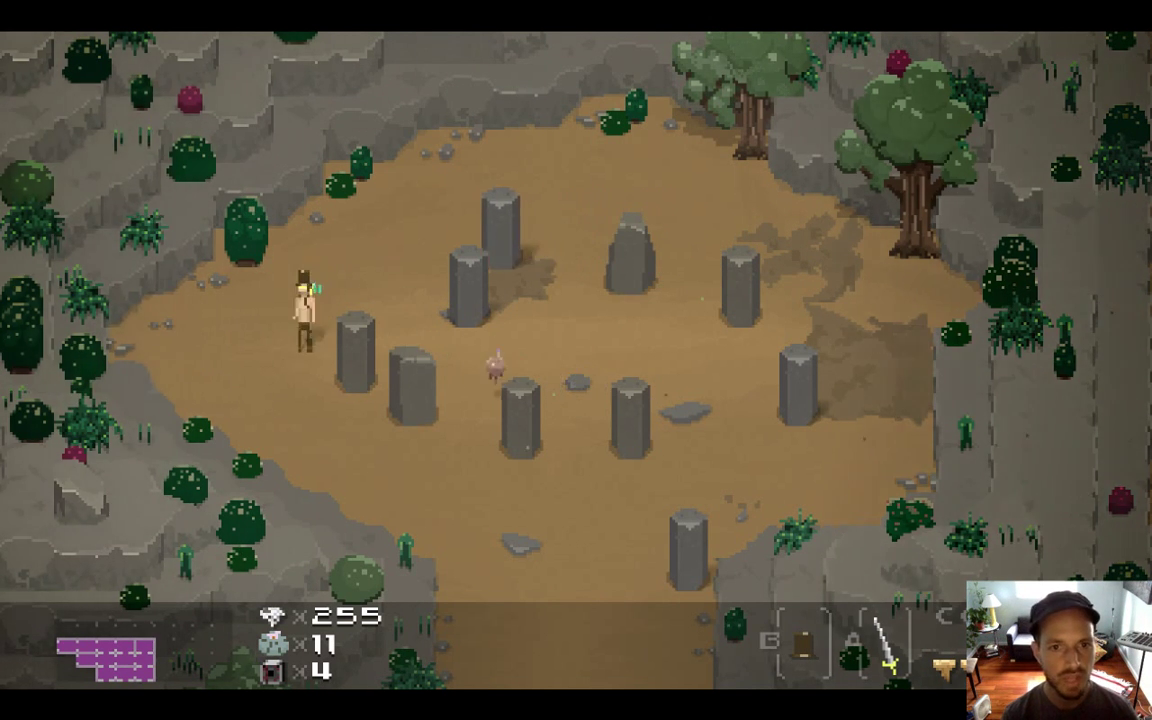
key(super+q)
click(95, 555)
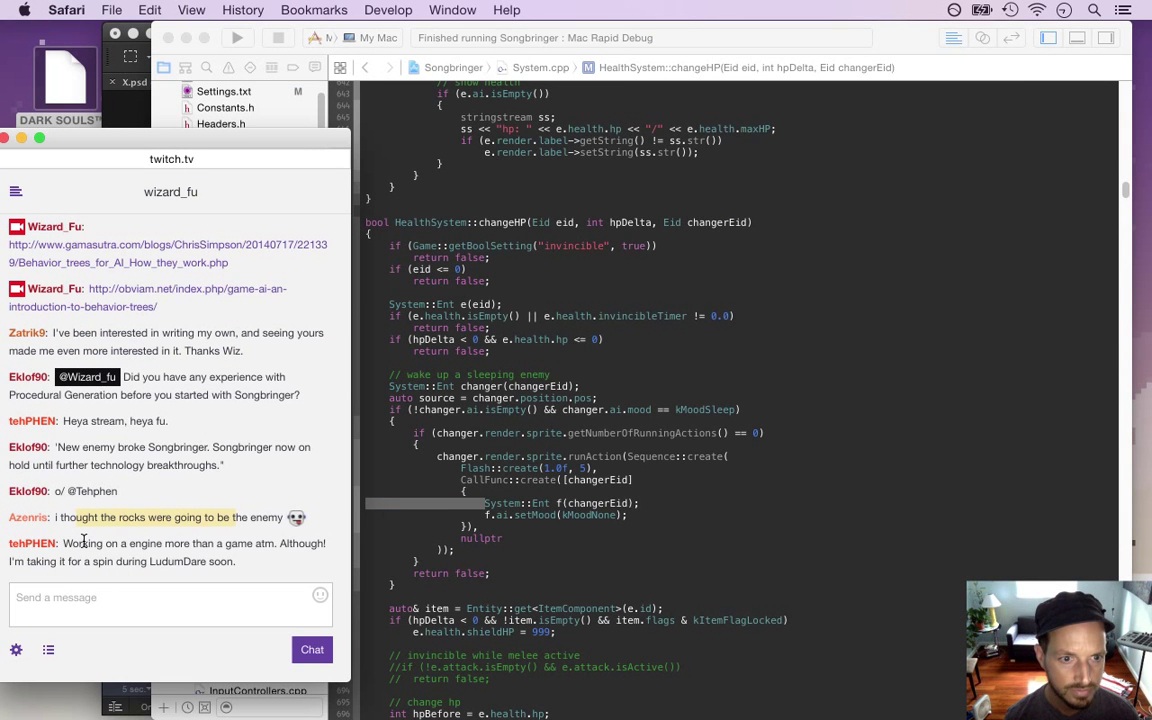
Highlight and read the Twitch message about working on an engine
drag(68, 543, 237, 563)
click(237, 563)
drag(88, 541, 145, 547)
click(211, 563)
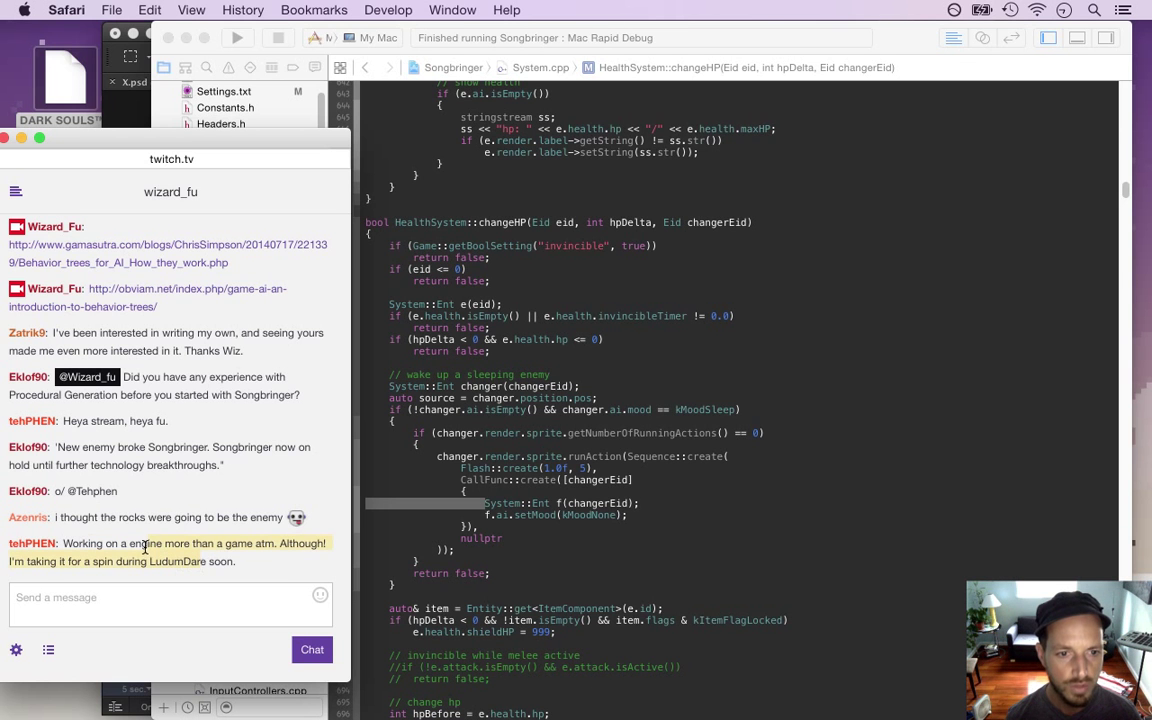
click(492, 534)
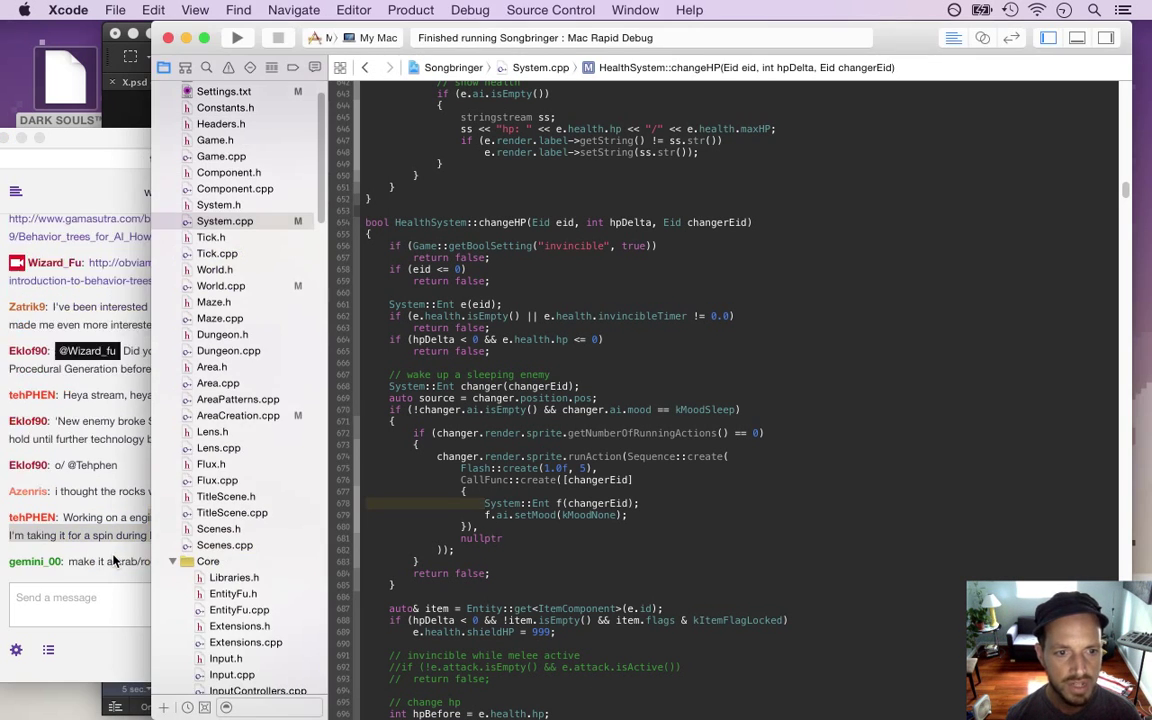
Read the 'make it a crab/rock' suggestion, then return to changeHP in Xcode
click(79, 486)
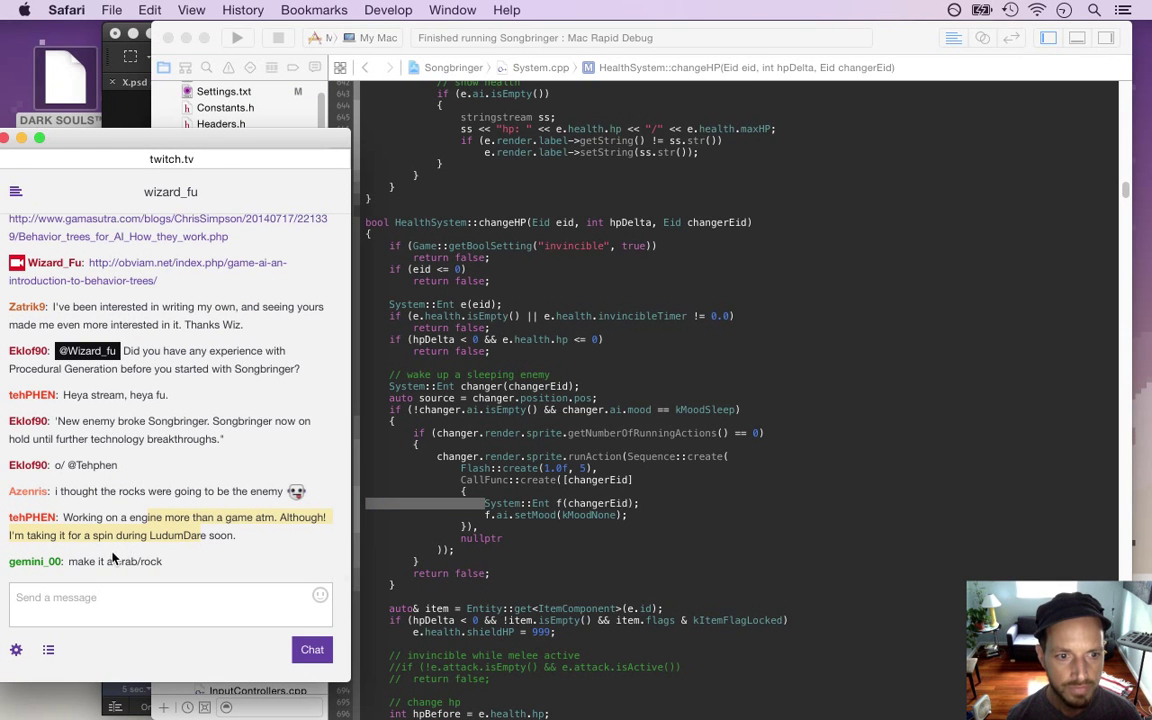
drag(67, 561, 166, 561)
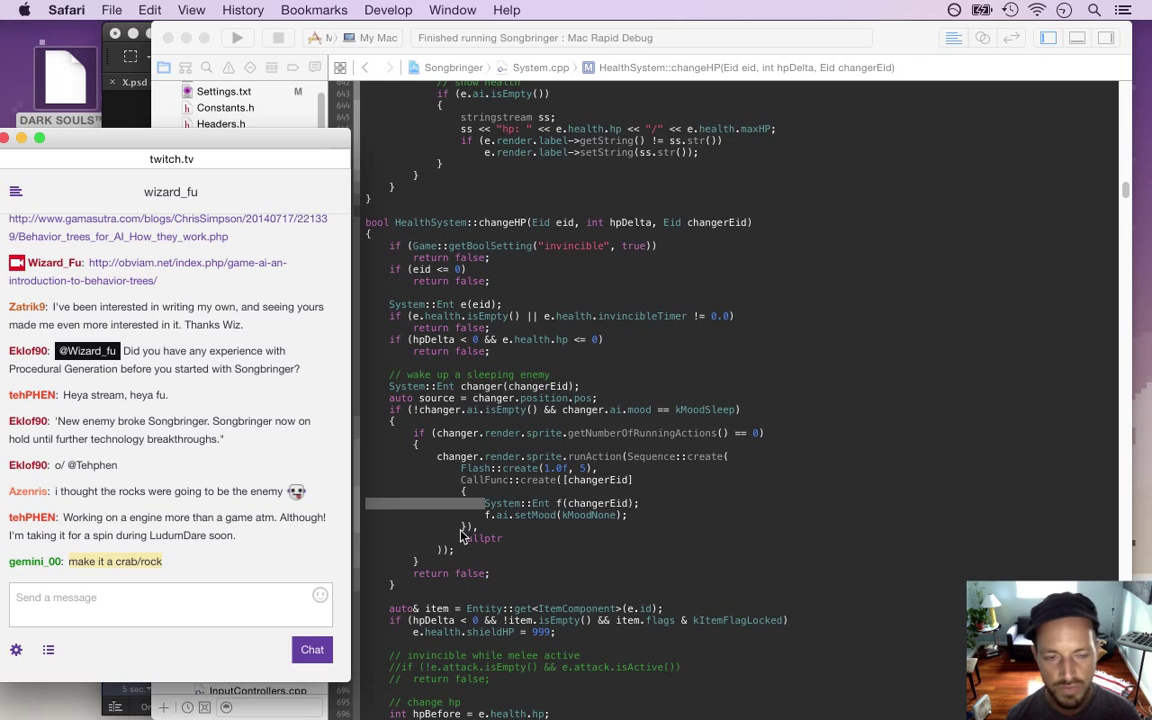
click(493, 530)
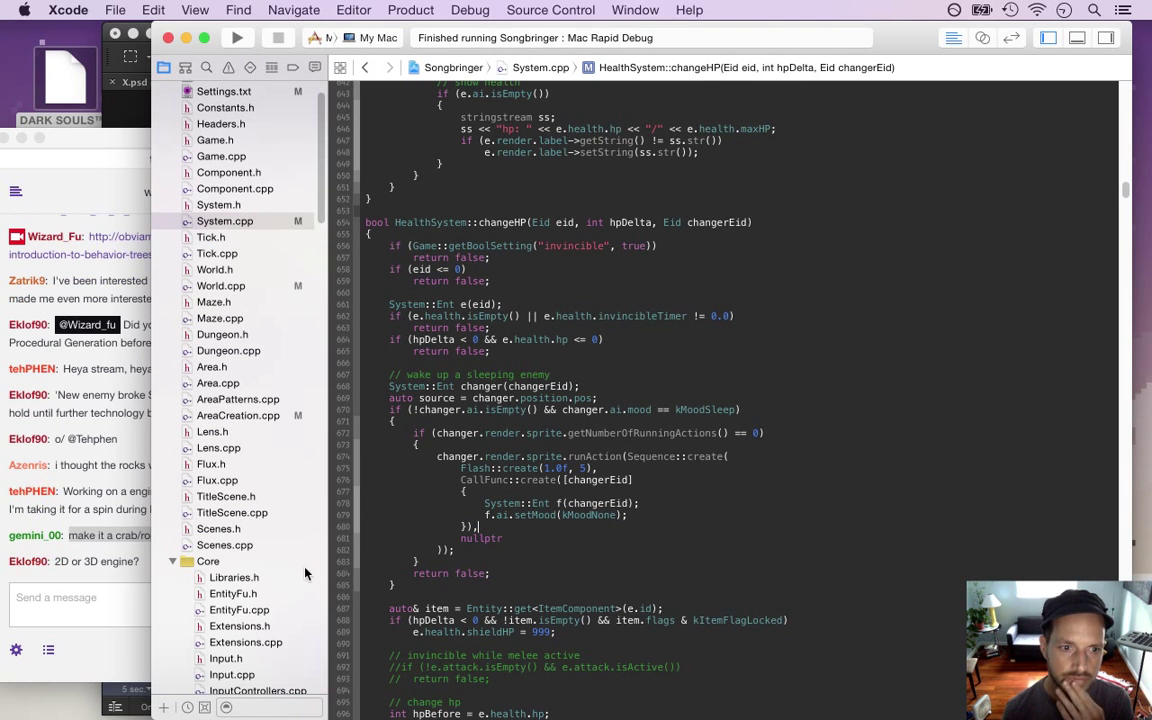
Switch to Photoshop and back, then rebuild and run Songbringer with Cmd+R
key(super+Tab)
key(super+Tab)
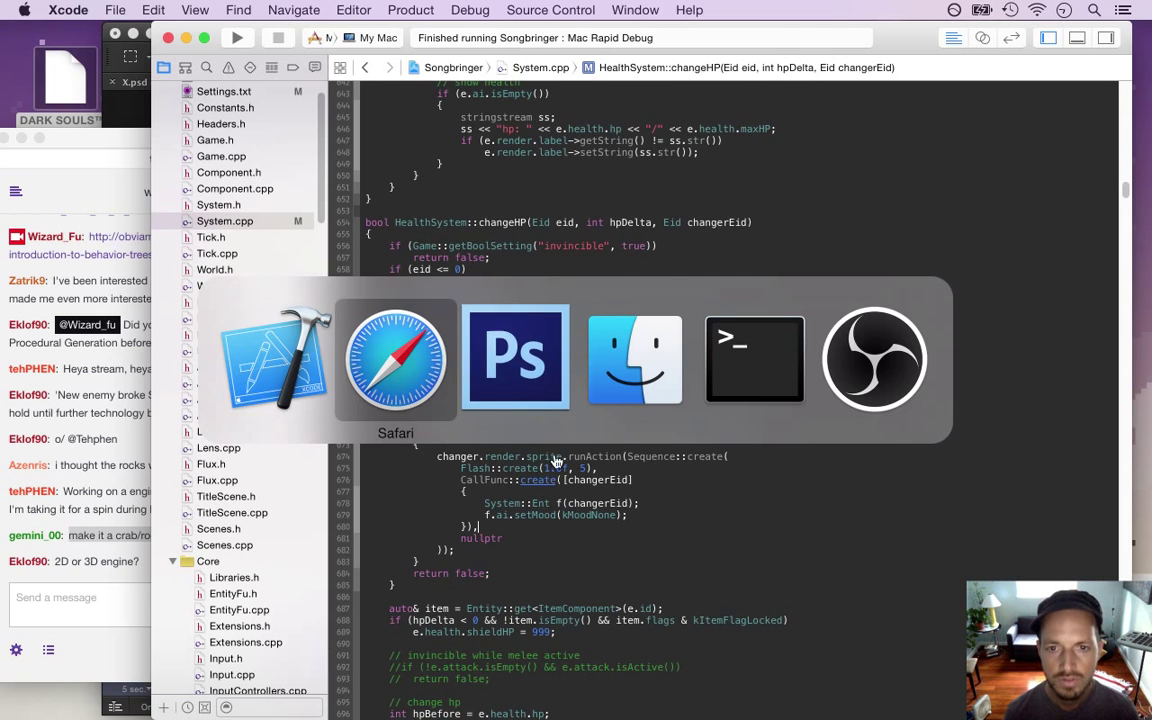
key(super+Tab)
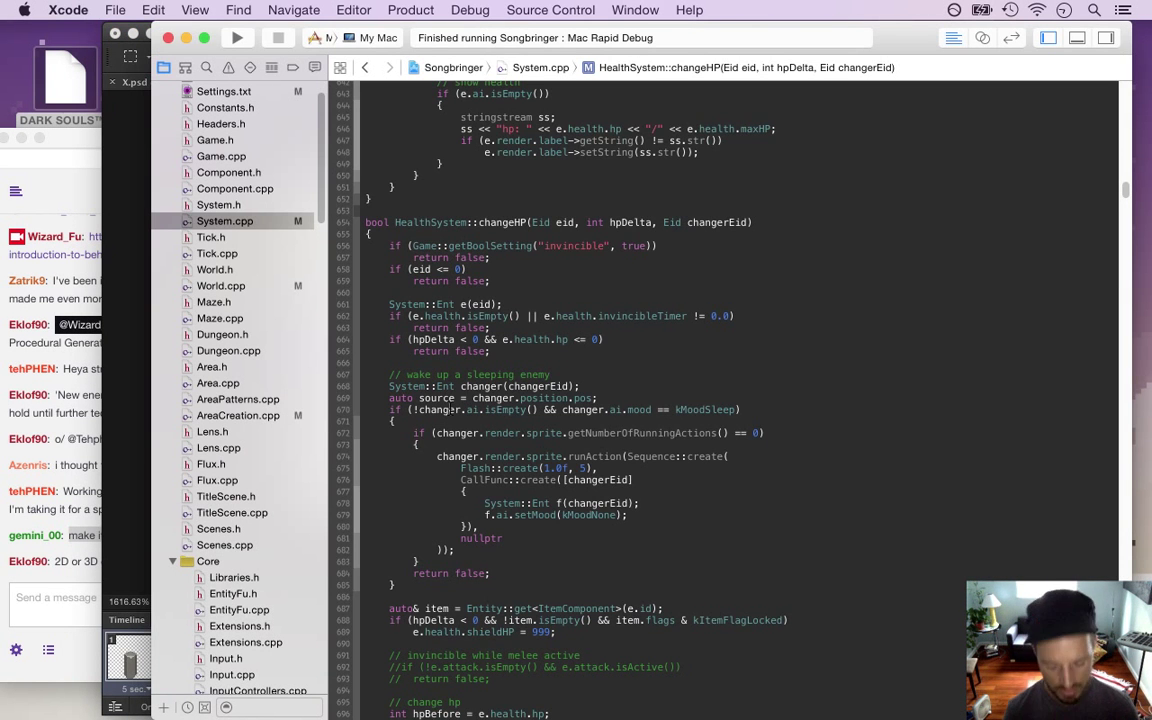
key(super+r)
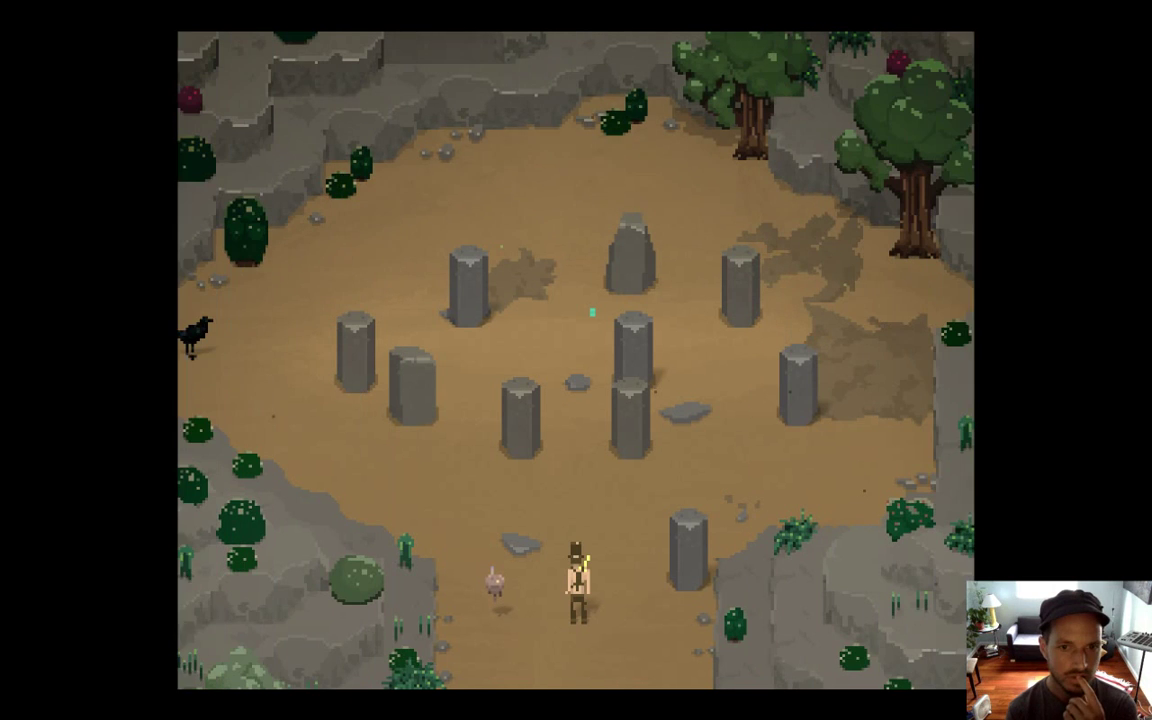
Walk the character into the stone circle, past the upper-left pillar and toward the middle pillars
key(Up)
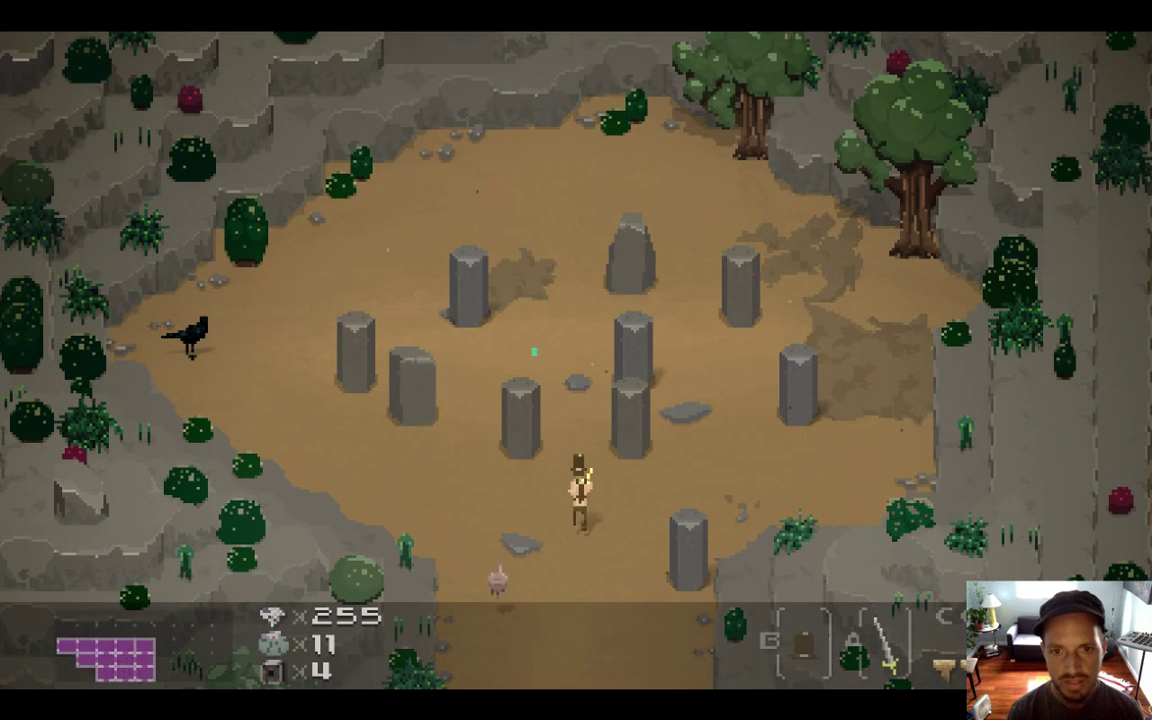
key(Right)
key(Left)
key(Up)
key(Left)
key(Left)
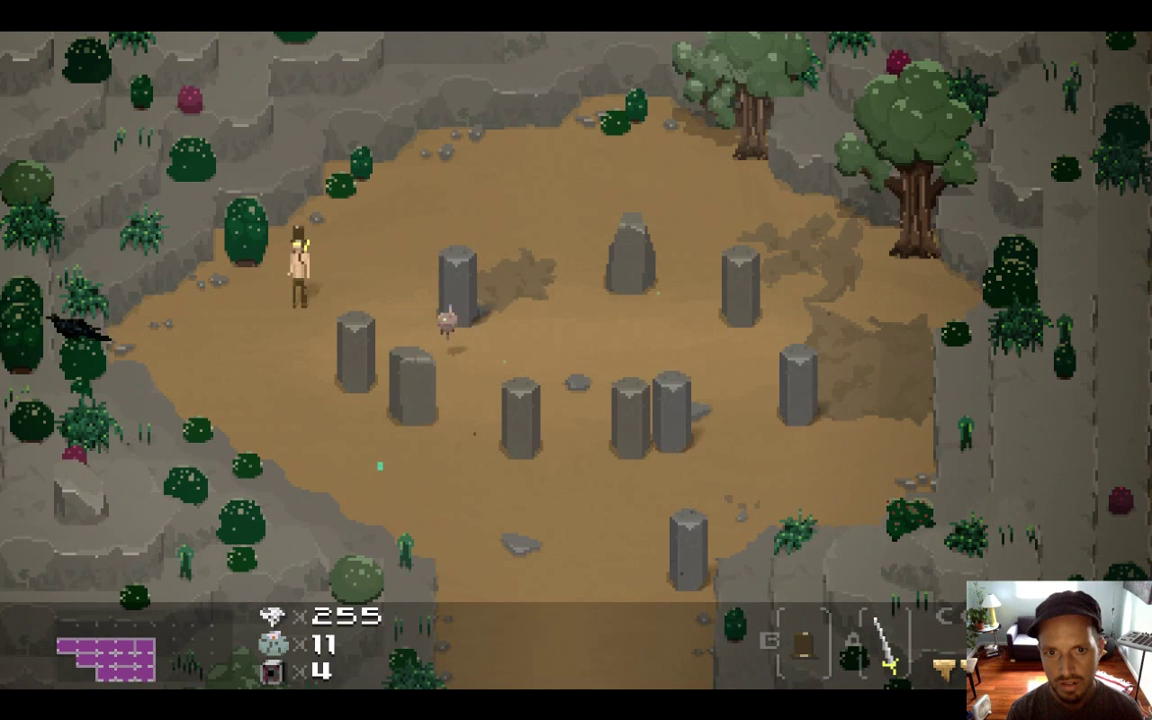
key(Down)
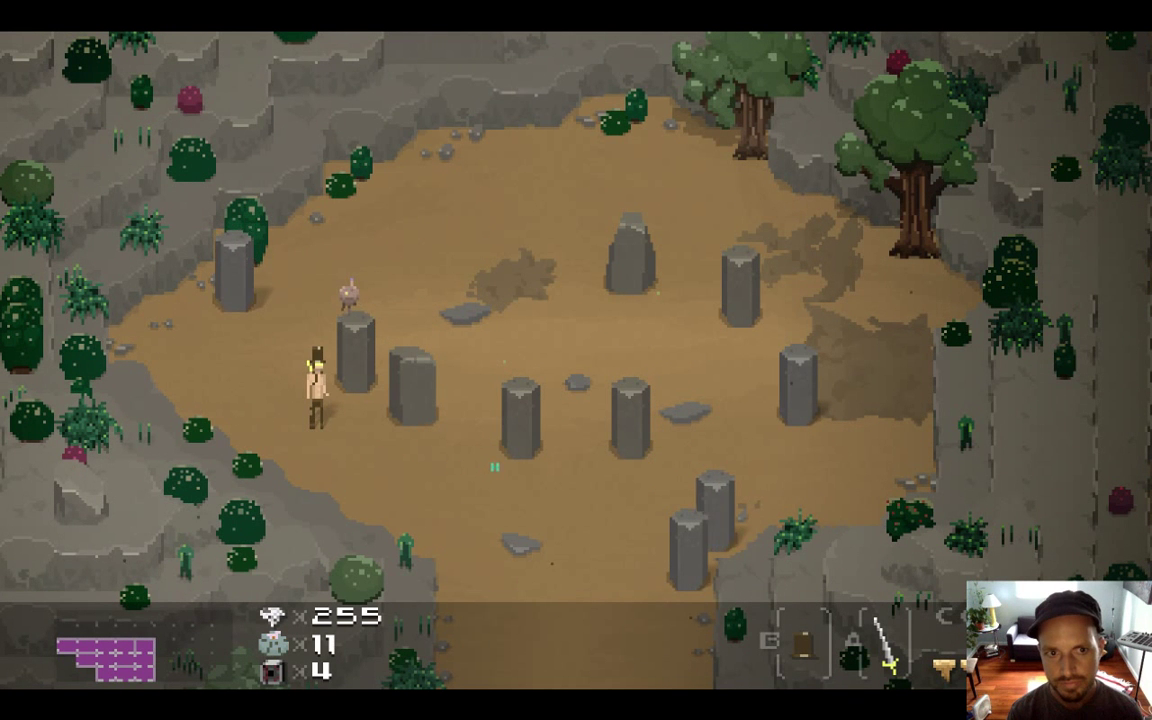
key(Right)
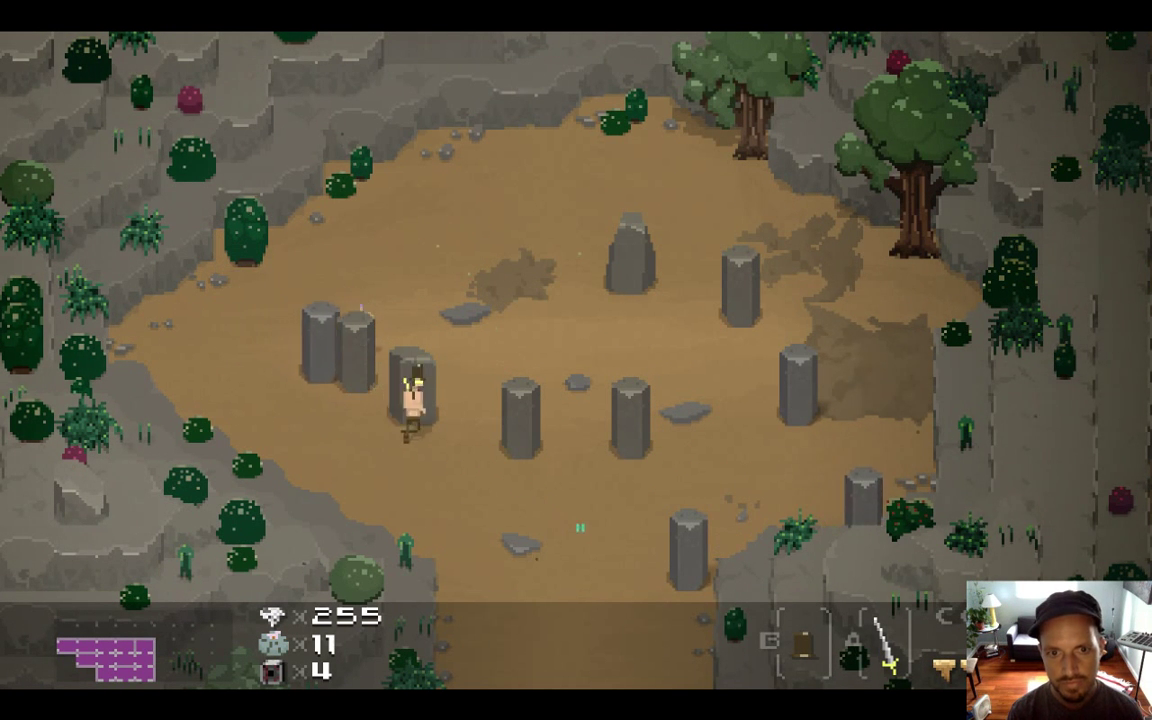
key(Up)
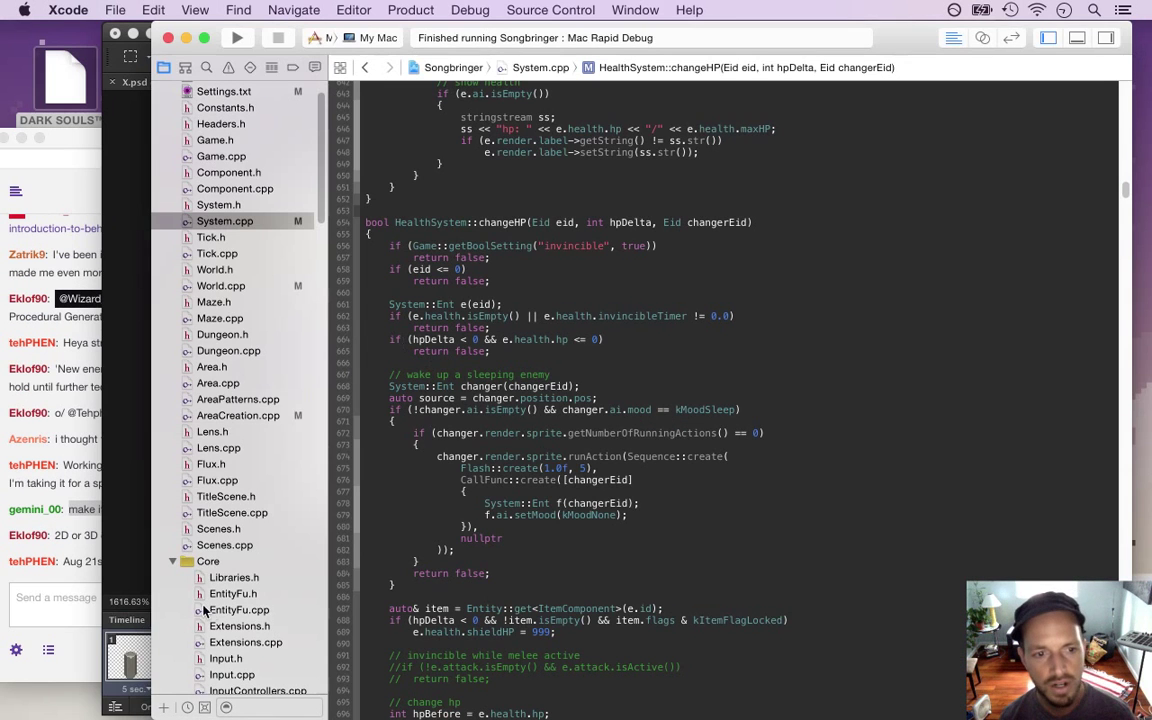
Read the latest Twitch chat reply, then switch to Photoshop's X.psd pillar sprite
click(83, 583)
drag(63, 561, 187, 565)
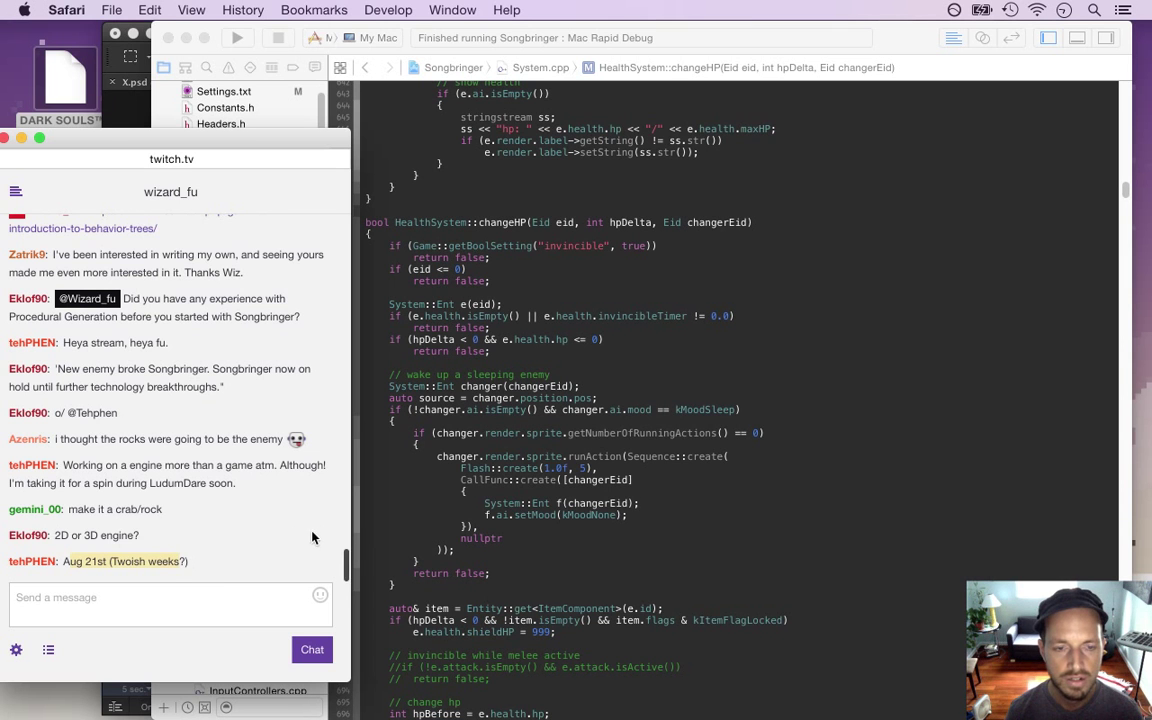
click(114, 560)
drag(84, 561, 190, 562)
click(419, 543)
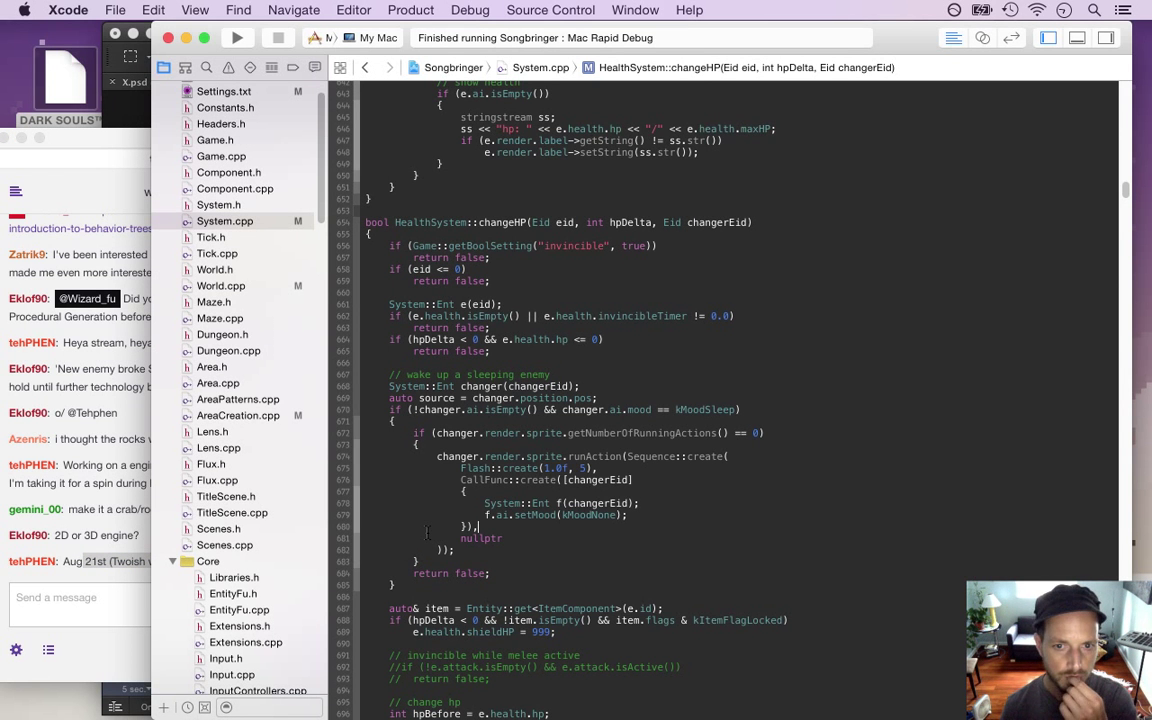
key(super+Tab)
key(super+Tab)
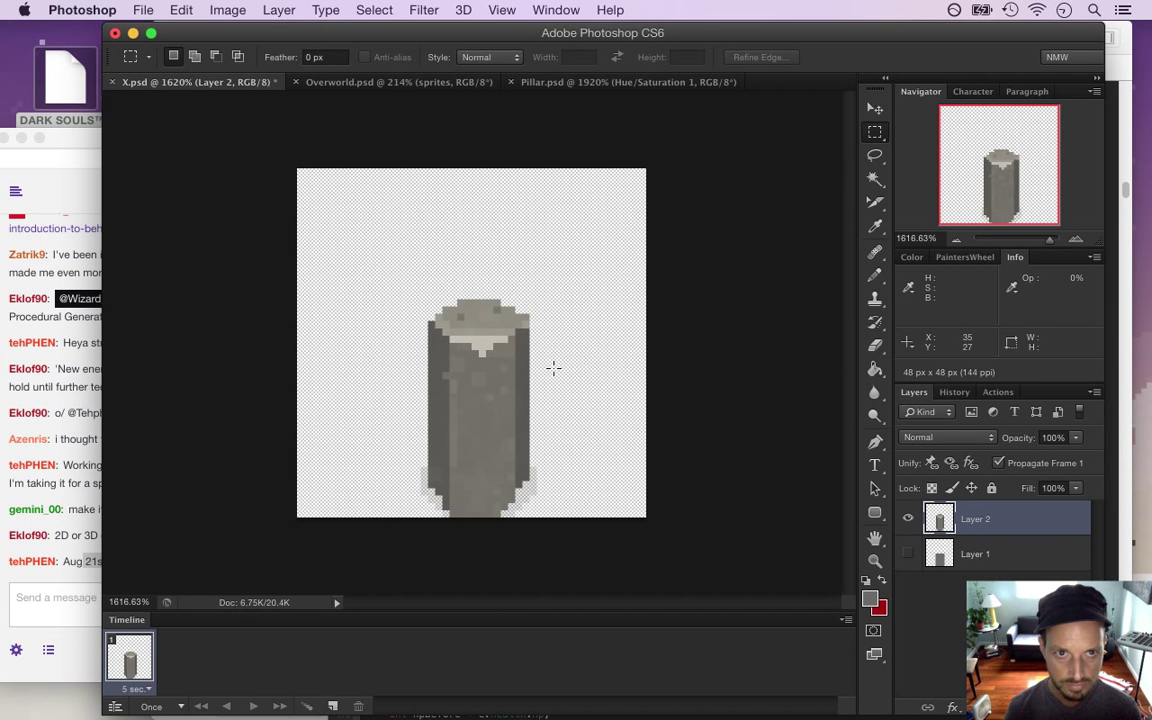
Save X.psd and close the Pillar.psd and Overworld.psd documents
key(super+s)
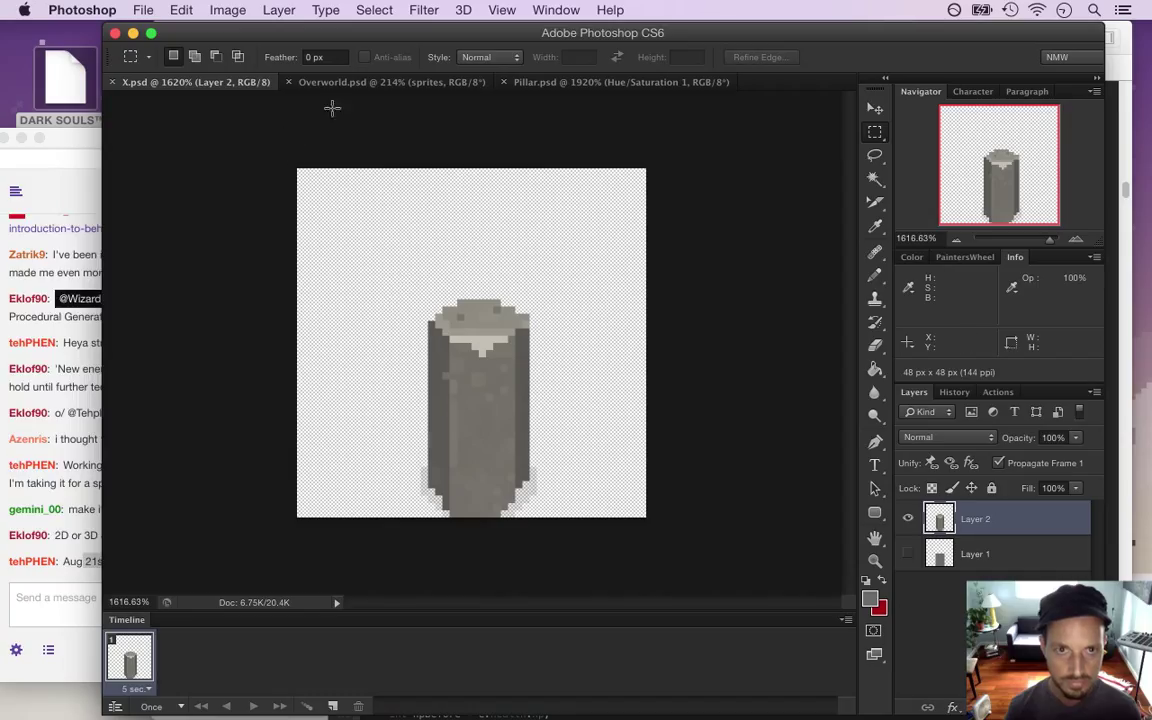
click(503, 82)
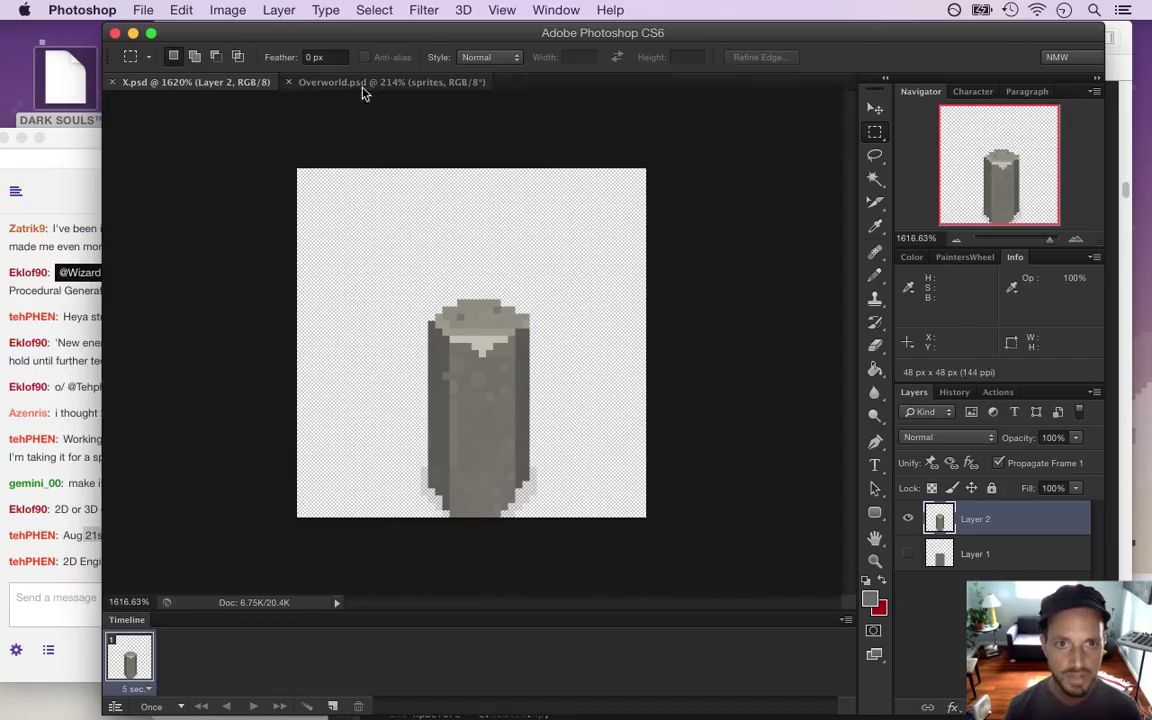
click(289, 82)
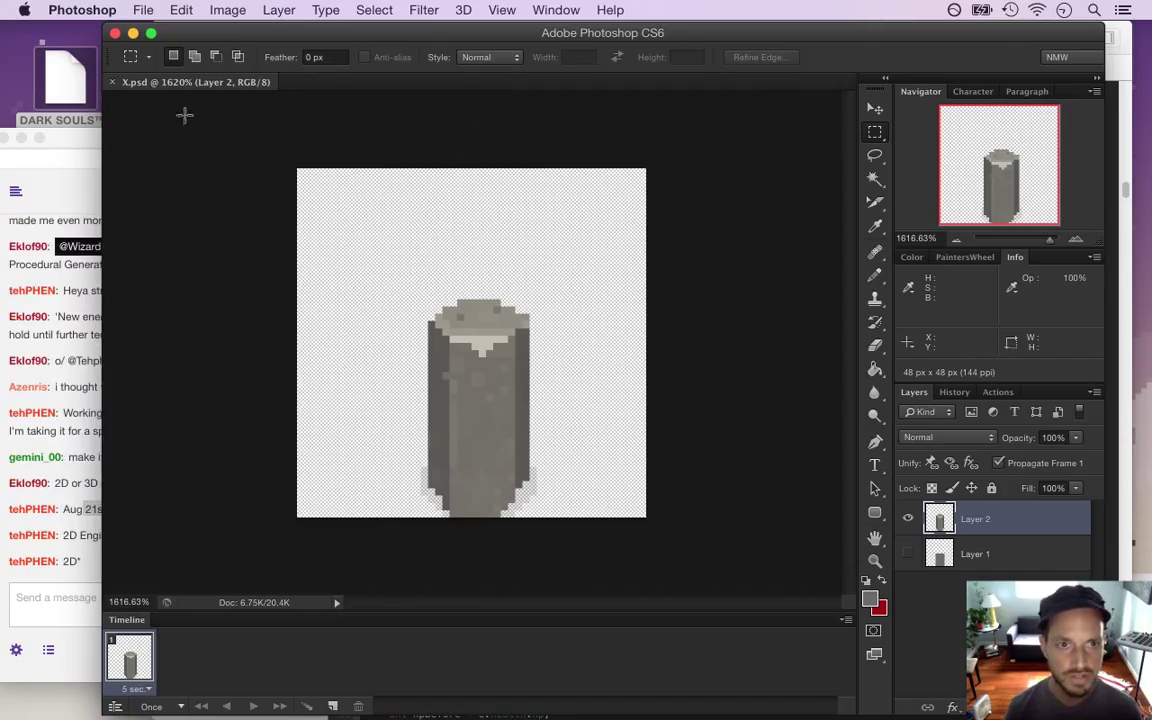
Delete the unused Layer 1 from X.psd, leaving the pillar on Layer 2
click(92, 487)
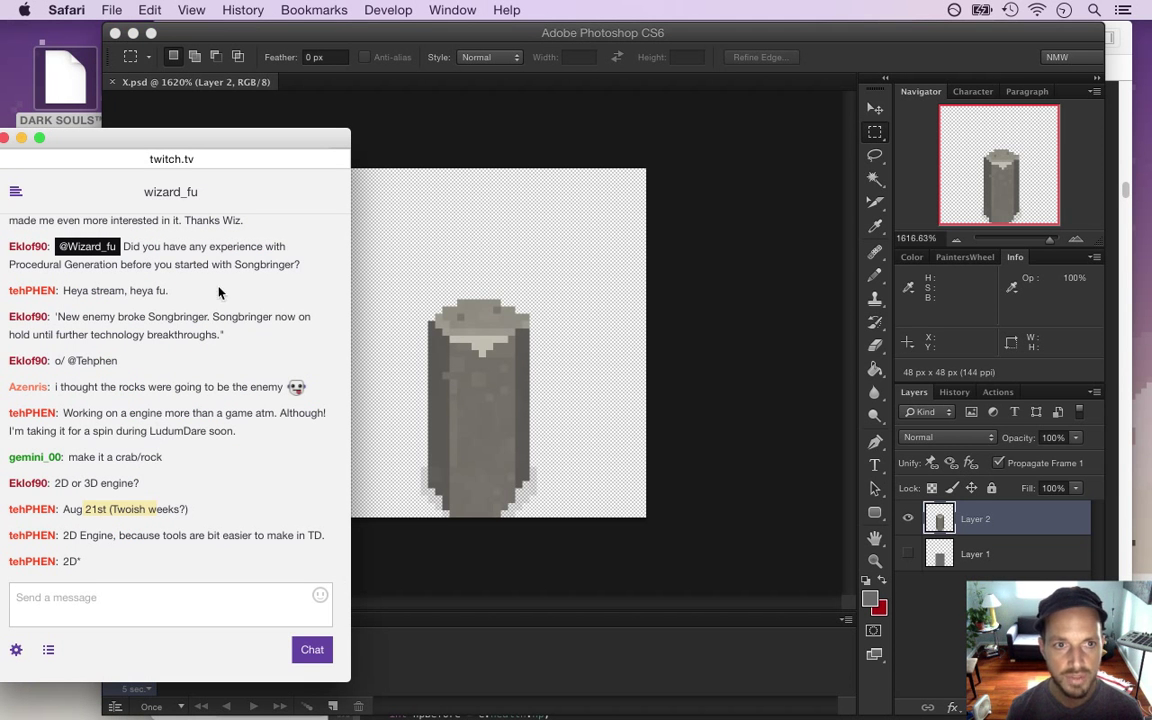
click(222, 110)
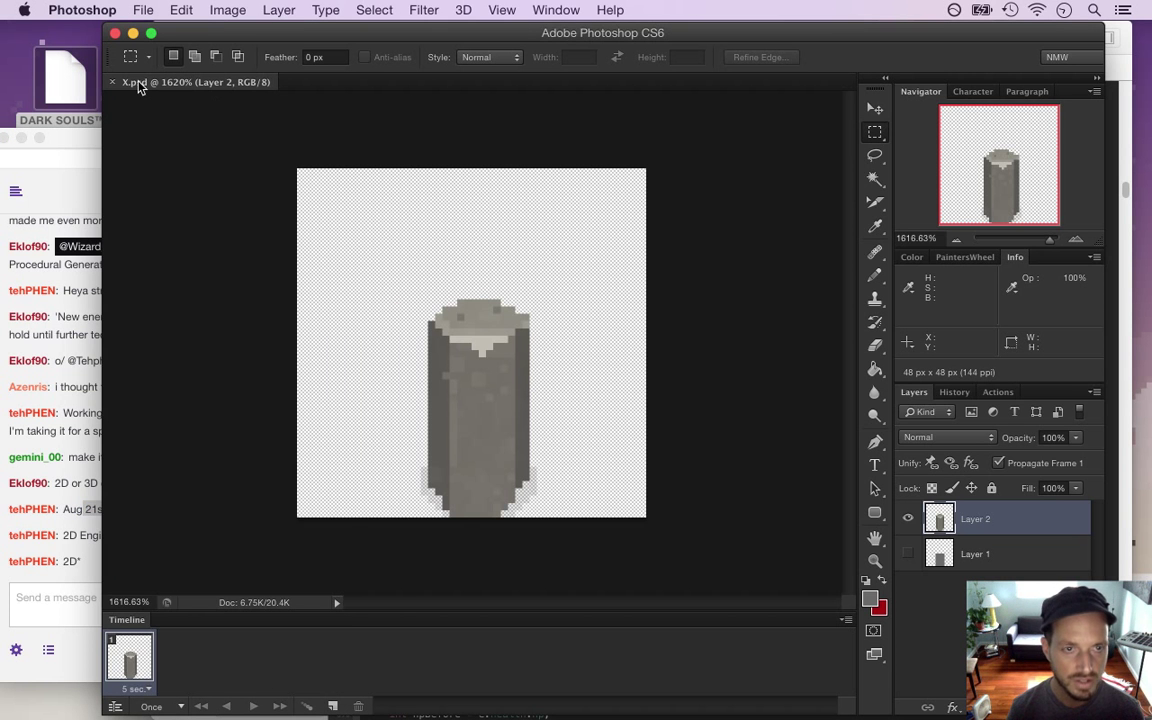
click(75, 135)
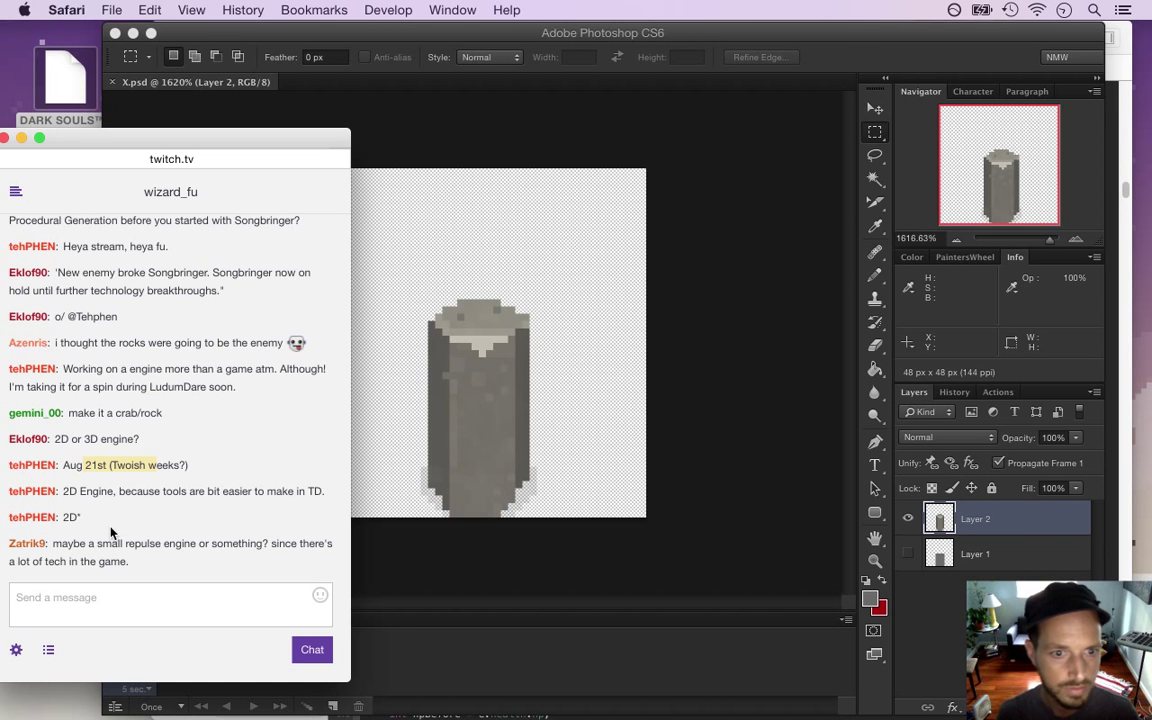
triple_click(68, 491)
click(95, 507)
double_click(70, 517)
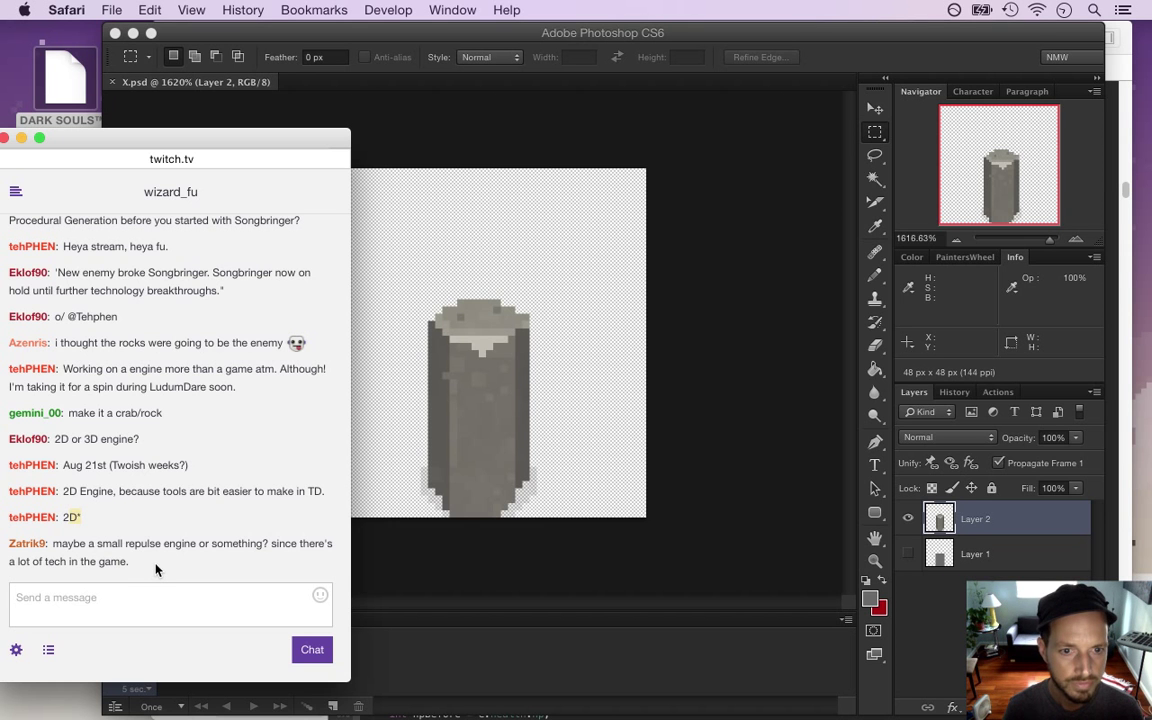
click(418, 557)
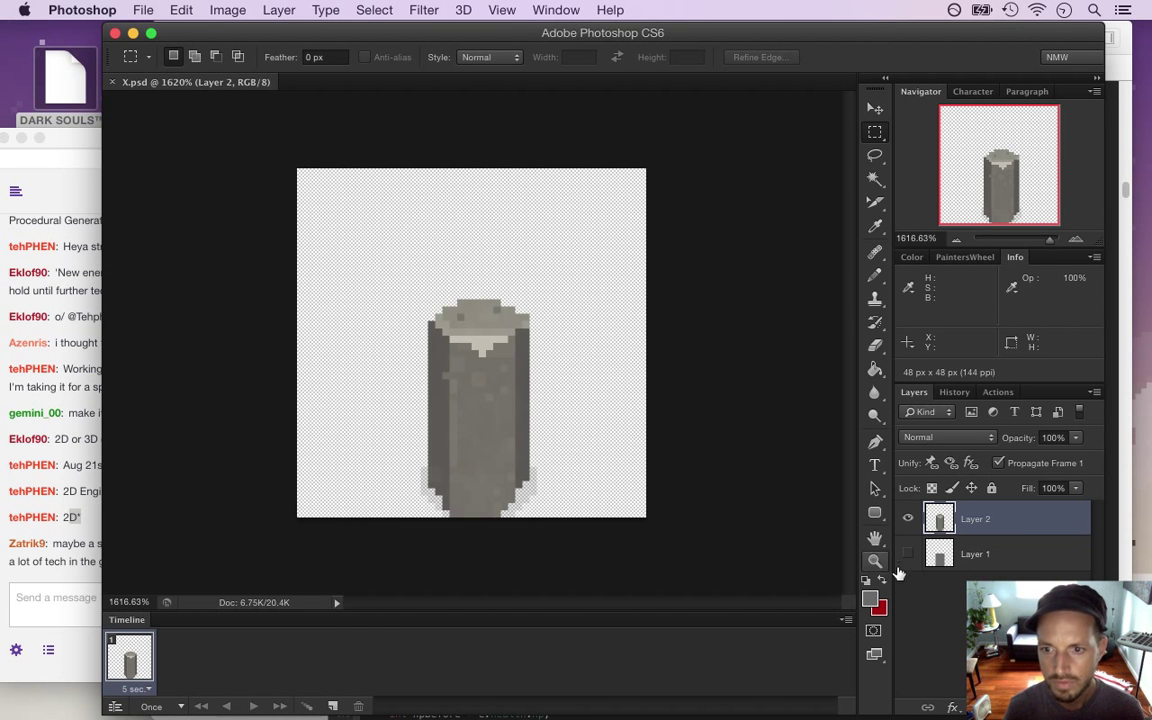
click(960, 553)
key(BackSpace)
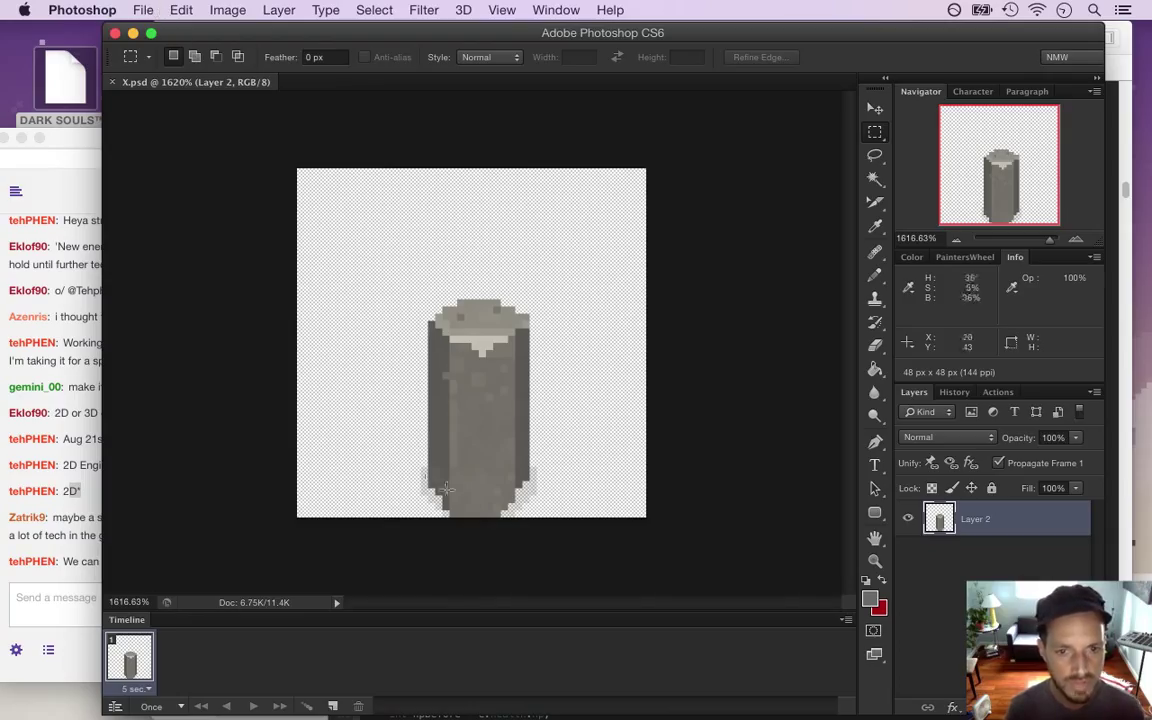
Save the pillar document as XWalk.psd via Save As
click(141, 10)
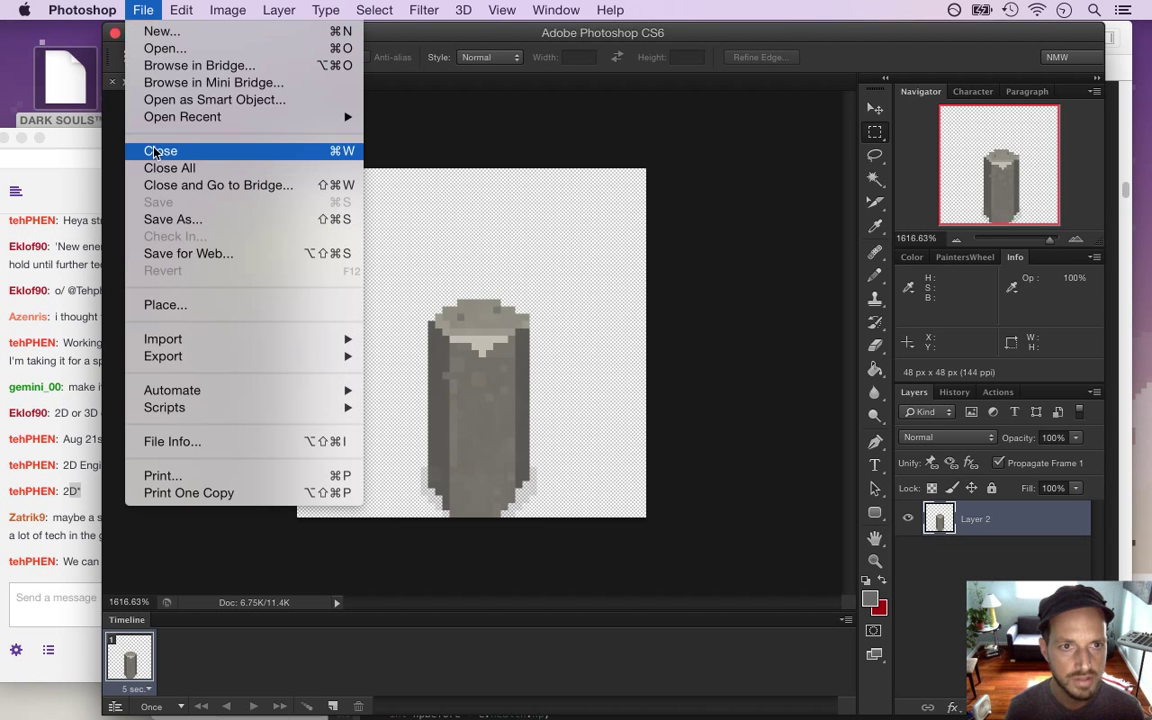
click(190, 221)
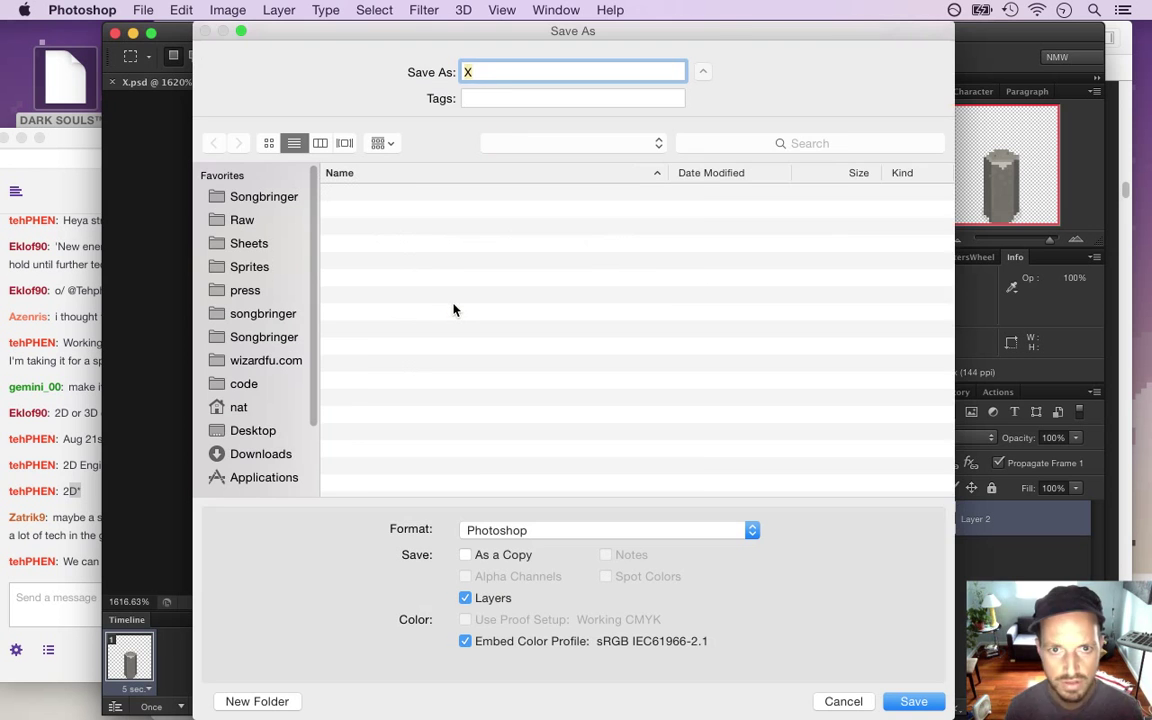
text(XWalk.psd)
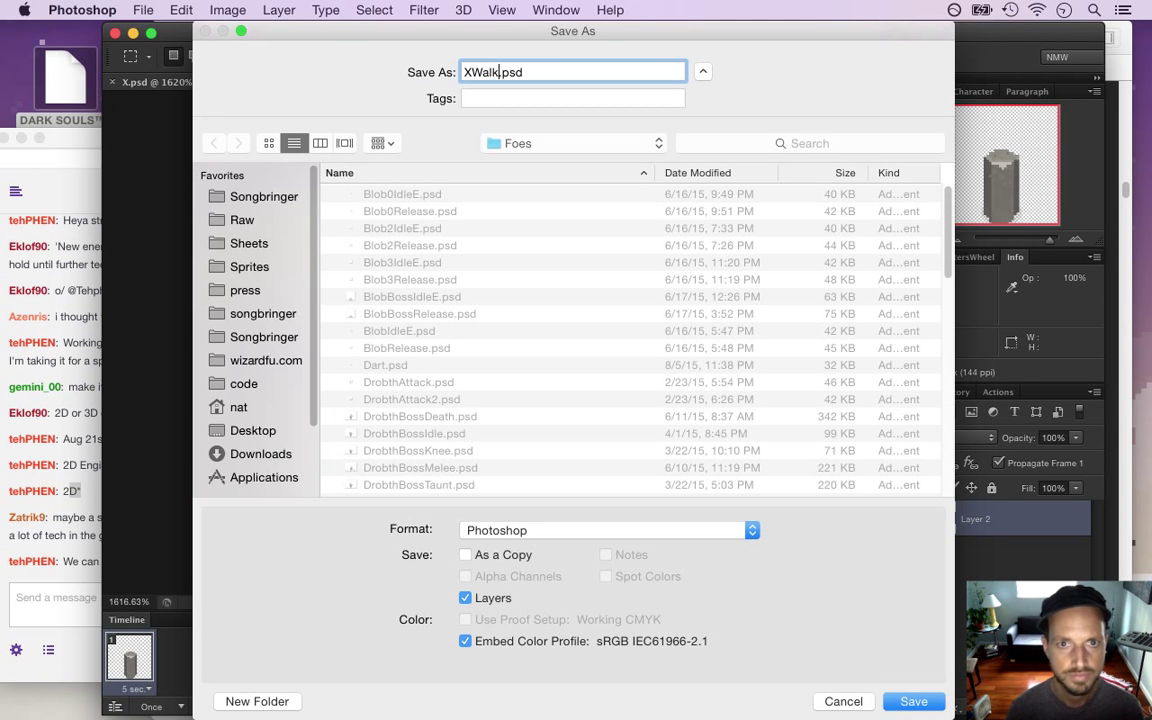
key(Return)
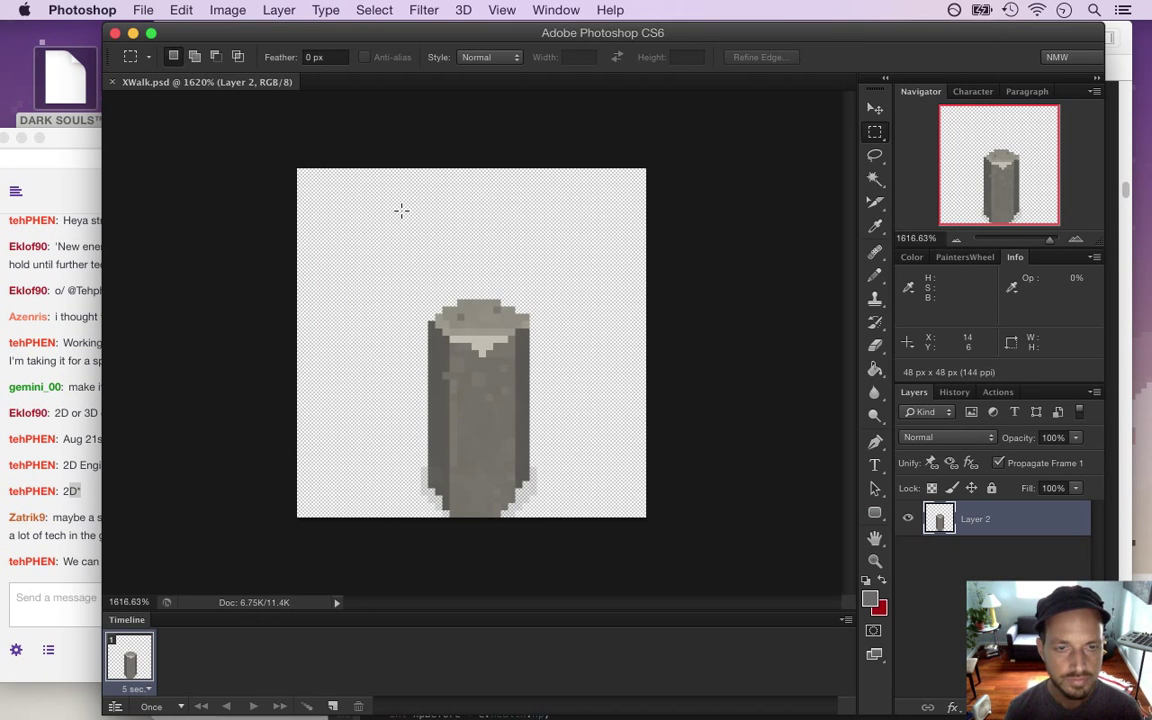
Read the latest Twitch chat messages, then return to the sprite
click(70, 560)
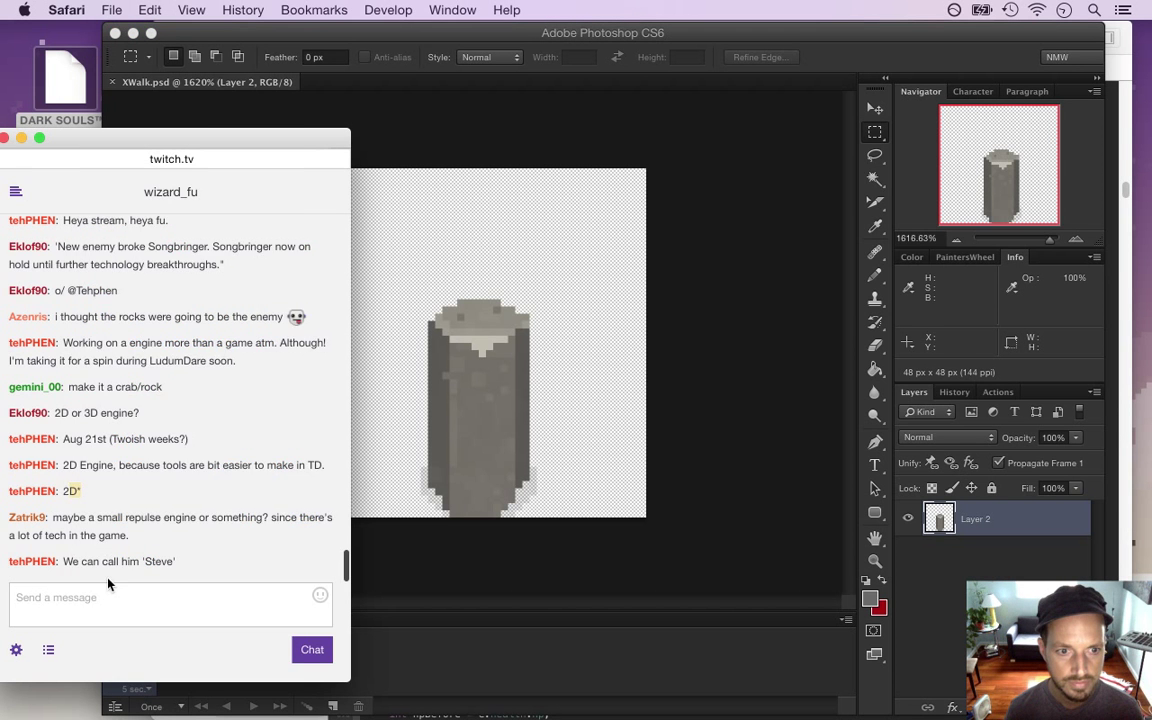
drag(83, 536, 209, 547)
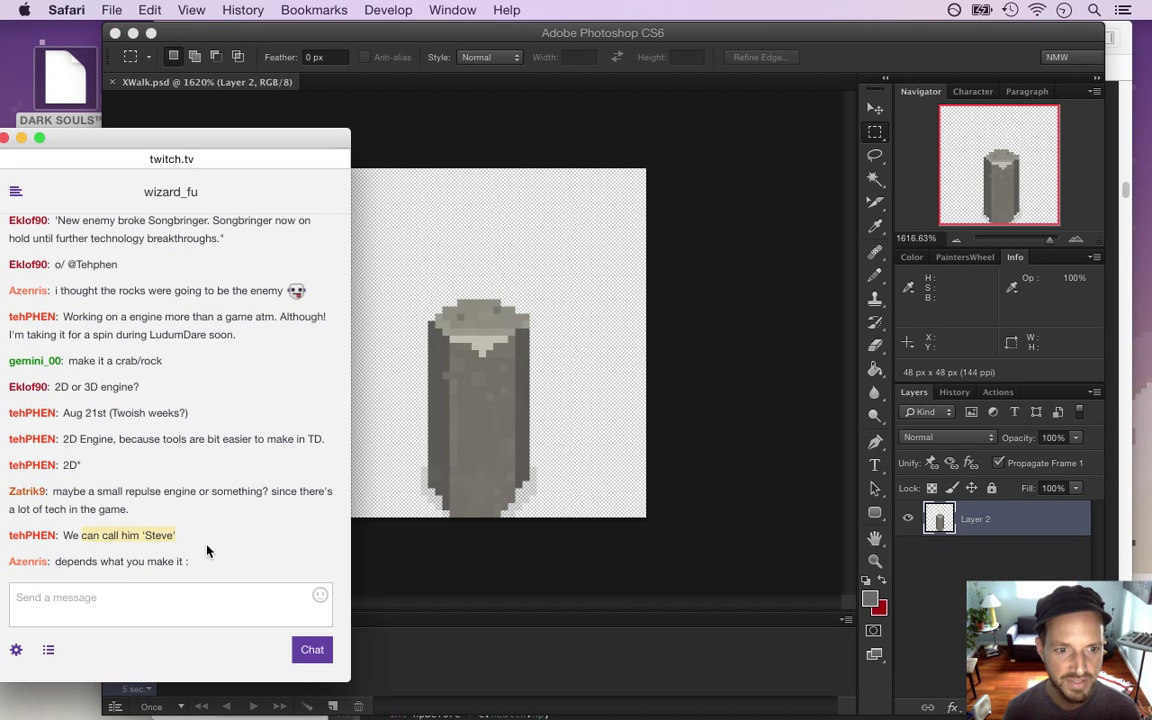
click(450, 547)
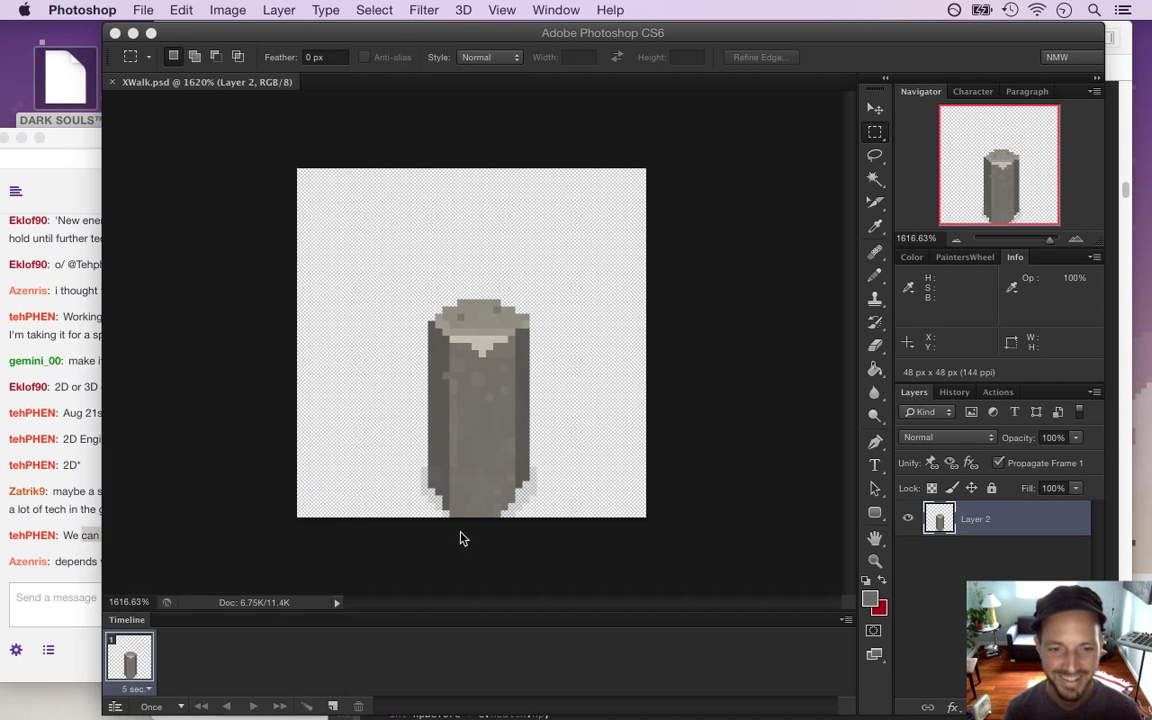
click(73, 562)
drag(56, 562, 206, 562)
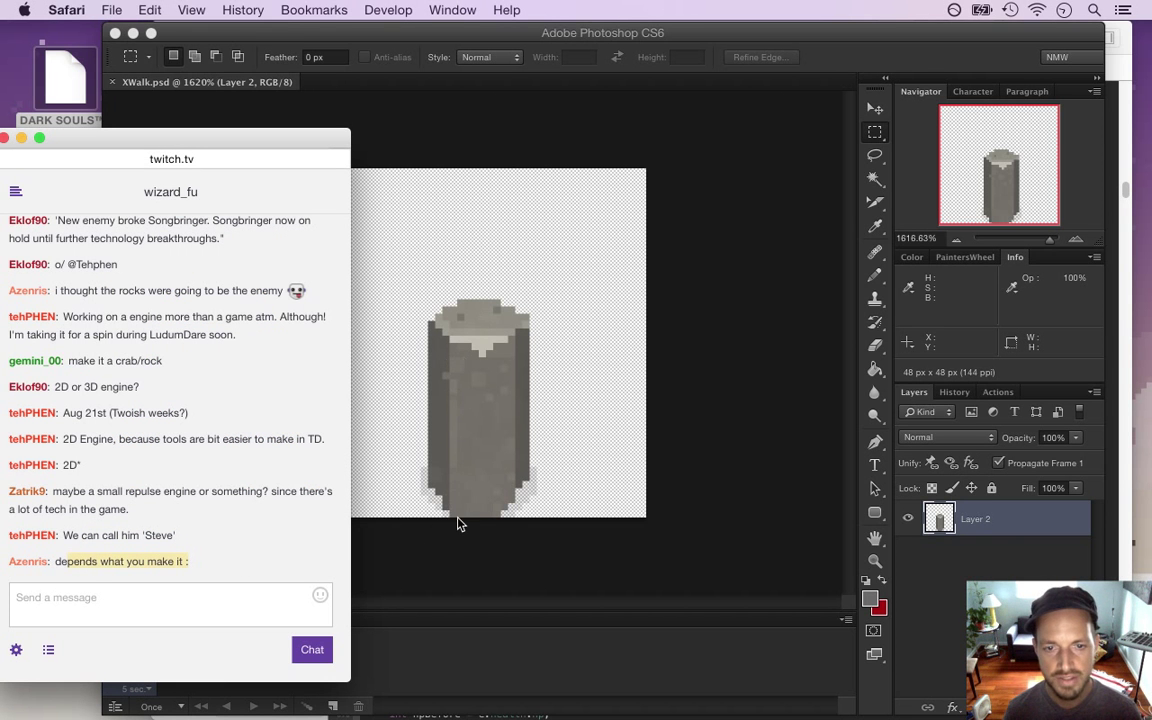
click(488, 600)
Erase the stray pixels at the pillar's base and nudge the pillar up two pixels
key(e)
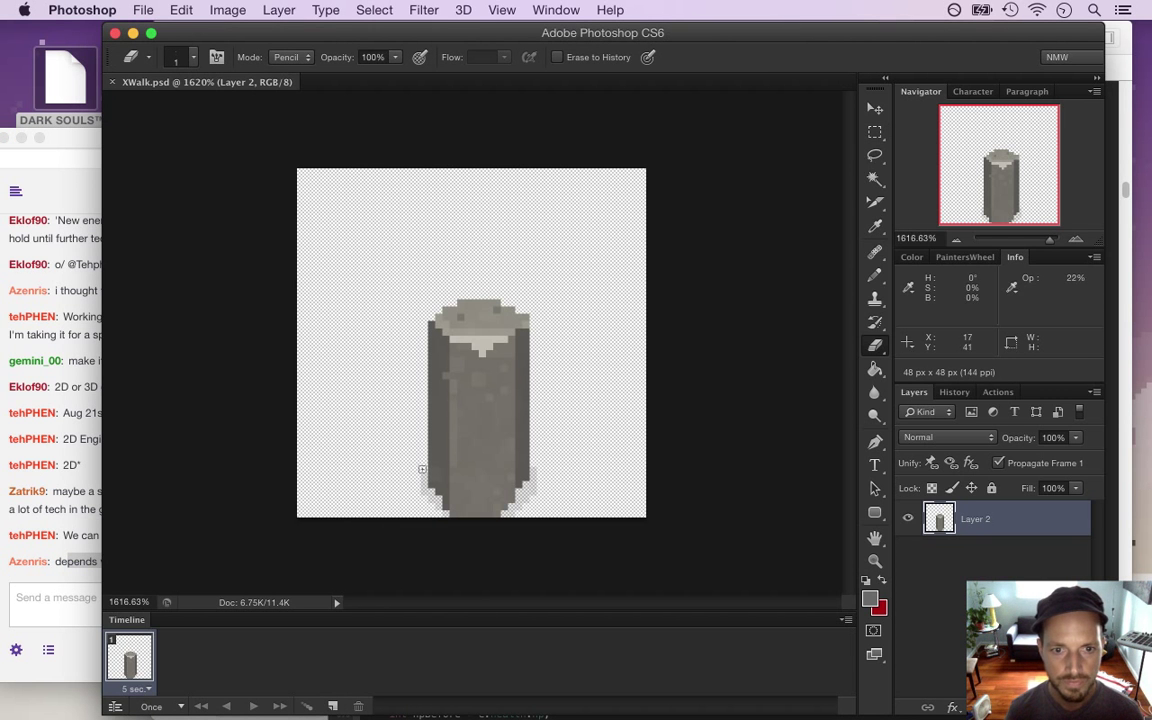
drag(425, 485, 435, 498)
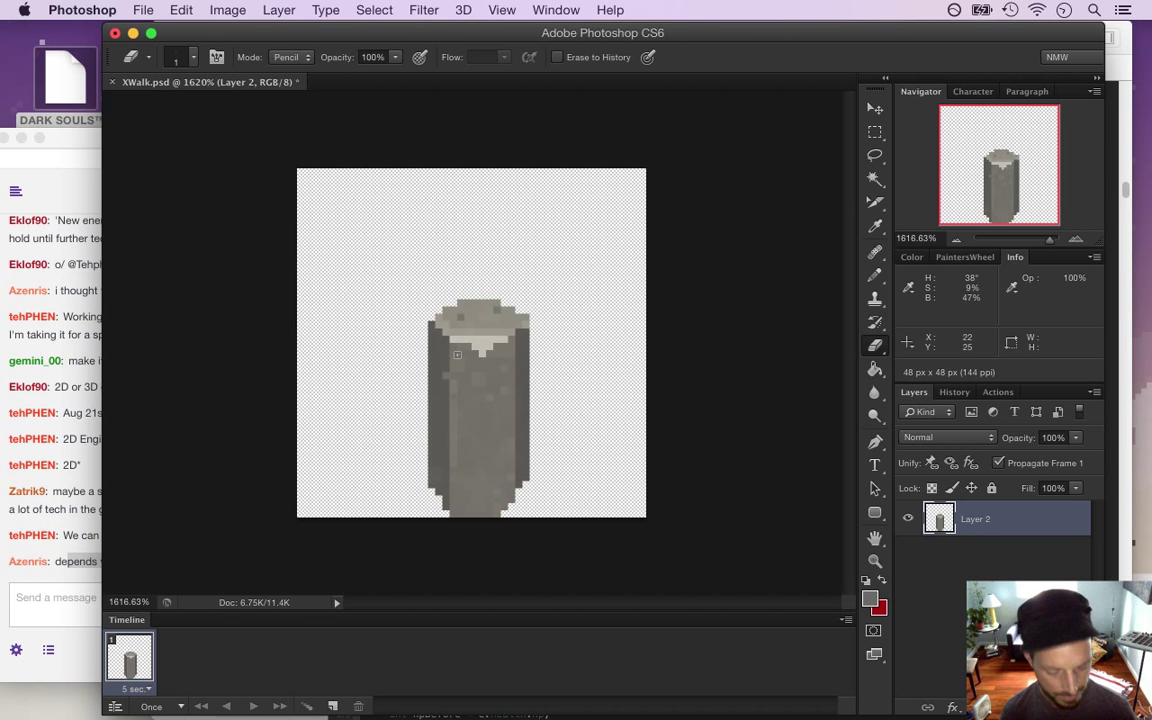
key(v)
key(Up)
key(Up)
key(Up)
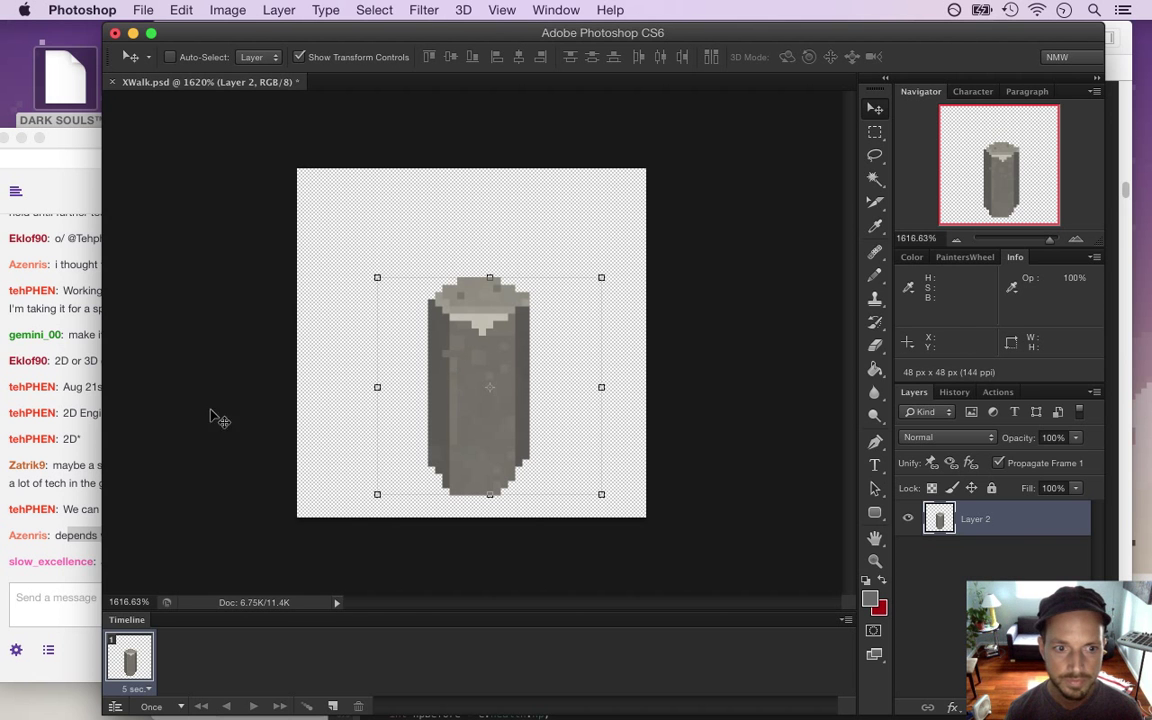
click(74, 538)
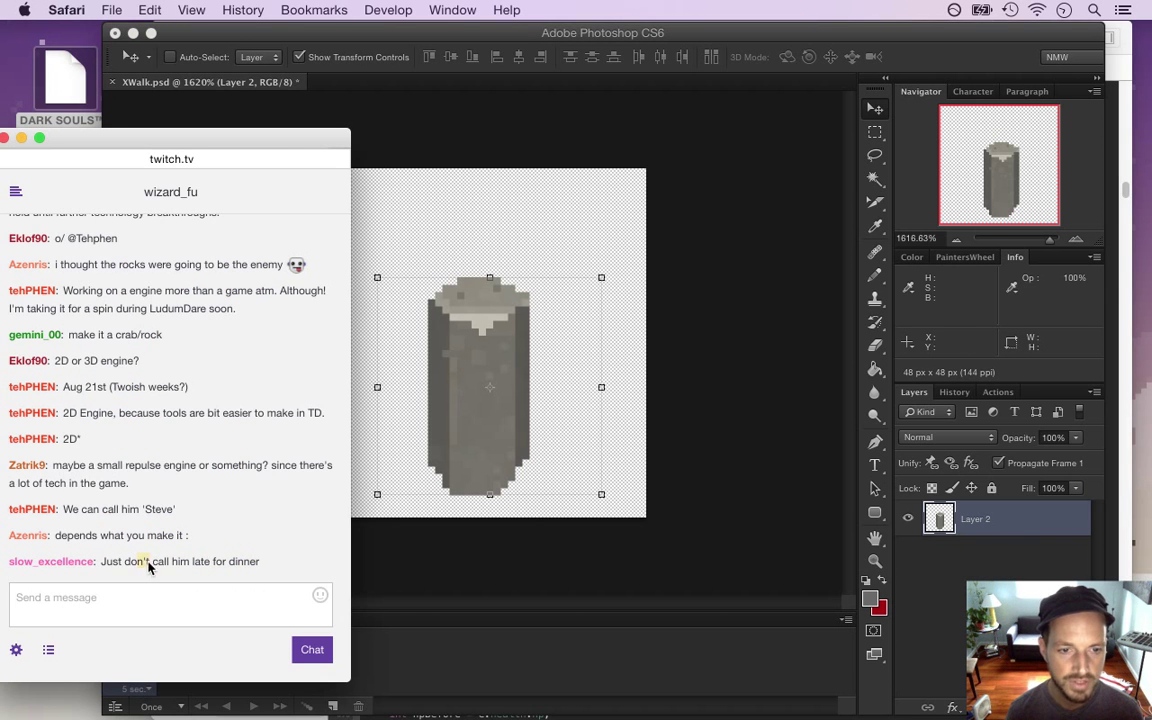
click(400, 578)
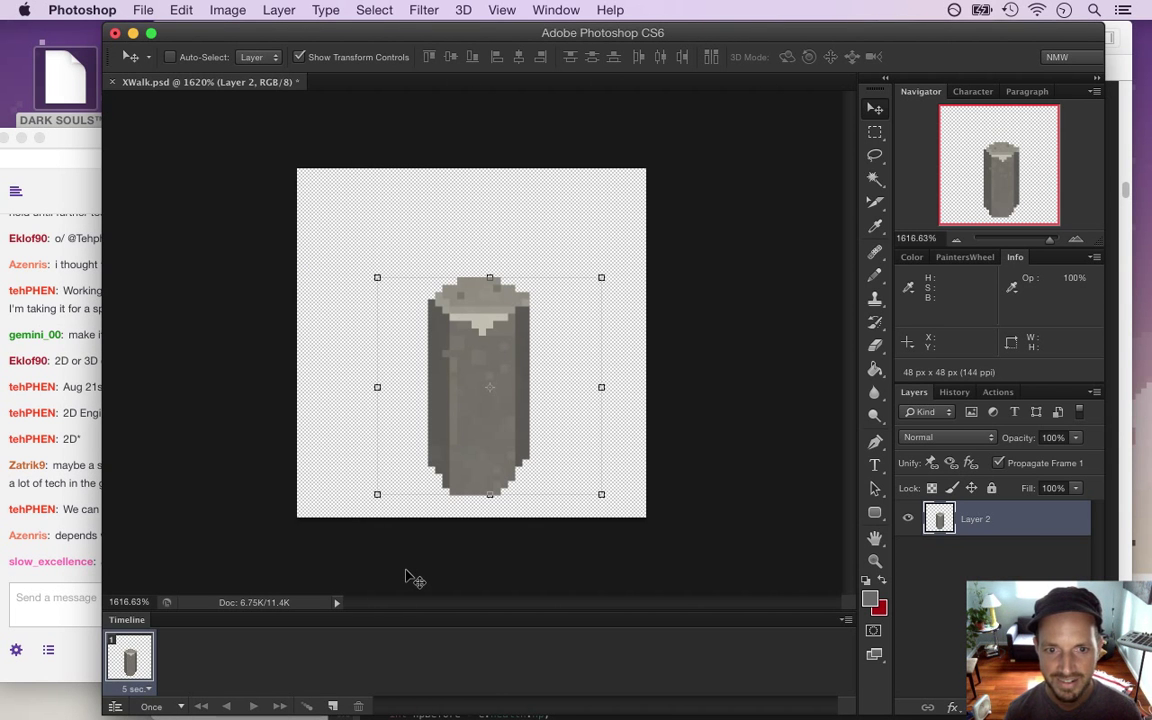
key(Up)
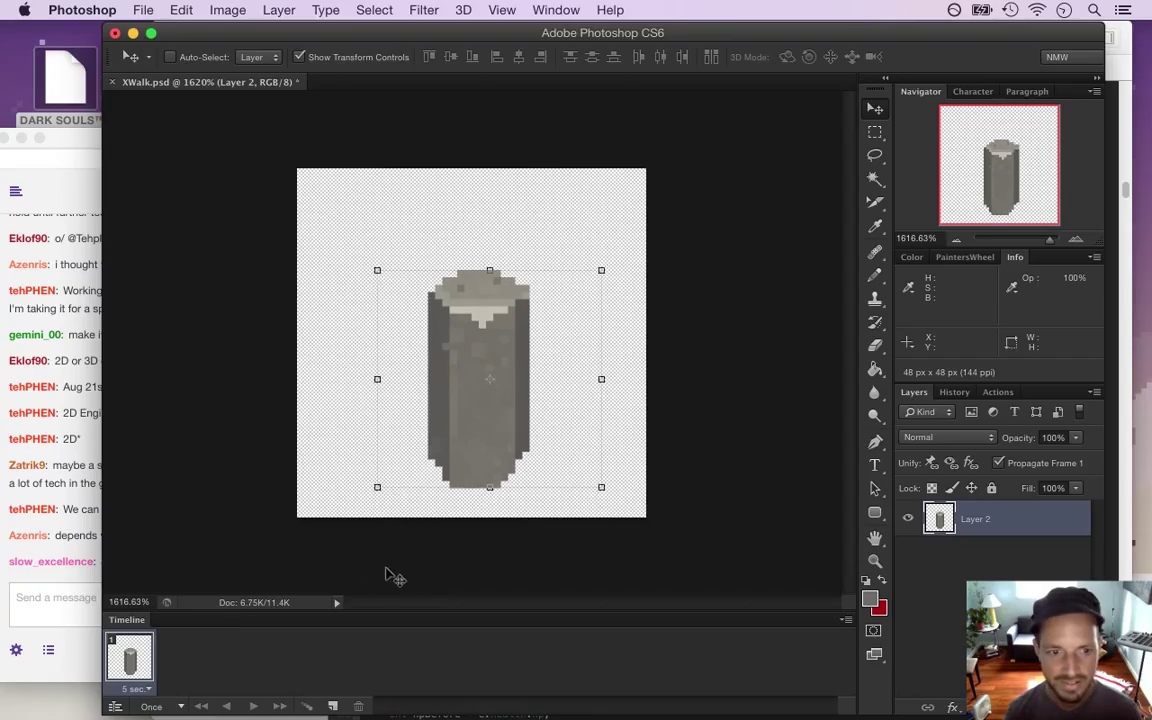
key(m)
click(135, 689)
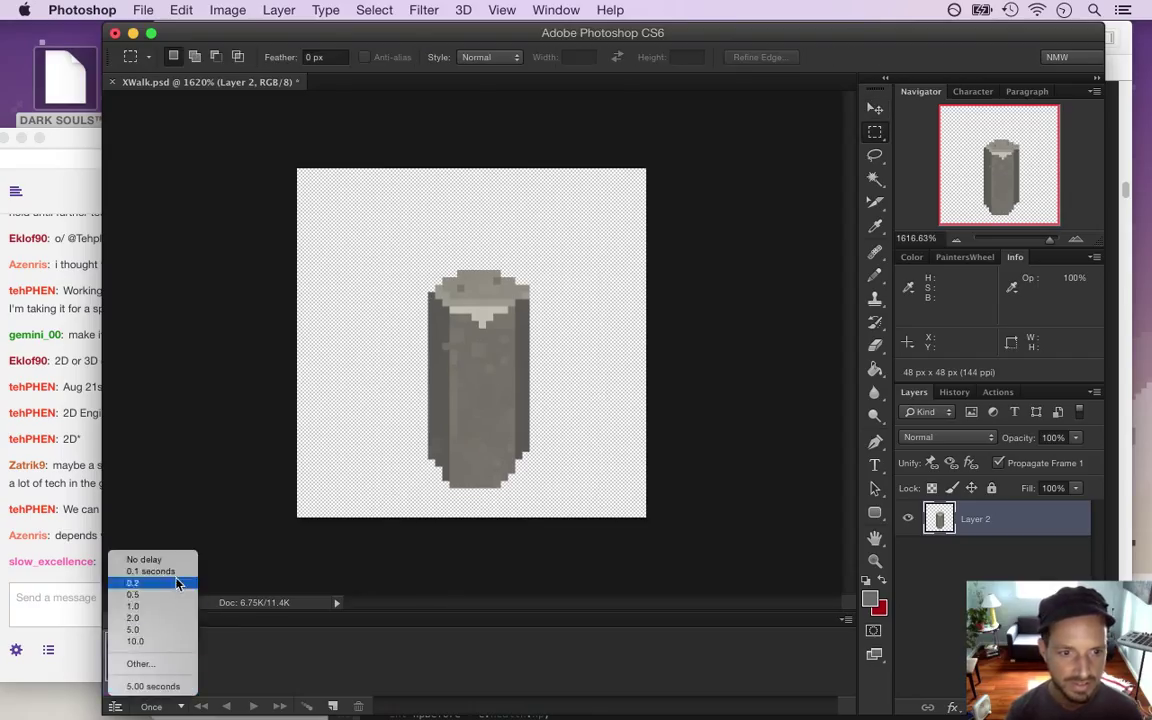
Set the frame delay to 0.1 seconds and the foreground colour to dark red 7e2424
click(150, 571)
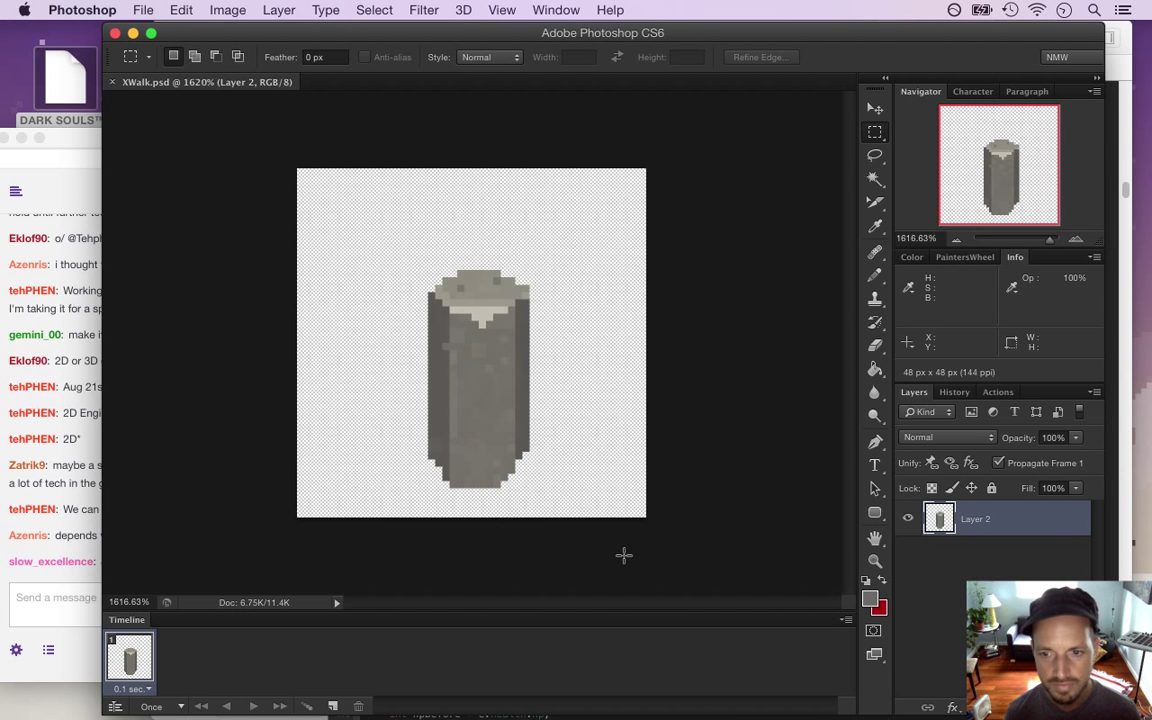
click(869, 598)
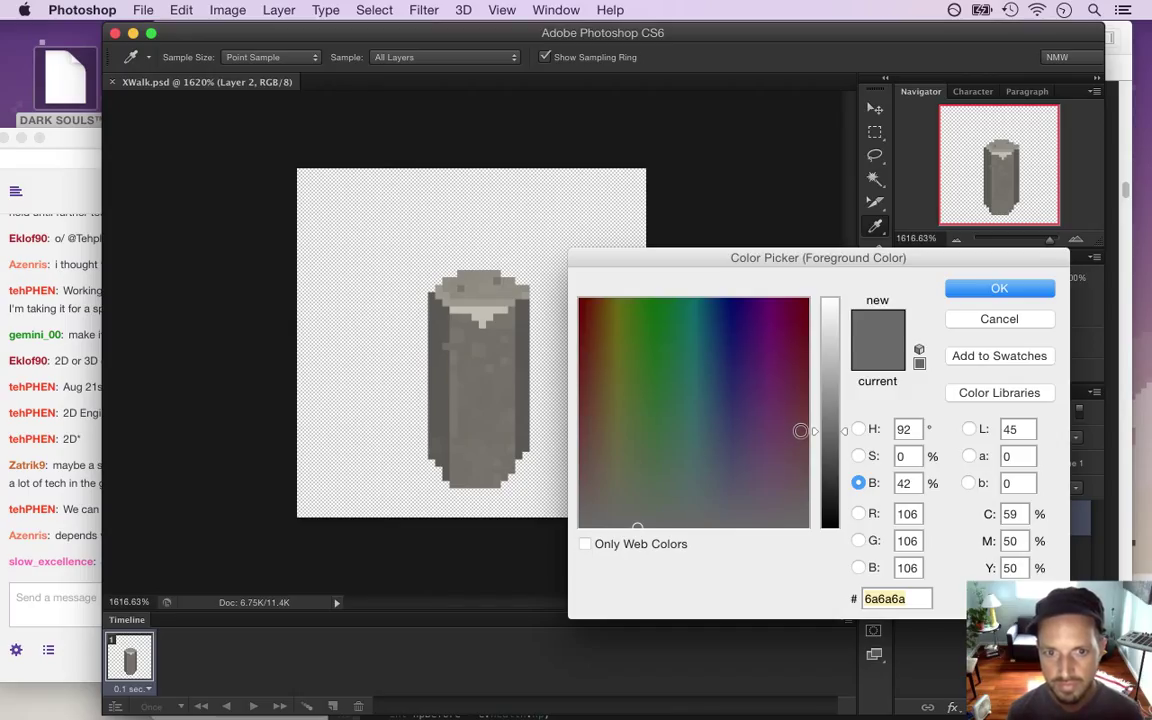
drag(588, 365, 578, 363)
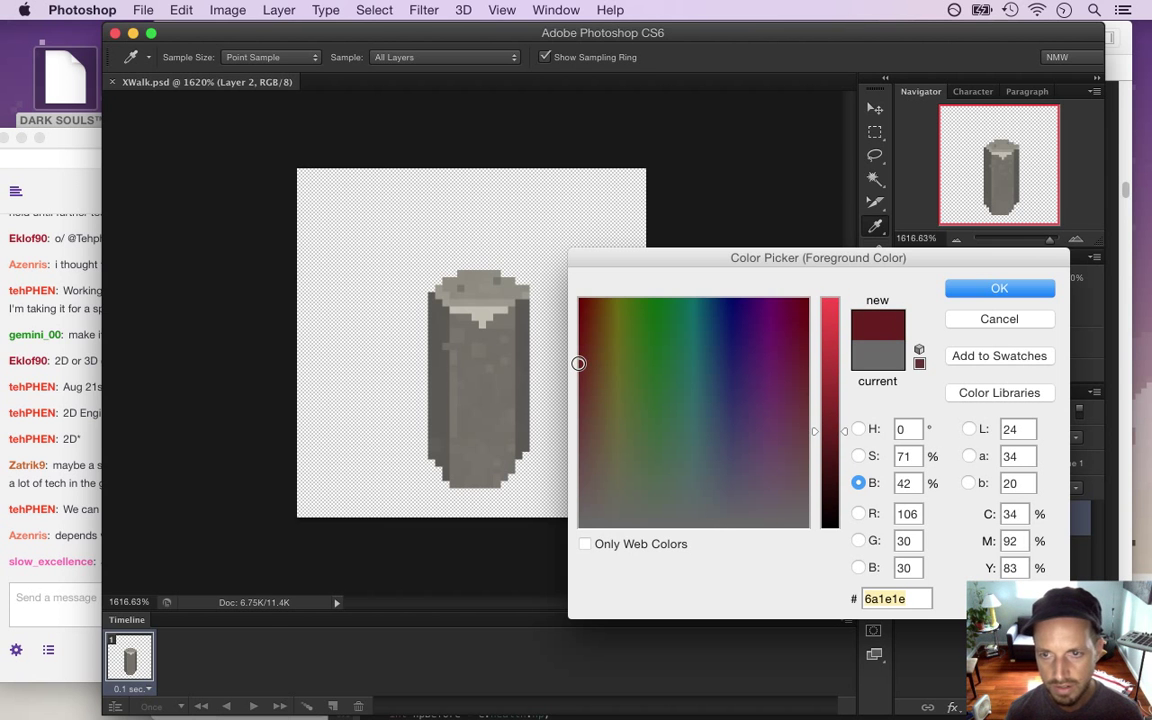
drag(835, 437, 837, 419)
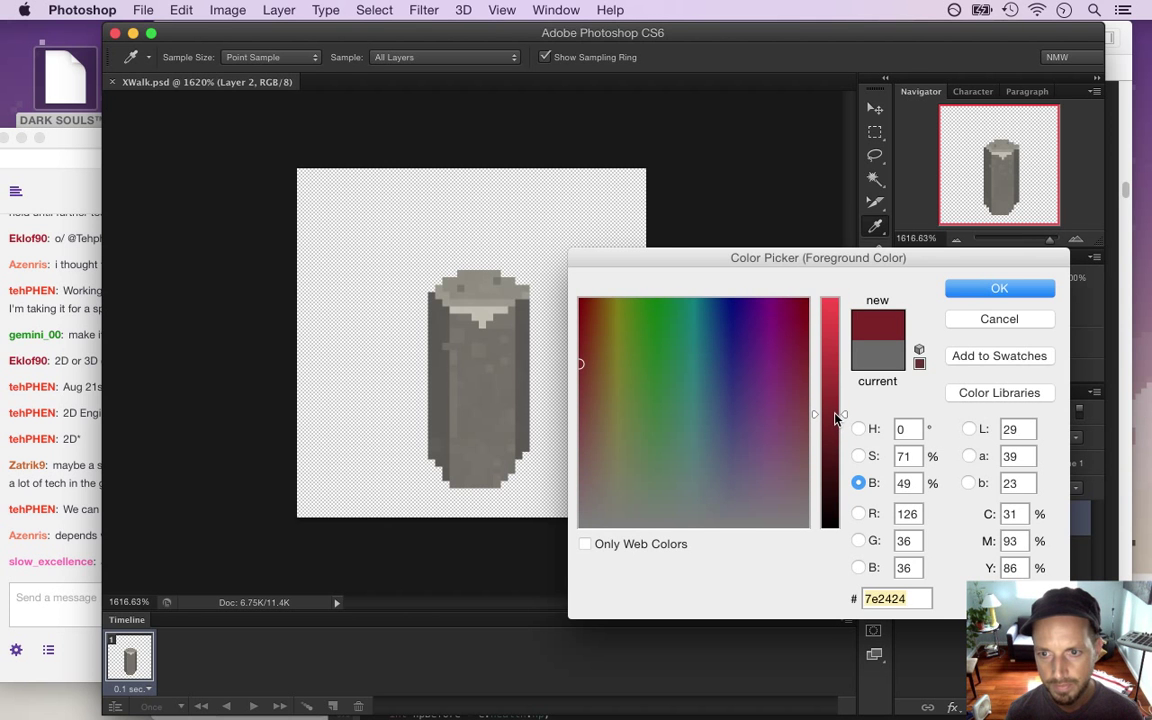
key(Return)
key(m)
key(b)
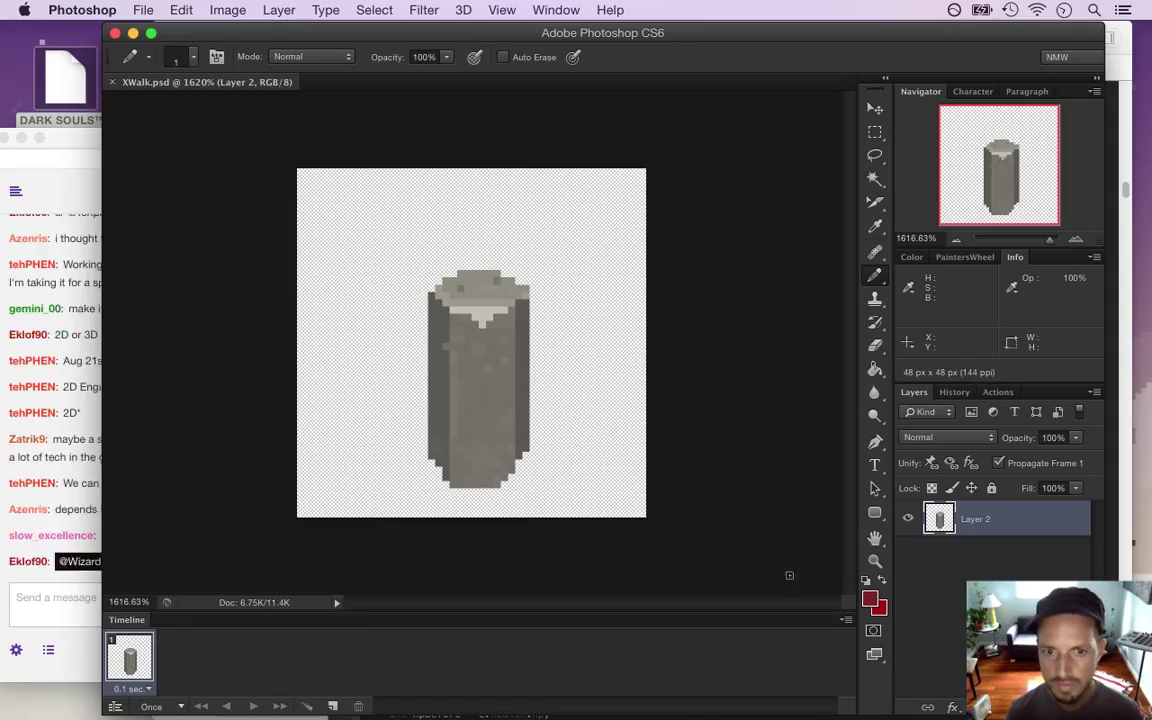
Zoom in and sketch red outer legs below the pillar, redrawing the left leg
click(476, 494)
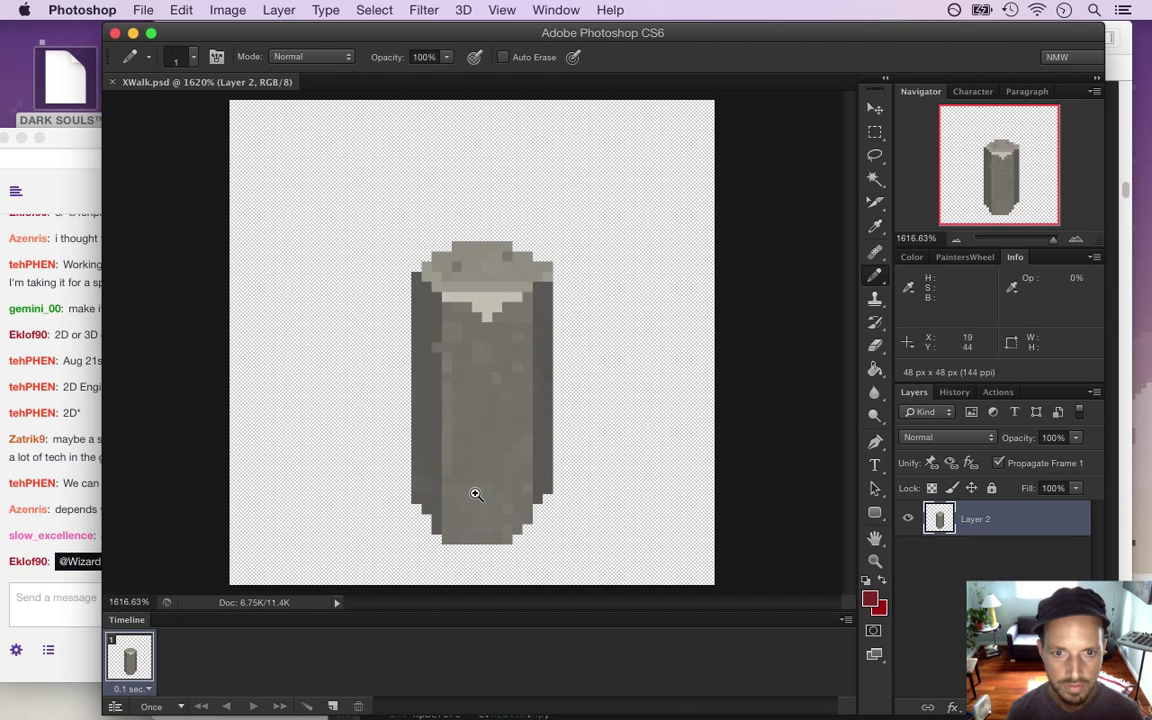
click(19, 528)
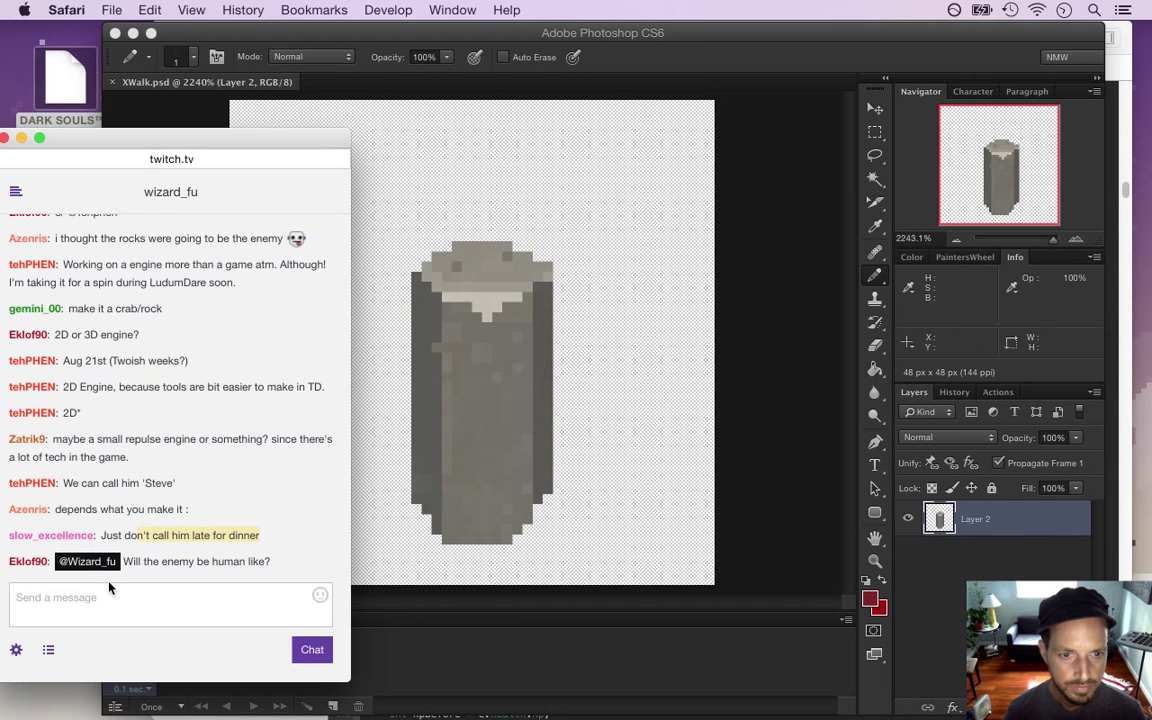
drag(142, 562, 205, 567)
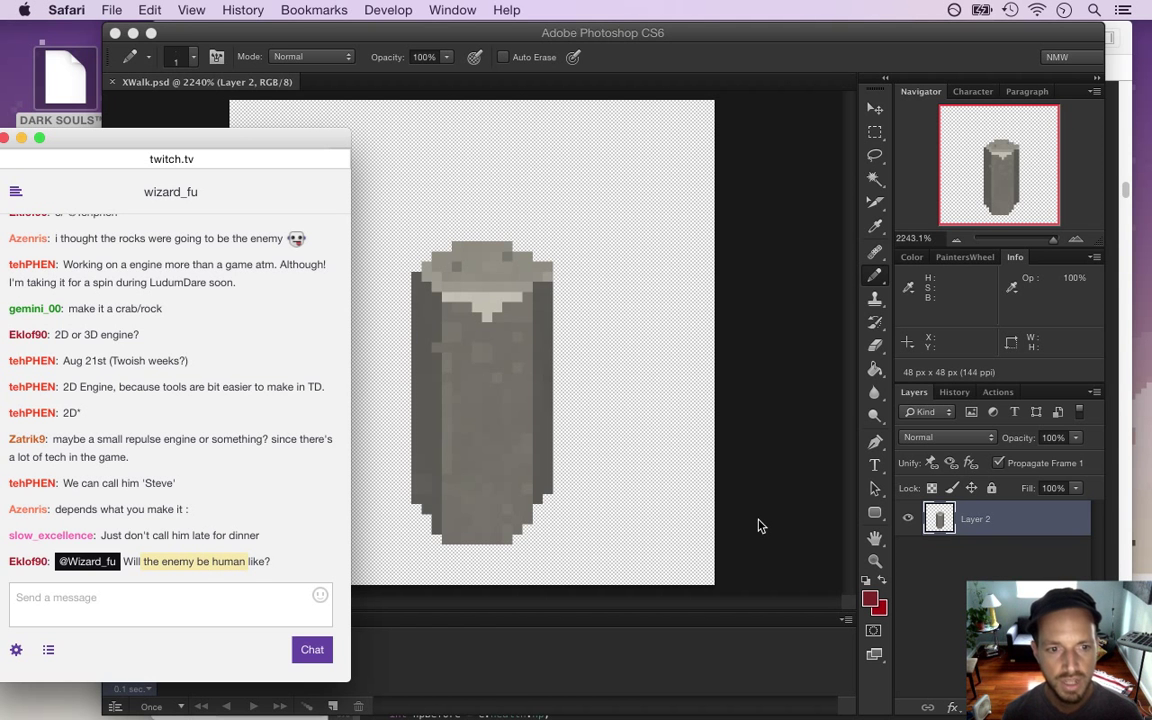
click(700, 527)
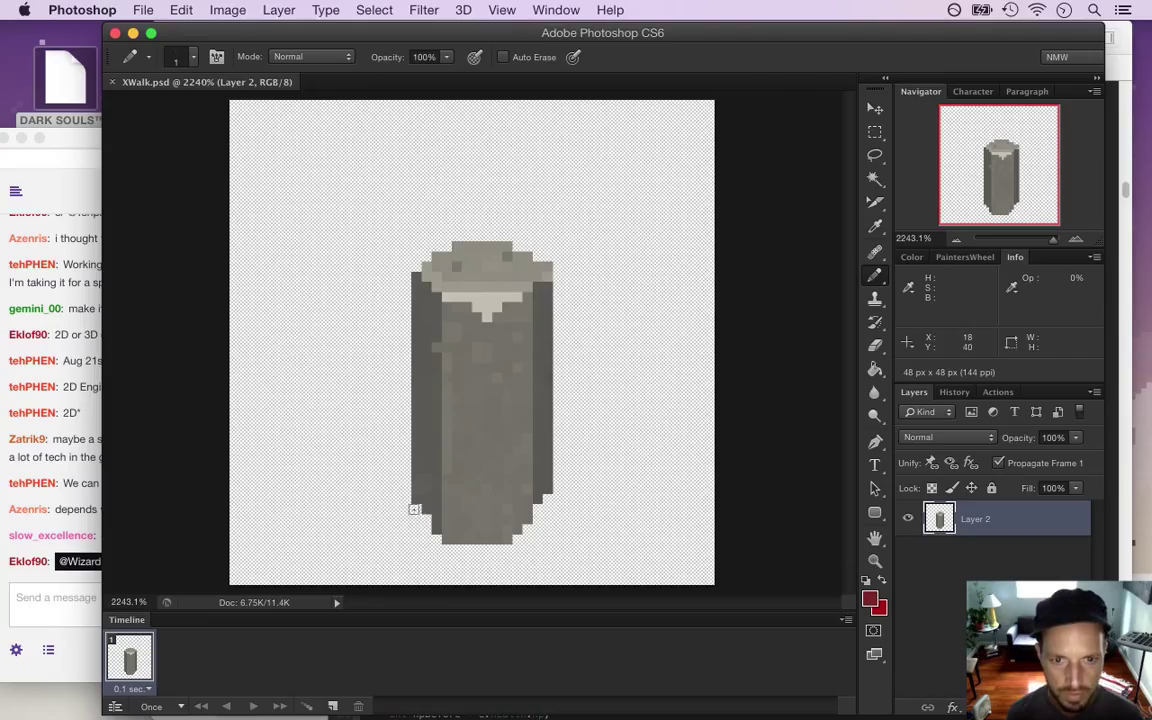
mouse_move(416, 510)
mouse_down()
mouse_move(393, 517)
mouse_move(385, 588)
mouse_up()
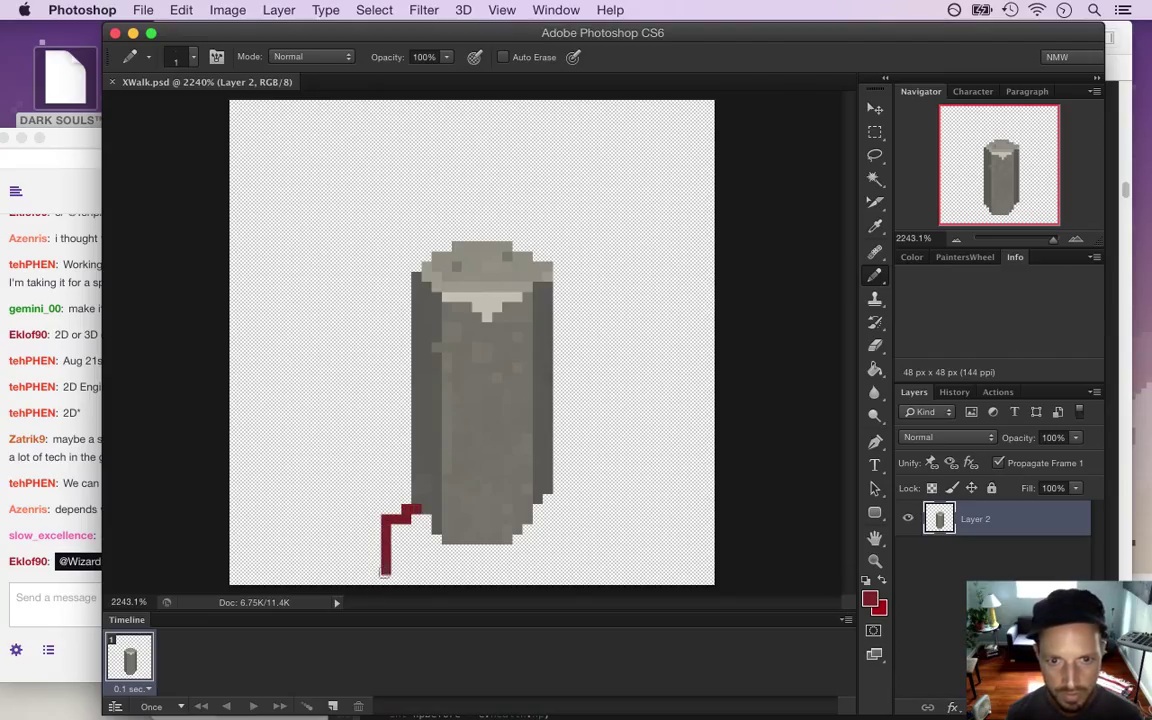
drag(535, 510, 577, 584)
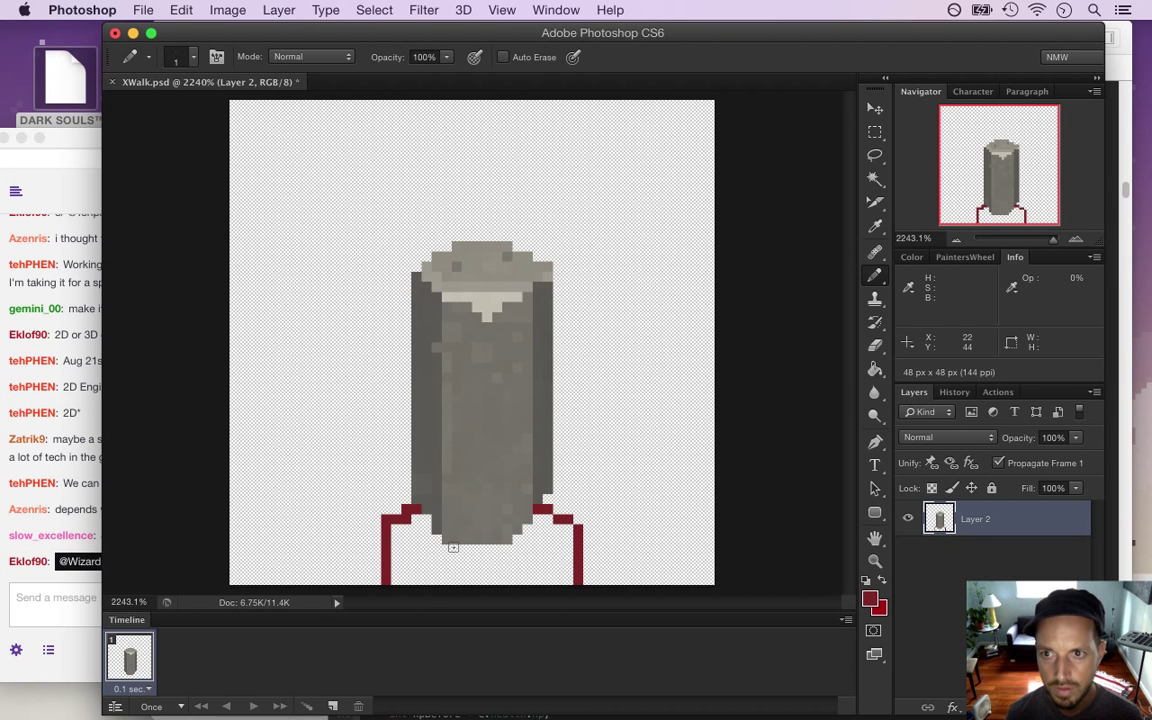
key(alt+super+z)
key(alt+super+z)
key(alt+super+z)
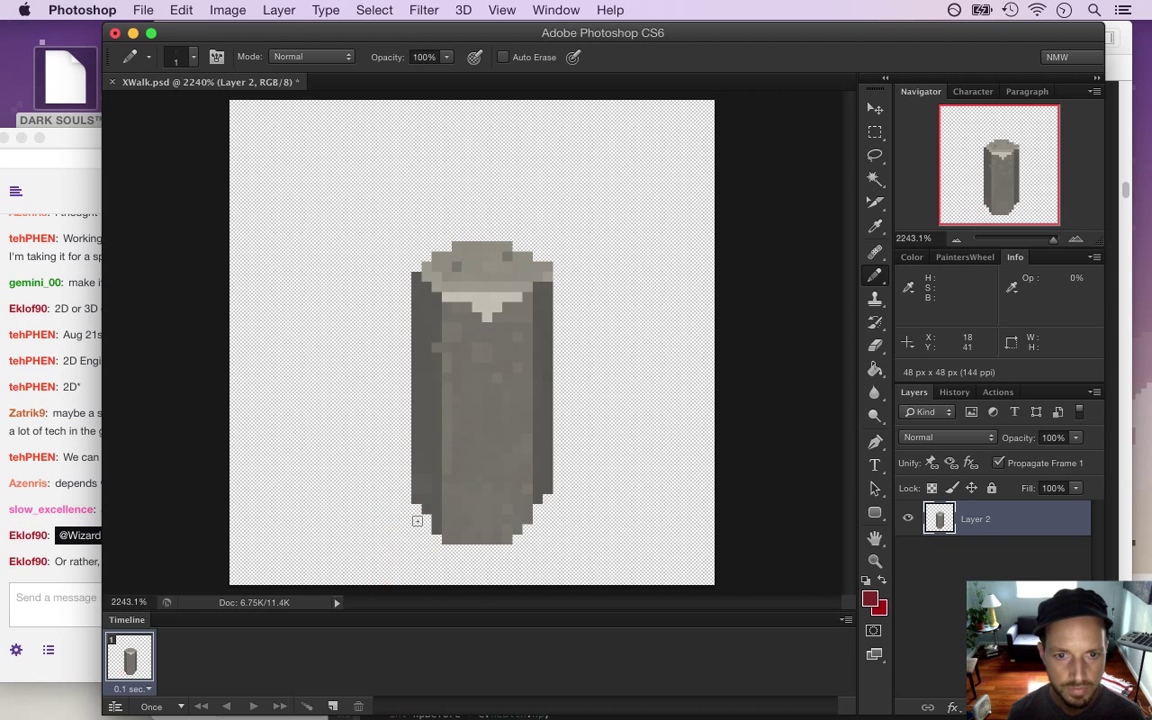
mouse_move(425, 517)
mouse_down()
mouse_move(400, 530)
mouse_move(389, 576)
mouse_up()
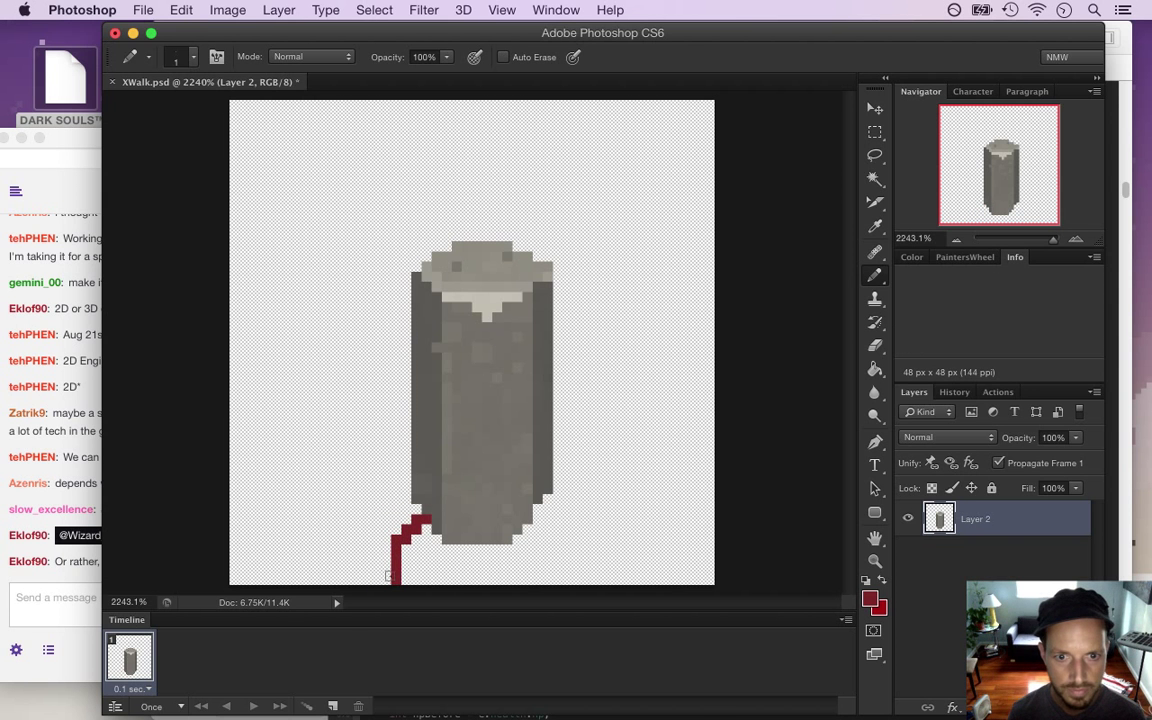
Draw the right leg mirroring the left and fill in the left leg's top
click(84, 565)
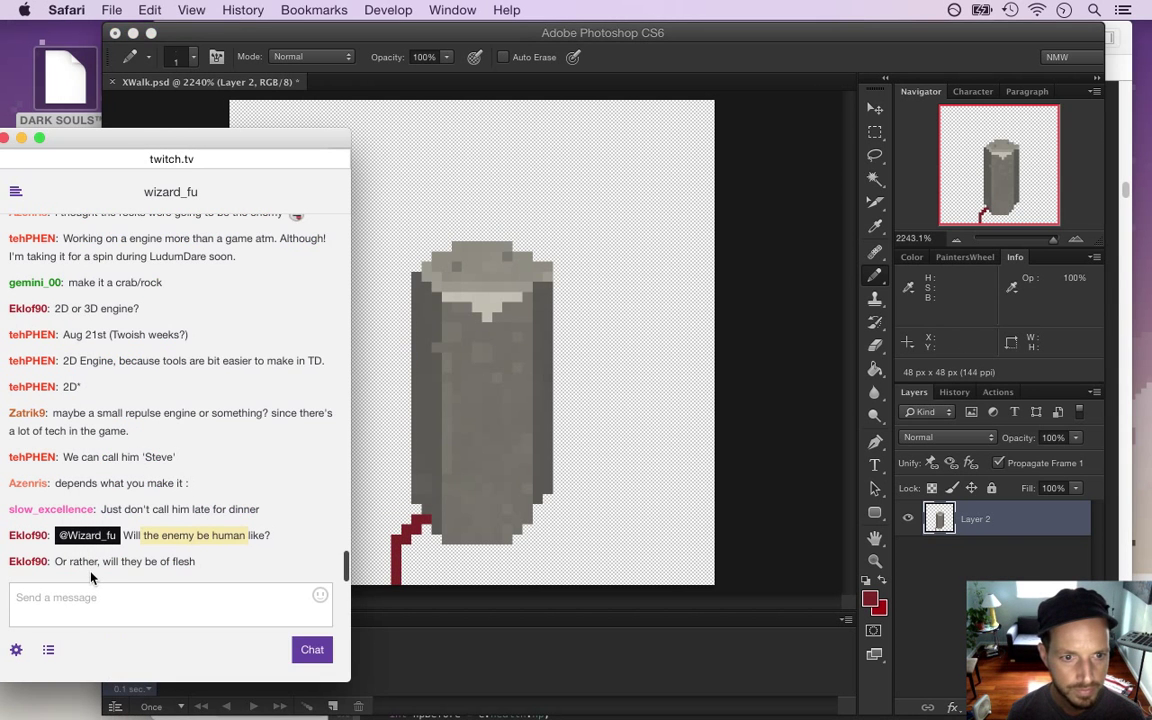
drag(98, 563, 187, 566)
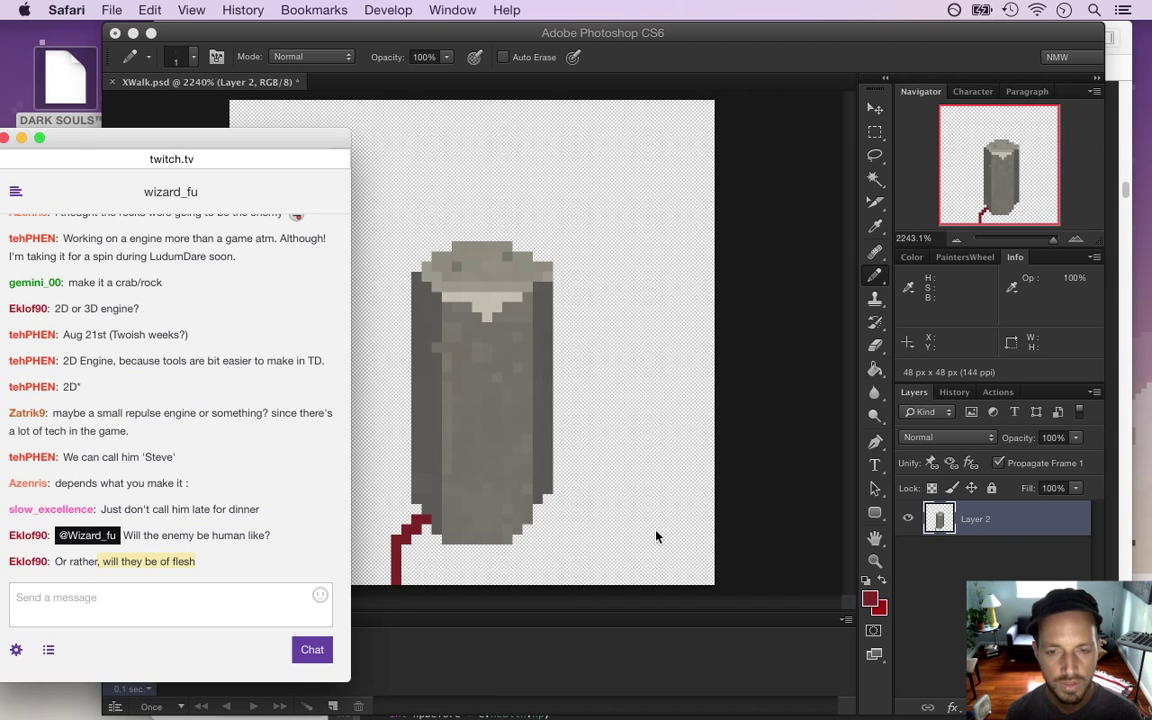
click(766, 514)
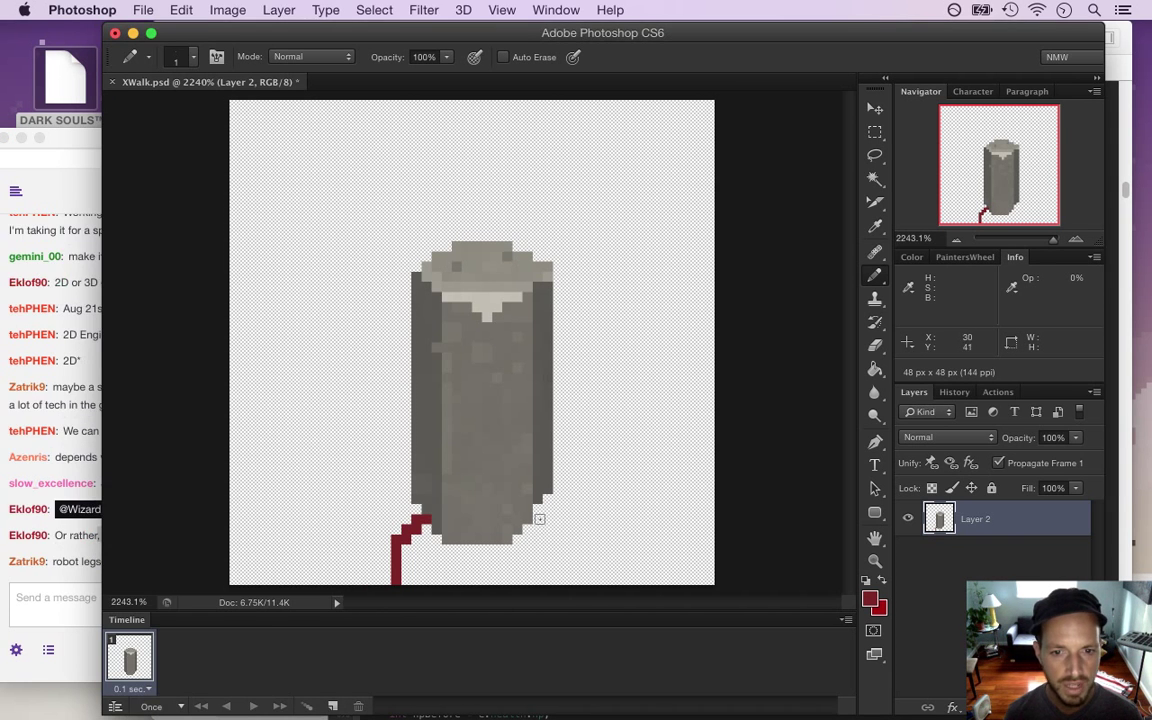
drag(536, 519, 558, 583)
click(529, 538)
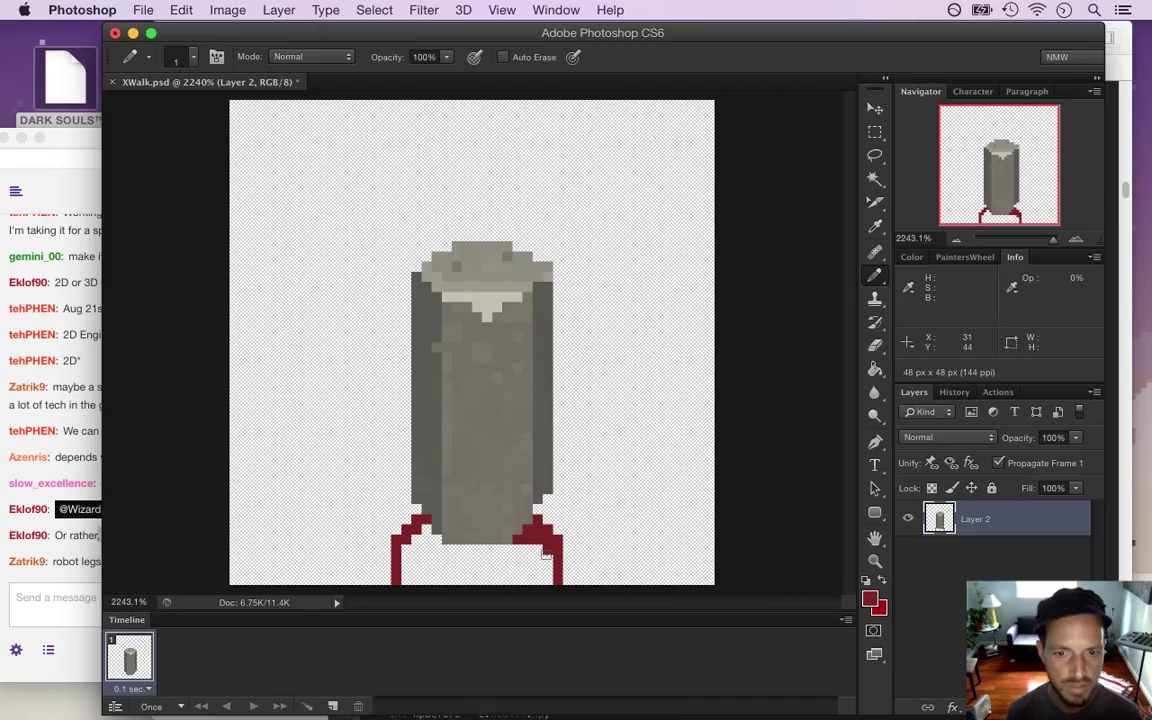
drag(420, 522, 406, 528)
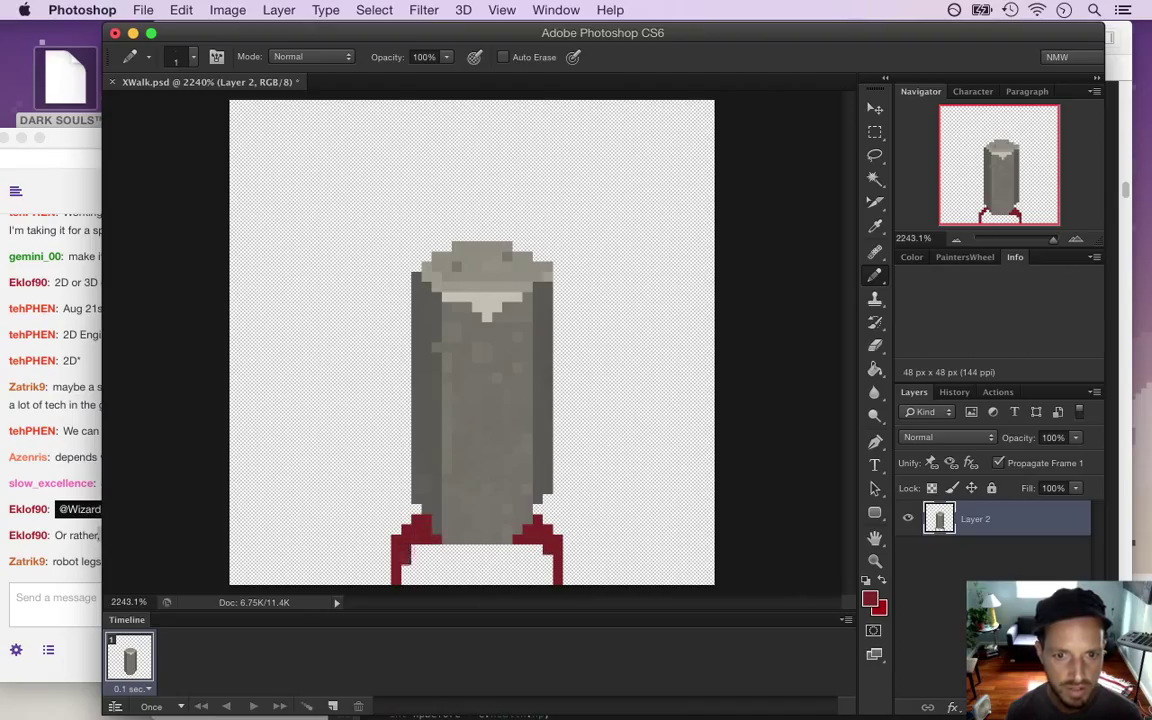
Add a short middle leg and extra red pixels above the leg tops
click(69, 516)
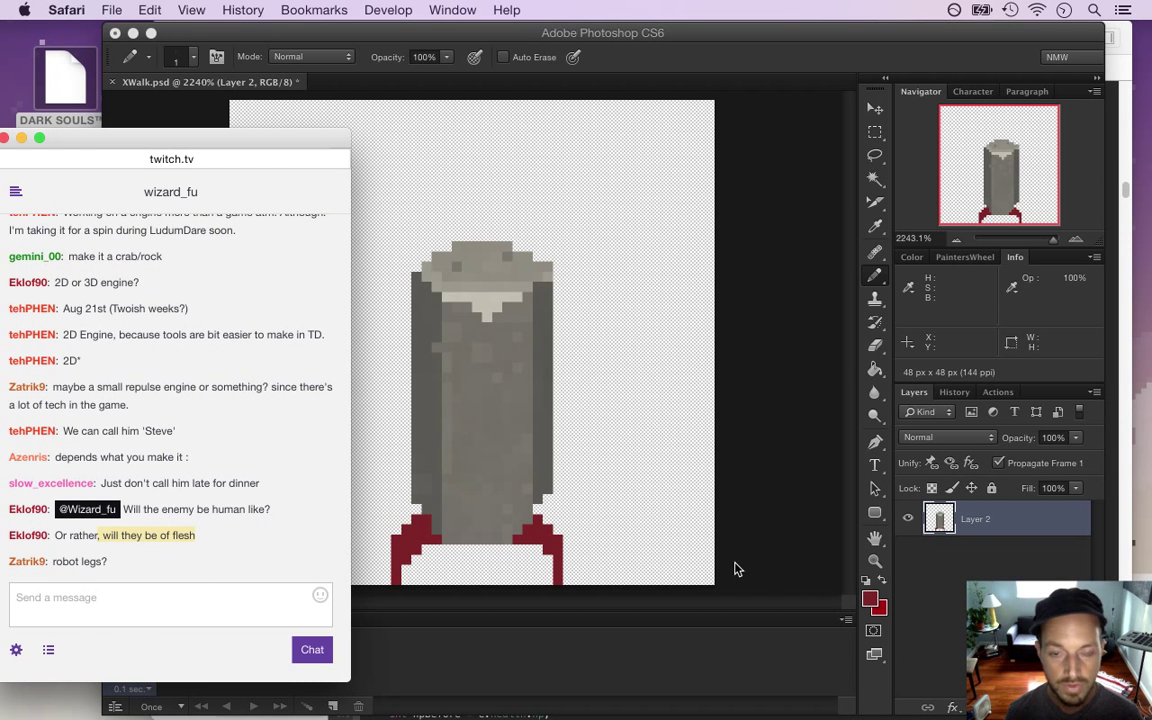
click(768, 545)
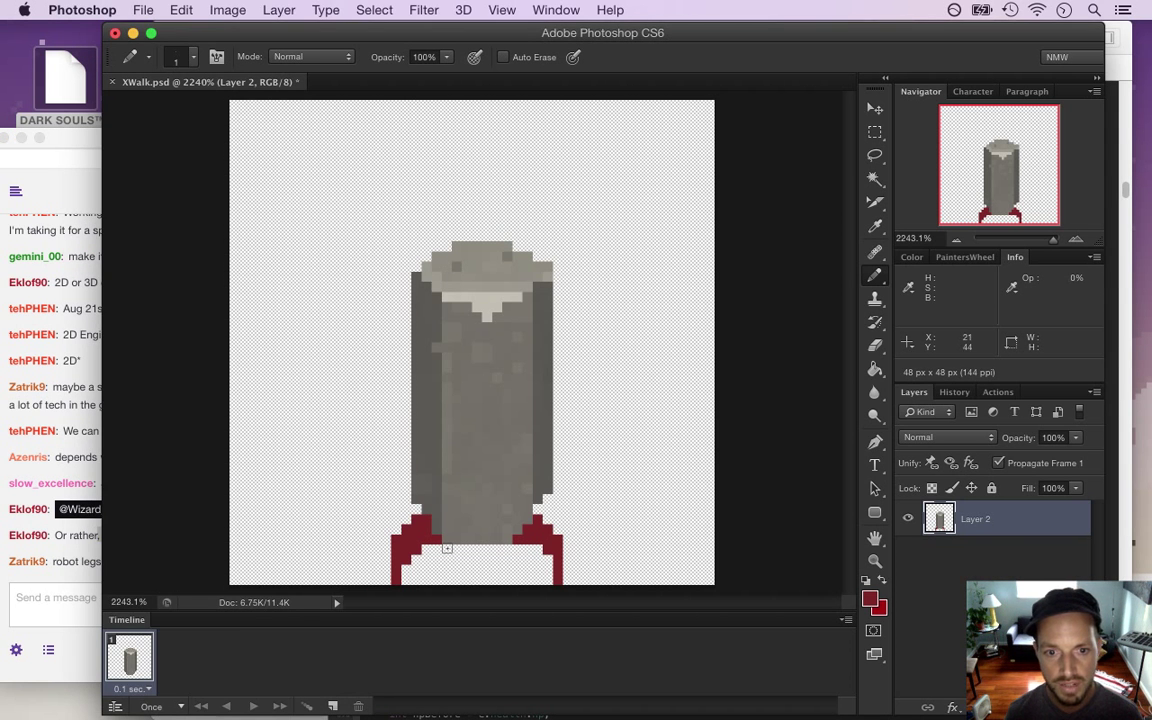
click(456, 550)
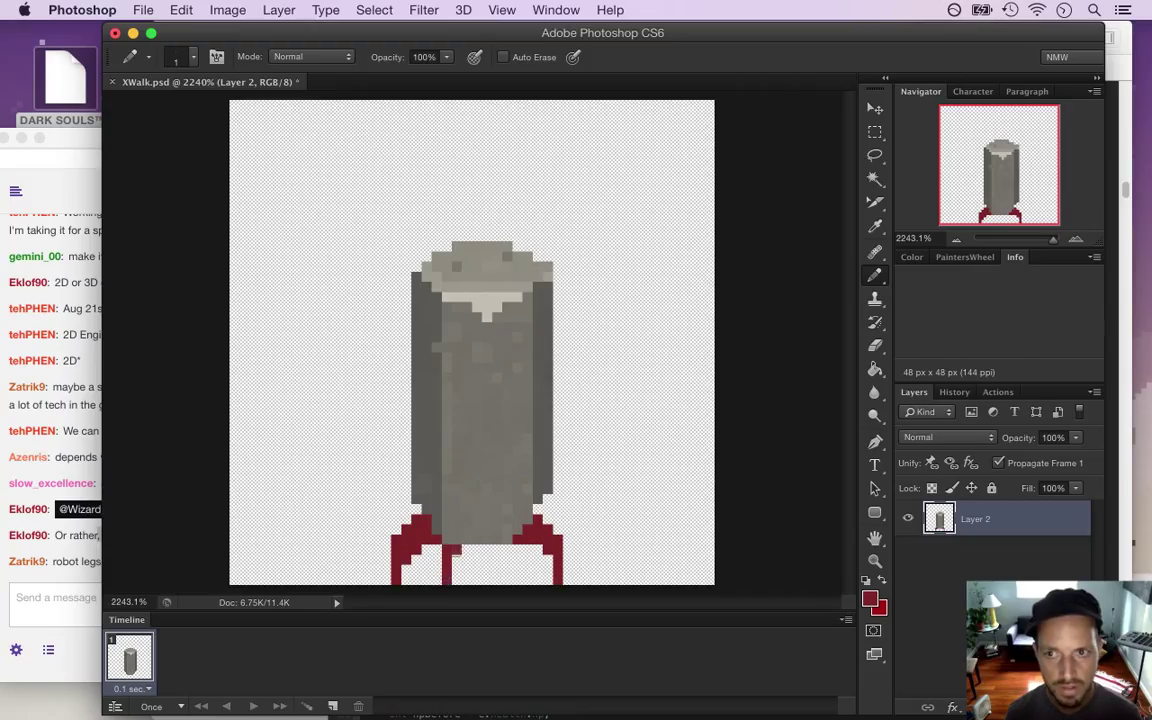
drag(486, 550, 496, 570)
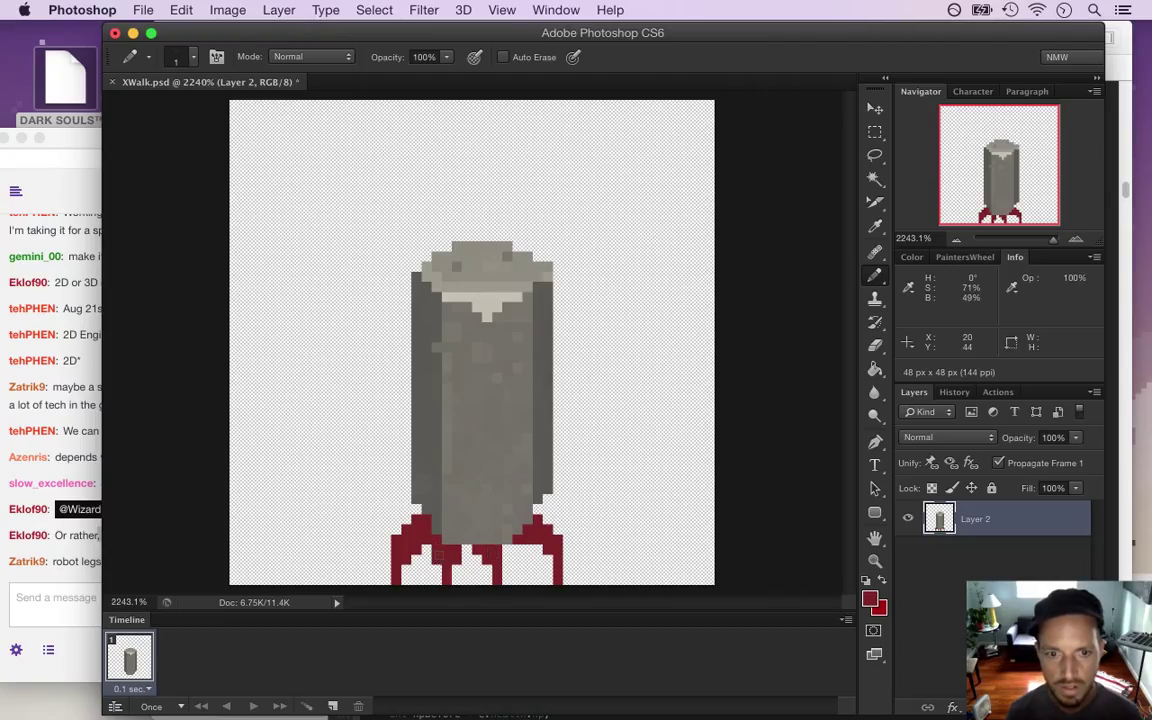
key(e)
key(b)
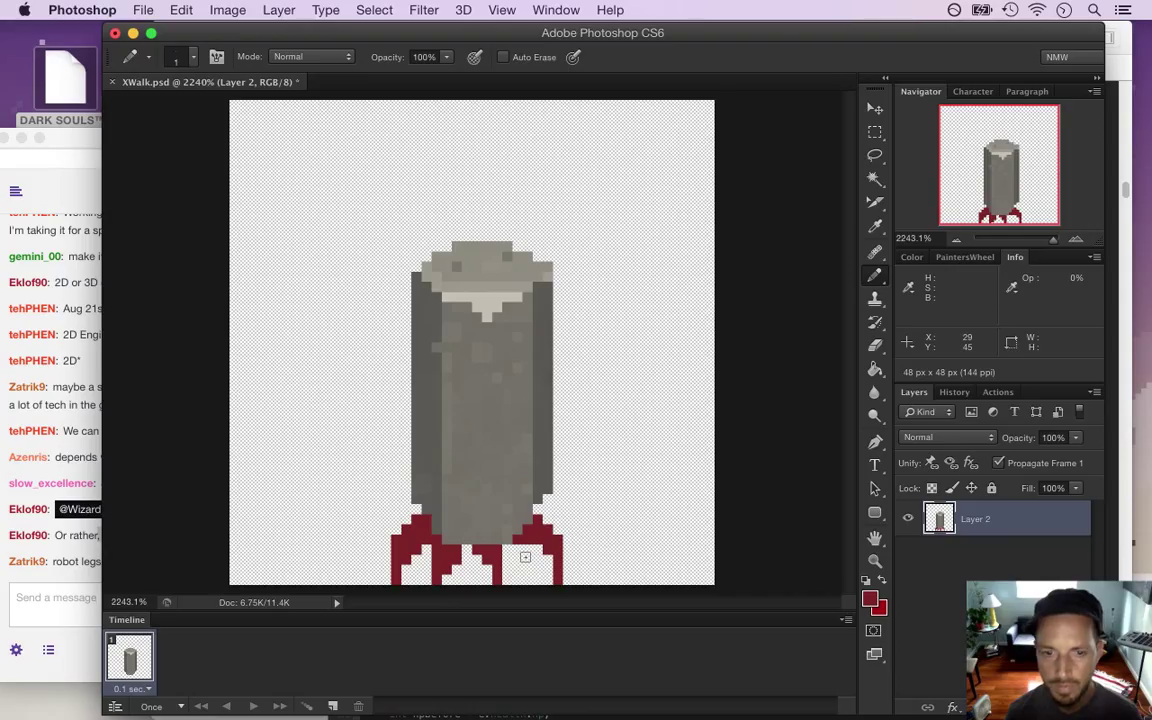
key(e)
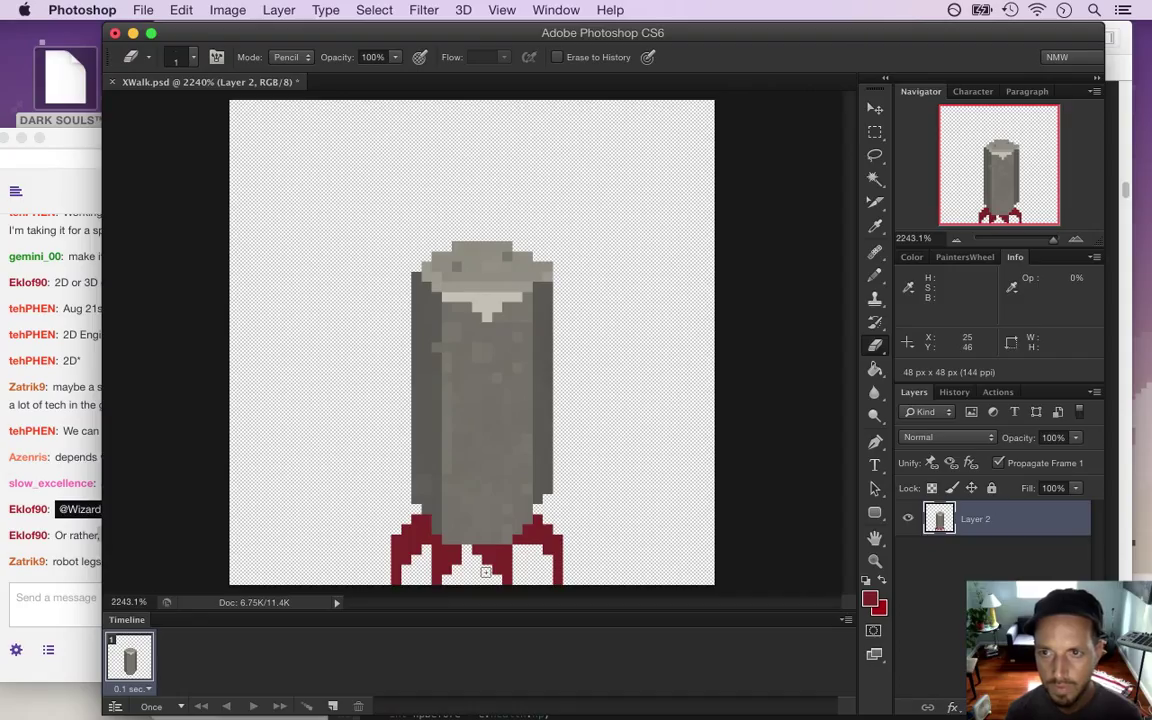
key(b)
click(538, 509)
click(420, 509)
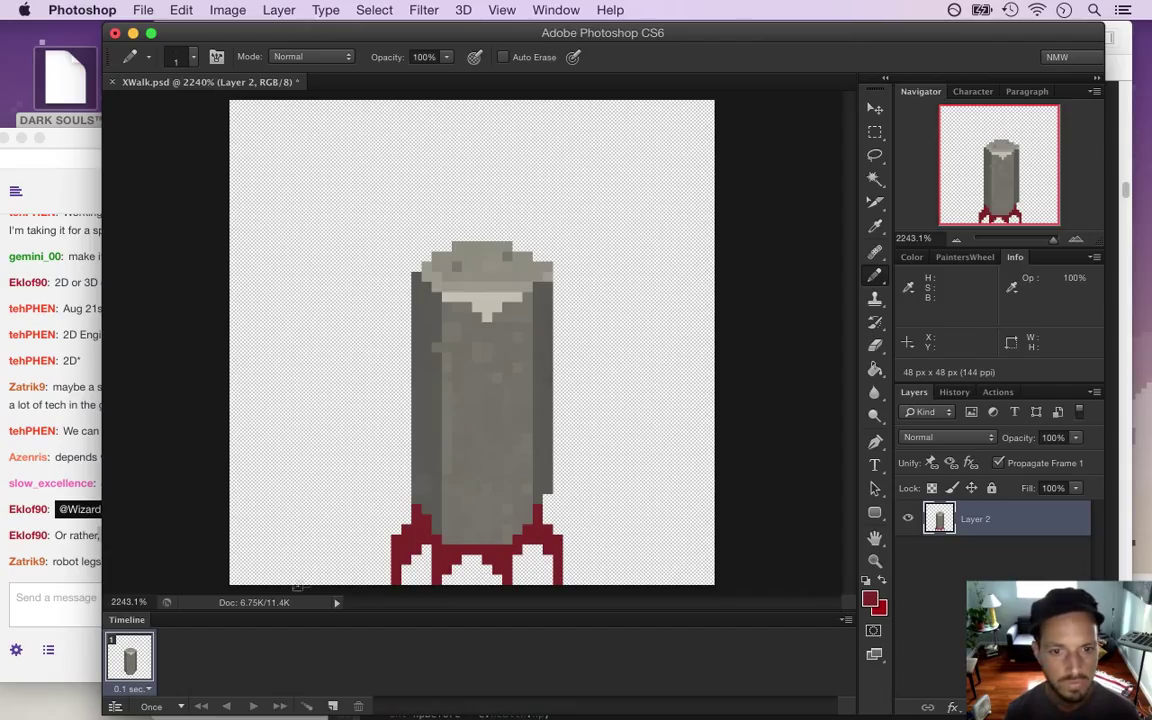
key(e)
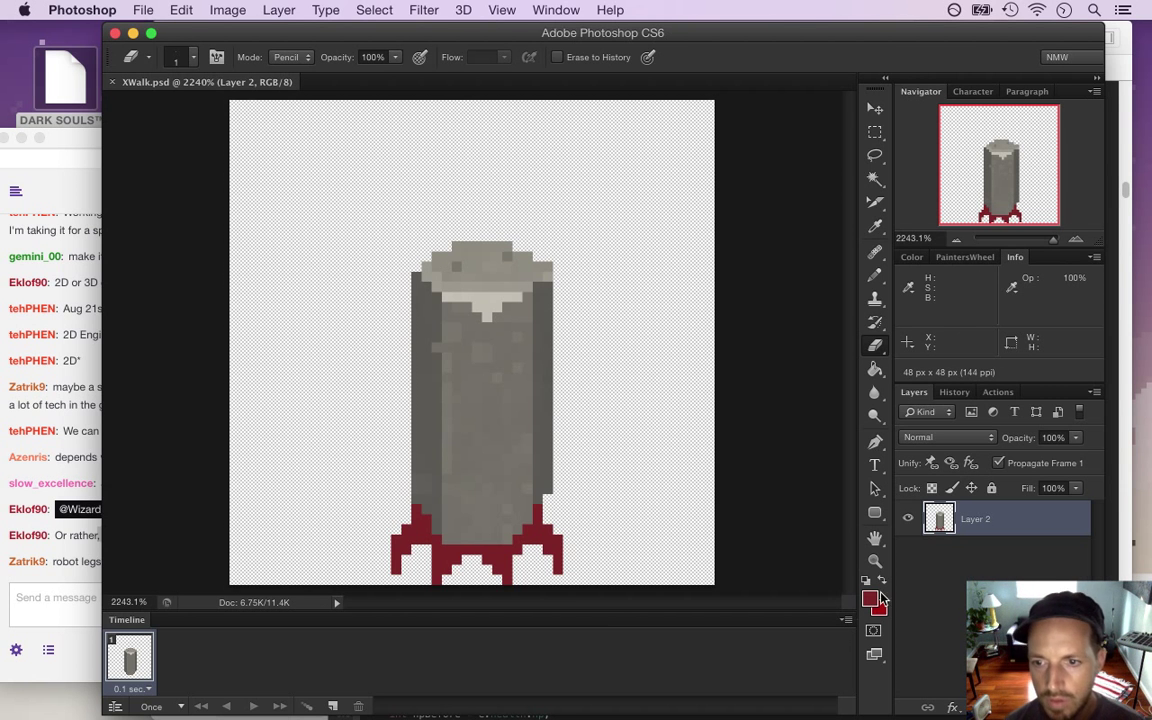
Darken the foreground red to 651d1d for shading the legs
key(i)
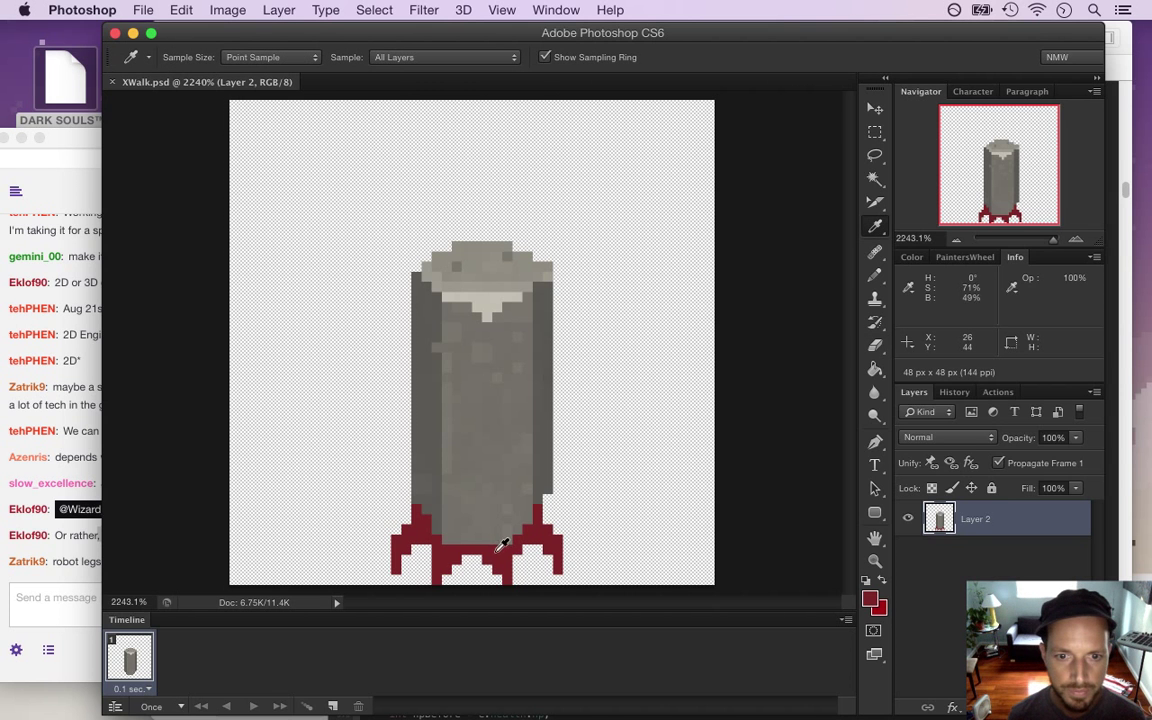
click(869, 599)
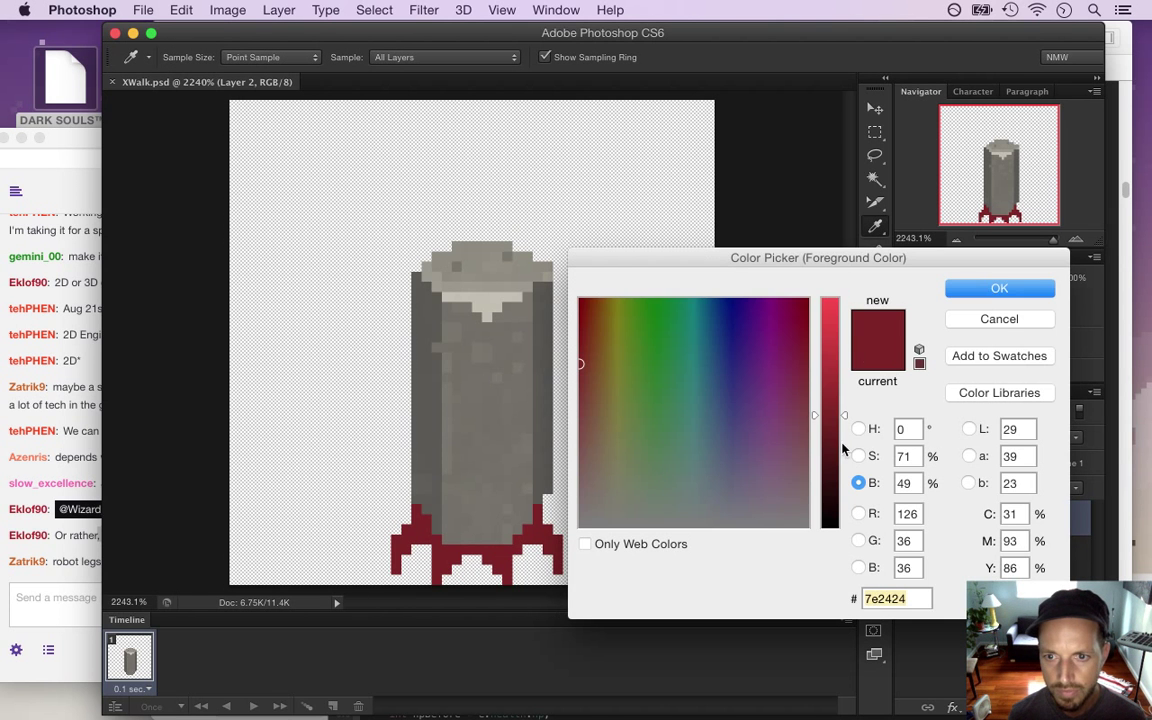
drag(830, 420, 826, 440)
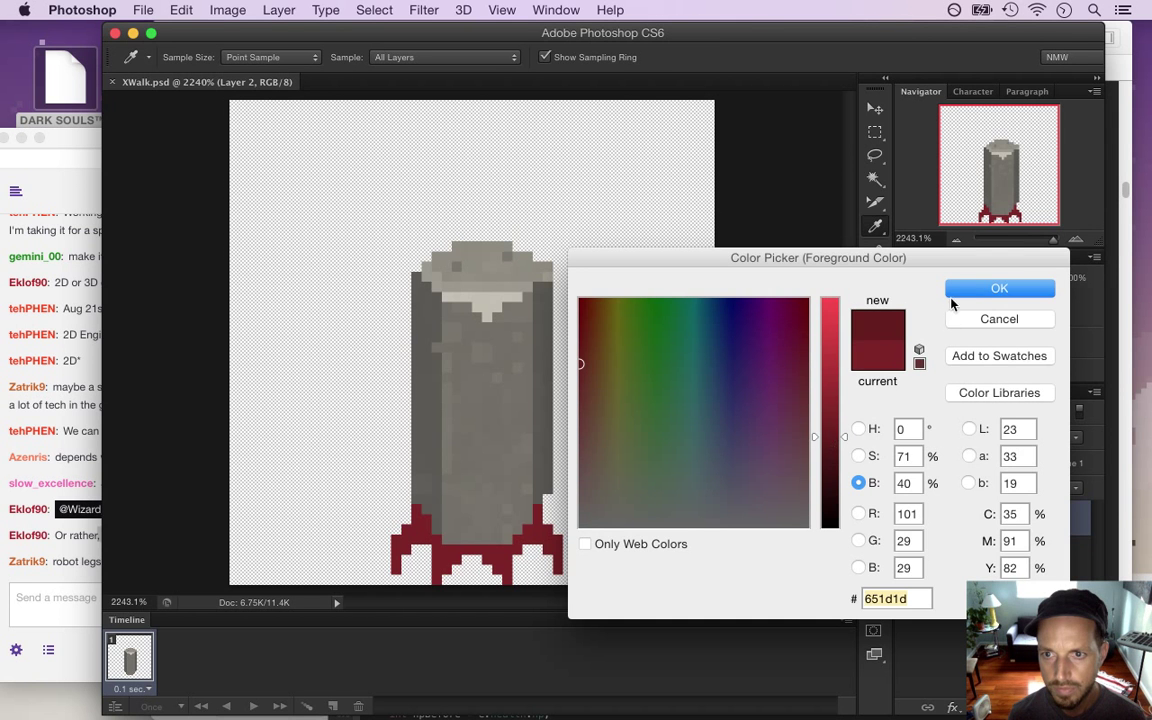
key(Return)
key(b)
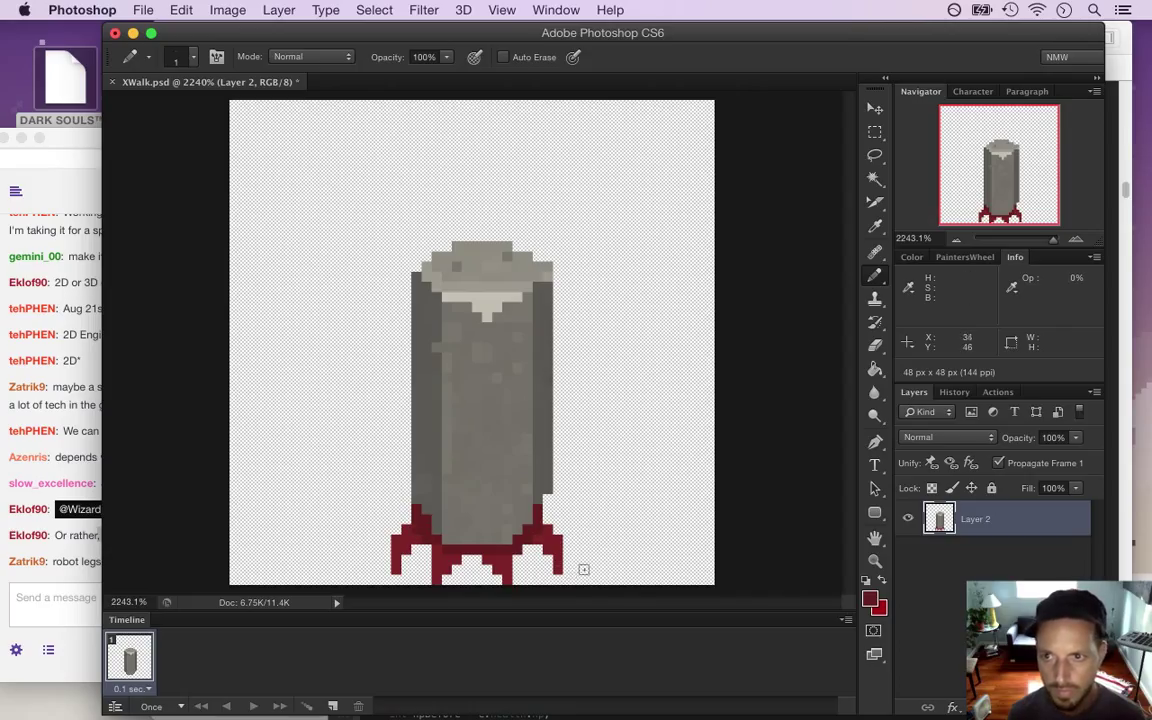
Darken the foreground red a touch further in the Color Picker
click(869, 599)
click(825, 457)
click(1035, 292)
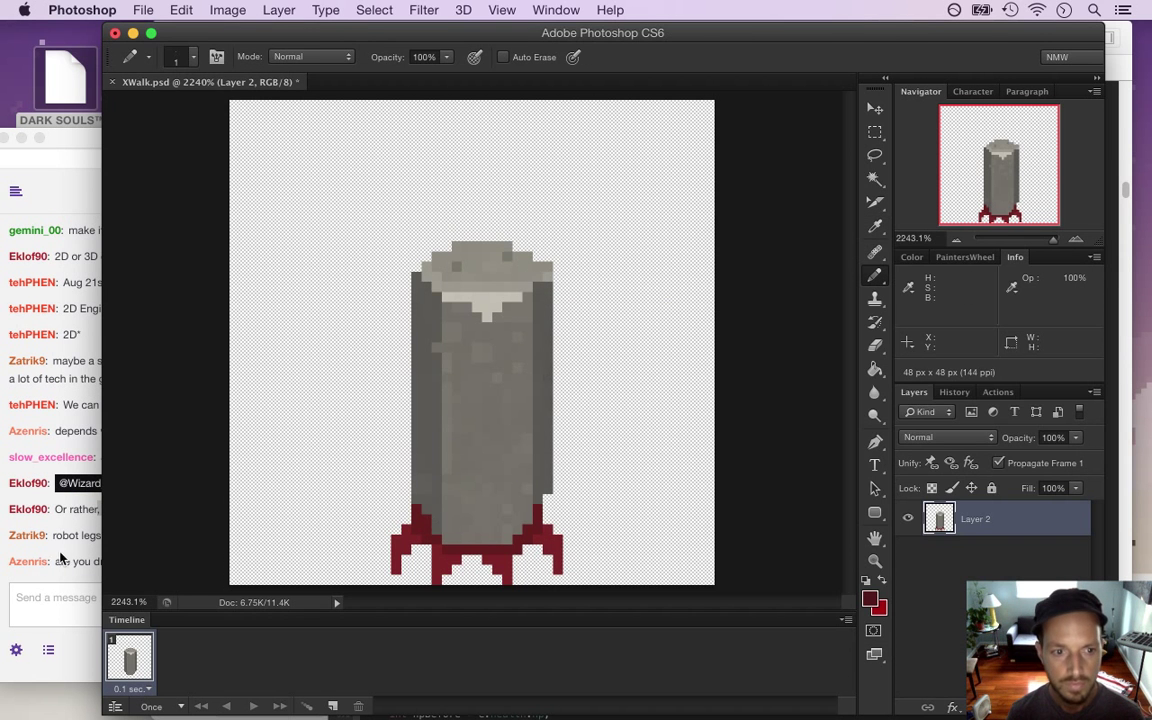
click(52, 562)
drag(103, 562, 265, 575)
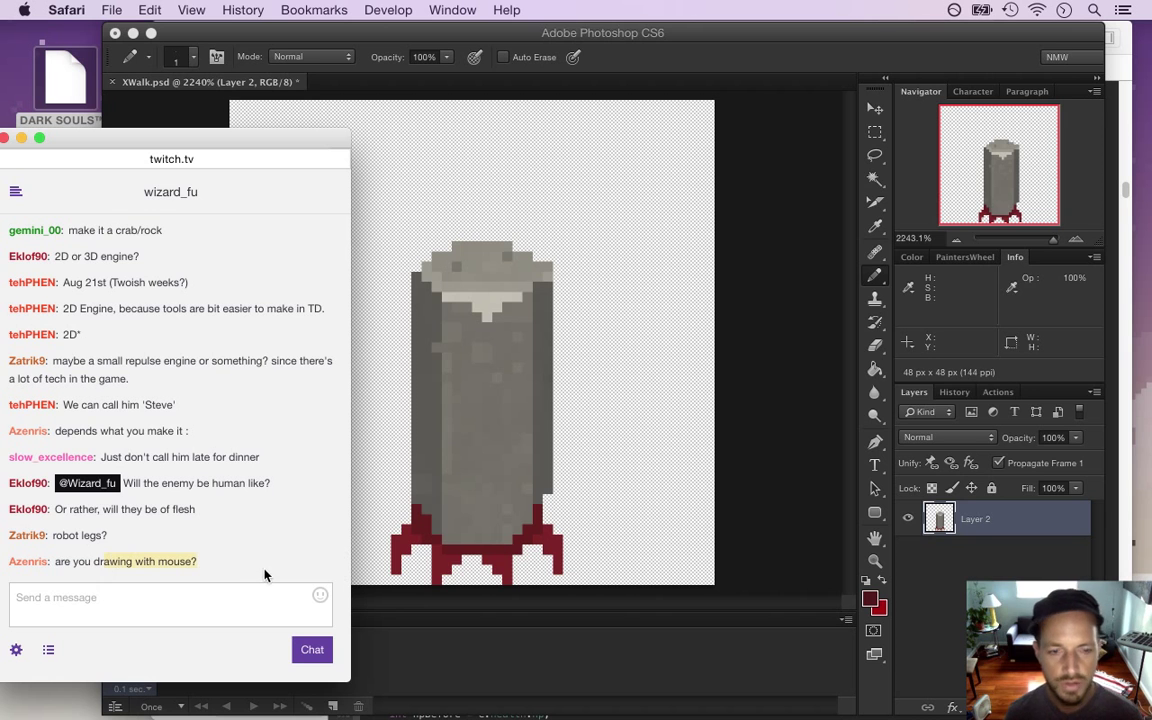
click(773, 527)
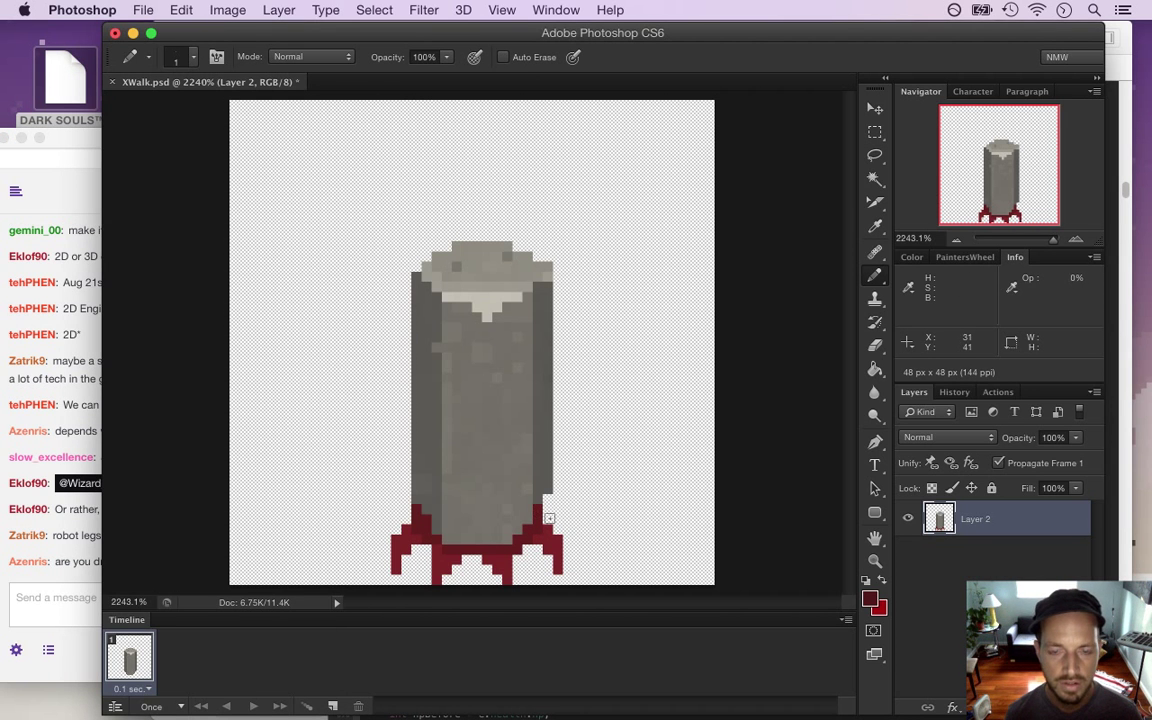
Select the red leg pixels with the Magic Wand, then clear the selection
key(w)
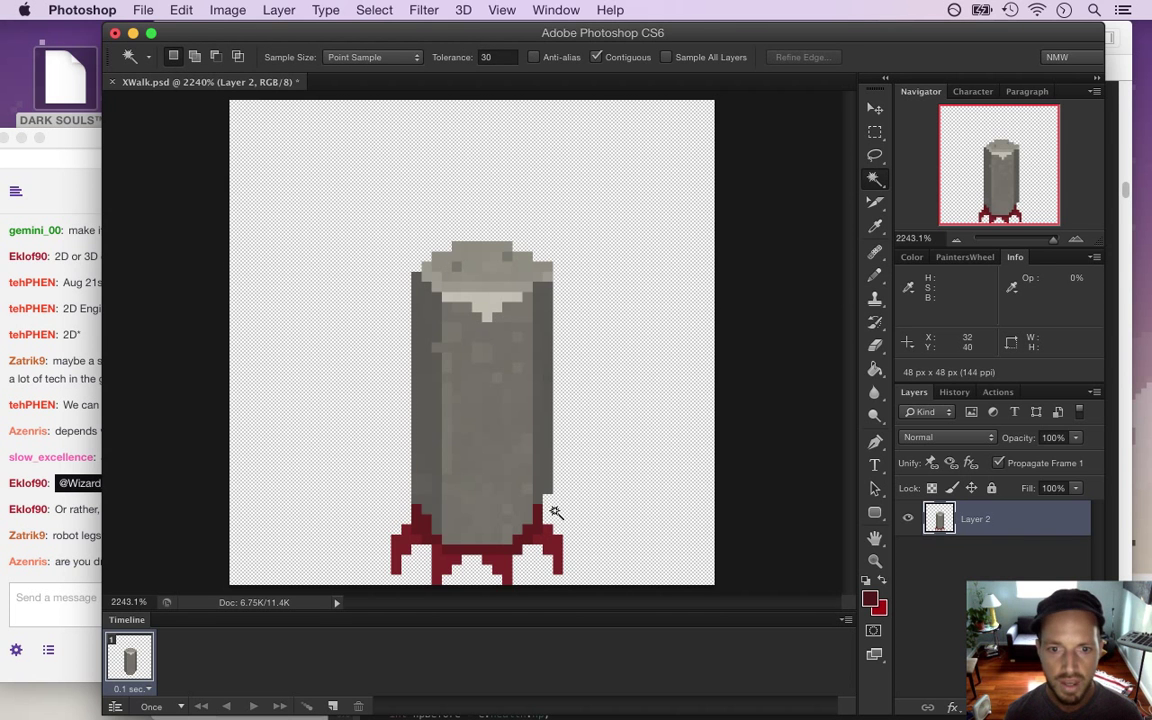
click(558, 514)
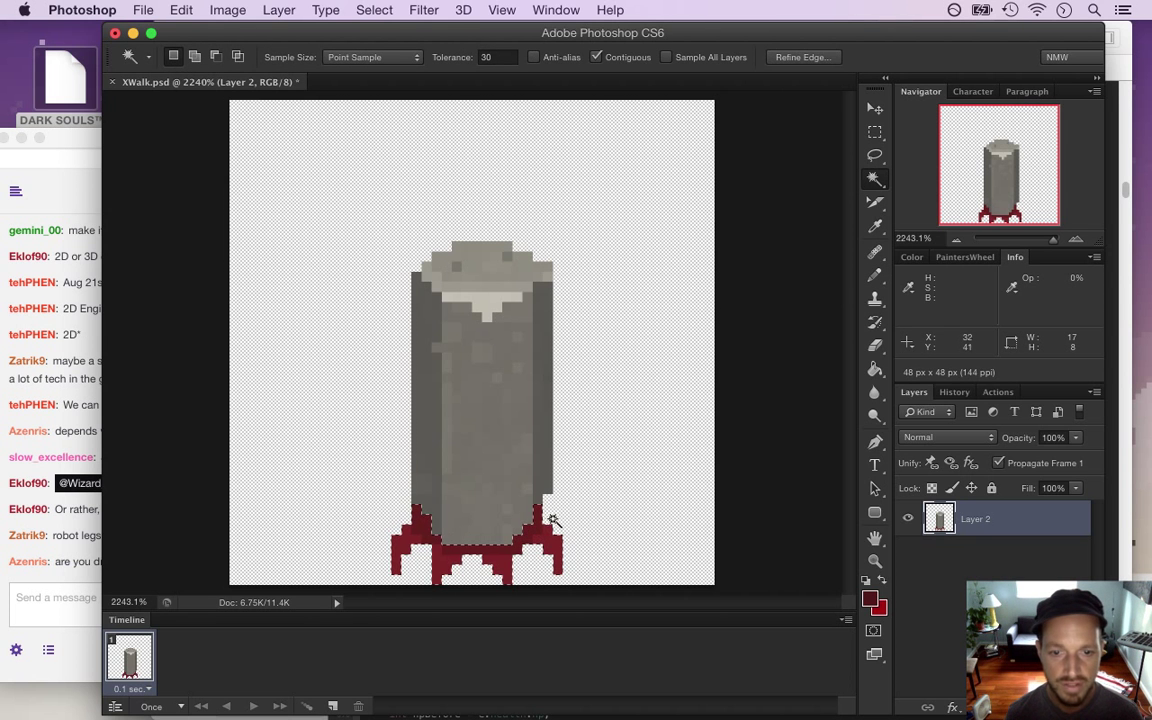
key(m)
key(ctrl+d)
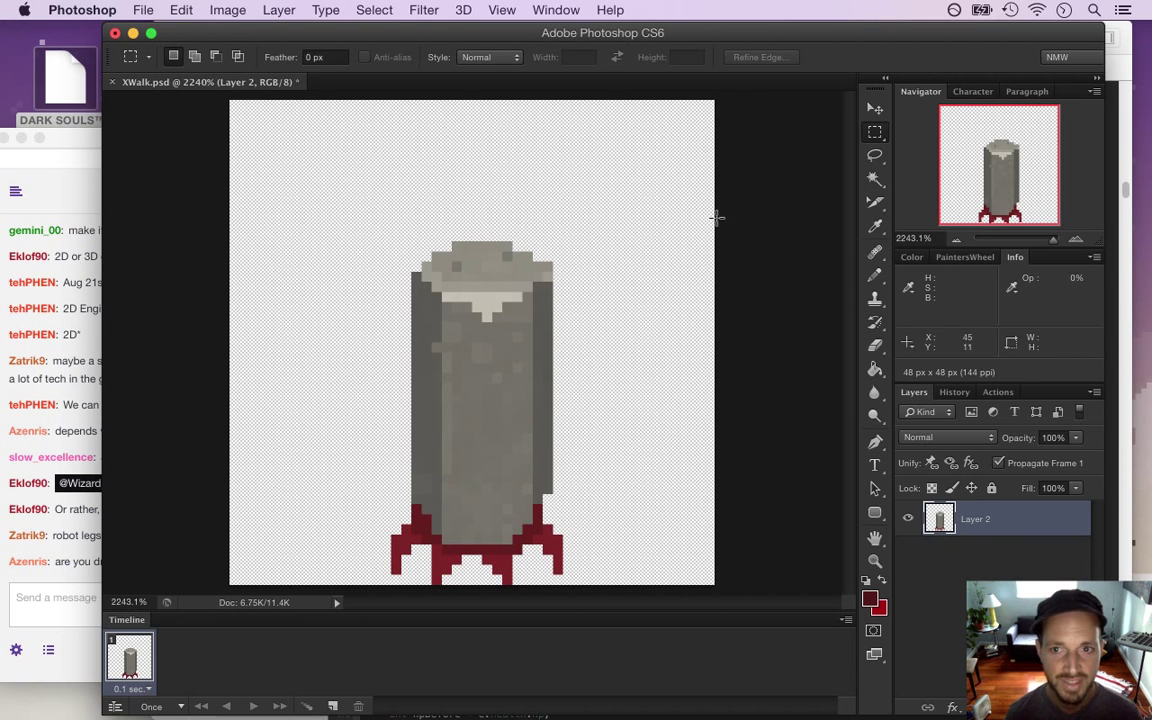
key(w)
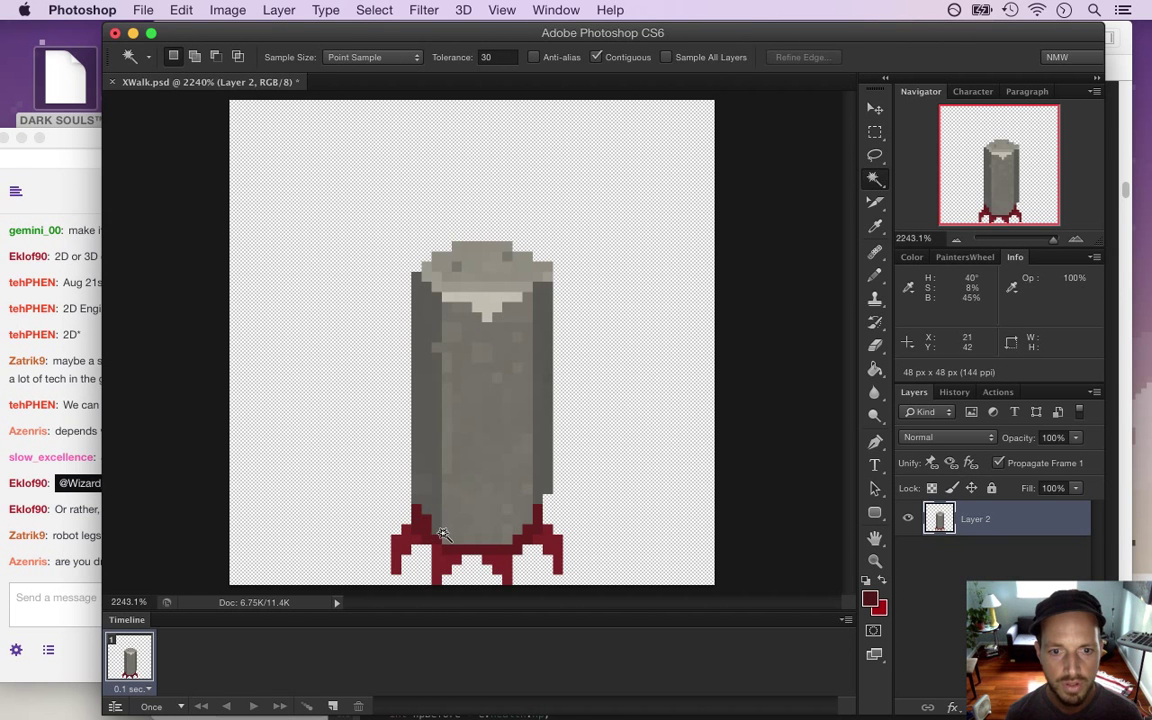
key(b)
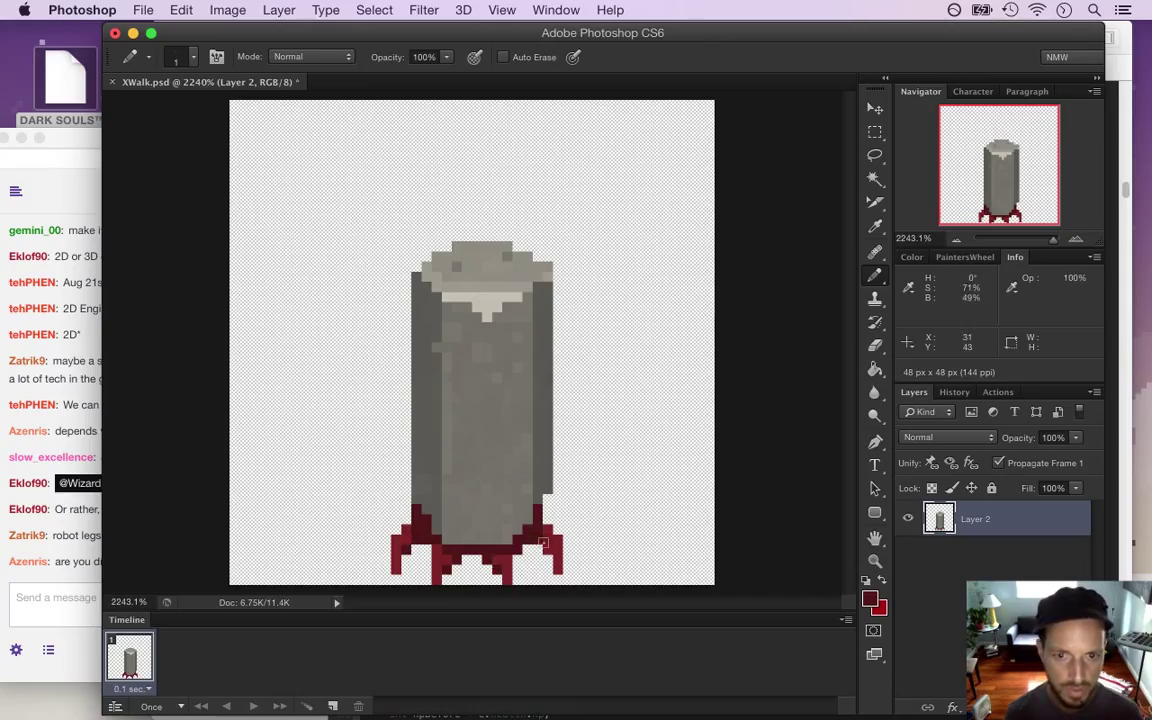
Brighten the foreground red to c73939 for leg highlights
key(alt)
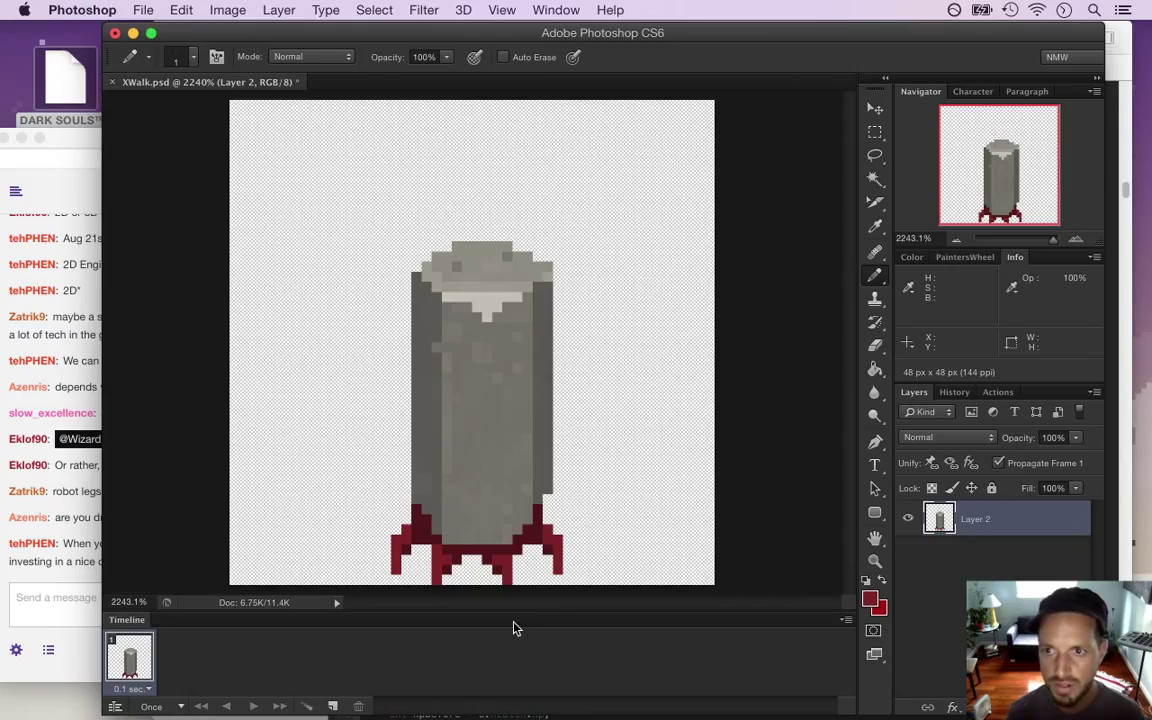
key(alt)
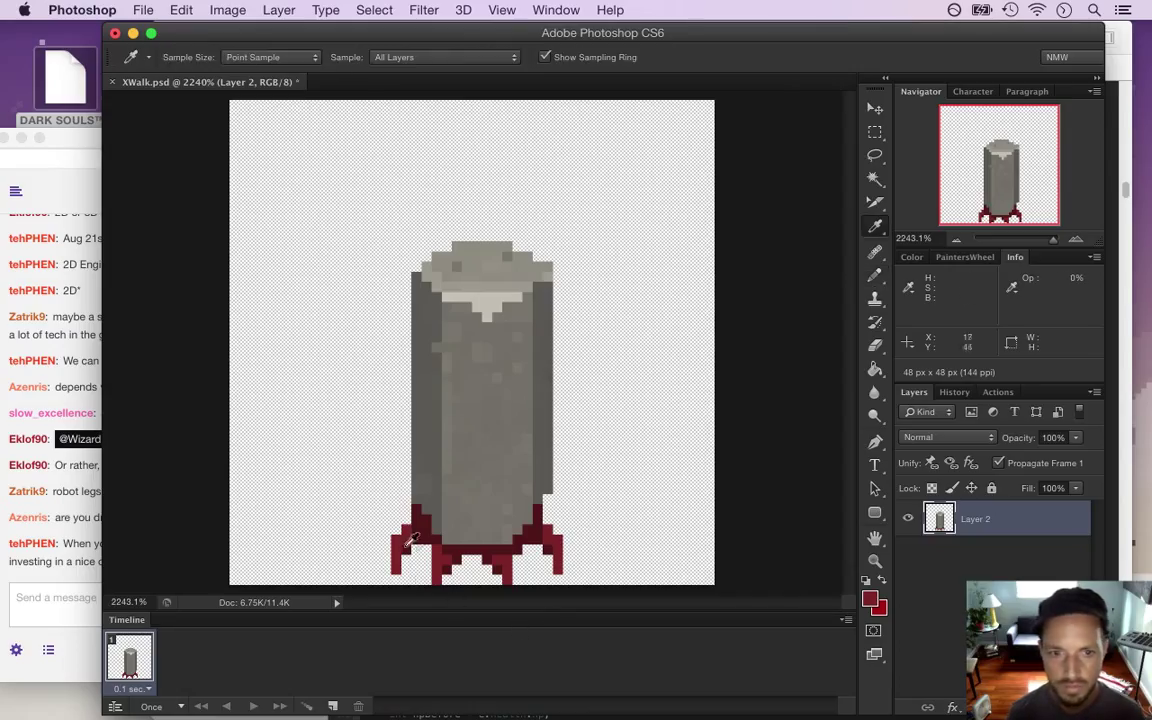
click(87, 582)
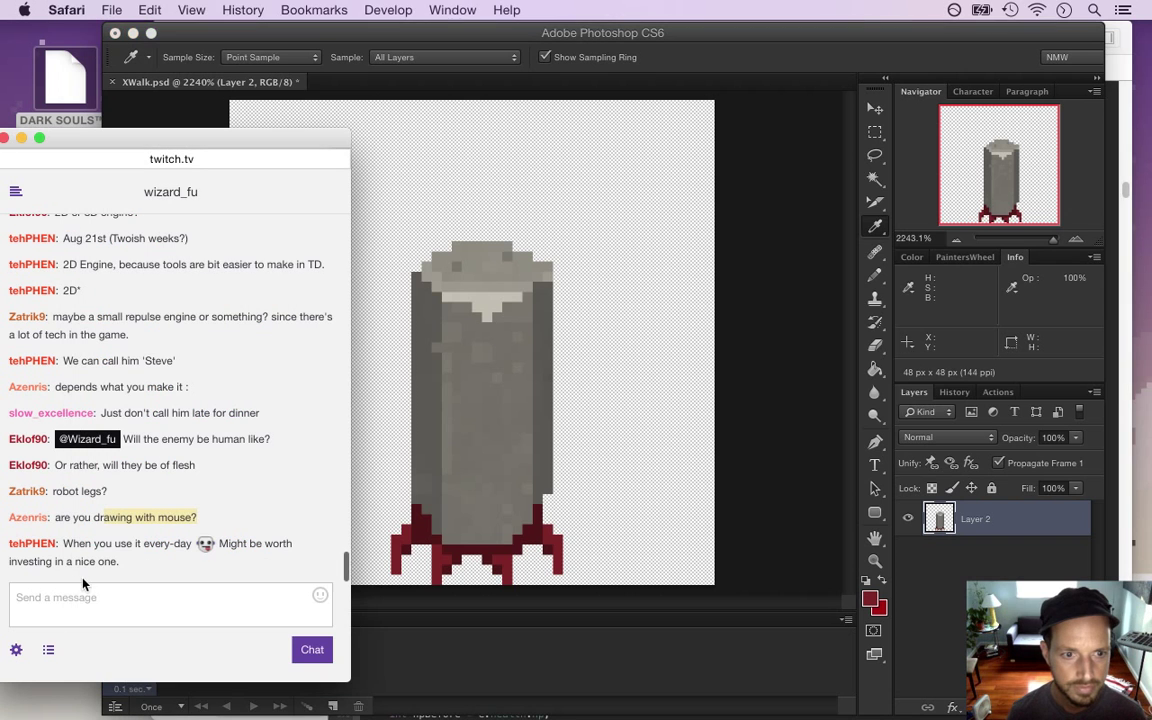
drag(81, 543, 118, 566)
click(150, 565)
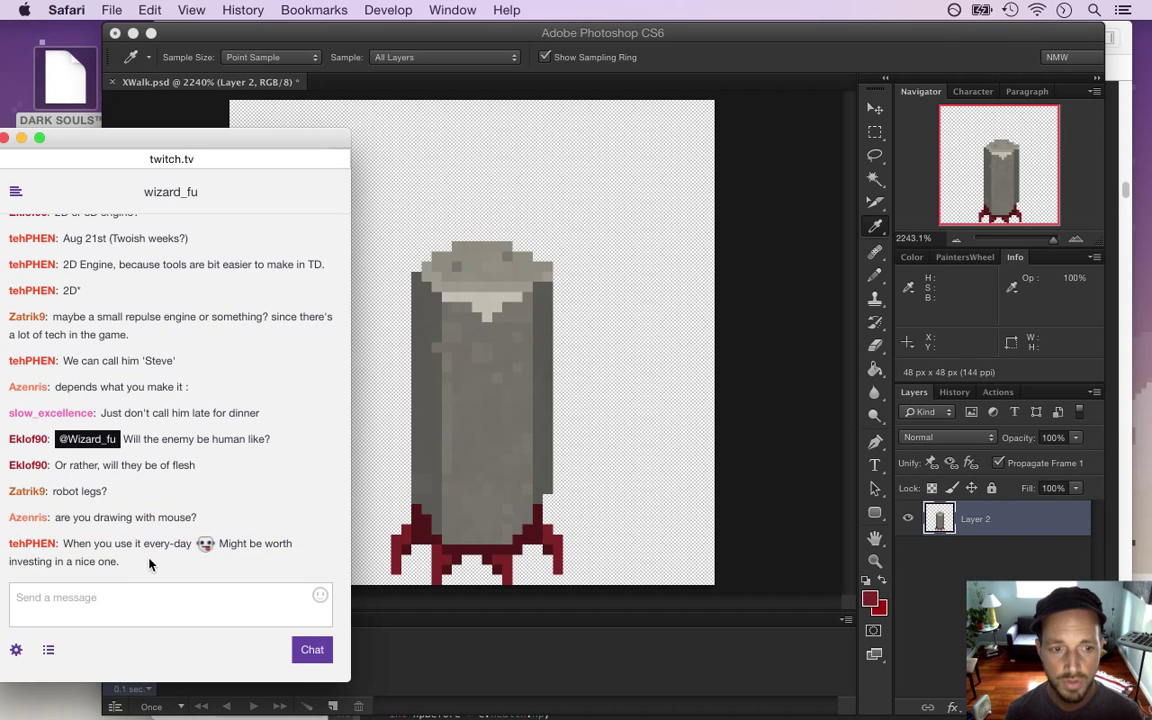
click(775, 555)
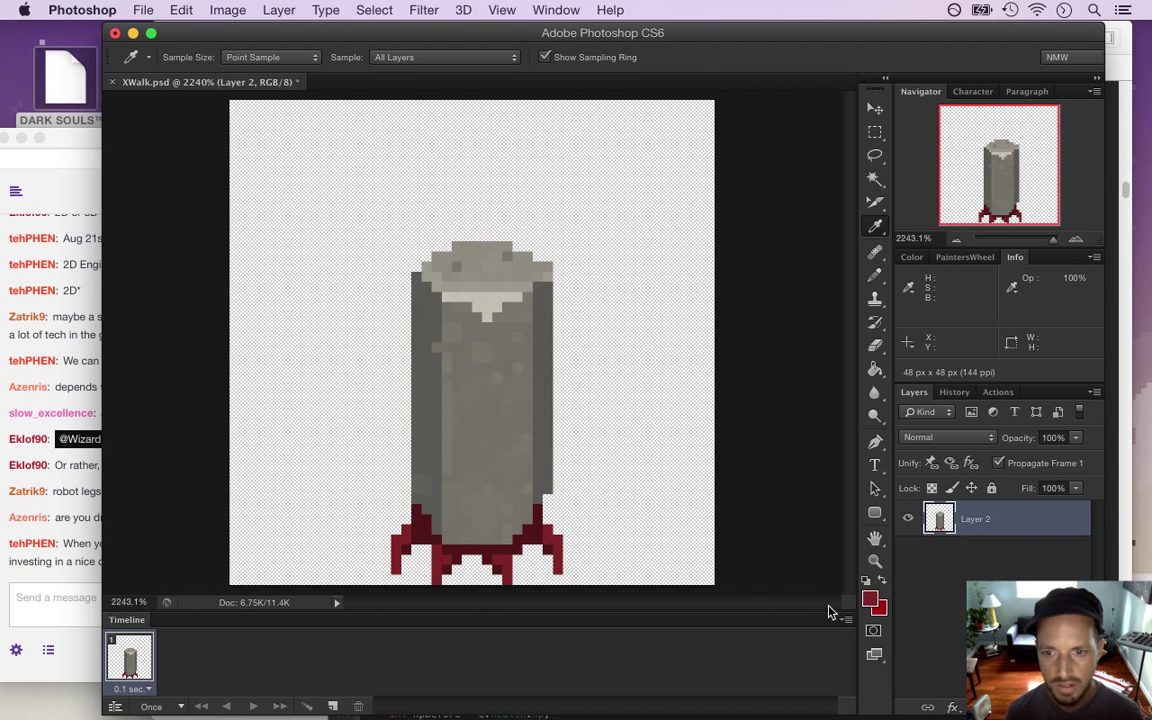
click(869, 599)
drag(828, 360, 828, 348)
click(947, 293)
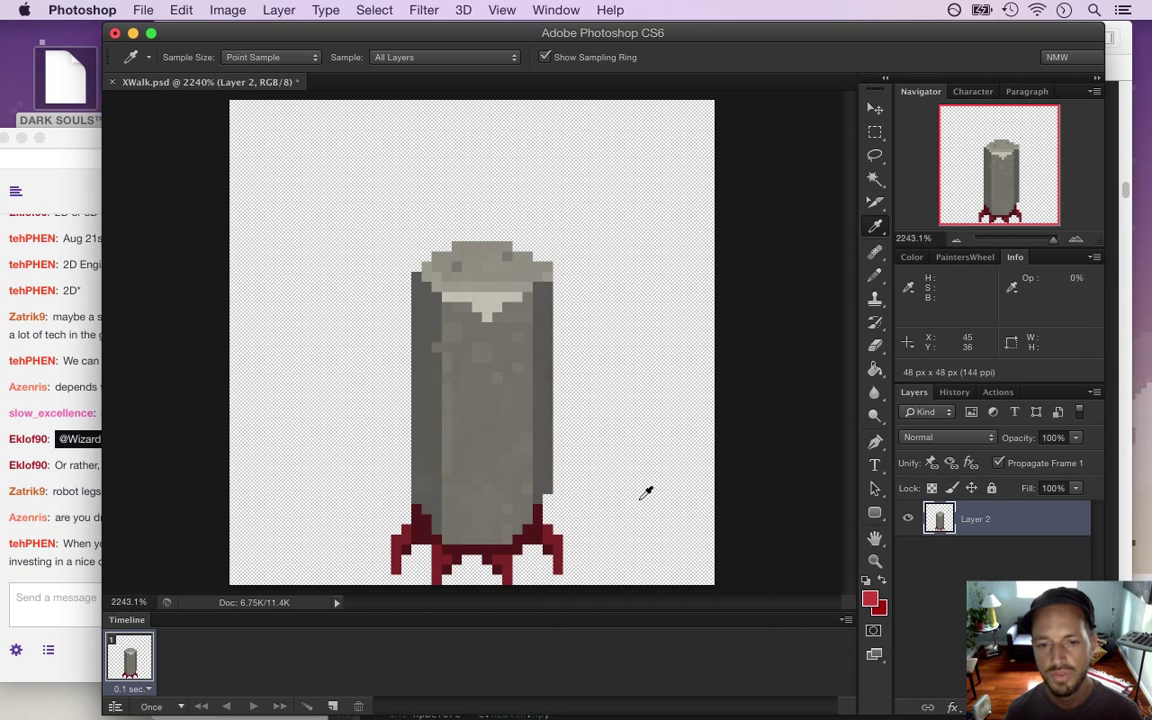
Pencil brighter highlight pixels onto the legs and save XWalk.psd
key(b)
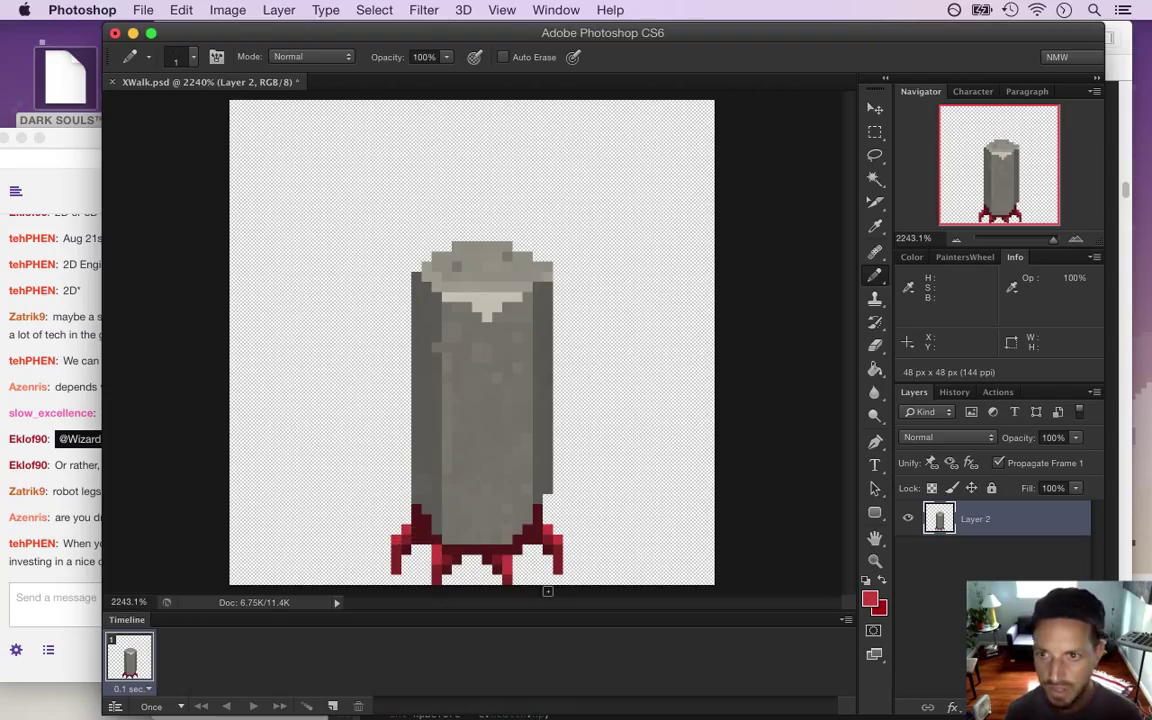
key(i)
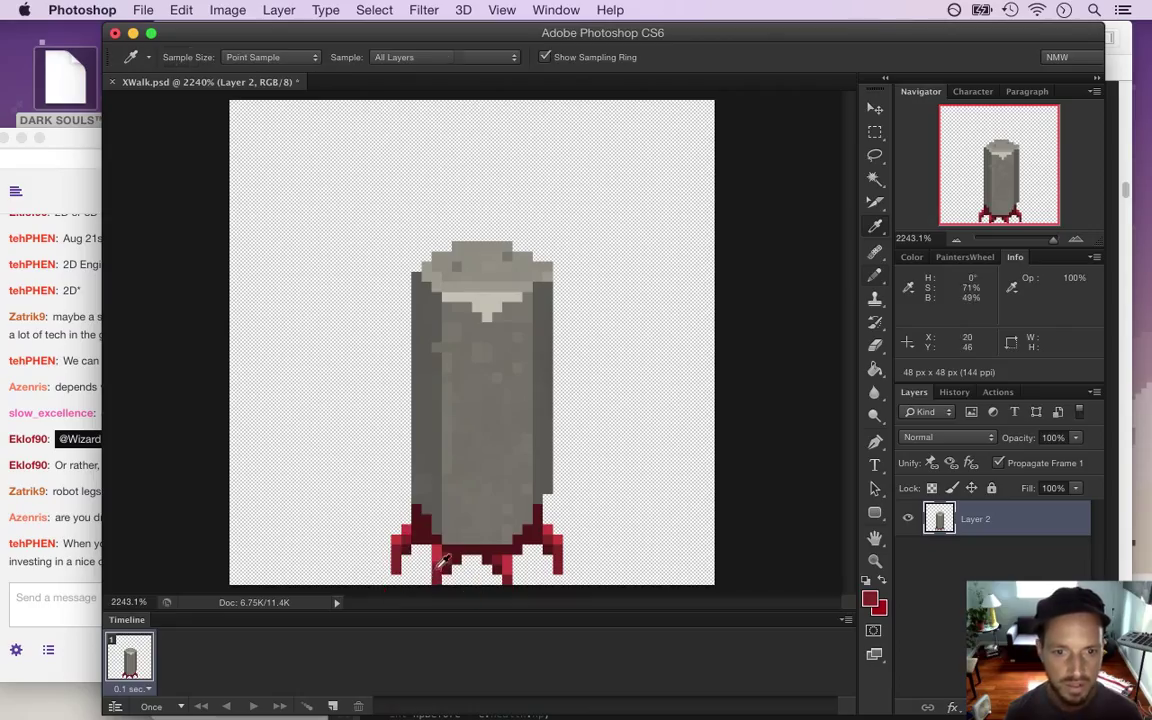
key(b)
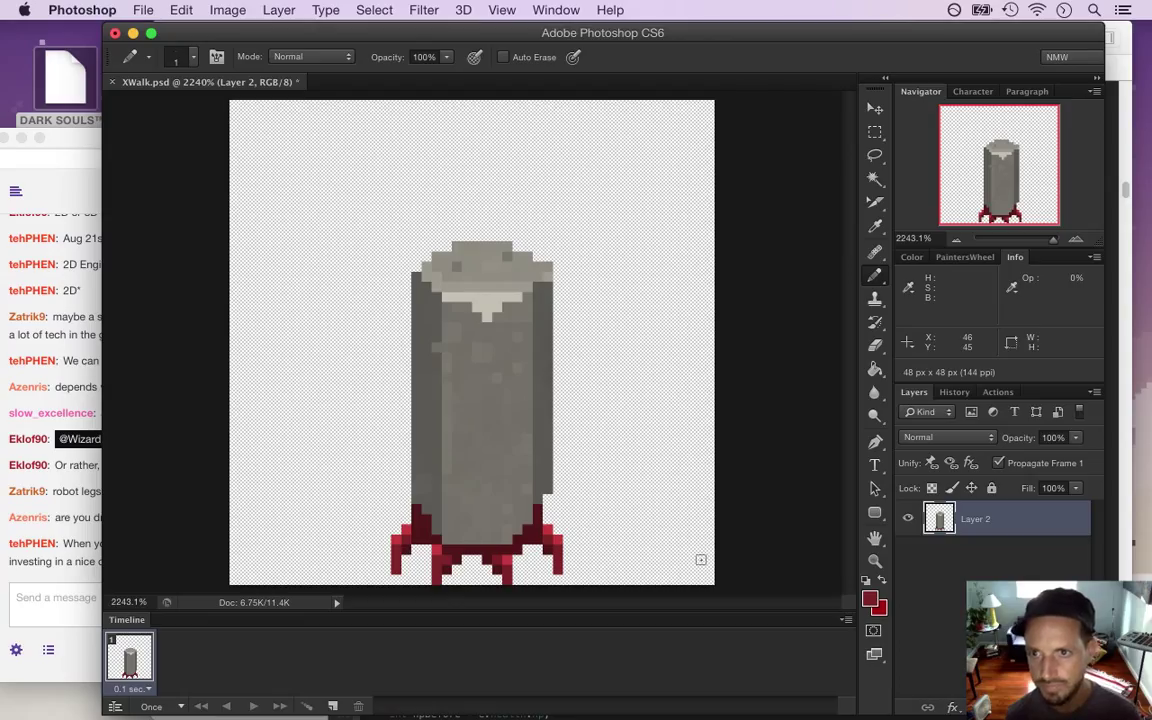
key(super+s)
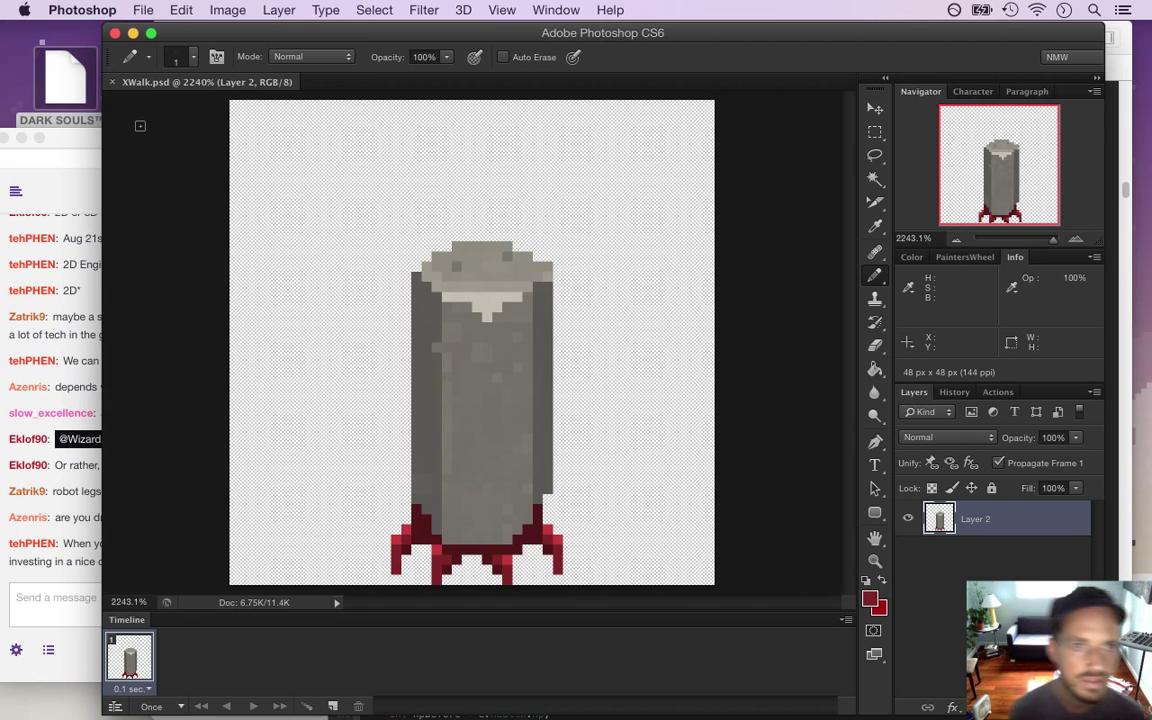
Export the 48×48 sprite through Save for Web as the PNG-24 file XWalk0.png
click(143, 10)
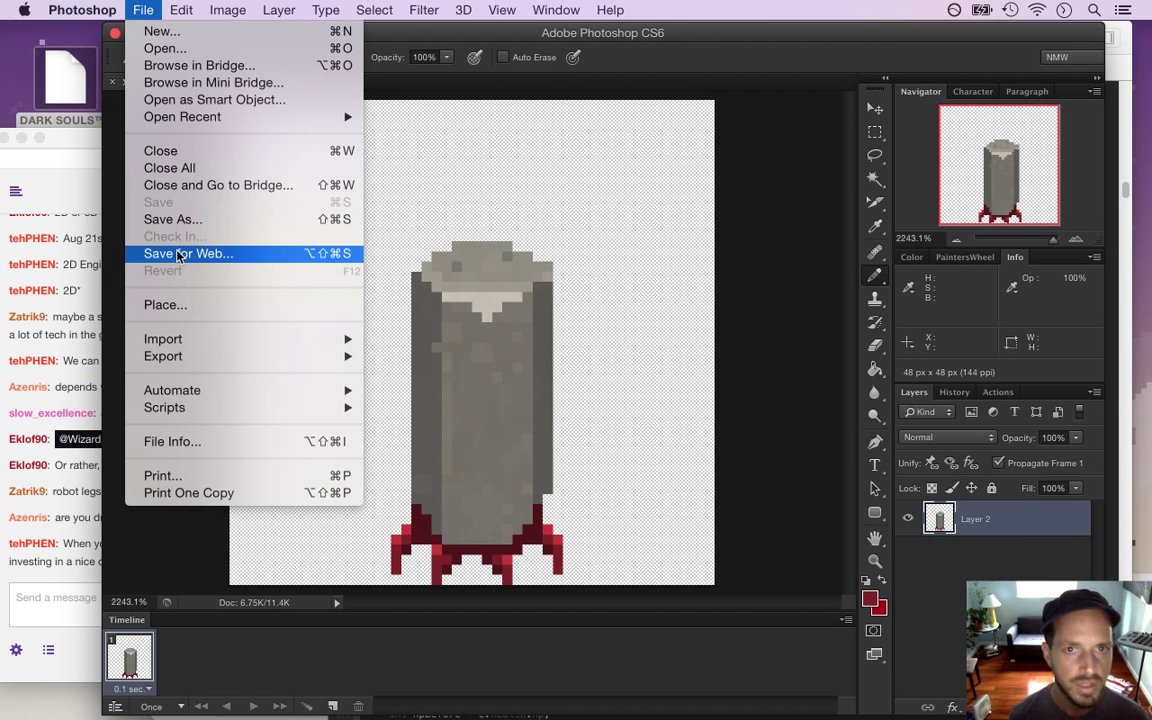
click(180, 254)
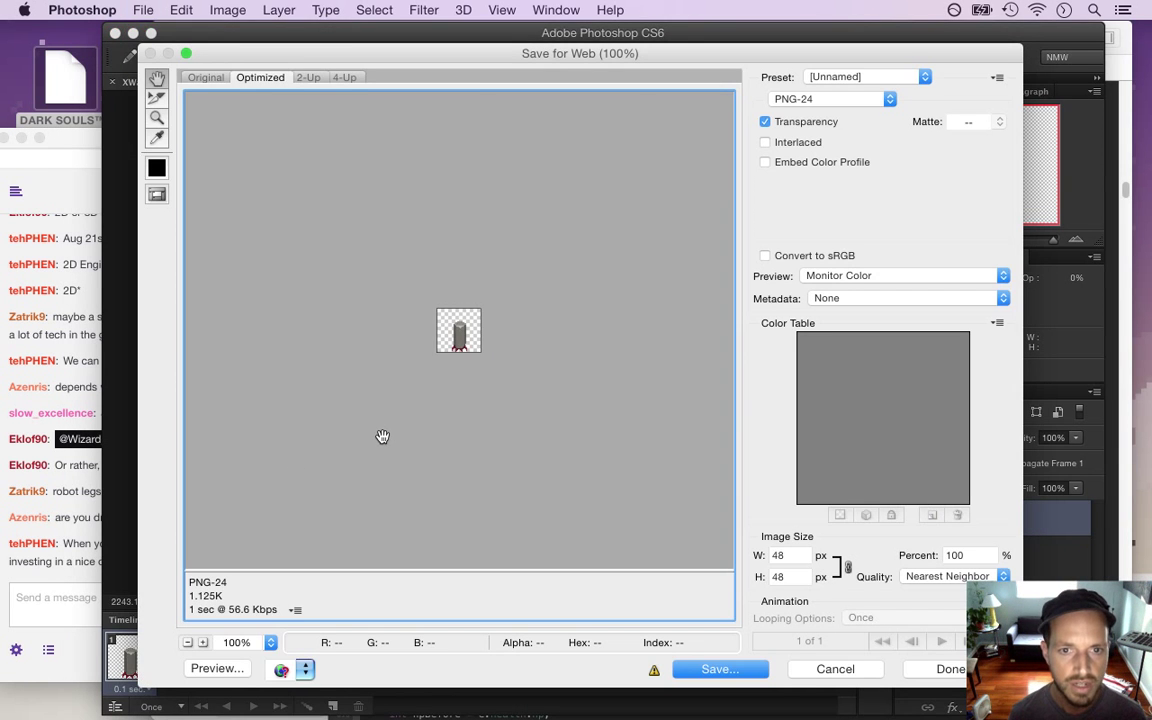
key(Return)
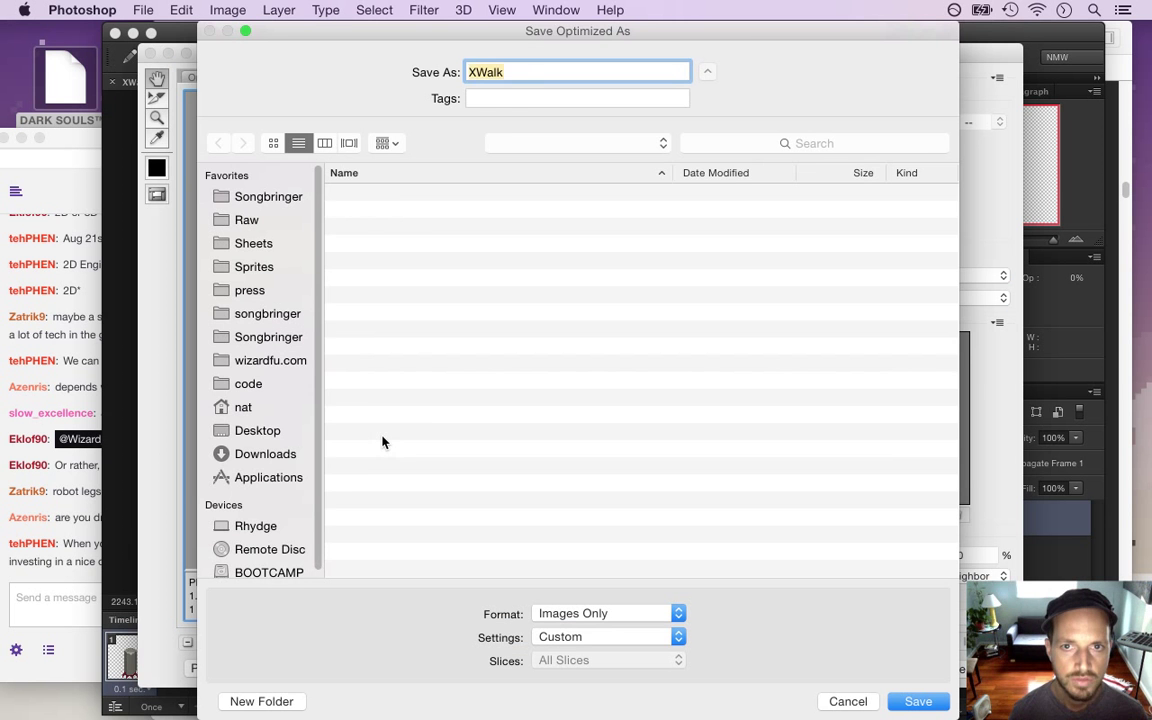
key(Right)
text(0)
key(Return)
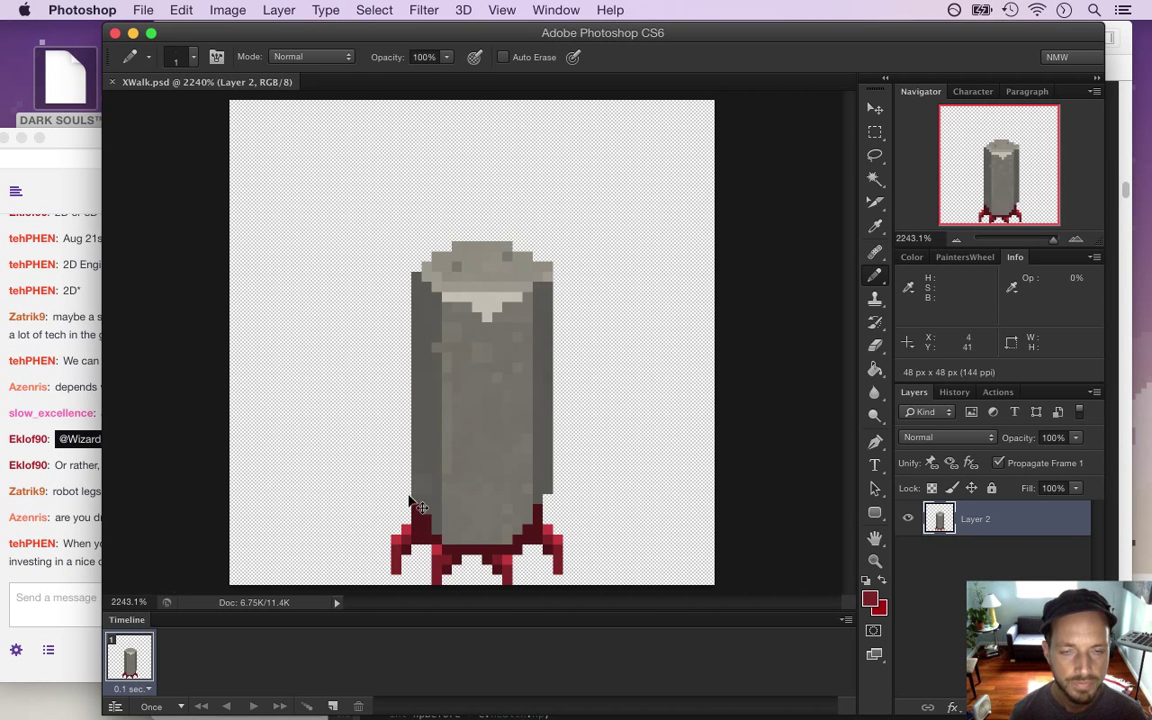
key(super+Tab)
key(super+Tab)
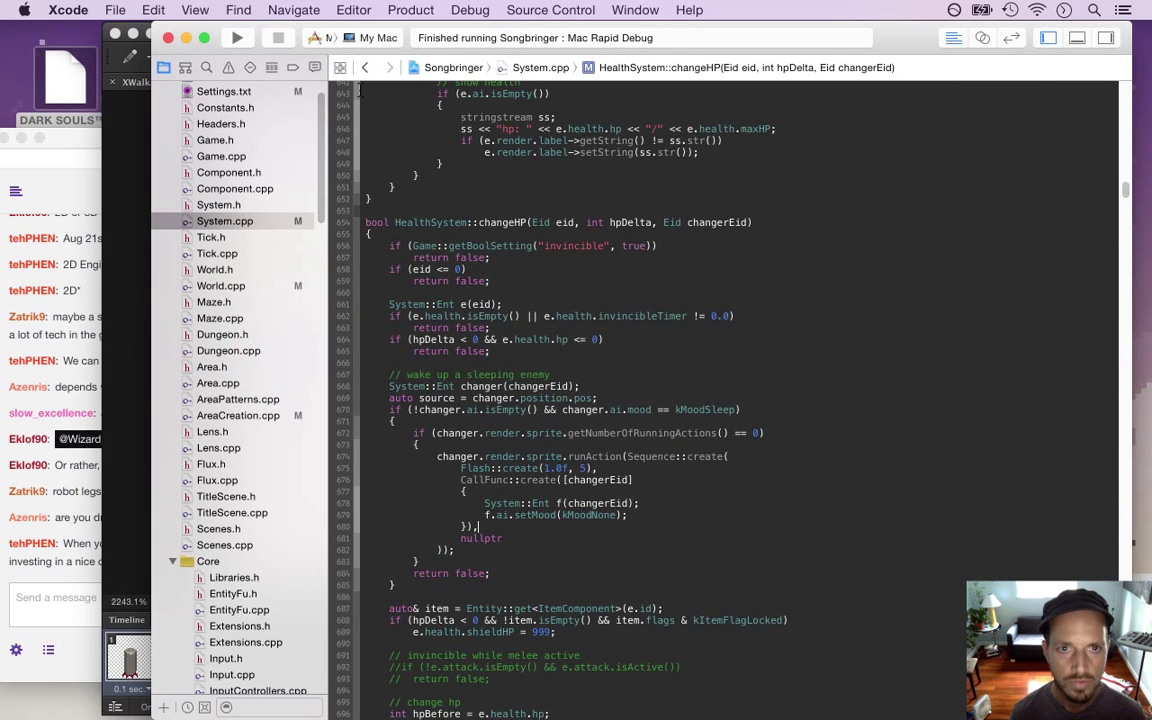
Open X.plist and duplicate its idle animation entry
drag(320, 145, 319, 378)
scroll(287, 420, down, 15)
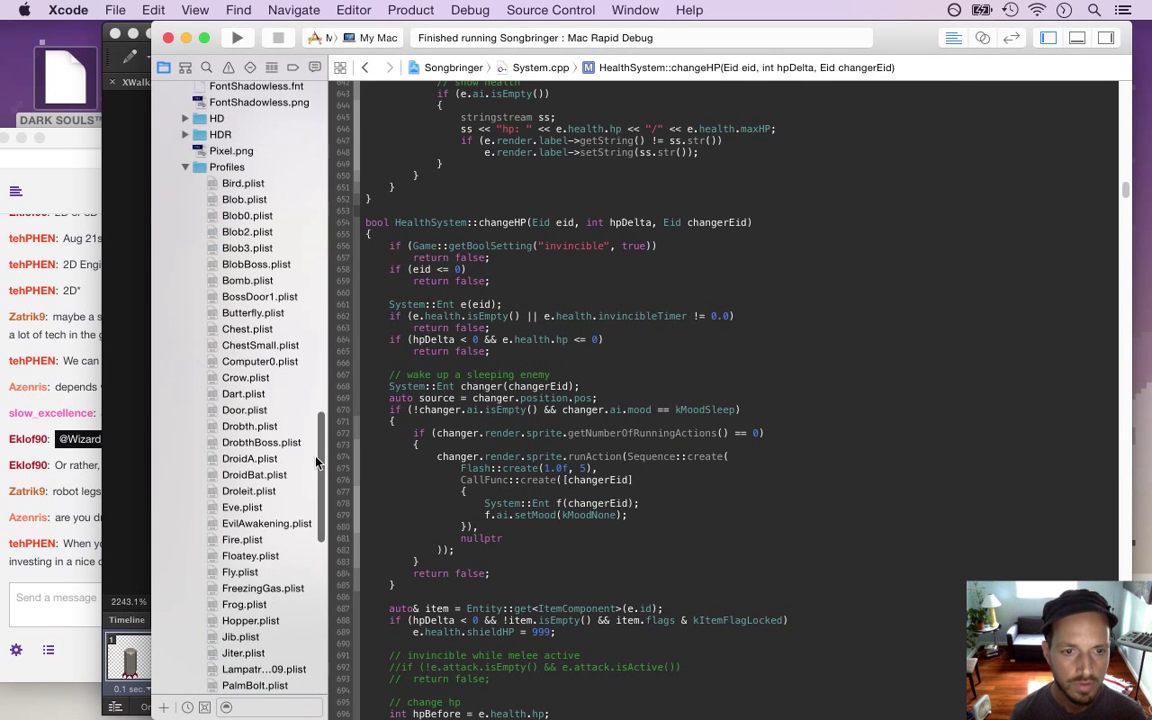
click(284, 567)
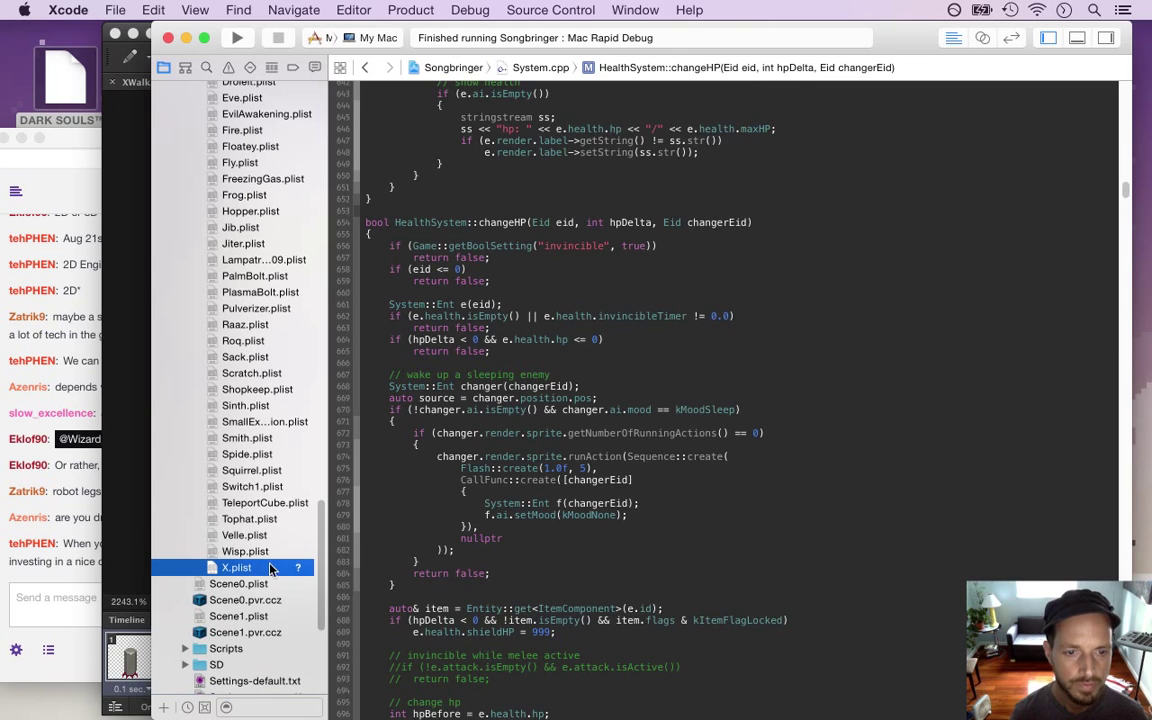
key(Down)
key(Left)
key(super+d)
key(Right)
key(Up)
key(Right)
key(Down)
key(Down)
key(Down)
key(Down)
Rename the copied entry to run and set its format to XWalk0.png
key(Return)
text(run)
key(Tab)
key(Tab)
key(Tab)
key(Tab)
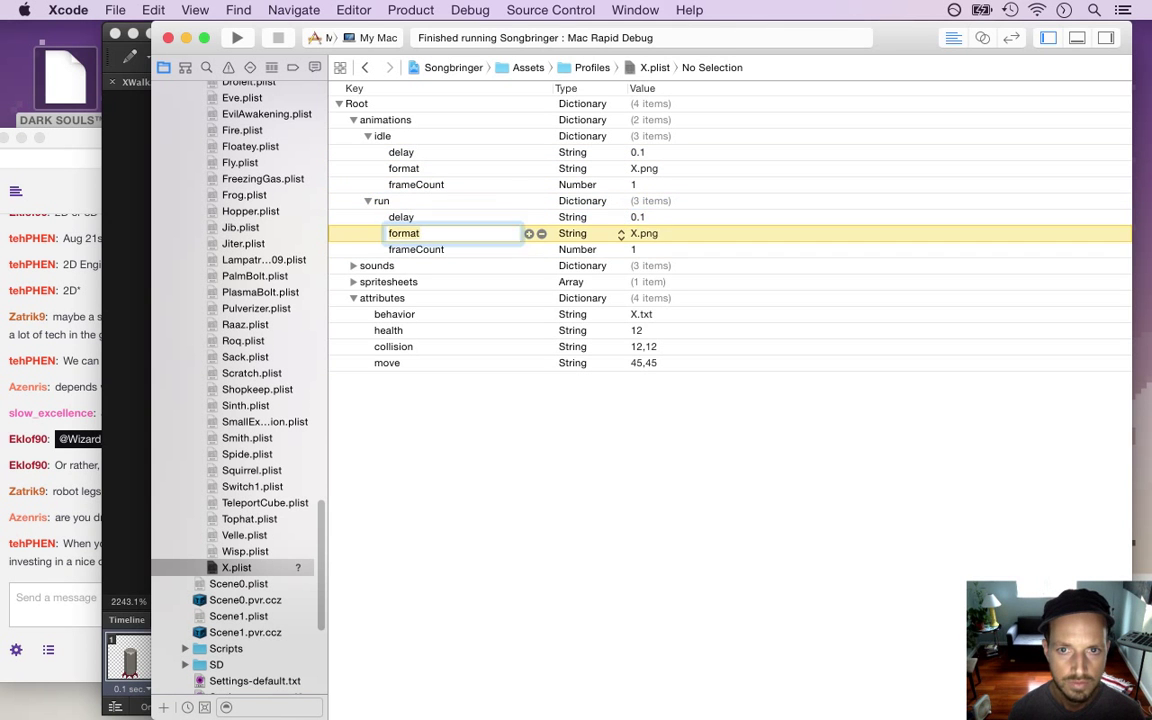
text(Walk)
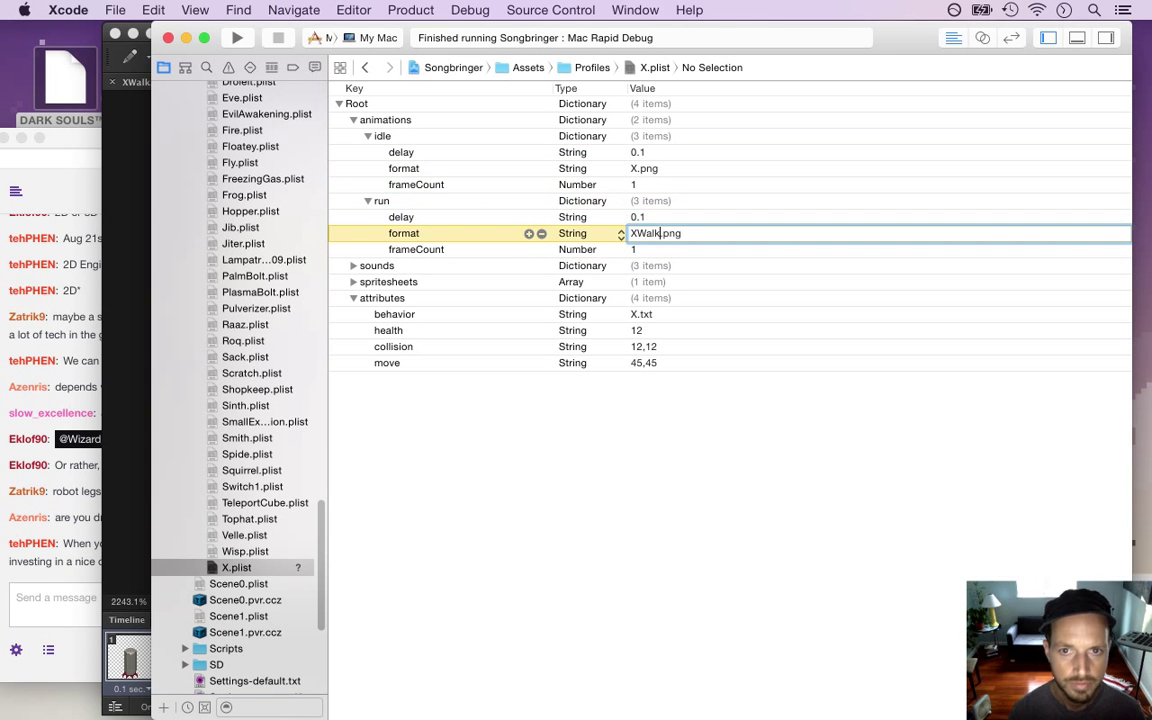
text(0)
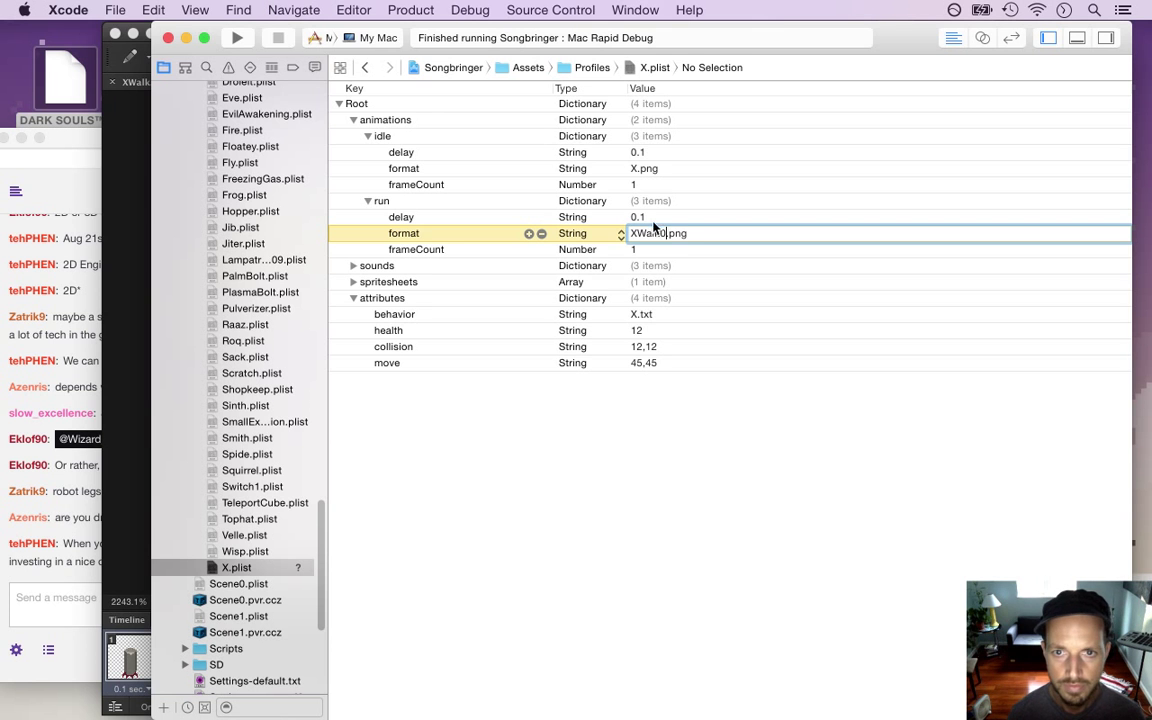
click(655, 220)
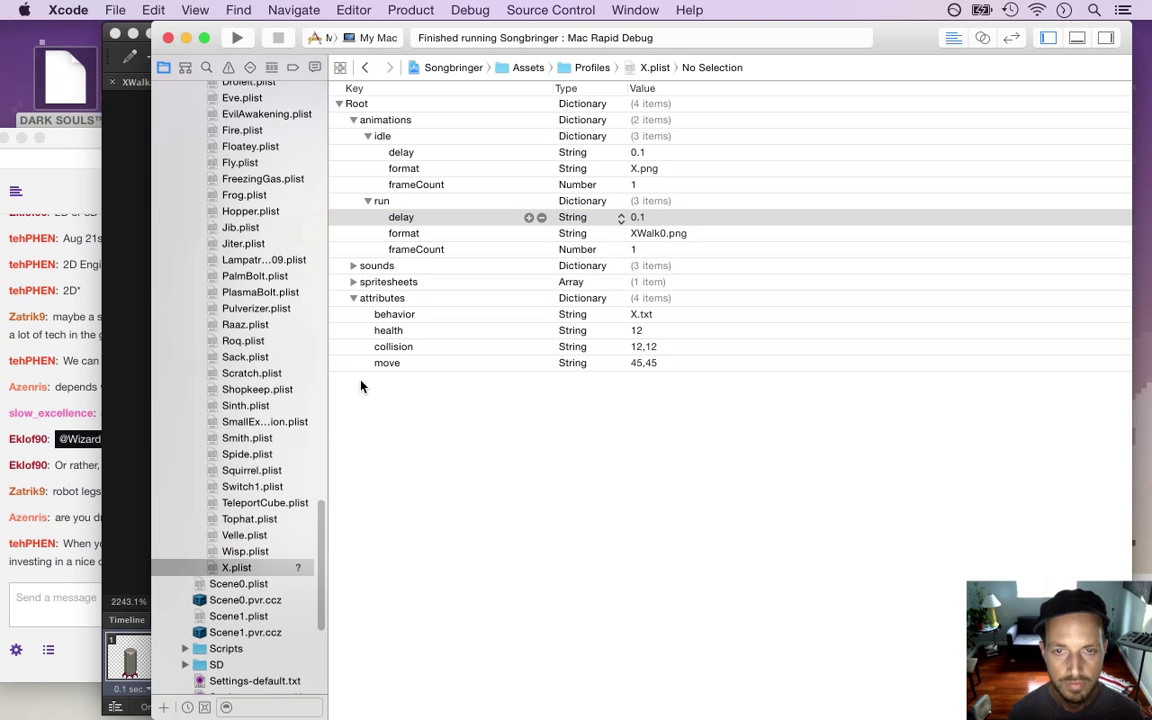
Change the run format to XWalk%d.png, then rebuild and run the game
click(663, 237)
click(663, 233)
click(666, 233)
key(BackSpace)
text(#)
key(BackSpace)
text(#)
key(BackSpace)
text(#)
key(BackSpace)
text(%)
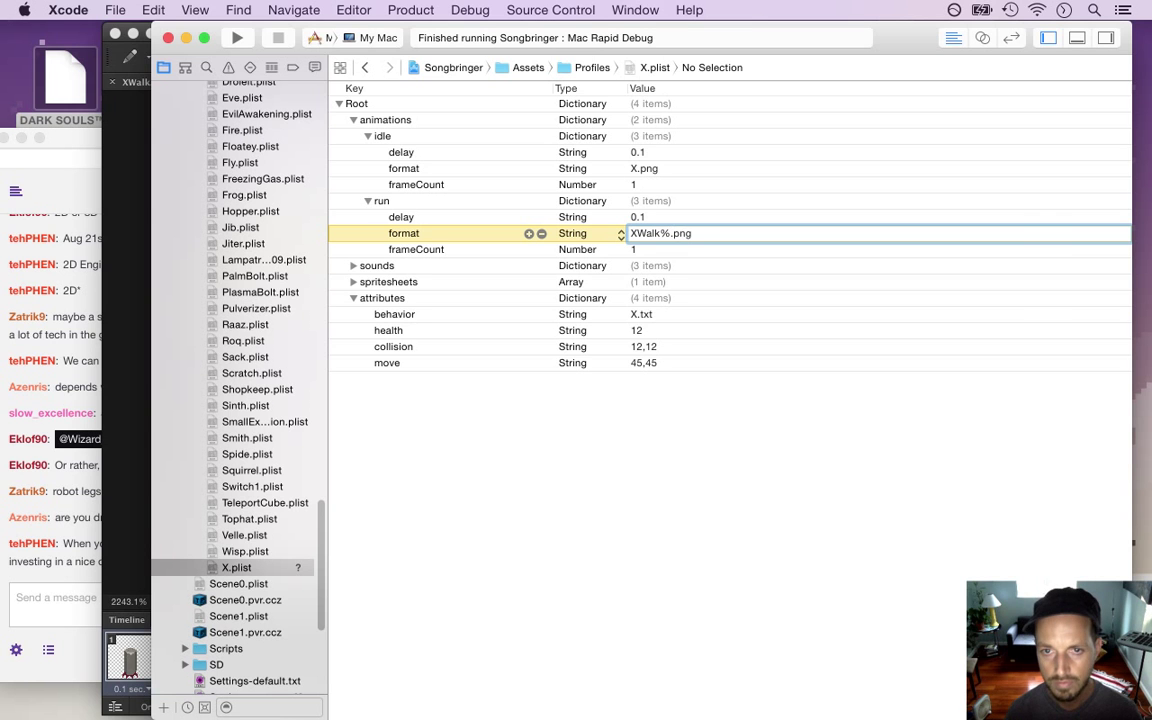
text(d)
click(660, 217)
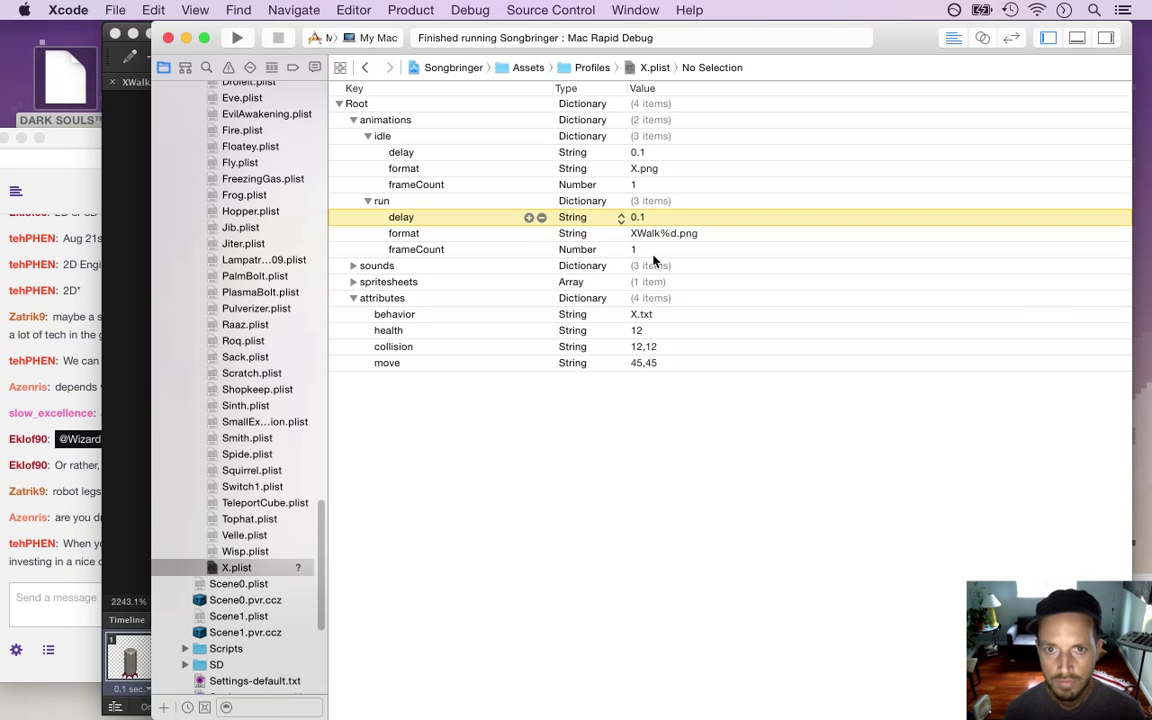
click(237, 37)
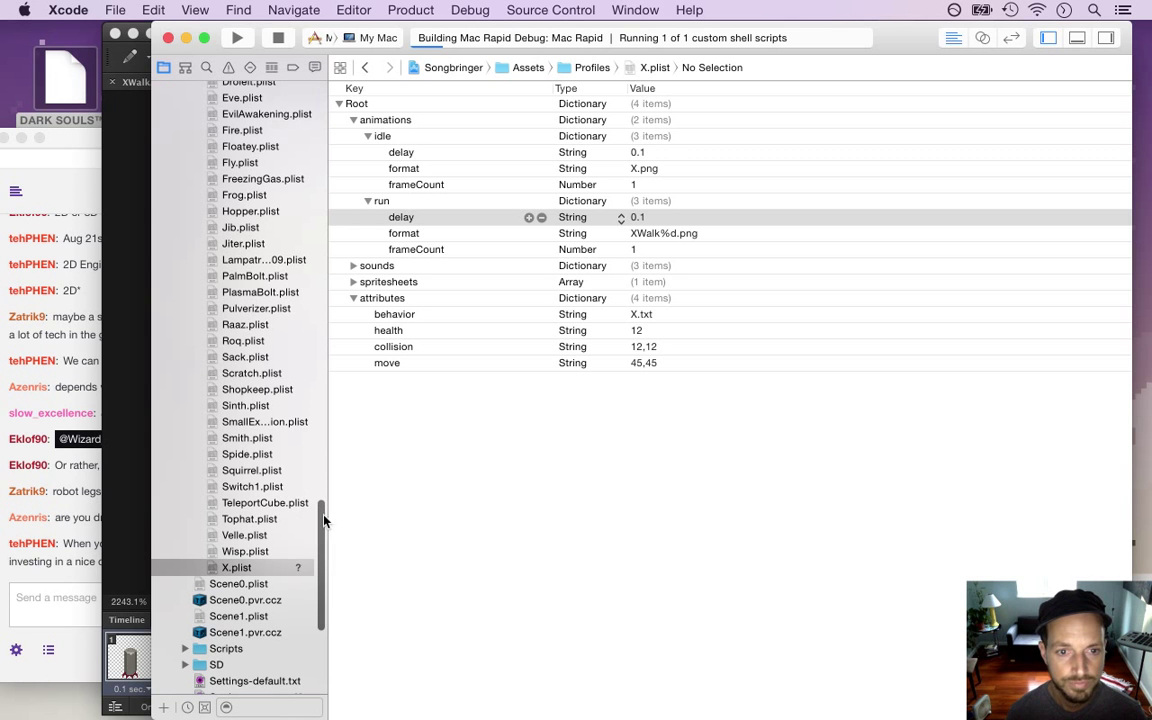
scroll(322, 528, down, 1)
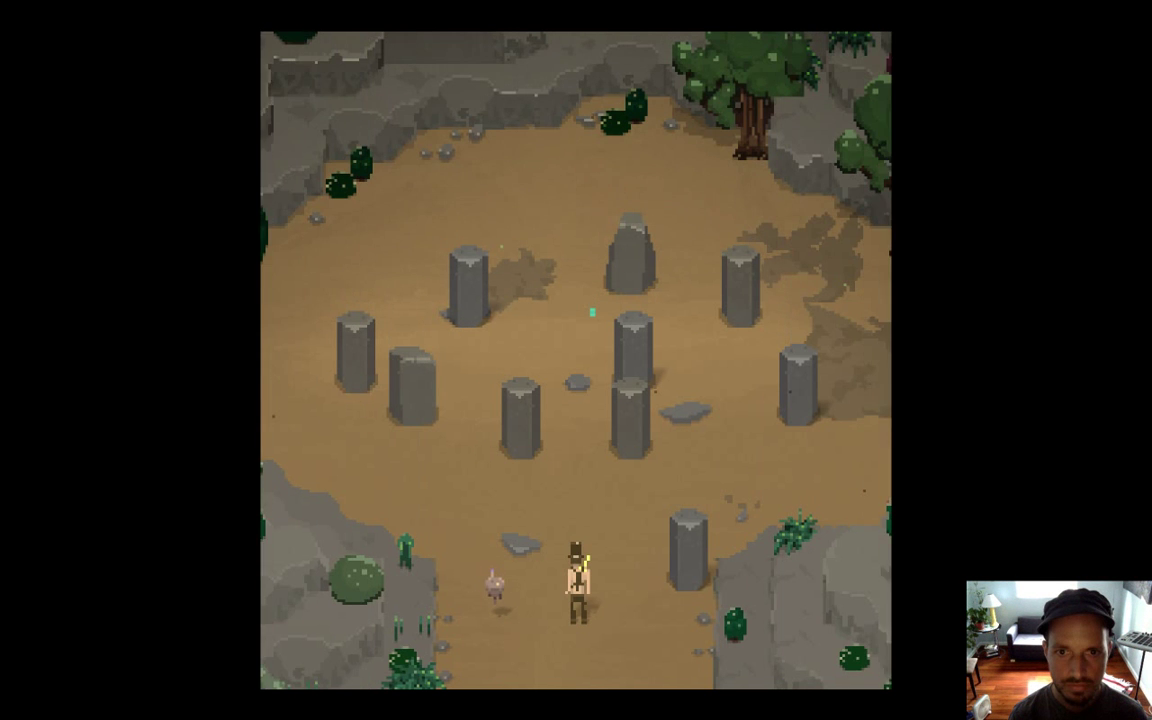
Walk the hero among the stone pillars to watch the red-legged pillar enemy, then quit the game
key(Up)
key(Up)
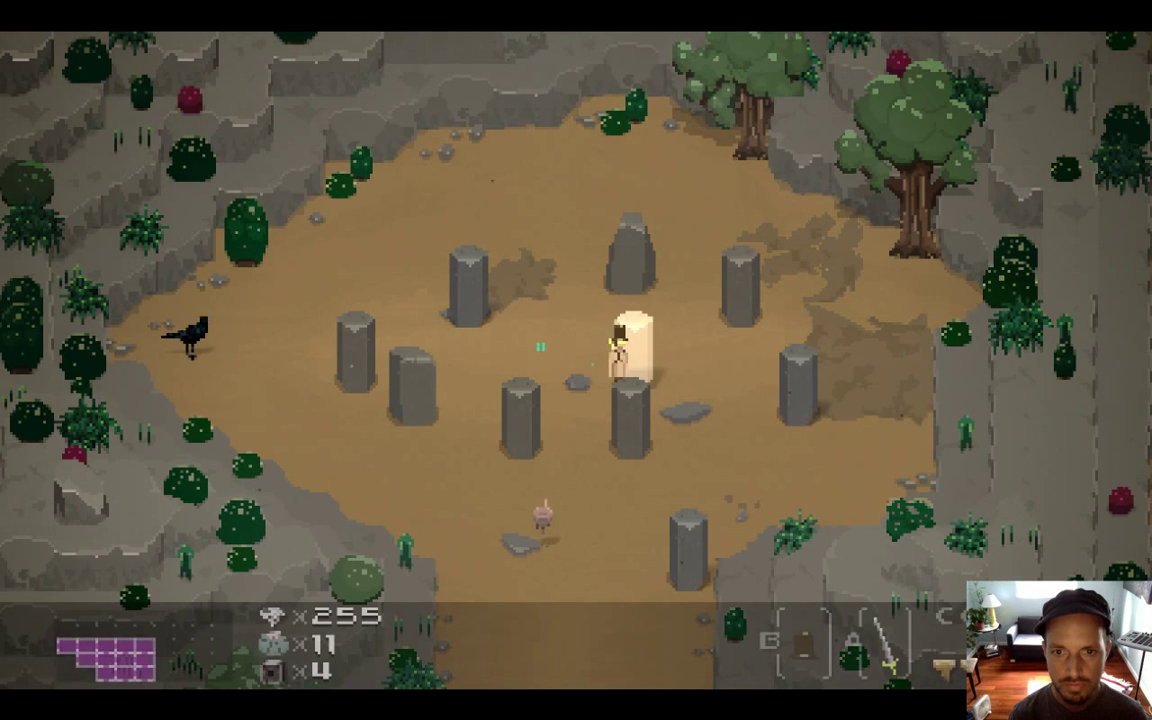
key(Left)
key(Left)
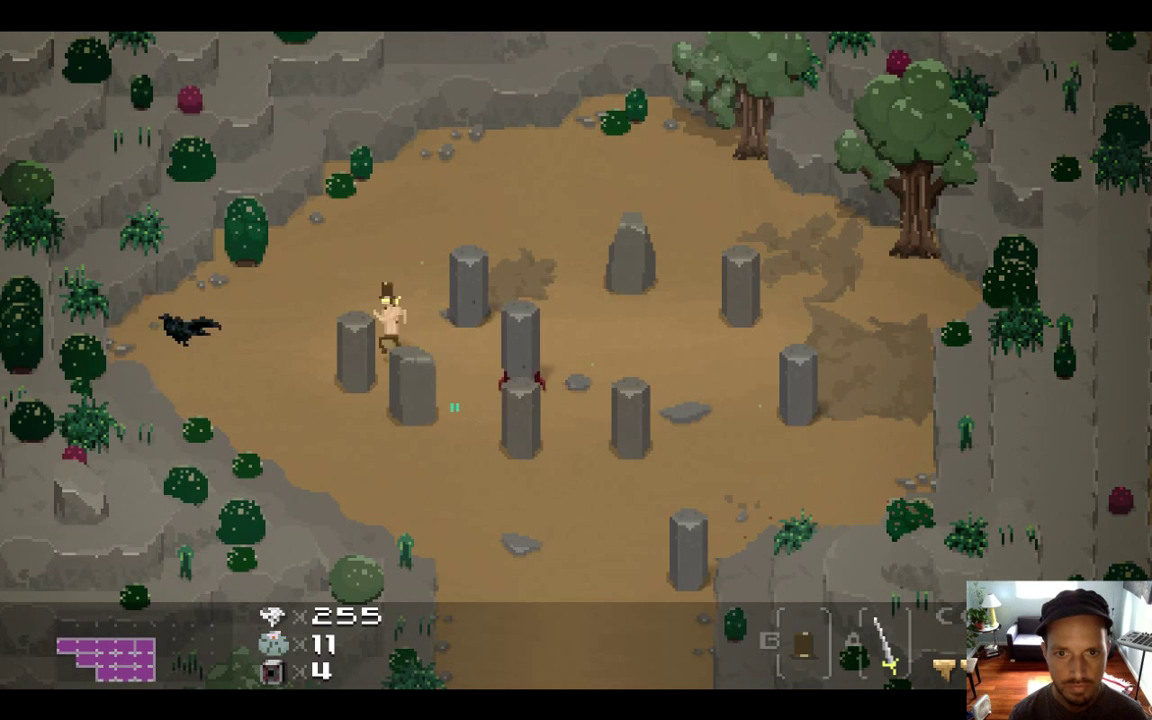
key(Down)
key(Right)
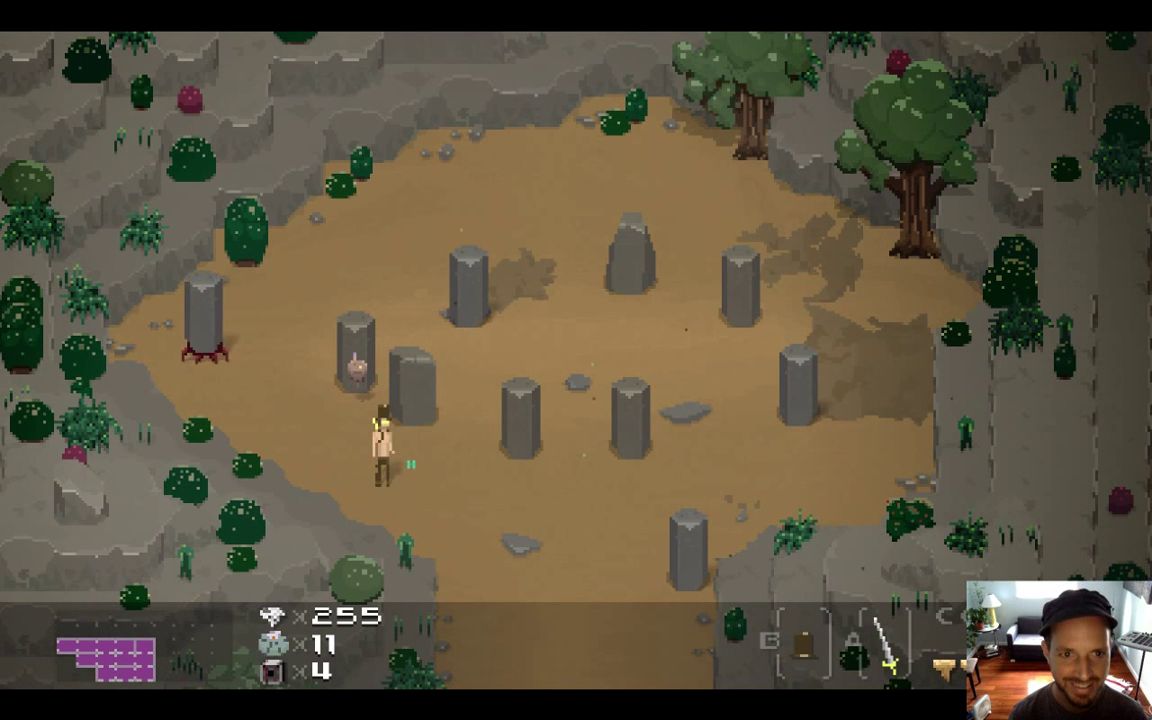
key(Right)
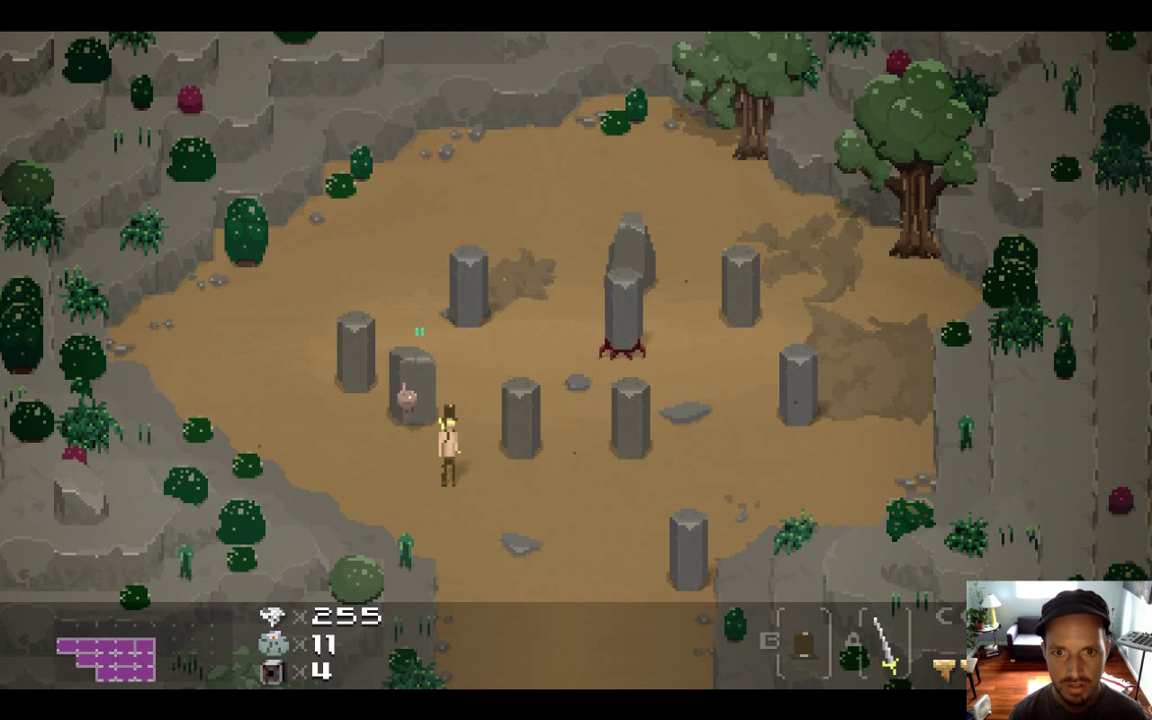
key(super+q)
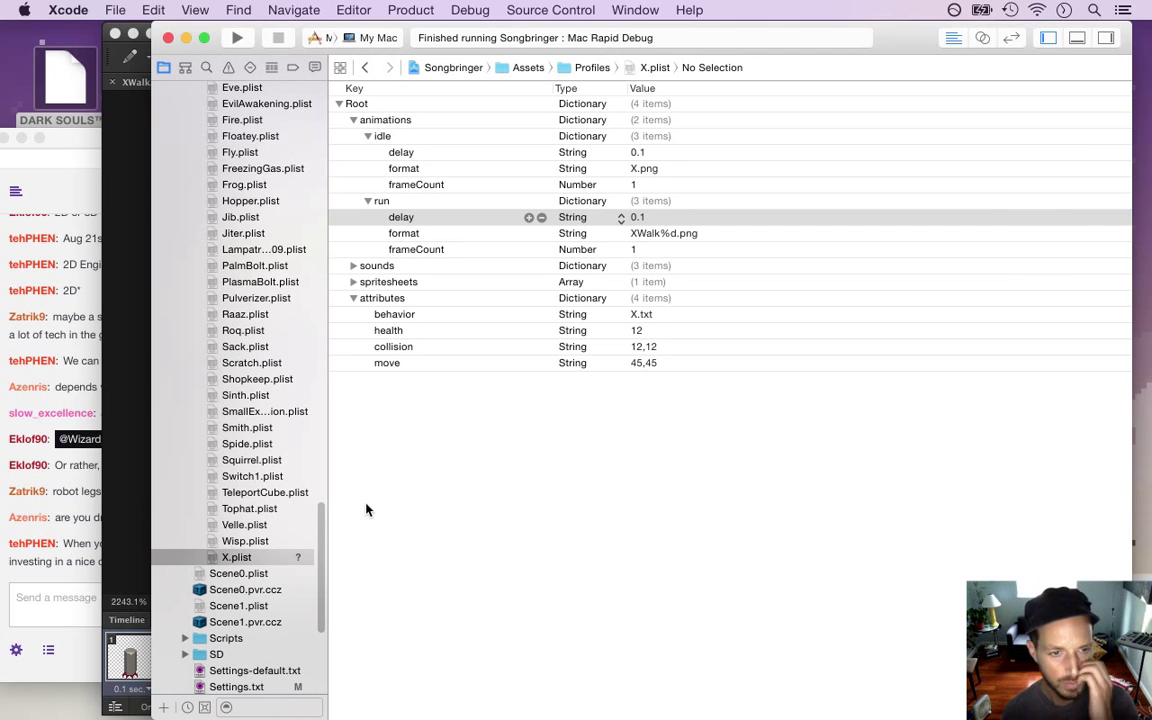
Switch back to Photoshop and erase a stray pixel on the pillar sprite
key(super+Tab)
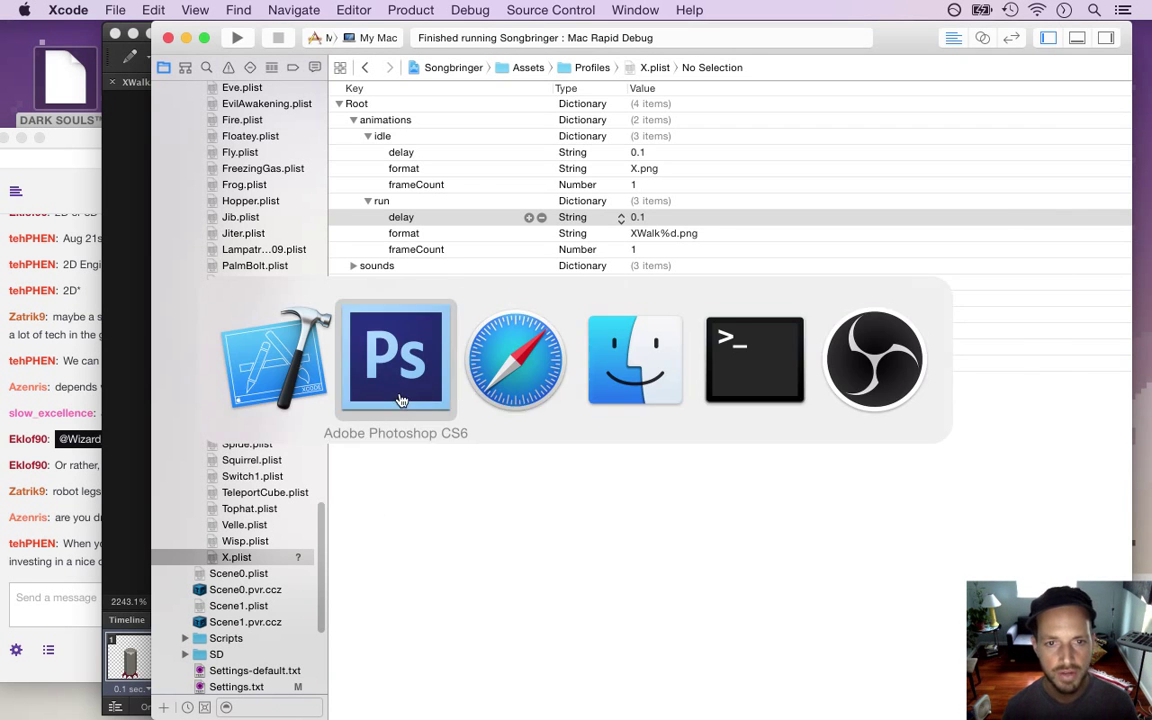
click(388, 396)
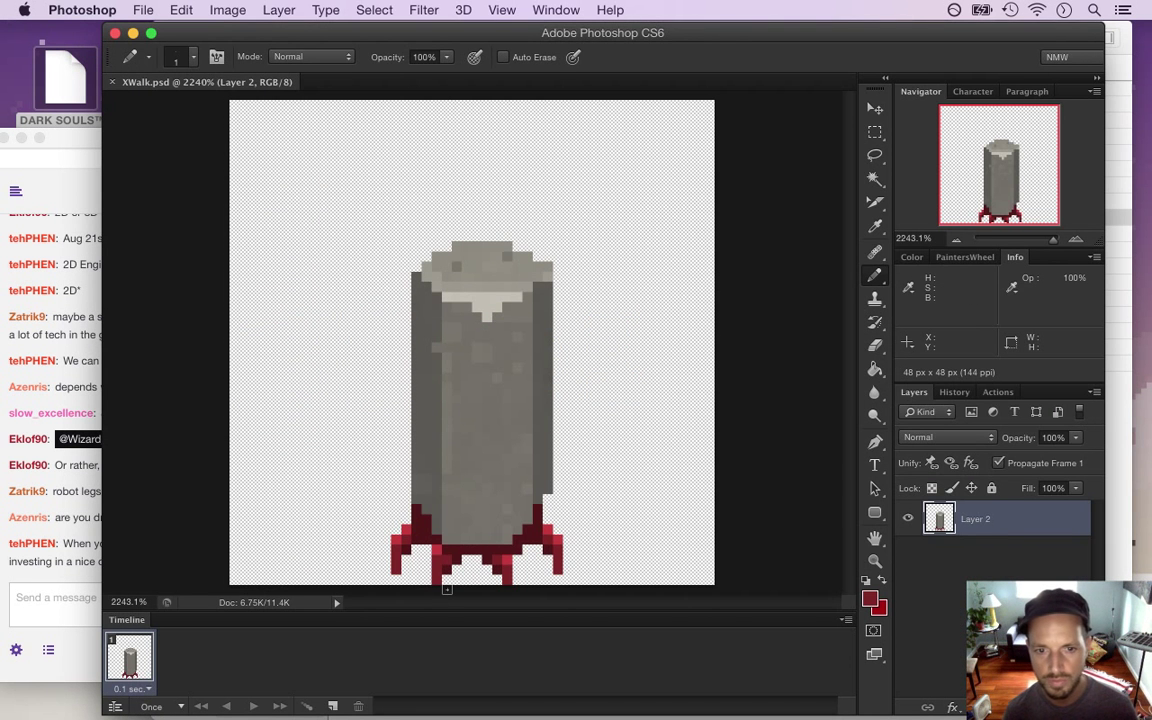
key(e)
click(398, 568)
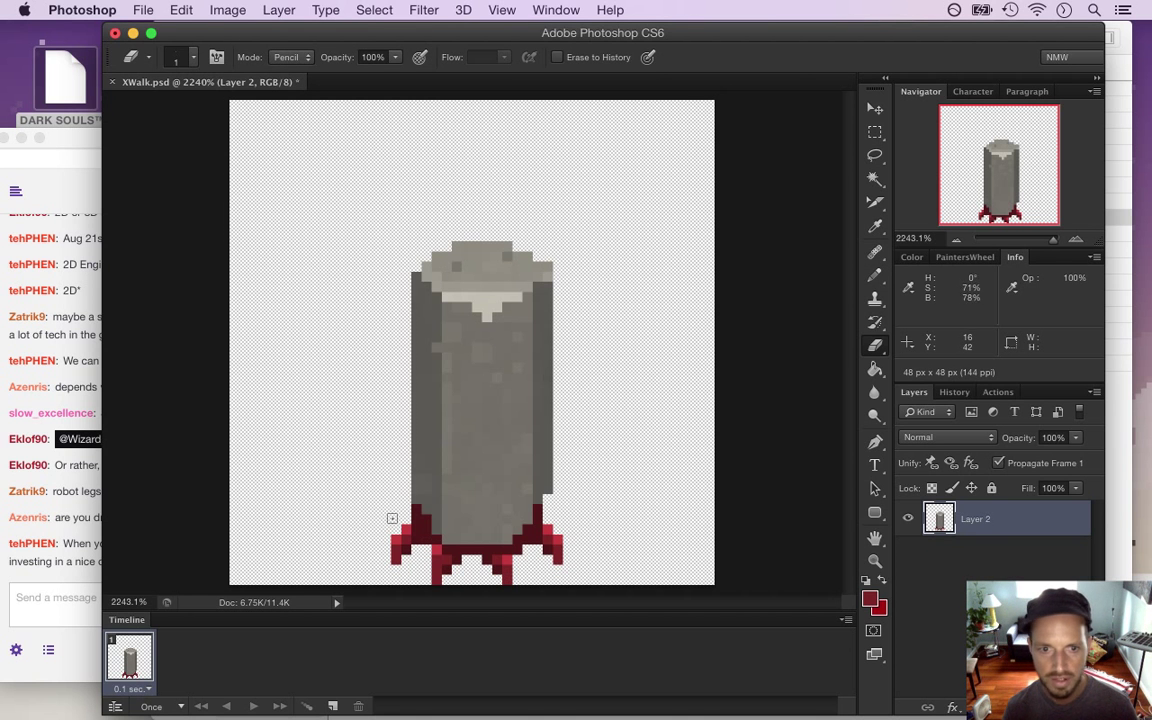
Select the red feet and nudge the right foot one pixel left, under the body
key(m)
drag(382, 530, 430, 568)
key(v)
key(m)
drag(593, 524, 540, 576)
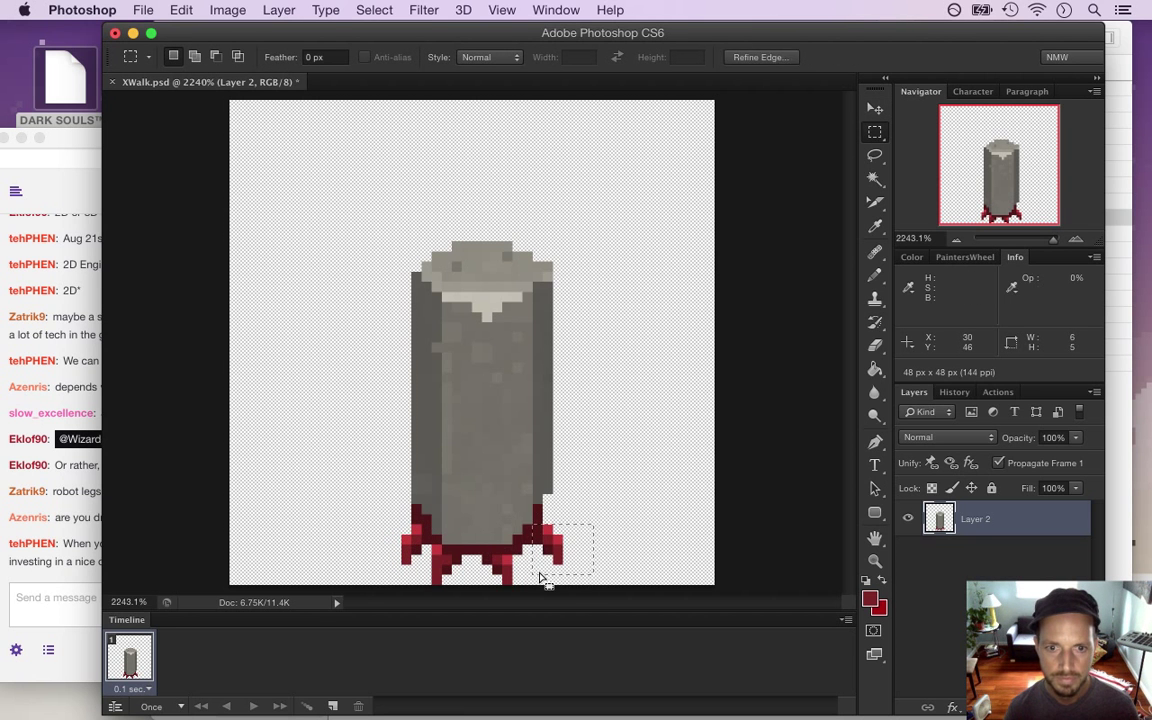
key(v)
key(Left)
key(m)
click(621, 518)
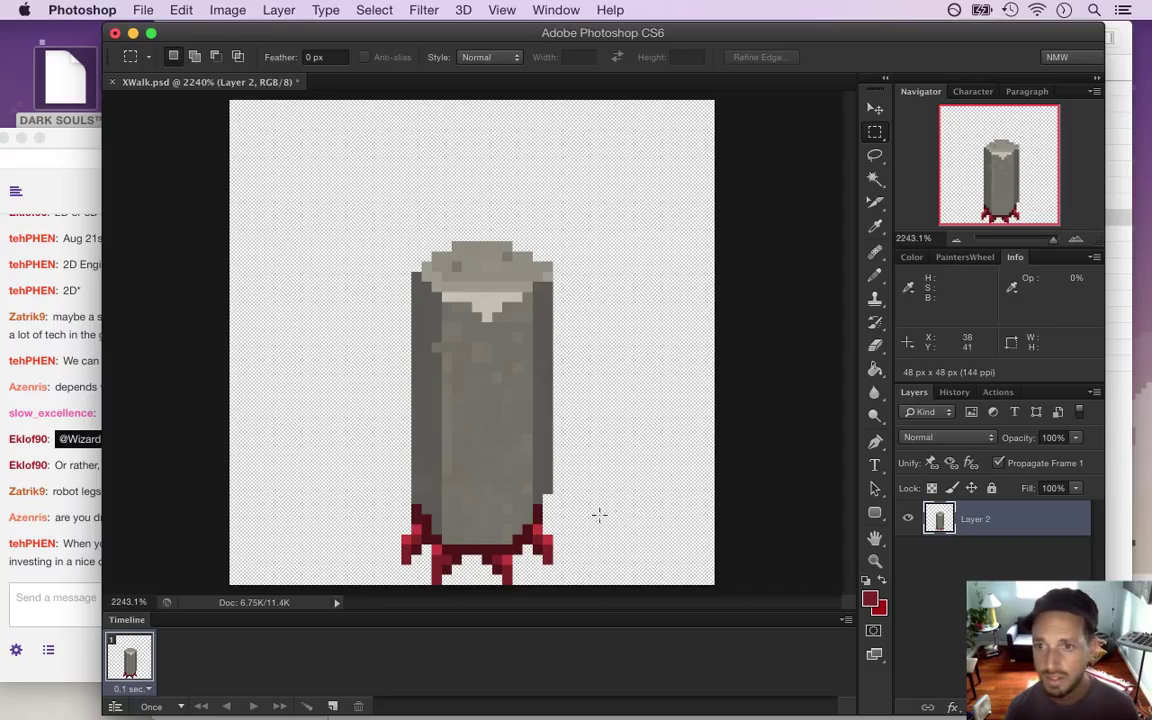
Erase the top pixel of the right foot and return to the Pencil
key(e)
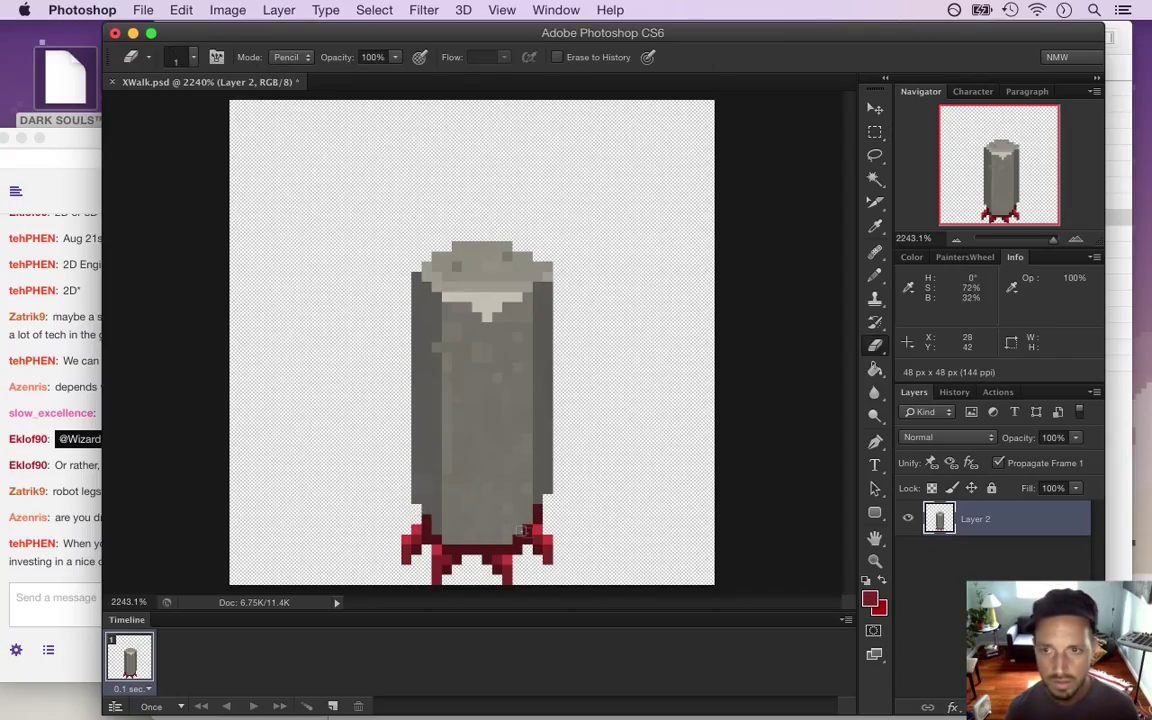
click(538, 509)
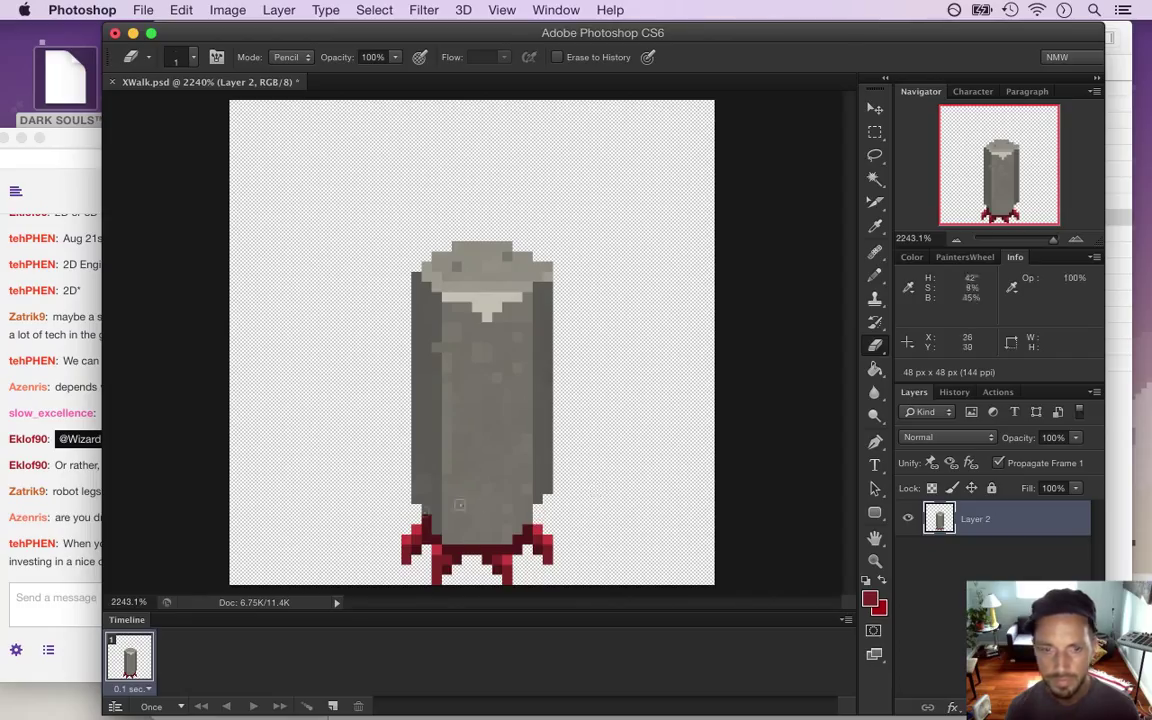
key(i)
key(b)
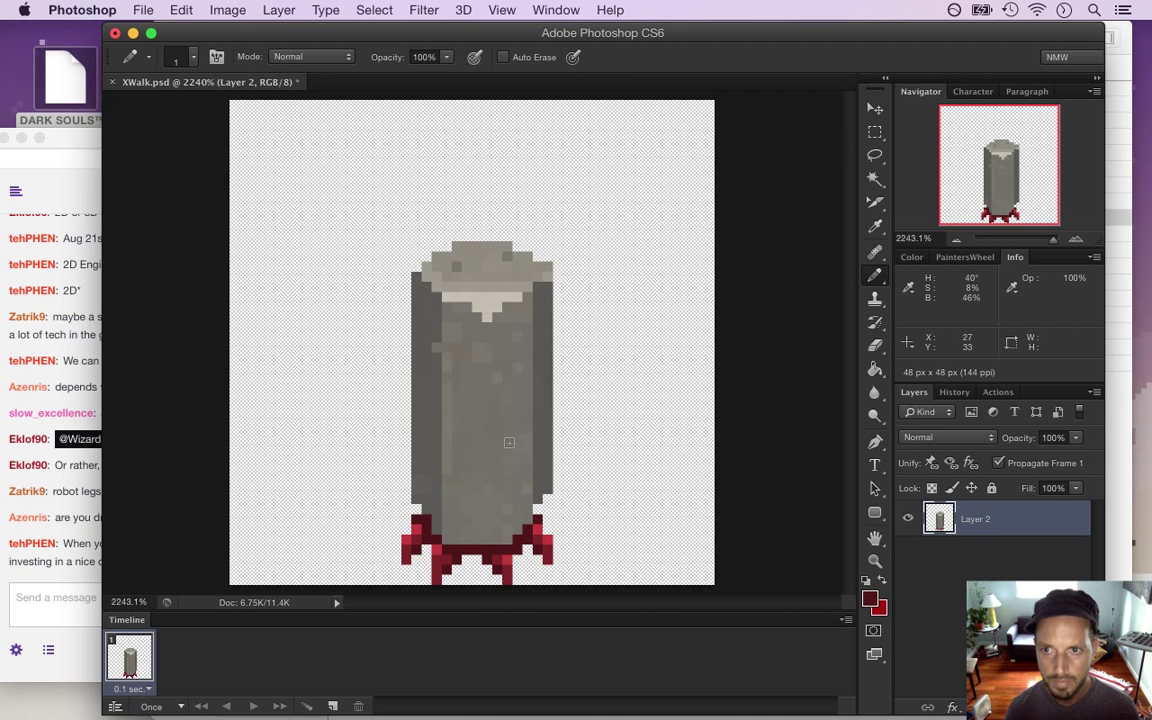
Save for Web as XWalk0.png, replacing the existing file, and switch back to rebuild the game
click(143, 10)
click(205, 255)
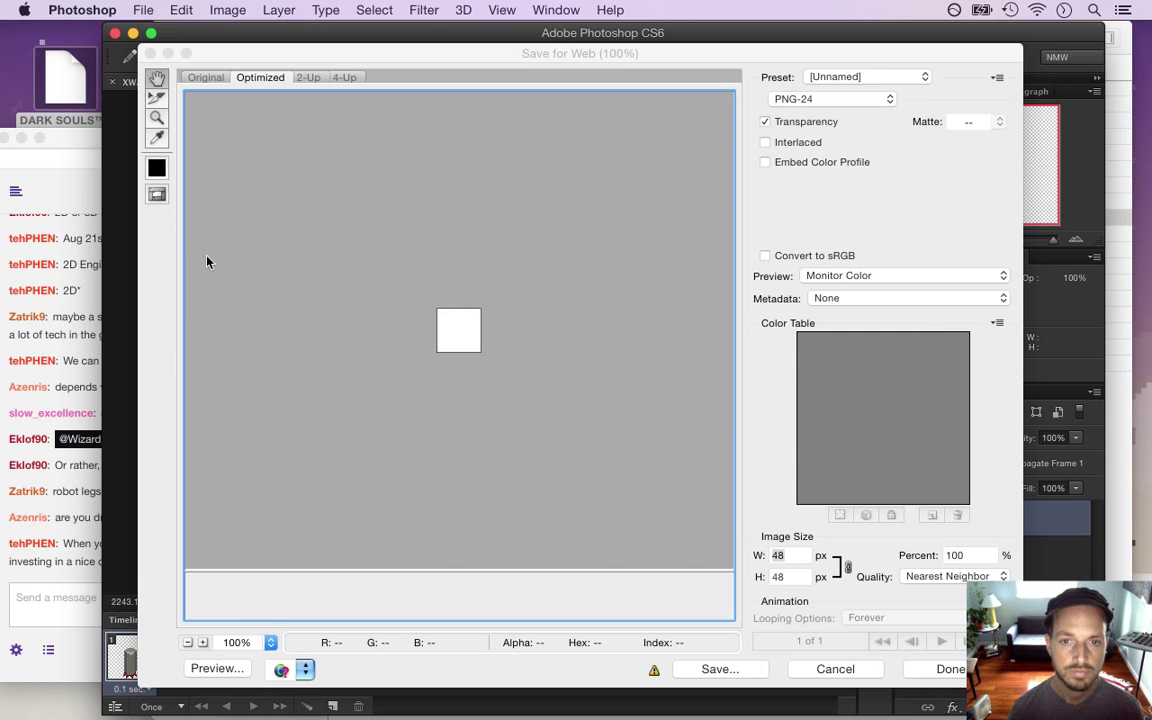
key(Return)
text(0)
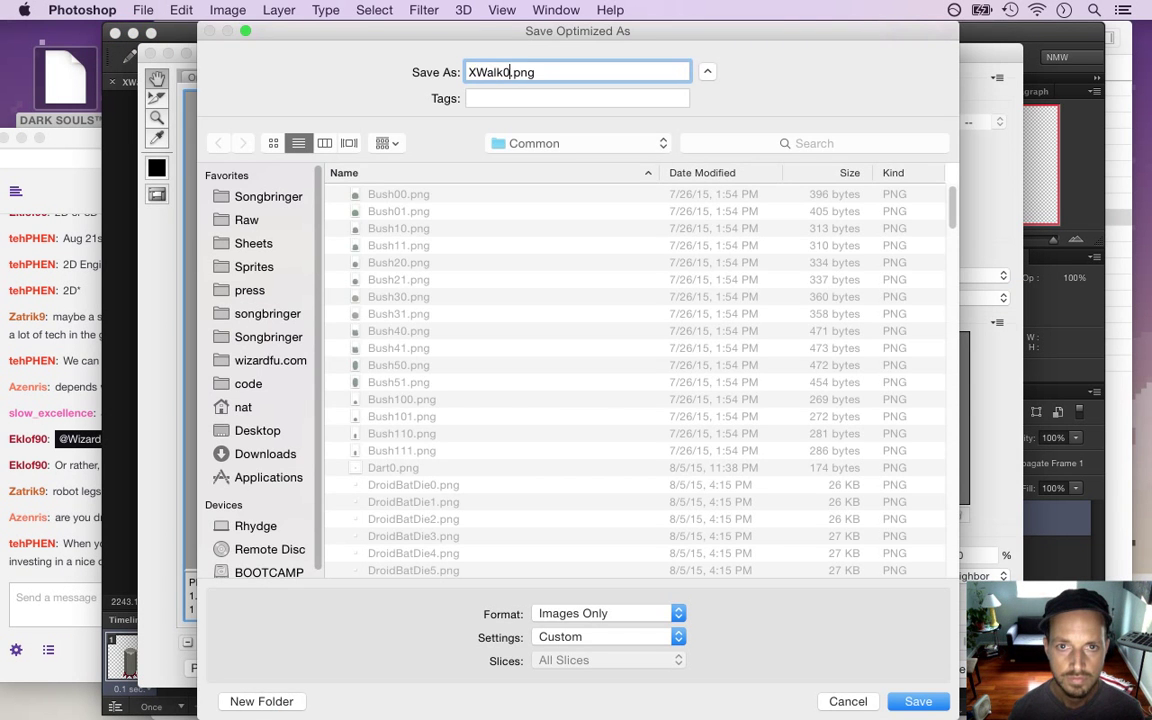
key(Return)
key(Return)
key(super+Tab)
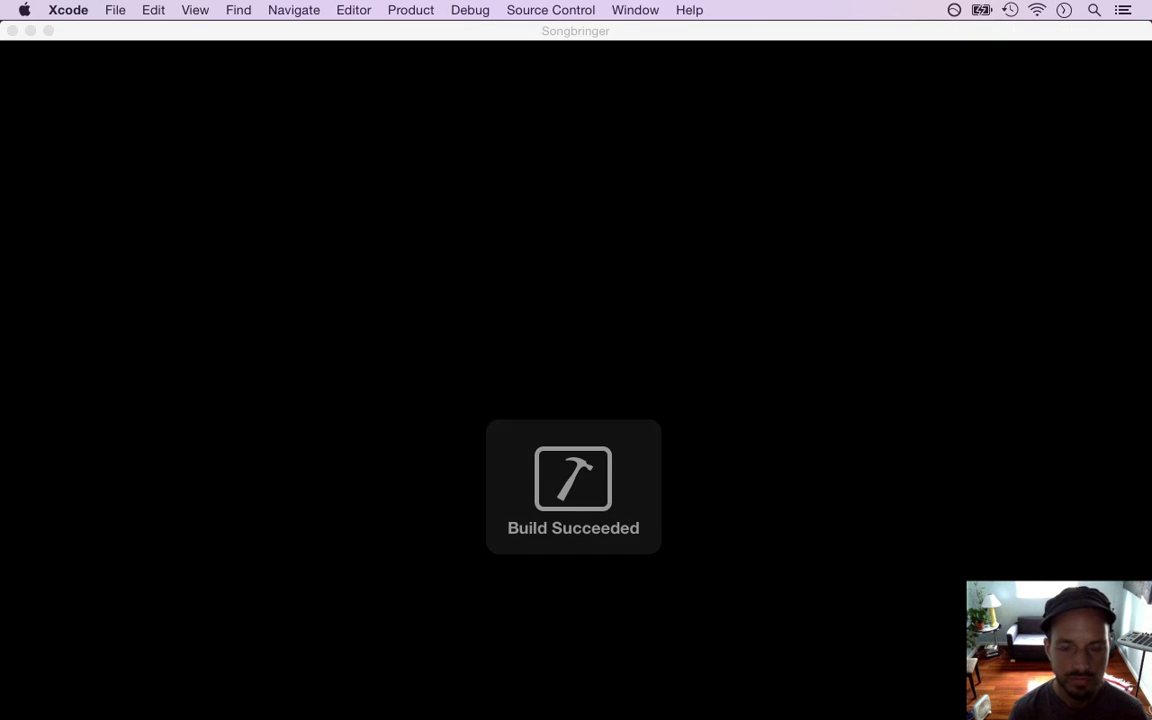
Walk the character around the stone clearing so the red-legged pillar follows, then quit to Xcode
key(Up)
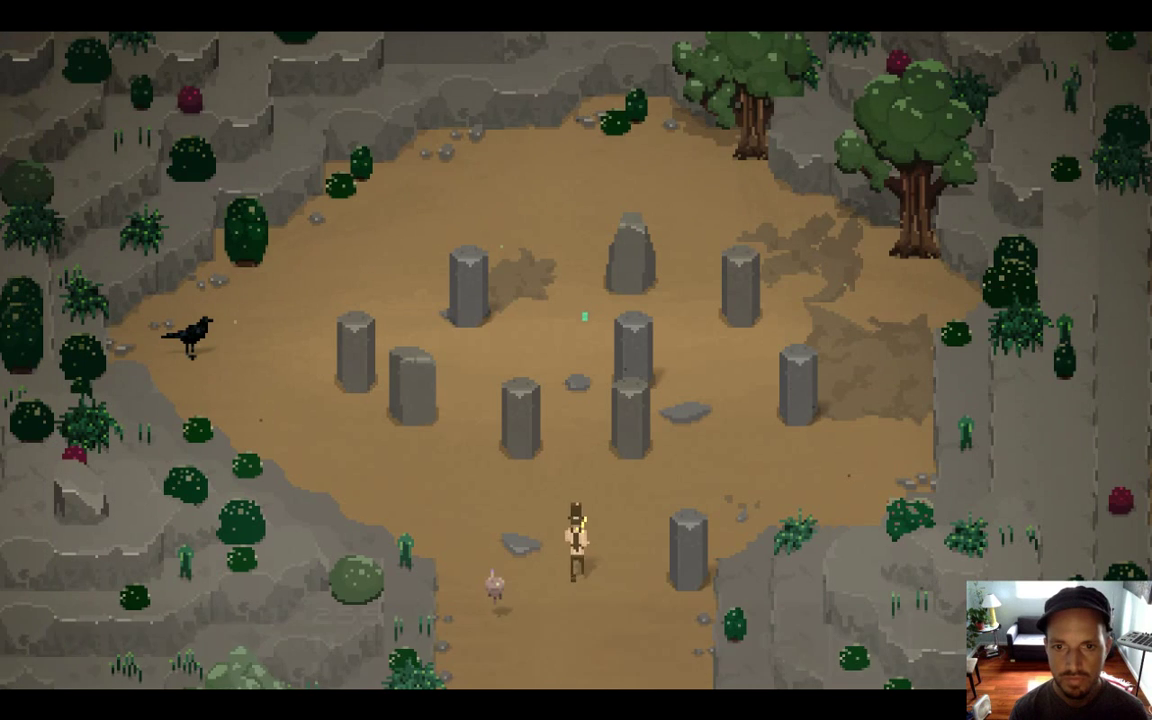
key(Up)
key(Left)
key(Right)
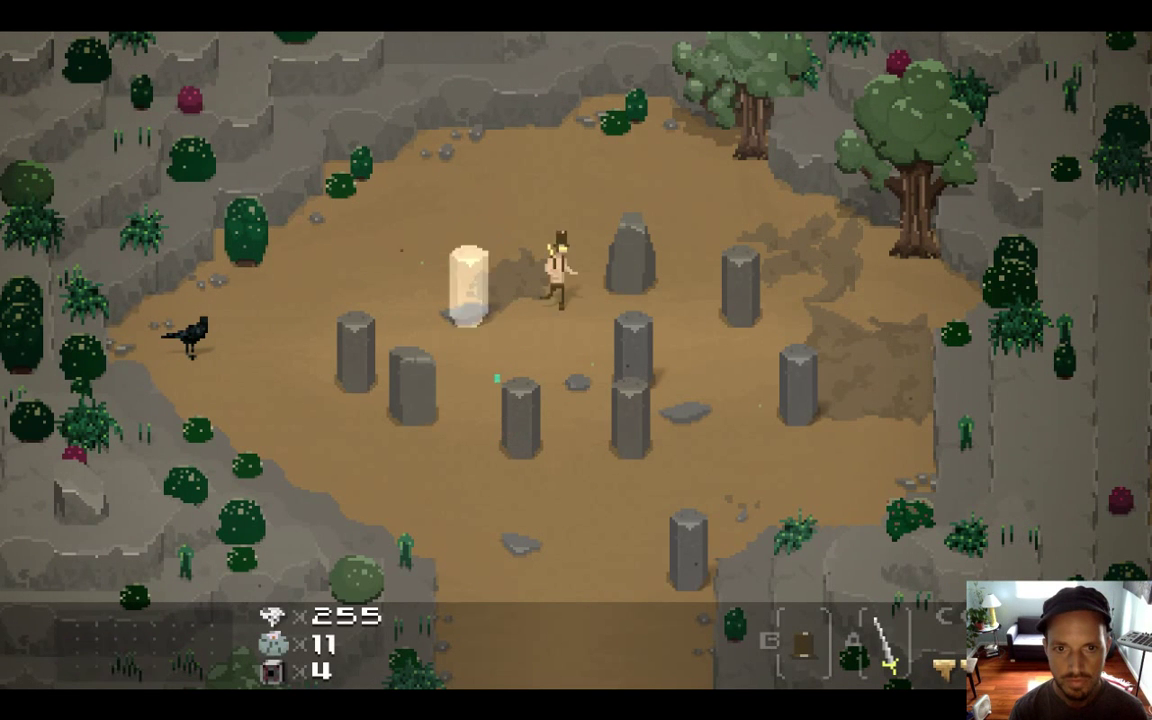
key(Down)
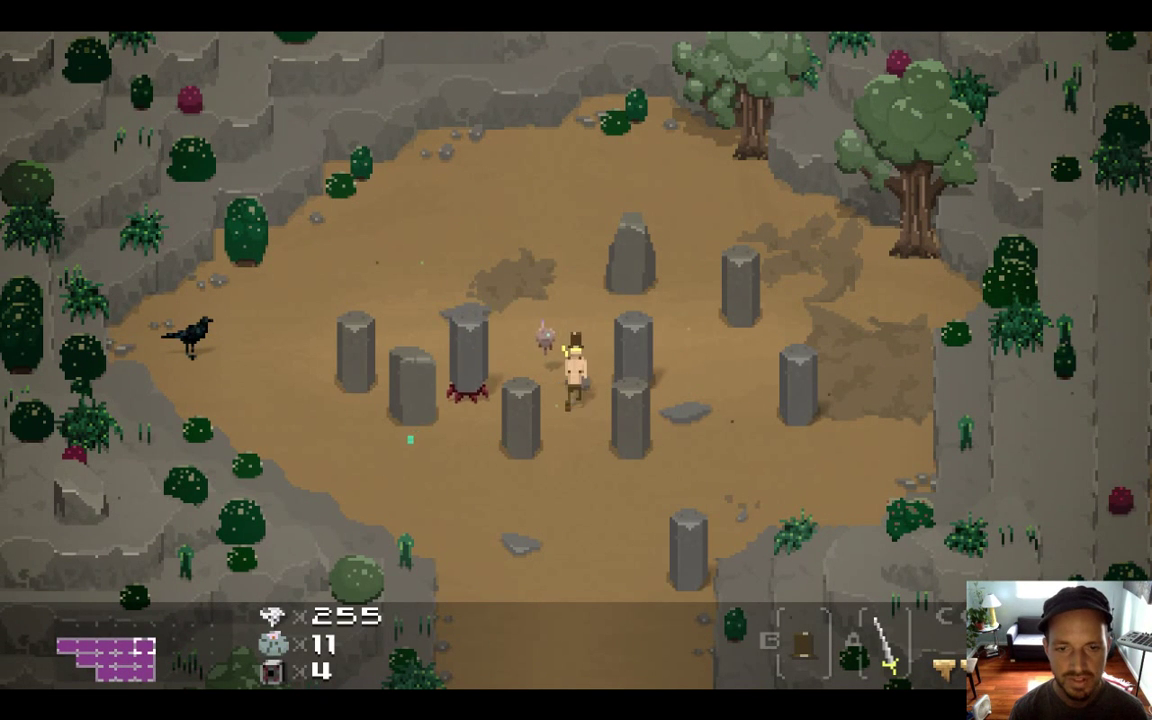
key(Right)
key(Up)
key(Up)
key(Left)
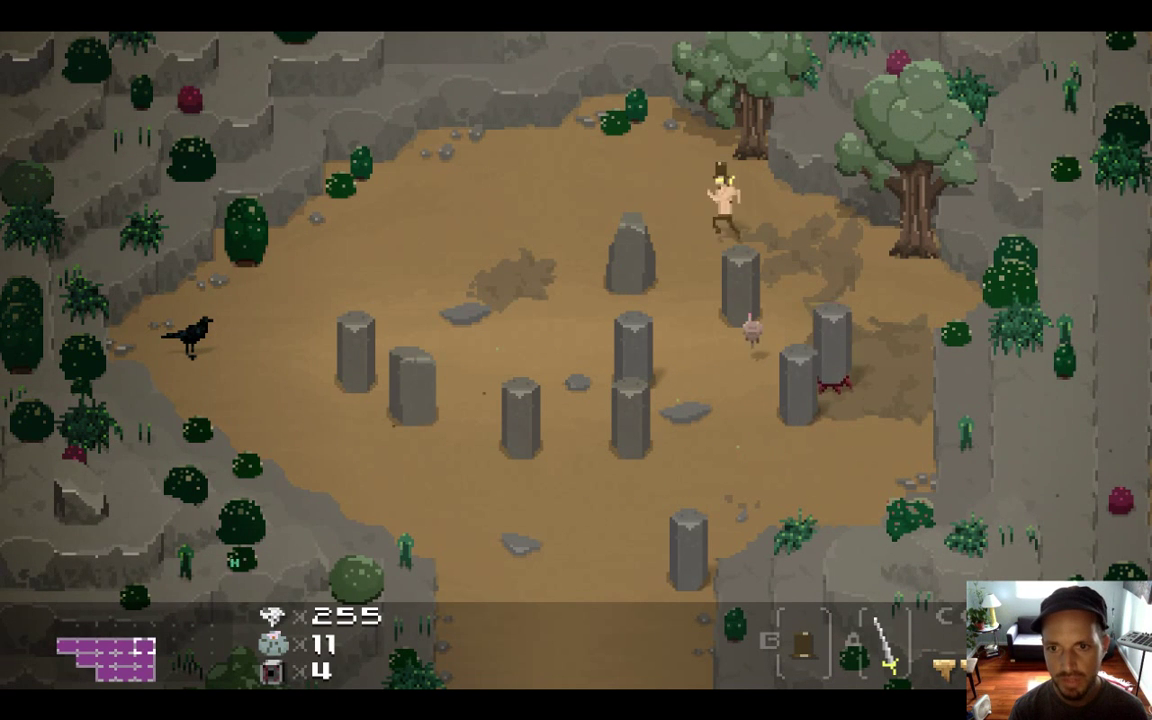
key(Down)
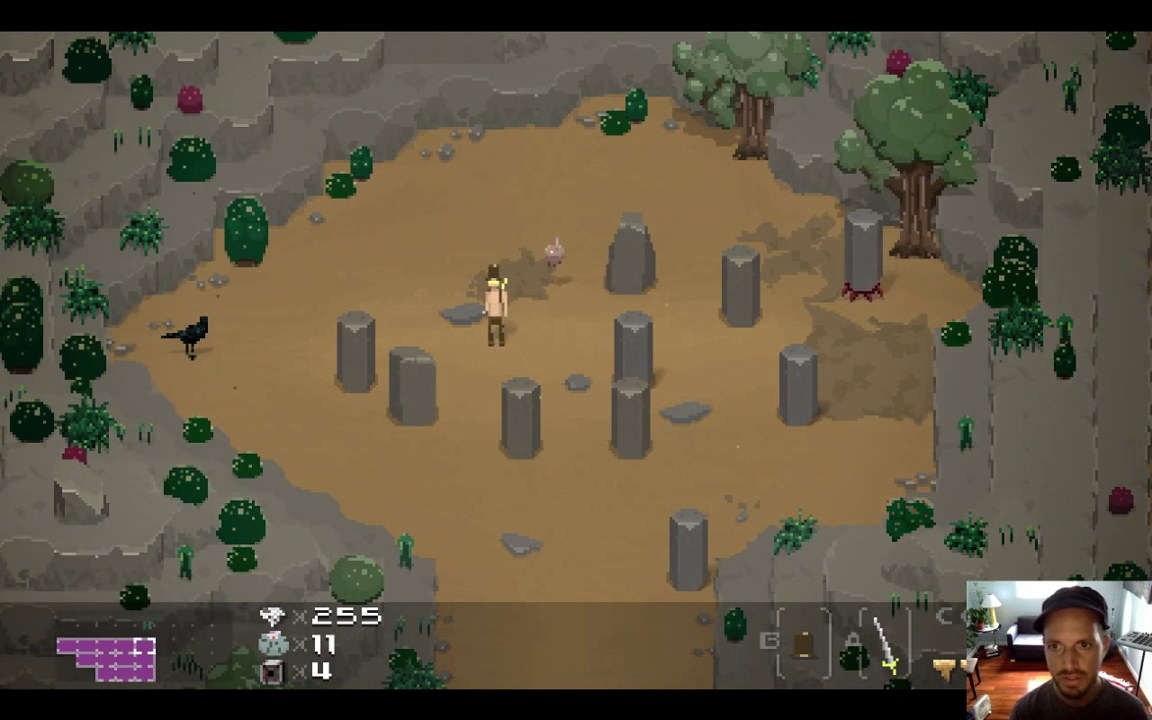
key(super+q)
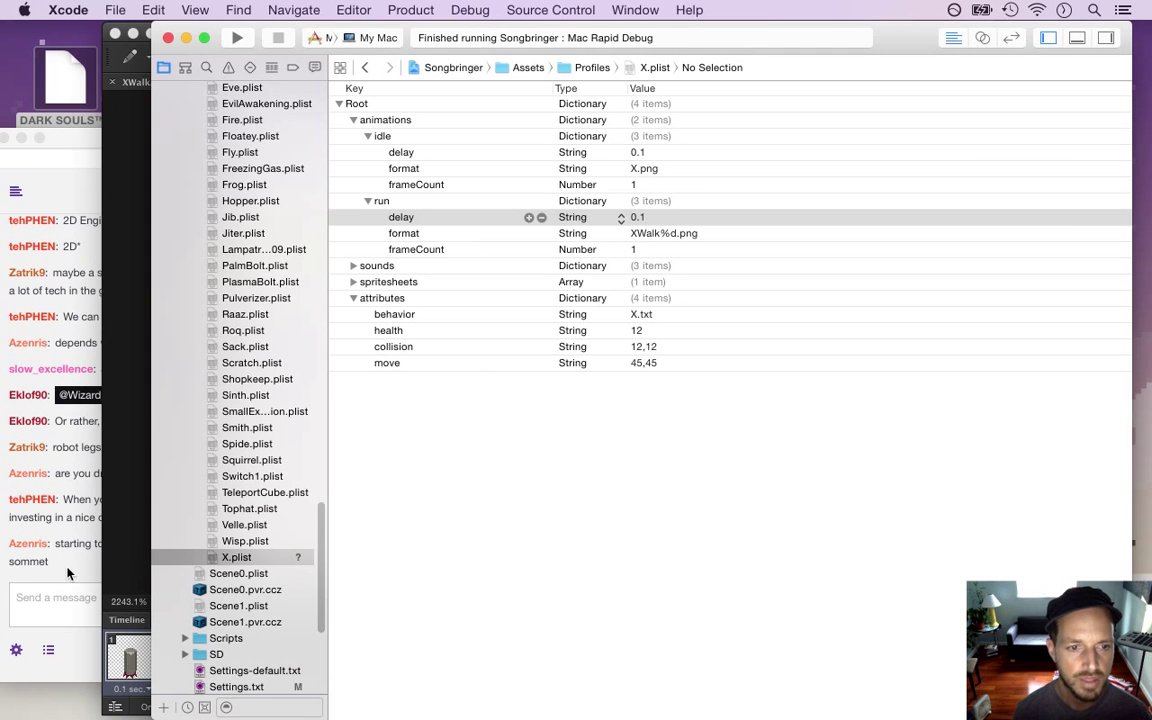
Read the Twitch chat in Safari, highlighting the pokemon remark, then return to Photoshop via Xcode
click(68, 573)
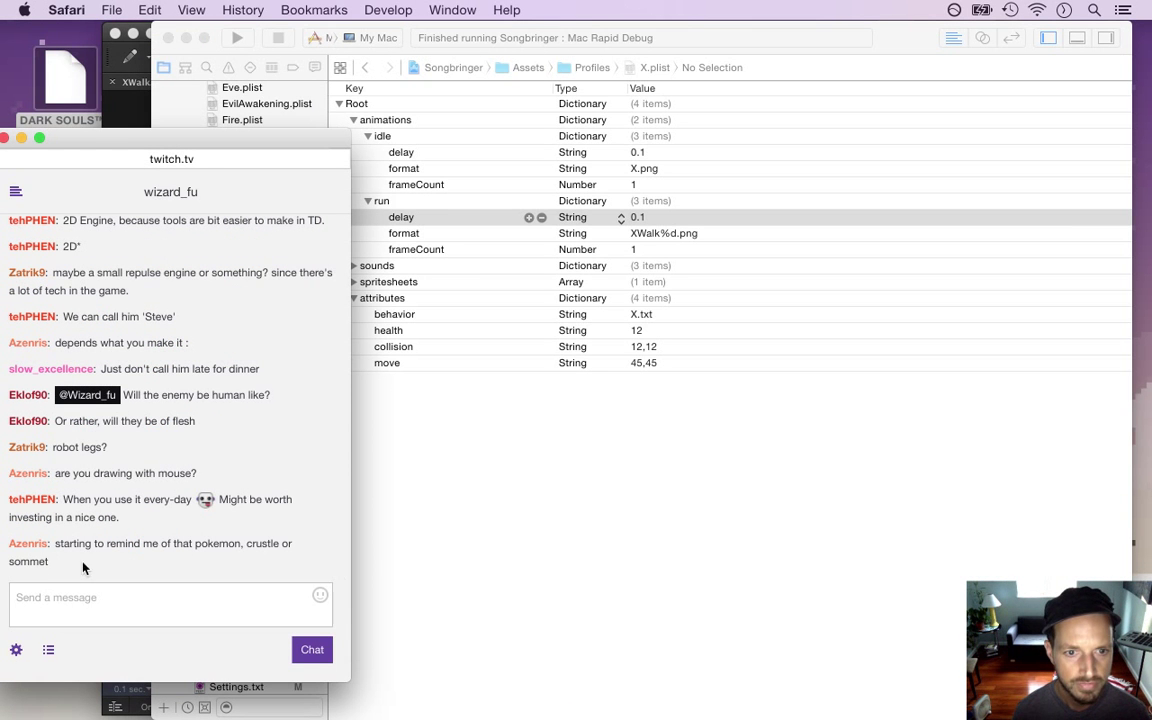
drag(95, 545, 252, 547)
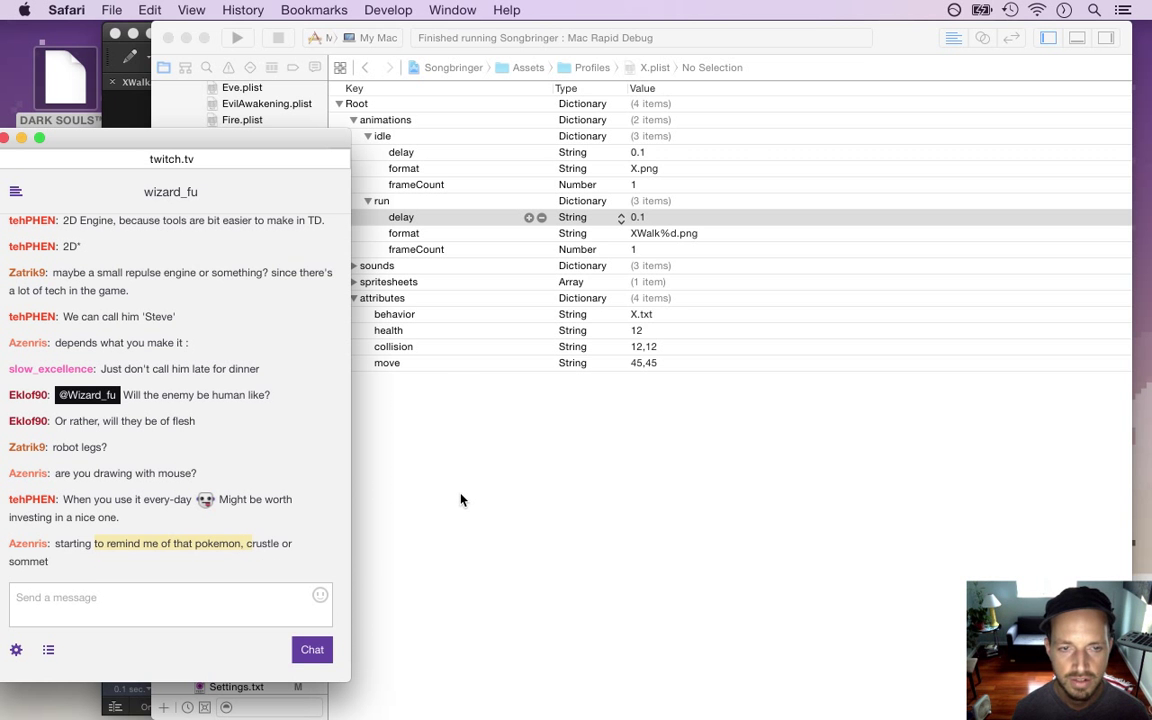
click(462, 499)
key(super+Tab)
click(485, 396)
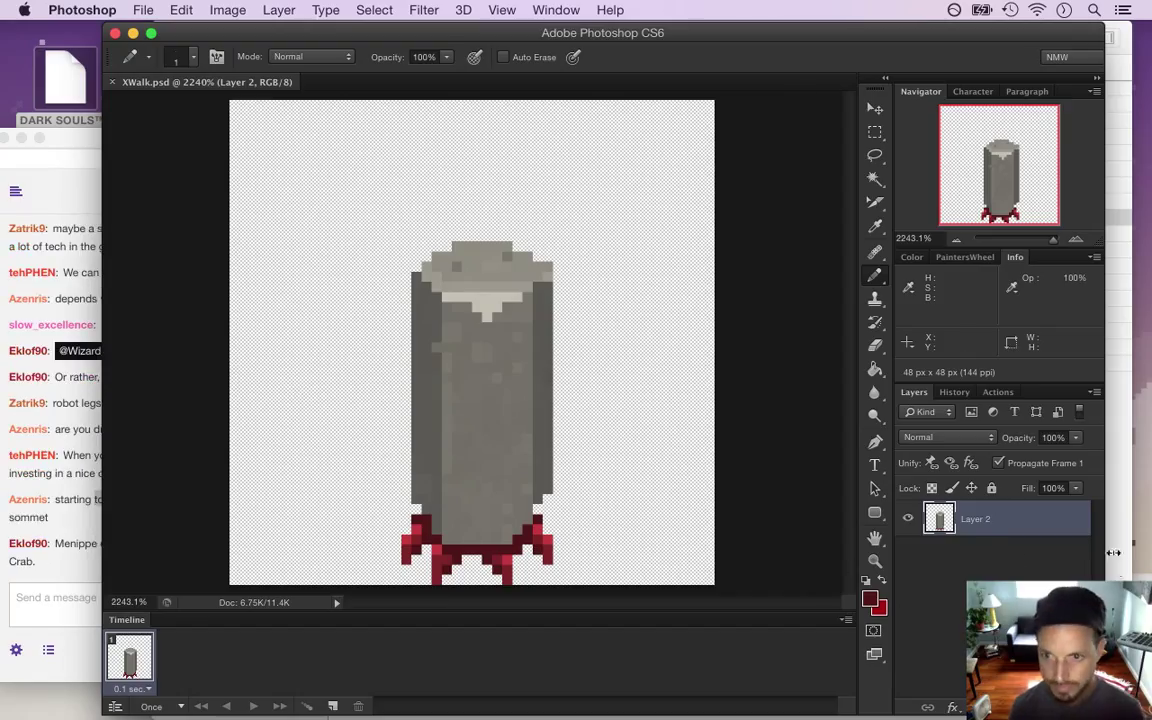
Rename Layer 2 to 0, then duplicate it and name the copy 1
double_click(975, 519)
text(0)
key(Return)
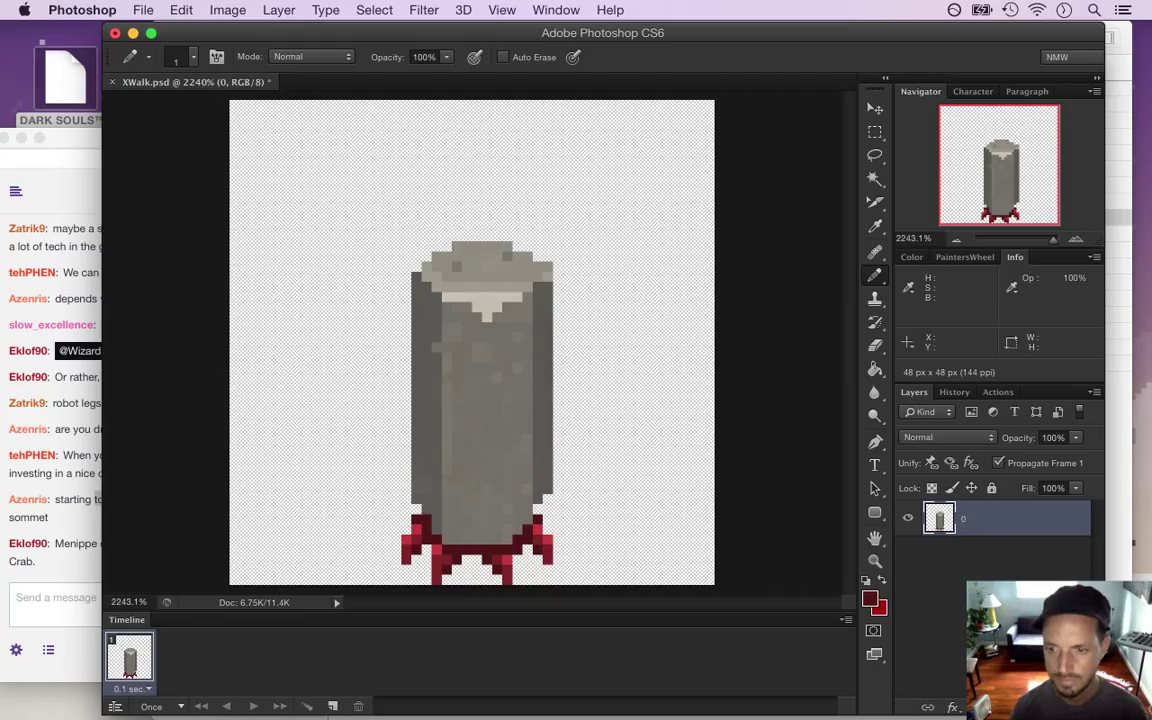
key(super+j)
double_click(969, 528)
text(1)
key(Return)
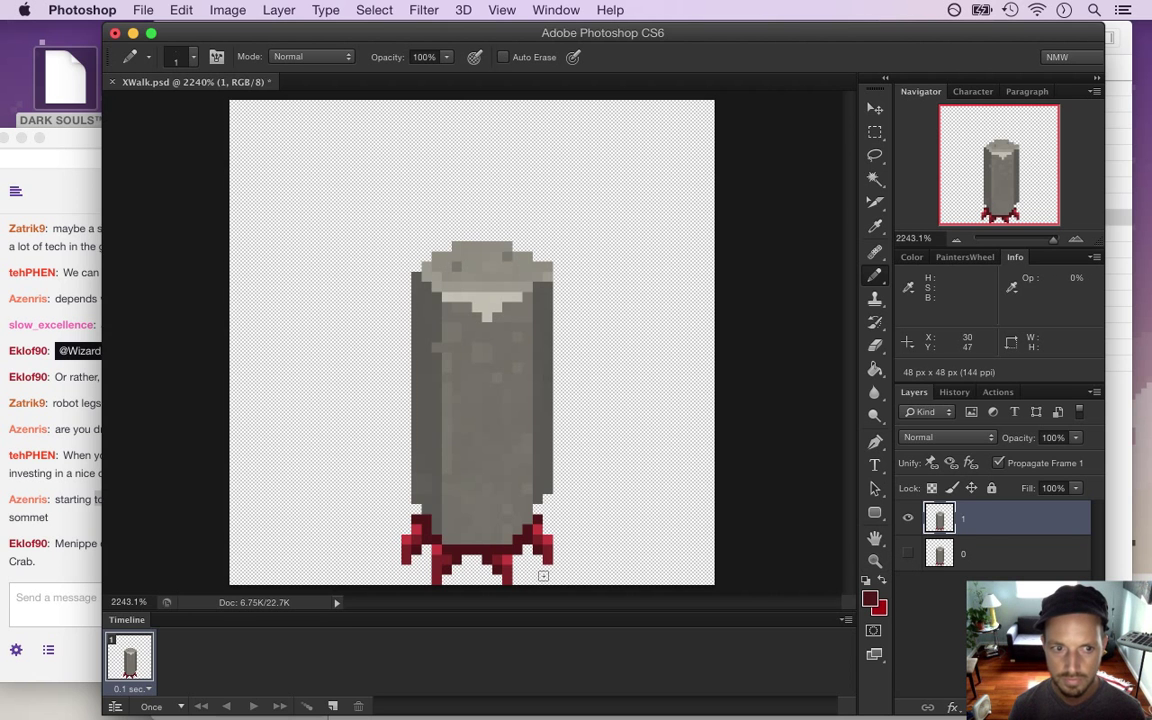
Check the Twitch chat, highlighting the Menippe message, then return to Photoshop
click(76, 573)
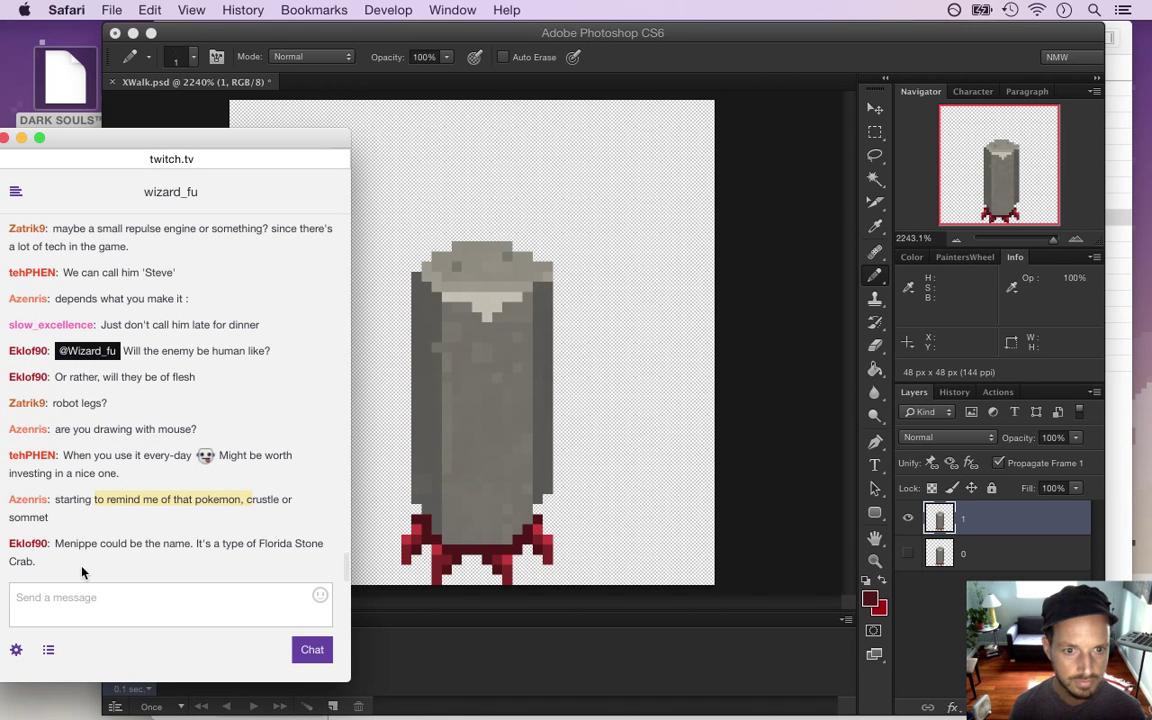
drag(56, 545, 128, 537)
click(88, 525)
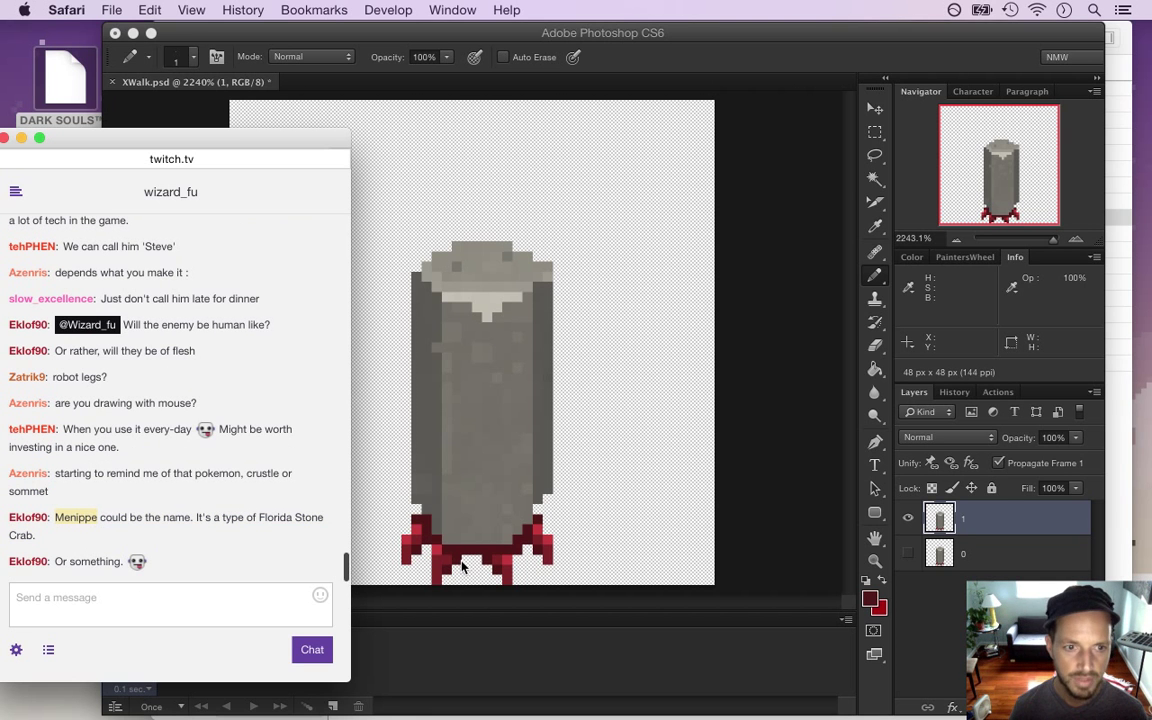
click(758, 525)
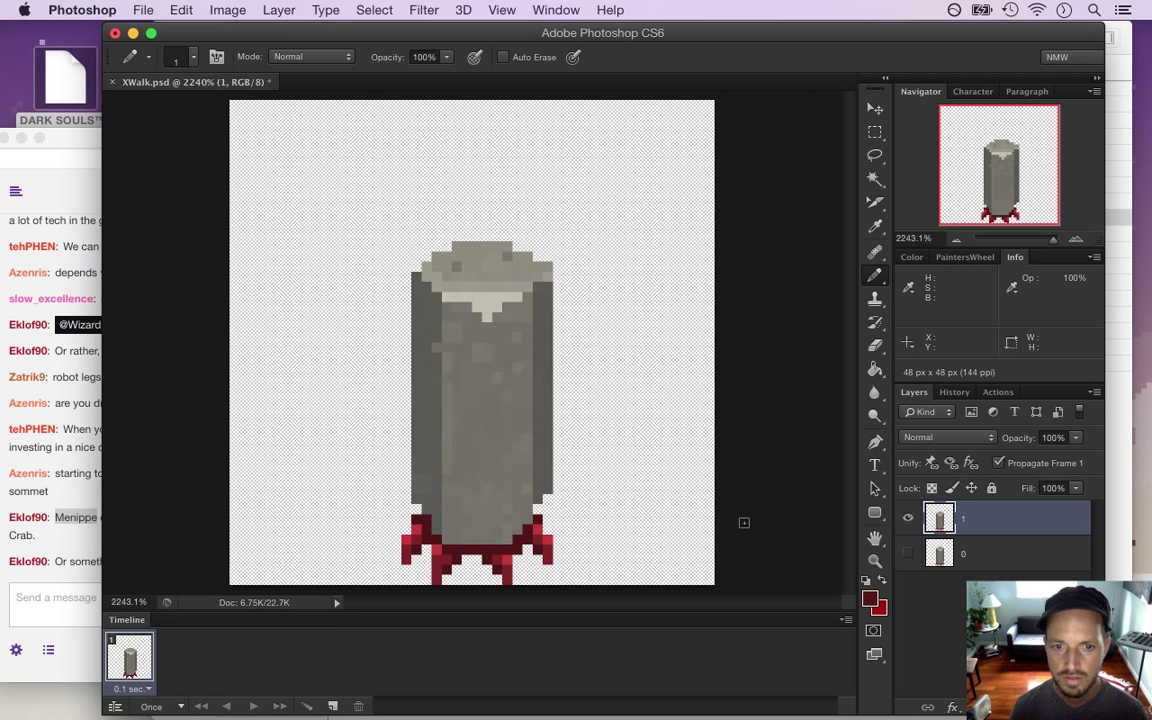
Select the inner left foot on layer 1 and nudge it by a pixel, then bring the chat forward
key(m)
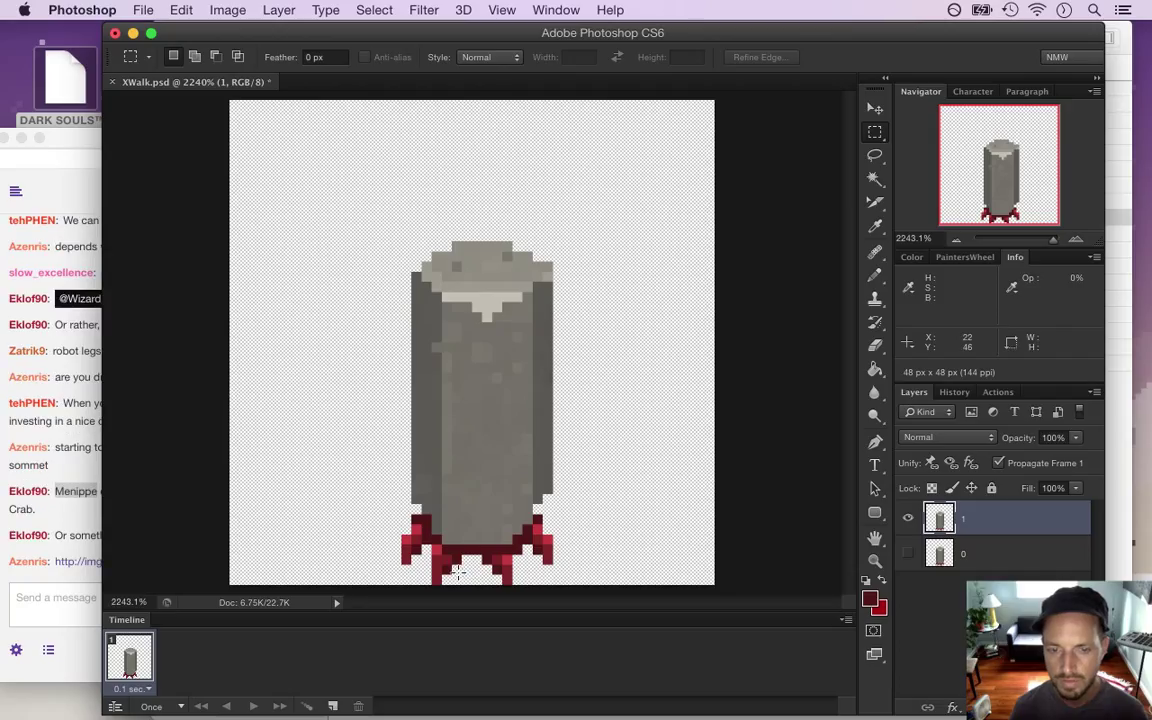
drag(425, 532, 455, 572)
key(v)
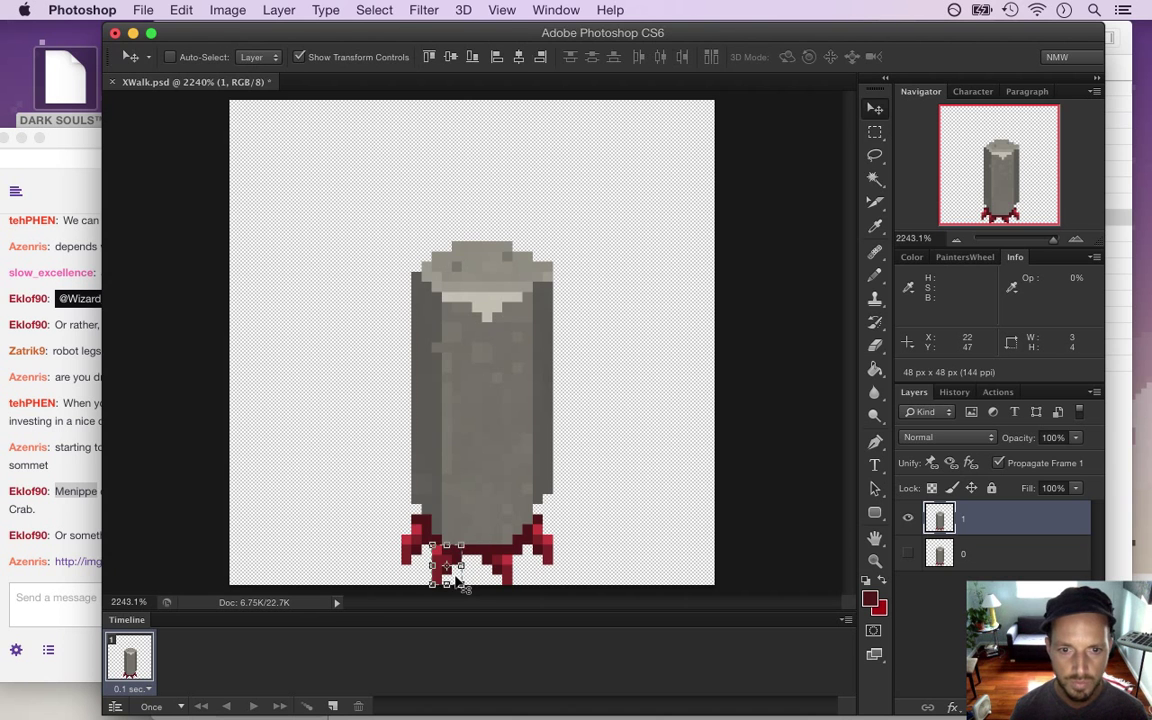
key(Right)
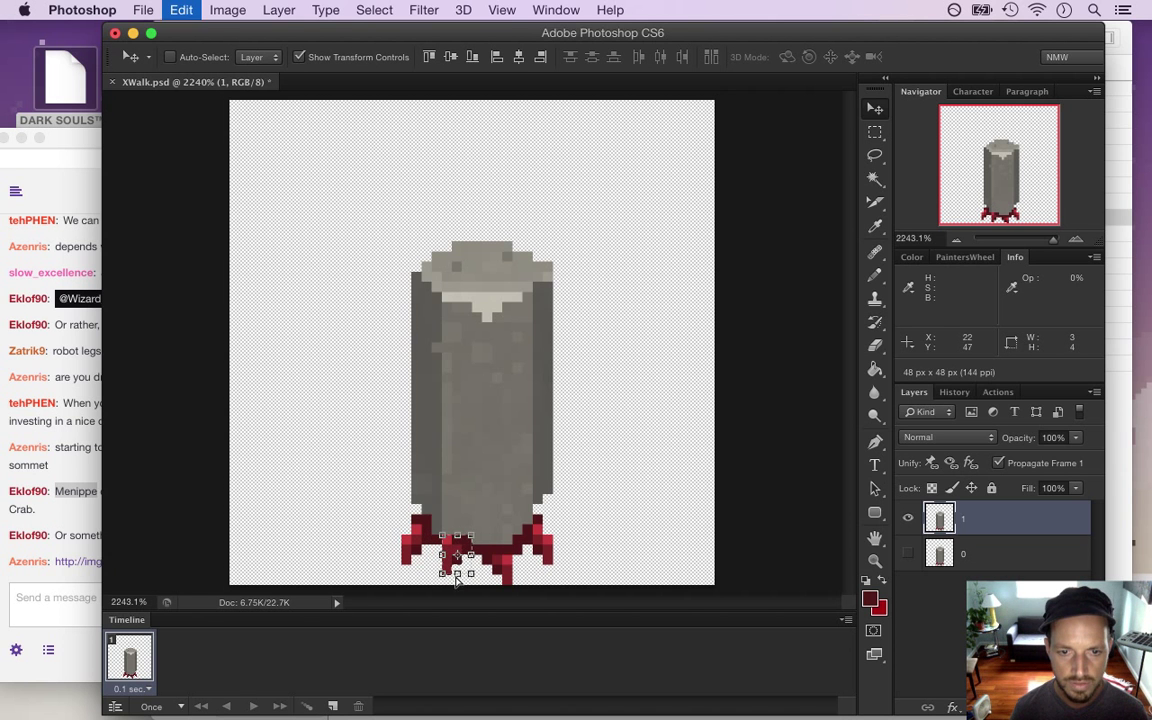
key(Left)
key(Down)
click(85, 538)
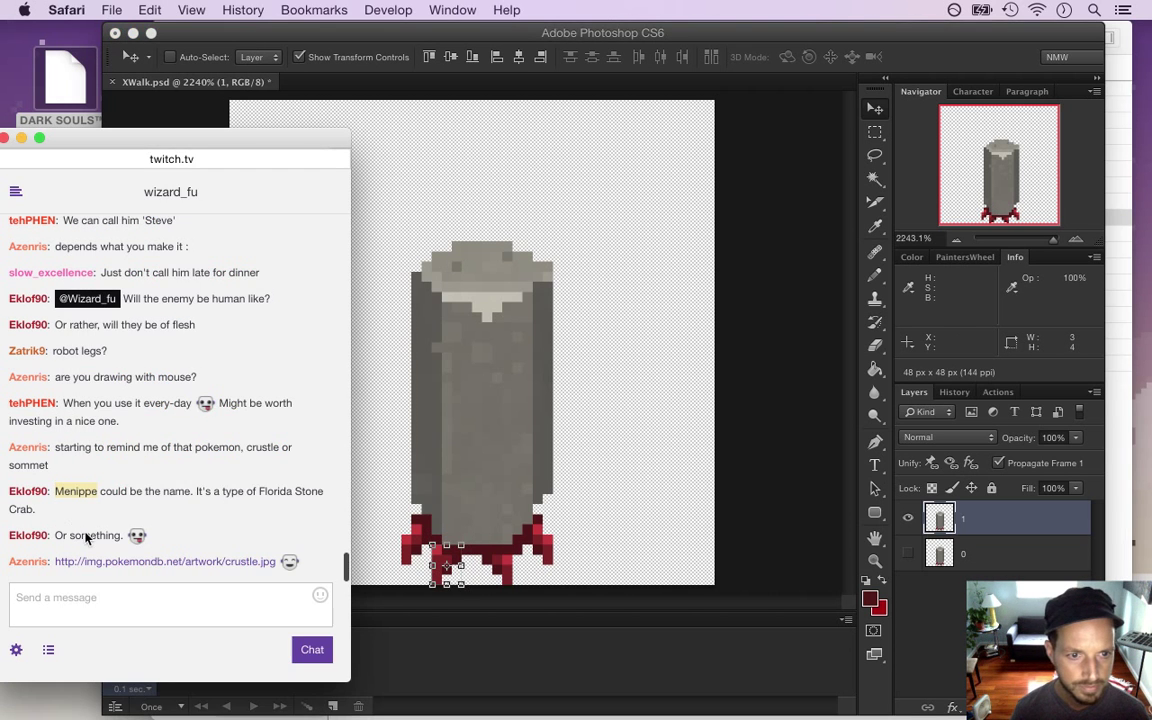
right_click(93, 565)
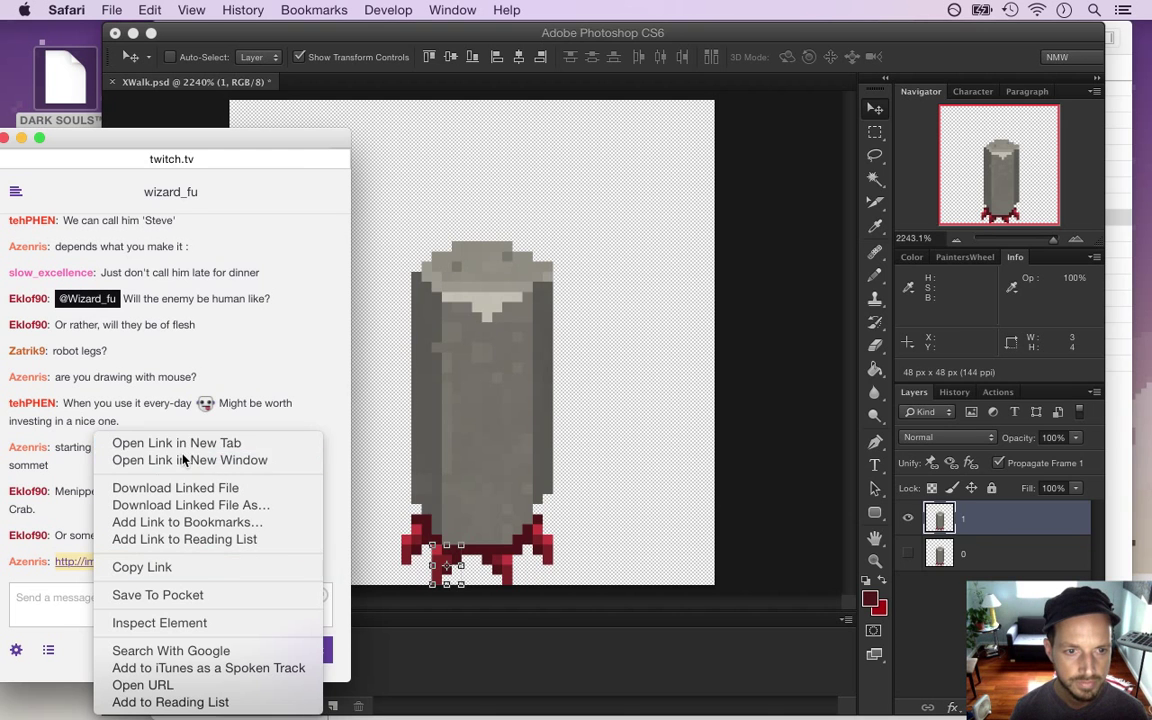
click(164, 458)
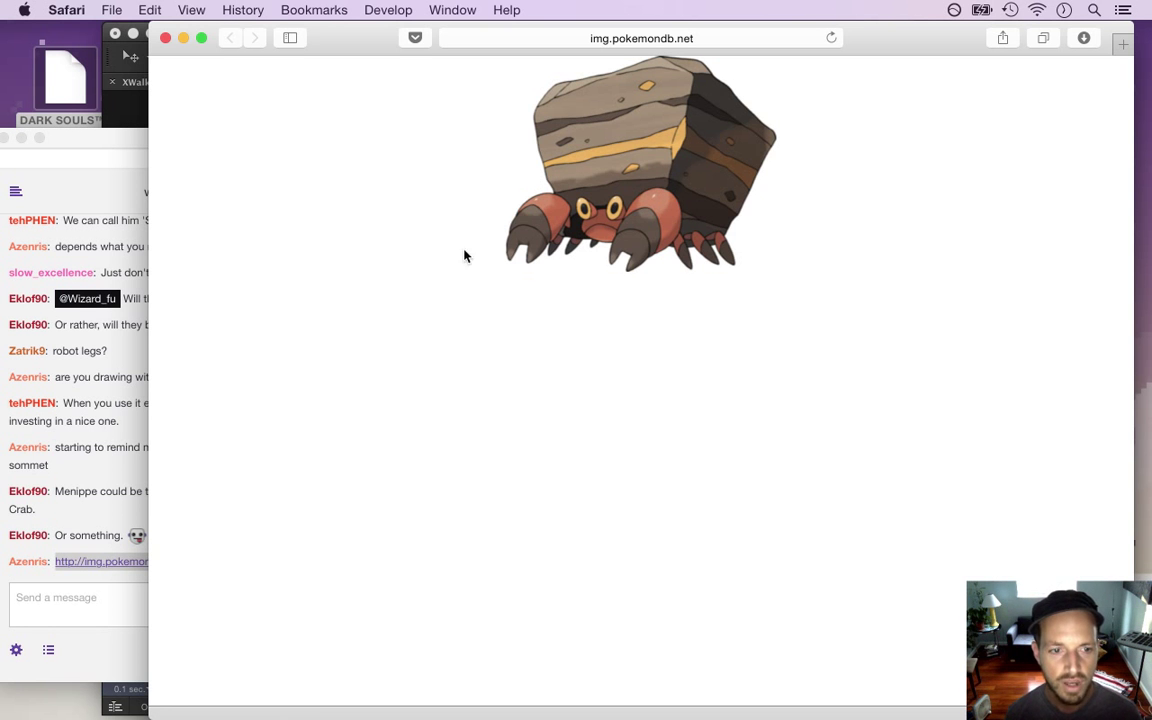
key(super+w)
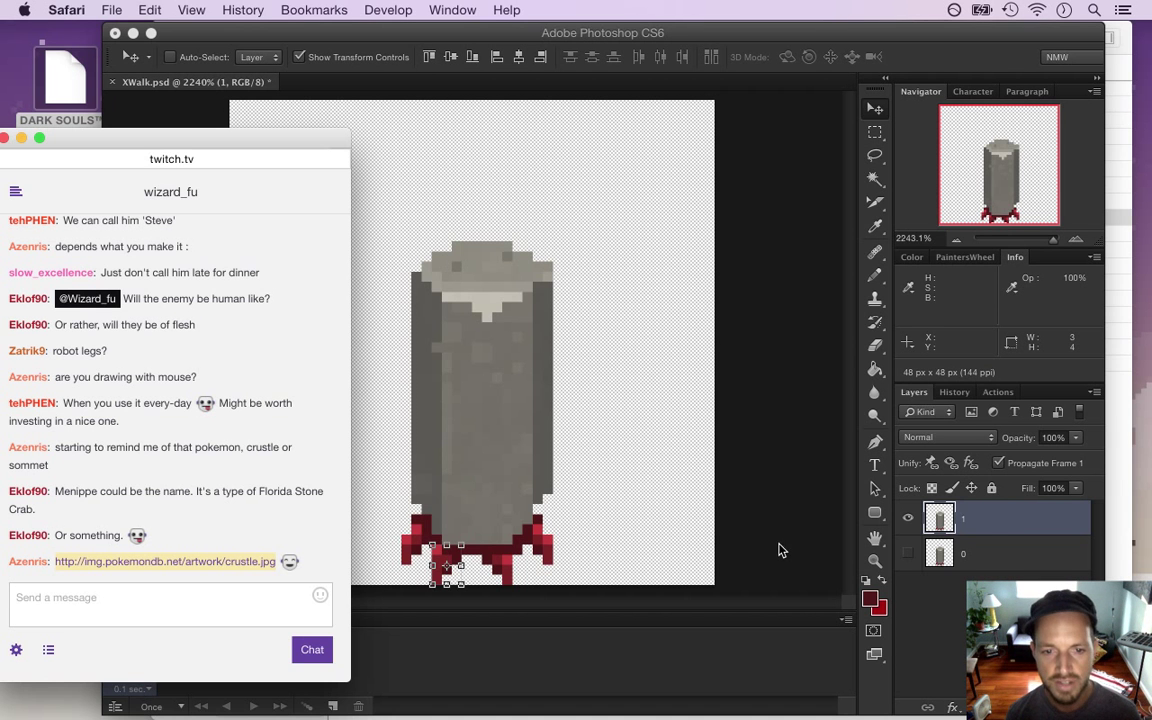
On layer 1, shift a 3×3 chunk of the red foot one pixel right
click(780, 556)
key(m)
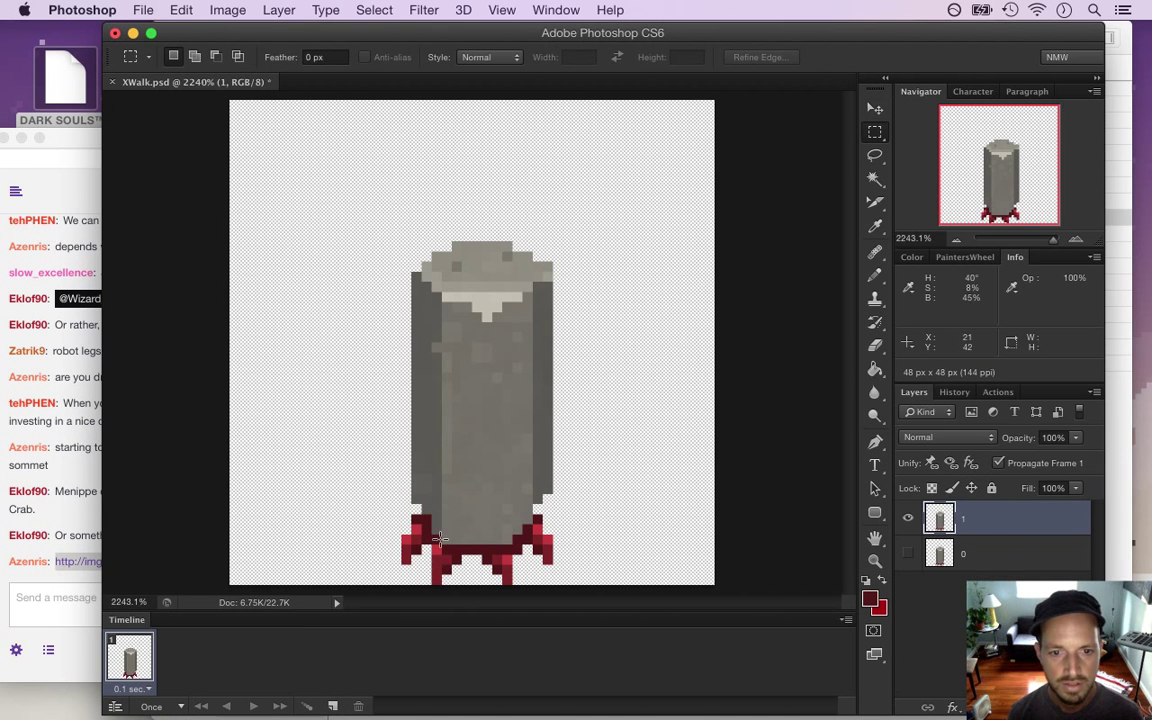
drag(431, 545, 461, 575)
key(v)
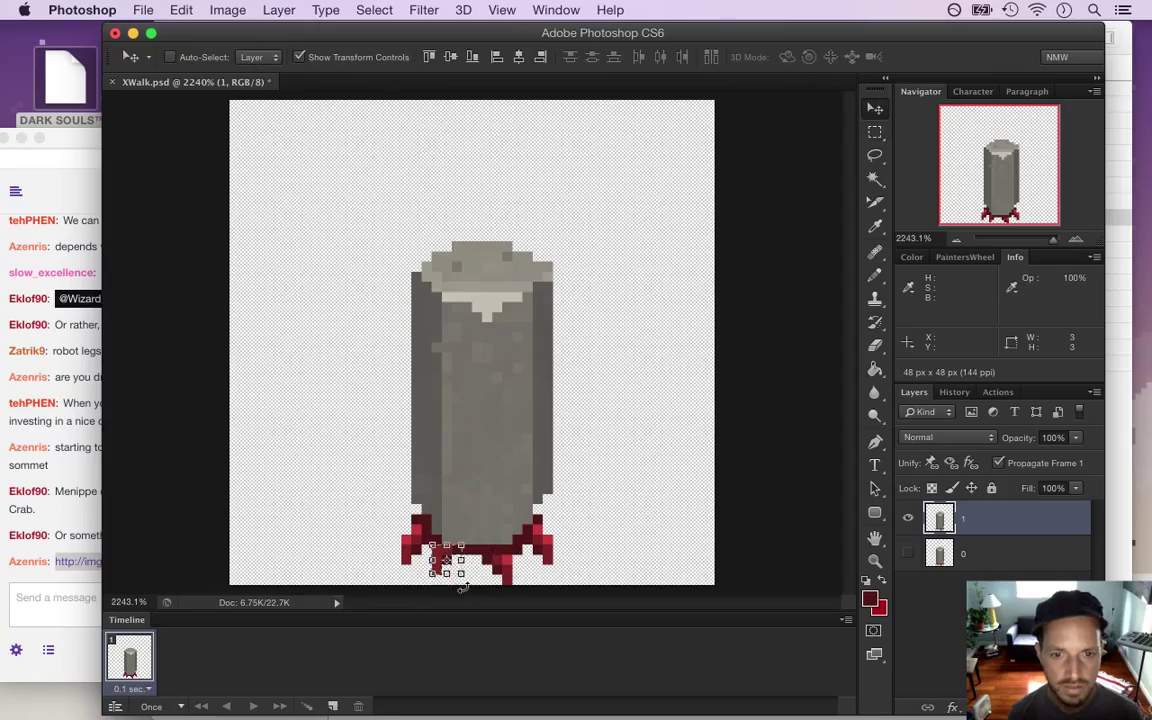
key(Right)
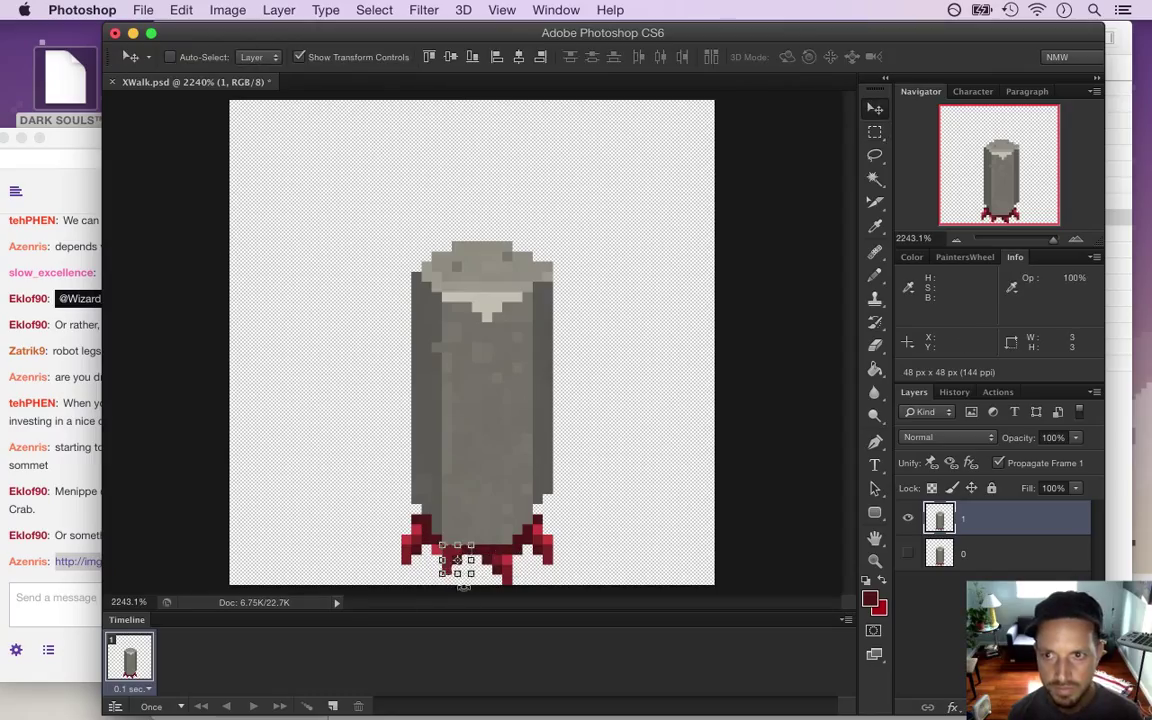
key(ctrl+d)
key(m)
key(e)
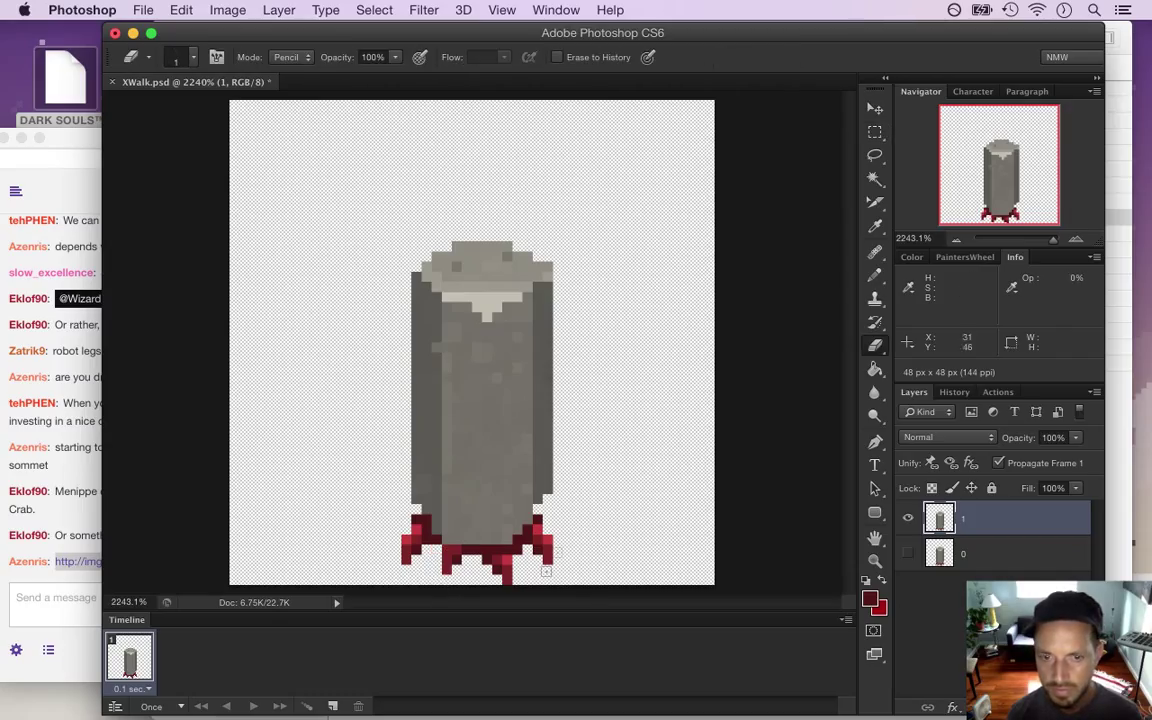
Reposition a 3×4 piece of the right red foot on layer 1
key(m)
drag(533, 524, 556, 563)
key(v)
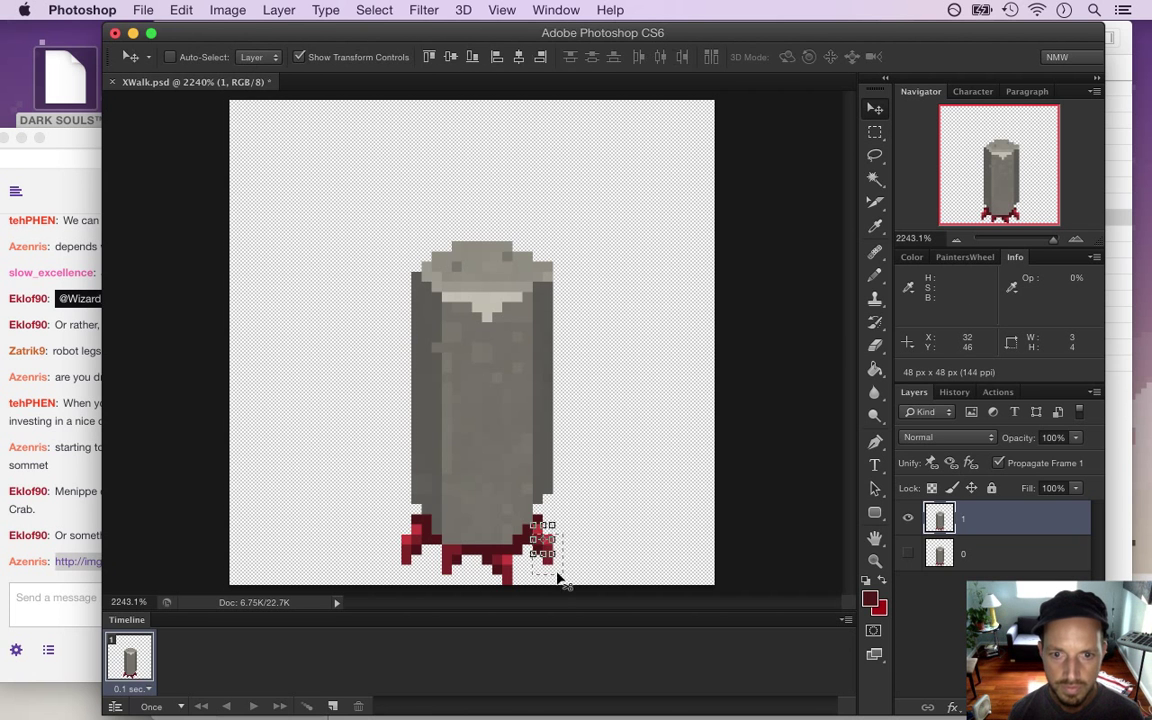
key(m)
click(582, 517)
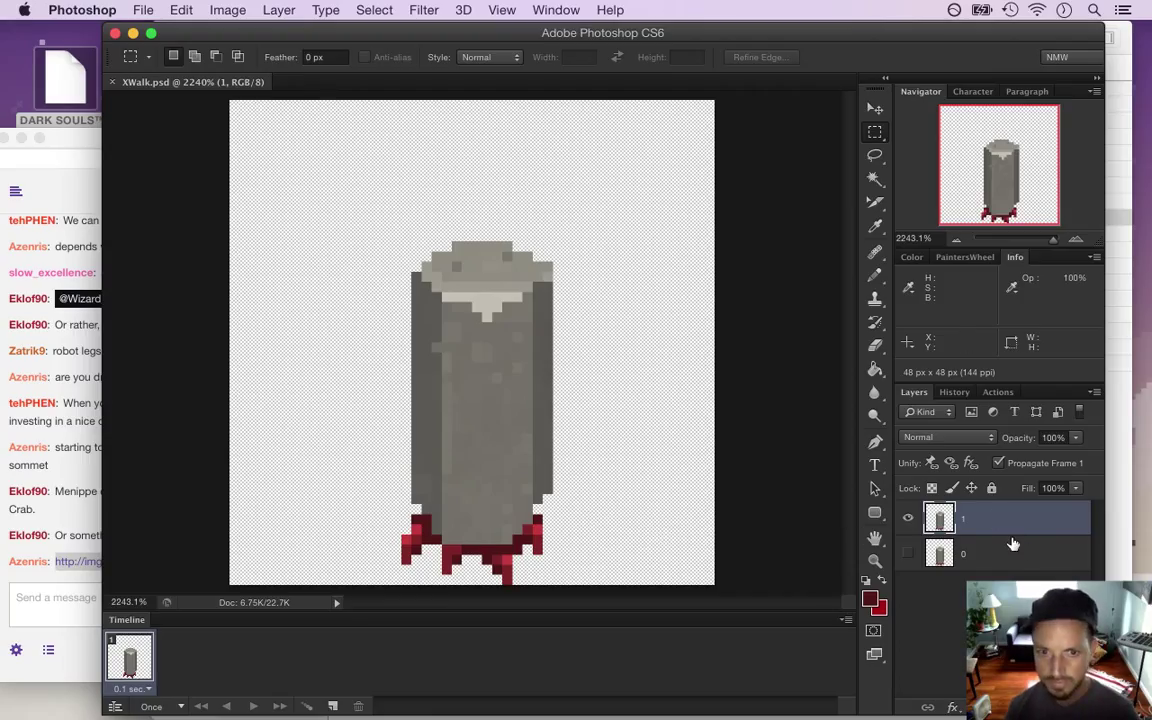
Duplicate layer 1 as a new layer named 2 and hide layer 1
key(super+j)
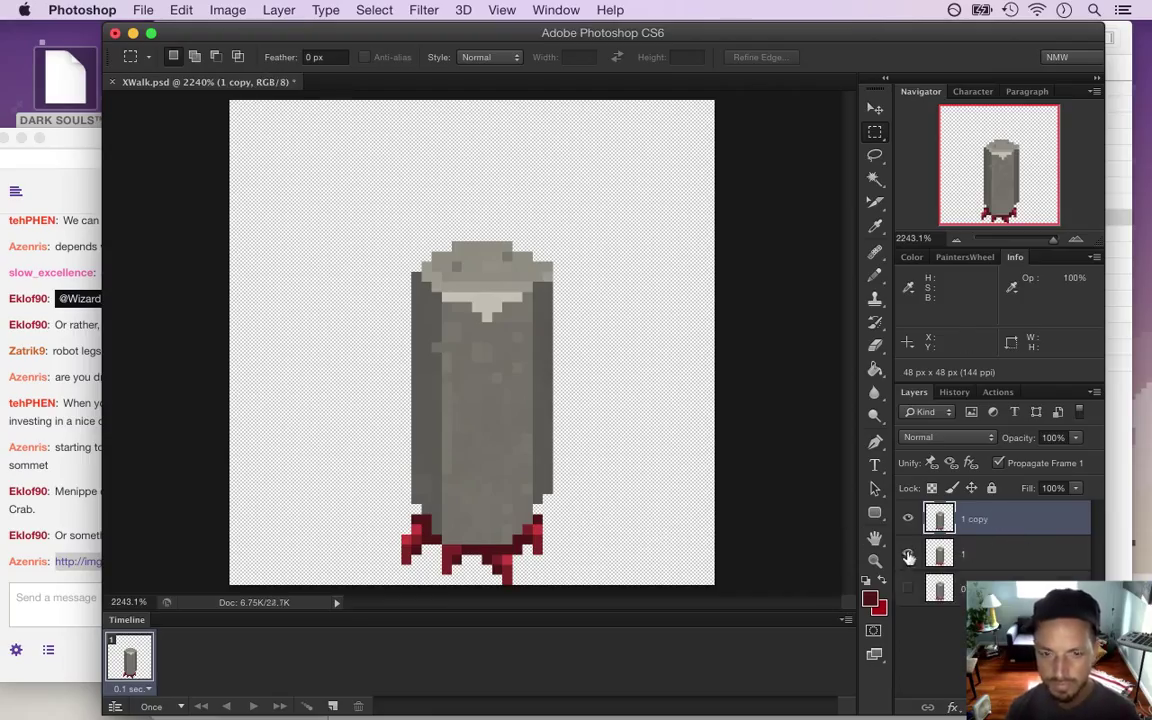
click(908, 555)
double_click(975, 519)
text(2)
key(Return)
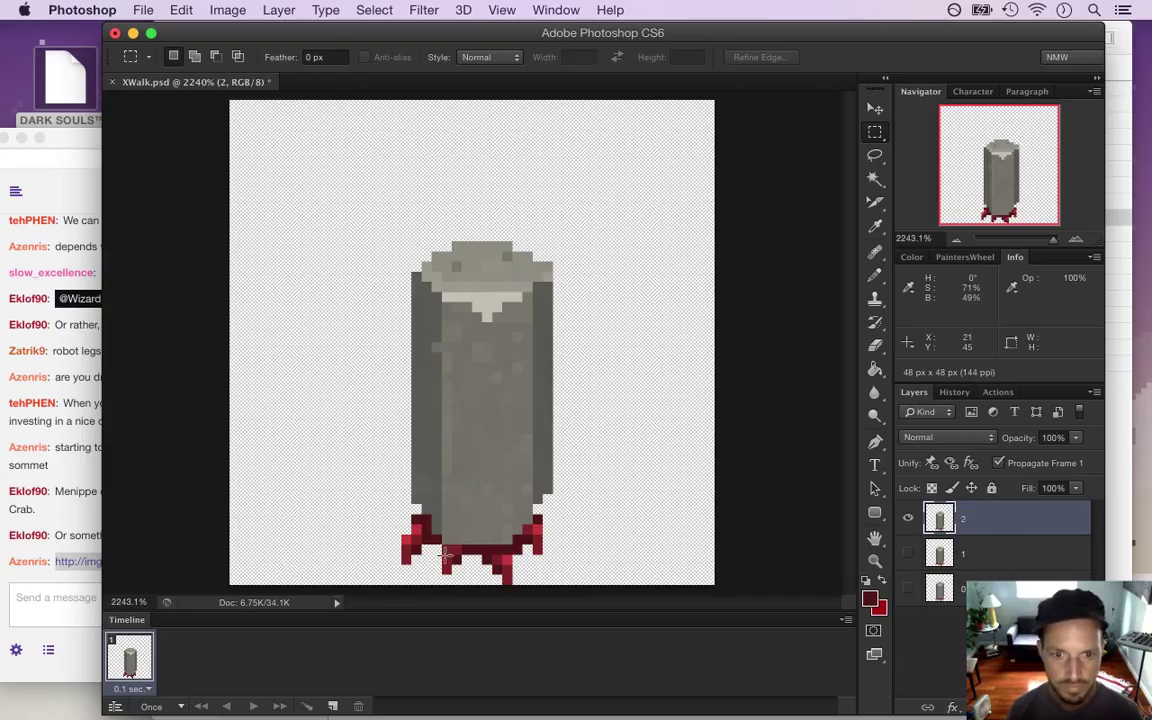
Move the inner right foot pixels on layer 2 into the next walk pose
drag(436, 553, 470, 568)
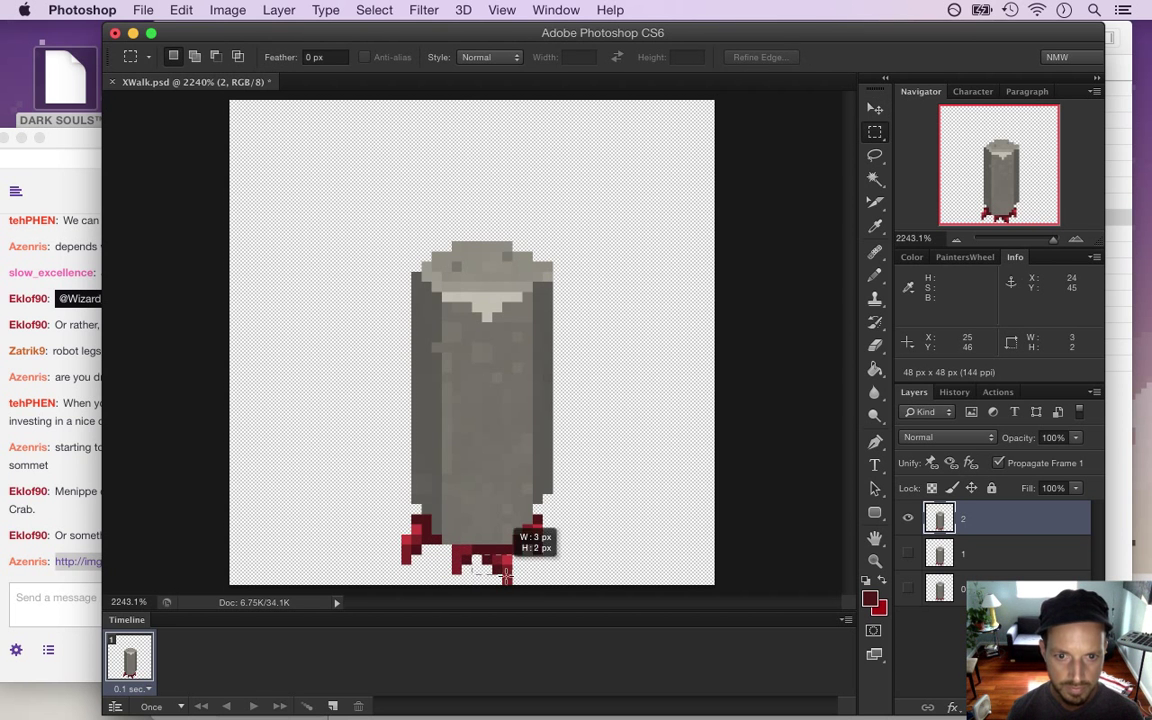
key(v)
key(m)
click(537, 538)
drag(537, 530, 553, 522)
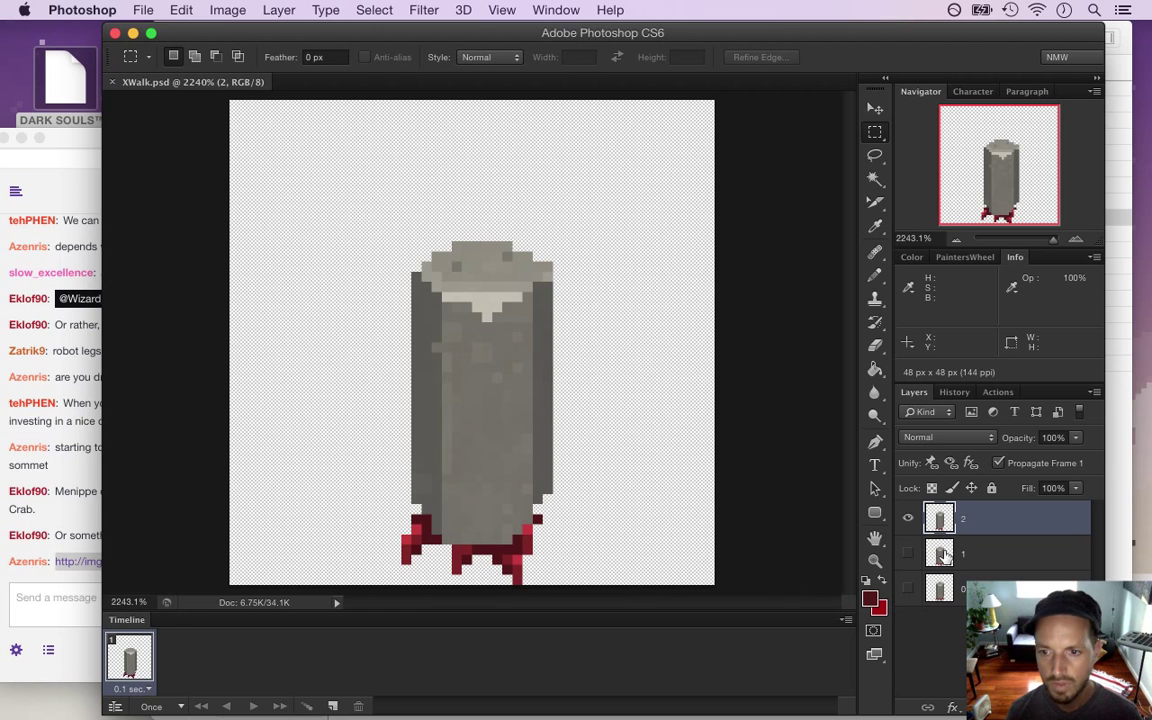
Toggle layer 2 to compare frames, then show and select layer 0
click(908, 518)
click(909, 521)
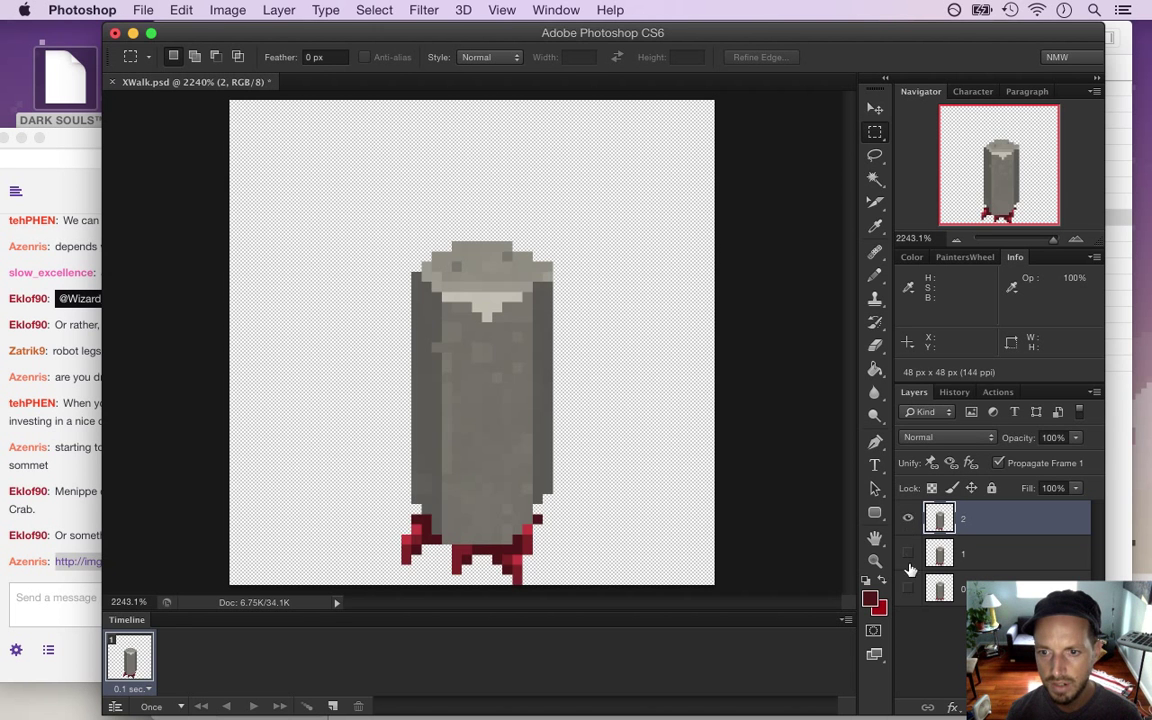
click(909, 521)
click(908, 588)
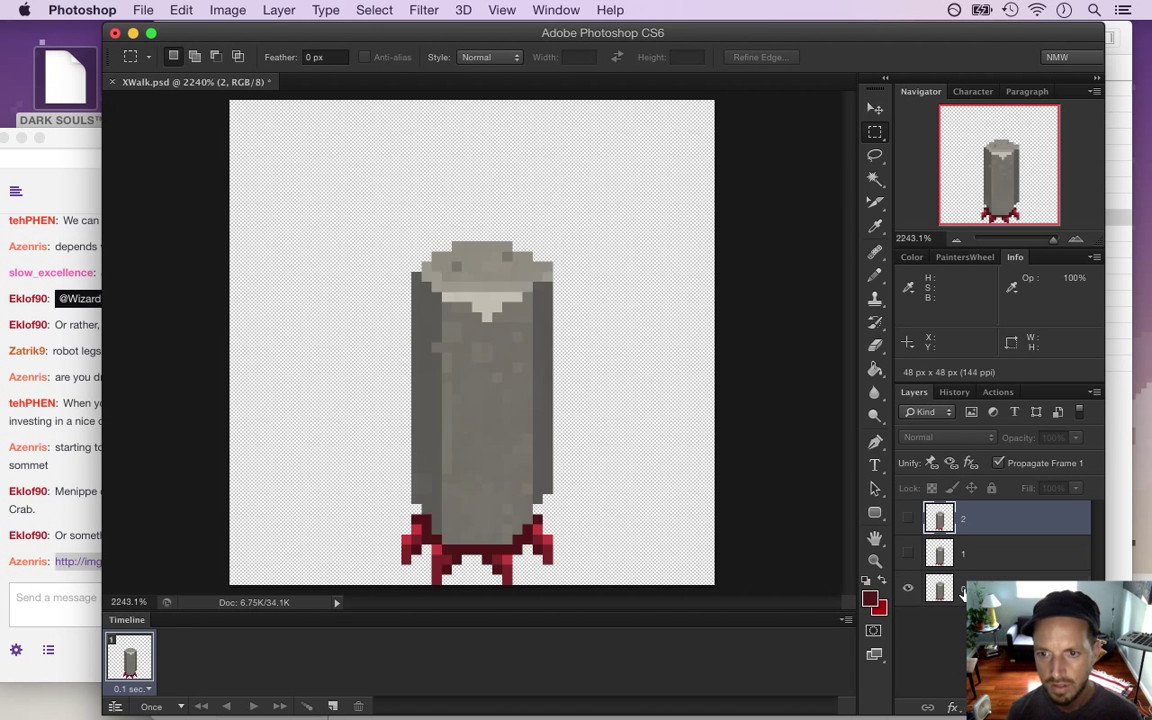
click(1092, 580)
Duplicate layer 0, move the copy to the top, hide layer 0 and rename the copy 3
key(super+j)
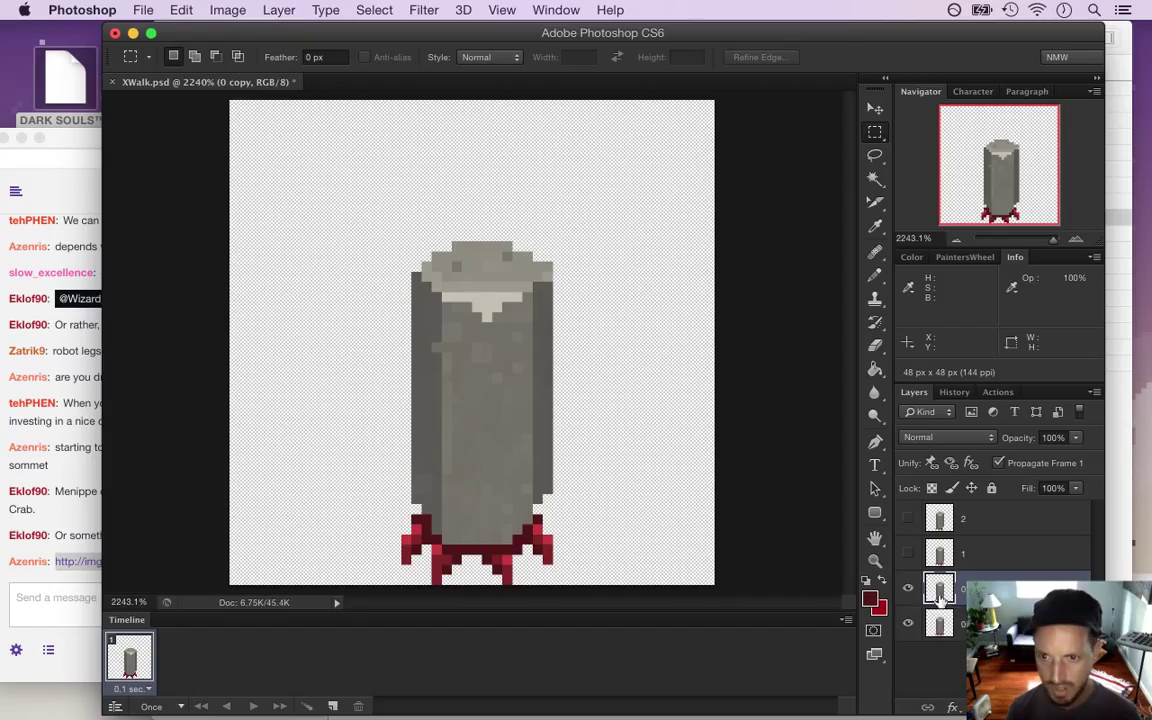
drag(940, 594, 944, 494)
drag(943, 508, 943, 516)
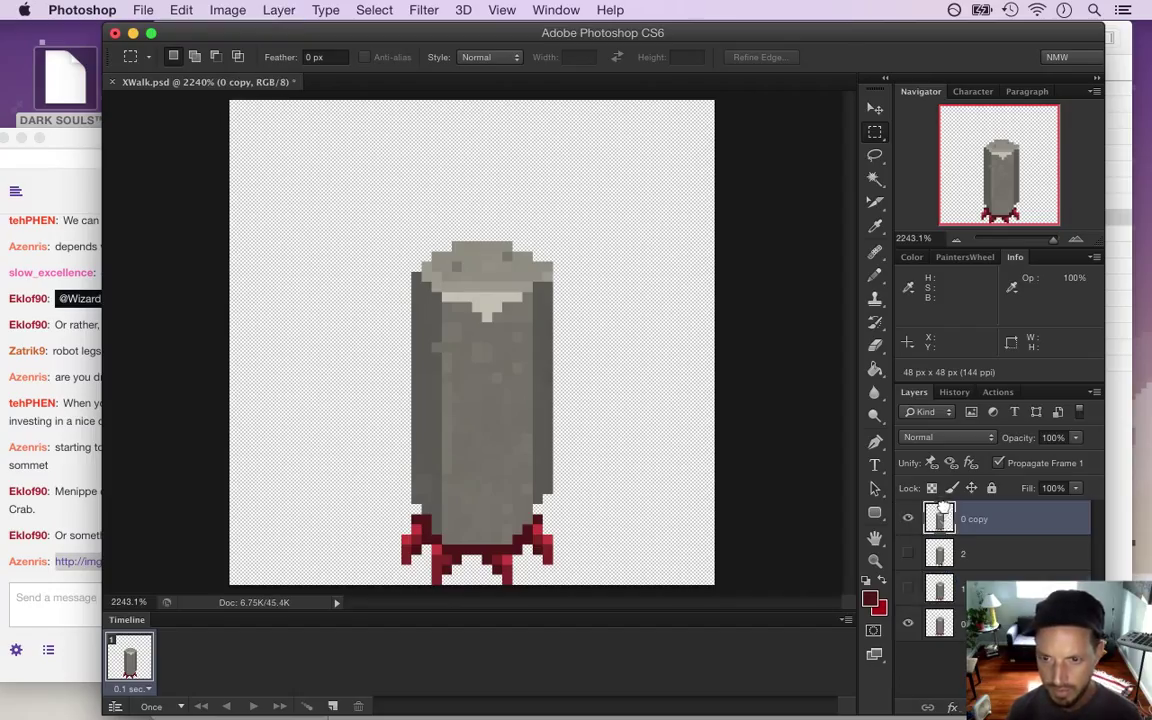
click(908, 588)
click(909, 623)
double_click(974, 519)
text(3)
key(Return)
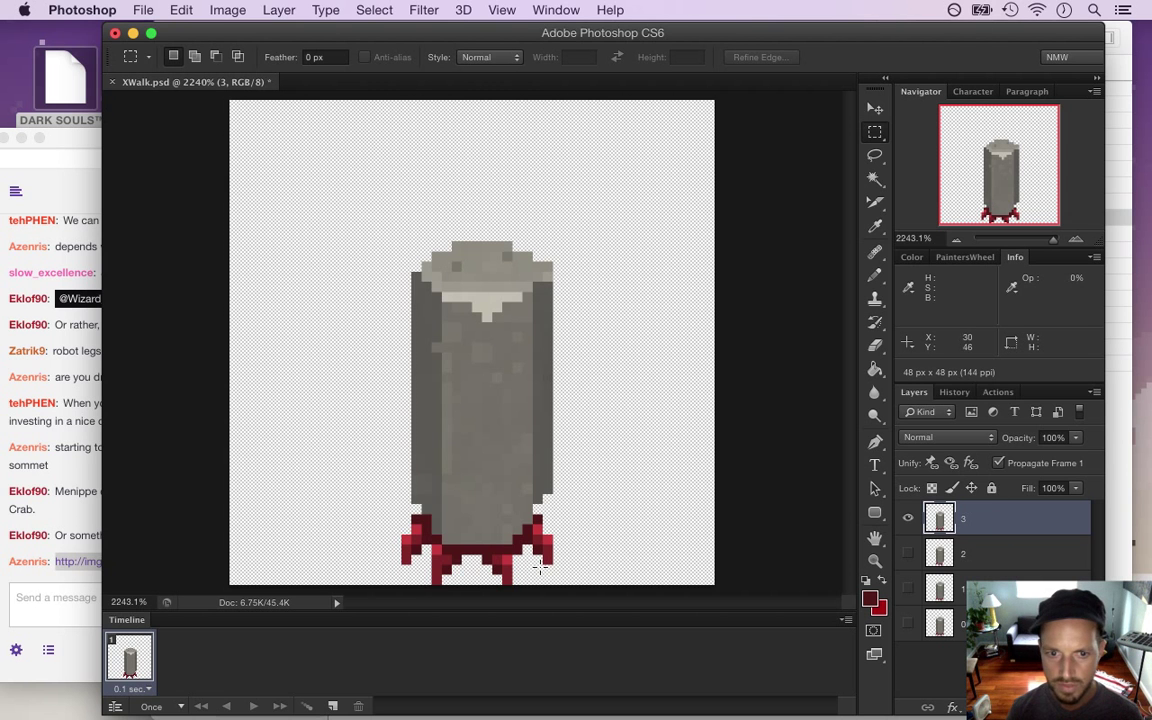
Compare layer 3 against layer 1 by toggling their visibility
click(908, 517)
click(909, 588)
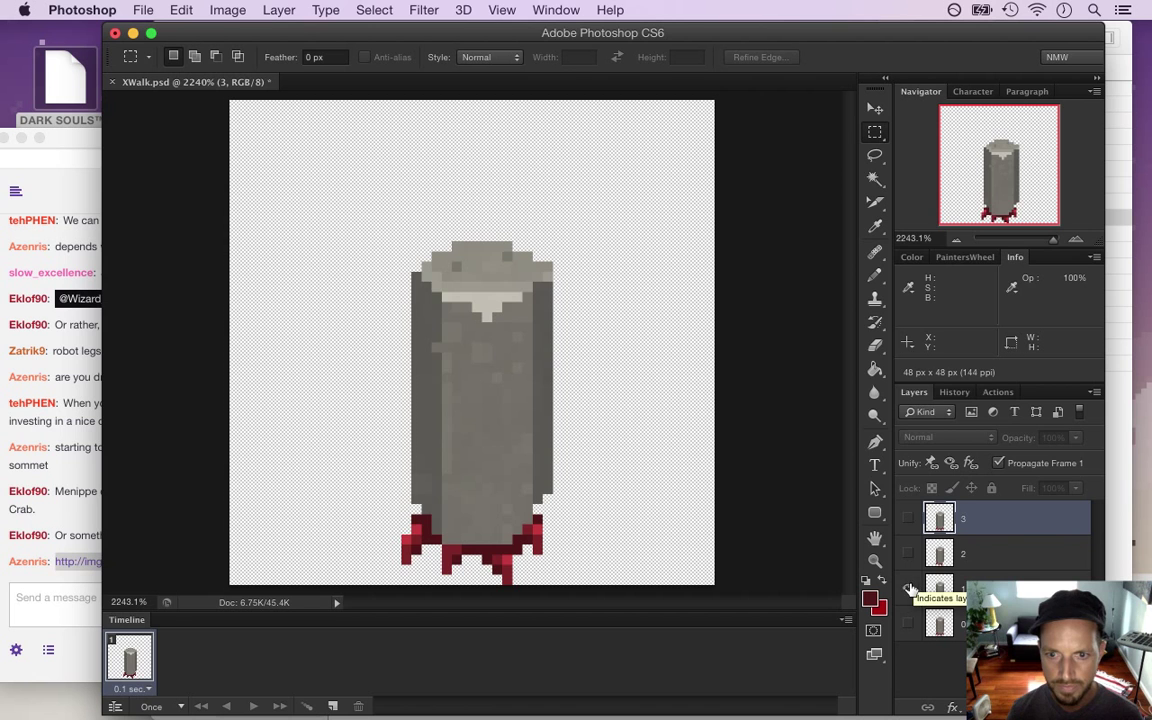
click(909, 589)
click(908, 517)
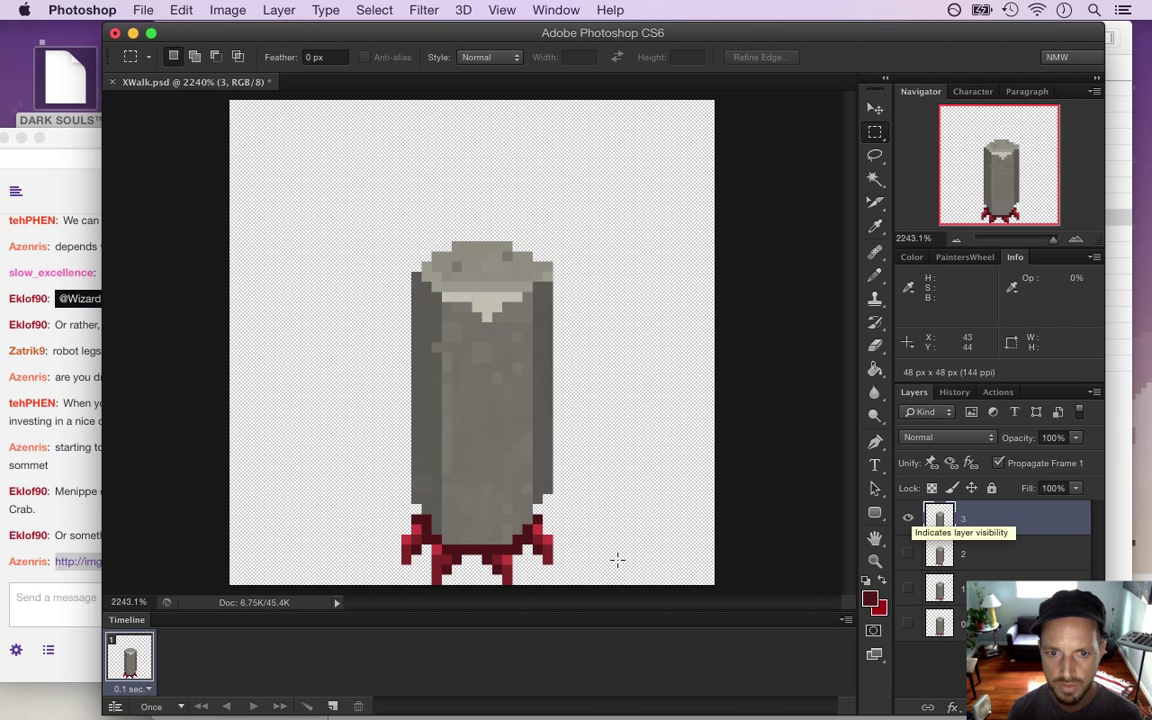
On layer 3, shift a piece of the base and the lower-left red foot into a new pose
drag(488, 558, 514, 580)
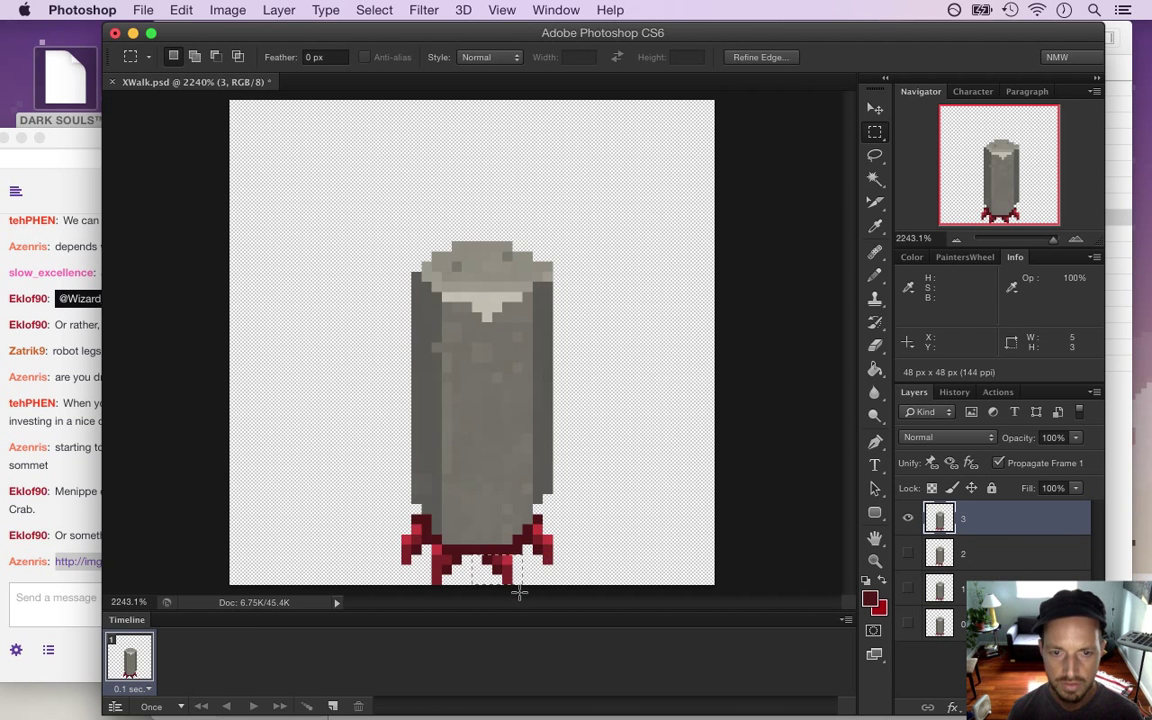
key(v)
key(ctrl+d)
key(m)
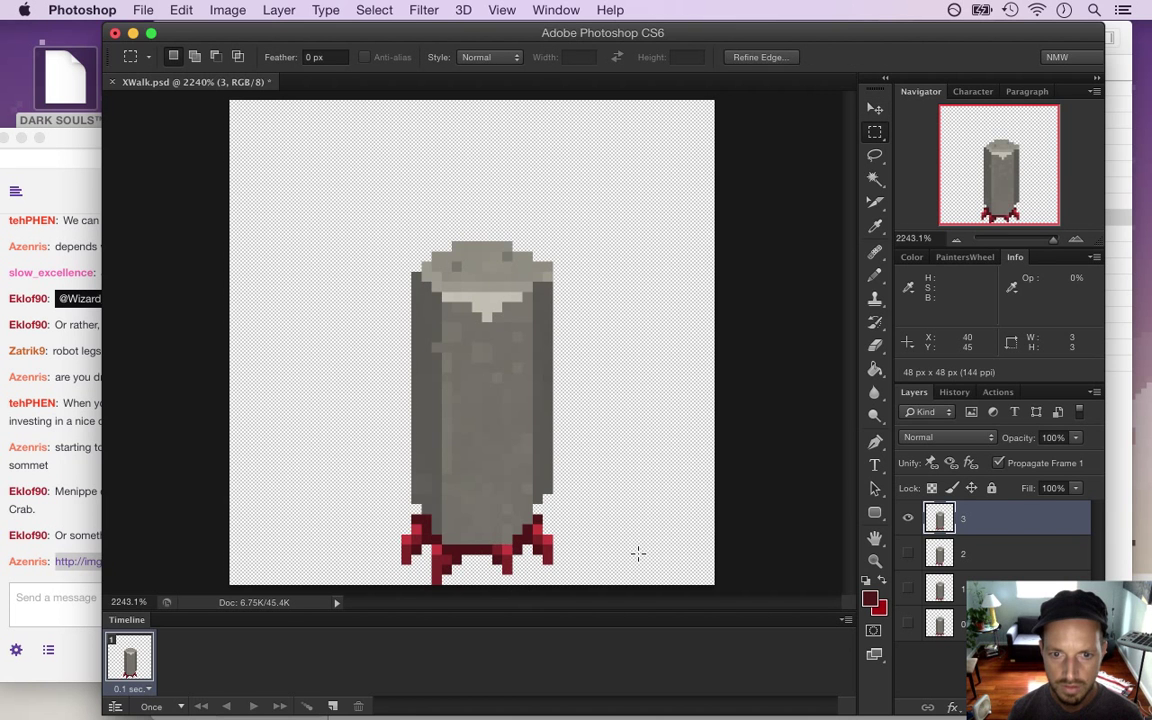
drag(402, 514, 422, 554)
key(v)
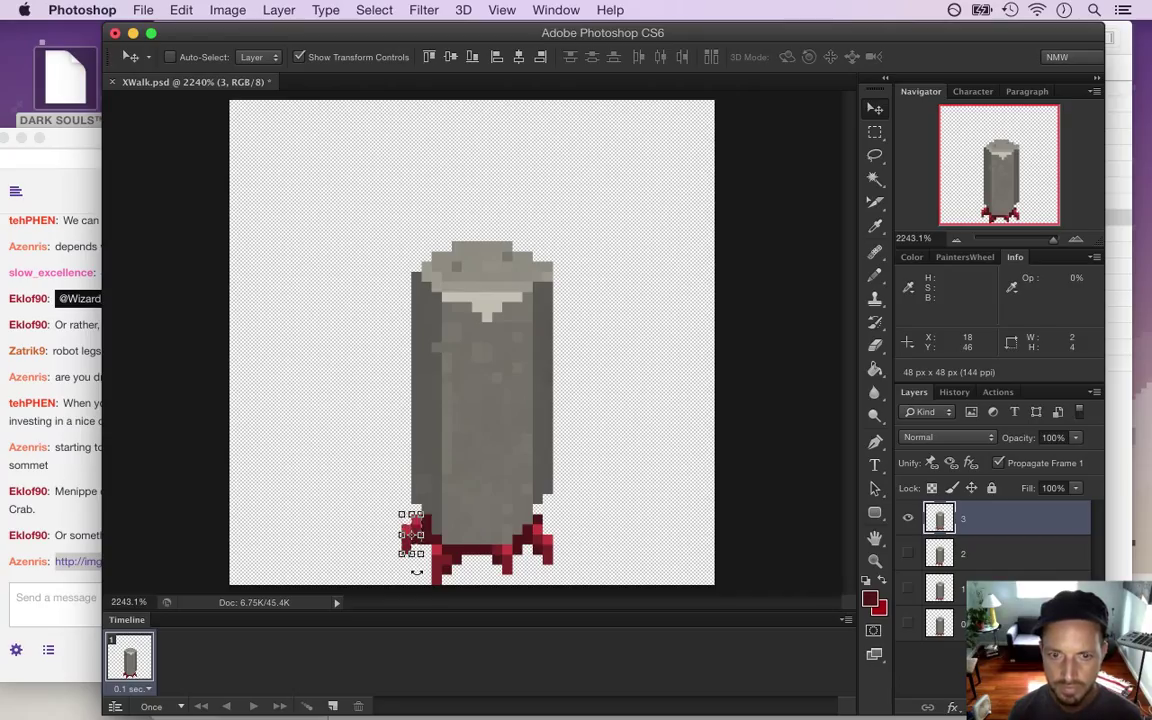
key(ctrl+d)
key(m)
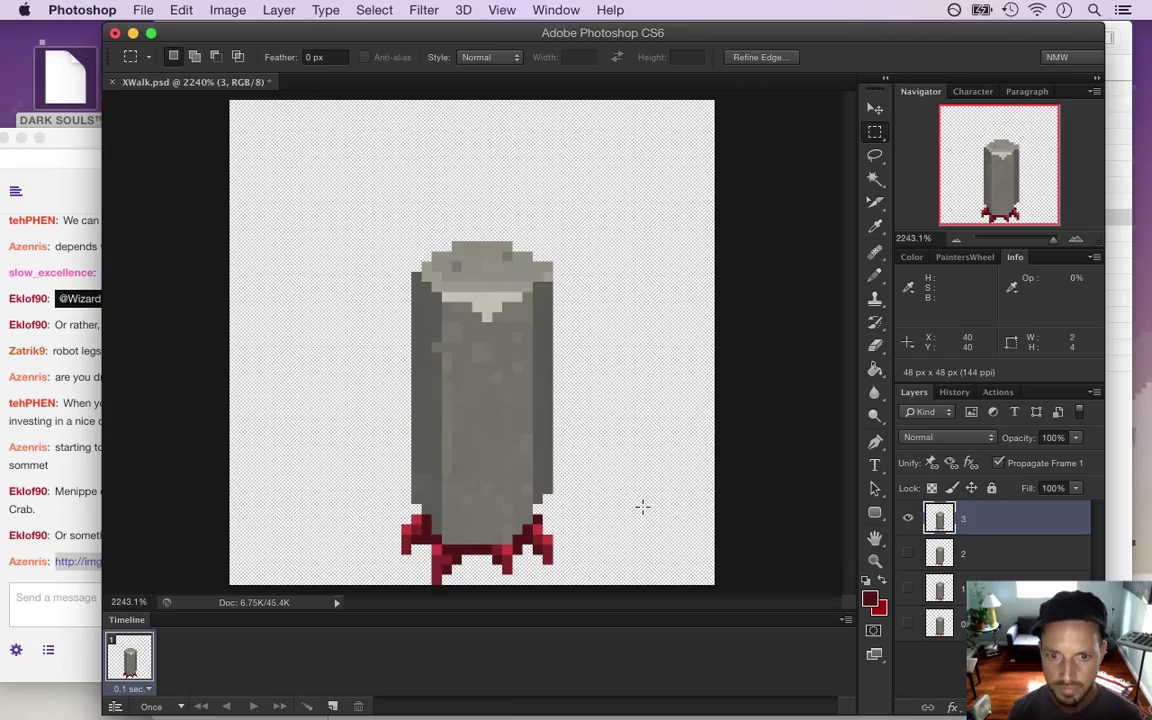
Duplicate layer 3 and name the copy 4
key(super+j)
double_click(976, 518)
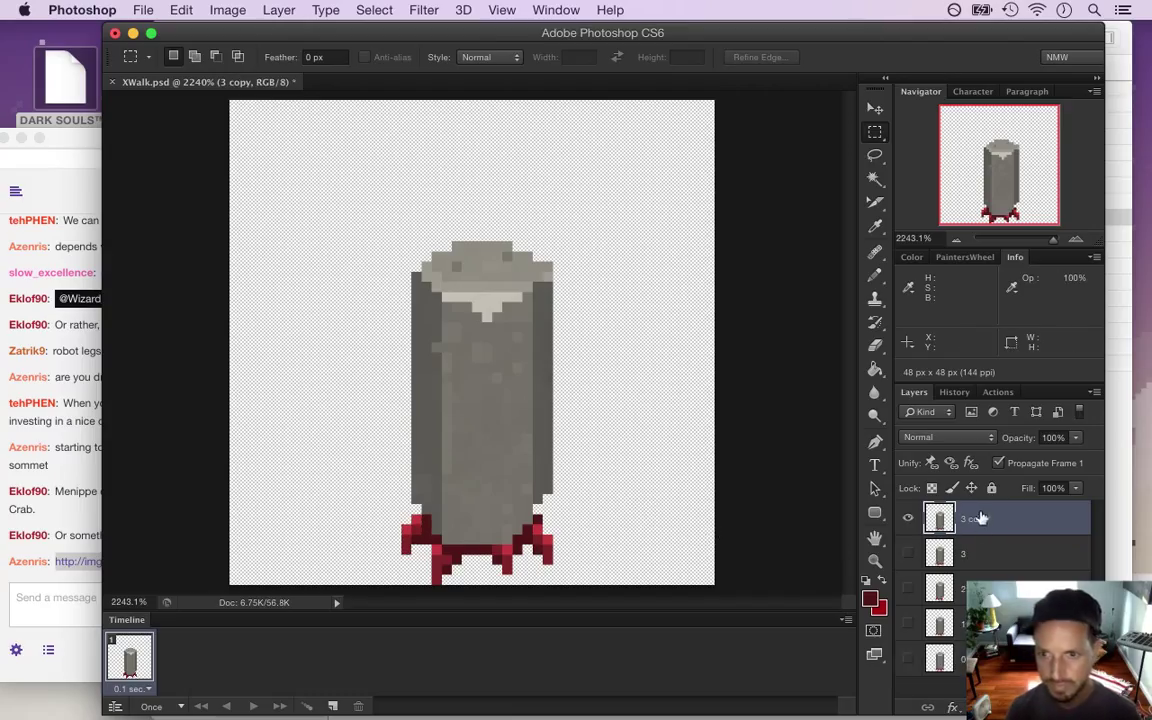
text(4)
key(Return)
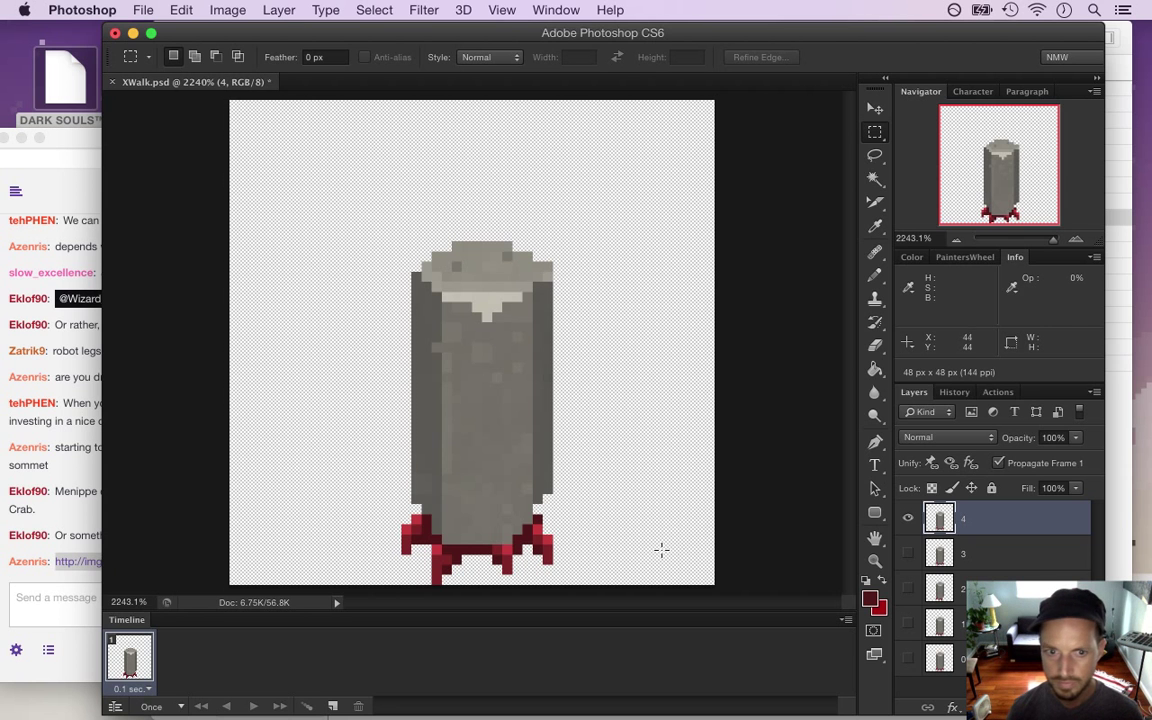
Shift the lower-left and lower-right red base pixels on layer 4 into another walk pose
drag(381, 515, 464, 592)
key(super+d)
drag(494, 545, 451, 585)
key(super+d)
key(m)
key(i)
key(b)
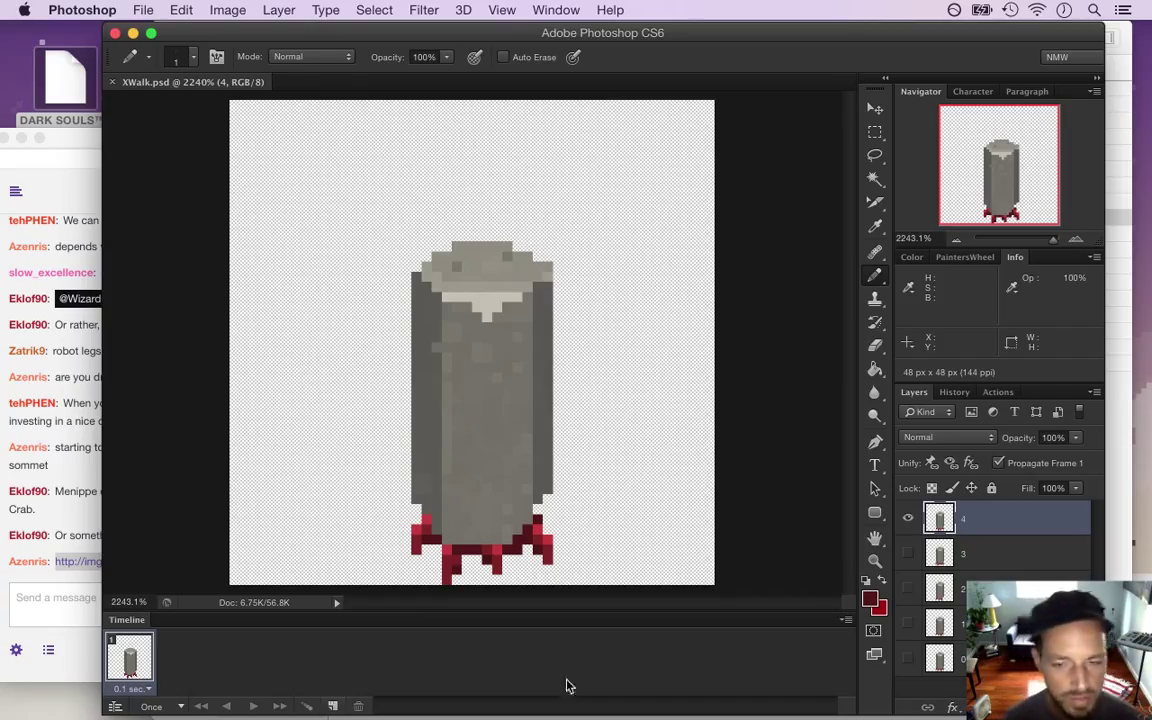
Show layer 0 in frame 1, then add frames 2 and 3 showing layers 1 and 2
click(907, 518)
click(909, 659)
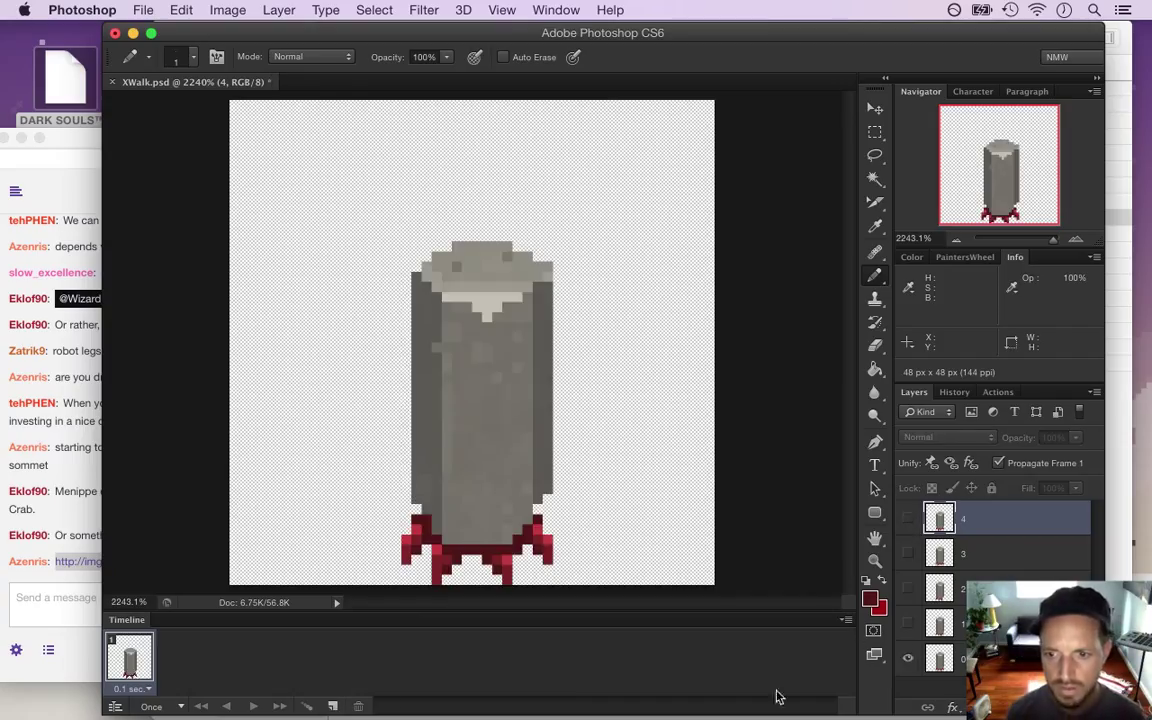
click(332, 706)
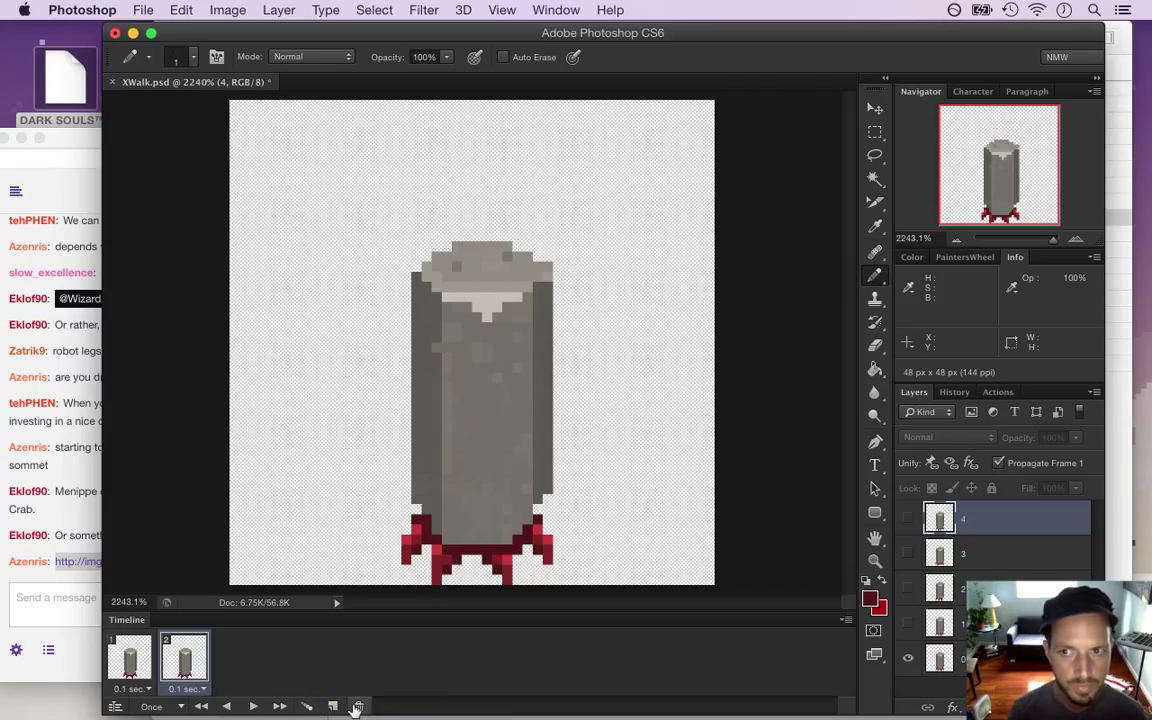
click(908, 661)
click(908, 626)
click(332, 705)
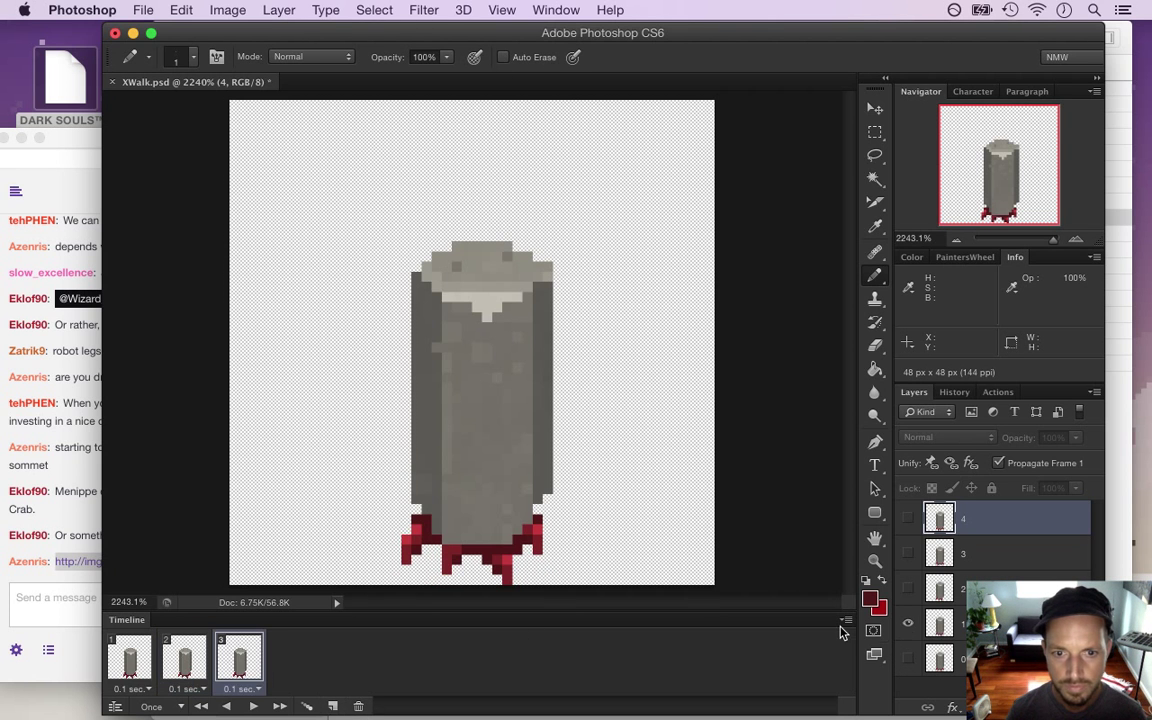
click(908, 626)
click(907, 591)
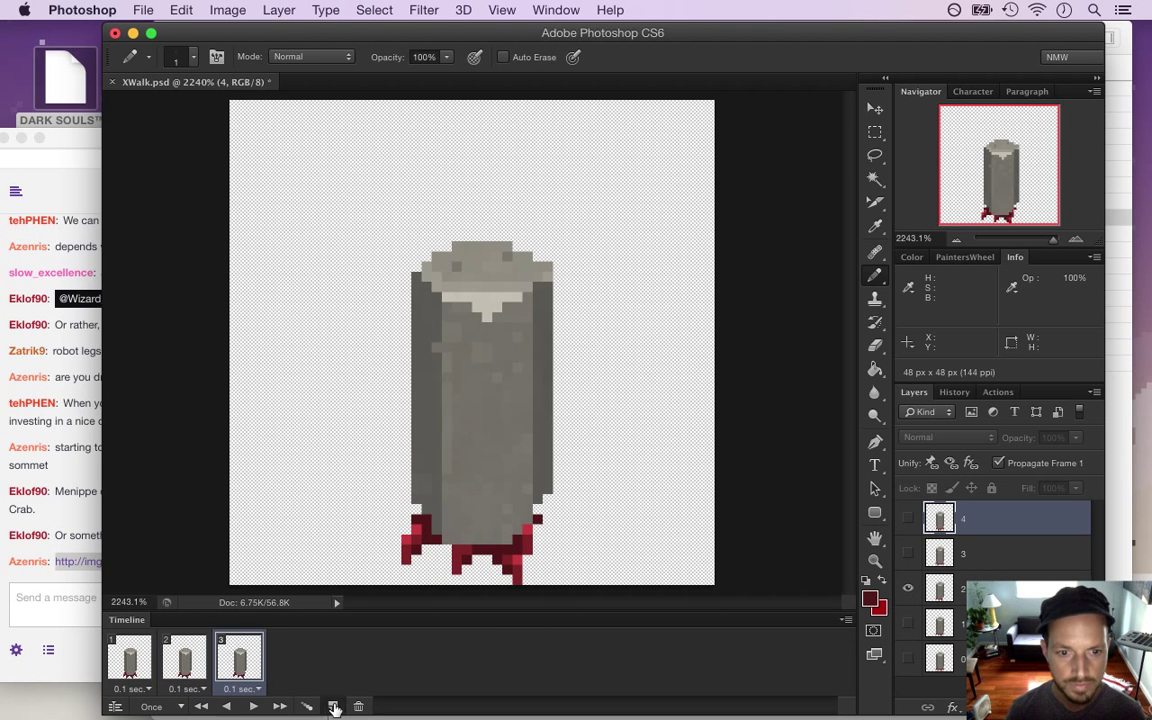
Add frames 4 and 5 showing the layer 1 and layer 0 leg poses
click(332, 705)
click(907, 591)
click(908, 626)
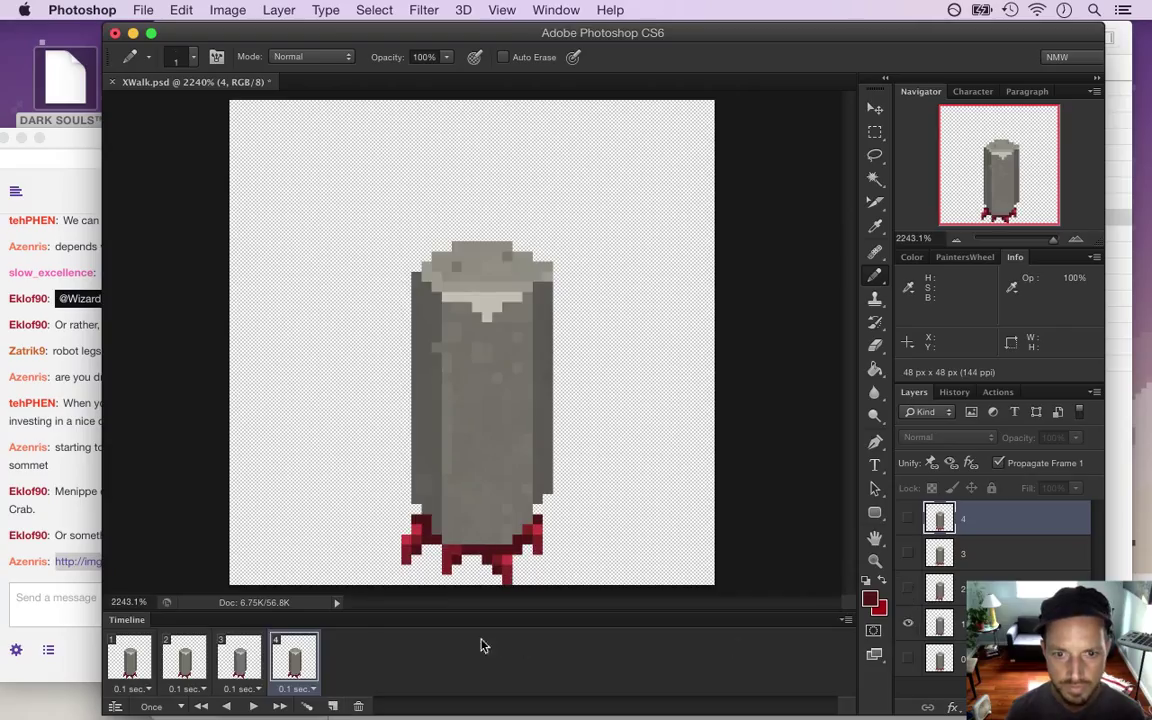
click(332, 705)
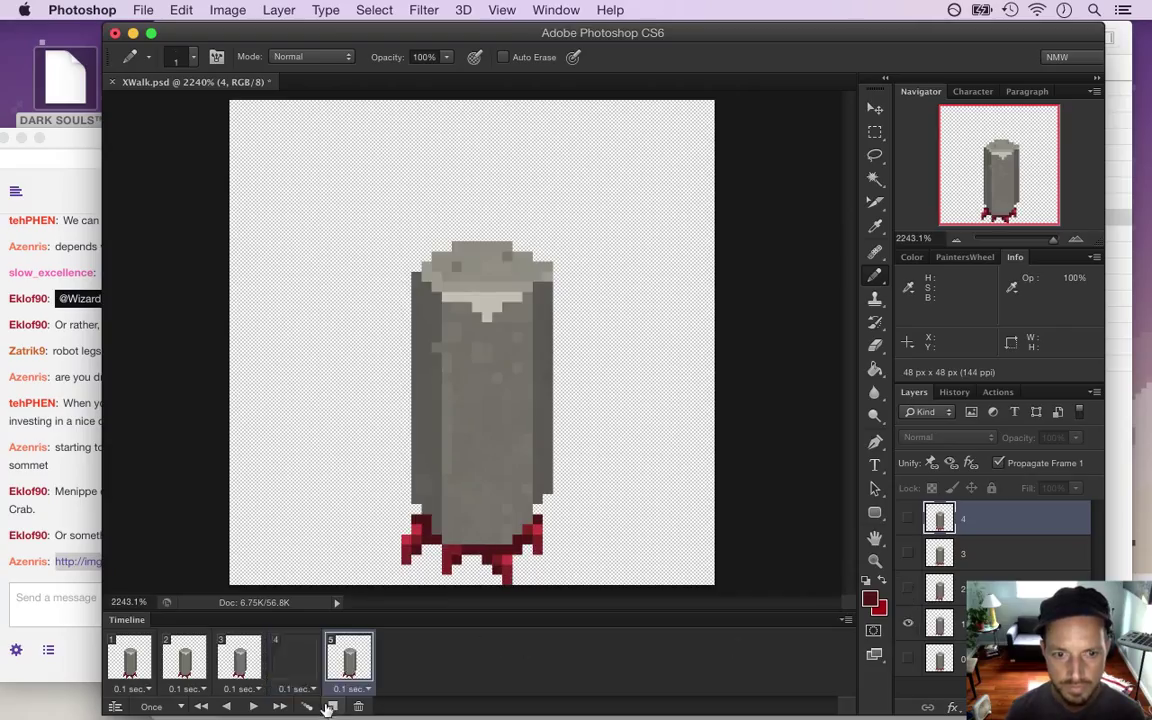
click(908, 624)
click(908, 657)
Add frames 6, 7 and 8 showing the layer 3, layer 4 and layer 3 leg poses
click(332, 705)
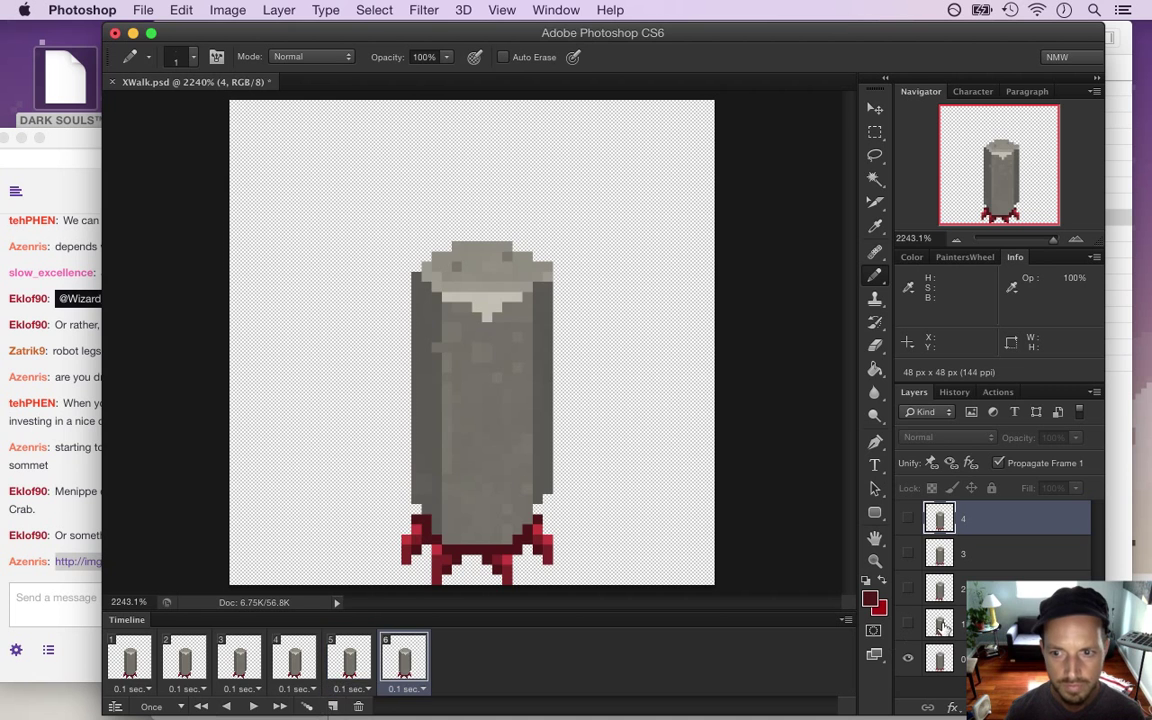
click(908, 657)
click(908, 553)
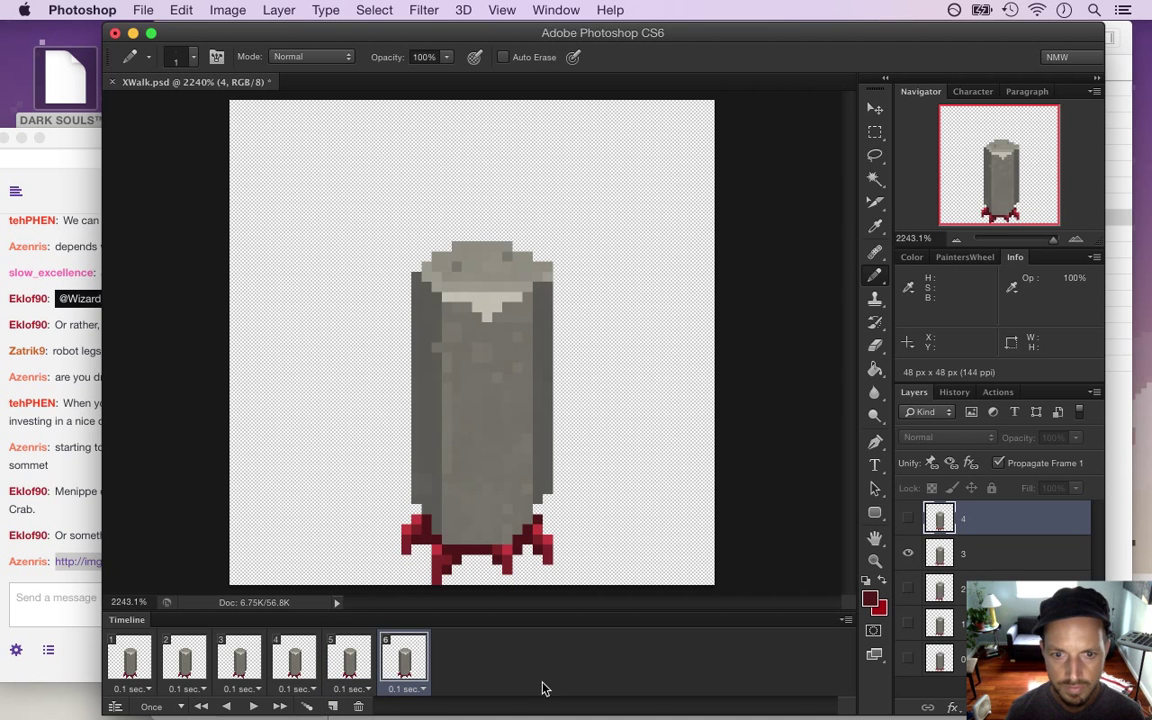
click(332, 705)
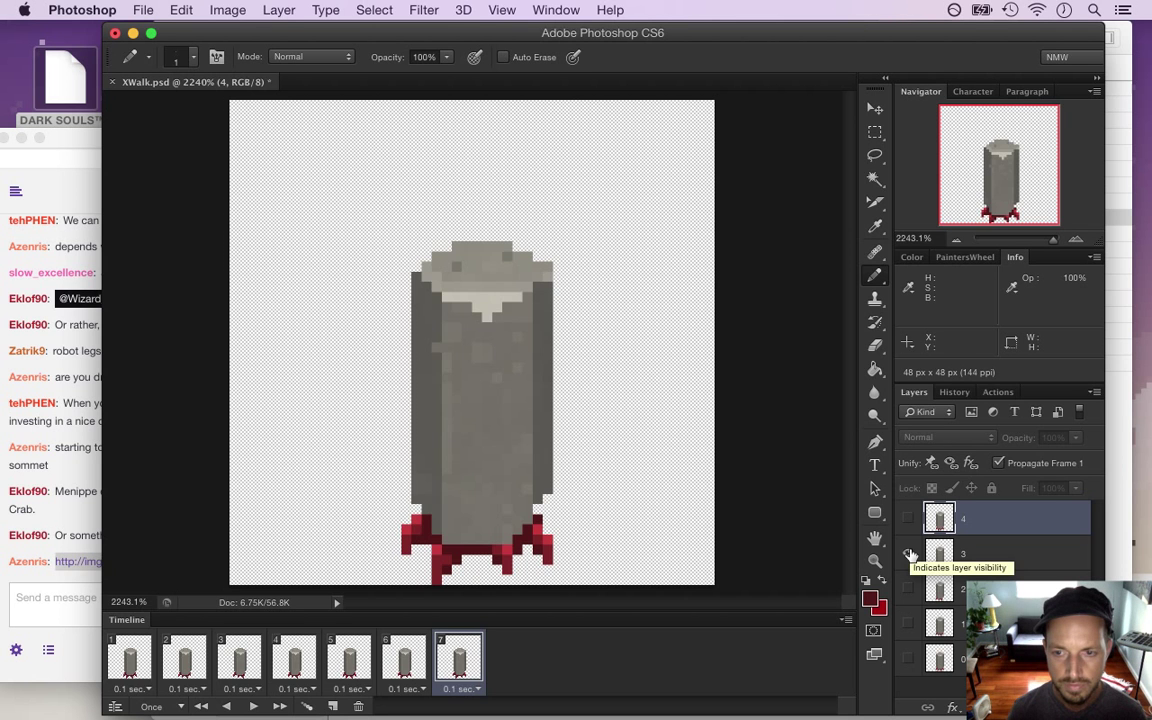
click(908, 553)
click(907, 518)
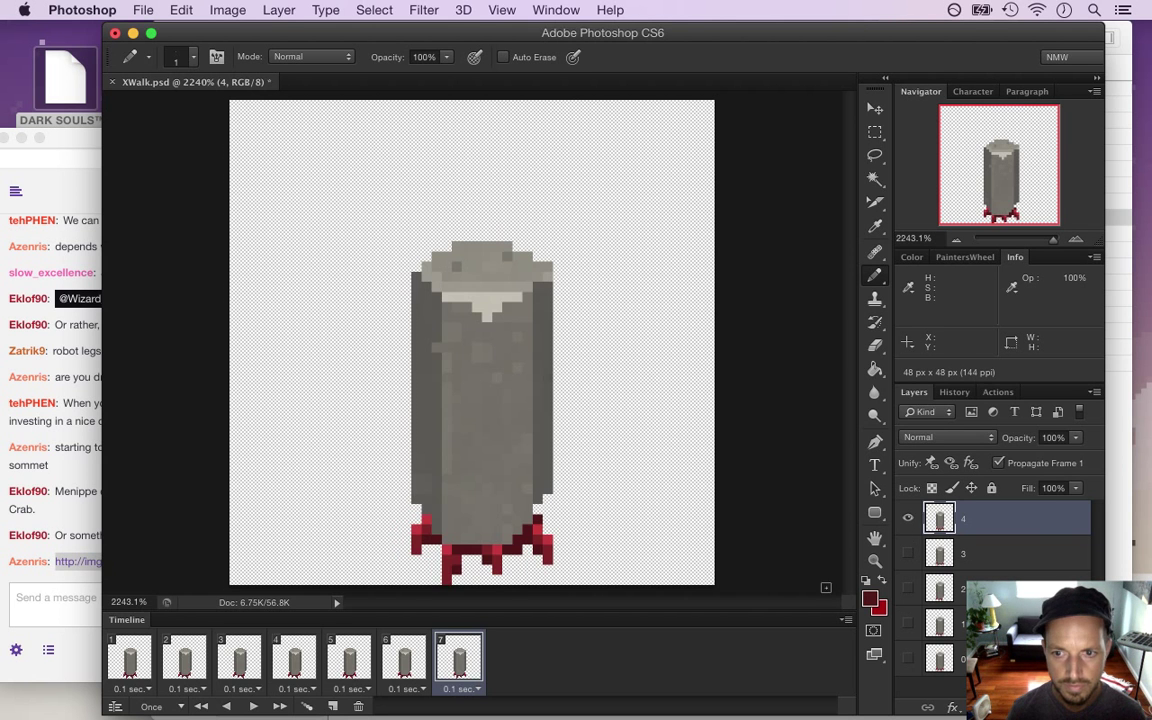
click(333, 706)
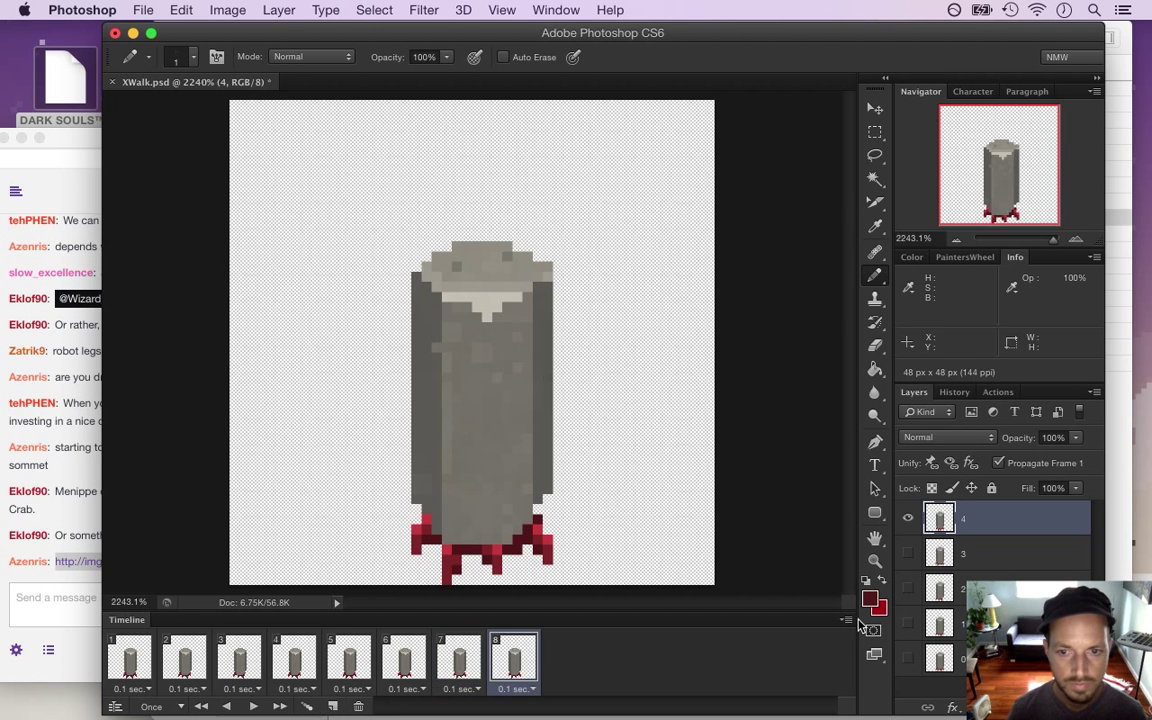
click(907, 518)
click(908, 553)
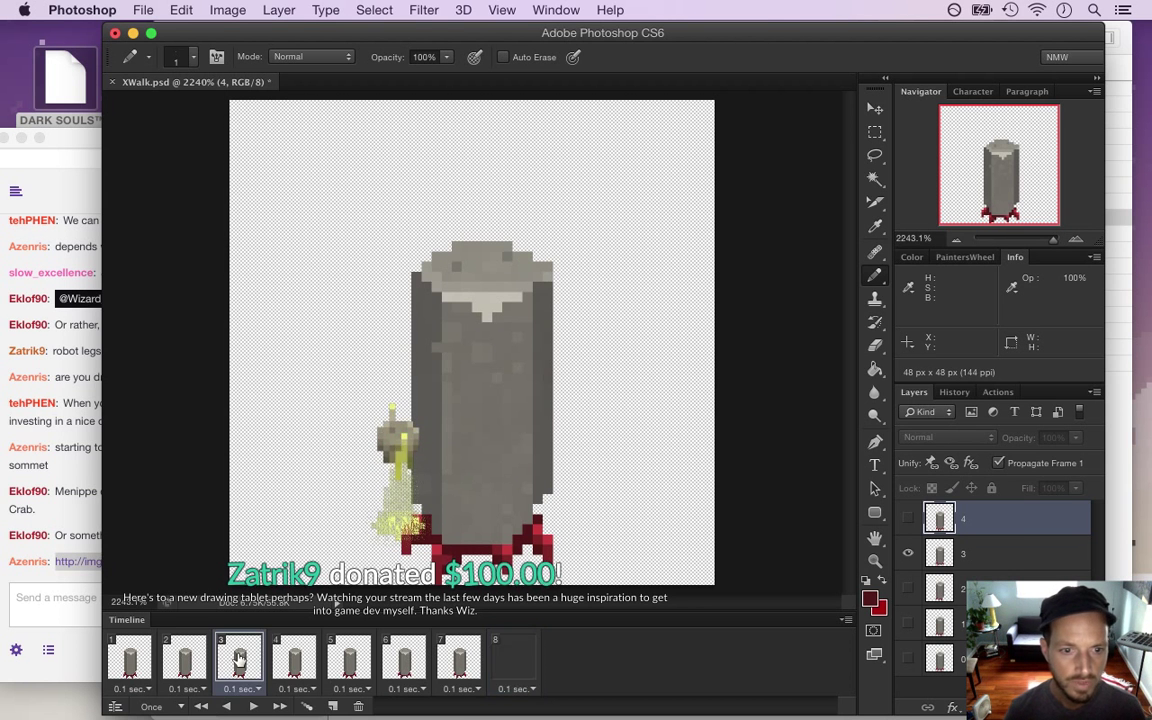
Check the poses in frames 2 and 3, then return to frame 1
click(185, 660)
click(238, 660)
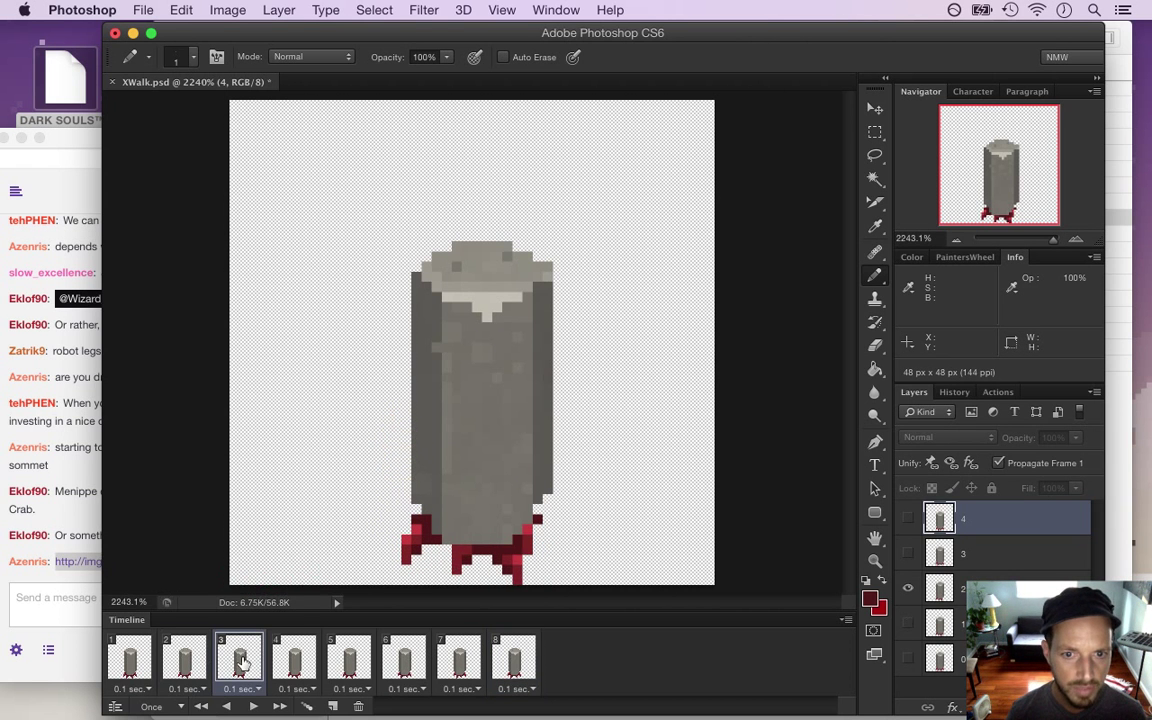
click(130, 660)
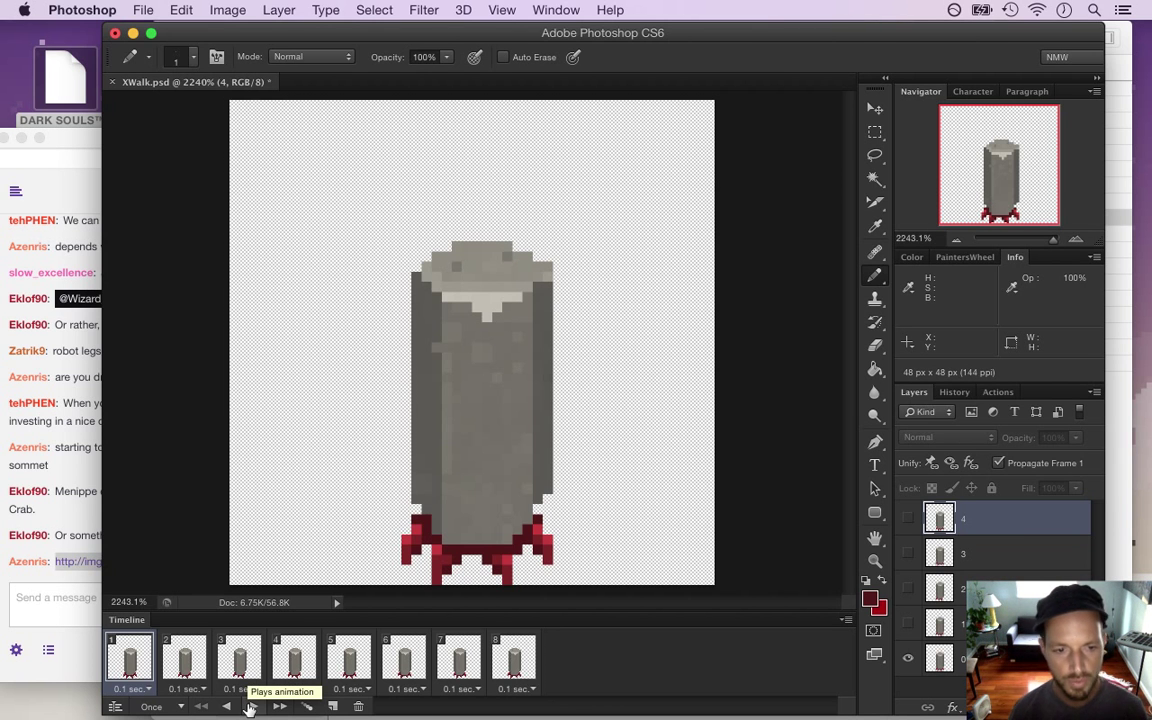
Play the walk once, then change the loop setting from Once to Forever
click(250, 706)
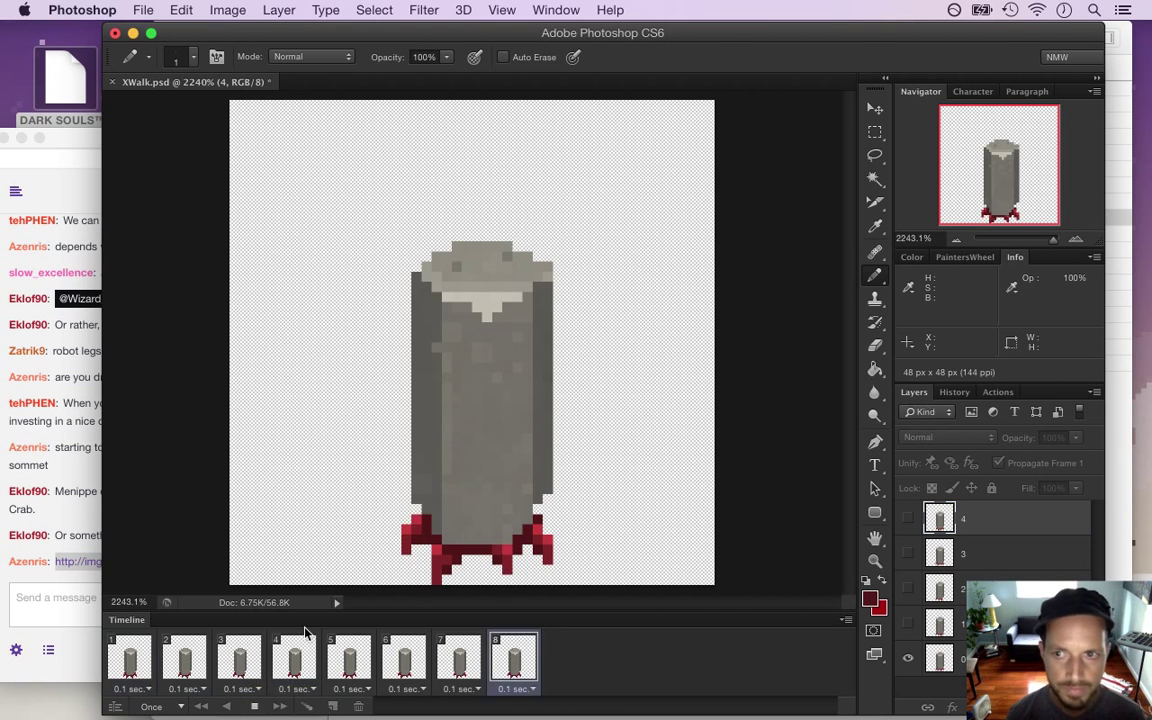
click(151, 706)
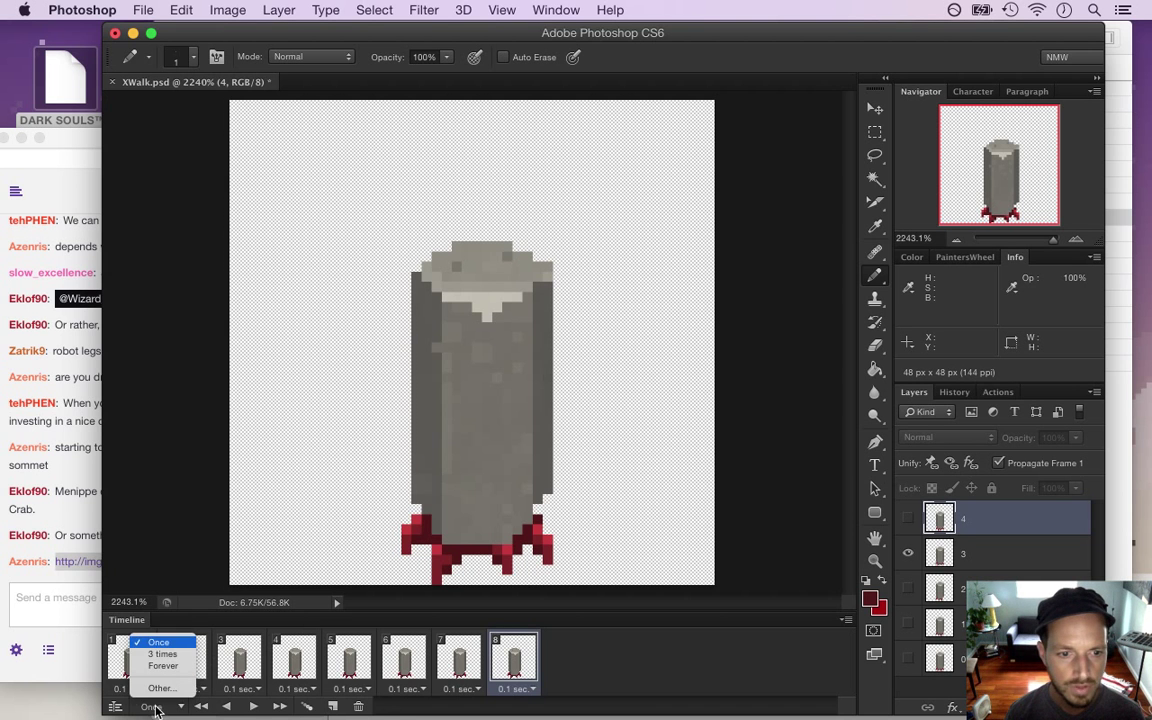
click(165, 666)
Play the looping walk cycle from frame 1, stop it, and review frames 1 and 2
click(129, 660)
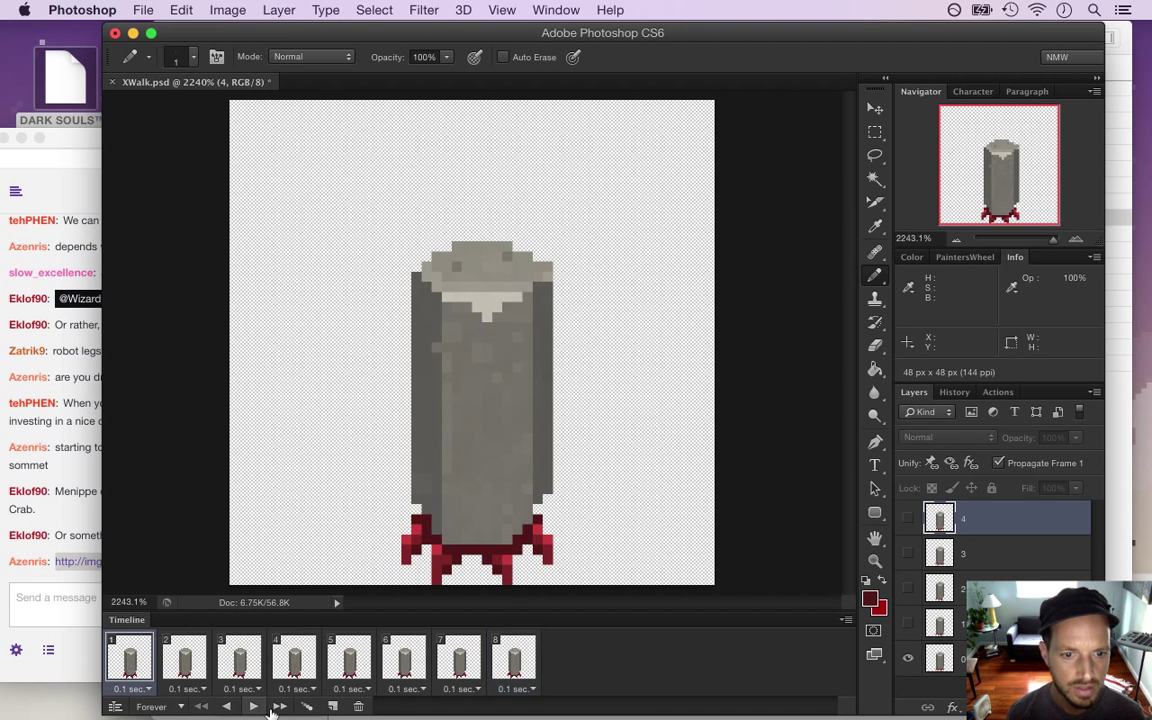
click(254, 706)
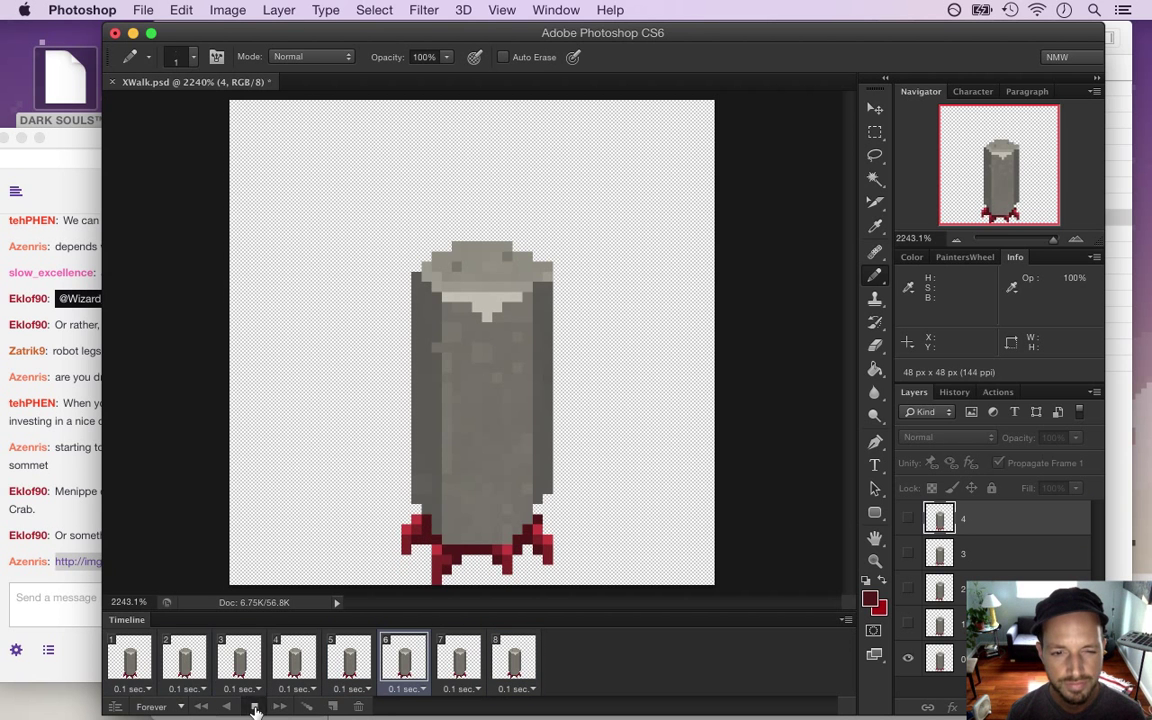
click(256, 706)
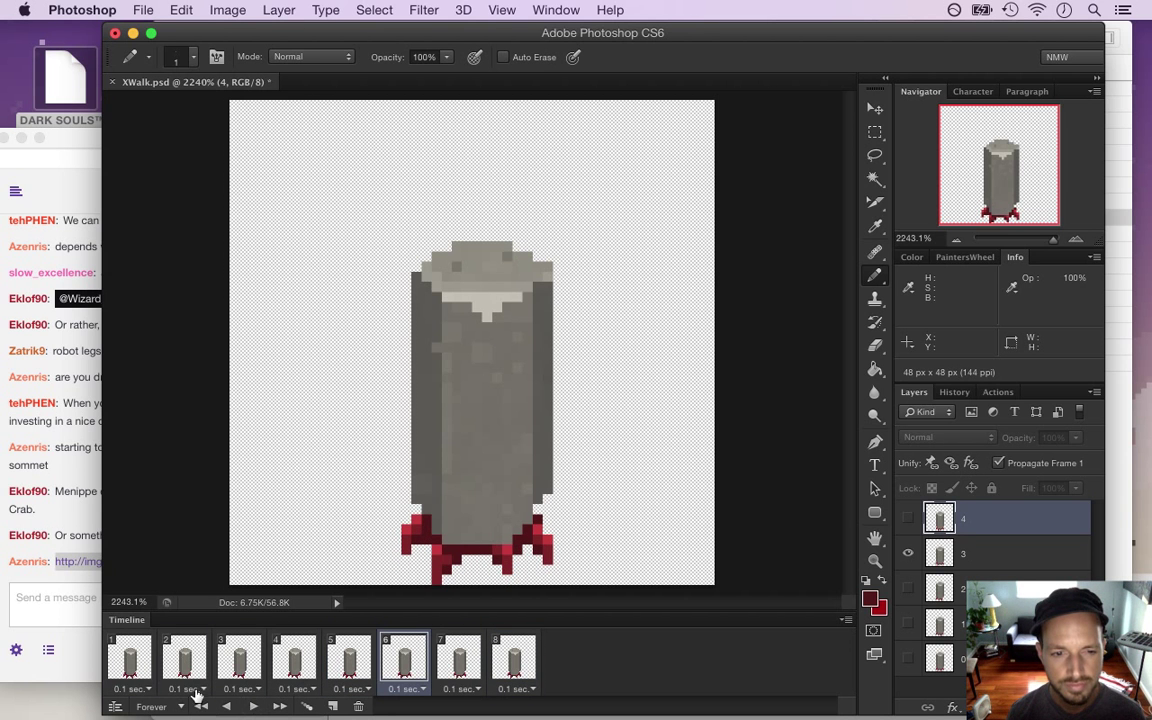
click(133, 660)
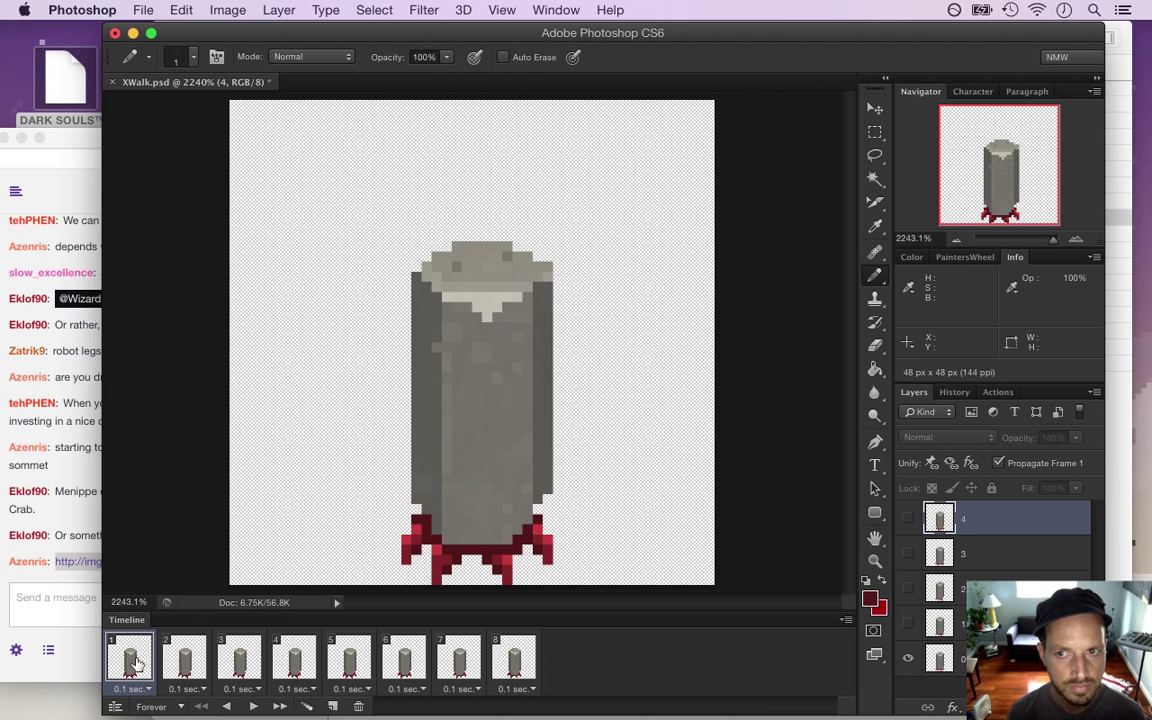
click(184, 660)
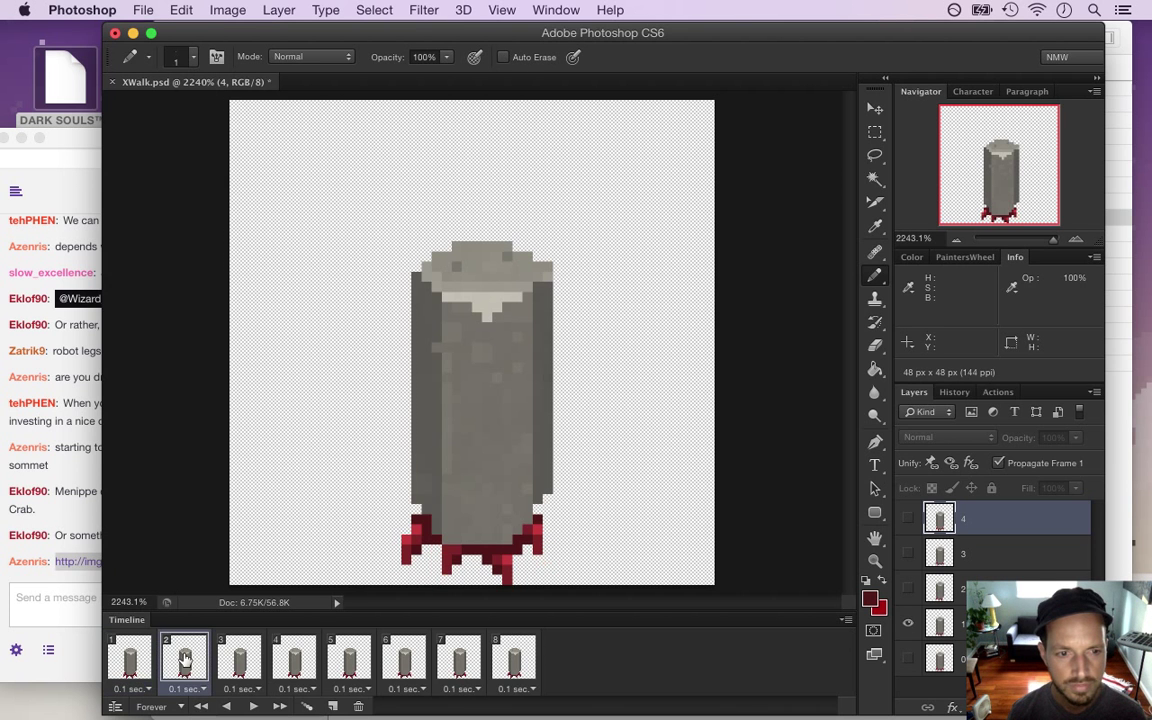
click(80, 597)
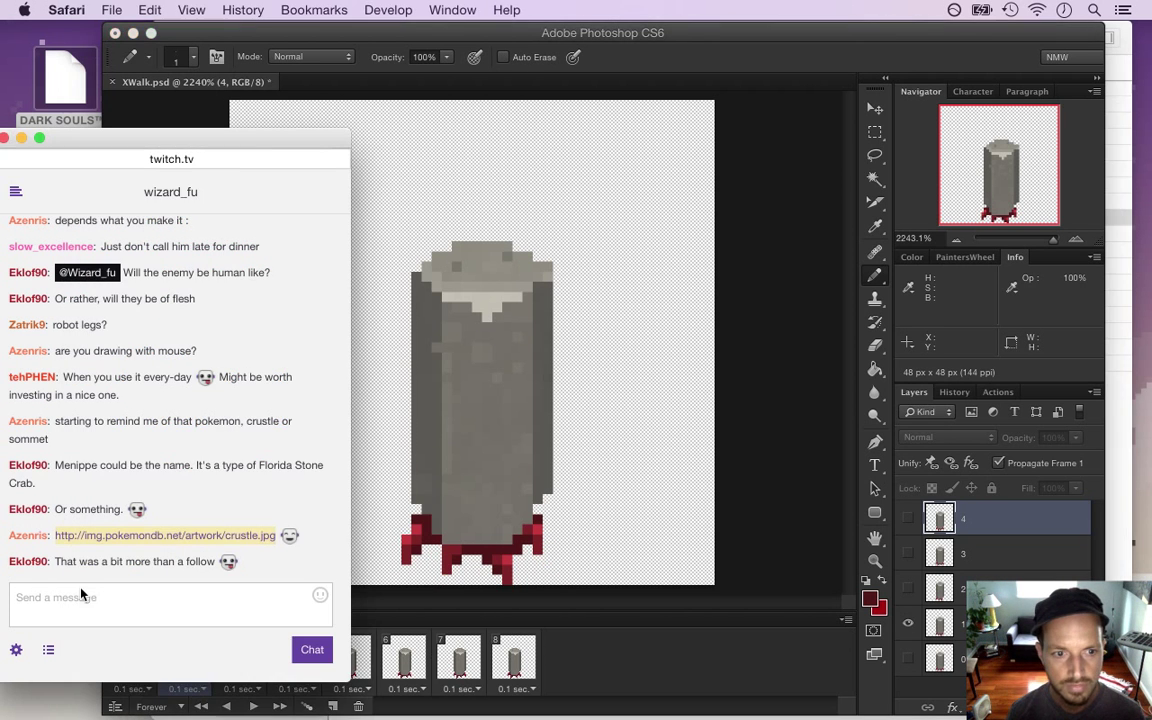
drag(139, 562, 210, 568)
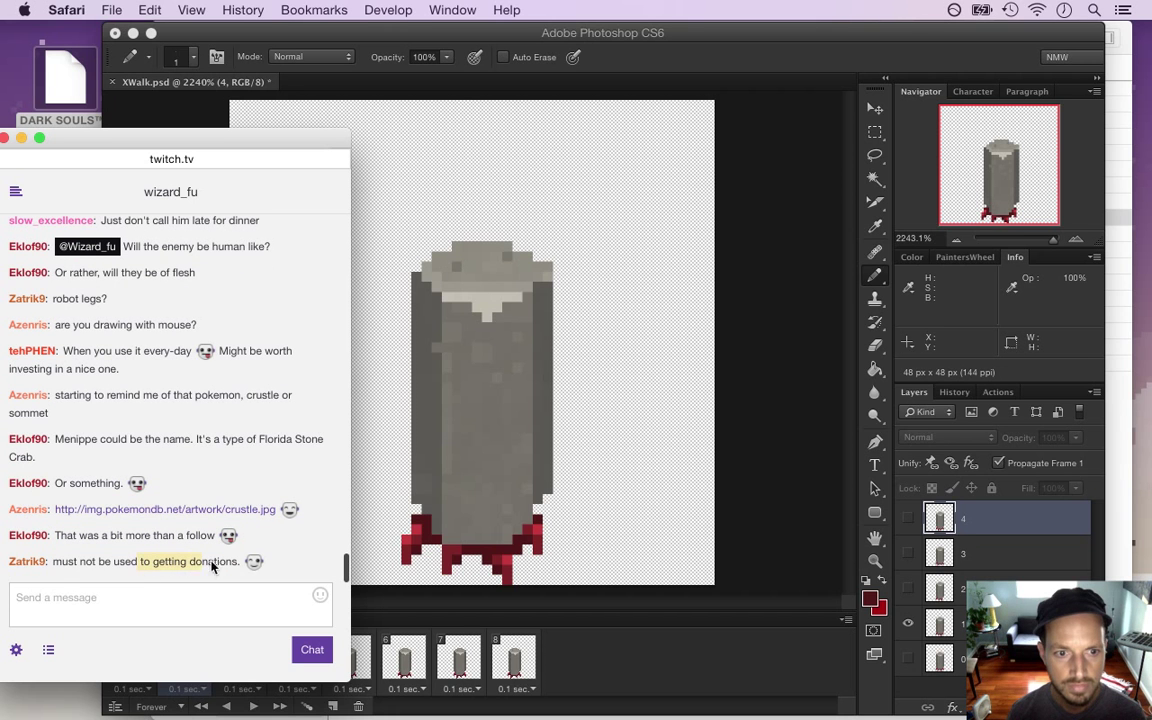
drag(81, 562, 251, 594)
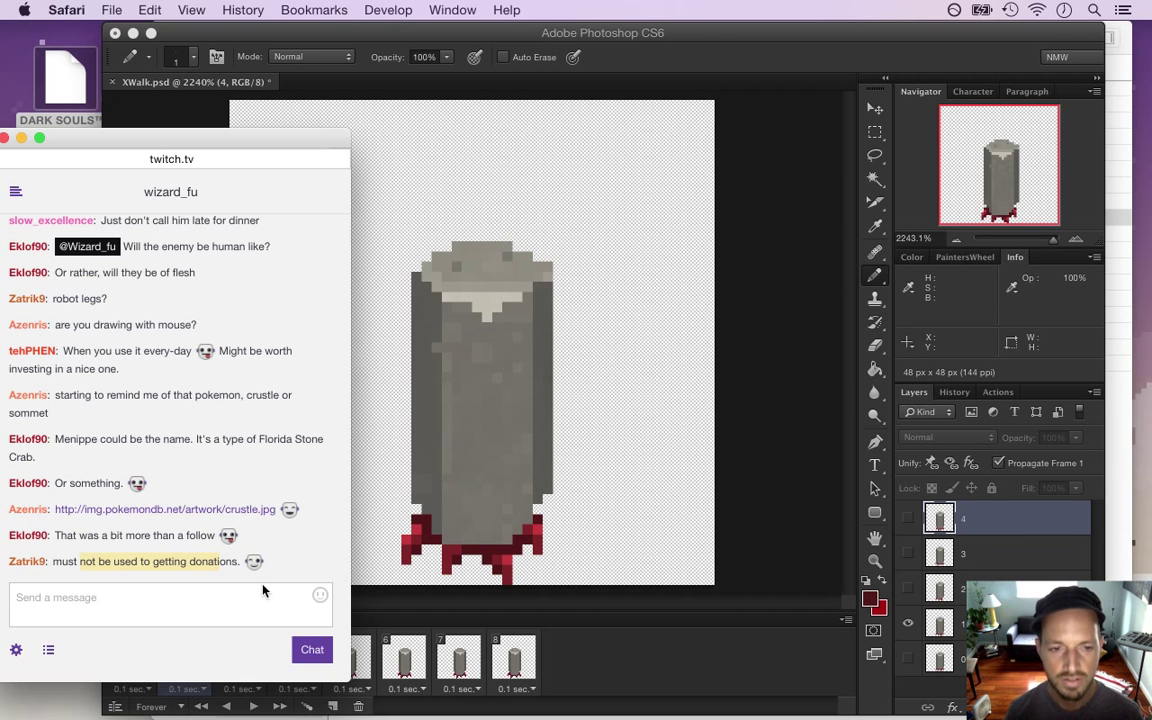
click(443, 601)
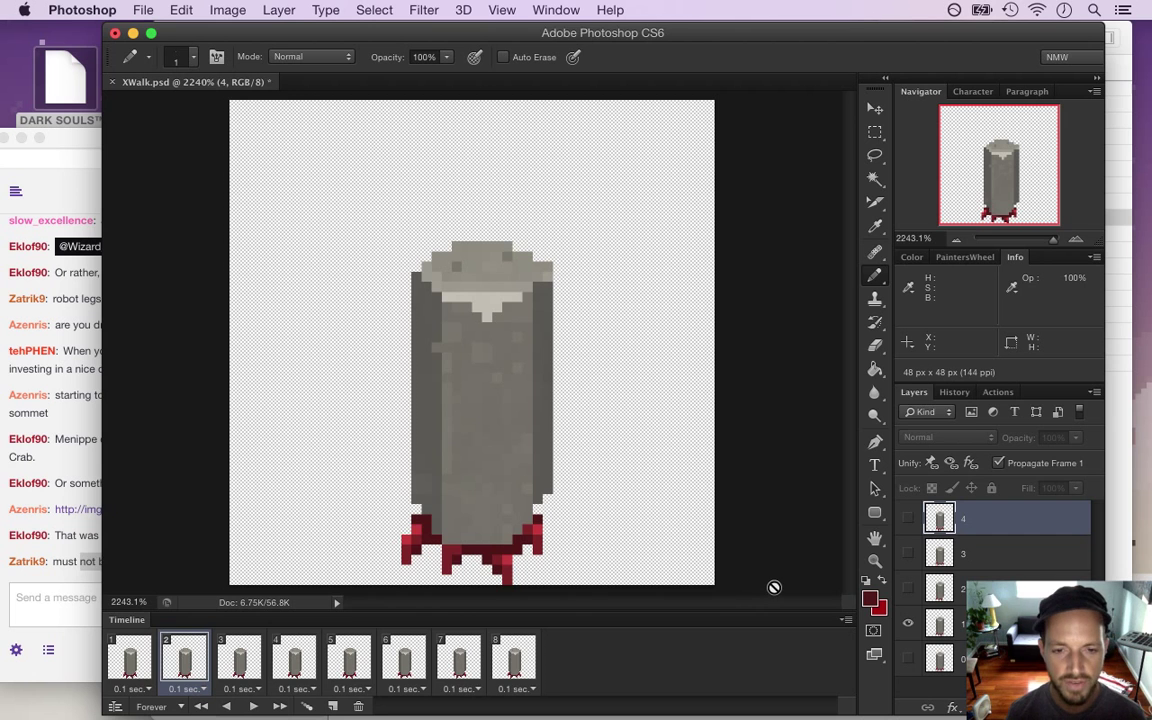
click(231, 660)
click(178, 670)
click(145, 662)
click(184, 663)
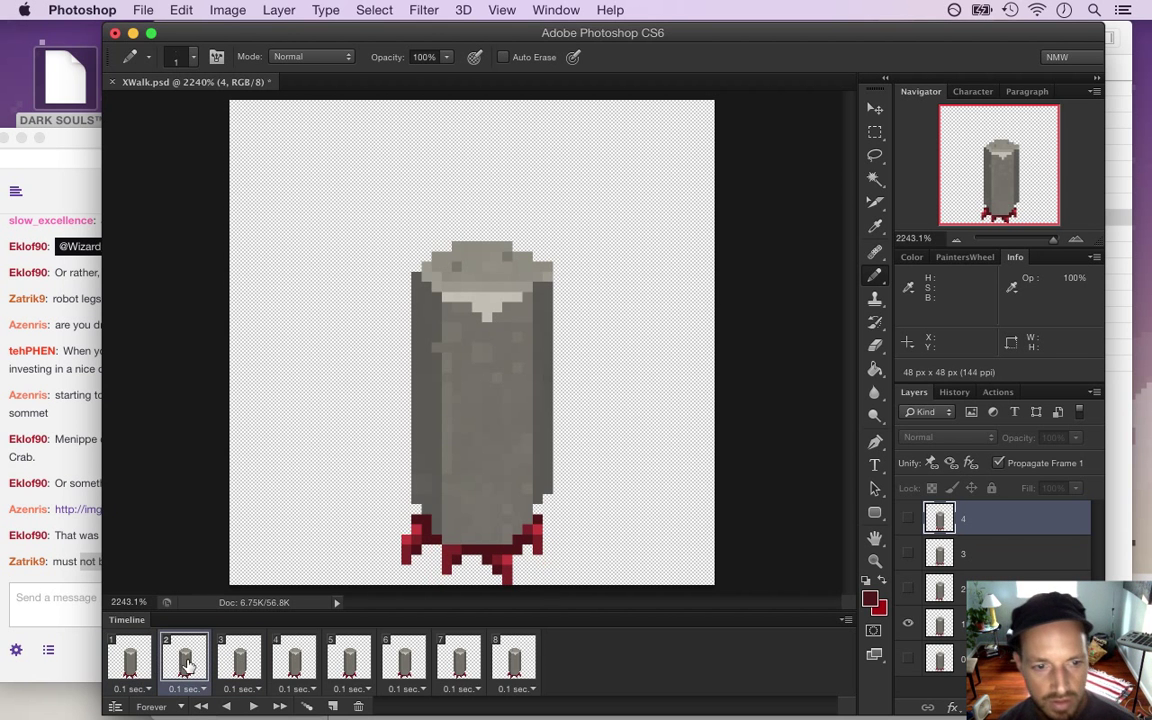
click(250, 662)
click(296, 663)
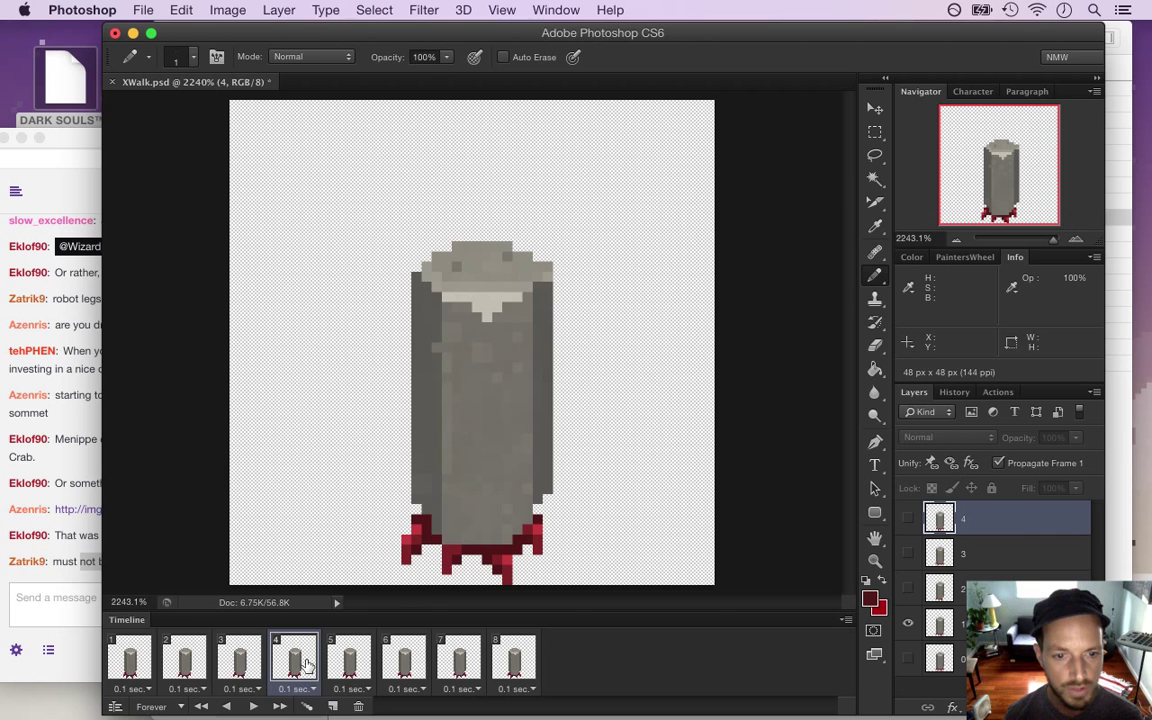
click(362, 665)
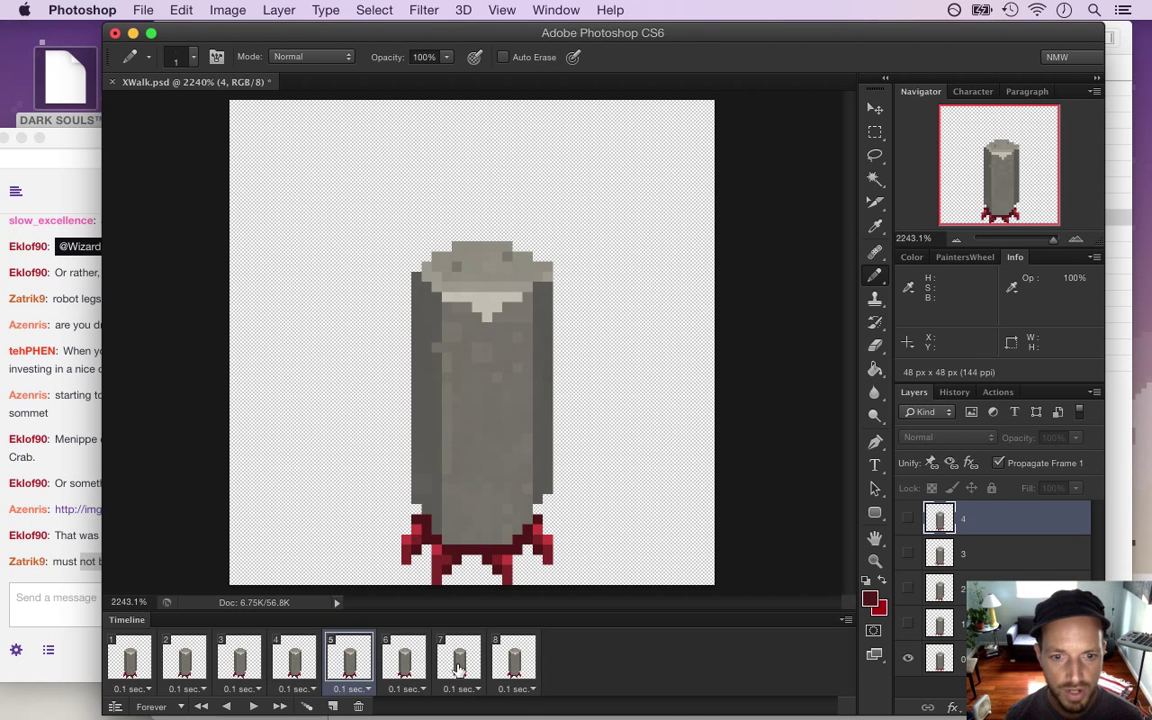
click(512, 662)
click(465, 668)
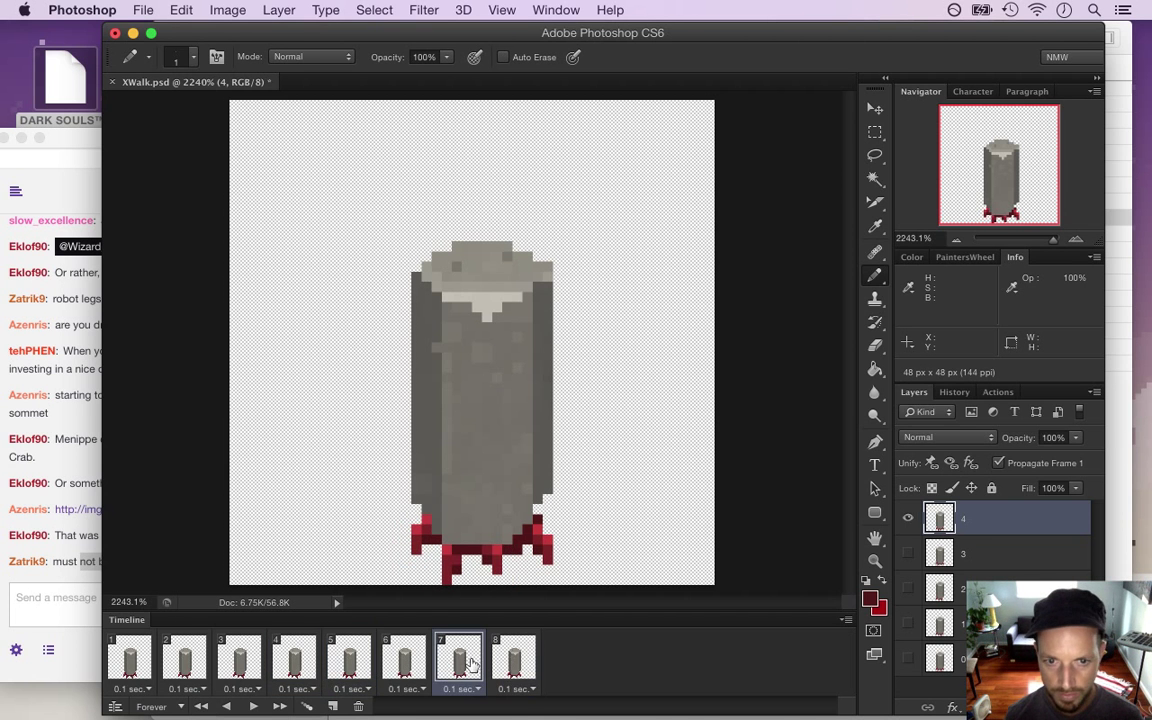
click(182, 664)
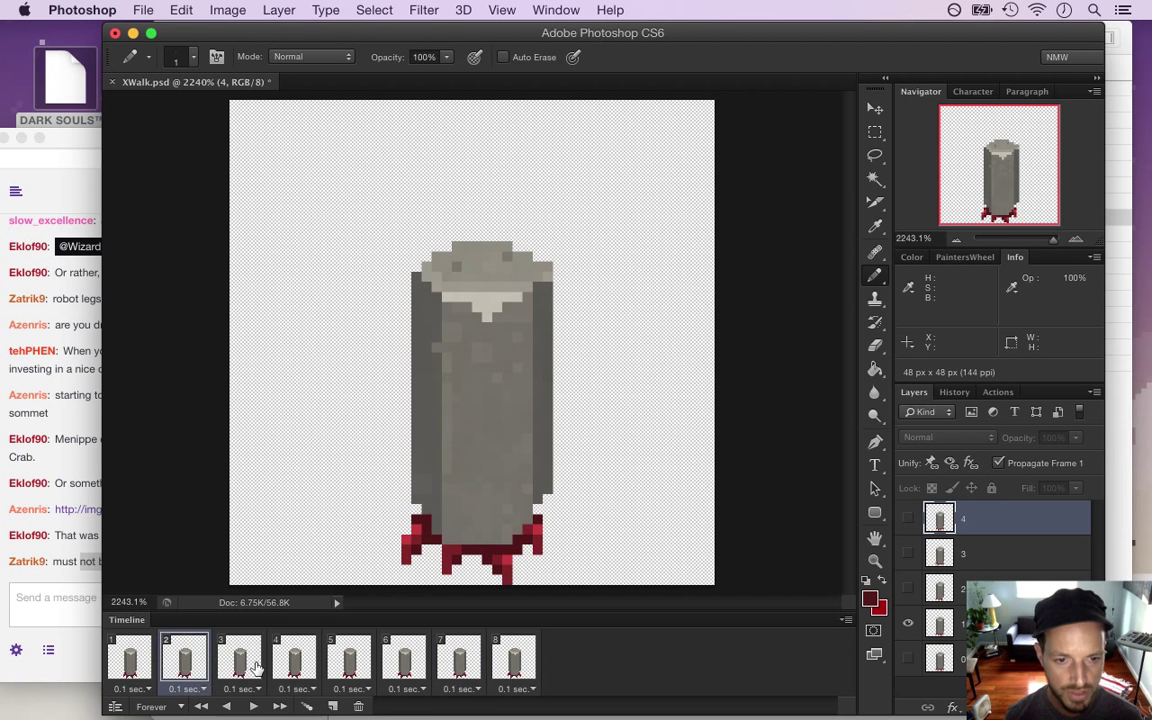
click(256, 666)
click(303, 666)
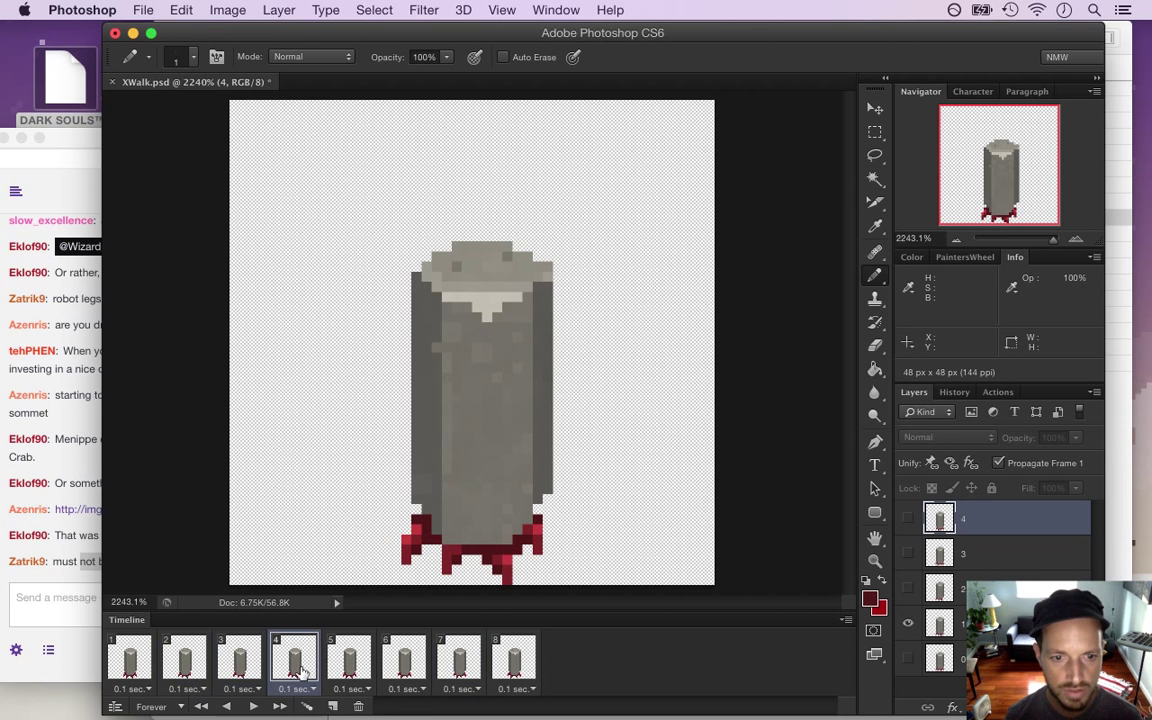
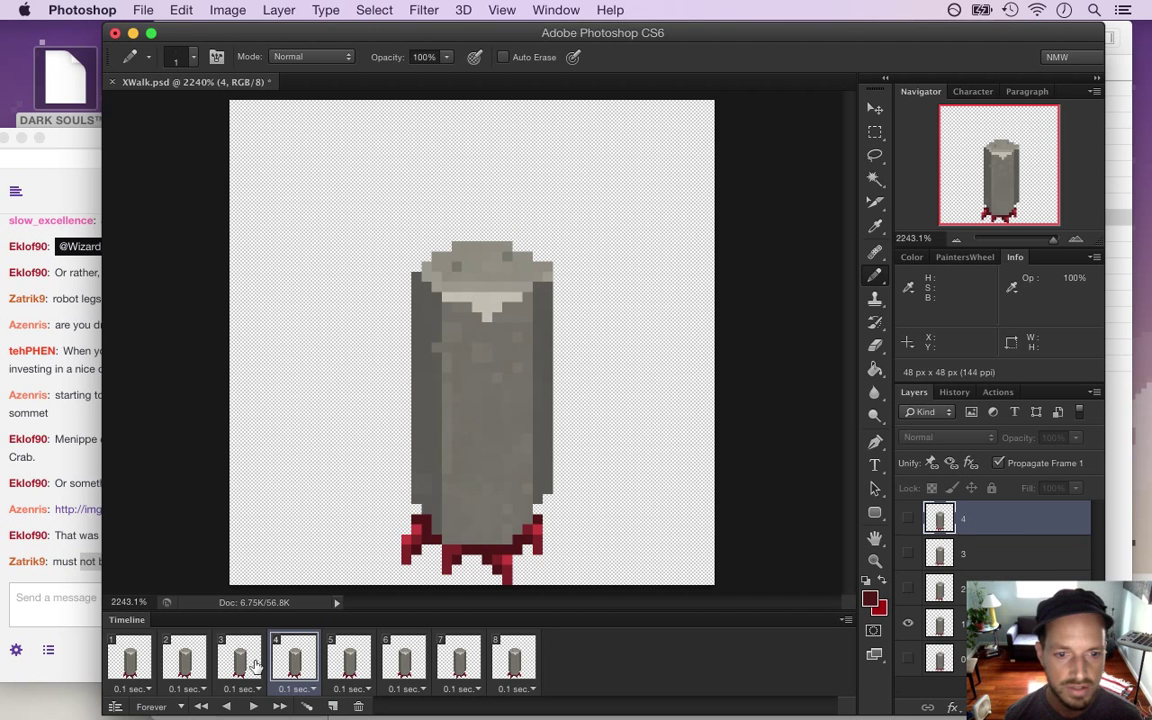
Review walk-cycle frames 3, 1 and 2, then select layer 1 to edit frame 2
click(250, 664)
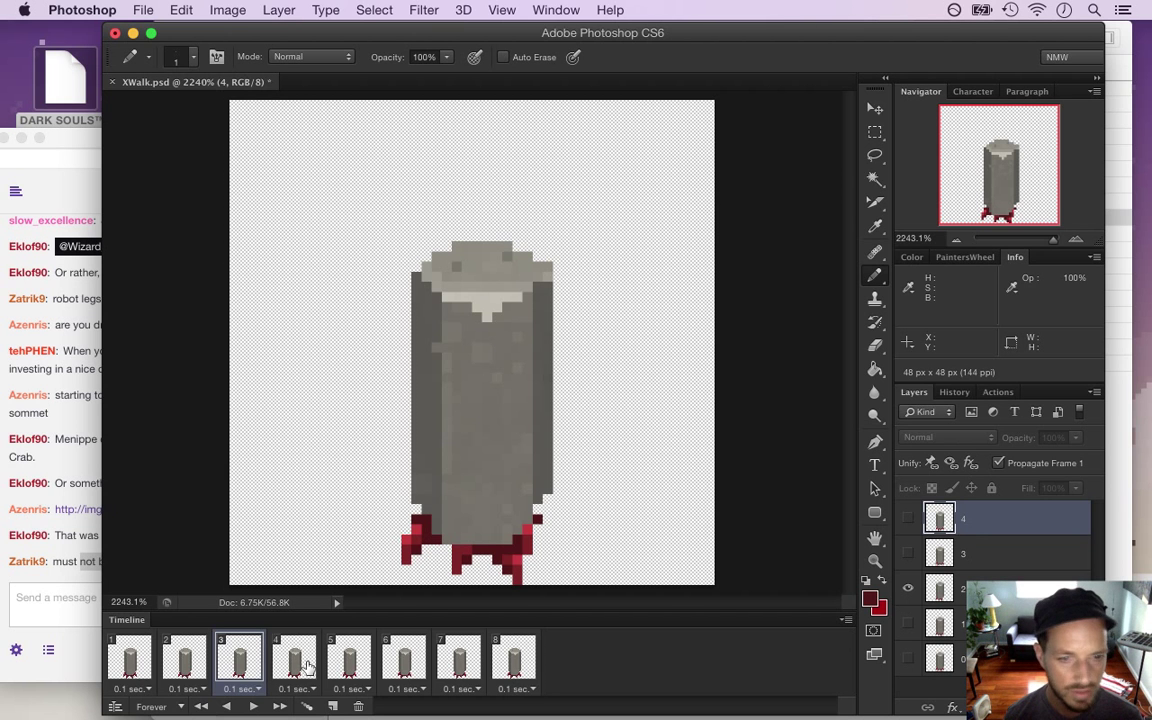
click(138, 660)
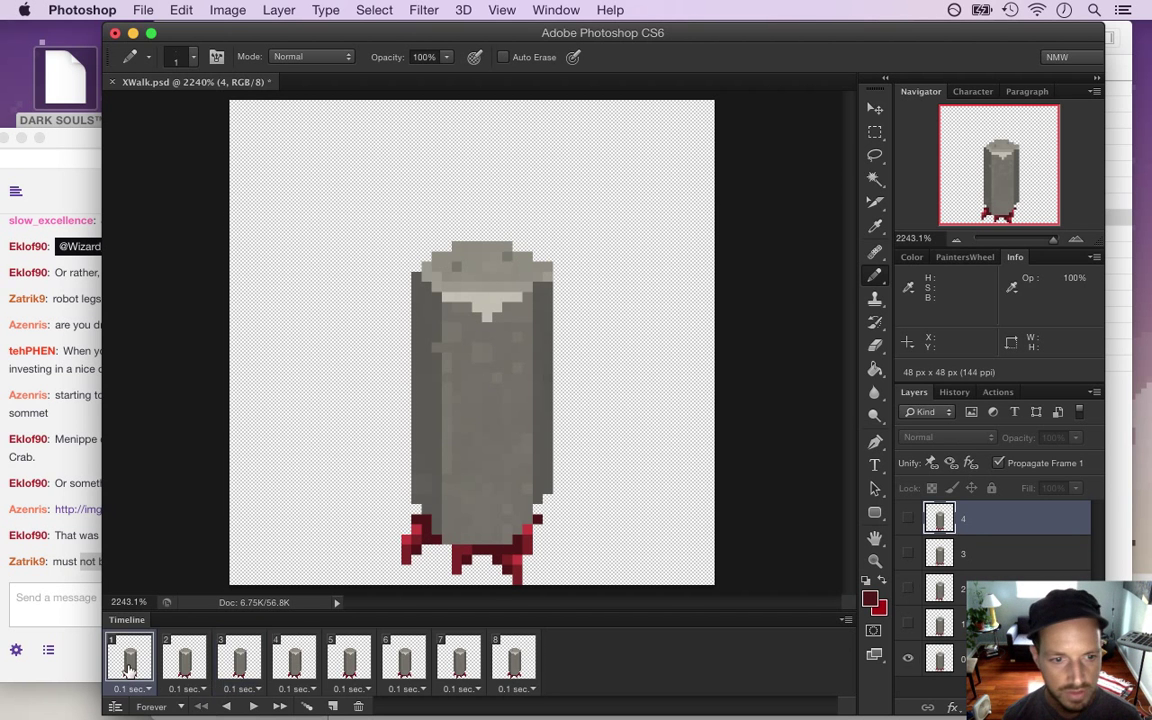
click(187, 668)
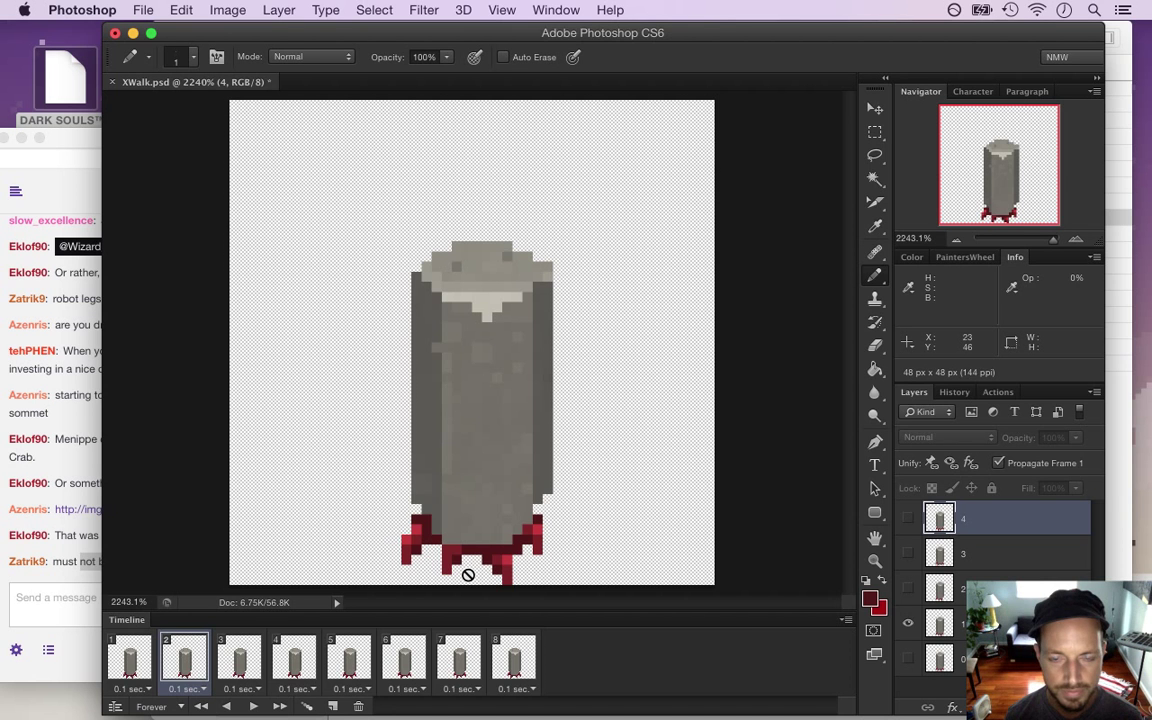
click(946, 622)
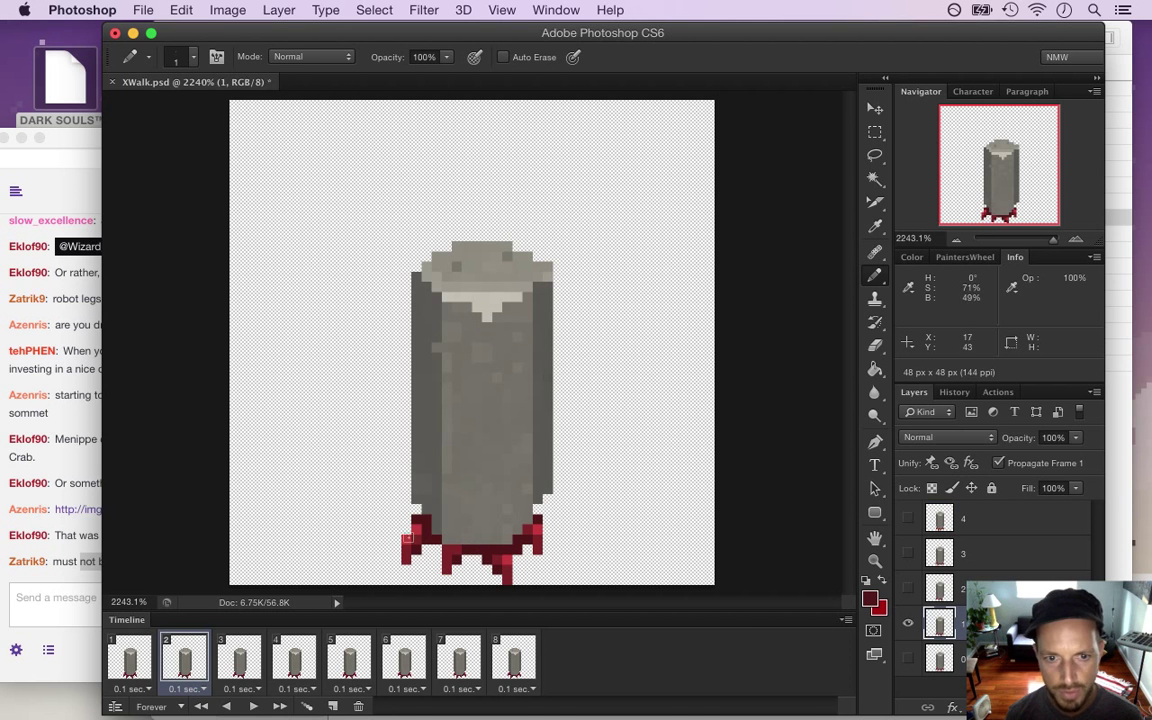
Reposition the left red foot on frame 3's layer 2, then recheck frames 2 and 1
key(m)
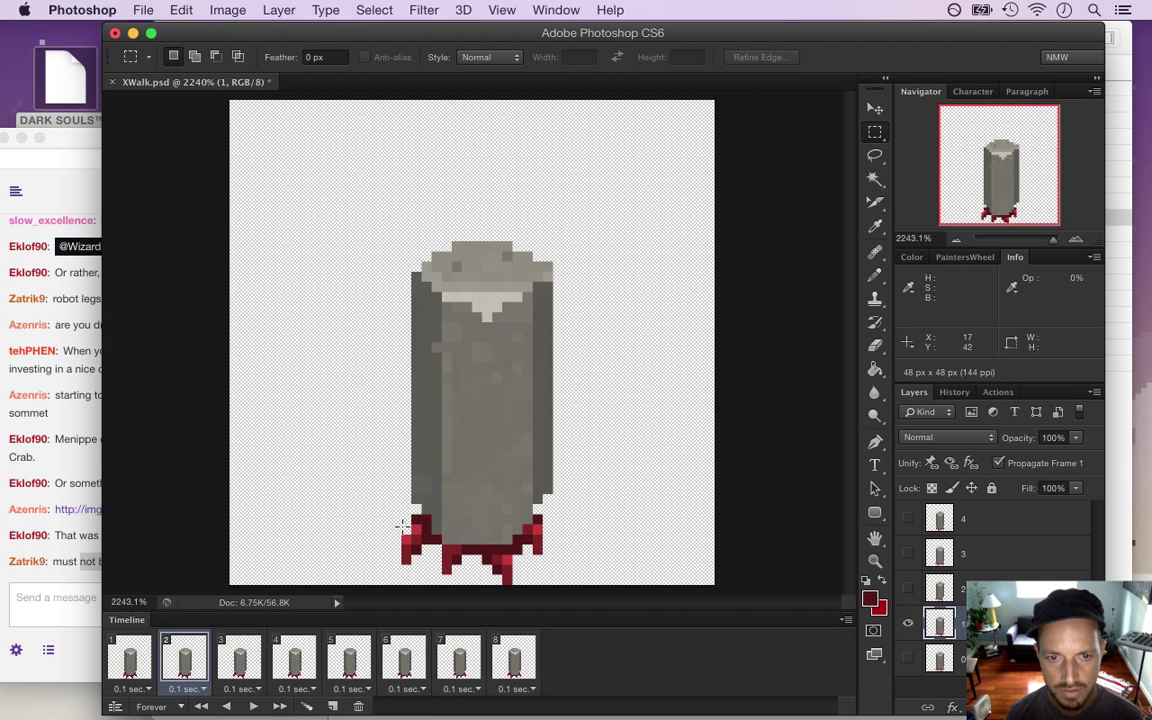
drag(397, 521, 427, 566)
drag(425, 566, 430, 573)
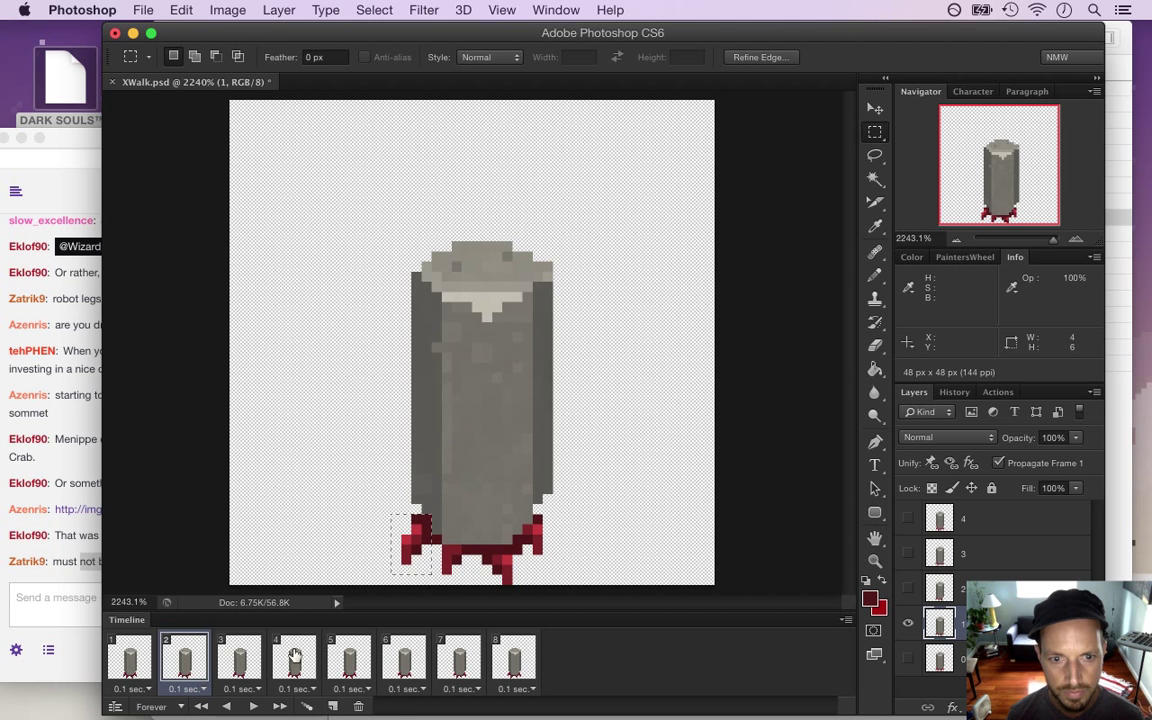
click(244, 666)
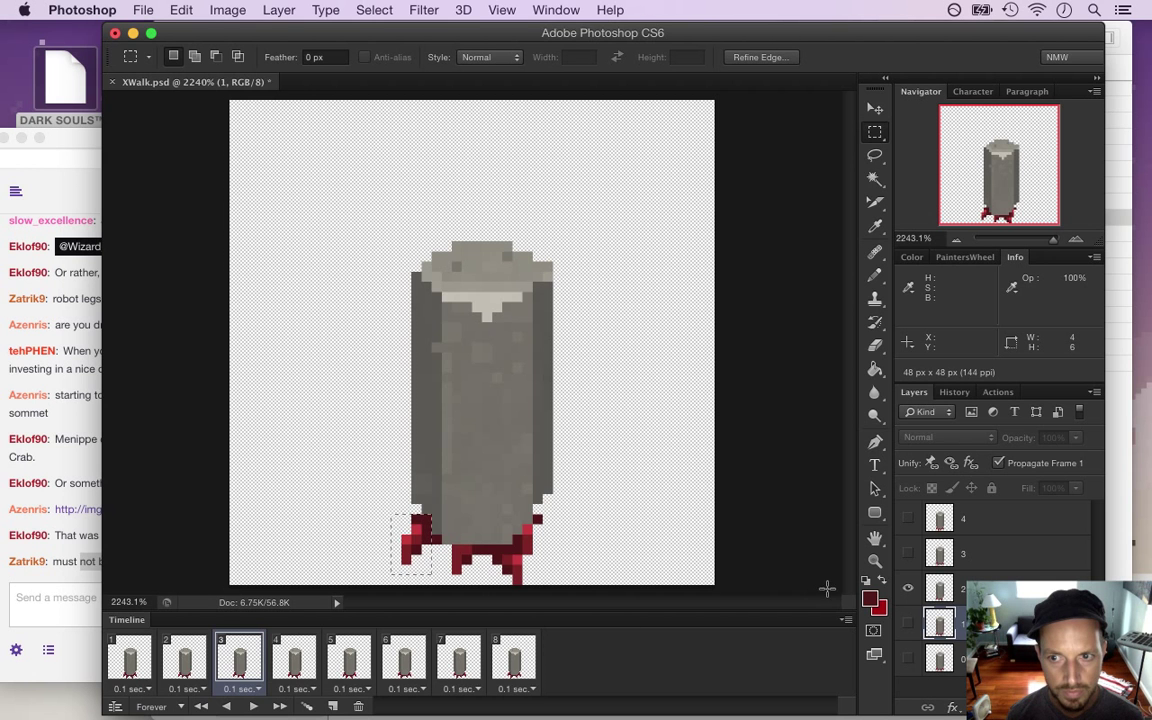
click(941, 593)
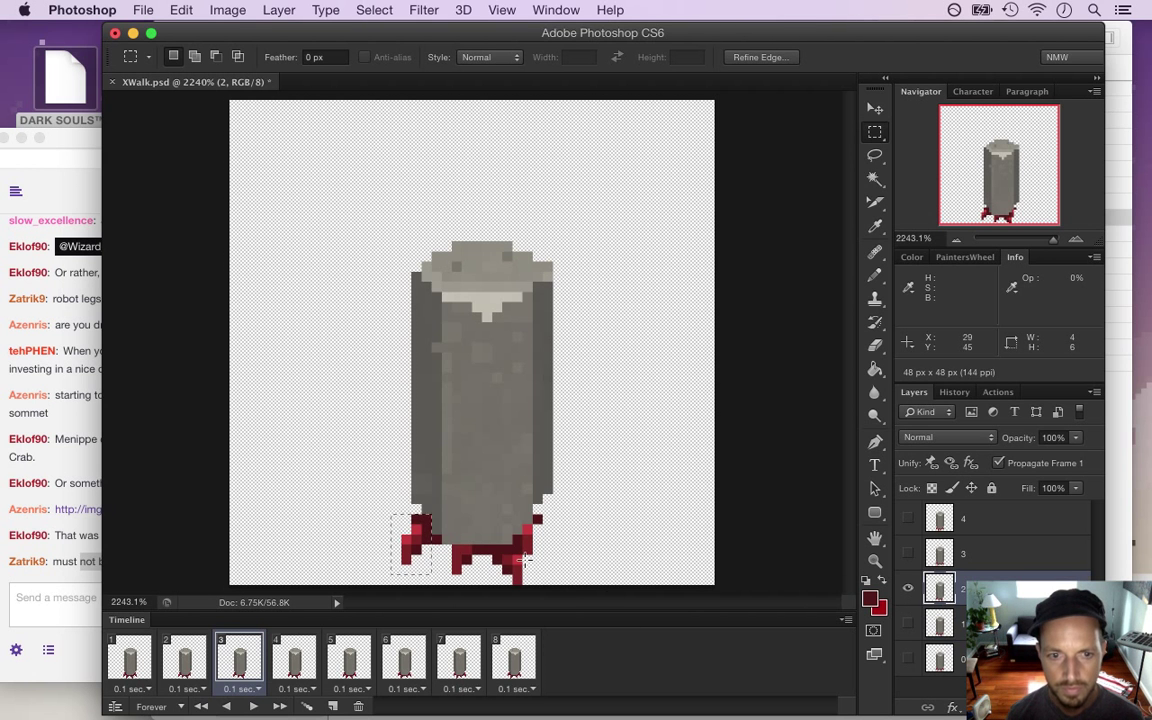
drag(402, 524, 412, 556)
key(v)
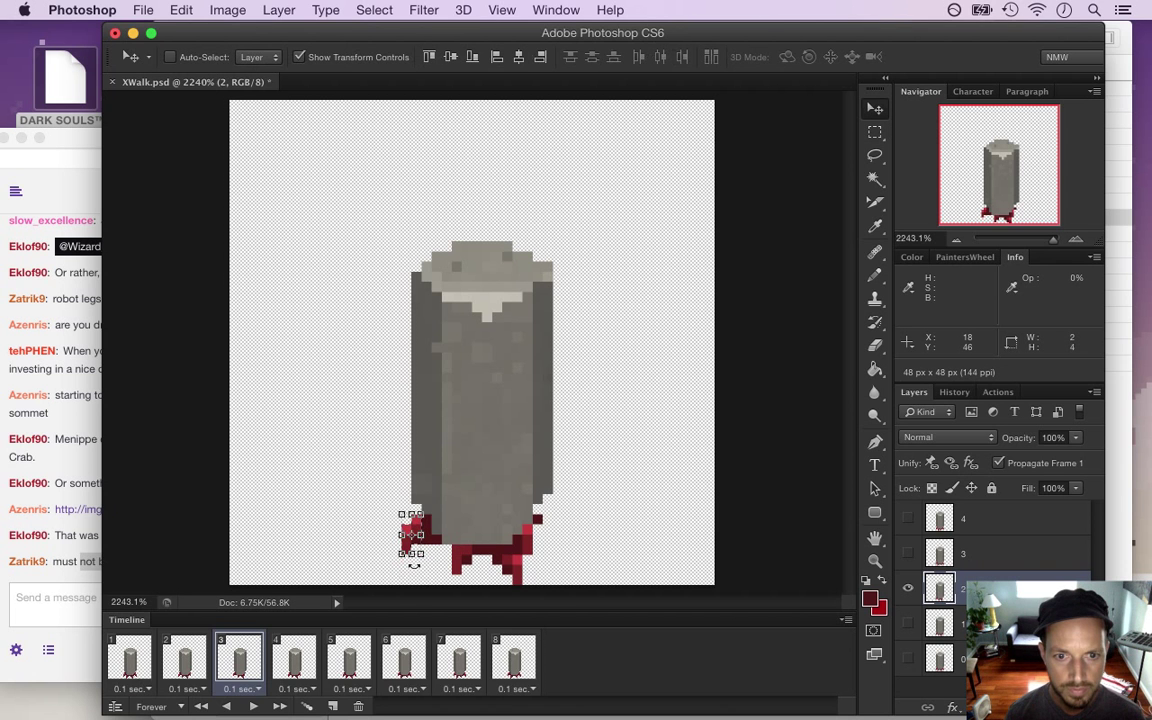
key(ctrl+d)
key(m)
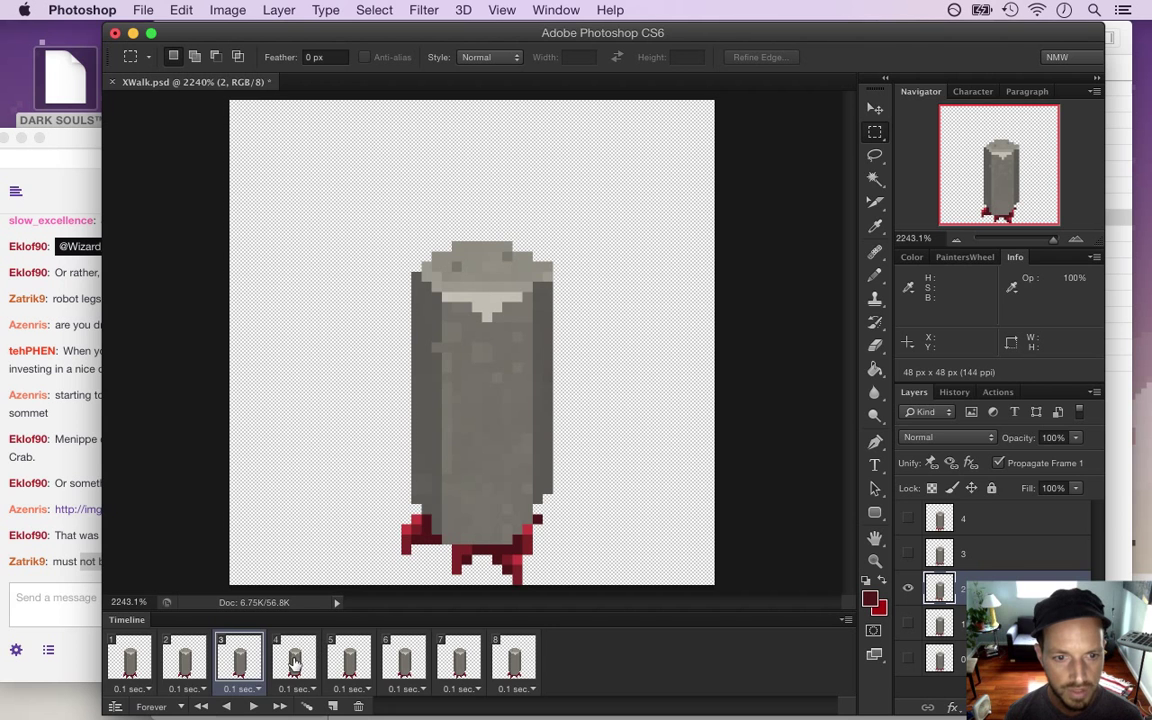
click(188, 665)
click(130, 665)
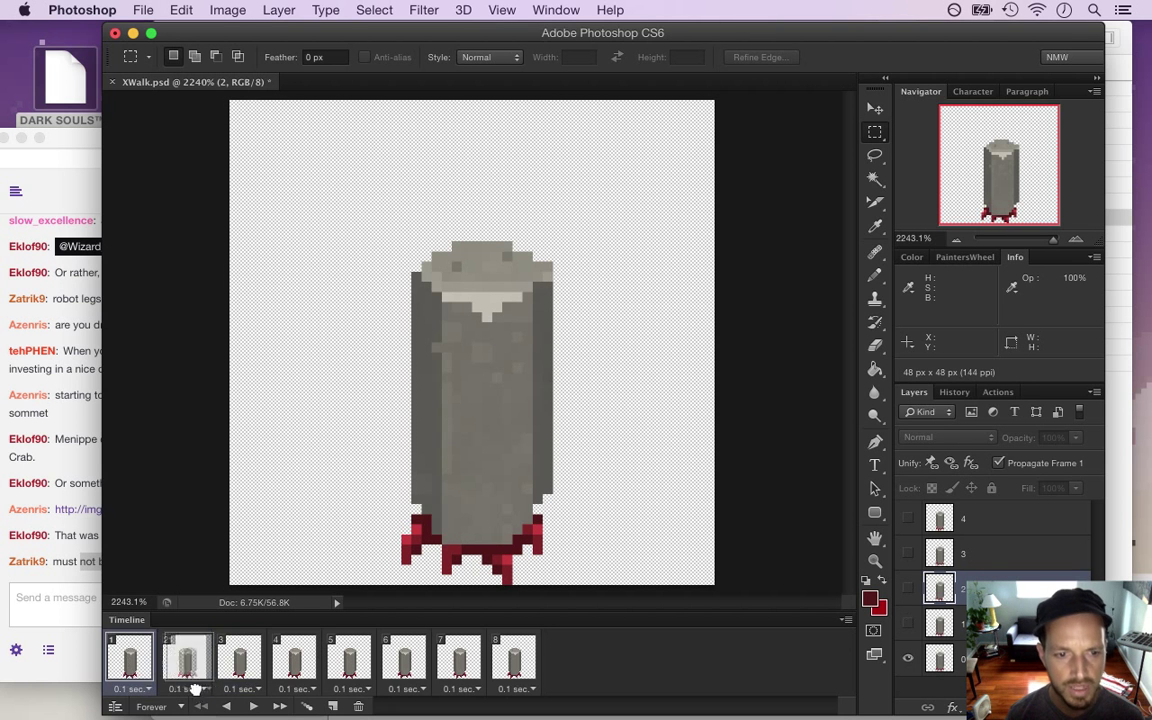
Play and stop the walk animation, then step through frames 5, 6 and 7
click(249, 706)
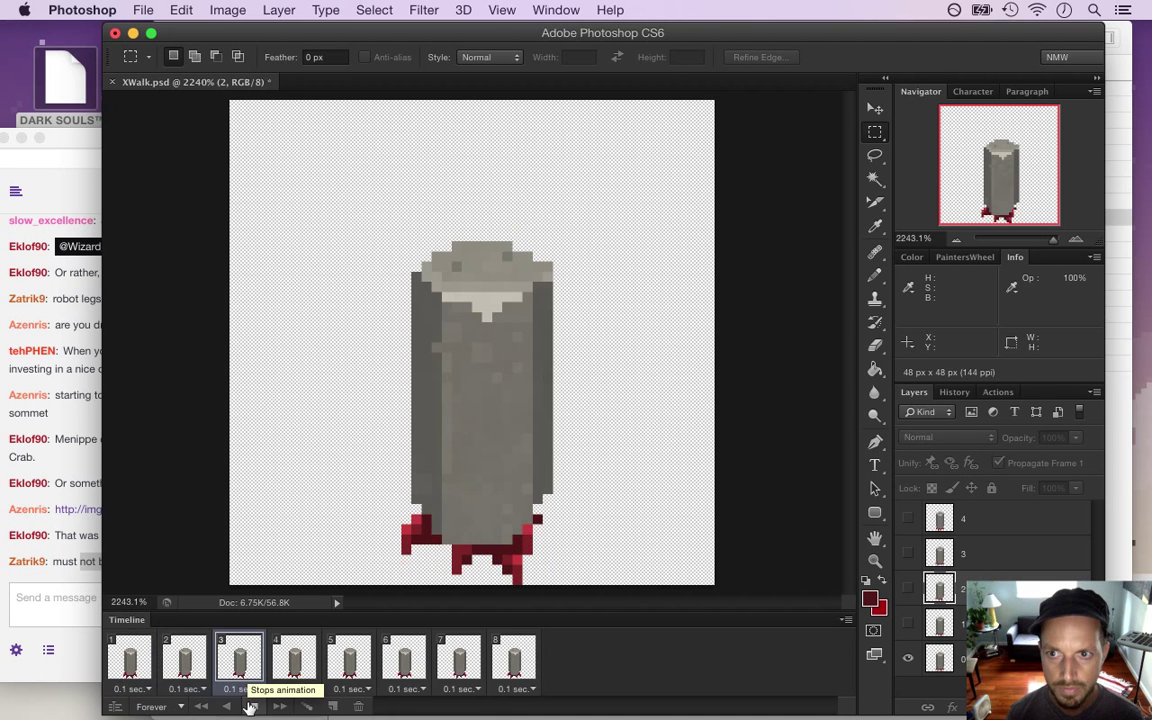
click(251, 706)
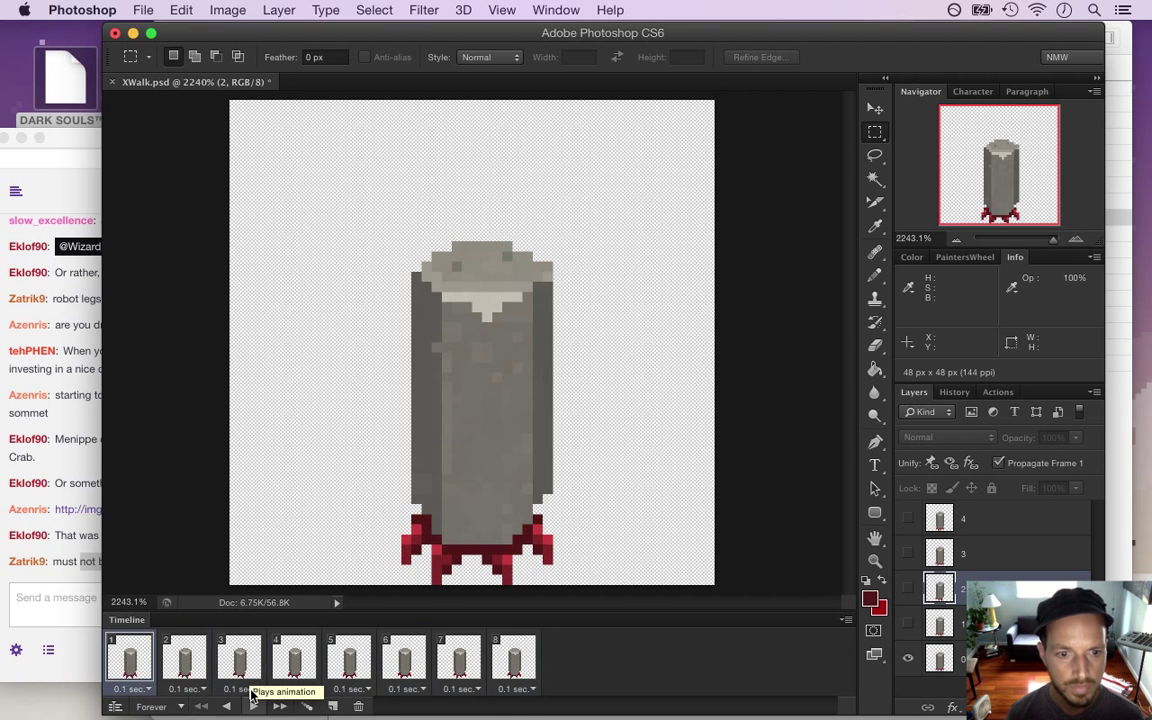
click(350, 664)
click(410, 661)
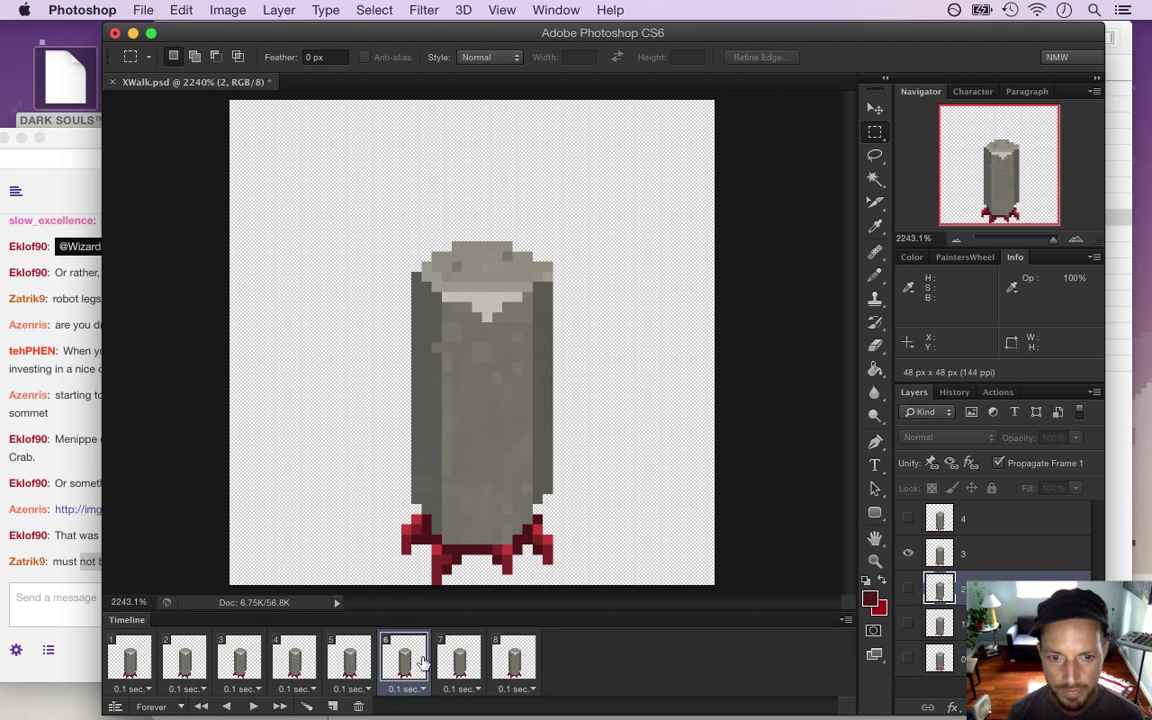
click(452, 662)
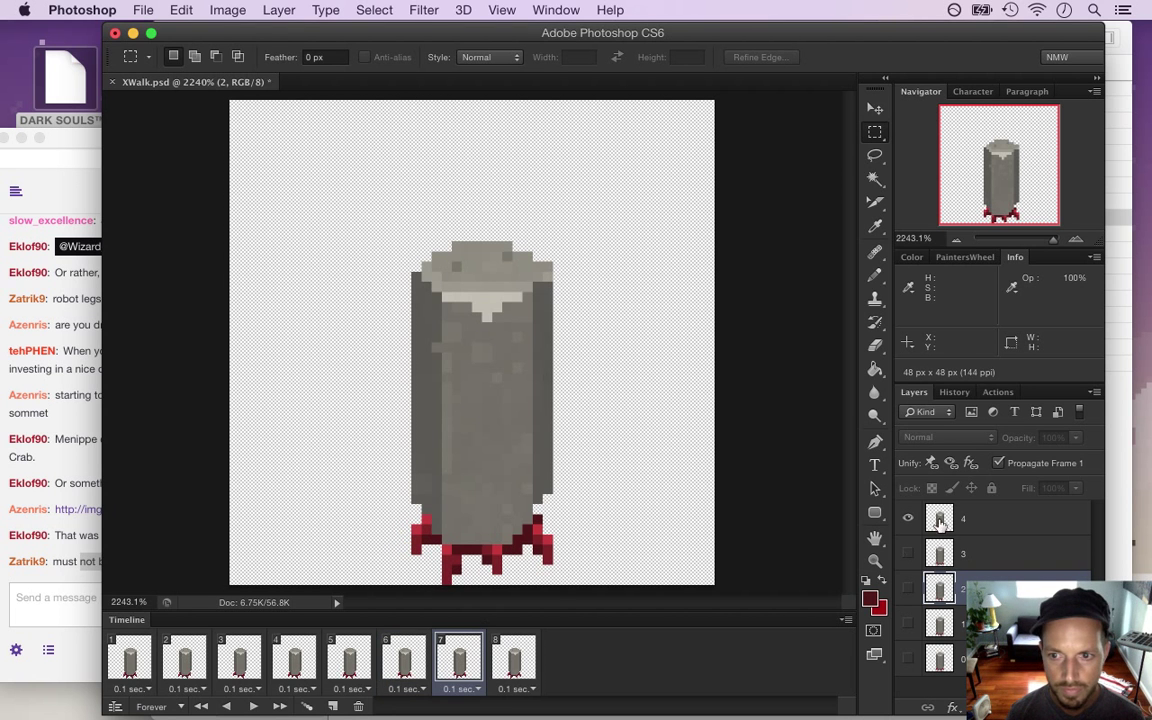
Move the right red foot on frame 7's layer 4
click(897, 527)
drag(531, 514, 554, 553)
key(v)
key(m)
click(628, 482)
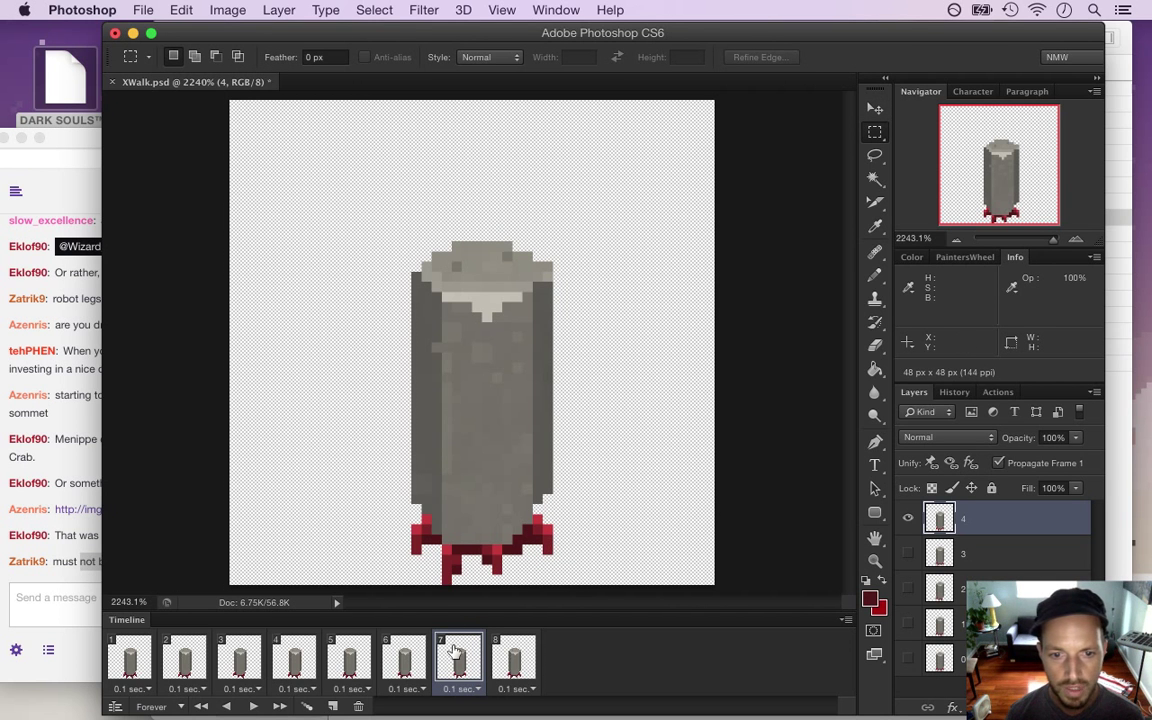
Select frame 7's pillar body without the foot corners and raise it one pixel
drag(371, 241, 603, 544)
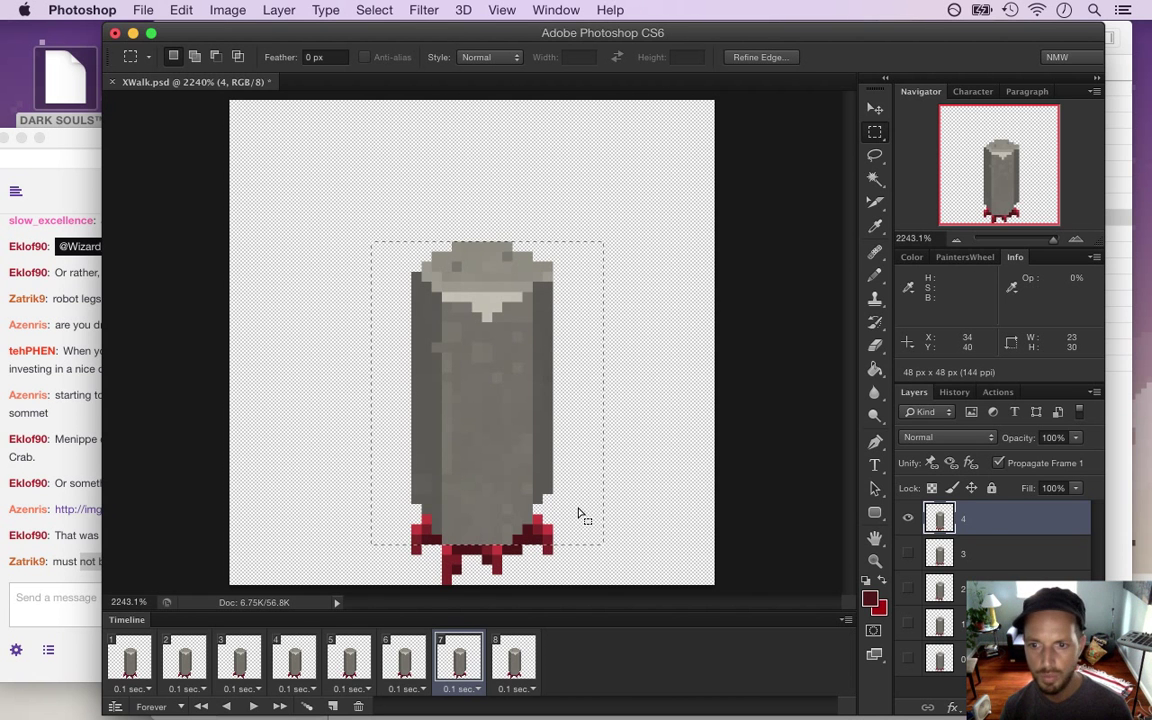
drag(520, 538, 543, 514)
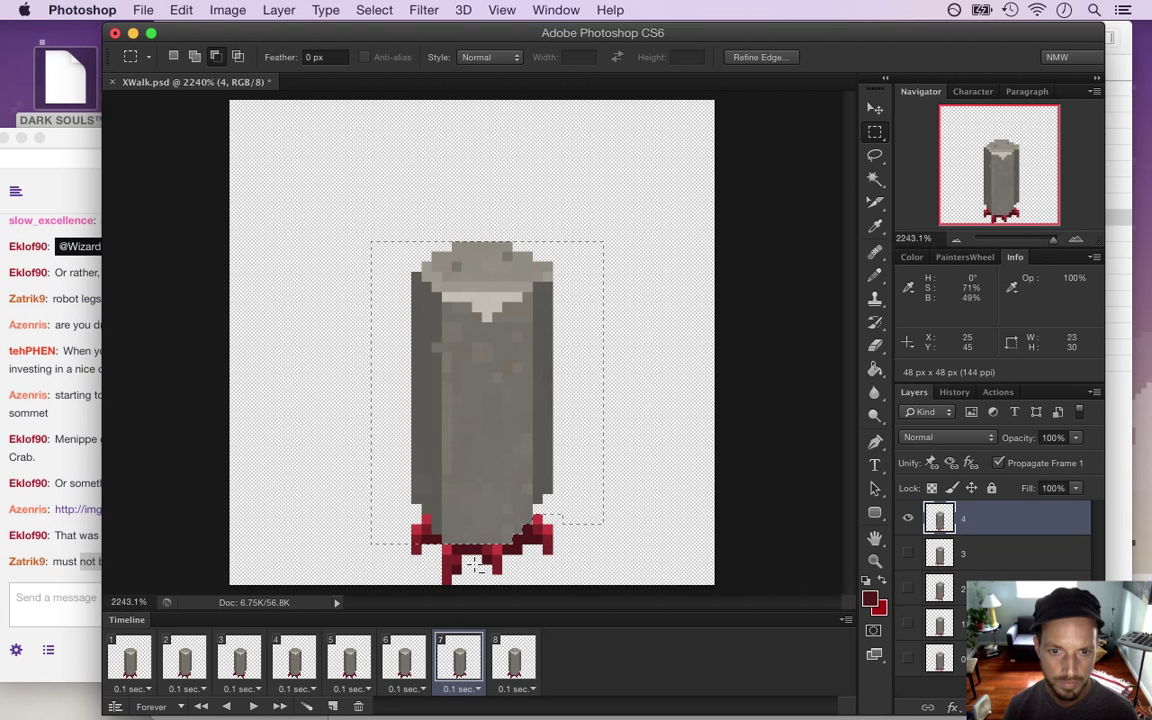
drag(372, 523, 422, 543)
drag(405, 472, 393, 467)
key(v)
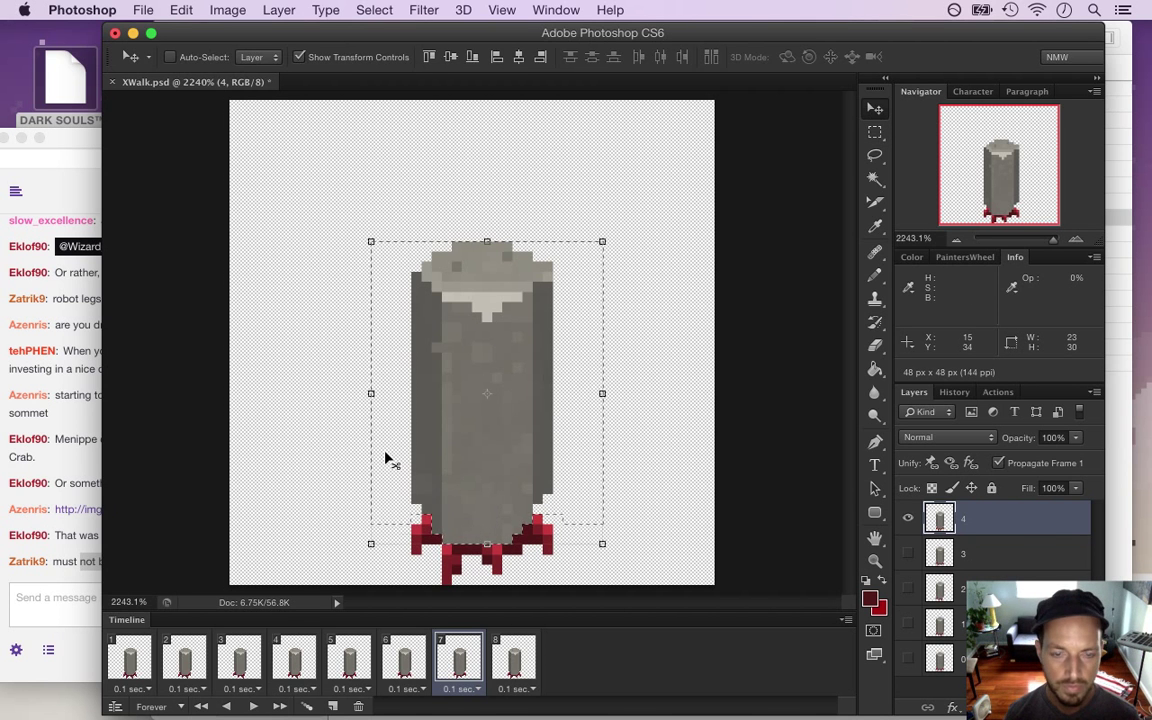
key(m)
click(650, 478)
Sample the grey and pencil in pixels above frame 7's left red foot
key(i)
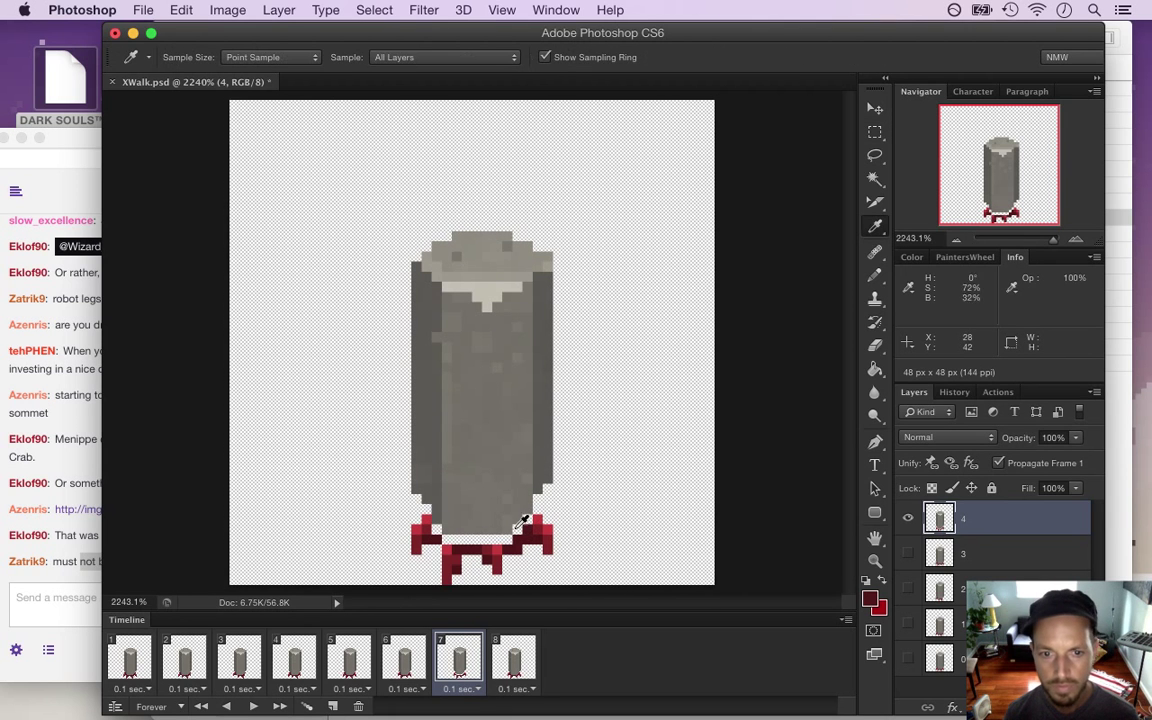
key(b)
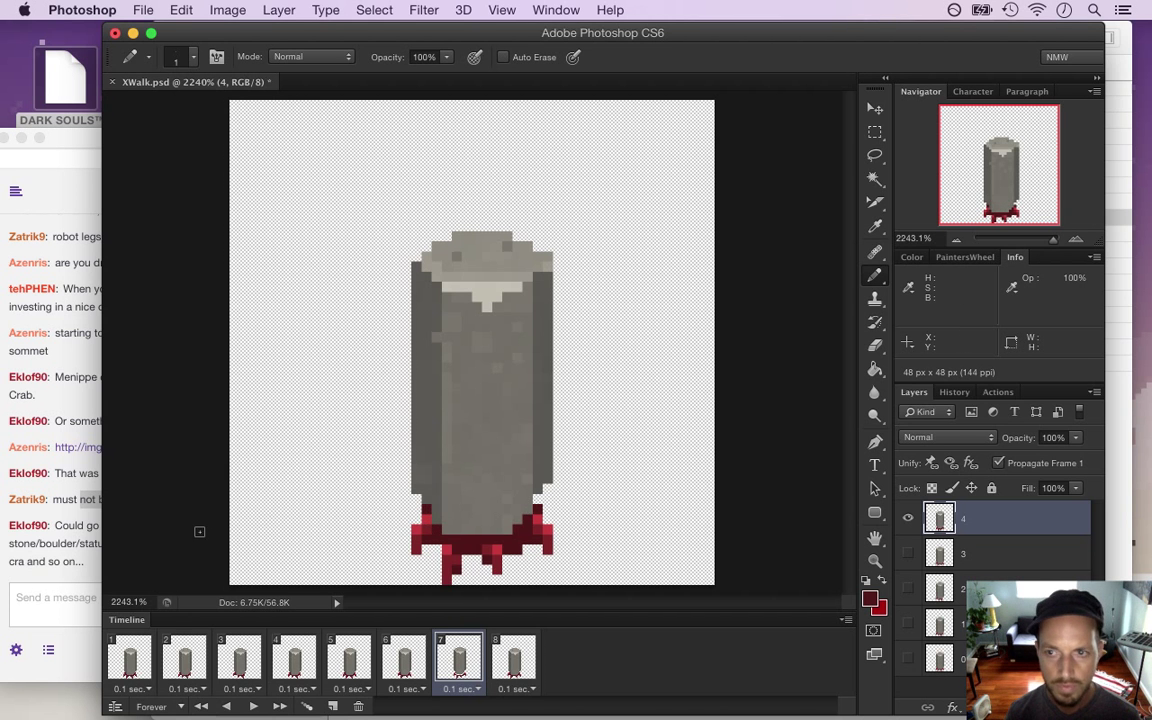
click(39, 575)
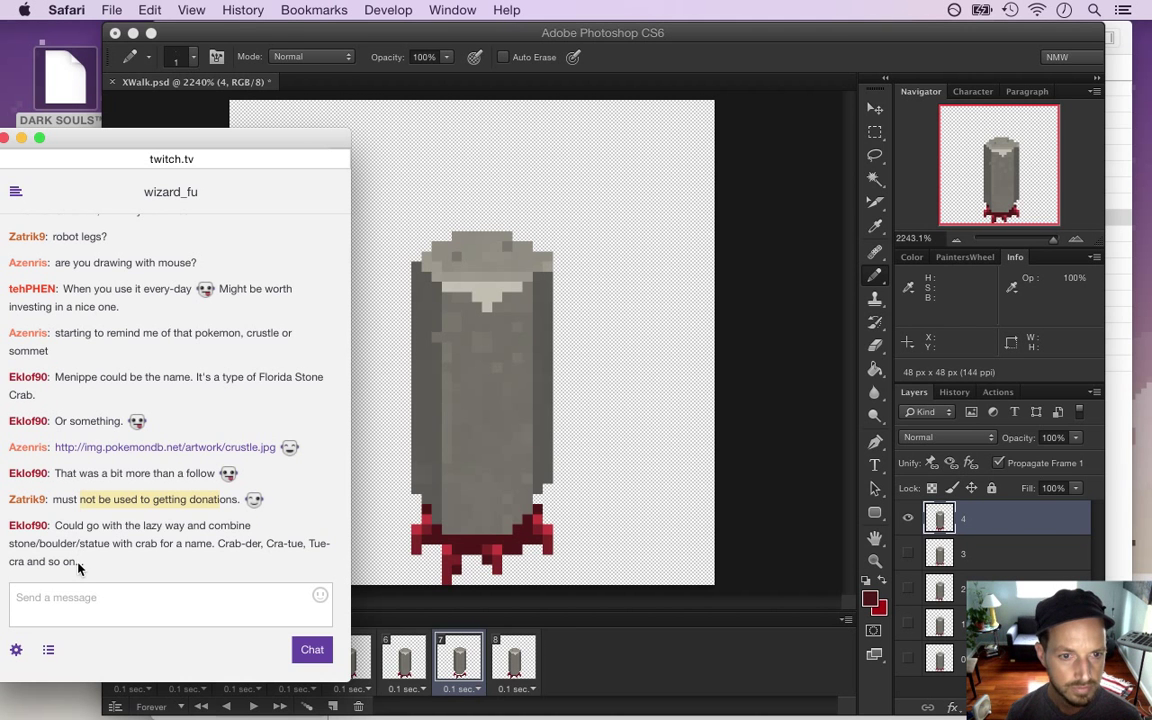
Highlight a suggested creature name in the Twitch chat and return to Photoshop
drag(219, 546, 299, 552)
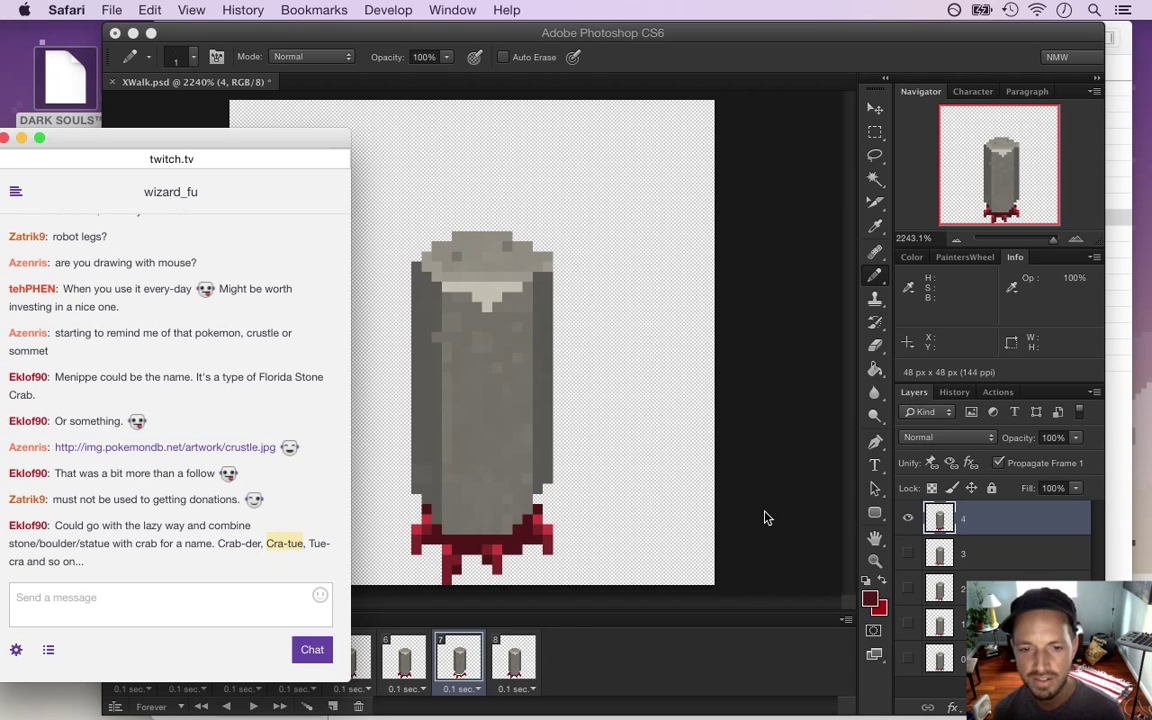
click(688, 459)
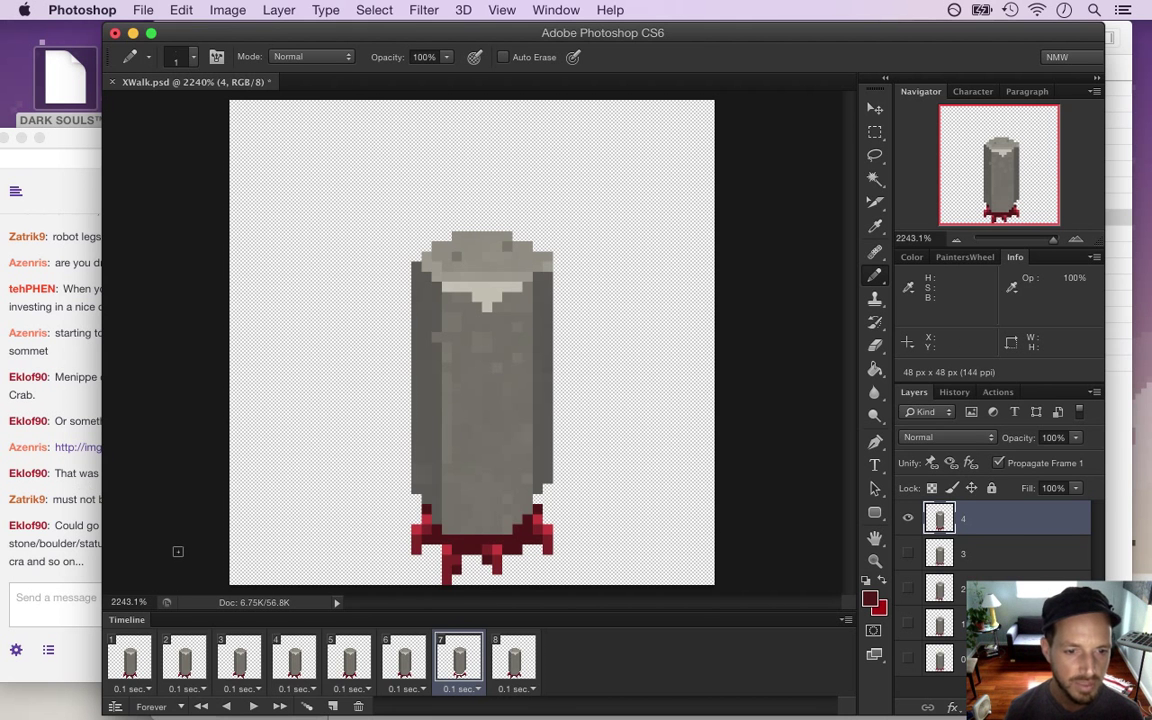
click(137, 660)
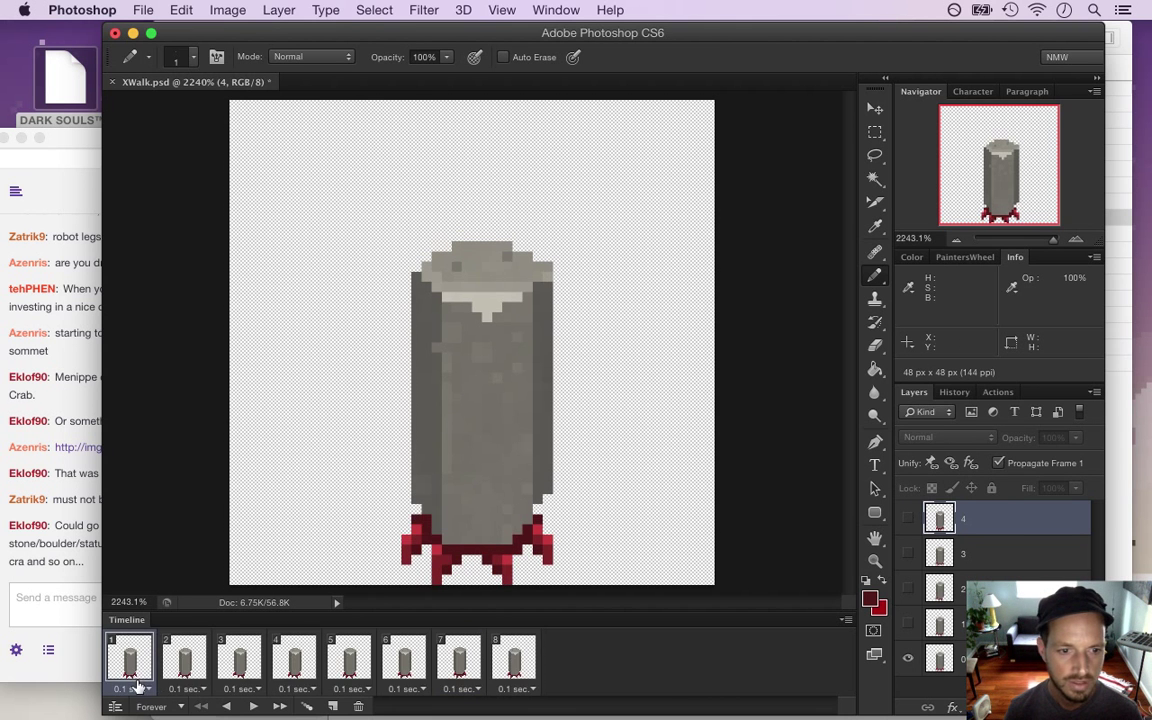
click(253, 707)
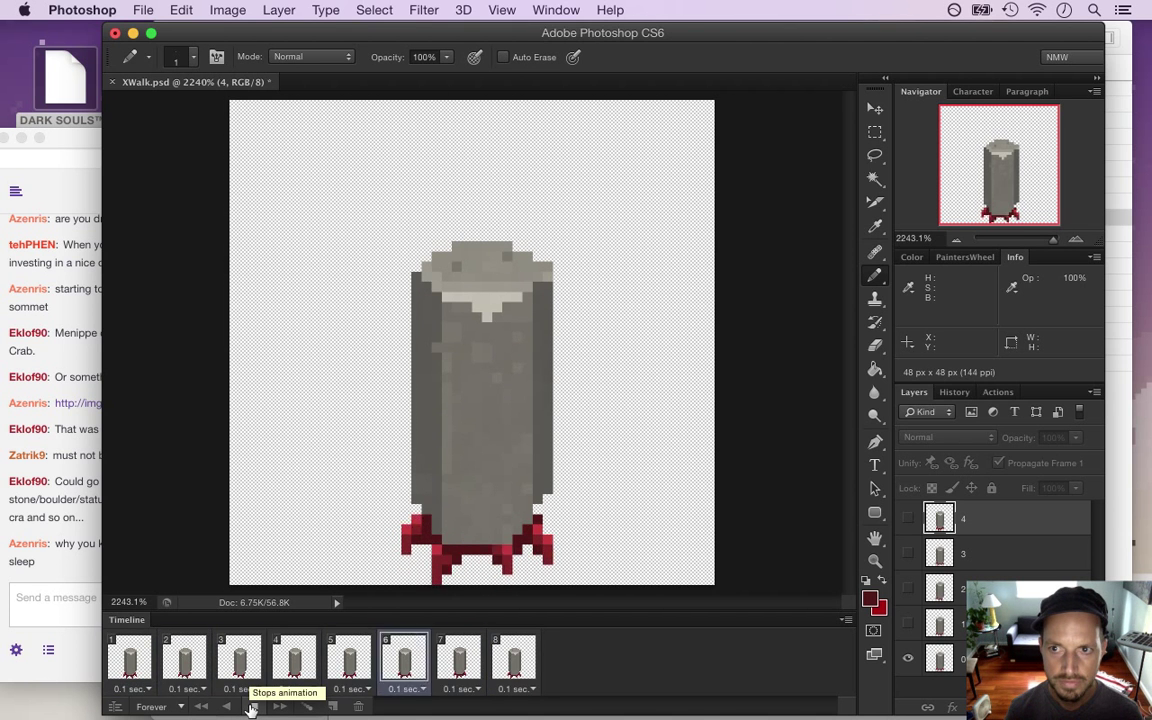
click(253, 707)
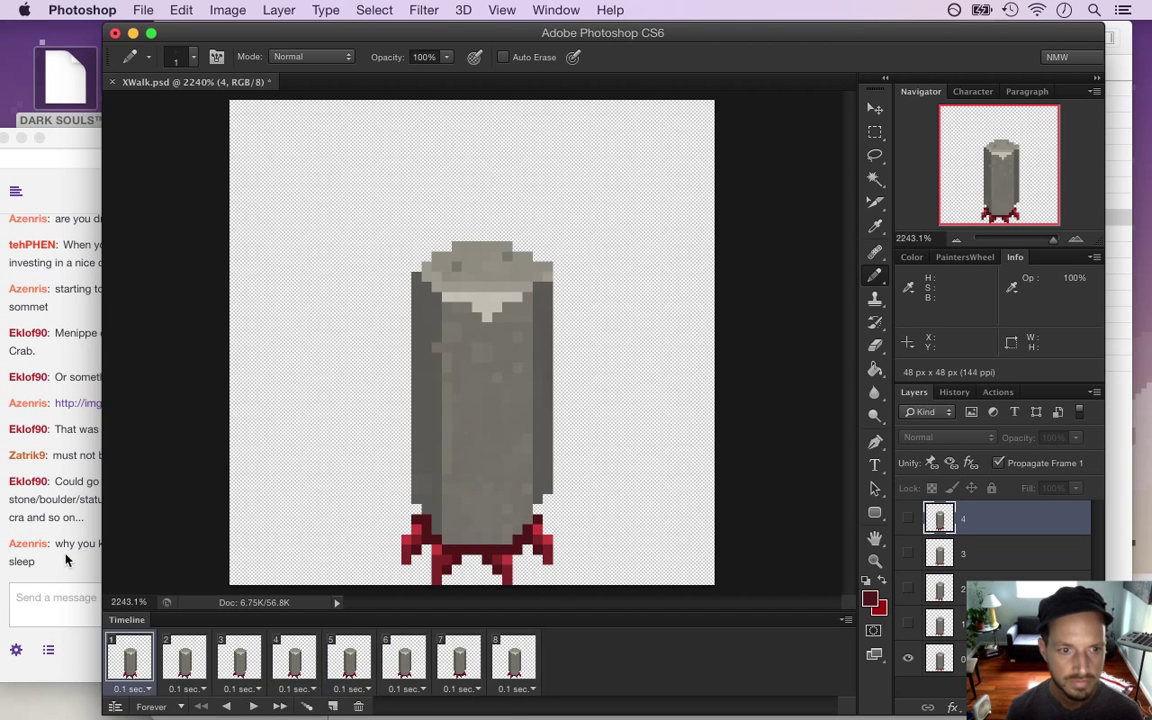
click(70, 505)
drag(78, 549, 178, 577)
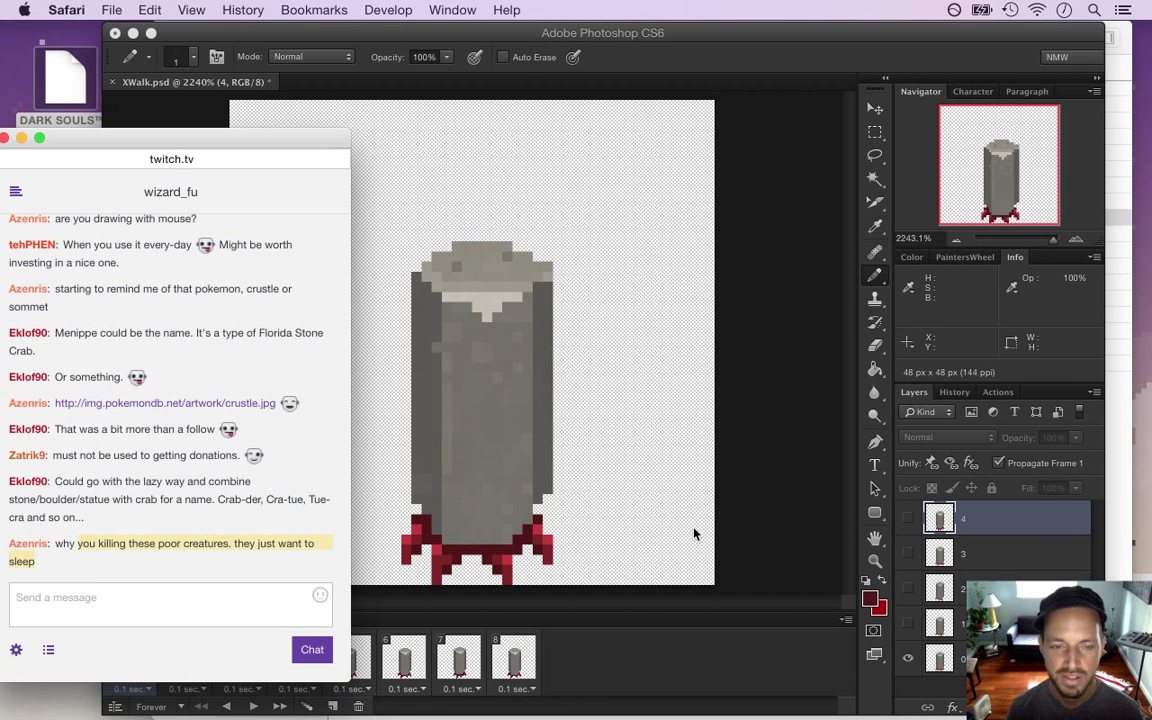
click(763, 512)
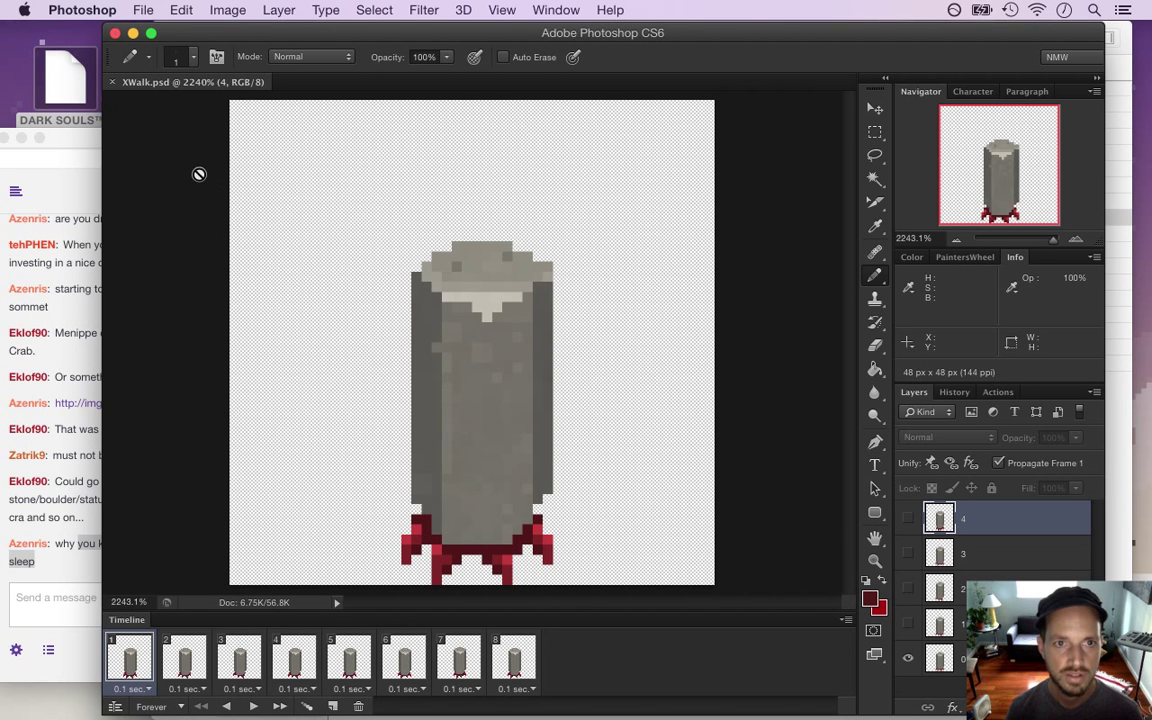
click(138, 12)
Render the walk cycle as the XWalk.png image sequence, replacing the existing files
mouse_move(211, 356)
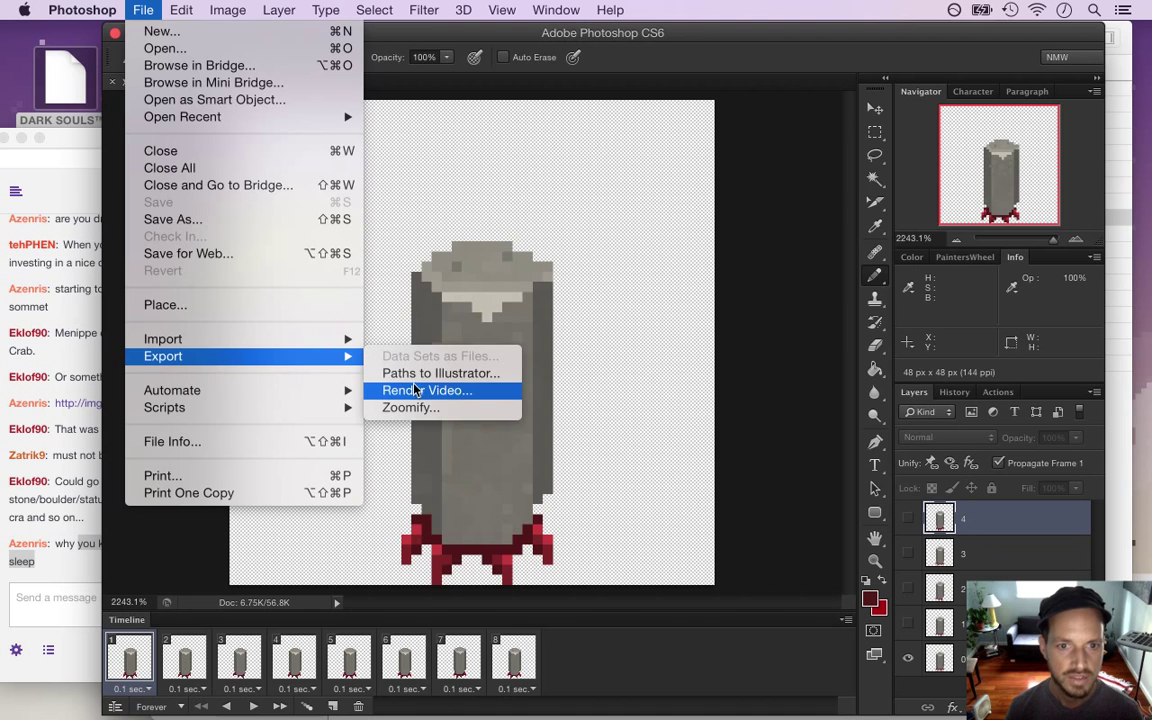
click(411, 391)
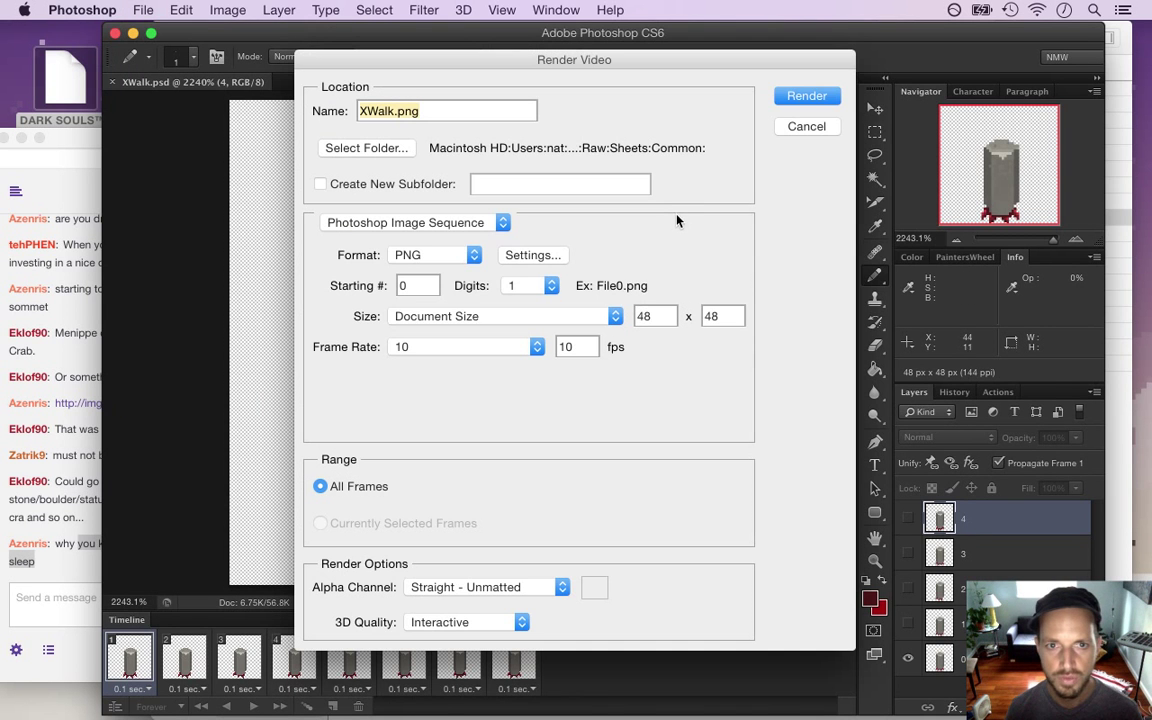
click(806, 96)
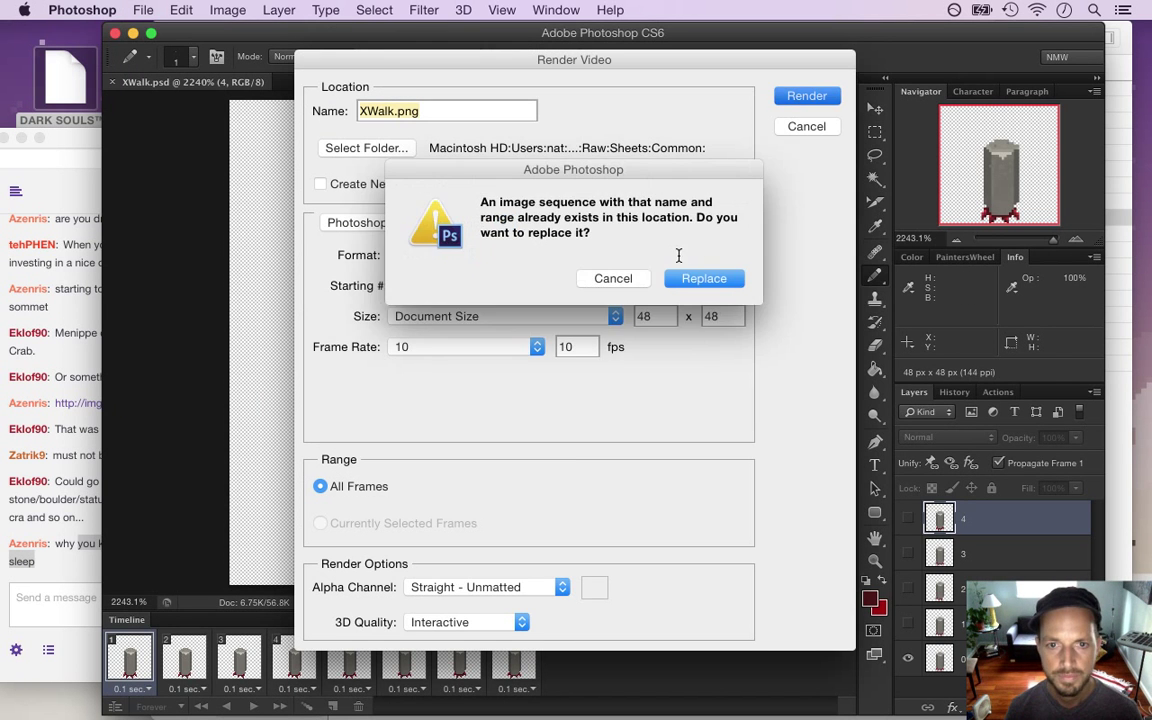
click(696, 280)
key(super+Tab)
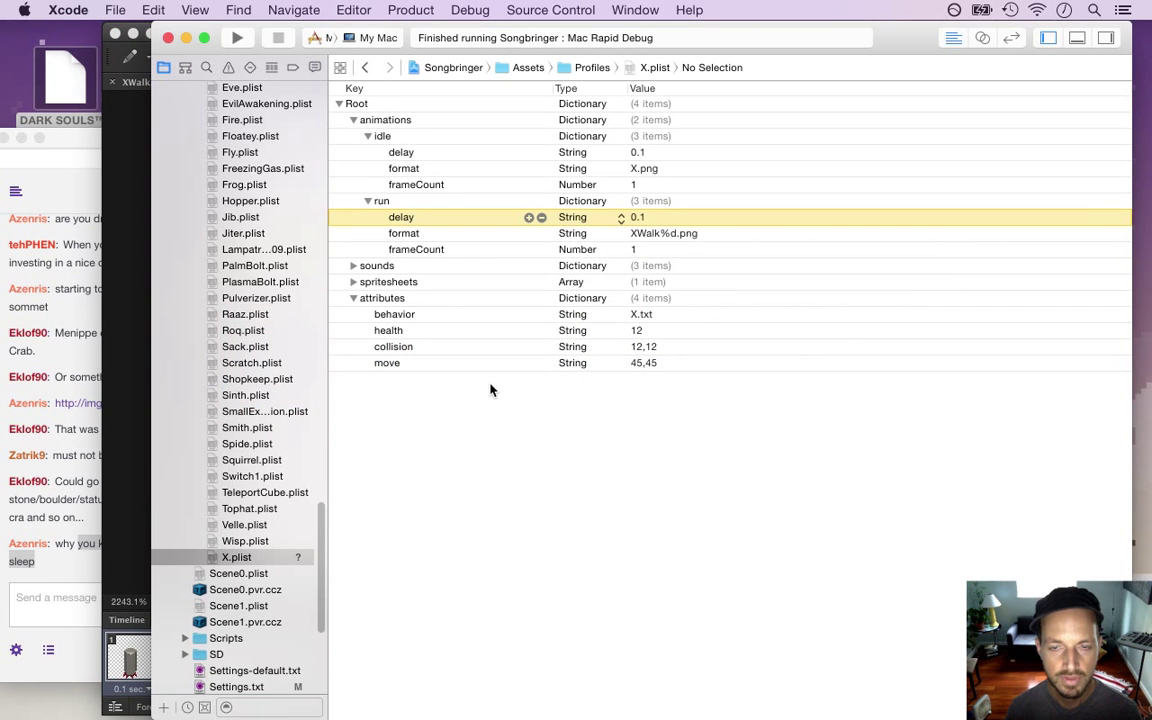
Set the run animation's frameCount in X.plist to 8 and build and run the game
double_click(631, 250)
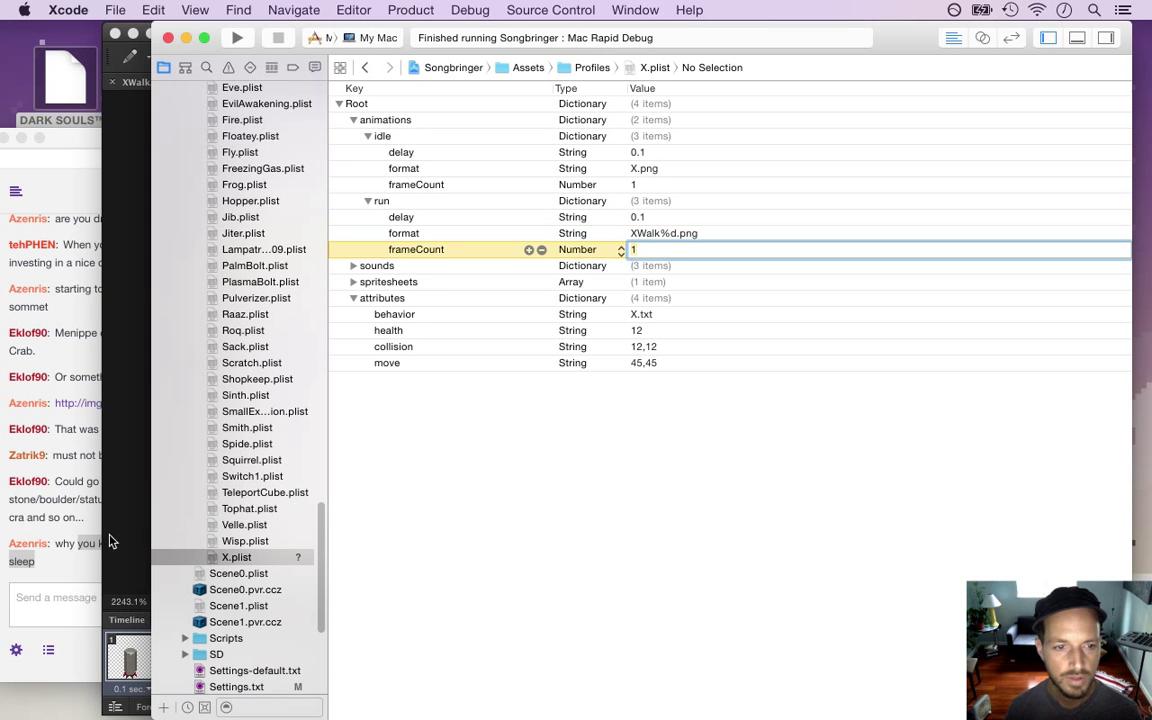
click(127, 539)
key(super+Tab)
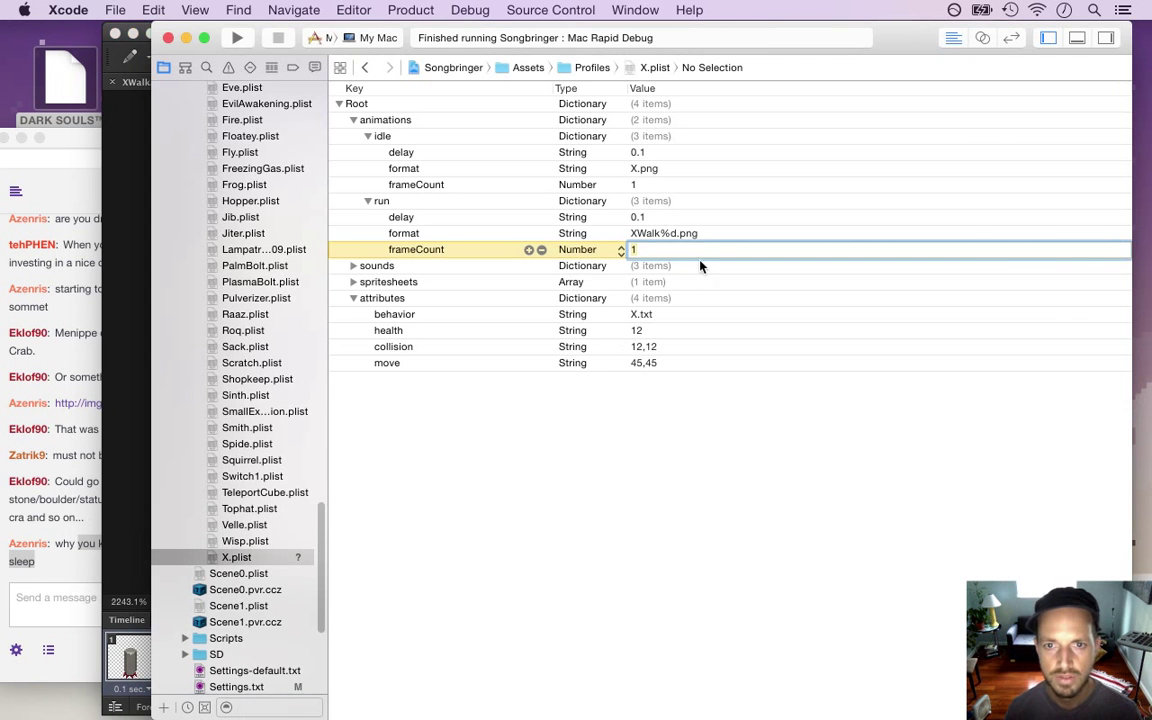
text(8)
key(Tab)
click(689, 233)
key(super+r)
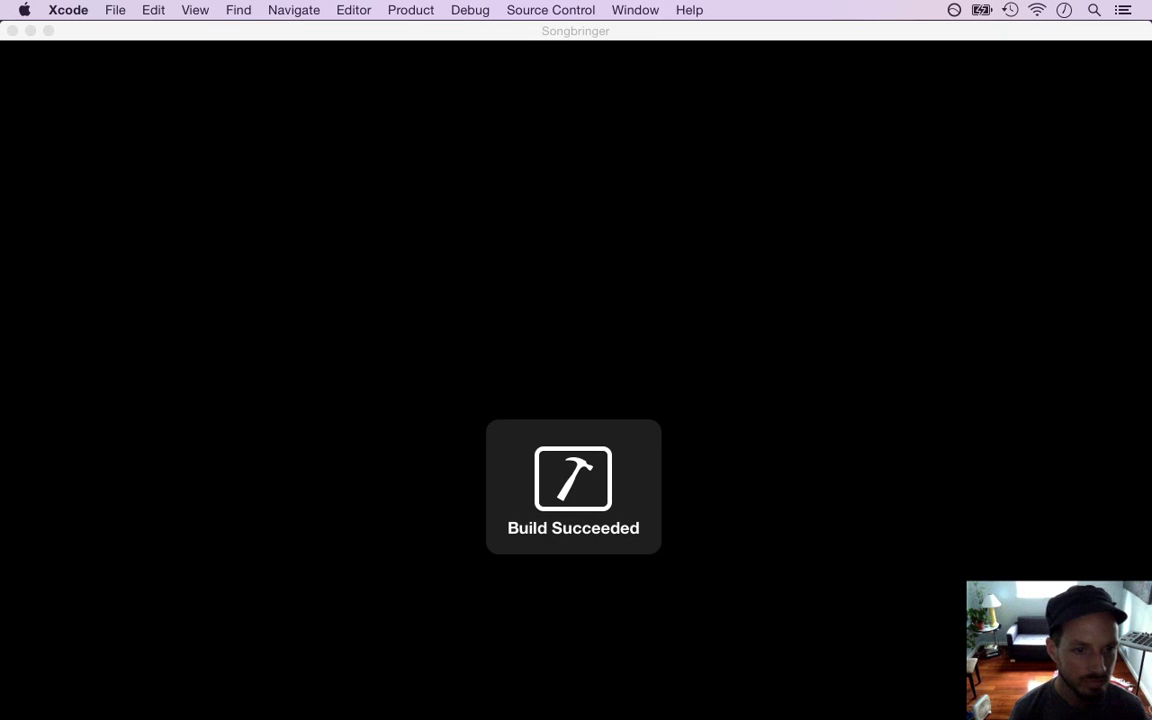
Bring the running game forward and walk the character up, left, right and down past the stones
key(super+Tab)
key(Tab)
key(Tab)
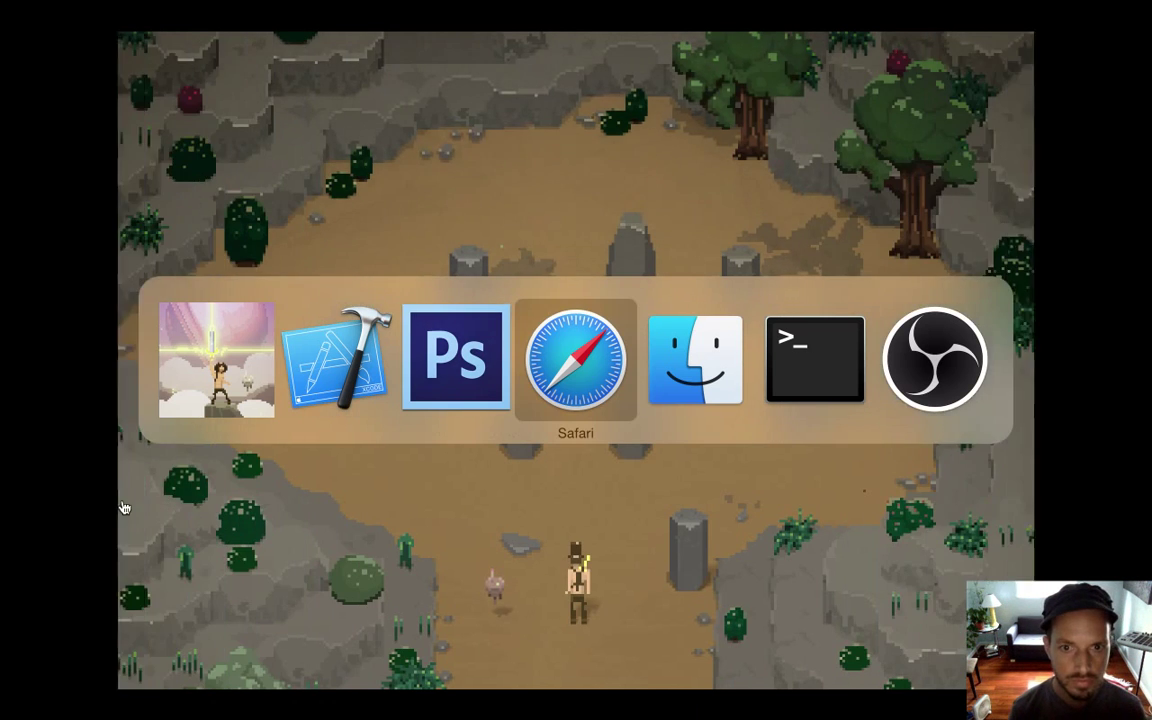
key(super+Tab)
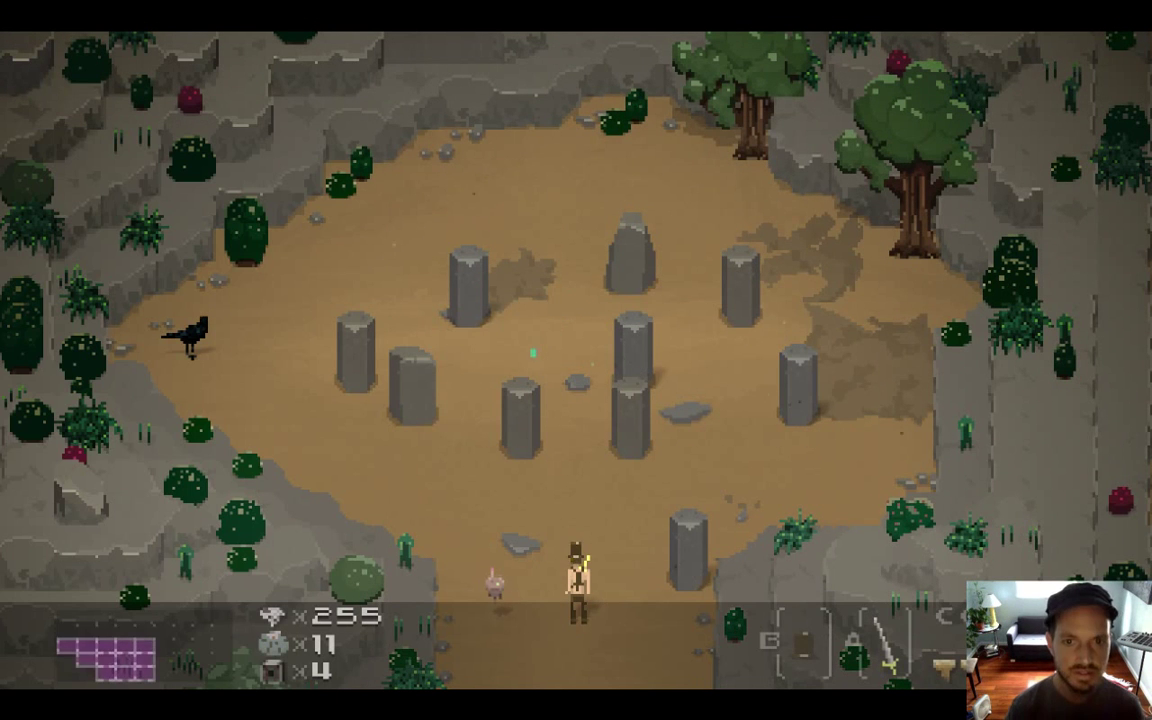
key(Up)
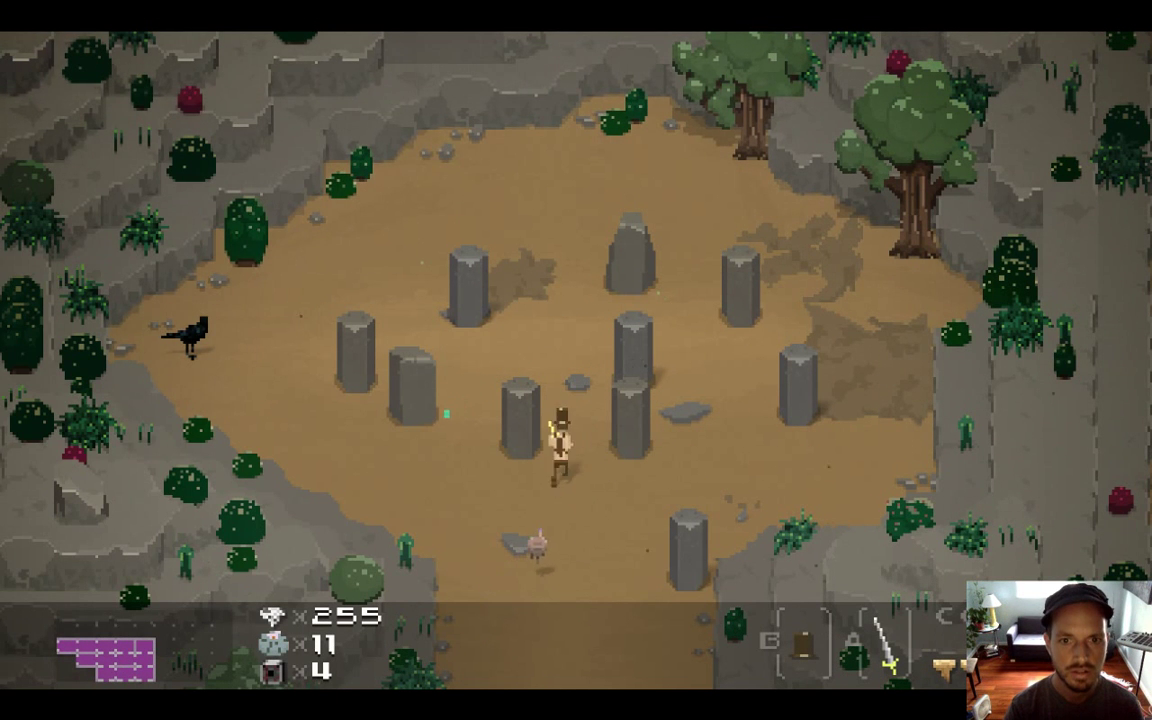
key(Left)
key(Right)
key(Down)
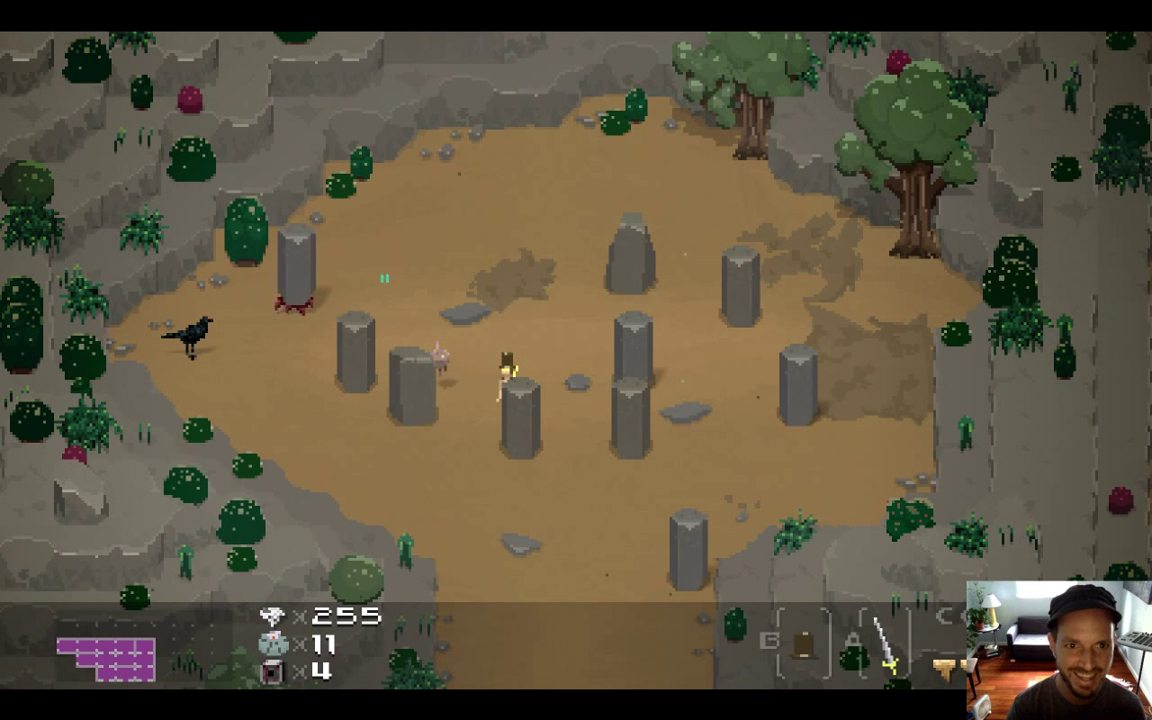
Walk the character around above the stones and up toward the top pillar
key(Up)
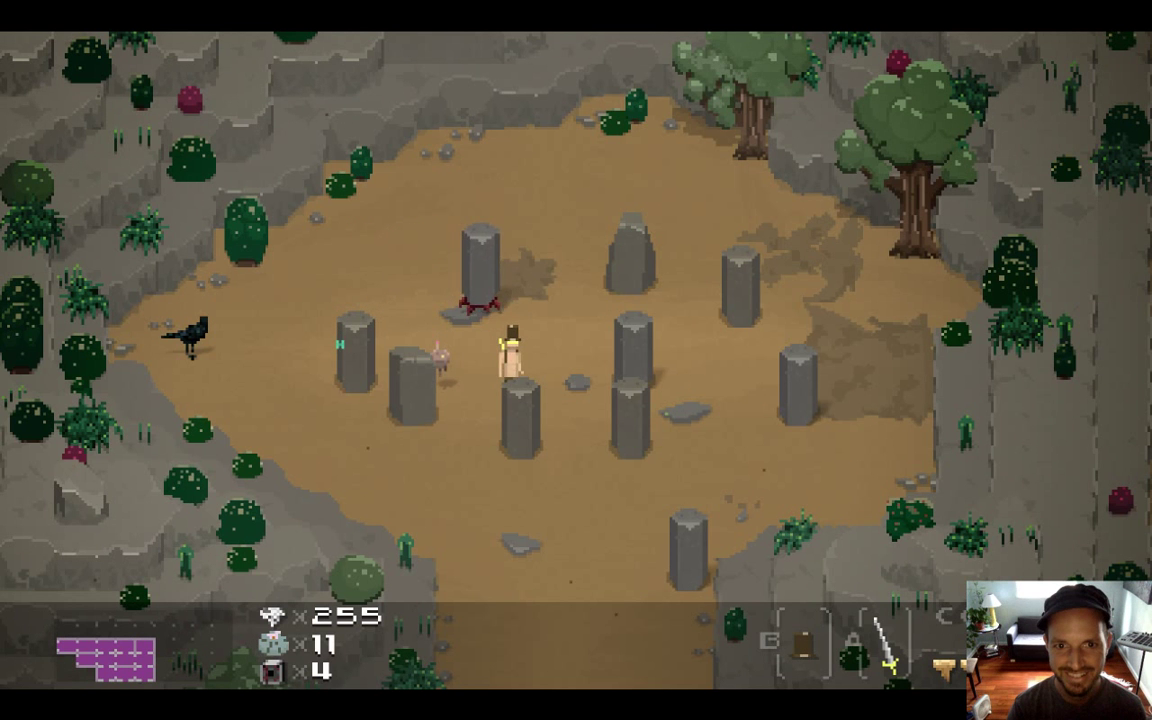
key(Left)
key(Up)
key(Up)
key(Left)
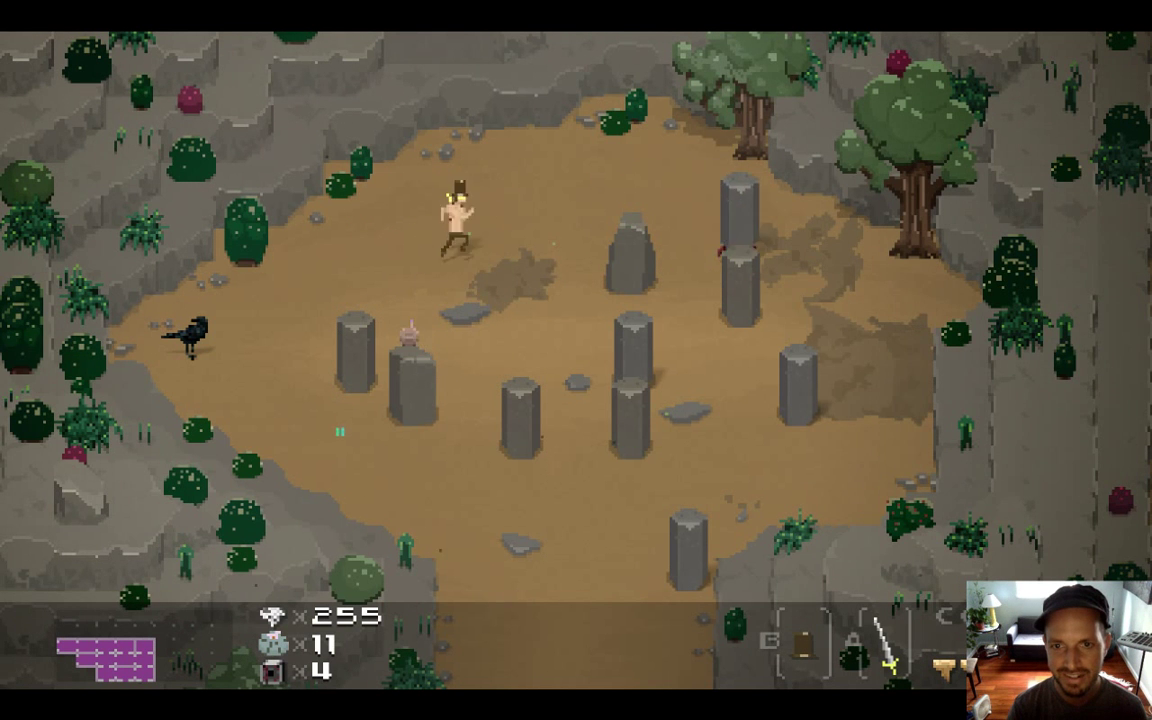
key(Right)
key(Left)
key(Down)
key(Right)
key(Up)
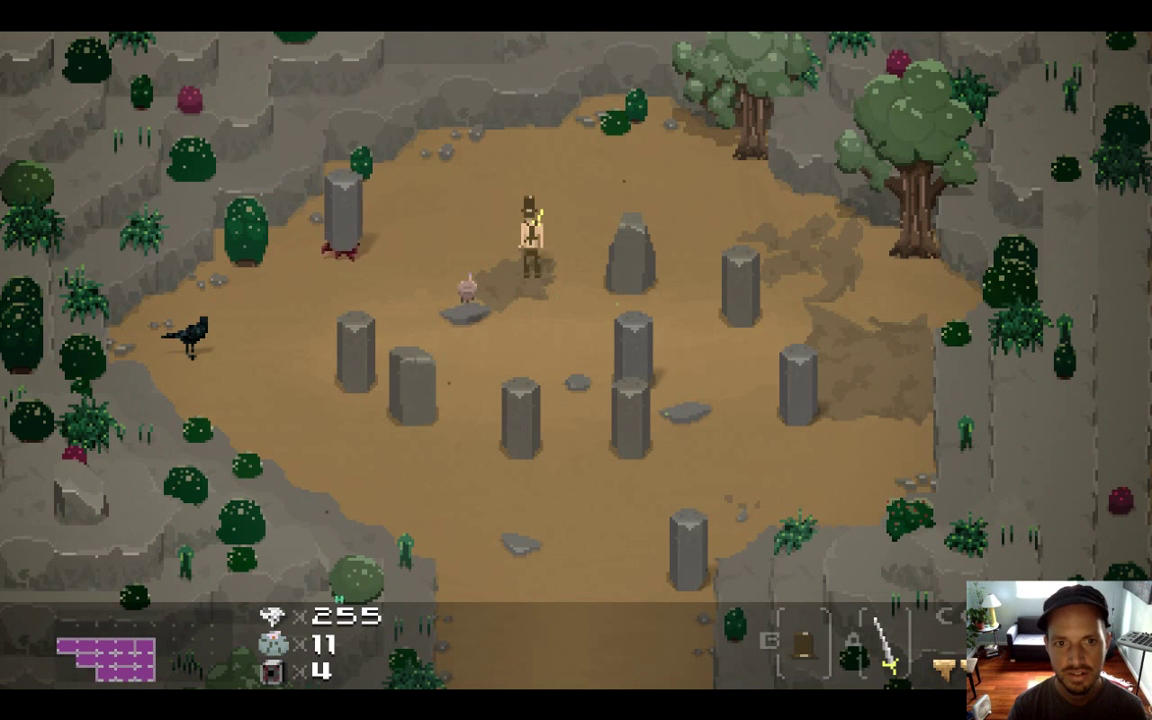
key(Down)
key(Down)
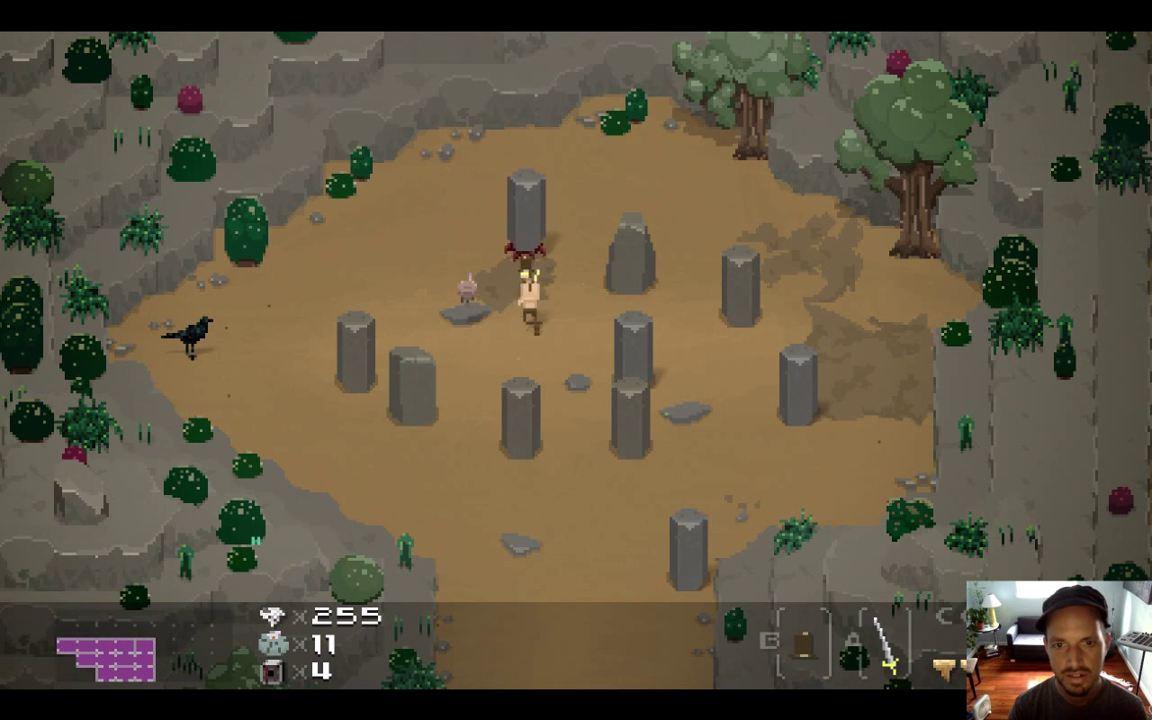
key(Left)
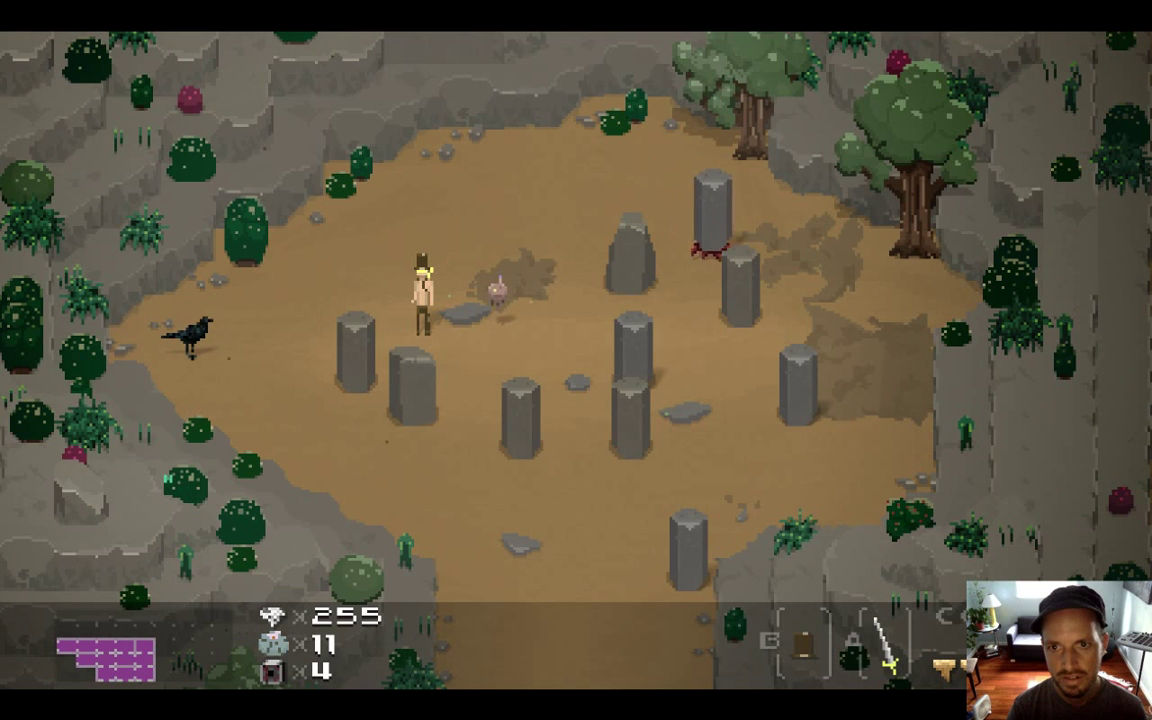
key(Up)
key(Right)
Swing the sword at the top pillar and strike it, then move down-right
key(x)
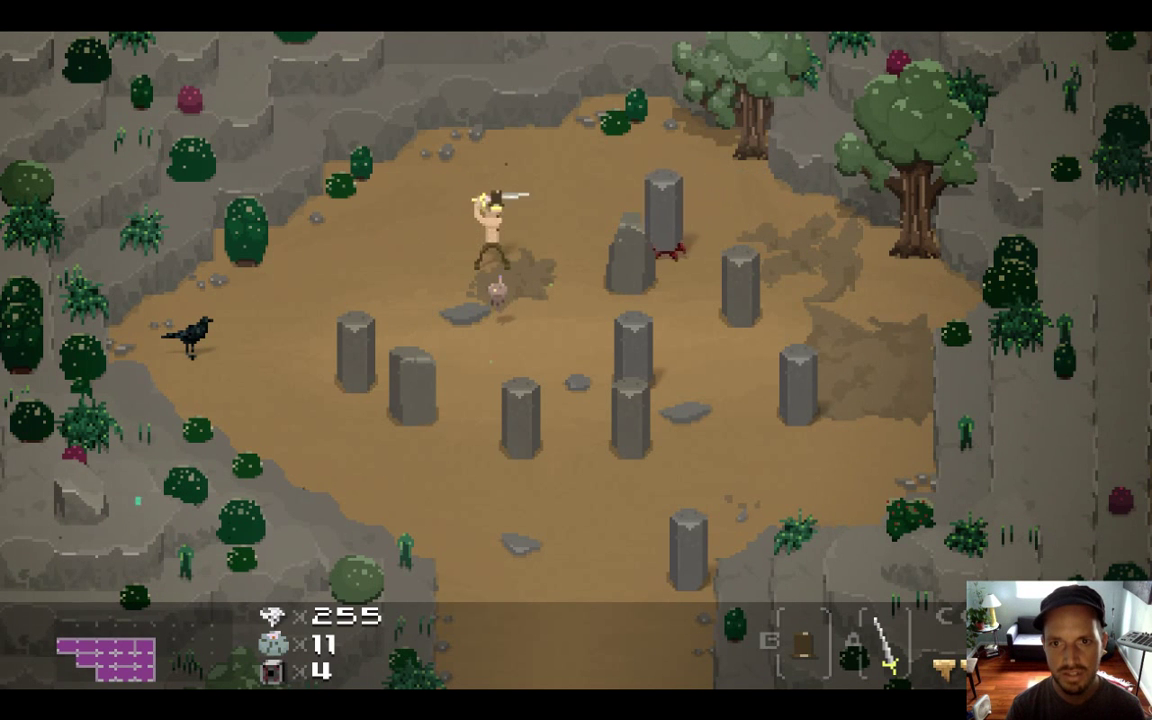
key(Down)
key(Up)
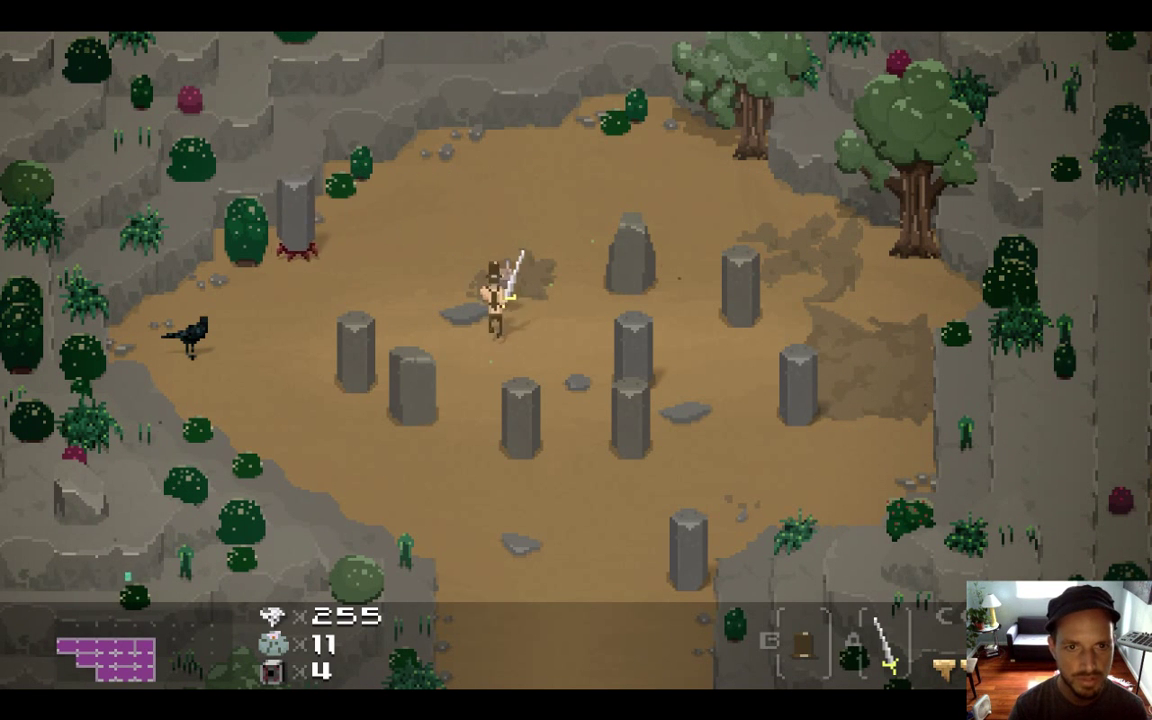
key(Left)
key(x)
key(x)
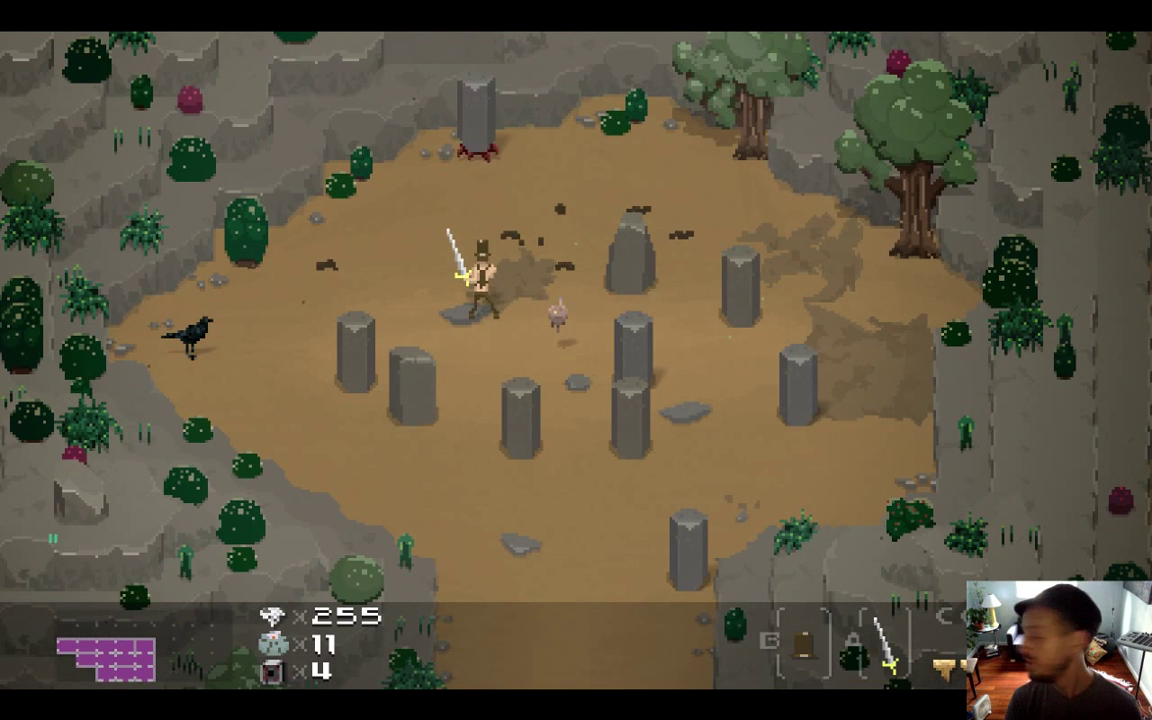
key(Right)
key(x)
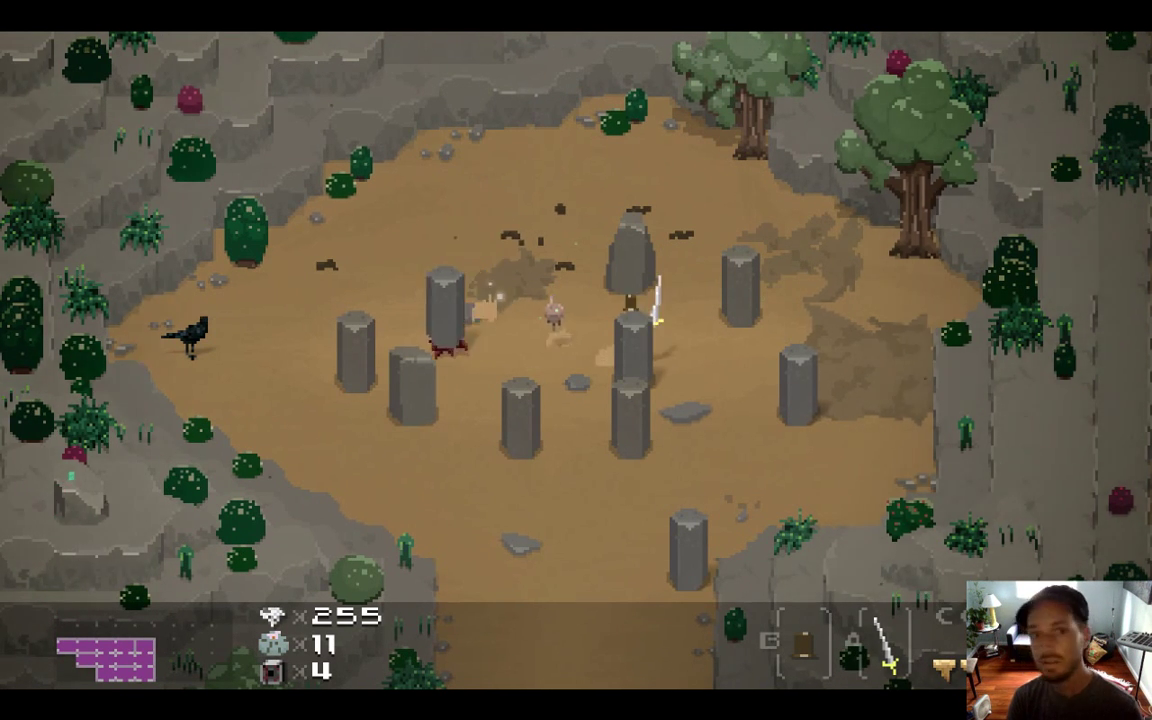
key(Right)
key(Down)
key(super+Tab)
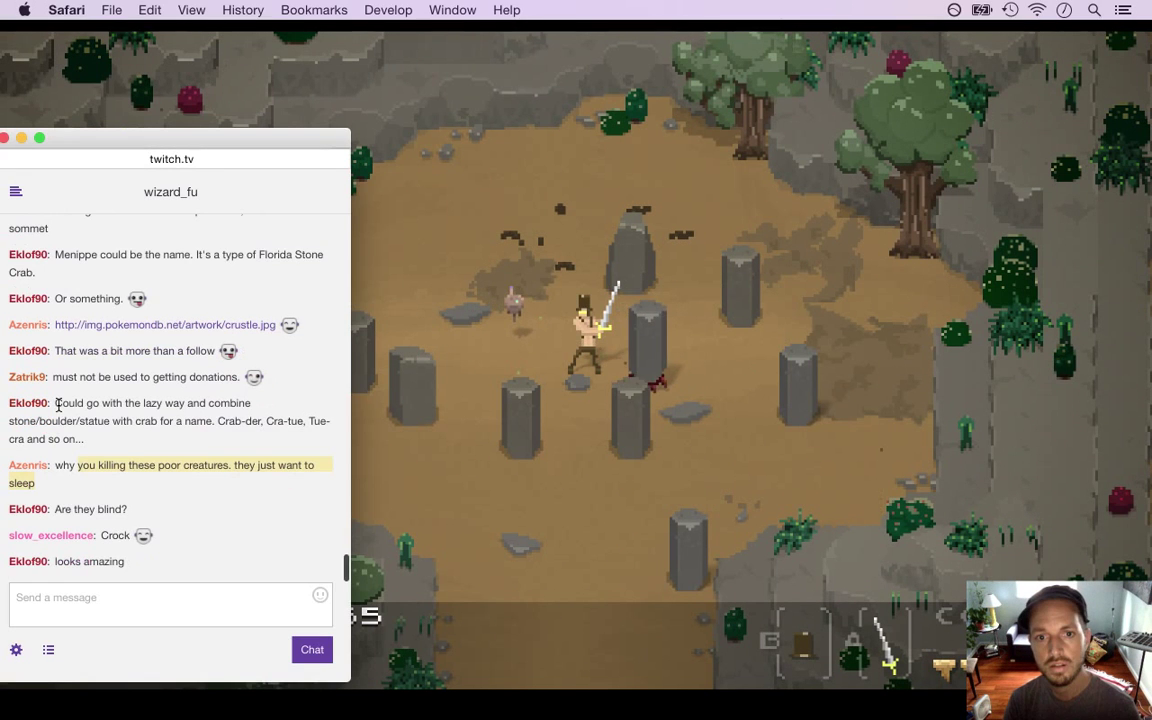
Leave the game, clear the chat selection, and return via Xcode to Photoshop's XWalk.psd
click(448, 435)
key(Left)
key(Up)
key(super+Tab)
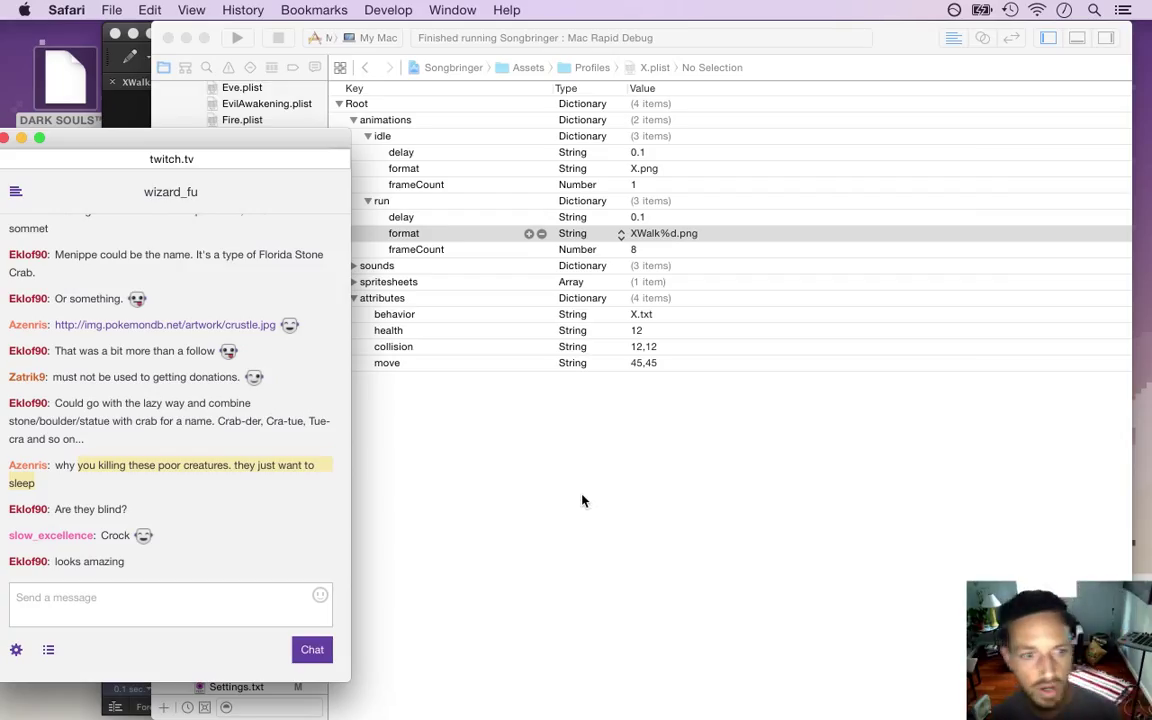
click(104, 535)
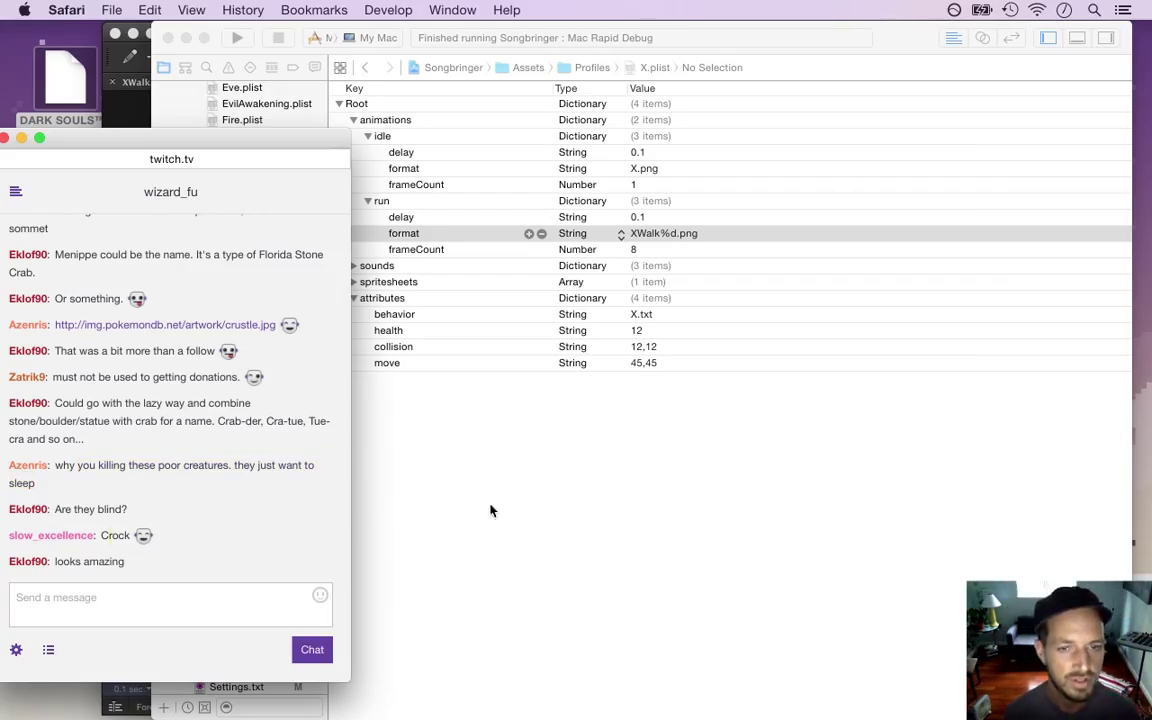
click(492, 505)
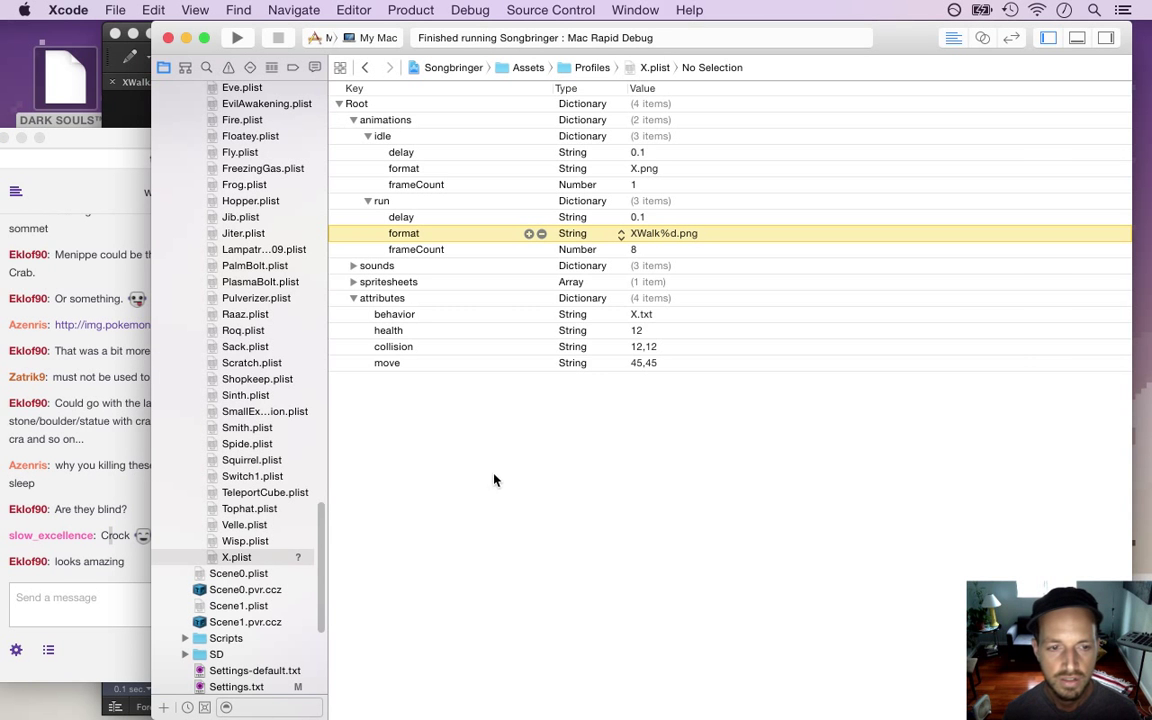
key(super+Tab)
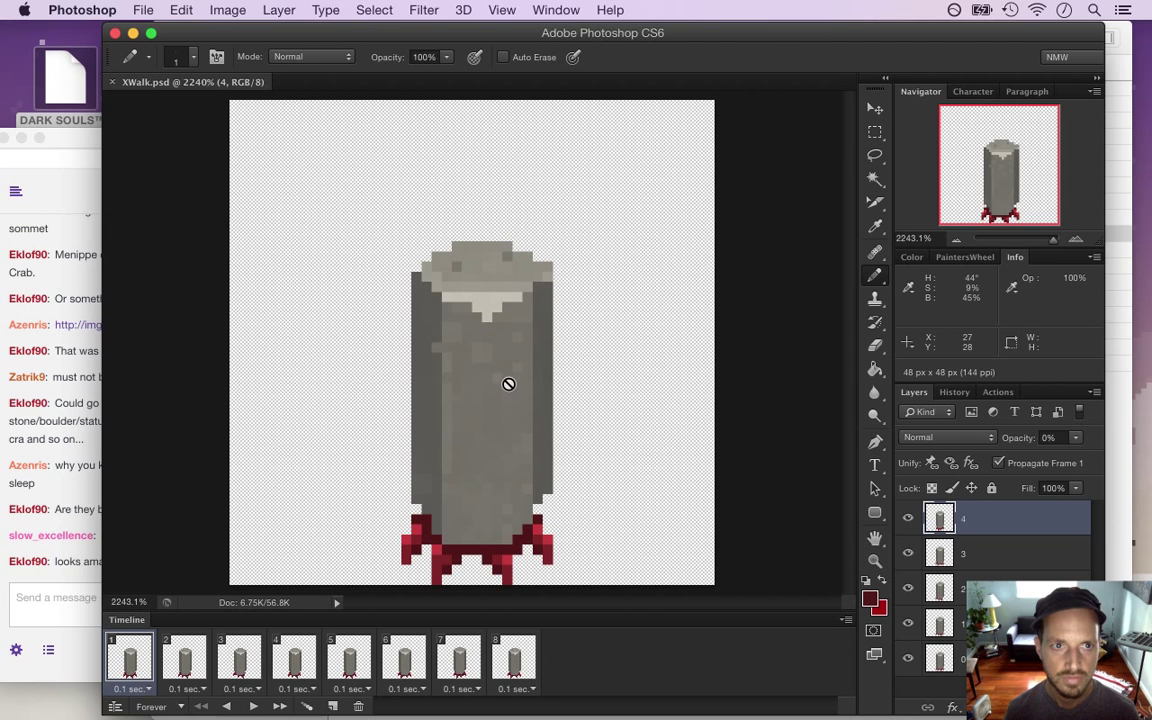
Open X.psd from the recent files and close it again
key(m)
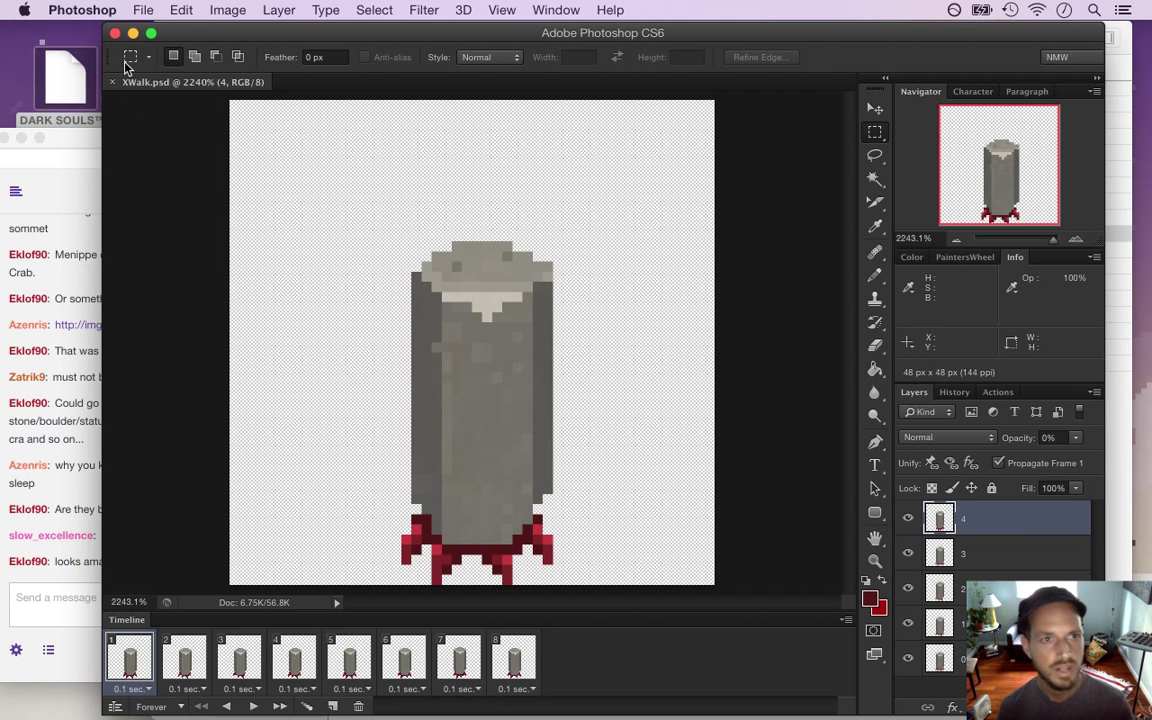
click(140, 10)
mouse_move(212, 126)
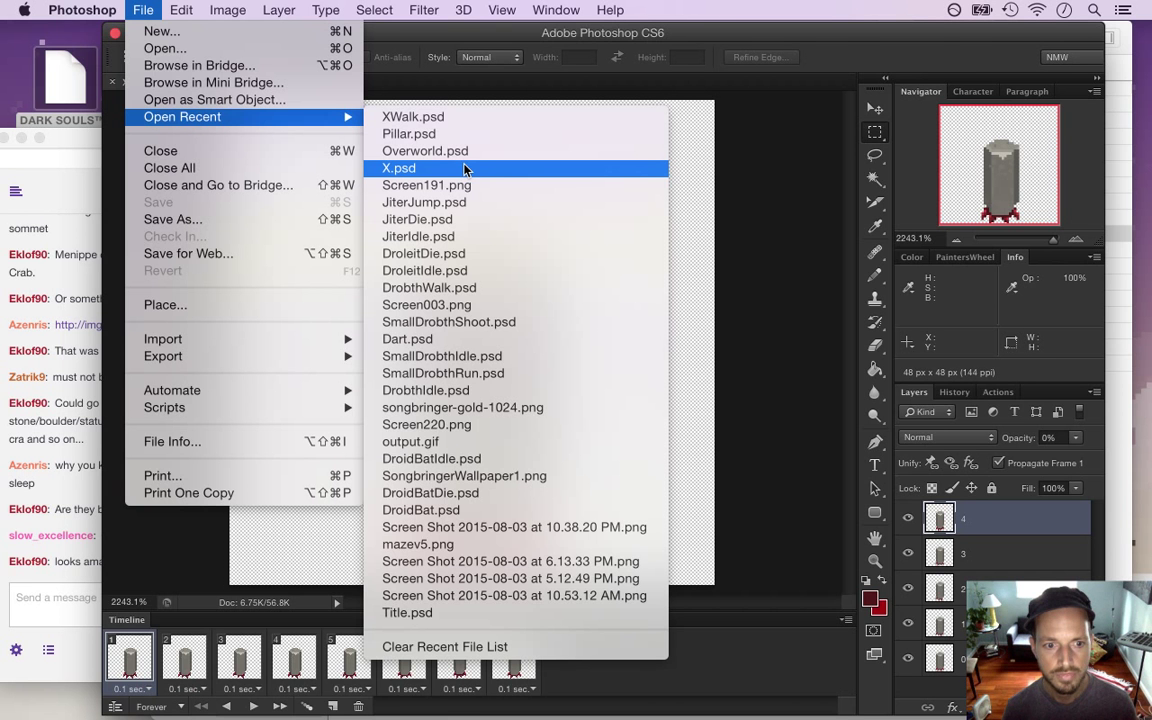
click(464, 169)
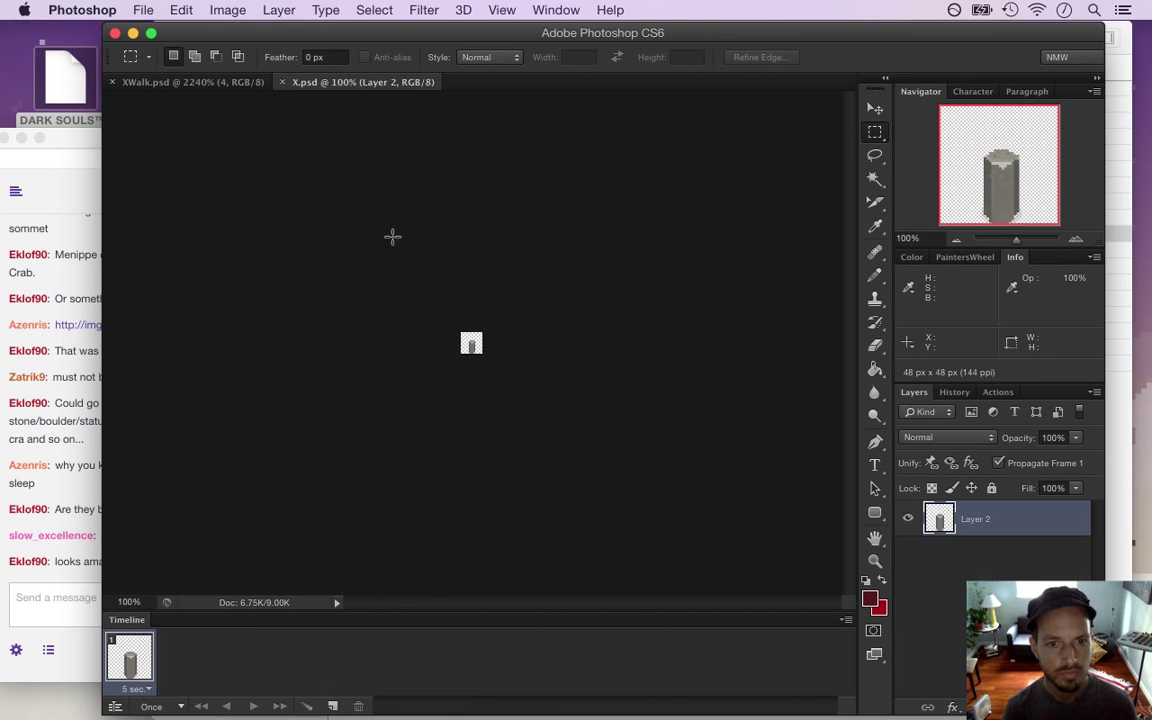
key(super+w)
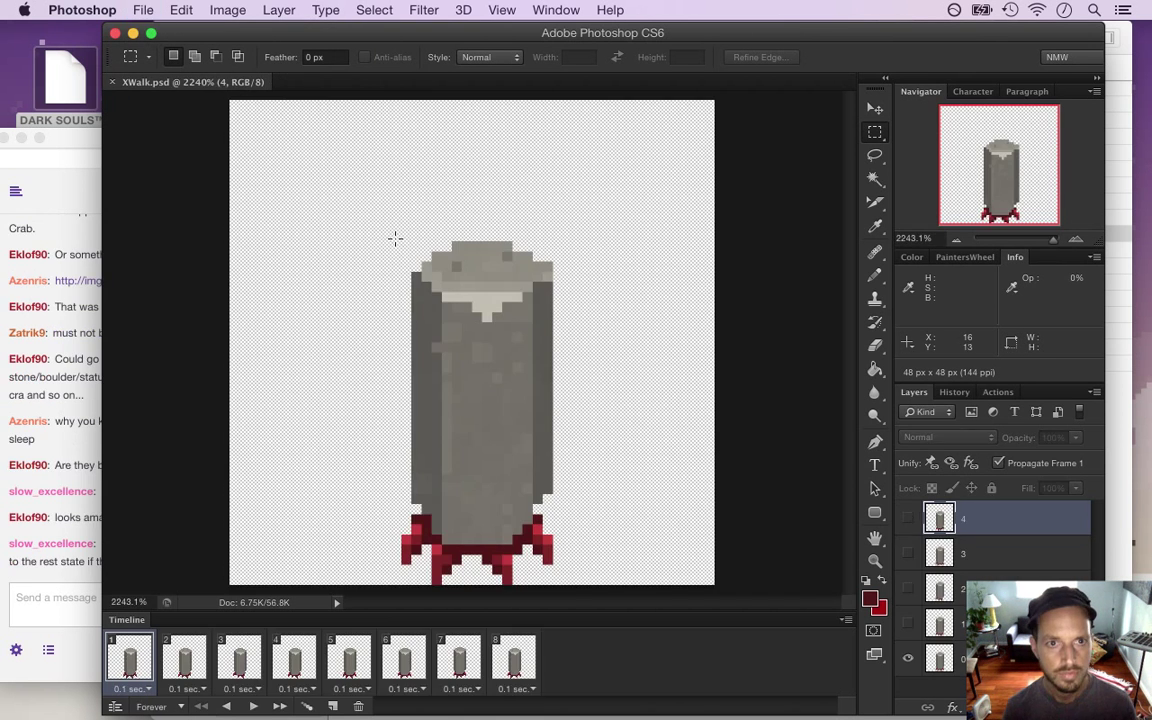
Select the chat's return-to-rest suggestion, then start Save As for XWalk.psd in the Foes folder
click(66, 530)
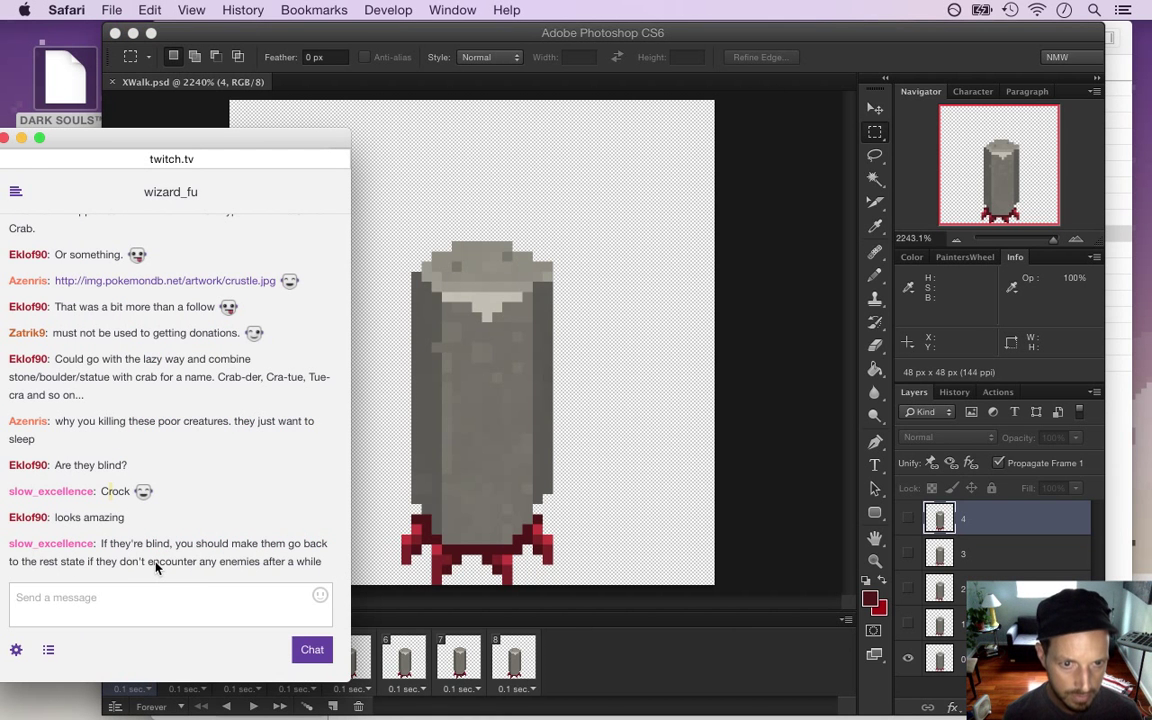
drag(121, 543, 322, 562)
click(710, 370)
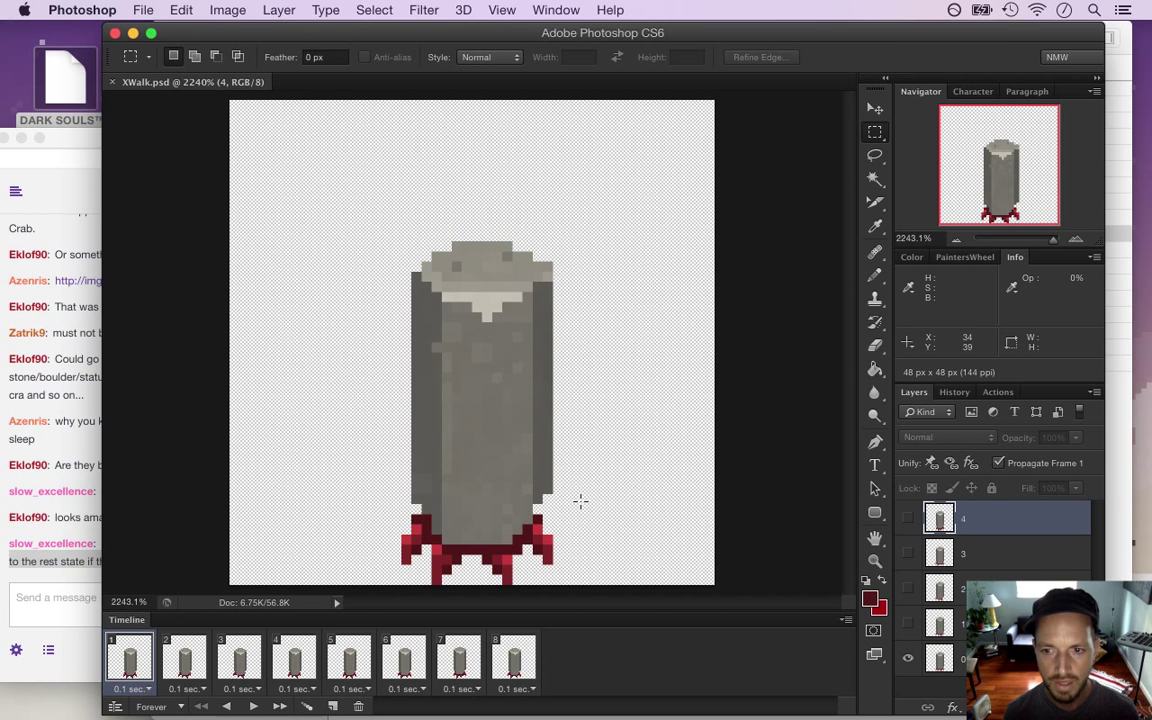
click(143, 10)
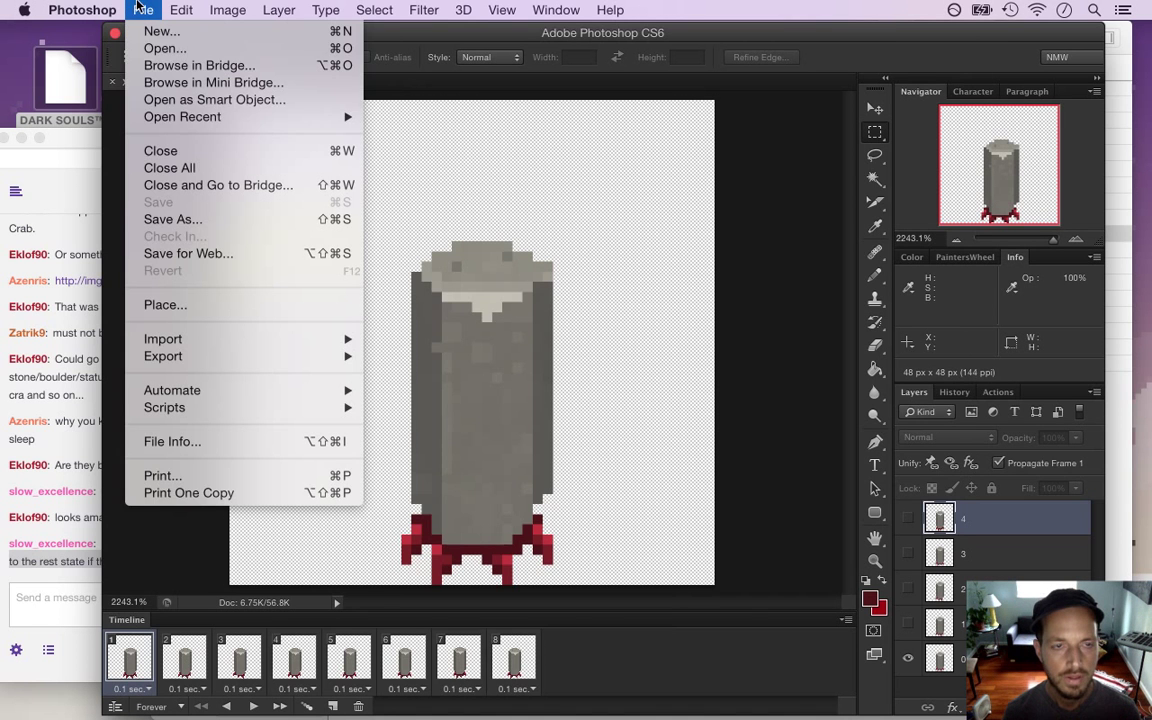
click(170, 219)
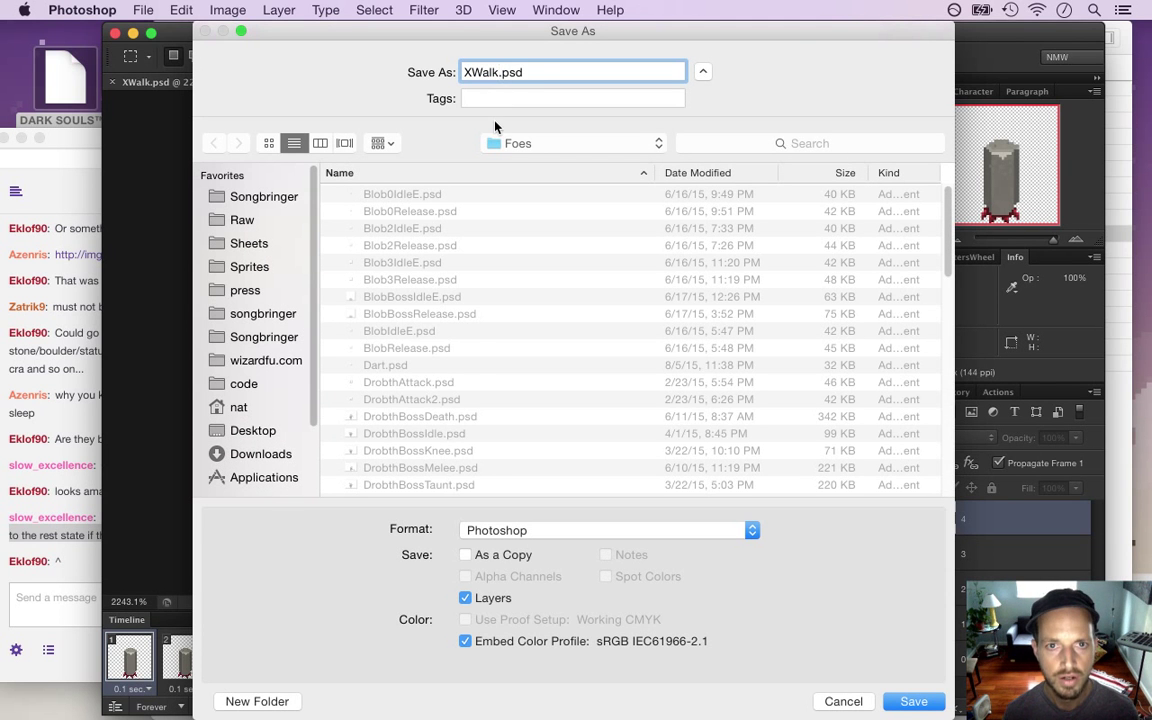
Change the file name from Walk to Wake and save the document as XWake.psd
key(BackSpace)
key(BackSpace)
key(BackSpace)
key(BackSpace)
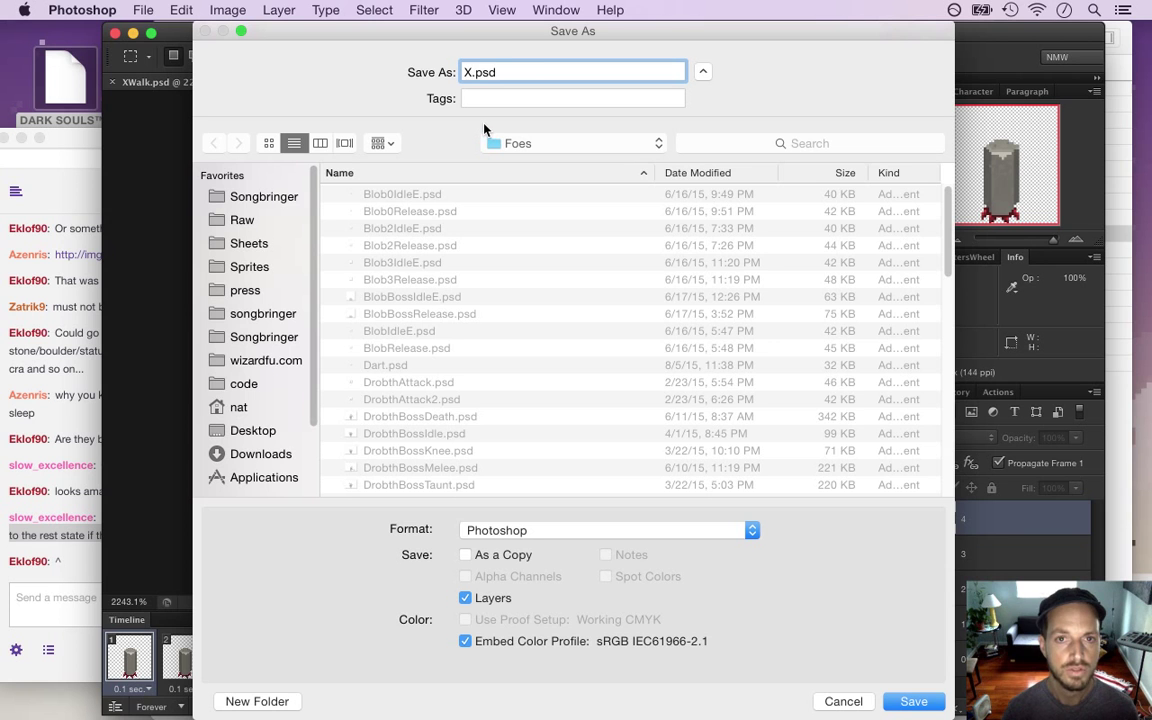
text(Wake)
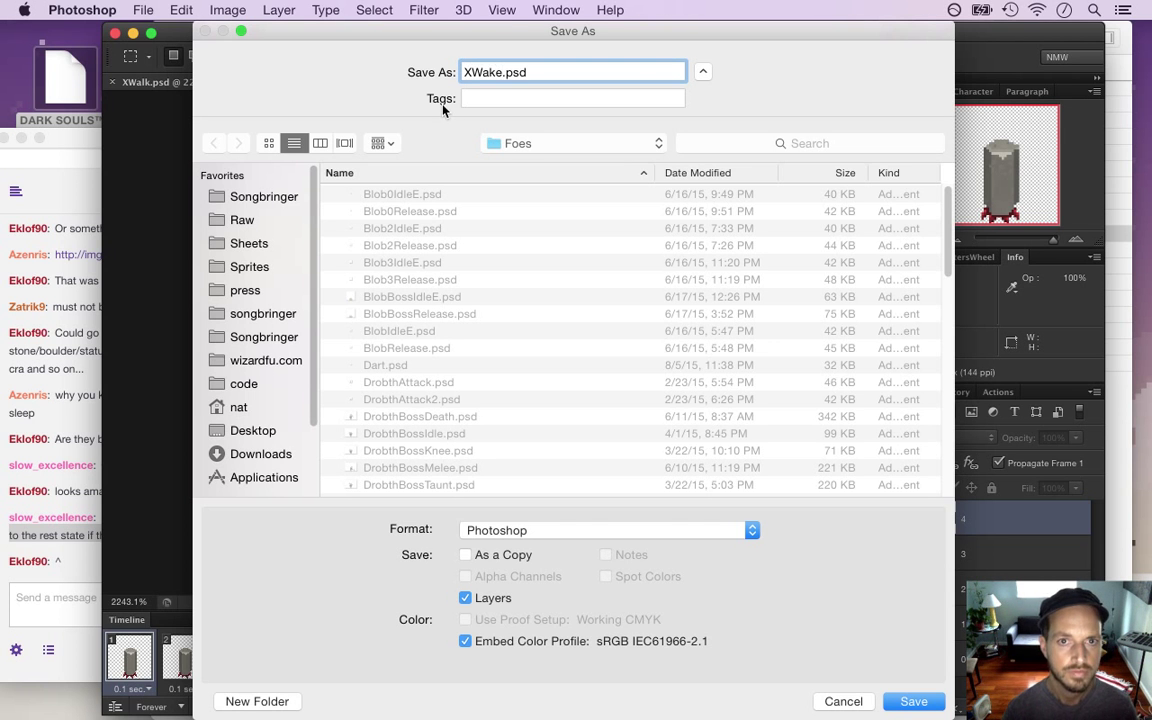
key(Return)
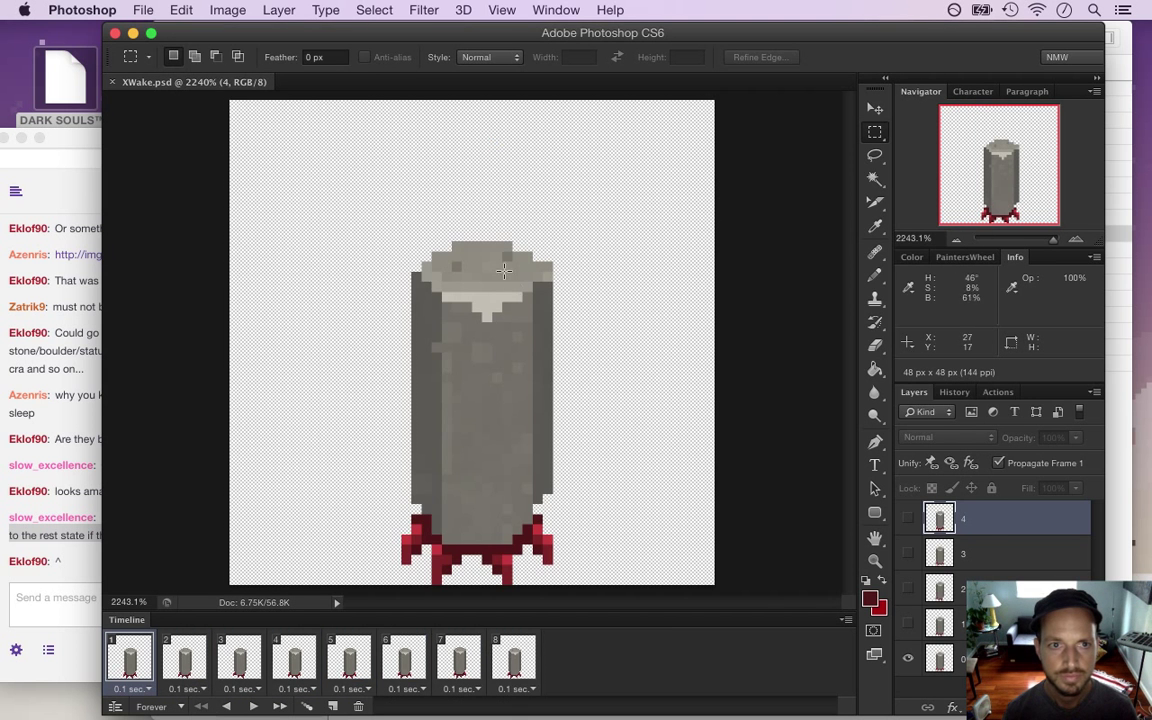
Reopen XWalk.psd from the recent files and fit it to the window
click(143, 10)
mouse_move(182, 117)
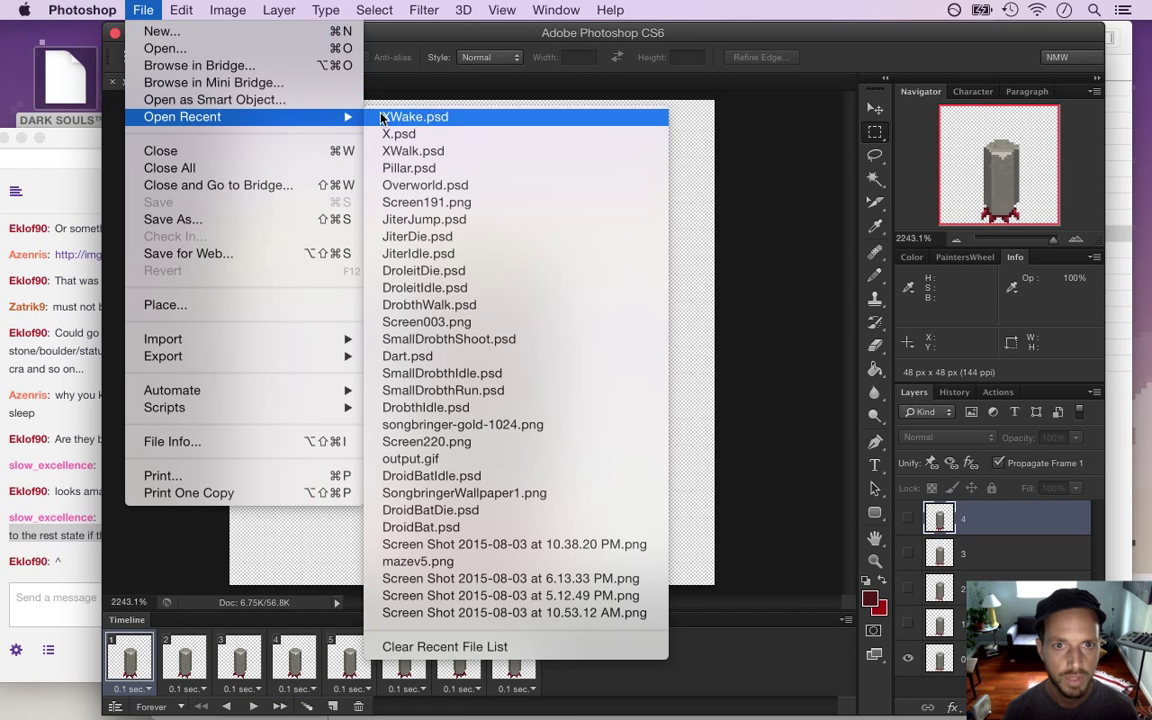
click(405, 150)
click(69, 379)
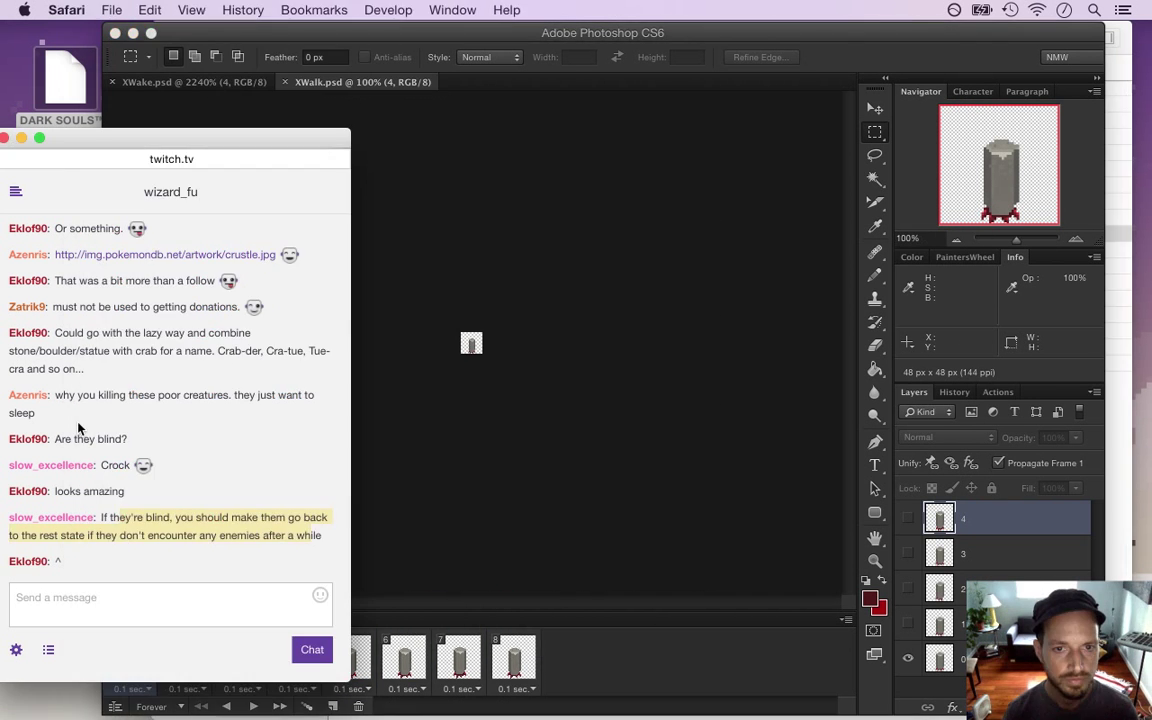
click(421, 409)
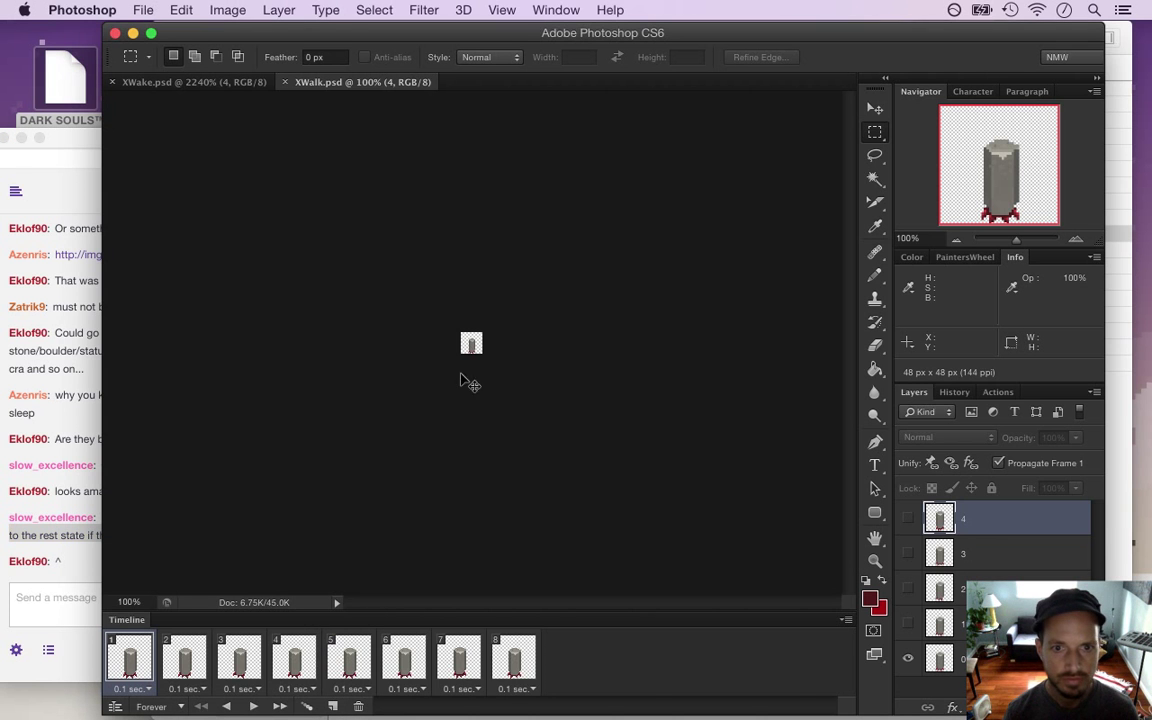
key(super+0)
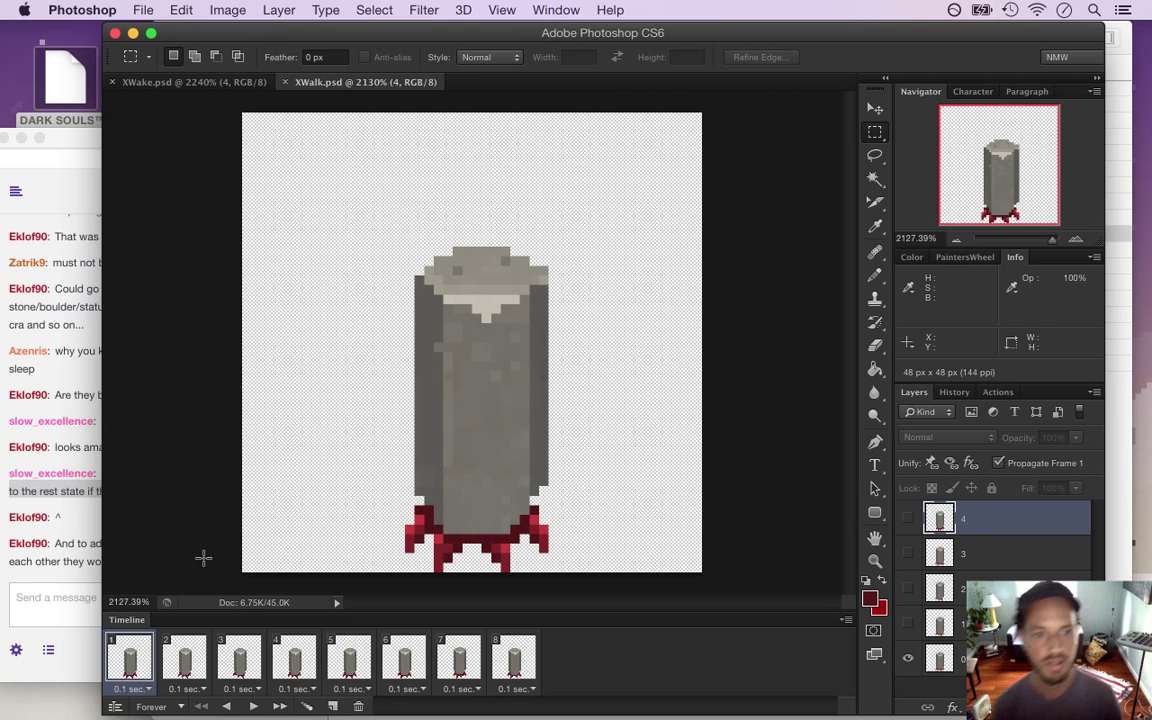
Read the newest stream chat message, then return to Photoshop
click(77, 510)
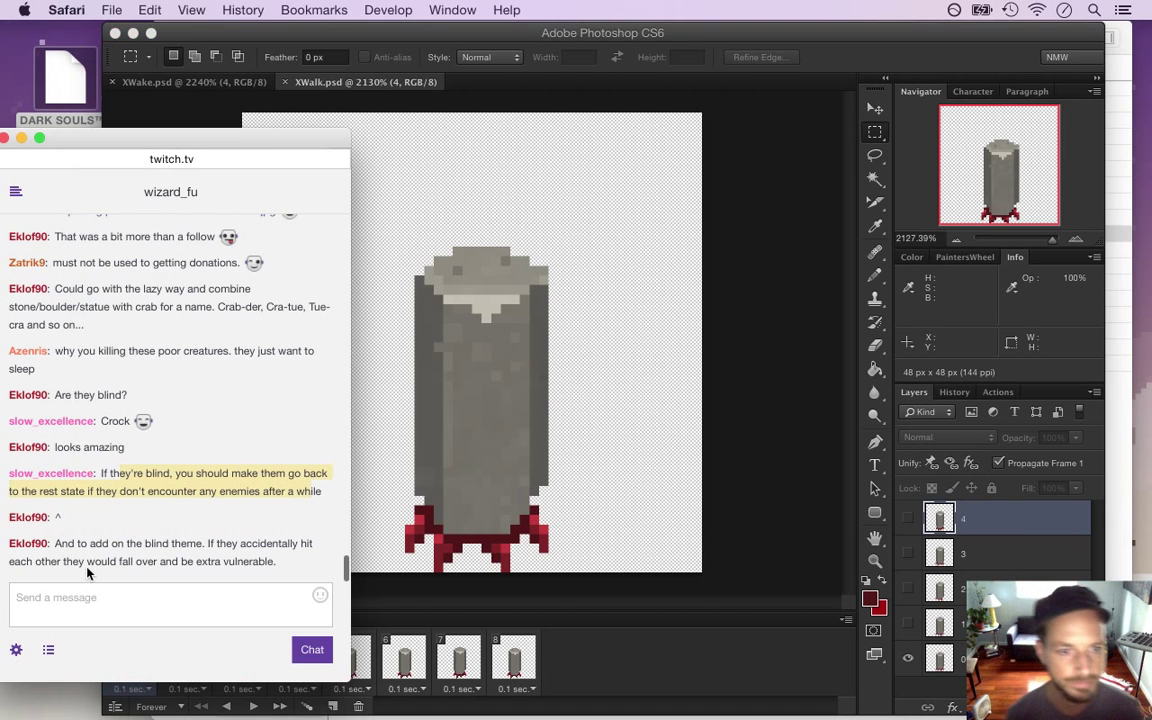
click(121, 528)
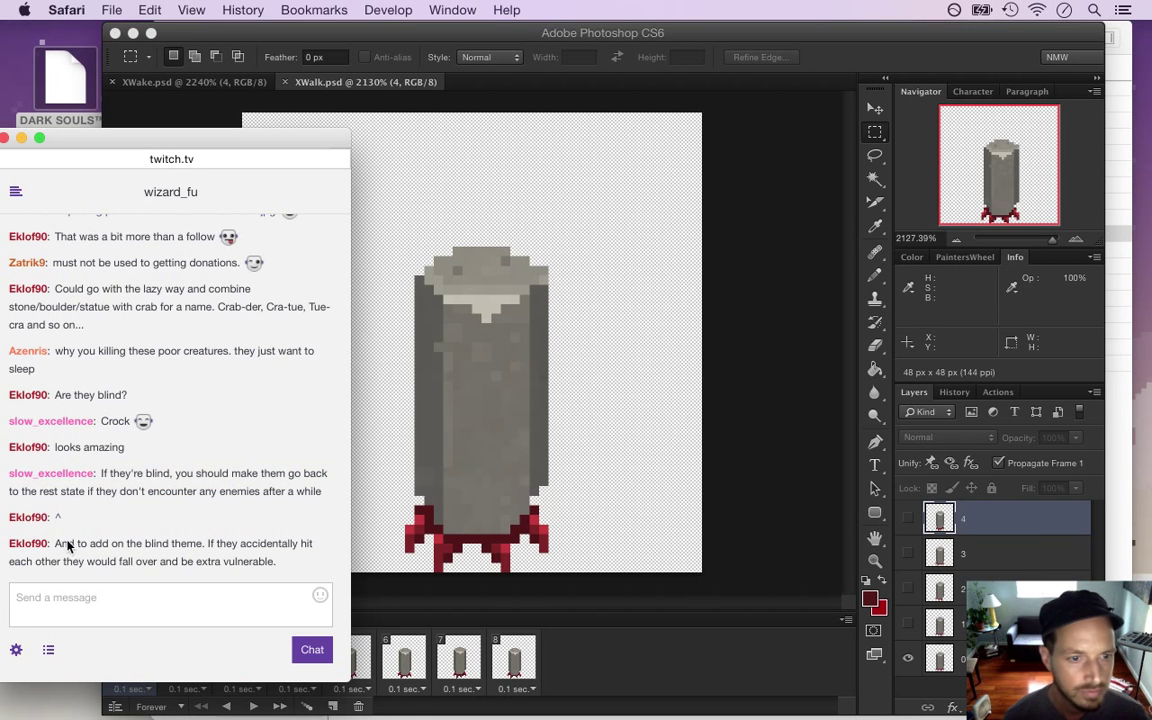
drag(66, 548, 103, 560)
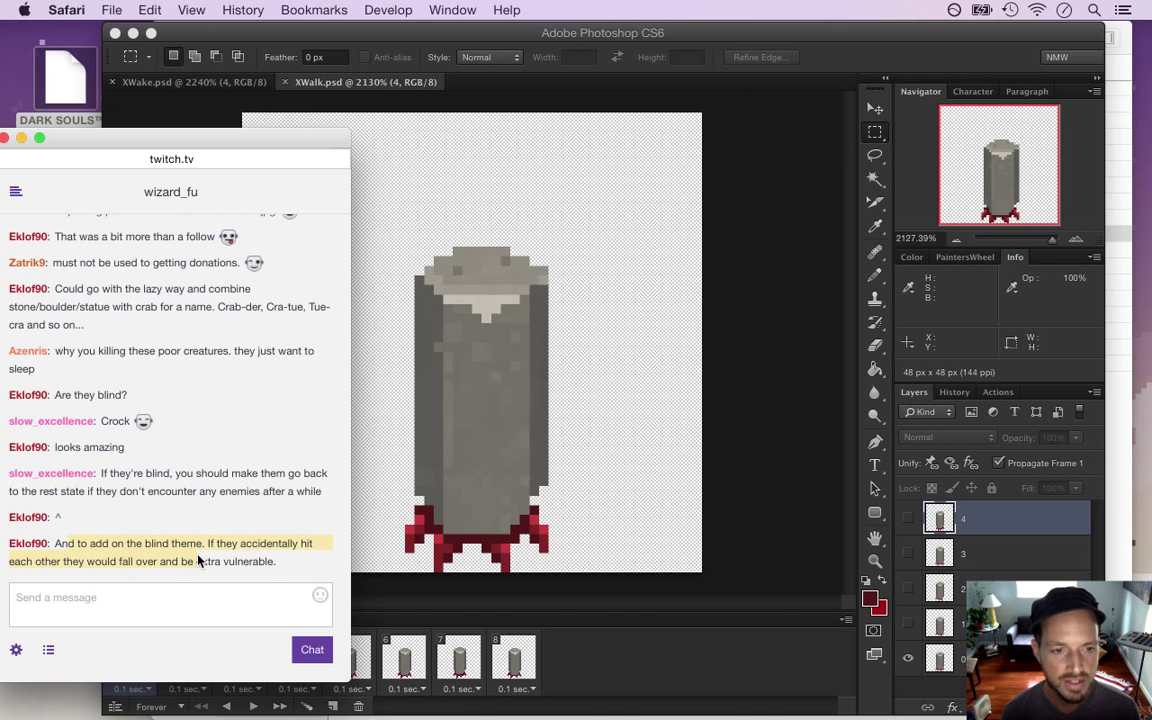
click(748, 561)
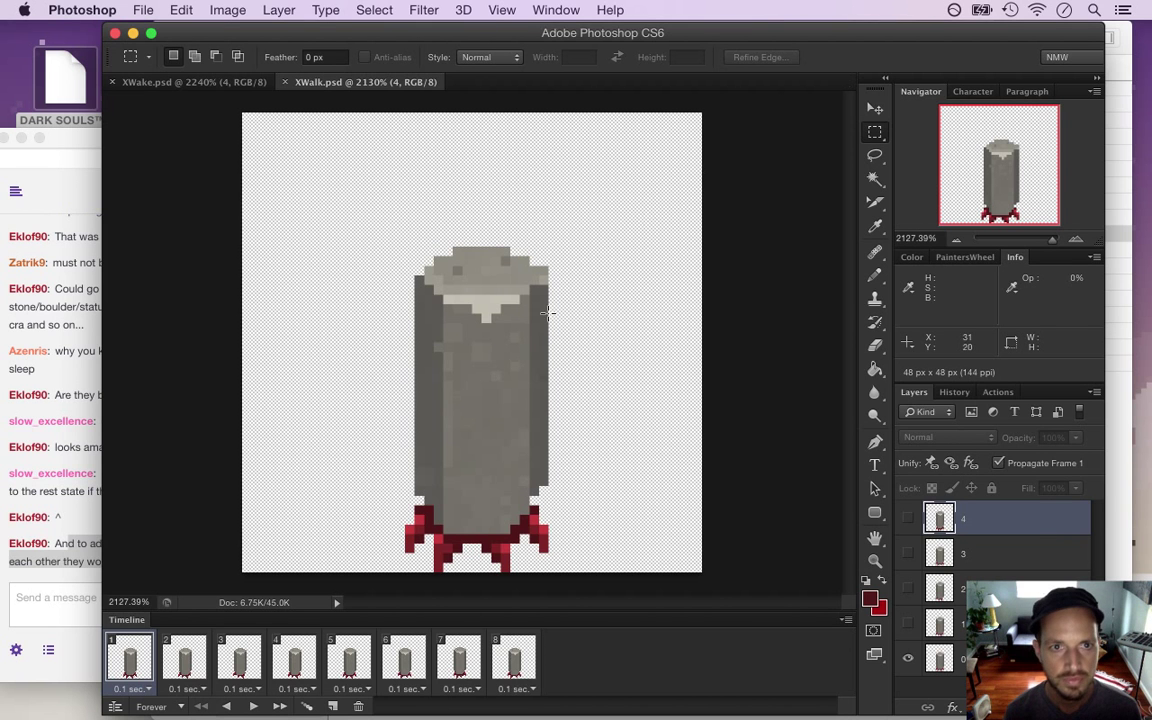
Delete XWalk's timeline frames from frame 8 downward until only frame 1 remains
click(515, 660)
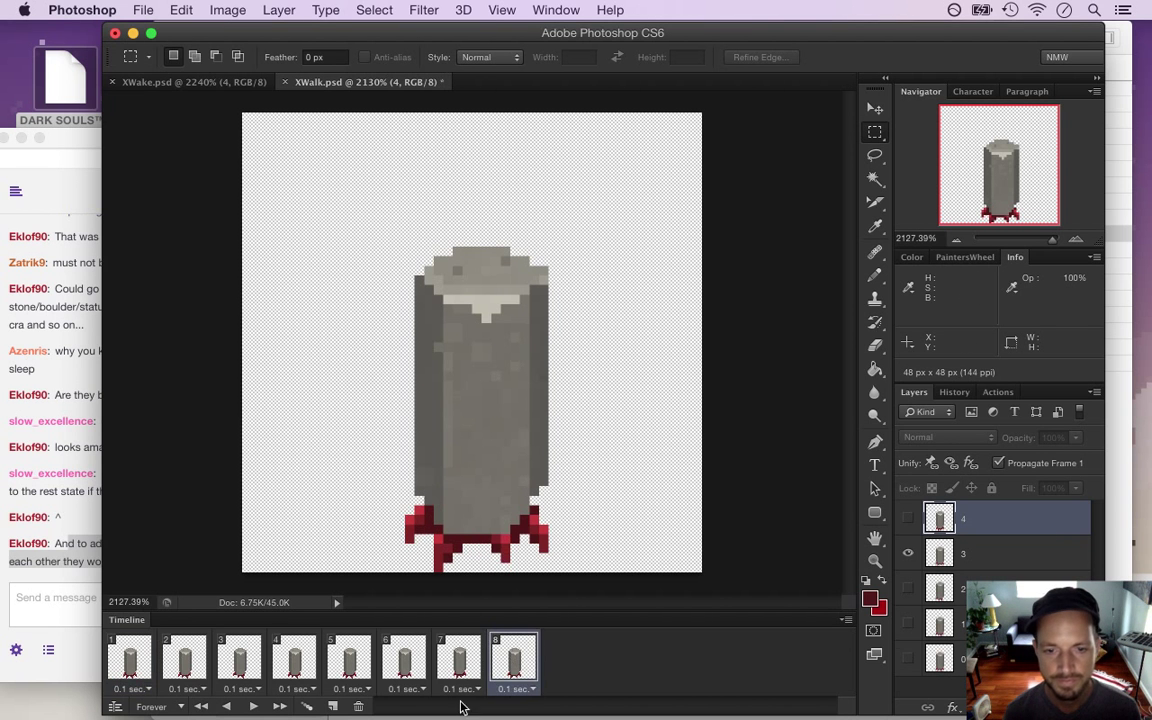
click(358, 706)
click(358, 706)
click(358, 706)
click(358, 706)
click(358, 706)
click(358, 706)
click(358, 706)
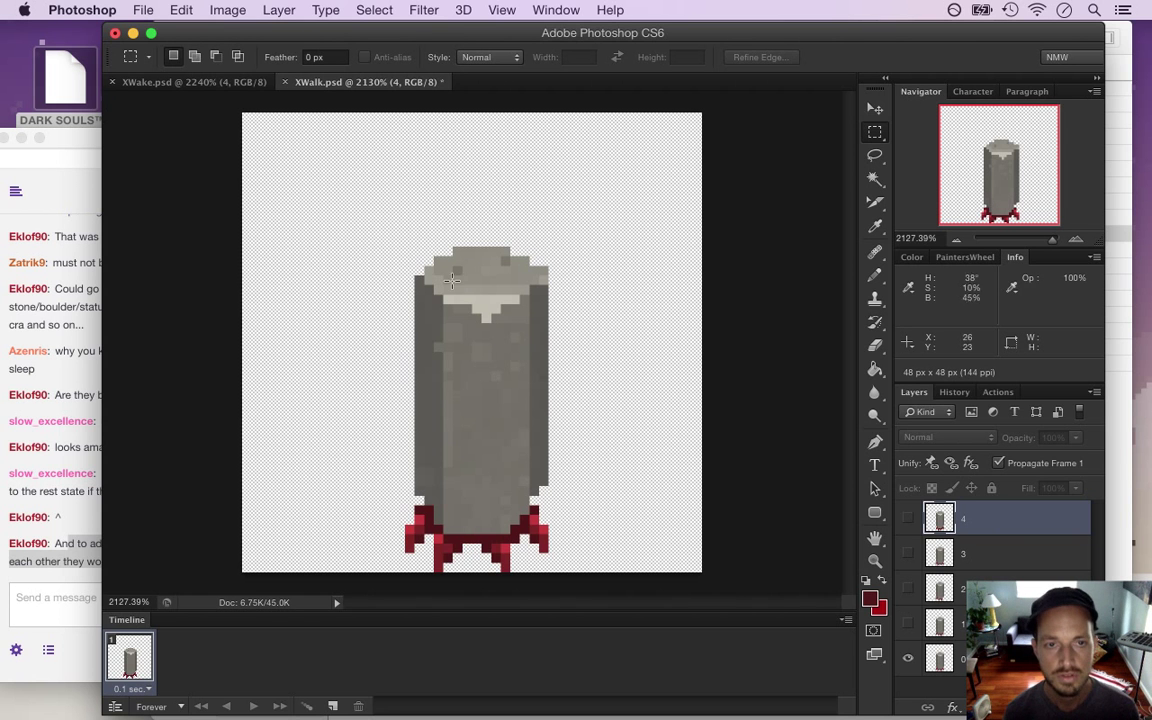
Close XWalk.psd without saving and delete layers 4, 3, 2 and 1 in XWake
key(super+w)
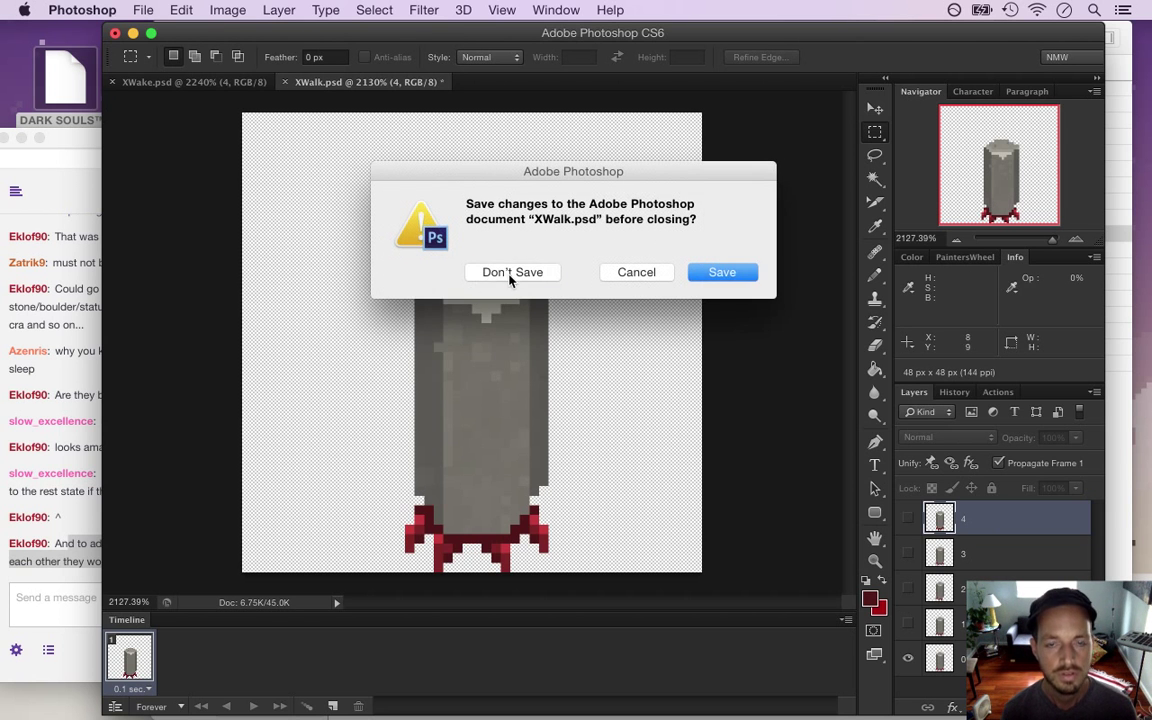
click(509, 272)
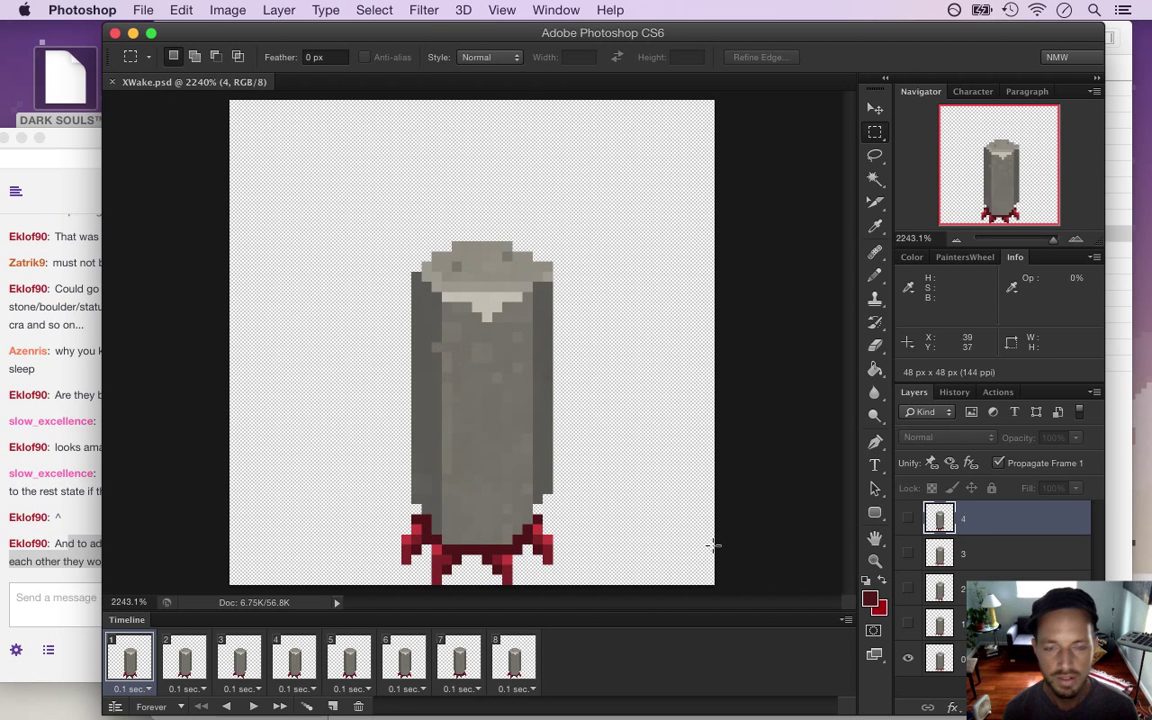
key(BackSpace)
key(BackSpace)
key(BackSpace)
key(BackSpace)
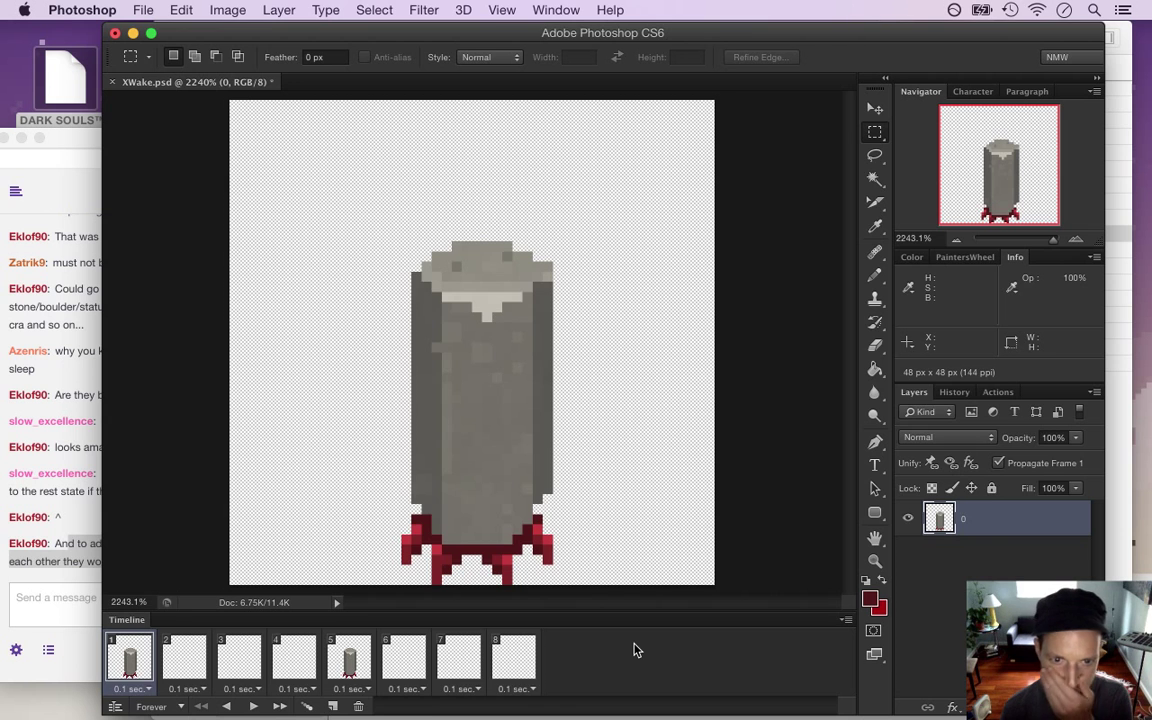
Delete XWake's timeline frames 8 through 2, leaving only frame 1
click(529, 675)
click(358, 706)
click(358, 706)
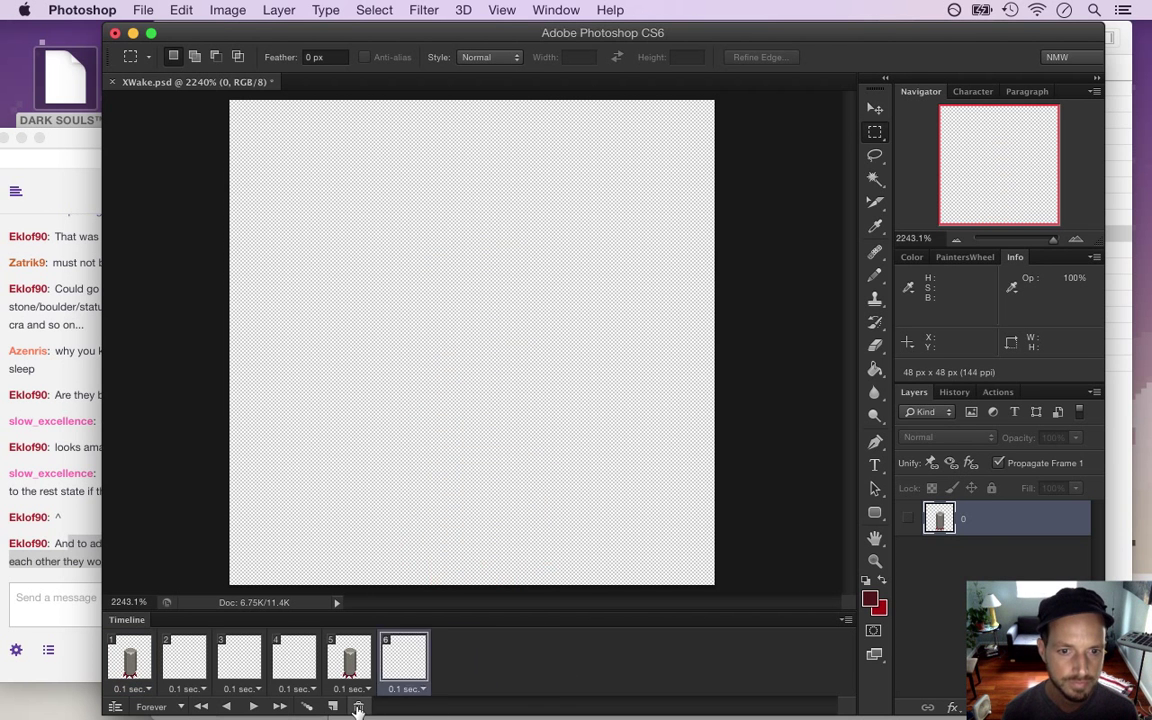
click(358, 706)
click(358, 706)
click(358, 706)
click(358, 706)
click(358, 706)
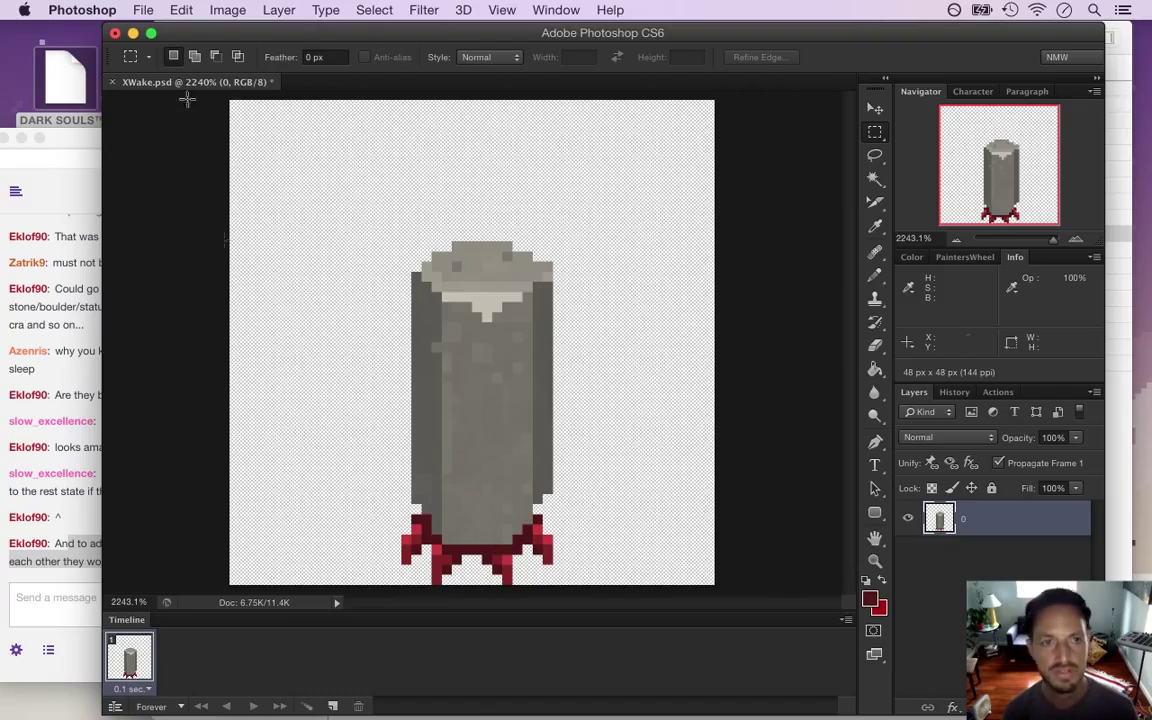
Open X.psd from the recent files, zoom in on the pillar, and pick the Eyedropper
click(143, 10)
mouse_move(217, 115)
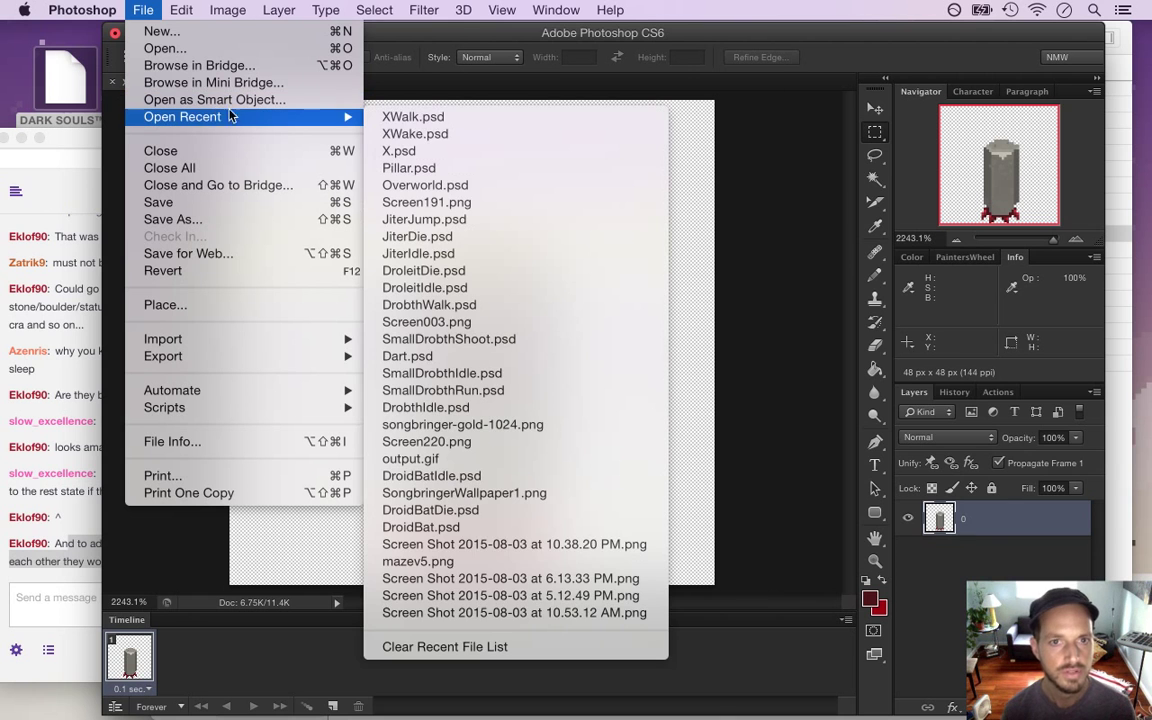
click(428, 160)
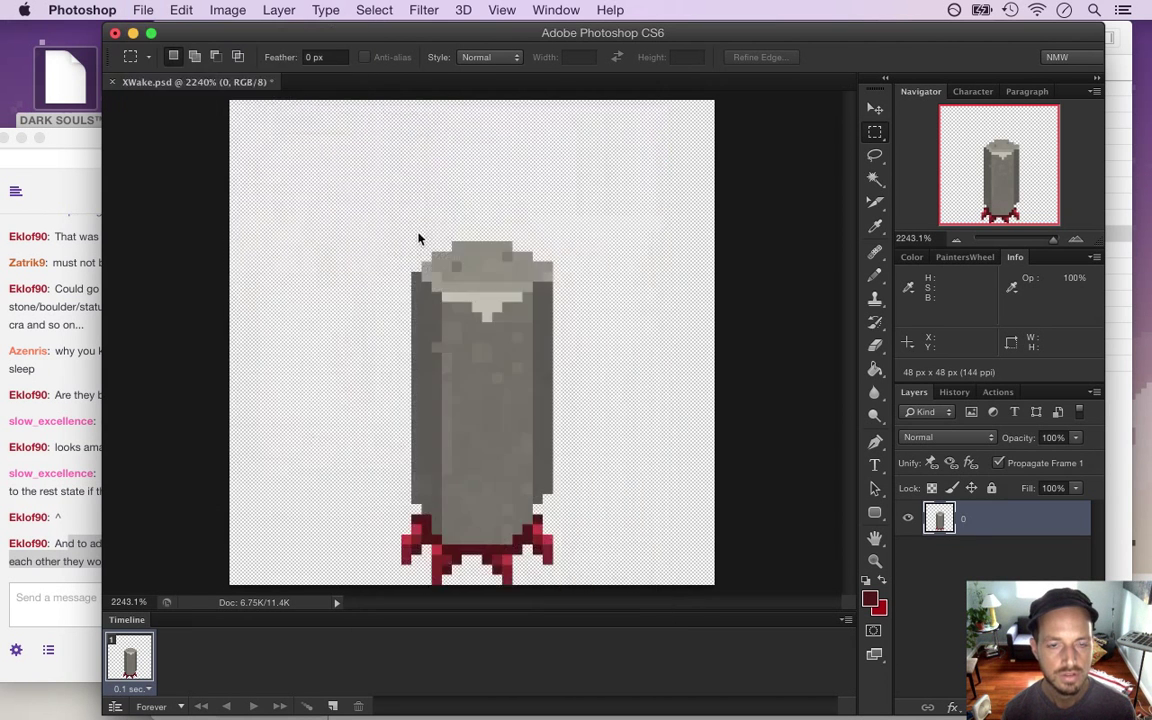
drag(471, 347, 684, 478)
key(i)
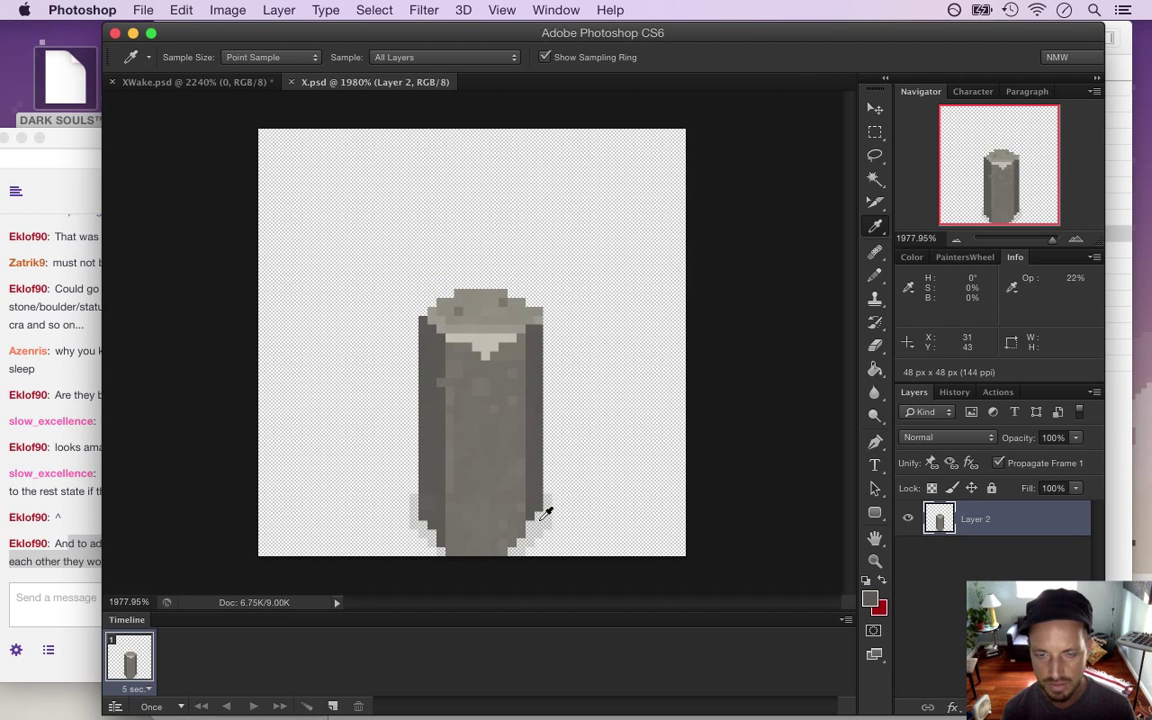
key(b)
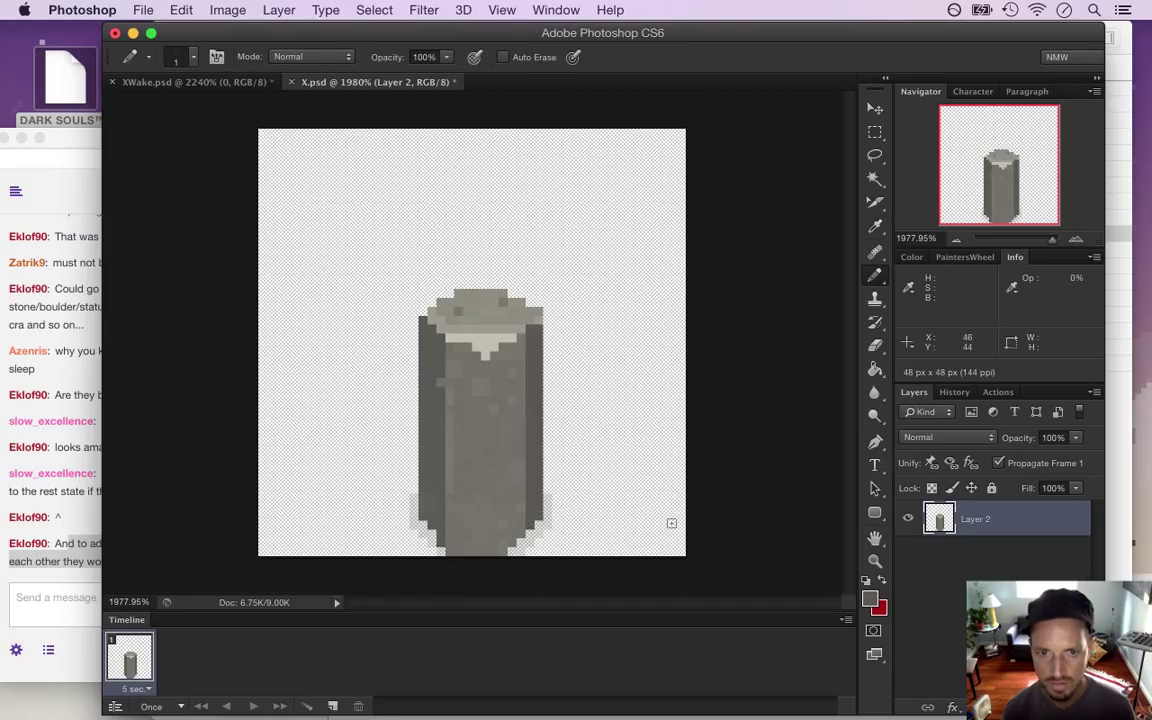
key(i)
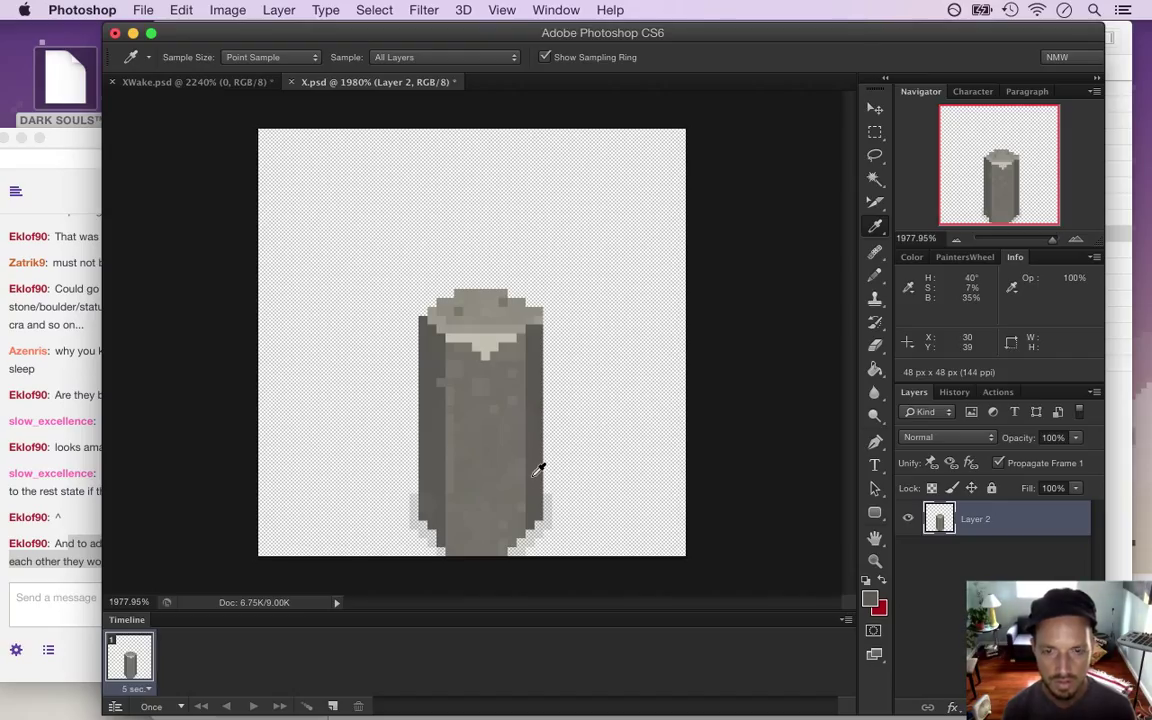
Save X.psd, cancel the accidental quit, then reopen X.psd and zoom in again
key(super+s)
click(150, 81)
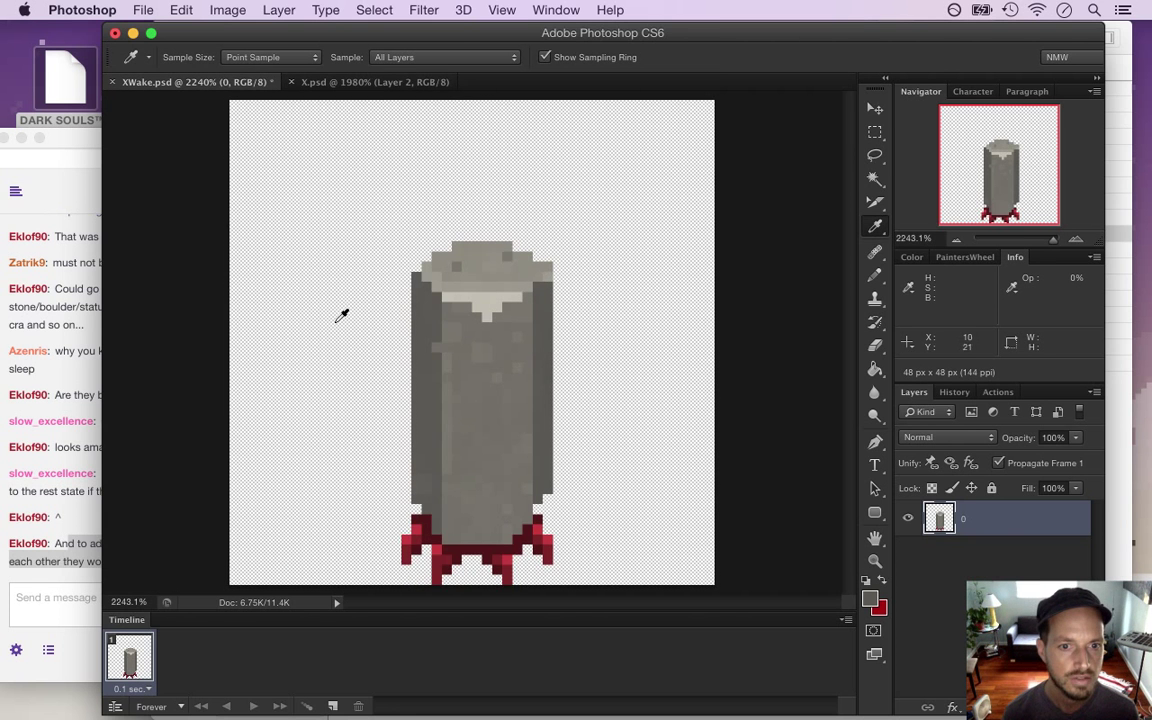
click(368, 84)
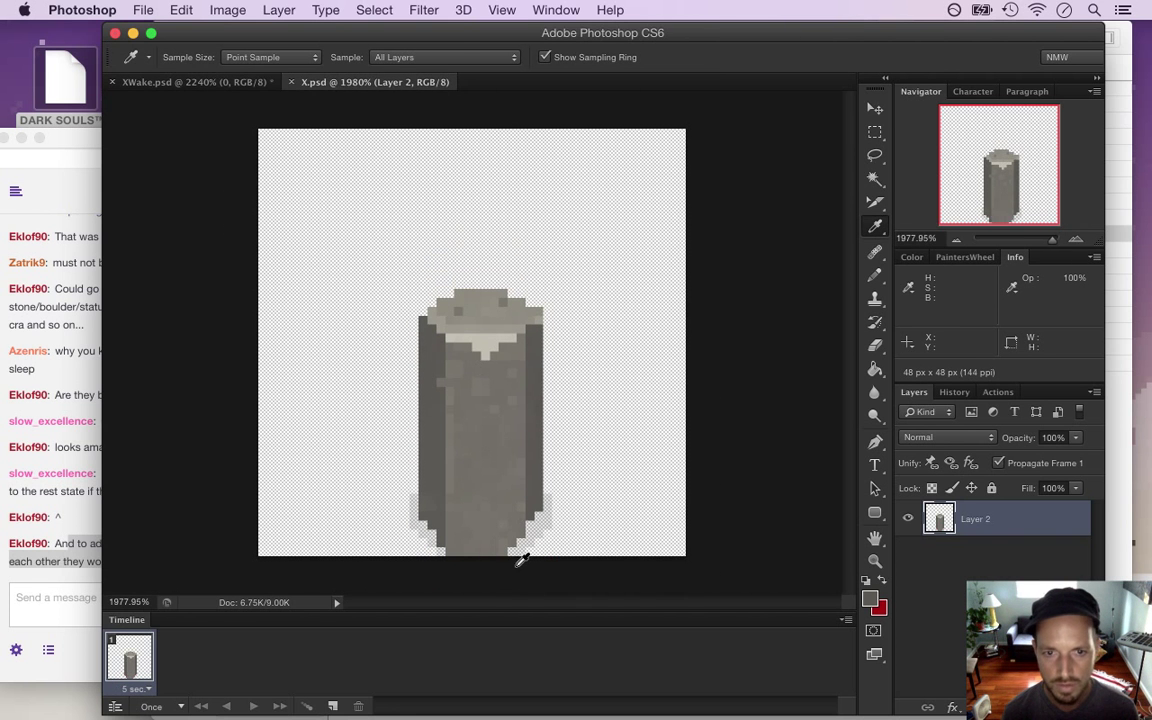
key(super+q)
click(637, 271)
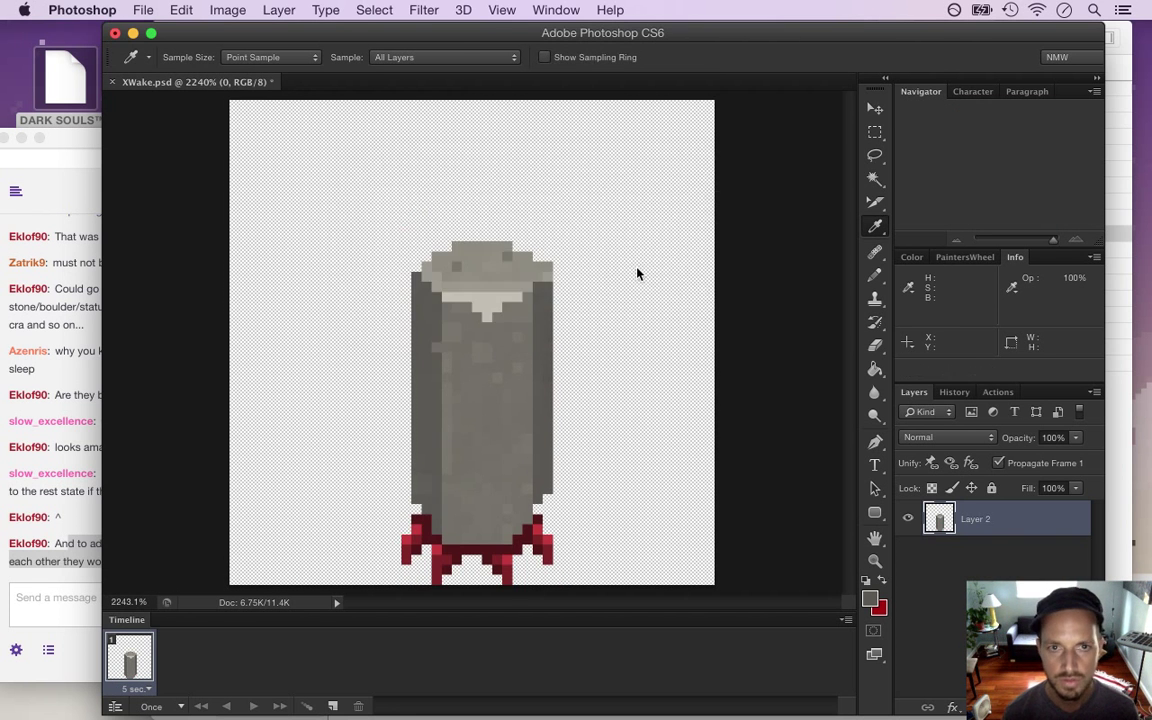
click(142, 10)
mouse_move(316, 116)
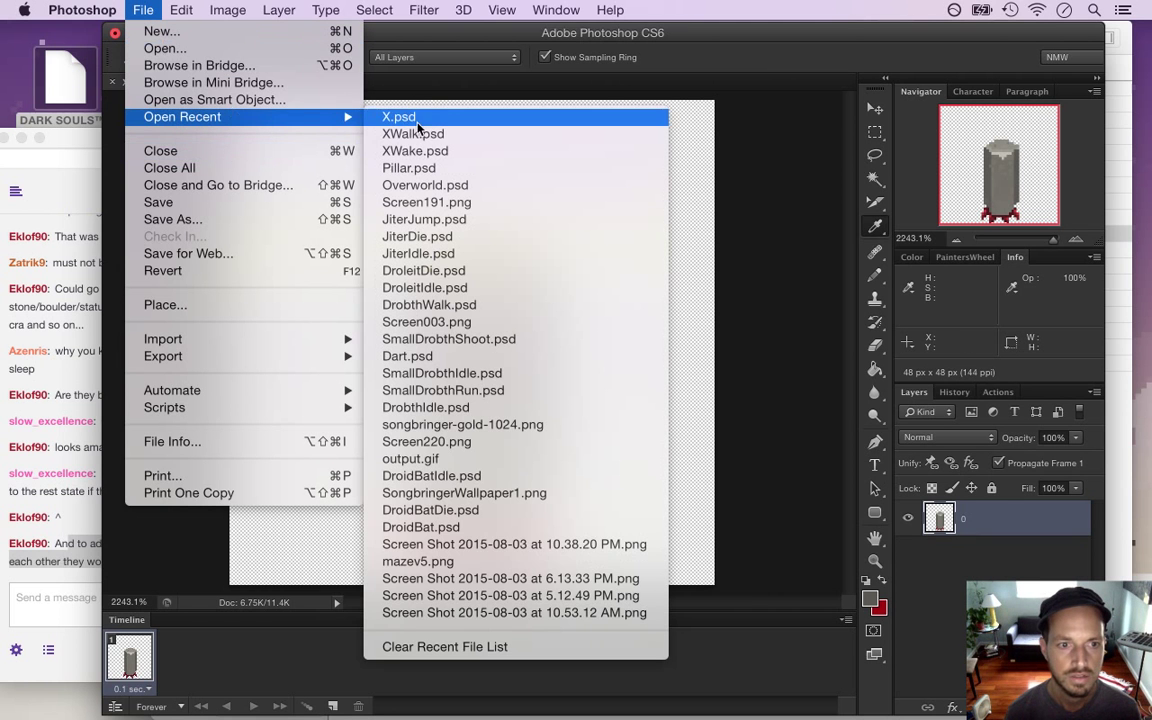
click(445, 117)
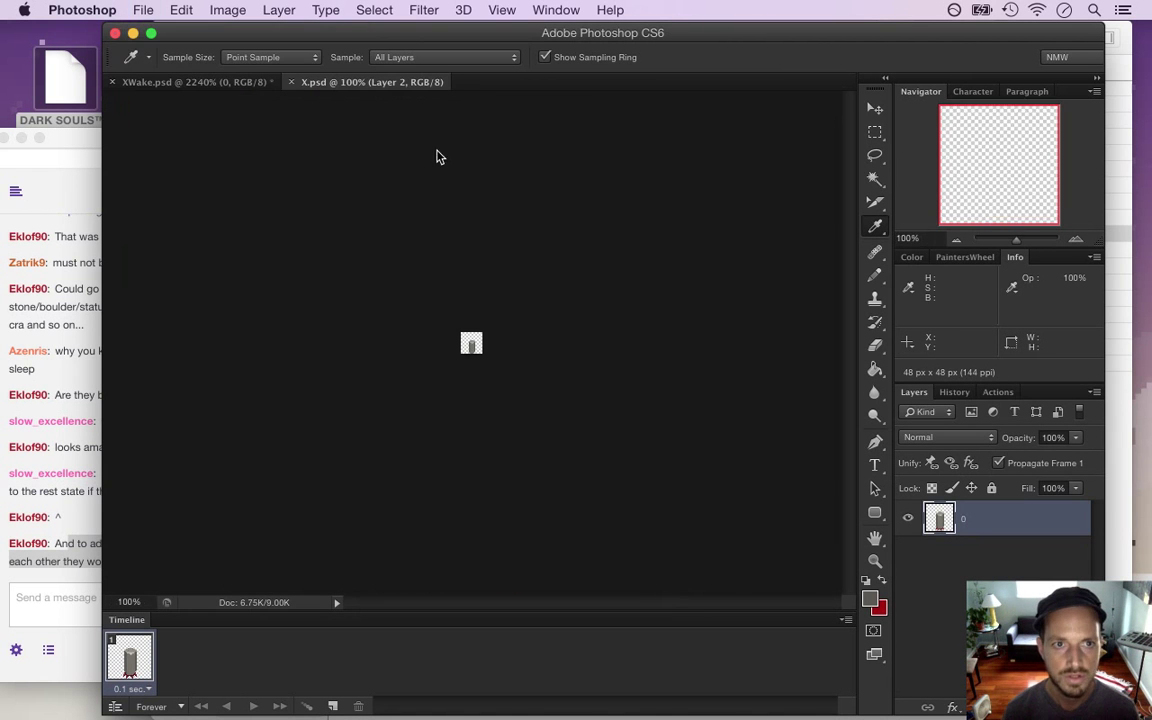
drag(637, 383, 681, 406)
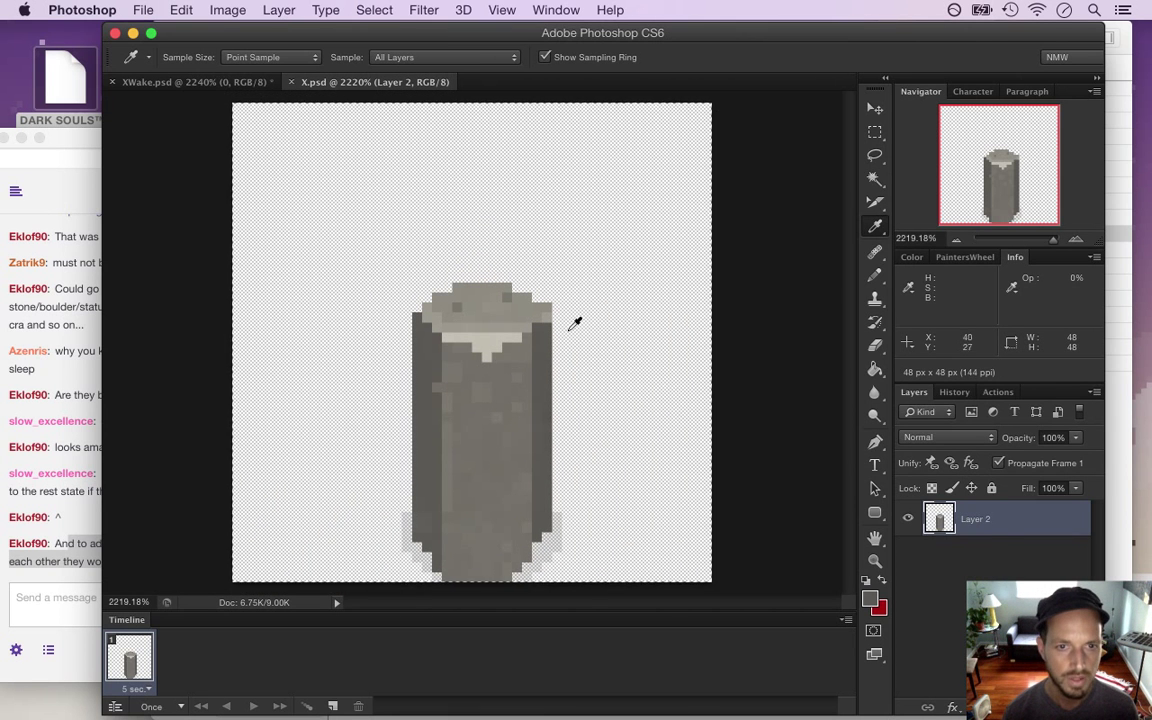
In XWake.psd, duplicate layer 0 and nudge the copy down and right
click(226, 82)
key(super+j)
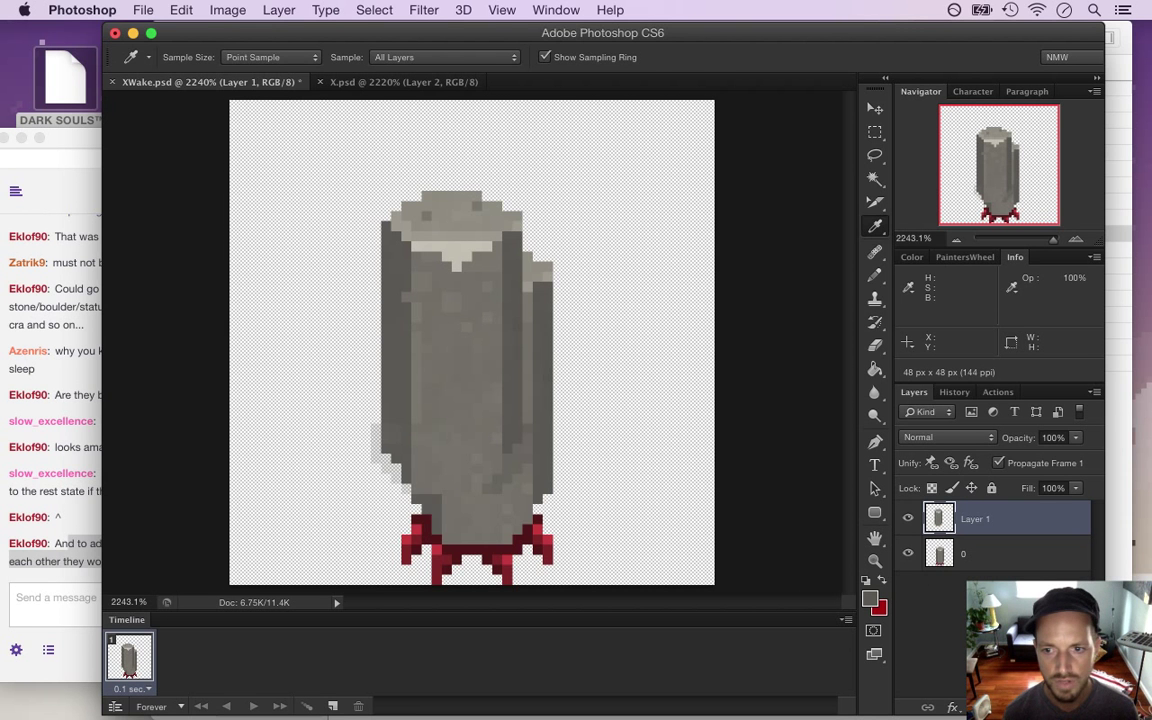
key(v)
key(Down)
key(Down)
key(Right)
key(Right)
key(Down)
key(Down)
key(Down)
key(Right)
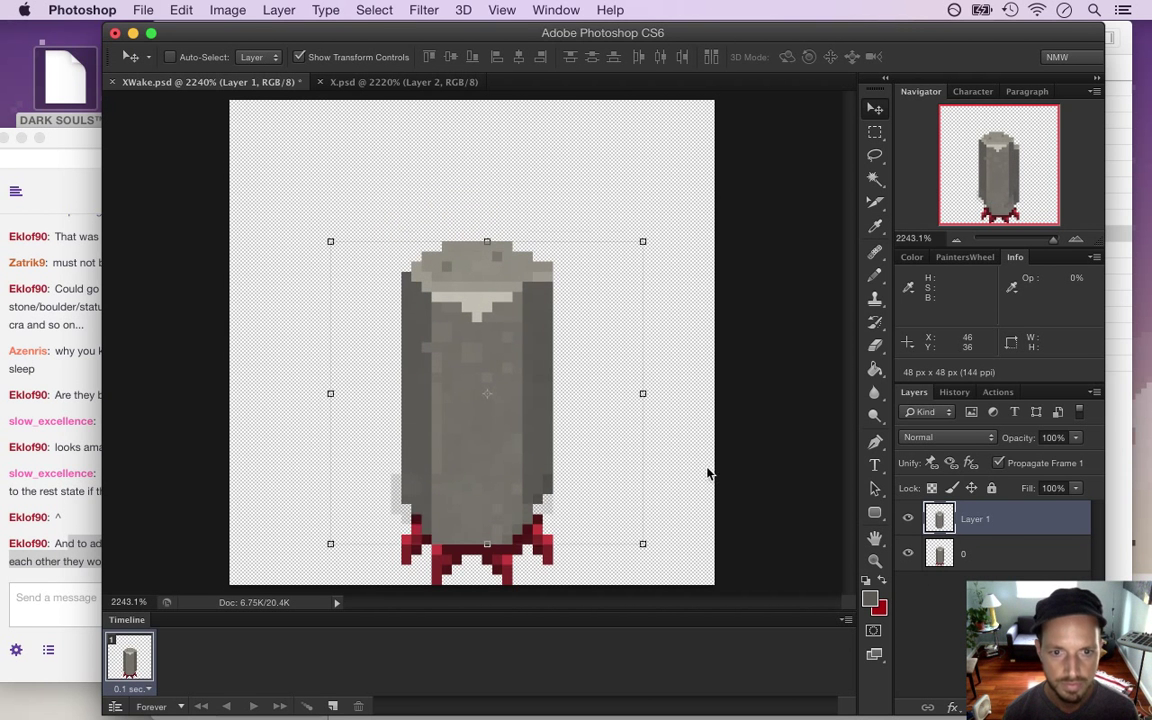
key(Down)
key(Down)
key(Right)
key(Down)
key(Down)
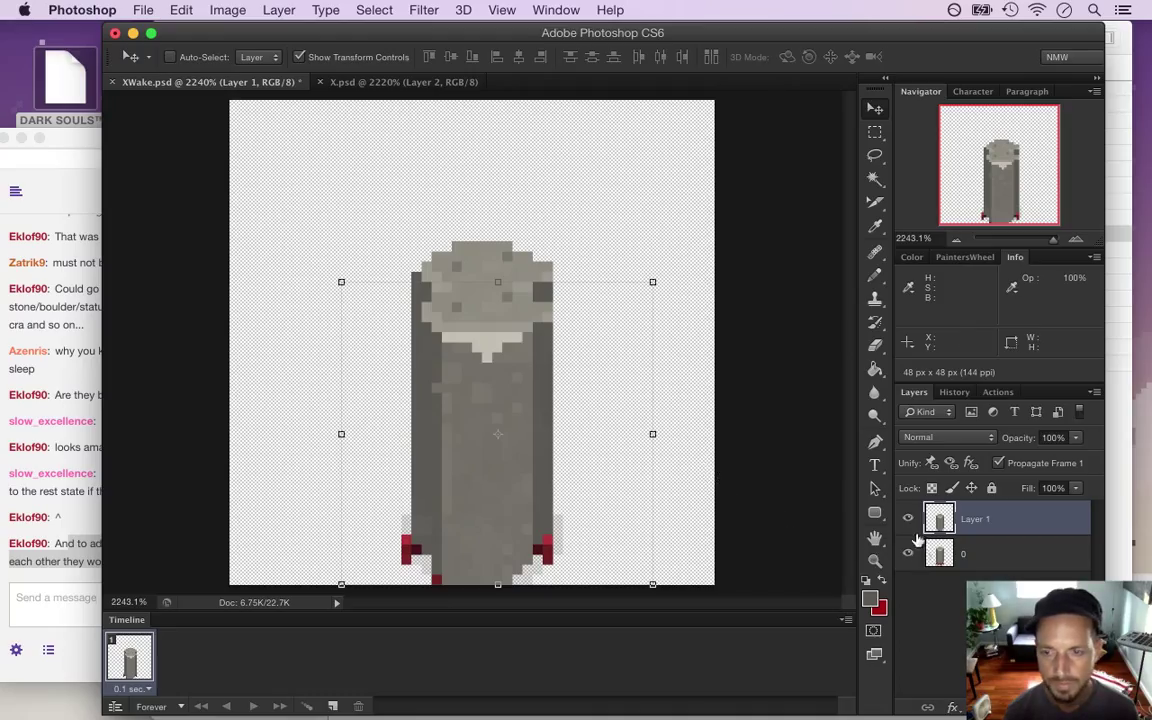
Move the copy beneath layer 0, hide the red-footed layer, and rename the copy 0
drag(927, 527, 930, 565)
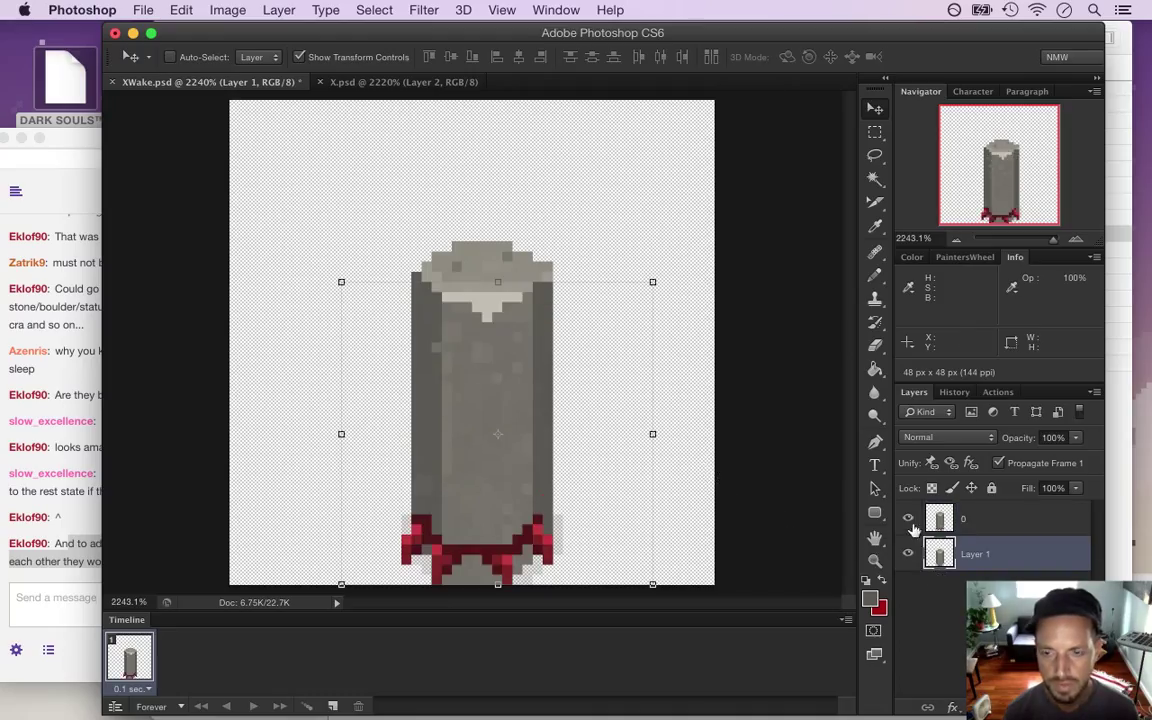
click(908, 520)
double_click(976, 554)
text(0)
key(Return)
click(958, 528)
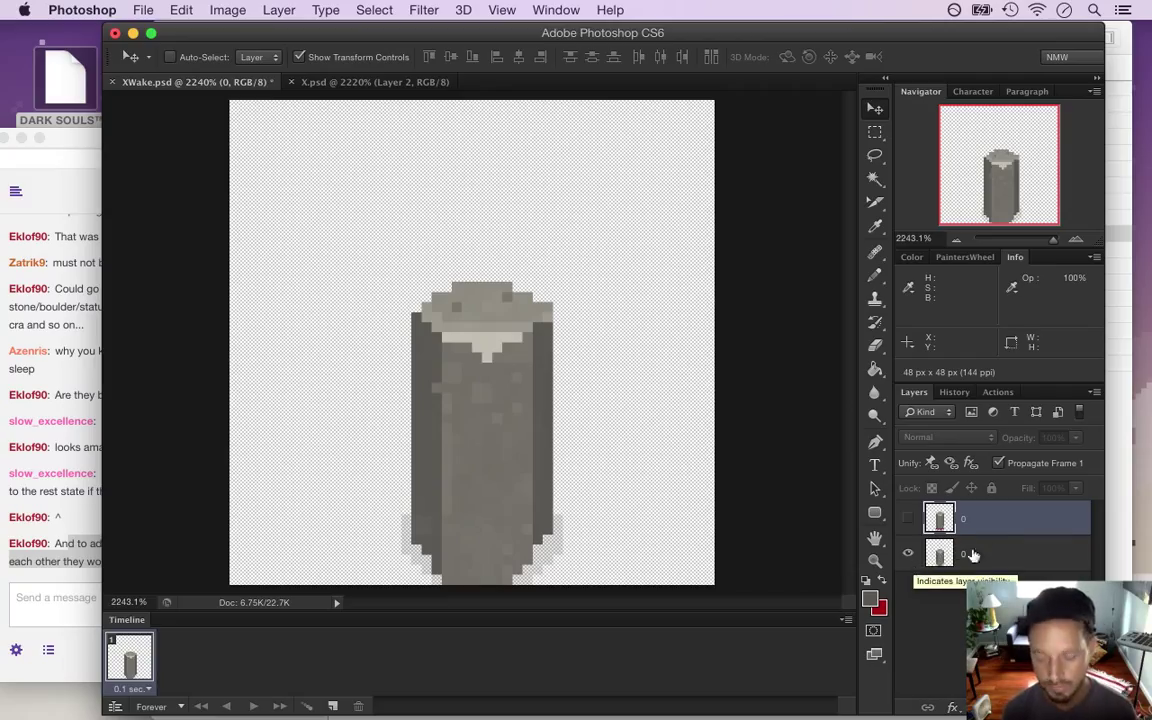
Duplicate layer 0, place the copy below it, show only the copy, and rename it 1
key(super+j)
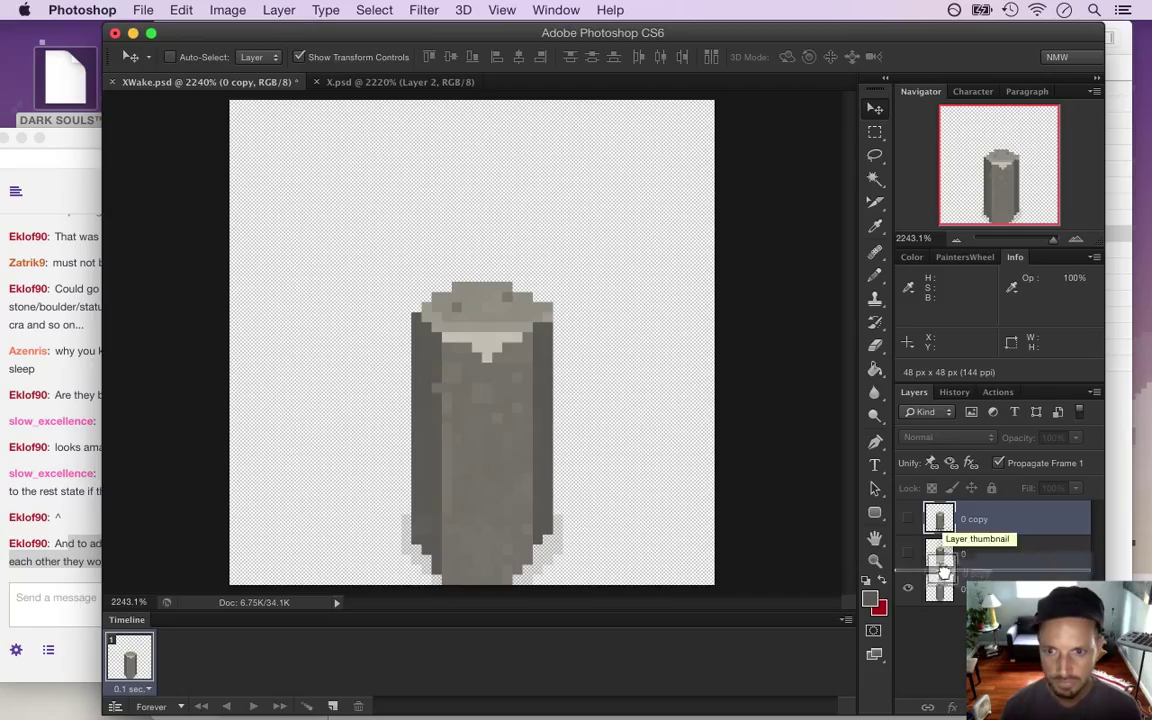
drag(943, 522, 942, 575)
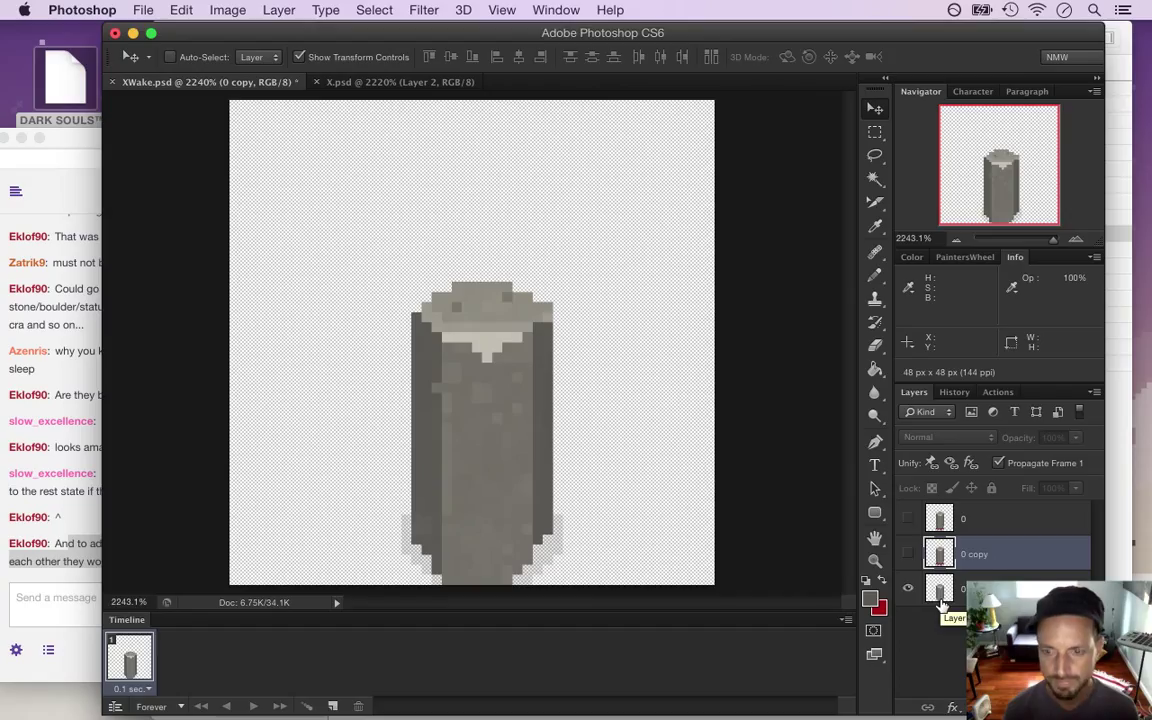
click(907, 588)
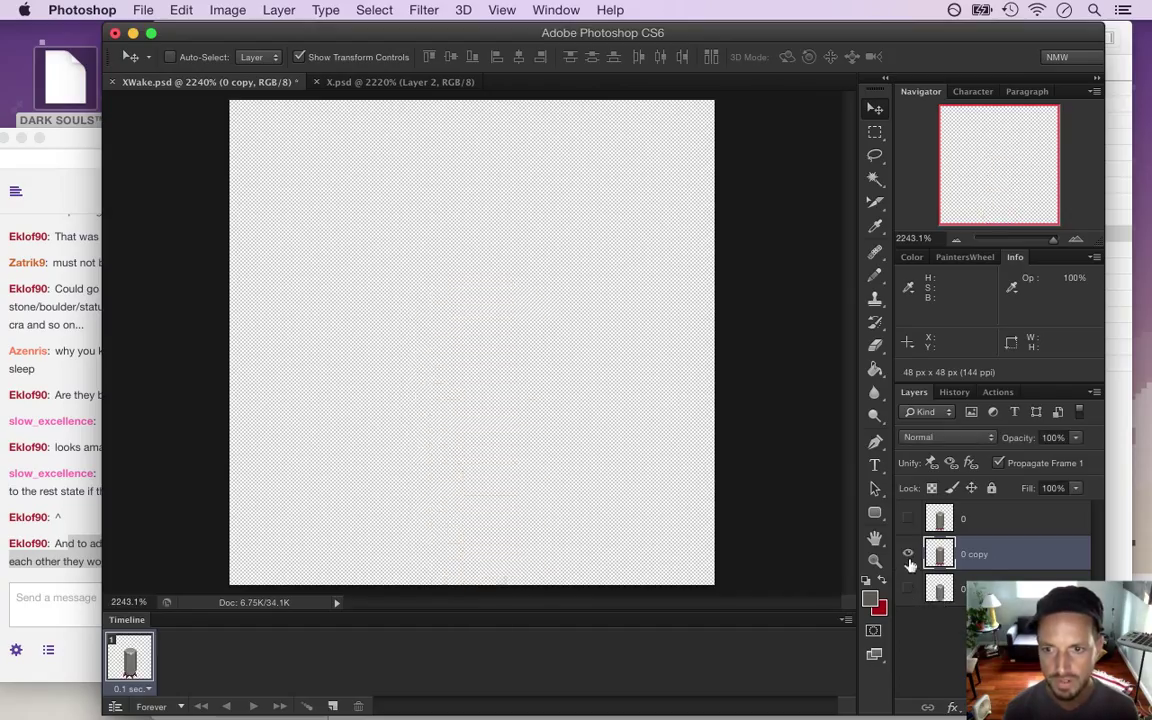
click(907, 553)
double_click(970, 555)
text(1)
key(Return)
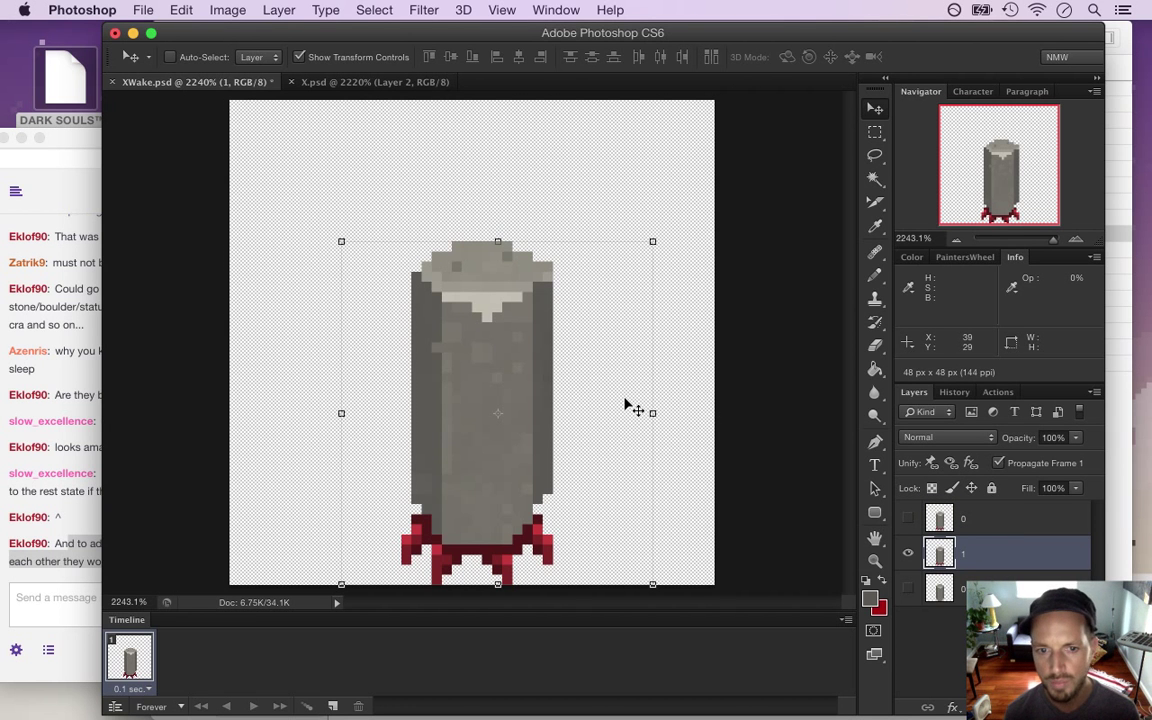
Marquee each foot and nudge the left foot one pixel right and the right foot one pixel left
key(m)
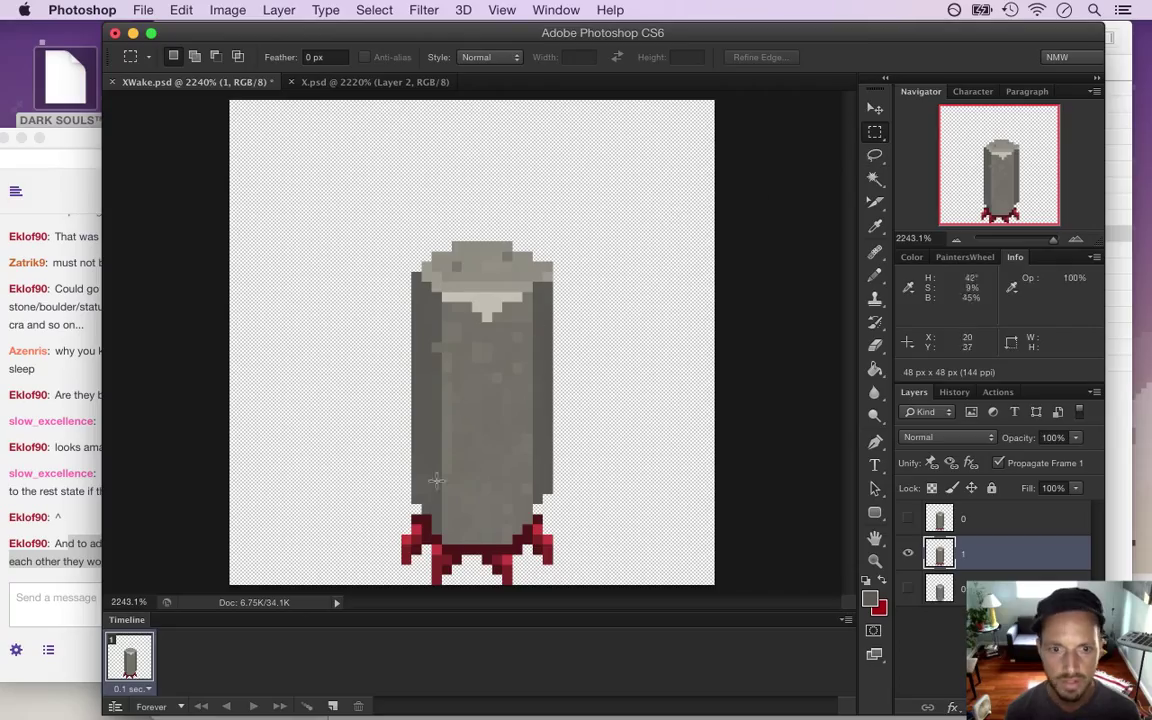
drag(394, 517, 463, 589)
key(v)
key(Right)
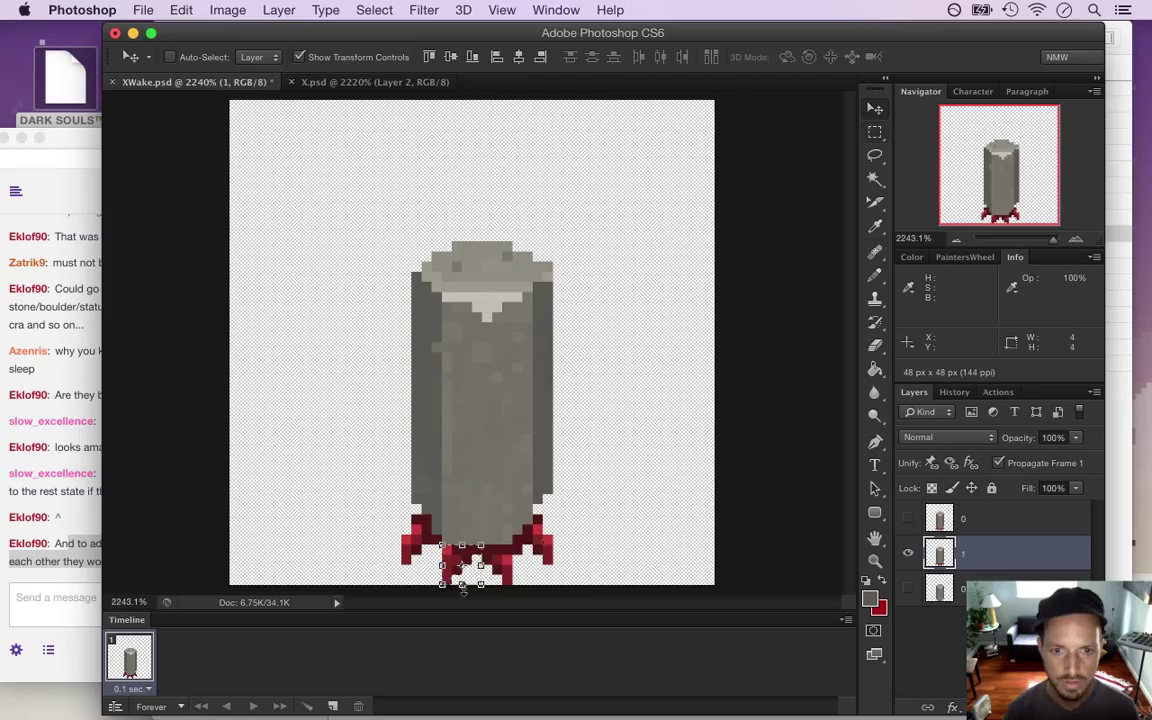
key(m)
drag(472, 544, 506, 575)
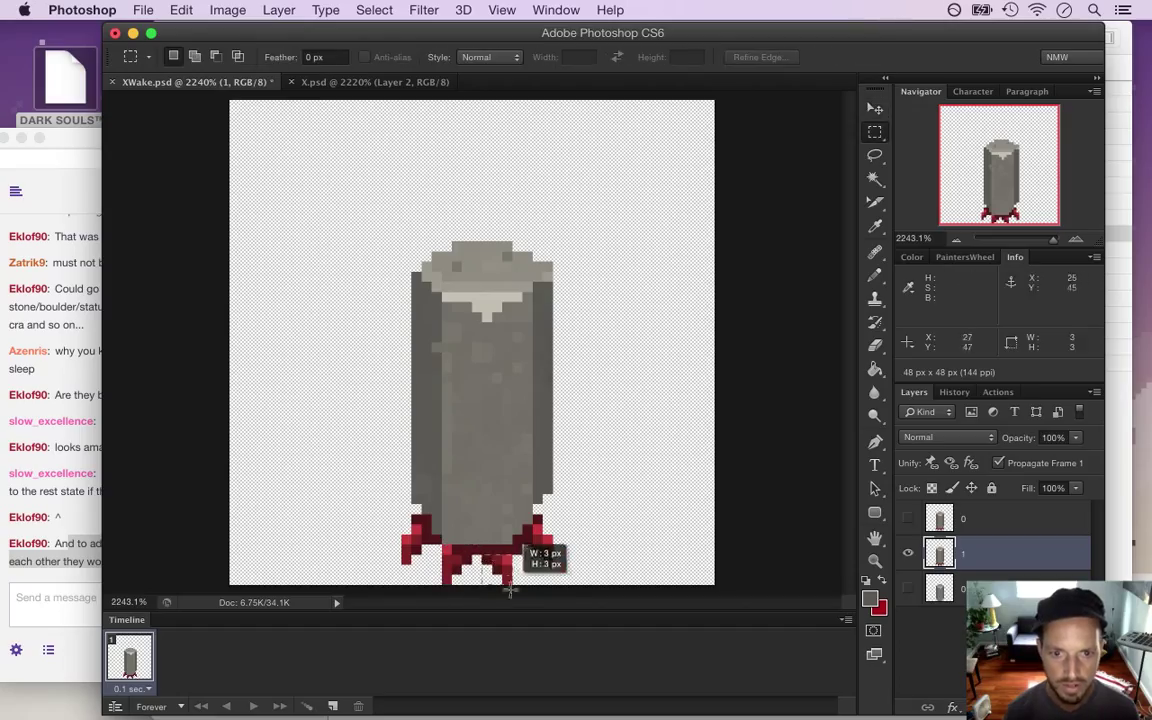
key(v)
key(m)
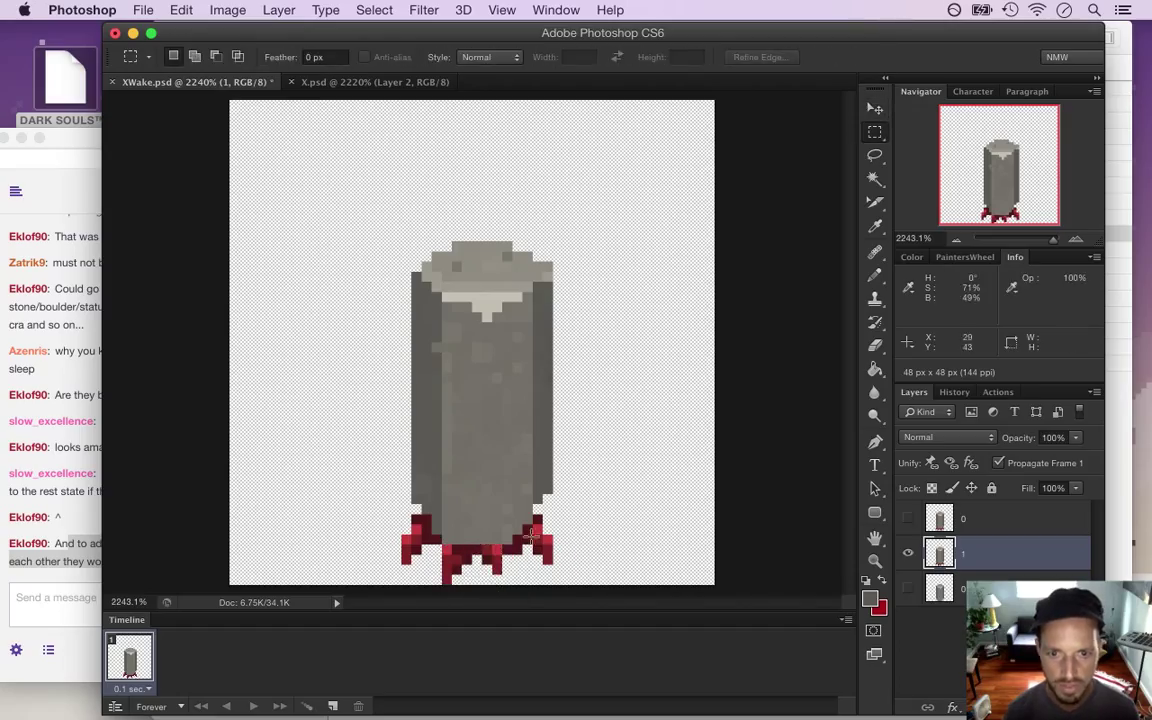
drag(531, 522, 560, 560)
key(v)
key(Left)
key(m)
key(ctrl+d)
Nudge the left foot two more pixels right, one pixel at a time
drag(392, 530, 421, 567)
key(v)
key(Right)
key(m)
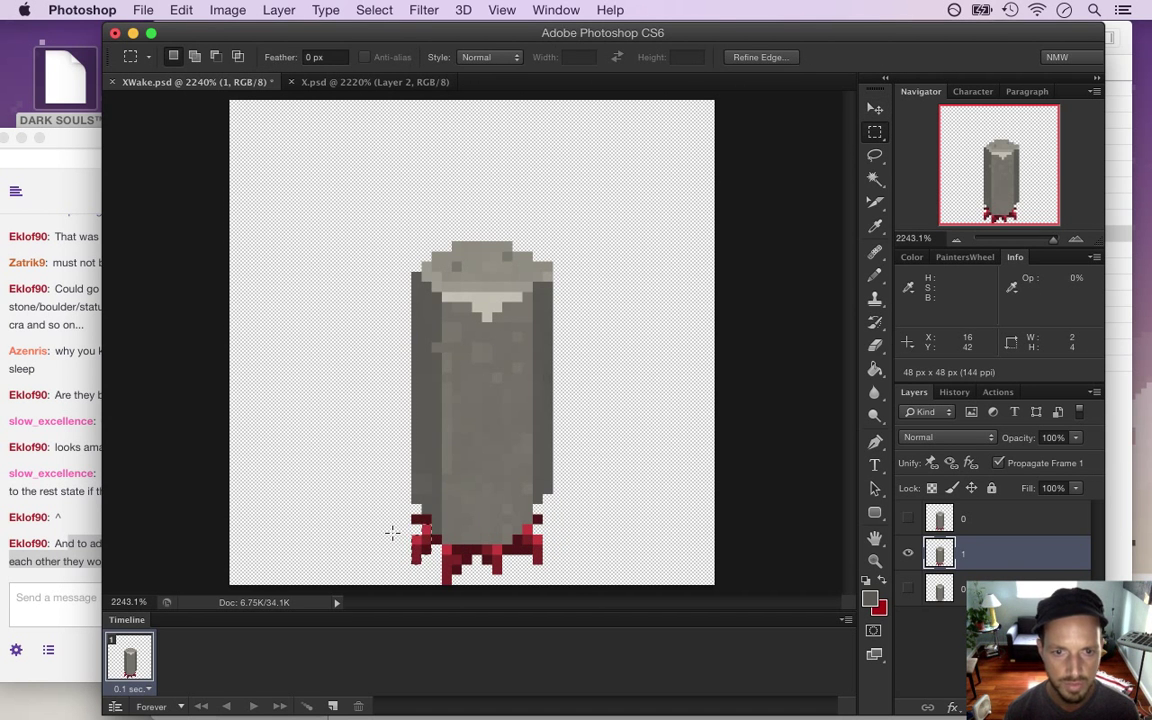
key(ctrl+d)
drag(416, 532, 441, 566)
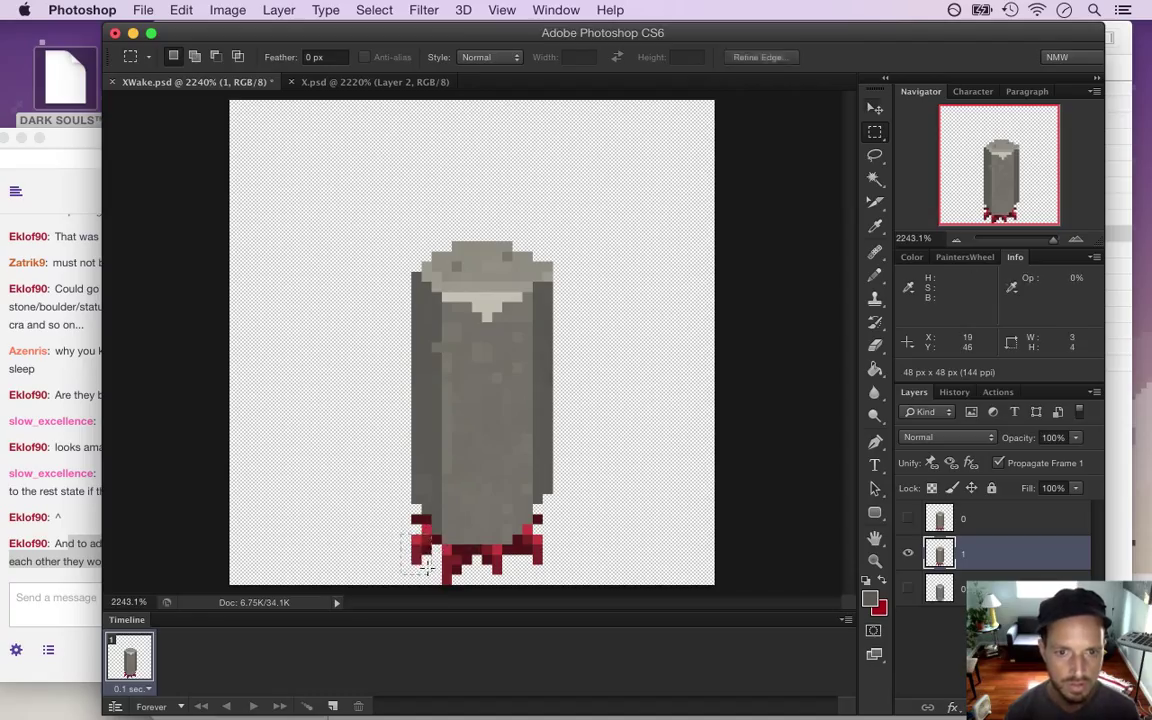
key(v)
key(Right)
key(m)
key(ctrl+d)
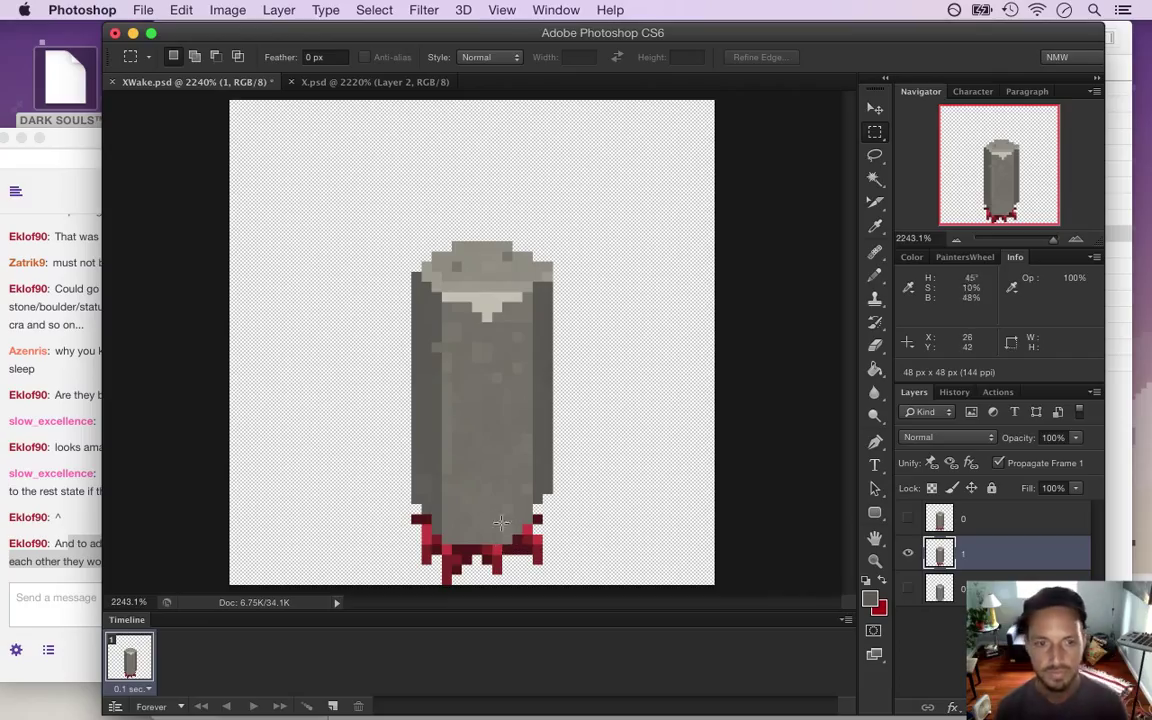
Try shifting the pillar body down one pixel, undo it, and reselect the Rectangular Marquee
drag(341, 241, 599, 541)
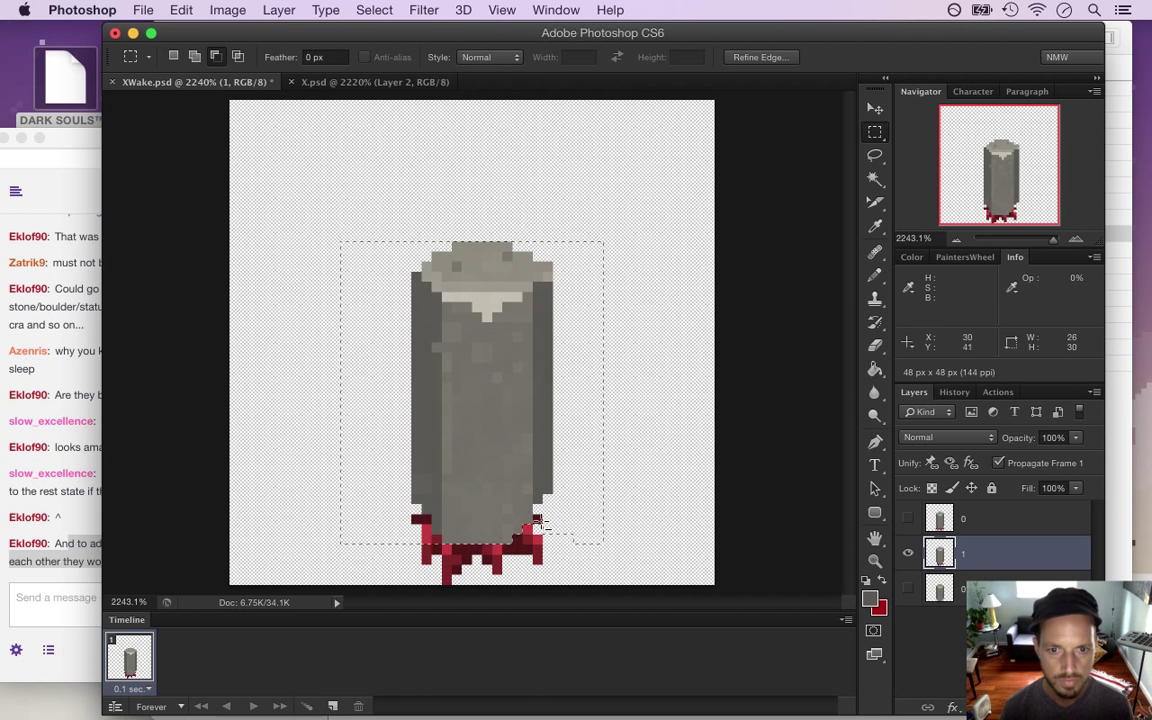
drag(392, 514, 422, 538)
key(v)
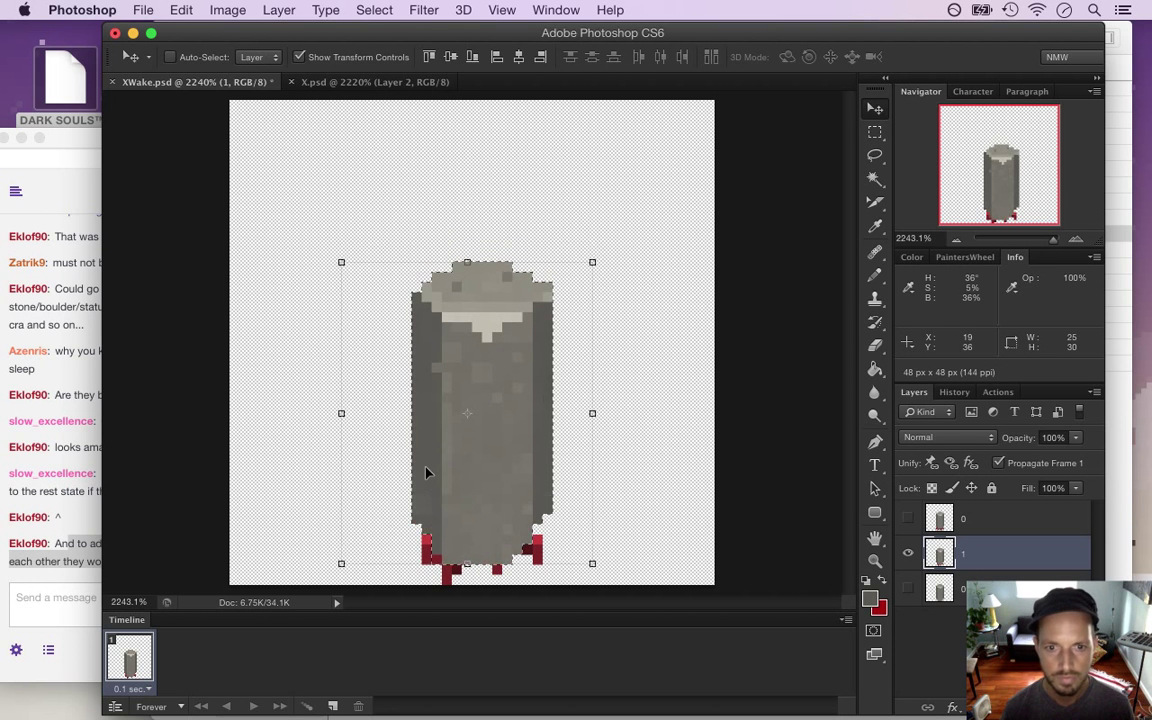
key(Down)
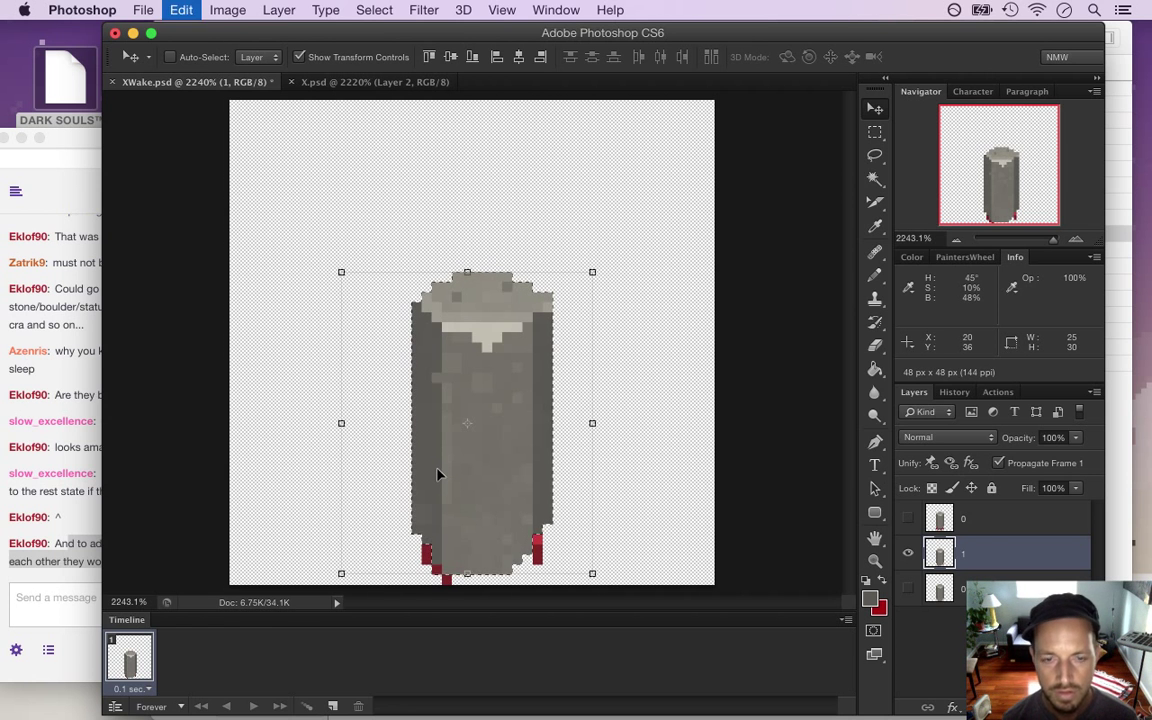
key(super+z)
click(876, 131)
click(935, 124)
click(805, 377)
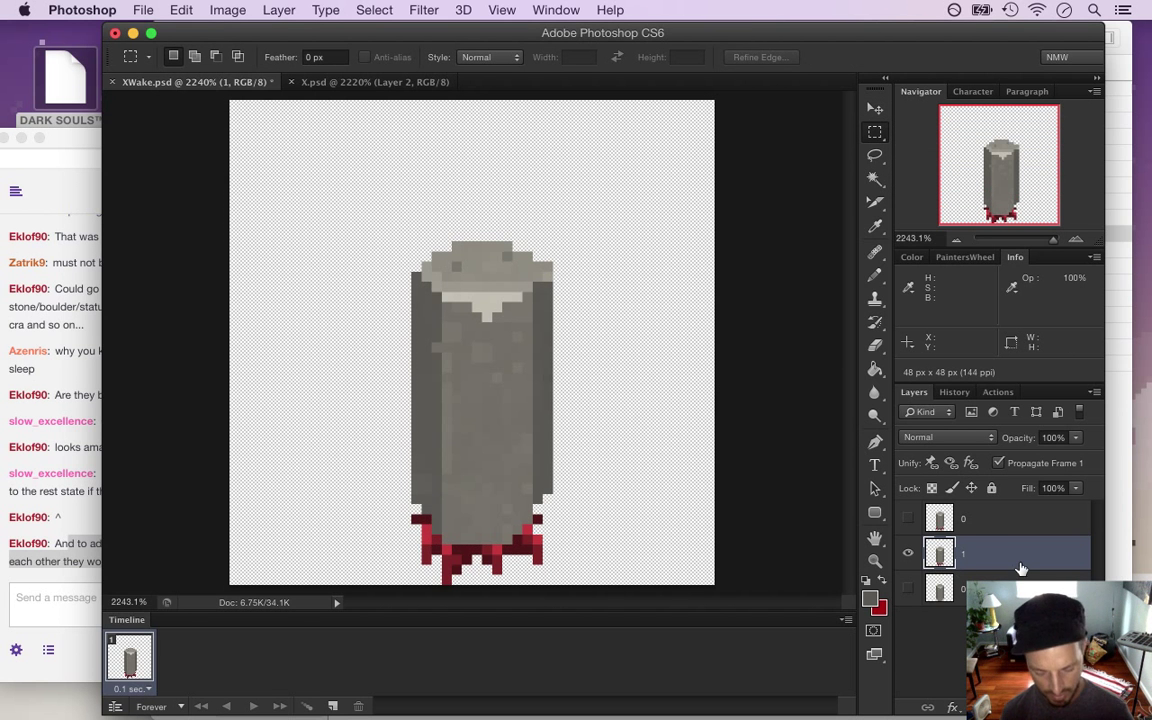
Make extra duplicates of layer 1 ('1 copy' and '1 copy 2')
key(super+j)
click(975, 527)
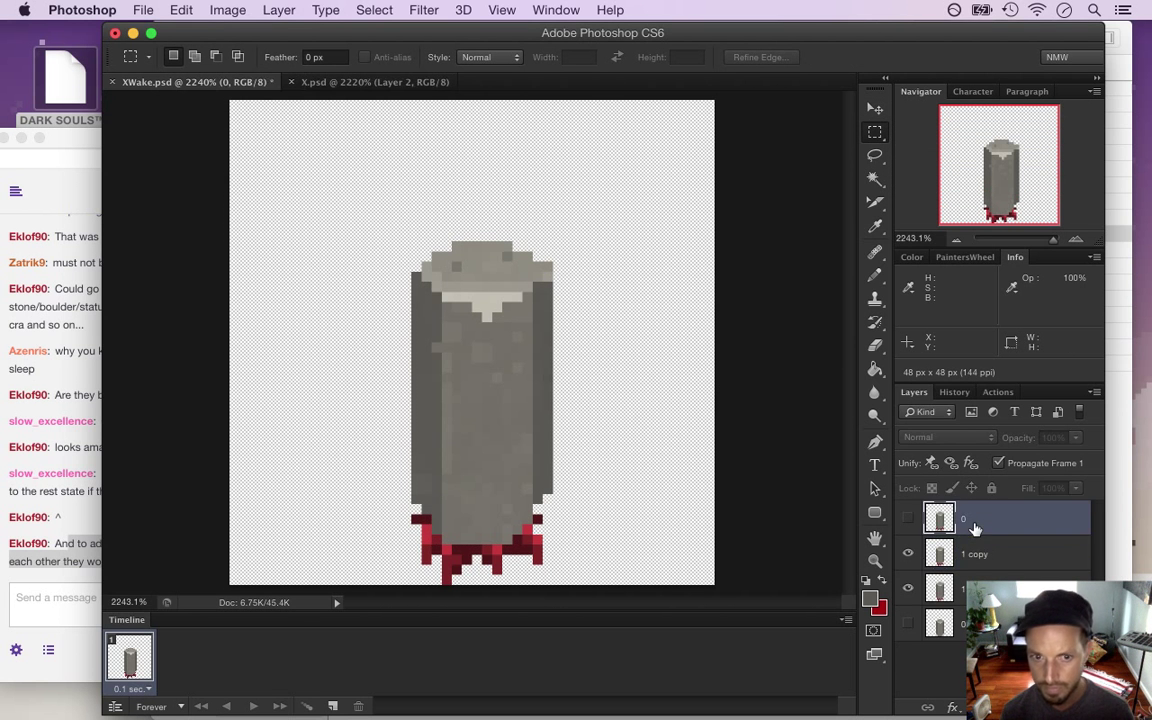
click(976, 555)
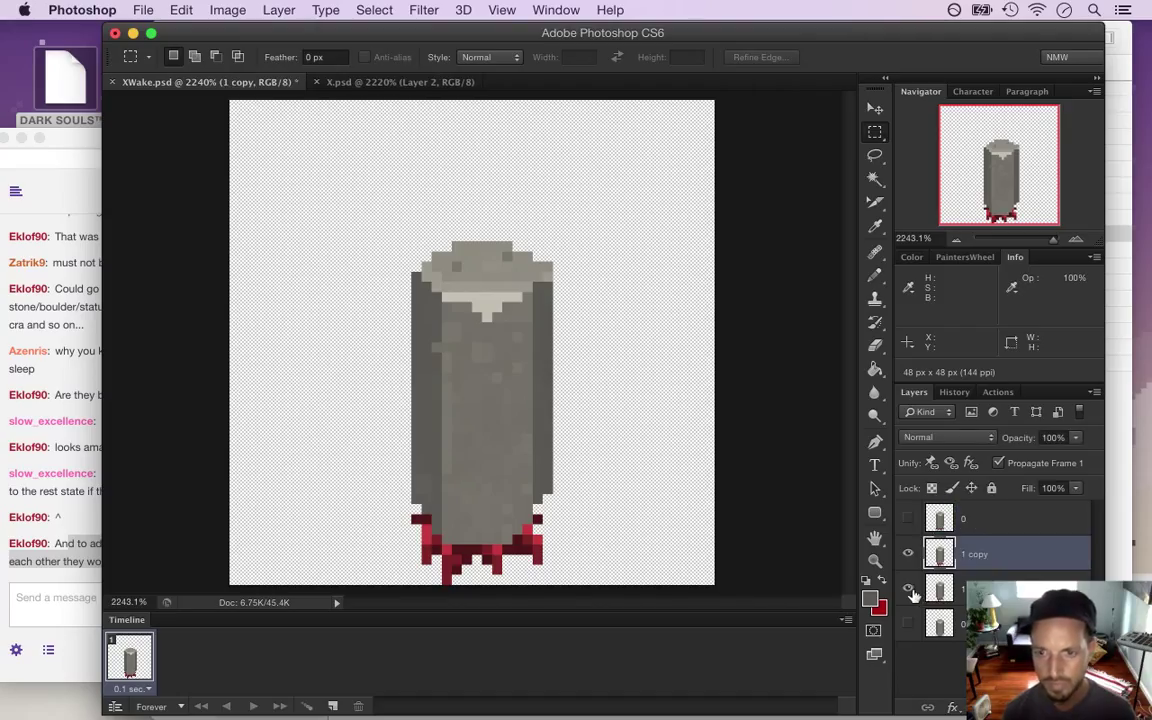
drag(938, 592, 843, 536)
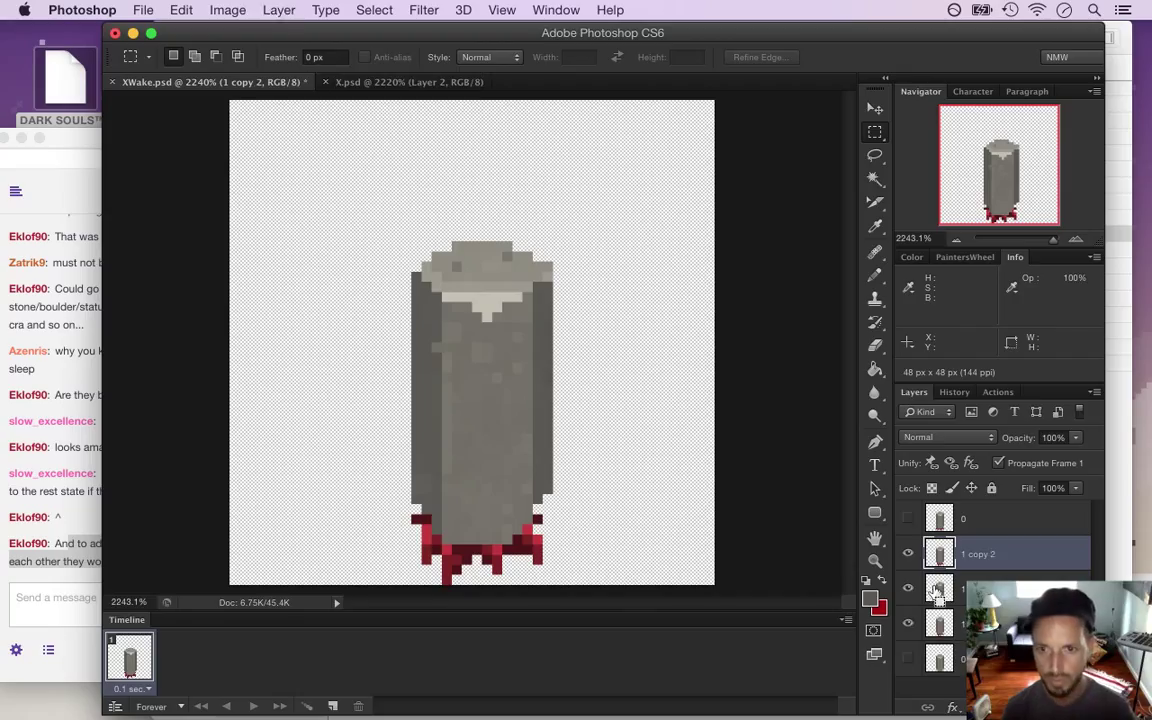
drag(470, 548, 524, 548)
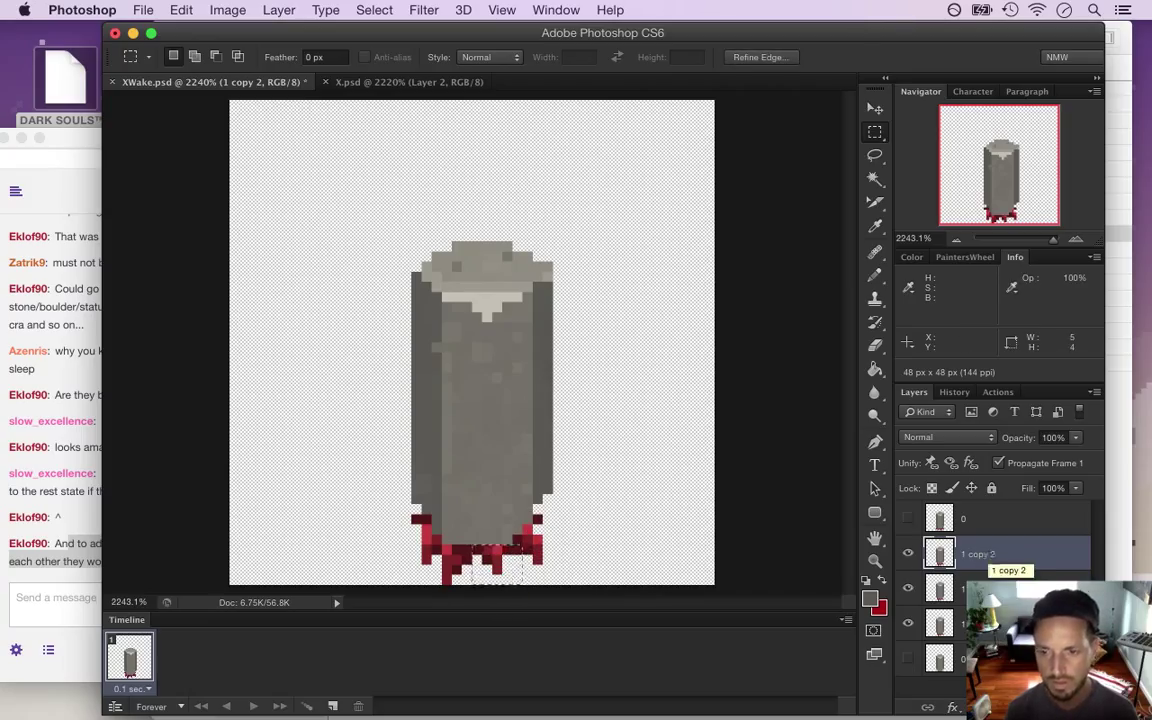
key(alt+[)
key(alt+[)
click(982, 552)
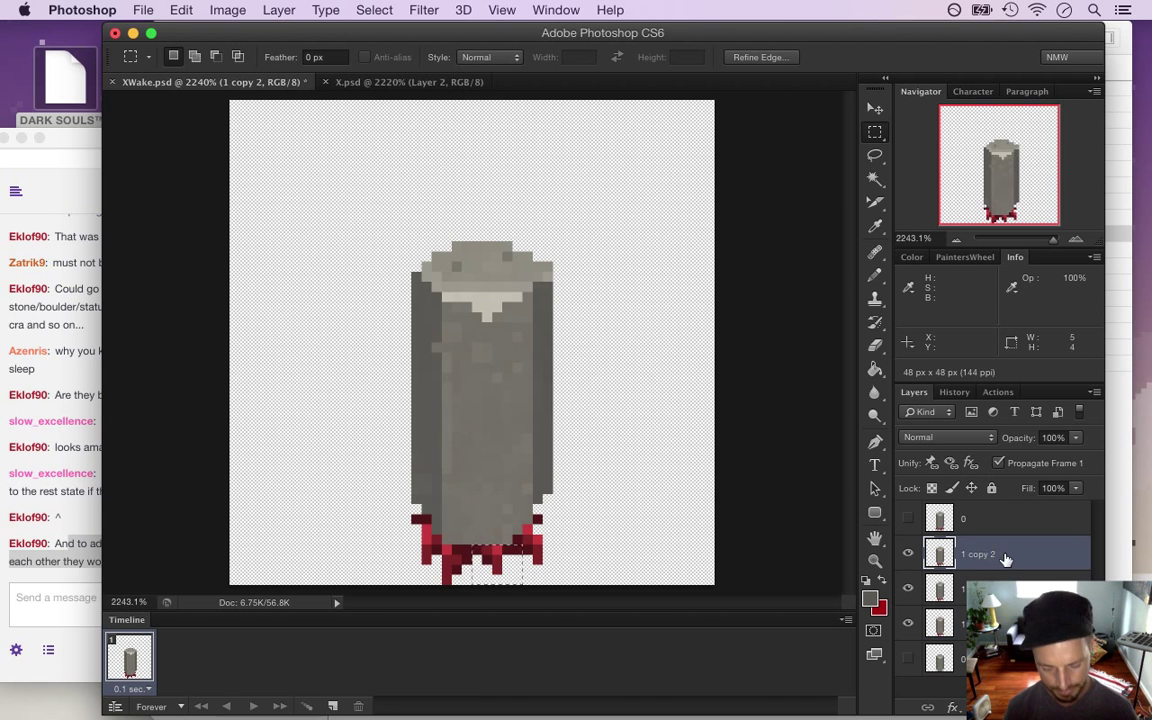
key(super+j)
key(super+z)
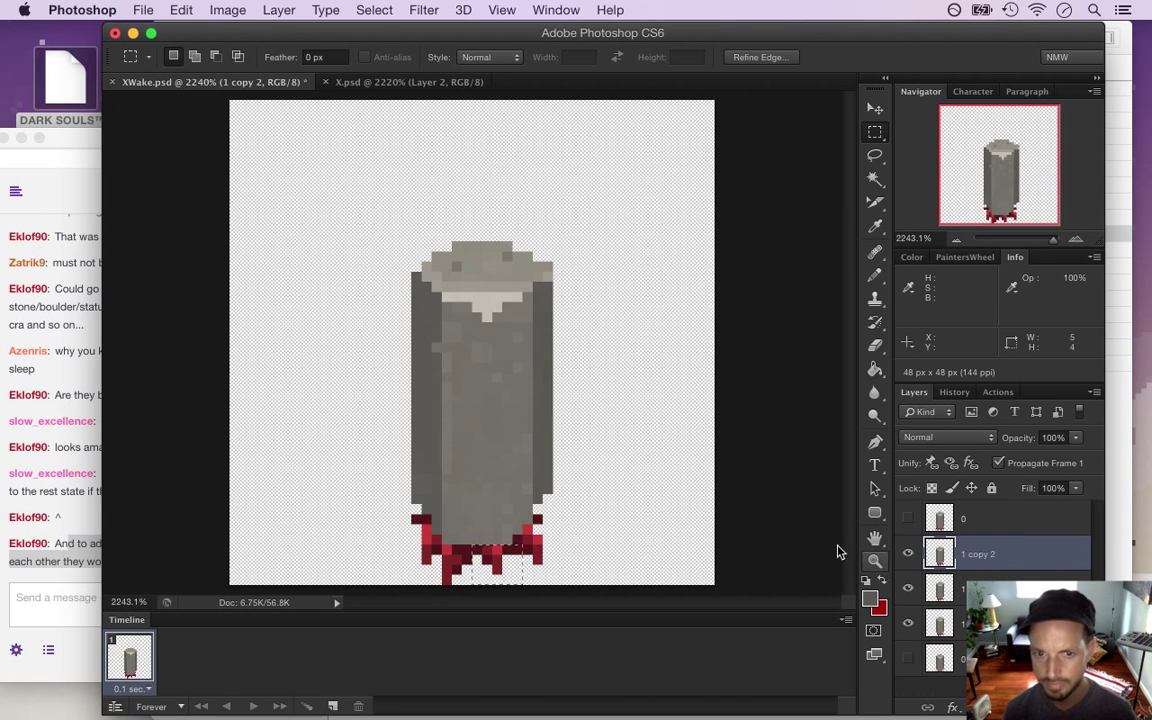
key(super+j)
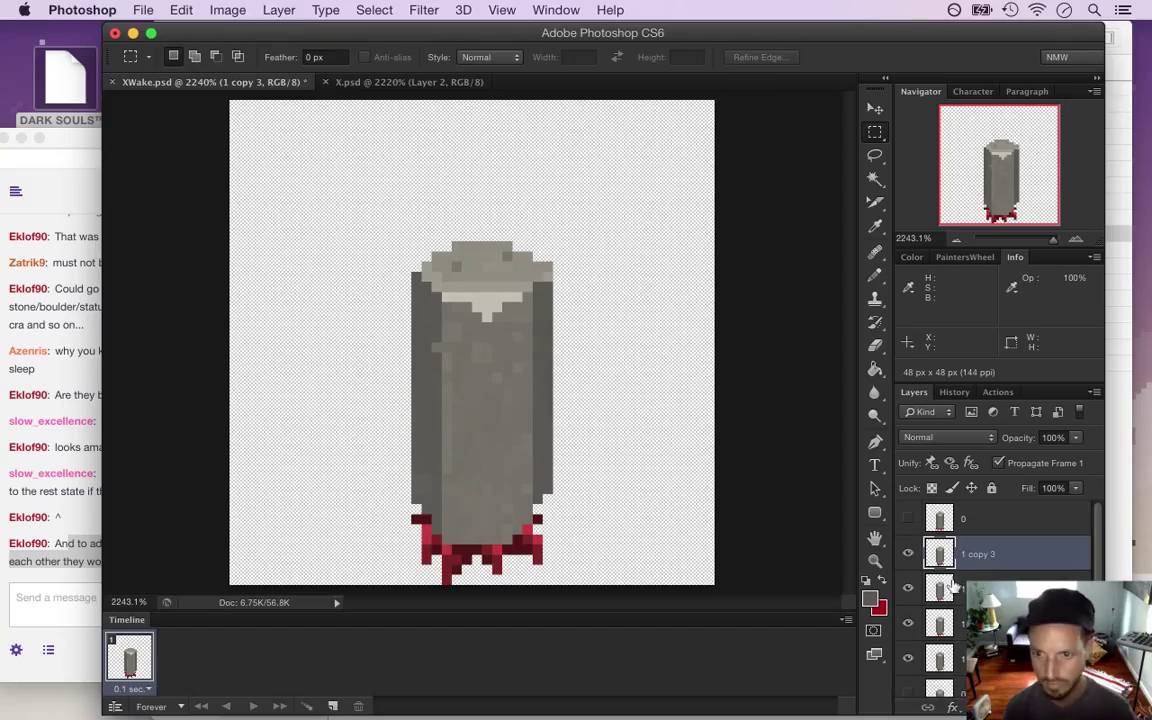
Hide the copies and, on layer 1, shift the pillar body down one pixel excluding both feet
scroll(1100, 573, down, 1)
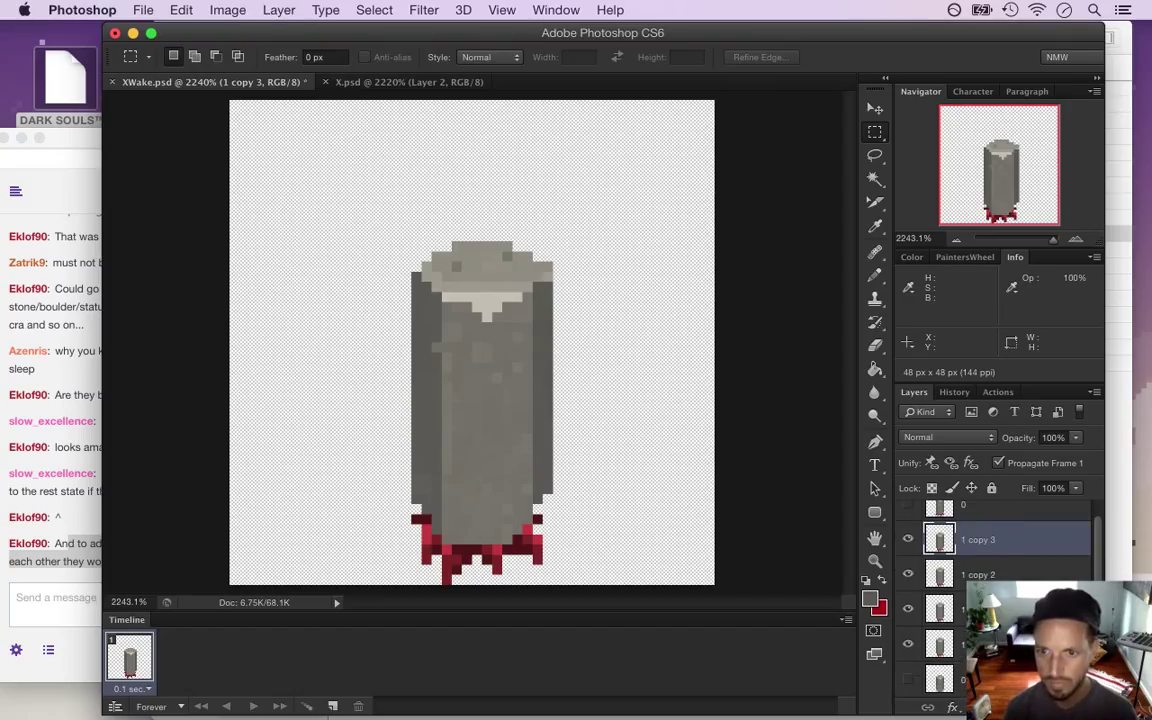
drag(908, 540, 906, 620)
click(951, 645)
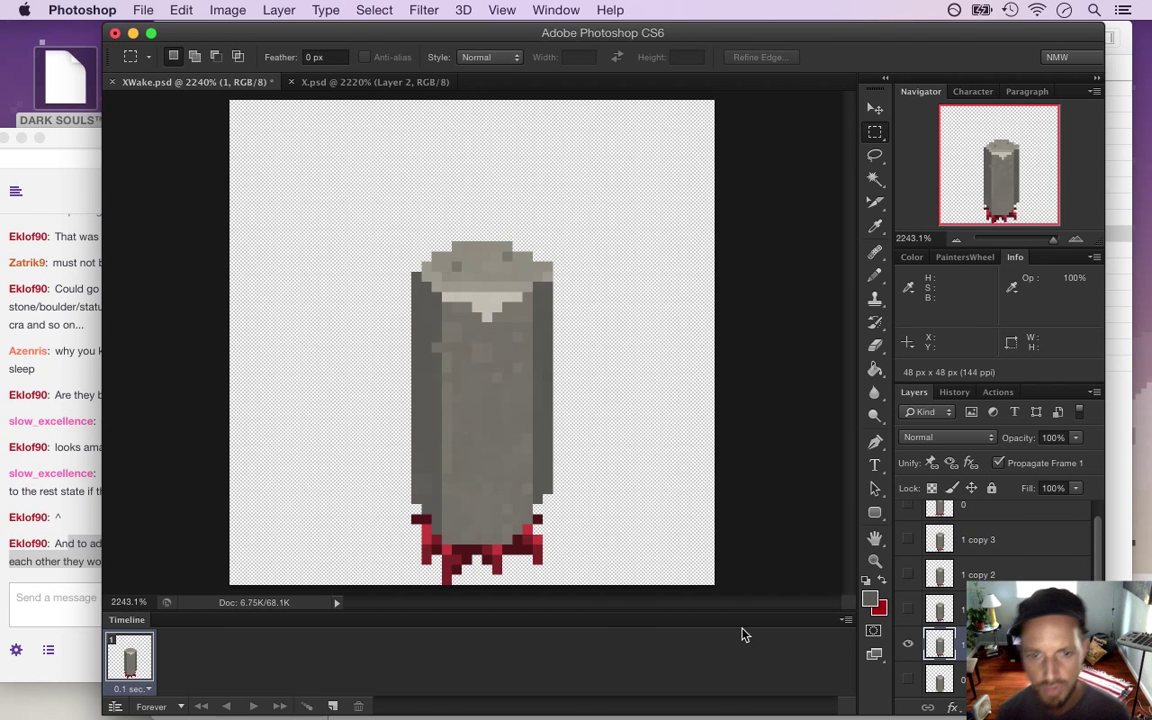
drag(372, 232, 594, 541)
drag(403, 514, 428, 555)
drag(550, 516, 527, 541)
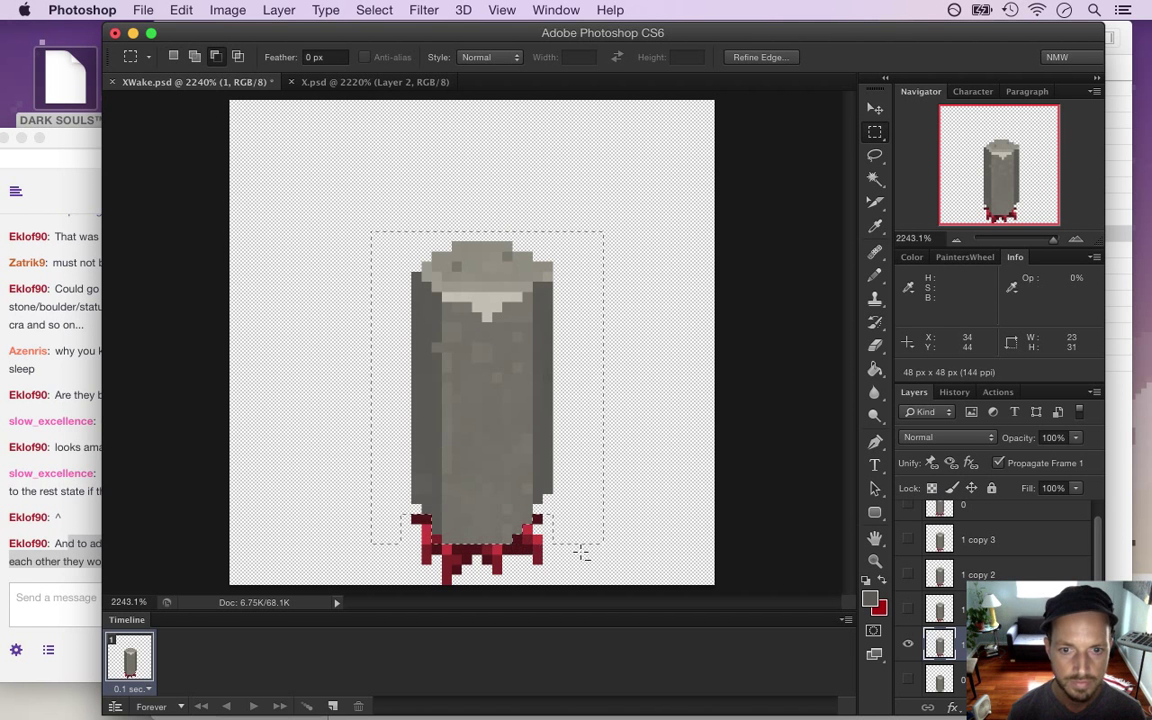
key(v)
key(Down)
key(Down)
key(Down)
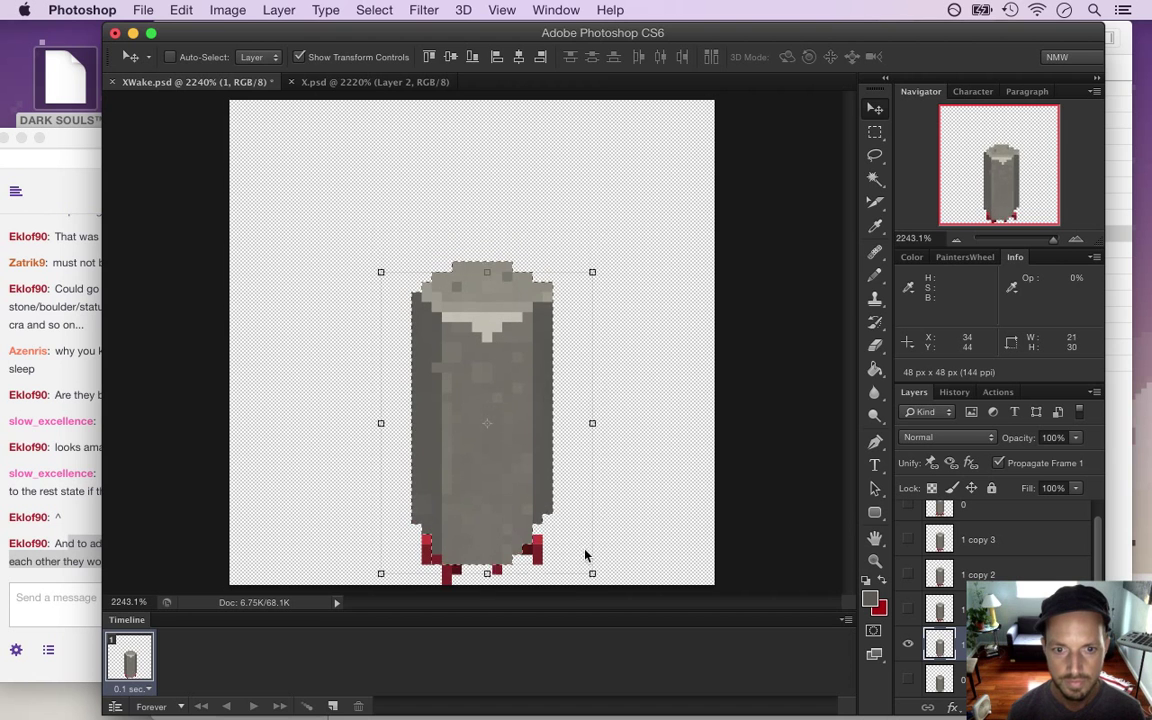
key(ctrl+d)
key(m)
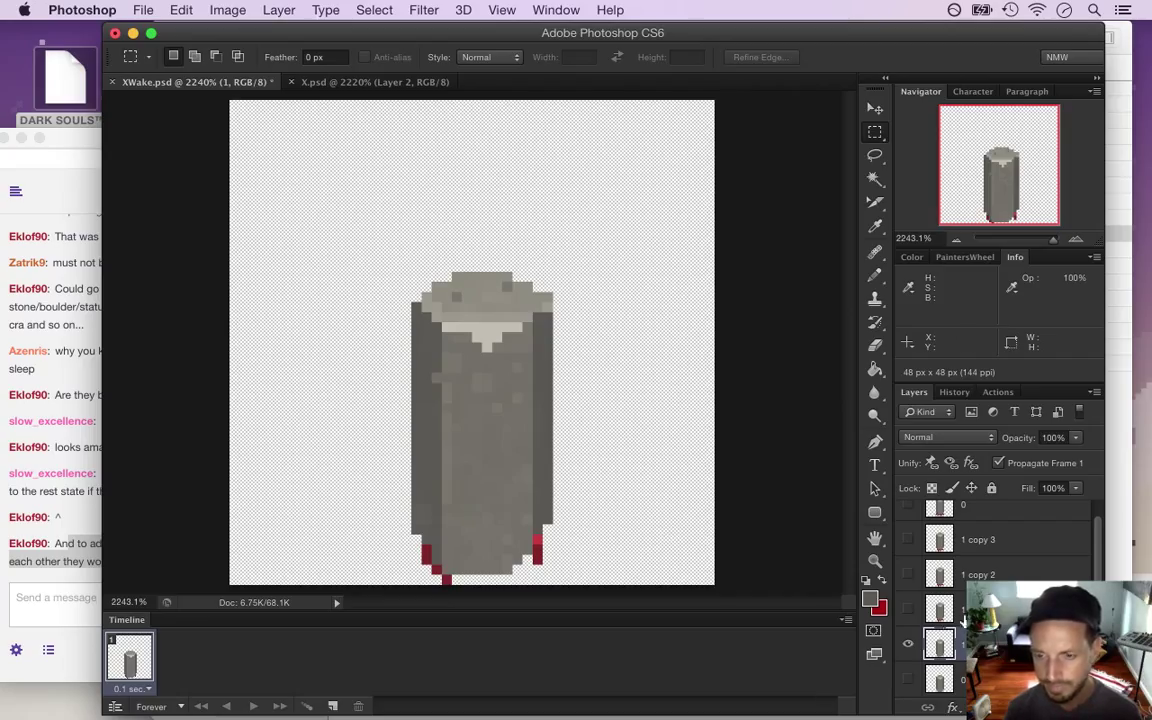
Show only '1 copy', rename it 2, and nudge its pillar body one pixel up
click(908, 643)
click(908, 608)
click(966, 610)
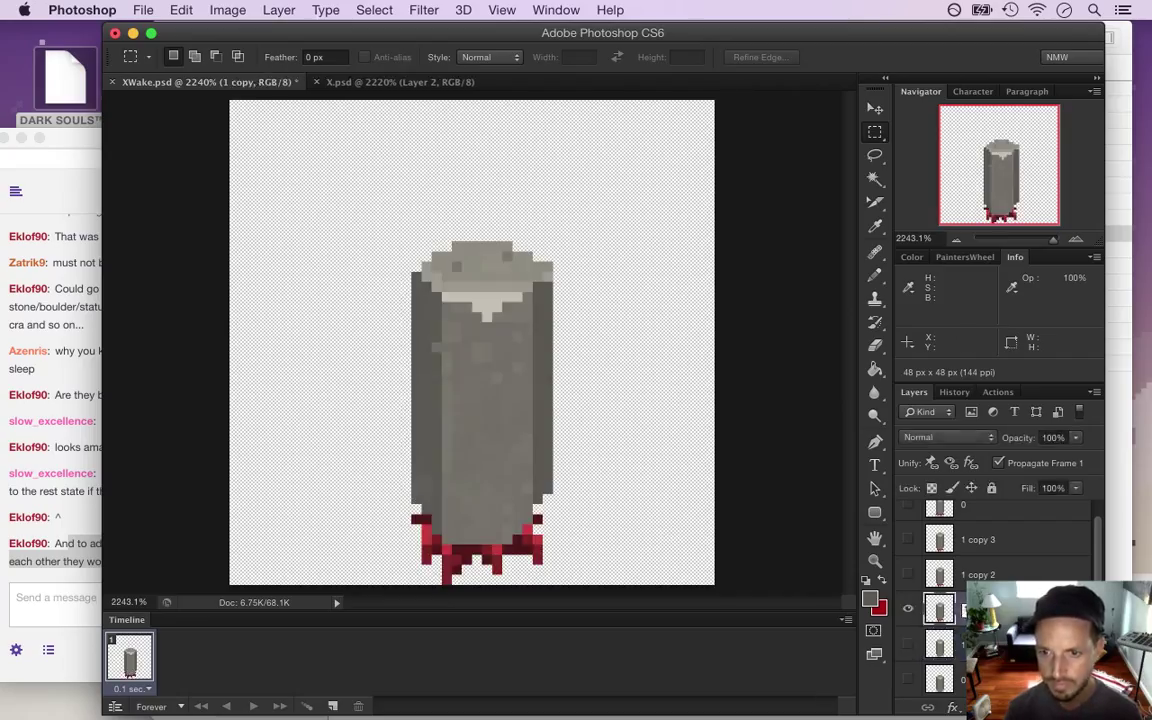
key(Return)
drag(372, 222, 603, 545)
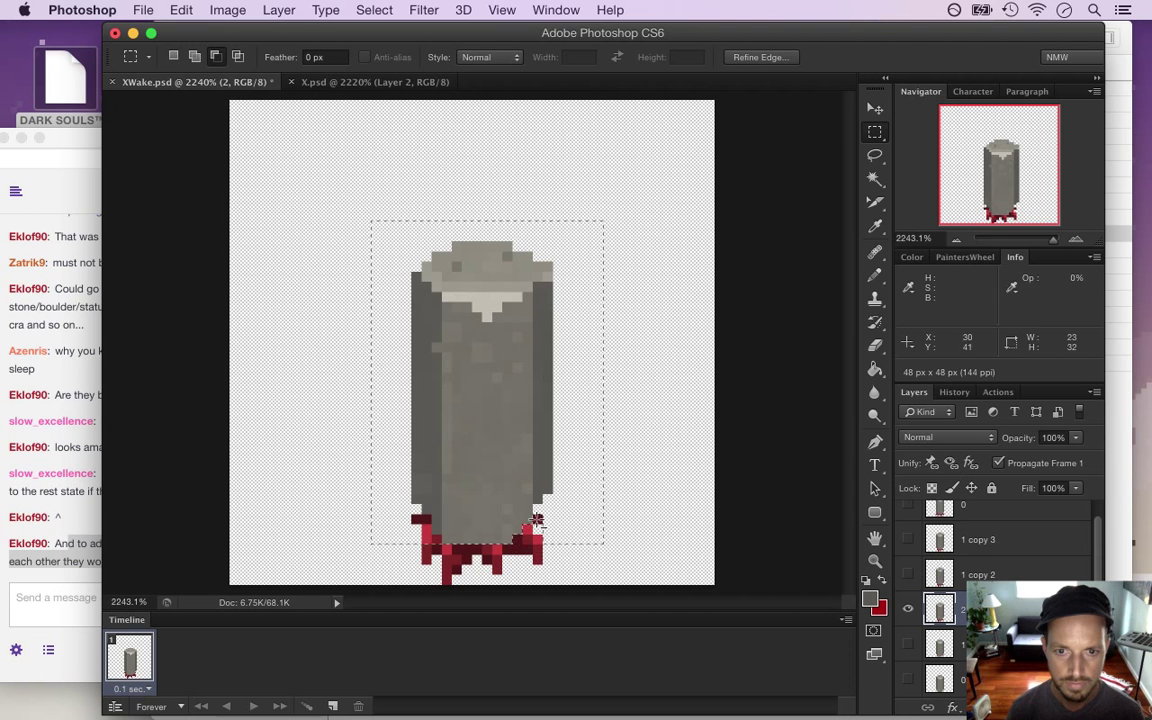
drag(401, 513, 430, 560)
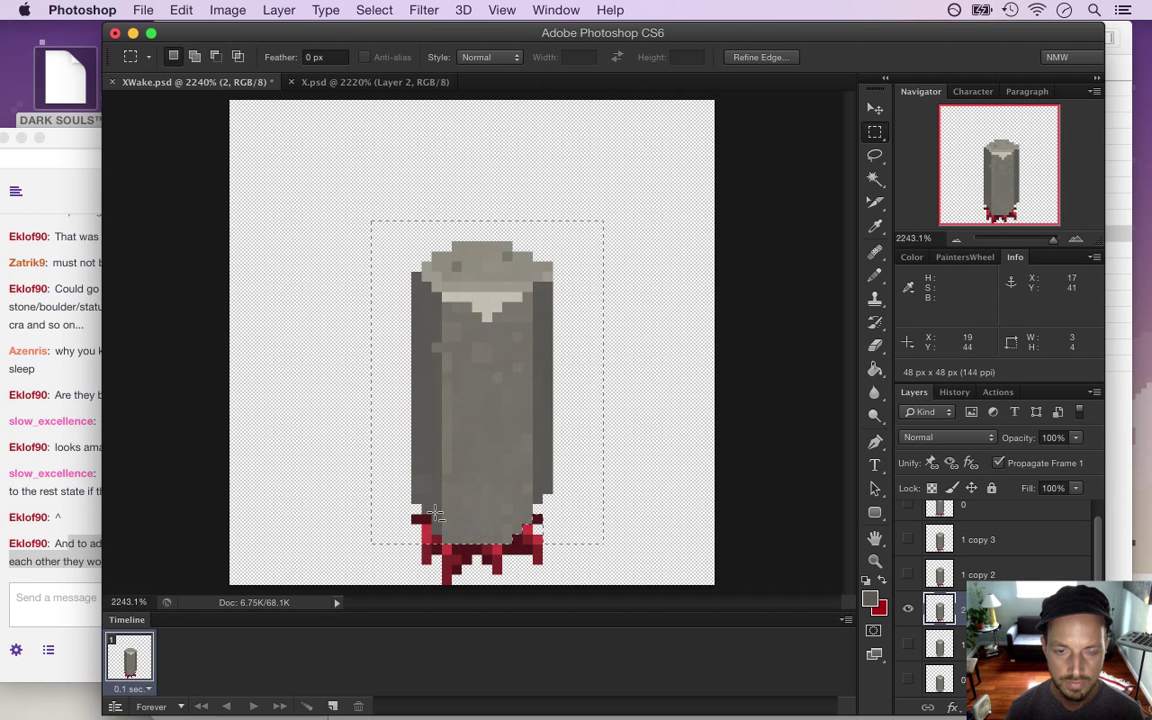
key(v)
key(Down)
key(Down)
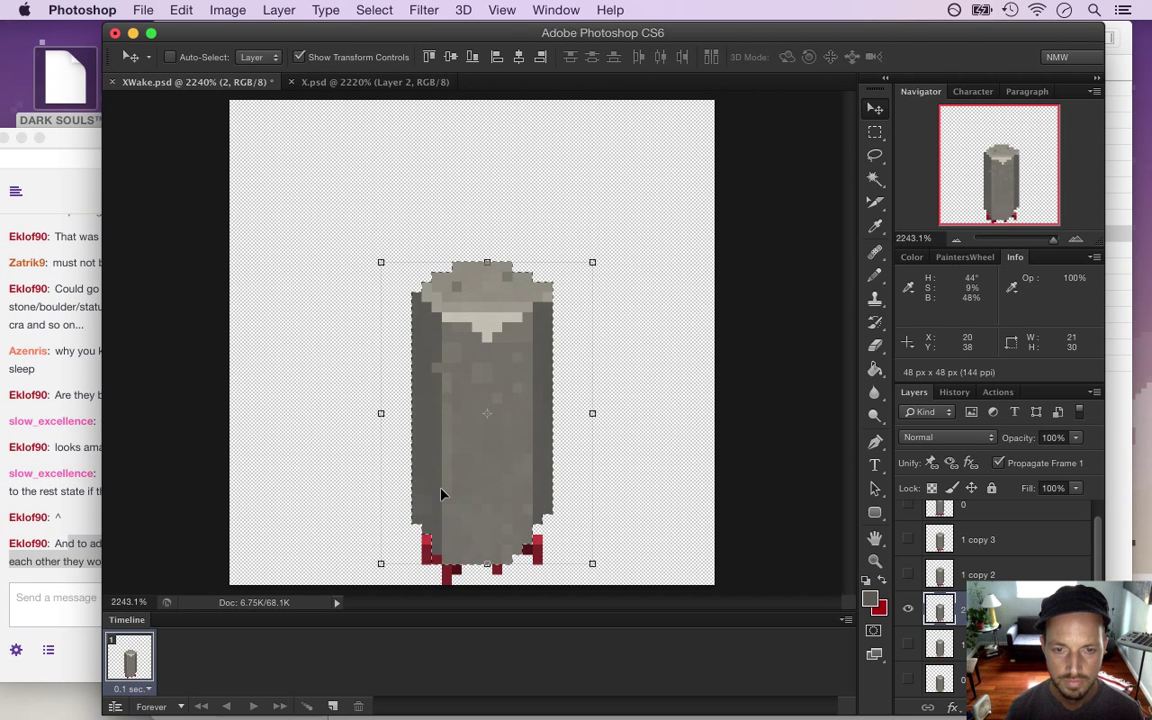
key(Up)
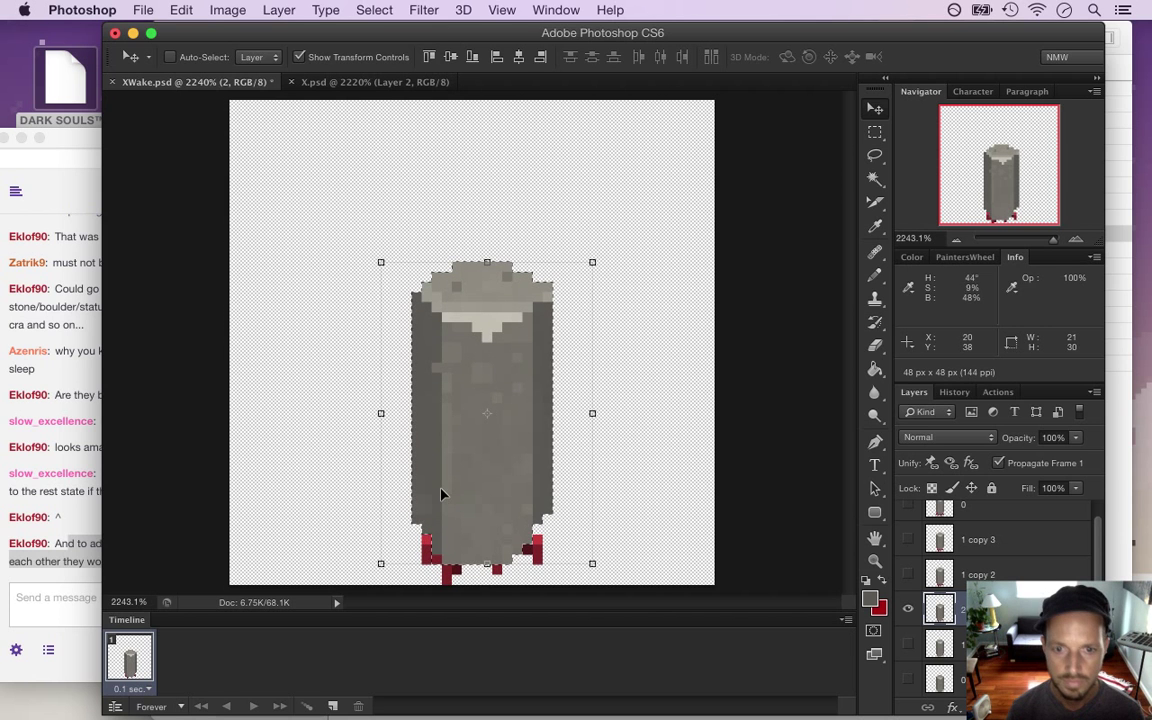
key(m)
key(super+d)
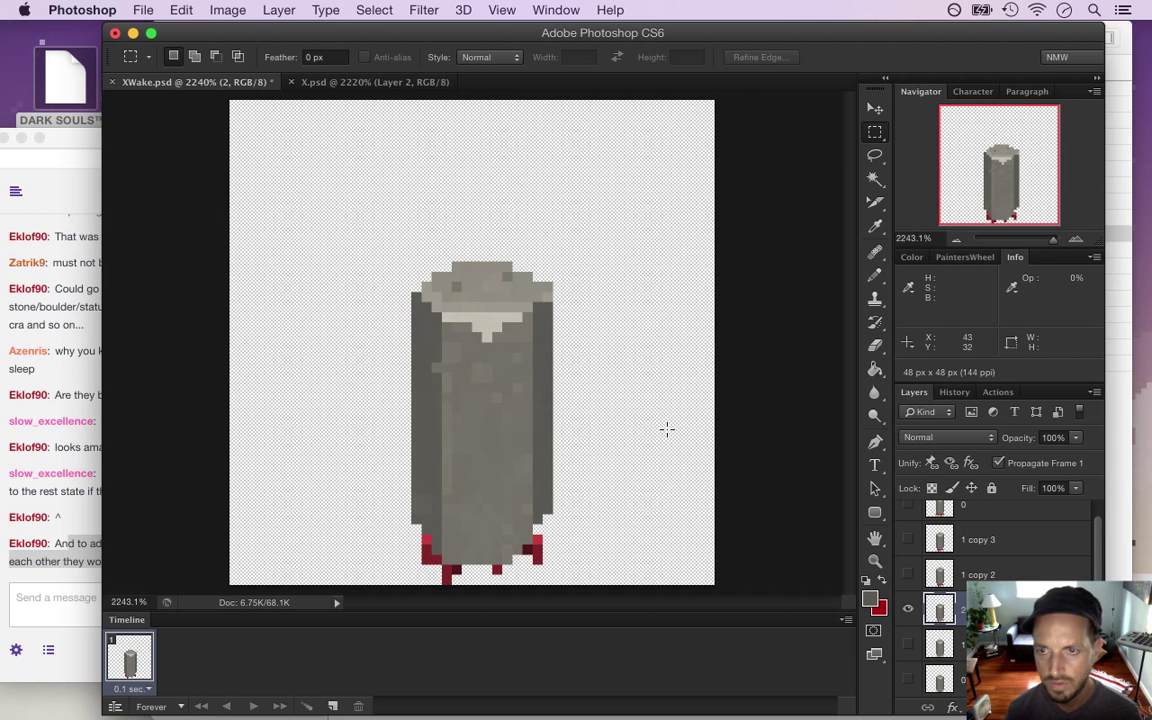
Show only '1 copy 2', rename it 3, and marquee its pillar
click(907, 610)
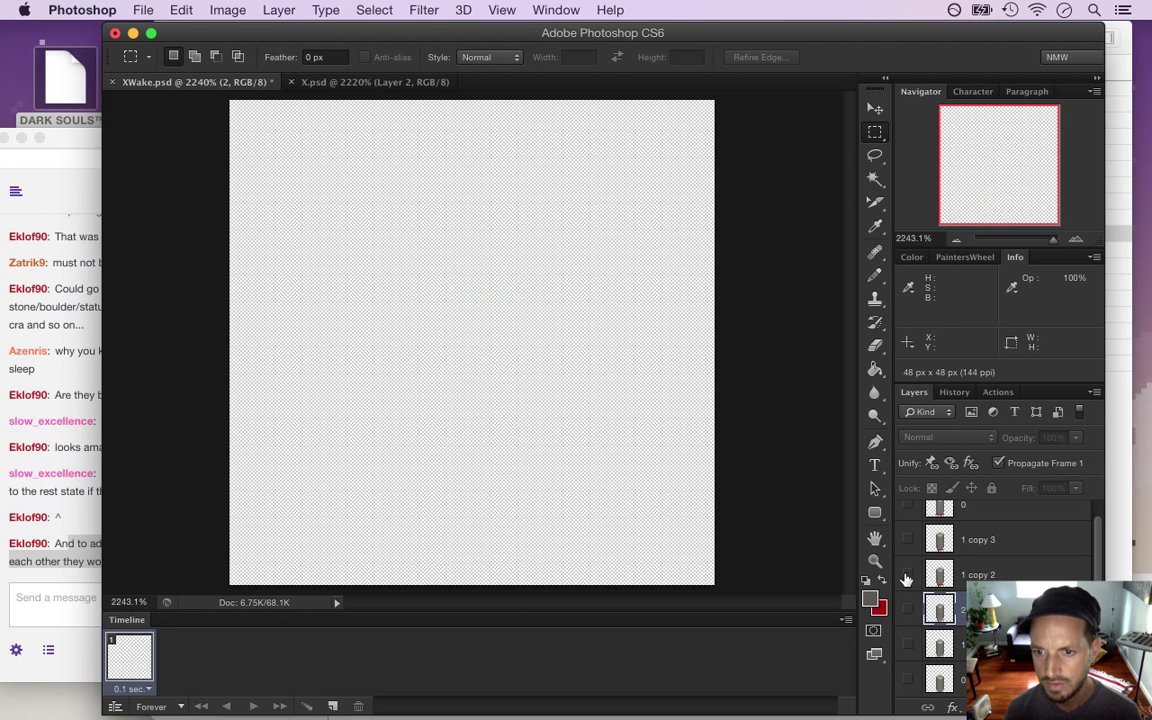
click(907, 574)
click(970, 575)
text(3)
key(Return)
drag(381, 241, 518, 541)
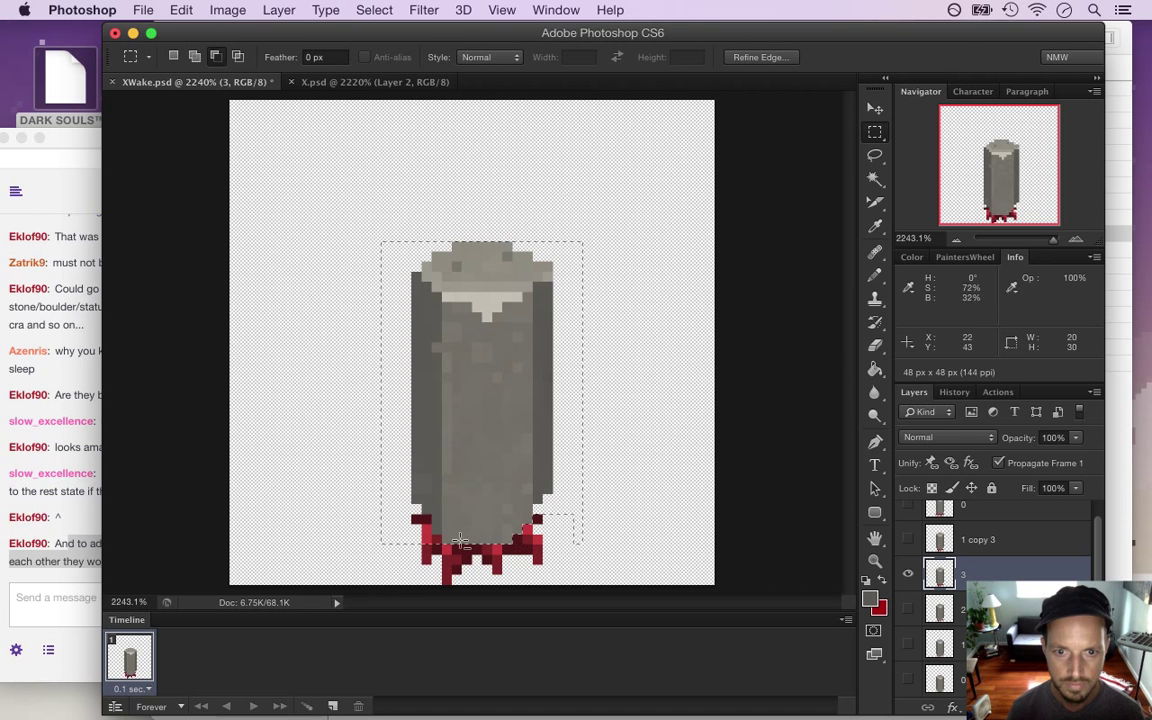
On frame 3, select the pillar without its red legs and nudge it one pixel
drag(376, 537, 432, 552)
drag(380, 507, 428, 530)
key(v)
key(Down)
key(Down)
key(Down)
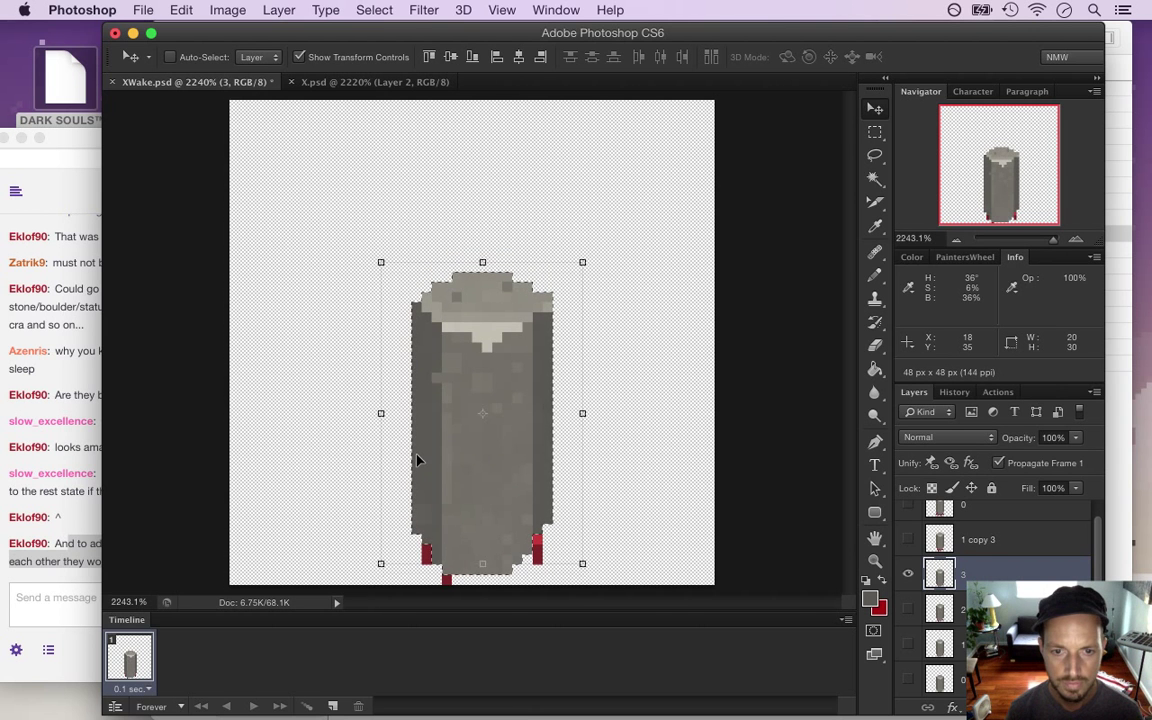
key(Up)
key(Up)
key(m)
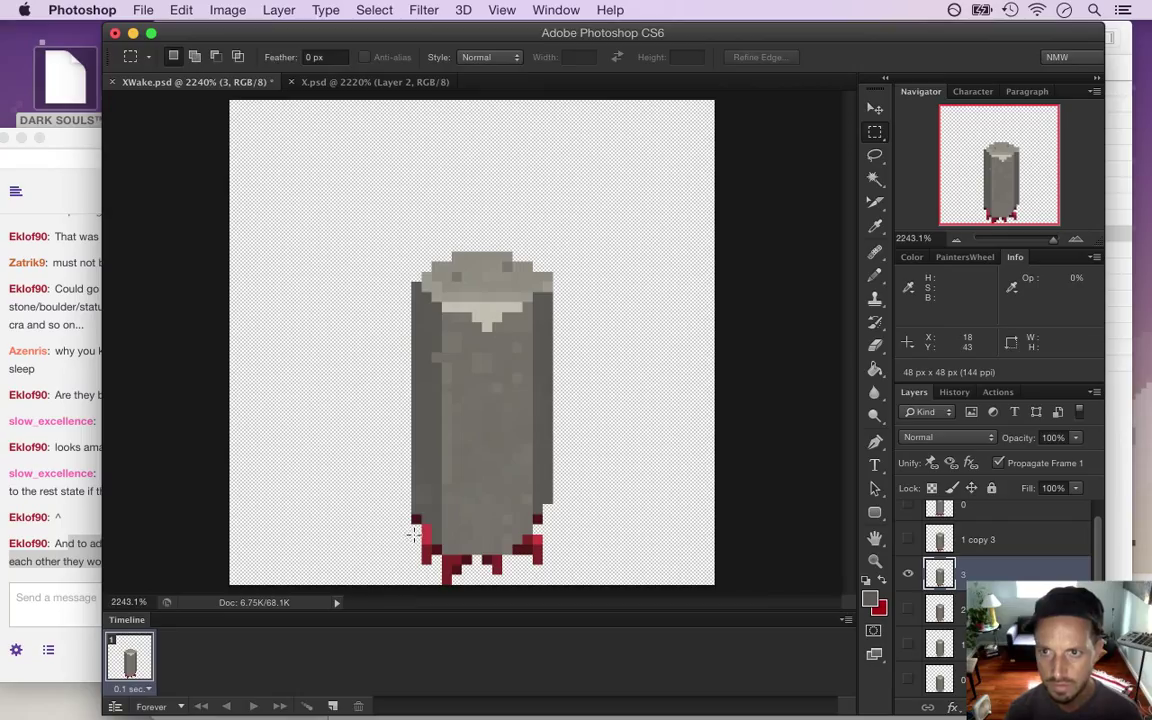
Sample the blood red and add a red pixel at the pillar's lower-right edge
key(e)
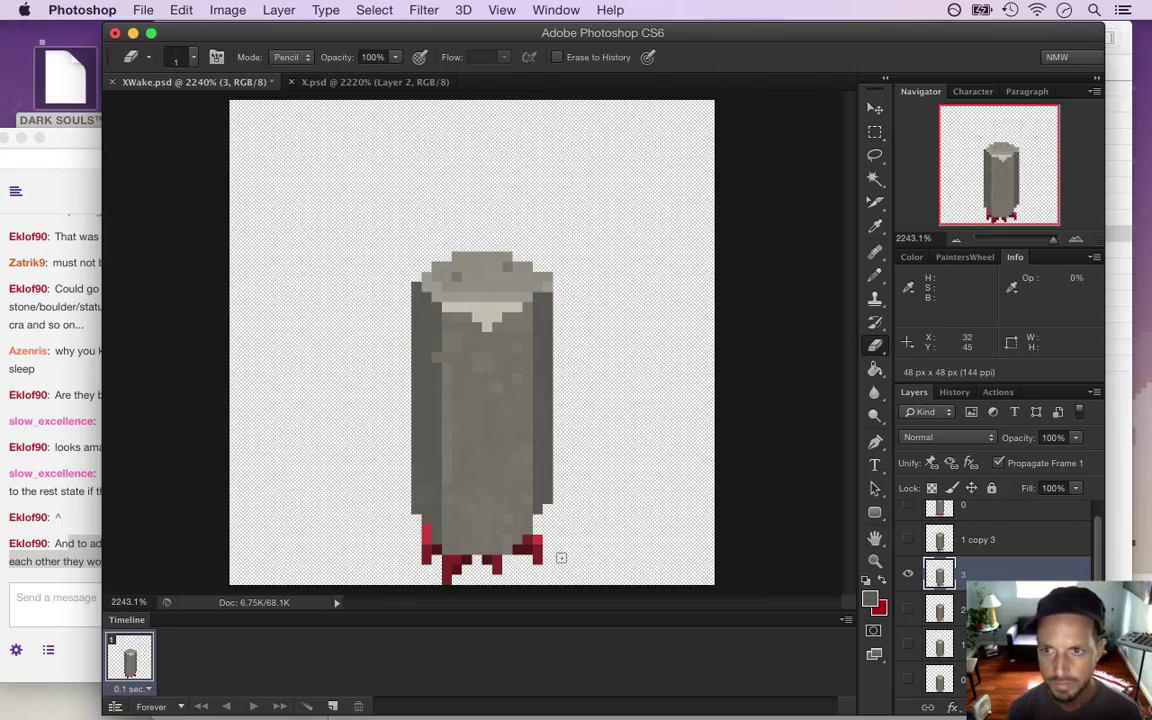
key(i)
click(535, 545)
key(b)
click(537, 530)
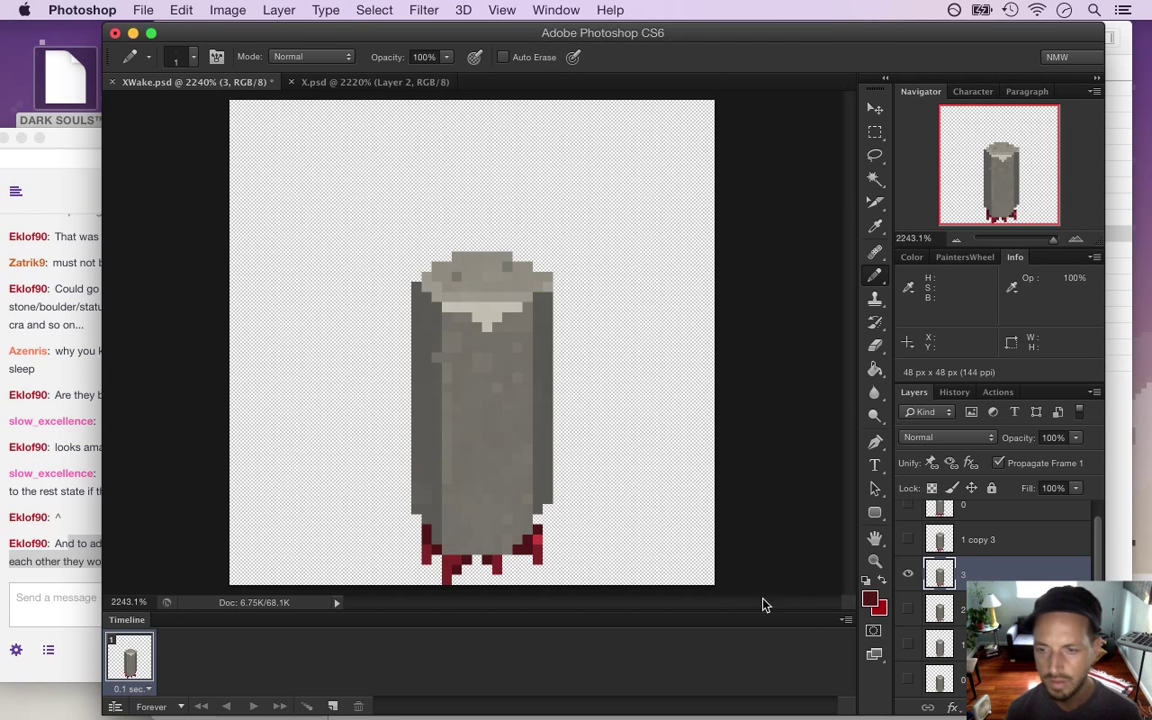
Hide frame 3 and display layer 2 as the active layer
click(908, 573)
click(908, 608)
click(941, 610)
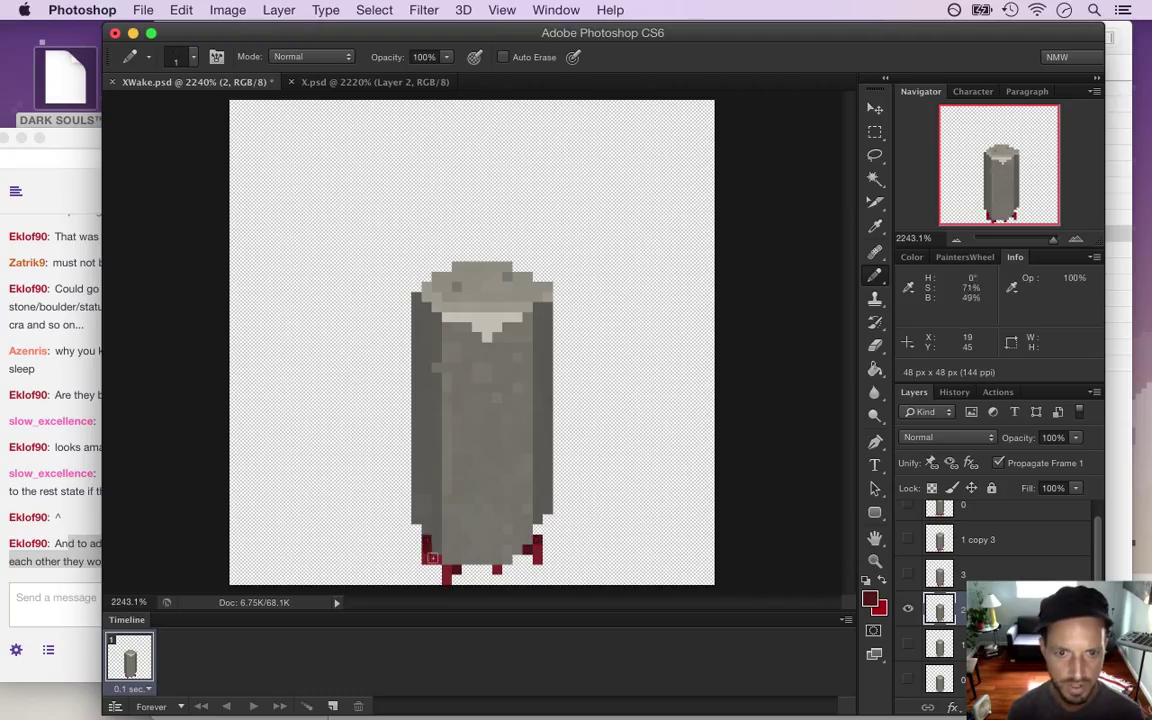
Save XWake.psd, hide frame 2 and show frame 1 with a yellow colour label
key(super+s)
click(908, 608)
right_click(912, 640)
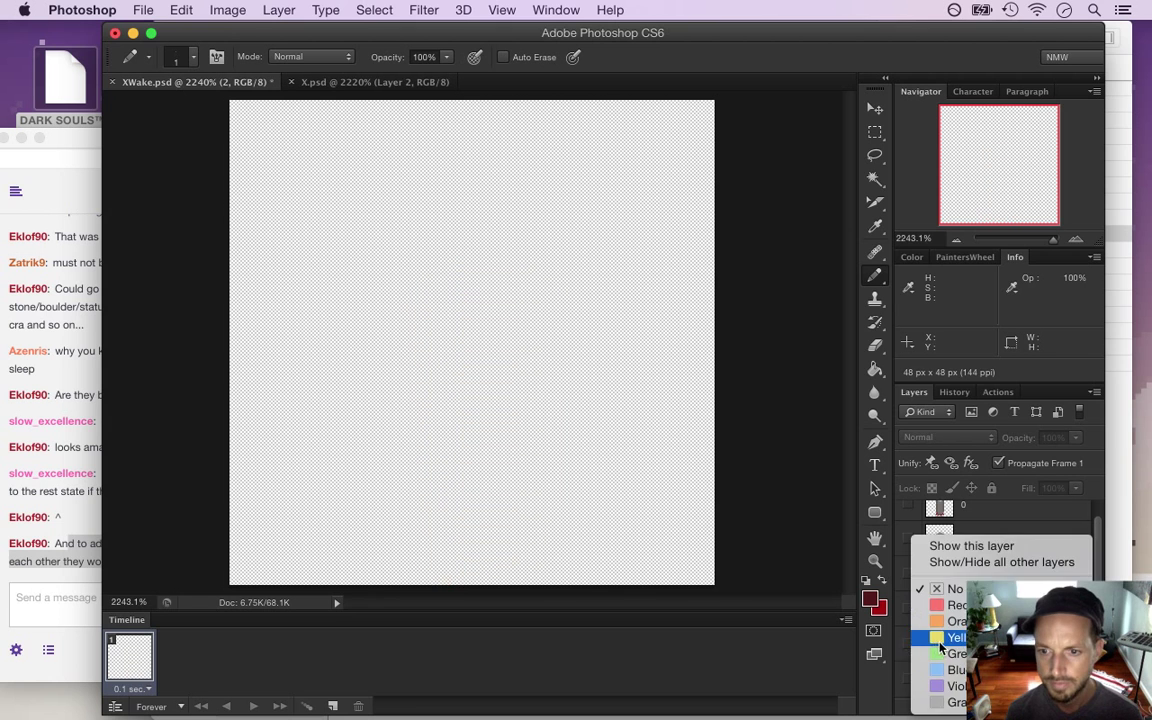
click(912, 642)
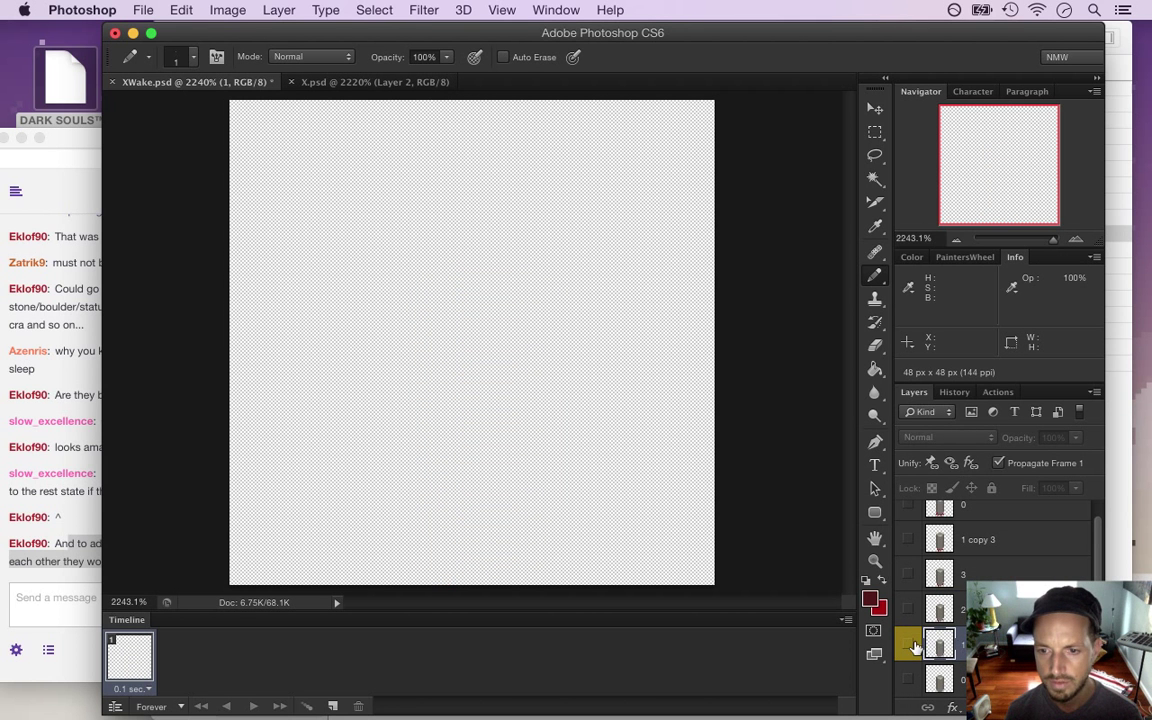
click(914, 642)
click(912, 646)
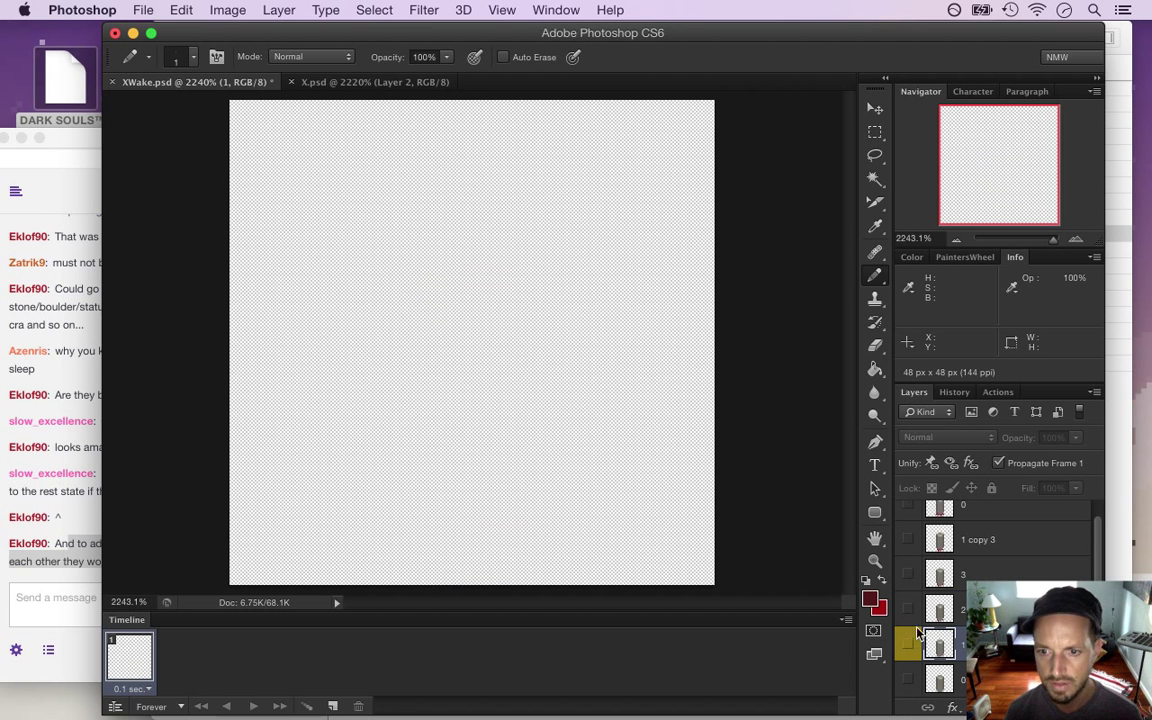
right_click(912, 644)
click(907, 643)
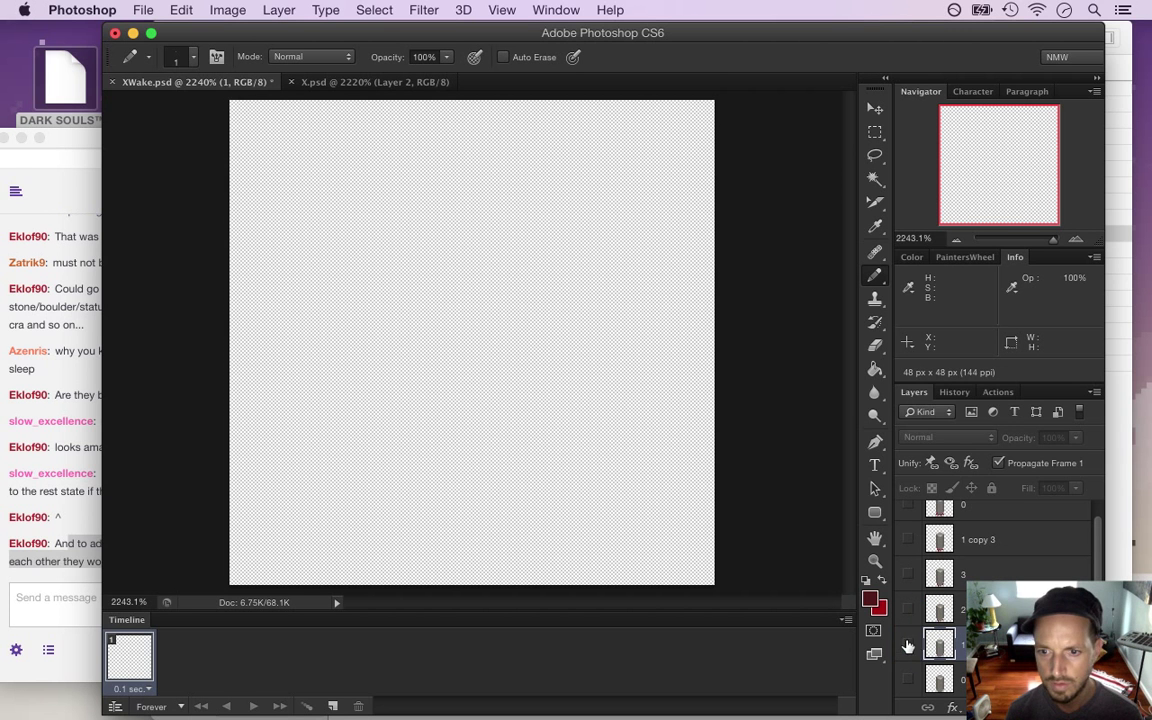
click(908, 644)
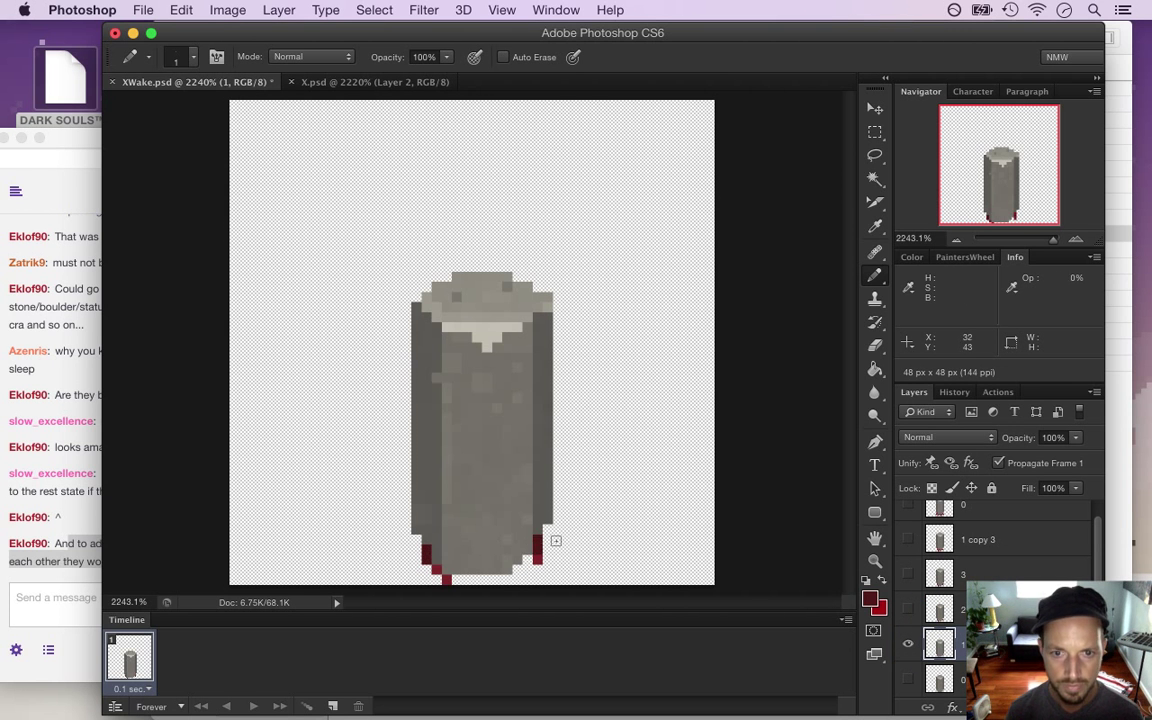
Check the pencil size with a test dark-red pixel beside the pillar, then erase it
right_click(403, 519)
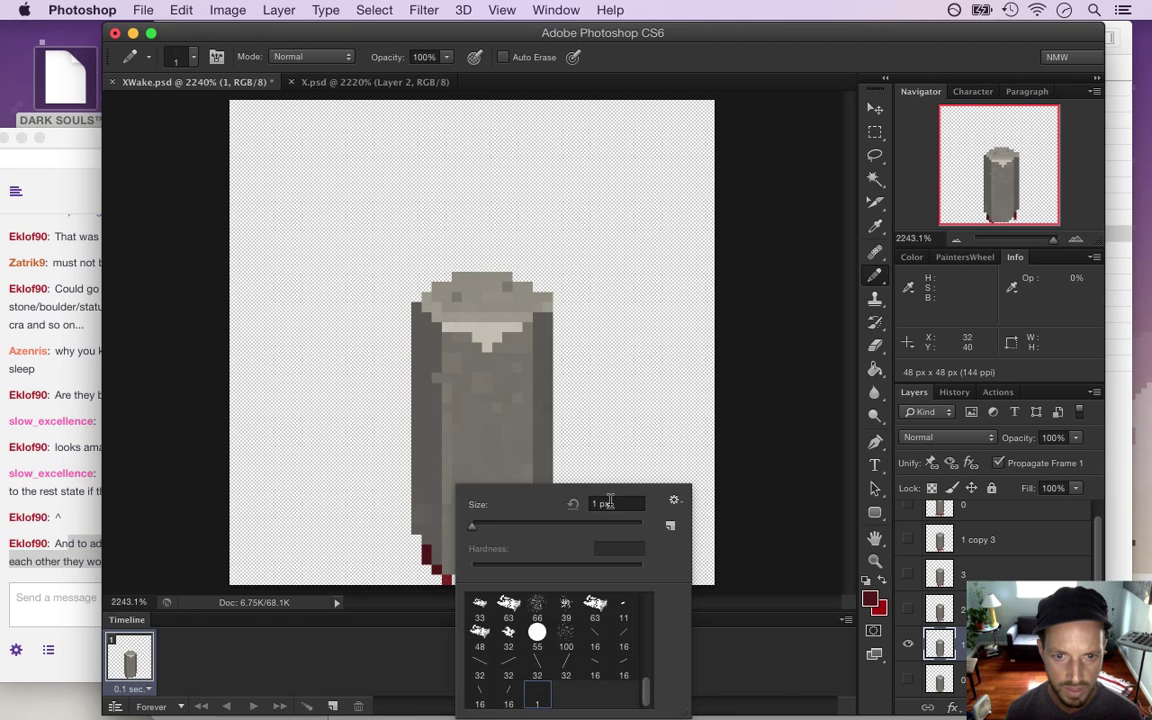
click(627, 437)
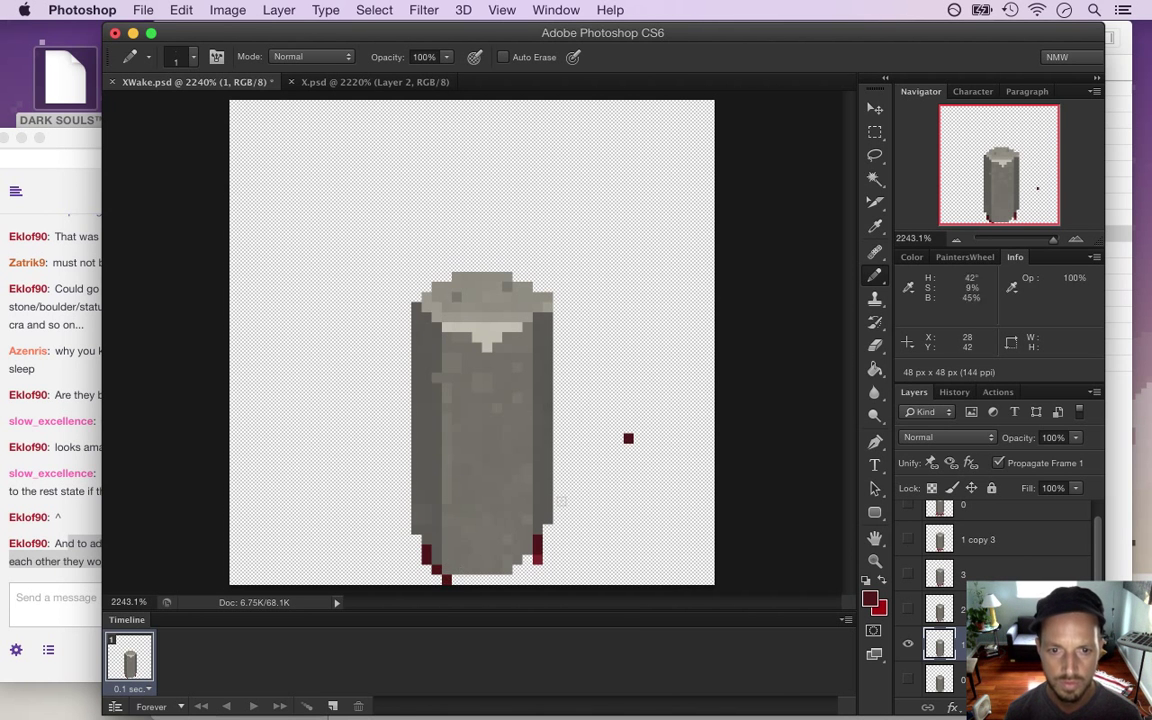
key(e)
click(627, 437)
Clear layer 1's colour label and step through layer 3 to display '1 copy 3'
right_click(907, 540)
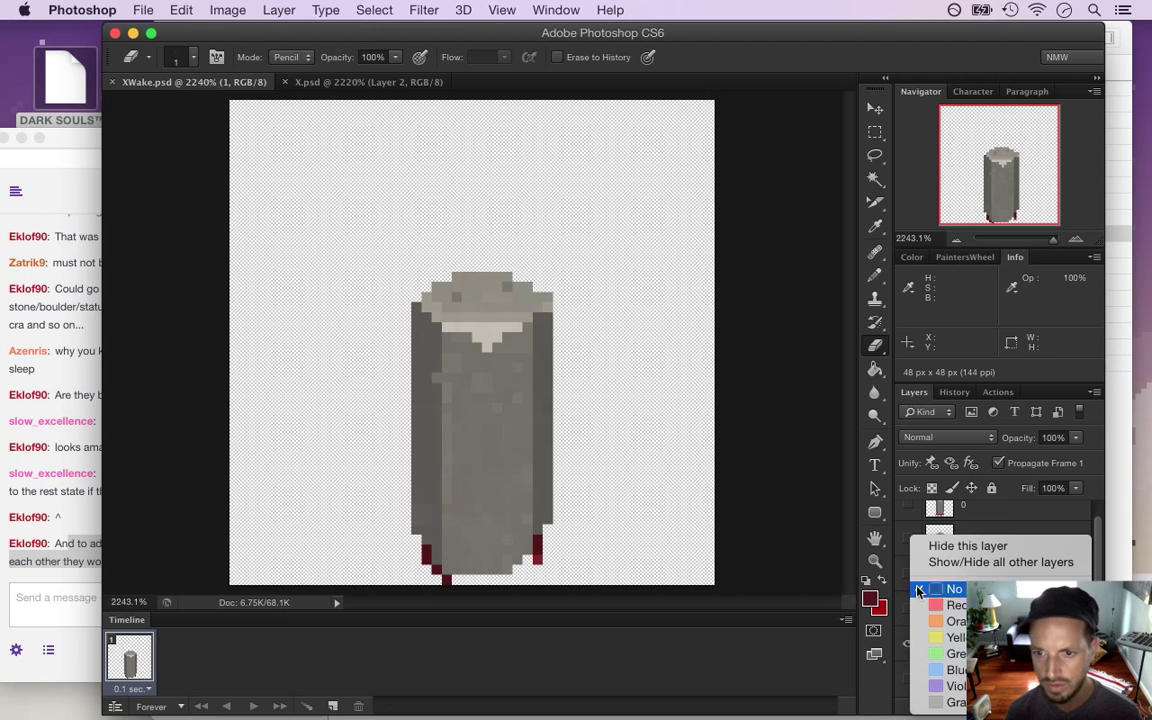
click(905, 558)
click(908, 646)
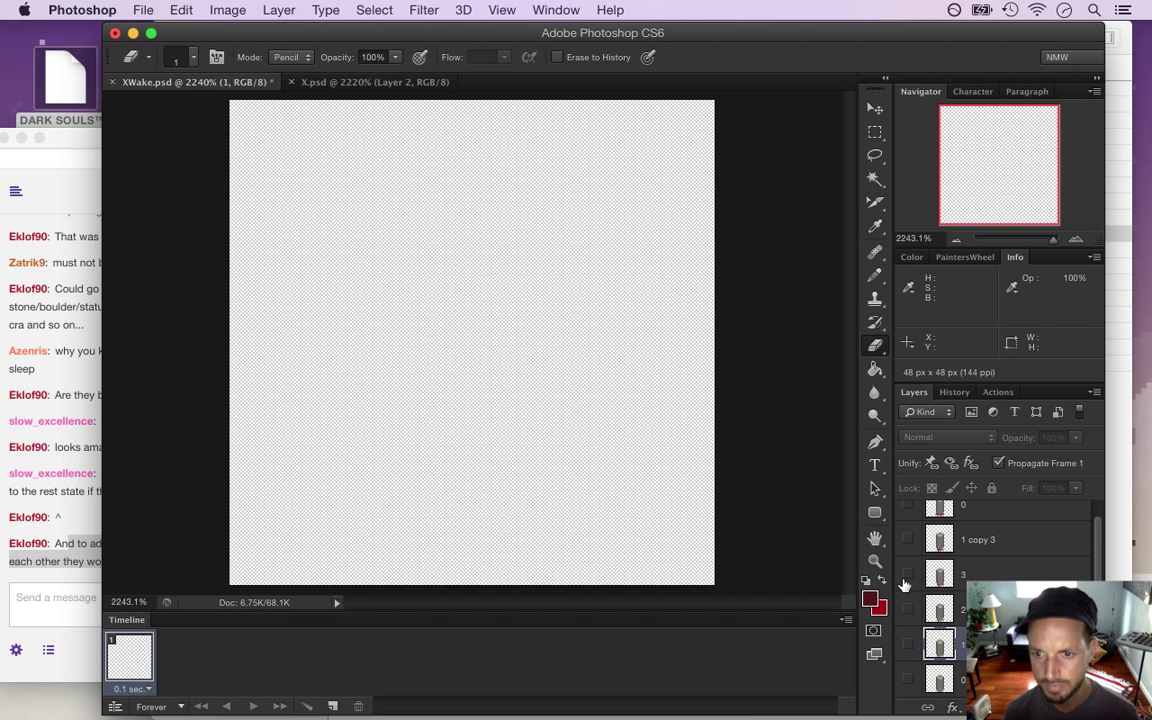
click(906, 572)
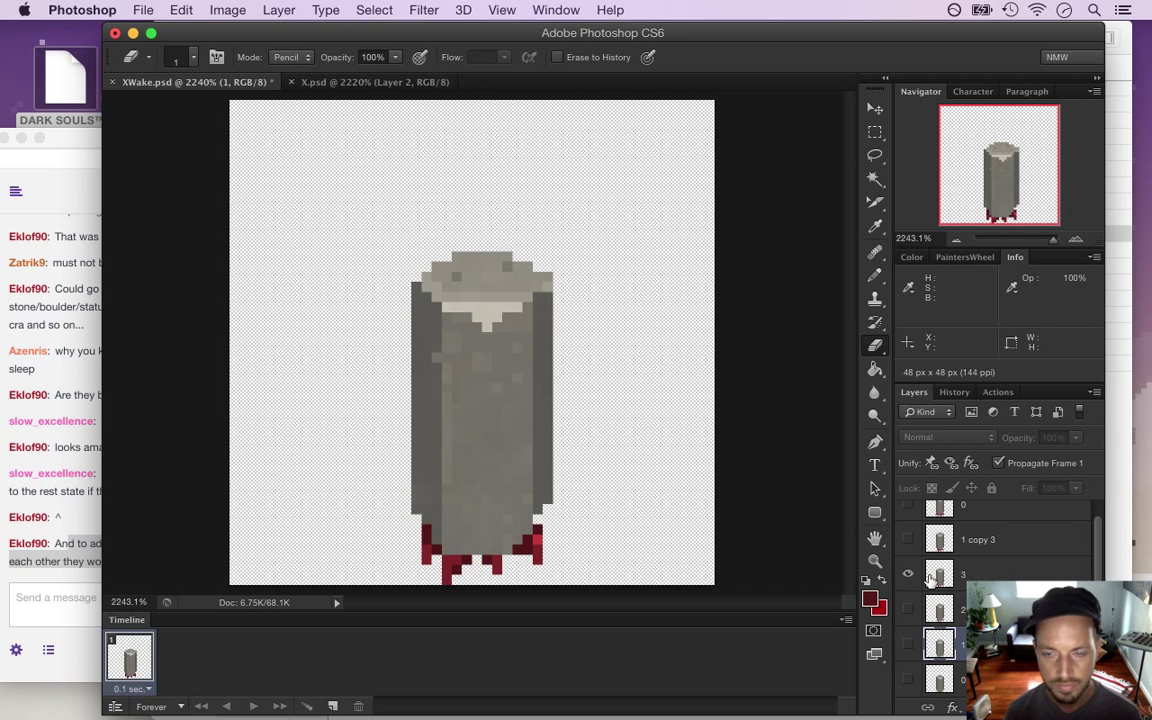
click(937, 575)
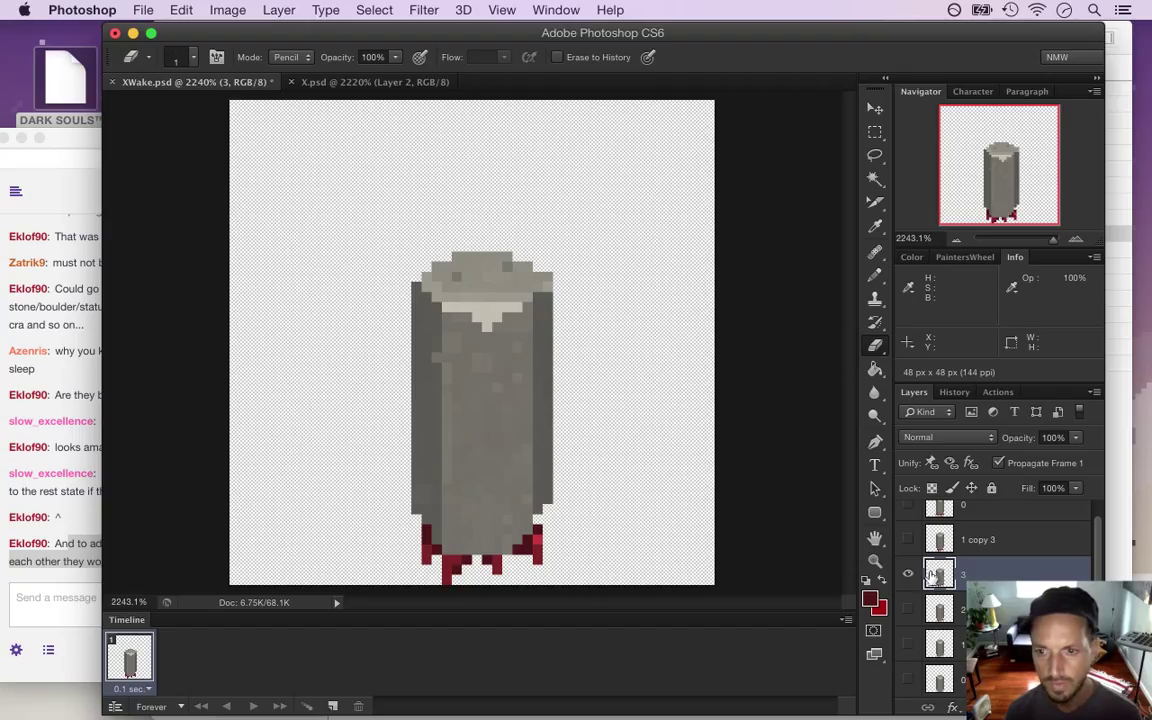
click(908, 575)
click(909, 541)
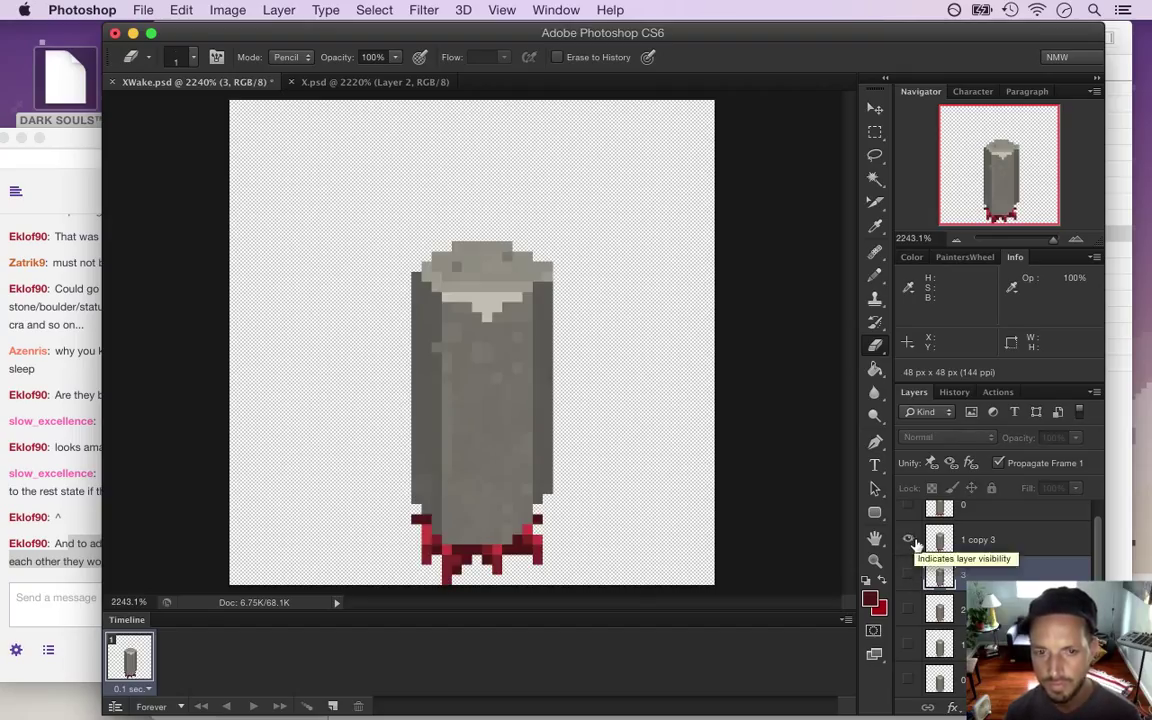
On '1 copy 3', erase the stray red pixel on the left edge and sample the leg red
scroll(1093, 578, up, 1)
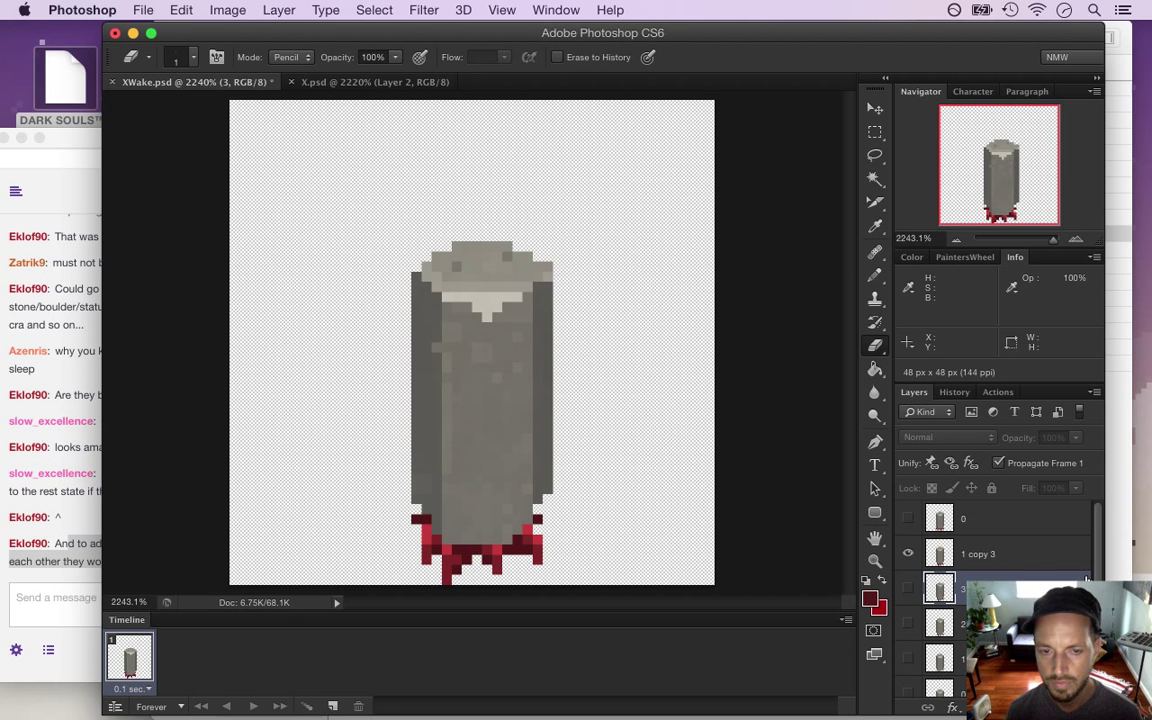
click(993, 557)
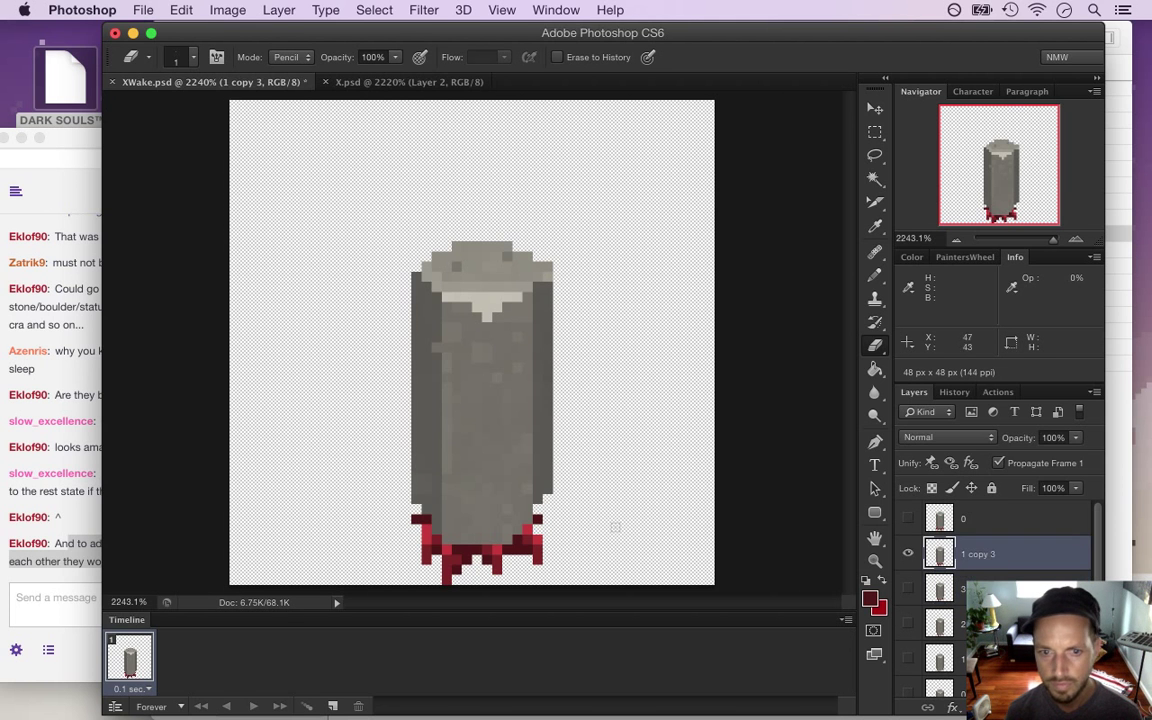
click(416, 519)
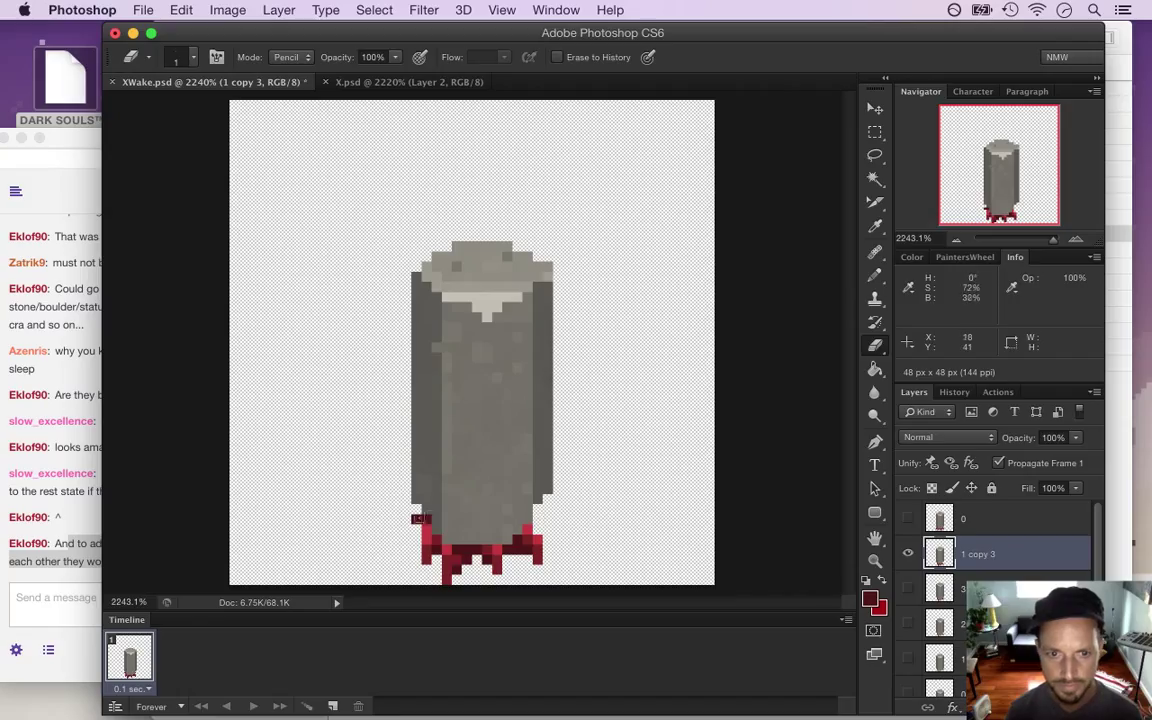
key(i)
click(425, 522)
key(b)
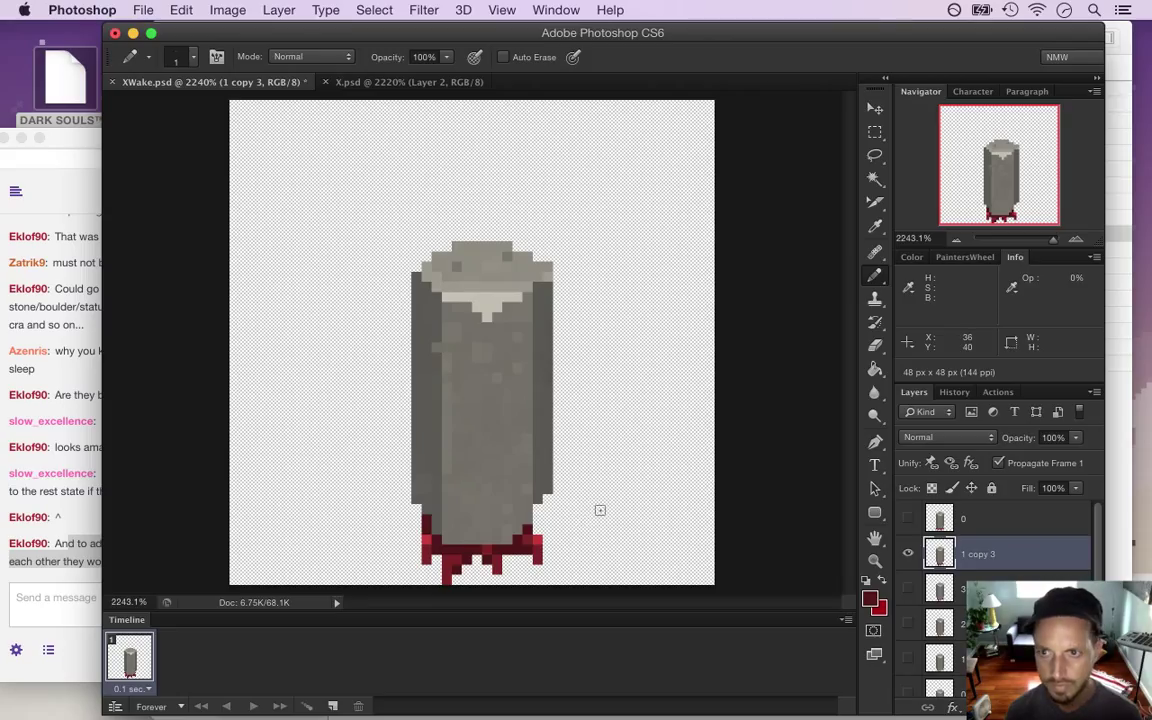
Rename '1 copy 3' to 4, hide it, and show layer 0
double_click(978, 554)
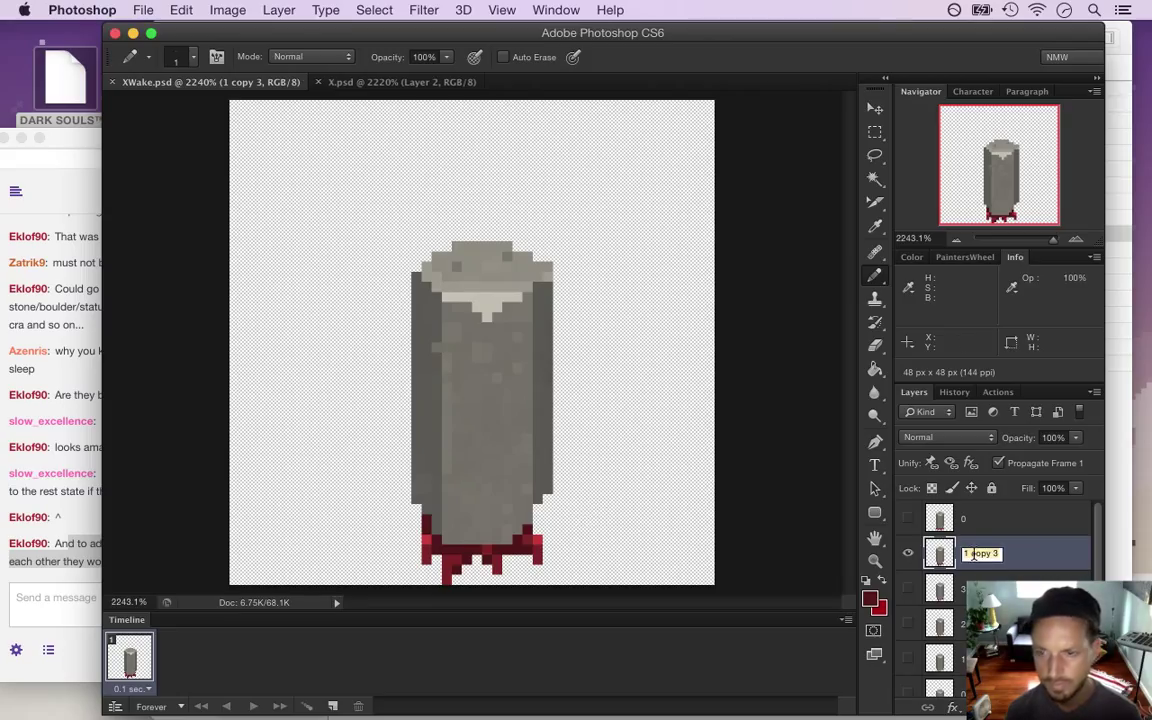
text(4)
key(Return)
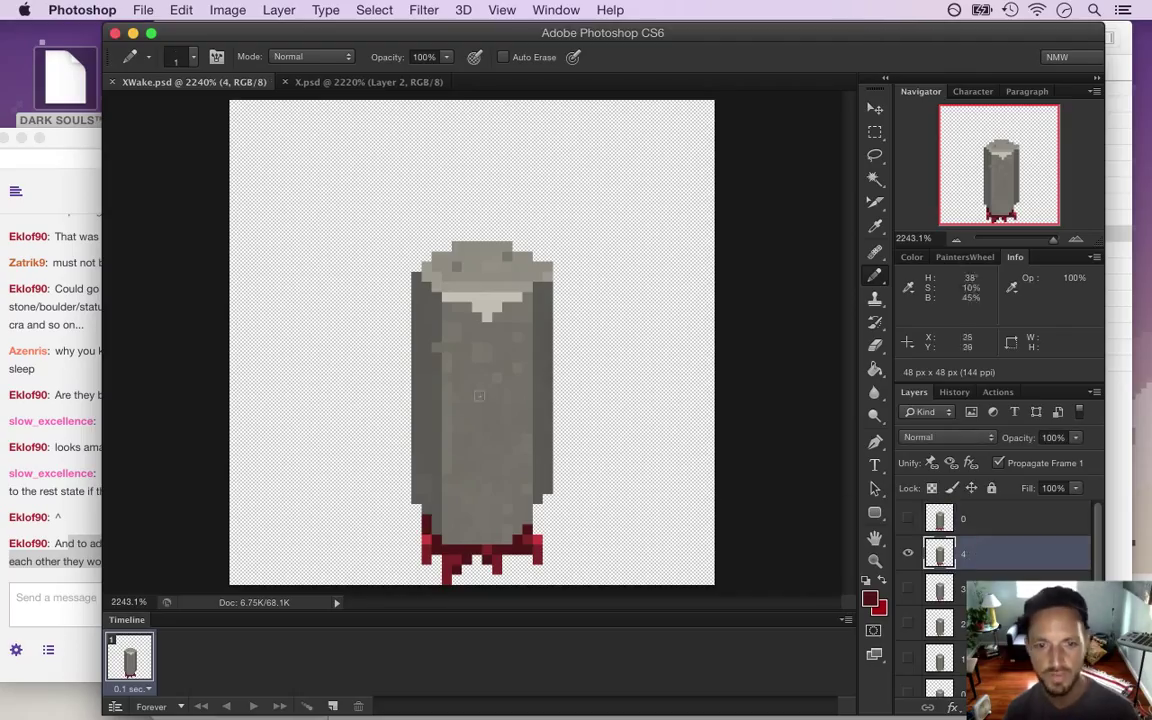
key(m)
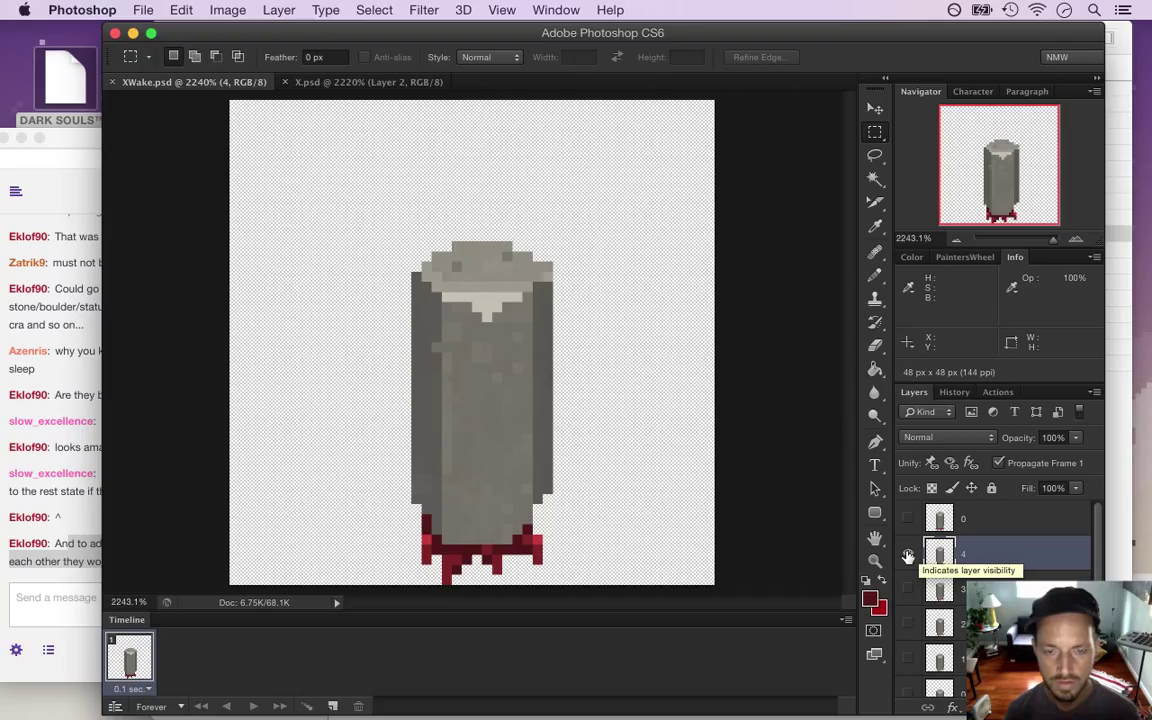
click(908, 556)
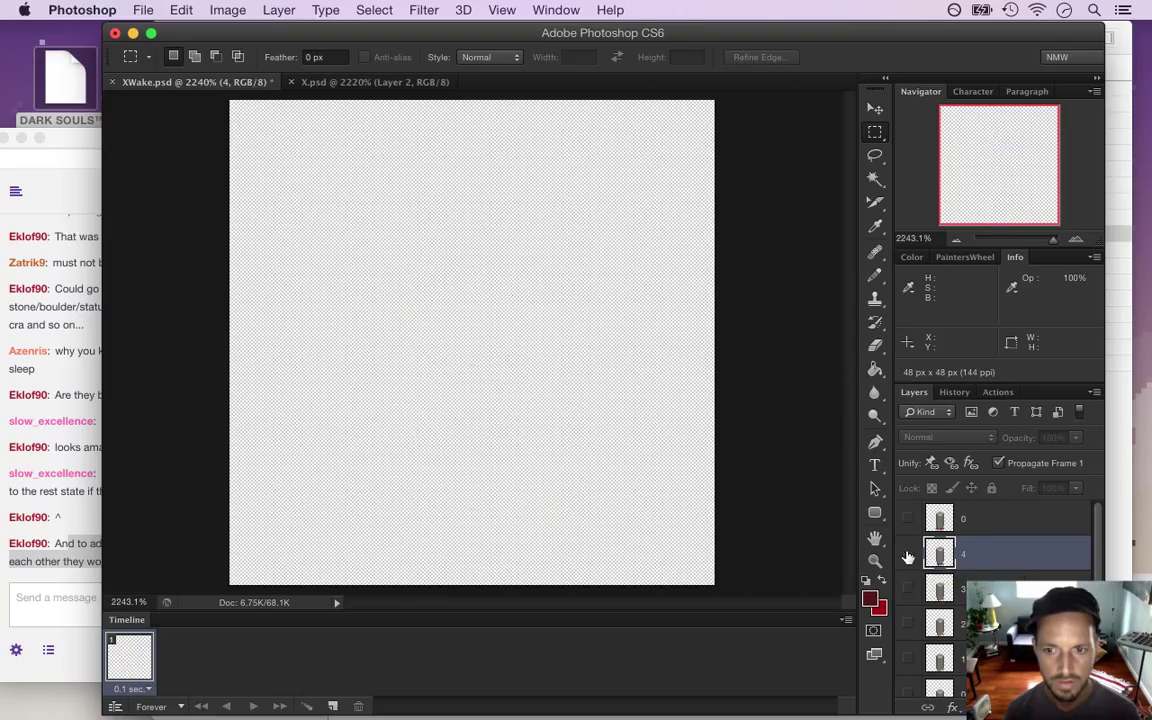
click(908, 519)
Rename the top layer 0 to 5 and duplicate it
double_click(964, 519)
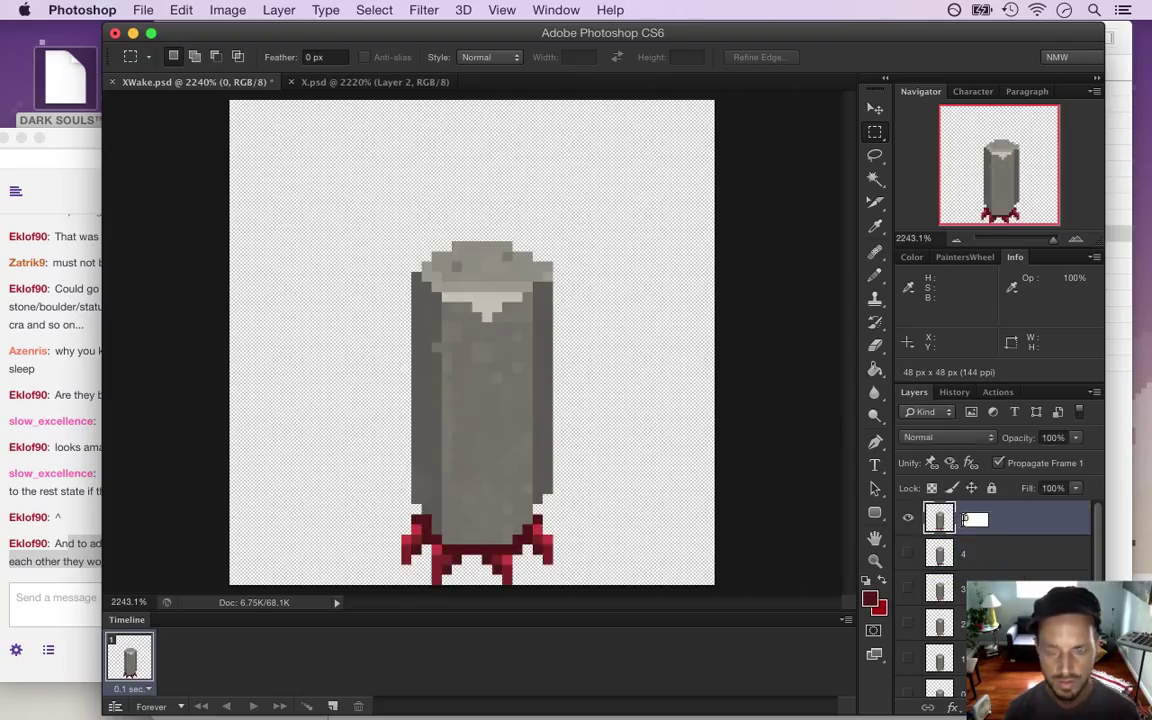
text(5)
key(Return)
key(super+j)
After a quick check of OBS, rename '5 copy' to 6 and make layer 5 active
key(super+Tab)
key(super+Tab)
key(super+Tab)
key(super+Tab)
key(super+Tab)
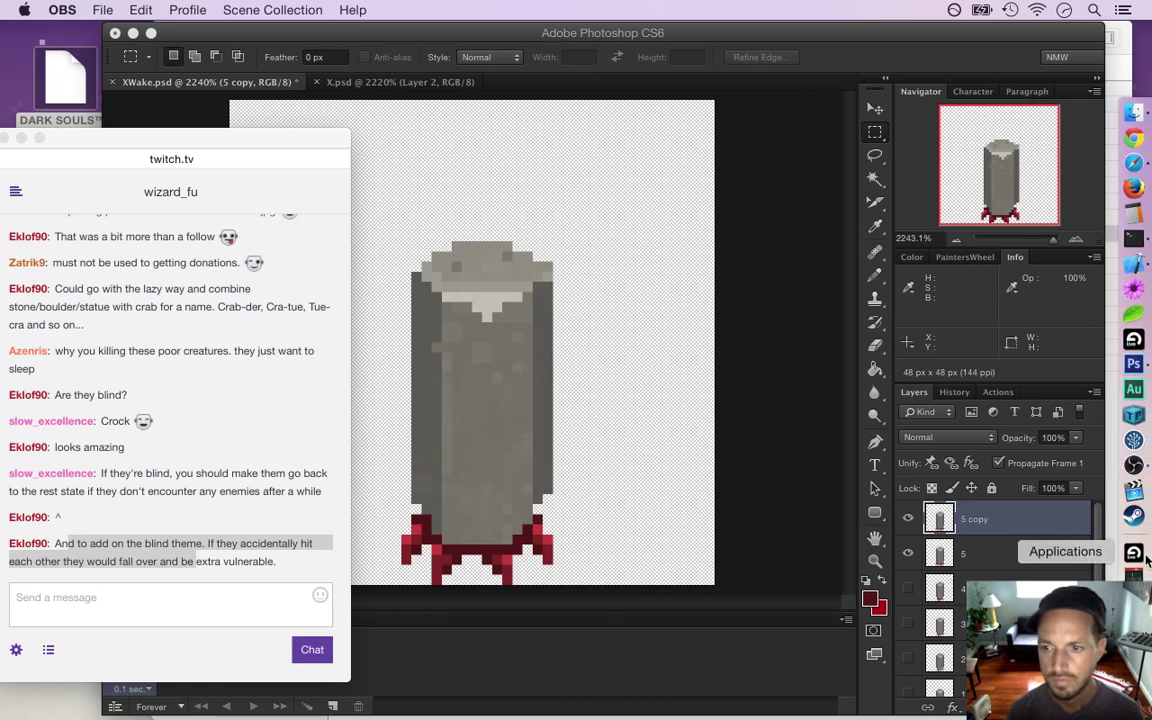
click(1134, 463)
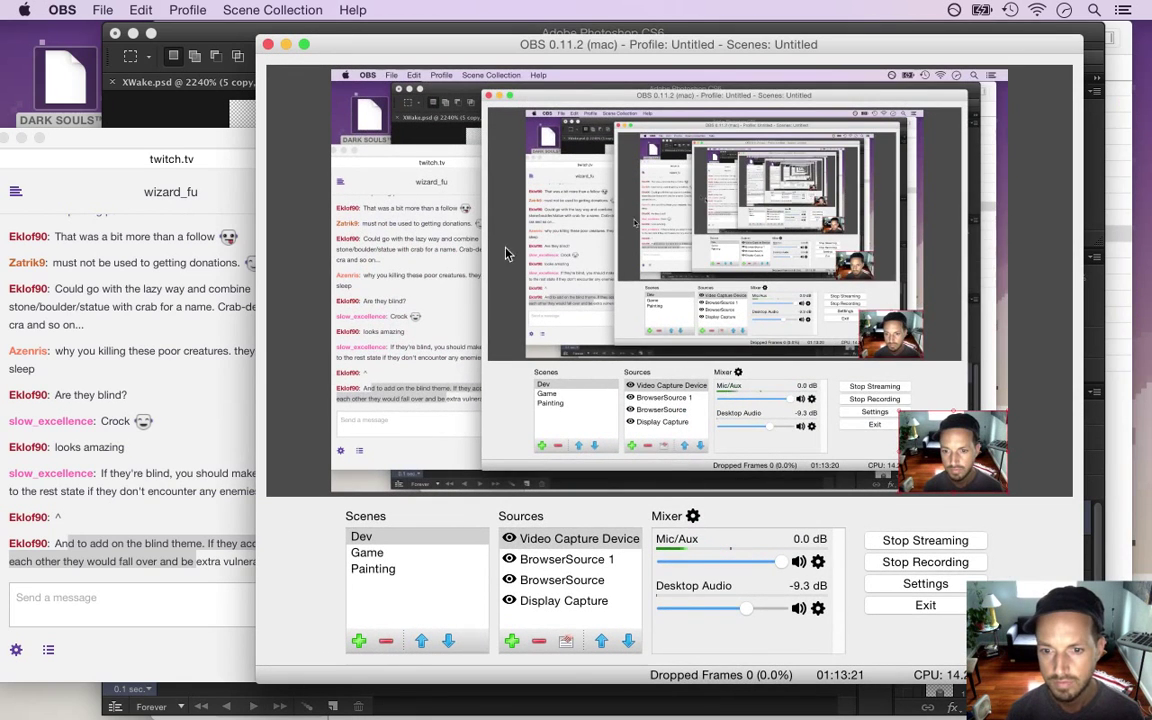
click(286, 44)
click(770, 538)
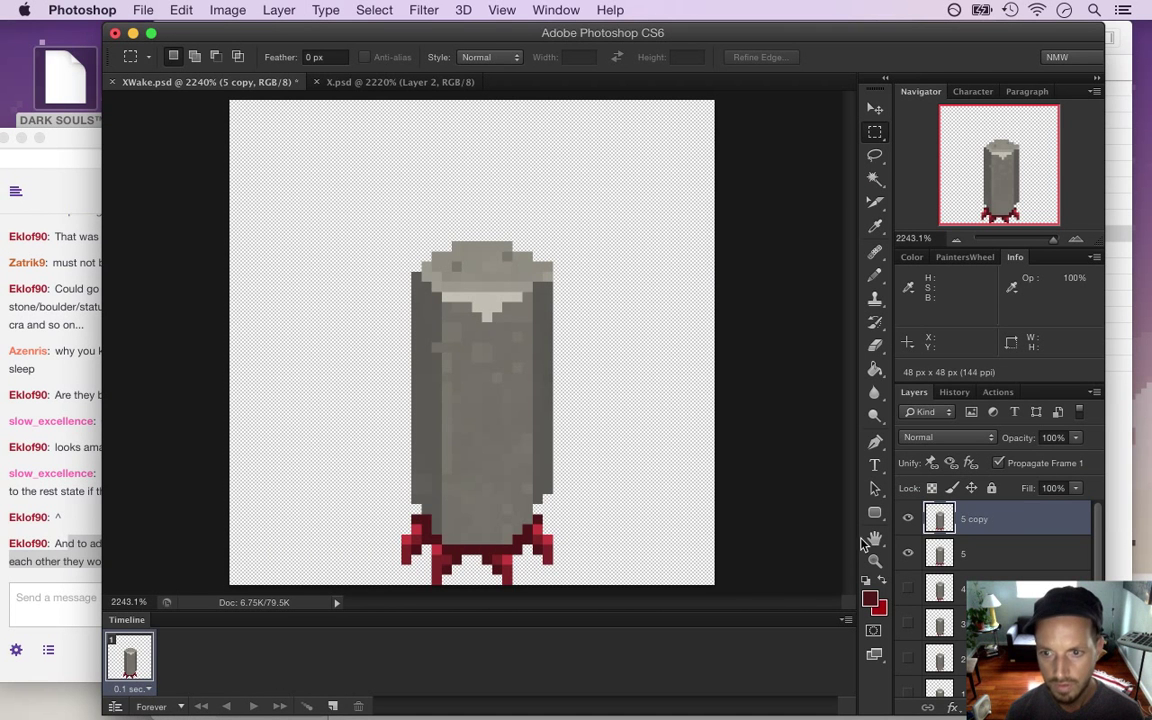
double_click(975, 521)
text(6)
key(Return)
click(967, 560)
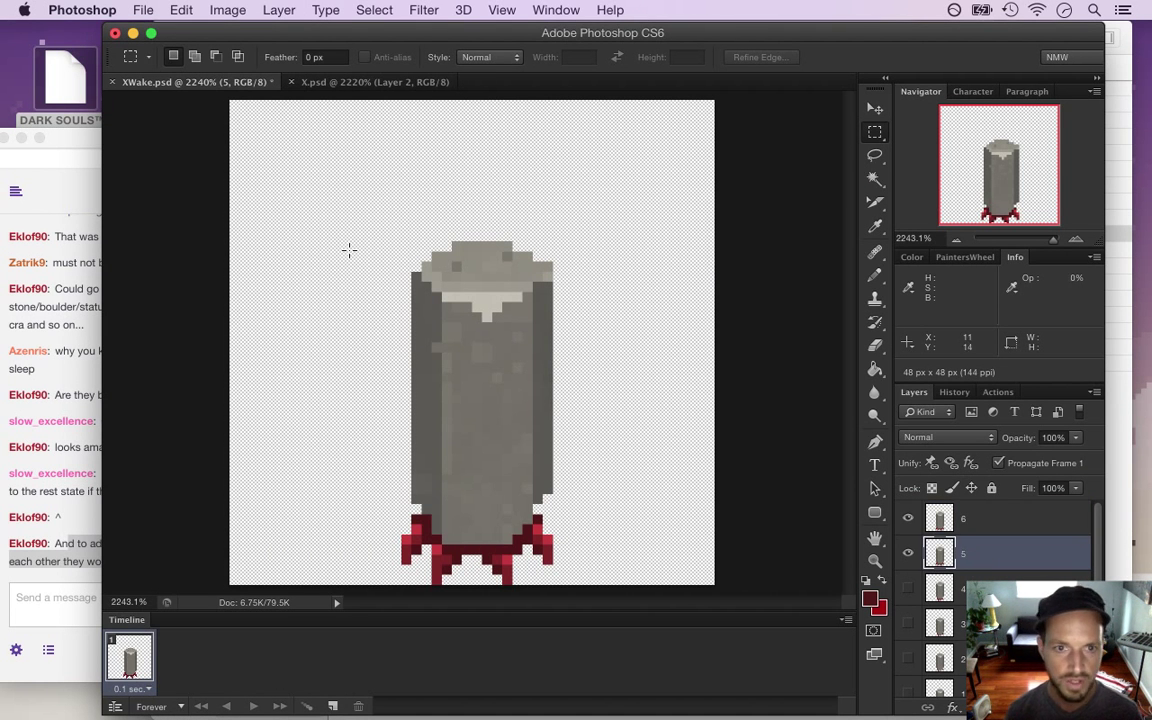
Select layer 5's pillar body down to its base and nudge it one pixel
drag(375, 250, 572, 545)
drag(372, 514, 426, 560)
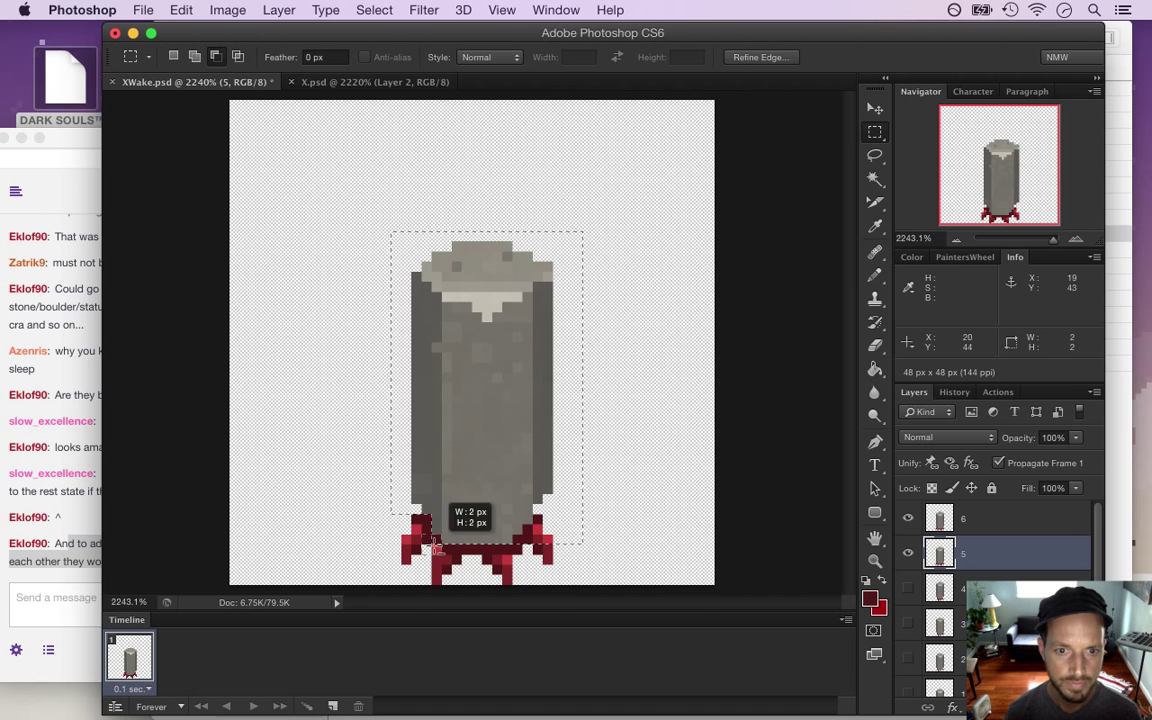
drag(533, 516, 525, 540)
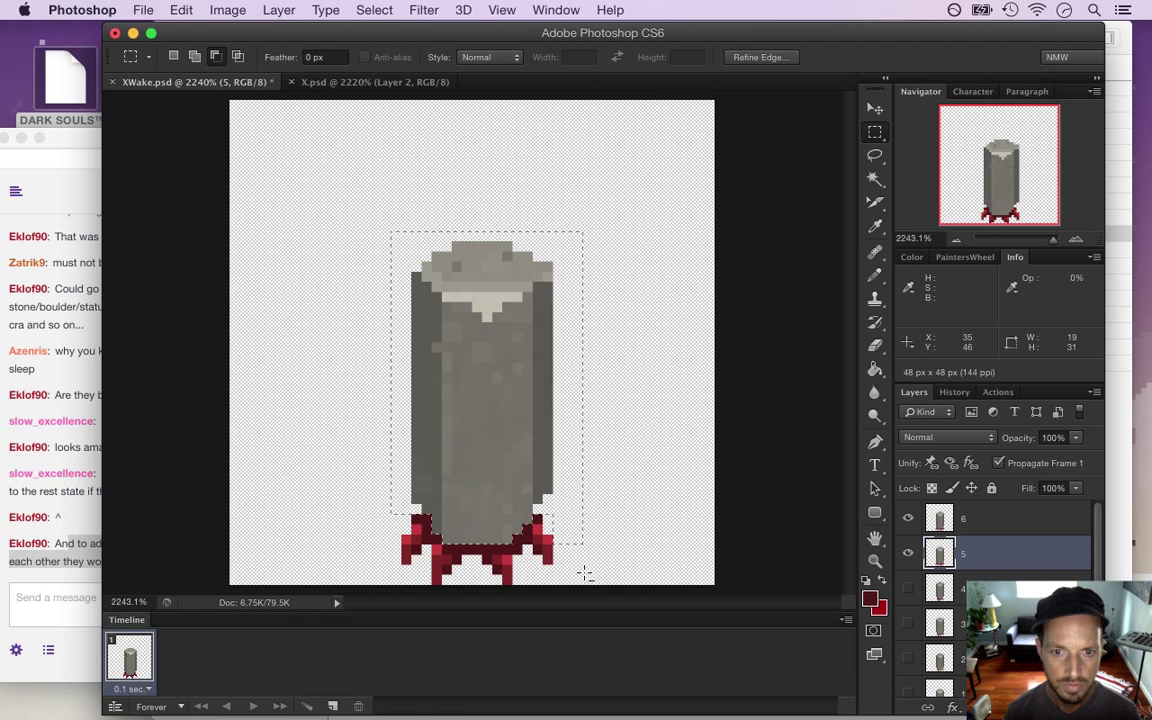
key(v)
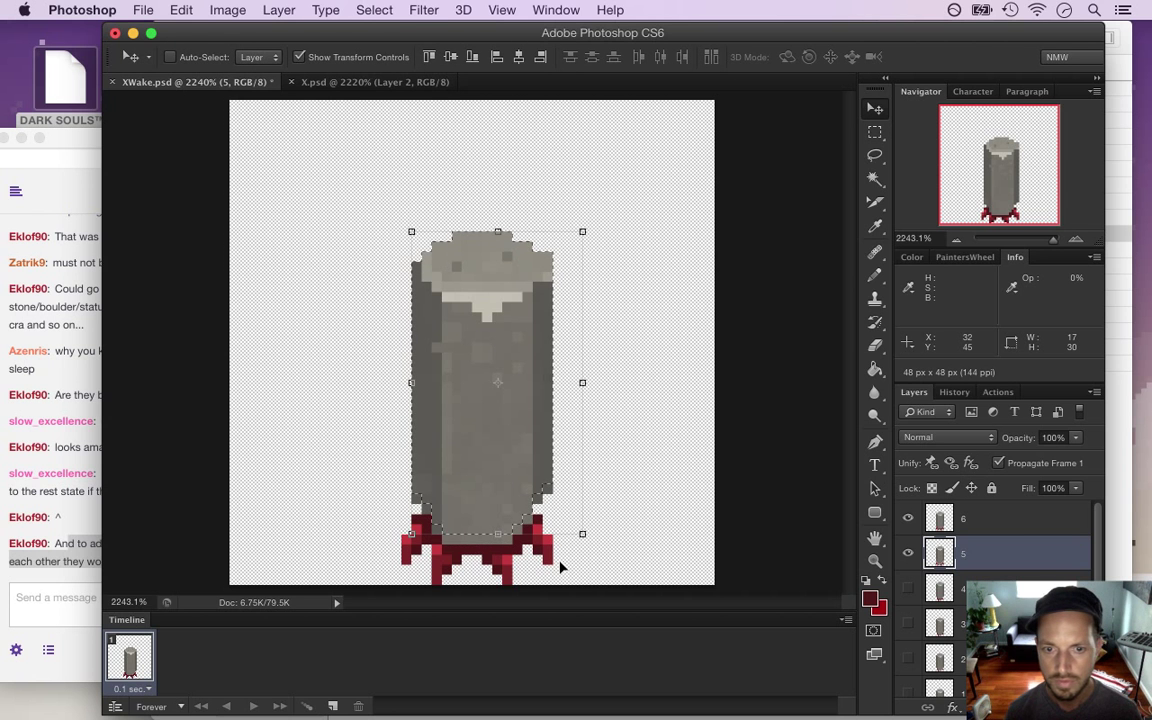
key(Down)
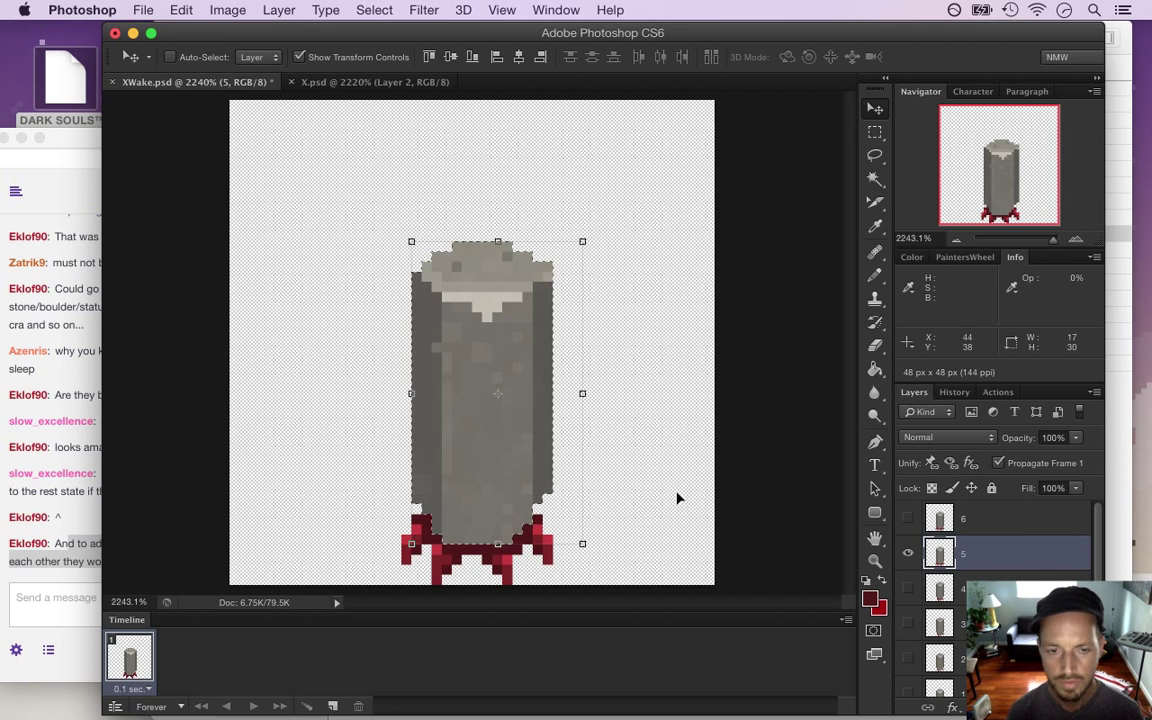
key(Up)
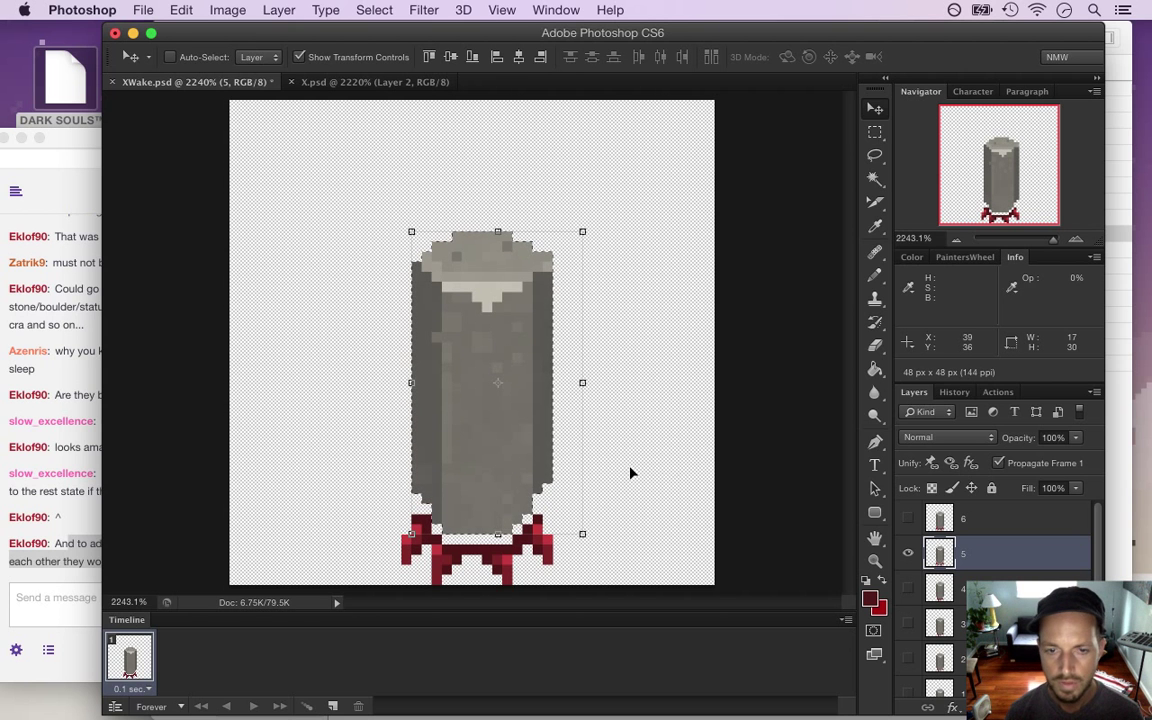
key(l)
Sample the feet's dark red, pencil a dark red row between the legs, and save
key(m)
key(i)
click(463, 541)
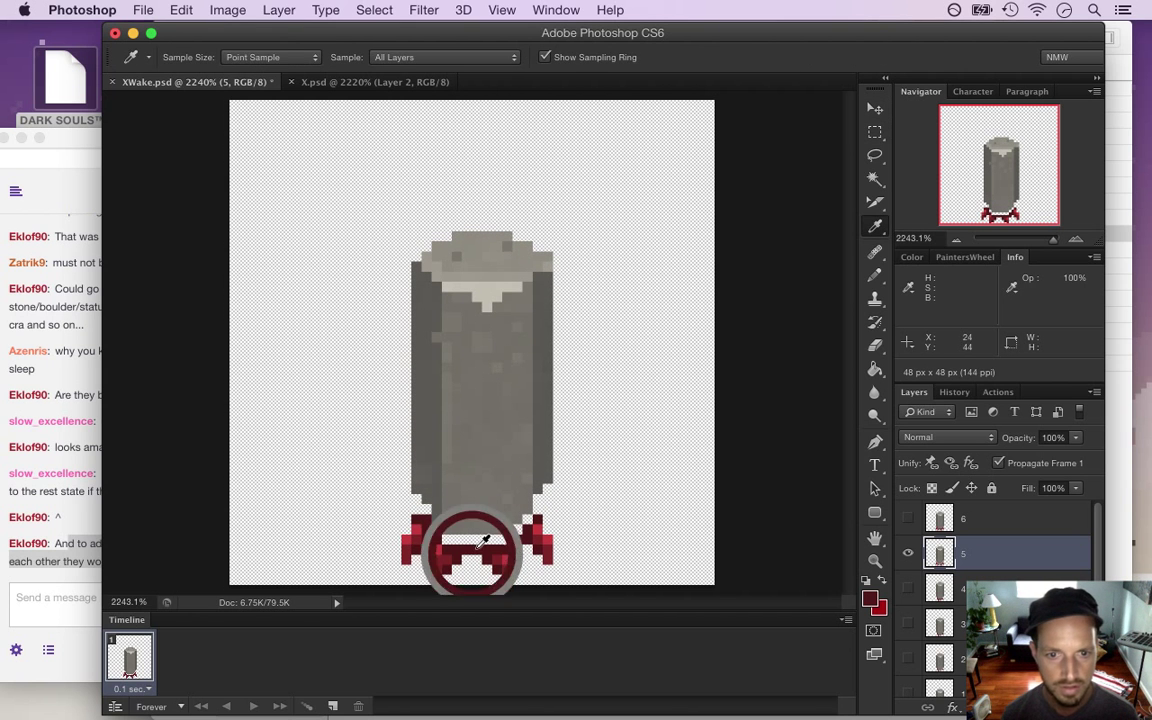
key(b)
drag(453, 540, 517, 538)
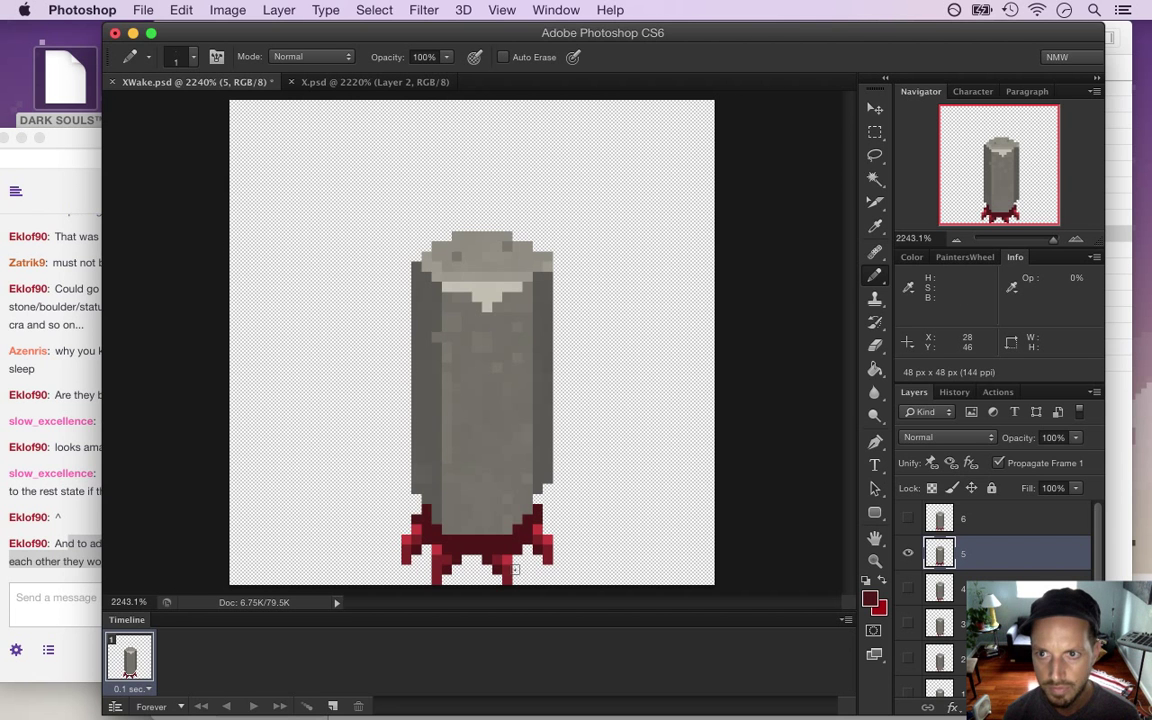
key(super+s)
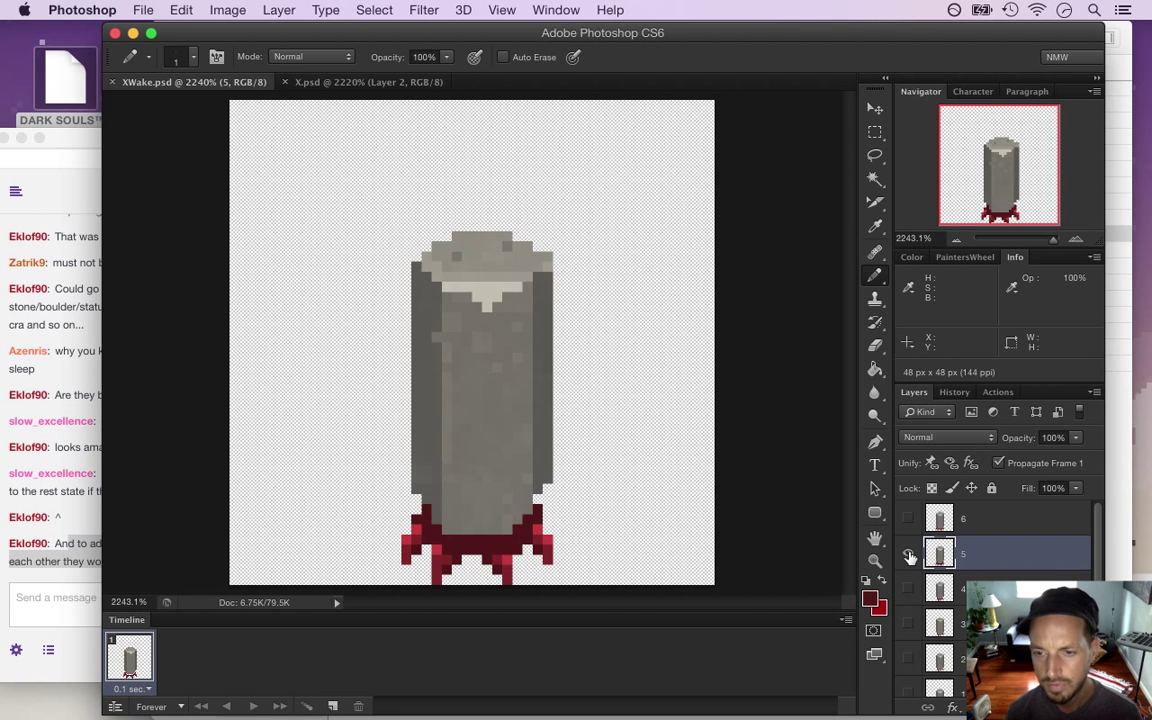
Toggle layers 5 and 6 to compare the two poses, ending on layer 5
click(909, 555)
click(906, 519)
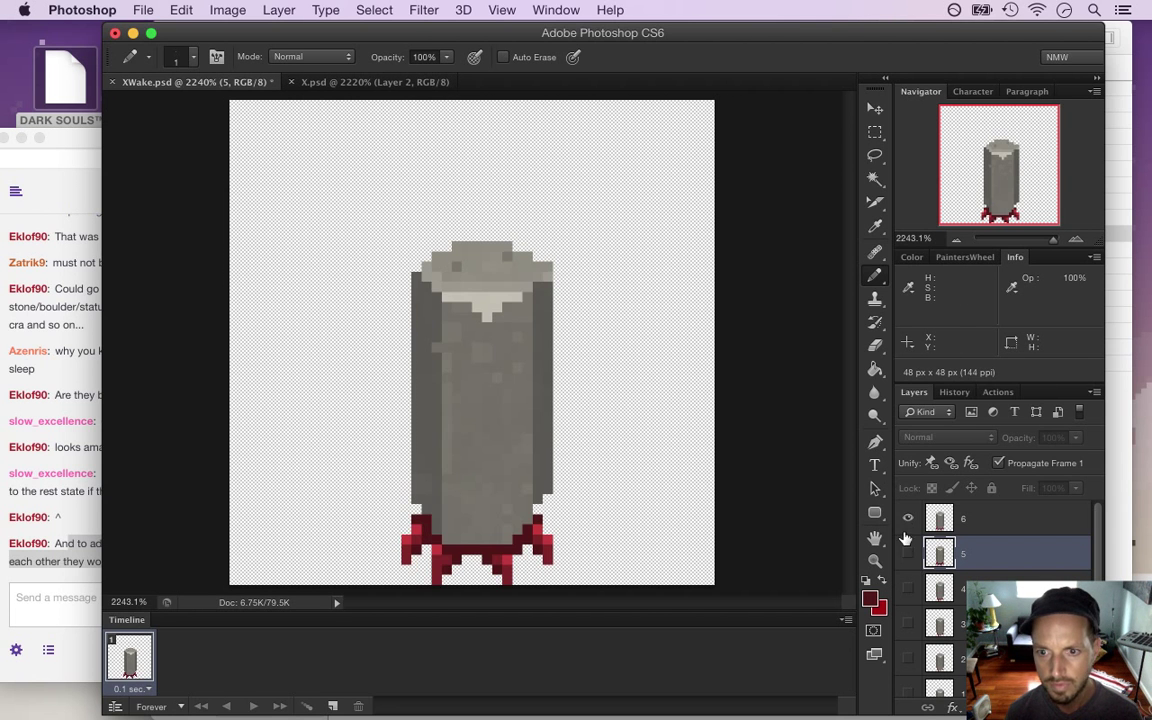
click(906, 553)
click(907, 519)
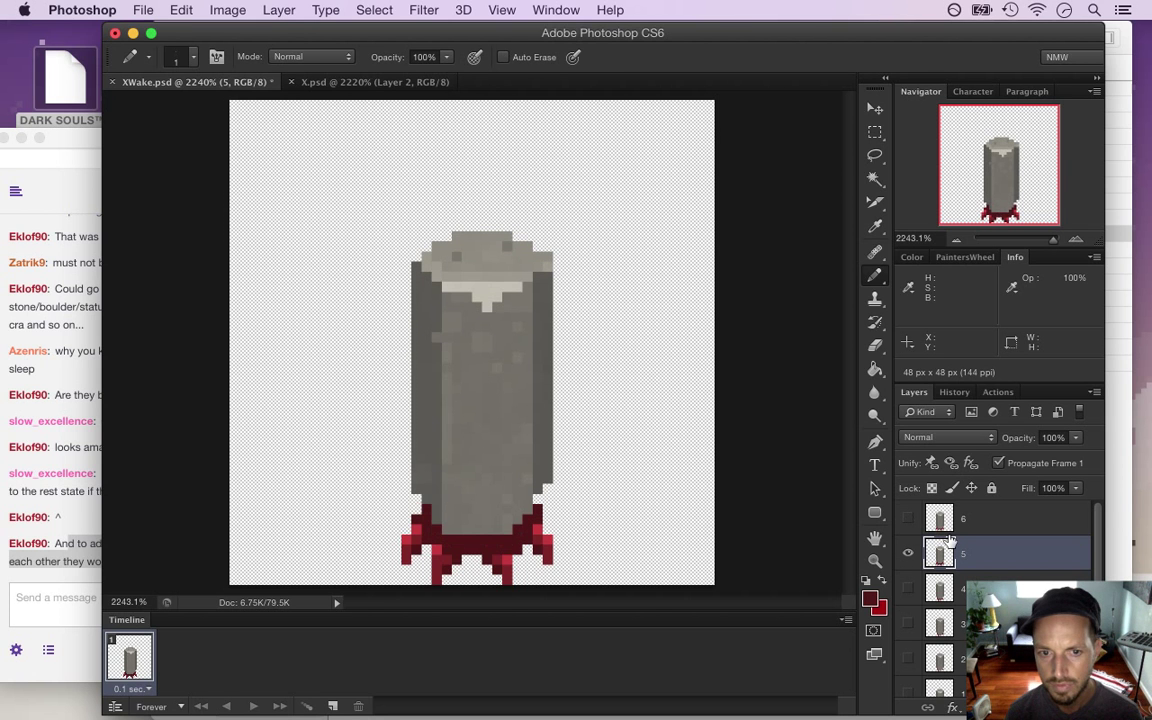
Nudge layer 5's red foot pixels inward, deselect, and save XWake.psd
key(m)
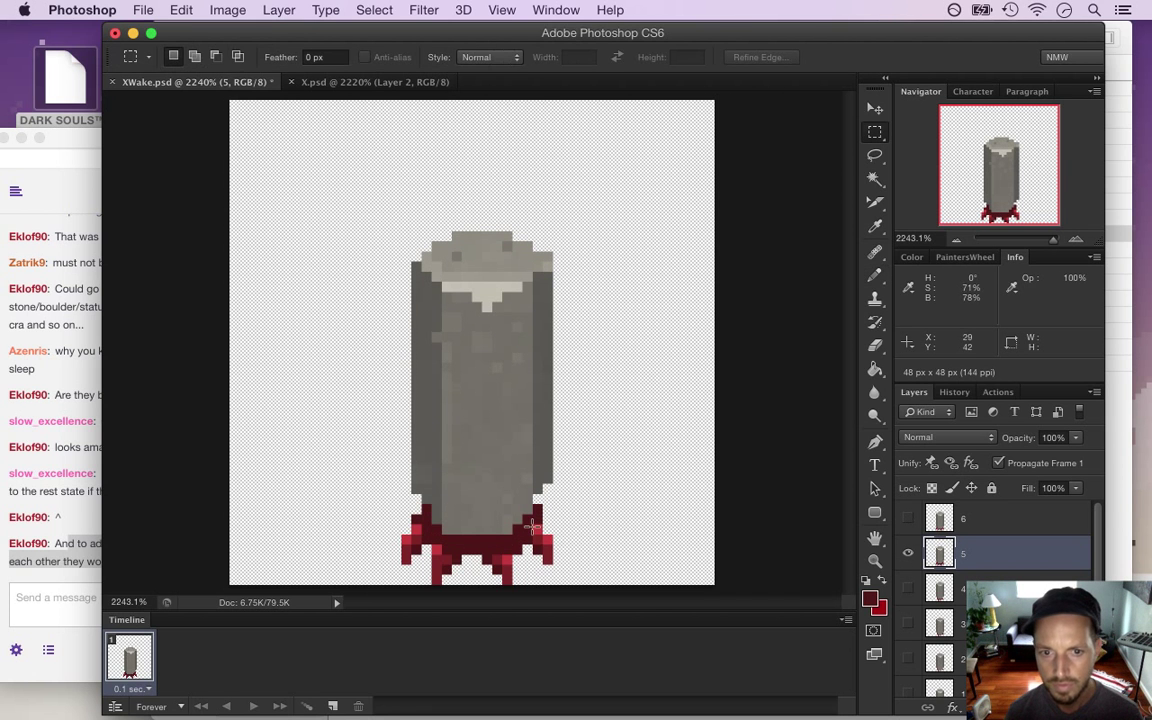
drag(531, 511, 556, 554)
key(v)
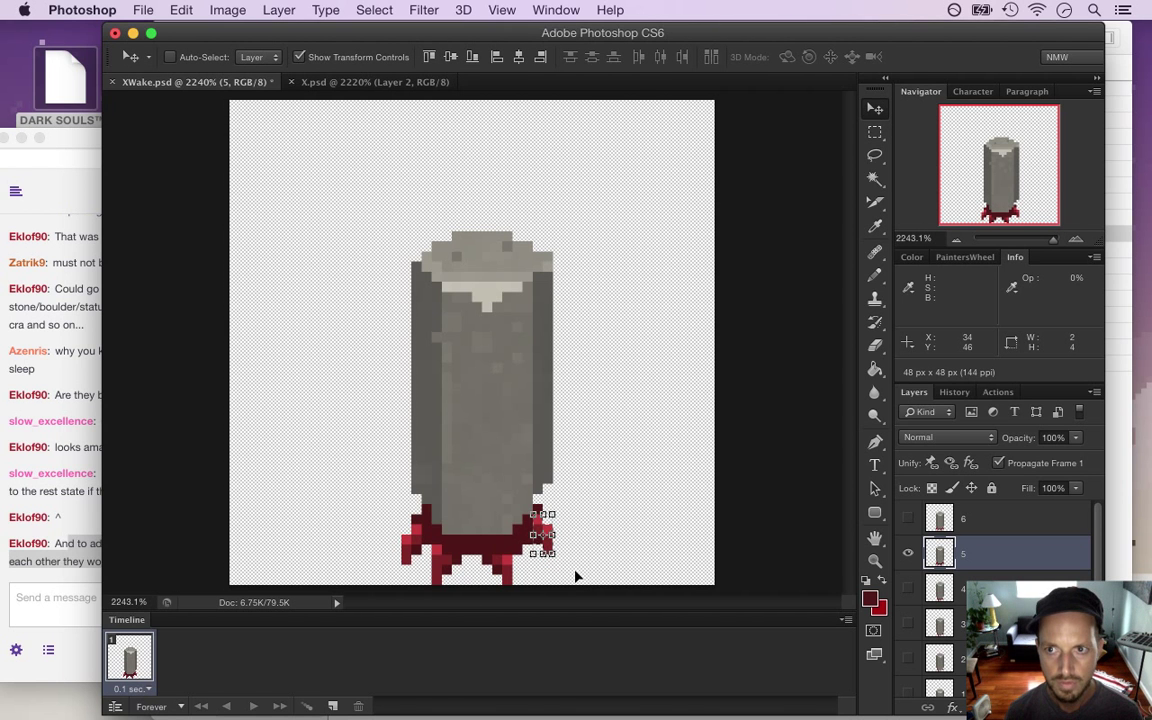
key(m)
drag(380, 525, 420, 563)
key(v)
key(Right)
key(Up)
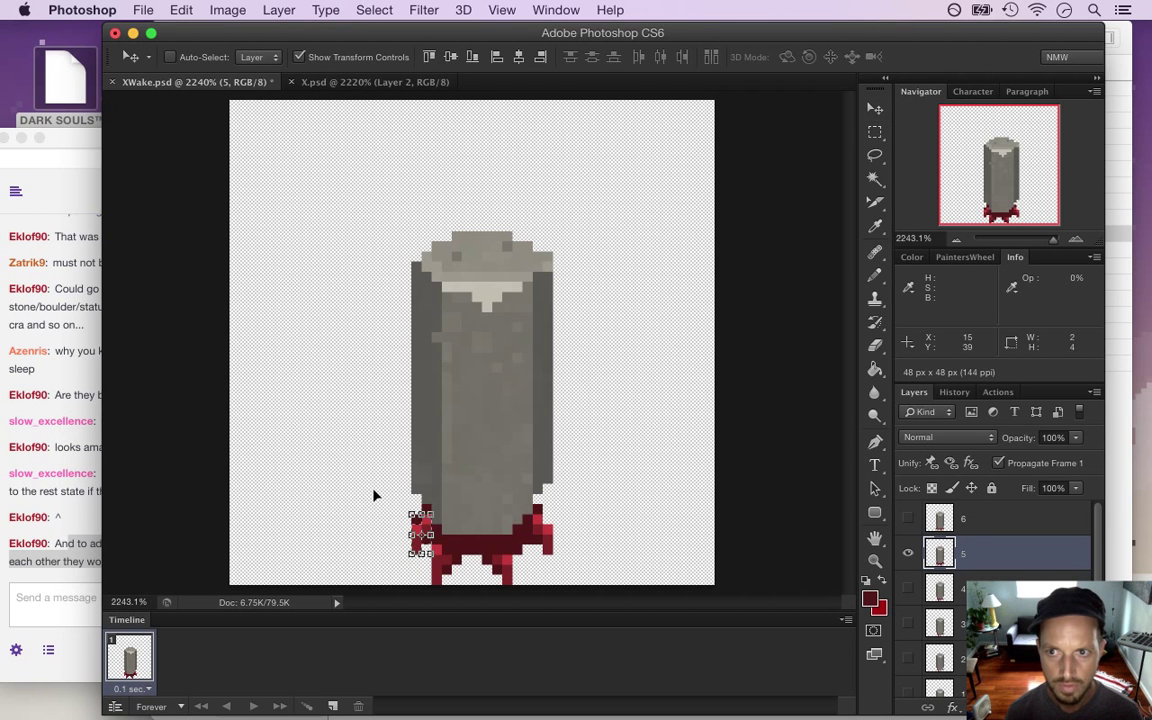
key(m)
key(ctrl+d)
key(ctrl+s)
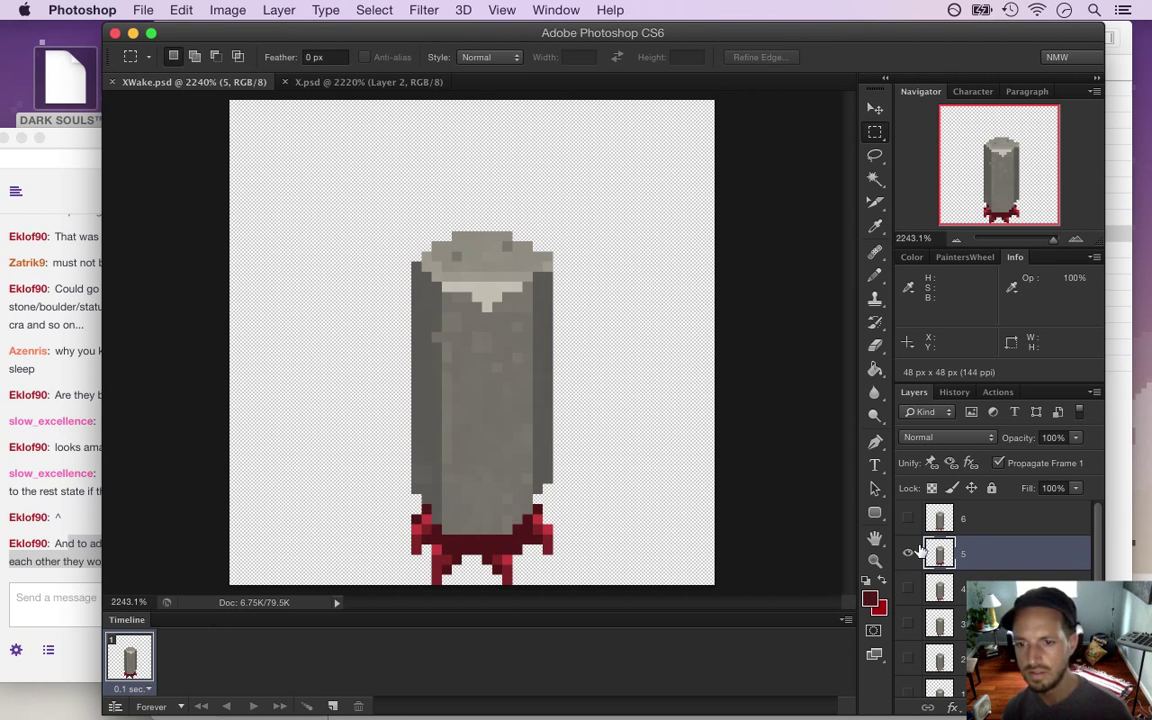
Show layer 0 in frame 1, then add frames 2–4 showing layers 1, 2 and 3
click(907, 553)
scroll(960, 560, down, 2)
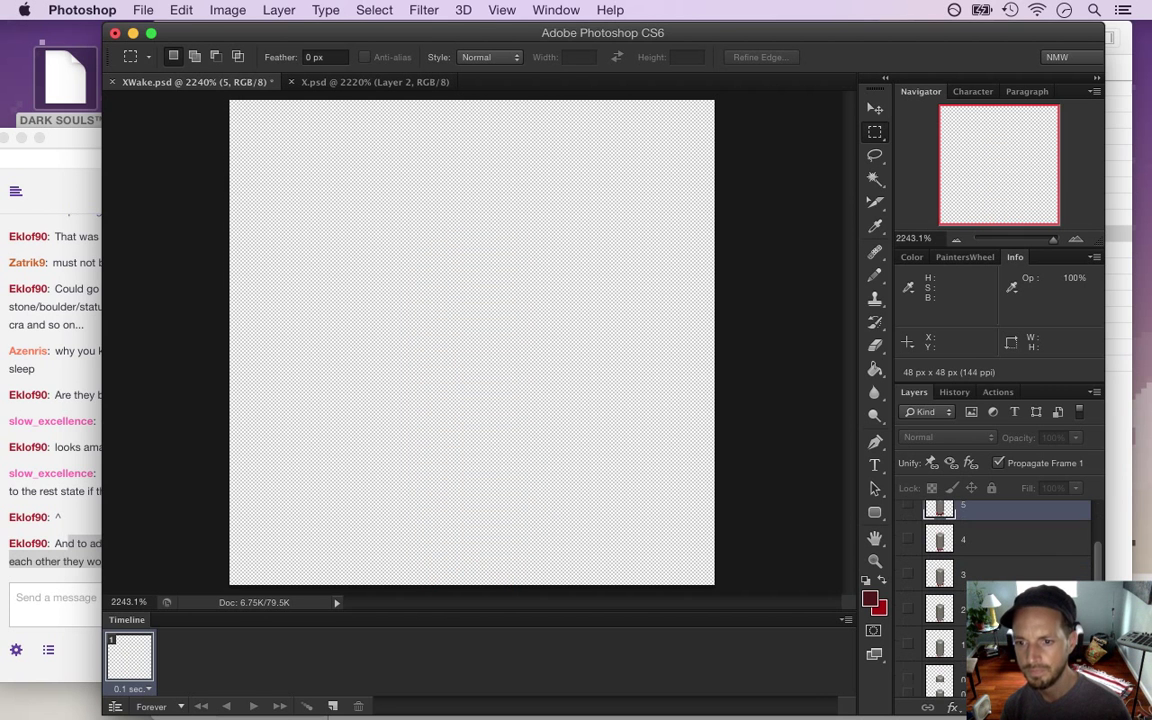
click(908, 680)
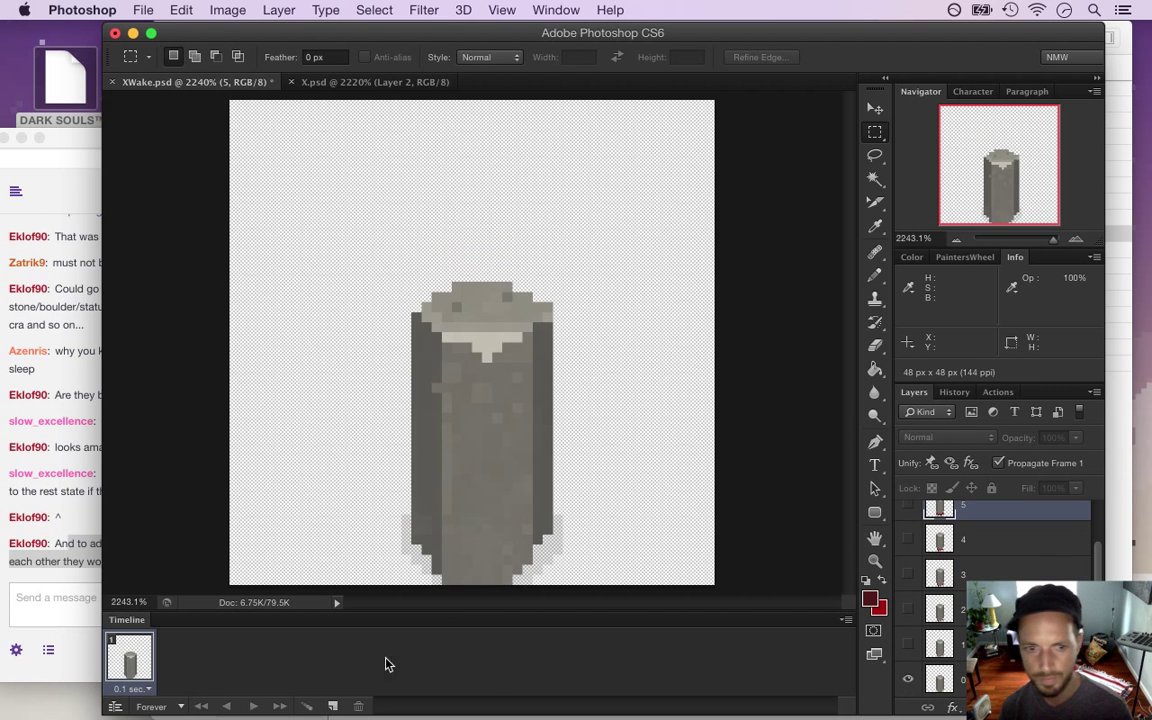
click(332, 706)
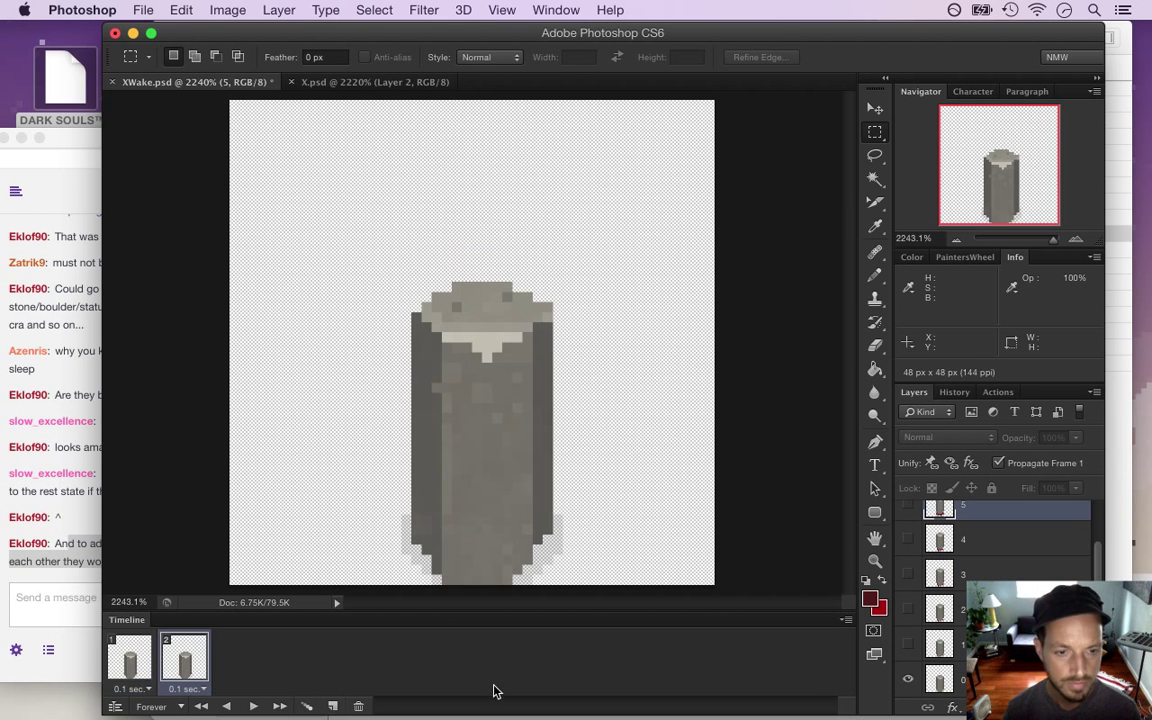
click(908, 680)
click(907, 643)
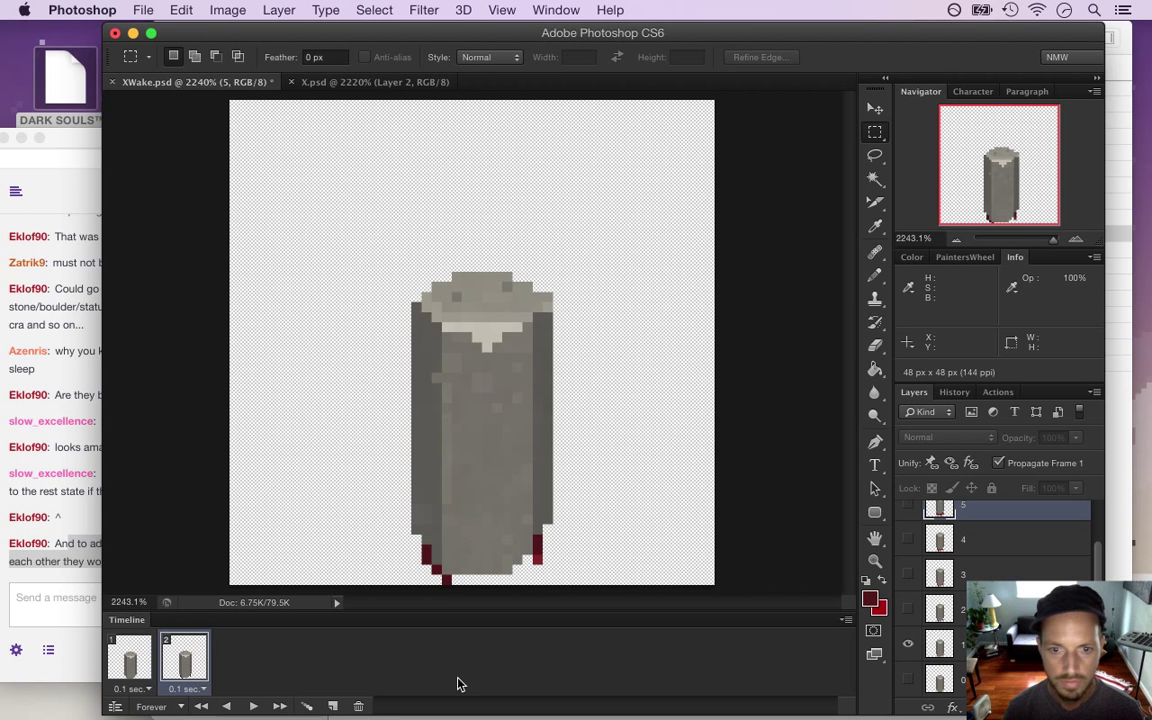
click(332, 706)
click(907, 643)
click(908, 608)
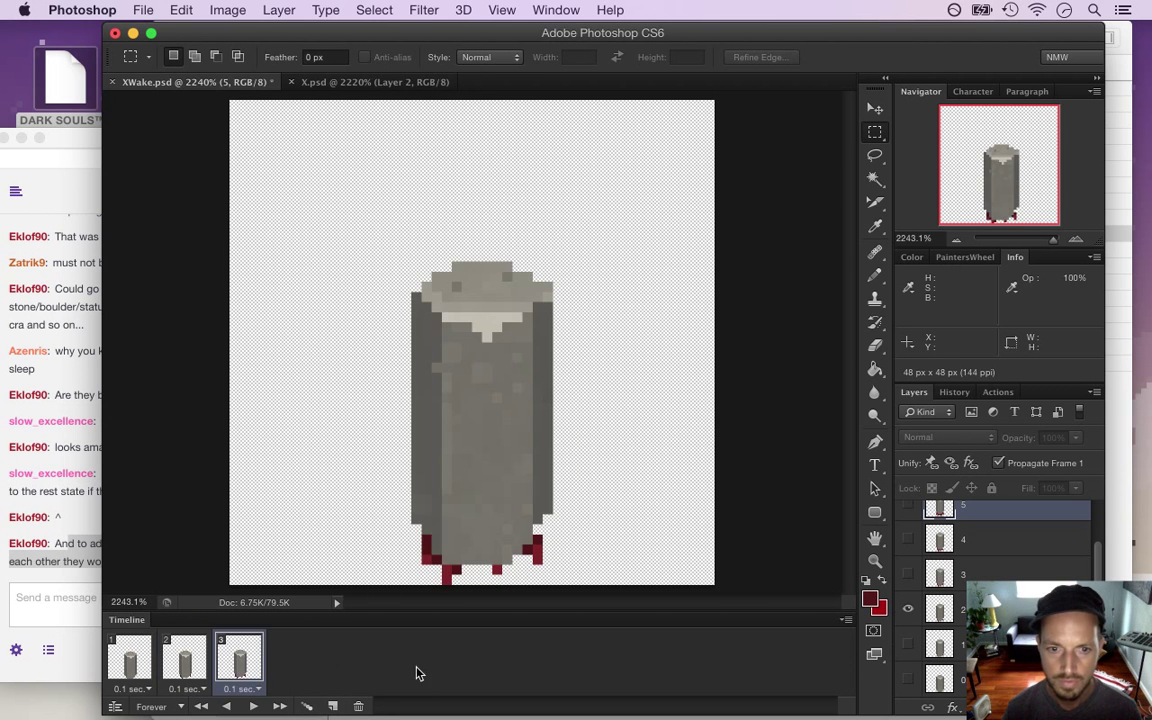
click(332, 706)
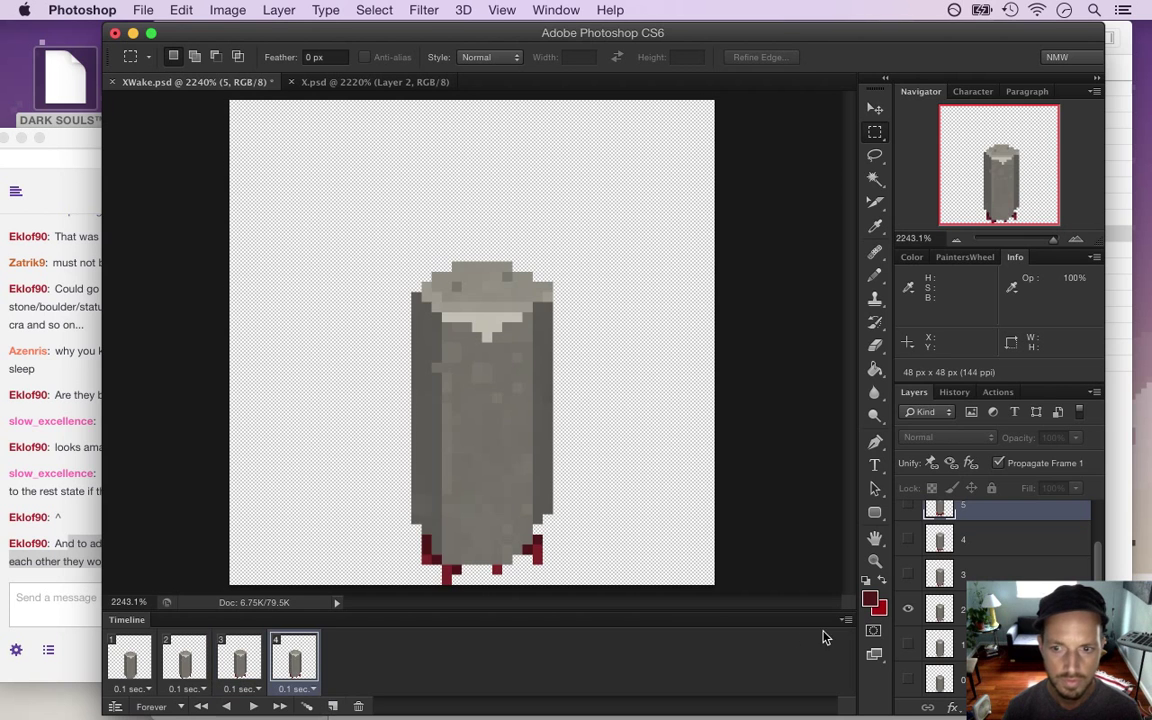
click(908, 608)
click(908, 573)
click(332, 706)
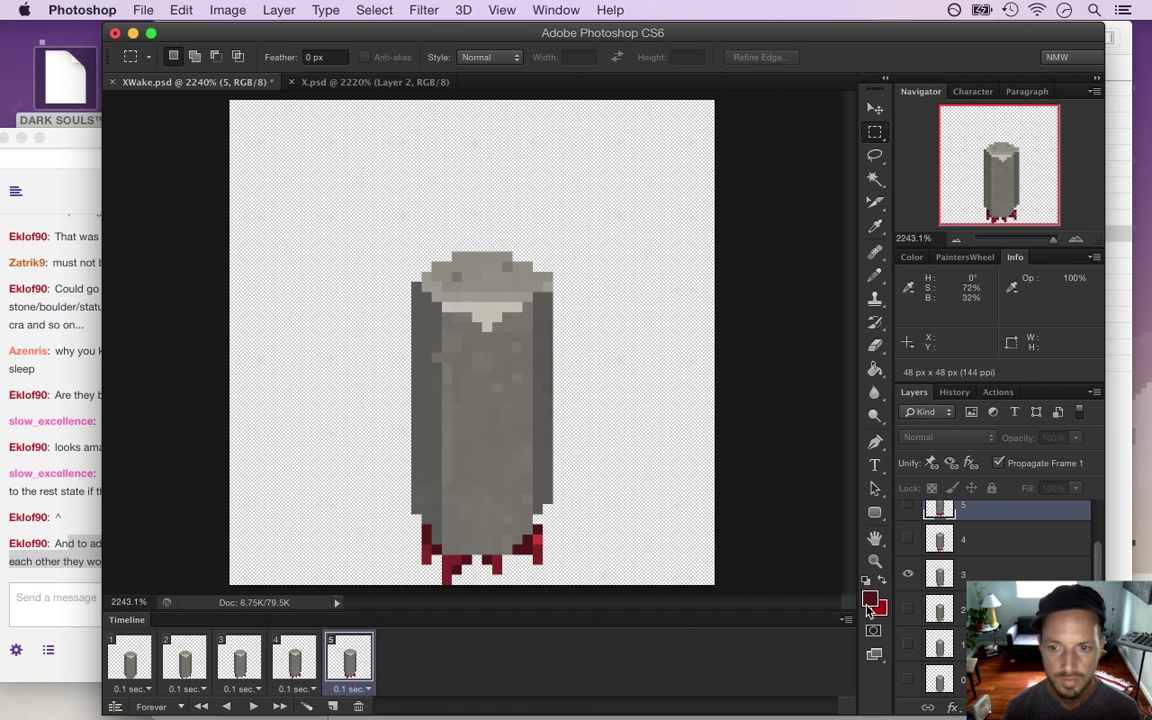
Add frames 5–7 showing layers 4, 5 and 6 respectively
click(908, 573)
click(908, 539)
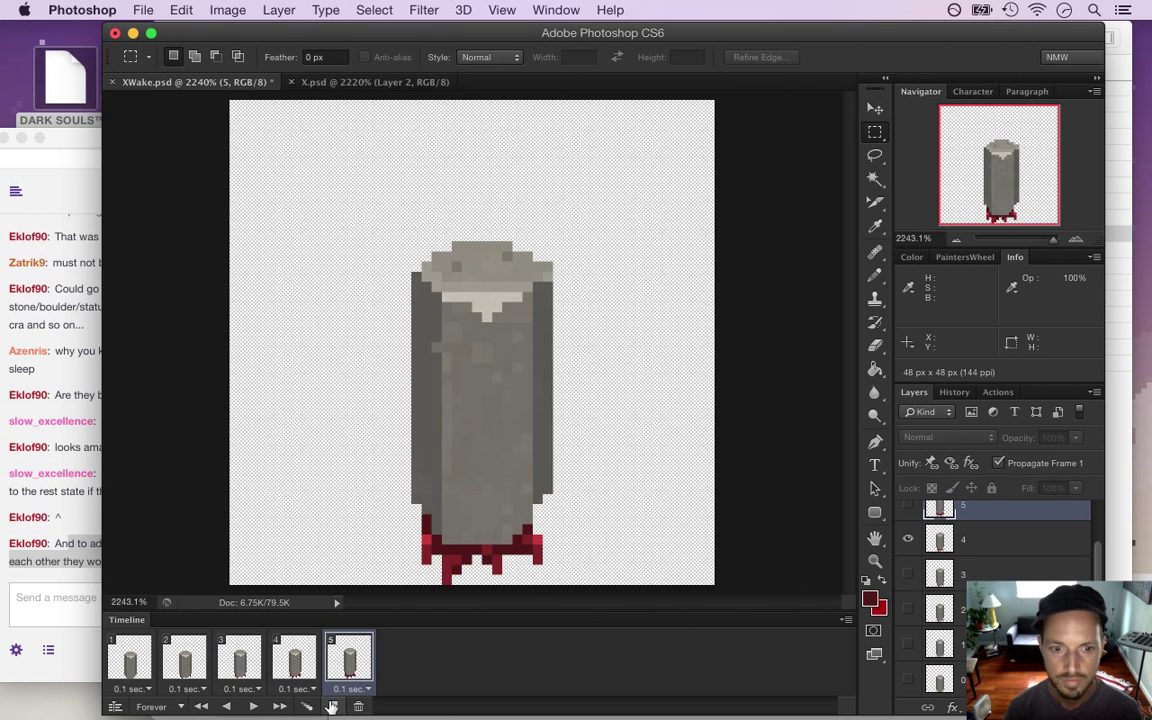
click(332, 706)
click(908, 539)
click(908, 507)
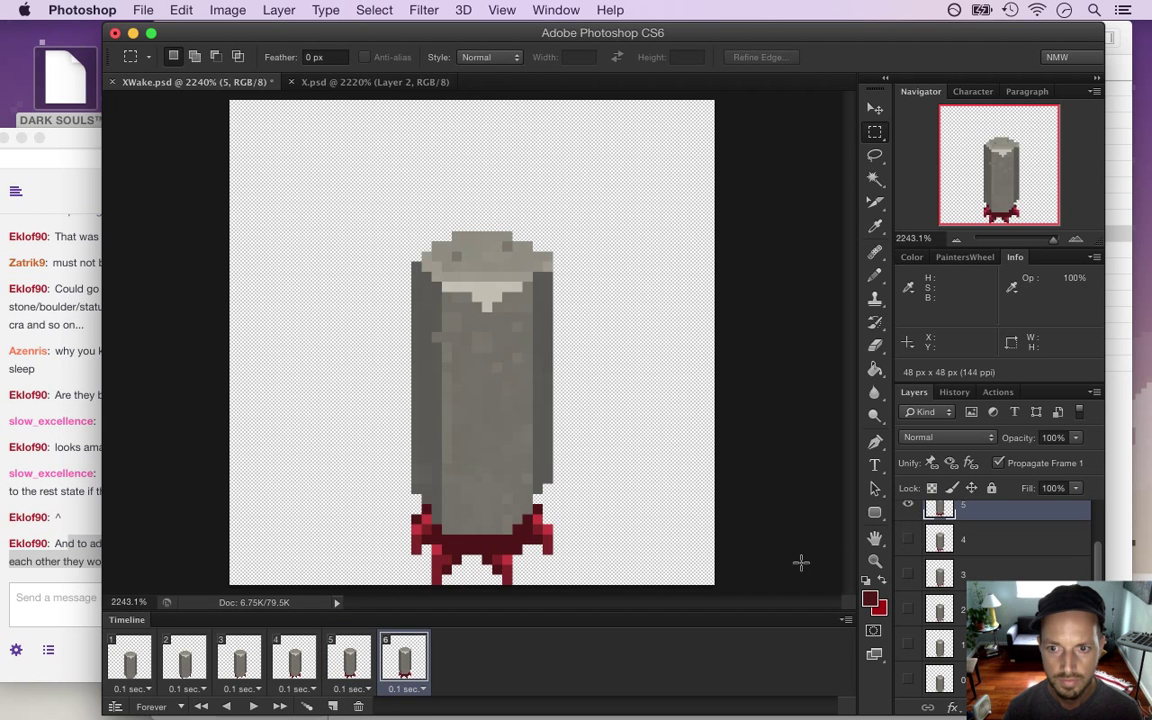
click(334, 706)
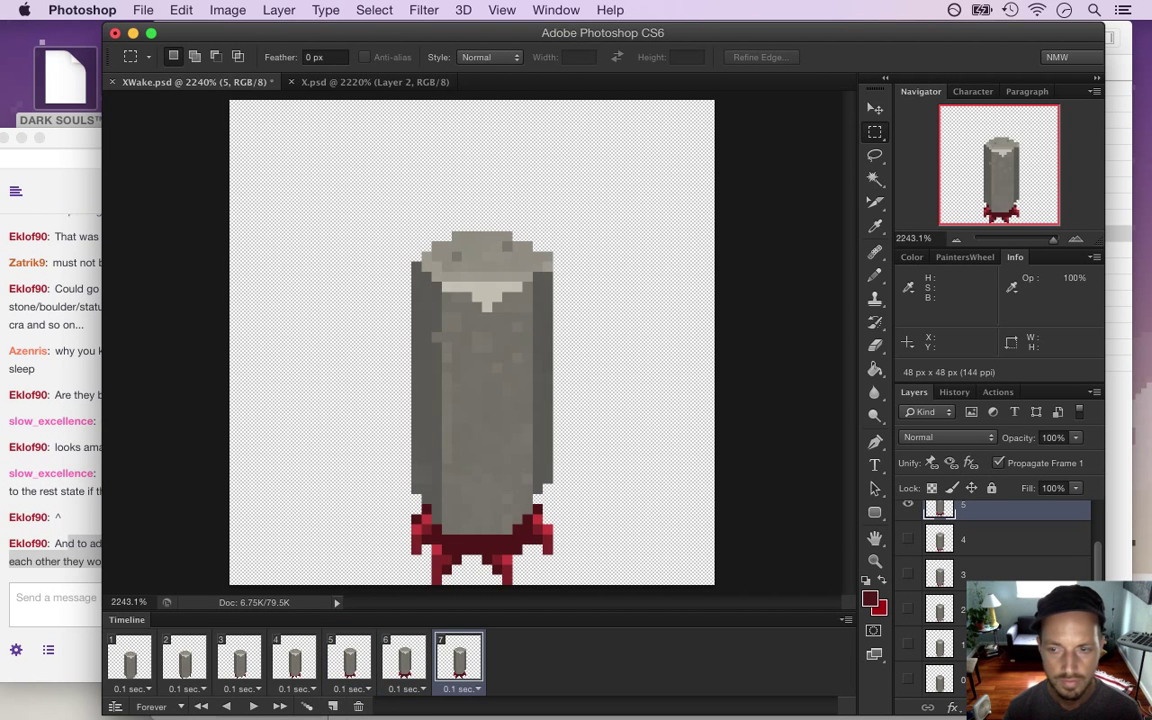
scroll(1099, 557, up, 1)
scroll(1099, 557, up, 1)
click(908, 553)
click(908, 518)
click(470, 689)
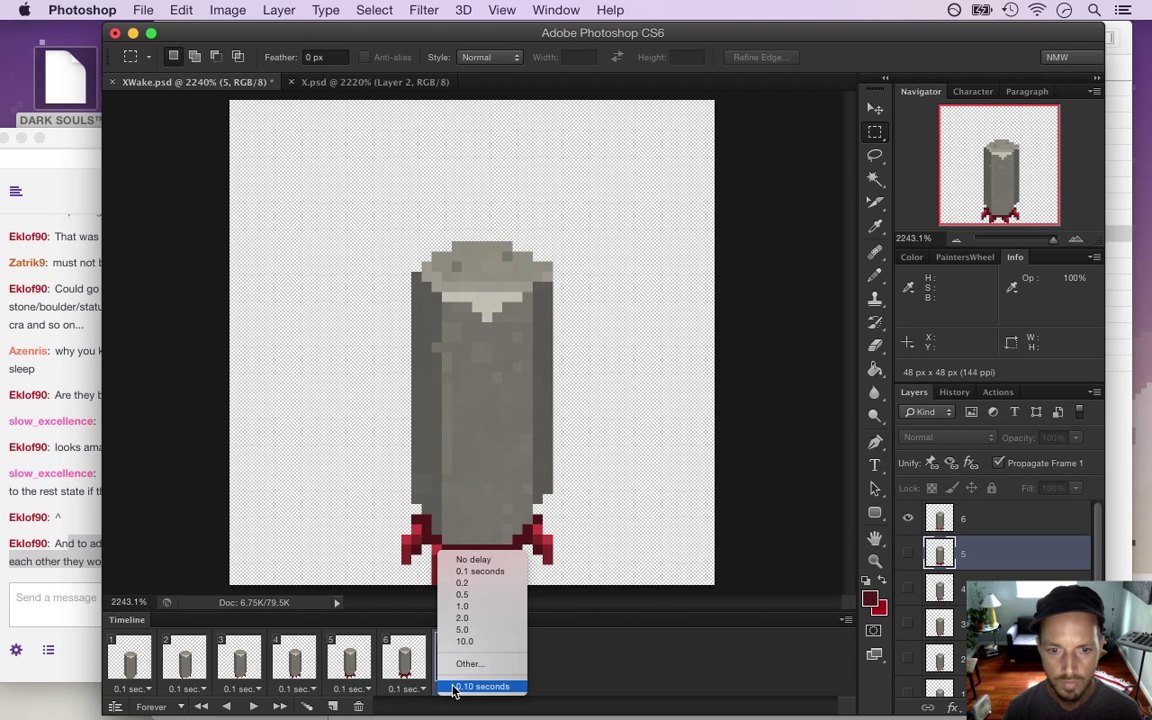
click(478, 616)
click(138, 665)
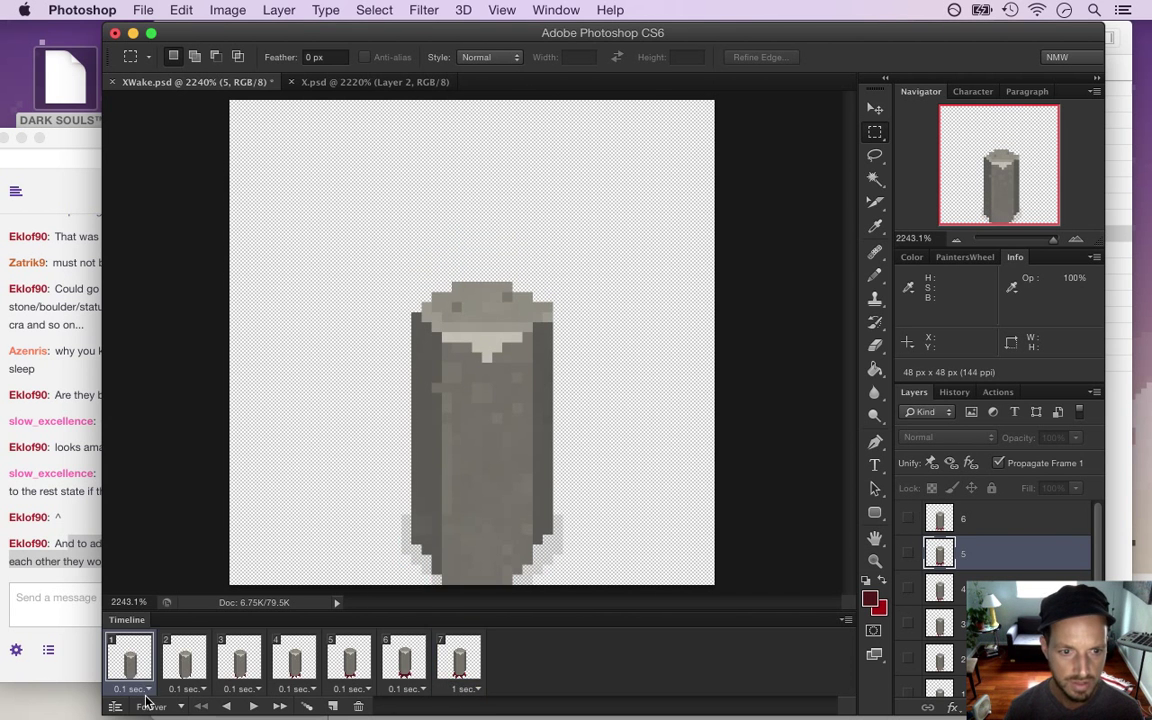
click(254, 707)
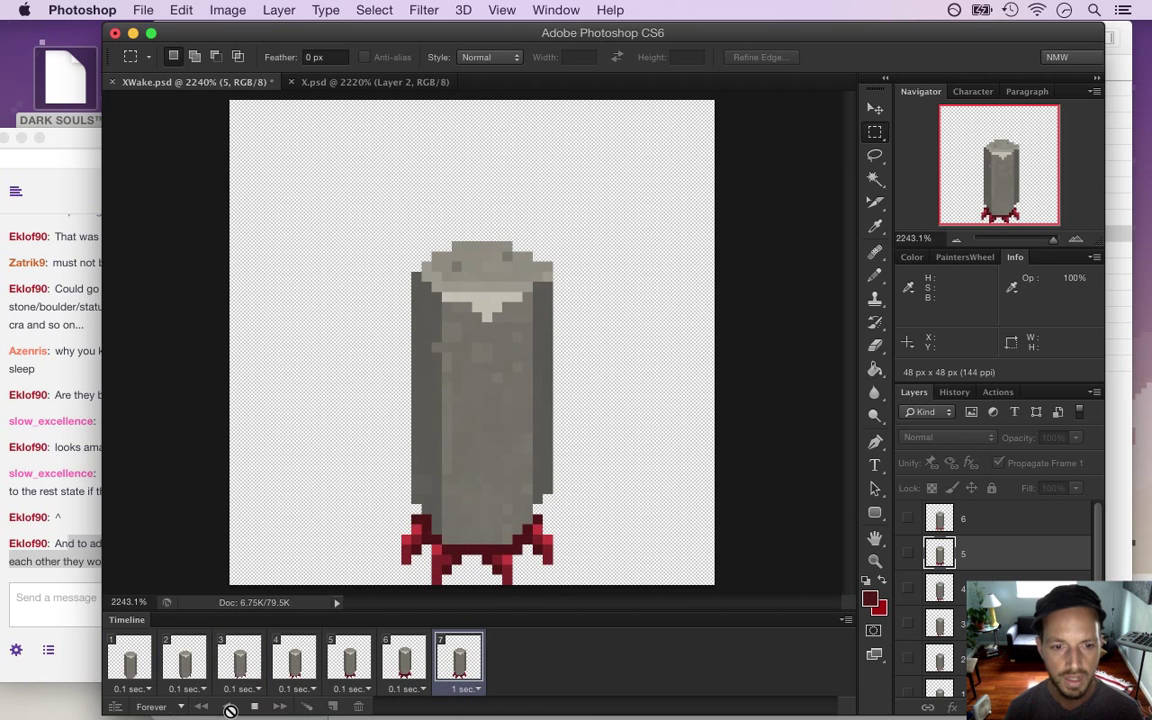
click(254, 706)
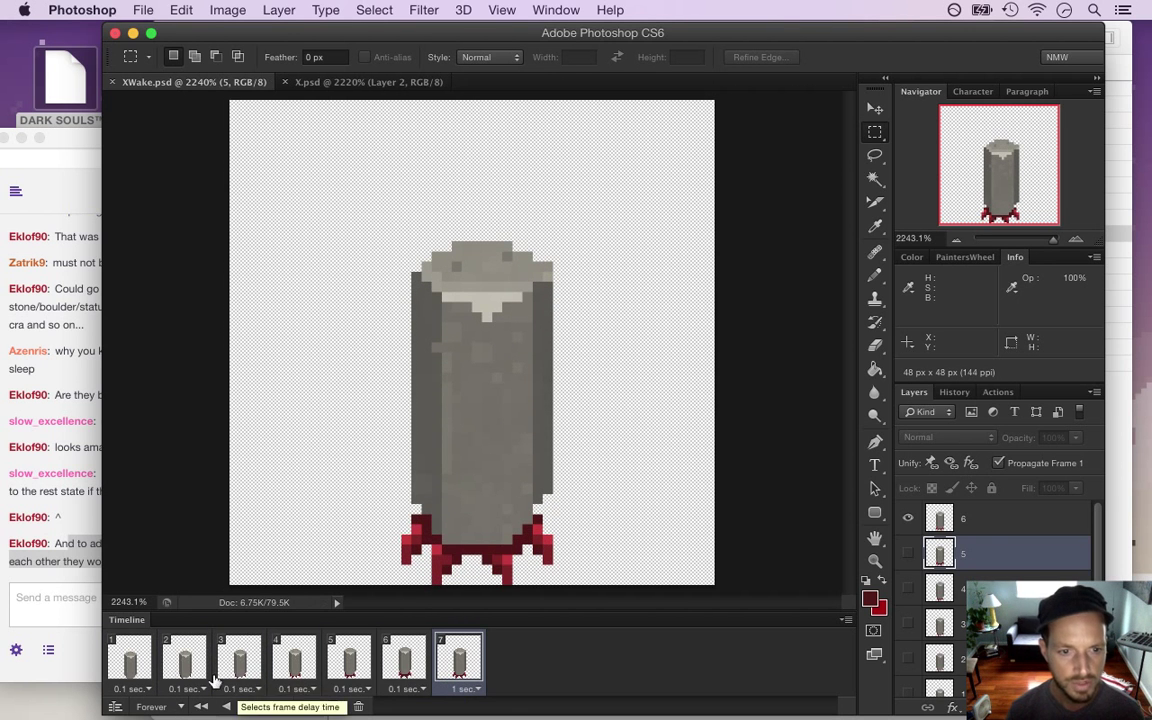
drag(122, 661, 170, 668)
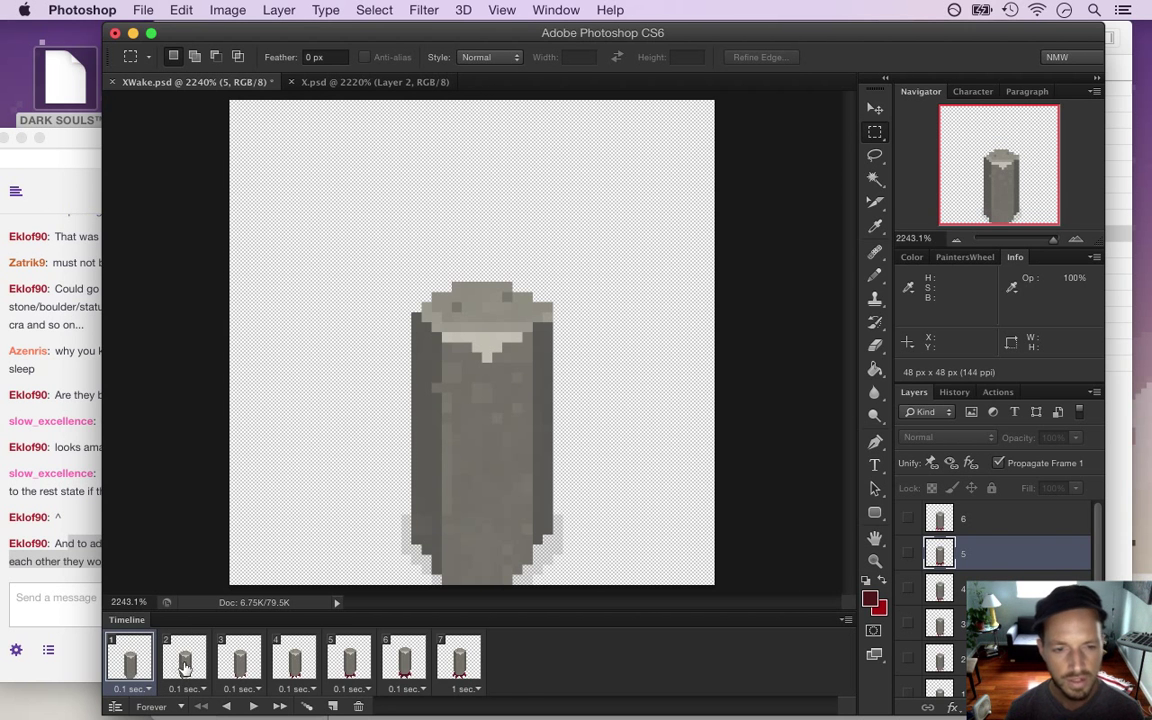
click(180, 666)
click(240, 663)
click(300, 662)
click(349, 657)
click(402, 660)
click(447, 657)
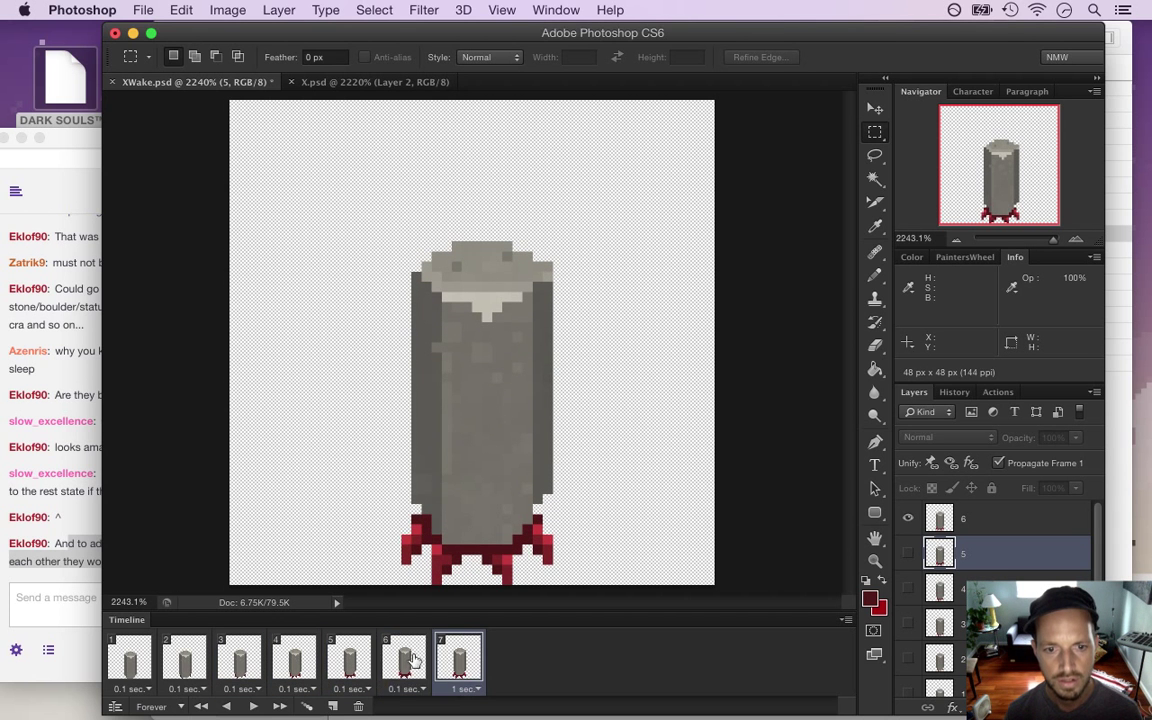
click(410, 660)
click(372, 660)
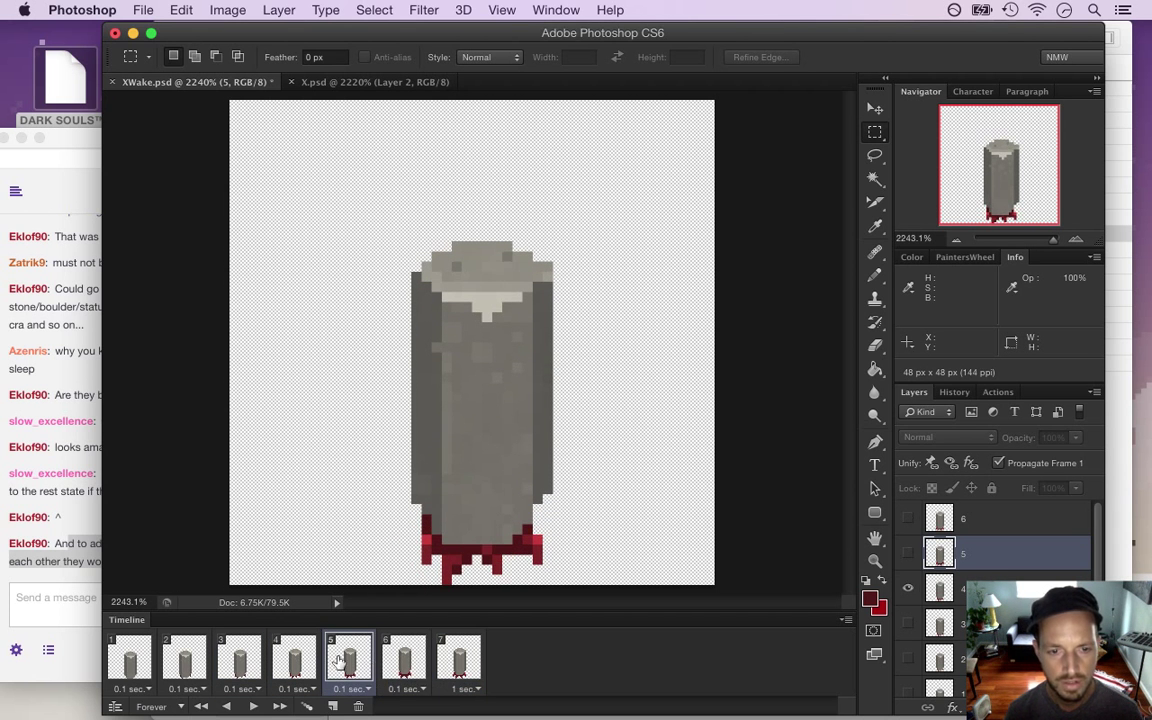
click(296, 660)
click(248, 660)
click(185, 660)
click(248, 660)
click(295, 663)
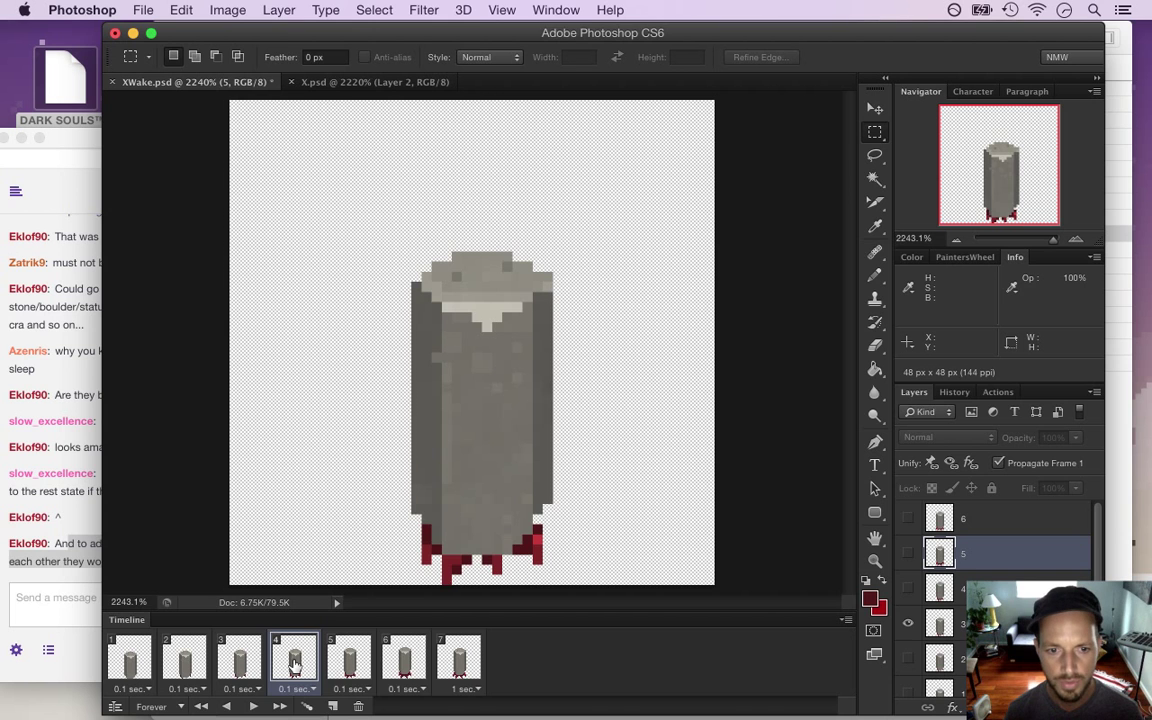
click(347, 662)
click(395, 663)
click(349, 660)
click(955, 590)
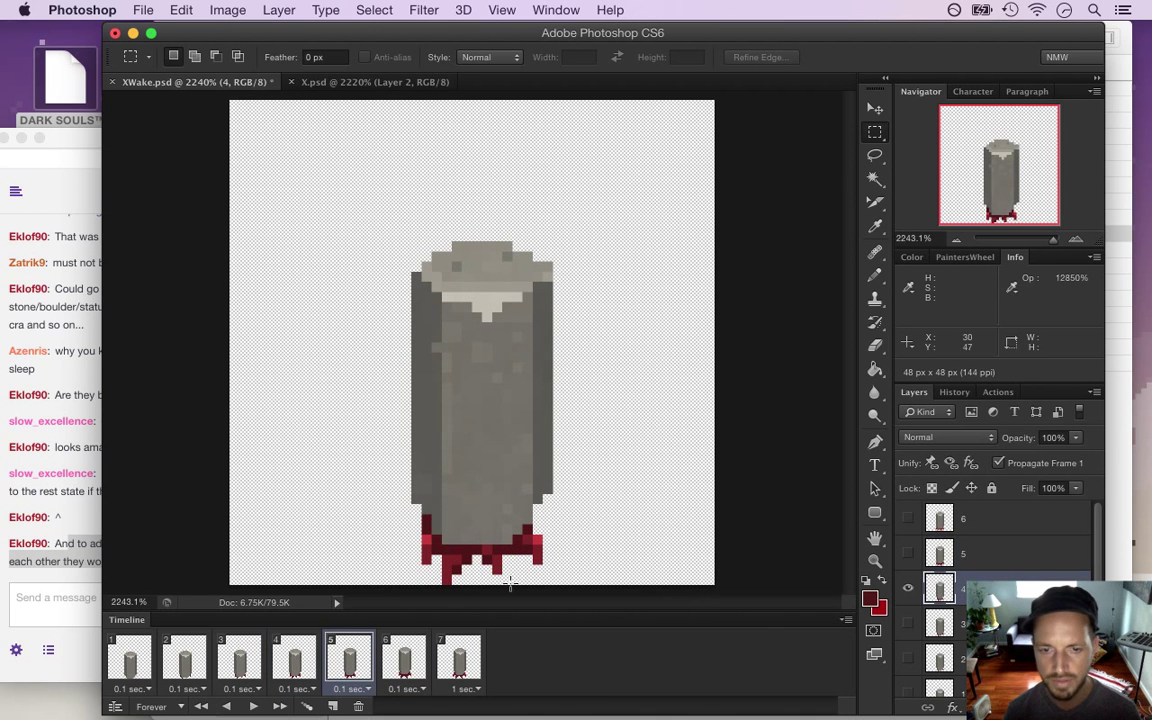
Select small groups of red root pixels at the pillar base and nudge them wider
mouse_move(520, 533)
mouse_down()
mouse_move(545, 545)
mouse_move(557, 574)
mouse_up()
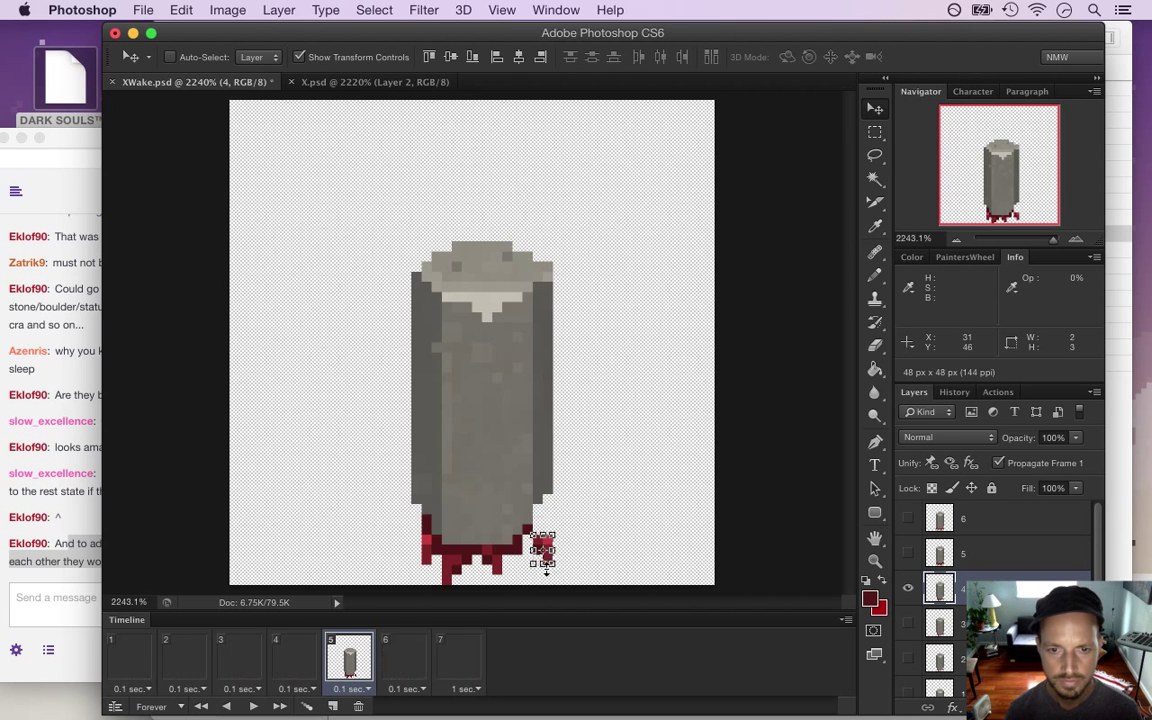
mouse_move(391, 535)
mouse_down()
mouse_move(433, 570)
mouse_move(417, 545)
mouse_up()
click(480, 557)
drag(491, 555, 512, 576)
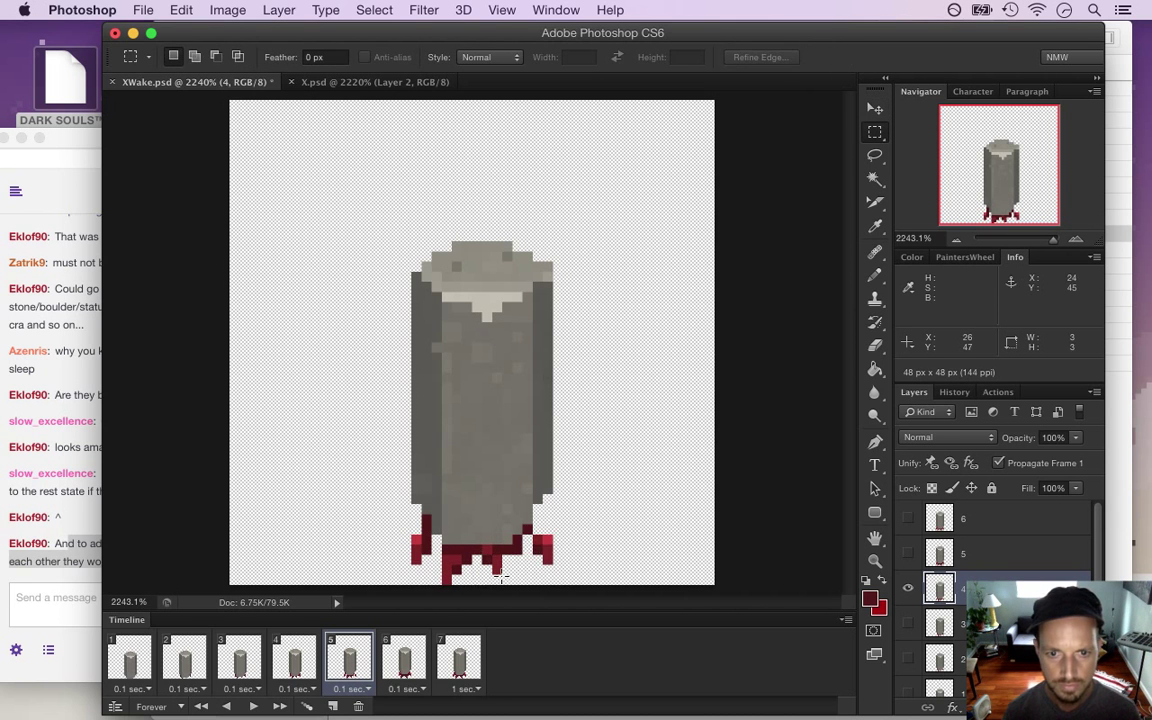
key(v)
key(m)
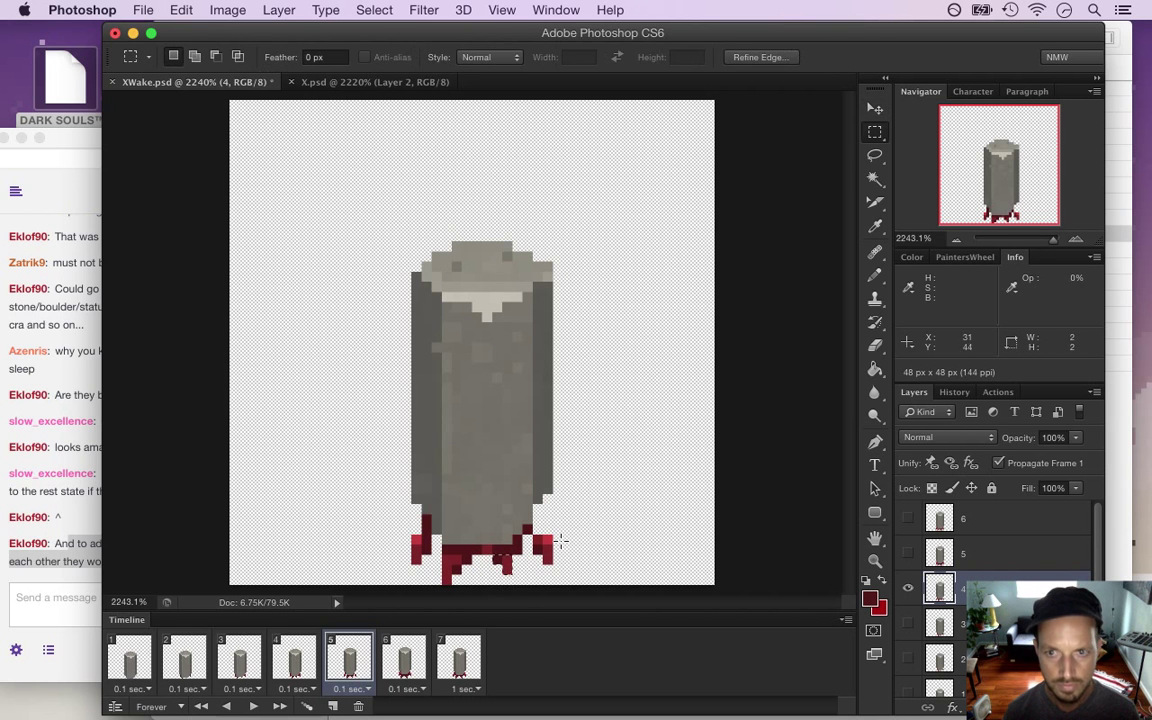
Sample a red from the pillar's base and return to animation frame 1
key(i)
key(b)
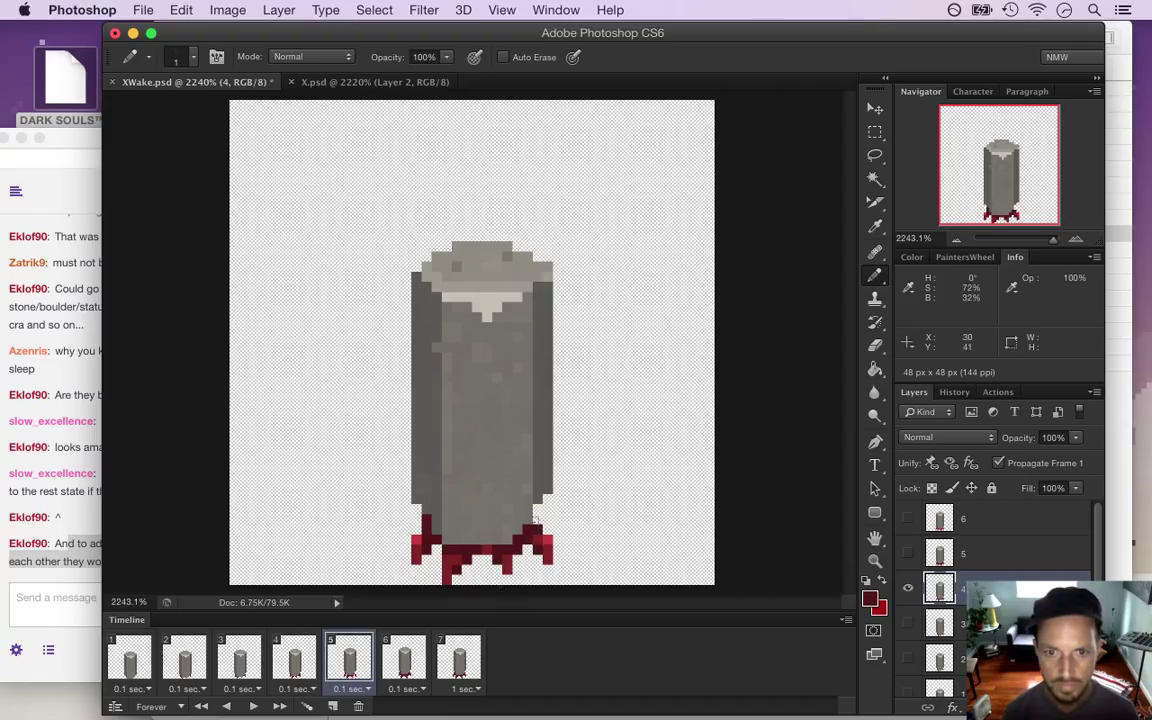
alt+click(490, 545)
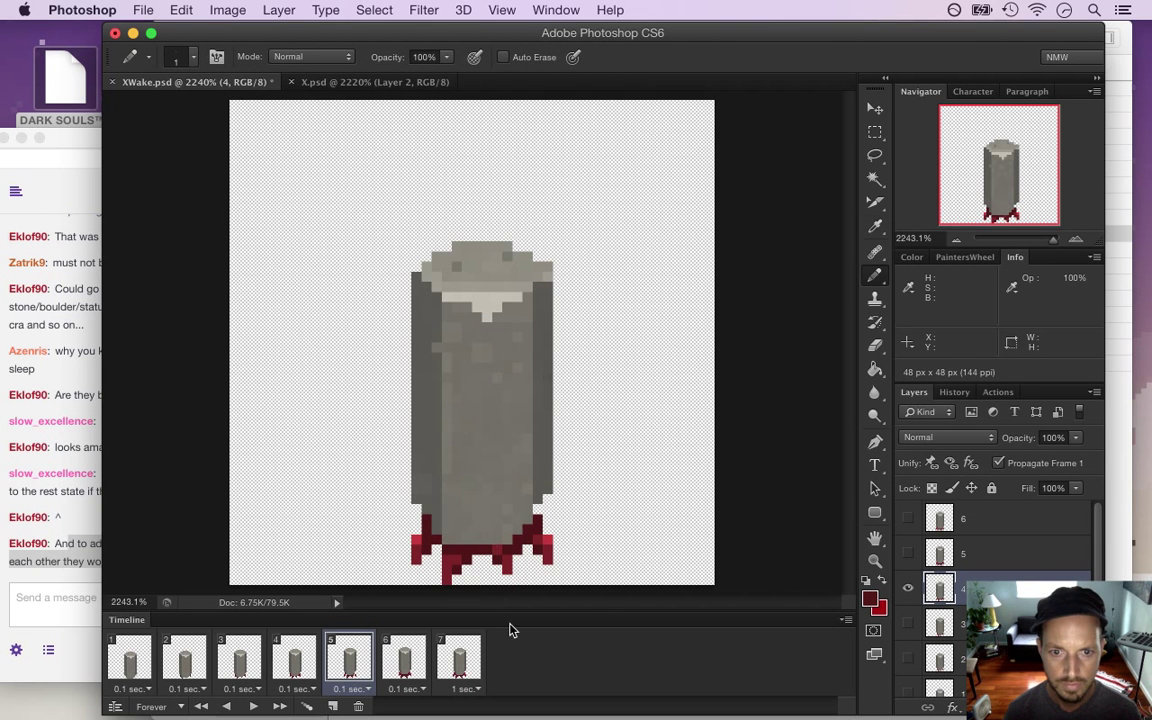
click(129, 663)
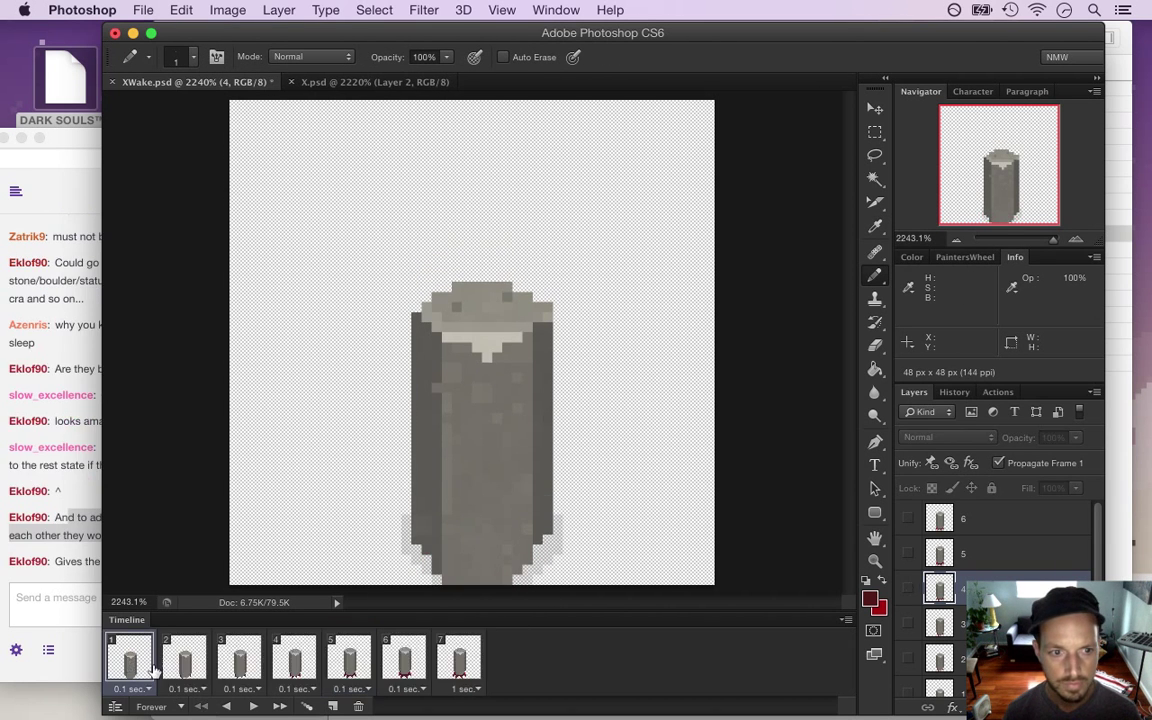
Preview the wake animation by playing it, stopping back on frame 1
click(84, 563)
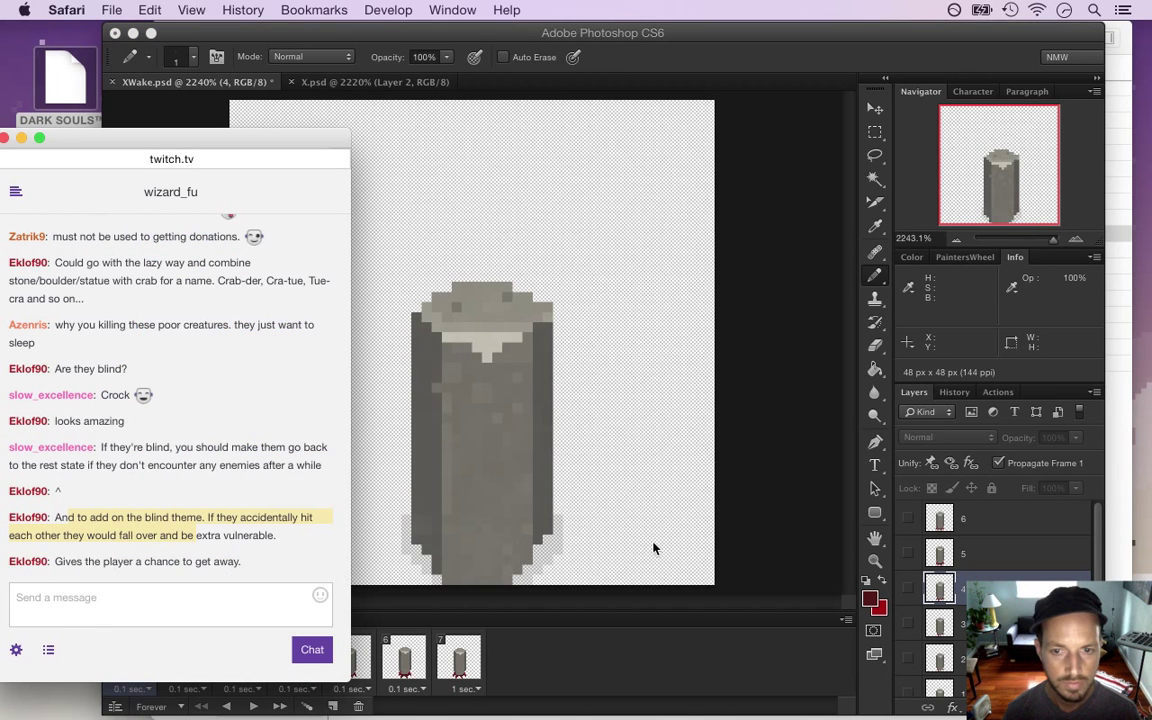
click(662, 470)
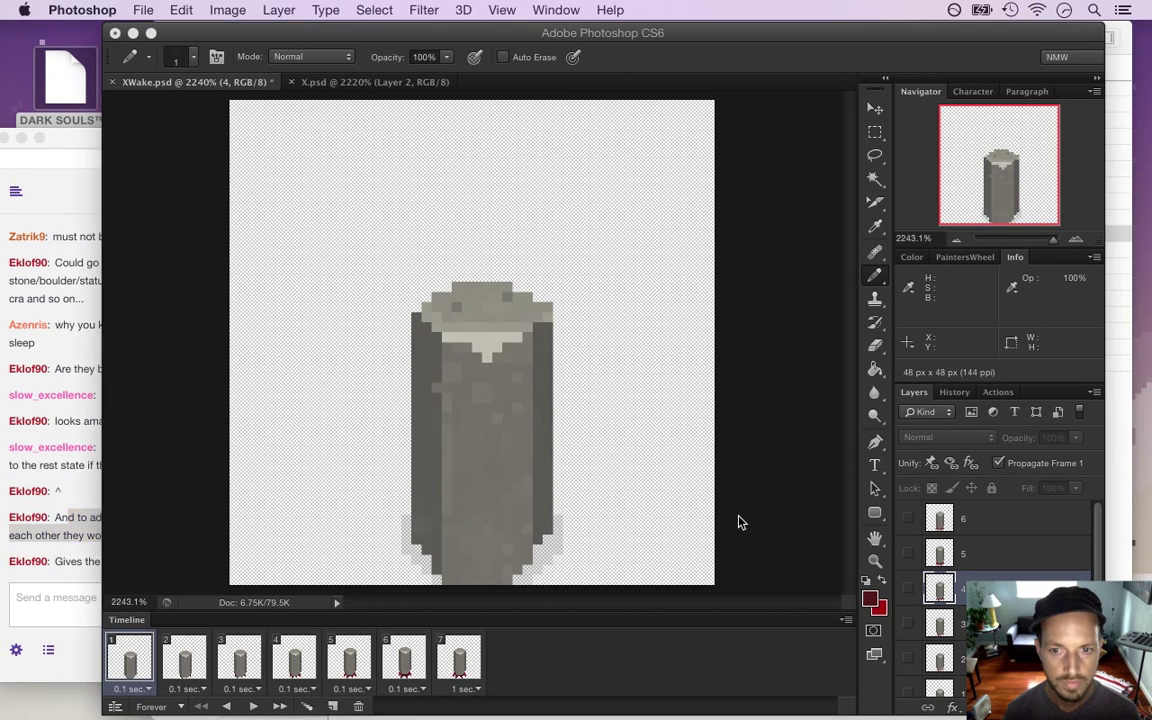
click(251, 707)
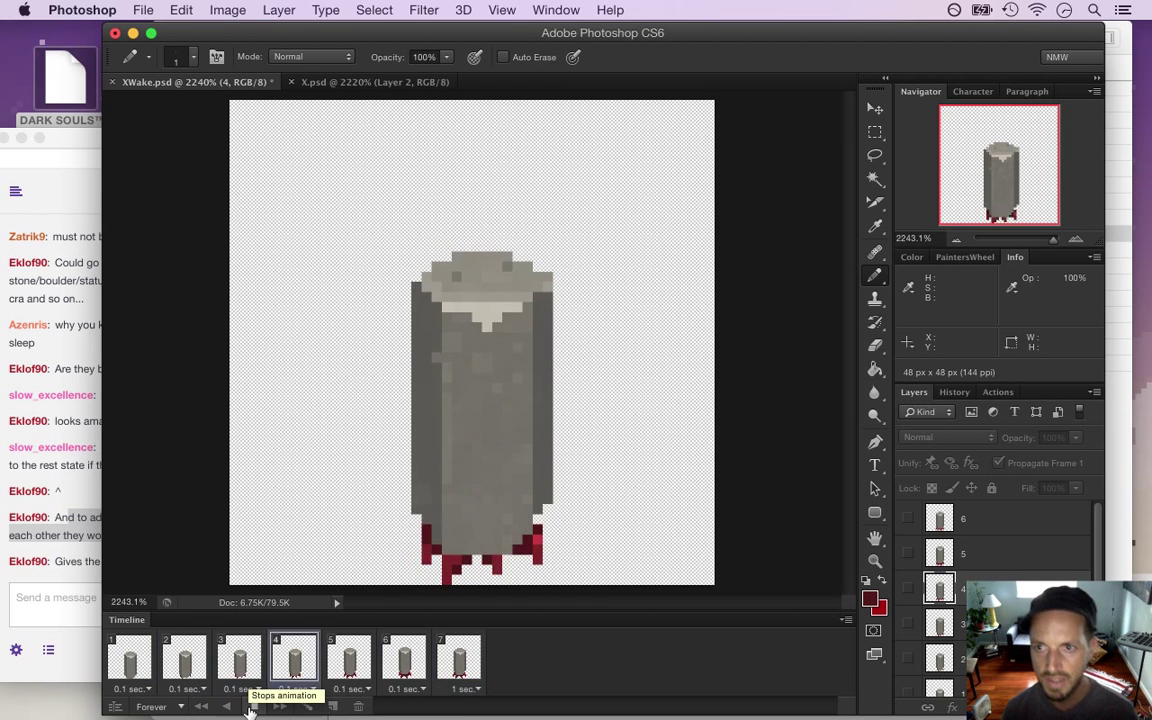
click(257, 708)
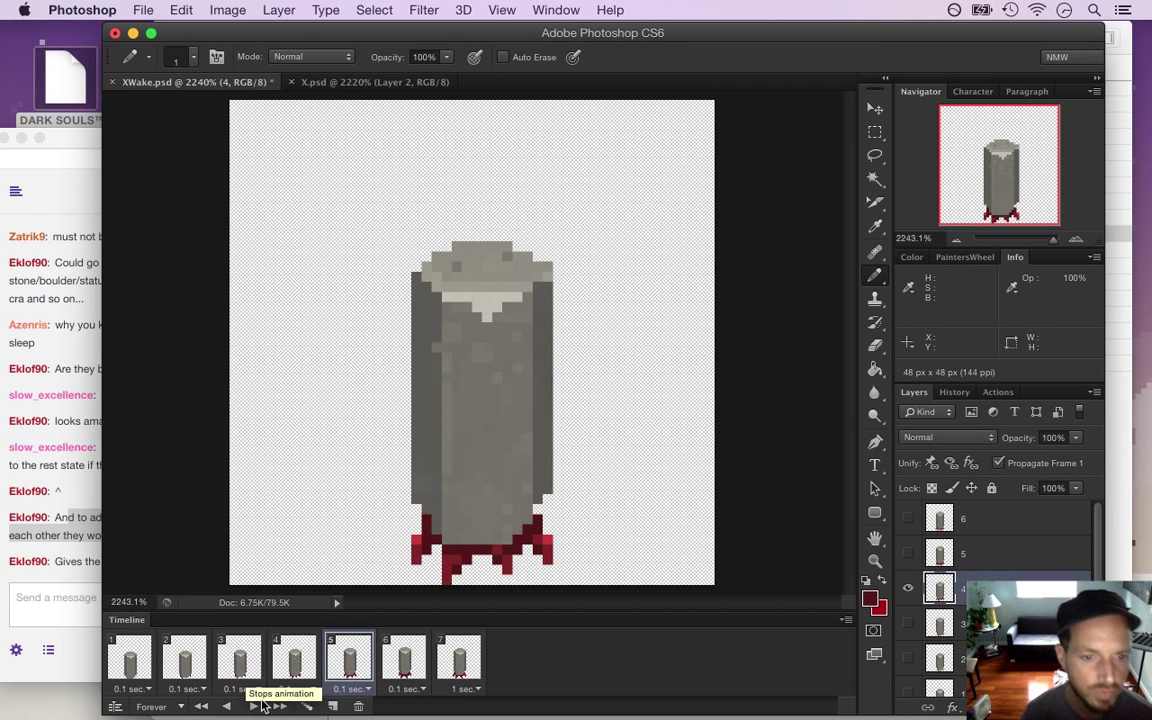
click(130, 658)
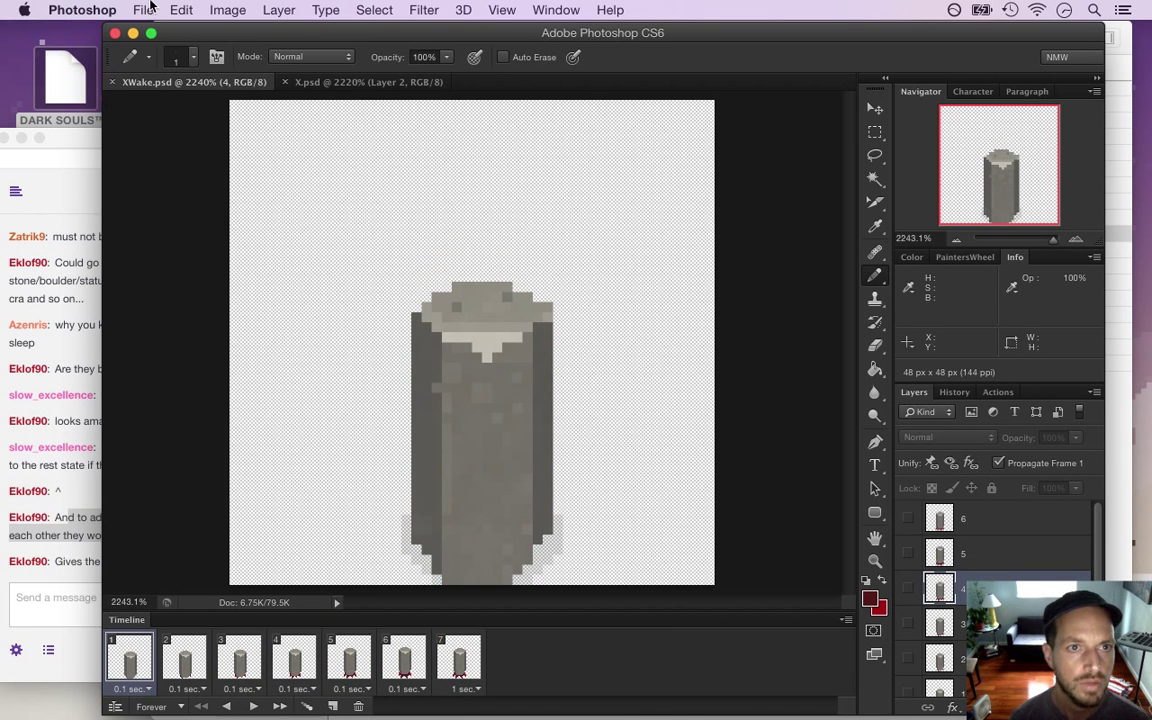
Render the animation via Export > Render Video as an XWake.png PNG sequence
click(145, 10)
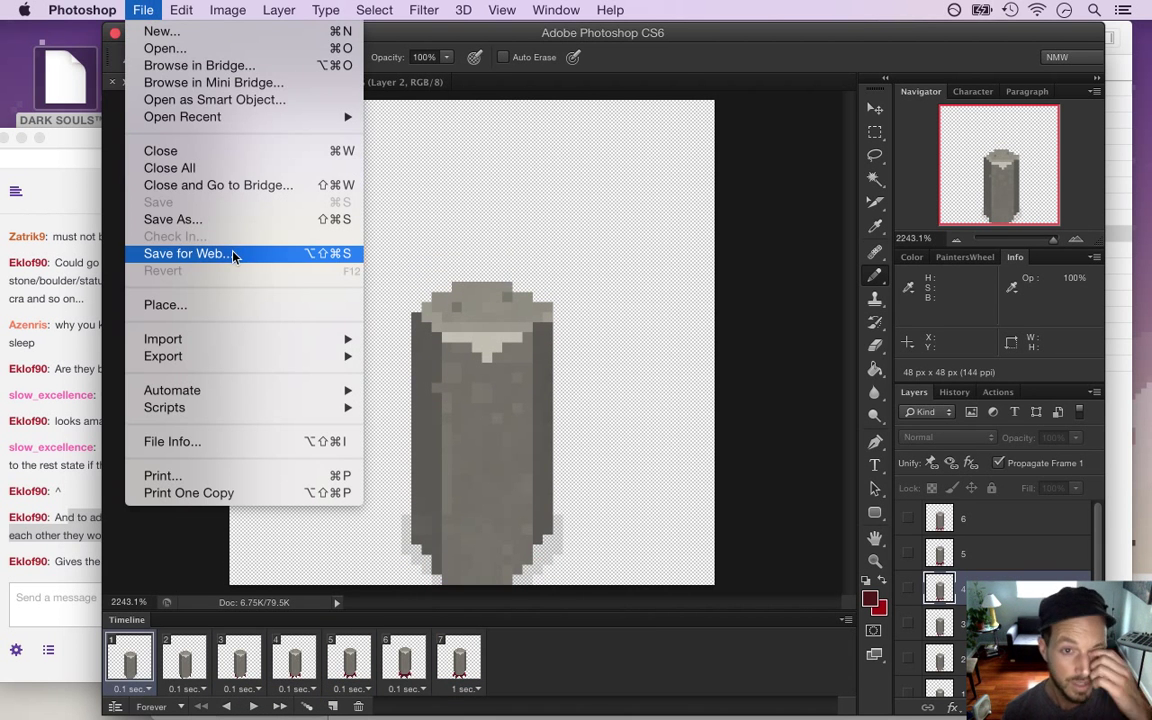
mouse_move(244, 357)
click(427, 391)
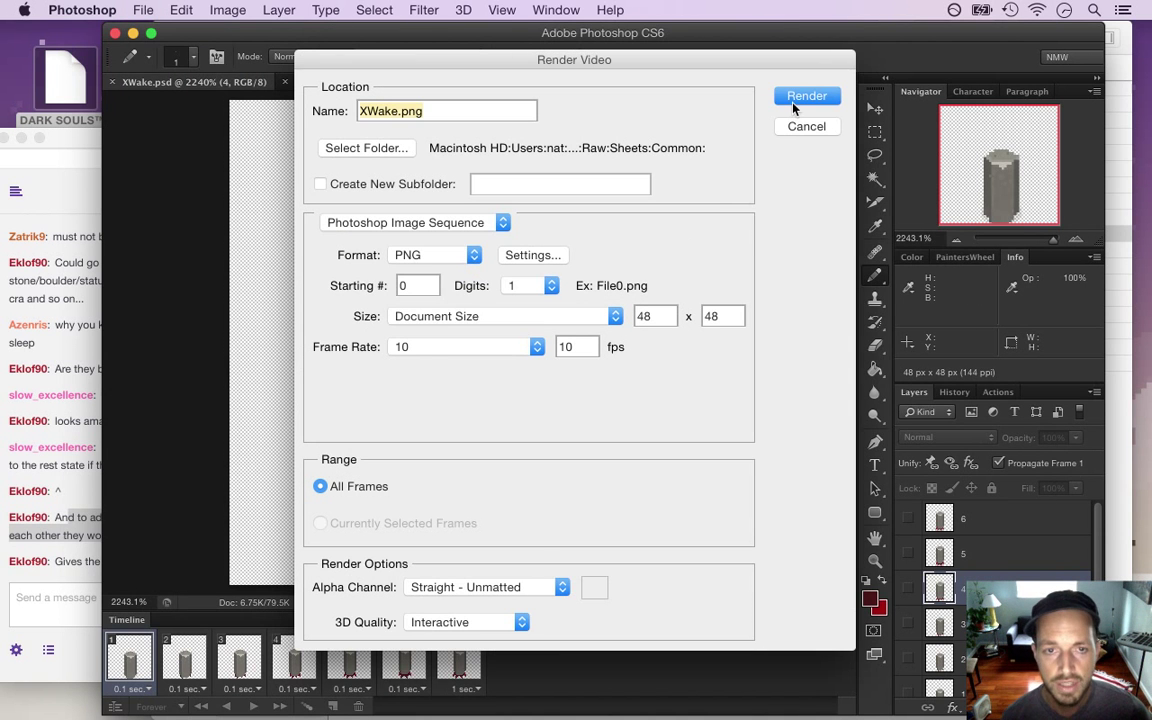
click(794, 104)
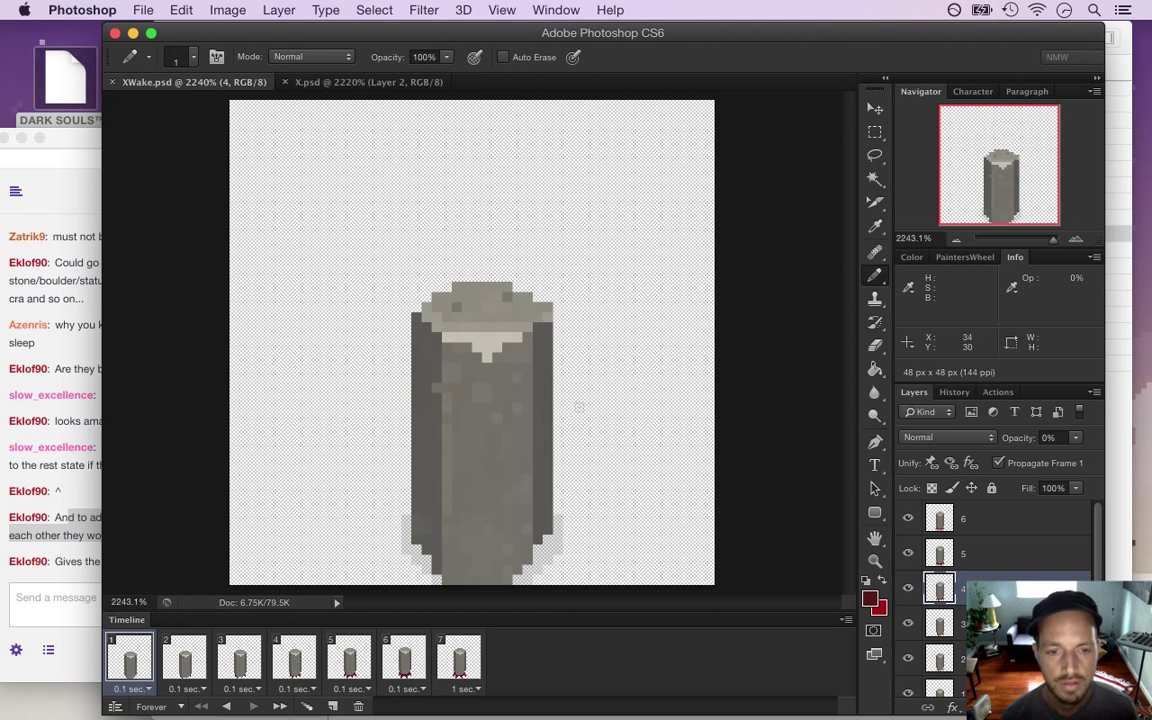
key(super+Tab)
key(super+Tab)
key(super+Tab)
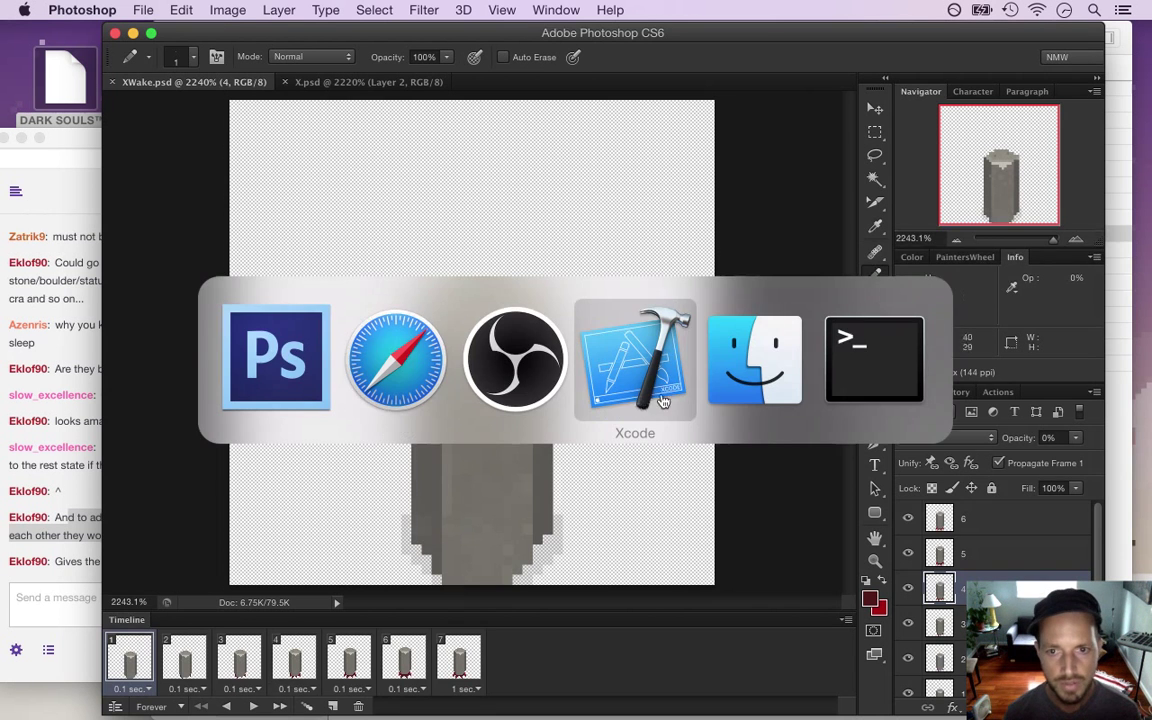
Add a 'wake' animation entry after run in X.plist with format XWake%d.png
key(Up)
key(Up)
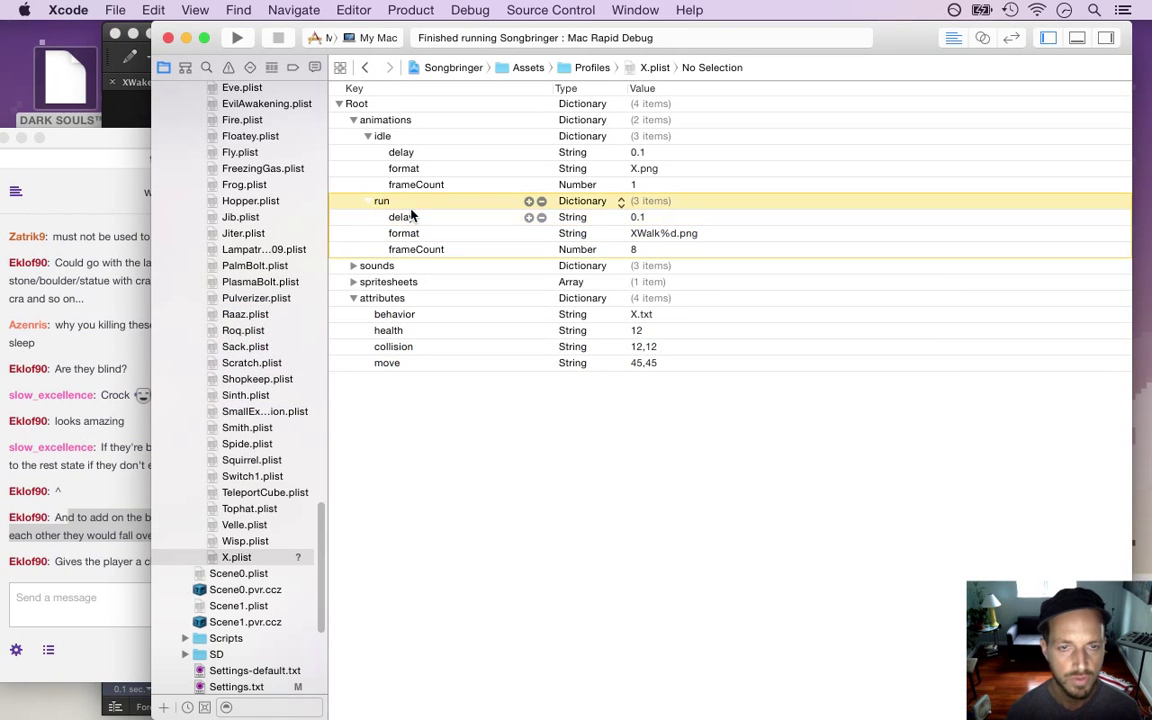
key(Left)
key(Return)
text(wake)
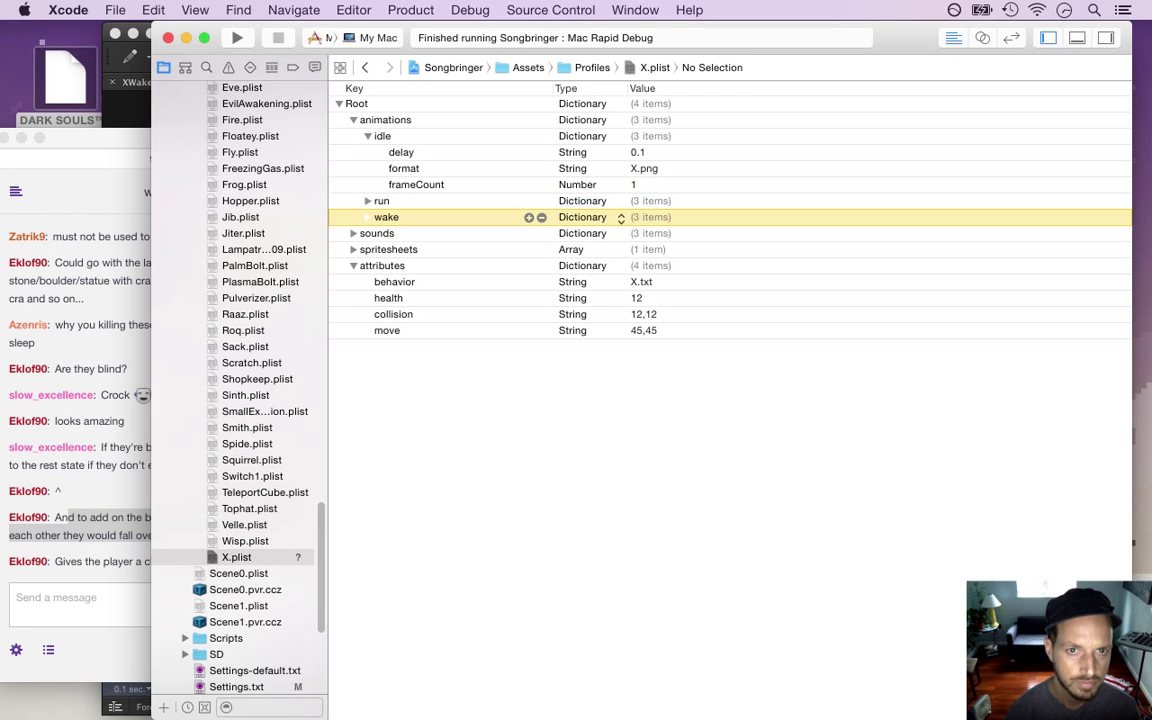
key(Return)
key(Right)
key(Down)
key(Down)
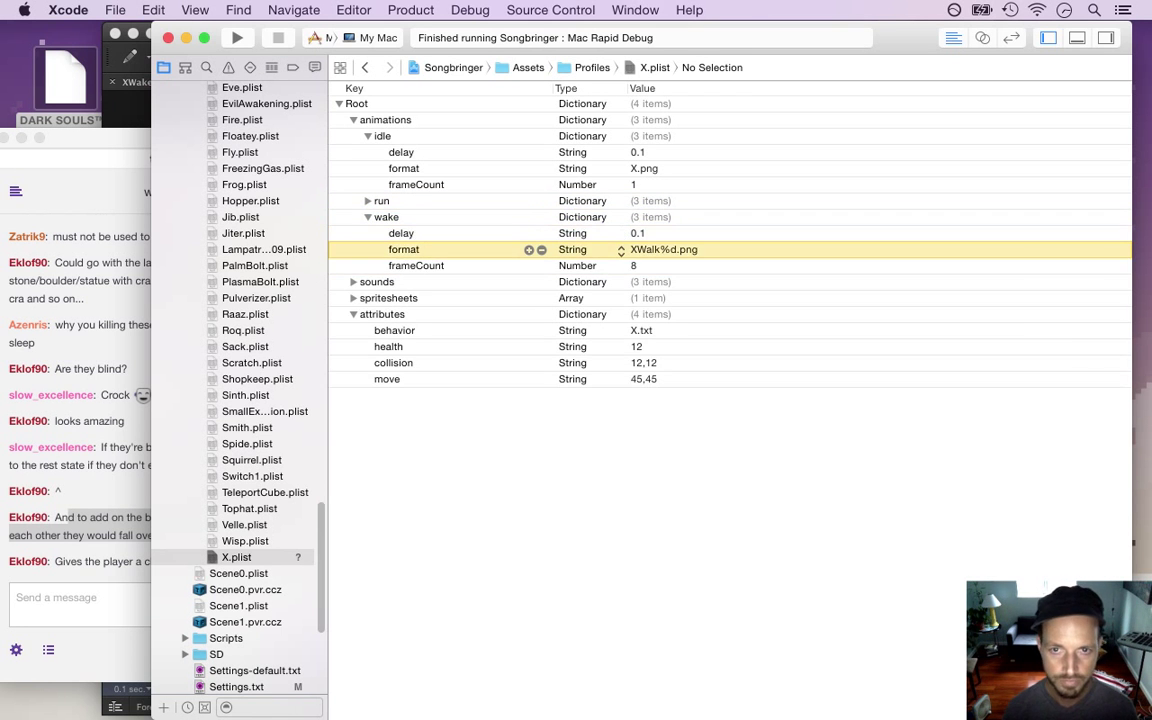
click(696, 249)
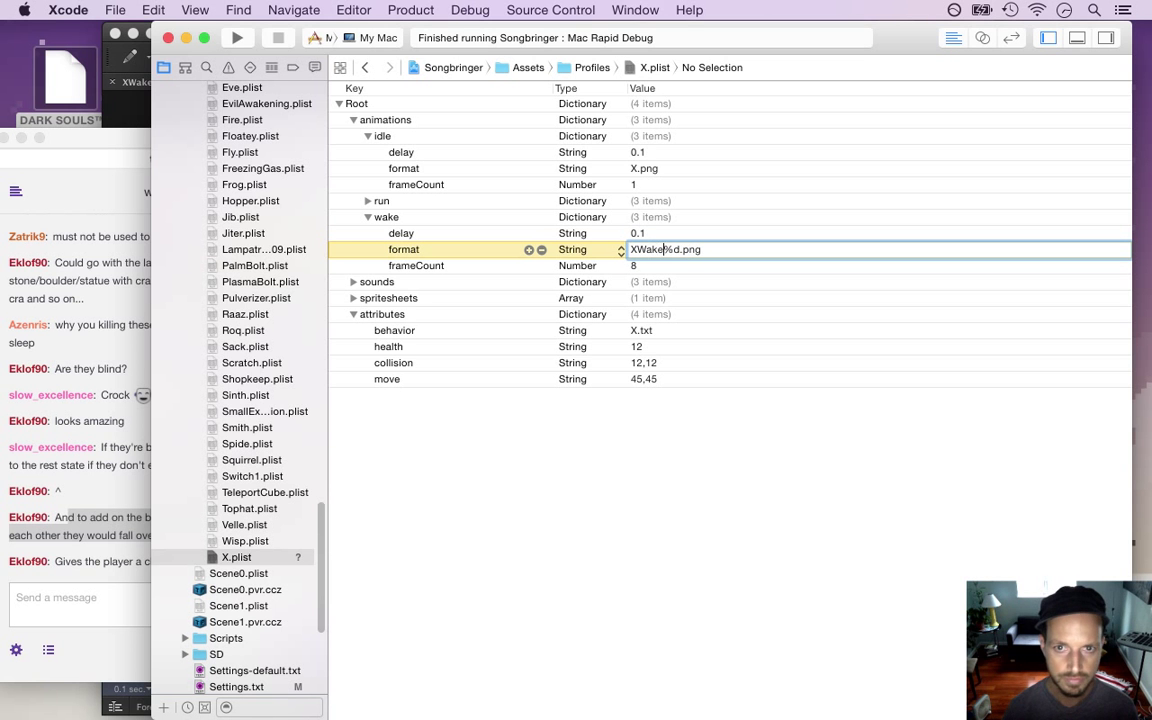
click(657, 266)
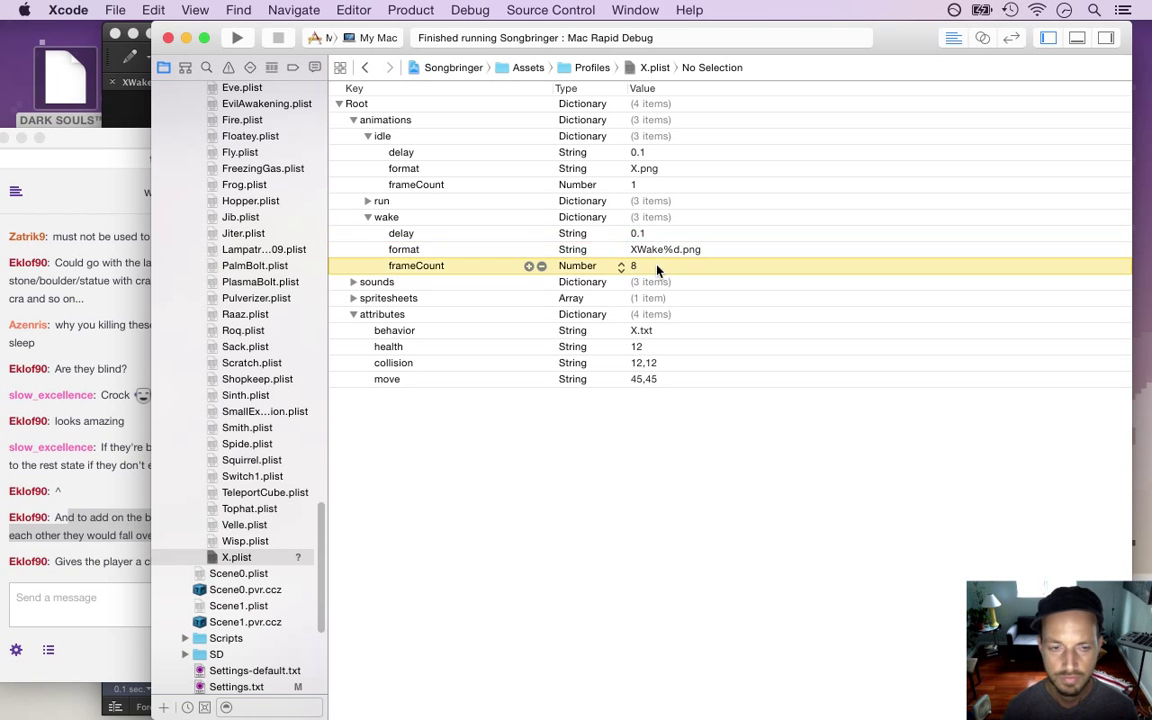
key(super+Tab)
key(super+Tab)
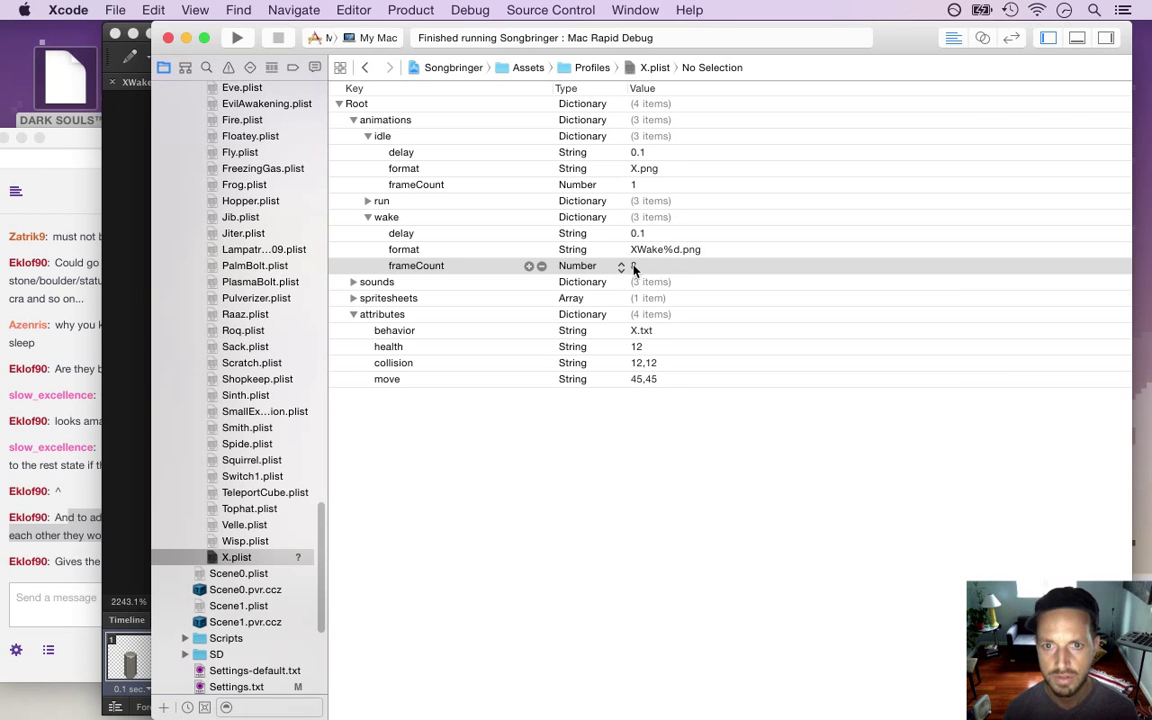
key(super+Tab)
key(super+Tab)
key(super+Tab)
key(super+Tab)
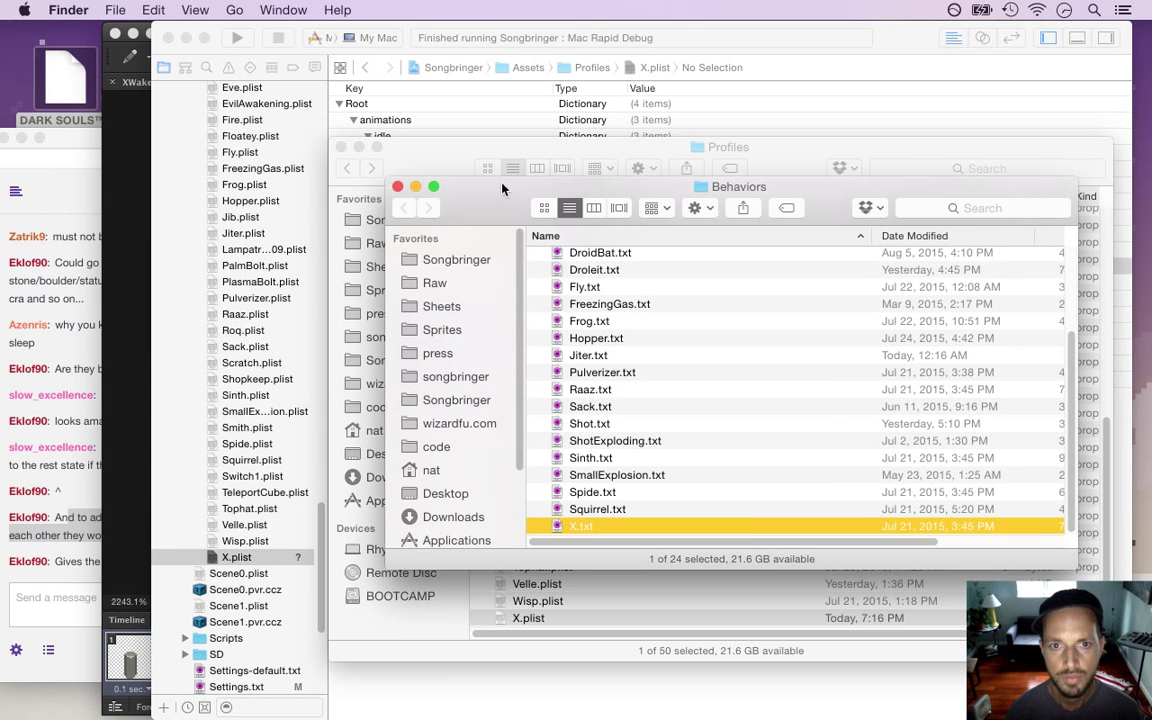
Close the Behaviors window and open the Common folder inside Sheets
key(super+w)
click(404, 269)
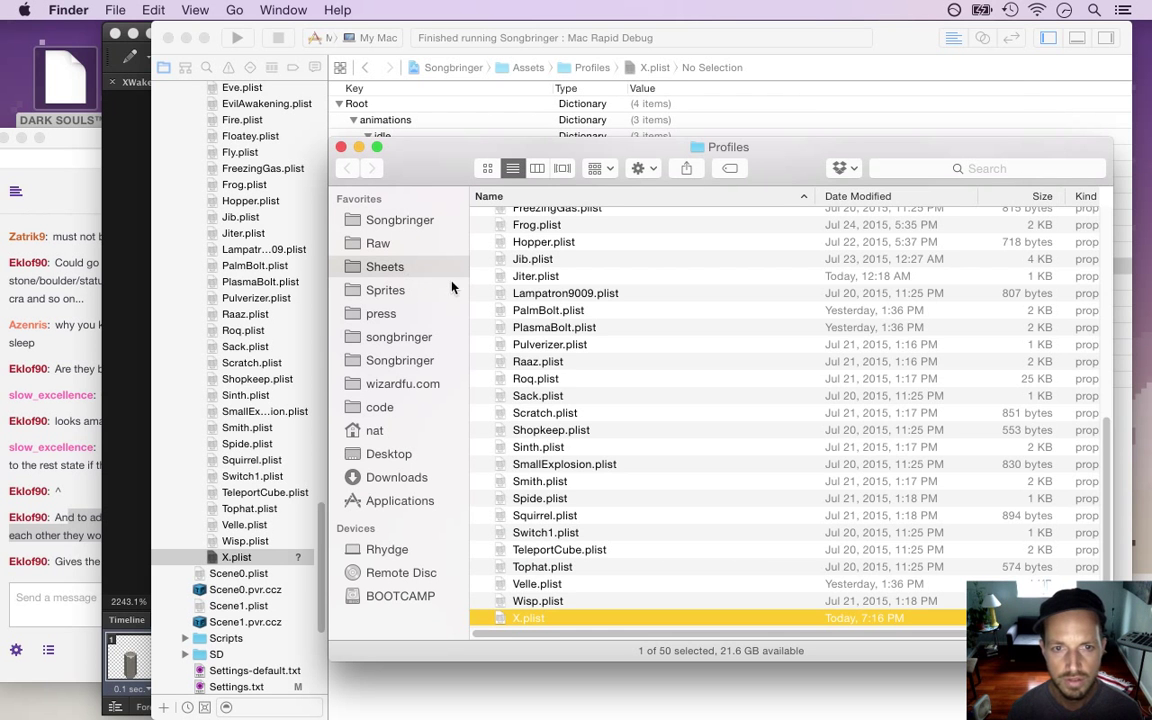
double_click(543, 299)
Check frame 7's delay in Photoshop's animation timeline, leaving it unchanged
key(super+Tab)
key(super+Tab)
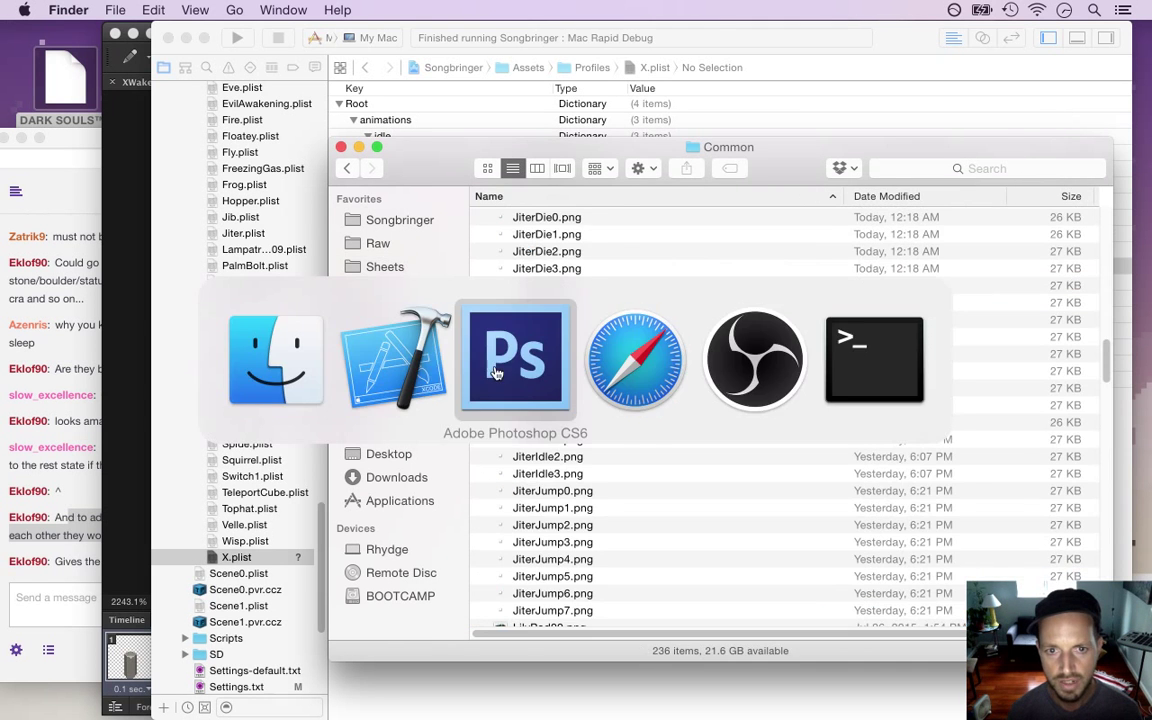
click(458, 658)
click(467, 689)
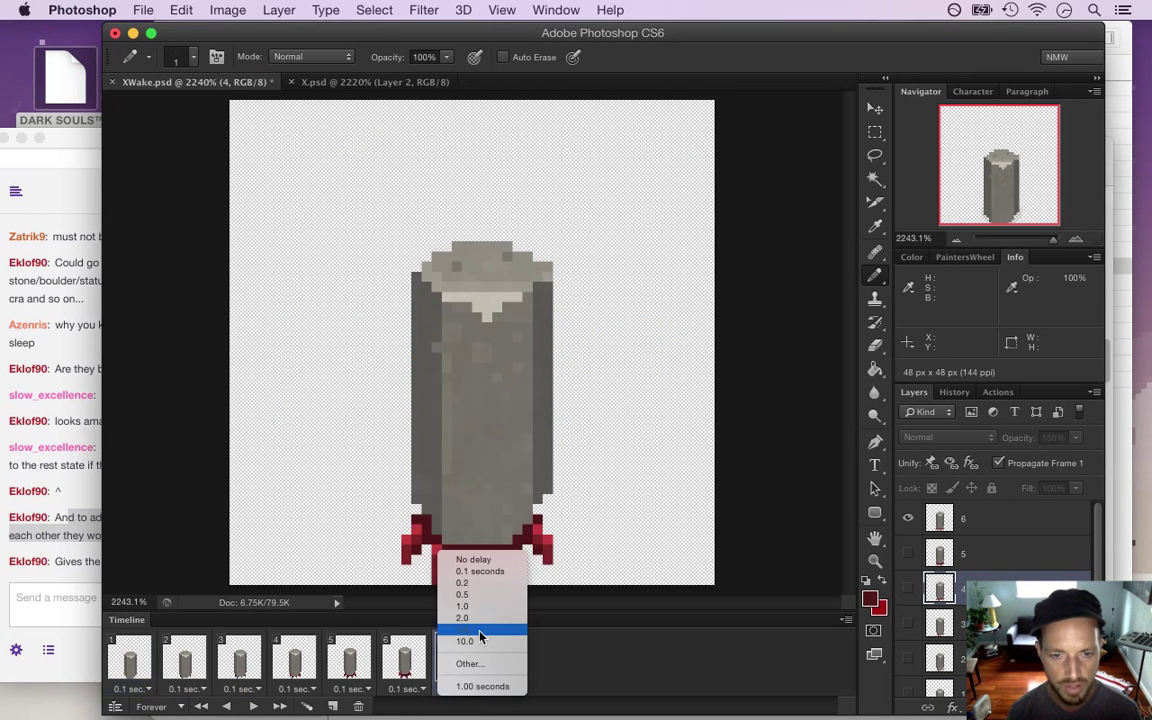
key(Escape)
Select the old XWake0.png–XWake15.png files in Common and move them to the Trash
key(super+Tab)
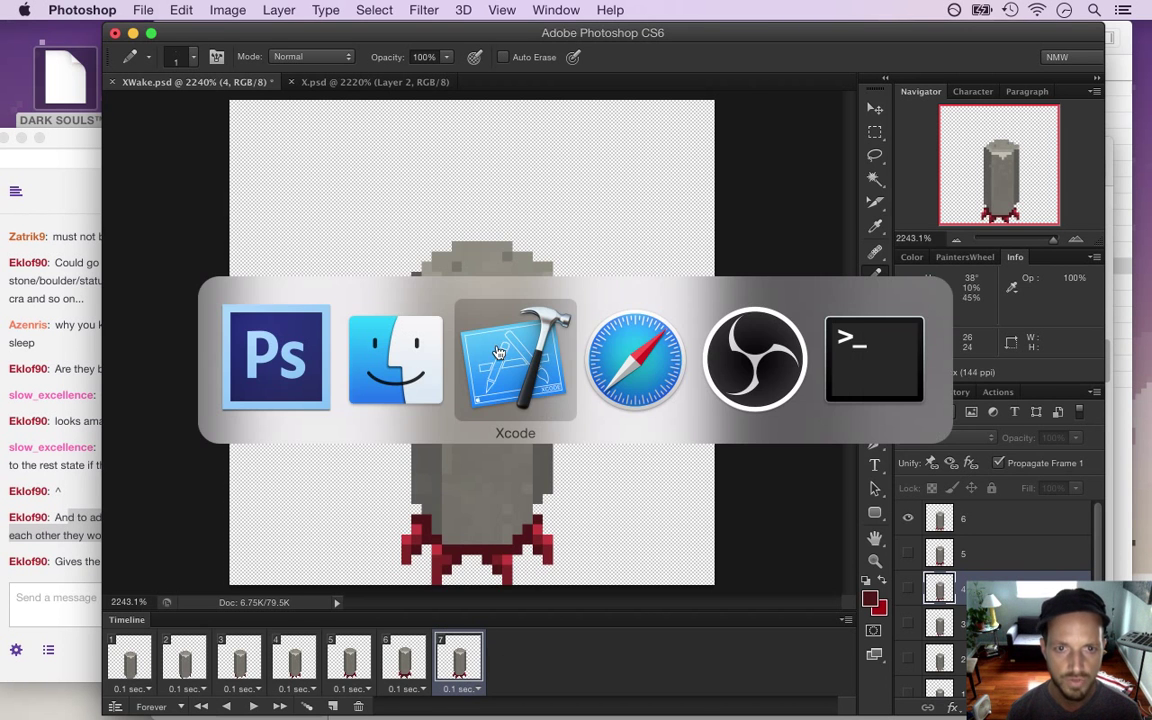
click(395, 358)
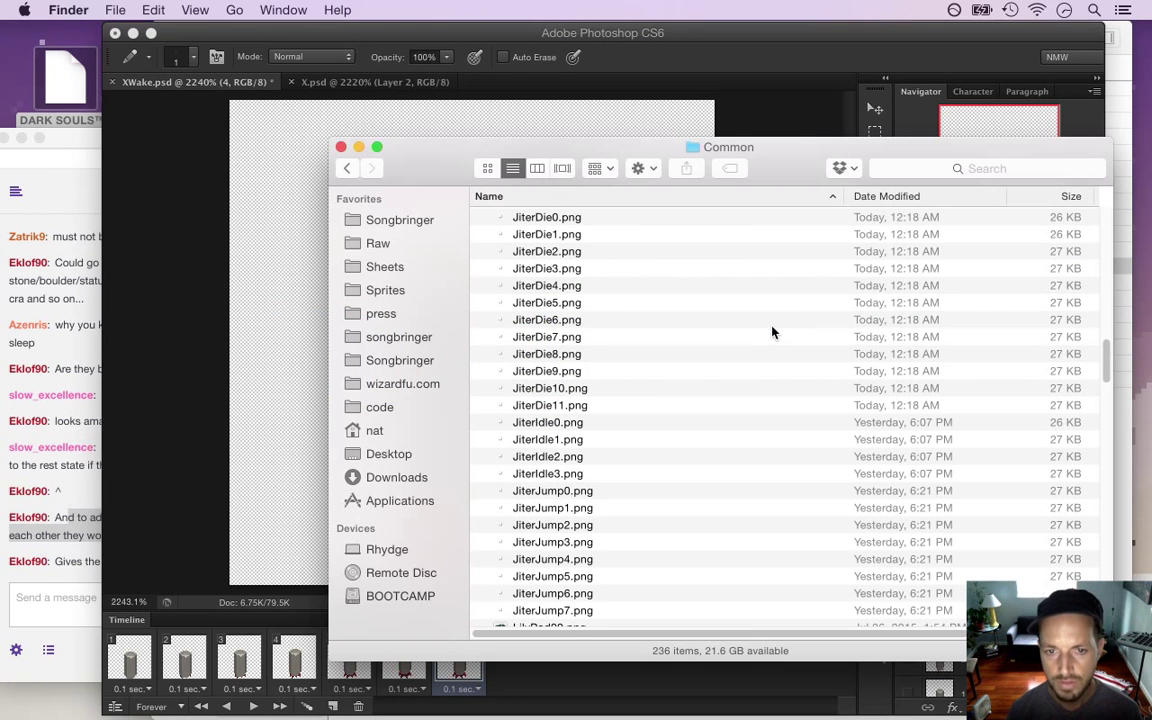
click(773, 326)
key(x)
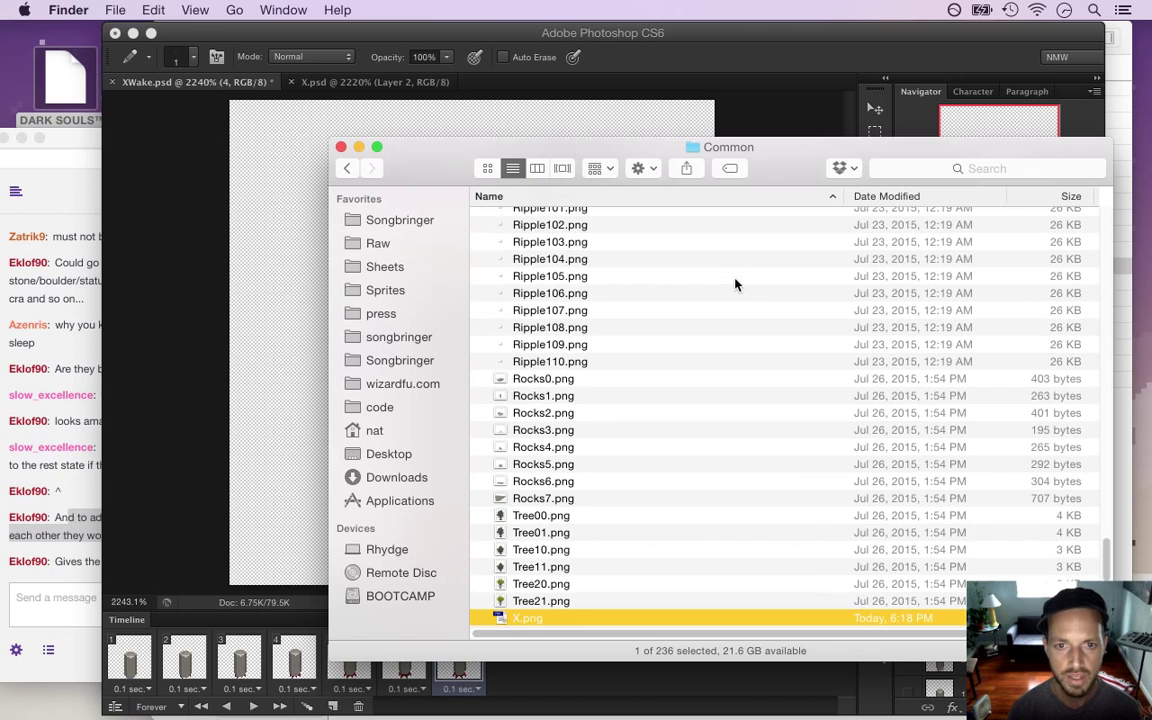
key(Down)
key(Down)
key(Down)
key(Down)
key(Down)
key(Down)
key(Down)
key(Down)
key(Down)
key(Down)
key(Down)
key(Down)
key(Down)
key(Down)
key(Down)
key(Down)
key(Down)
key(Down)
key(Down)
key(Down)
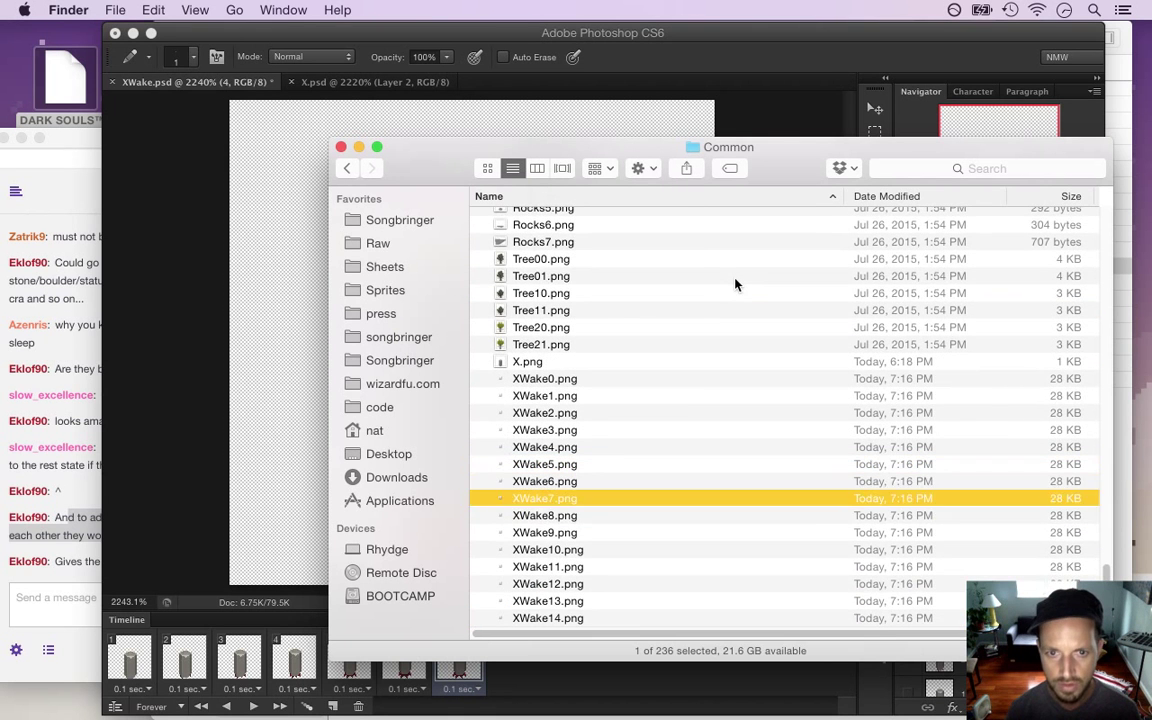
key(Up)
key(Up)
key(Up)
key(Up)
key(Up)
key(Up)
key(Up)
key(Up)
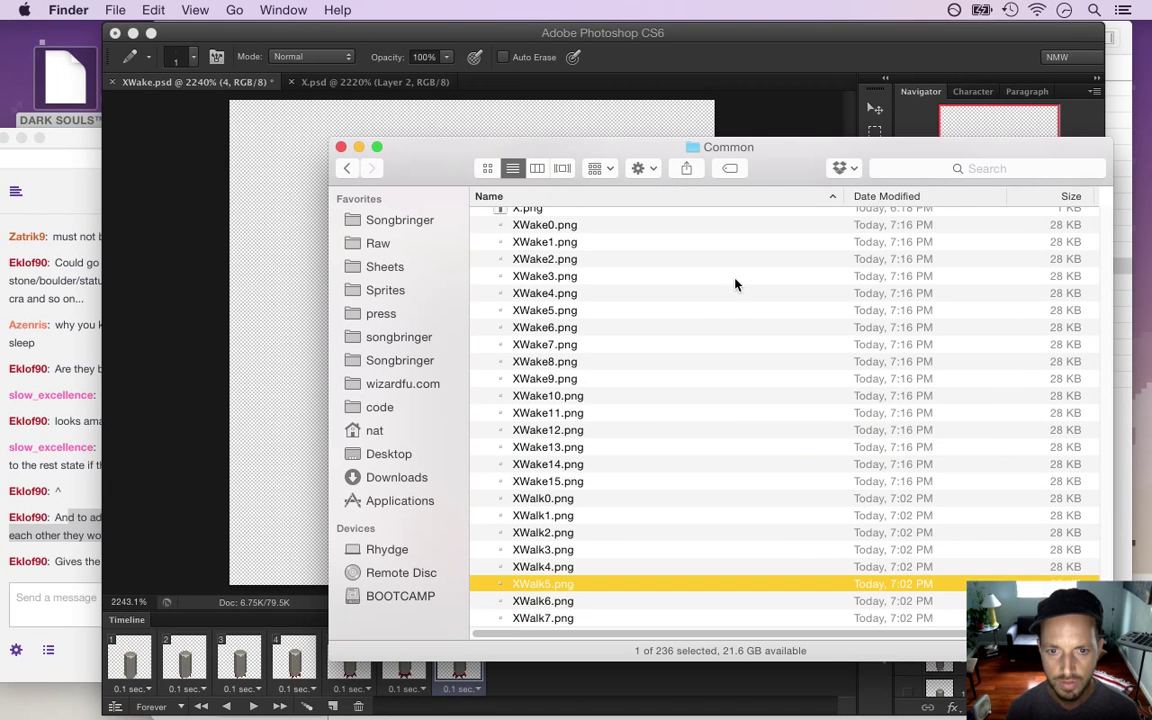
key(shift+Up)
key(shift+Up)
key(shift+Up)
key(shift+Up)
key(shift+Up)
key(shift+Up)
key(shift+Up)
key(shift+Up)
key(shift+Up)
key(shift+Up)
key(shift+Up)
key(shift+Up)
key(shift+Up)
key(shift+Up)
key(shift+Up)
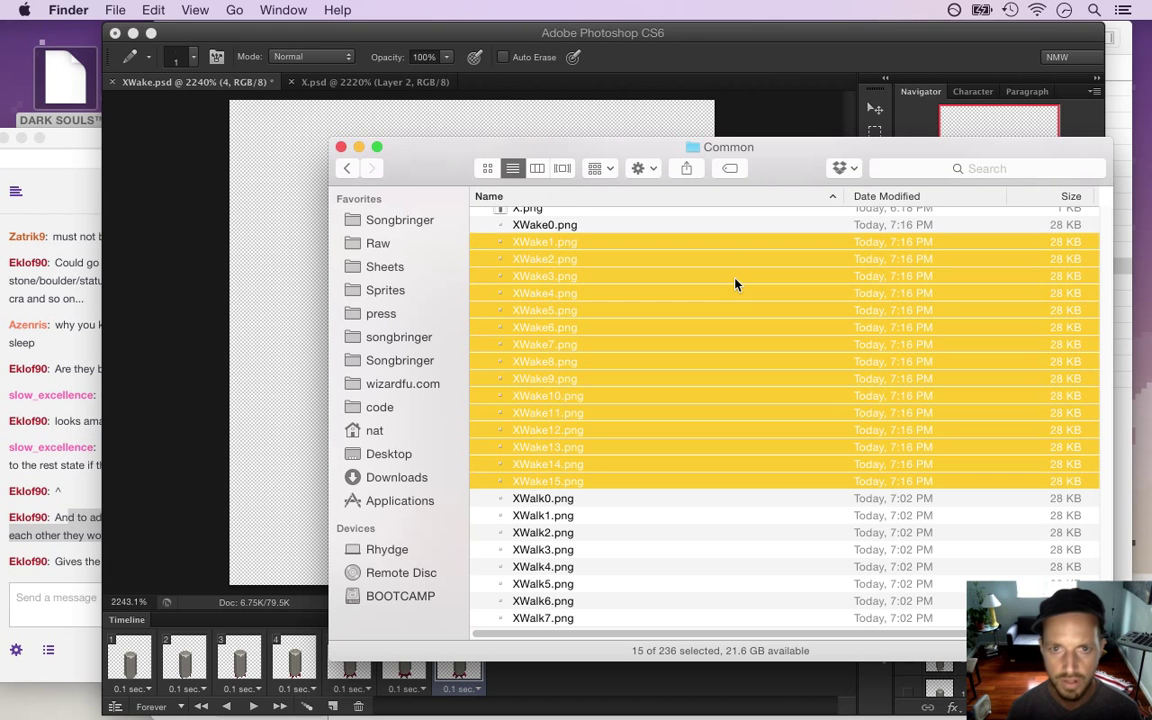
key(super+BackSpace)
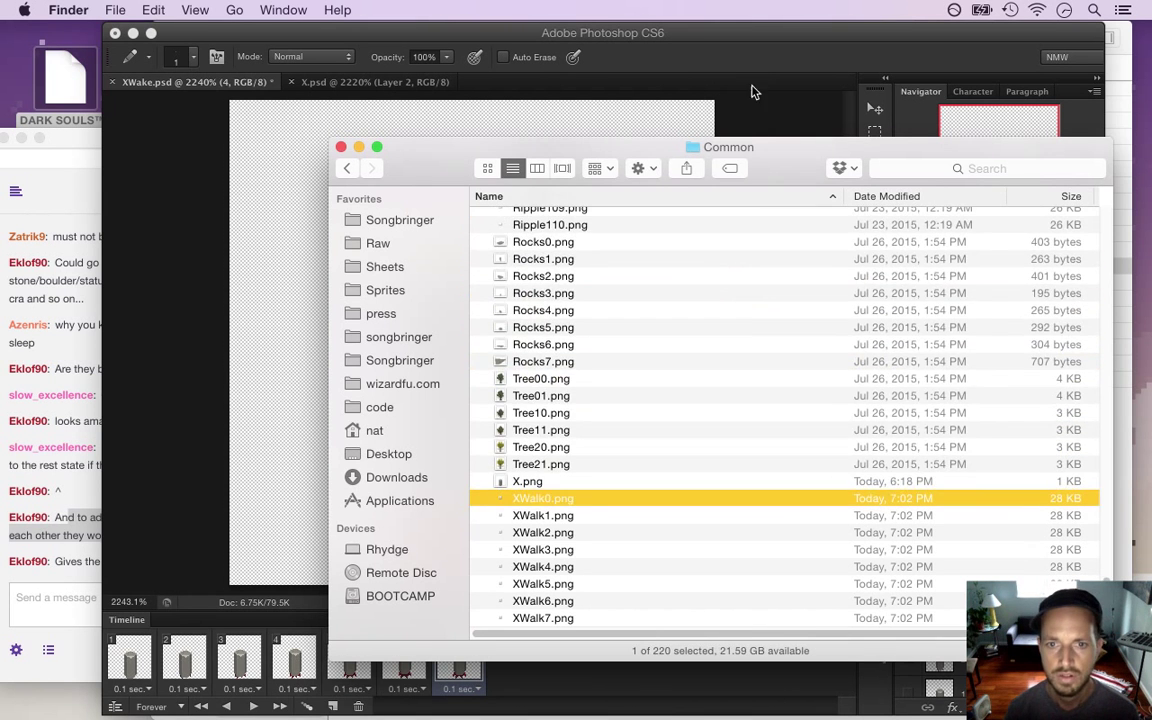
click(758, 57)
Bring up File > Export > Render Video
click(143, 10)
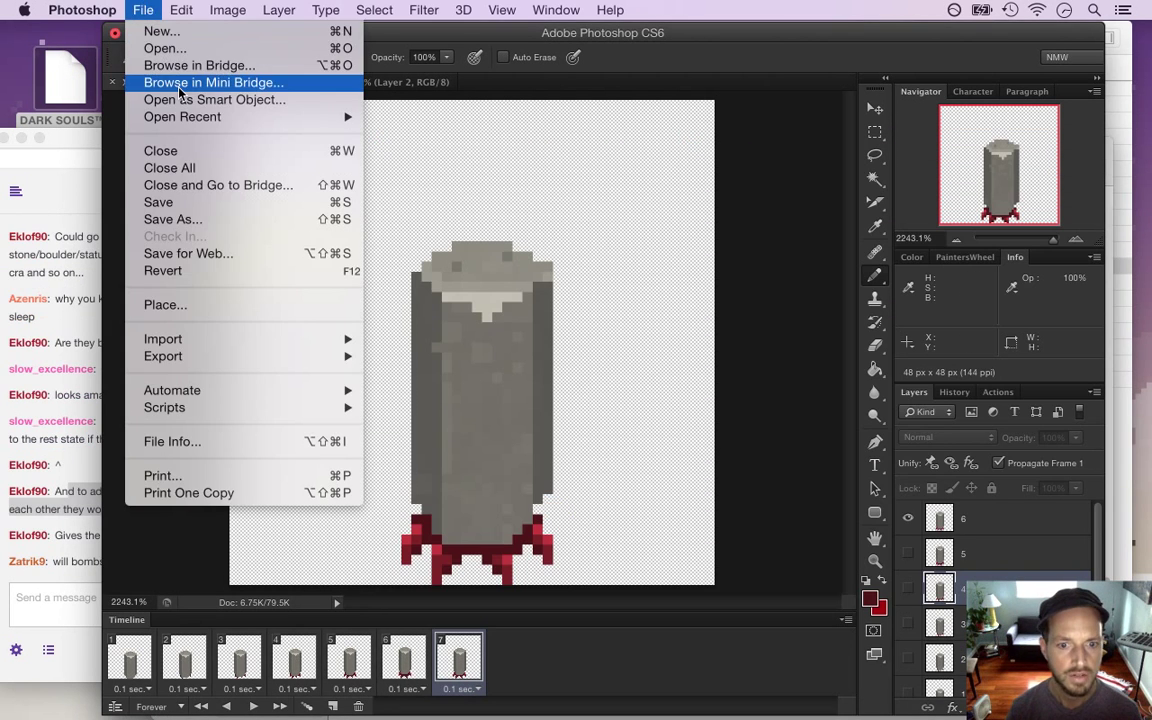
mouse_move(300, 356)
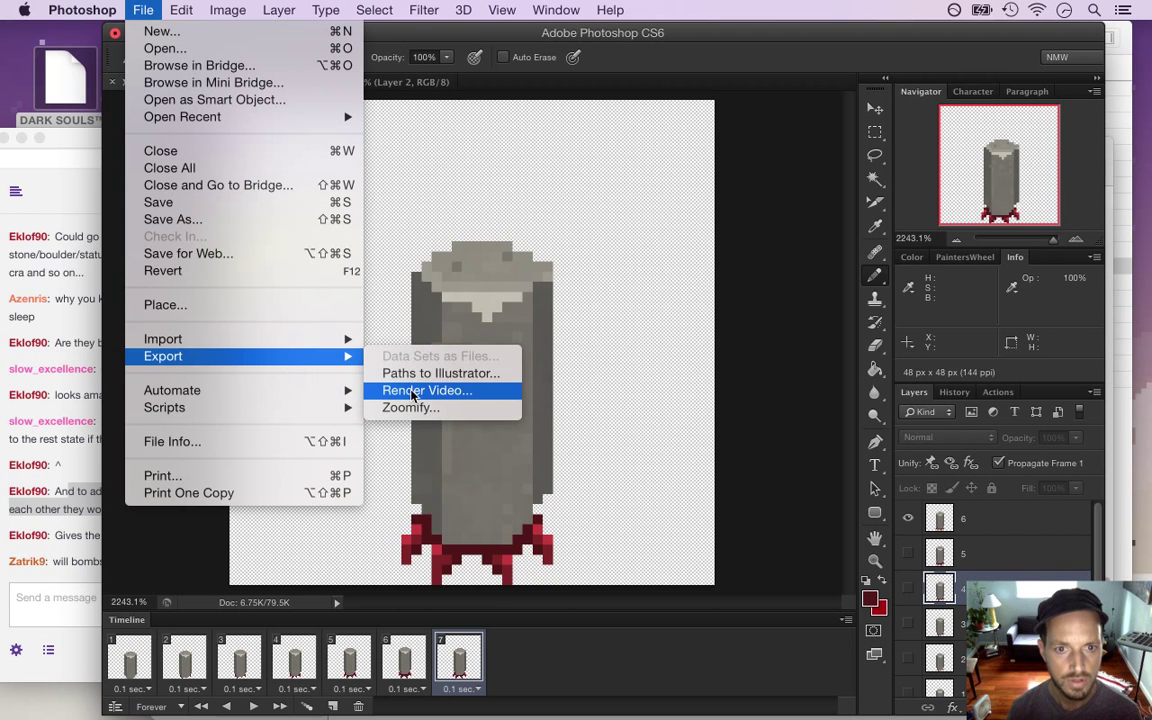
click(411, 391)
Highlight the viewer's chat question about bombs and regular rocks
click(71, 575)
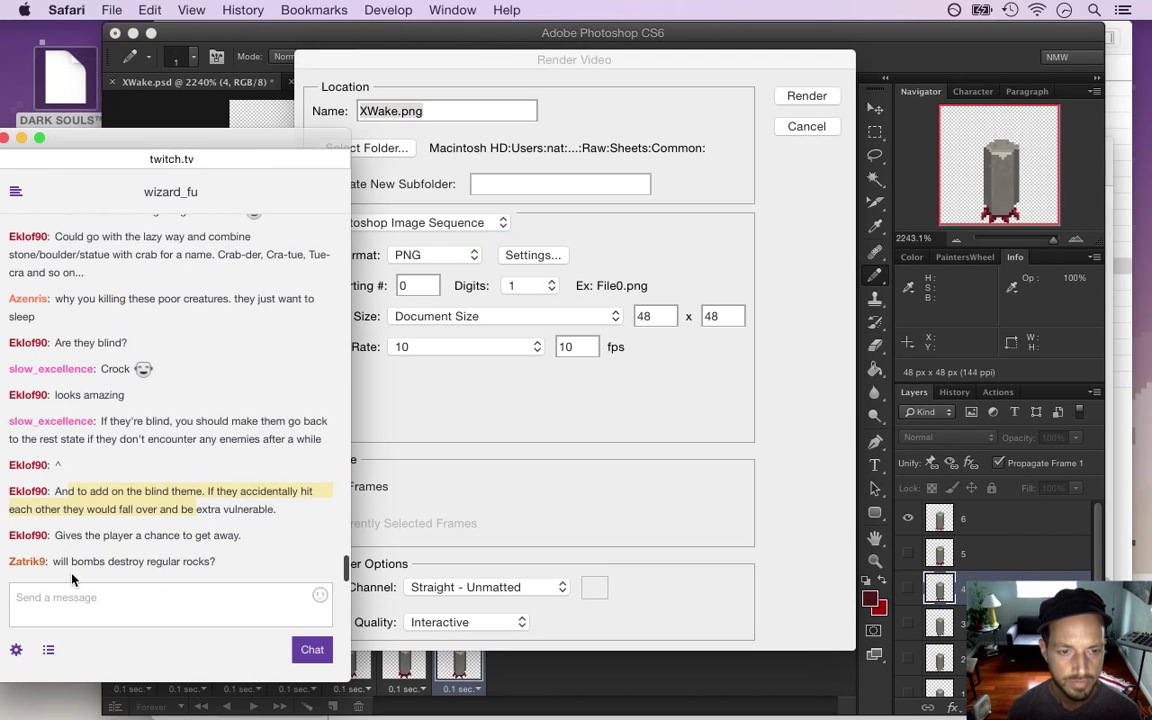
drag(72, 564, 205, 568)
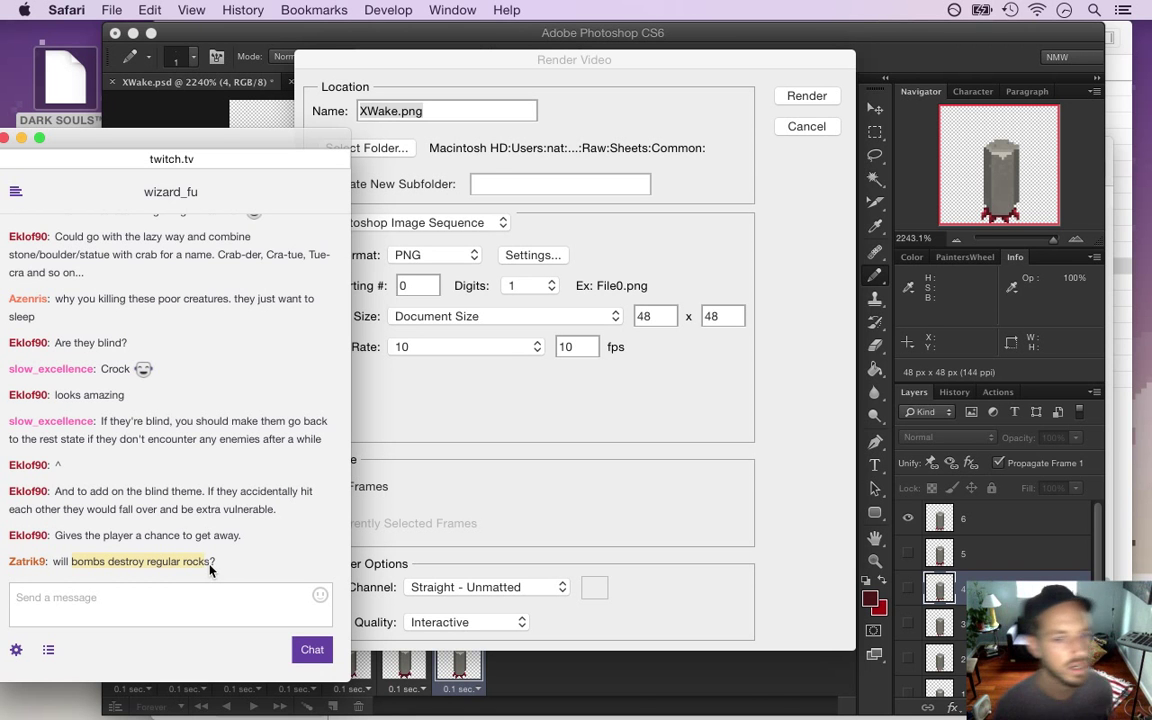
drag(145, 557, 243, 559)
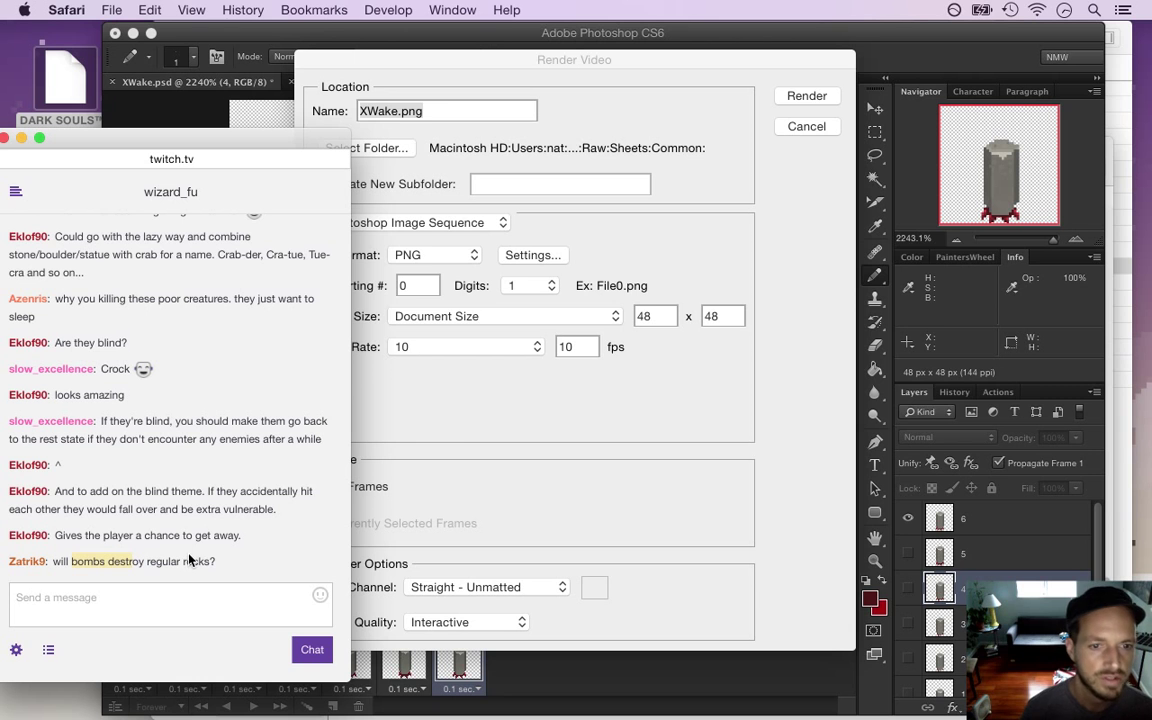
Render XWake.png as a 48x48 PNG Photoshop Image Sequence into Common
click(482, 410)
click(806, 96)
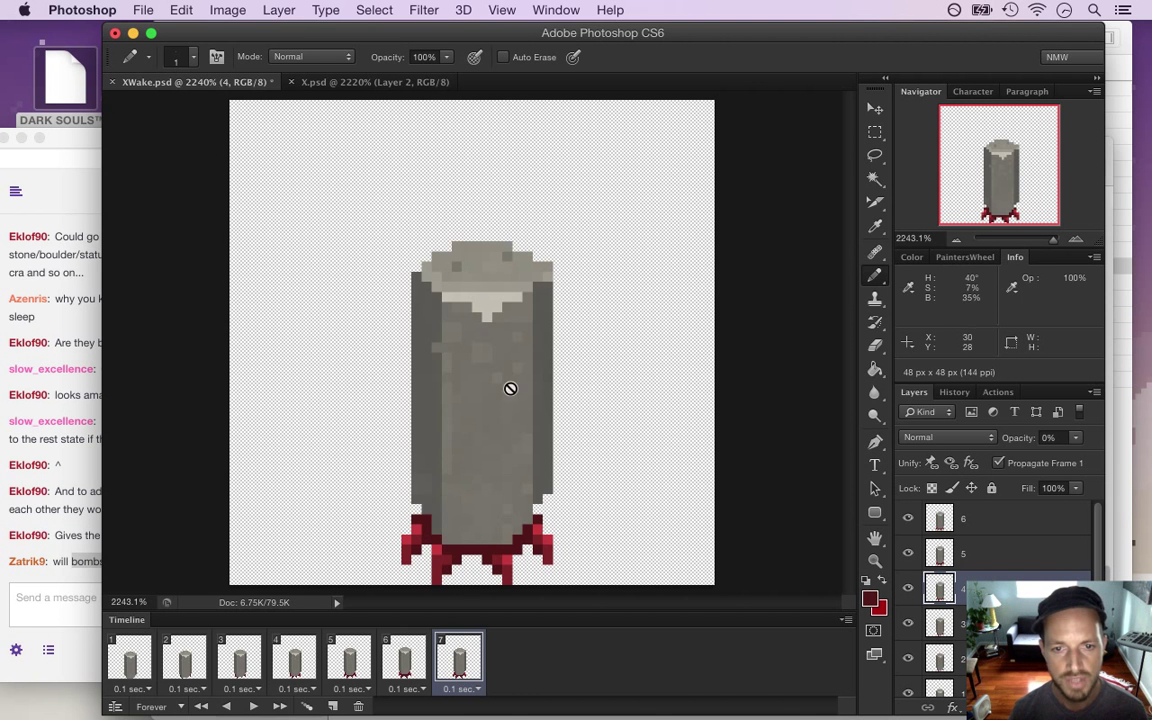
key(super+Tab)
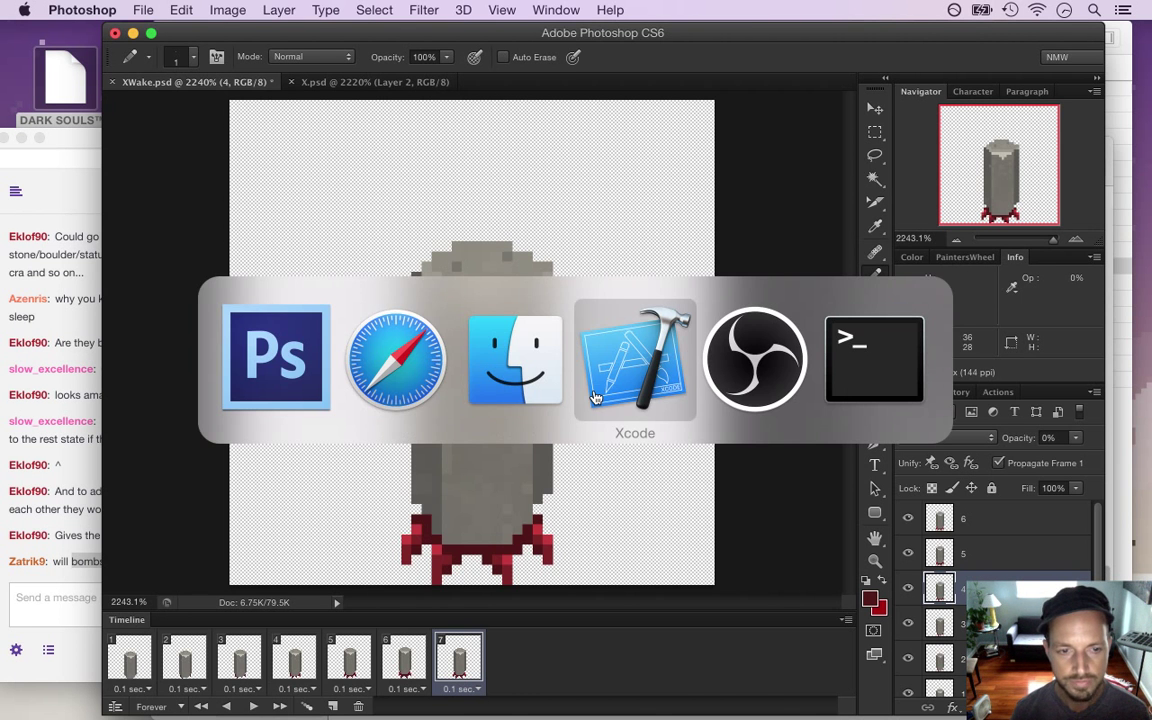
Verify the new XWake0–XWake6 PNGs in Finder's Common folder, then return to X.plist
click(595, 397)
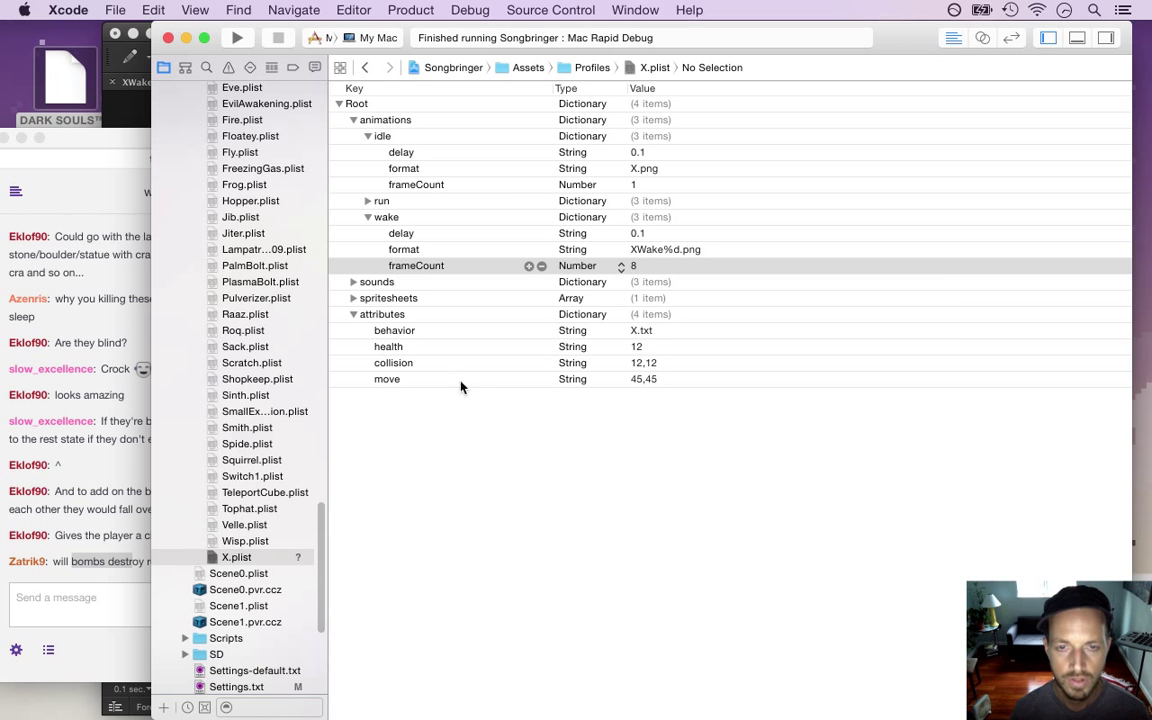
key(super+Tab)
key(super+Tab)
key(super+Tab)
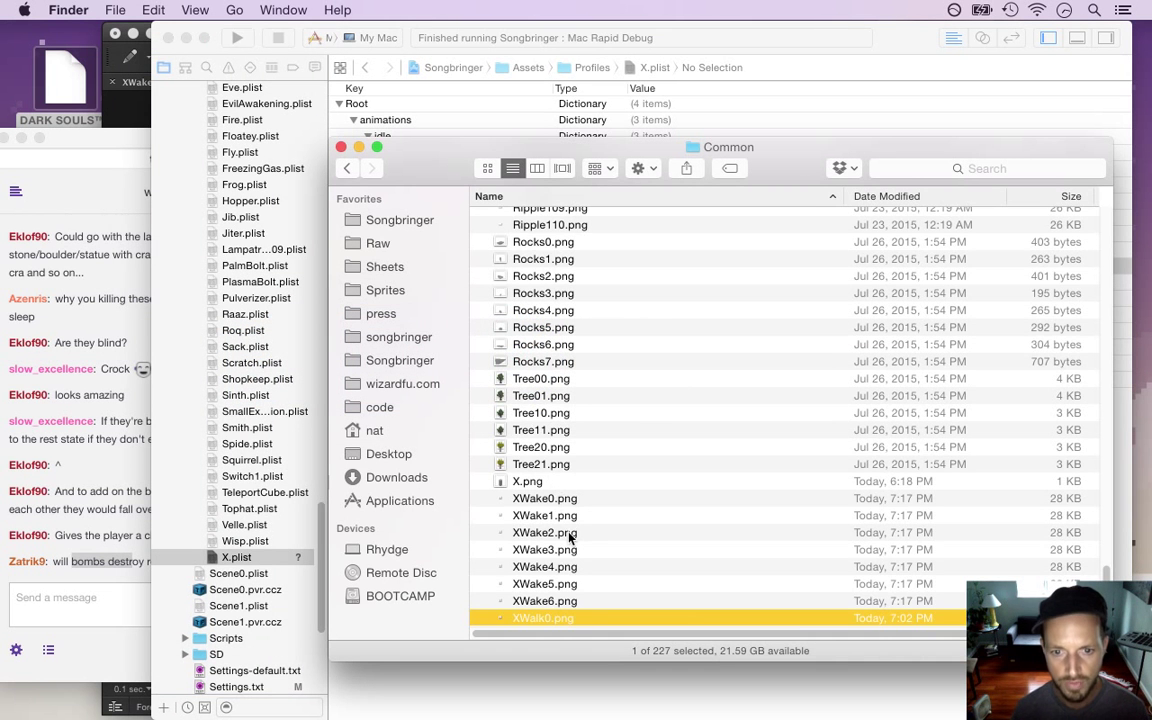
key(Down)
key(Down)
key(Down)
key(Down)
key(Down)
key(Down)
key(Down)
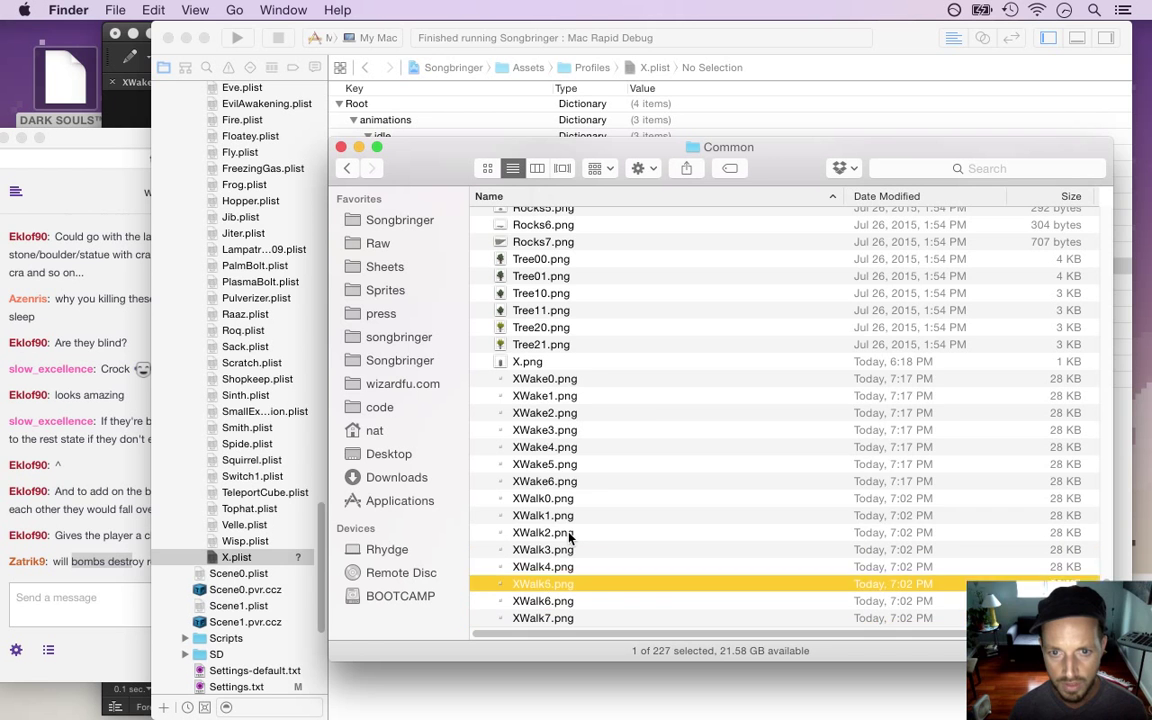
key(Up)
key(Up)
key(Up)
key(Up)
key(Up)
key(Up)
key(Up)
key(Up)
key(super+Tab)
key(super+Tab)
key(super+shift+Tab)
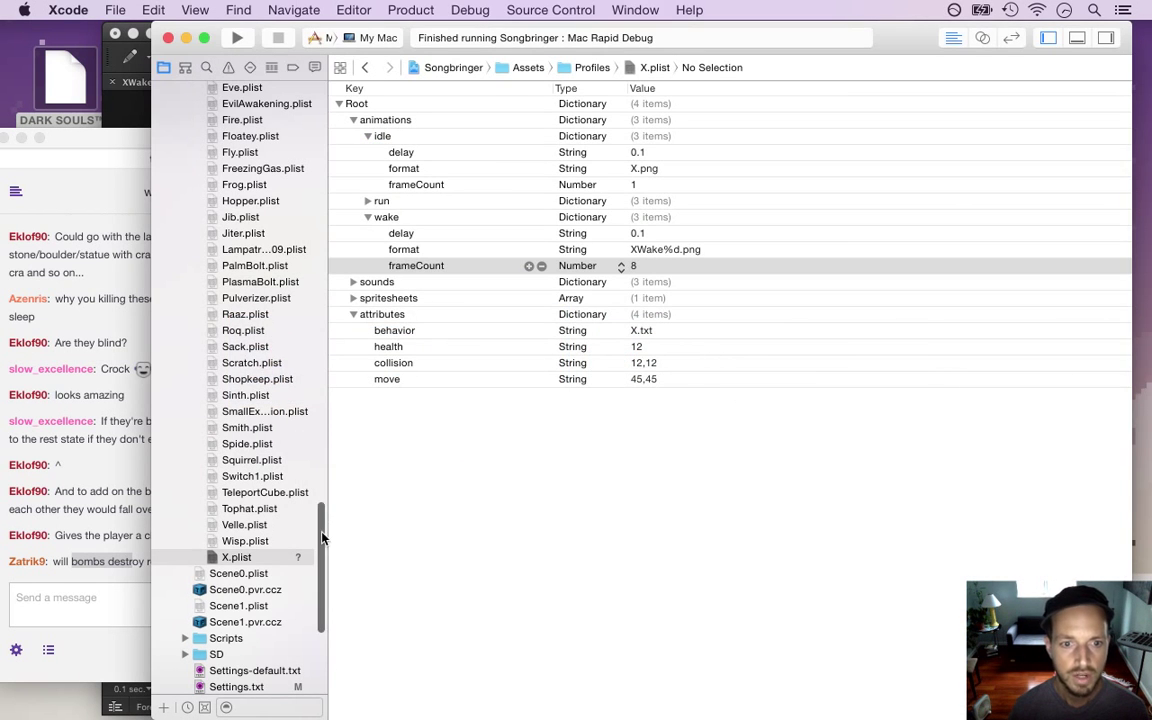
drag(321, 535, 316, 180)
scroll(291, 183, up, 10)
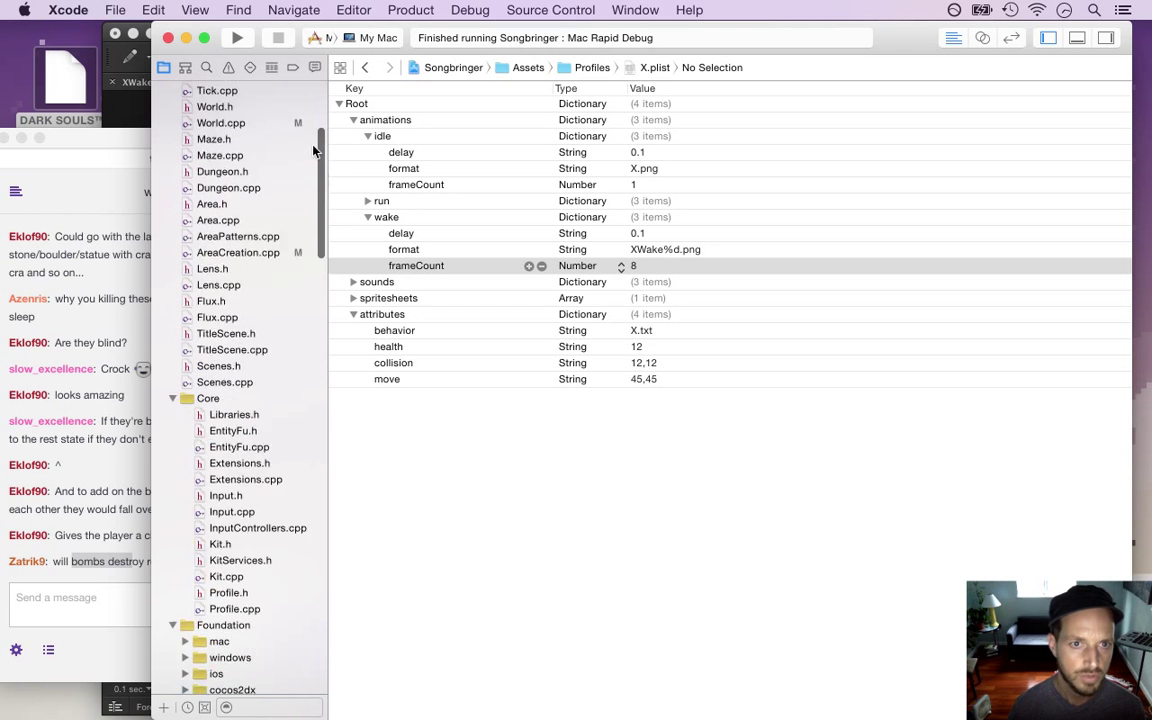
In System.cpp's wake-up block, add a new line calling changer.render.setAnimation
click(264, 236)
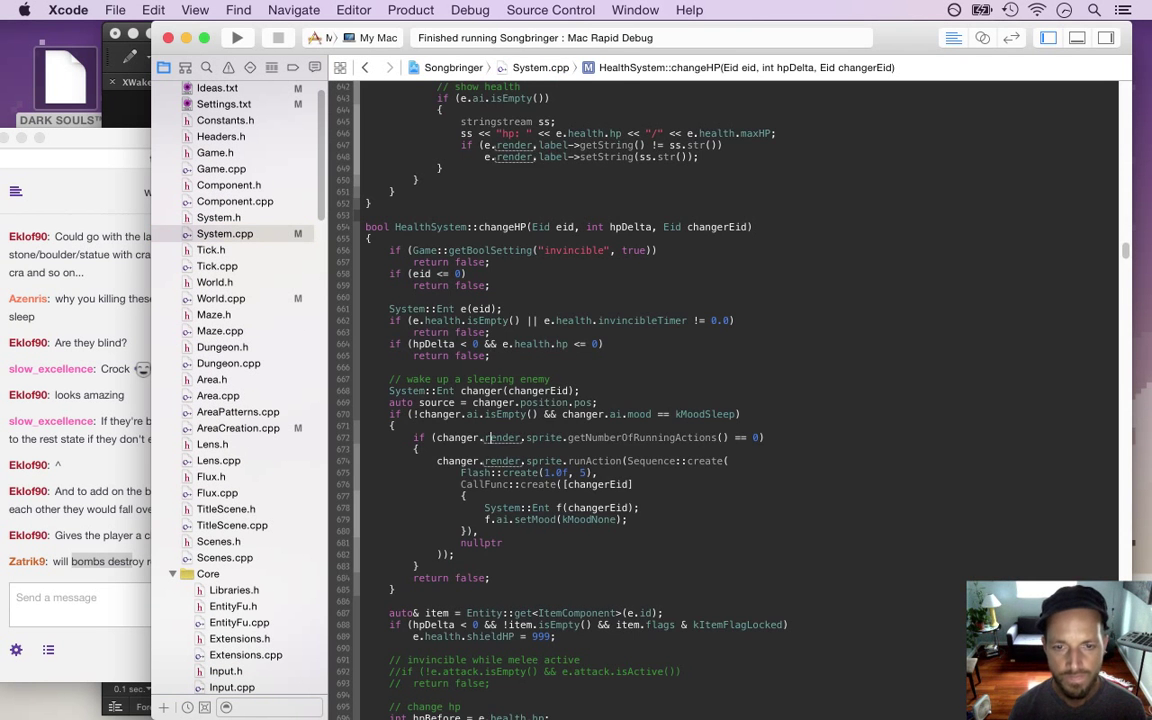
click(420, 449)
key(Return)
text(ch)
key(BackSpace)
key(BackSpace)
key(BackSpace)
key(BackSpace)
key(BackSpace)
key(BackSpace)
text(c)
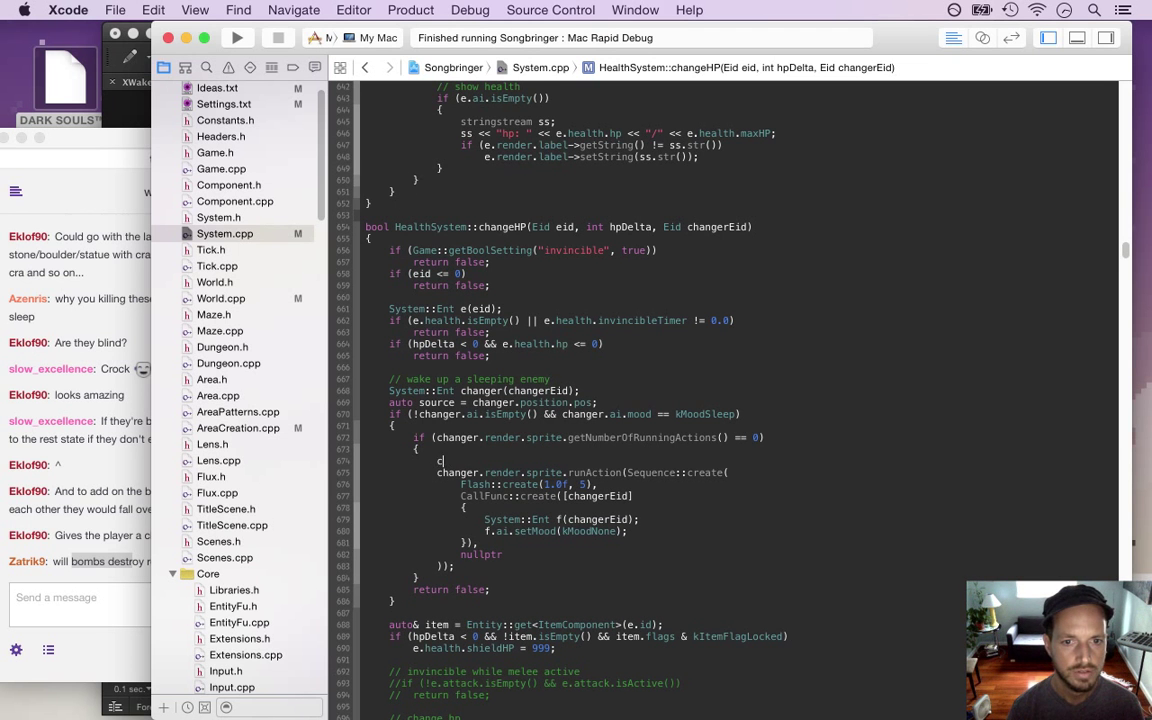
text(hanger.render.)
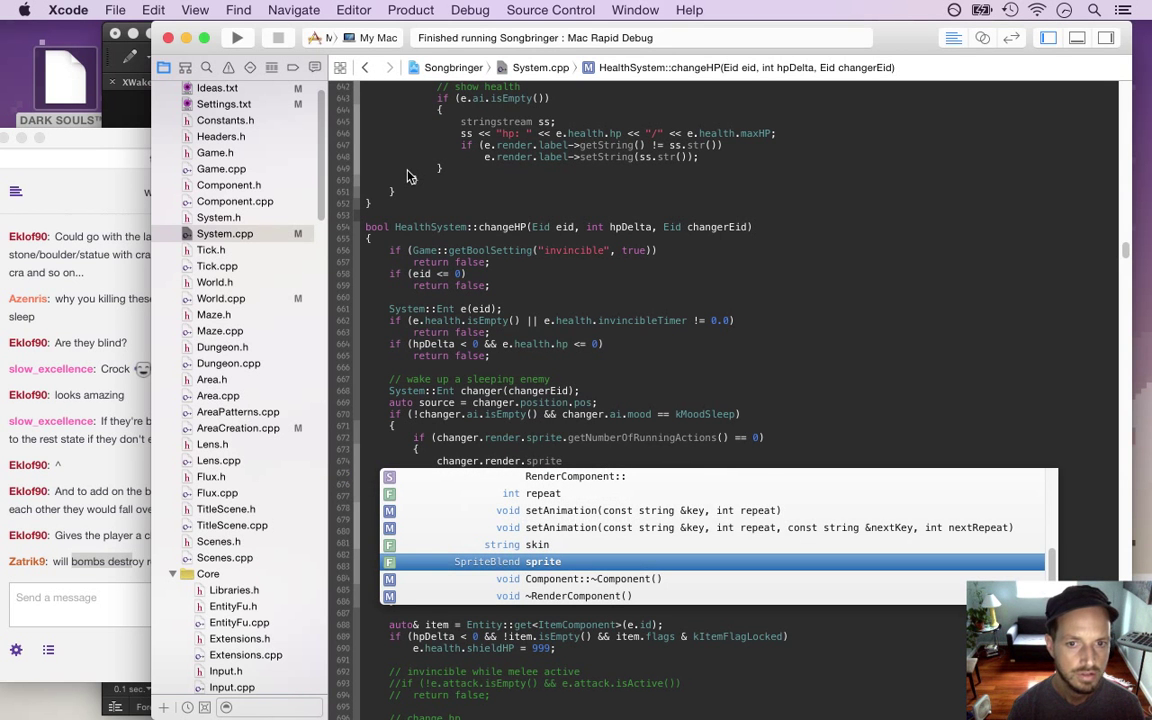
text(set)
key(Return)
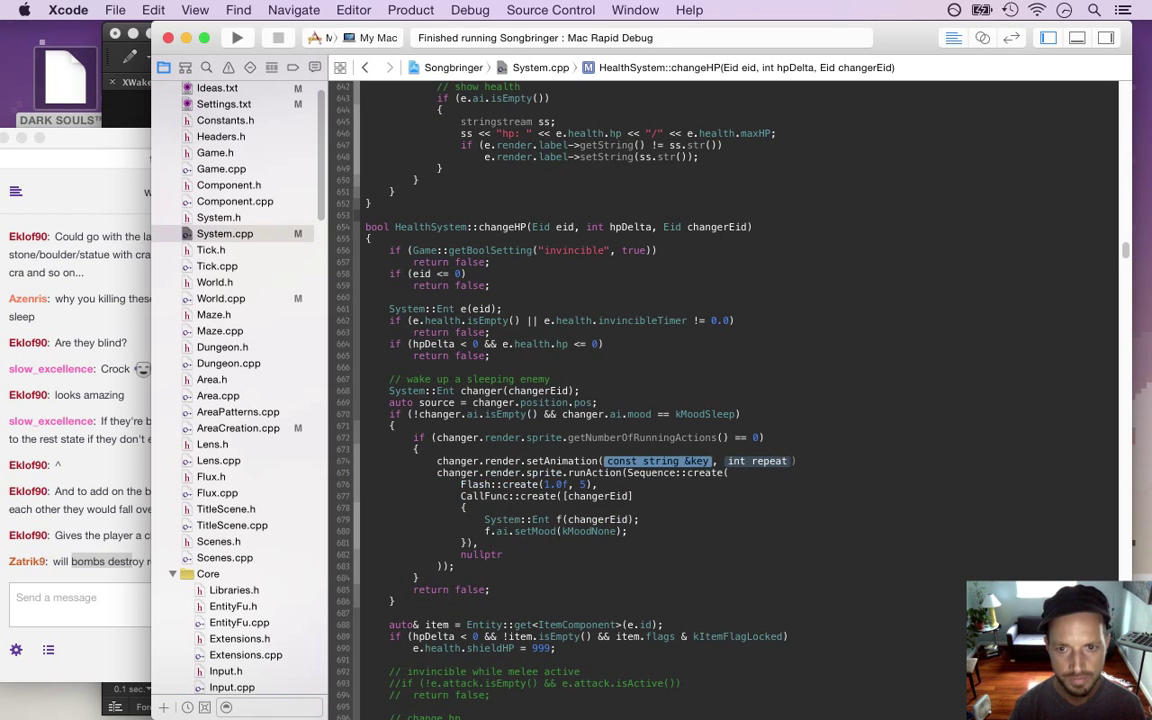
Fill in the arguments ("wake", 0, "run", kForever), save, and run the game
text(")
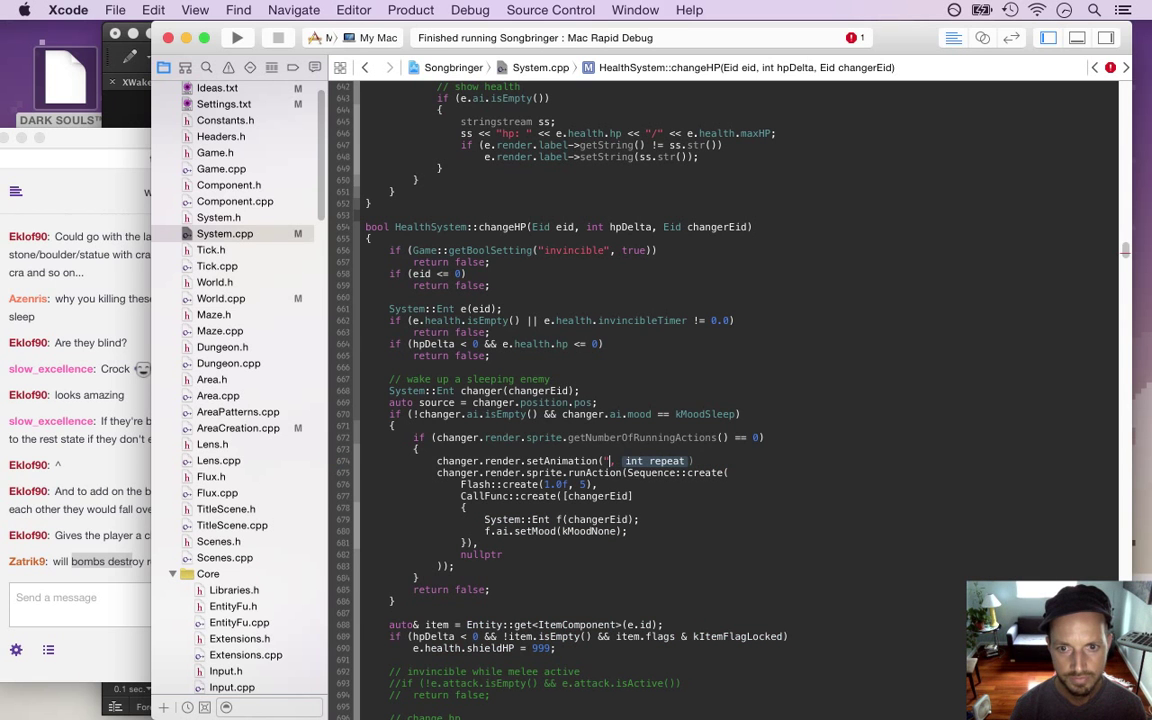
text(")
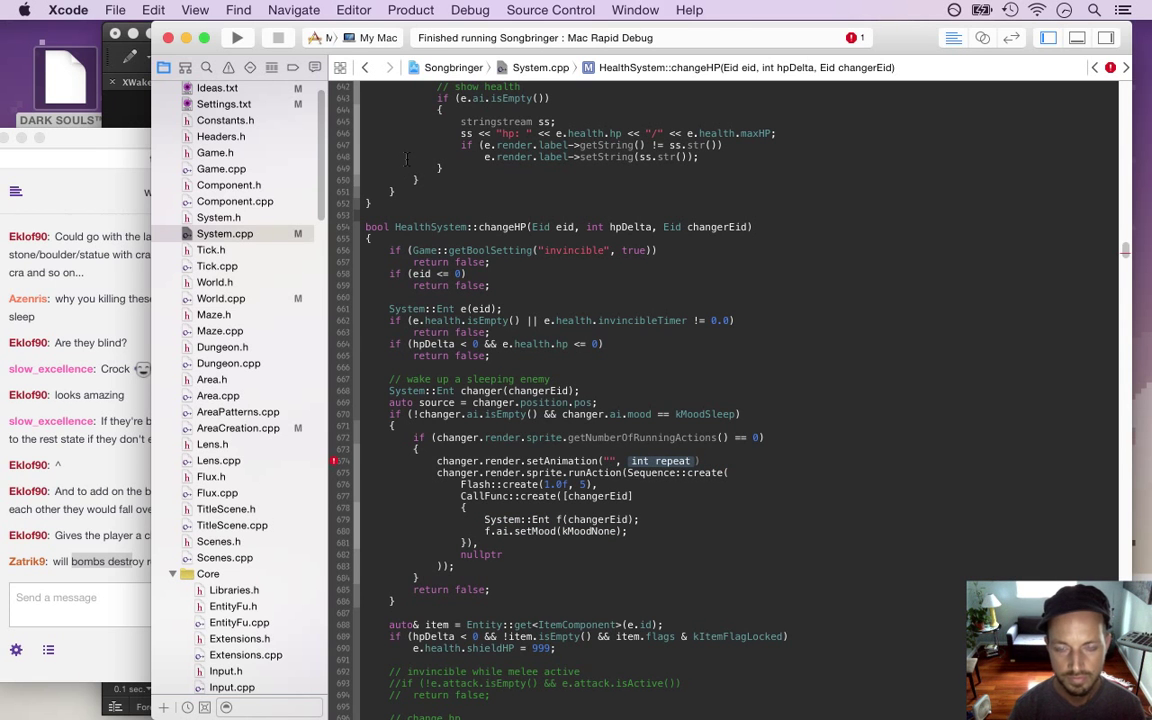
text(wake)
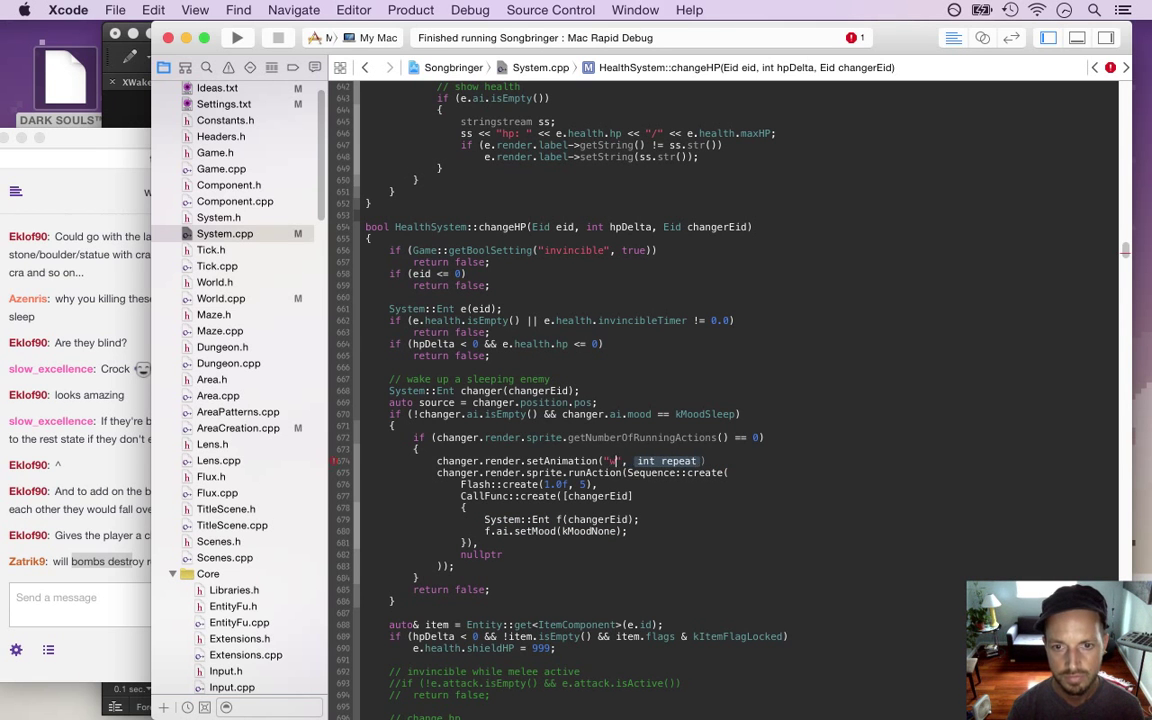
key(Tab)
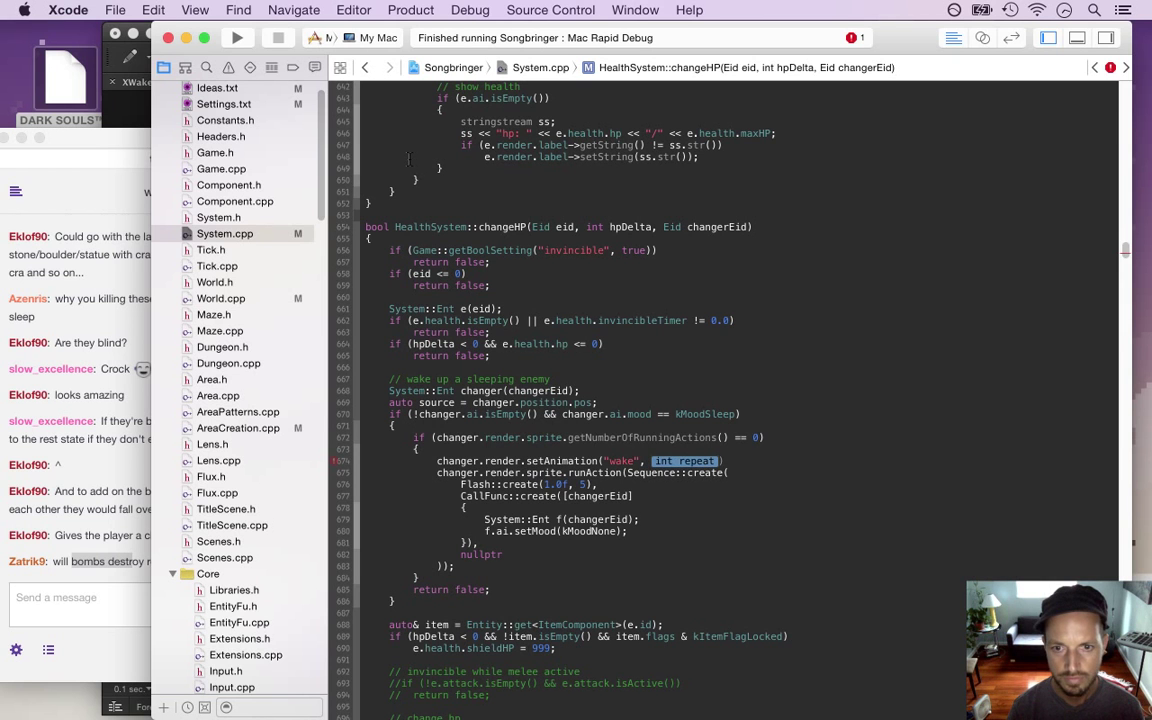
text(0, ")
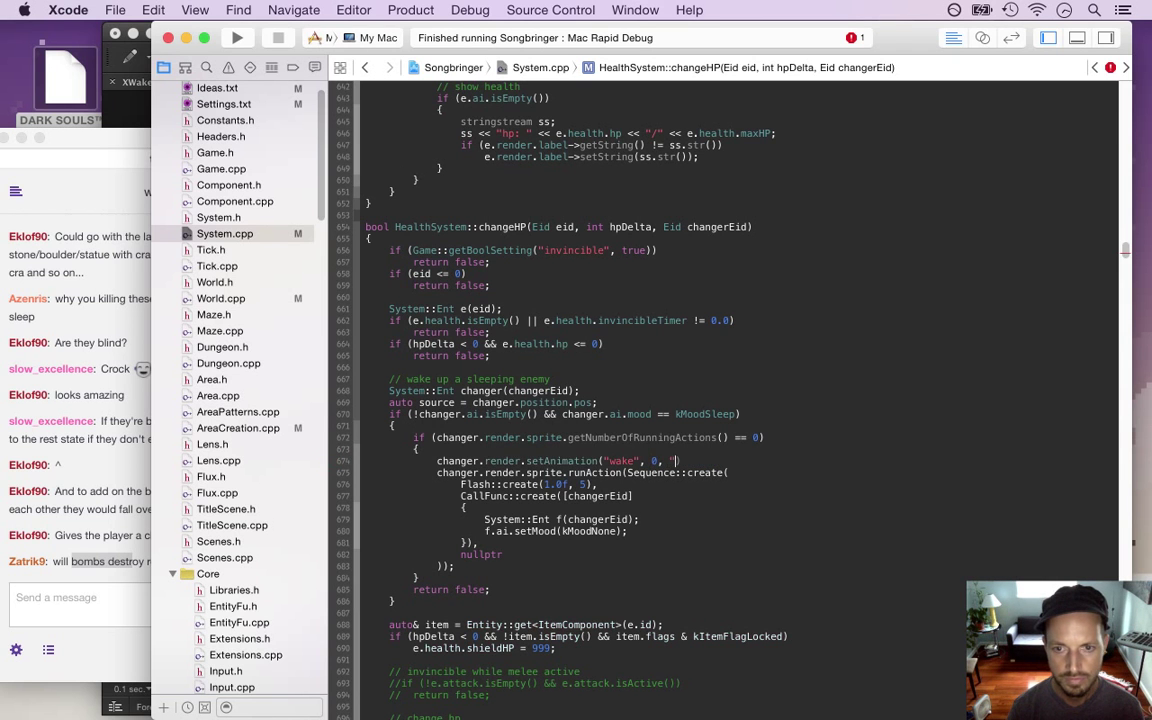
text(run", kFor)
key(Return)
text();)
key(super+s)
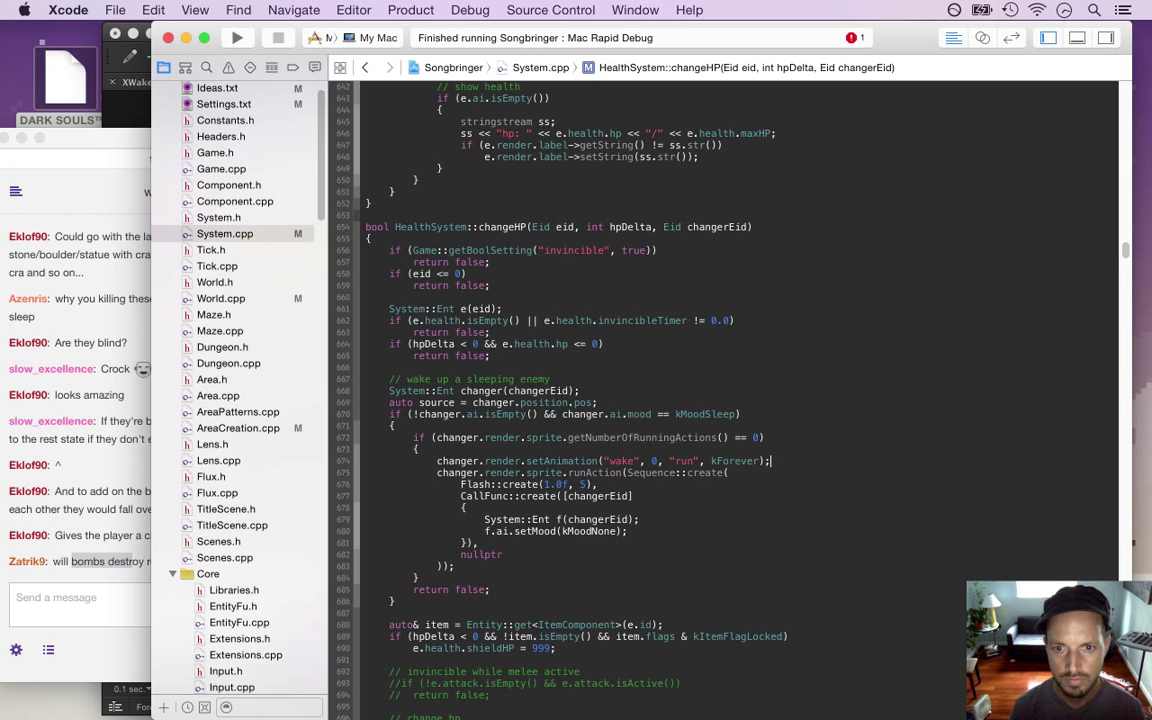
key(super+r)
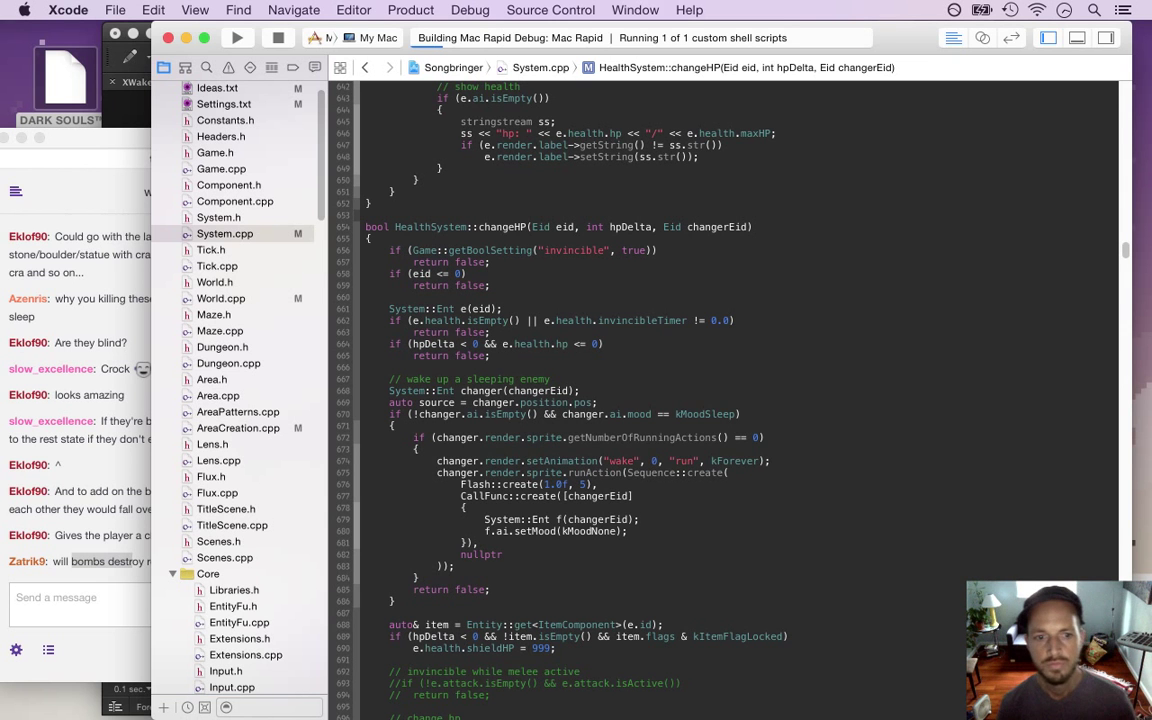
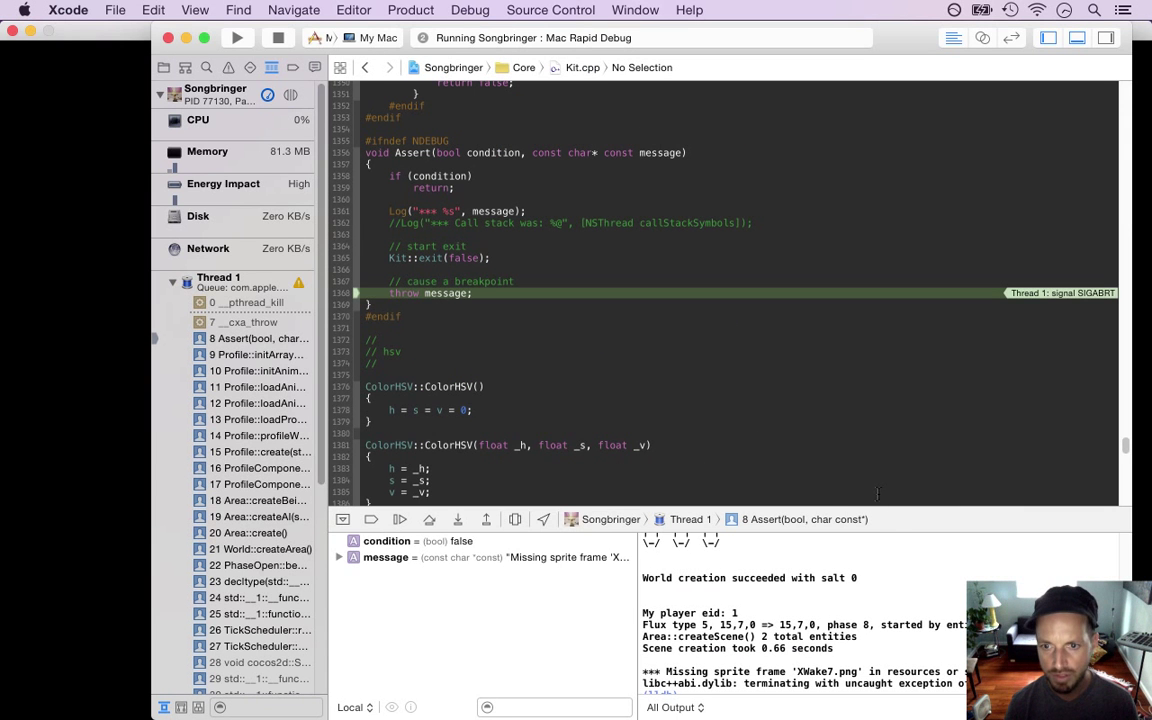
Stop the running debug session and show the project's file tree in Xcode
click(271, 41)
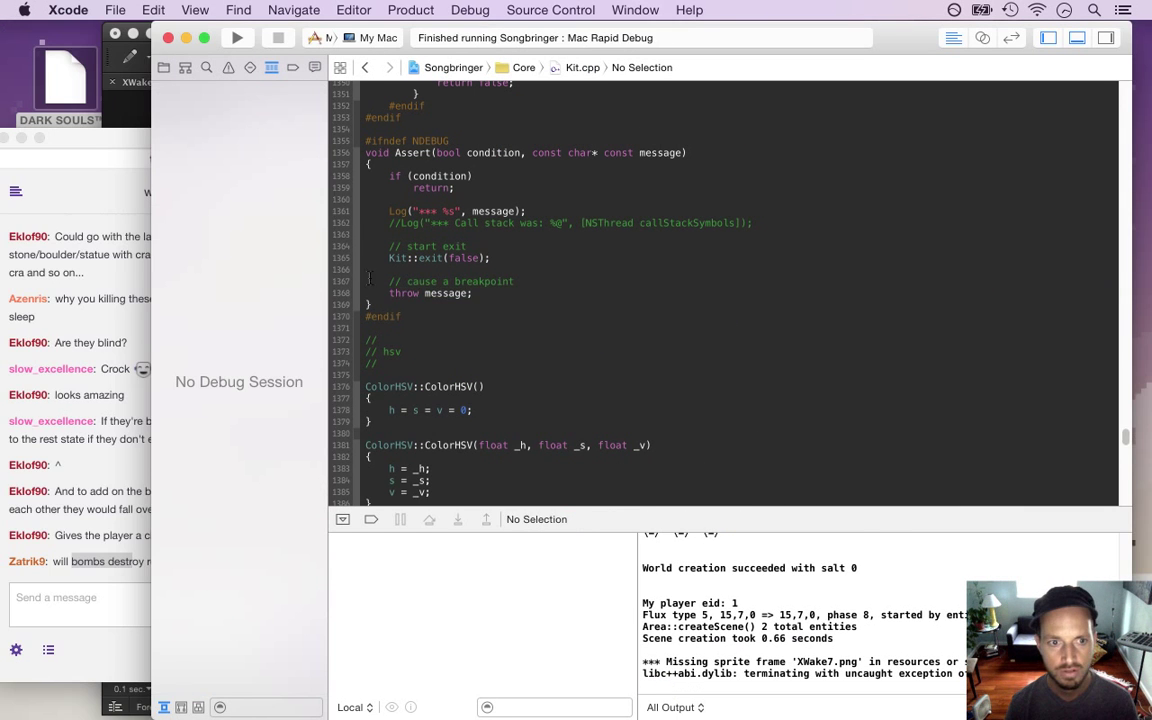
key(super+Tab)
key(super+Tab)
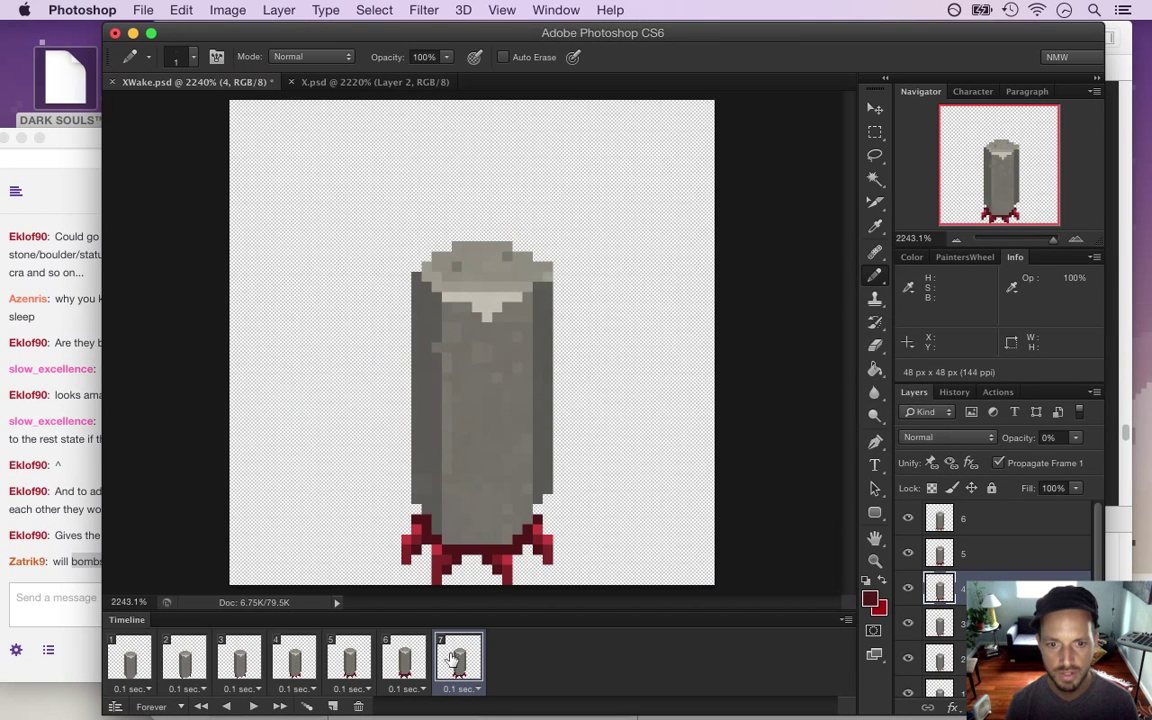
key(super+Tab)
key(super+Tab)
key(super+shift+Tab)
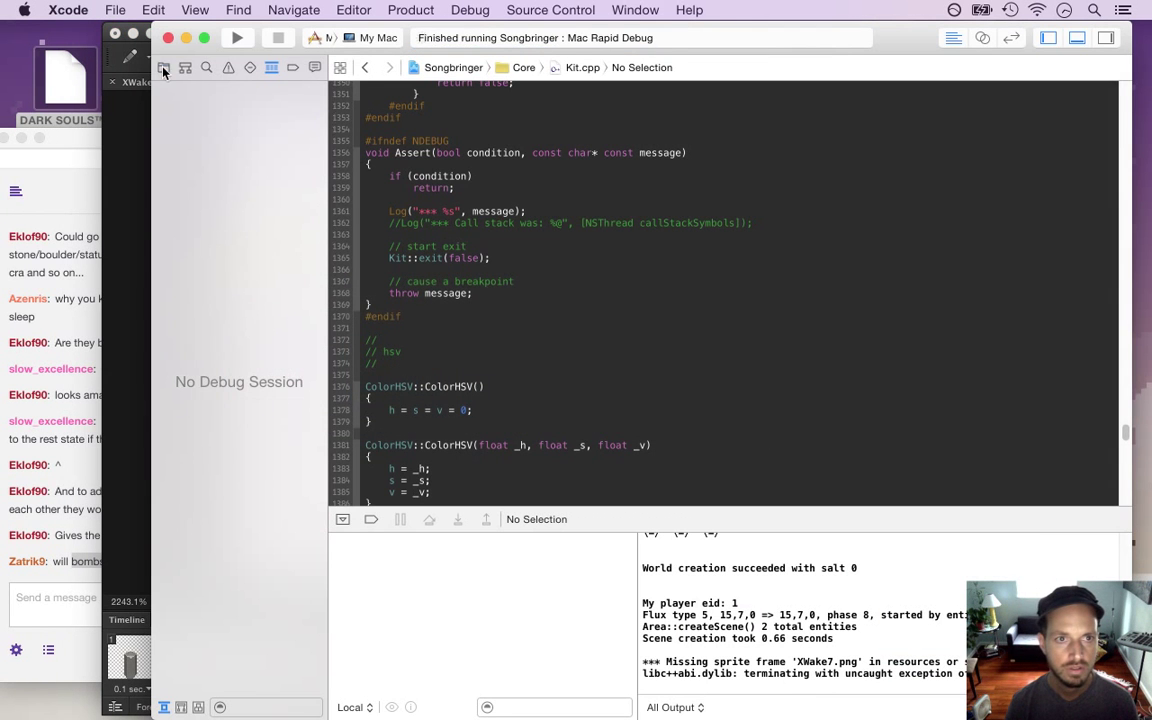
click(163, 67)
scroll(322, 267, down, 5)
drag(322, 267, 317, 613)
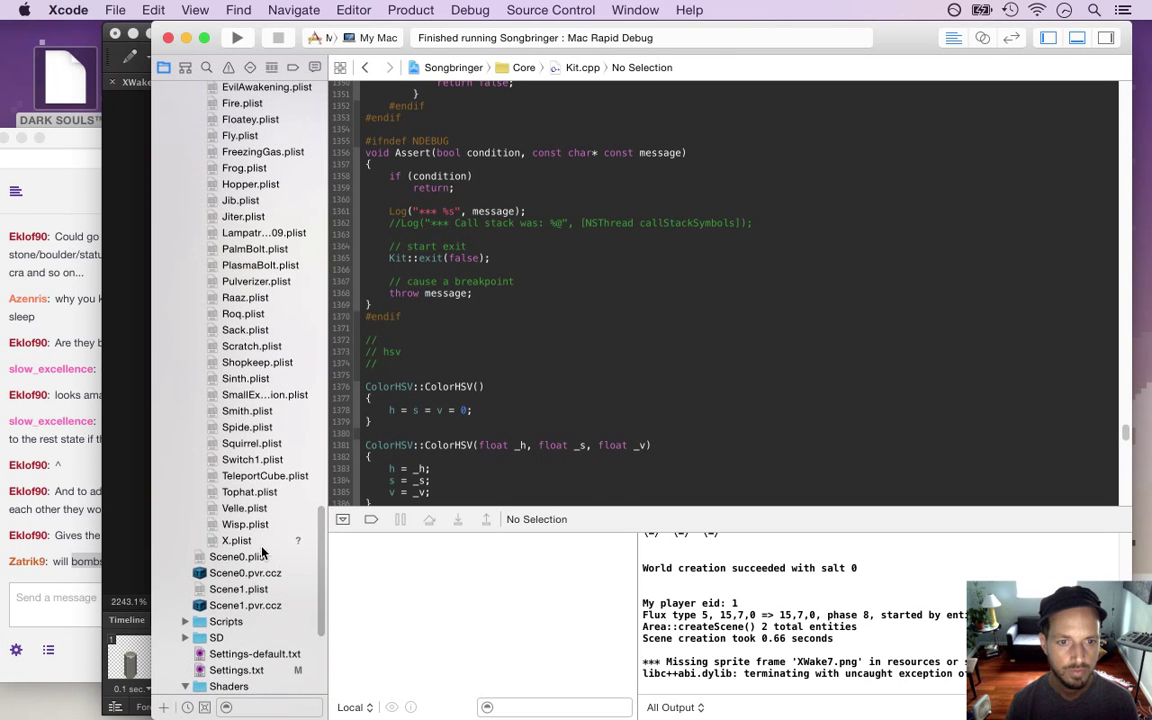
Change the wake animation's frameCount in X.plist from 8 to 7 and rebuild the game
click(250, 540)
click(468, 266)
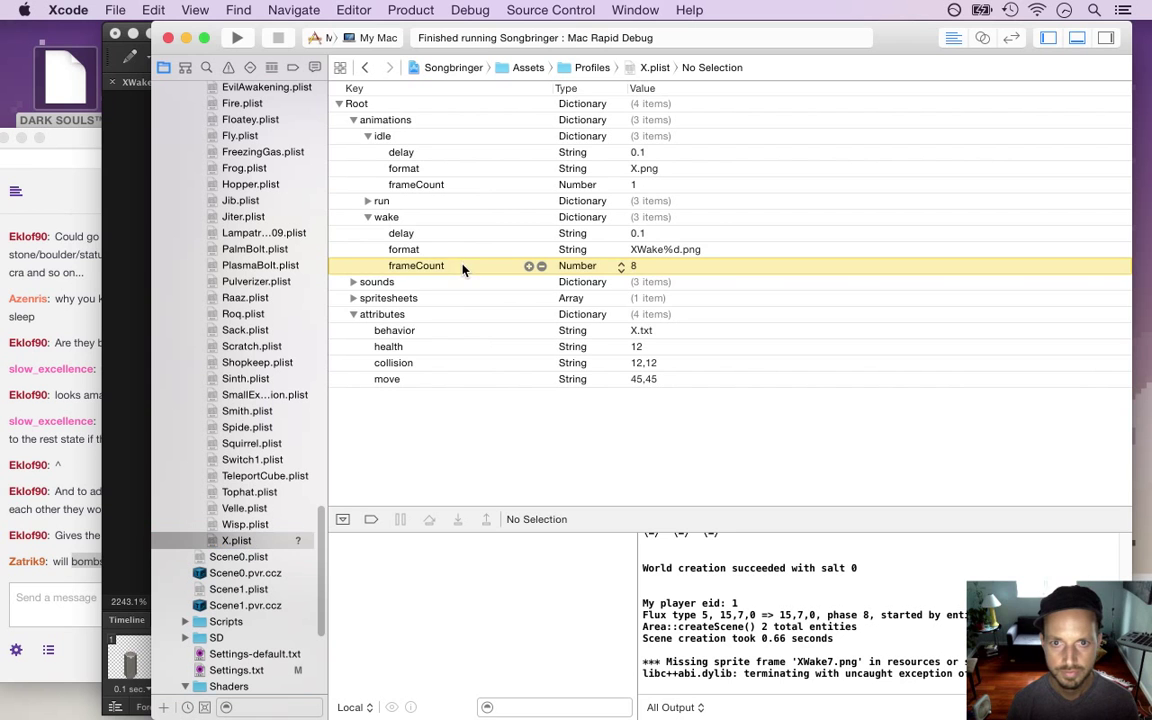
click(633, 266)
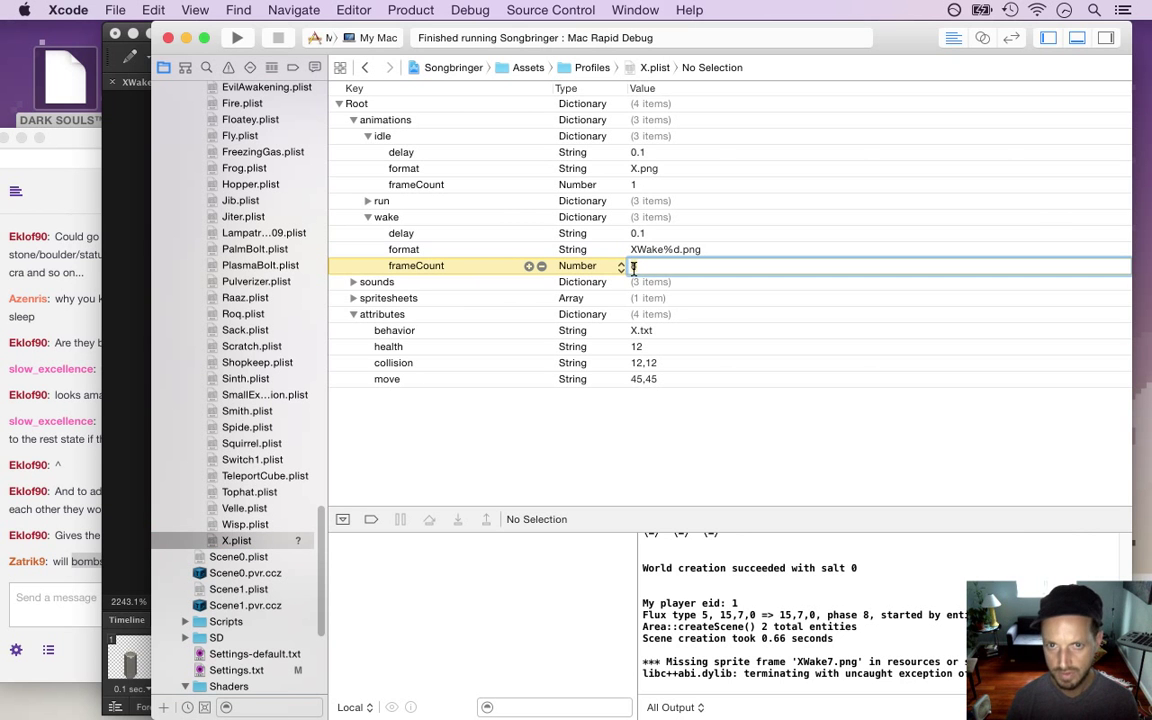
text(7)
key(Return)
click(595, 233)
key(cmd+r)
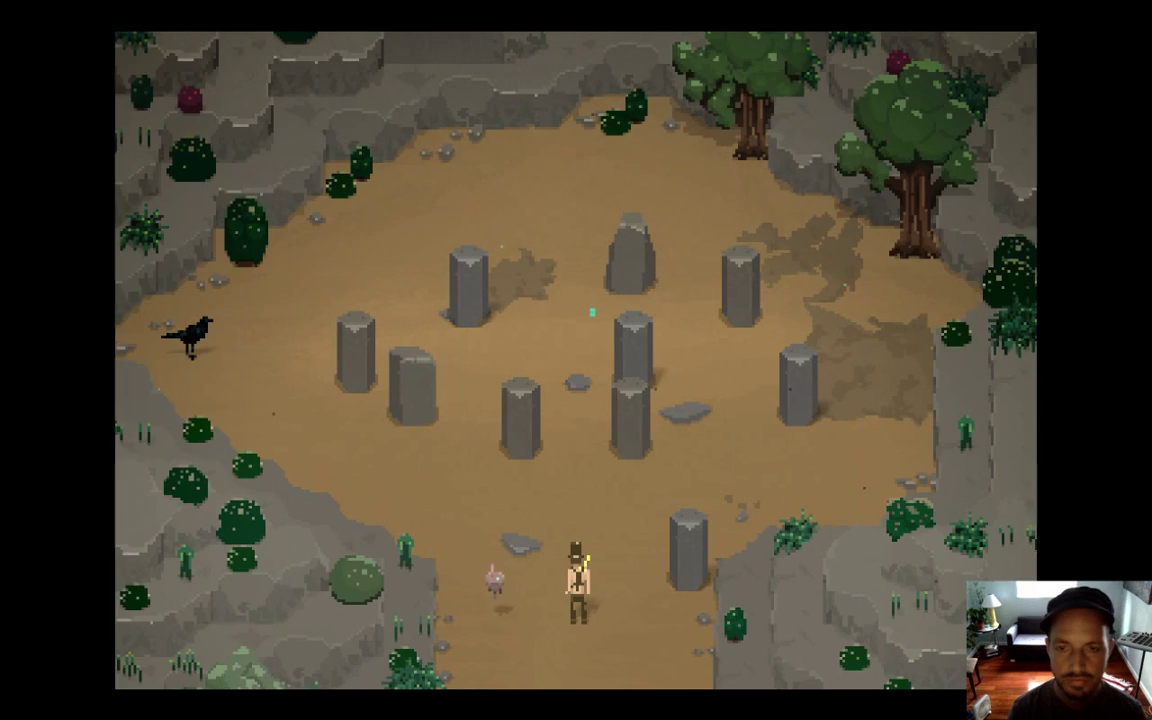
Walk the player around the stone circle to wake the pillars and watch their frames, then quit
key(Up)
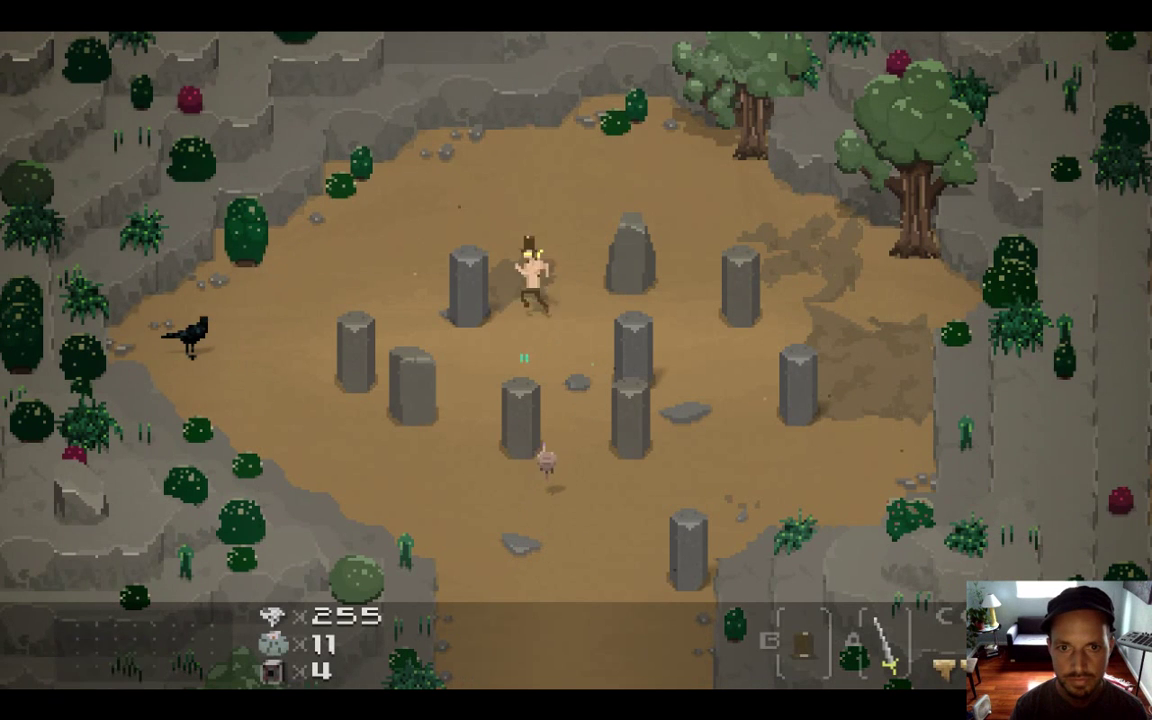
key(Left)
key(Left)
key(Down)
key(Right)
key(Up)
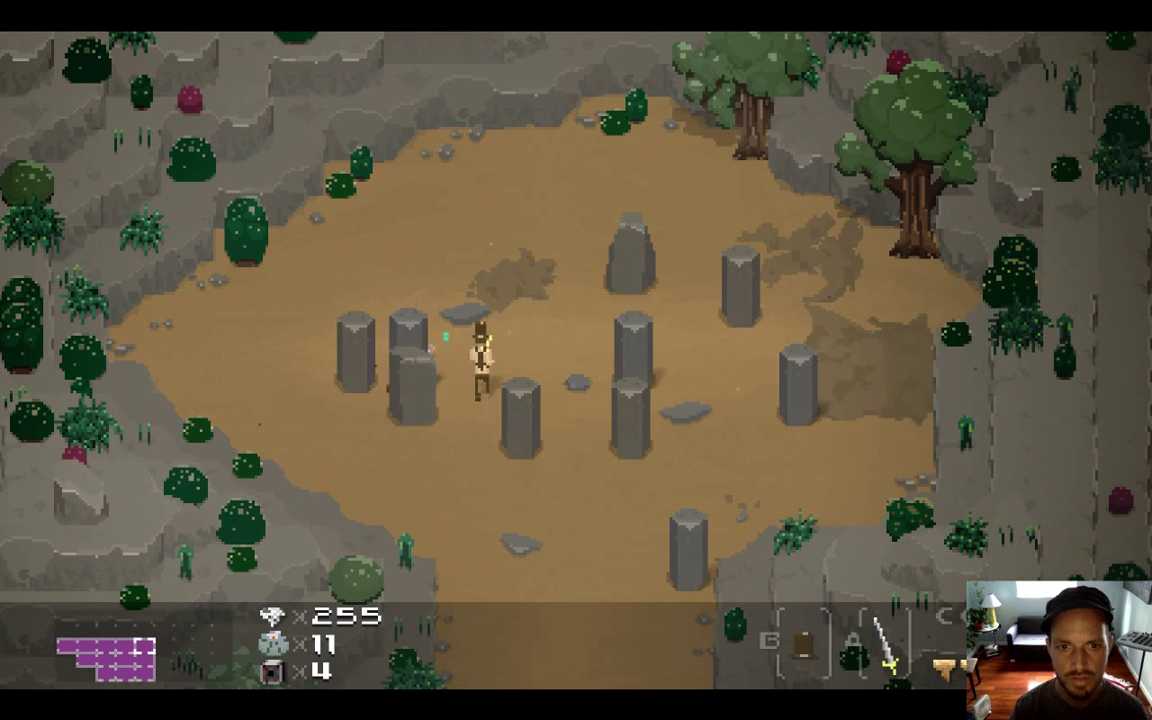
key(Down)
key(Right)
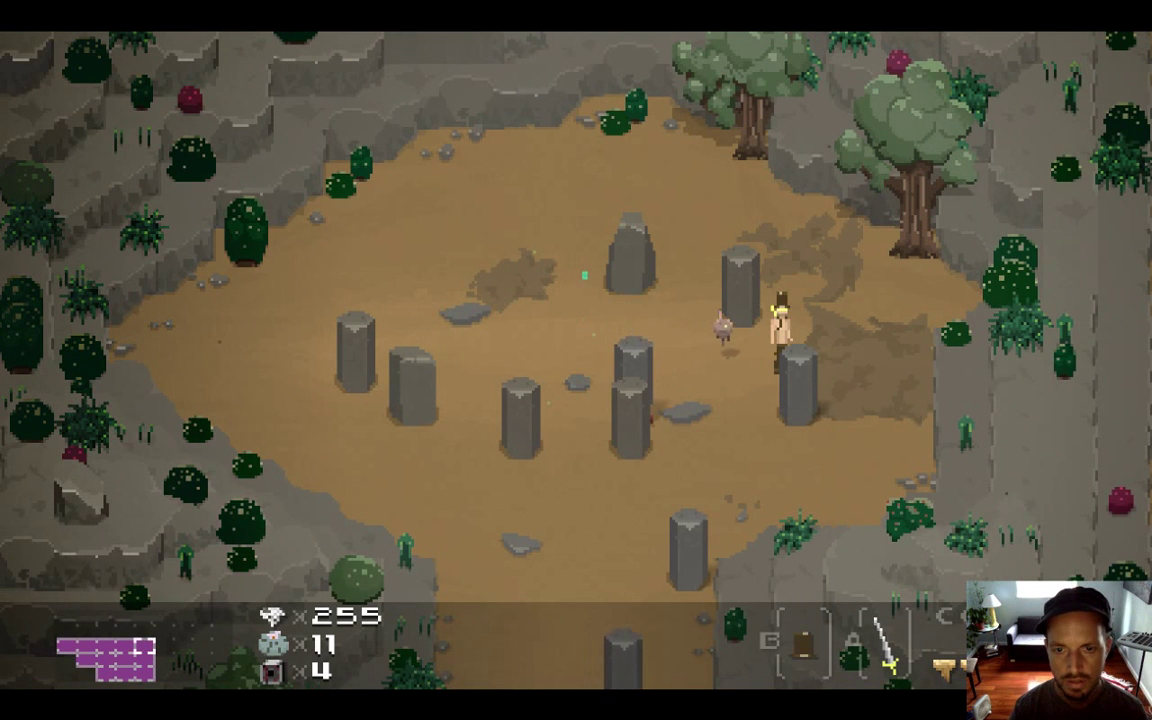
key(Left)
key(Right)
key(Right)
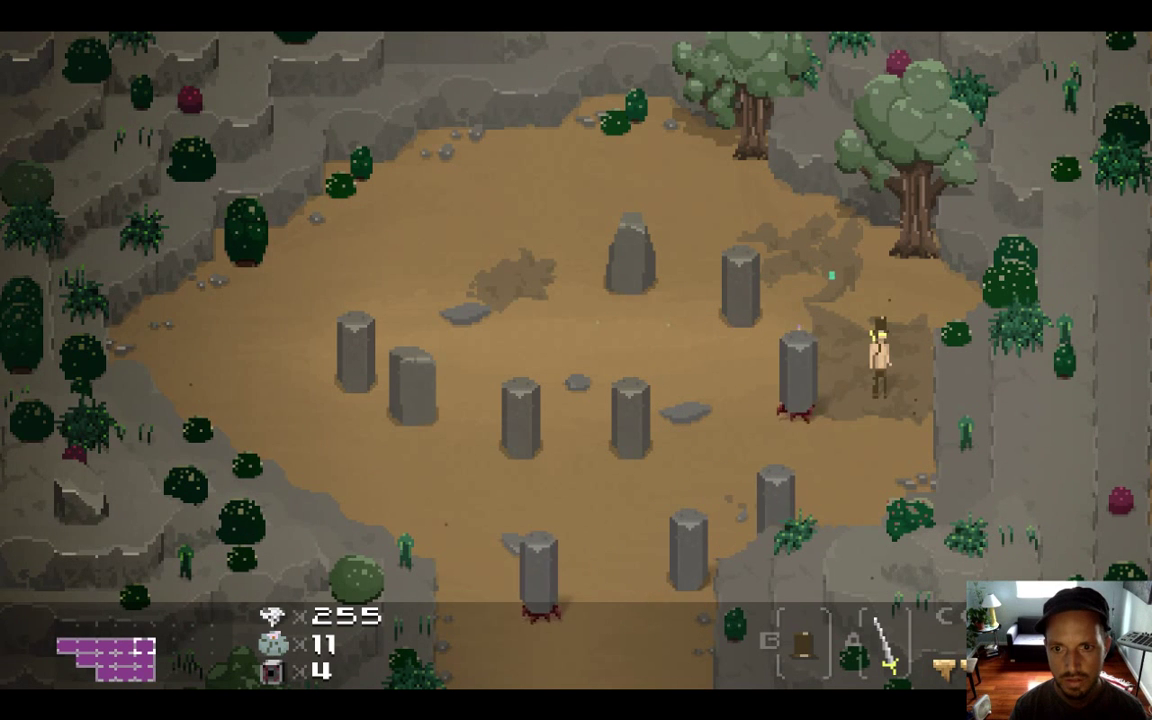
key(super+q)
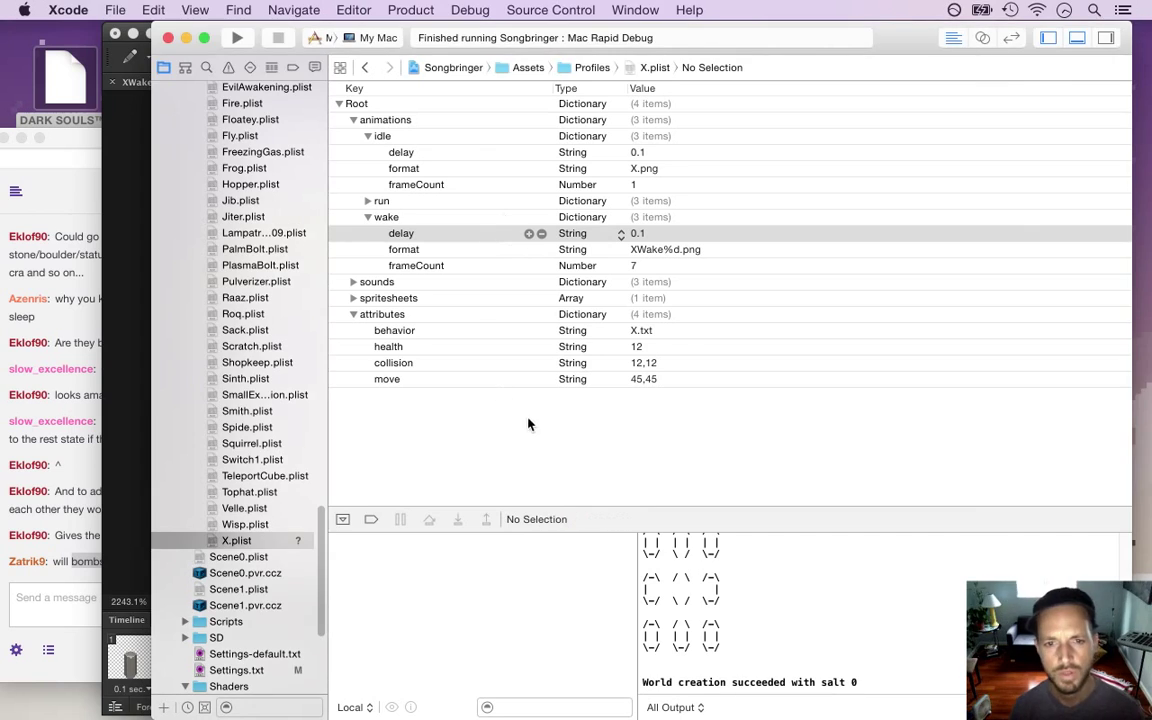
Go back to changeHP in System.cpp, comment out wake line 674, and build and run
click(367, 67)
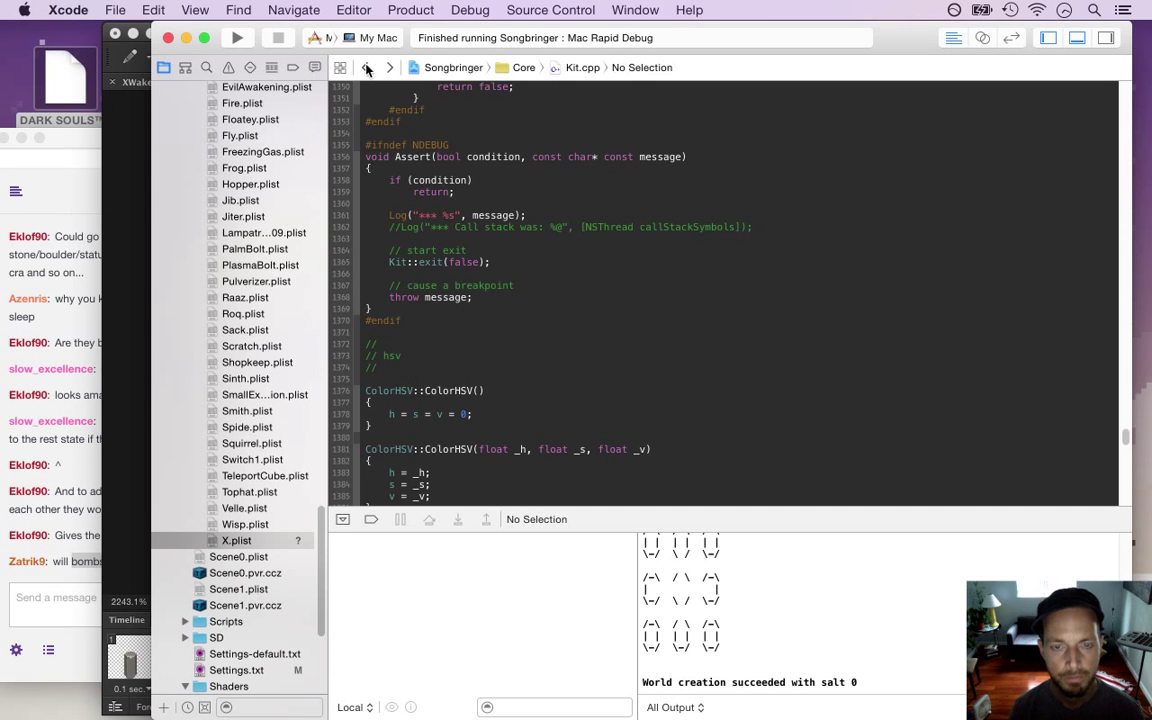
click(367, 67)
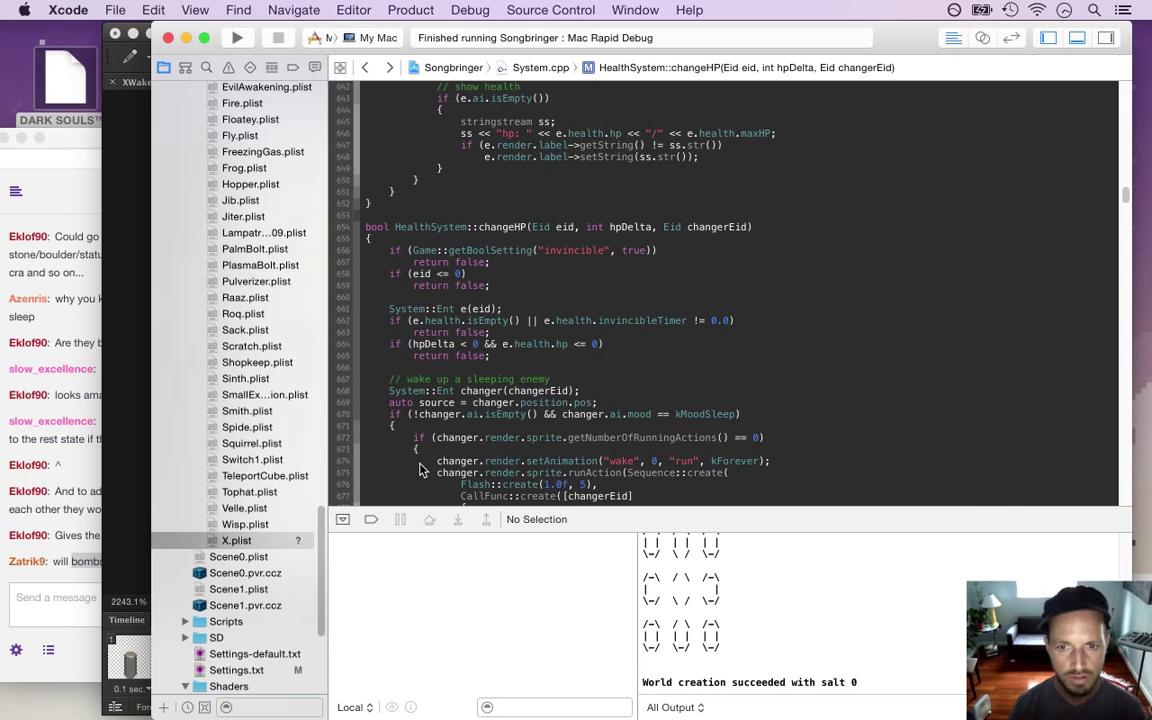
key(super+slash)
key(super+r)
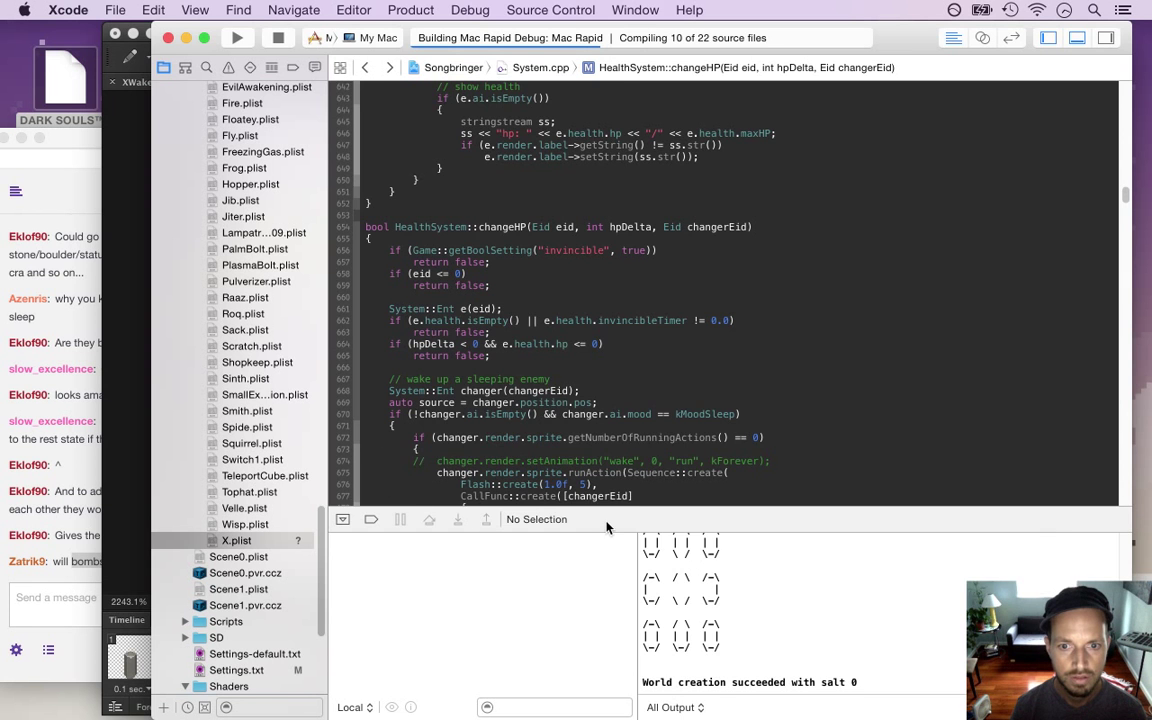
Walk the player among the stone pillars in the rebuilt game, then quit back to Xcode
drag(609, 521, 613, 602)
scroll(470, 367, down, 3)
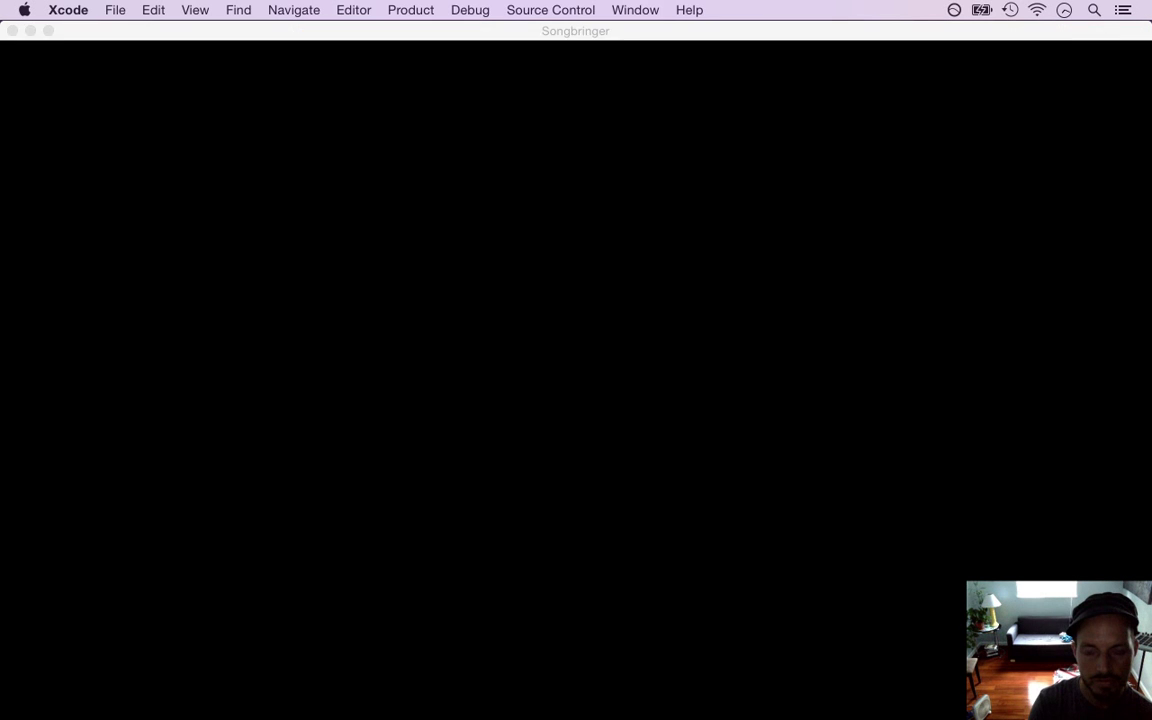
key(Up)
key(Up)
key(Left)
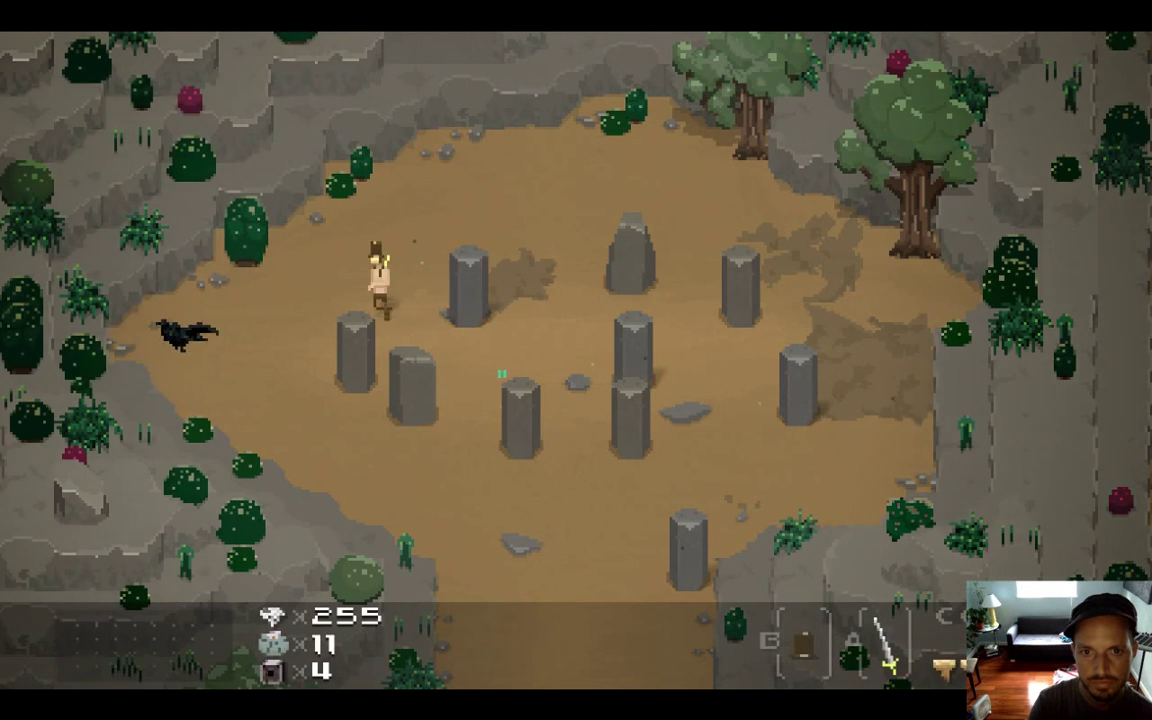
key(Up)
key(Right)
key(Down)
key(super+q)
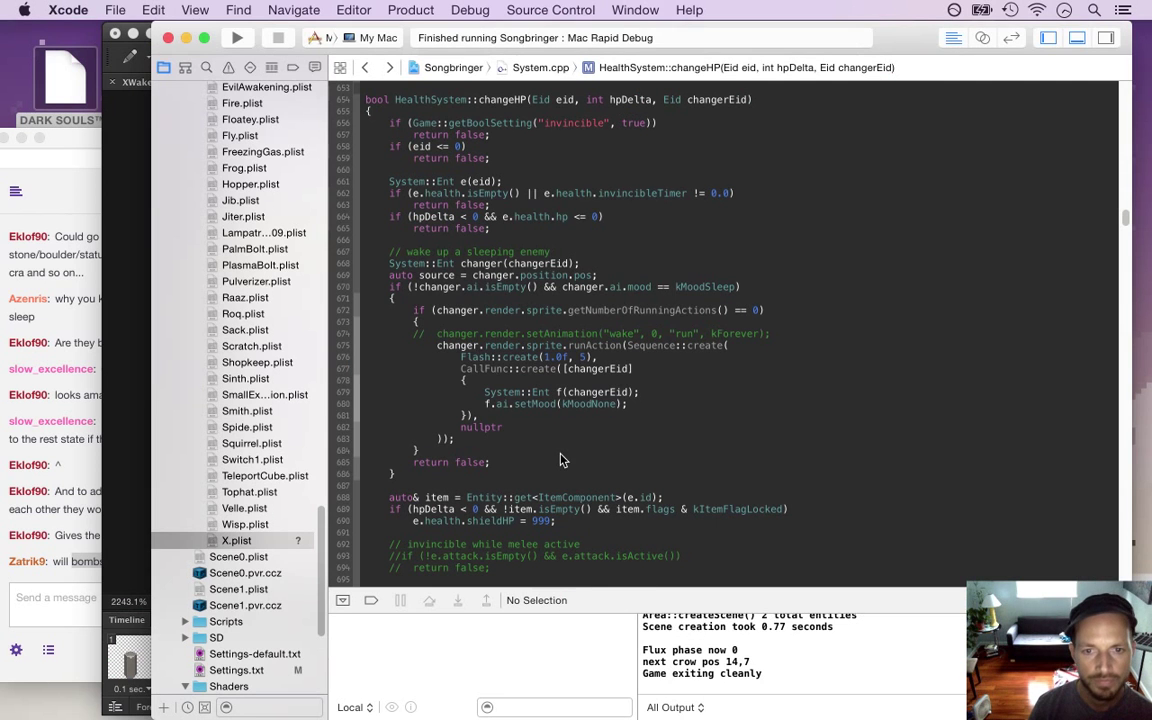
Uncomment line 674, trim it to setAnimation("wake", 0) without run and kForever, and rebuild
click(416, 336)
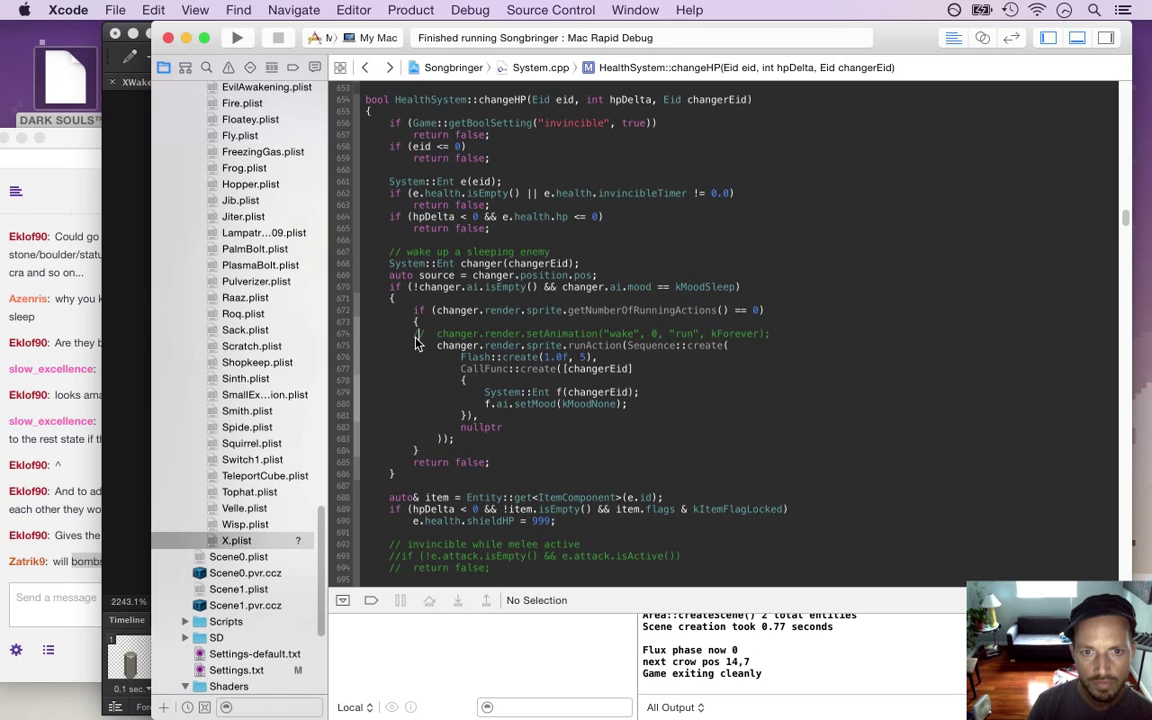
key(super+slash)
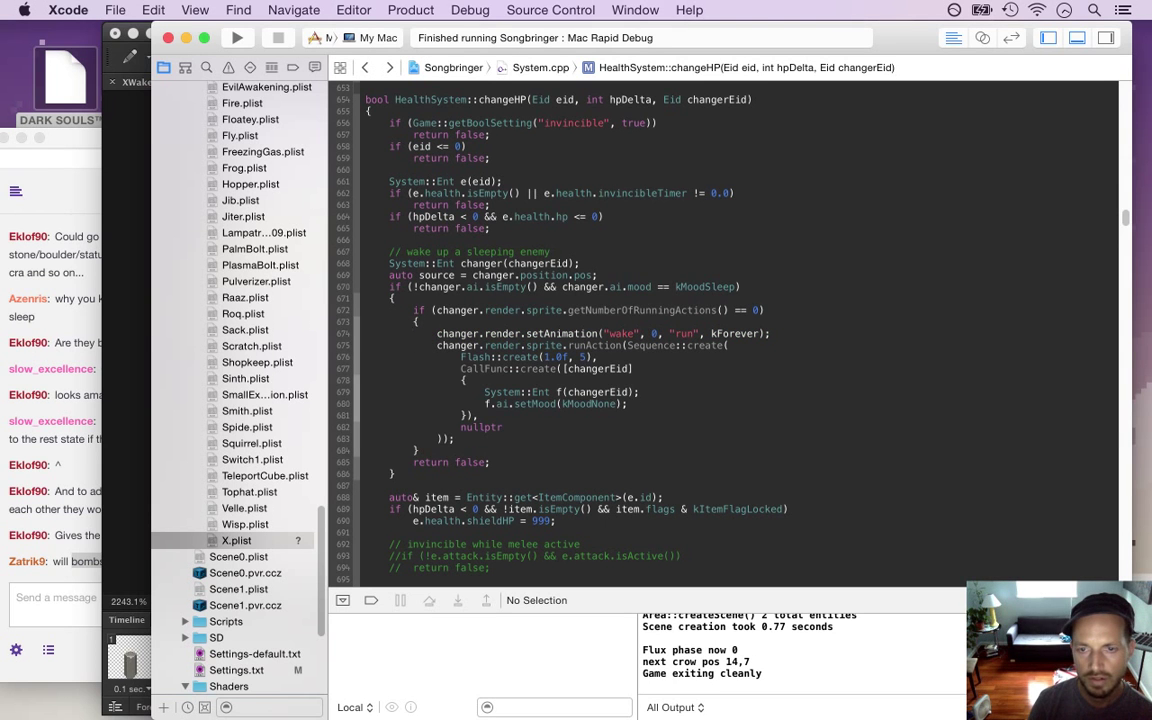
click(760, 334)
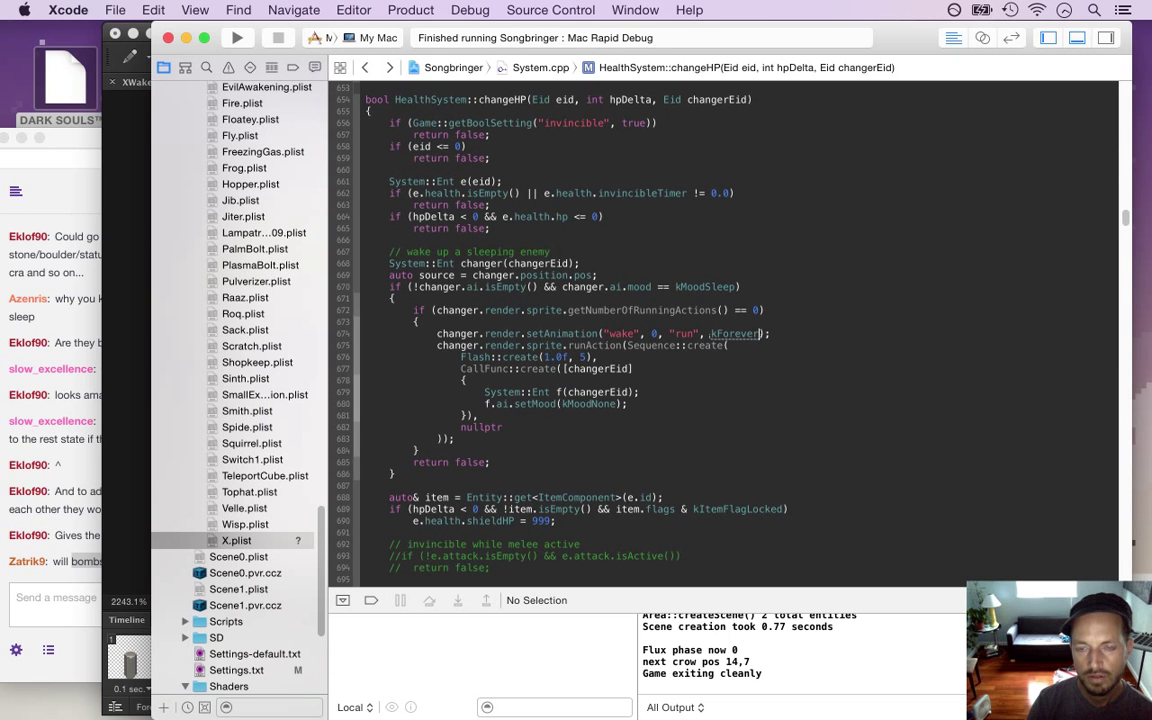
key(BackSpace)
key(BackSpace)
key(BackSpace)
key(BackSpace)
key(BackSpace)
key(BackSpace)
key(BackSpace)
key(BackSpace)
key(BackSpace)
key(BackSpace)
key(BackSpace)
key(BackSpace)
key(BackSpace)
key(BackSpace)
key(BackSpace)
key(BackSpace)
key(BackSpace)
key(super+r)
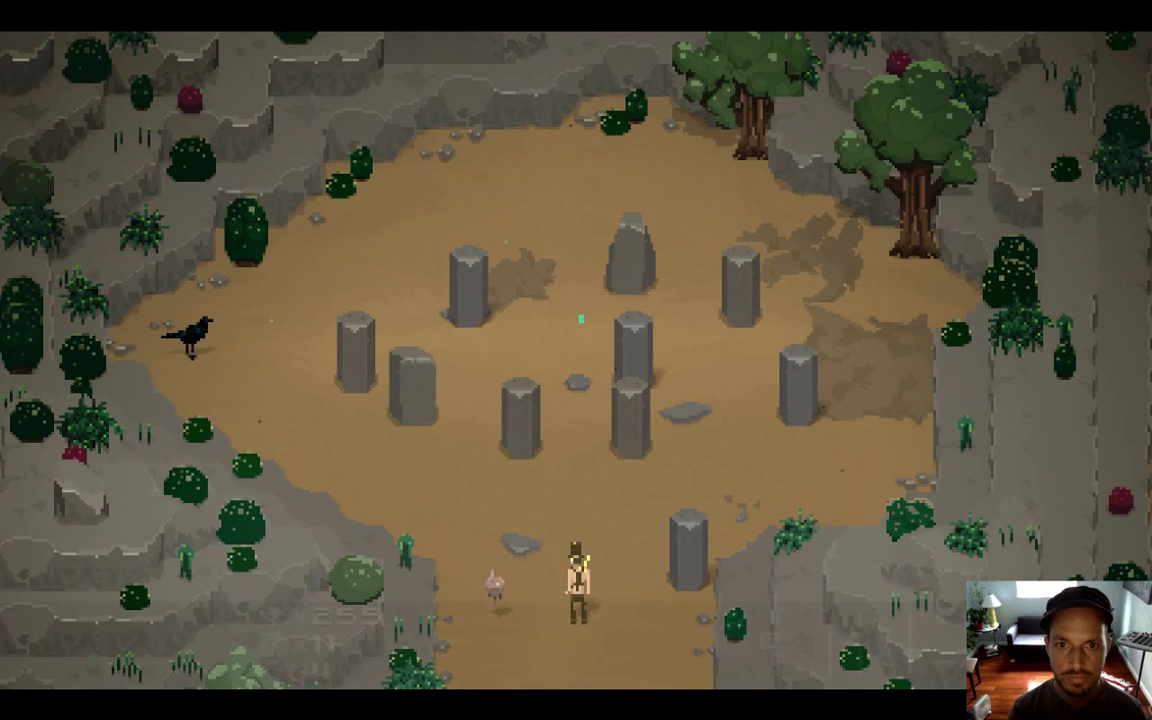
Walk past several pillars in the clearing to wake them and check the bloodied wake frames, then quit
key(Up)
key(Left)
key(Up)
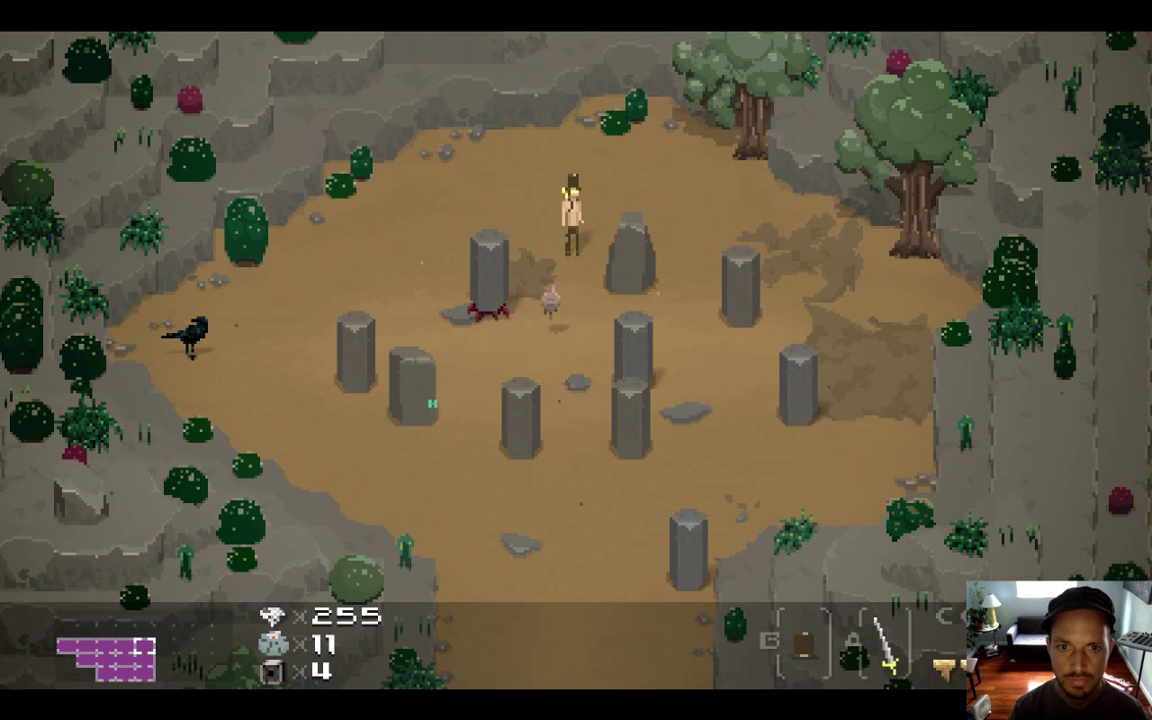
key(Left)
key(Right)
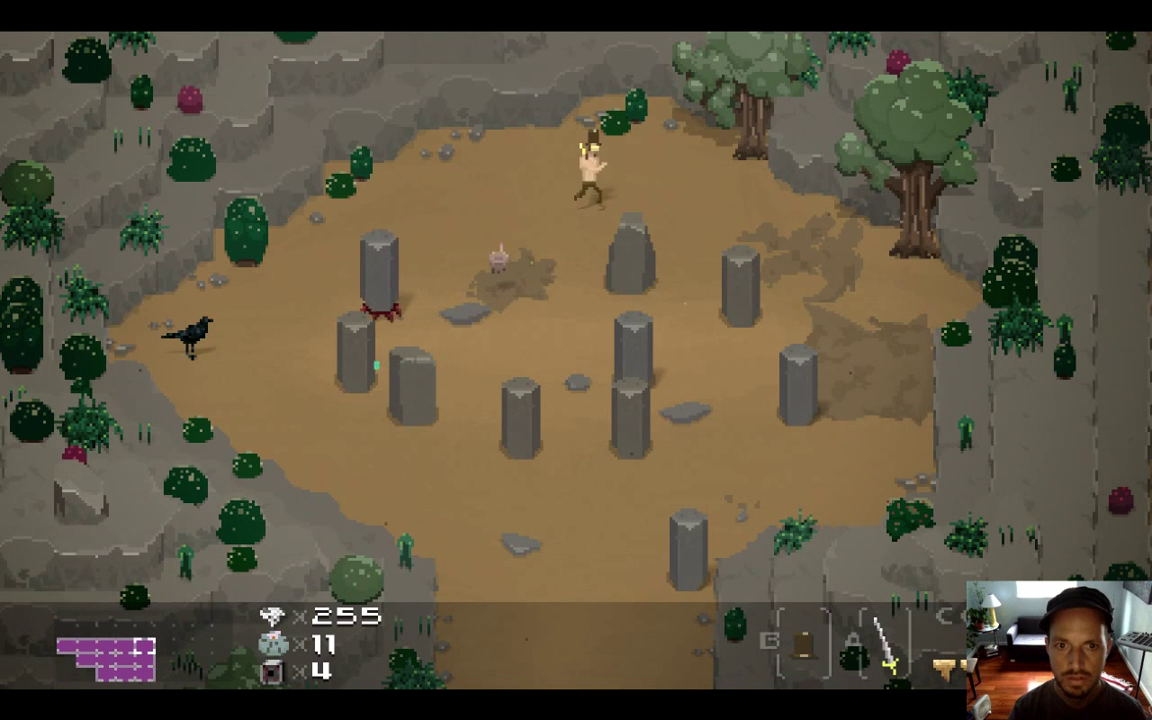
key(Left)
key(Down)
key(Right)
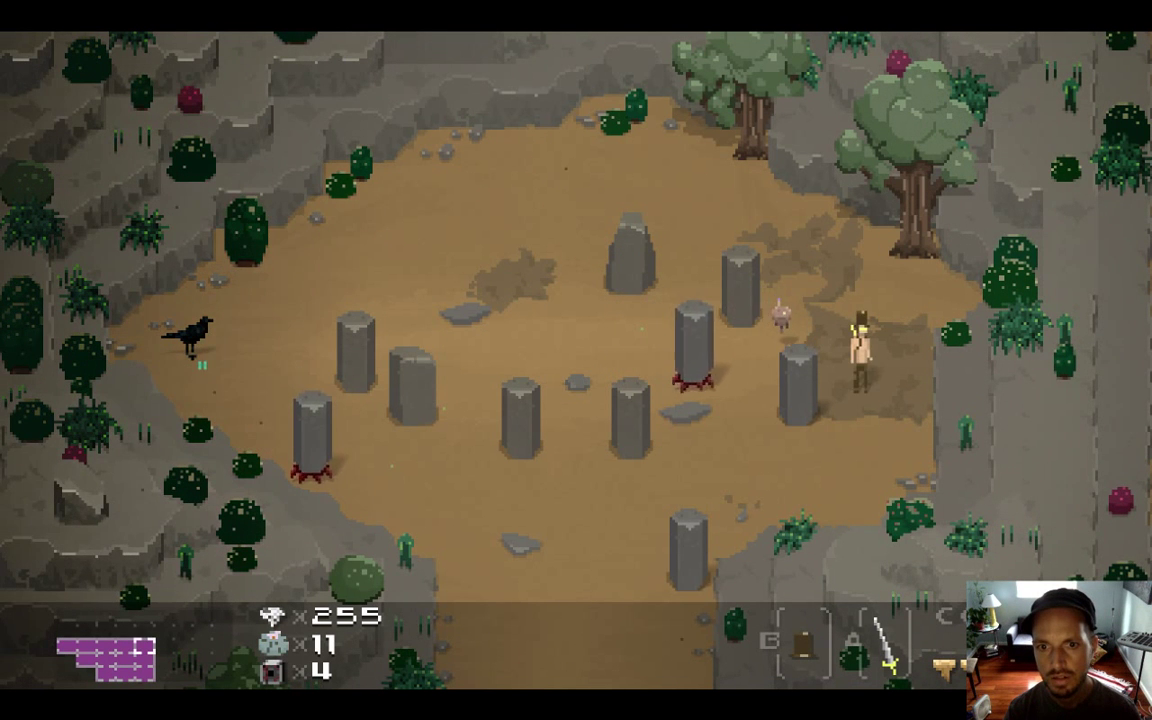
key(Up)
key(Left)
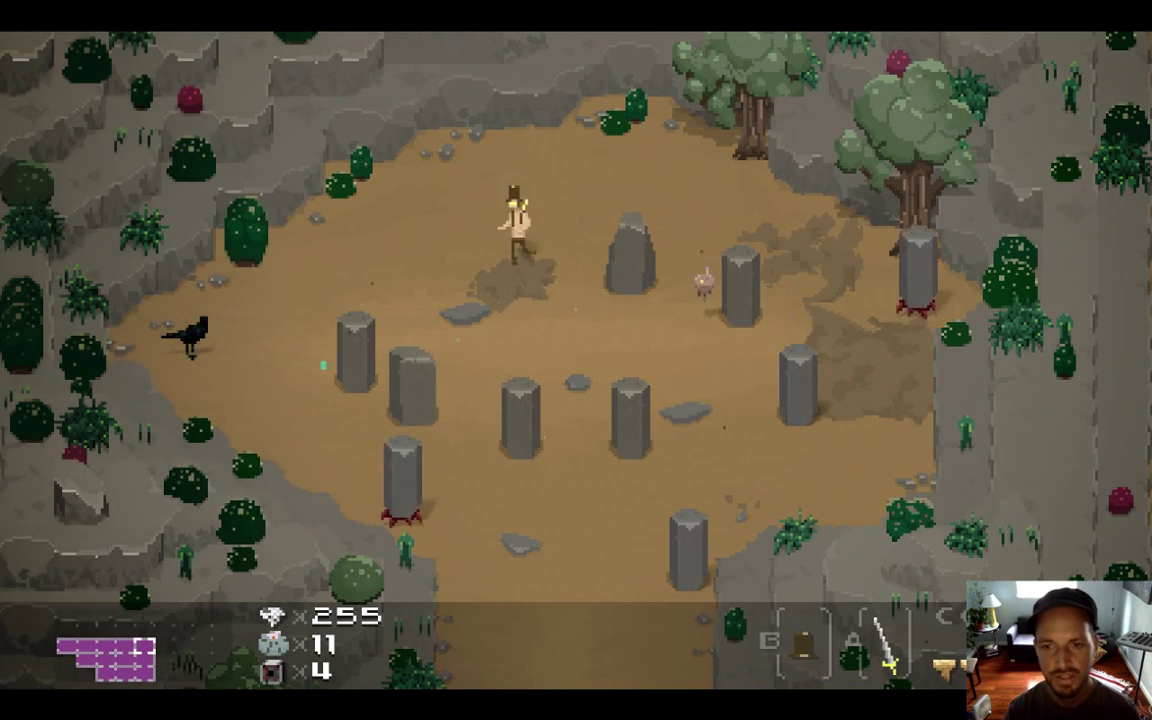
key(Down)
key(Right)
key(Right)
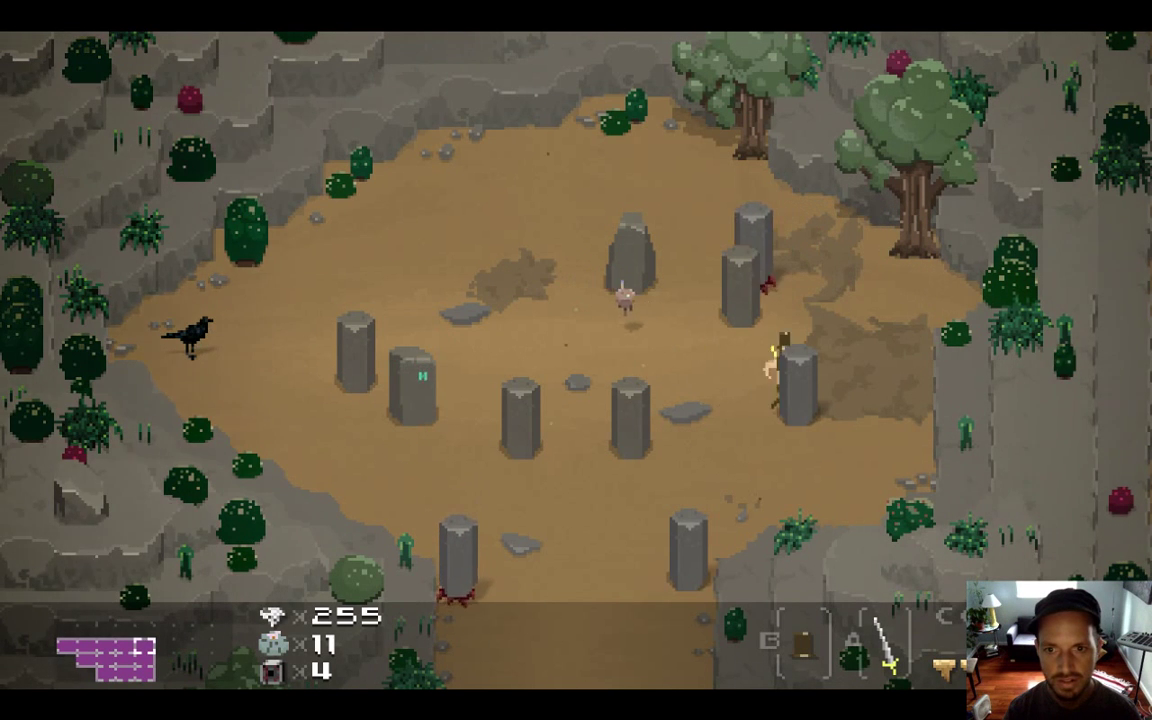
key(Up)
key(Left)
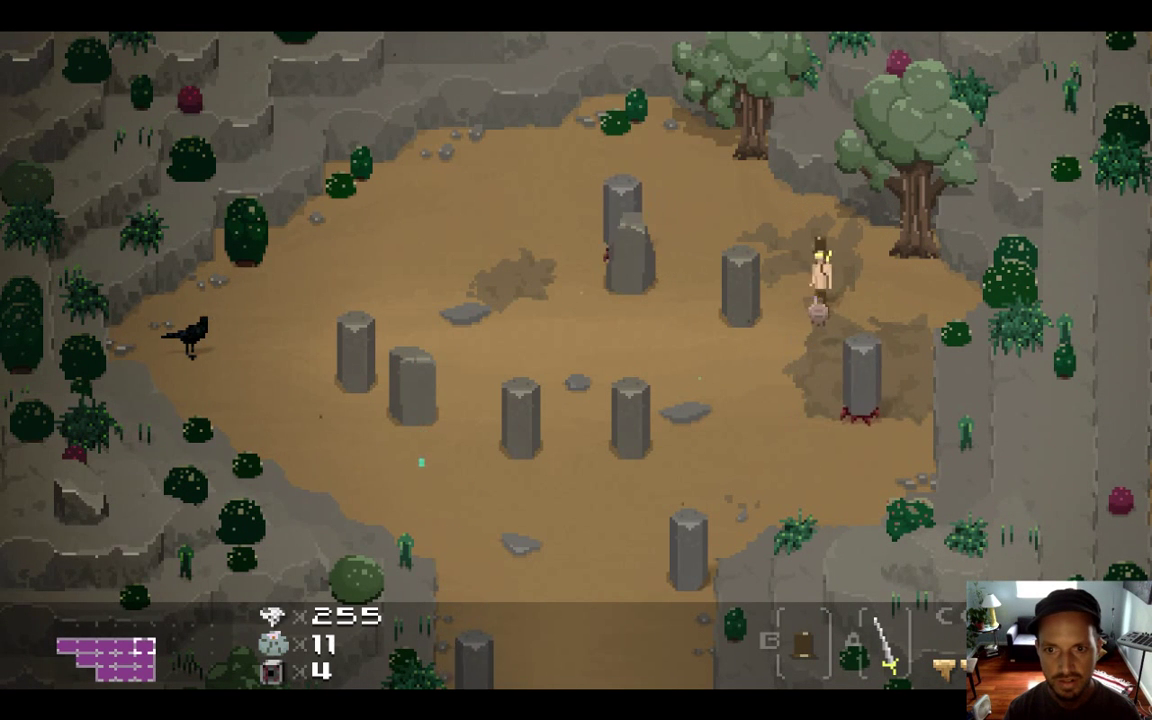
key(Down)
key(Left)
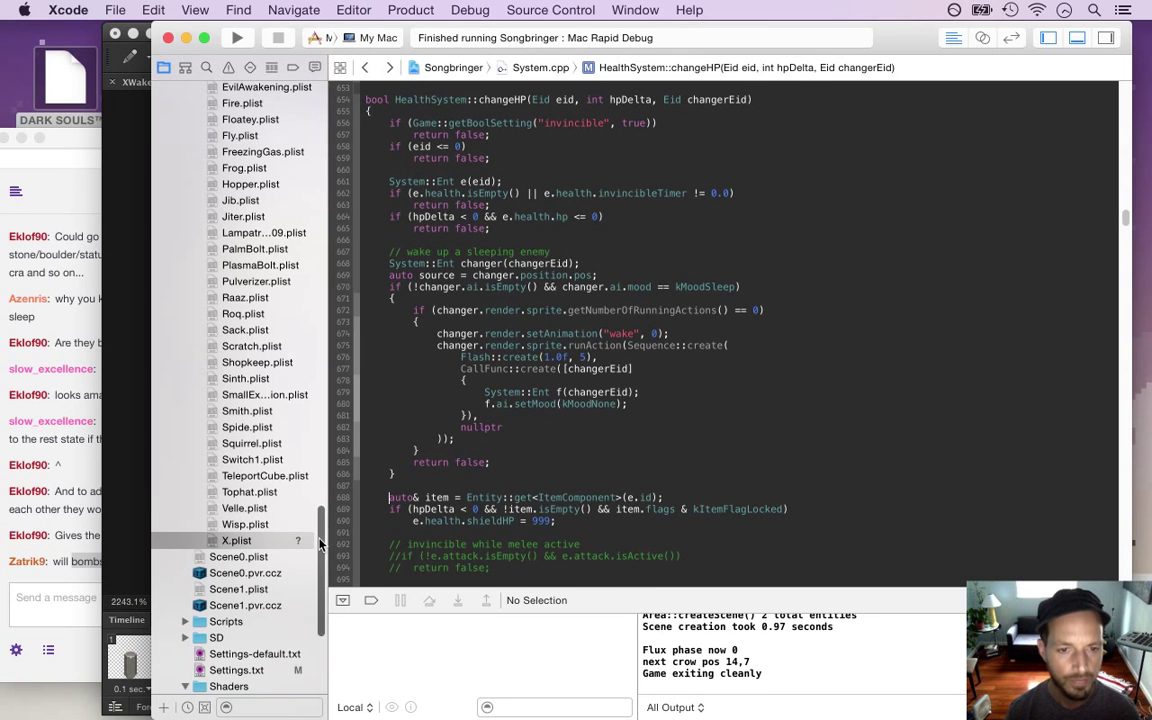
Delete the 'select speed' block from the X.txt behaviour file
scroll(300, 470, up, 10)
scroll(312, 455, up, 12)
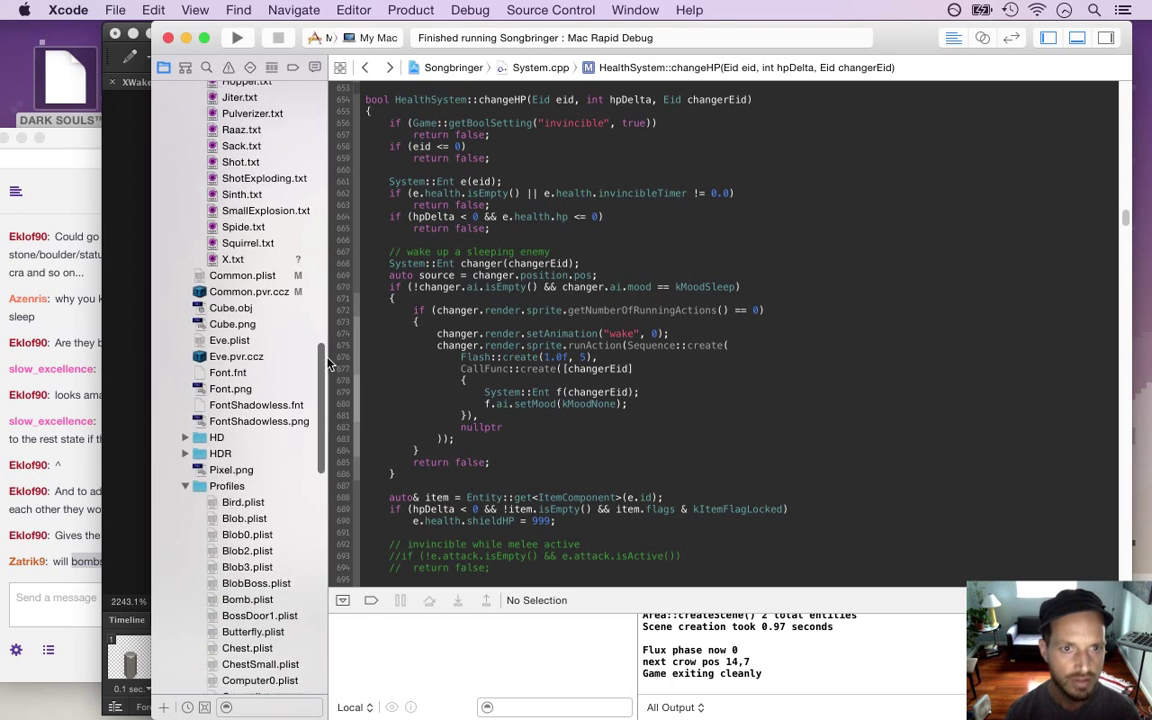
click(235, 374)
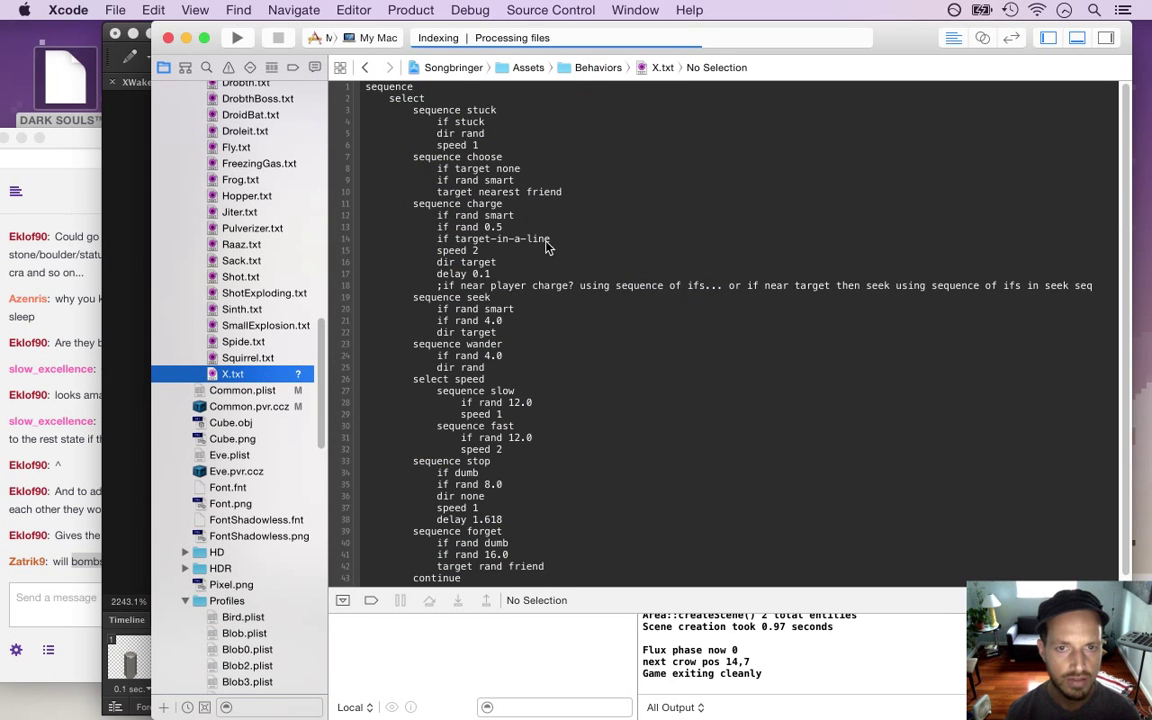
click(518, 215)
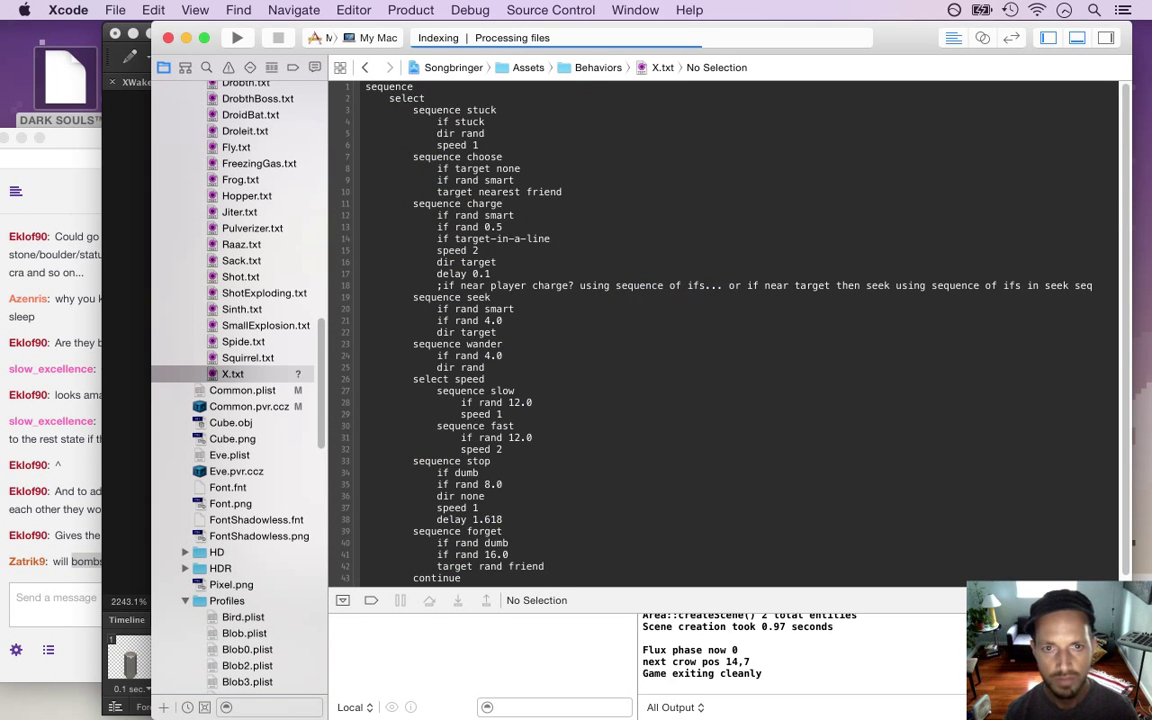
click(514, 309)
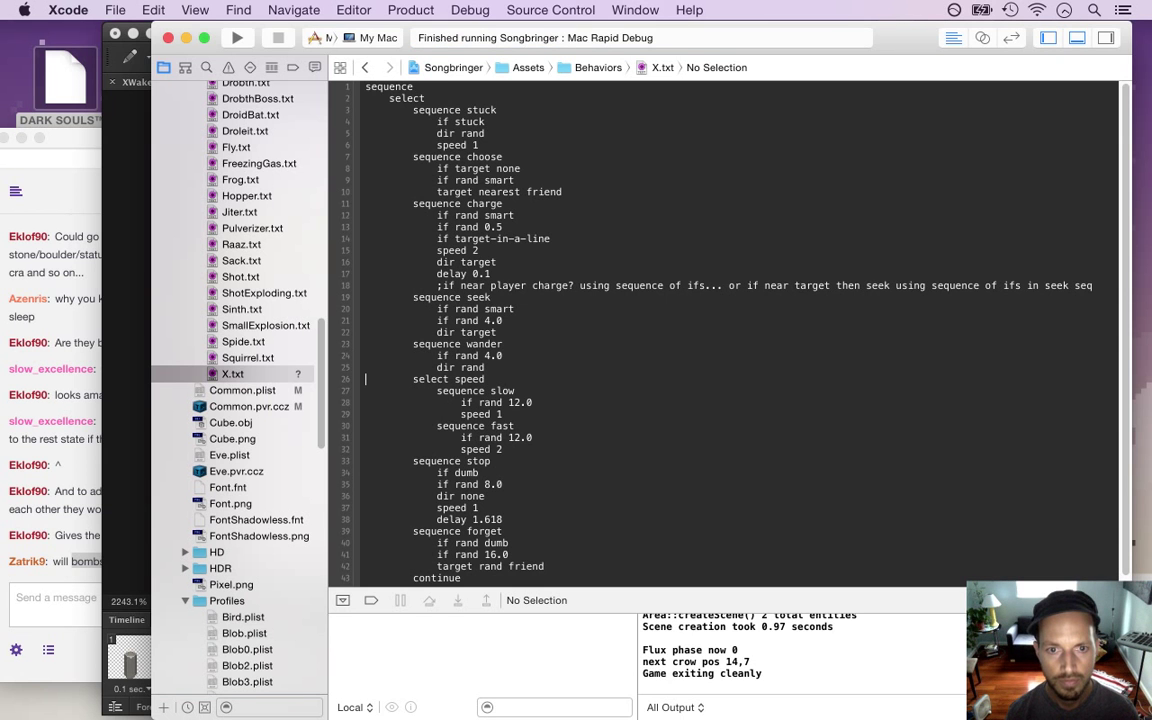
key(super+Left)
key(shift+Down)
key(shift+Down)
key(shift+Down)
key(shift+Down)
key(shift+Down)
key(shift+Down)
key(shift+Down)
key(BackSpace)
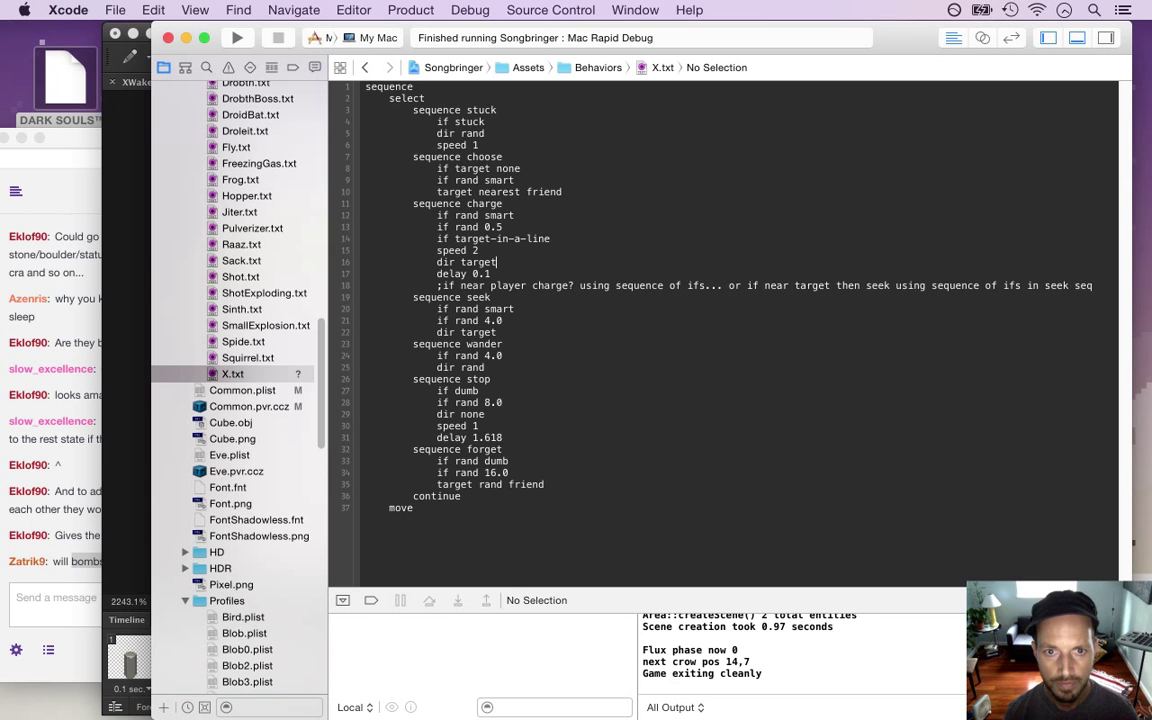
Change the charge sequence's speed from 2 to 1.5
text(1/)
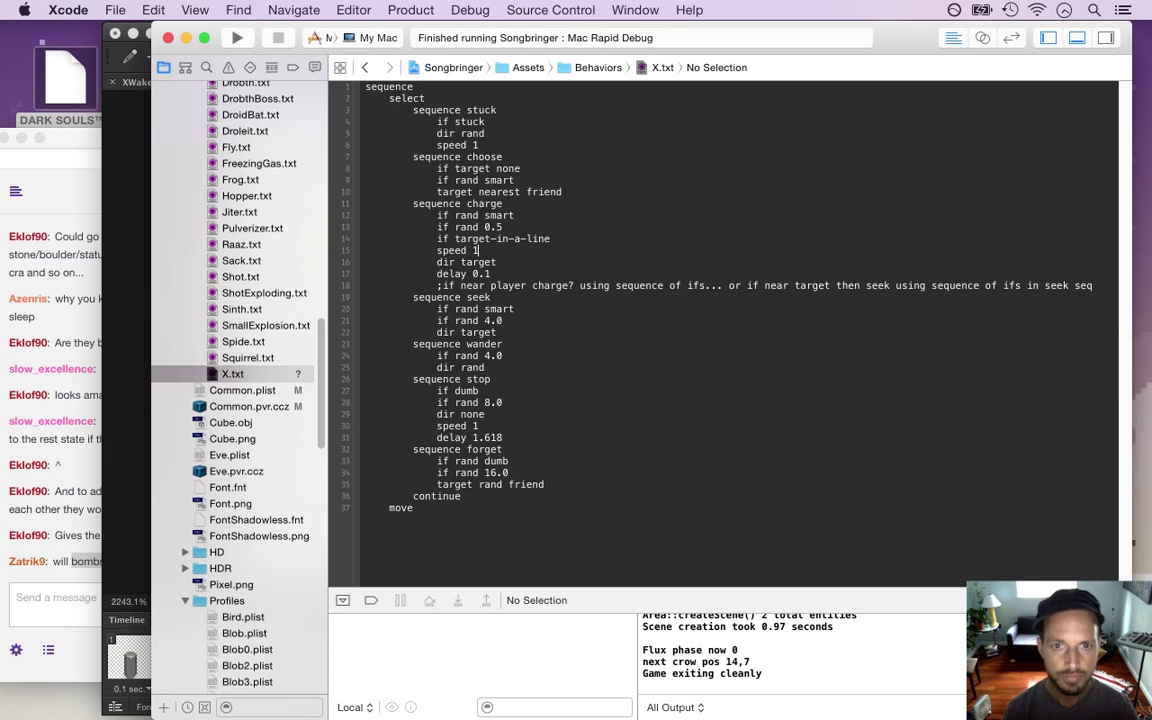
key(BackSpace)
text(4)
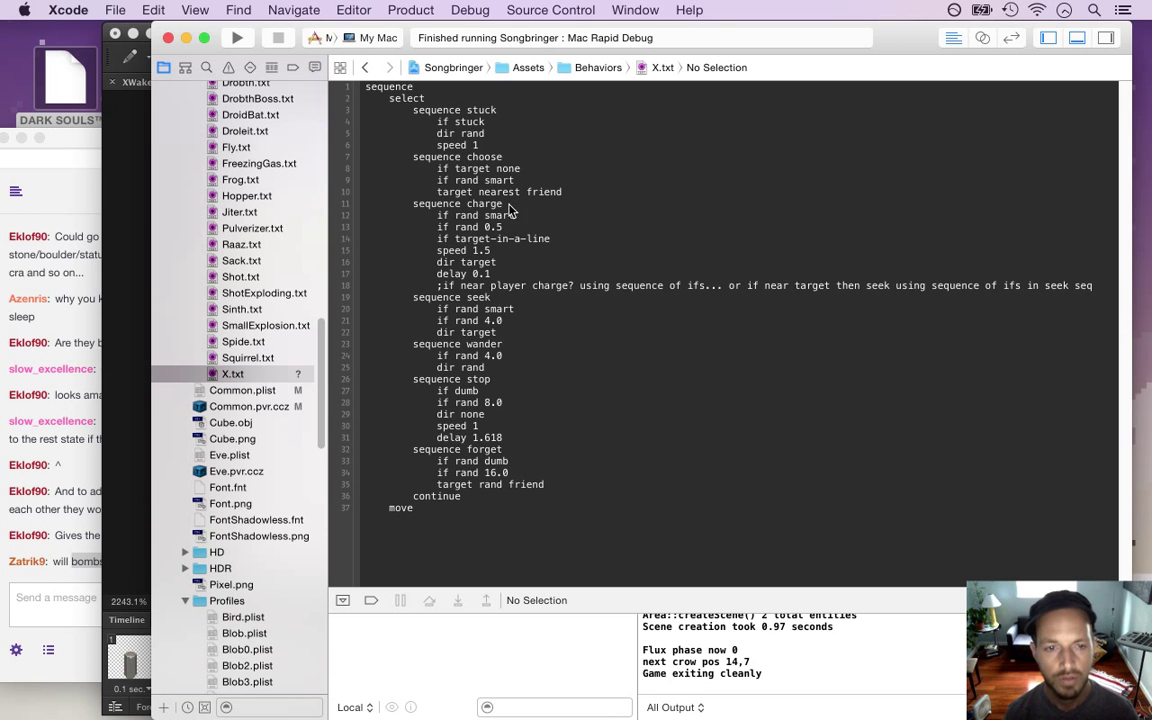
Open the X.plist profile from the Profiles folder
scroll(320, 395, down, 5)
drag(320, 403, 323, 517)
scroll(290, 480, down, 5)
click(250, 538)
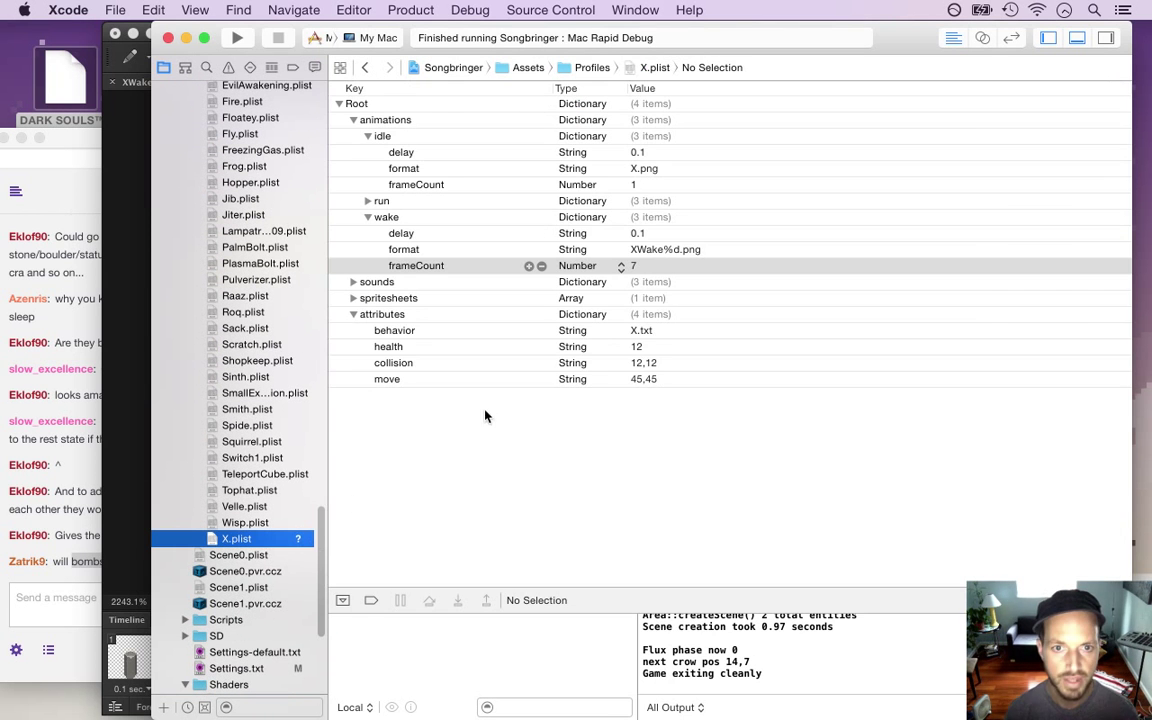
Set the X.plist move attribute to 90,90 and build and run the game
click(648, 380)
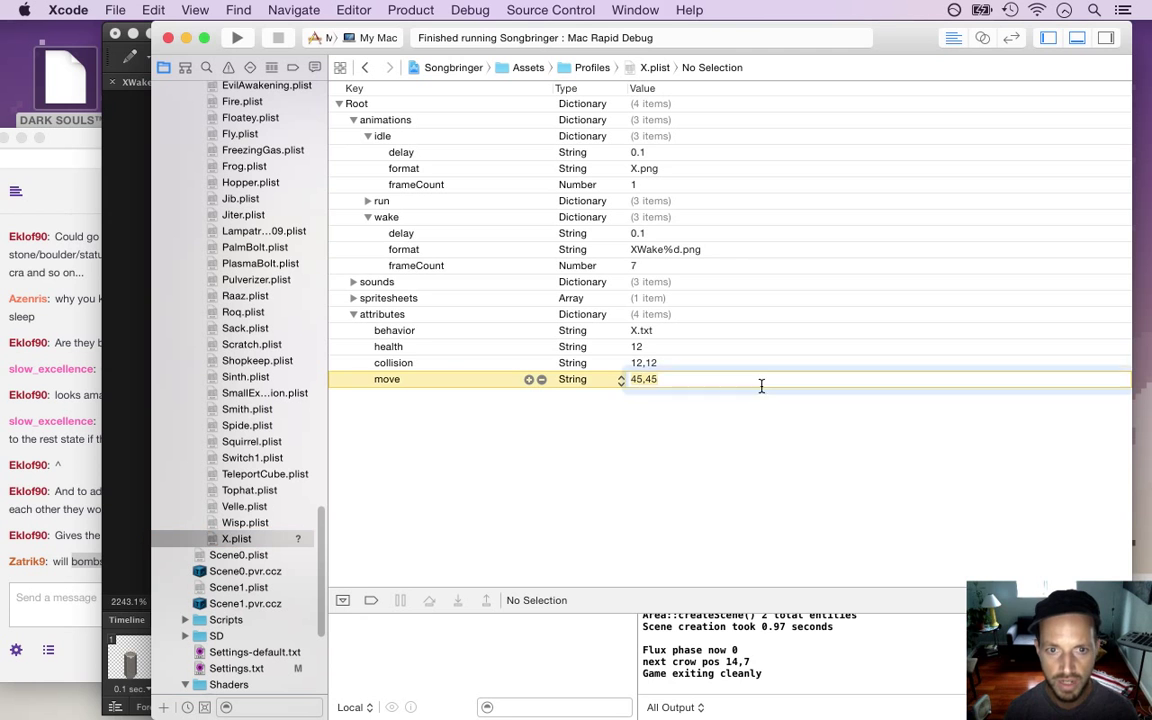
click(656, 380)
text(90,90)
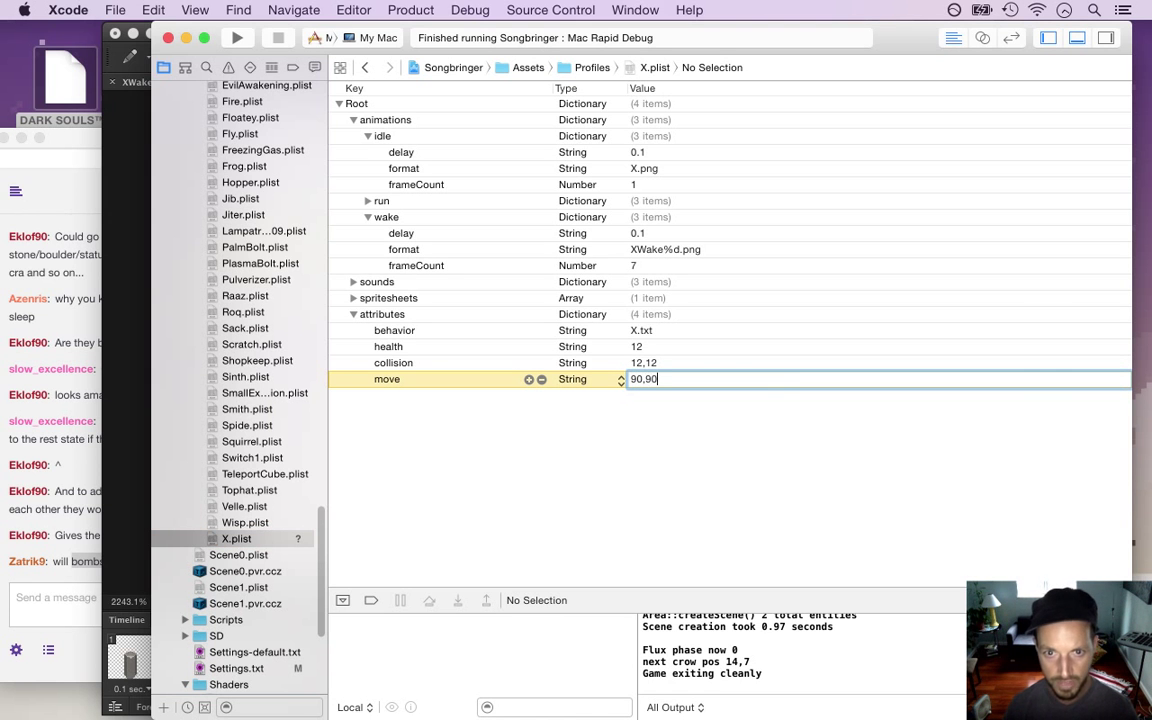
click(620, 362)
key(cmd+r)
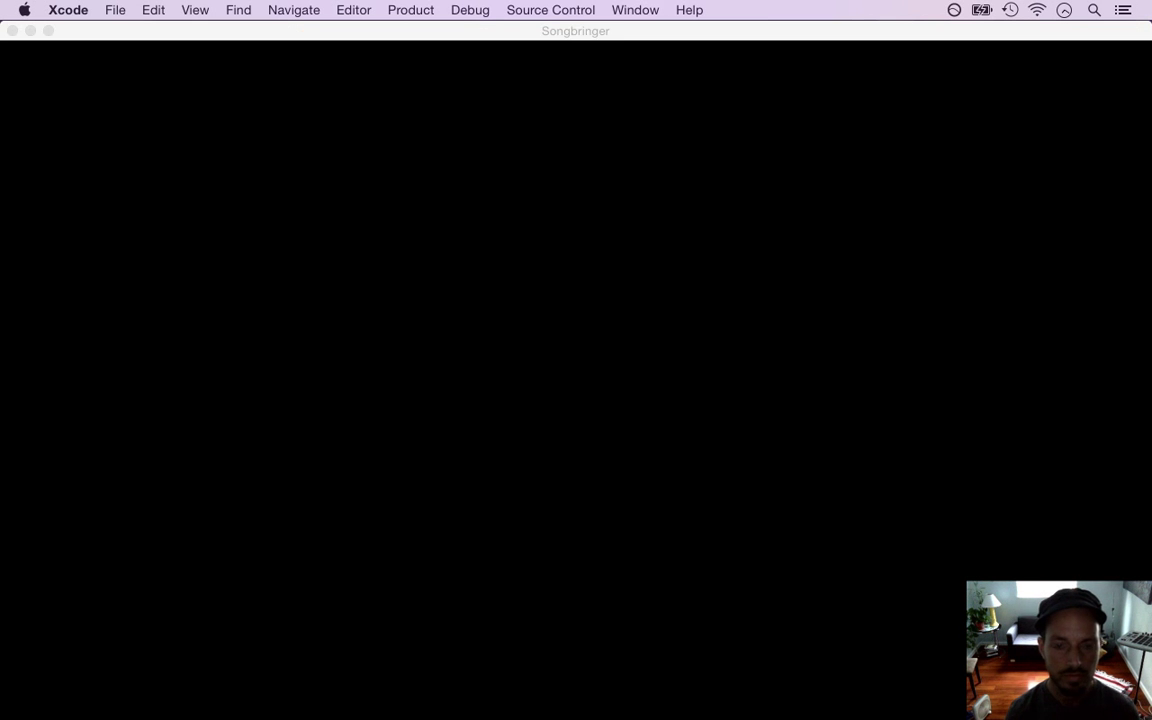
Walk the hero around the stone circle to wake the pillar enemies
key(Up)
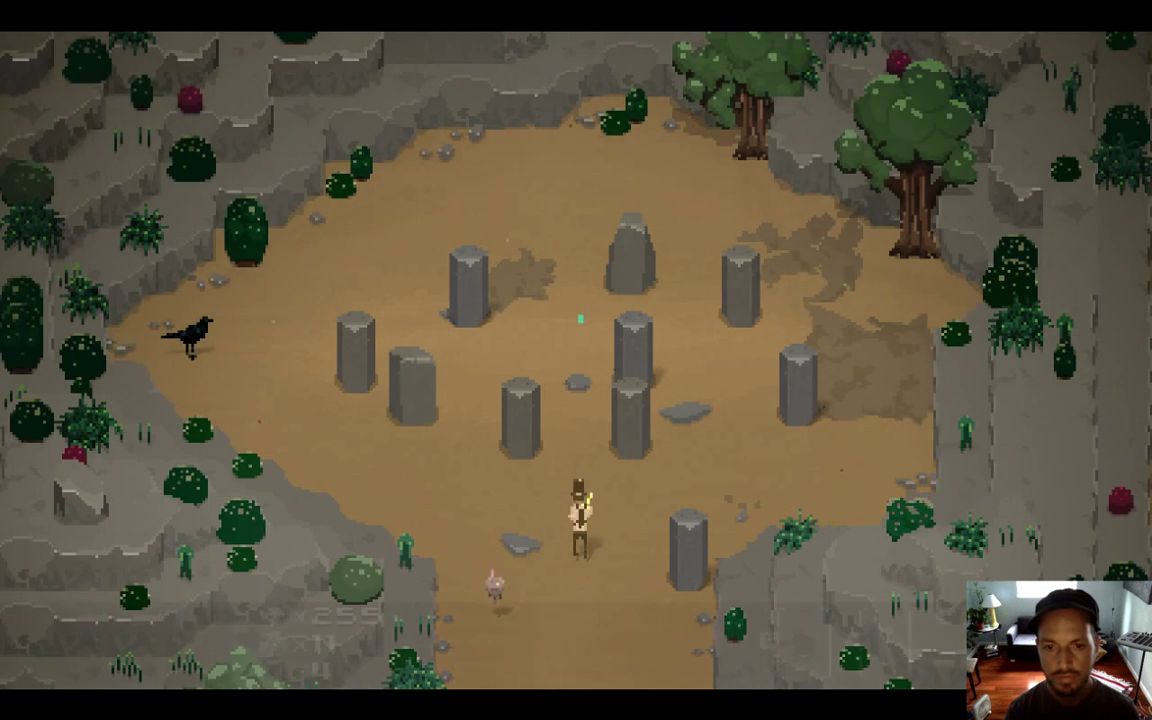
key(Up)
key(Left)
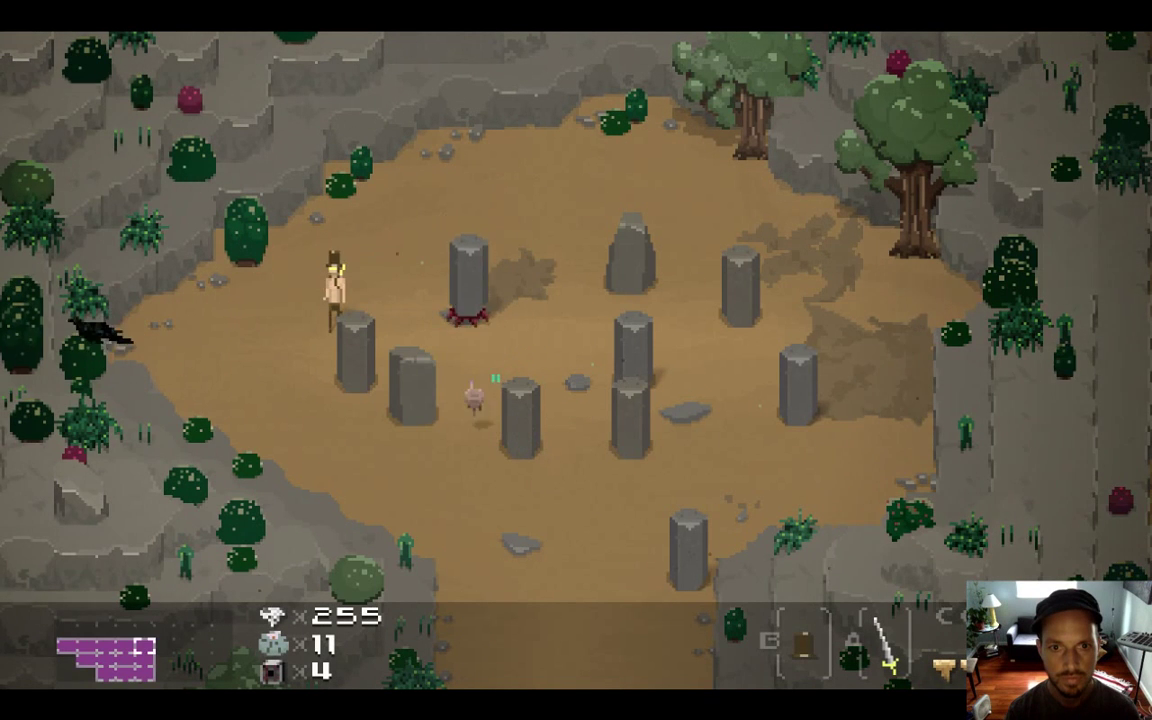
key(Left)
key(Down)
key(Right)
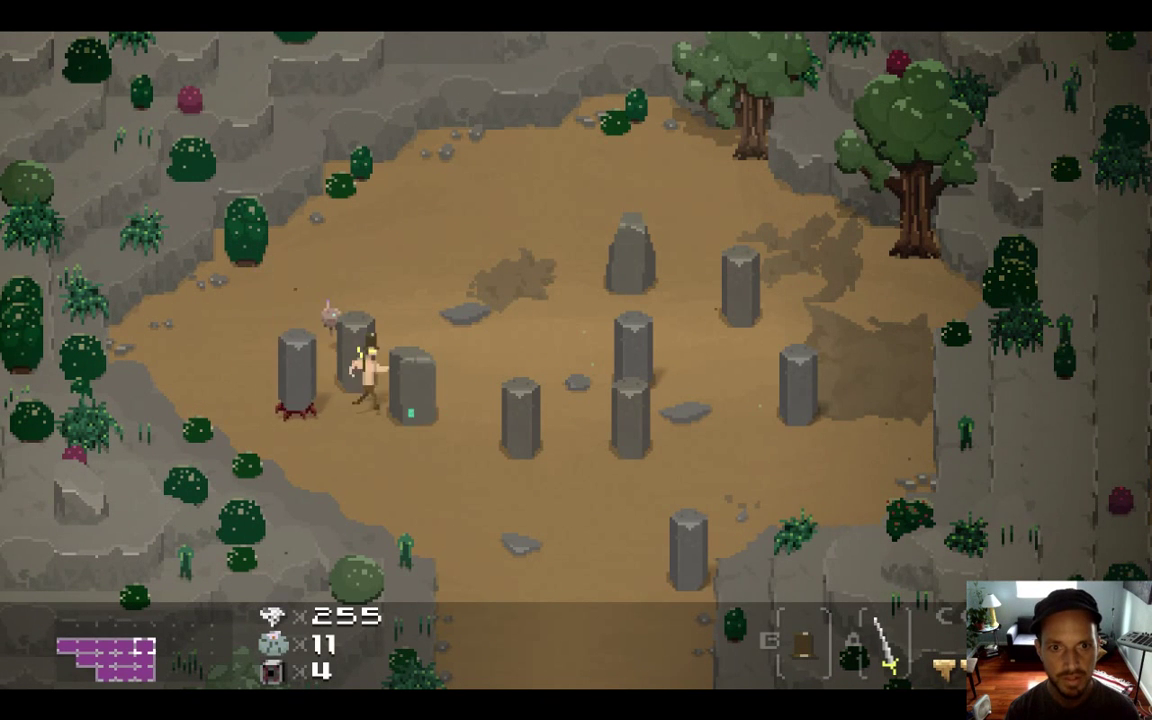
key(Up)
key(Left)
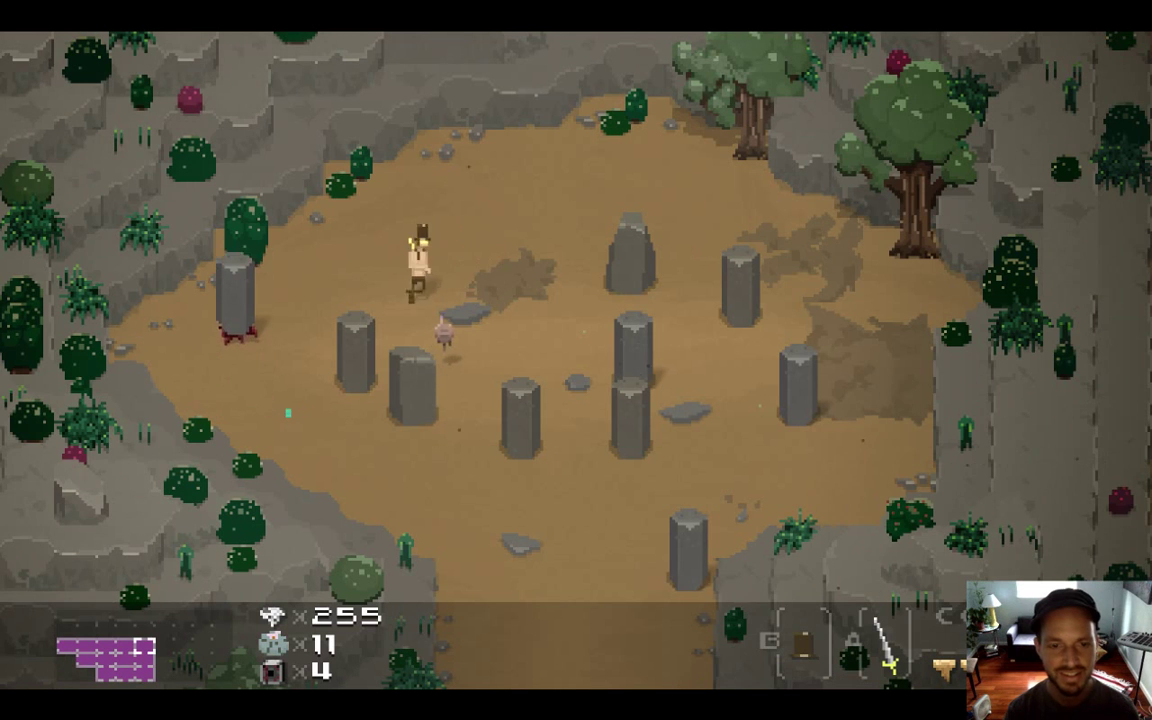
key(Right)
key(Down)
key(Right)
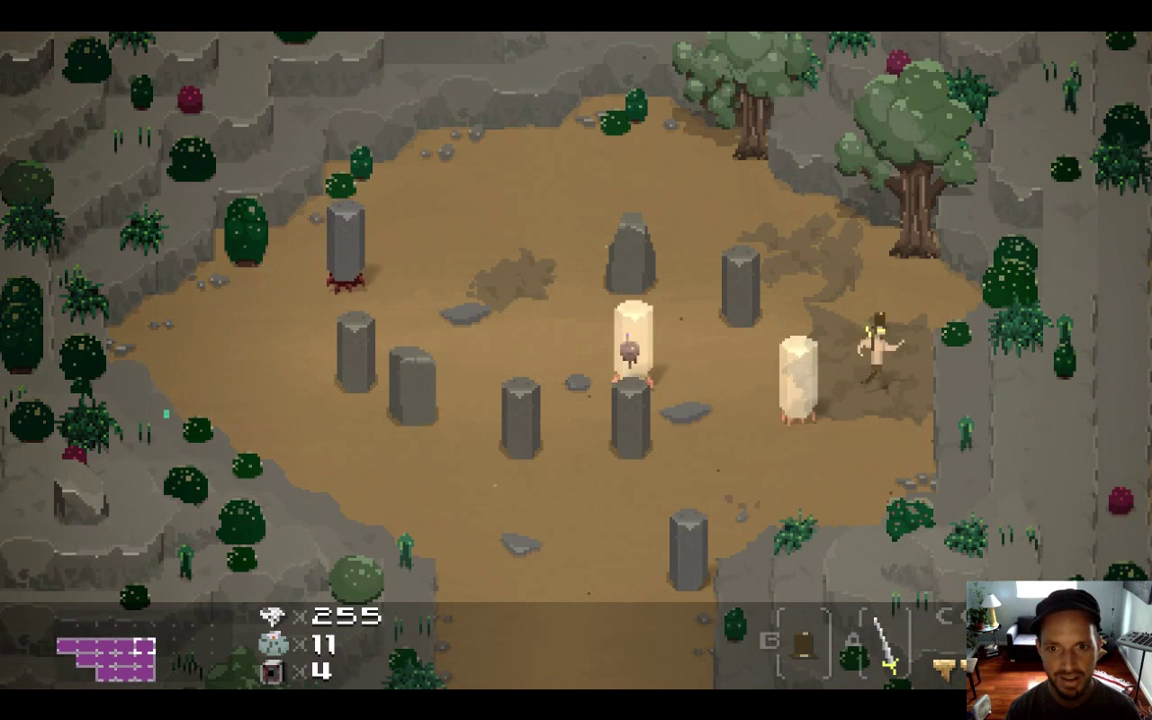
key(Down)
key(Down)
key(Left)
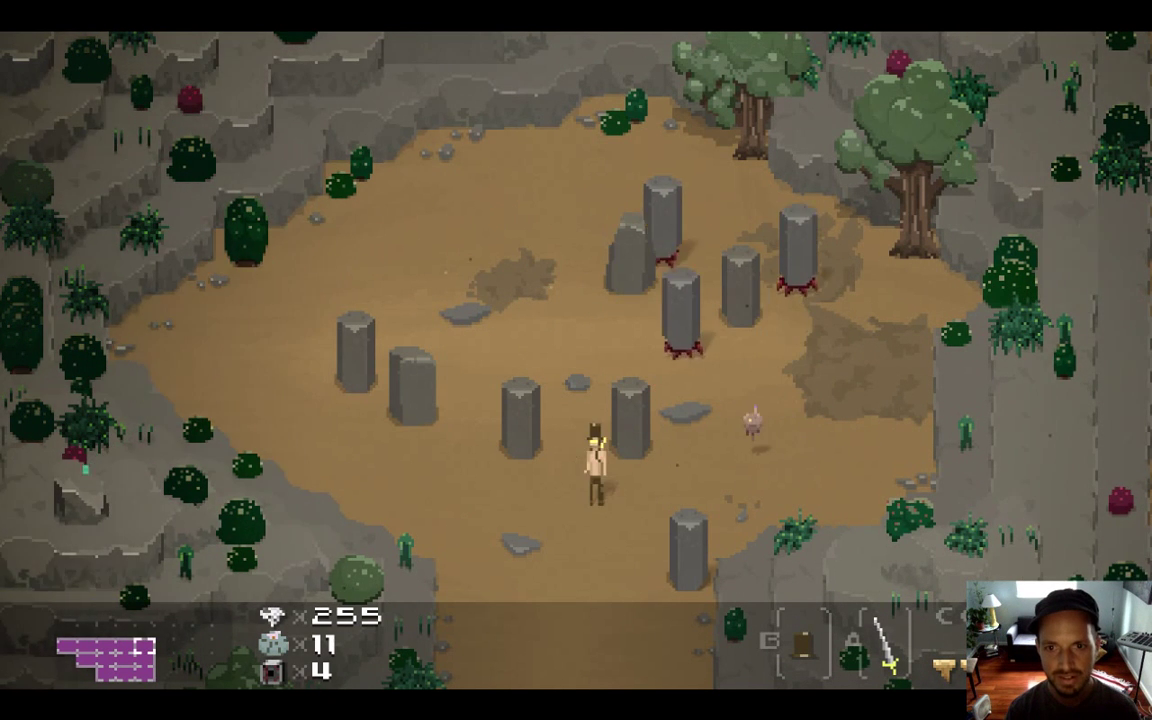
key(Right)
key(Up)
key(Left)
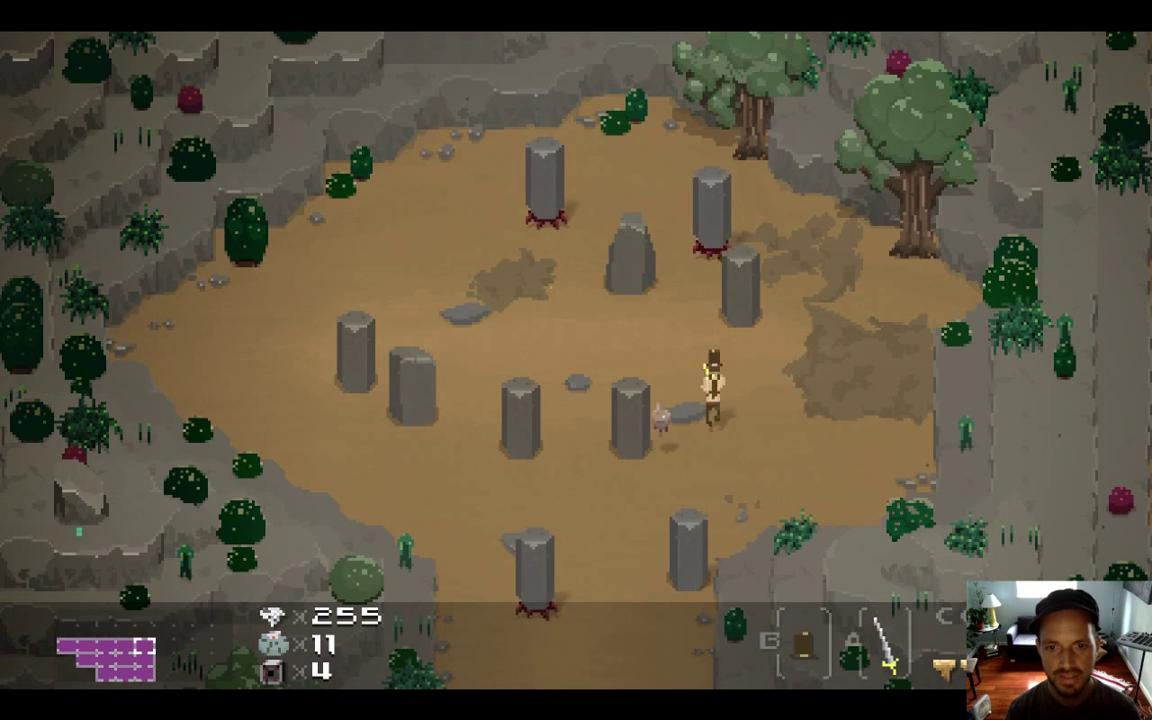
key(Up)
key(Down)
key(Right)
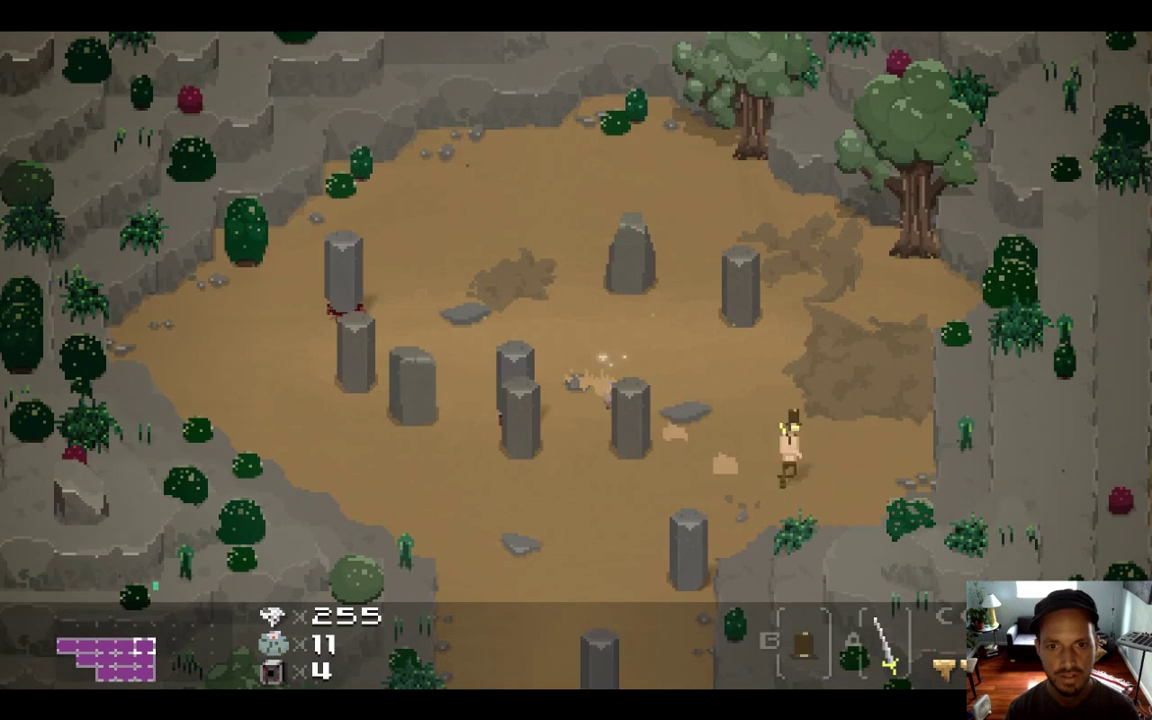
key(Up)
key(Left)
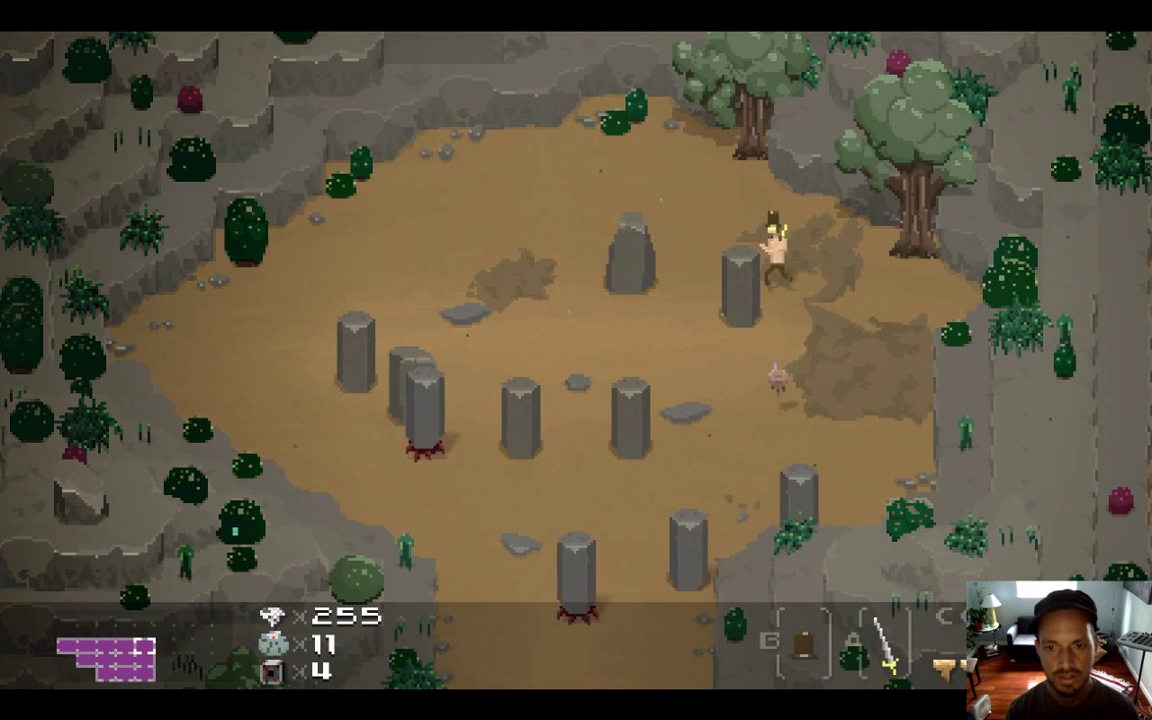
key(Left)
Fight the pillar creatures with sword slashes to test their death frames, then quit the game
key(x)
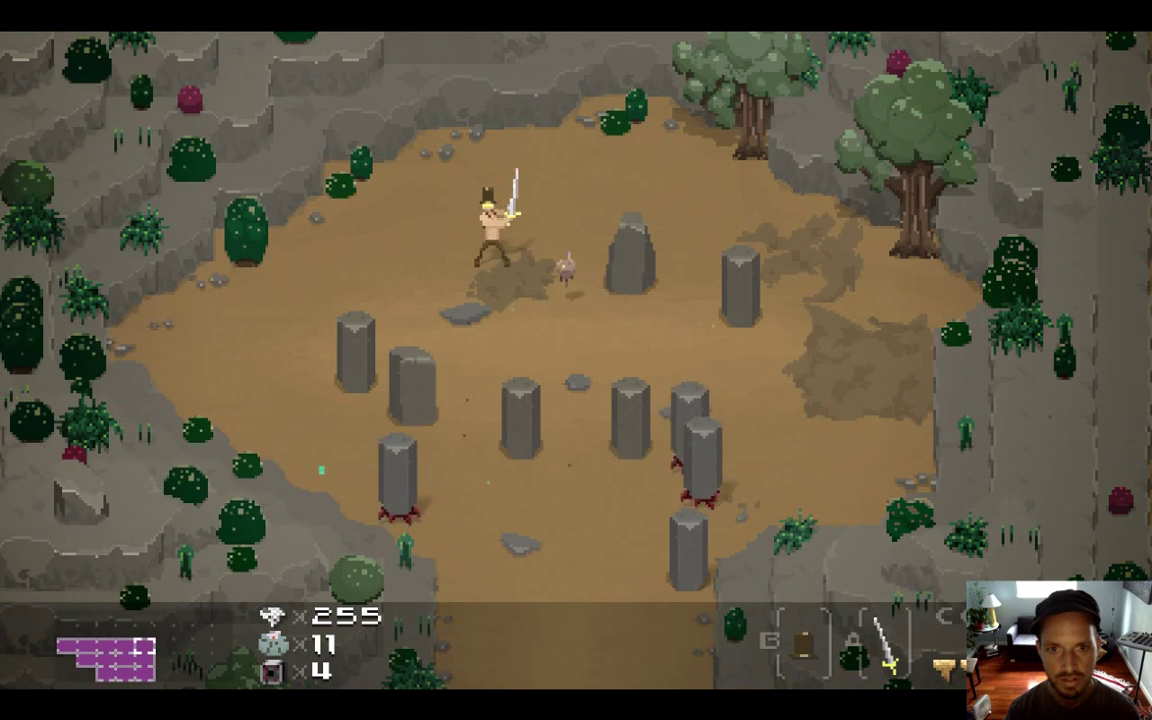
key(Down)
key(Right)
key(x)
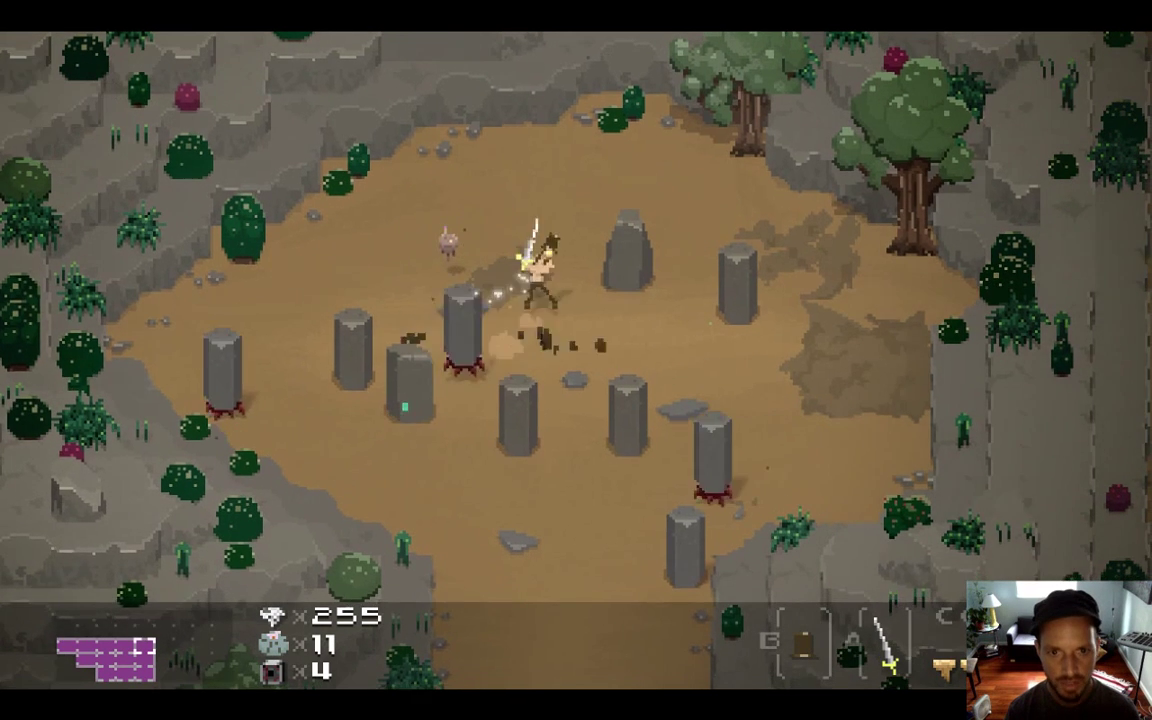
key(Up)
key(Left)
key(x)
key(x)
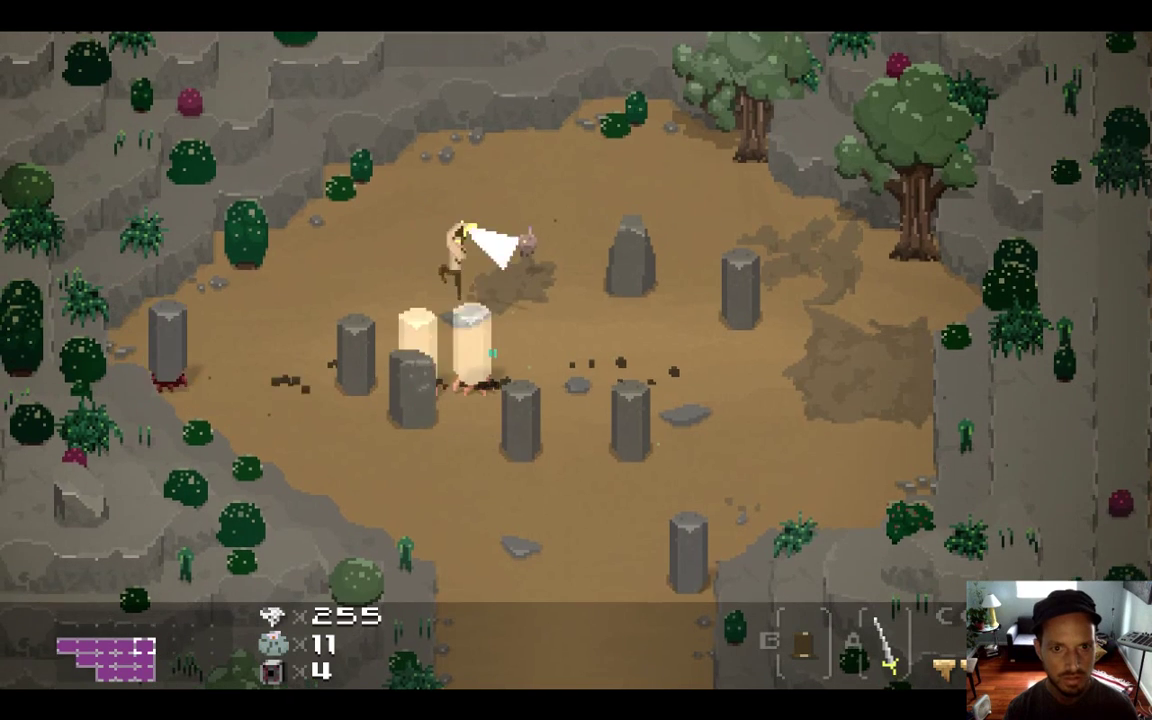
key(x)
key(Left)
key(x)
key(Down)
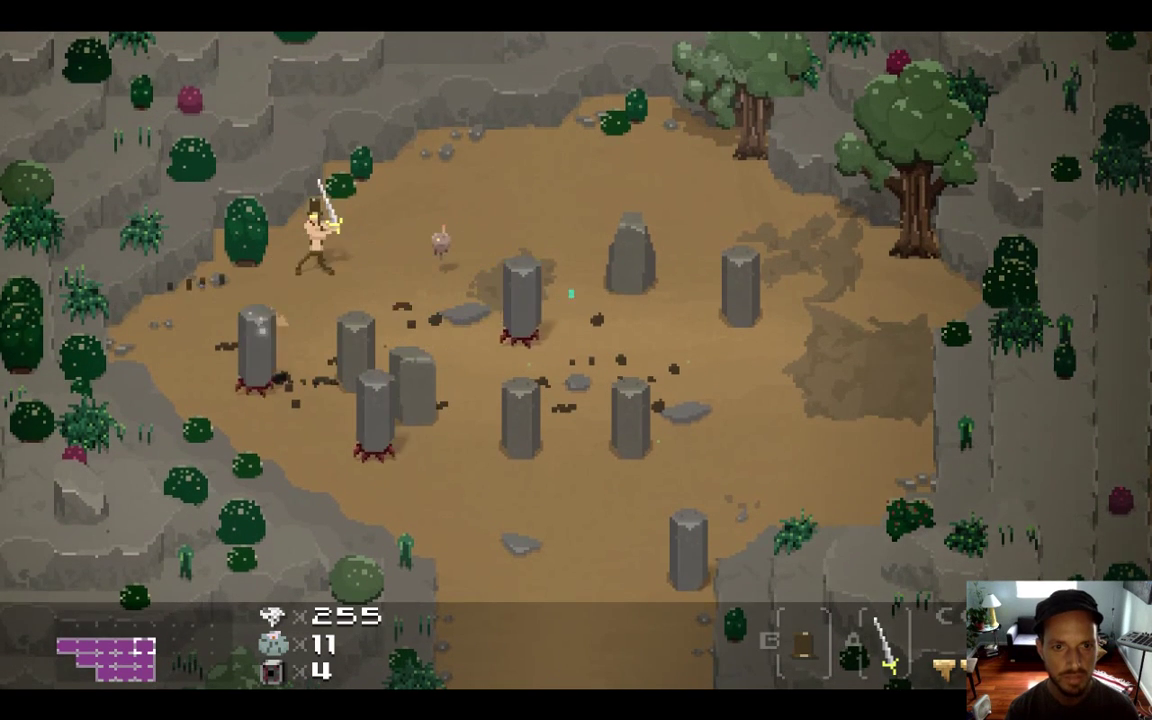
key(x)
key(Up)
key(Right)
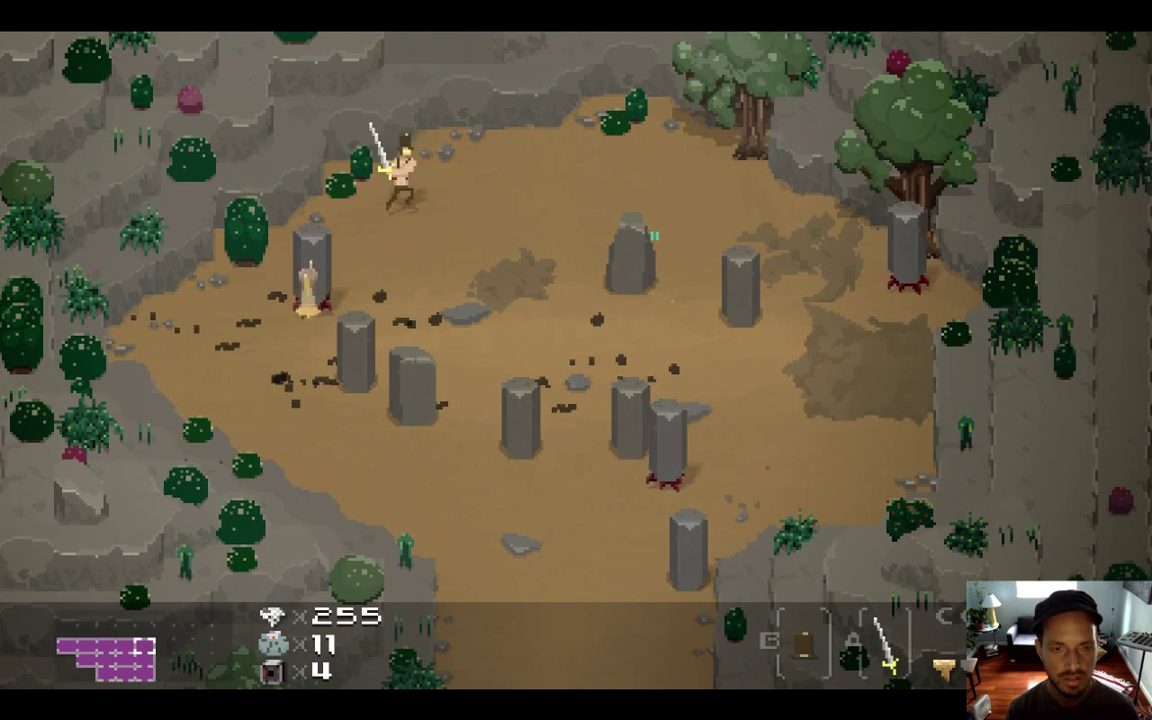
key(Down)
key(Right)
key(x)
key(x)
key(Down)
key(Left)
key(x)
key(Down)
key(x)
key(Left)
key(Left)
key(Up)
key(x)
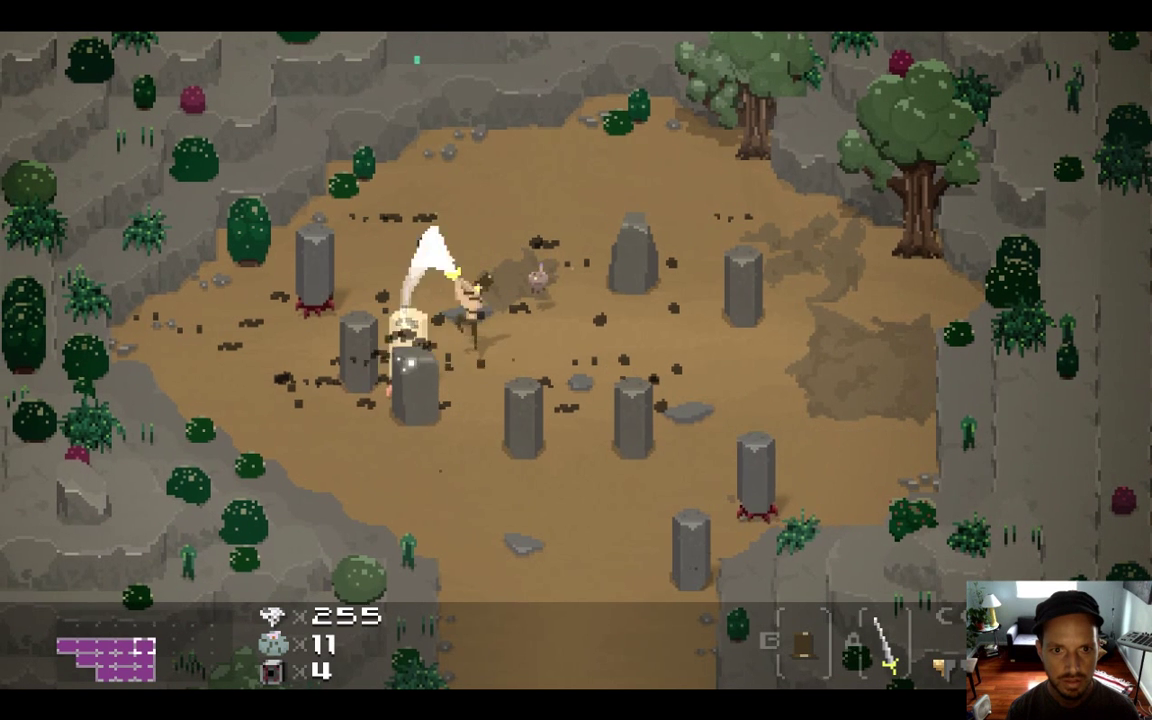
key(Up)
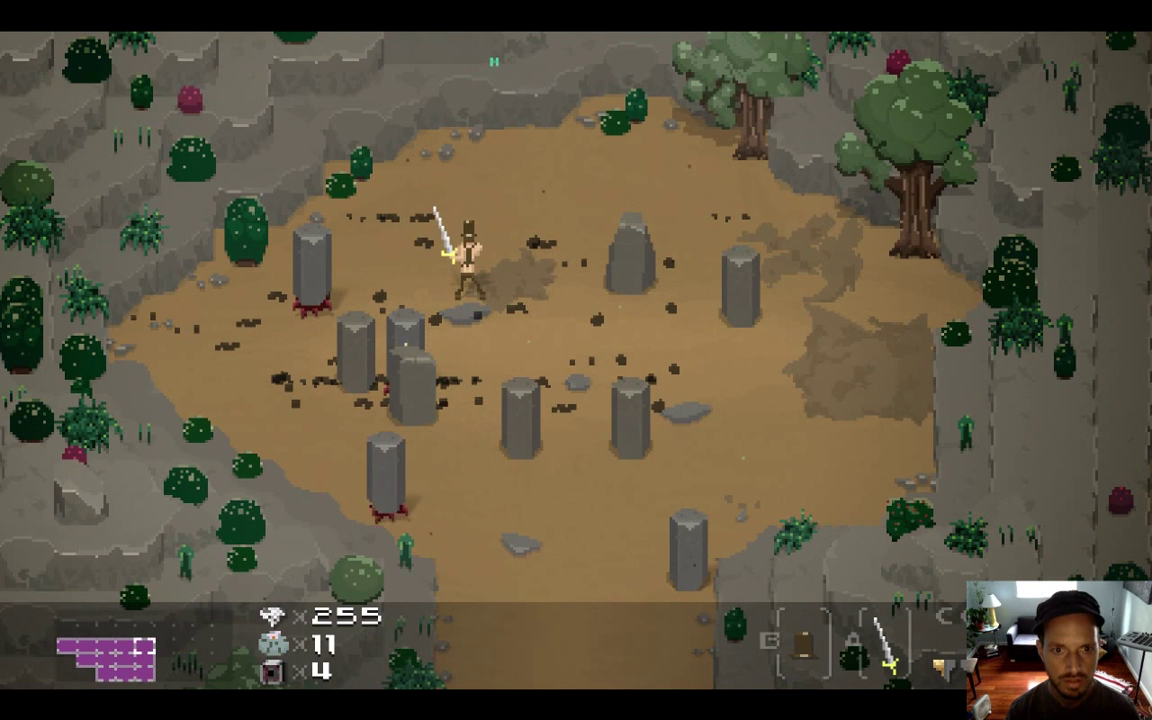
key(super+q)
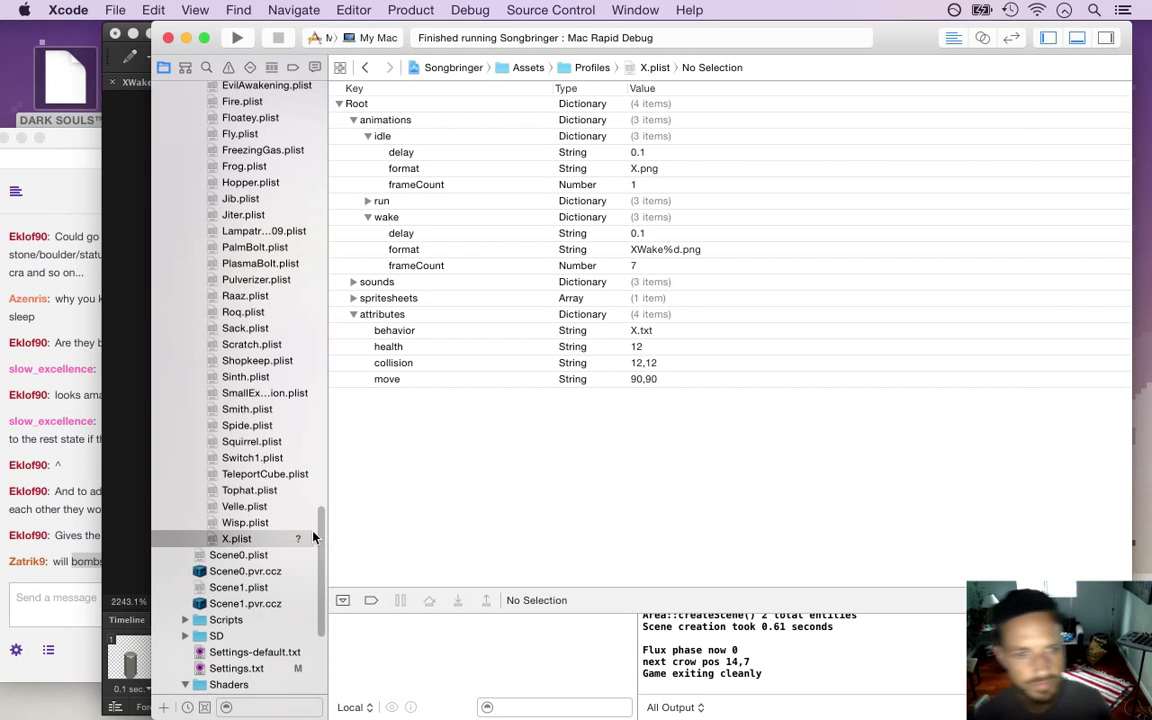
In Photoshop, save the pillar sprite as XDie.psd in the Foes folder
key(super+Tab)
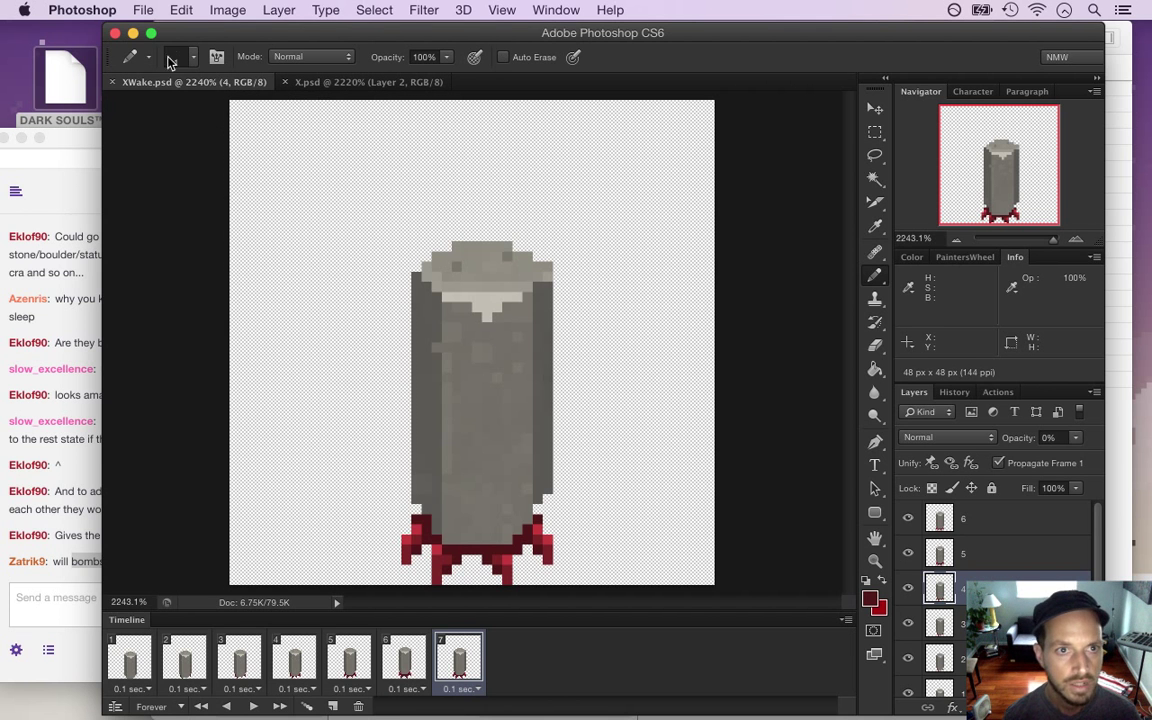
click(141, 9)
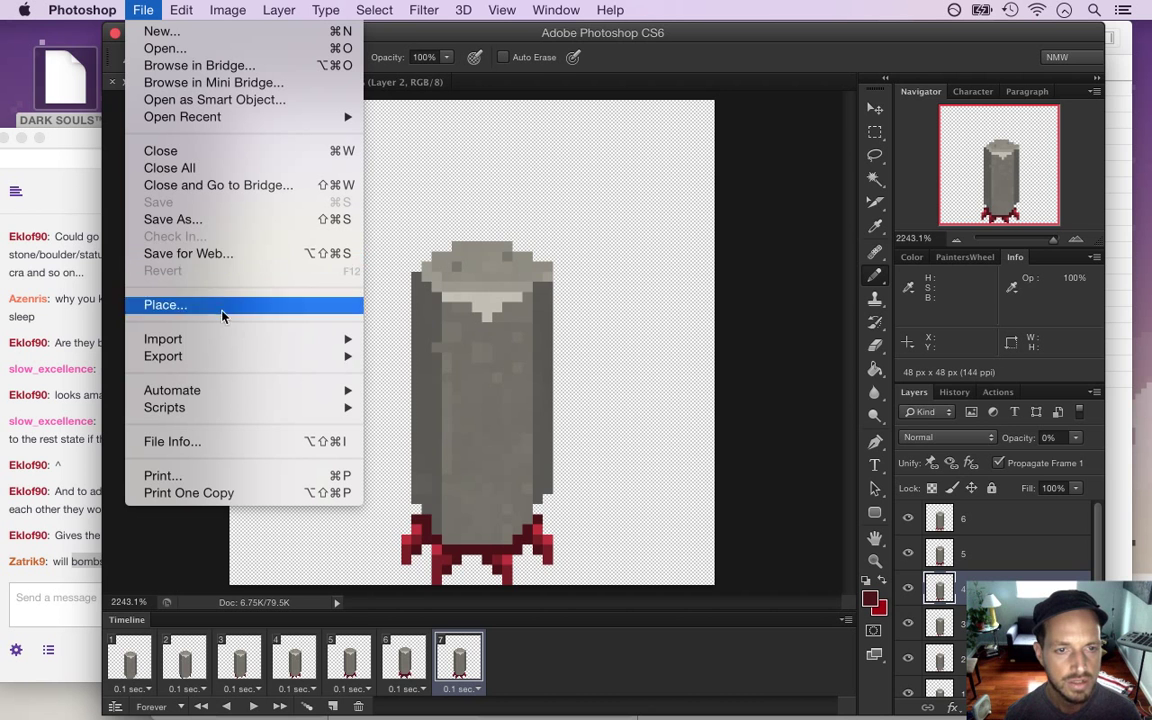
mouse_move(220, 363)
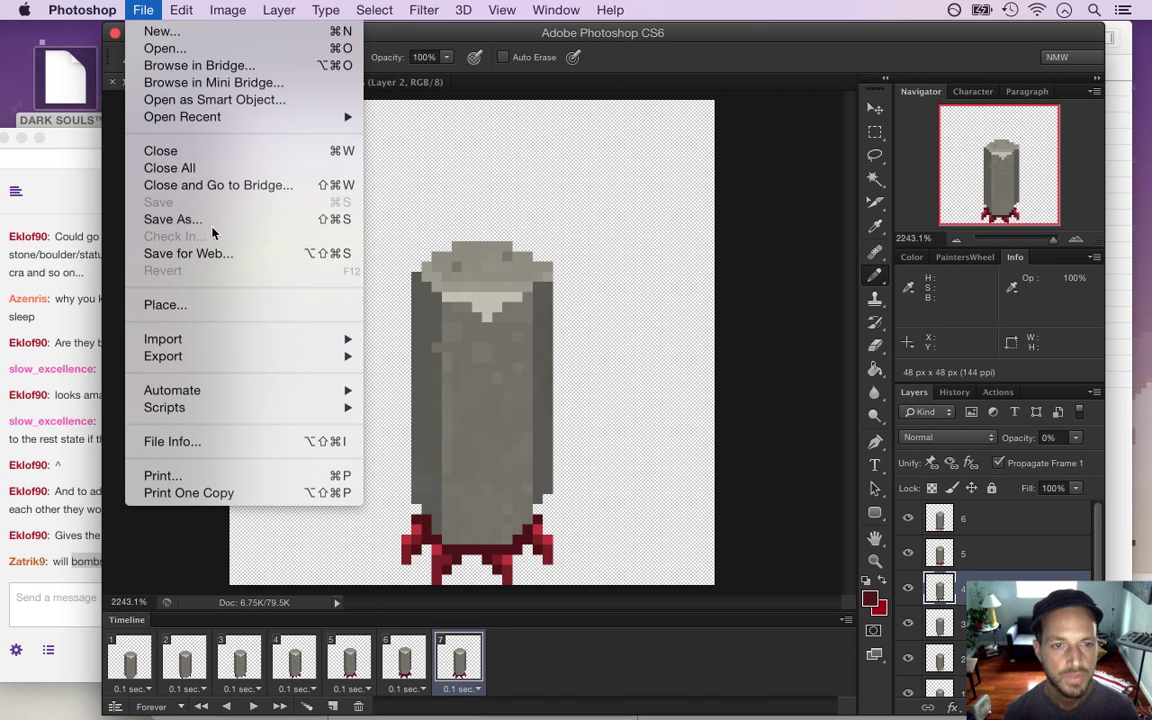
click(190, 219)
text(XD)
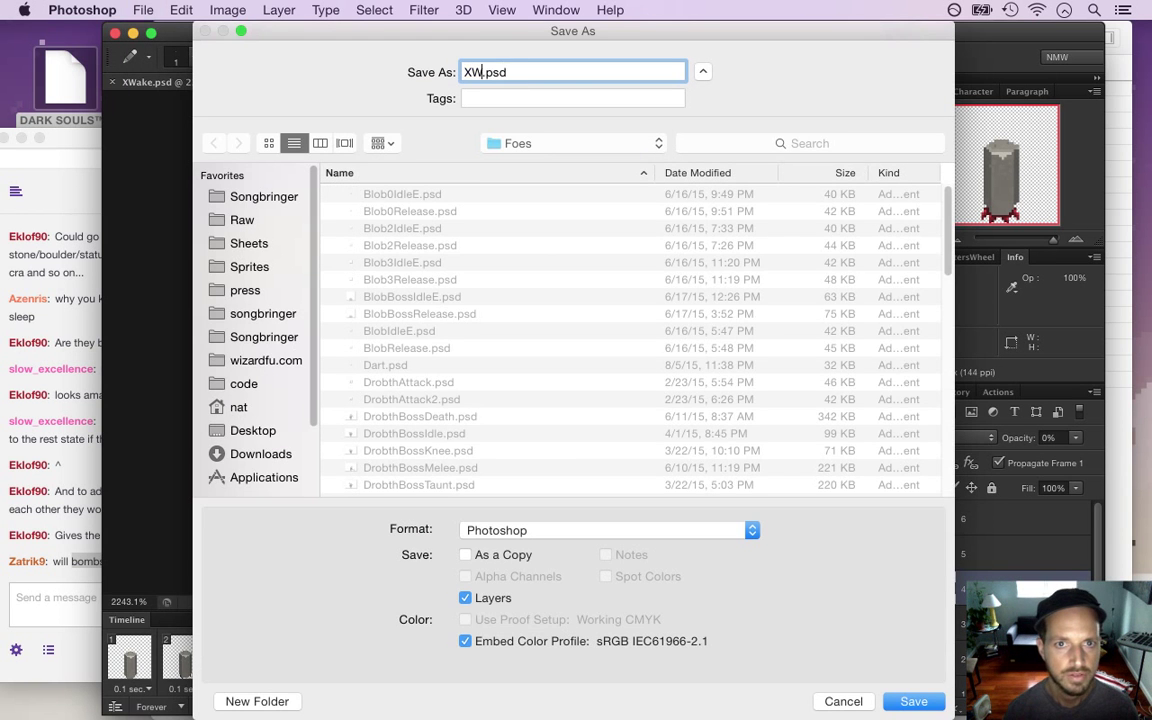
text(ie)
key(Return)
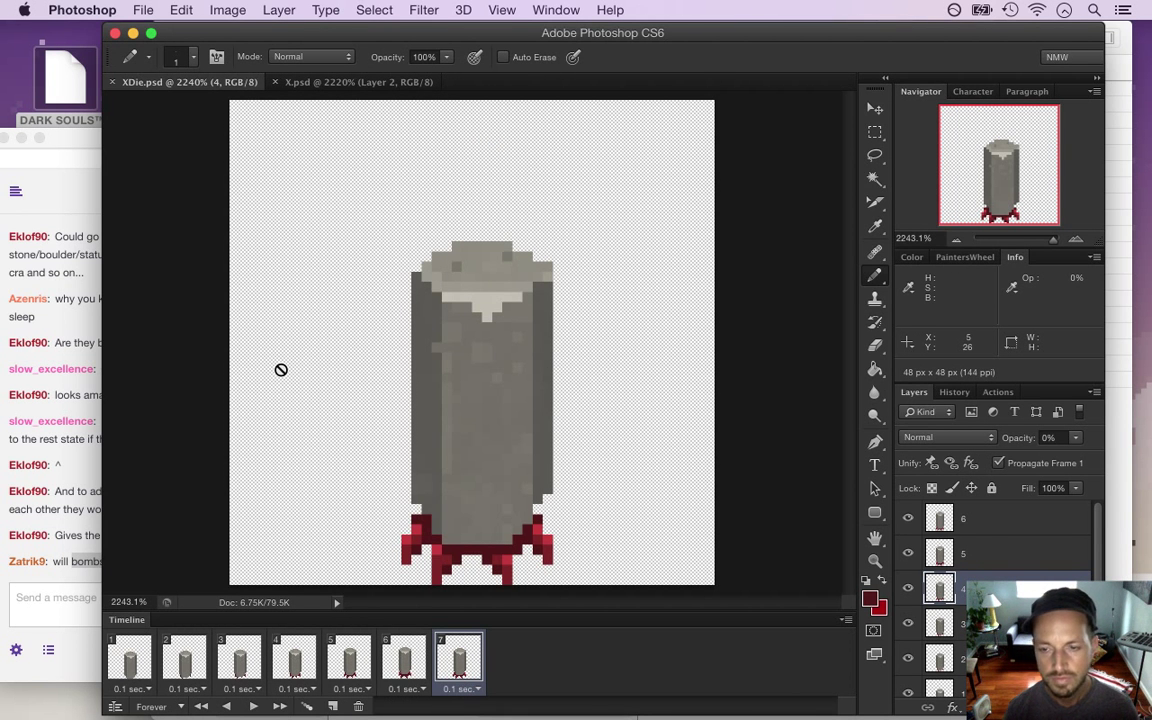
Select animation frame 7 and layer 6, then bring the Twitch chat to the front
click(452, 655)
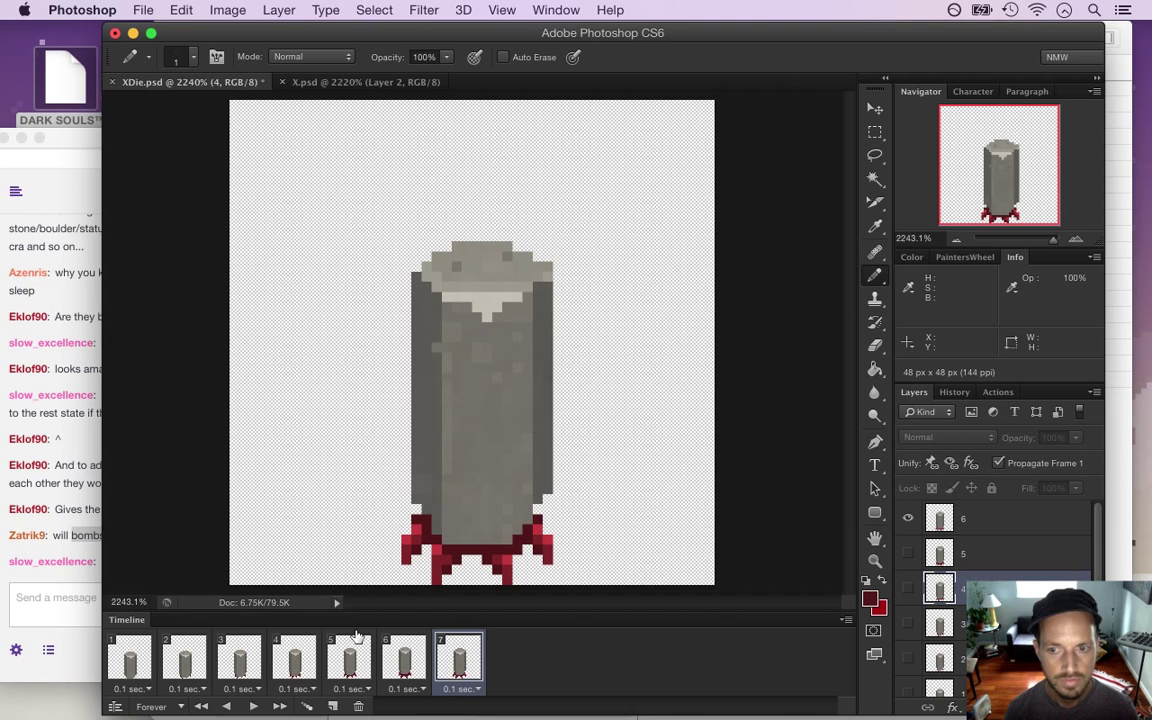
click(945, 518)
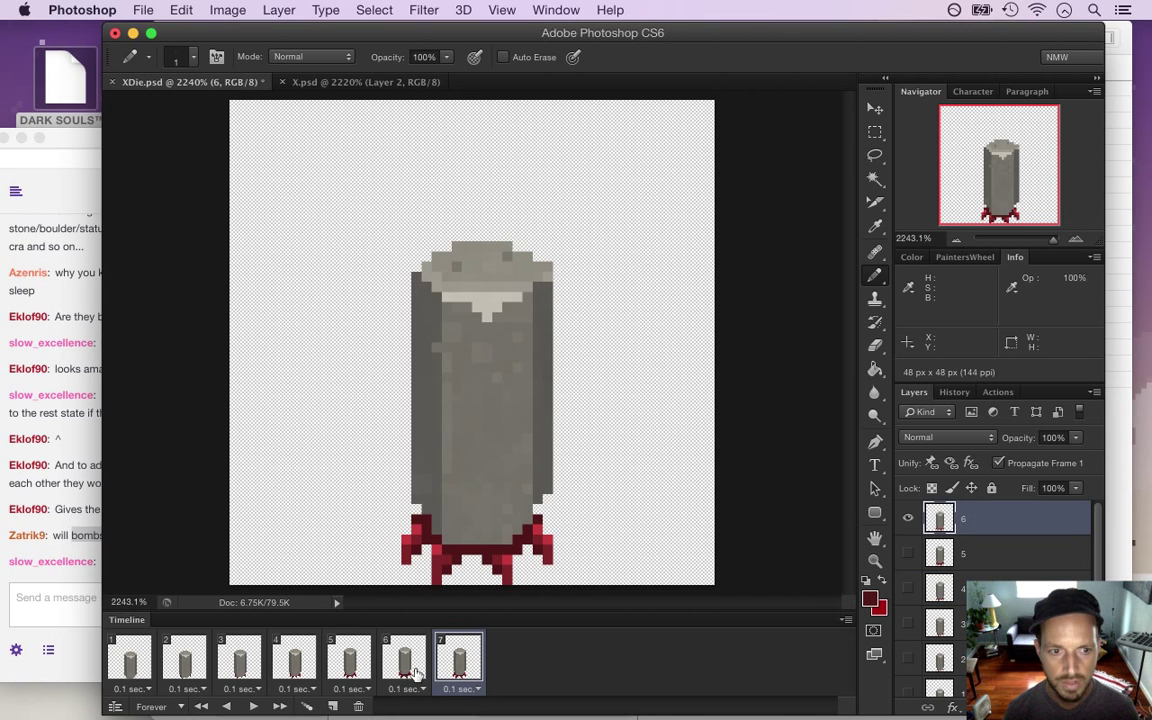
click(82, 583)
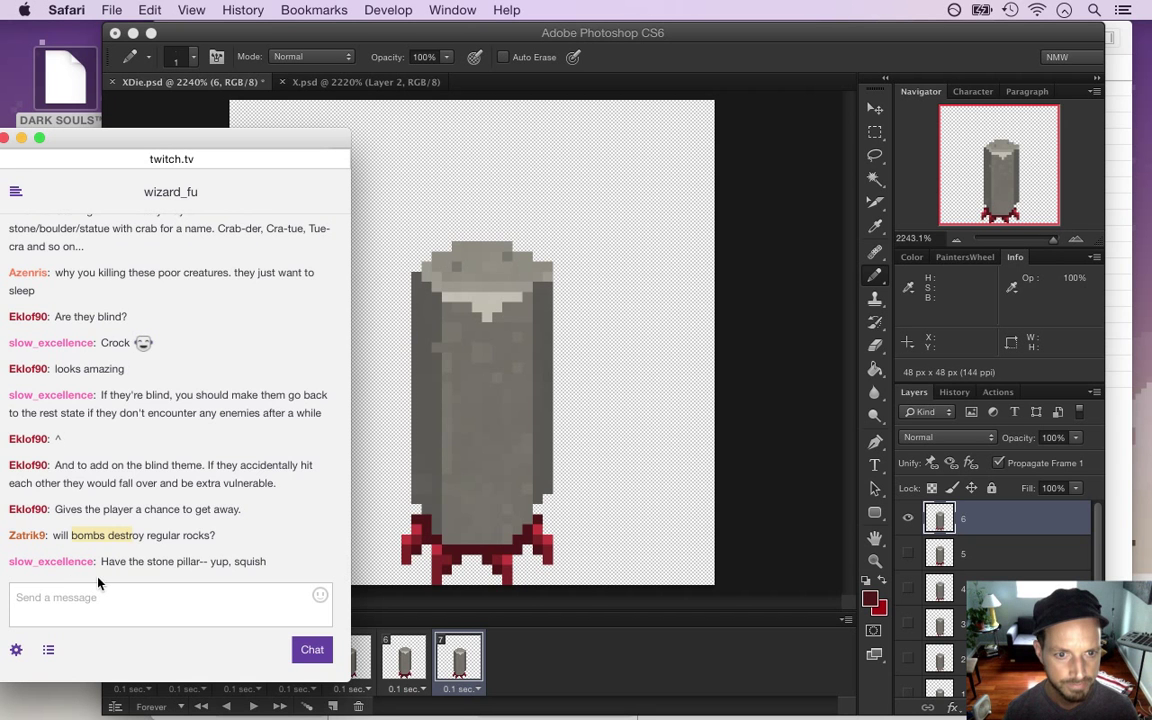
Highlight viewer comments about the pillar squish, blocking and bomb use, then return to Photoshop
drag(120, 536, 262, 537)
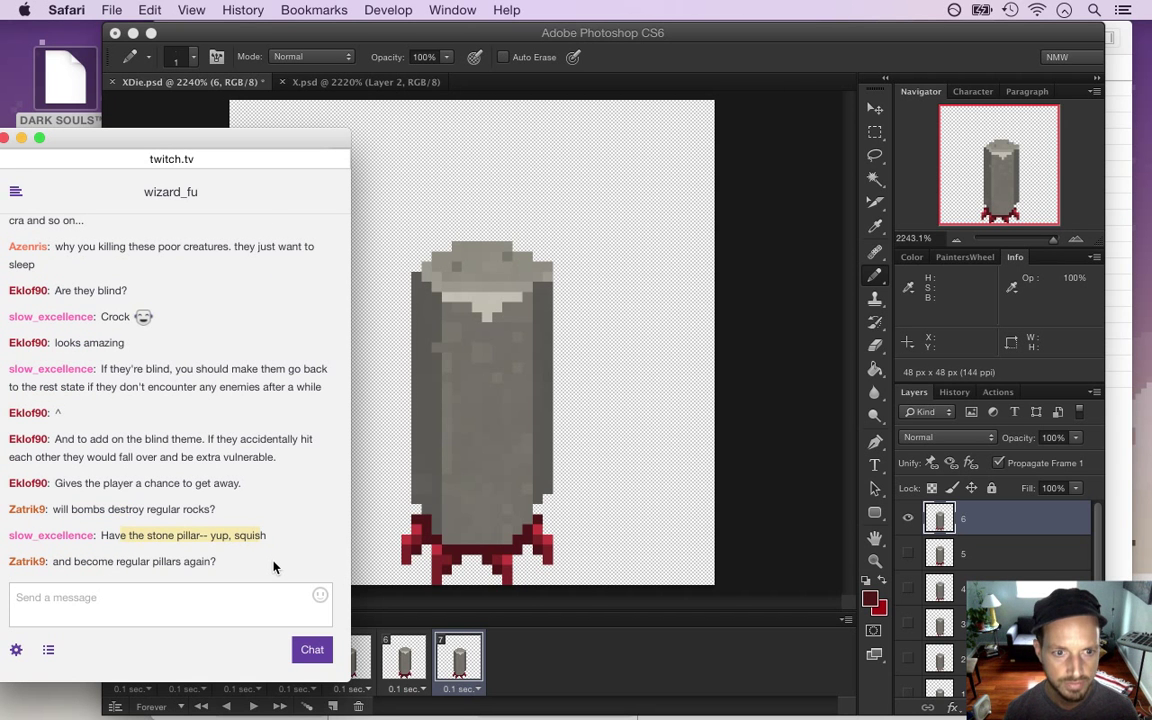
drag(54, 562, 212, 566)
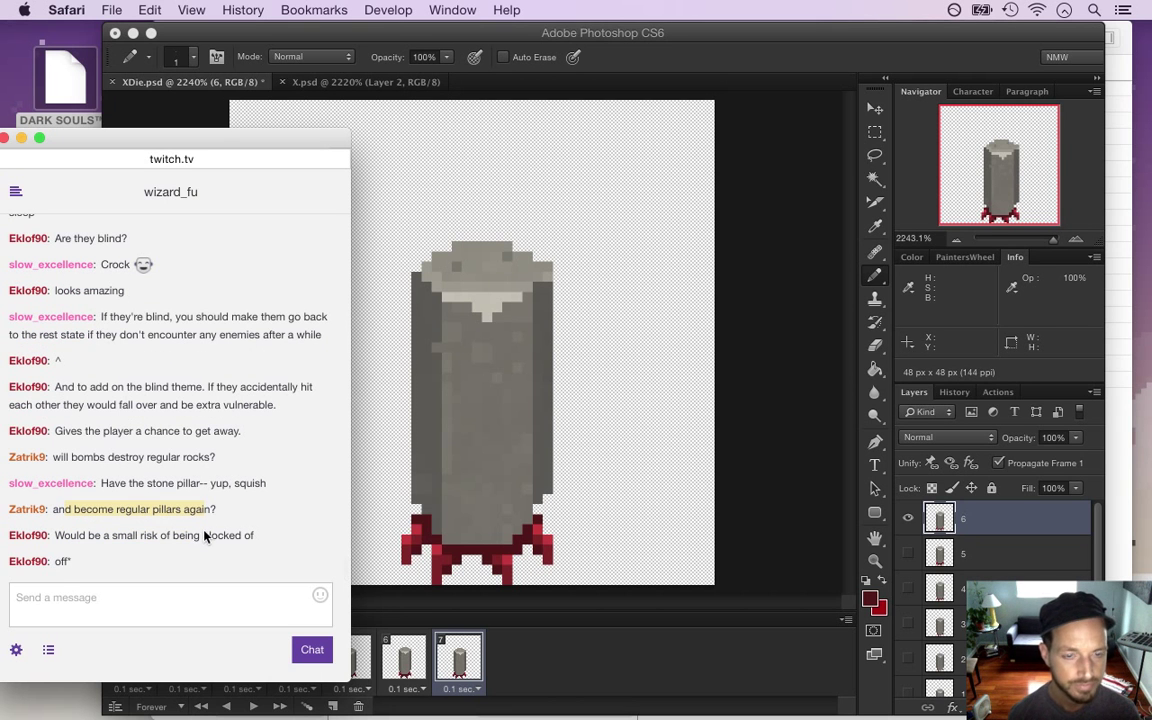
drag(61, 539, 241, 547)
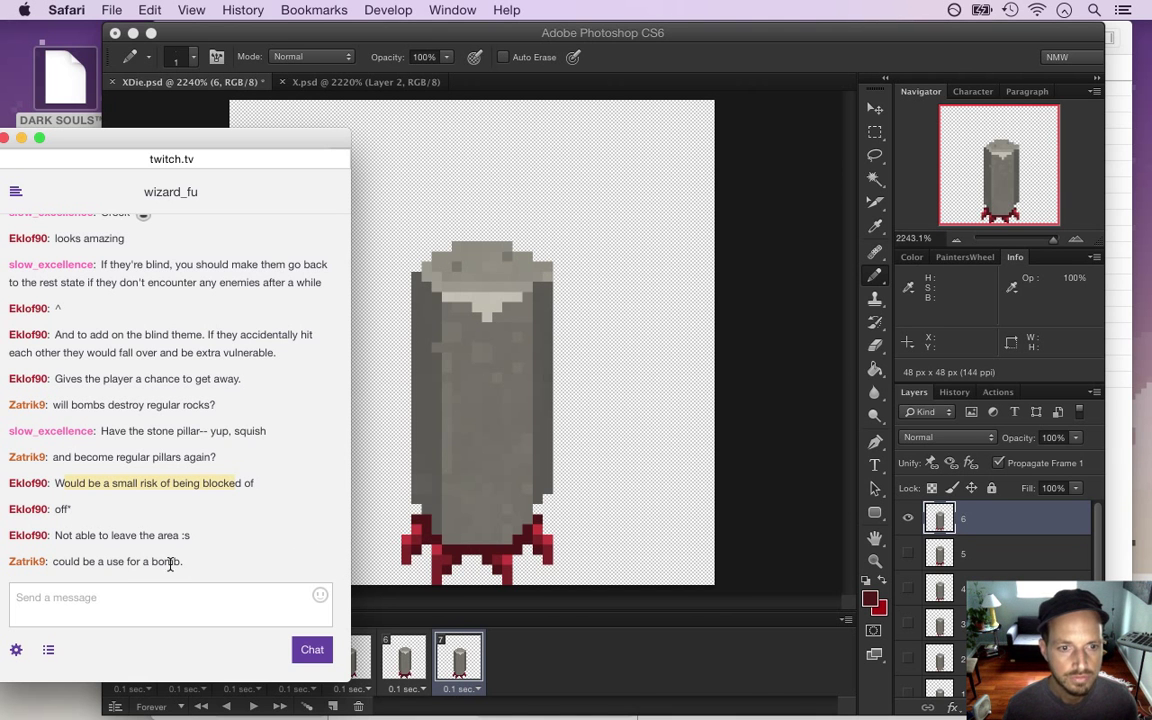
drag(81, 561, 181, 563)
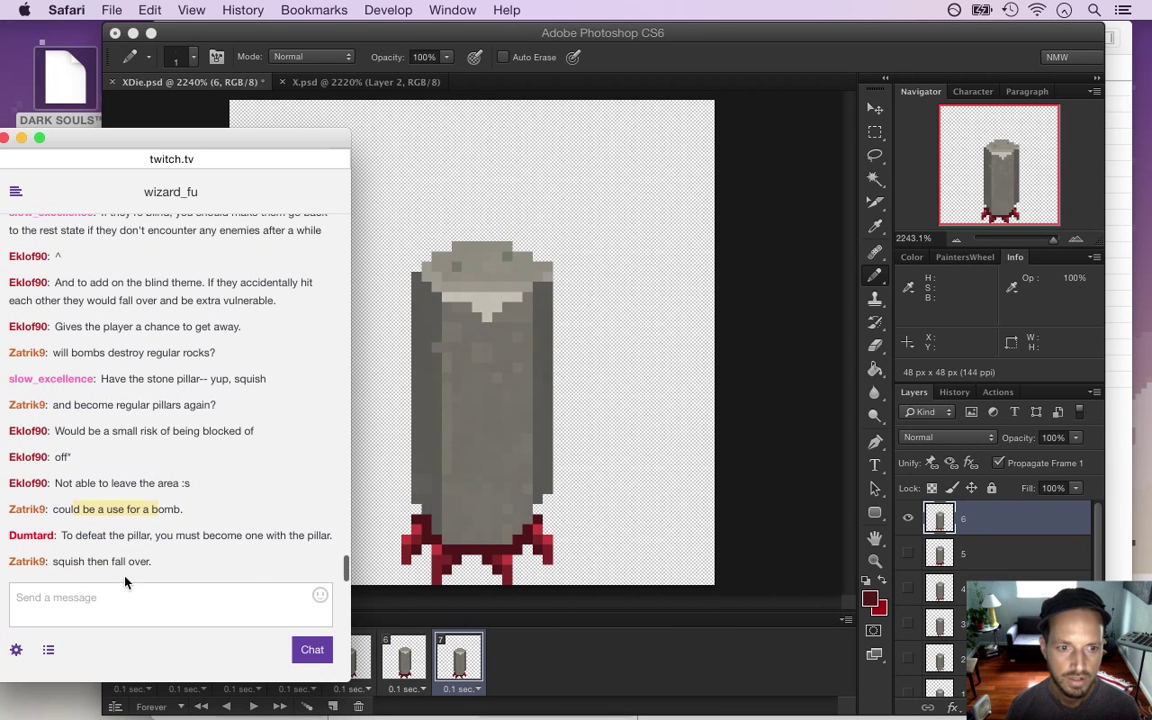
drag(55, 562, 145, 565)
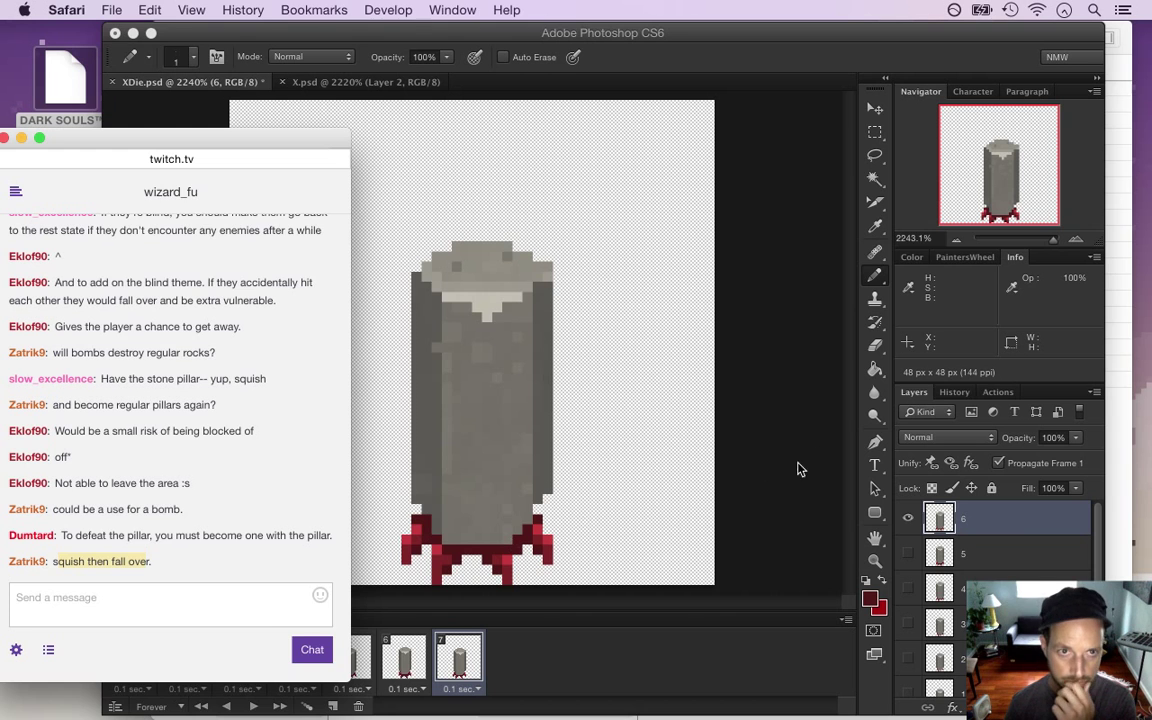
click(812, 428)
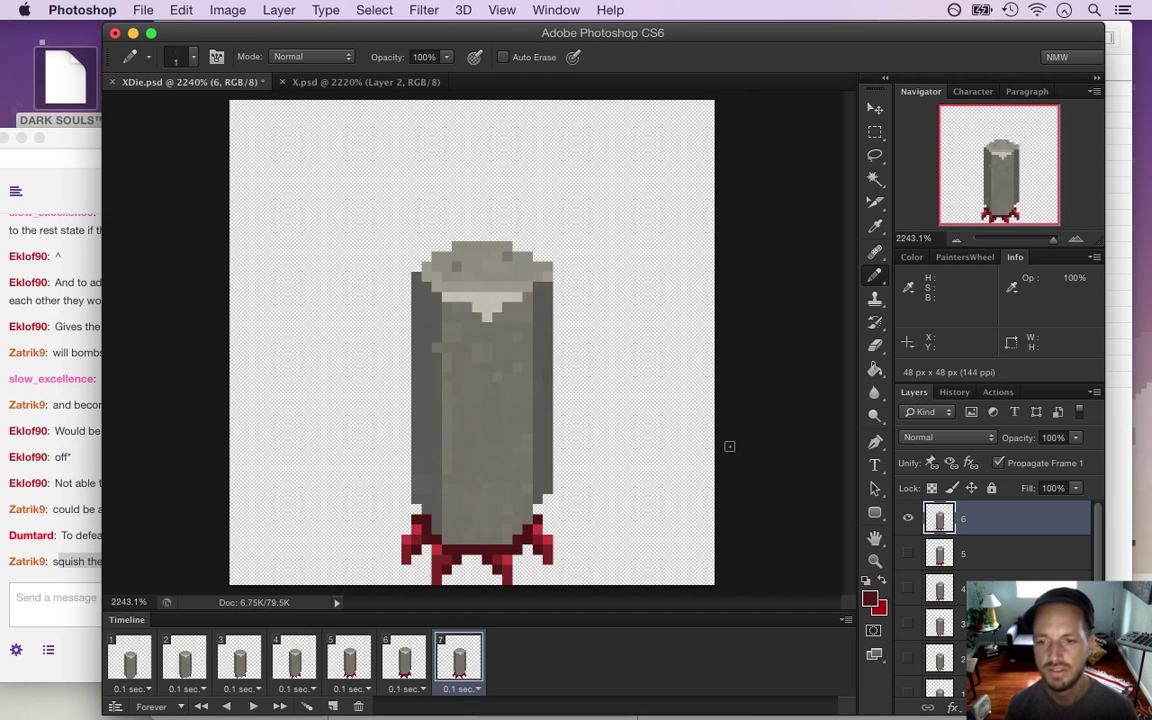
Resize the canvas to 64 px wide
click(143, 9)
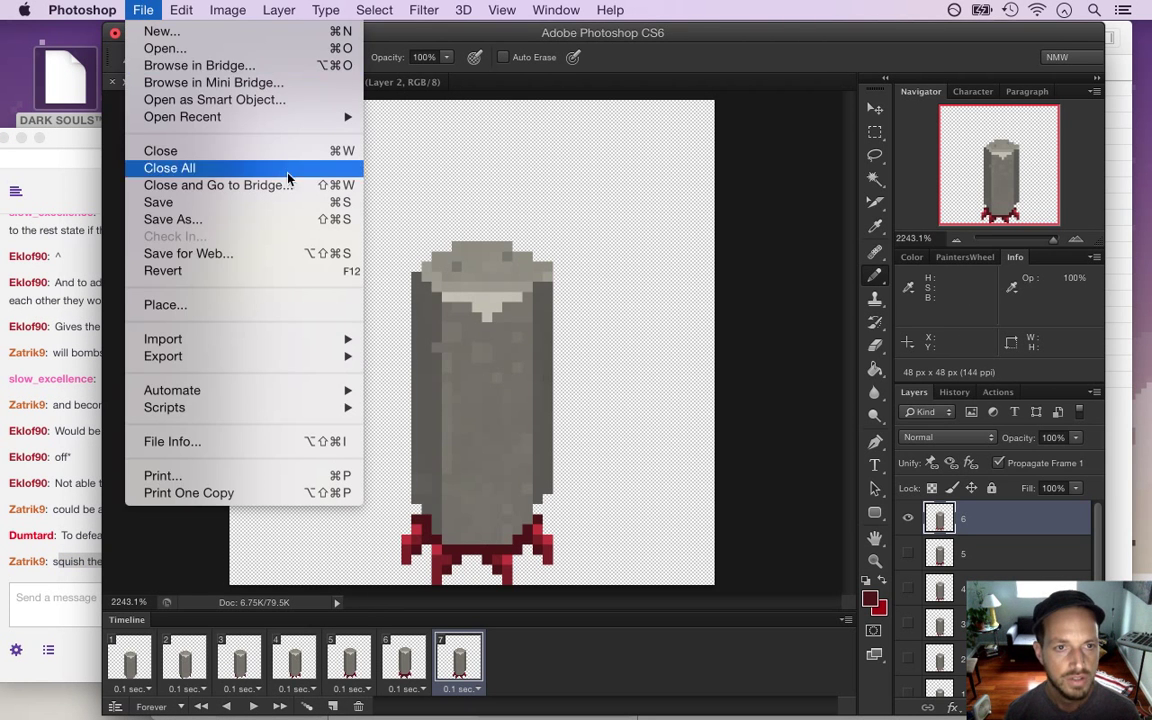
click(775, 182)
key(alt+super+c)
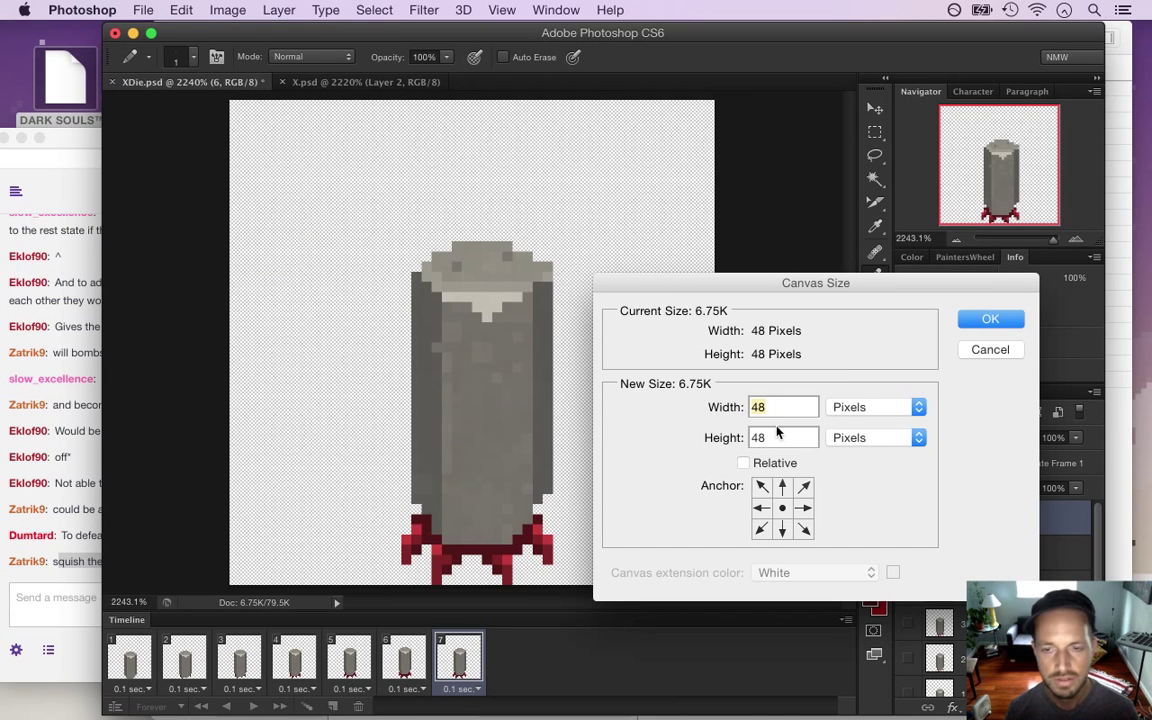
text(64)
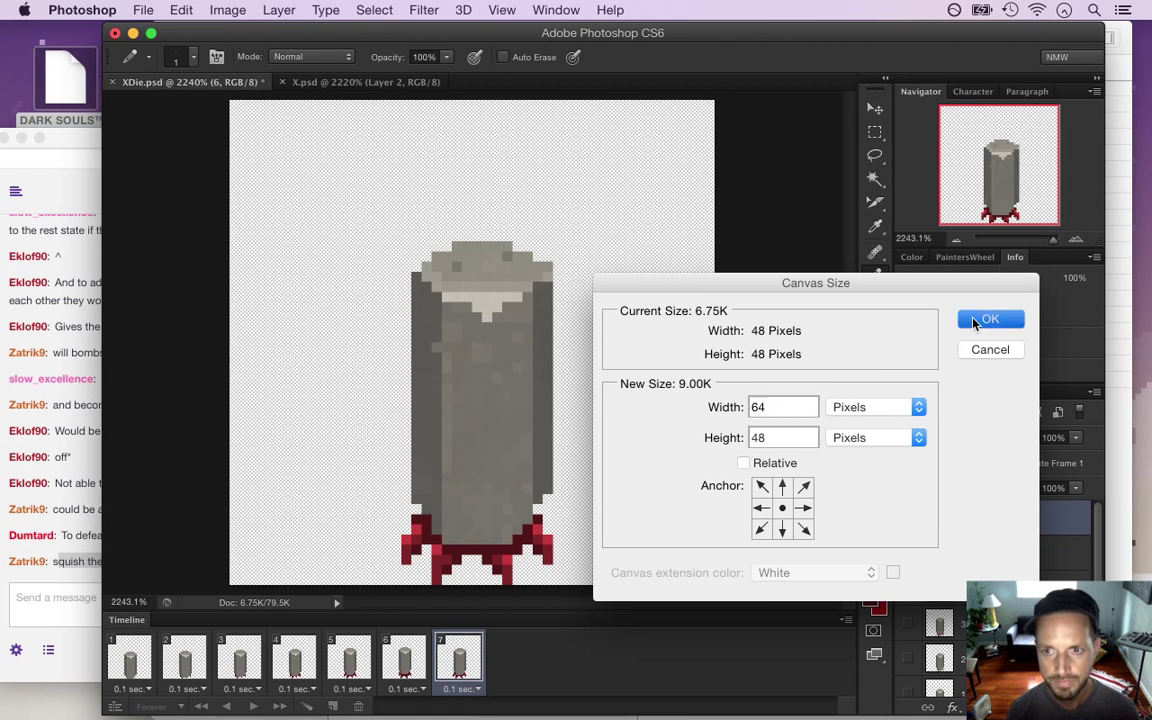
click(975, 320)
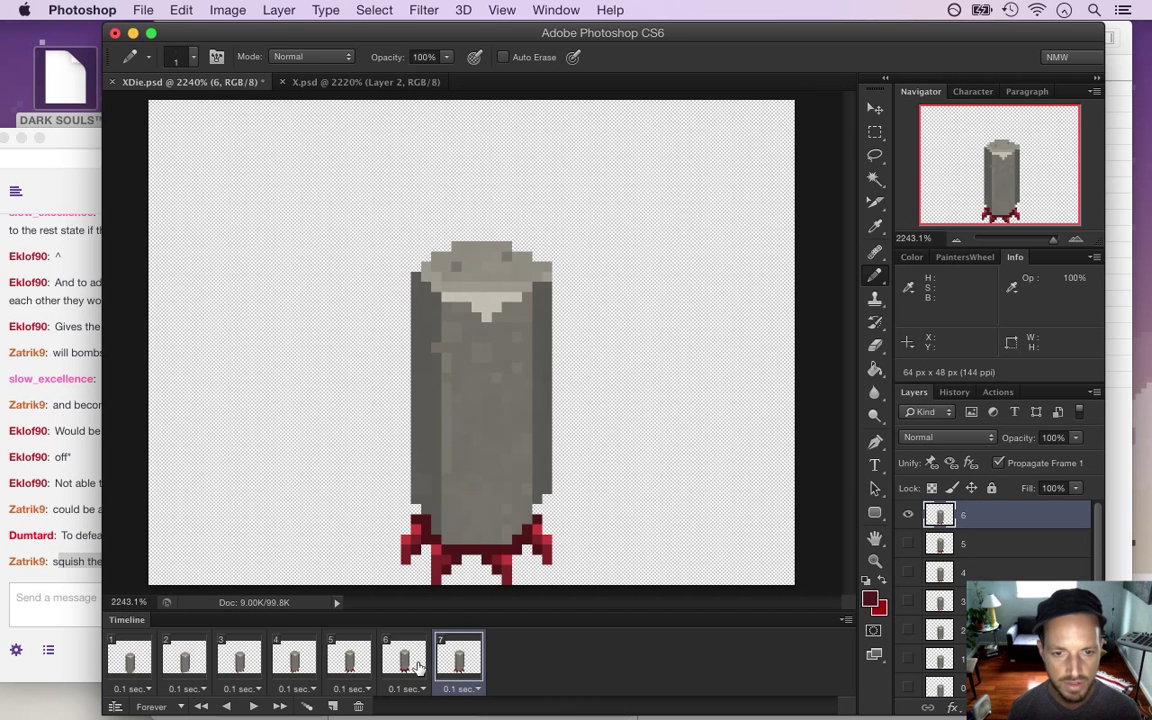
Delete the extra animation frames 2–7 from the timeline
drag(415, 663, 129, 663)
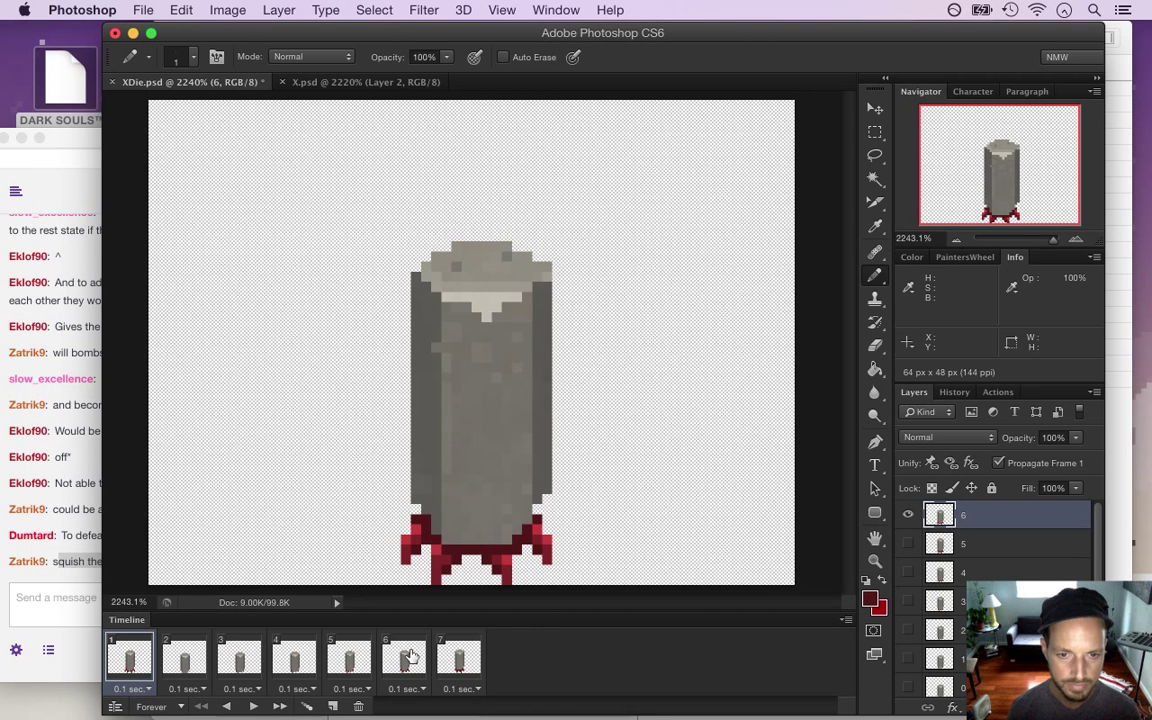
click(450, 663)
click(357, 706)
click(357, 706)
click(357, 706)
click(357, 706)
click(357, 706)
click(357, 706)
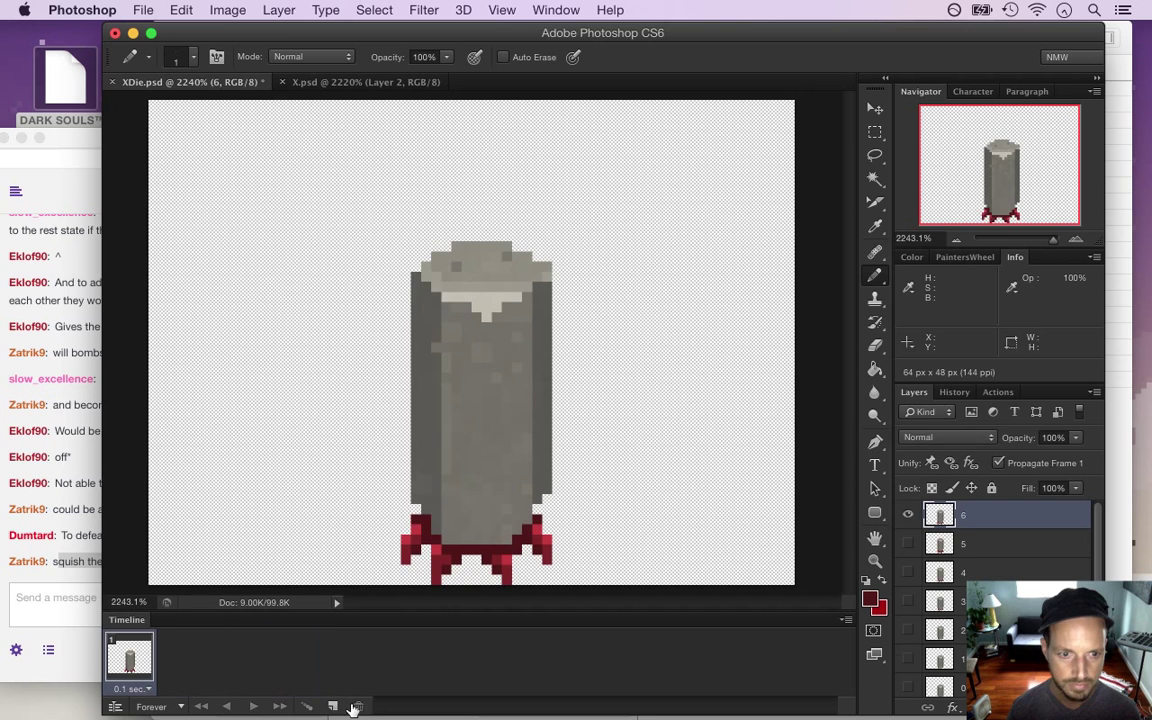
click(1017, 544)
Delete layers 0–5 and rename the remaining pillar layer 6 to 0
key(Delete)
key(Delete)
key(Delete)
key(Delete)
key(Delete)
key(Delete)
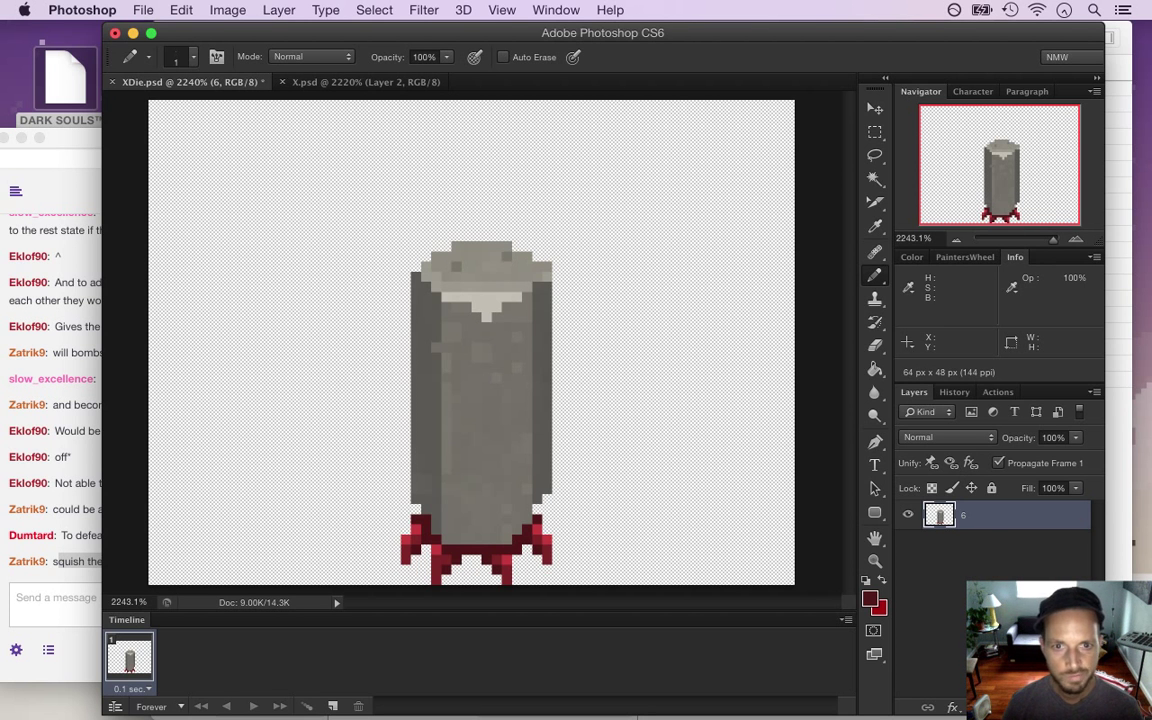
double_click(972, 528)
click(1097, 313)
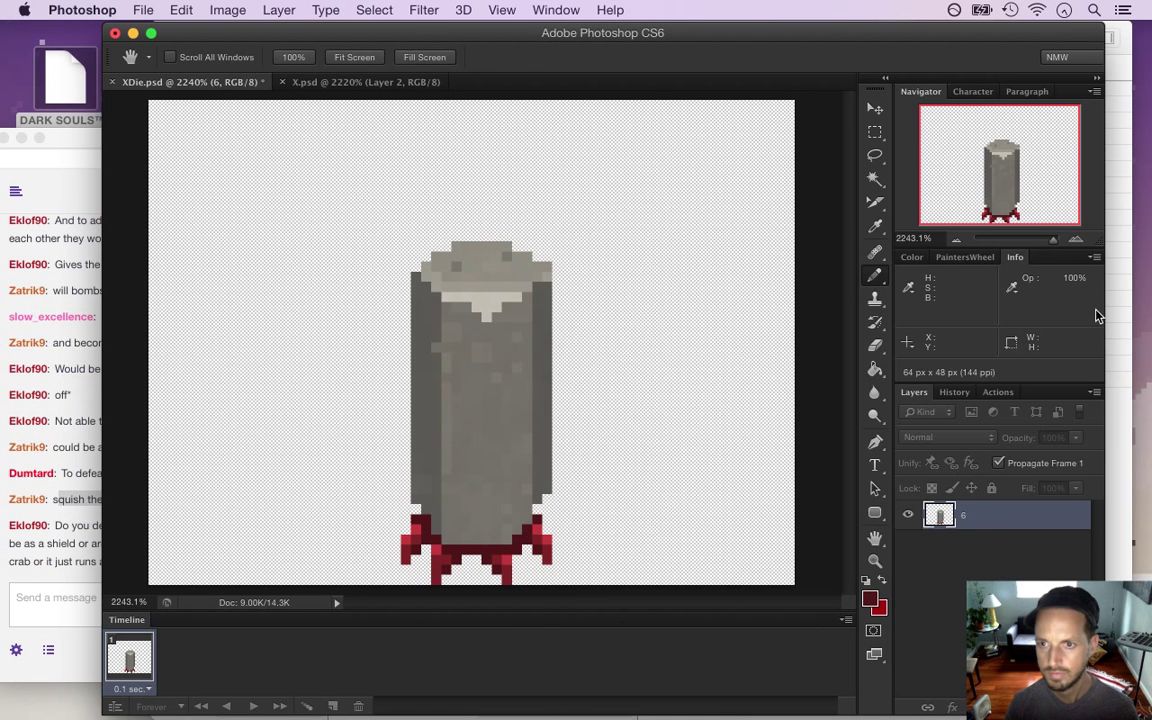
text(0)
key(Return)
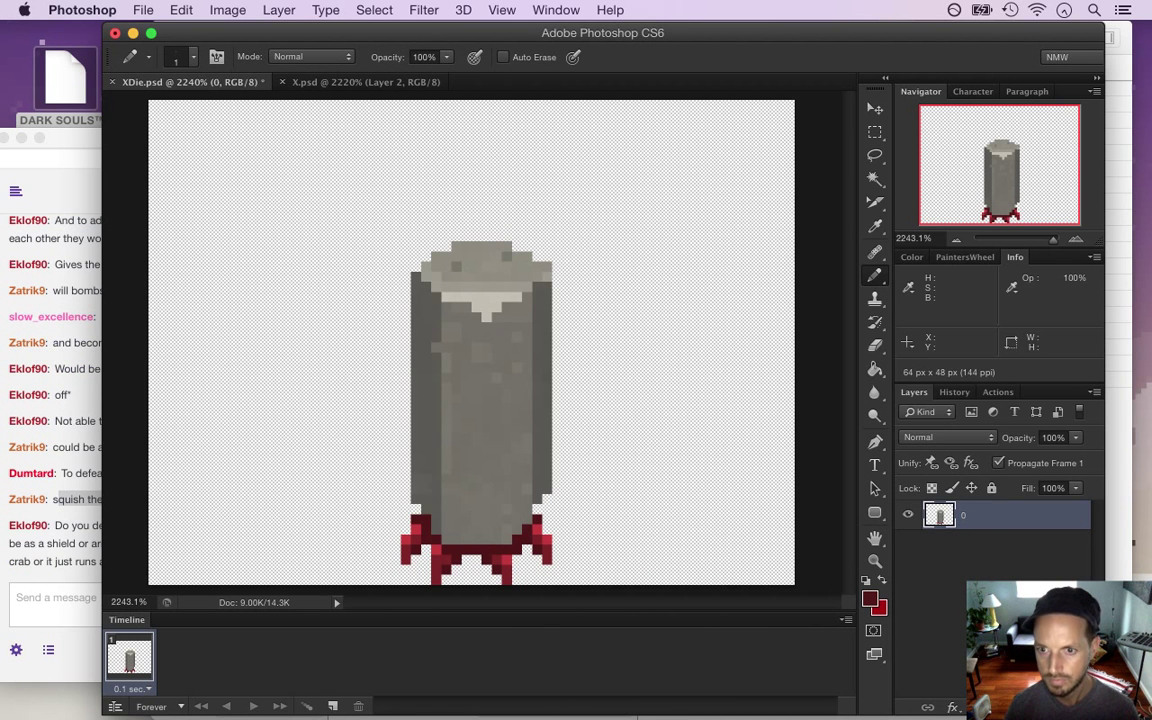
click(40, 541)
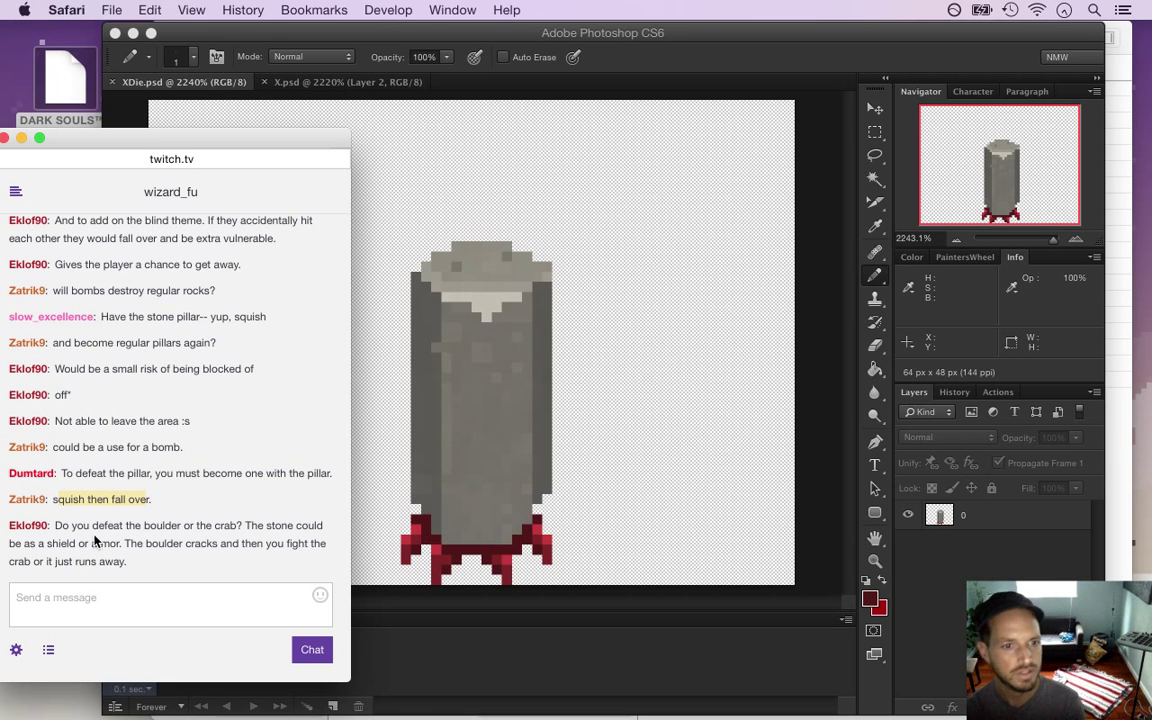
Highlight chat questions about defeating or cracking the boulder, then bring Photoshop forward
drag(98, 527, 165, 527)
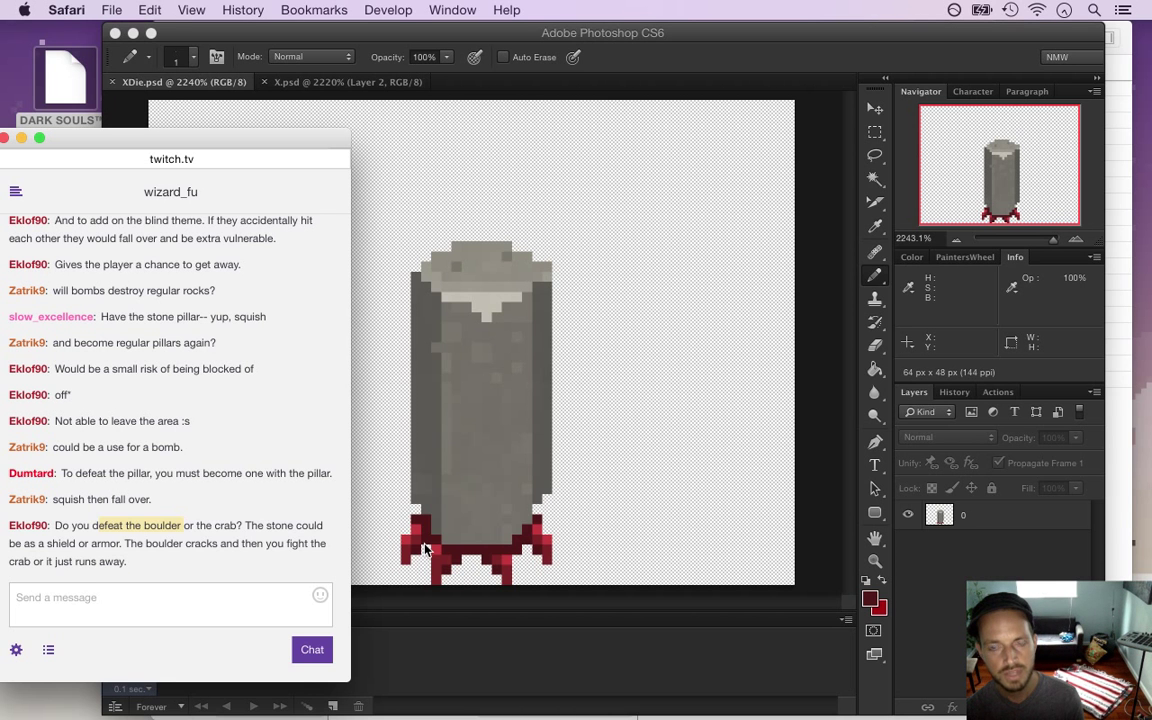
drag(84, 527, 113, 548)
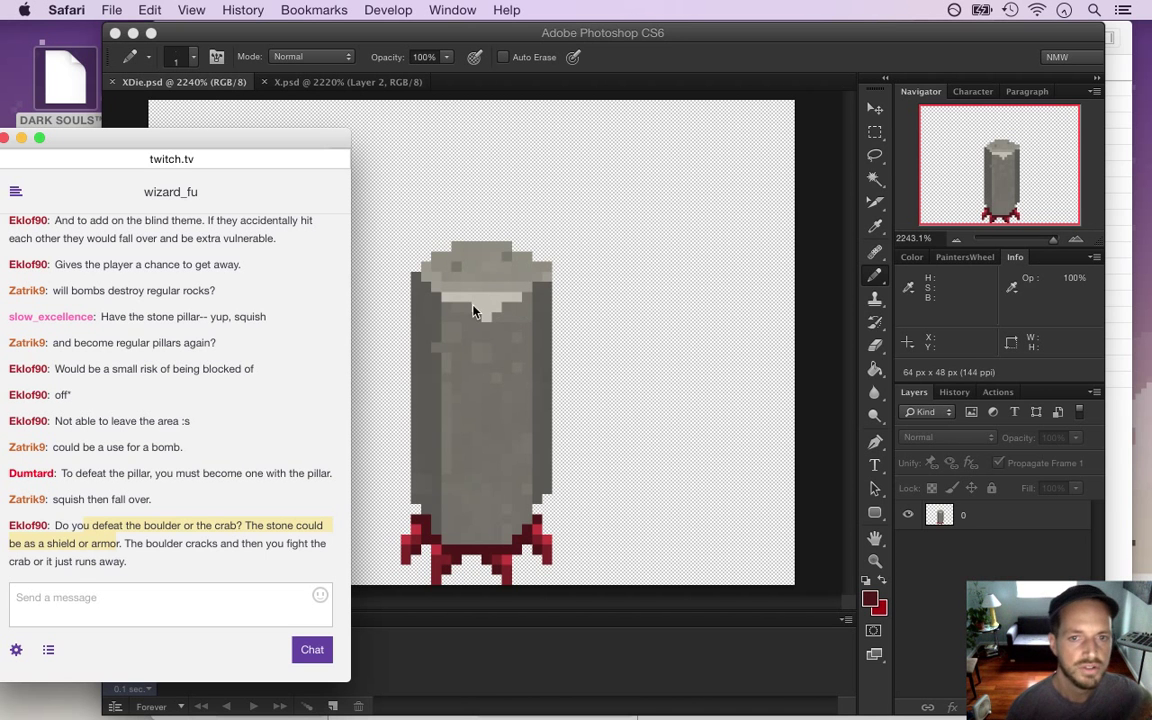
drag(124, 545, 130, 562)
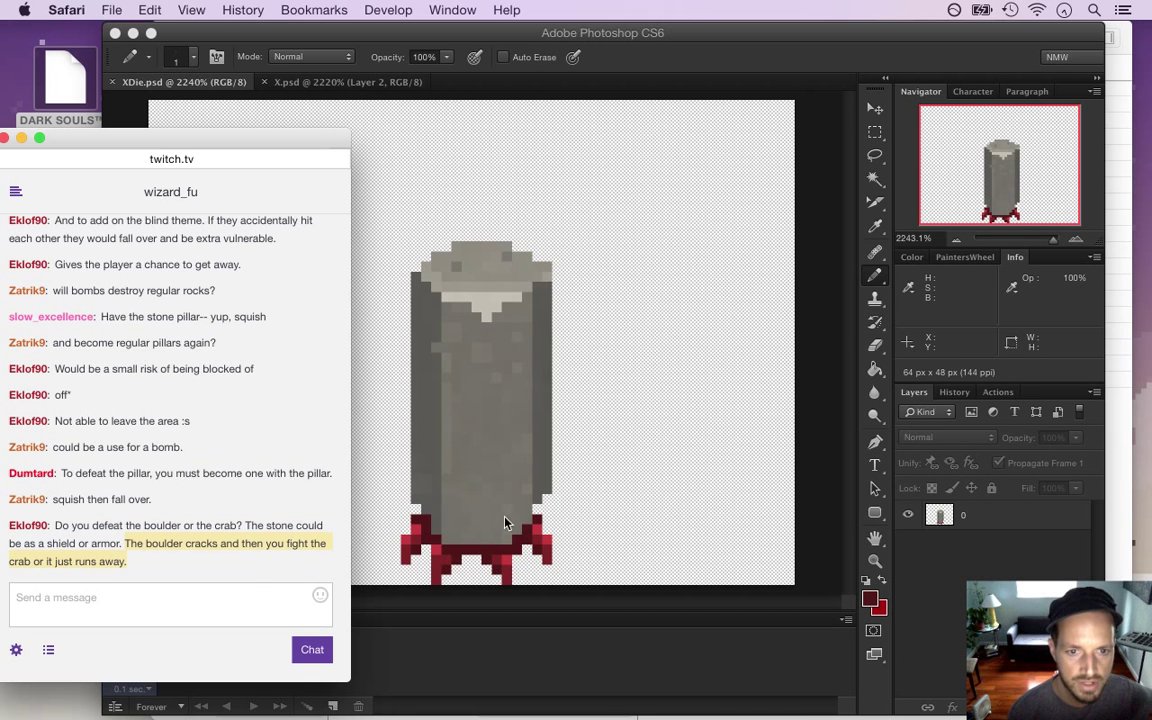
click(277, 531)
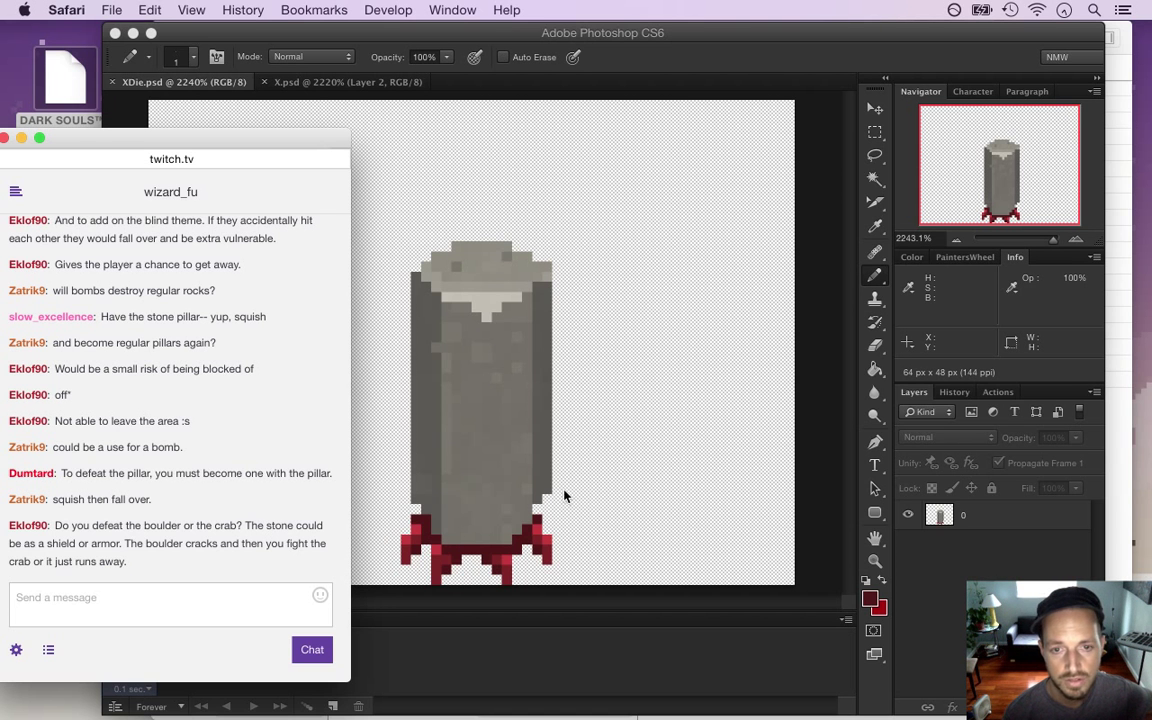
click(617, 454)
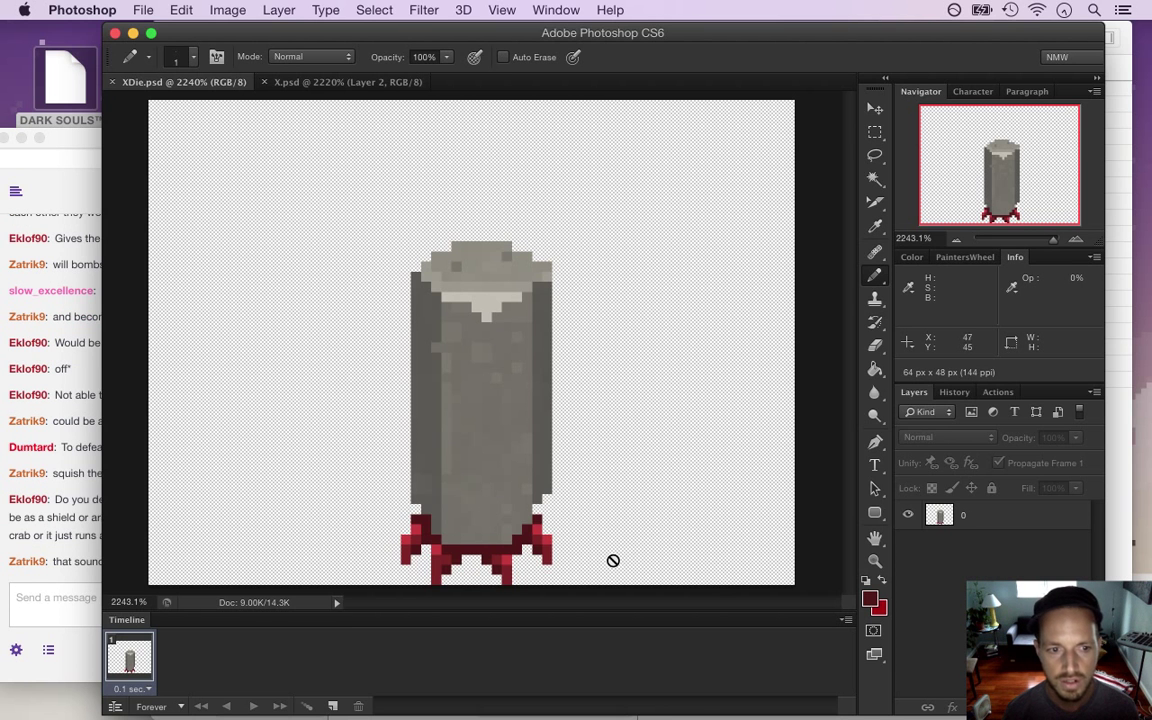
Read the latest chat reply, then return to Photoshop
click(97, 581)
drag(90, 563, 194, 566)
click(697, 522)
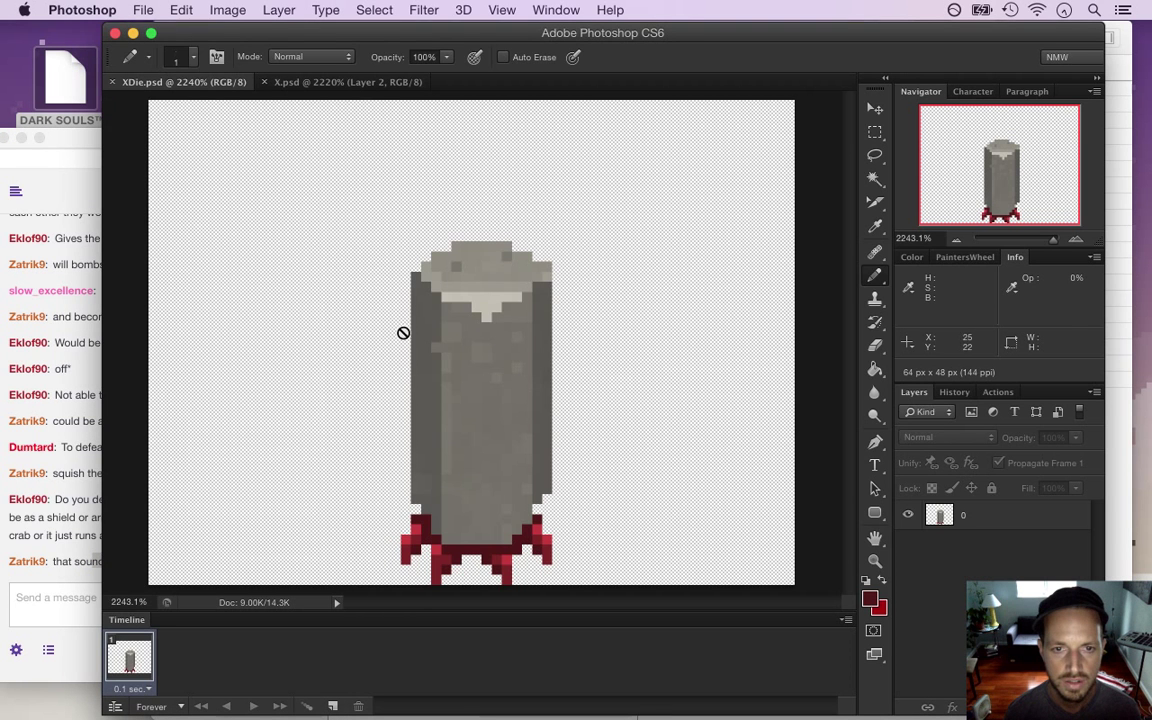
Marquee the pillar and subtract both red foot areas from the selection
key(m)
drag(398, 239, 561, 540)
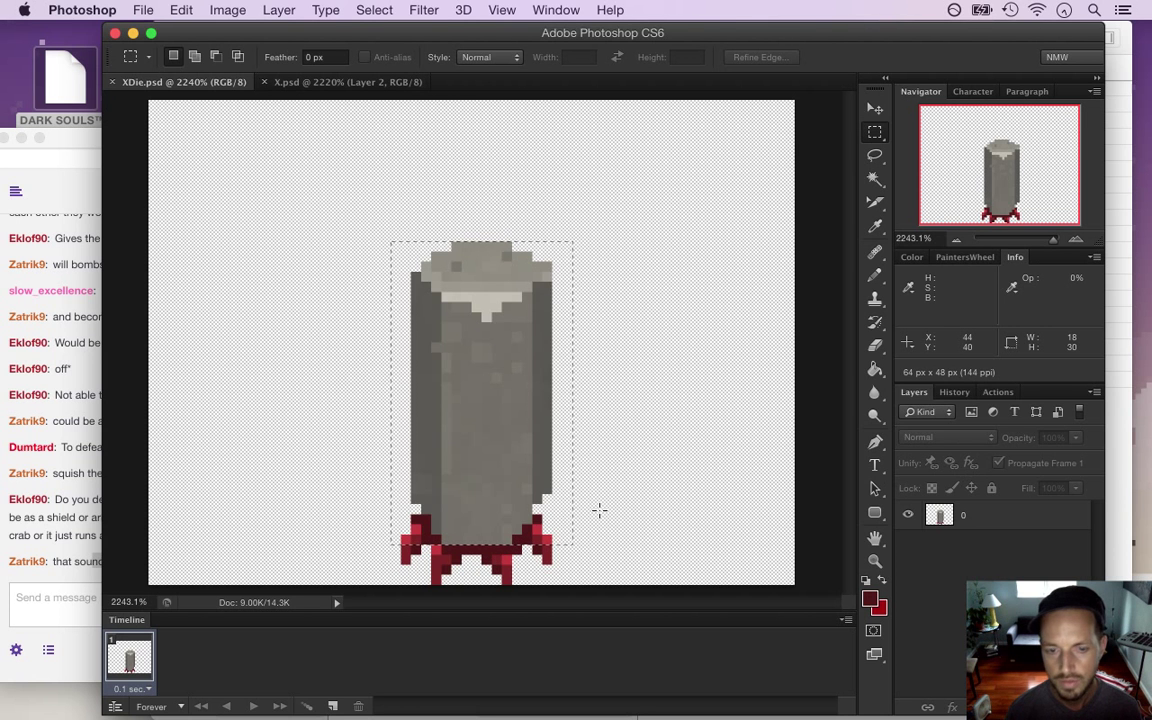
key(v)
key(m)
click(450, 525)
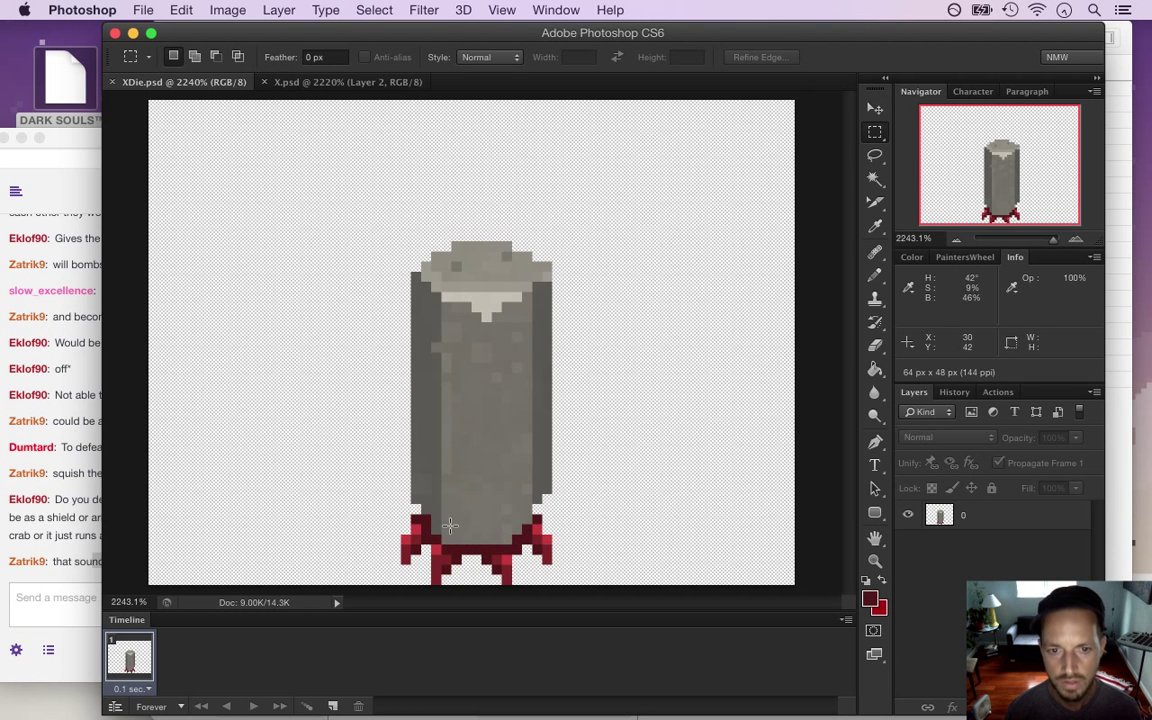
drag(352, 211, 622, 545)
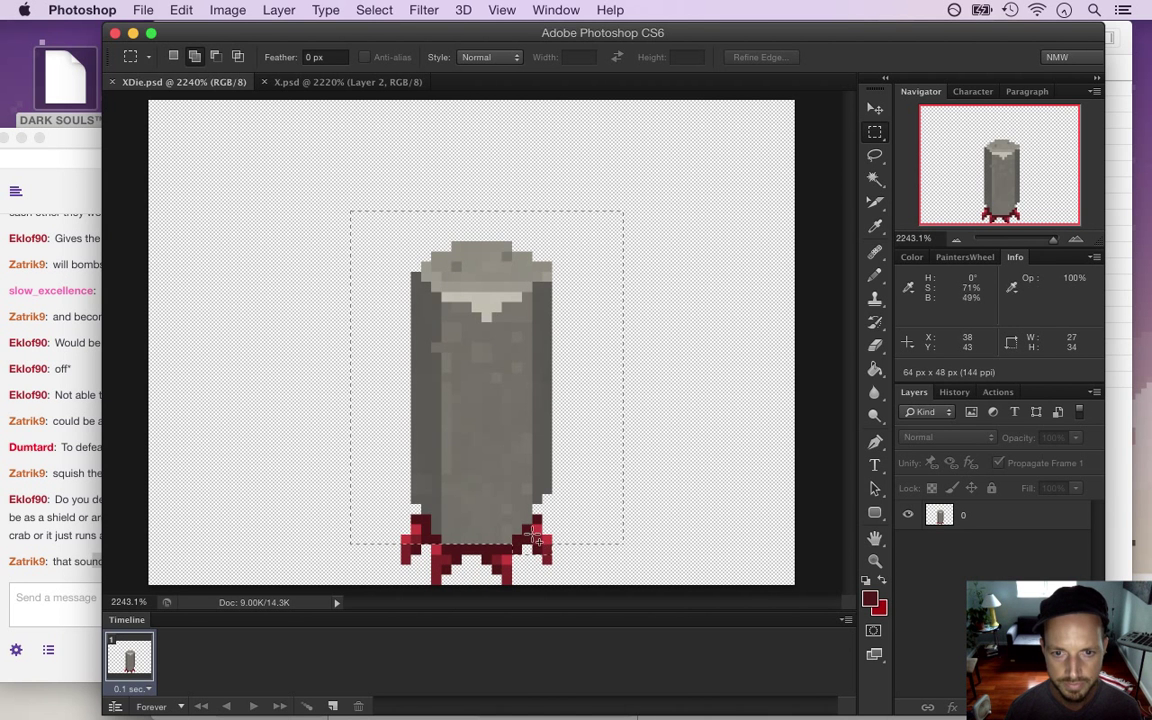
drag(552, 541, 586, 540)
drag(372, 523, 430, 540)
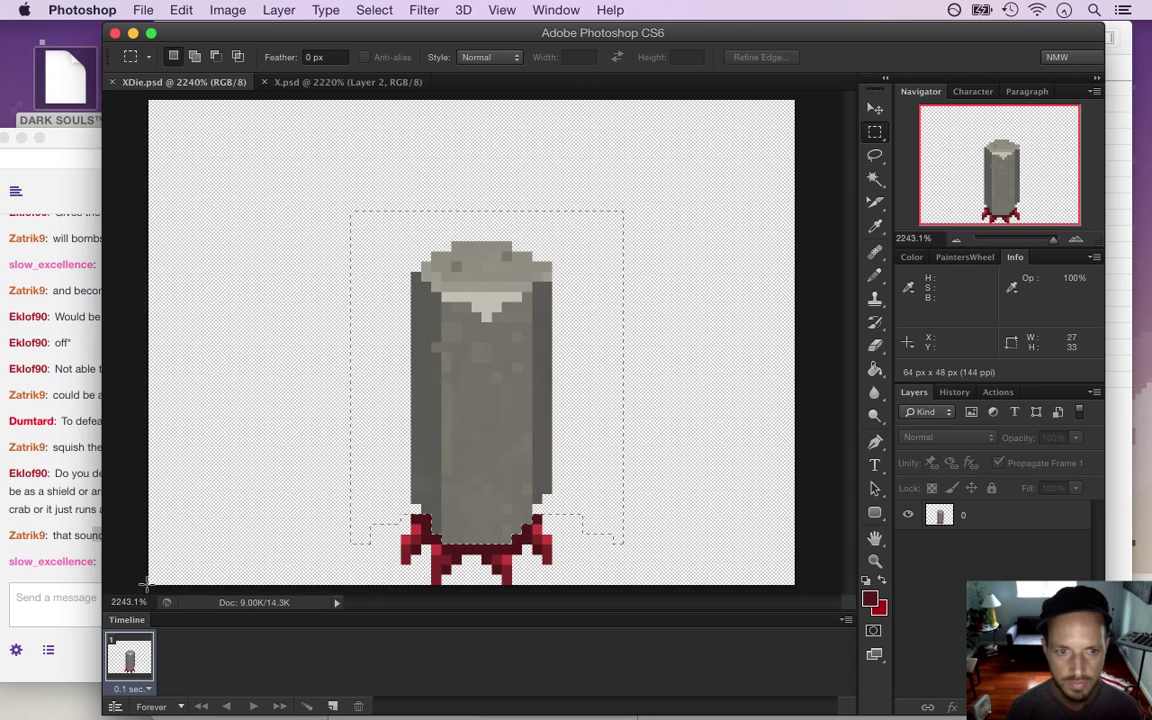
click(80, 580)
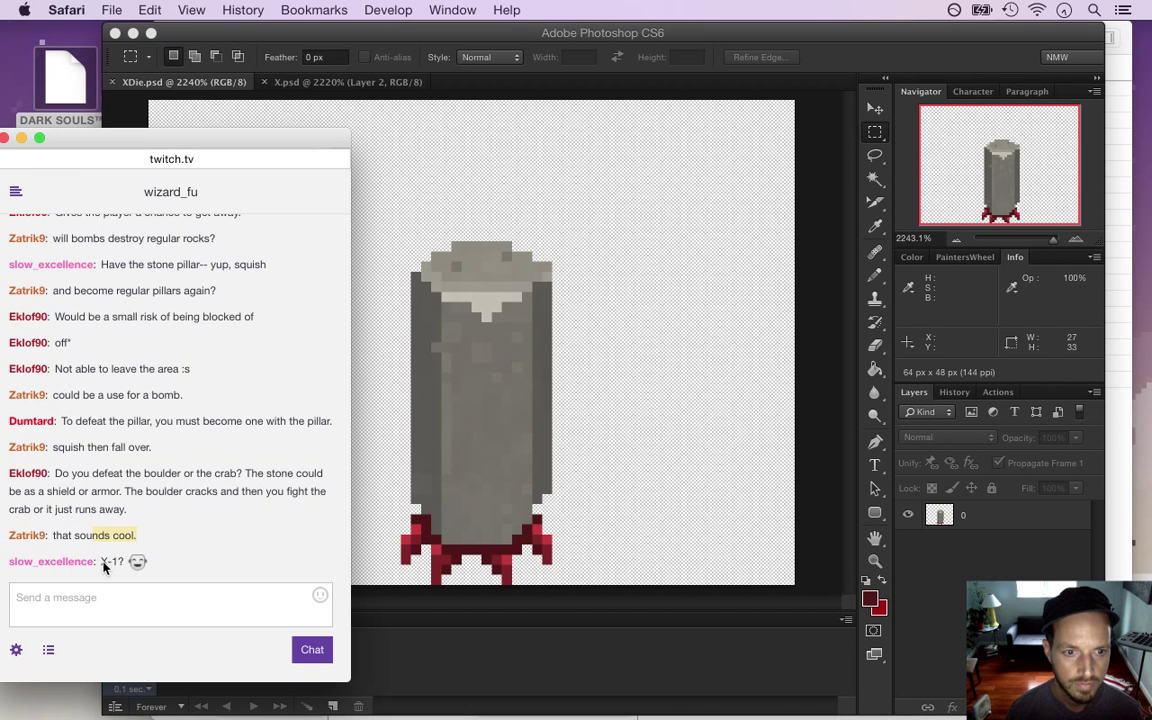
Highlight the X-1 chat message and return to Photoshop
drag(101, 567, 119, 569)
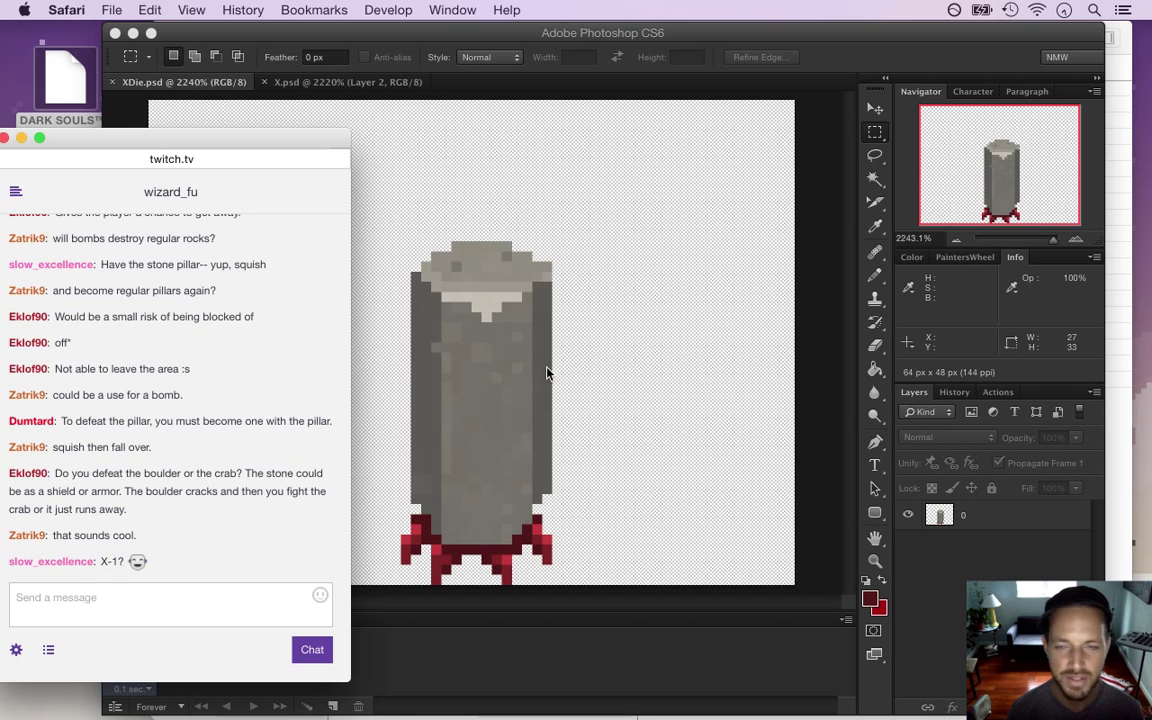
click(816, 68)
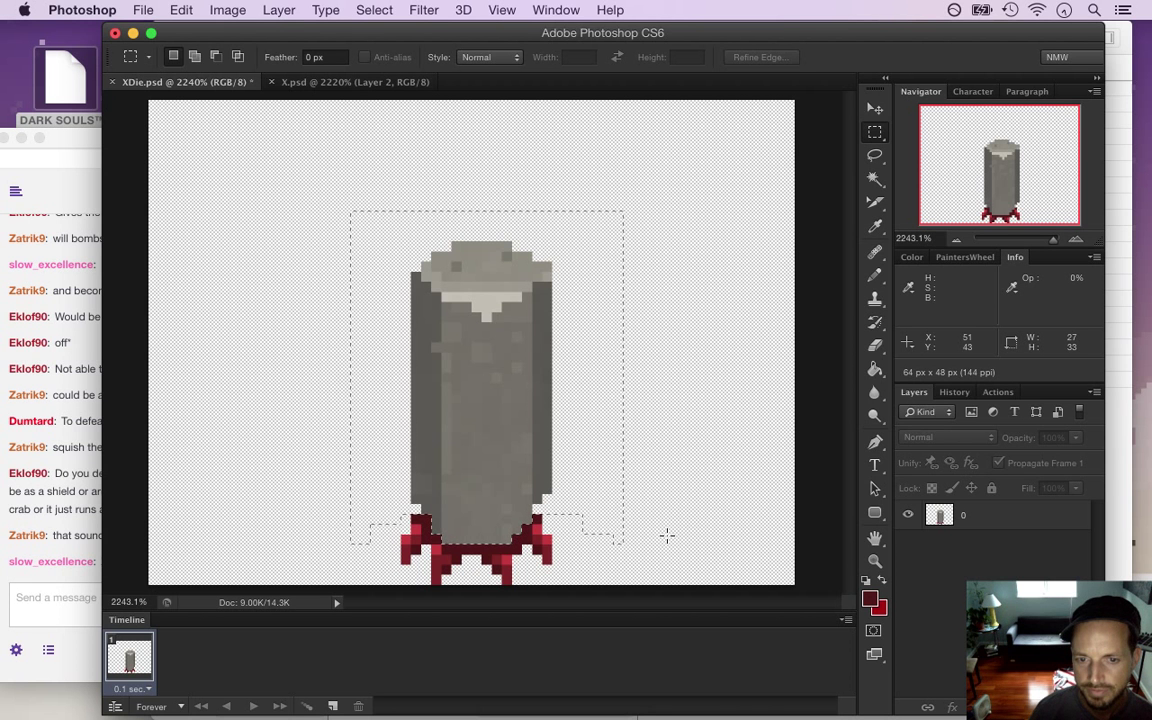
key(v)
key(Left)
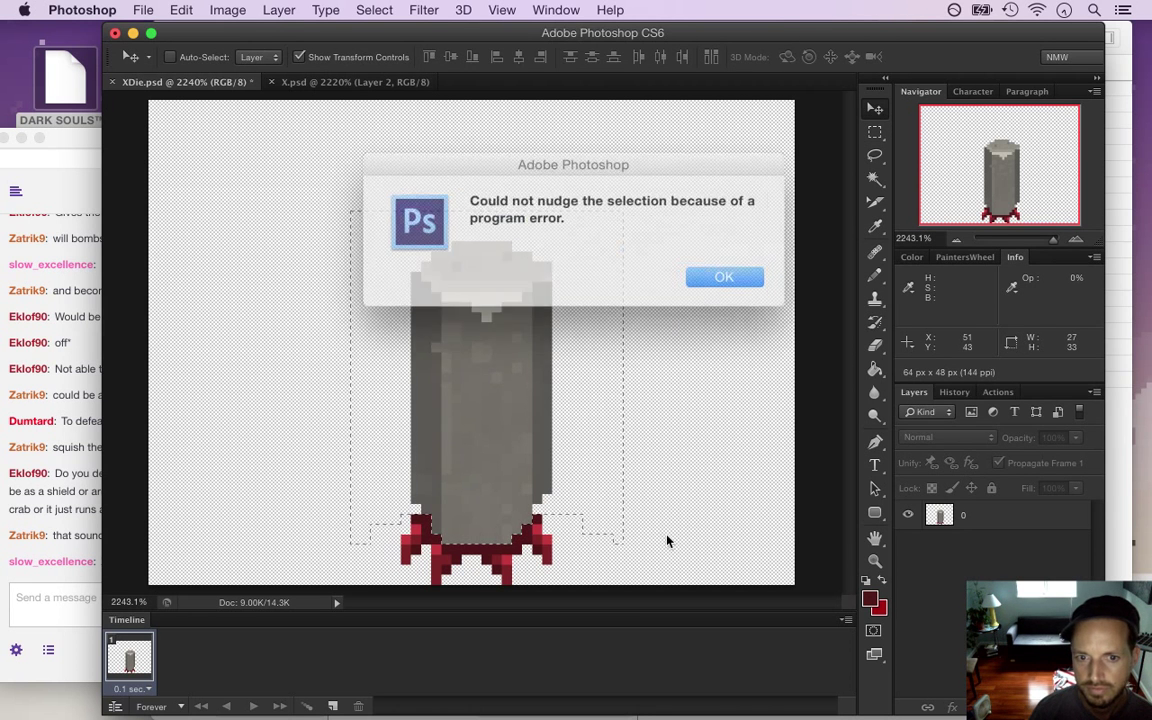
click(708, 270)
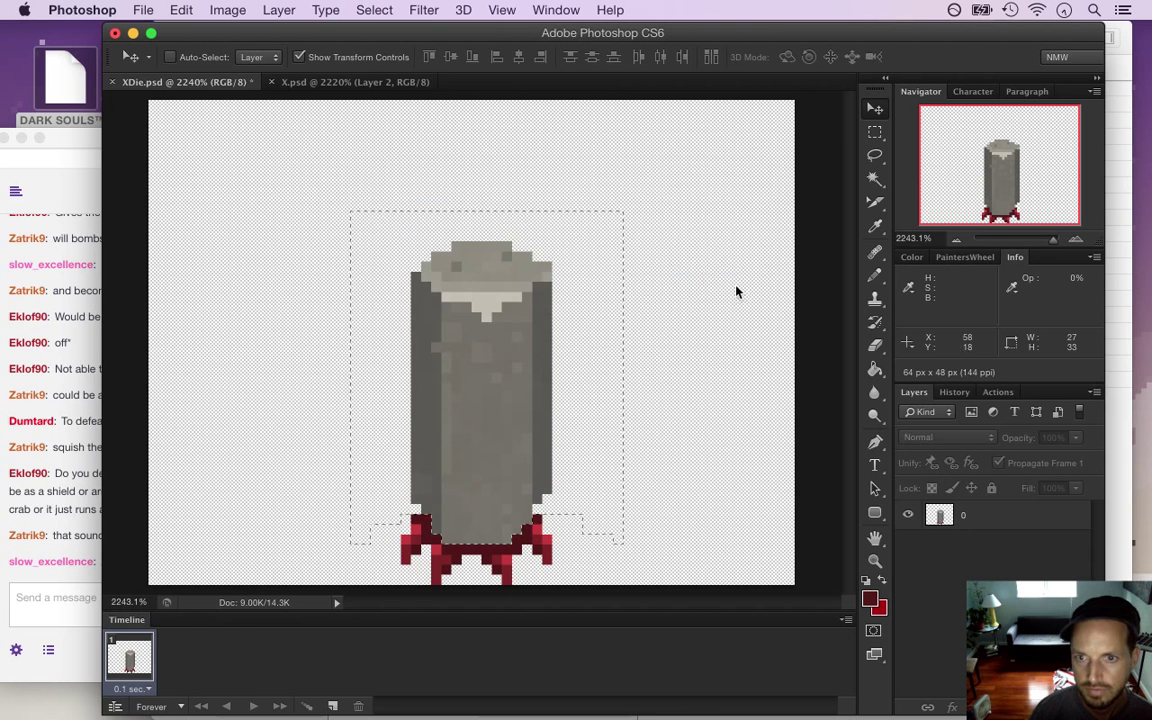
click(938, 515)
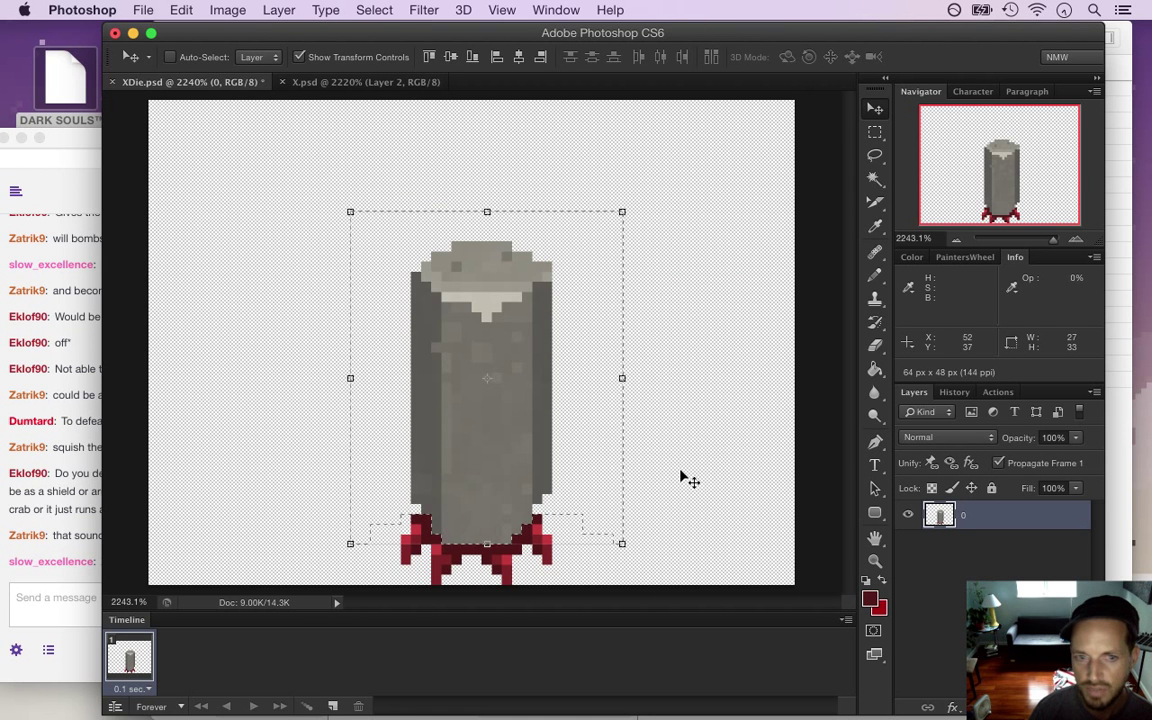
key(Down)
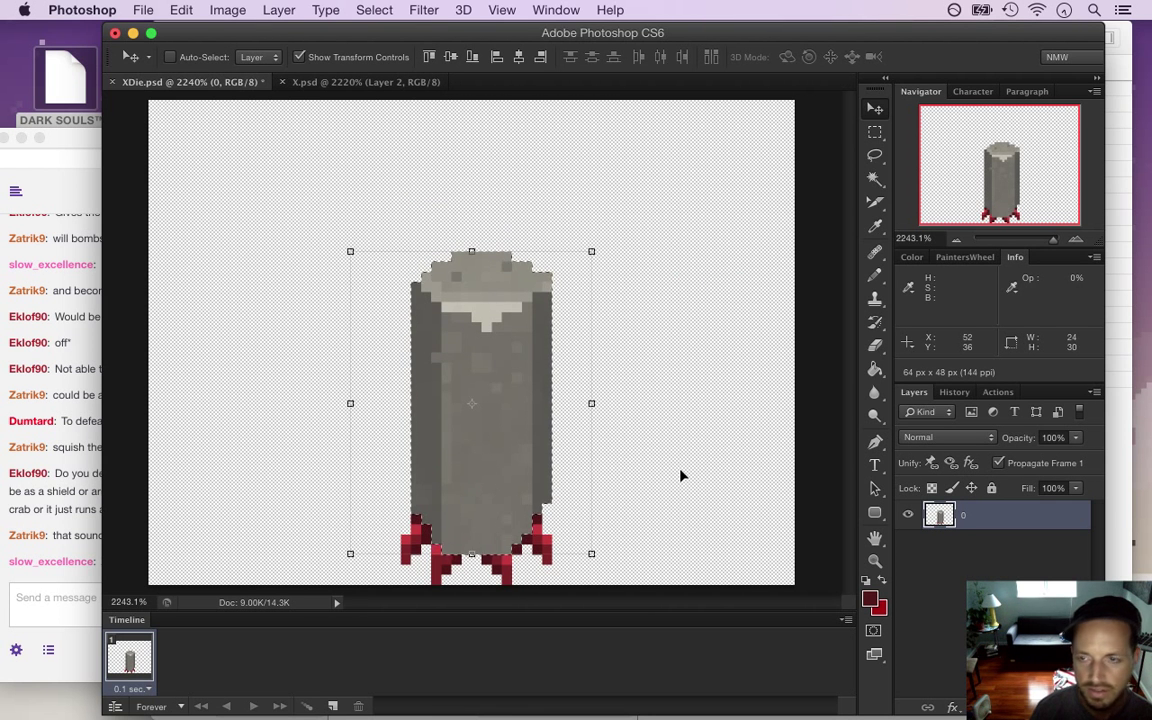
key(Down)
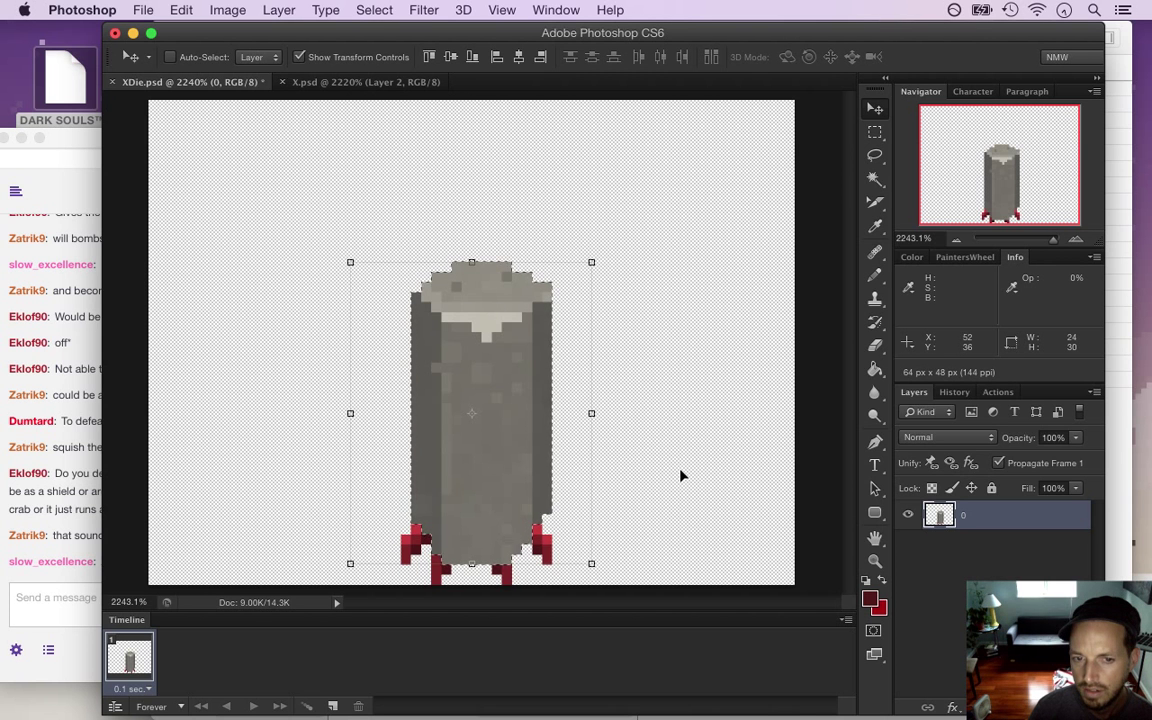
key(Up)
key(Down)
key(m)
key(ctrl+d)
key(i)
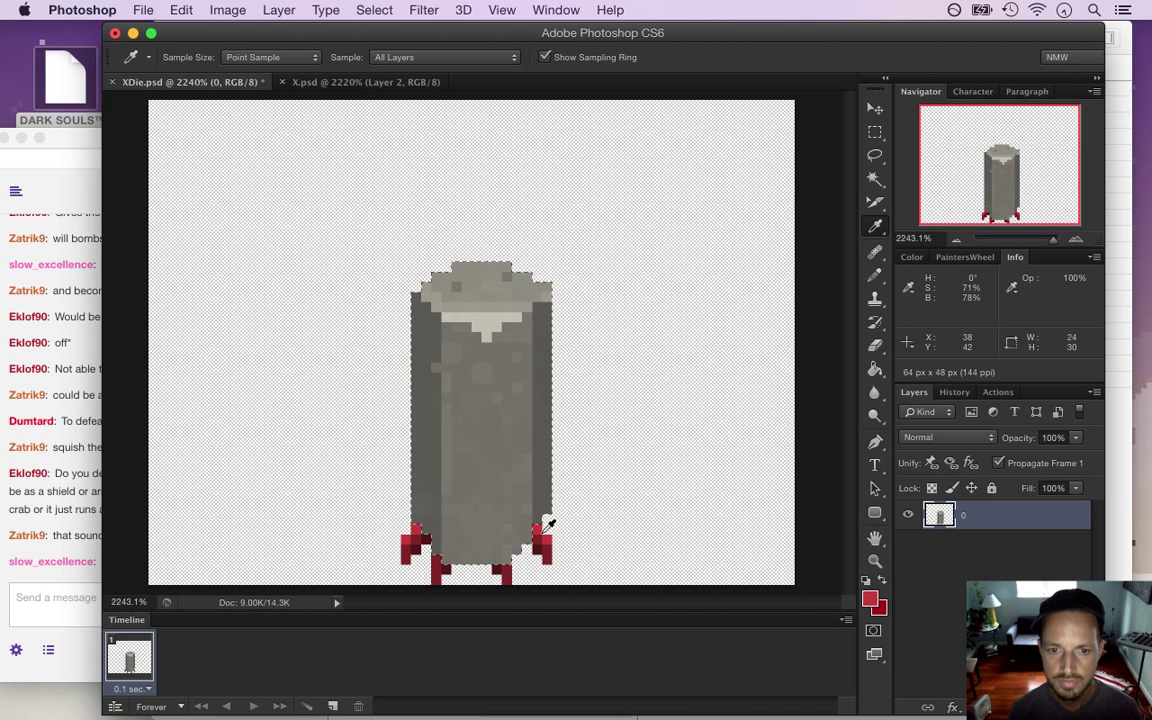
key(ctrl+alt+z)
key(ctrl+alt+z)
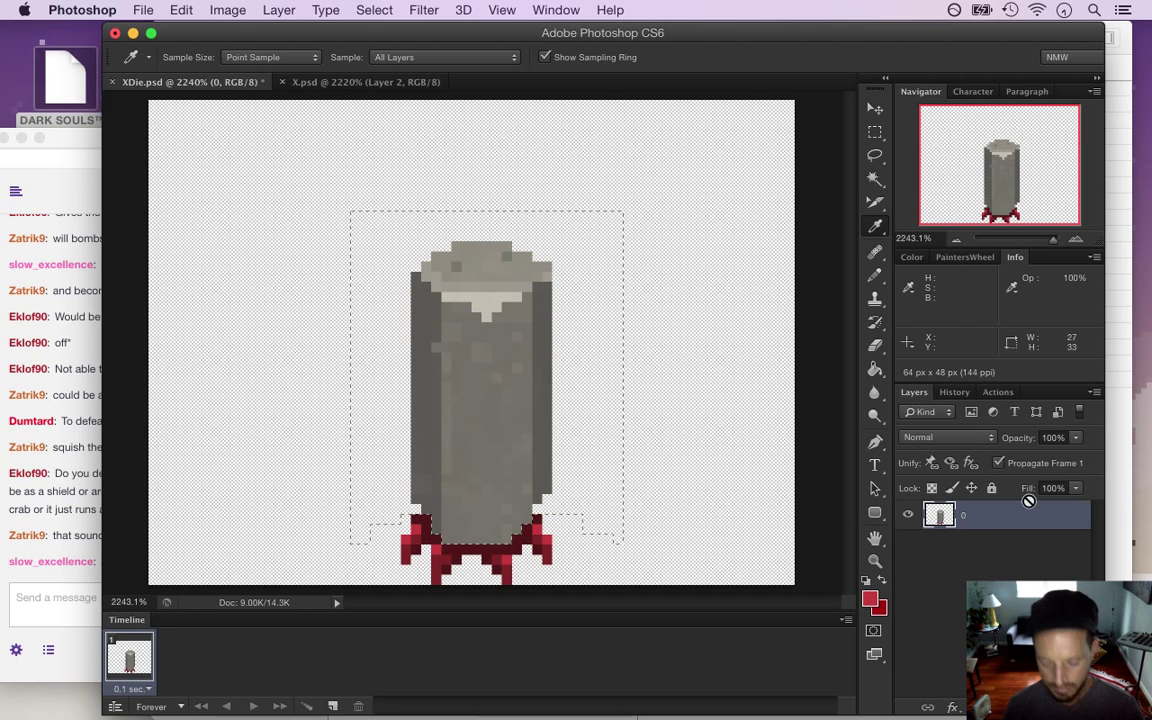
Copy the body to a new Layer 1, then select layer 0's body excluding the feet
key(ctrl+j)
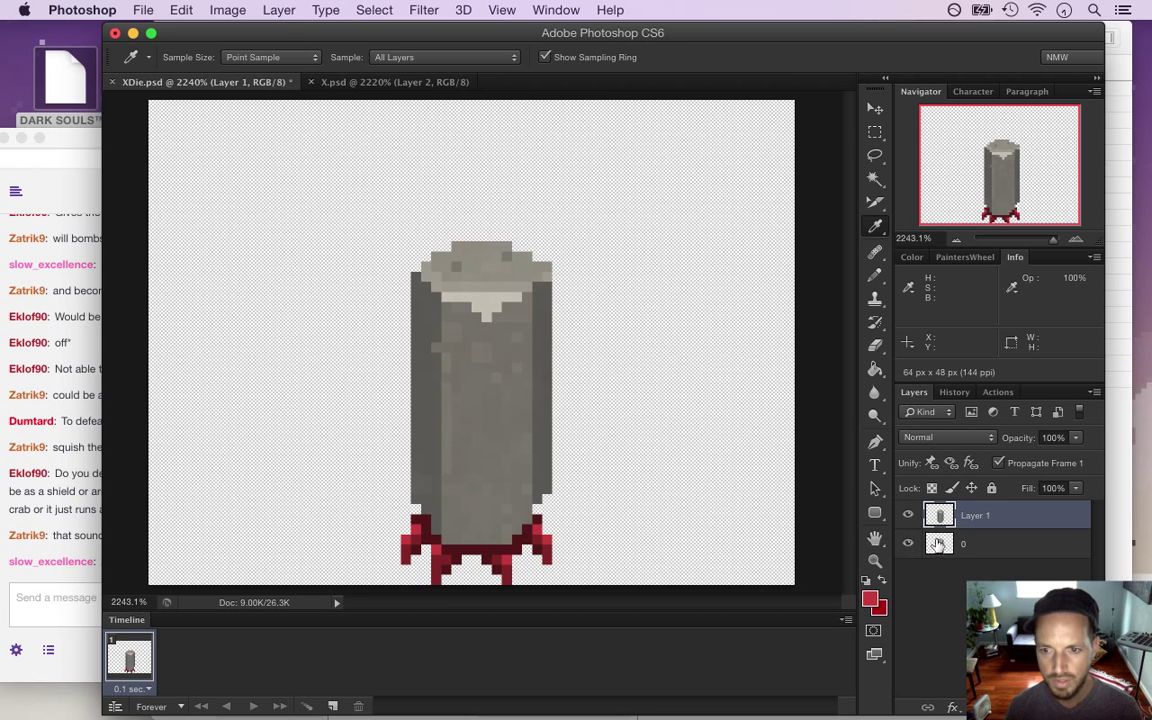
click(936, 544)
key(m)
drag(360, 241, 611, 532)
drag(527, 529, 581, 514)
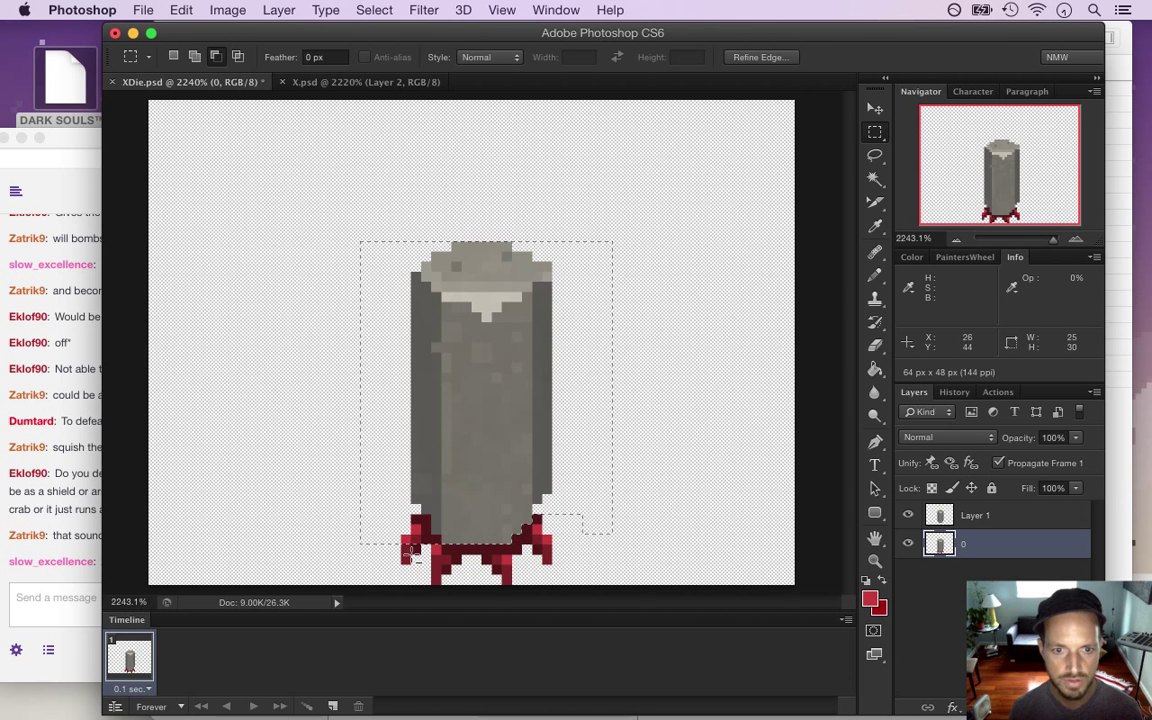
drag(341, 515, 442, 547)
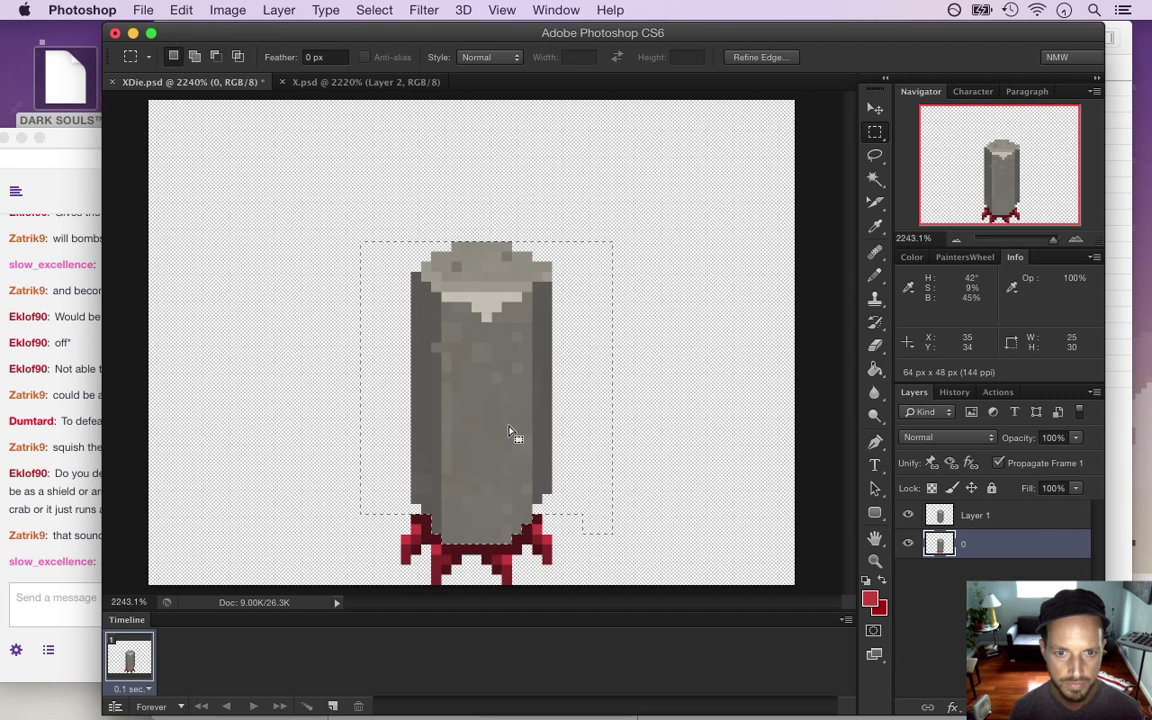
Nudge the selected body down over the feet, deselect, and hide Layer 1
key(v)
key(Down)
key(Down)
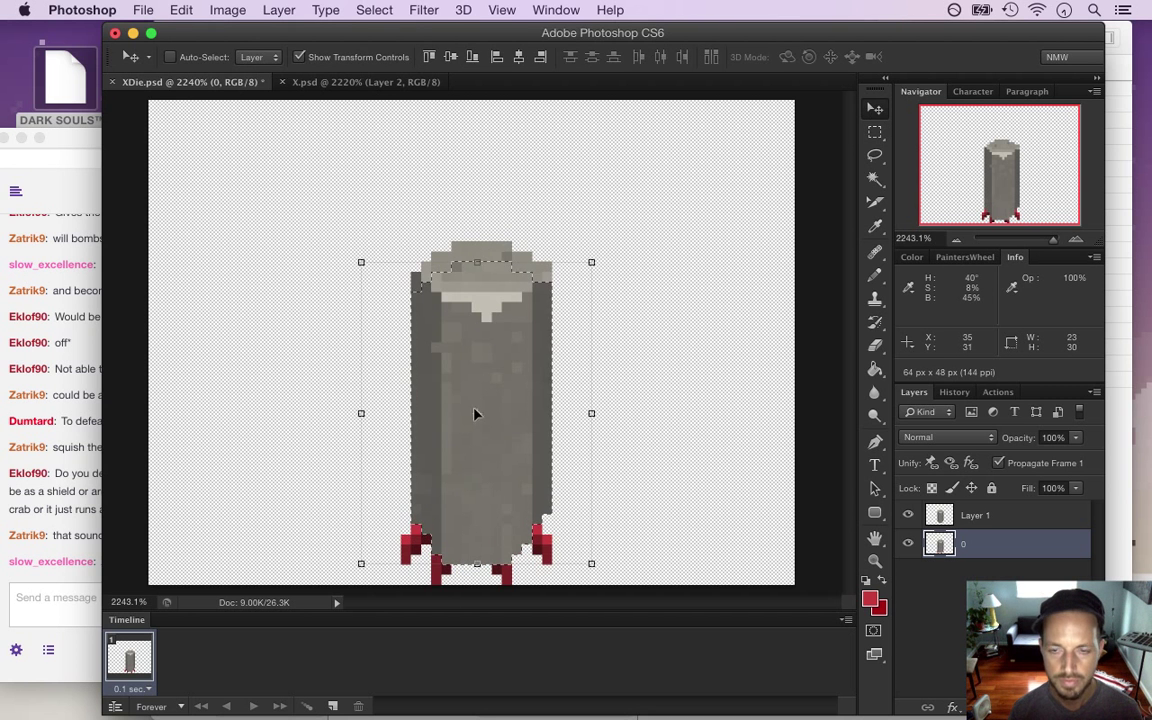
key(m)
key(ctrl+d)
click(909, 517)
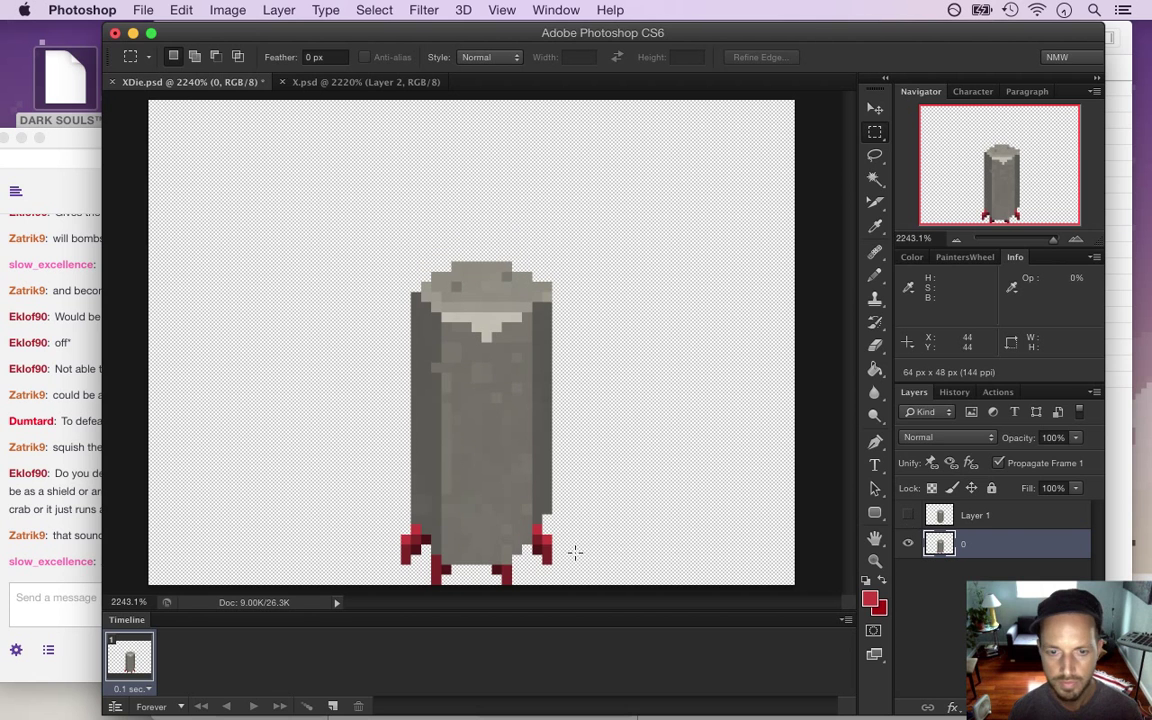
key(i)
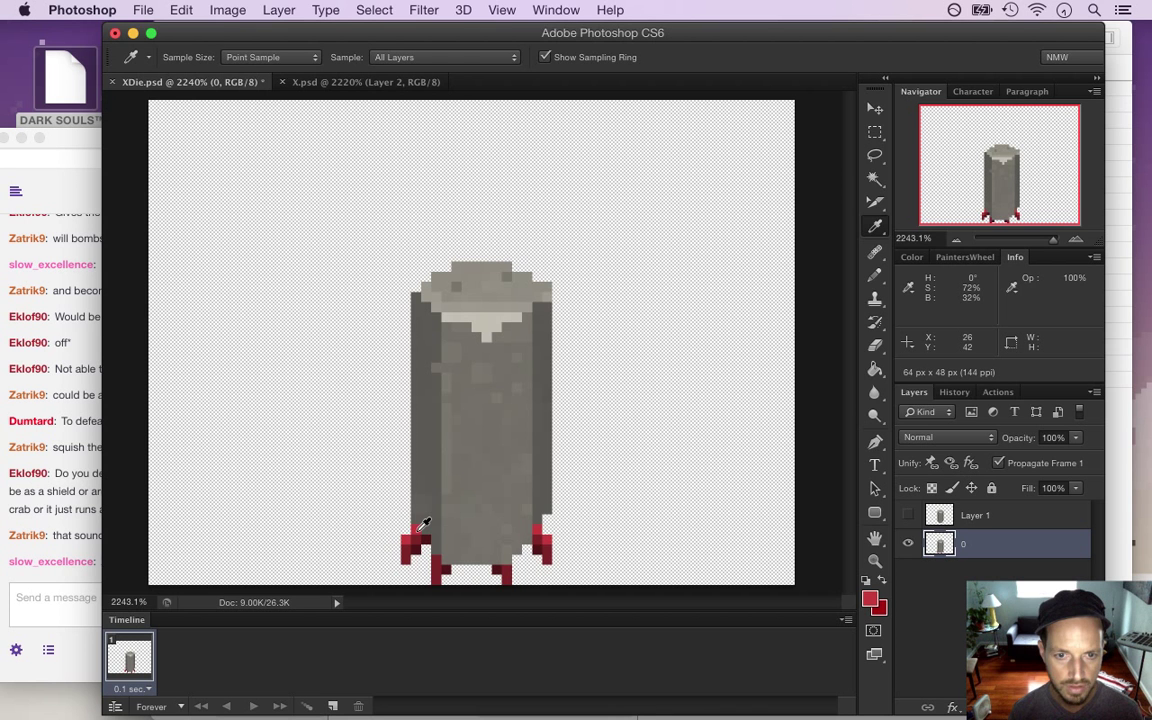
Erase stray red pixels at the left foot and resample its dark red
key(b)
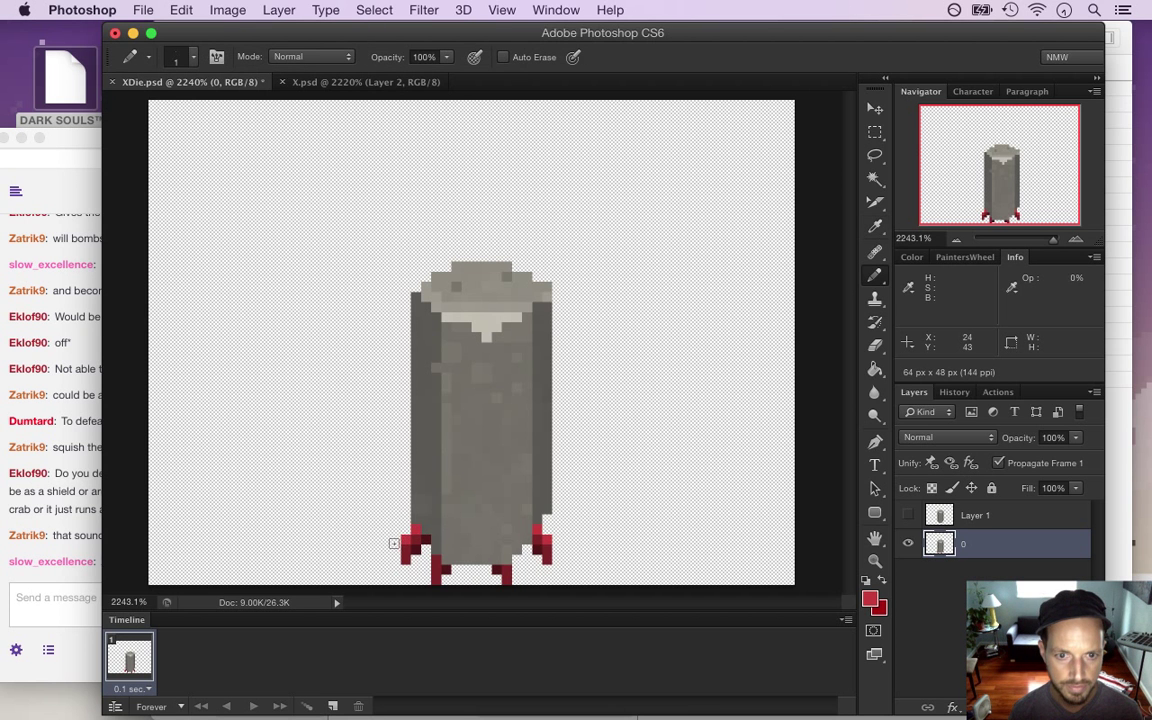
key(i)
key(b)
key(e)
click(400, 557)
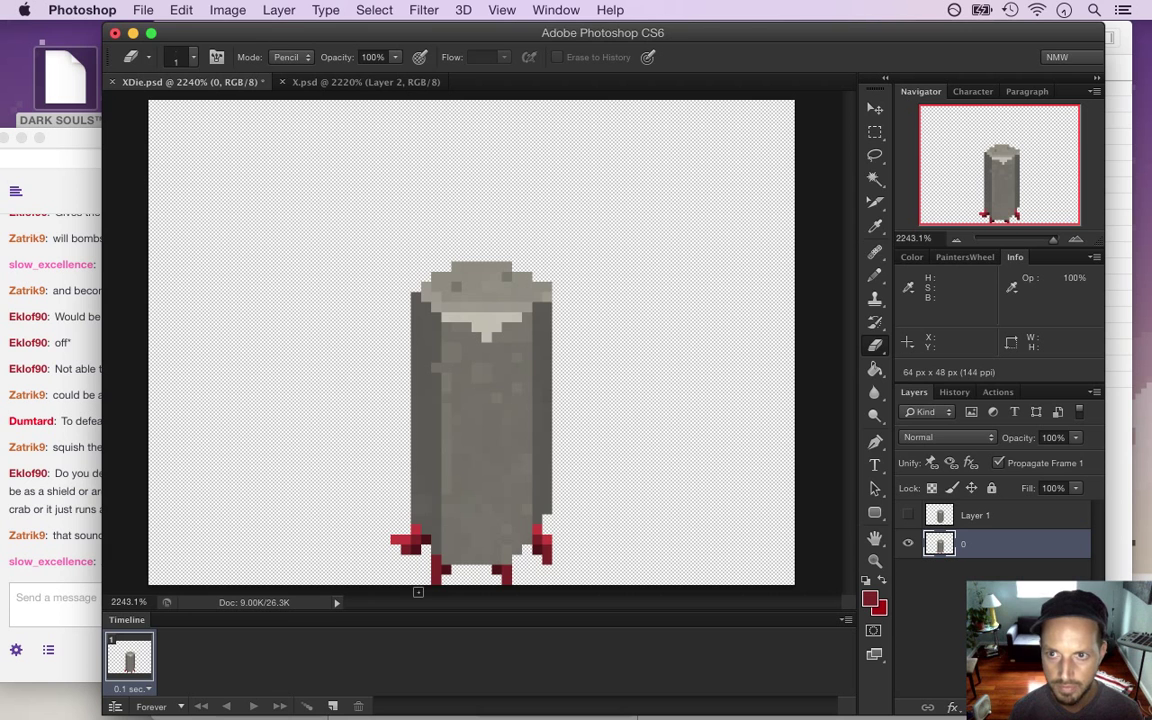
key(i)
click(400, 530)
key(b)
key(e)
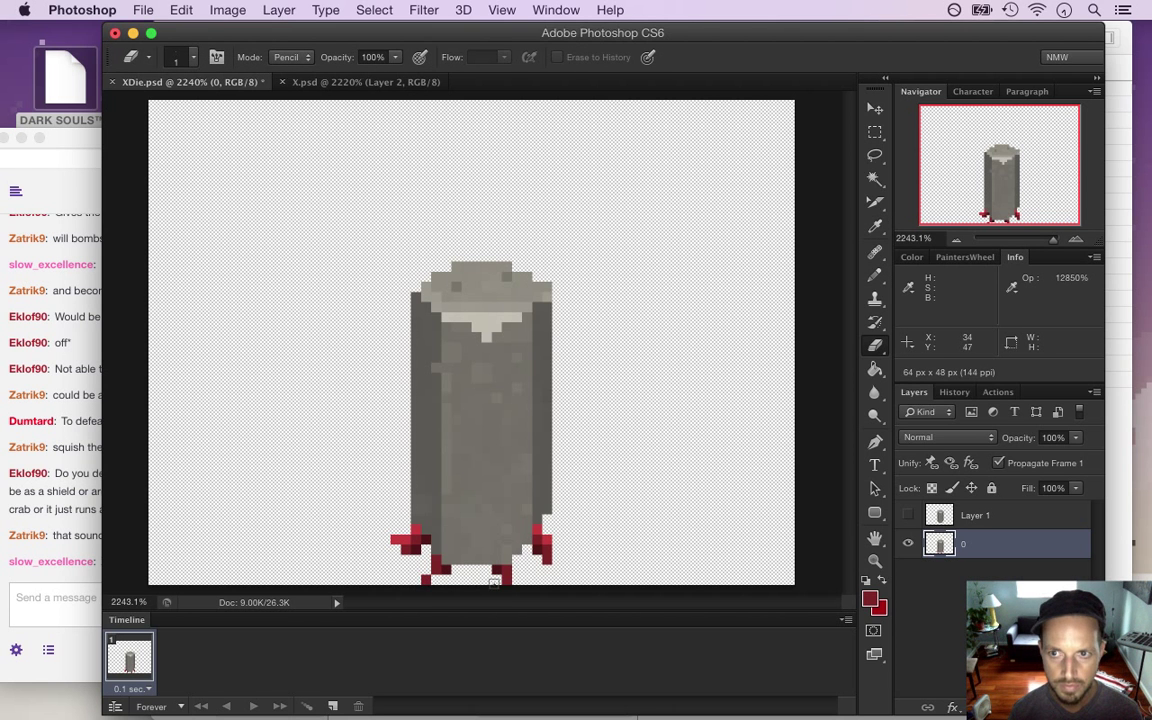
Add red pixels to the right foot and save XDie.psd
key(i)
key(b)
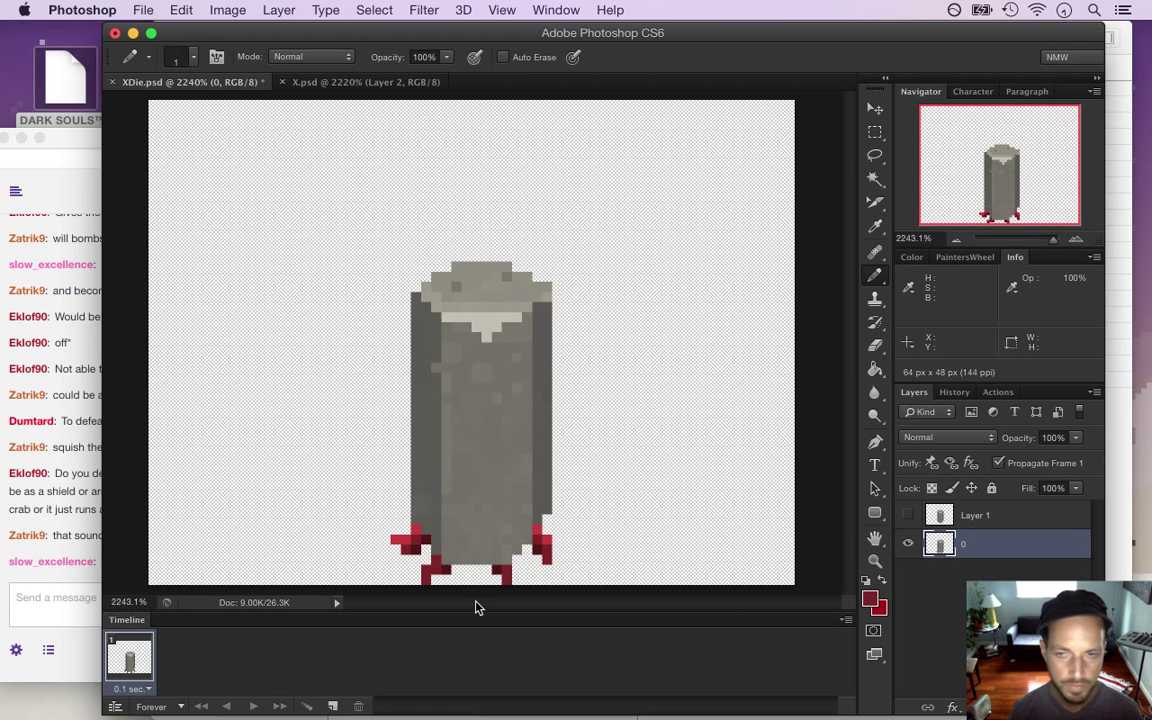
key(i)
key(b)
key(e)
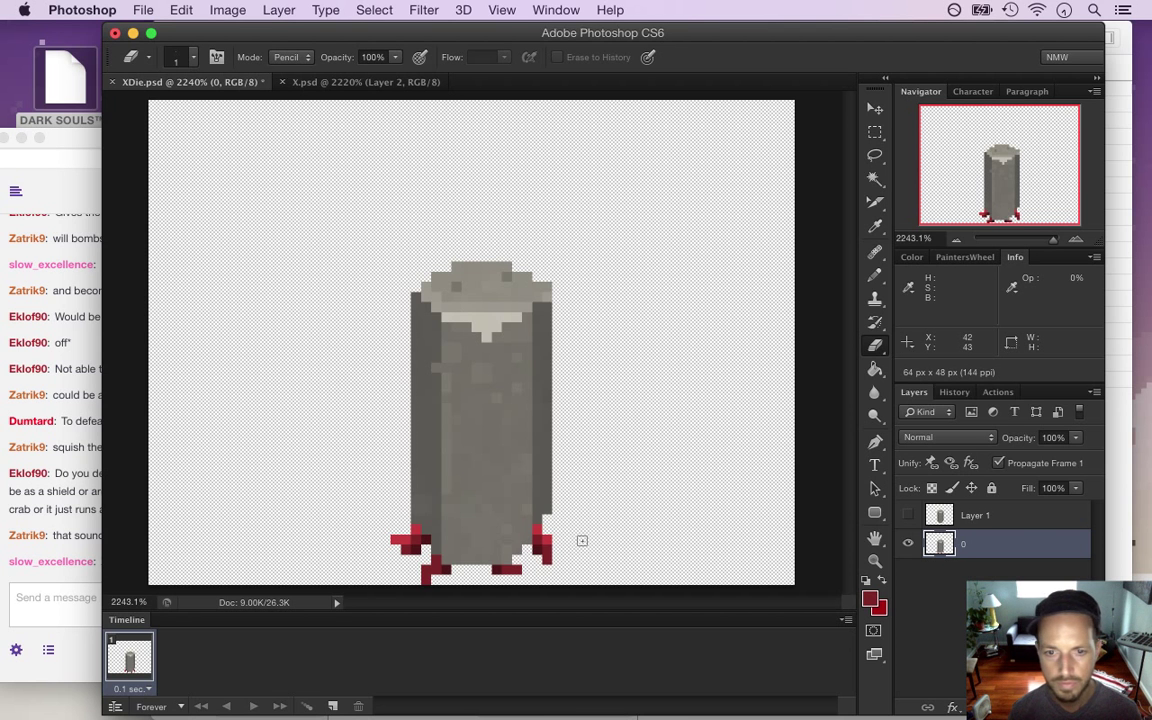
key(i)
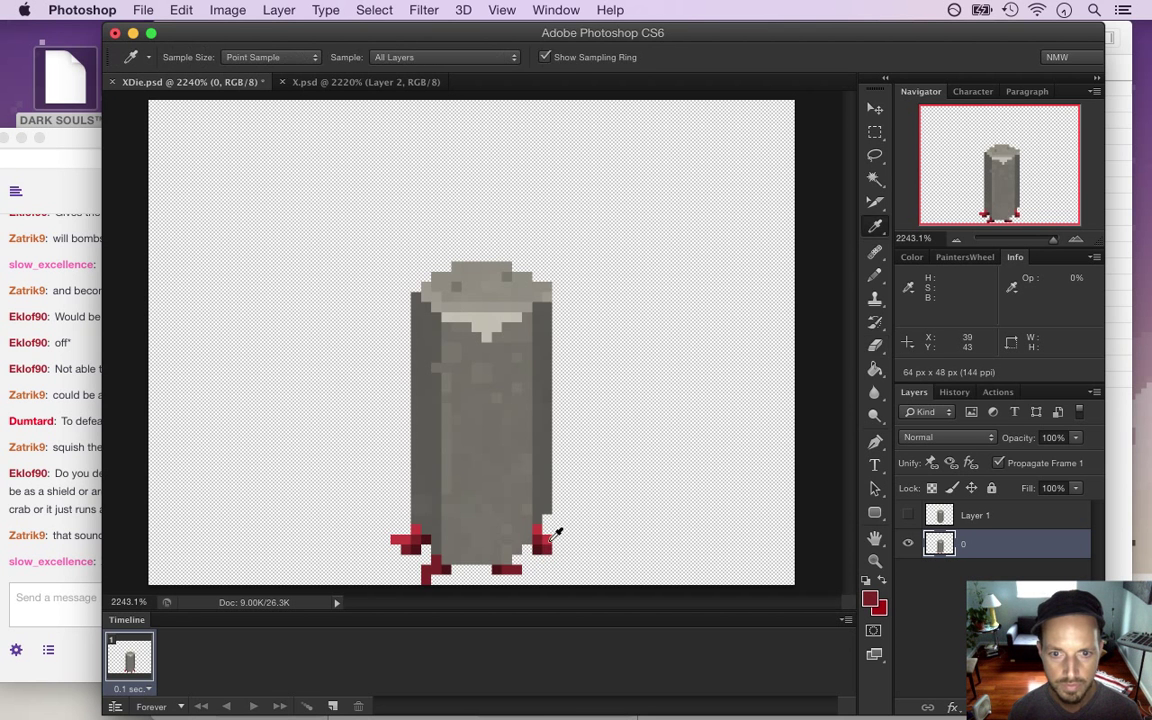
key(b)
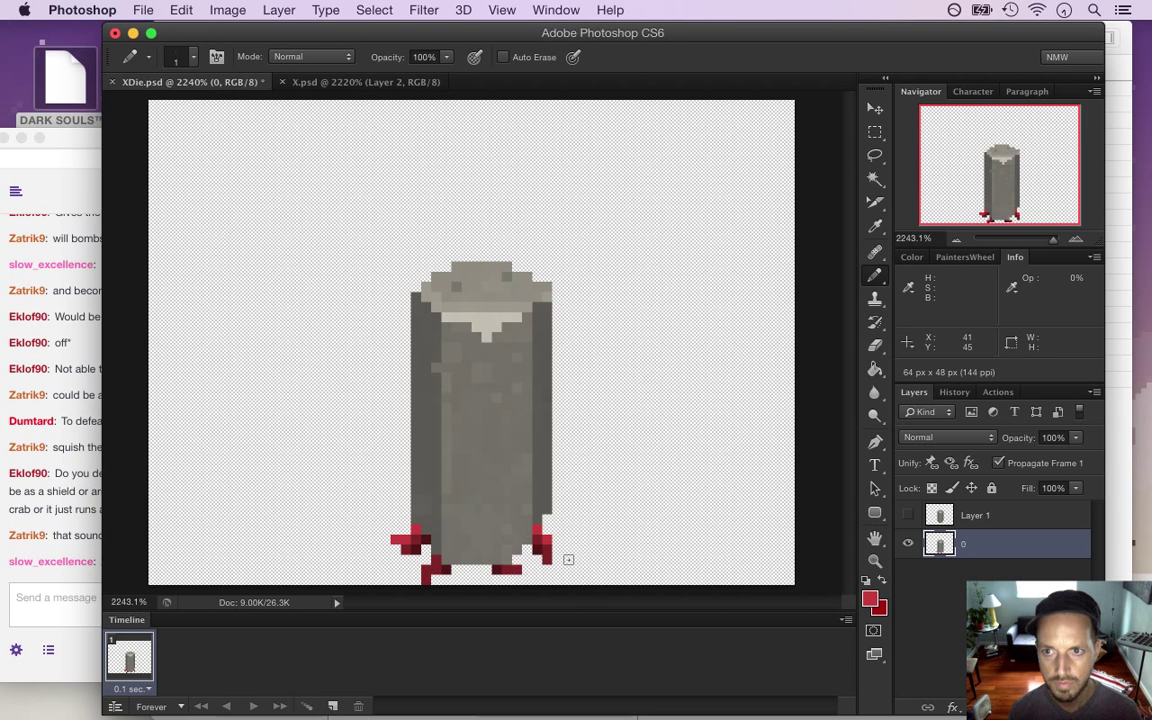
alt+click(561, 552)
click(556, 550)
key(e)
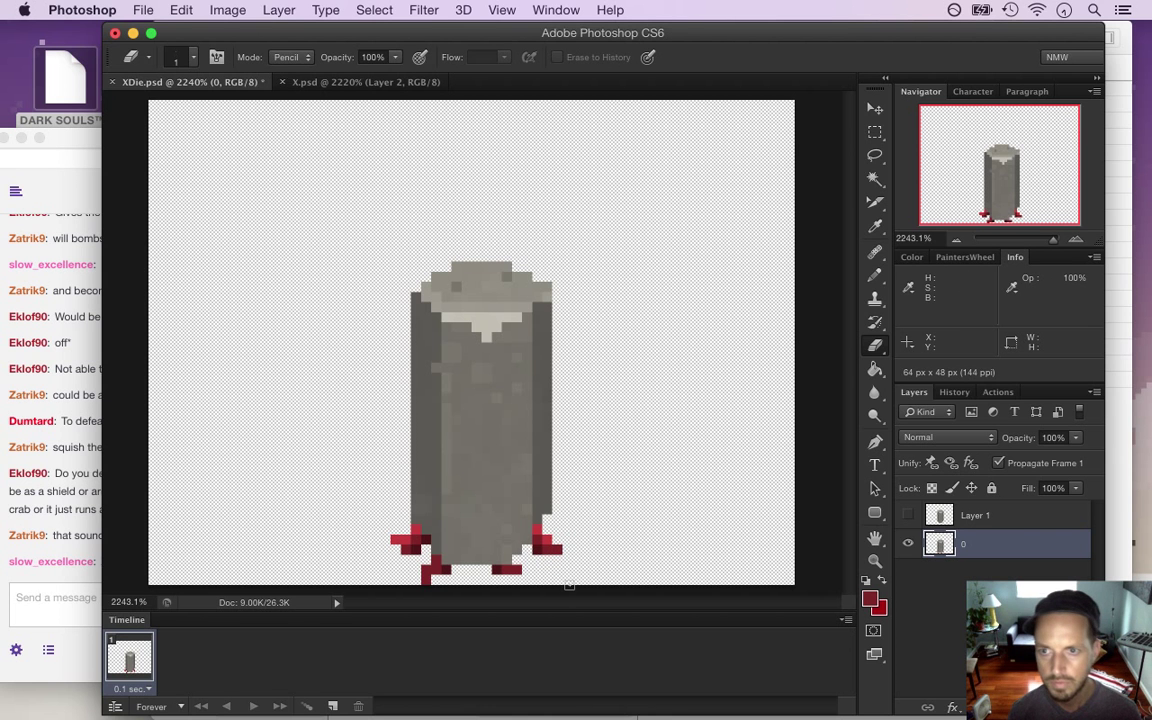
key(super+s)
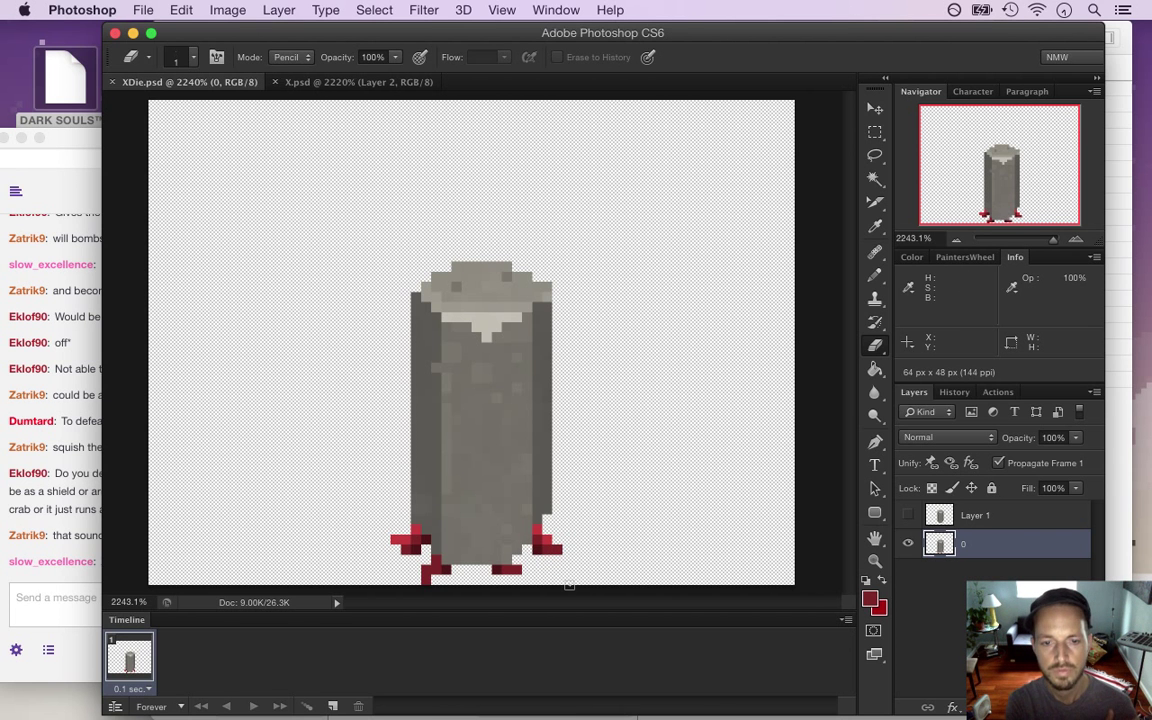
Draw a red pixel at the lower-left foot and save again
key(b)
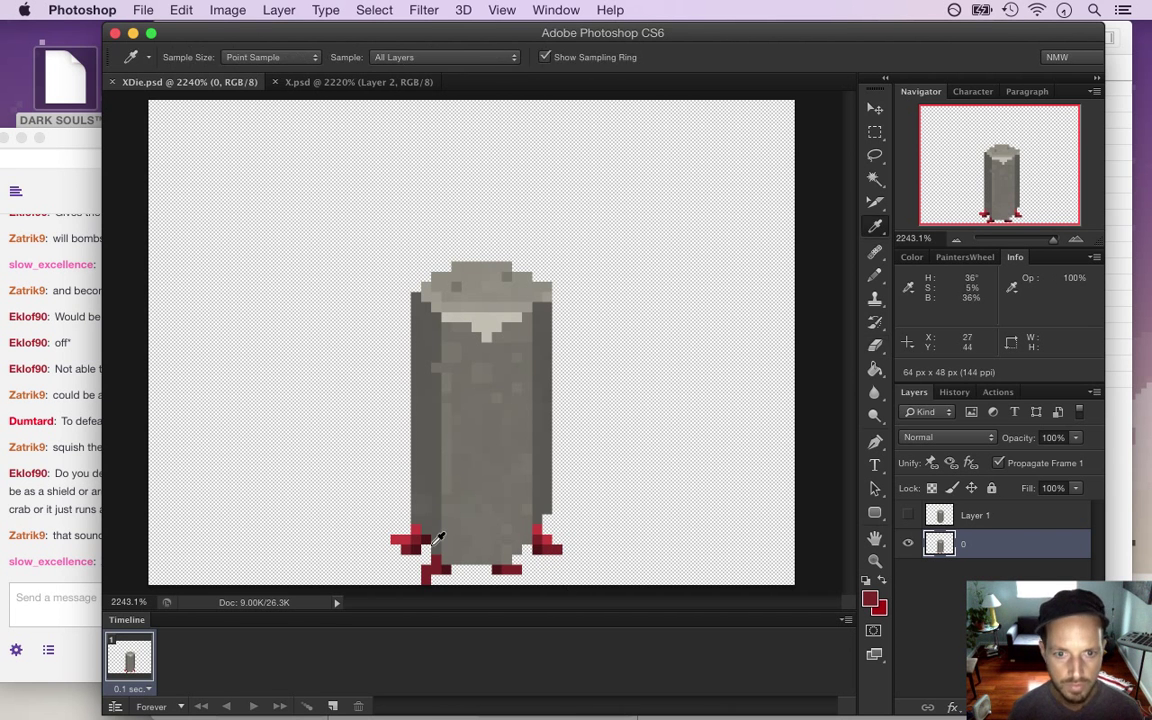
click(415, 530)
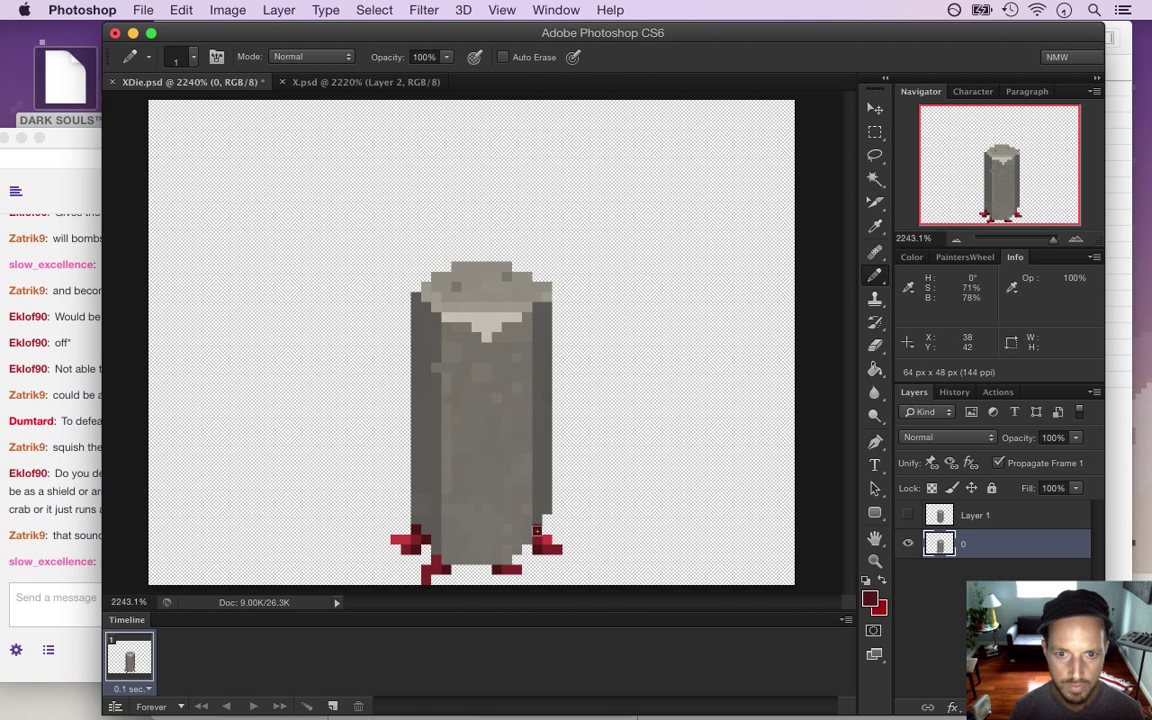
key(super+s)
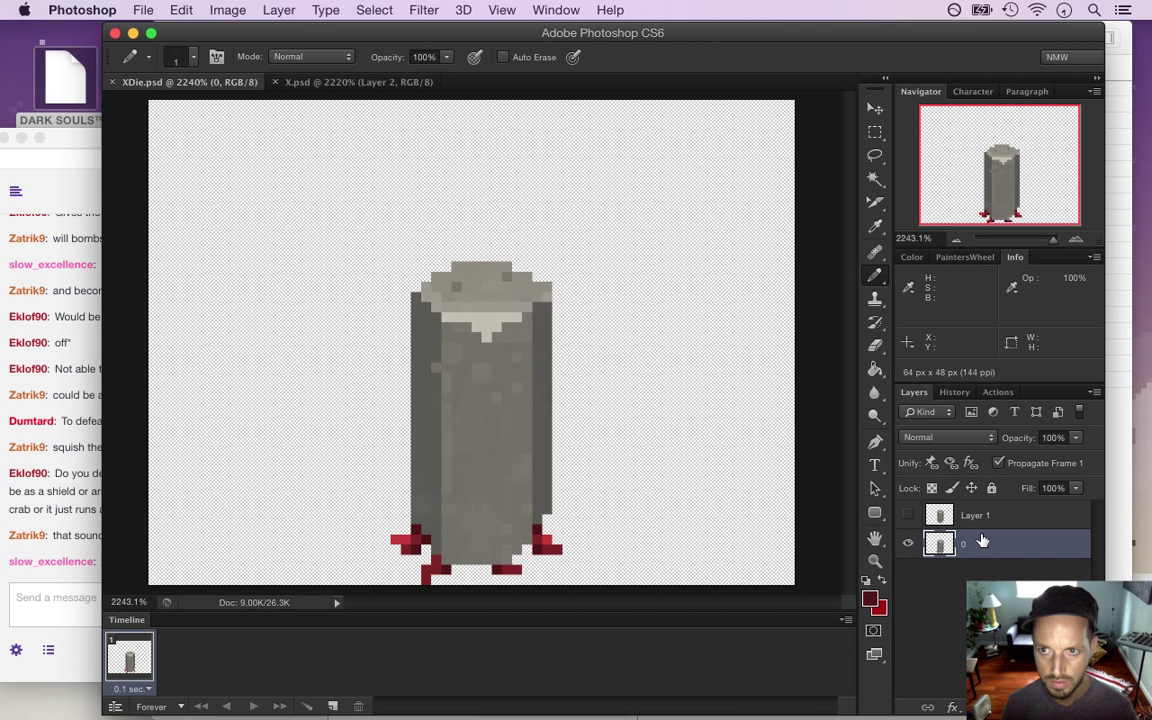
Duplicate layer 0 and name the copy 1
key(super+j)
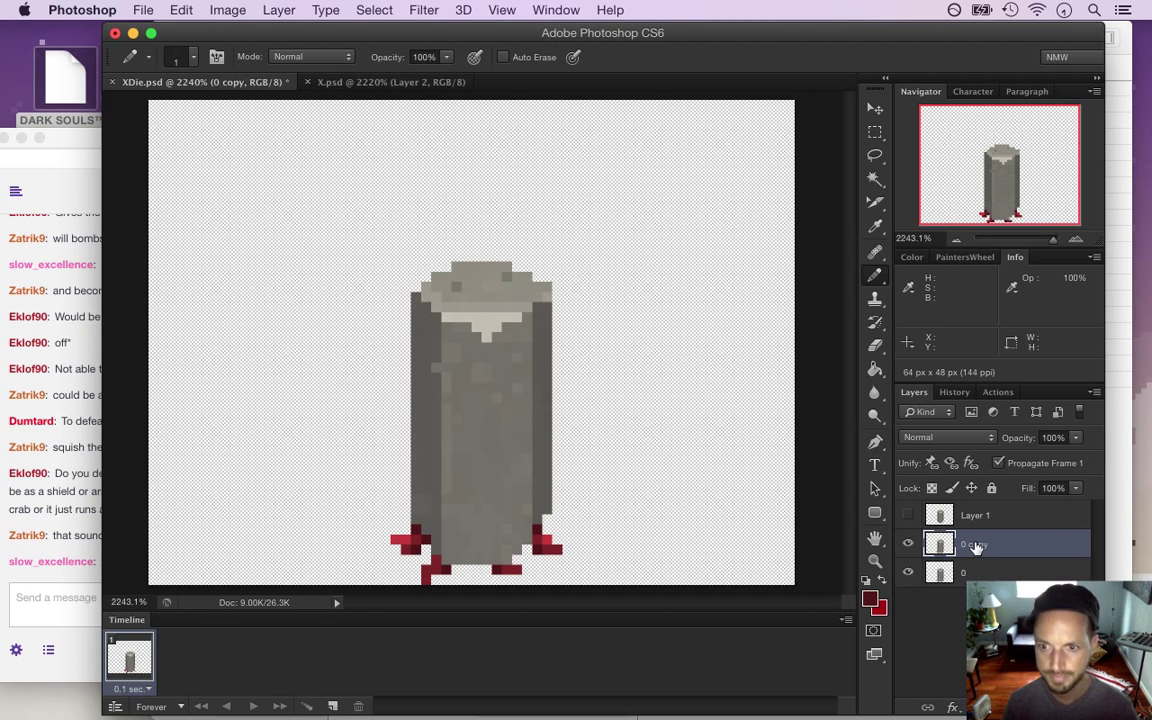
click(916, 519)
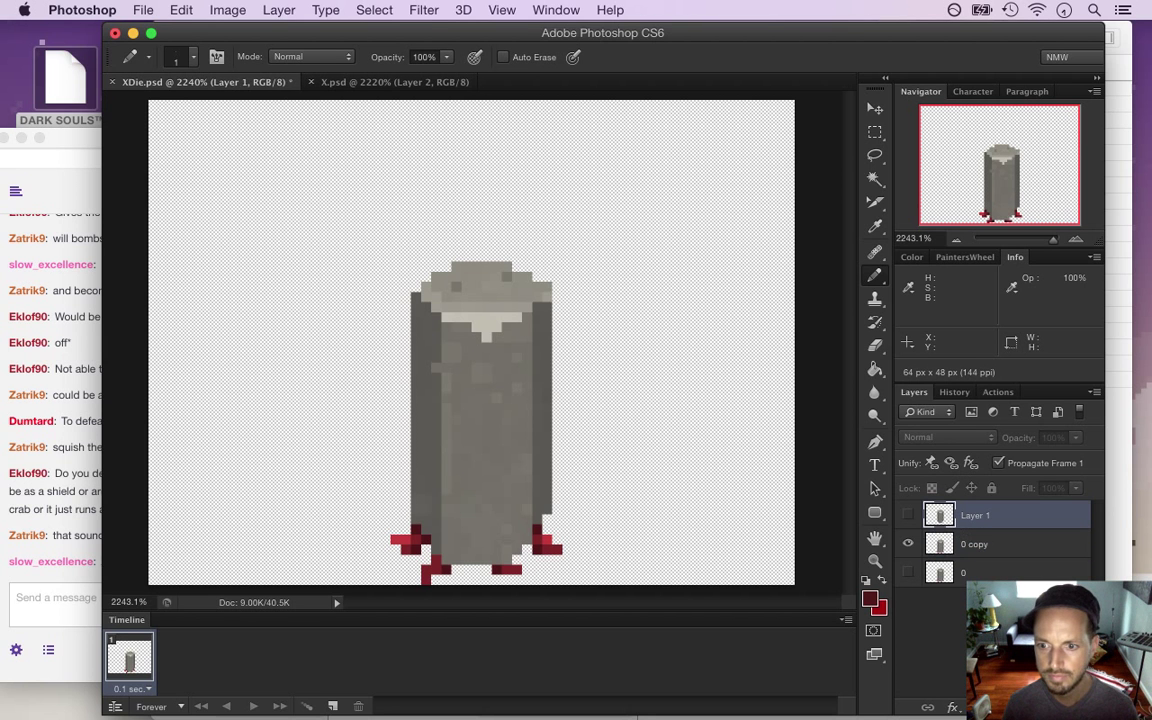
double_click(976, 546)
text(1)
key(Return)
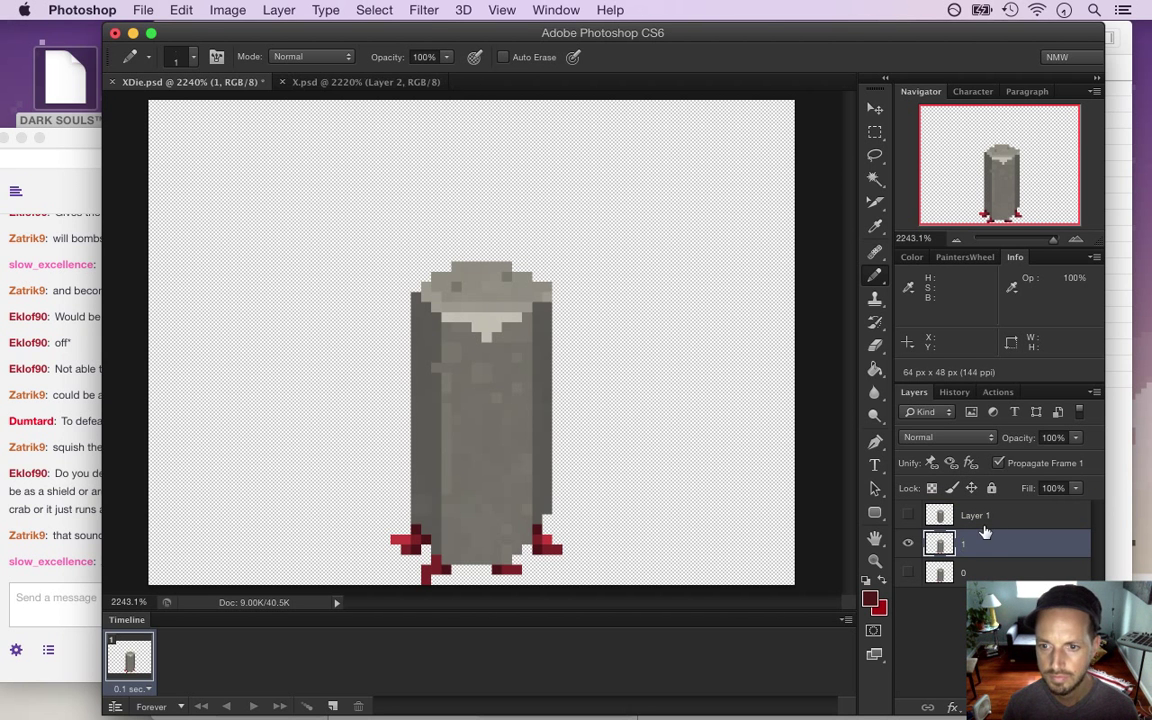
Select the pillar above the feet and nudge it down one pixel
key(m)
mouse_move(371, 263)
mouse_down()
mouse_move(575, 463)
mouse_move(595, 563)
mouse_move(535, 523)
mouse_up()
drag(365, 532, 417, 524)
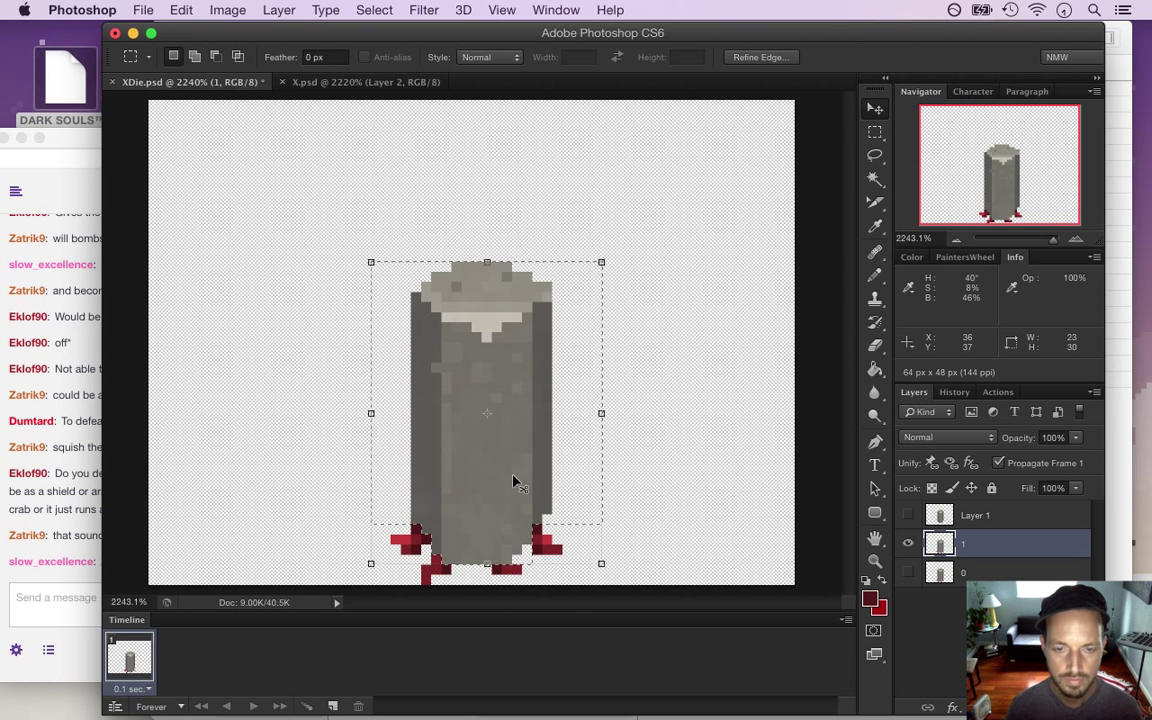
key(super+Down)
key(super+d)
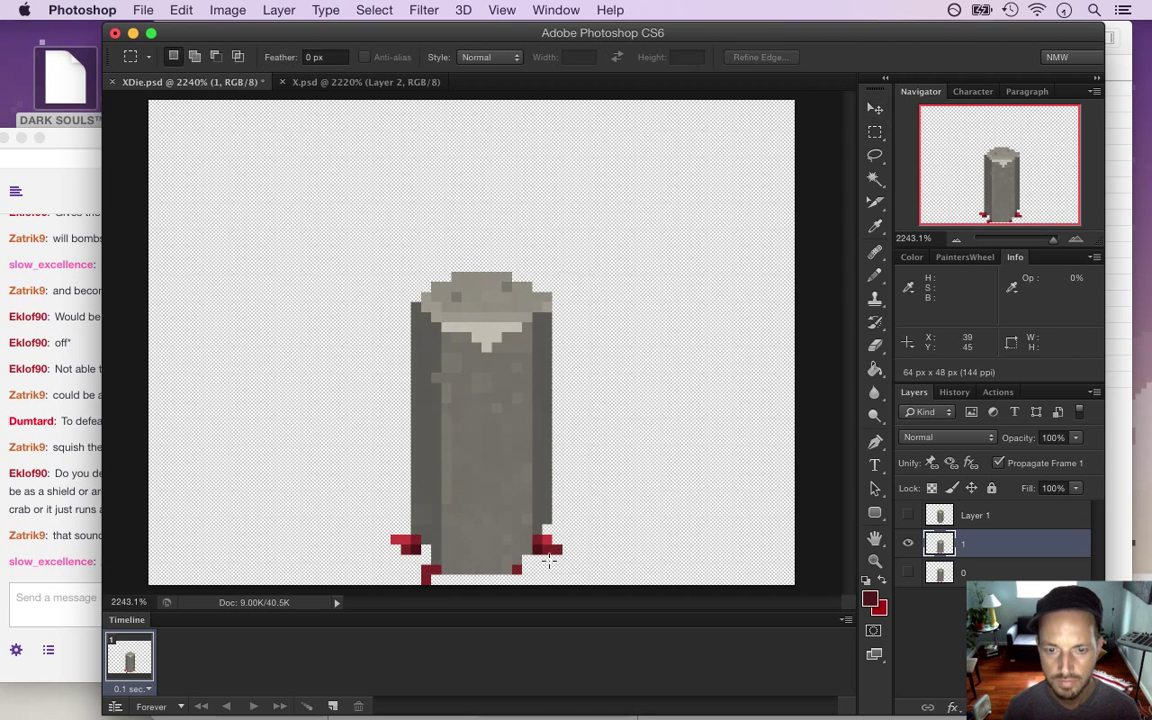
Repaint the base blood on layer 1 using pencil, eraser and sampled red
key(i)
key(b)
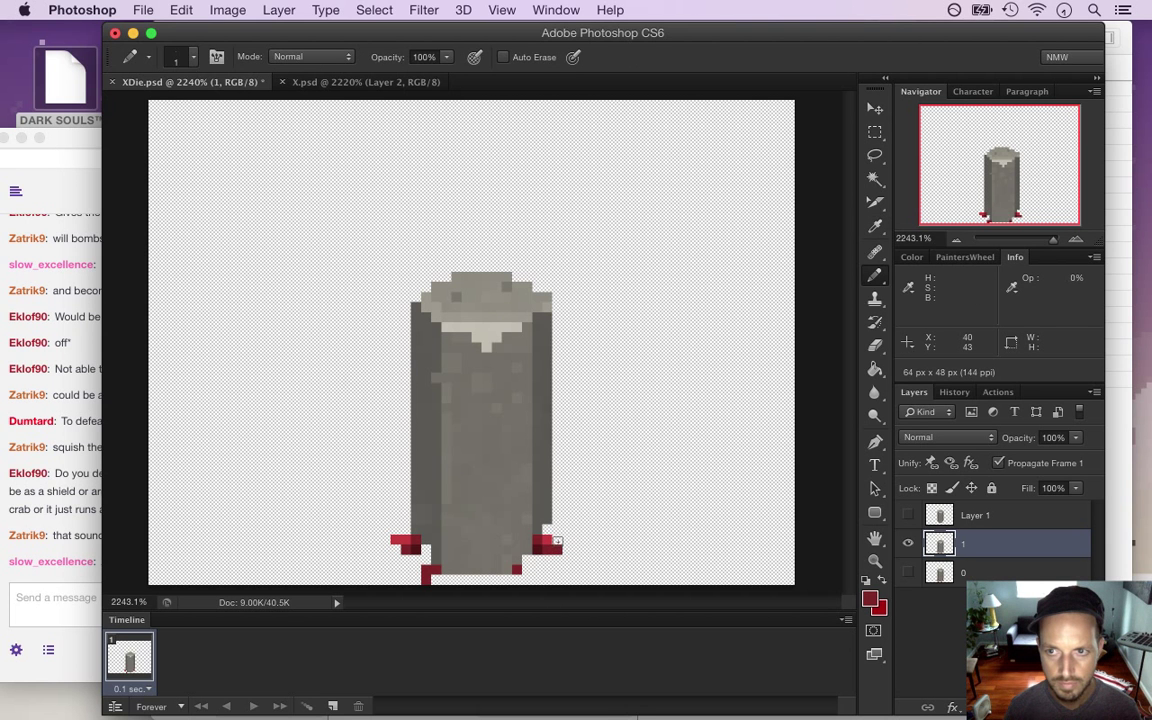
key(alt)
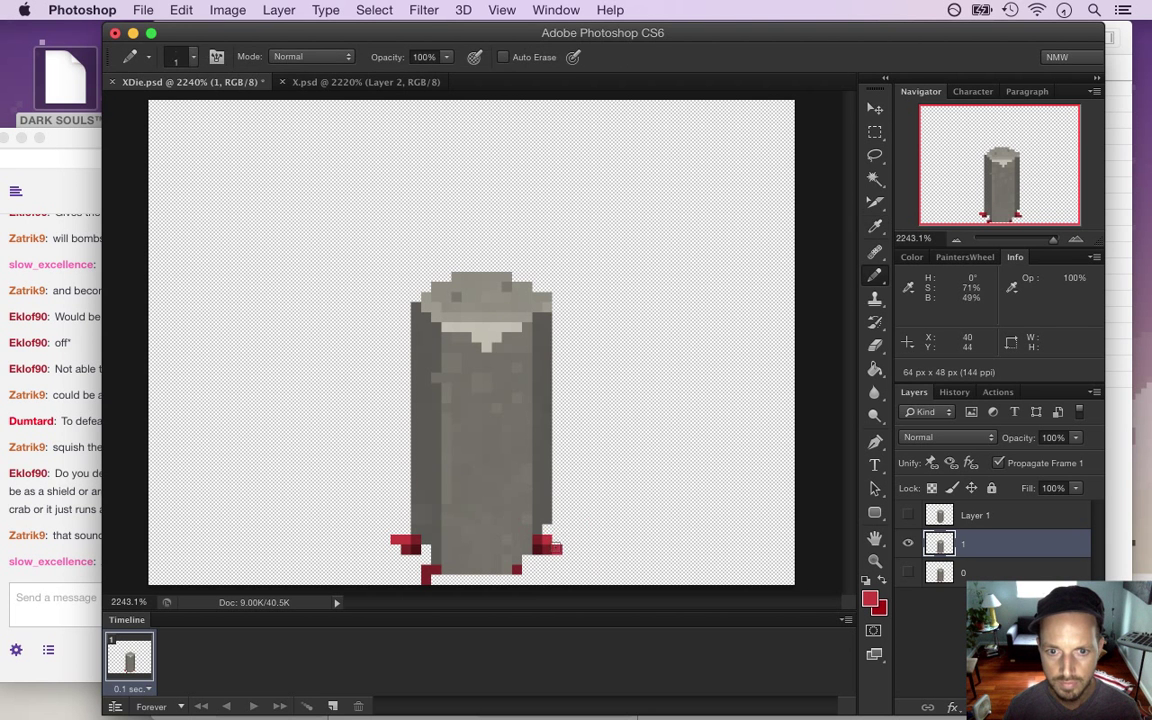
key(alt)
key(e)
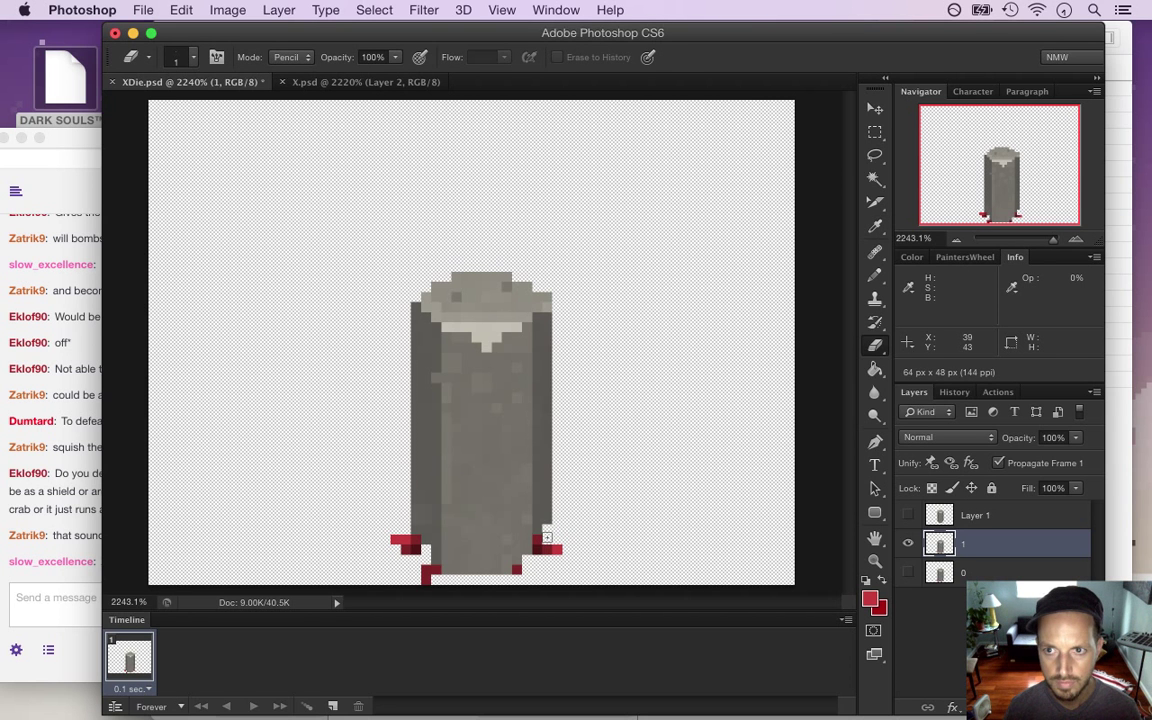
key(i)
key(b)
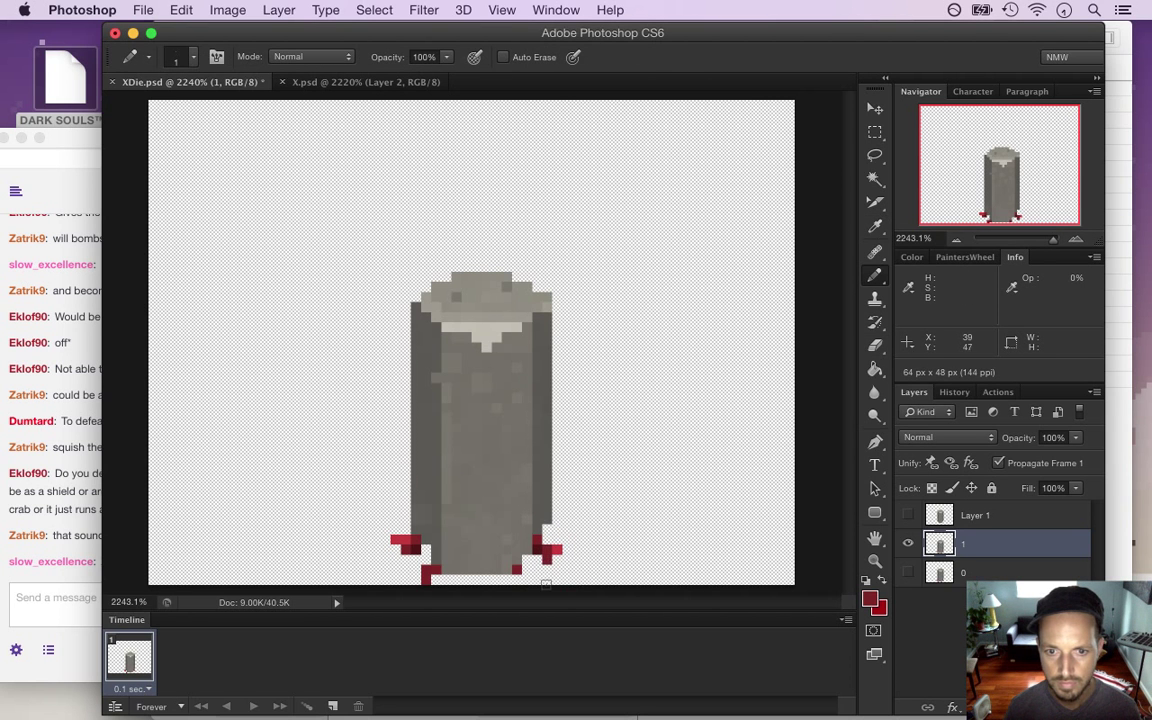
key(e)
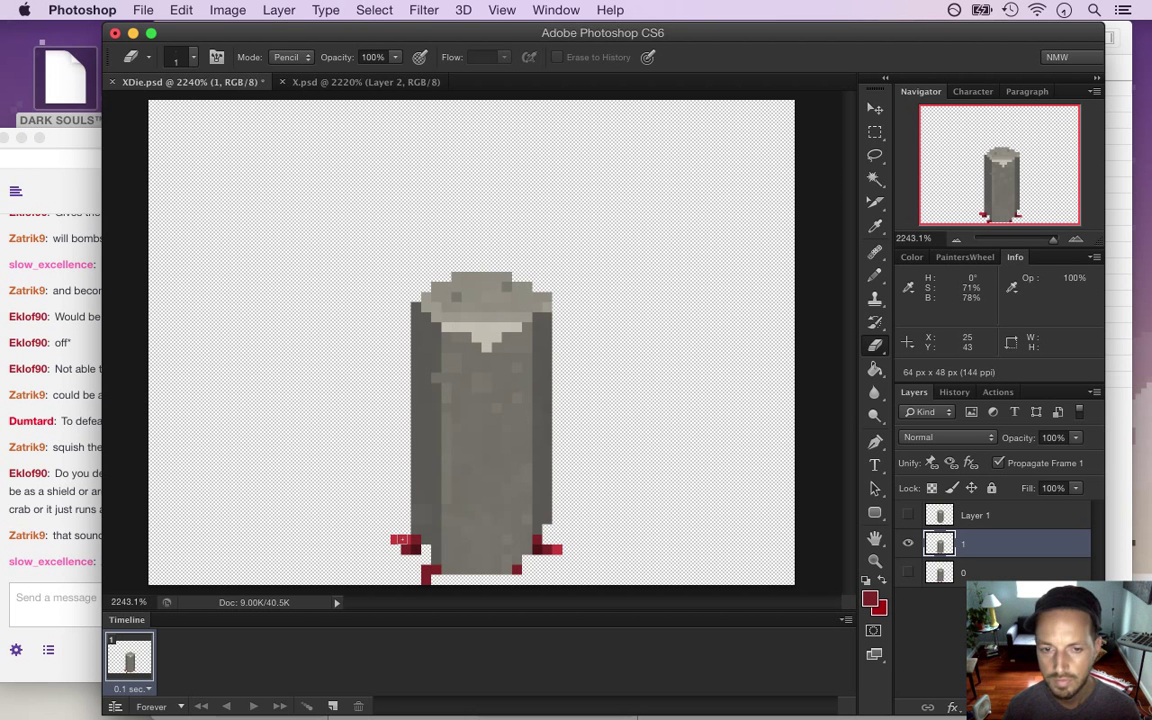
key(i)
key(b)
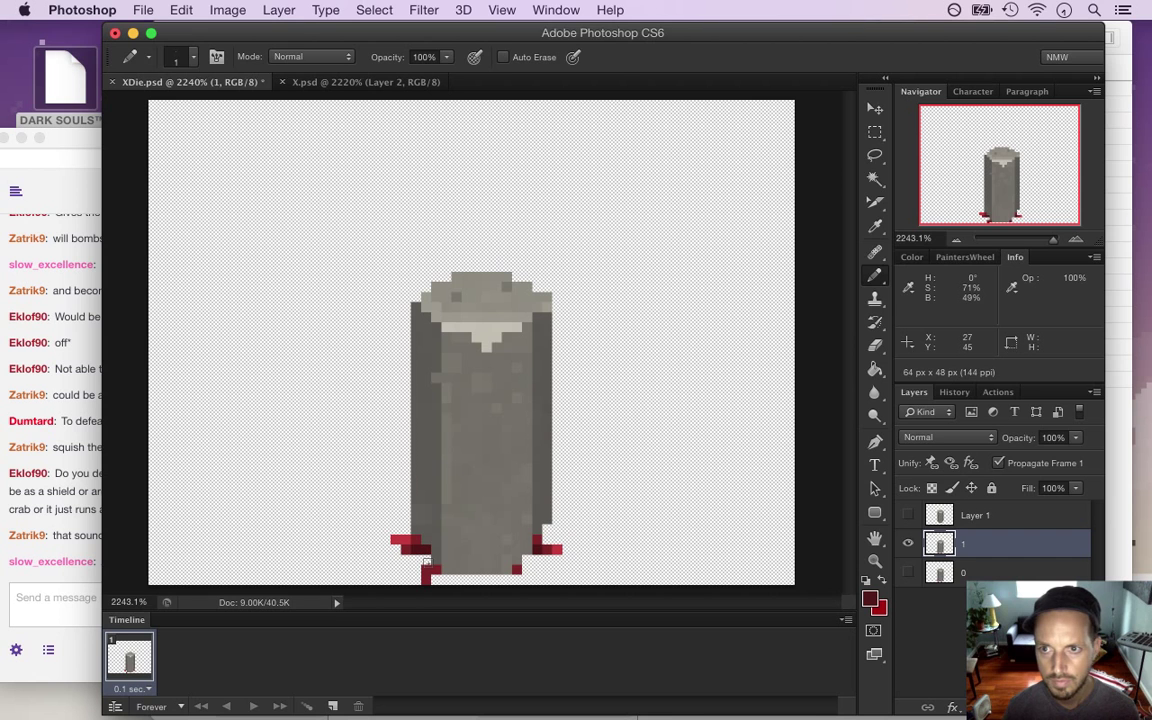
key(i)
key(b)
Spread the blood into lower rows with dark red pixels at the base
click(428, 570)
key(e)
key(i)
click(517, 568)
key(b)
click(527, 580)
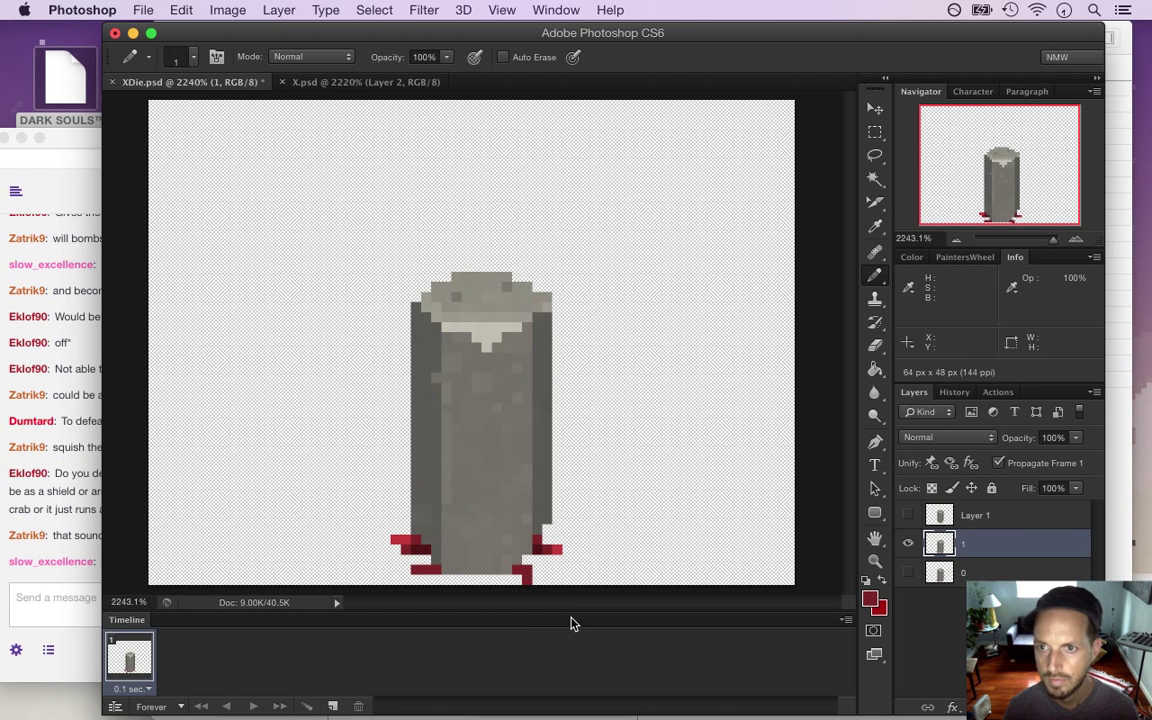
key(i)
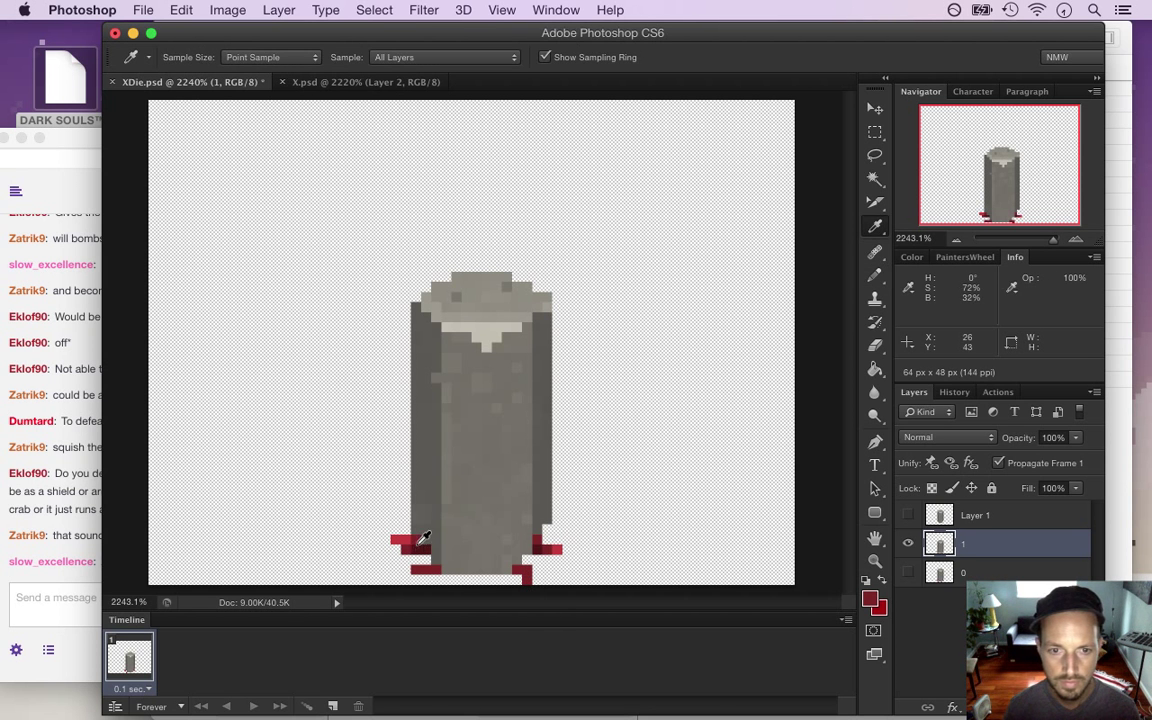
click(417, 547)
key(b)
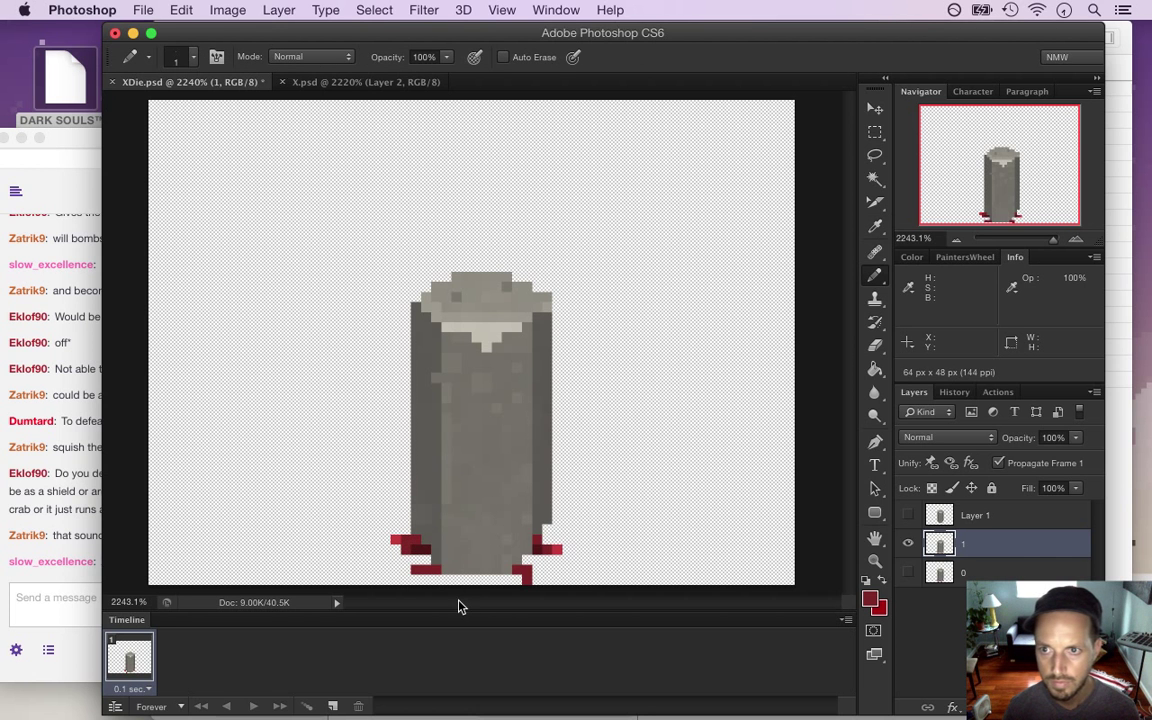
key(e)
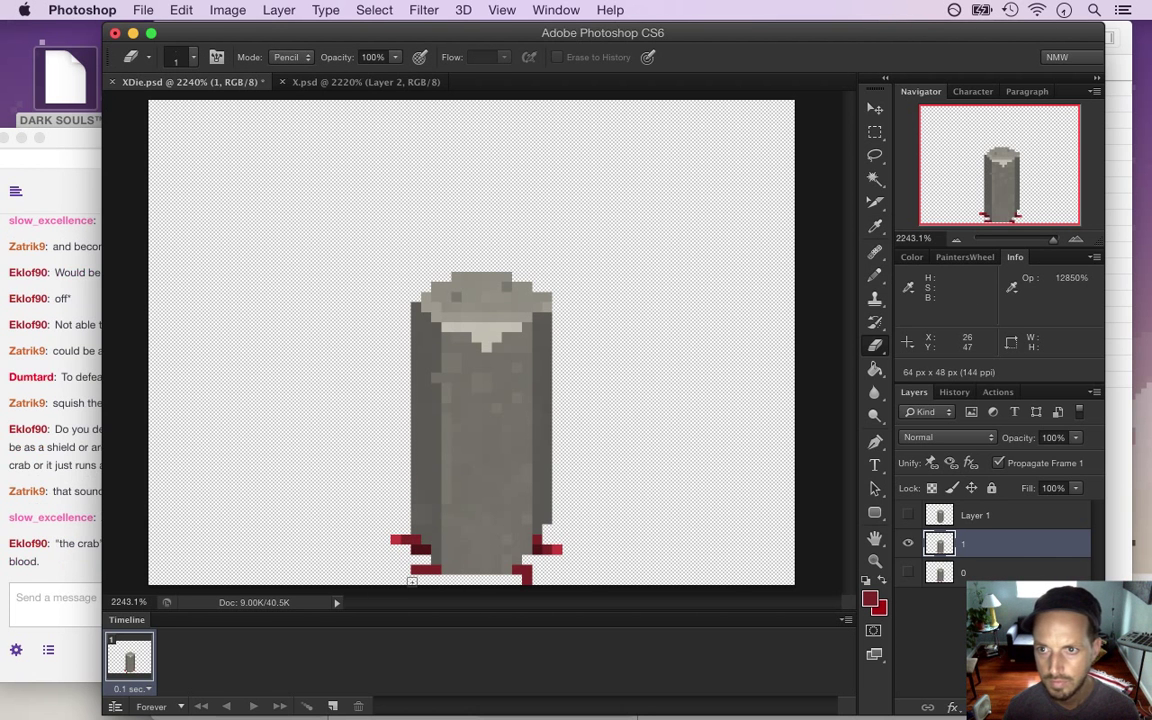
click(79, 566)
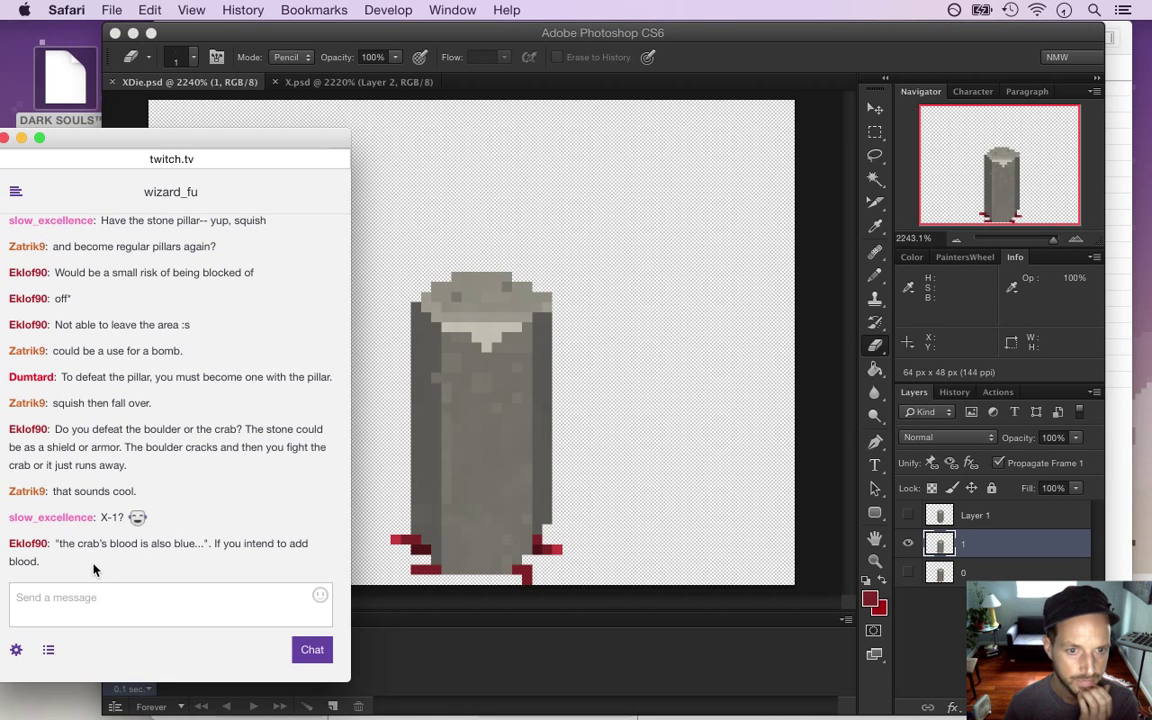
drag(68, 543, 94, 569)
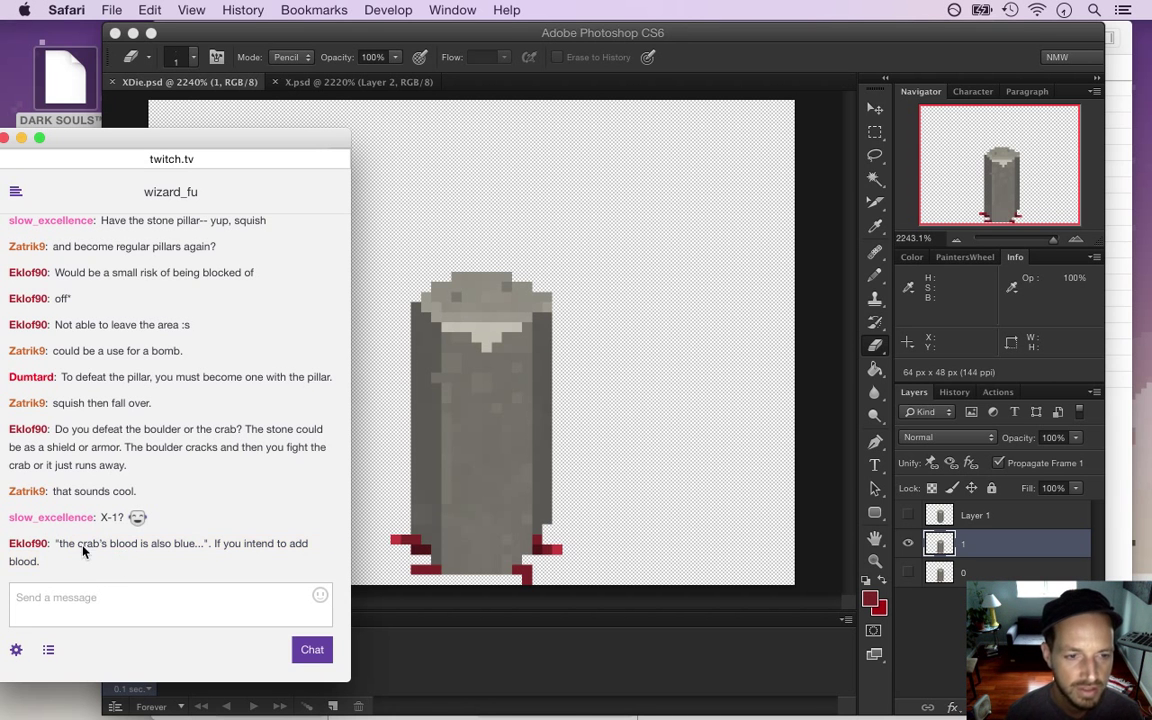
drag(166, 563, 205, 545)
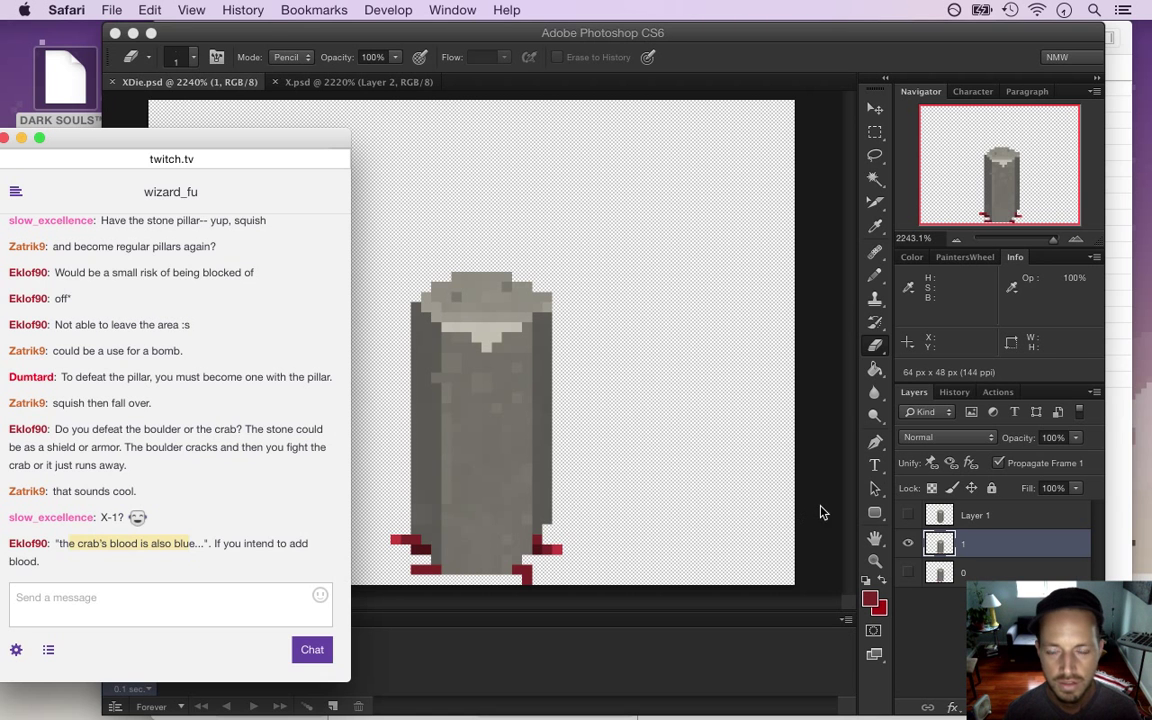
click(821, 509)
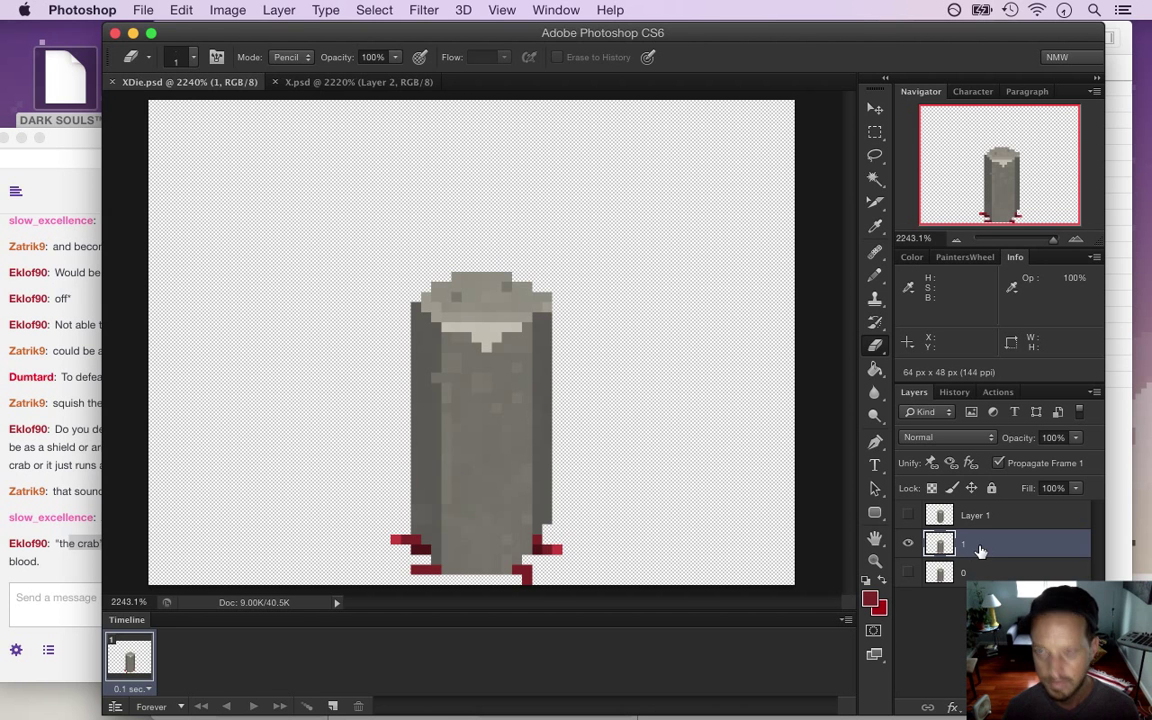
Duplicate layer 1 as a layer named 2 and delete the leftover Layer 1
key(super+j)
double_click(975, 544)
text(2)
key(Return)
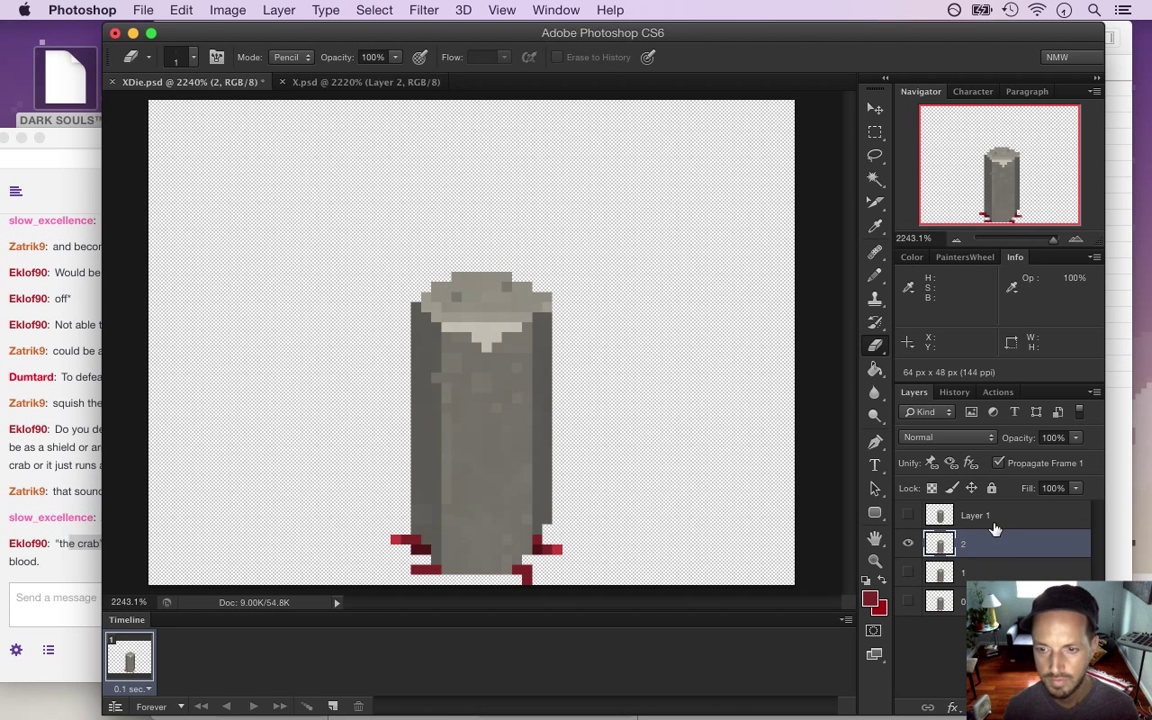
click(996, 516)
key(Delete)
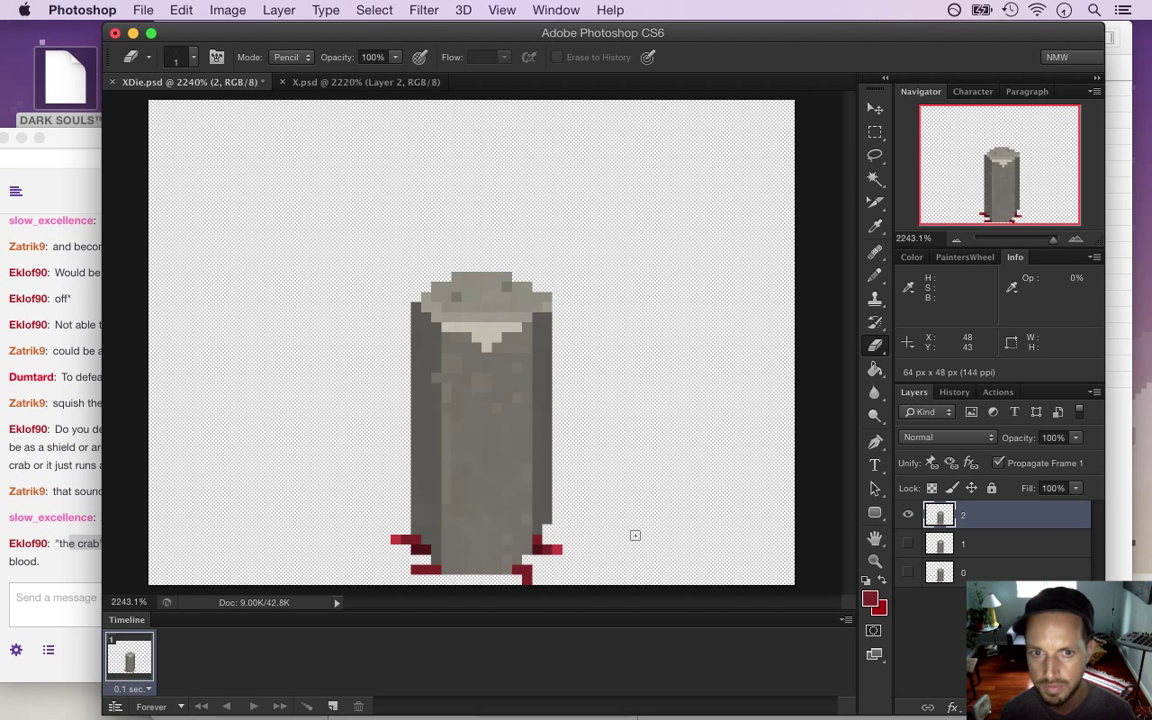
Show only layer 0, select it, and sample a dark grey from the pillar
click(908, 514)
click(908, 543)
click(938, 543)
click(908, 543)
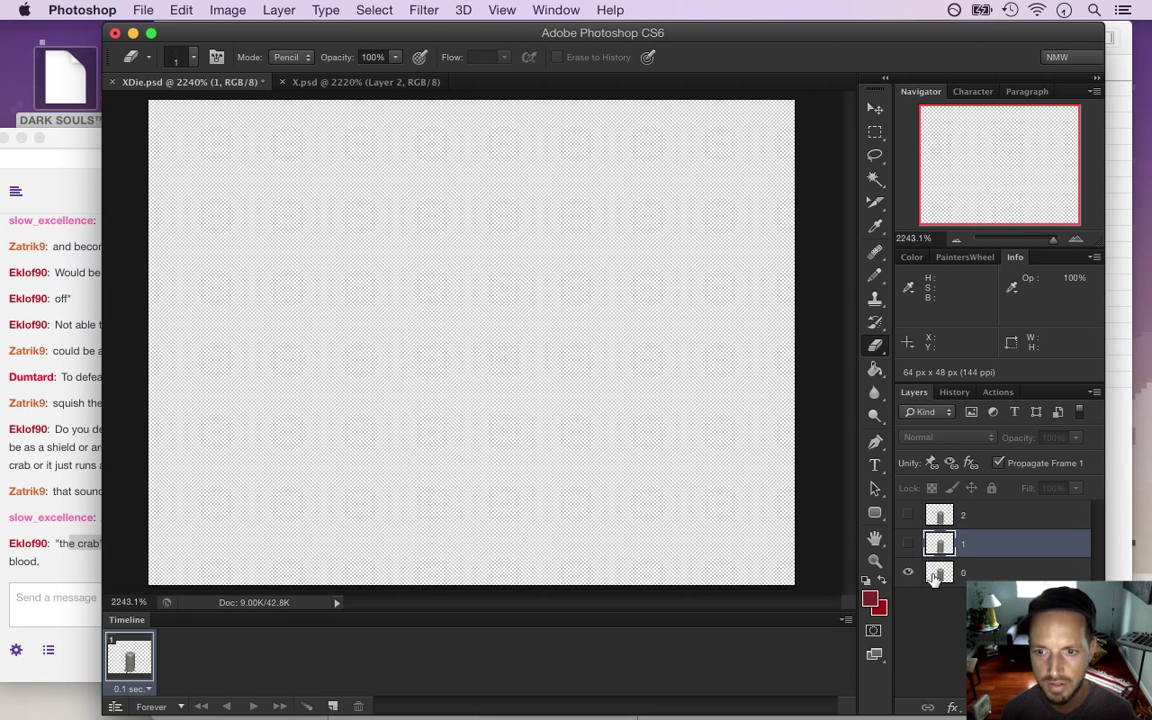
click(908, 572)
click(938, 572)
key(i)
click(507, 314)
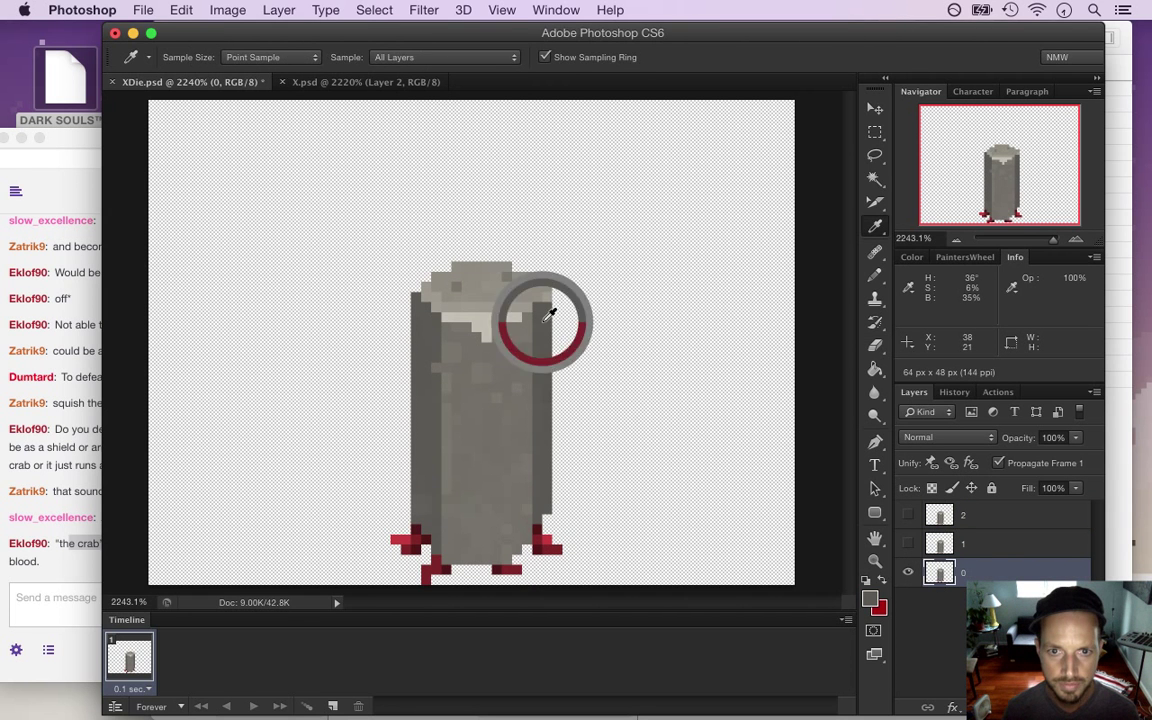
Draw a dark crack from the collar down the pillar and across the hood
key(b)
drag(485, 317, 494, 435)
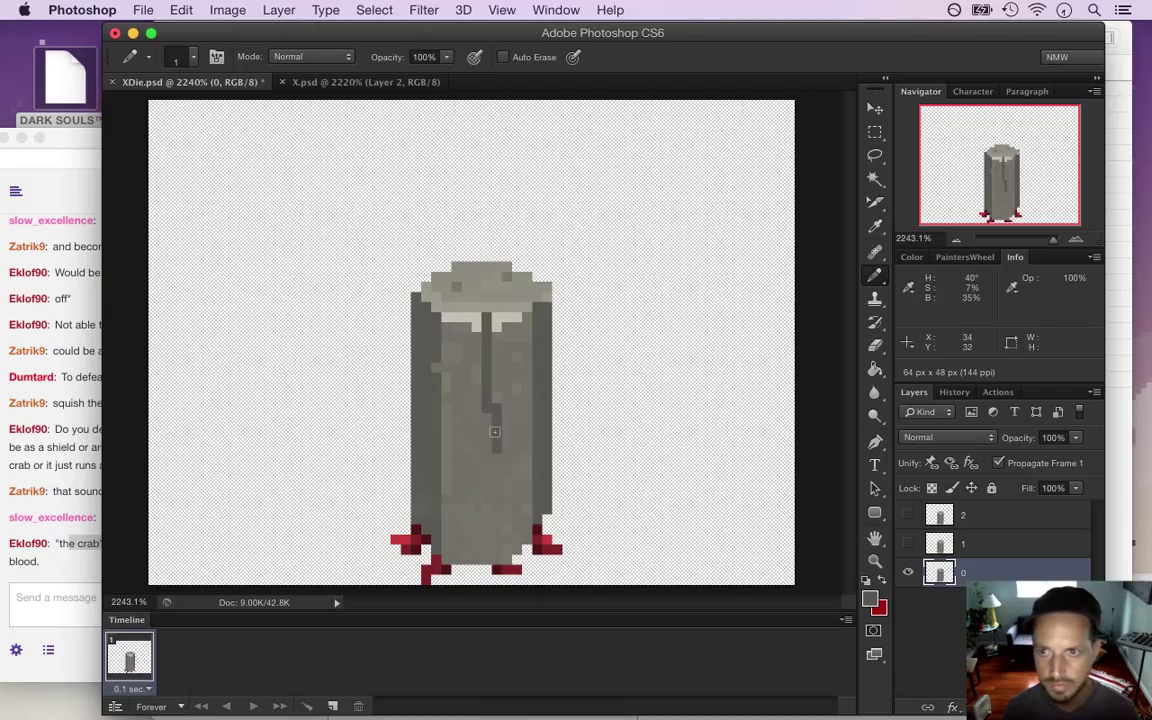
drag(484, 318, 456, 293)
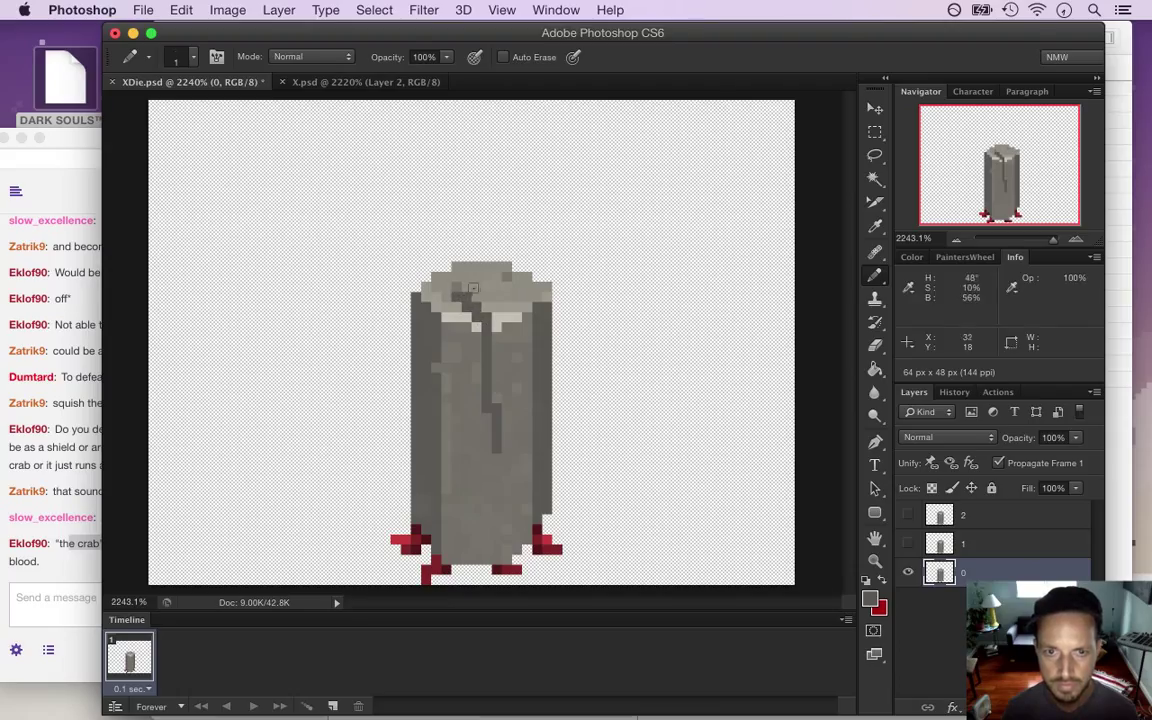
click(497, 307)
mouse_move(506, 296)
mouse_down()
mouse_move(488, 268)
mouse_move(512, 313)
mouse_up()
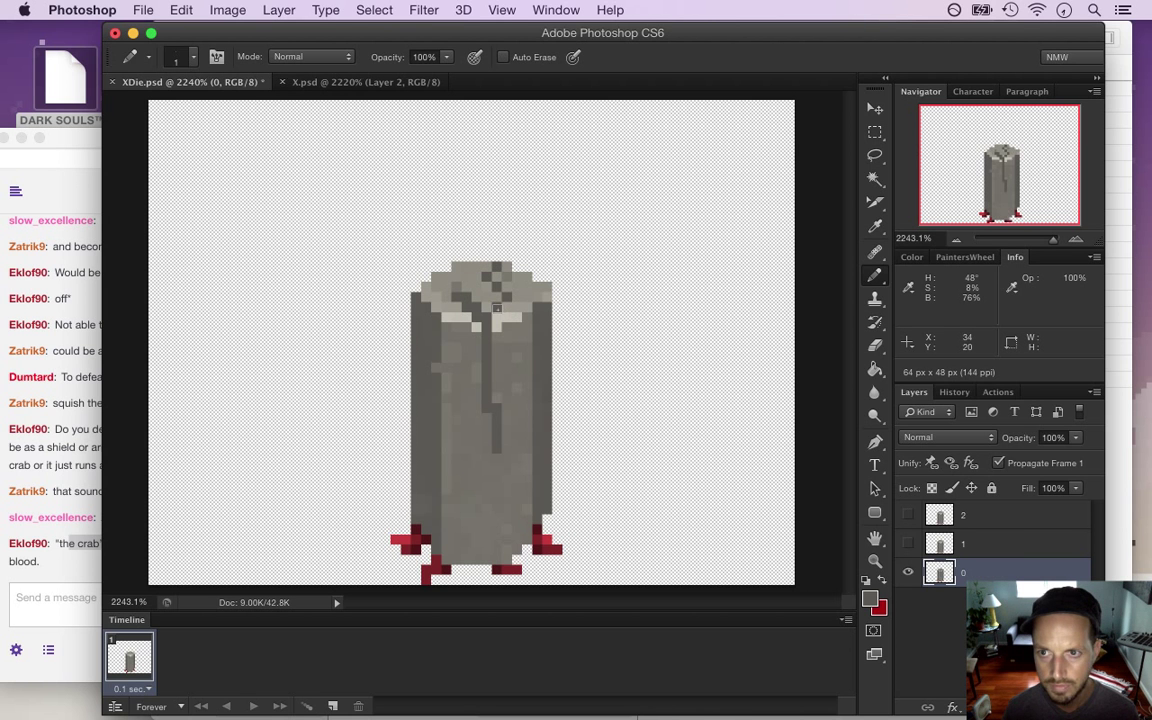
Touch up the crack with sampled pillar greys and save the document
alt+click(488, 280)
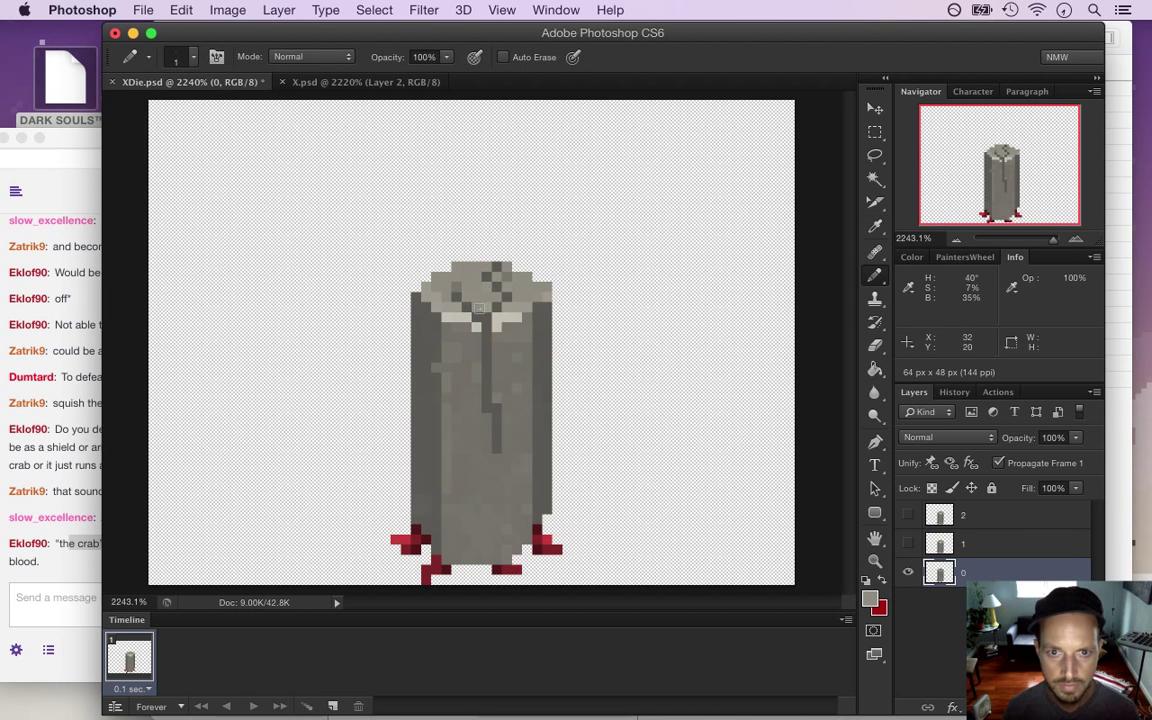
alt+click(425, 272)
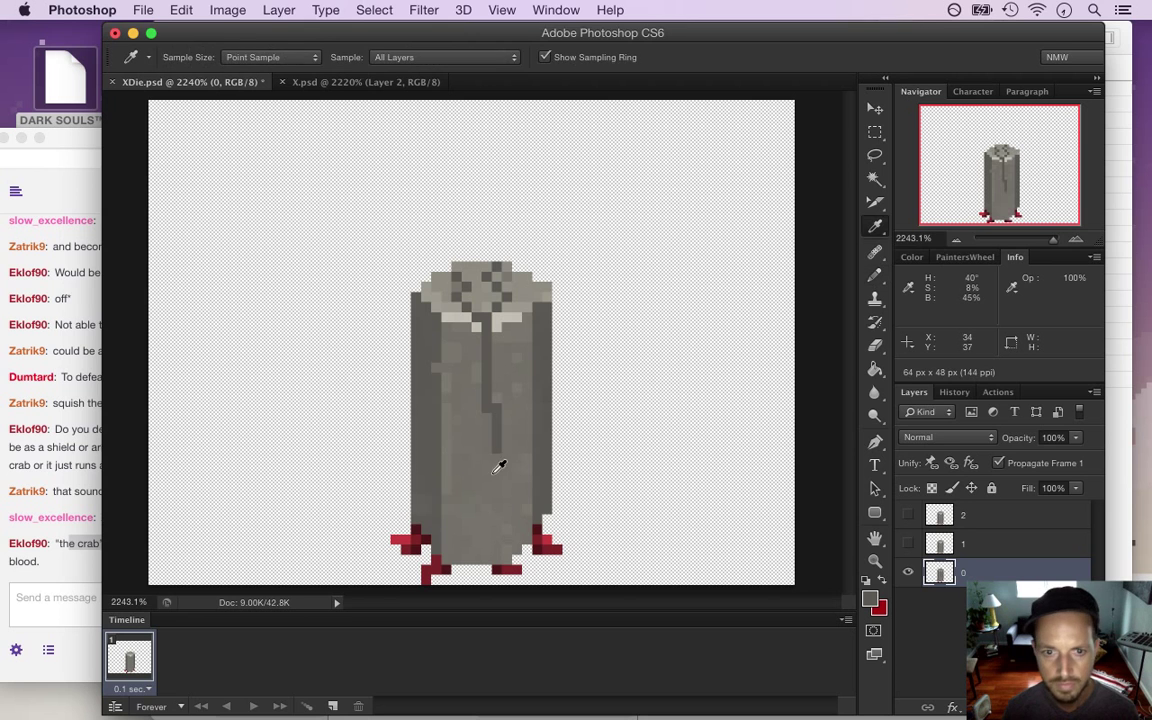
alt+click(497, 440)
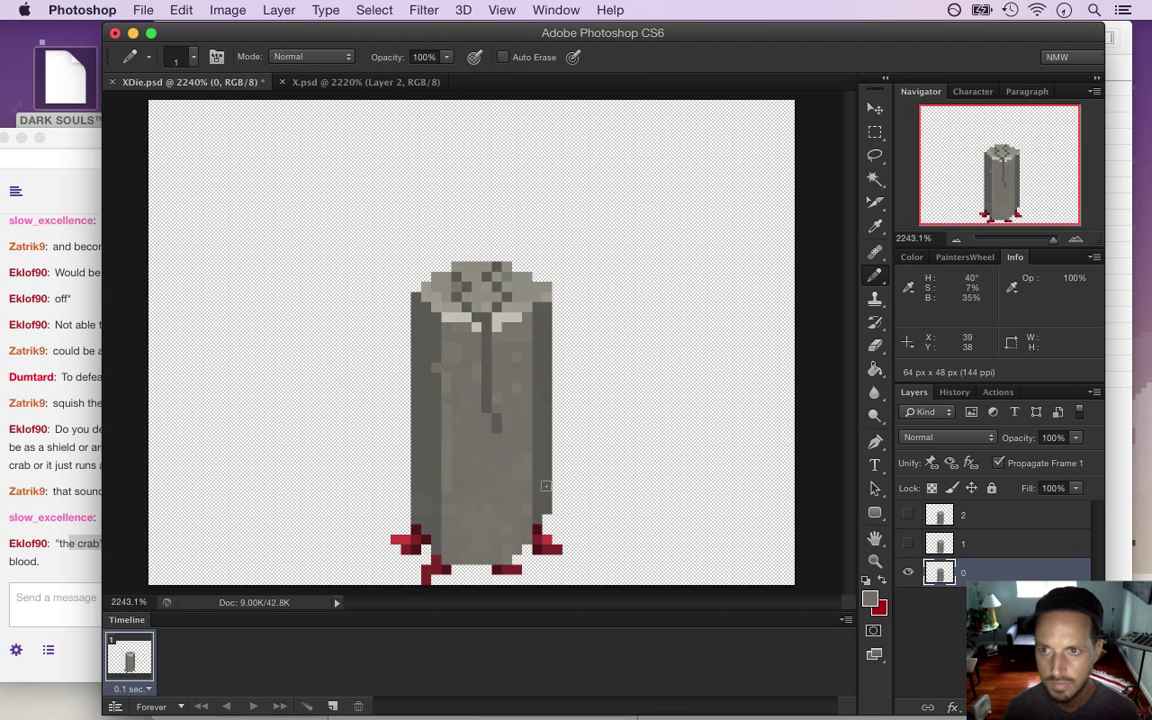
alt+click(496, 419)
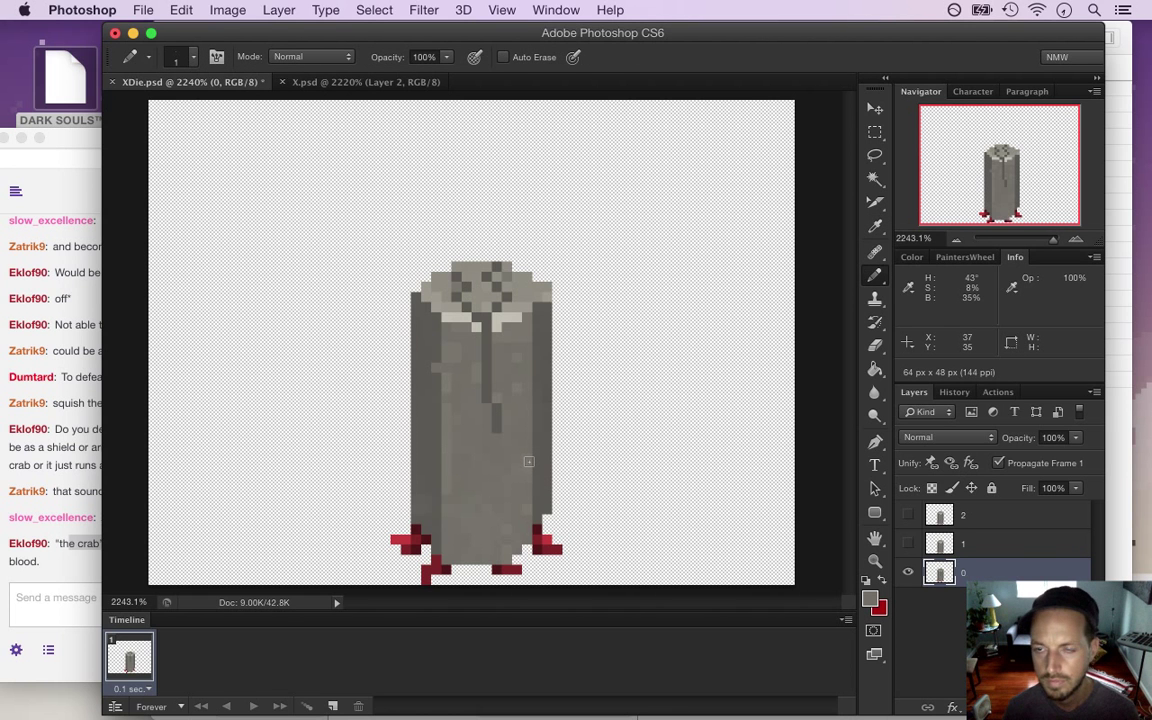
key(ctrl+s)
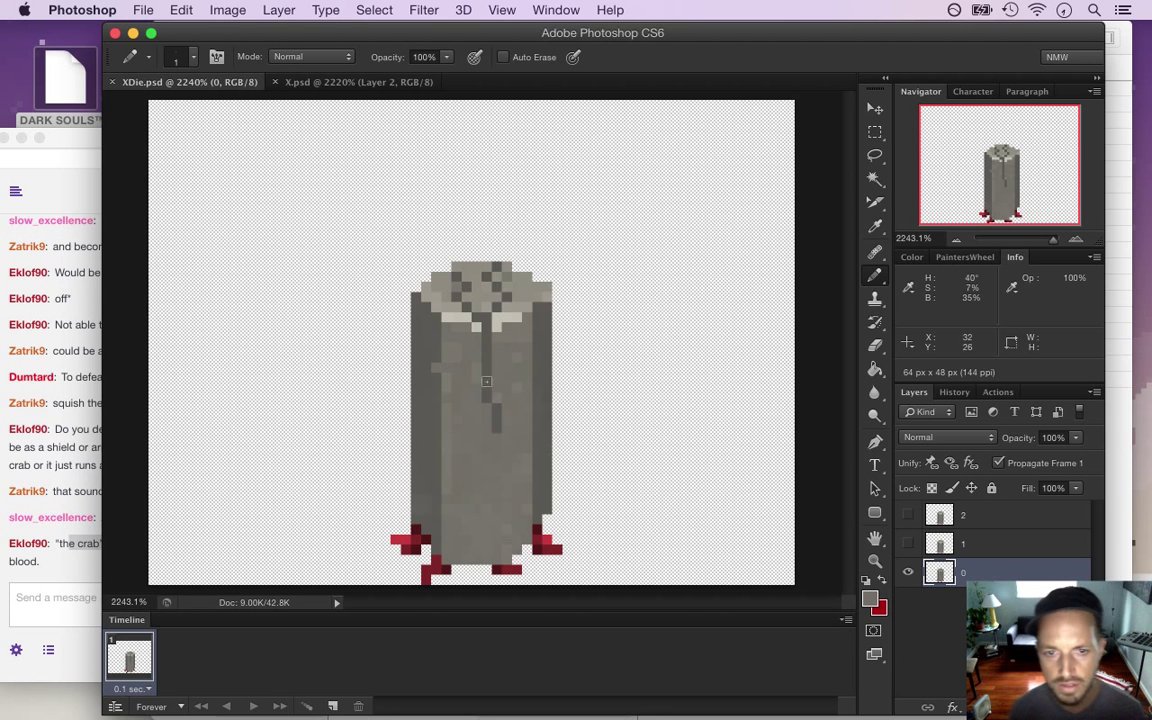
key(i)
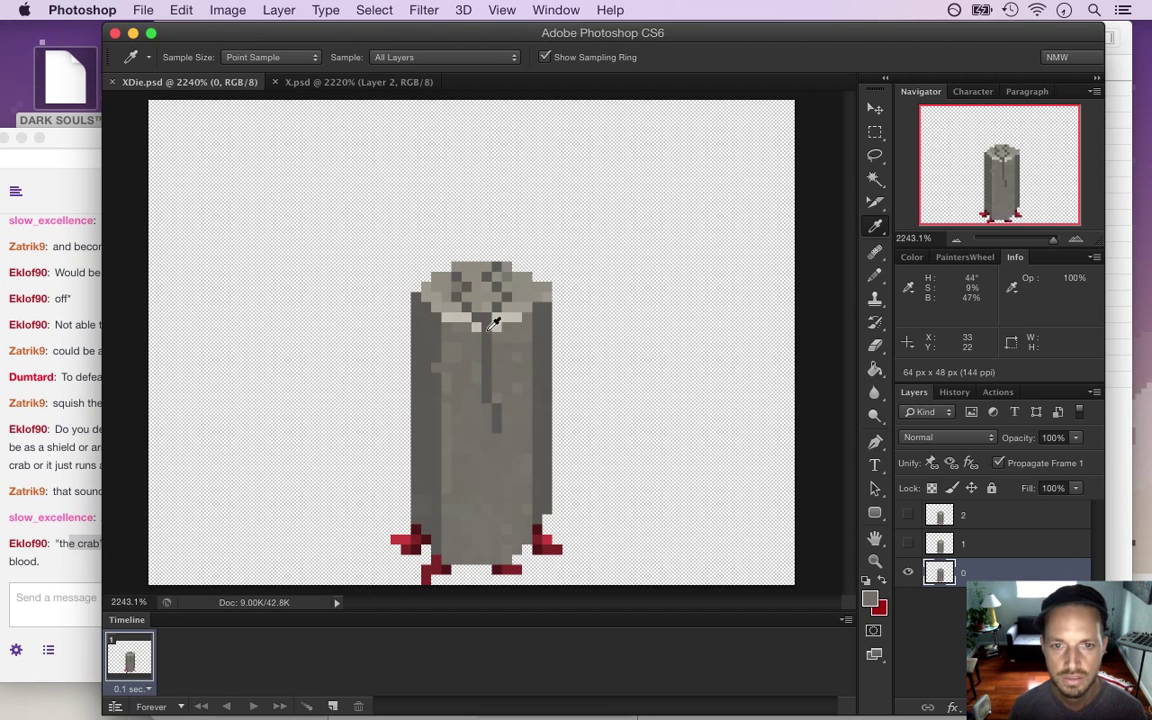
key(m)
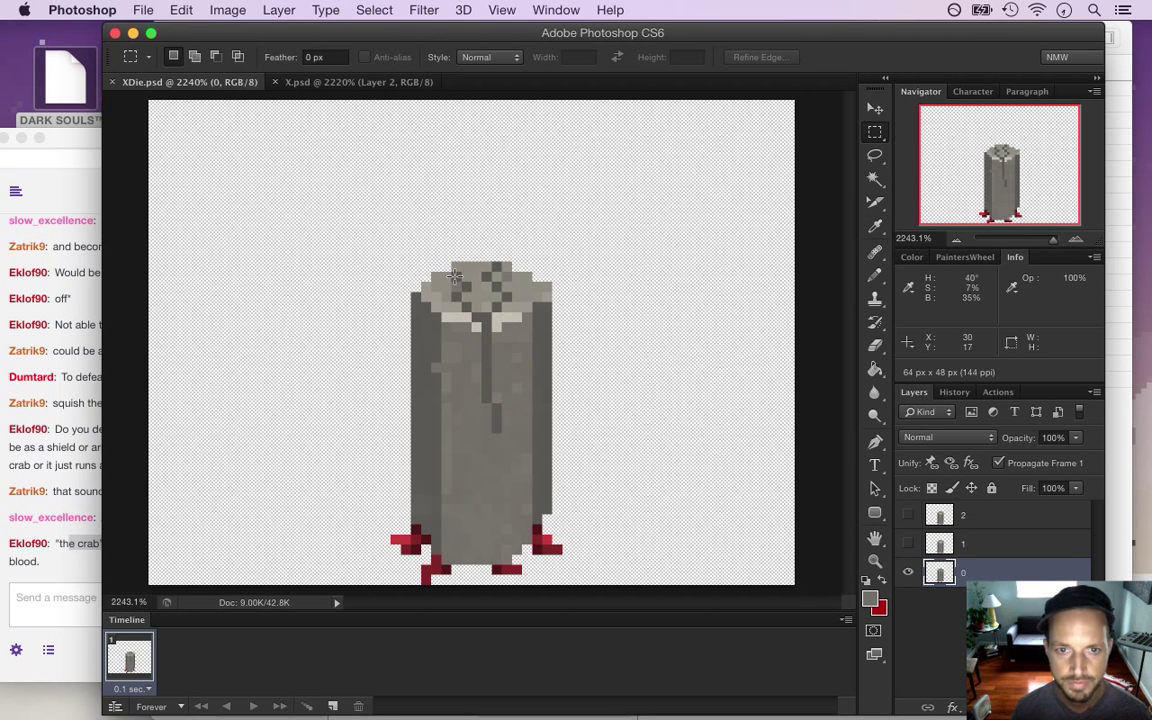
Marquee frame 0's pillar body above the bloody base, with a glance at the chat about blood from cracks
drag(411, 262, 560, 501)
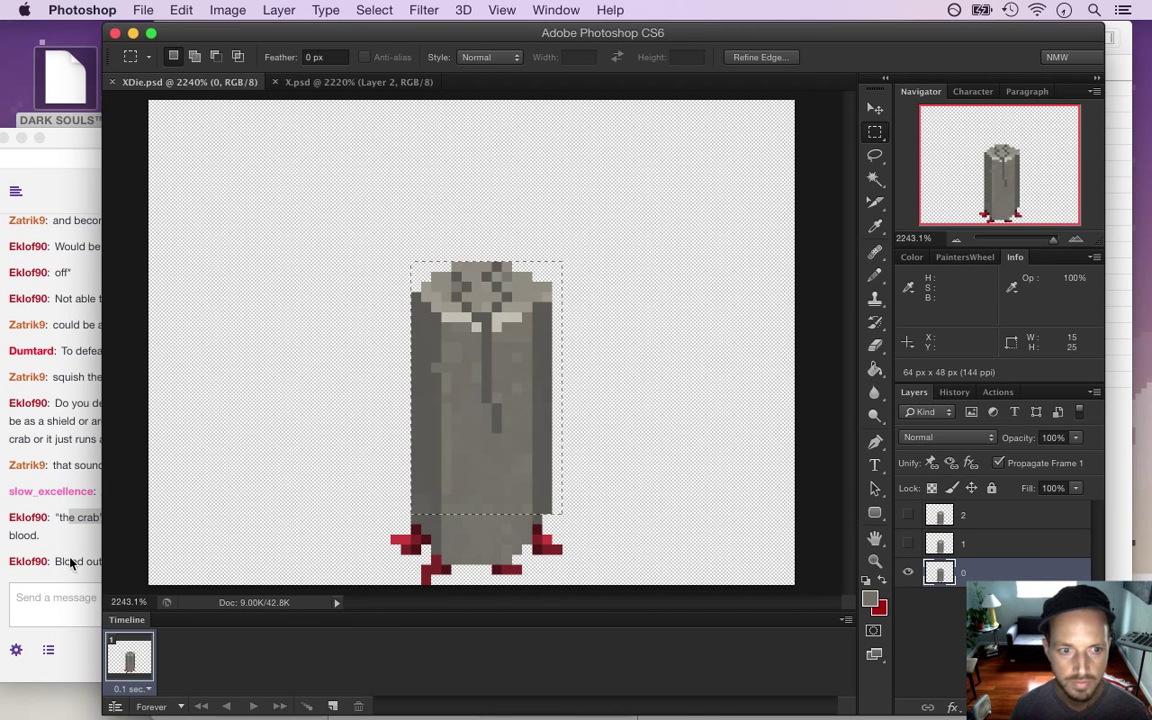
click(70, 568)
drag(89, 563, 186, 568)
click(836, 78)
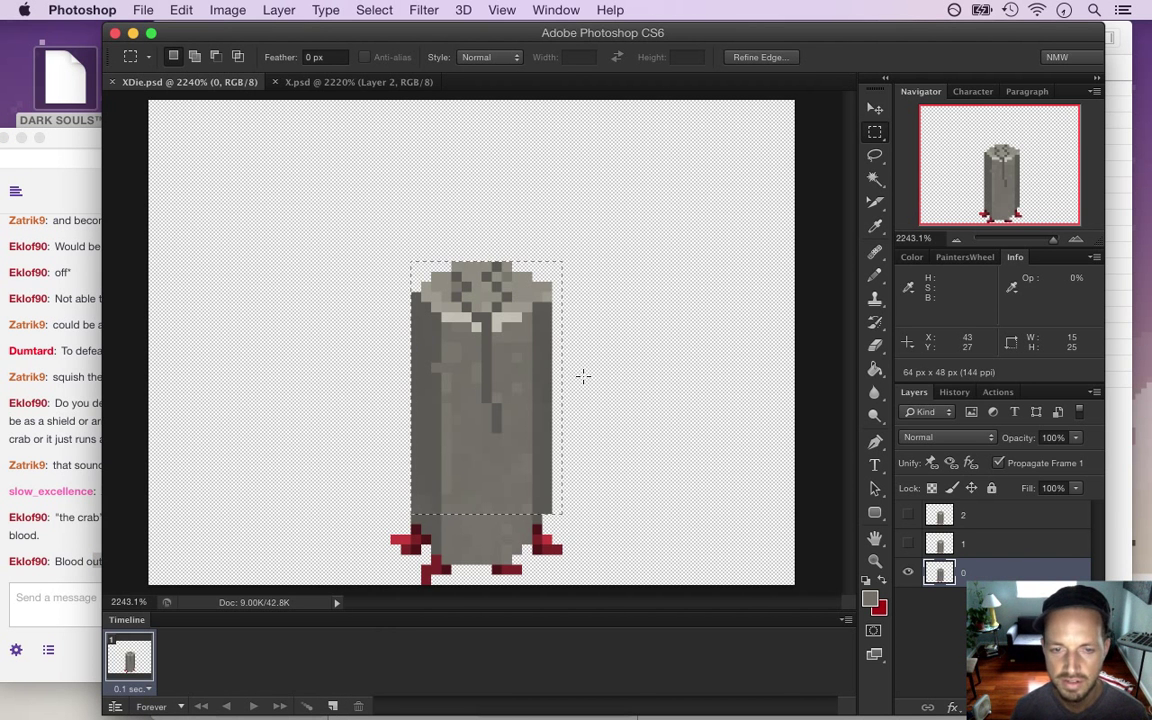
Paste the pillar body onto frame 1, nudged down one pixel
click(908, 572)
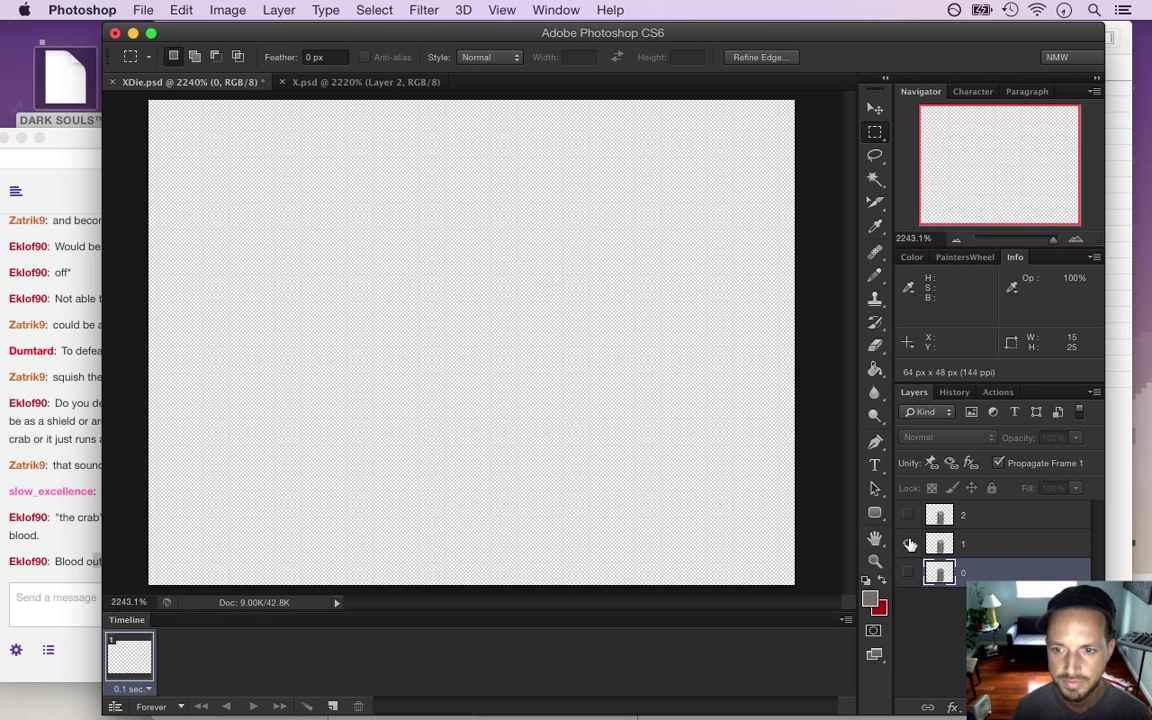
click(908, 543)
click(963, 543)
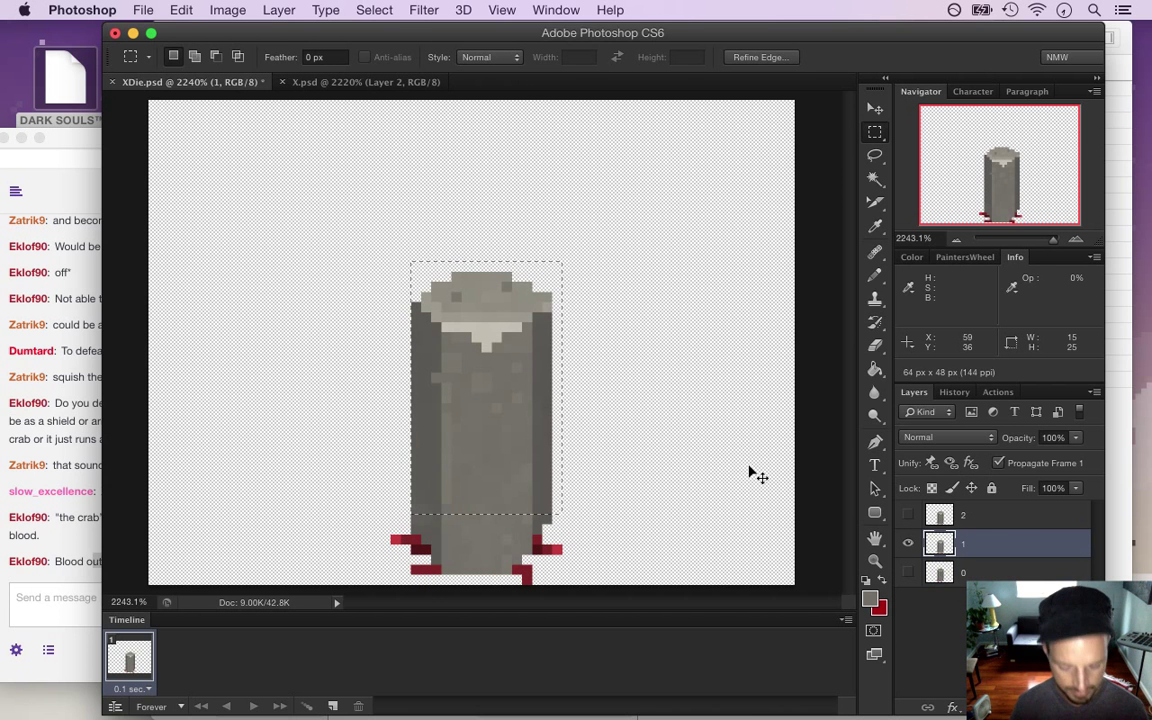
key(super+v)
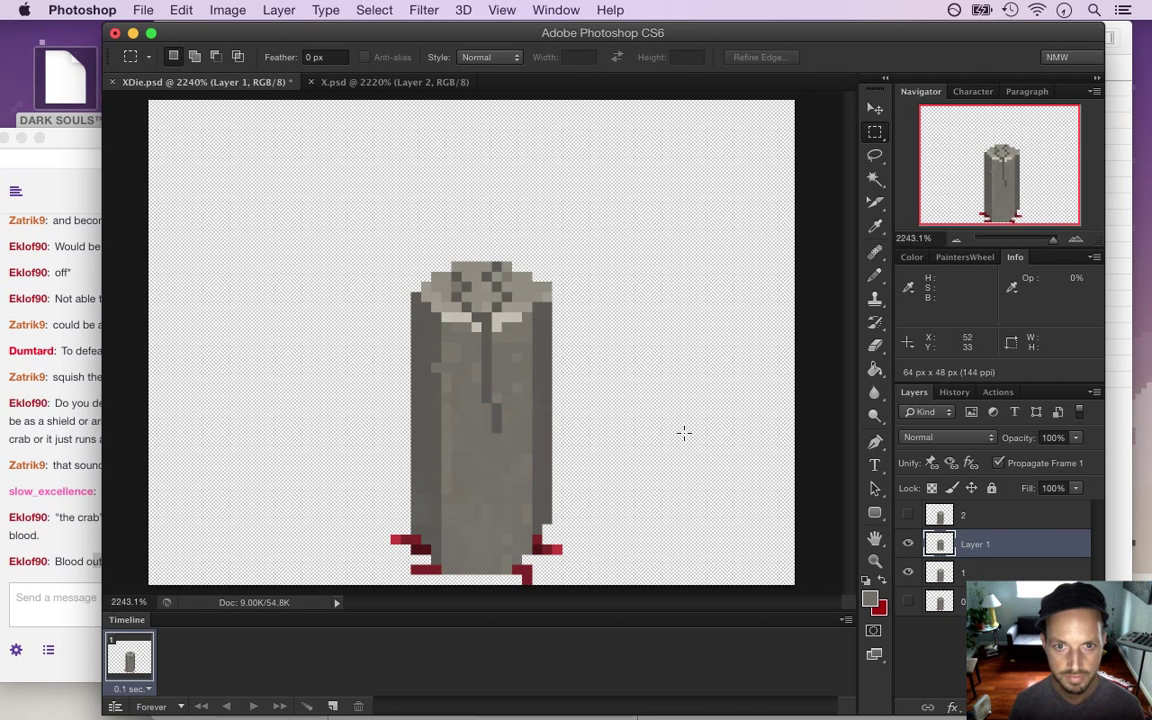
key(v)
key(Down)
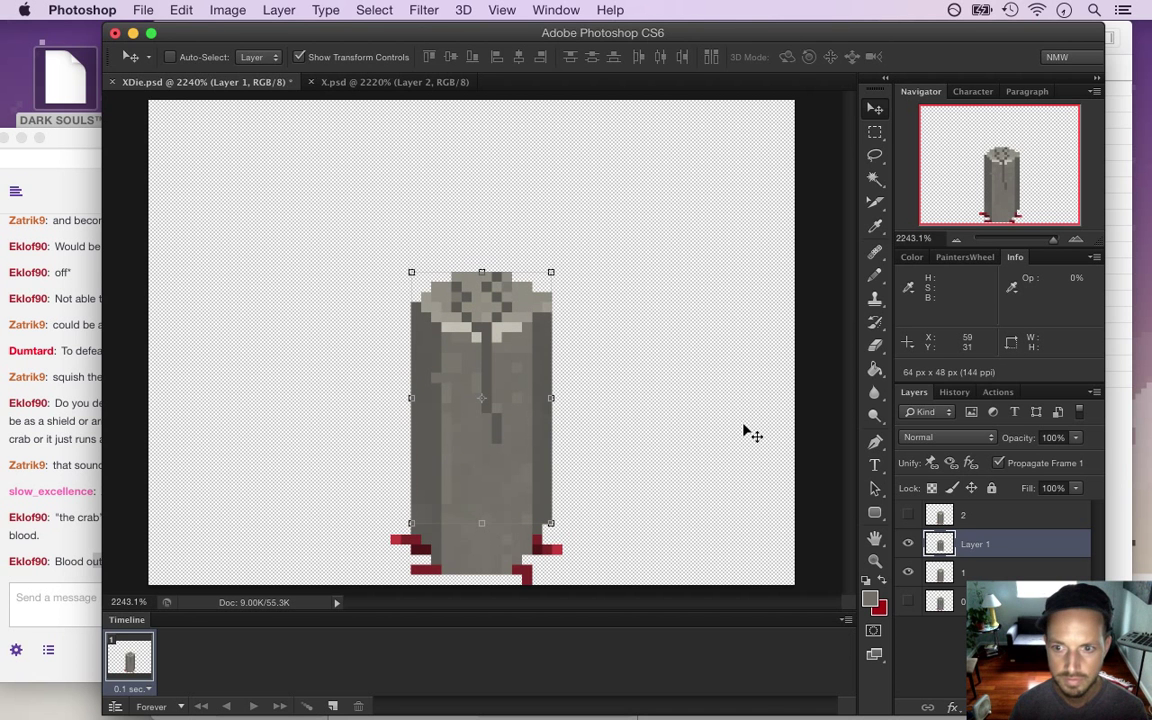
Merge the pasted pillar down into layer 1
key(m)
right_click(1003, 570)
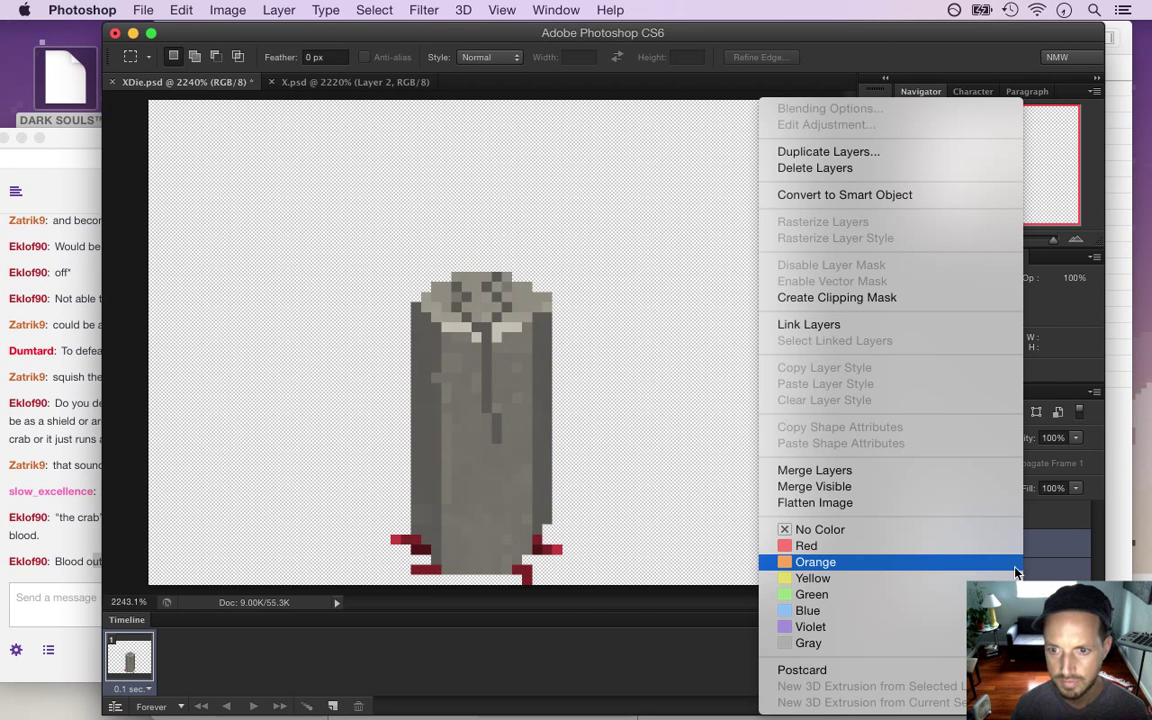
click(893, 471)
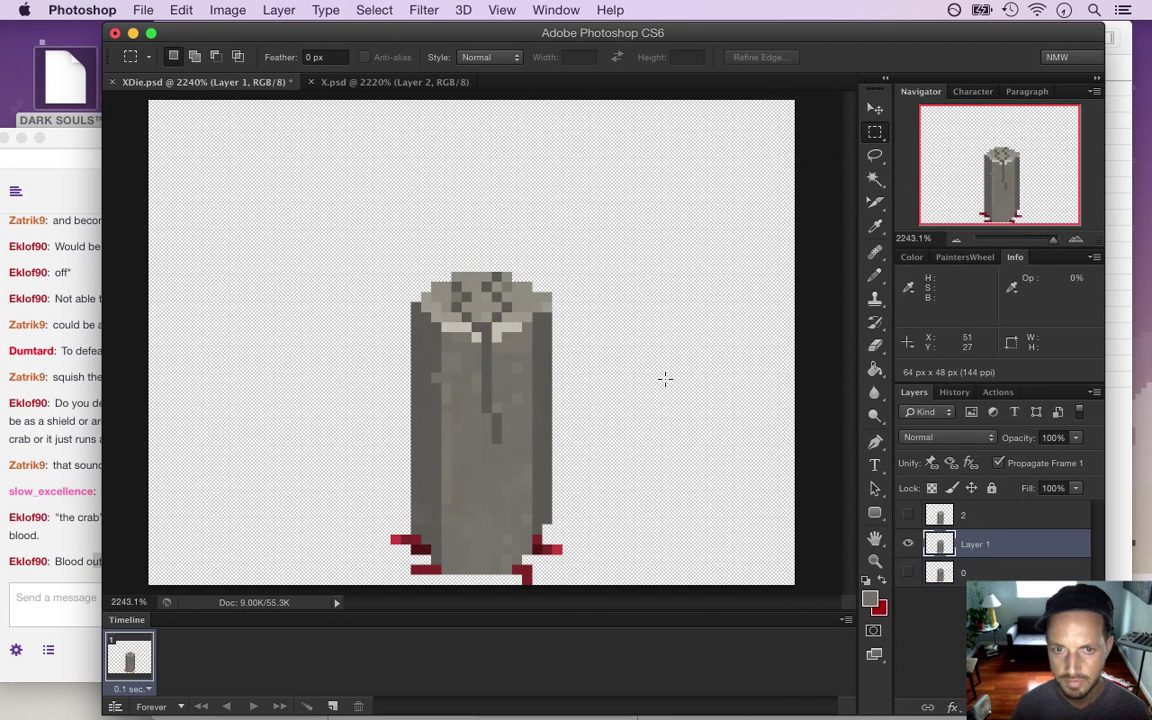
Pencil dark crack lines down frame 1's lower pillar, sampling stone colours, then save XDie.psd
key(i)
key(b)
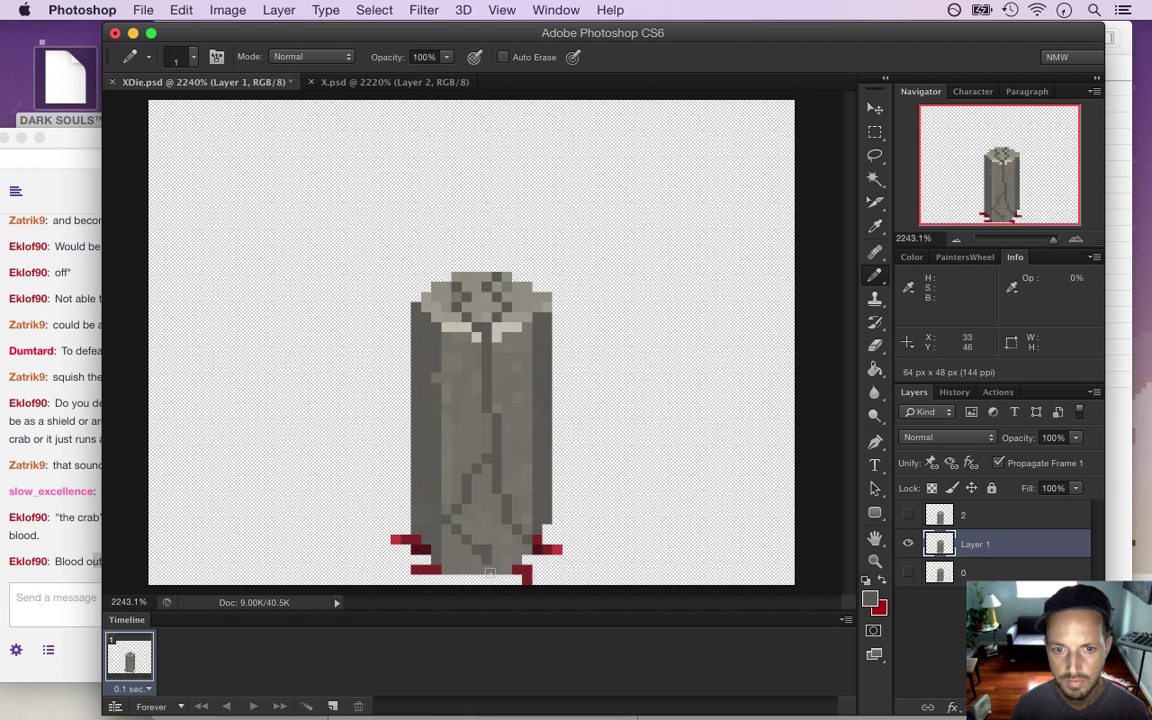
key(alt)
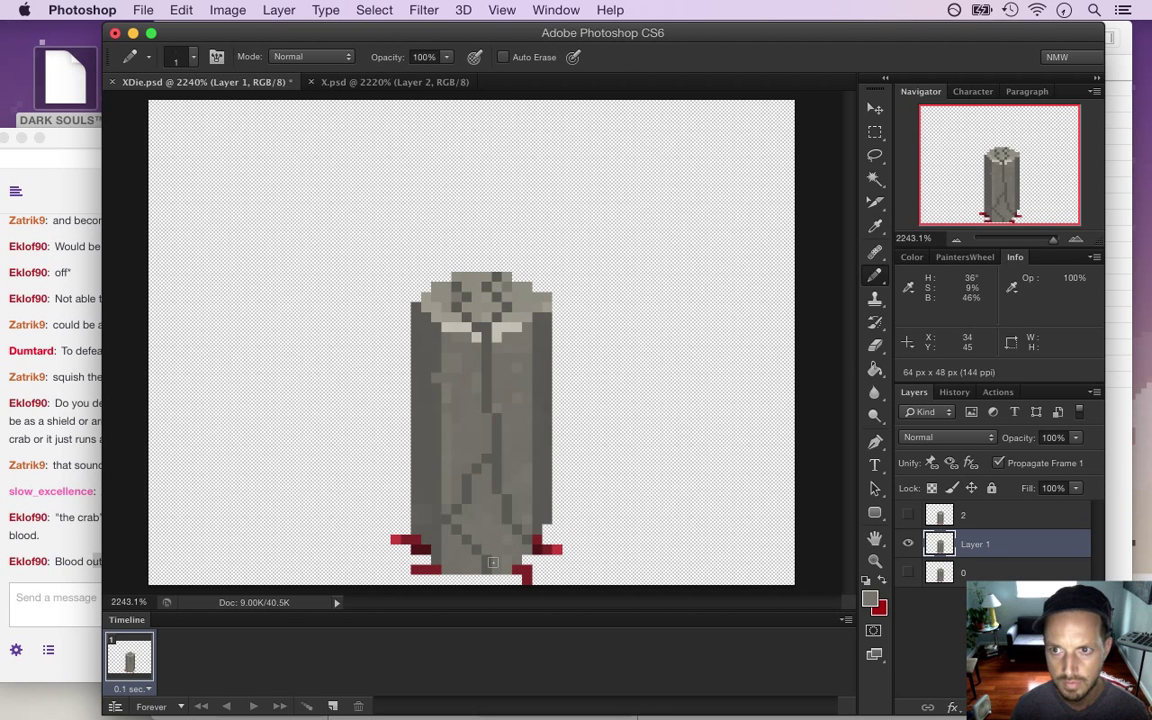
key(super+z)
key(super+z)
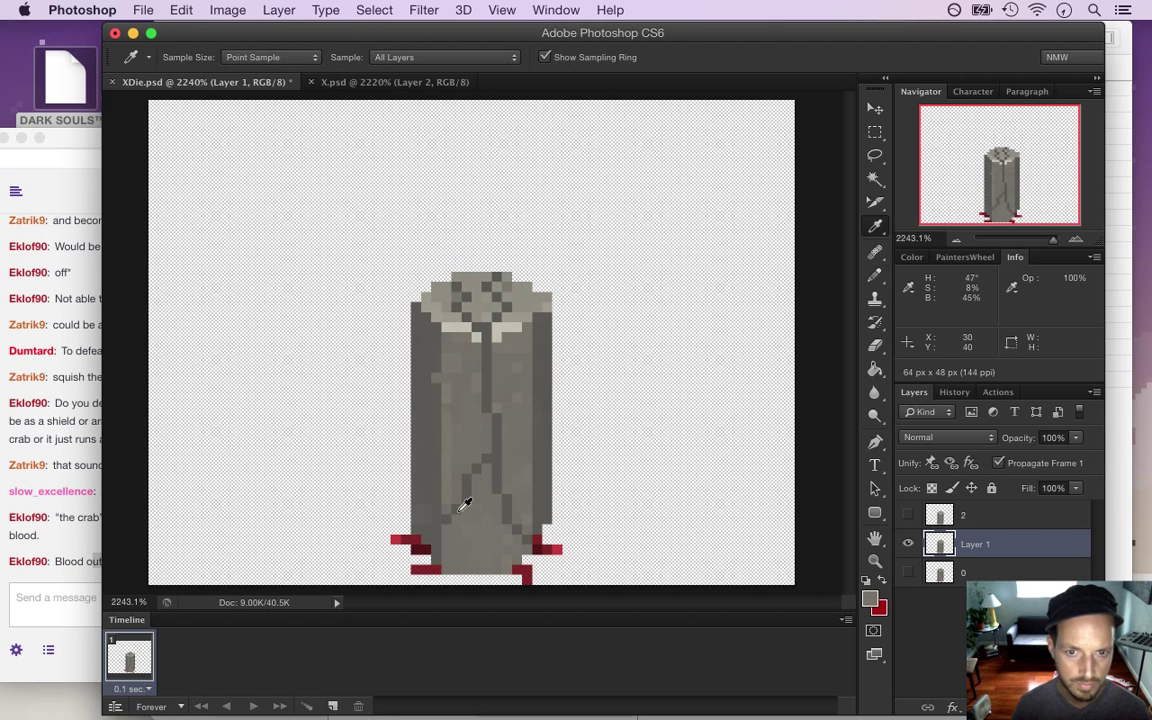
alt+click(415, 462)
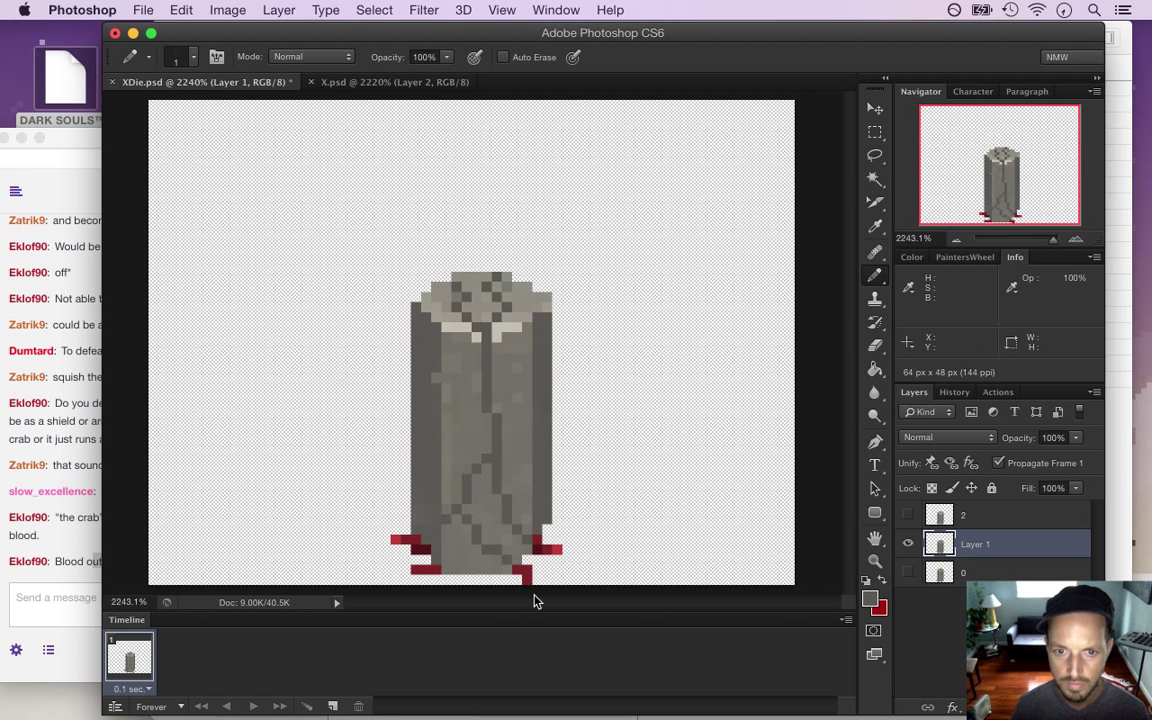
key(super+s)
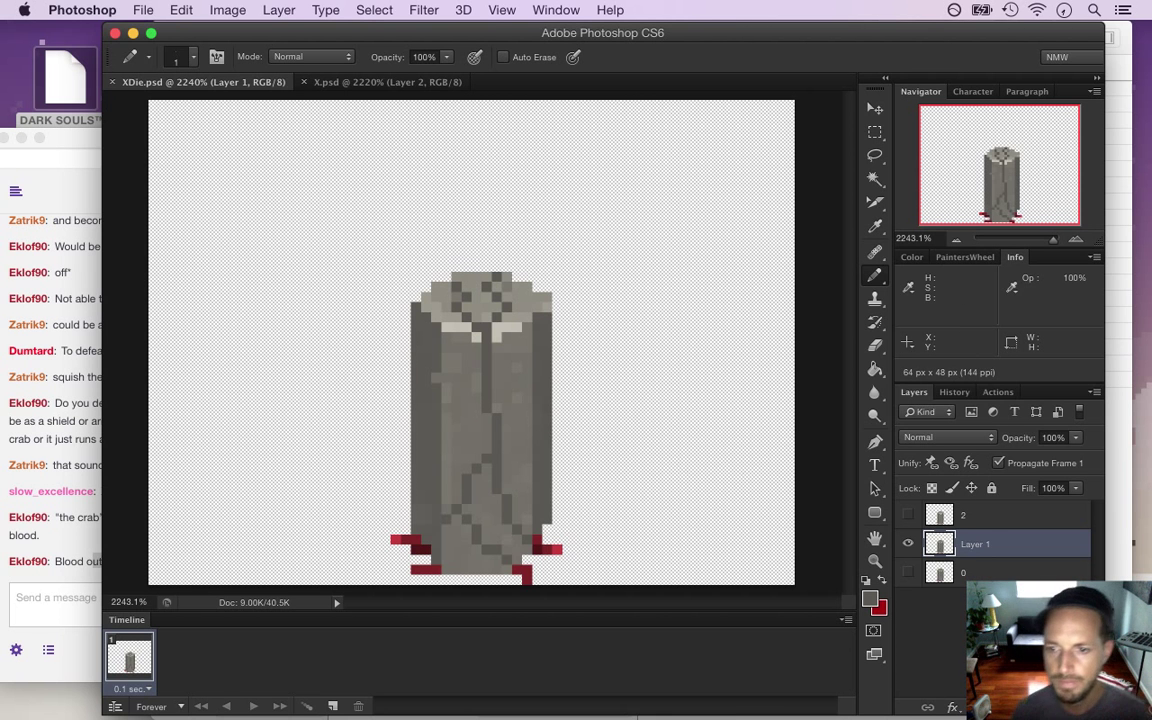
Name the merged layer '1', compare it with frame 2, then delete the old layer 2
key(Return)
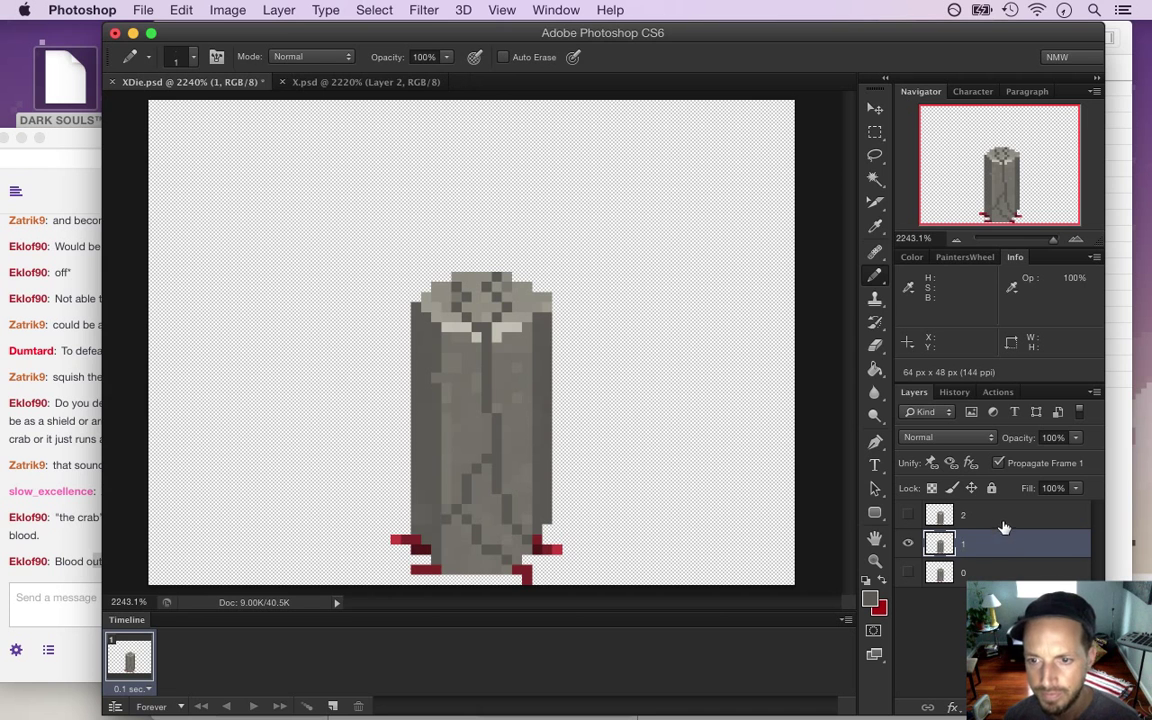
click(908, 545)
key(alt+bracketright)
click(908, 516)
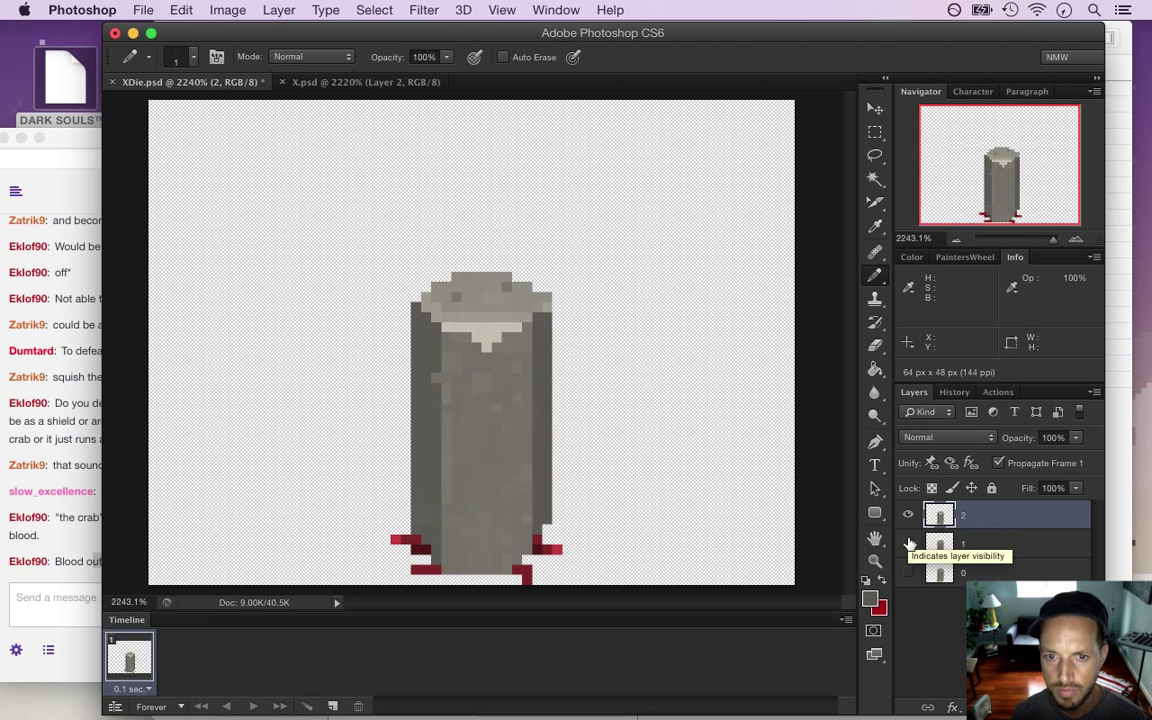
click(908, 545)
click(910, 516)
click(910, 516)
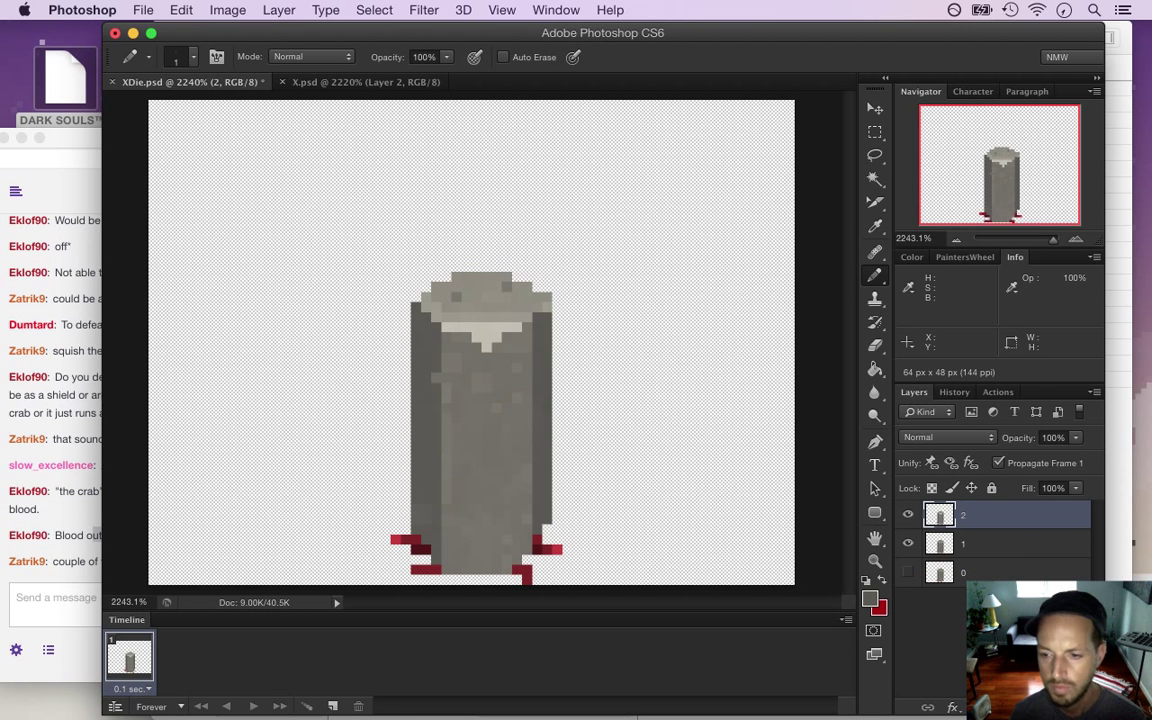
key(BackSpace)
click(64, 565)
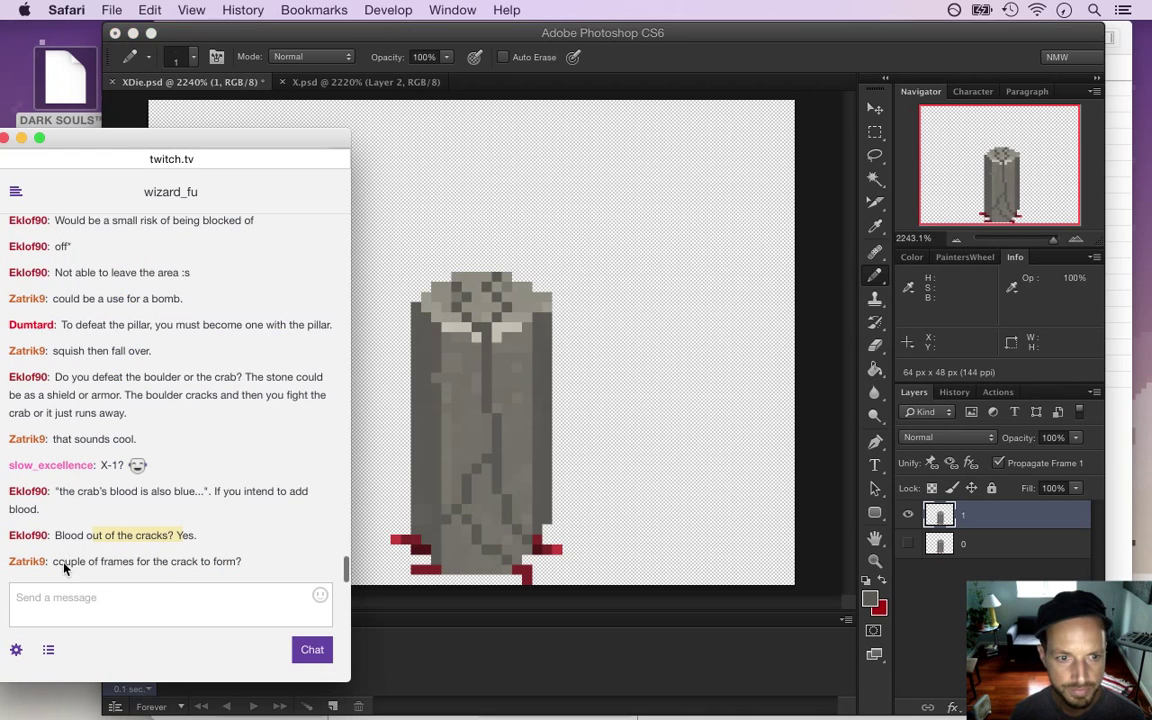
Read the chat remark about frames for the crack, then return to XDie.psd
drag(71, 565, 183, 567)
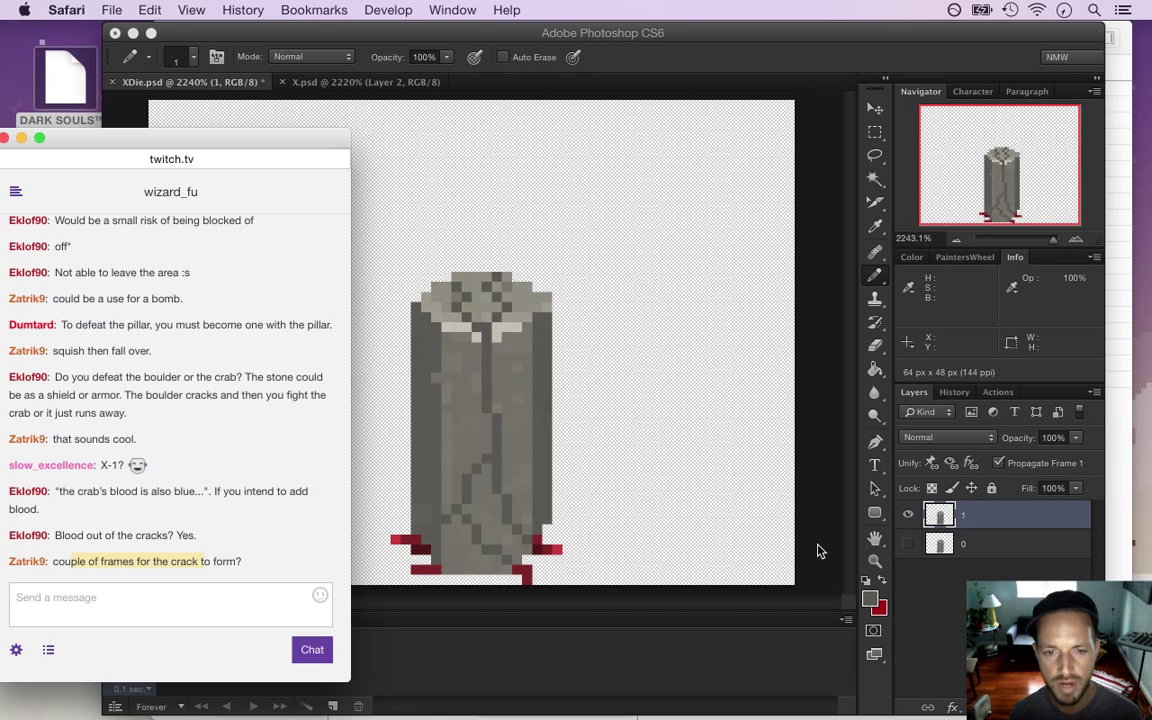
click(735, 489)
click(58, 577)
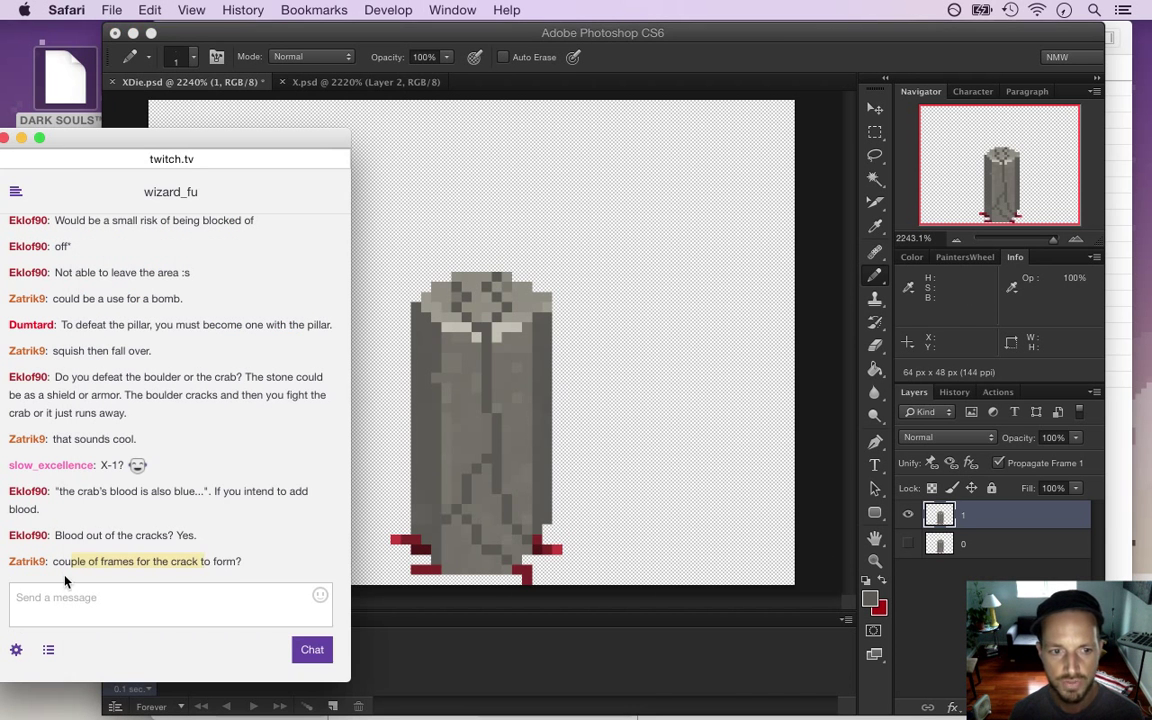
click(77, 567)
drag(76, 563, 196, 568)
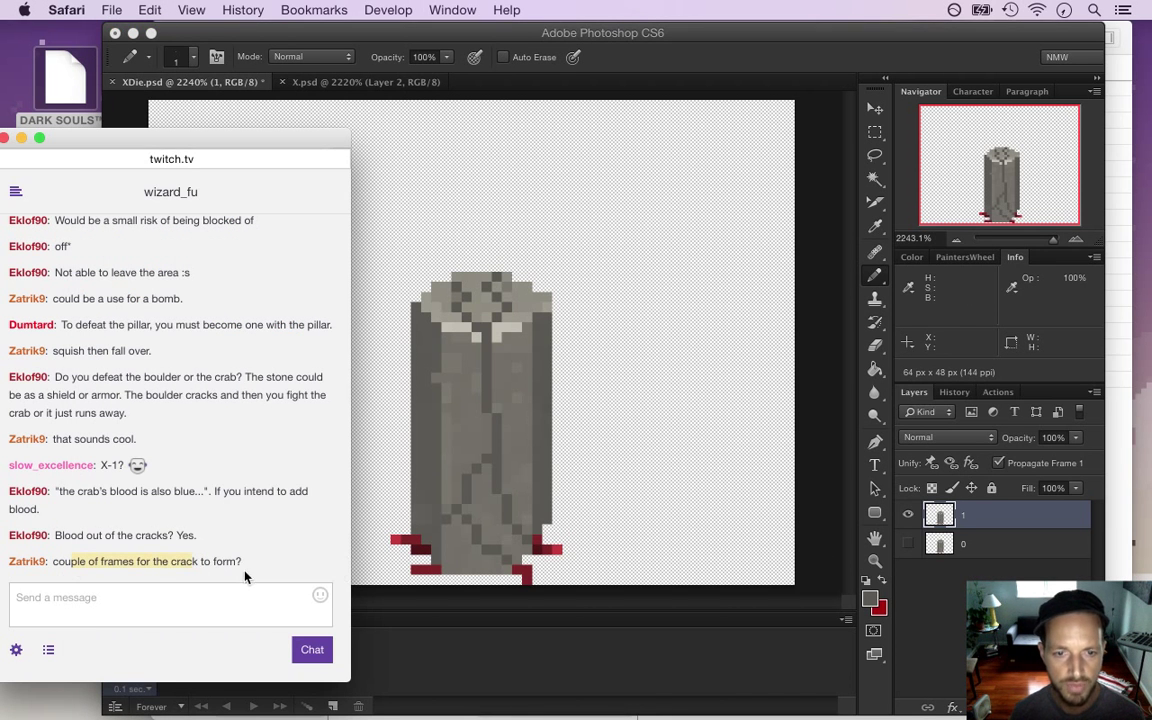
click(628, 528)
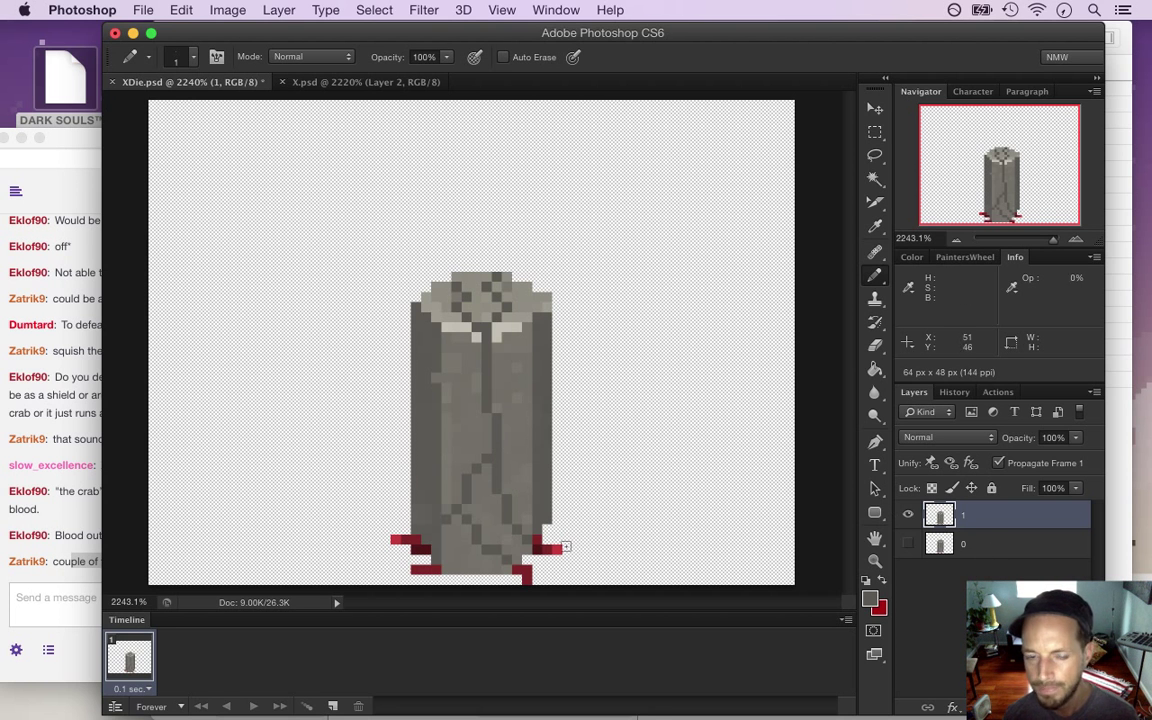
Compare frames 0 and 1, then duplicate layer 0 as a hidden '0 copy' layer
click(908, 514)
click(908, 543)
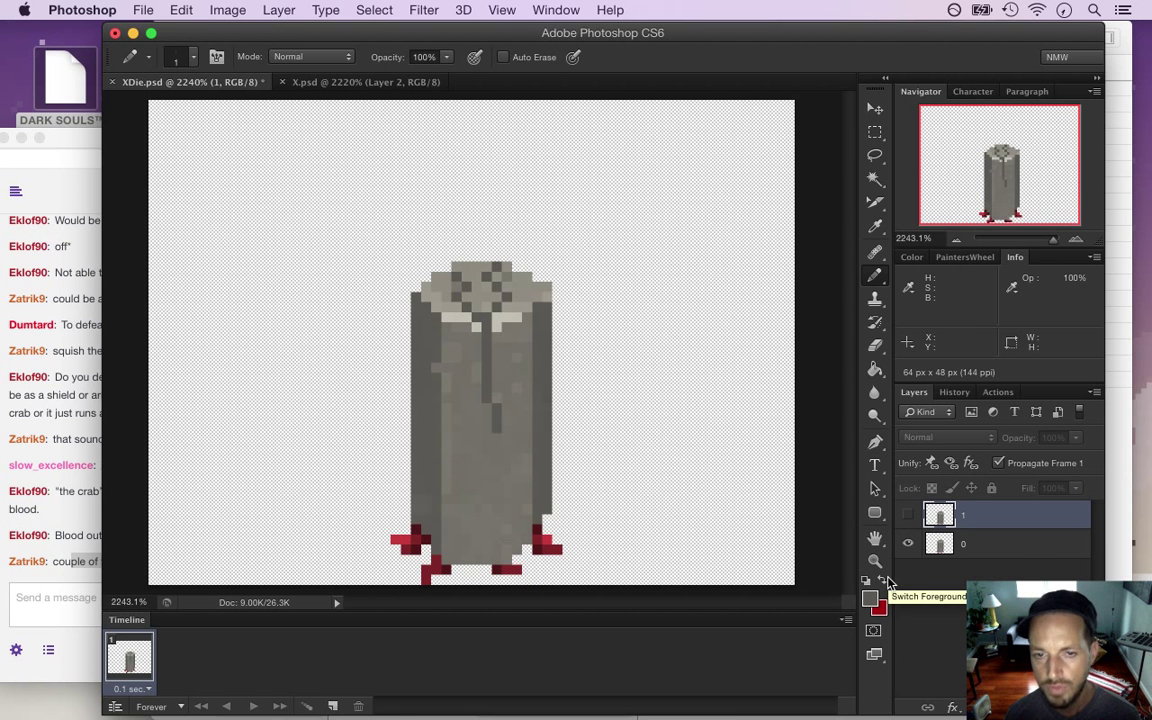
click(908, 514)
click(908, 543)
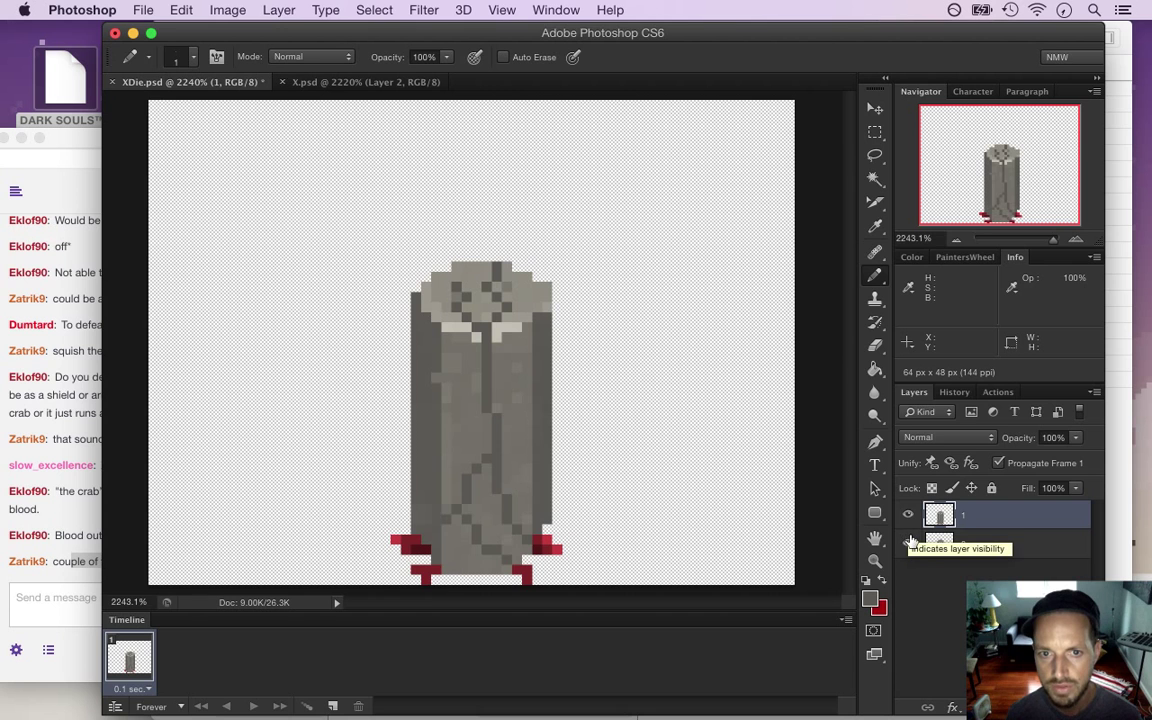
alt+click(910, 543)
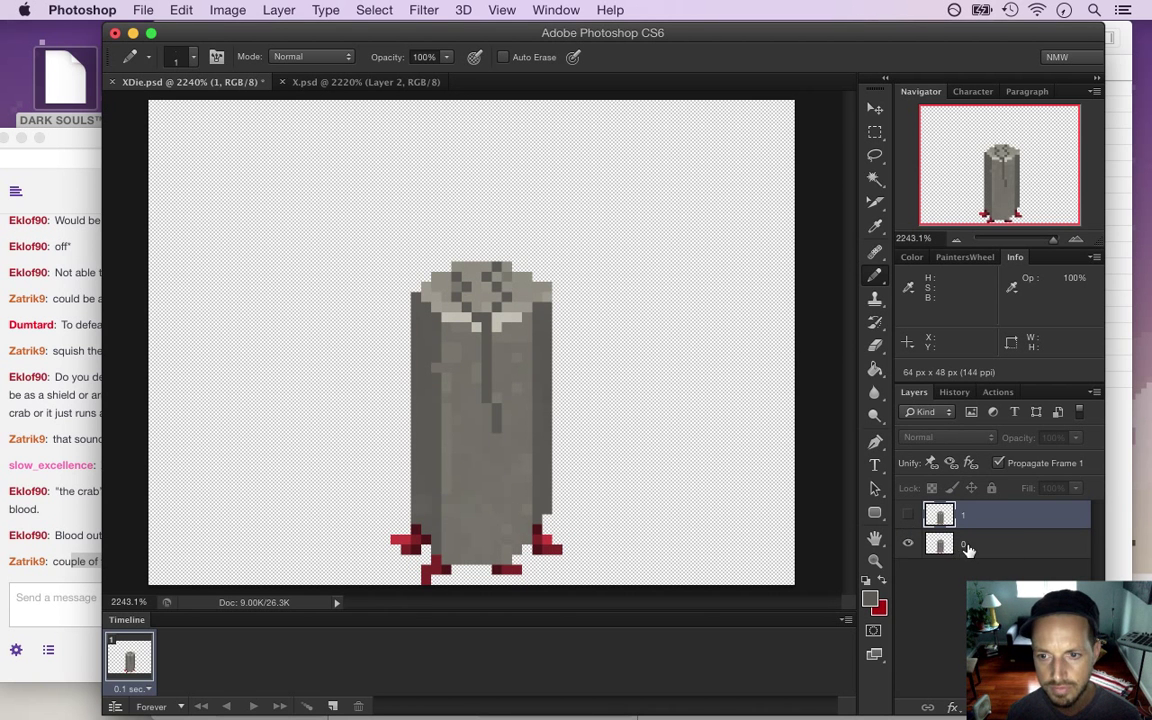
click(1012, 546)
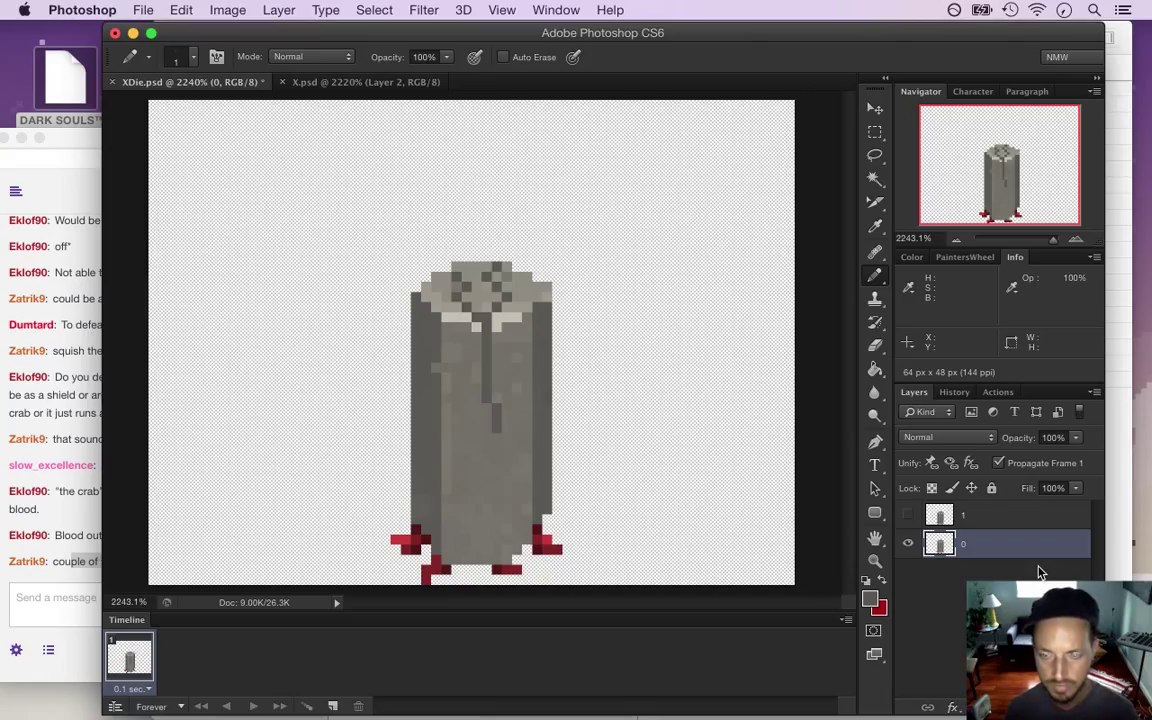
key(super+j)
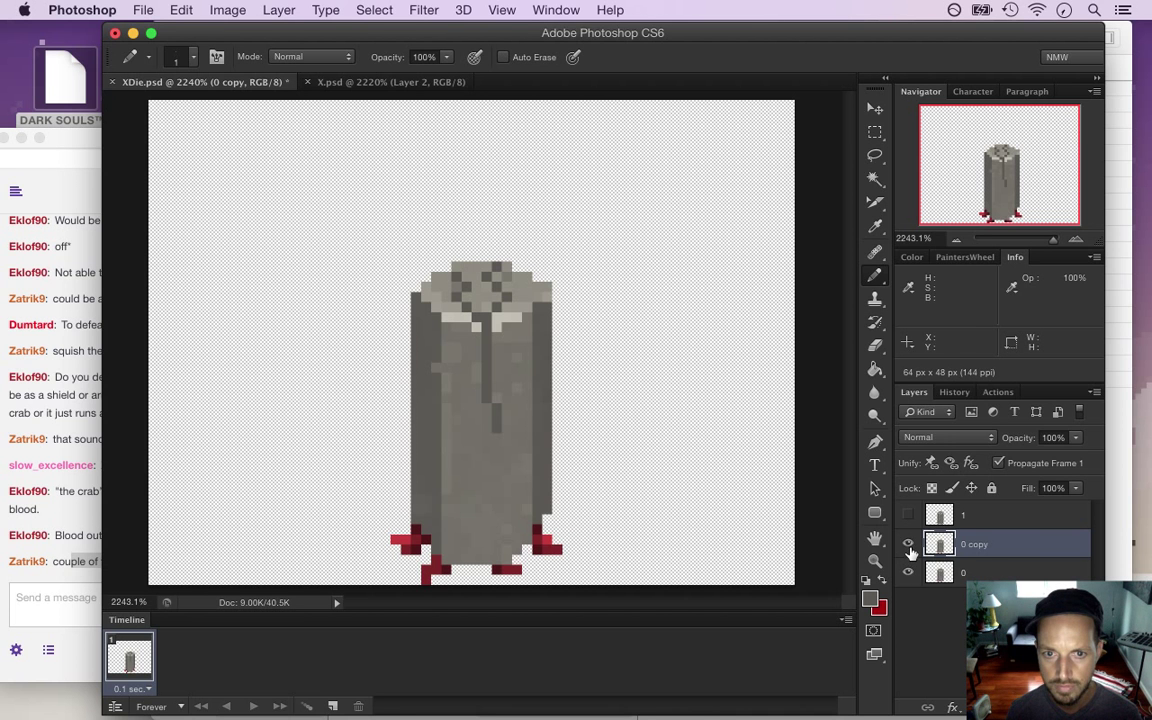
click(908, 545)
Take the Pencil, dismiss the hidden-layer warning, and target the visible layer 0
key(i)
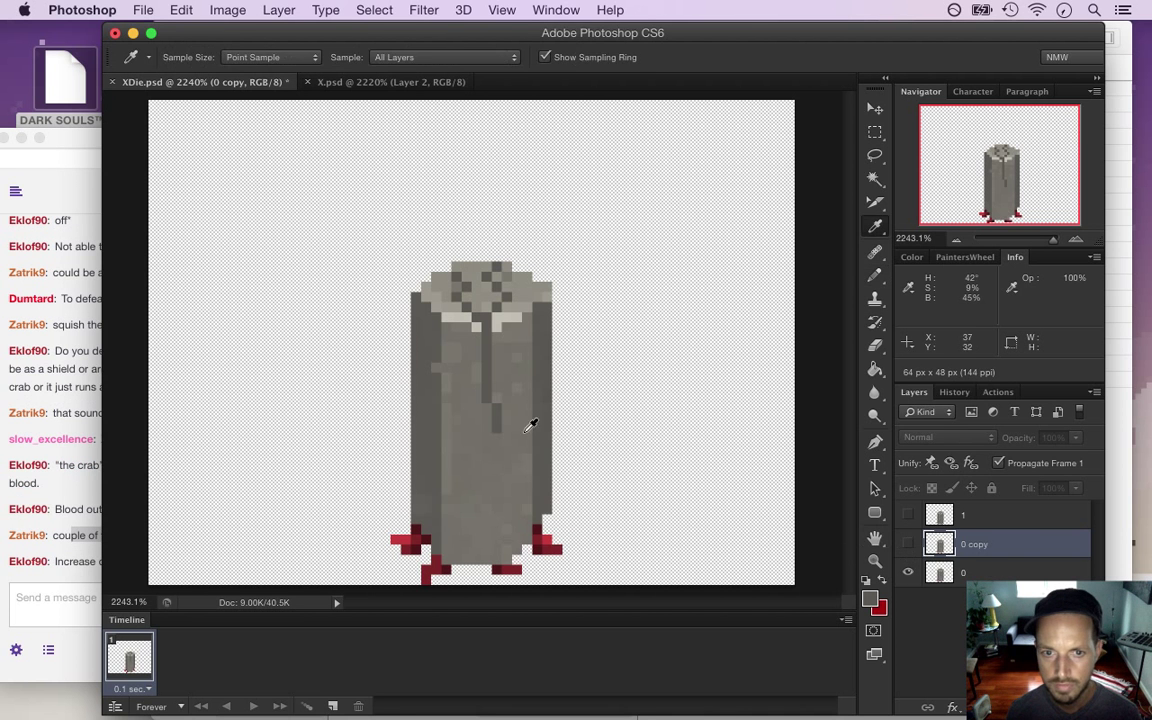
key(b)
click(494, 418)
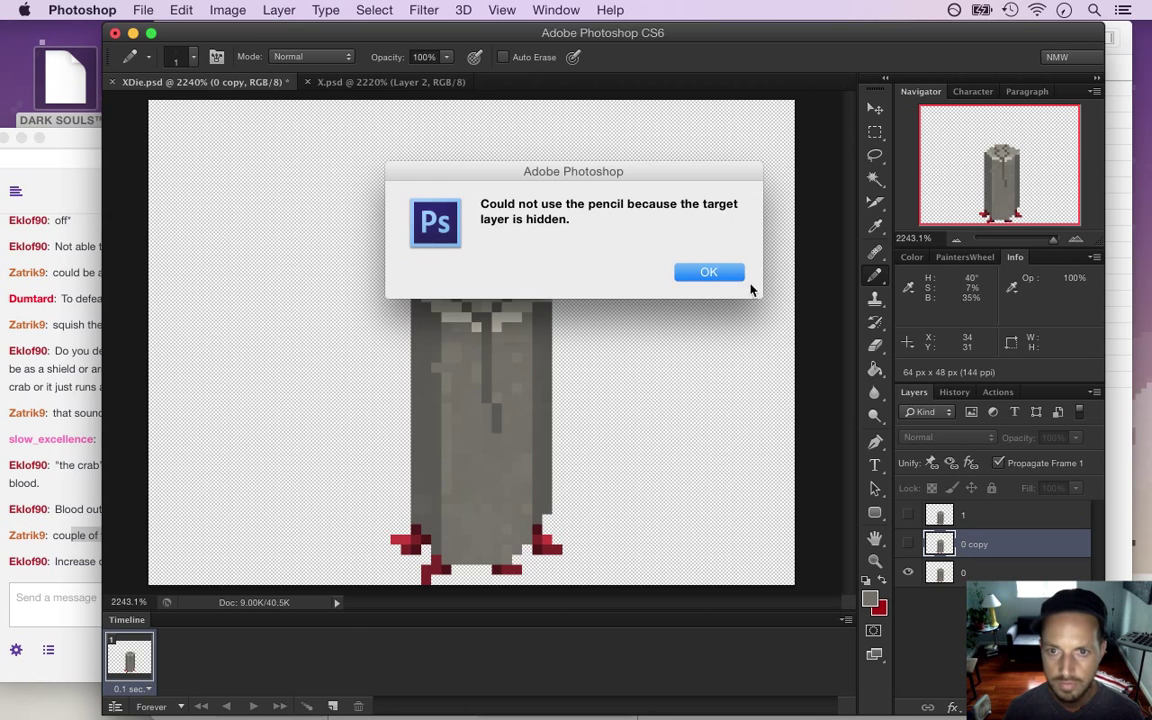
key(Return)
key(alt+bracketleft)
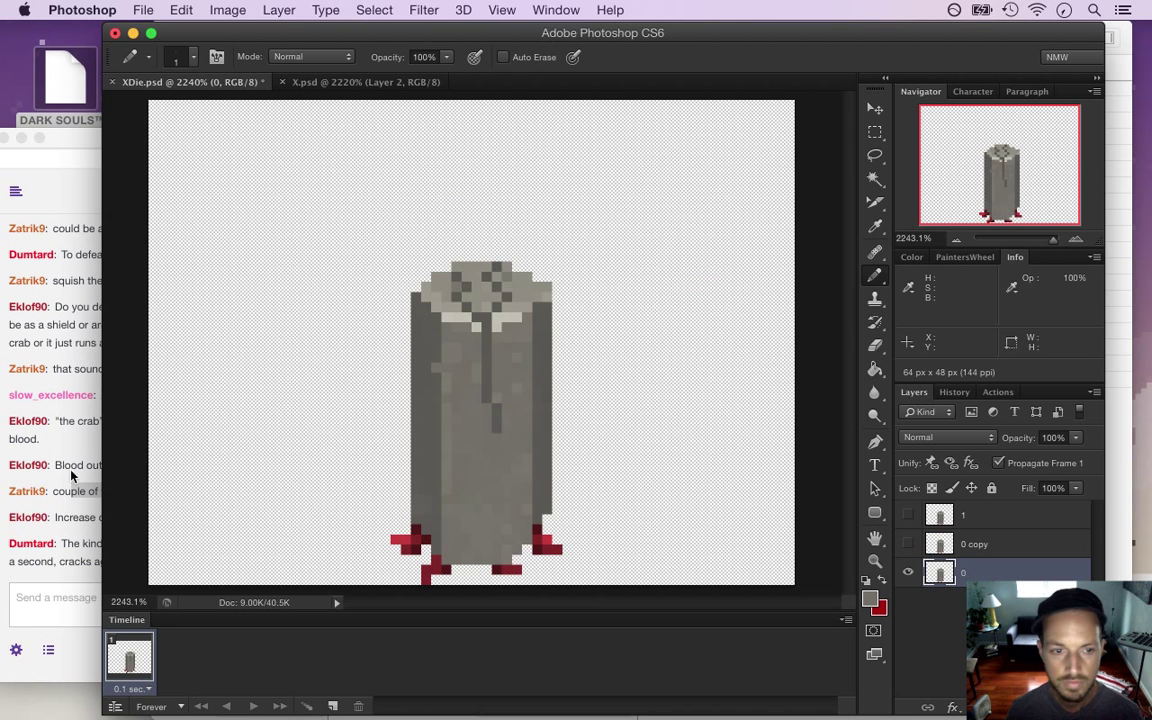
click(72, 494)
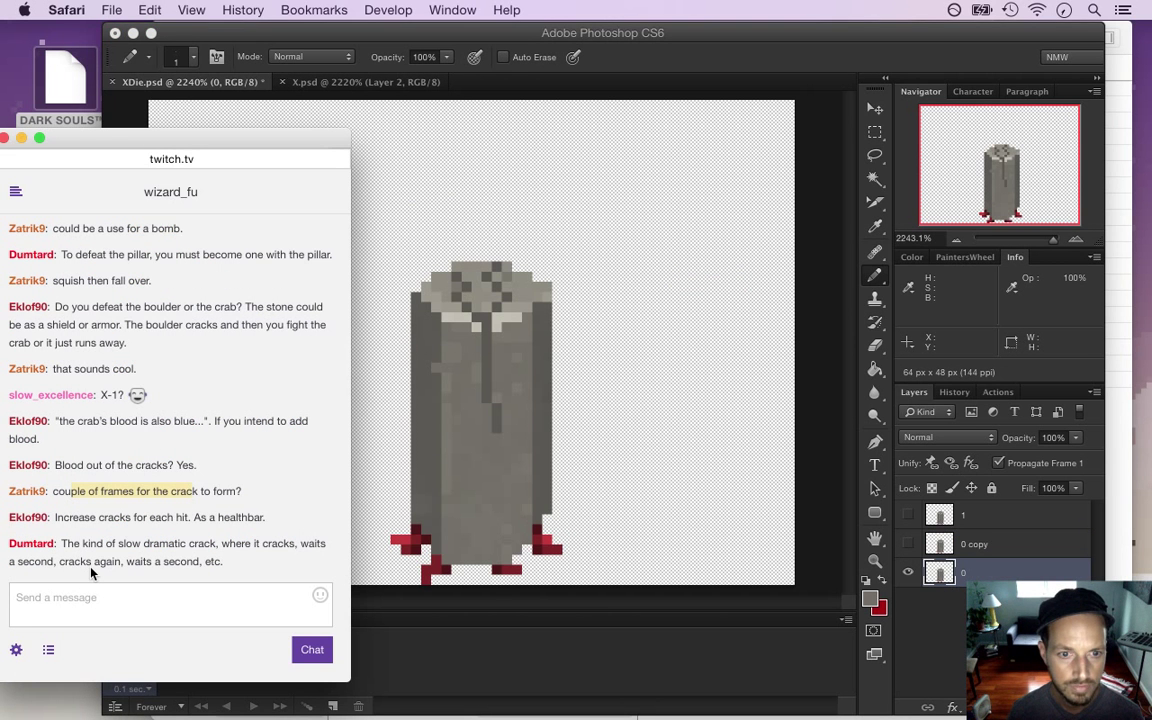
drag(75, 546, 160, 561)
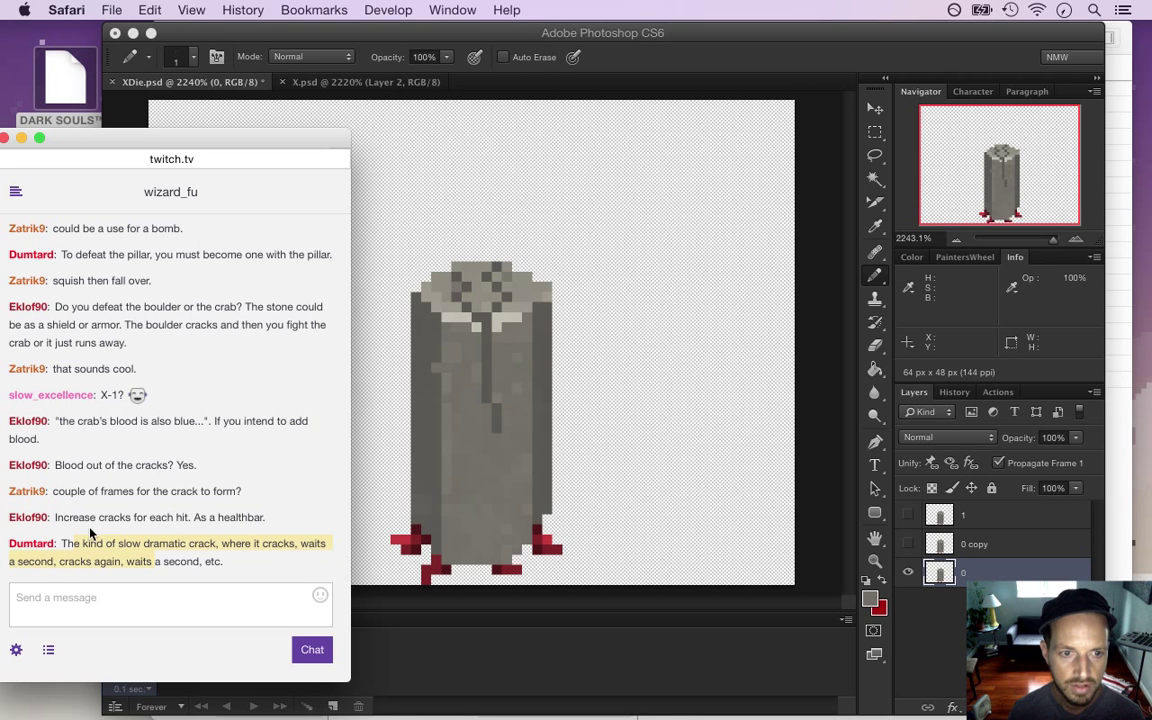
drag(62, 521, 187, 524)
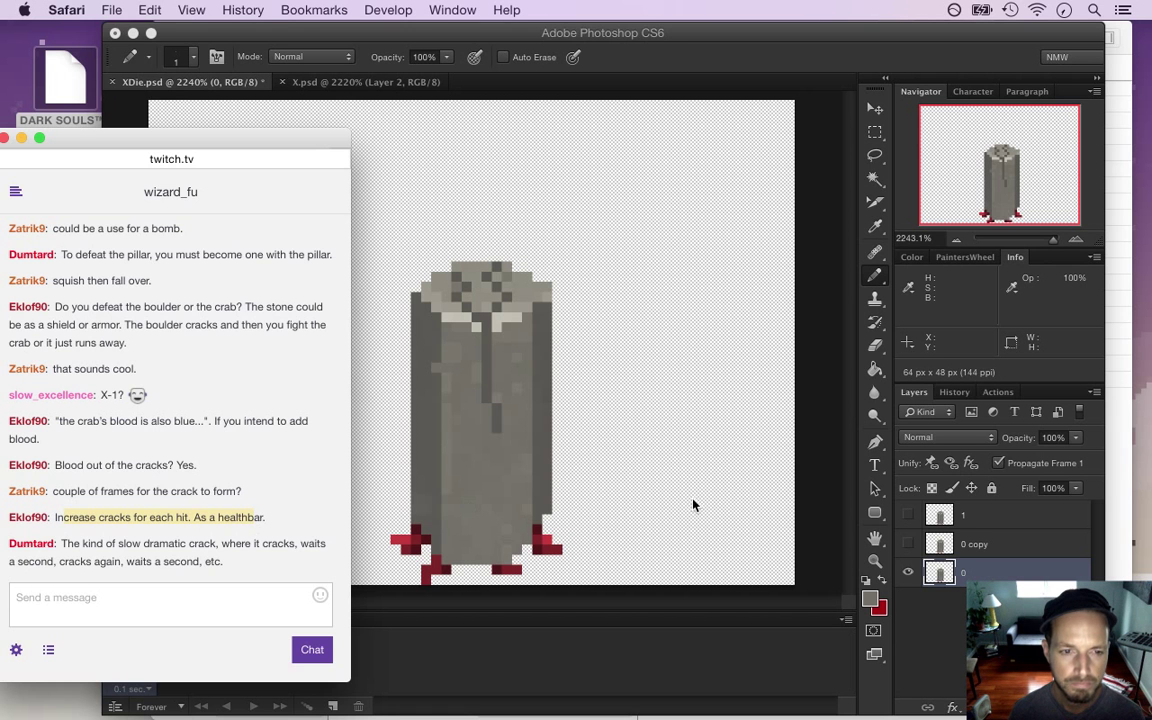
click(816, 484)
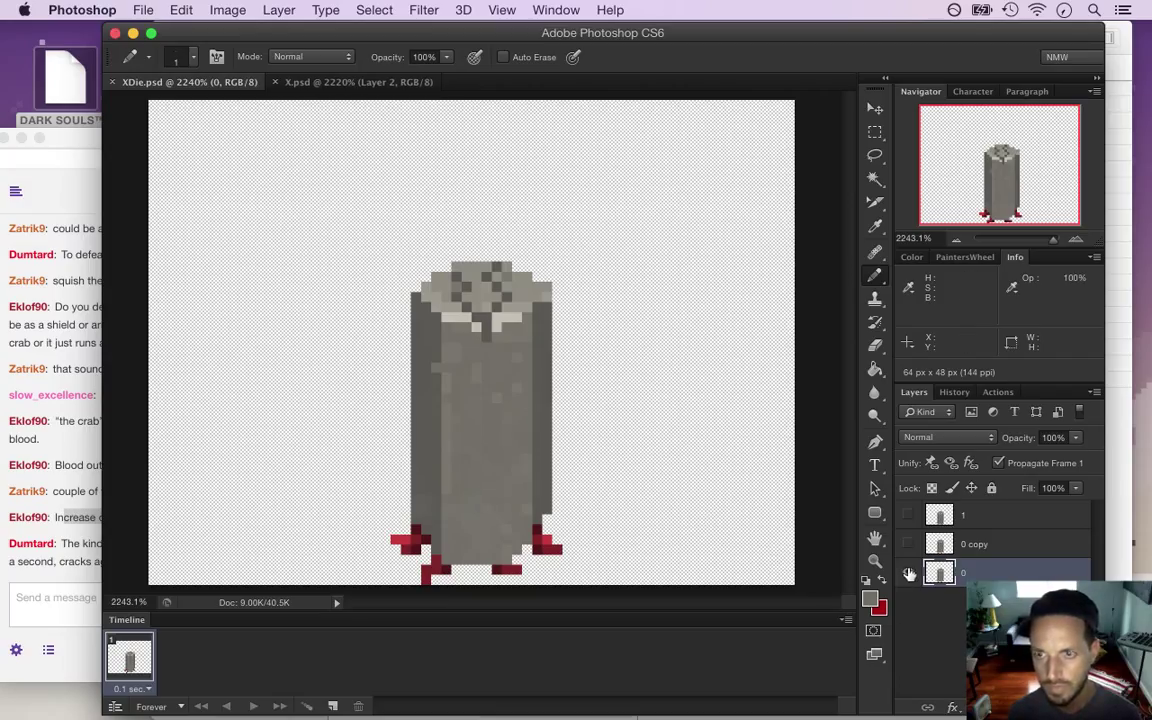
Show layer 1 instead of layer 0, undoing an accidental duplicate of layer 0
click(909, 574)
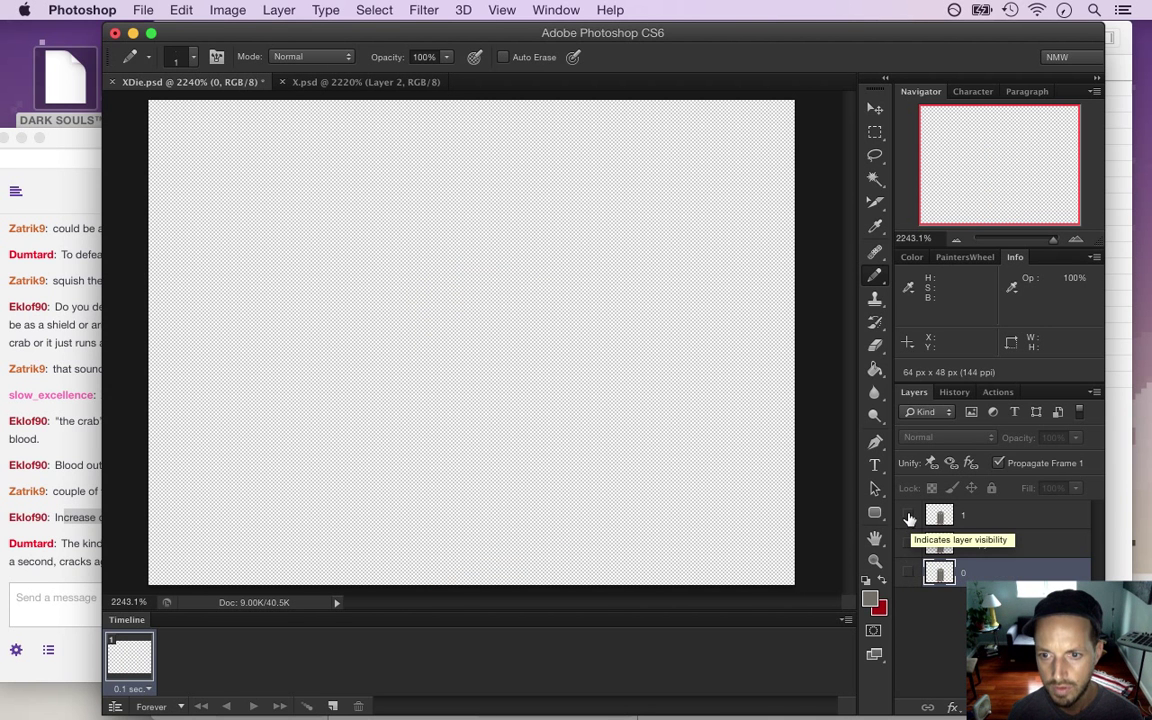
click(908, 515)
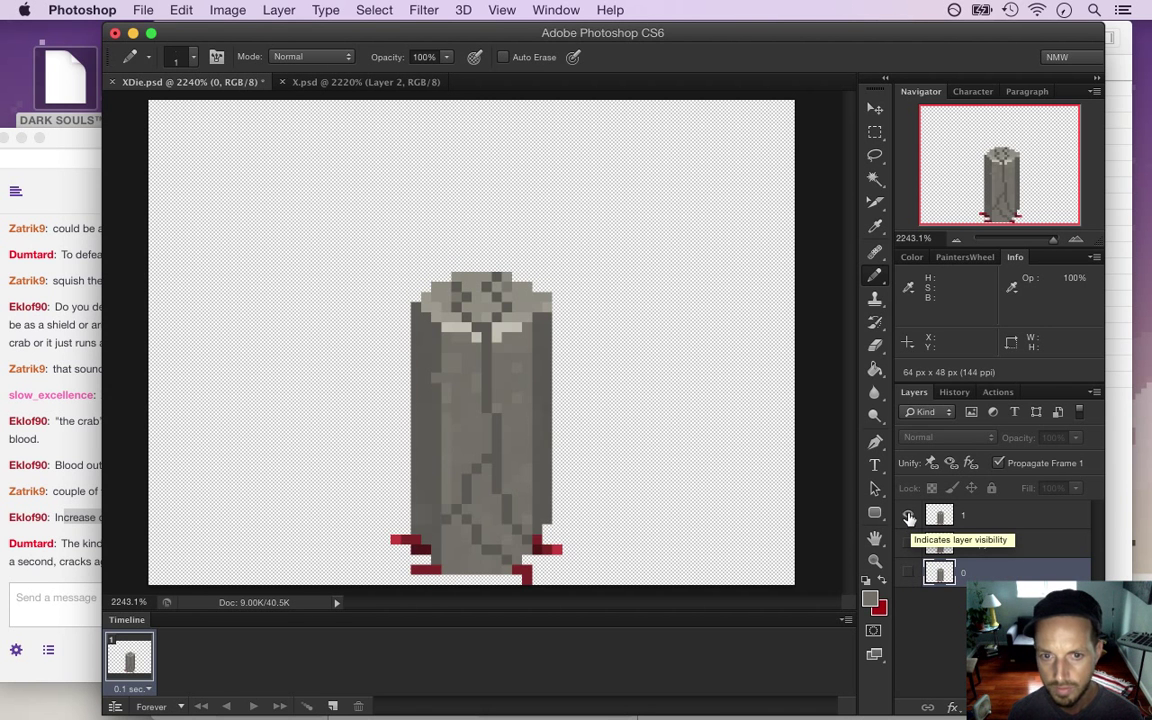
key(super+j)
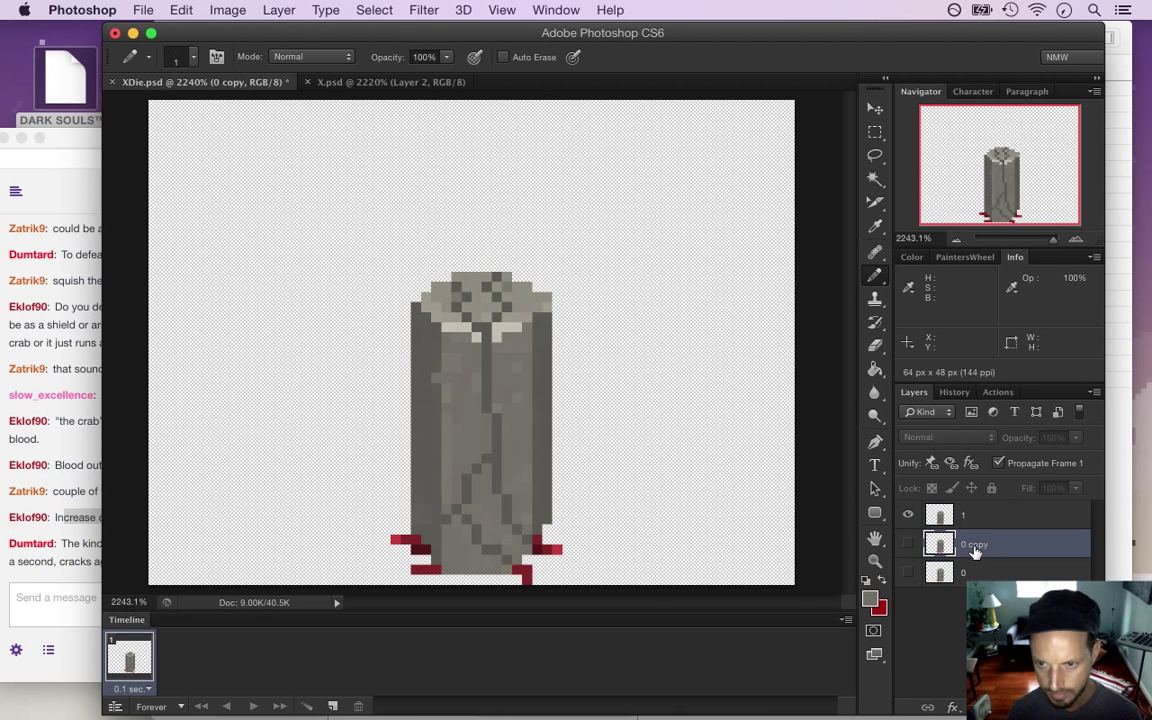
key(super+z)
click(1009, 517)
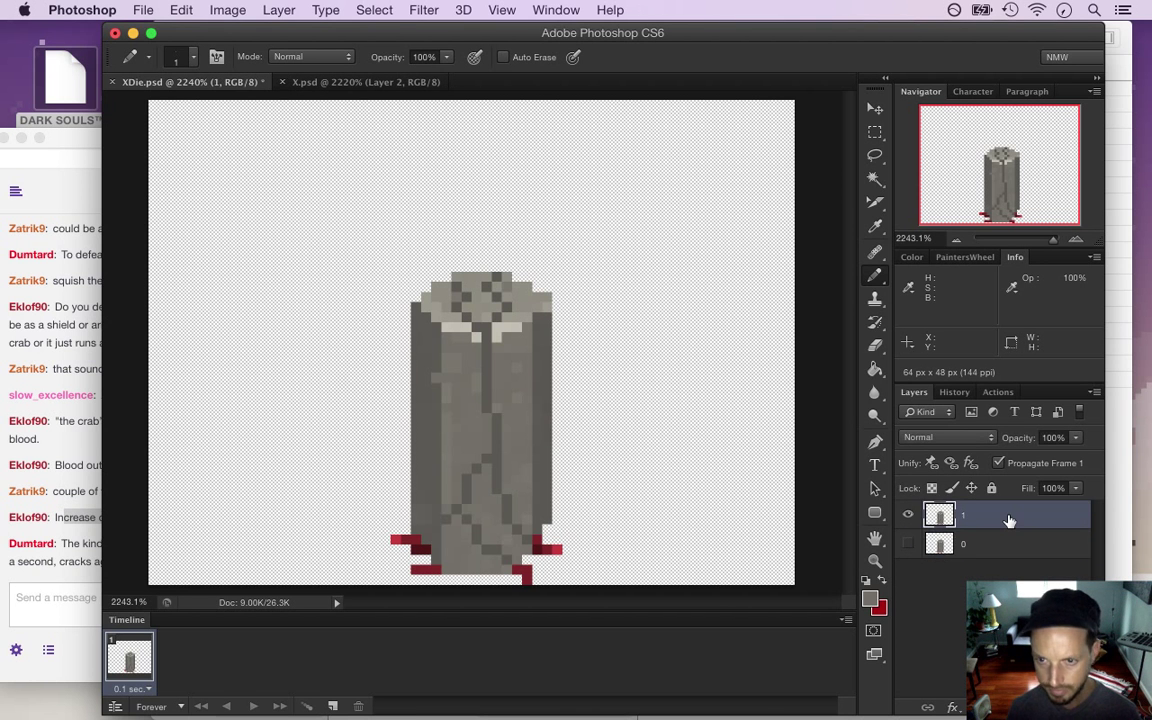
Duplicate layer 1 and name the copy '2'
key(super+j)
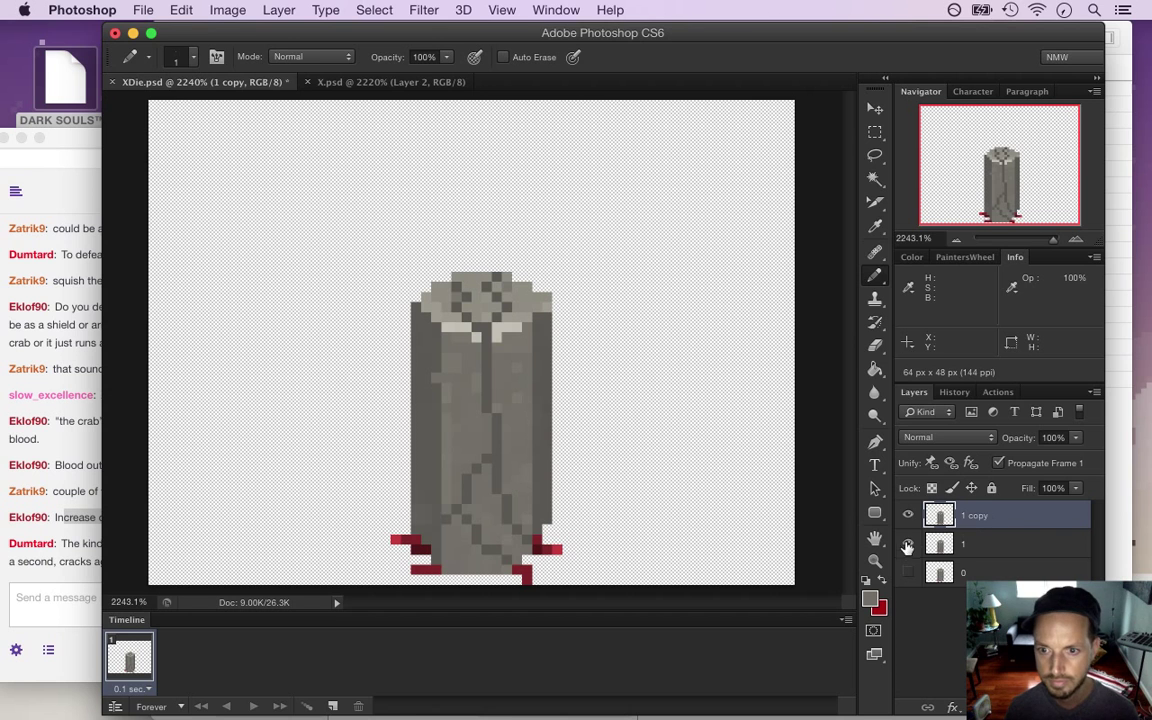
double_click(975, 516)
text(2)
key(Return)
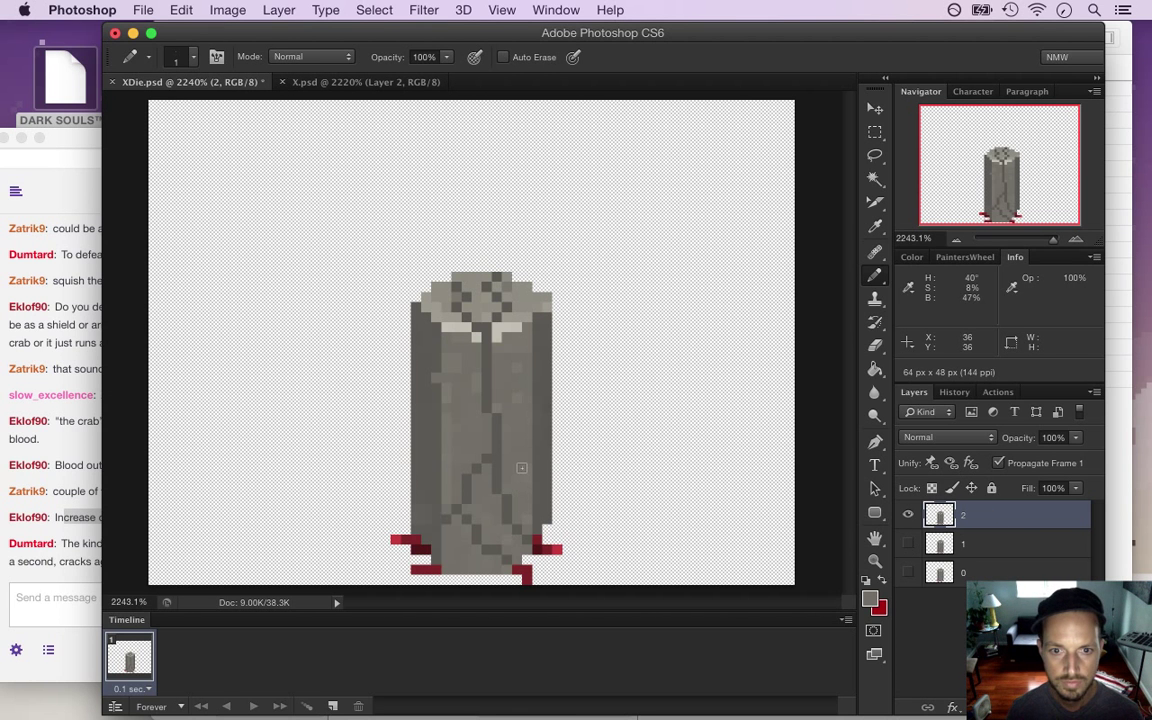
Hide layer 2 and show and select layer 1 beneath it
click(908, 514)
click(908, 543)
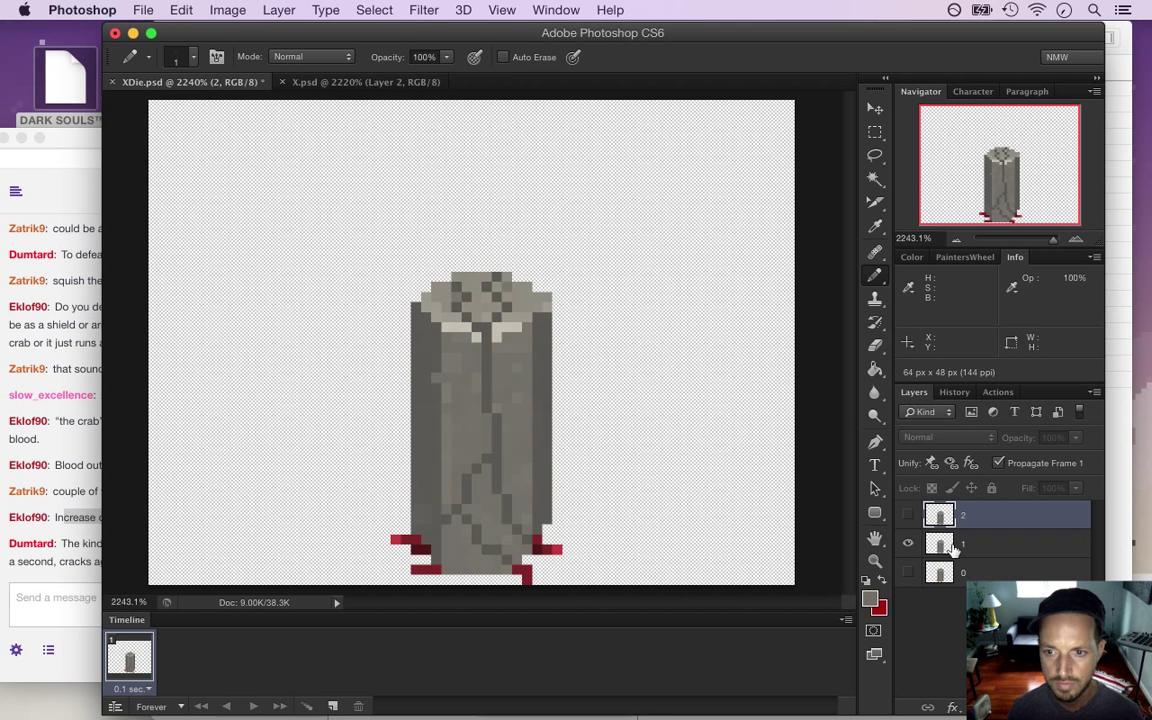
click(940, 549)
double_click(964, 514)
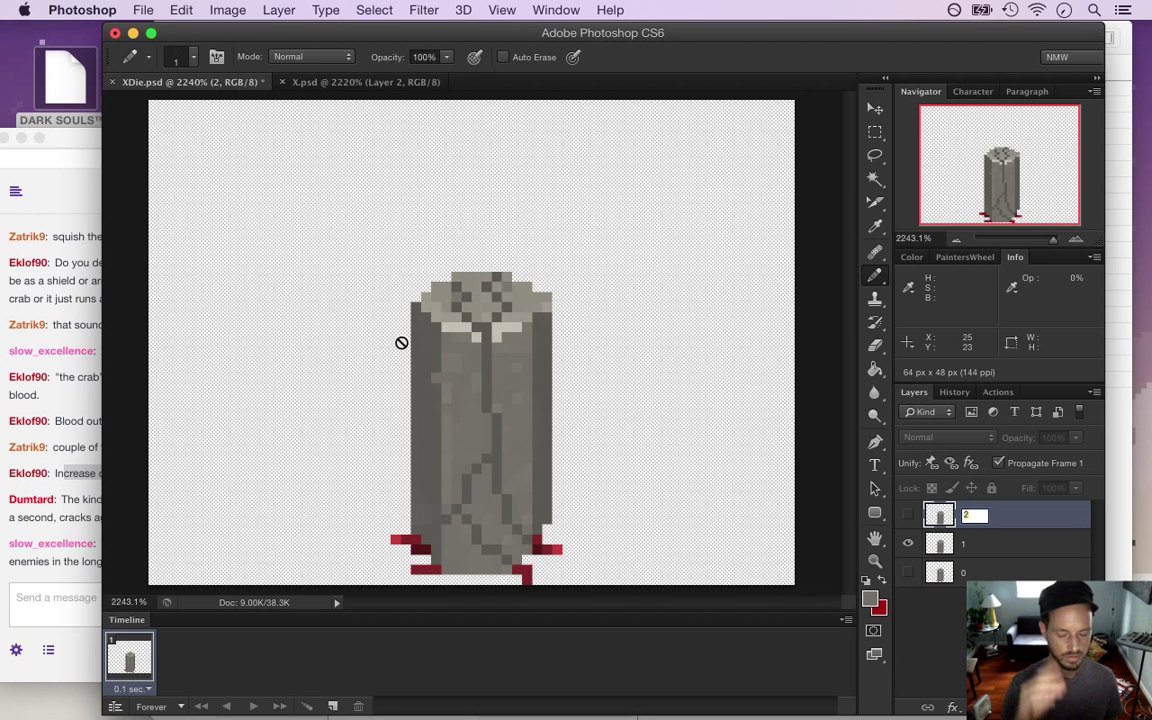
click(70, 547)
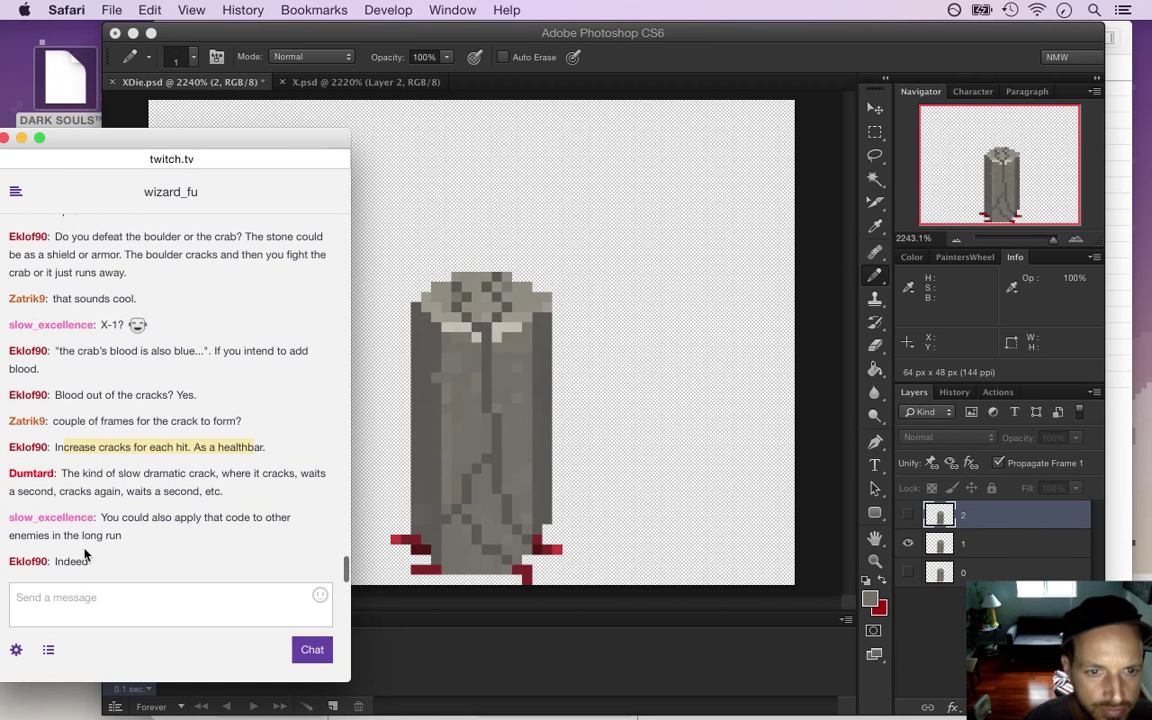
drag(114, 518, 135, 540)
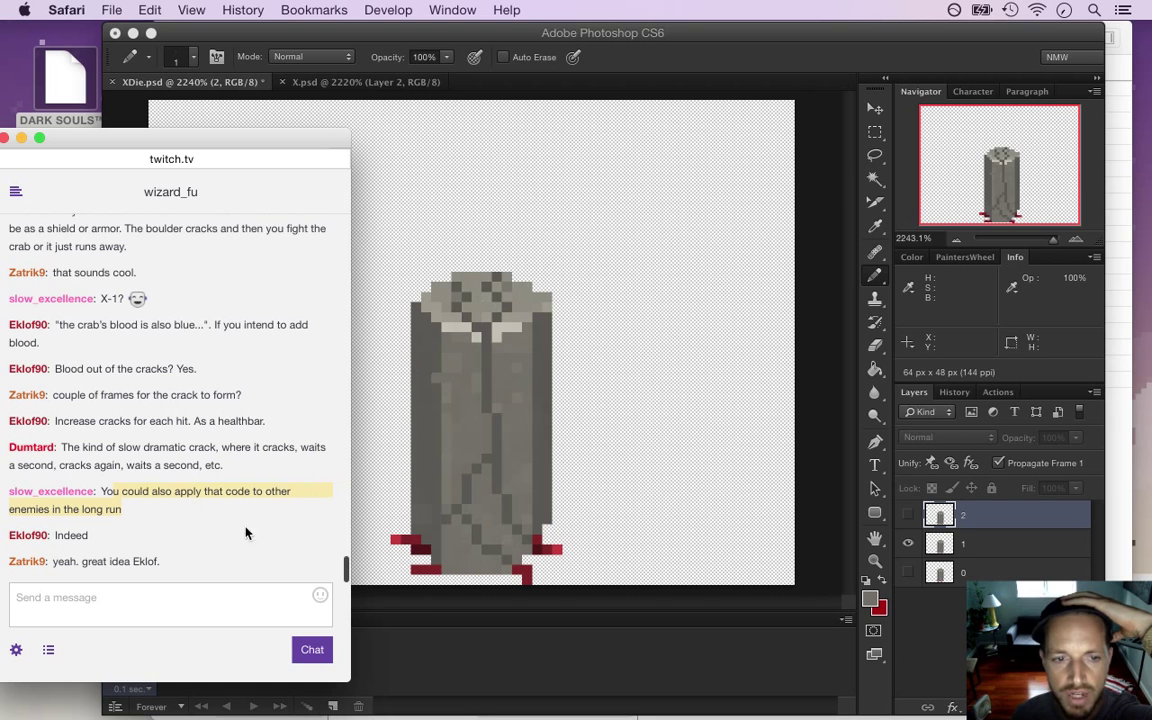
drag(147, 502, 396, 466)
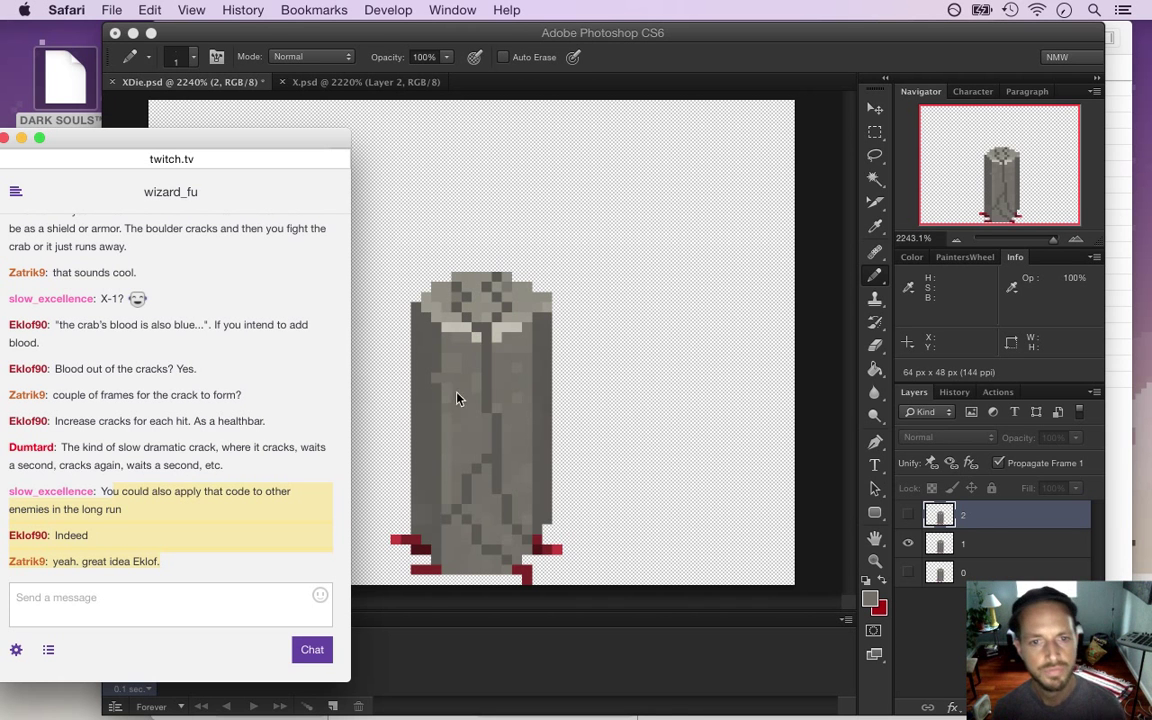
click(805, 480)
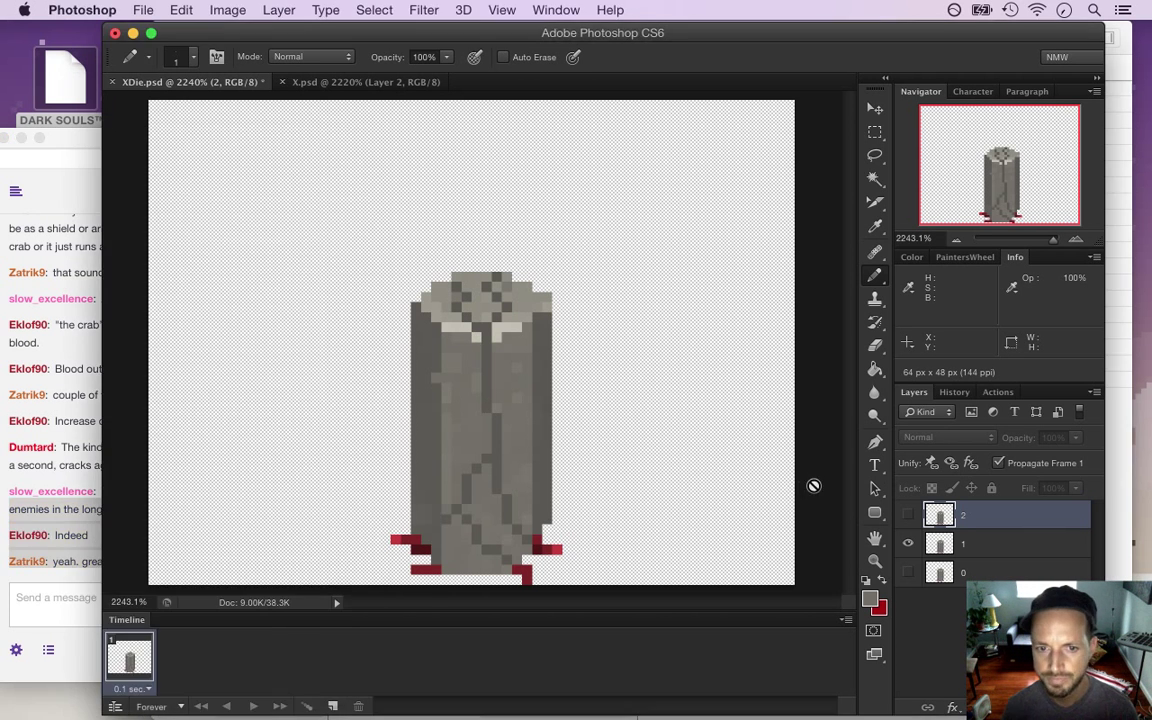
On layer 1, sample stone grey and pencil over the crack's upper part and two dark pixels
click(942, 543)
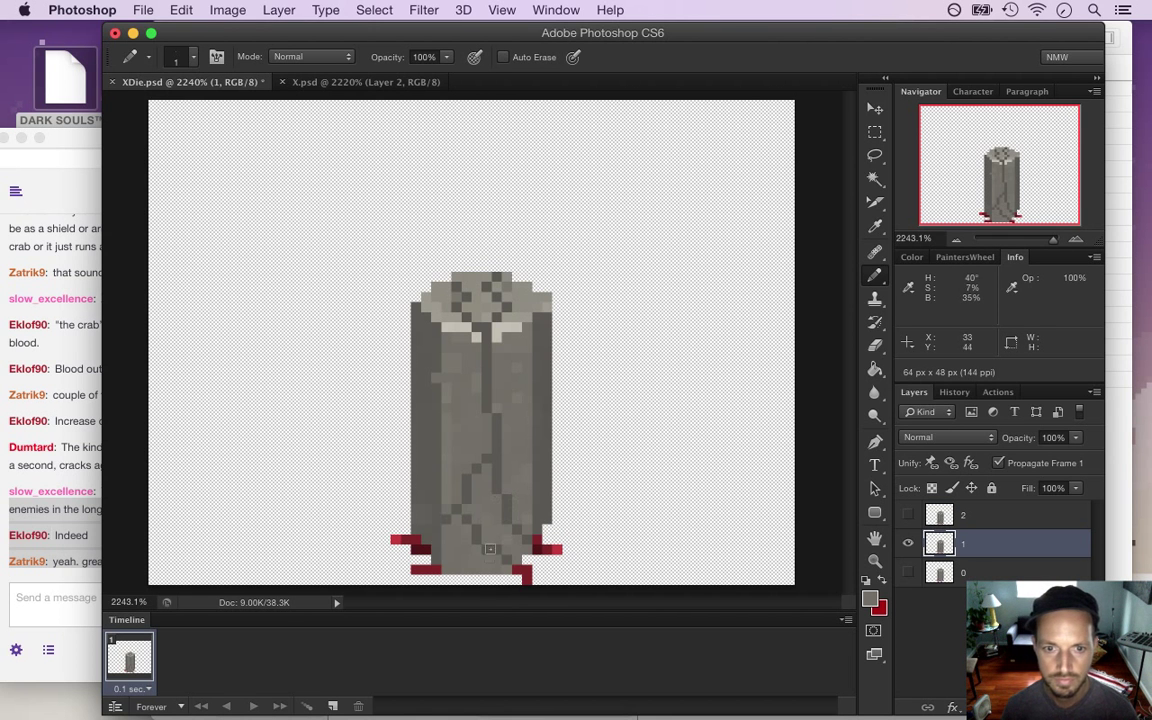
key(i)
key(b)
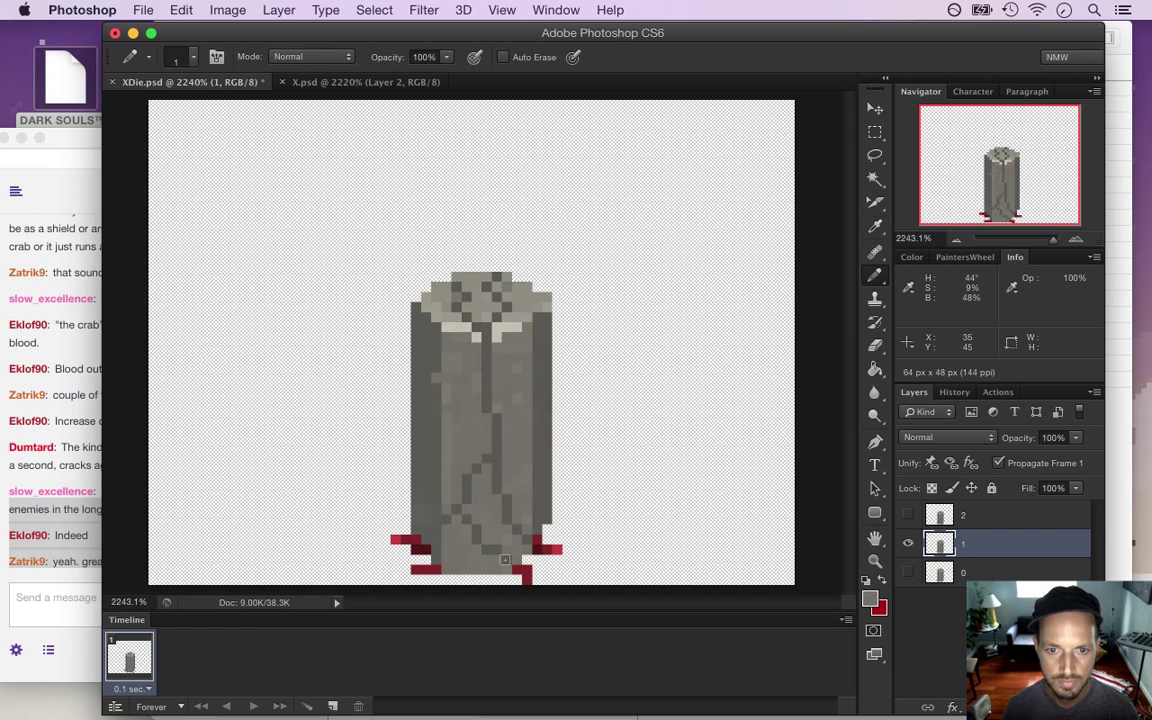
click(471, 491)
click(476, 468)
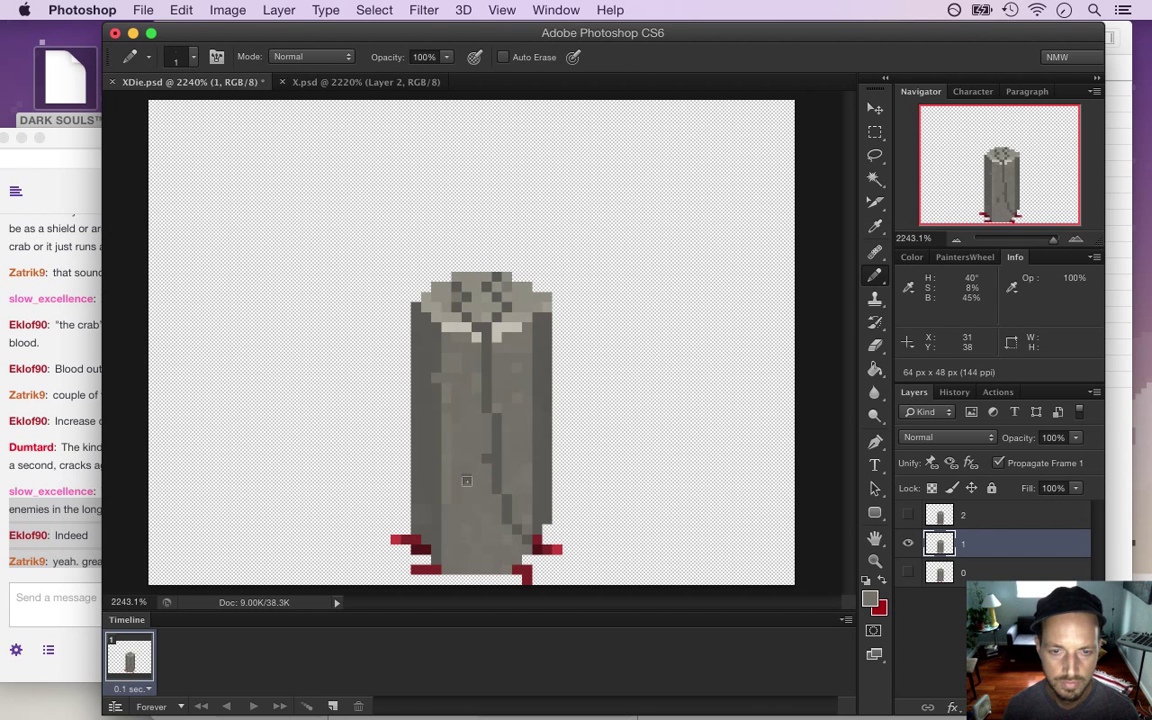
drag(499, 435, 489, 354)
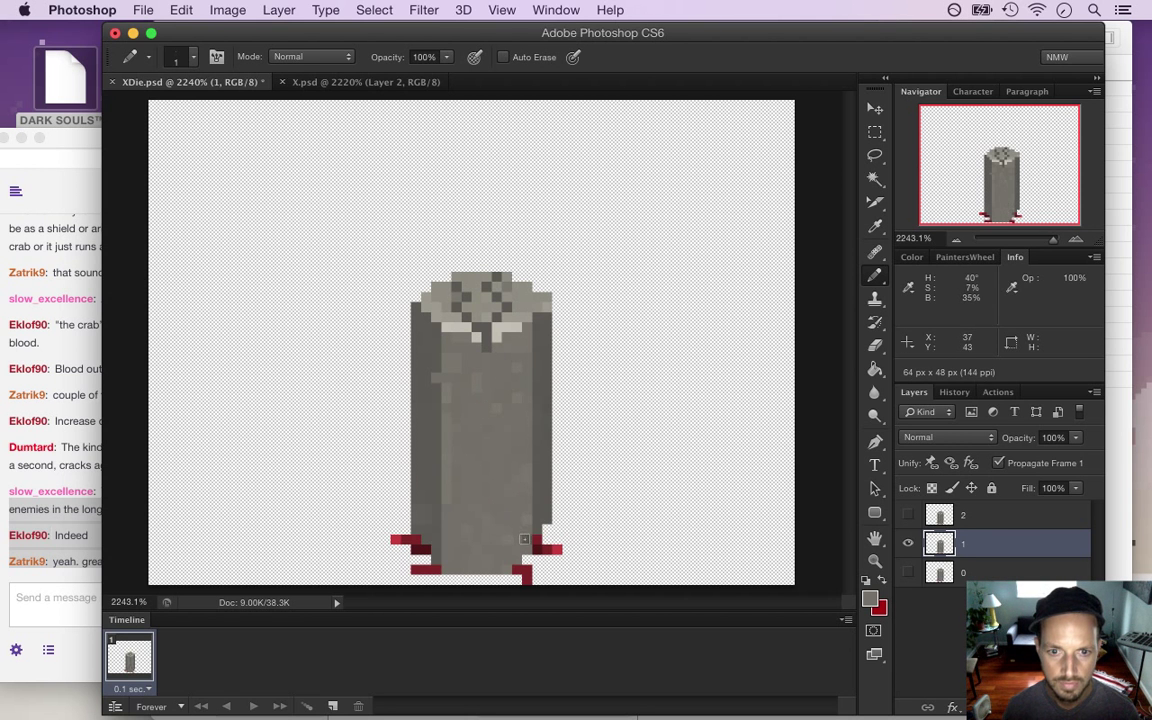
Select layer 0, try a narrow marquee strip down the pillar, and compare with layer 1
click(908, 543)
click(908, 572)
click(940, 572)
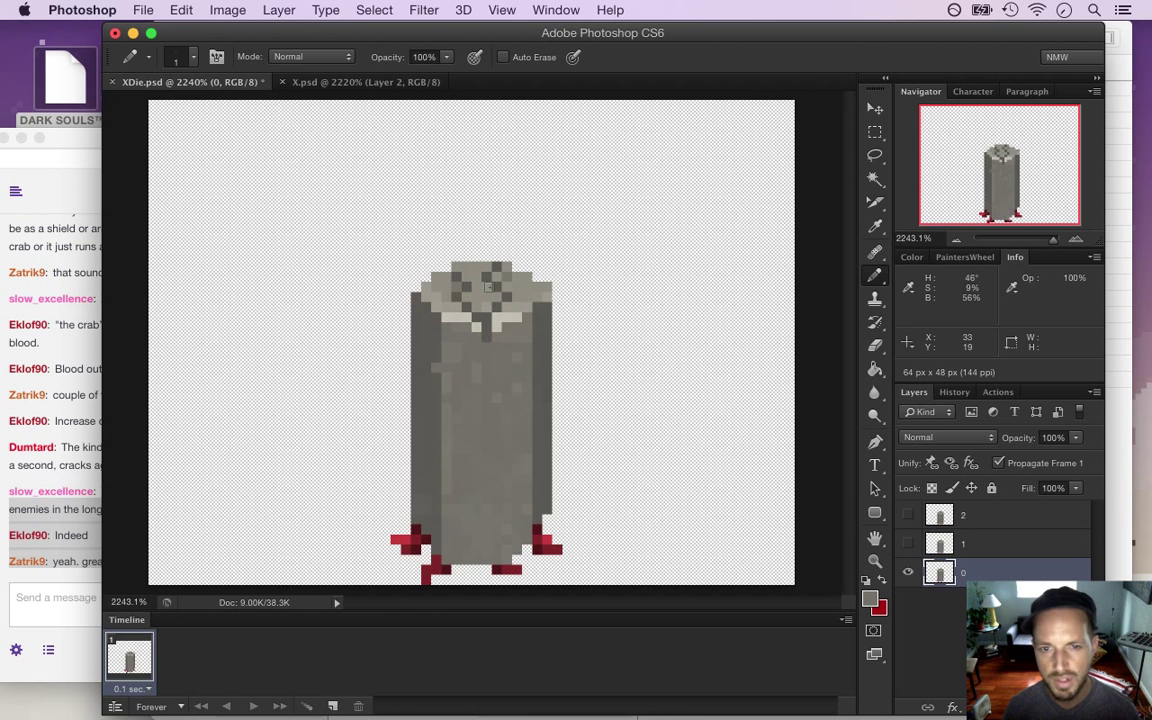
key(m)
drag(462, 263, 522, 558)
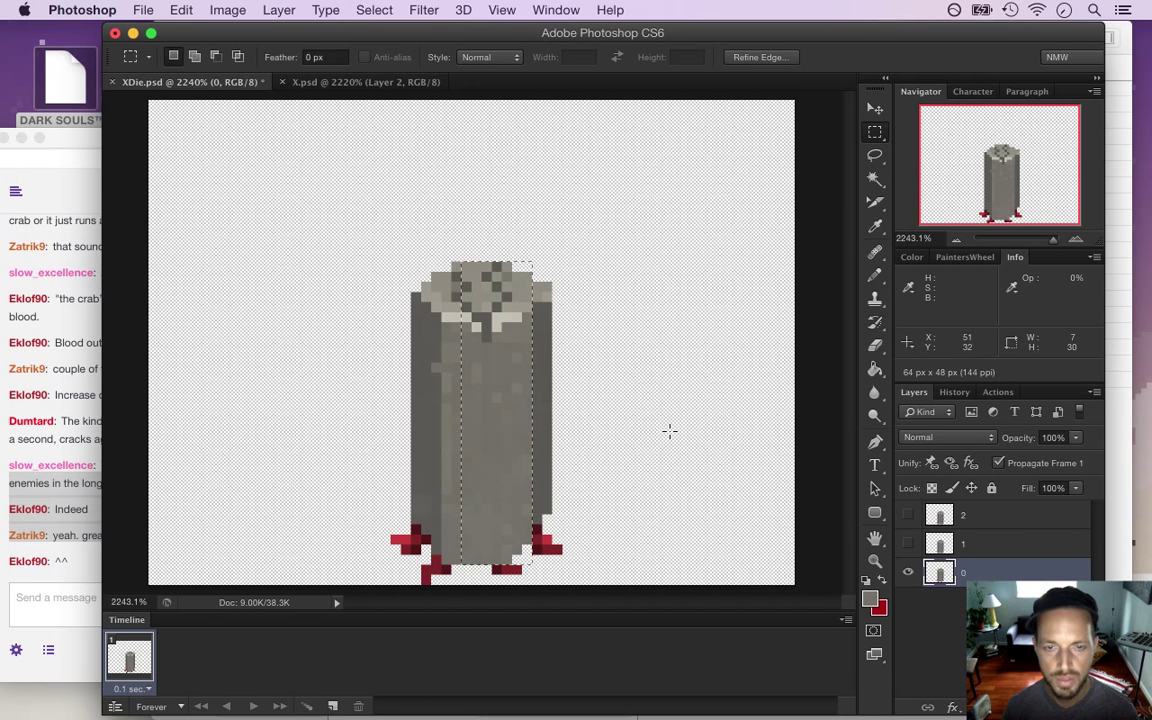
key(ctrl+d)
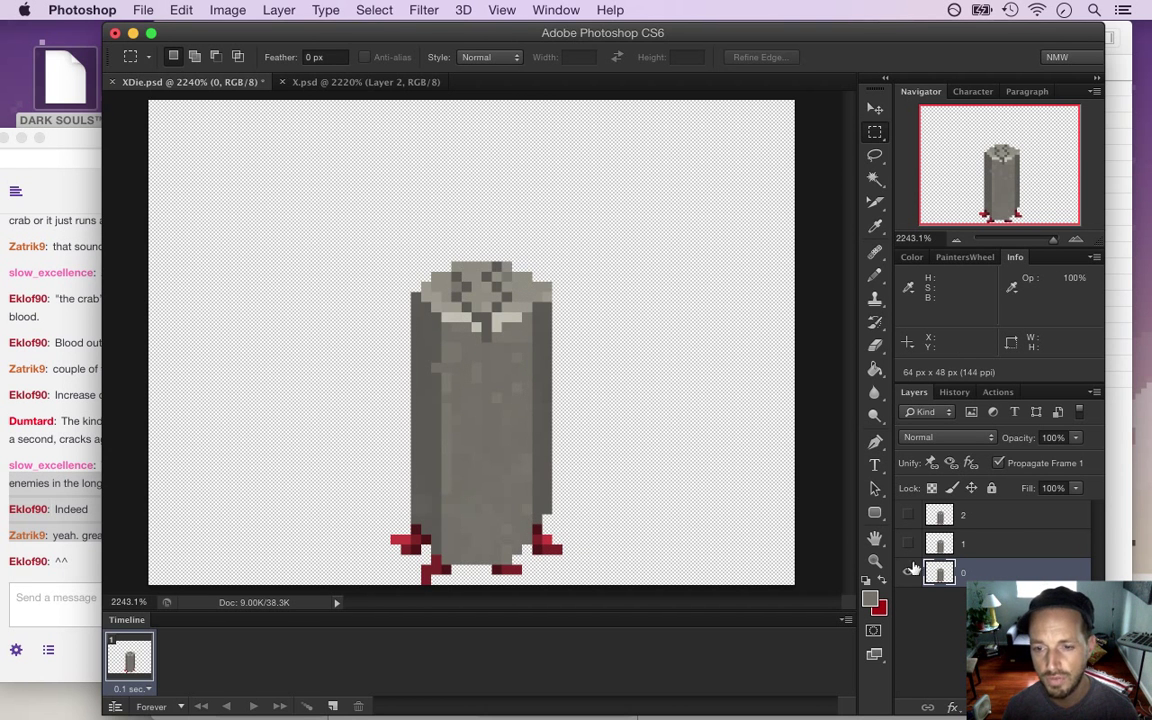
click(908, 572)
click(907, 543)
click(939, 543)
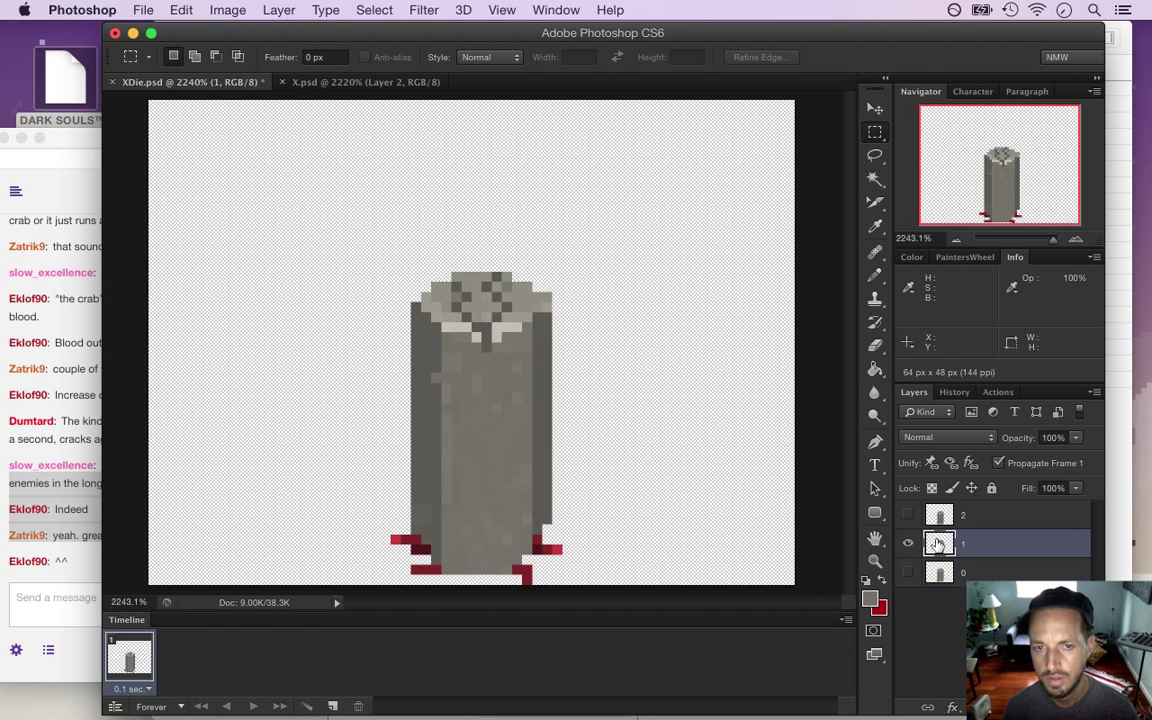
click(907, 543)
click(908, 572)
click(939, 572)
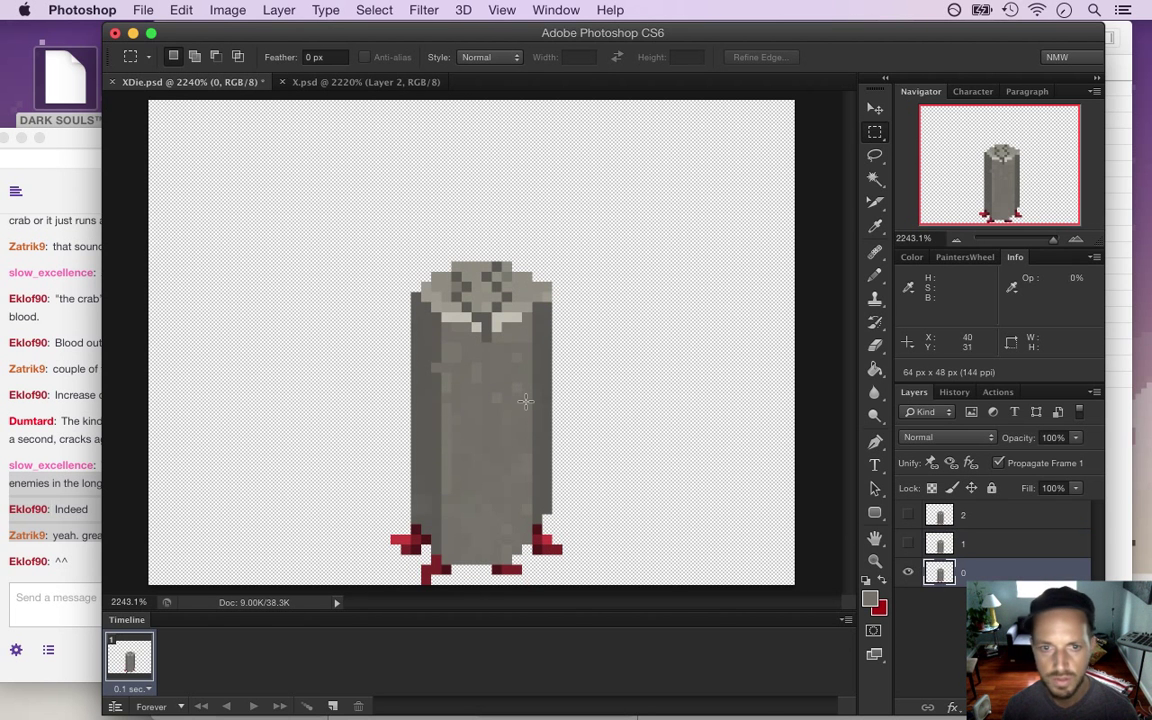
Sample greys from layer 0's pillar top and pencil over dark speckles, checking X.psd
key(i)
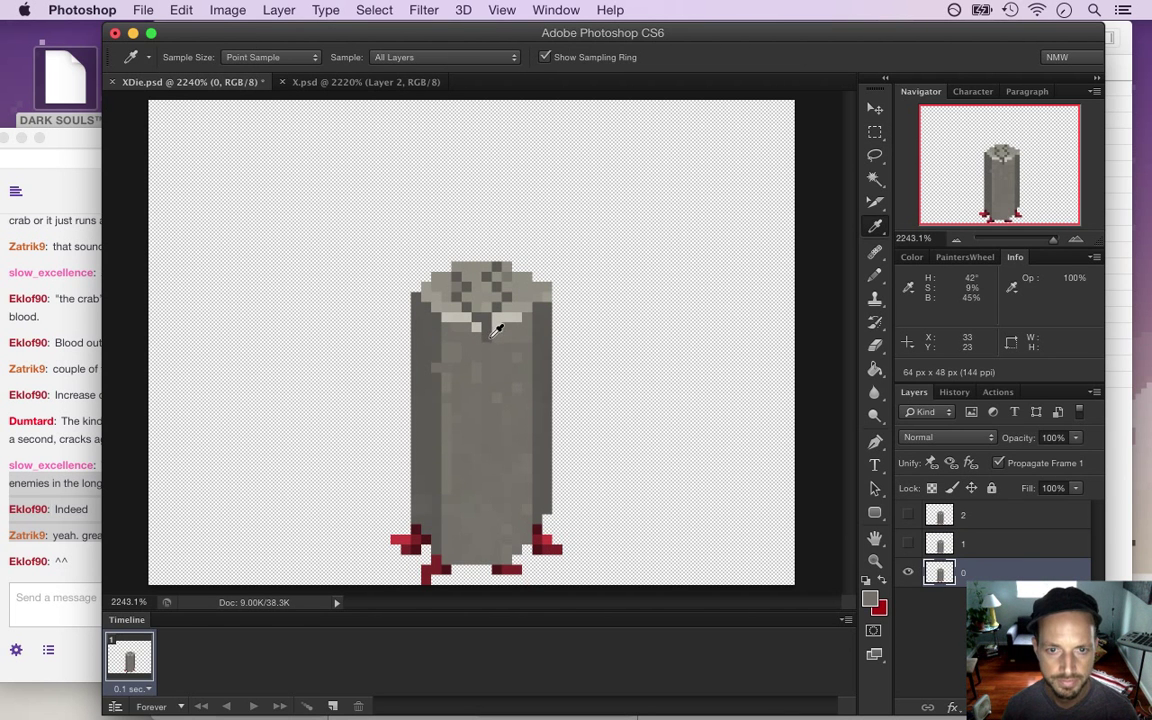
key(b)
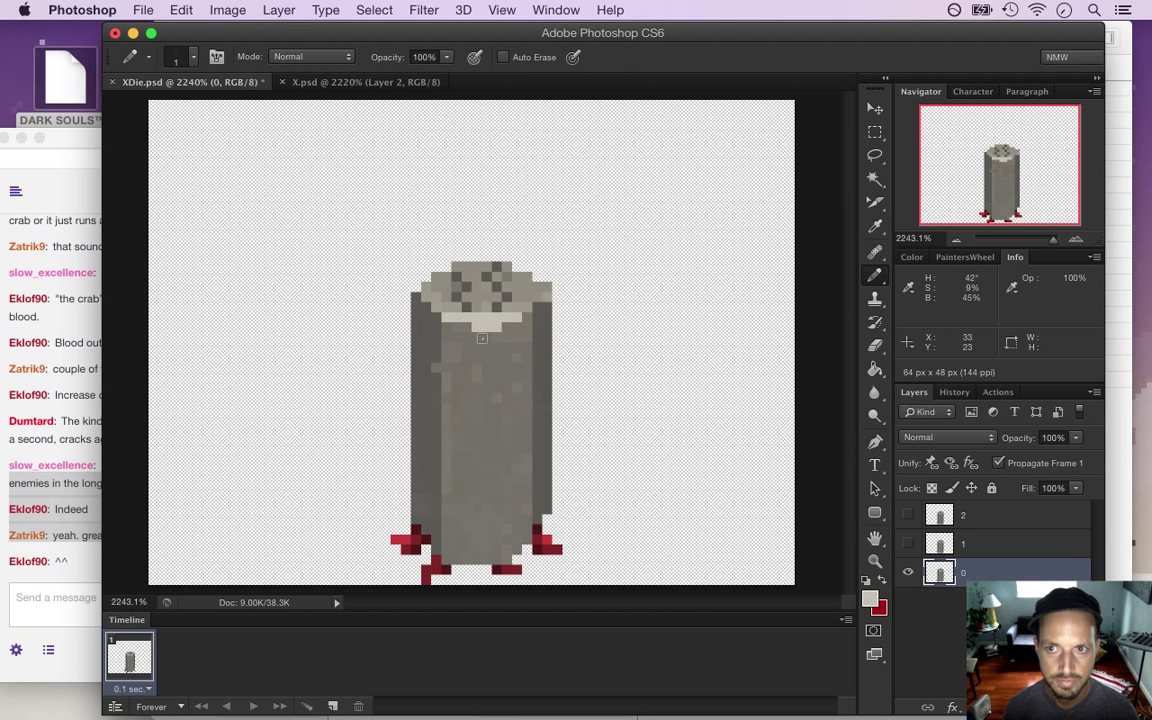
key(i)
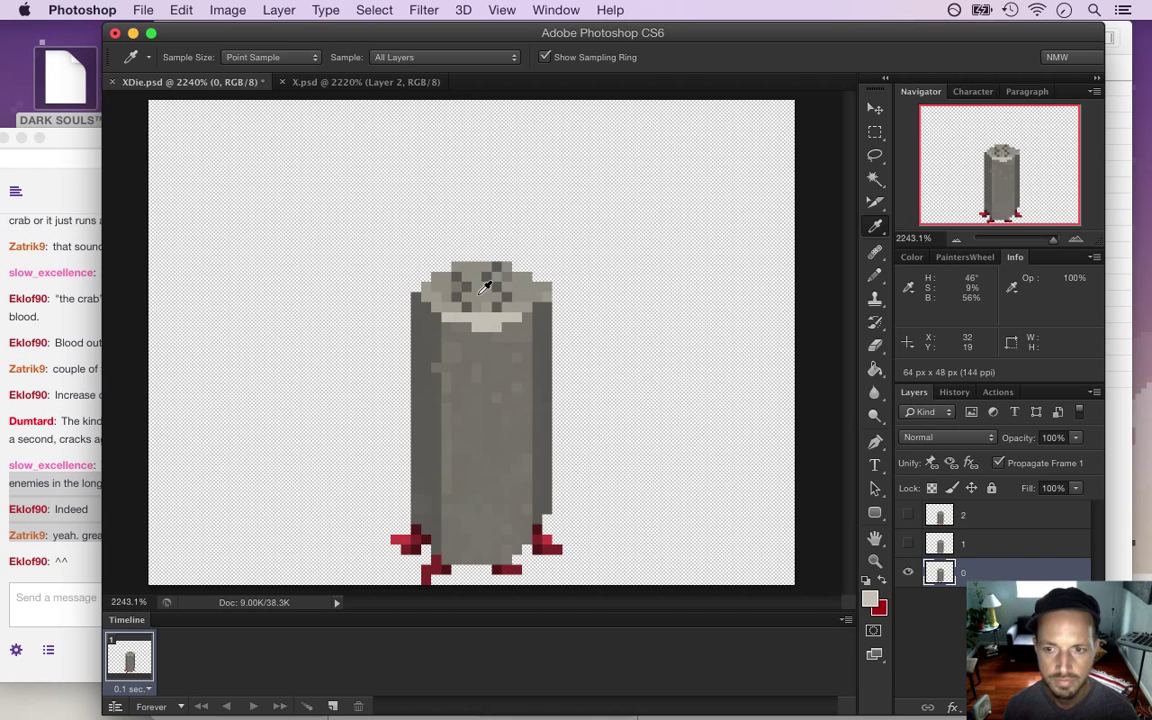
click(433, 261)
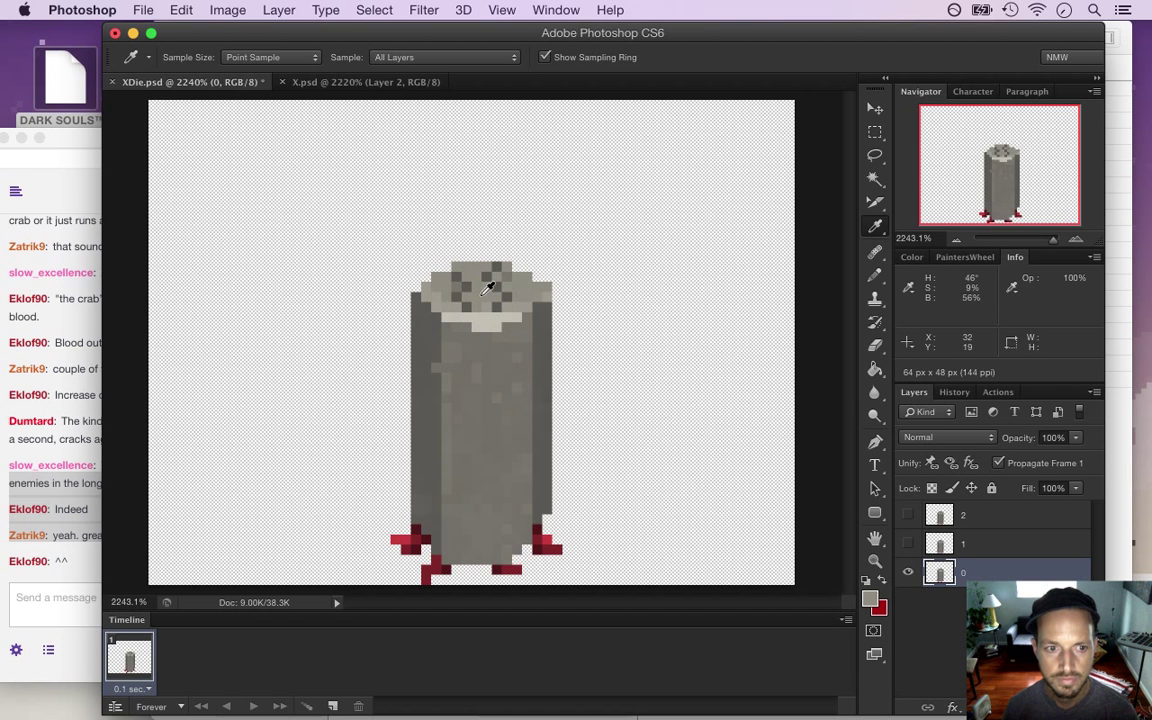
click(316, 82)
click(226, 82)
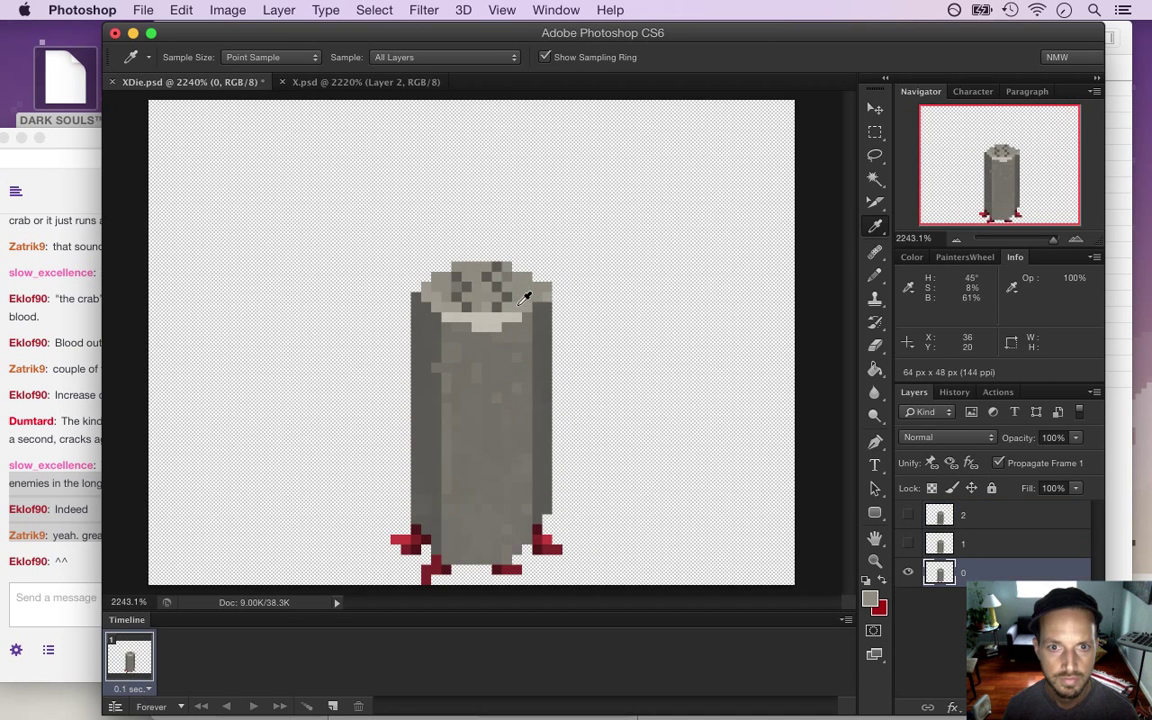
key(b)
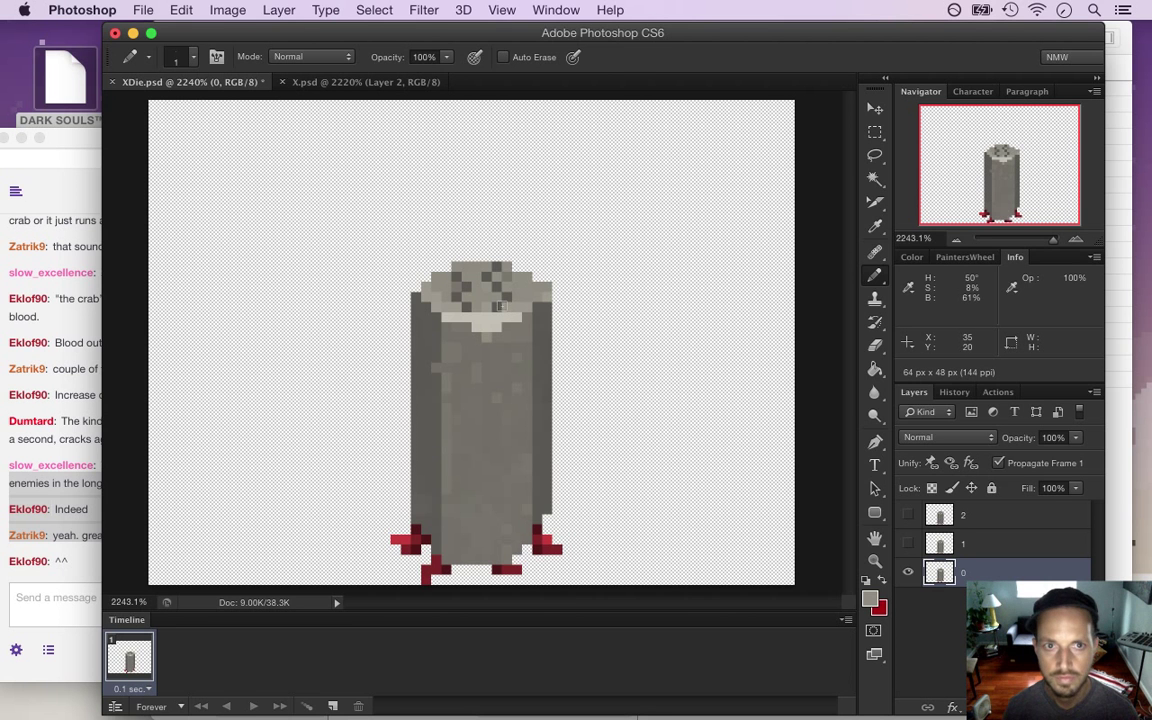
alt+click(445, 290)
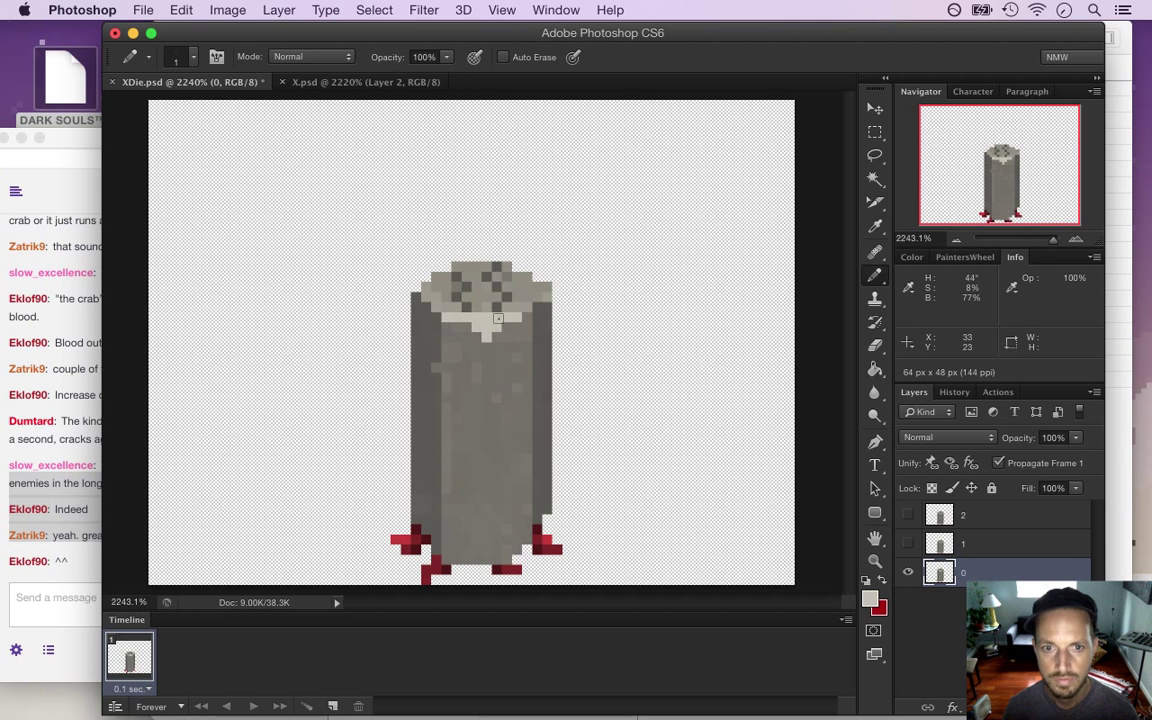
Finish repainting layer 0's hood-top speckles against X.psd and save XDie.psd
click(340, 82)
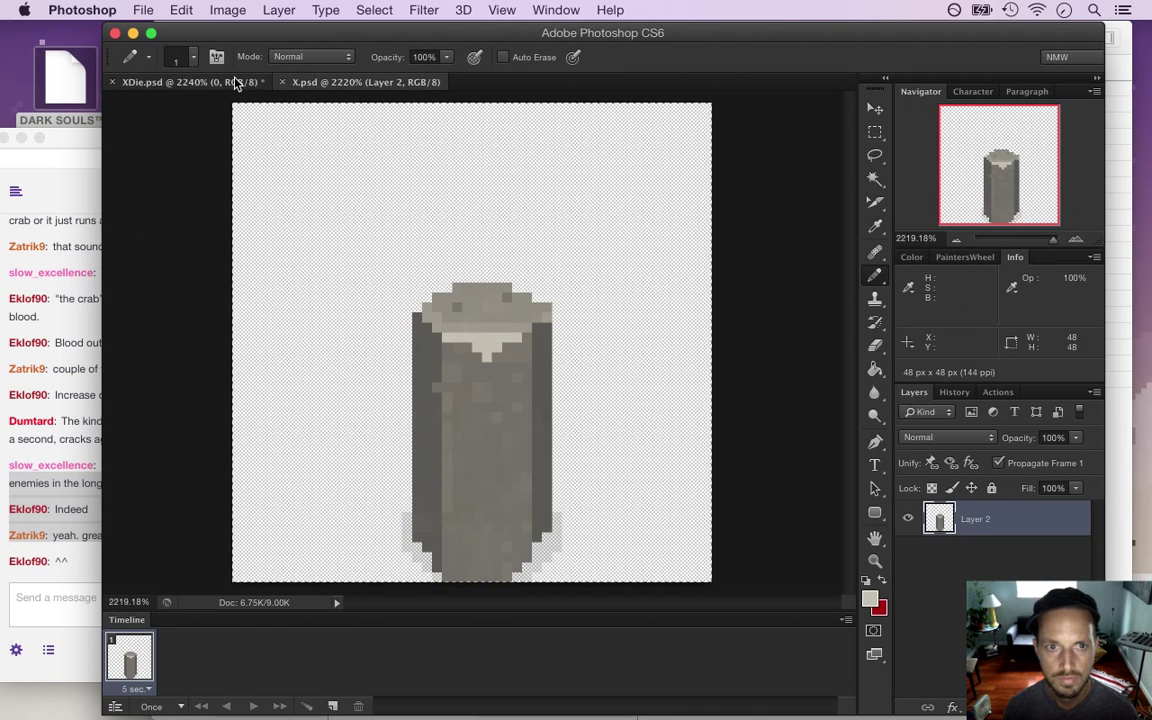
click(239, 82)
alt+click(476, 288)
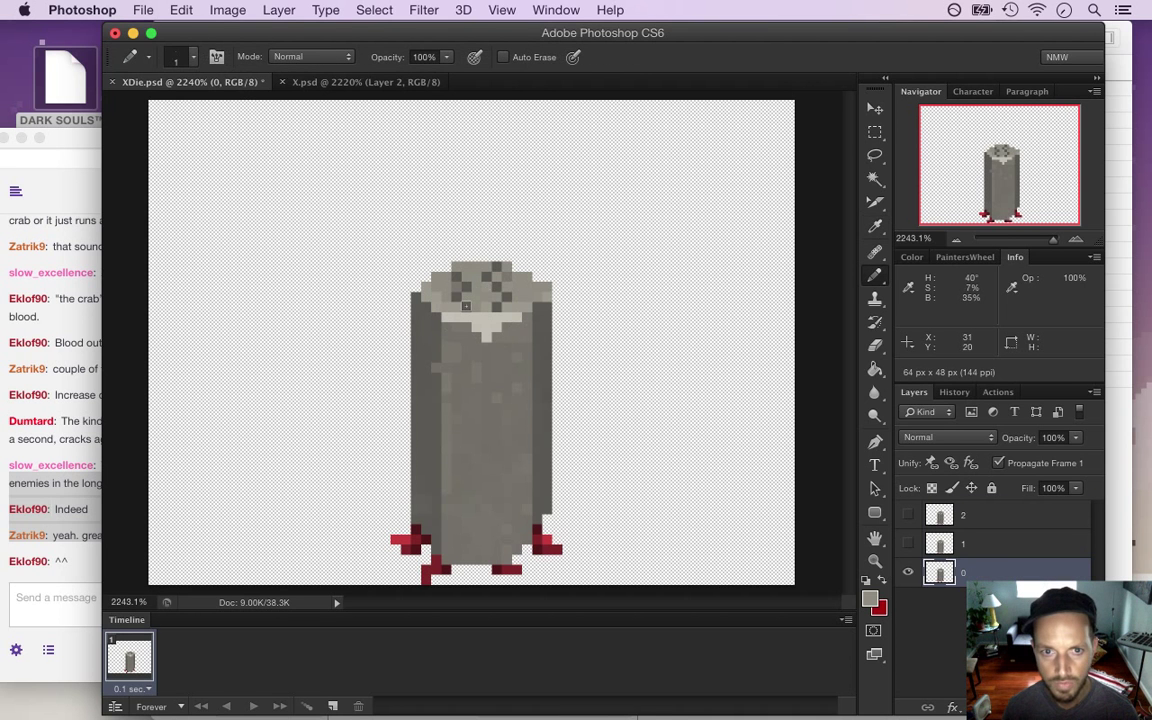
alt+click(476, 303)
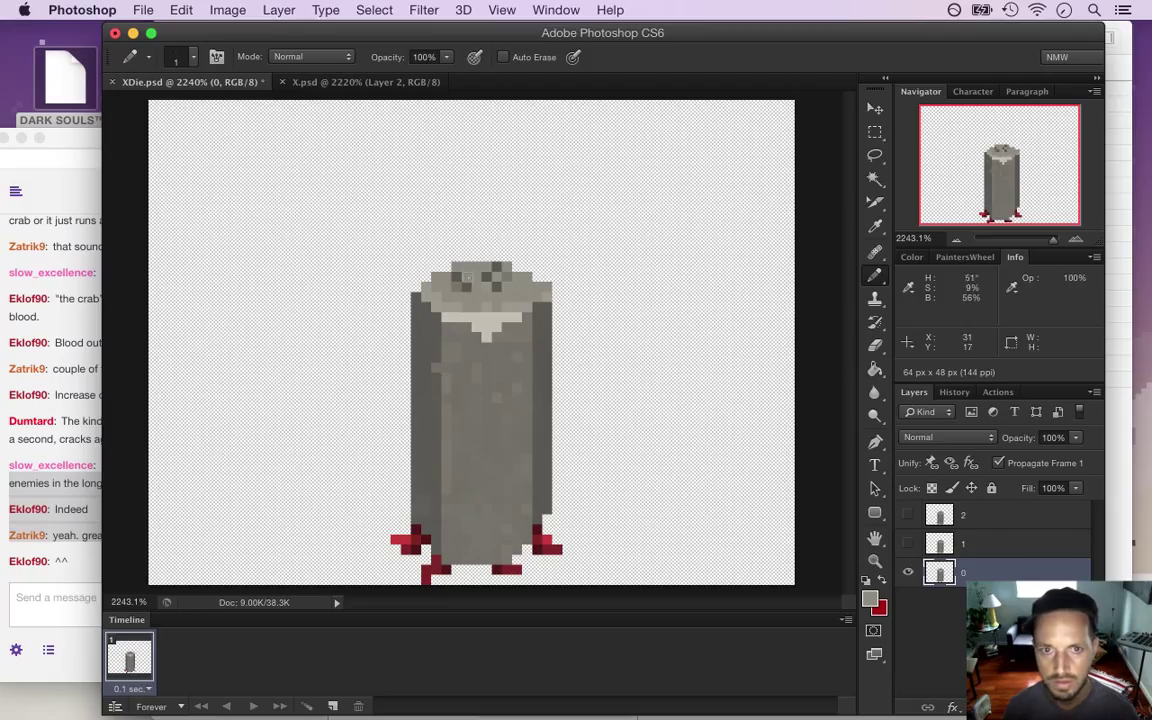
alt+click(422, 252)
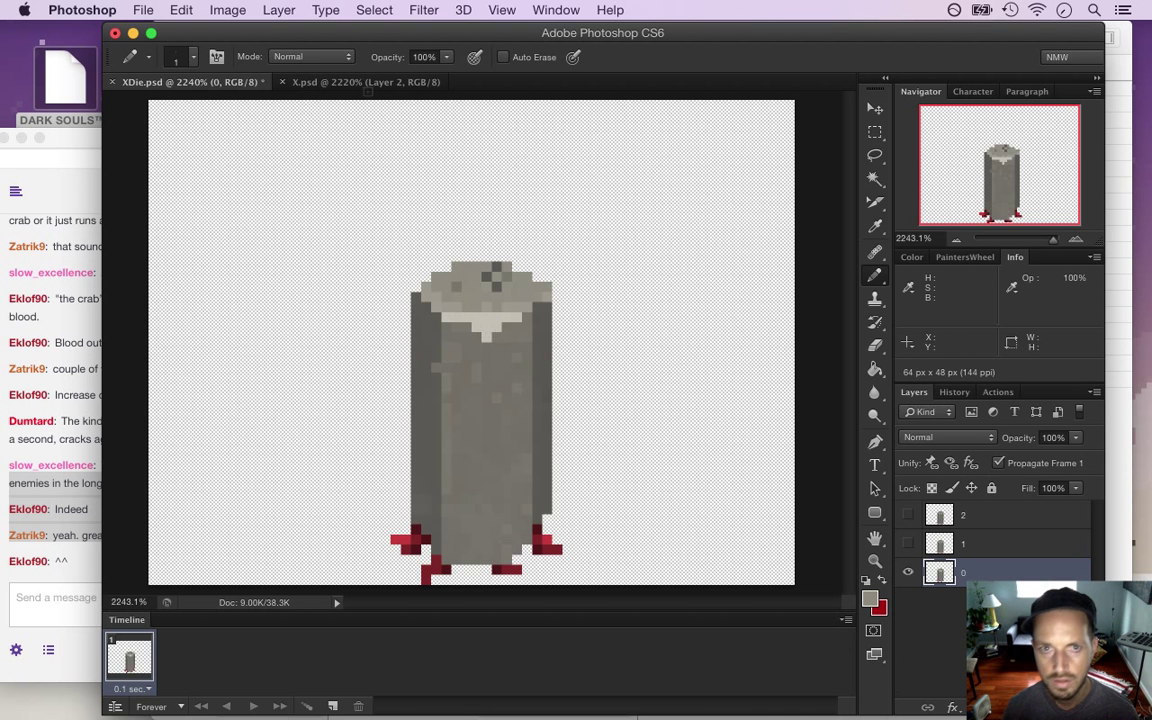
click(365, 83)
click(222, 83)
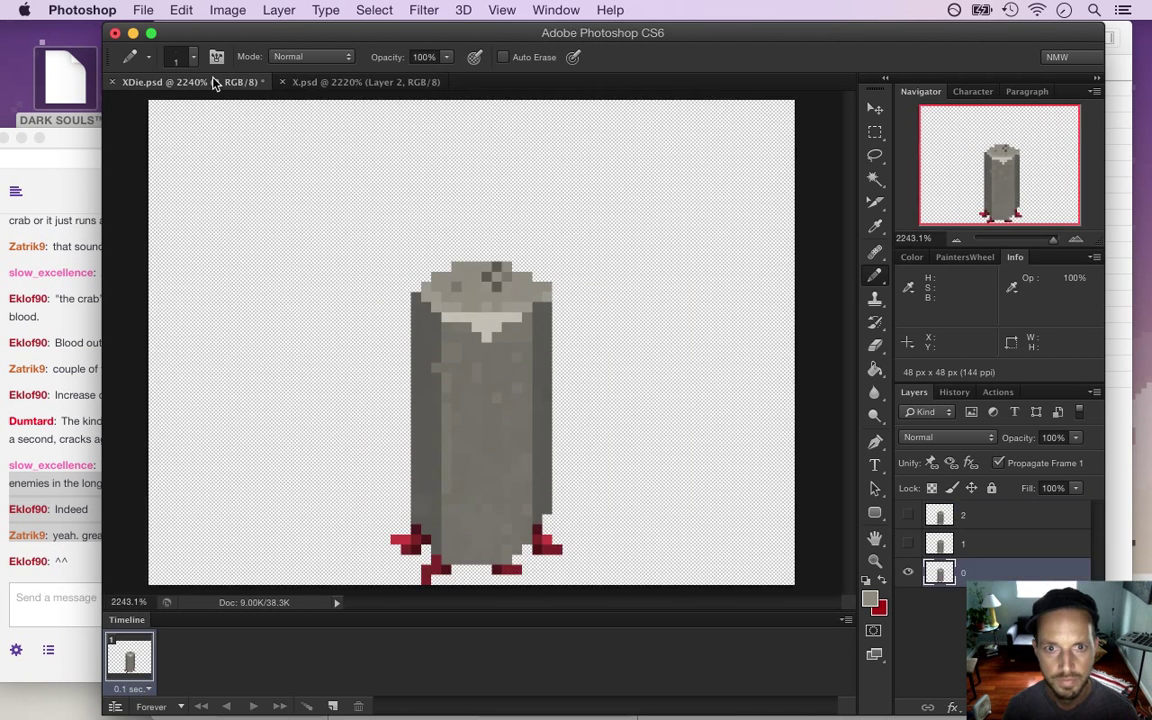
key(super+s)
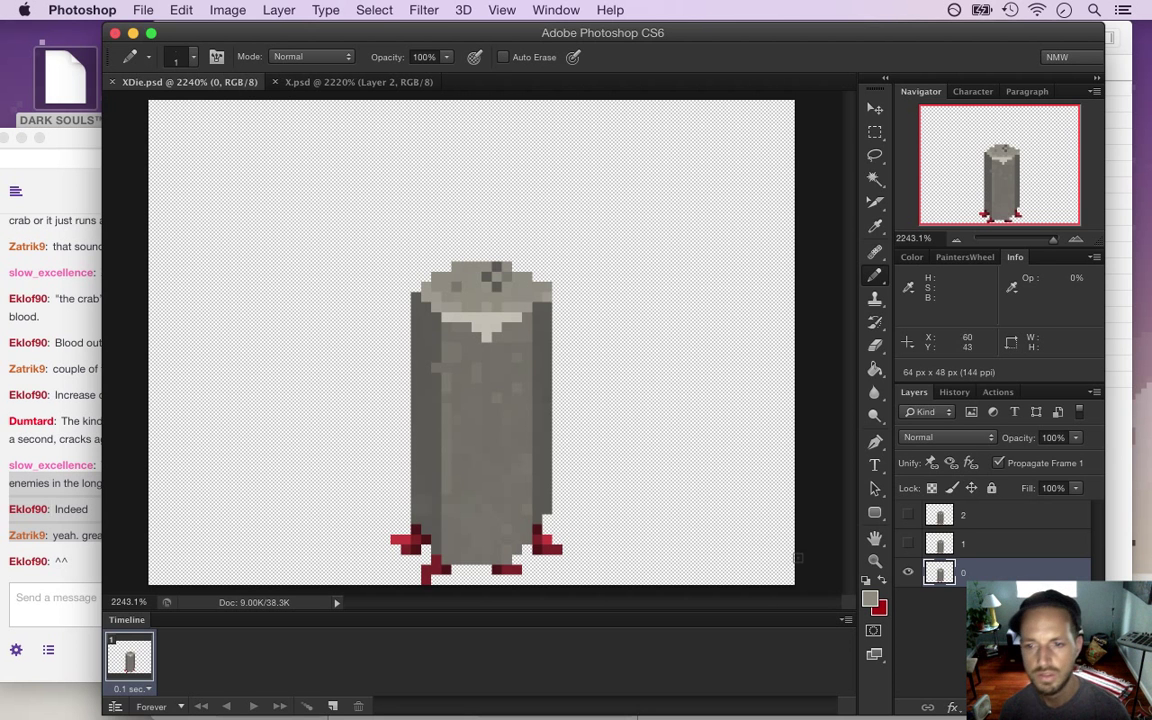
Switch to frame 1 and pencil stone grey over its collar notch and hood-top speckles
click(908, 572)
click(907, 544)
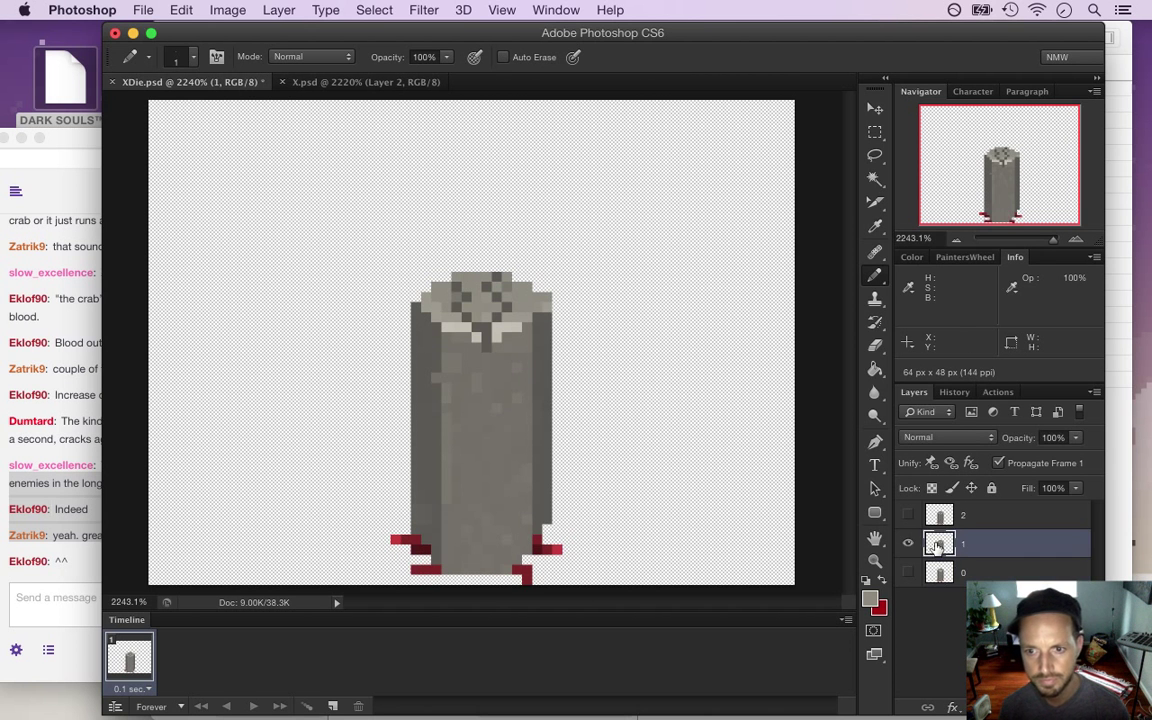
key(i)
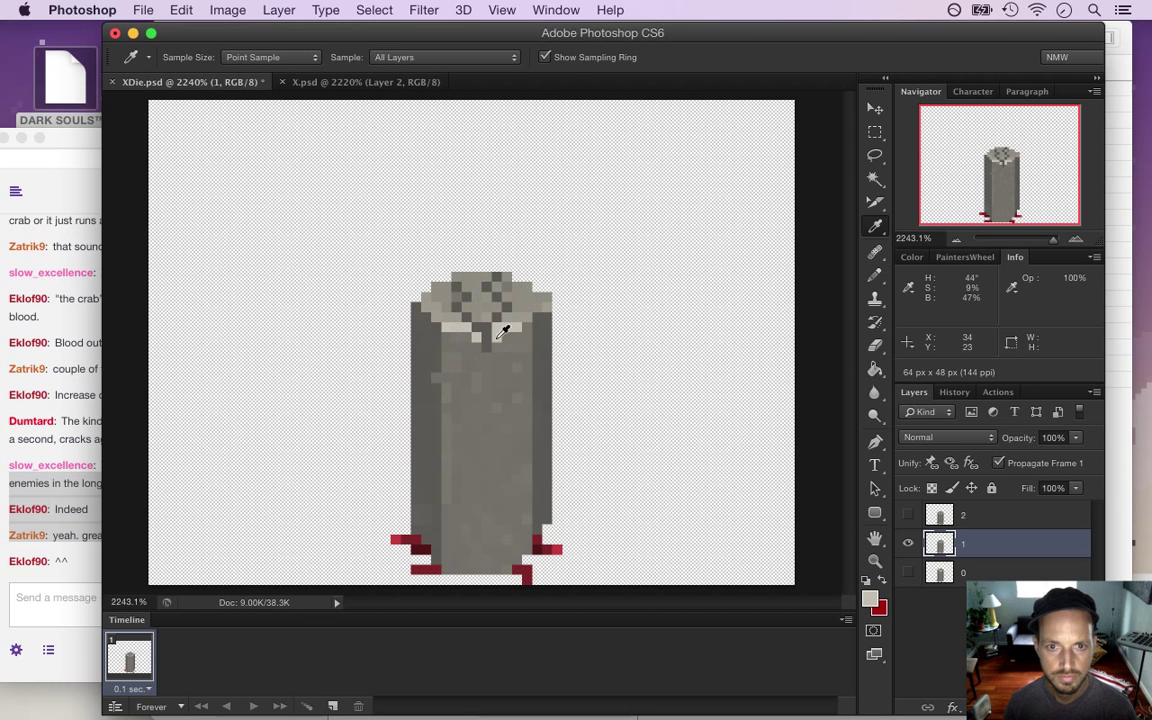
key(b)
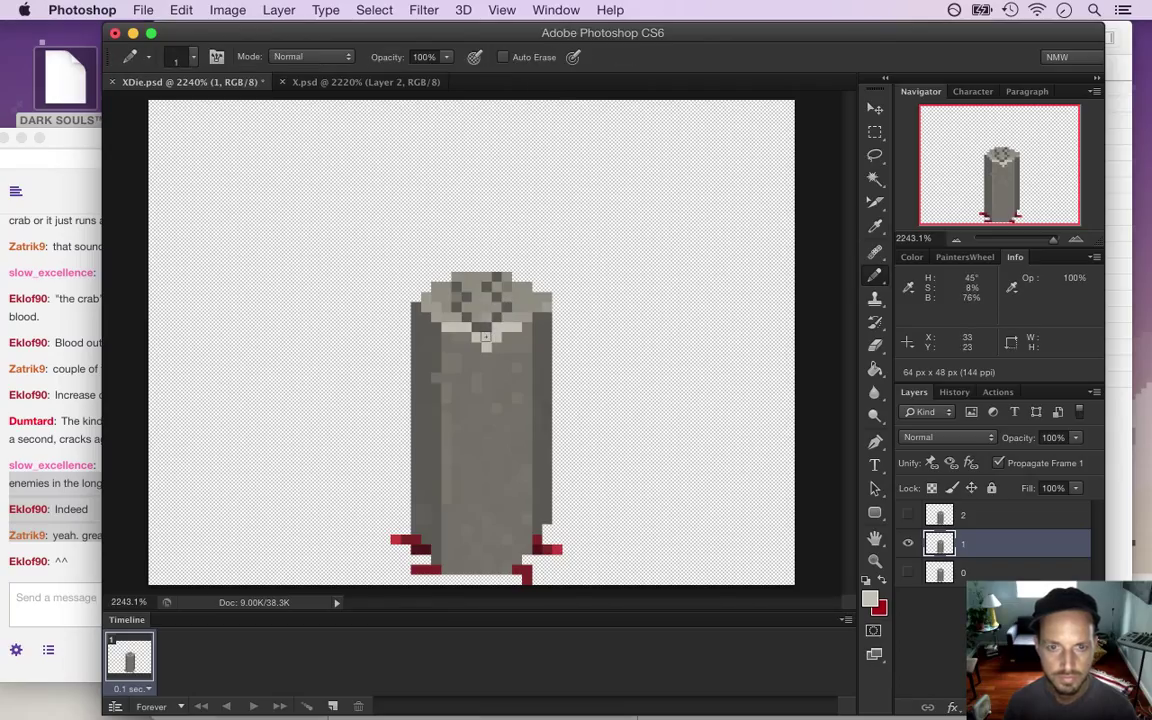
key(i)
click(450, 300)
key(b)
key(i)
key(b)
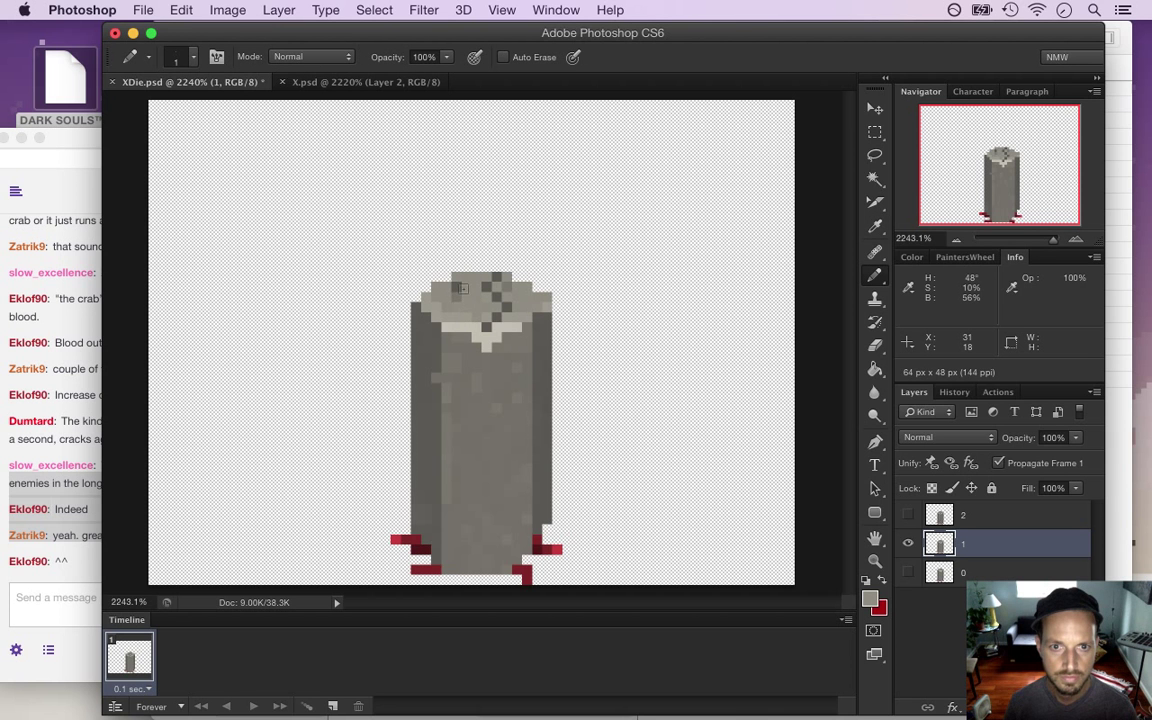
Save XDie.psd, check against X.psd, and add a pixel at the pillar's top-left edge
key(cmd+s)
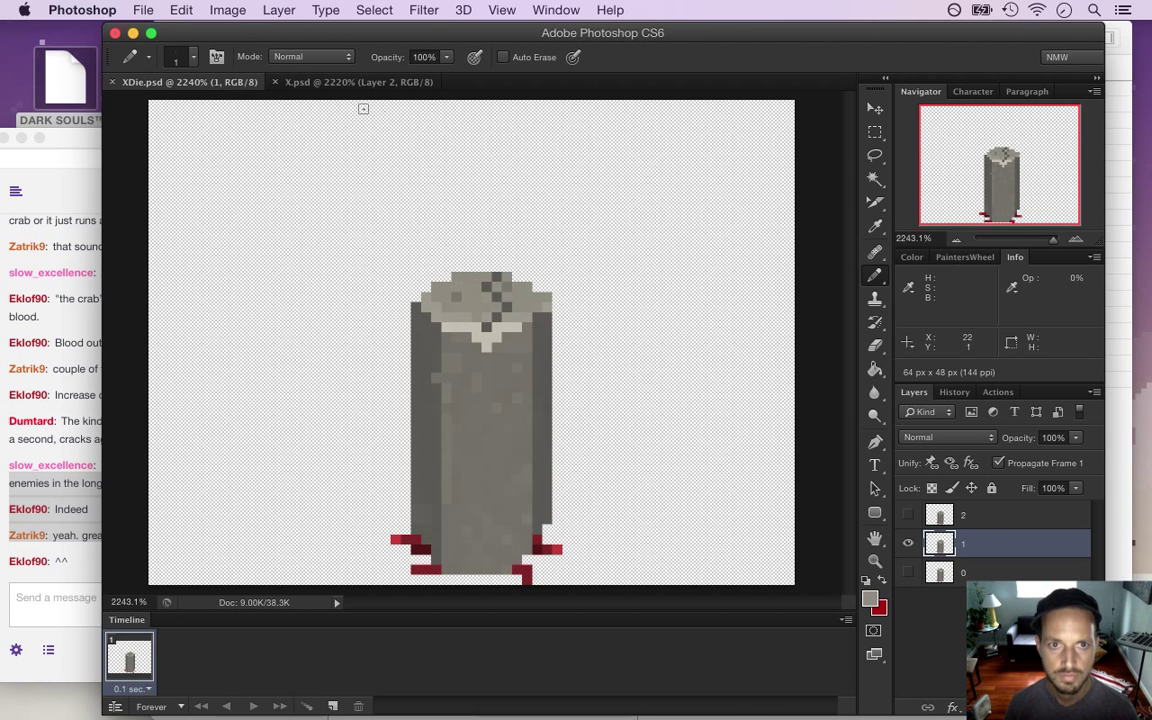
click(334, 82)
click(239, 82)
click(426, 284)
key(i)
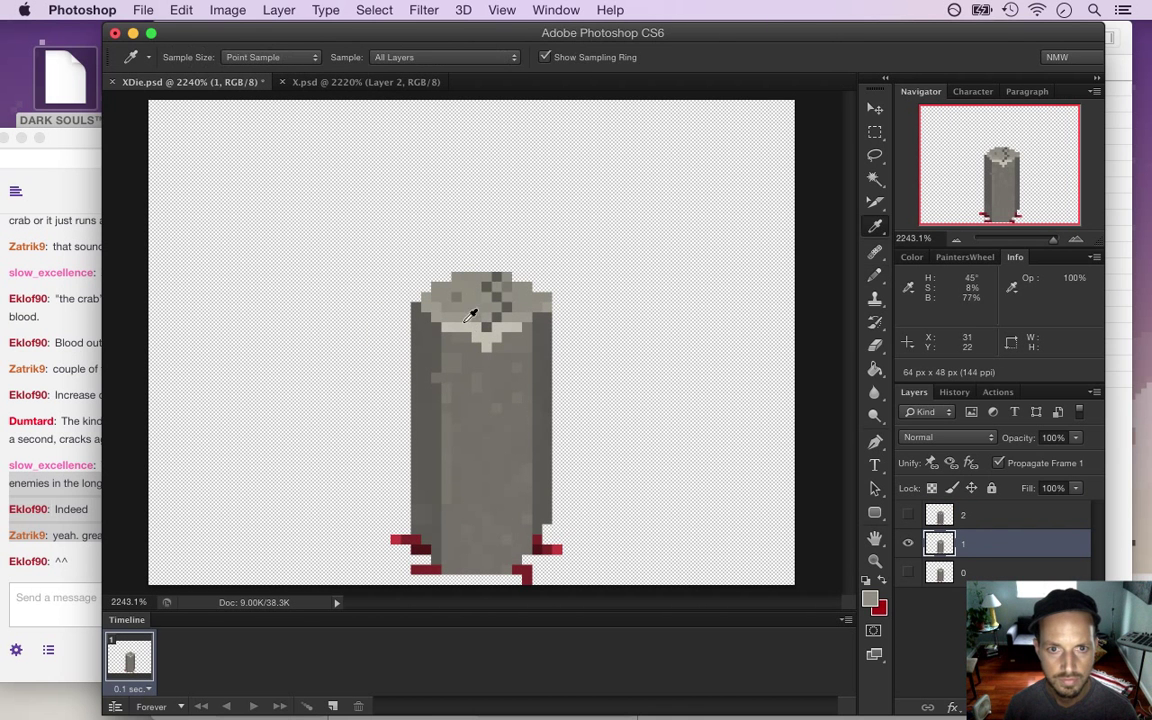
key(b)
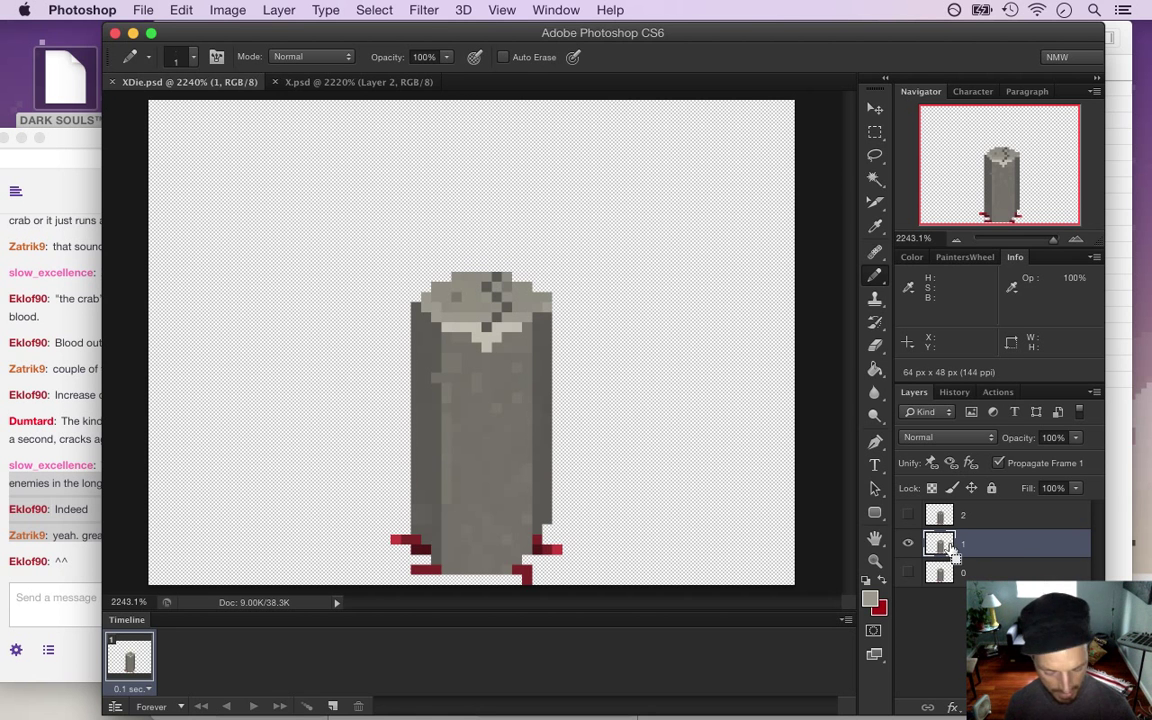
Duplicate frame 1 as a new layer named '2'
key(ctrl+j)
double_click(970, 544)
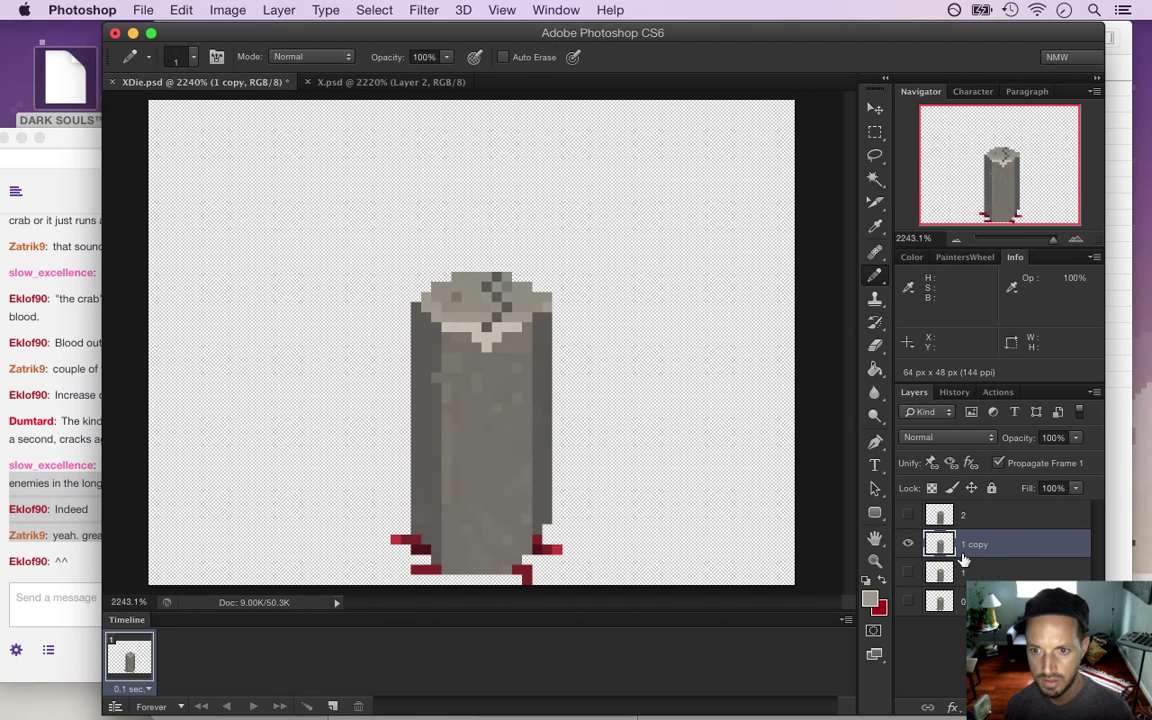
text(2)
key(Return)
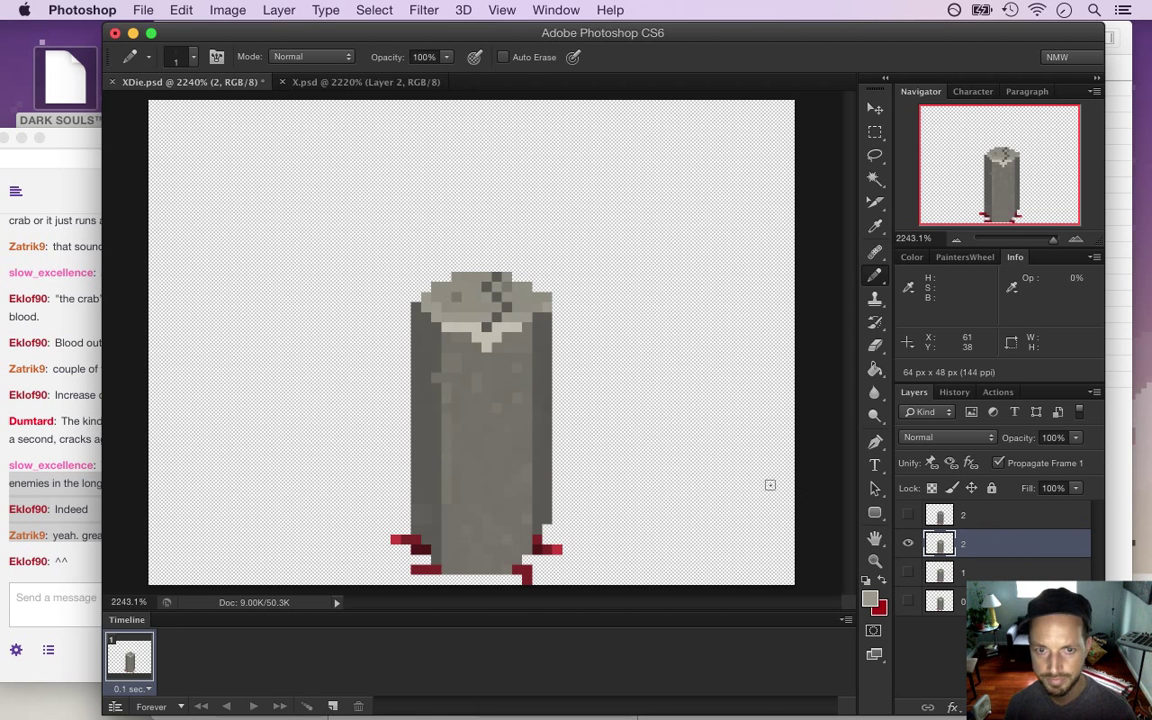
Extend the crack further down the pillar, comparing with the old crack layer, and save
key(i)
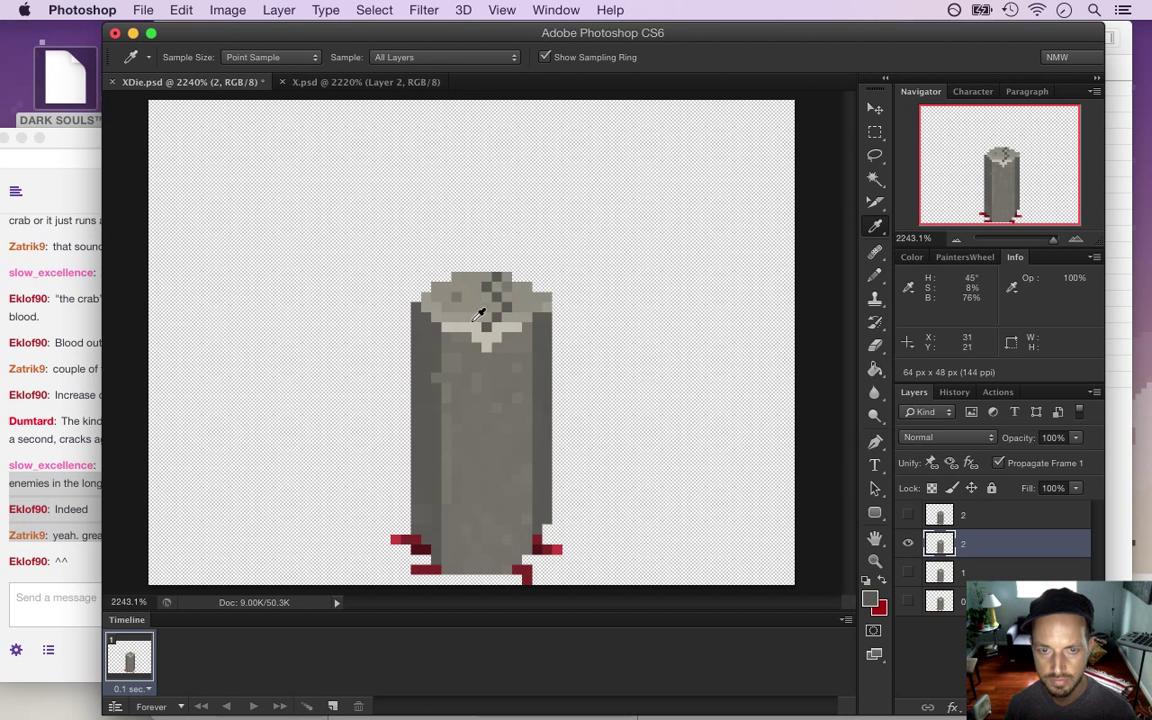
click(908, 516)
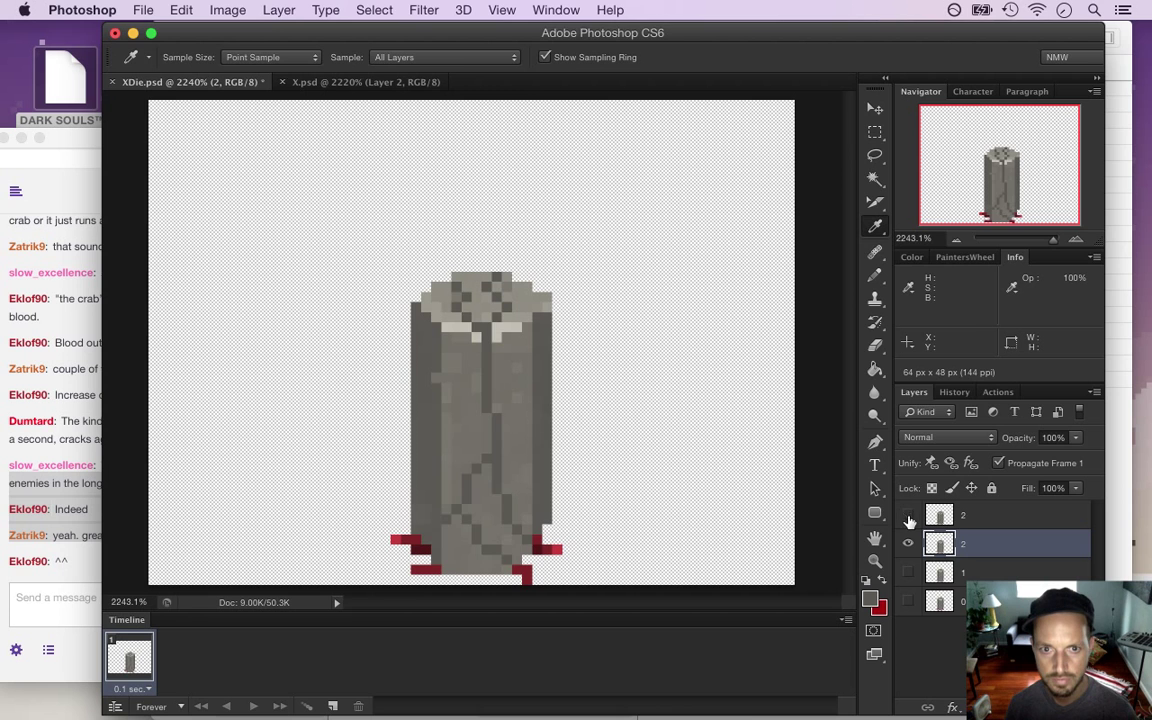
click(909, 518)
key(b)
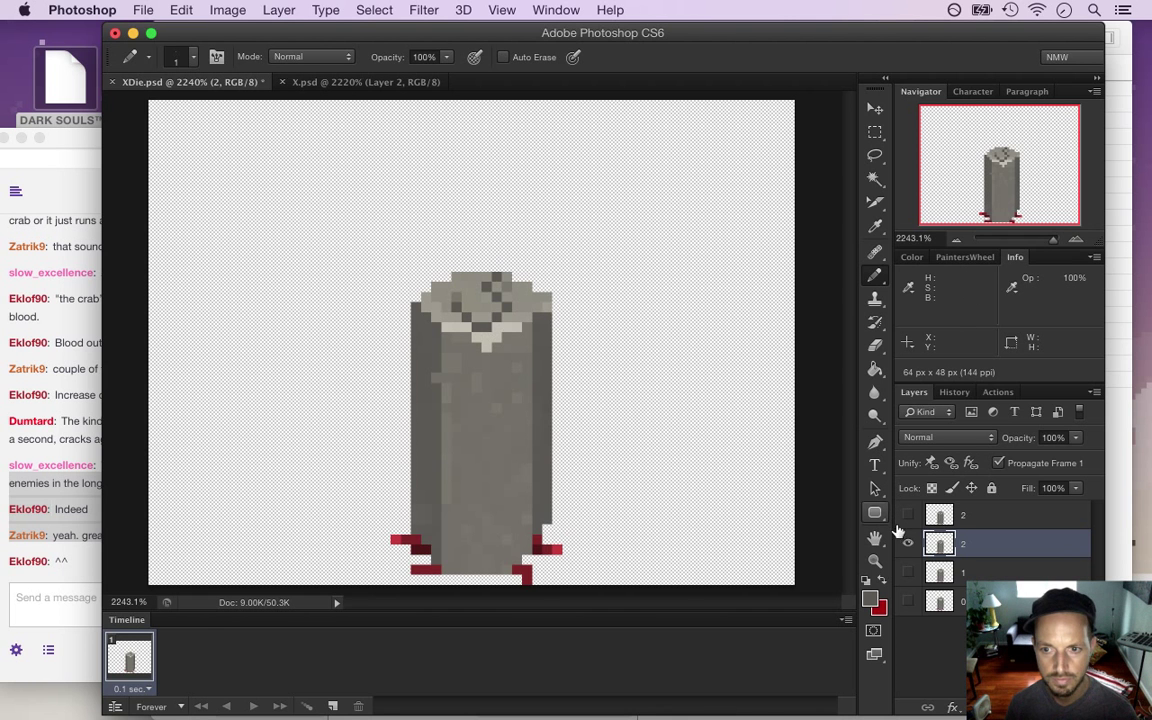
click(907, 517)
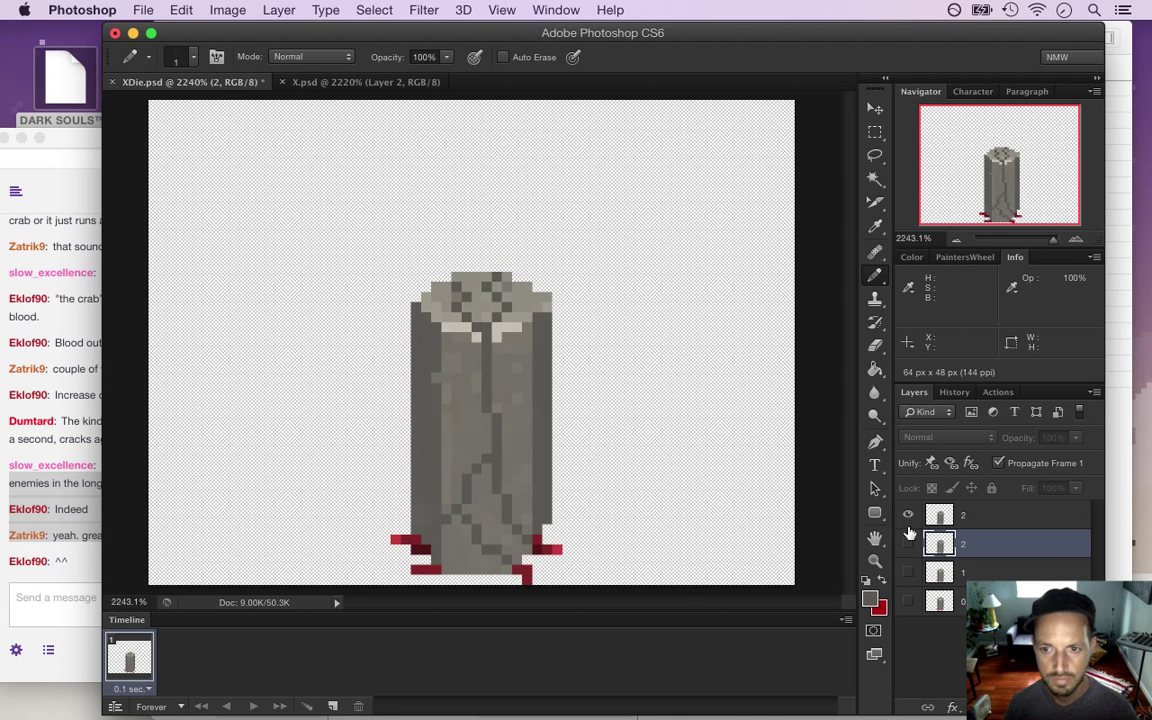
click(907, 543)
click(909, 517)
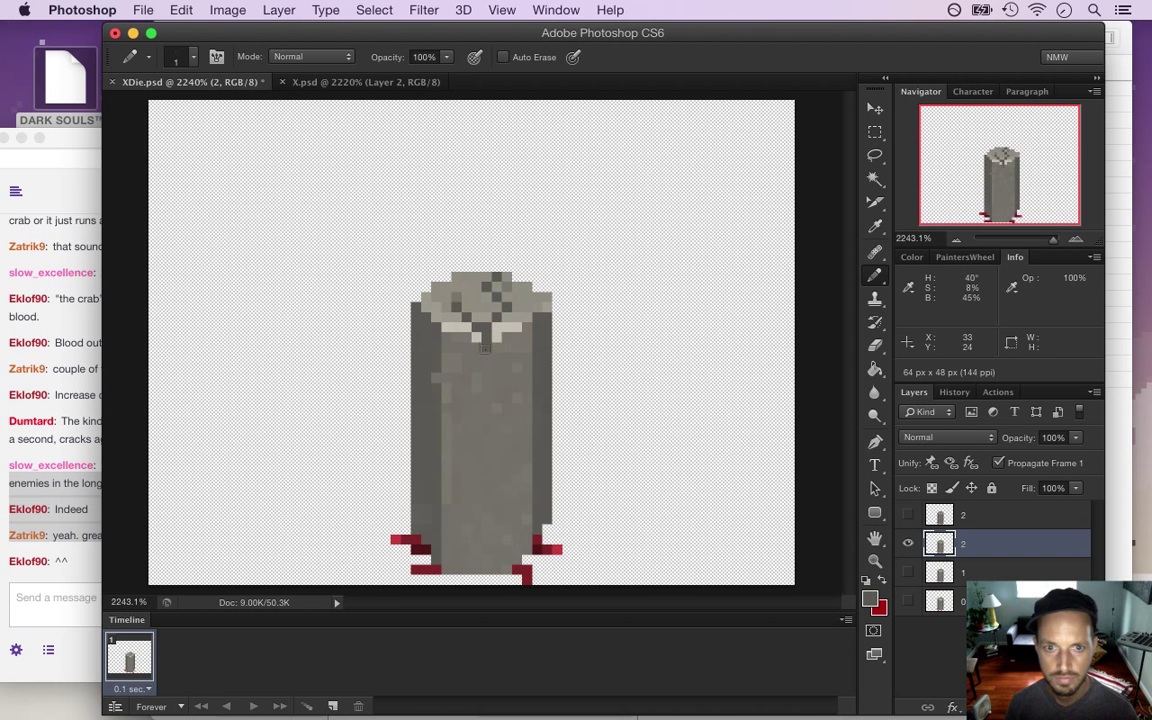
key(super+s)
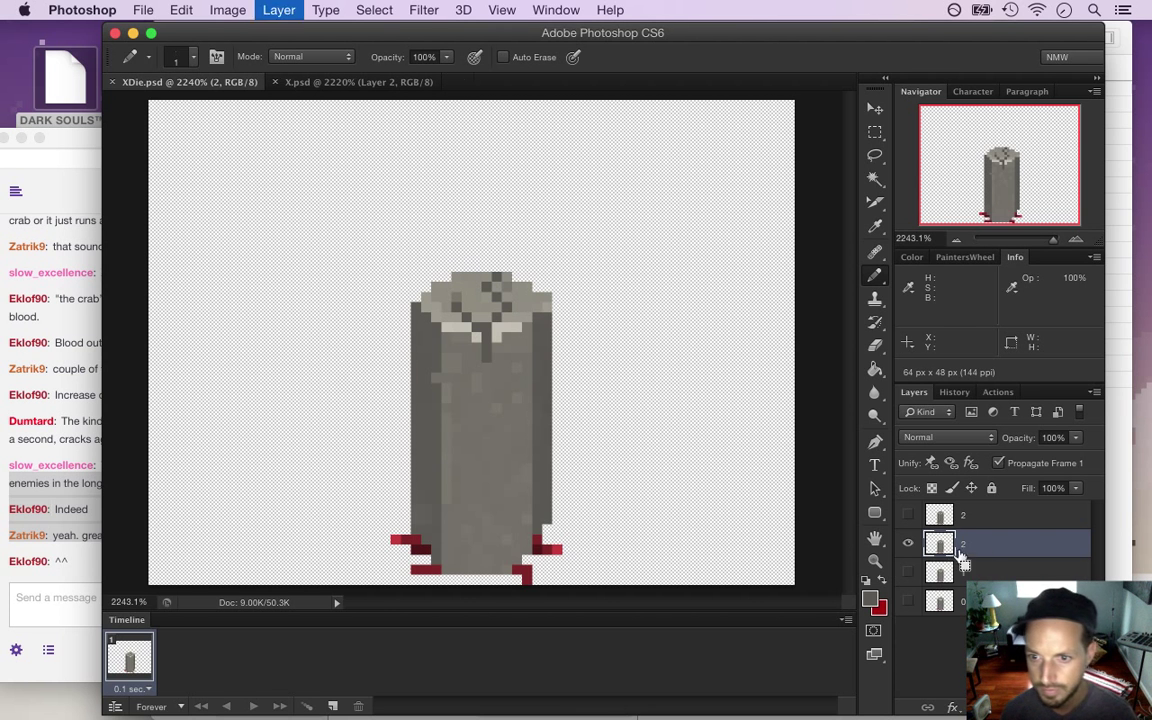
Duplicate the current frame into a new layer named 4 and check it against crack layer 2
key(super+j)
double_click(975, 543)
text(4)
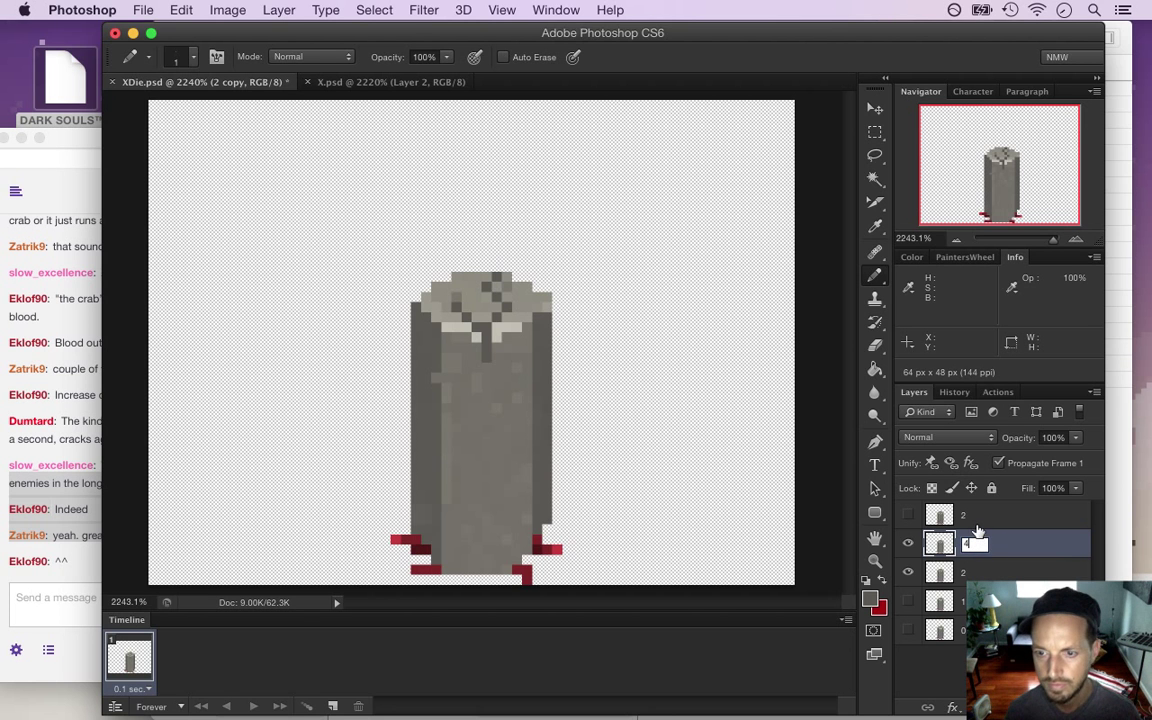
key(Return)
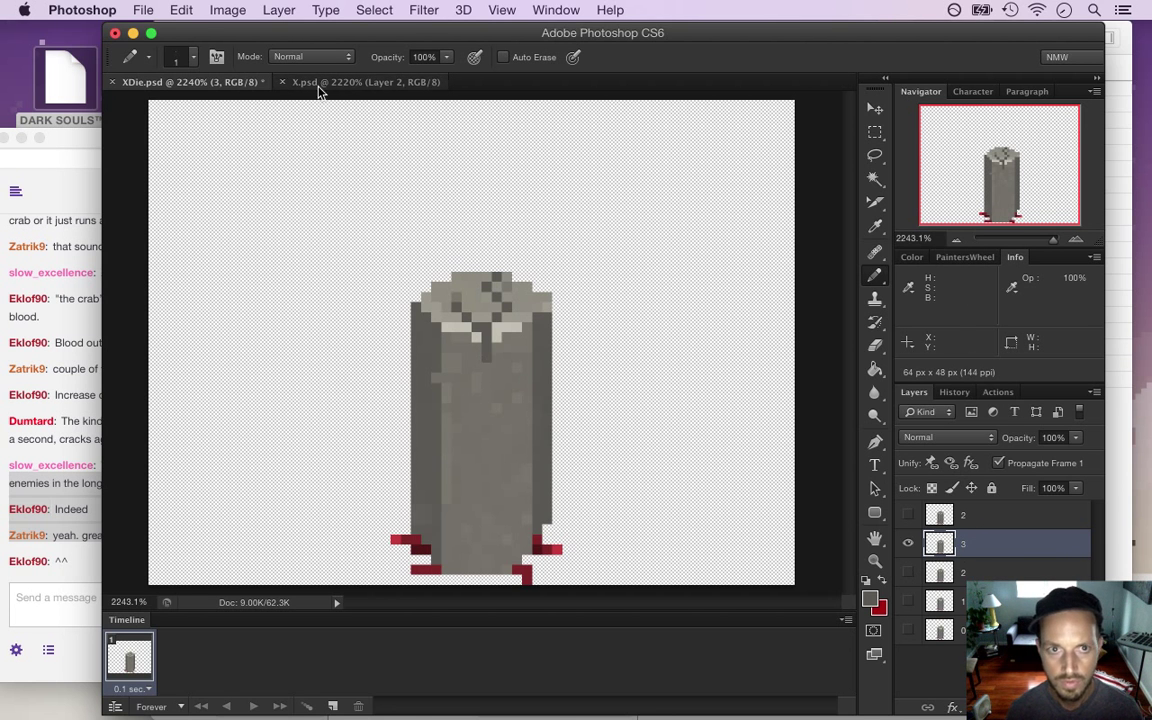
click(909, 516)
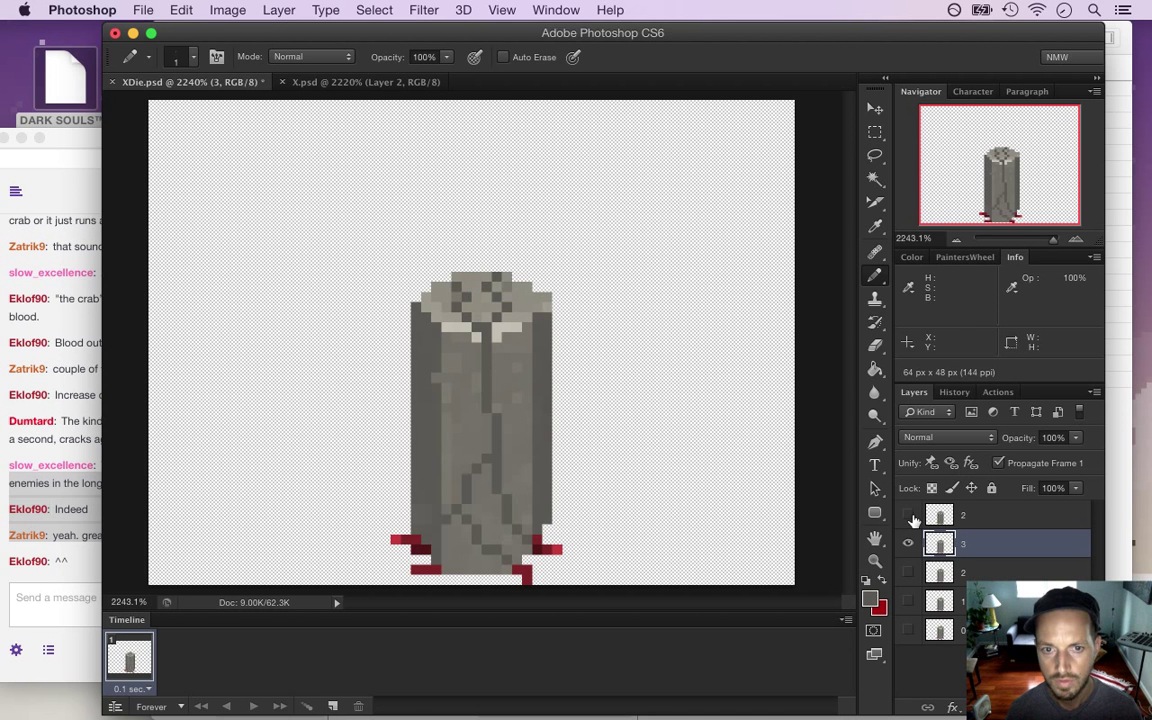
click(909, 516)
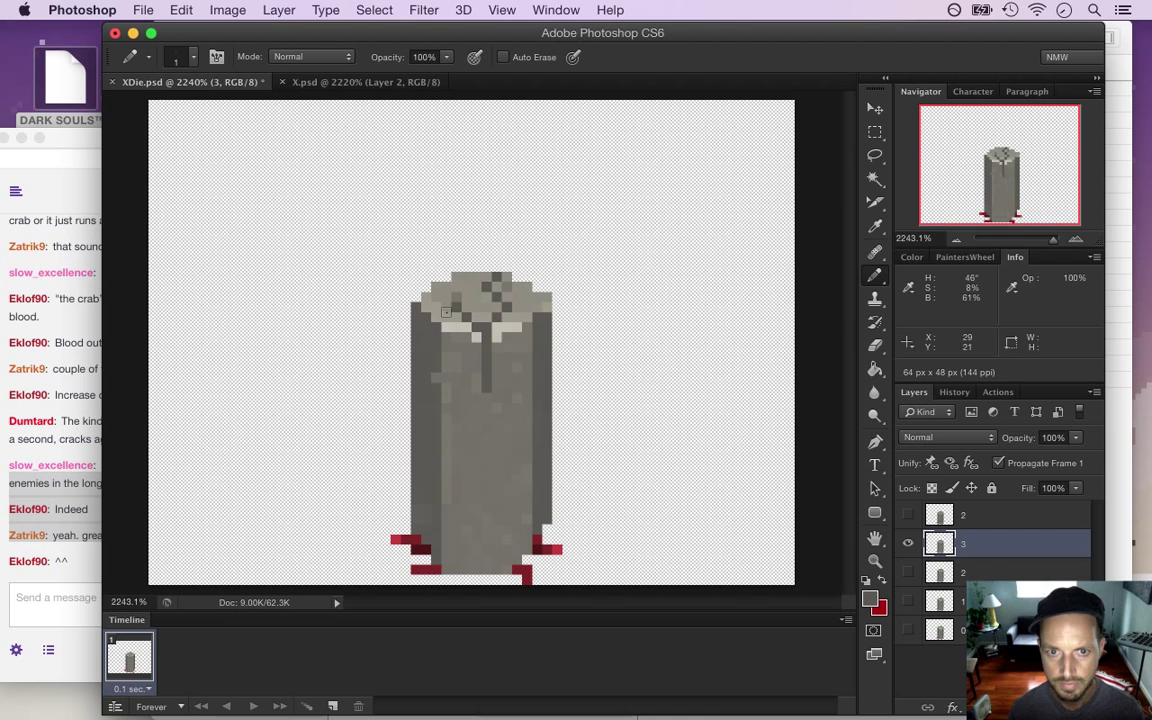
click(909, 516)
click(909, 516)
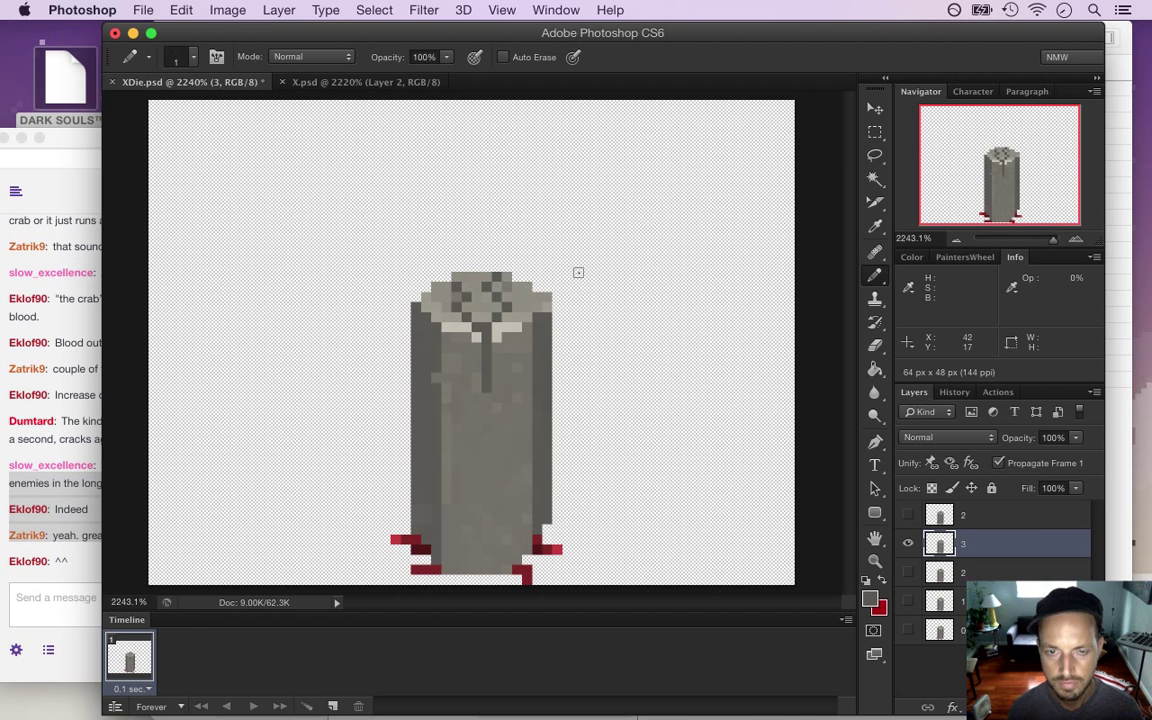
Save, copy that frame forward into another layer numbered 4, and recheck it against layer 2
key(super+s)
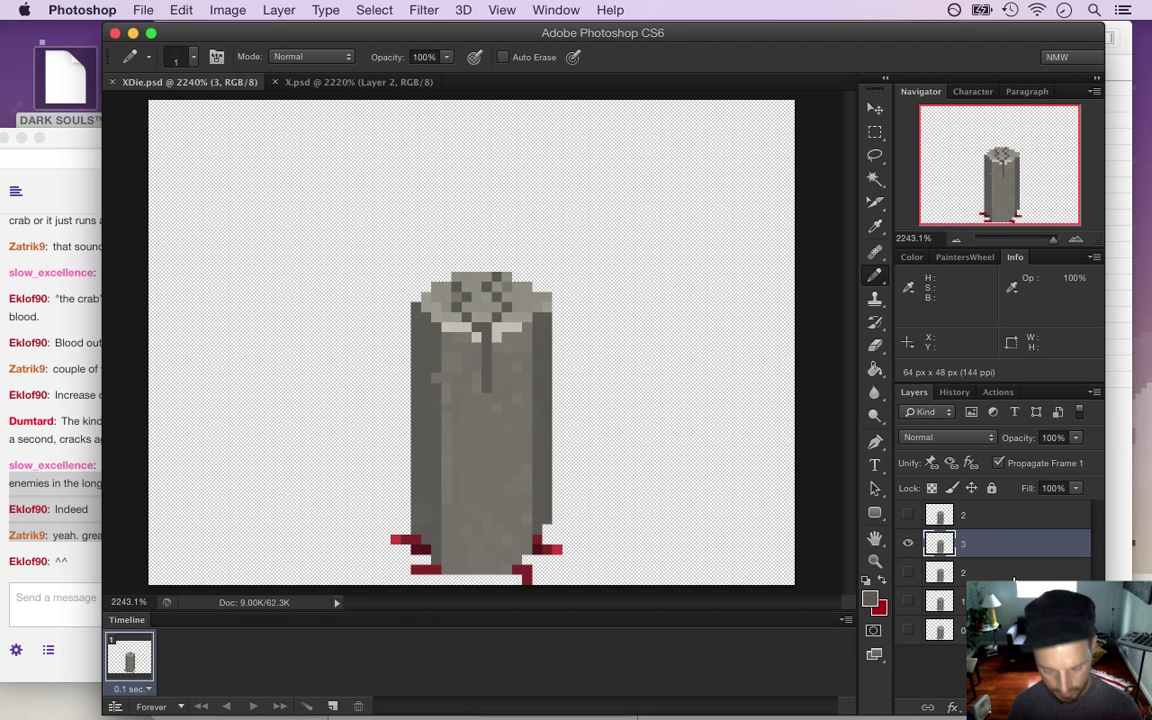
key(super+j)
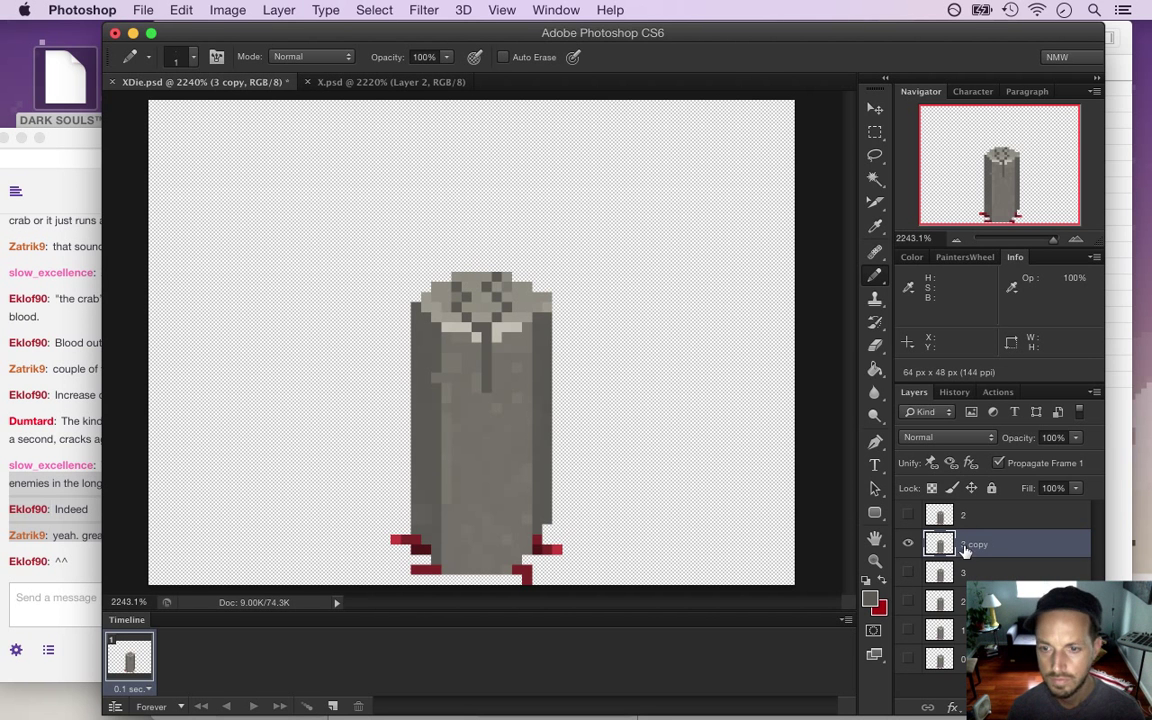
double_click(966, 548)
text(4)
key(Return)
key(super+s)
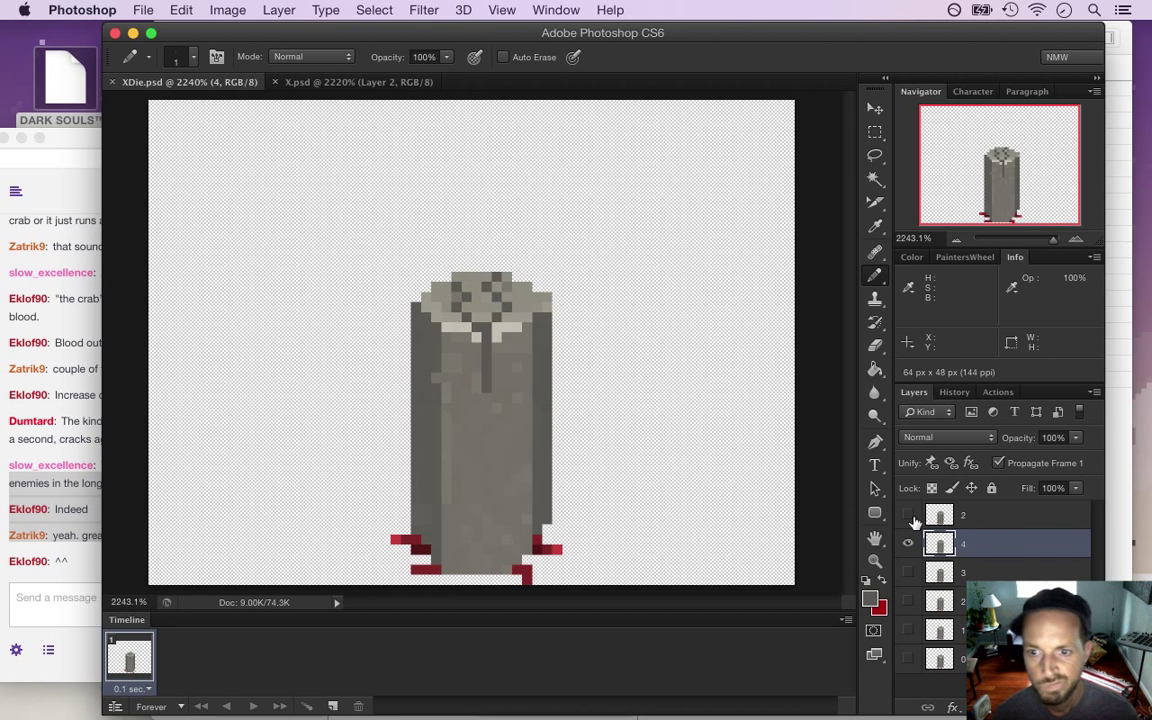
click(909, 516)
click(912, 518)
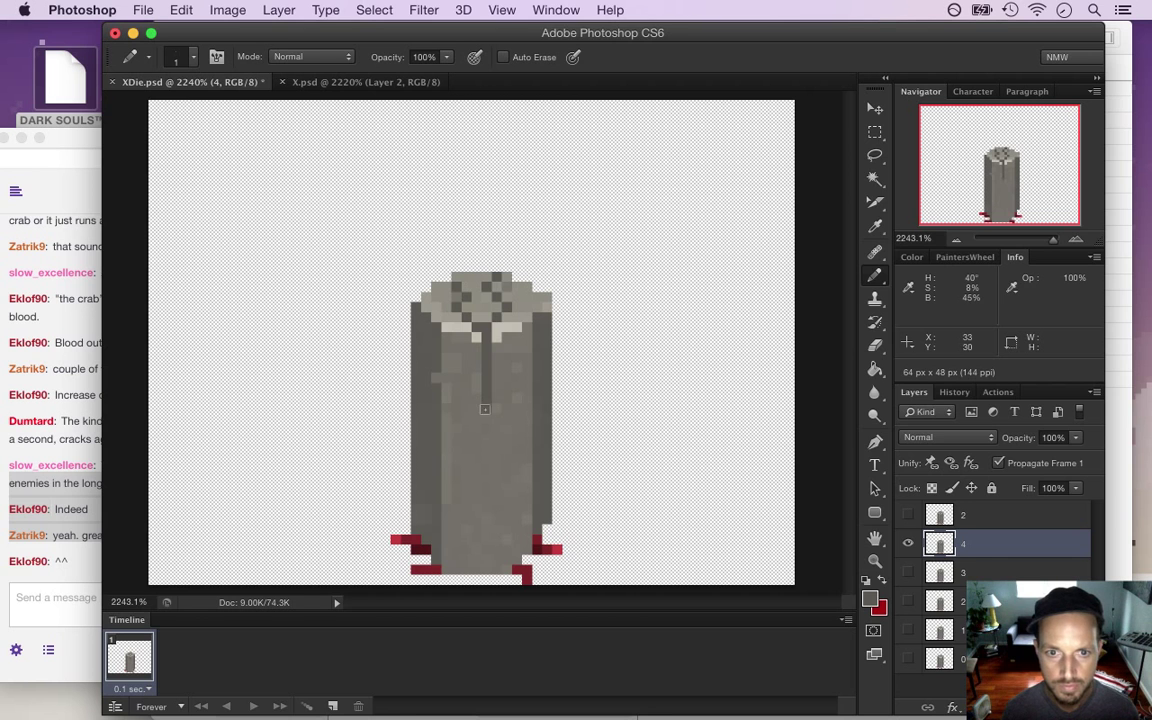
key(cmd+s)
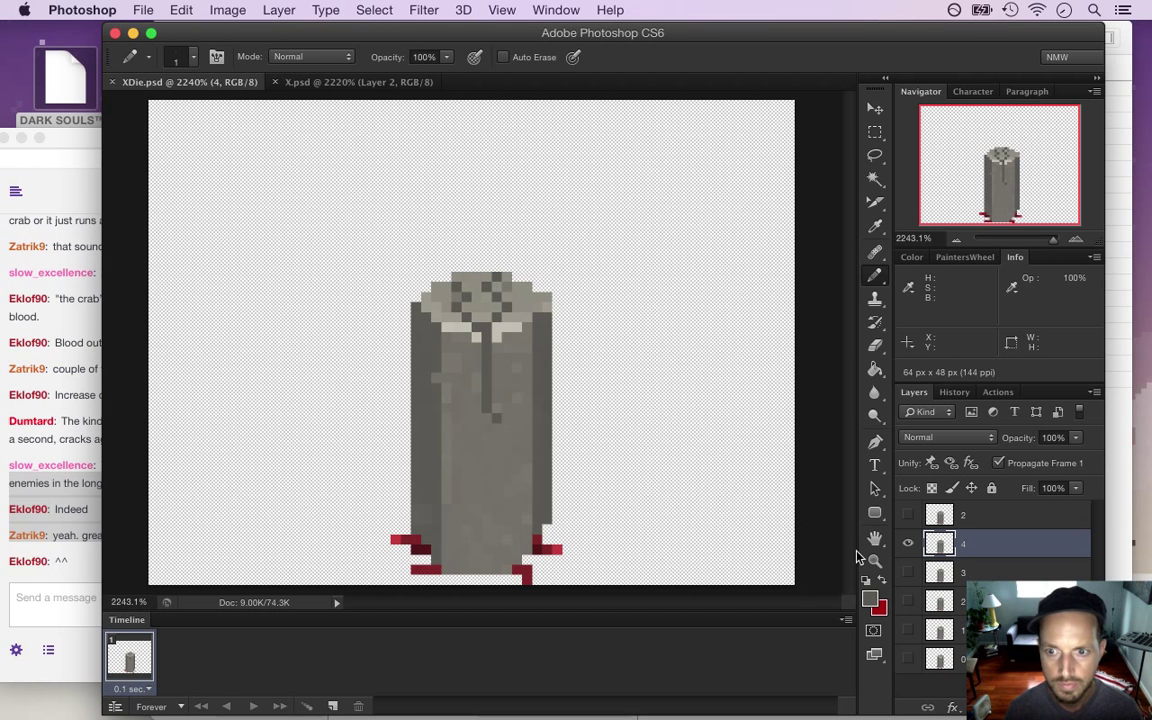
Duplicate layer 4 into a new frame layer named 5, then bring Twitch chat forward
key(cmd+j)
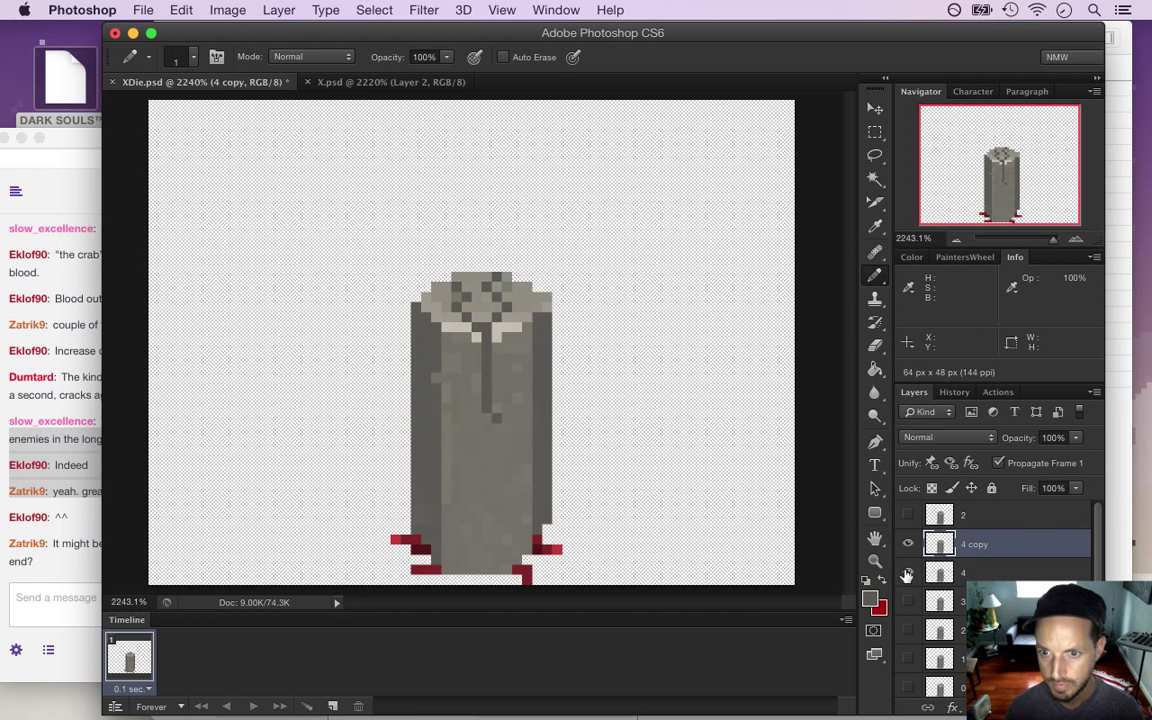
double_click(970, 544)
text(5)
key(Return)
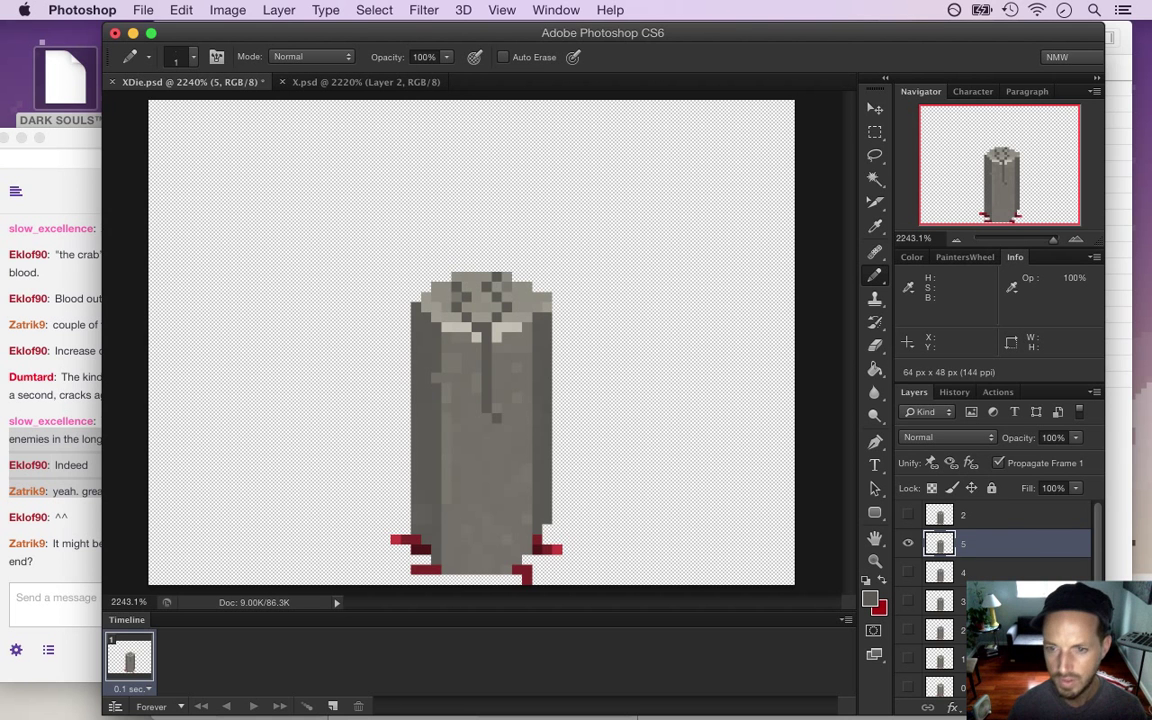
click(68, 563)
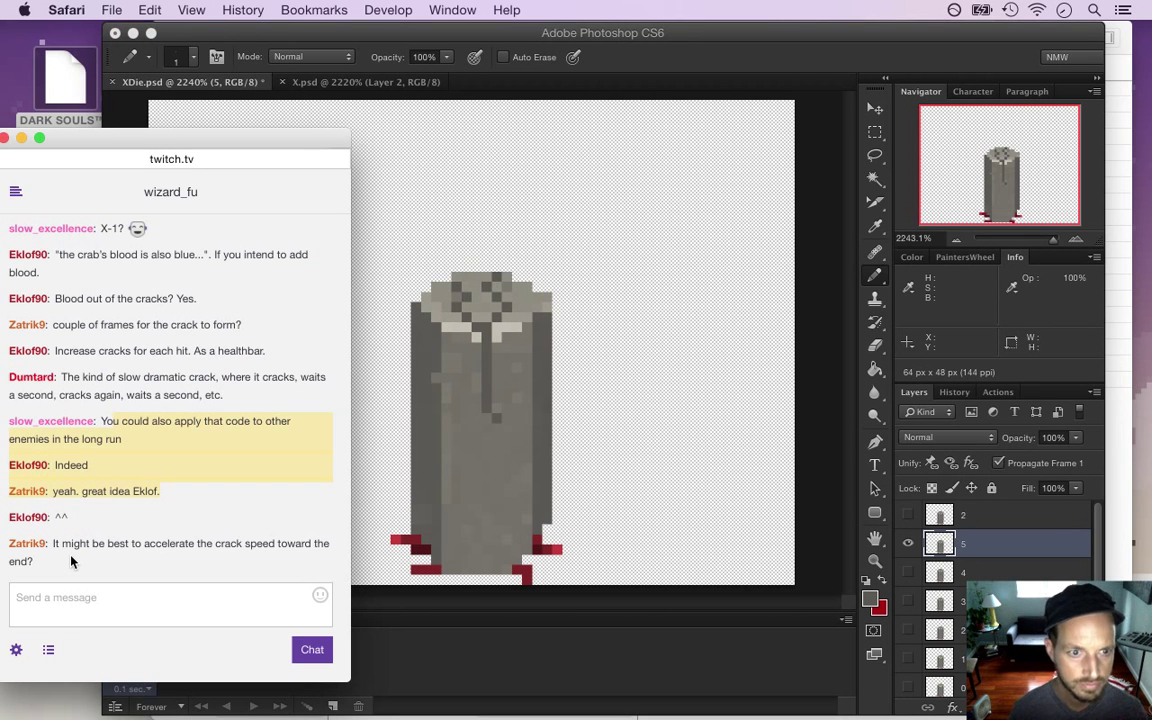
Highlight the viewer's crack-speed message in chat, then save the sprite back in Photoshop
drag(55, 544, 95, 567)
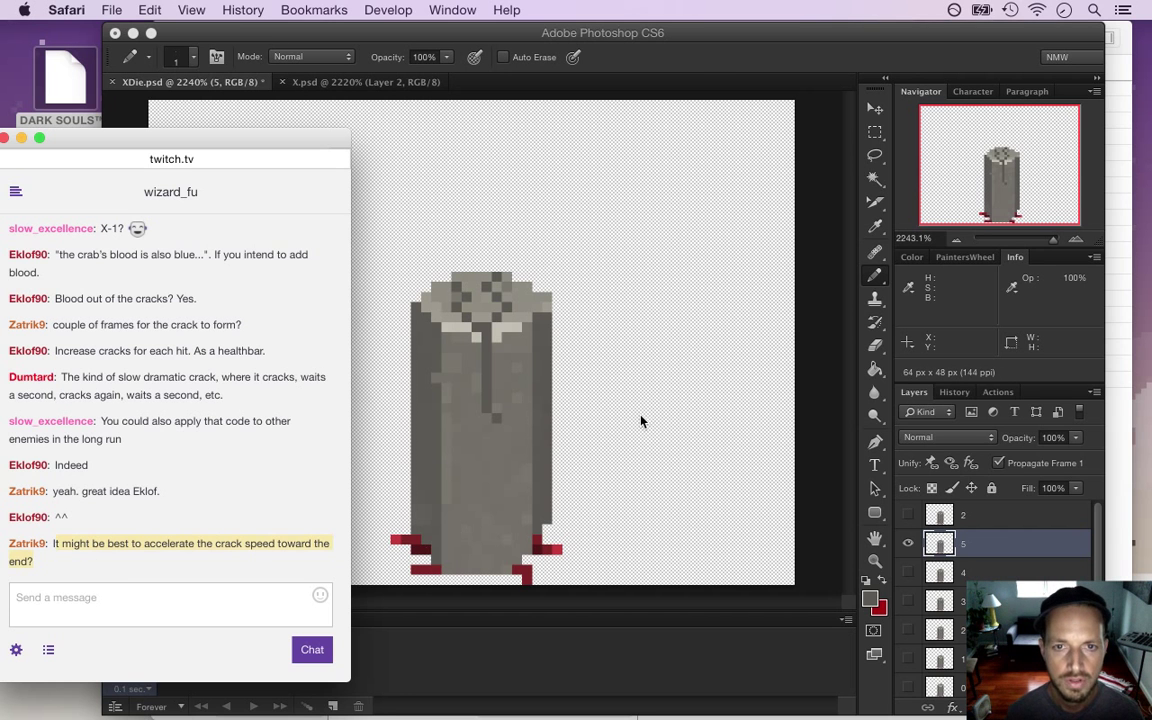
click(704, 57)
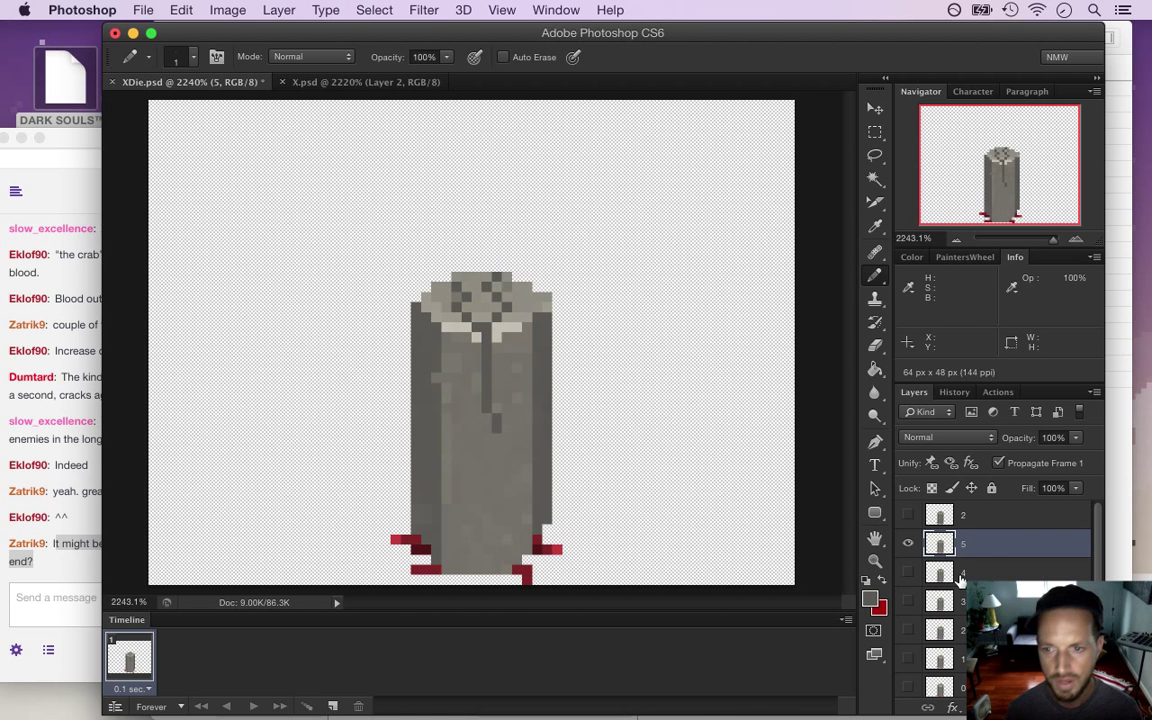
key(super+s)
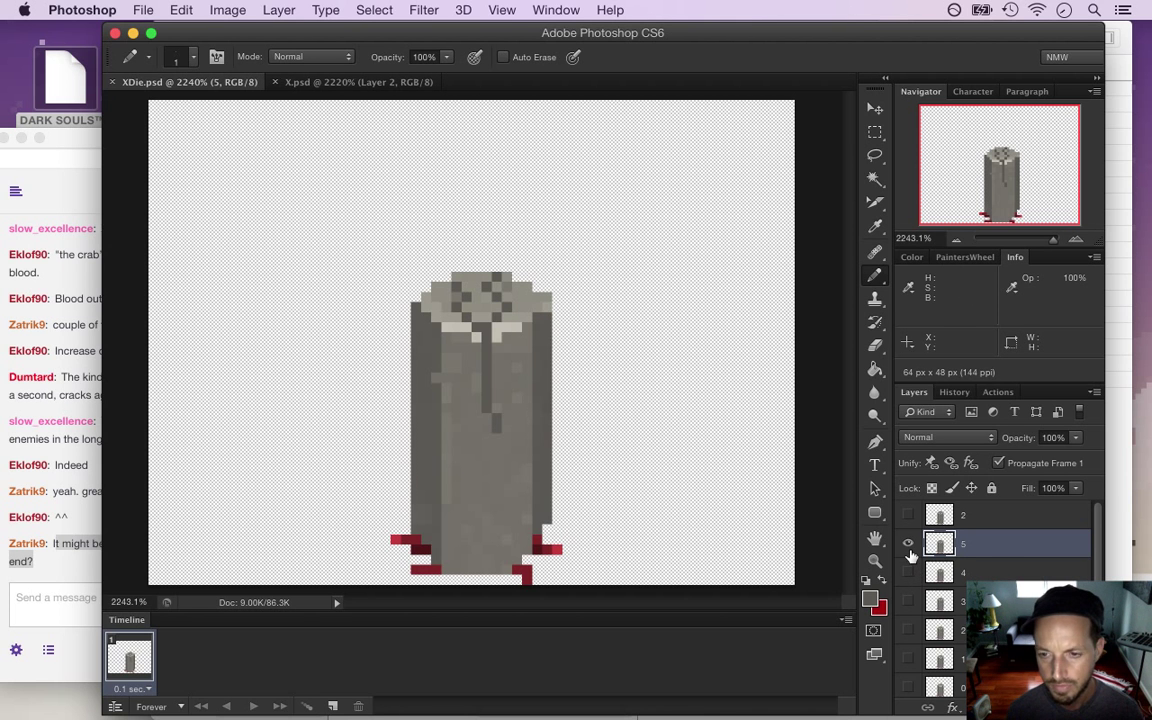
Duplicate layer 5 into a new frame layer named 6 and save
key(super+j)
double_click(976, 543)
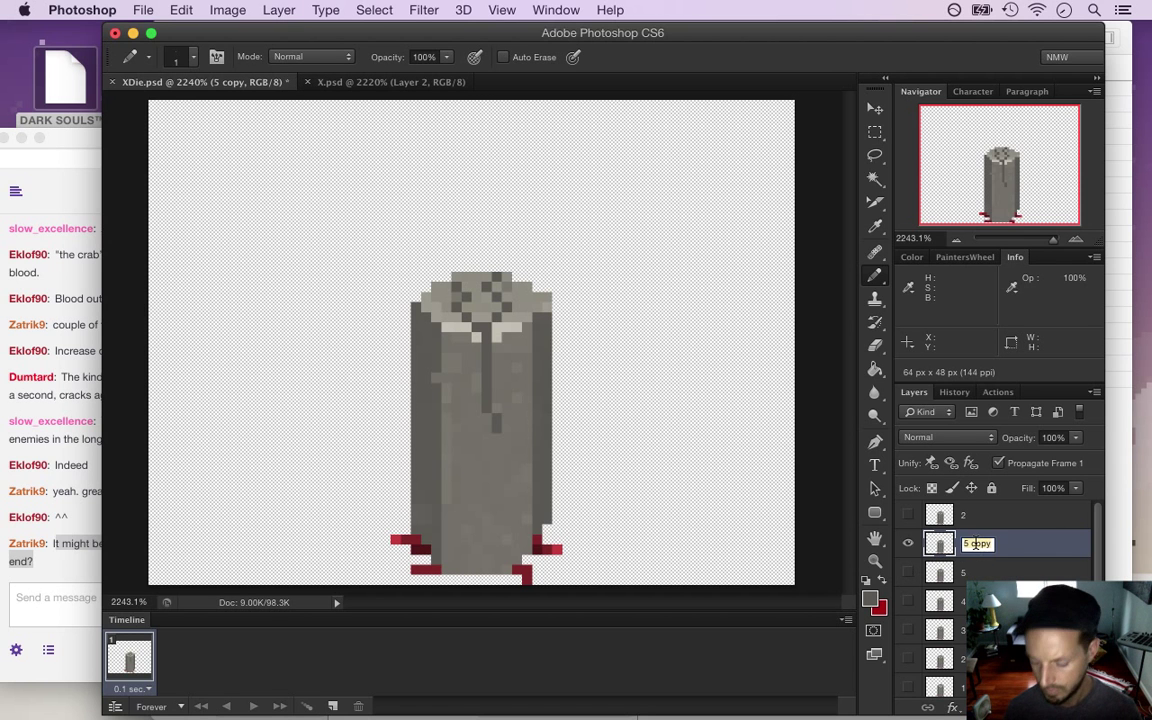
text(6)
key(Return)
key(super+s)
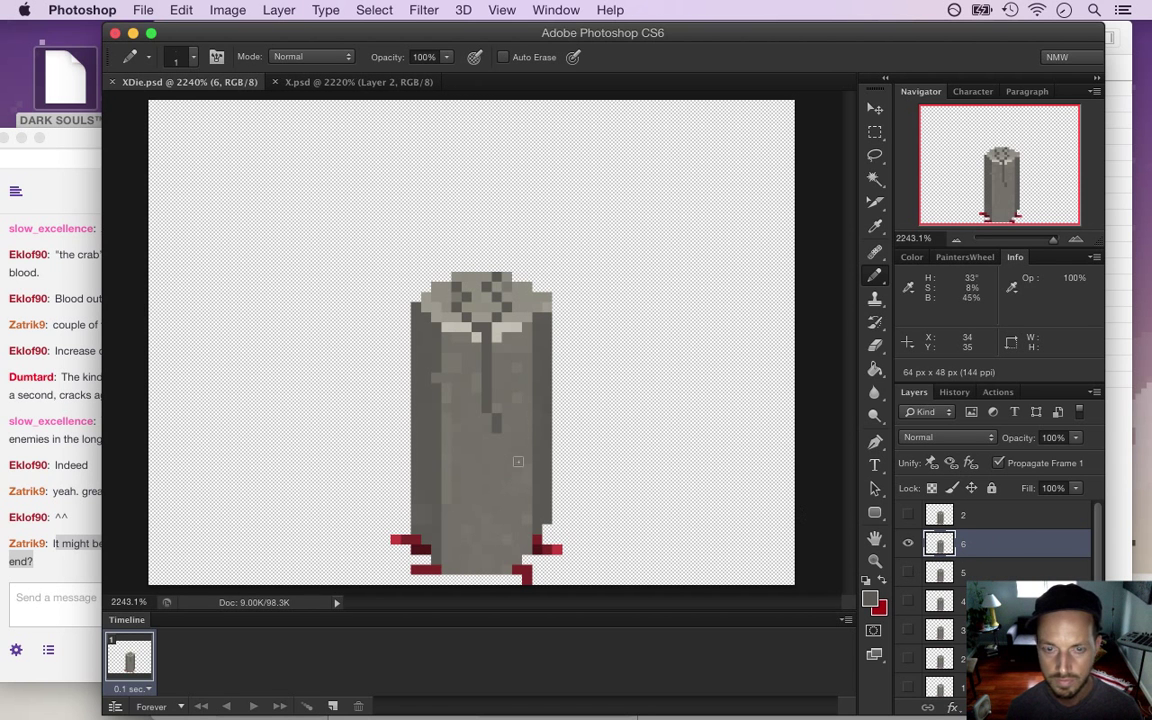
Extend the crack on frame 6, comparing against layer 2 and undoing two edits, then save
click(908, 515)
click(908, 516)
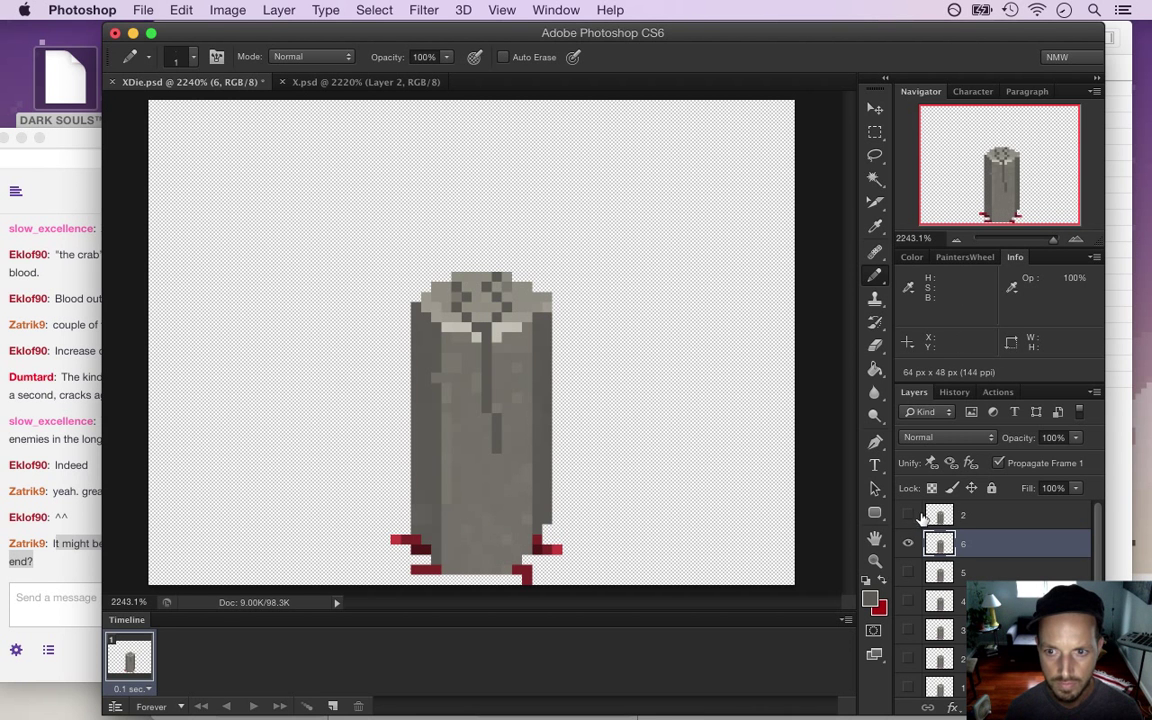
click(908, 516)
click(909, 516)
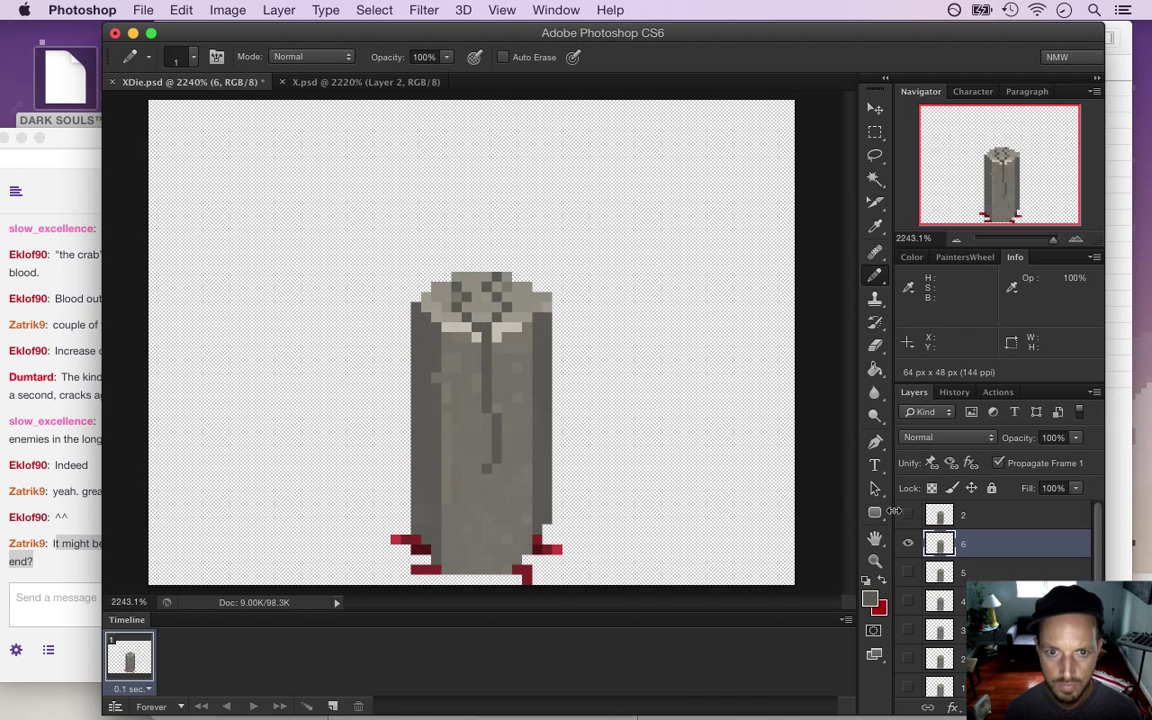
key(super+z)
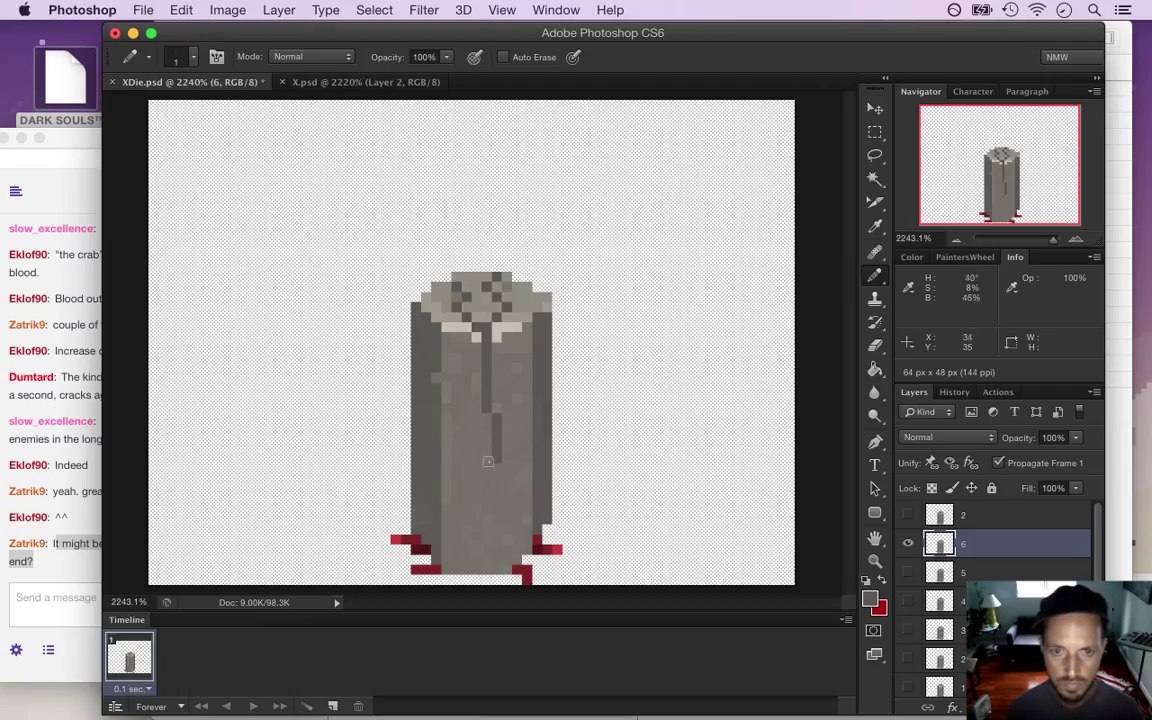
key(super+z)
click(909, 517)
key(super+s)
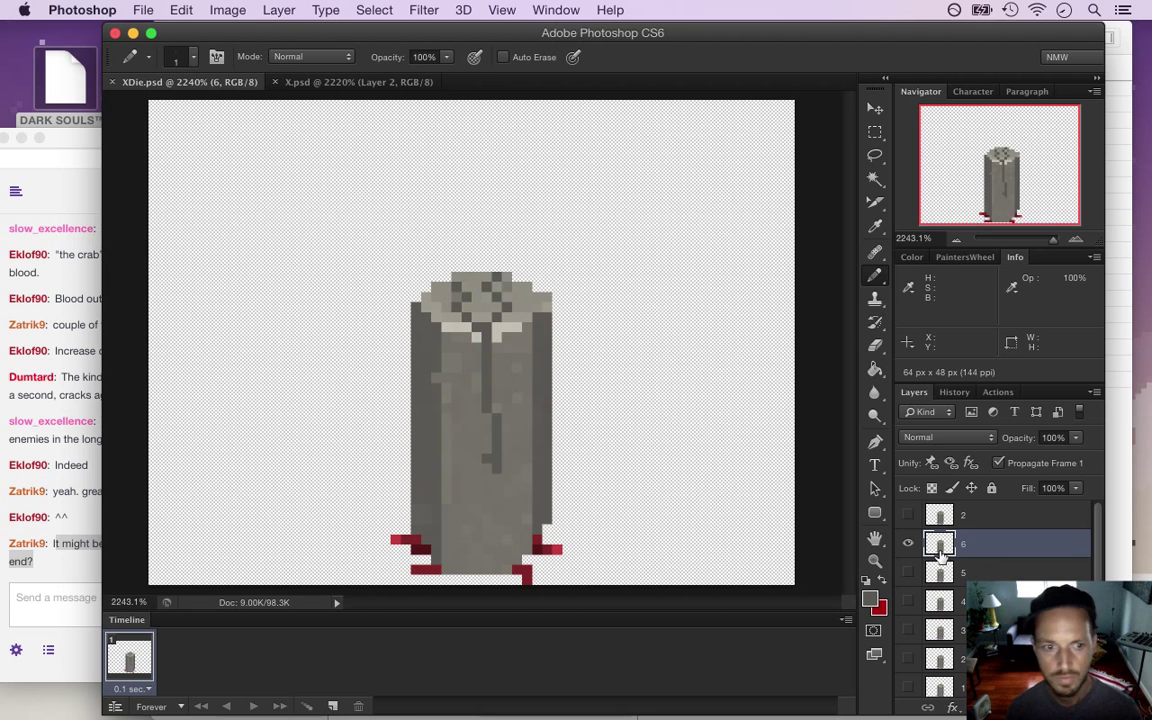
Make frame layer 7 from layer 6, push its crack further while comparing with layer 2, and copy it
key(super+j)
double_click(978, 543)
text(7)
key(Return)
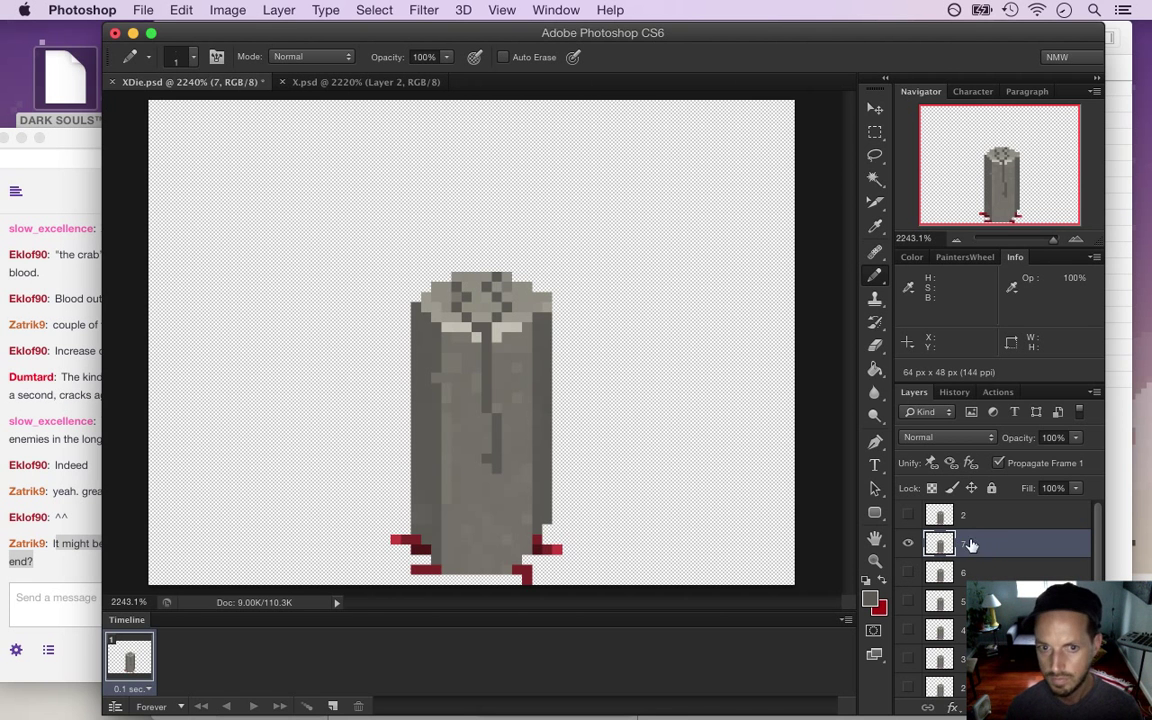
click(908, 514)
click(908, 514)
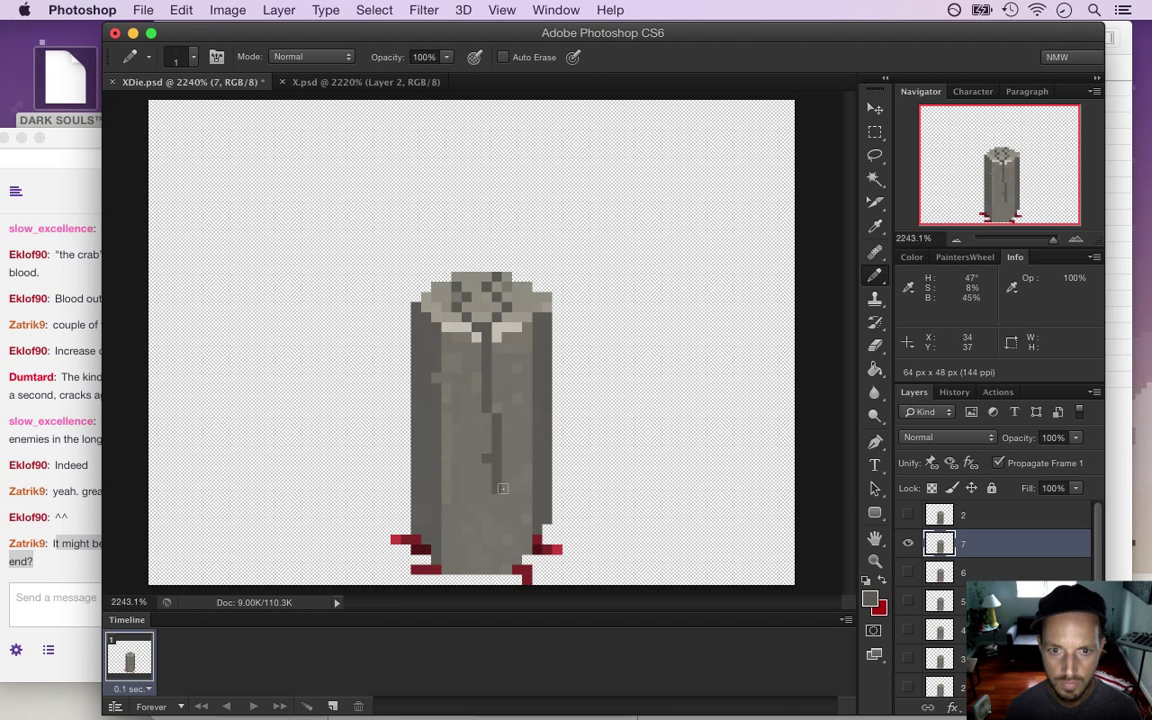
click(908, 514)
click(908, 514)
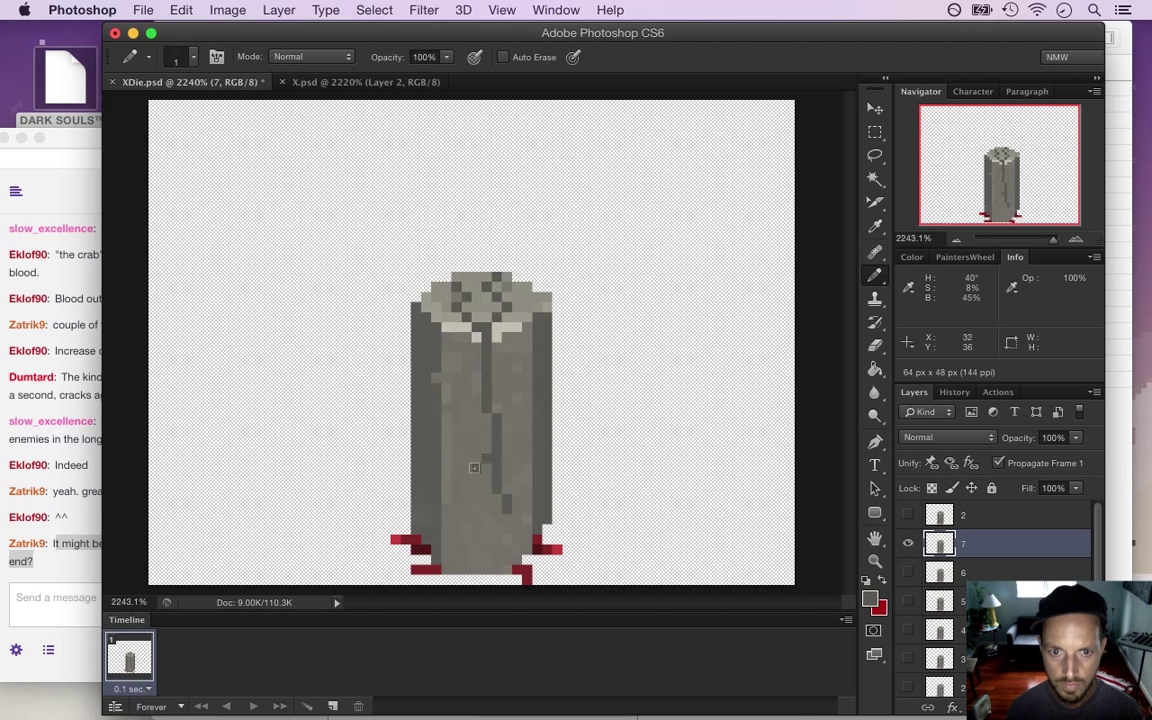
click(908, 514)
click(908, 514)
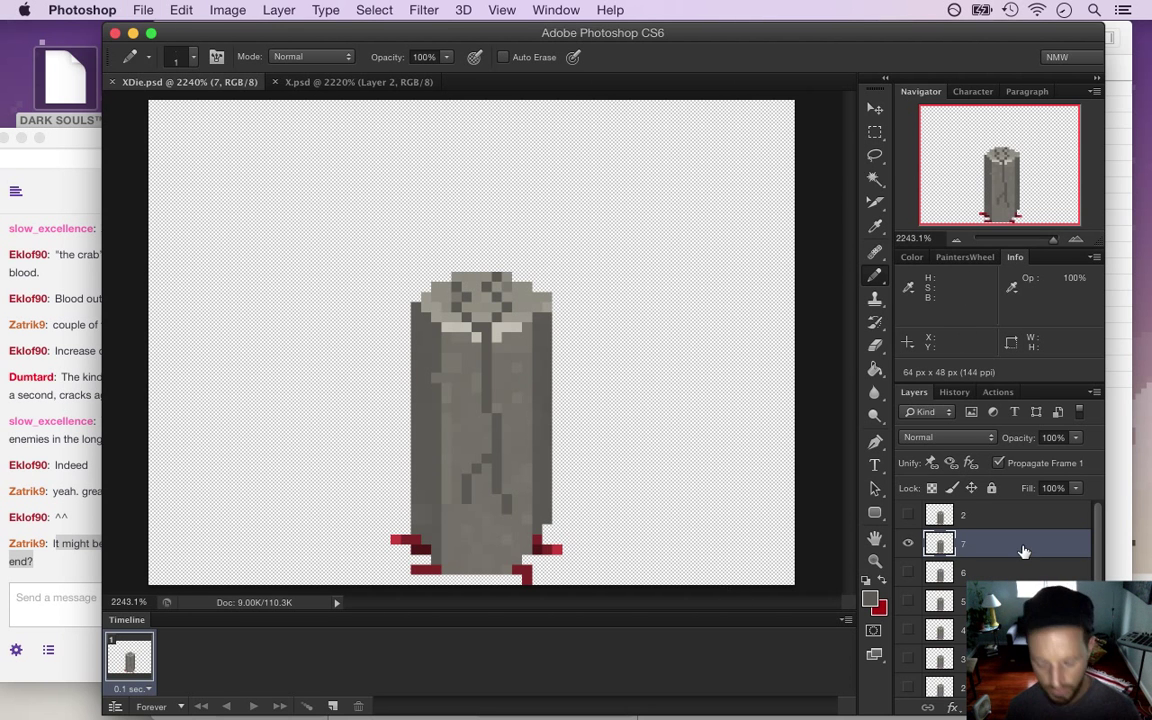
key(super+j)
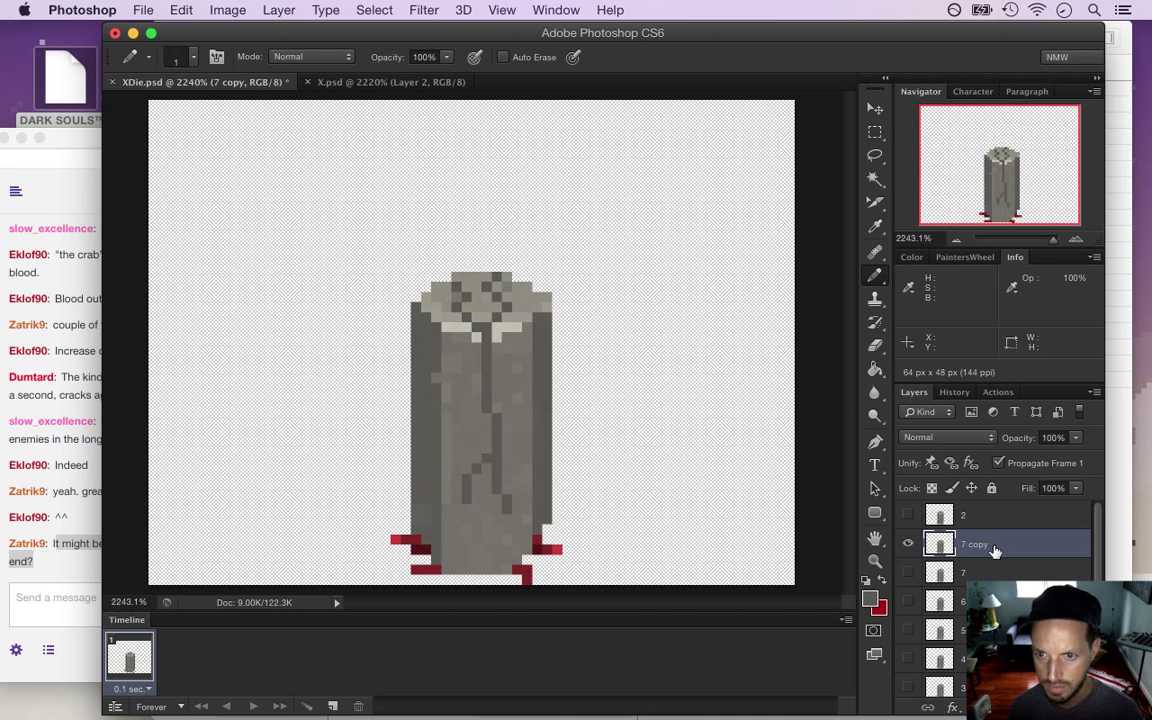
Name the copy 8, hide layer 2, branch the crack toward the base, and save
double_click(974, 546)
text(8)
key(Return)
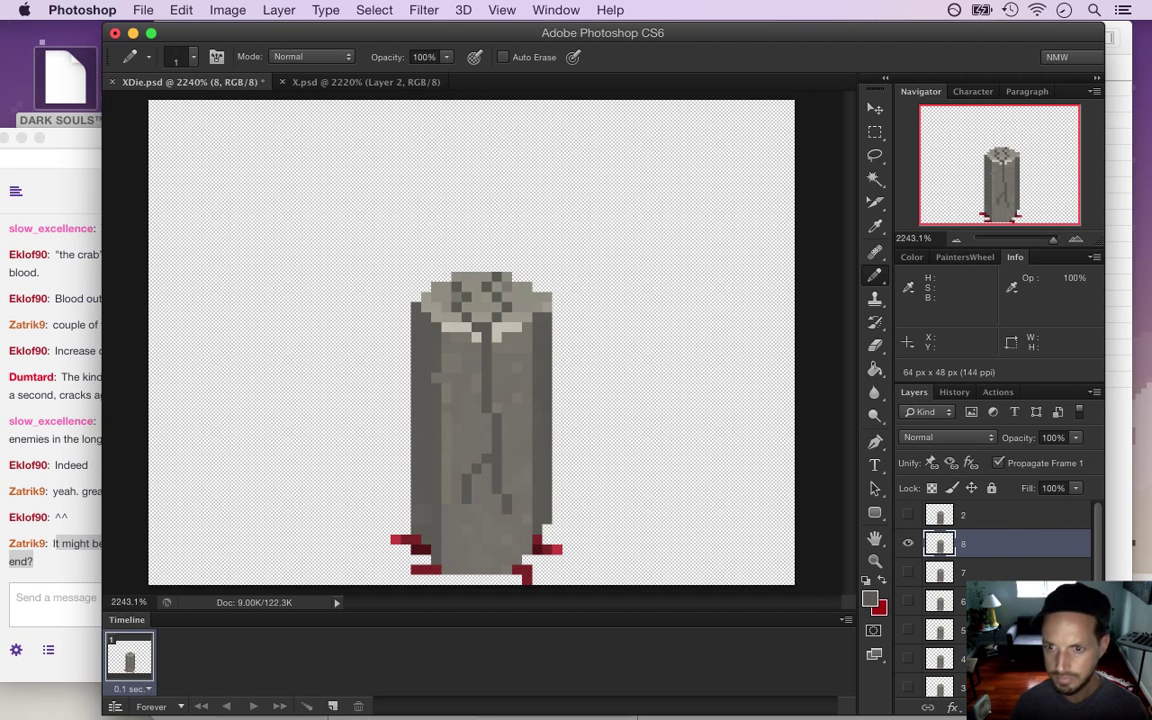
click(907, 515)
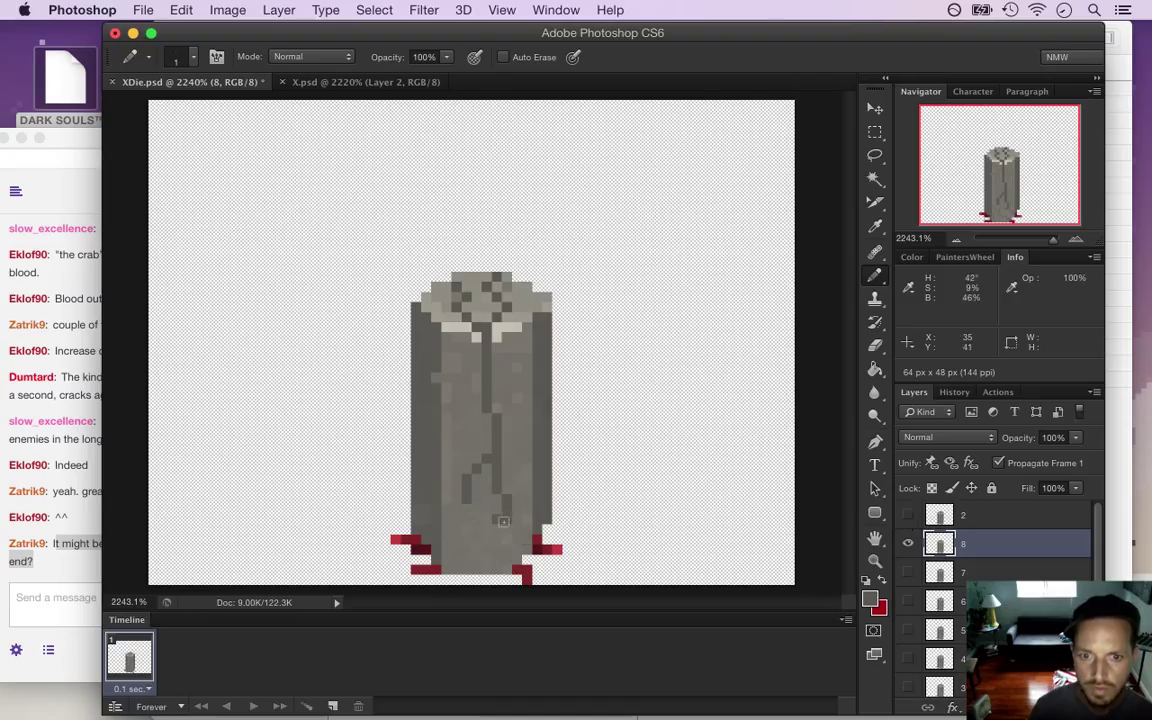
key(super+z)
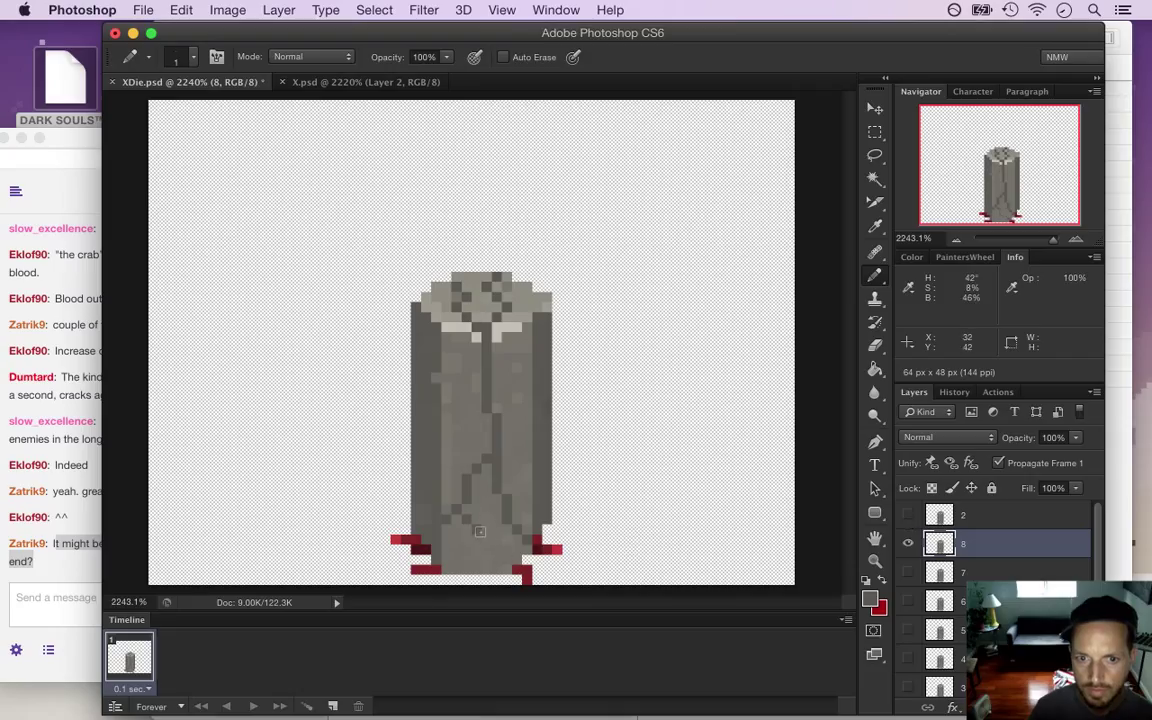
key(super+s)
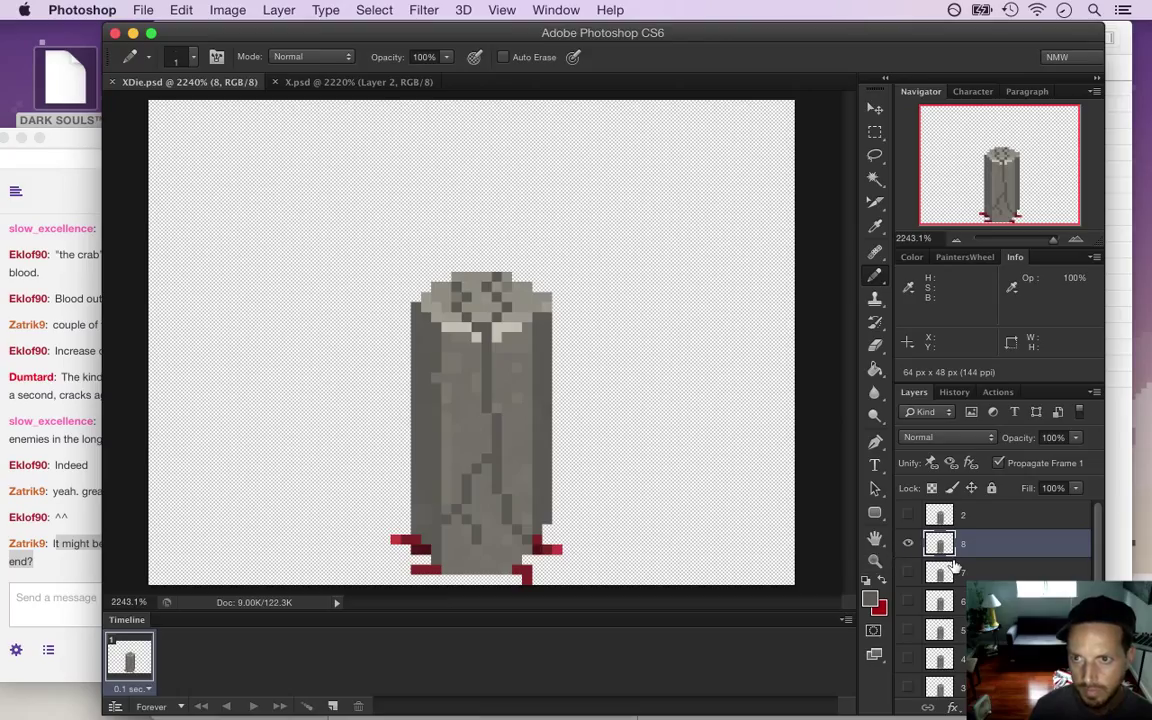
Duplicate layer 8 into frame layer 9, spread the crack further, and save
key(super+j)
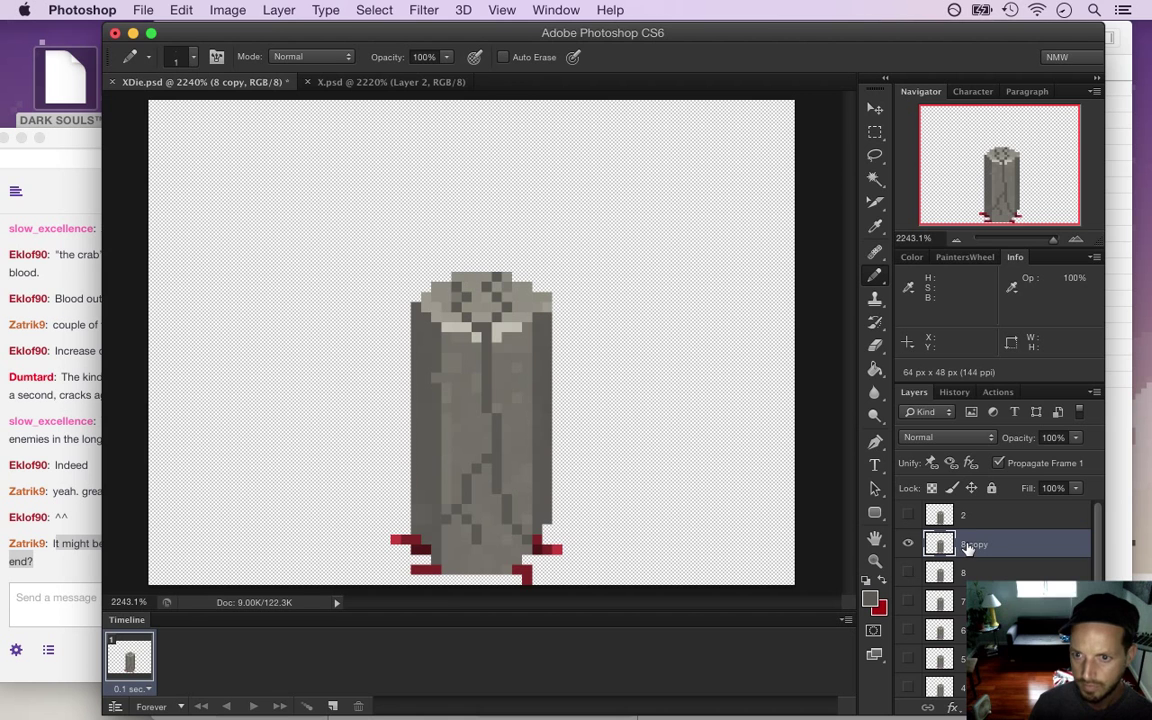
double_click(968, 546)
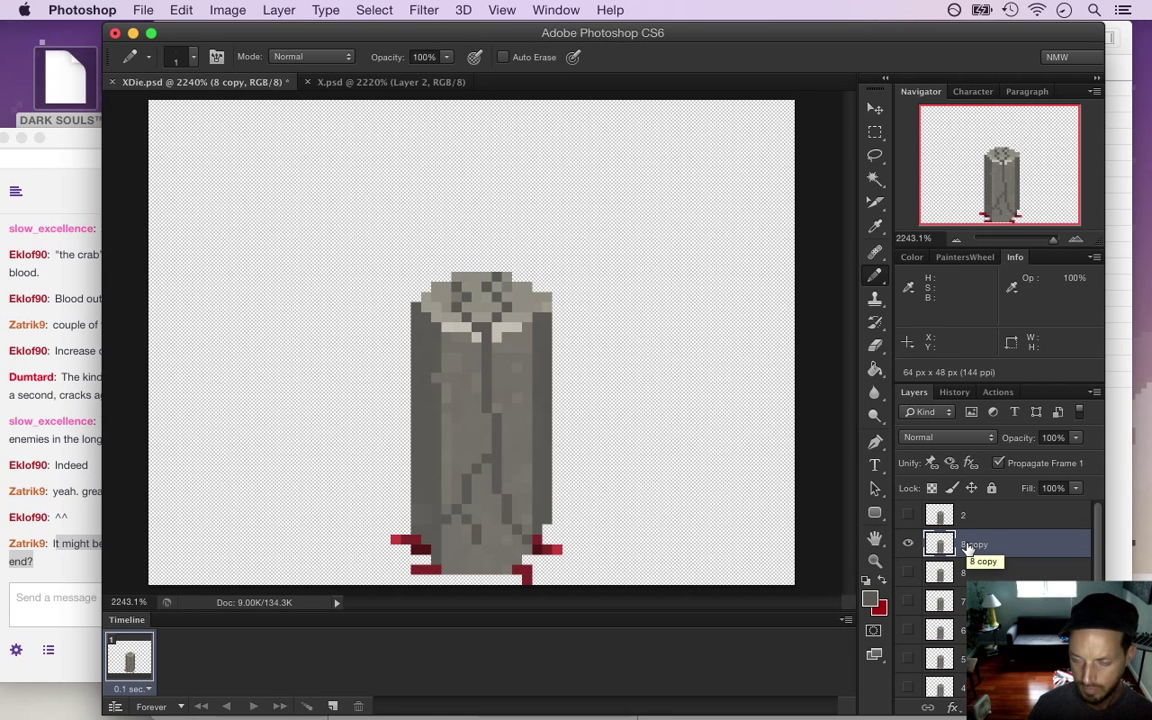
text(9)
key(Return)
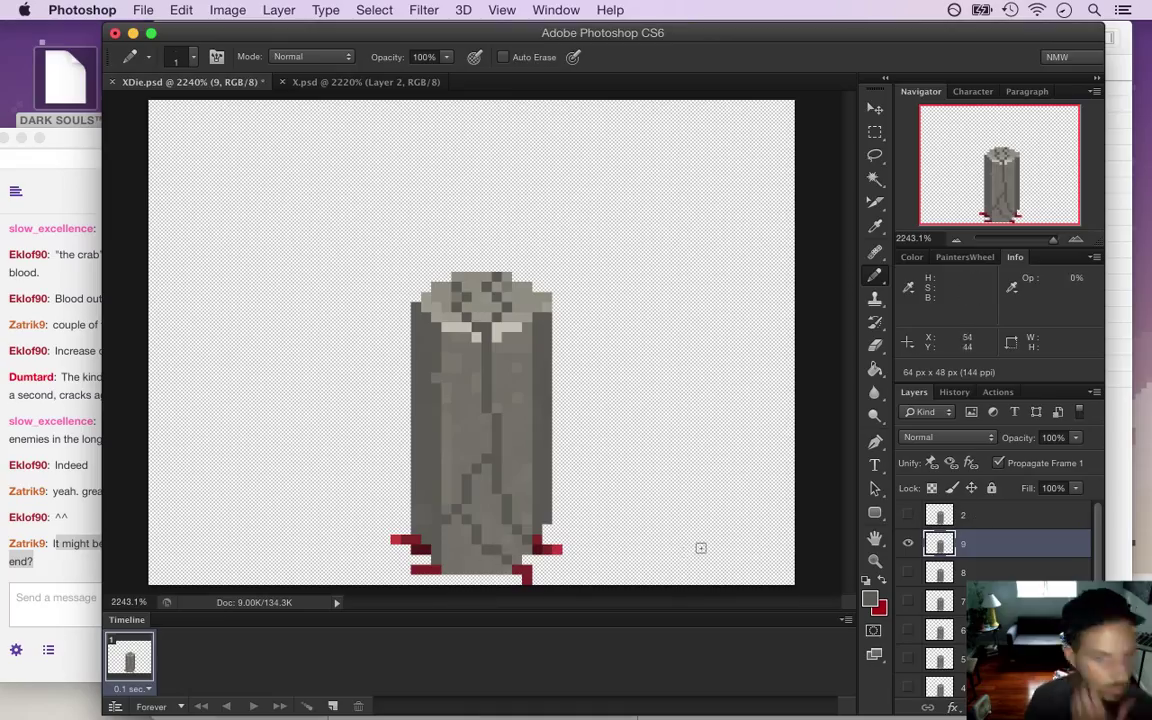
key(super+s)
Copy layer 9 into a layer named 10, then delete it and show layer 9 again
key(super+j)
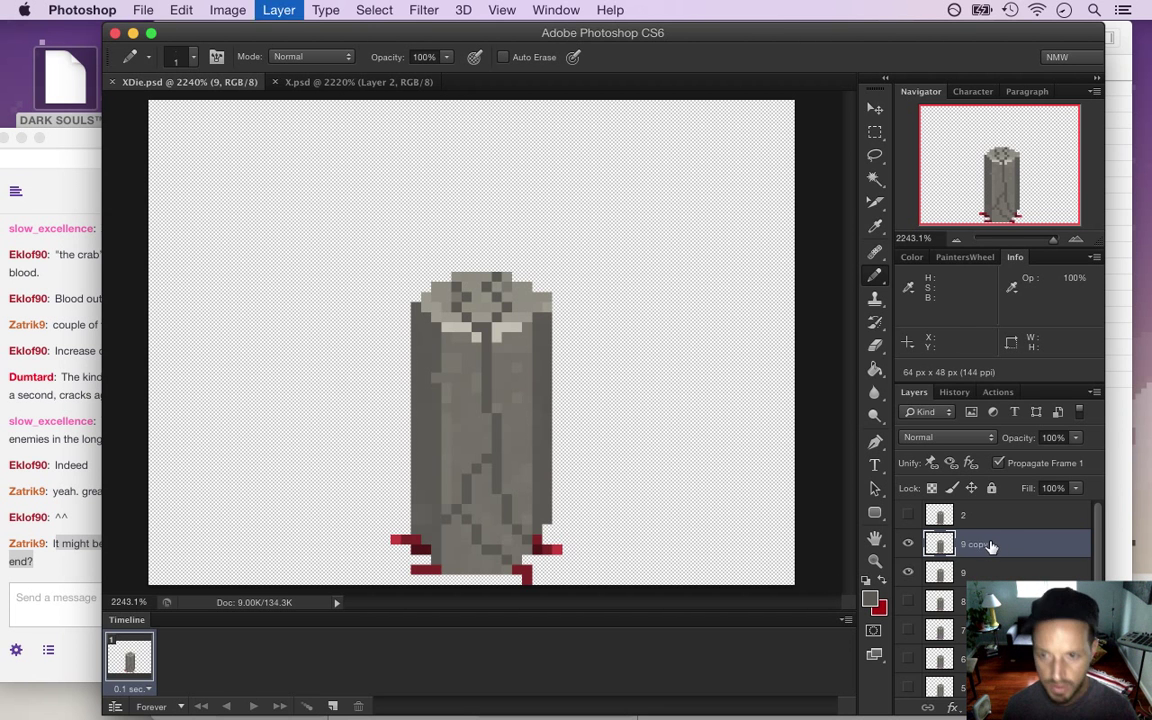
double_click(975, 544)
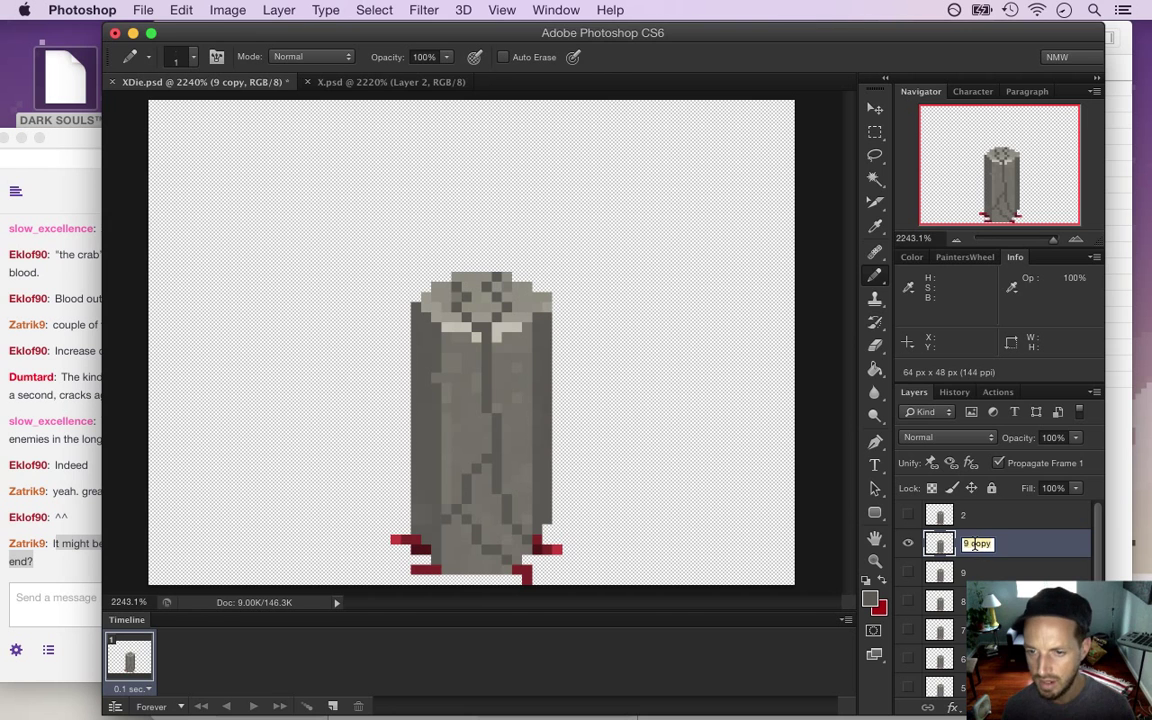
text(10)
key(Return)
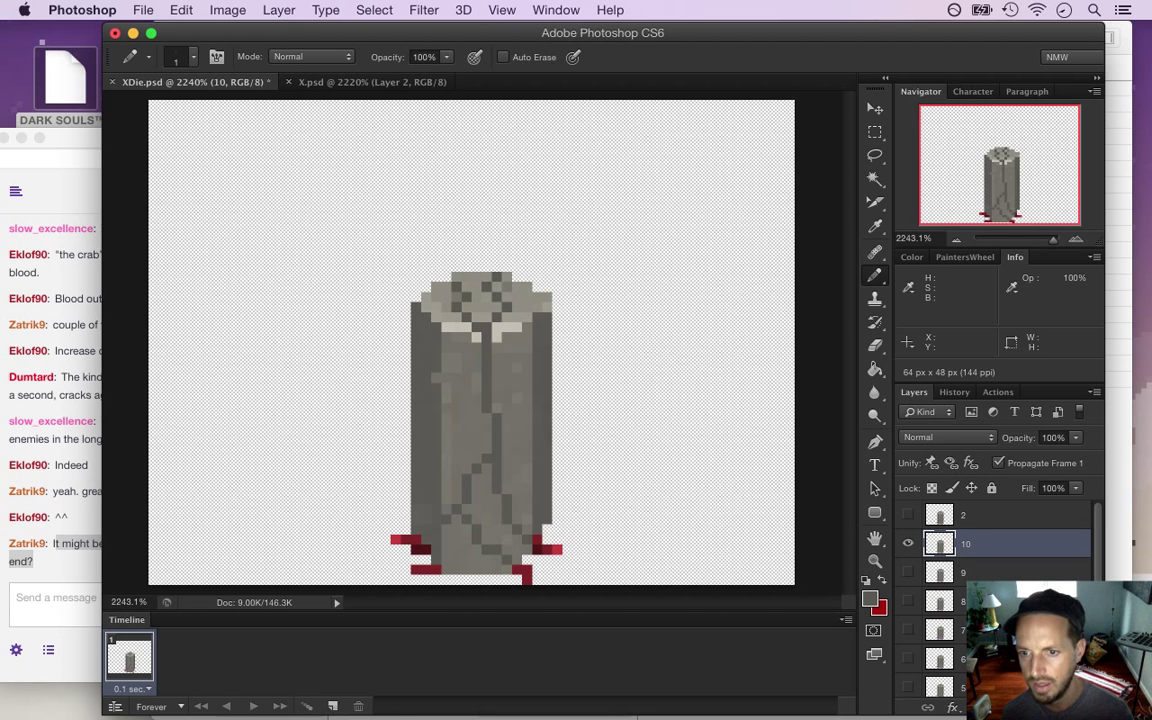
key(Delete)
click(908, 543)
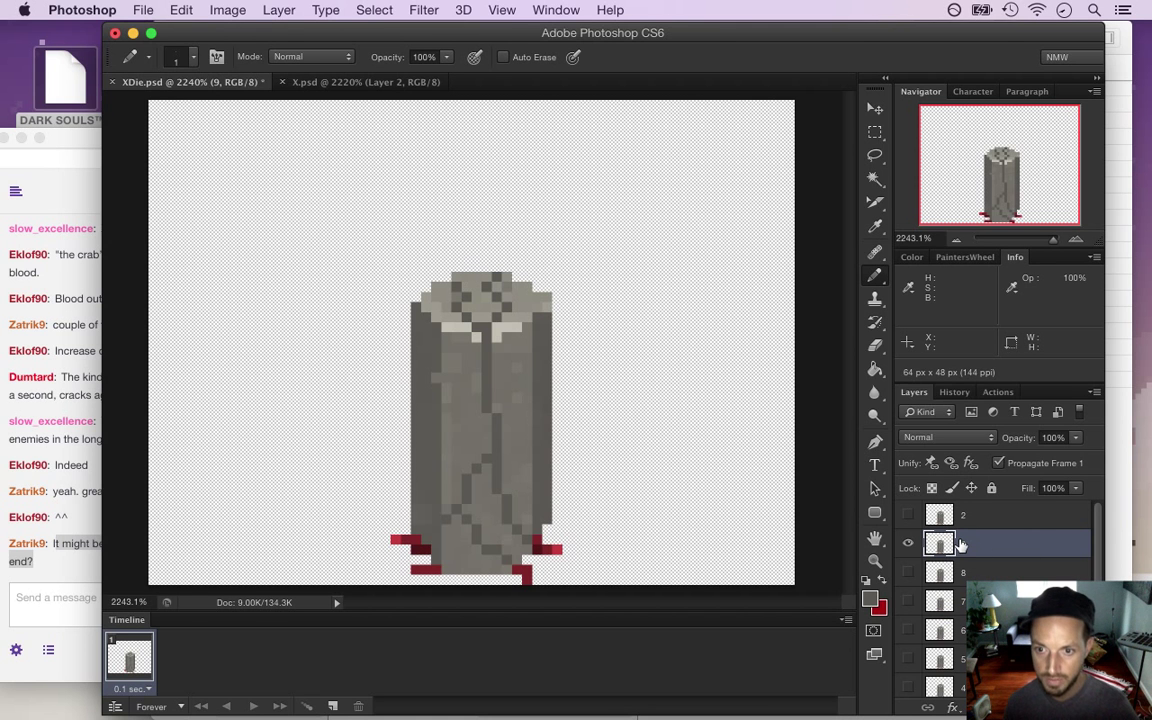
Recreate frame layer 10 from a copy of layer 9, with layer 9 hidden
key(super+j)
click(909, 572)
double_click(975, 545)
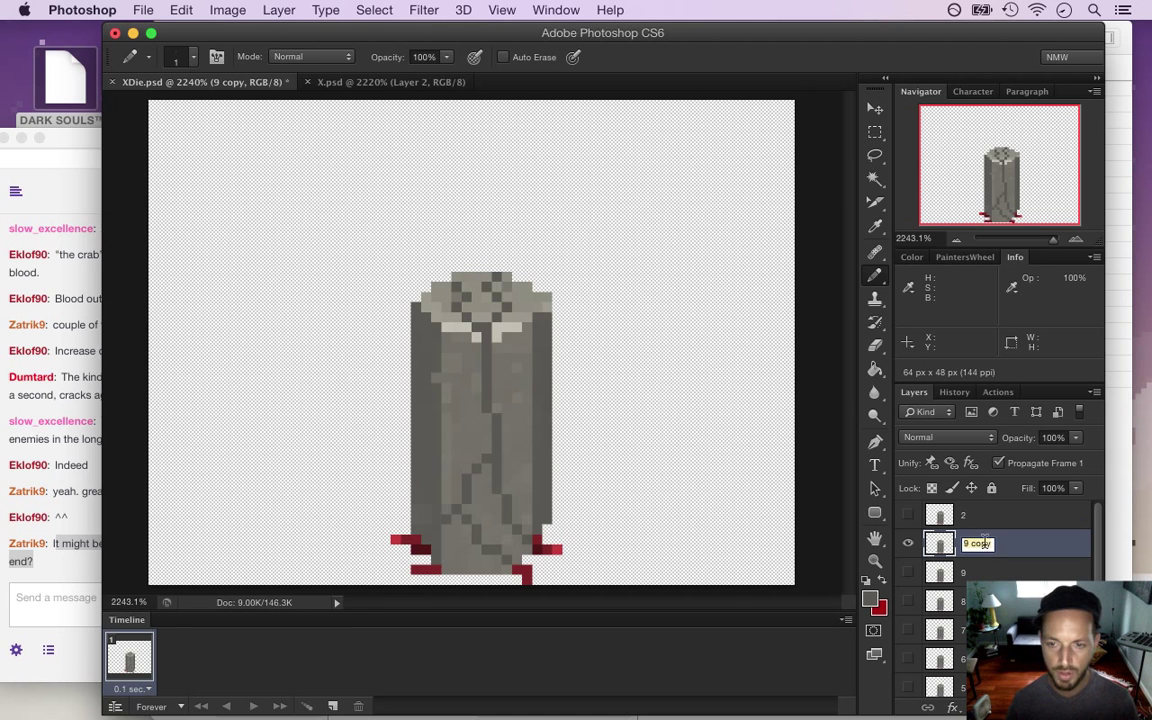
text(10)
key(Return)
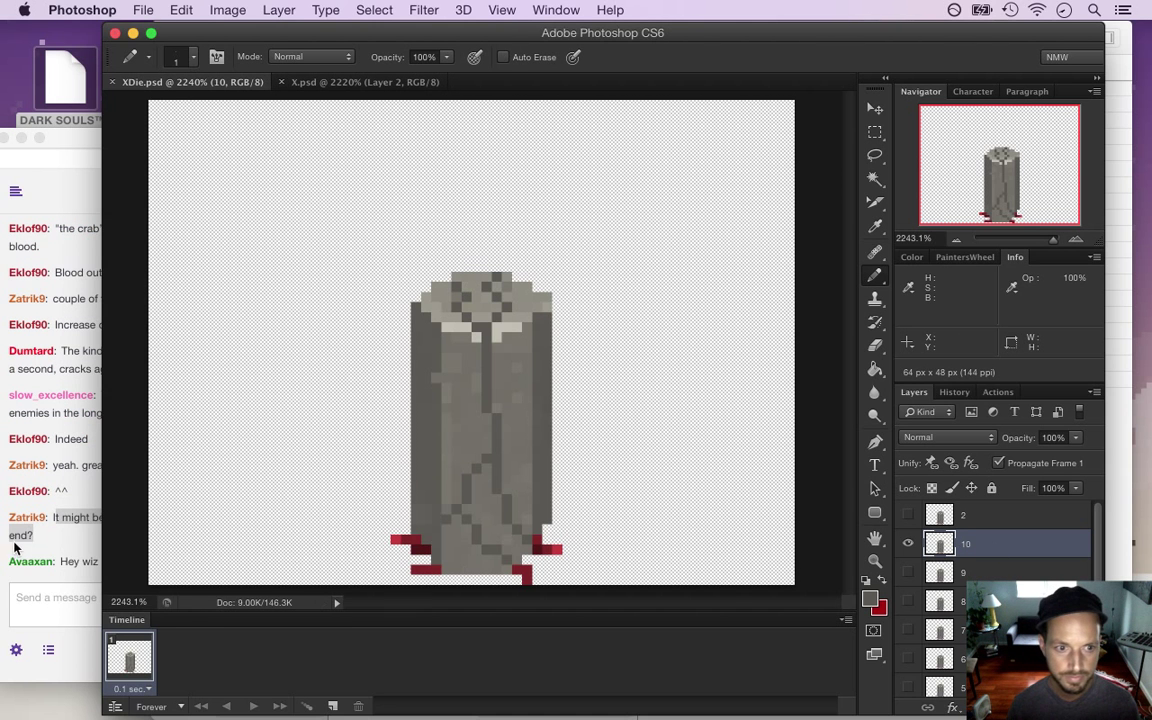
Check the stream chat, return to XDie.psd, and switch to Xcode to build the game
click(8, 545)
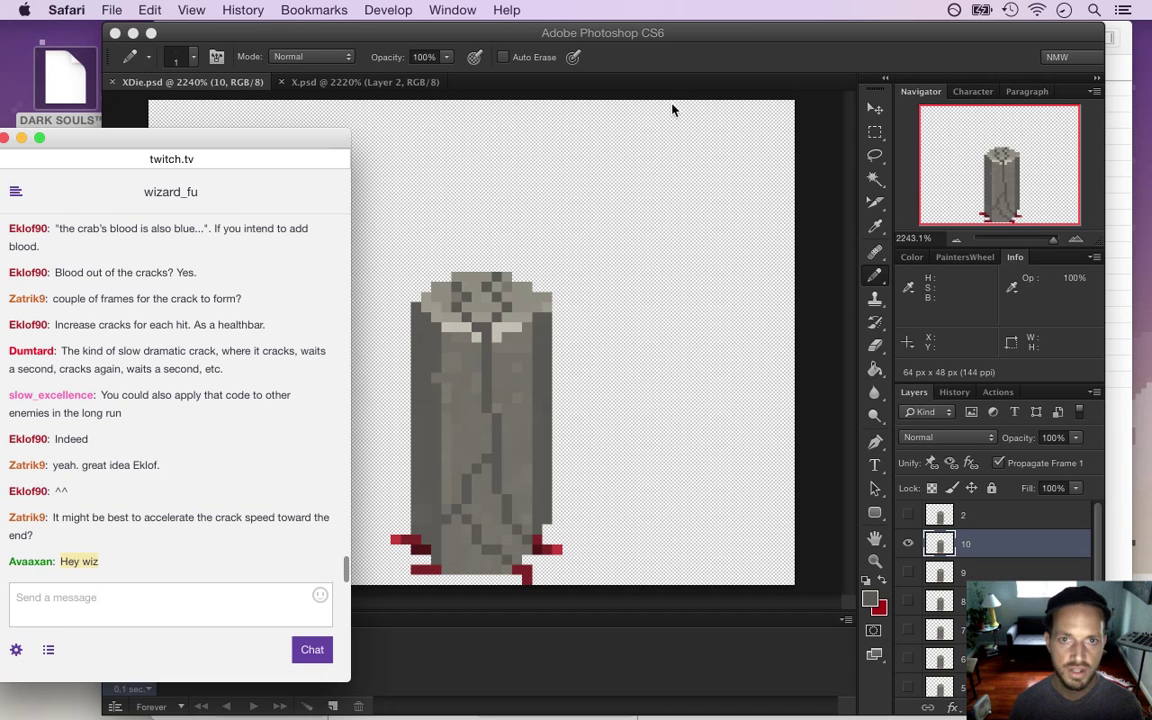
click(675, 68)
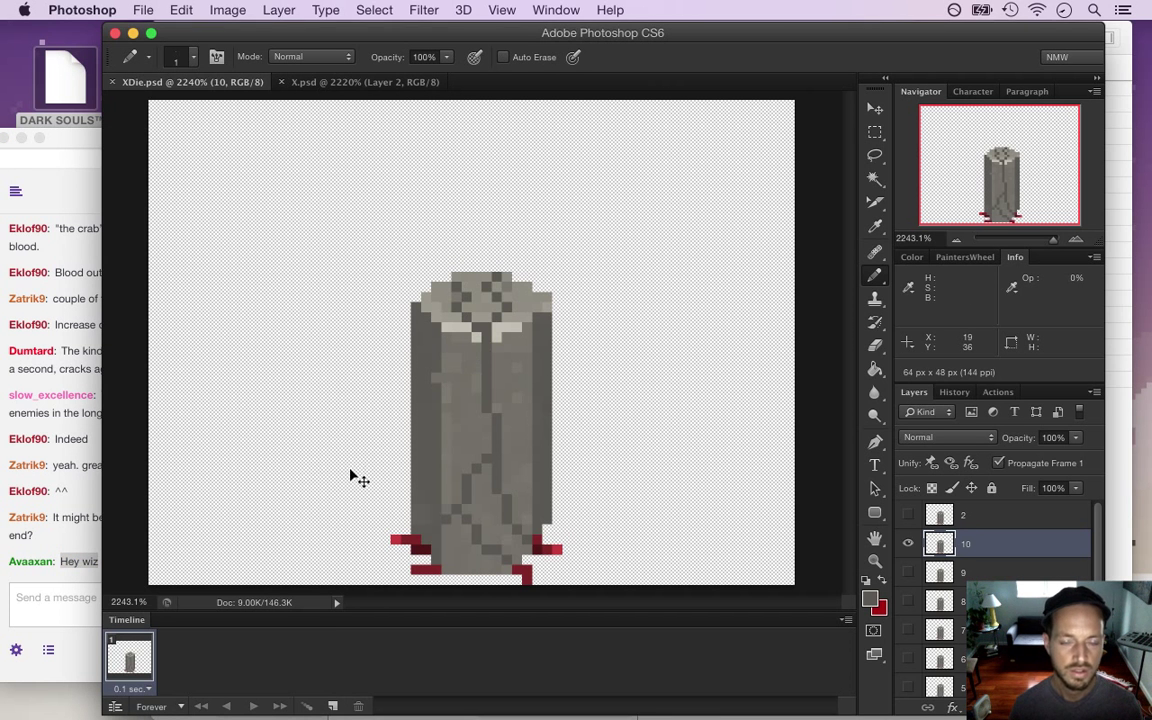
key(super+Tab)
key(super+Tab)
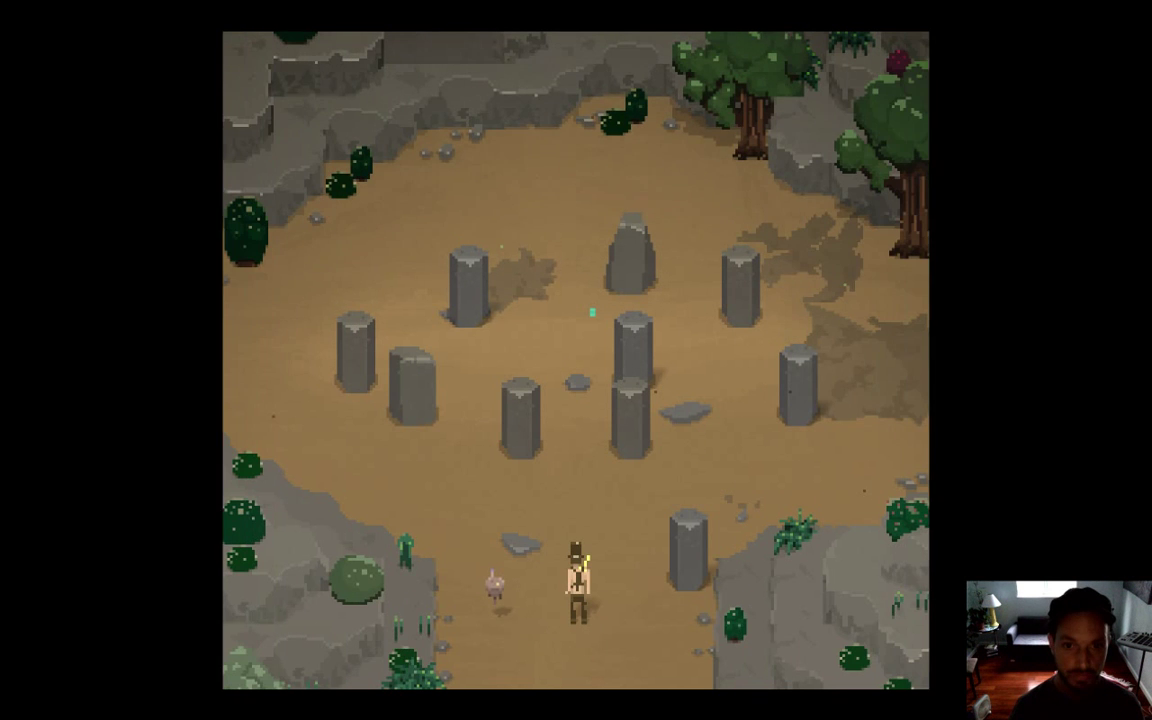
Walk the hero around the clearing and strike a stone pillar enemy with the sword
key(Up)
key(Up)
key(Left)
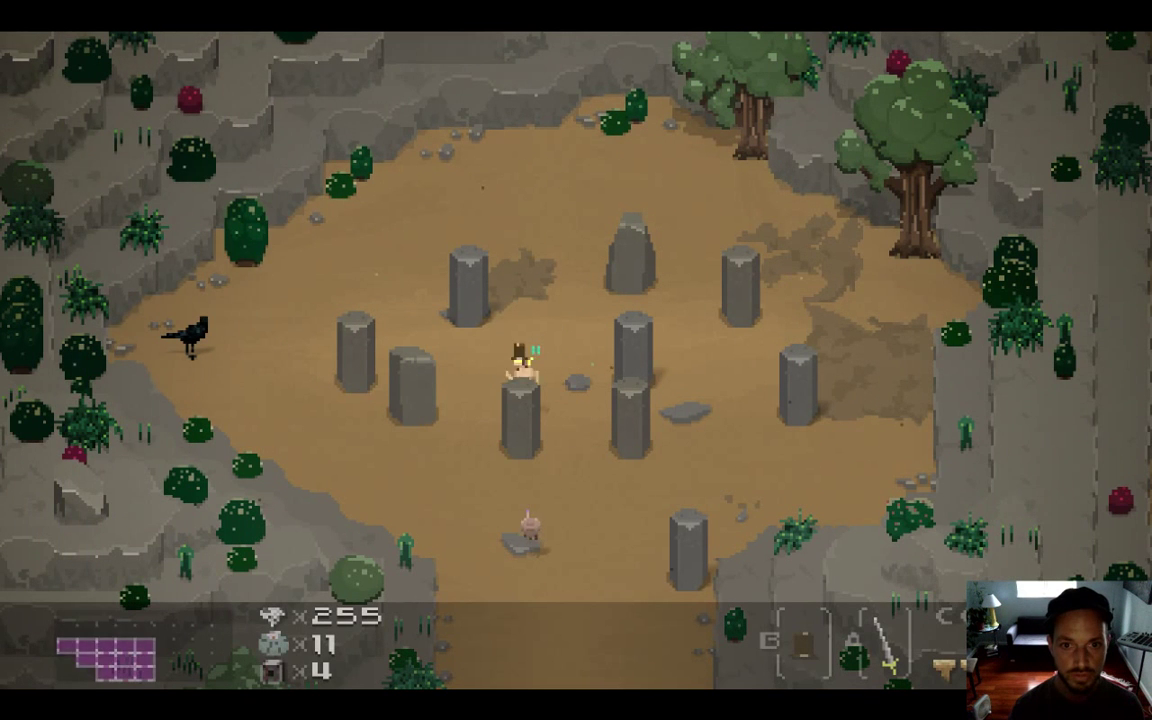
key(Right)
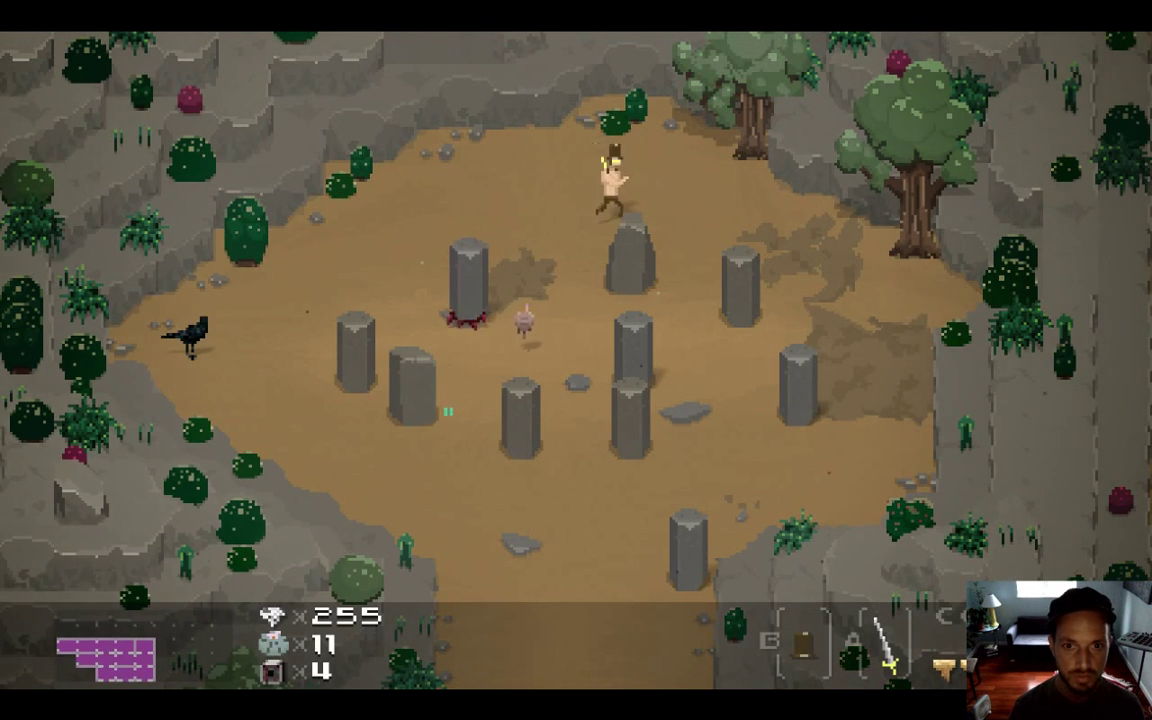
key(Left)
key(Left)
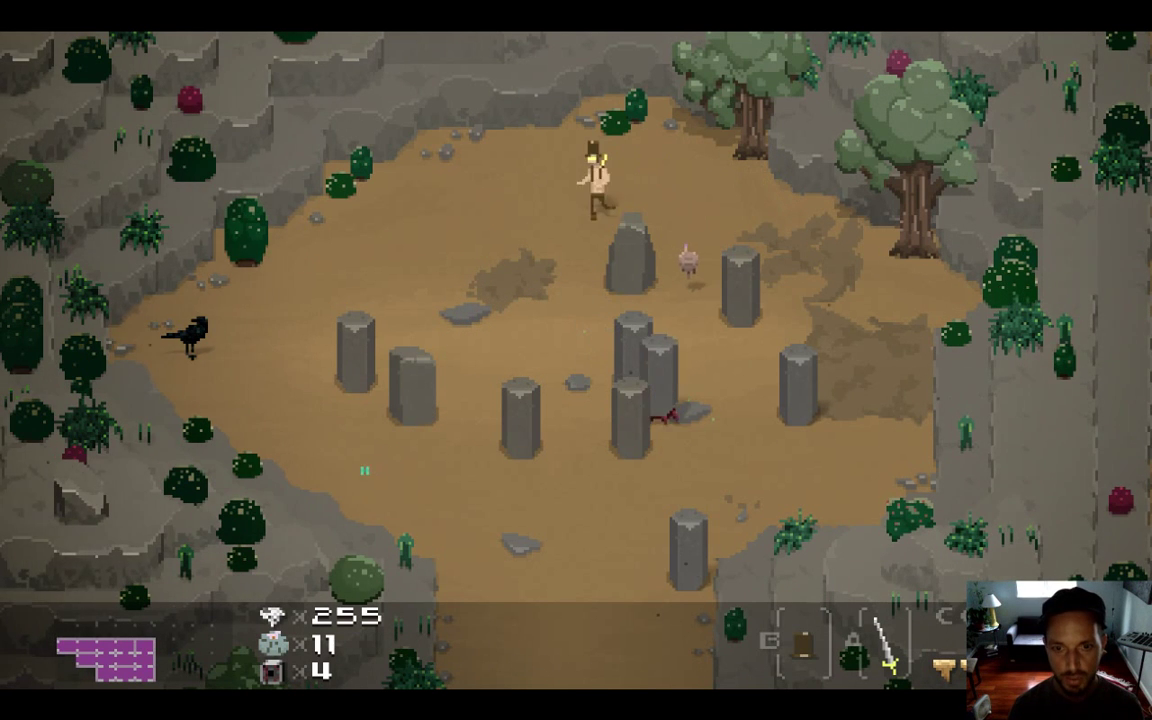
key(Down)
key(Down)
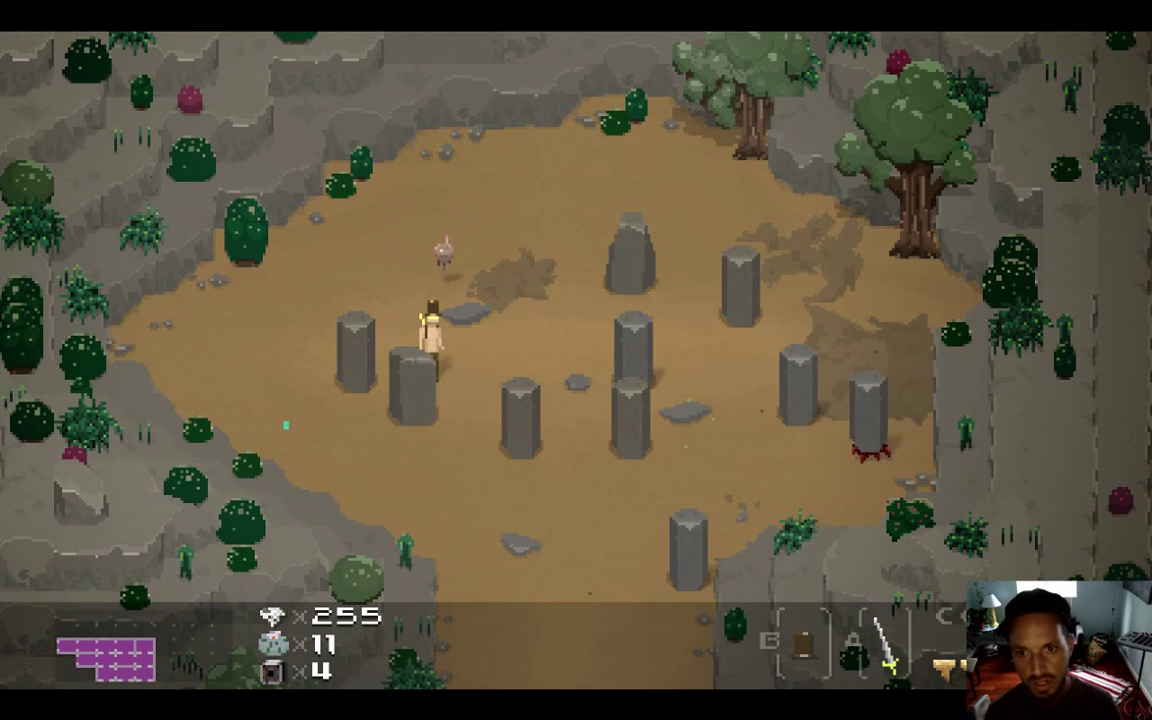
key(Right)
key(z)
key(Down)
key(z)
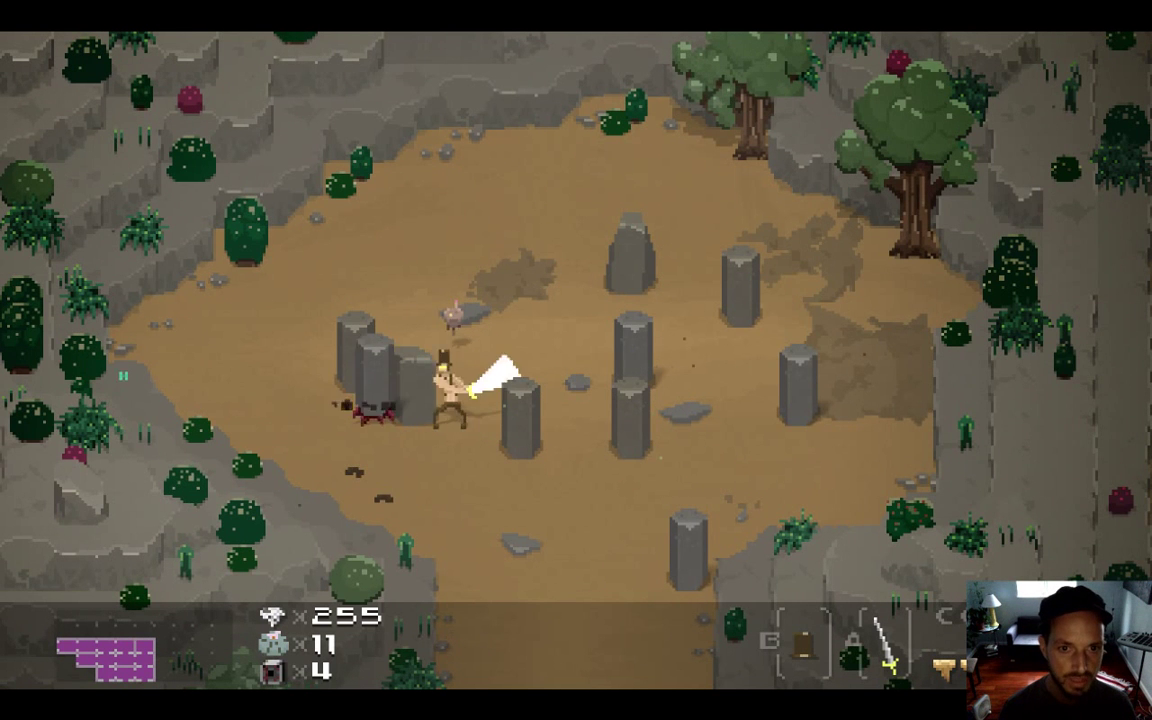
key(Right)
Circle the right-hand pillars, strike them again to see the blood, and quit the game
key(Right)
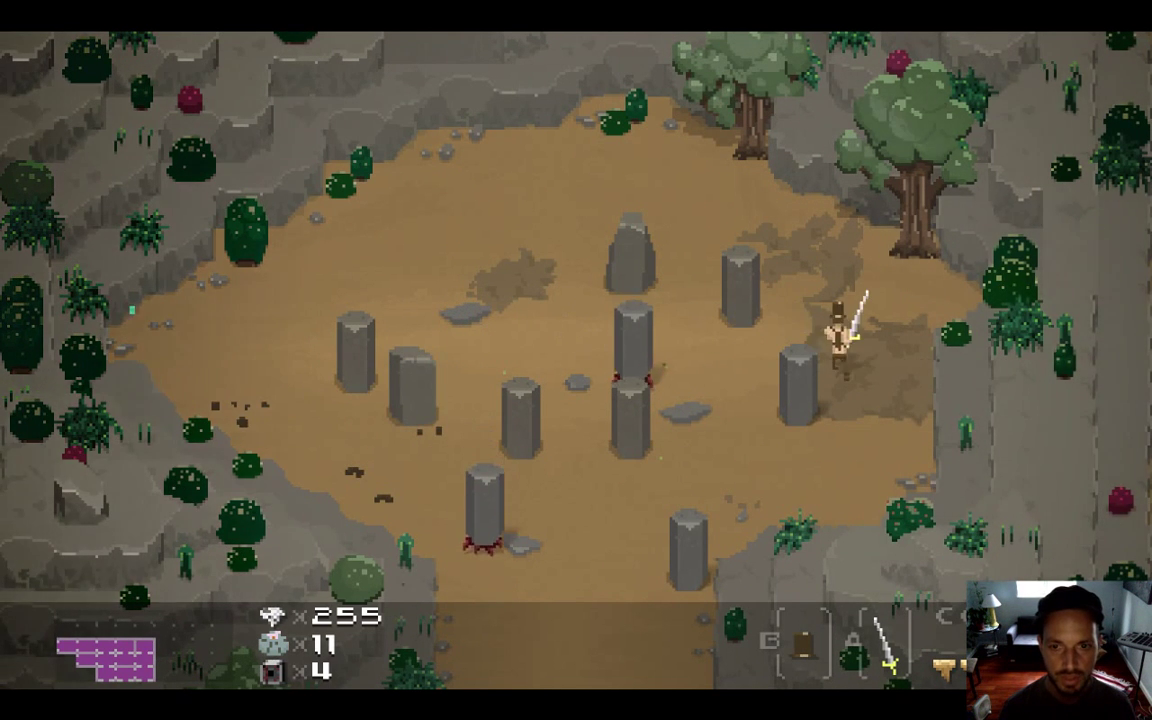
key(Up)
key(Left)
key(Down)
key(Right)
key(Down)
key(Left)
key(Left)
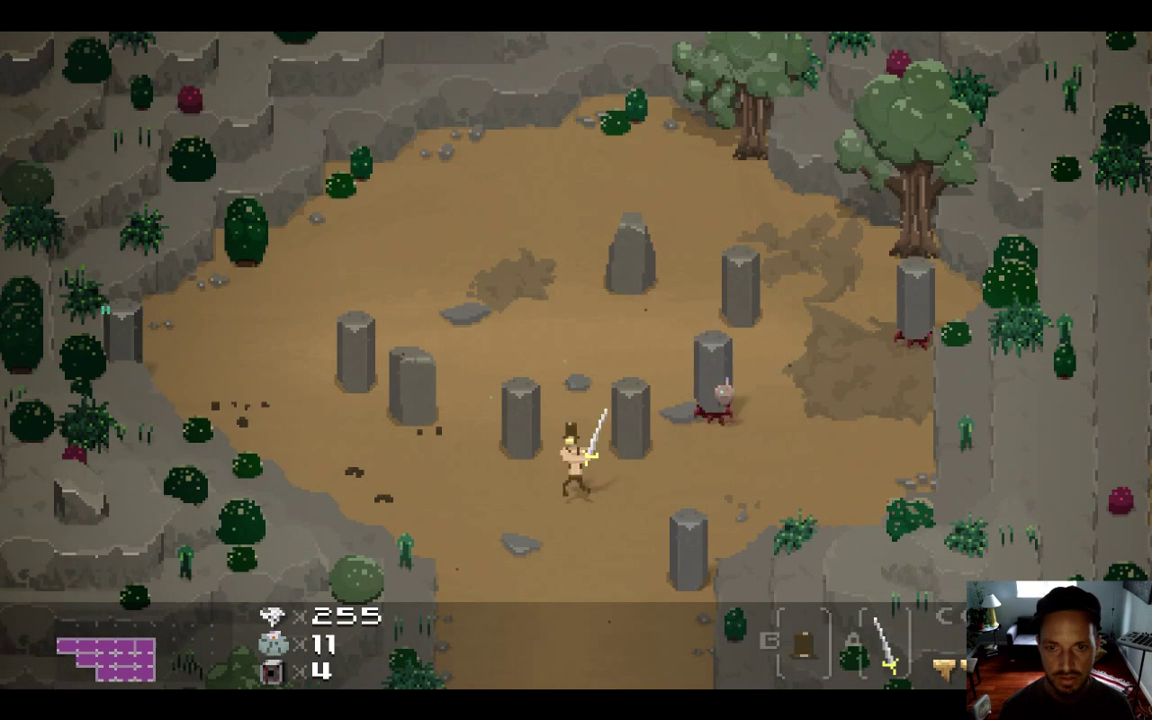
key(Up)
key(Up)
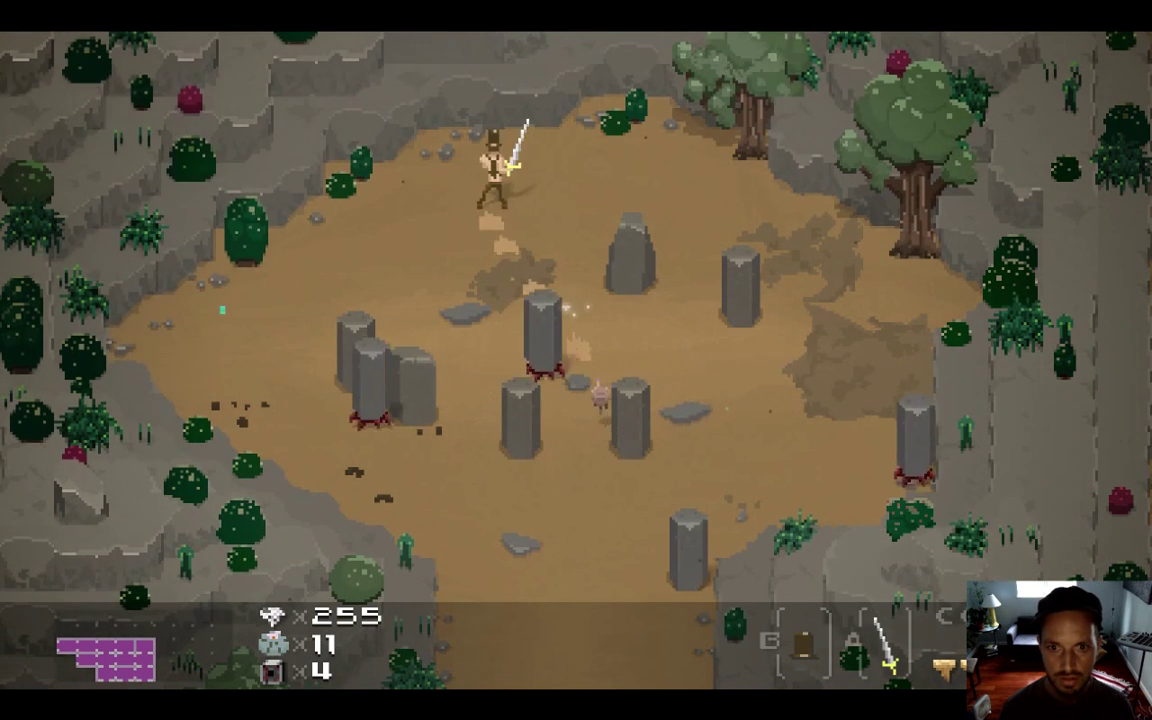
key(Left)
key(Down)
key(Right)
key(Down)
key(Left)
key(Up)
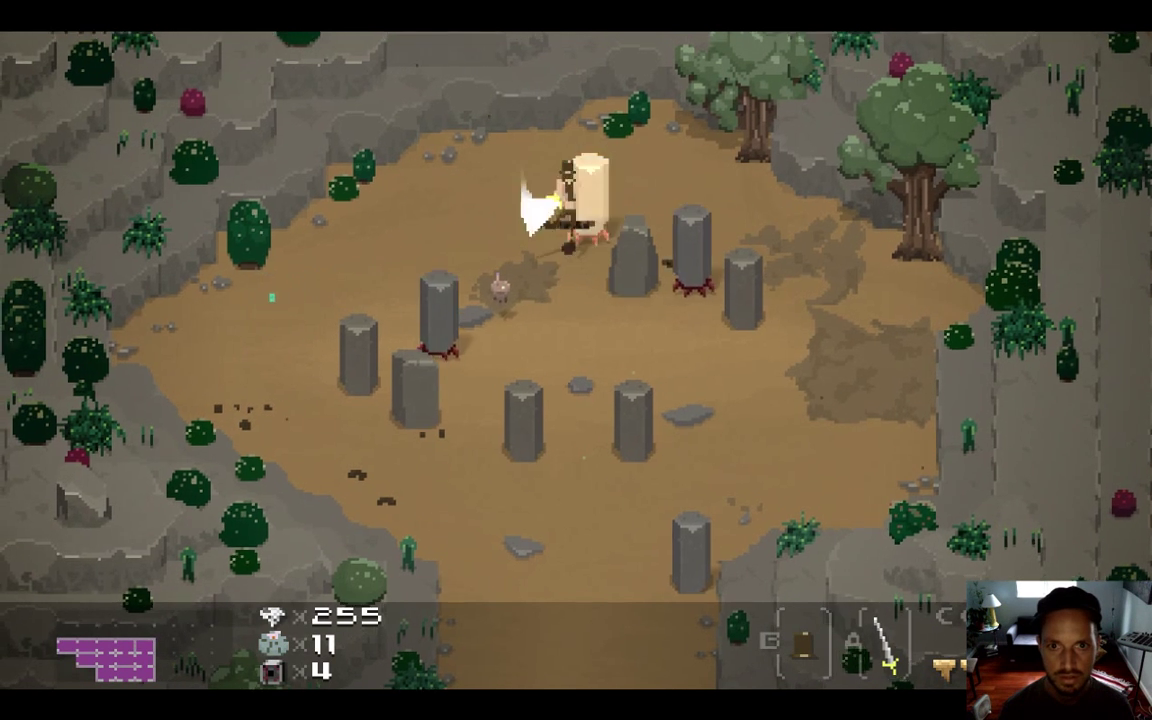
key(Left)
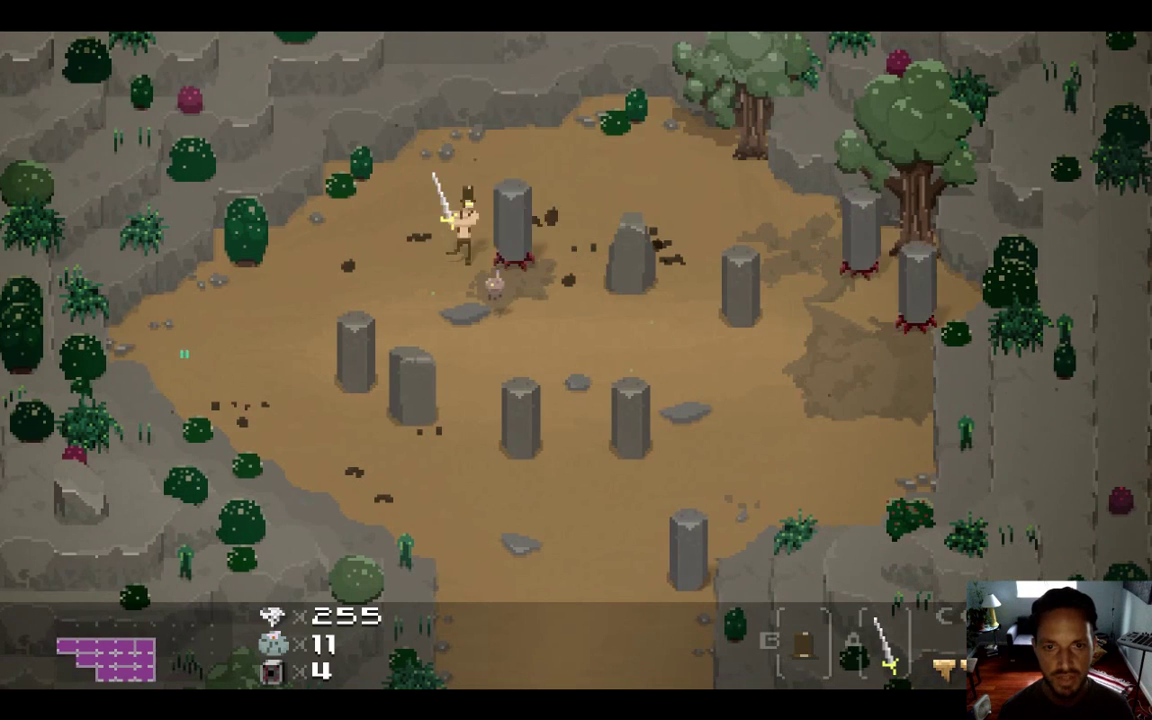
key(super+q)
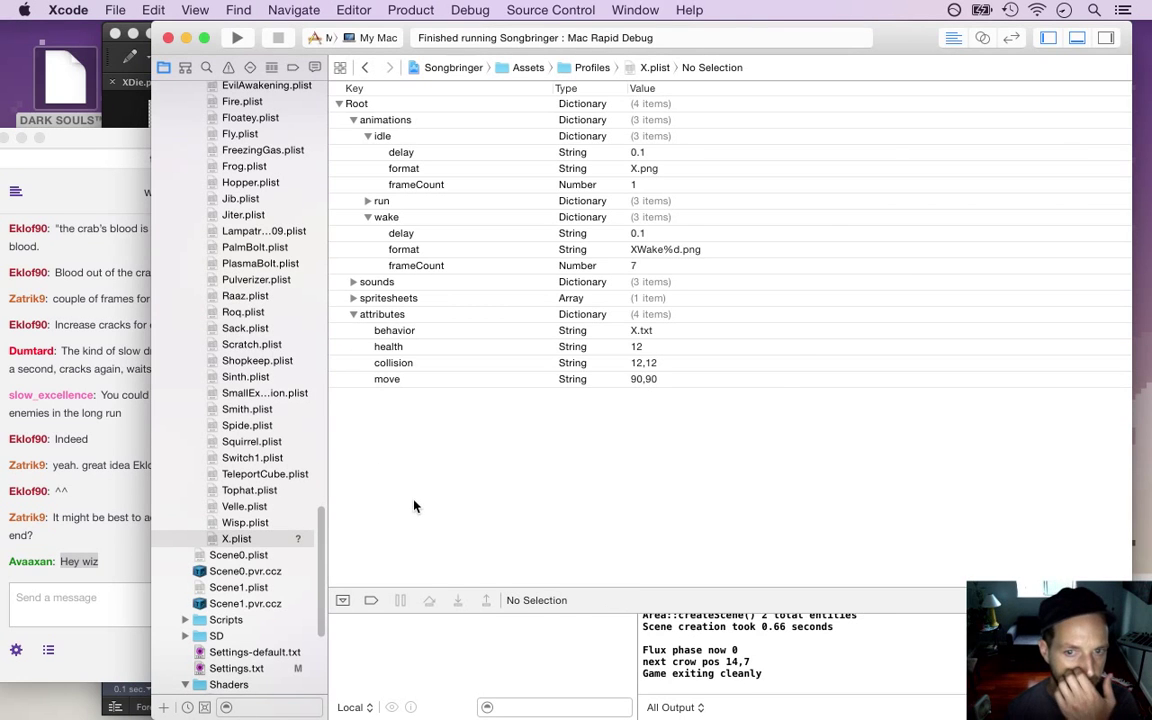
Cycle past Safari's stream chat back to the XDie.psd pillar sprite in Photoshop
key(super+Tab)
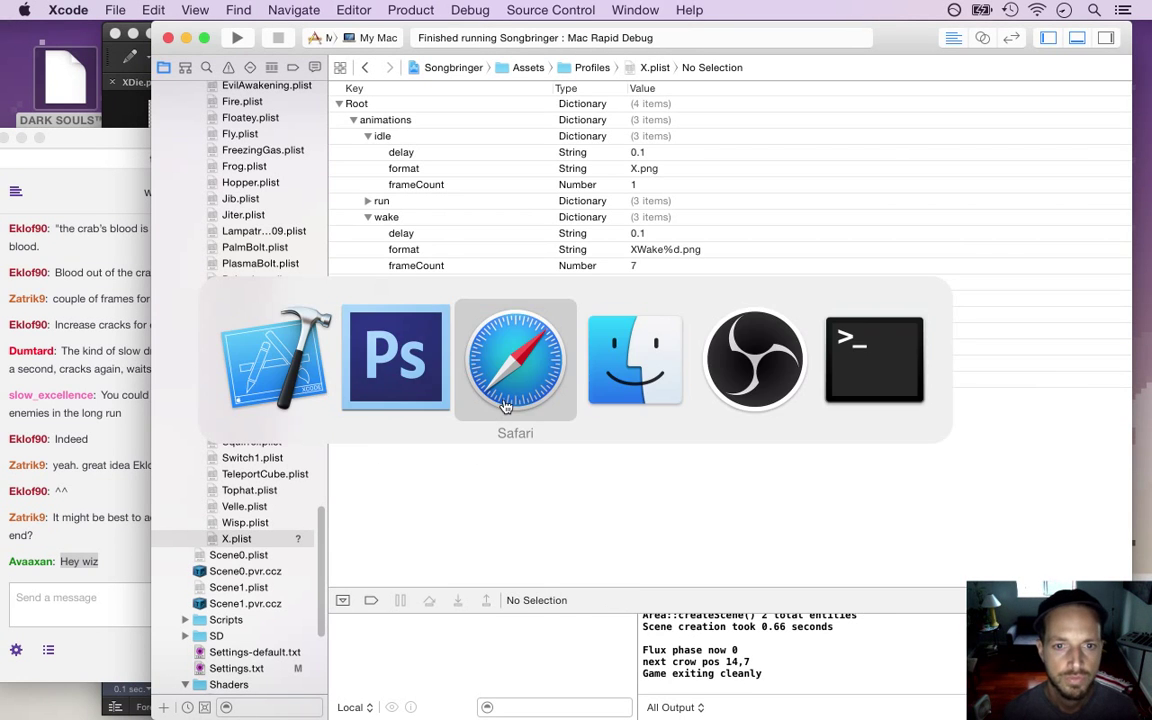
key(super+Tab)
key(super+Tab)
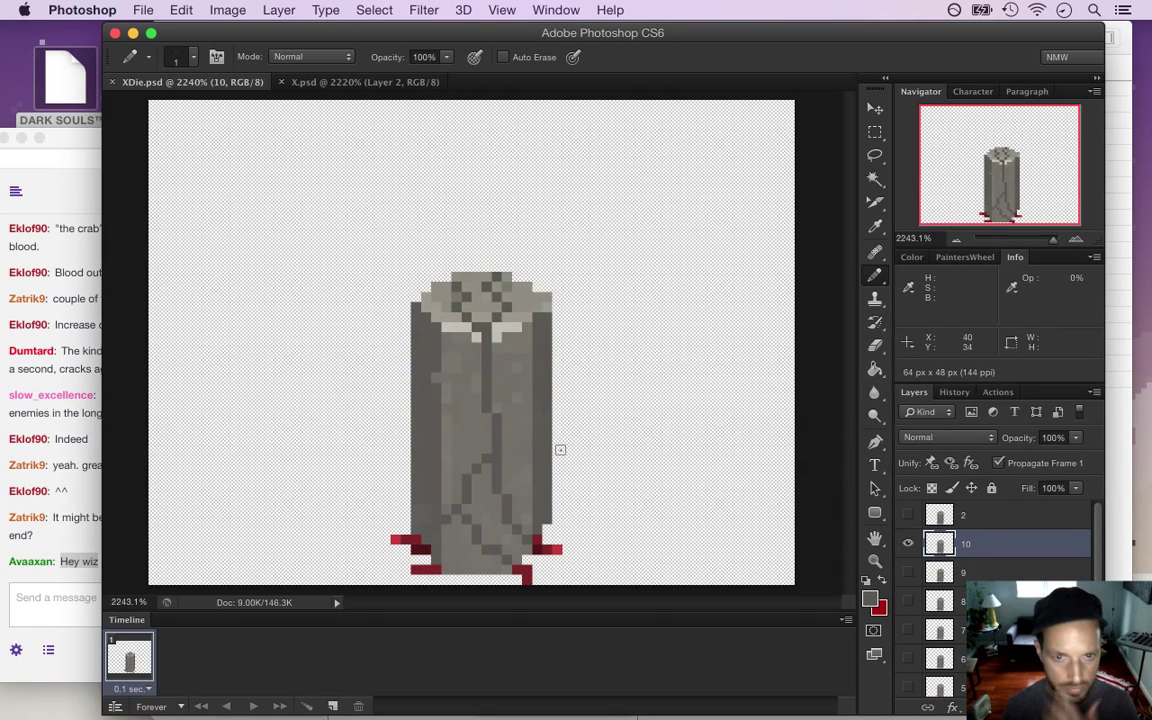
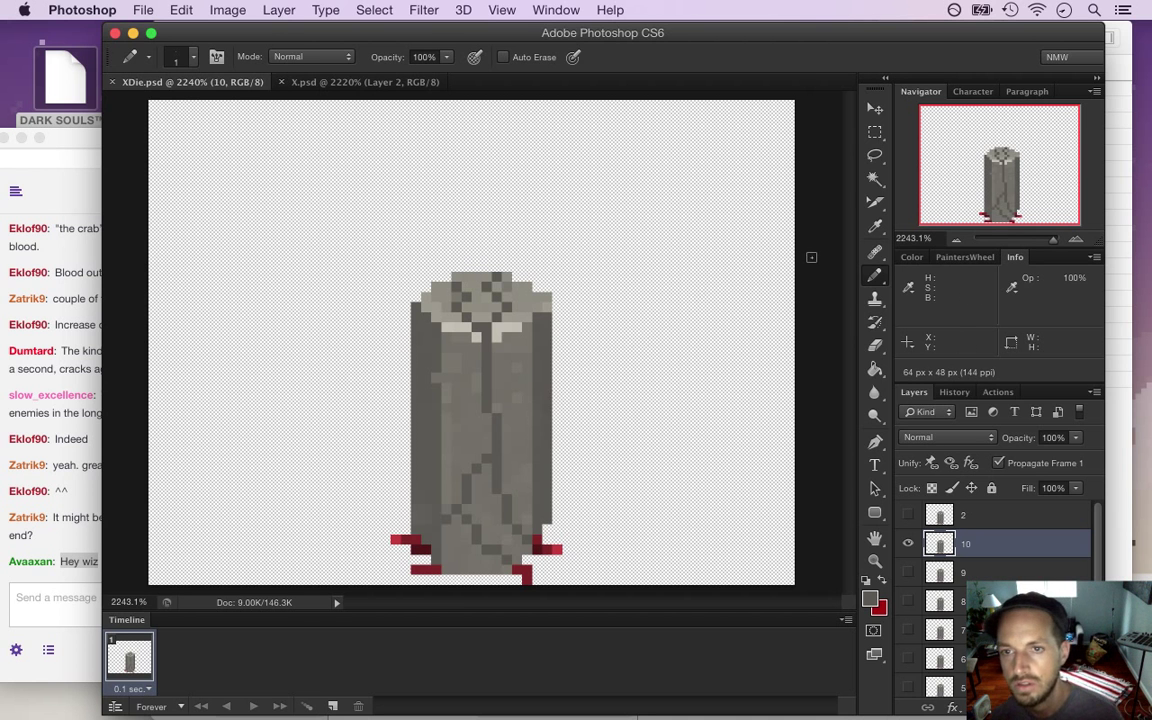
Marquee-select the pillar's right half on layer 10, stepping the selection edge along the crack
key(m)
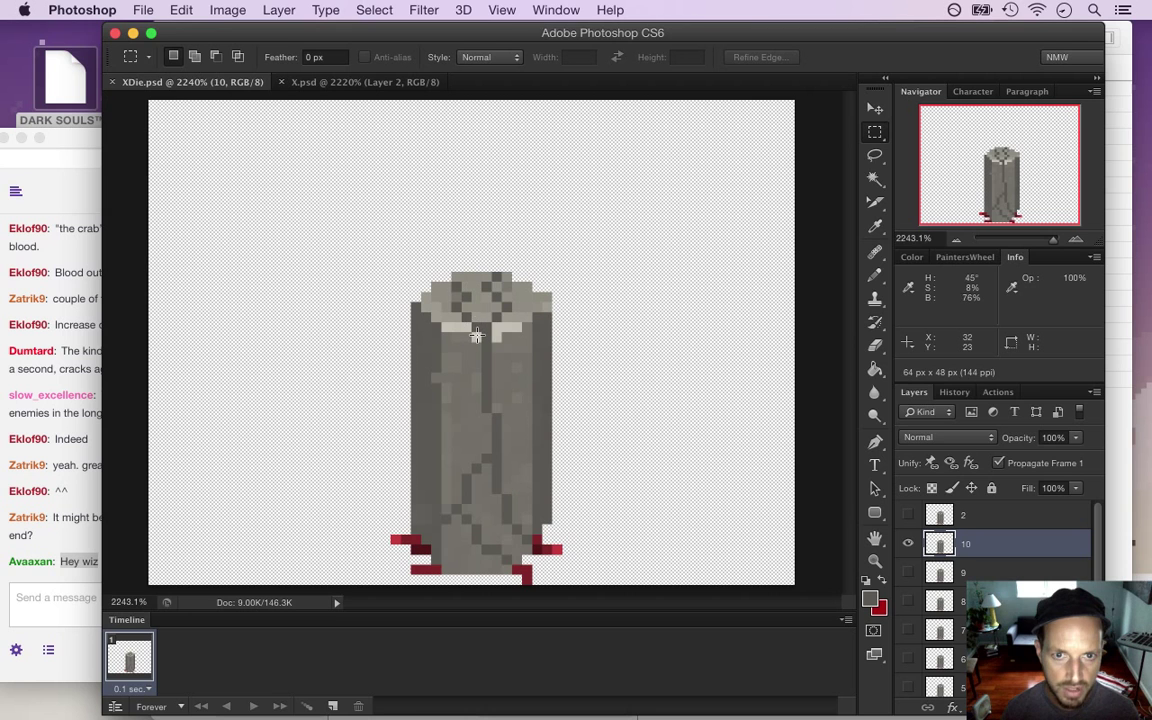
drag(506, 270, 563, 533)
drag(484, 507, 530, 540)
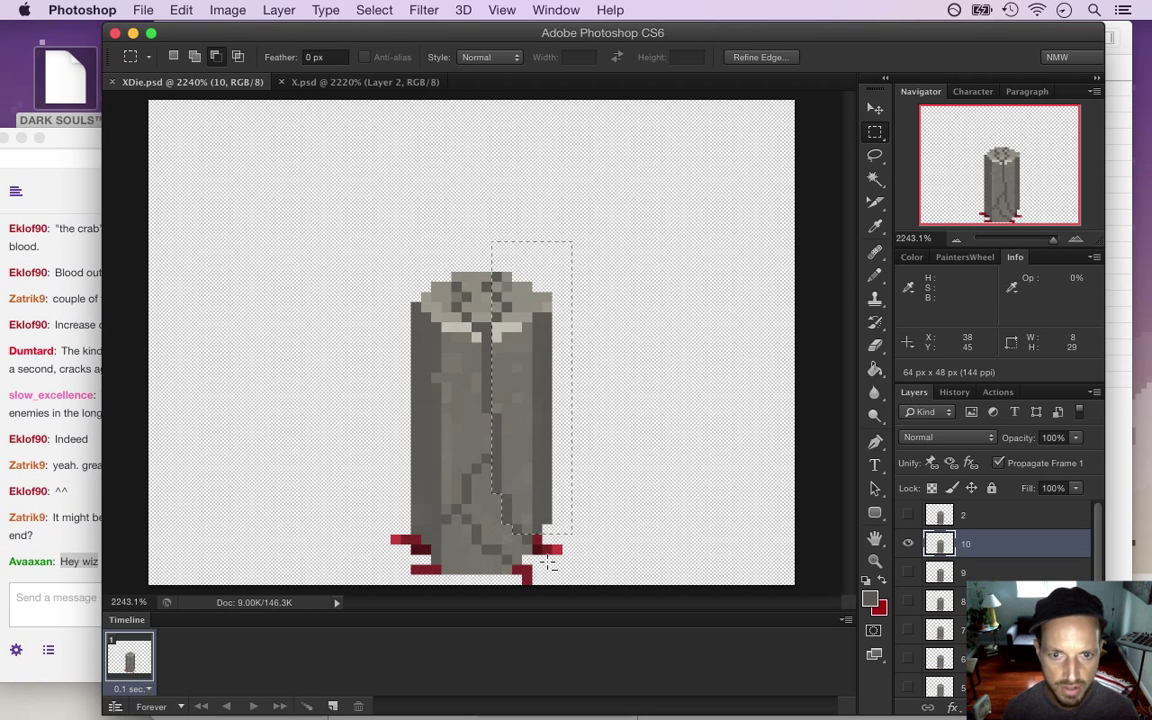
drag(481, 418, 480, 445)
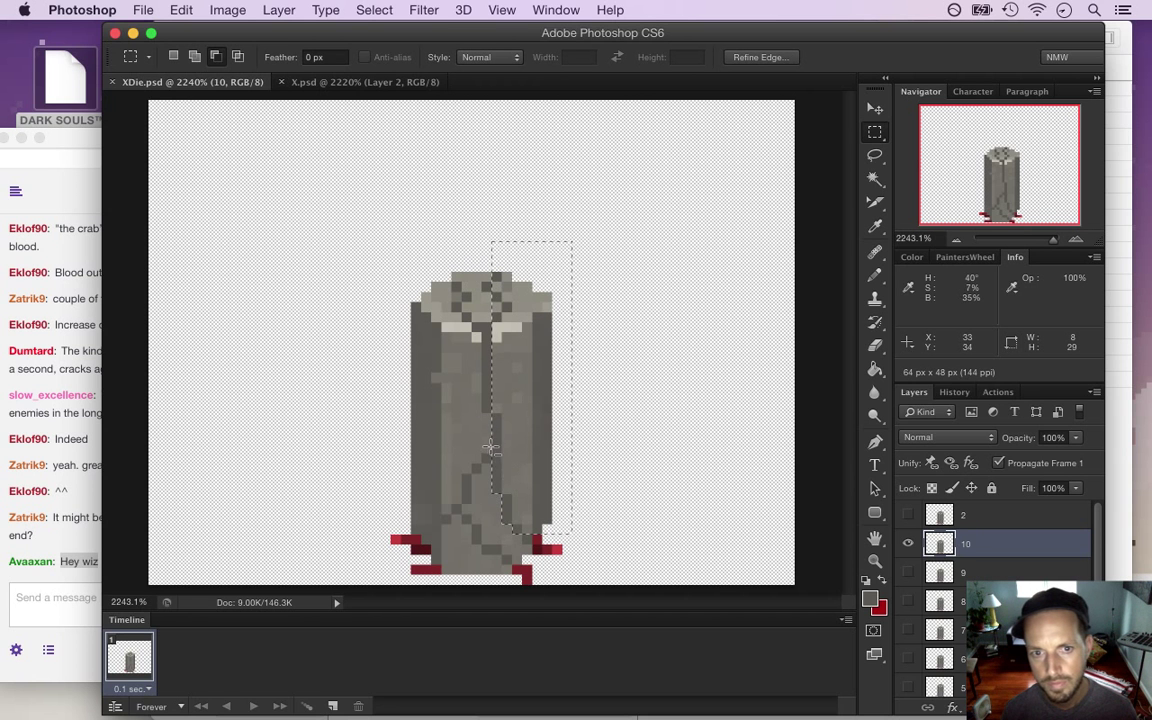
drag(490, 410, 510, 532)
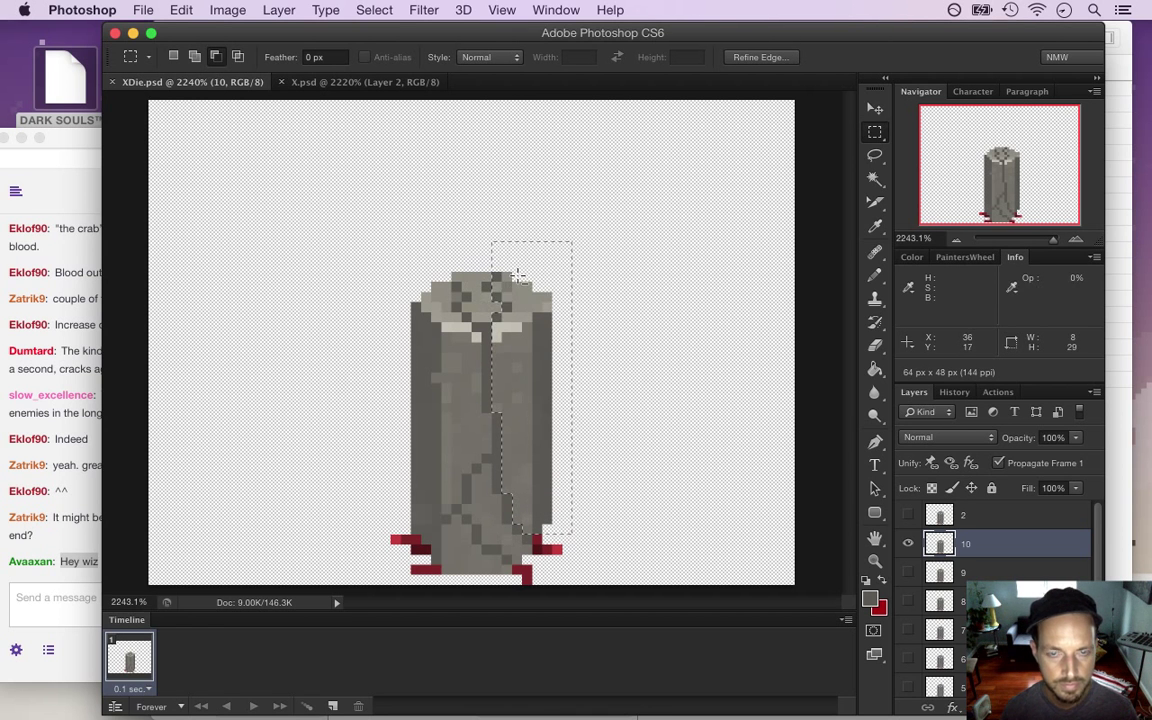
drag(501, 303, 506, 307)
drag(486, 264, 494, 274)
Nudge the right half down 1 px and sample the stone grey for Pencil touch-ups
key(v)
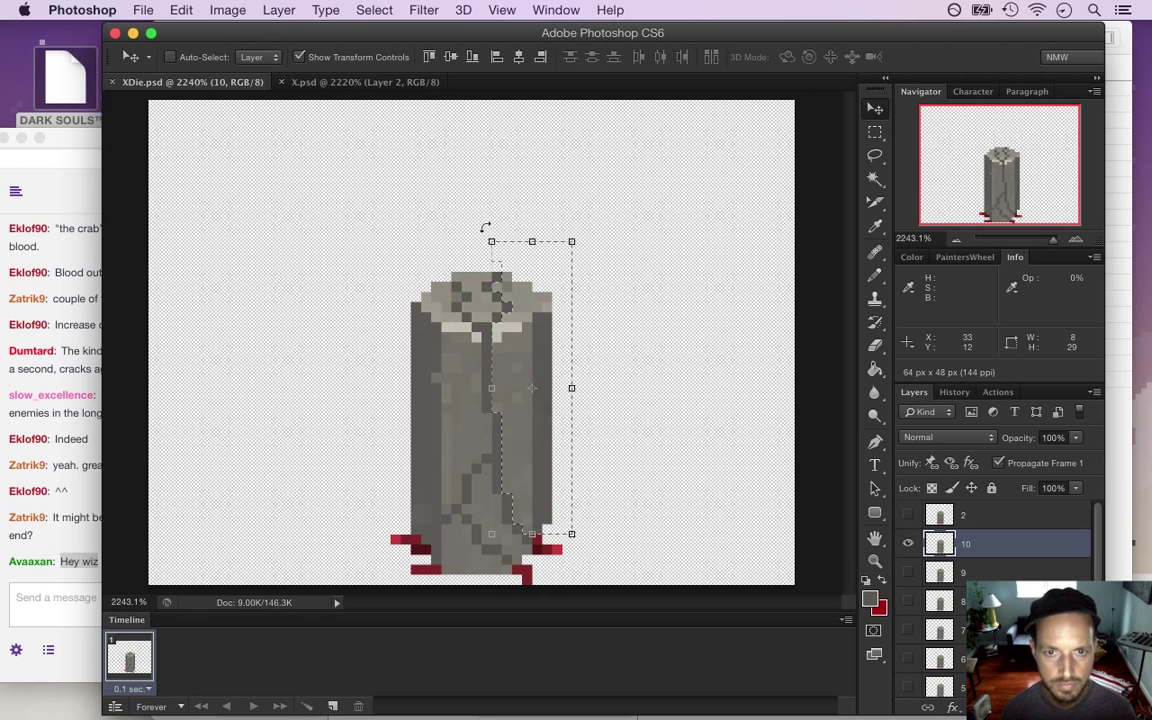
key(Down)
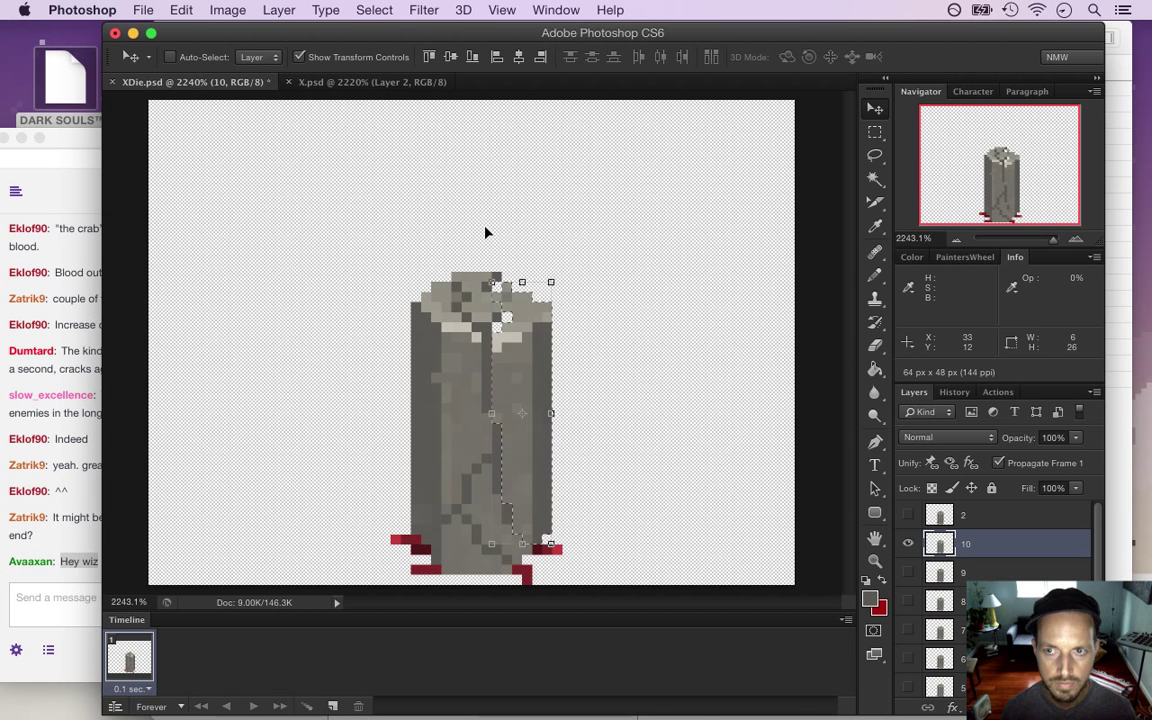
key(ctrl+d)
key(m)
key(i)
click(505, 316)
key(b)
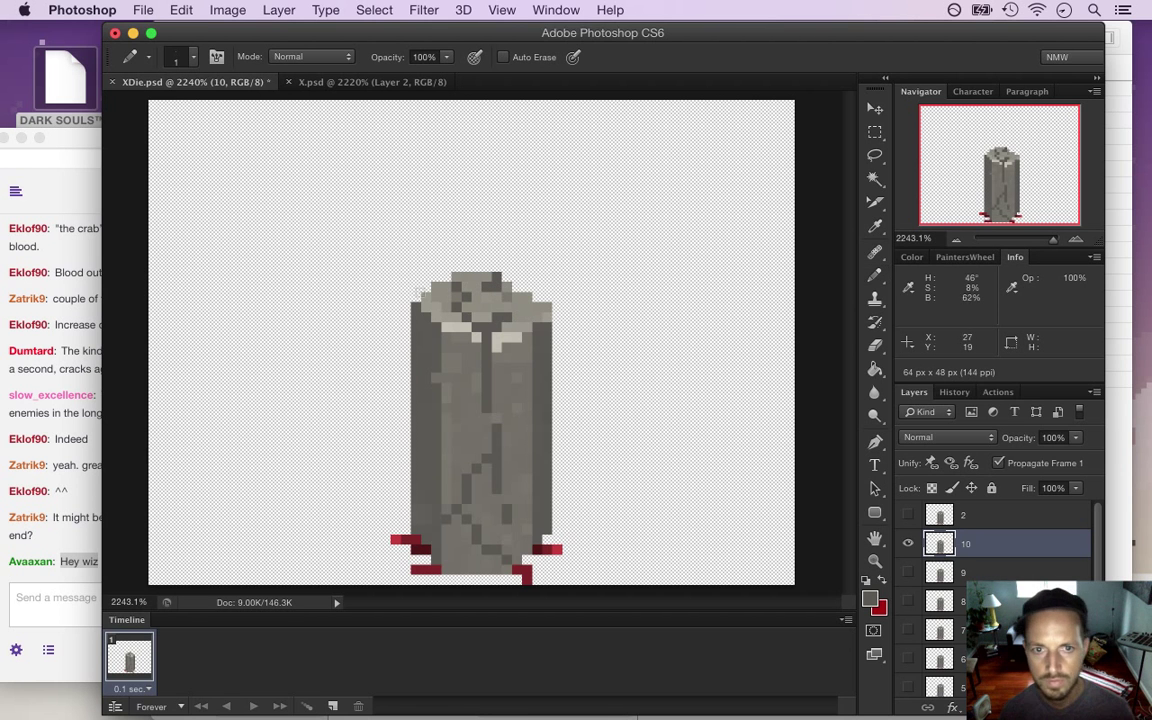
Marquee-select the pillar's left half, adding thin strips along the crack and down to the base
key(m)
mouse_move(371, 262)
mouse_down()
mouse_move(449, 459)
mouse_move(446, 509)
mouse_up()
key(shift)
drag(435, 569, 441, 575)
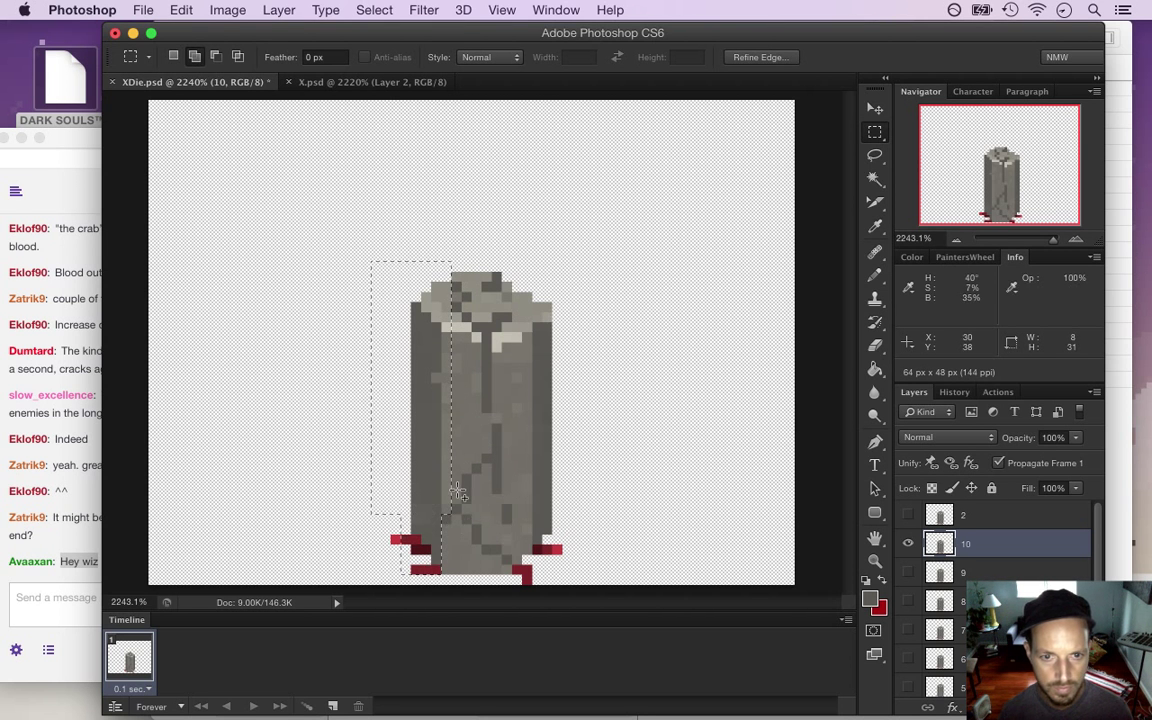
drag(453, 502, 456, 325)
drag(463, 470, 472, 326)
drag(478, 377, 472, 458)
drag(455, 325, 452, 250)
Try nudging the left half sideways, then undo it and restore the selection
key(v)
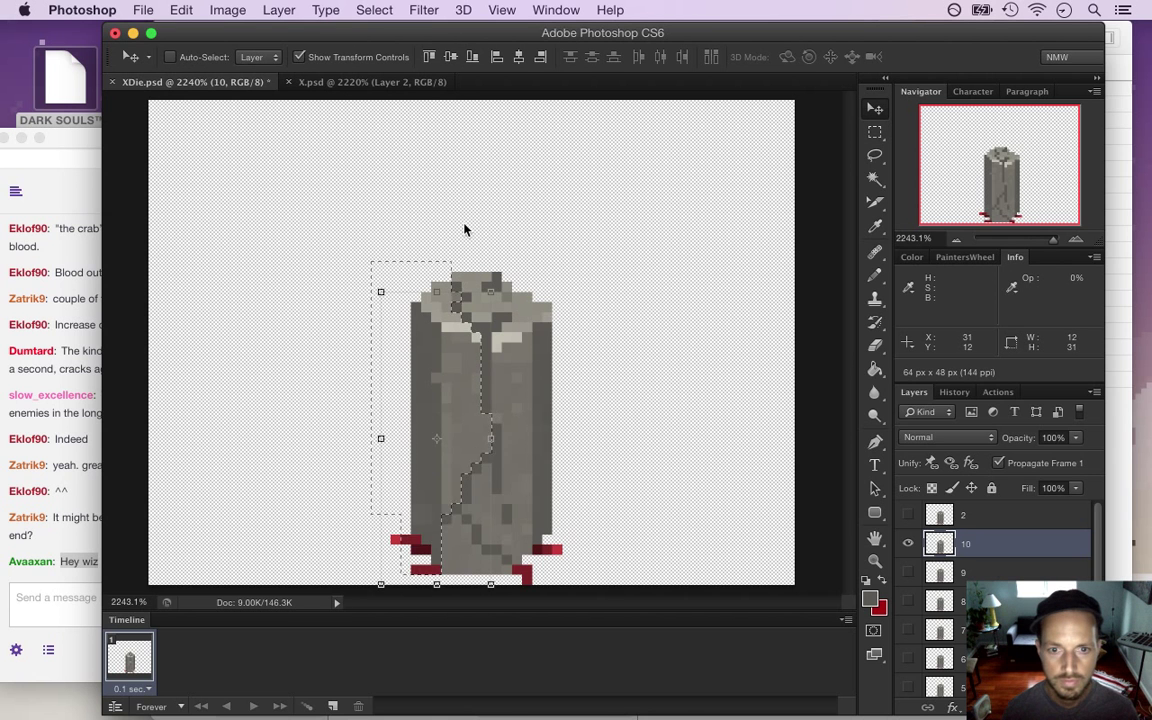
key(Left)
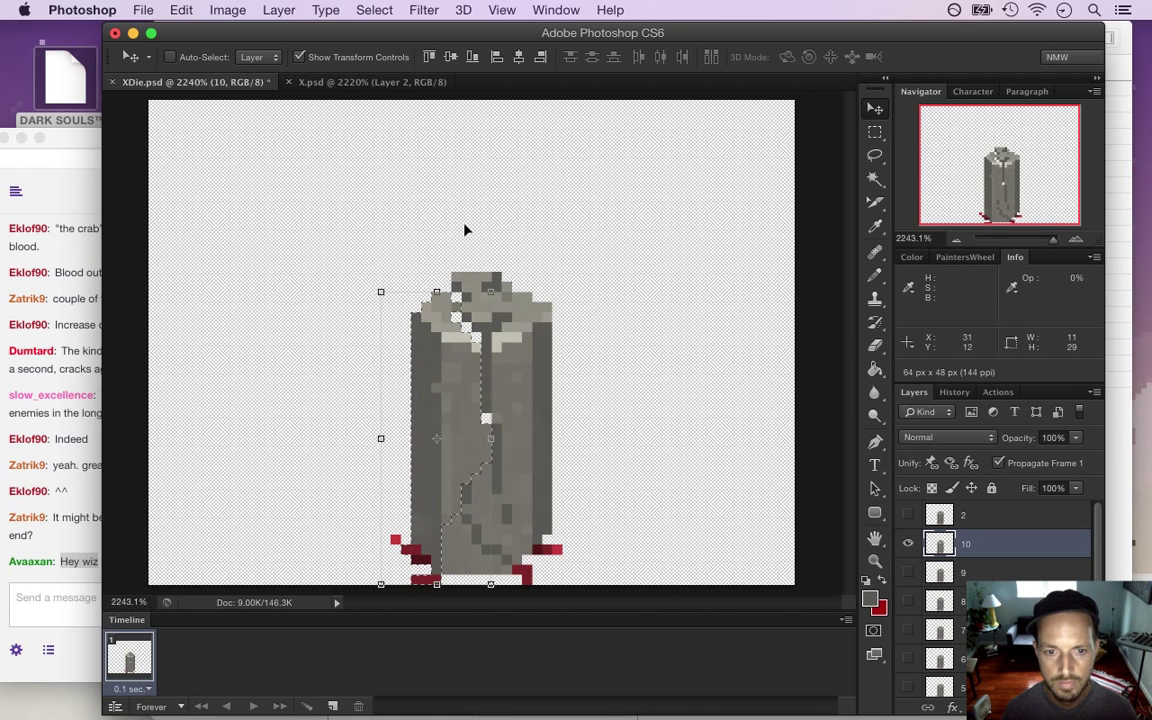
key(super+z)
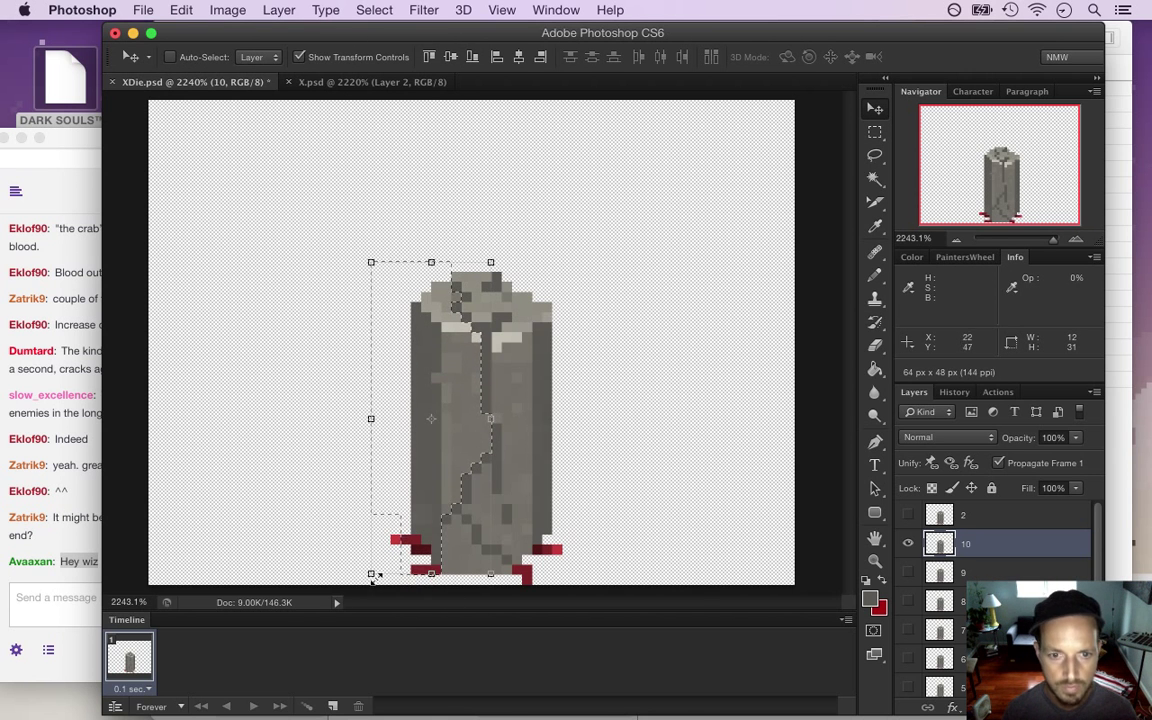
key(m)
key(super+d)
key(super+z)
Add the base strip, move the left half, pencil highlights along the crack, and save XDie.psd
drag(388, 568, 460, 584)
key(v)
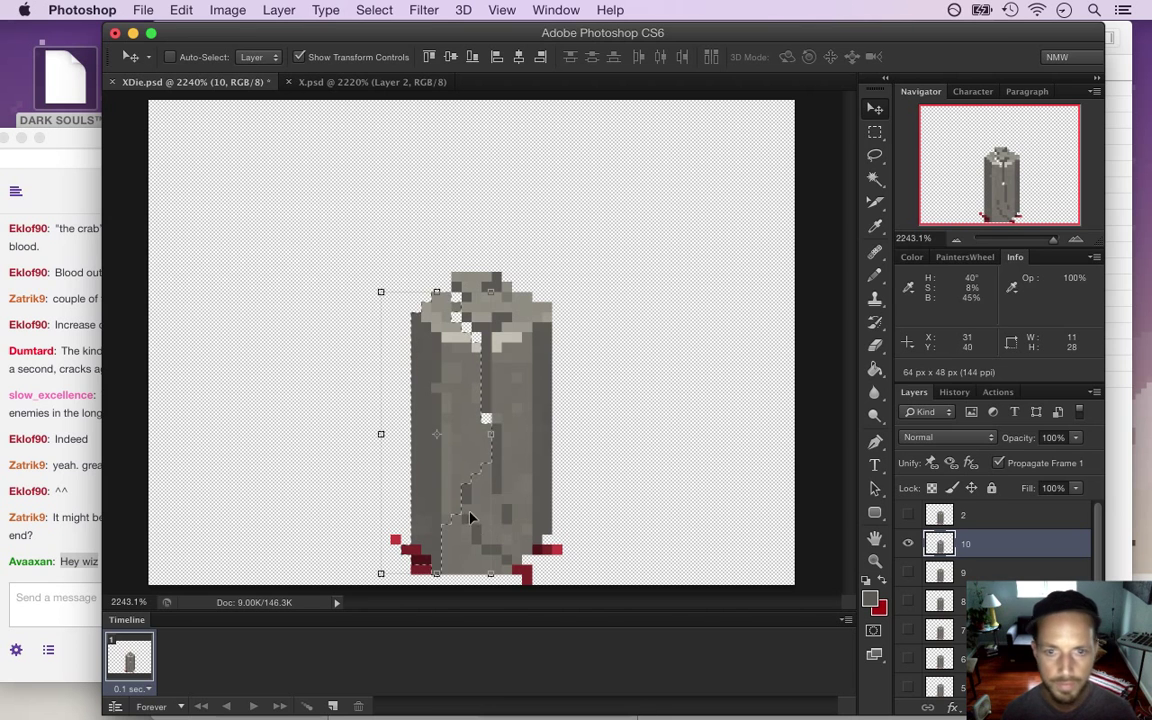
key(m)
key(super+d)
key(i)
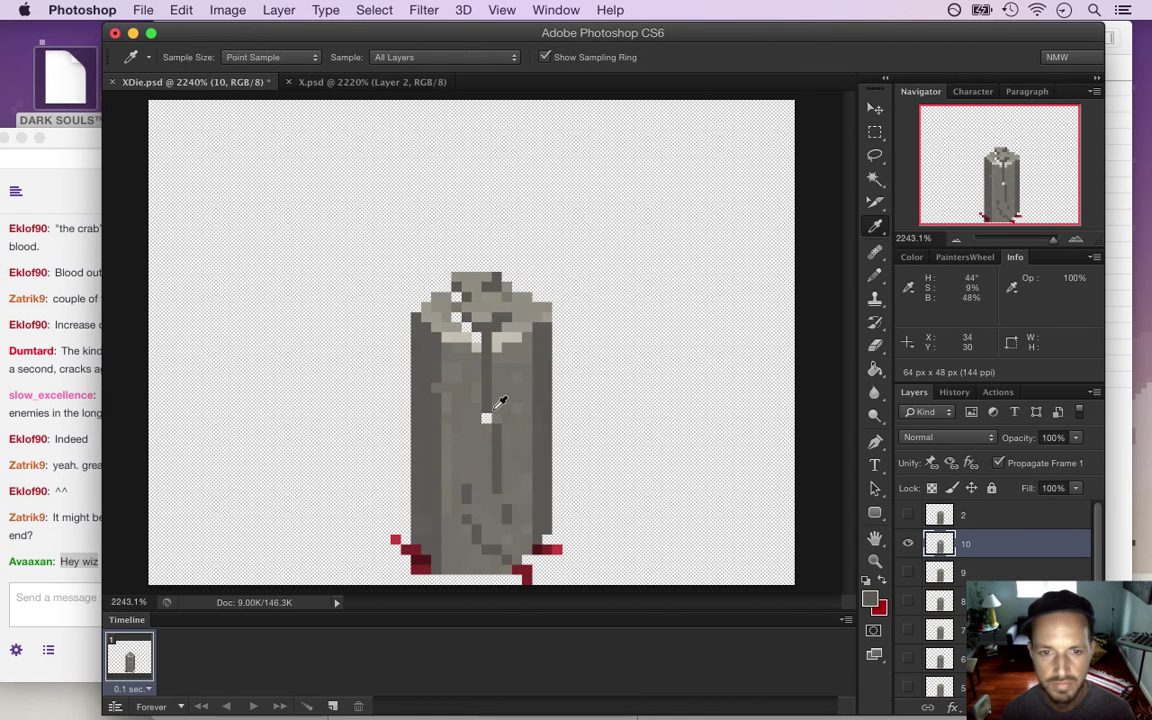
key(b)
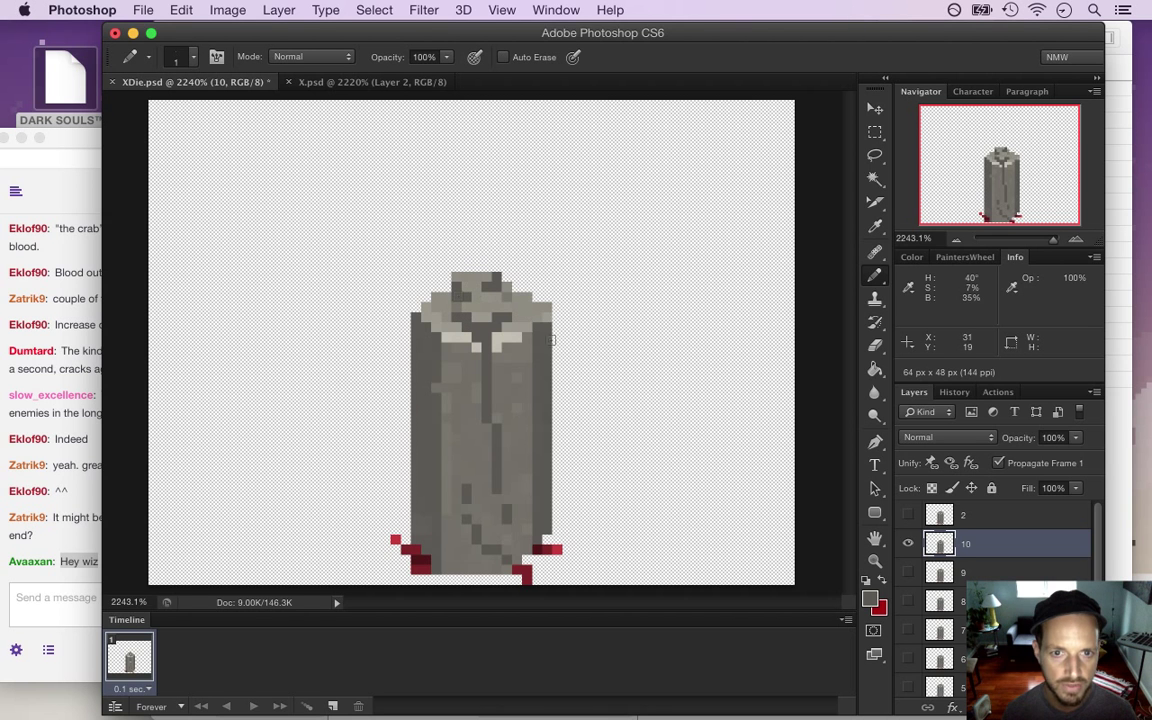
key(super+s)
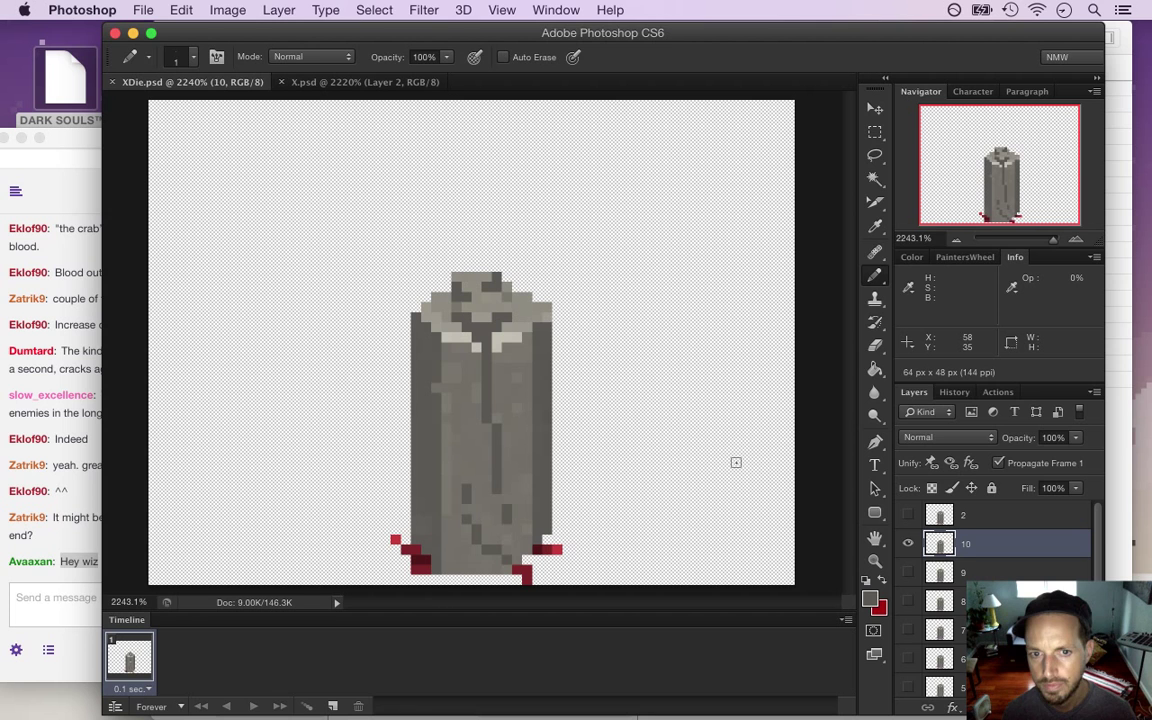
Duplicate layer 9 above layer 10, make the copy the visible frame, and name it 11
click(990, 573)
key(super+j)
drag(968, 575, 970, 530)
click(909, 573)
click(910, 543)
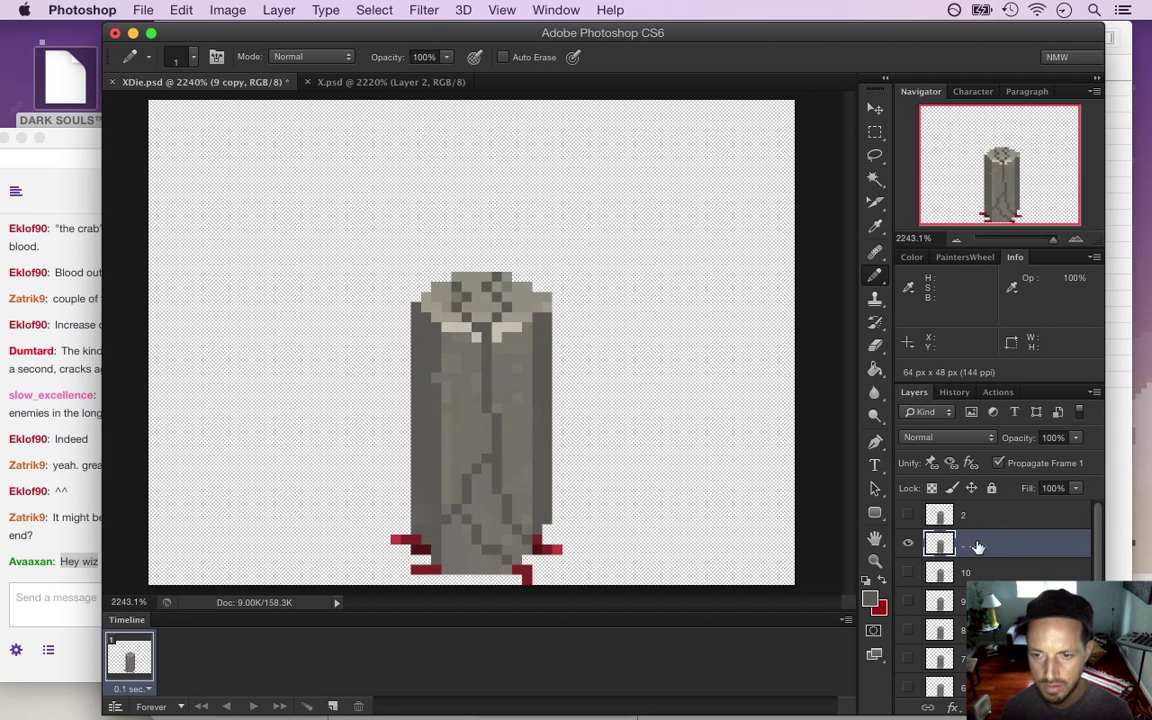
double_click(978, 546)
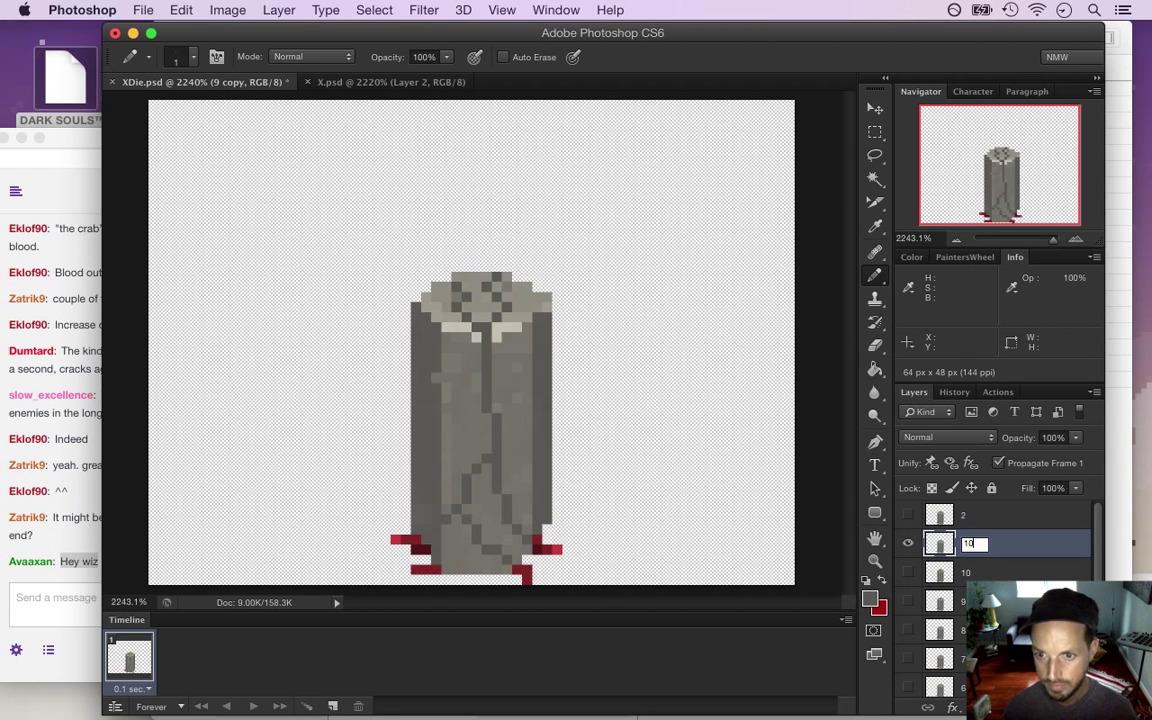
text(11)
key(Return)
Select the pillar's right half along the crack, nudge it down, and patch the top in grey
key(m)
mouse_move(484, 262)
mouse_down()
mouse_move(607, 489)
mouse_move(607, 530)
mouse_up()
drag(470, 542, 478, 520)
drag(502, 408, 476, 507)
drag(491, 326, 455, 411)
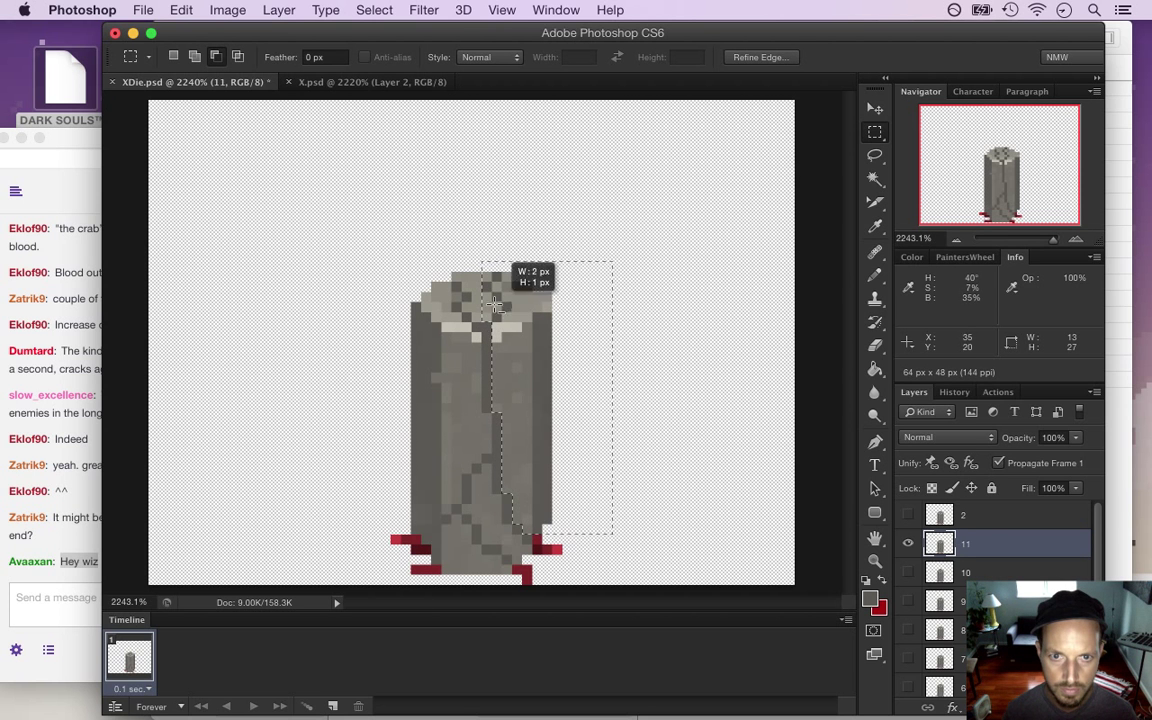
drag(495, 326, 487, 296)
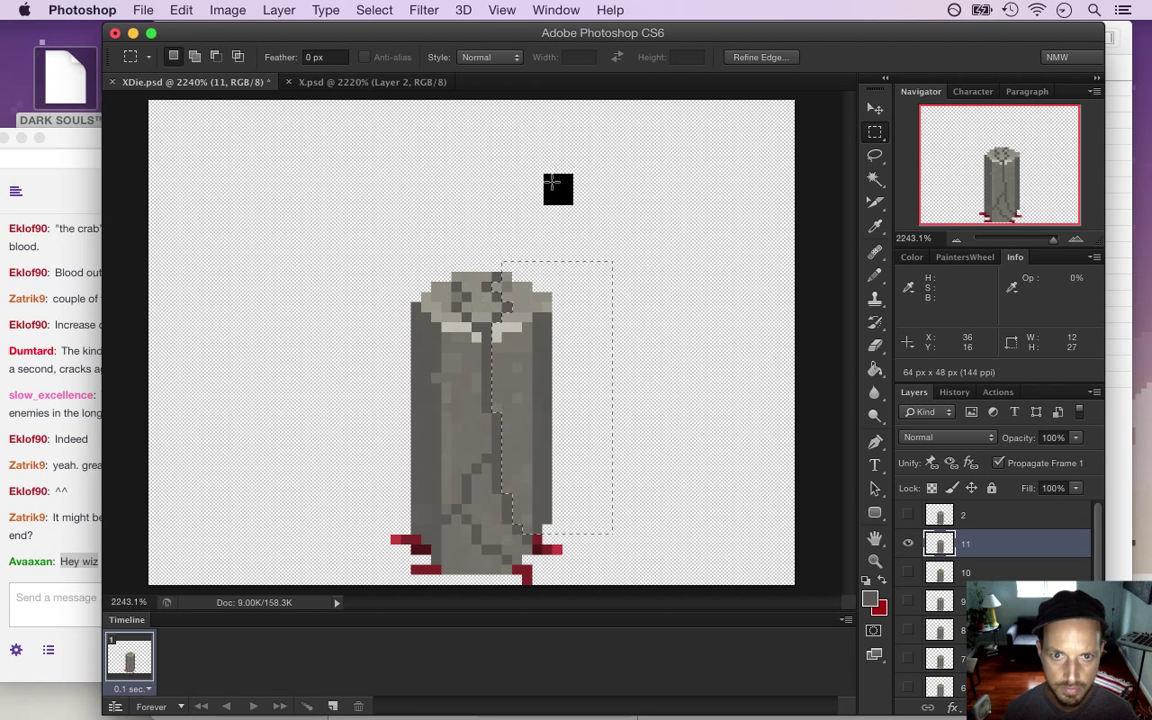
key(v)
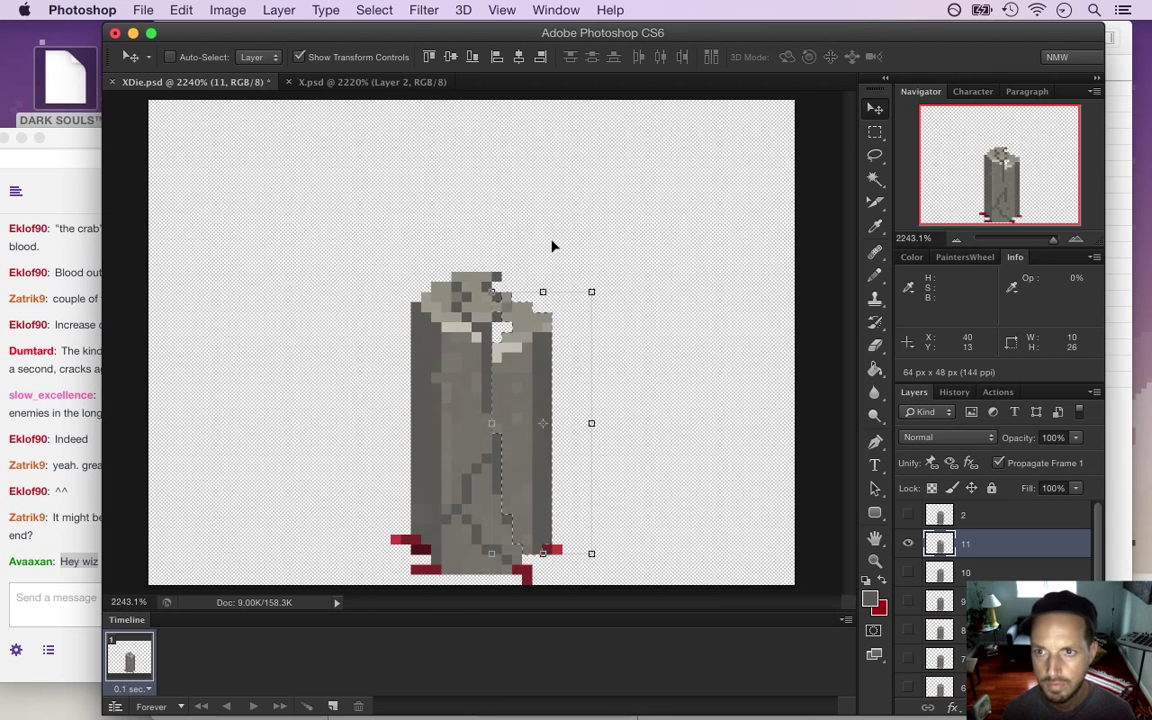
key(Down)
key(Down)
key(ctrl+d)
key(m)
key(i)
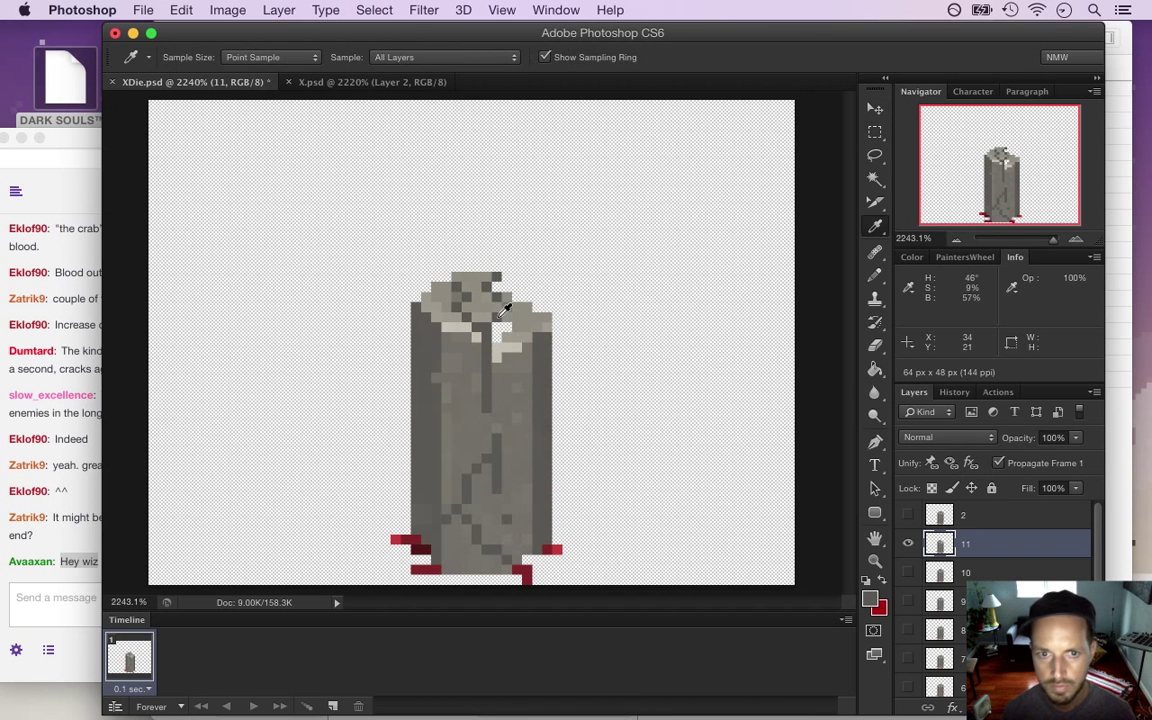
key(b)
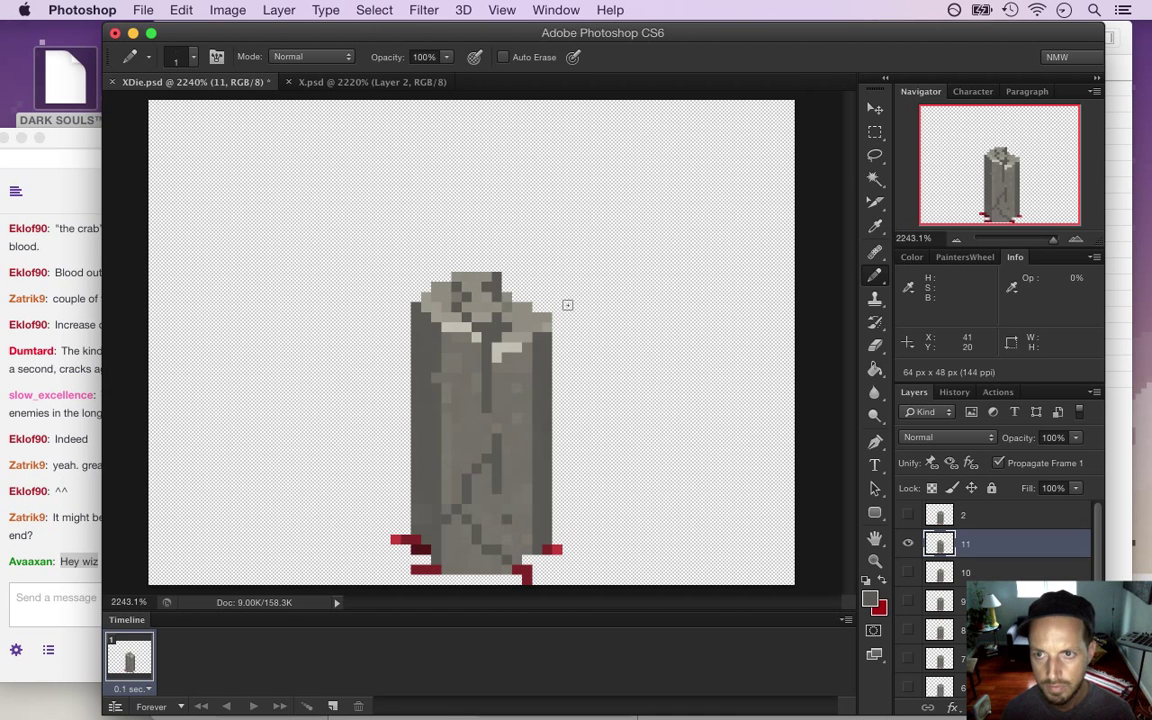
Marquee-select layer 11's pillar left half up to the crack
key(m)
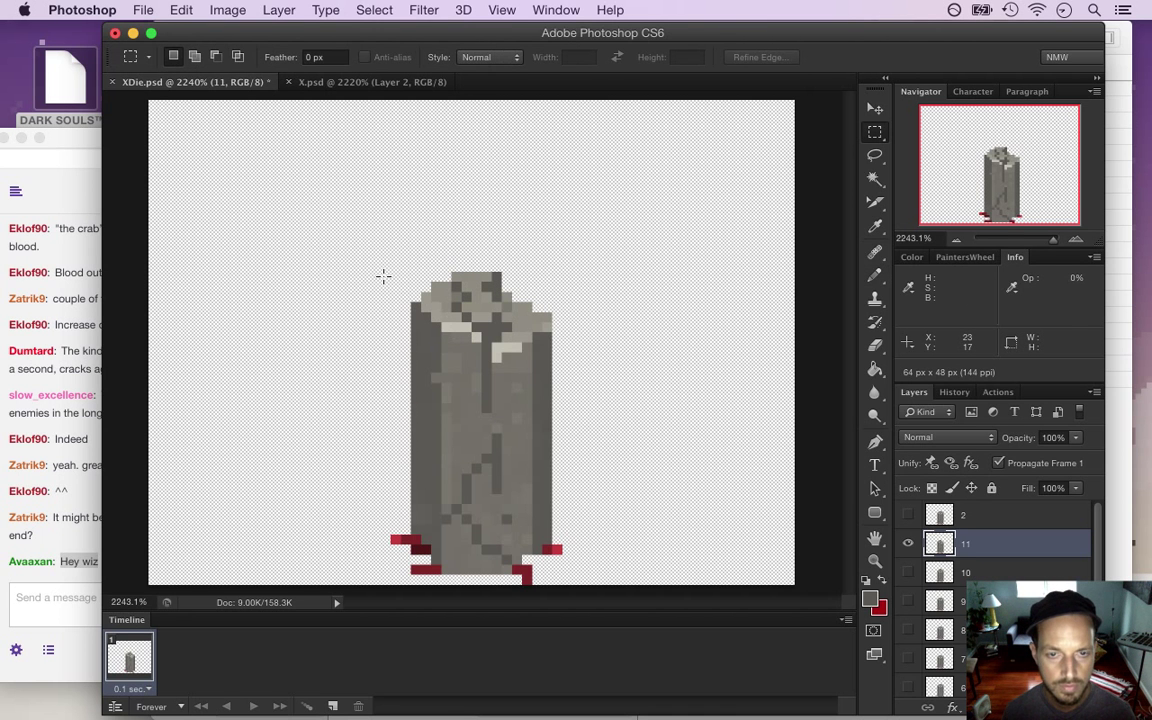
drag(382, 276, 445, 511)
drag(400, 231, 500, 455)
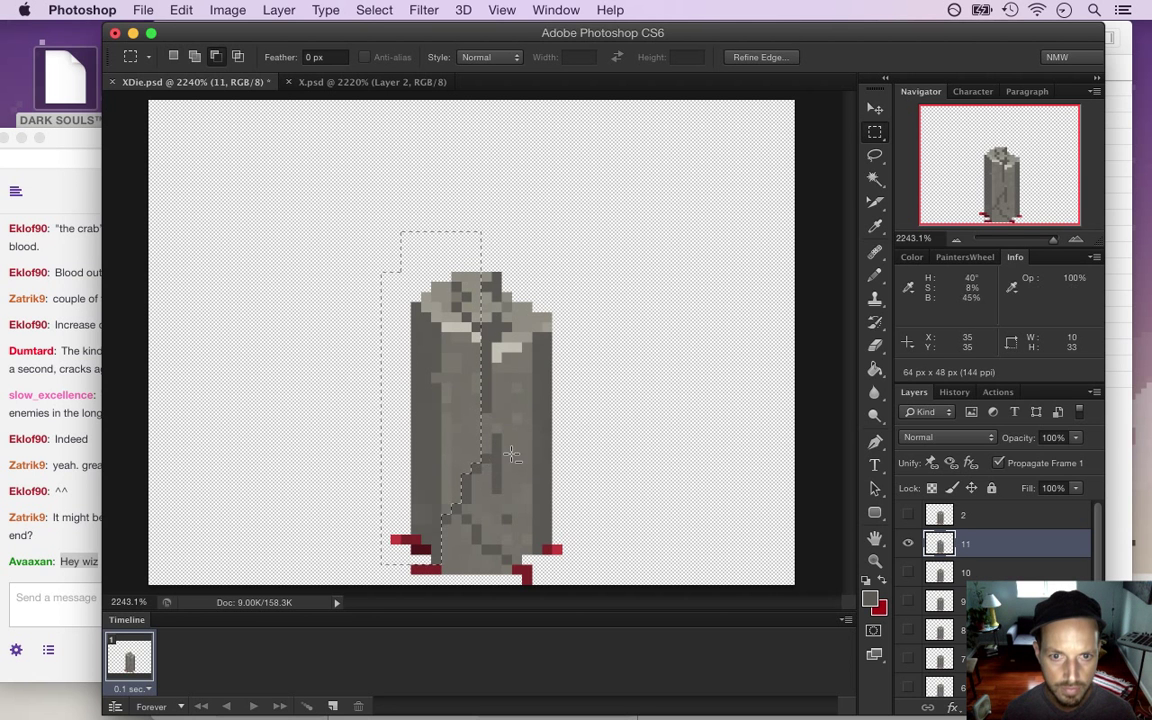
drag(471, 330, 430, 262)
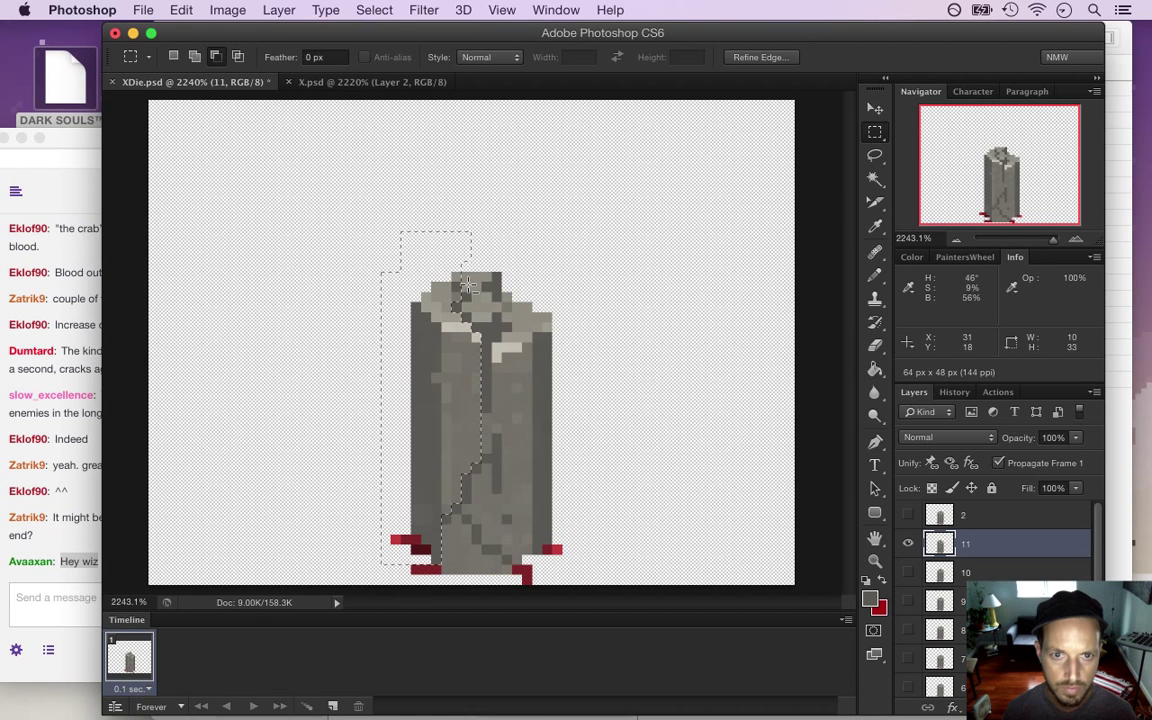
drag(471, 214, 515, 240)
Lower the left half 1 px, clean up with Eraser and Pencil, and save XDie.psd
key(v)
key(Down)
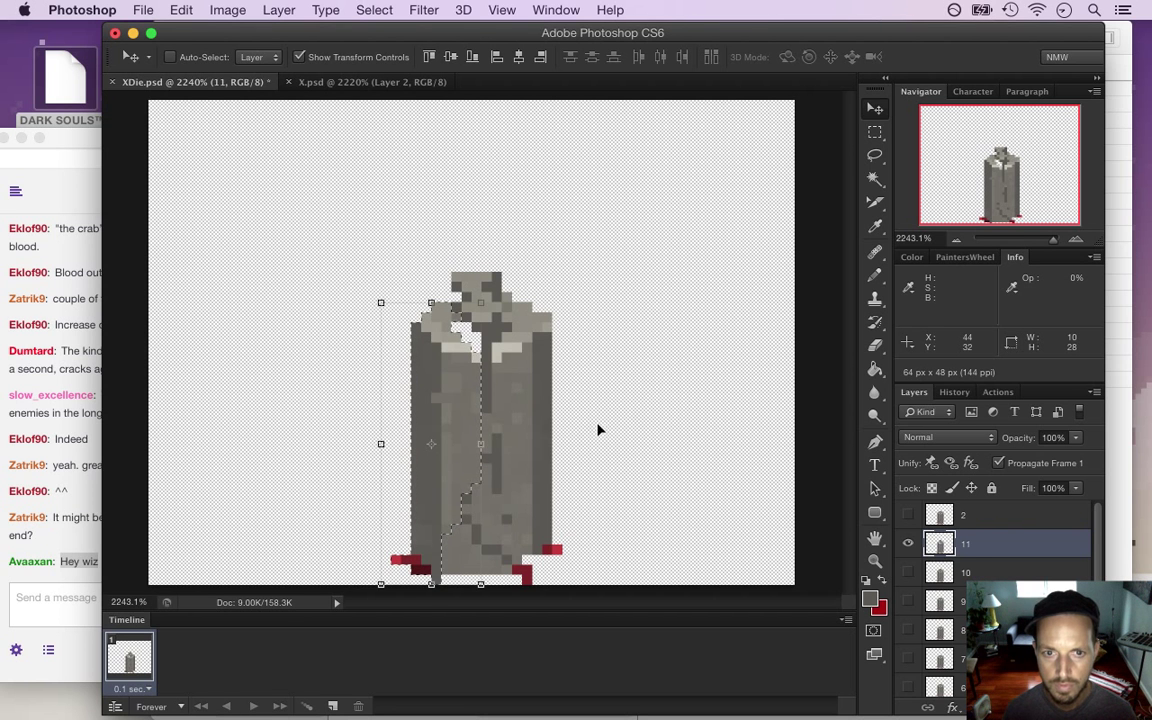
key(super+d)
key(m)
key(e)
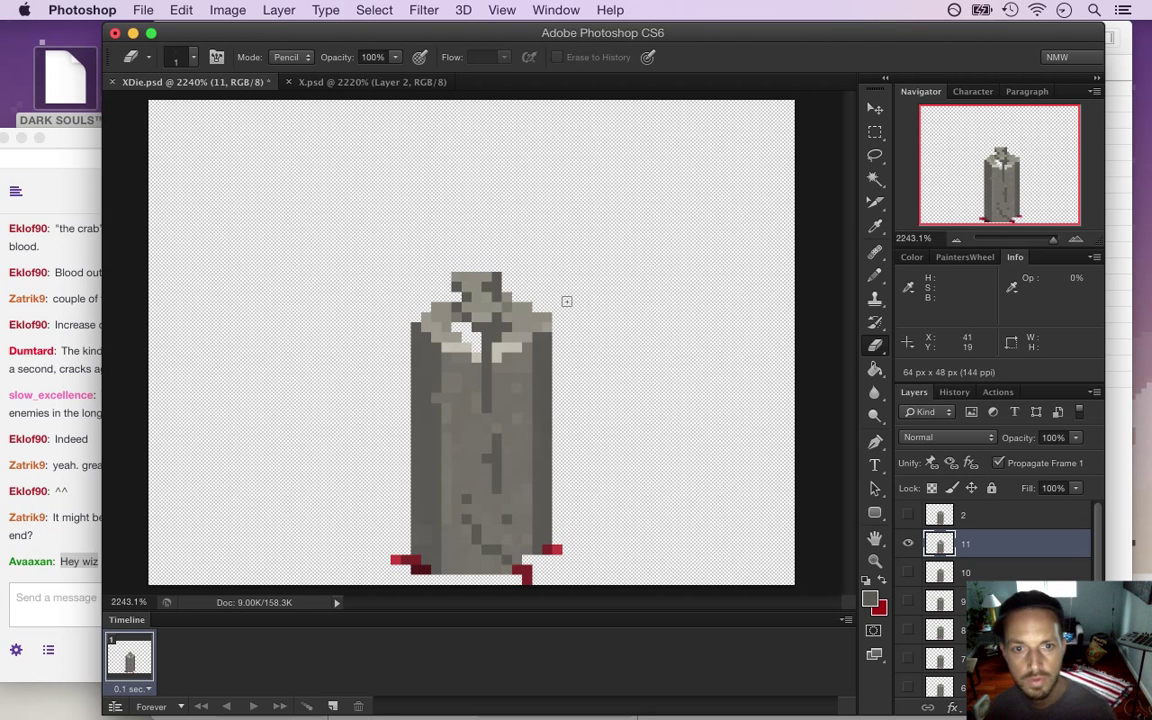
key(i)
key(b)
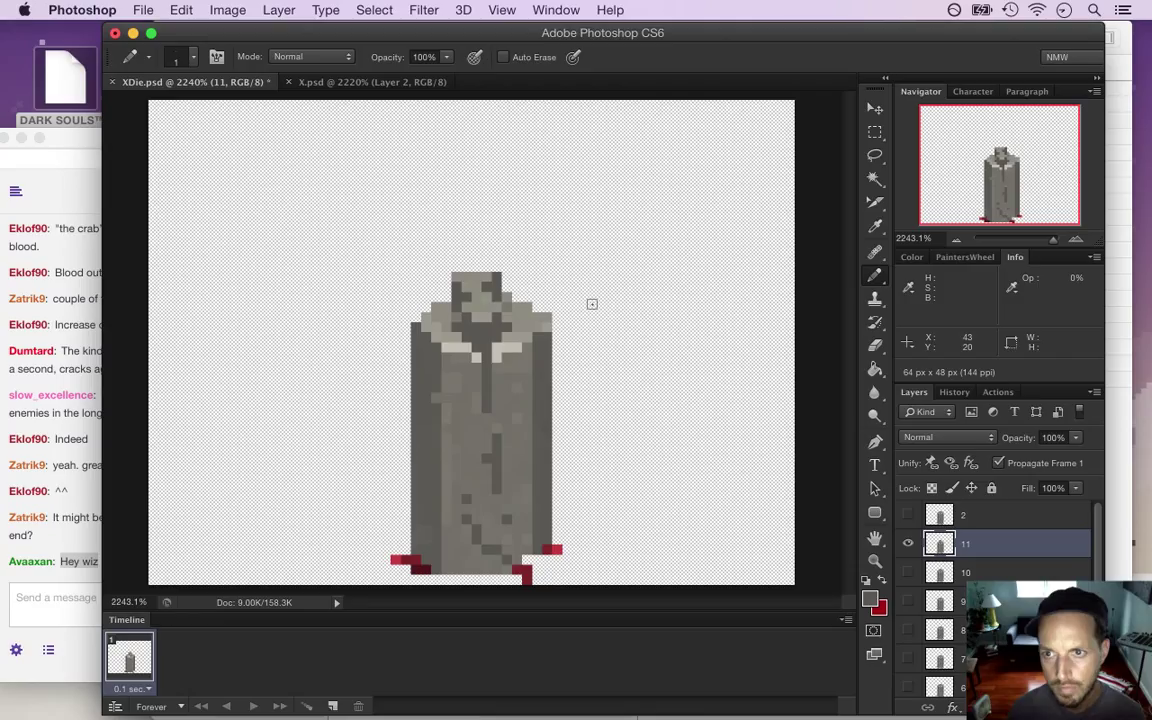
key(super+s)
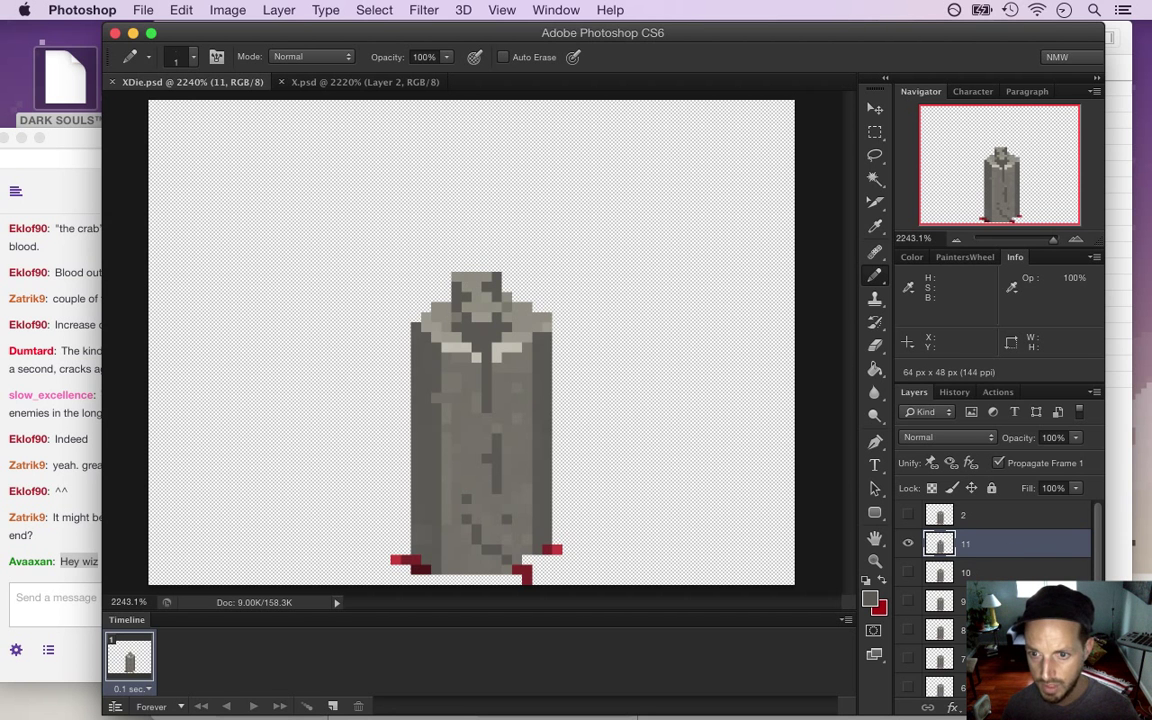
Duplicate layer 9 above layer 11, make it the visible frame, name it 12, and save
click(940, 601)
key(super+j)
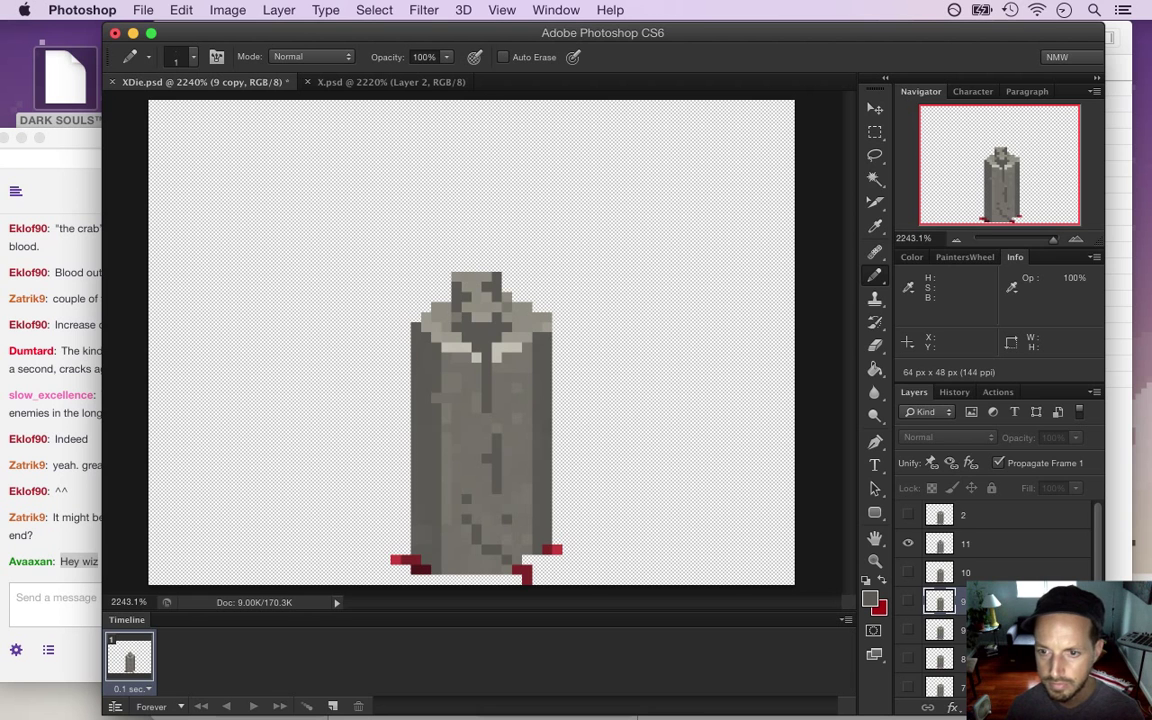
drag(972, 543, 970, 530)
click(908, 572)
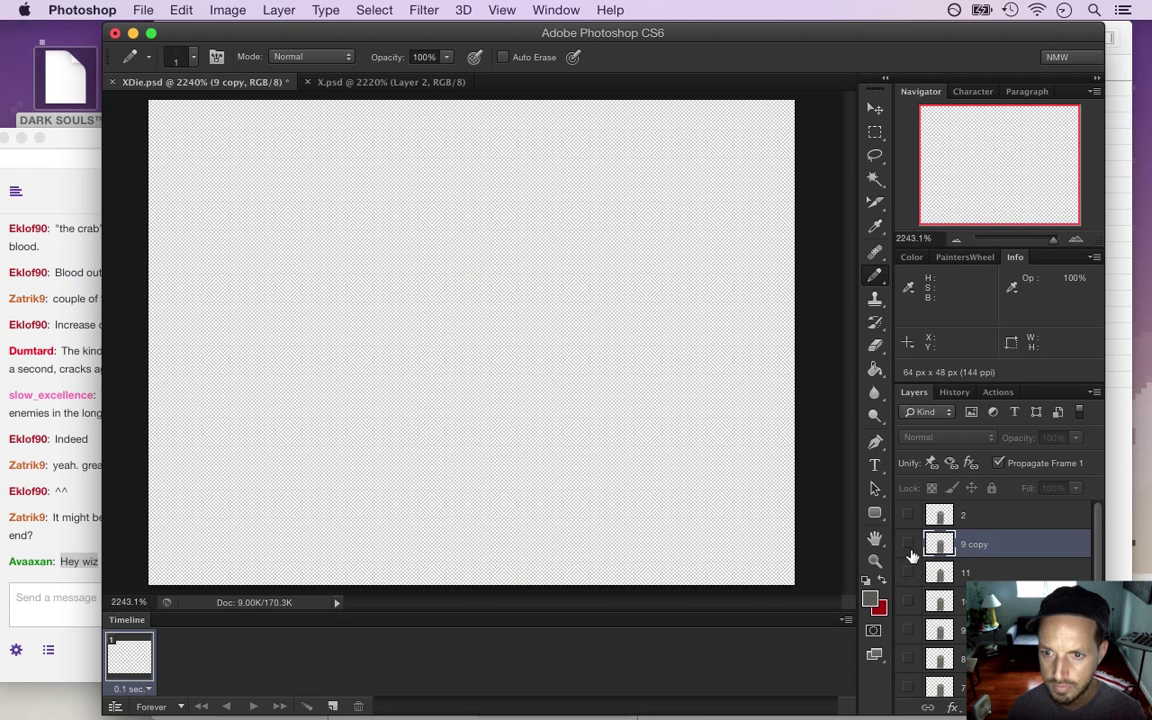
click(908, 544)
double_click(971, 543)
text(12)
key(Return)
key(super+s)
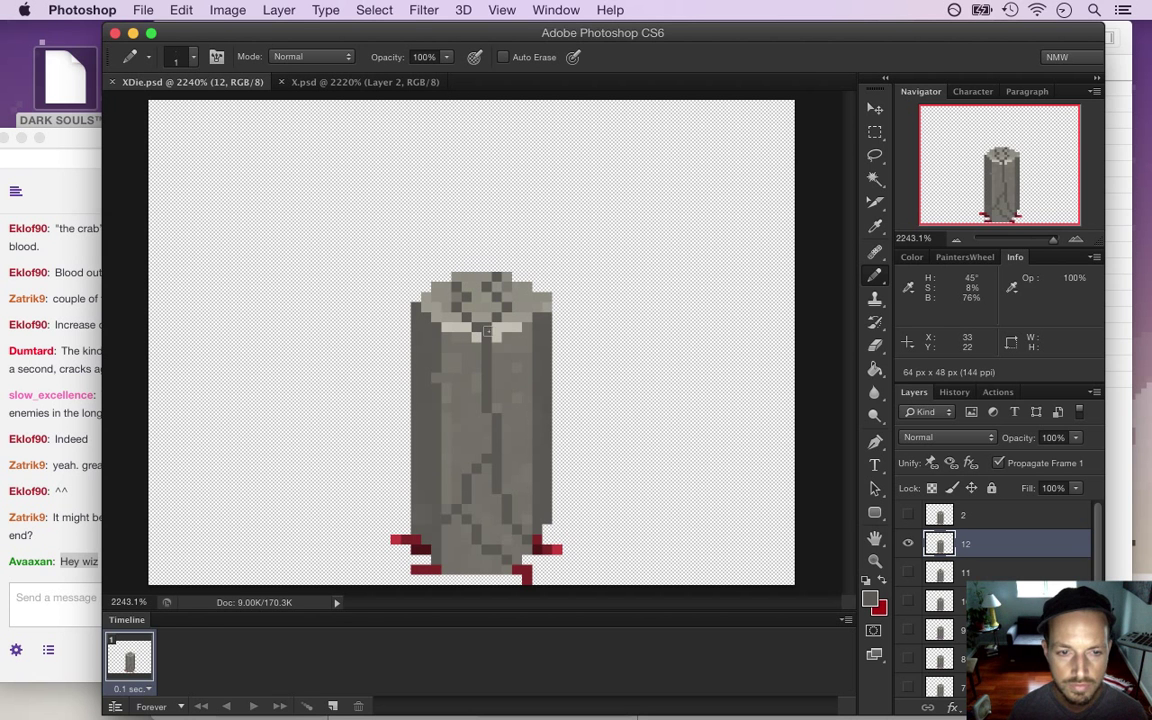
Select the pillar's right half along the crack, drop it 2 px, and patch the top in grey
key(m)
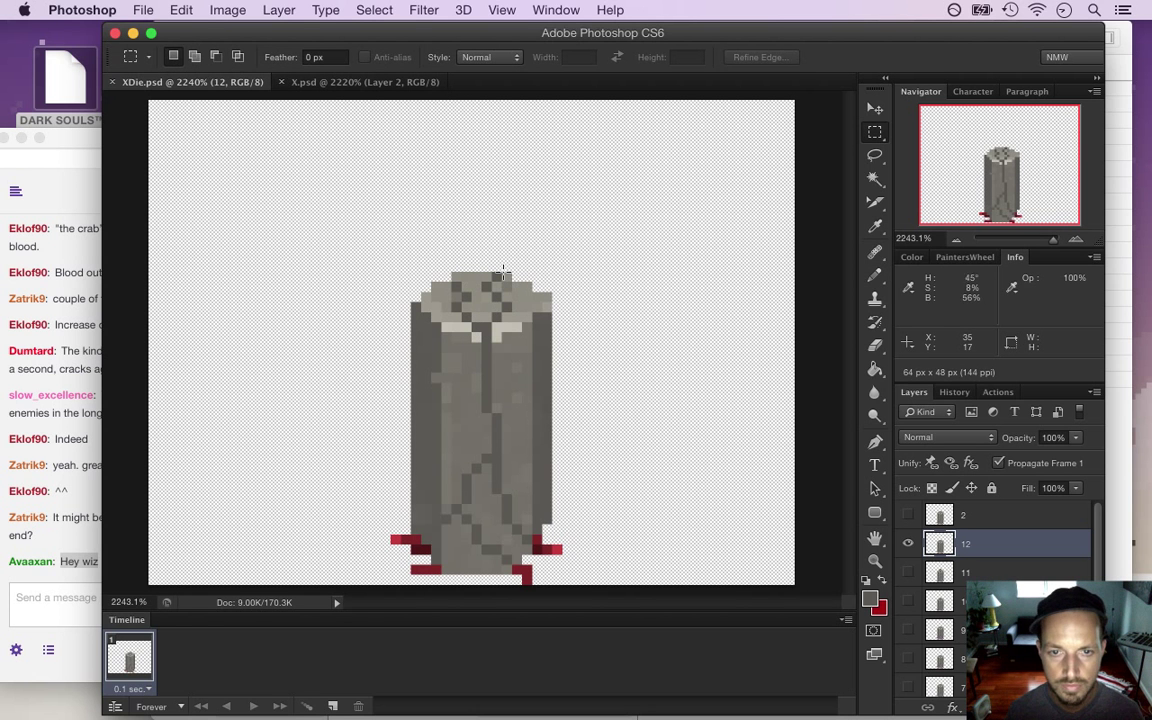
drag(584, 264, 588, 280)
drag(577, 398, 494, 538)
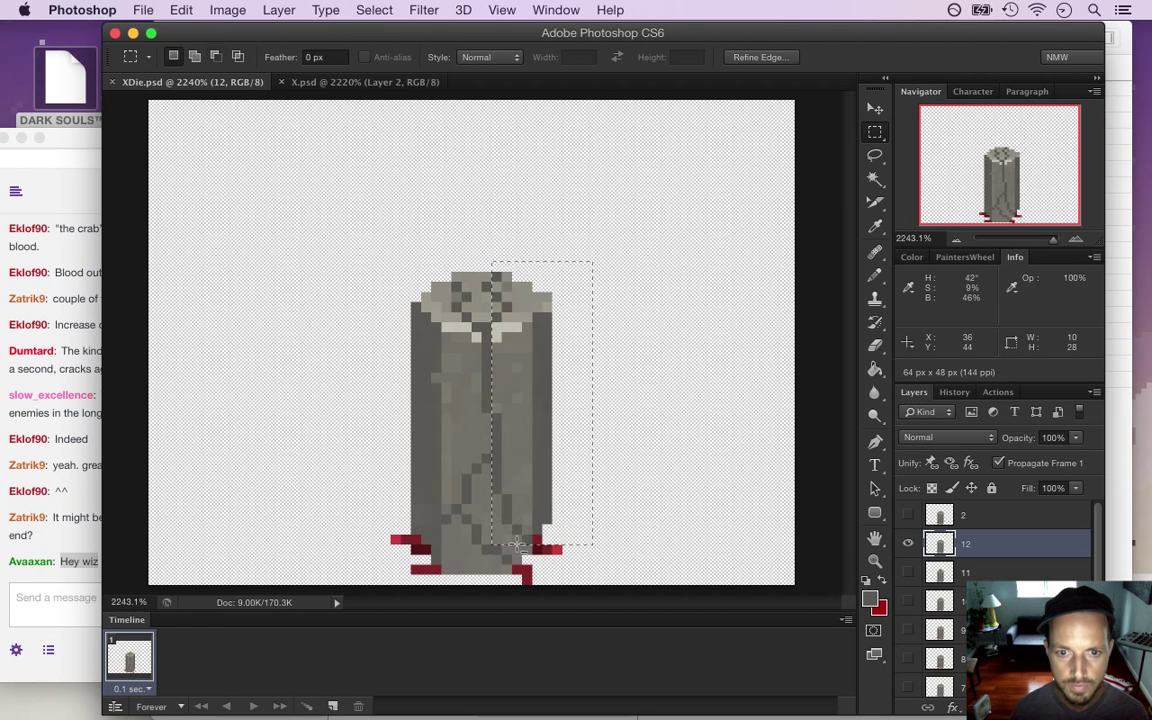
drag(510, 520, 493, 411)
drag(482, 288, 493, 250)
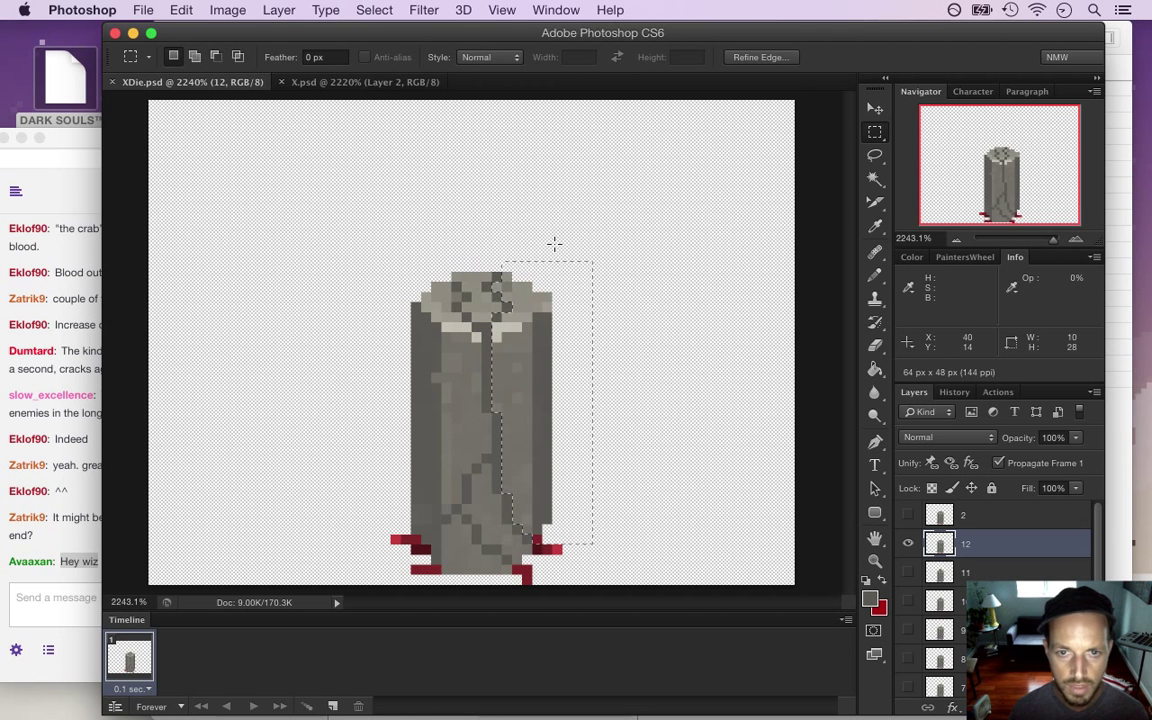
key(v)
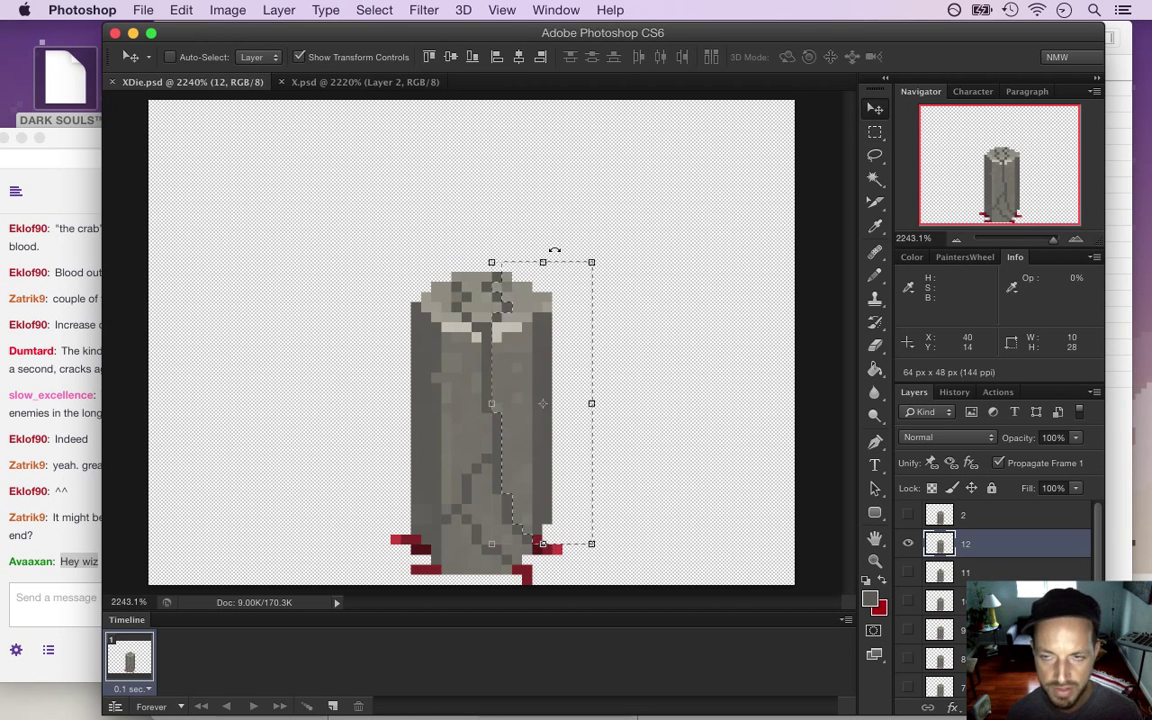
key(Down)
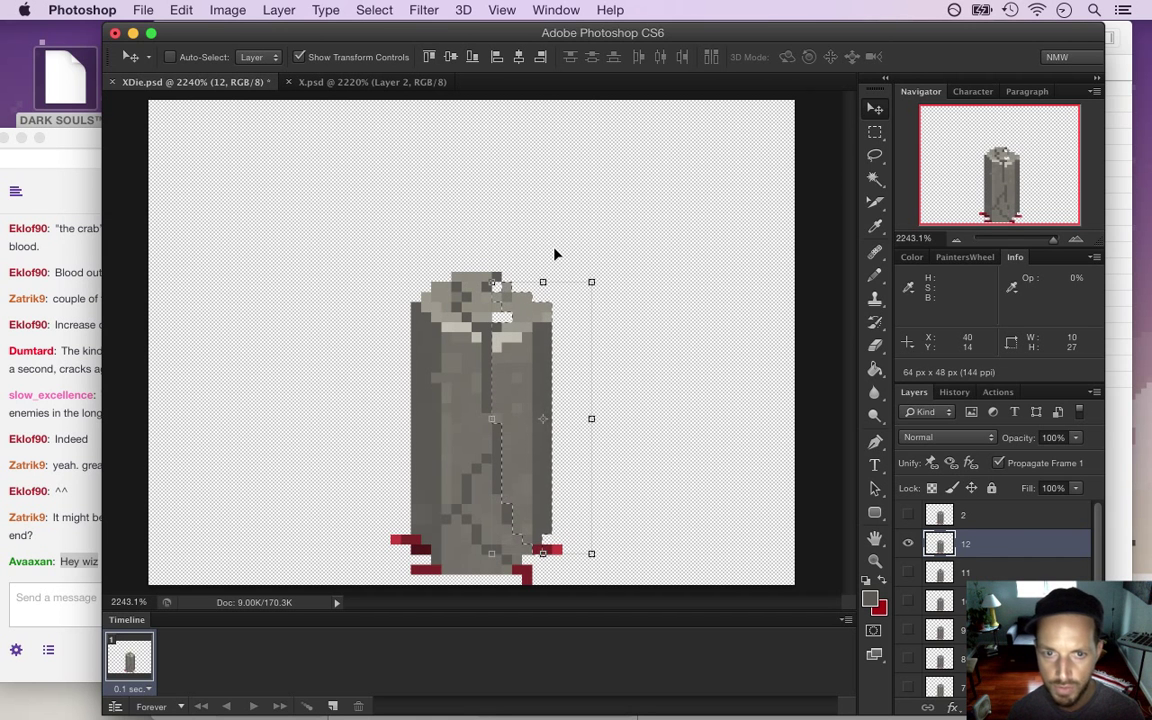
key(Down)
key(Down)
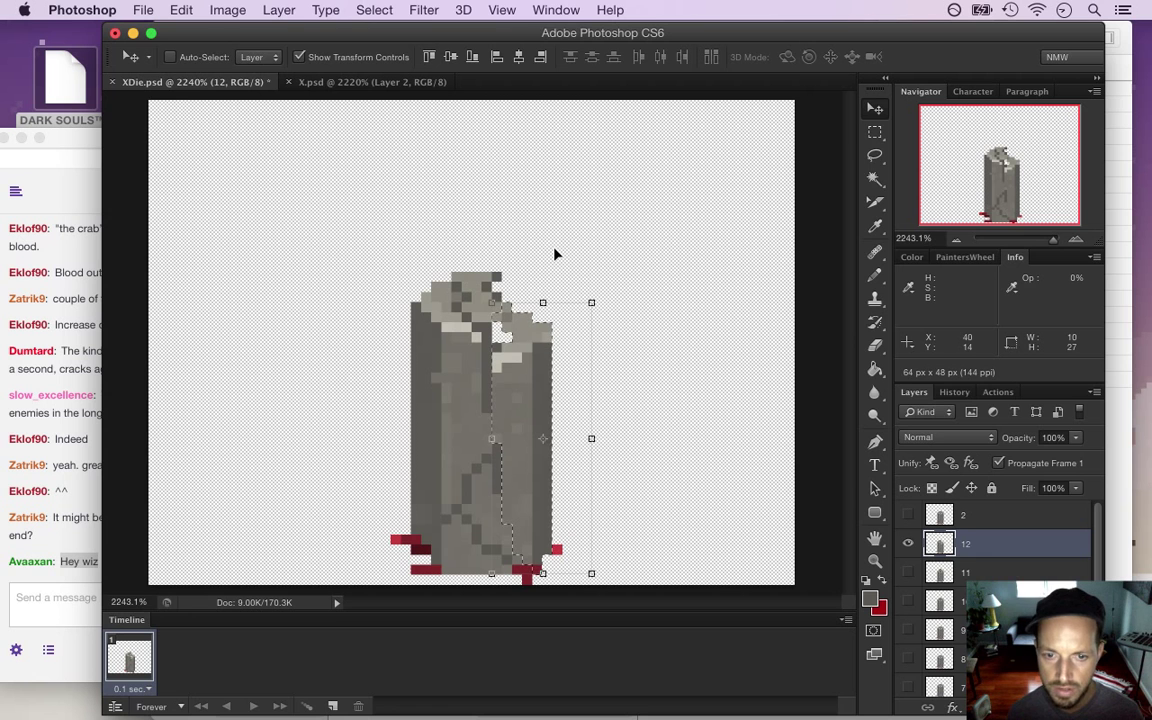
key(ctrl+d)
key(m)
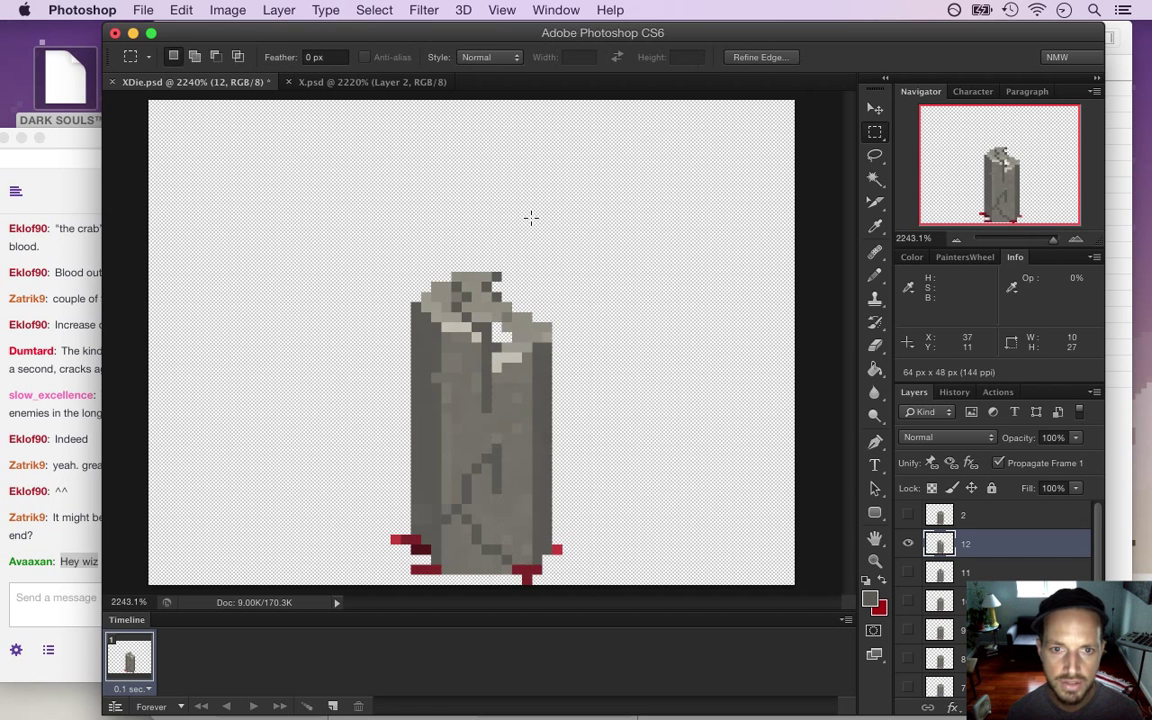
key(i)
key(b)
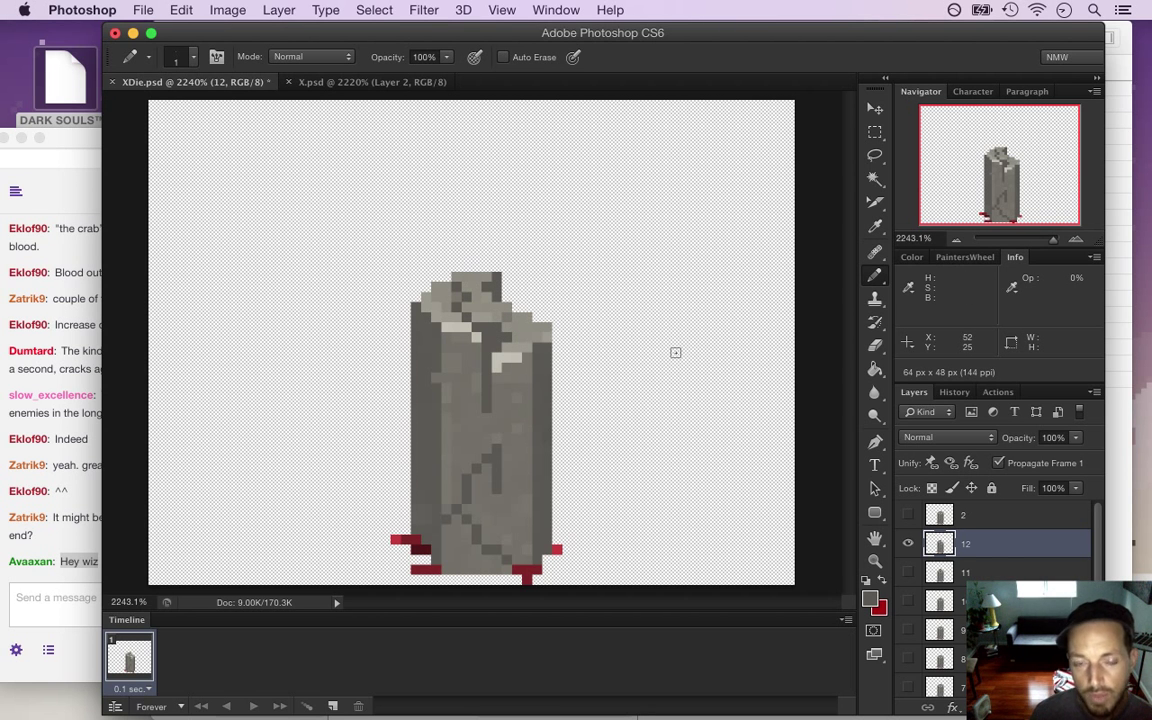
Save, then marquee-select the pillar's left slab along the crack down to its base
key(super+s)
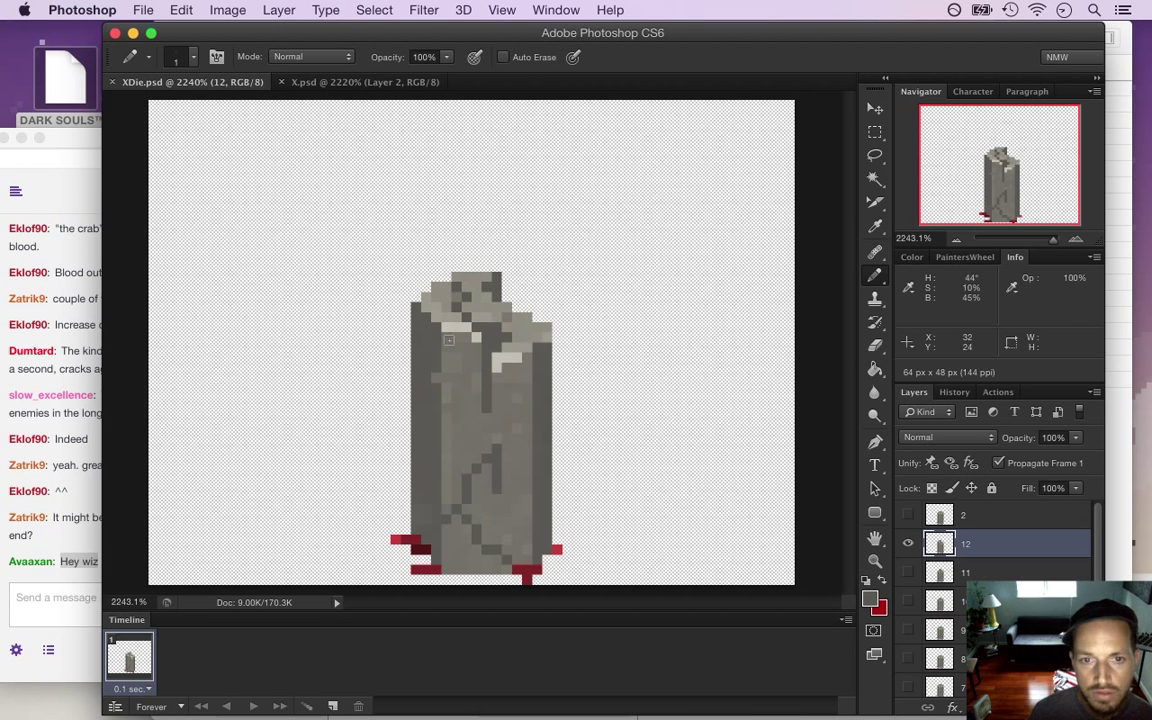
key(m)
mouse_move(370, 282)
mouse_down()
mouse_move(400, 380)
mouse_move(457, 461)
mouse_move(445, 507)
mouse_up()
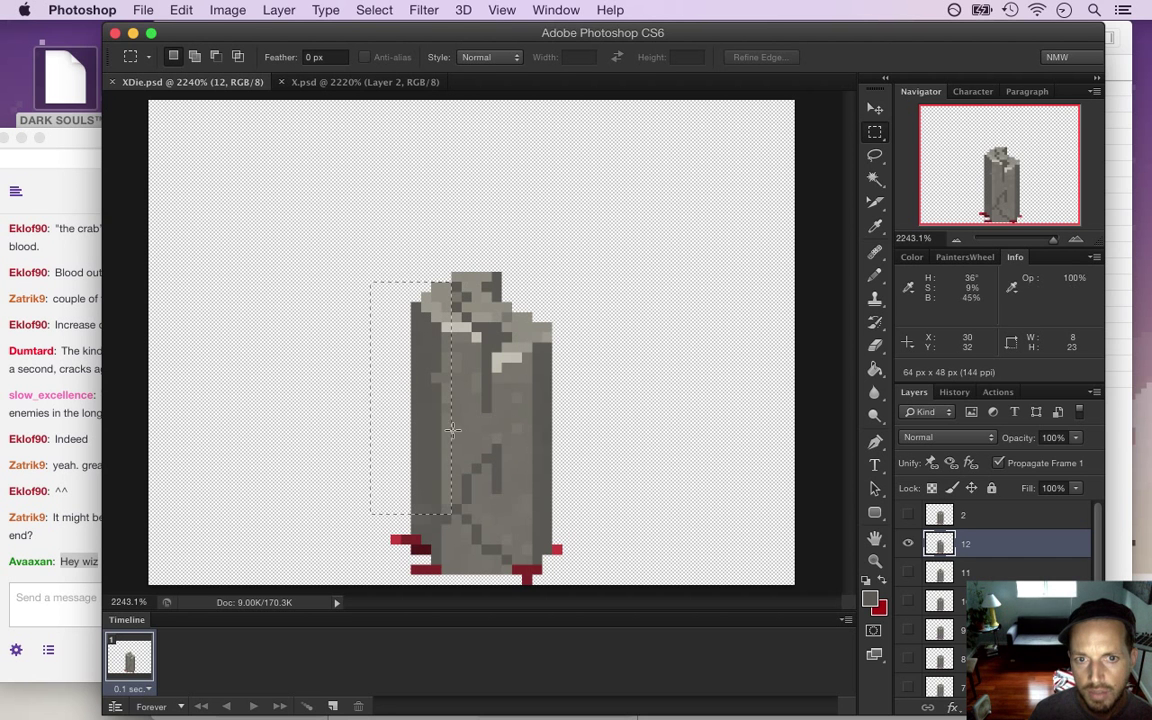
drag(360, 503, 441, 565)
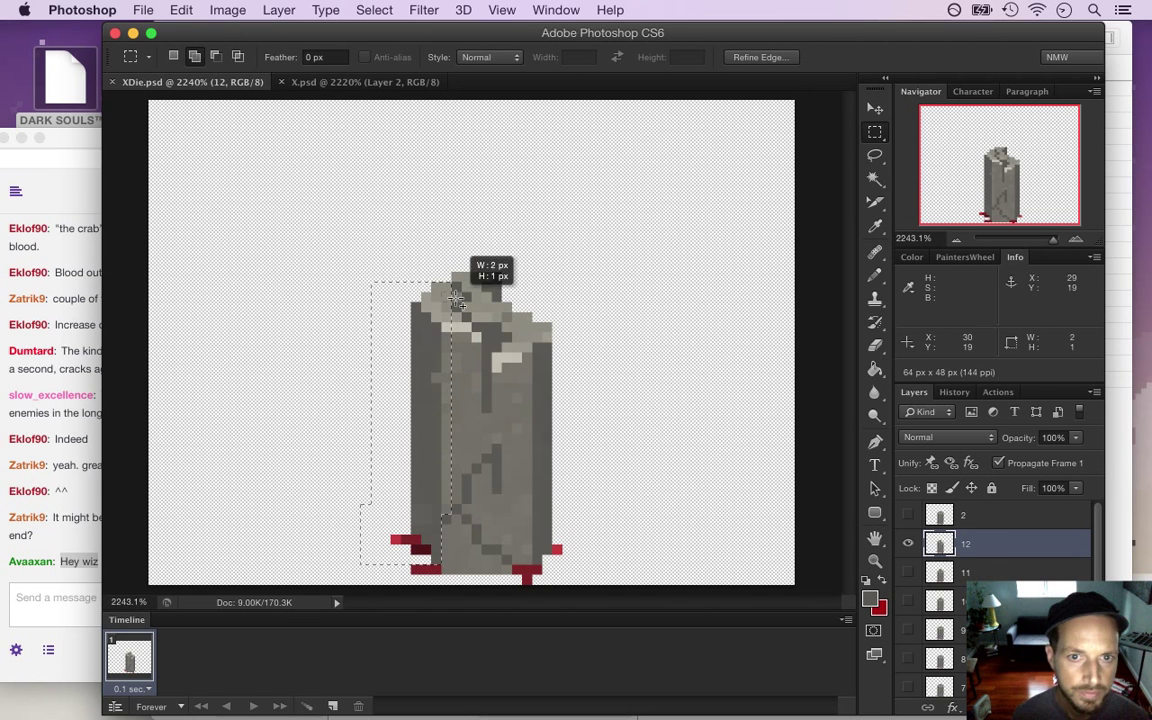
drag(442, 398, 460, 509)
drag(462, 335, 472, 474)
drag(458, 335, 473, 458)
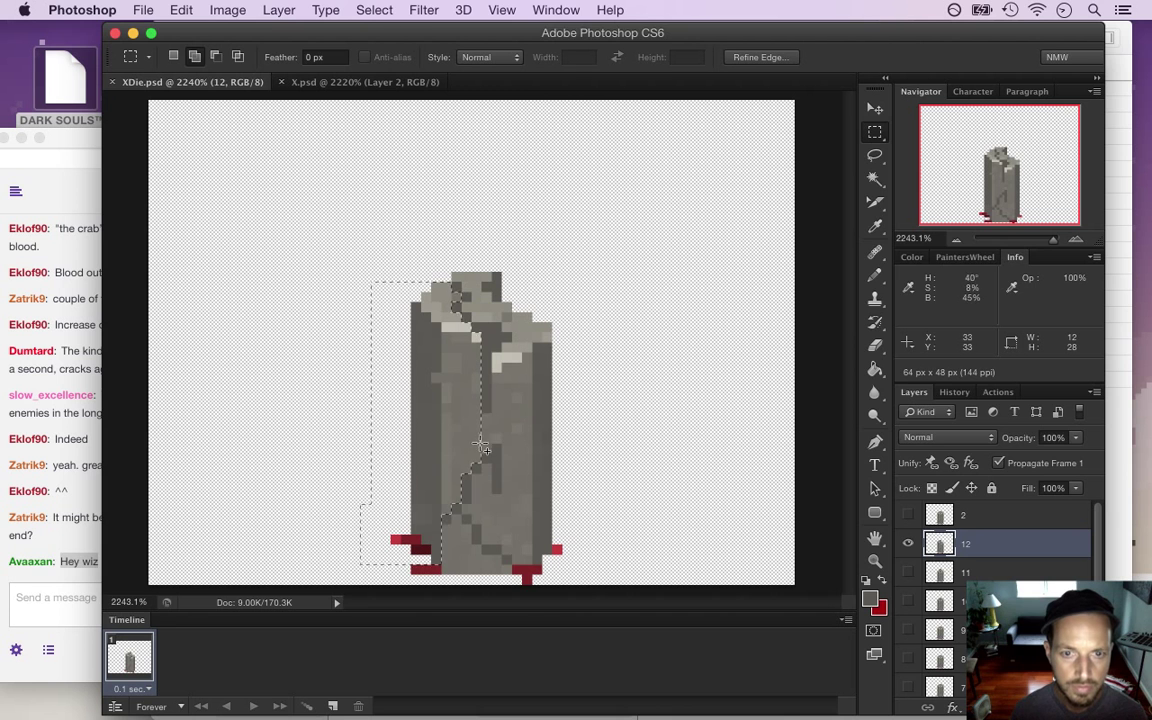
Try nudging and squashing the left slab, then undo and cancel both changes
key(v)
key(Right)
key(Right)
key(Down)
key(Down)
key(super+z)
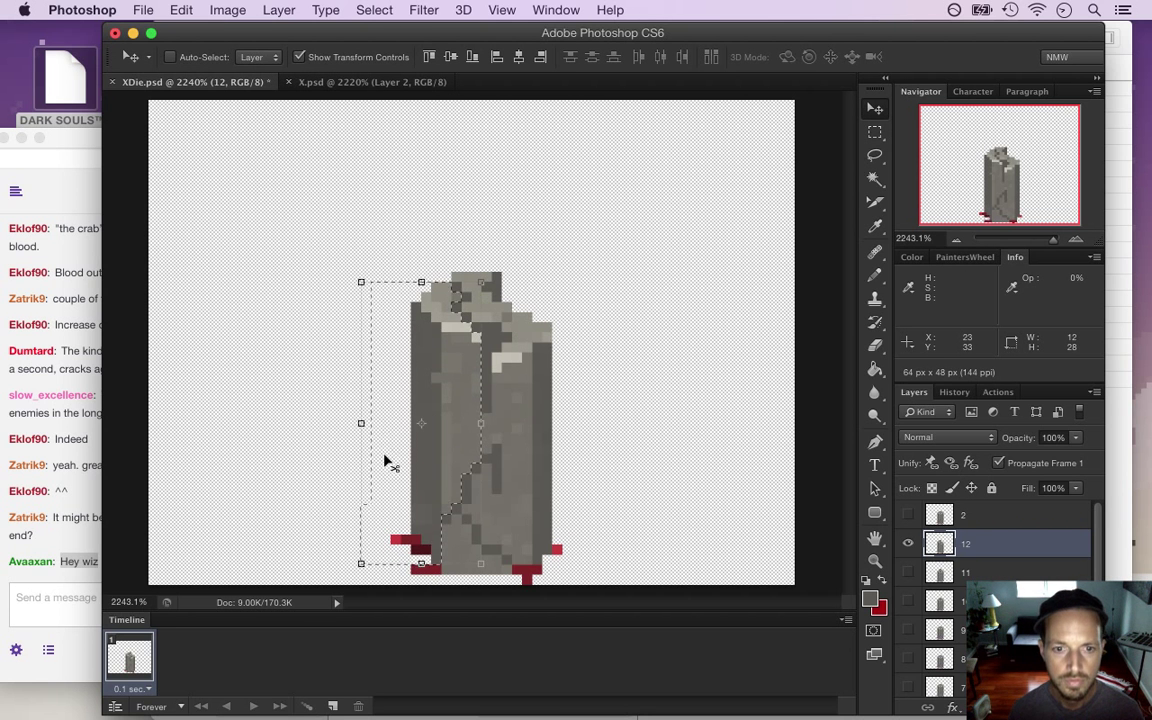
drag(381, 548, 410, 568)
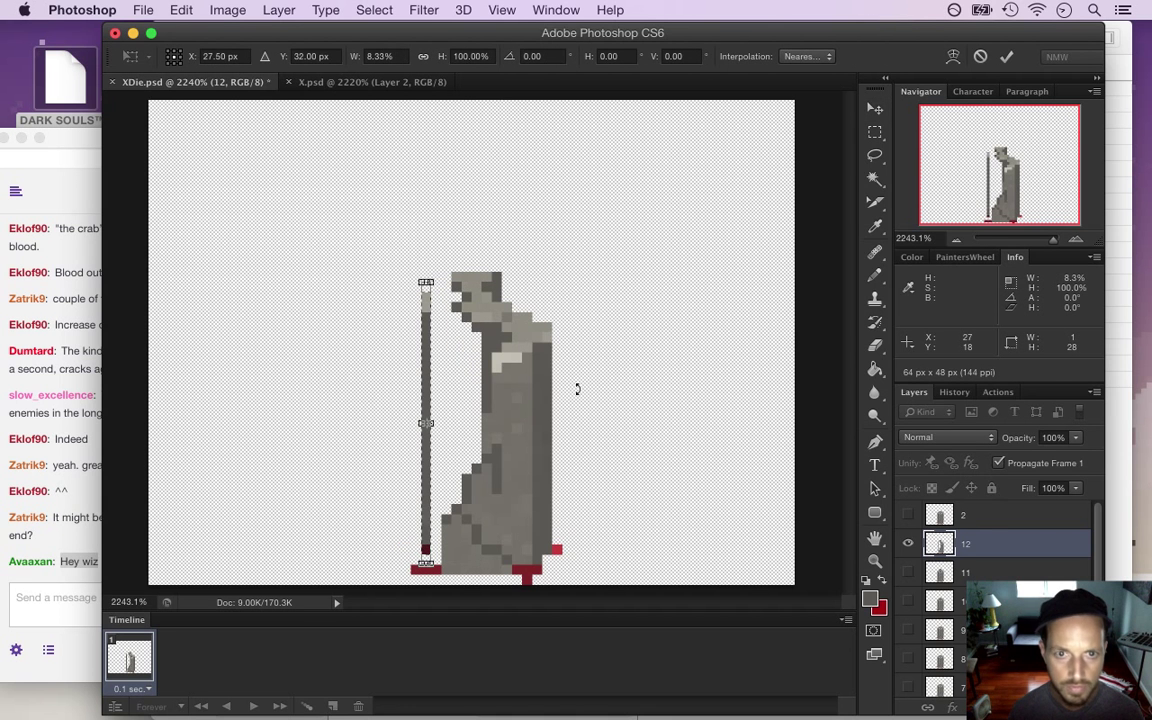
click(980, 58)
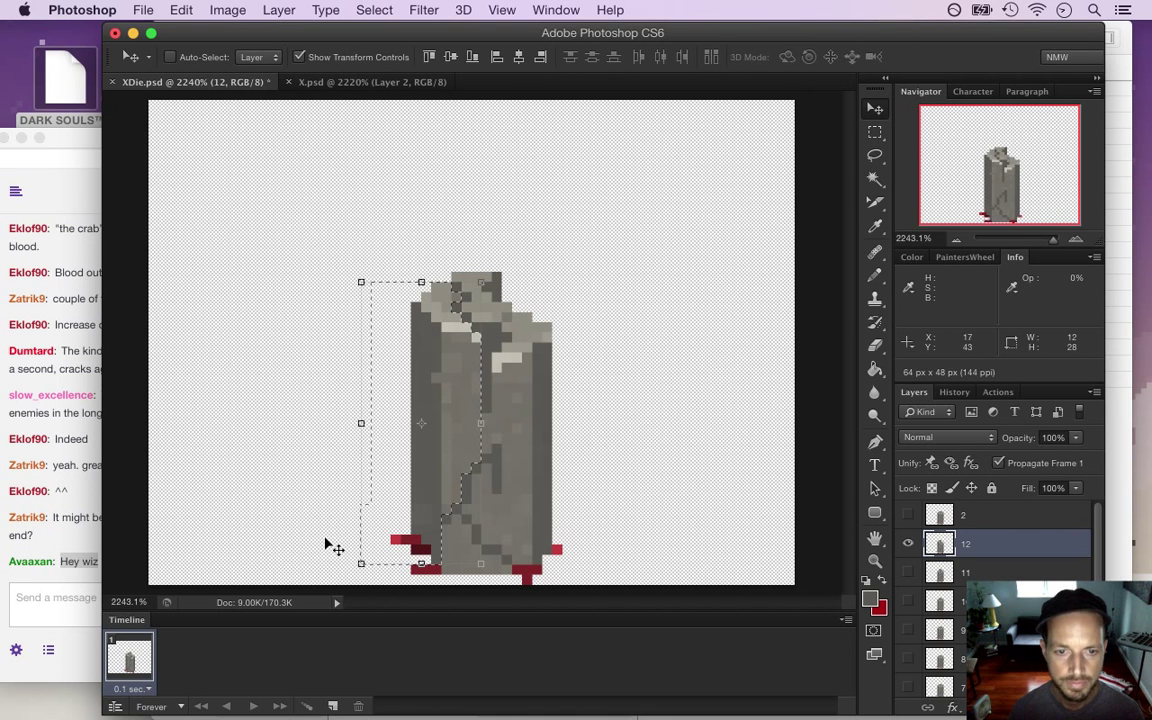
Add the lower-left red pixels to the selection and lower the left slab 1 px
key(m)
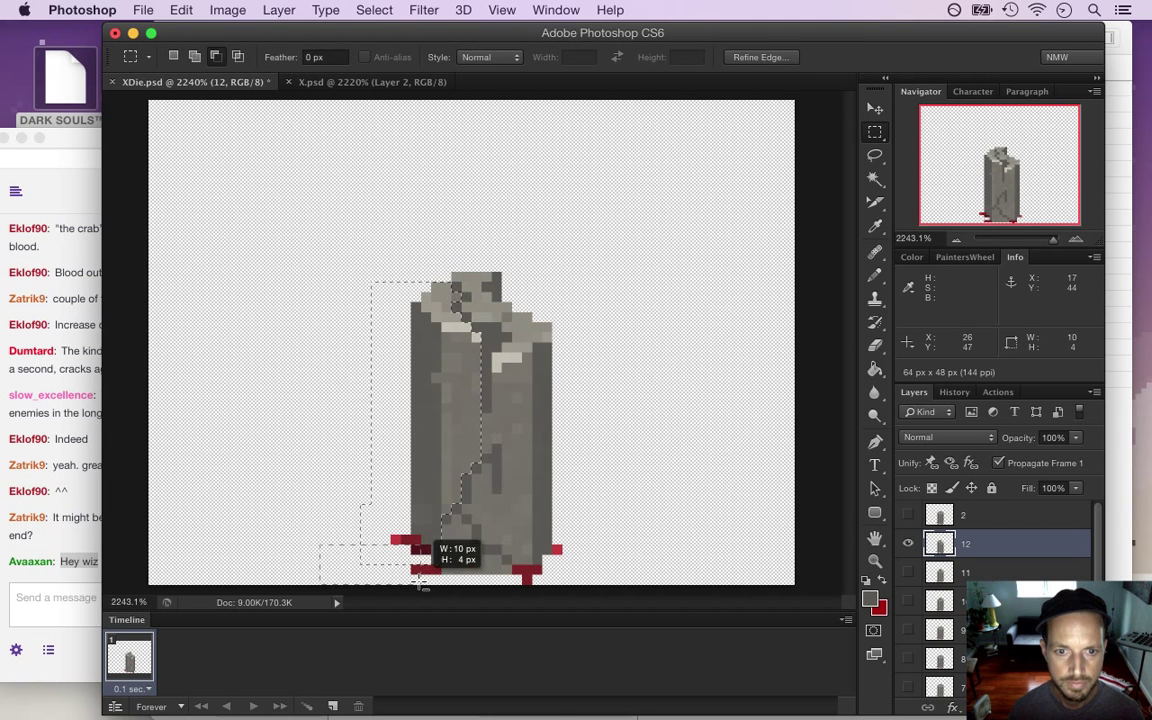
drag(372, 538, 428, 543)
key(v)
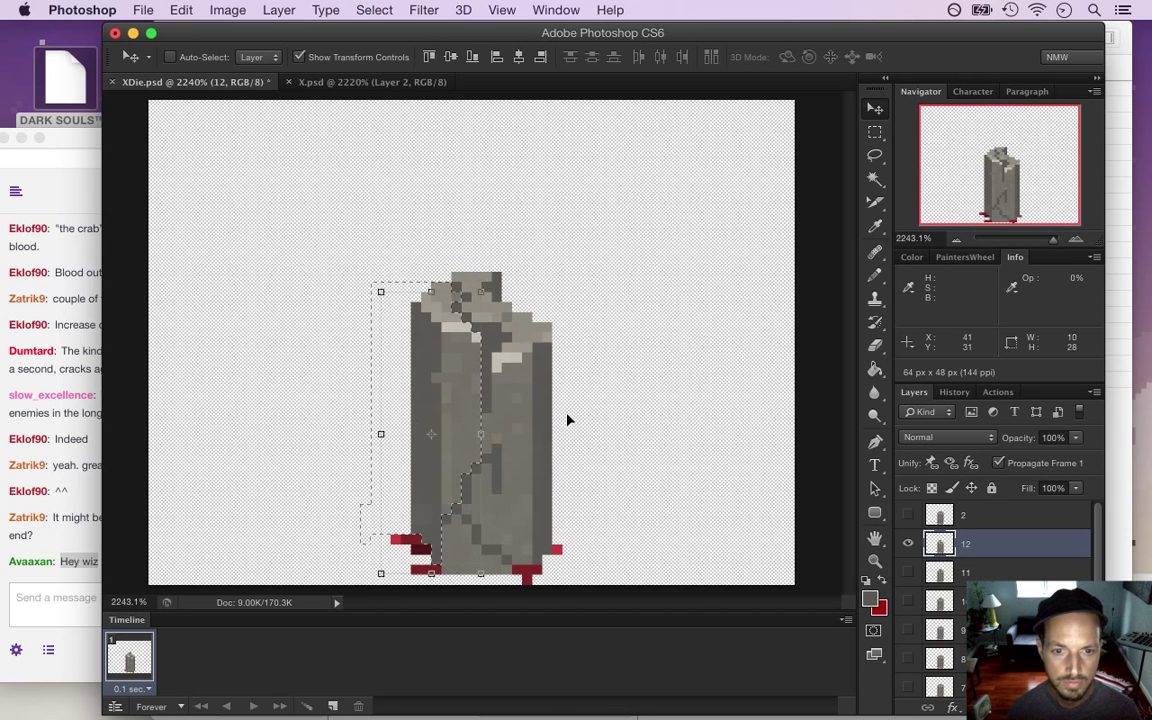
key(Down)
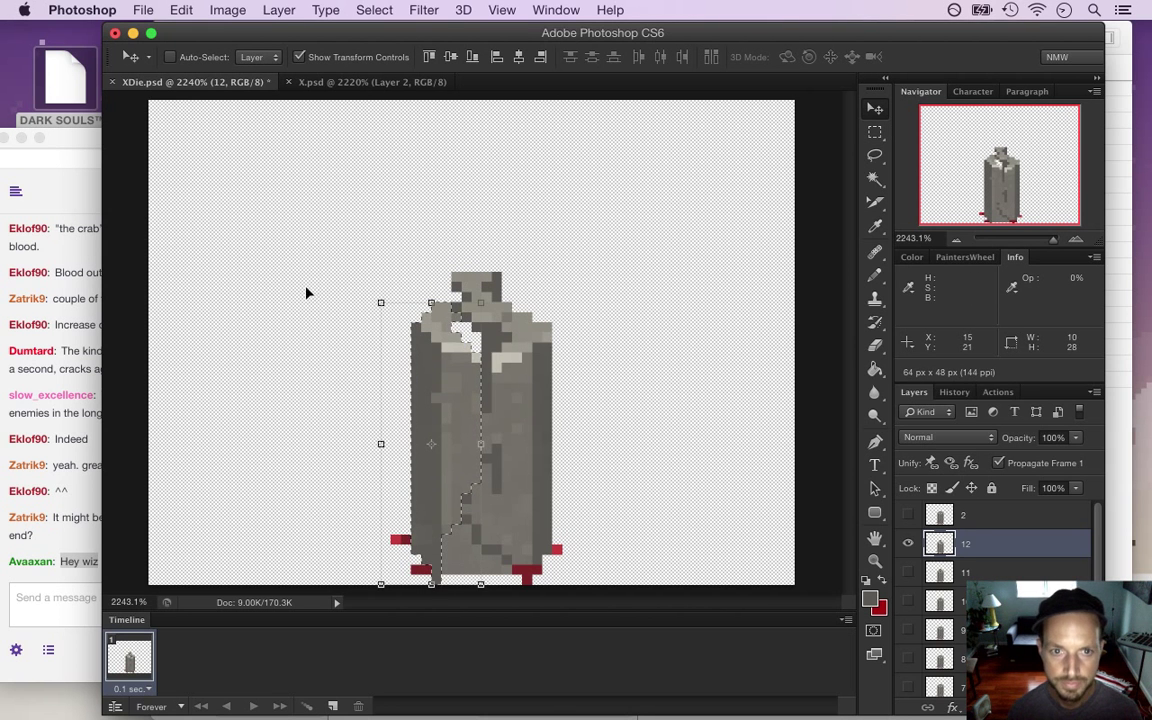
Rotate the left slab about 10.5° so it leans on the right half, apply, and deselect
drag(360, 290, 301, 307)
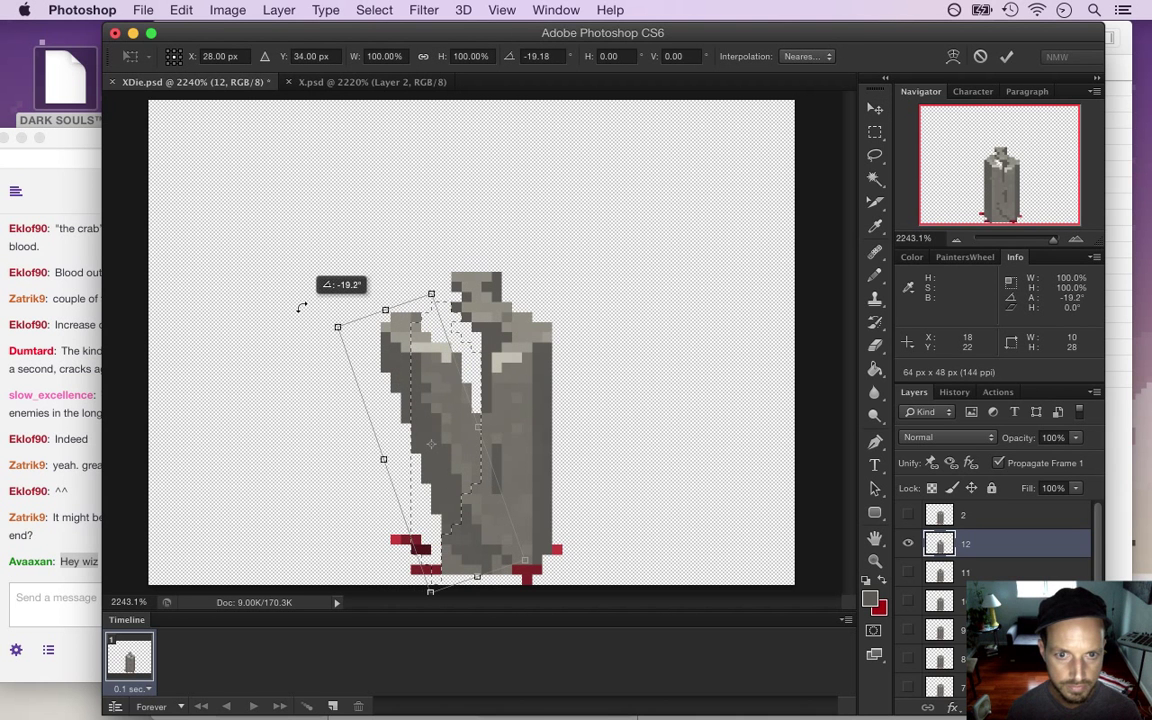
key(Left)
key(Left)
key(Left)
key(Left)
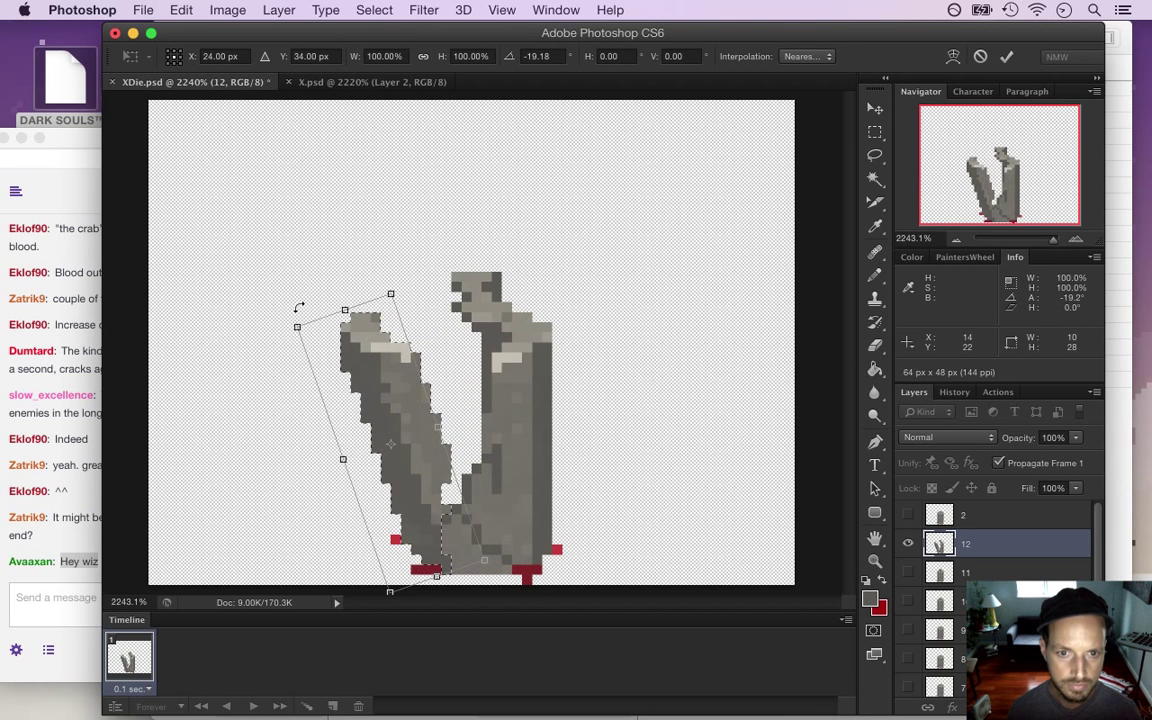
key(Left)
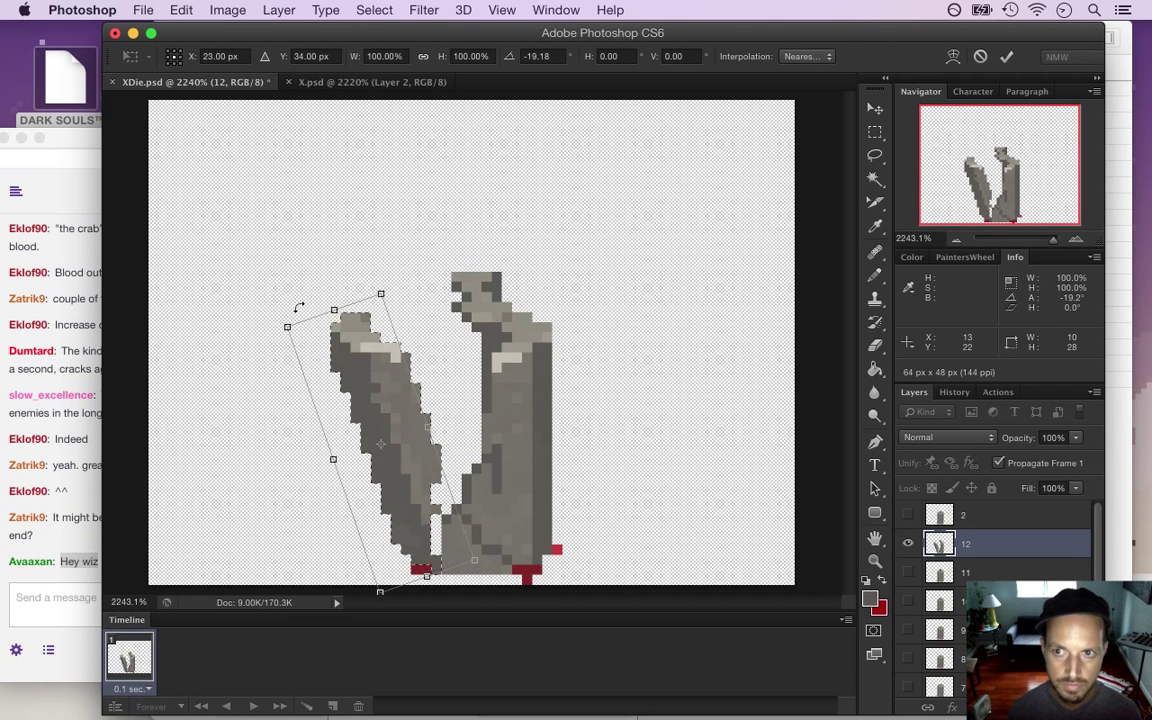
drag(380, 283, 407, 275)
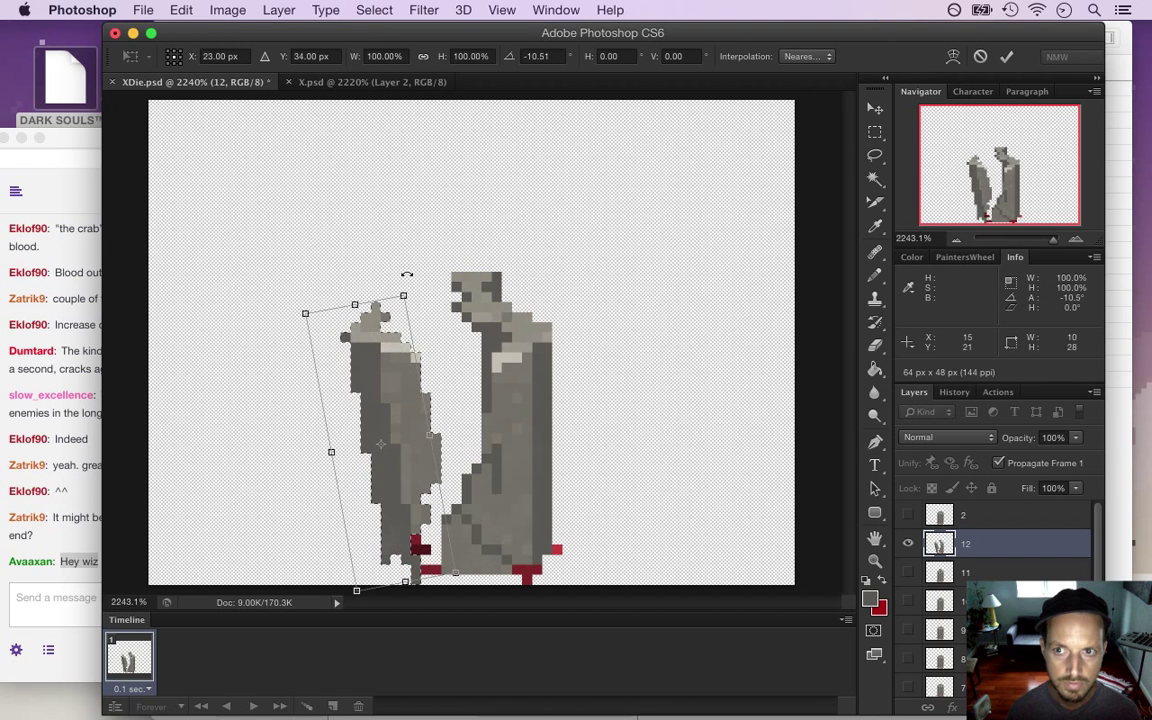
key(Right)
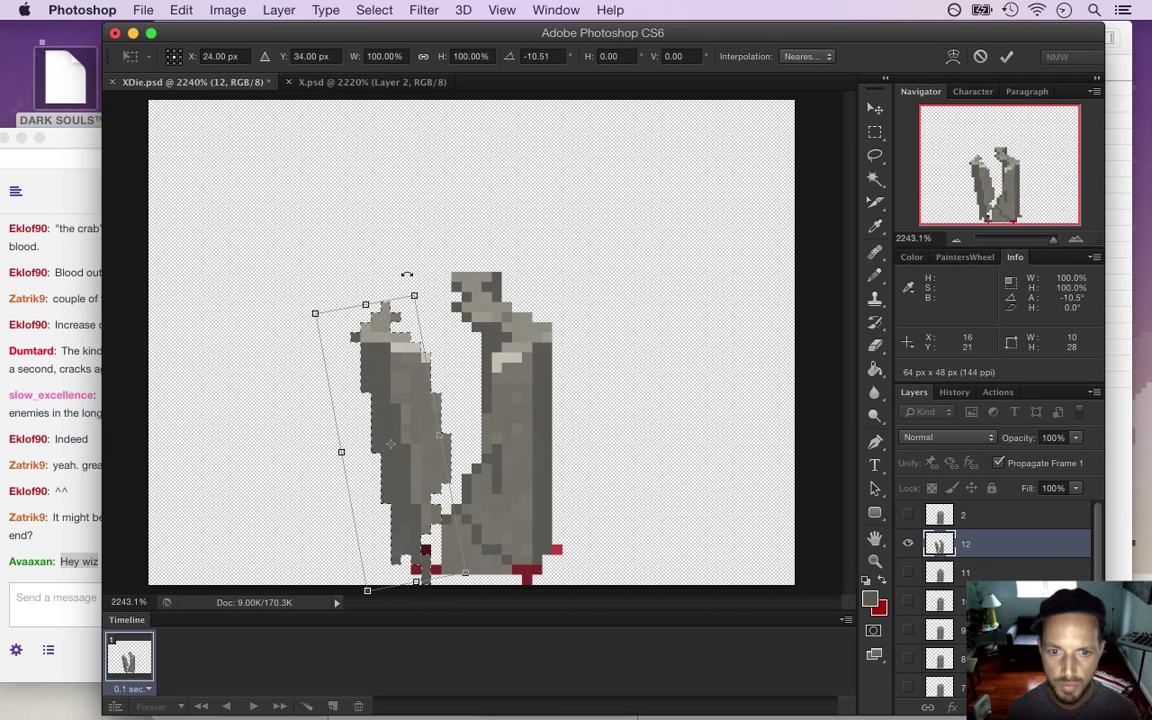
key(Right)
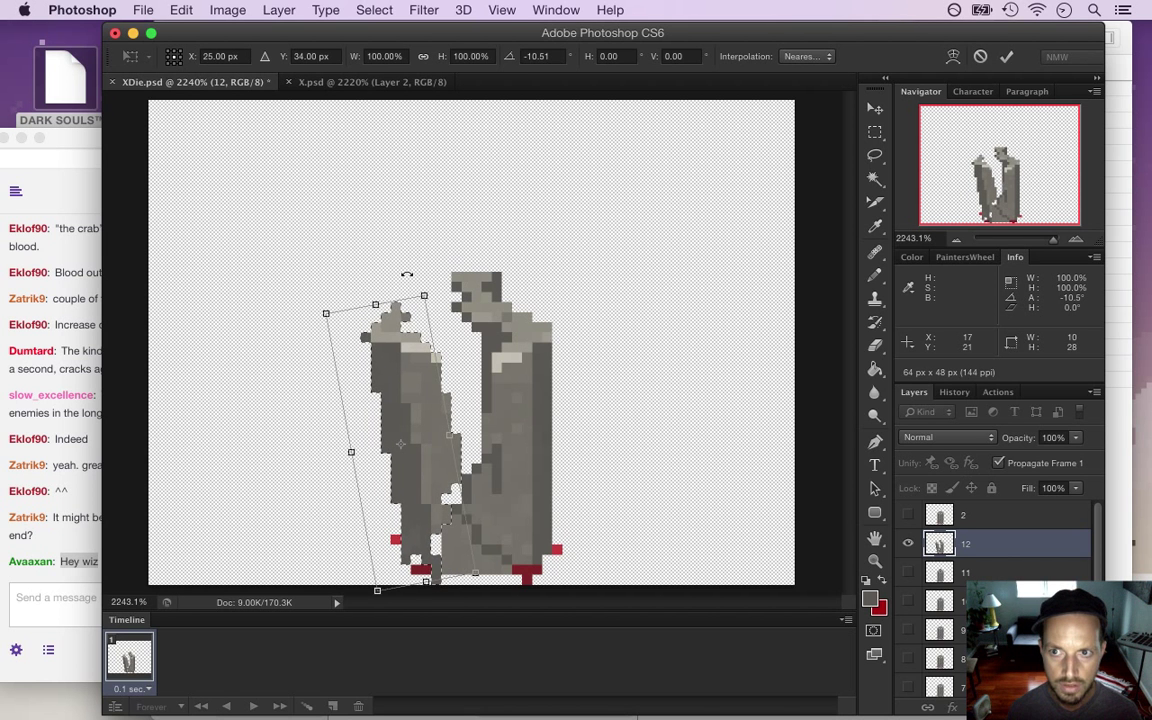
key(Right)
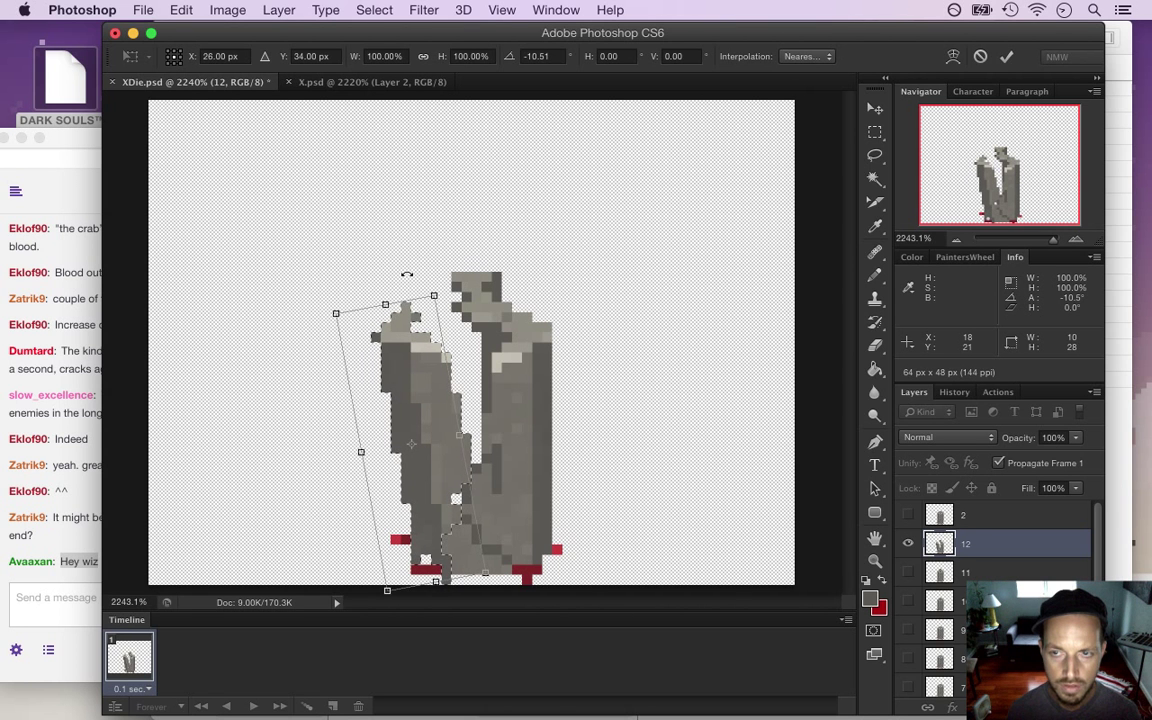
click(1006, 56)
click(874, 131)
click(705, 238)
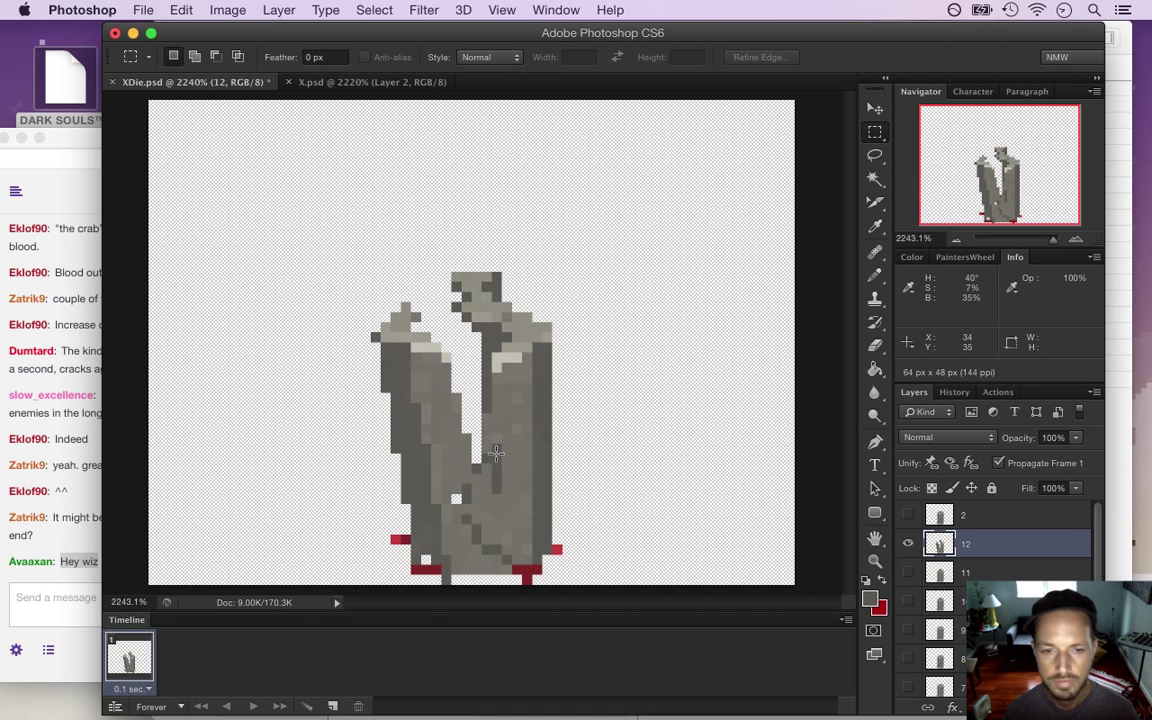
Pencil dark grey strokes over the bright gap between the pillar halves, then save XDie.psd
key(i)
key(e)
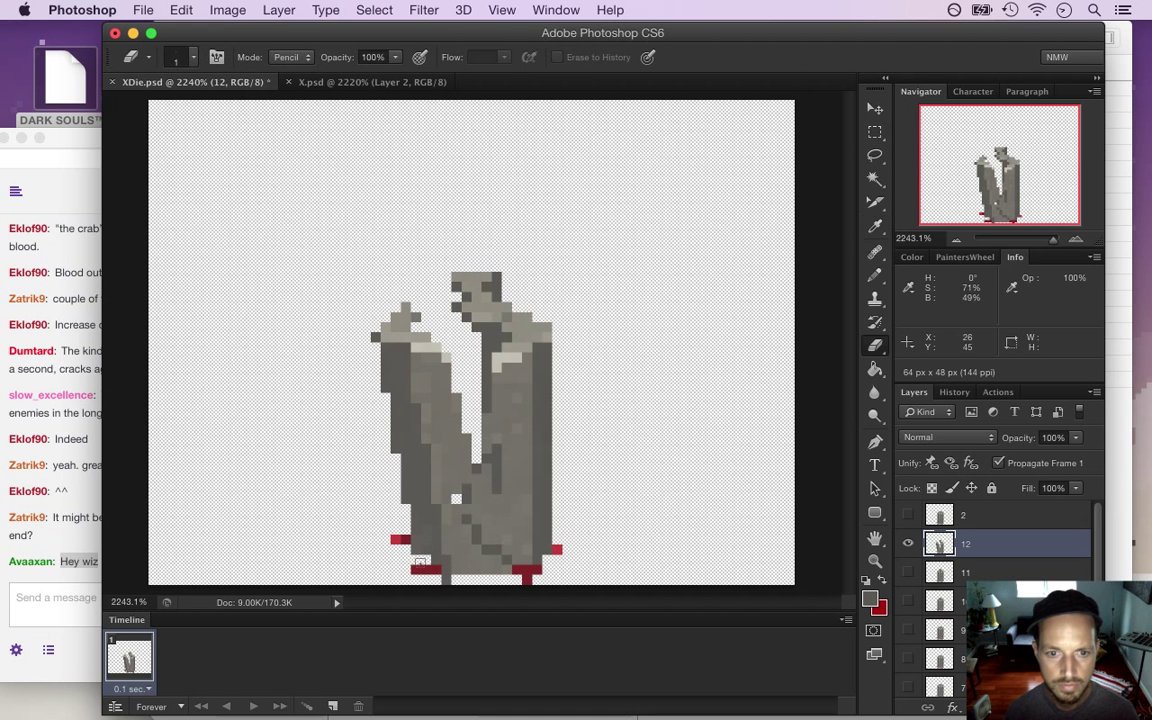
key(i)
key(b)
drag(457, 320, 456, 378)
drag(466, 335, 466, 394)
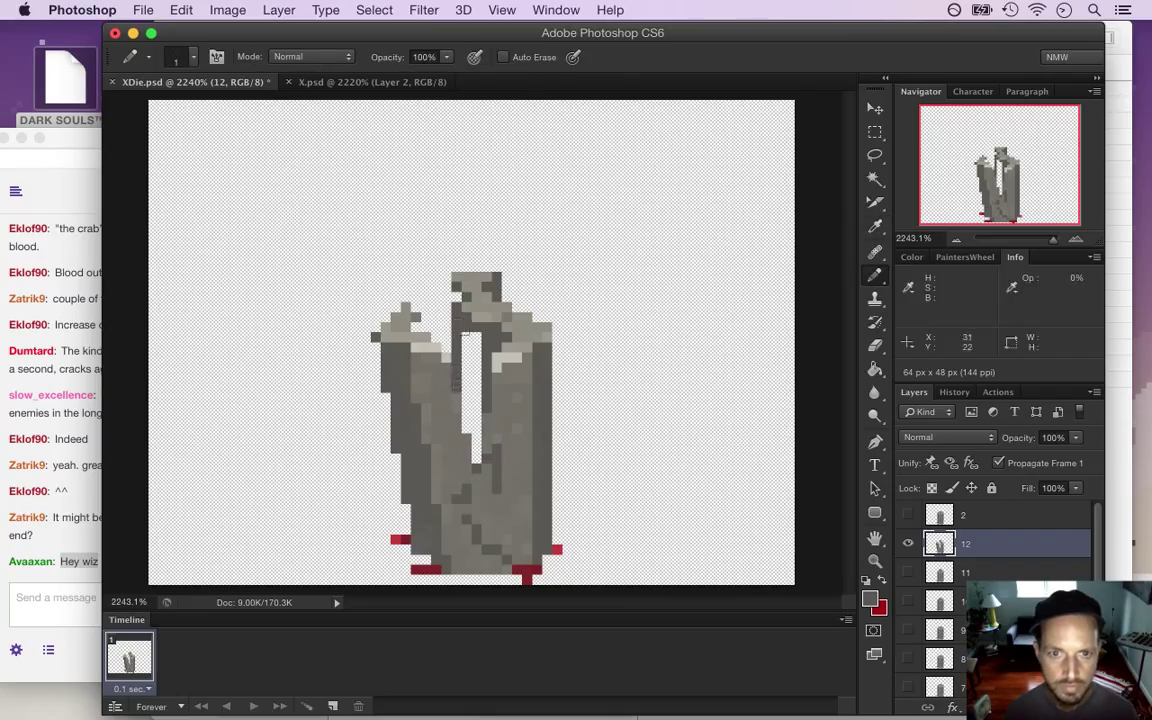
drag(475, 333, 474, 447)
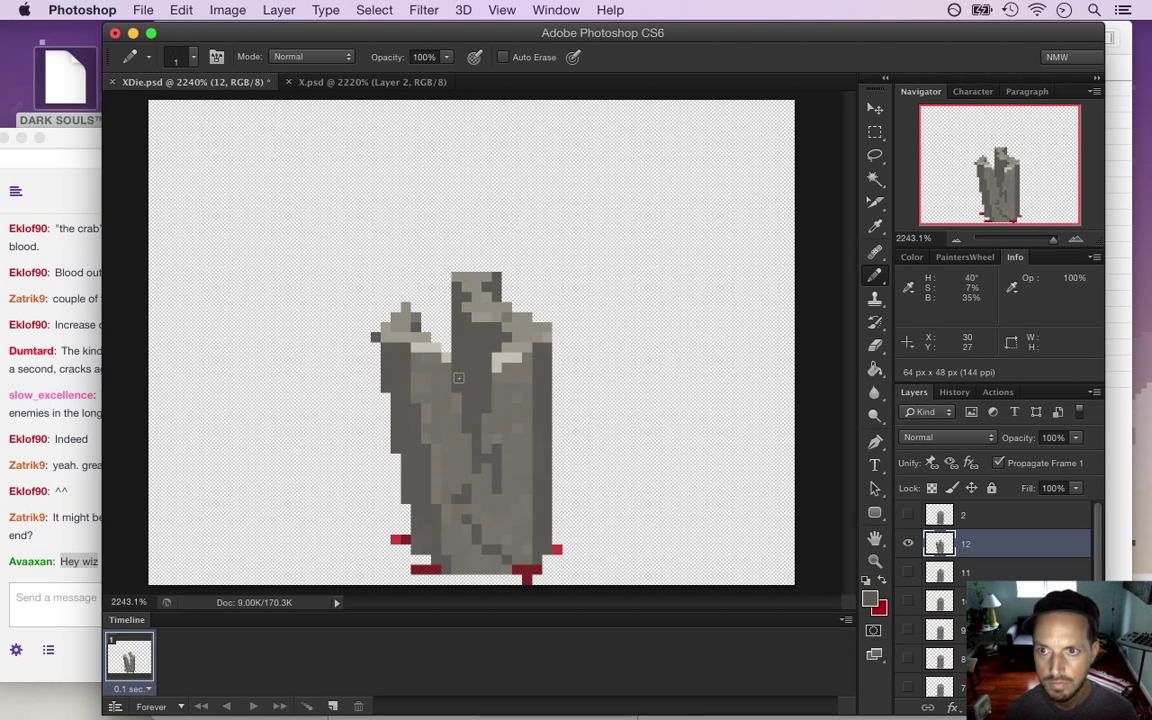
key(super+s)
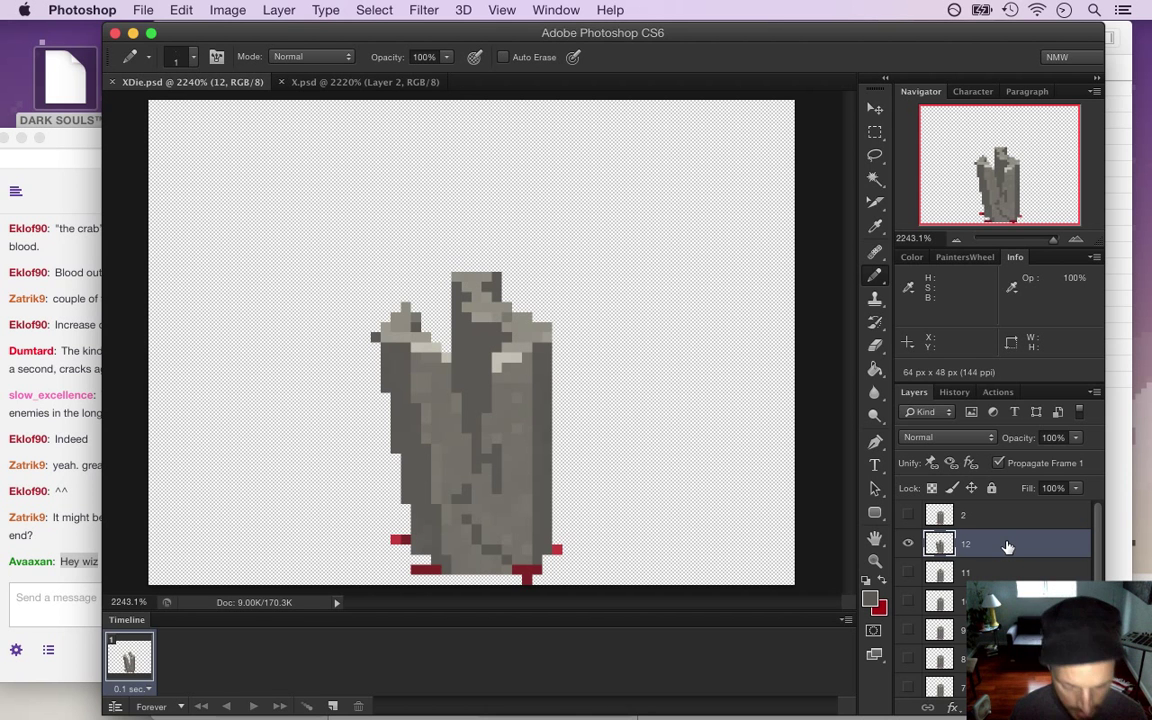
Duplicate layer 12 and name it 13, then delete that mistaken copy
key(super+j)
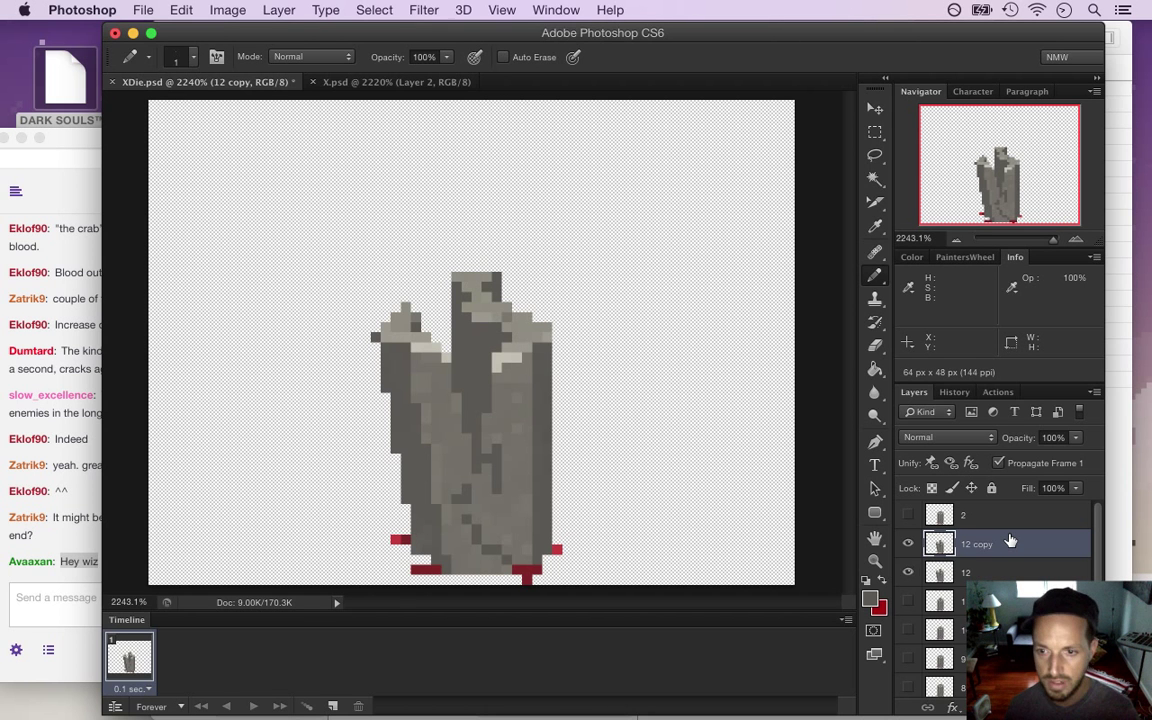
double_click(978, 545)
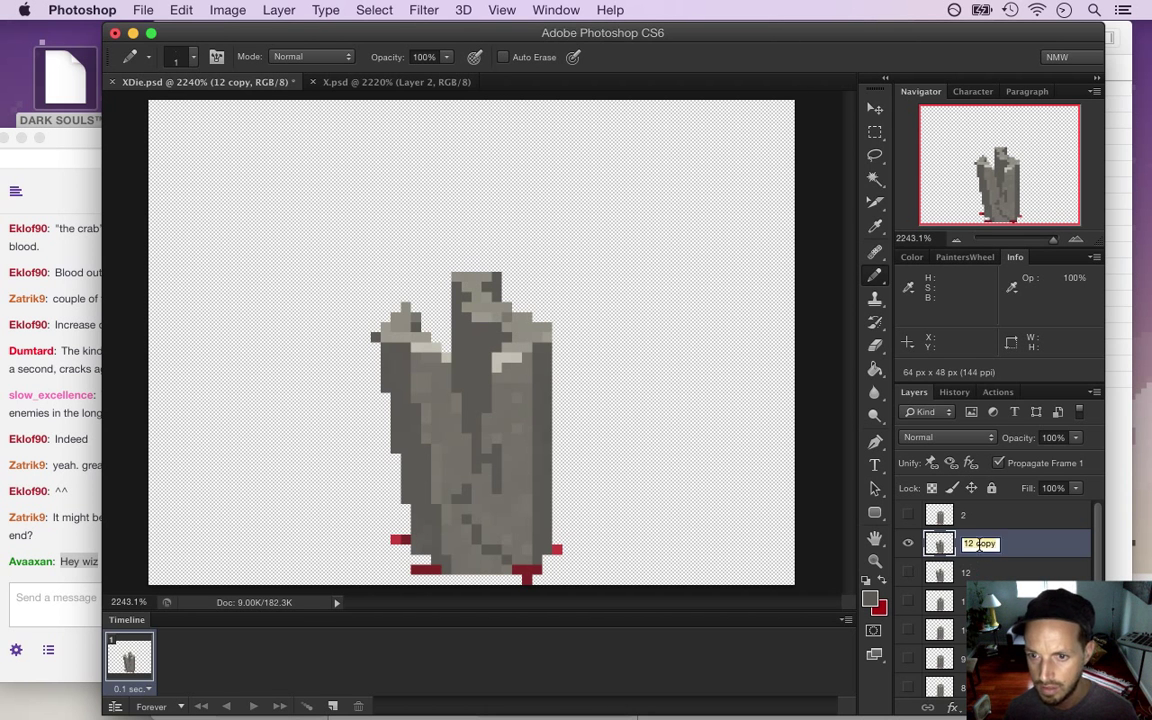
text(13)
key(Return)
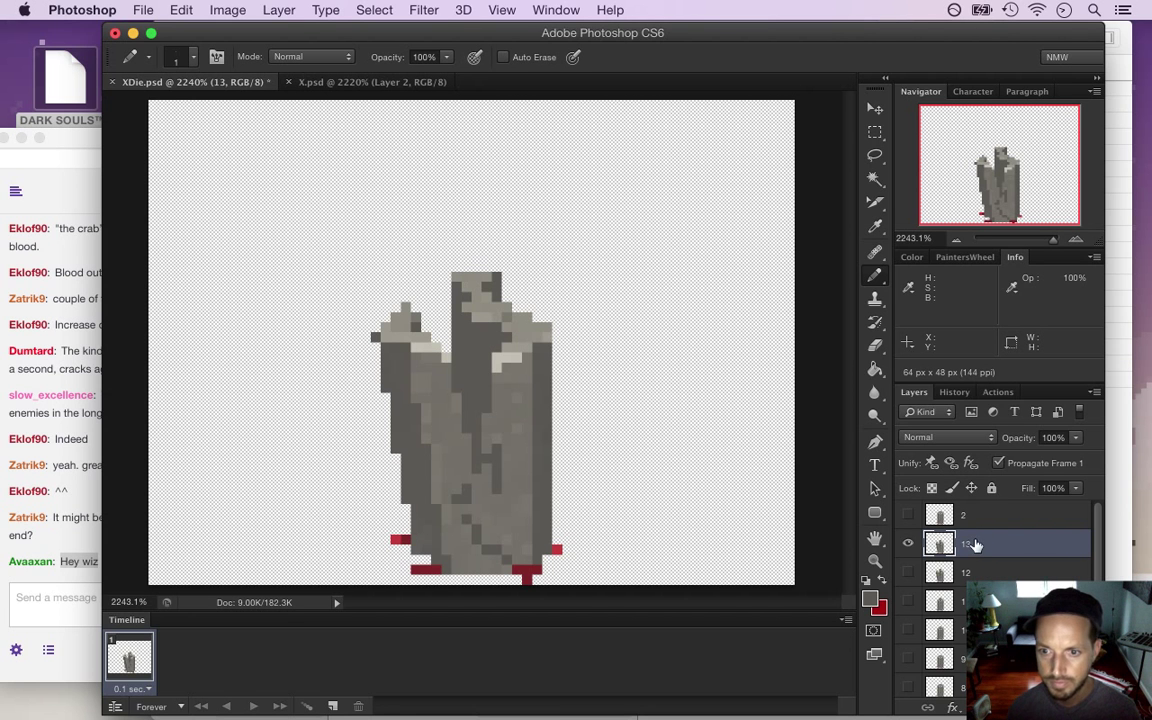
key(BackSpace)
Copy the intact-pillar layer 9 above layer 12, show it, and name it 13
key(super+j)
drag(960, 629, 979, 542)
click(908, 543)
double_click(977, 543)
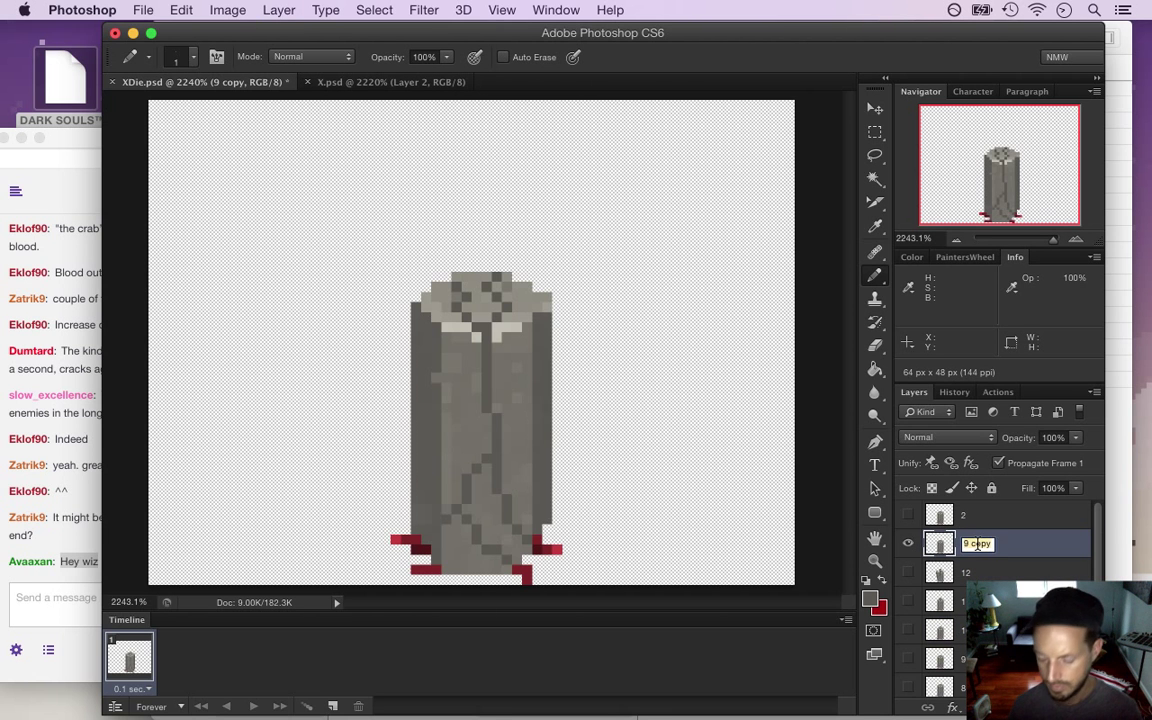
text(13)
key(Return)
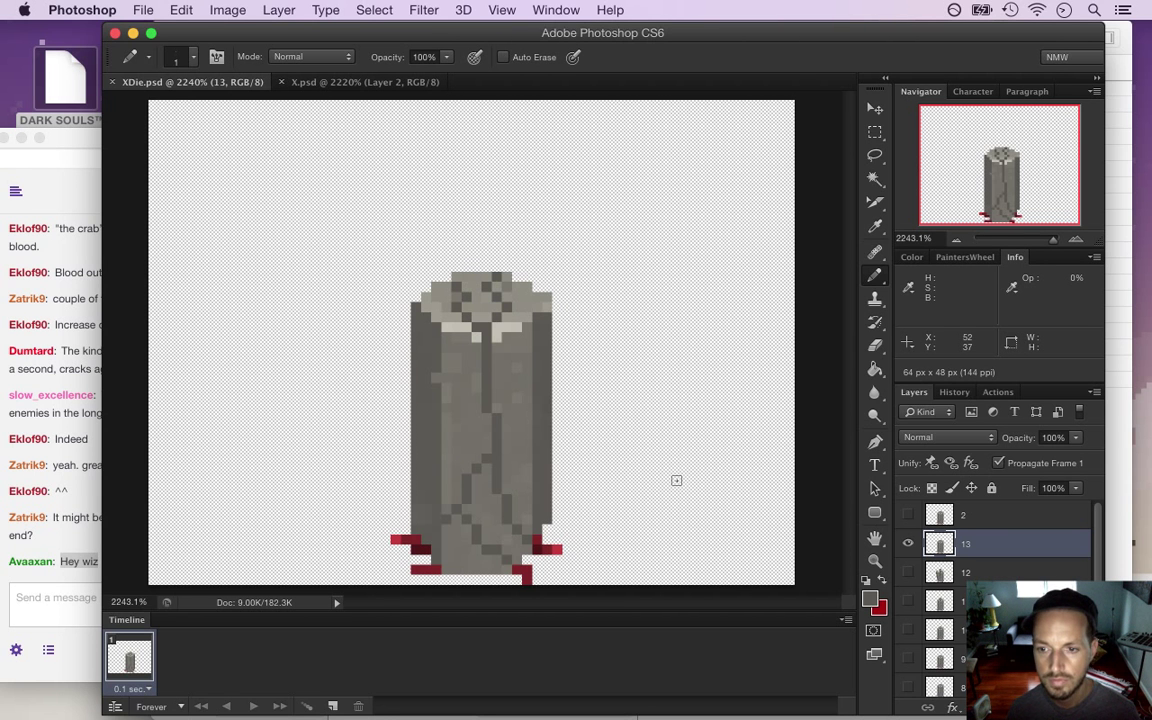
Marquee-select the pillar's right strip on layer 13, trimming notches at the bottom and top
key(m)
drag(567, 266, 494, 546)
drag(464, 418, 494, 548)
drag(452, 482, 566, 568)
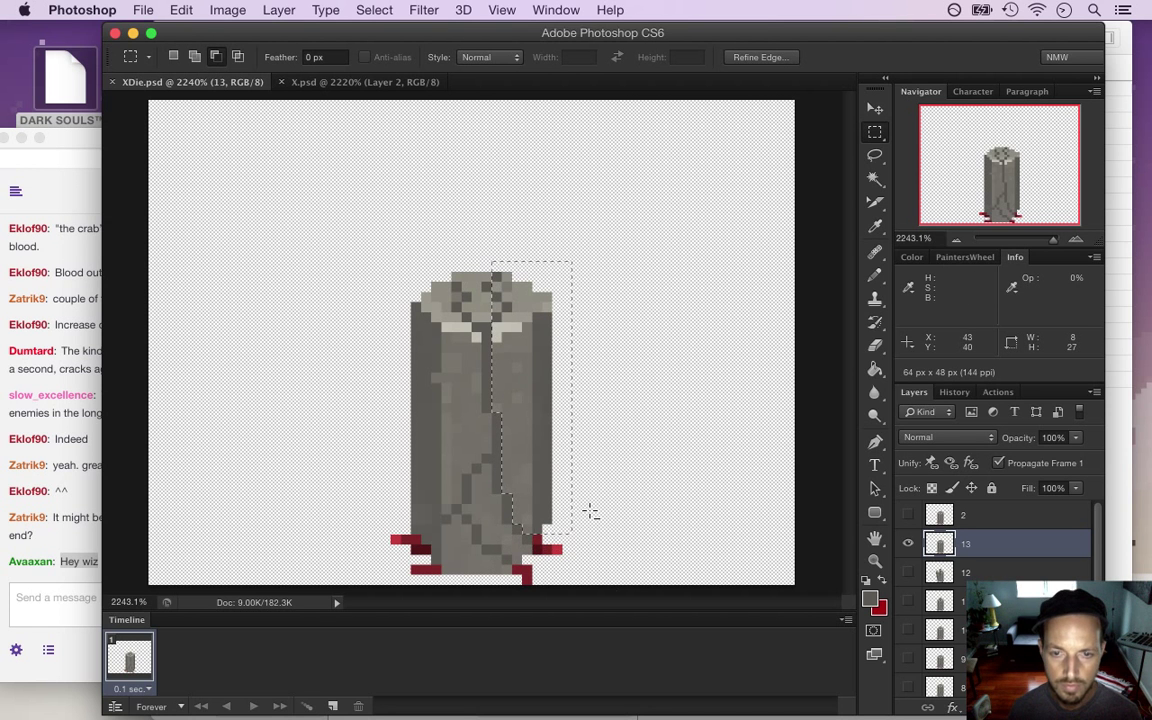
drag(490, 298, 496, 303)
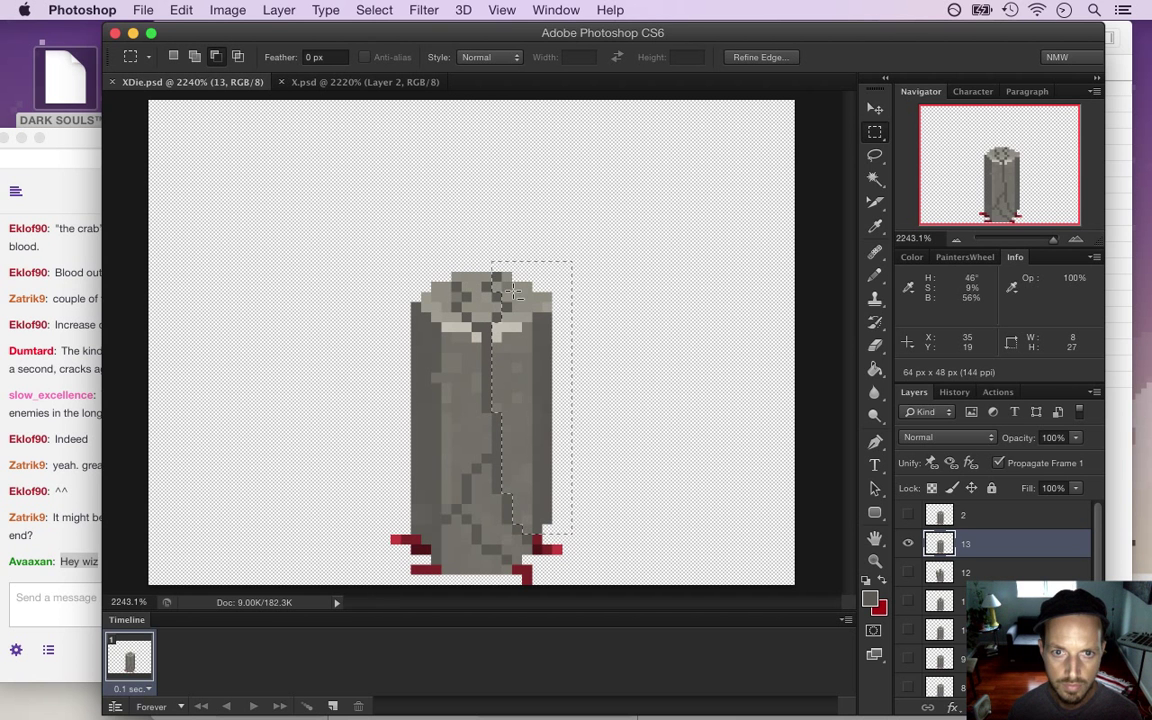
drag(488, 258, 520, 300)
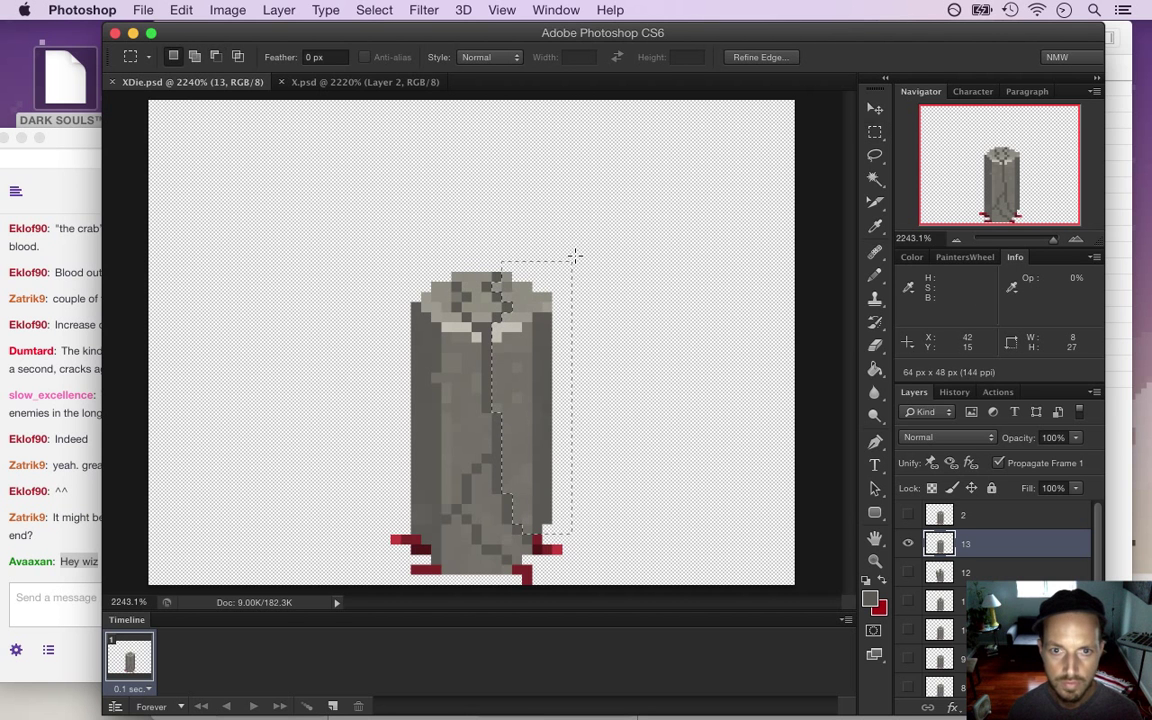
Tilt the strip outward about 13°, nudge it one pixel right, and place a colour sampler
key(v)
key(Down)
key(Down)
key(Down)
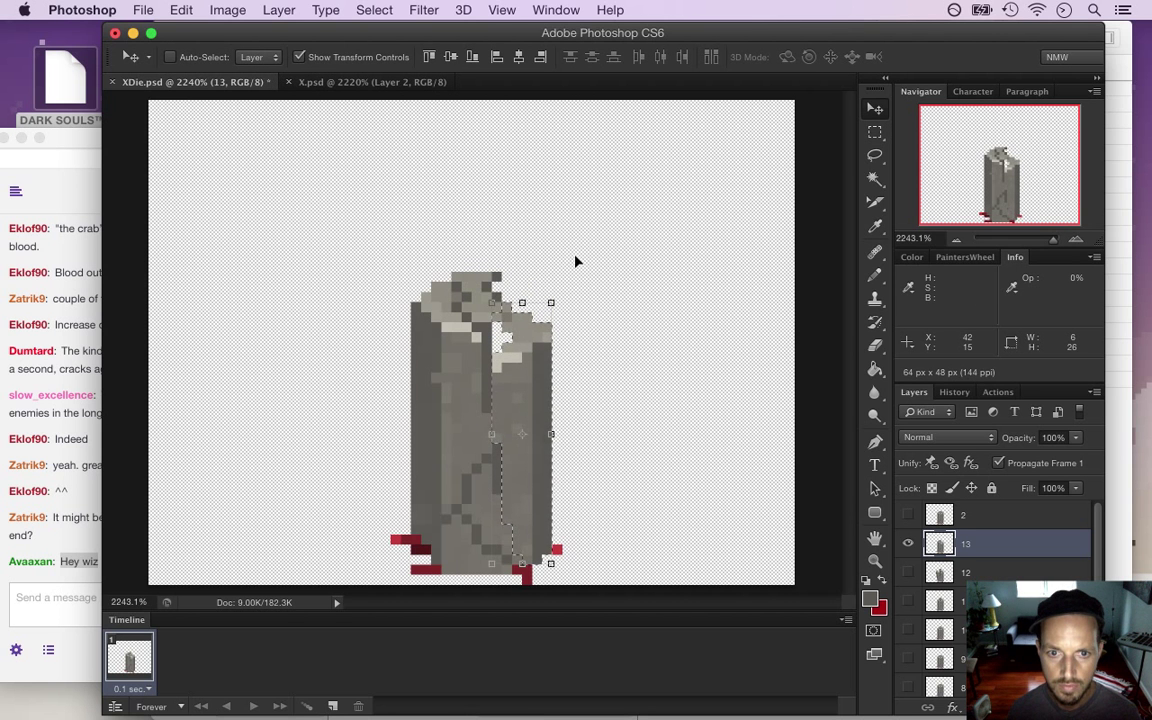
drag(578, 298, 600, 297)
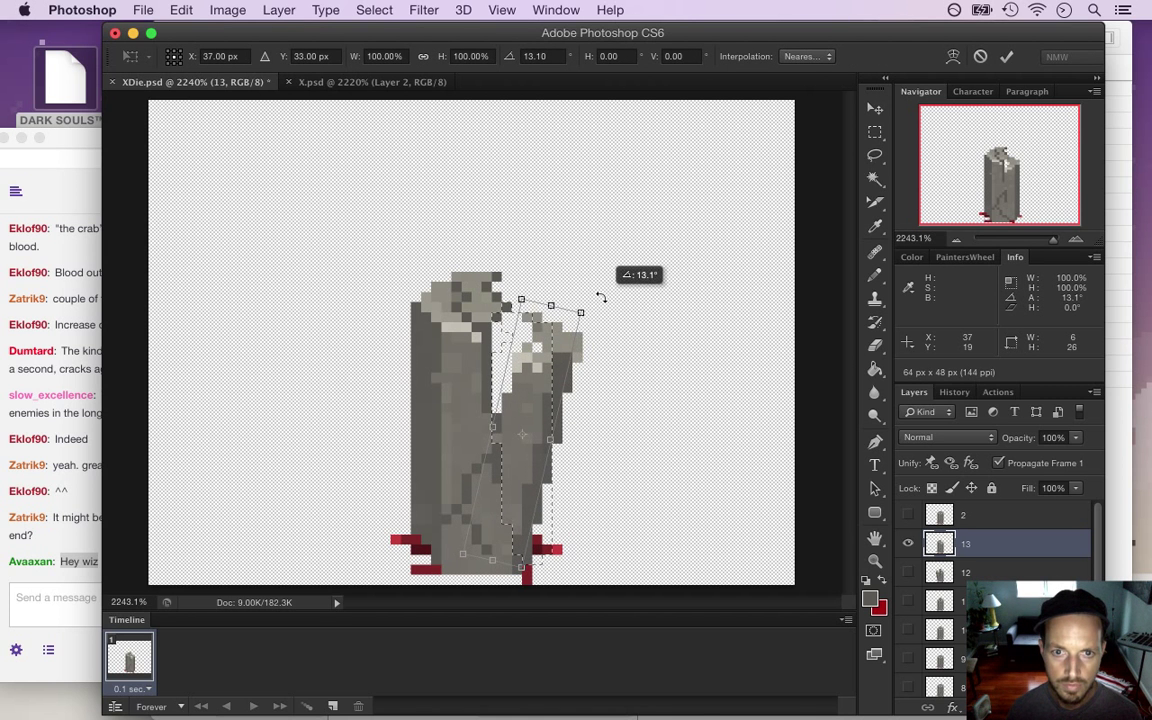
key(Right)
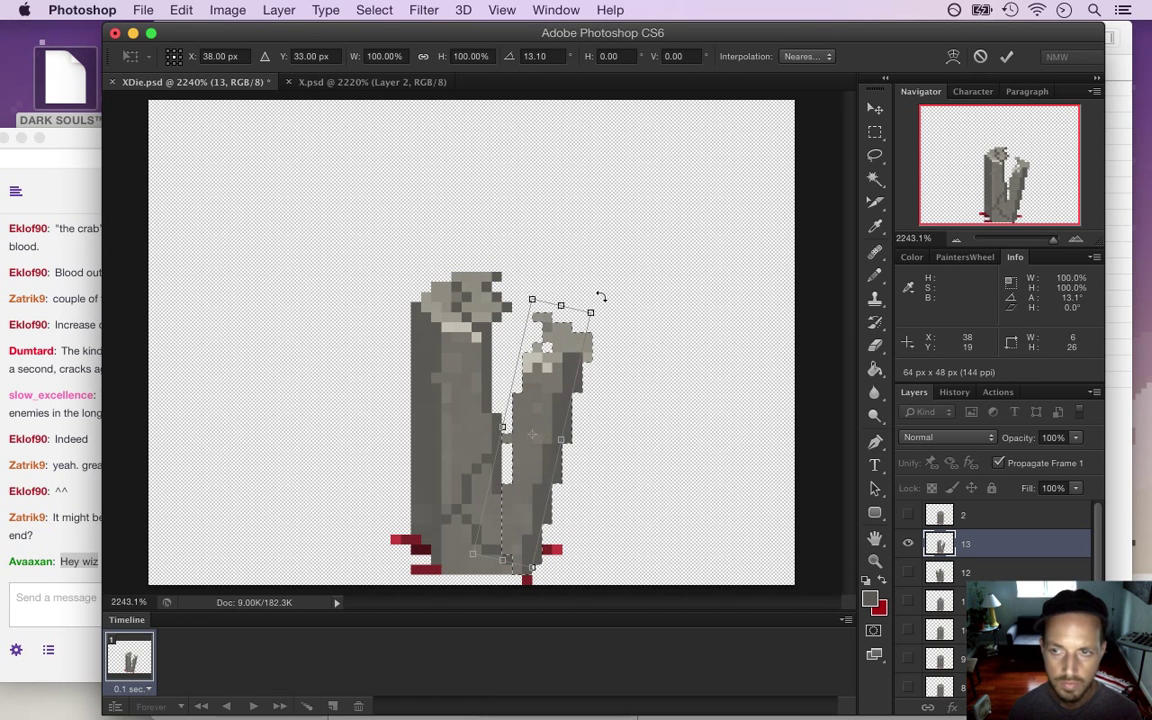
key(Return)
key(m)
click(591, 265)
key(i)
shift+click(509, 316)
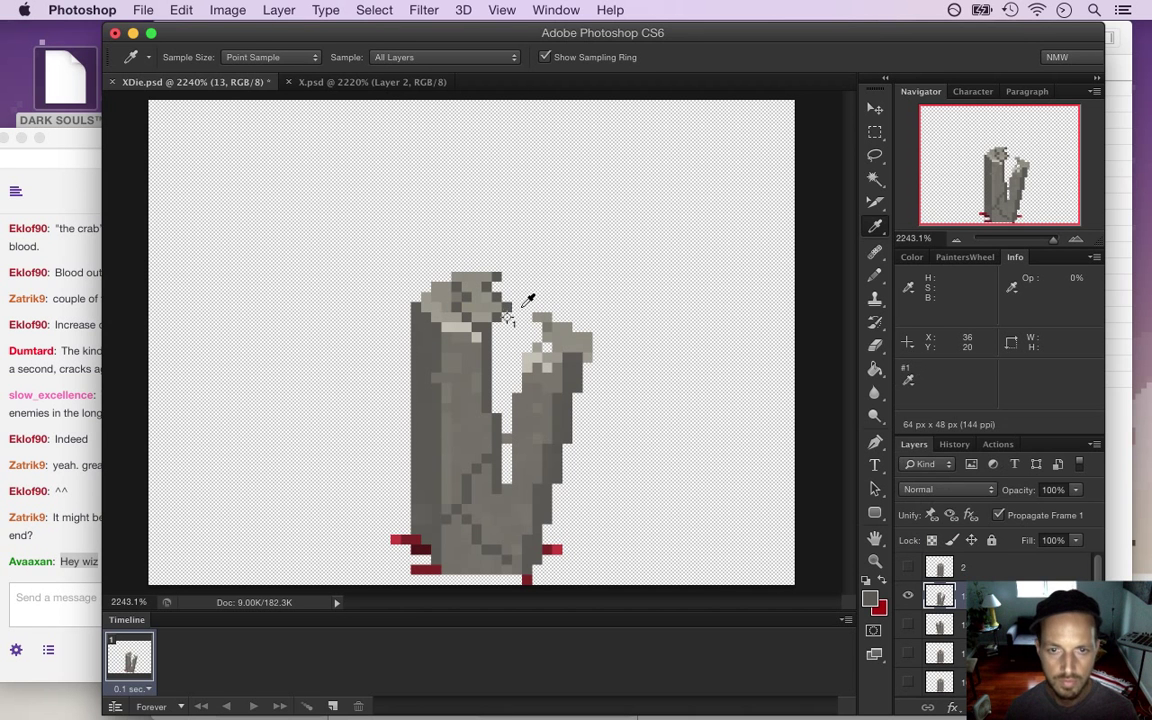
Pencil a dark line down the standing half's crack, grey over the light stripe, then show chat
key(m)
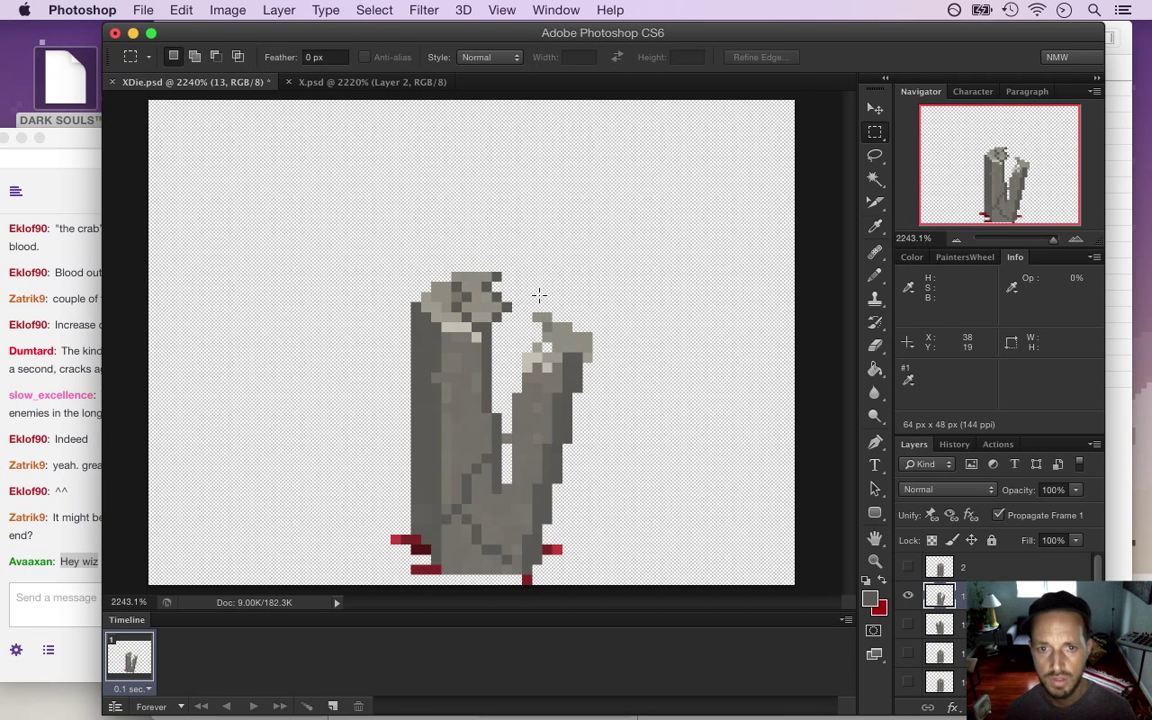
key(i)
key(m)
key(b)
drag(506, 308, 506, 372)
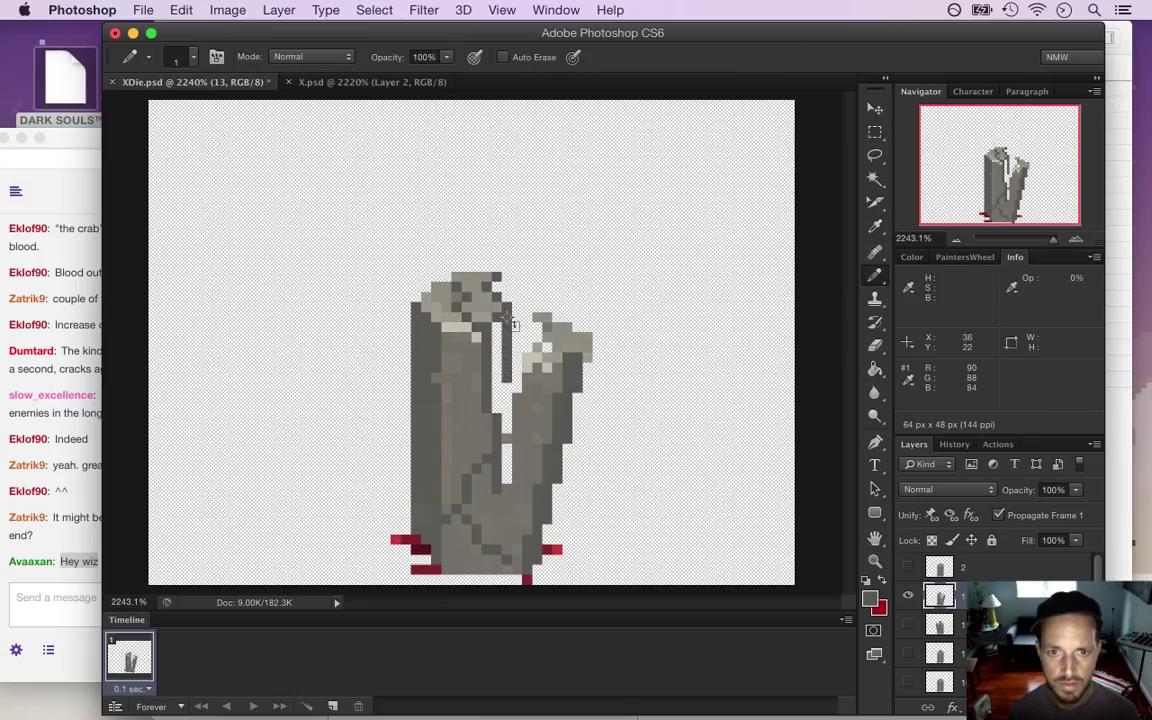
drag(506, 390, 506, 465)
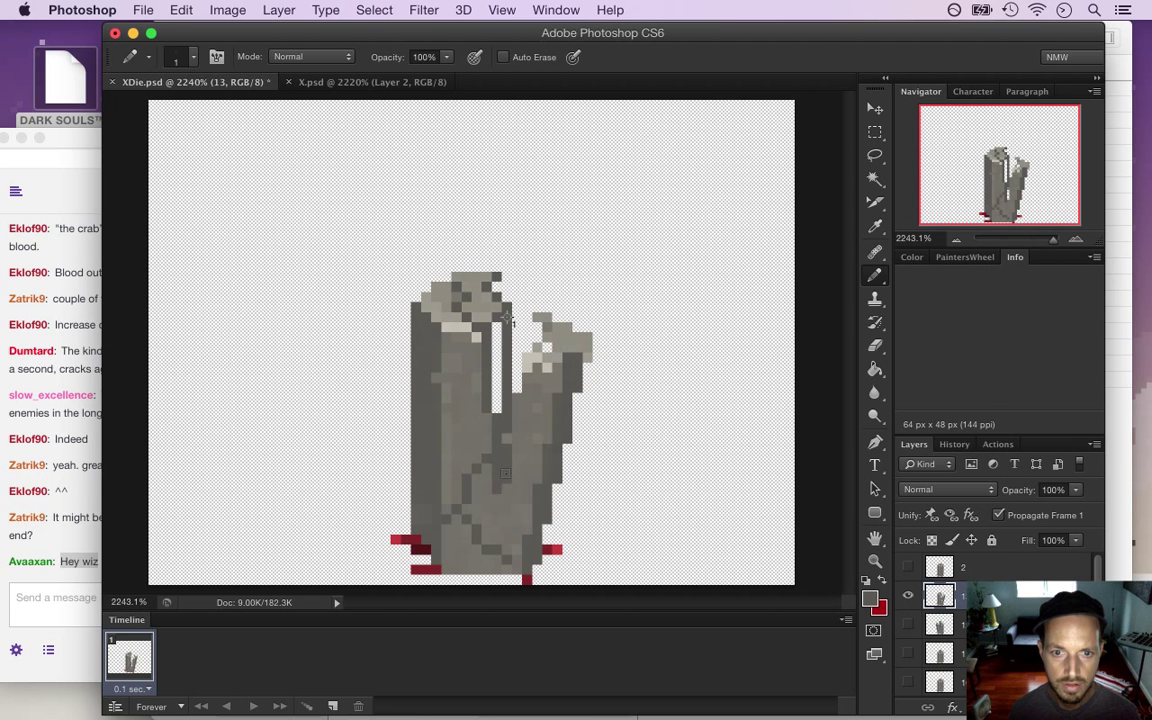
drag(496, 412, 493, 348)
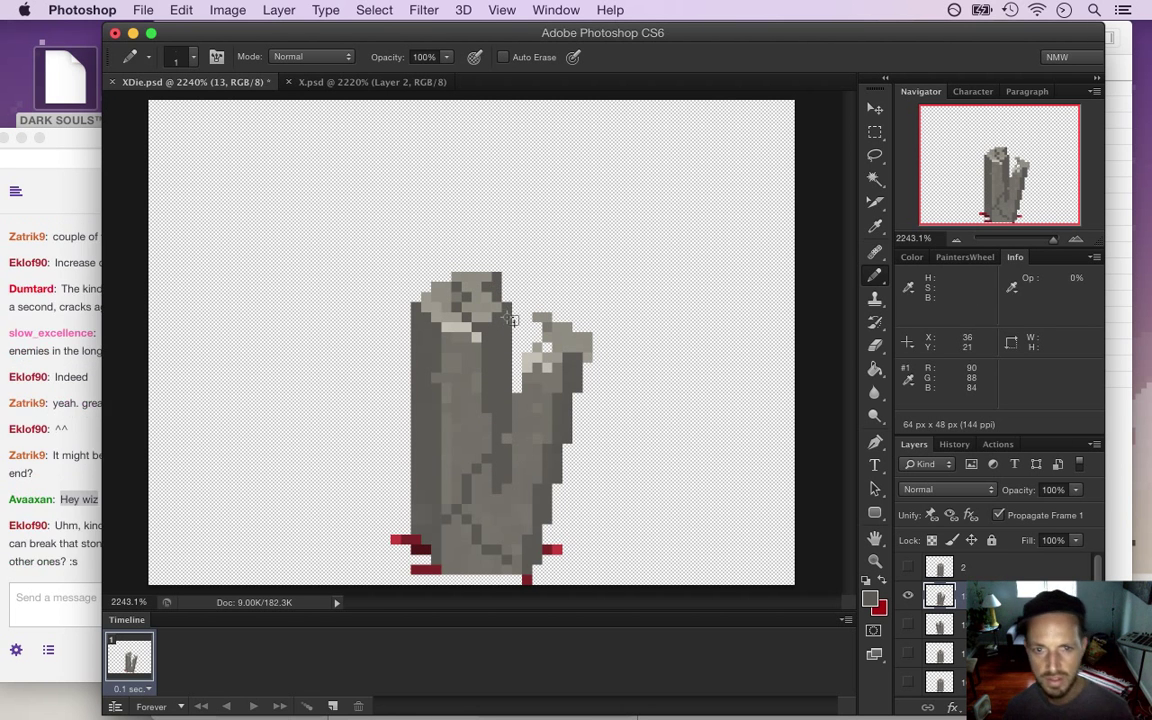
click(79, 555)
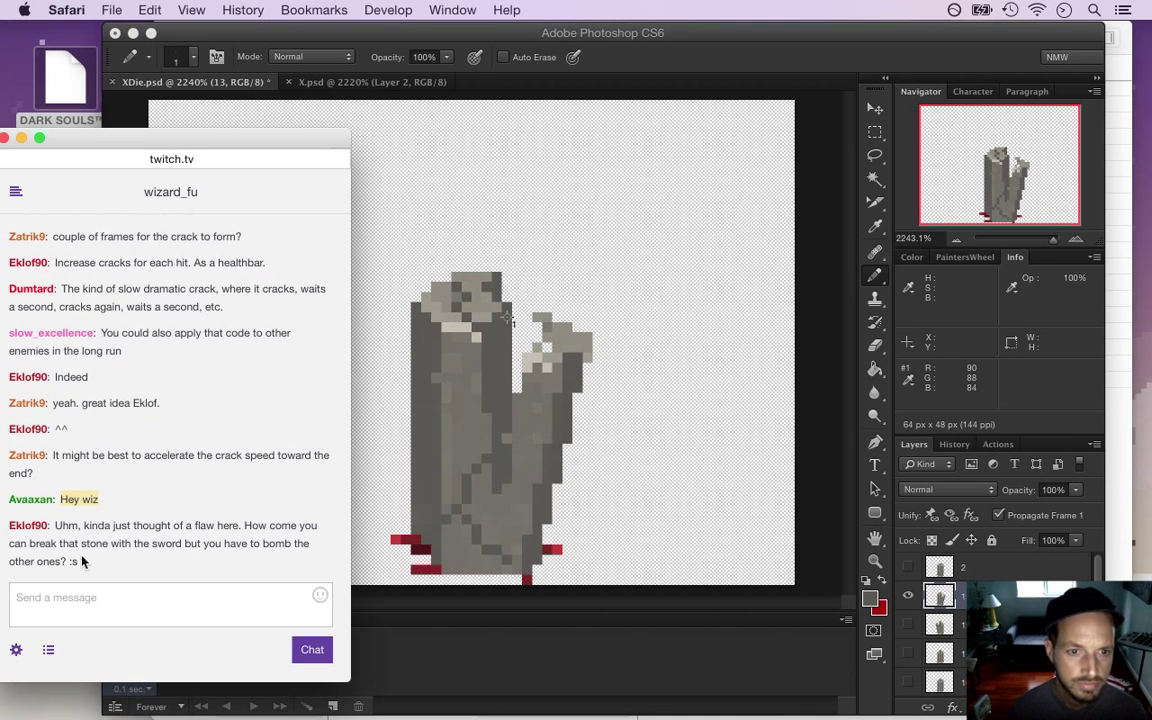
Highlight a viewer's chat question about breaking the stone, then return to the pillar artwork
drag(55, 526, 117, 571)
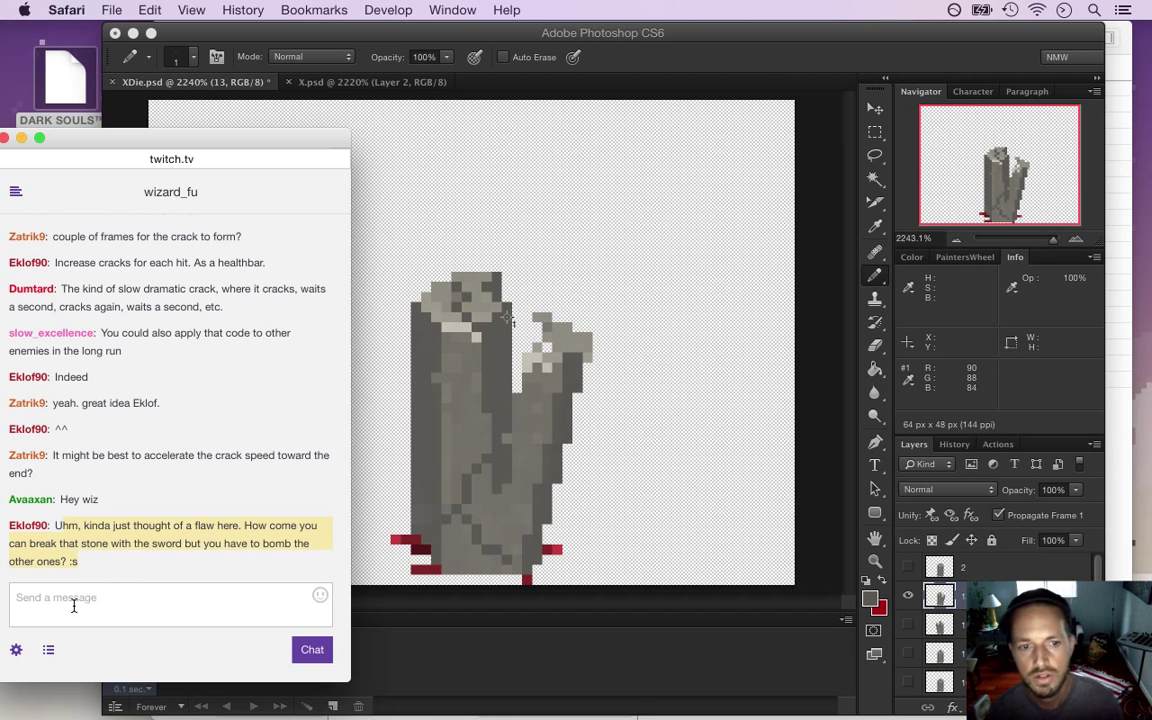
drag(83, 527, 123, 571)
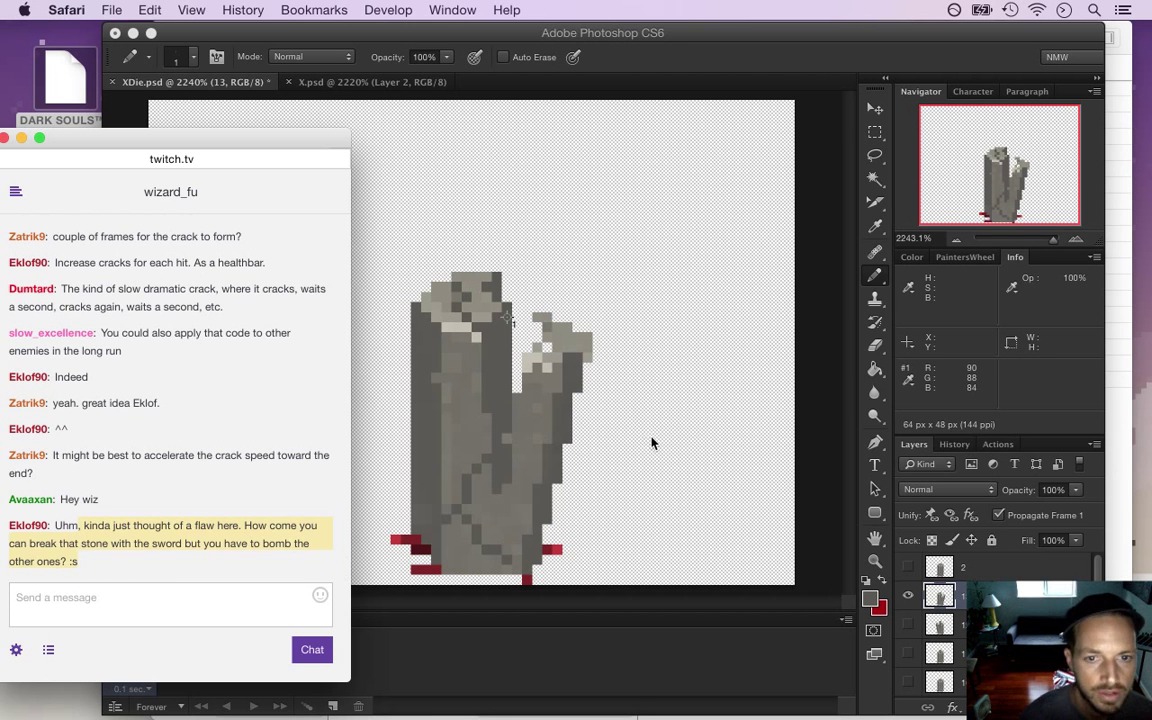
click(715, 64)
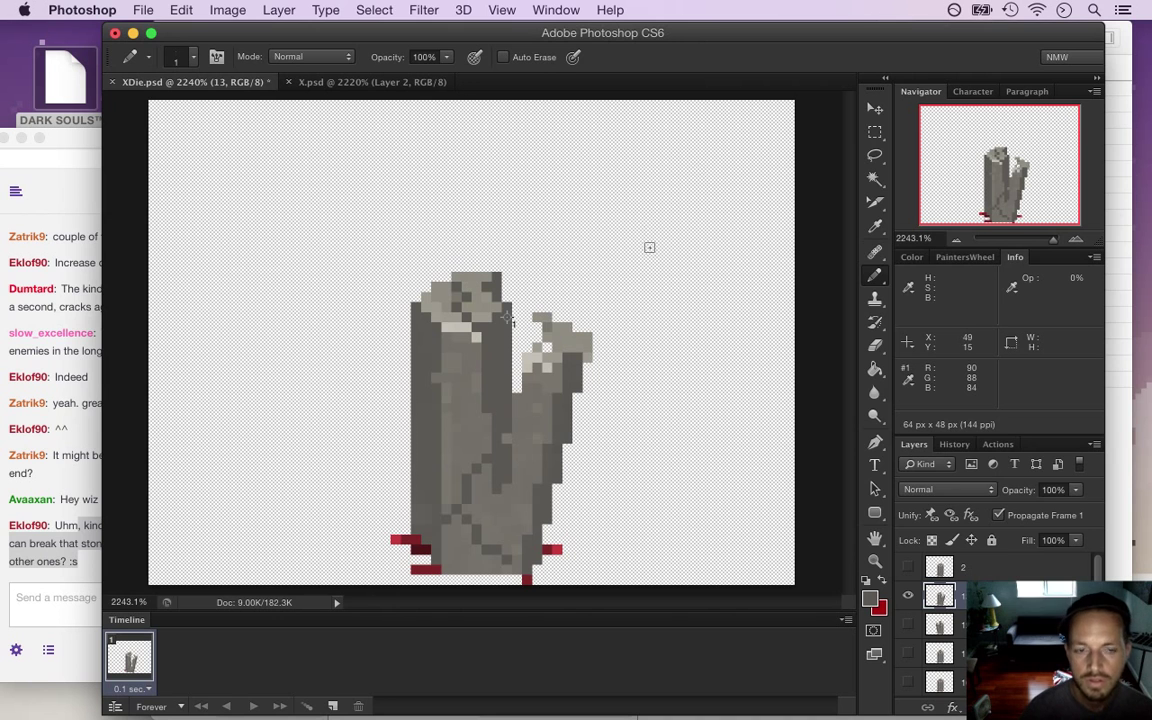
Marquee-select the pillar's left slab on layer 13, adding and trimming columns to fit its edge
key(m)
mouse_move(370, 283)
mouse_down()
mouse_move(401, 424)
mouse_move(403, 571)
mouse_move(441, 574)
mouse_up()
drag(362, 528, 417, 558)
drag(425, 562, 447, 513)
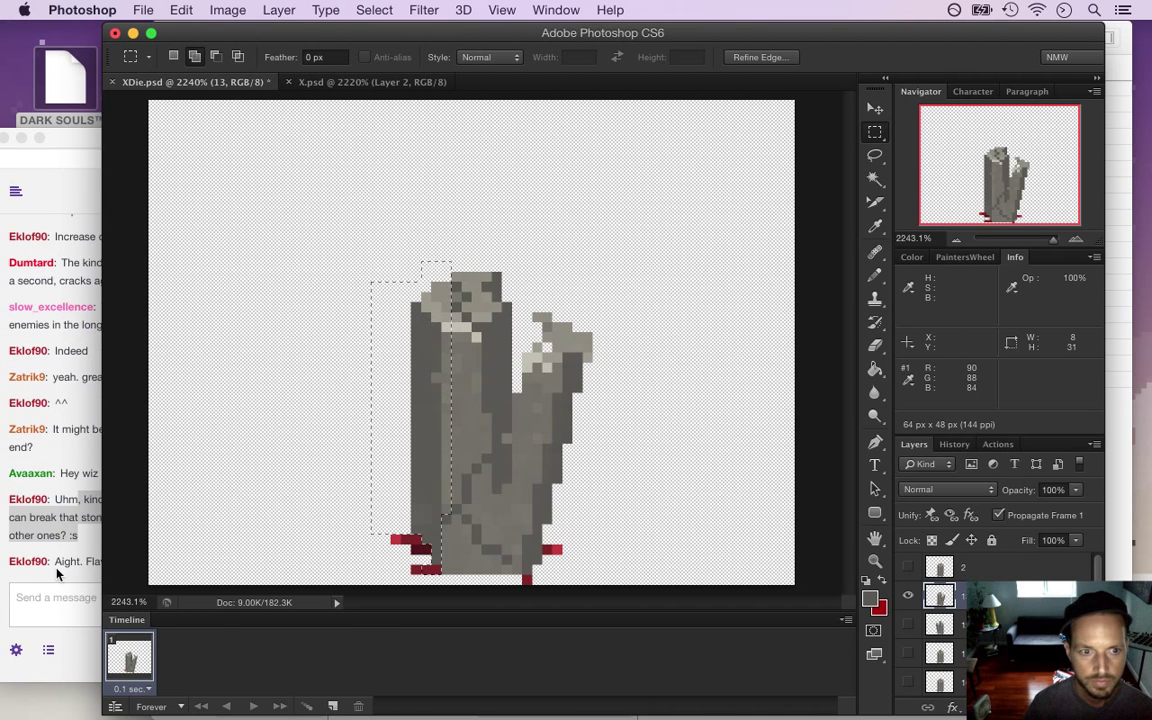
click(57, 573)
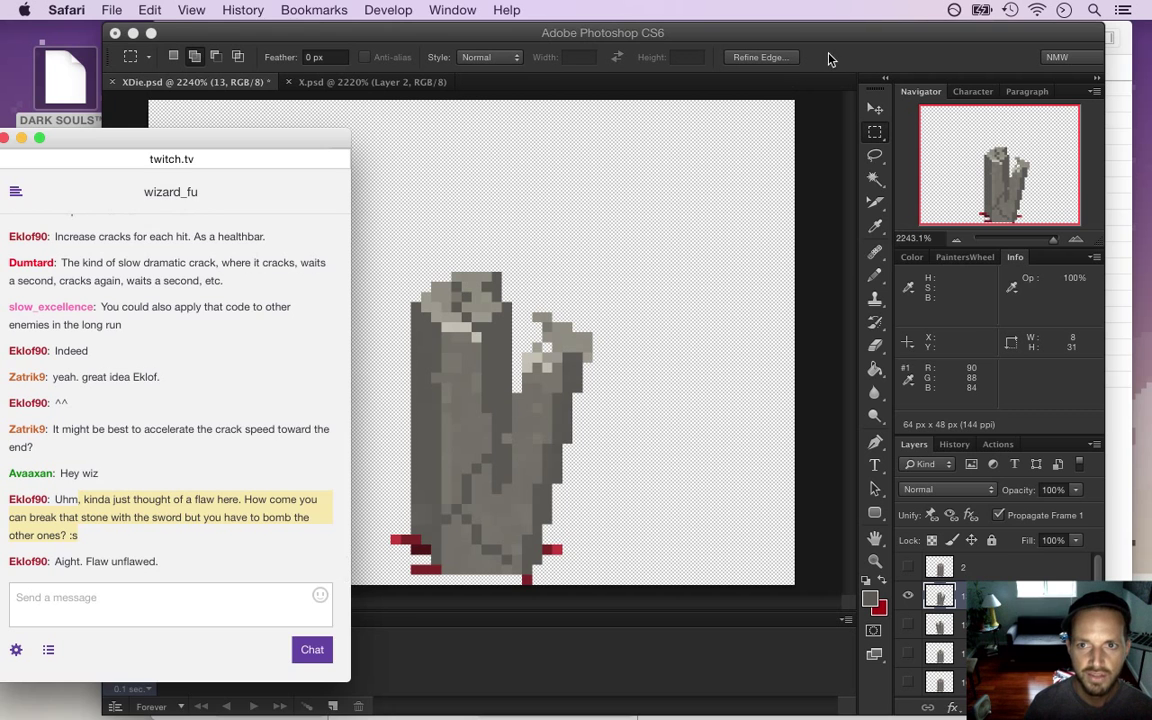
click(815, 62)
drag(446, 295, 466, 505)
drag(466, 330, 471, 505)
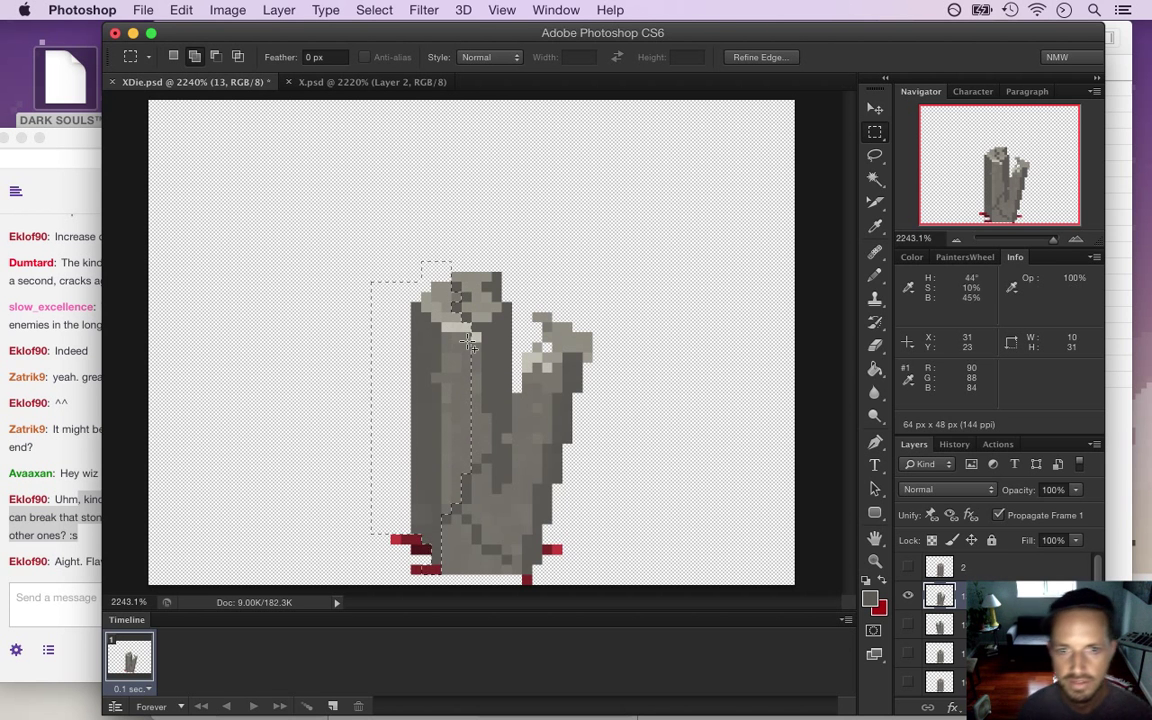
drag(470, 343, 475, 450)
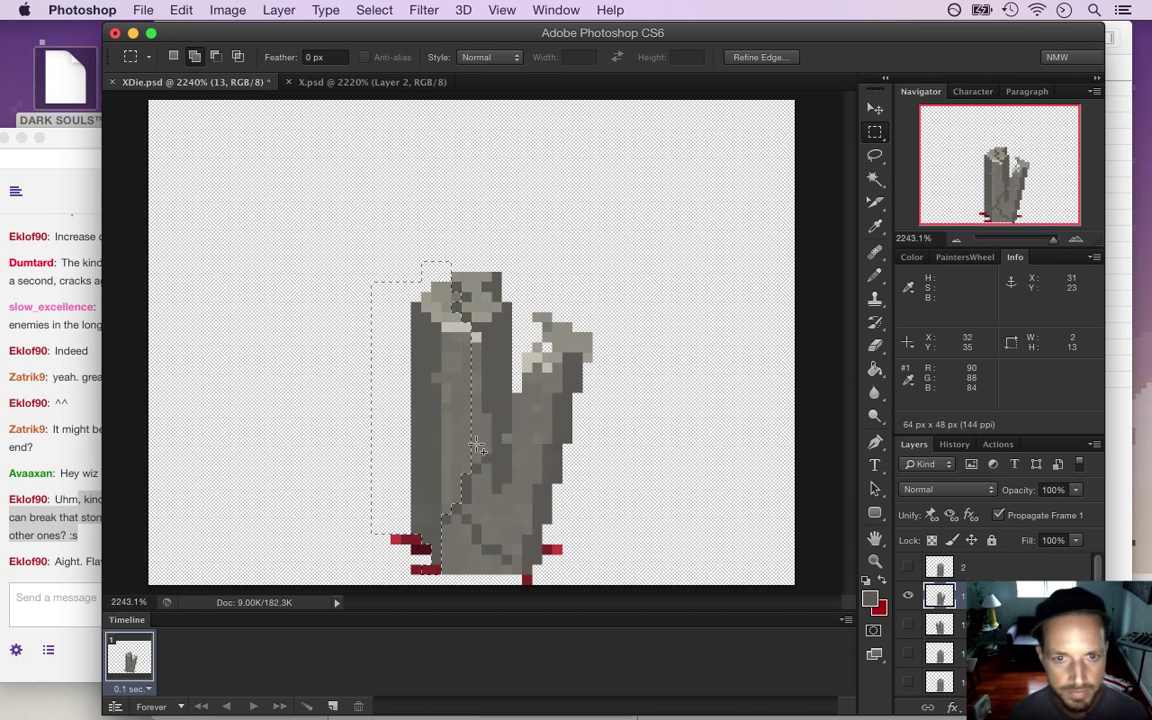
drag(480, 335, 489, 455)
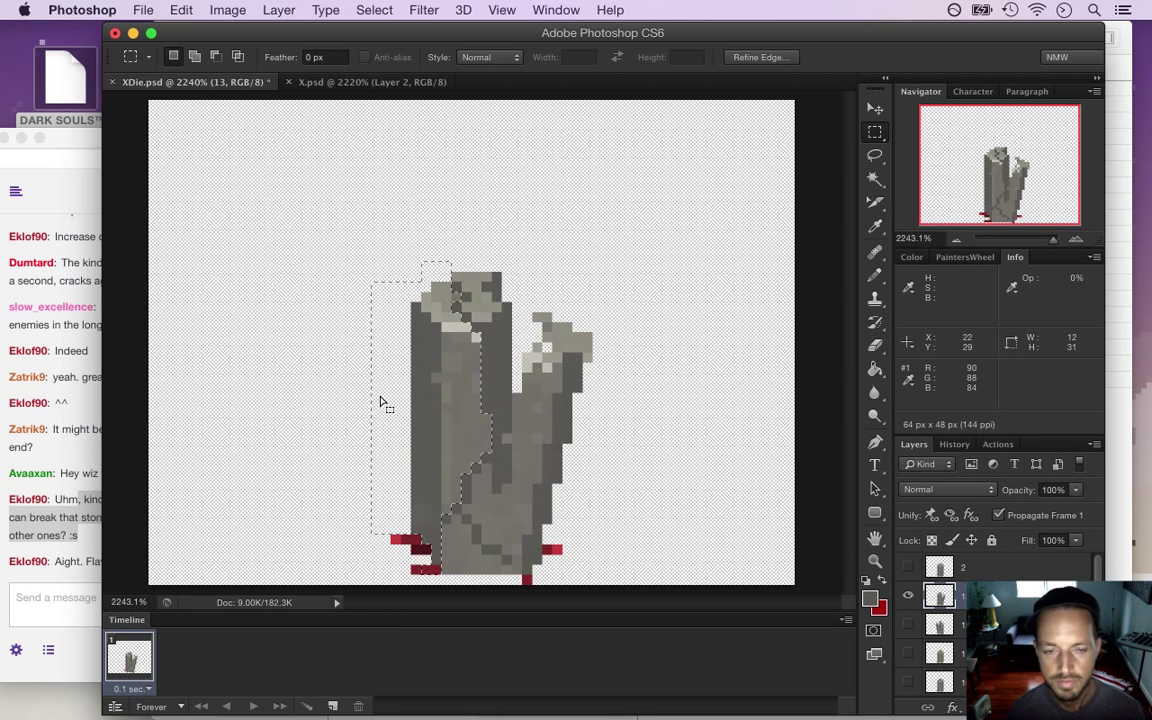
drag(375, 508, 410, 534)
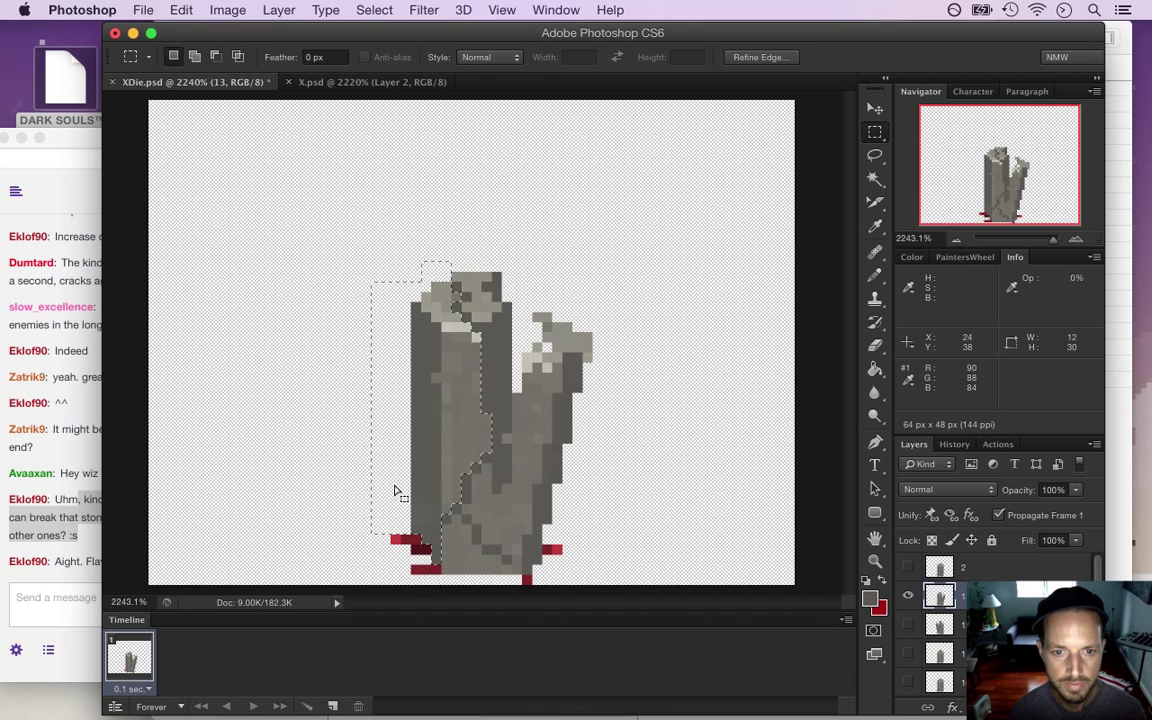
Nudge the slab down two pixels, rotate it about 39.7° left, and shift it onto the base
key(v)
key(Down)
key(Down)
key(Down)
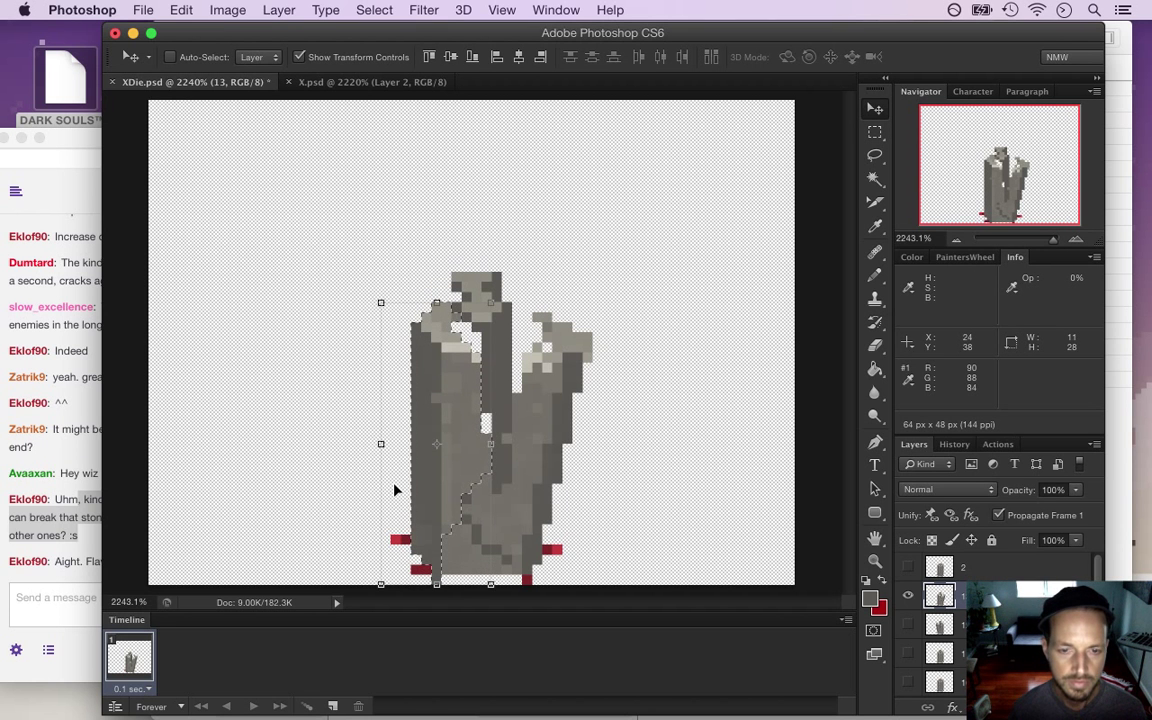
key(Down)
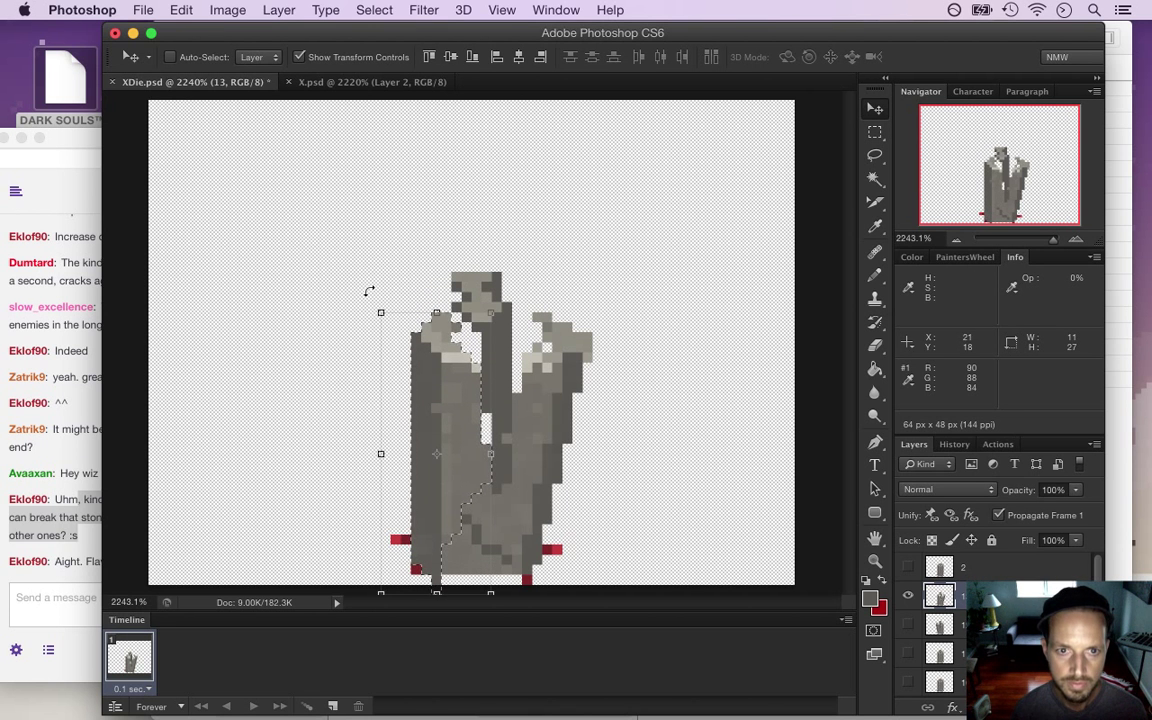
drag(365, 296, 260, 366)
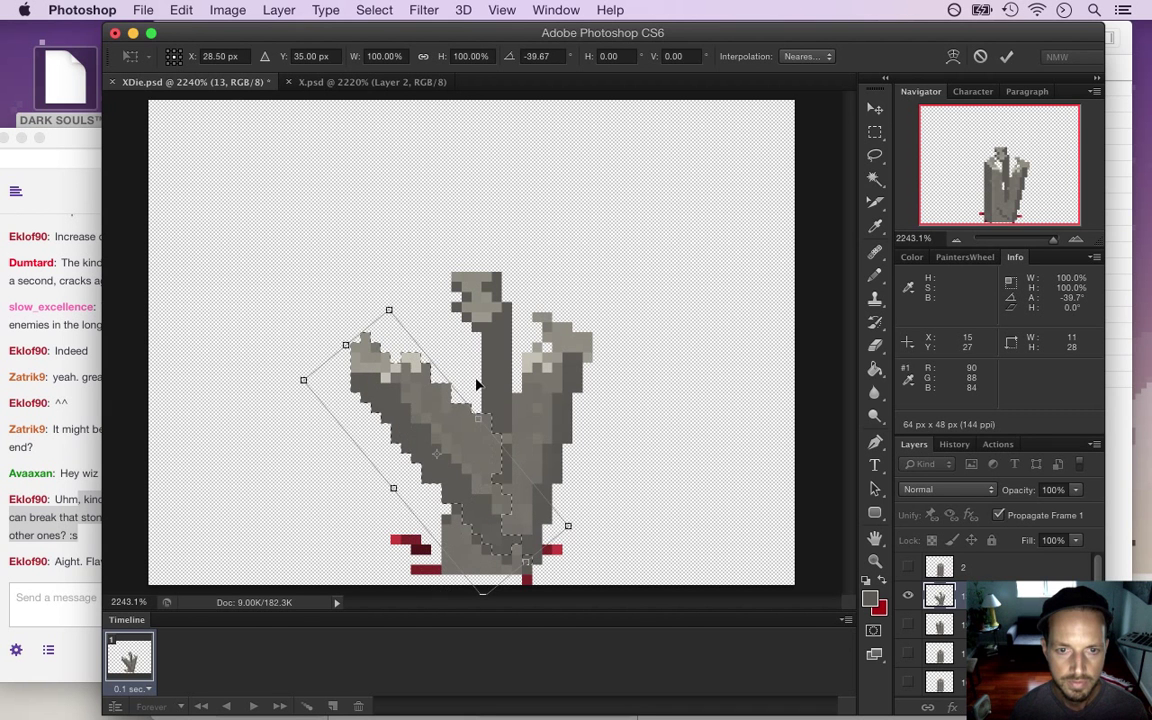
drag(444, 428, 372, 450)
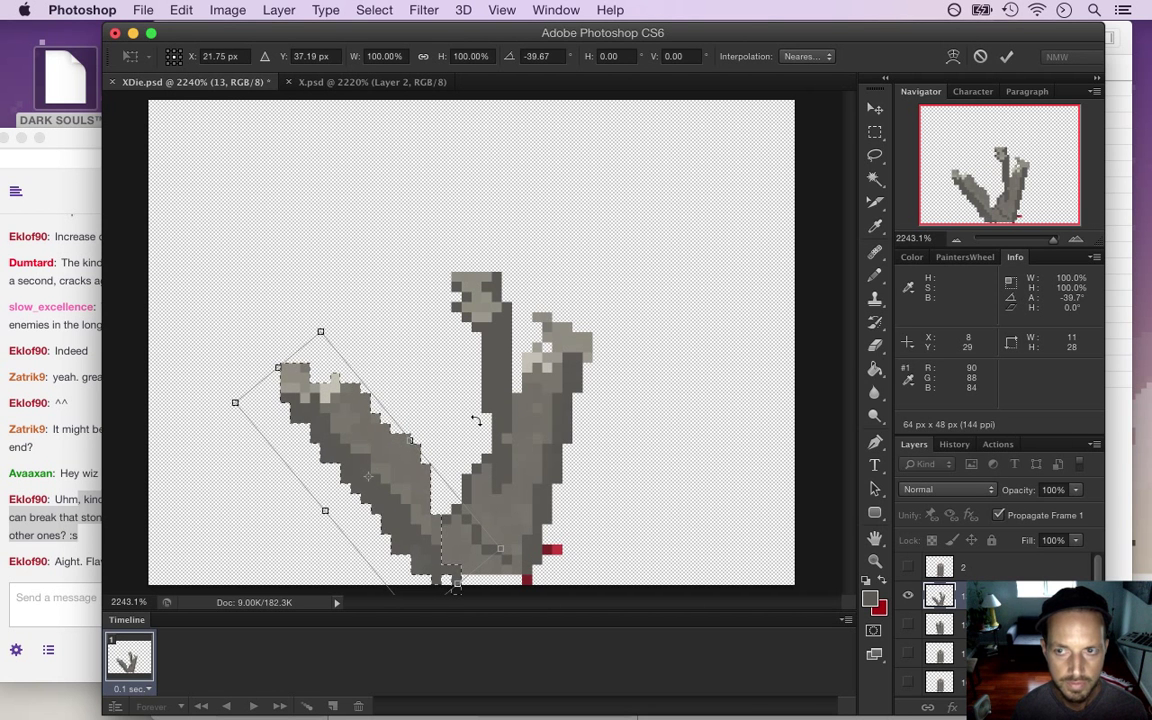
click(1006, 56)
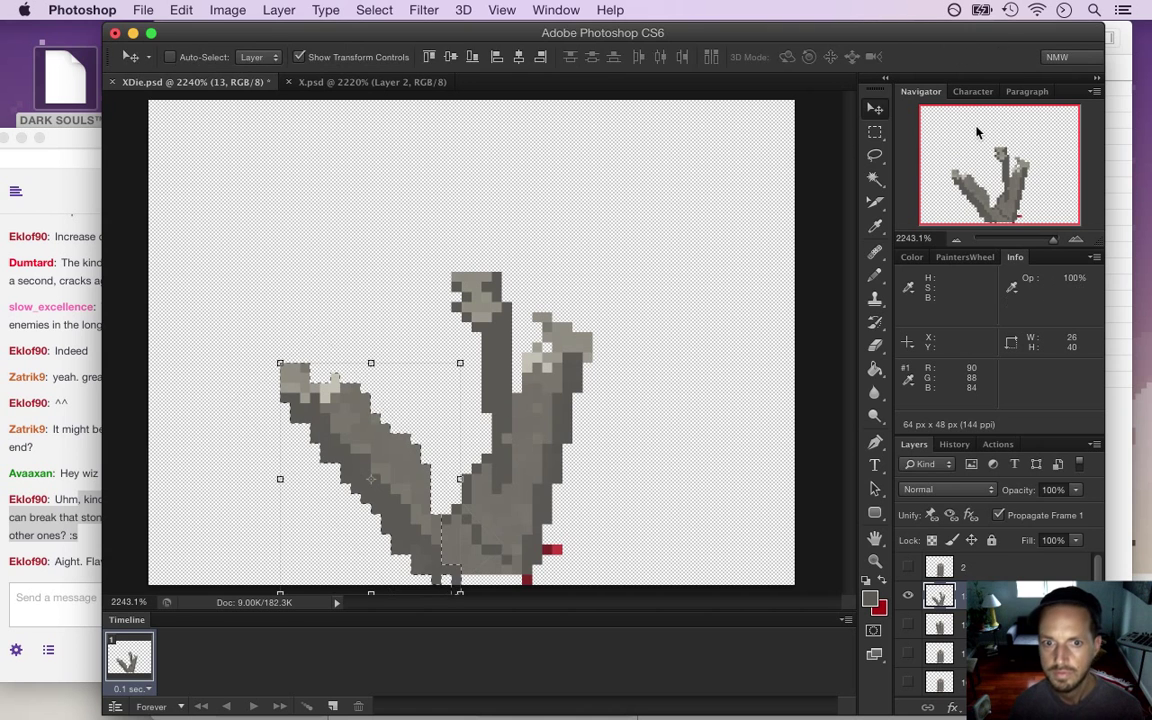
Clear the selection, eyedrop dark grey, pencil a column below the pillar's head, and save
key(m)
key(ctrl+d)
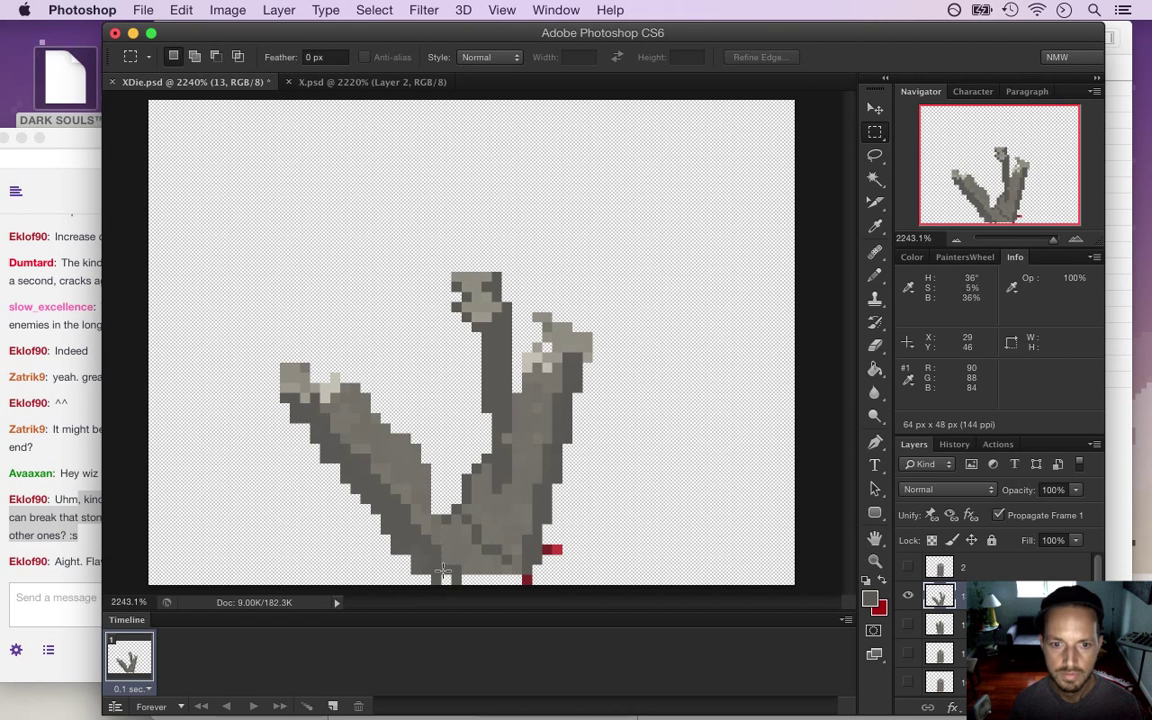
key(e)
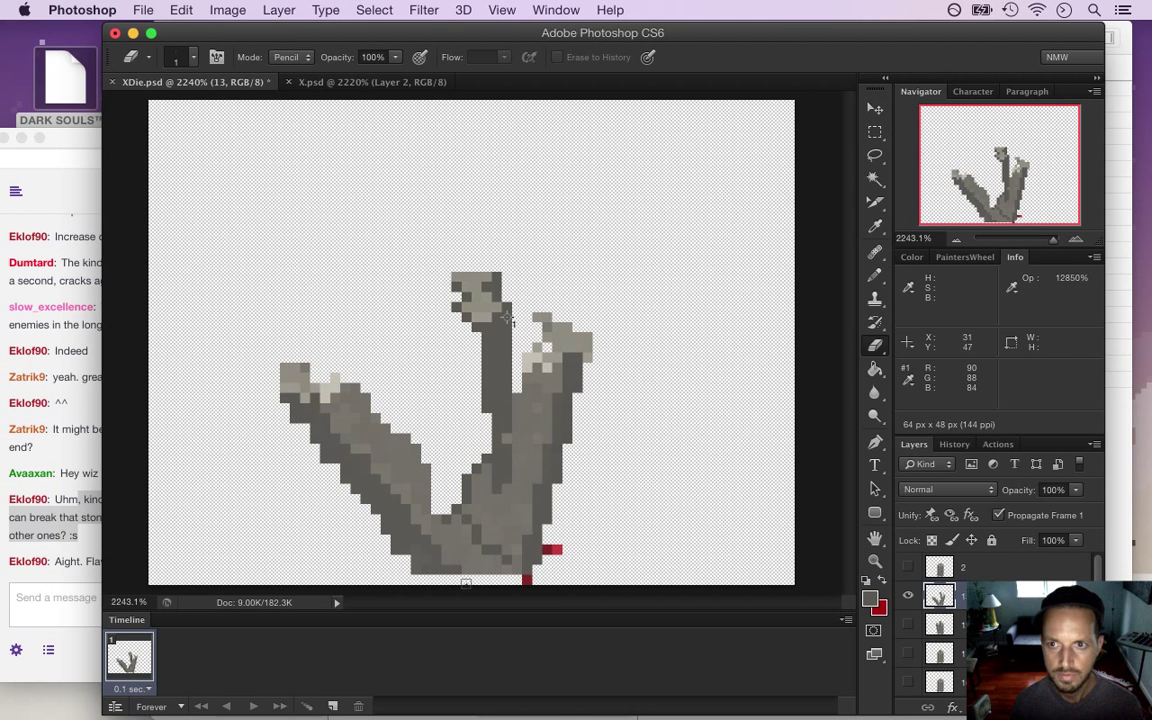
key(i)
key(b)
mouse_move(456, 320)
mouse_down()
mouse_move(456, 468)
mouse_move(470, 305)
mouse_move(484, 446)
mouse_up()
key(super+s)
Repaint the black pixel at the slab's base grey and select the central column's top
click(429, 492)
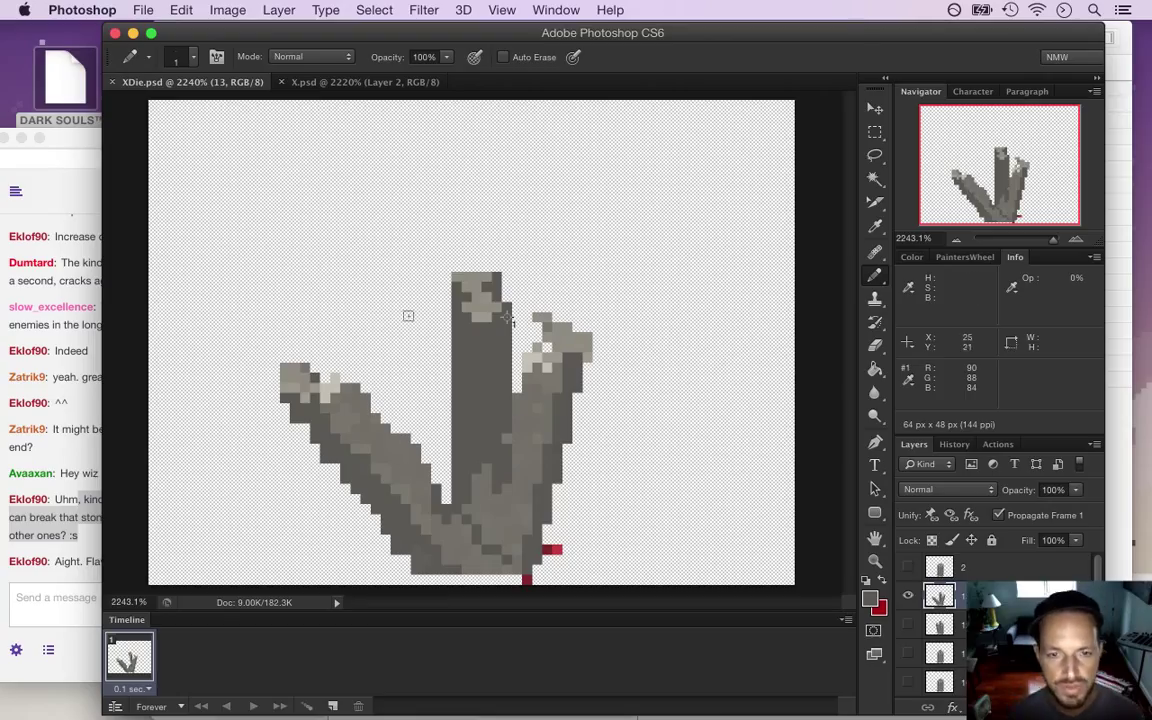
key(m)
mouse_move(420, 252)
mouse_down()
mouse_move(477, 345)
mouse_move(512, 373)
mouse_up()
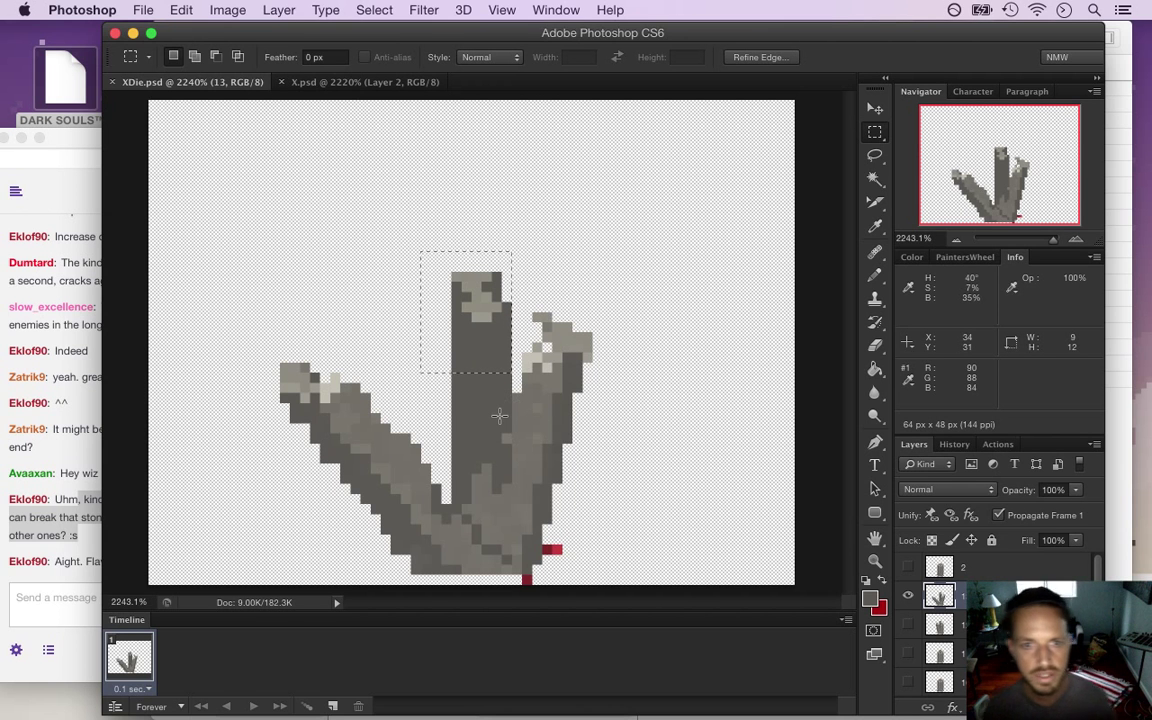
Lower the column top two pixels and squash it from 10 to 9 pixels (90%)
key(v)
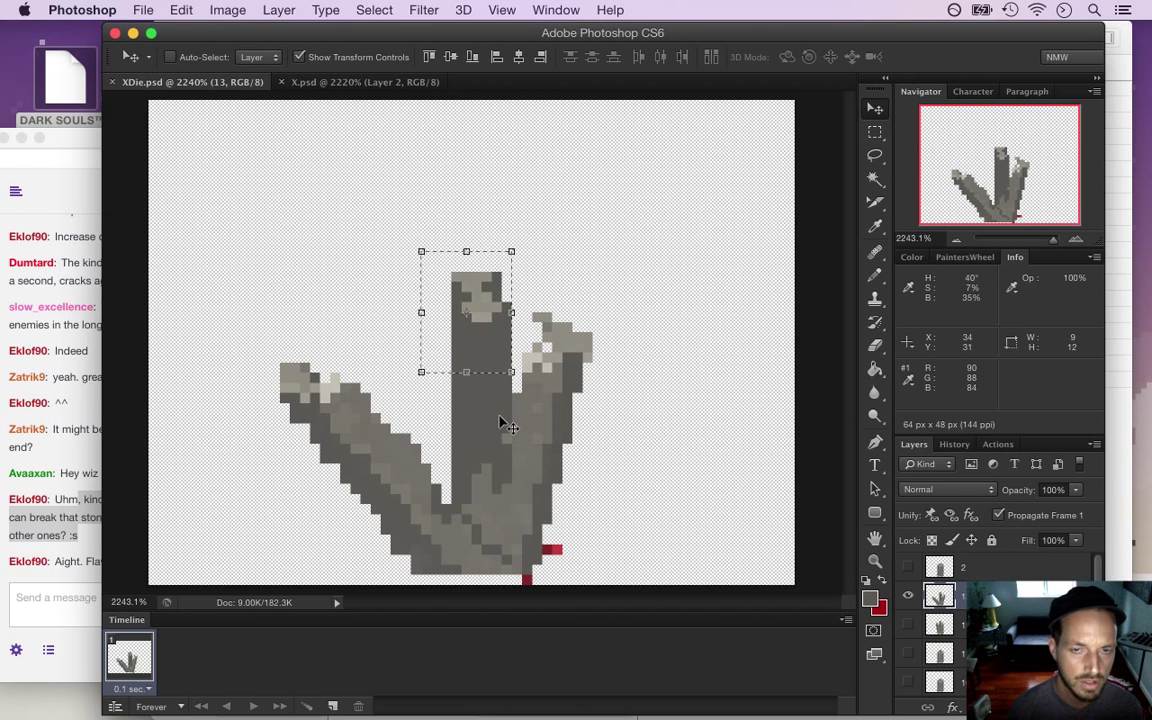
key(Down)
key(Down)
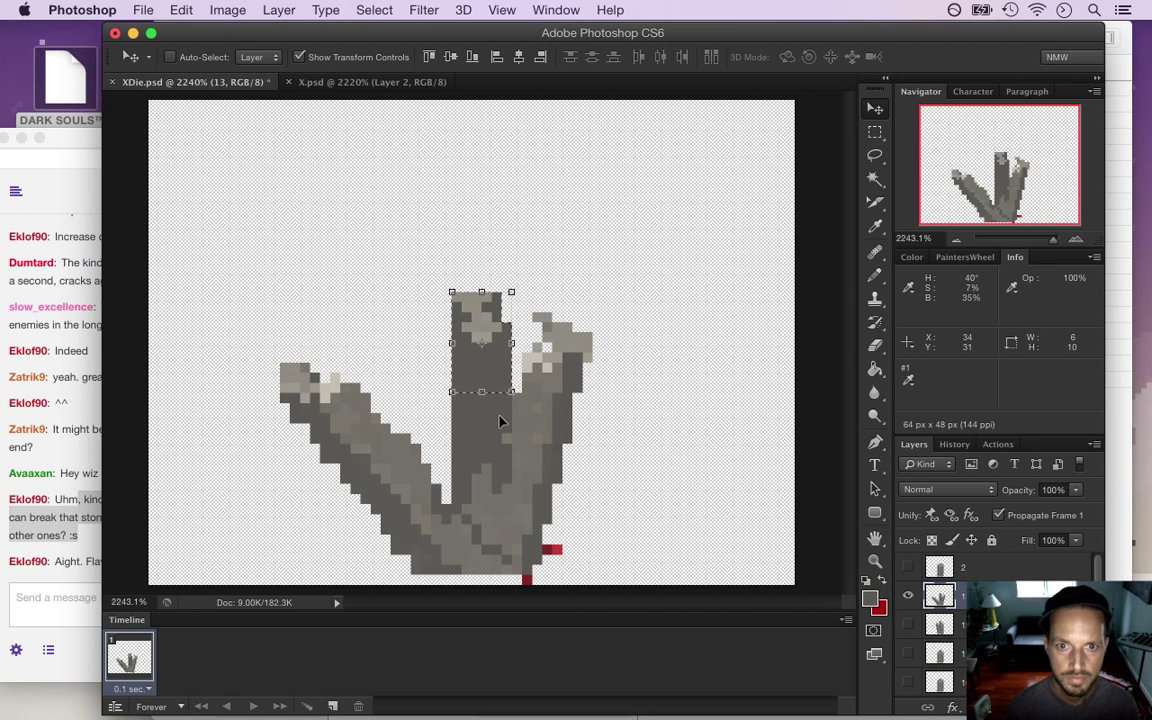
click(482, 293)
drag(482, 293, 482, 302)
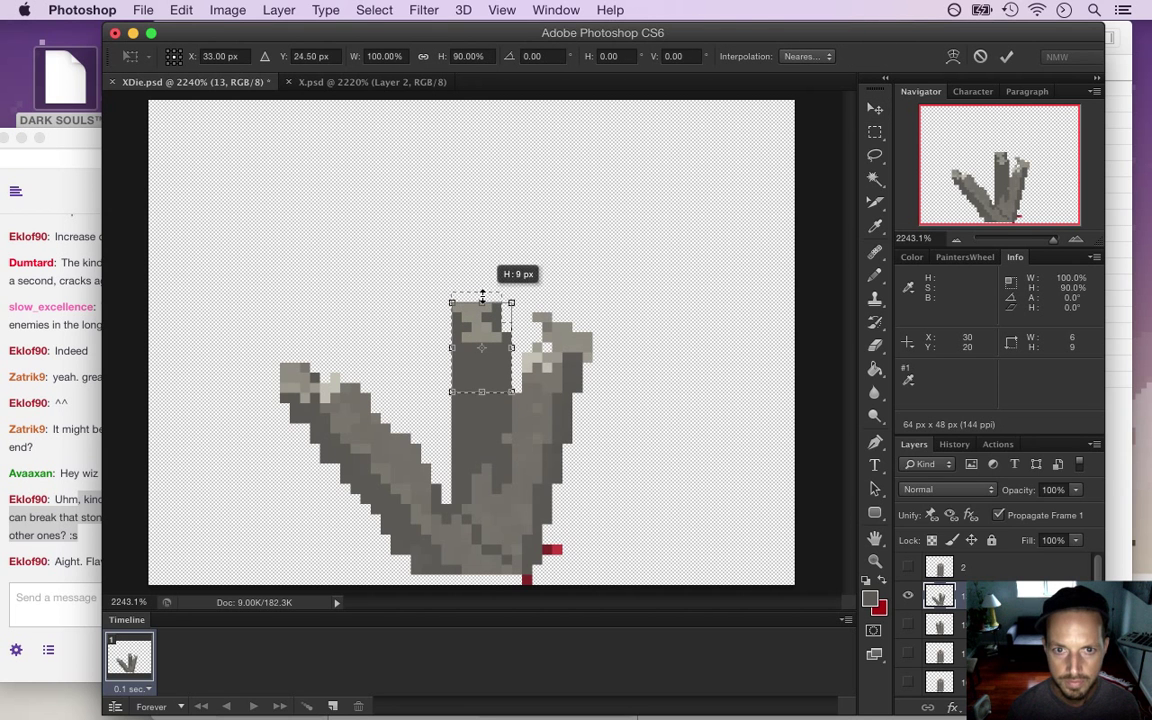
click(1008, 58)
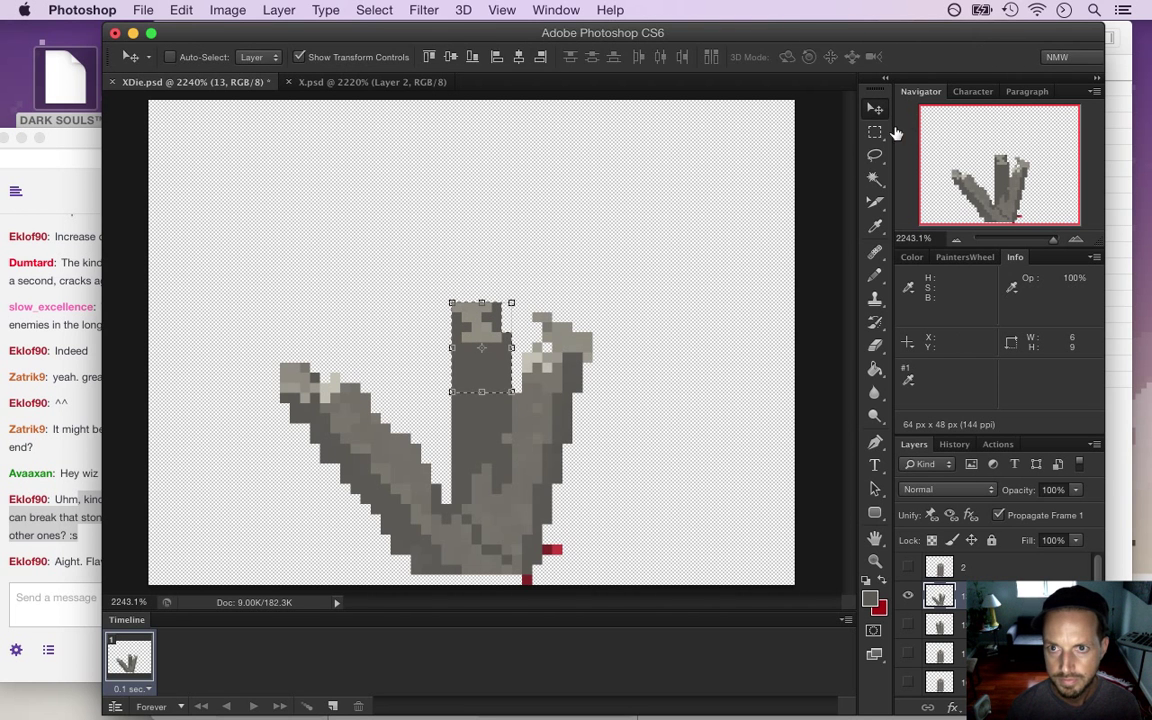
Deselect, touch up a pixel beside the column, save XDie.psd, and duplicate layer 13
key(m)
key(ctrl+d)
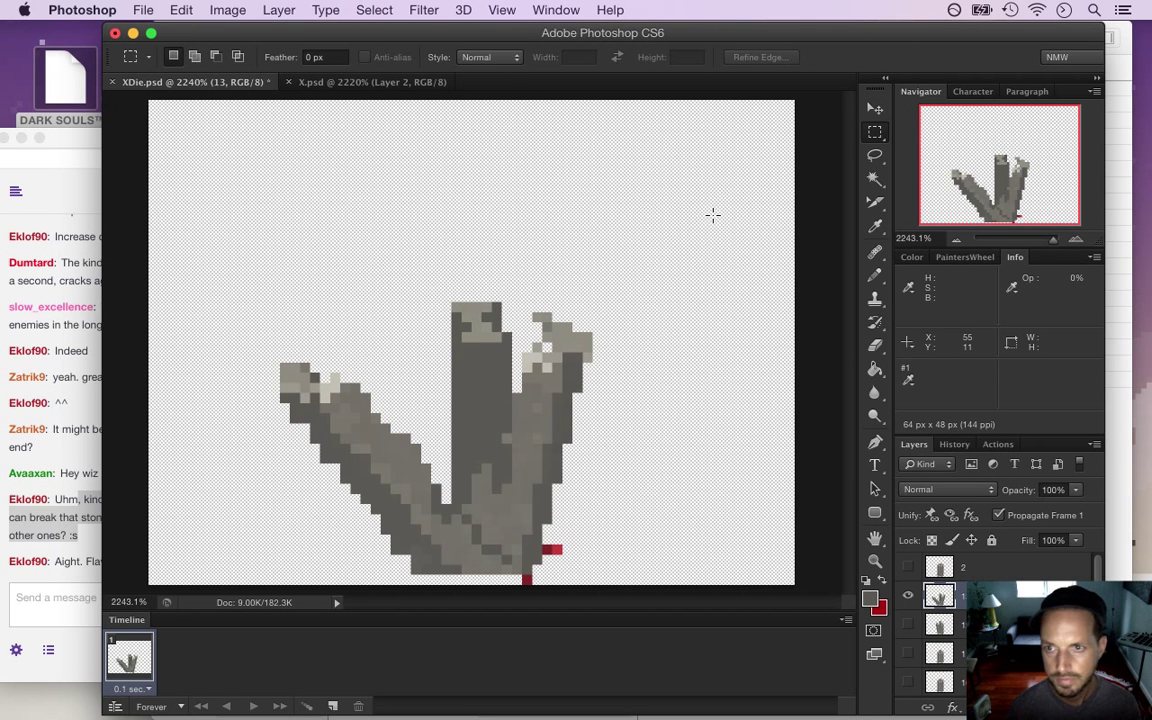
key(i)
key(b)
click(543, 349)
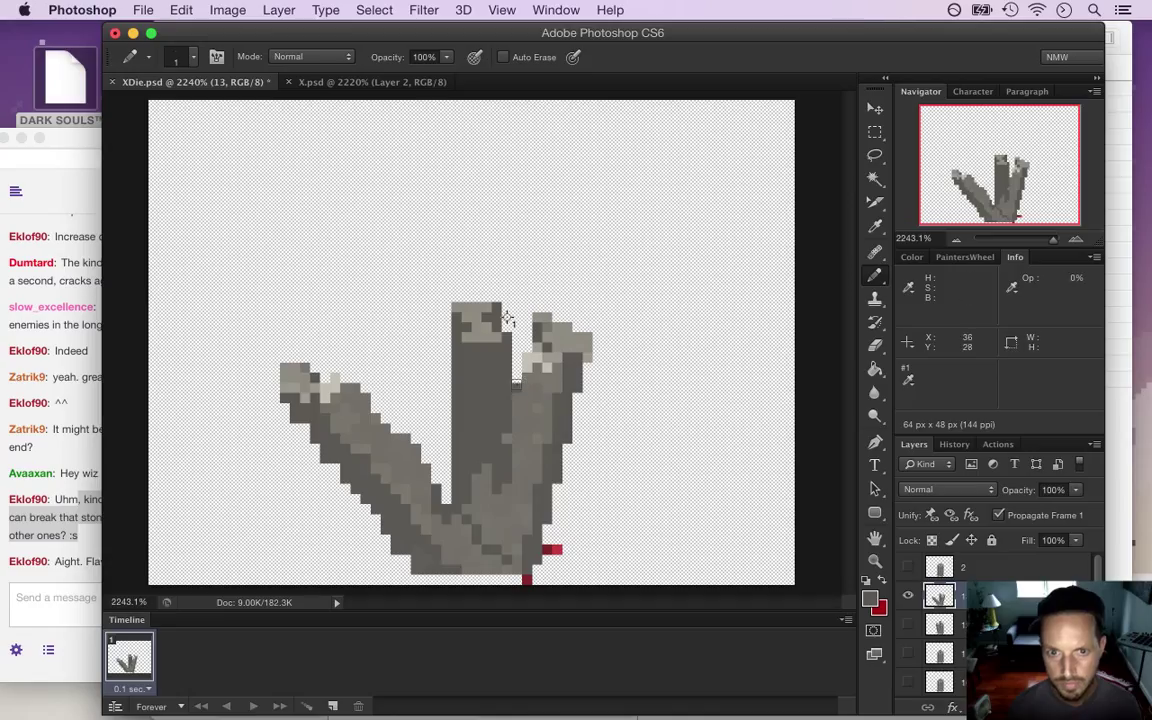
key(super+s)
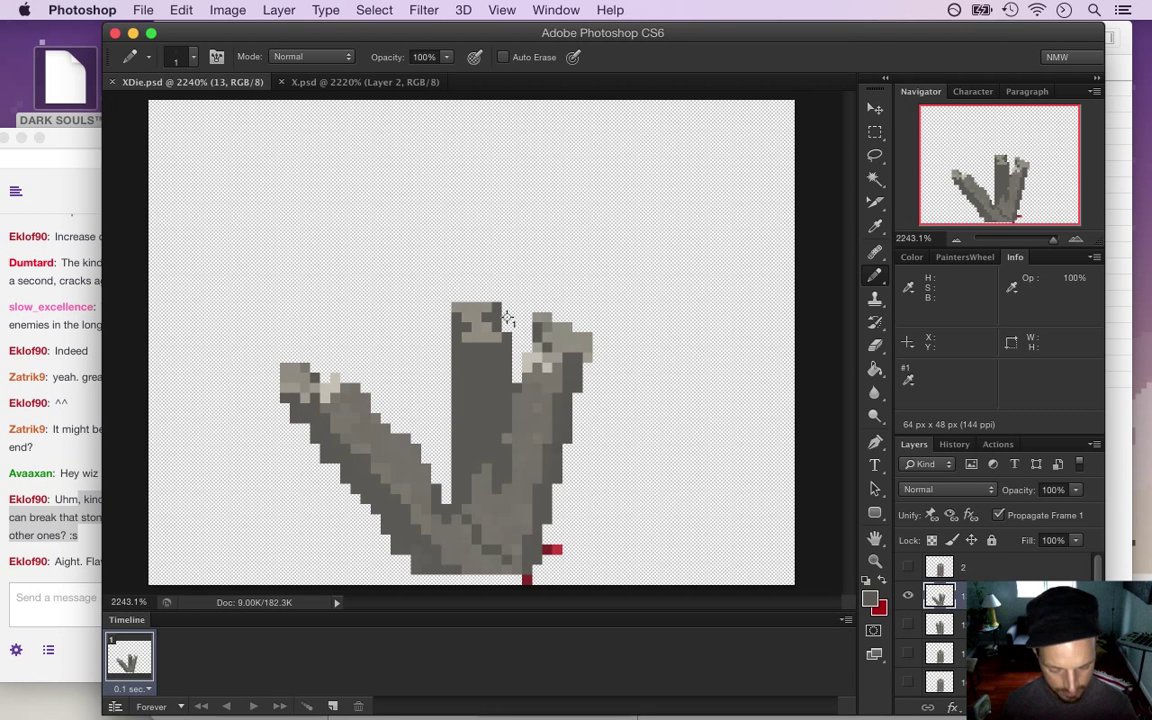
key(super+j)
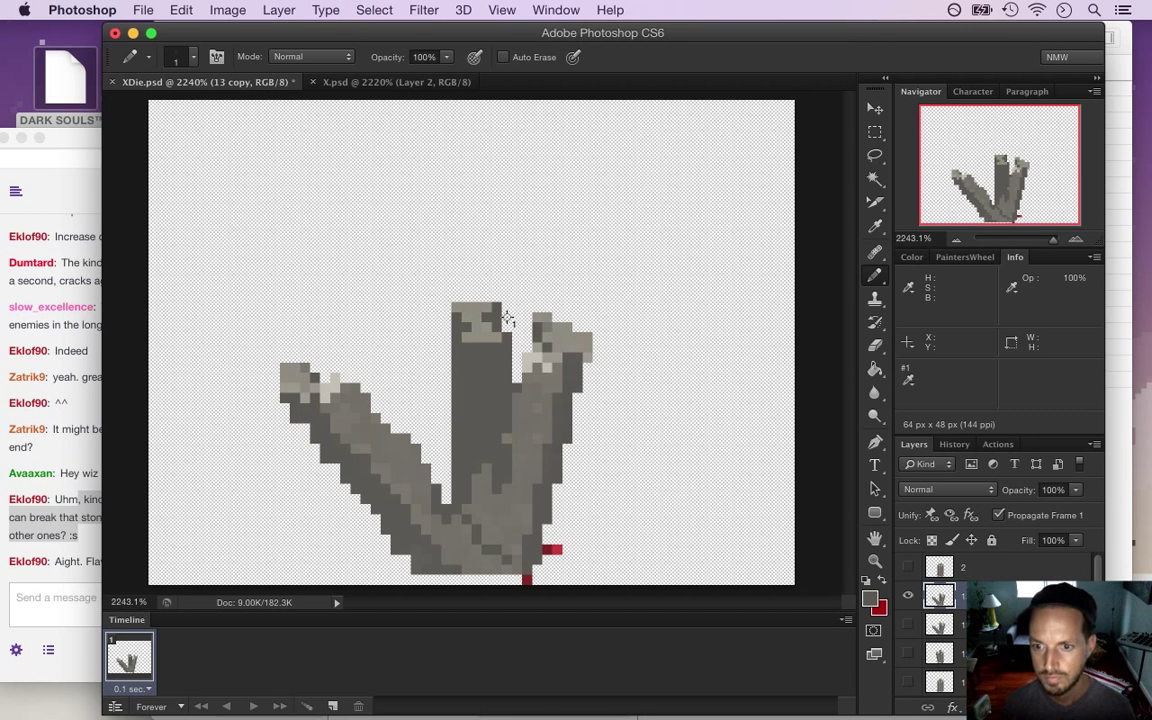
Name the copied layer 14 and select the right-hand pillar piece including its lower part
key(Return)
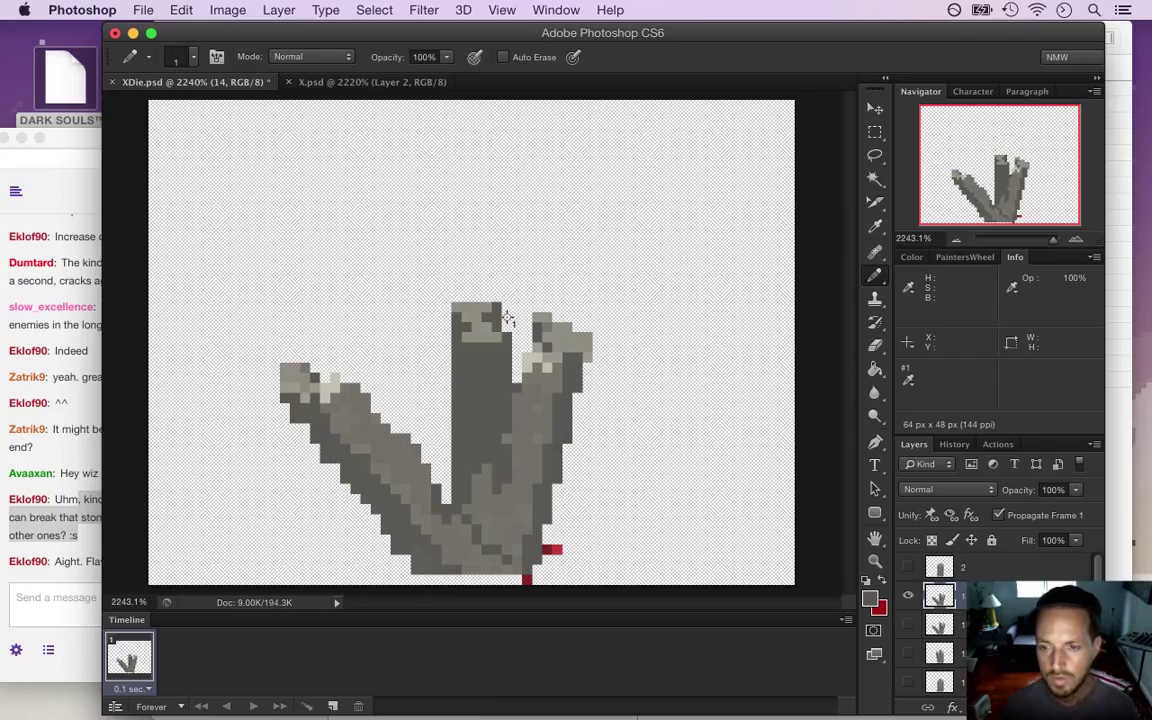
key(m)
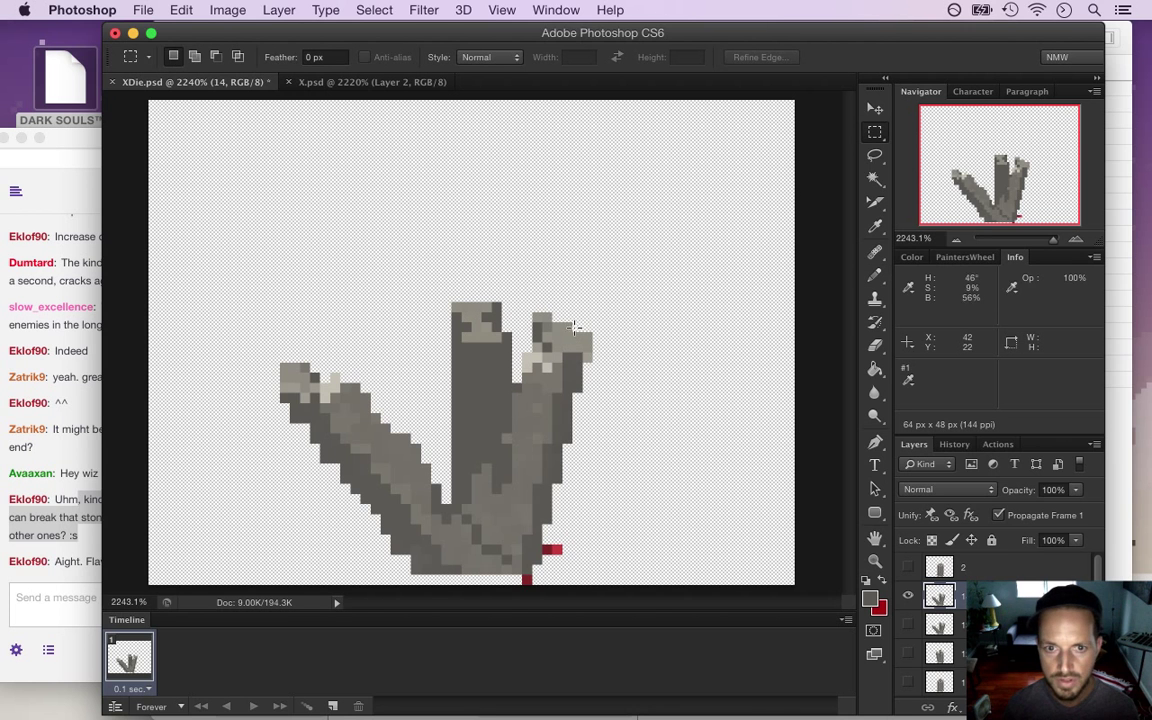
mouse_move(606, 302)
mouse_down()
mouse_move(513, 511)
mouse_move(515, 535)
mouse_up()
drag(510, 440, 510, 440)
drag(505, 497, 519, 513)
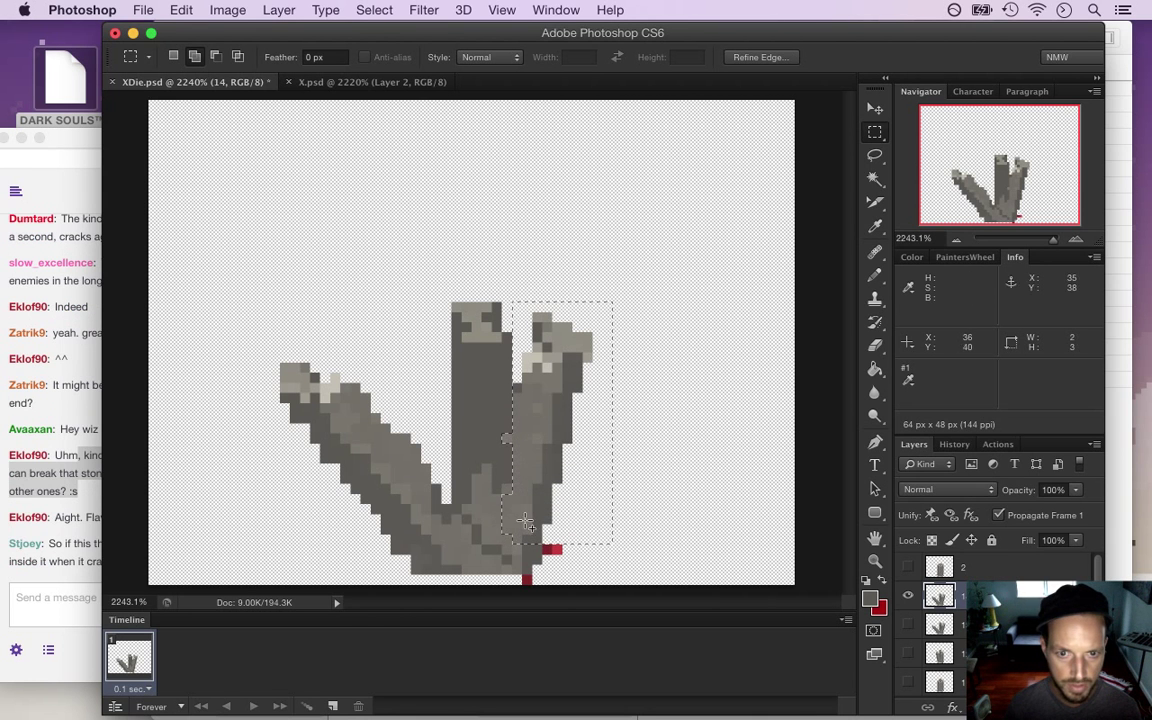
click(64, 491)
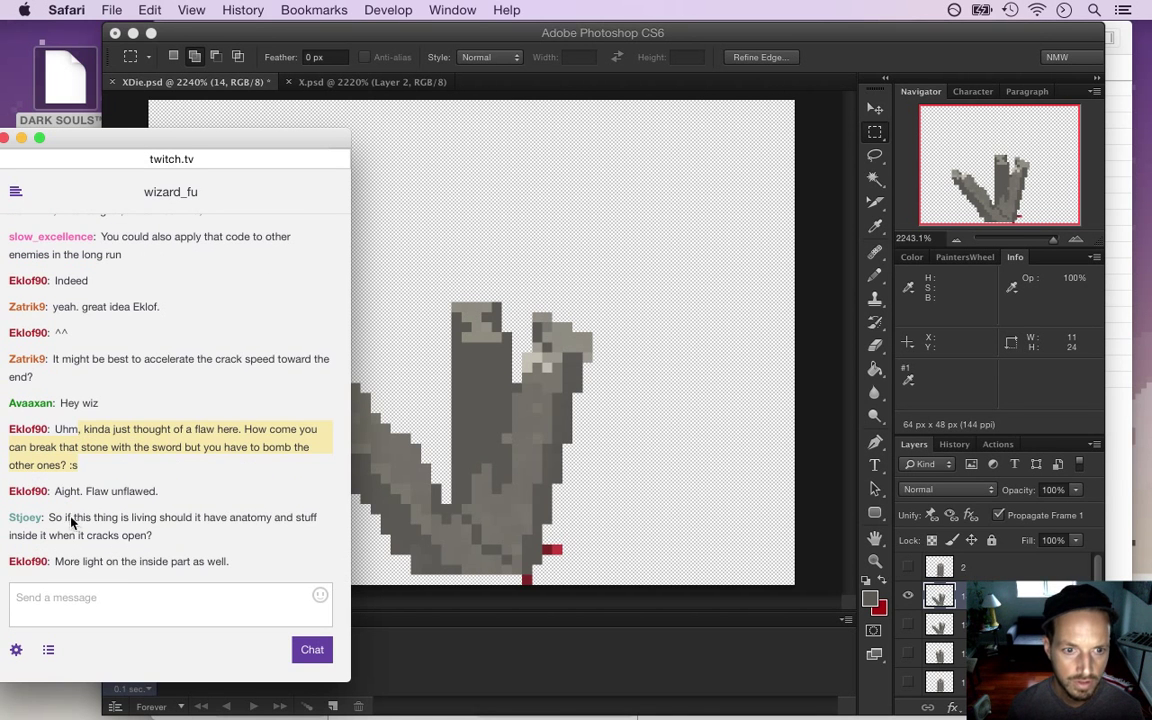
Read chat comments about anatomy, more light, and non-rock contents inside, then return to Photoshop
drag(48, 518, 73, 518)
click(63, 517)
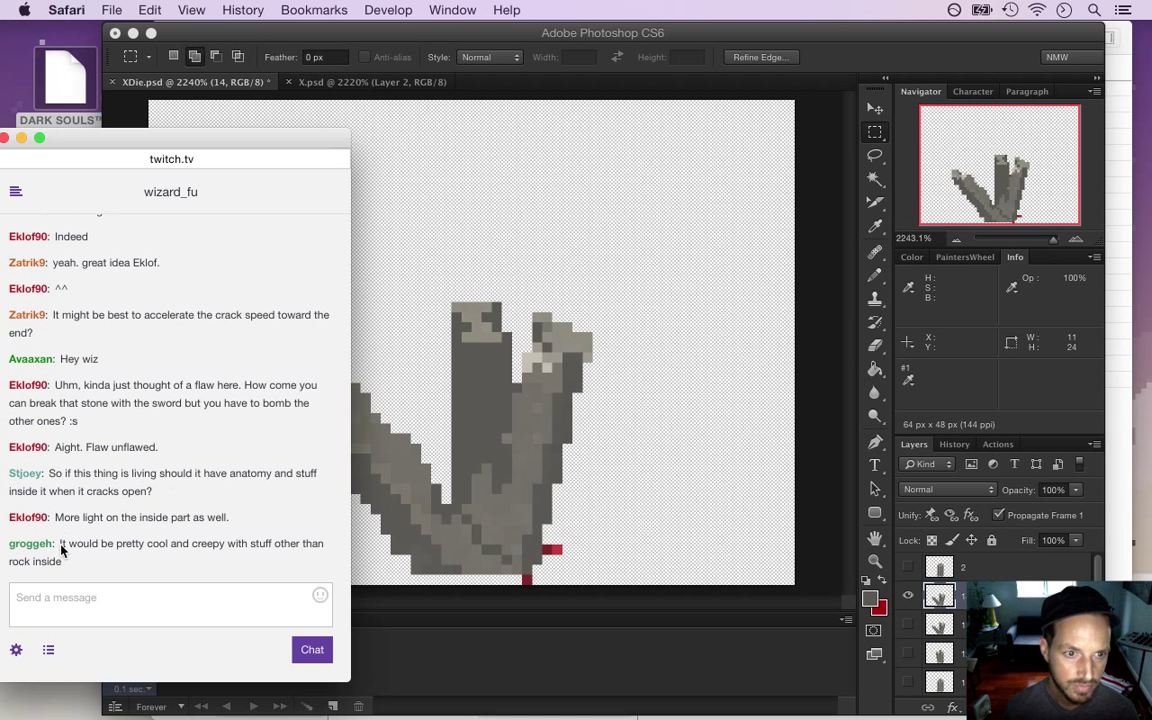
drag(61, 547, 73, 557)
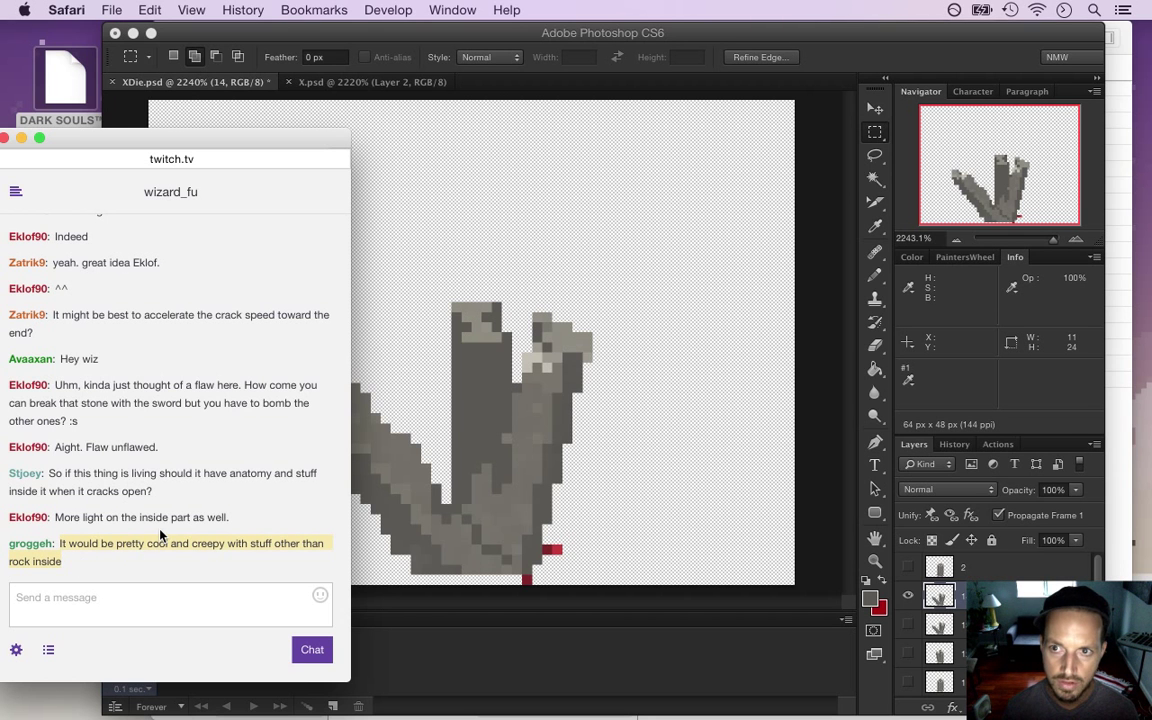
drag(83, 517, 229, 517)
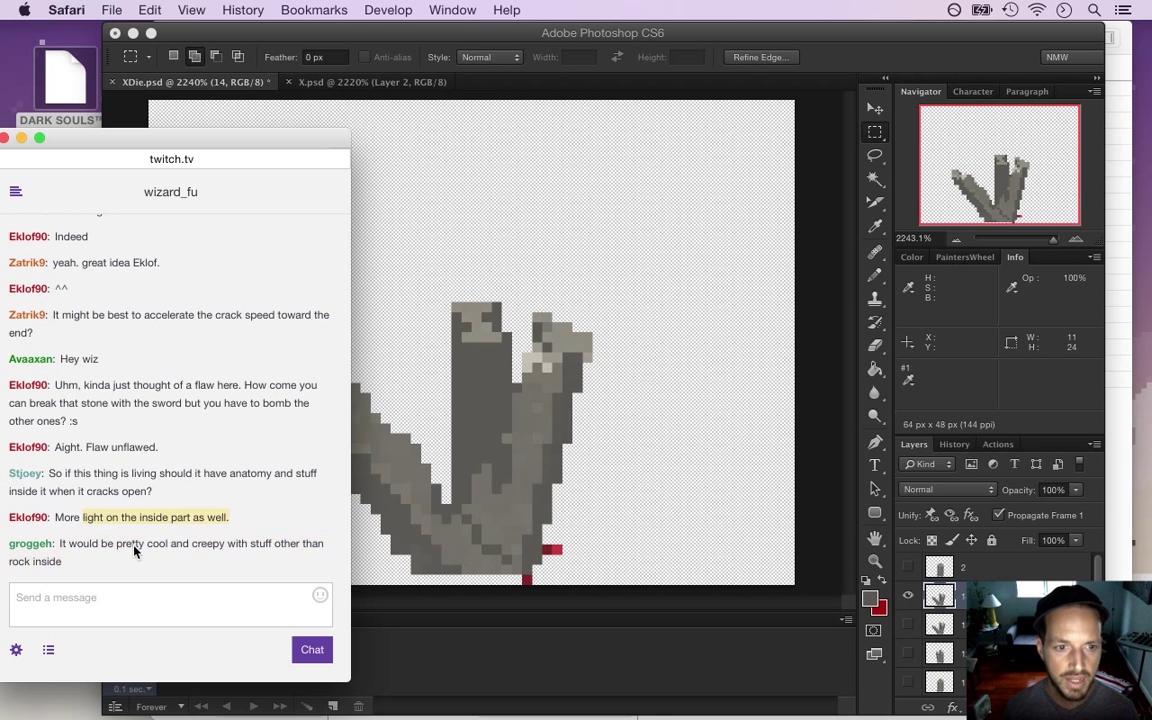
drag(101, 543, 187, 562)
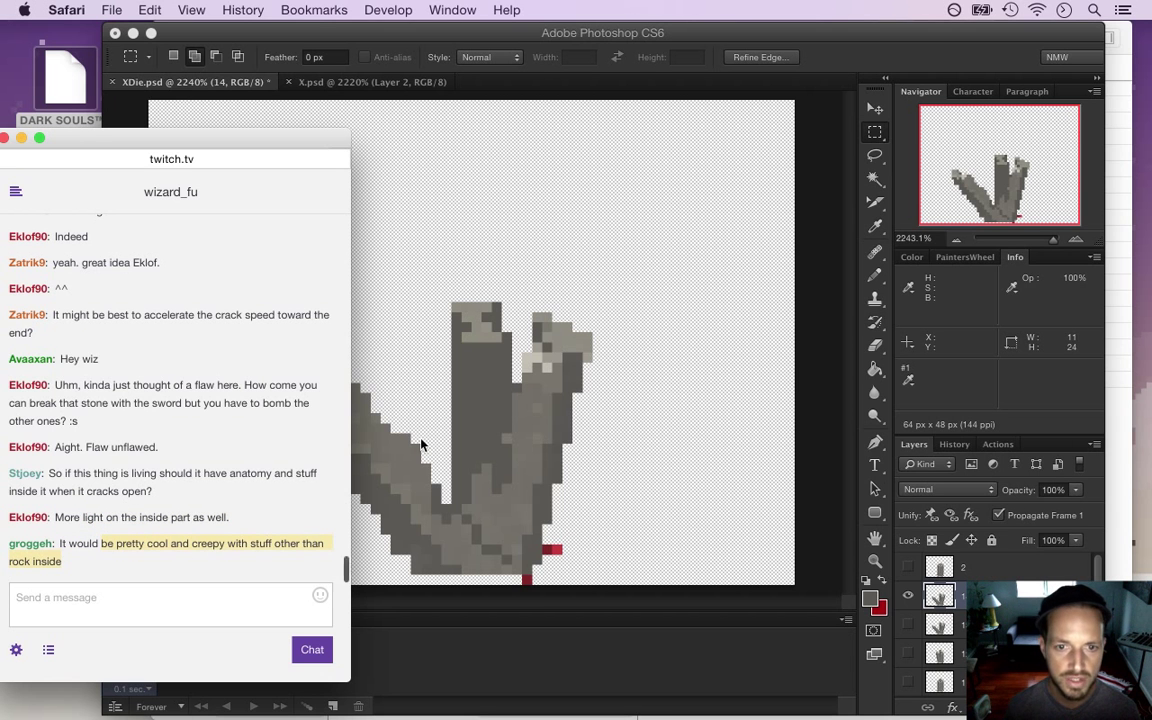
click(800, 64)
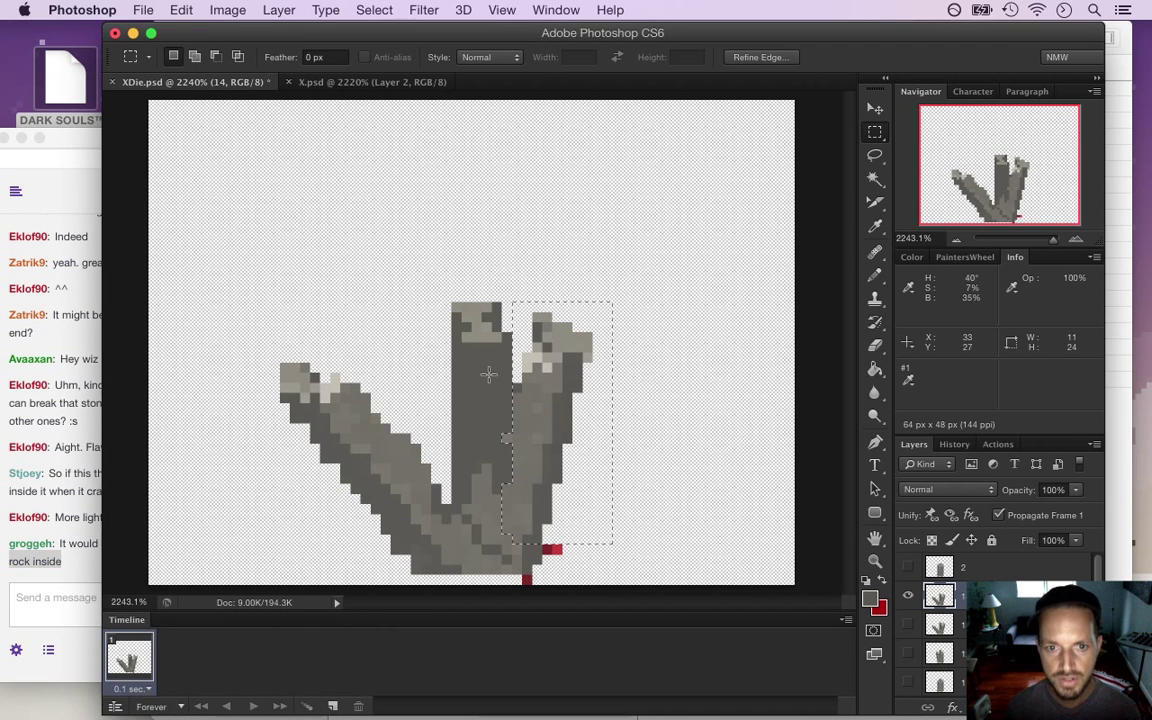
On layer 14, rotate the right piece about 30.4° outward with Cmd+T and shift it down-right
key(v)
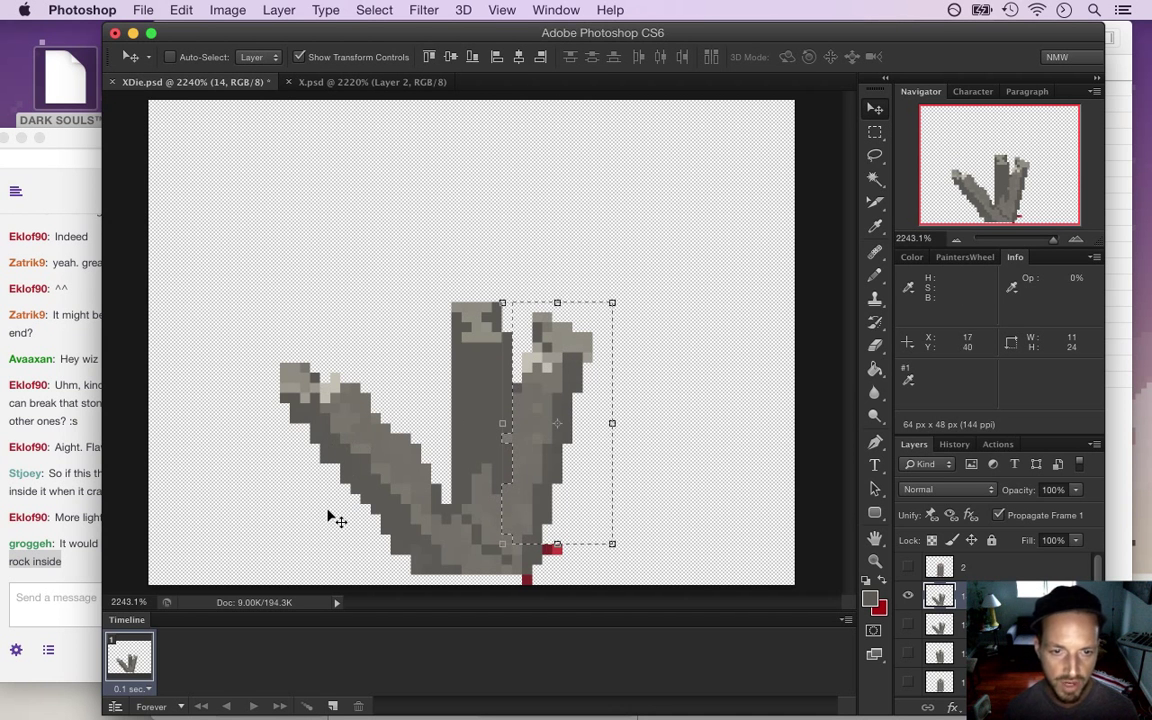
click(40, 508)
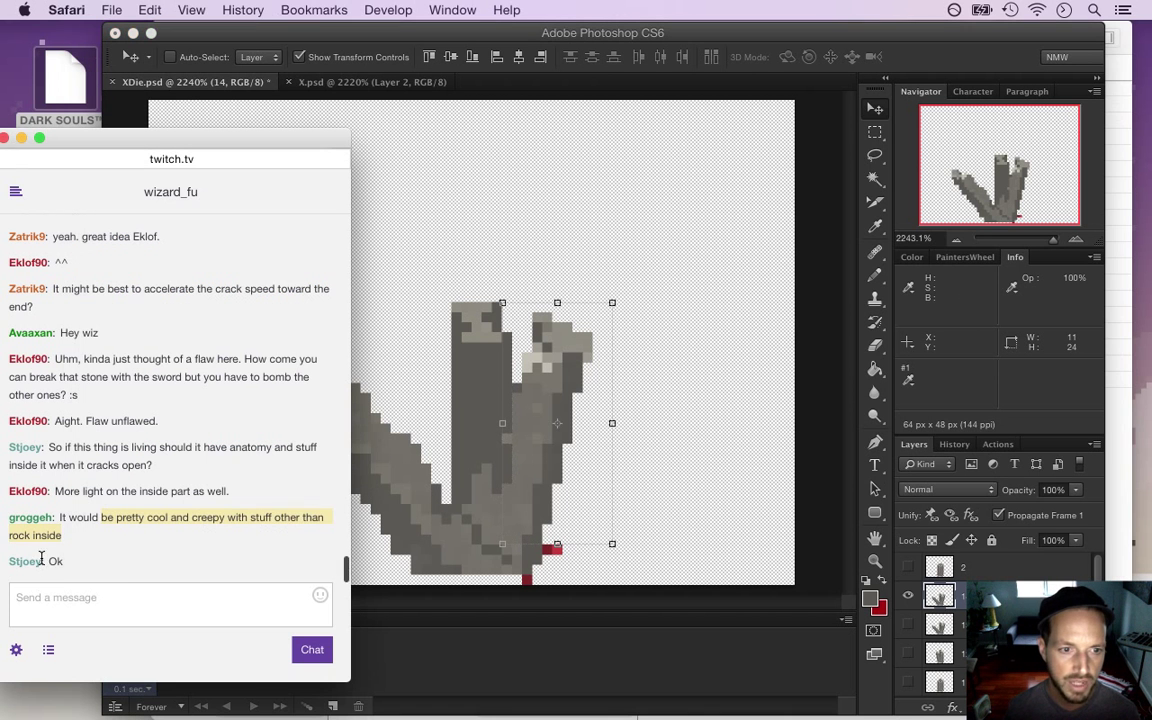
click(433, 429)
click(77, 500)
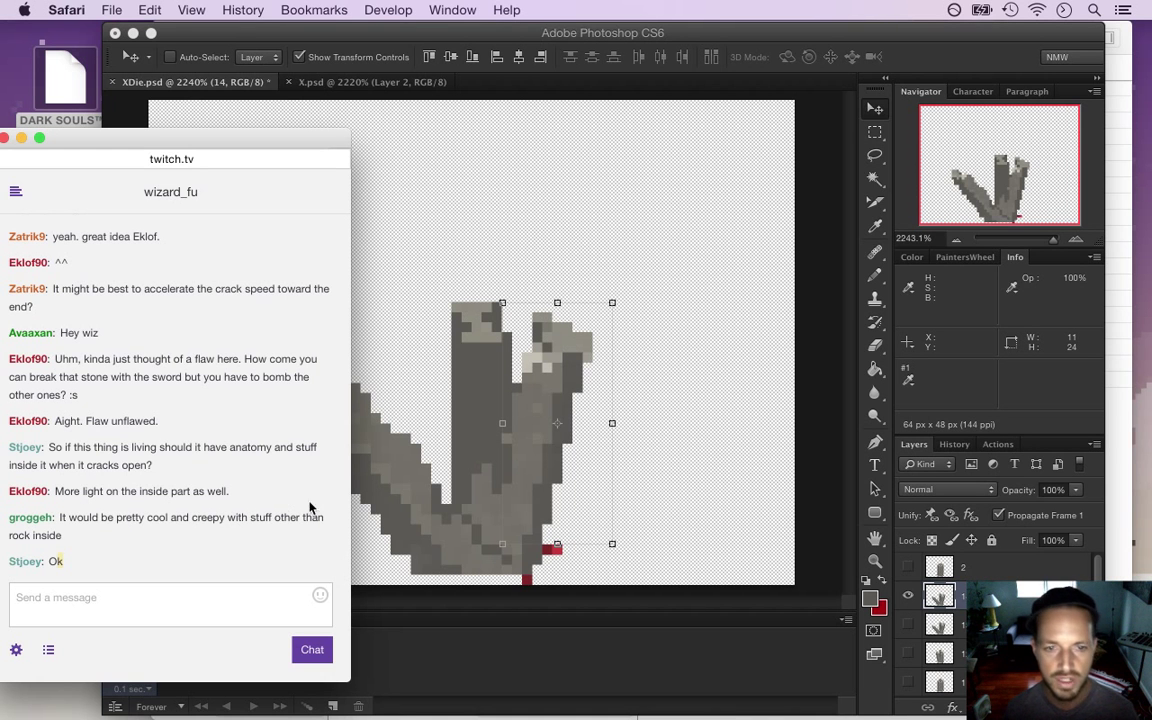
click(898, 78)
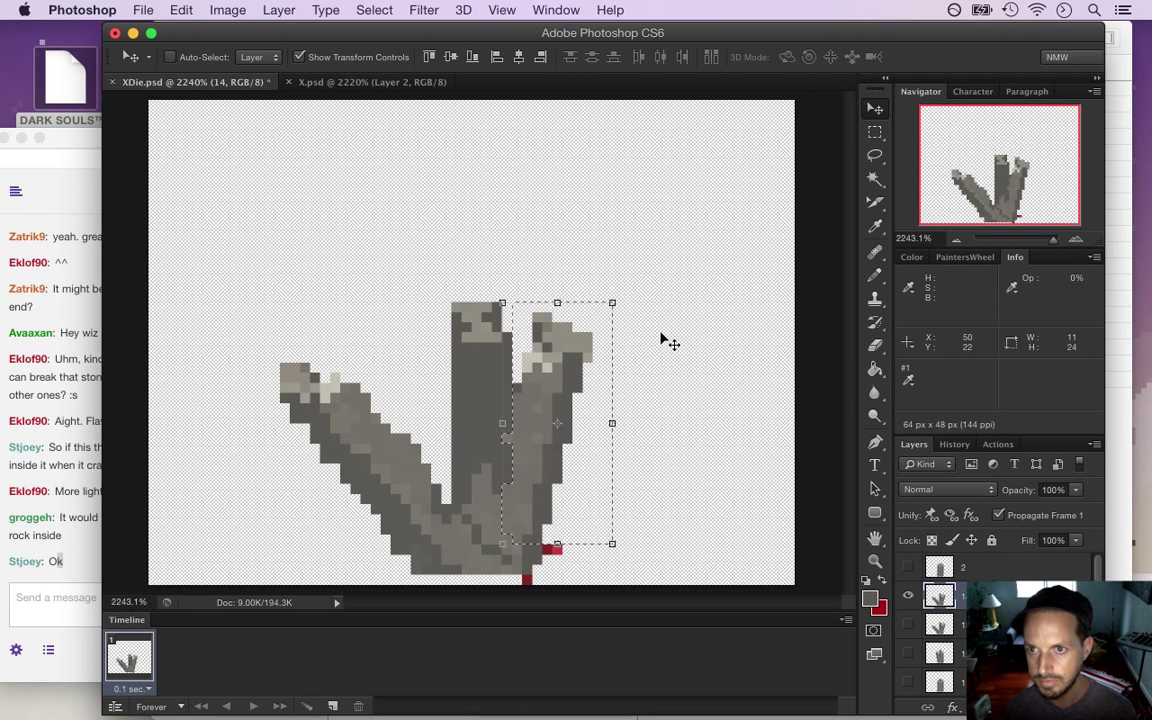
key(super+t)
drag(630, 294, 690, 356)
drag(533, 339, 626, 449)
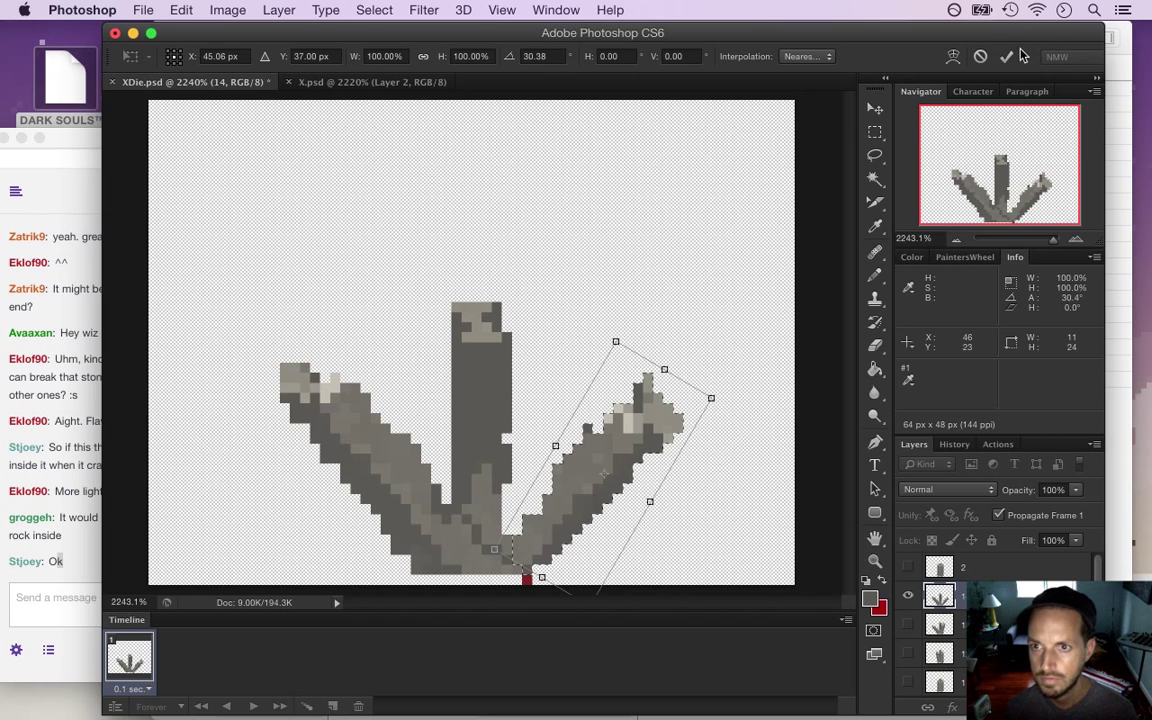
key(Return)
click(876, 135)
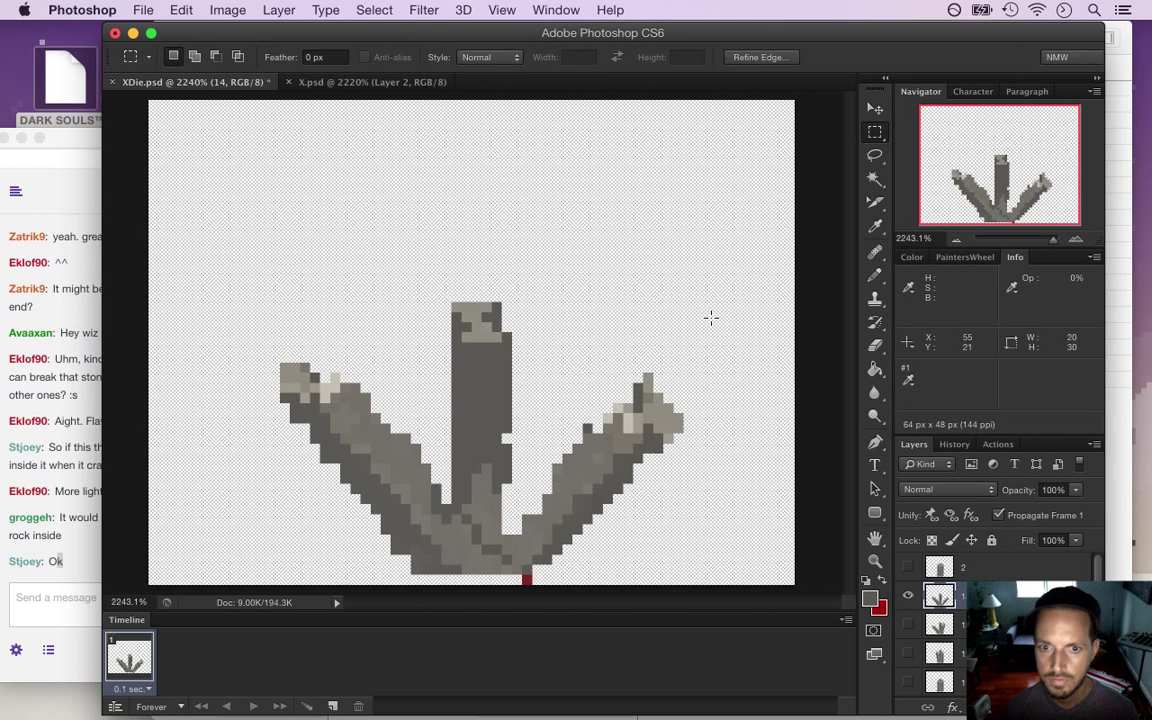
Save, then lower the centre stem one pixel and squash its top to 86.67%, 13 px tall
key(e)
key(i)
key(b)
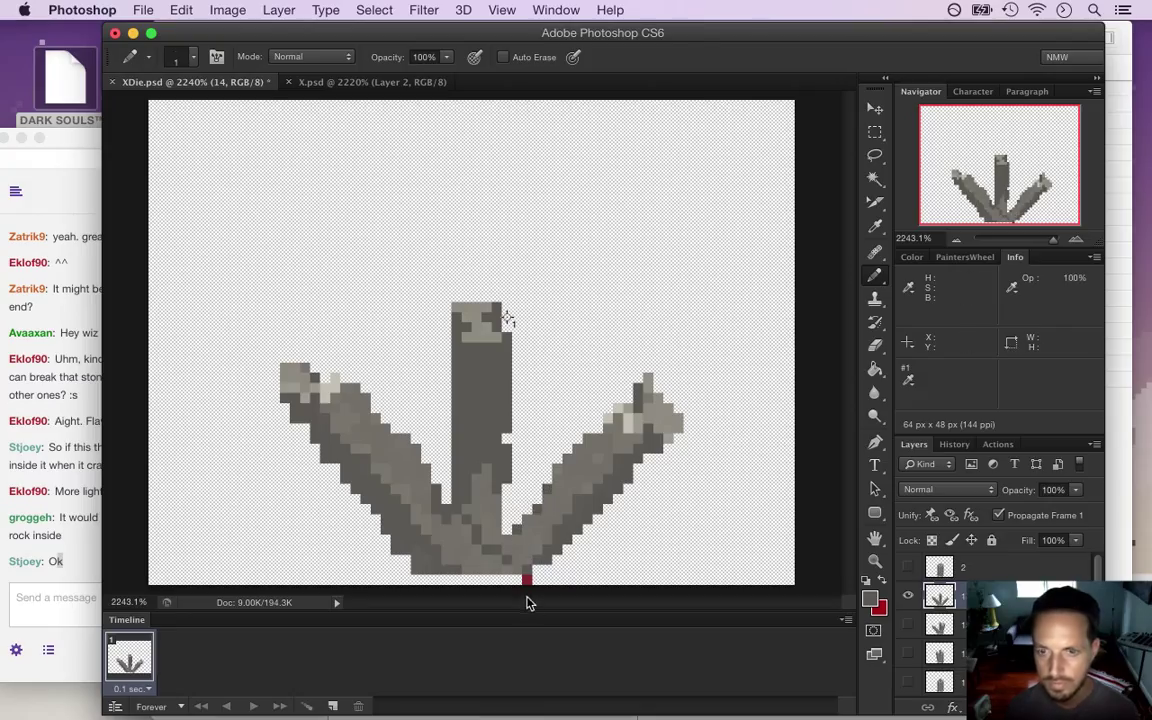
key(super+s)
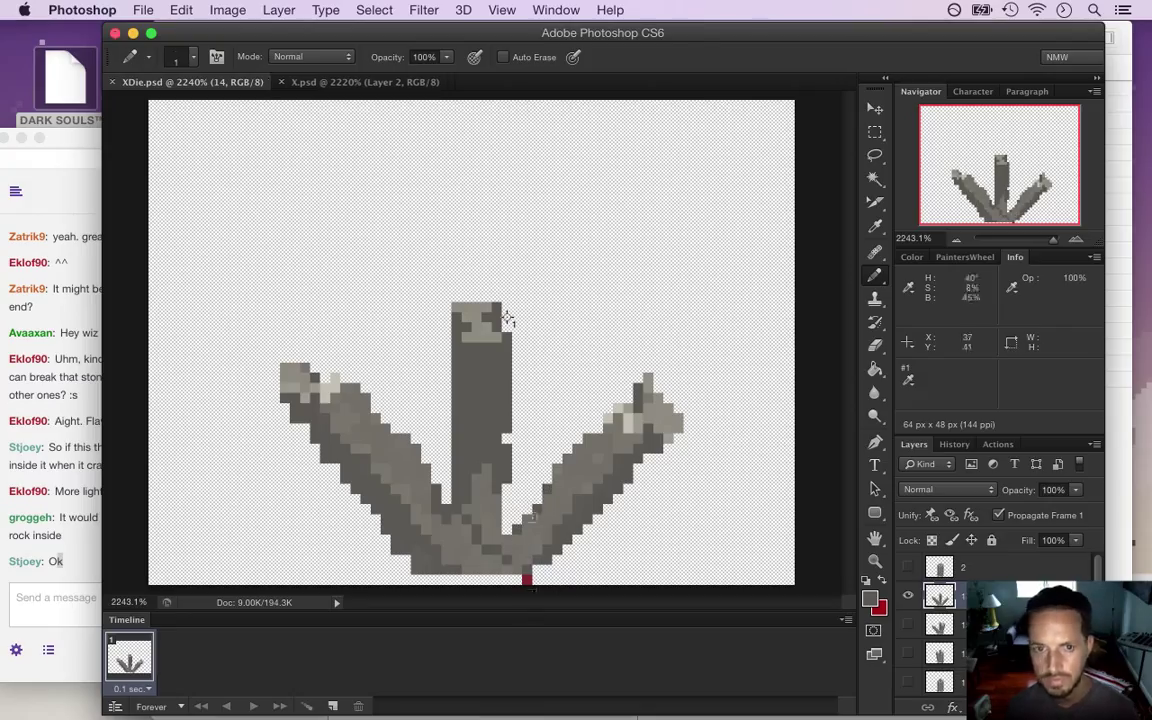
key(m)
drag(446, 284, 520, 456)
key(v)
key(Down)
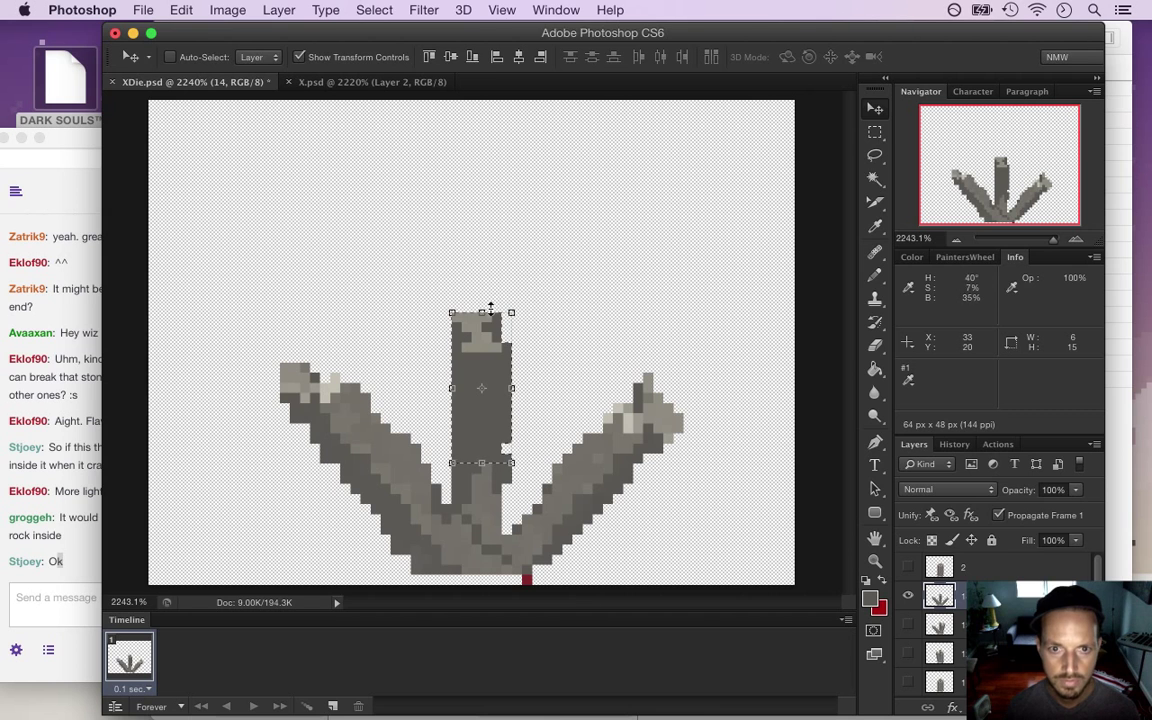
drag(482, 312, 481, 331)
click(1006, 56)
Marquee-select the pillar's left arm together with its base
key(m)
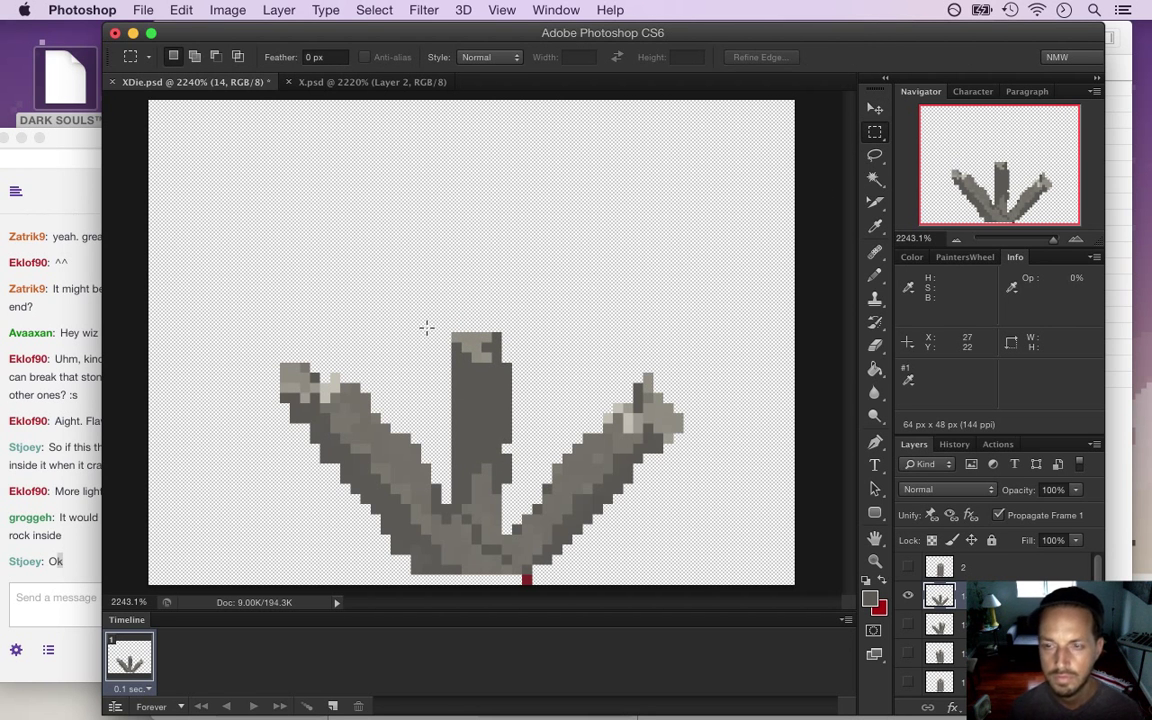
drag(217, 322, 451, 575)
drag(440, 512, 471, 584)
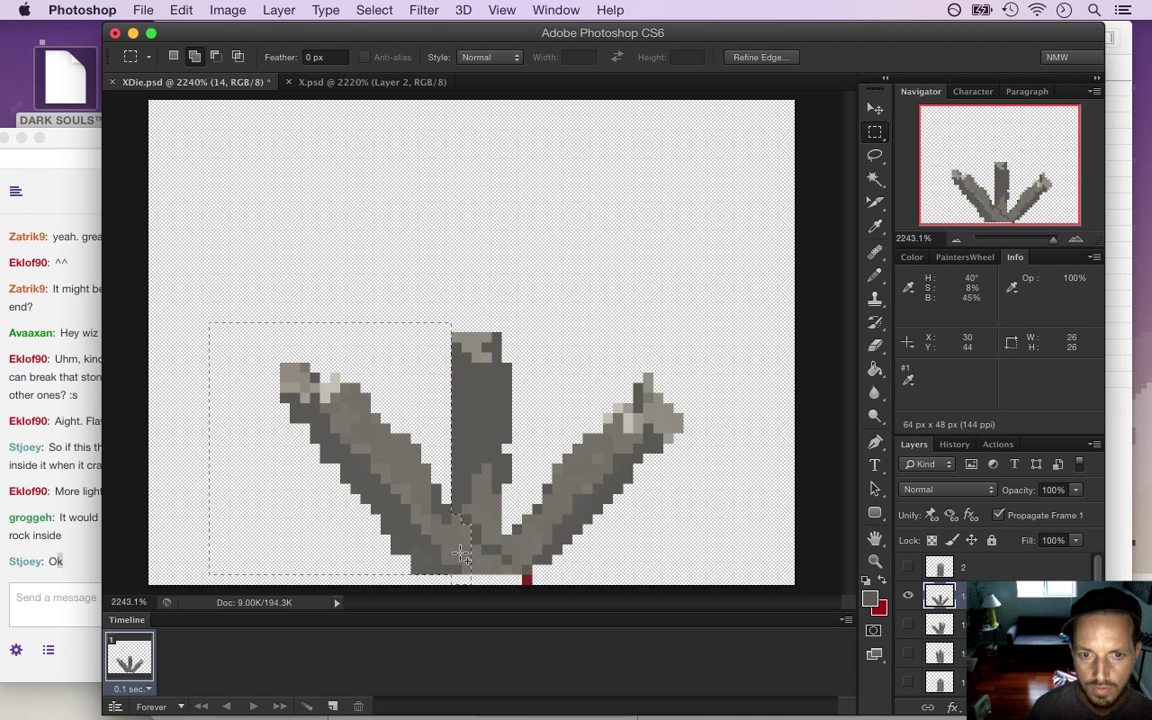
Rotate Layer 14's left pillar slab to about -49° and shift it down-left to lie flat
key(super)
key(ctrl+t)
drag(185, 337, 206, 466)
drag(447, 461, 416, 535)
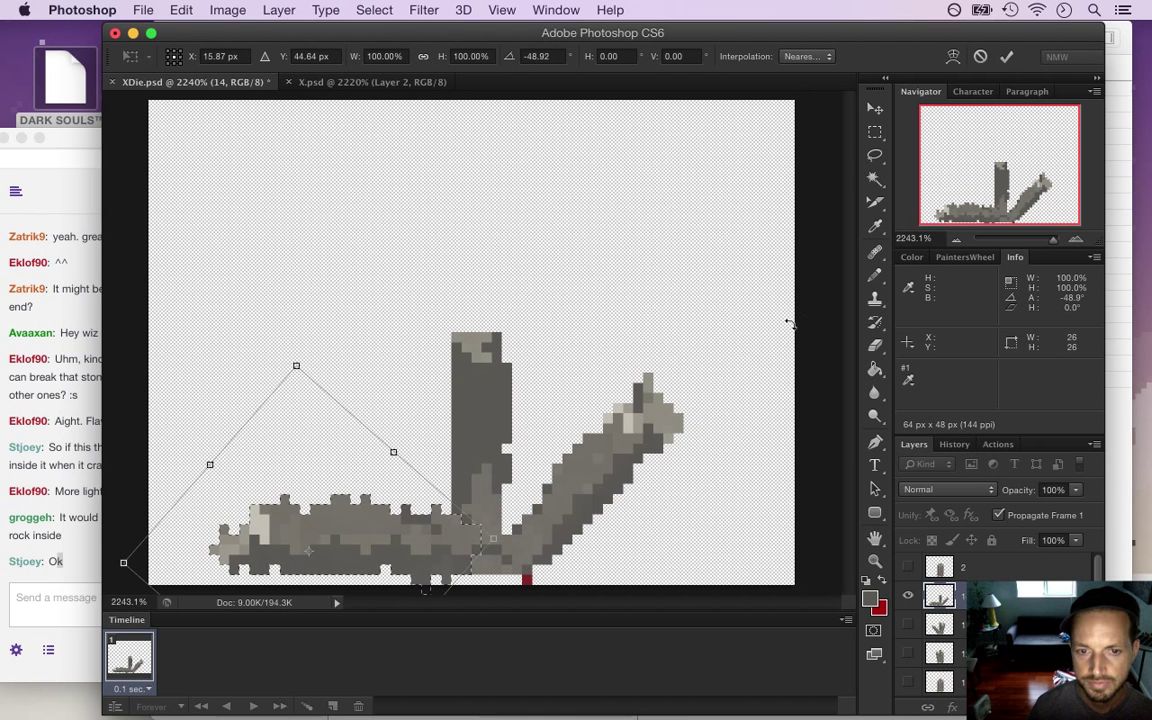
click(1007, 60)
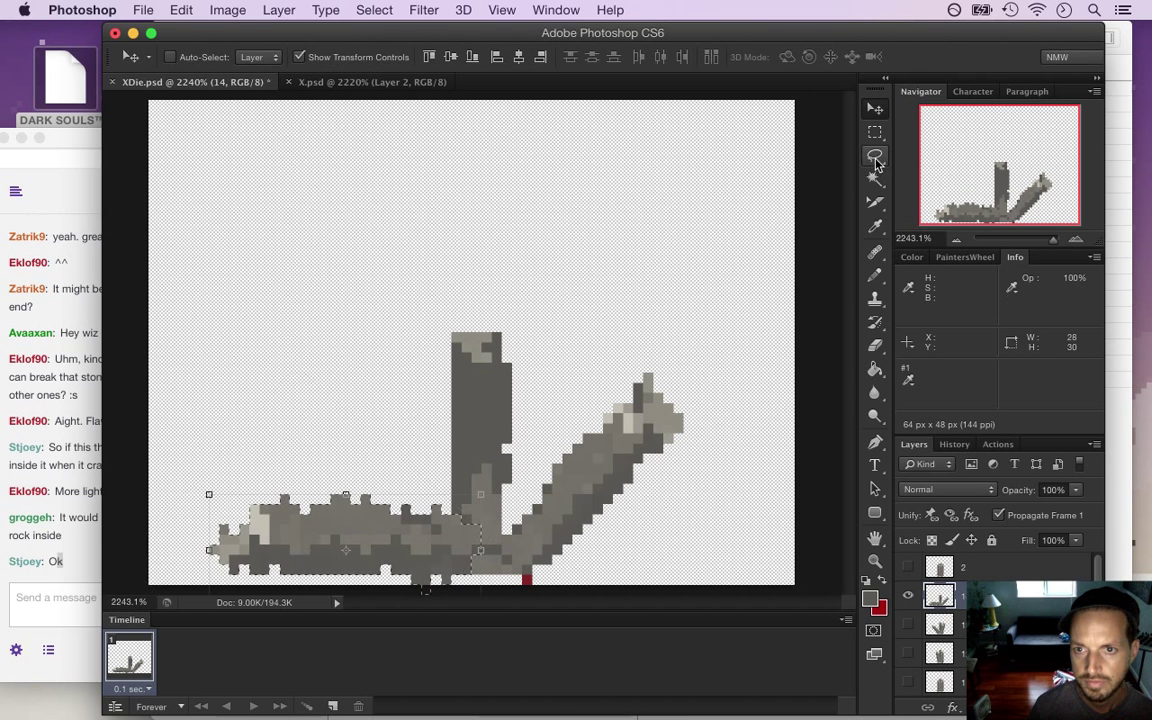
click(875, 132)
key(ctrl+d)
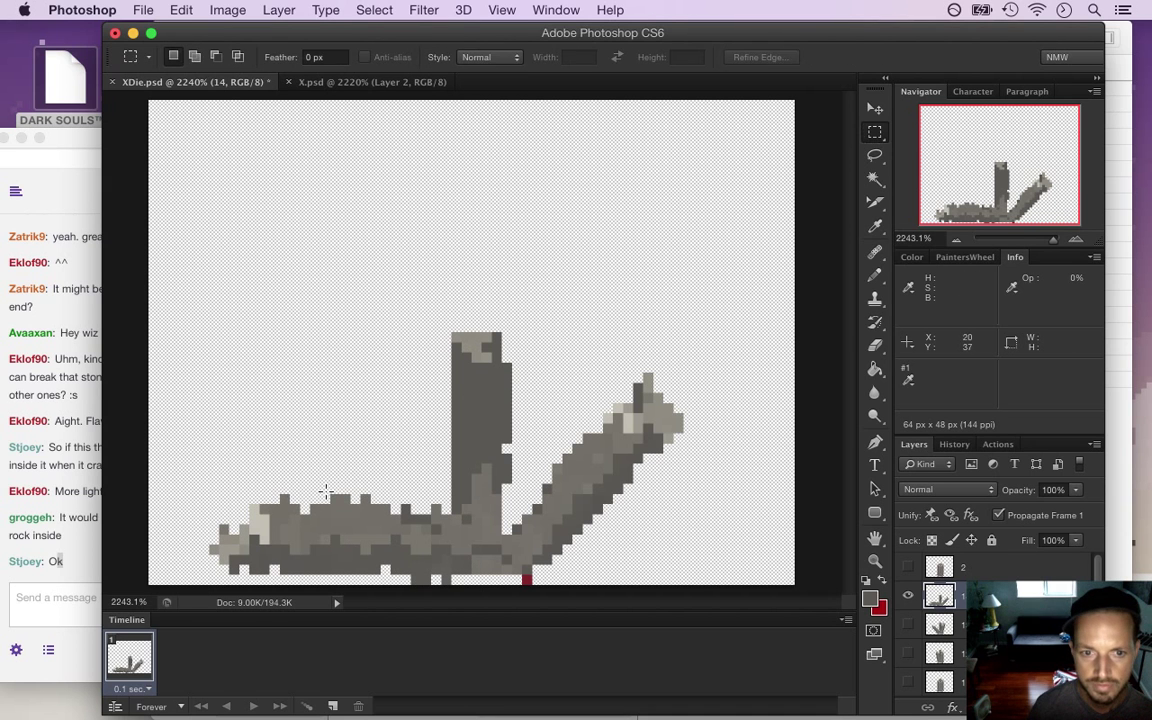
Erase stray pixels around the fallen slab, resample the stone grey, and save XDie.psd
key(e)
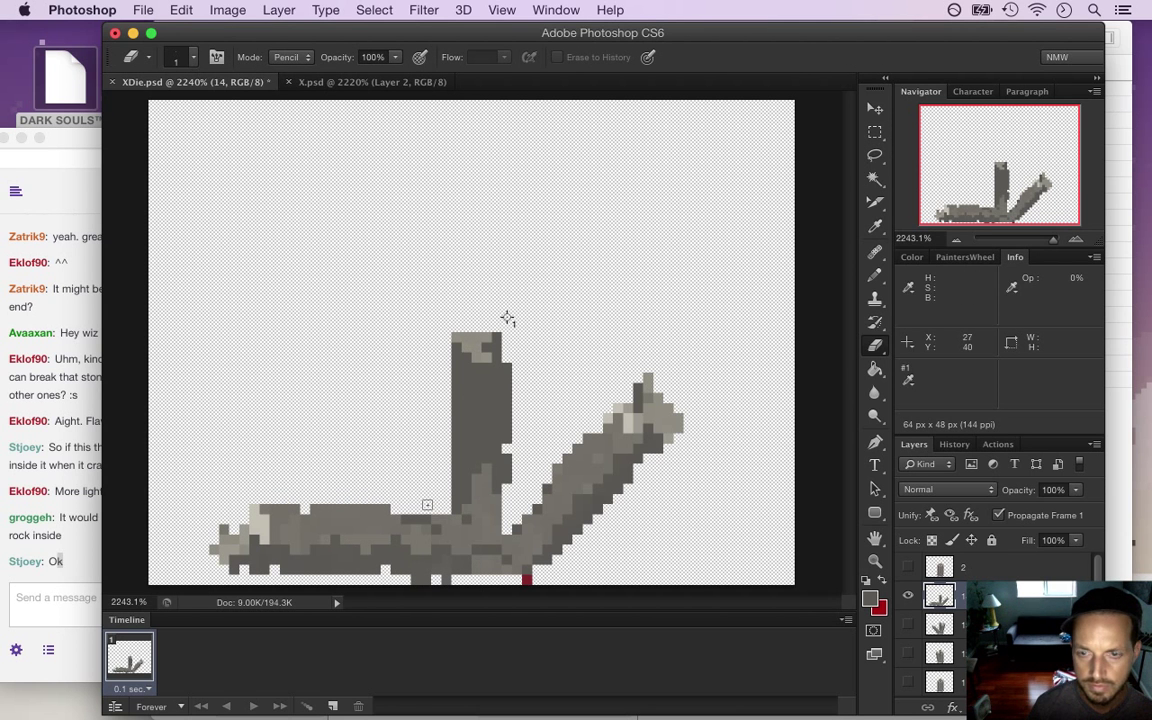
drag(452, 578, 395, 578)
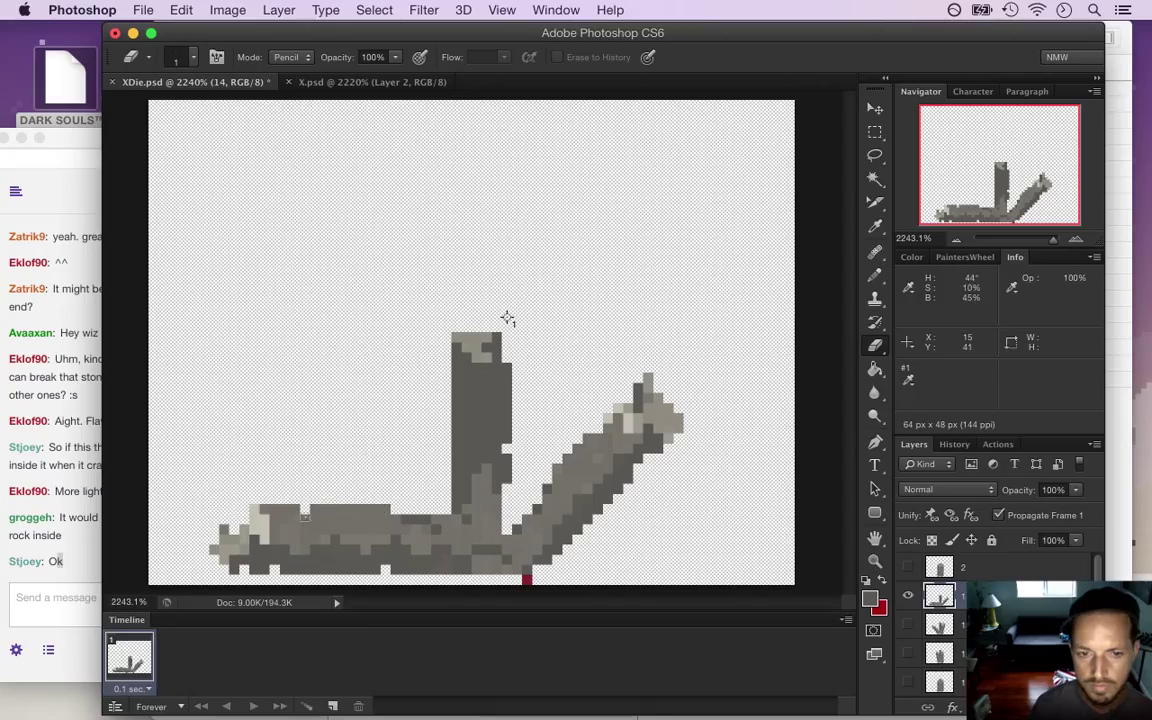
drag(270, 505, 406, 515)
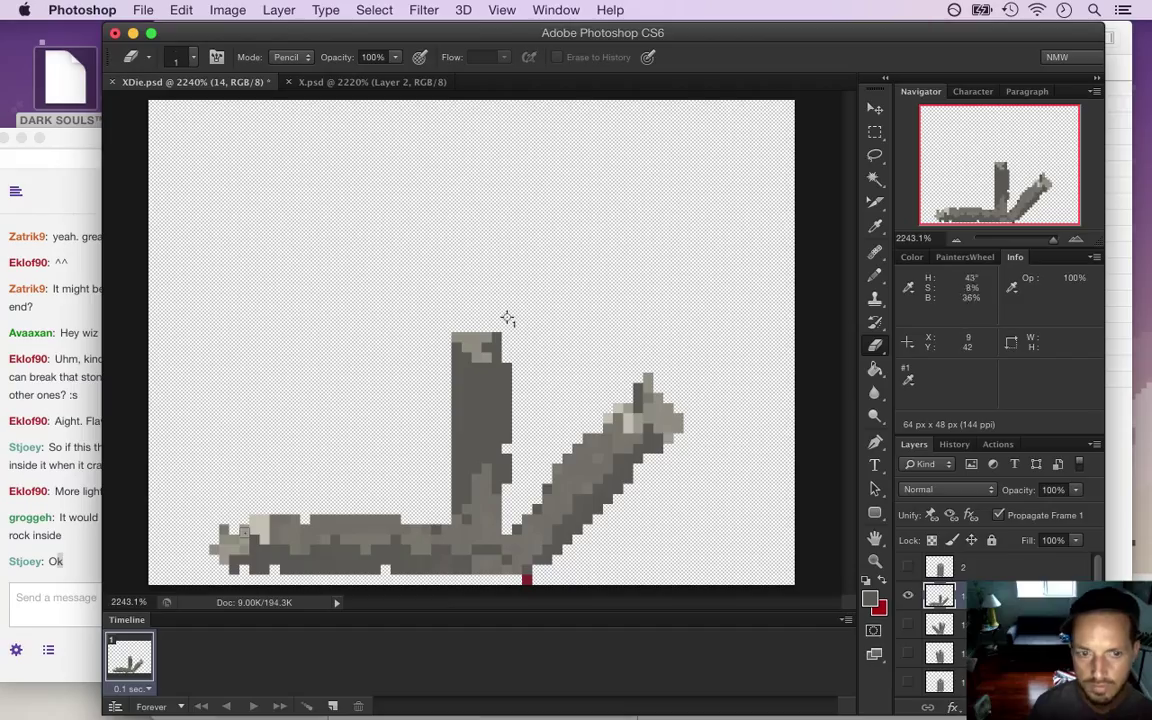
key(i)
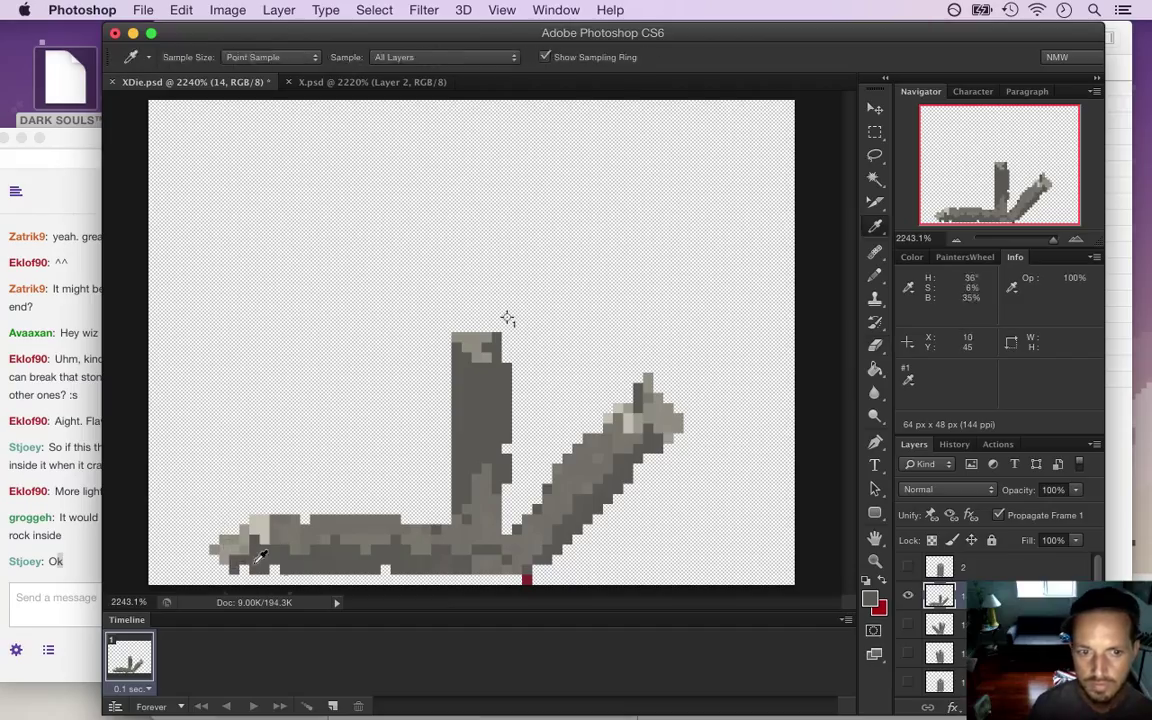
click(254, 560)
key(b)
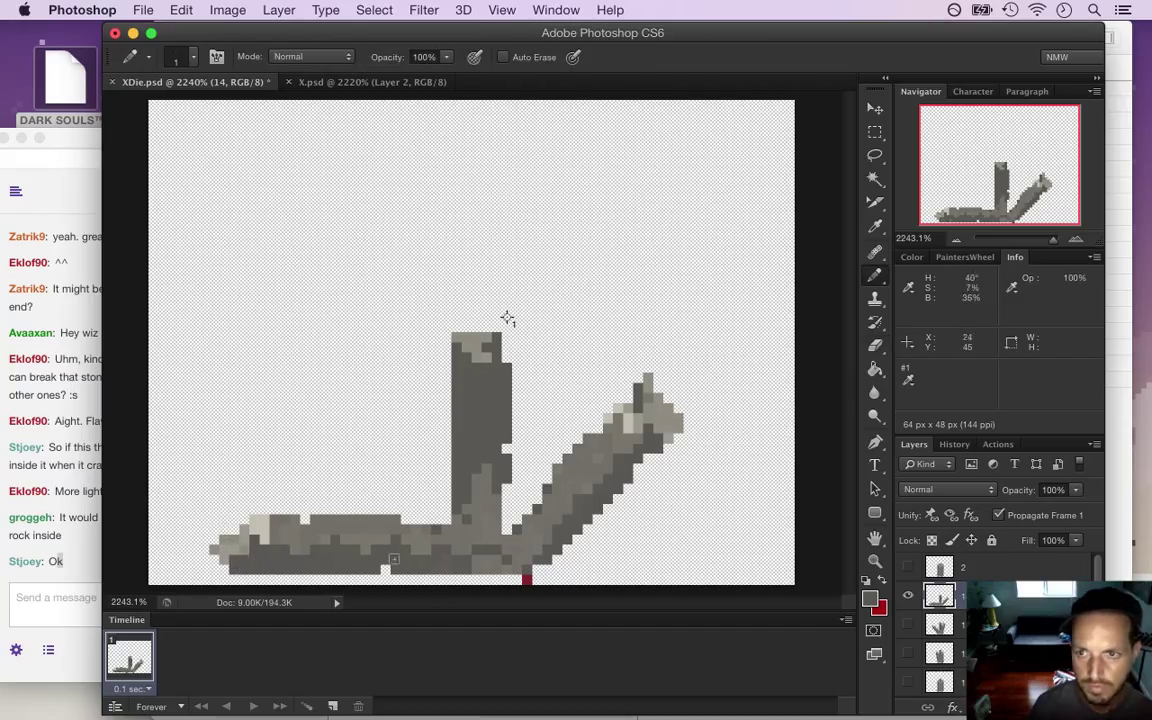
key(super+z)
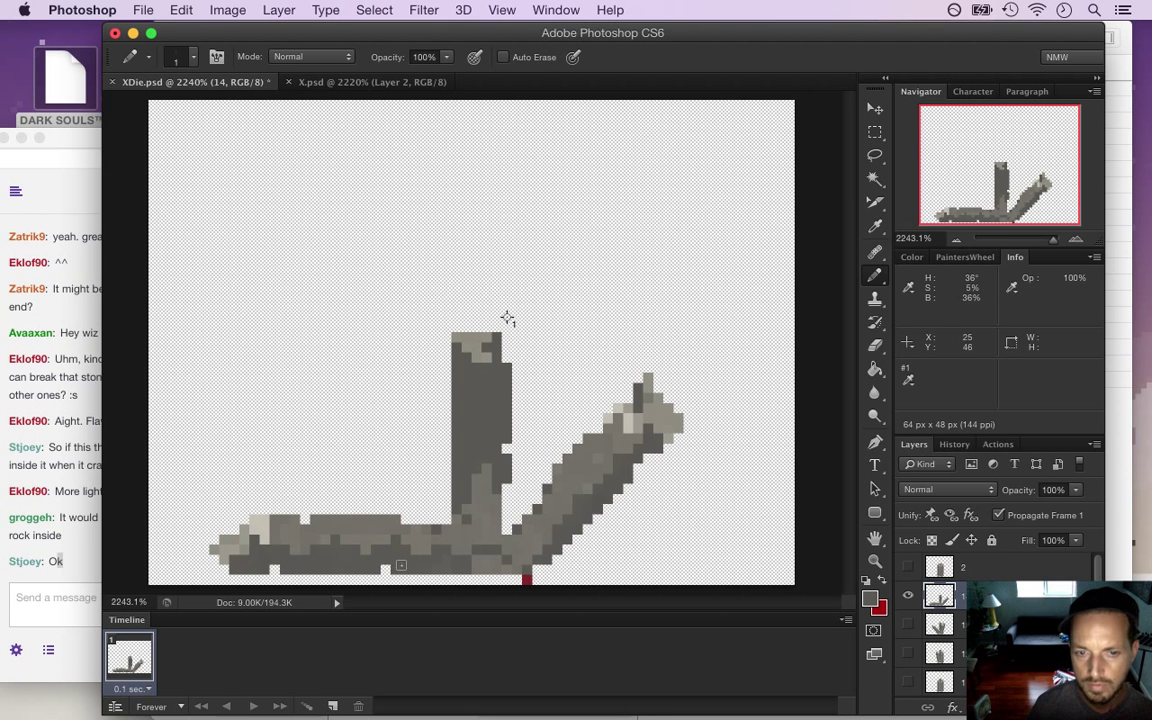
key(super+s)
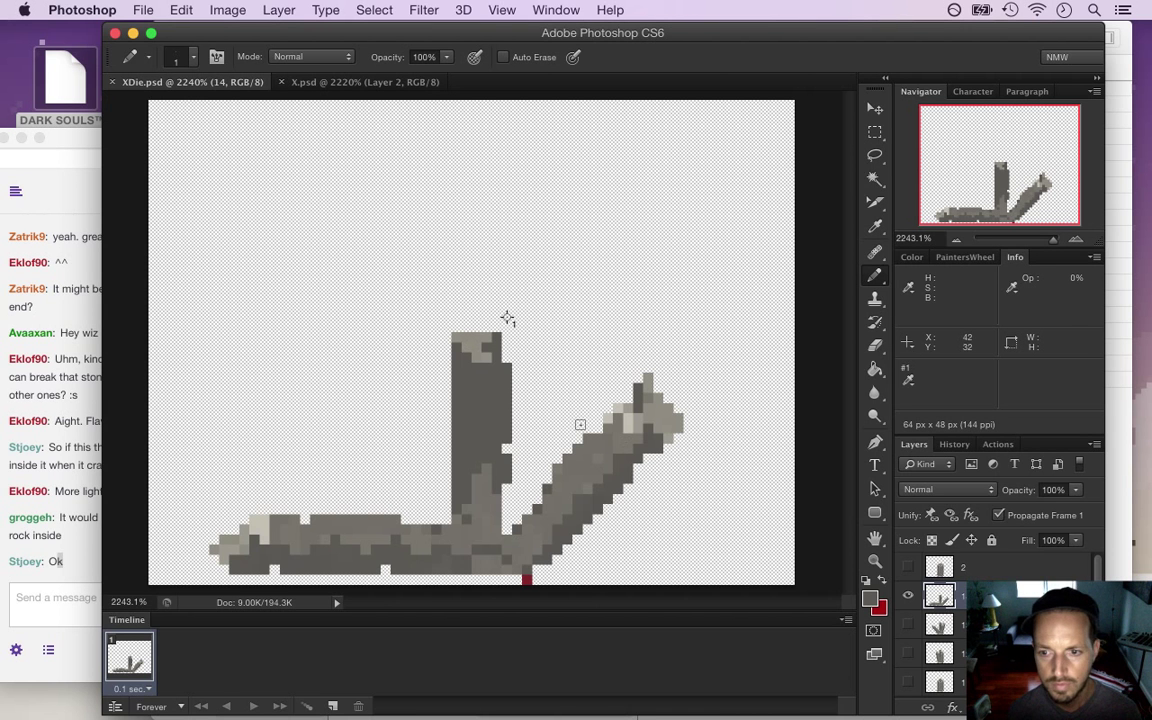
Select the upright centre stem and squash it to 56% of its height
key(m)
drag(411, 302, 531, 463)
key(v)
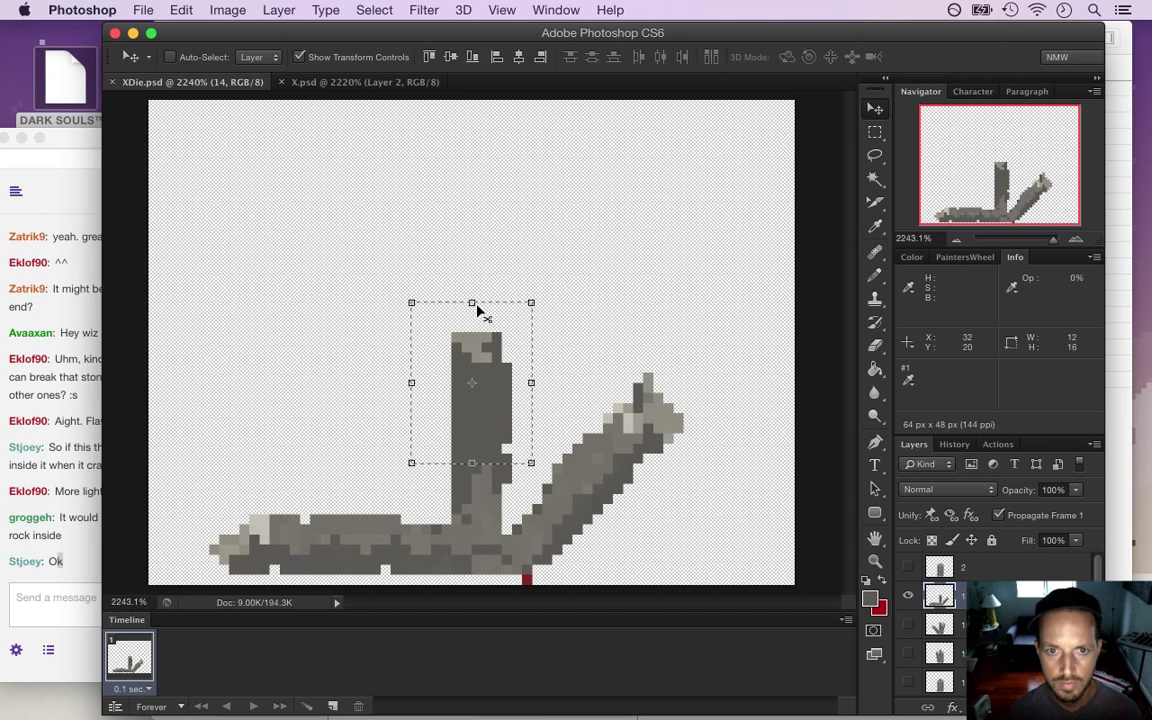
drag(471, 302, 473, 372)
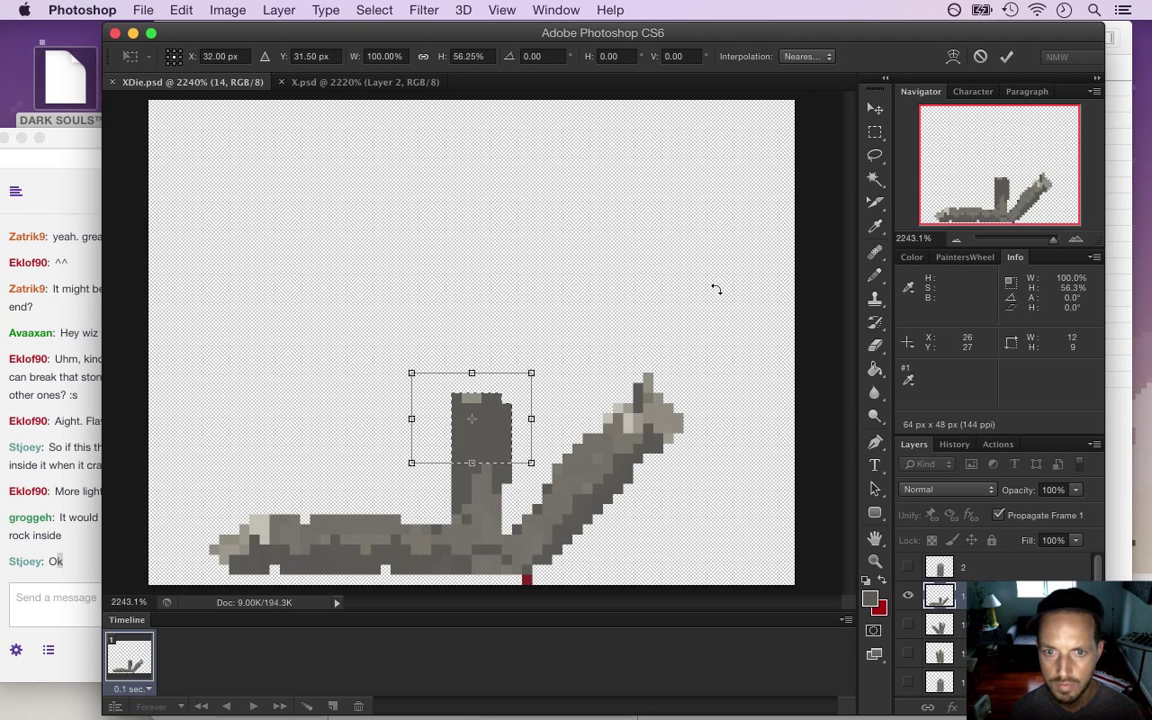
key(Return)
Deselect, touch up the stem with the pencil, save, and bring up the Twitch chat
key(m)
key(super+d)
key(i)
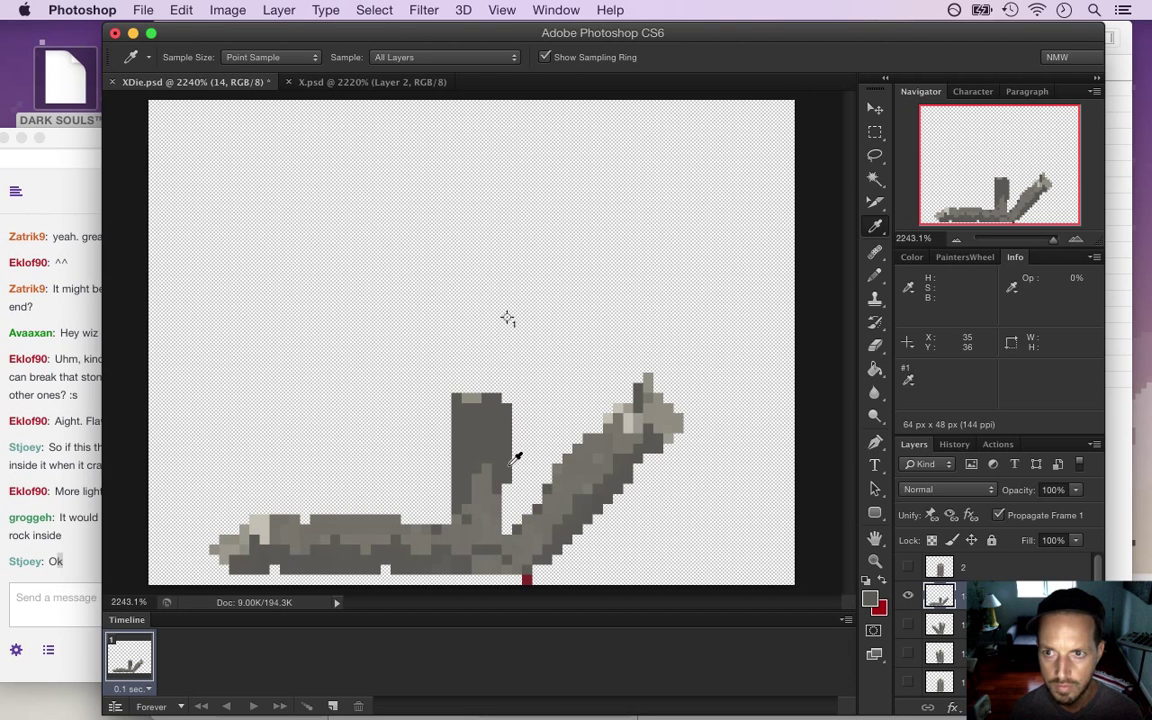
key(b)
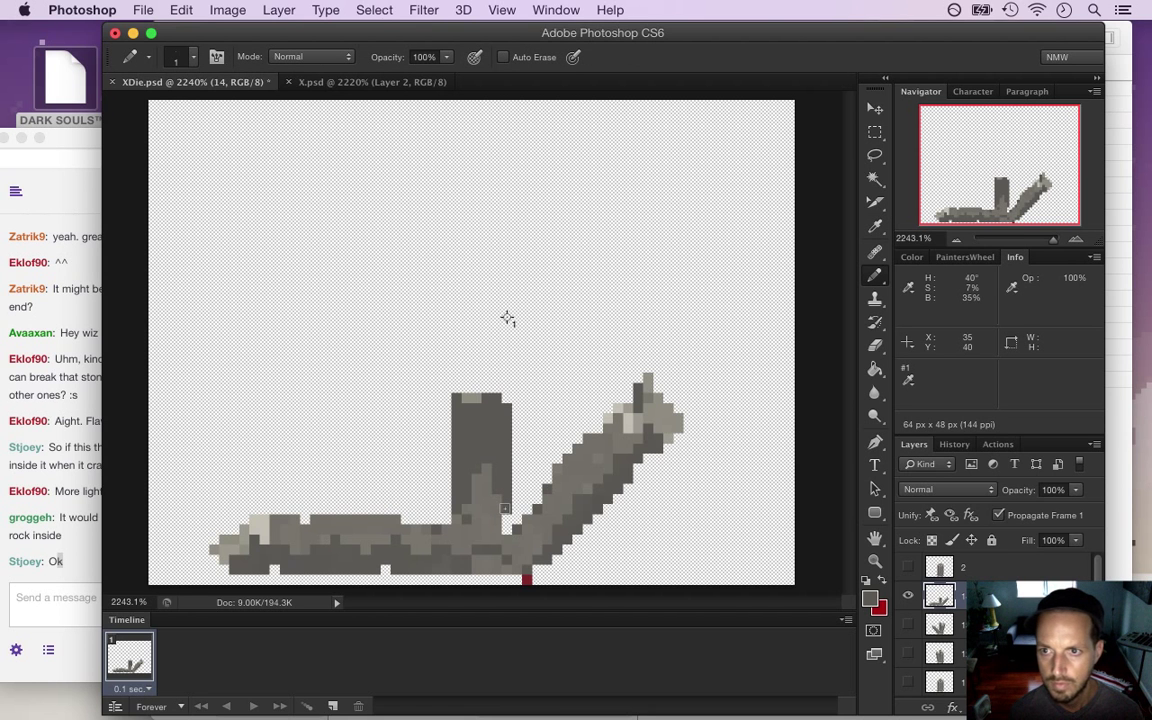
key(super+s)
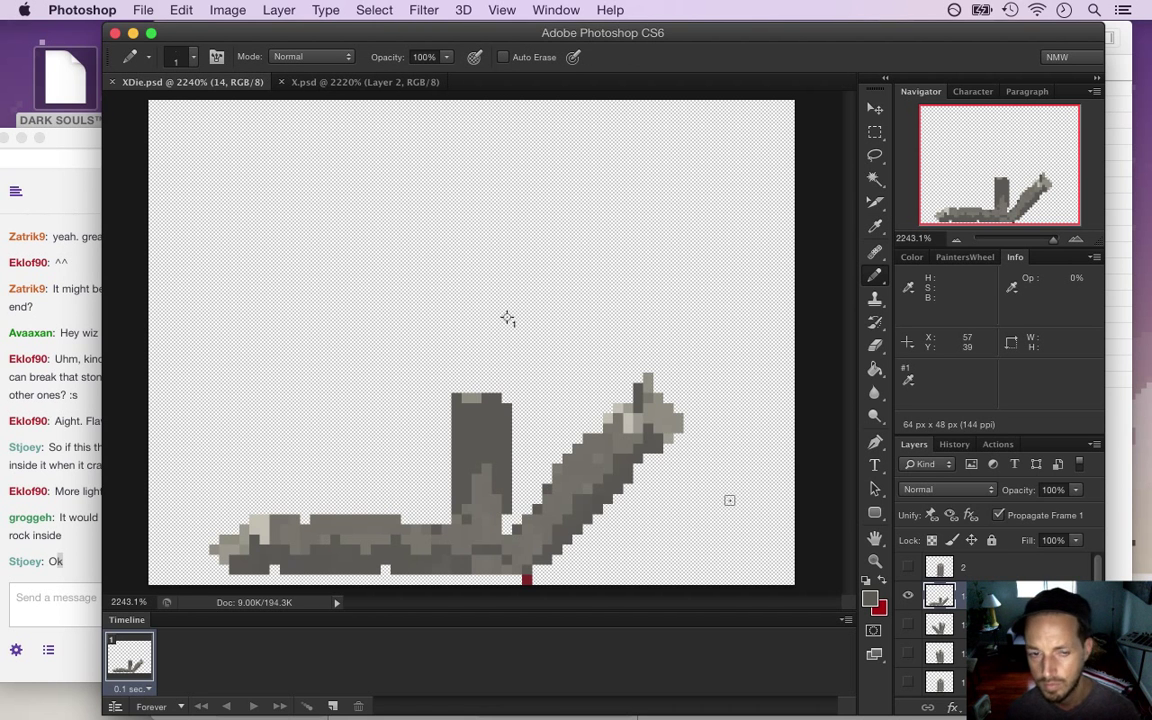
click(71, 561)
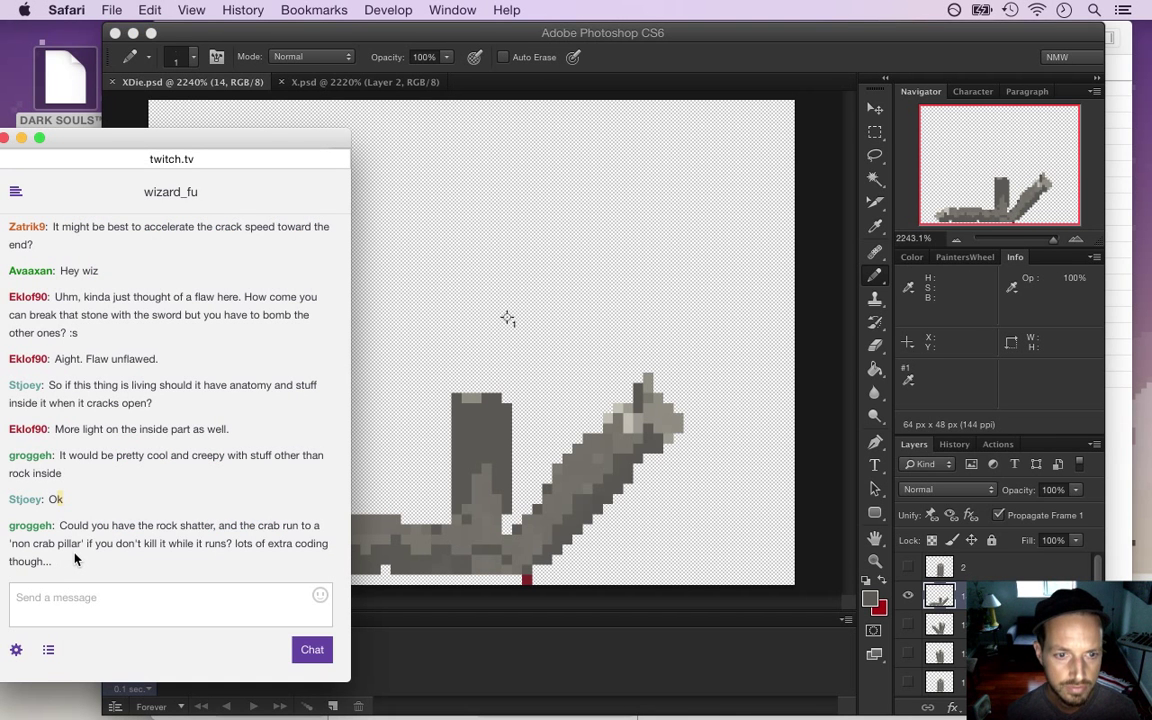
Highlight a viewer's chat idea about the rock shattering, then return to Photoshop
drag(62, 528, 83, 561)
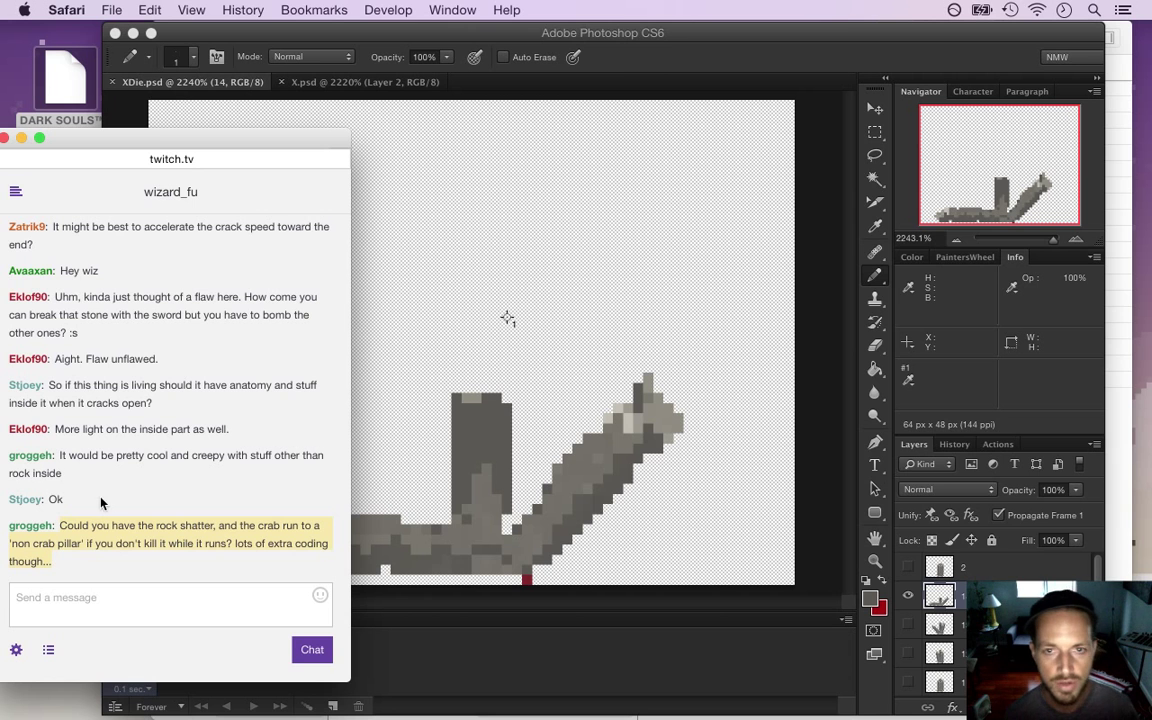
click(657, 64)
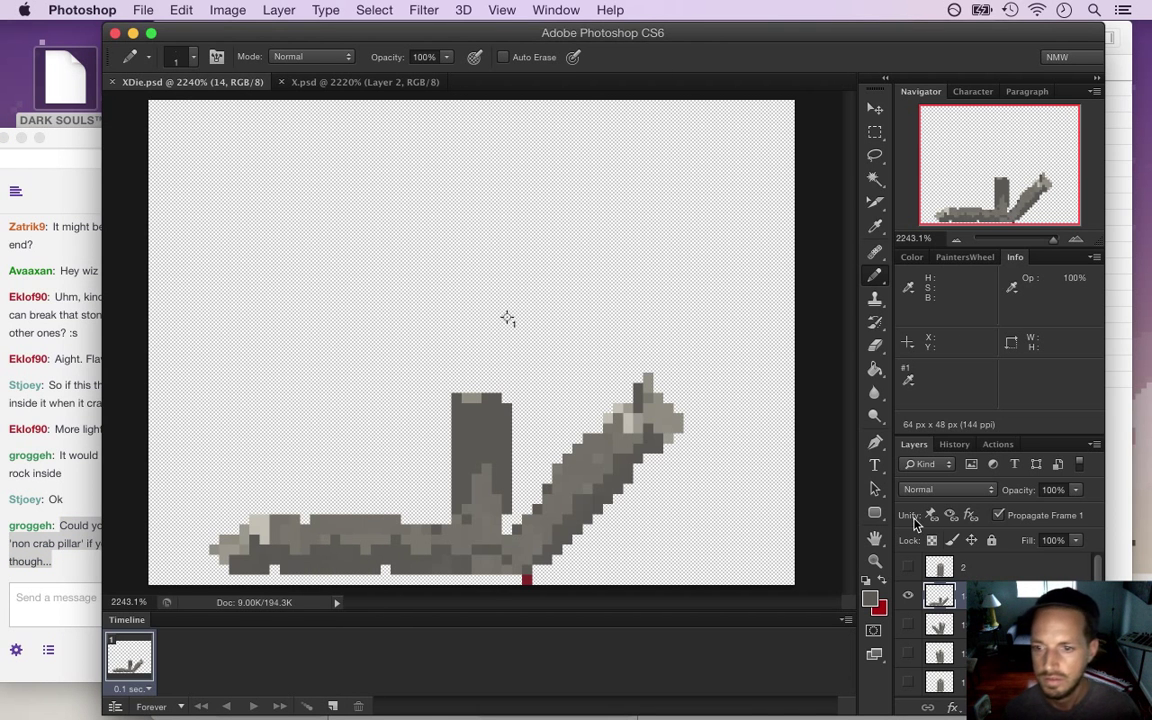
Duplicate the frame layer as 15, hide the previous layer, and select the broken top piece
key(super+j)
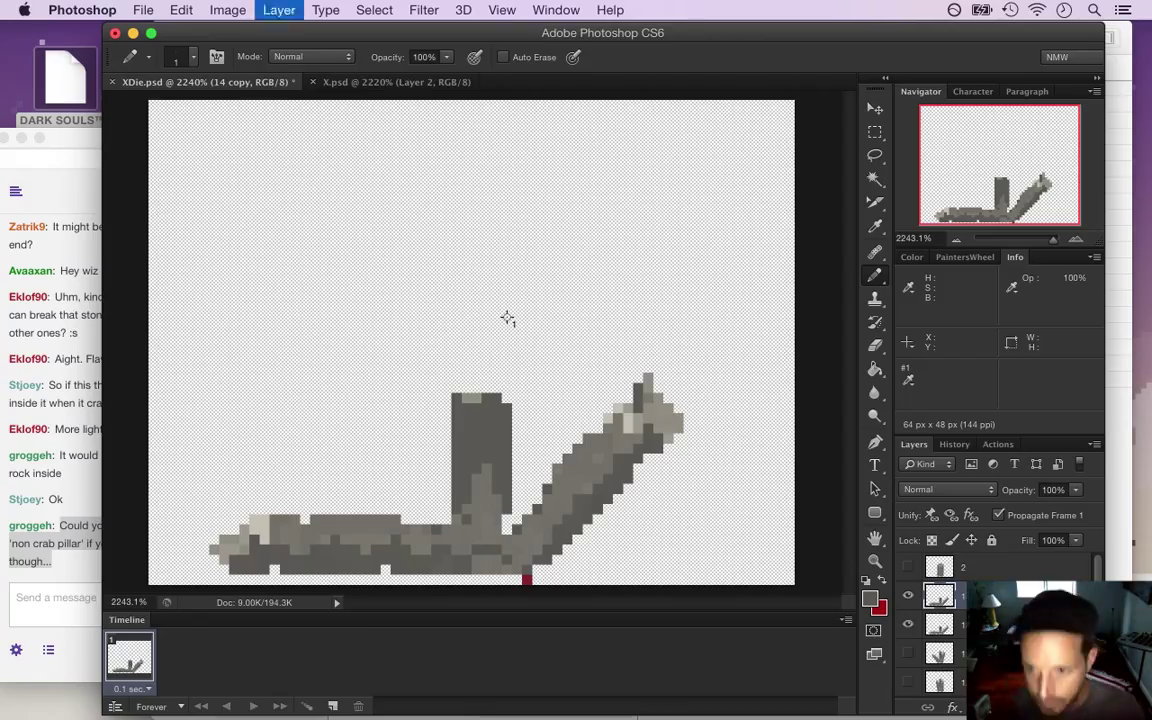
click(909, 624)
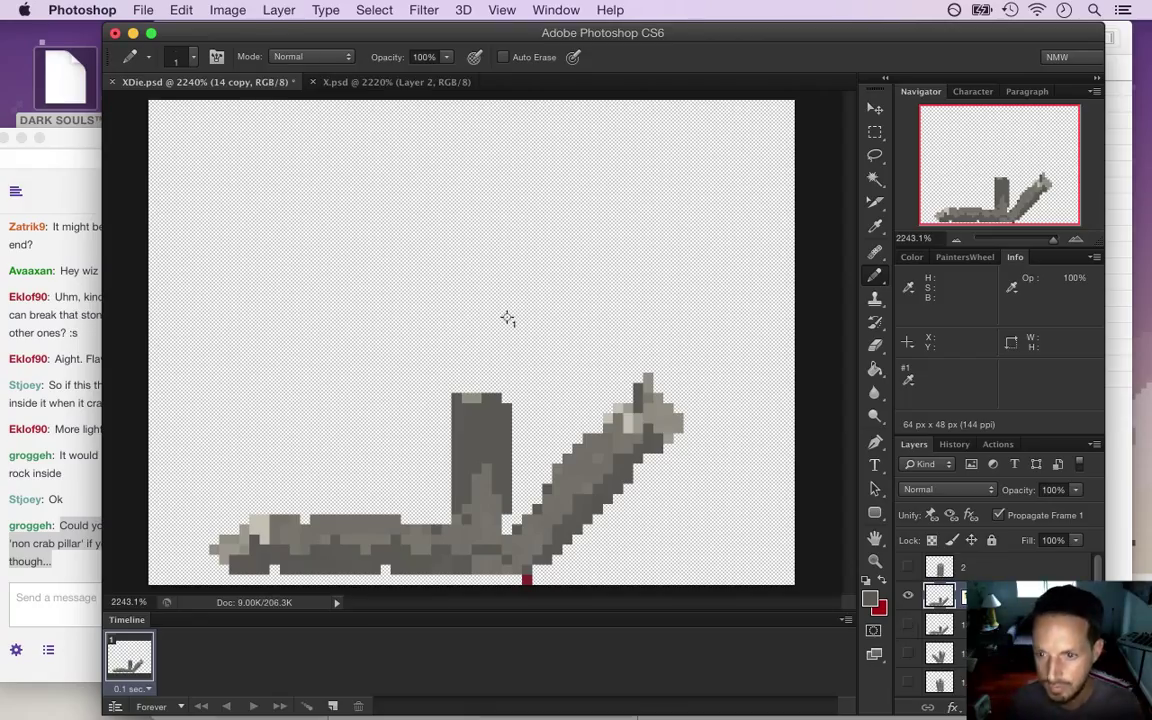
key(Return)
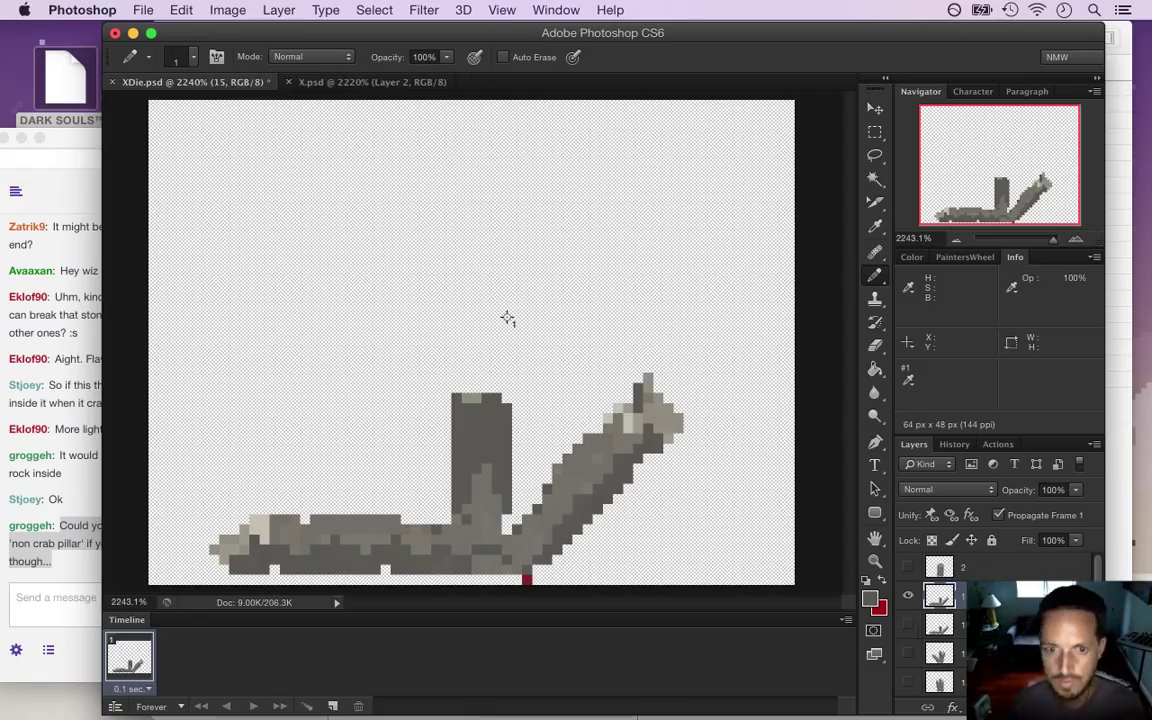
key(m)
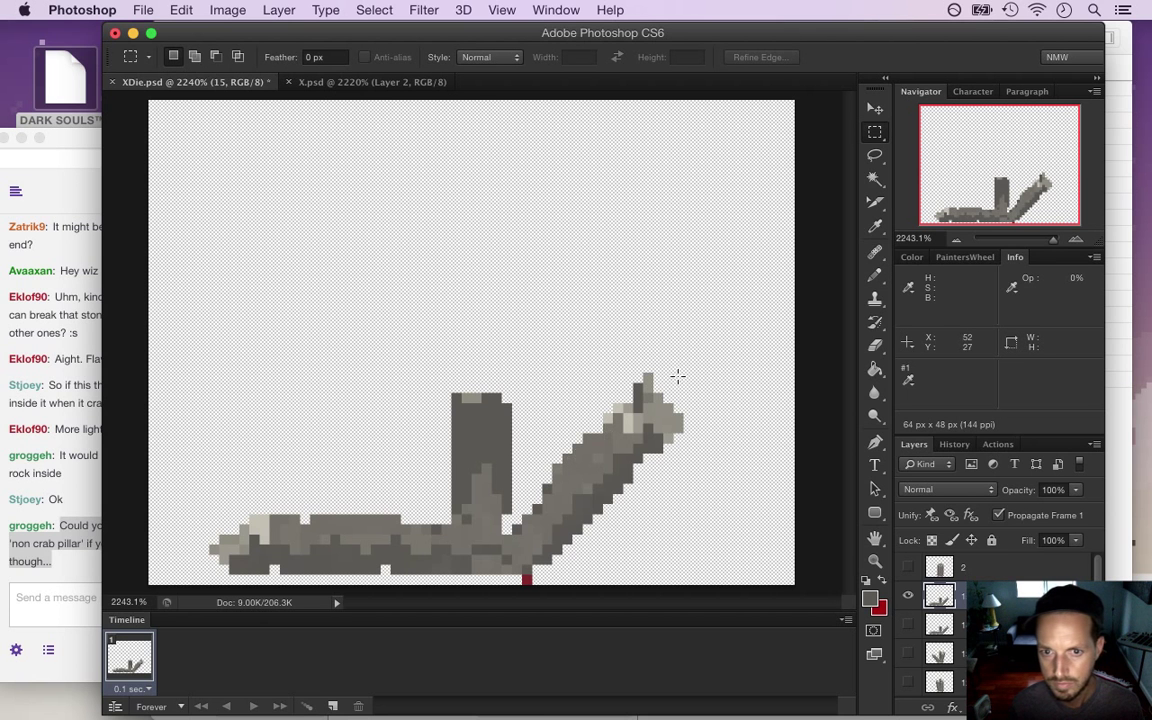
drag(702, 355, 522, 565)
drag(522, 515, 502, 563)
Rotate the broken top about 44° so it lies flat along the ground, then deselect
key(v)
drag(717, 339, 725, 455)
drag(583, 406, 608, 451)
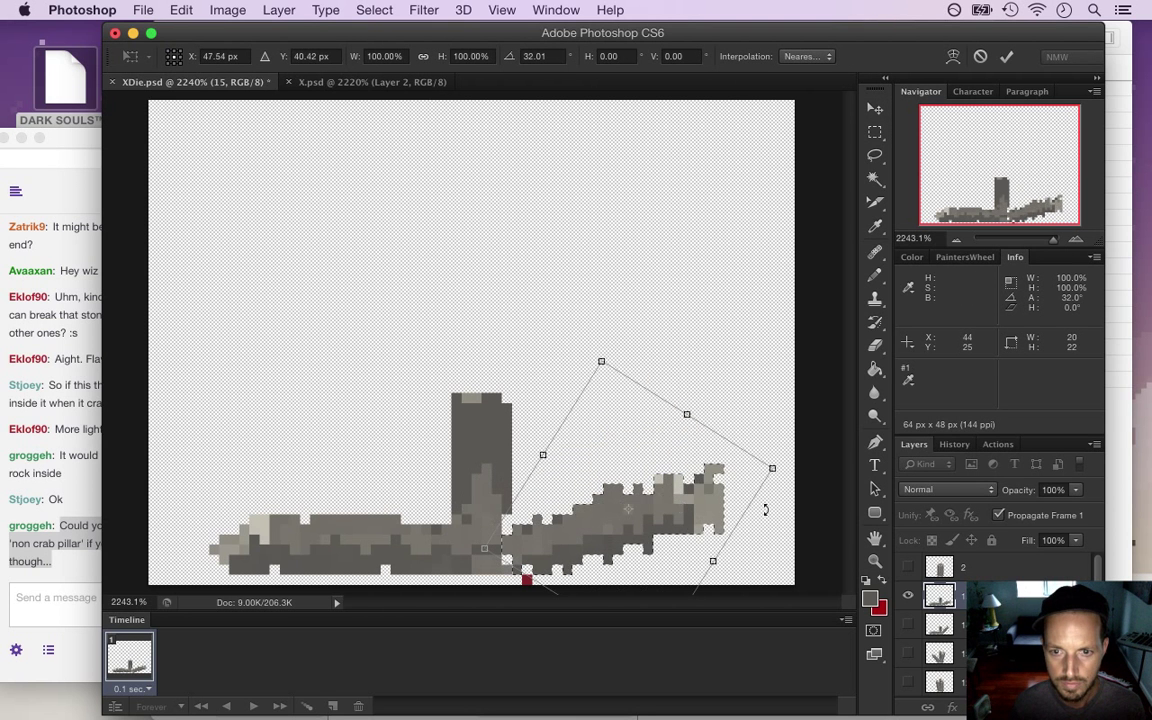
drag(782, 463, 784, 496)
drag(648, 524, 645, 527)
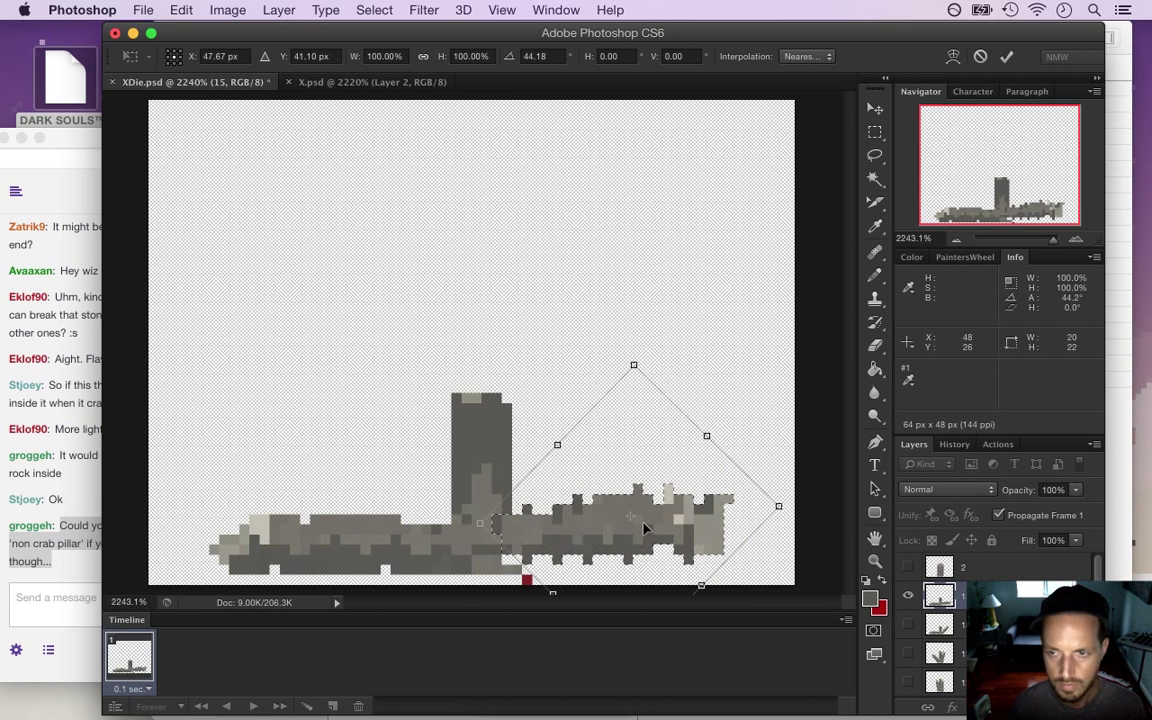
key(Down)
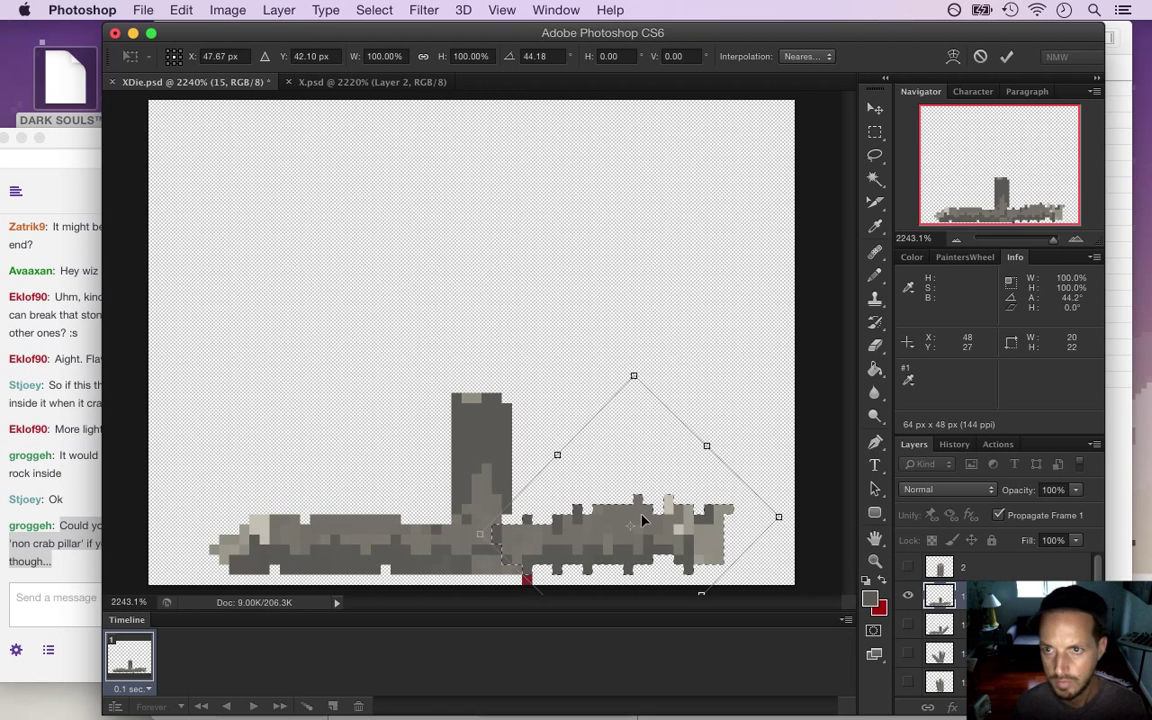
key(Up)
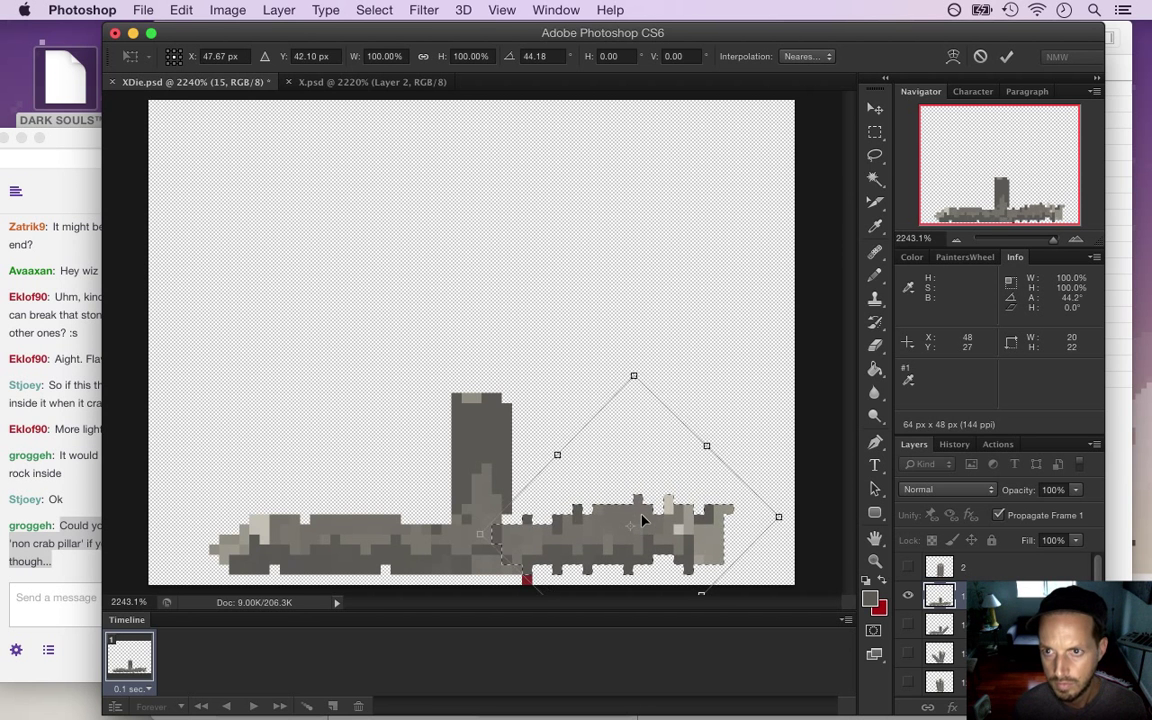
key(Escape)
key(m)
key(ctrl+d)
key(e)
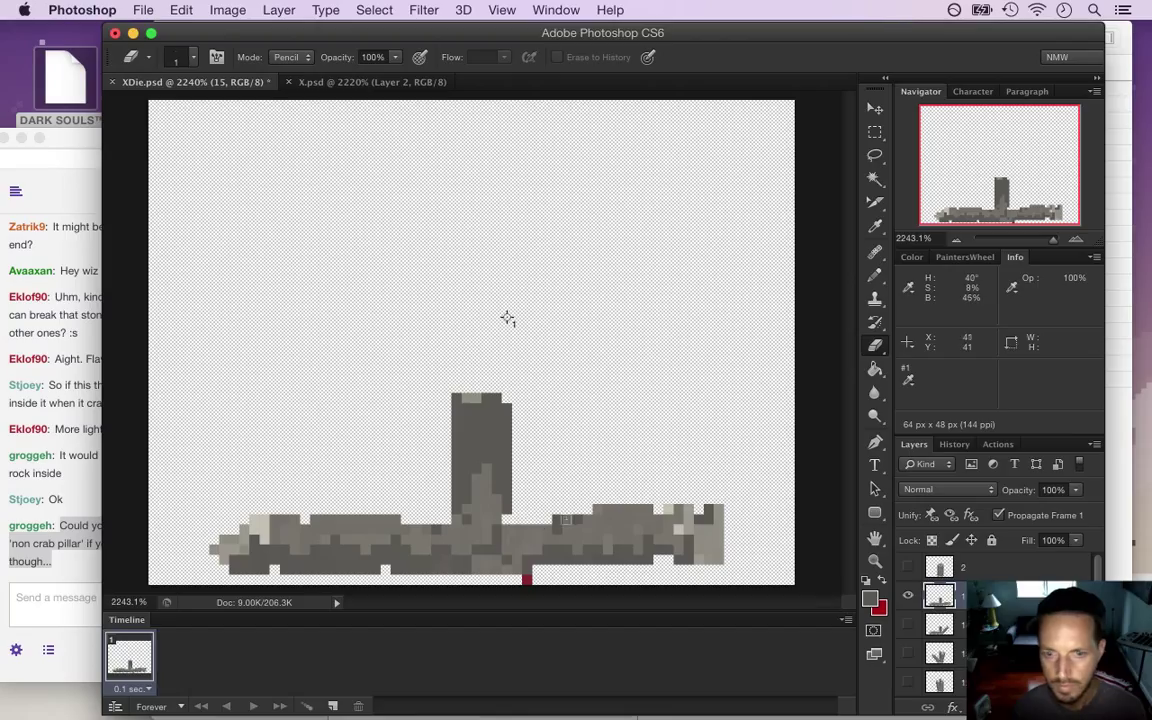
Tidy stray pixels along the fallen rock's top edge
drag(597, 507, 618, 507)
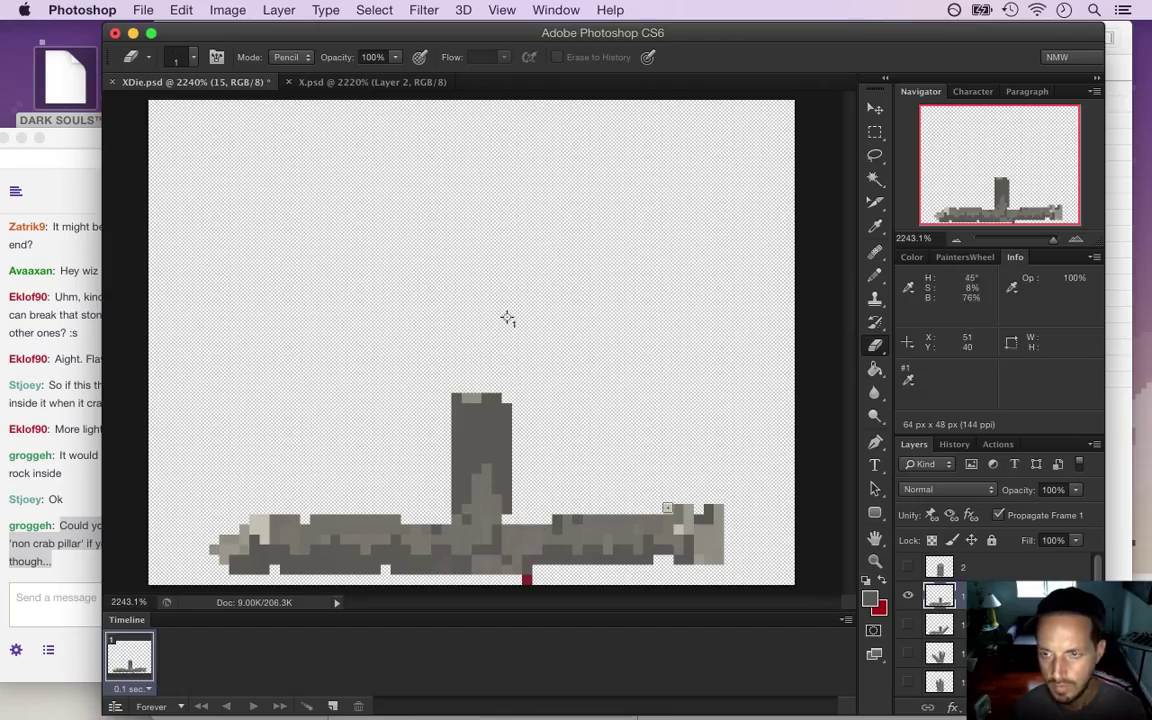
key(m)
key(super+z)
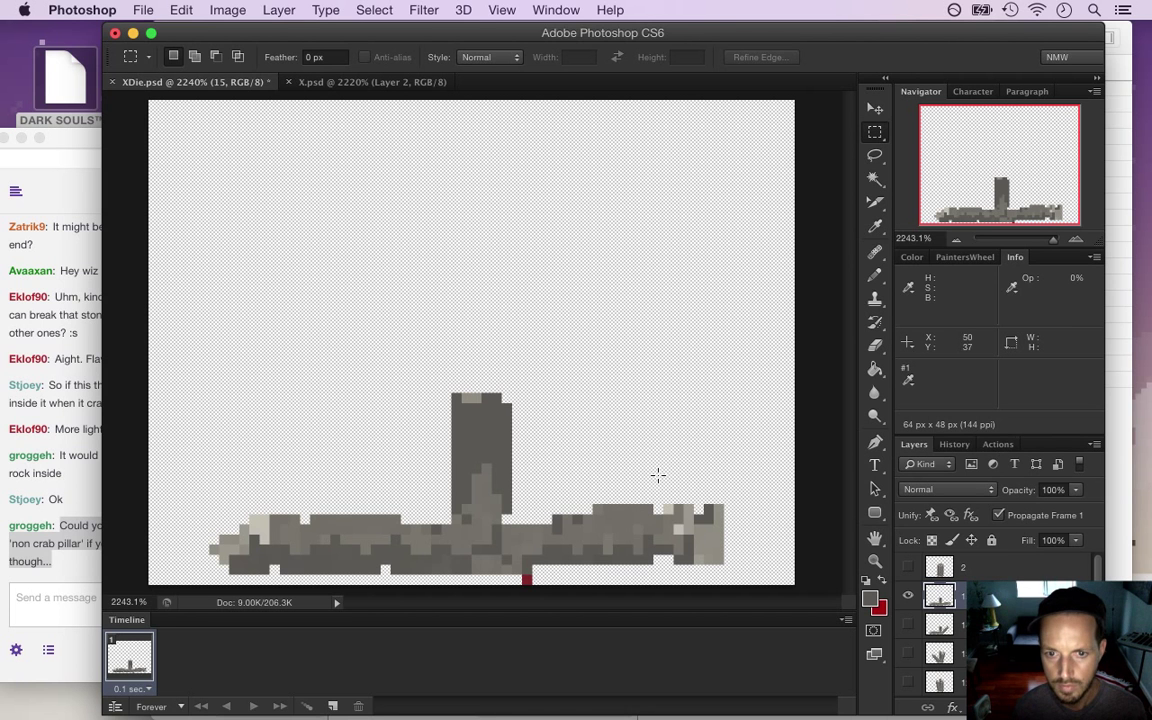
drag(594, 489, 725, 505)
key(v)
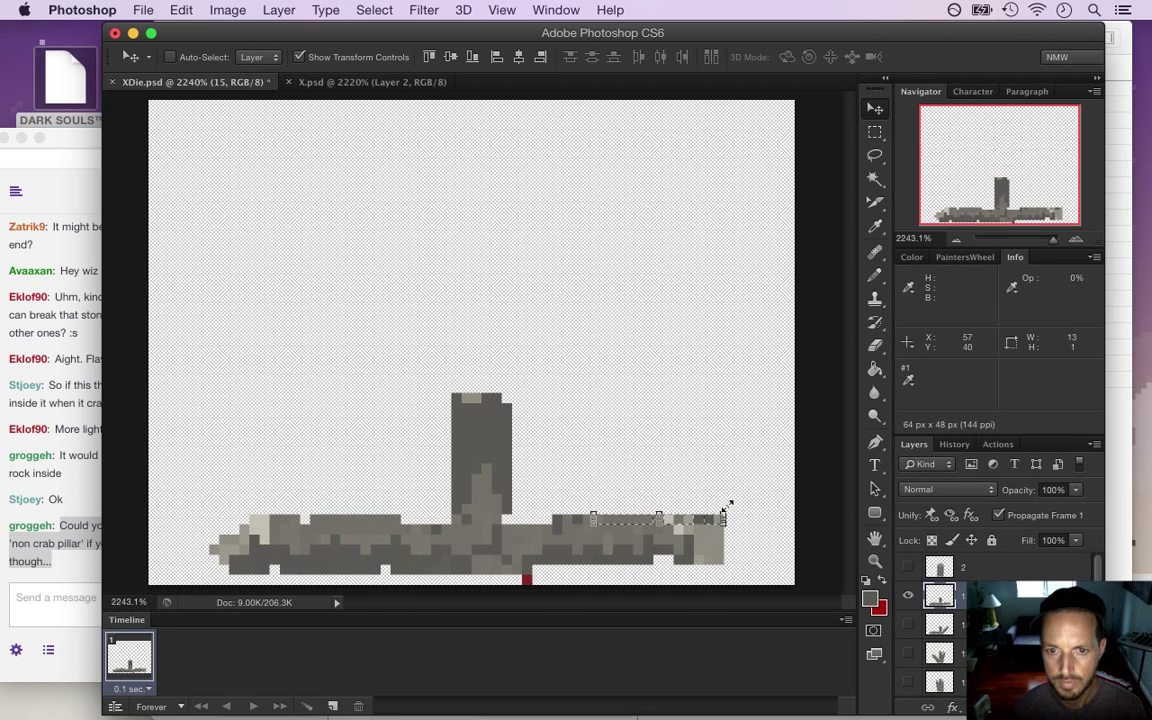
key(m)
key(super+d)
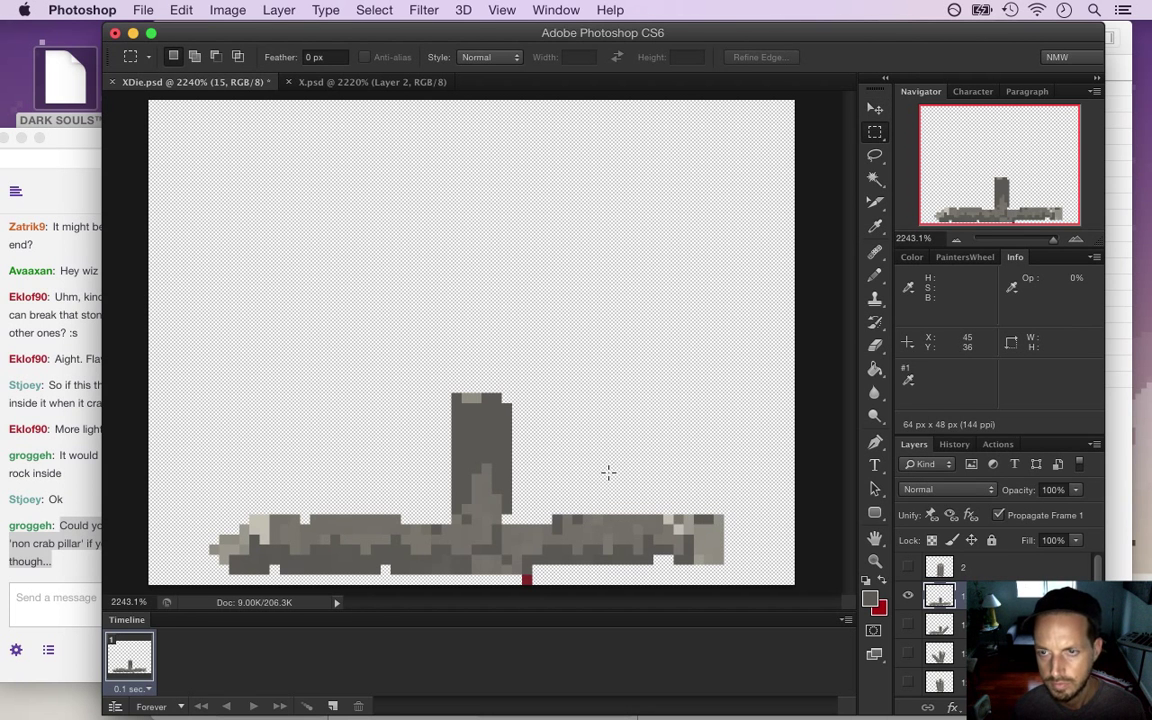
Squash the standing stump to about 42% height into a short block and save XDie.psd
drag(481, 425, 531, 506)
key(v)
drag(481, 394, 486, 455)
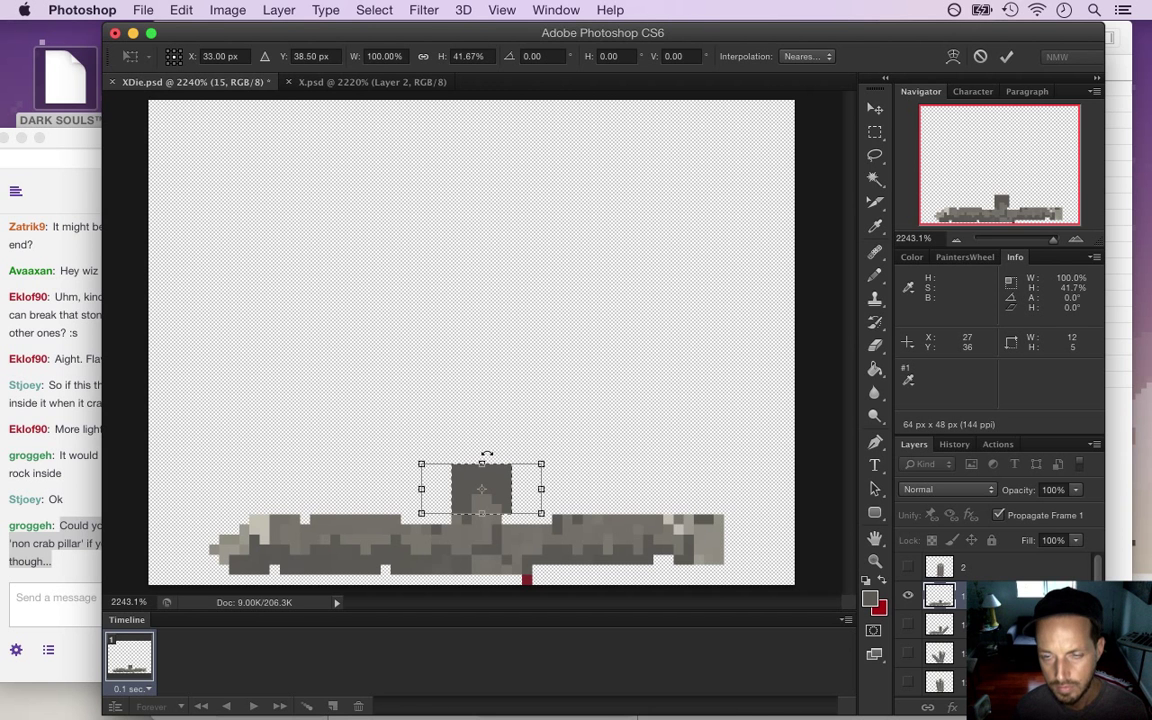
click(1008, 58)
click(875, 135)
key(ctrl+d)
key(e)
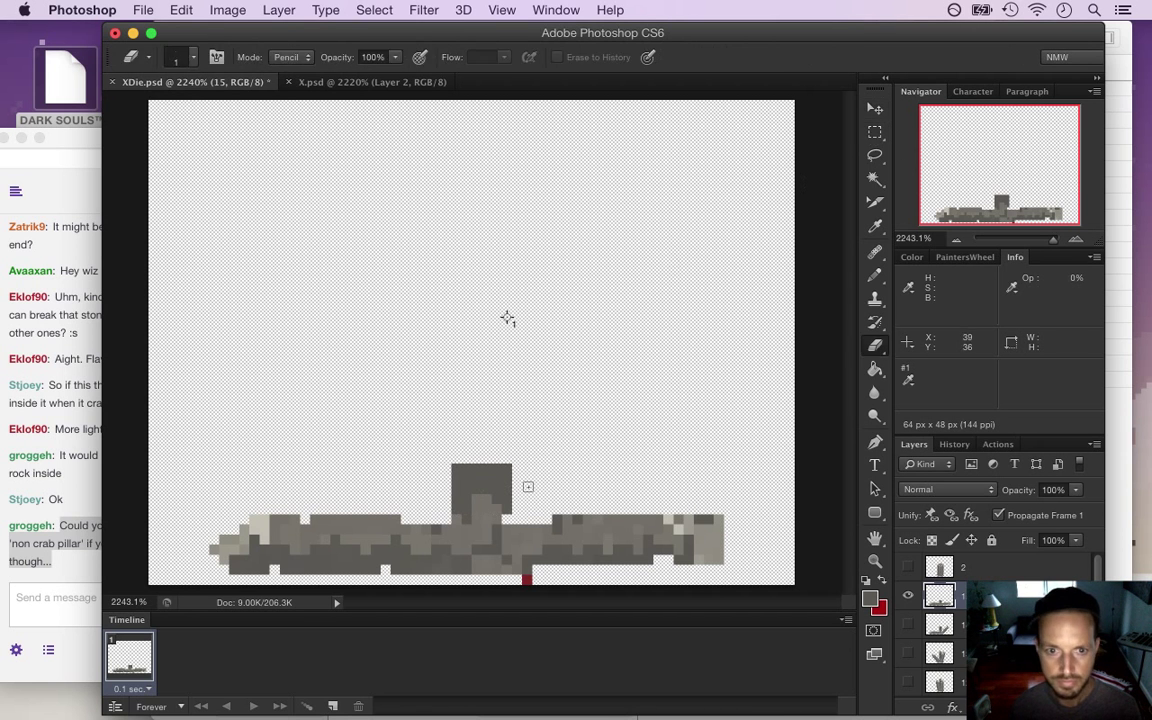
key(super+s)
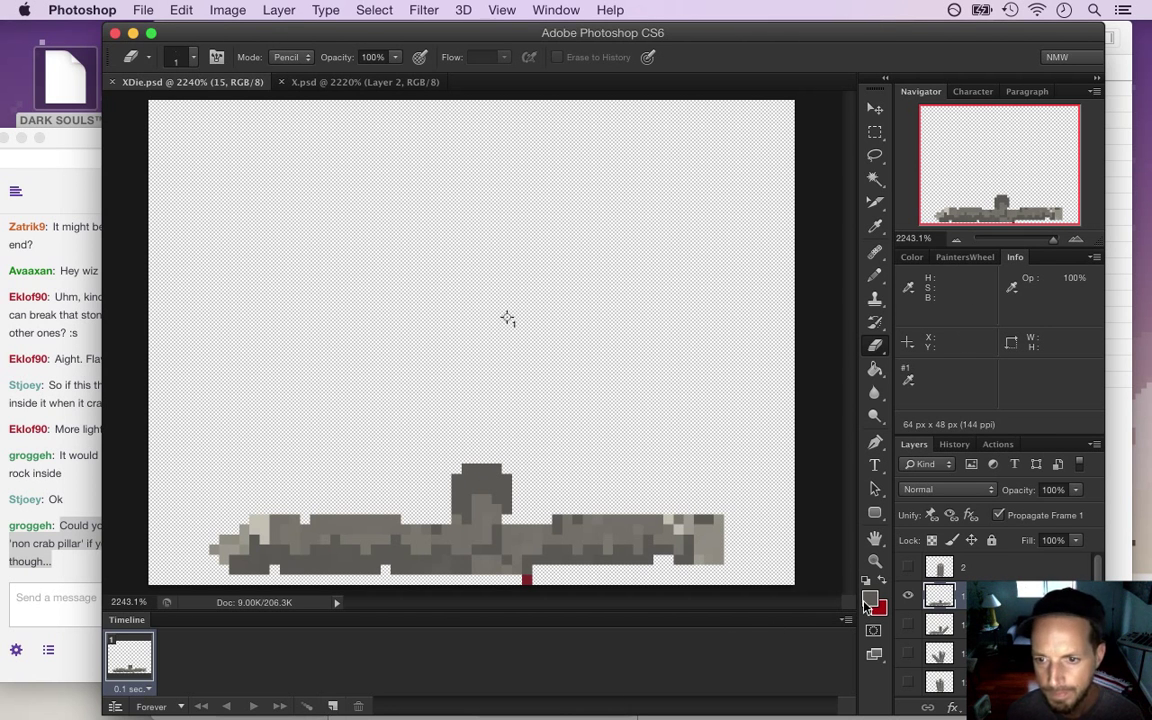
Show the intact pillar on layer 0 in frame 1 and add frames 2–5 showing layers 1–4
key(super+shift+alt+n)
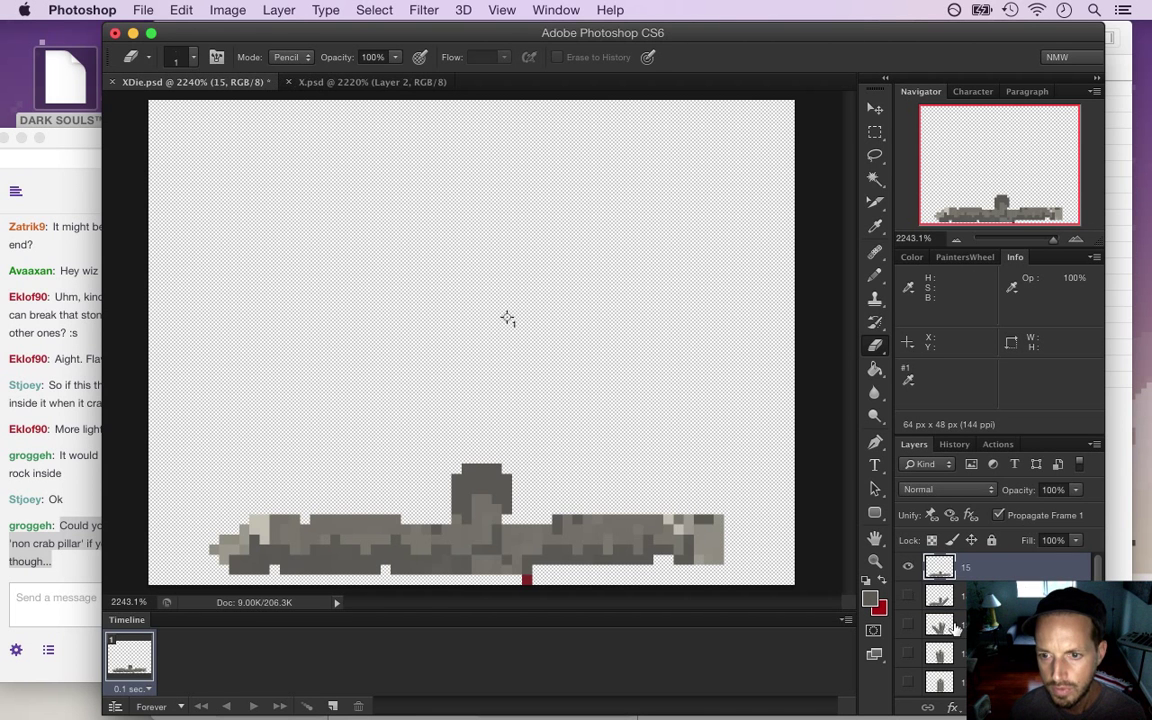
key(BackSpace)
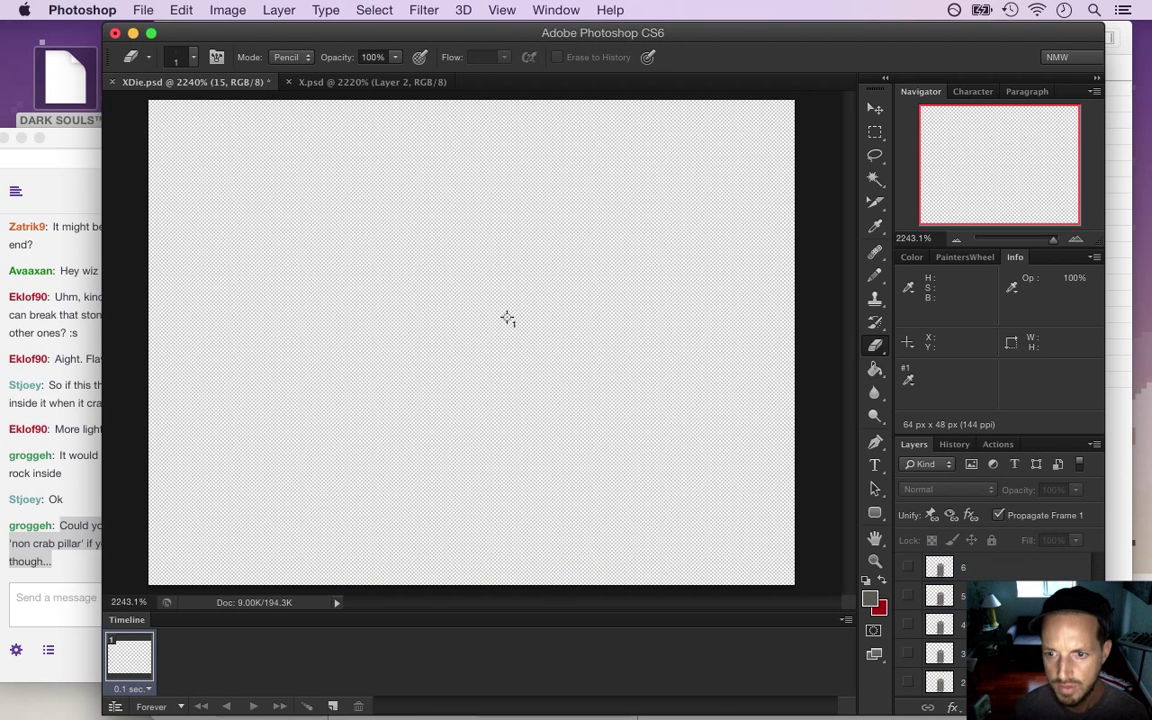
click(908, 682)
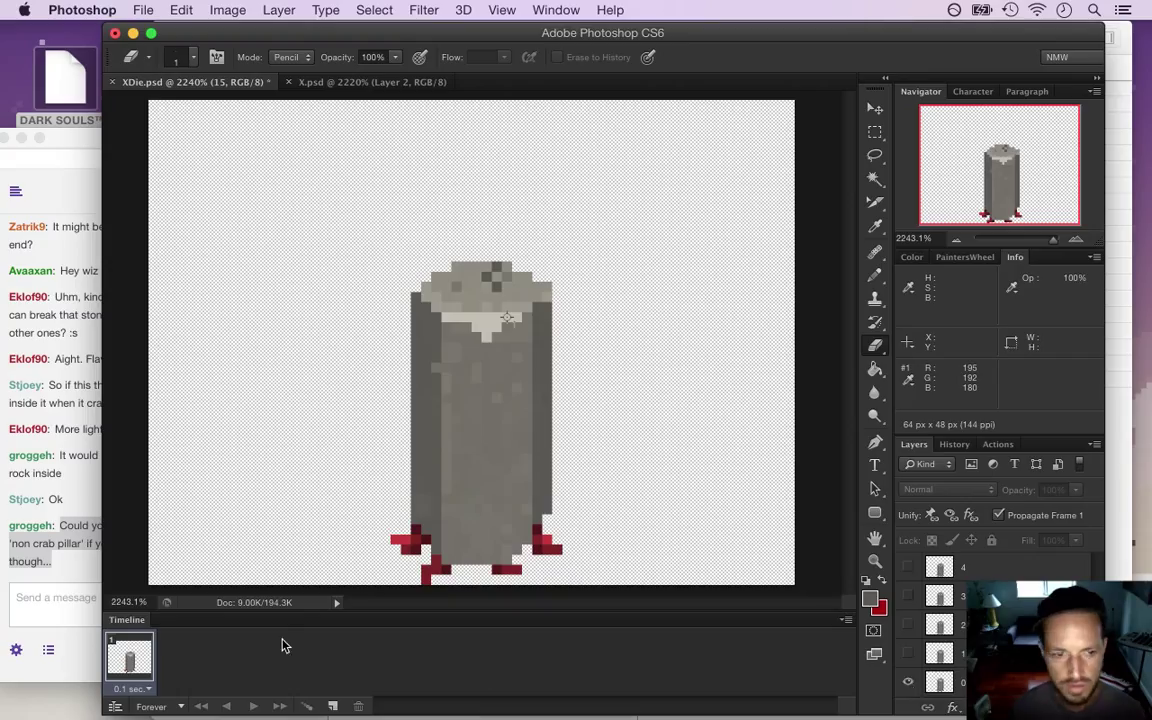
click(333, 706)
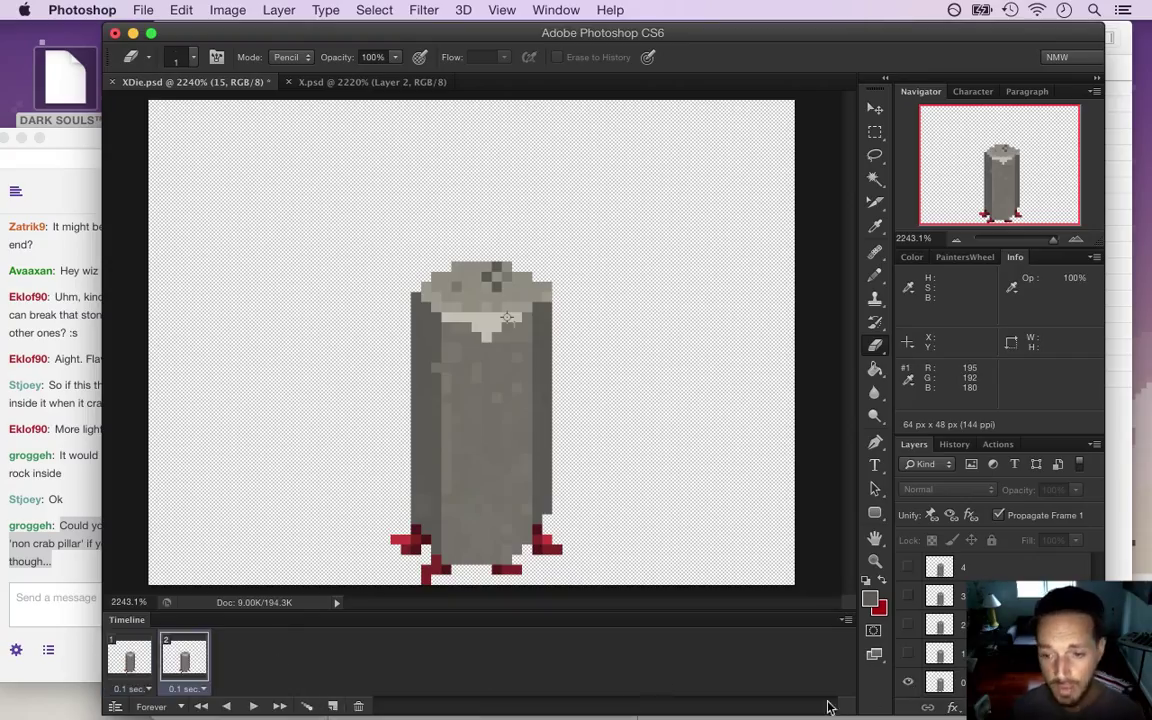
click(908, 682)
click(908, 653)
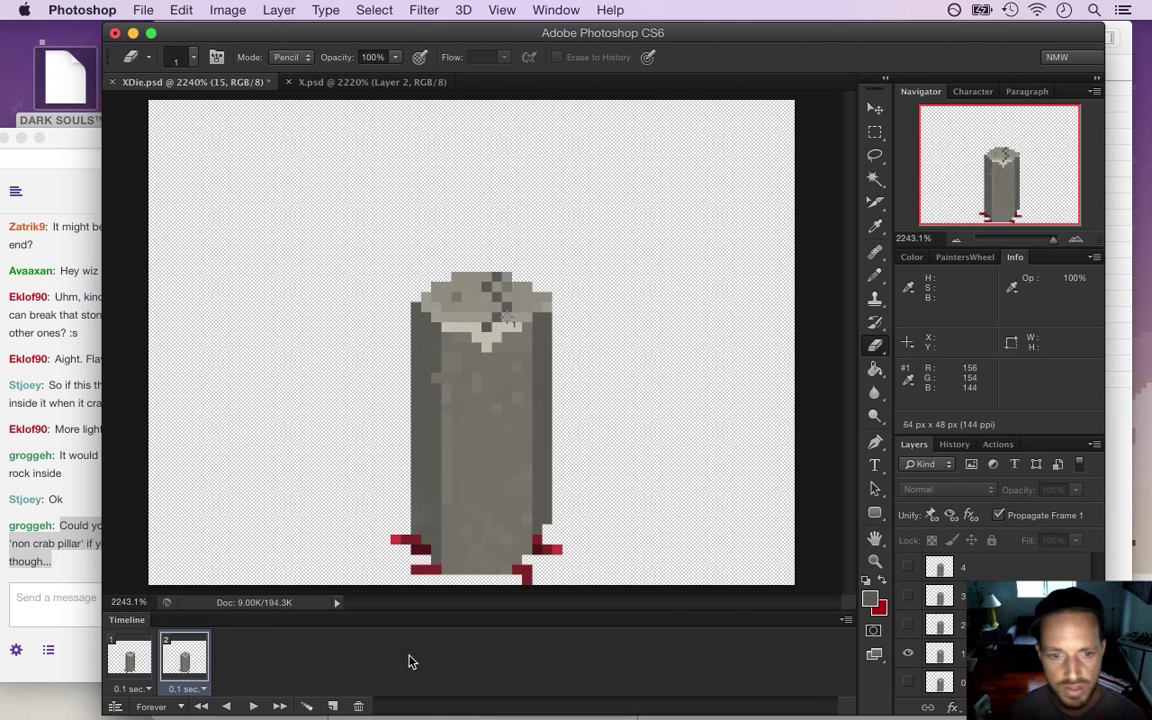
click(334, 706)
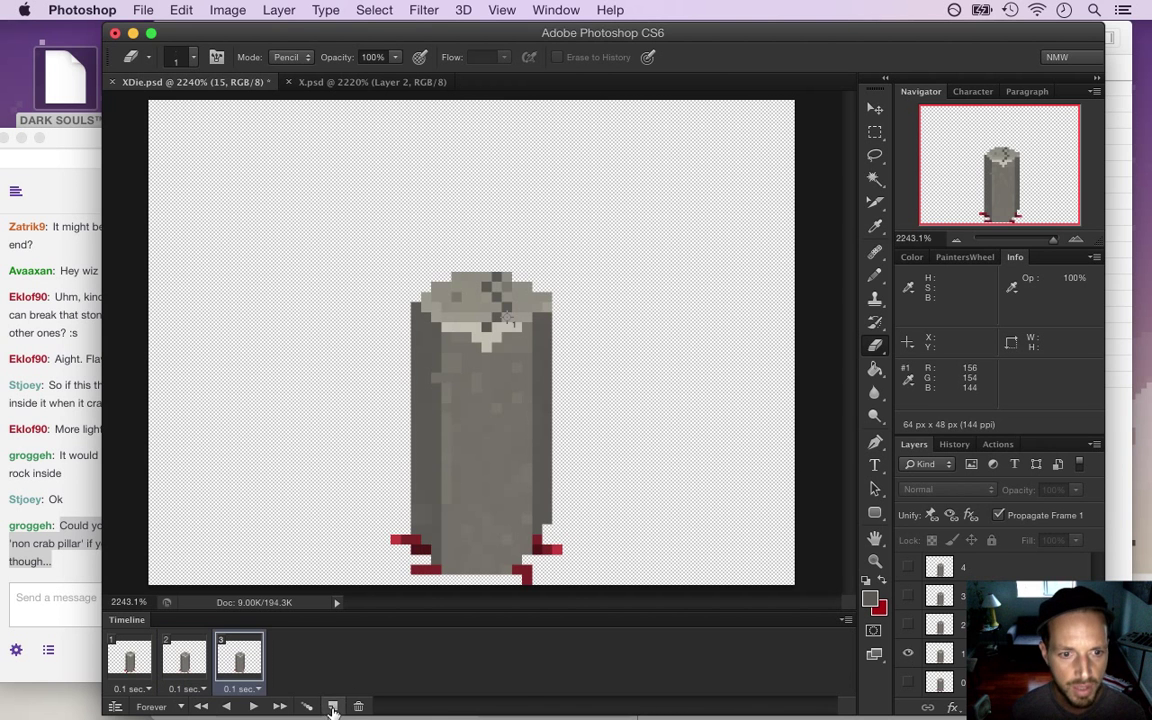
click(908, 653)
click(908, 624)
click(334, 706)
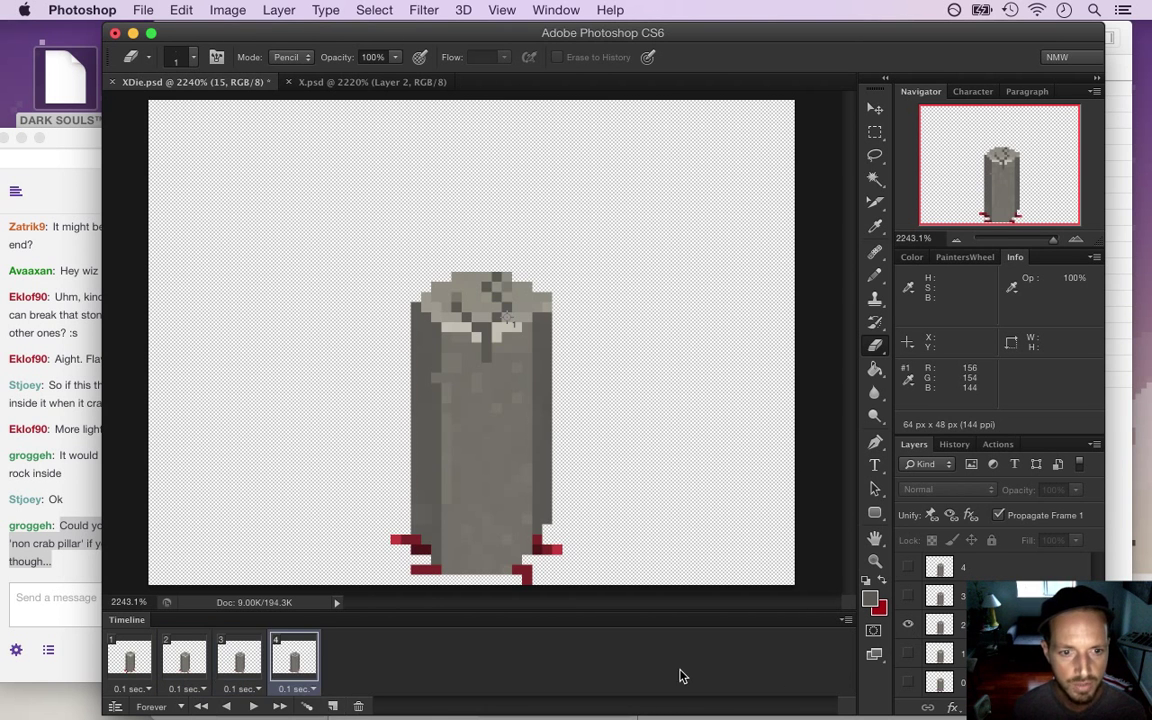
click(908, 624)
click(908, 596)
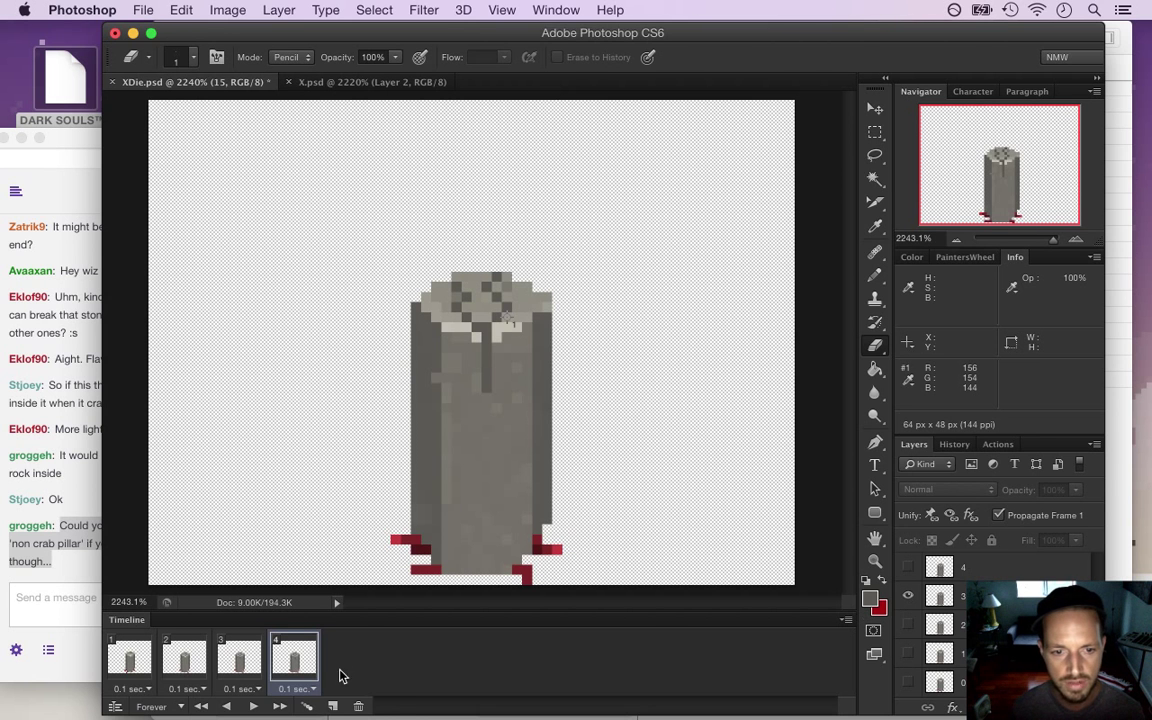
click(334, 706)
click(908, 596)
click(908, 567)
Add frames 6–10, each showing the next cracked pillar layer, 5 through 9
click(333, 706)
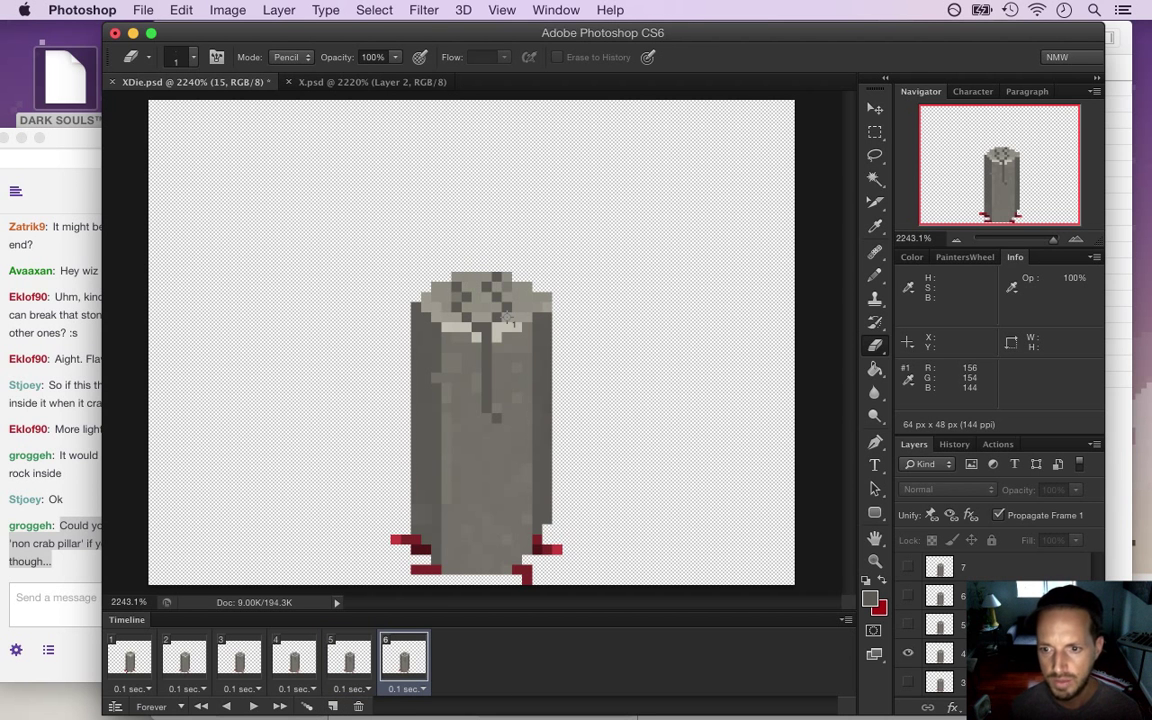
click(908, 653)
click(908, 624)
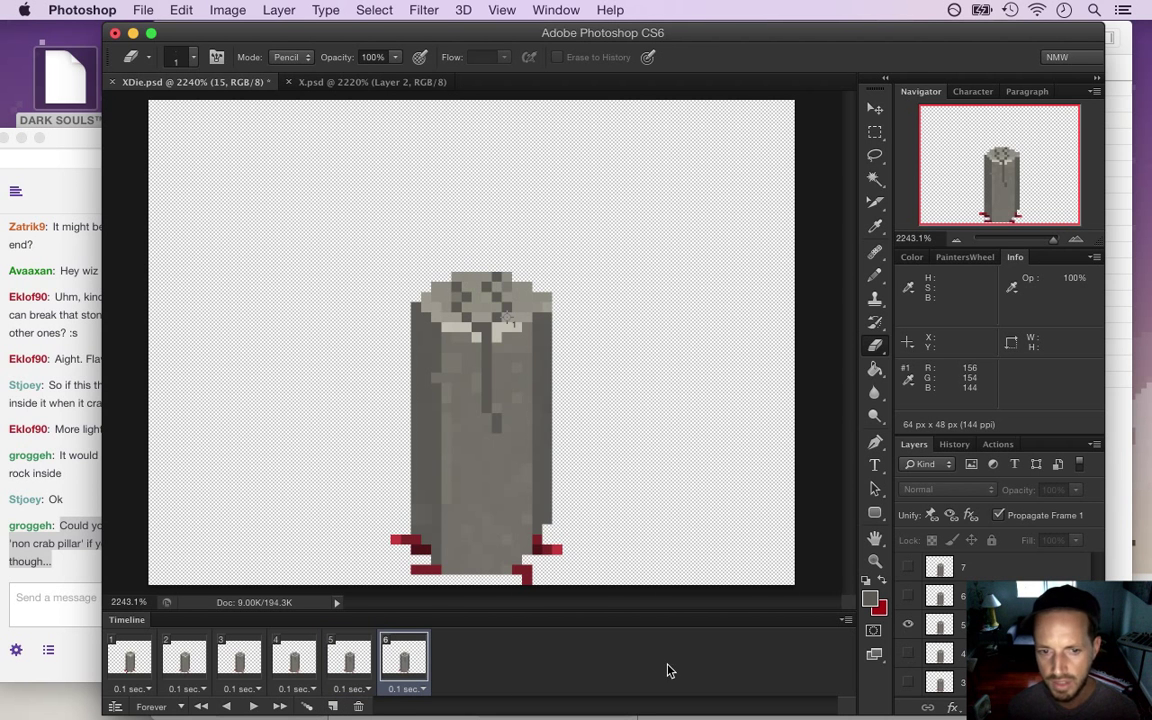
click(333, 706)
click(908, 624)
click(908, 596)
click(333, 706)
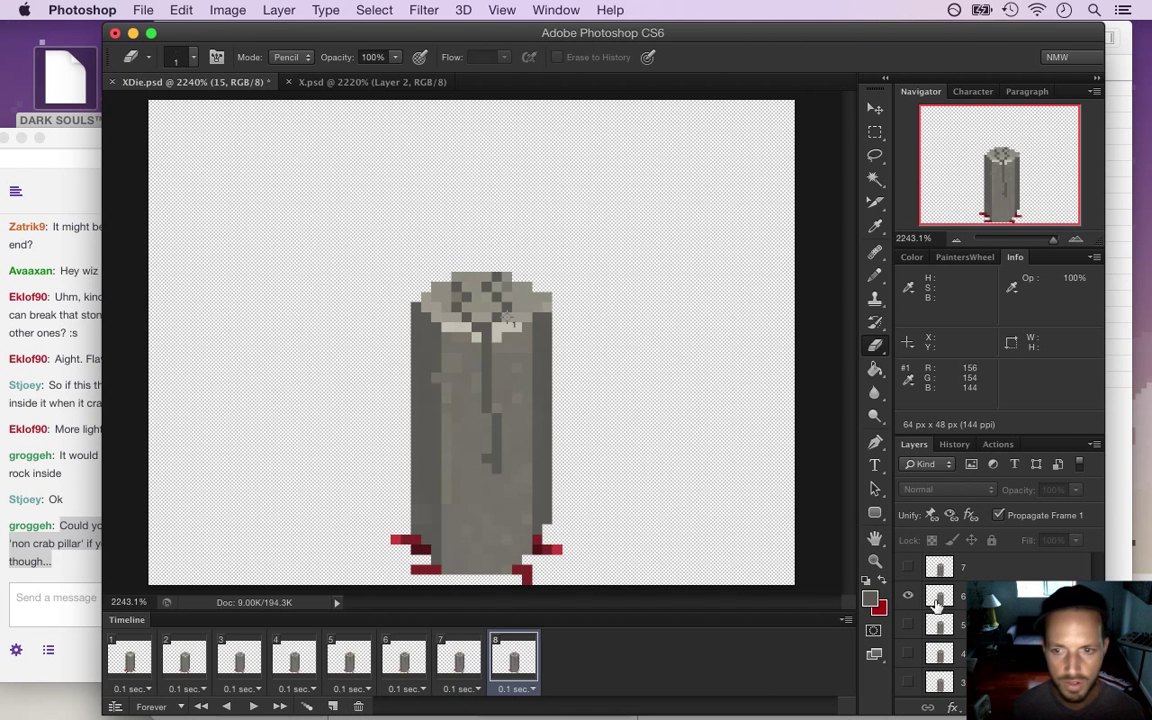
click(908, 596)
click(908, 566)
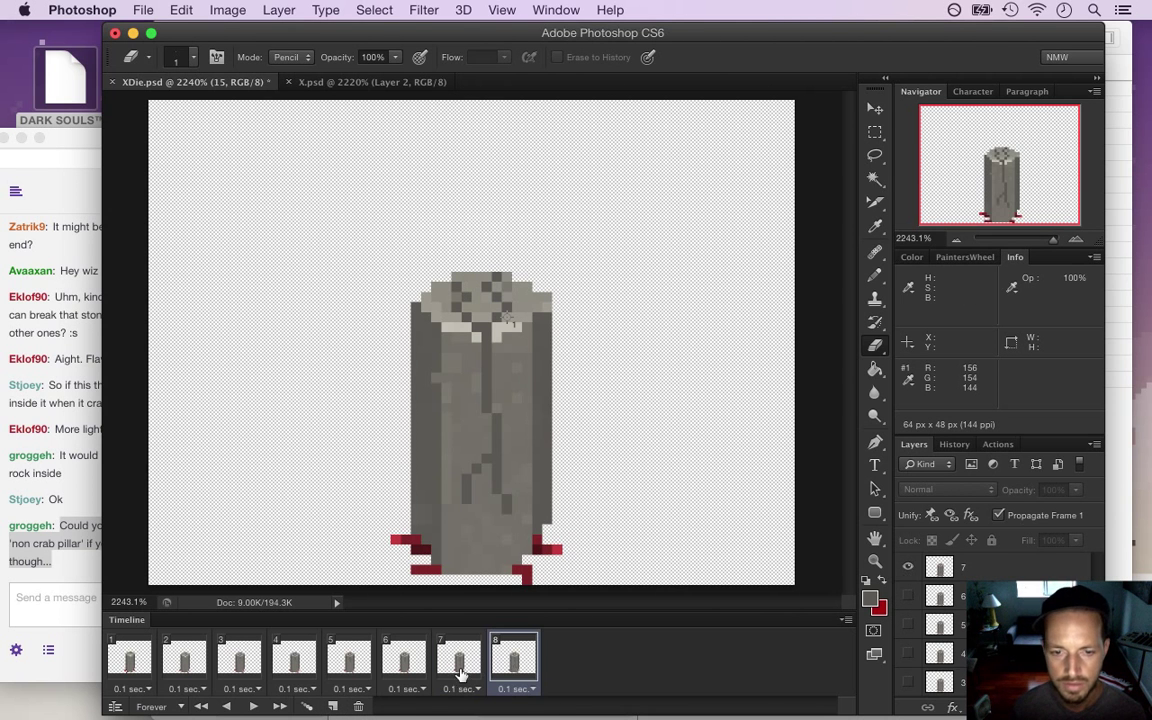
click(331, 706)
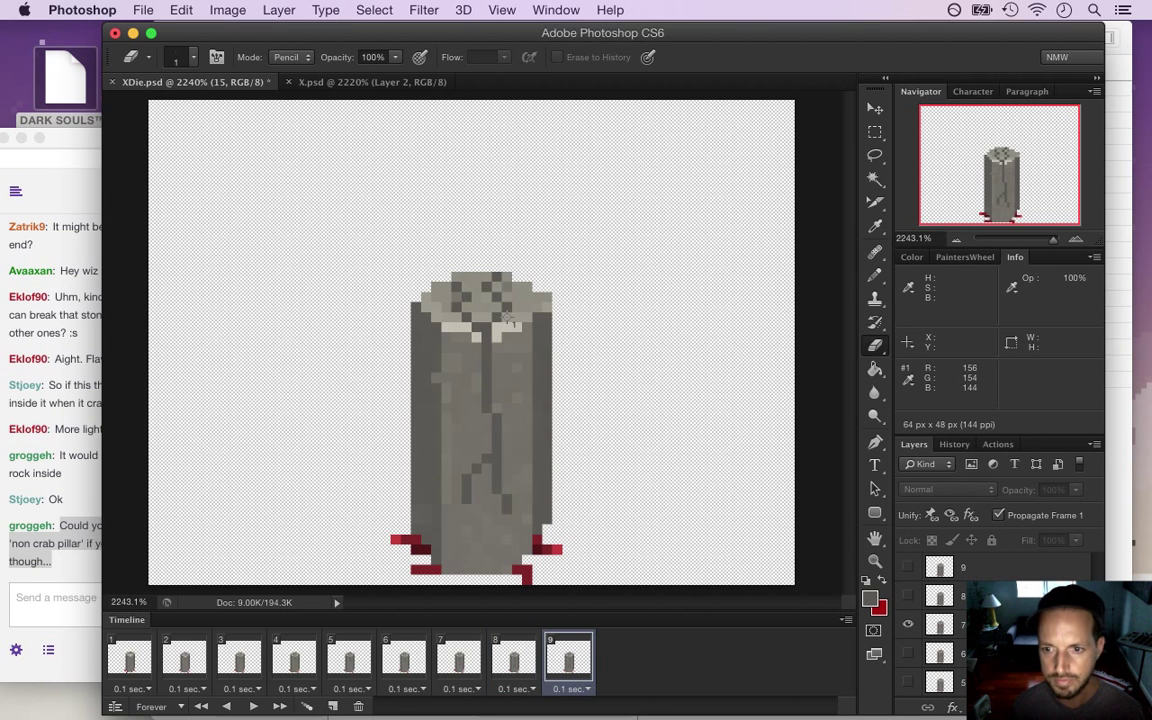
click(908, 624)
click(908, 596)
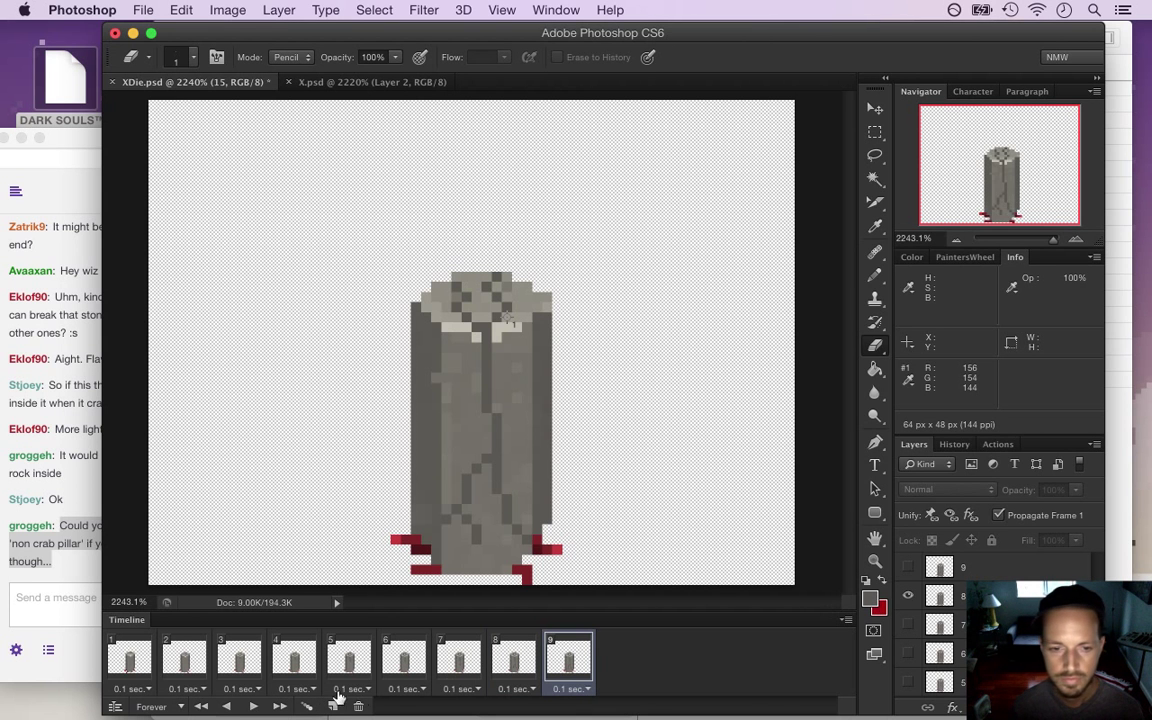
click(331, 706)
click(908, 596)
click(908, 566)
Add frames 11–16 showing layers 10–15, ending on the flattened rubble
click(331, 706)
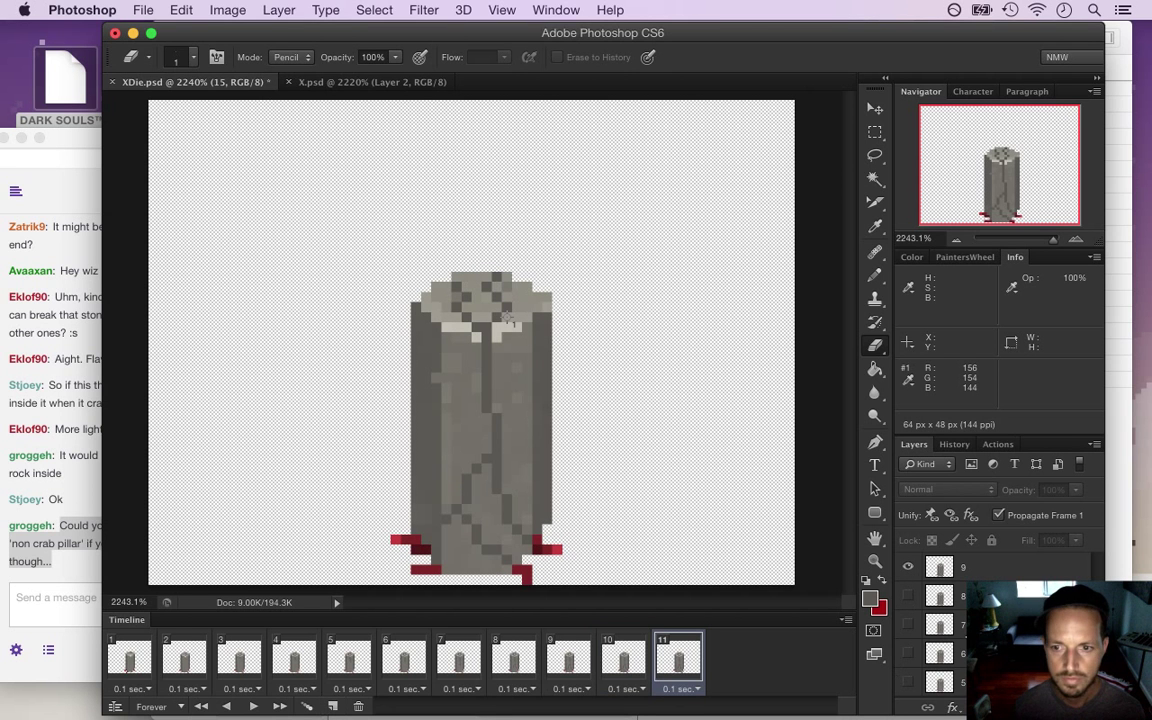
scroll(940, 620, up, 4)
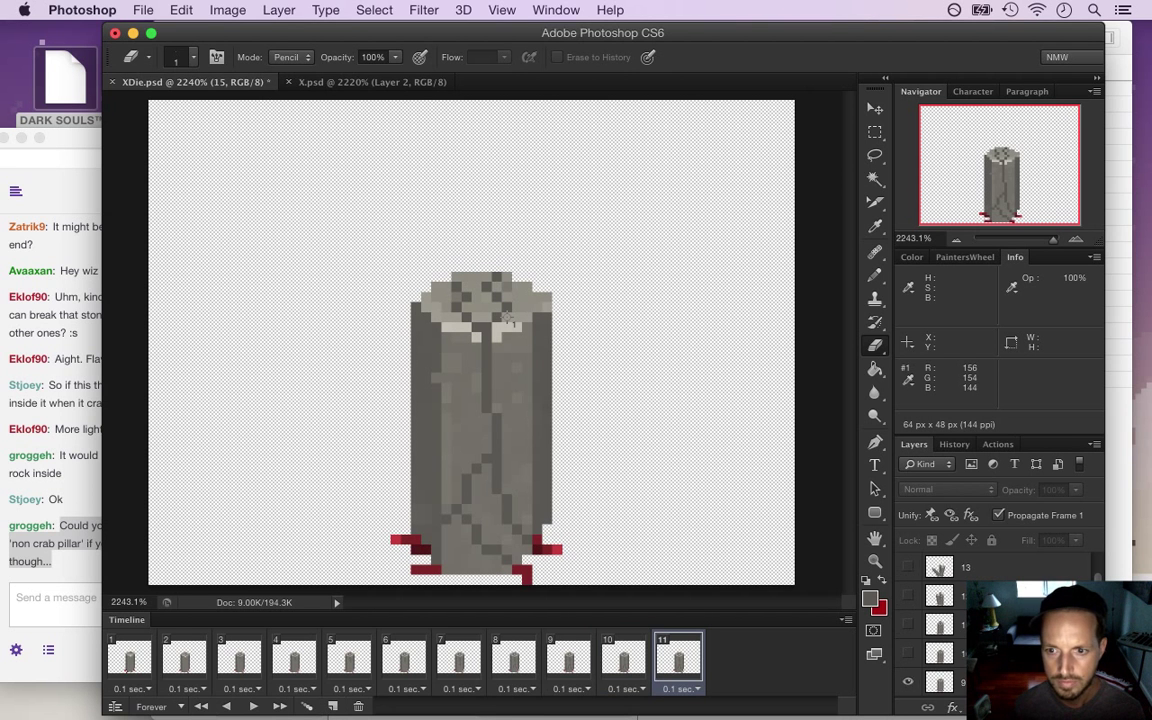
click(908, 682)
click(908, 653)
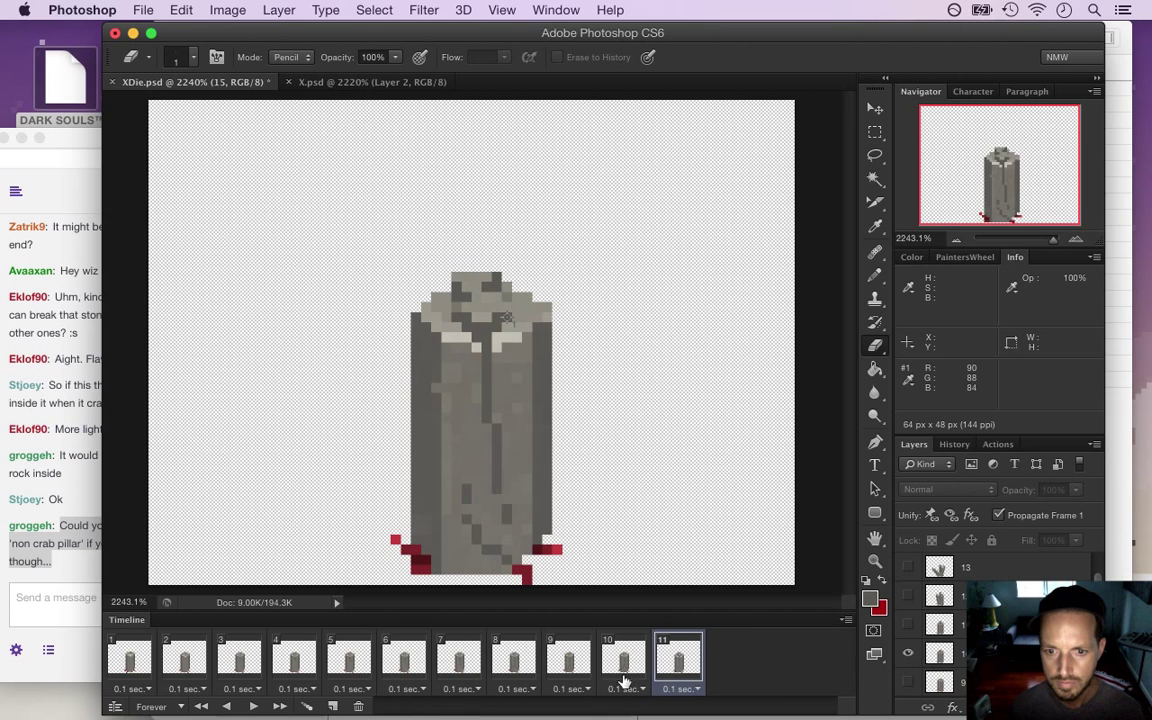
click(336, 705)
click(908, 653)
click(909, 624)
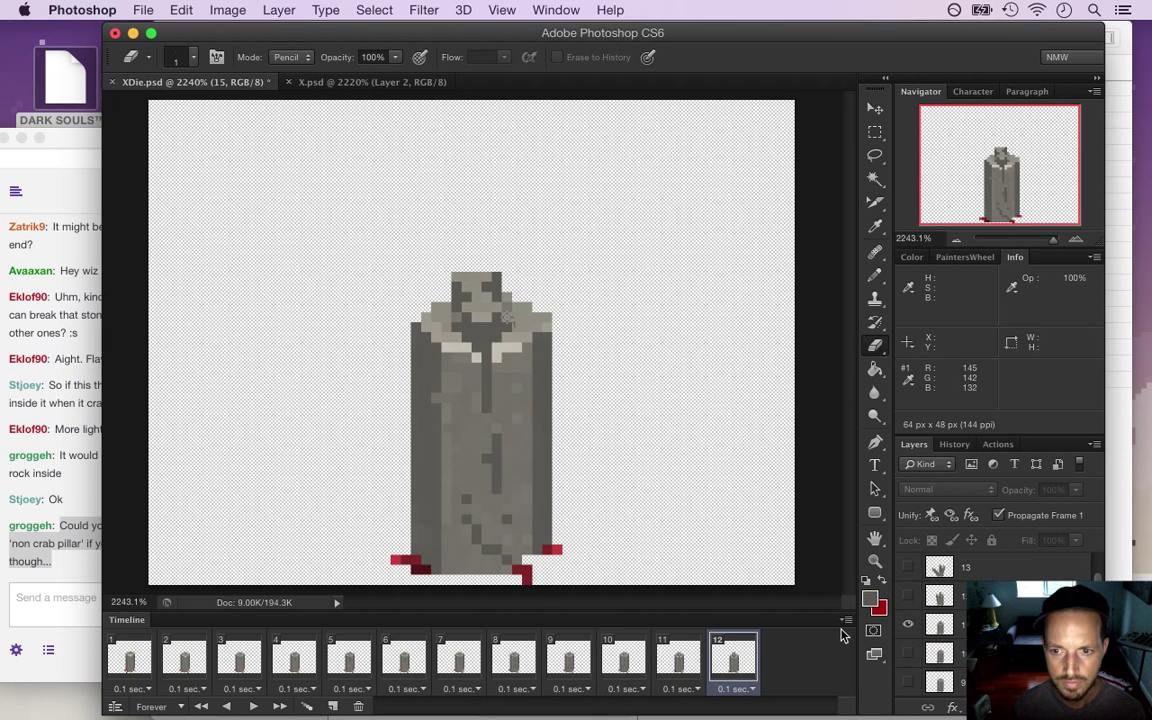
click(334, 705)
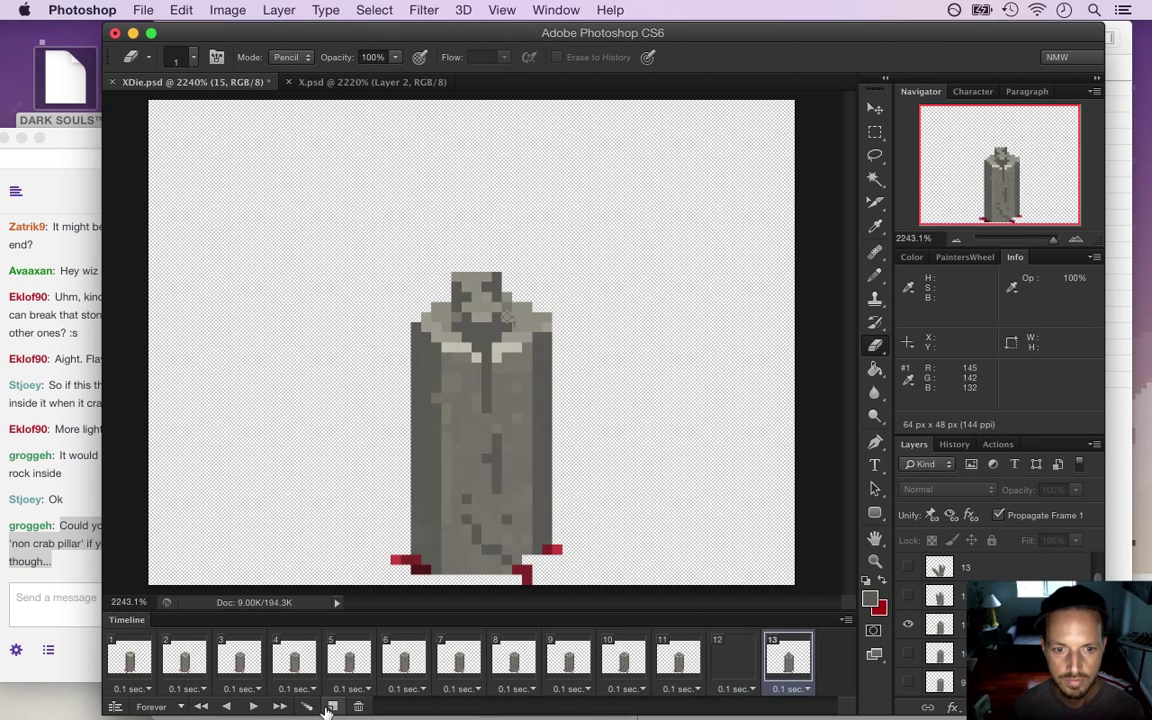
click(908, 624)
click(908, 596)
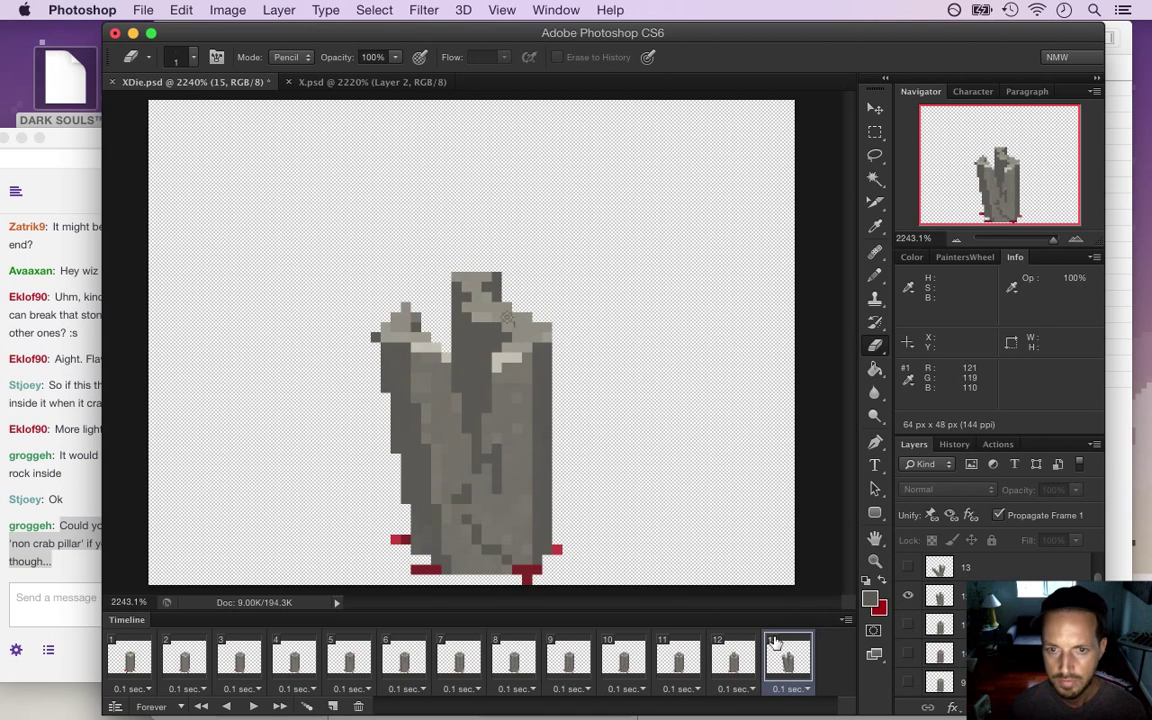
click(334, 705)
click(908, 596)
click(908, 567)
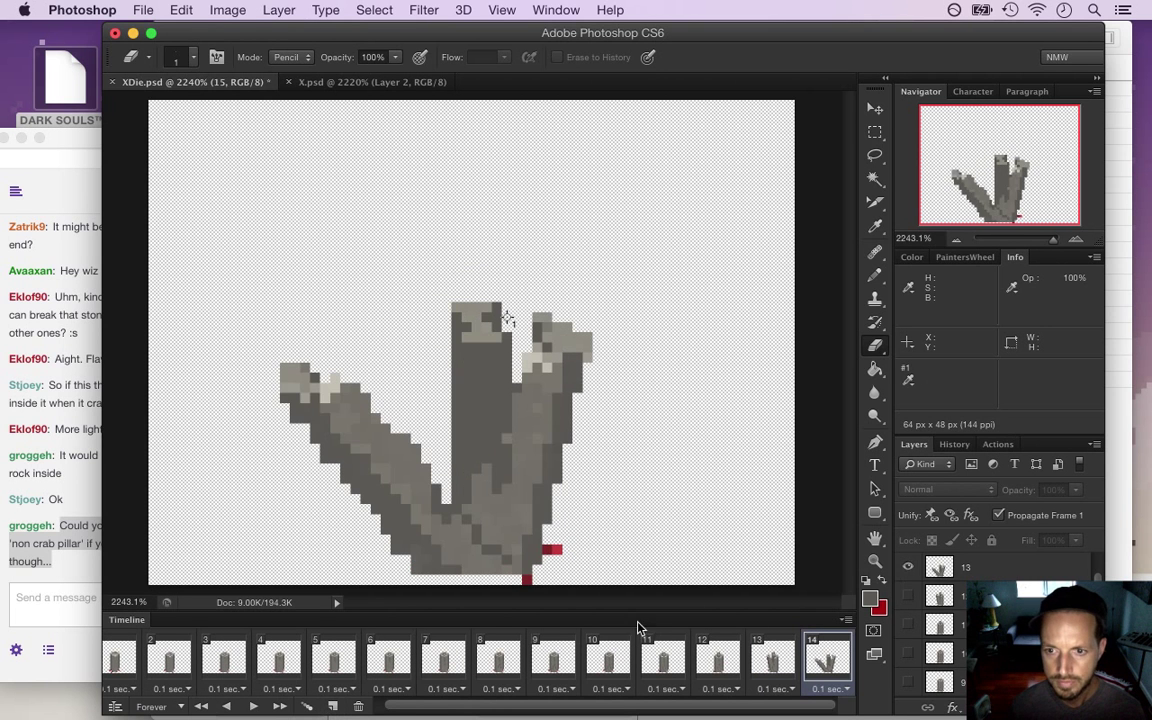
click(334, 705)
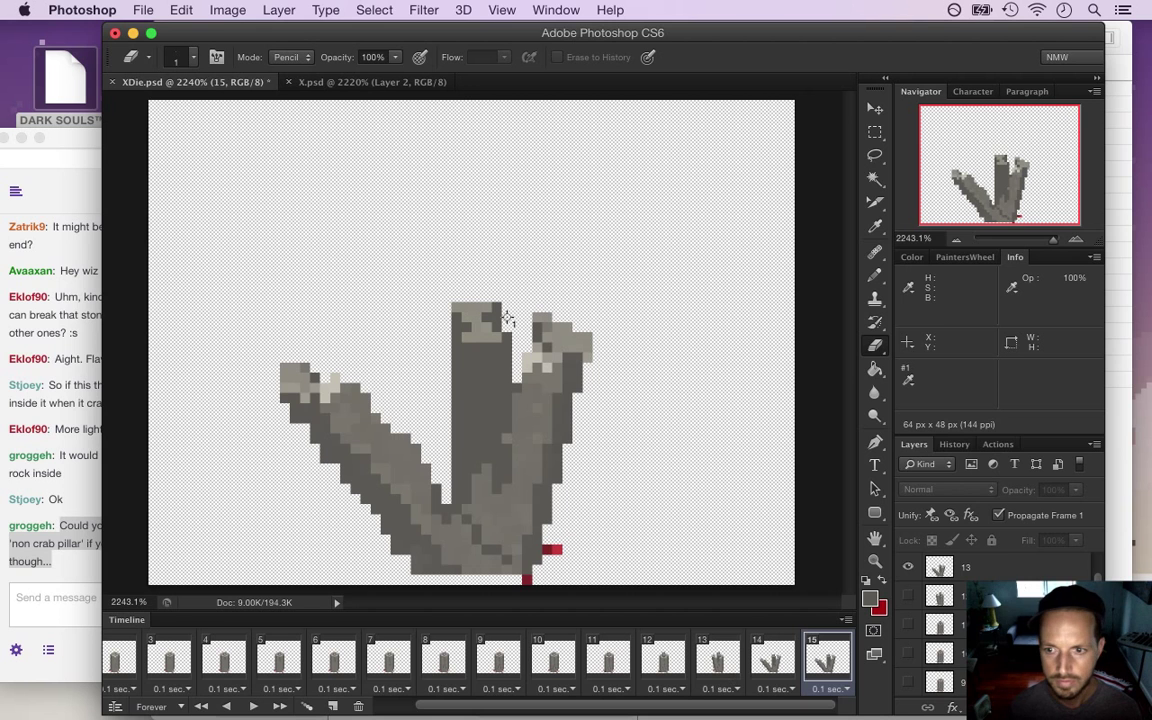
scroll(963, 625, up, 2)
click(908, 622)
click(908, 596)
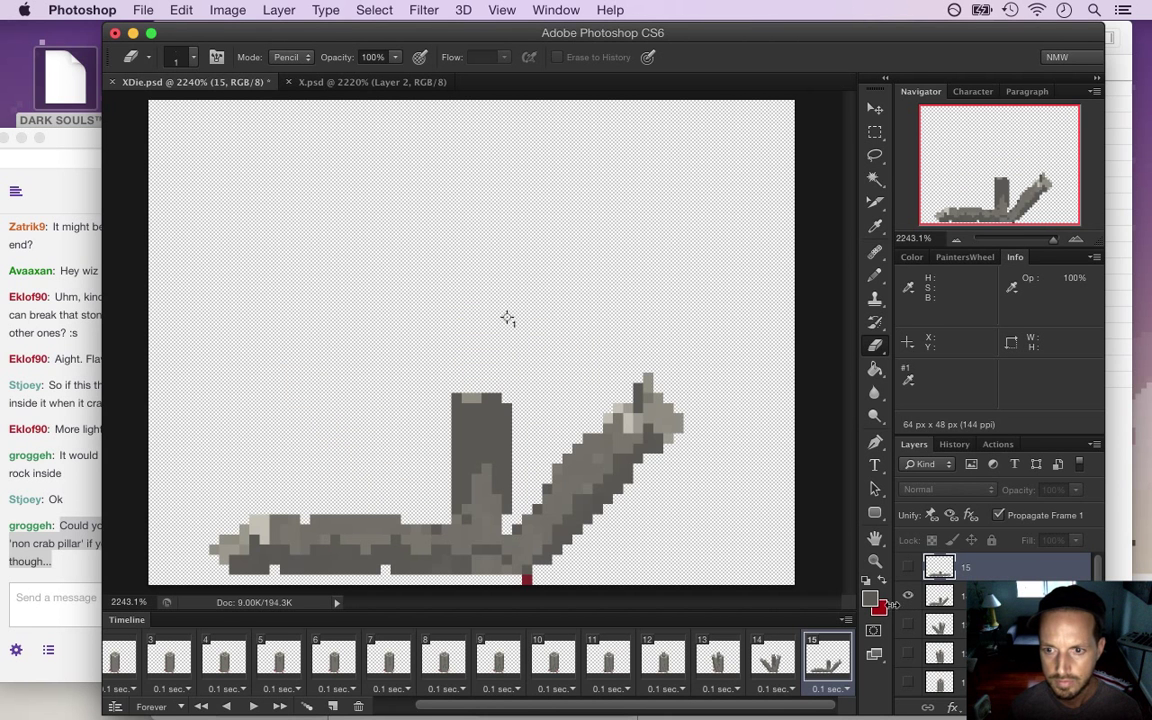
click(333, 706)
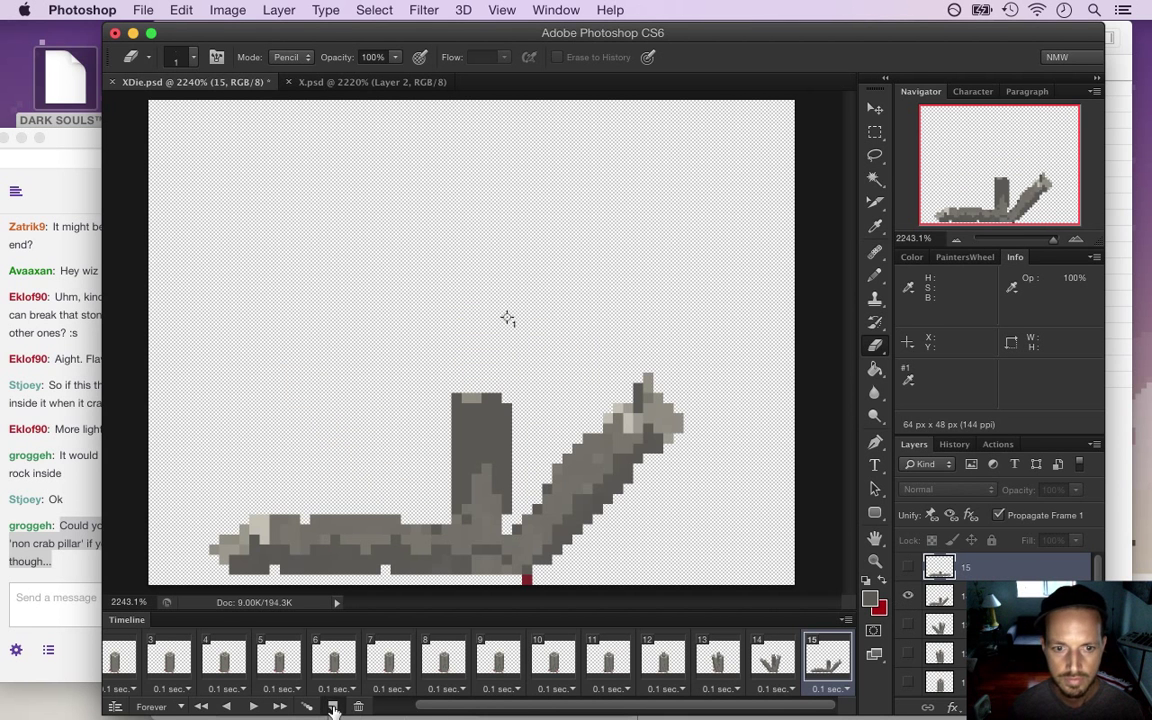
click(908, 596)
click(908, 568)
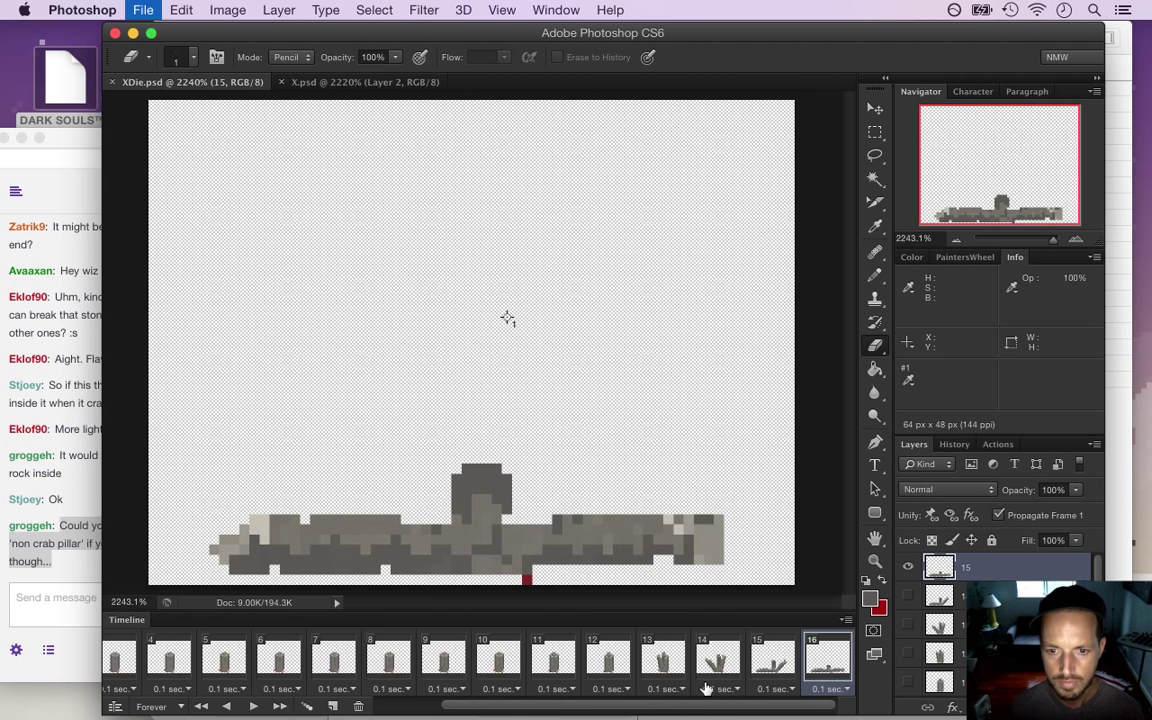
Set frame 16's delay to 1 second and play the collapse from frame 1
drag(623, 706, 585, 705)
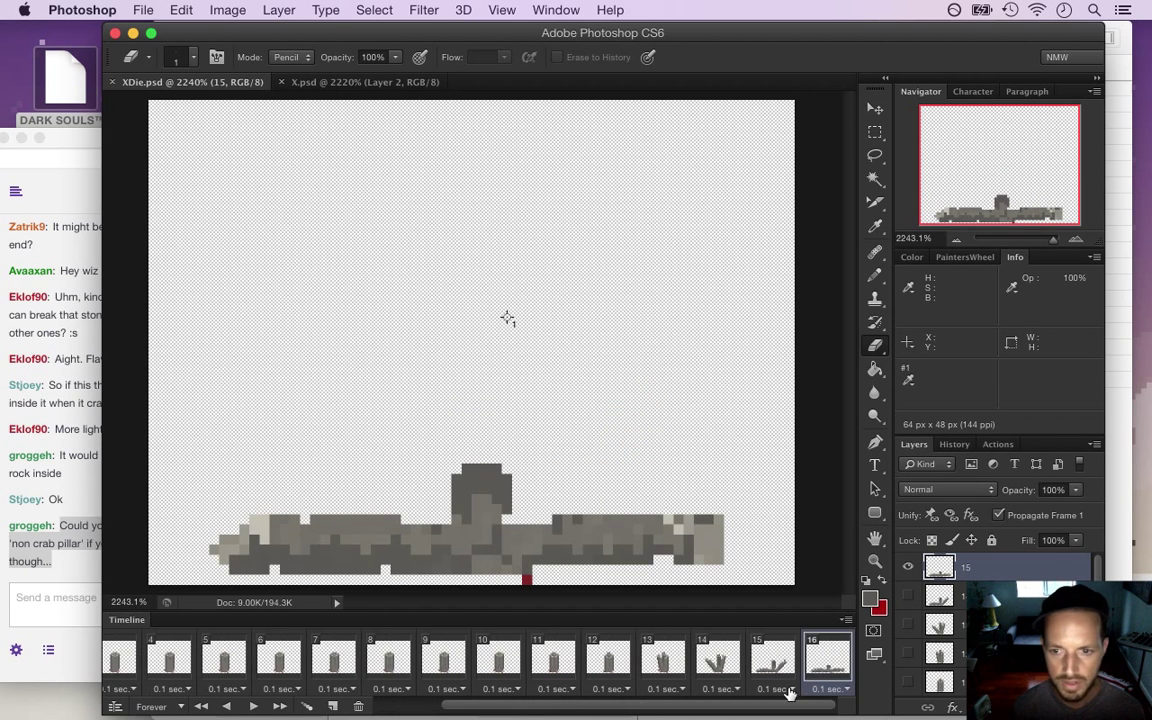
click(822, 689)
click(835, 630)
drag(700, 706, 375, 712)
click(130, 658)
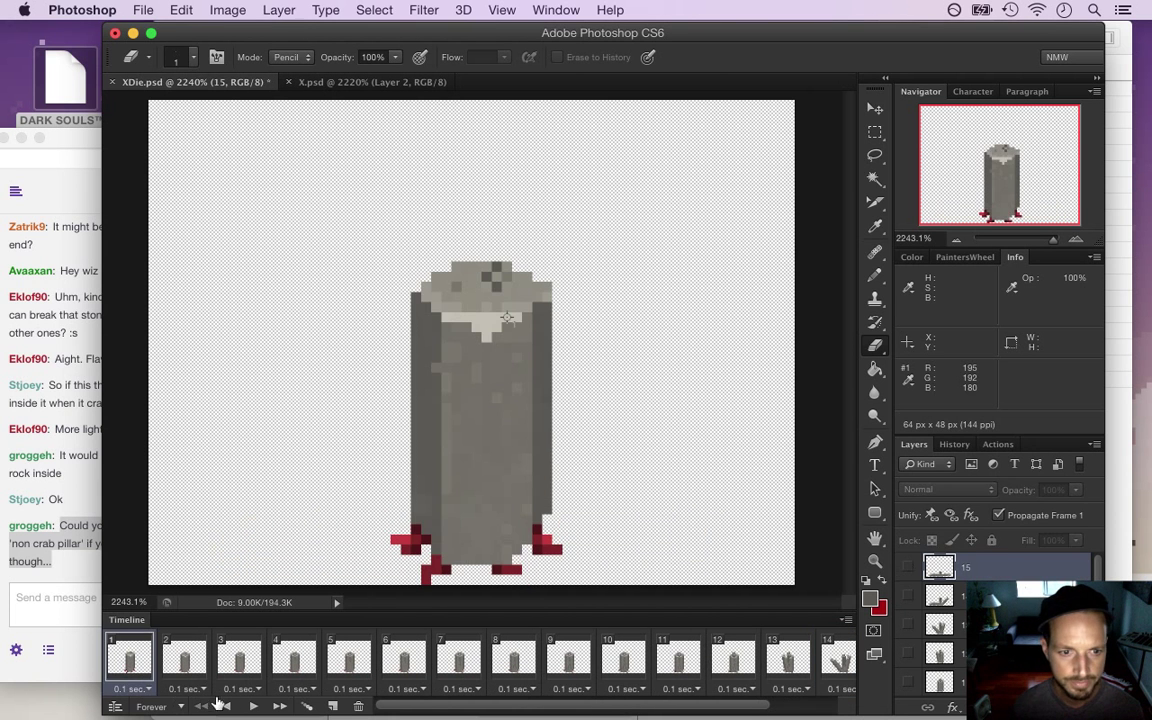
click(253, 706)
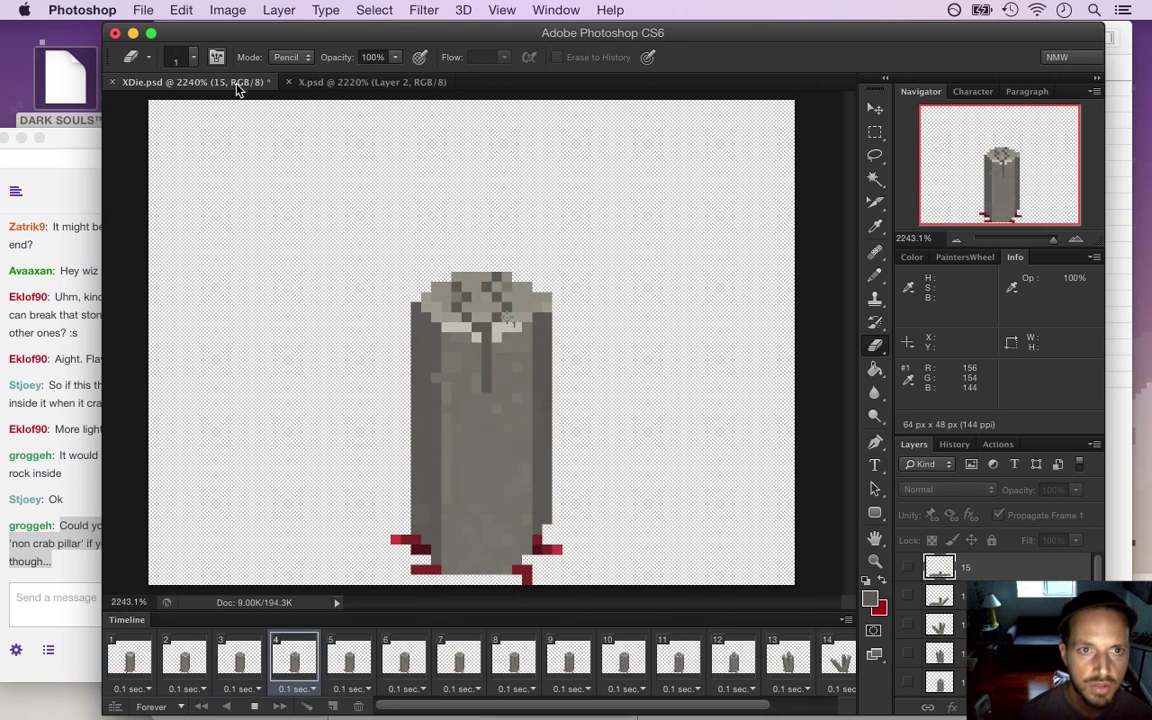
Stop playback and on frame 16 duplicate layer 15 as a new layer named 16
click(254, 706)
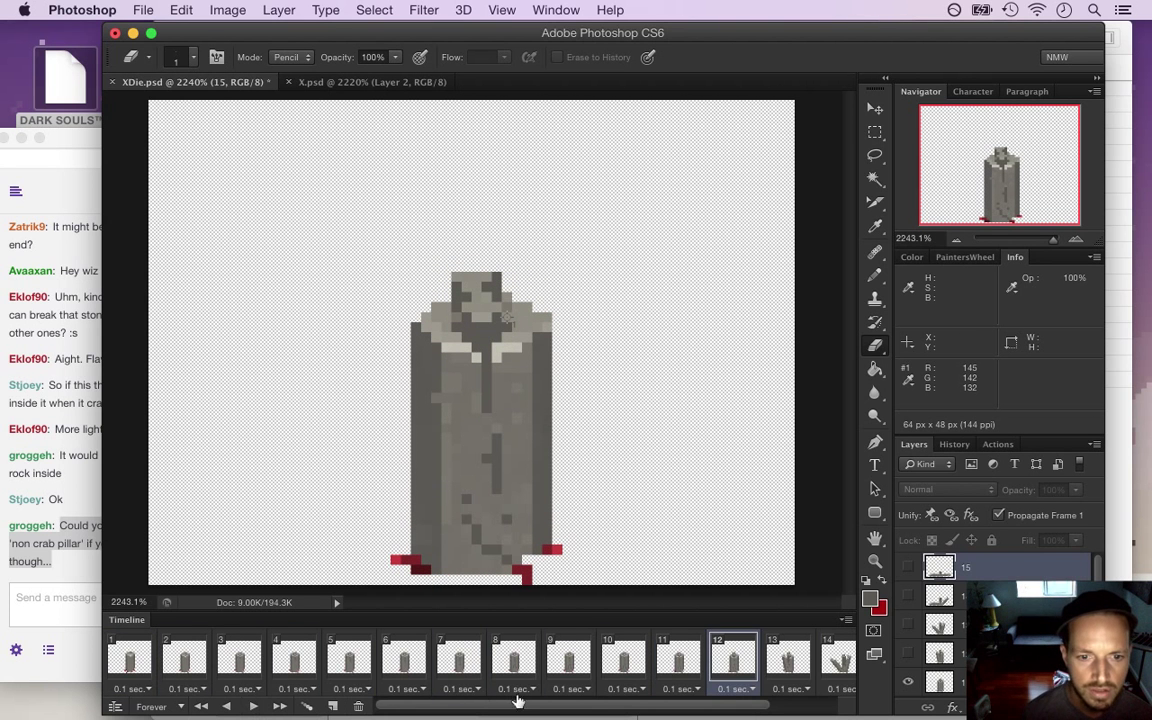
drag(503, 710, 700, 697)
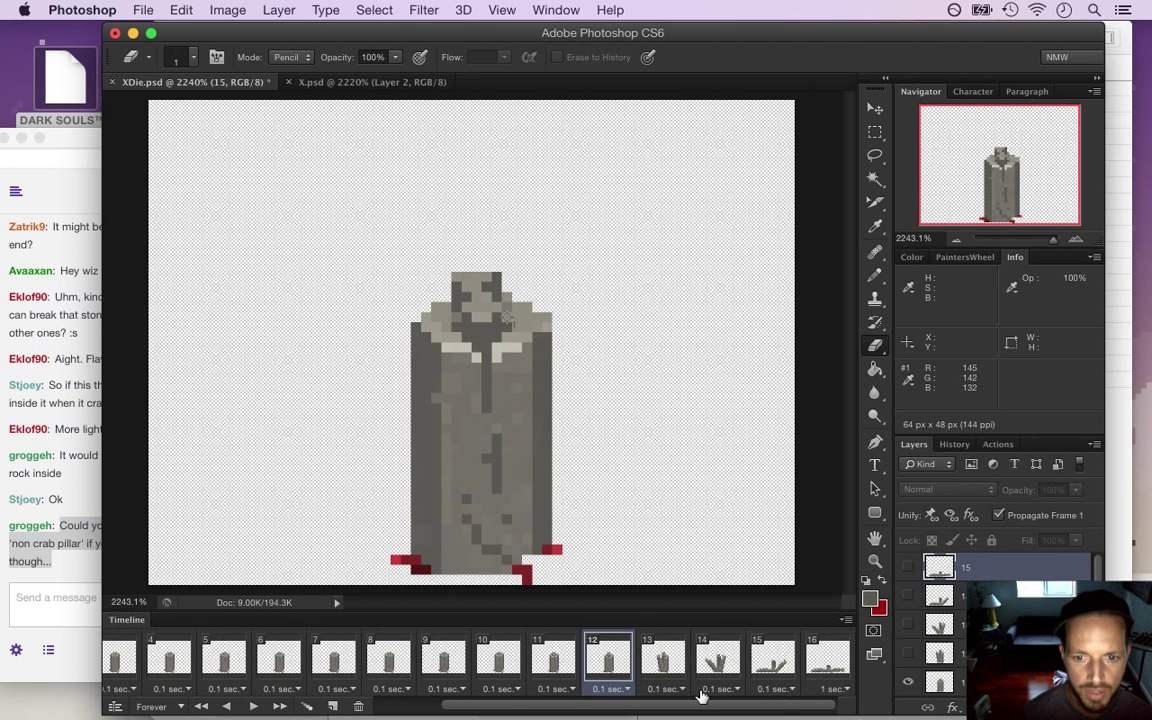
click(830, 660)
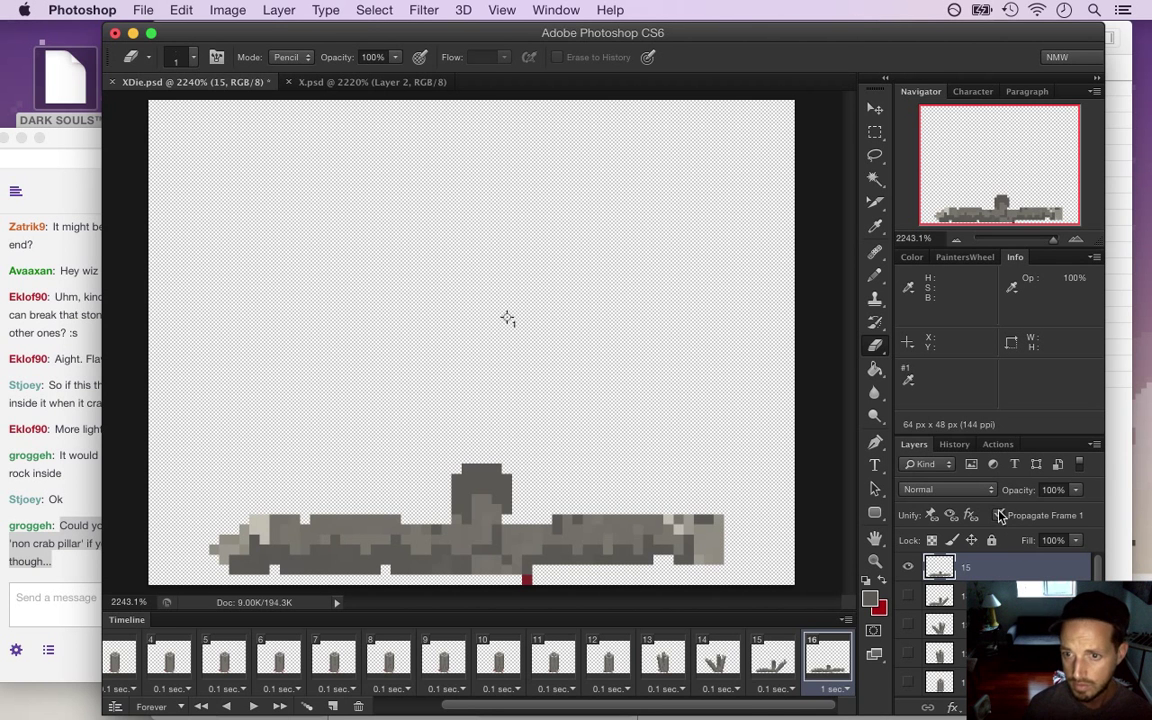
key(super+j)
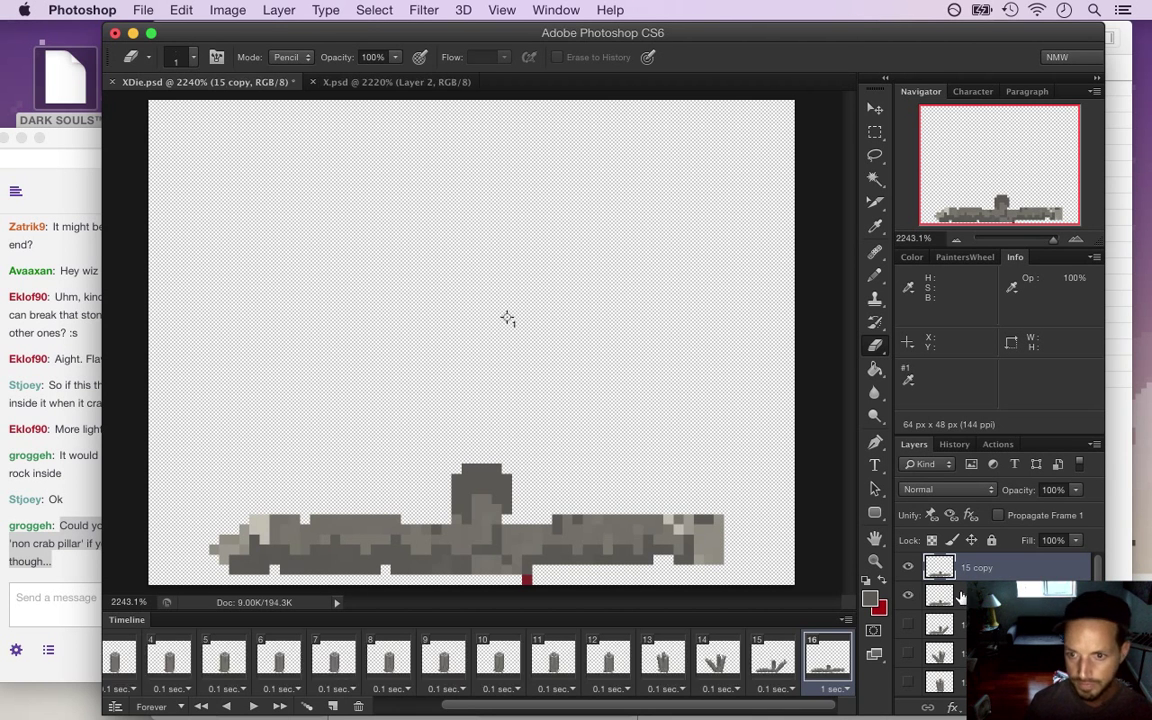
double_click(975, 570)
text(16)
key(Return)
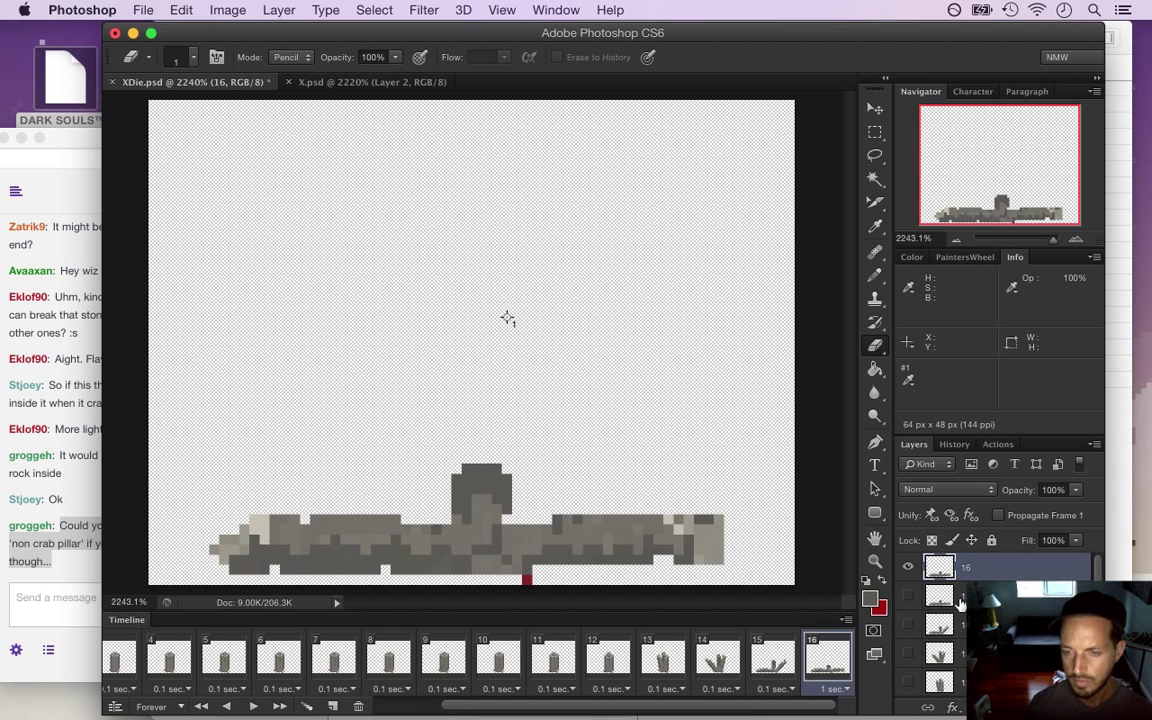
Compare against the raised-arm layer, then select layer 15 for editing
click(910, 626)
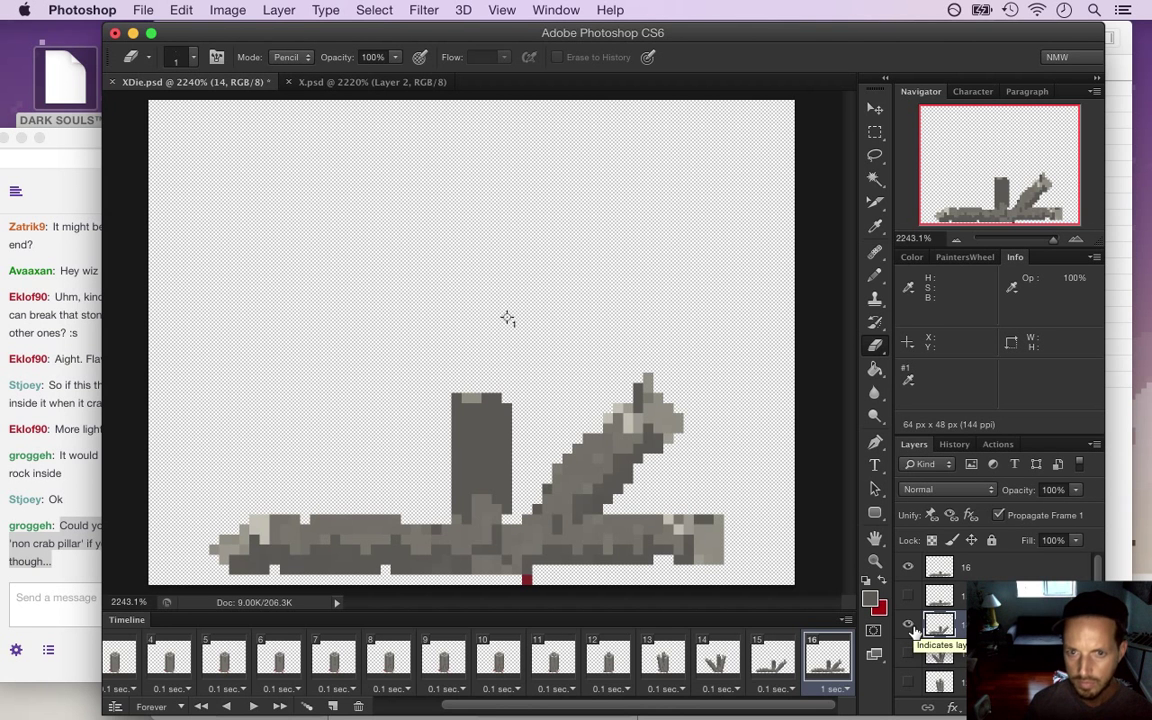
click(910, 626)
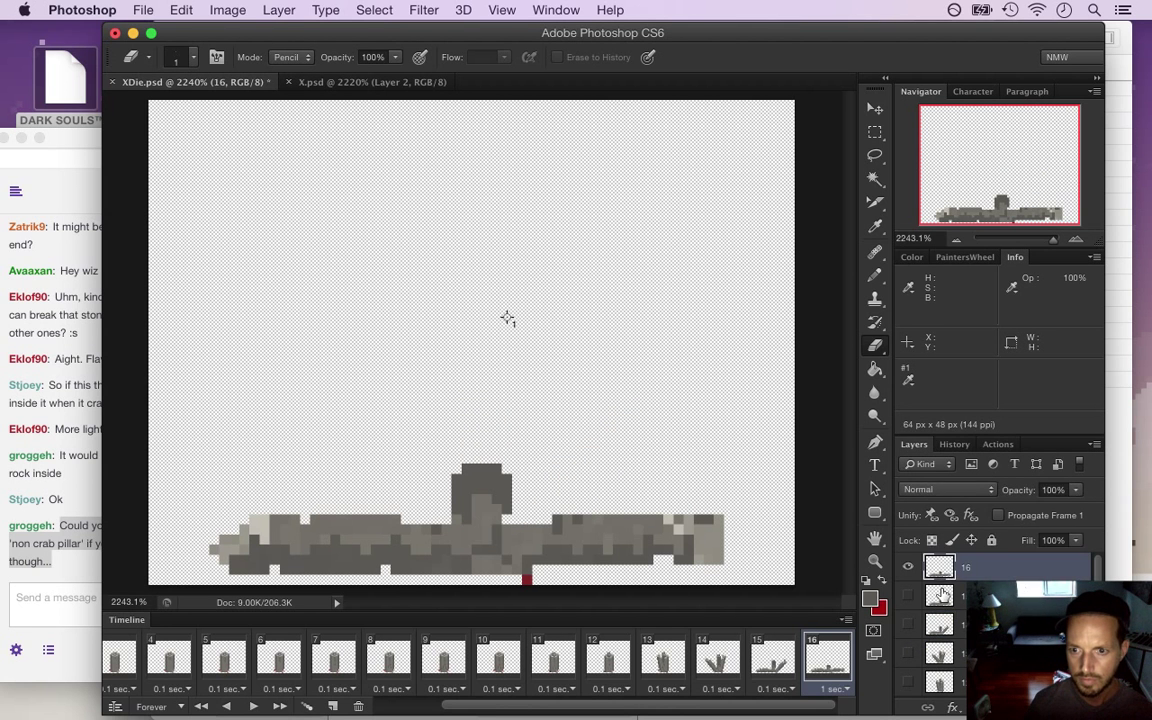
click(925, 586)
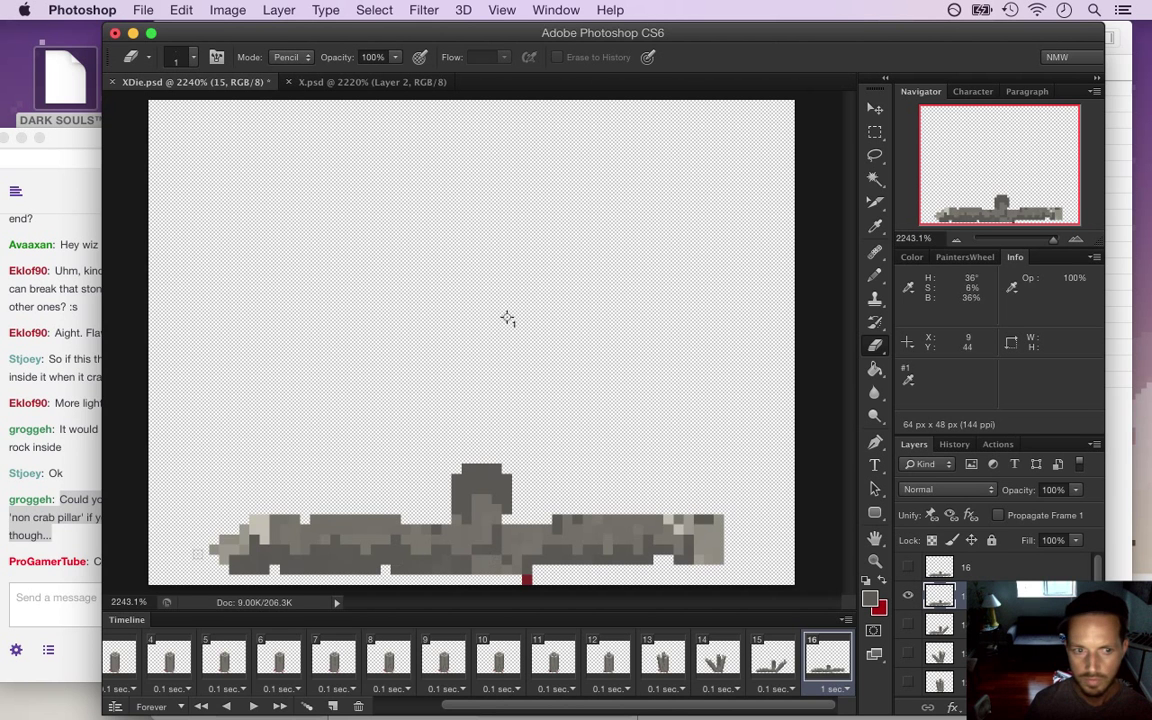
click(62, 546)
click(532, 450)
Redraw the rubble stump taller with sampled grey pixels and save the file
key(i)
key(b)
mouse_move(474, 462)
mouse_down()
mouse_move(460, 448)
mouse_move(500, 450)
mouse_move(497, 437)
mouse_move(495, 458)
mouse_move(507, 438)
mouse_up()
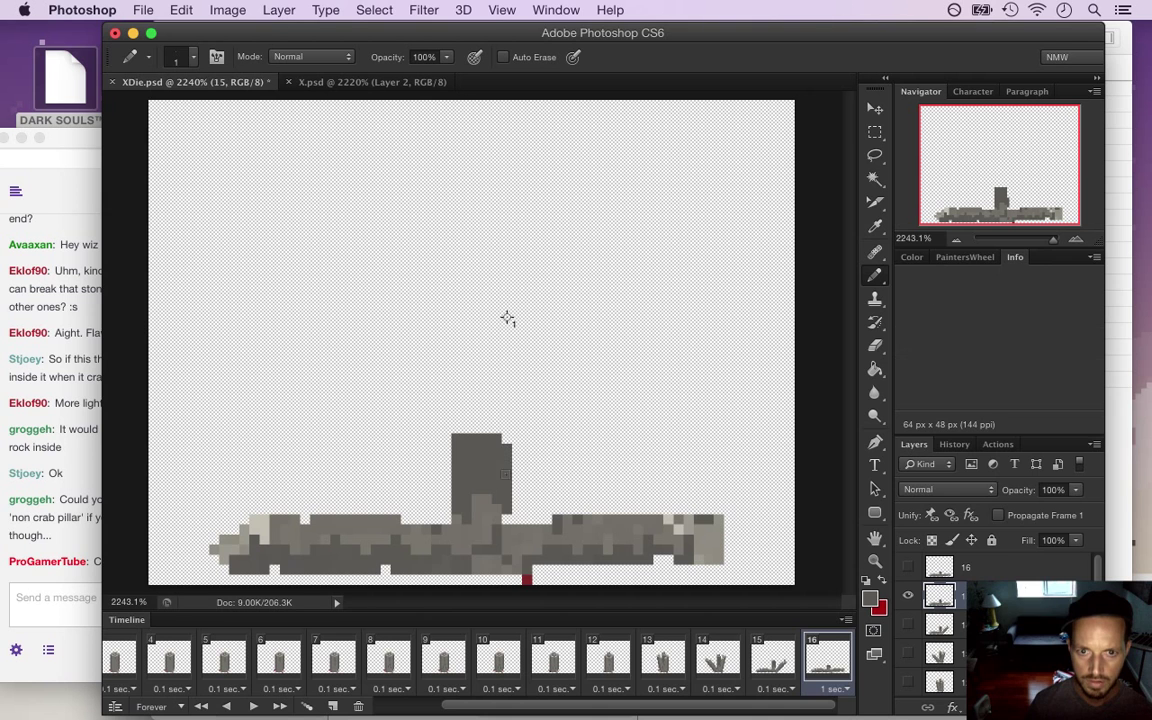
alt+click(907, 624)
key(i)
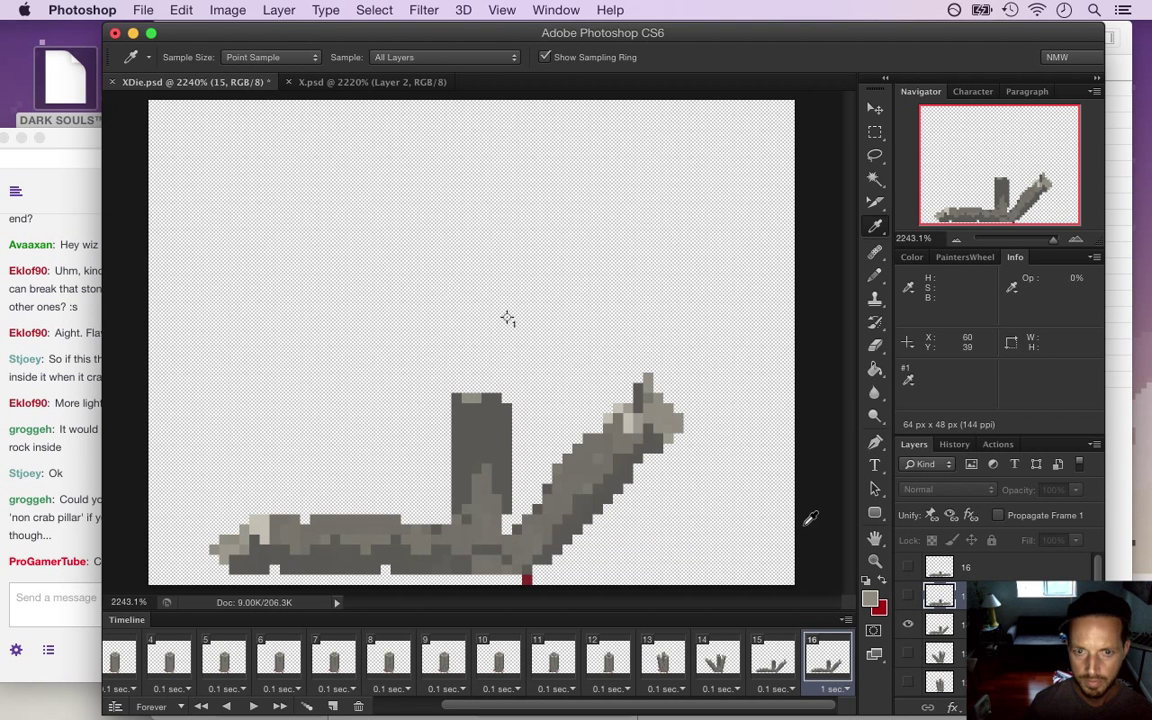
alt+click(907, 595)
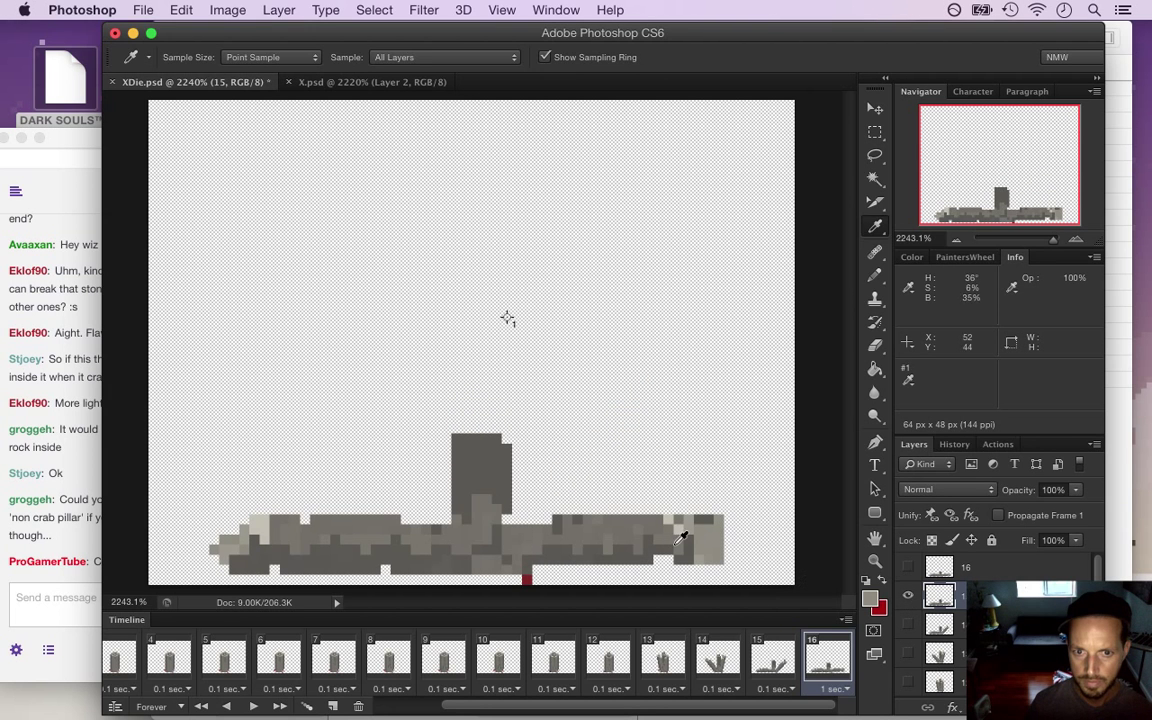
key(b)
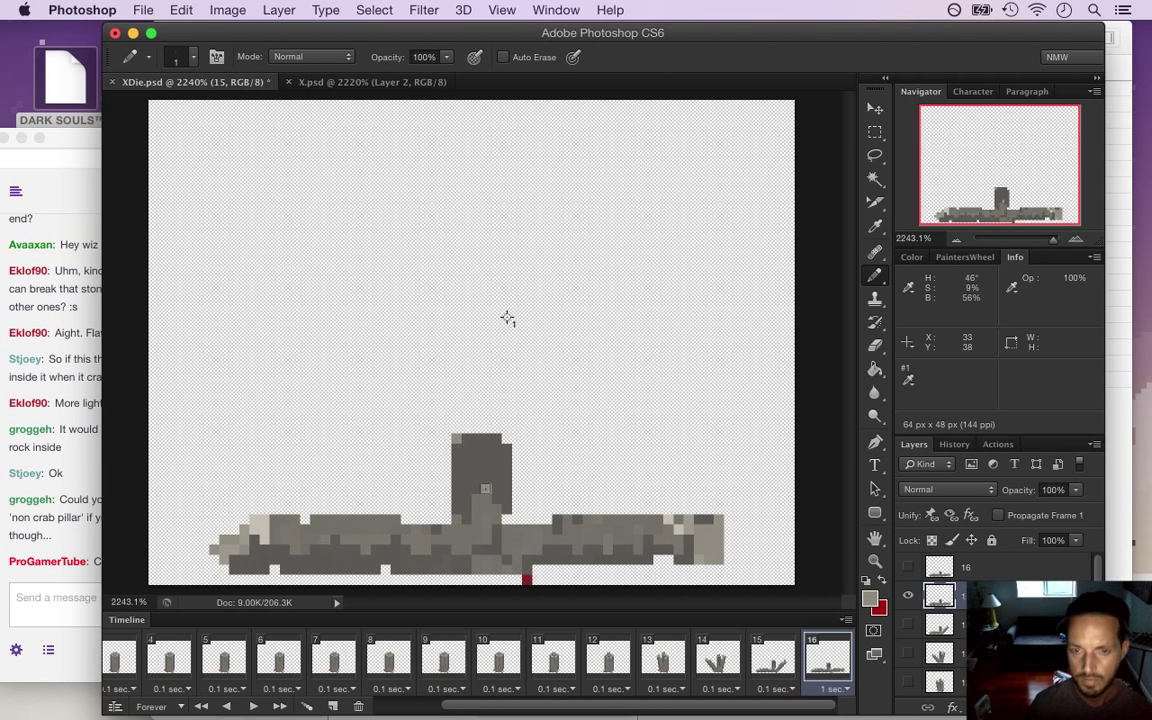
alt+click(481, 488)
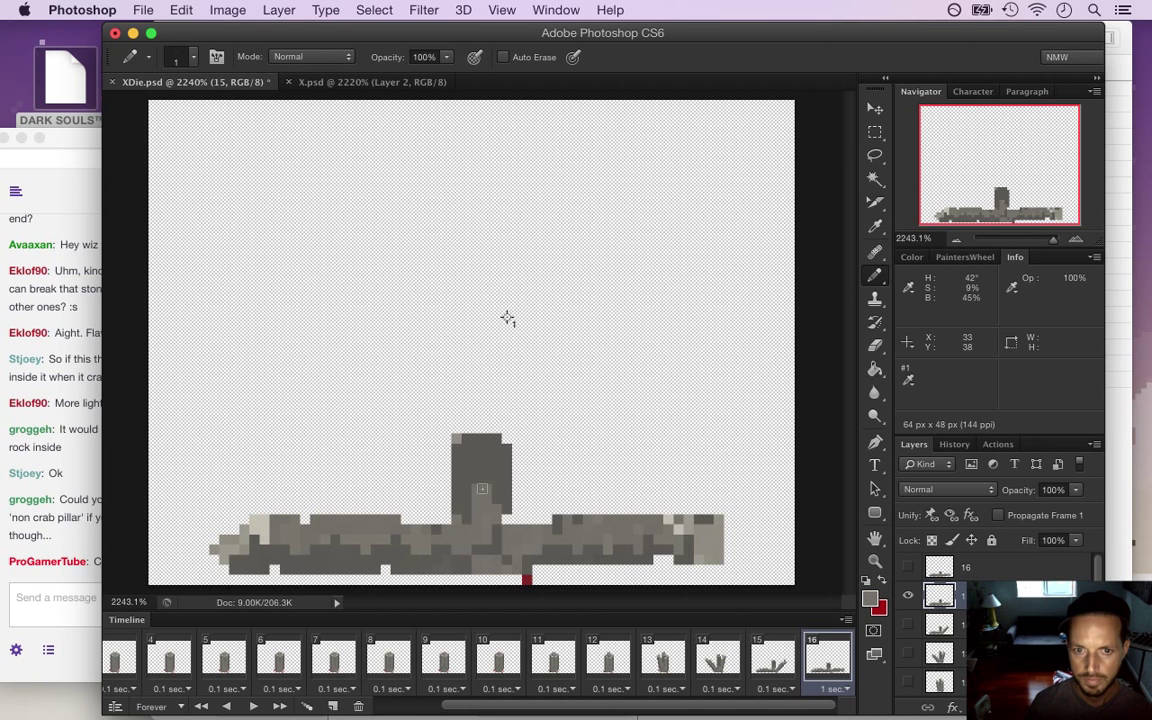
alt+click(476, 458)
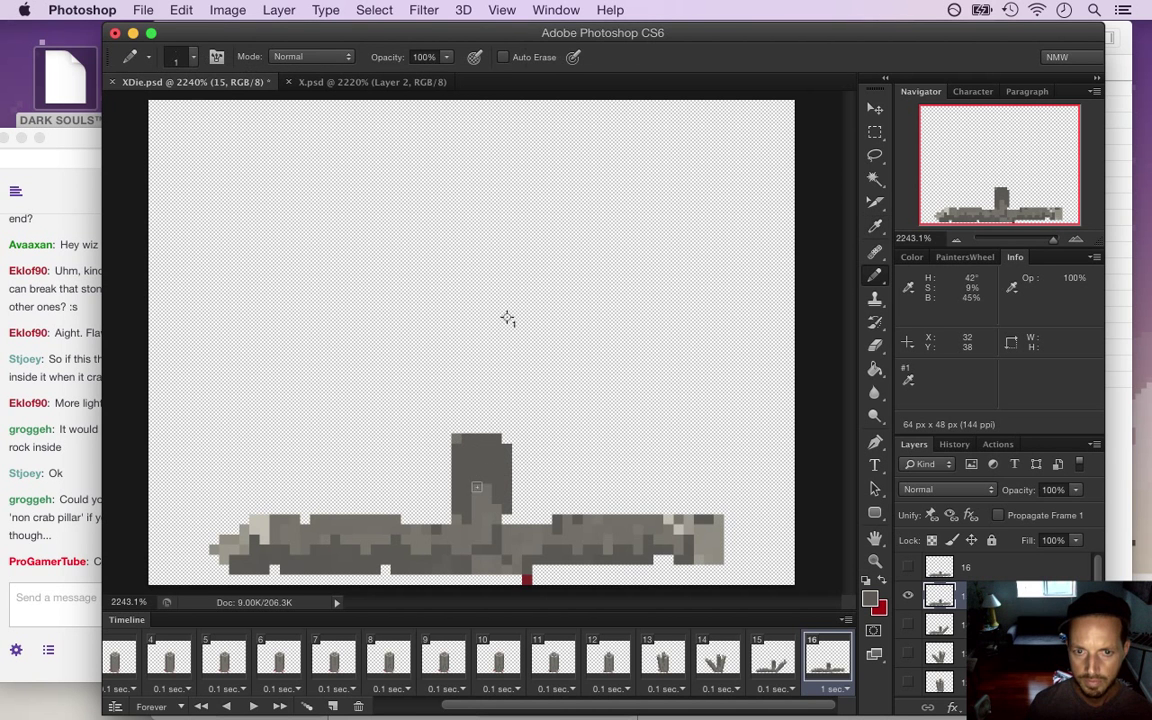
key(super+s)
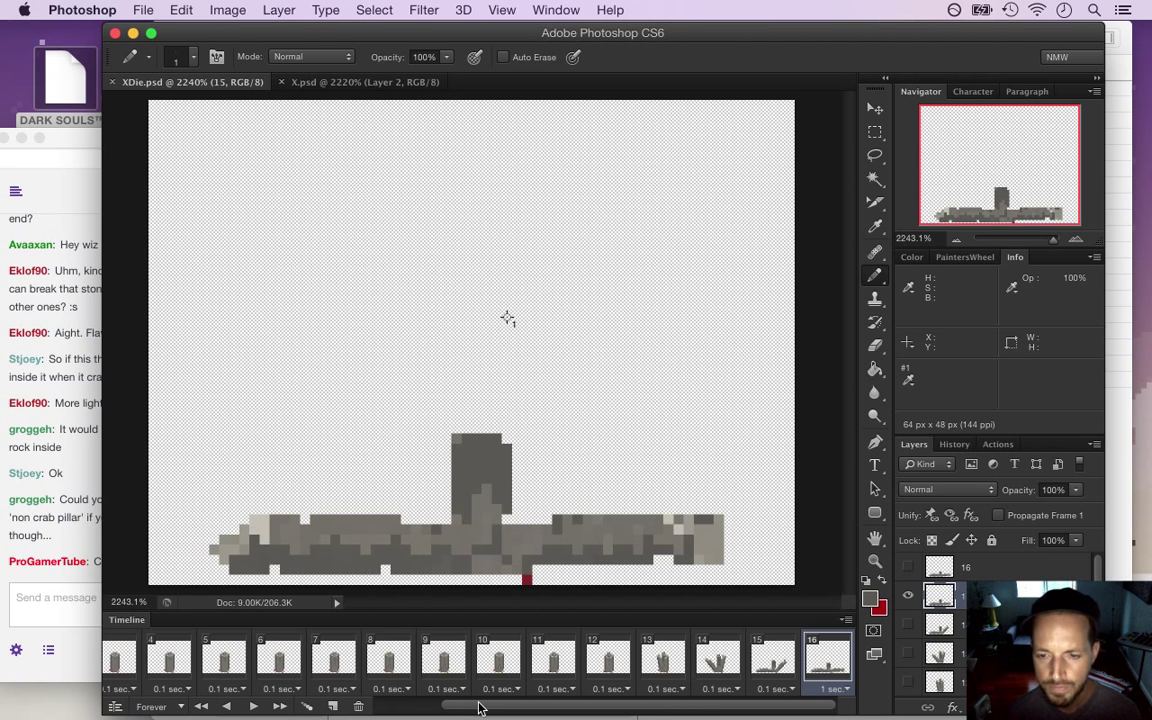
Review frames 15 and 16, then set frame 16's delay to 0.1 seconds
click(768, 665)
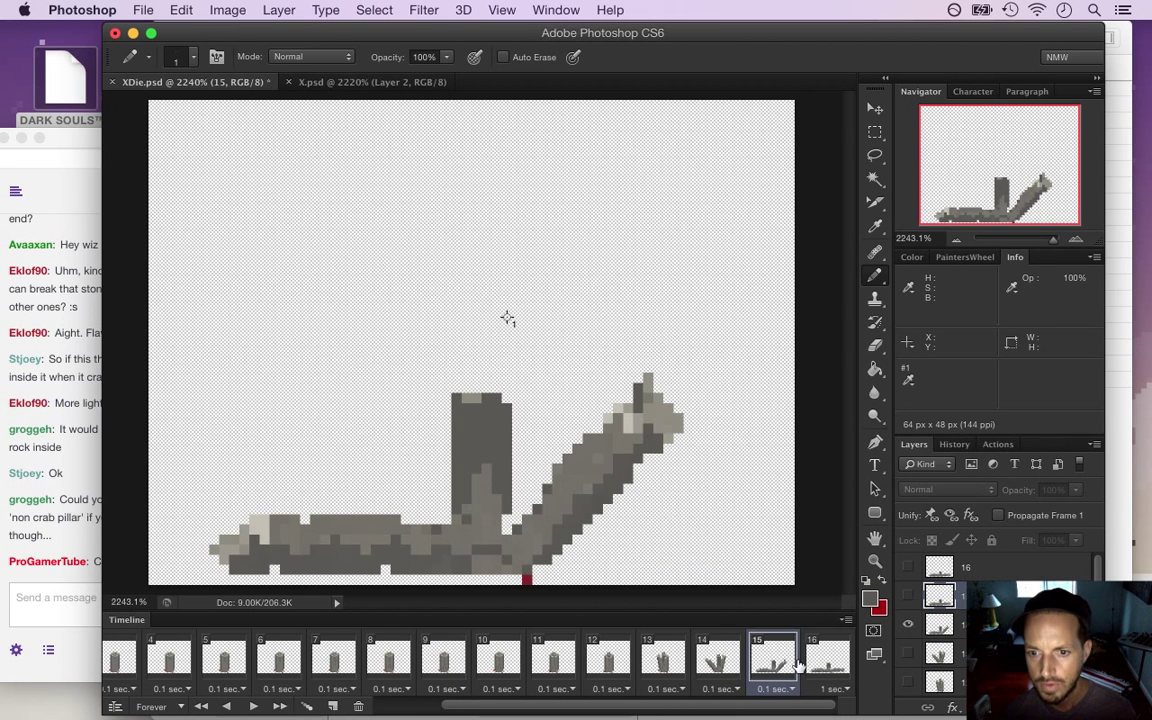
click(813, 665)
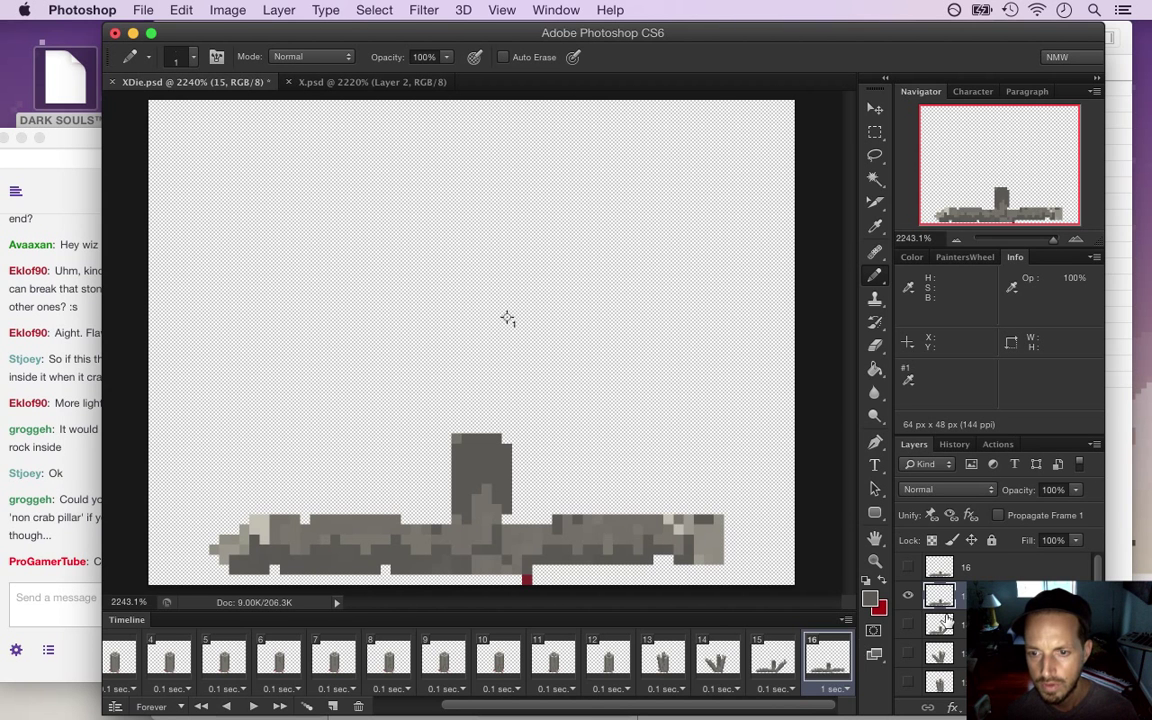
click(829, 697)
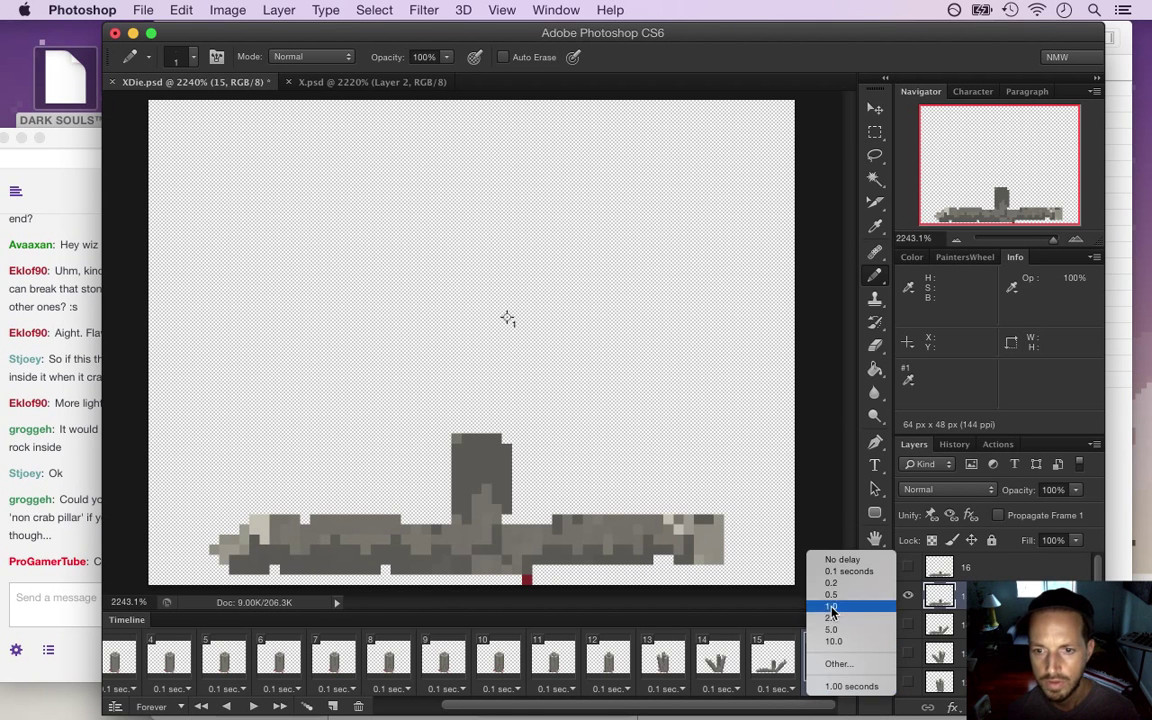
click(845, 571)
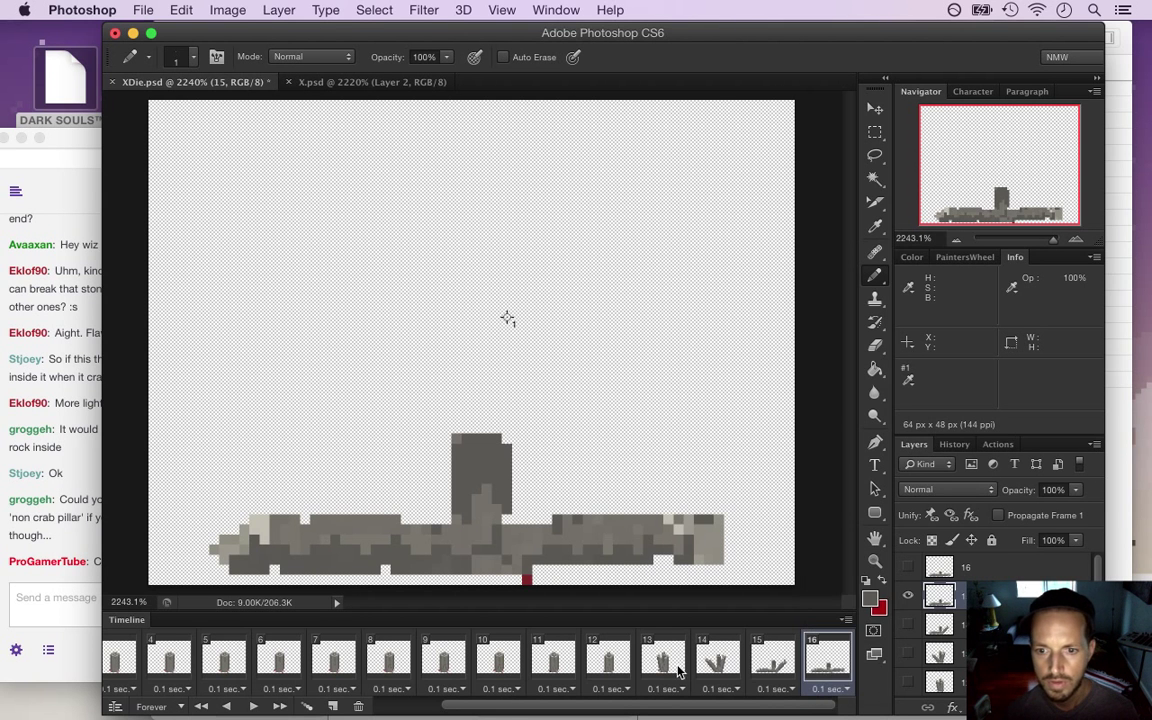
Add a new frame 17 that holds for 1 second and shows only layer 16
click(333, 706)
click(846, 688)
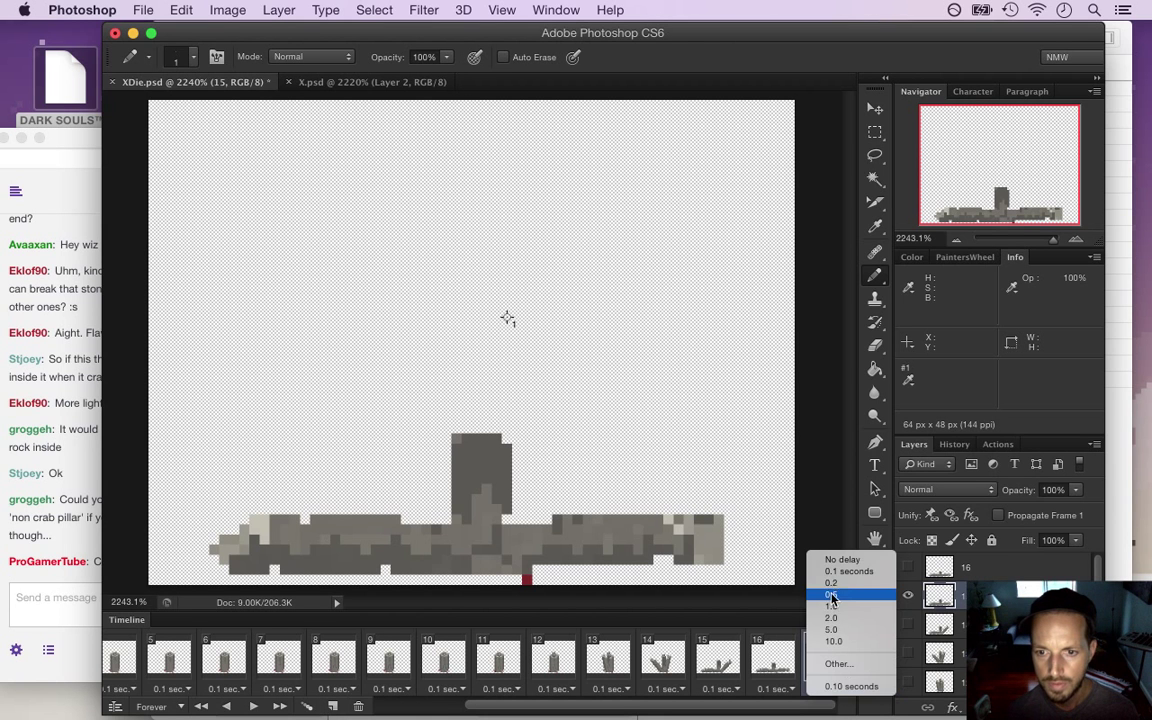
click(881, 601)
click(908, 596)
click(908, 567)
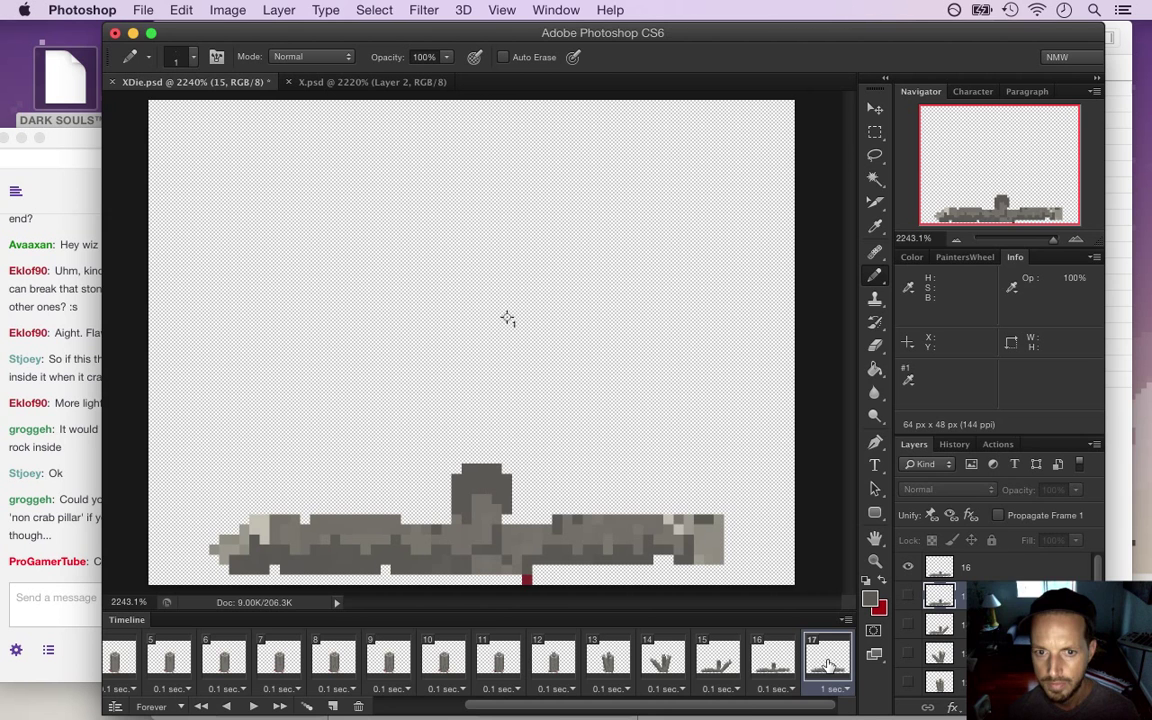
Save the file and play the animation from the first frame to preview it
key(super+s)
drag(730, 705, 640, 705)
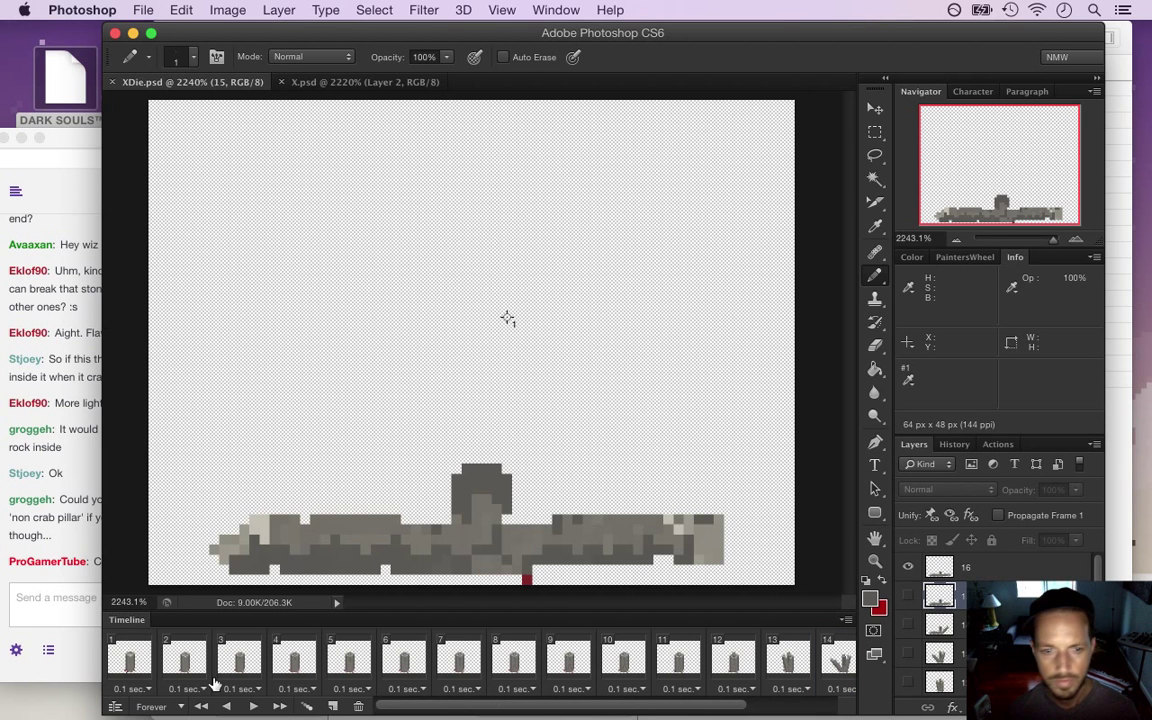
click(123, 656)
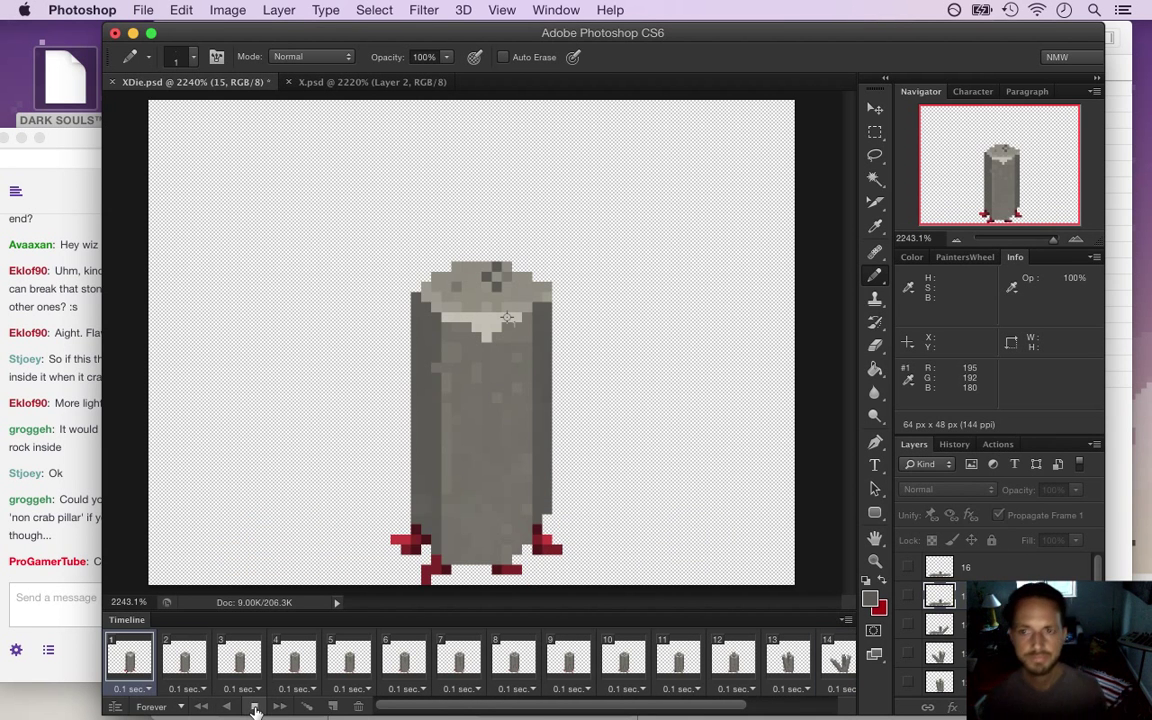
click(253, 706)
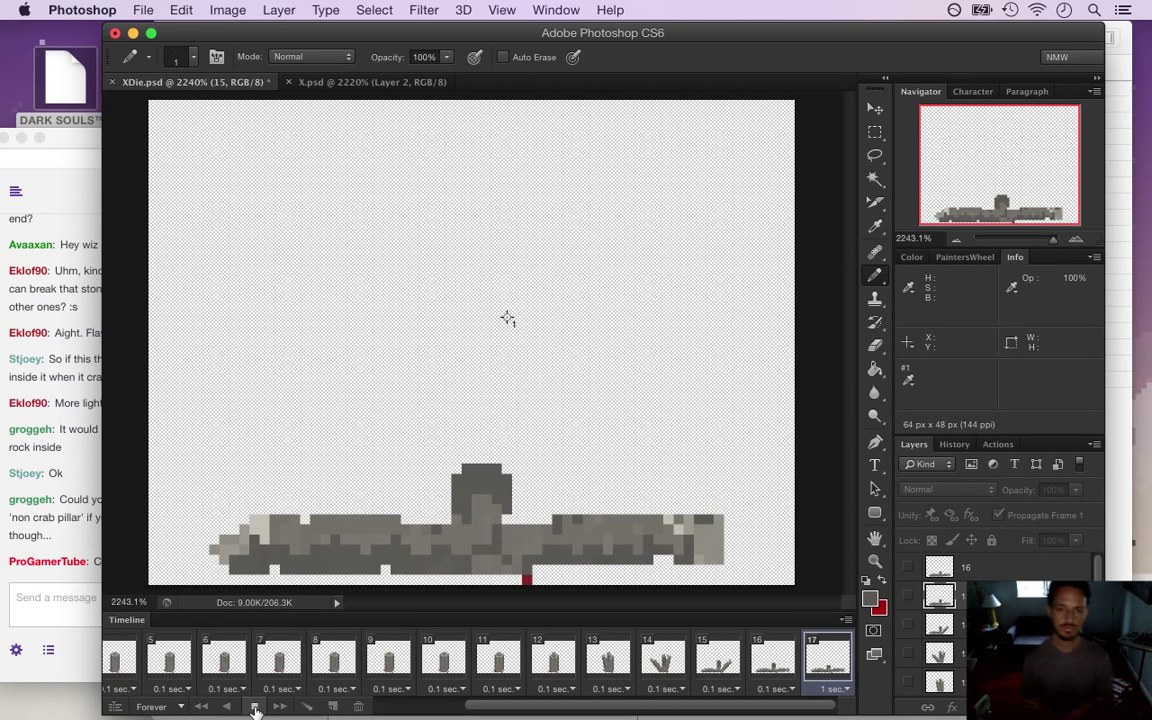
key(space)
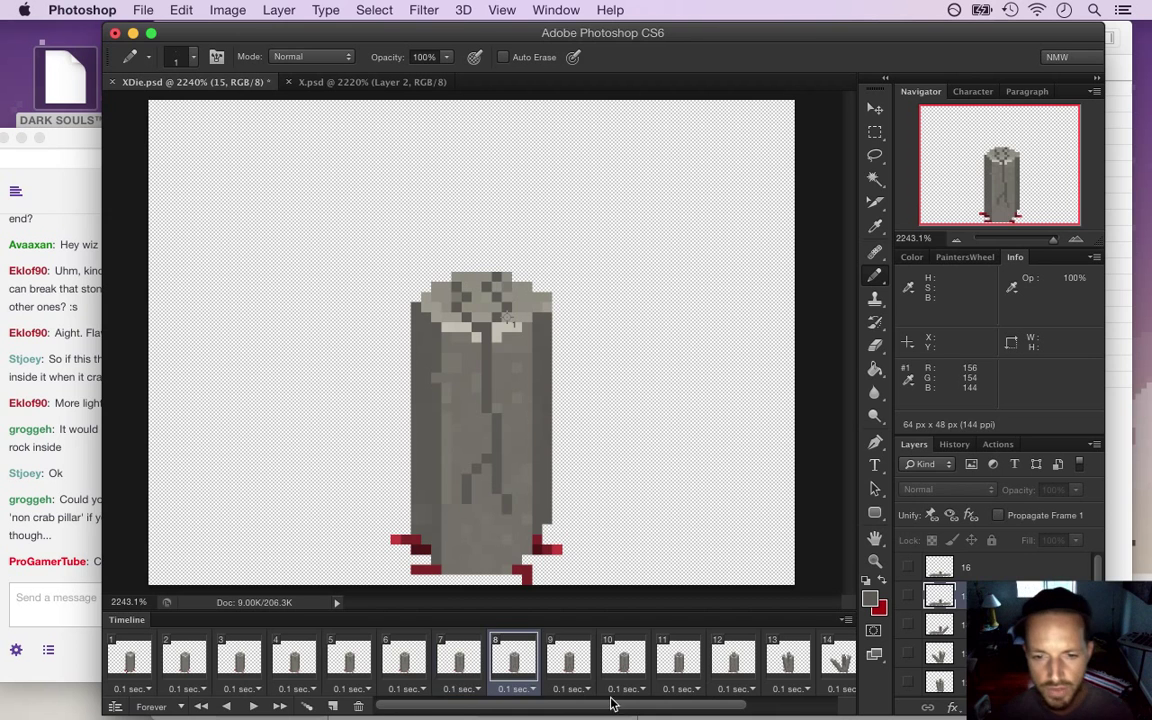
On frame 17, touch up layer 16's pillar stub with greys sampled from the stub
drag(613, 710, 703, 710)
click(828, 655)
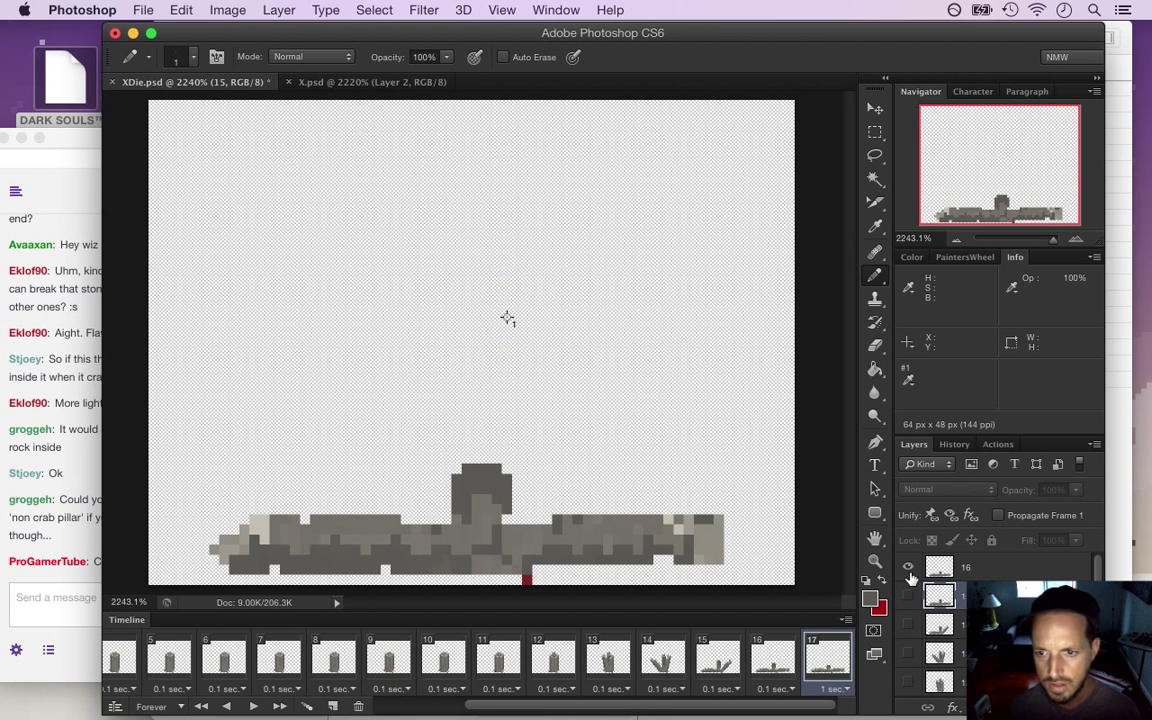
click(930, 568)
key(alt)
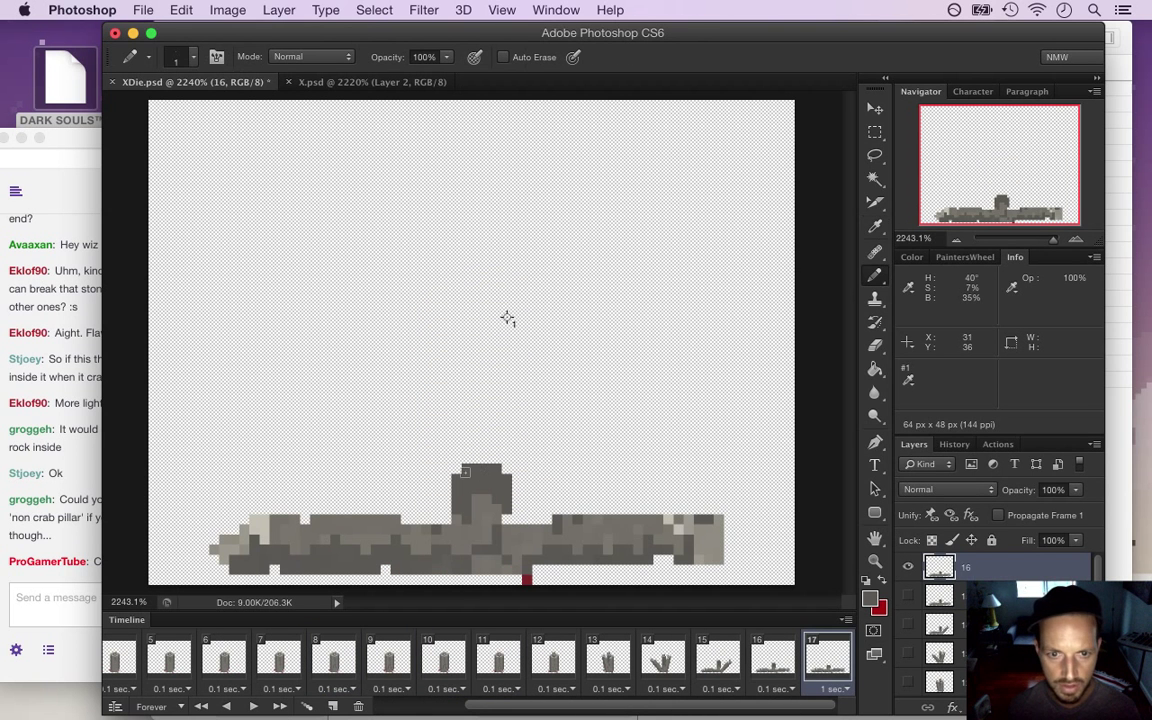
key(super+s)
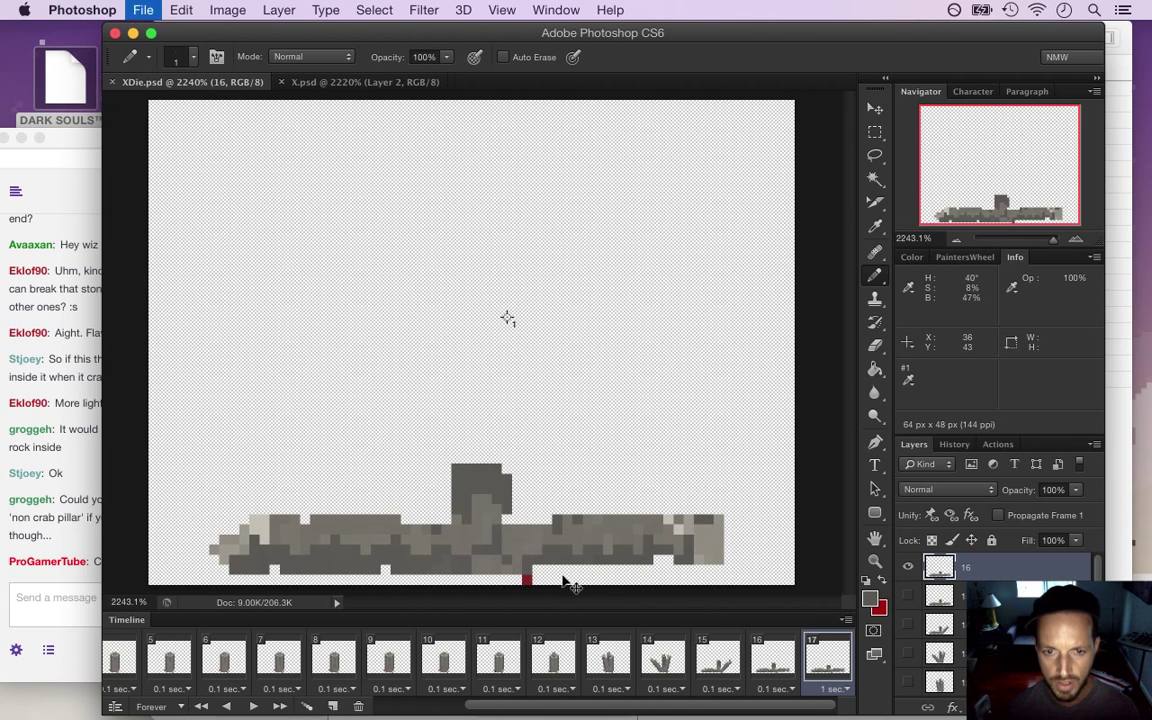
key(alt)
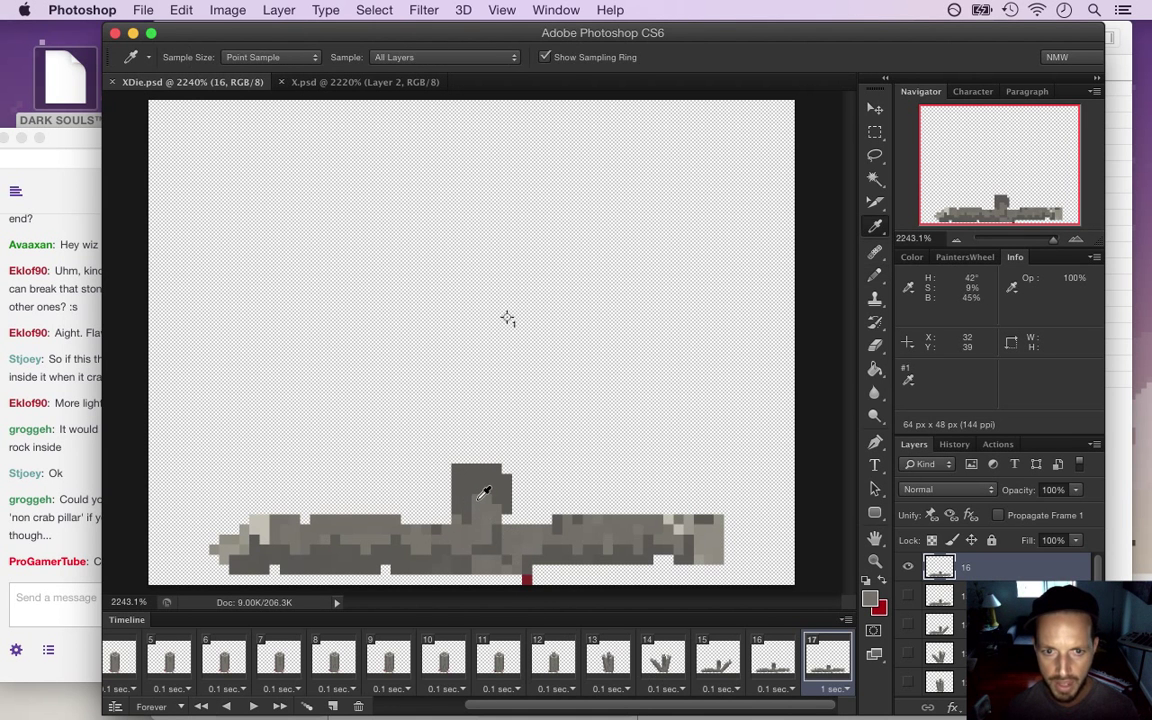
alt+click(483, 492)
alt+click(478, 478)
click(476, 495)
Save the retouched stub and replay the animation from the start
key(super+s)
drag(576, 712, 486, 712)
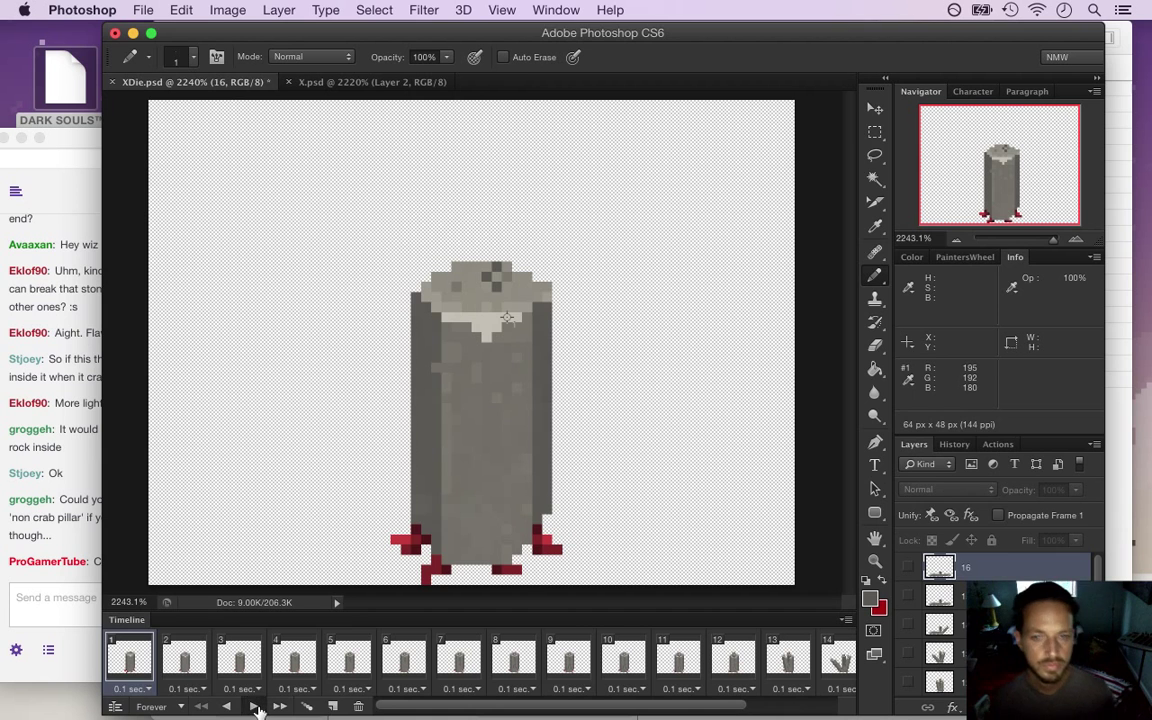
click(257, 708)
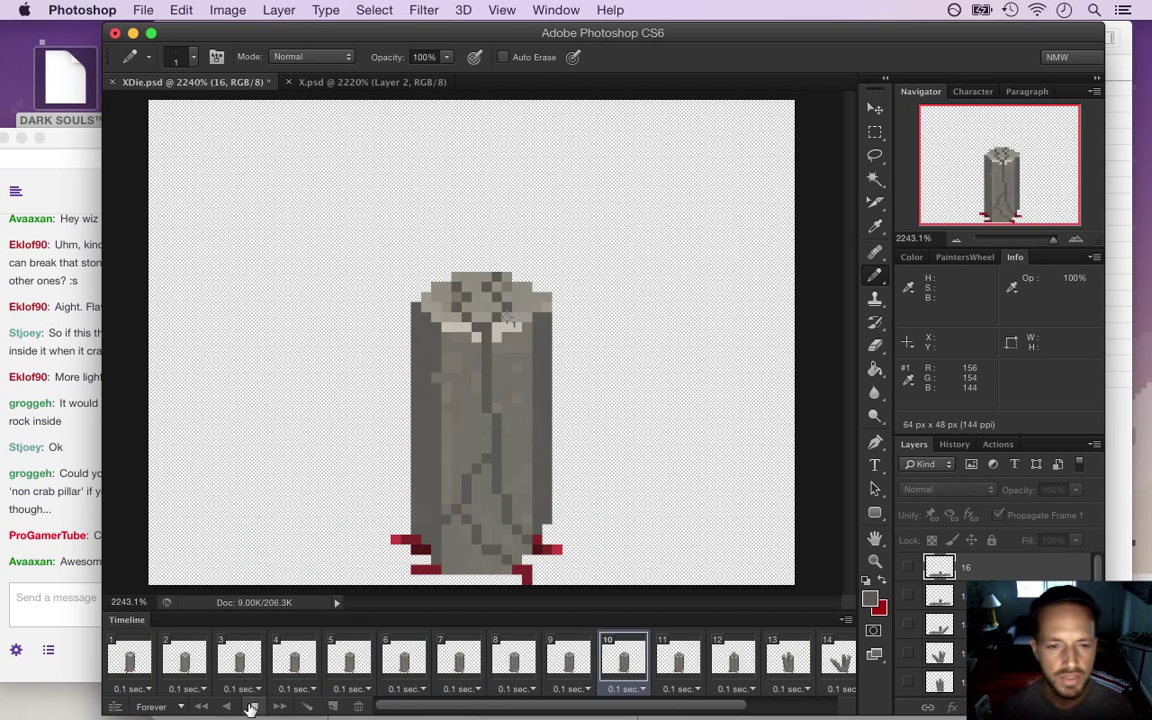
Save the document and check the Render Video settings, closing them without rendering
click(69, 512)
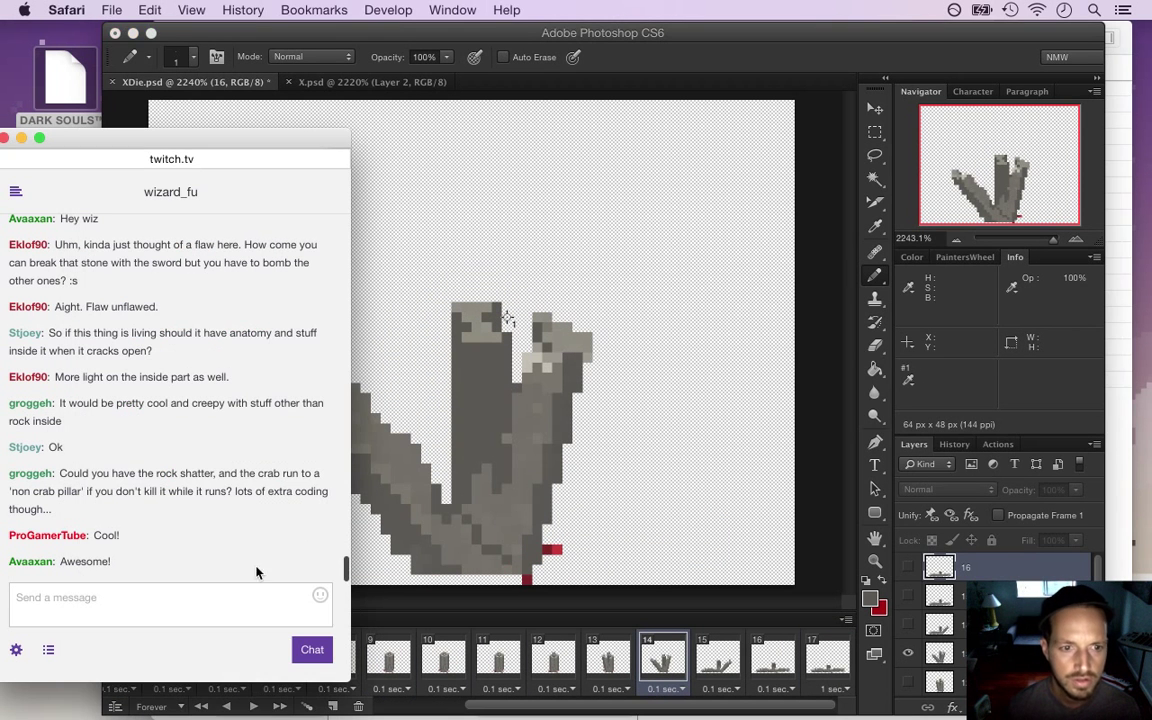
click(841, 202)
key(ctrl+s)
click(143, 10)
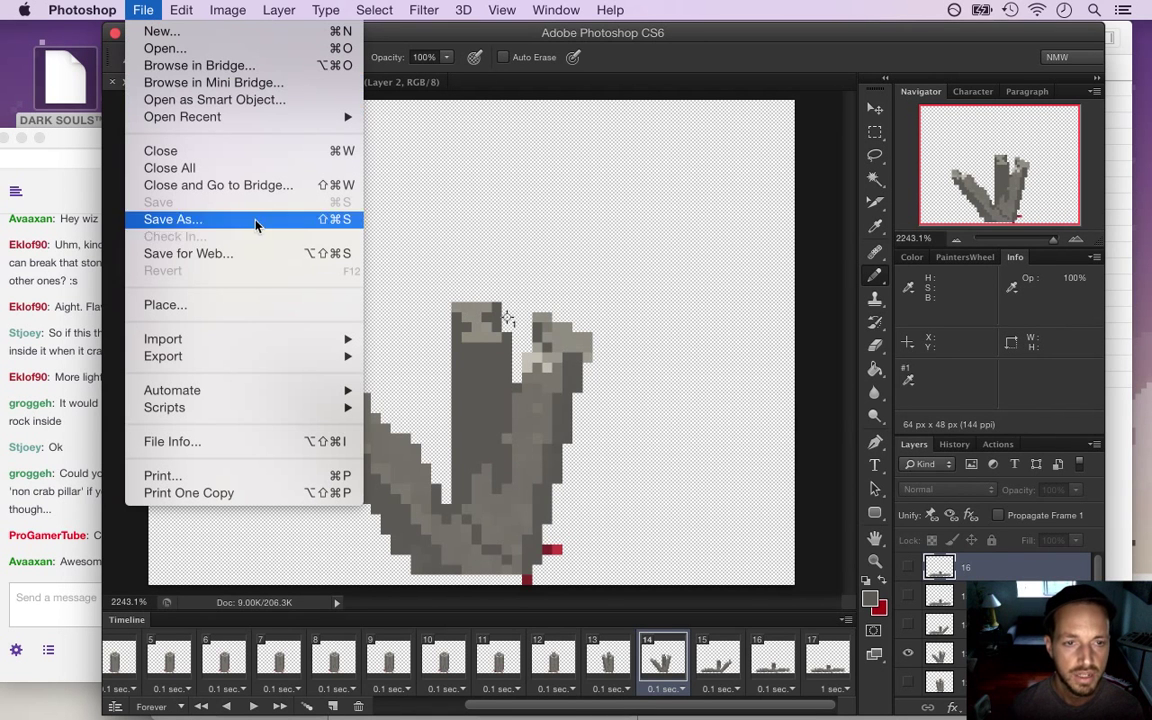
mouse_move(275, 357)
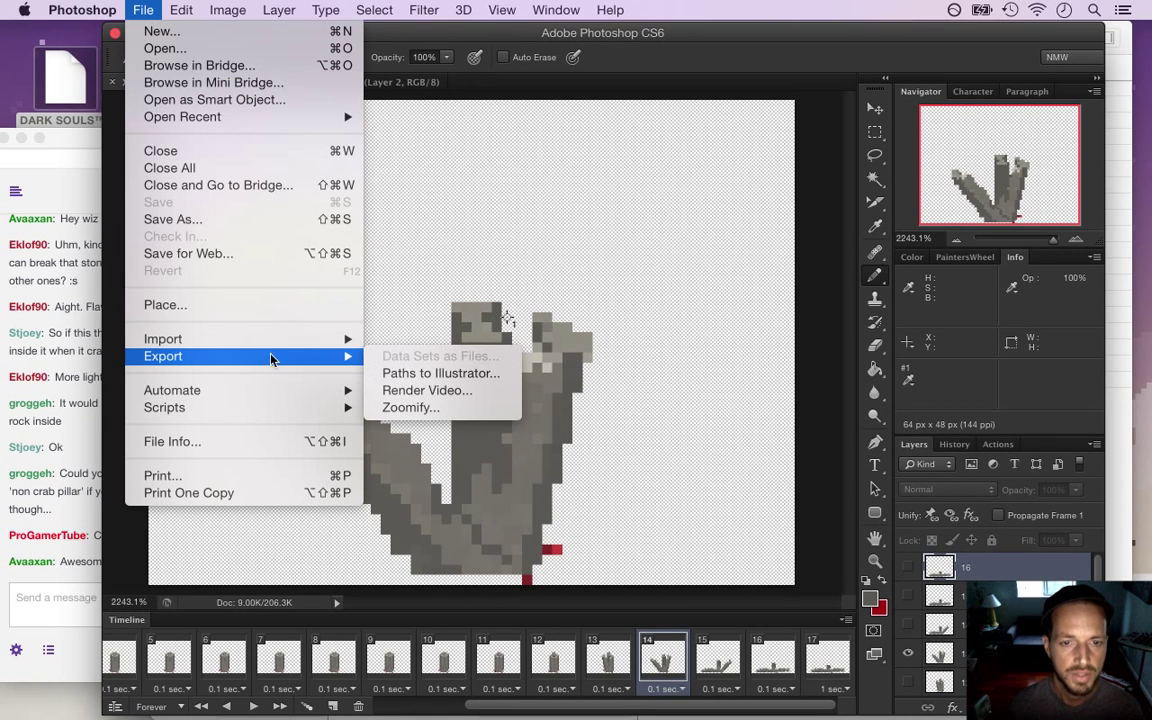
click(399, 391)
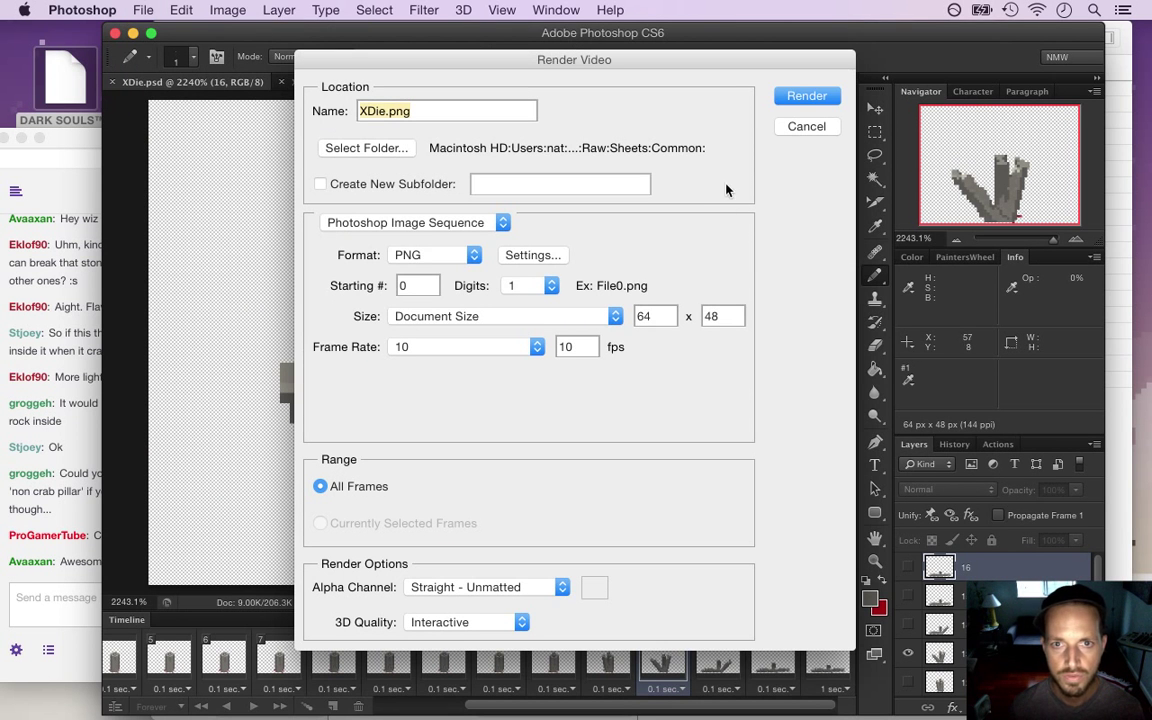
click(806, 126)
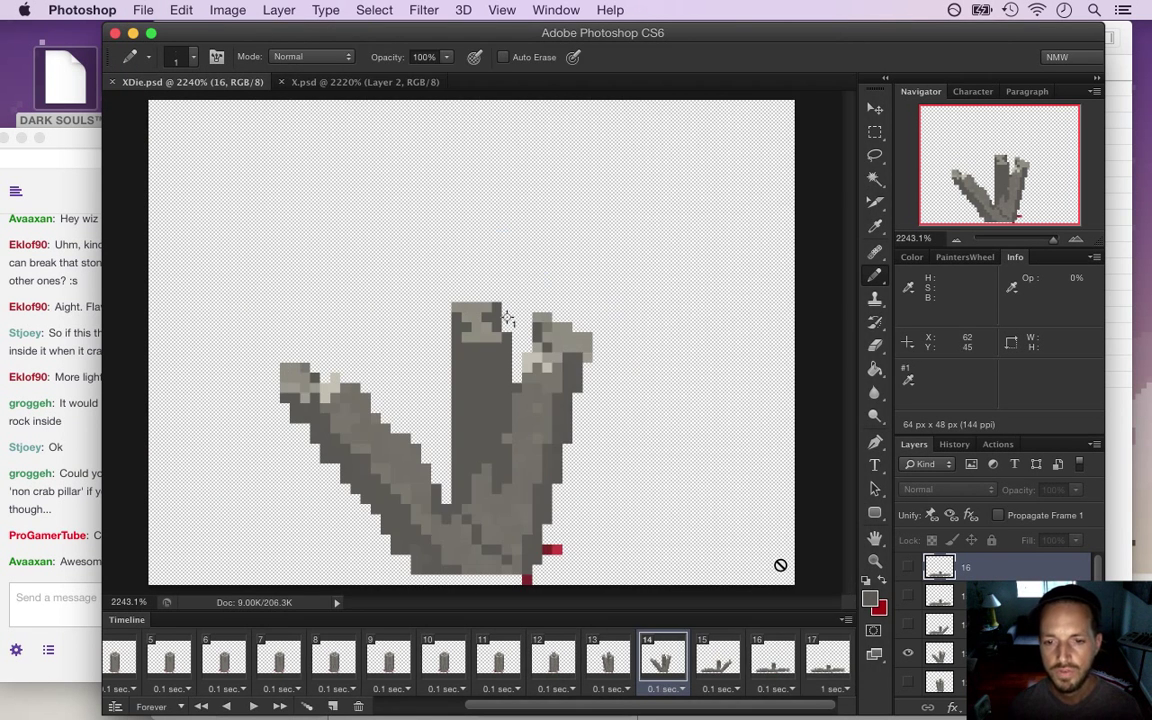
Set frame 17's delay to 0.1 seconds
click(846, 695)
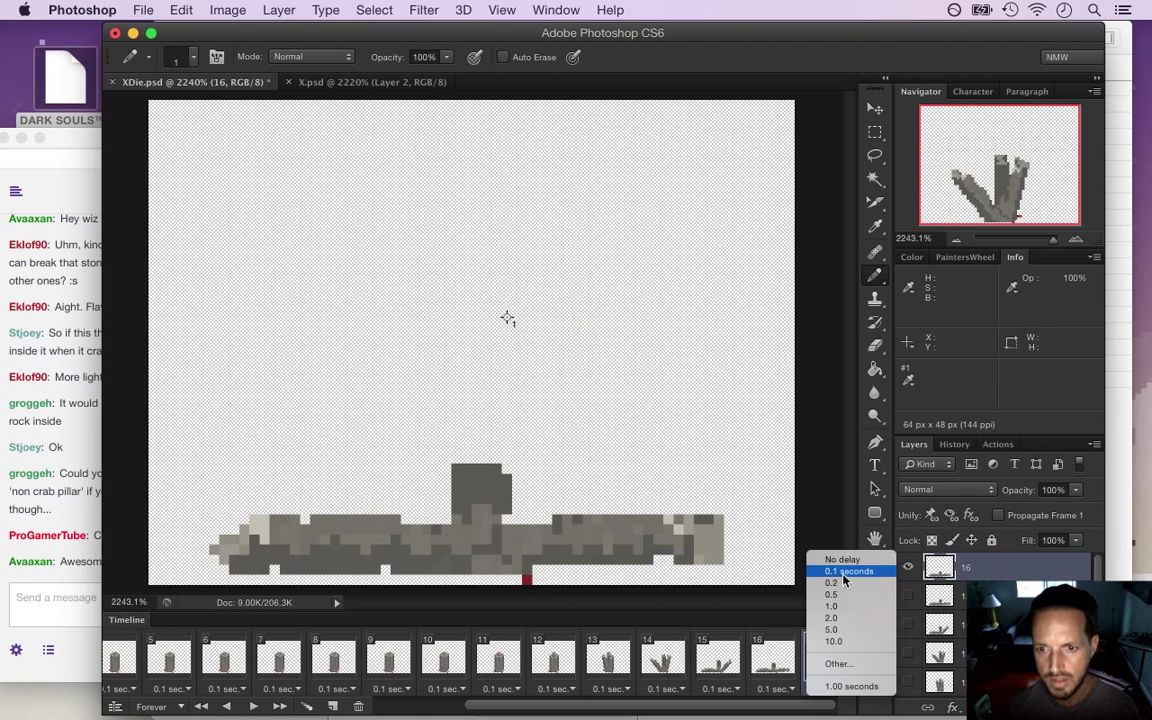
click(760, 572)
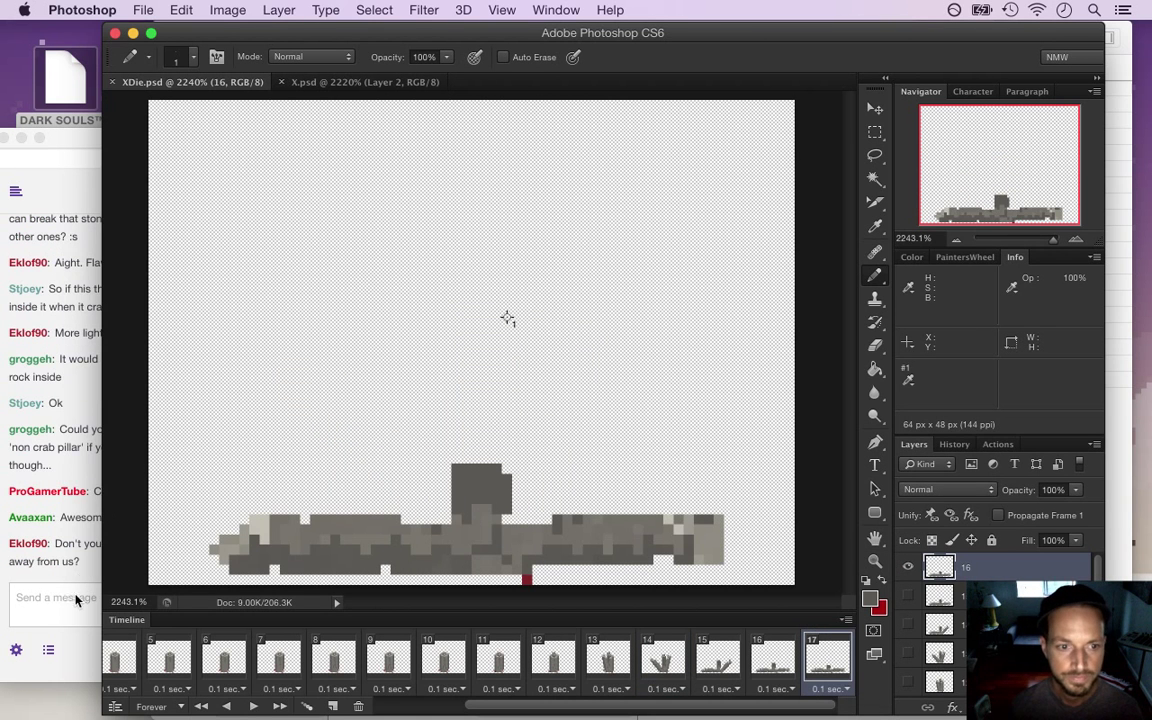
click(75, 575)
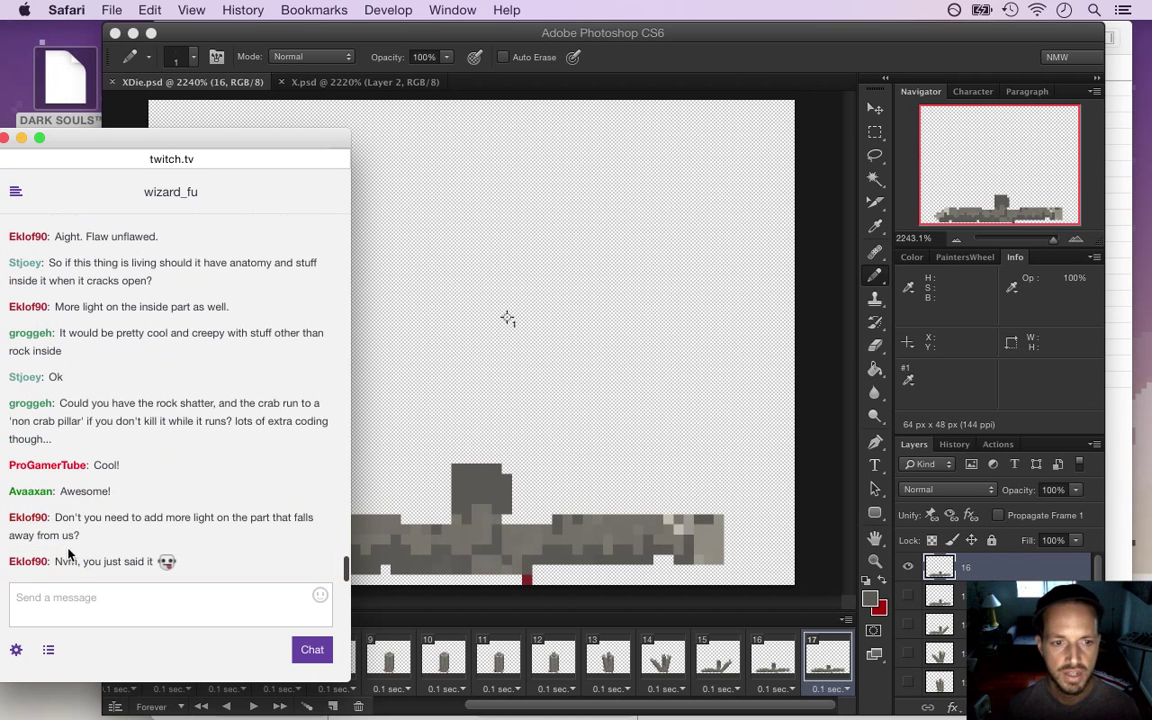
drag(57, 518, 101, 538)
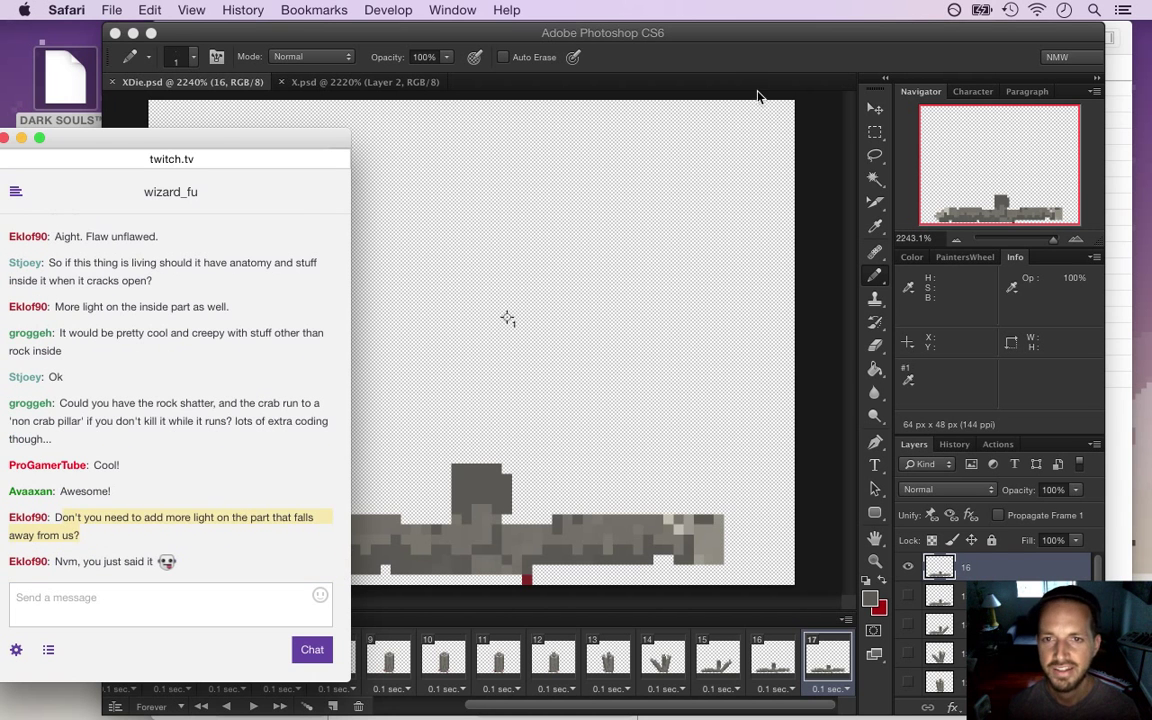
click(737, 67)
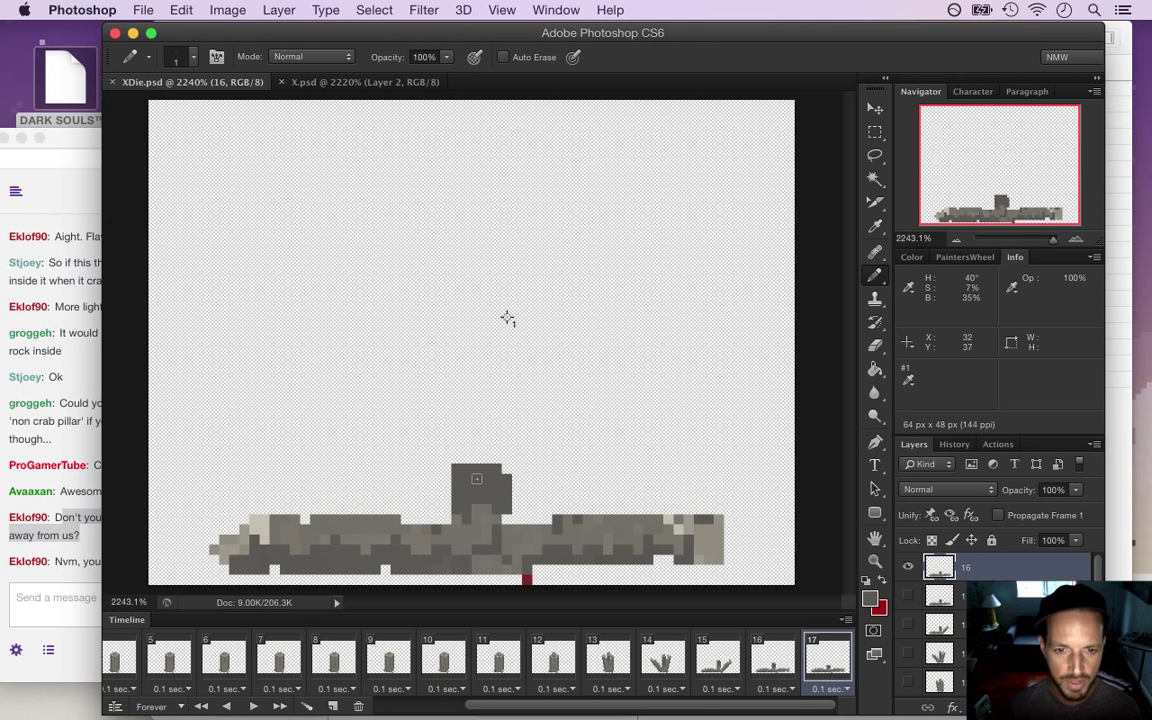
Open Render Video to export XDie.png as a 64×48 PNG sequence at 10 fps
click(145, 10)
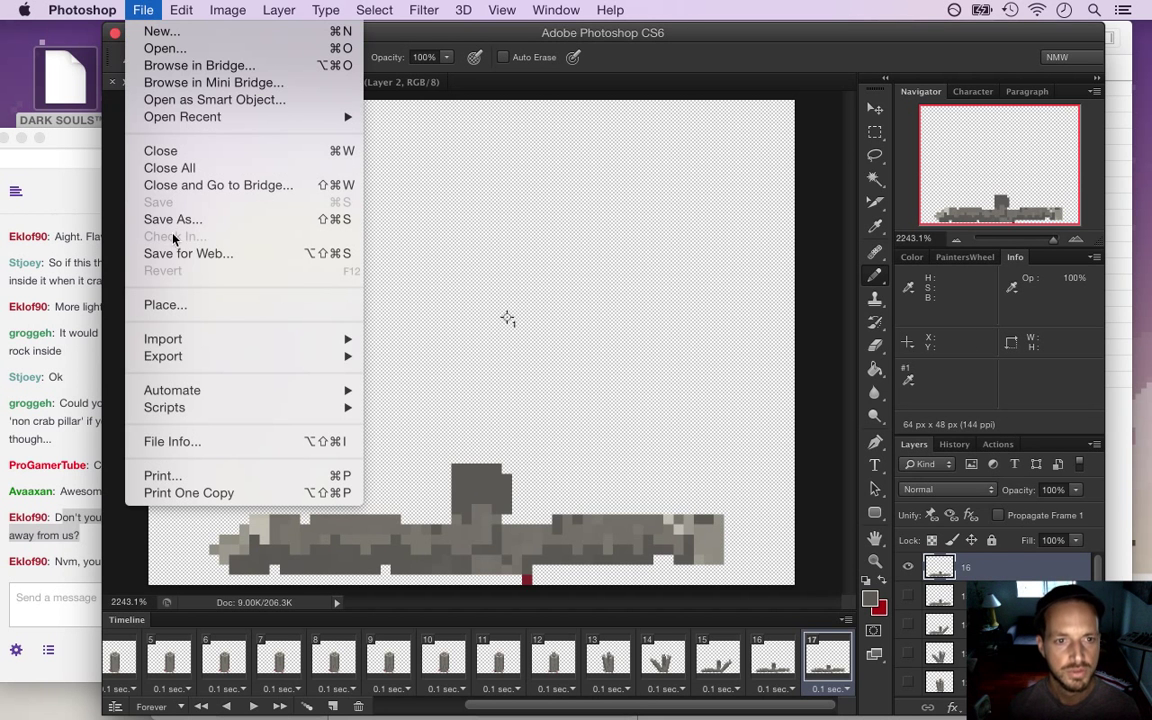
mouse_move(198, 354)
click(390, 391)
click(79, 488)
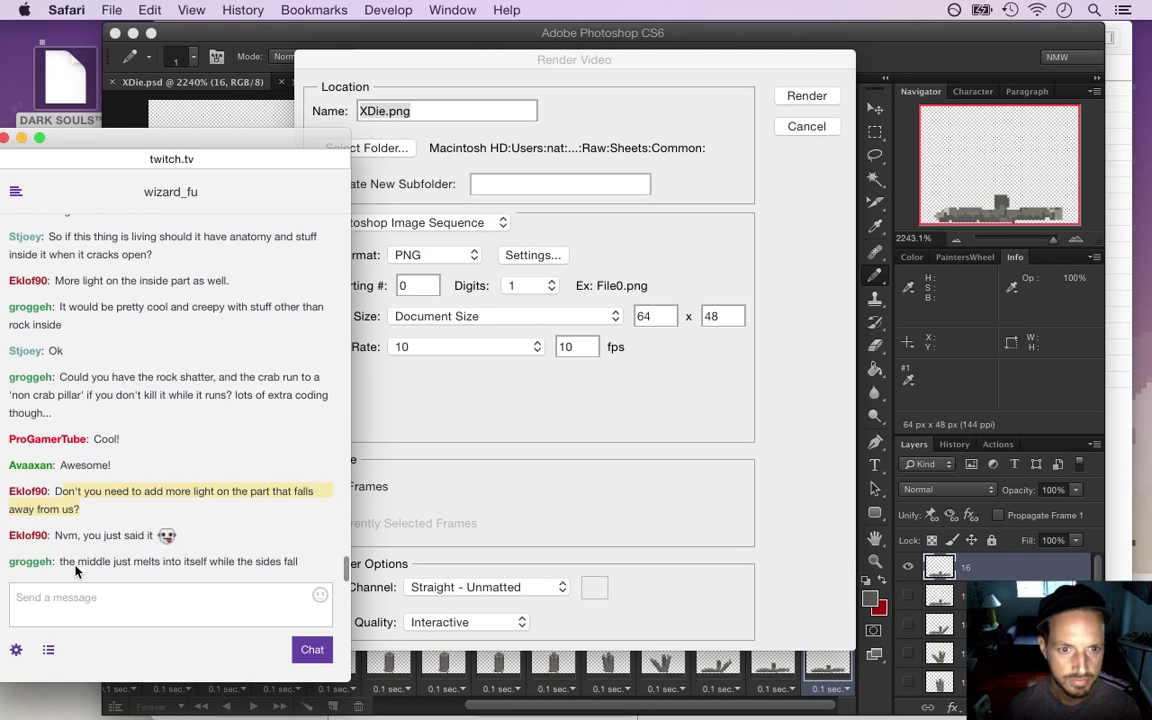
drag(80, 563, 186, 564)
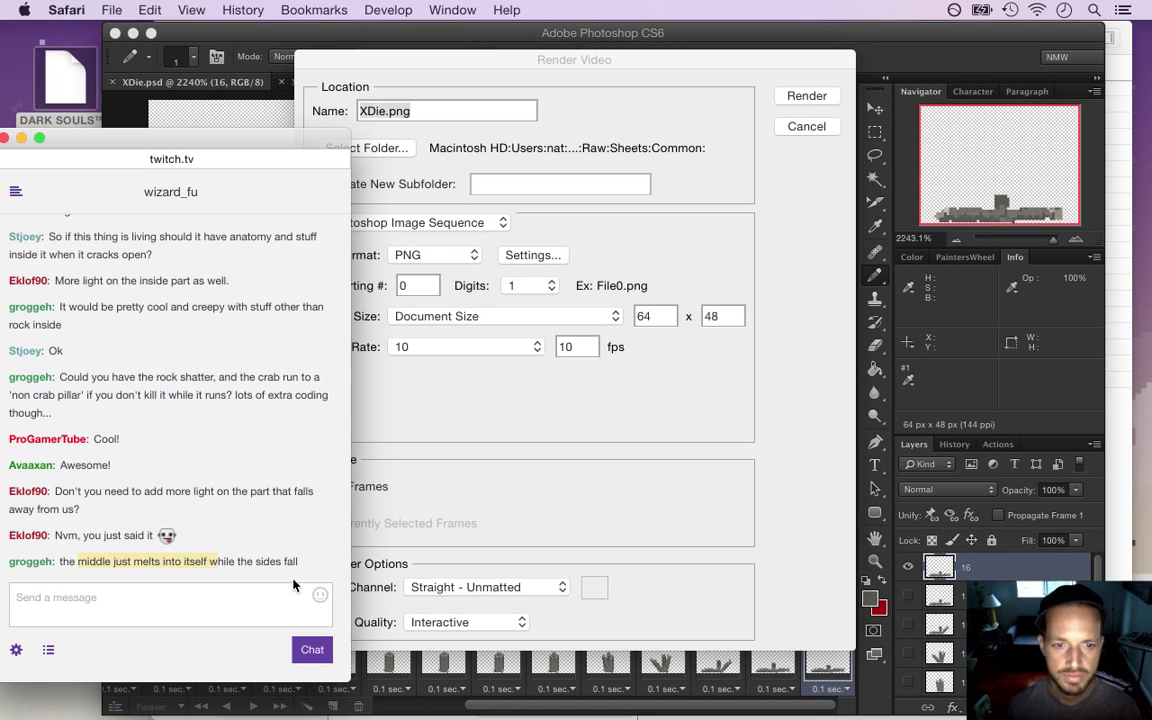
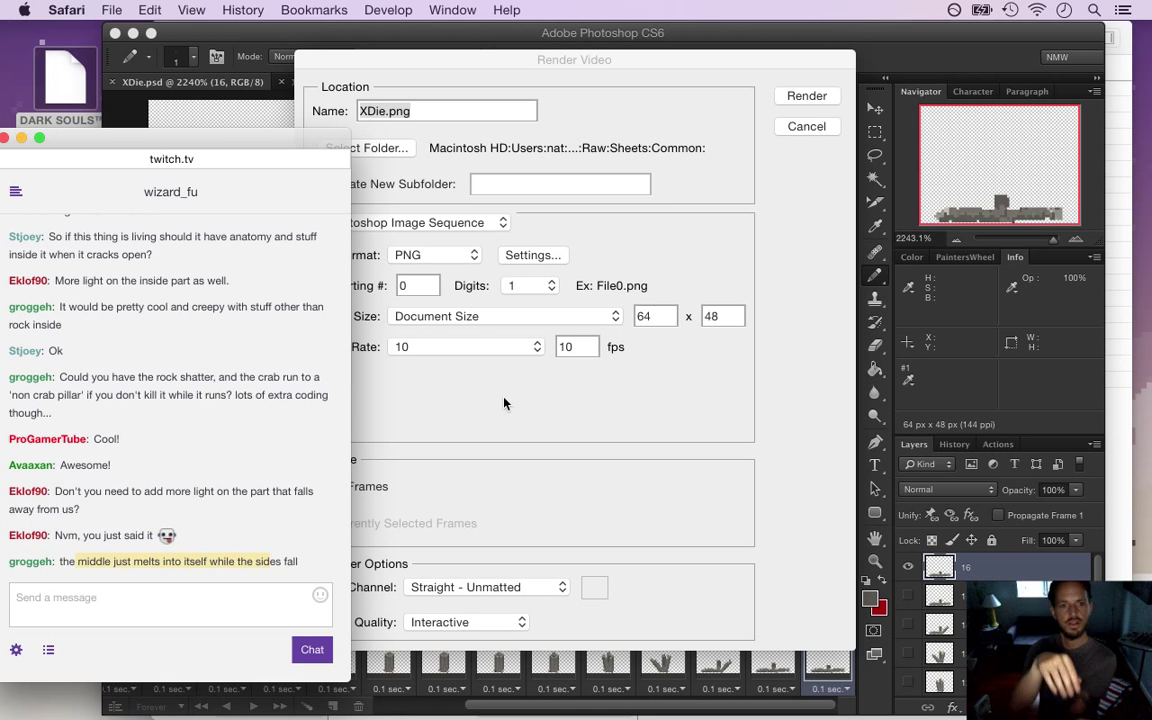
Render XDie.png as a 64 x 48, 10 fps PNG image sequence of all 17 frames
click(685, 243)
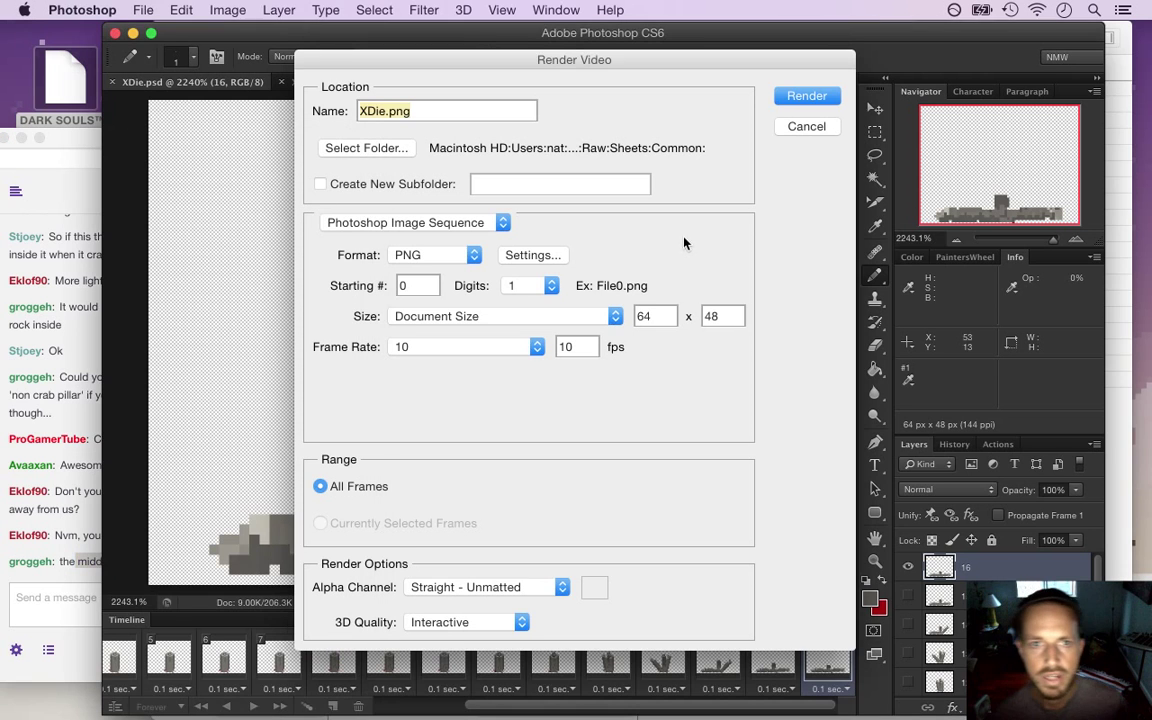
click(806, 96)
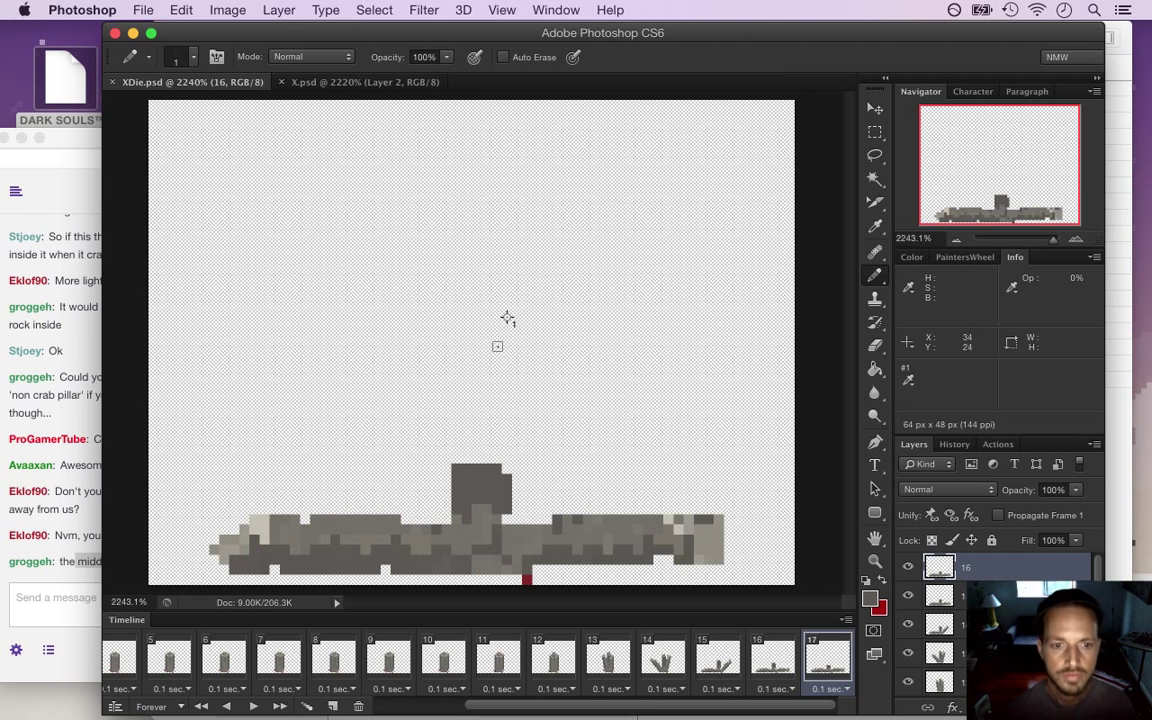
key(super+Tab)
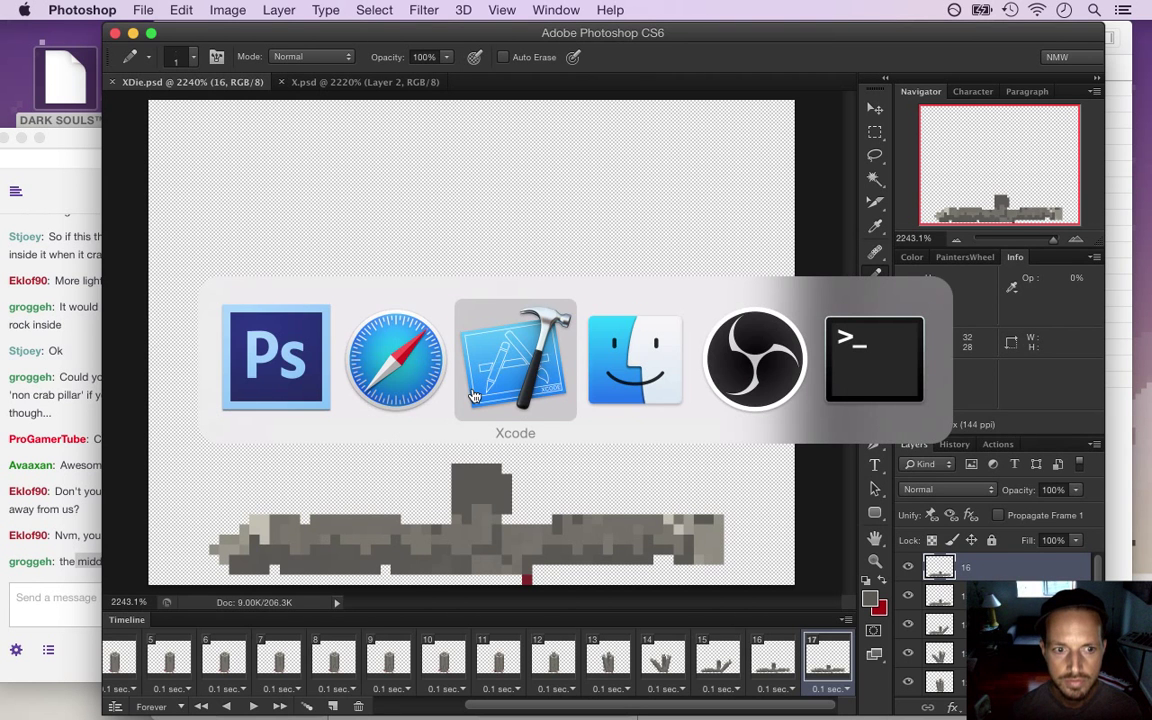
Duplicate the wake animation entry in X.plist and rename the copy 'release'
click(474, 396)
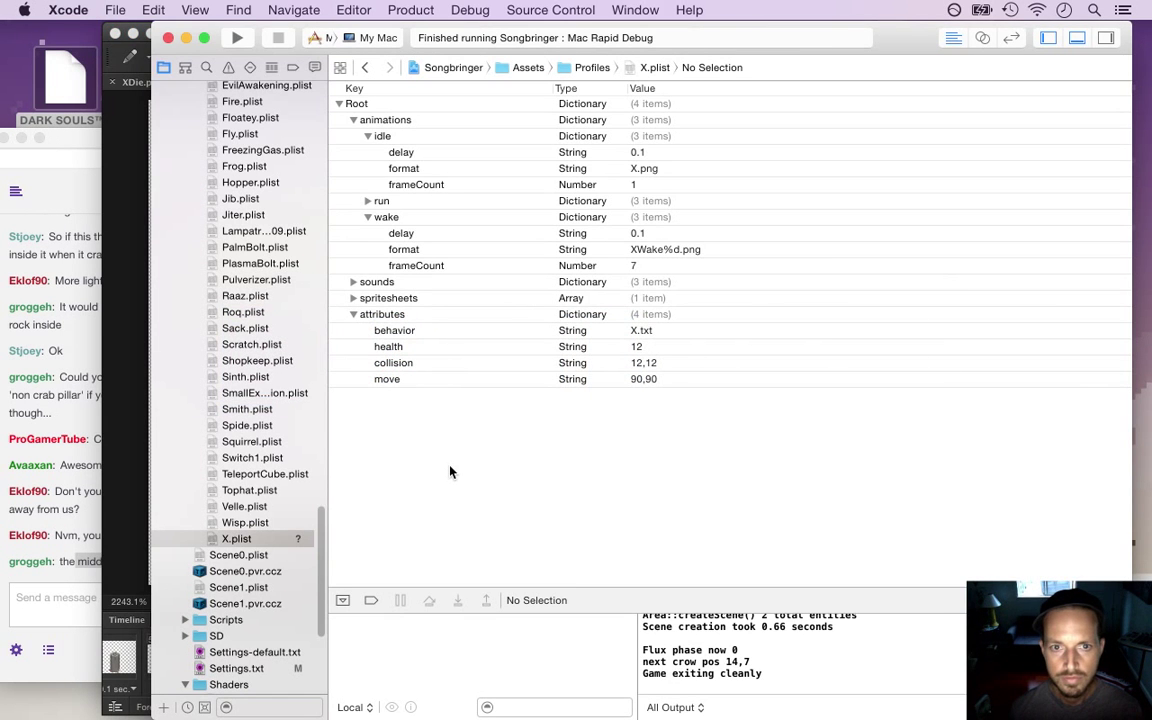
click(391, 219)
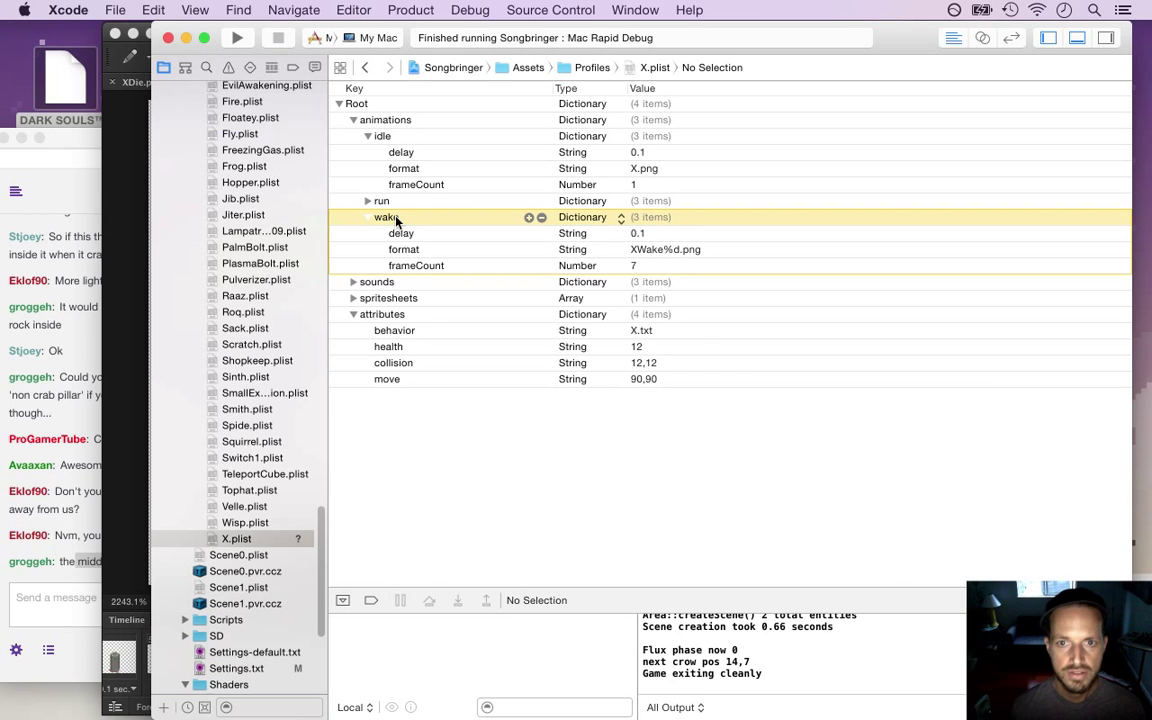
key(Left)
key(super+c)
key(super+v)
key(Return)
text(release)
key(Return)
Set the release animation's format to XDie%d.png
key(Right)
key(Down)
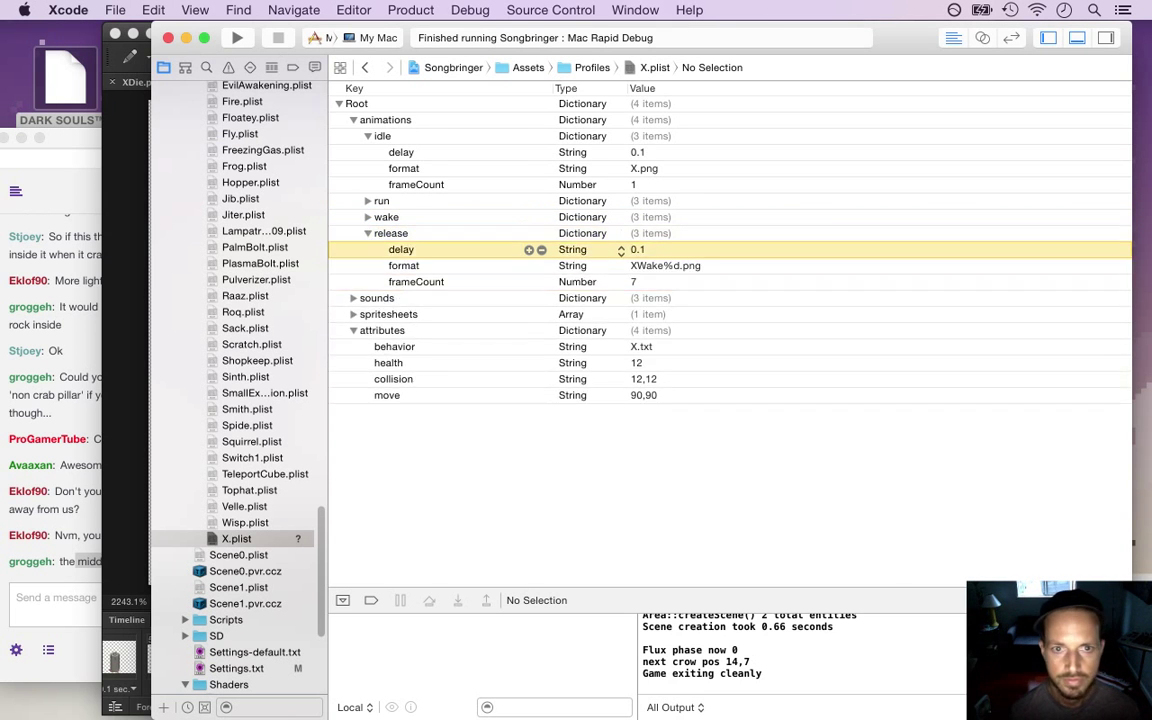
key(Down)
click(700, 265)
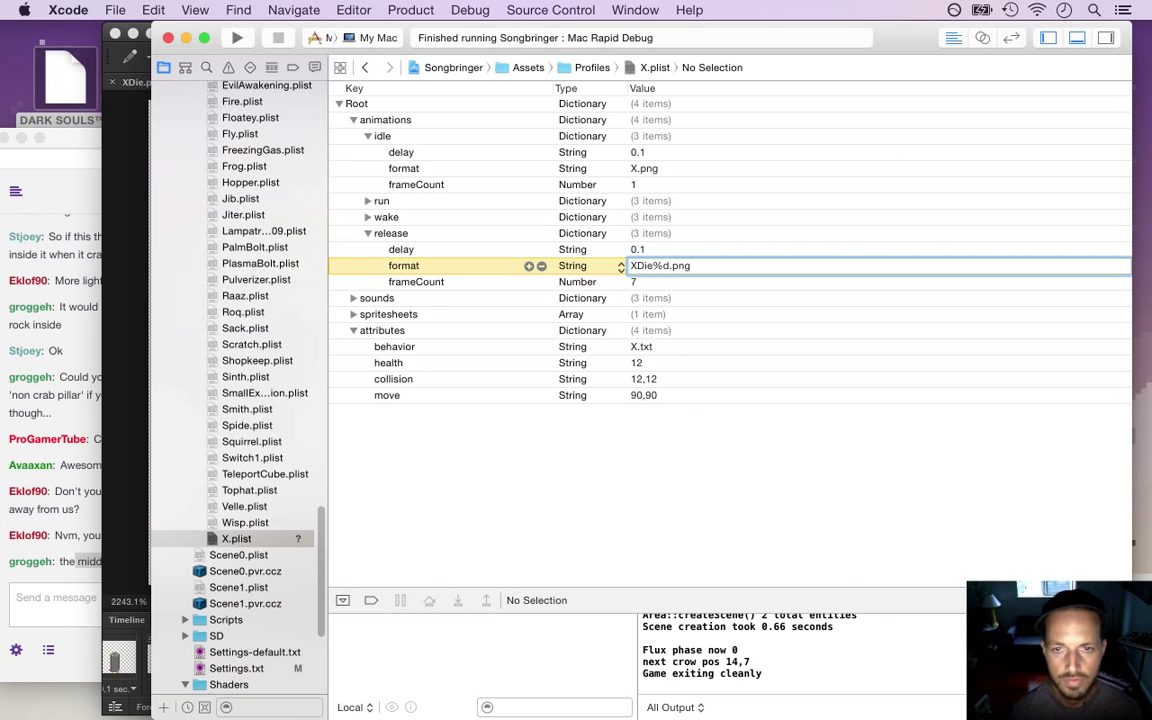
click(390, 250)
Check the rendered XDie frames in Finder and the frame count in Photoshop
key(super+Tab)
key(super+Tab)
key(super+Tab)
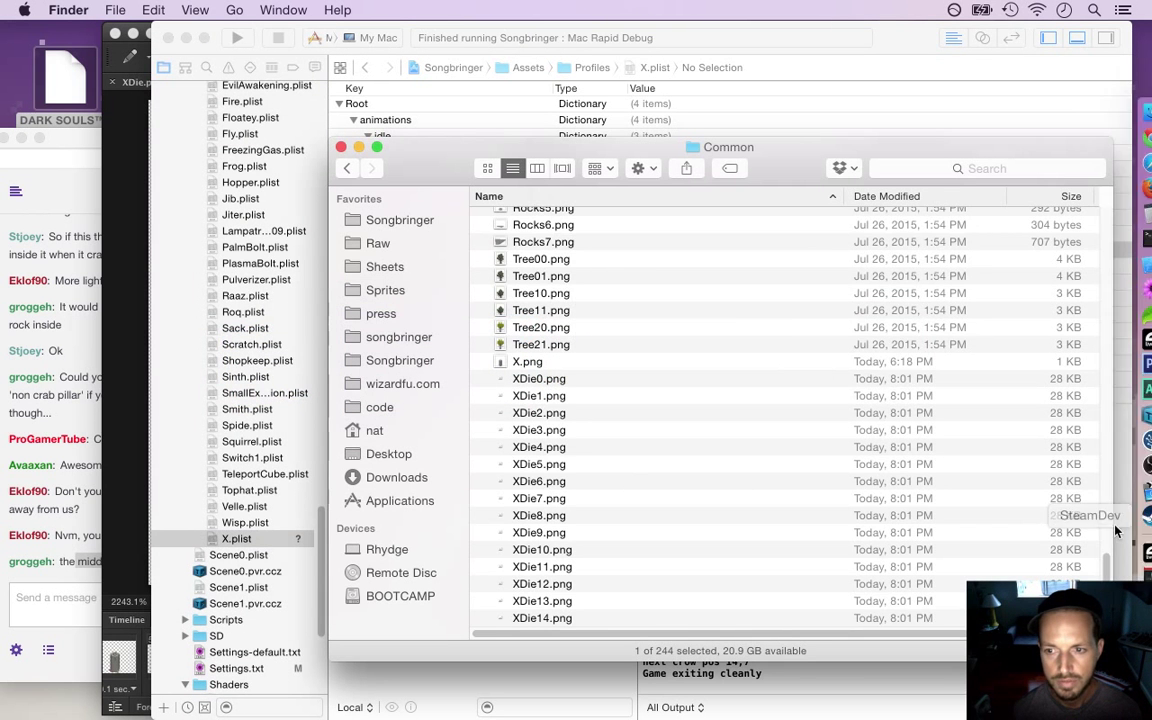
scroll(1105, 570, down, 5)
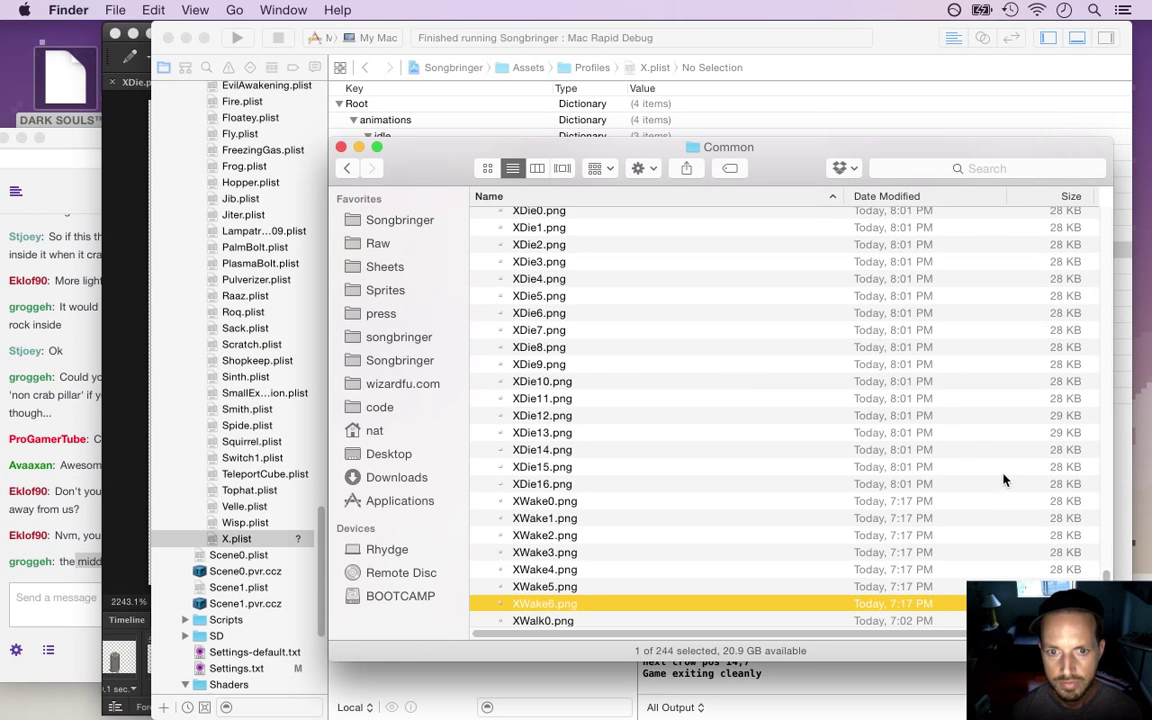
key(super+Tab)
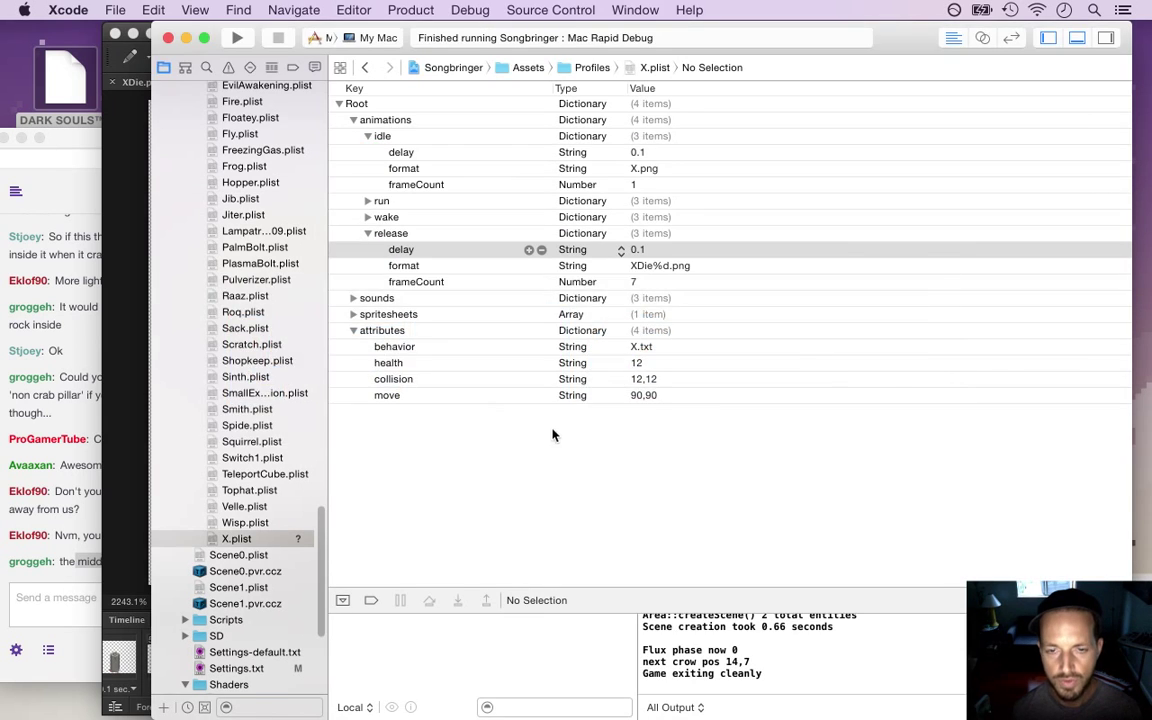
key(super+Tab)
click(515, 378)
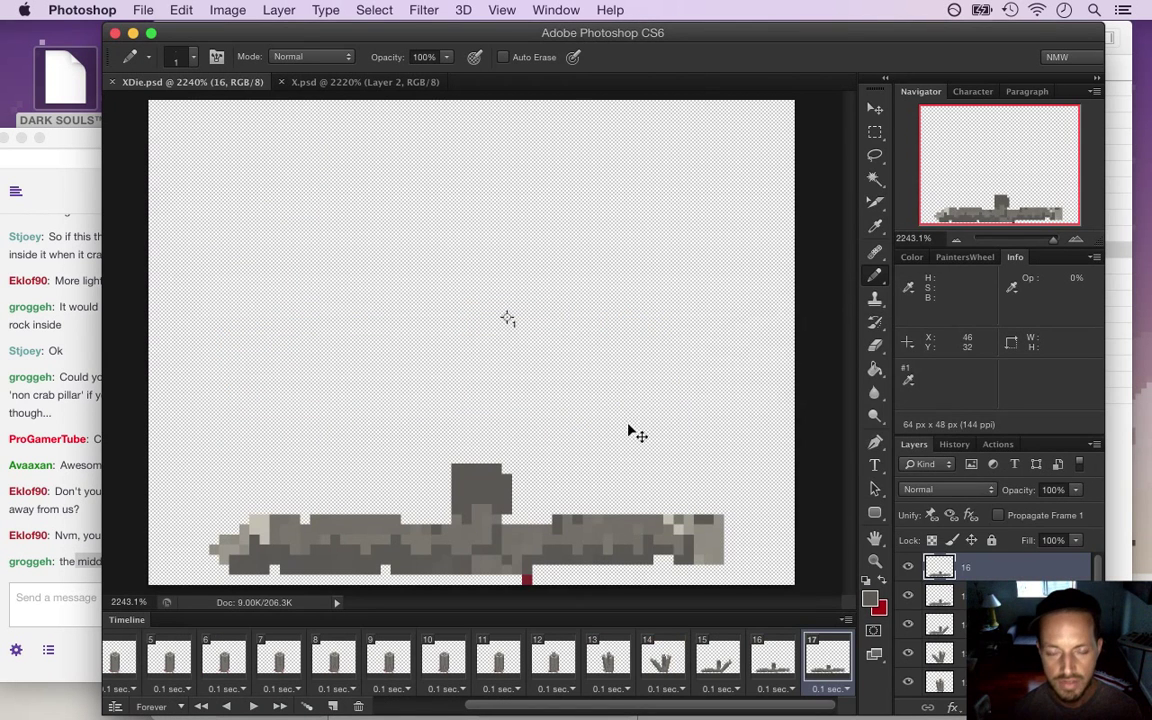
key(super+Tab)
key(super+Tab)
key(super+shift+Tab)
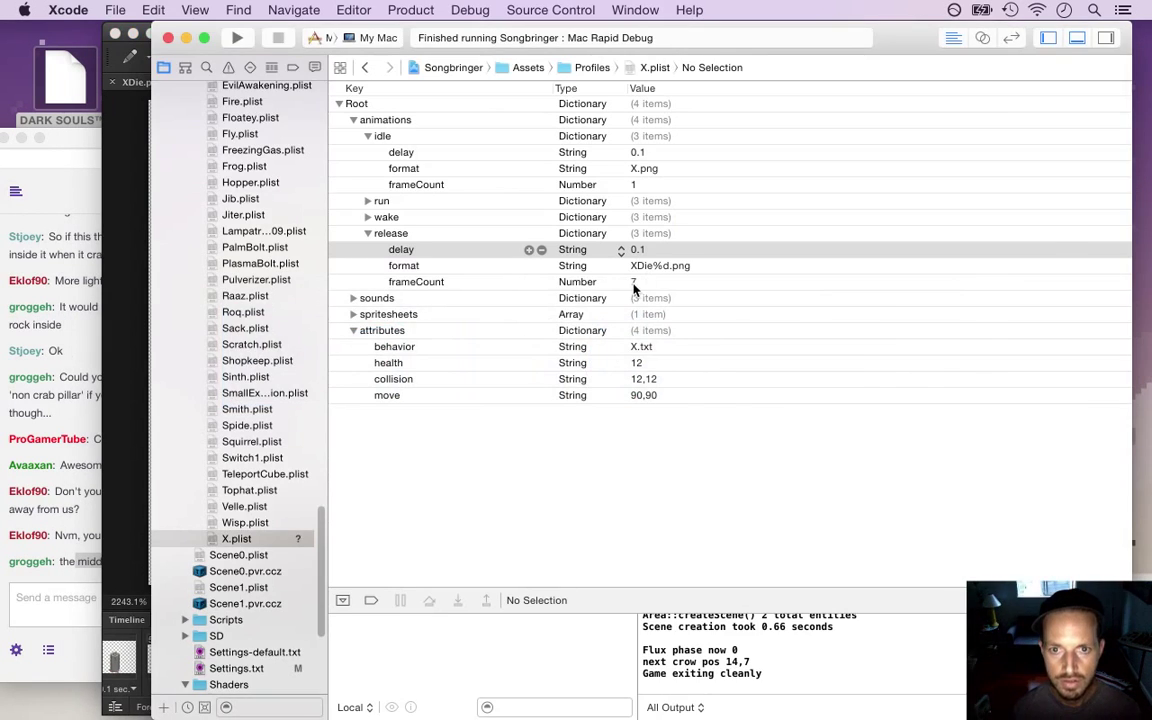
Set the release frameCount to 17, save X.plist, and build and run the game
double_click(633, 282)
text(1)
key(Tab)
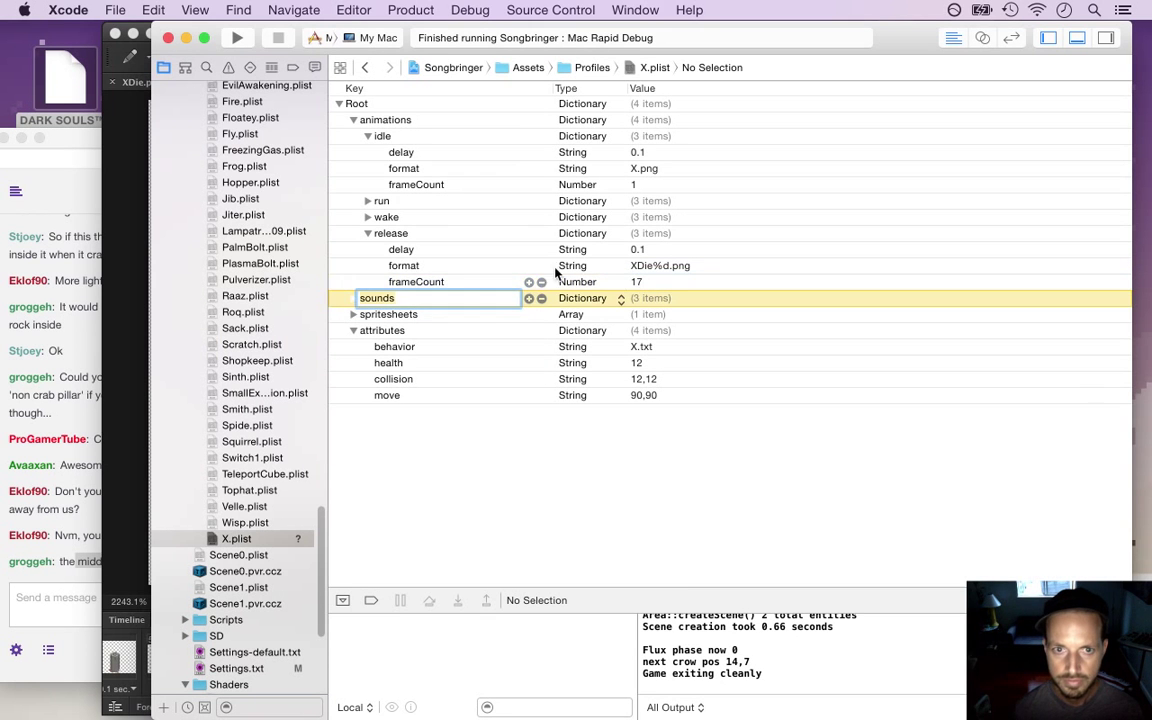
click(457, 265)
key(super+s)
key(super+r)
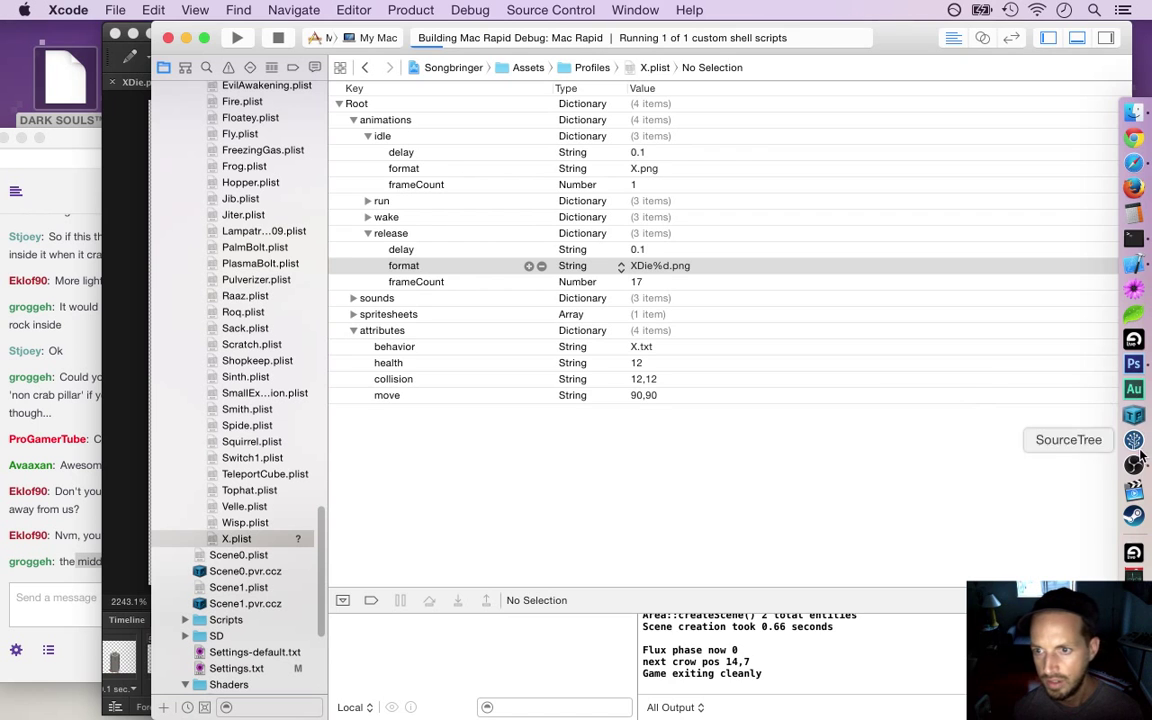
Hide the streaming window and walk the hero into the pillar clearing
click(1134, 465)
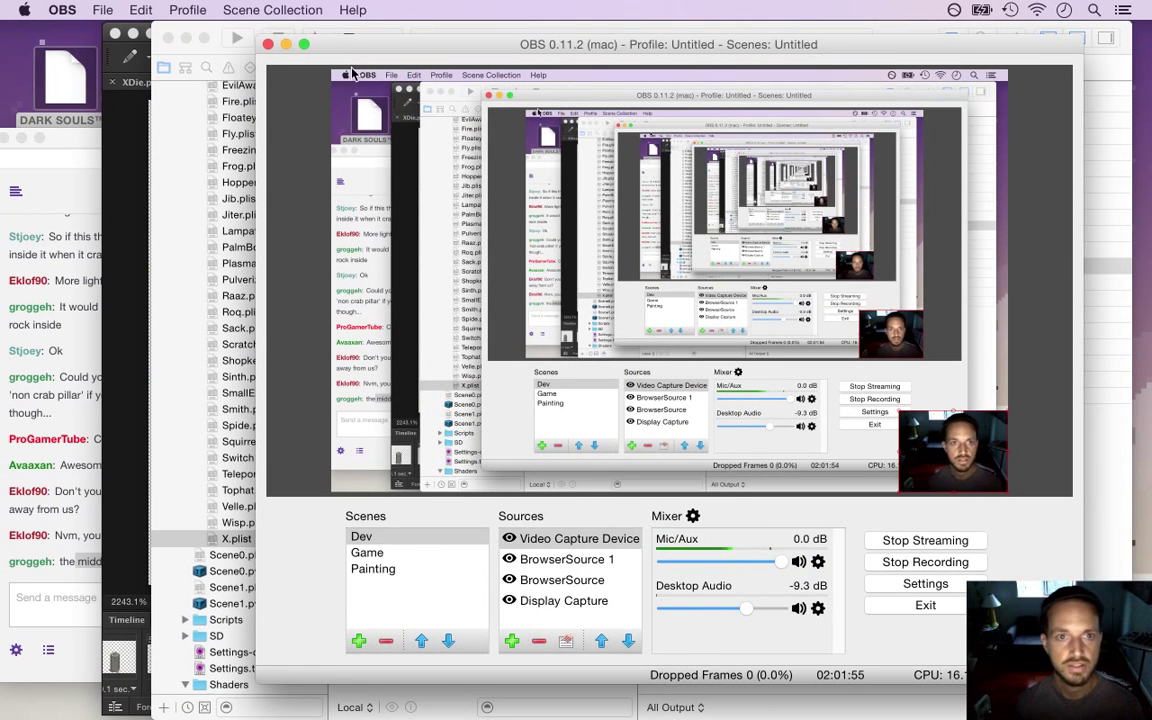
click(285, 45)
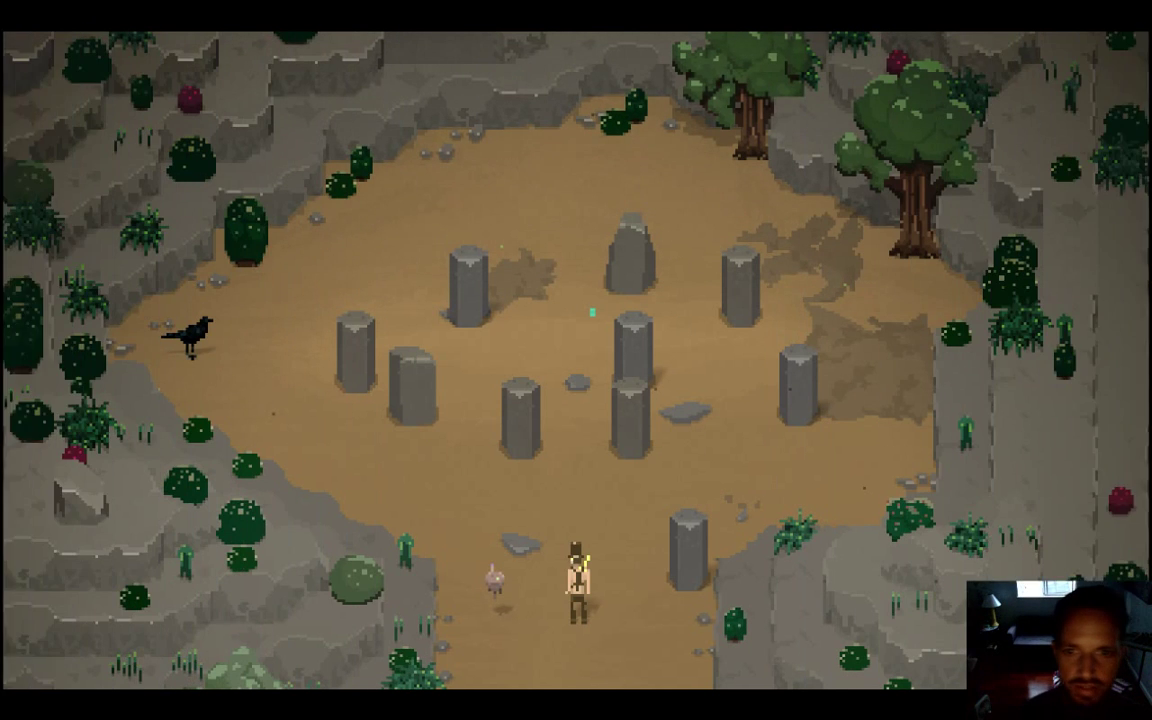
key(Up)
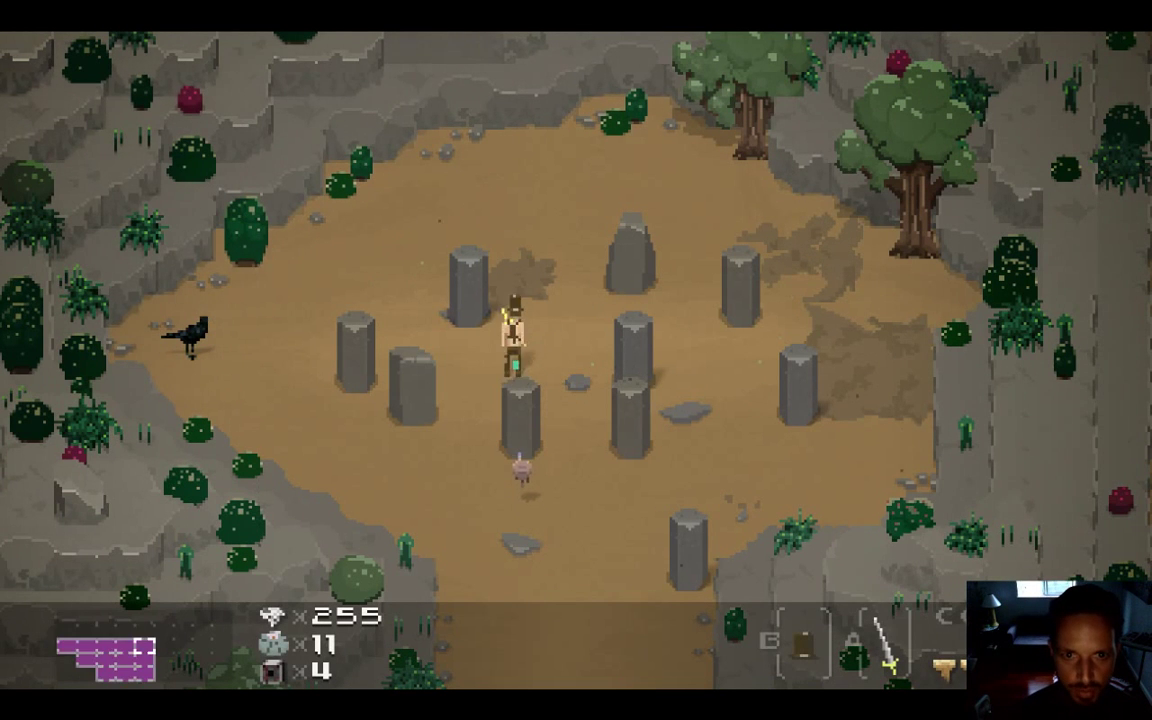
key(Left)
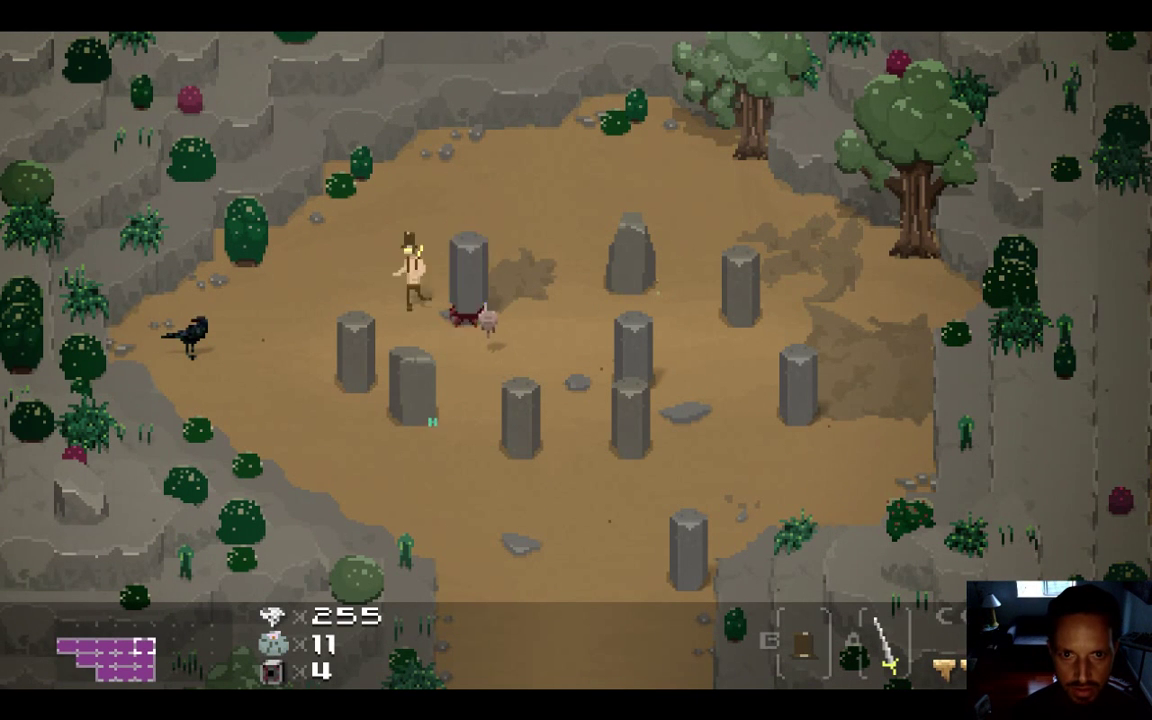
key(Down)
key(x)
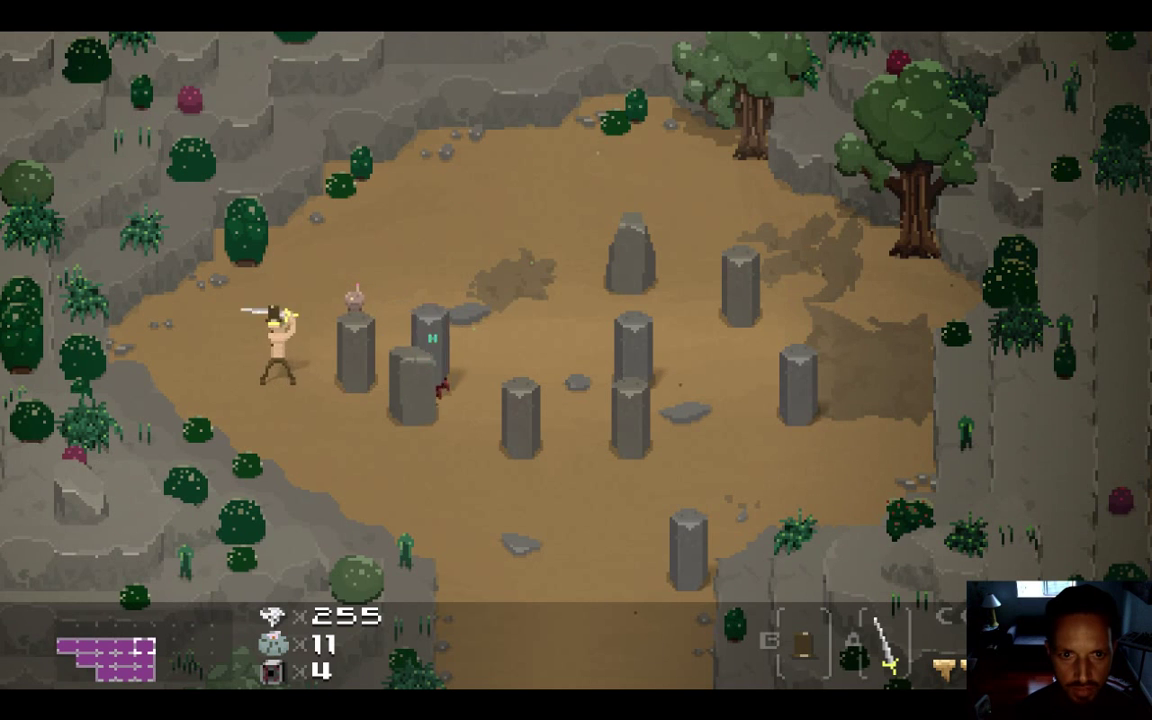
Strike the top pillar with the sword until it crumbles
key(Up)
key(Right)
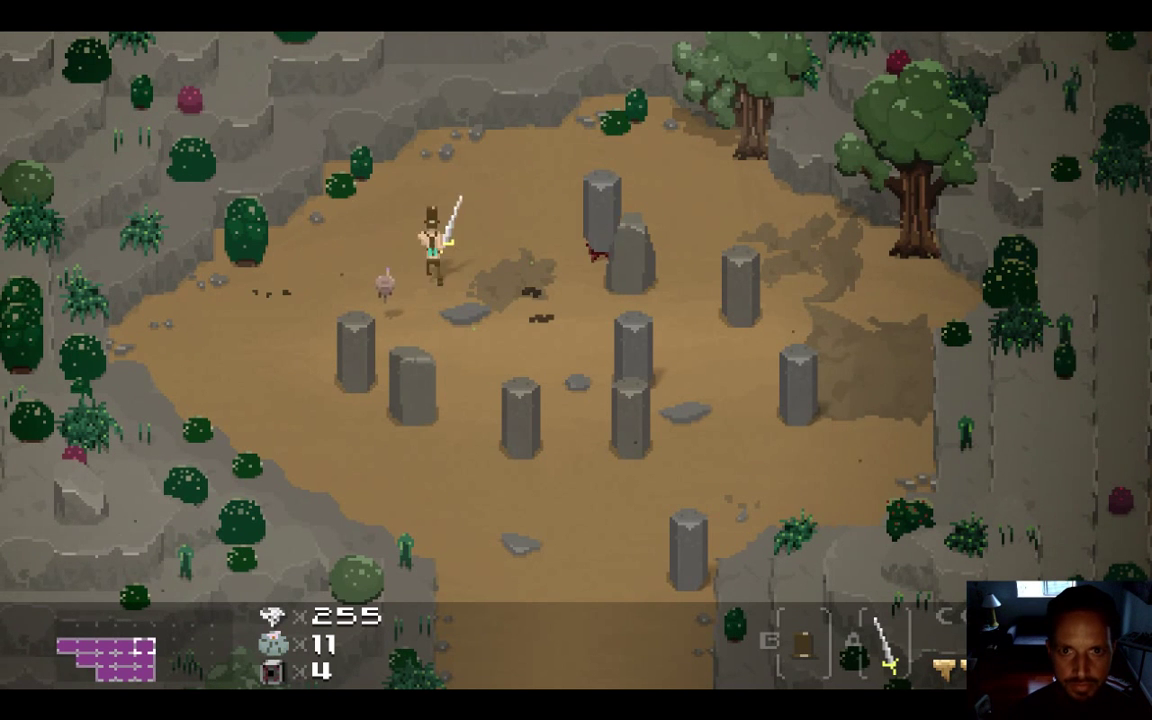
key(Left)
key(x)
key(Right)
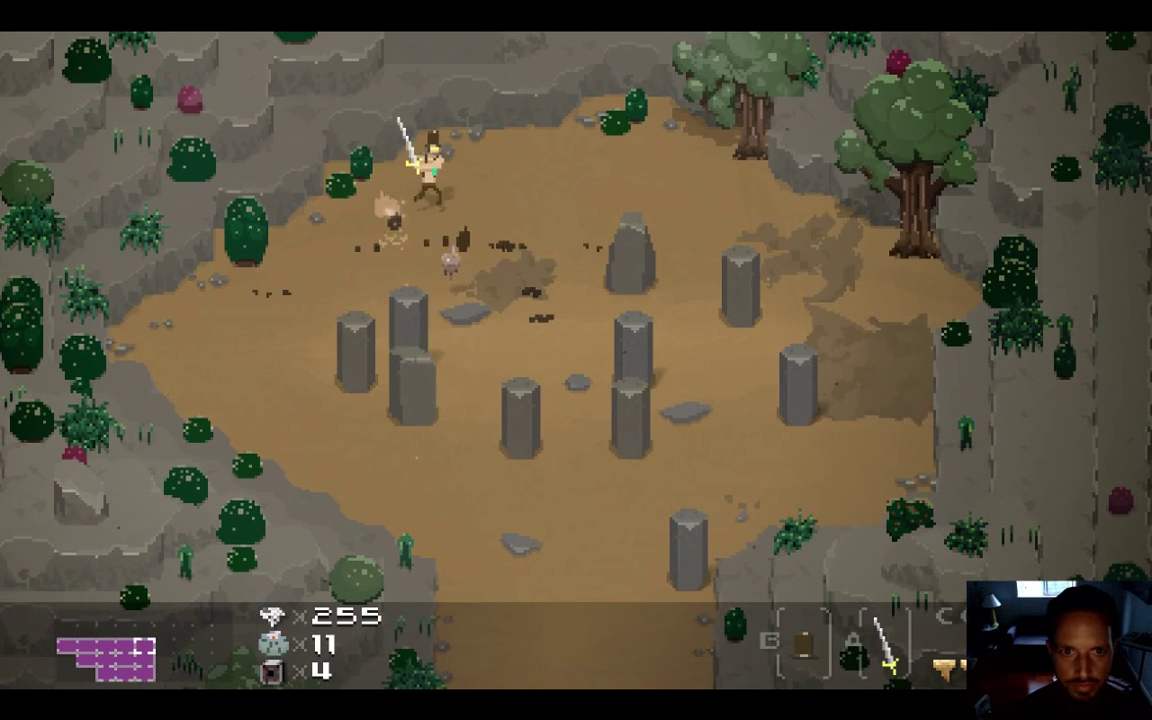
key(Left)
key(x)
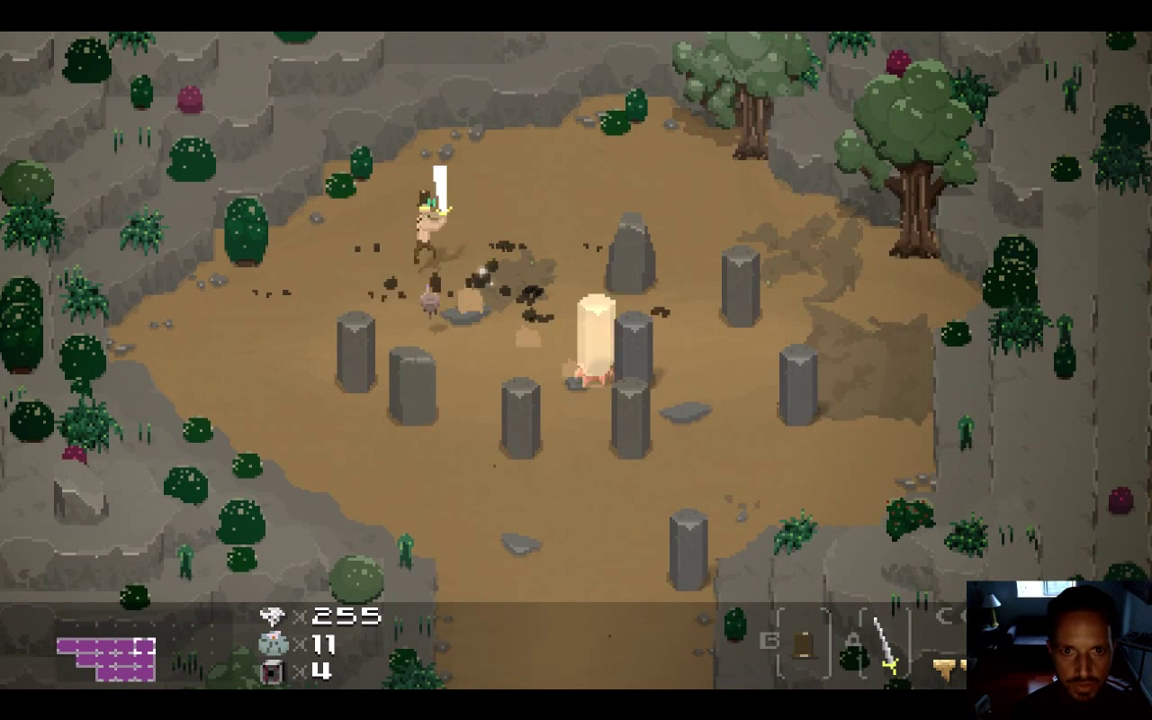
key(Right)
key(Up)
key(x)
key(Left)
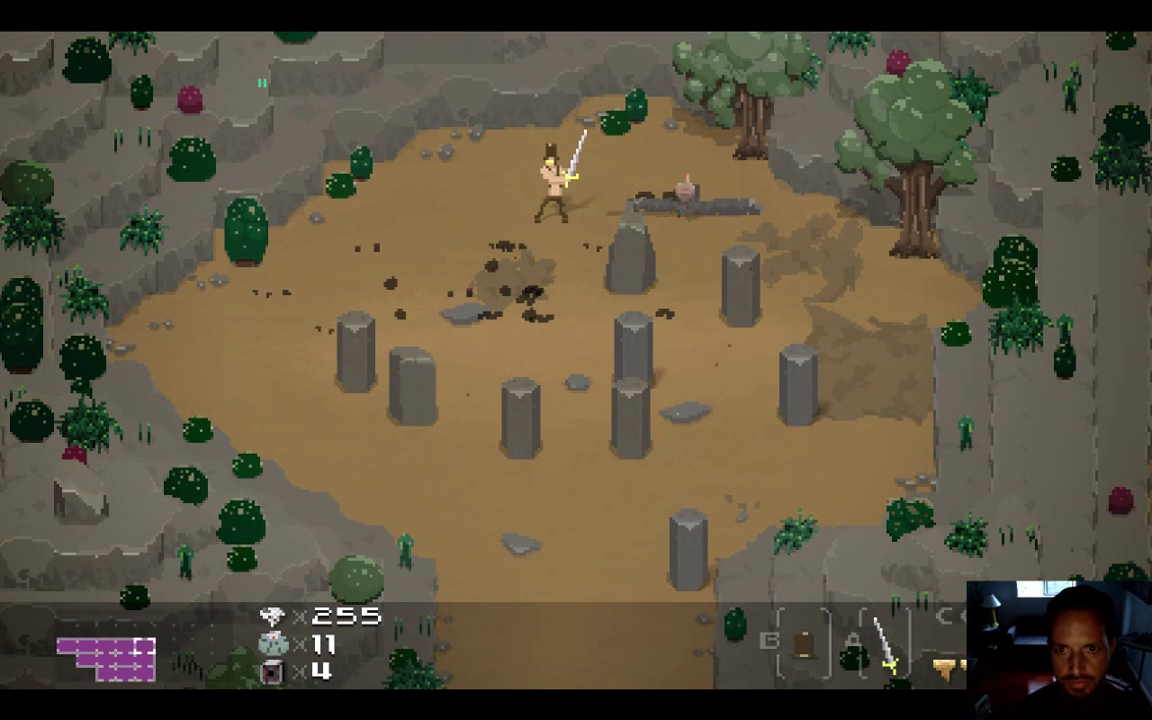
Walk the hero around the arena toward the lower-right pillars
key(Right)
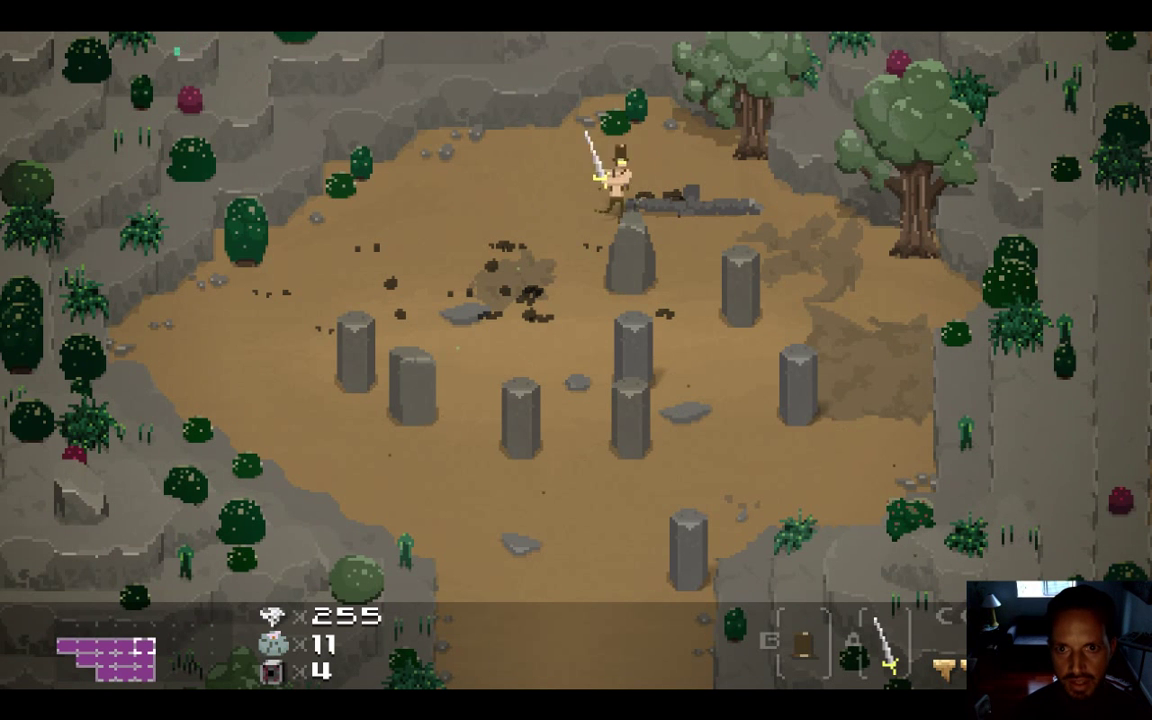
key(Up)
key(Down)
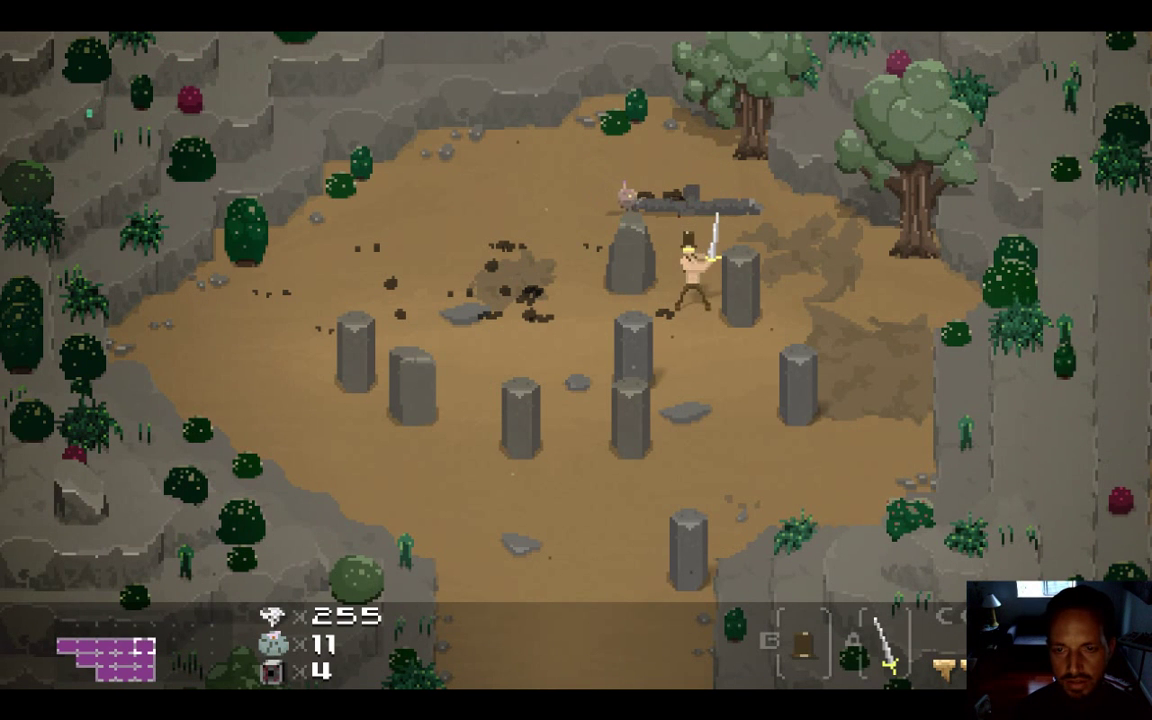
key(Left)
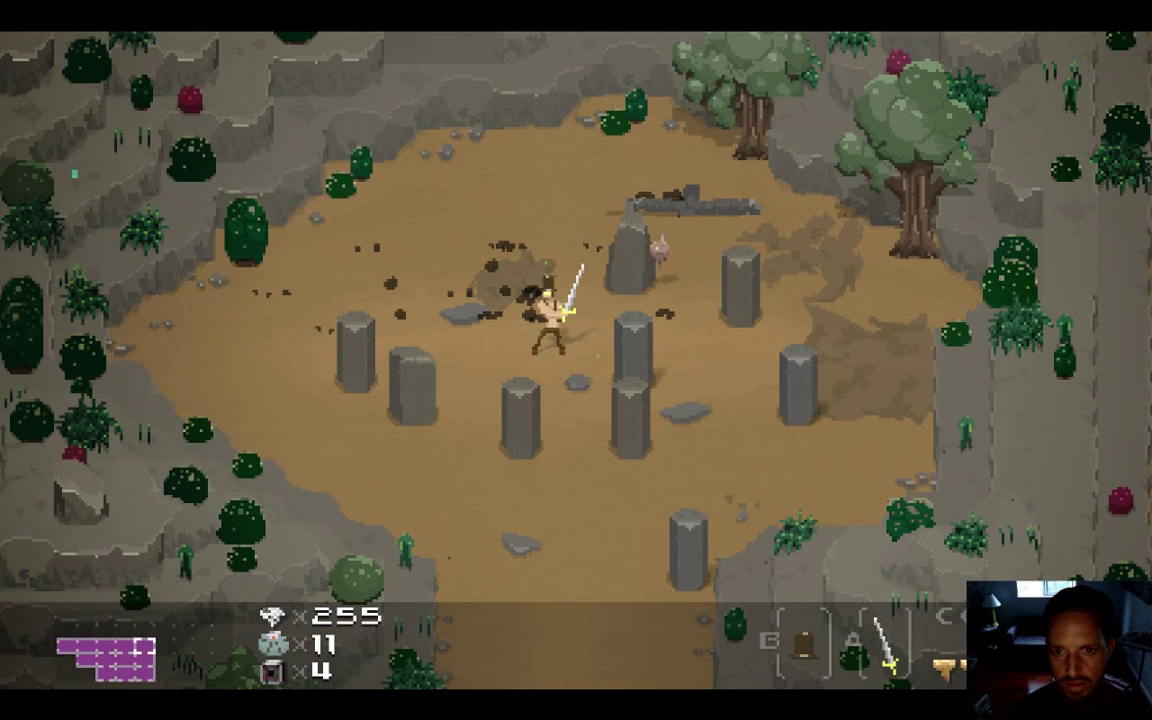
key(Down)
key(Right)
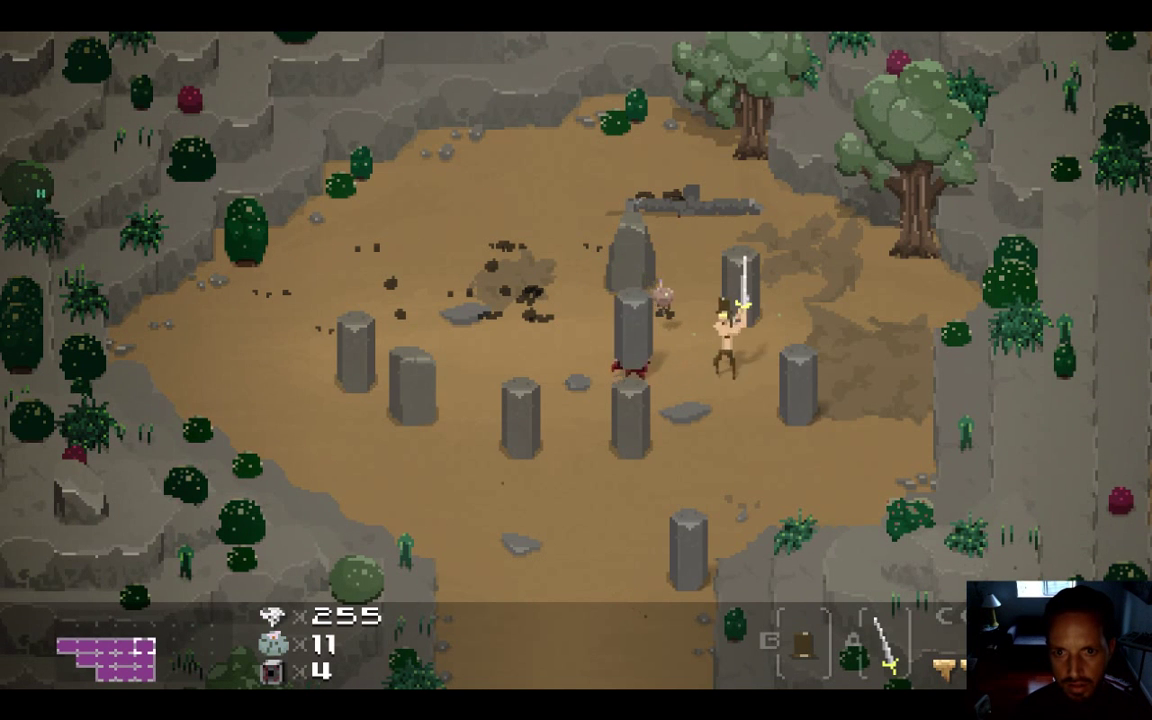
key(Left)
key(Down)
key(Down)
key(Right)
key(Left)
key(Up)
key(Up)
key(Right)
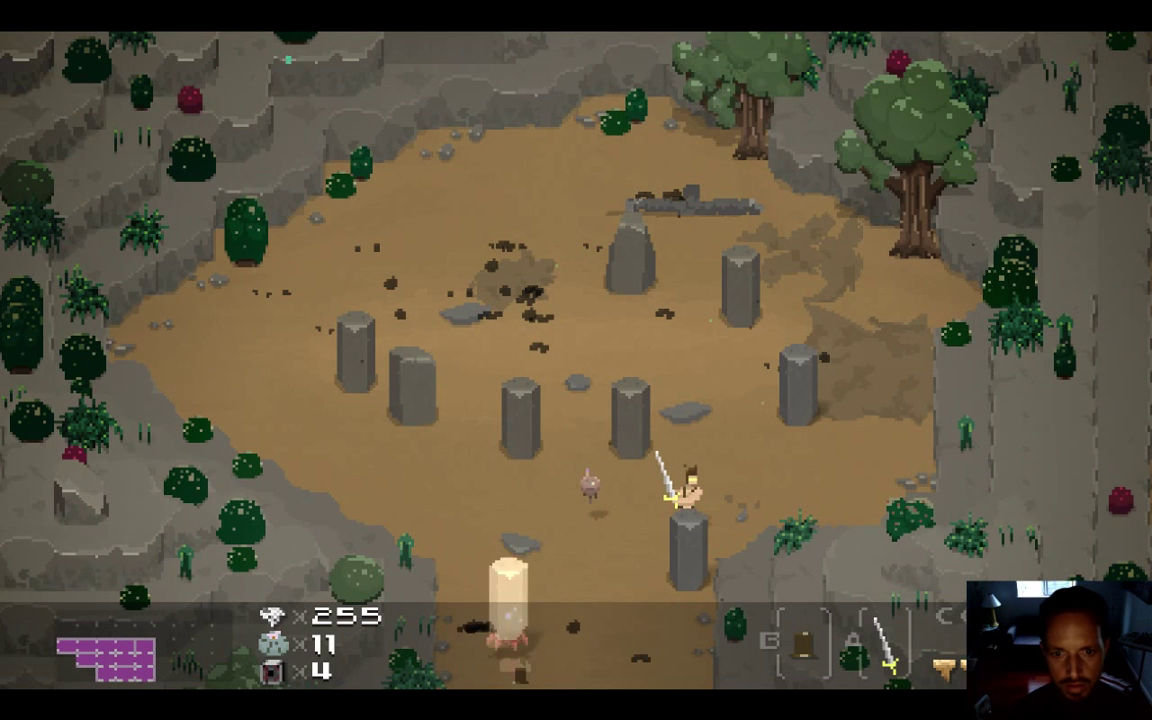
key(Right)
Strike the right-hand pillar so it crumbles, then quit the game
key(Up)
key(Up)
key(x)
key(Down)
key(Left)
key(Down)
key(Left)
key(Left)
key(Up)
key(Right)
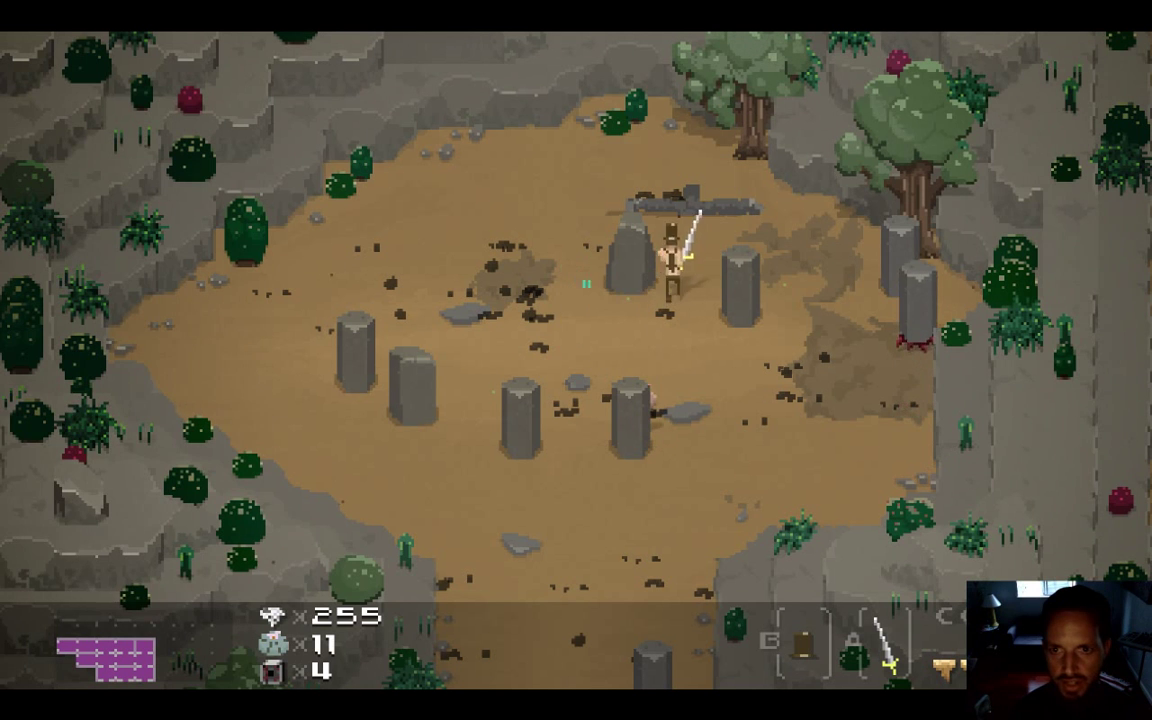
key(x)
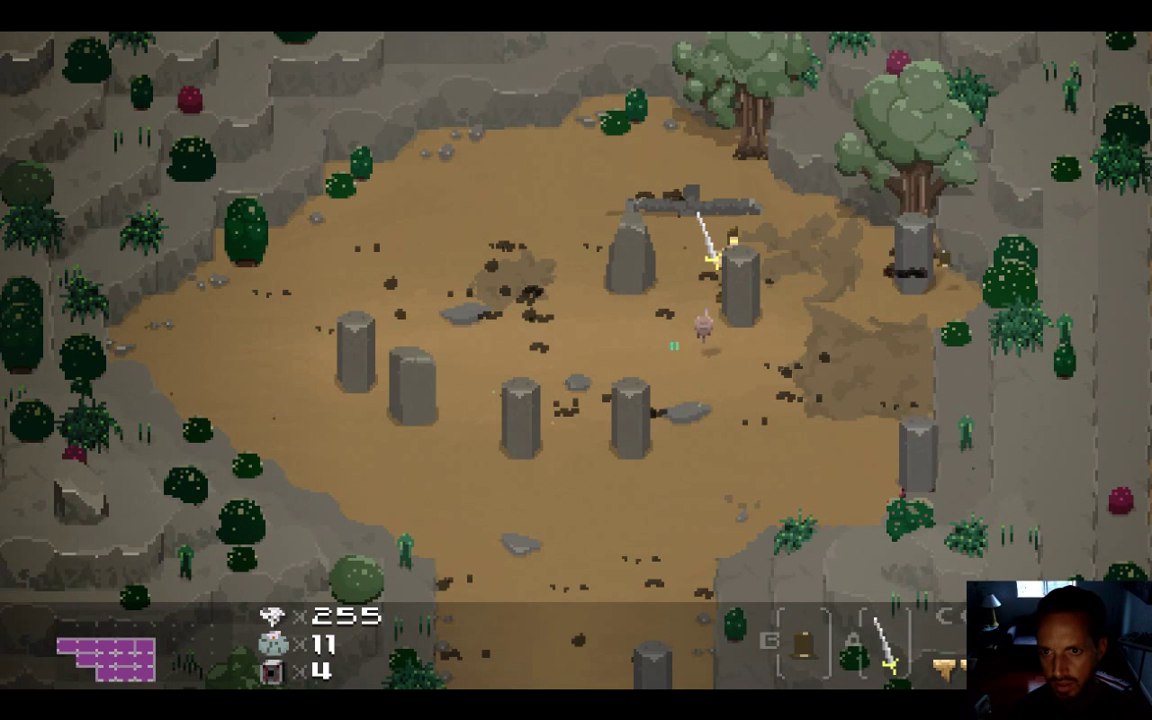
key(x)
key(Down)
key(Right)
key(x)
key(x)
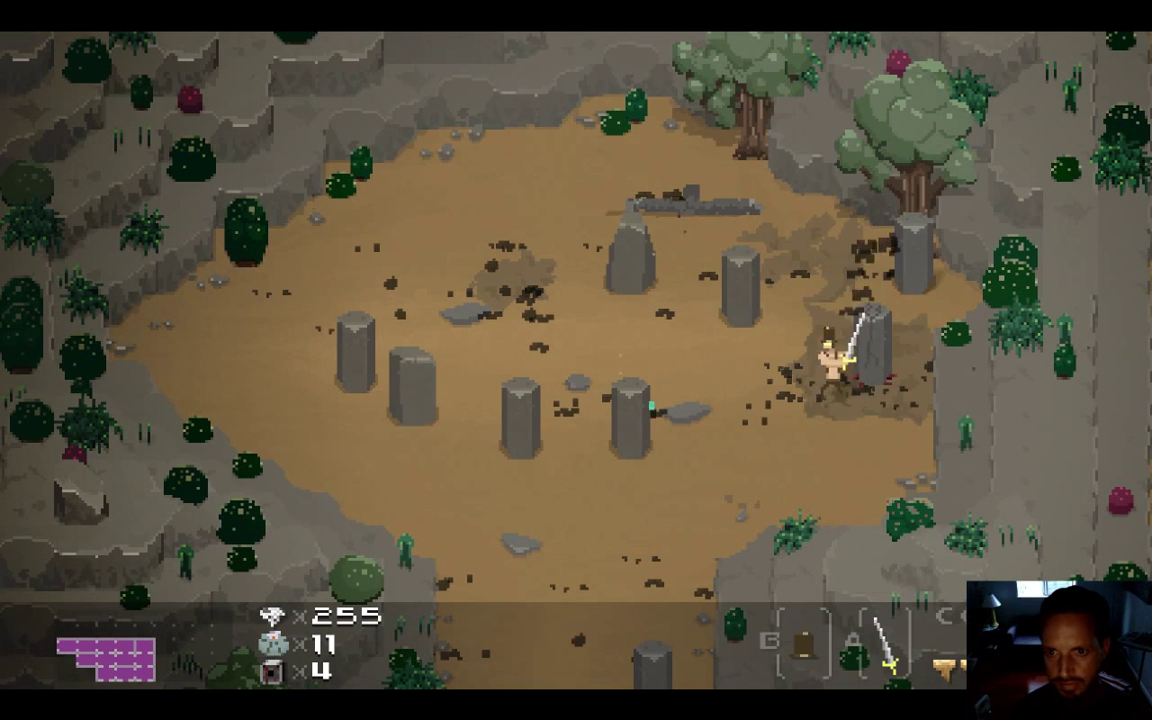
key(Left)
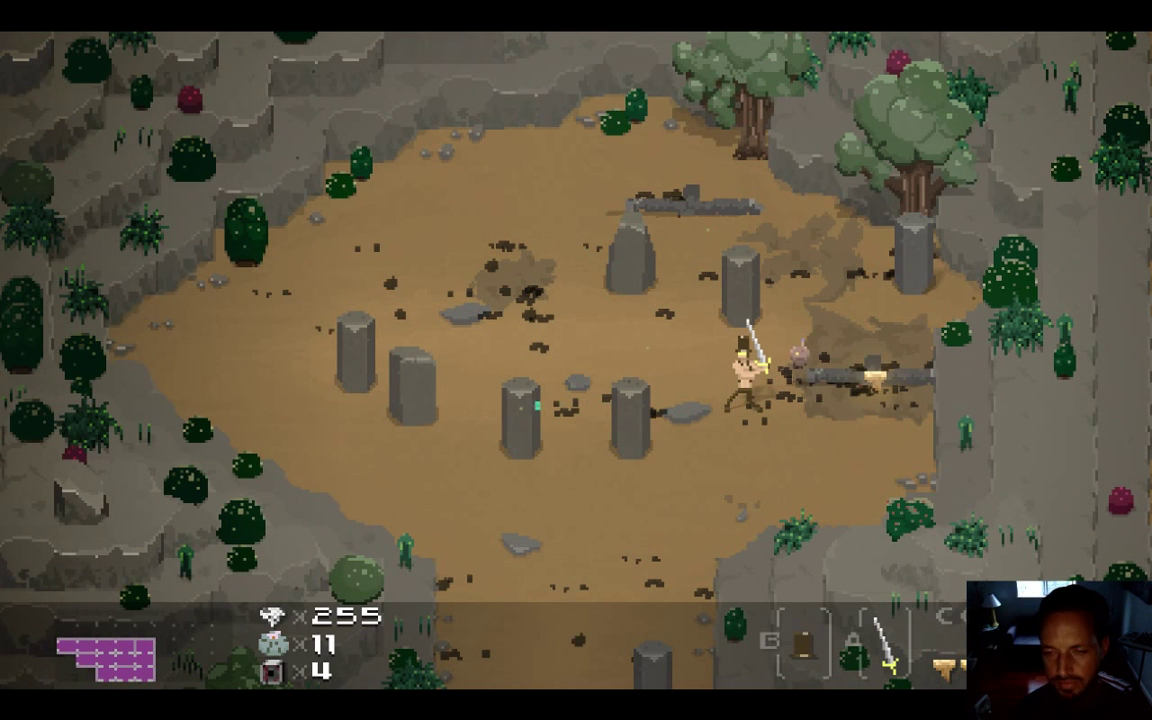
key(super+q)
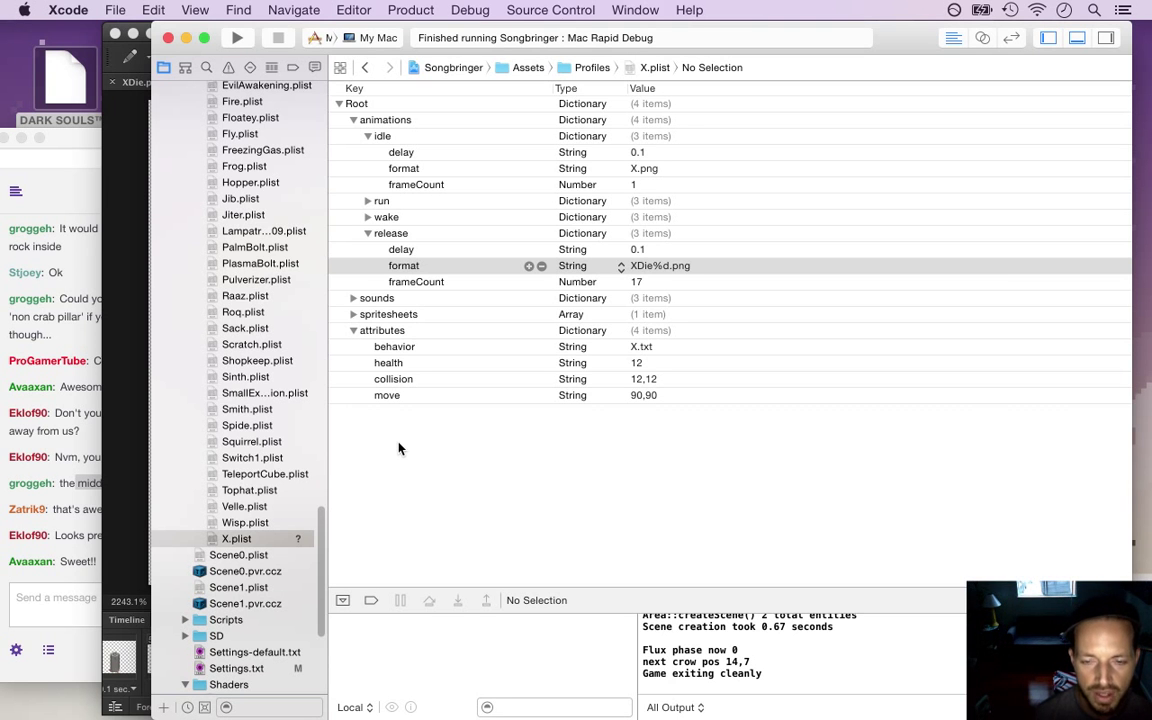
Glance at the stream chat, return to Xcode, then bring Photoshop CS6 forward
click(67, 501)
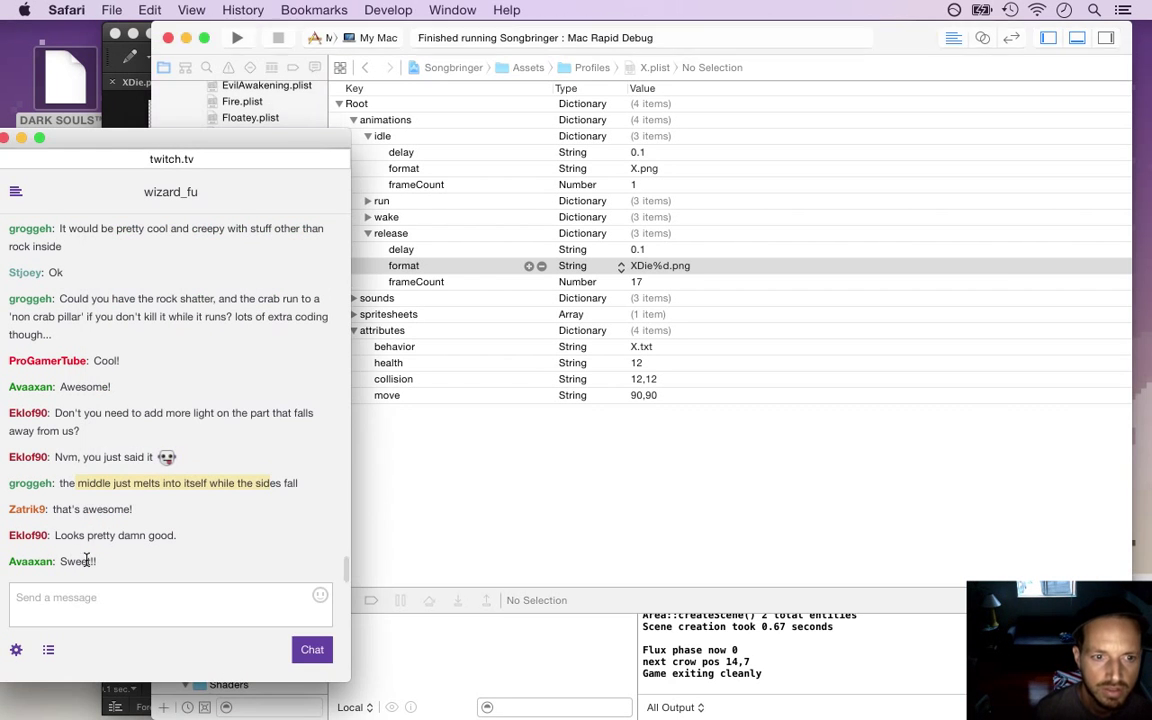
click(440, 497)
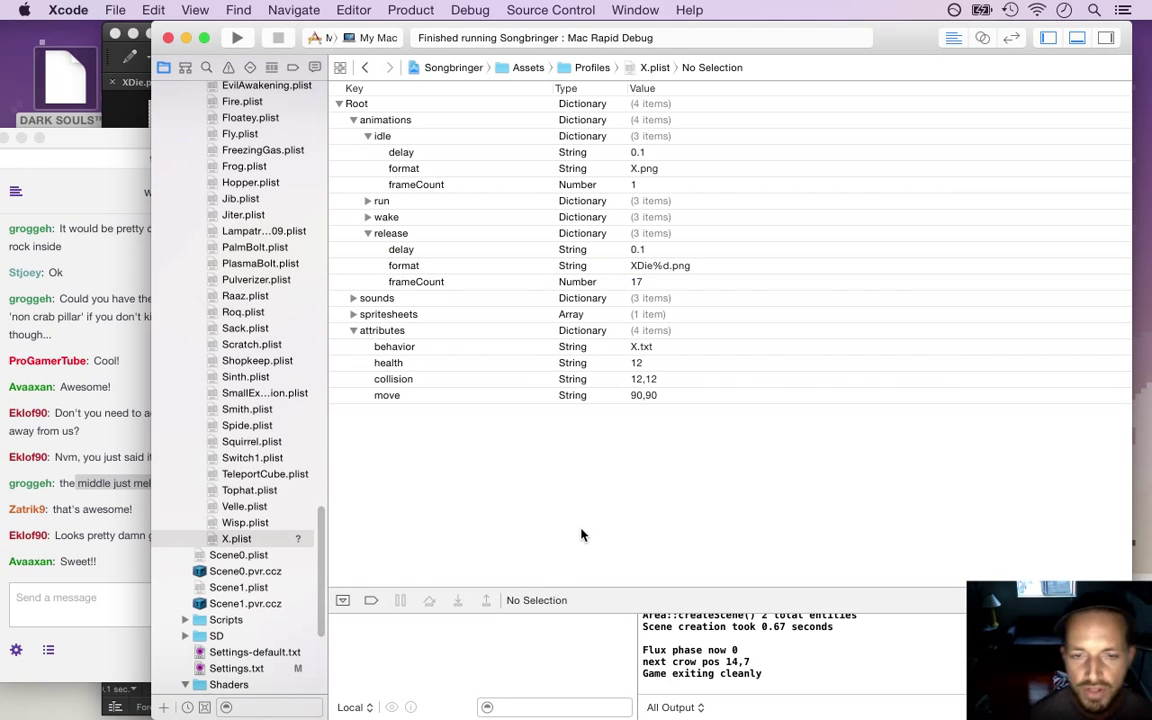
key(super+Tab)
click(607, 420)
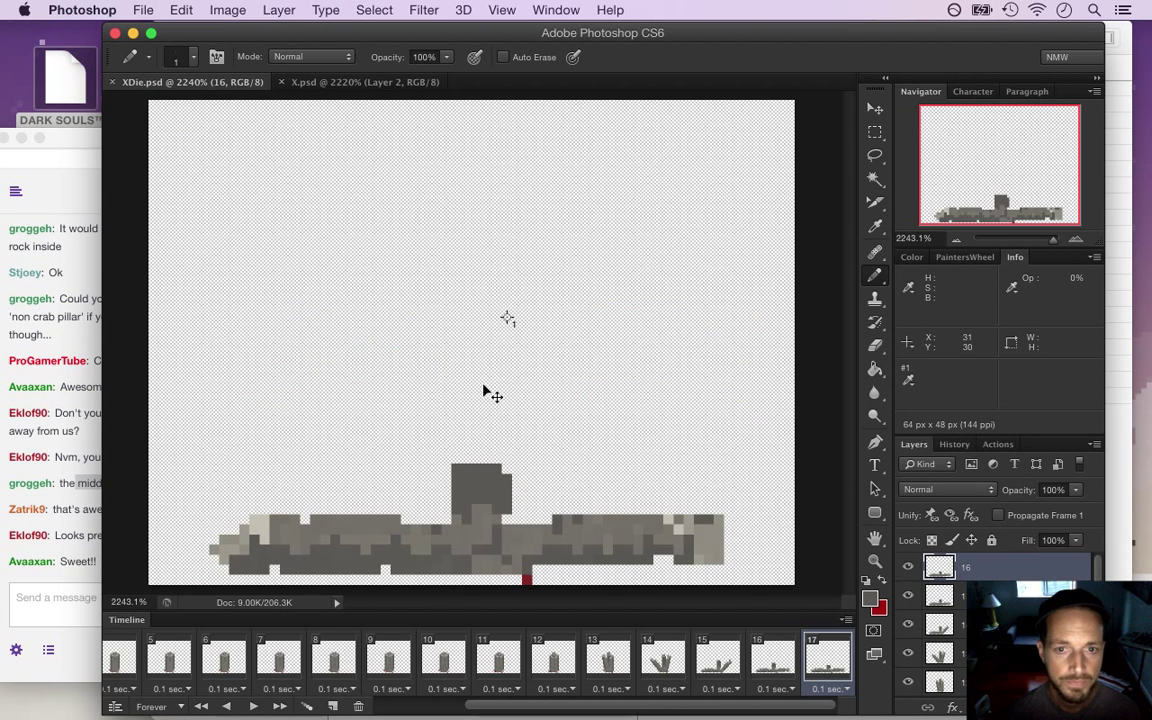
Compare timeline frames 13 and 14 of XDie.psd
key(super+Tab)
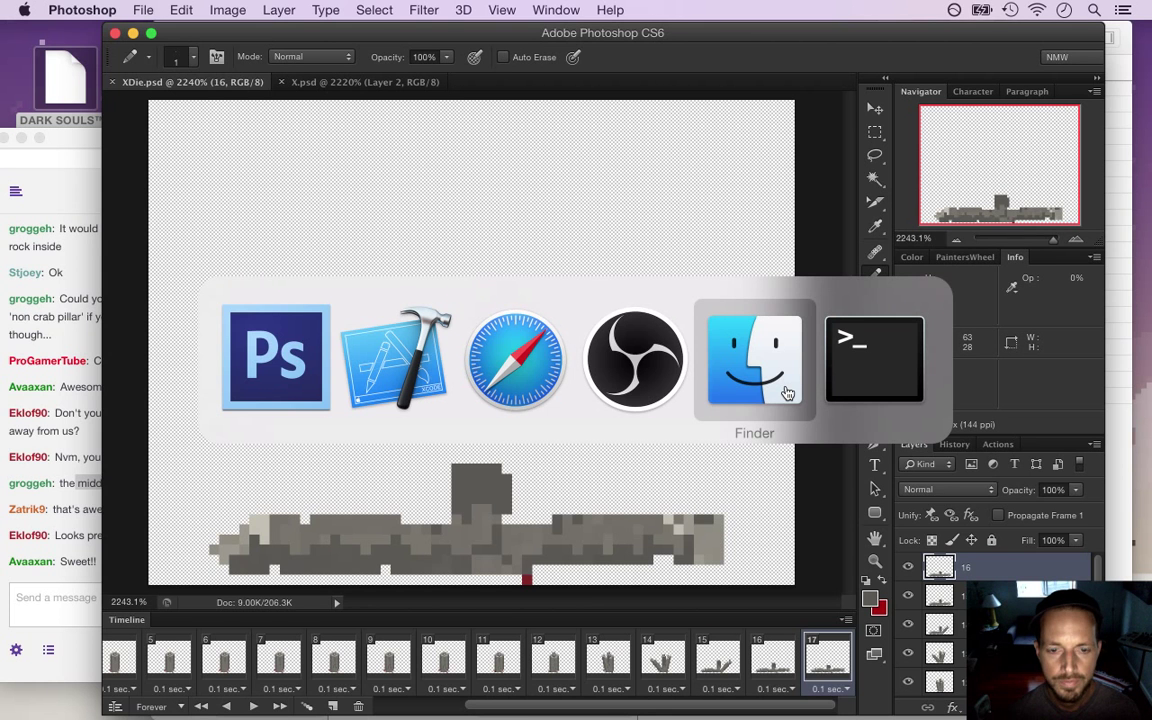
click(270, 400)
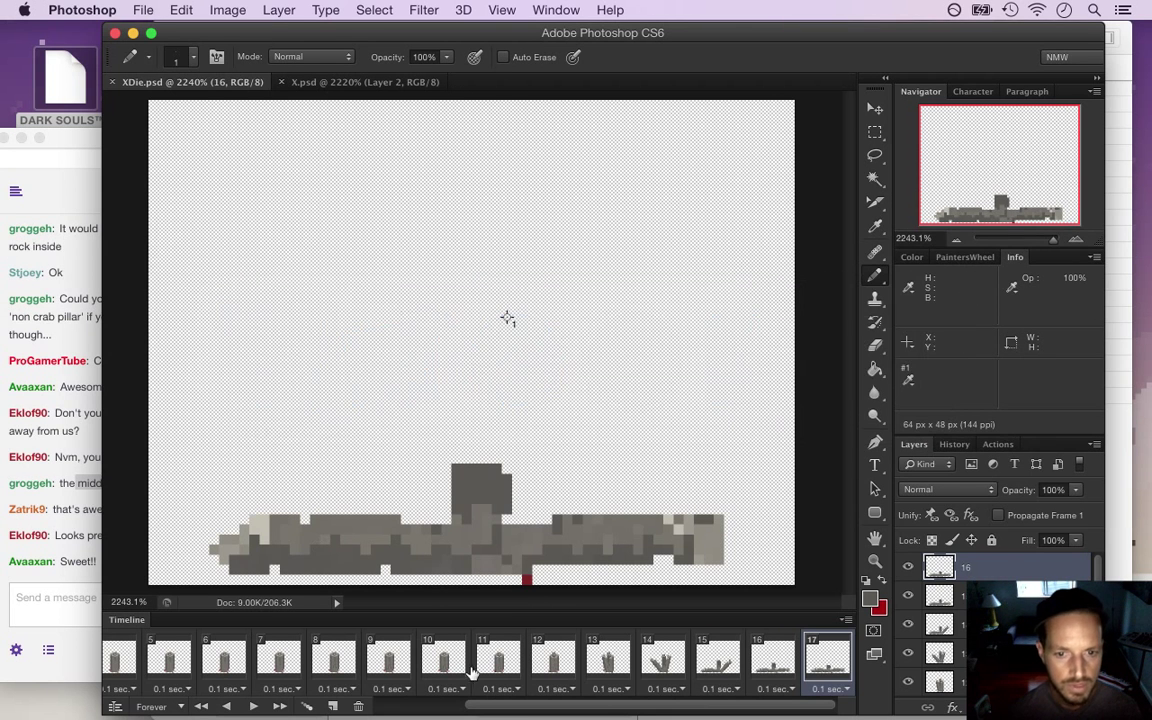
click(607, 665)
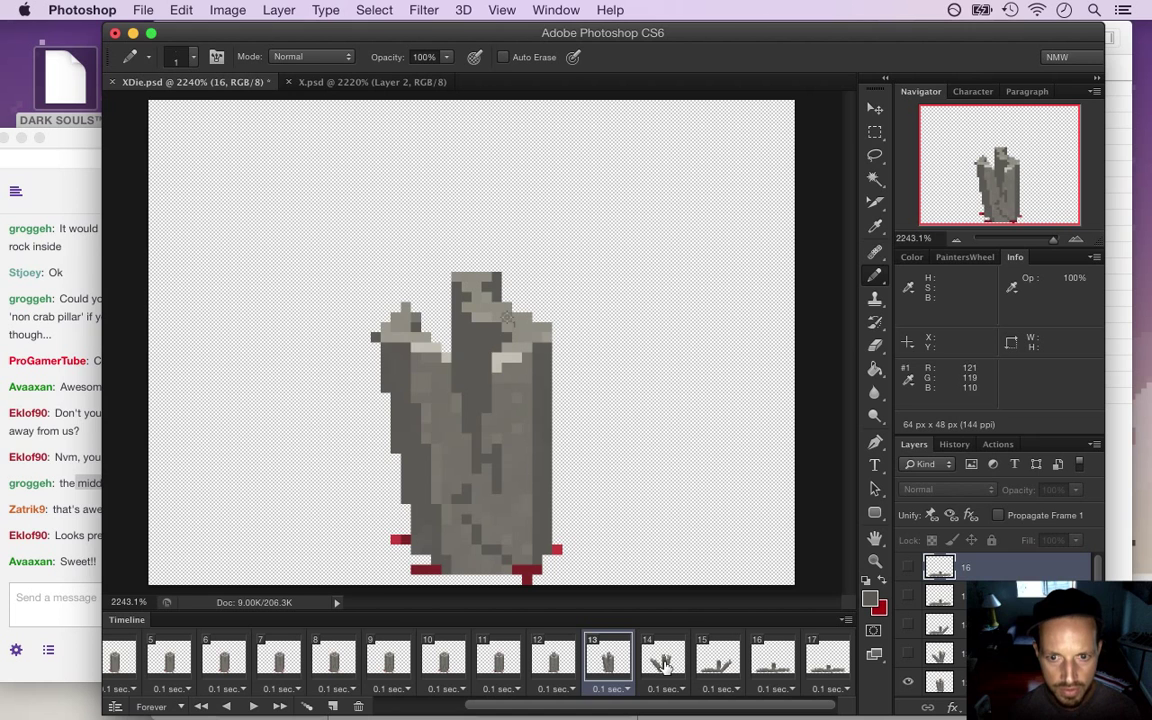
click(663, 667)
click(622, 664)
click(658, 668)
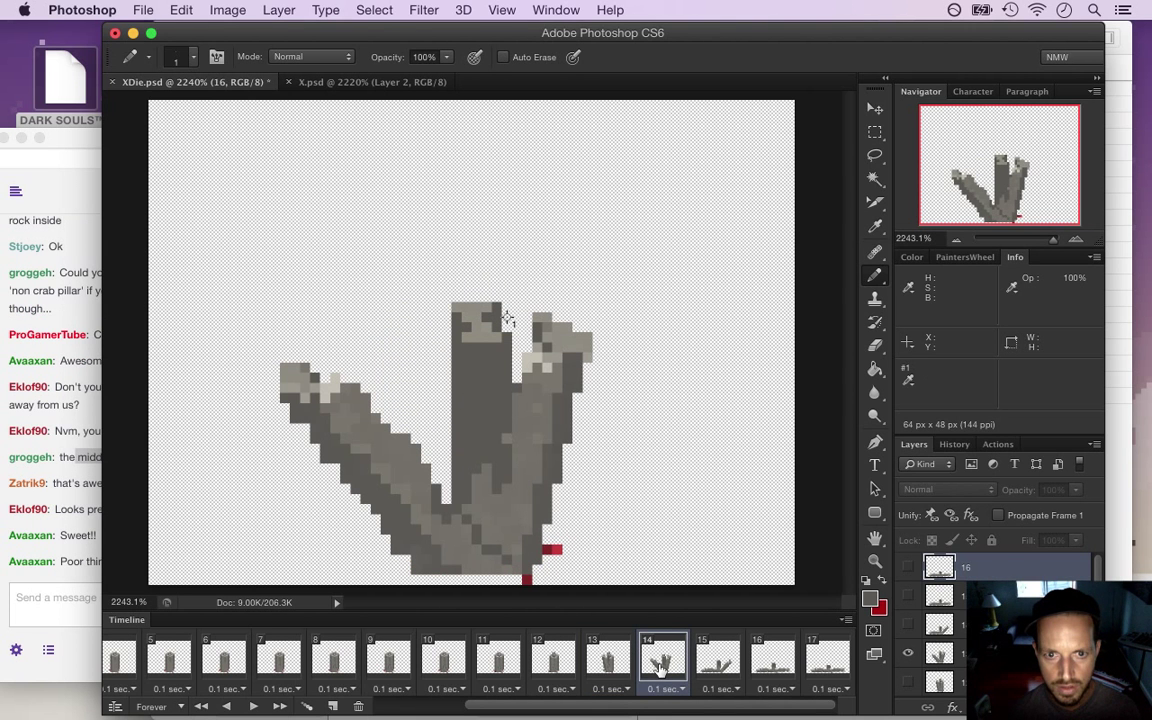
Read the stream chat, then flip between frames 14 and 15
click(72, 562)
drag(80, 565, 235, 567)
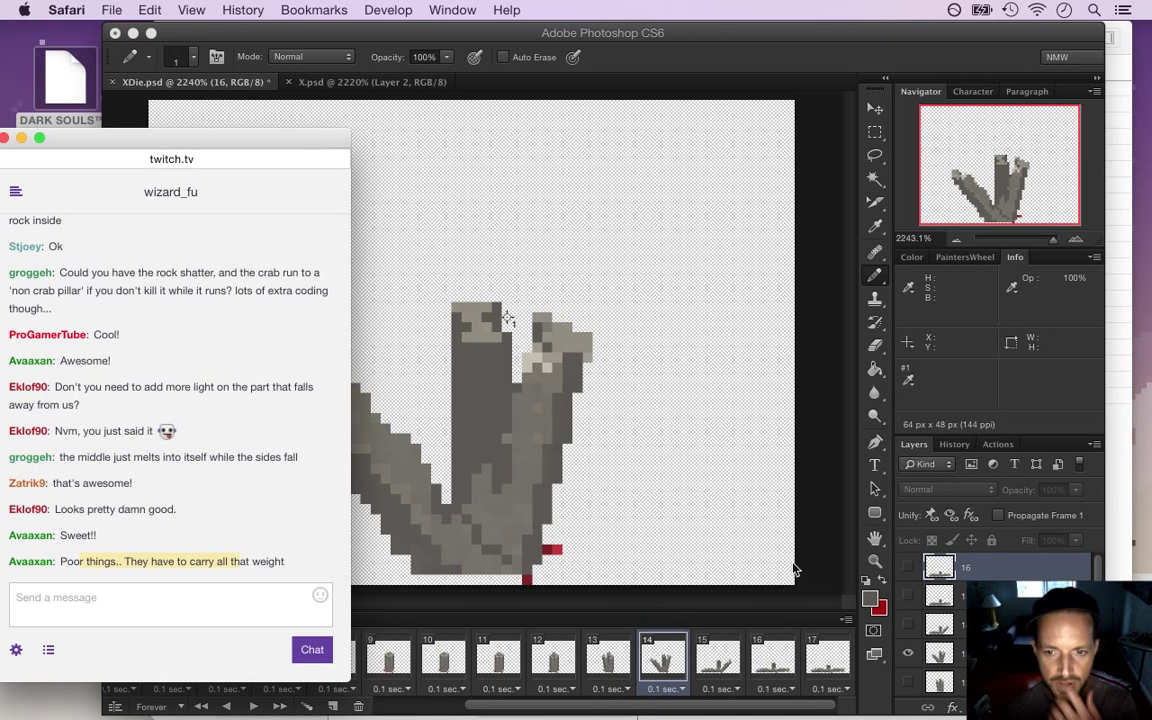
click(814, 559)
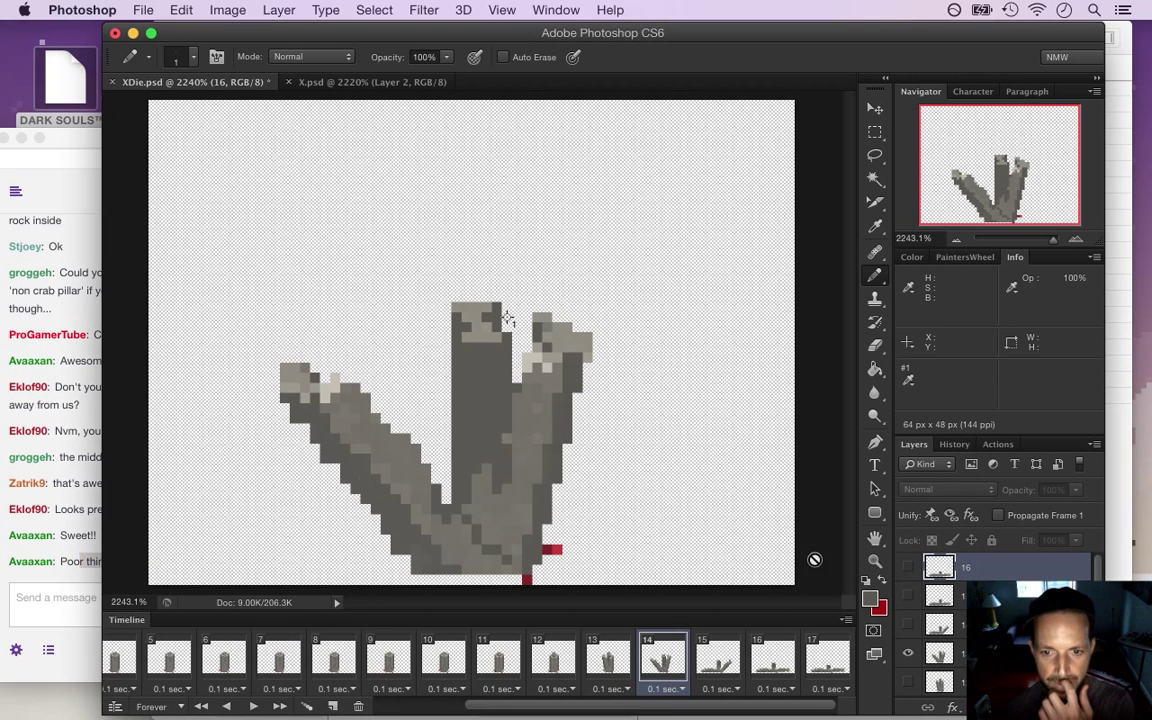
click(714, 664)
click(668, 665)
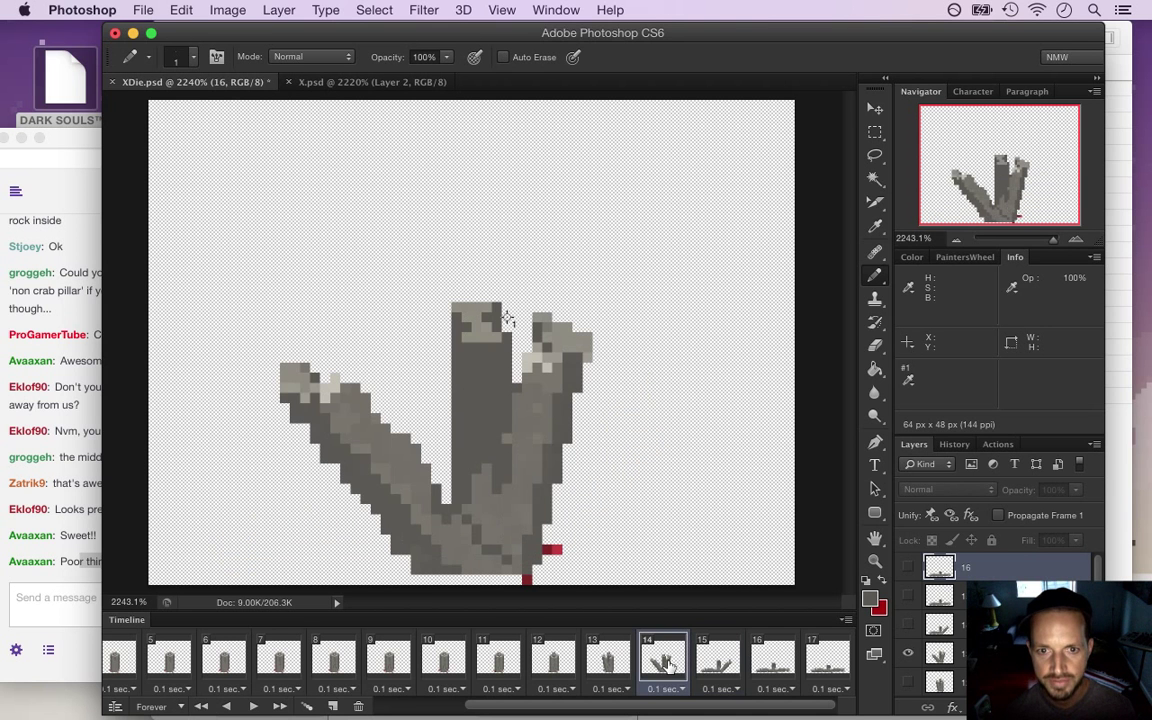
click(719, 667)
click(668, 665)
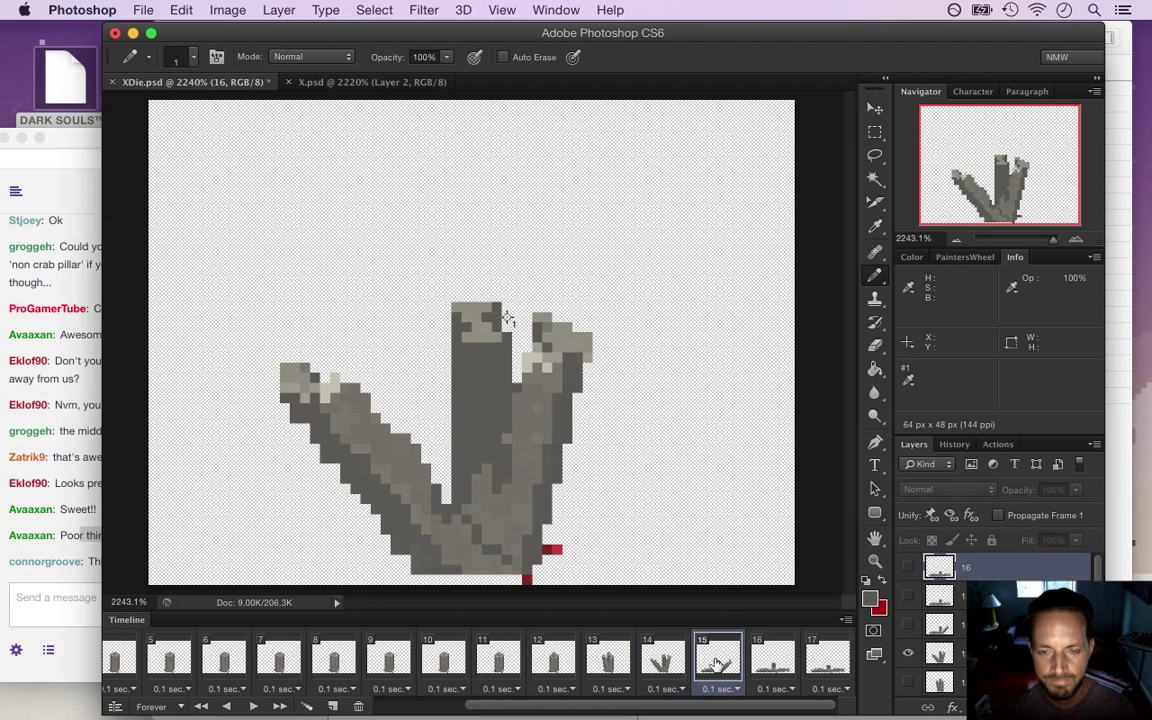
click(716, 664)
After comparing frames 14–16, select layer 14 and make it visible
key(Right)
key(Left)
click(687, 663)
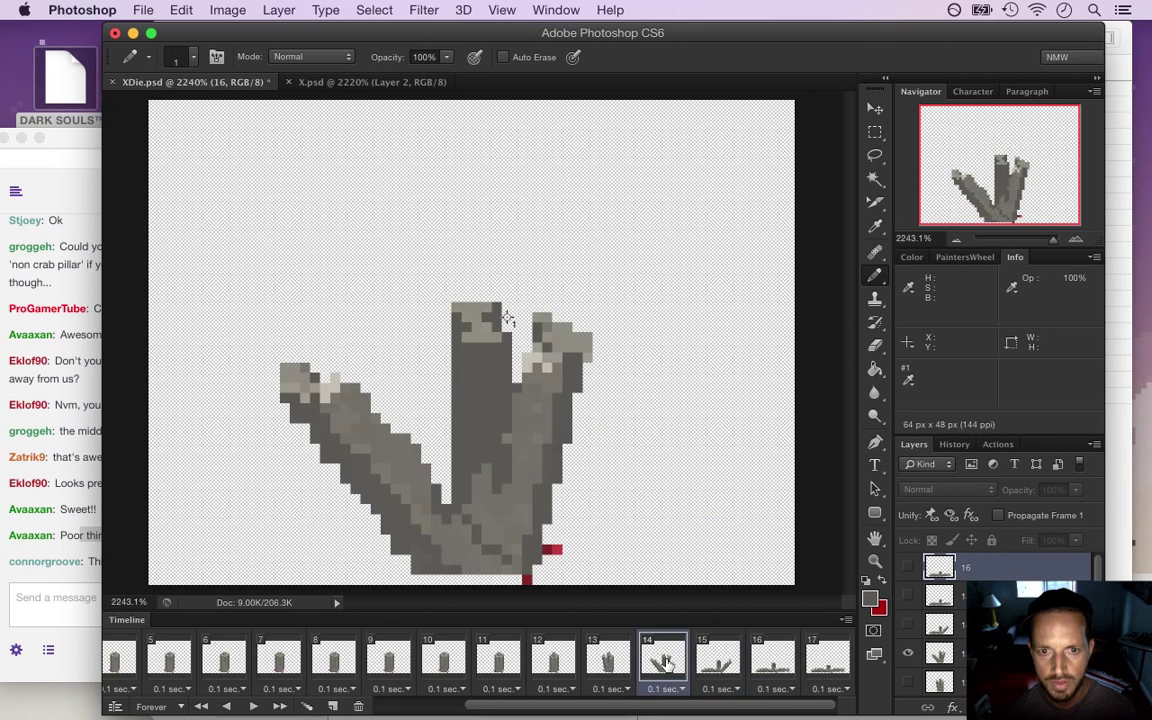
click(716, 665)
click(669, 664)
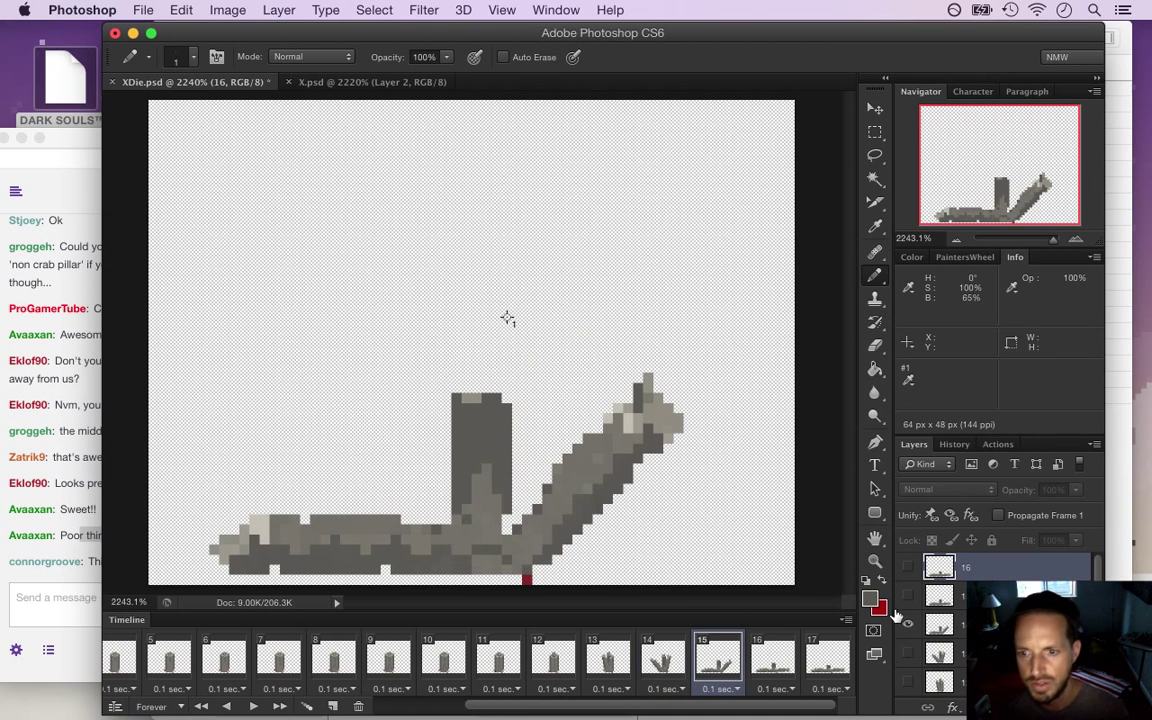
click(930, 625)
click(909, 625)
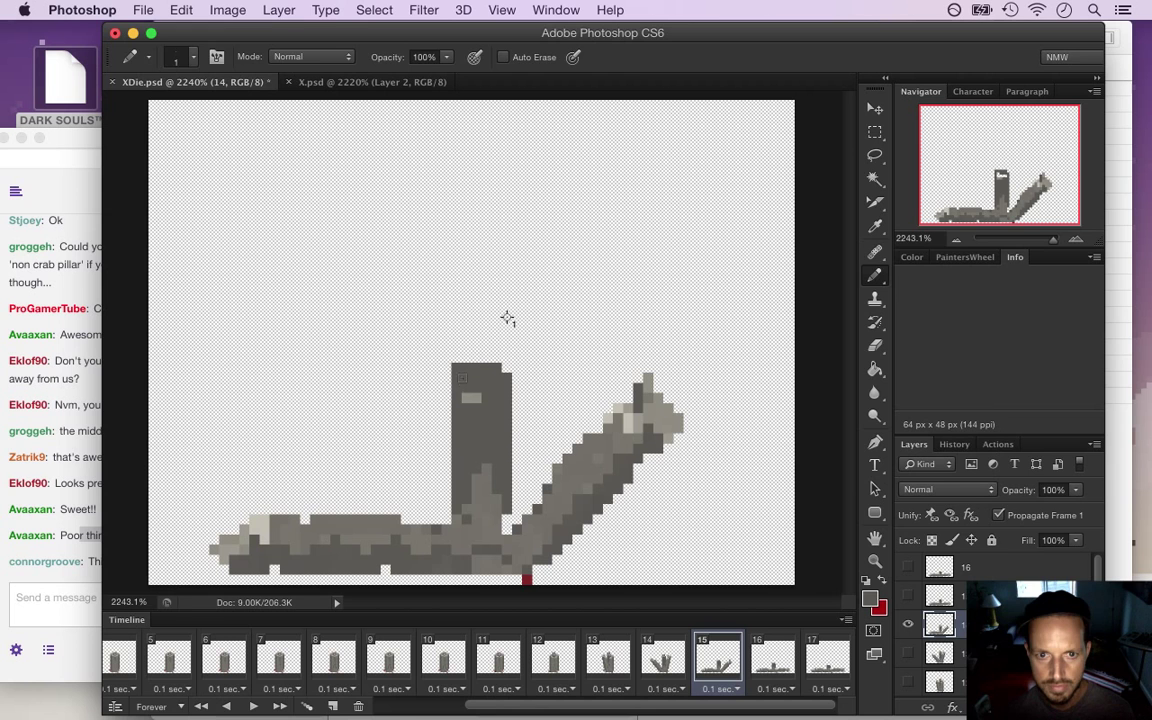
Compare frame 15 with frame 14 and pick up the Eyedropper
click(686, 660)
click(718, 660)
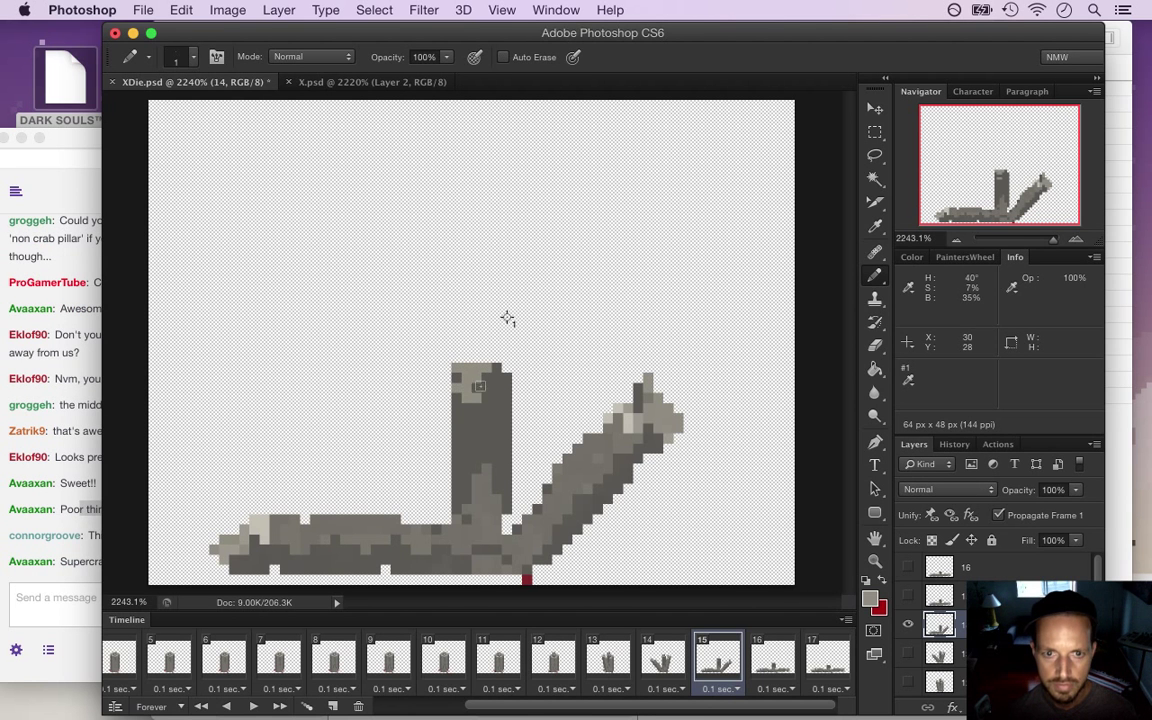
click(665, 660)
click(717, 660)
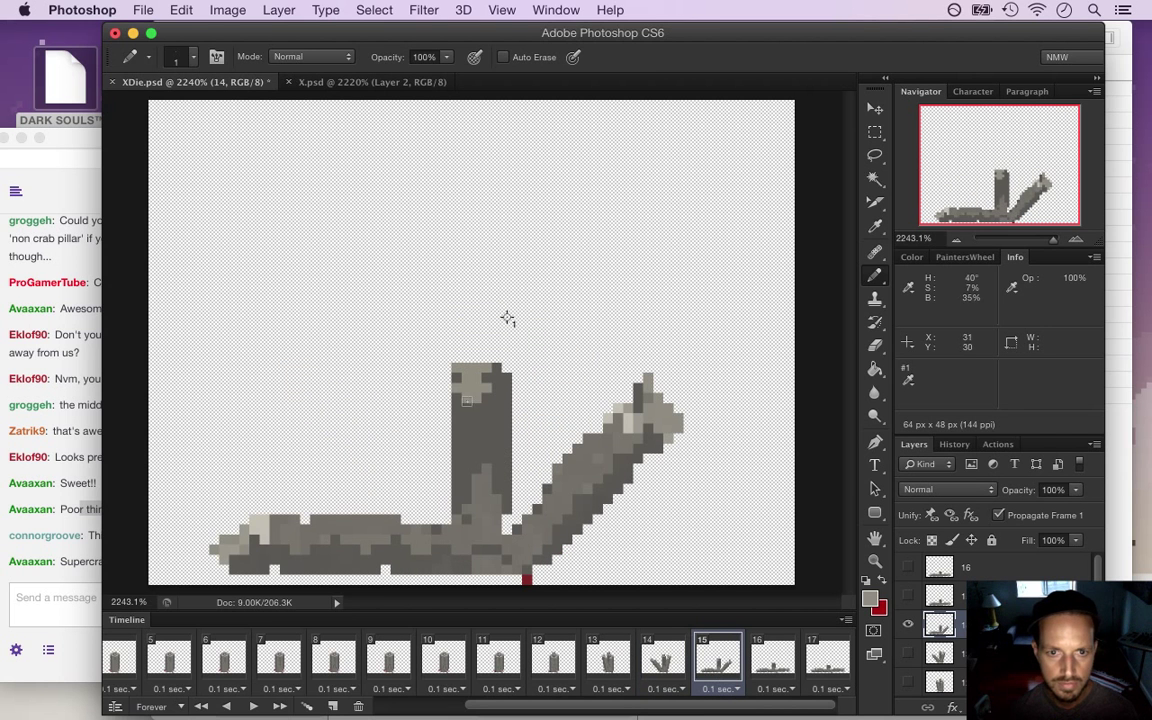
key(i)
Read the stream chat and switch back to the Pencil tool
click(80, 559)
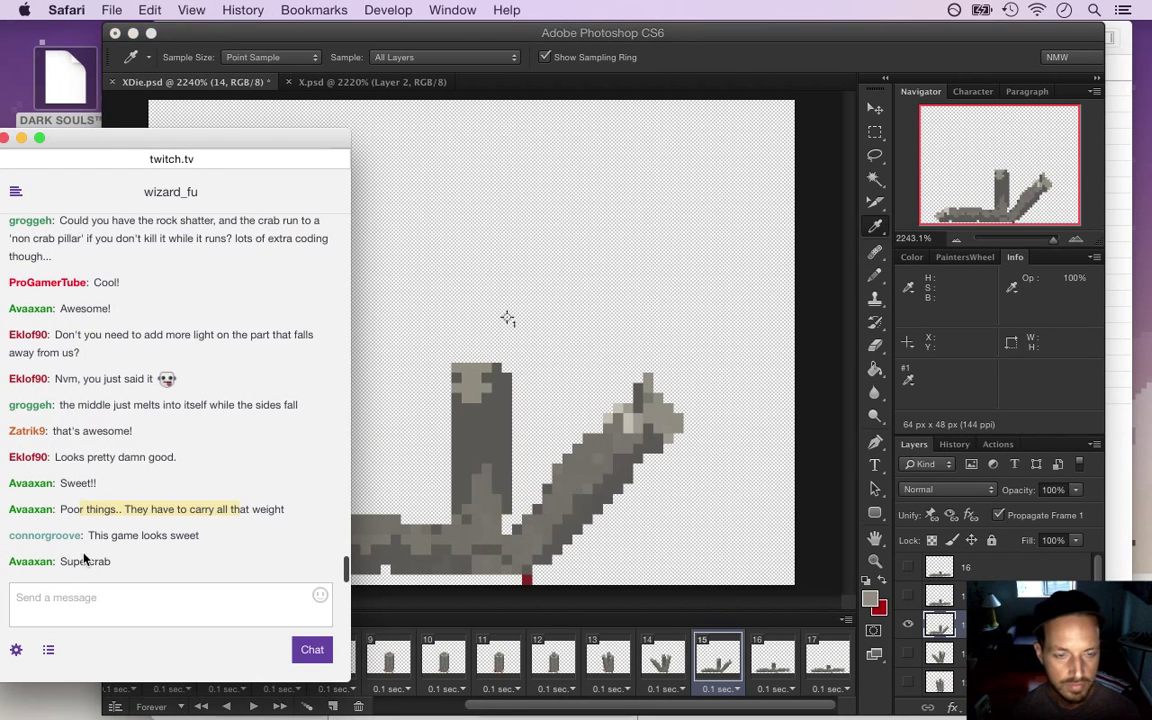
drag(101, 537, 152, 537)
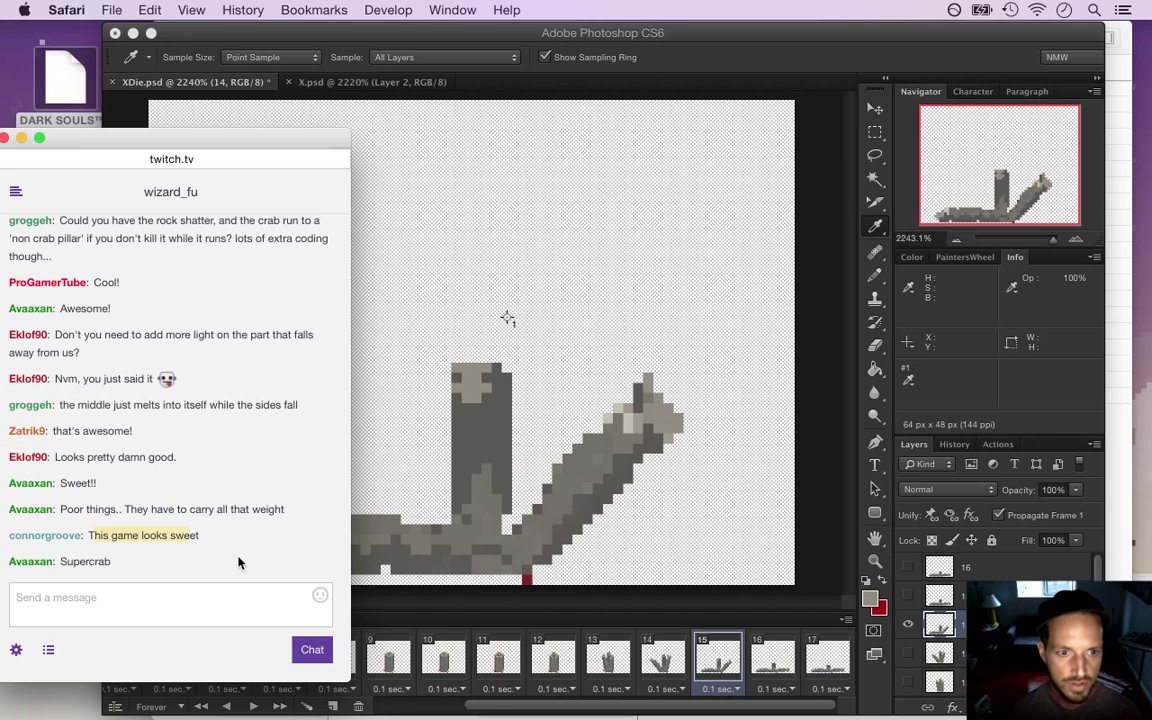
click(456, 601)
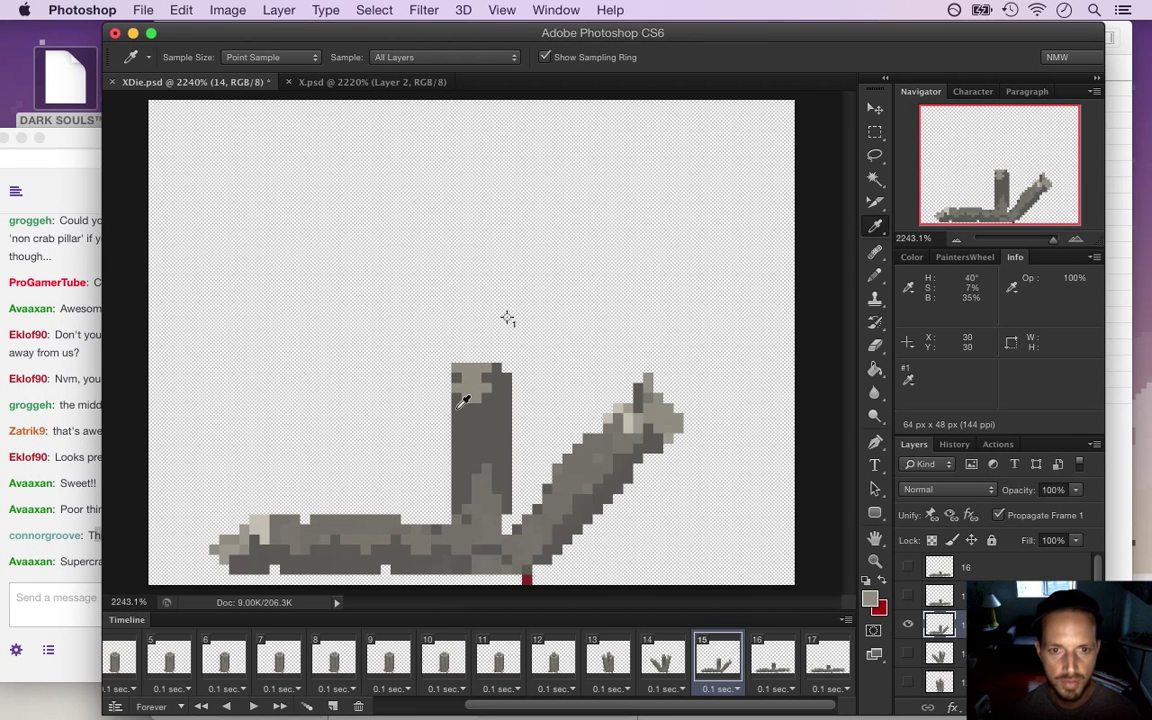
key(b)
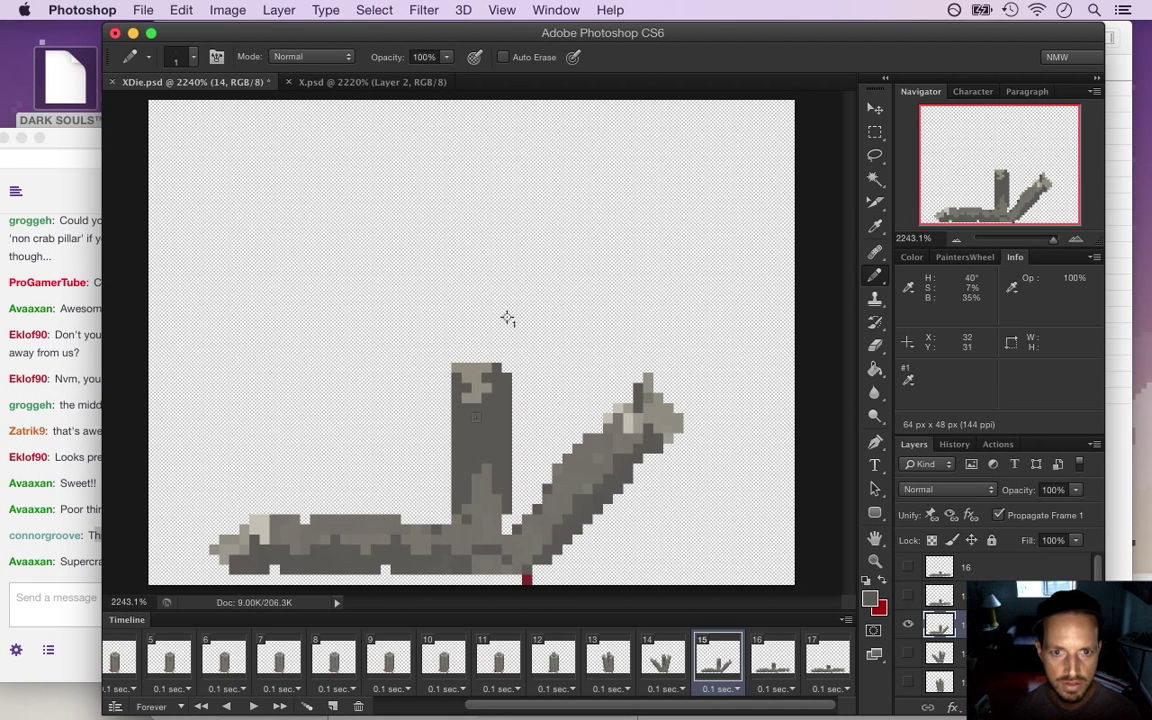
Recheck frame 15 against frame 14, then read chat and return to Photoshop
click(662, 655)
click(716, 662)
alt+click(484, 382)
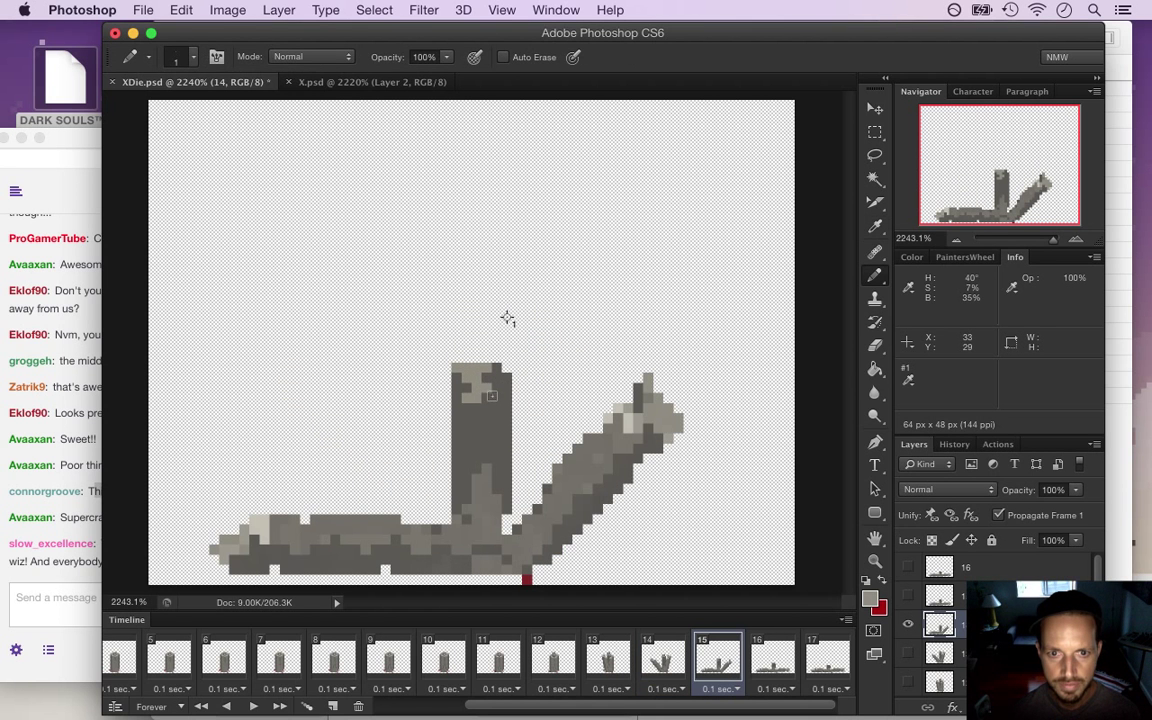
click(42, 573)
drag(118, 543, 164, 563)
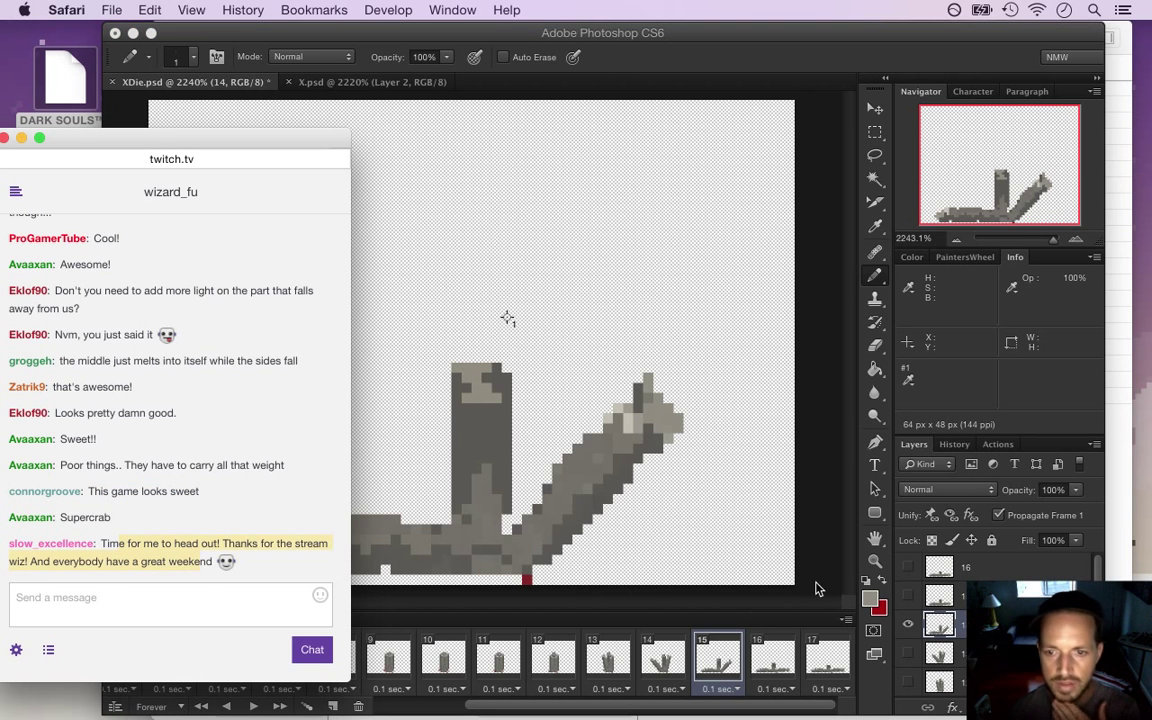
click(808, 592)
Step through frames 15, 16 and 17 to compare the crumble poses
click(773, 663)
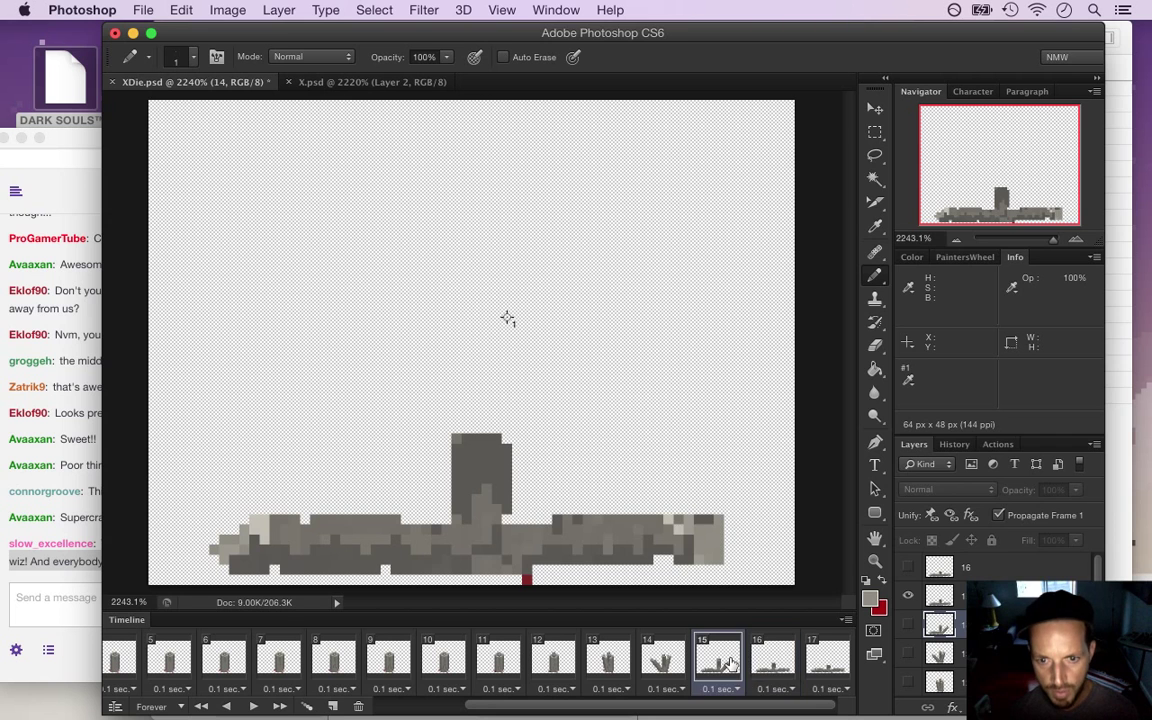
key(Left)
click(768, 663)
key(Right)
key(Left)
key(Left)
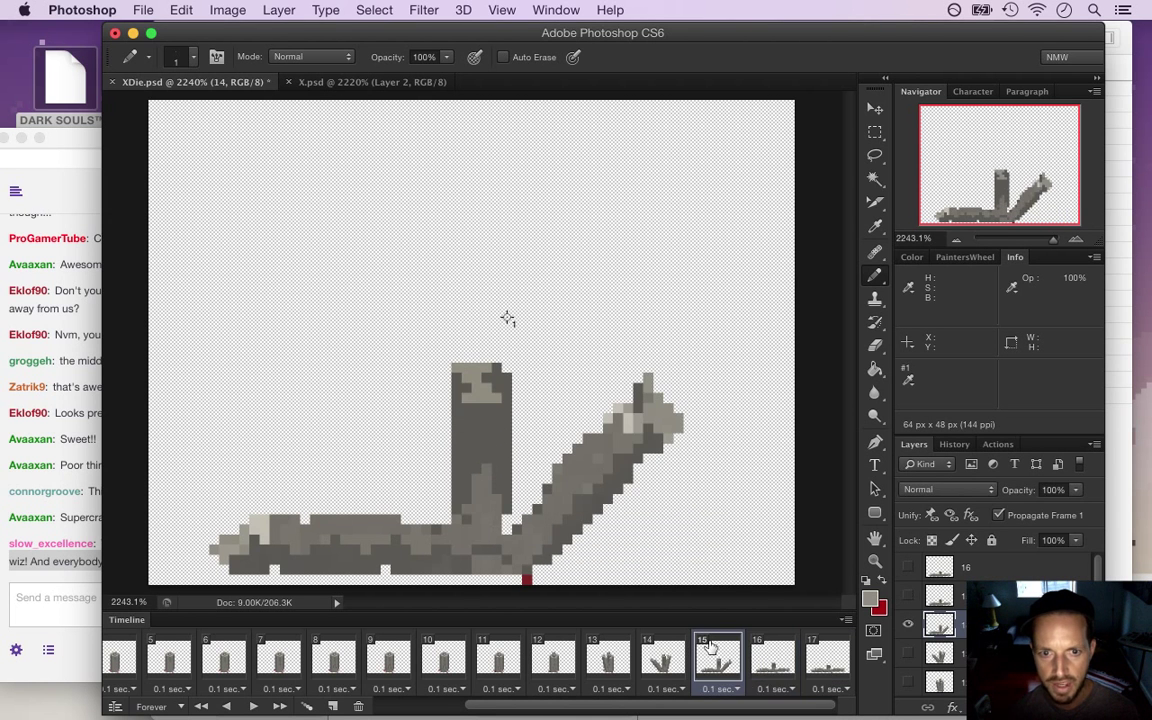
click(773, 668)
key(Left)
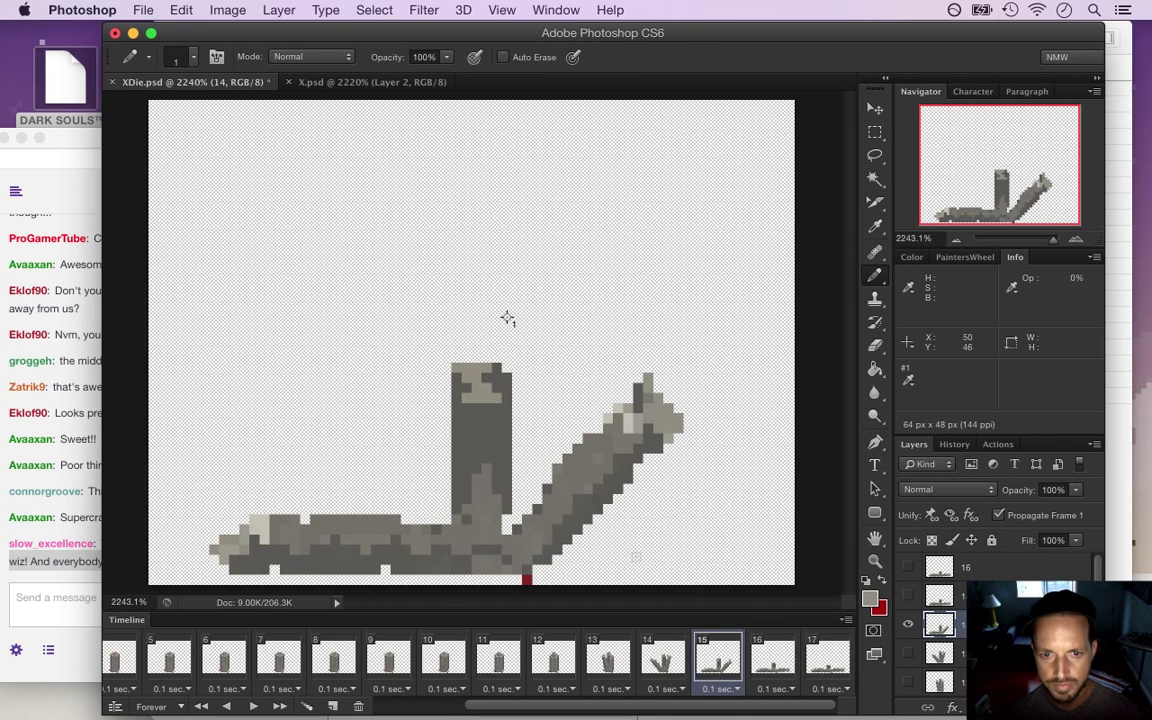
Sample colours comparing frames 15 and 16, then select frame 16's layer
key(i)
click(483, 362)
key(Right)
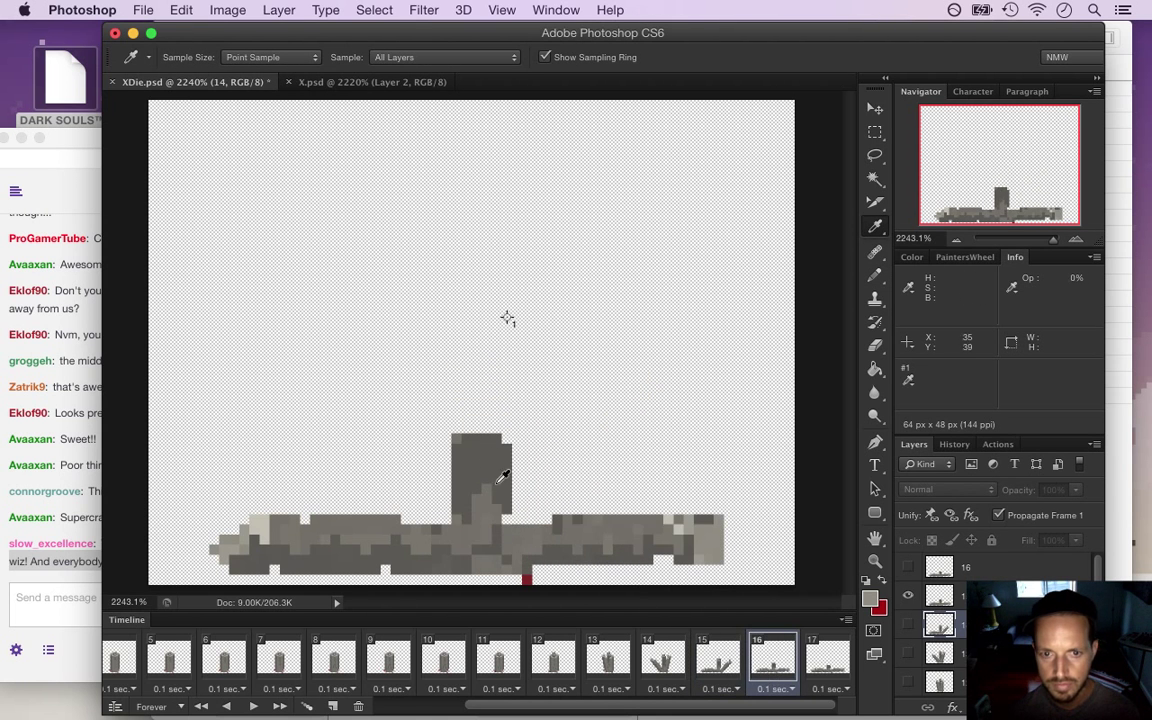
key(b)
key(Left)
key(Right)
click(953, 598)
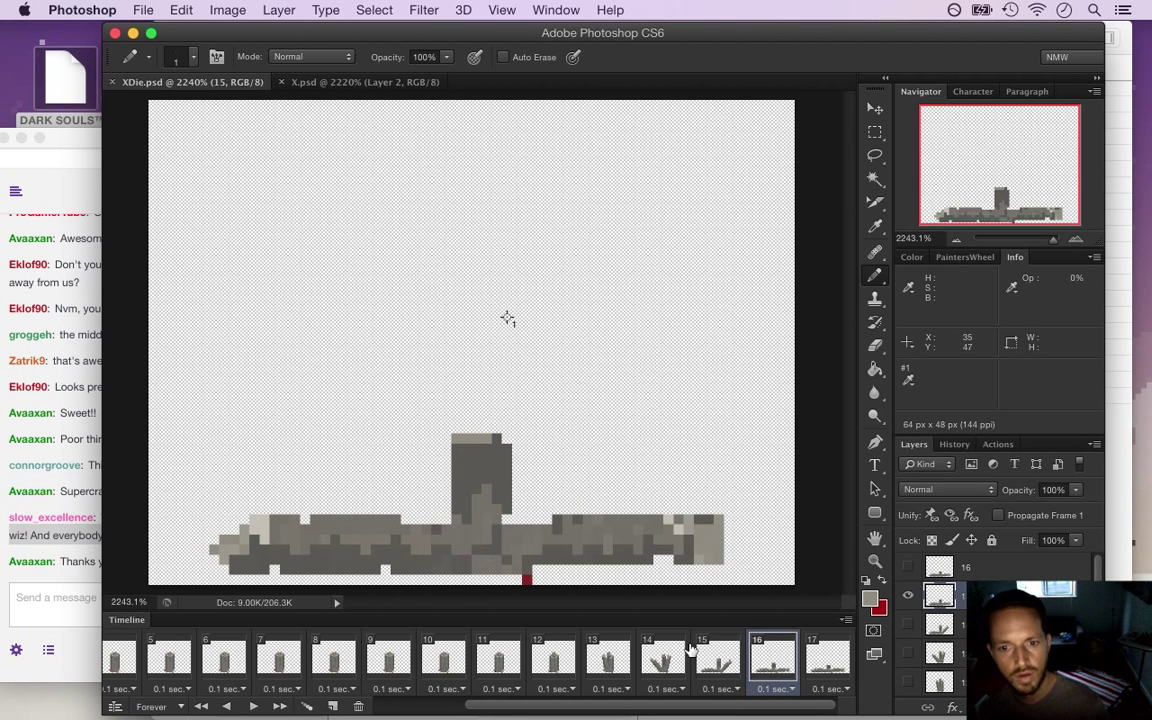
Show final frame 17, sample a stump shade for the Pencil, and check chat
click(838, 665)
key(i)
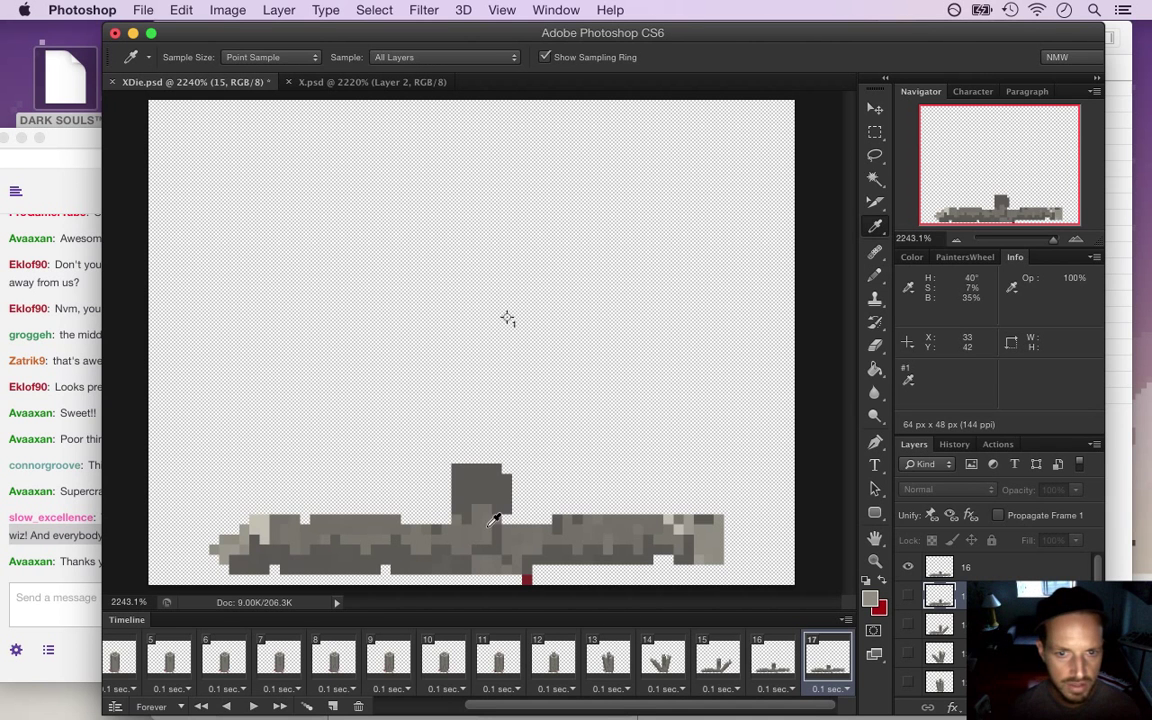
key(b)
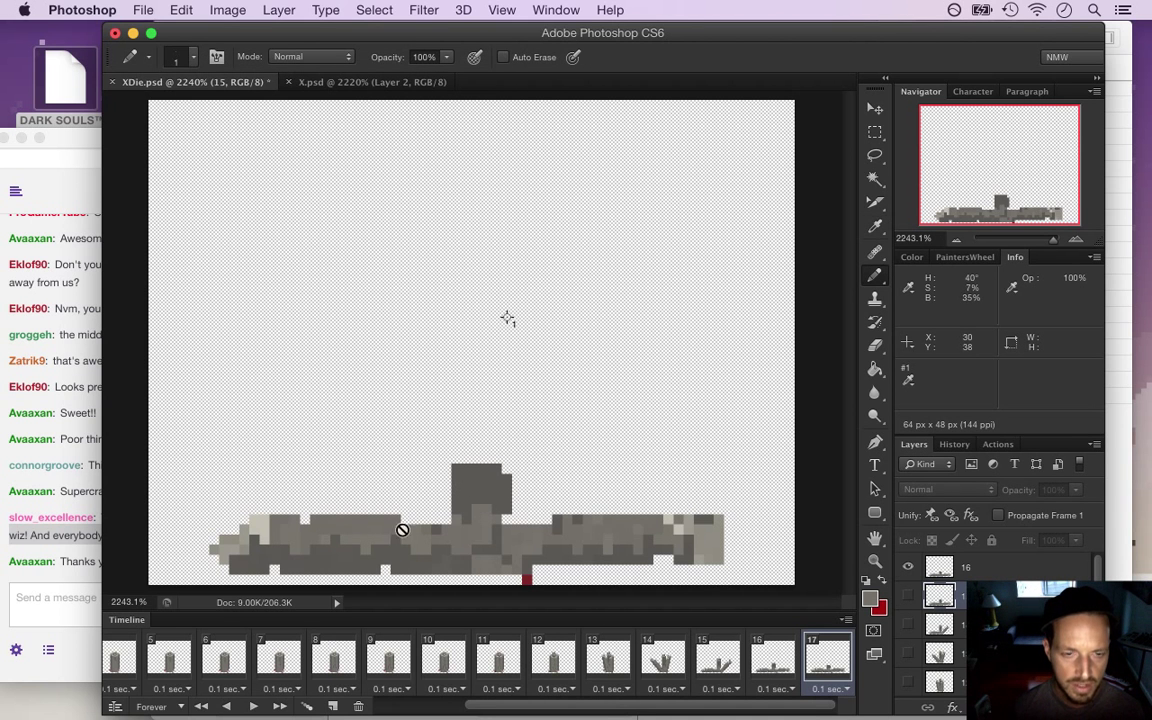
click(95, 545)
drag(64, 561, 160, 568)
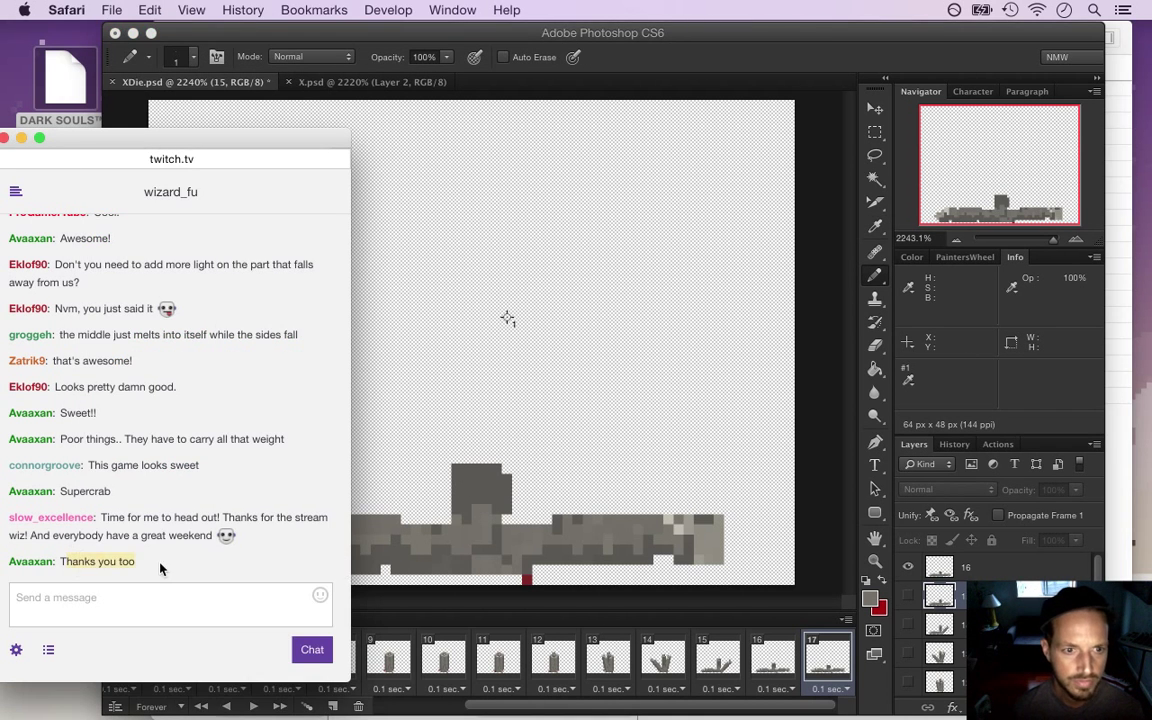
click(800, 422)
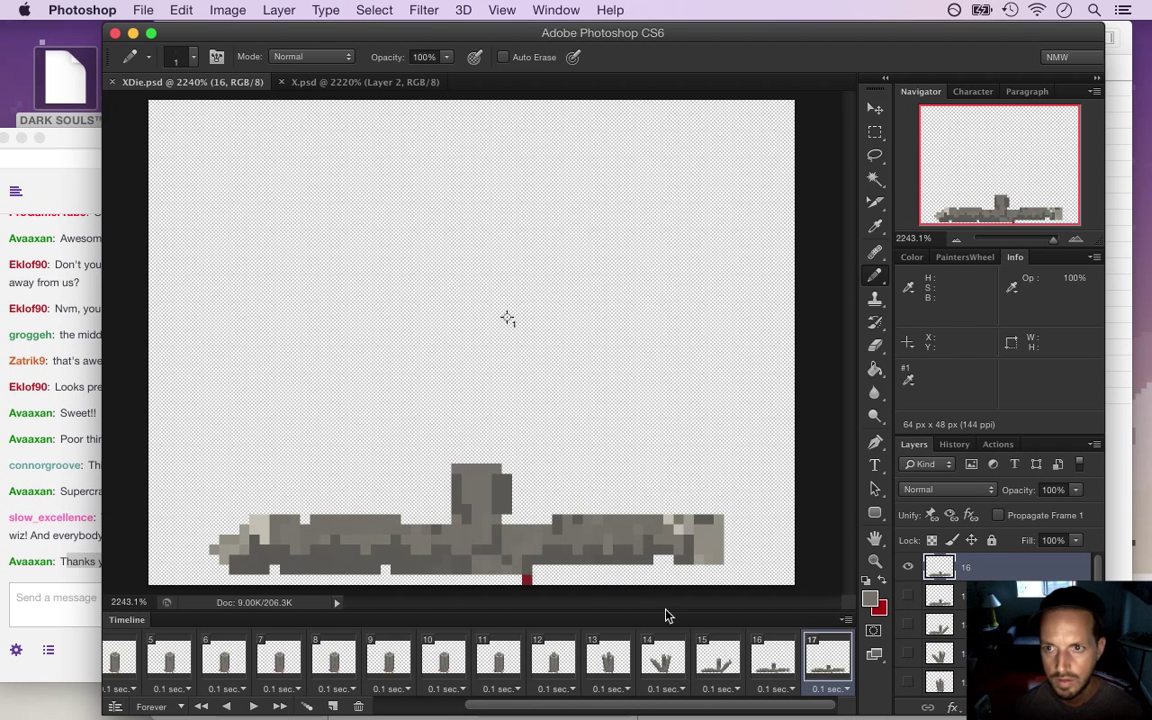
Step from frame 16 back to frame 15, selecting the layers for frames 15 and 14
click(772, 656)
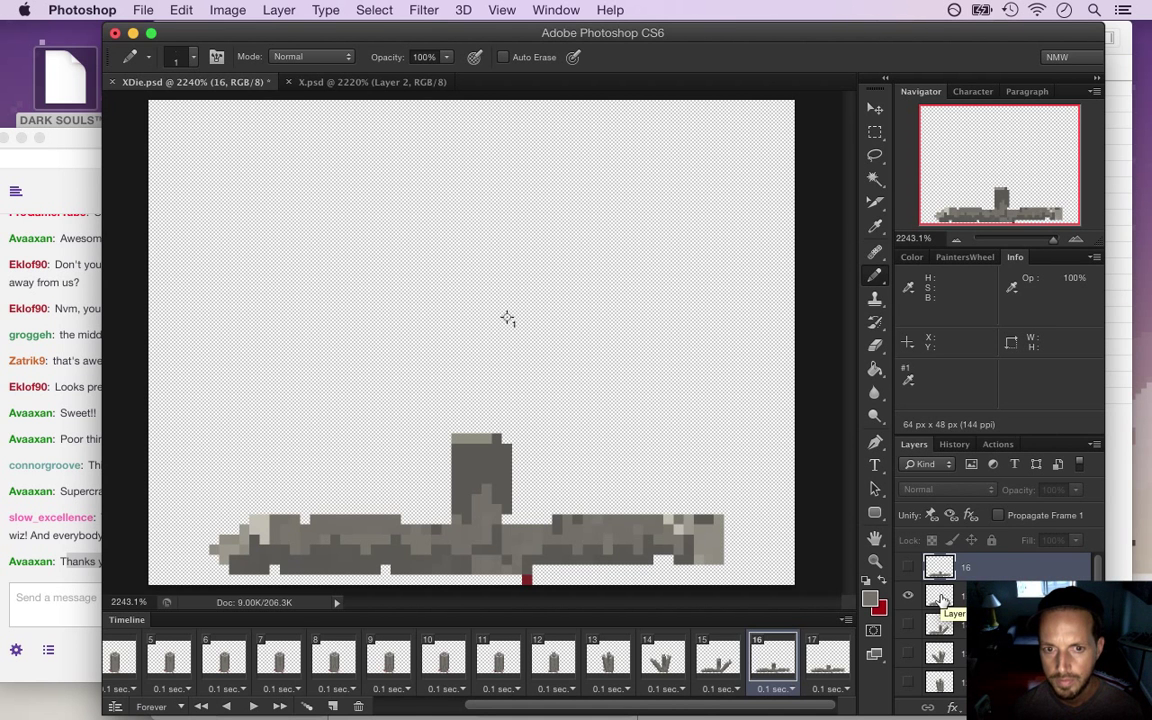
click(940, 596)
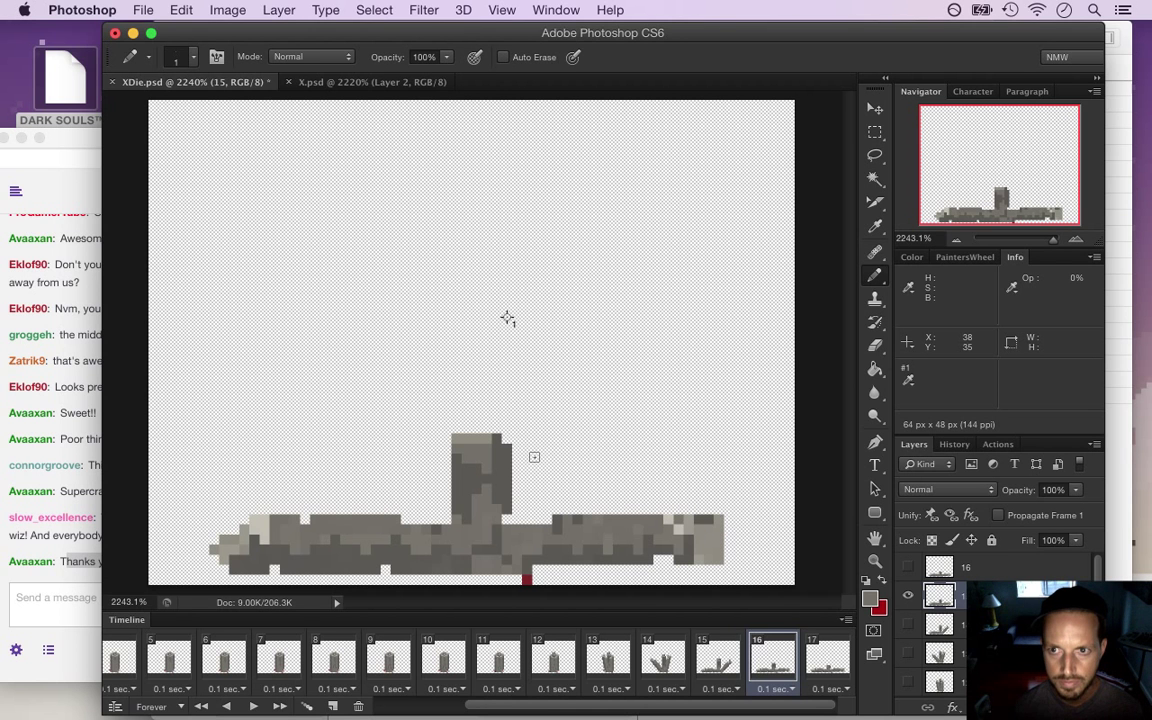
click(730, 667)
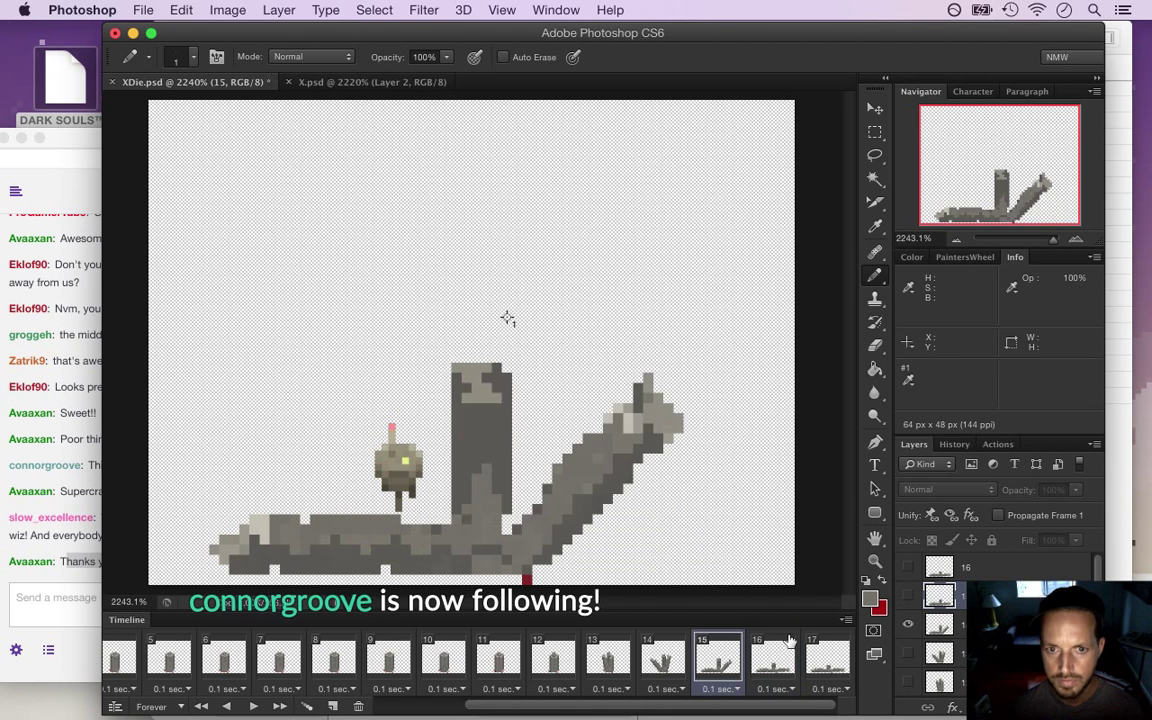
click(940, 624)
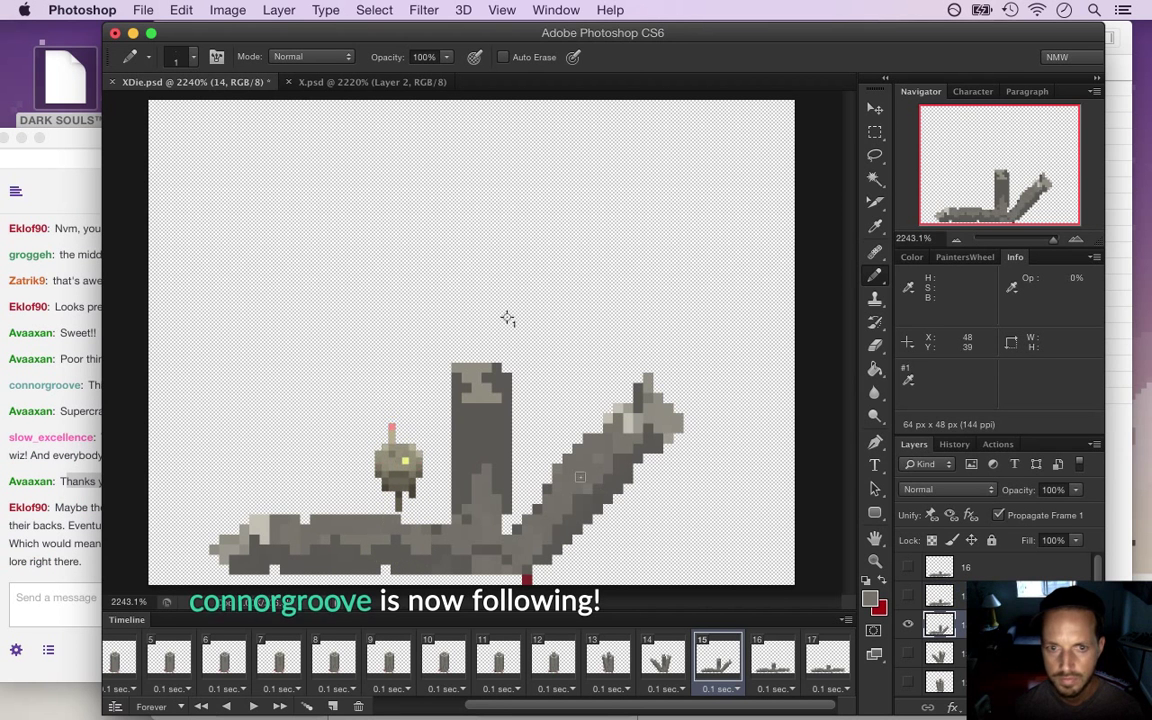
Select the crab-lore message in the Safari stream chat for copying
click(40, 537)
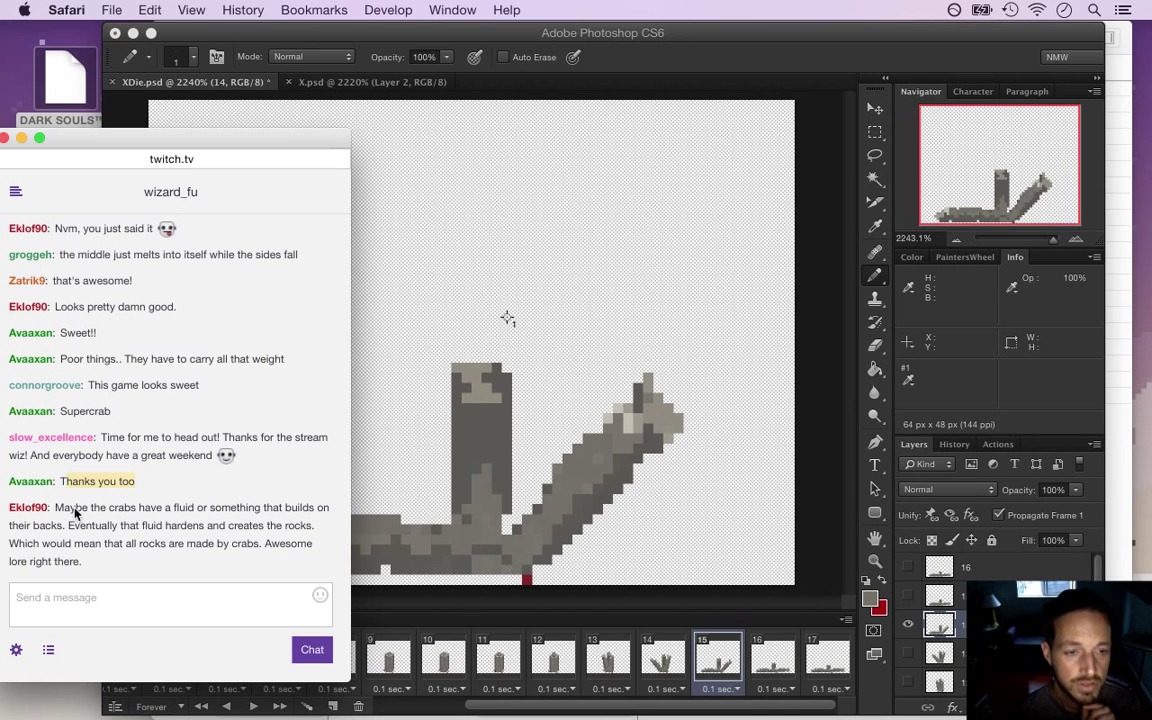
drag(59, 508, 94, 558)
key(super+c)
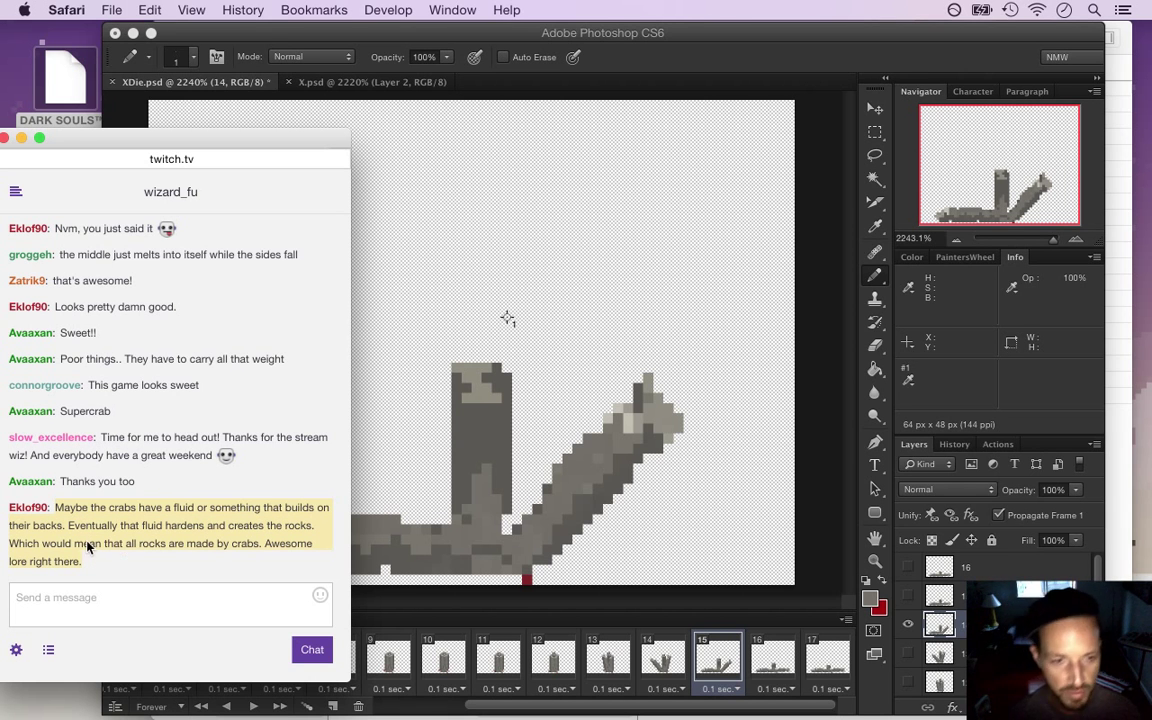
key(super+Tab)
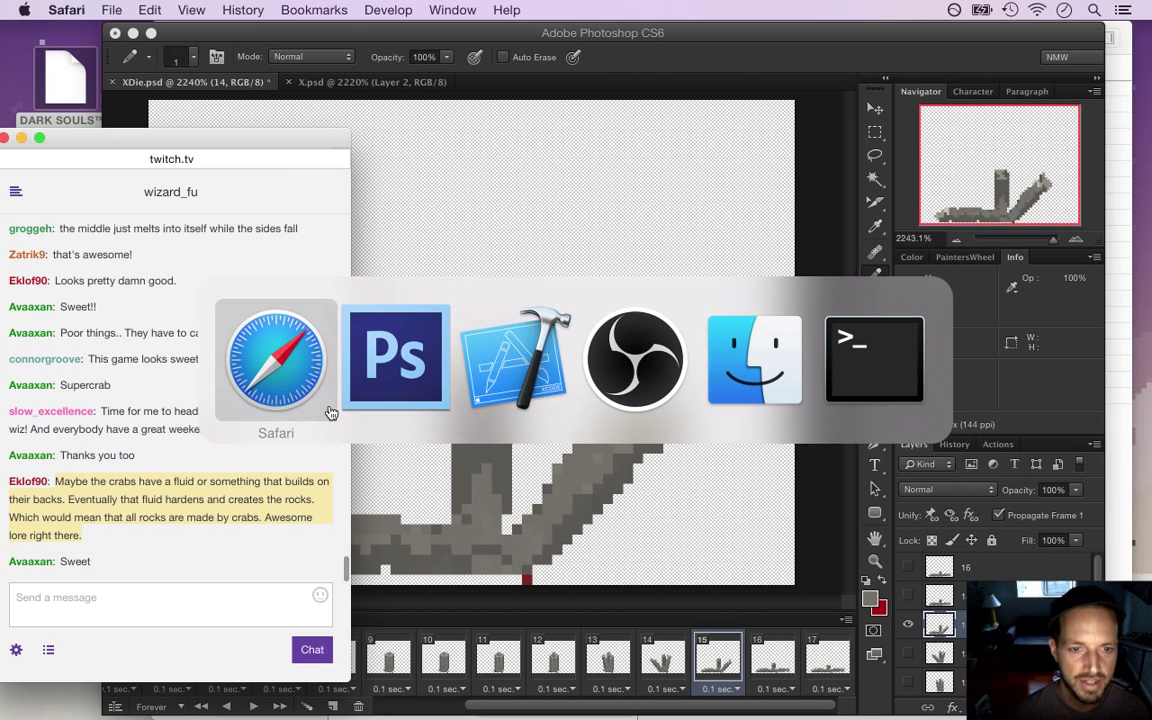
Paste the copied crab-lore message at the end of Ideas.txt in Xcode
click(494, 407)
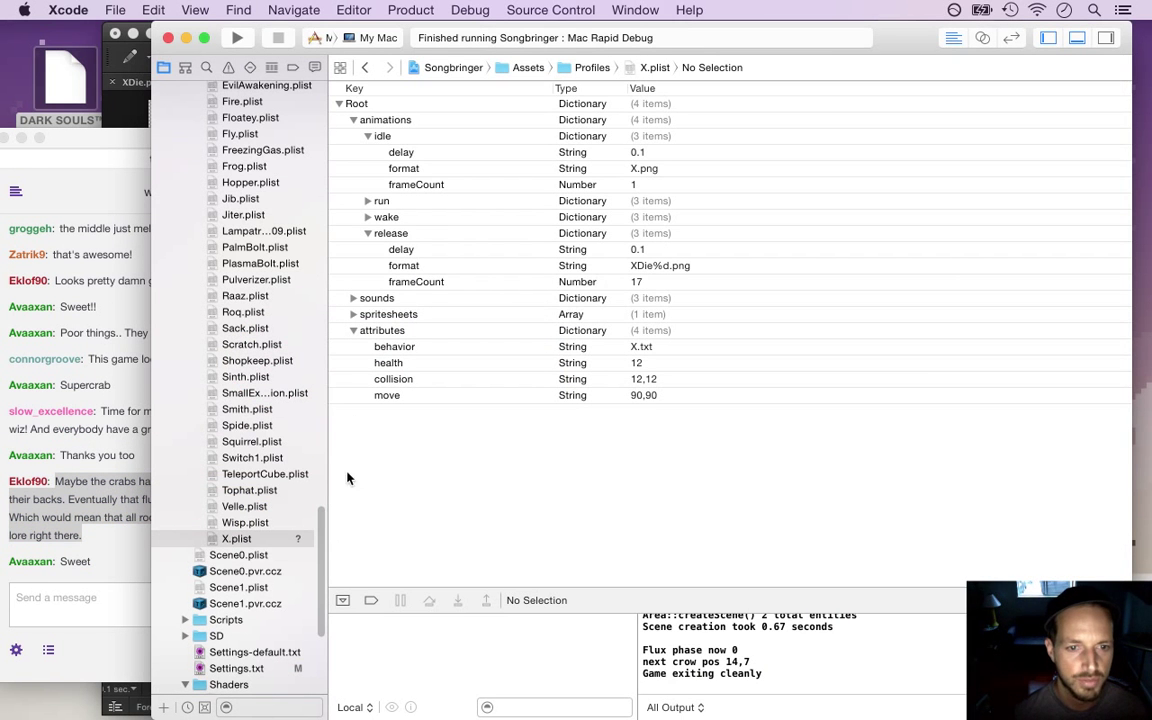
scroll(301, 136, up, 15)
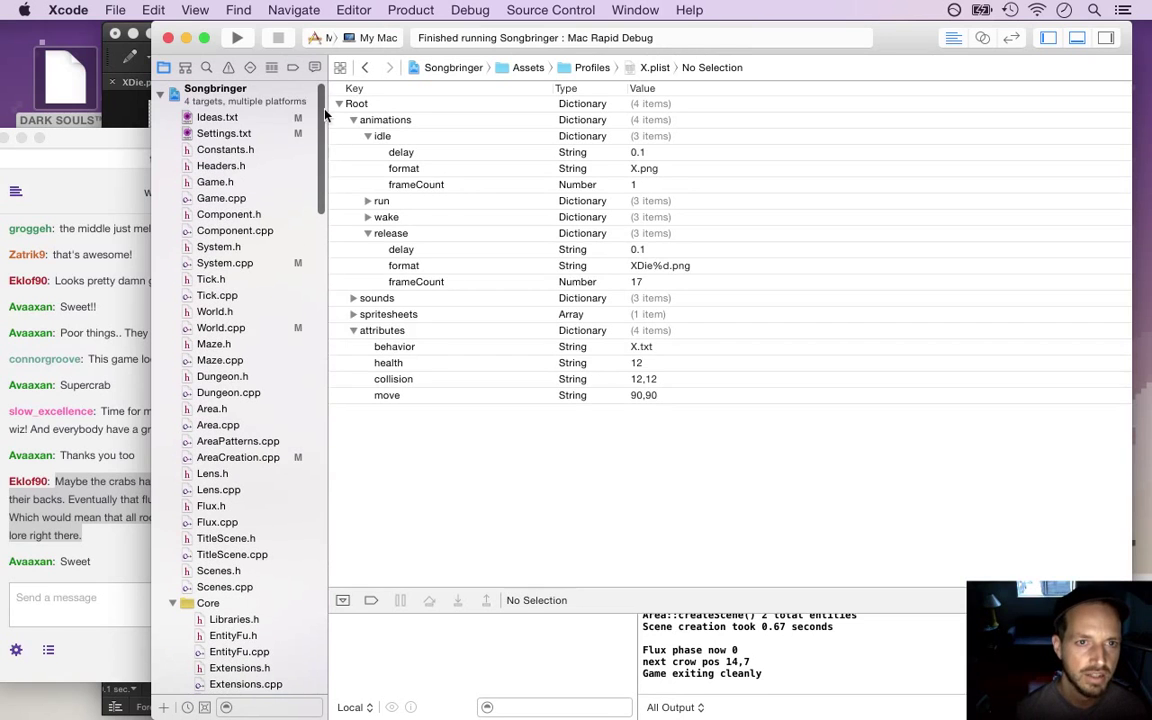
click(217, 117)
click(587, 450)
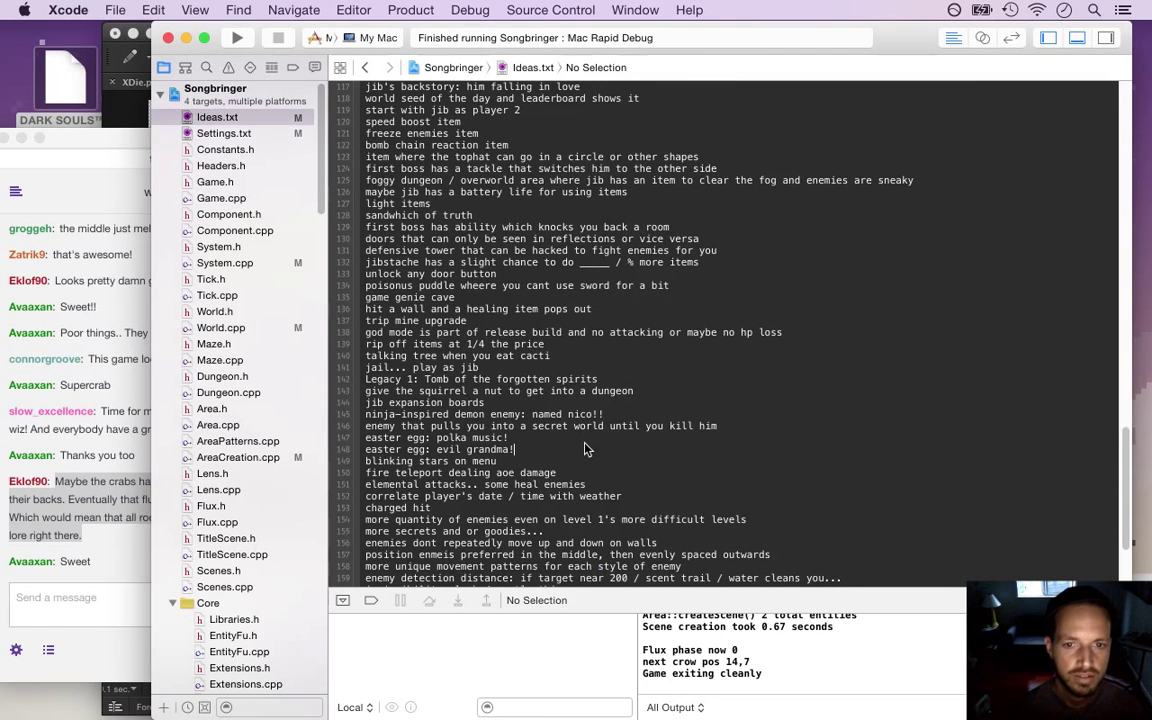
key(super+Down)
key(super+v)
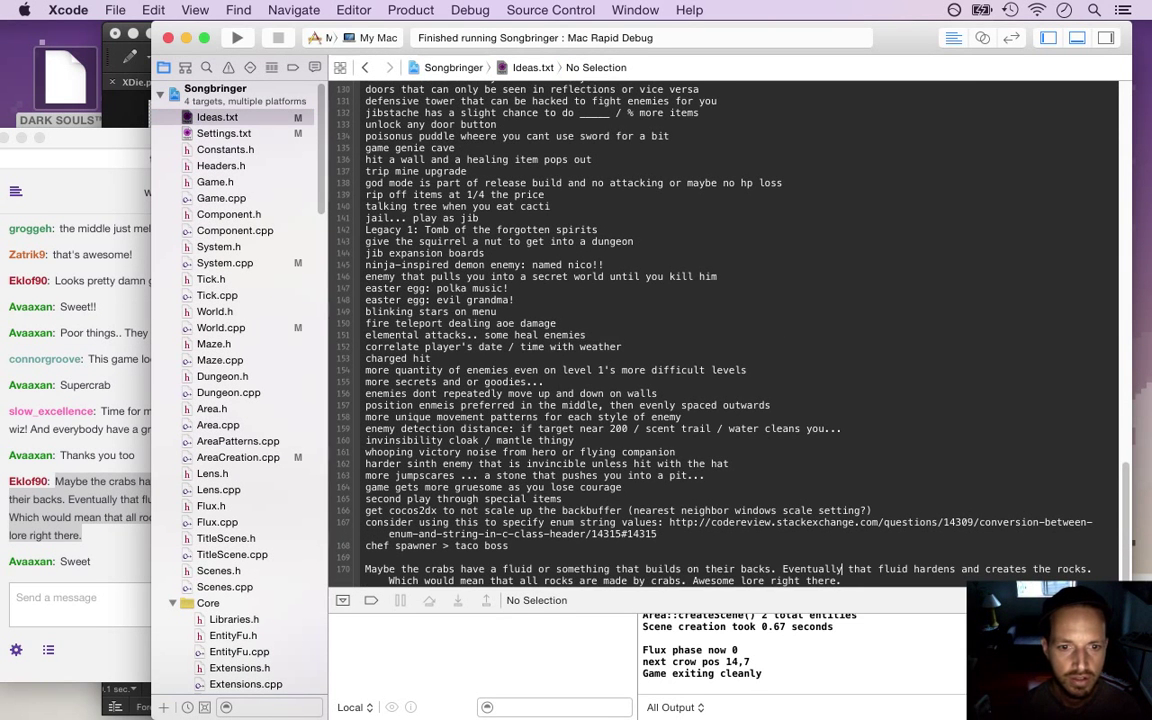
Add a 'lore:' heading above the crabs paragraph and blank lines after it
click(365, 569)
key(Return)
text(lore:)
key(Return)
key(super+Down)
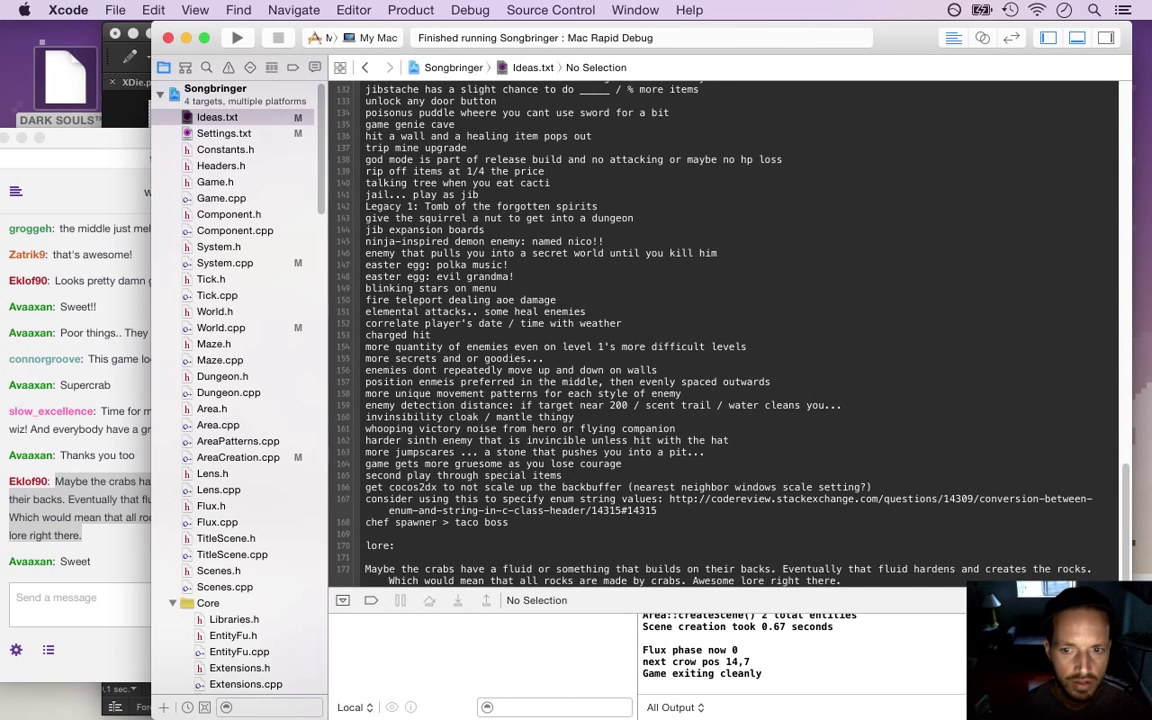
key(Return)
key(Return)
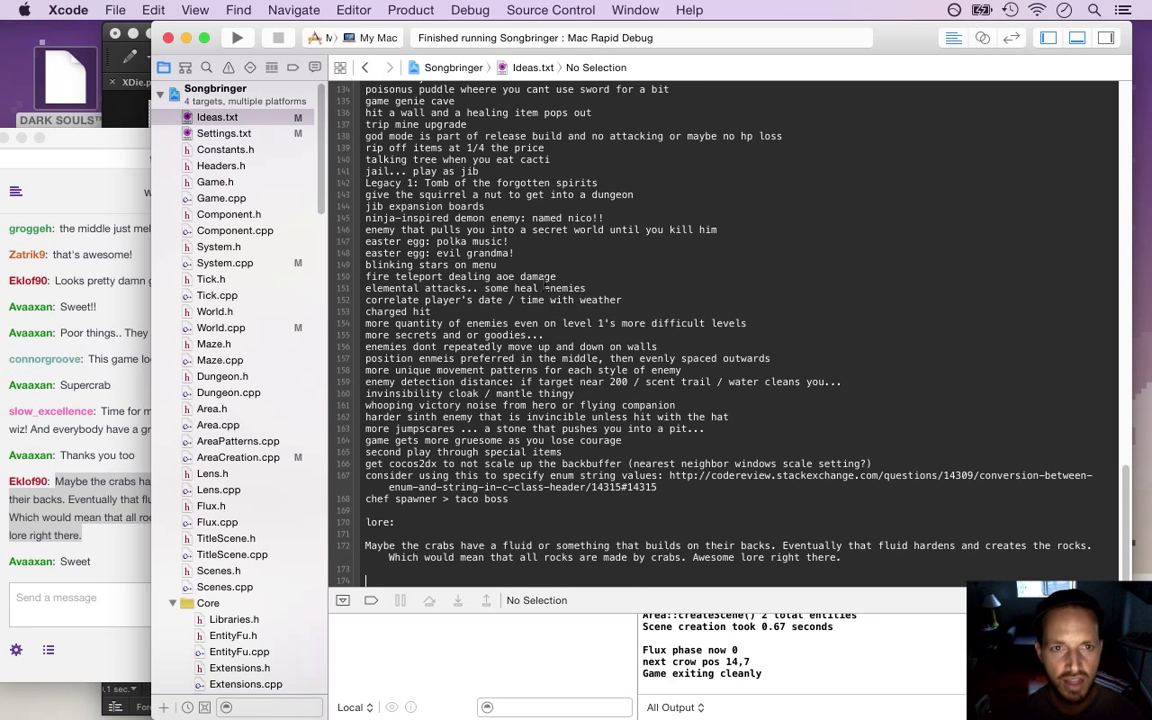
Return to Ideas.txt and append the suggesting viewer's handle as credit to the lore note
click(366, 70)
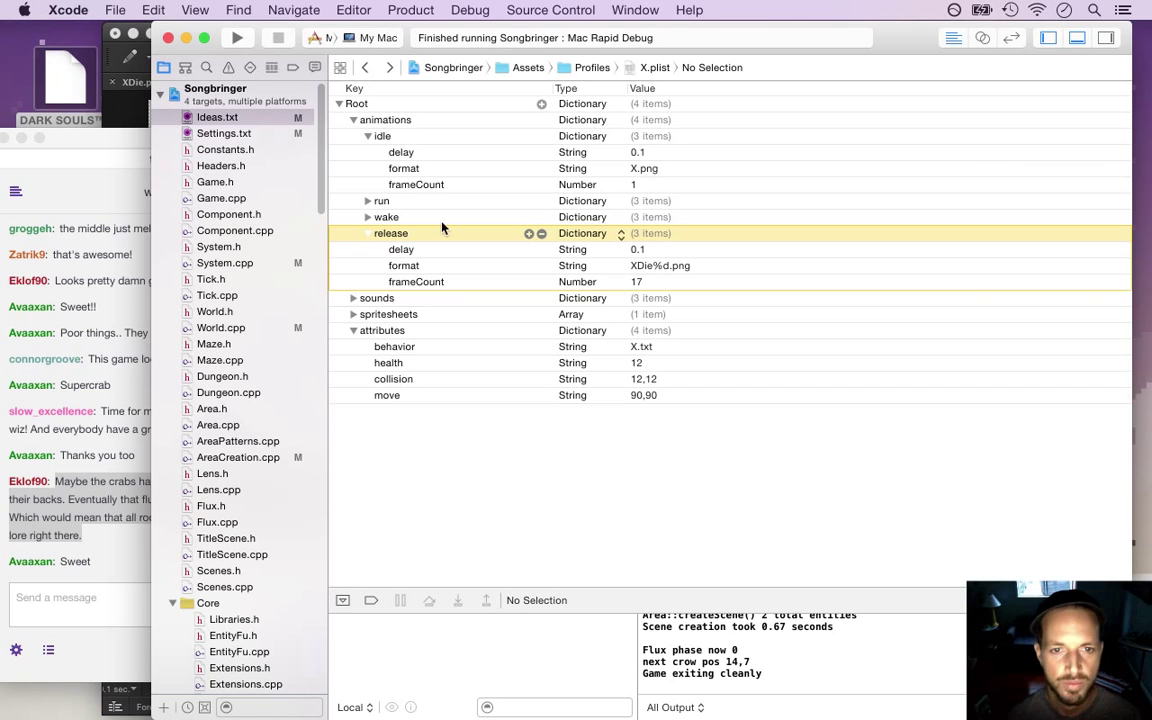
key(super+Tab)
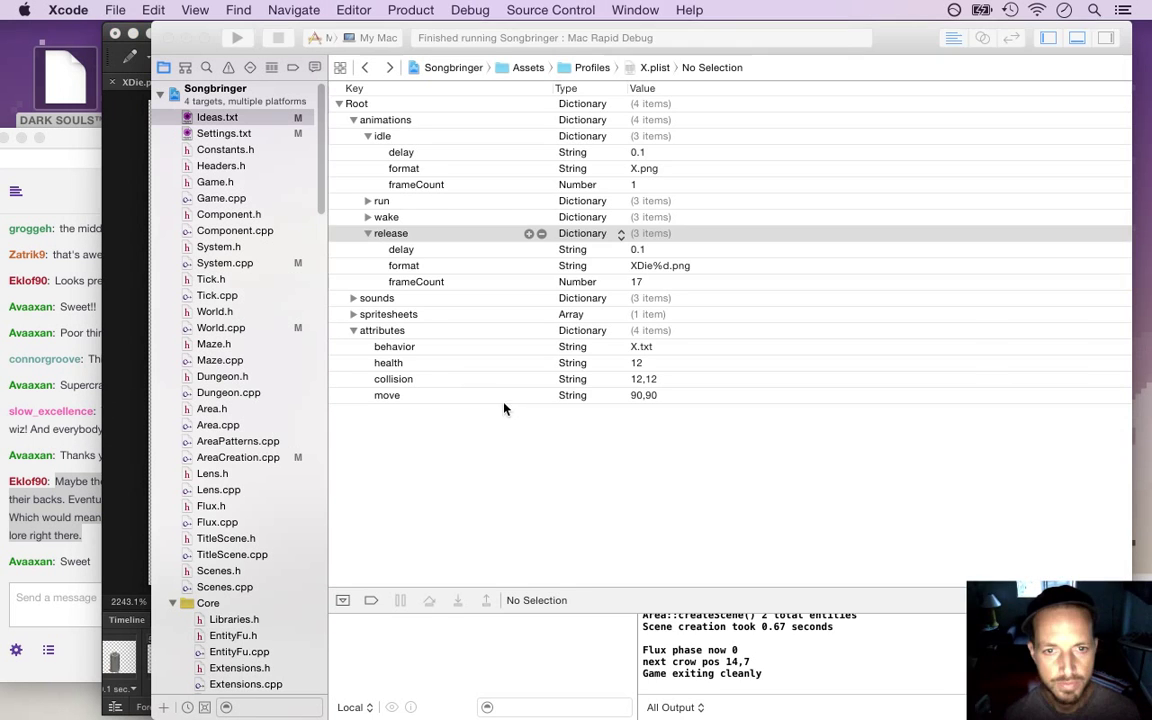
key(super+Tab)
click(362, 68)
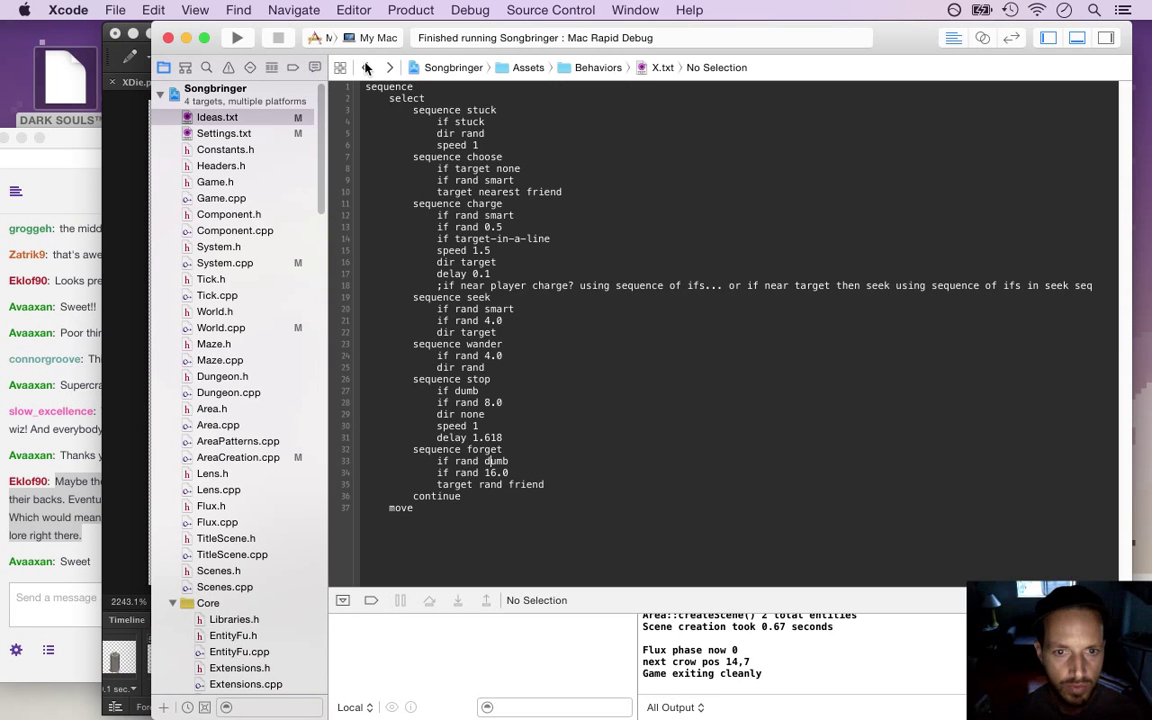
click(389, 68)
click(389, 68)
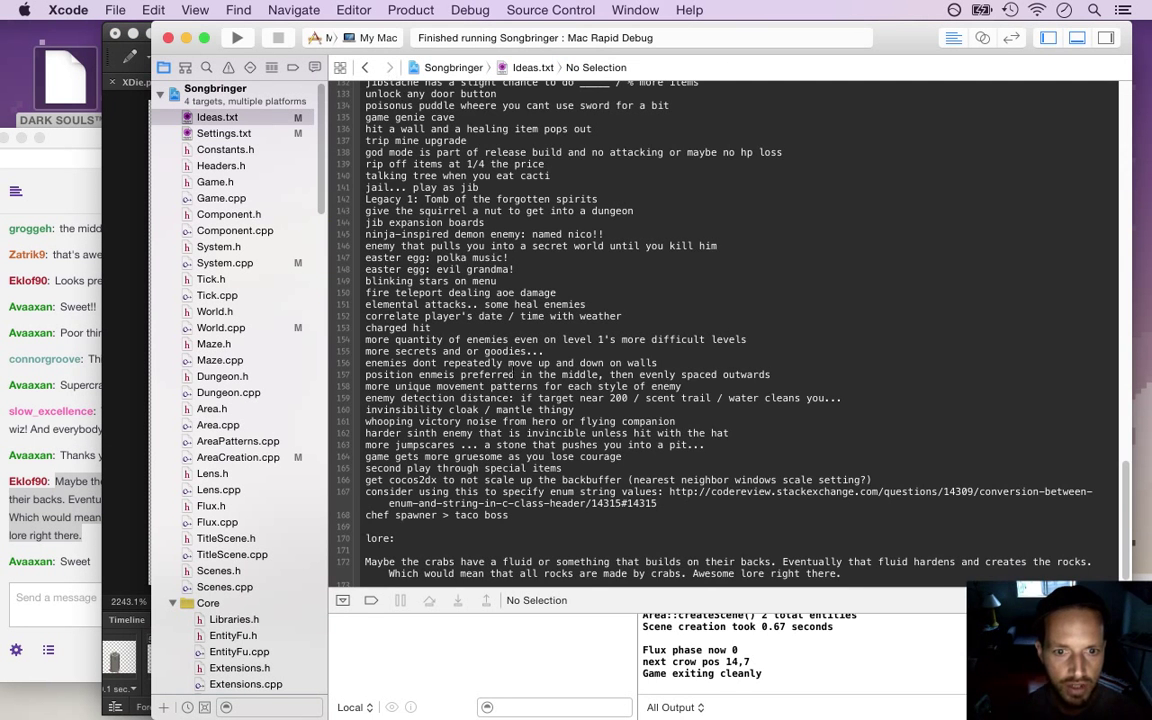
text(-)
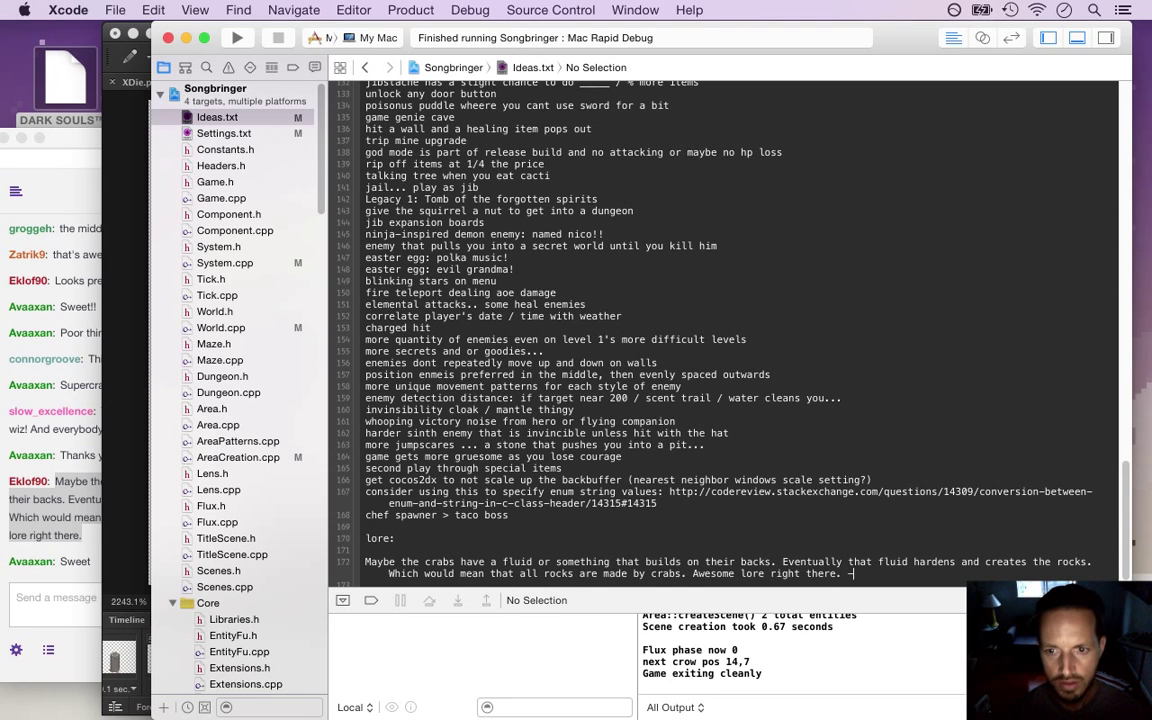
text(eklof)
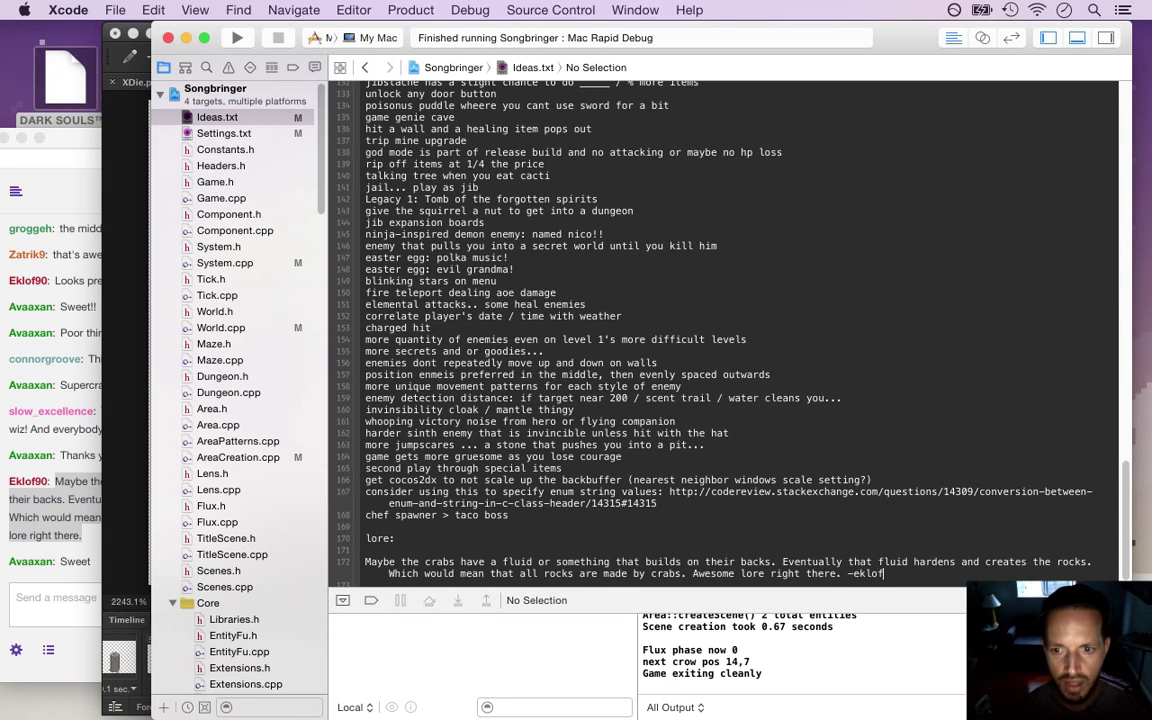
key(Return)
key(Return)
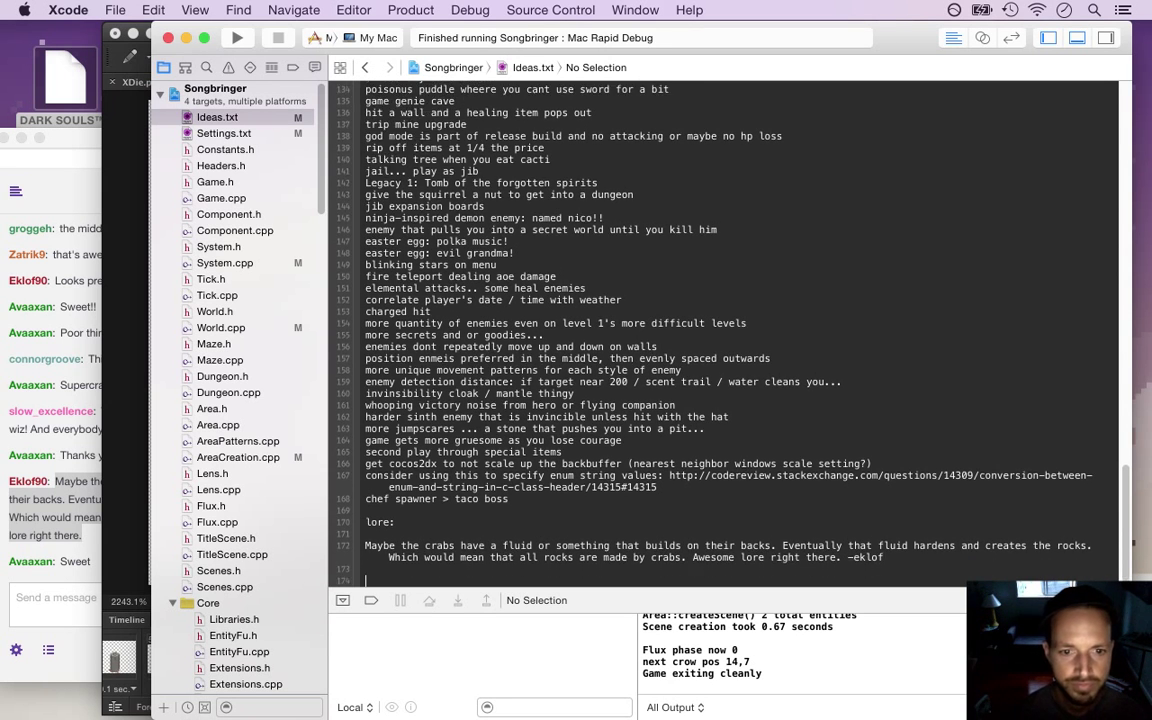
key(super+Tab)
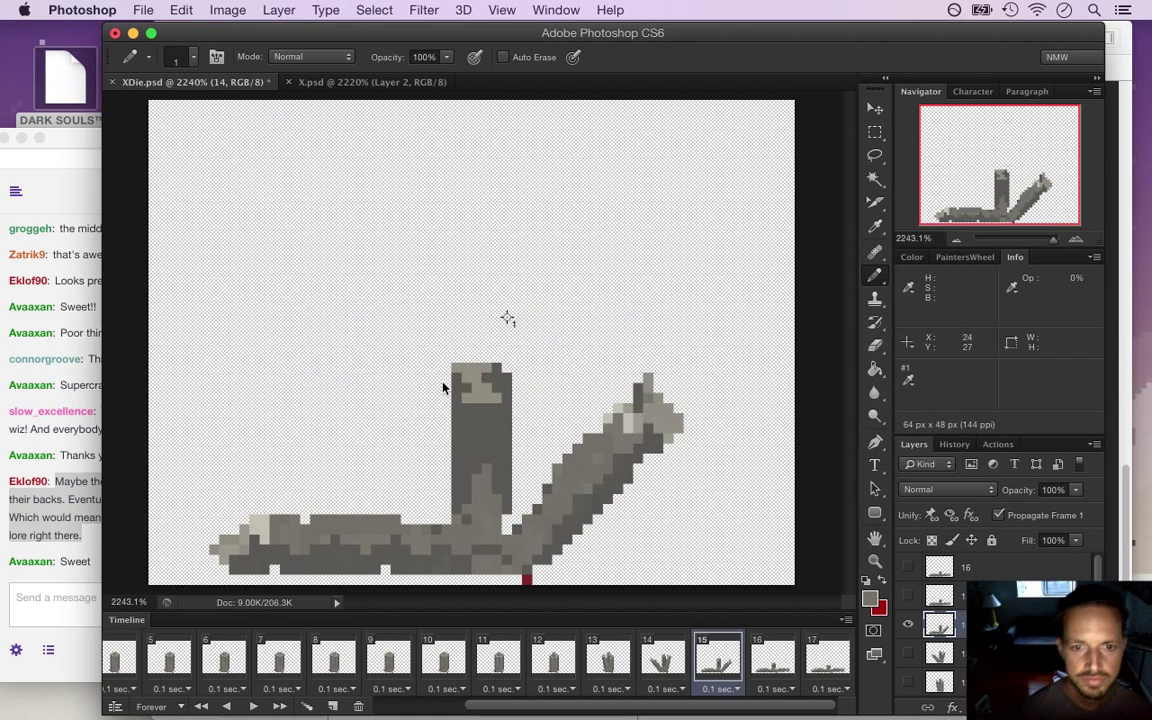
Compare the frame 13, 14 and 15 pillar poses, glancing at the stream chat
click(680, 672)
click(706, 668)
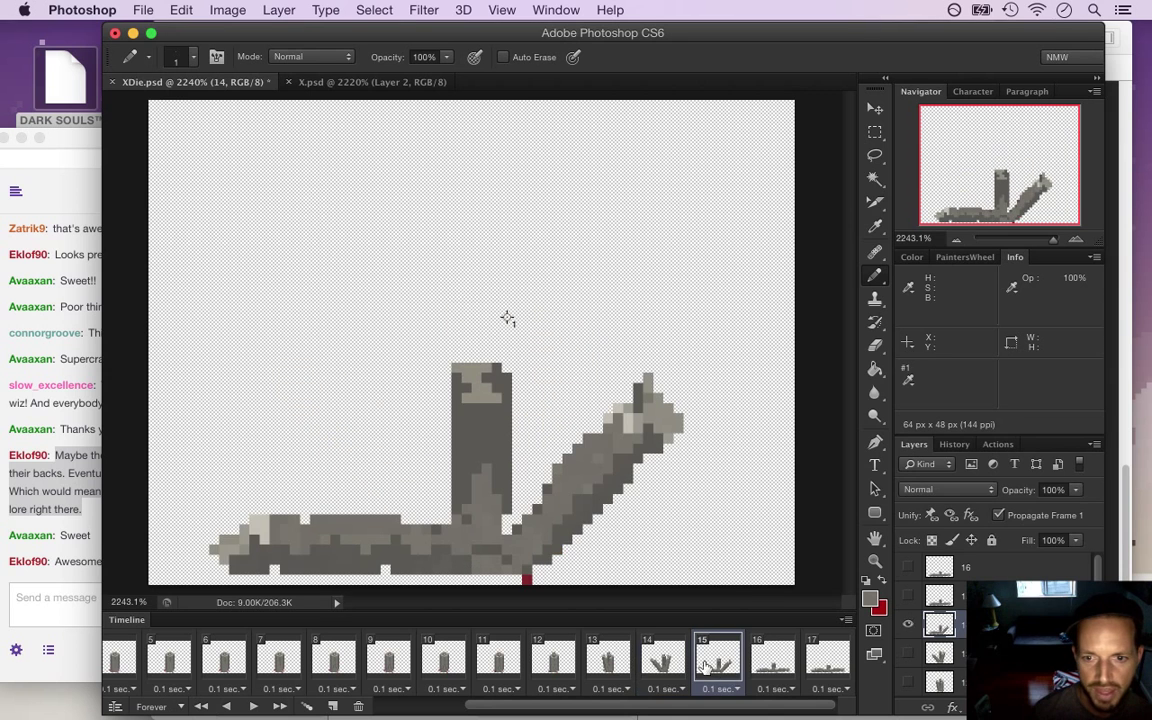
click(607, 658)
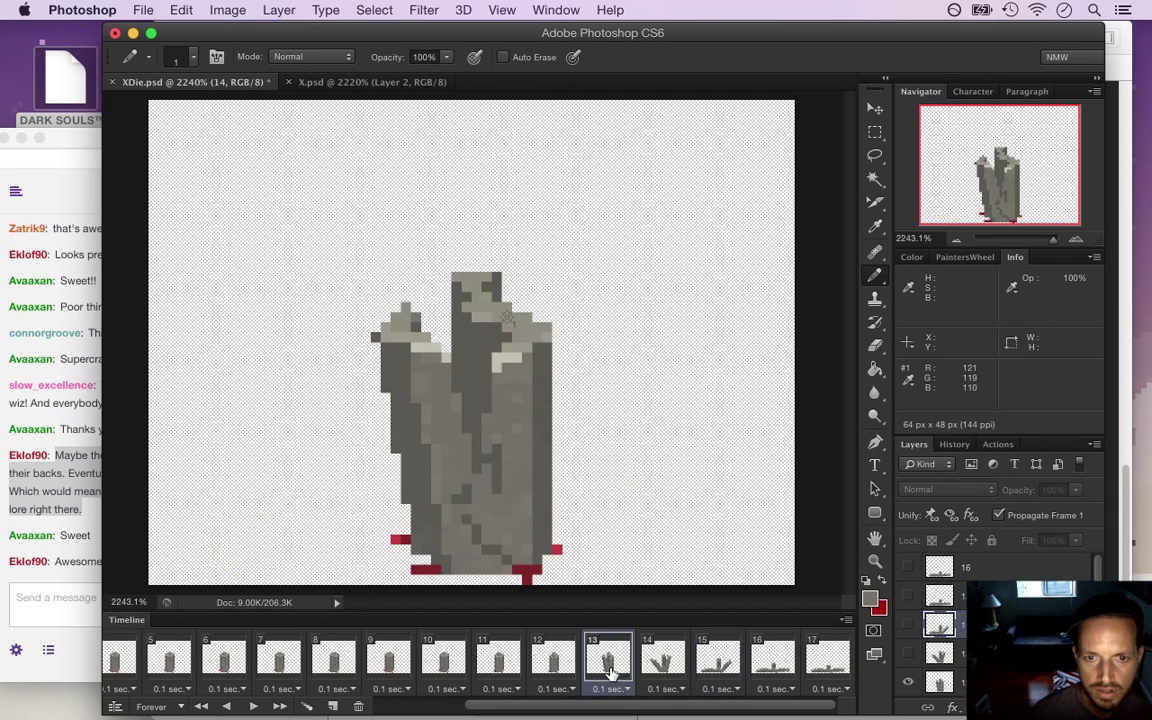
click(660, 660)
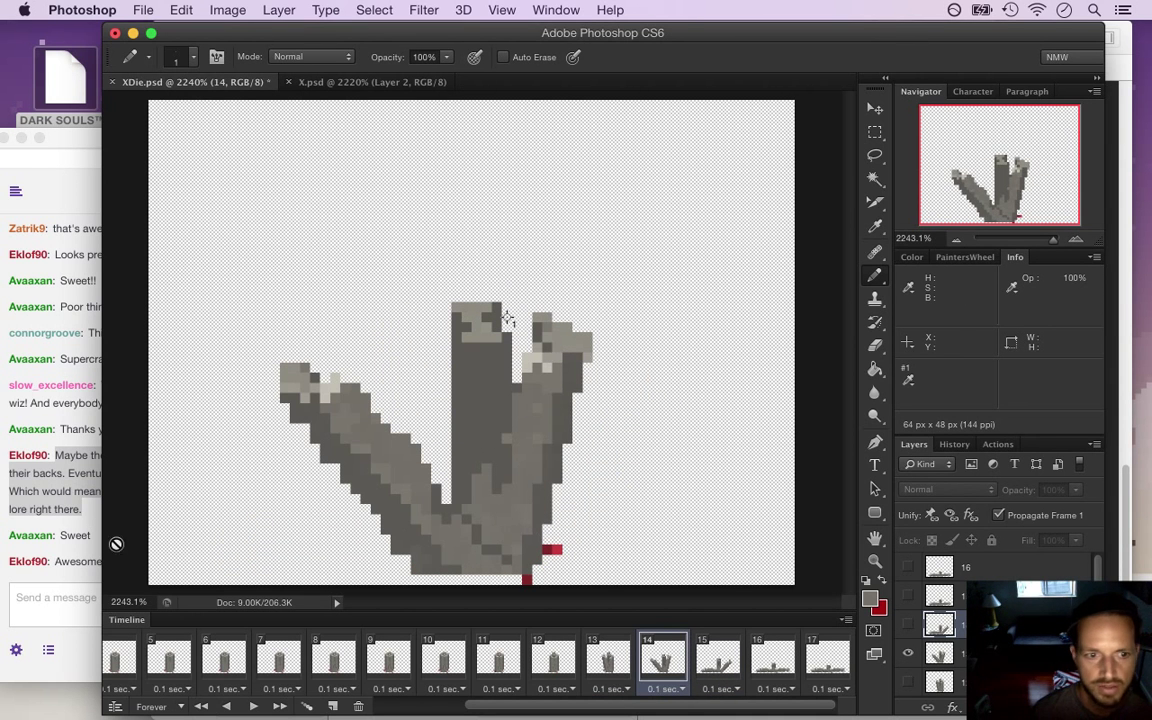
click(80, 557)
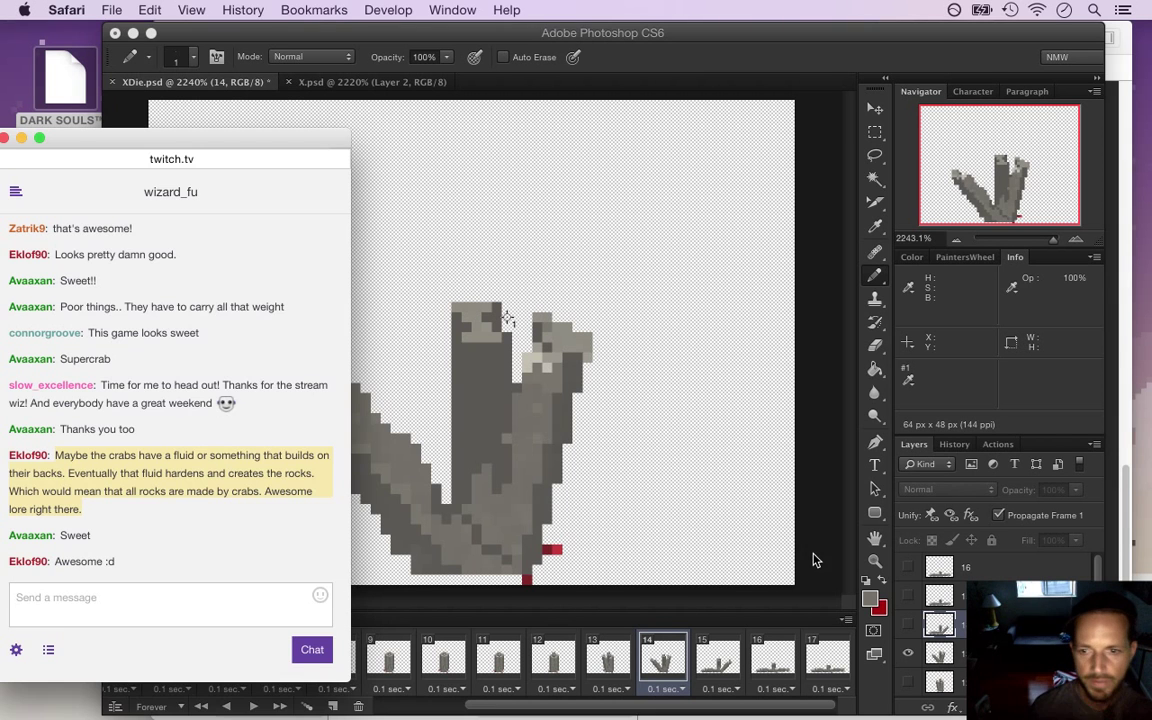
click(813, 560)
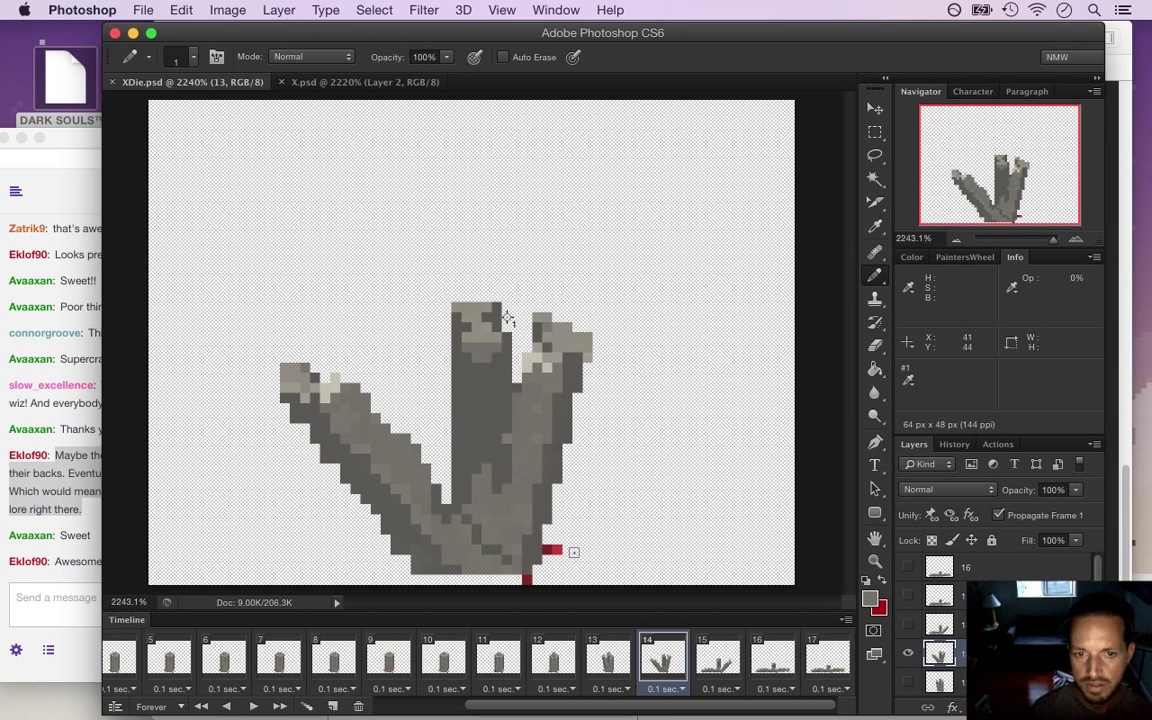
Sample a pillar grey and make frame 15's layer active with the pencil ready
alt+click(483, 386)
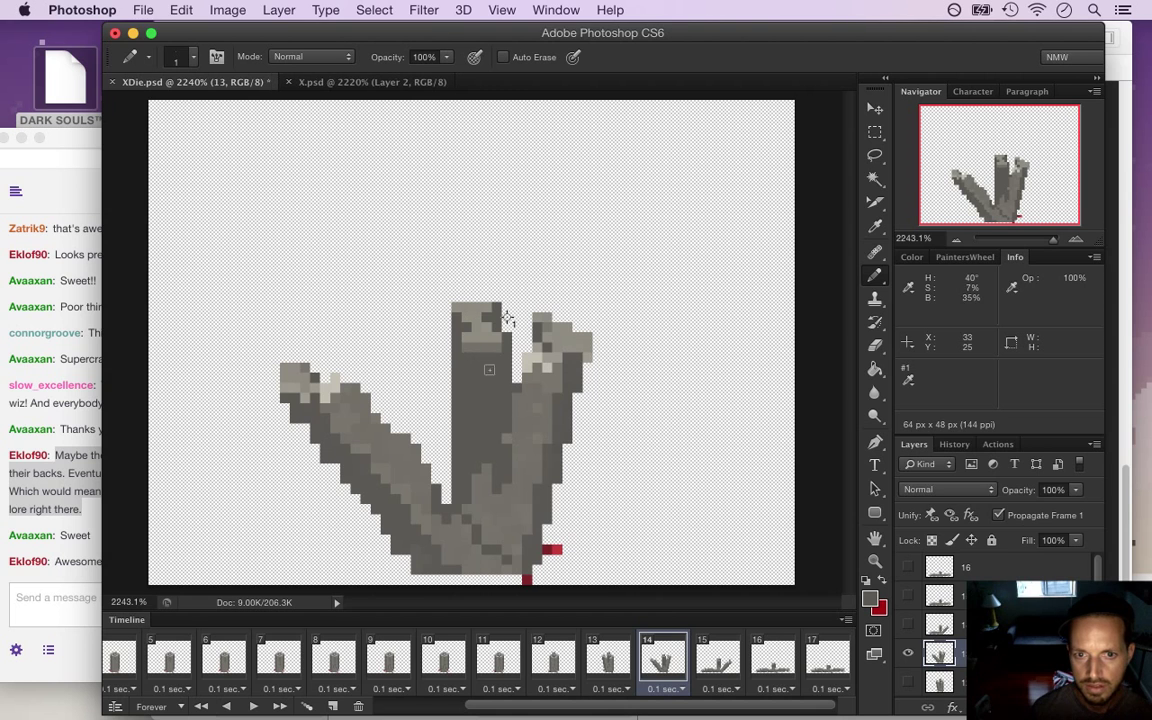
click(736, 660)
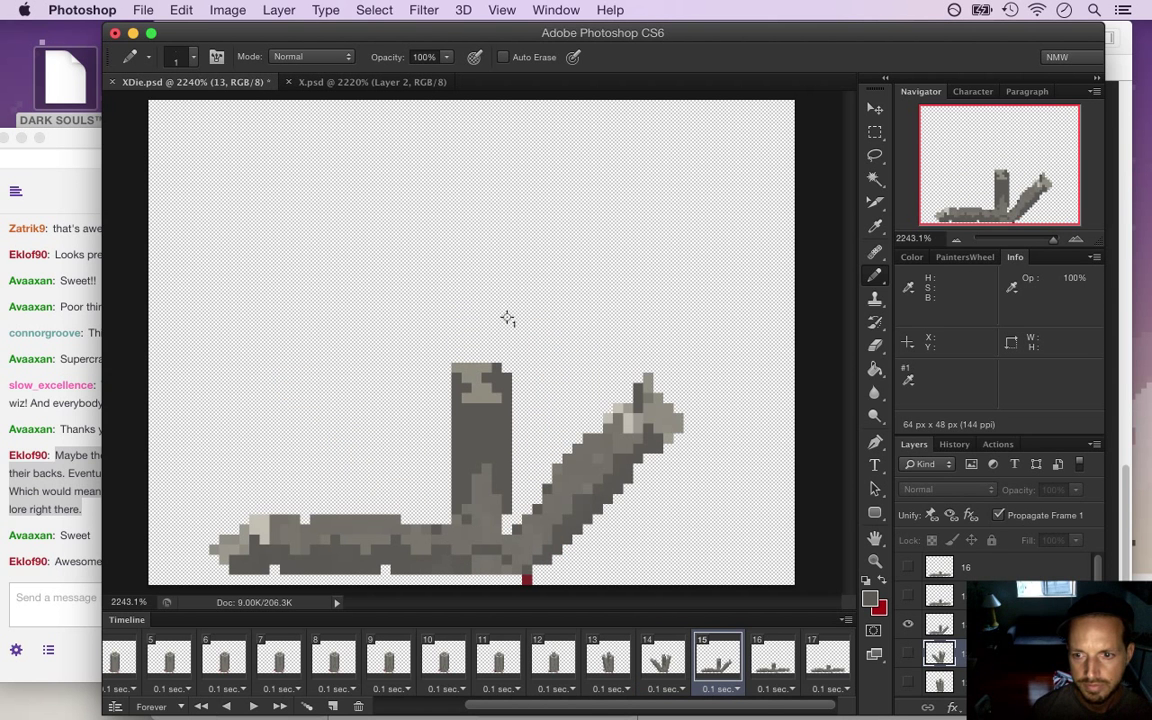
click(960, 625)
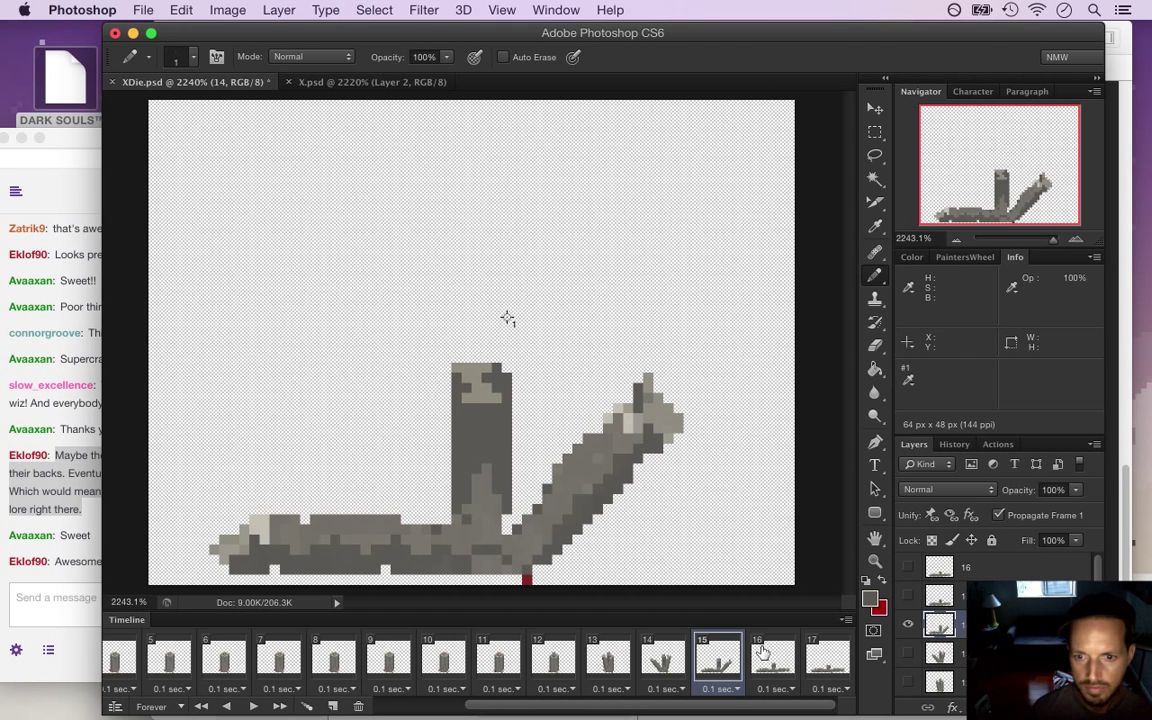
key(i)
key(b)
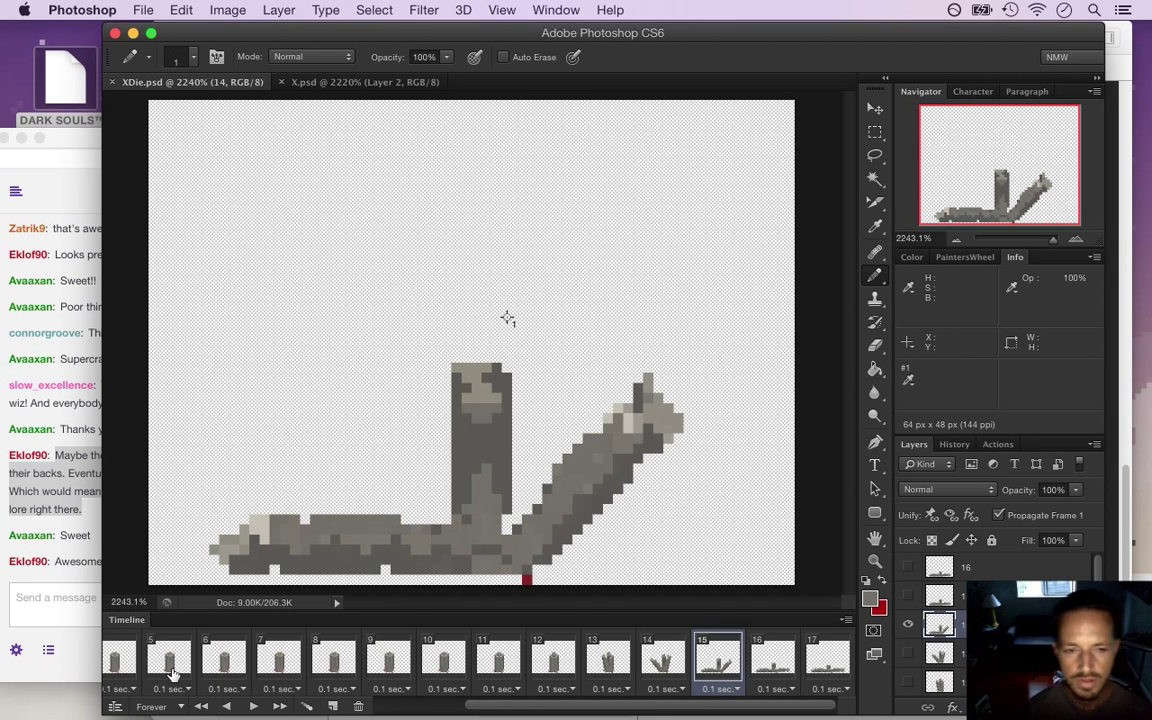
Play the crumbling animation from frame 1, stop it, and show frame 16's flattened pose
drag(510, 708, 300, 708)
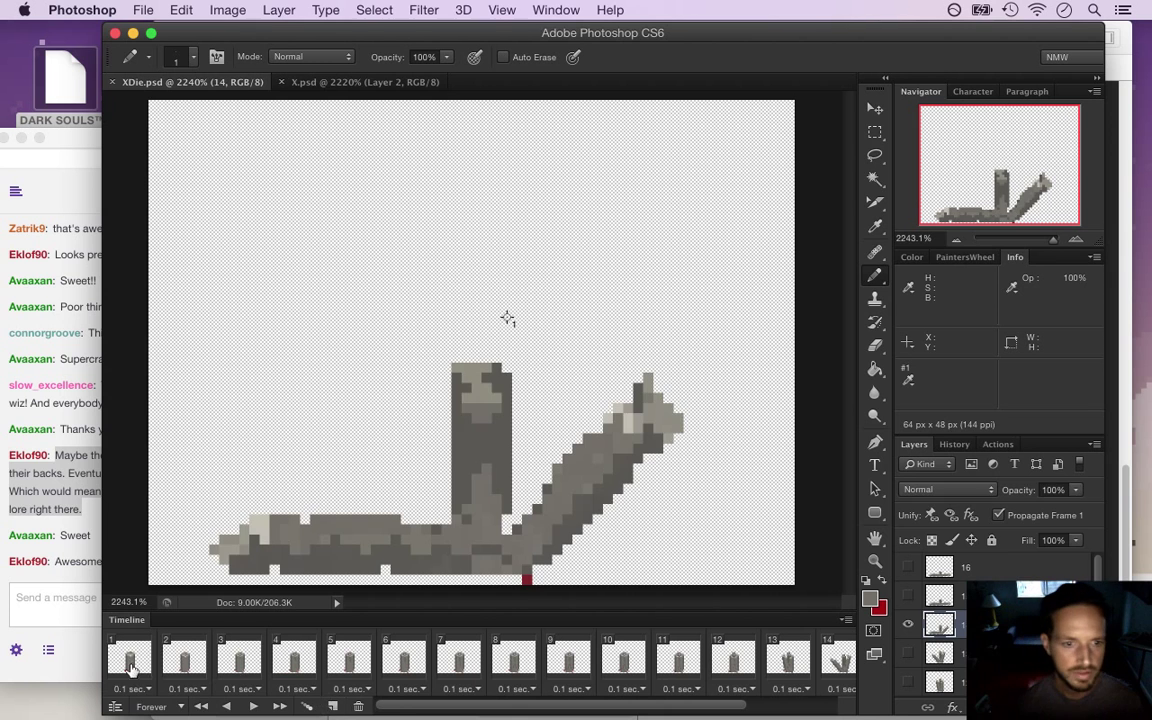
click(201, 706)
click(255, 707)
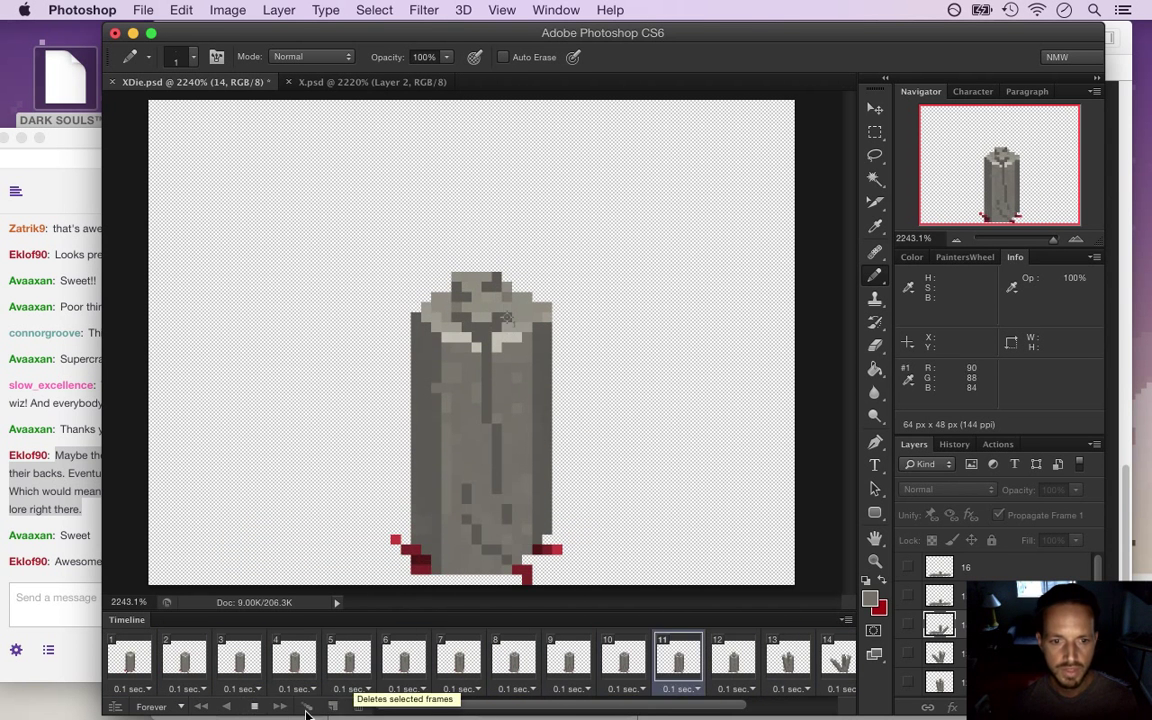
click(255, 707)
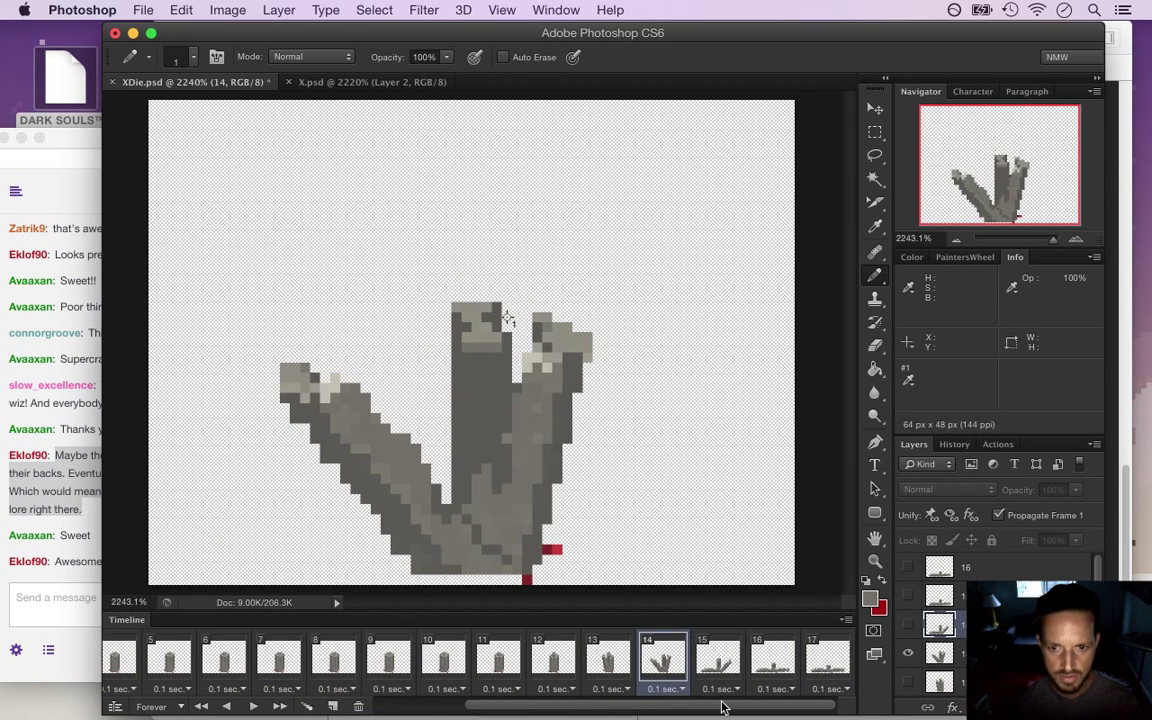
click(827, 660)
click(772, 660)
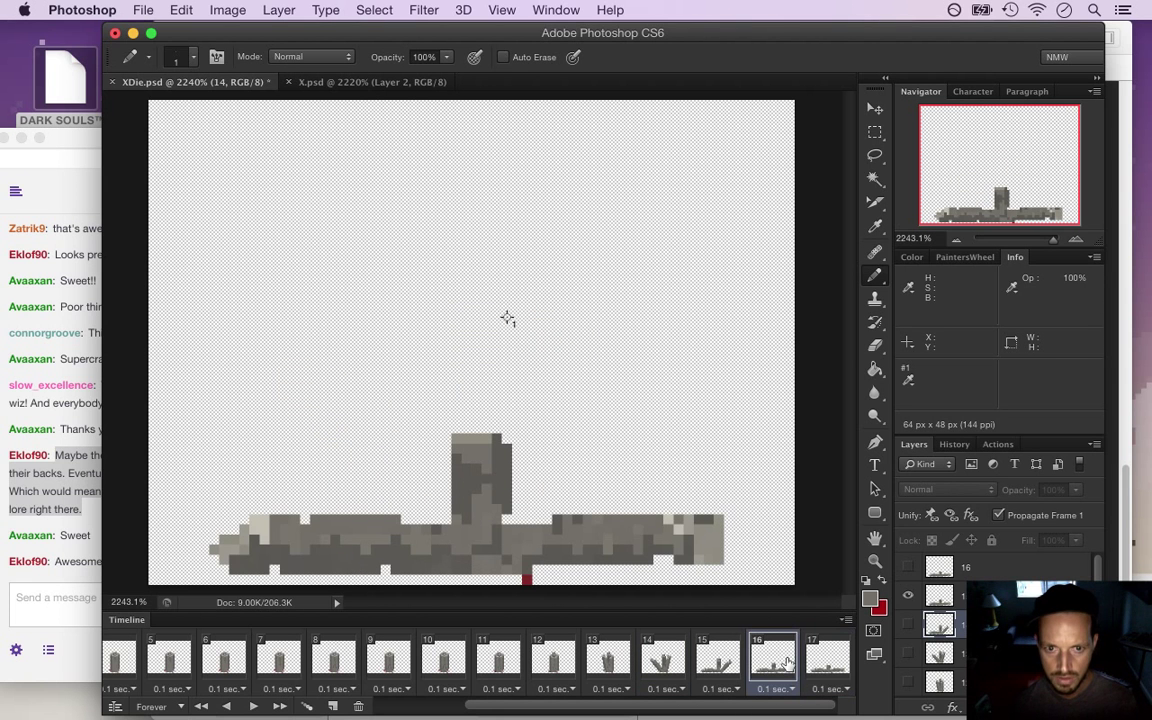
Step back through frames 15 and 14, activating layers 14 and 13, and save XDie.psd
click(942, 597)
key(b)
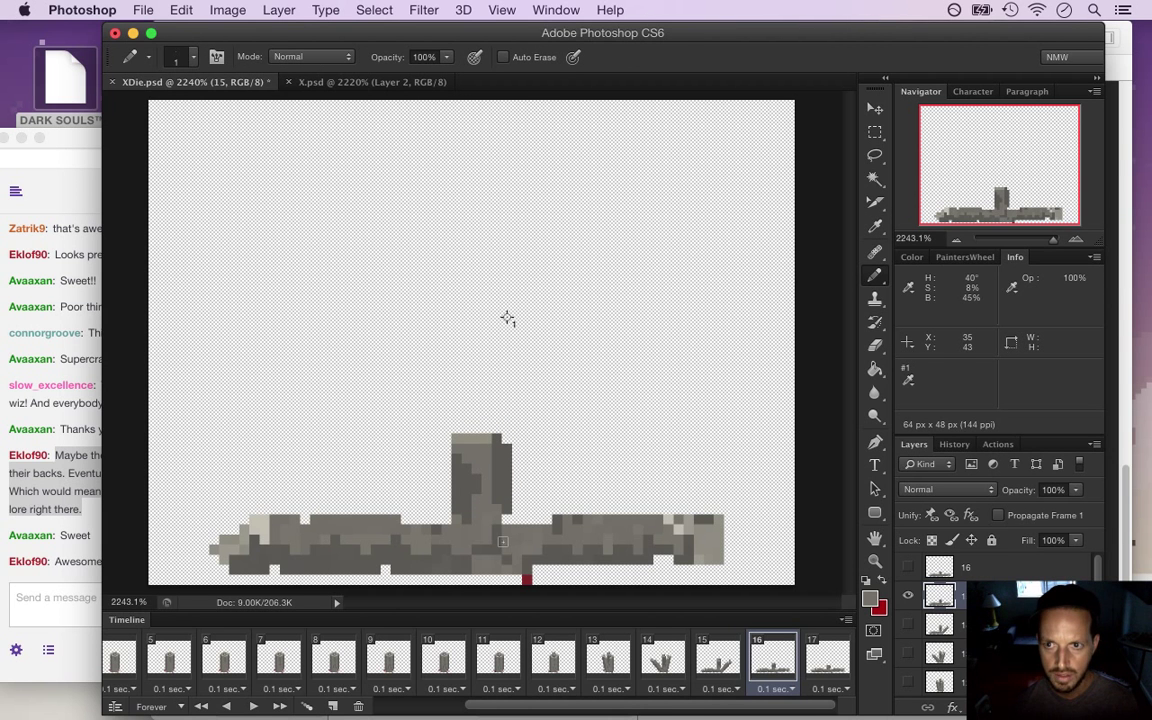
key(Left)
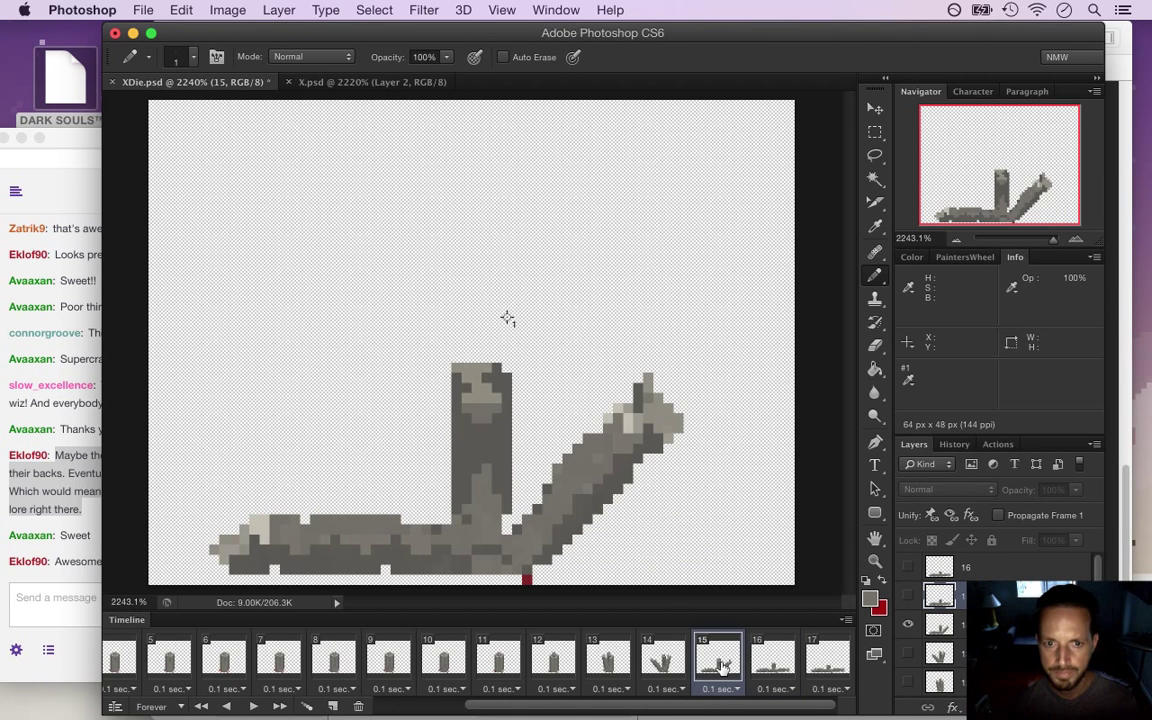
key(alt+bracketleft)
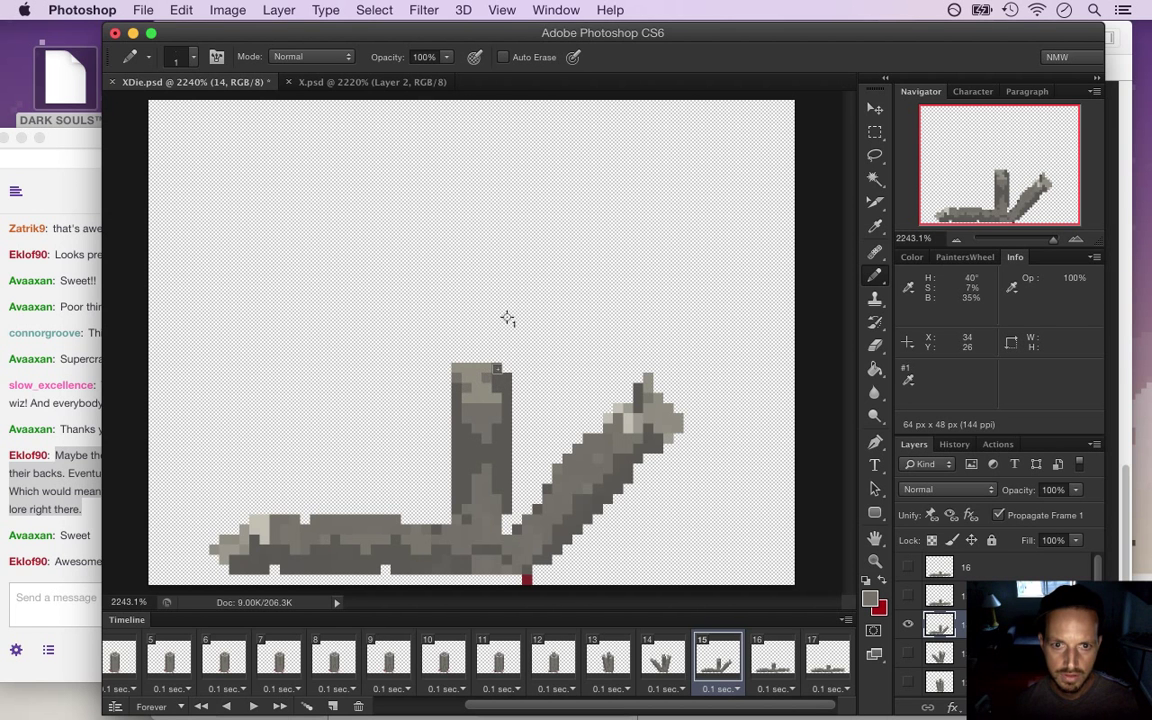
key(super+s)
click(661, 657)
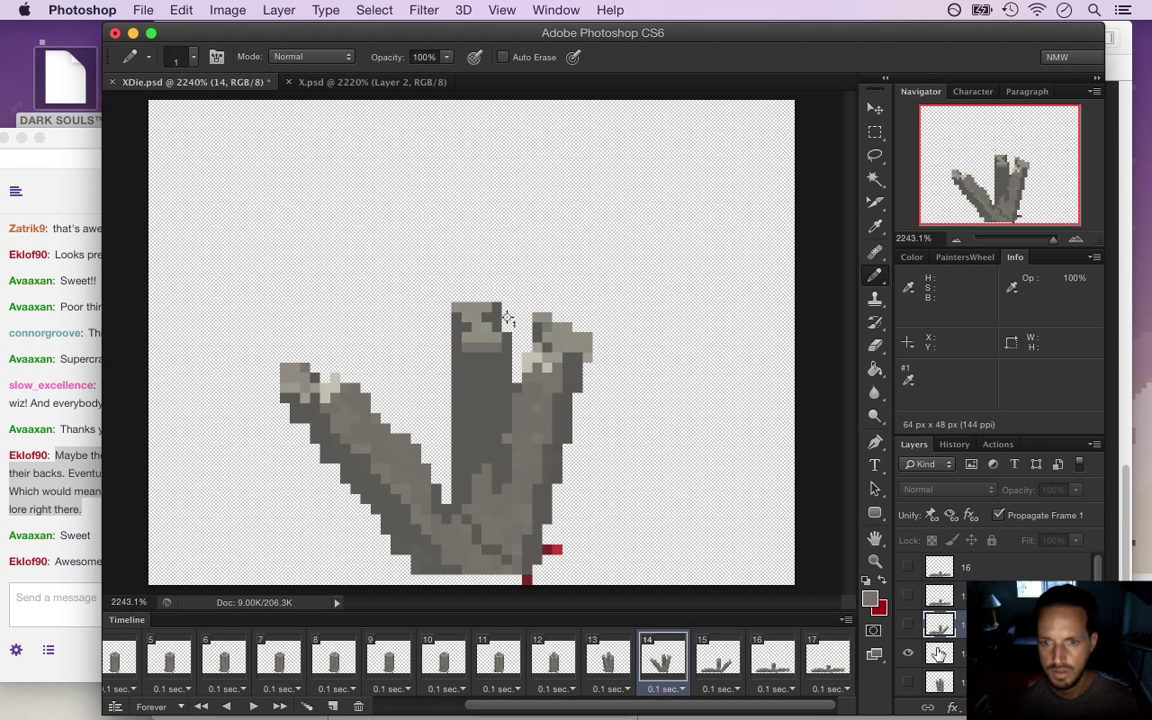
key(alt+bracketleft)
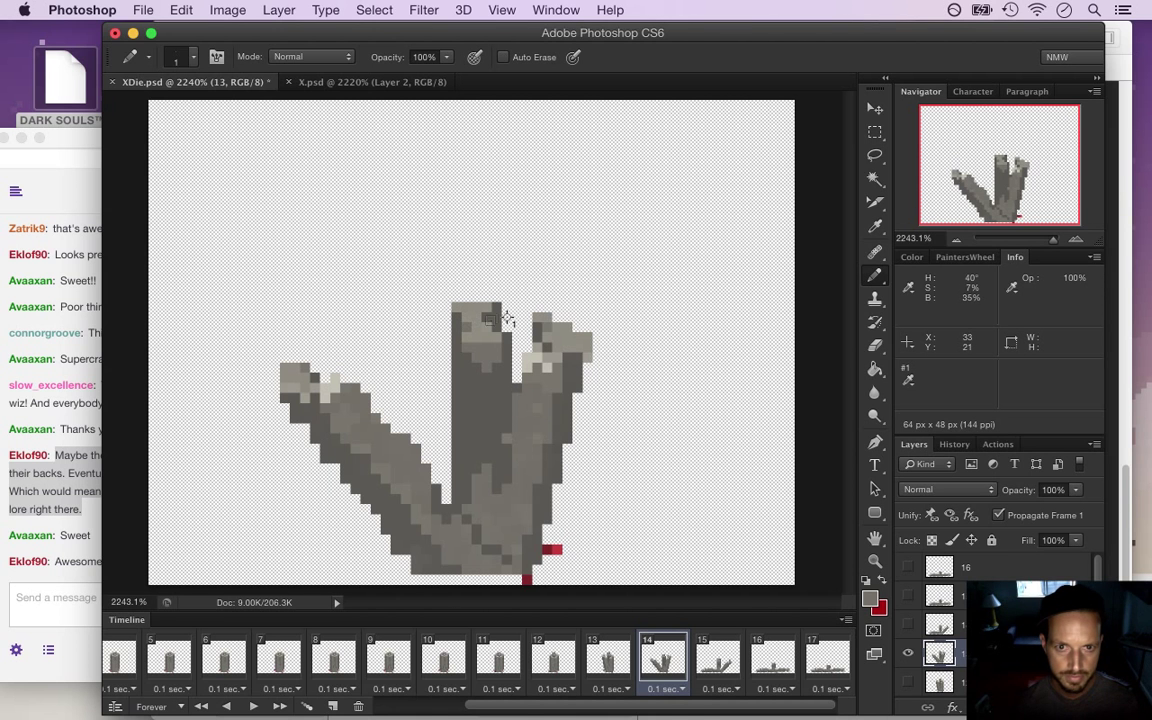
Make frame 16's layer active and compare it against frame 17
click(776, 664)
click(953, 600)
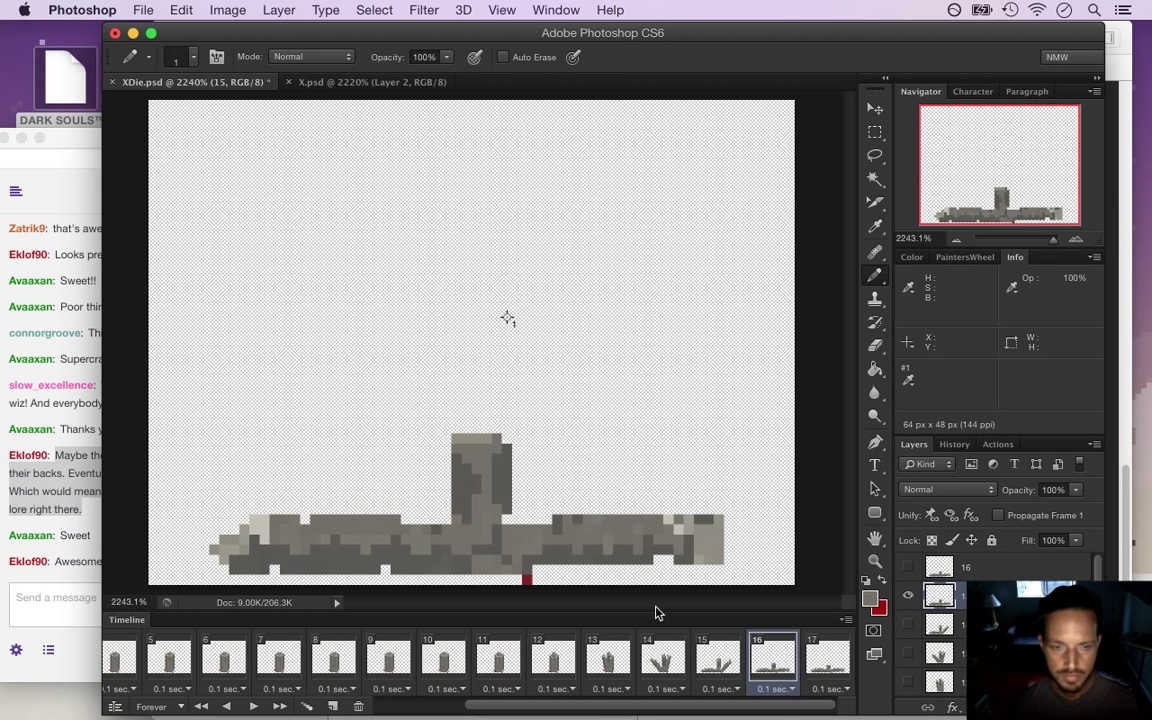
click(830, 658)
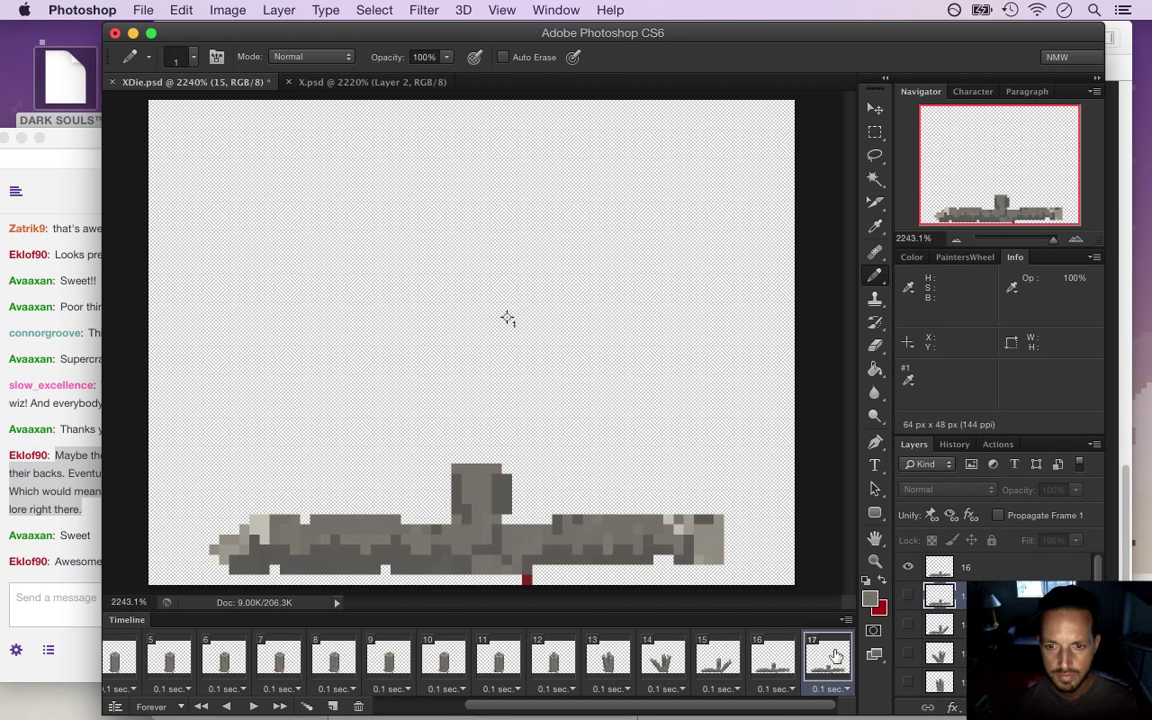
click(788, 657)
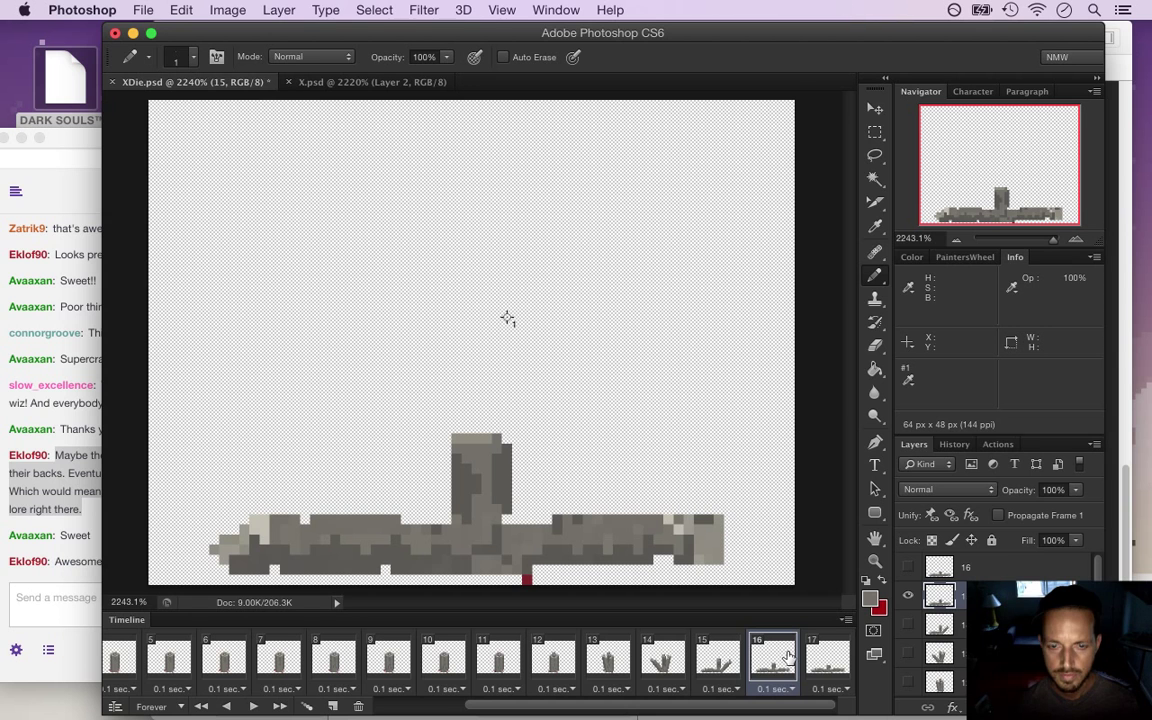
Replay the animation from frame 1, then bring the Safari Twitch chat forward
drag(503, 710, 418, 710)
click(125, 660)
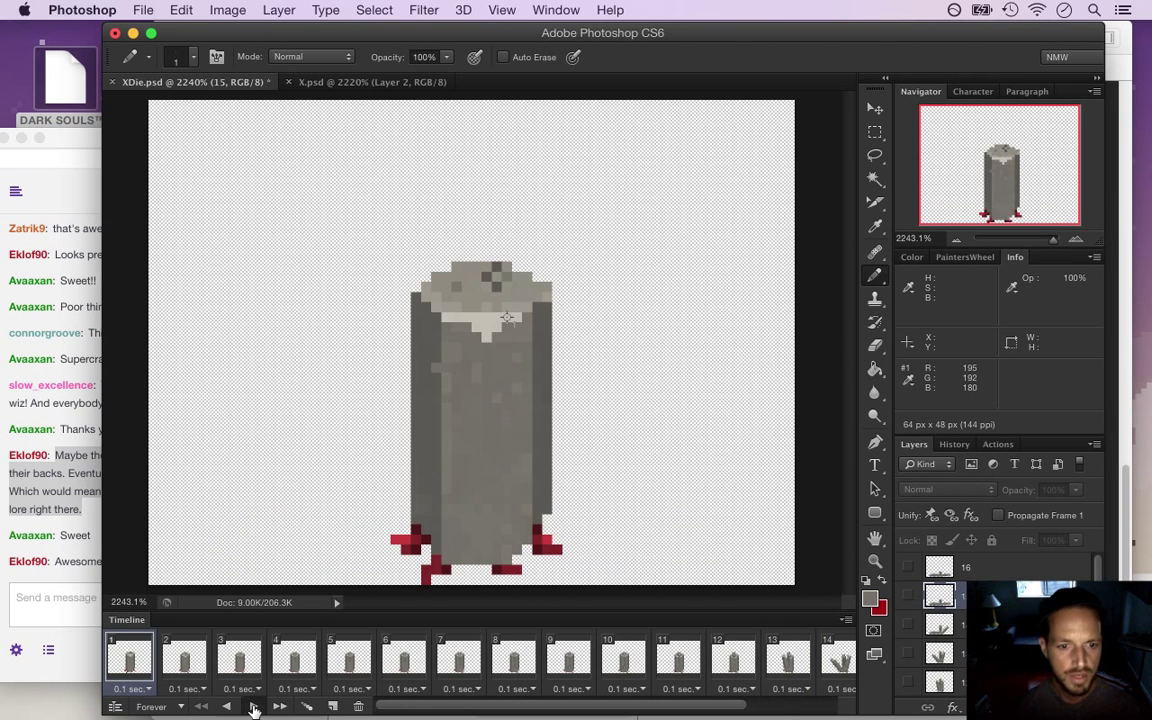
click(254, 707)
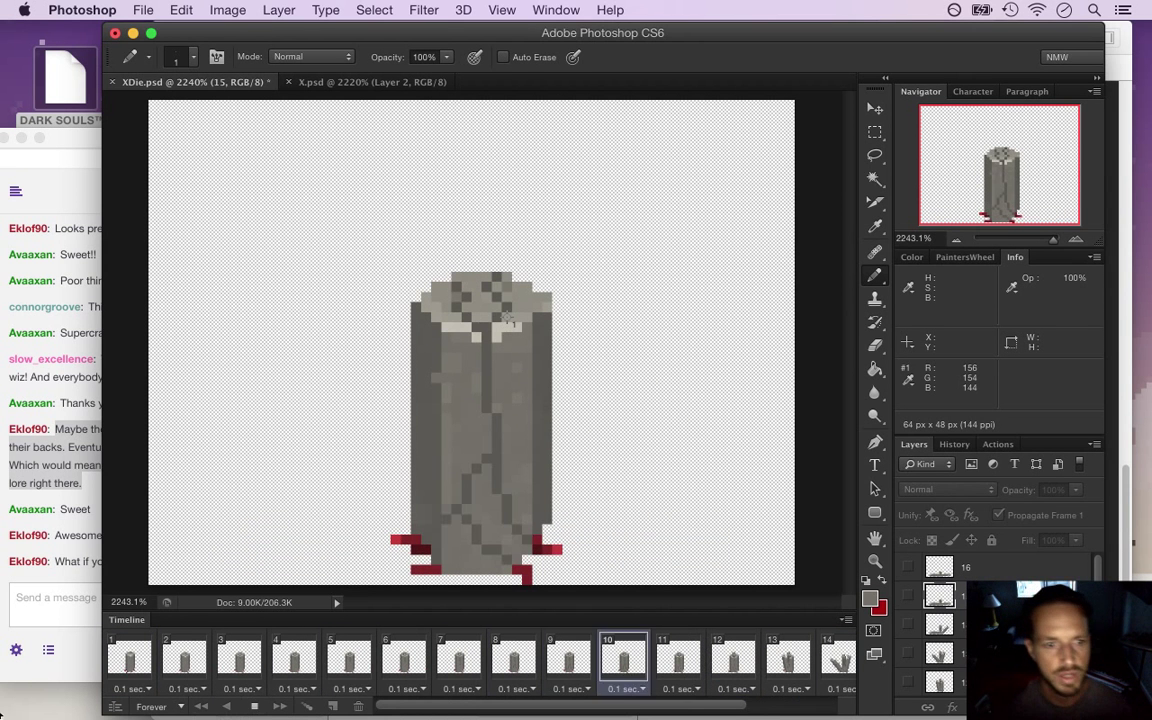
click(91, 573)
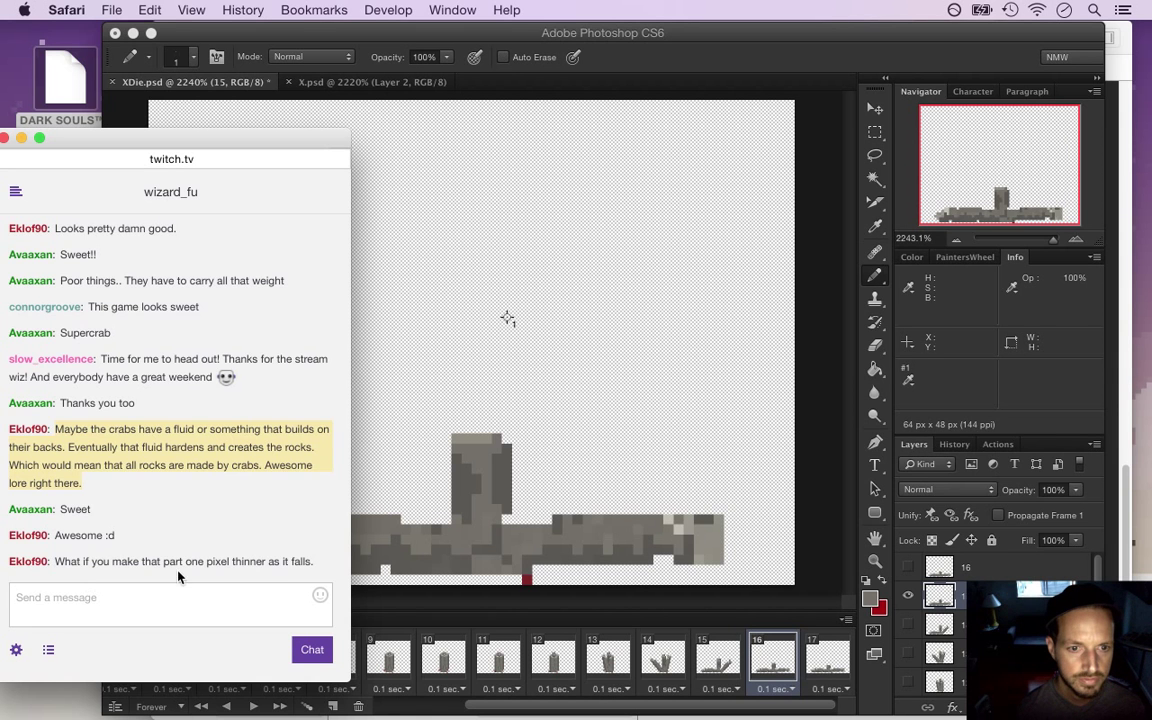
Highlight the chat comments about the back rock shrinking, then return to Photoshop's frame 15
drag(196, 561, 275, 570)
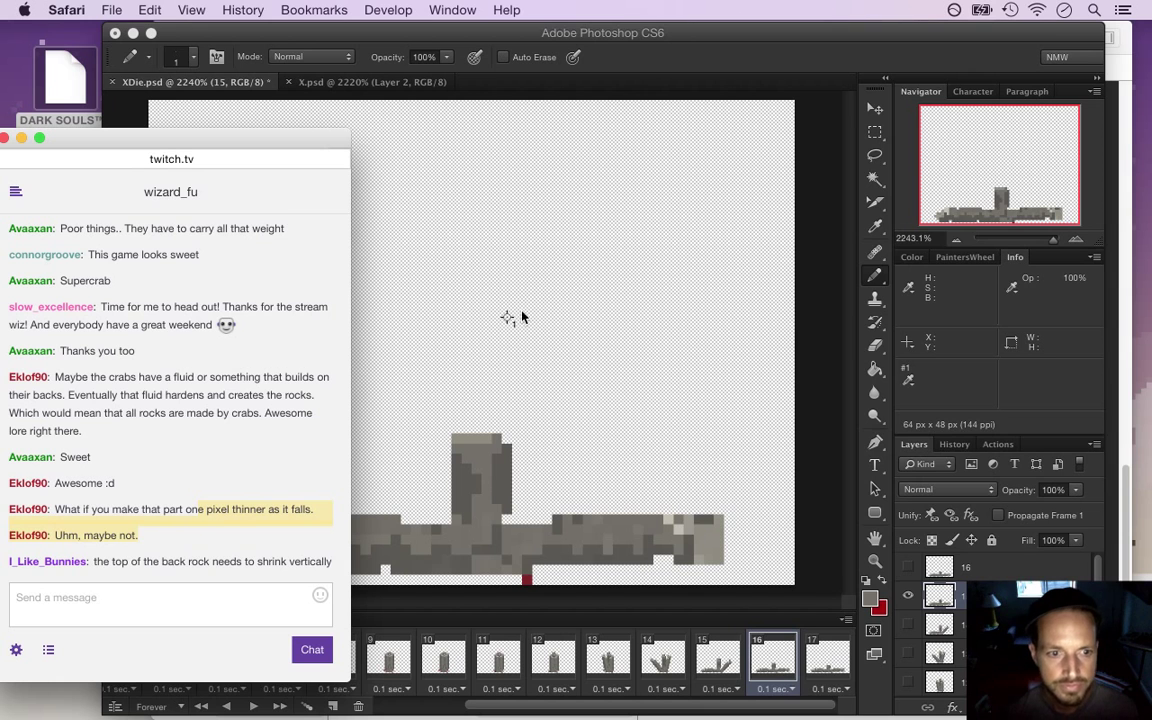
drag(111, 565, 212, 565)
drag(307, 567, 316, 567)
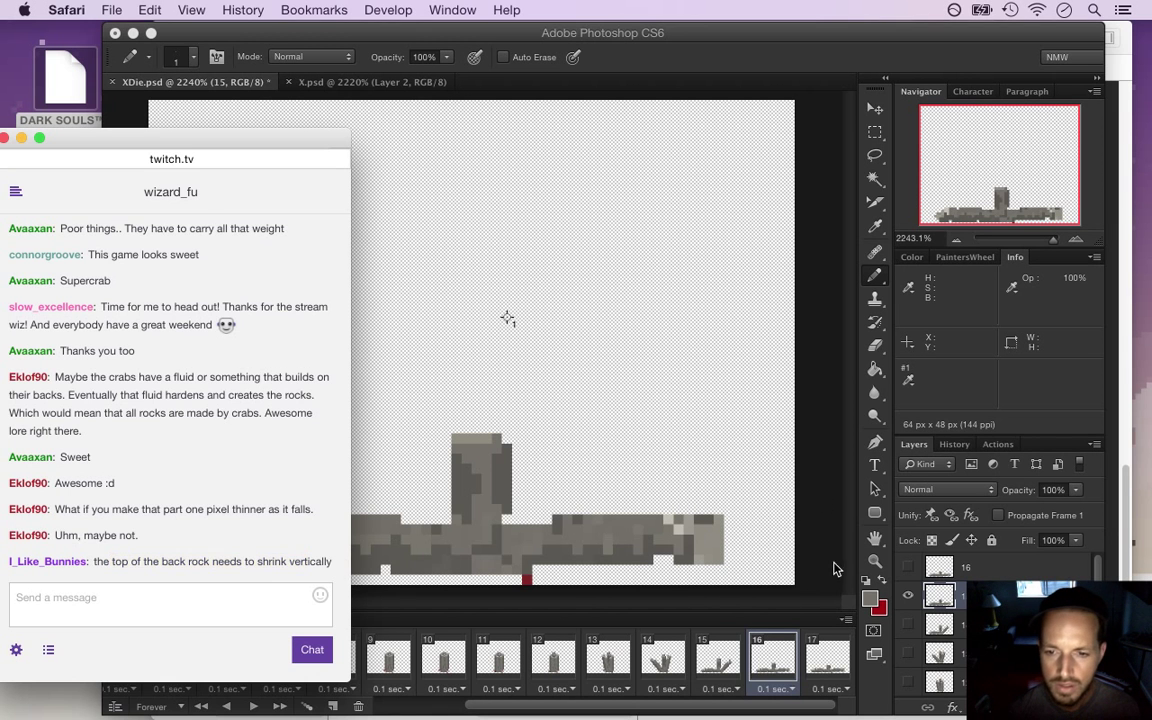
click(752, 512)
click(728, 660)
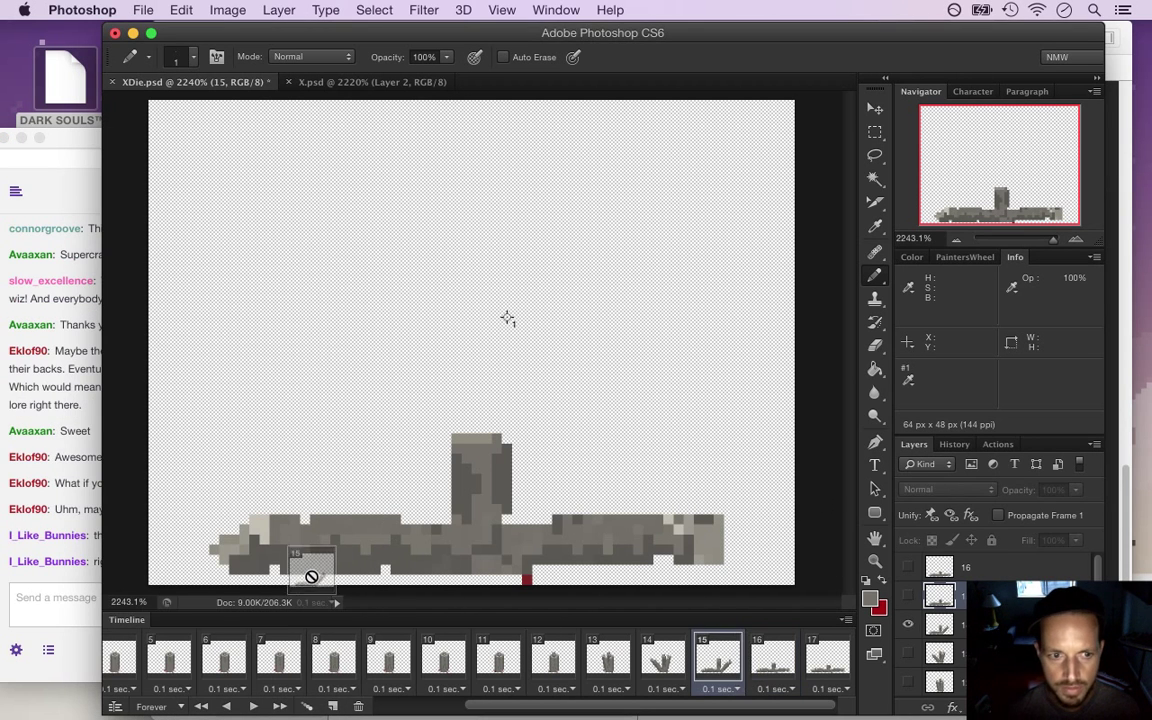
Compare frames 15 and 14 again after a glance at the stream chat, ending on frame 15
click(711, 645)
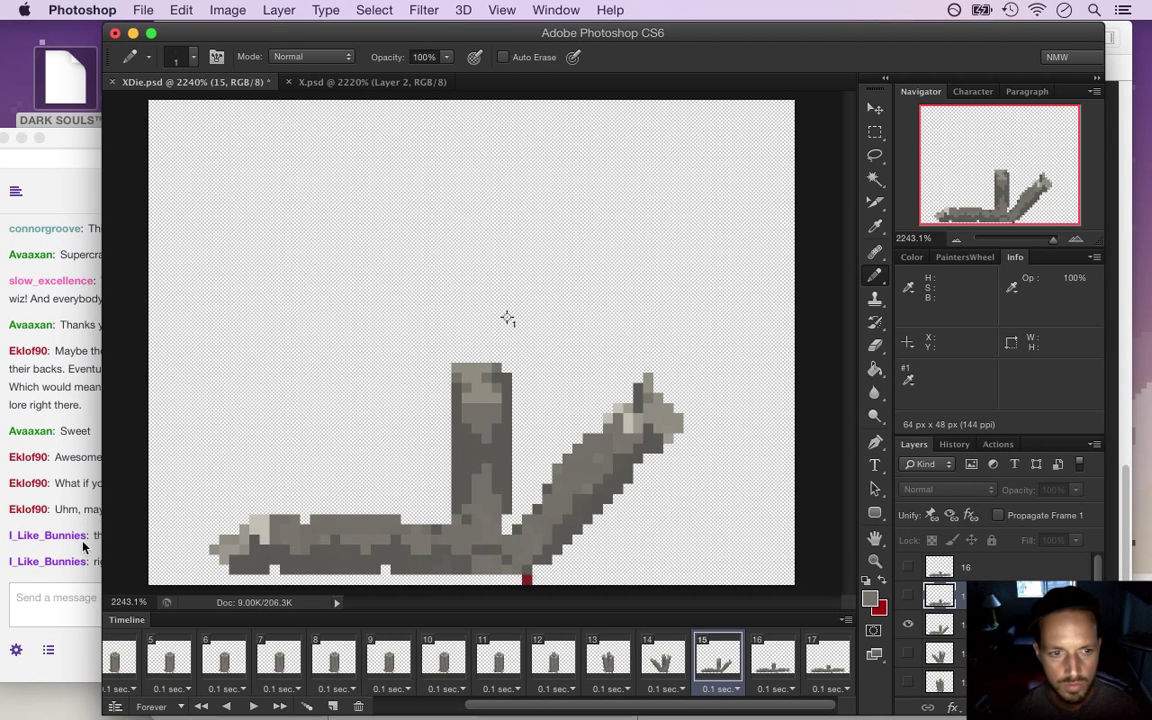
click(79, 510)
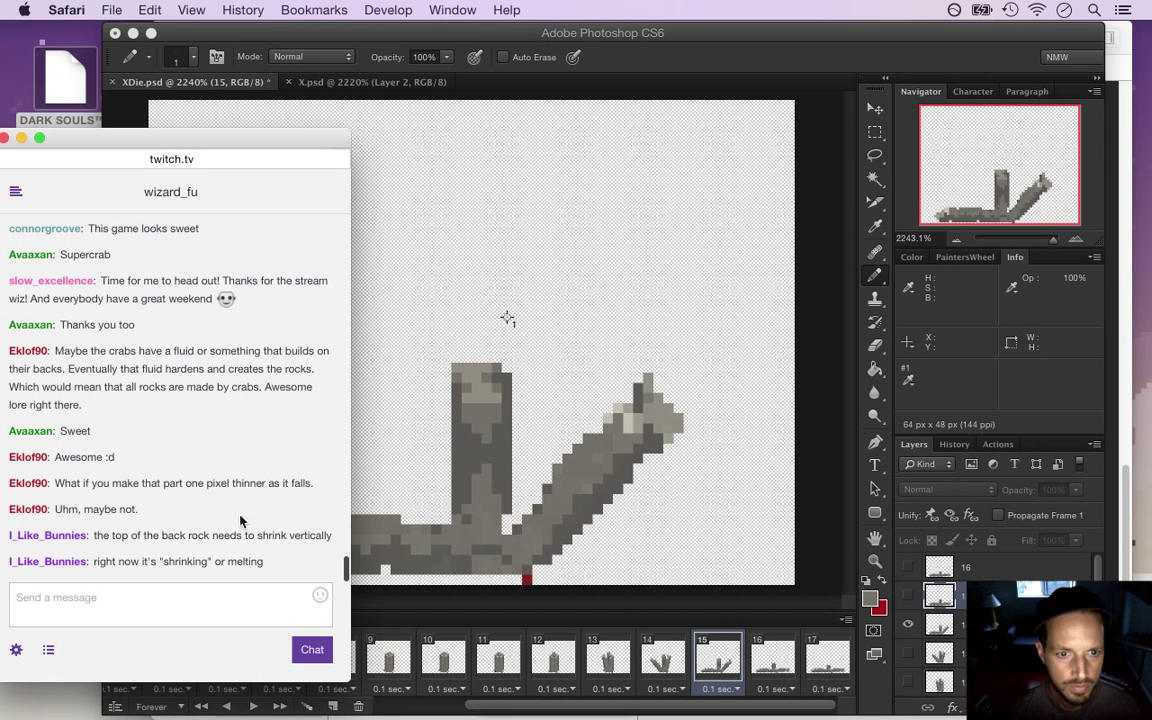
click(760, 470)
click(661, 658)
click(715, 660)
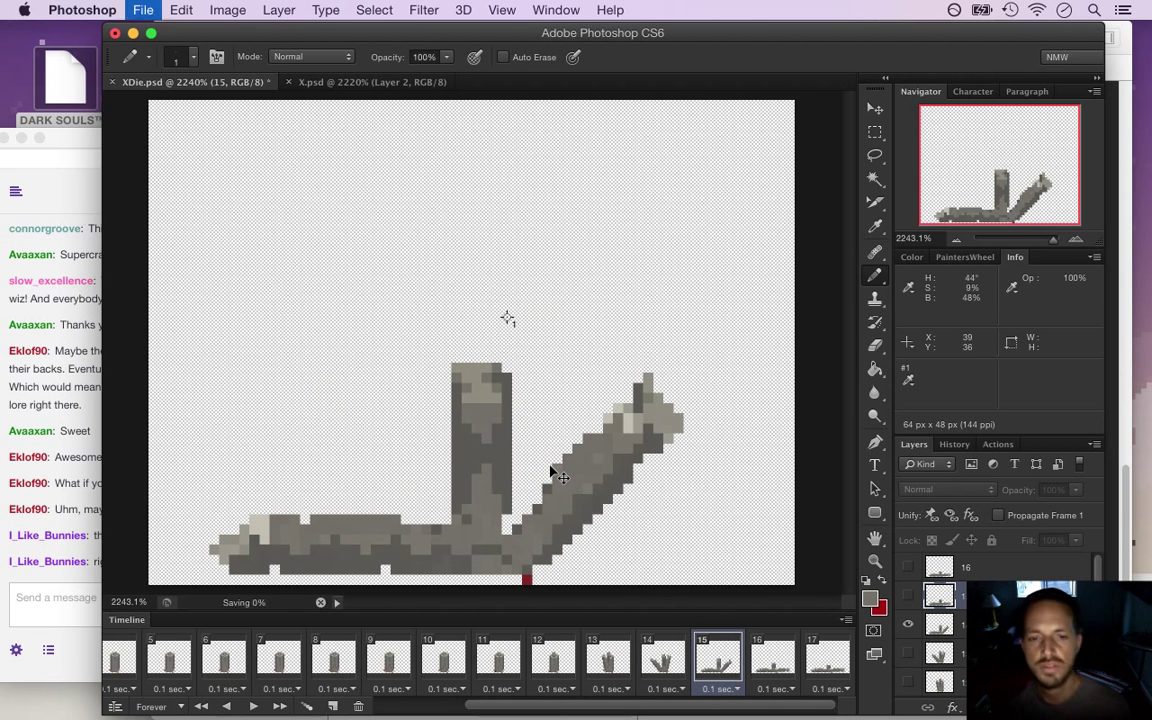
Render XDie.psd via Export > Render Video as the XDie.png PNG sequence, replacing the old files
click(143, 9)
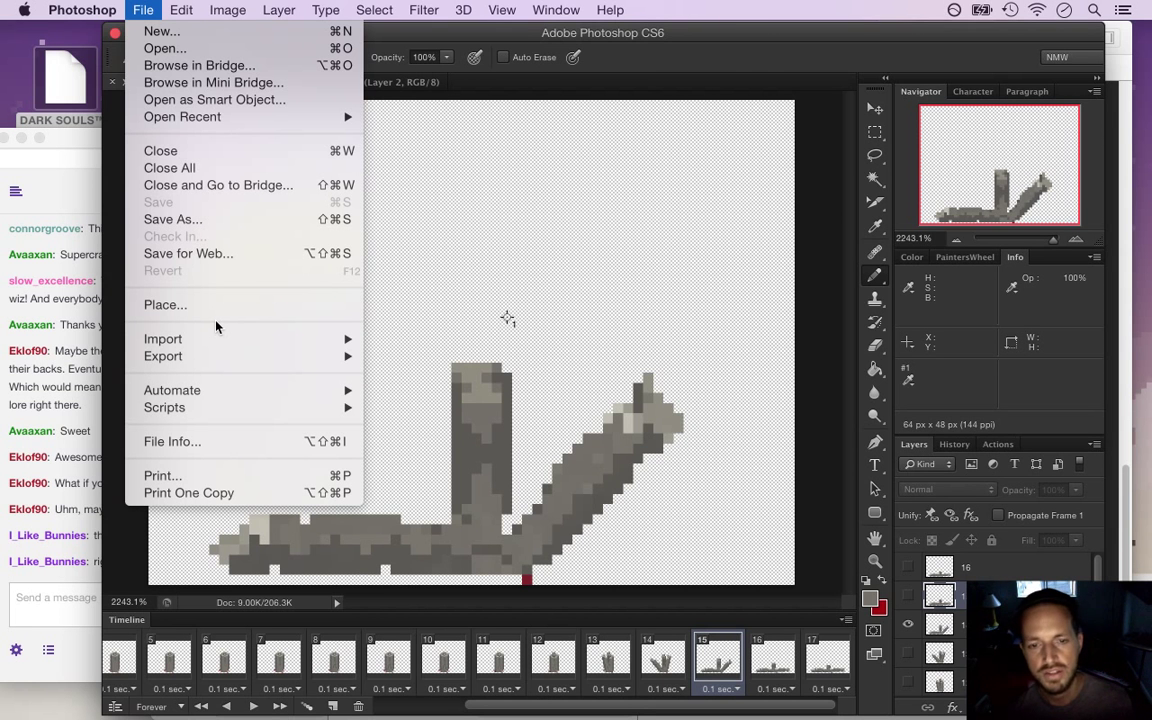
mouse_move(200, 356)
click(405, 391)
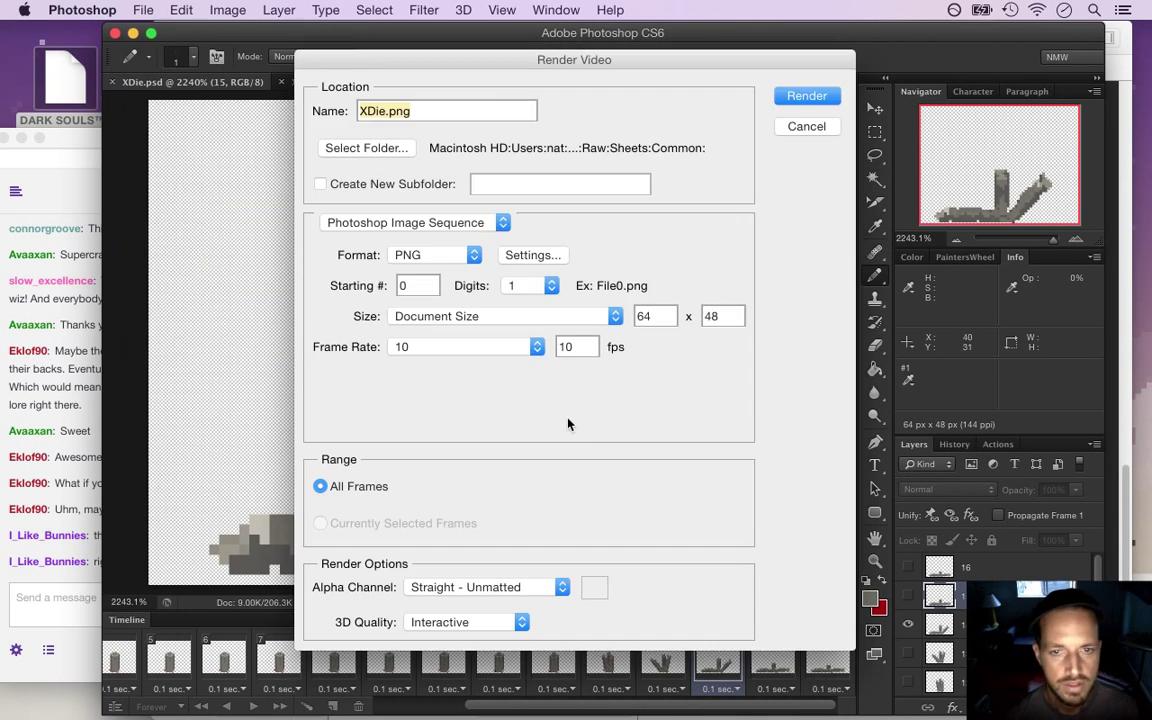
click(789, 98)
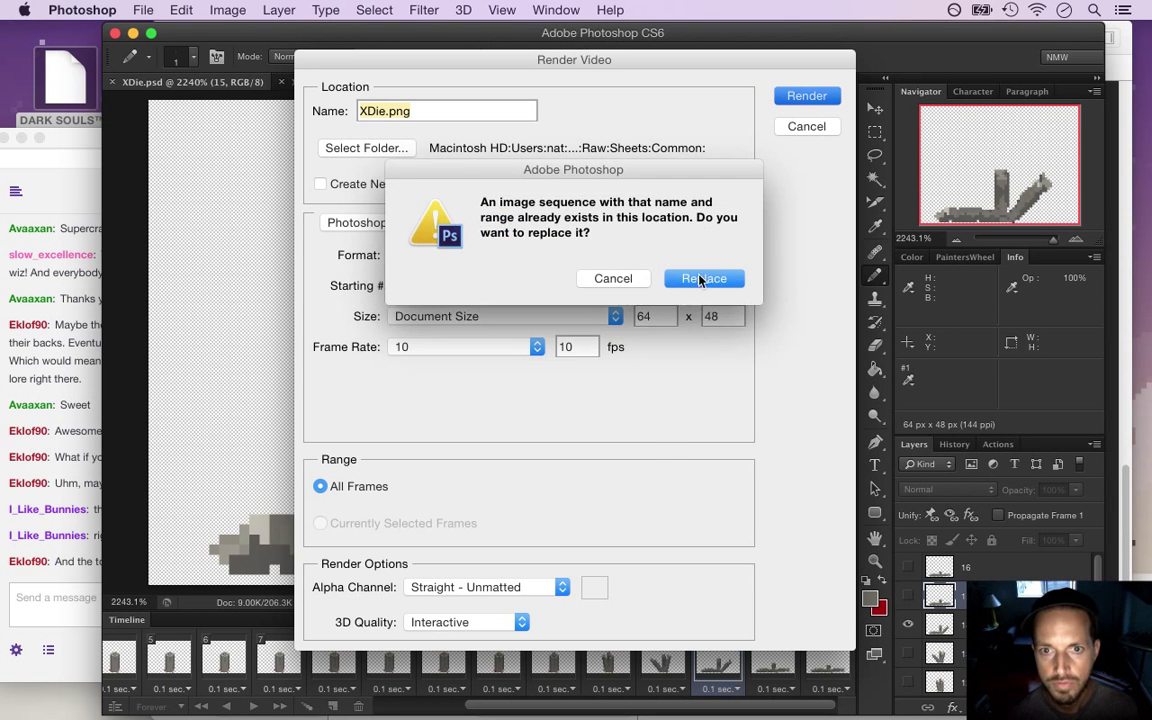
click(705, 275)
click(64, 512)
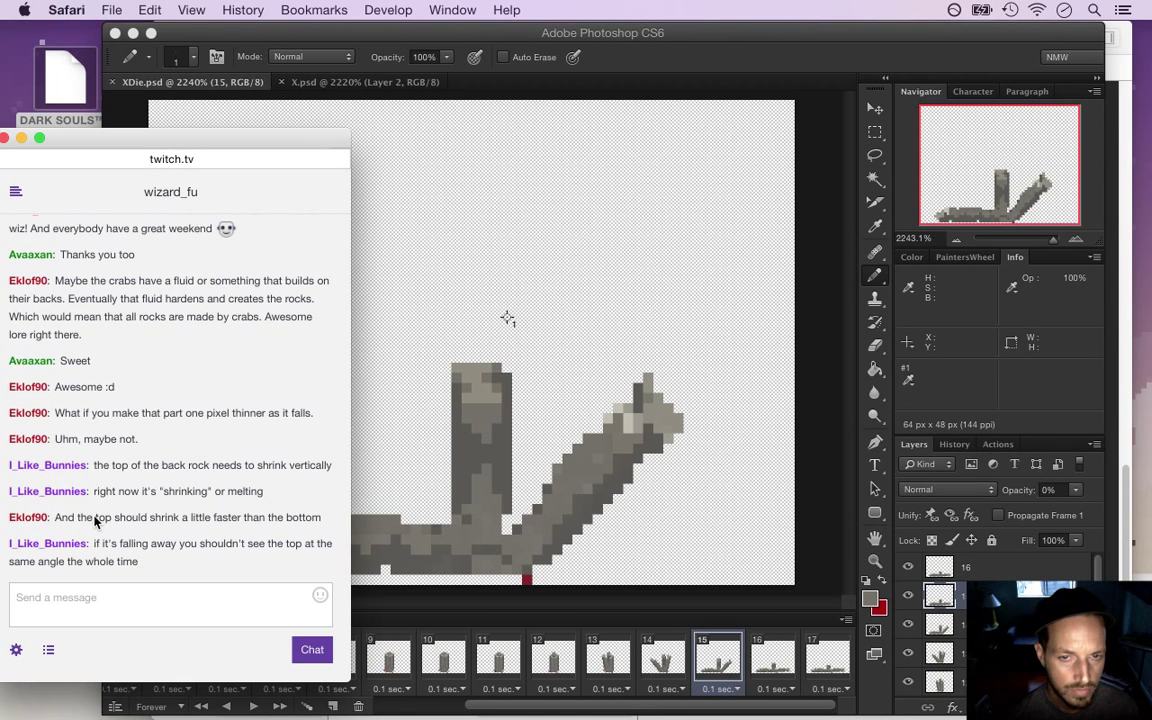
Highlight the chat comments about the top shrinking faster and its falling angle, then return to Photoshop
drag(92, 519, 247, 519)
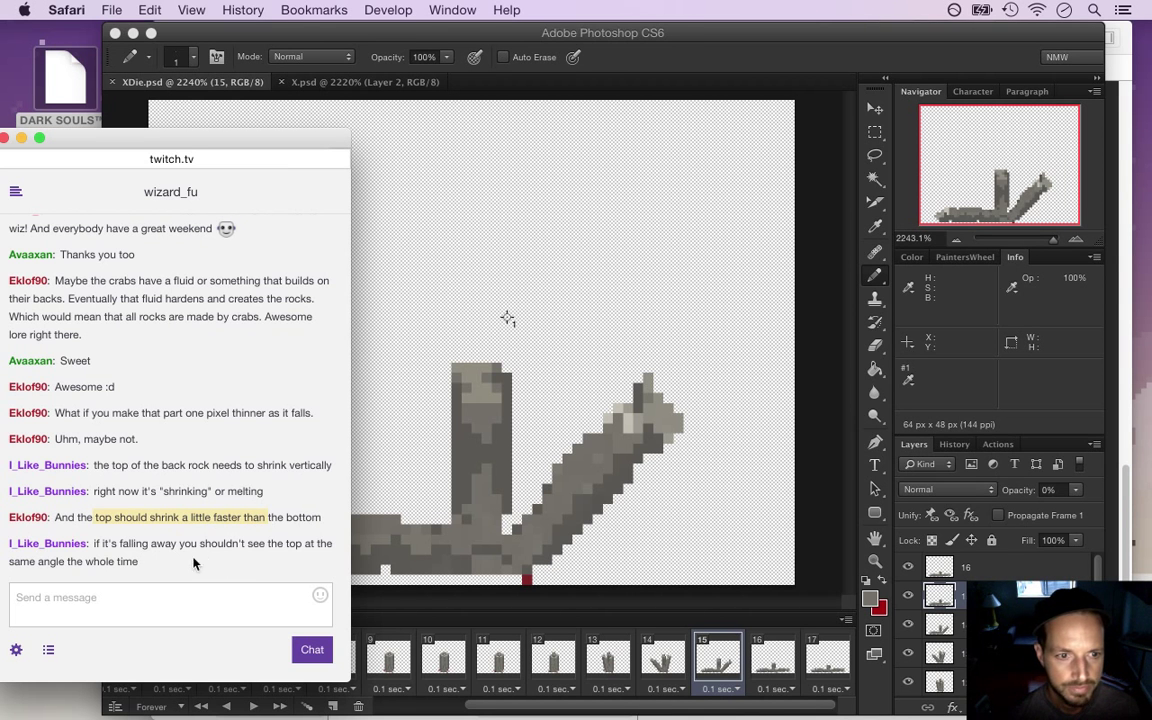
drag(97, 545, 209, 567)
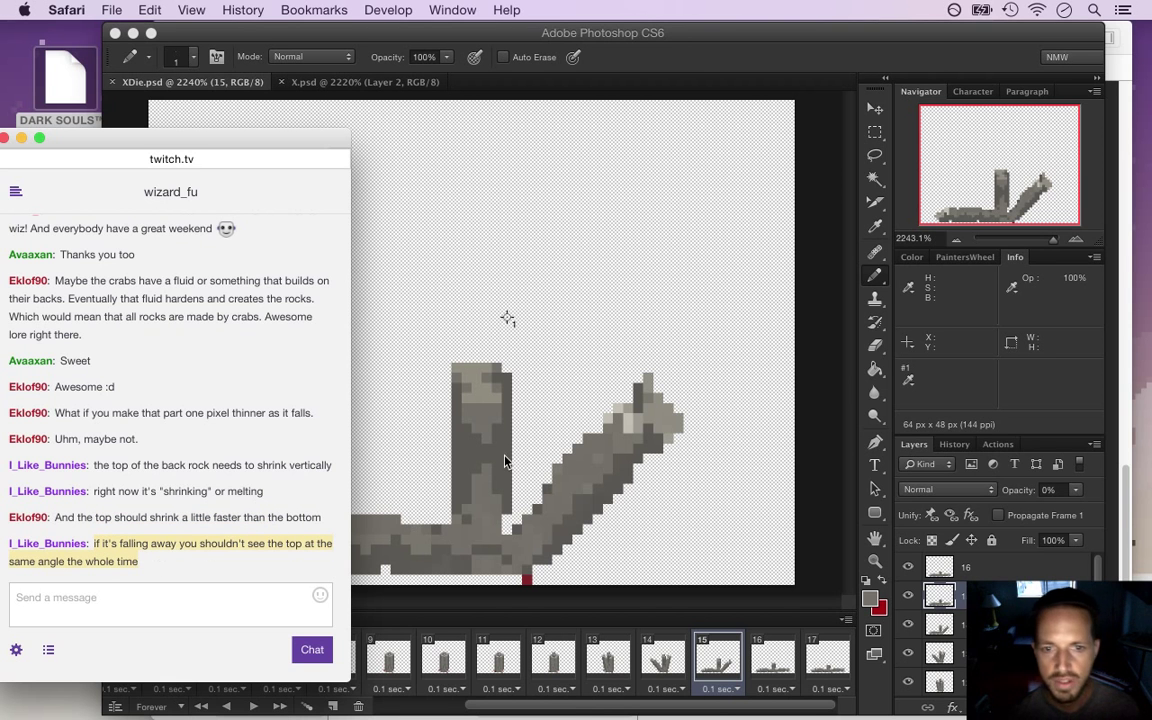
click(577, 444)
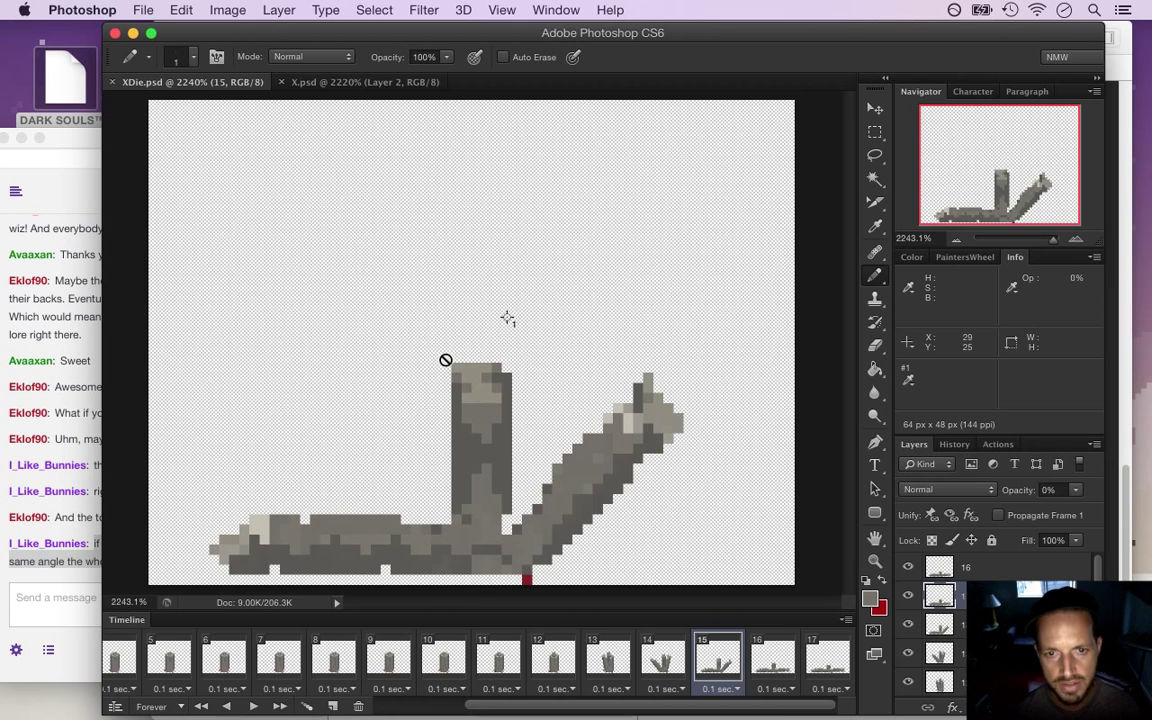
On frame 16, sample the darker grey and pencil it over the pillar's light top pixels
click(771, 660)
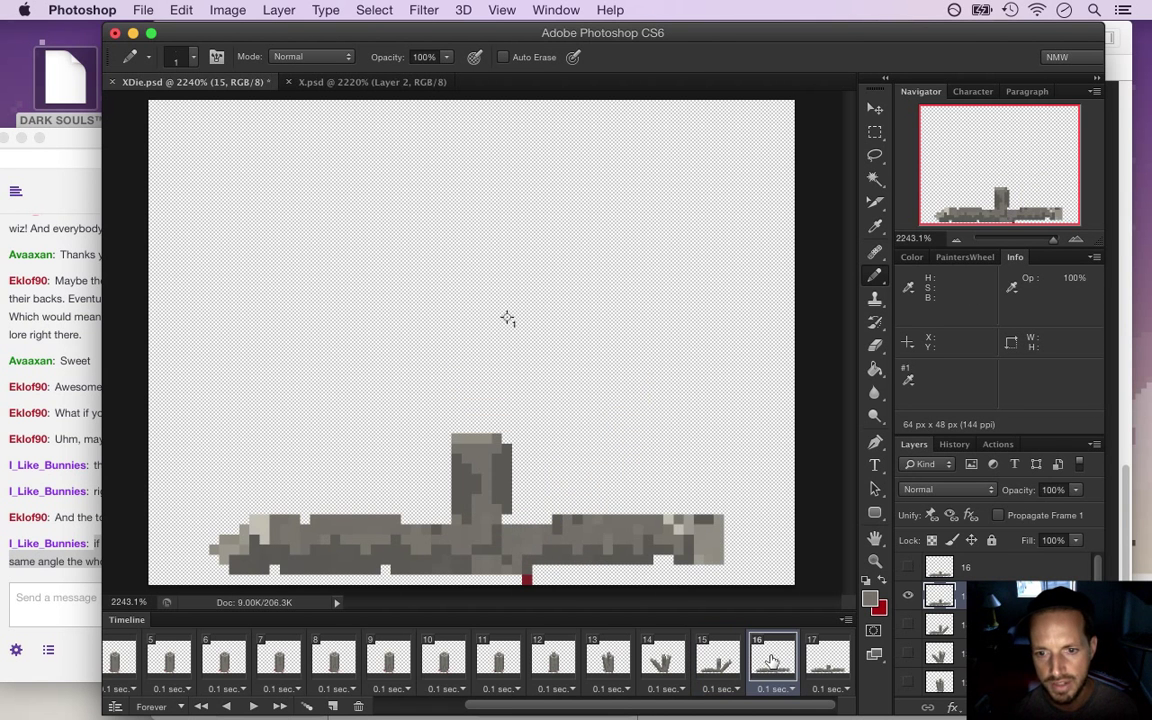
click(827, 660)
click(783, 668)
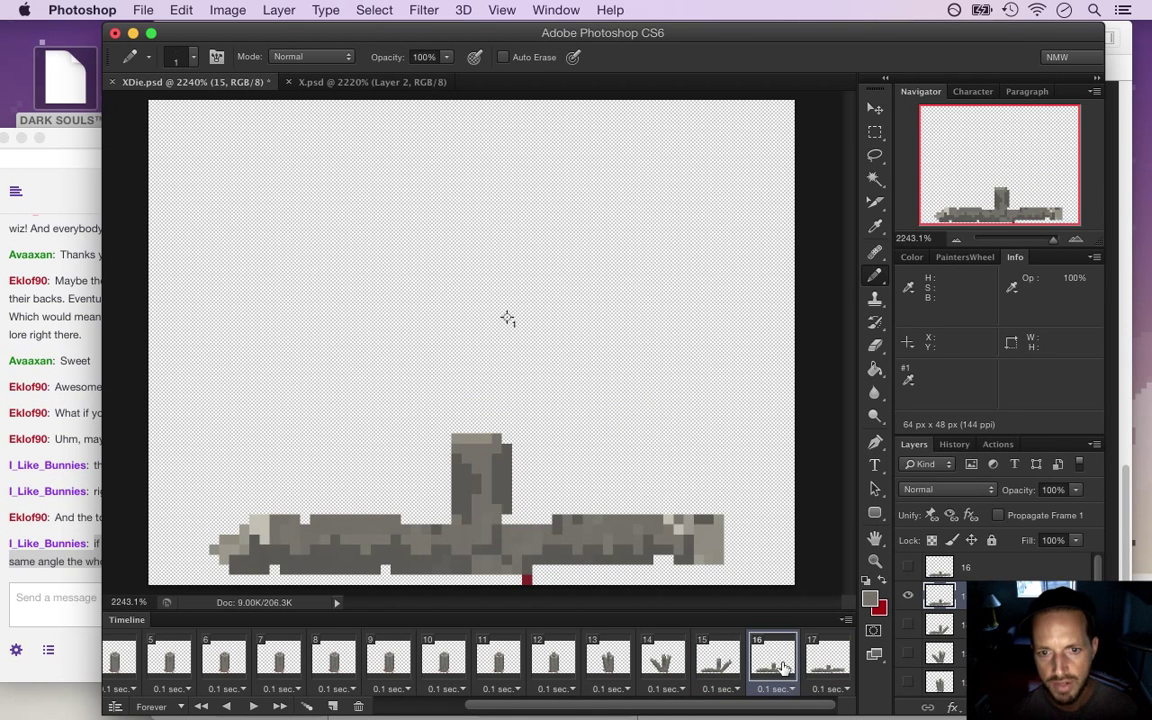
key(i)
click(483, 453)
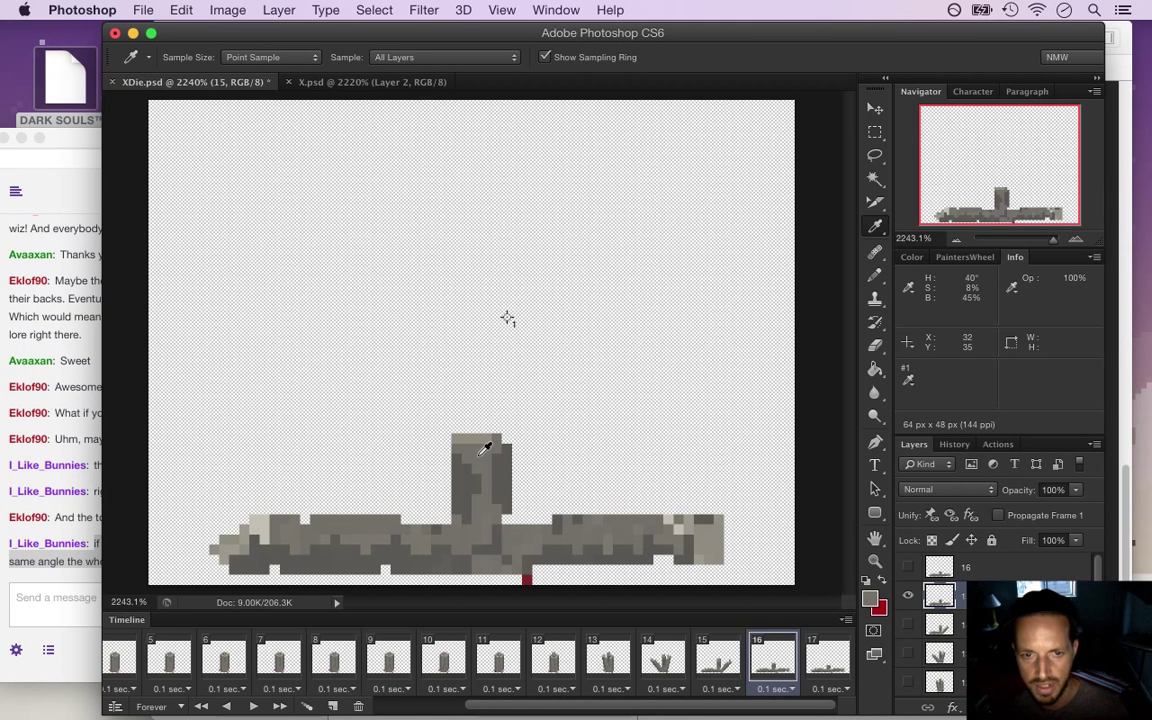
key(b)
drag(476, 437, 457, 437)
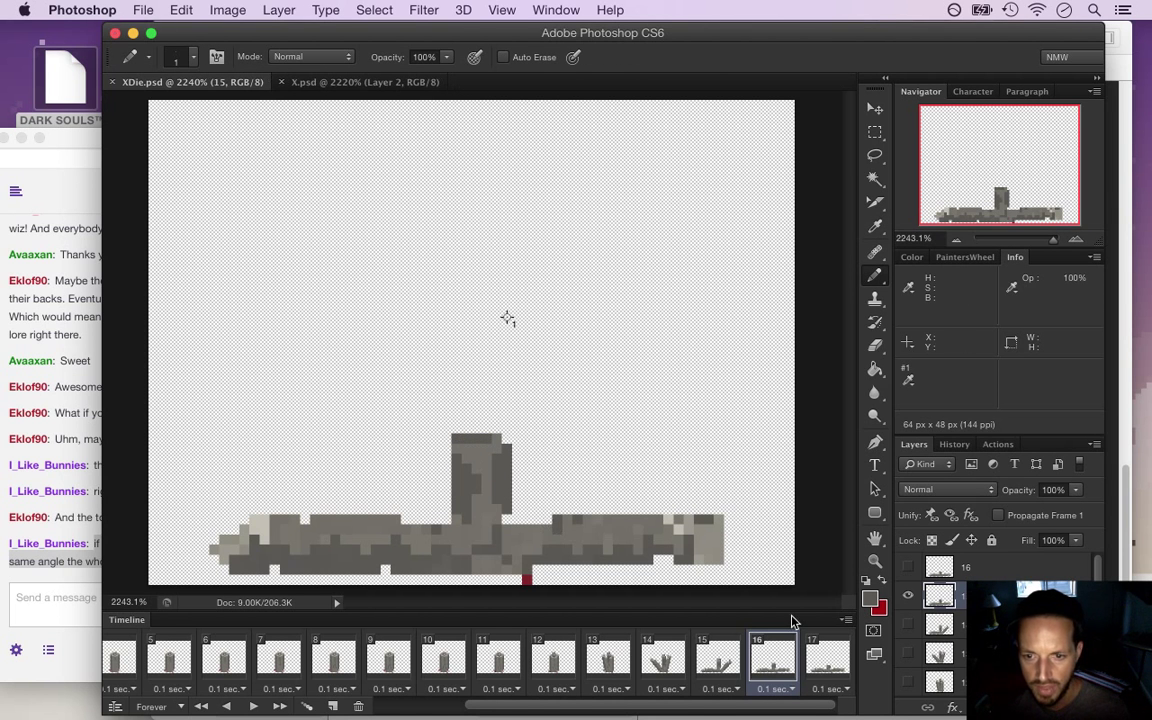
Activate layer 16 and review frames 17 back through 14, ending on frame 15
click(825, 662)
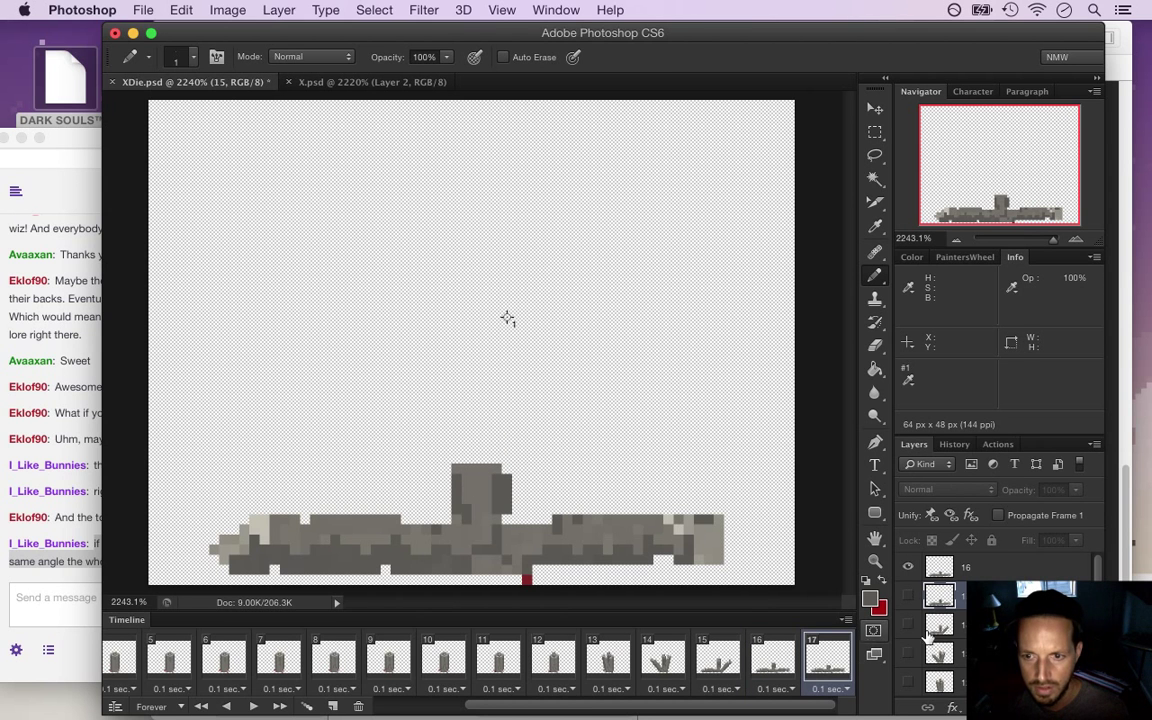
click(936, 572)
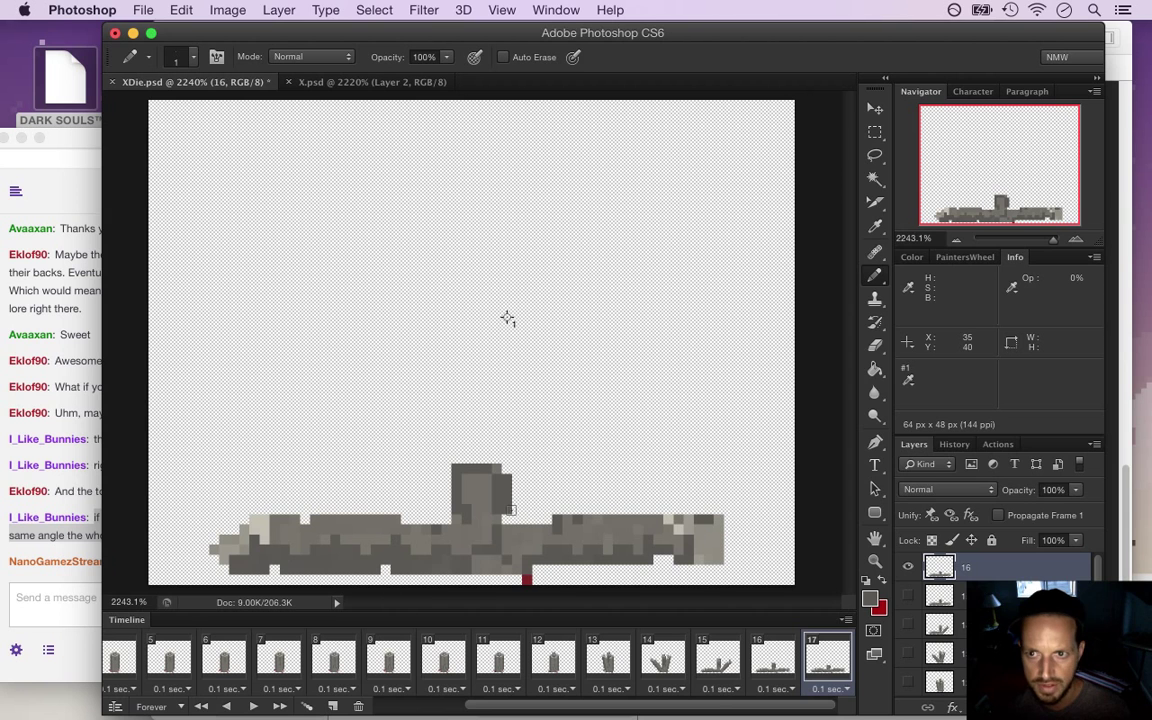
click(770, 660)
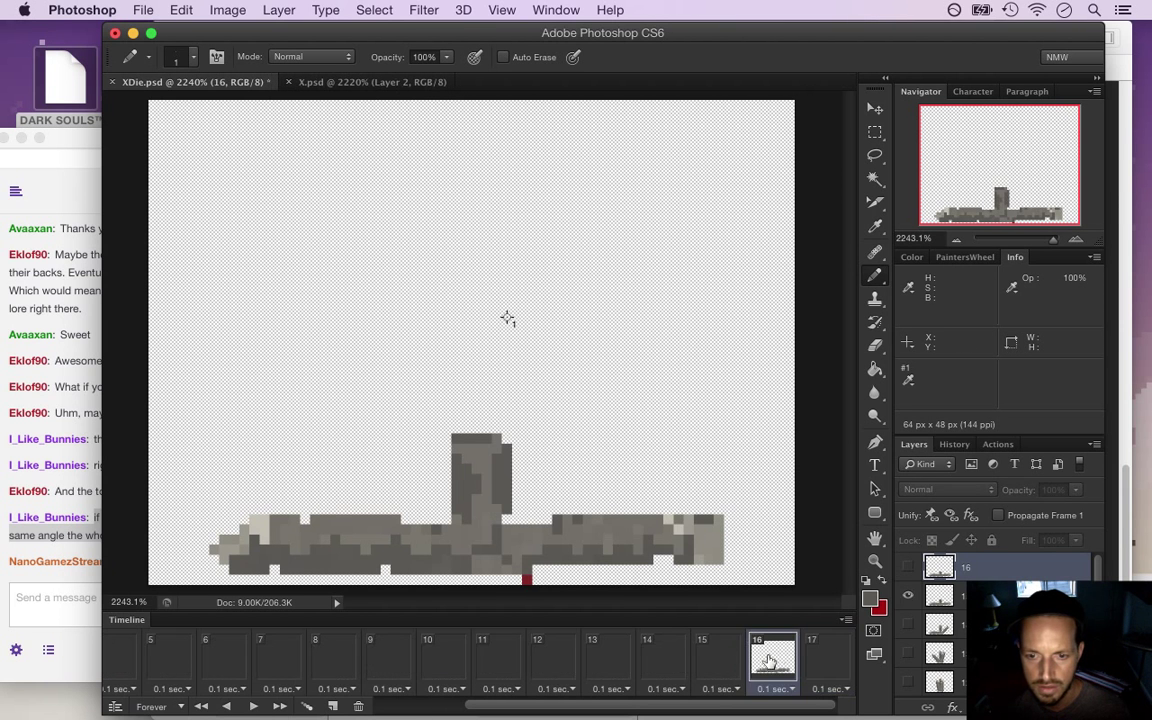
click(695, 660)
click(662, 660)
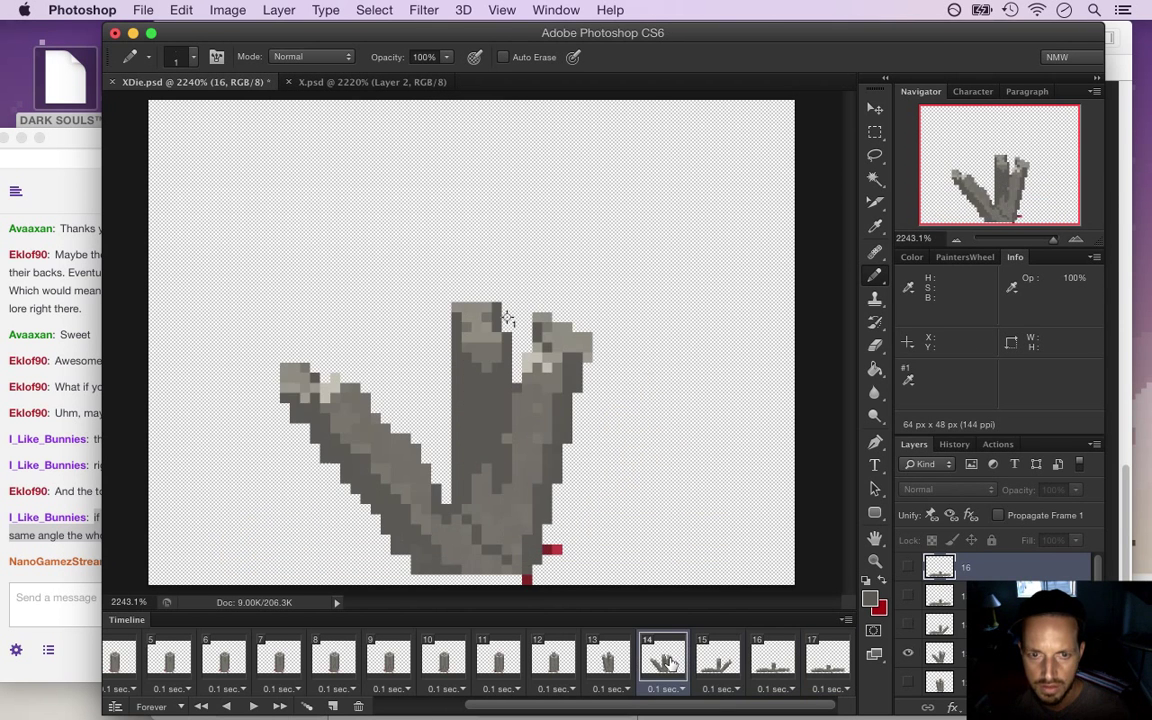
click(708, 664)
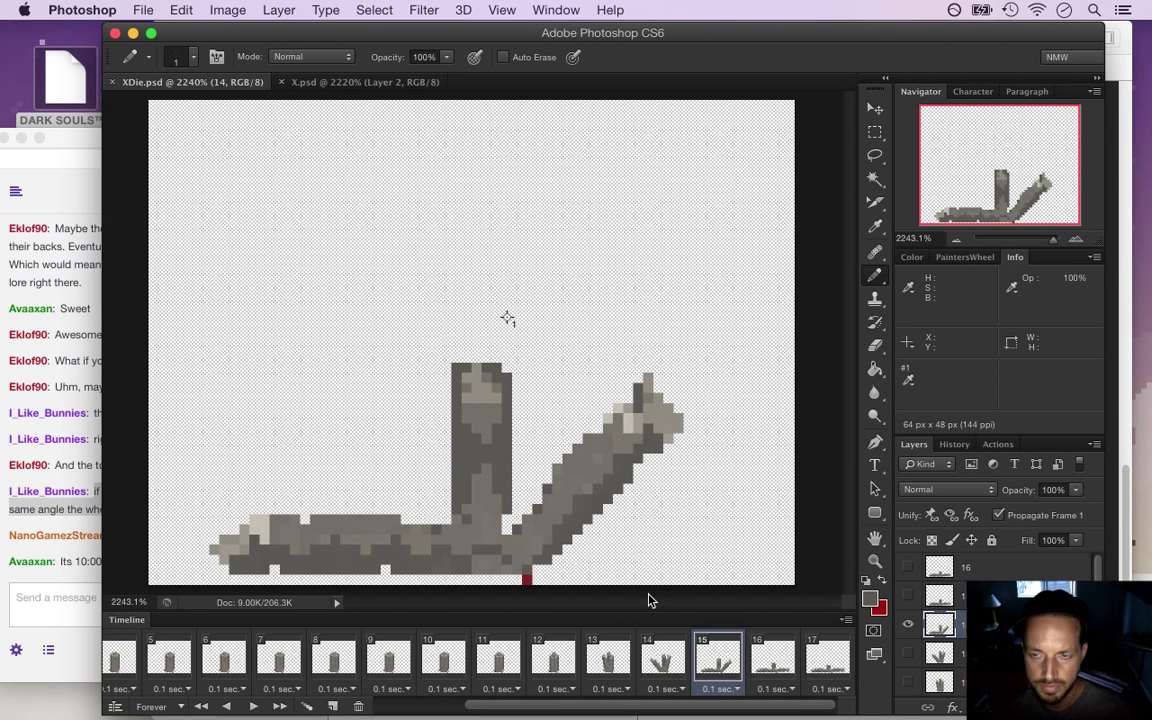
Read the latest stream chat message and check the clock before returning to Photoshop
click(88, 561)
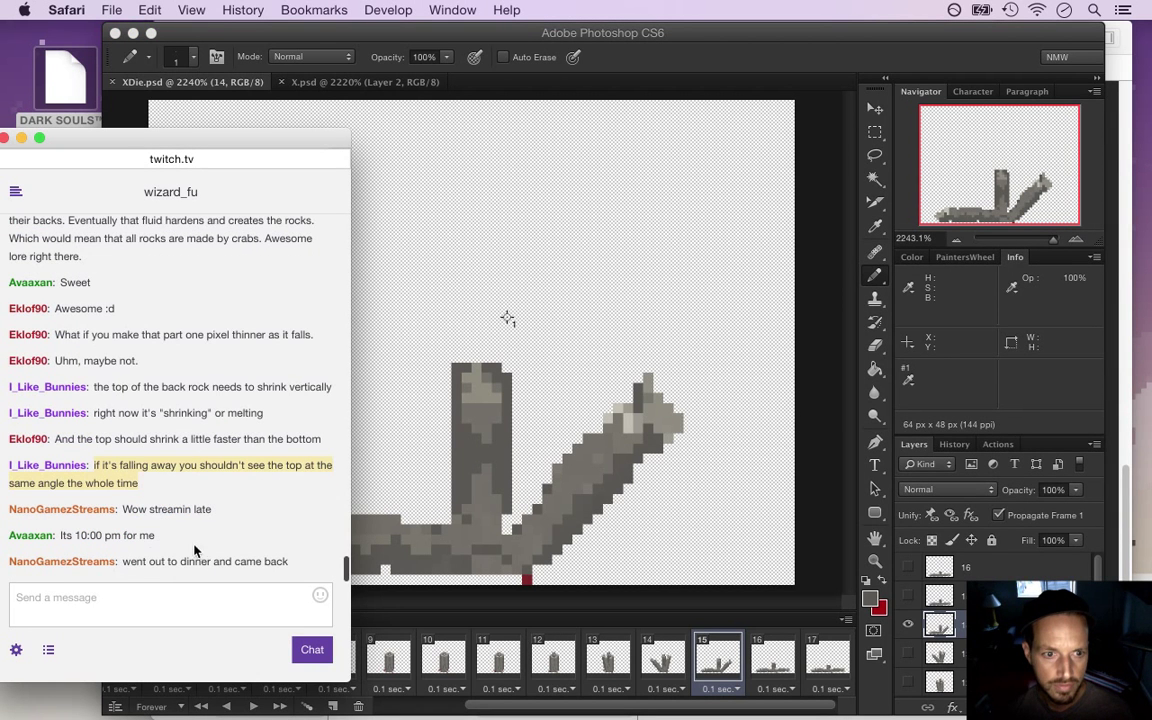
drag(230, 509, 173, 509)
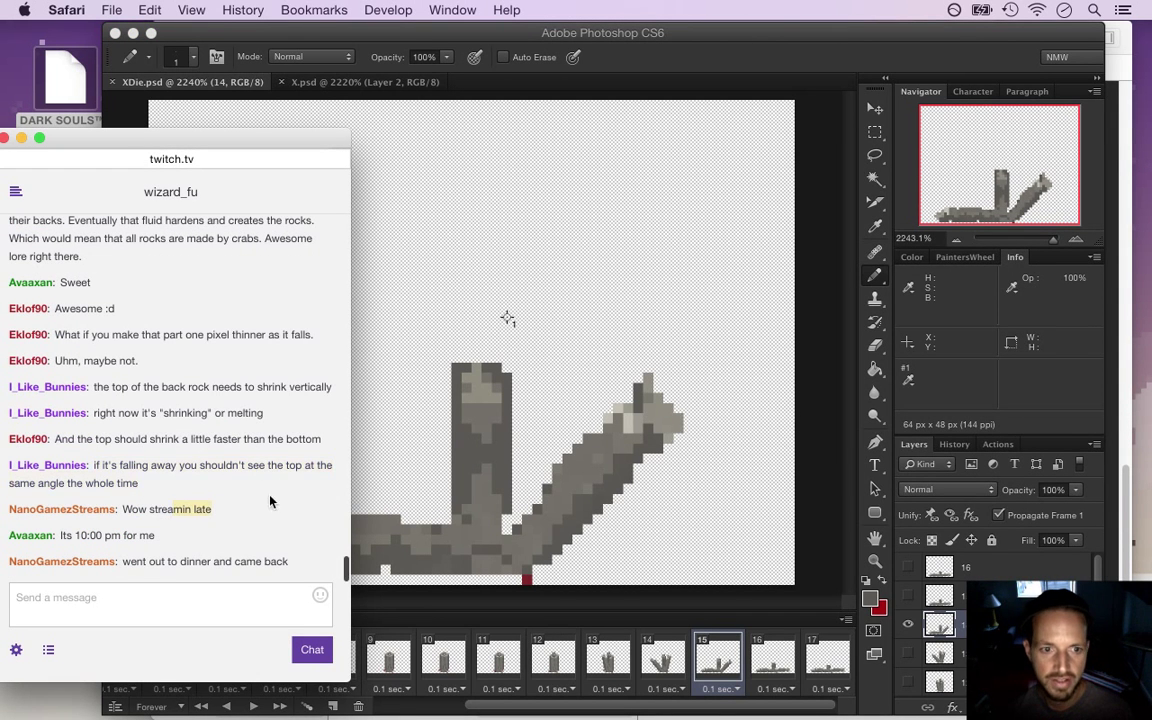
click(1065, 8)
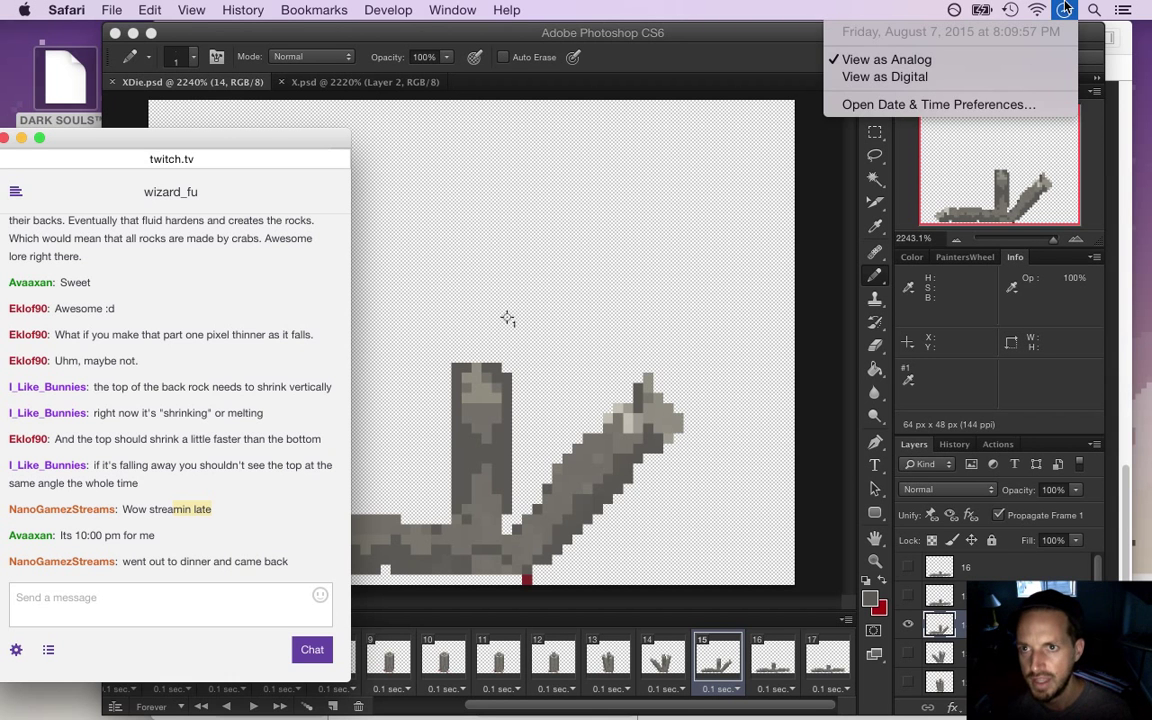
click(776, 8)
click(739, 36)
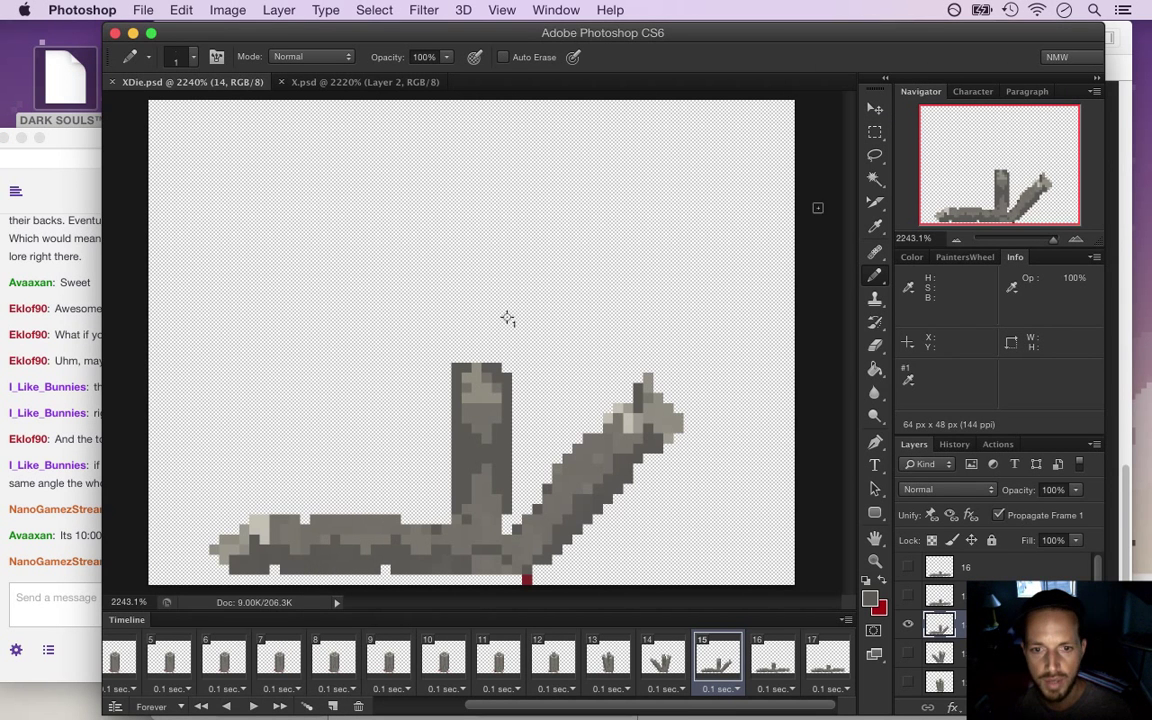
Compare frames 13, 14 and 15 and sample a grey from the pillar pixels
click(672, 662)
click(718, 660)
click(678, 665)
click(607, 662)
click(718, 660)
click(650, 668)
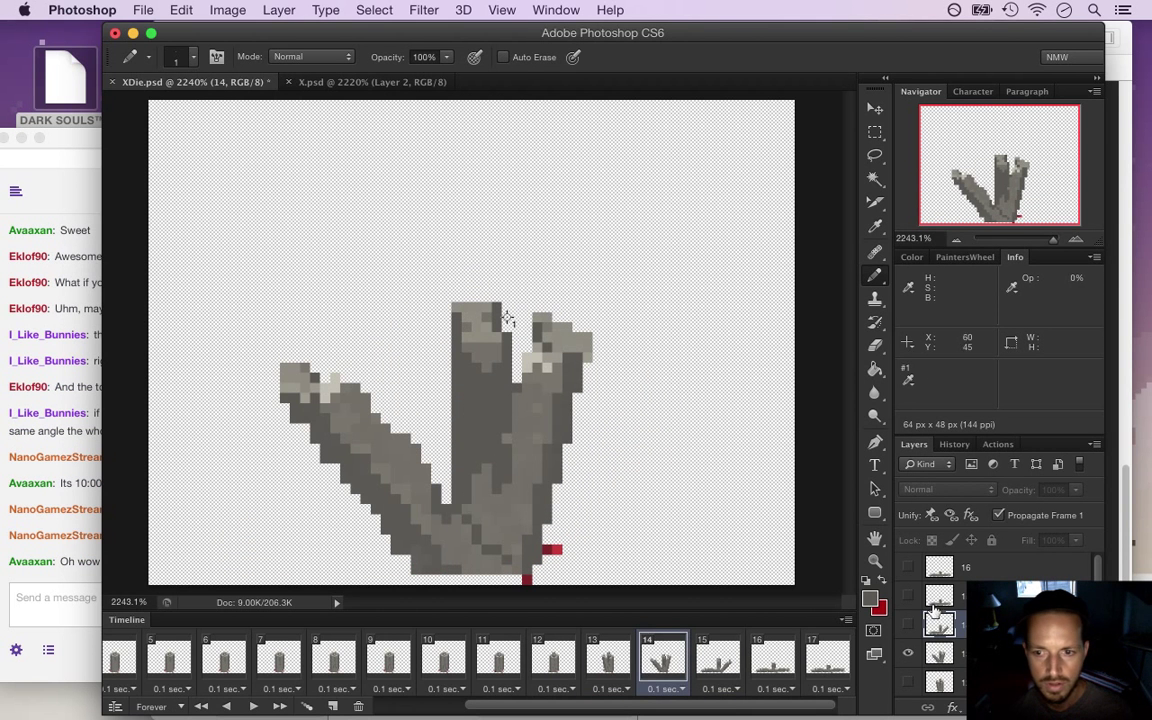
key(i)
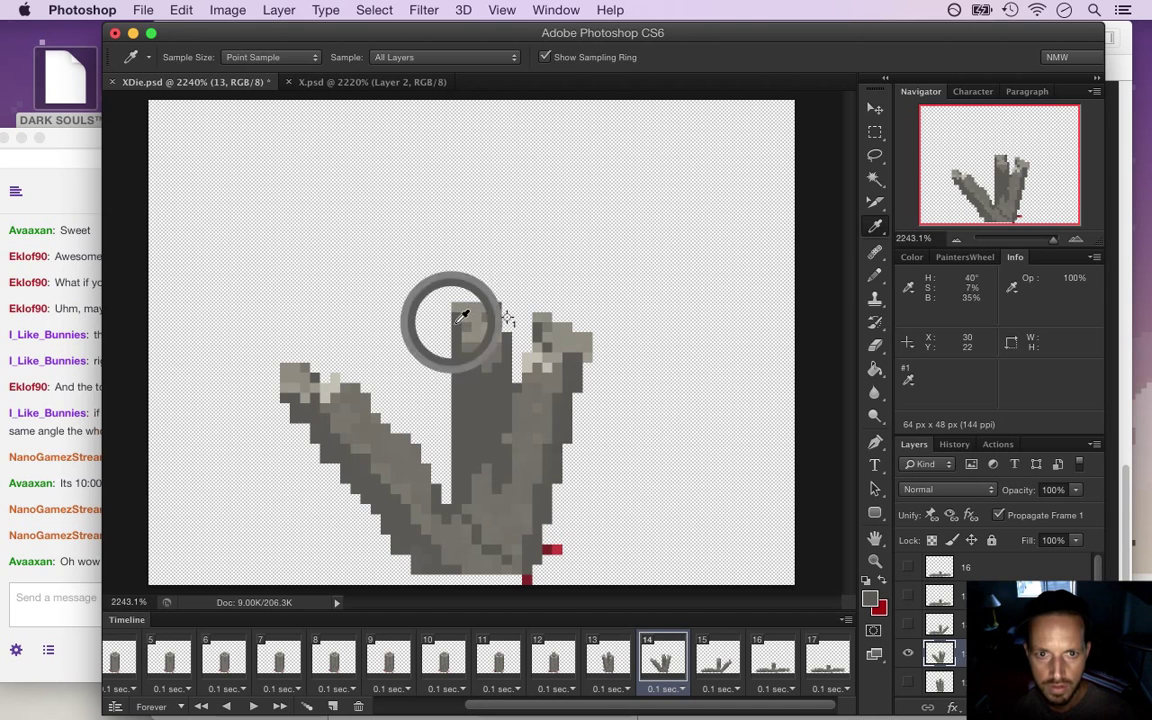
key(b)
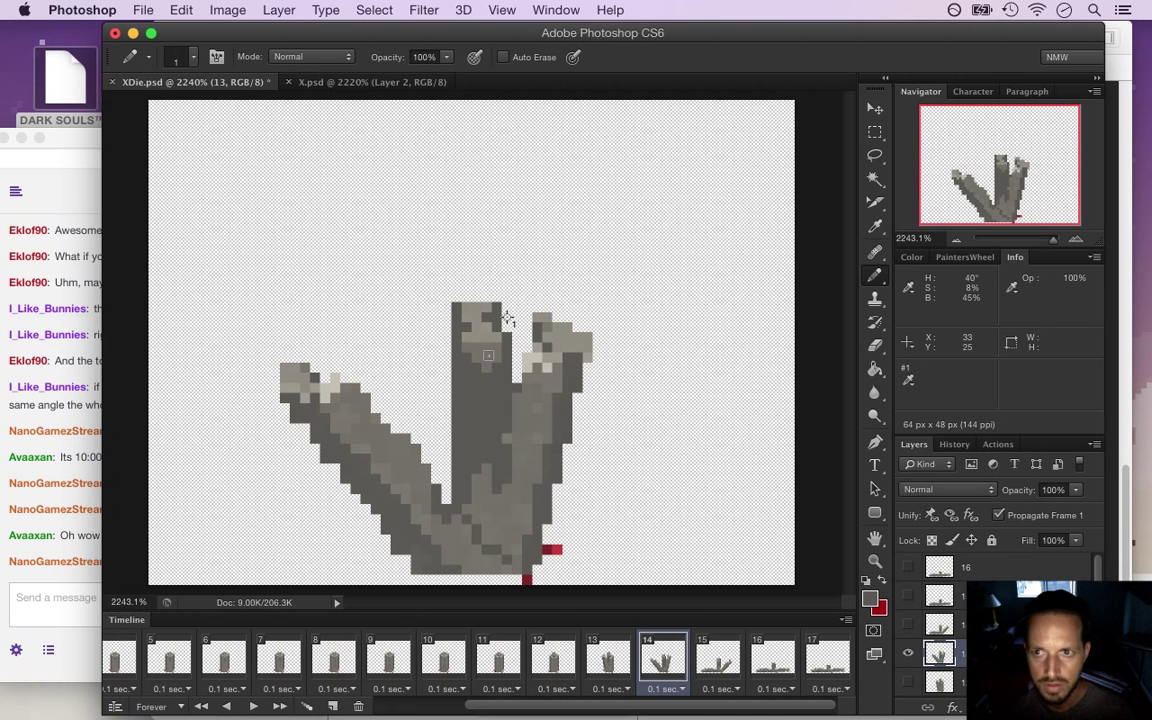
Save XDie.psd and render a 64×48 PNG image sequence, replacing the previous files
key(super+s)
click(137, 9)
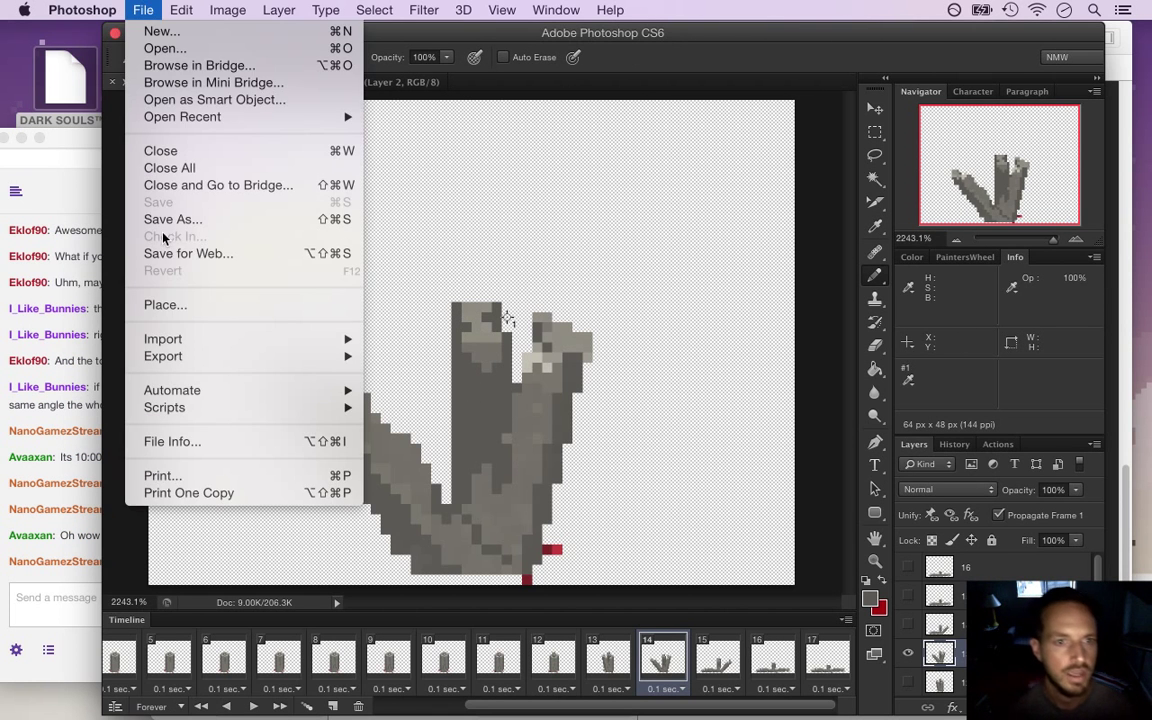
mouse_move(350, 356)
click(433, 397)
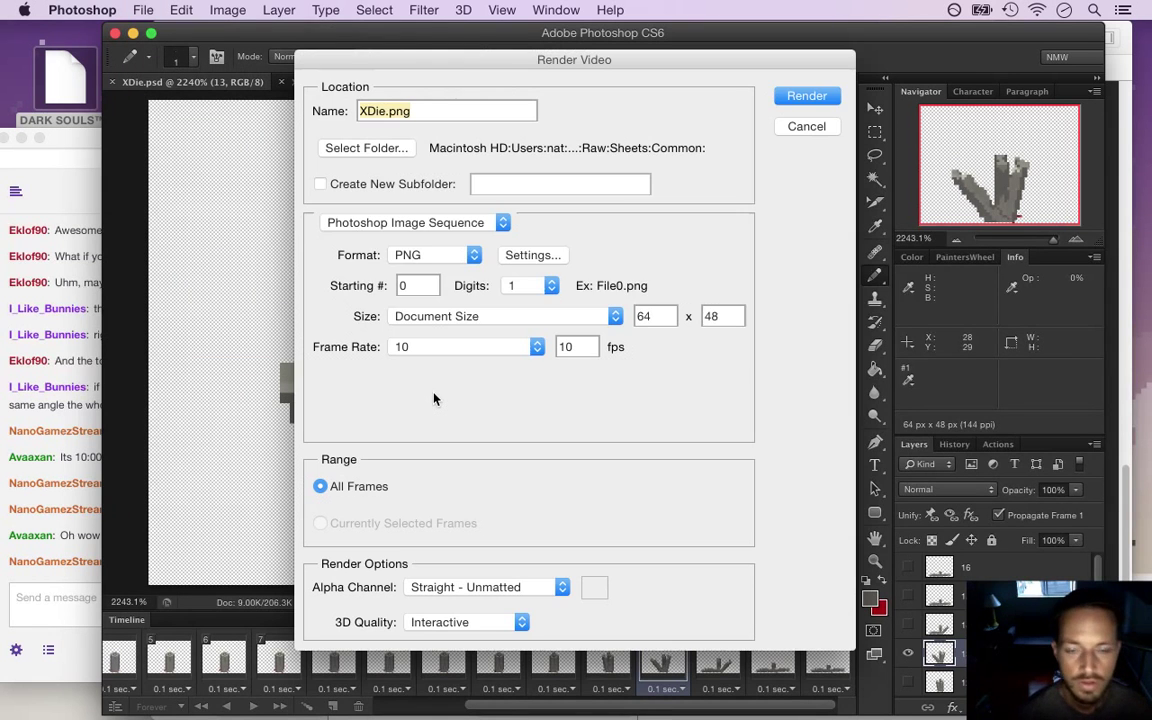
key(Return)
key(Return)
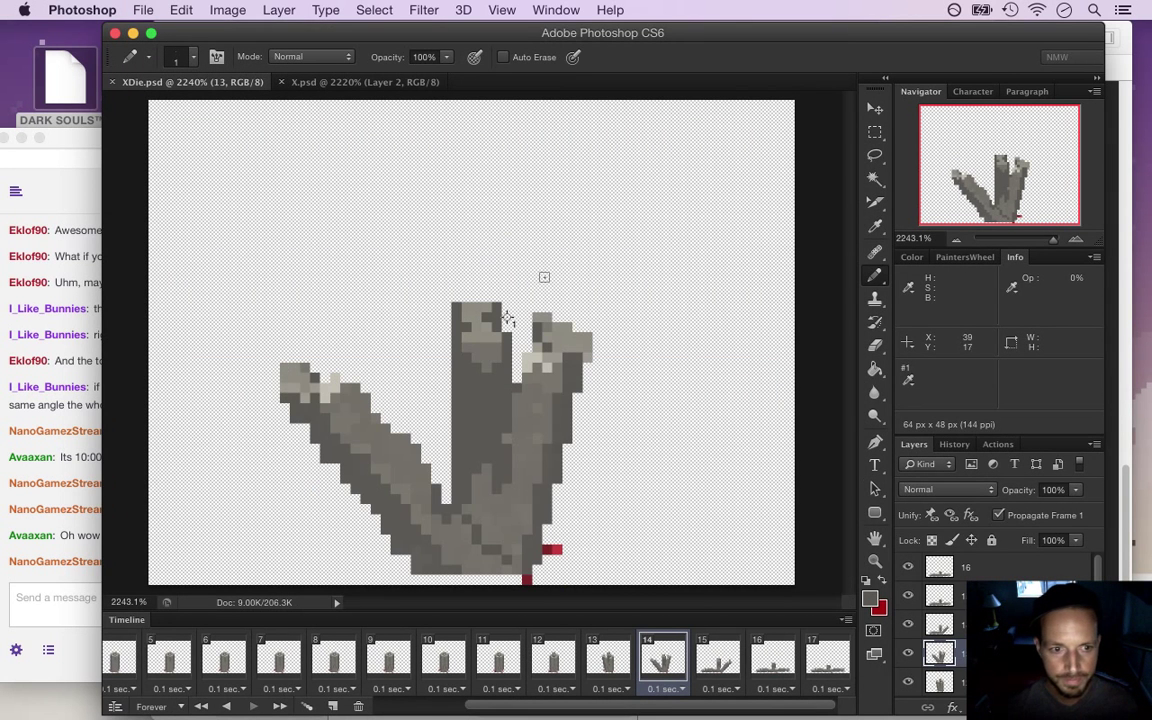
click(90, 548)
key(super+Tab)
key(super+Tab)
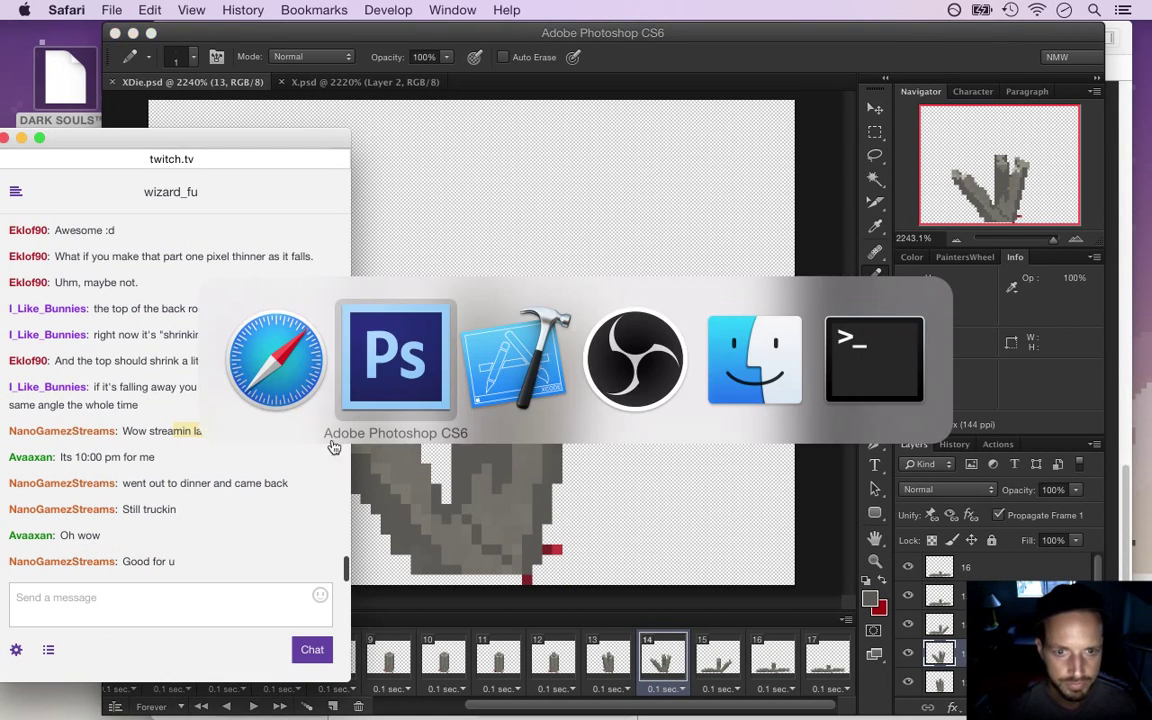
Rebuild and launch the game, then walk the character around into the stone circle
key(super+r)
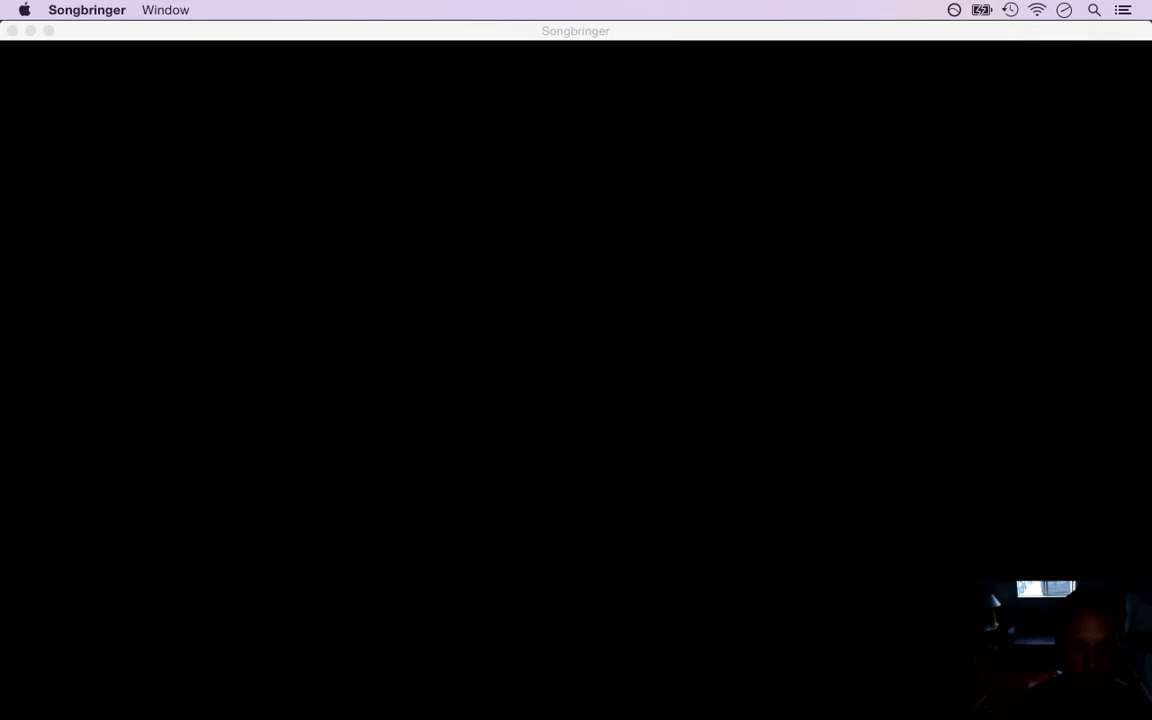
key(Up)
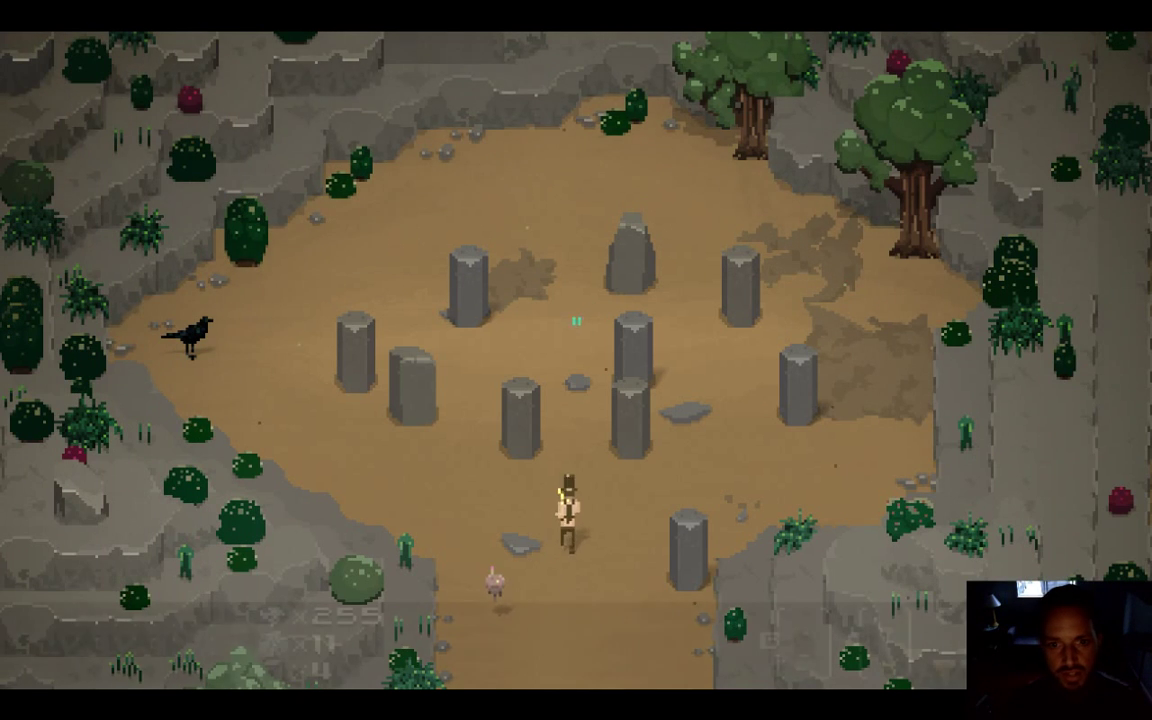
key(Left)
key(Up)
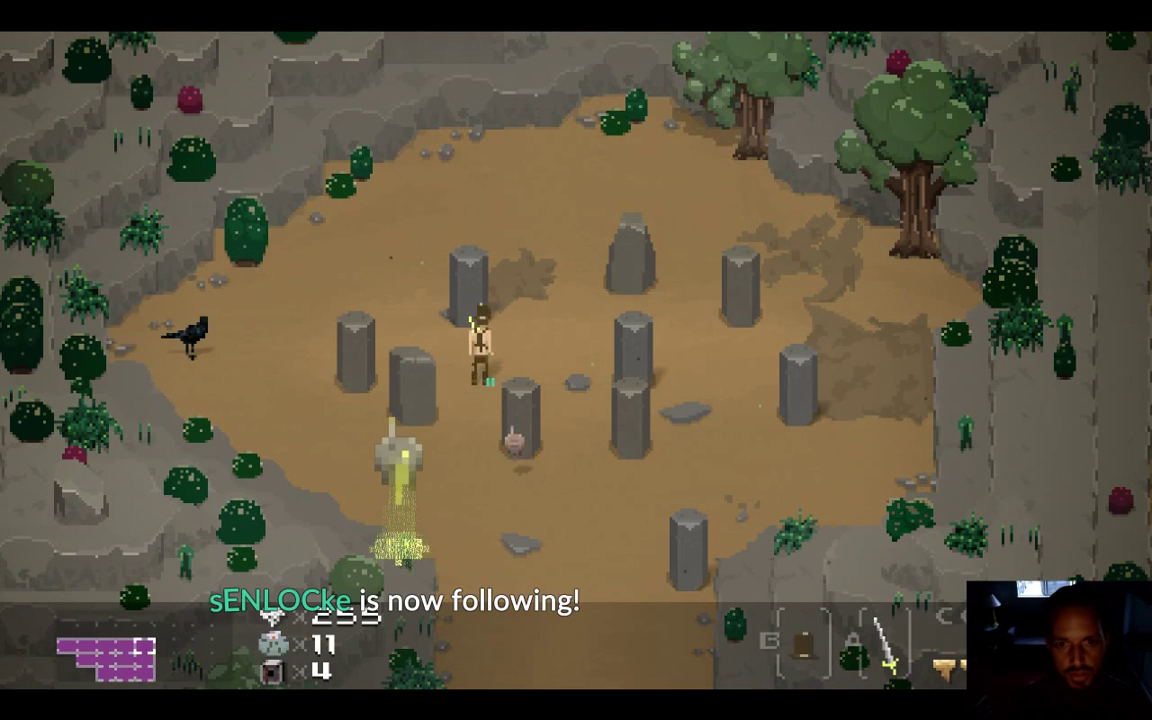
key(Down)
key(Right)
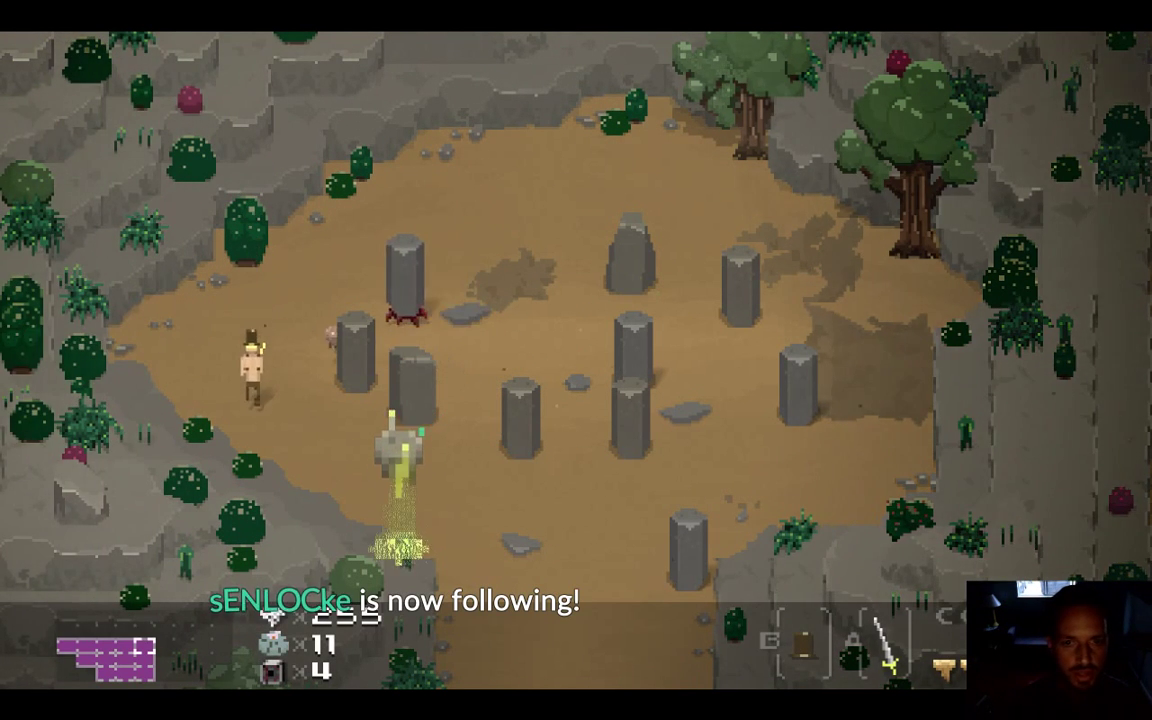
Move up to the first pillar creature and strike it repeatedly with the sword
key(Up)
key(Up)
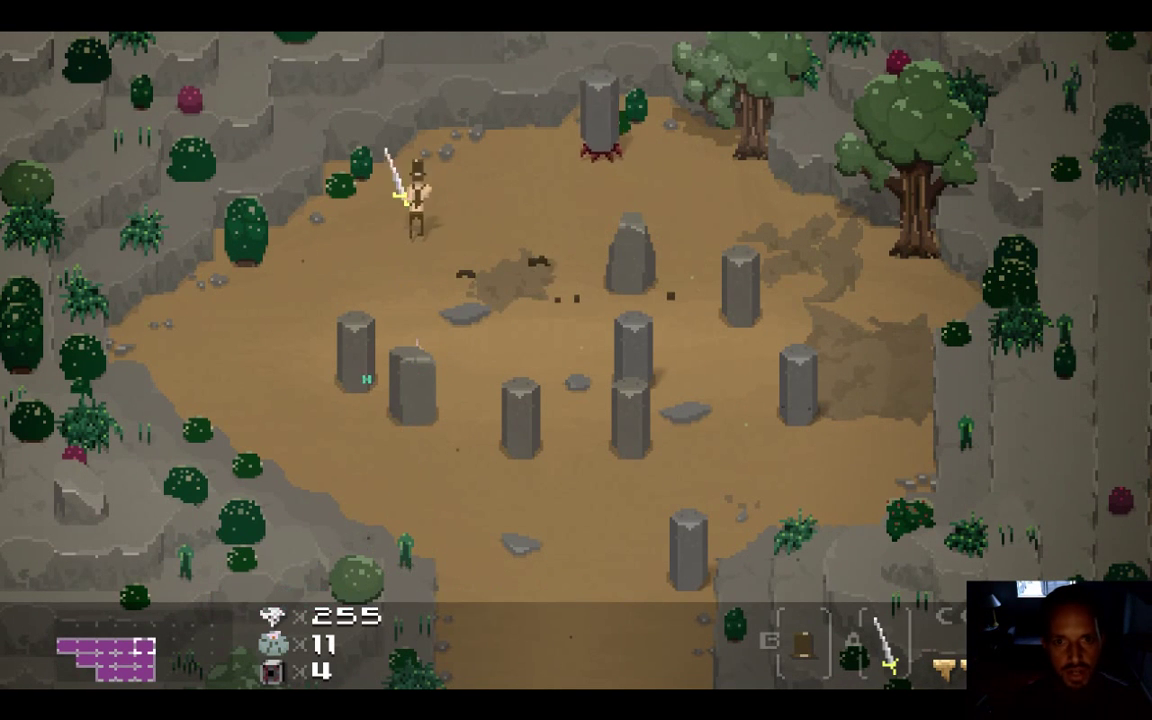
key(Right)
key(Down)
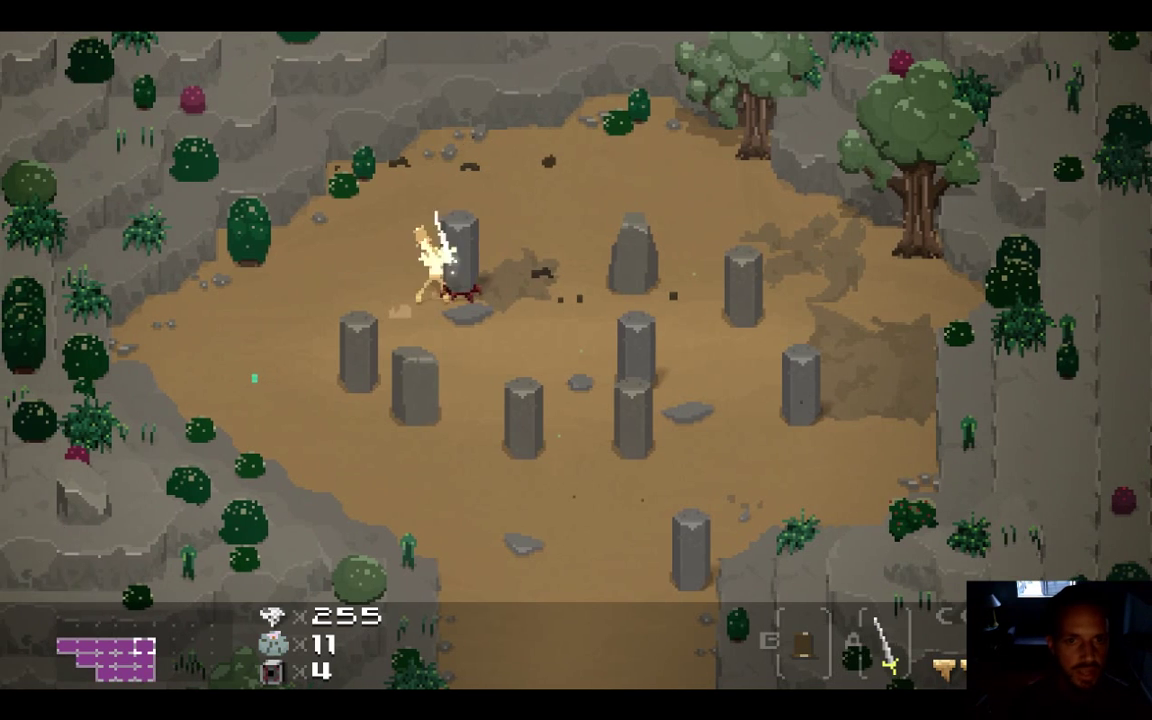
key(Left)
key(x)
key(Right)
key(x)
key(Right)
key(Left)
key(Right)
key(x)
key(Left)
key(Left)
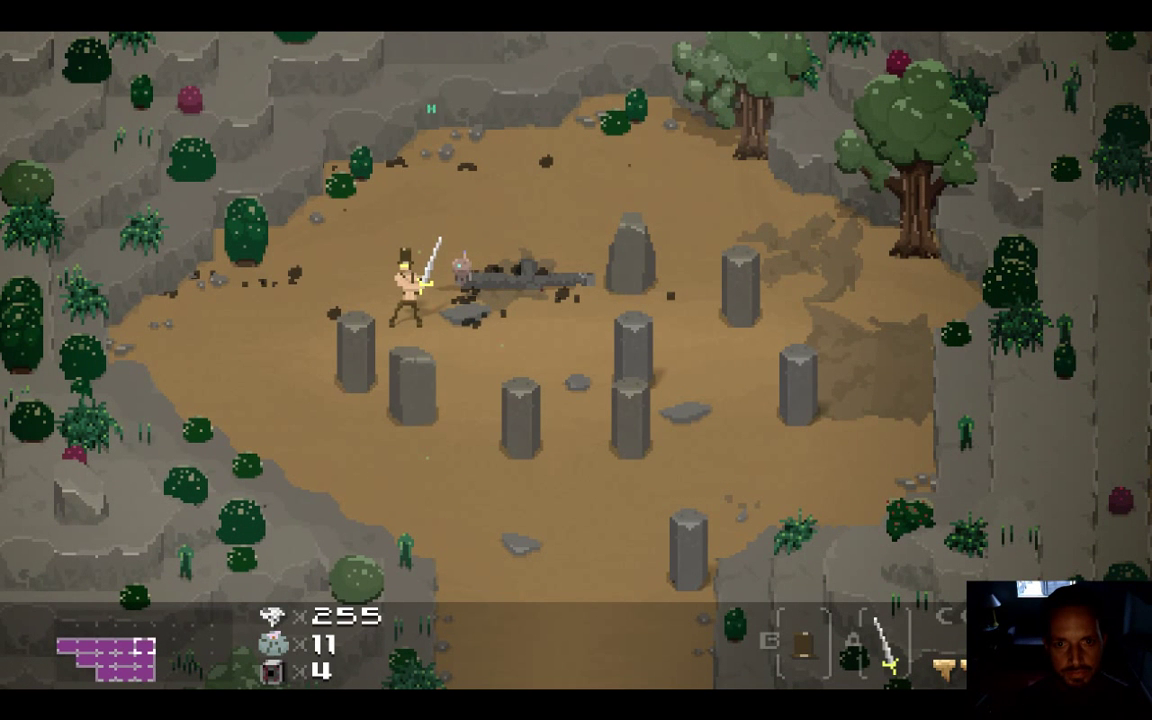
Strike the pale pillar creatures rising around the character, moving down while attacking
key(x)
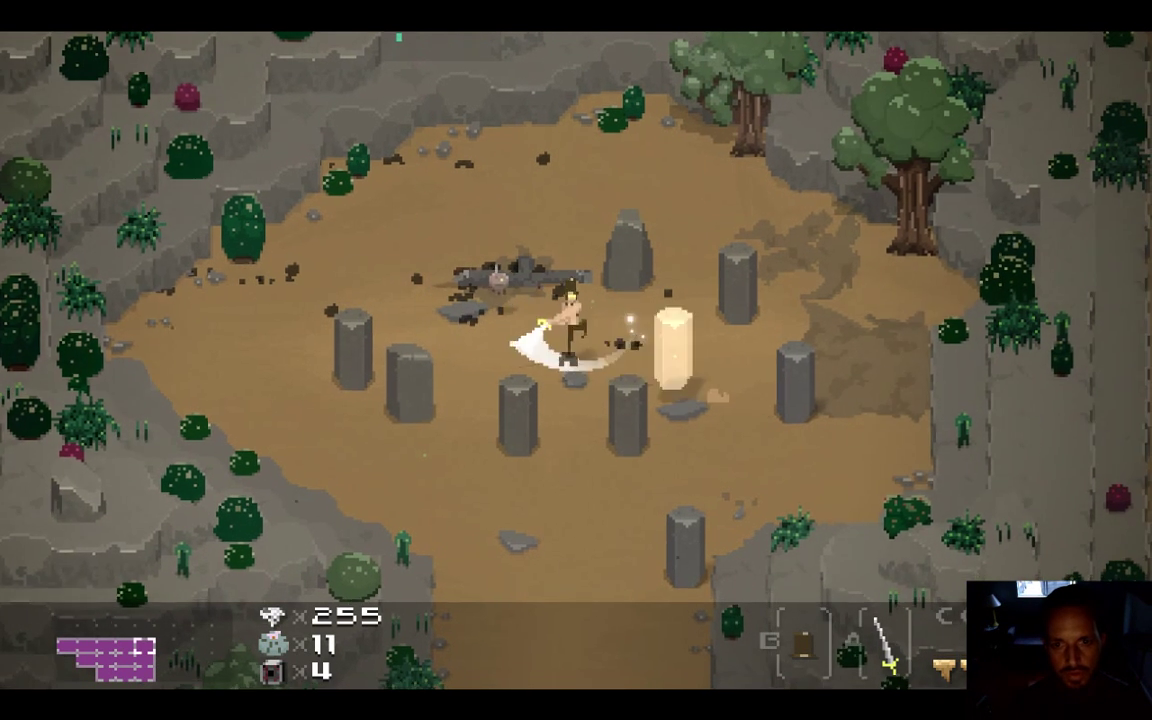
key(Right)
key(Left)
key(x)
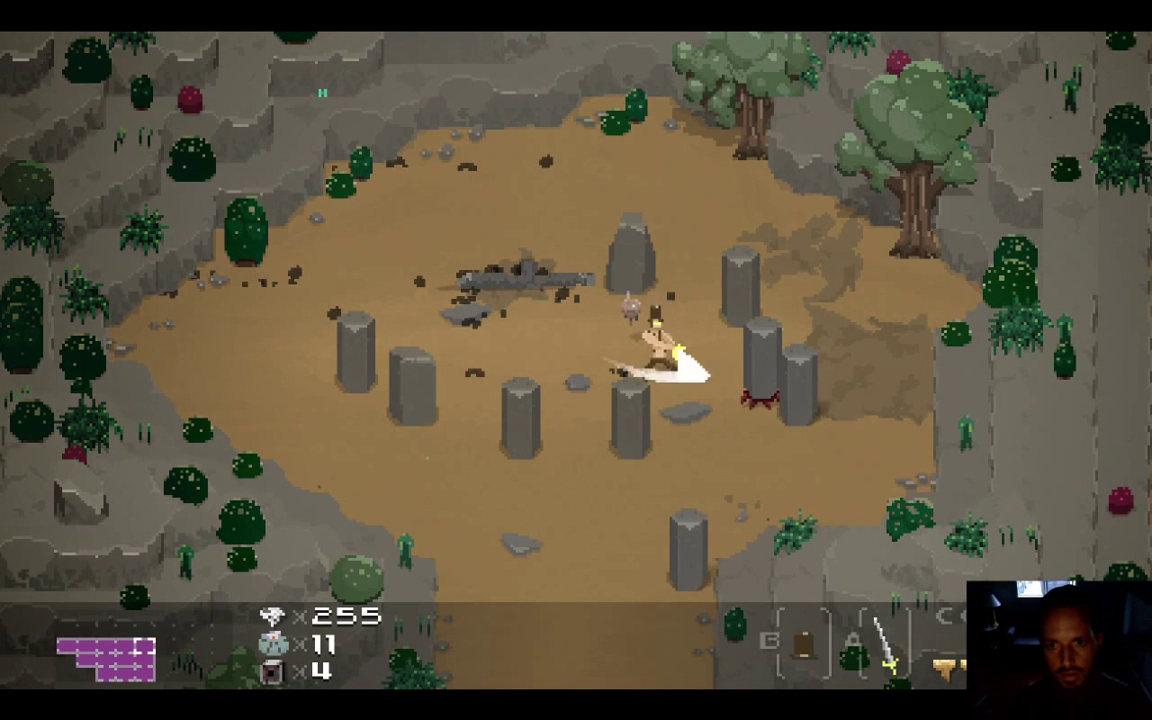
key(x)
key(Down)
key(Right)
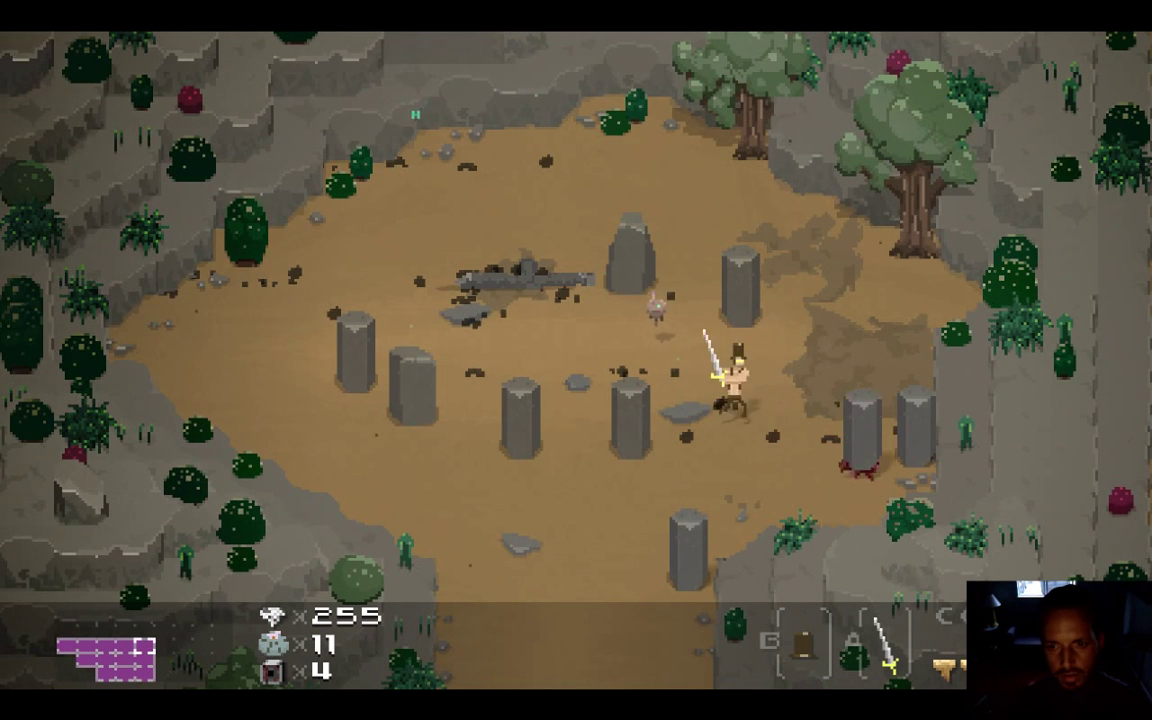
key(x)
key(x)
key(Down)
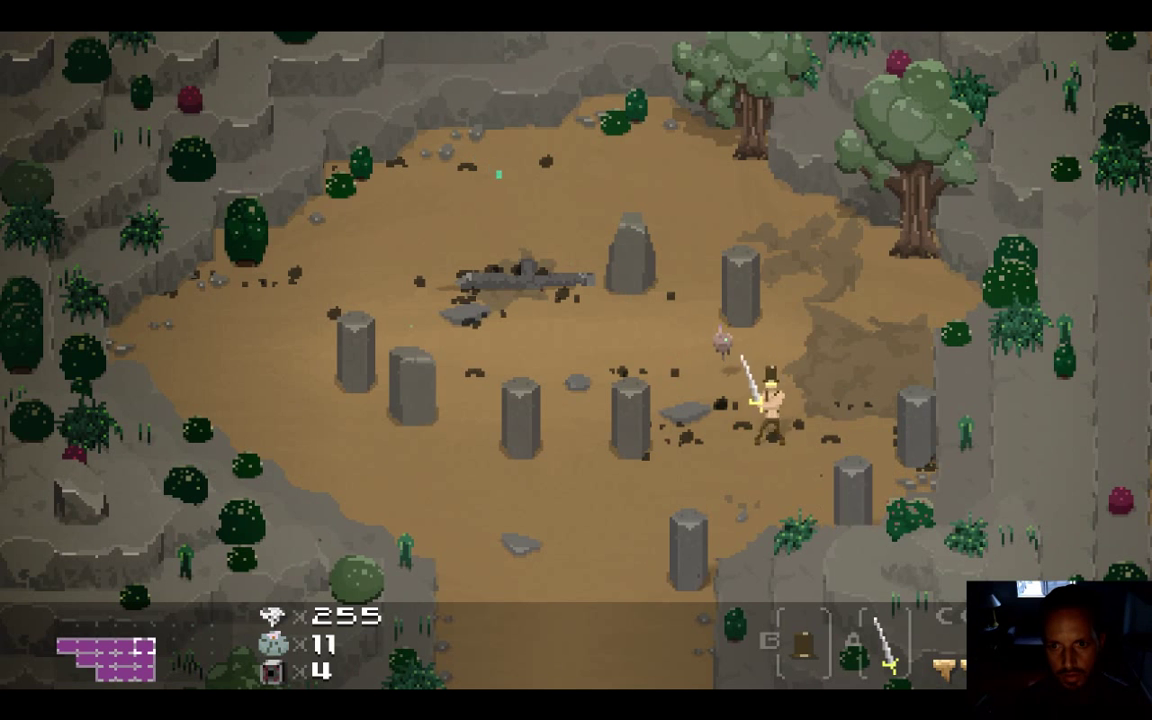
key(x)
key(Down)
Hit the pillars near the centre stones and on the right, then bring the stream chat forward
key(Left)
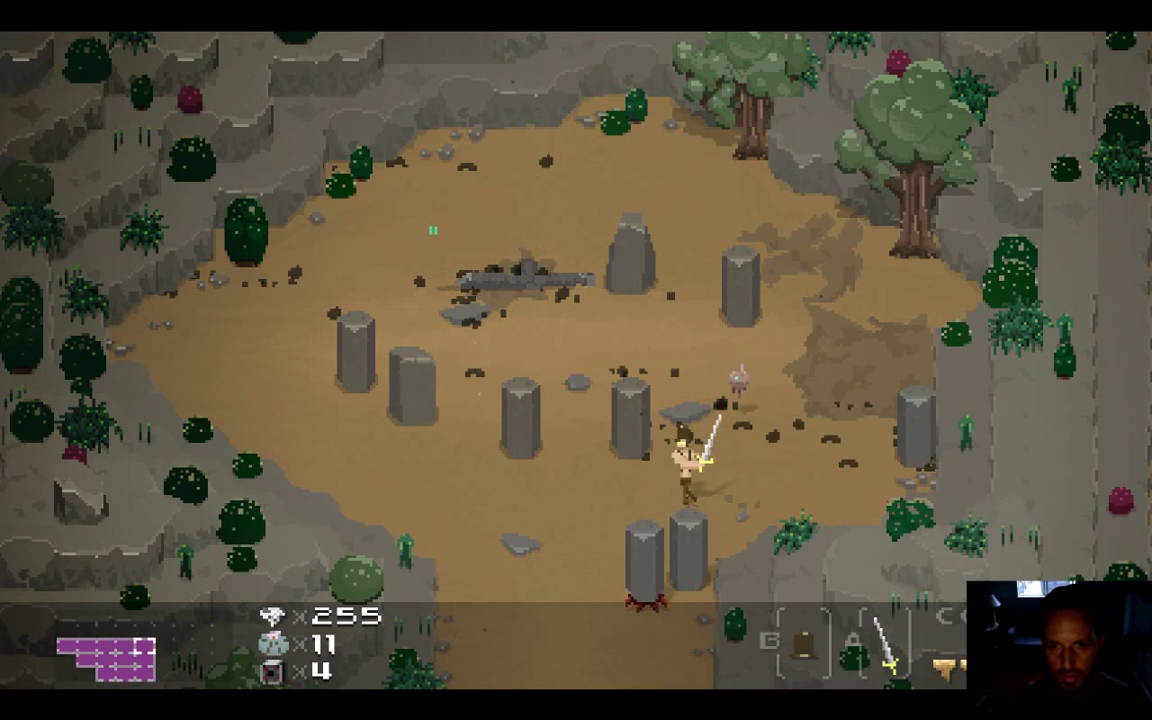
key(Up)
key(x)
key(Right)
key(x)
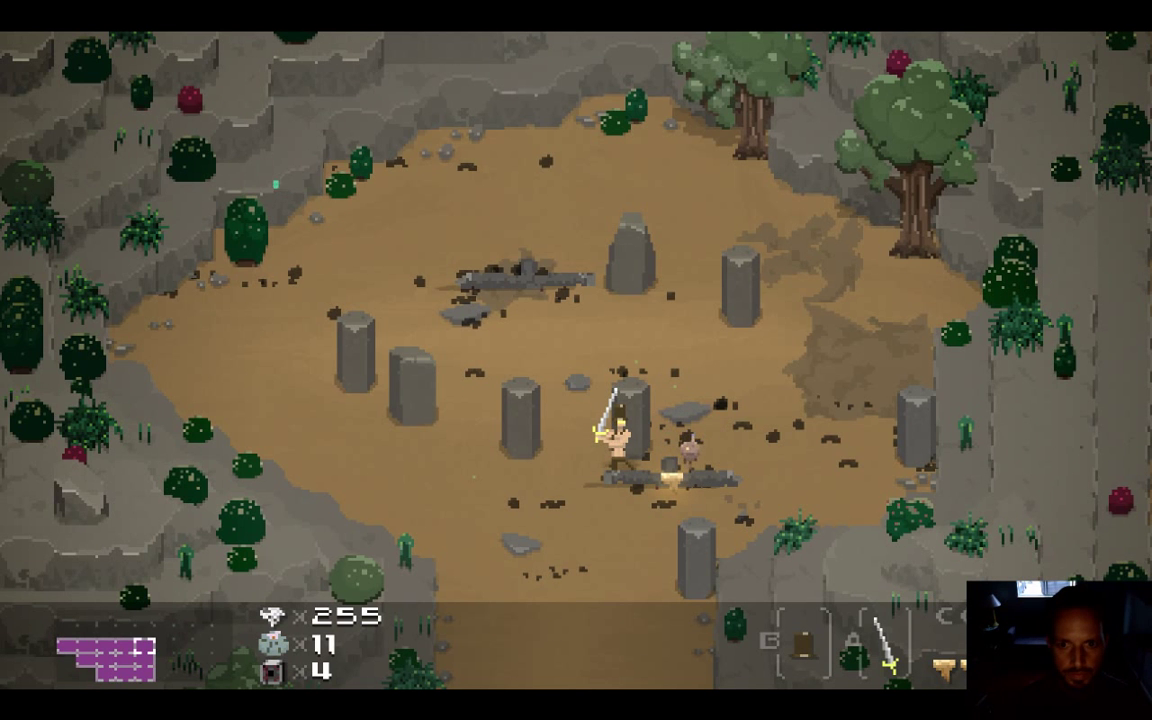
key(Right)
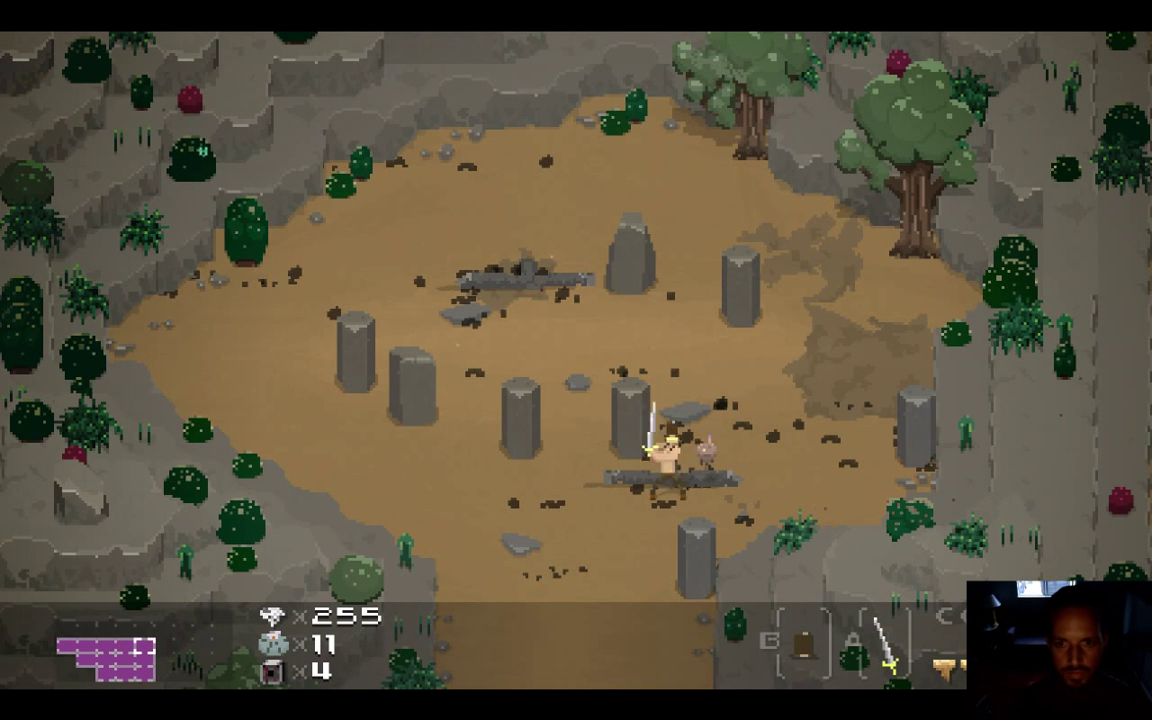
key(Right)
key(x)
key(x)
key(Left)
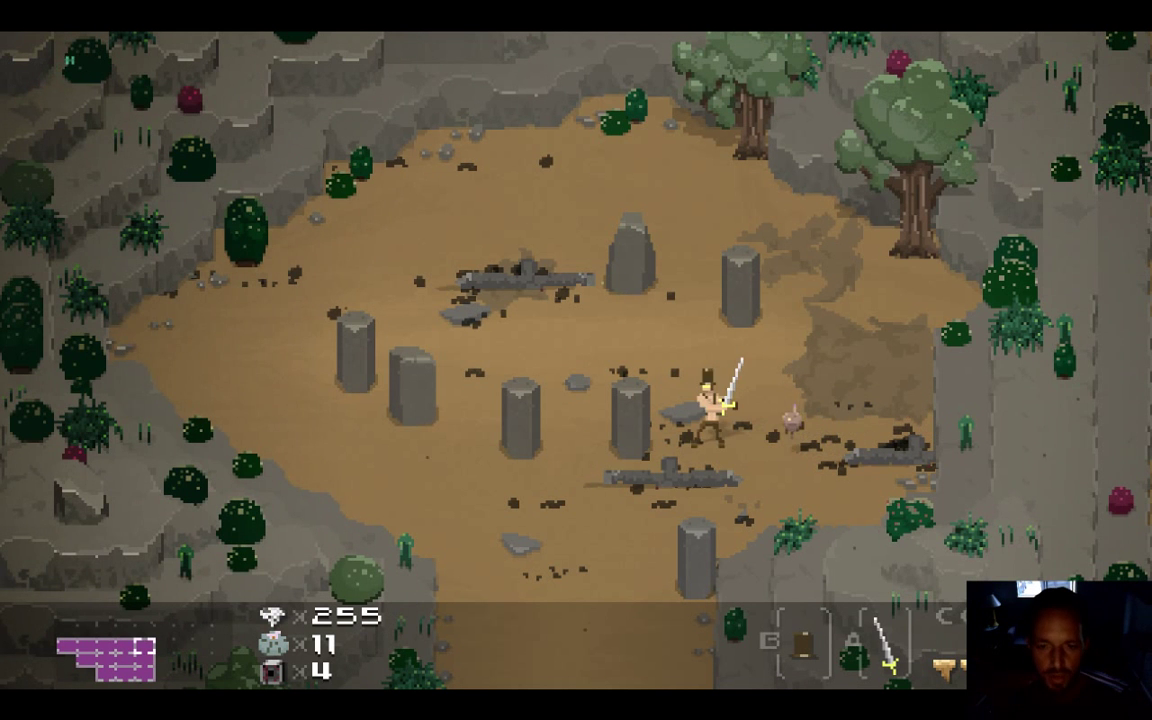
key(super+Tab)
key(super+Tab)
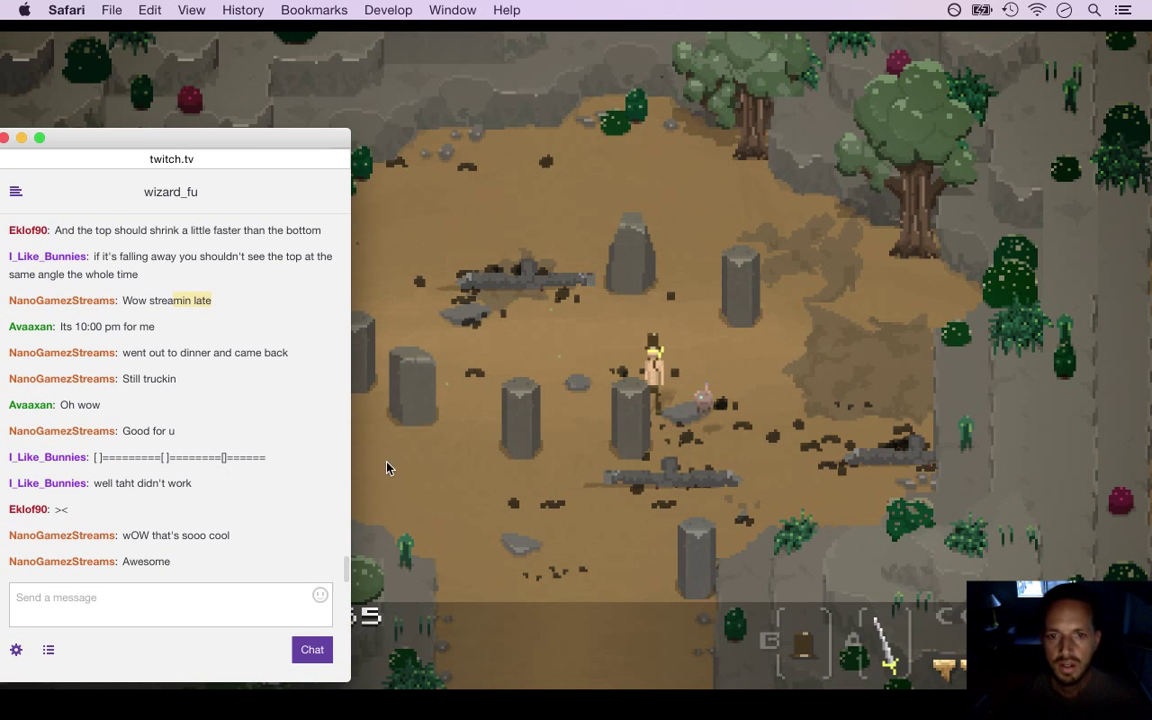
drag(104, 456, 198, 504)
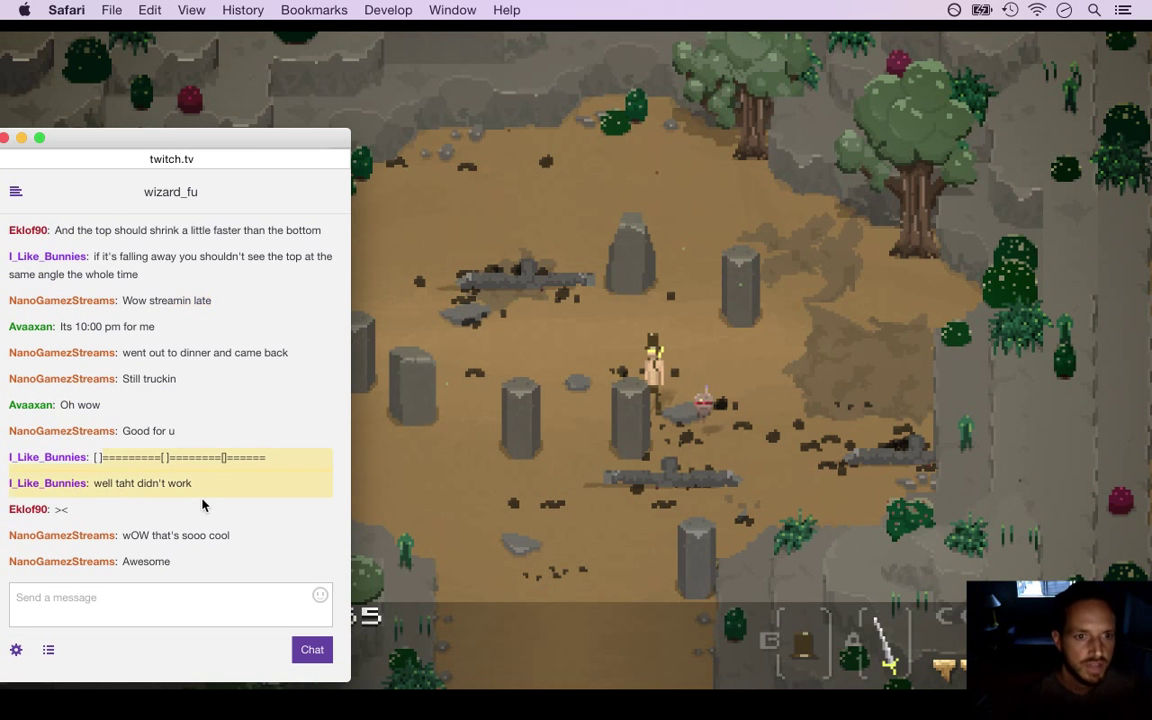
click(219, 487)
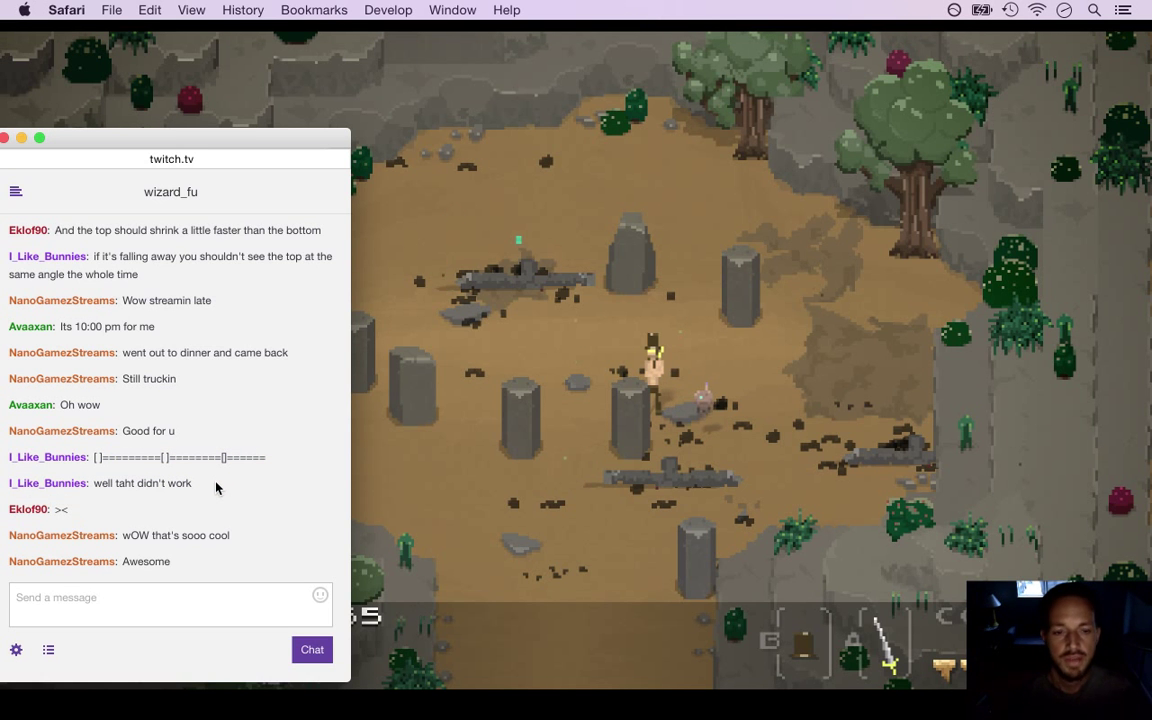